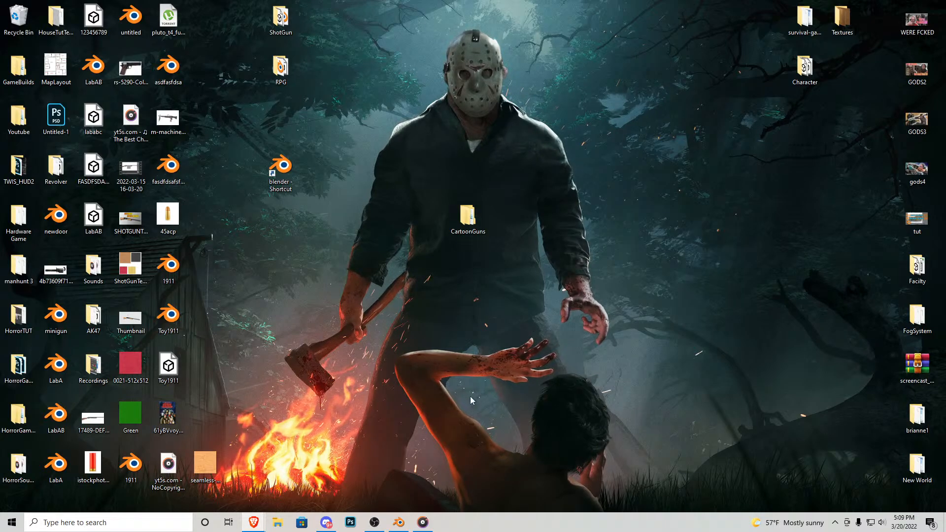
# Step: Switch to the Brave window with the destroyed house interior image results and browse them for a reference, previewing the Dreamstime grenade-shelling room
pyautogui.moveTo(253, 523)
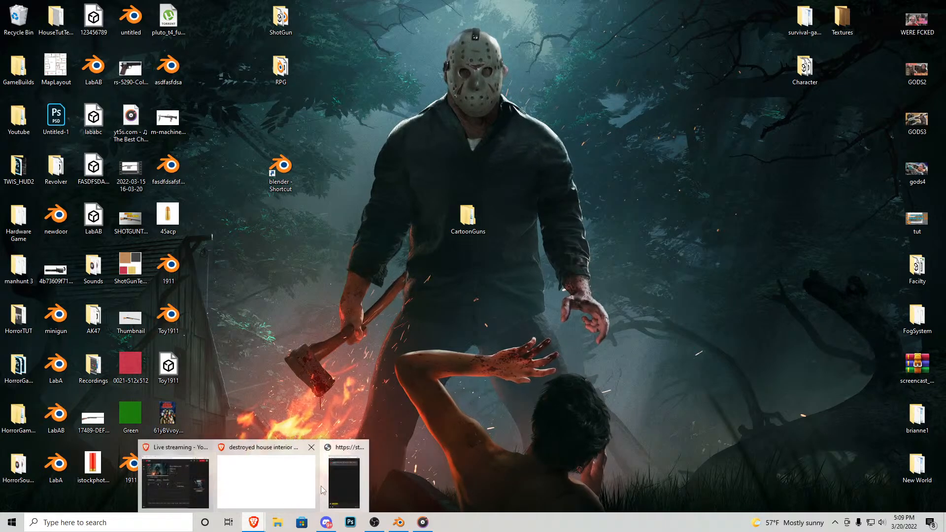
pyautogui.click(274, 480)
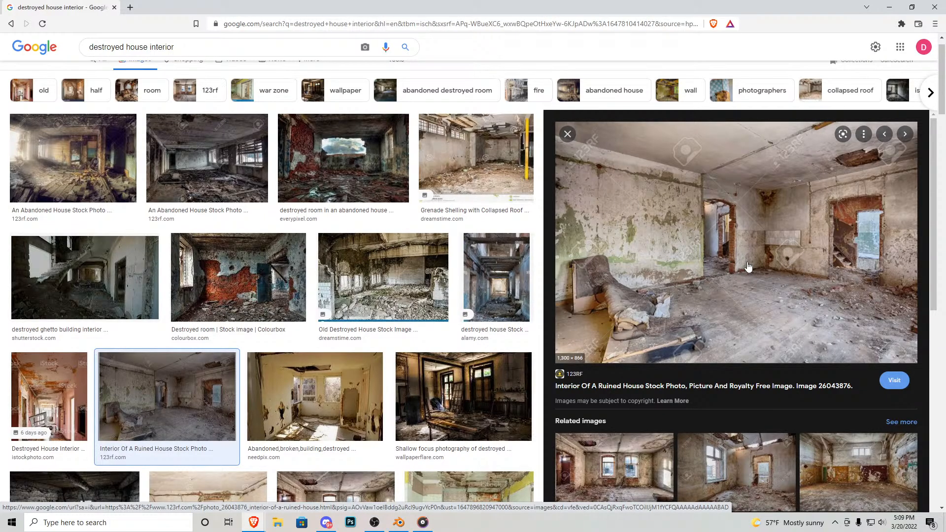
pyautogui.scroll(-5, 276, 221)
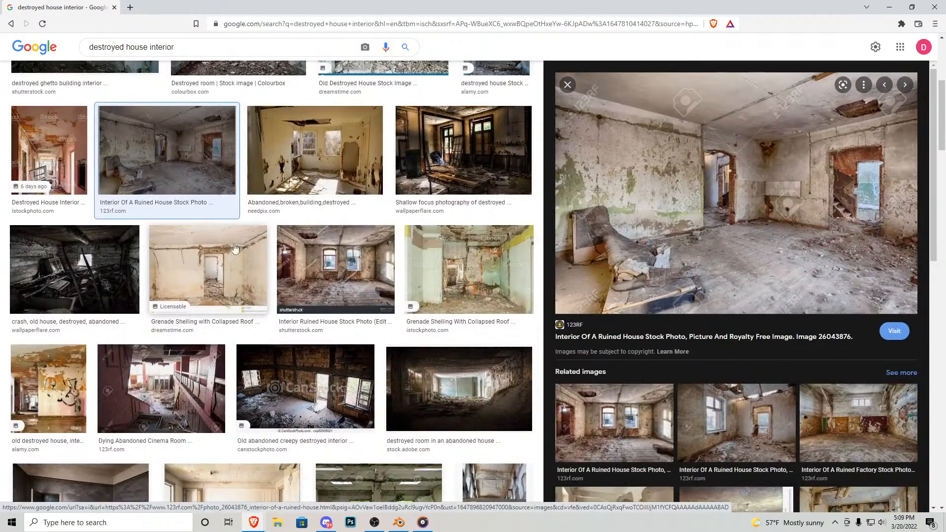
pyautogui.click(247, 247)
pyautogui.scroll(-4, 415, 338)
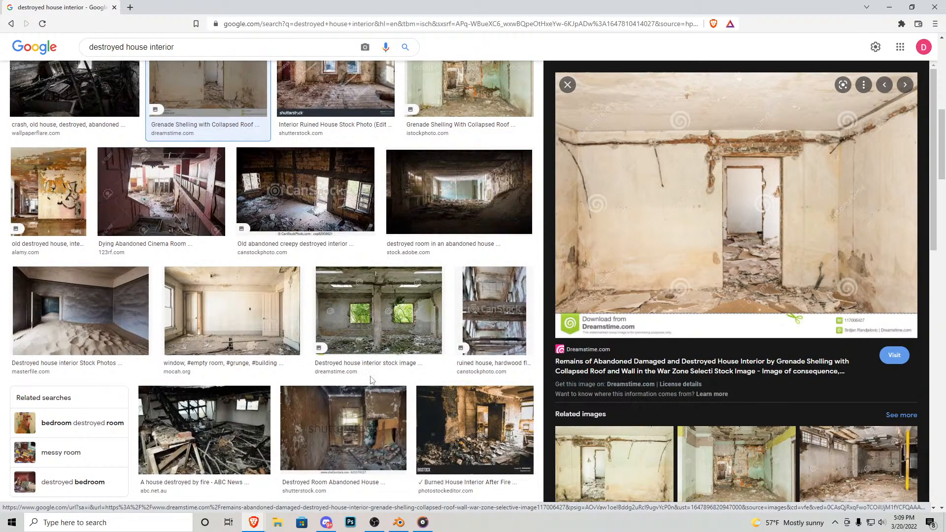
pyautogui.scroll(-4, 290, 389)
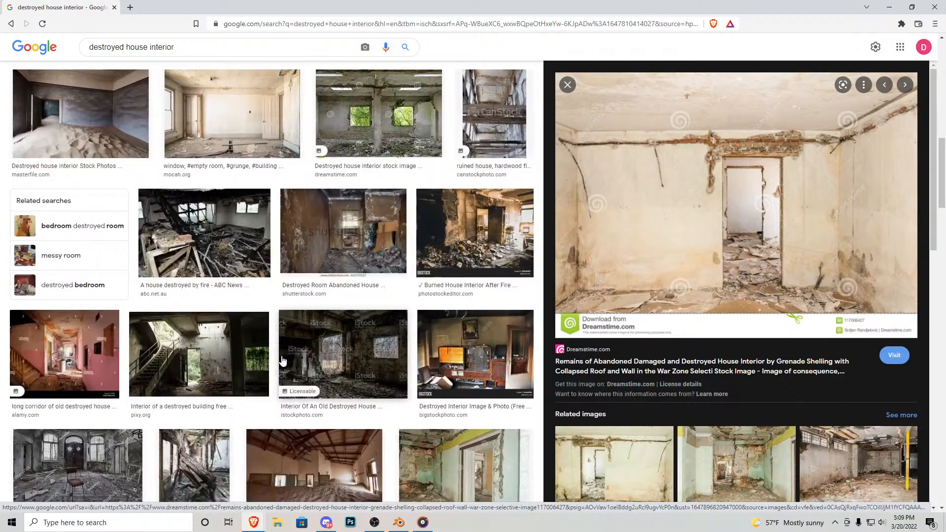
pyautogui.scroll(-4, 284, 360)
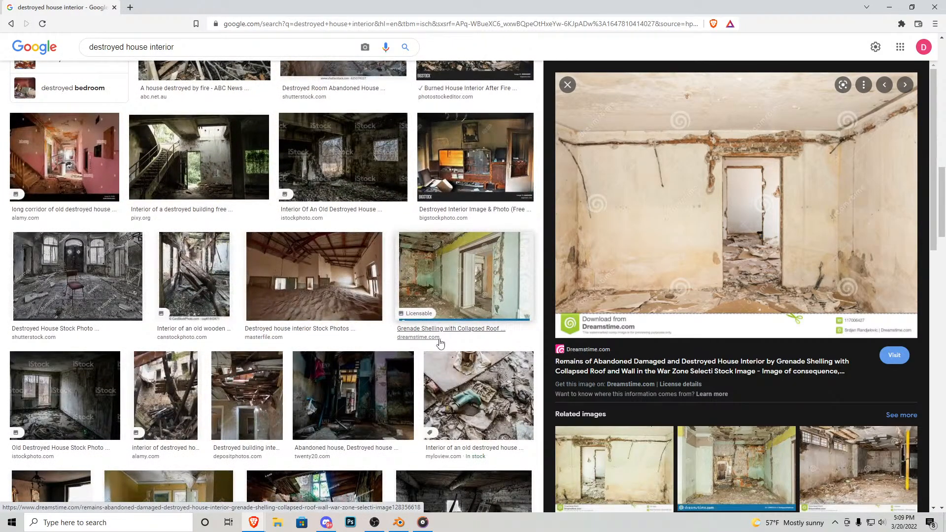
pyautogui.scroll(-4, 408, 339)
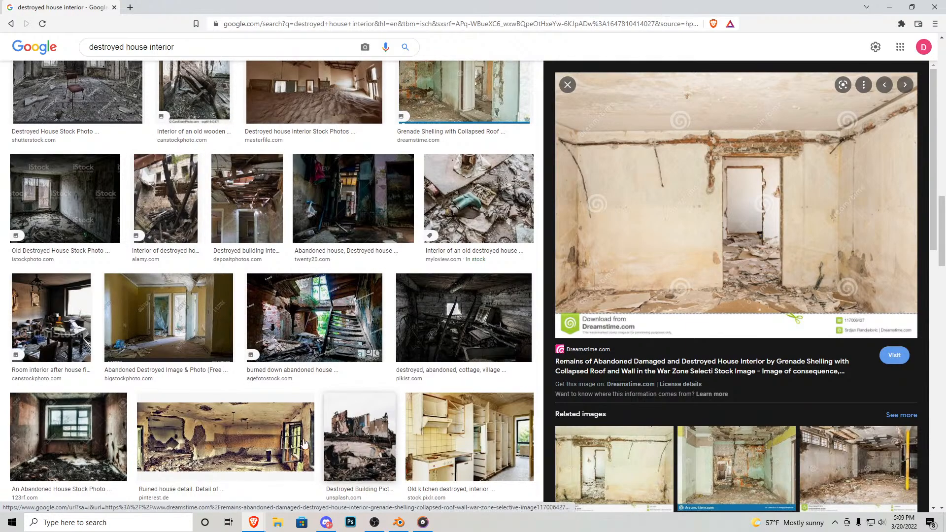
pyautogui.scroll(-3, 291, 286)
# Step: Preview the Pinterest ruined house, GoodFon staircase, Wallpaper Flare and Everypixel room photos as possible references
pyautogui.click(285, 292)
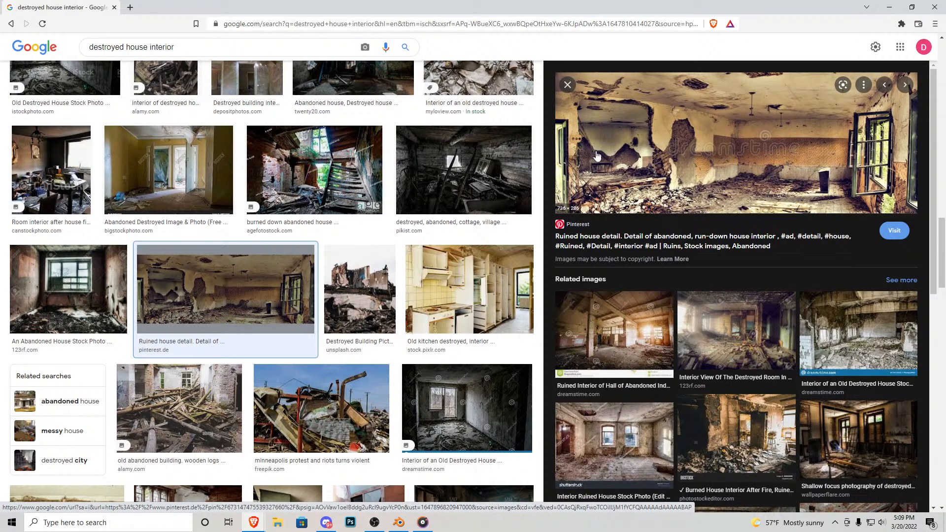
pyautogui.scroll(-2, 280, 338)
pyautogui.scroll(-6, 280, 338)
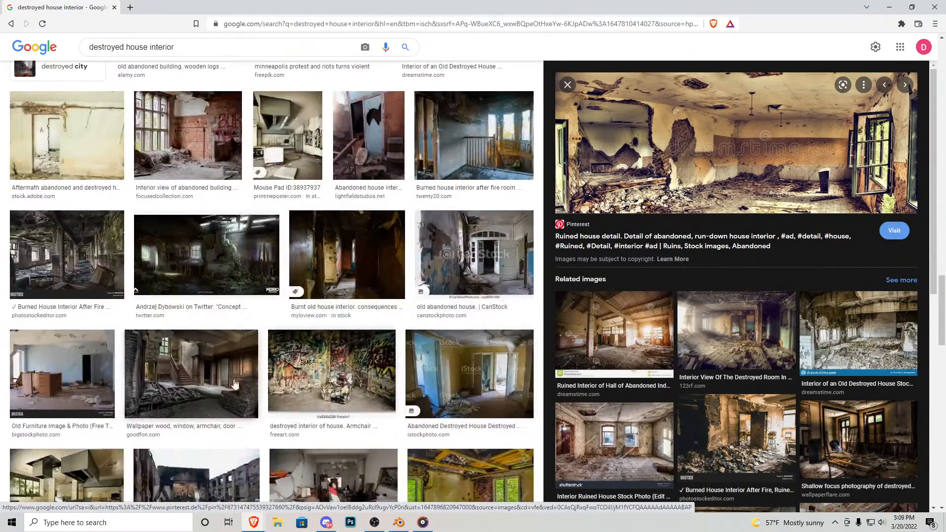
pyautogui.click(217, 379)
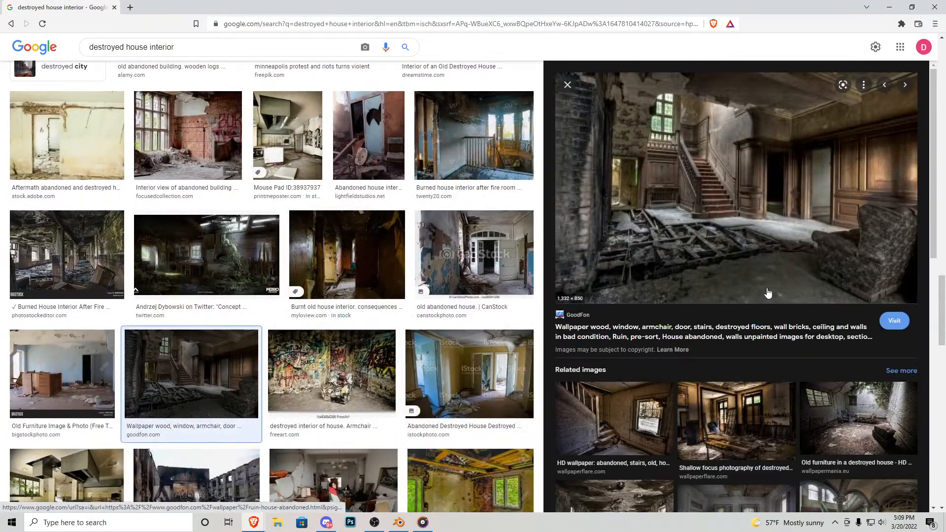
pyautogui.click(707, 414)
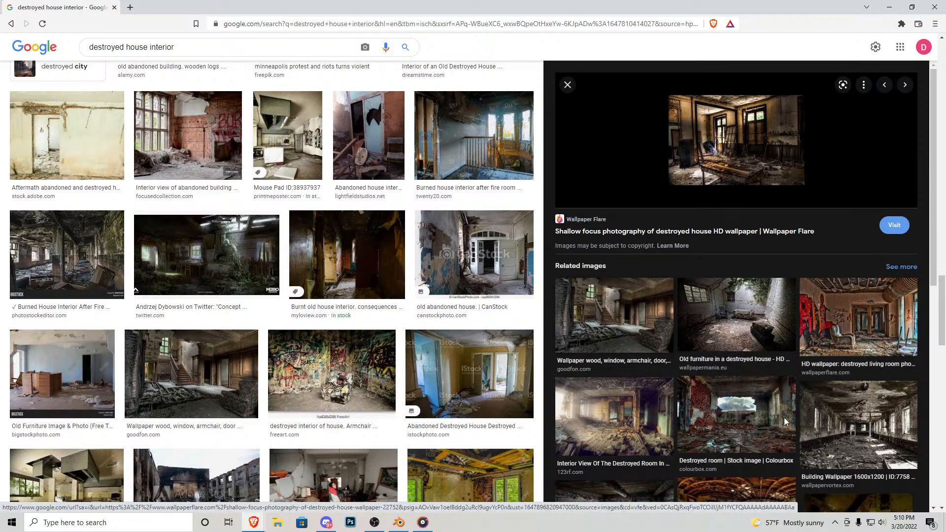
pyautogui.scroll(-5, 303, 306)
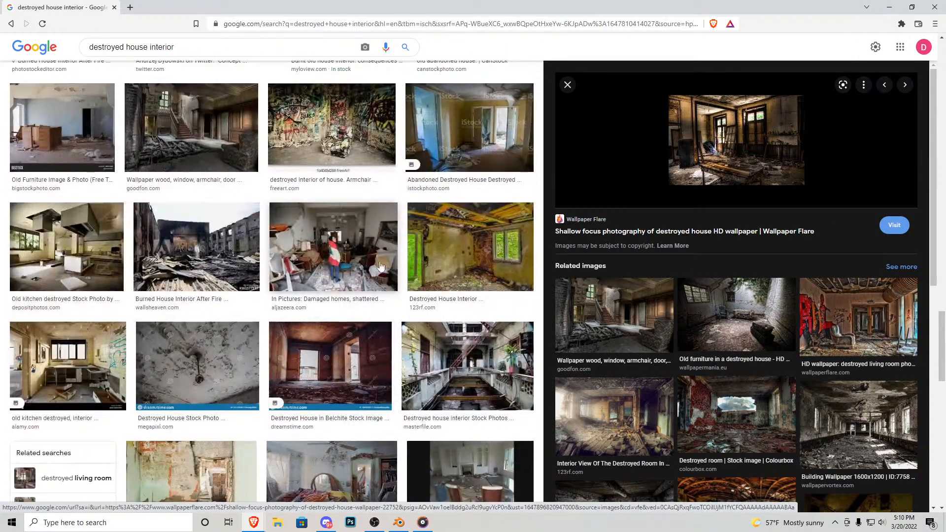
pyautogui.scroll(-10, 286, 320)
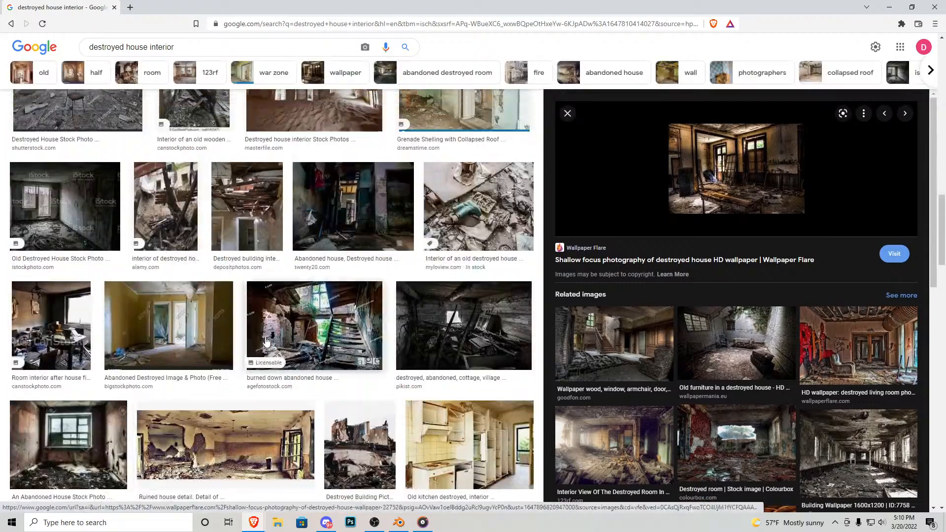
pyautogui.scroll(6, 270, 336)
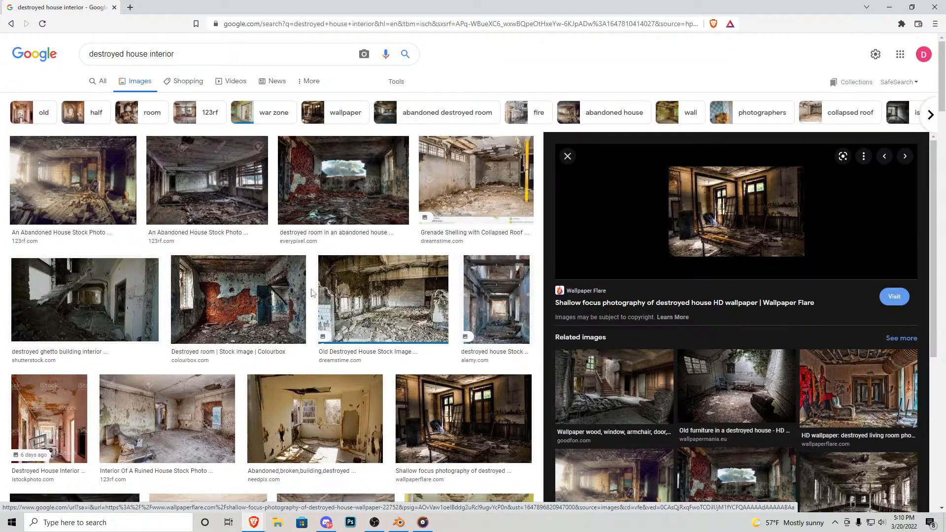
pyautogui.click(360, 193)
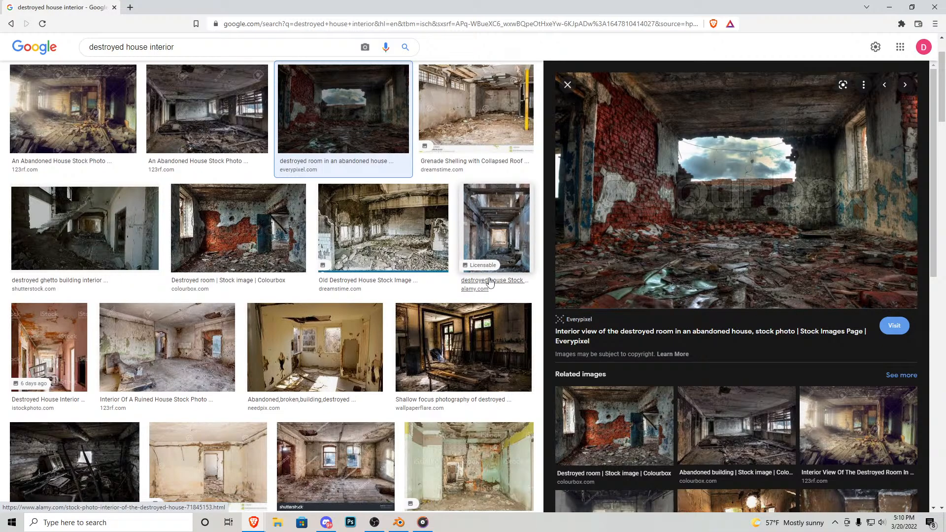
# Step: Save the Needpix abandoned, broken building image to the Desktop as a JPEG named Broken1
pyautogui.click(315, 344)
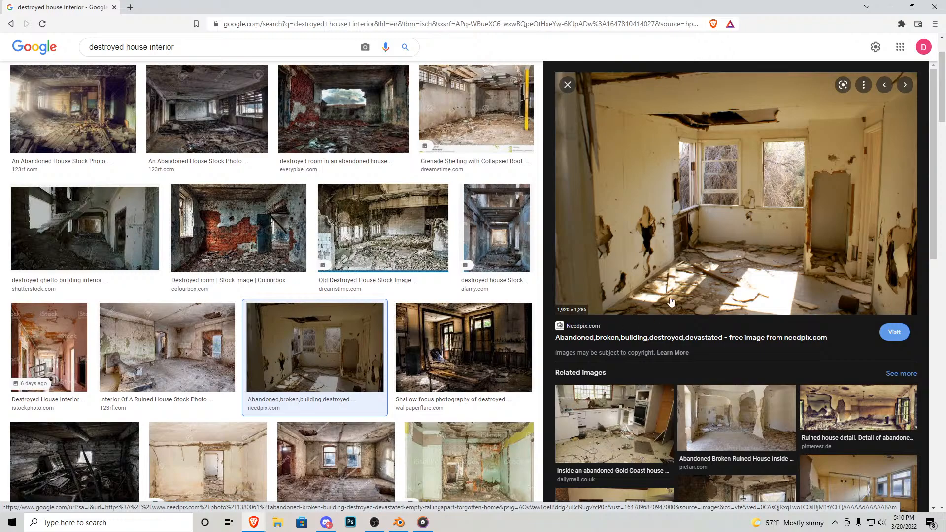
pyautogui.rightClick(694, 209)
pyautogui.click(746, 338)
pyautogui.rightClick(720, 257)
pyautogui.click(761, 374)
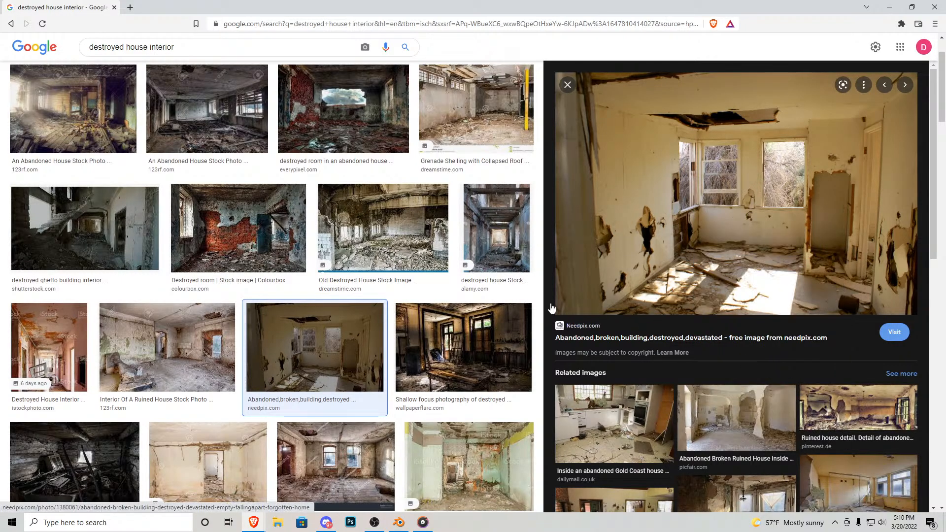
pyautogui.click(43, 81)
pyautogui.click(49, 77)
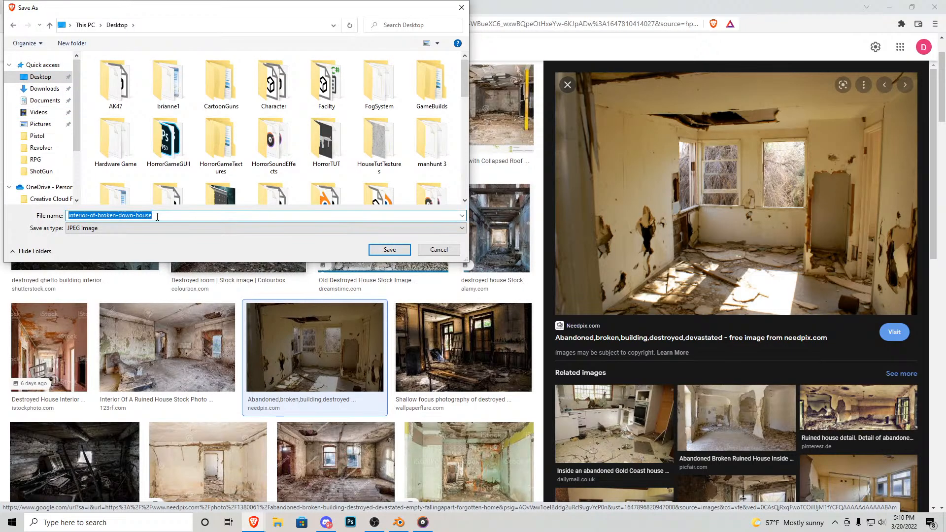
pyautogui.write('Broken1')
pyautogui.press('Return')
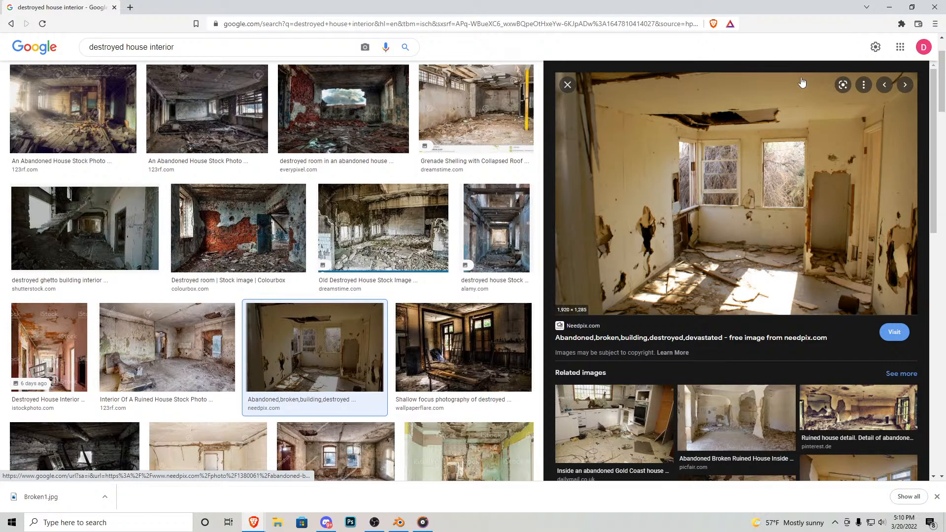
# Step: Switch to Blender and deselect all objects in the default scene
pyautogui.click(889, 7)
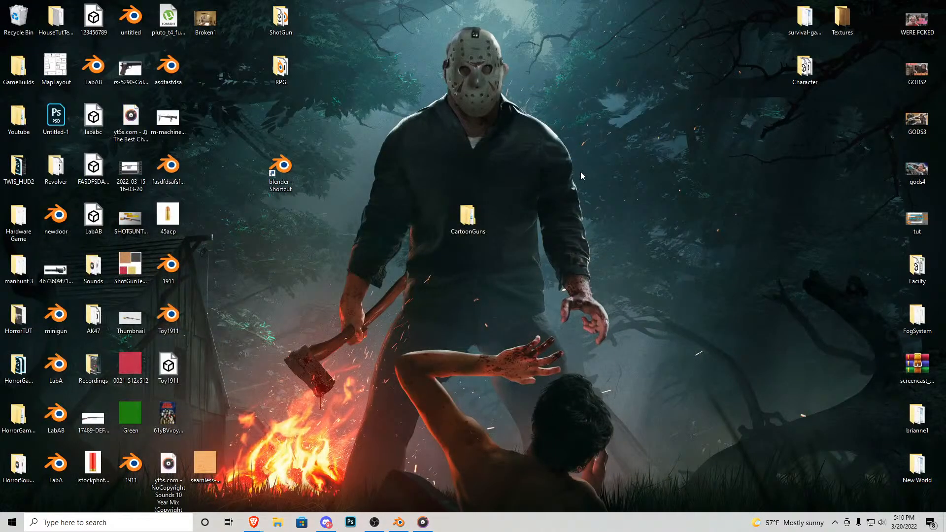
pyautogui.click(399, 523)
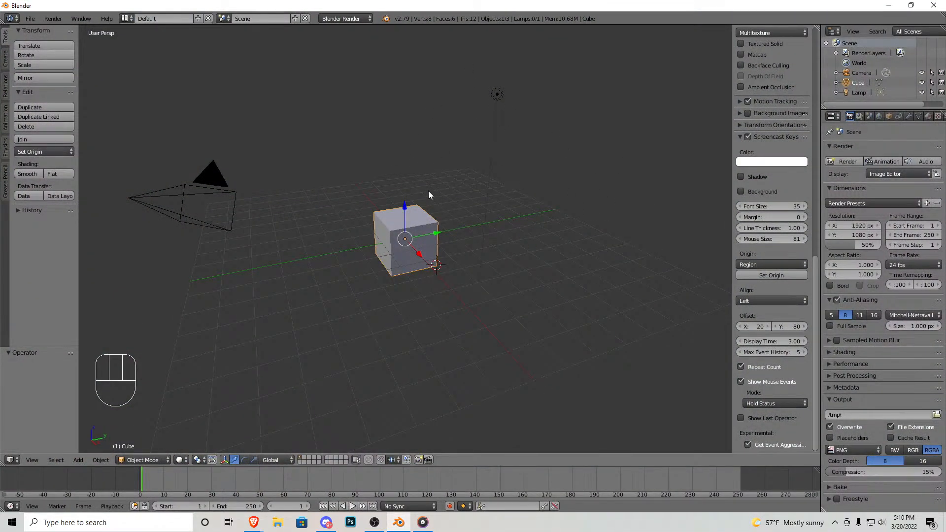
pyautogui.moveTo(391, 229)
pyautogui.mouseDown(button='middle')
pyautogui.moveTo(462, 225)
pyautogui.moveTo(376, 229)
pyautogui.moveTo(388, 221)
pyautogui.mouseUp(button='middle')
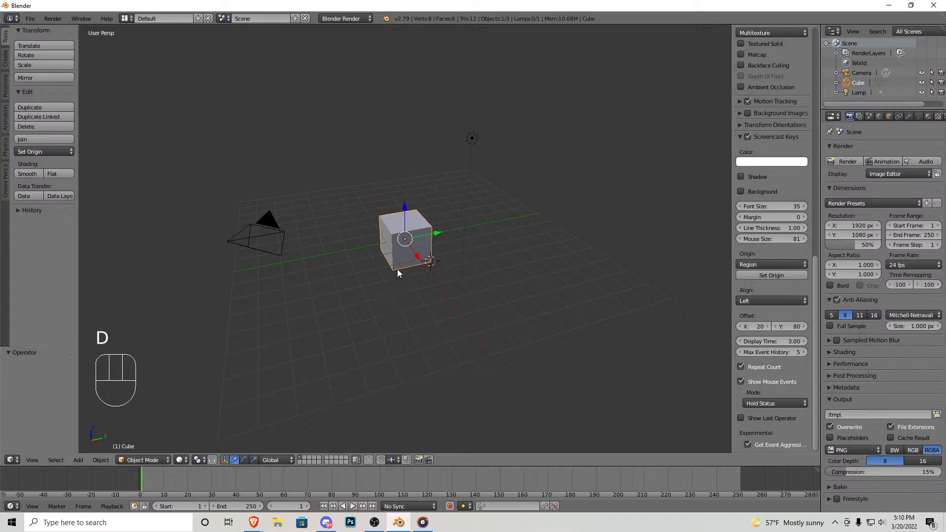
pyautogui.press('f')
pyautogui.press('d')
pyautogui.press('a')
pyautogui.click(215, 318)
pyautogui.moveTo(215, 318); pyautogui.dragTo(187, 327, button='middle')
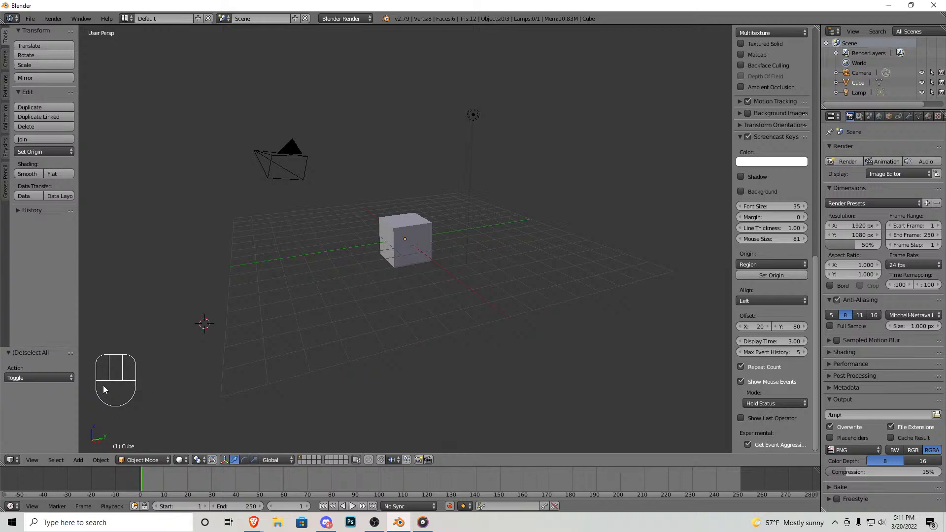
# Step: Enable background images for the 3D view and add an empty image slot
pyautogui.press('n')
pyautogui.moveTo(653, 312); pyautogui.dragTo(498, 251, button='middle')
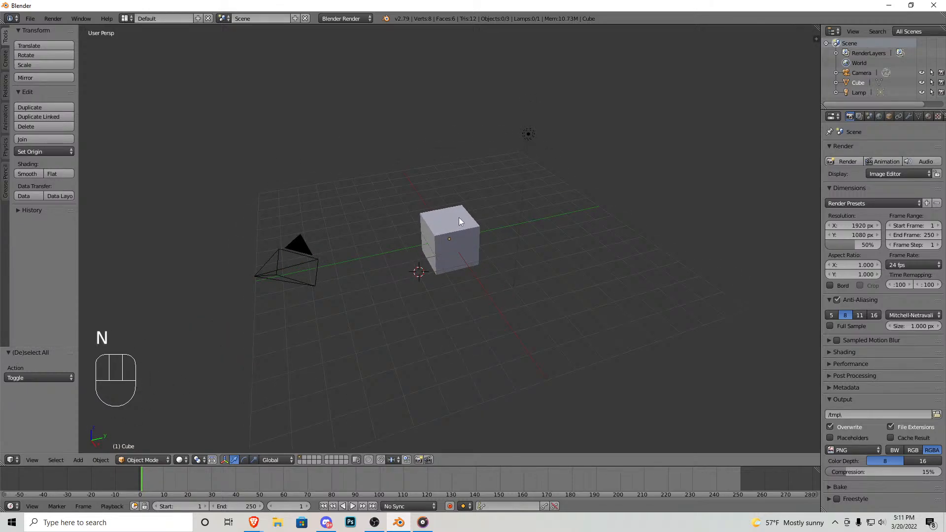
pyautogui.press('n')
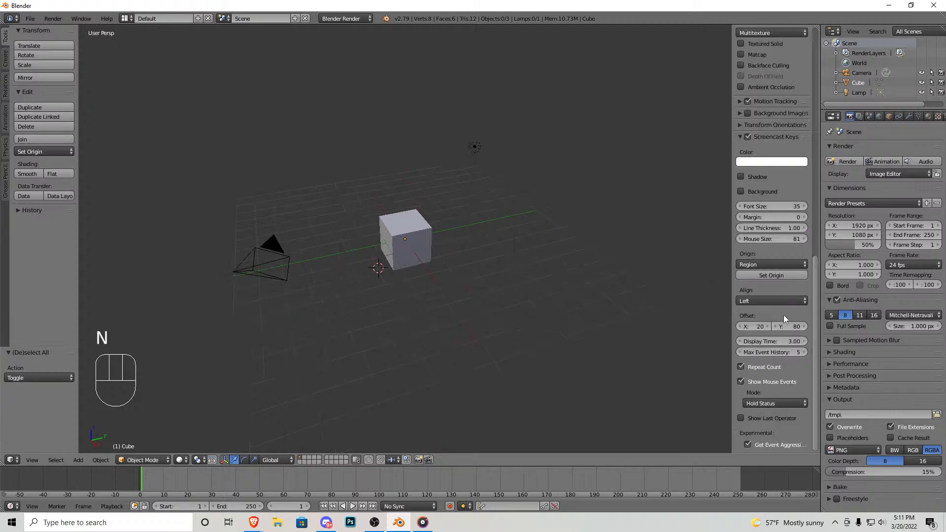
pyautogui.scroll(5, 753, 259)
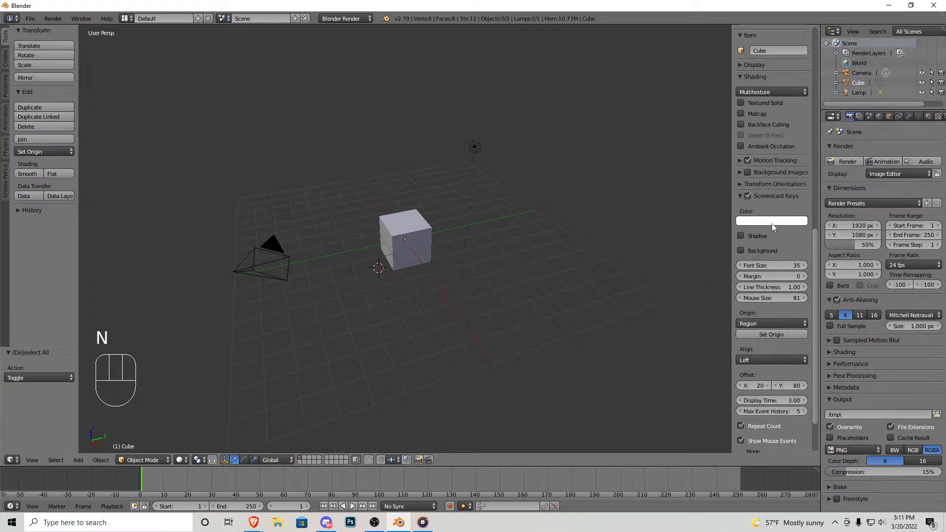
pyautogui.click(751, 211)
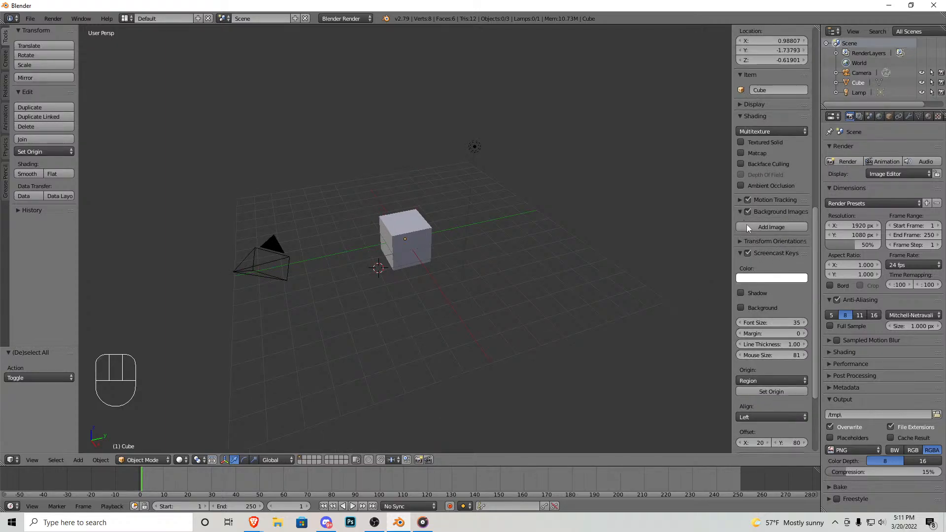
pyautogui.click(771, 228)
pyautogui.scroll(-5, 782, 348)
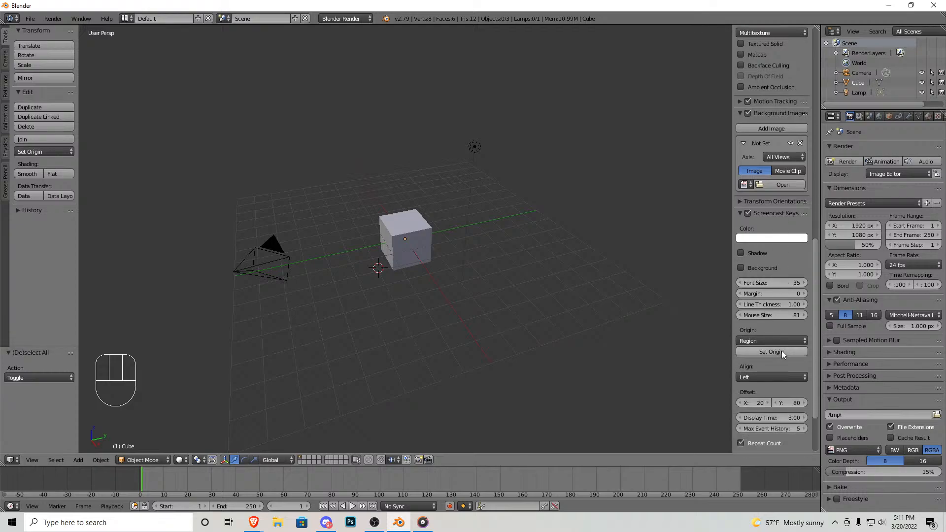
pyautogui.scroll(-2, 791, 417)
pyautogui.scroll(2, 792, 243)
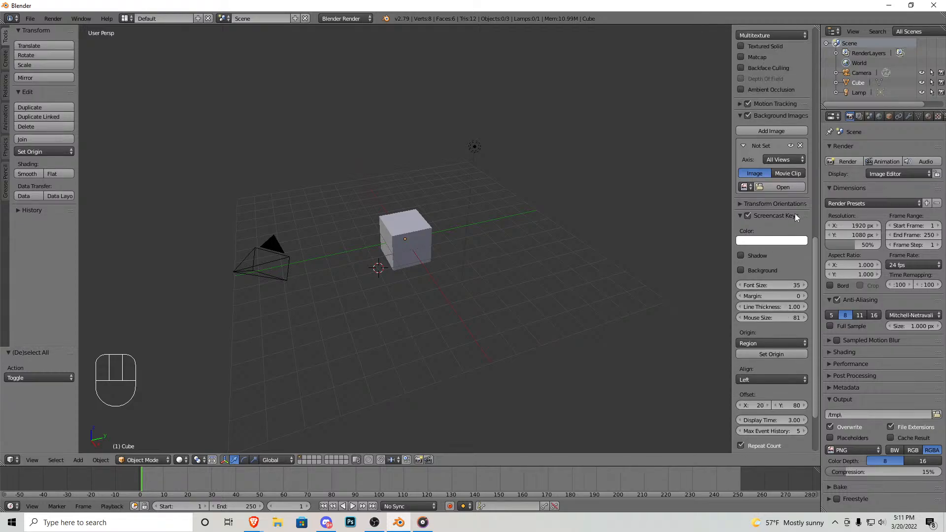
pyautogui.click(791, 186)
pyautogui.click(28, 179)
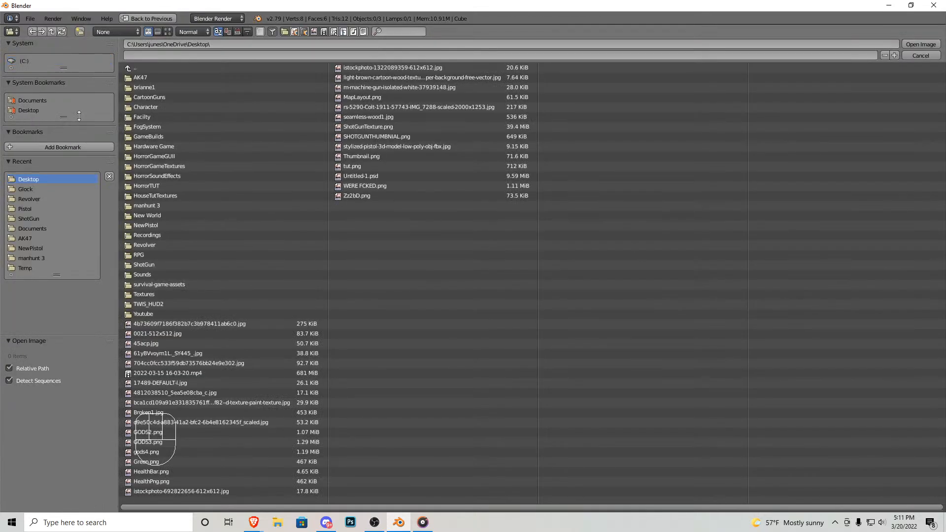
pyautogui.click(168, 32)
pyautogui.scroll(-2, 621, 302)
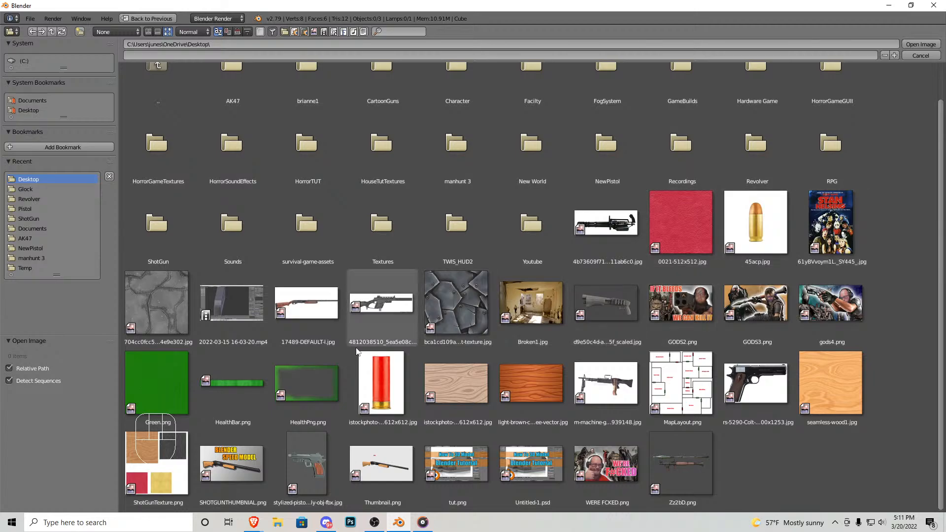
pyautogui.press('Escape')
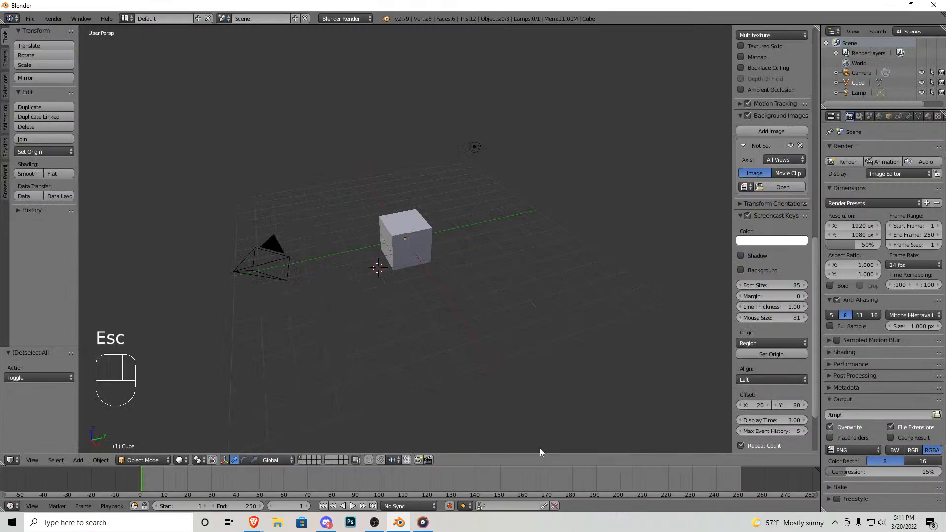
# Step: Check the desktop for the saved Broken1 image and refresh the desktop
pyautogui.moveTo(253, 522)
pyautogui.click(269, 501)
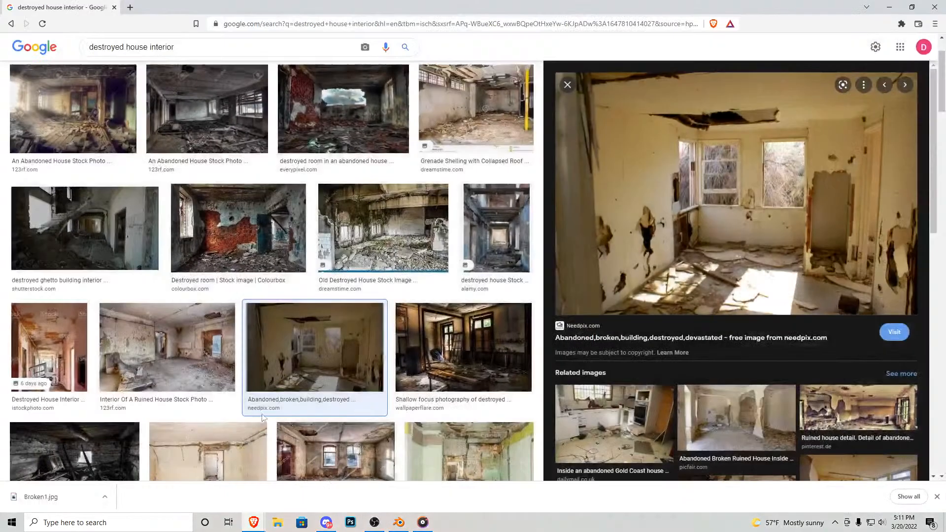
pyautogui.click(889, 7)
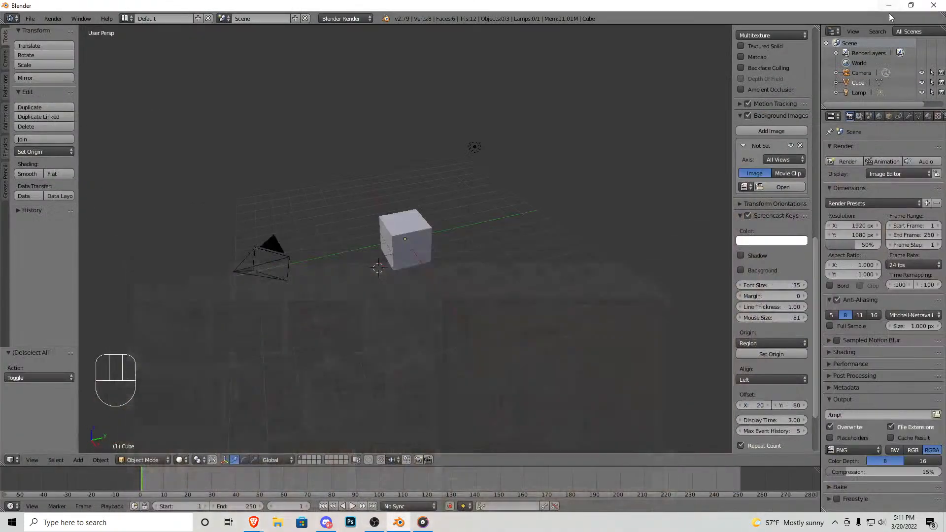
pyautogui.click(890, 7)
pyautogui.rightClick(331, 330)
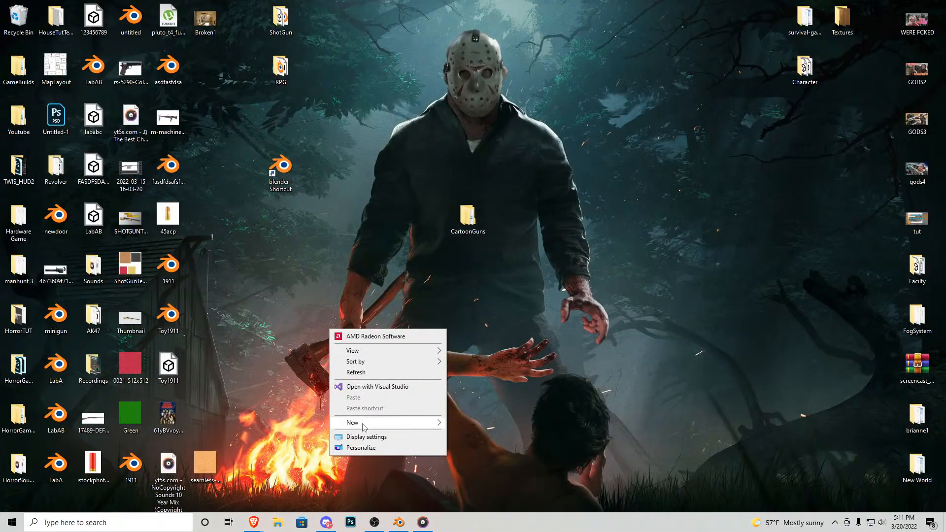
pyautogui.click(357, 372)
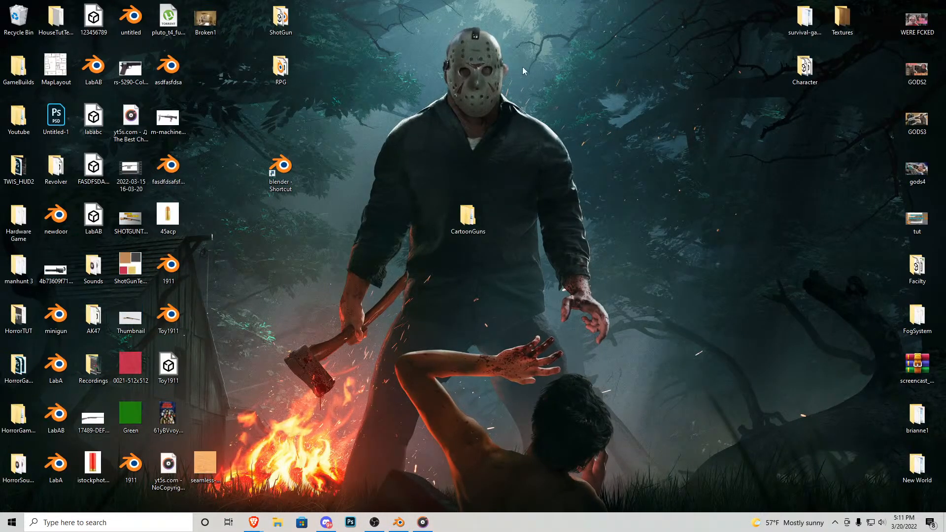
pyautogui.click(399, 521)
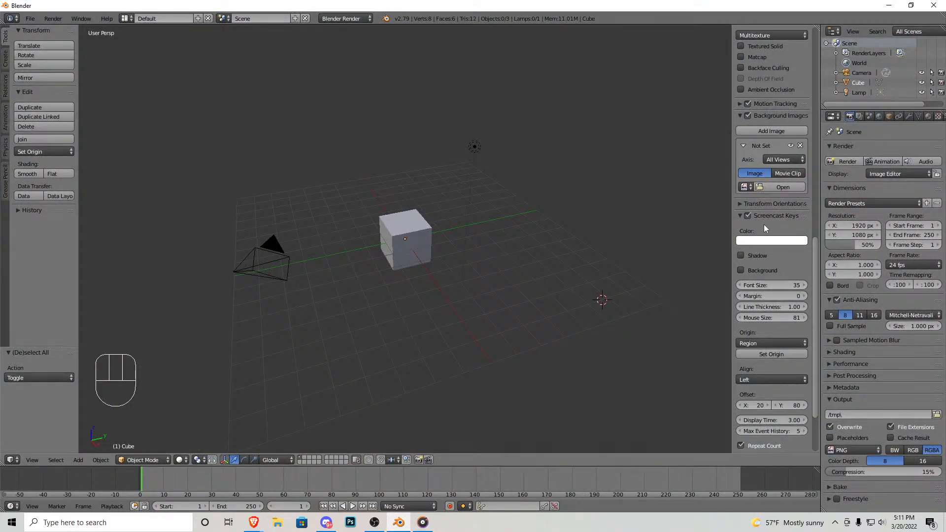
pyautogui.click(784, 186)
pyautogui.click(21, 111)
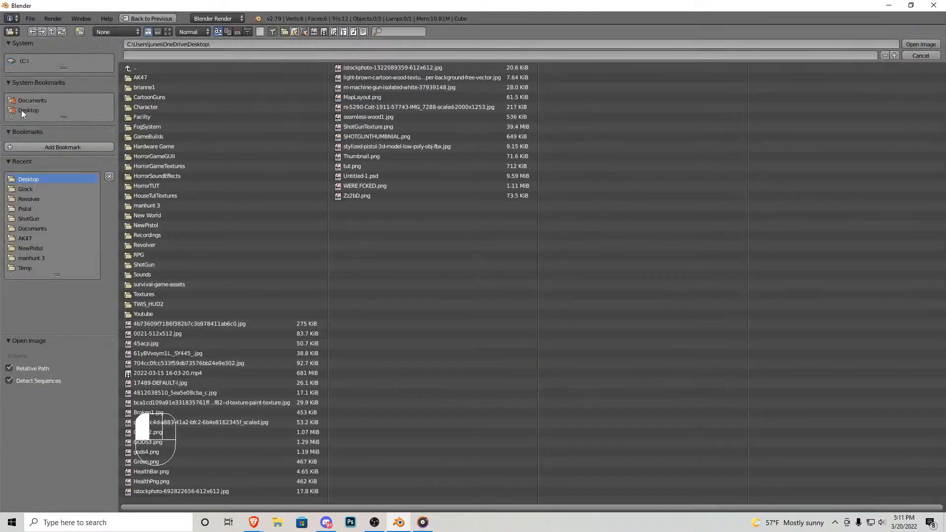
pyautogui.click(168, 31)
pyautogui.scroll(-2, 486, 234)
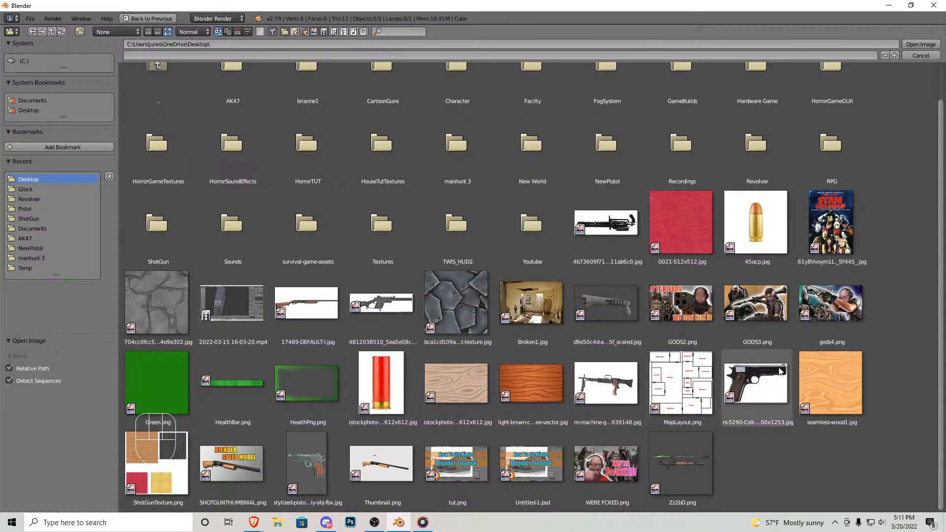
pyautogui.click(233, 52)
pyautogui.write('broken')
pyautogui.press('Return')
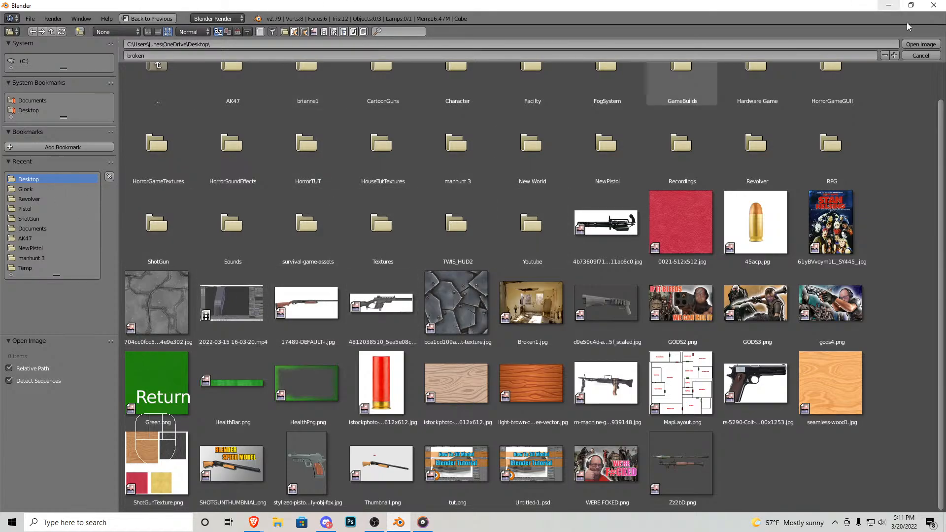
pyautogui.click(921, 55)
# Step: Switch to the browser and copy the previewed Needpix broken building image straight onto the desktop
pyautogui.click(890, 6)
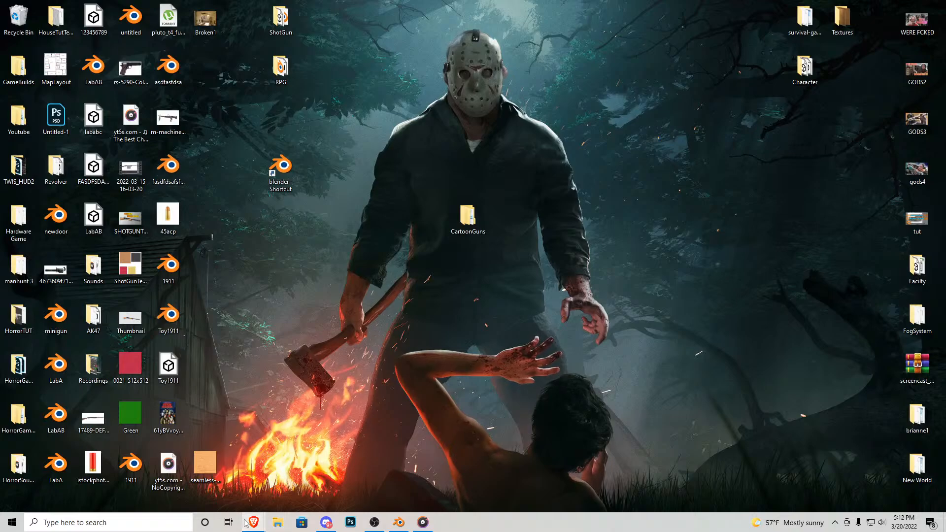
pyautogui.moveTo(249, 522)
pyautogui.click(157, 450)
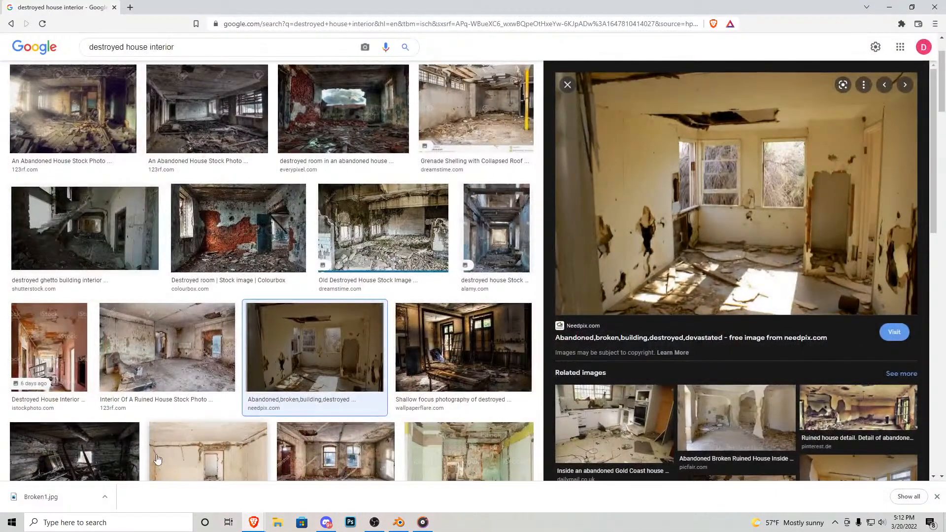
pyautogui.scroll(-2, 157, 450)
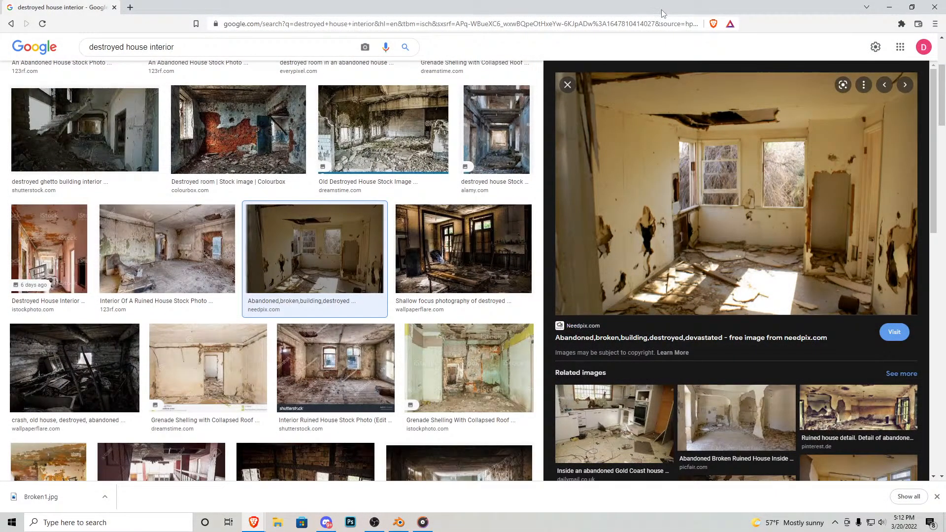
pyautogui.moveTo(661, 10); pyautogui.dragTo(590, 107)
pyautogui.moveTo(599, 212); pyautogui.dragTo(512, 39)
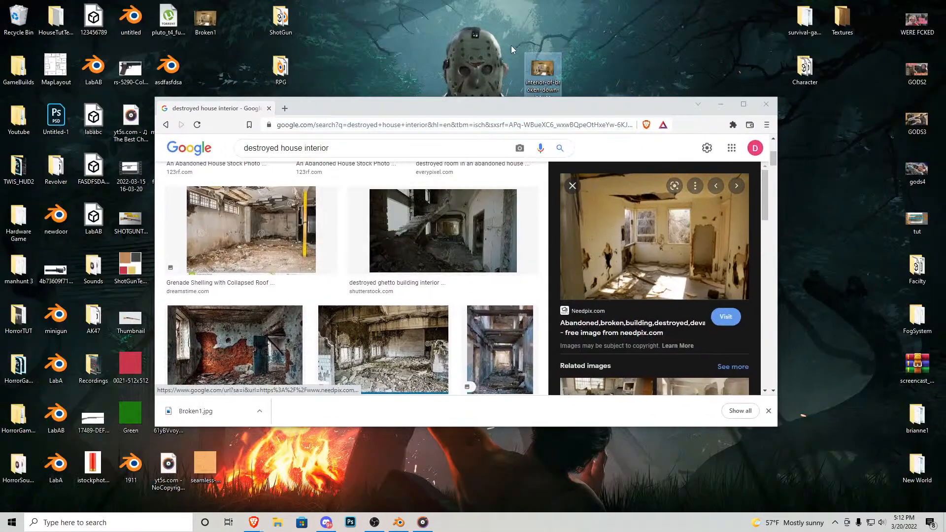
pyautogui.click(720, 105)
# Step: Switch to Blender, load Broken1.jpg from the Desktop into the empty background image slot and make the view orthographic
pyautogui.click(398, 522)
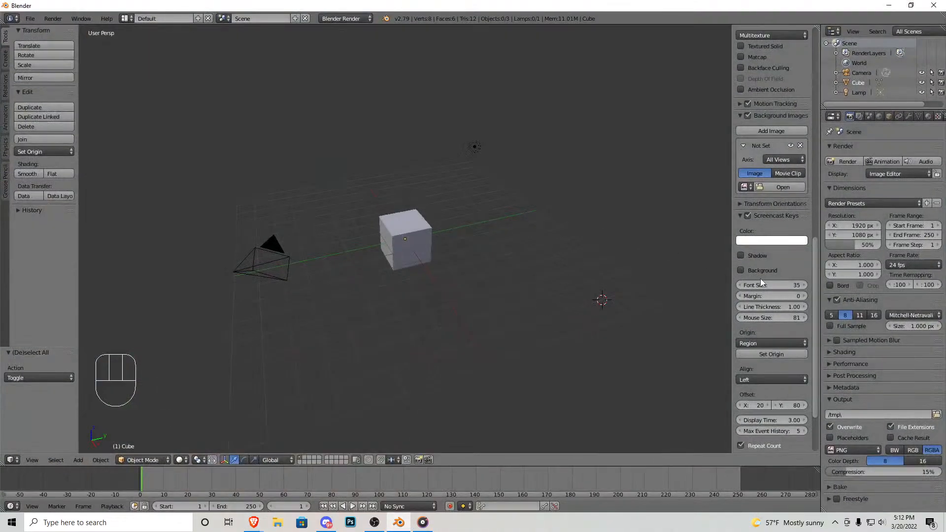
pyautogui.click(791, 188)
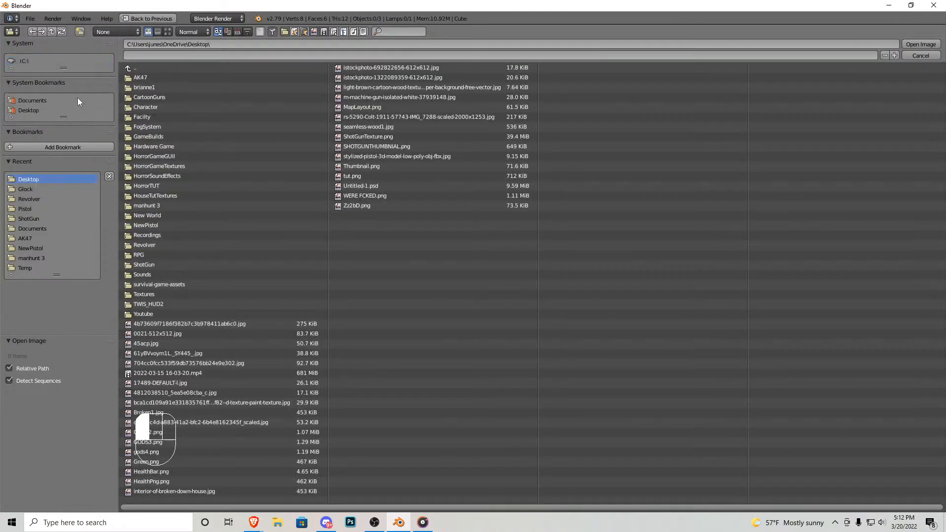
pyautogui.click(167, 31)
pyautogui.scroll(-1, 536, 306)
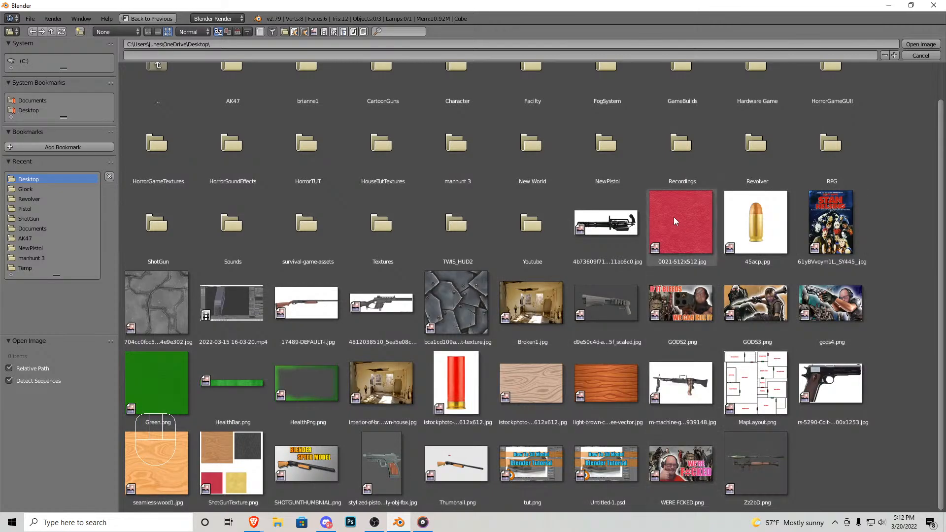
pyautogui.doubleClick(555, 297)
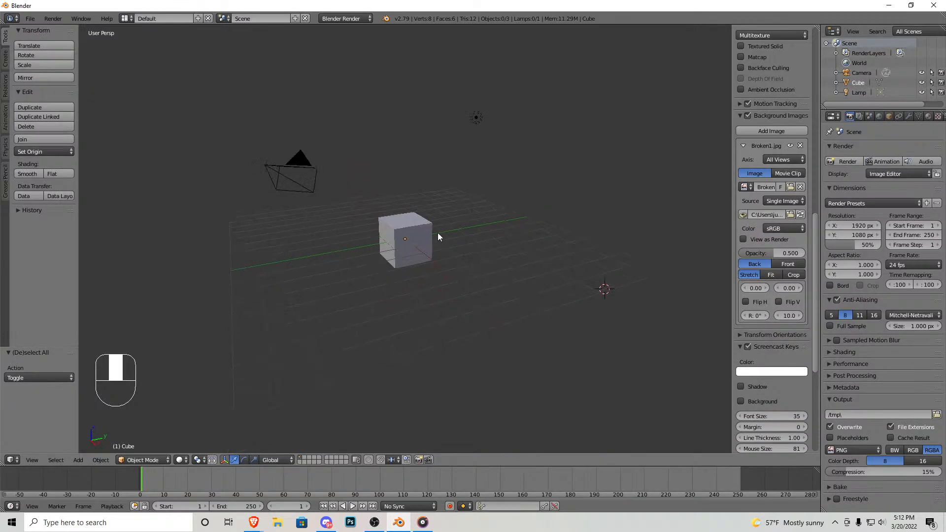
pyautogui.moveTo(460, 256); pyautogui.dragTo(465, 269, button='middle')
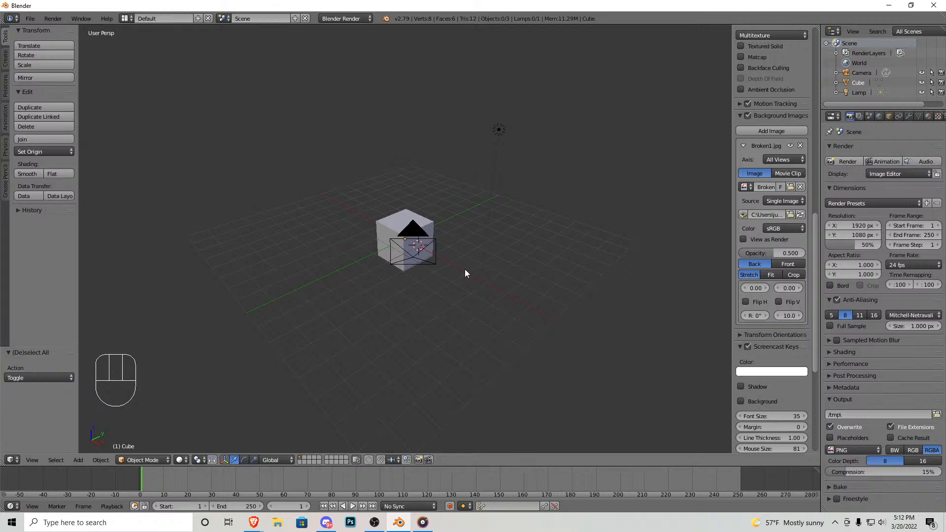
pyautogui.press('KP_5')
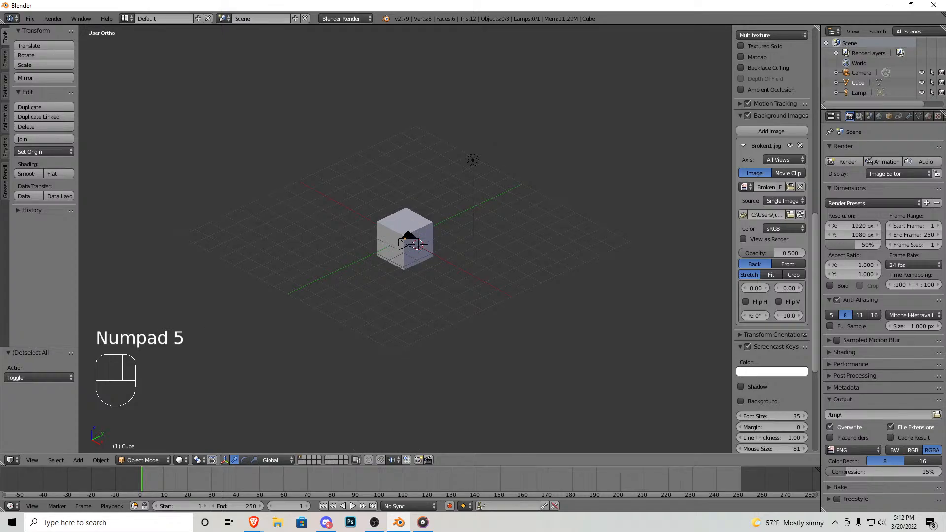
pyautogui.click(487, 294)
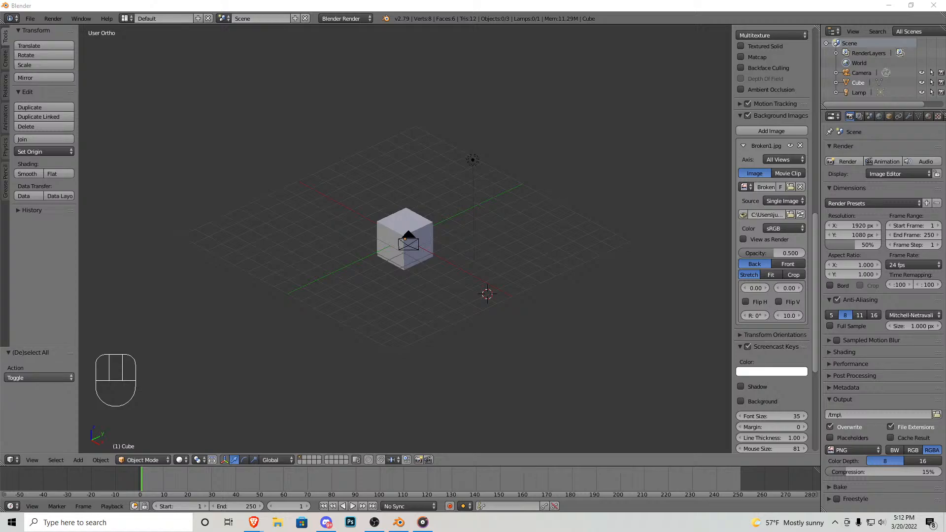
pyautogui.click(270, 233)
pyautogui.moveTo(335, 215); pyautogui.dragTo(466, 222, button='middle')
pyautogui.scroll(5, 395, 214)
pyautogui.moveTo(266, 5); pyautogui.dragTo(291, 1)
pyautogui.moveTo(172, 419); pyautogui.dragTo(422, 59, button='middle')
pyautogui.press('Escape')
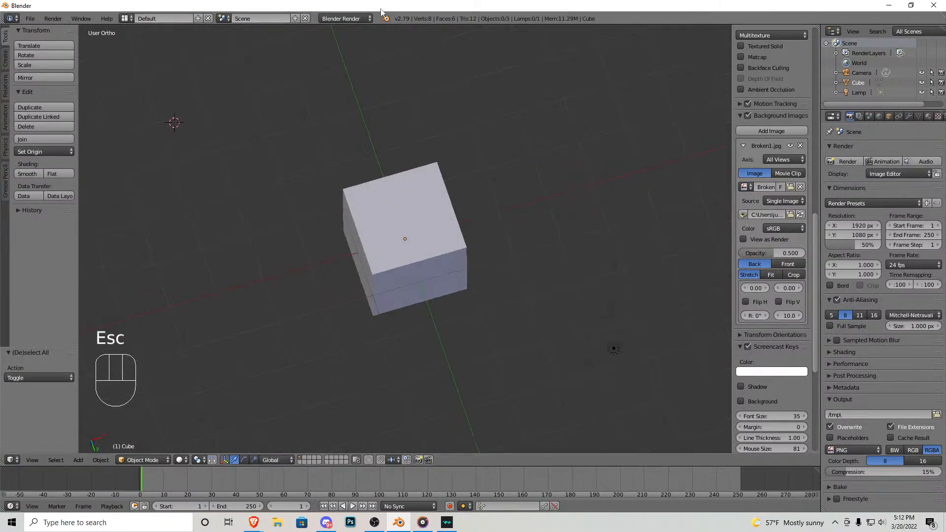
# Step: Switch to Voicemod, set the soundboard volume to 0 and close its window
pyautogui.click(447, 522)
pyautogui.moveTo(284, 7); pyautogui.dragTo(945, 147)
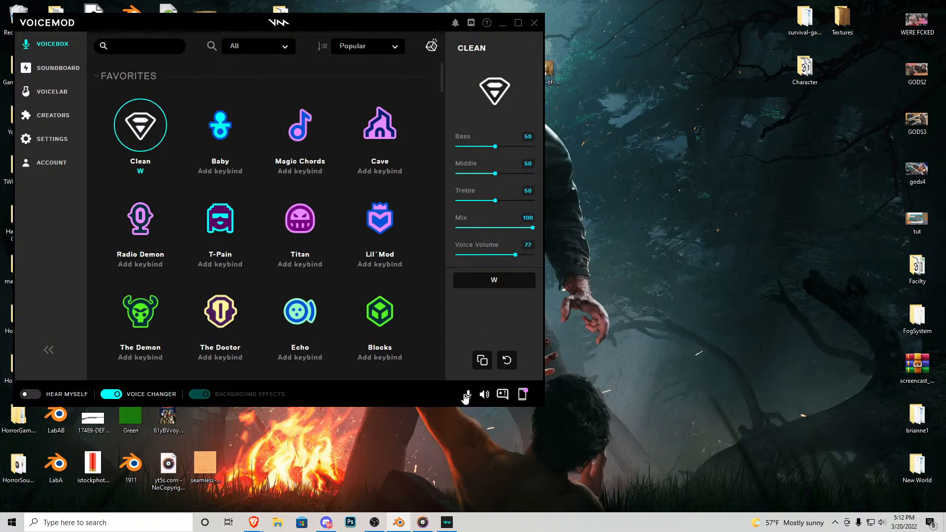
pyautogui.click(469, 397)
pyautogui.moveTo(500, 294); pyautogui.dragTo(392, 295)
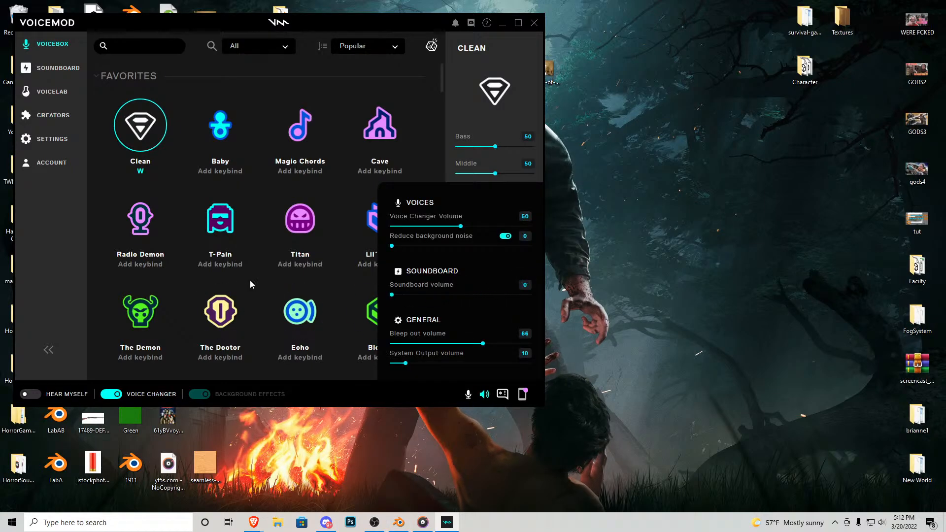
pyautogui.click(534, 23)
# Step: Switch to Blender and show the background image in the orthographic front view
pyautogui.click(399, 522)
pyautogui.click(443, 222)
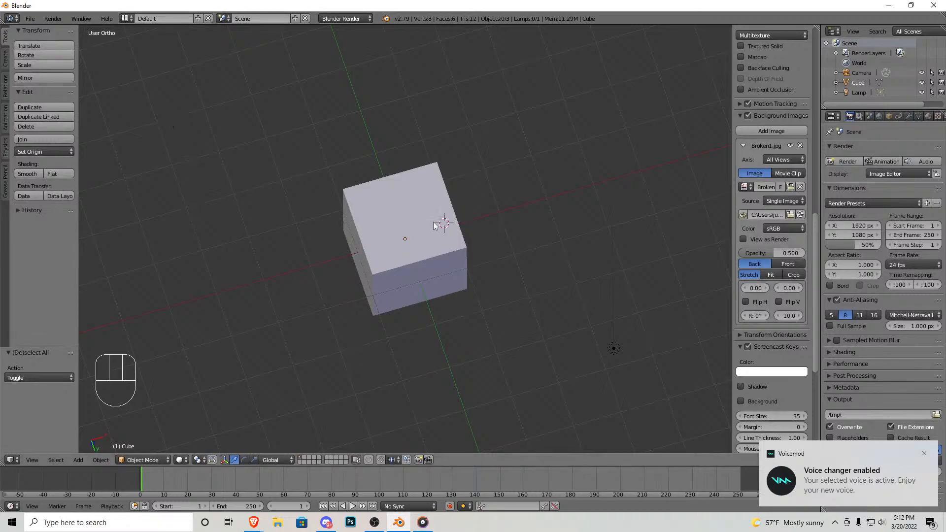
pyautogui.moveTo(431, 221); pyautogui.dragTo(477, 188, button='middle')
pyautogui.press('KP_5')
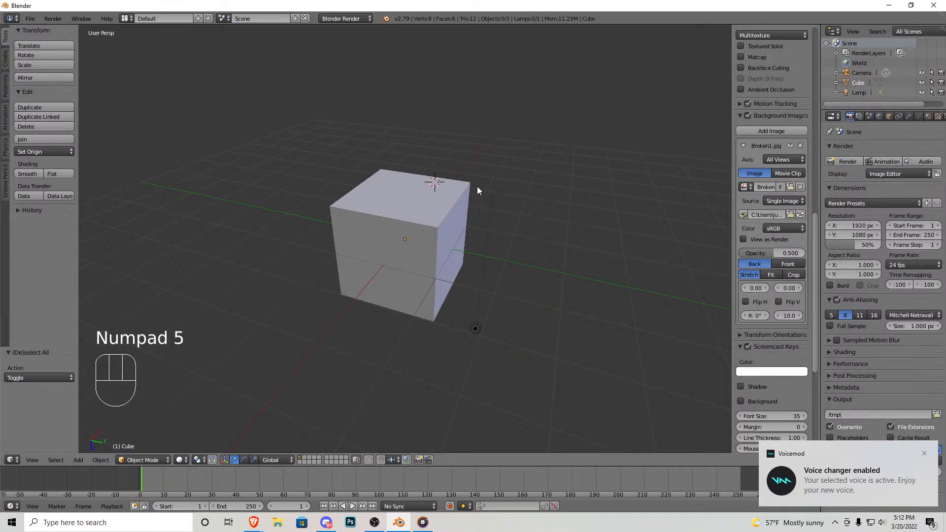
pyautogui.scroll(-5, 422, 217)
pyautogui.press('KP_5')
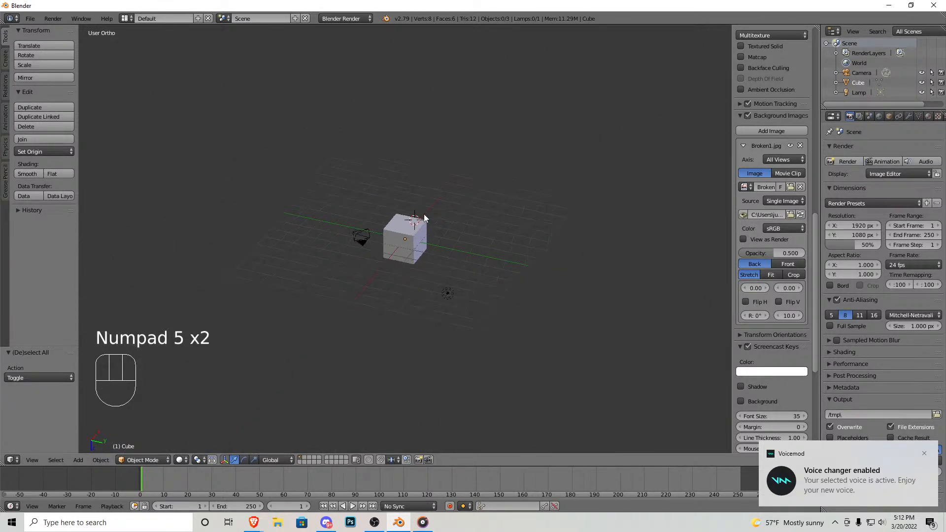
pyautogui.press('KP_1')
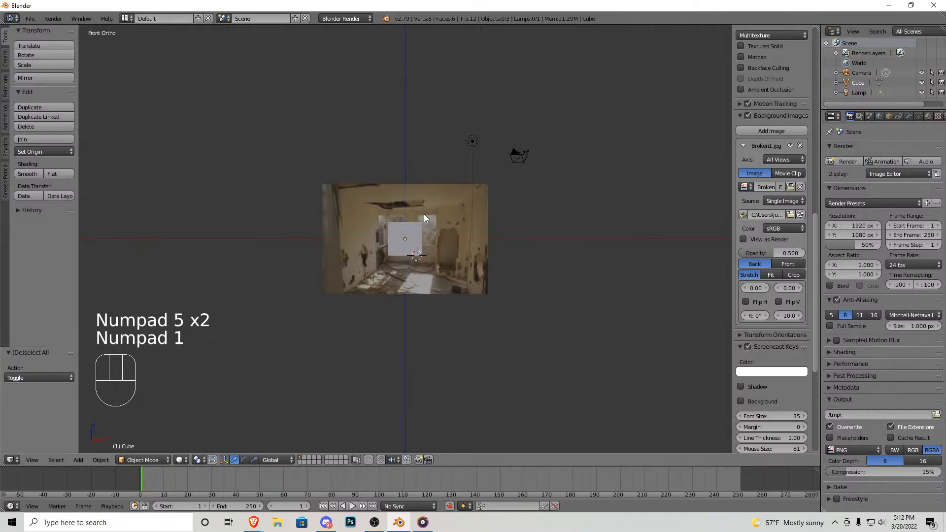
pyautogui.scroll(6, 403, 252)
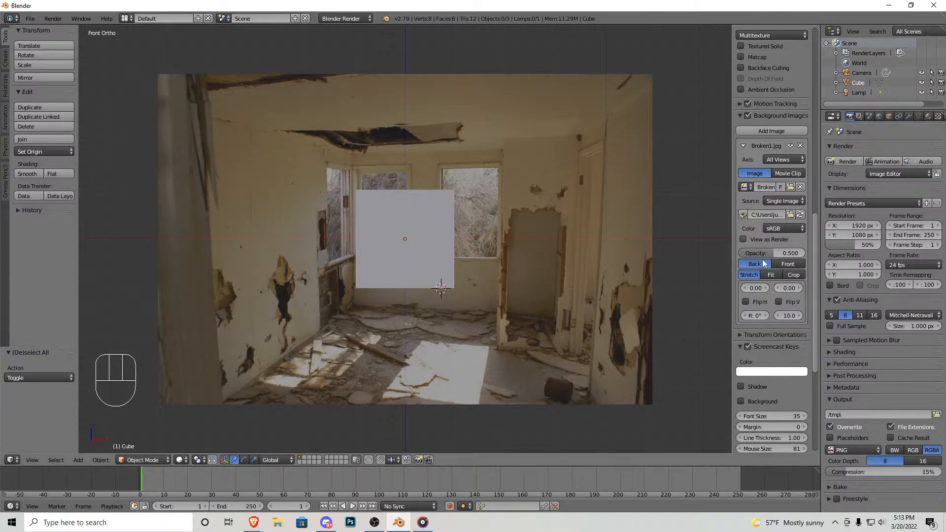
# Step: Set the background image's opacity to 1.000 and its size to 37.0
pyautogui.moveTo(772, 255); pyautogui.dragTo(805, 254)
pyautogui.moveTo(784, 315); pyautogui.dragTo(543, 261)
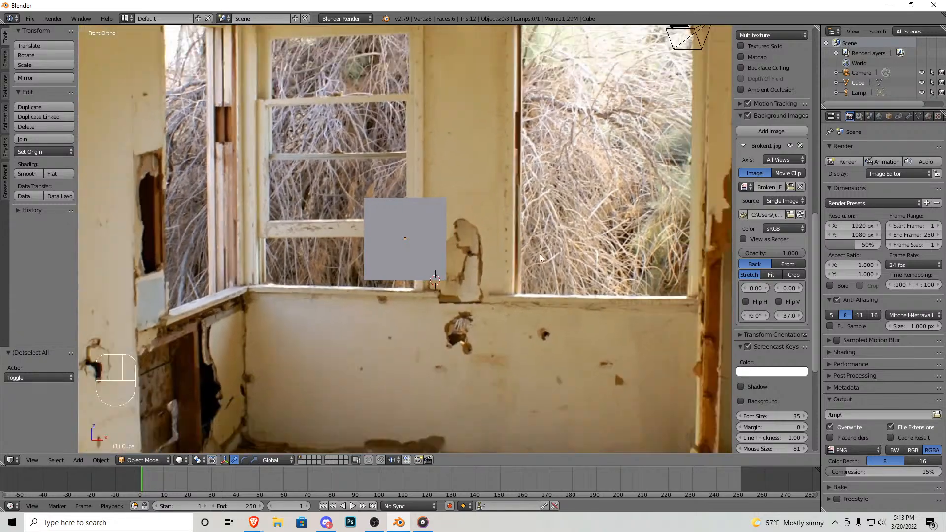
pyautogui.scroll(-10, 544, 261)
pyautogui.scroll(1, 710, 293)
# Step: Offset the background image by about 9.10 in X and 24.8 in Y to clear the cube
pyautogui.moveTo(757, 290); pyautogui.dragTo(910, 288)
pyautogui.scroll(-1, 445, 195)
pyautogui.keyDown('shift'); pyautogui.moveTo(496, 182); pyautogui.dragTo(438, 251, button='middle'); pyautogui.keyUp('shift')
pyautogui.scroll(3, 421, 190)
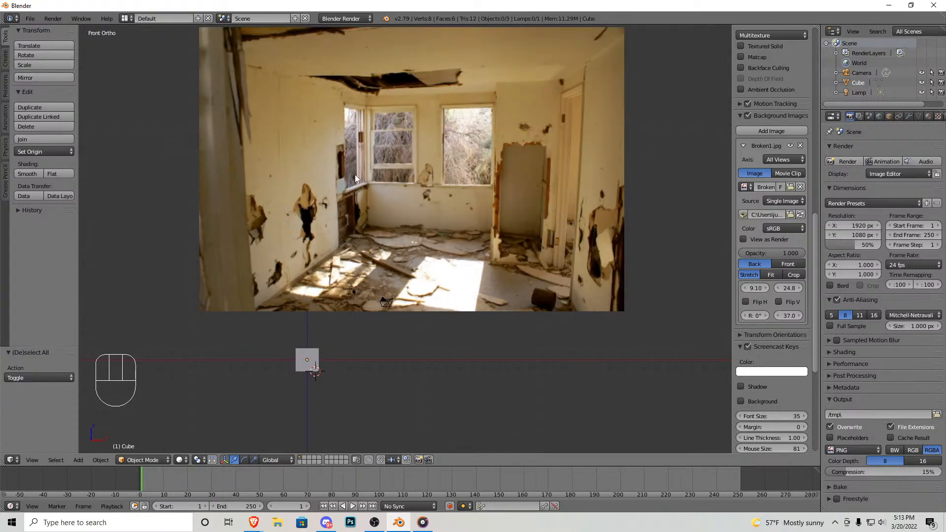
pyautogui.scroll(-4, 385, 160)
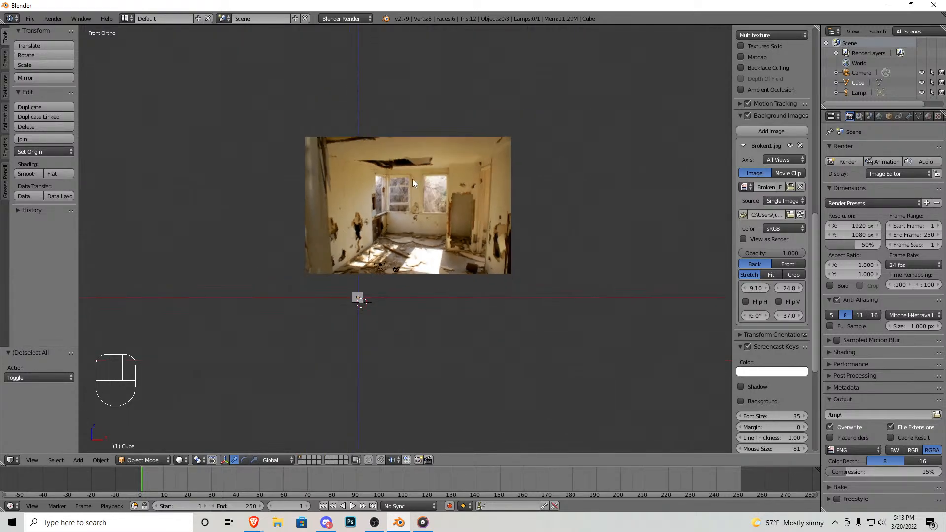
pyautogui.scroll(-3, 412, 178)
# Step: In top view, enter Edit Mode on the cube and move its whole mesh along negative Y, away from the background image
pyautogui.press('KP_7')
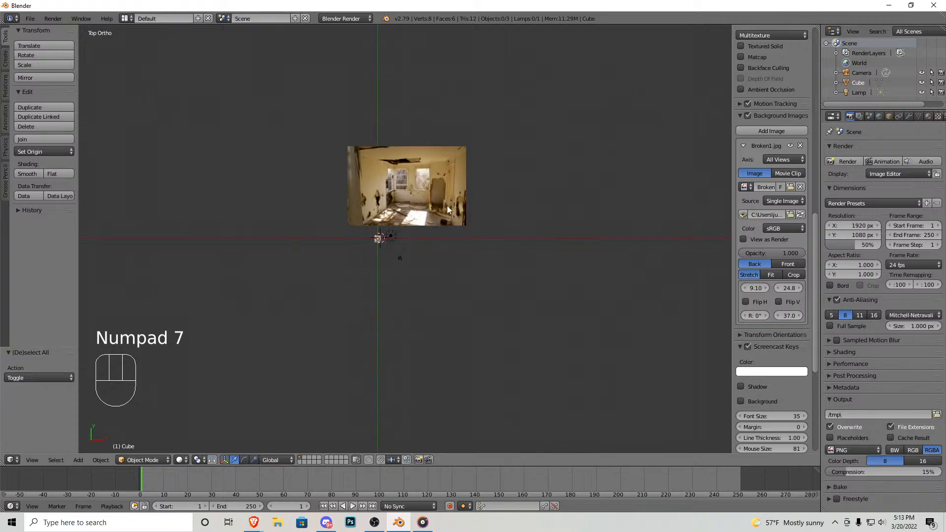
pyautogui.scroll(5, 415, 242)
pyautogui.rightClick(344, 243)
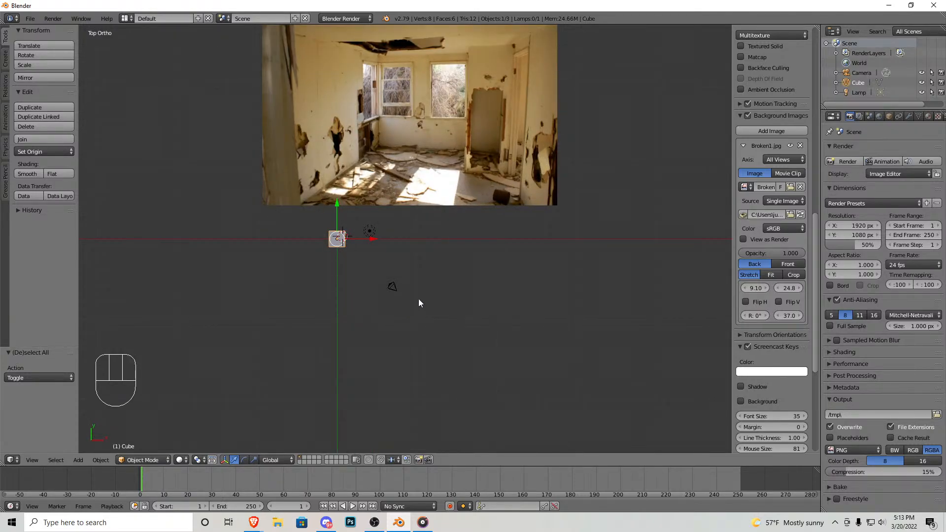
pyautogui.press('Tab')
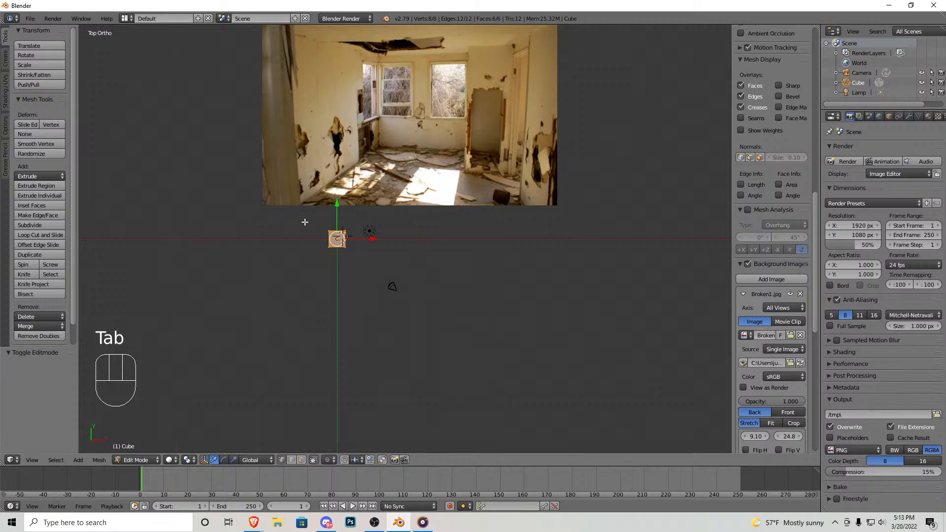
pyautogui.moveTo(343, 204); pyautogui.dragTo(349, 304)
pyautogui.press('a')
pyautogui.press('a')
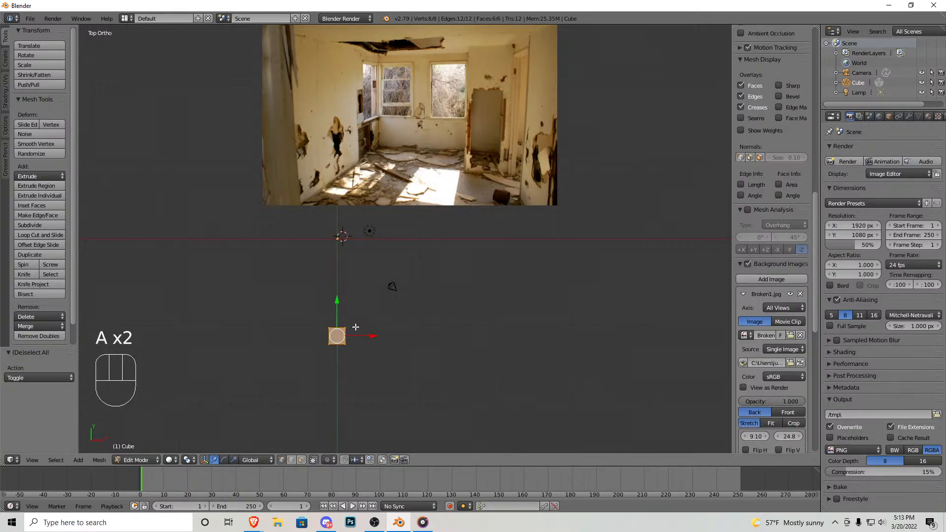
pyautogui.keyDown('shift'); pyautogui.moveTo(288, 344); pyautogui.dragTo(367, 253, button='middle'); pyautogui.keyUp('shift')
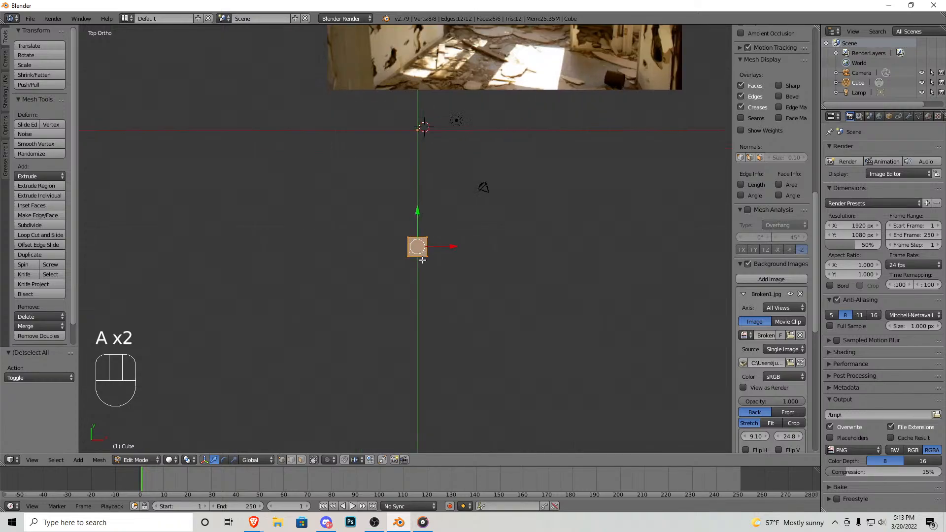
# Step: In top view, move the cube's +X and -X side faces outward along X to make it a wide block
pyautogui.press('s')
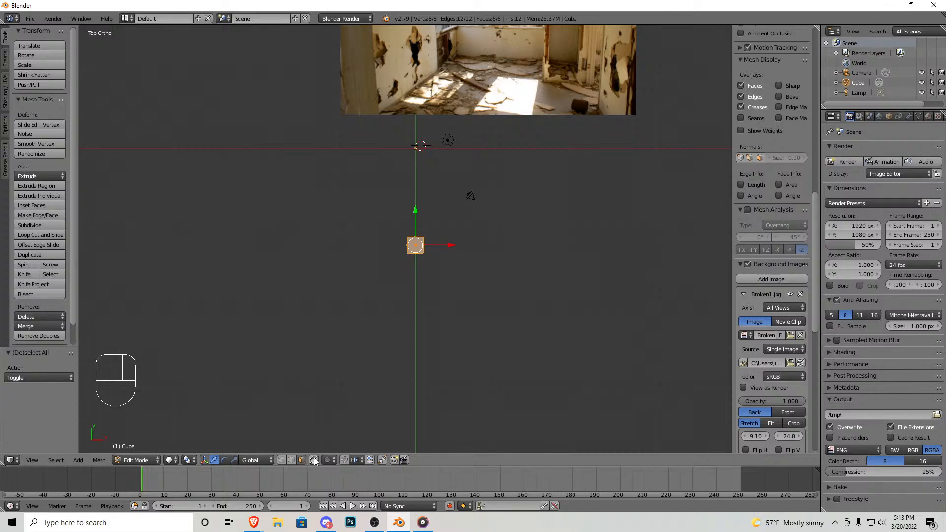
pyautogui.scroll(6, 422, 244)
pyautogui.rightClick(449, 277)
pyautogui.moveTo(449, 277); pyautogui.dragTo(409, 261, button='middle')
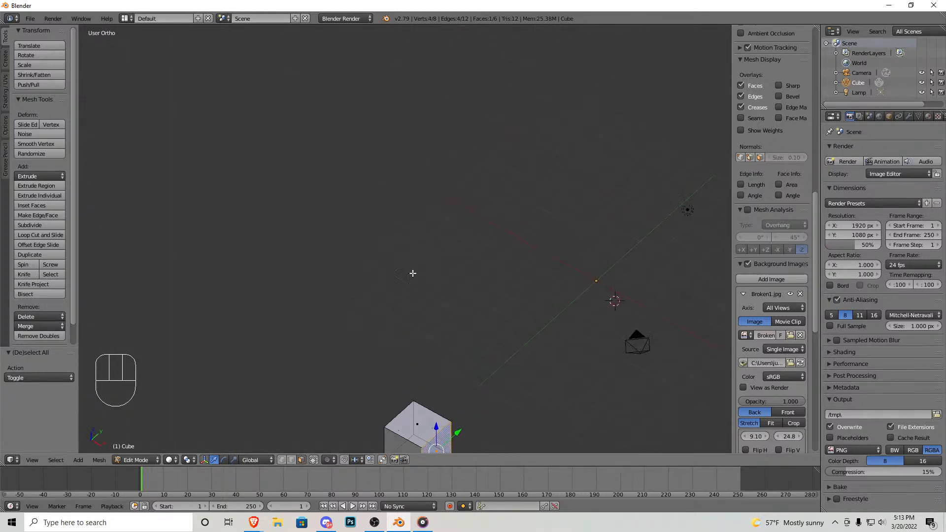
pyautogui.press('KP_7')
pyautogui.scroll(-6, 471, 253)
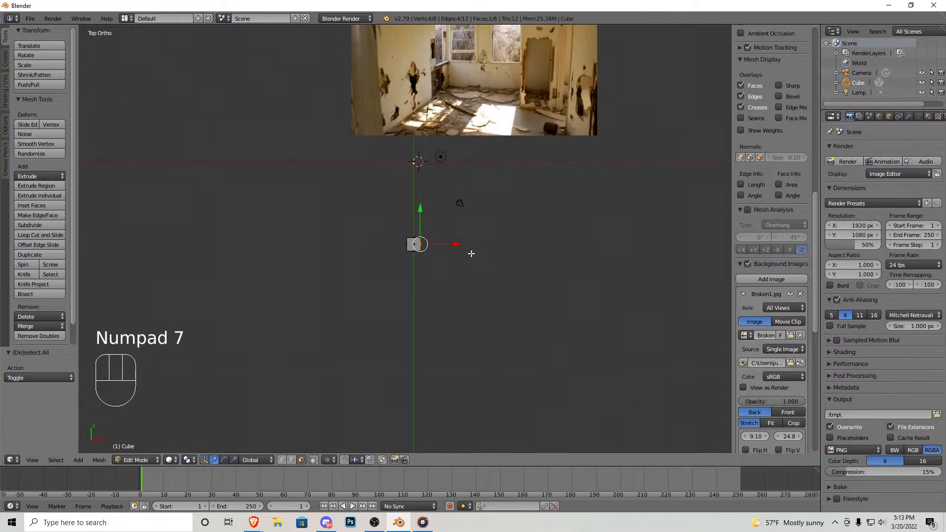
pyautogui.scroll(5, 456, 243)
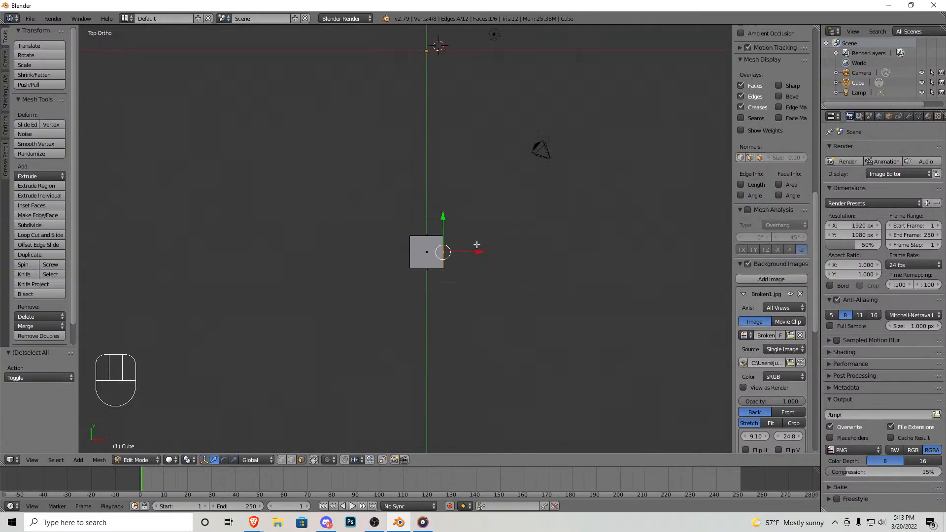
pyautogui.scroll(-3, 483, 256)
pyautogui.keyDown('ctrl'); pyautogui.moveTo(455, 248); pyautogui.dragTo(651, 246); pyautogui.keyUp('ctrl')
pyautogui.keyDown('ctrl'); pyautogui.moveTo(418, 253); pyautogui.dragTo(249, 239); pyautogui.keyUp('ctrl')
# Step: Move the block's front face -22 in Y and pull its back face outward along positive Y
pyautogui.rightClick(415, 253)
pyautogui.keyDown('ctrl'); pyautogui.moveTo(417, 220); pyautogui.dragTo(423, 396); pyautogui.keyUp('ctrl')
pyautogui.scroll(-4, 442, 207)
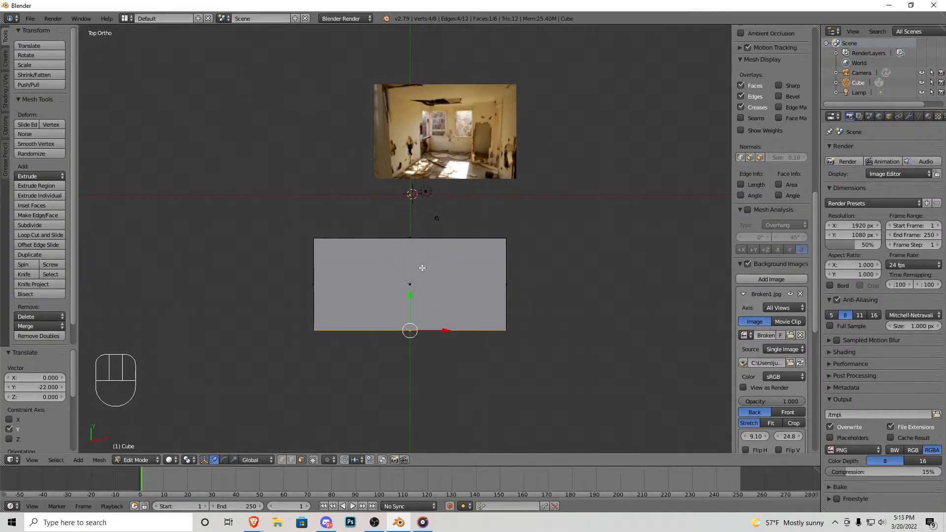
pyautogui.scroll(2, 422, 268)
pyautogui.rightClick(411, 235)
pyautogui.keyDown('ctrl'); pyautogui.moveTo(412, 203); pyautogui.dragTo(414, 159); pyautogui.keyUp('ctrl')
# Step: Bring both side faces of the block inward along X and move the front face 5 in Y
pyautogui.rightClick(272, 274)
pyautogui.keyDown('ctrl'); pyautogui.moveTo(317, 282); pyautogui.dragTo(367, 282); pyautogui.keyUp('ctrl')
pyautogui.rightClick(552, 283)
pyautogui.keyDown('ctrl'); pyautogui.moveTo(568, 282); pyautogui.dragTo(518, 280); pyautogui.keyUp('ctrl')
pyautogui.rightClick(407, 367)
pyautogui.keyDown('ctrl'); pyautogui.moveTo(415, 339); pyautogui.dragTo(415, 311); pyautogui.keyUp('ctrl')
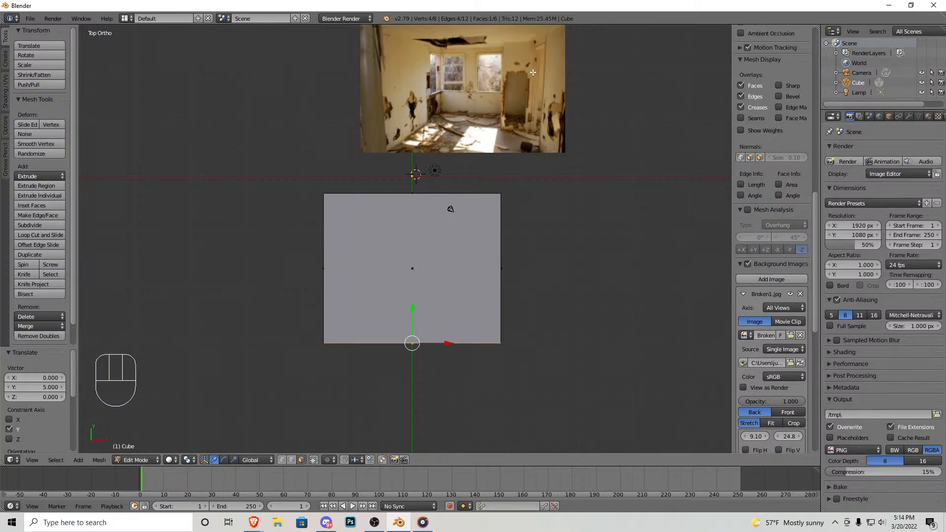
# Step: Check the room's proportions in the reference photo and lower the slab's bottom face about 0.61 in Z
pyautogui.keyDown('shift'); pyautogui.moveTo(532, 73); pyautogui.dragTo(474, 210, button='middle'); pyautogui.keyUp('shift')
pyautogui.scroll(5, 394, 201)
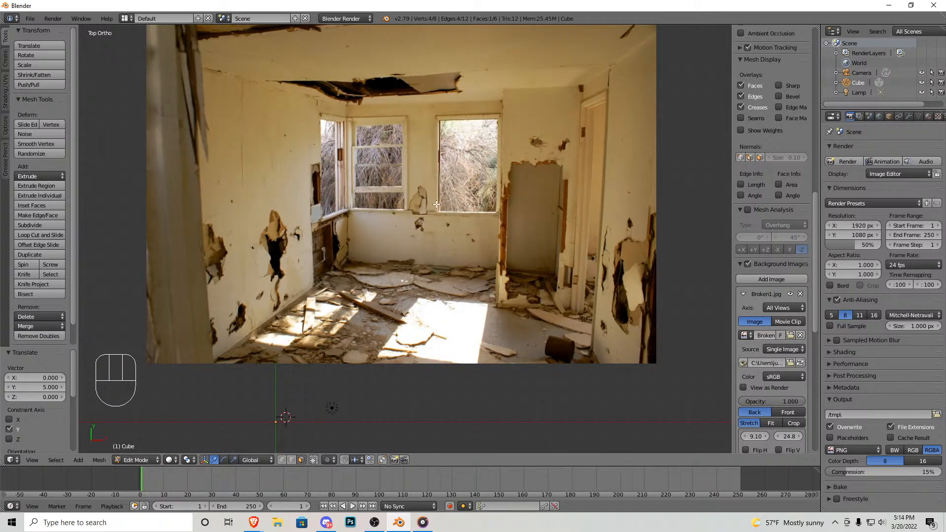
pyautogui.scroll(-6, 437, 204)
pyautogui.keyDown('shift'); pyautogui.moveTo(394, 370); pyautogui.dragTo(442, 245, button='middle'); pyautogui.keyUp('shift')
pyautogui.moveTo(436, 275); pyautogui.dragTo(420, 156, button='middle')
pyautogui.scroll(3, 437, 287)
pyautogui.keyDown('shift'); pyautogui.moveTo(427, 354); pyautogui.dragTo(406, 279, button='middle'); pyautogui.keyUp('shift')
pyautogui.scroll(4, 386, 259)
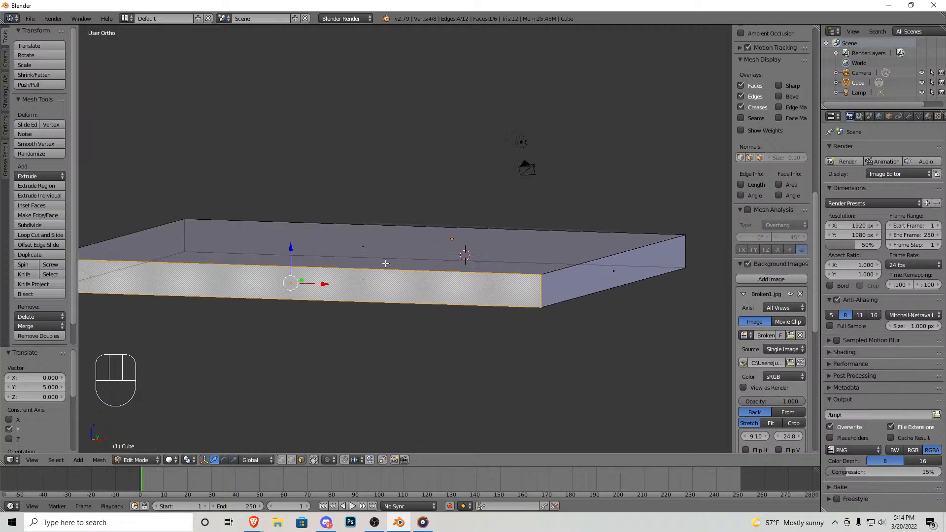
pyautogui.moveTo(549, 302); pyautogui.dragTo(530, 284, button='middle')
pyautogui.rightClick(364, 266)
pyautogui.moveTo(363, 266); pyautogui.dragTo(374, 295, button='middle')
pyautogui.moveTo(355, 245); pyautogui.dragTo(449, 298)
pyautogui.scroll(-2, 374, 228)
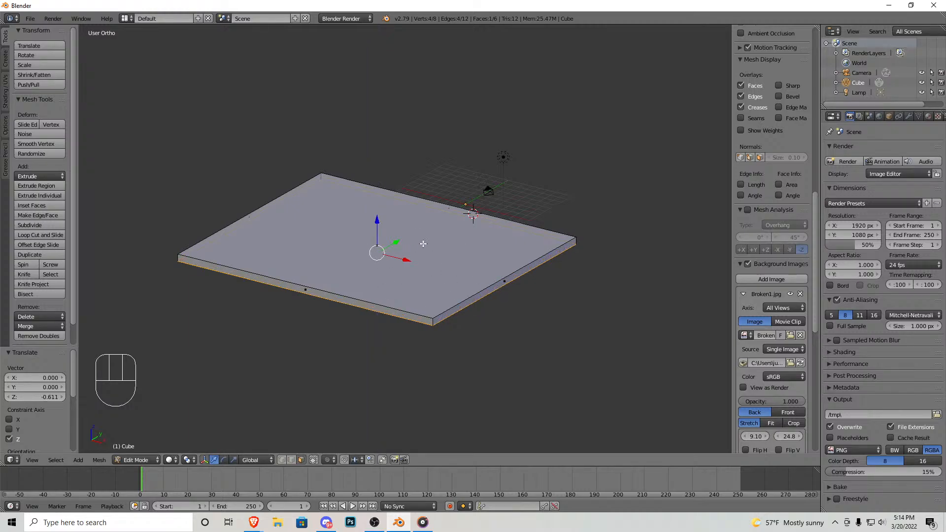
# Step: In top view, add loop cuts just inside the slab's -X edge and its back edge for thin wall strips
pyautogui.press('KP_7')
pyautogui.scroll(-2, 456, 159)
pyautogui.keyDown('shift'); pyautogui.moveTo(456, 159); pyautogui.dragTo(345, 260, button='middle'); pyautogui.keyUp('shift')
pyautogui.scroll(5, 368, 178)
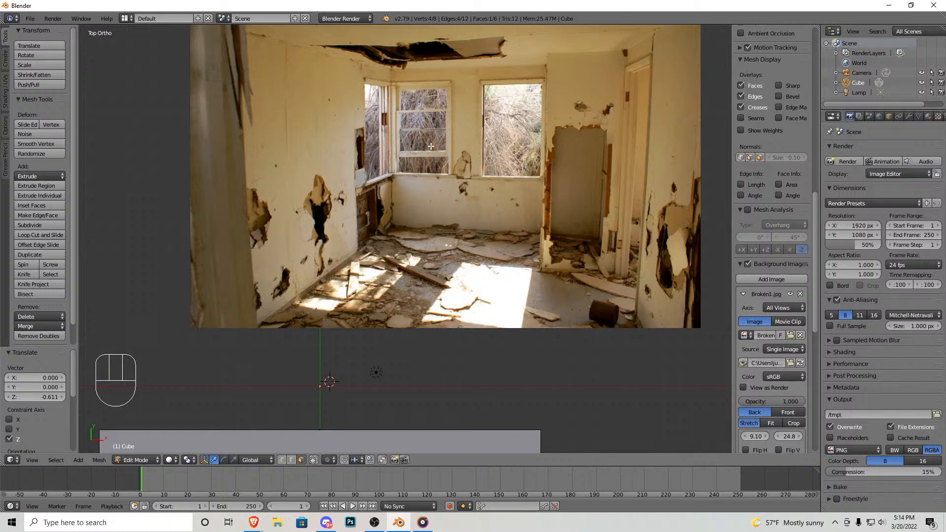
pyautogui.scroll(-4, 626, 198)
pyautogui.keyDown('shift'); pyautogui.moveTo(309, 366); pyautogui.dragTo(356, 201, button='middle'); pyautogui.keyUp('shift')
pyautogui.scroll(3, 388, 173)
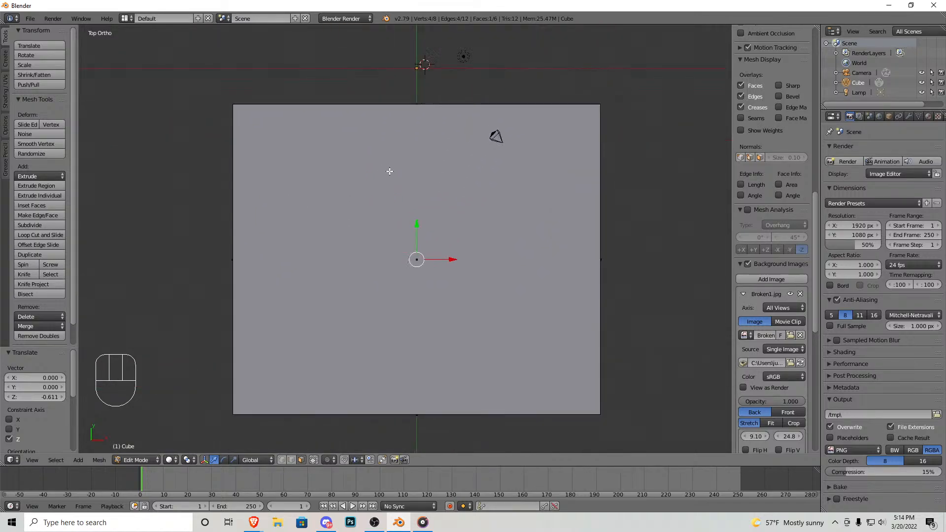
pyautogui.hotkey('ctrl', 'r')
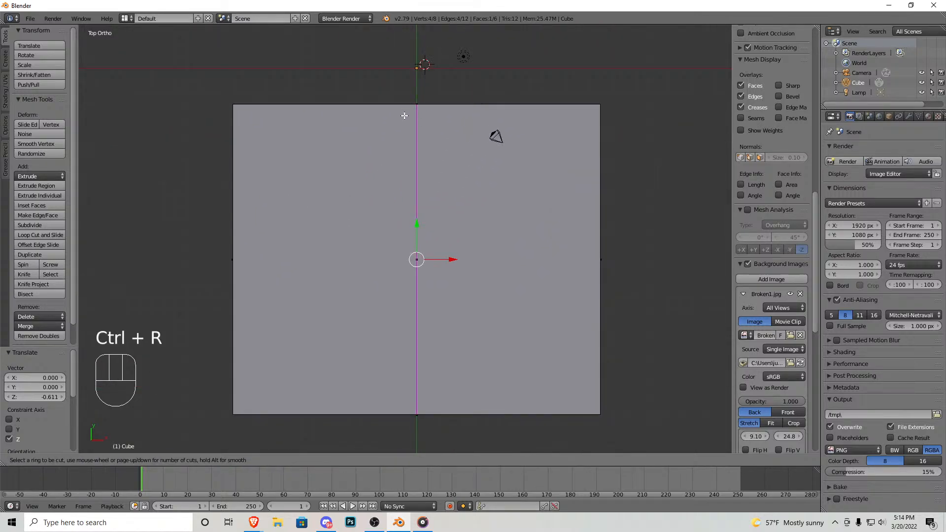
pyautogui.click(421, 113)
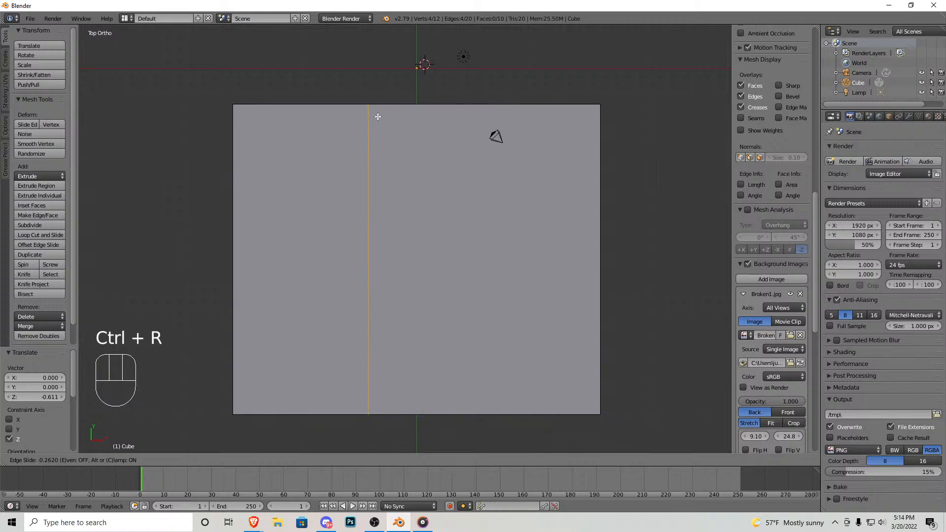
pyautogui.click(239, 121)
pyautogui.hotkey('ctrl', 'r')
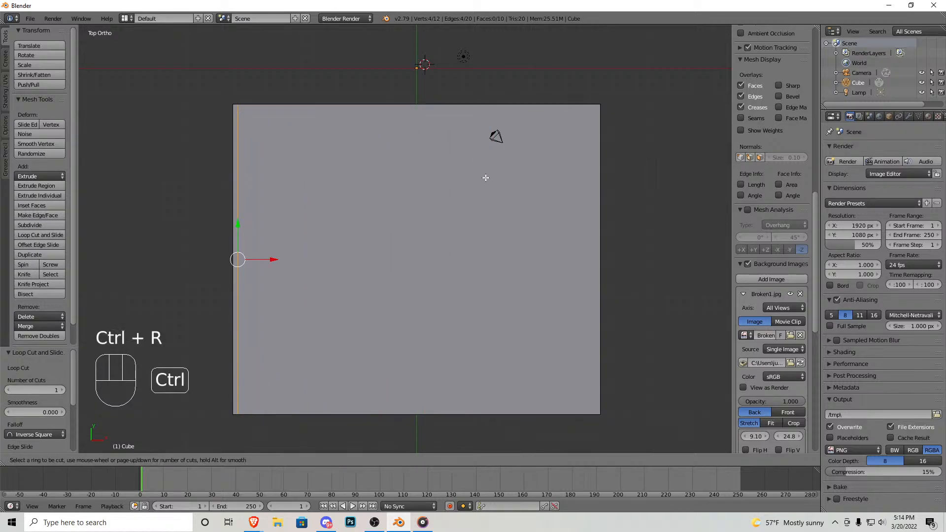
pyautogui.click(586, 269)
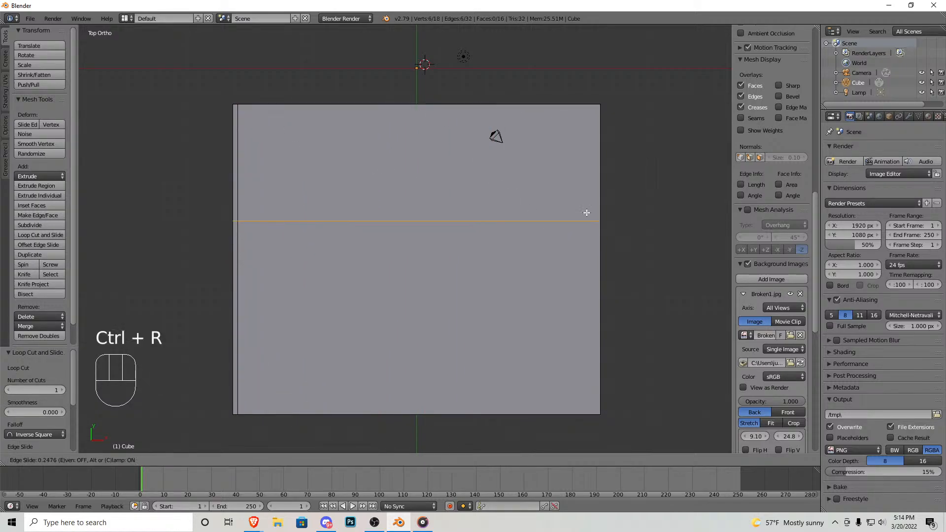
pyautogui.click(580, 118)
# Step: Add loop cuts just inside the slab's +X and front edges, nudging the front one about -0.13 in Y
pyautogui.hotkey('ctrl', 'r')
pyautogui.click(577, 103)
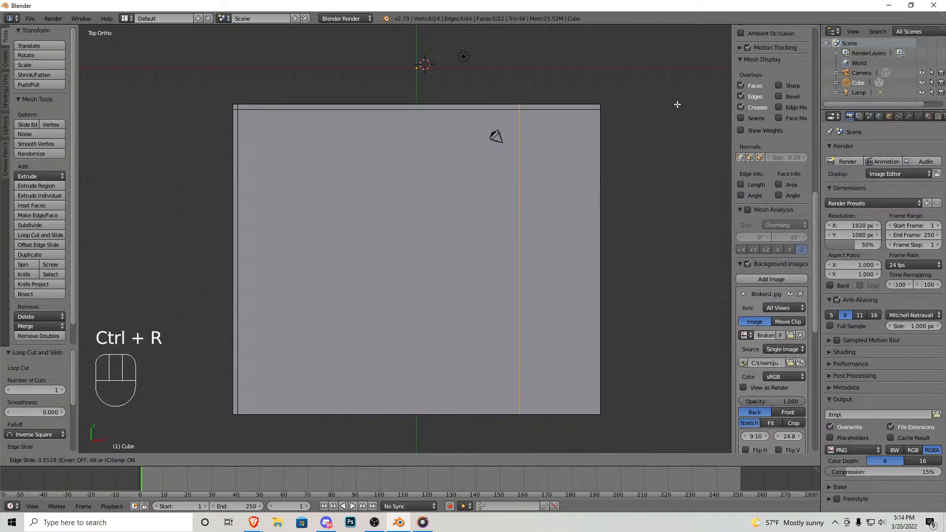
pyautogui.click(99, 100)
pyautogui.keyDown('shift'); pyautogui.moveTo(555, 236); pyautogui.dragTo(512, 187, button='middle'); pyautogui.keyUp('shift')
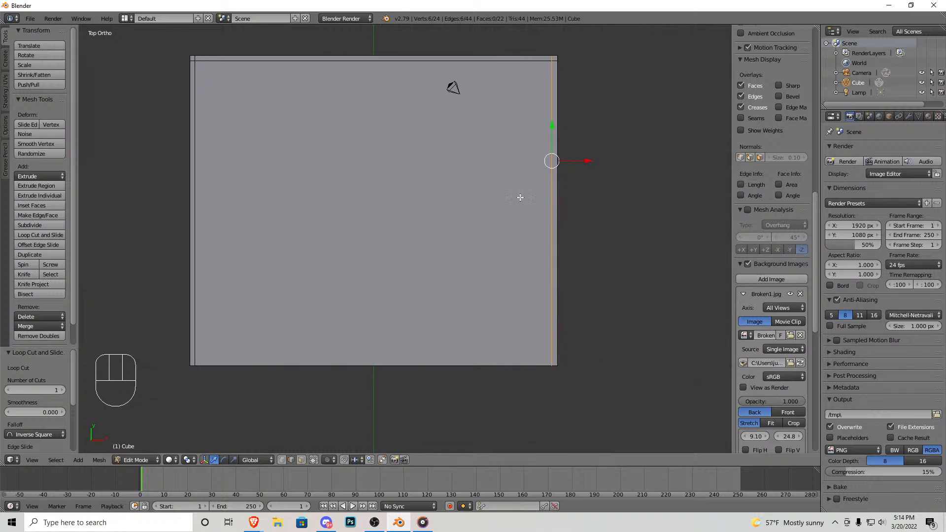
pyautogui.hotkey('ctrl', 'r')
pyautogui.click(530, 246)
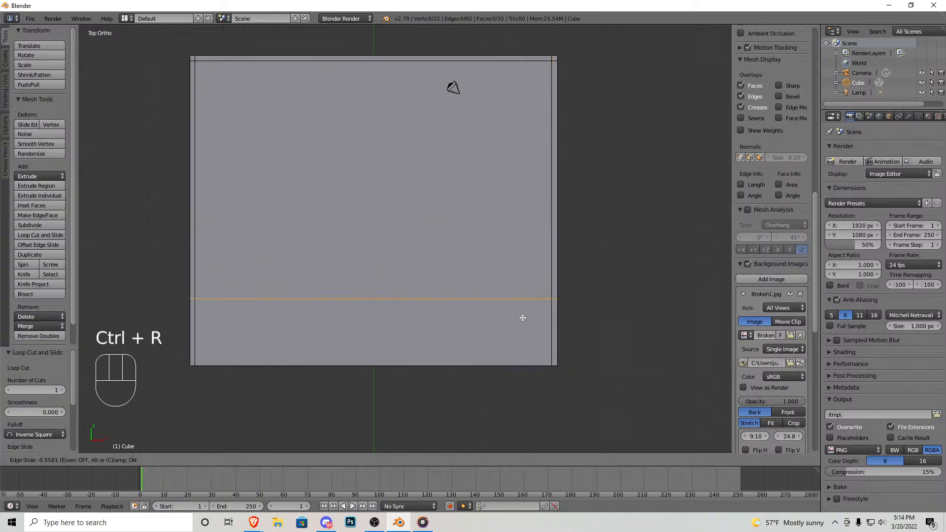
pyautogui.click(513, 375)
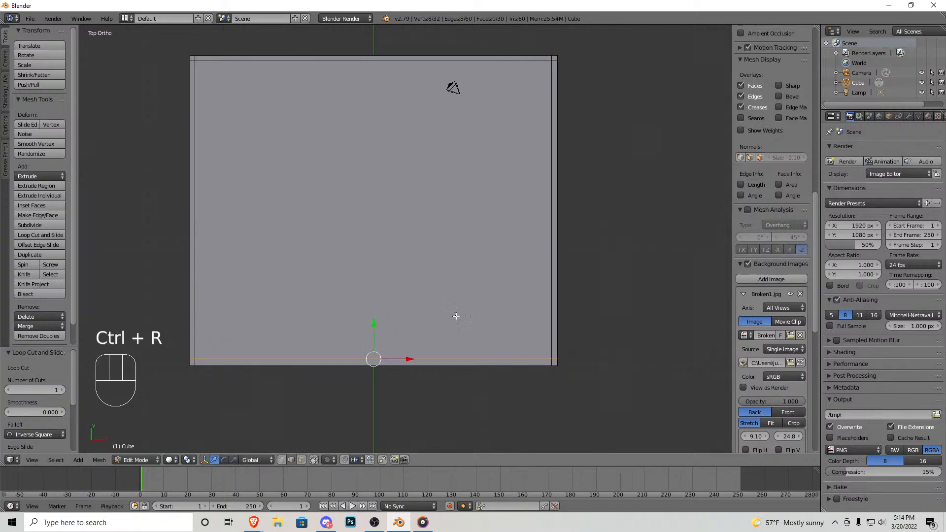
pyautogui.moveTo(374, 325); pyautogui.dragTo(373, 328)
# Step: Add two closely spaced loop cuts running along Y on the +X side of centre for an inner wall strip
pyautogui.scroll(-4, 402, 204)
pyautogui.keyDown('shift'); pyautogui.moveTo(443, 133); pyautogui.dragTo(437, 221, button='middle'); pyautogui.keyUp('shift')
pyautogui.scroll(5, 380, 348)
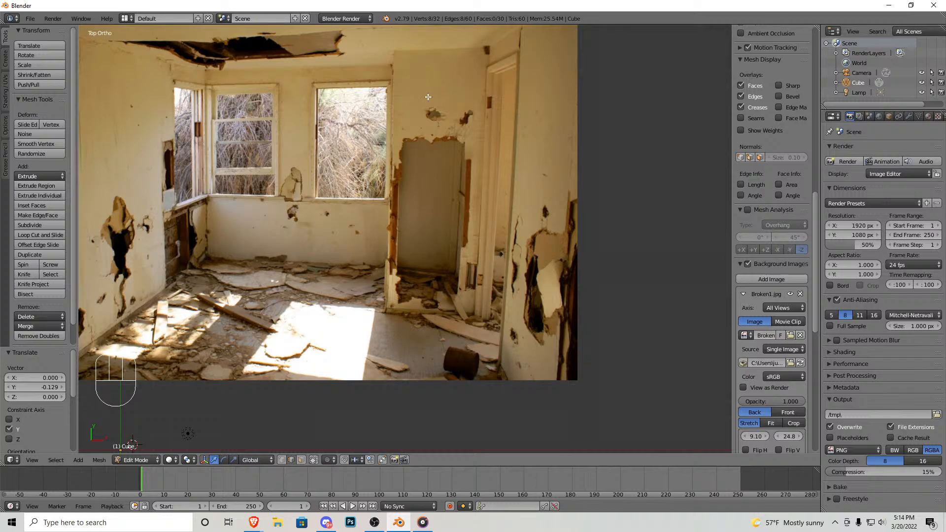
pyautogui.scroll(-4, 333, 363)
pyautogui.keyDown('shift'); pyautogui.moveTo(333, 363); pyautogui.dragTo(334, 148, button='middle'); pyautogui.keyUp('shift')
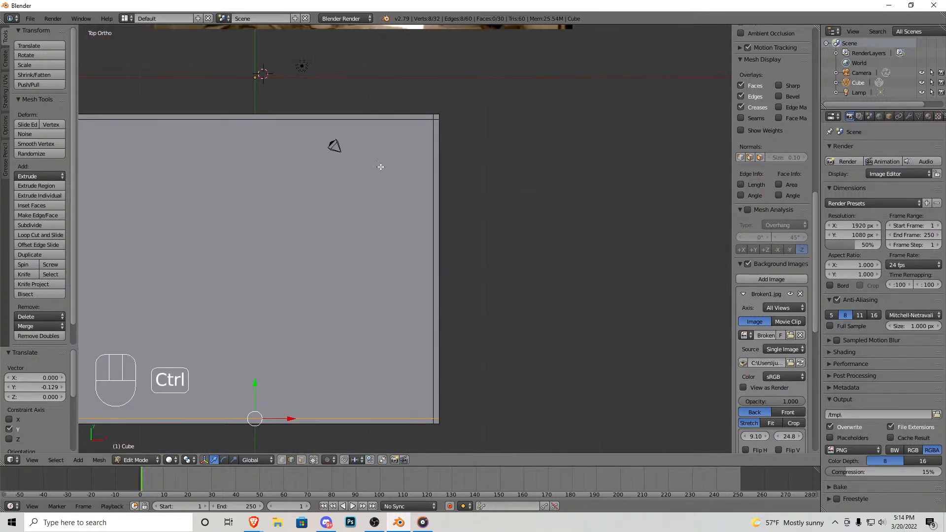
pyautogui.hotkey('ctrl', 'r')
pyautogui.click(255, 121)
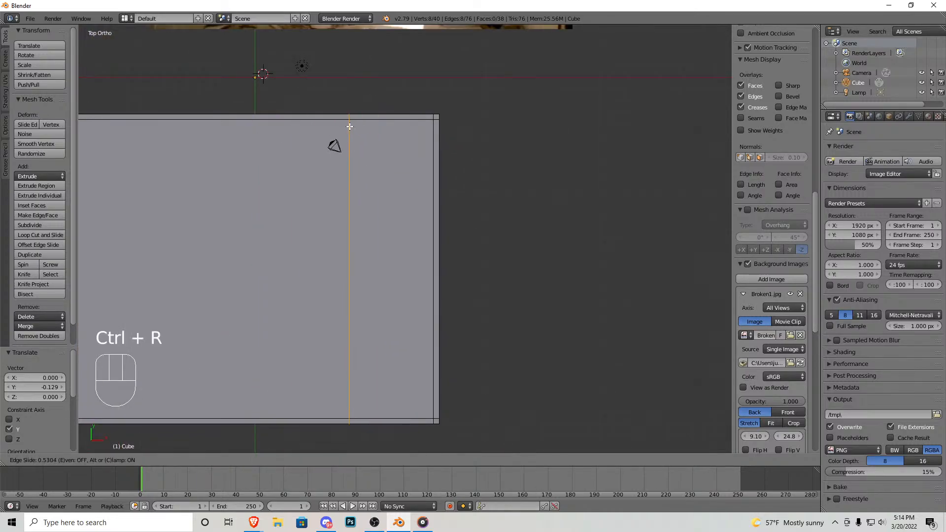
pyautogui.click(332, 143)
pyautogui.hotkey('ctrl', 'r')
pyautogui.click(331, 143)
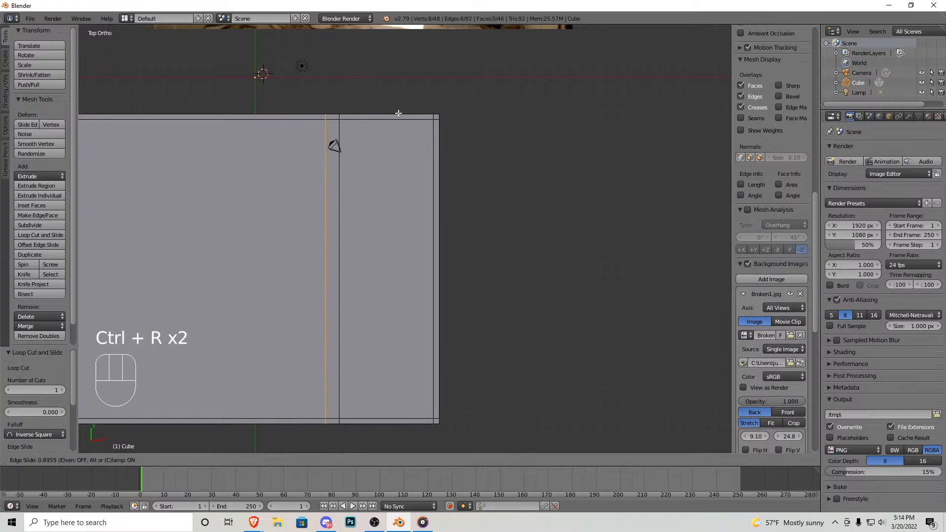
pyautogui.click(332, 146)
# Step: Add two closely spaced loop cuts running along X slightly behind the slab's middle for a crossing wall strip
pyautogui.keyDown('shift'); pyautogui.moveTo(391, 215); pyautogui.dragTo(351, 280, button='middle'); pyautogui.keyUp('shift')
pyautogui.hotkey('ctrl', 'r')
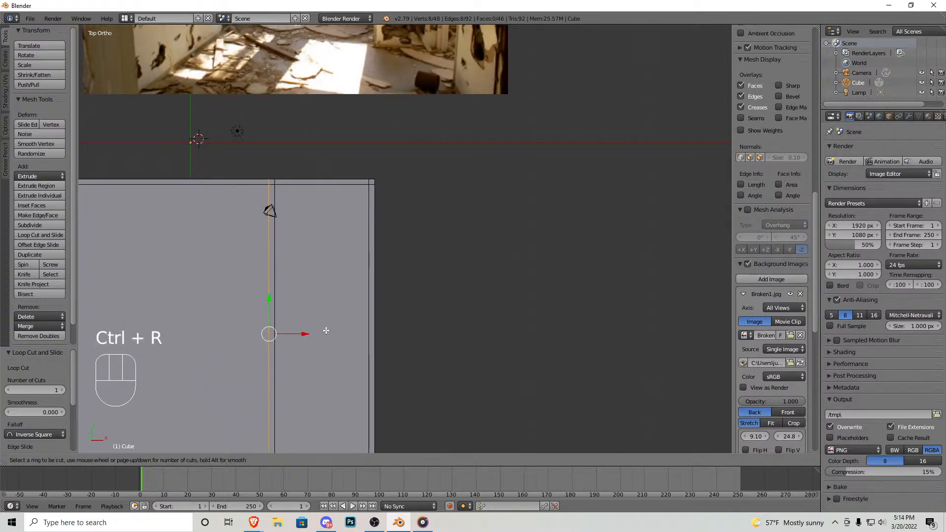
pyautogui.hotkey('ctrl', 'r')
pyautogui.click(365, 334)
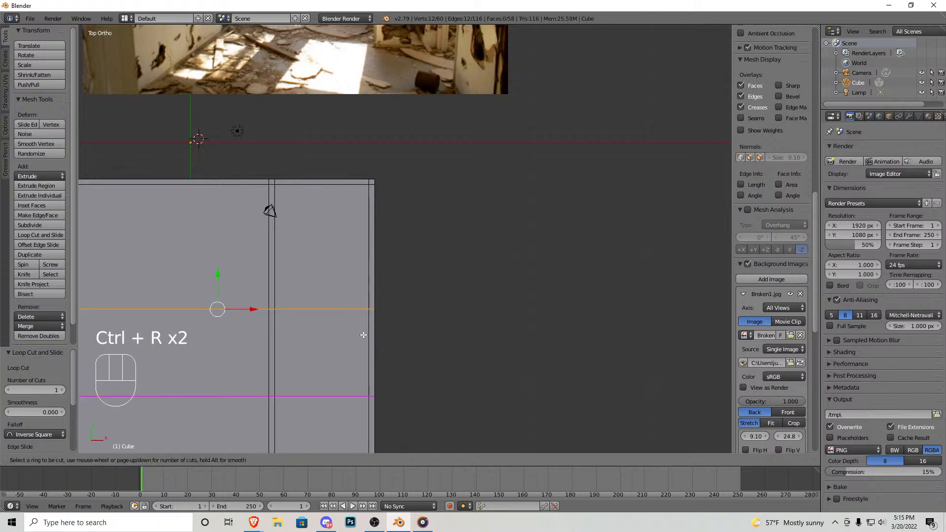
pyautogui.click(378, 256)
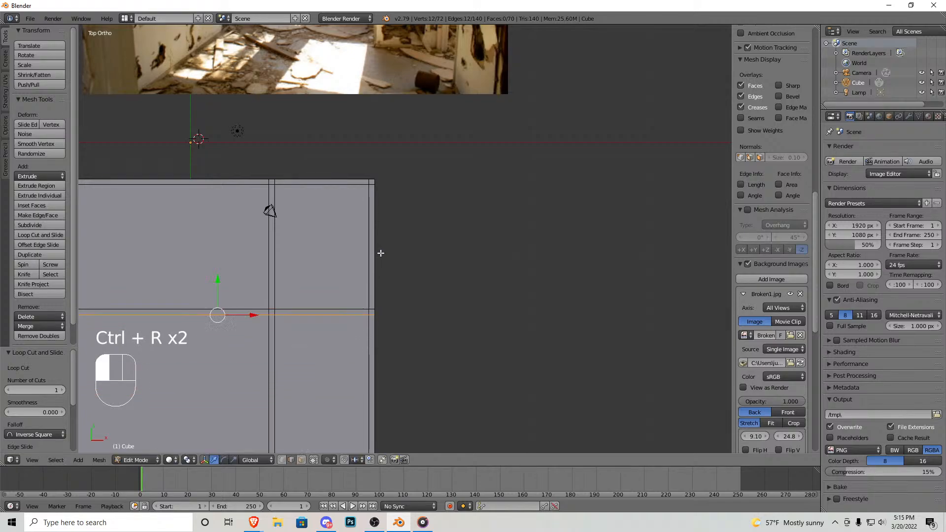
# Step: Switch the mesh selection to vertex mode
pyautogui.scroll(-4, 345, 291)
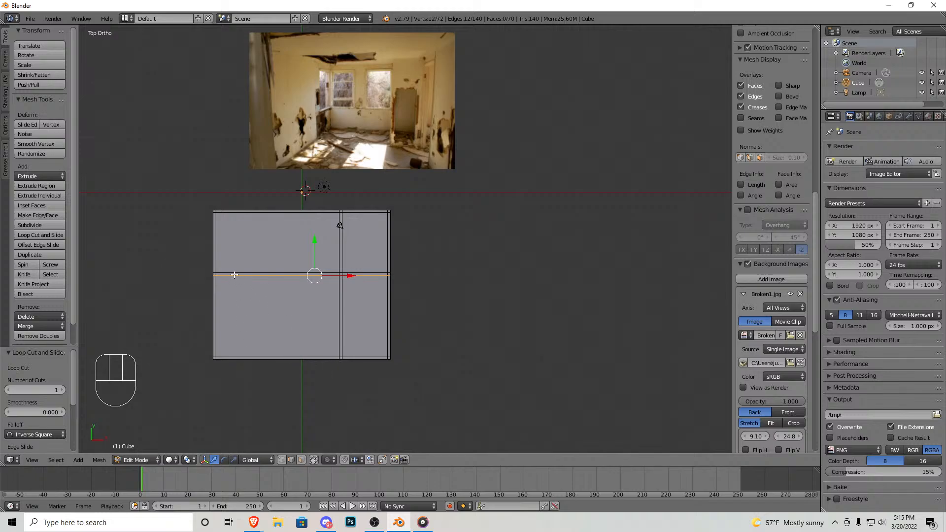
pyautogui.click(281, 460)
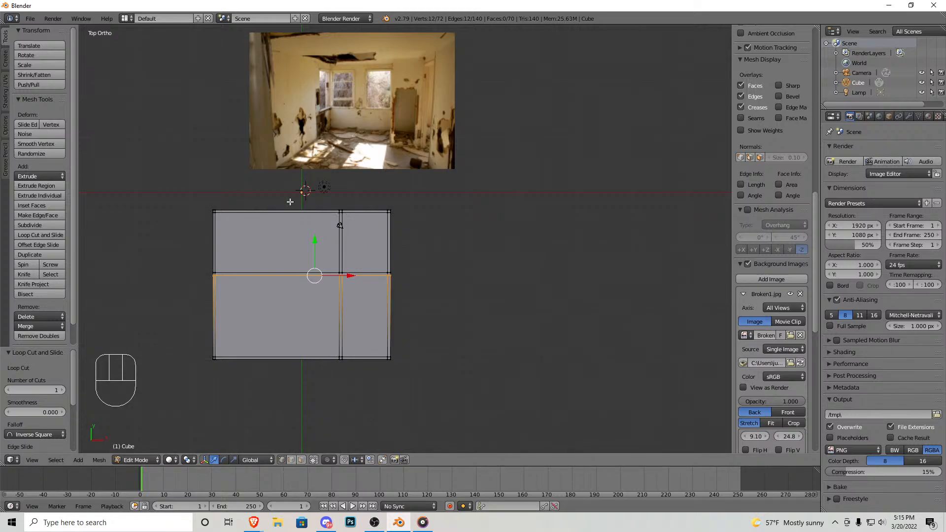
pyautogui.rightClick(214, 293)
pyautogui.press('ctrl')
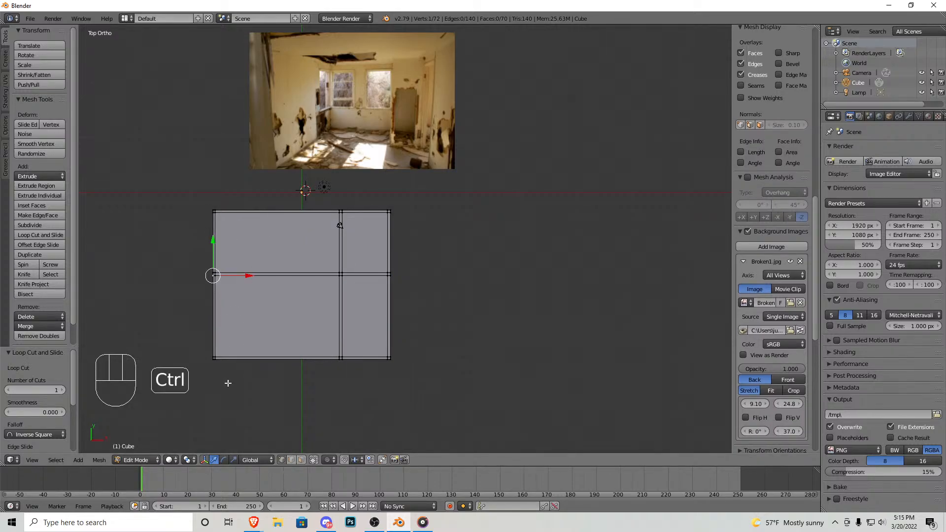
pyautogui.moveTo(231, 381)
pyautogui.keyDown('ctrl'); pyautogui.mouseDown()
pyautogui.moveTo(207, 156)
pyautogui.moveTo(163, 379)
pyautogui.moveTo(202, 402)
pyautogui.mouseUp(); pyautogui.keyUp('ctrl')
pyautogui.rightClick(217, 354)
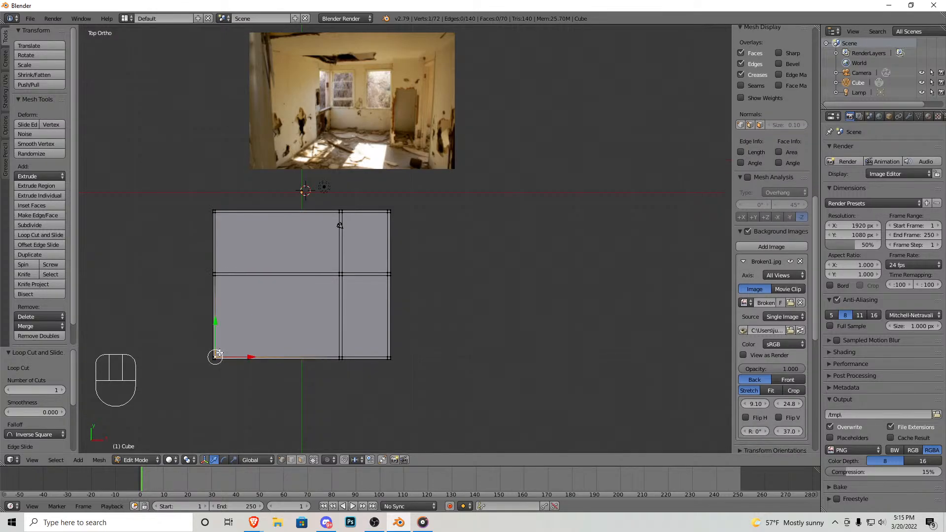
pyautogui.scroll(-5, 223, 349)
pyautogui.moveTo(221, 348); pyautogui.dragTo(187, 304)
pyautogui.scroll(5, 197, 301)
pyautogui.rightClick(212, 301)
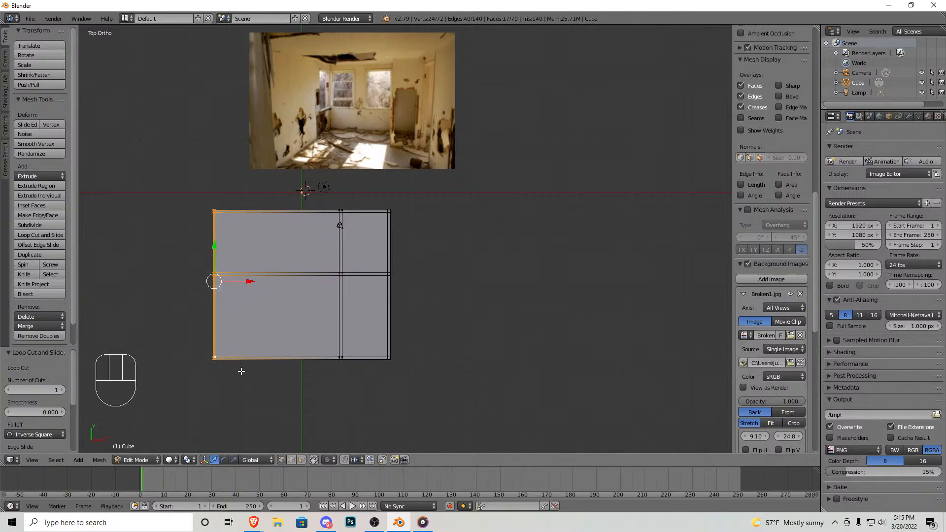
# Step: Box-select all vertices of the slab's -X wall strip and move them about 5.42 along X to narrow the room
pyautogui.rightClick(220, 363)
pyautogui.press('b')
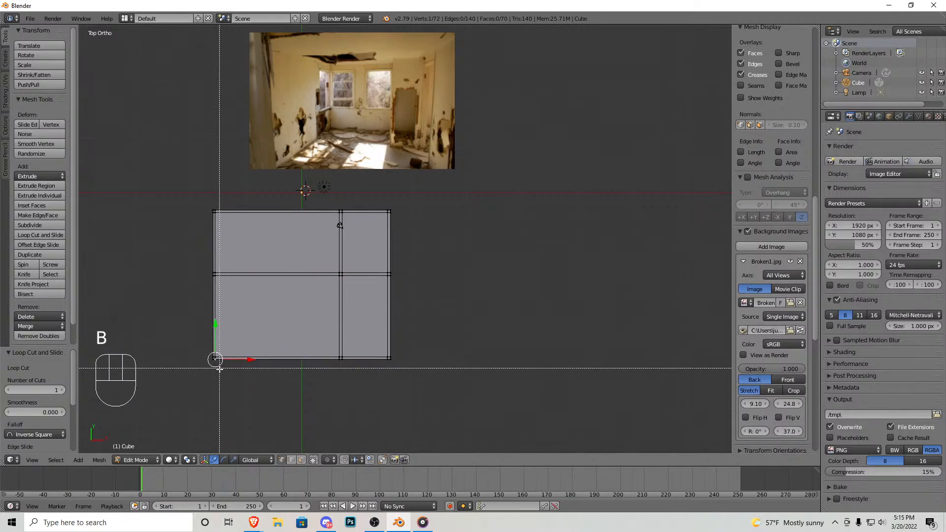
pyautogui.moveTo(194, 198); pyautogui.dragTo(227, 383)
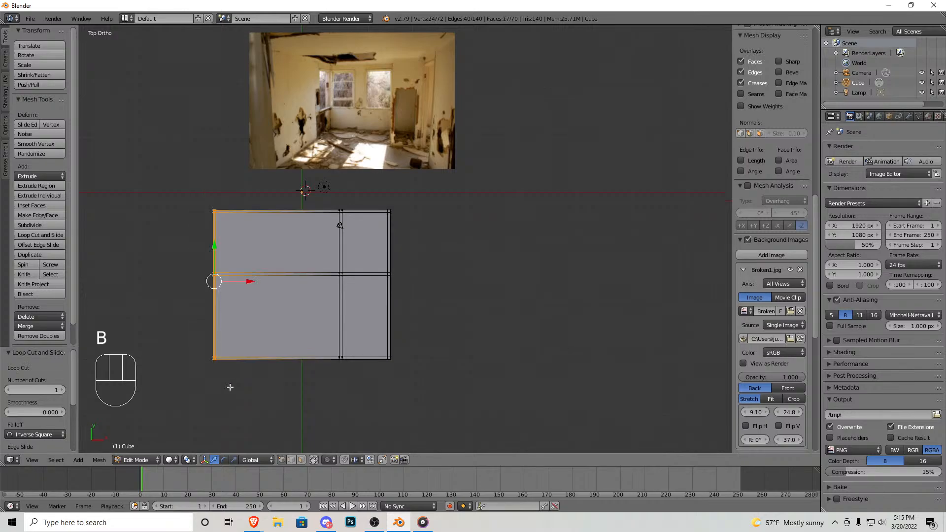
pyautogui.moveTo(250, 281); pyautogui.dragTo(277, 284)
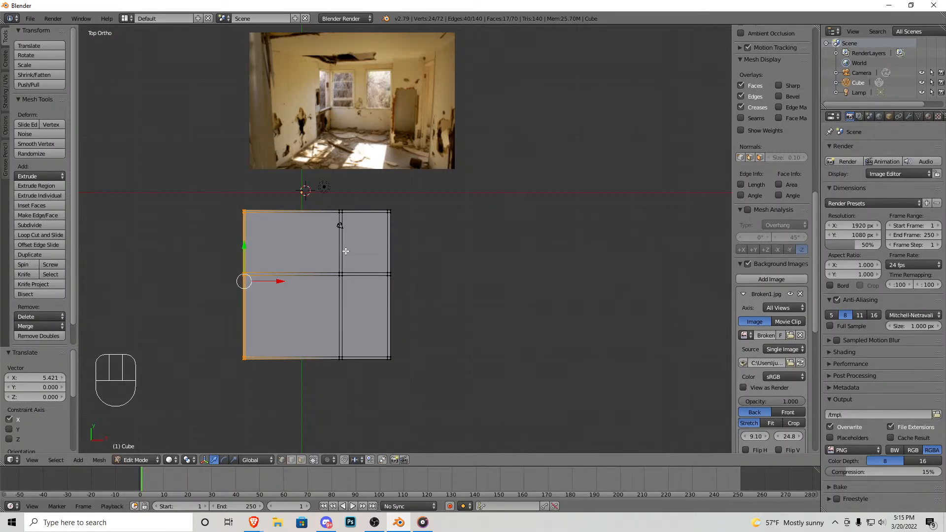
pyautogui.scroll(3, 375, 149)
pyautogui.keyDown('shift'); pyautogui.moveTo(311, 98); pyautogui.dragTo(391, 322, button='middle'); pyautogui.keyUp('shift')
pyautogui.scroll(2, 391, 323)
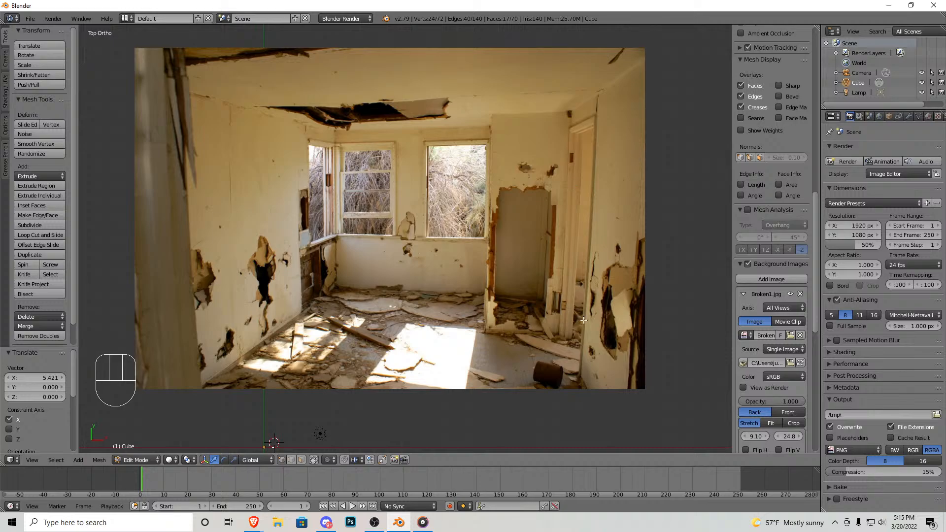
pyautogui.scroll(-4, 547, 217)
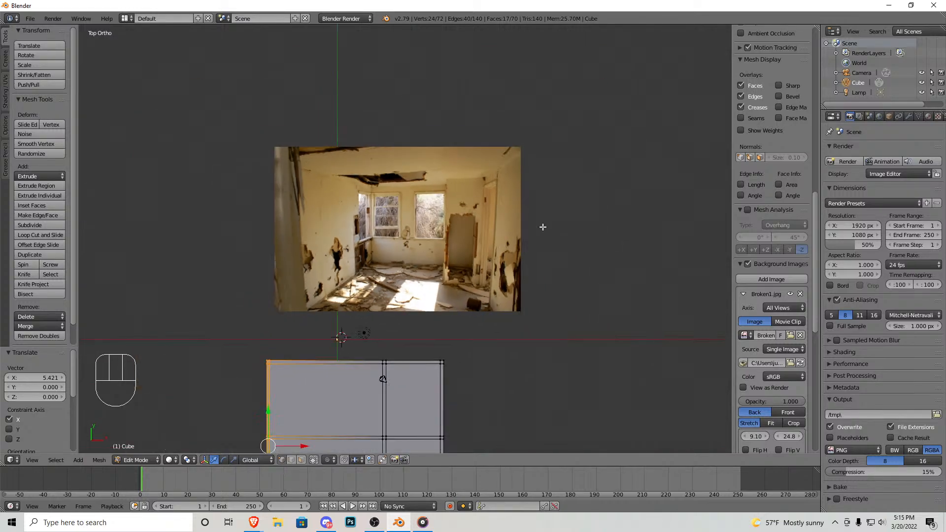
pyautogui.keyDown('shift'); pyautogui.moveTo(426, 315); pyautogui.dragTo(452, 134, button='middle'); pyautogui.keyUp('shift')
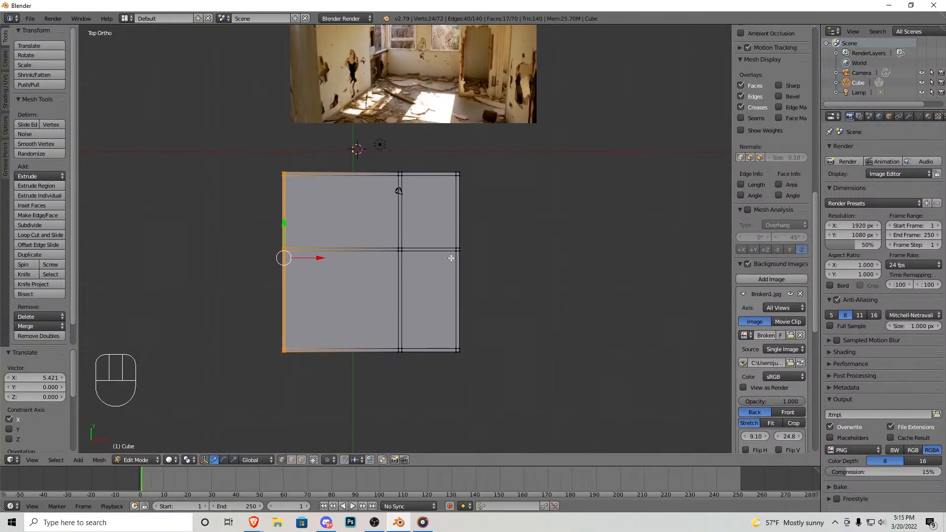
pyautogui.scroll(2, 436, 242)
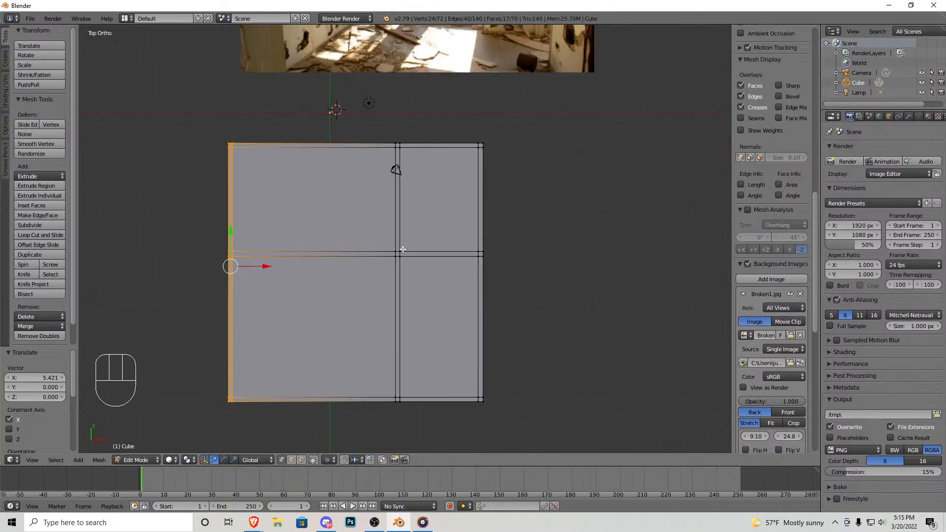
pyautogui.rightClick(401, 252)
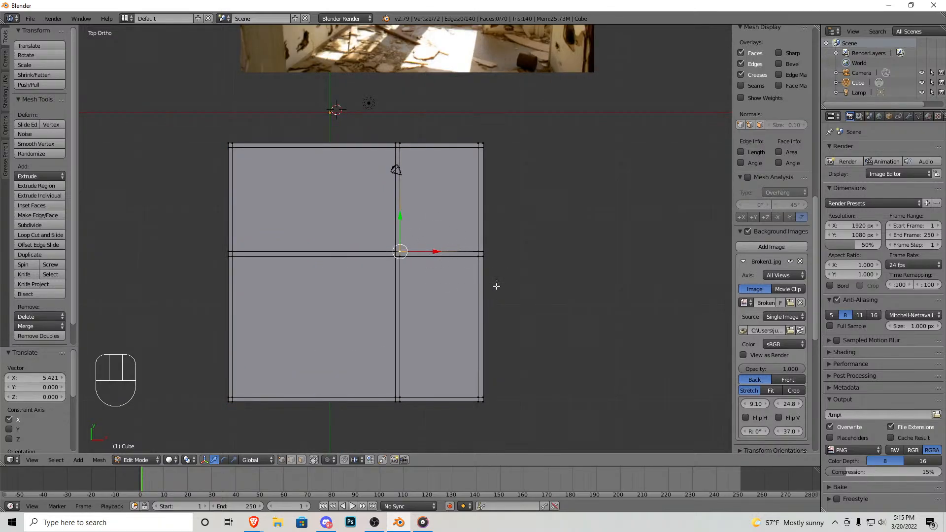
pyautogui.press('b')
pyautogui.moveTo(407, 263); pyautogui.dragTo(392, 138)
pyautogui.moveTo(432, 201); pyautogui.dragTo(442, 197)
pyautogui.hotkey('ctrl', 'z')
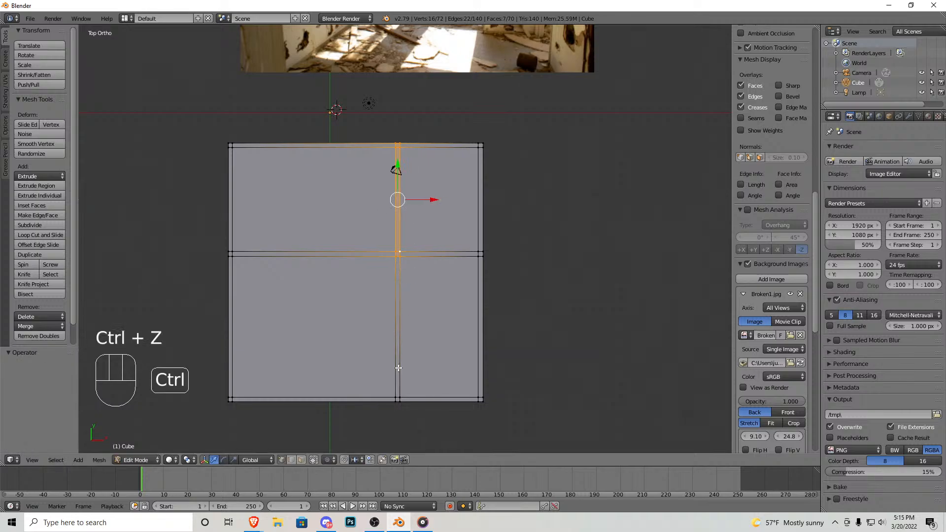
# Step: Box-select the full length of the inner wall strip running along Y and move it about 1.13 along X
pyautogui.press('b')
pyautogui.moveTo(405, 428); pyautogui.dragTo(393, 131)
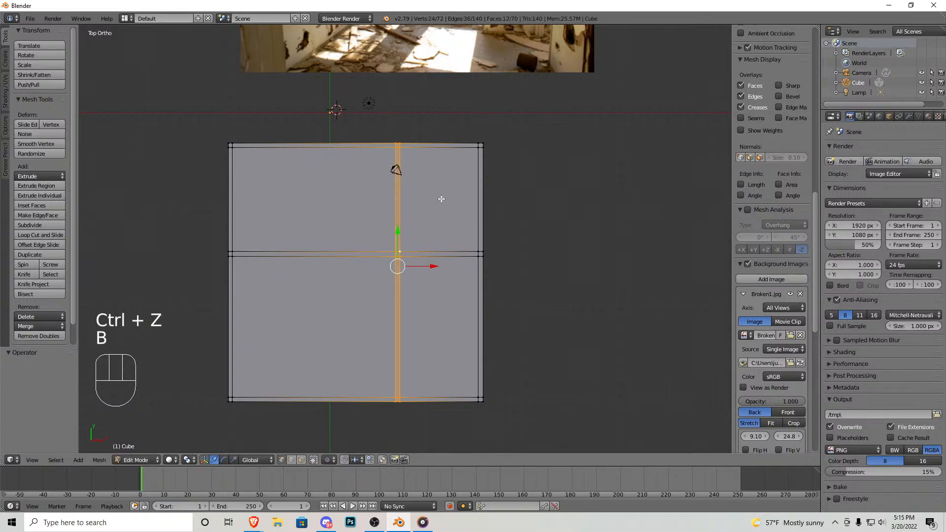
pyautogui.moveTo(426, 266); pyautogui.dragTo(441, 264)
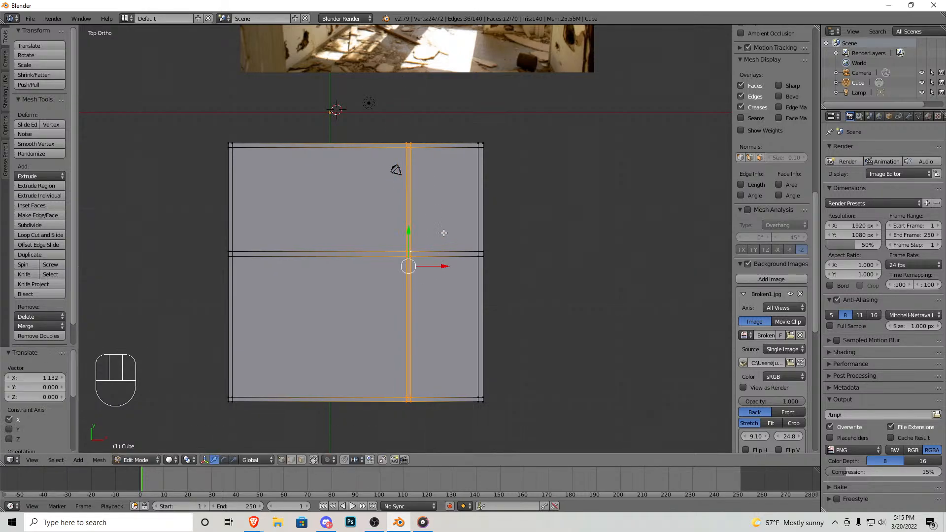
# Step: Switch the mesh selection to face mode and limit selection to visible geometry
pyautogui.scroll(-3, 438, 188)
pyautogui.keyDown('shift'); pyautogui.moveTo(438, 189); pyautogui.dragTo(417, 189, button='middle'); pyautogui.keyUp('shift')
pyautogui.keyDown('shift'); pyautogui.moveTo(379, 251); pyautogui.dragTo(428, 118, button='middle'); pyautogui.keyUp('shift')
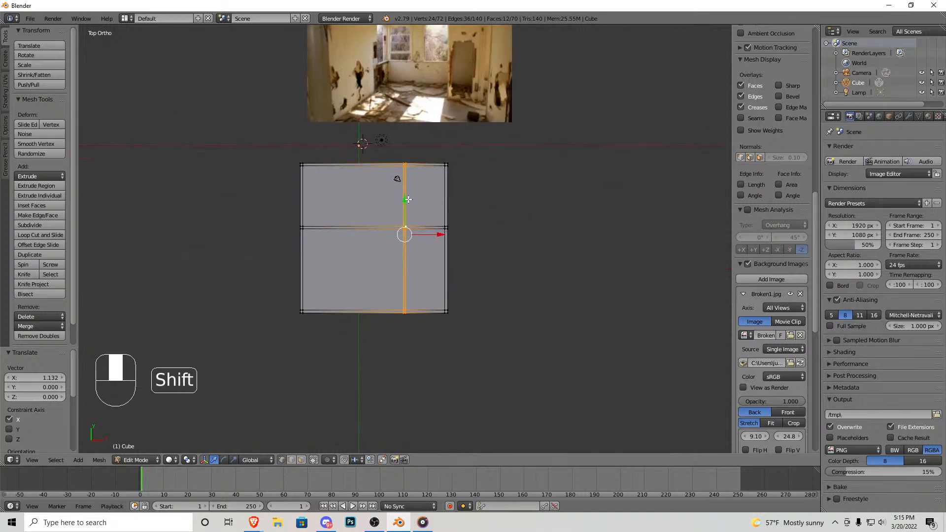
pyautogui.scroll(3, 433, 268)
pyautogui.click(301, 460)
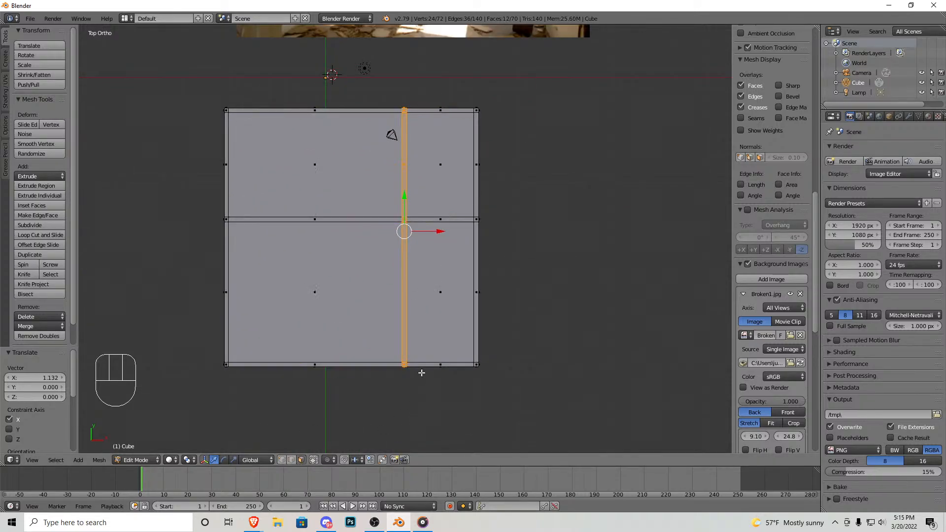
pyautogui.moveTo(390, 354); pyautogui.dragTo(404, 436, button='middle')
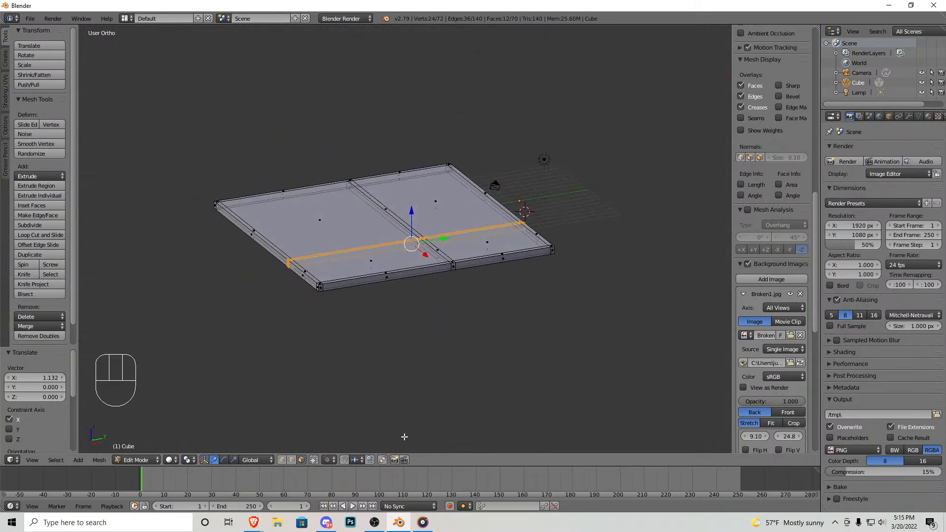
pyautogui.click(316, 461)
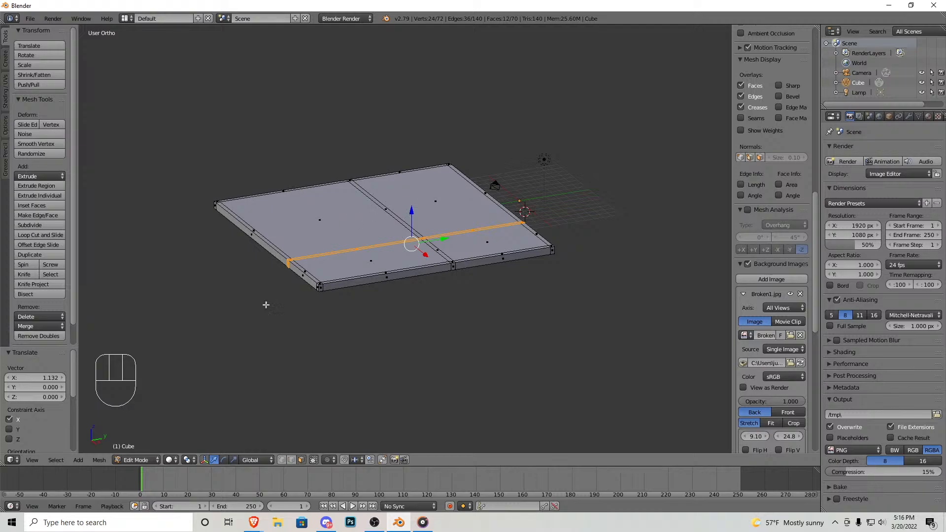
pyautogui.click(313, 460)
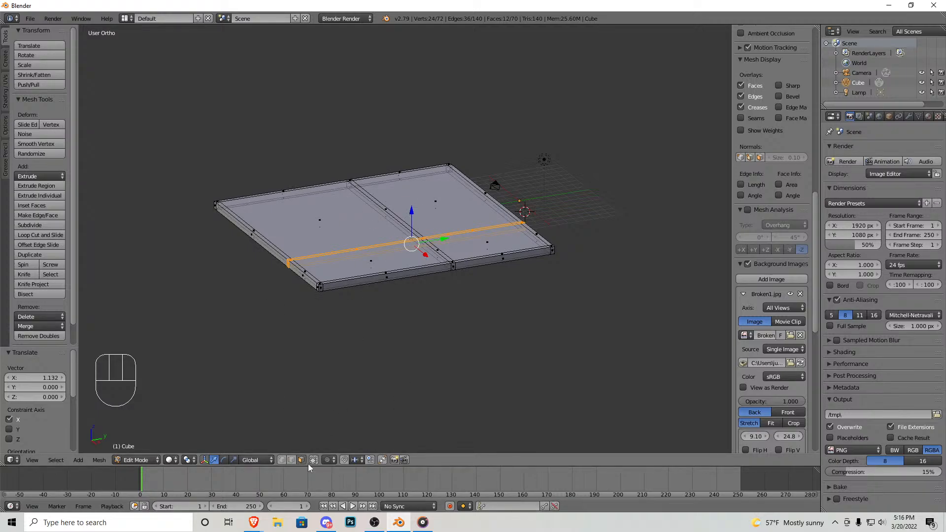
pyautogui.scroll(4, 370, 212)
pyautogui.keyDown('shift'); pyautogui.moveTo(207, 301); pyautogui.dragTo(272, 348, button='middle'); pyautogui.keyUp('shift')
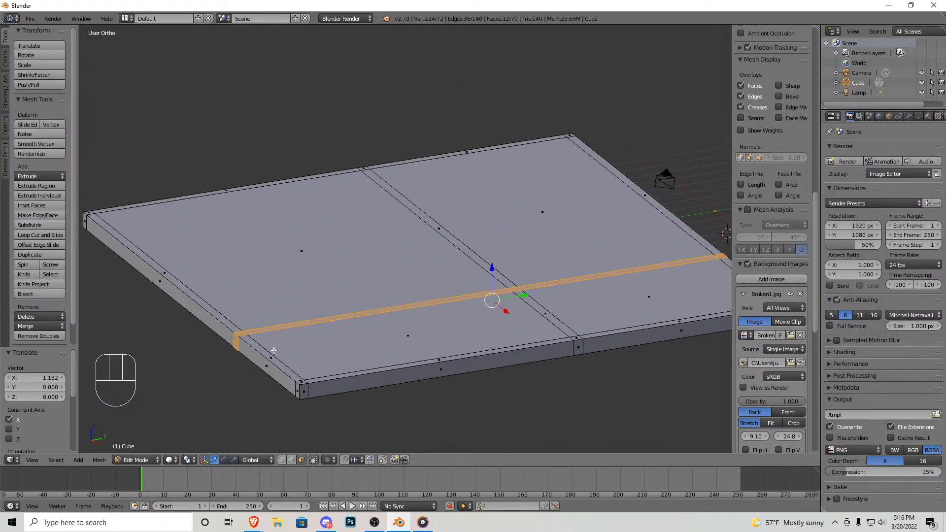
pyautogui.rightClick(273, 362)
pyautogui.keyDown('shift'); pyautogui.rightClick(240, 334); pyautogui.keyUp('shift')
pyautogui.keyDown('shift'); pyautogui.rightClick(163, 271); pyautogui.keyUp('shift')
pyautogui.keyDown('shift'); pyautogui.rightClick(89, 213); pyautogui.keyUp('shift')
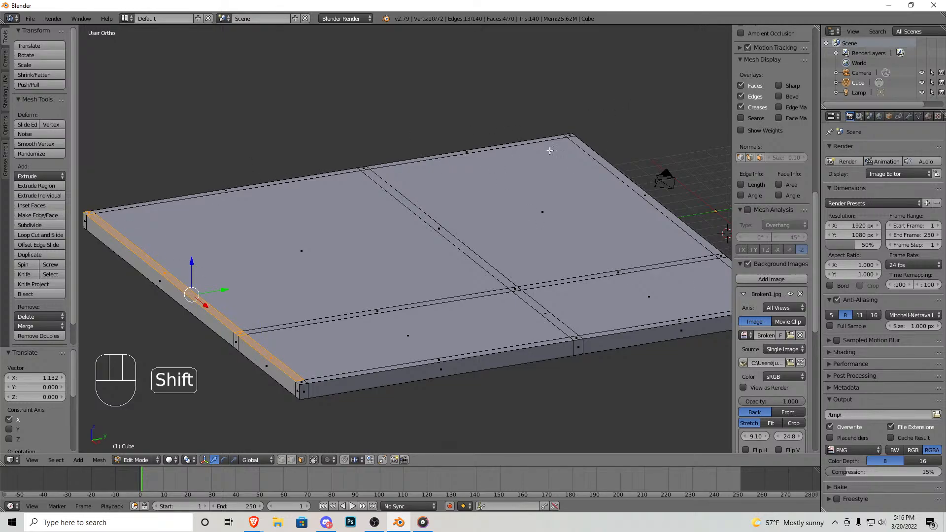
# Step: Select all the narrow top faces around the slab's four outer edges, working from corner to corner with shortest-path selection
pyautogui.rightClick(305, 385)
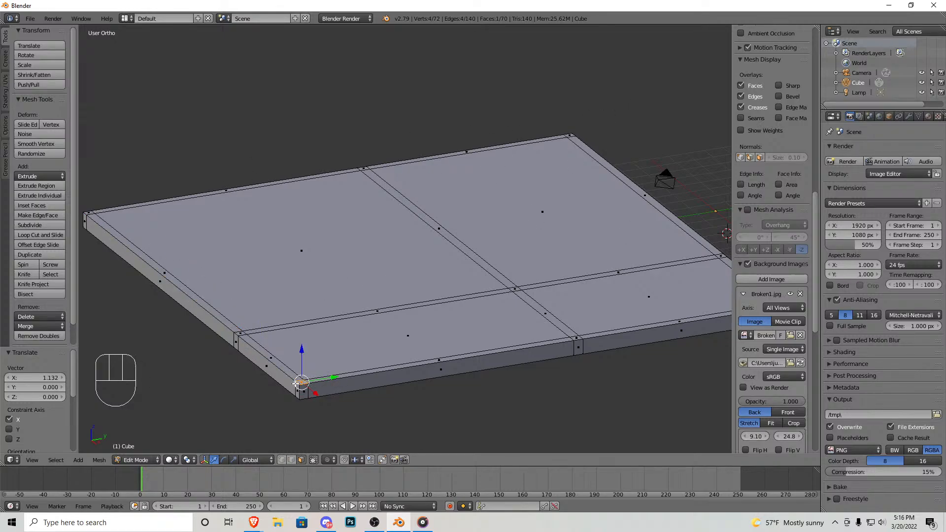
pyautogui.scroll(-1, 309, 378)
pyautogui.press('ctrl')
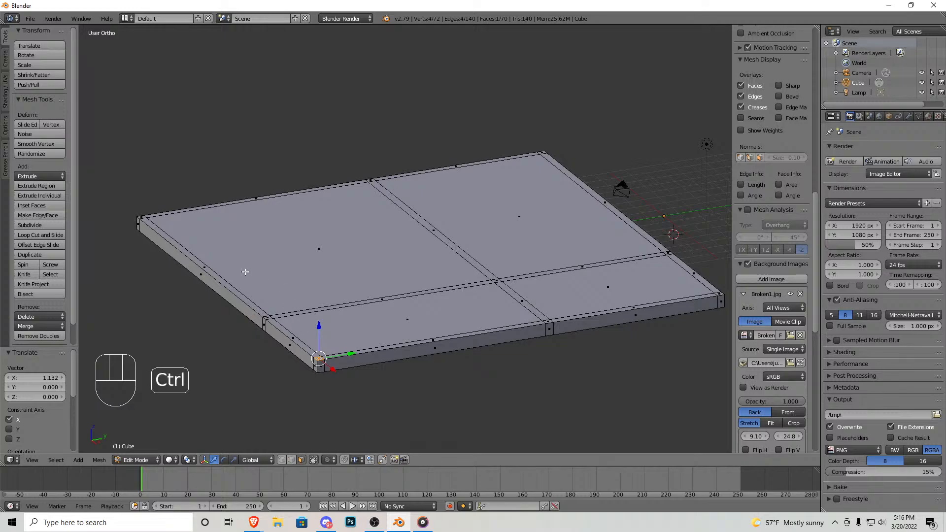
pyautogui.keyDown('ctrl'); pyautogui.rightClick(142, 217); pyautogui.keyUp('ctrl')
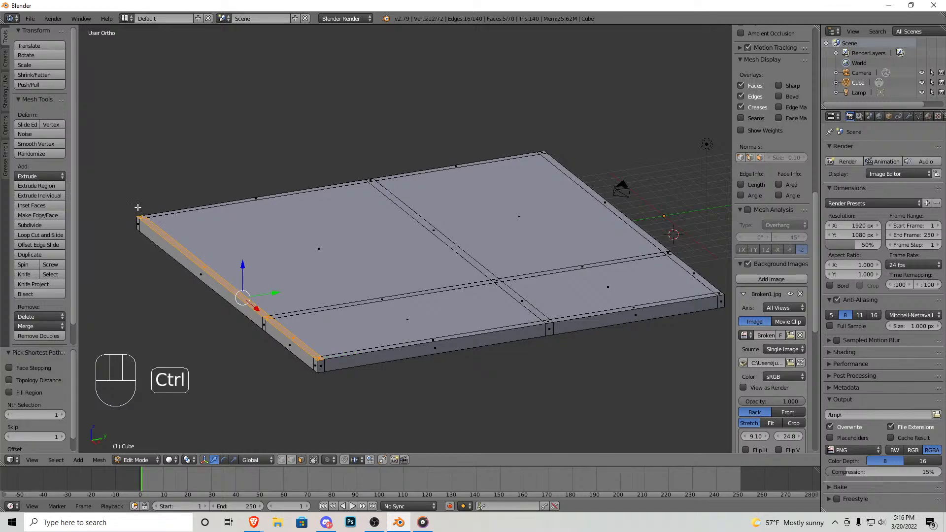
pyautogui.keyDown('ctrl'); pyautogui.rightClick(548, 155); pyautogui.keyUp('ctrl')
pyautogui.keyDown('ctrl'); pyautogui.rightClick(720, 299); pyautogui.keyUp('ctrl')
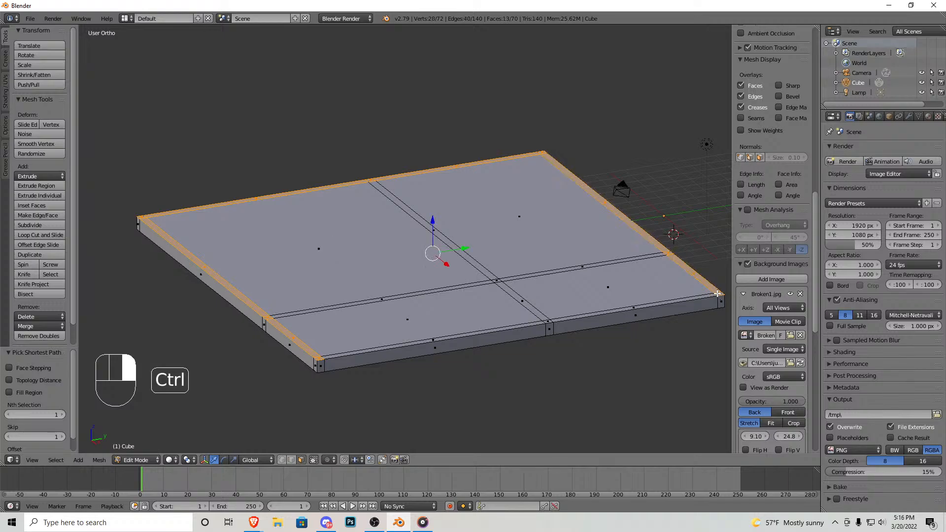
pyautogui.keyDown('ctrl'); pyautogui.rightClick(319, 359); pyautogui.keyUp('ctrl')
# Step: Add the top faces of the two inner wall strips that enclose the slab's +X, +Y corner to the selection
pyautogui.keyDown('shift'); pyautogui.moveTo(531, 302); pyautogui.dragTo(421, 281, button='middle'); pyautogui.keyUp('shift')
pyautogui.keyDown('shift'); pyautogui.rightClick(363, 306); pyautogui.keyUp('shift')
pyautogui.keyDown('shift'); pyautogui.rightClick(335, 285); pyautogui.keyUp('shift')
pyautogui.keyDown('shift'); pyautogui.rightClick(351, 283); pyautogui.keyUp('shift')
pyautogui.scroll(-4, 401, 291)
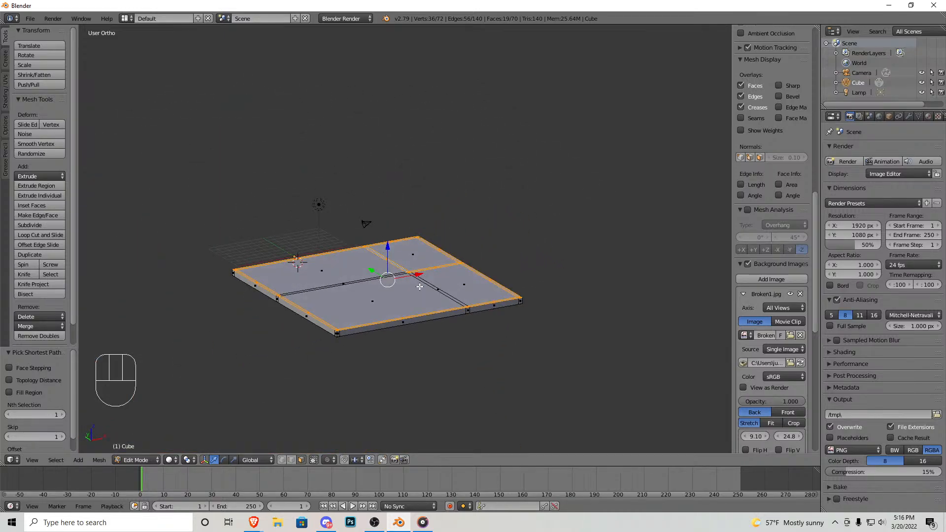
# Step: Extrude the selected strip faces upward into walls and raise their tops about another 2 units along Z
pyautogui.press('e')
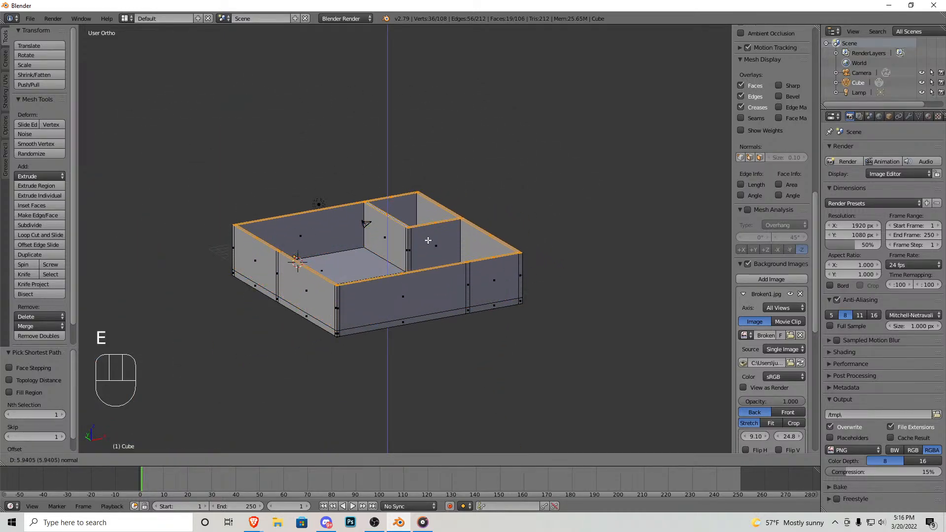
pyautogui.click(432, 195)
pyautogui.moveTo(432, 196)
pyautogui.mouseDown(button='middle')
pyautogui.moveTo(355, 246)
pyautogui.moveTo(353, 274)
pyautogui.moveTo(458, 232)
pyautogui.moveTo(427, 192)
pyautogui.mouseUp(button='middle')
pyautogui.moveTo(404, 196); pyautogui.dragTo(404, 187)
pyautogui.moveTo(403, 186); pyautogui.dragTo(430, 218, button='middle')
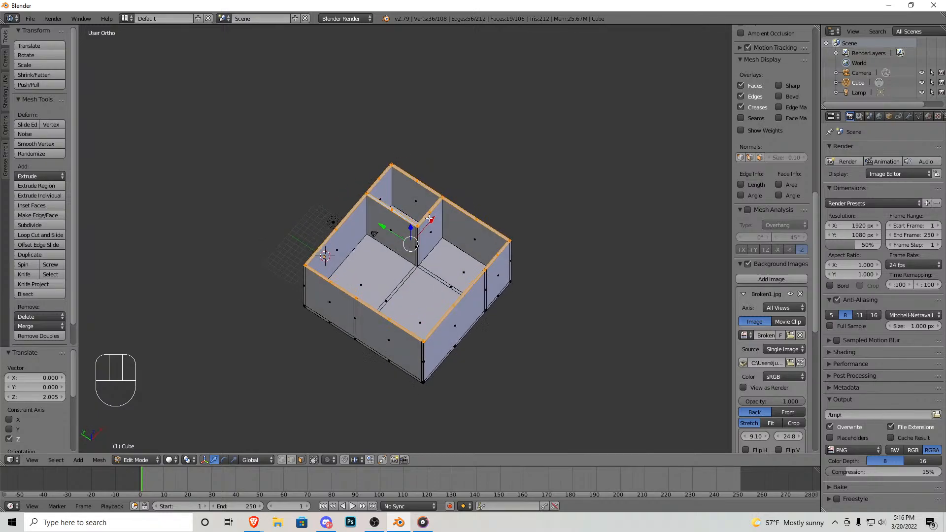
# Step: In top view, box-select the crossing wall strip running along X and move it about 2.57 along Y
pyautogui.press('KP_7')
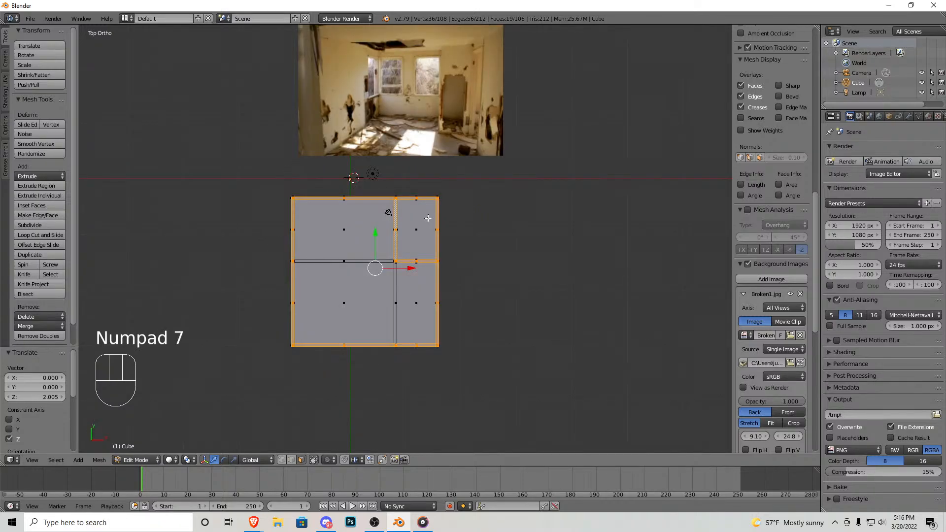
pyautogui.scroll(3, 464, 308)
pyautogui.rightClick(457, 285)
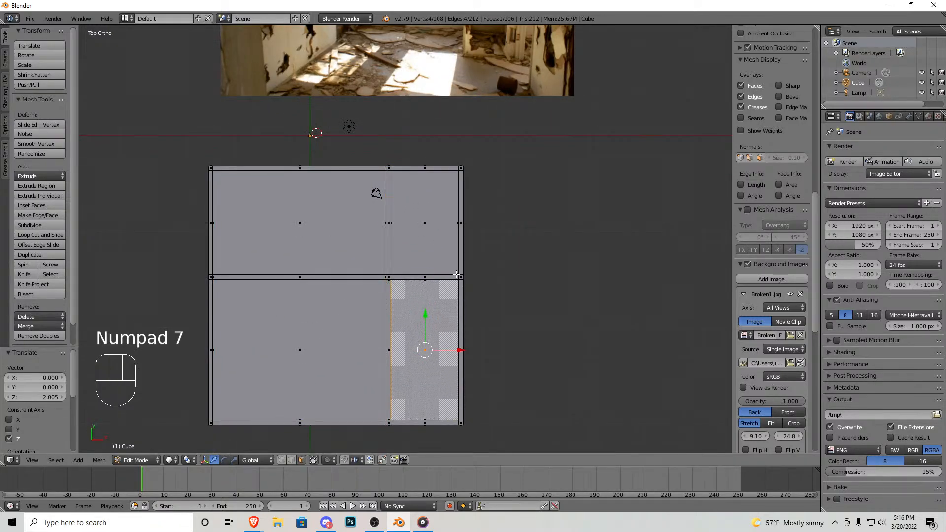
pyautogui.rightClick(461, 277)
pyautogui.press('z')
pyautogui.press('z')
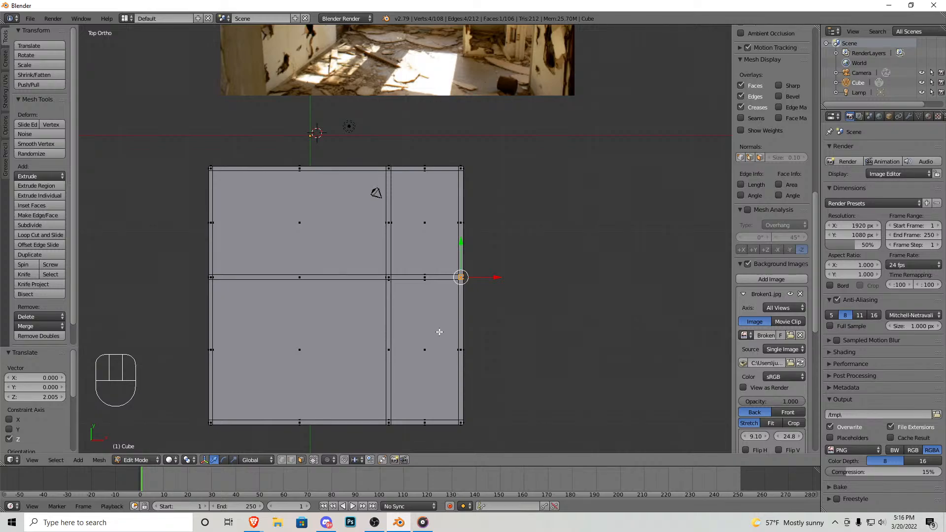
pyautogui.press('b')
pyautogui.moveTo(469, 290); pyautogui.dragTo(181, 257)
pyautogui.moveTo(354, 264); pyautogui.dragTo(350, 222)
# Step: Box-select the inner wall strip running along Y and move it about 0.62 along X
pyautogui.rightClick(393, 245)
pyautogui.press('b')
pyautogui.moveTo(395, 433); pyautogui.dragTo(383, 243)
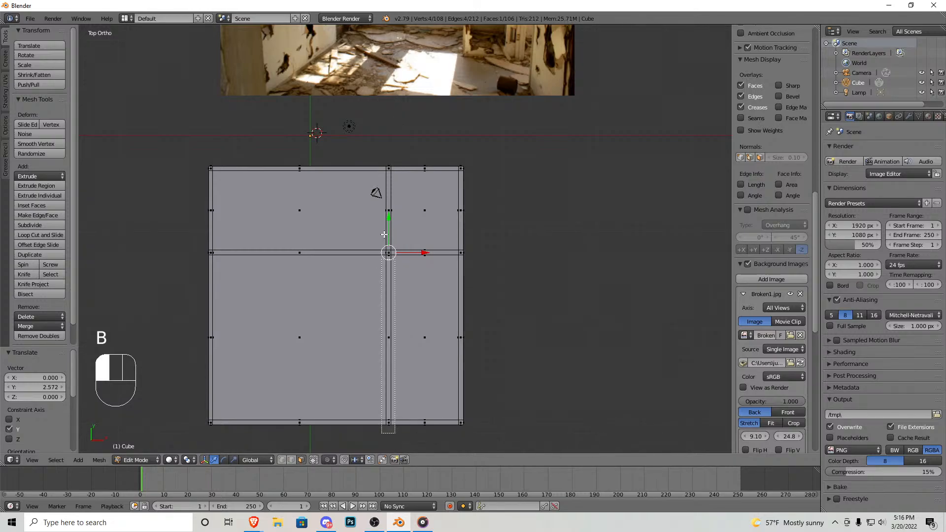
pyautogui.moveTo(376, 157); pyautogui.dragTo(376, 157)
pyautogui.moveTo(421, 279); pyautogui.dragTo(427, 275)
pyautogui.scroll(-2, 441, 146)
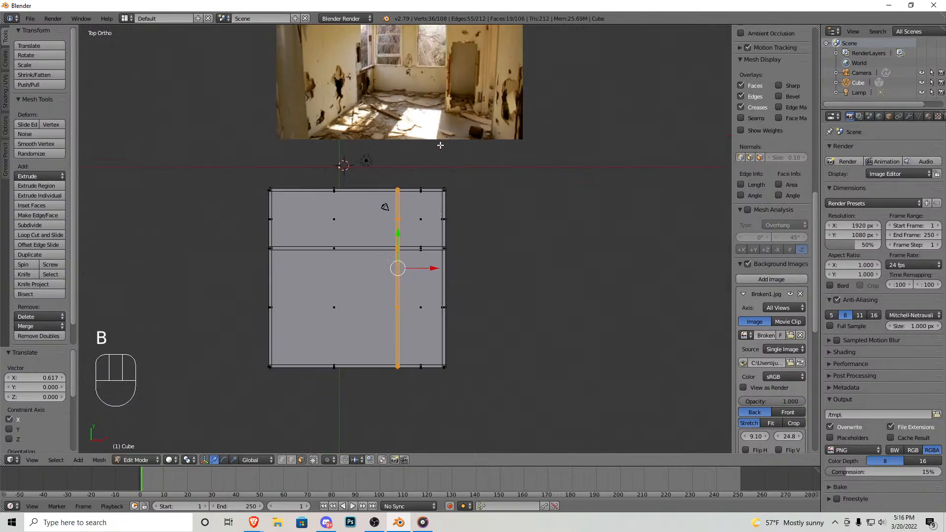
# Step: Box-select the outer -X wall, move it about 3.41 along X to narrow the room, and return to Object Mode
pyautogui.rightClick(286, 371)
pyautogui.press('b')
pyautogui.moveTo(295, 404); pyautogui.dragTo(251, 172)
pyautogui.moveTo(305, 269); pyautogui.dragTo(329, 267)
pyautogui.scroll(4, 340, 233)
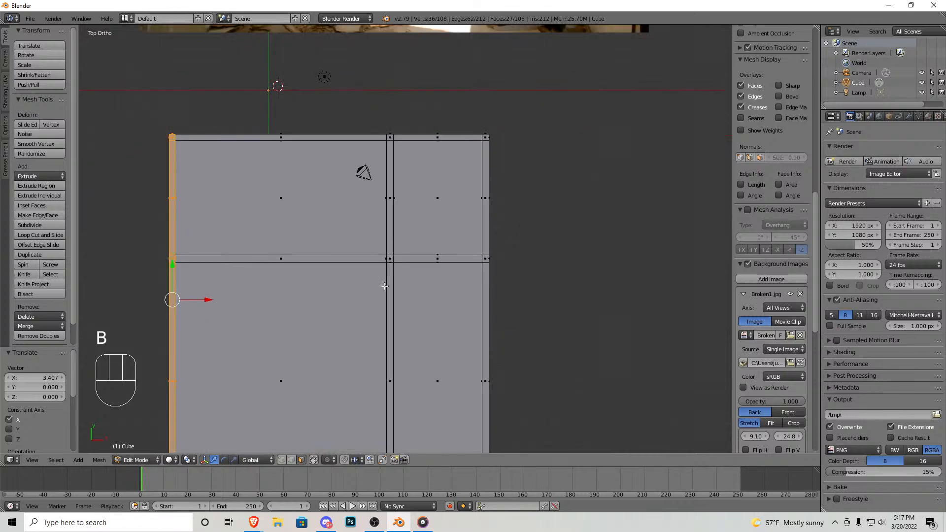
pyautogui.moveTo(458, 290); pyautogui.dragTo(396, 250, button='middle')
pyautogui.press('Tab')
# Step: Examine the walled room and its small corner enclosure from above and from several angles
pyautogui.scroll(-3, 359, 214)
pyautogui.moveTo(358, 214)
pyautogui.mouseDown(button='middle')
pyautogui.moveTo(472, 194)
pyautogui.moveTo(431, 178)
pyautogui.moveTo(341, 201)
pyautogui.moveTo(356, 197)
pyautogui.mouseUp(button='middle')
pyautogui.scroll(2, 351, 192)
pyautogui.keyDown('shift'); pyautogui.moveTo(357, 195); pyautogui.dragTo(444, 291, button='middle'); pyautogui.keyUp('shift')
pyautogui.scroll(-4, 419, 231)
pyautogui.scroll(2, 454, 261)
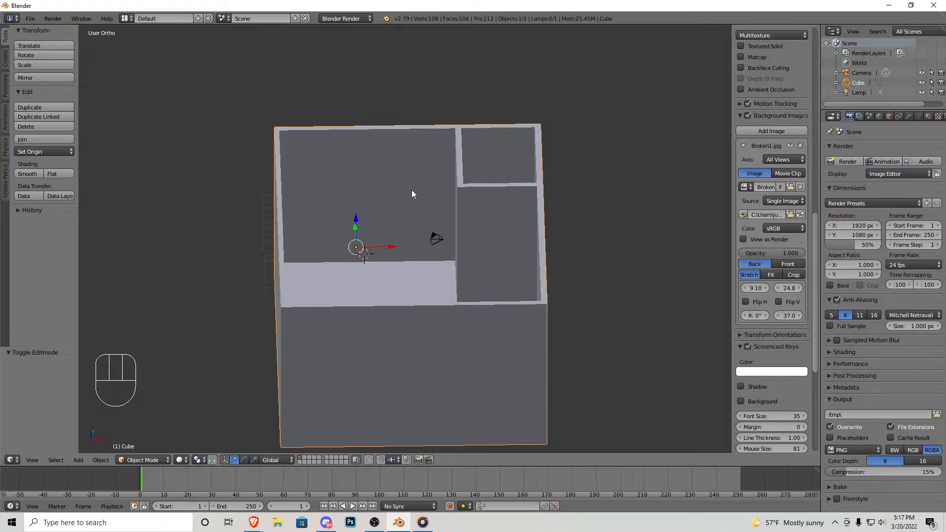
pyautogui.moveTo(569, 245); pyautogui.dragTo(503, 234, button='middle')
pyautogui.scroll(-4, 443, 230)
pyautogui.moveTo(436, 229); pyautogui.dragTo(409, 253, button='middle')
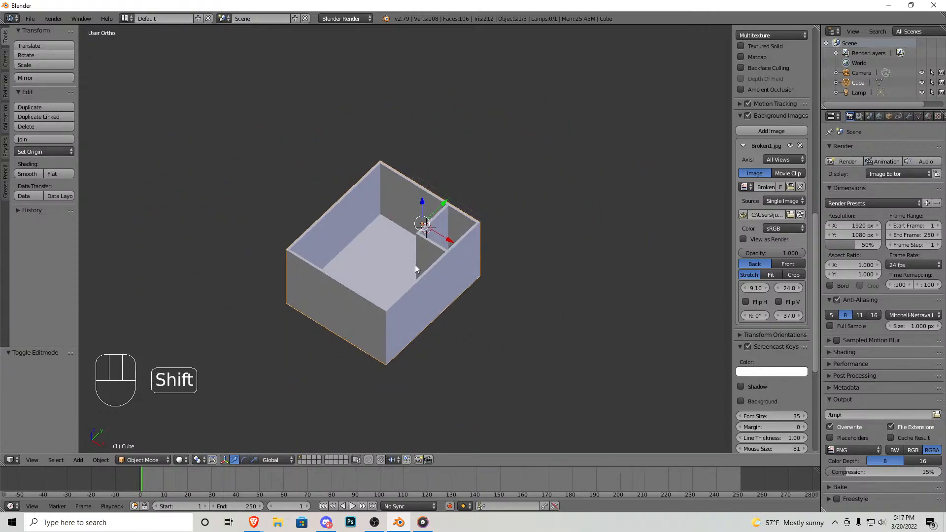
# Step: Move through the room with walk navigation to check the interior walls and corner enclosure from a perspective like the photo's
pyautogui.hotkey('shift', 'f')
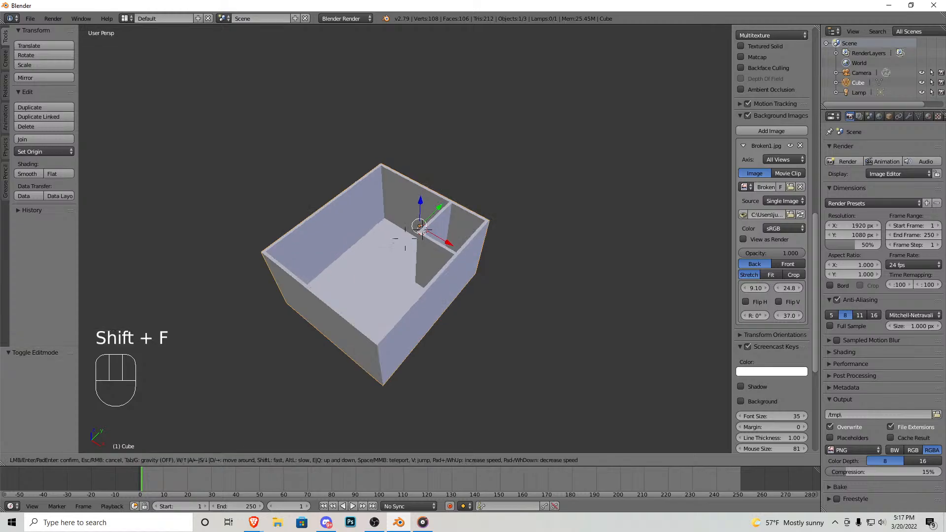
pyautogui.press('w')
pyautogui.press('w')
pyautogui.press('w')
pyautogui.press('w')
pyautogui.press('w')
pyautogui.press('w')
pyautogui.press('w')
pyautogui.press('w')
pyautogui.press('w')
pyautogui.press('w')
pyautogui.hotkey('shift', 'a')
pyautogui.hotkey('shift', 'a')
pyautogui.hotkey('shift', 'a')
pyautogui.hotkey('shift', 'a')
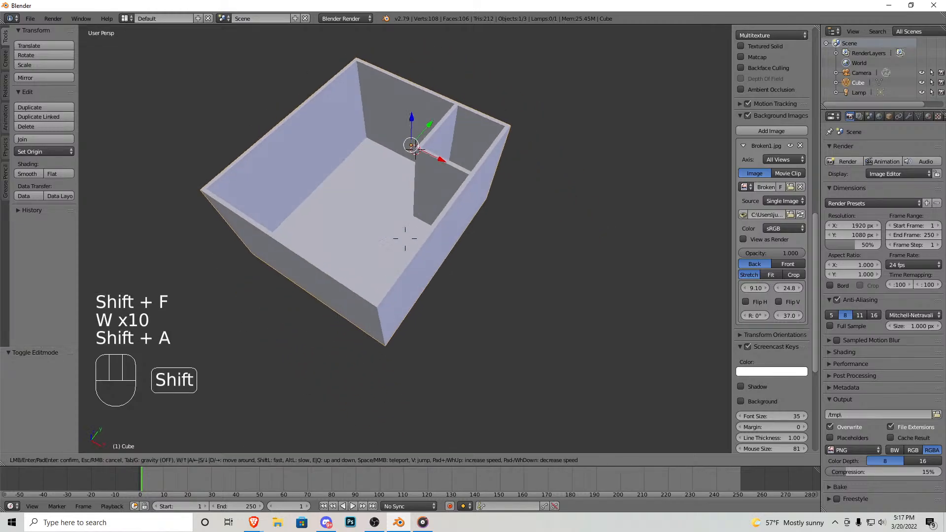
pyautogui.hotkey('shift', 'a')
pyautogui.hotkey('shift', 's')
pyautogui.hotkey('shift', 'd')
pyautogui.hotkey('shift', 'w')
pyautogui.hotkey('shift', 'w')
pyautogui.hotkey('shift', 'a')
pyautogui.hotkey('shift', 'd')
pyautogui.hotkey('shift', 's')
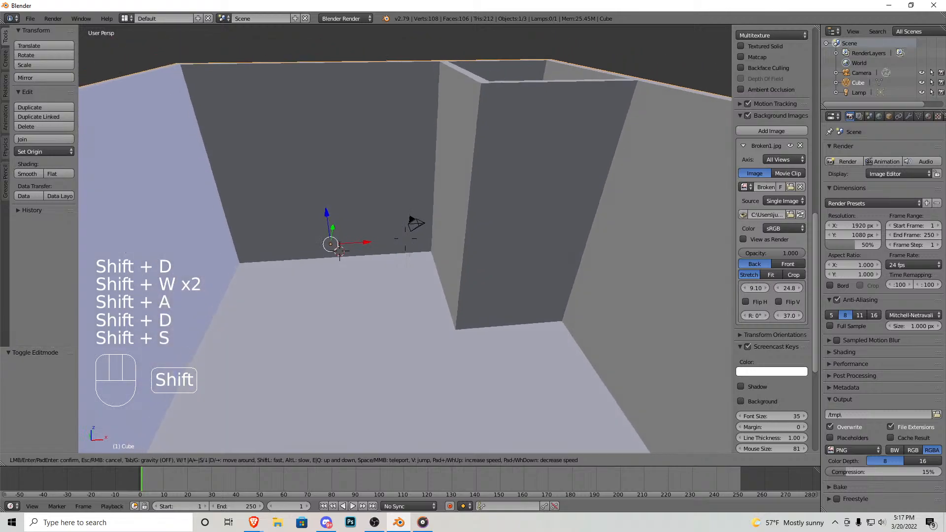
pyautogui.hotkey('shift', 's')
pyautogui.hotkey('shift', 's')
pyautogui.hotkey('shift', 's')
pyautogui.hotkey('shift', 's')
pyautogui.hotkey('shift', 's')
pyautogui.hotkey('shift', 'd')
pyautogui.hotkey('shift', 'w')
pyautogui.hotkey('shift', 'a')
pyautogui.hotkey('shift', 's')
pyautogui.hotkey('shift', 'd')
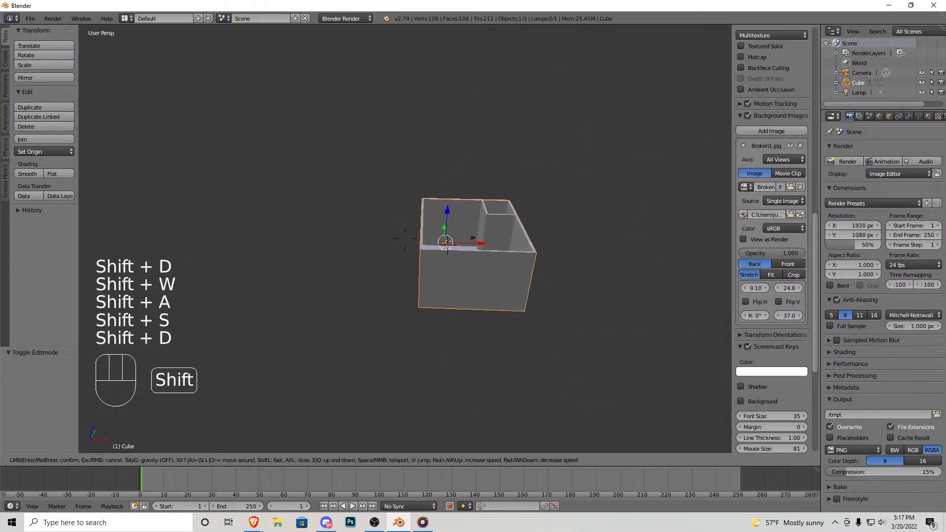
pyautogui.hotkey('shift', 'w')
pyautogui.hotkey('shift', 'w')
pyautogui.hotkey('shift', 'w')
pyautogui.hotkey('shift', 'w')
pyautogui.hotkey('shift', 'w')
pyautogui.hotkey('shift', 'w')
pyautogui.hotkey('shift', 'w')
pyautogui.hotkey('shift', 'w')
pyautogui.hotkey('shift', 'w')
pyautogui.hotkey('shift', 'w')
pyautogui.hotkey('shift', 'w')
pyautogui.hotkey('shift', 'w')
pyautogui.hotkey('shift', 'w')
pyautogui.hotkey('shift', 'w')
pyautogui.hotkey('shift', 'w')
pyautogui.hotkey('shift', 'w')
pyautogui.hotkey('shift', 'w')
pyautogui.hotkey('shift', 'a')
pyautogui.hotkey('shift', 's')
pyautogui.hotkey('shift', 'd')
pyautogui.press('d')
pyautogui.click(456, 302)
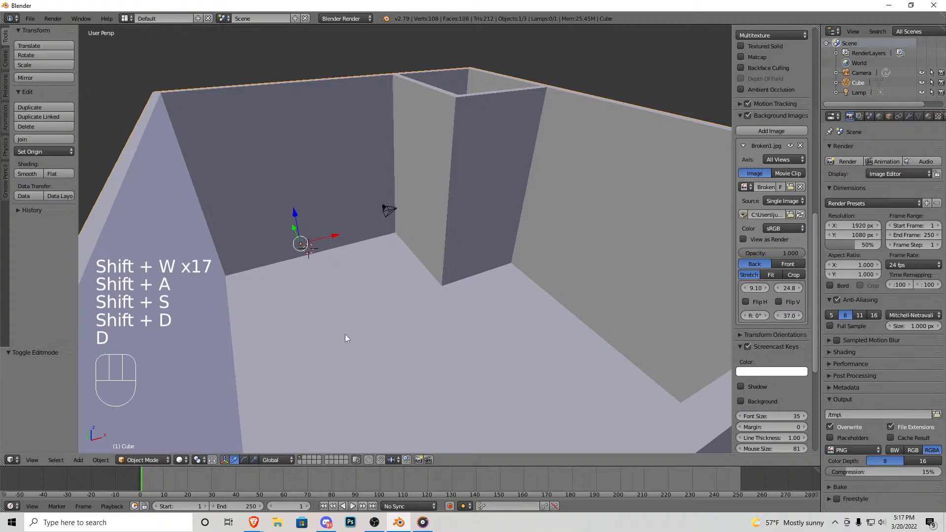
pyautogui.moveTo(480, 149); pyautogui.dragTo(430, 184, button='middle')
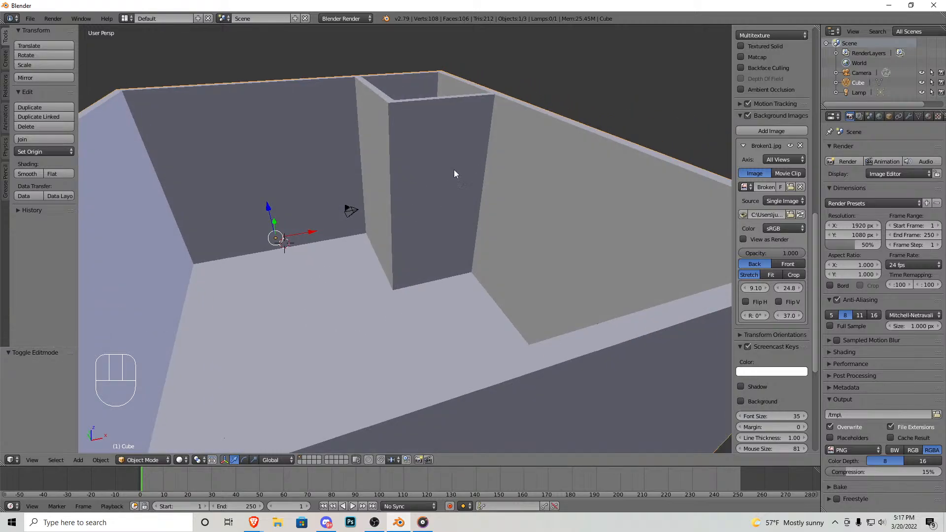
# Step: In front orthographic wireframe view, move the room about -1.18 along X and -11.62 along Z, beneath the reference photo
pyautogui.moveTo(449, 244); pyautogui.dragTo(493, 250, button='middle')
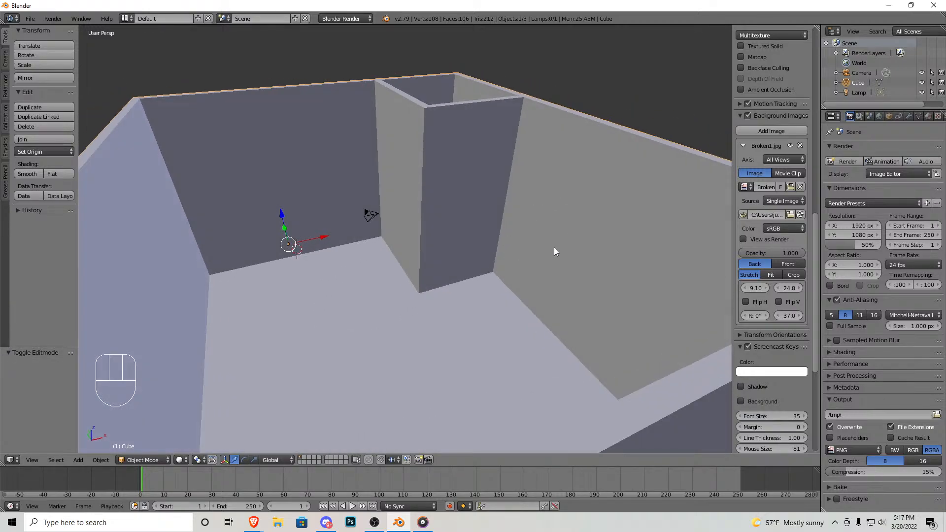
pyautogui.scroll(-7, 493, 220)
pyautogui.scroll(-1, 458, 214)
pyautogui.scroll(1, 387, 214)
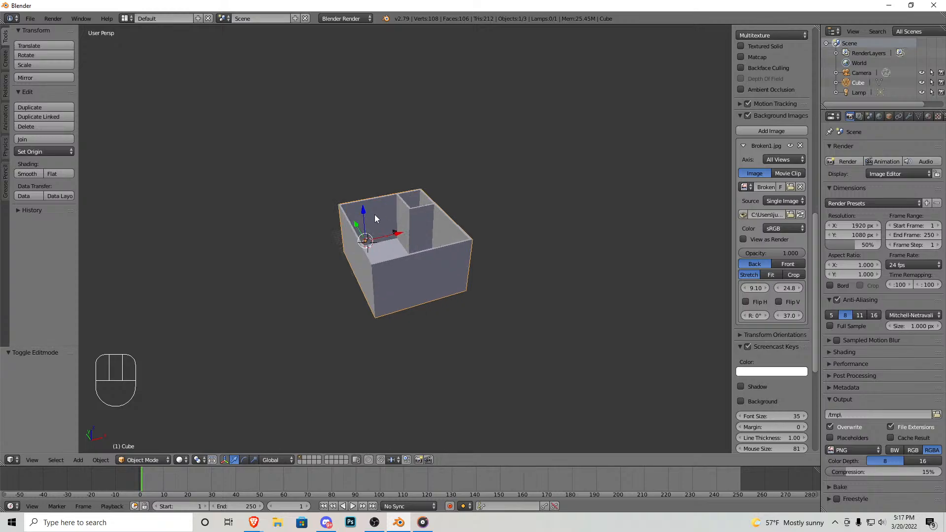
pyautogui.press('KP_1')
pyautogui.press('KP_5')
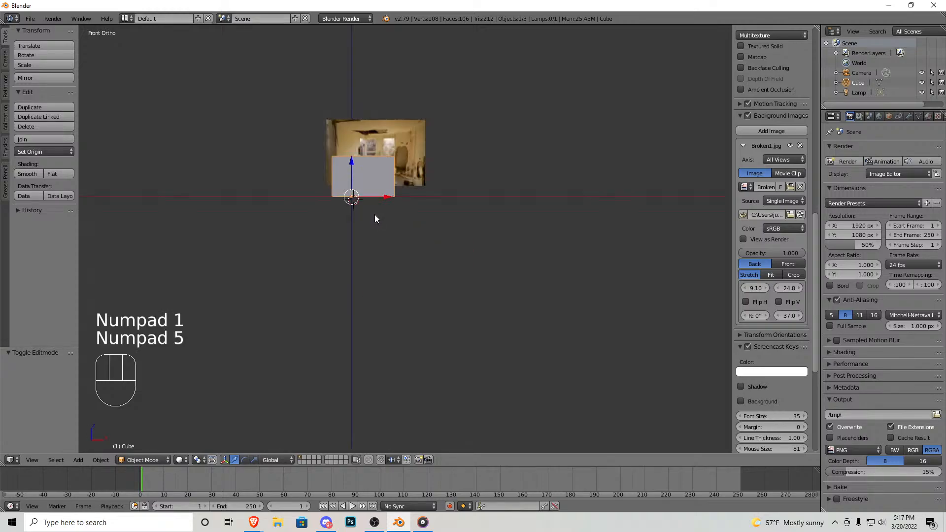
pyautogui.keyDown('shift'); pyautogui.moveTo(406, 185); pyautogui.dragTo(461, 249, button='middle'); pyautogui.keyUp('shift')
pyautogui.scroll(5, 478, 247)
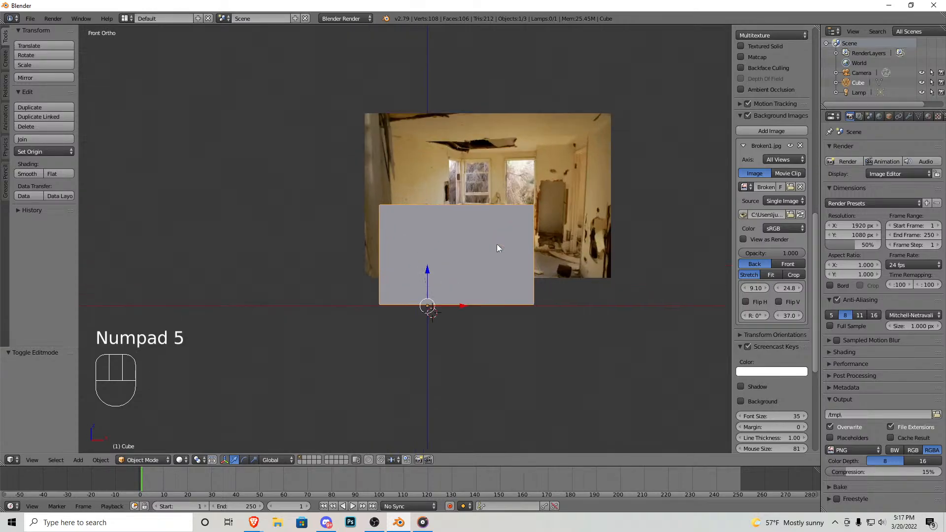
pyautogui.scroll(2, 538, 211)
pyautogui.keyDown('shift'); pyautogui.moveTo(599, 200); pyautogui.dragTo(469, 212, button='middle'); pyautogui.keyUp('shift')
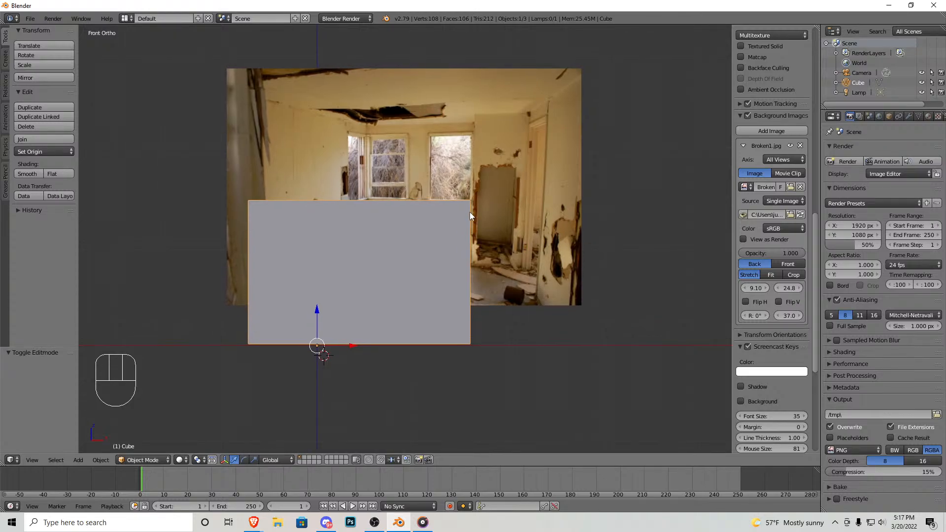
pyautogui.press('z')
pyautogui.keyDown('shift'); pyautogui.moveTo(409, 260); pyautogui.dragTo(479, 219, button='middle'); pyautogui.keyUp('shift')
pyautogui.press('g')
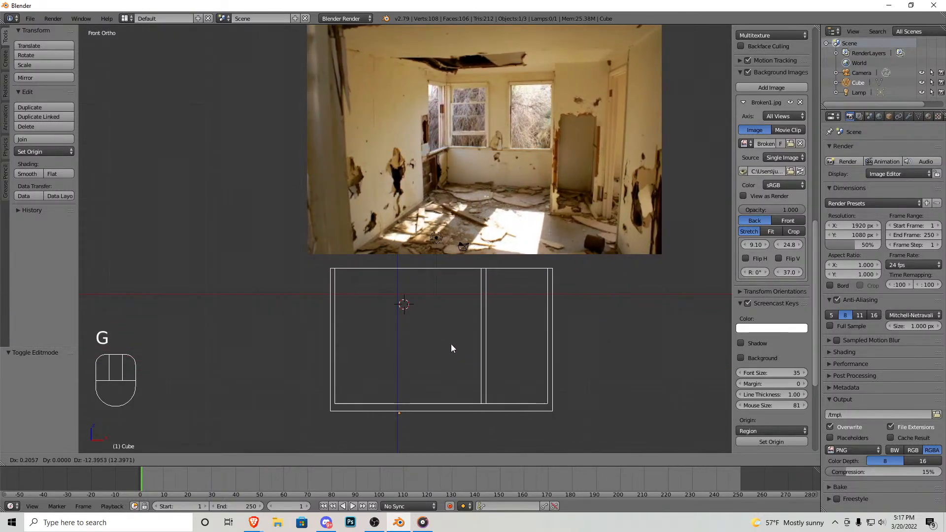
pyautogui.click(441, 338)
pyautogui.keyDown('shift'); pyautogui.moveTo(424, 292); pyautogui.dragTo(393, 306, button='middle'); pyautogui.keyUp('shift')
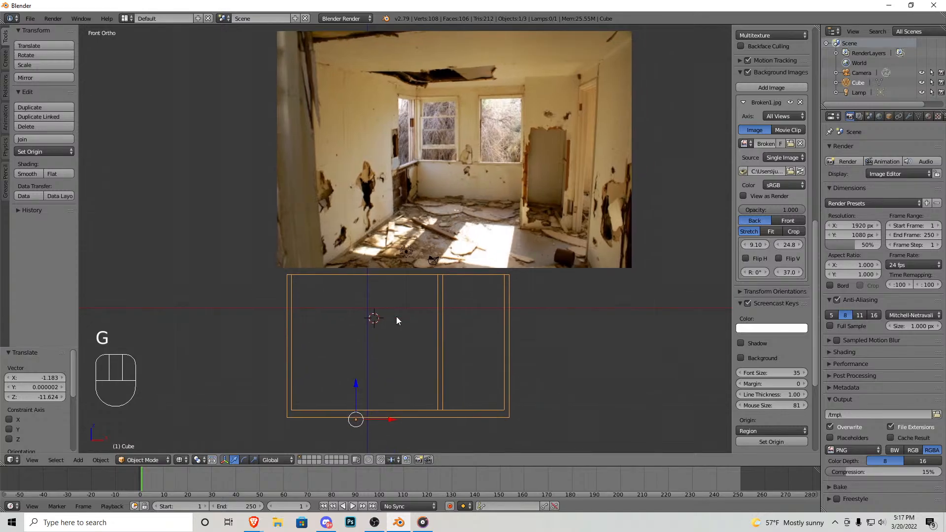
# Step: Place the 3D cursor inside the room outline's wider section and add a cube there in Object Mode
pyautogui.scroll(2, 459, 147)
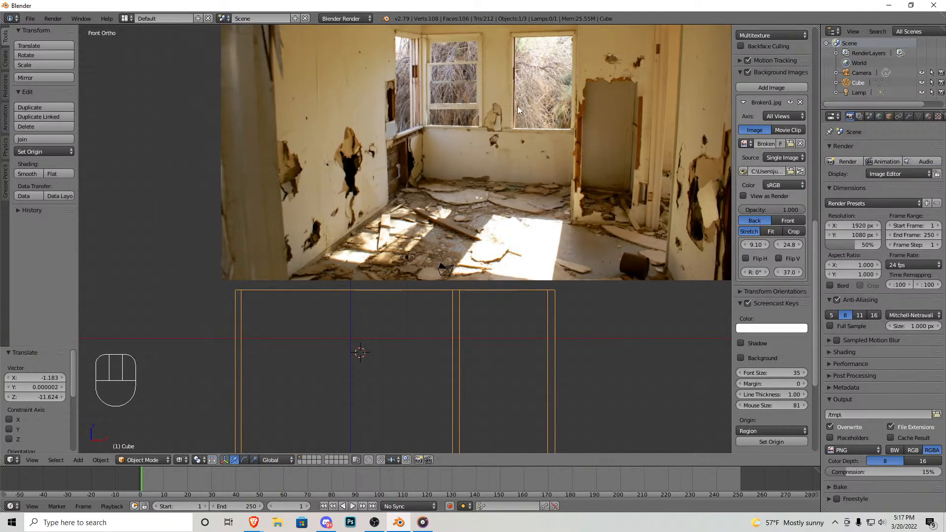
pyautogui.scroll(-3, 473, 197)
pyautogui.keyDown('shift'); pyautogui.moveTo(438, 317); pyautogui.dragTo(429, 250, button='middle'); pyautogui.keyUp('shift')
pyautogui.scroll(3, 401, 284)
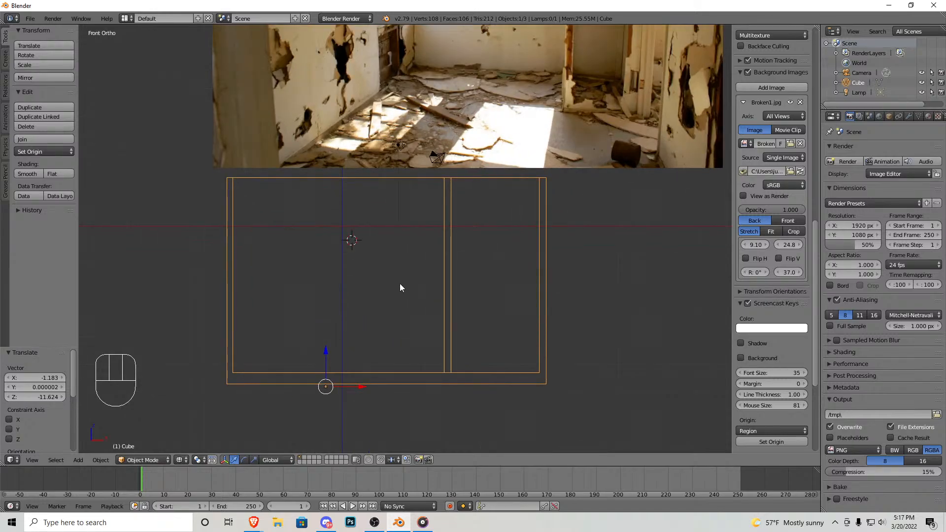
pyautogui.press('Tab')
pyautogui.press('Tab')
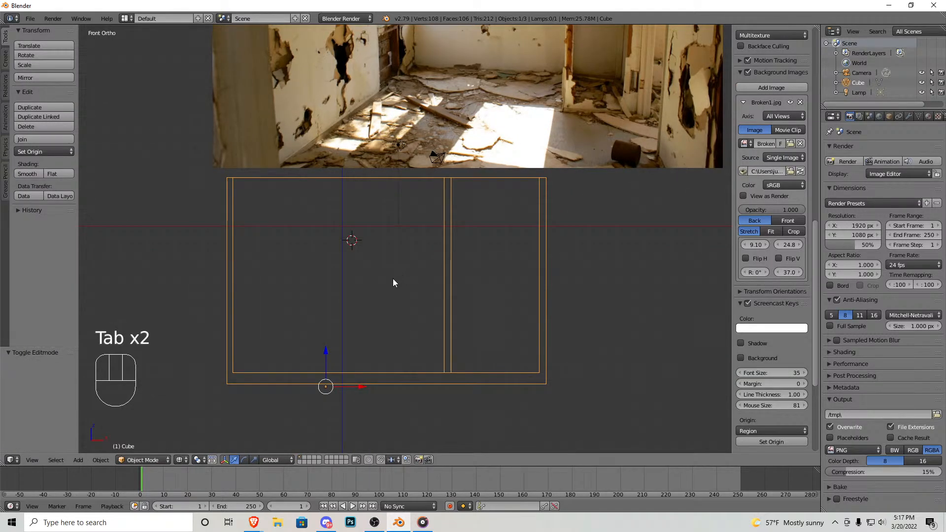
pyautogui.click(390, 275)
pyautogui.click(5, 58)
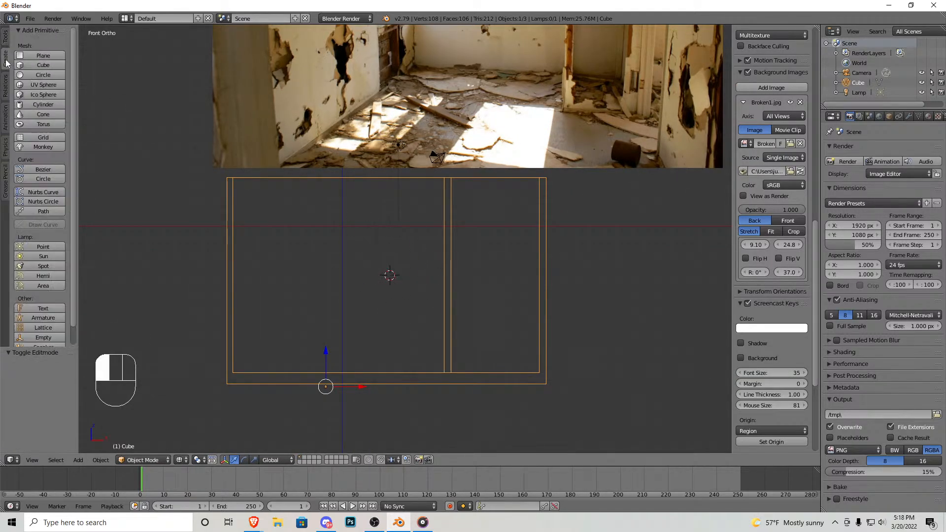
pyautogui.click(43, 64)
pyautogui.scroll(-2, 473, 185)
pyautogui.keyDown('shift'); pyautogui.moveTo(468, 248); pyautogui.dragTo(457, 293, button='middle'); pyautogui.keyUp('shift')
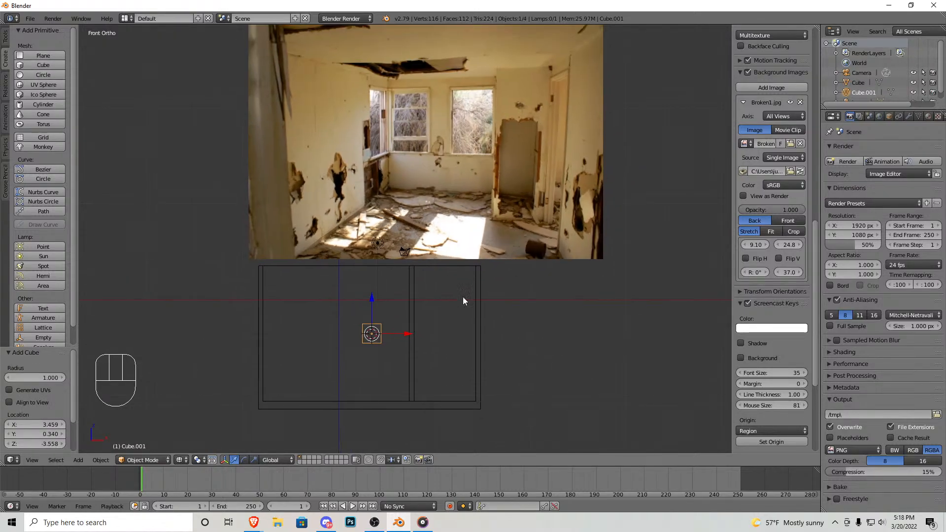
# Step: Scale the new cube uniformly by about 1.87
pyautogui.scroll(2, 398, 350)
pyautogui.keyDown('shift'); pyautogui.moveTo(404, 338); pyautogui.dragTo(399, 265, button='middle'); pyautogui.keyUp('shift')
pyautogui.press('s')
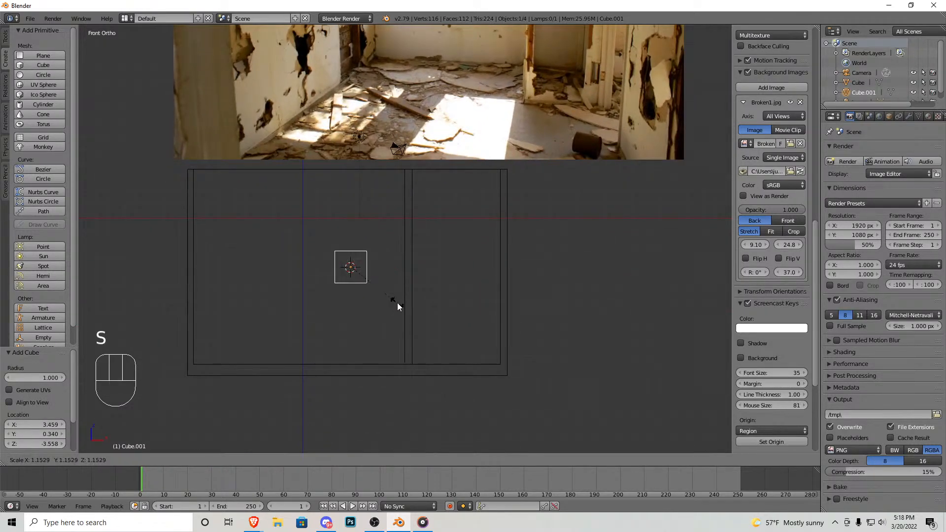
pyautogui.click(434, 309)
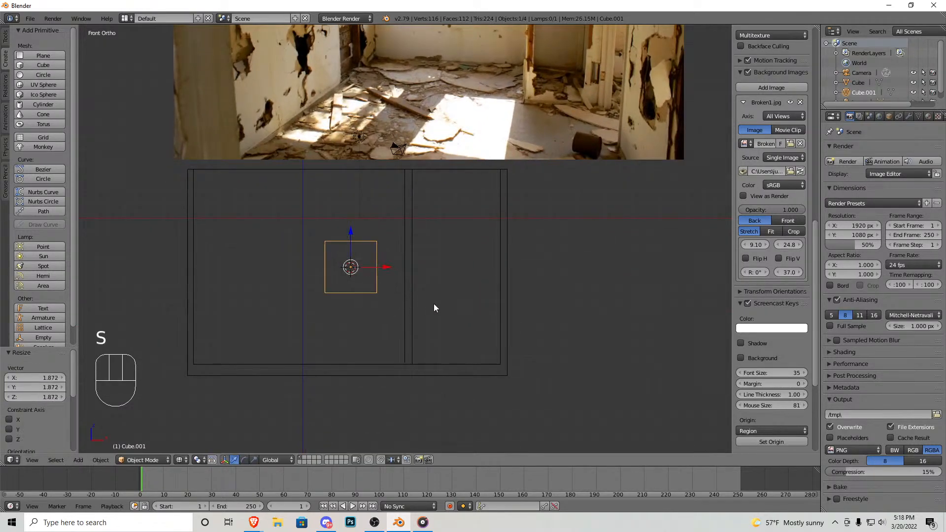
# Step: In Edit Mode, stretch the cube into a tall window block by moving its +X, top and bottom faces outward, the bottom by -2.25 along Z
pyautogui.press('Tab')
pyautogui.rightClick(381, 270)
pyautogui.moveTo(409, 267); pyautogui.dragTo(424, 267)
pyautogui.rightClick(355, 233)
pyautogui.click(353, 213)
pyautogui.moveTo(358, 206); pyautogui.dragTo(359, 180)
pyautogui.rightClick(364, 287)
pyautogui.moveTo(356, 248); pyautogui.dragTo(360, 294)
# Step: Refine the window block against the photo by raising its bottom and top faces and moving its +X face about 0.64 along X
pyautogui.keyDown('shift'); pyautogui.moveTo(426, 188); pyautogui.dragTo(444, 169, button='middle'); pyautogui.keyUp('shift')
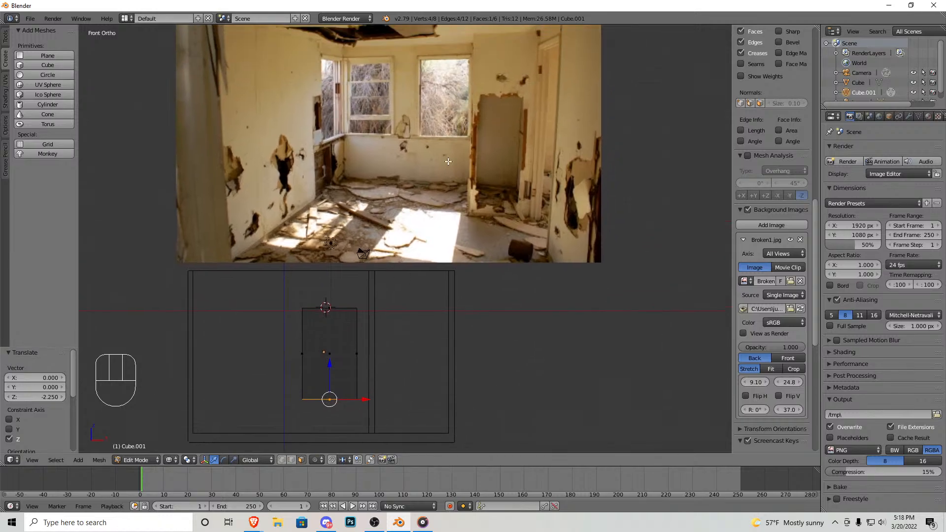
pyautogui.moveTo(337, 385); pyautogui.dragTo(337, 371)
pyautogui.rightClick(331, 308)
pyautogui.moveTo(330, 286); pyautogui.dragTo(330, 255)
pyautogui.moveTo(372, 335); pyautogui.dragTo(382, 334)
pyautogui.keyDown('shift'); pyautogui.moveTo(330, 300); pyautogui.dragTo(433, 276, button='middle'); pyautogui.keyUp('shift')
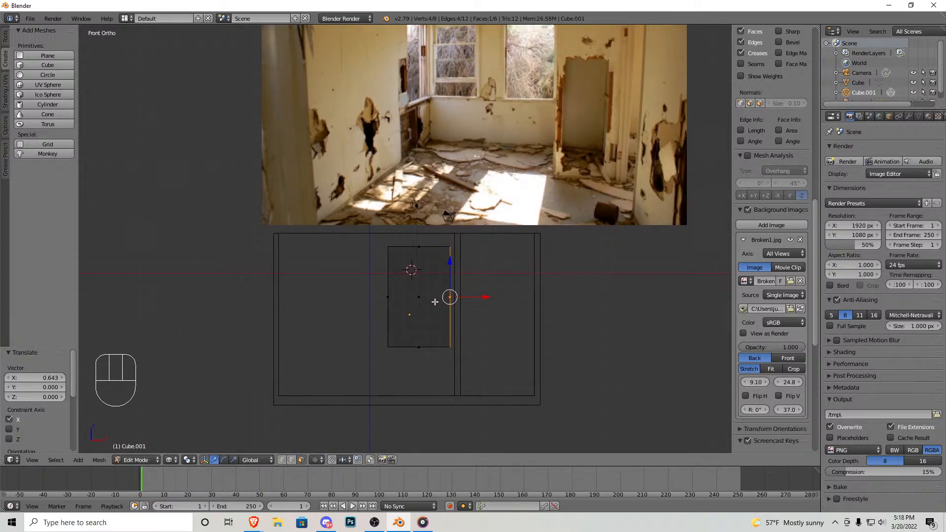
# Step: Duplicate the whole window block and move the copy about -8.27 along X for the second window
pyautogui.press('a')
pyautogui.press('a')
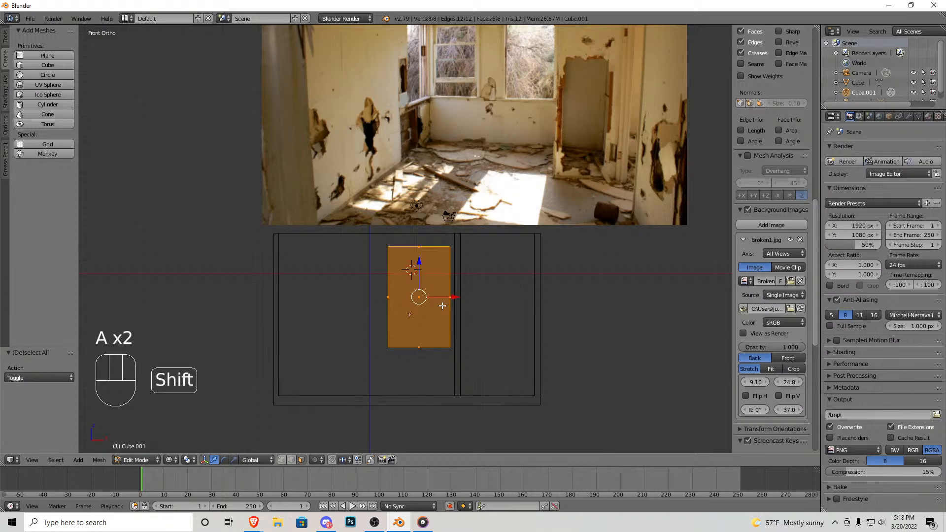
pyautogui.hotkey('shift', 'd')
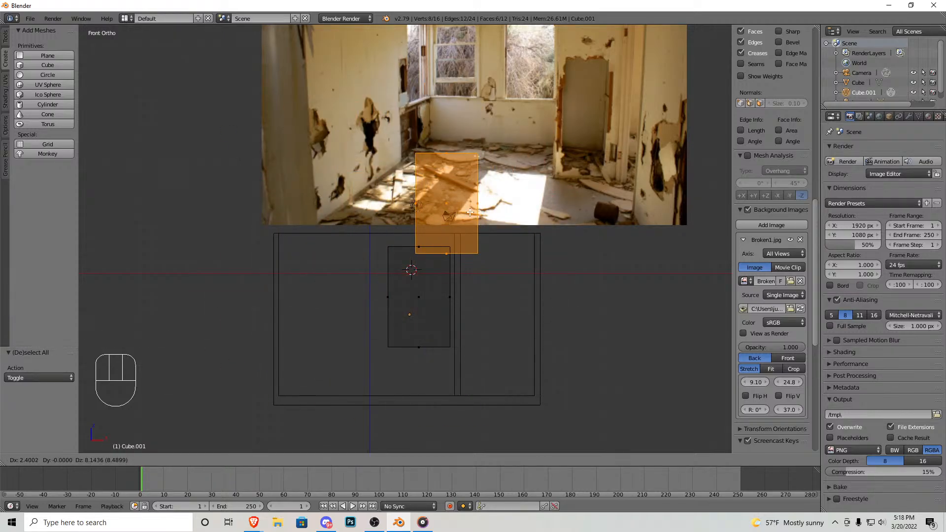
pyautogui.rightClick(470, 212)
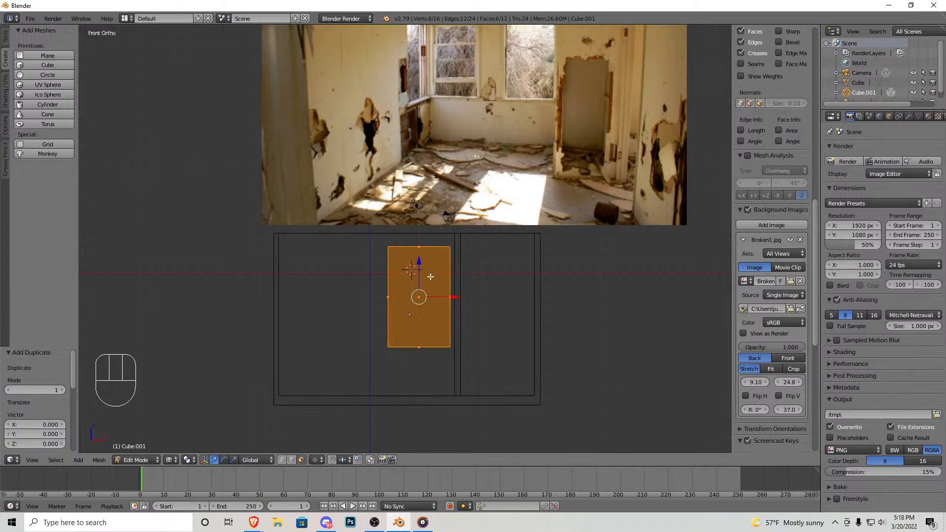
pyautogui.moveTo(457, 298); pyautogui.dragTo(361, 296)
pyautogui.moveTo(403, 302)
pyautogui.keyDown('shift'); pyautogui.mouseDown(button='middle')
pyautogui.moveTo(401, 275)
pyautogui.moveTo(405, 289)
pyautogui.mouseUp(button='middle'); pyautogui.keyUp('shift')
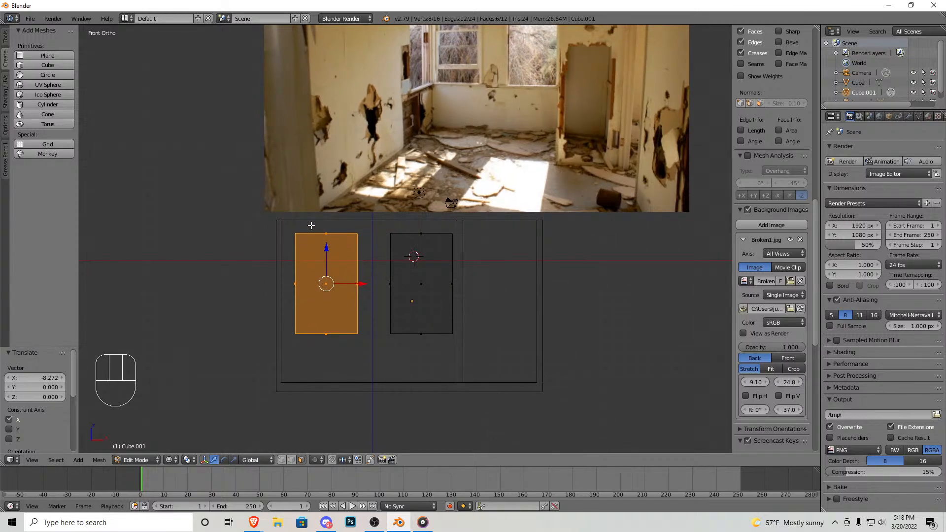
# Step: Box-select the room's outer -X wall in Edit Mode, move it slightly inward along X, and return to Object Mode
pyautogui.press('Tab')
pyautogui.rightClick(280, 223)
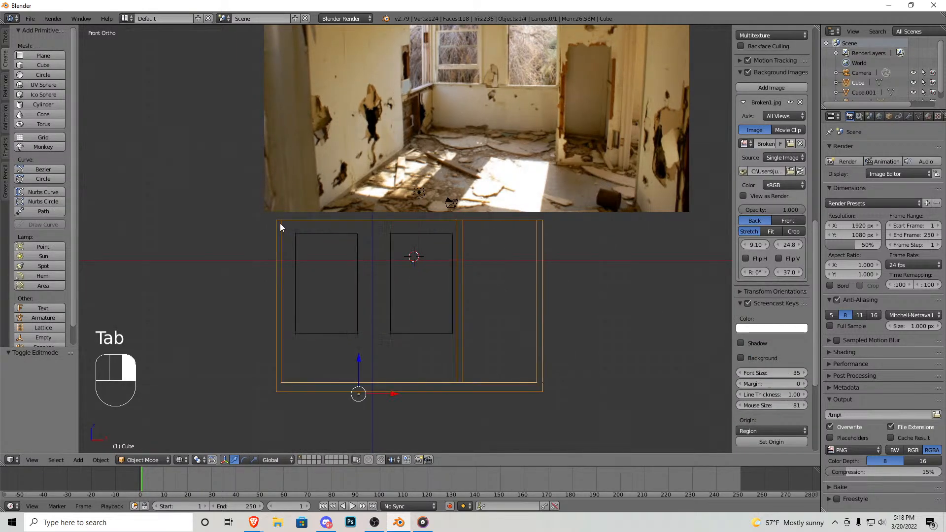
pyautogui.press('Tab')
pyautogui.rightClick(279, 394)
pyautogui.press('b')
pyautogui.moveTo(305, 423); pyautogui.dragTo(245, 191)
pyautogui.moveTo(310, 338)
pyautogui.mouseDown()
pyautogui.moveTo(323, 325)
pyautogui.moveTo(319, 332)
pyautogui.mouseUp()
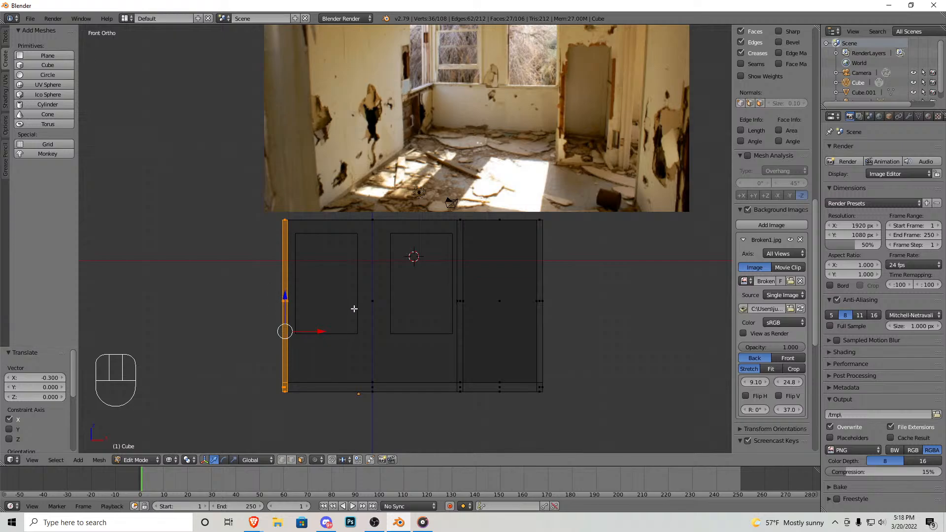
pyautogui.press('Tab')
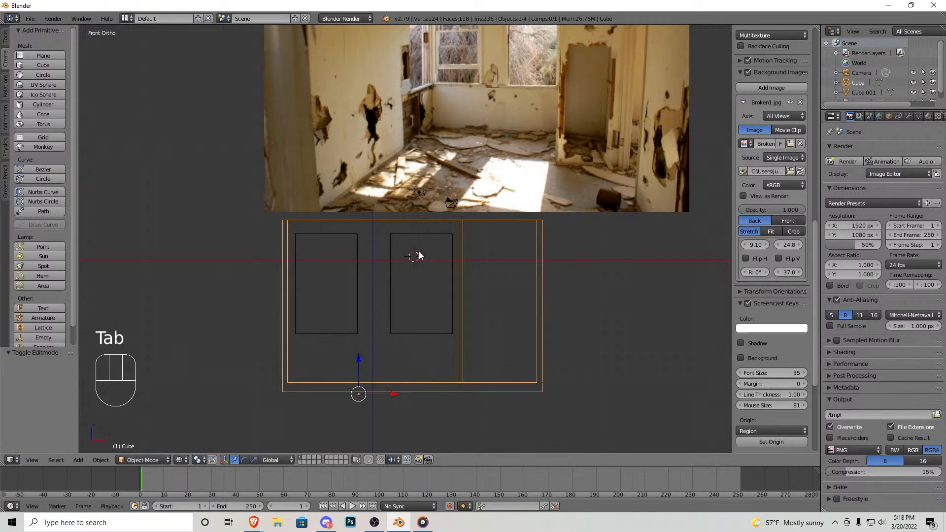
# Step: In solid shading, move both window blocks about -3.70 along Y so they pass through the room's back wall
pyautogui.moveTo(353, 257)
pyautogui.mouseDown(button='middle')
pyautogui.moveTo(450, 299)
pyautogui.moveTo(493, 277)
pyautogui.moveTo(406, 288)
pyautogui.moveTo(433, 311)
pyautogui.mouseUp(button='middle')
pyautogui.press('z')
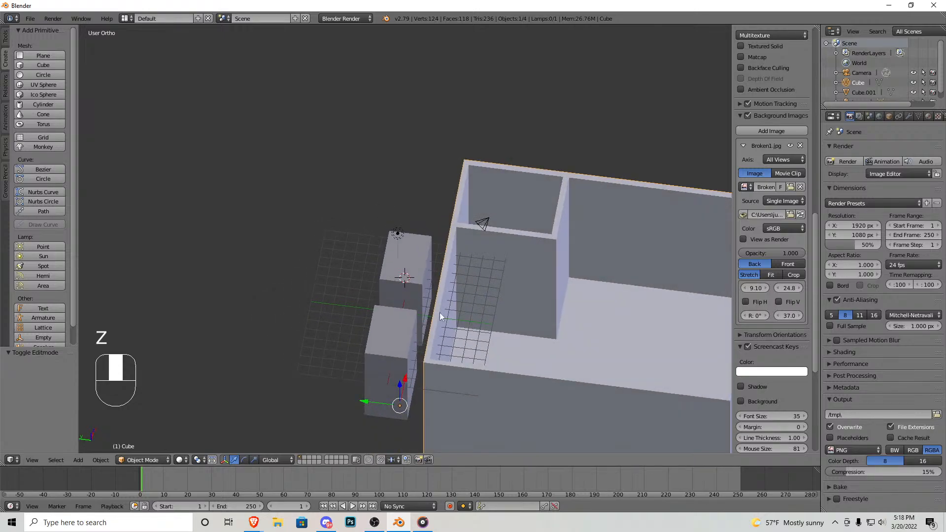
pyautogui.rightClick(415, 265)
pyautogui.moveTo(369, 303); pyautogui.dragTo(412, 309)
pyautogui.moveTo(481, 303); pyautogui.dragTo(397, 296, button='middle')
# Step: Add a Boolean modifier to the room mesh and set its operation to Difference
pyautogui.rightClick(451, 259)
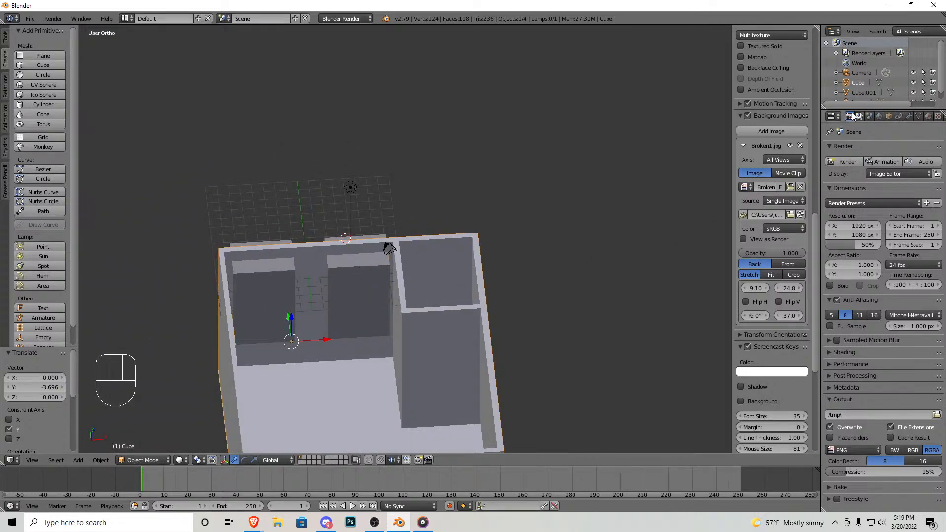
pyautogui.scroll(-3, 930, 119)
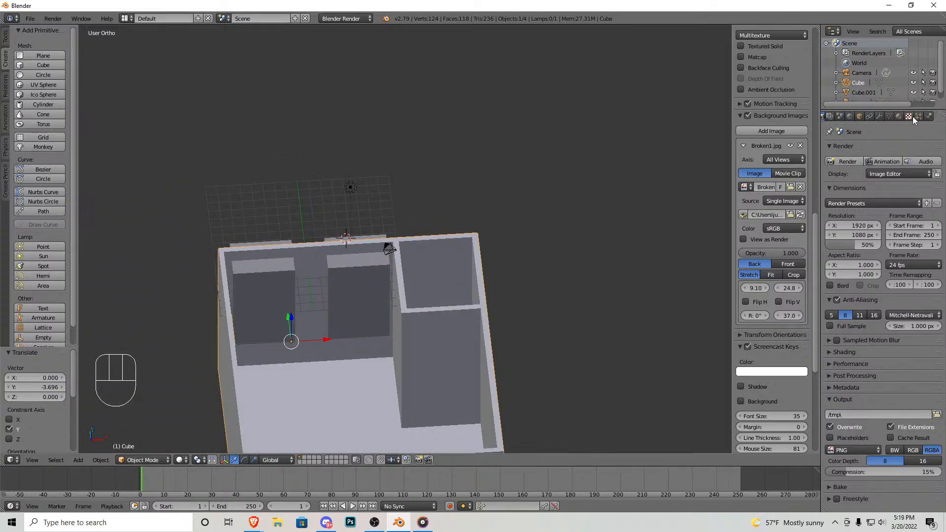
pyautogui.click(880, 116)
pyautogui.click(862, 149)
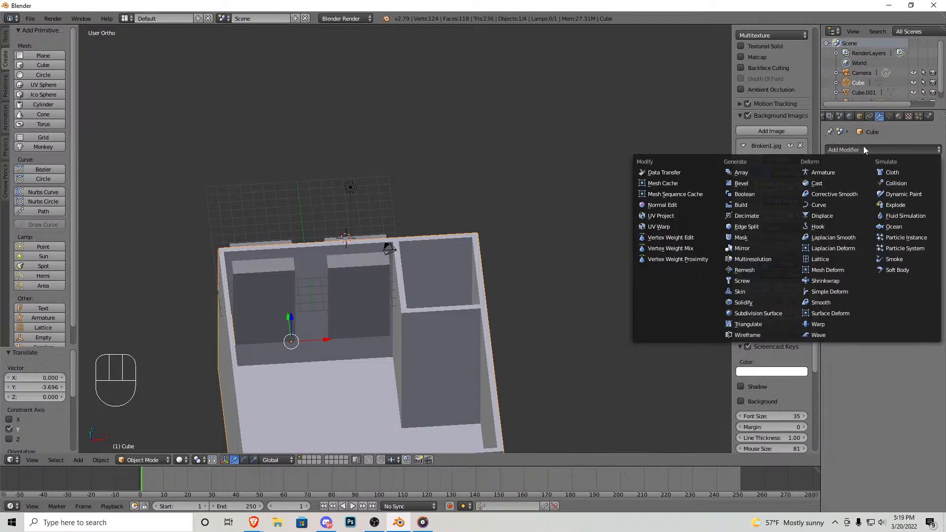
pyautogui.click(745, 194)
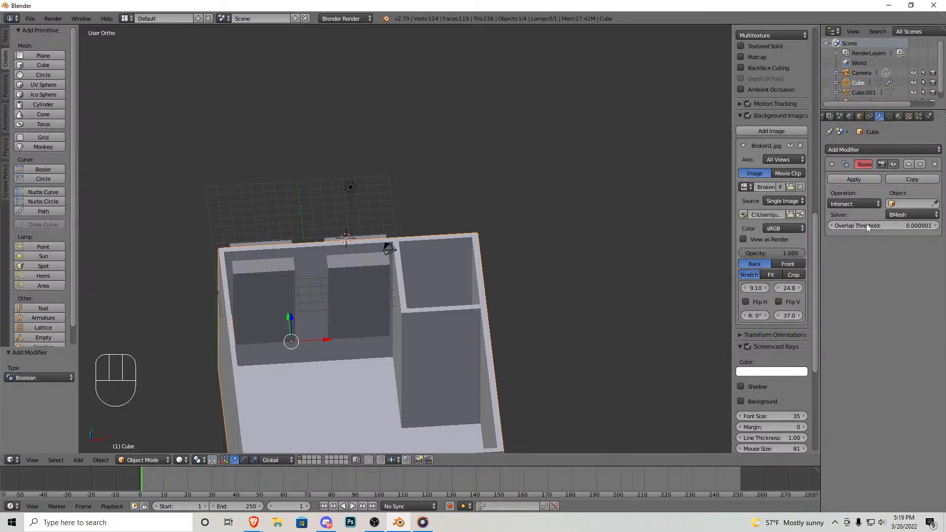
pyautogui.click(873, 205)
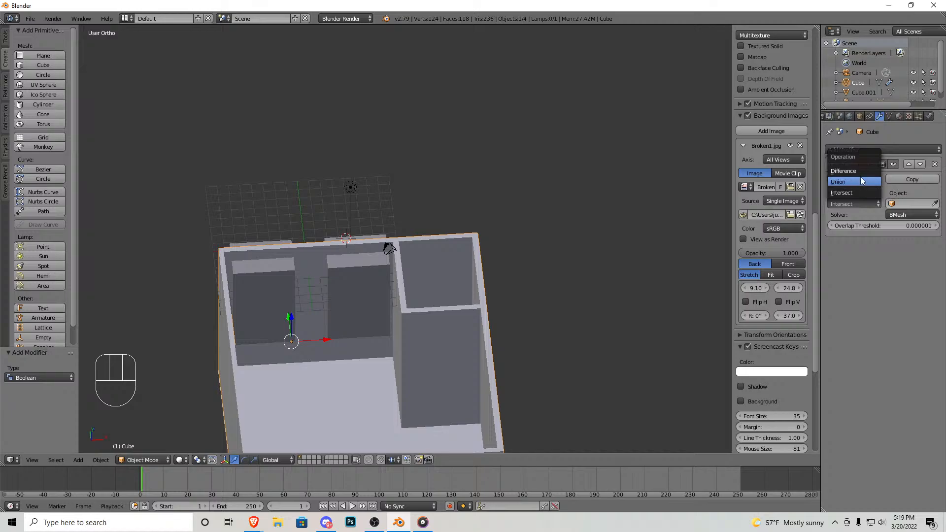
pyautogui.click(866, 203)
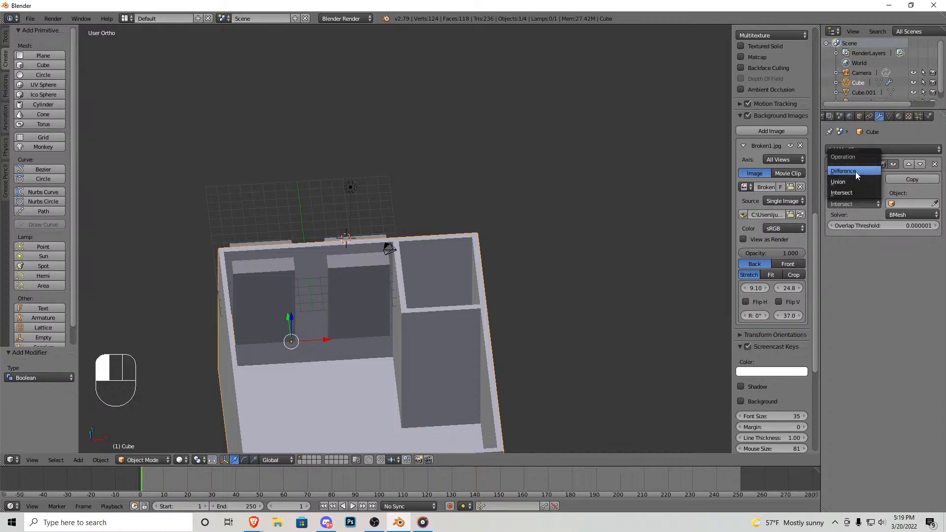
pyautogui.click(855, 171)
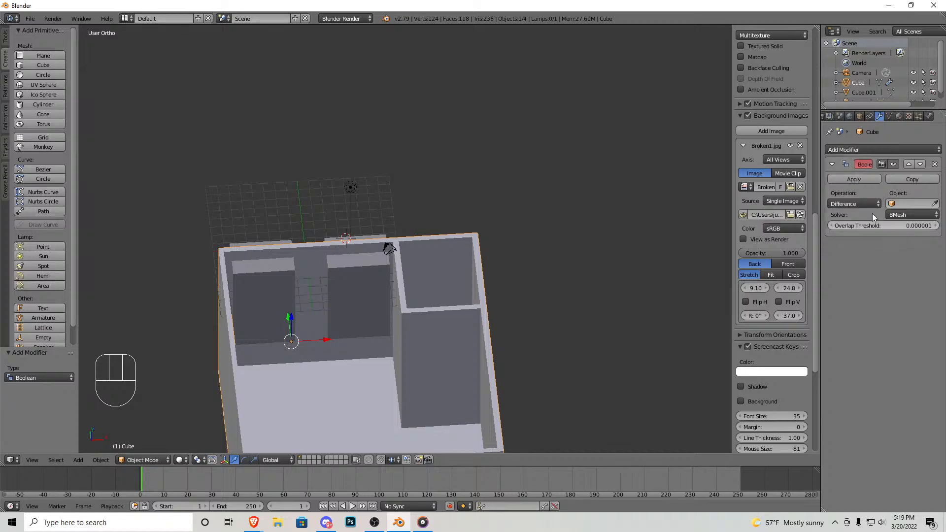
# Step: Pick the window blocks, Cube.001, as the Boolean object and apply the modifier
pyautogui.click(936, 204)
pyautogui.click(365, 283)
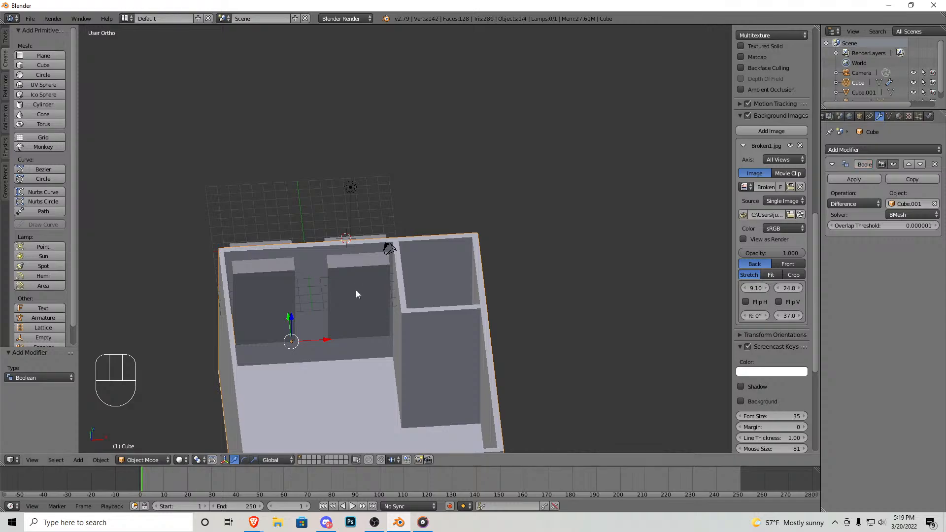
pyautogui.click(841, 180)
# Step: Move the window blocks away from the wall to inspect the cut openings, and undo the move
pyautogui.rightClick(392, 268)
pyautogui.moveTo(392, 267); pyautogui.dragTo(372, 297, button='middle')
pyautogui.moveTo(372, 298); pyautogui.dragTo(211, 280)
pyautogui.moveTo(211, 280); pyautogui.dragTo(402, 218, button='middle')
pyautogui.hotkey('ctrl', 'z')
# Step: In Edit Mode, select the room-side faces of both window blocks and move them about 1.75 along Y toward the wall
pyautogui.press('Tab')
pyautogui.scroll(4, 402, 219)
pyautogui.rightClick(391, 197)
pyautogui.keyDown('shift'); pyautogui.rightClick(371, 316); pyautogui.keyUp('shift')
pyautogui.scroll(4, 371, 316)
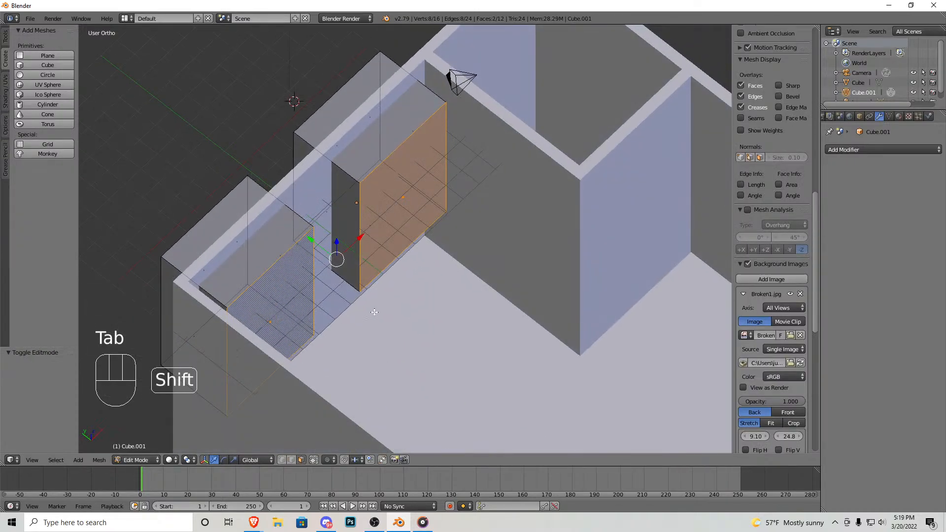
pyautogui.hotkey('shift', 'f')
pyautogui.press('d')
pyautogui.press('d')
pyautogui.press('d')
pyautogui.press('w')
pyautogui.press('a')
pyautogui.press('s')
pyautogui.press('a')
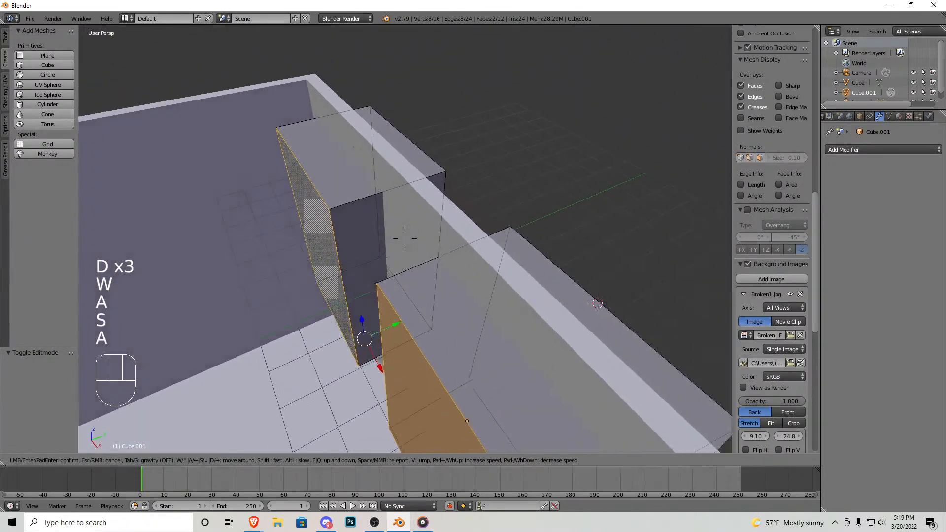
pyautogui.click(405, 239)
pyautogui.moveTo(466, 322); pyautogui.dragTo(504, 295)
# Step: Examine how the room-side faces of the window blocks sit inside the wall openings, from inside and outside the room
pyautogui.hotkey('shift', 'f')
pyautogui.press('w')
pyautogui.press('w')
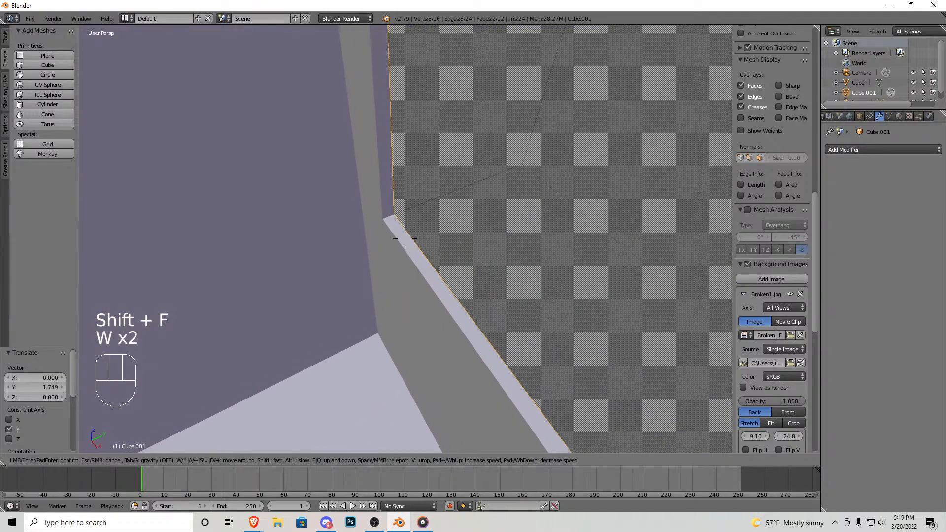
pyautogui.press('w')
pyautogui.press('w')
pyautogui.press('w')
pyautogui.press('s')
pyautogui.press('a')
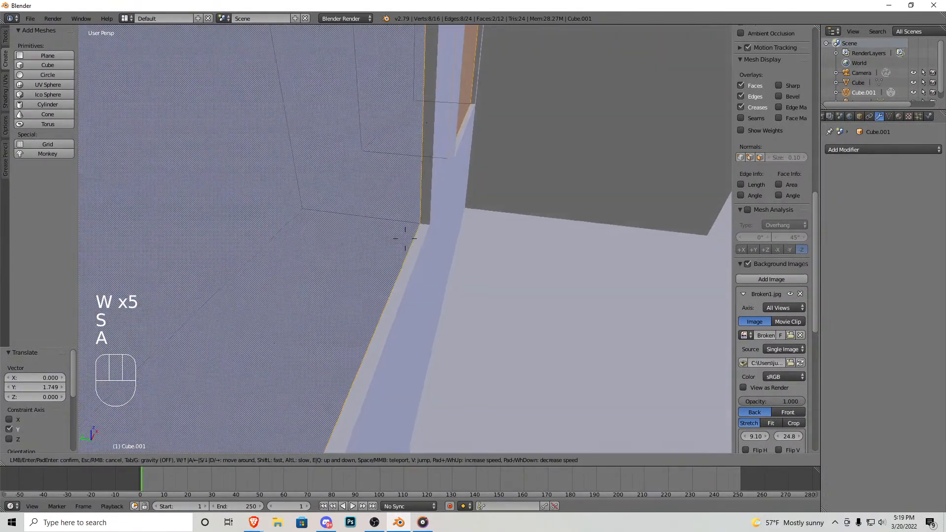
pyautogui.press('w')
pyautogui.press('w')
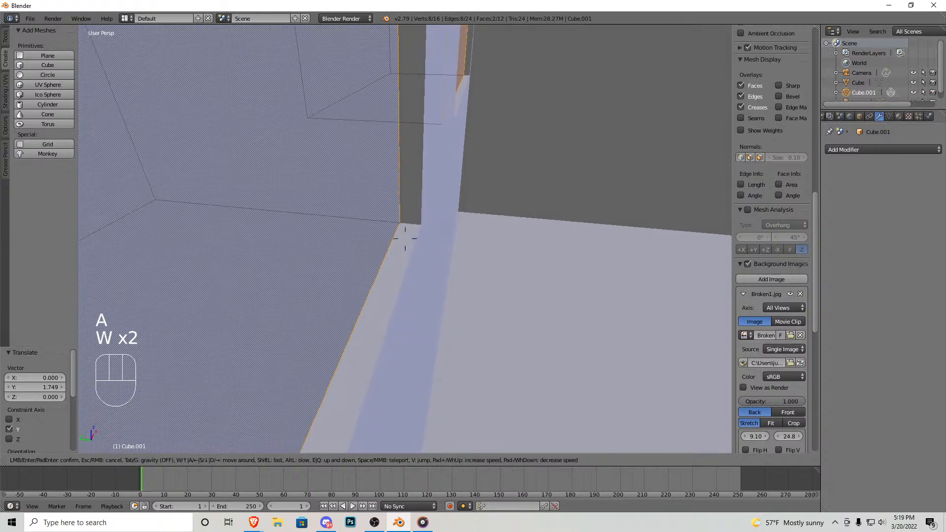
pyautogui.press('s')
pyautogui.press('shift')
pyautogui.hotkey('shift', 'a')
pyautogui.click(405, 239)
# Step: Select the outer faces of both window blocks and move them about -1.9 along Y toward the wall
pyautogui.rightClick(414, 213)
pyautogui.keyDown('shift'); pyautogui.rightClick(334, 161); pyautogui.keyUp('shift')
pyautogui.hotkey('shift', 'f')
pyautogui.press('w')
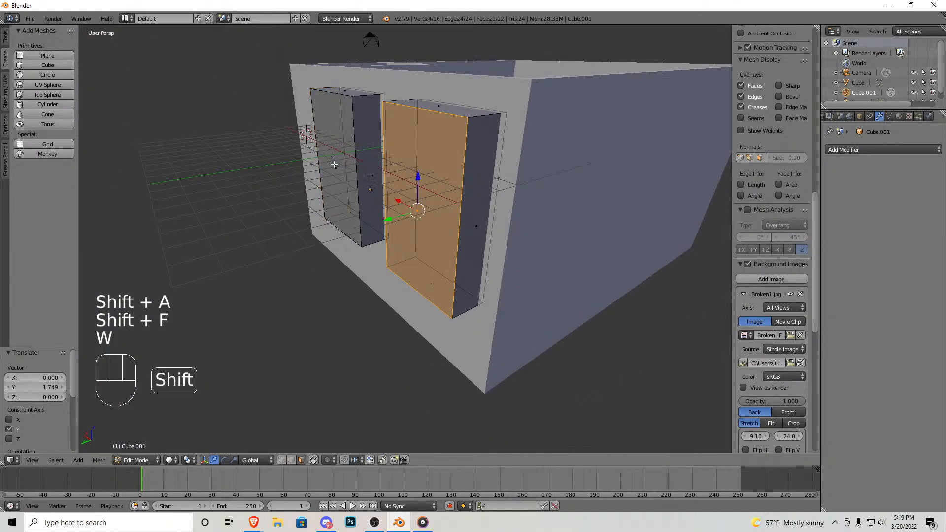
pyautogui.hotkey('shift', 'f')
pyautogui.press('w')
pyautogui.press('d')
pyautogui.hotkey('shift', 's')
pyautogui.press('a')
pyautogui.click(405, 239)
pyautogui.moveTo(297, 227); pyautogui.dragTo(338, 226)
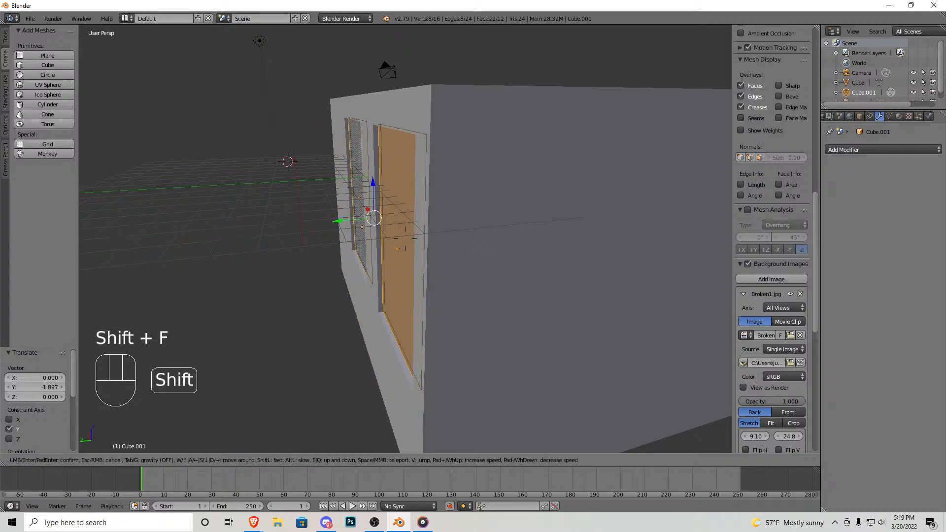
# Step: Inspect the thinned window blocks up close from the room side to check their depth within the openings
pyautogui.hotkey('shift', 'f')
pyautogui.press('w')
pyautogui.hotkey('shift', 'd')
pyautogui.press('a')
pyautogui.press('a')
pyautogui.press('a')
pyautogui.press('a')
pyautogui.press('a')
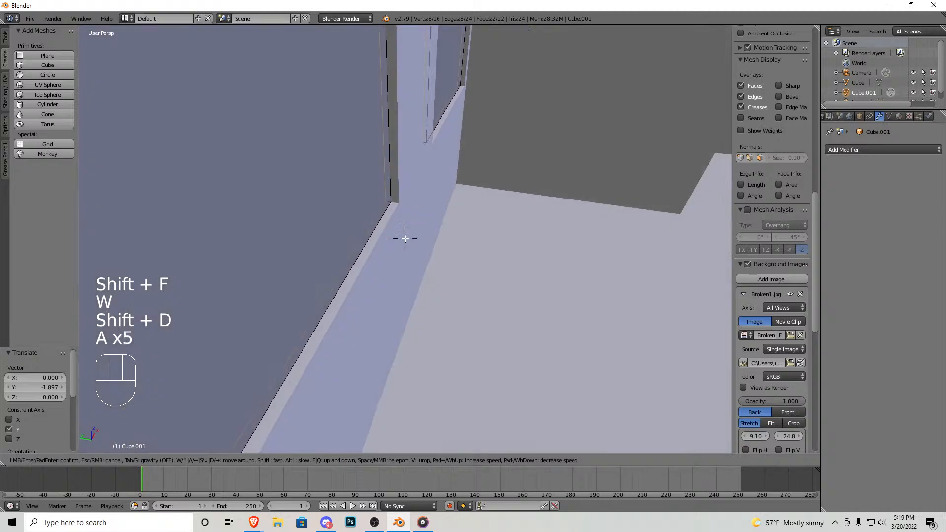
pyautogui.click(405, 238)
pyautogui.press('a')
pyautogui.press('a')
pyautogui.hotkey('shift', 'f')
pyautogui.press('s')
pyautogui.click(405, 238)
# Step: Nudge the selected block faces slightly along Y to refine the pane thickness, and leave Edit Mode
pyautogui.hotkey('shift', 'f')
pyautogui.press('w')
pyautogui.click(373, 172)
pyautogui.moveTo(383, 139); pyautogui.dragTo(380, 140)
pyautogui.moveTo(380, 141); pyautogui.dragTo(364, 253, button='middle')
pyautogui.scroll(-5, 409, 251)
pyautogui.press('Tab')
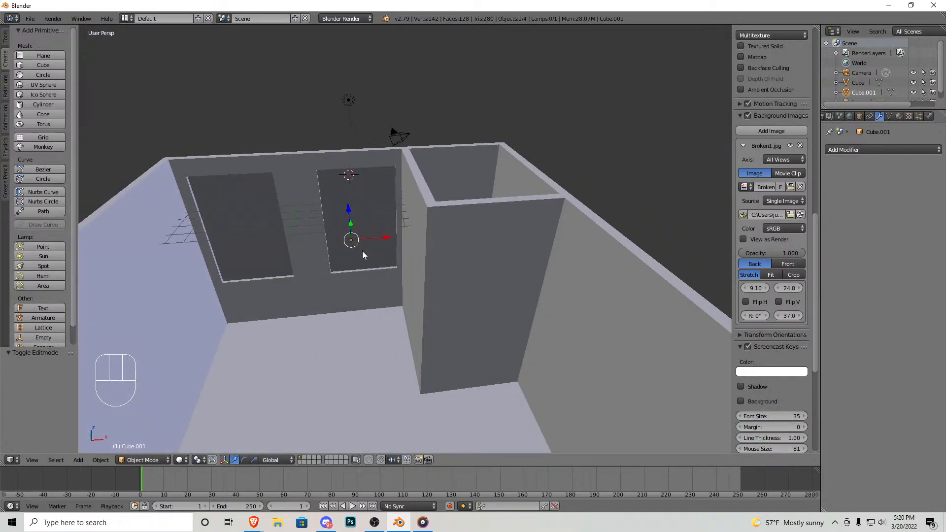
# Step: Compare the back-wall windows with the reference photo in front orthographic view, using wireframe display
pyautogui.press('KP_1')
pyautogui.press('KP_5')
pyautogui.scroll(-3, 368, 251)
pyautogui.keyDown('shift'); pyautogui.moveTo(388, 84); pyautogui.dragTo(395, 217, button='middle'); pyautogui.keyUp('shift')
pyautogui.scroll(5, 395, 217)
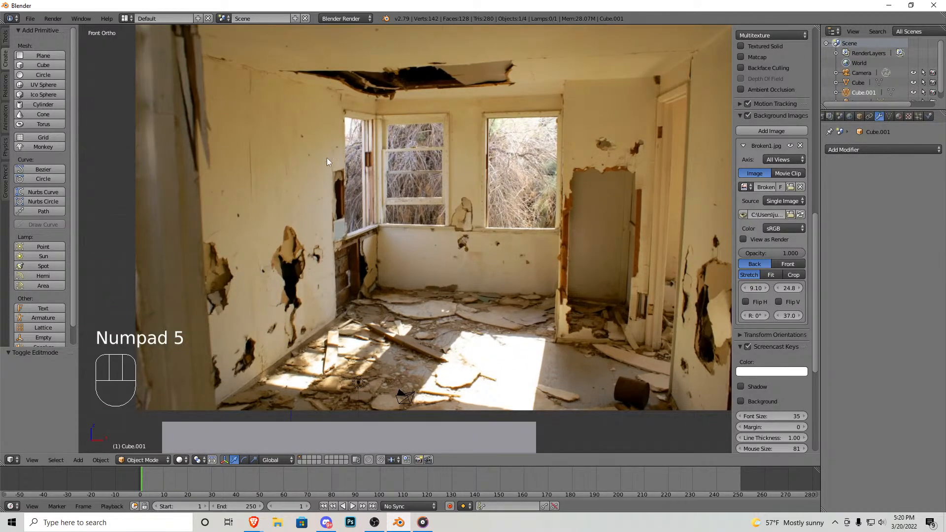
pyautogui.scroll(-4, 392, 191)
pyautogui.hotkey('shift', 'z')
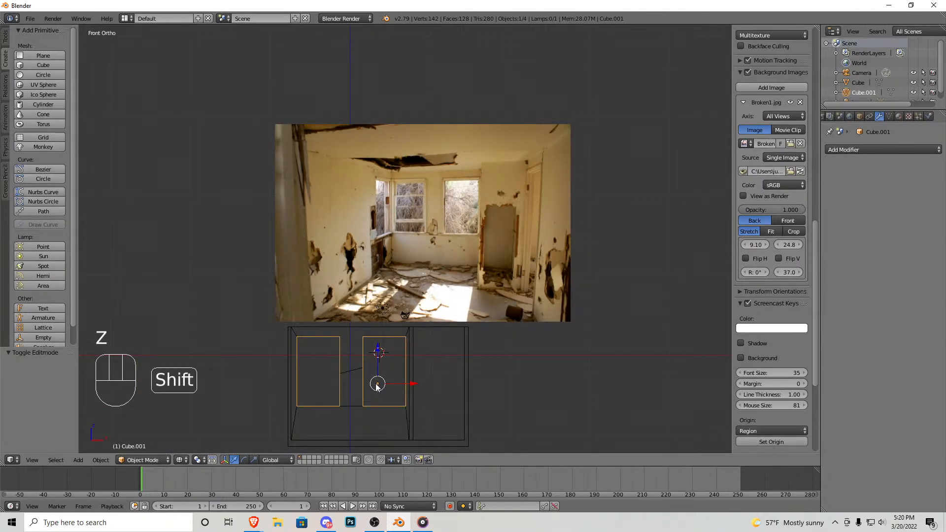
pyautogui.keyDown('shift'); pyautogui.moveTo(376, 386); pyautogui.dragTo(462, 269, button='middle'); pyautogui.keyUp('shift')
pyautogui.scroll(5, 451, 271)
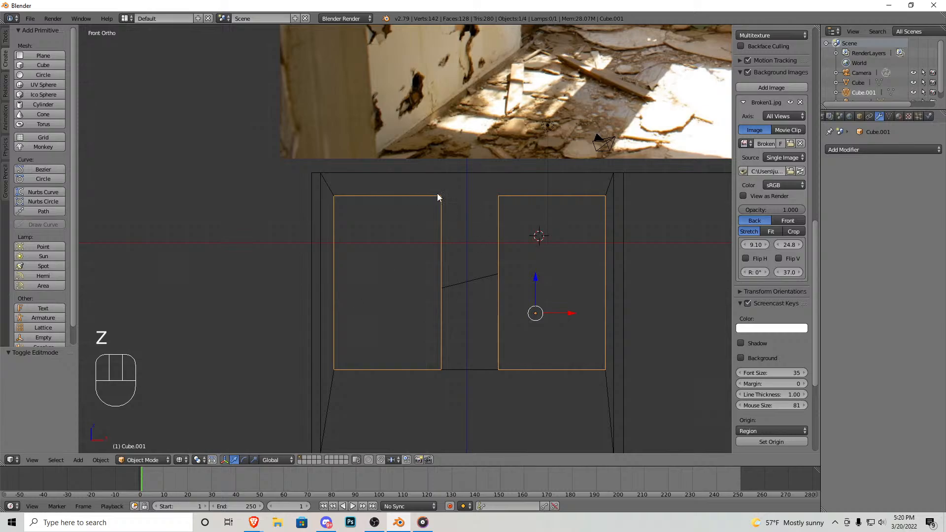
# Step: In Edit Mode, select the whole right-hand window block, duplicate it in place and separate the copy into its own object
pyautogui.press('Tab')
pyautogui.rightClick(396, 276)
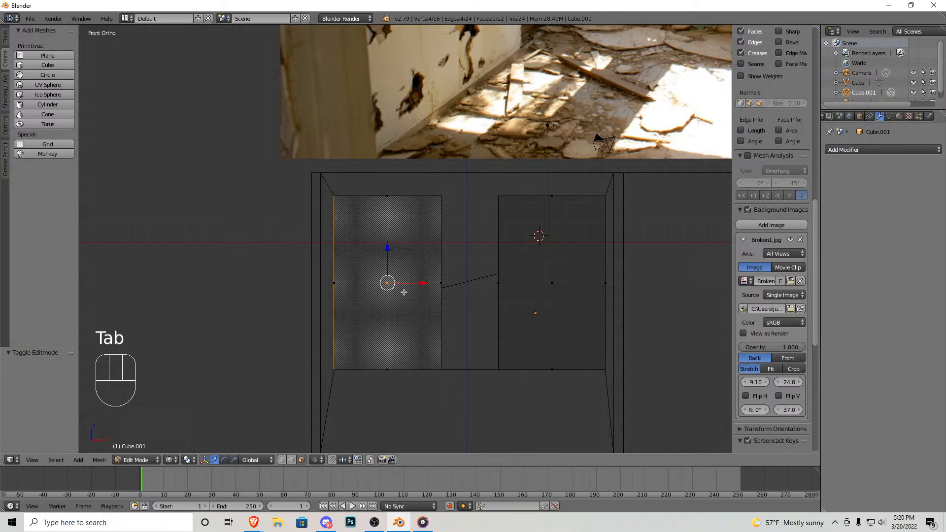
pyautogui.press('l')
pyautogui.press('l')
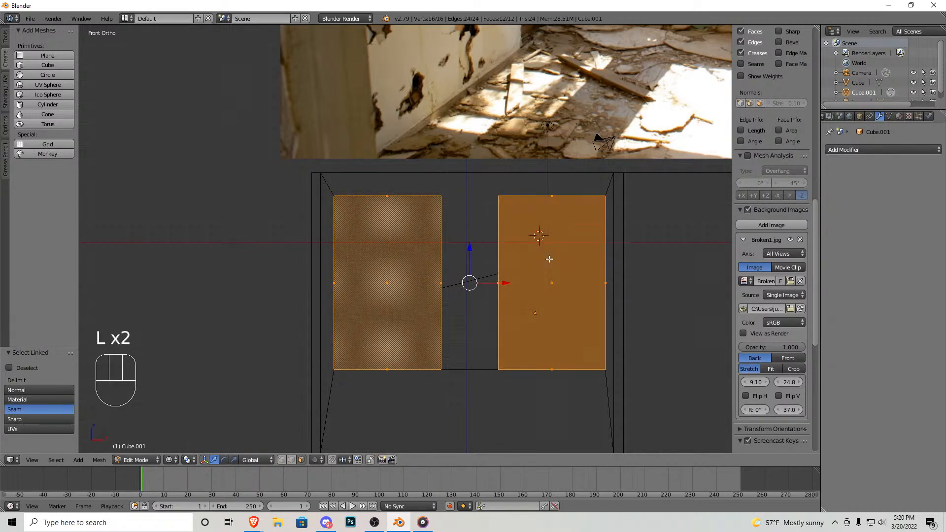
pyautogui.rightClick(535, 282)
pyautogui.press('l')
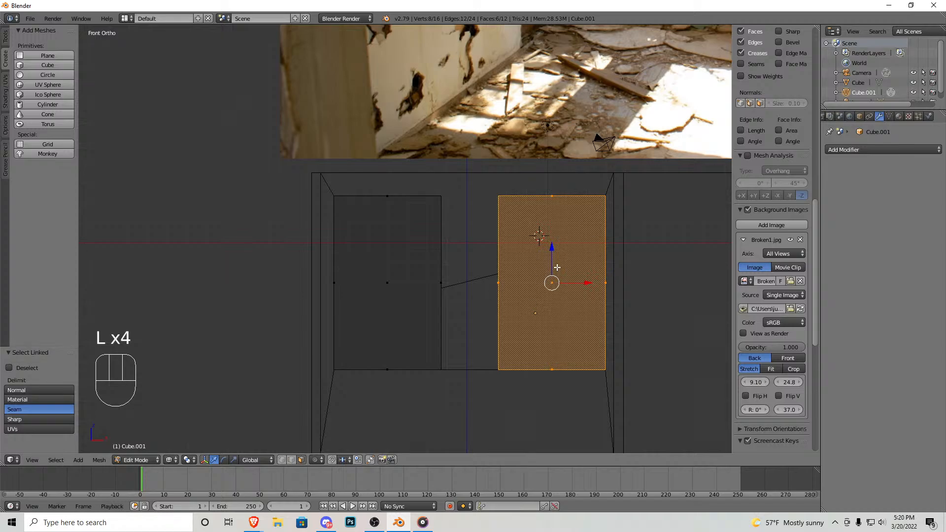
pyautogui.hotkey('shift', 'd')
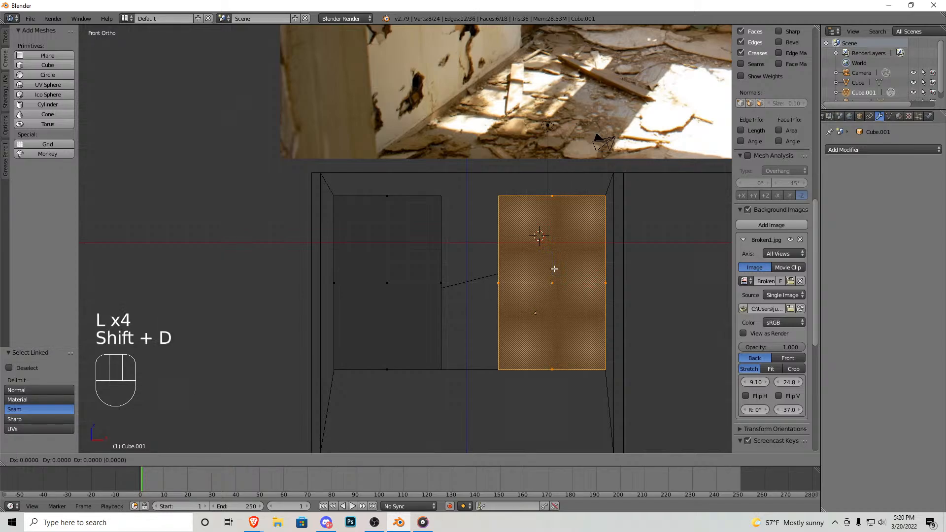
pyautogui.rightClick(554, 269)
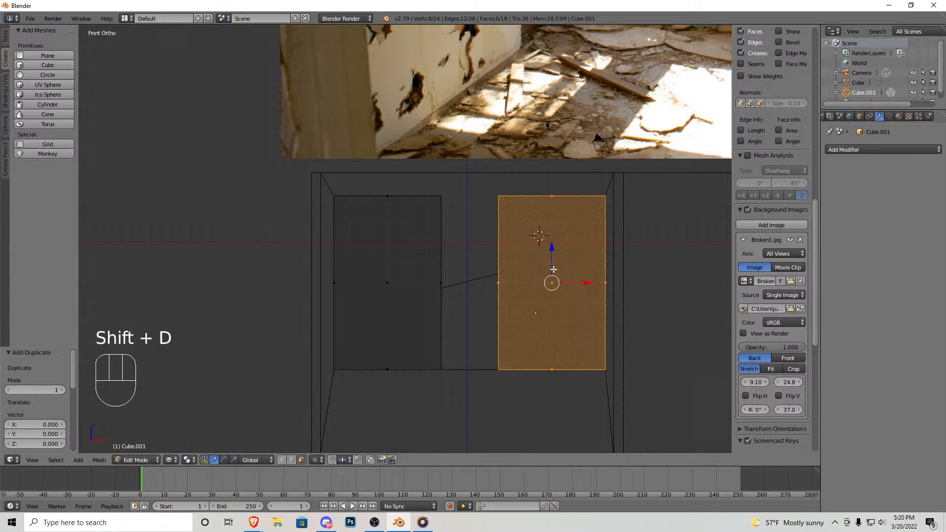
pyautogui.press('p')
pyautogui.click(525, 270)
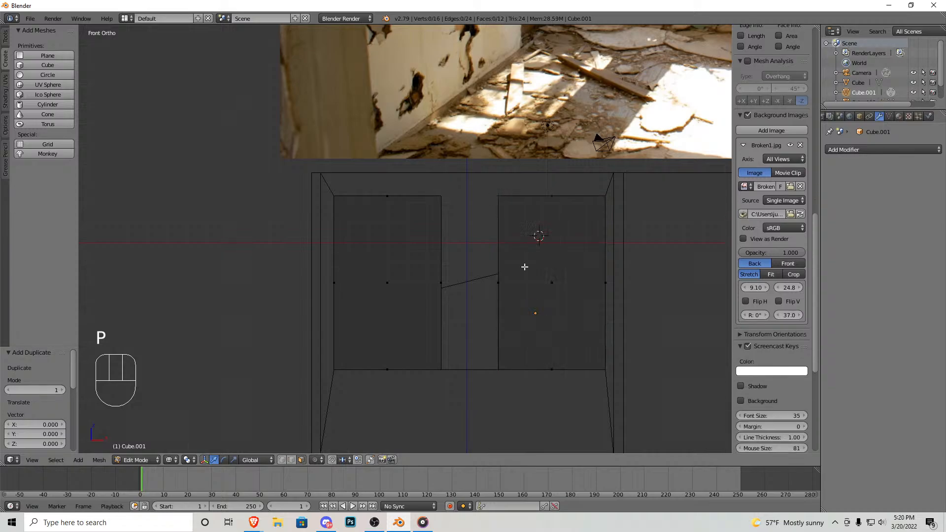
# Step: Return the viewport to solid shading
pyautogui.scroll(-2, 564, 250)
pyautogui.moveTo(564, 249)
pyautogui.mouseDown(button='middle')
pyautogui.moveTo(483, 281)
pyautogui.moveTo(508, 296)
pyautogui.moveTo(408, 310)
pyautogui.mouseUp(button='middle')
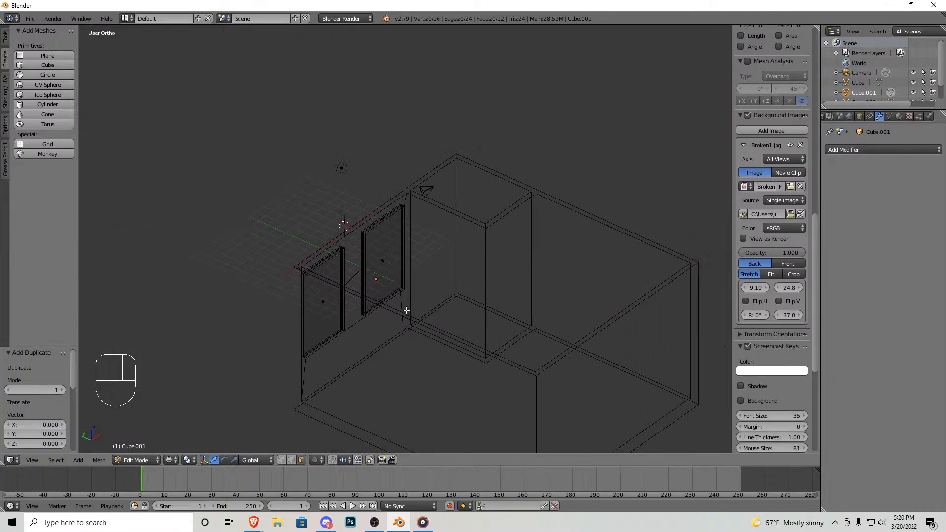
pyautogui.press('z')
pyautogui.scroll(3, 394, 286)
# Step: Move both original window blocks about 4.2 along Y to check the separated copy, undo the move and leave Edit Mode
pyautogui.press('a')
pyautogui.press('a')
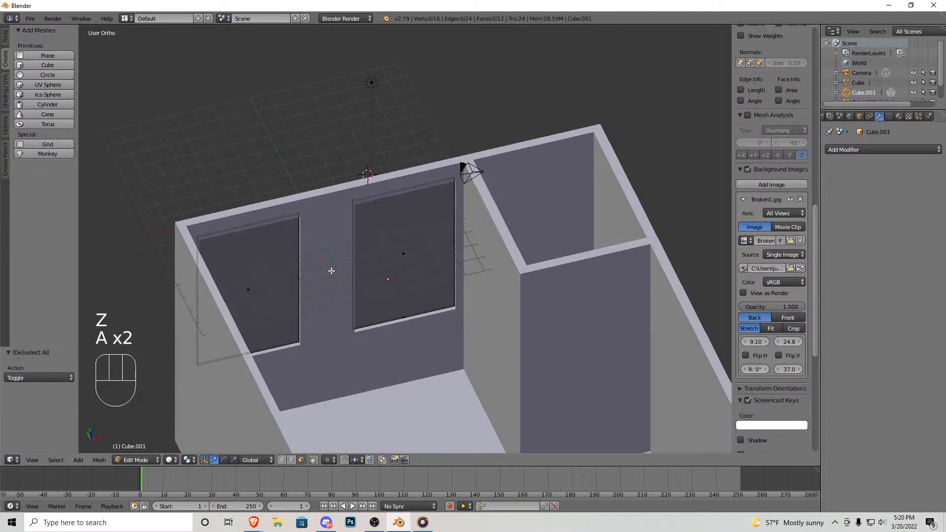
pyautogui.press('a')
pyautogui.moveTo(318, 261); pyautogui.dragTo(246, 182)
pyautogui.moveTo(246, 182); pyautogui.dragTo(399, 232, button='middle')
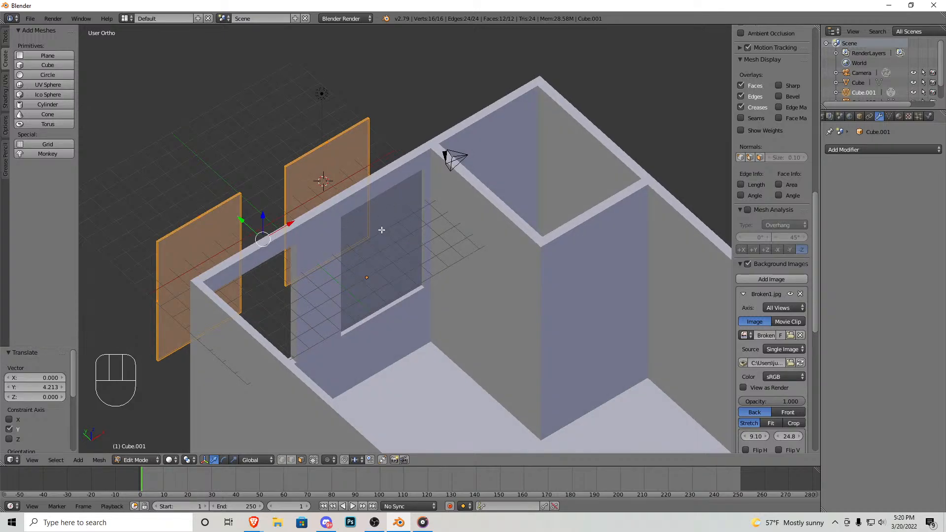
pyautogui.hotkey('ctrl', 'z')
pyautogui.press('Tab')
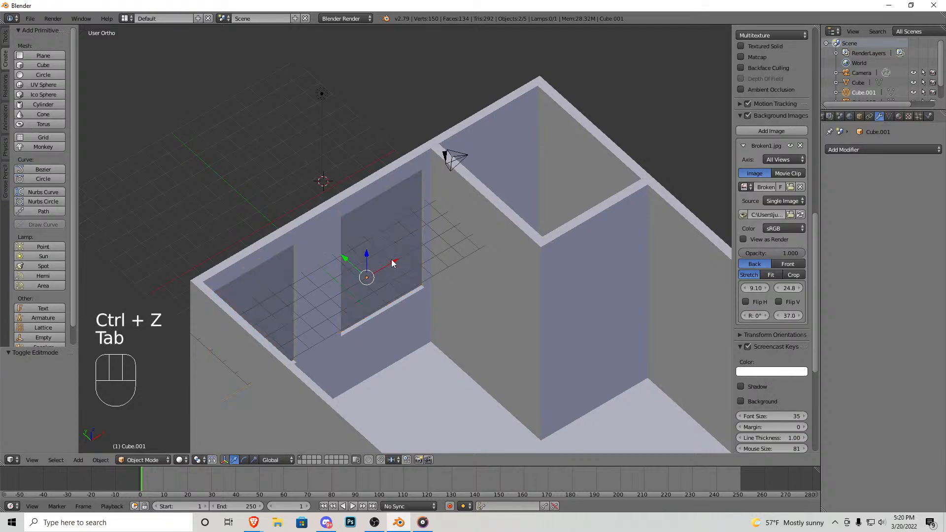
# Step: In Edit Mode, scale all of the separated window block, Cube.002, by about 43 along Y to thicken it
pyautogui.moveTo(361, 265); pyautogui.dragTo(389, 294, button='middle')
pyautogui.press('Tab')
pyautogui.press('a')
pyautogui.press('a')
pyautogui.press('a')
pyautogui.press('s')
pyautogui.press('x')
pyautogui.press('z')
pyautogui.press('y')
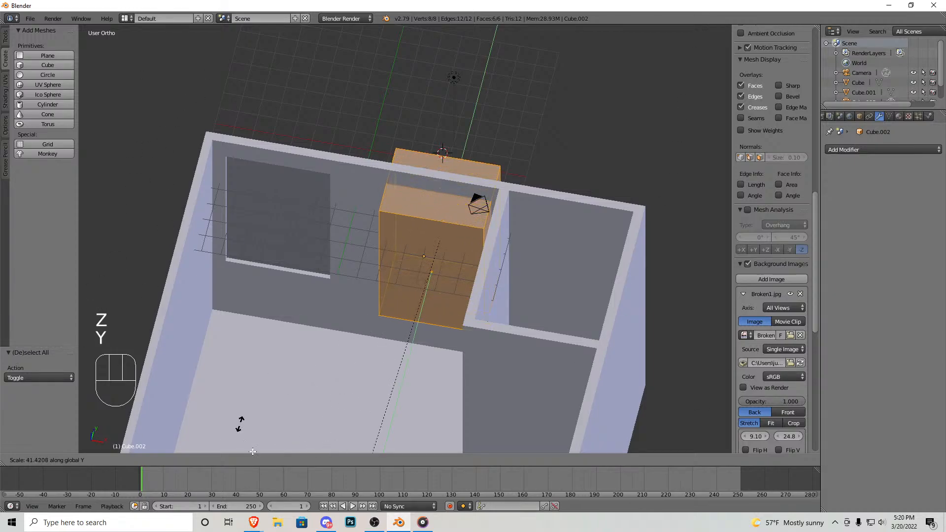
pyautogui.click(239, 422)
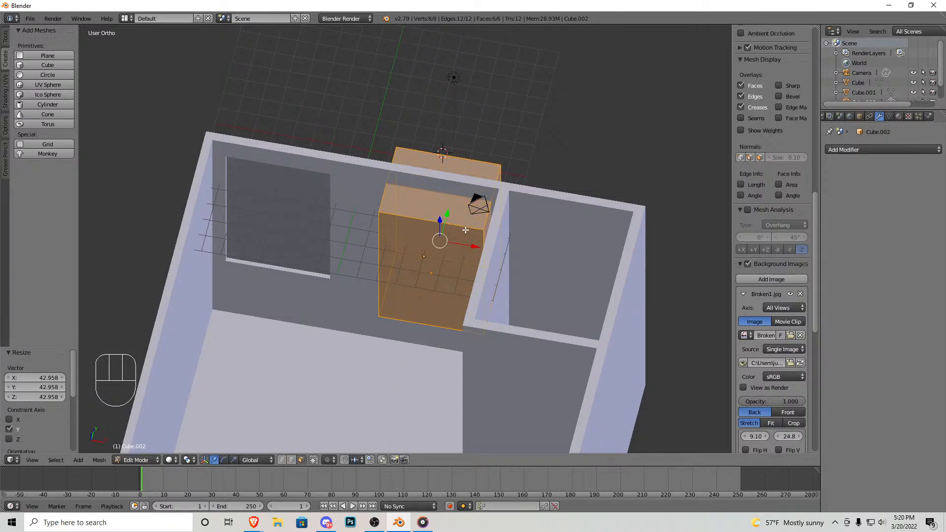
# Step: Rotate the Cube.002 block 90° about the Z axis
pyautogui.press('r')
pyautogui.press('x')
pyautogui.press('z')
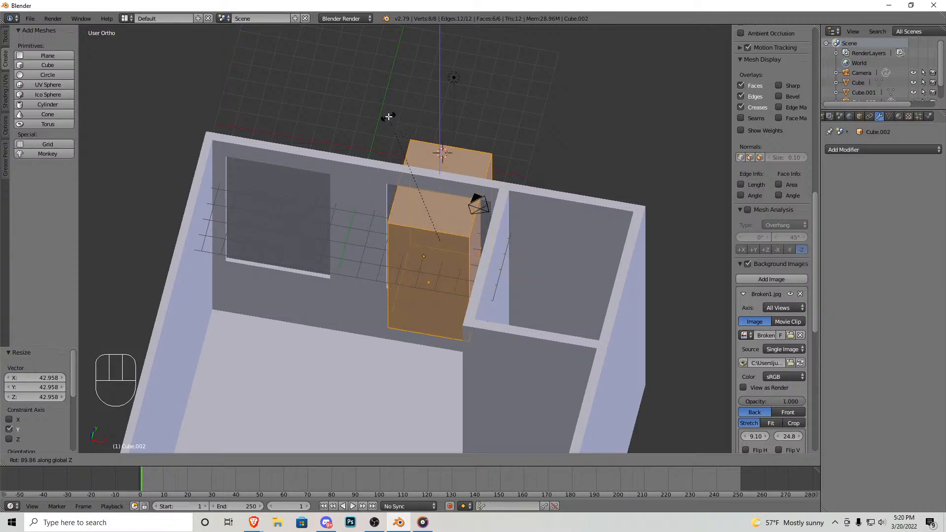
pyautogui.write('90')
pyautogui.press('KP_Enter')
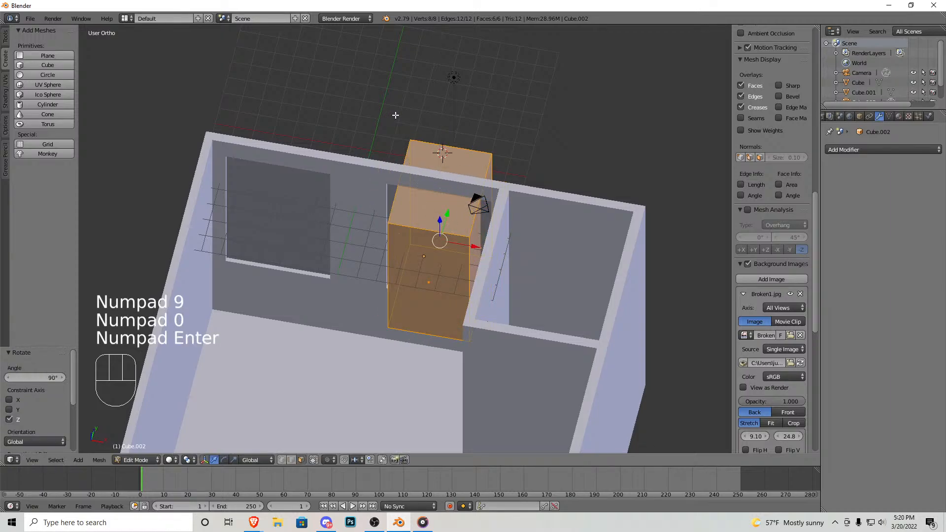
# Step: Move the rotated block along X through the left side wall and about -3.86 along Y, checking the reference photo
pyautogui.moveTo(476, 251); pyautogui.dragTo(241, 227)
pyautogui.moveTo(242, 227); pyautogui.dragTo(427, 118, button='middle')
pyautogui.moveTo(487, 132); pyautogui.dragTo(414, 135)
pyautogui.moveTo(414, 135); pyautogui.dragTo(483, 117, button='middle')
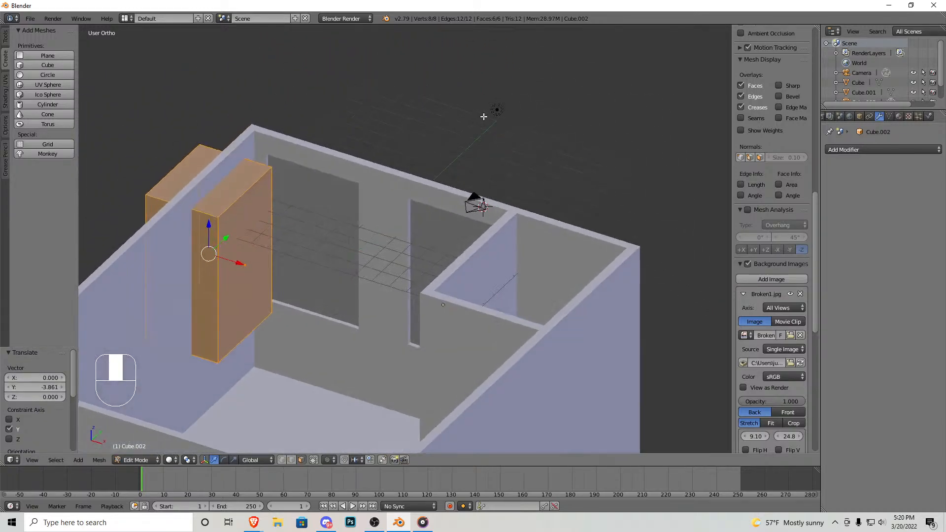
pyautogui.press('KP_1')
pyautogui.keyDown('shift'); pyautogui.moveTo(408, 143); pyautogui.dragTo(344, 183, button='middle'); pyautogui.keyUp('shift')
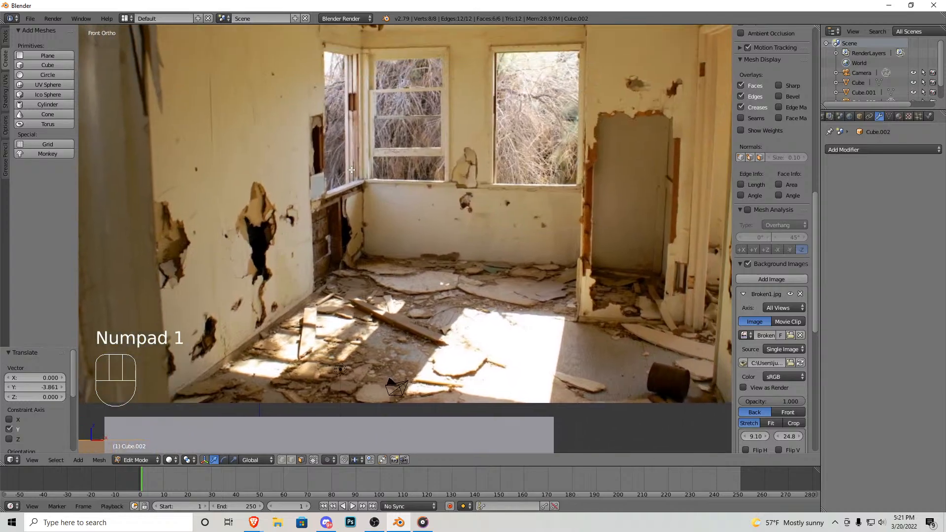
# Step: Add a Boolean modifier set to Difference to the room mesh, pick the side-wall block Cube.002 as its object, and apply it
pyautogui.moveTo(360, 140); pyautogui.dragTo(461, 300, button='middle')
pyautogui.scroll(3, 566, 257)
pyautogui.press('Tab')
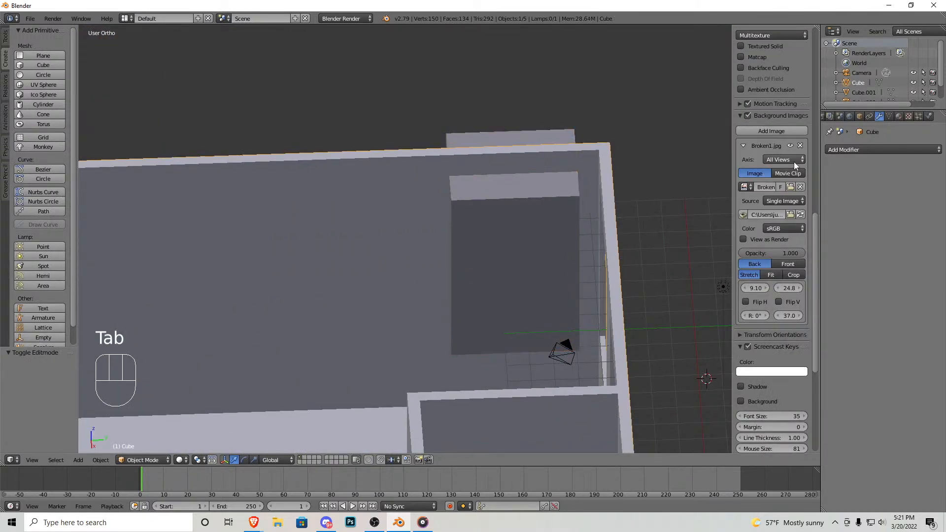
pyautogui.click(838, 151)
pyautogui.click(762, 195)
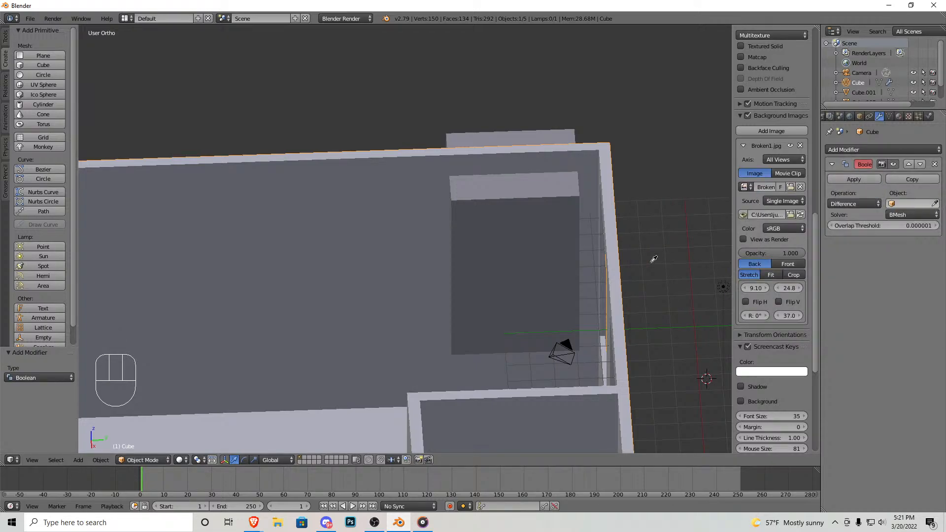
pyautogui.click(532, 221)
pyautogui.click(849, 181)
# Step: Move the side-wall block about 5.3 along Y to inspect the cut opening, and undo the move
pyautogui.click(494, 245)
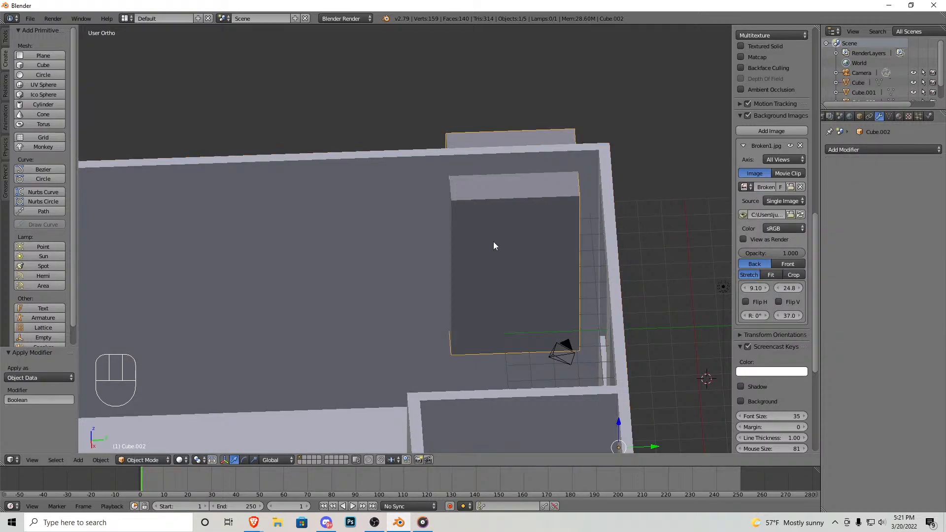
pyautogui.moveTo(494, 245); pyautogui.dragTo(547, 247, button='middle')
pyautogui.moveTo(538, 317); pyautogui.dragTo(641, 262)
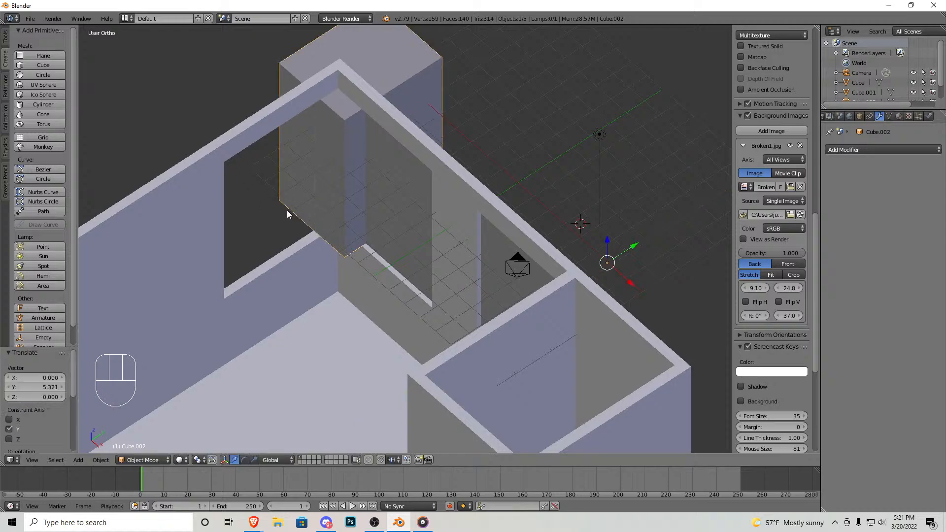
pyautogui.hotkey('ctrl', 'z')
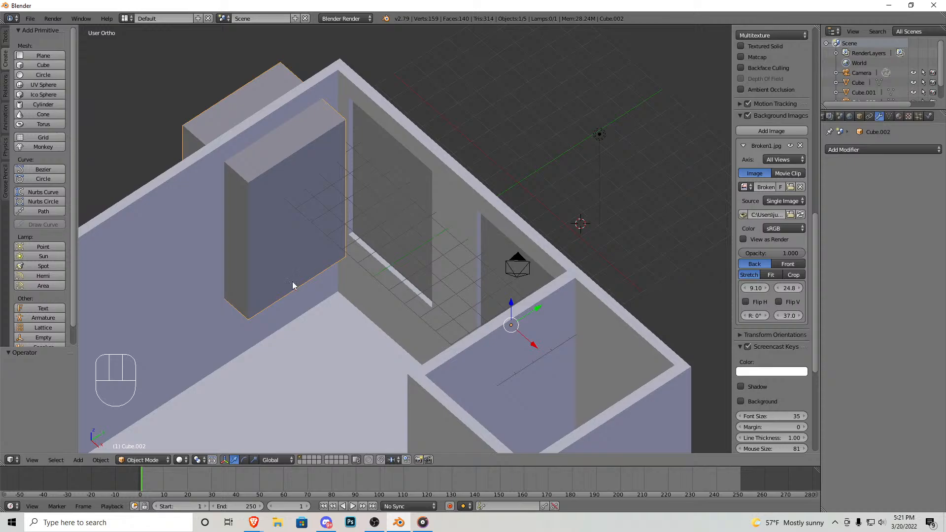
# Step: In Edit Mode, select the side-wall block's room-side face and move it along X toward the wall
pyautogui.press('Tab')
pyautogui.moveTo(289, 281); pyautogui.dragTo(460, 251, button='middle')
pyautogui.rightClick(264, 300)
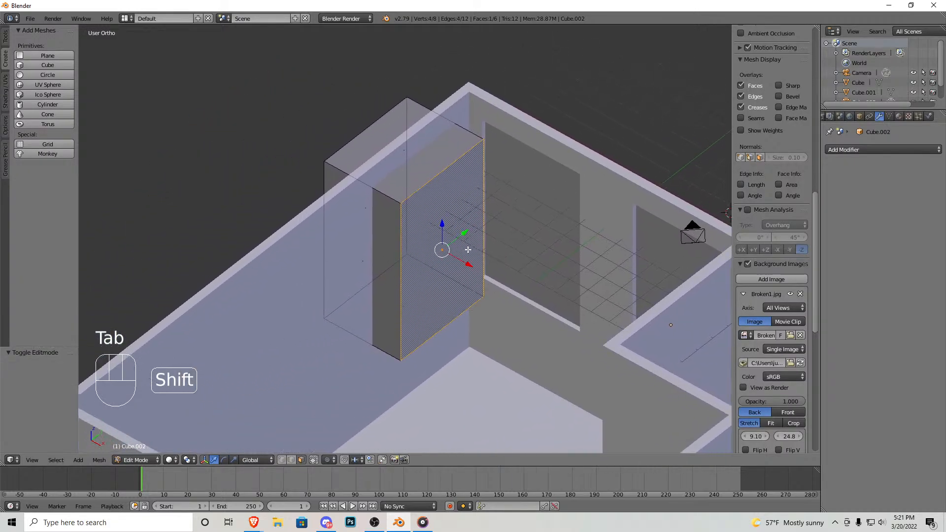
pyautogui.scroll(3, 466, 254)
pyautogui.moveTo(488, 273); pyautogui.dragTo(435, 247)
# Step: Move the side-wall block's outer face along X into the window opening, and leave Edit Mode
pyautogui.moveTo(434, 246); pyautogui.dragTo(488, 249, button='middle')
pyautogui.keyDown('shift'); pyautogui.moveTo(336, 223); pyautogui.dragTo(553, 239, button='middle'); pyautogui.keyUp('shift')
pyautogui.keyDown('shift'); pyautogui.moveTo(295, 246); pyautogui.dragTo(539, 241, button='middle'); pyautogui.keyUp('shift')
pyautogui.rightClick(398, 290)
pyautogui.moveTo(398, 290); pyautogui.dragTo(417, 290, button='middle')
pyautogui.keyDown('shift'); pyautogui.moveTo(330, 294); pyautogui.dragTo(430, 237, button='middle'); pyautogui.keyUp('shift')
pyautogui.moveTo(429, 236); pyautogui.dragTo(521, 230)
pyautogui.moveTo(536, 235); pyautogui.dragTo(318, 205, button='middle')
pyautogui.keyDown('shift'); pyautogui.moveTo(538, 251); pyautogui.dragTo(356, 209, button='middle'); pyautogui.keyUp('shift')
pyautogui.press('Tab')
# Step: Examine the room with its three windows, and compare it with the reference photo in front orthographic view
pyautogui.scroll(-6, 449, 232)
pyautogui.moveTo(449, 236); pyautogui.dragTo(487, 242, button='middle')
pyautogui.moveTo(504, 222); pyautogui.dragTo(450, 267, button='middle')
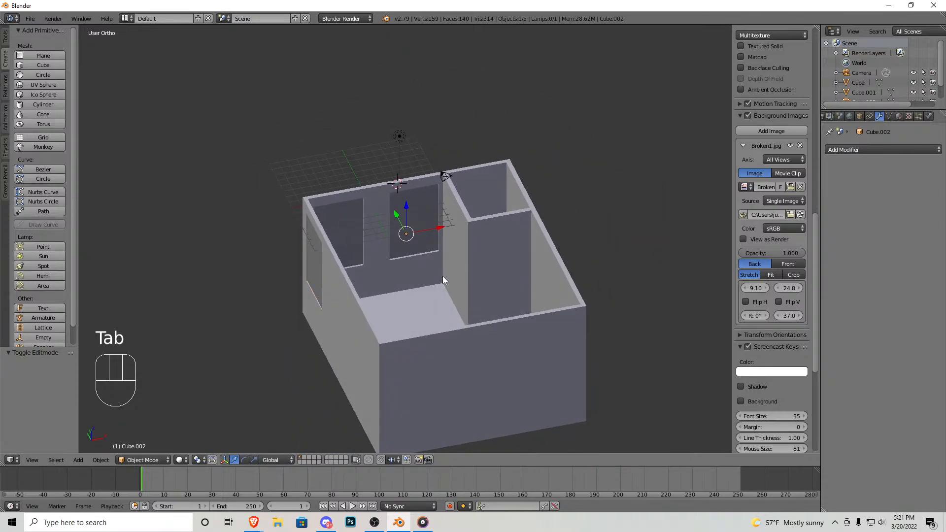
pyautogui.hotkey('shift', 'f')
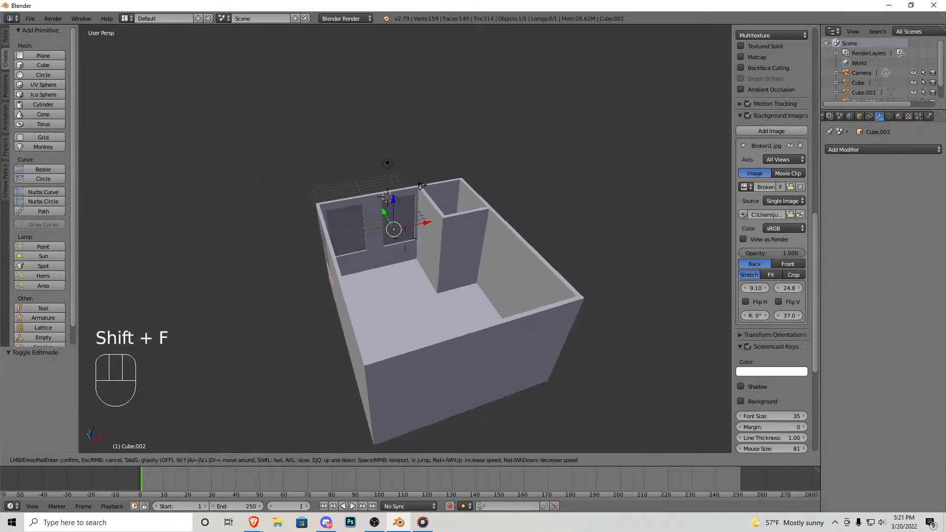
pyautogui.press('d')
pyautogui.click(403, 243)
pyautogui.press('KP_5')
pyautogui.press('KP_1')
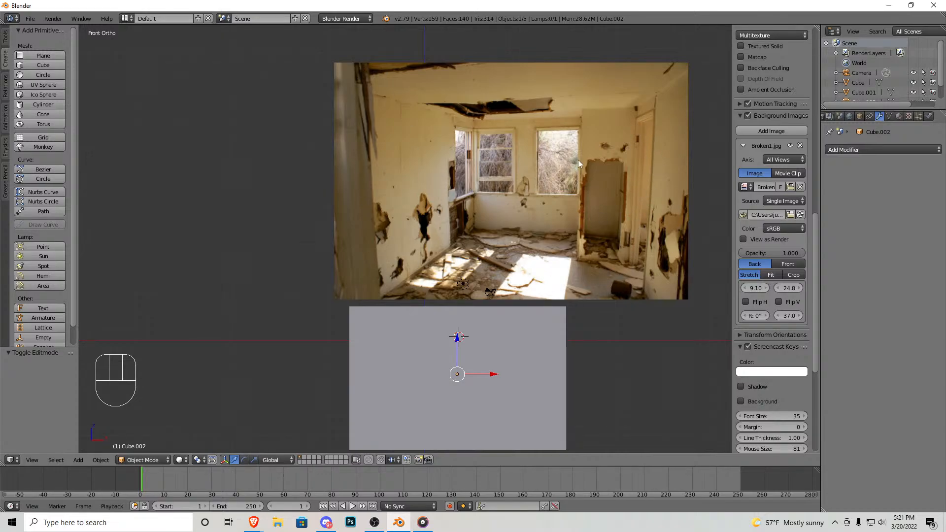
# Step: In Edit Mode, box-select all wall geometry above the floor slab and separate the selection into its own object
pyautogui.moveTo(607, 236); pyautogui.dragTo(453, 285, button='middle')
pyautogui.rightClick(434, 322)
pyautogui.moveTo(433, 321); pyautogui.dragTo(451, 253, button='middle')
pyautogui.rightClick(433, 163)
pyautogui.press('Tab')
pyautogui.press('KP_1')
pyautogui.press('b')
pyautogui.moveTo(599, 336); pyautogui.dragTo(236, 109)
pyautogui.moveTo(236, 109); pyautogui.dragTo(508, 219, button='middle')
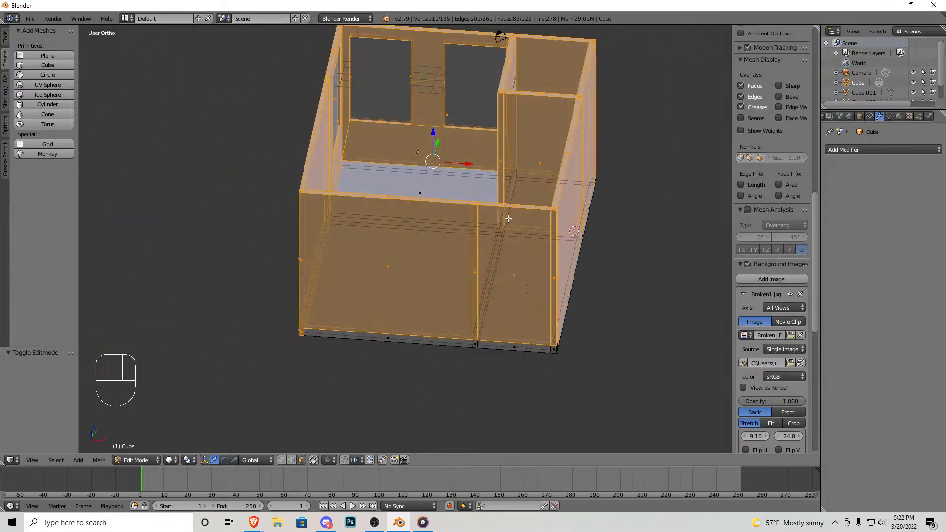
pyautogui.press('p')
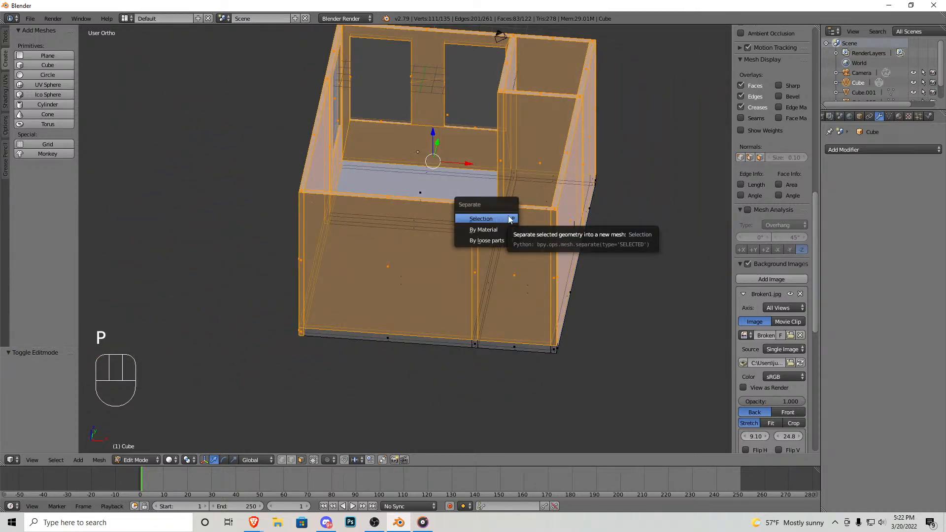
pyautogui.click(510, 219)
pyautogui.press('Tab')
# Step: Select the separated floor slab, try moving it away from the walls, and cancel the move
pyautogui.keyDown('shift'); pyautogui.moveTo(427, 163); pyautogui.dragTo(447, 286, button='middle'); pyautogui.keyUp('shift')
pyautogui.rightClick(439, 265)
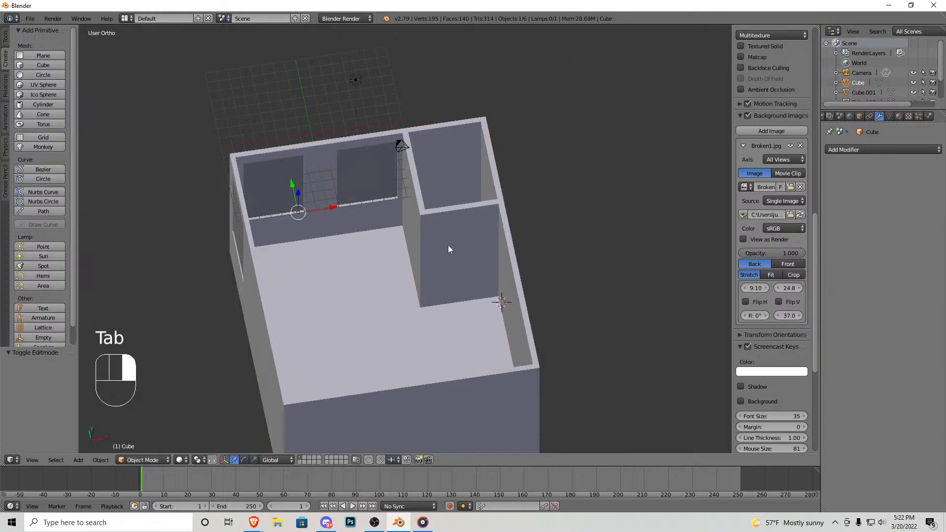
pyautogui.press('g')
pyautogui.rightClick(650, 154)
pyautogui.moveTo(649, 155); pyautogui.dragTo(446, 258, button='middle')
# Step: In right orthographic wireframe view, add a cube inside the room outline near the partition wall and scale it up
pyautogui.press('KP_3')
pyautogui.keyDown('shift'); pyautogui.moveTo(445, 333); pyautogui.dragTo(460, 243, button='middle'); pyautogui.keyUp('shift')
pyautogui.press('z')
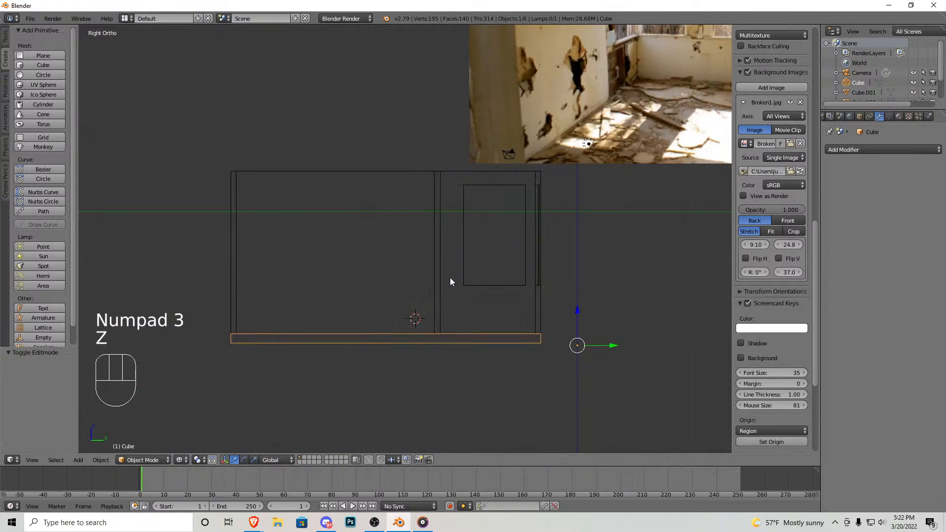
pyautogui.scroll(2, 364, 279)
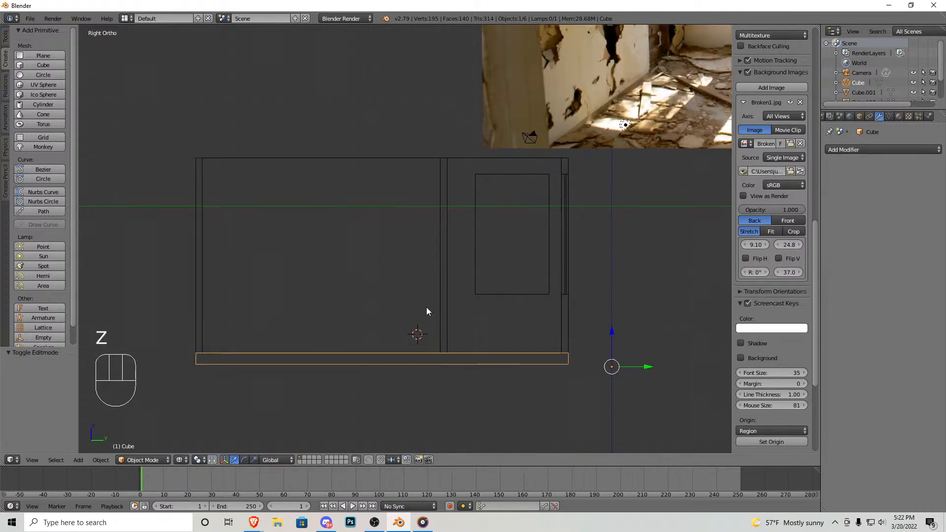
pyautogui.click(44, 65)
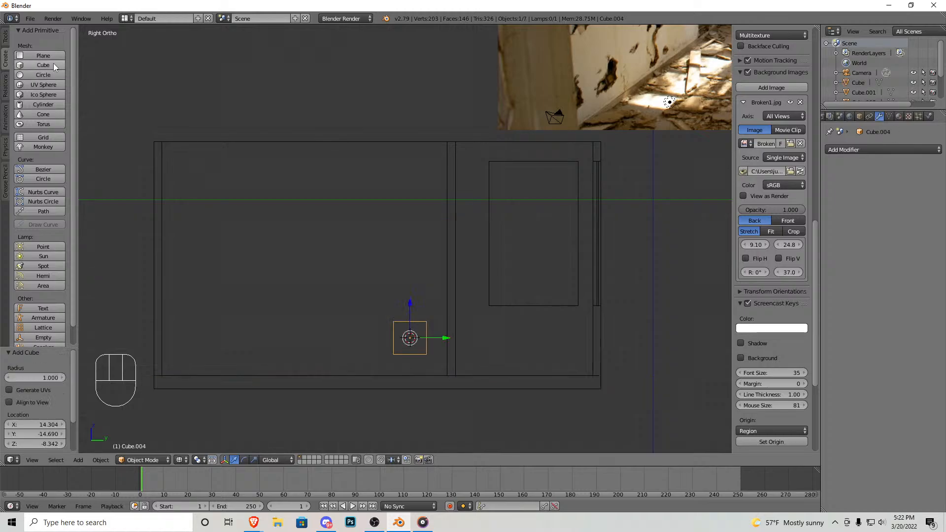
pyautogui.press('s')
pyautogui.click(540, 329)
# Step: In Edit Mode, shape the cube into a tall doorway block beside the partition, moving its top, side and bottom faces along Z and Y
pyautogui.press('Tab')
pyautogui.rightClick(417, 306)
pyautogui.moveTo(409, 282); pyautogui.dragTo(422, 180)
pyautogui.rightClick(377, 274)
pyautogui.moveTo(408, 279); pyautogui.dragTo(375, 284)
pyautogui.rightClick(391, 370)
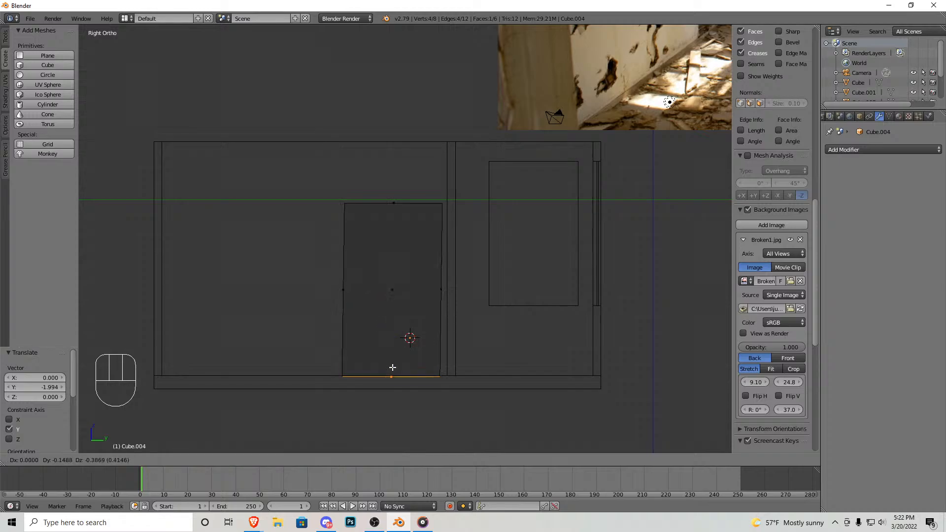
pyautogui.moveTo(396, 341); pyautogui.dragTo(396, 350)
pyautogui.rightClick(393, 204)
pyautogui.moveTo(394, 180); pyautogui.dragTo(396, 169)
# Step: Compare the doorway with the reference photo and raise the block's top face level with the top of the side window
pyautogui.keyDown('shift'); pyautogui.moveTo(502, 176); pyautogui.dragTo(311, 314, button='middle'); pyautogui.keyUp('shift')
pyautogui.scroll(-4, 481, 209)
pyautogui.keyDown('shift'); pyautogui.moveTo(481, 209); pyautogui.dragTo(395, 243, button='middle'); pyautogui.keyUp('shift')
pyautogui.scroll(2, 559, 131)
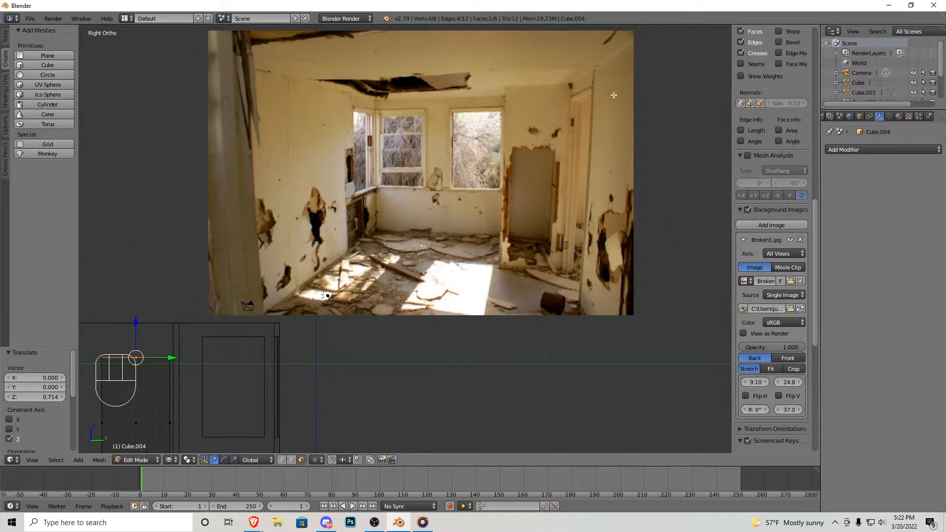
pyautogui.keyDown('shift'); pyautogui.moveTo(262, 328); pyautogui.dragTo(290, 357, button='middle'); pyautogui.keyUp('shift')
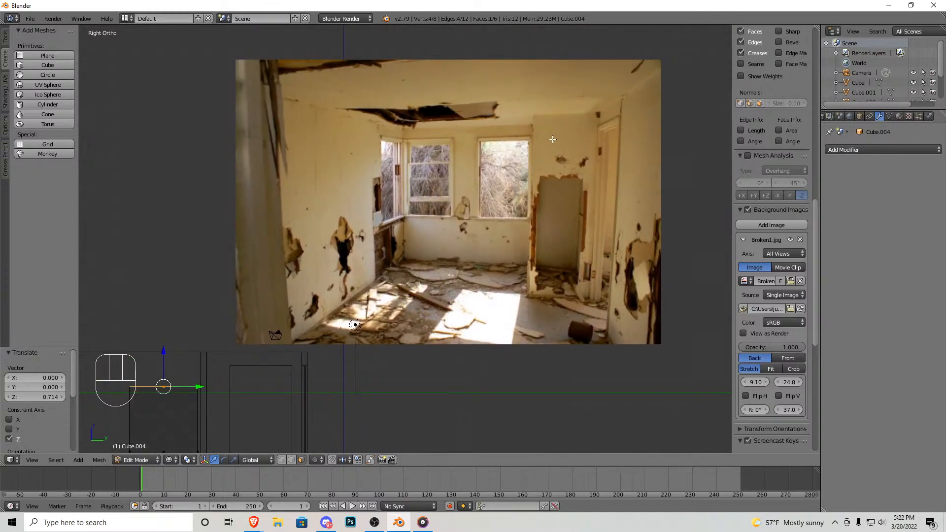
pyautogui.keyDown('shift'); pyautogui.moveTo(246, 387); pyautogui.dragTo(458, 216, button='middle'); pyautogui.keyUp('shift')
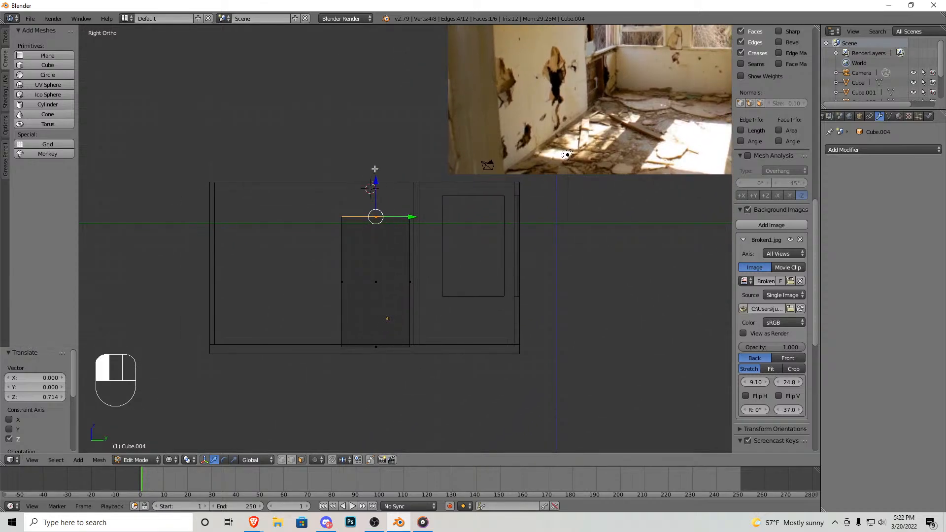
pyautogui.moveTo(375, 185); pyautogui.dragTo(382, 163)
# Step: Shift the doorway block's top face about 5.06 along Y to check it against the window top, and undo the moves
pyautogui.moveTo(413, 196); pyautogui.dragTo(472, 197)
pyautogui.scroll(4, 507, 199)
pyautogui.keyDown('shift'); pyautogui.moveTo(546, 140); pyautogui.dragTo(422, 231, button='middle'); pyautogui.keyUp('shift')
pyautogui.scroll(5, 422, 231)
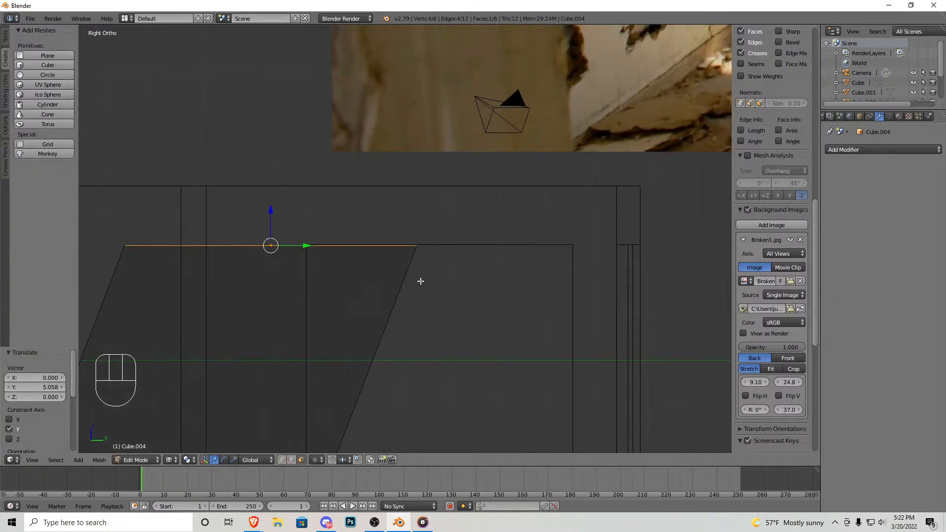
pyautogui.moveTo(177, 222); pyautogui.dragTo(178, 216)
pyautogui.scroll(-5, 291, 223)
pyautogui.hotkey('ctrl', 'z')
pyautogui.hotkey('ctrl', 'z')
pyautogui.scroll(-6, 394, 219)
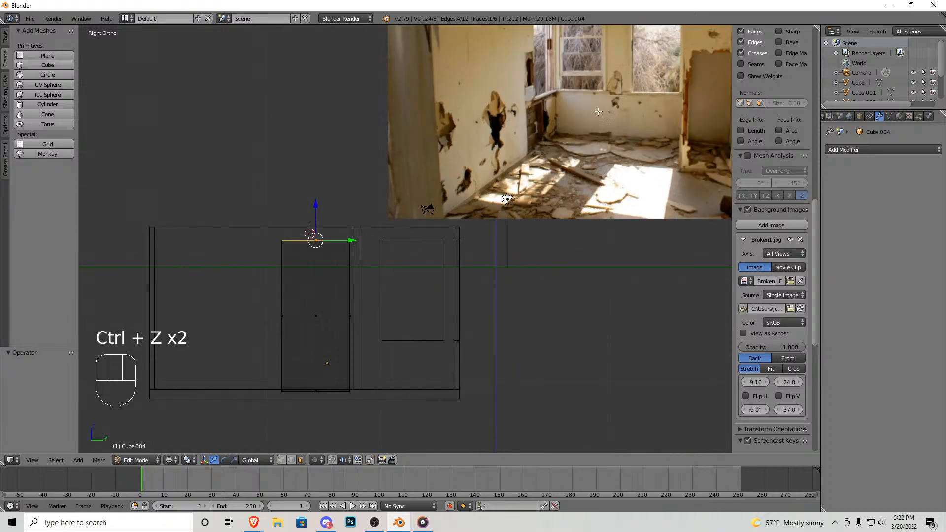
# Step: Check the doorway in the reference photo, widen the block slightly by moving its side face along Y, and leave Edit Mode
pyautogui.scroll(-3, 586, 121)
pyautogui.keyDown('shift'); pyautogui.moveTo(509, 98); pyautogui.dragTo(412, 182, button='middle'); pyautogui.keyUp('shift')
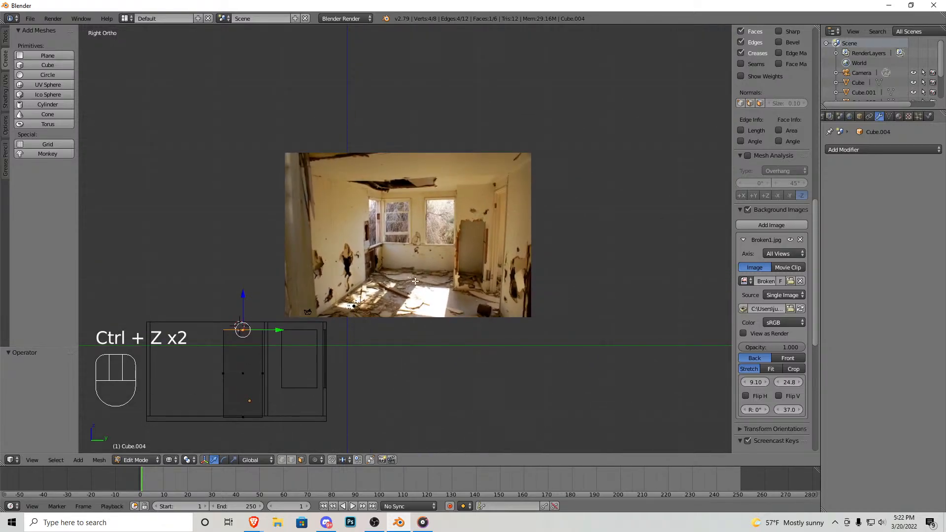
pyautogui.scroll(4, 395, 279)
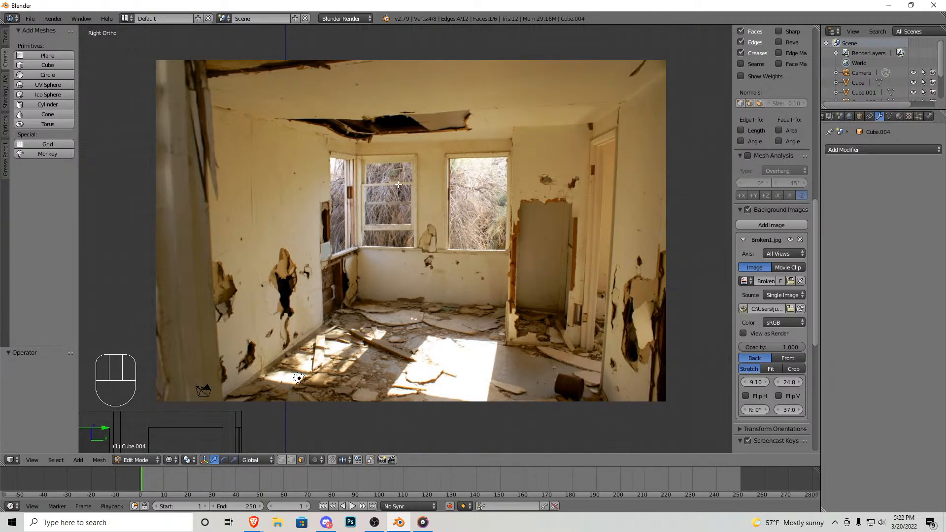
pyautogui.scroll(-5, 459, 266)
pyautogui.keyDown('shift'); pyautogui.moveTo(311, 344); pyautogui.dragTo(450, 217, button='middle'); pyautogui.keyUp('shift')
pyautogui.scroll(2, 323, 322)
pyautogui.scroll(1, 323, 321)
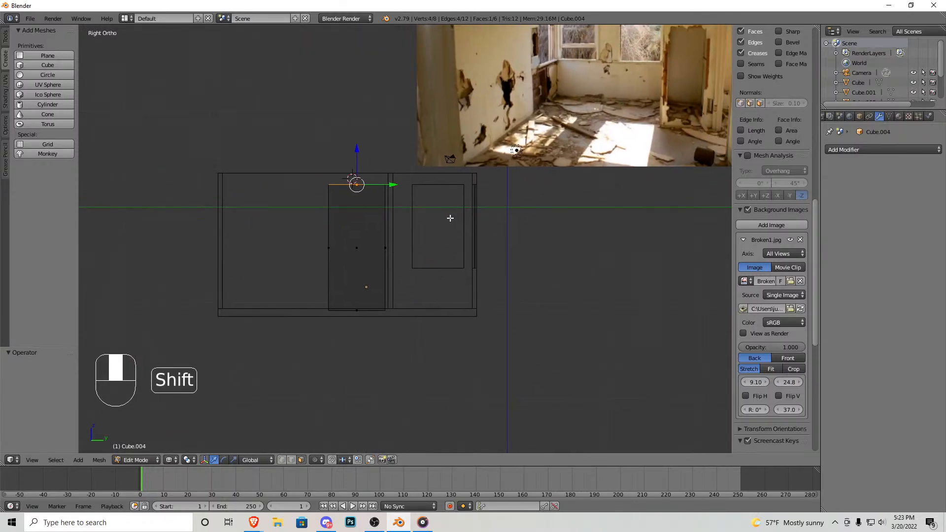
pyautogui.scroll(2, 368, 199)
pyautogui.scroll(-2, 386, 201)
pyautogui.rightClick(336, 237)
pyautogui.moveTo(356, 250); pyautogui.dragTo(348, 250)
pyautogui.moveTo(350, 233); pyautogui.dragTo(464, 254, button='middle')
pyautogui.press('Tab')
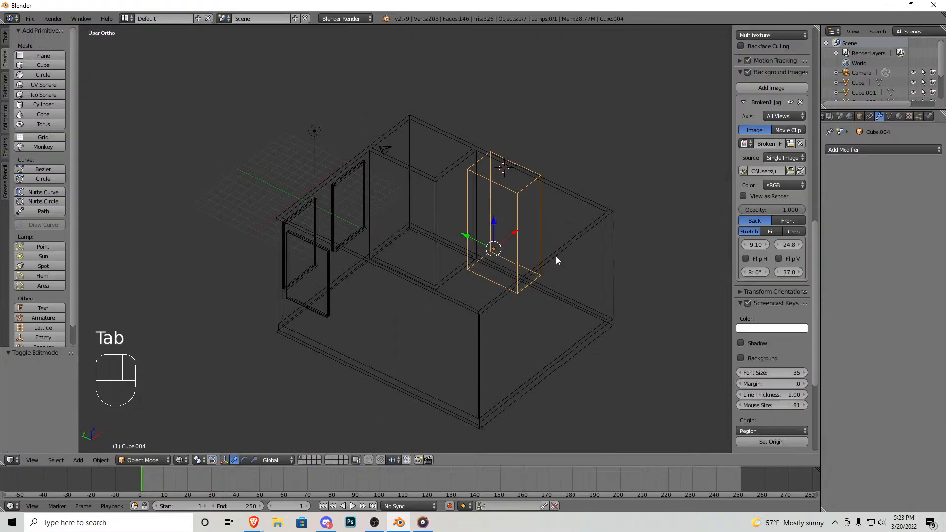
# Step: In solid view, add a Boolean modifier to the walls set to Difference with the doorway block, and apply it
pyautogui.press('z')
pyautogui.moveTo(528, 235)
pyautogui.keyDown('shift'); pyautogui.mouseDown(button='middle')
pyautogui.moveTo(392, 274)
pyautogui.moveTo(407, 262)
pyautogui.moveTo(397, 249)
pyautogui.mouseUp(button='middle'); pyautogui.keyUp('shift')
pyautogui.scroll(5, 409, 250)
pyautogui.rightClick(495, 268)
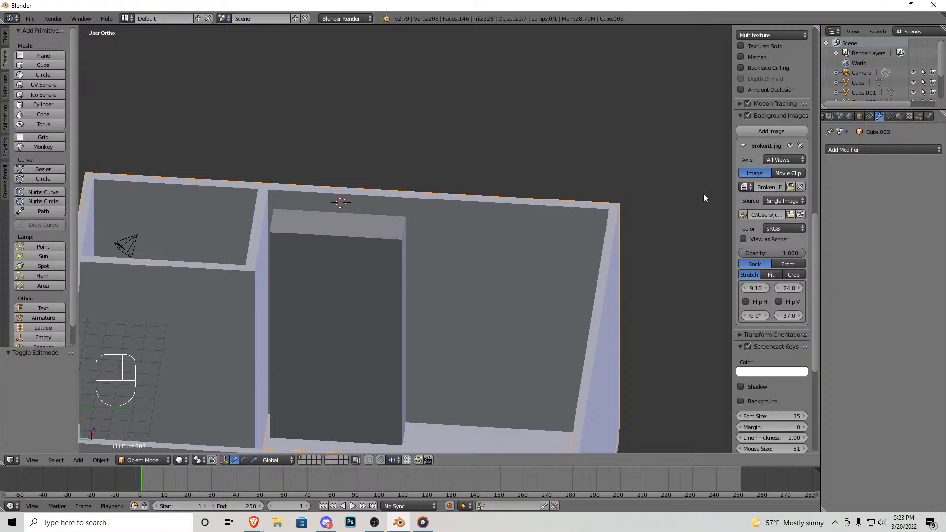
pyautogui.click(859, 150)
pyautogui.click(764, 191)
pyautogui.click(853, 202)
pyautogui.click(862, 172)
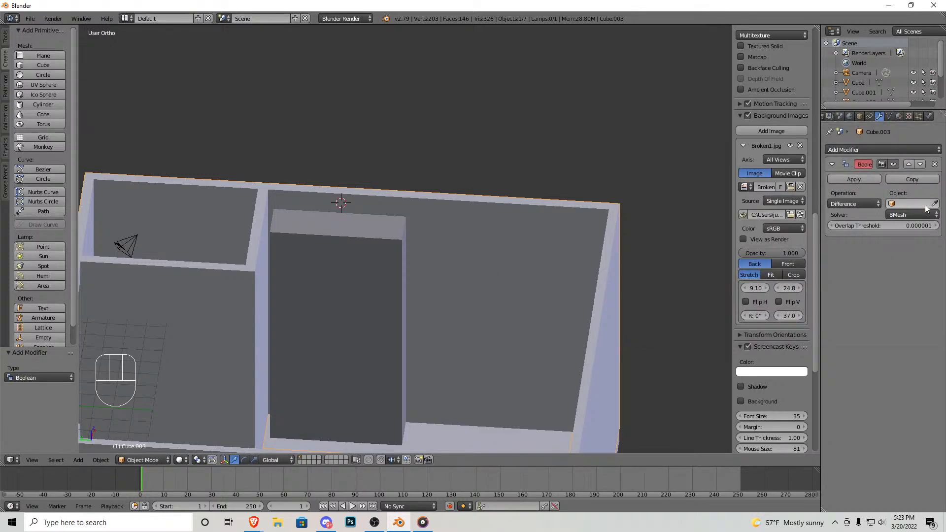
pyautogui.click(365, 266)
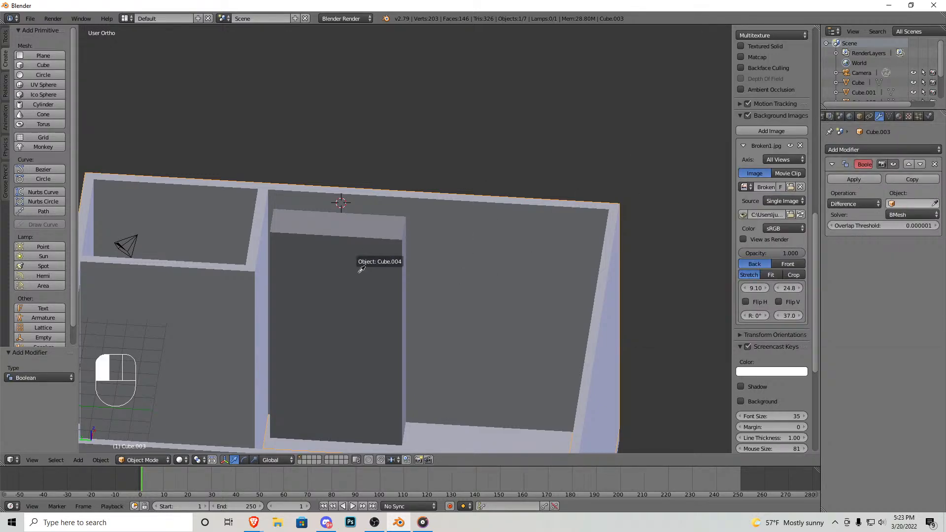
pyautogui.click(853, 179)
# Step: Move the doorway block about 6.87 along X out of the cut opening
pyautogui.rightClick(382, 262)
pyautogui.press('g')
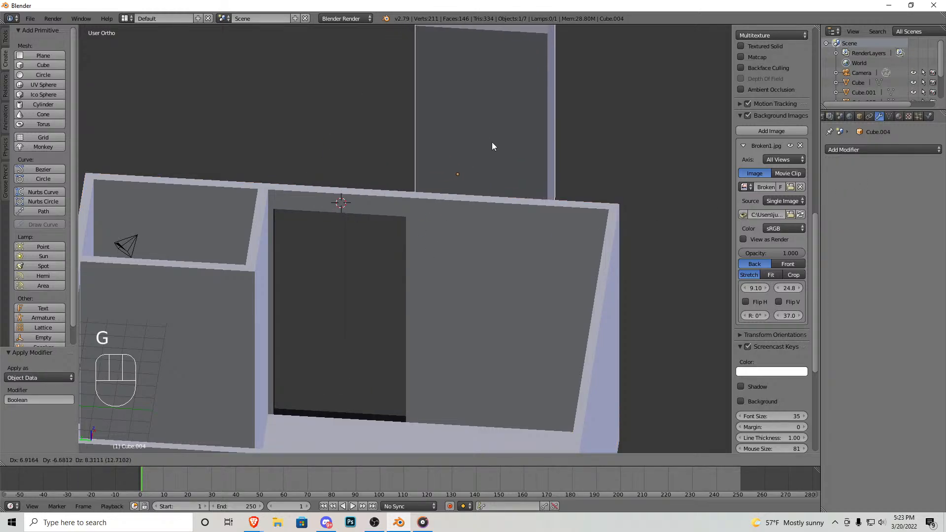
pyautogui.rightClick(492, 143)
pyautogui.moveTo(442, 202); pyautogui.dragTo(378, 241, button='middle')
pyautogui.moveTo(373, 310); pyautogui.dragTo(501, 284)
# Step: Examine the doorway opening and its bottom edge from inside and outside the room using walk navigation
pyautogui.hotkey('shift', 'f')
pyautogui.press('w')
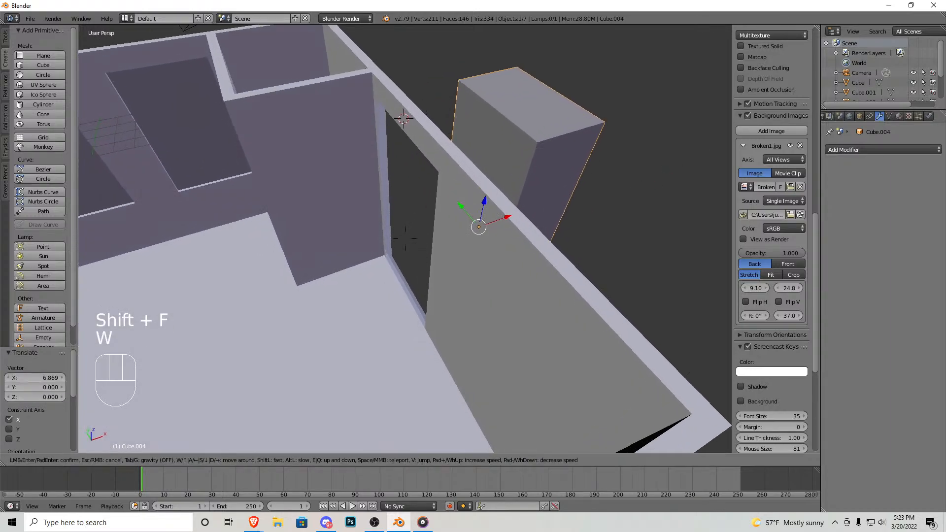
pyautogui.press('a')
pyautogui.press('a')
pyautogui.press('a')
pyautogui.press('a')
pyautogui.press('a')
pyautogui.press('a')
pyautogui.press('a')
pyautogui.press('a')
pyautogui.press('a')
pyautogui.press('a')
pyautogui.press('a')
pyautogui.press('a')
pyautogui.press('a')
pyautogui.press('a')
pyautogui.press('a')
pyautogui.press('a')
pyautogui.press('a')
pyautogui.press('a')
pyautogui.press('a')
pyautogui.press('shift')
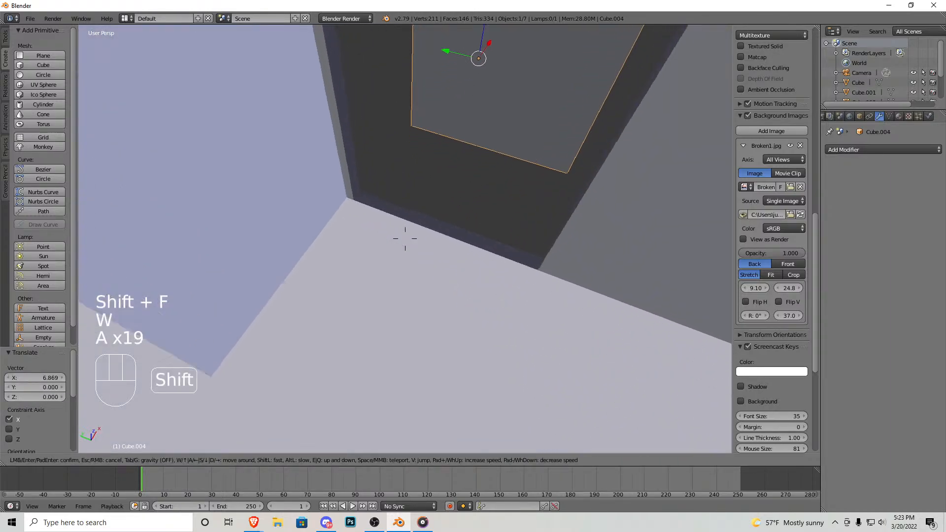
pyautogui.press('d')
pyautogui.press('w')
pyautogui.press('w')
pyautogui.press('w')
pyautogui.press('w')
pyautogui.press('d')
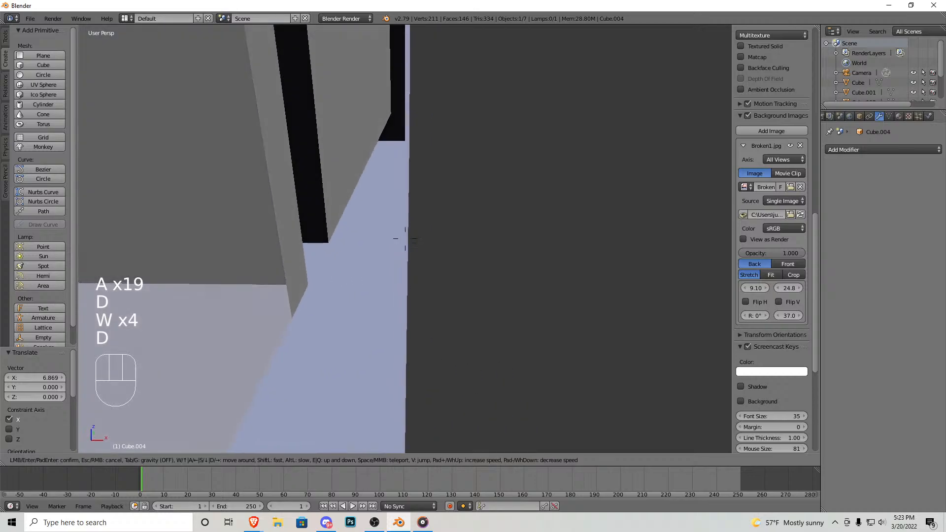
pyautogui.press('a')
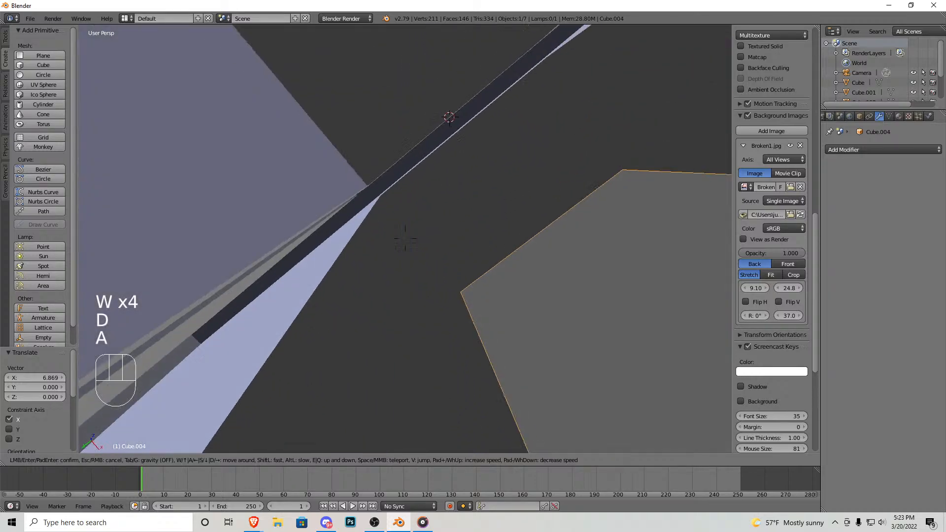
pyautogui.press('w')
pyautogui.press('w')
pyautogui.press('w')
pyautogui.press('w')
pyautogui.press('w')
pyautogui.press('w')
pyautogui.press('w')
pyautogui.press('w')
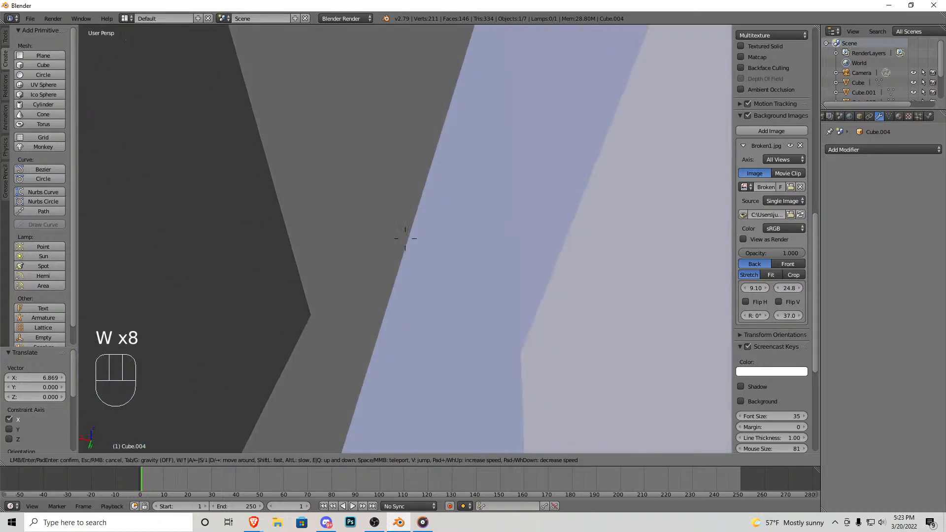
pyautogui.press('s')
pyautogui.press('s')
pyautogui.press('s')
pyautogui.press('s')
pyautogui.press('s')
pyautogui.press('d')
pyautogui.press('a')
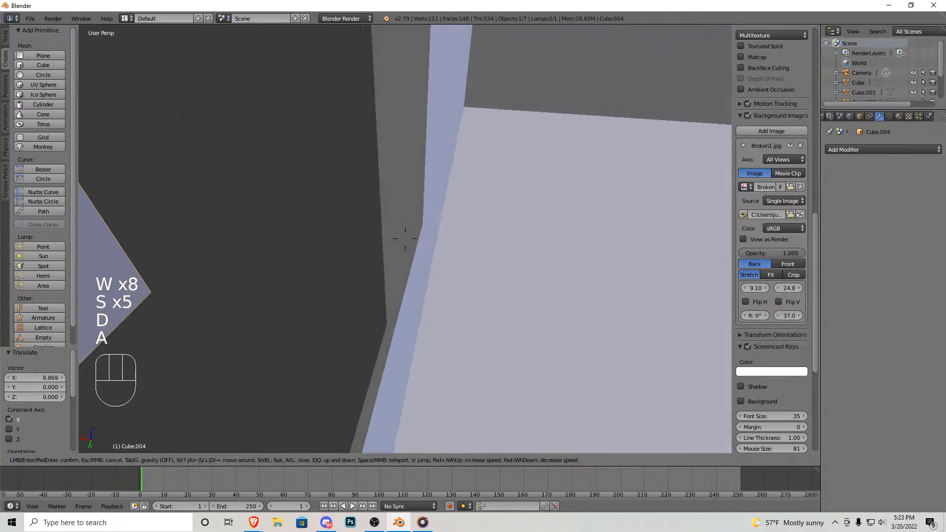
pyautogui.press('d')
pyautogui.press('s')
pyautogui.press('s')
pyautogui.press('a')
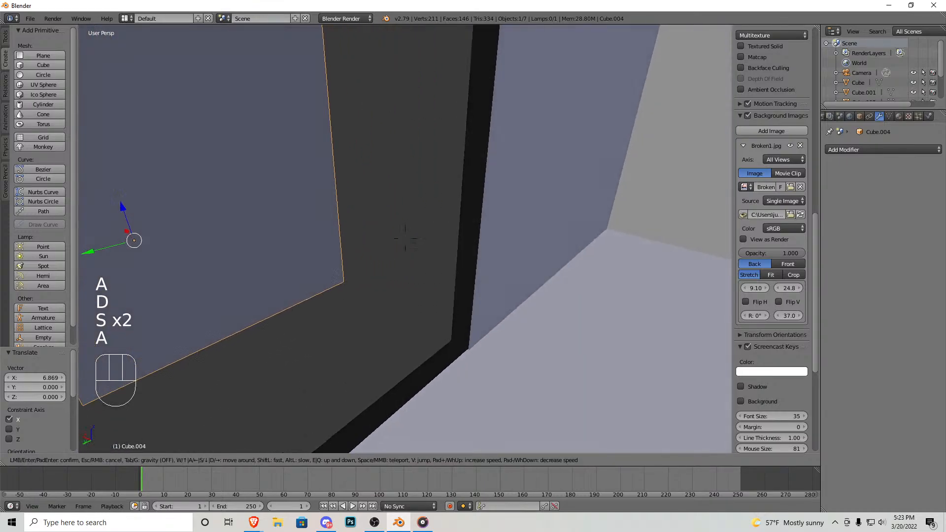
pyautogui.press('d')
pyautogui.press('s')
pyautogui.click(492, 241)
# Step: In Edit Mode on the walls, switch to vertex selection and select the two bottom corner vertices on one side of the doorway
pyautogui.rightClick(441, 303)
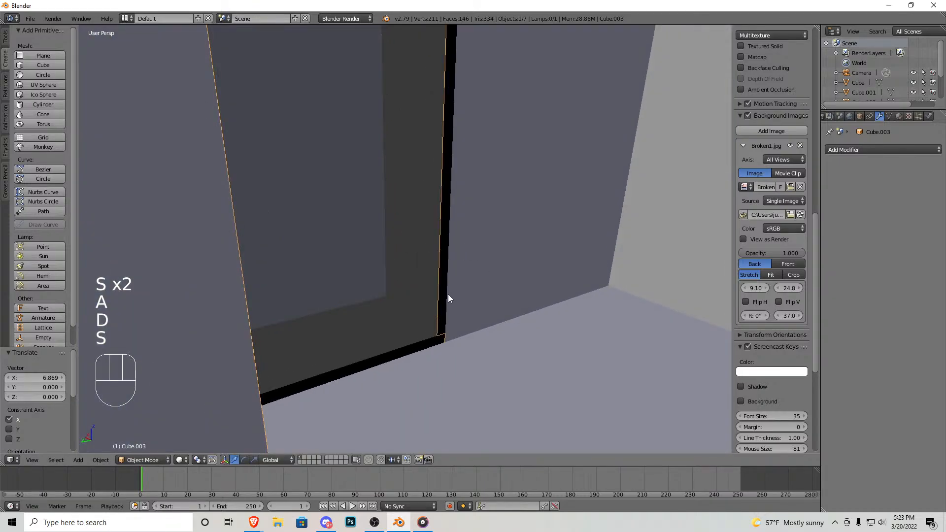
pyautogui.press('Tab')
pyautogui.hotkey('shift', 'f')
pyautogui.press('w')
pyautogui.press('w')
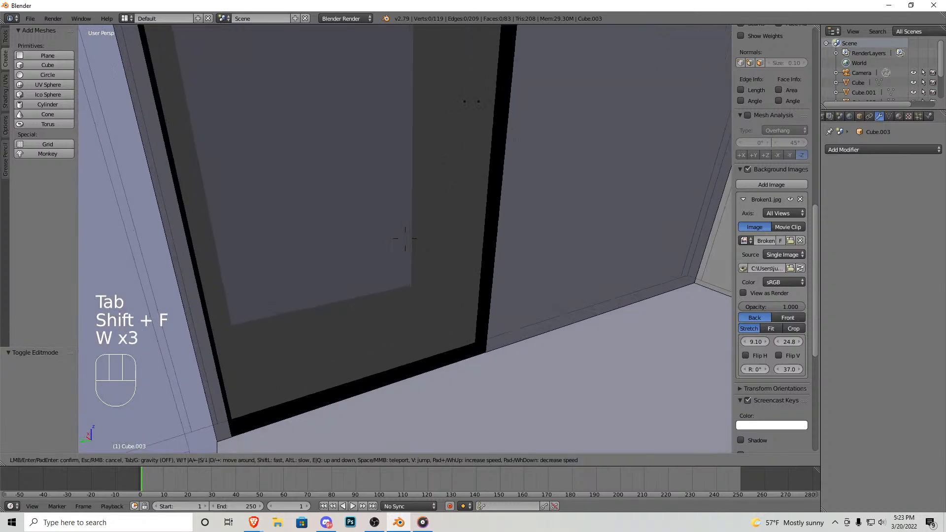
pyautogui.press('w')
pyautogui.press('d')
pyautogui.press('d')
pyautogui.press('d')
pyautogui.press('d')
pyautogui.press('d')
pyautogui.press('d')
pyautogui.click(402, 245)
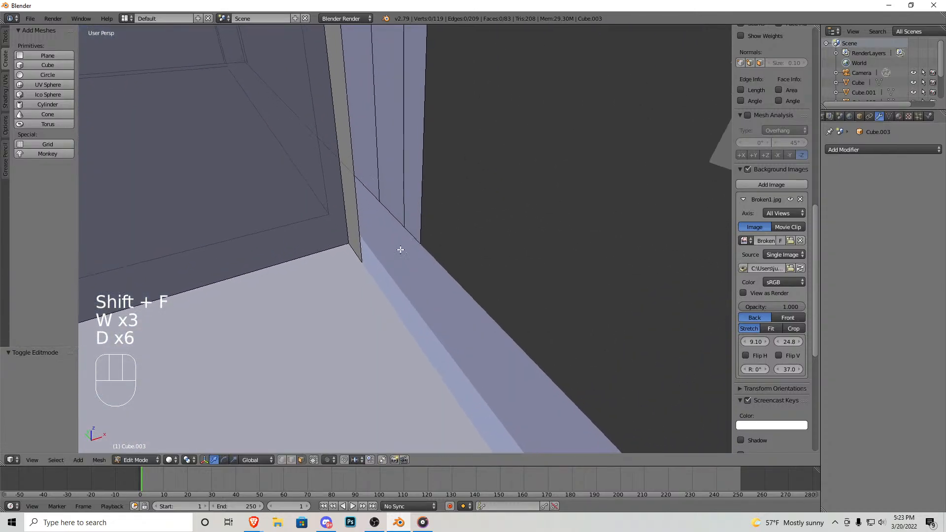
pyautogui.click(281, 459)
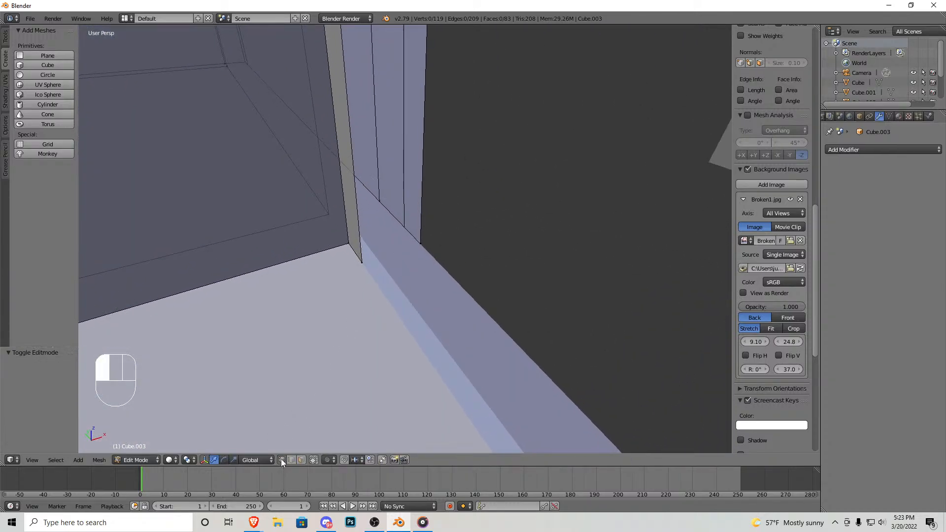
pyautogui.rightClick(421, 244)
pyautogui.keyDown('shift'); pyautogui.rightClick(363, 262); pyautogui.keyUp('shift')
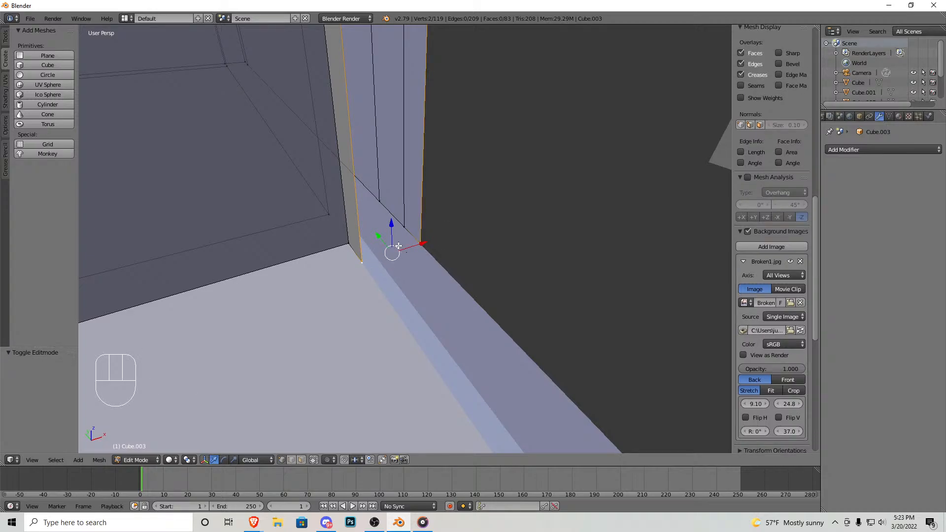
pyautogui.press('shift')
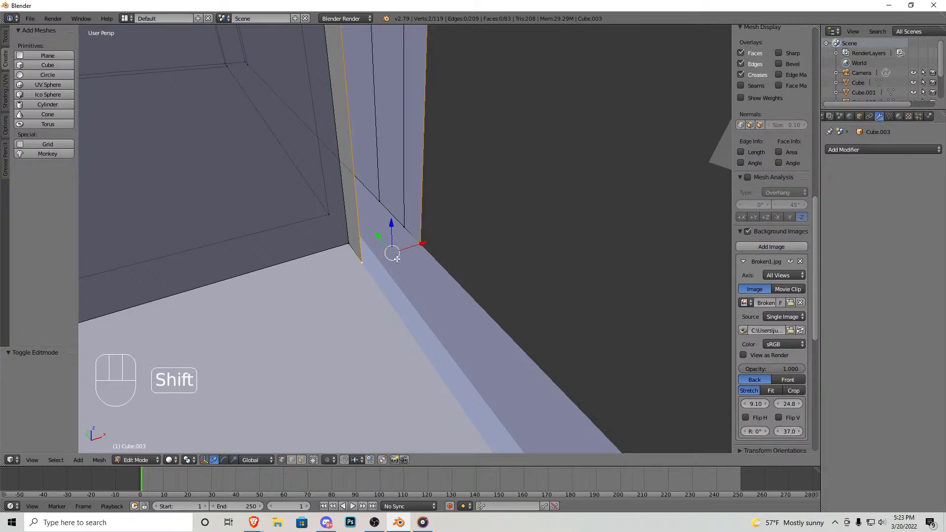
# Step: Add the two bottom corner vertices on the doorway's opposite side to the selection
pyautogui.hotkey('shift', 'f')
pyautogui.press('w')
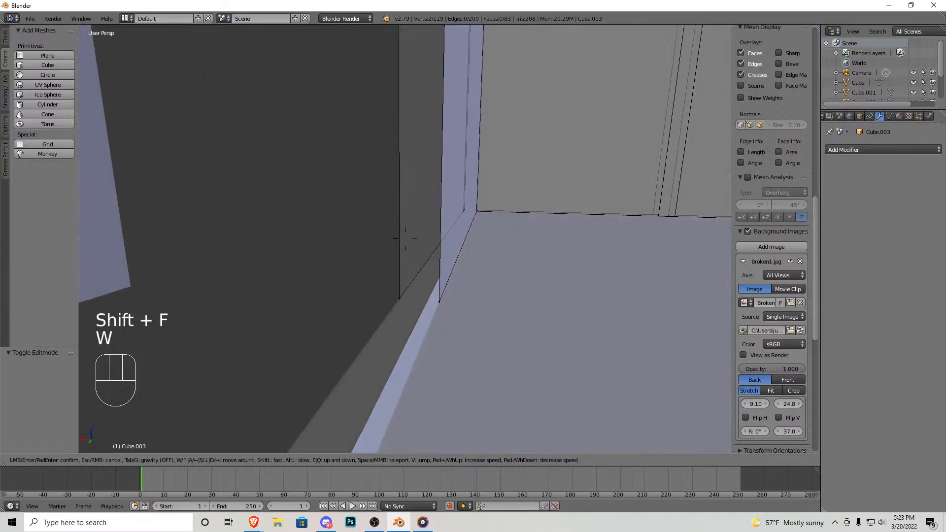
pyautogui.press('d')
pyautogui.click(405, 239)
pyautogui.keyDown('shift'); pyautogui.rightClick(354, 255); pyautogui.keyUp('shift')
pyautogui.keyDown('shift'); pyautogui.rightClick(429, 266); pyautogui.keyUp('shift')
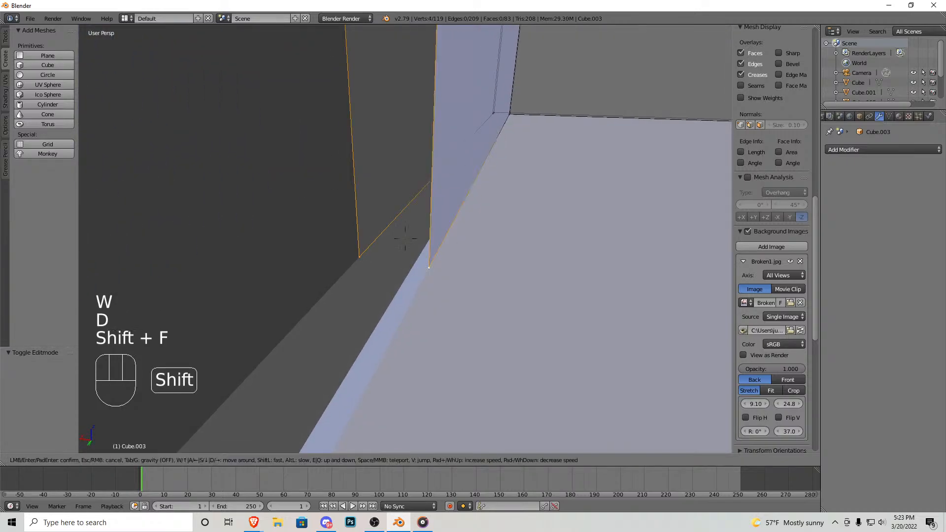
# Step: Fill the bottom of the doorway opening with a face between the four selected corner vertices
pyautogui.hotkey('shift', 'f')
pyautogui.press('s')
pyautogui.click(405, 239)
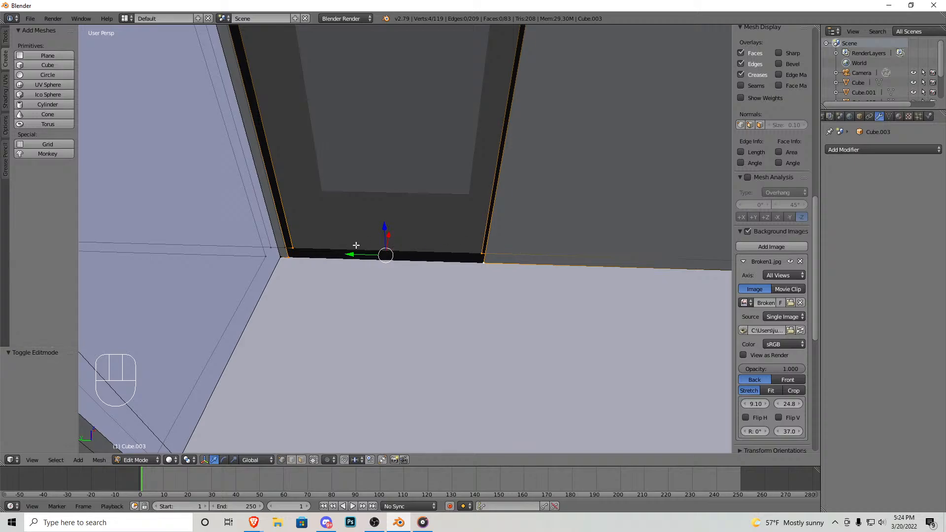
pyautogui.press('f')
# Step: Select the doorway's inner and outer edge vertices on the side nearest the closet and fill that jamb with a face
pyautogui.hotkey('shift', 'f')
pyautogui.press('w')
pyautogui.hotkey('shift', 'd')
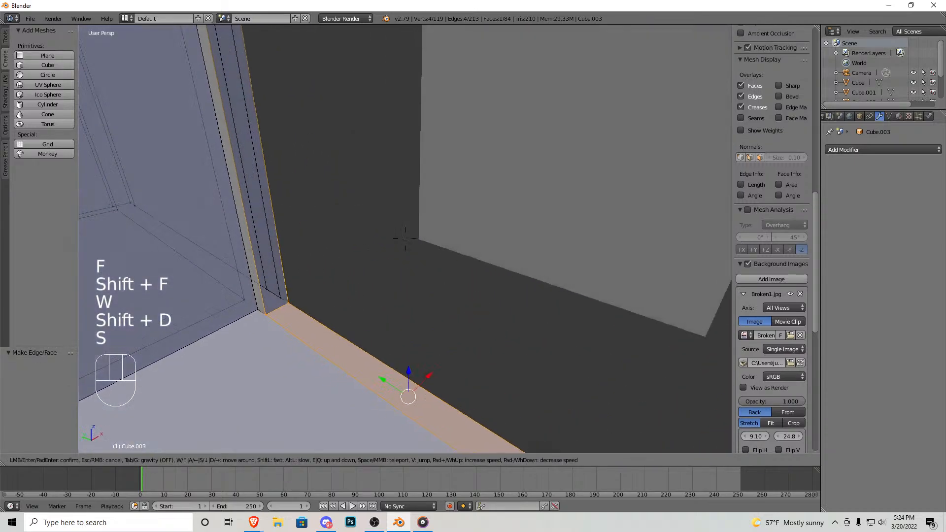
pyautogui.press('s')
pyautogui.click(388, 251)
pyautogui.rightClick(380, 262)
pyautogui.keyDown('shift'); pyautogui.rightClick(367, 268); pyautogui.keyUp('shift')
pyautogui.hotkey('shift', 'f')
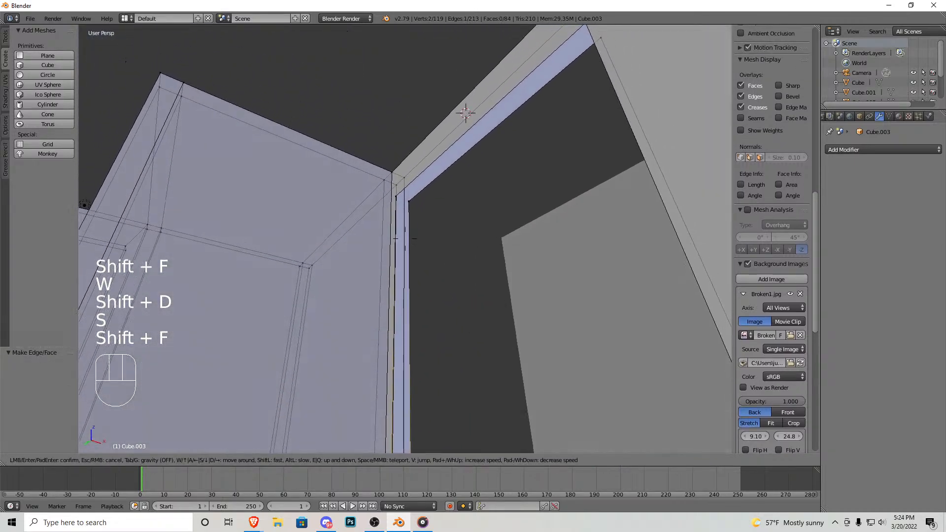
pyautogui.click(405, 239)
pyautogui.keyDown('shift'); pyautogui.rightClick(409, 201); pyautogui.keyUp('shift')
pyautogui.press('f')
# Step: Select the four upper corner vertices of the doorway and fill the header gap with a face
pyautogui.keyDown('shift'); pyautogui.rightClick(409, 201); pyautogui.keyUp('shift')
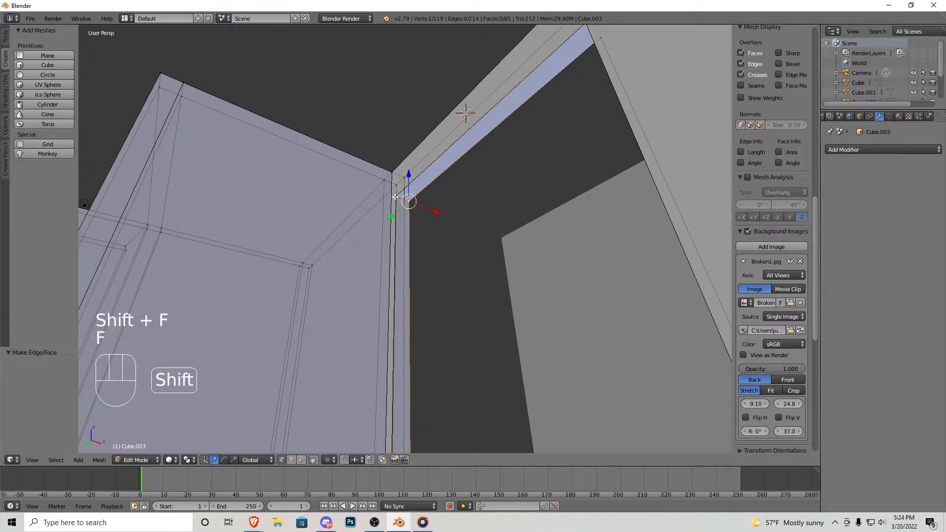
pyautogui.hotkey('shift', 'f')
pyautogui.press('a')
pyautogui.click(405, 239)
pyautogui.keyDown('shift'); pyautogui.rightClick(436, 257); pyautogui.keyUp('shift')
pyautogui.keyDown('shift'); pyautogui.rightClick(441, 252); pyautogui.keyUp('shift')
pyautogui.press('f')
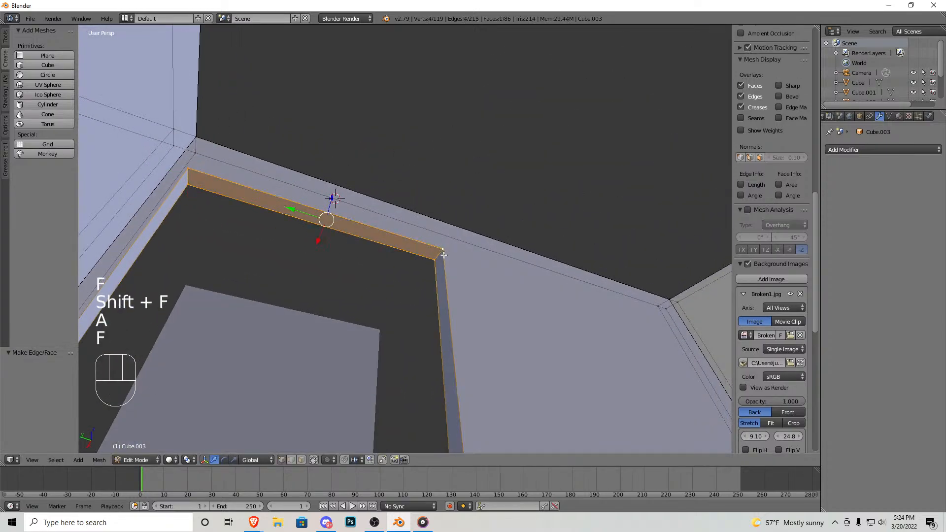
# Step: Fill the doorway's remaining open jamb with a face, inspect the closed opening and return to Object Mode
pyautogui.keyDown('shift'); pyautogui.rightClick(442, 252); pyautogui.keyUp('shift')
pyautogui.hotkey('shift', 'f')
pyautogui.press('a')
pyautogui.press('w')
pyautogui.click(405, 239)
pyautogui.keyDown('shift'); pyautogui.rightClick(419, 274); pyautogui.keyUp('shift')
pyautogui.keyDown('shift'); pyautogui.rightClick(433, 284); pyautogui.keyUp('shift')
pyautogui.press('f')
pyautogui.hotkey('shift', 'f')
pyautogui.press('s')
pyautogui.press('d')
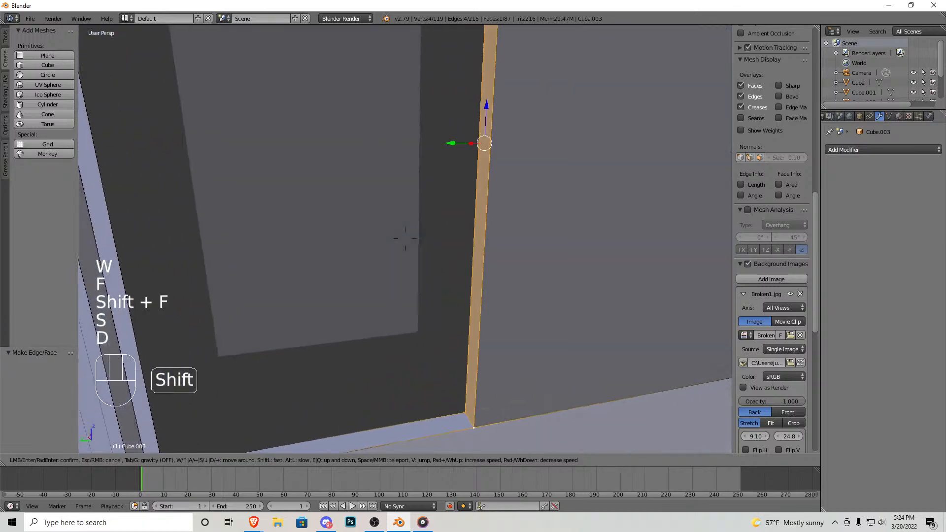
pyautogui.click(389, 234)
pyautogui.press('Tab')
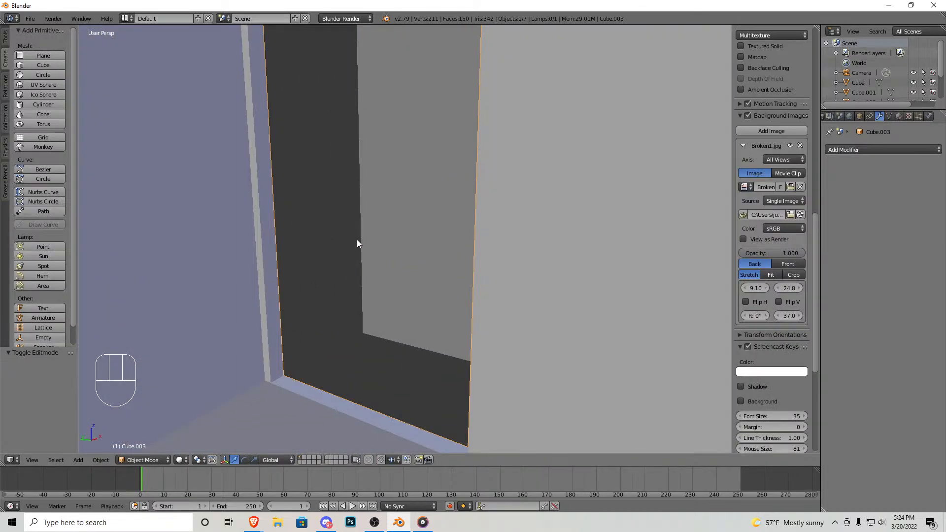
# Step: Select the doorway block and move it -6.433 along X so that it passes through the doorway opening
pyautogui.scroll(-10, 519, 202)
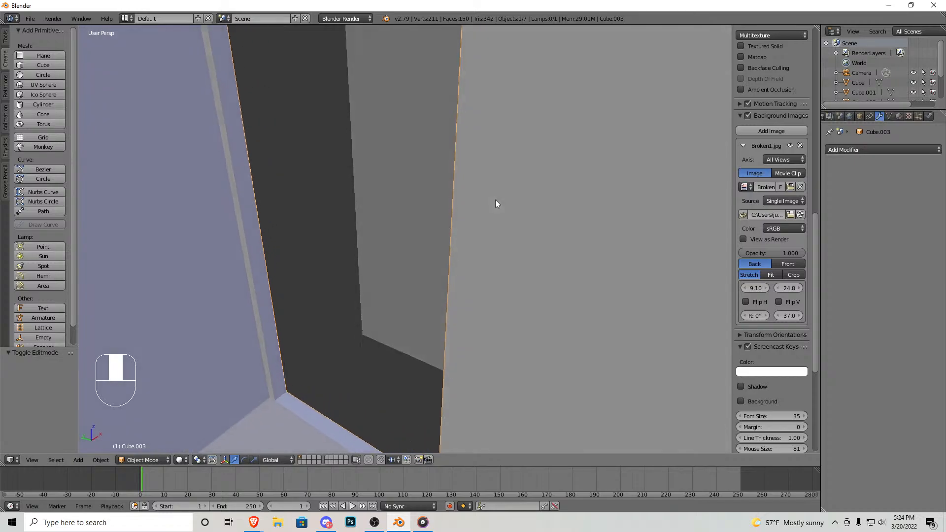
pyautogui.moveTo(413, 232); pyautogui.dragTo(432, 256, button='middle')
pyautogui.rightClick(438, 224)
pyautogui.moveTo(433, 256); pyautogui.dragTo(315, 261)
pyautogui.keyDown('shift'); pyautogui.moveTo(315, 261); pyautogui.dragTo(483, 255, button='middle'); pyautogui.keyUp('shift')
pyautogui.press('s')
pyautogui.press('x')
pyautogui.click(463, 269)
pyautogui.scroll(-3, 483, 252)
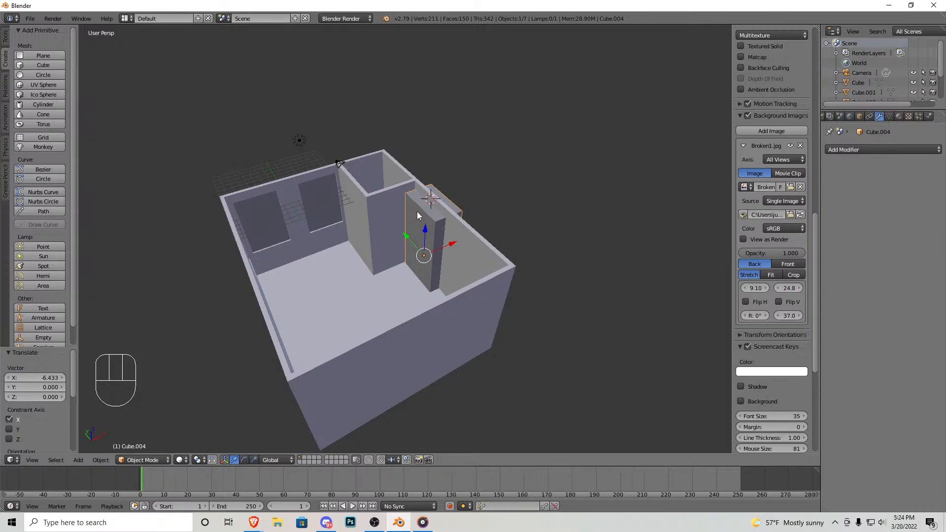
pyautogui.scroll(5, 418, 212)
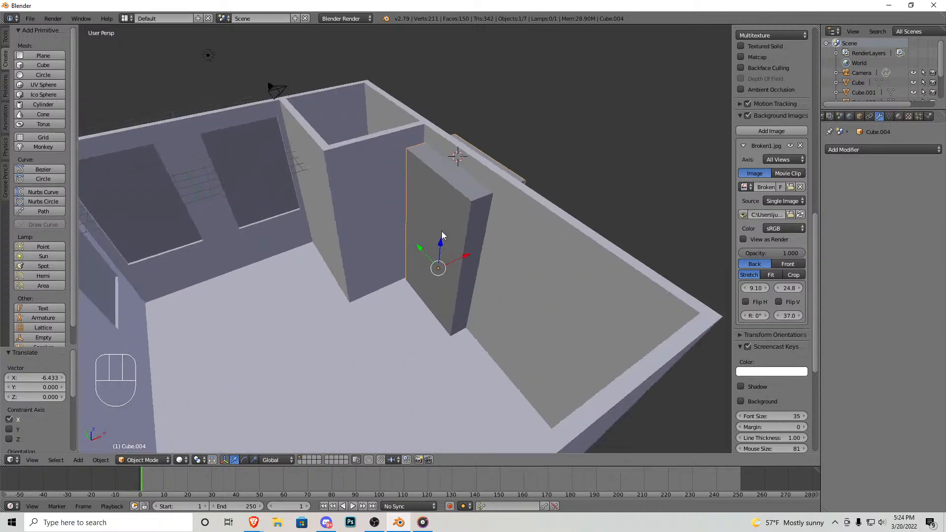
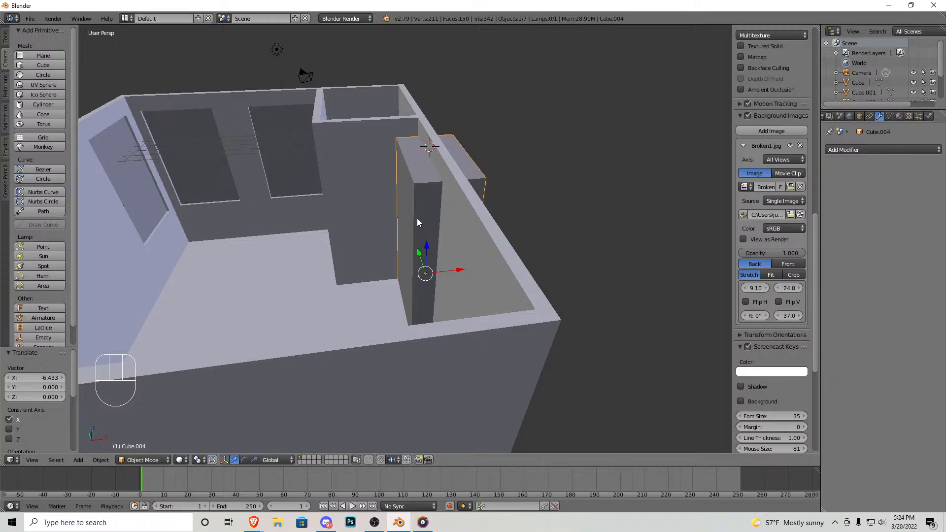
# Step: Compare the doorway and block in the model with the door in the reference photo using the front orthographic view
pyautogui.moveTo(417, 218); pyautogui.dragTo(486, 228, button='middle')
pyautogui.moveTo(443, 217); pyautogui.dragTo(389, 215, button='middle')
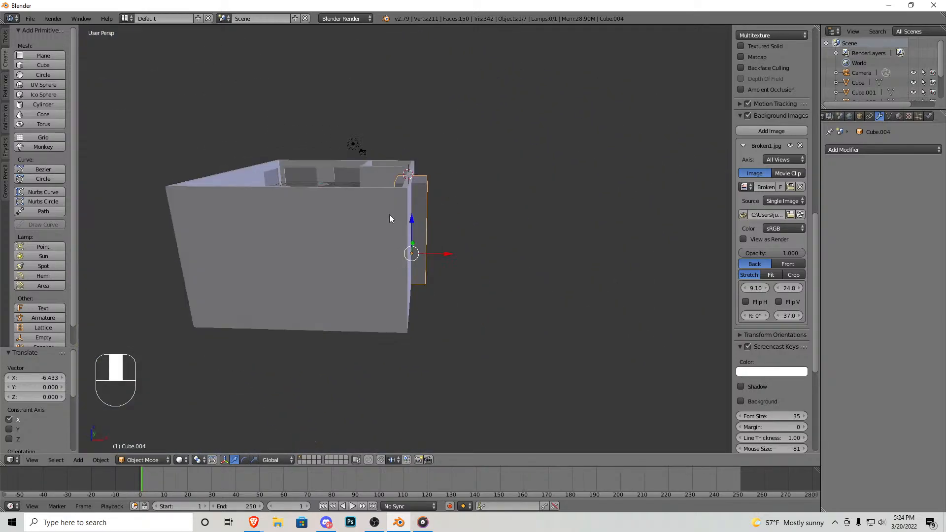
pyautogui.press('KP_1')
pyautogui.press('KP_5')
pyautogui.keyDown('shift'); pyautogui.moveTo(313, 201); pyautogui.dragTo(277, 279, button='middle'); pyautogui.keyUp('shift')
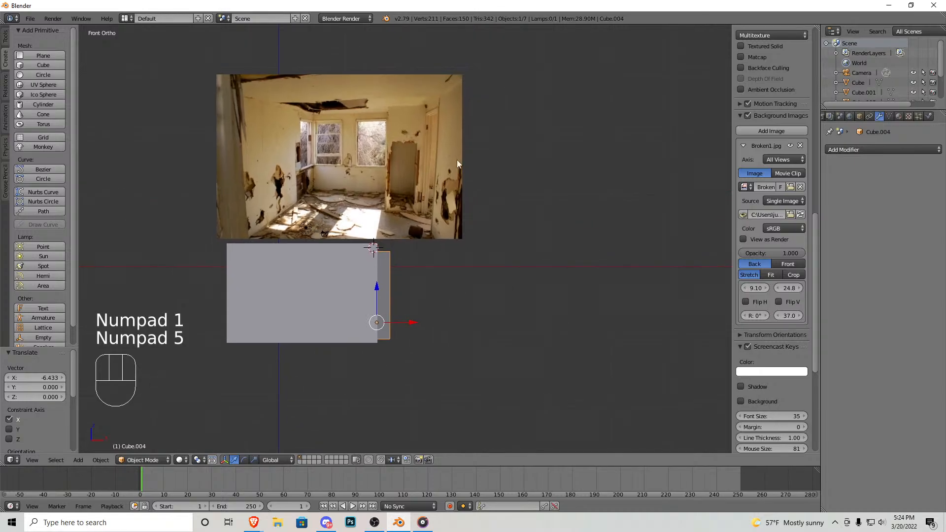
pyautogui.scroll(5, 463, 135)
pyautogui.keyDown('shift'); pyautogui.moveTo(475, 116); pyautogui.dragTo(410, 239, button='middle'); pyautogui.keyUp('shift')
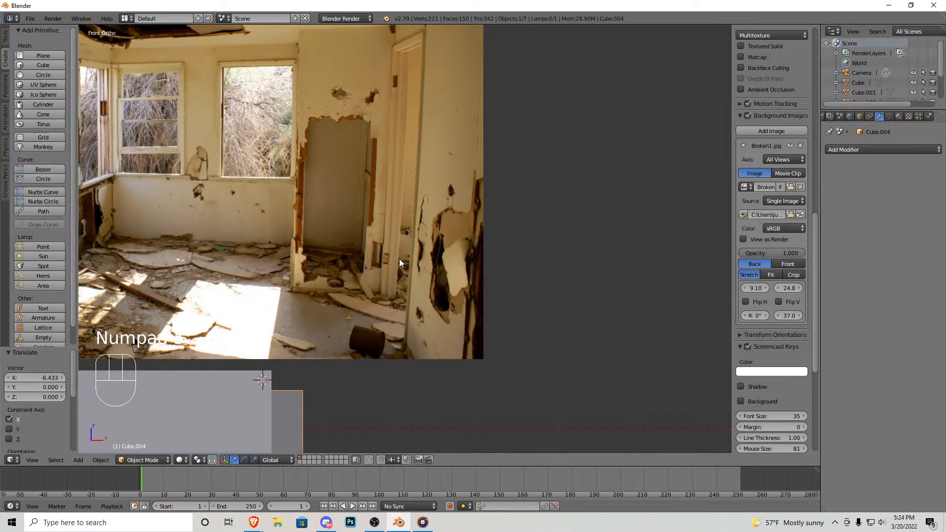
pyautogui.scroll(-4, 397, 259)
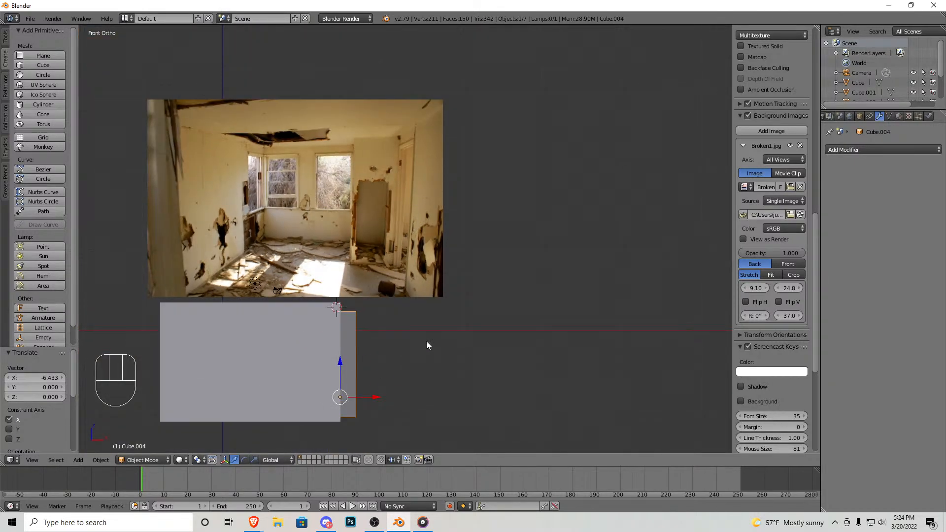
pyautogui.moveTo(366, 325); pyautogui.dragTo(430, 141, button='middle')
pyautogui.scroll(2, 397, 343)
pyautogui.scroll(2, 435, 225)
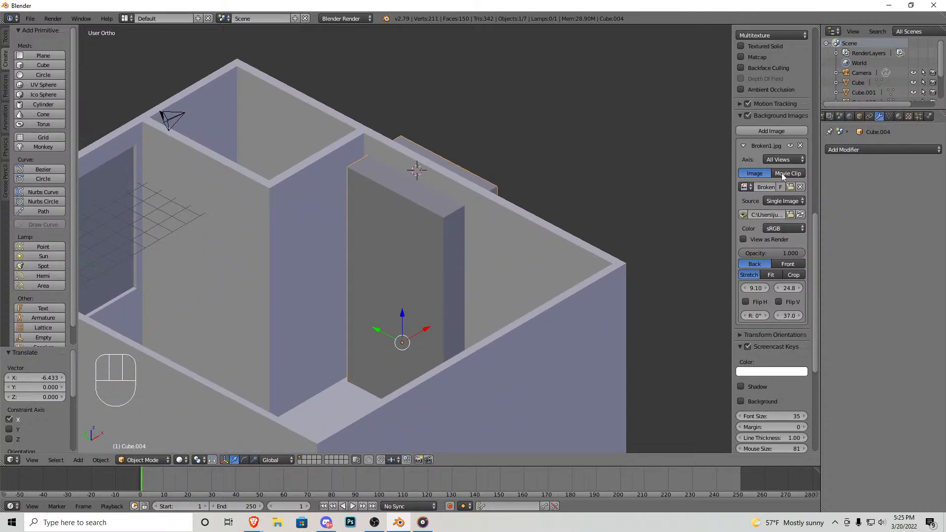
# Step: Hide the viewport properties and move the doorway block outside the room along X by 11.955 and a further 5.212
pyautogui.press('n')
pyautogui.moveTo(666, 244); pyautogui.dragTo(374, 232, button='middle')
pyautogui.scroll(-5, 373, 232)
pyautogui.moveTo(495, 250); pyautogui.dragTo(597, 233)
pyautogui.keyDown('shift'); pyautogui.moveTo(580, 266); pyautogui.dragTo(422, 240, button='middle'); pyautogui.keyUp('shift')
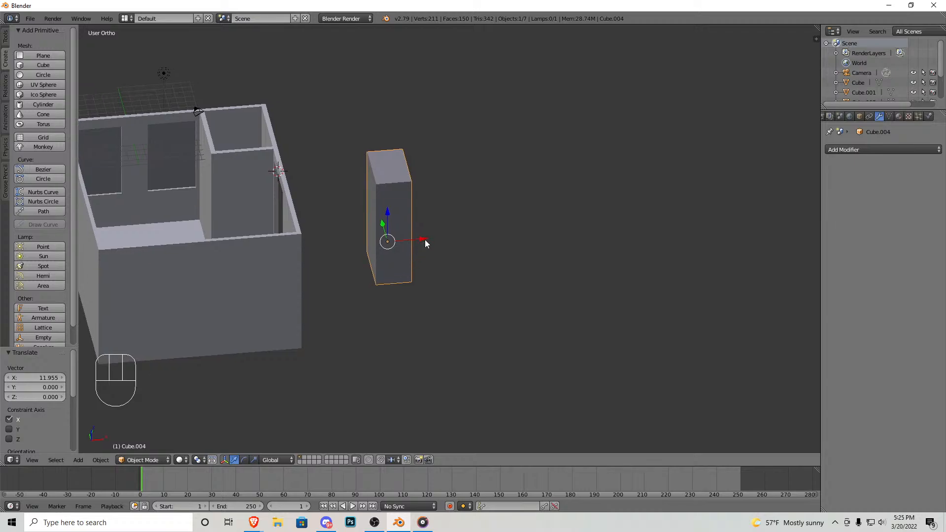
pyautogui.moveTo(422, 239); pyautogui.dragTo(455, 237)
# Step: Enter Edit Mode on the doorway block, inspect its shape and frame it in the right orthographic view
pyautogui.press('KP_3')
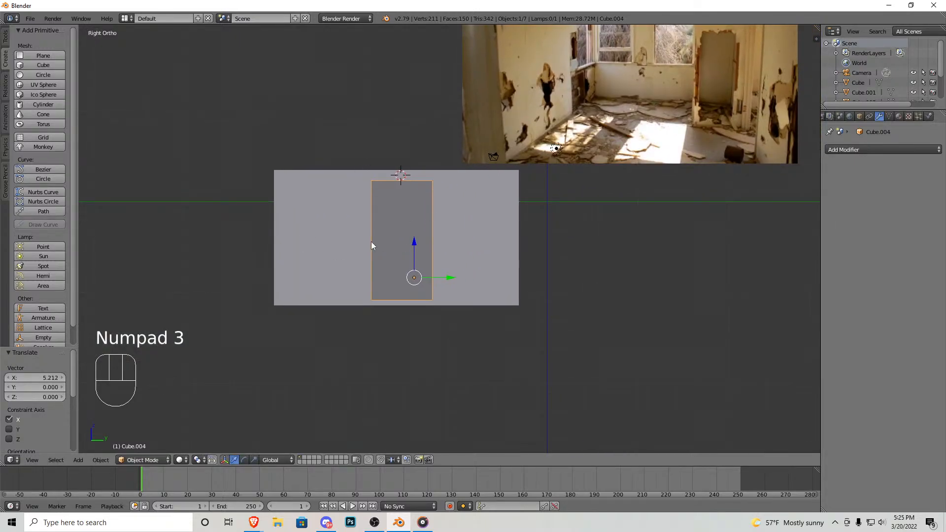
pyautogui.scroll(5, 360, 234)
pyautogui.press('Tab')
pyautogui.keyDown('shift'); pyautogui.moveTo(344, 173); pyautogui.dragTo(495, 274, button='middle'); pyautogui.keyUp('shift')
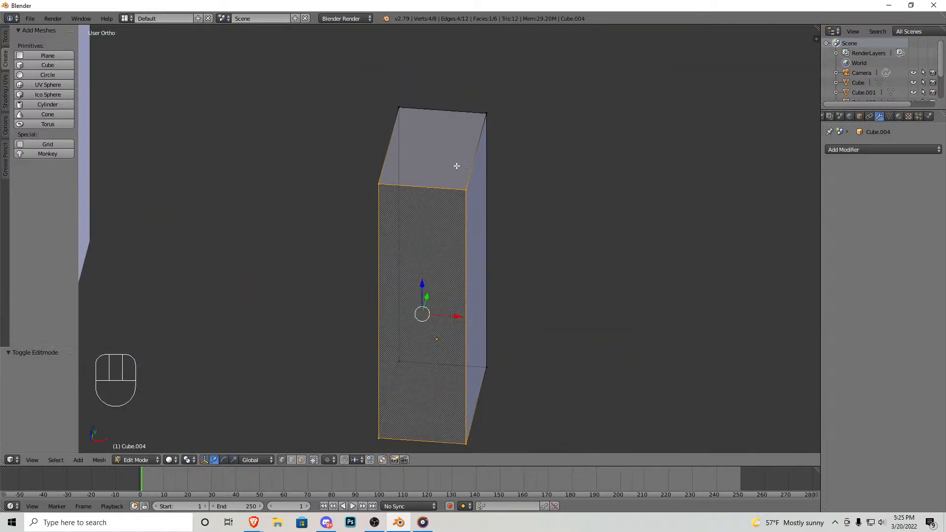
pyautogui.scroll(-4, 327, 211)
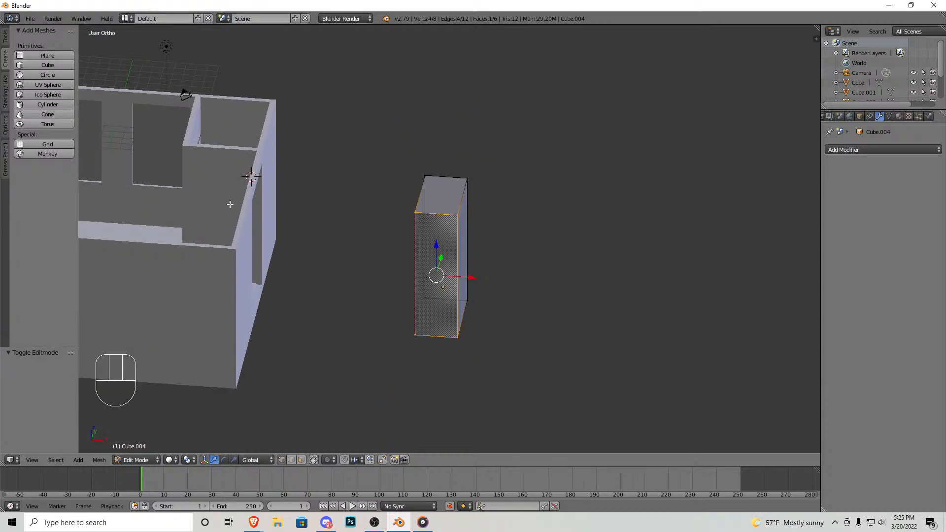
pyautogui.press('KP_3')
pyautogui.scroll(4, 456, 194)
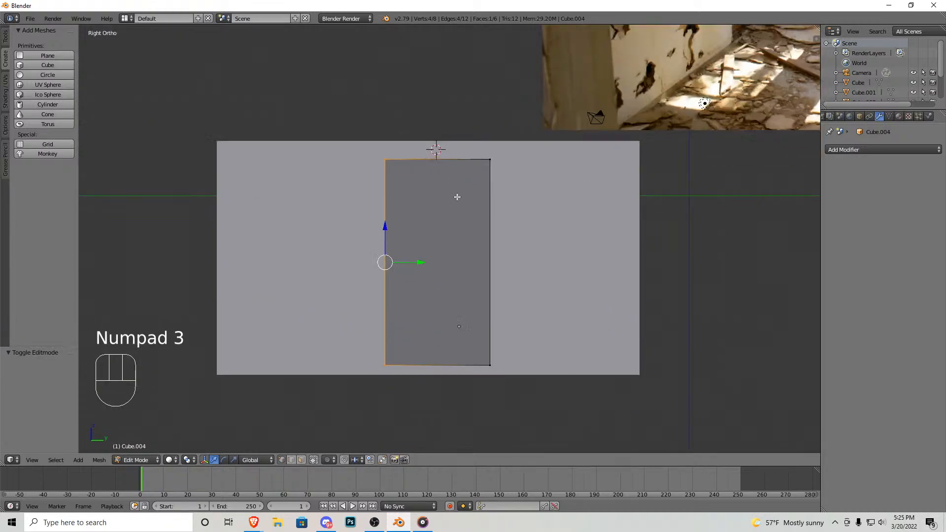
# Step: Switch to the Brave browser's Google image search and search for "interior door"
pyautogui.moveTo(253, 522)
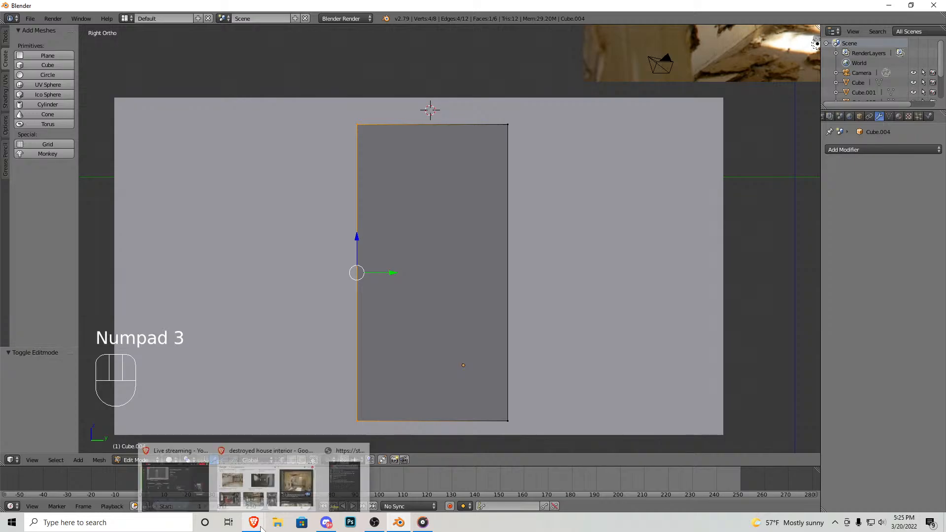
pyautogui.click(256, 478)
pyautogui.doubleClick(357, 117)
pyautogui.doubleClick(214, 48)
pyautogui.hotkey('ctrl', 'a')
pyautogui.press('BackSpace')
pyautogui.write('inter')
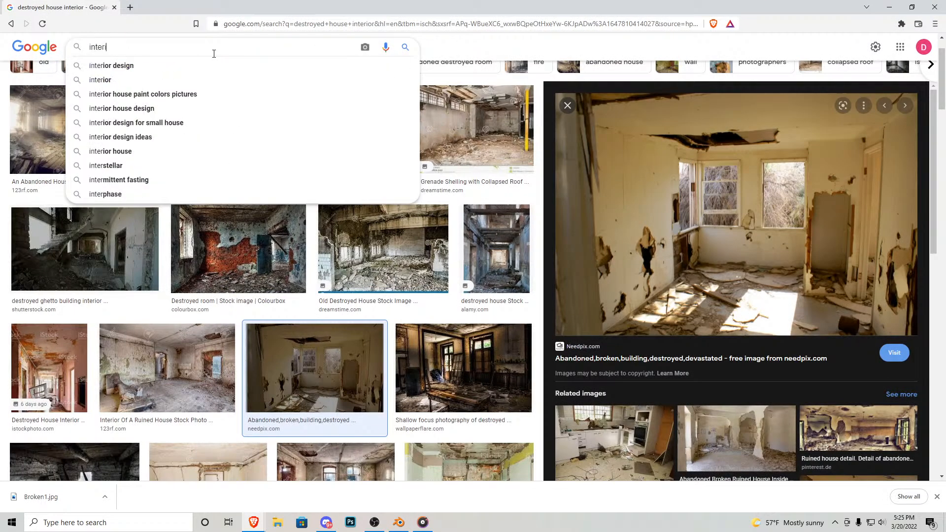
pyautogui.write('ior door')
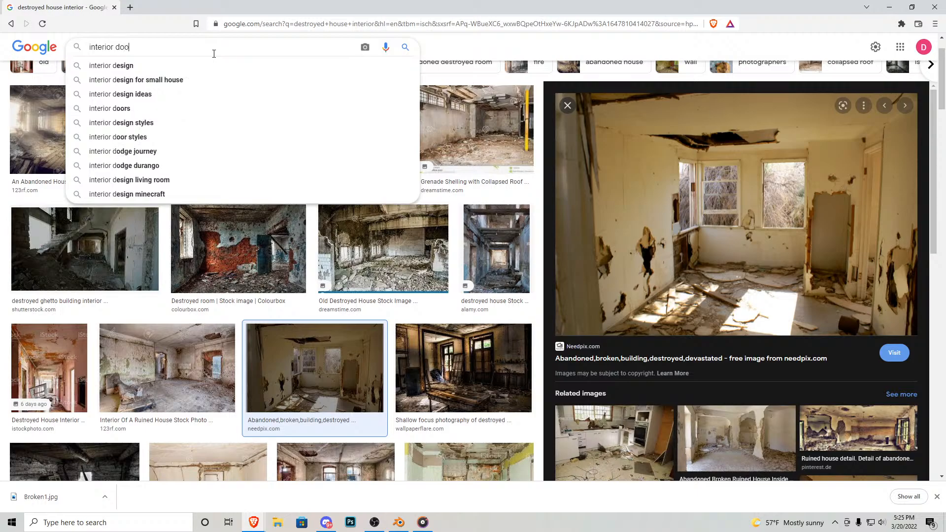
pyautogui.press('Return')
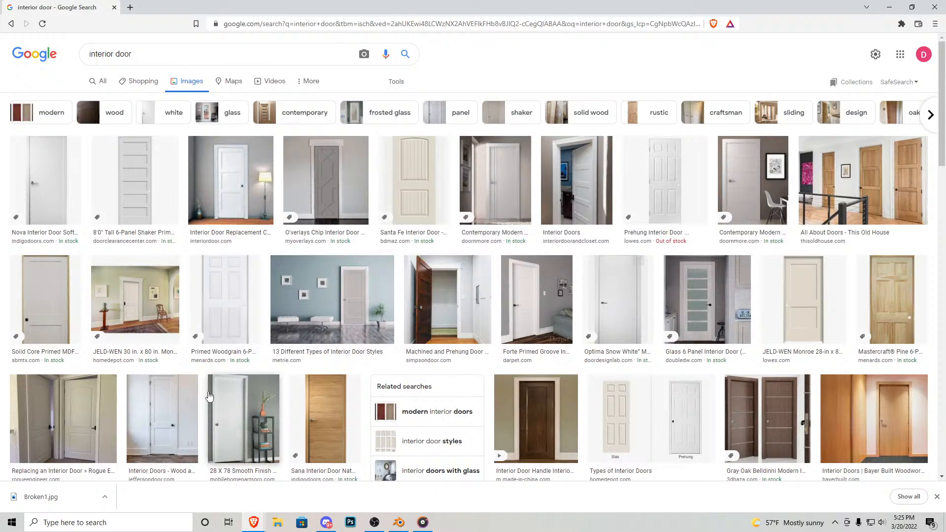
# Step: Open the Rogue Engineer "Replacing an Interior Door" picture and save it to the Desktop as door1
pyautogui.click(96, 413)
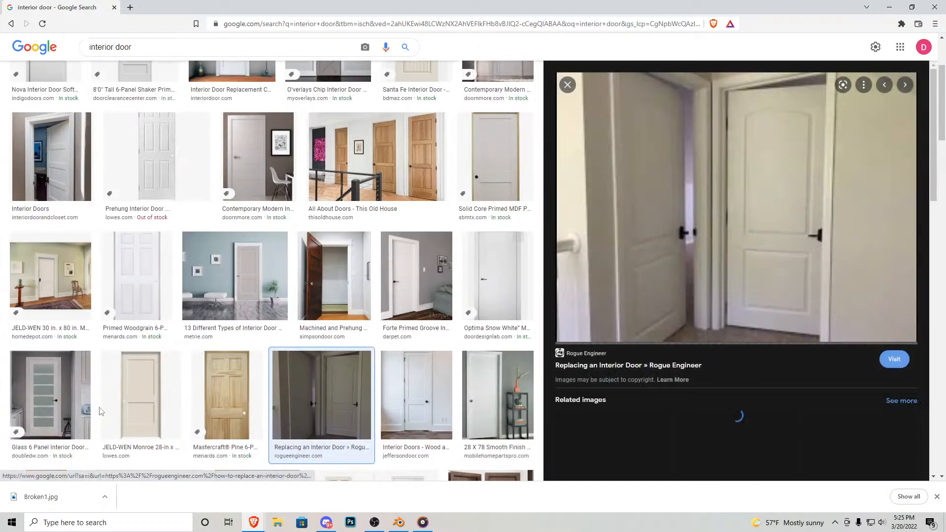
pyautogui.rightClick(786, 184)
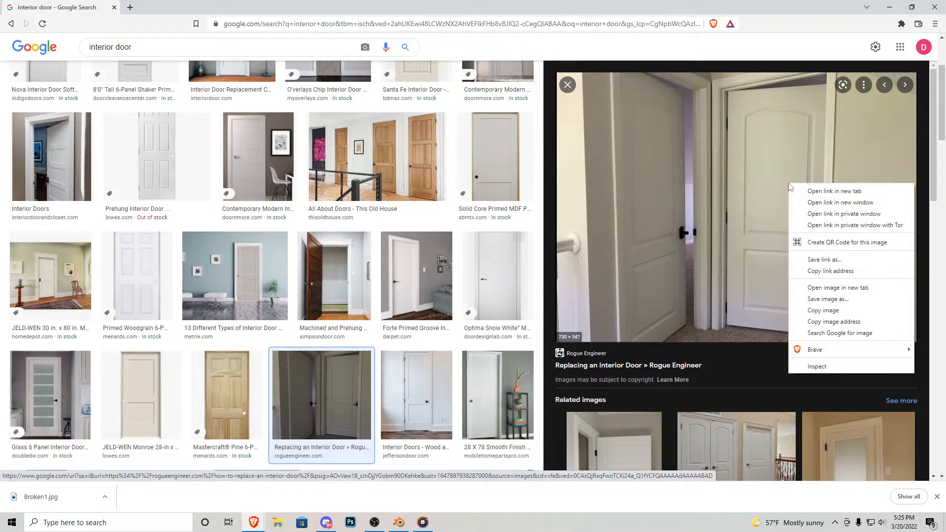
pyautogui.click(838, 300)
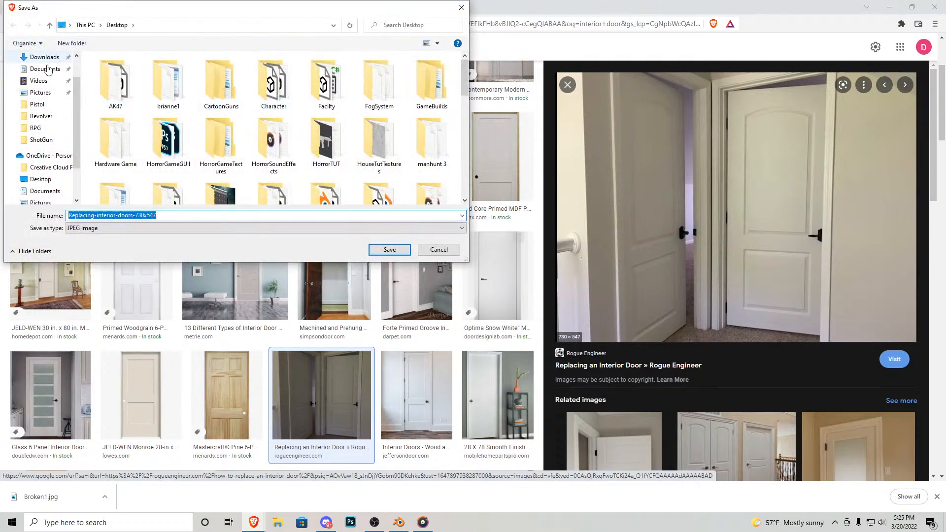
pyautogui.click(51, 73)
pyautogui.click(51, 76)
pyautogui.click(165, 216)
pyautogui.write('door')
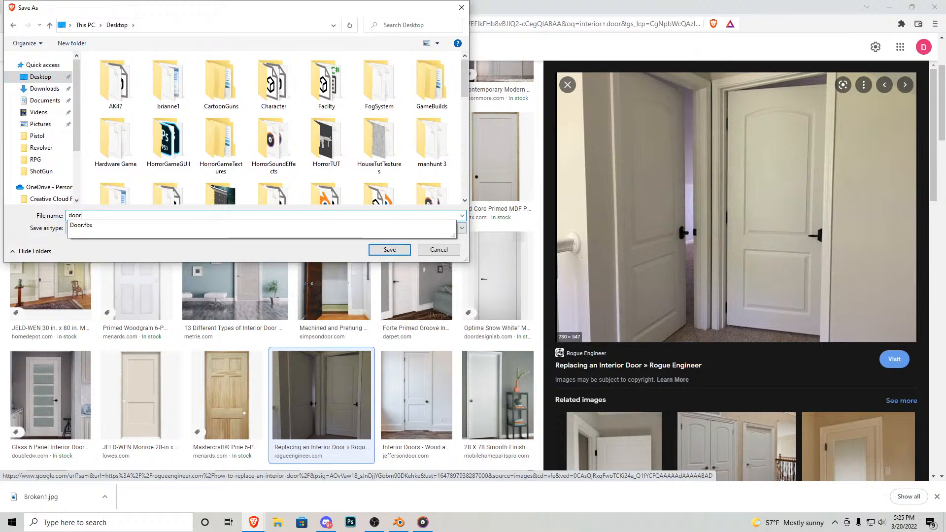
pyautogui.press('Return')
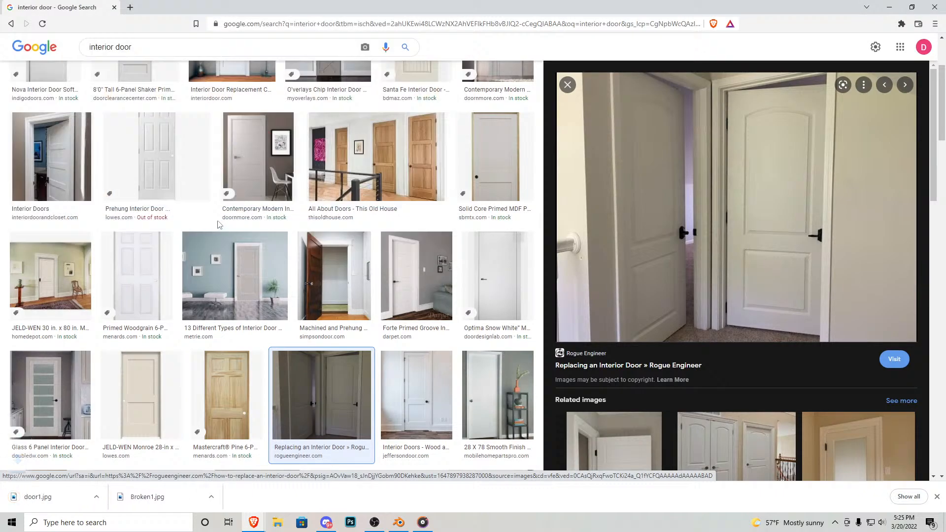
# Step: Switch back to Blender and add a second background image slot to the 3D view
pyautogui.click(889, 7)
pyautogui.scroll(-5, 540, 212)
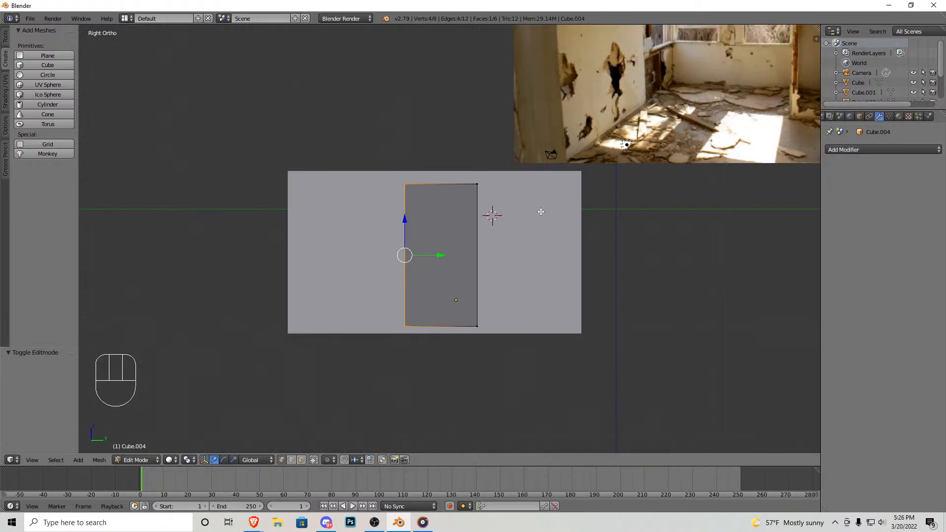
pyautogui.press('n')
pyautogui.scroll(-1, 786, 269)
pyautogui.scroll(-3, 785, 269)
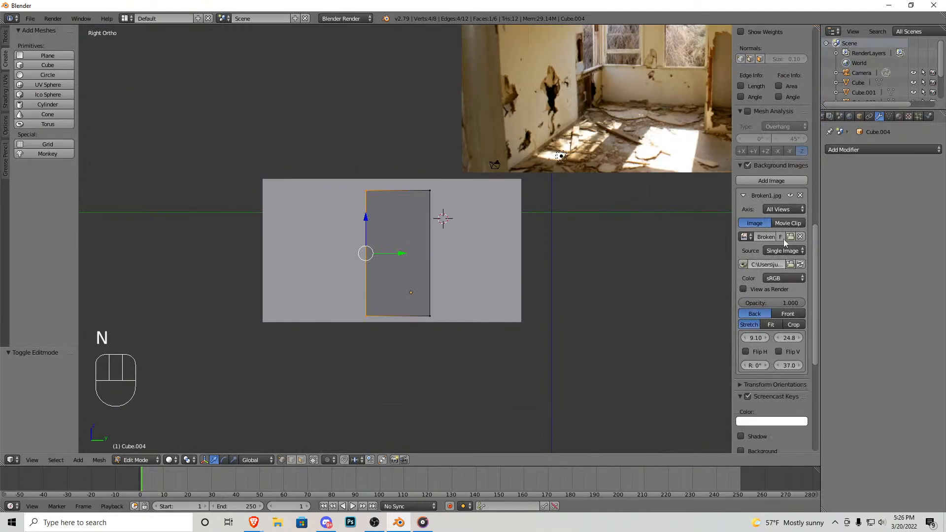
pyautogui.click(771, 181)
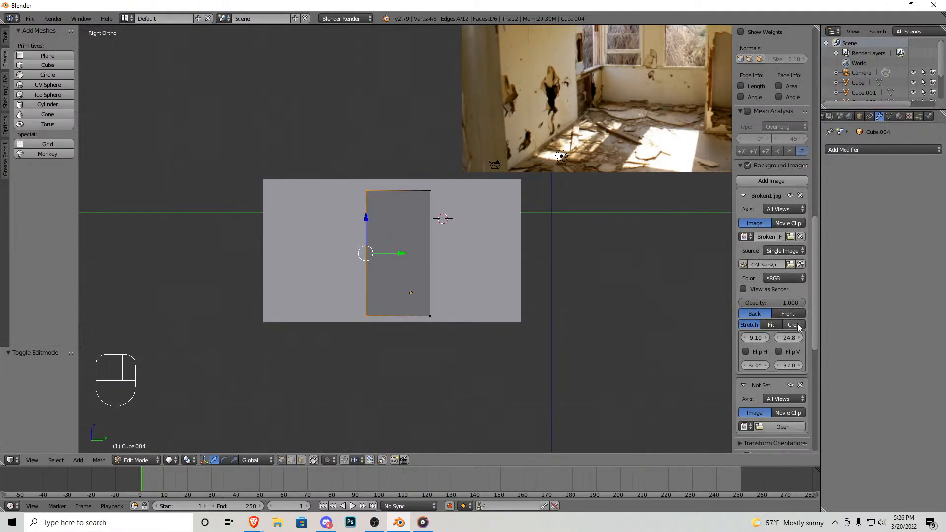
# Step: Load door1.jpg from the Desktop into the new background image slot
pyautogui.scroll(-4, 799, 326)
pyautogui.click(776, 332)
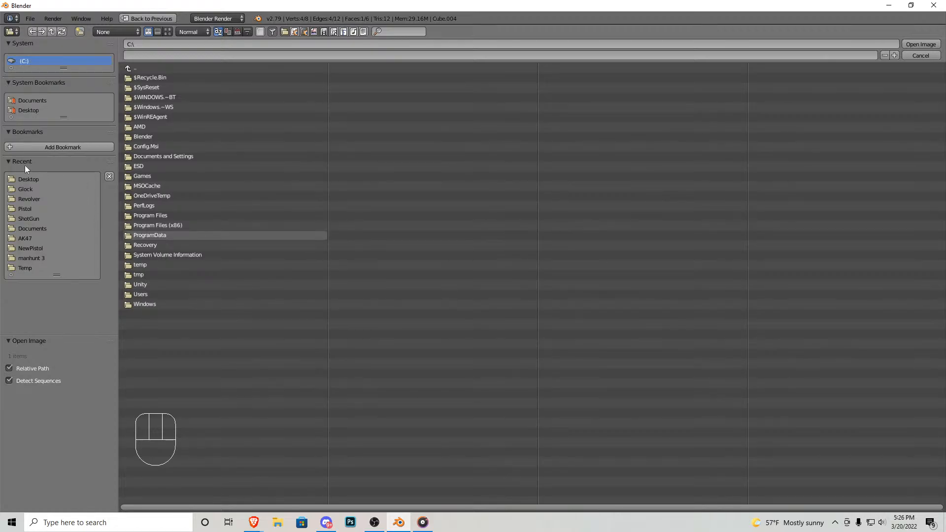
pyautogui.click(28, 179)
pyautogui.click(168, 32)
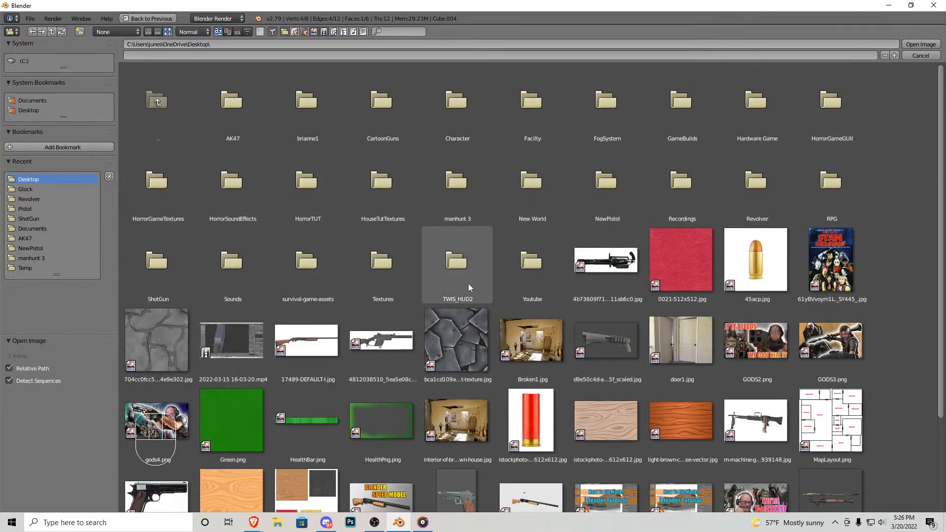
pyautogui.scroll(-3, 474, 286)
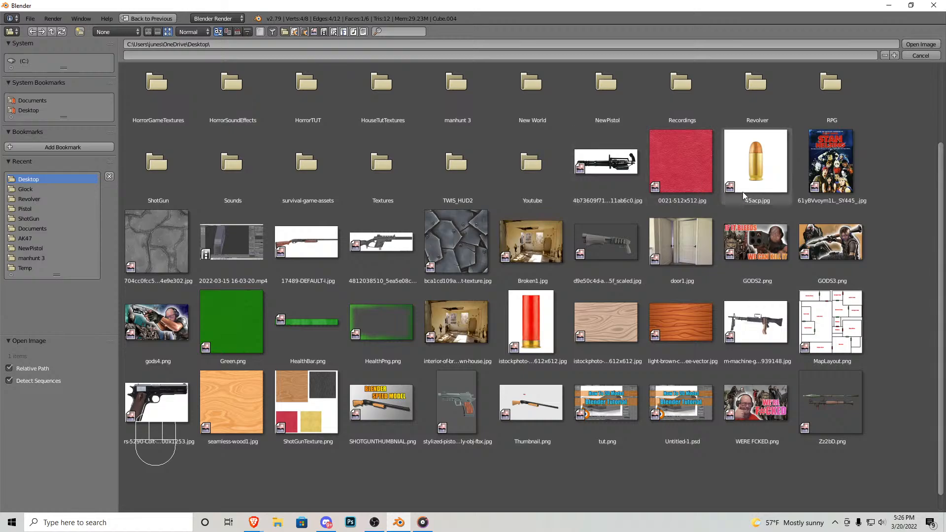
pyautogui.doubleClick(671, 239)
# Step: Set the door1.jpg background to size 20.7 and offset it to X -42.0, Y -5.20, beside the door block
pyautogui.moveTo(787, 400); pyautogui.dragTo(843, 352)
pyautogui.scroll(-2, 787, 409)
pyautogui.moveTo(787, 418); pyautogui.dragTo(838, 417)
pyautogui.moveTo(789, 389); pyautogui.dragTo(828, 389)
pyautogui.keyDown('shift'); pyautogui.moveTo(639, 314); pyautogui.dragTo(704, 403, button='middle'); pyautogui.keyUp('shift')
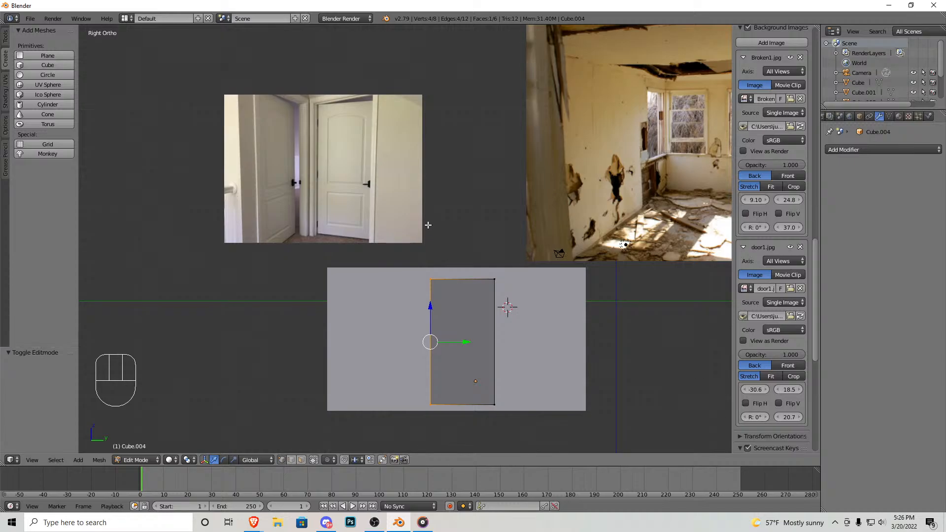
pyautogui.moveTo(759, 391)
pyautogui.mouseDown()
pyautogui.moveTo(742, 392)
pyautogui.moveTo(781, 390)
pyautogui.moveTo(754, 390)
pyautogui.mouseUp()
pyautogui.keyDown('shift'); pyautogui.moveTo(291, 335); pyautogui.dragTo(306, 217, button='middle'); pyautogui.keyUp('shift')
pyautogui.scroll(2, 328, 210)
pyautogui.keyDown('shift'); pyautogui.moveTo(203, 184); pyautogui.dragTo(253, 225, button='middle'); pyautogui.keyUp('shift')
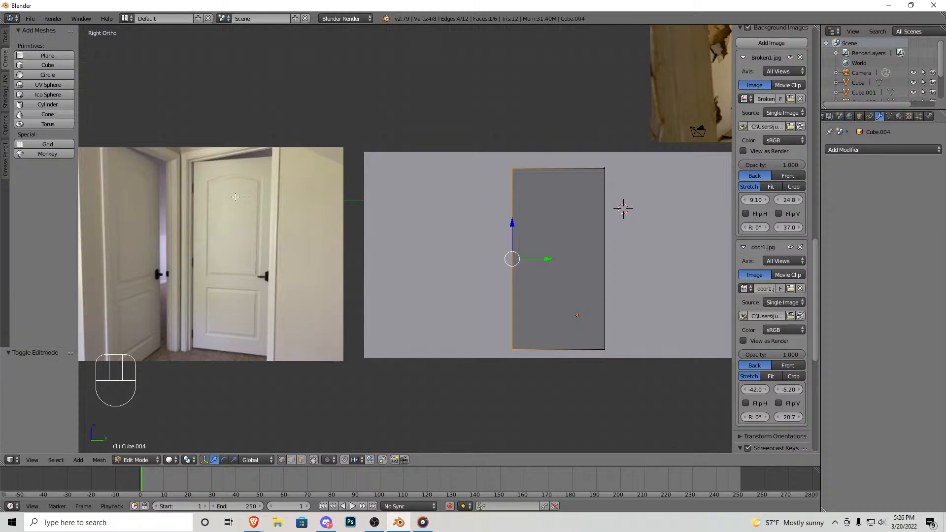
# Step: Add two vertical loop cuts to the door block, one close to each side edge
pyautogui.hotkey('ctrl', 'r')
pyautogui.click(584, 190)
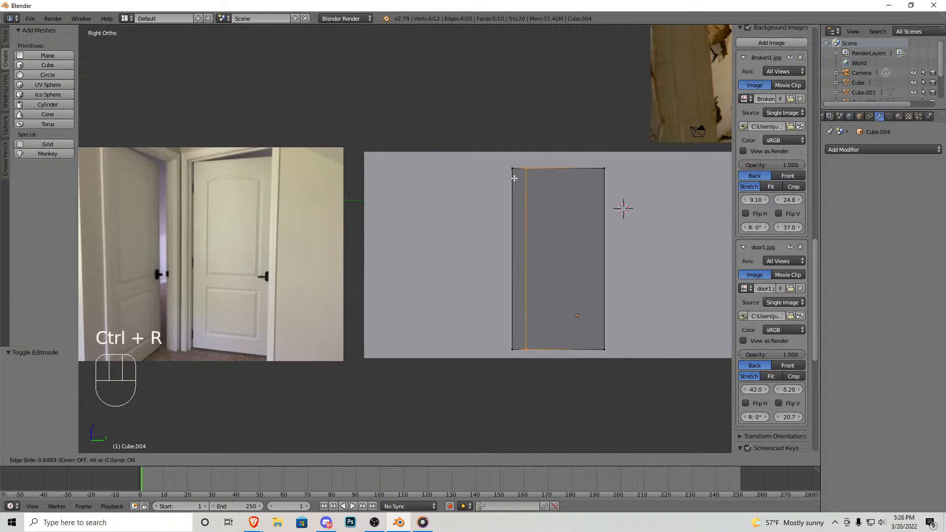
pyautogui.click(507, 178)
pyautogui.hotkey('ctrl', 'r')
pyautogui.click(565, 178)
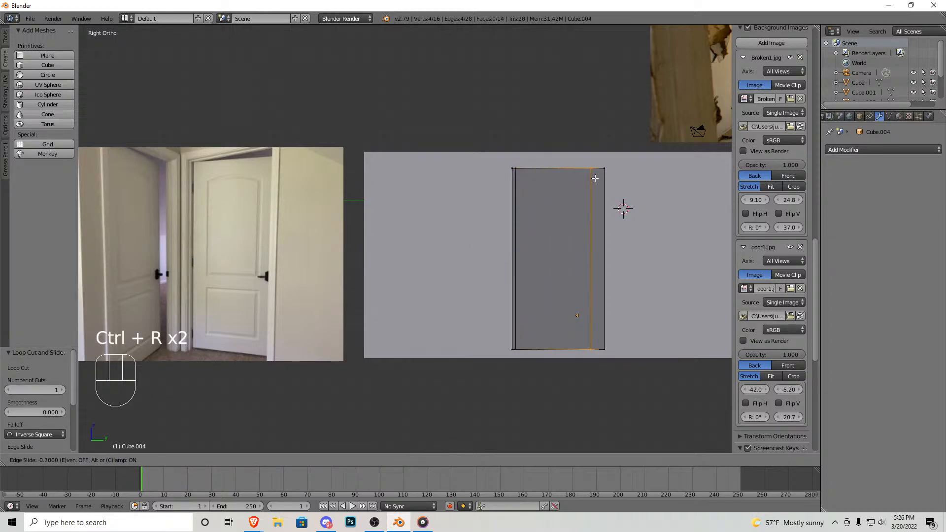
pyautogui.click(604, 176)
# Step: Add two horizontal loop cuts to the door block, one close to the top edge and one close to the bottom edge
pyautogui.keyDown('shift'); pyautogui.moveTo(604, 177); pyautogui.dragTo(493, 167, button='middle'); pyautogui.keyUp('shift')
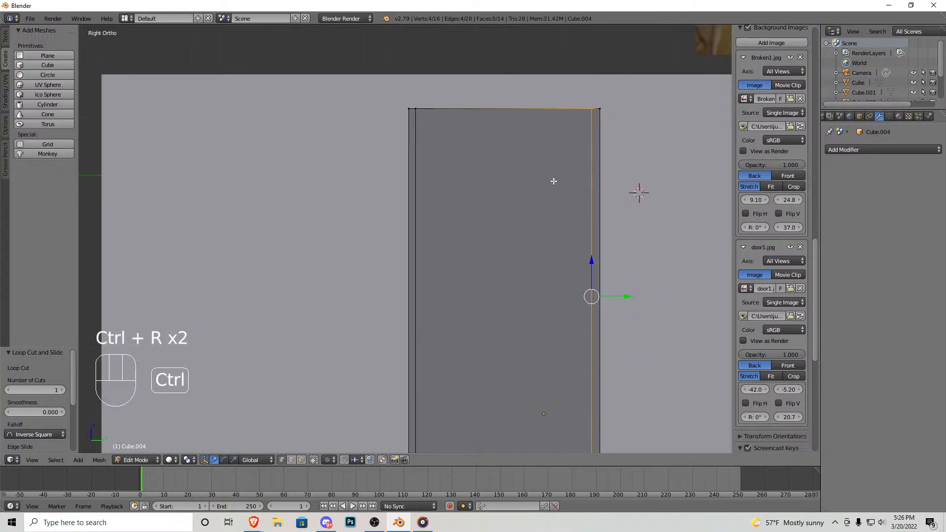
pyautogui.hotkey('ctrl', 'r')
pyautogui.click(596, 292)
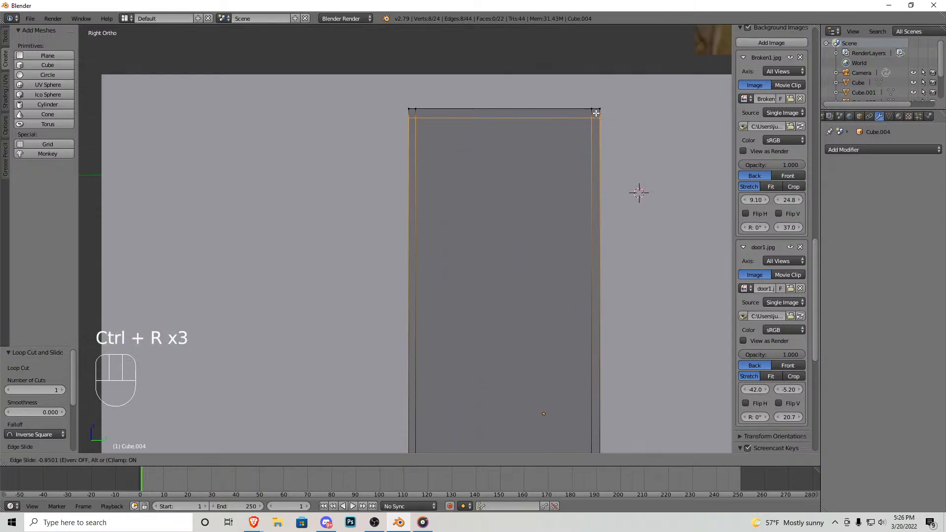
pyautogui.click(597, 112)
pyautogui.keyDown('shift'); pyautogui.moveTo(572, 257); pyautogui.dragTo(504, 153, button='middle'); pyautogui.keyUp('shift')
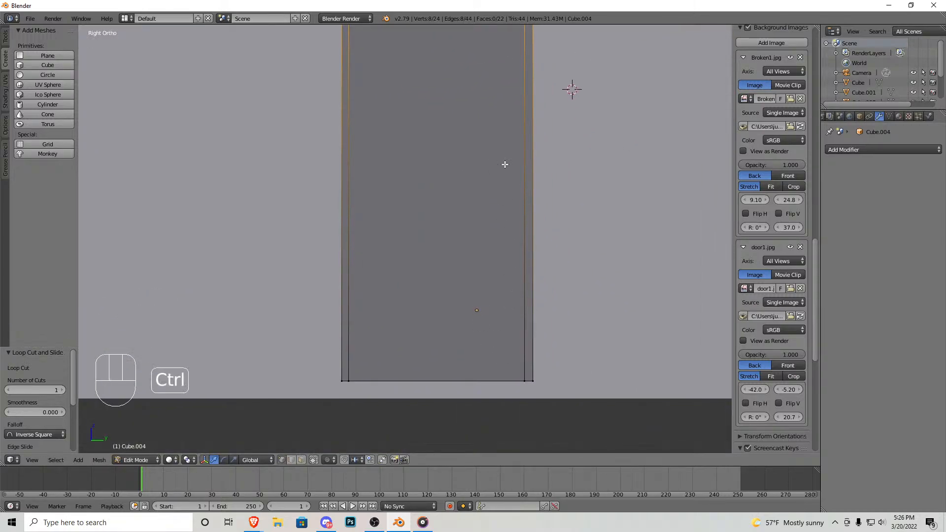
pyautogui.hotkey('ctrl', 'r')
pyautogui.click(504, 178)
pyautogui.click(490, 334)
# Step: Try moving the large centre face of the door block, and undo the move
pyautogui.scroll(-4, 456, 270)
pyautogui.keyDown('shift'); pyautogui.moveTo(427, 221); pyautogui.dragTo(413, 252, button='middle'); pyautogui.keyUp('shift')
pyautogui.rightClick(498, 258)
pyautogui.moveTo(483, 252); pyautogui.dragTo(475, 252)
pyautogui.hotkey('ctrl', 'z')
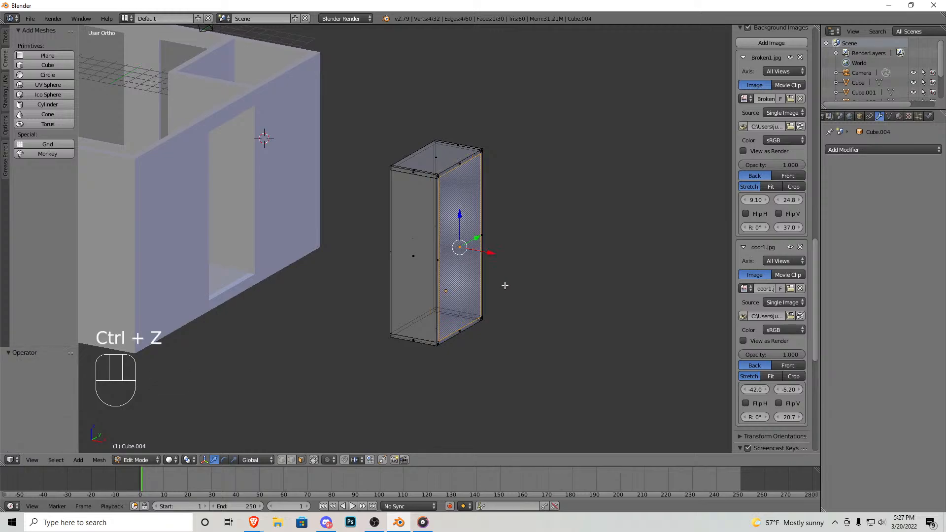
# Step: Compare with the reference door in right orthographic view and add a horizontal loop cut across the middle of the door block
pyautogui.press('KP_1')
pyautogui.press('KP_3')
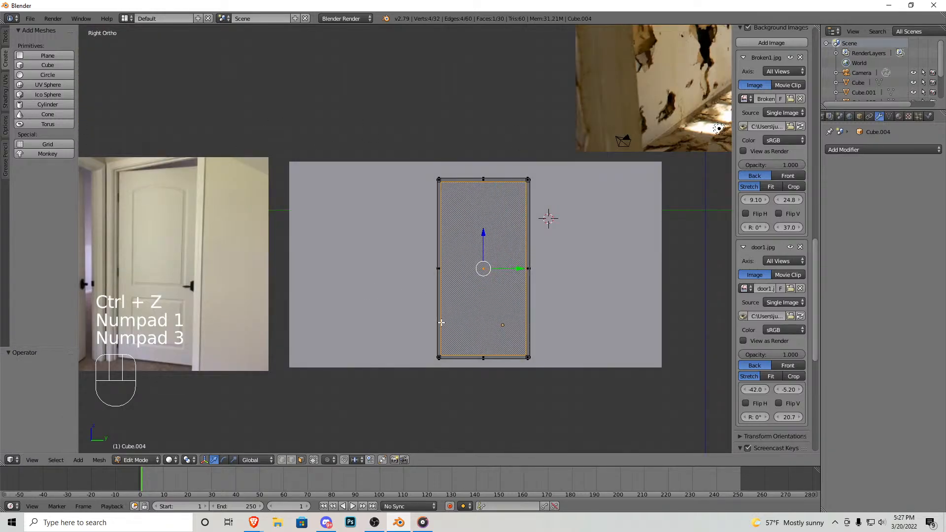
pyautogui.keyDown('shift'); pyautogui.moveTo(177, 297); pyautogui.dragTo(413, 188, button='middle'); pyautogui.keyUp('shift')
pyautogui.scroll(5, 399, 212)
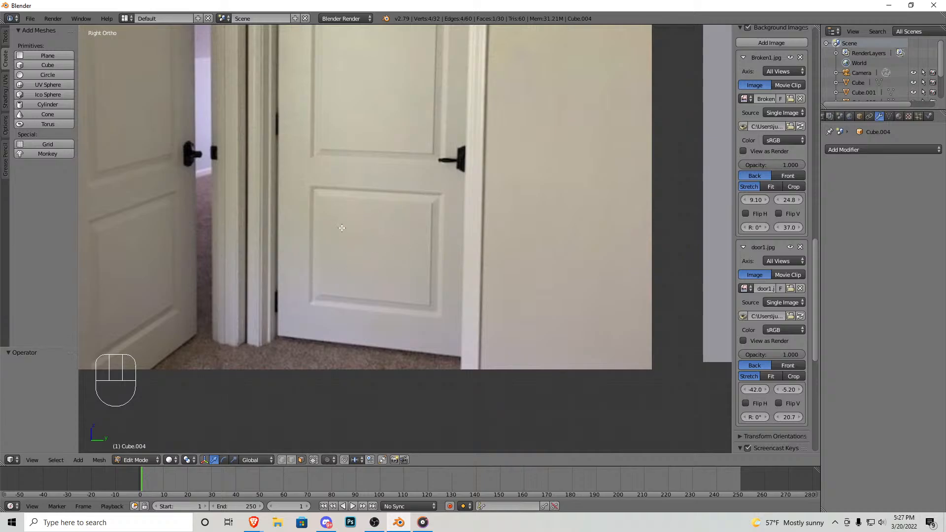
pyautogui.scroll(-4, 406, 240)
pyautogui.keyDown('shift'); pyautogui.moveTo(549, 232); pyautogui.dragTo(280, 221, button='middle'); pyautogui.keyUp('shift')
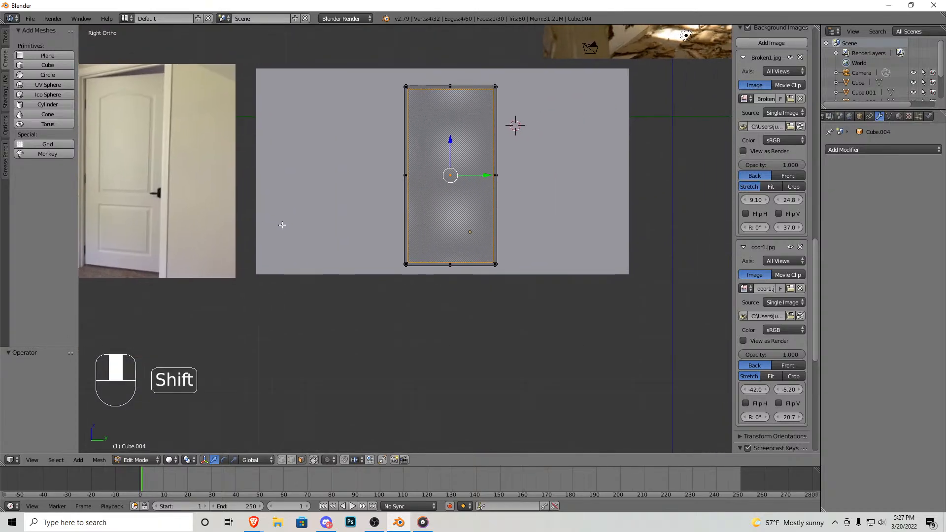
pyautogui.hotkey('ctrl', 'r')
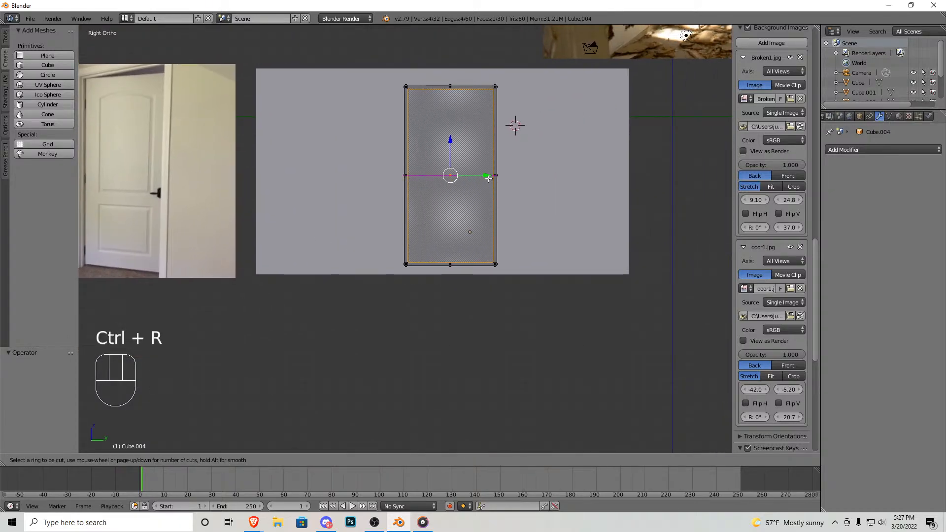
pyautogui.click(488, 178)
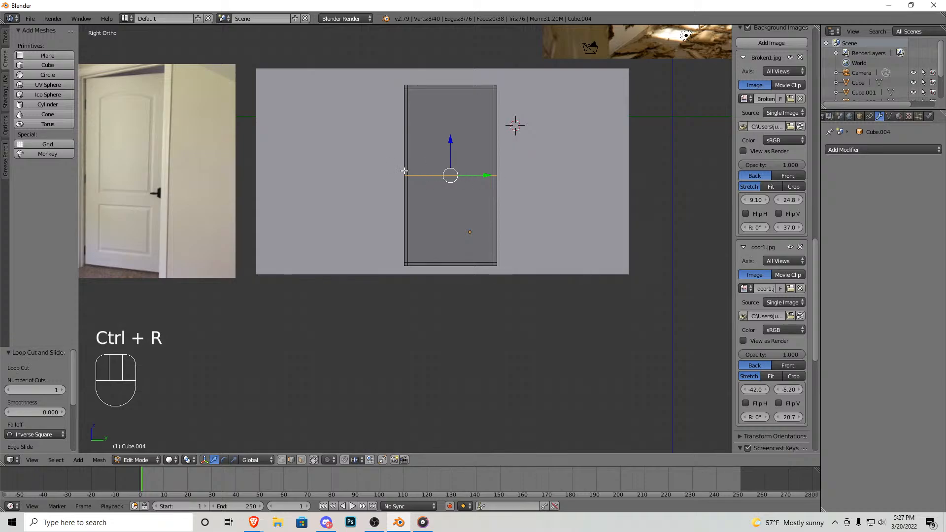
# Step: Add two horizontal loop cuts for the lower panel, one slightly below the middle cut and one just above the bottom border
pyautogui.hotkey('ctrl', 'r')
pyautogui.click(481, 204)
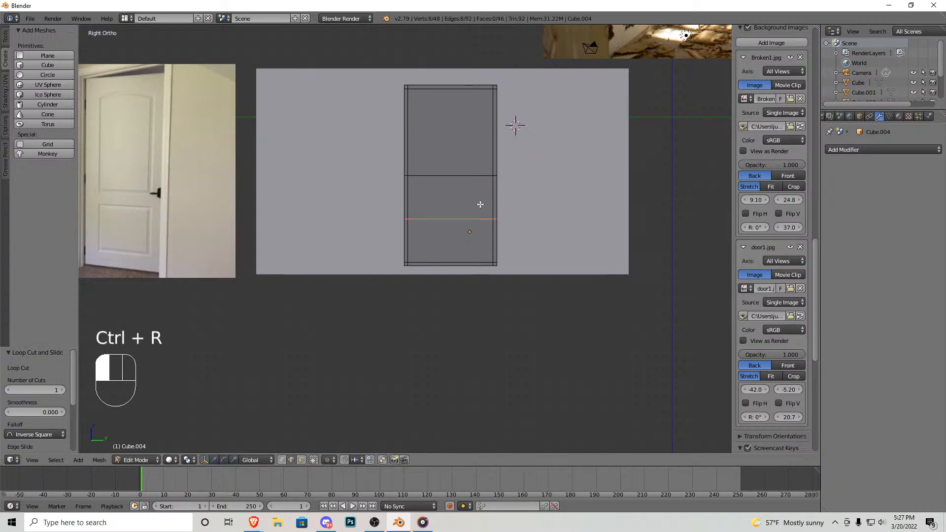
pyautogui.click(487, 177)
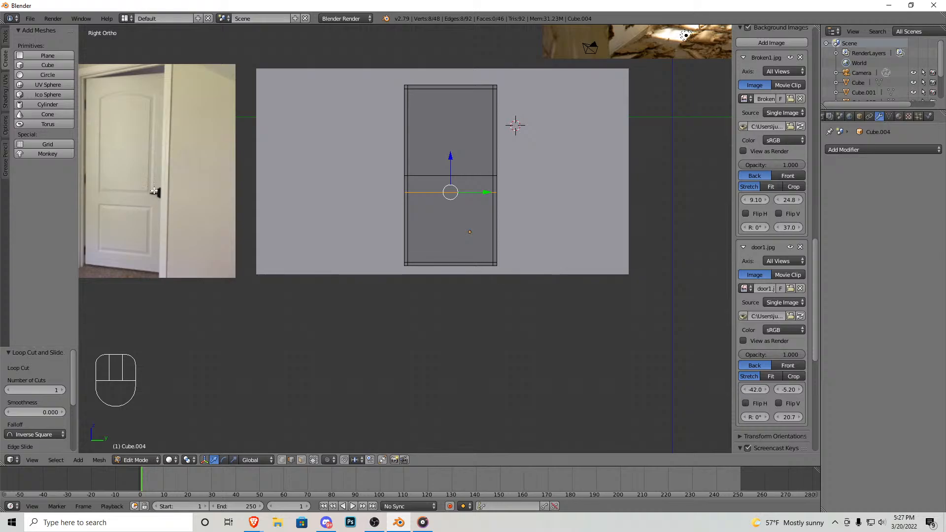
pyautogui.hotkey('ctrl', 'r')
pyautogui.click(475, 227)
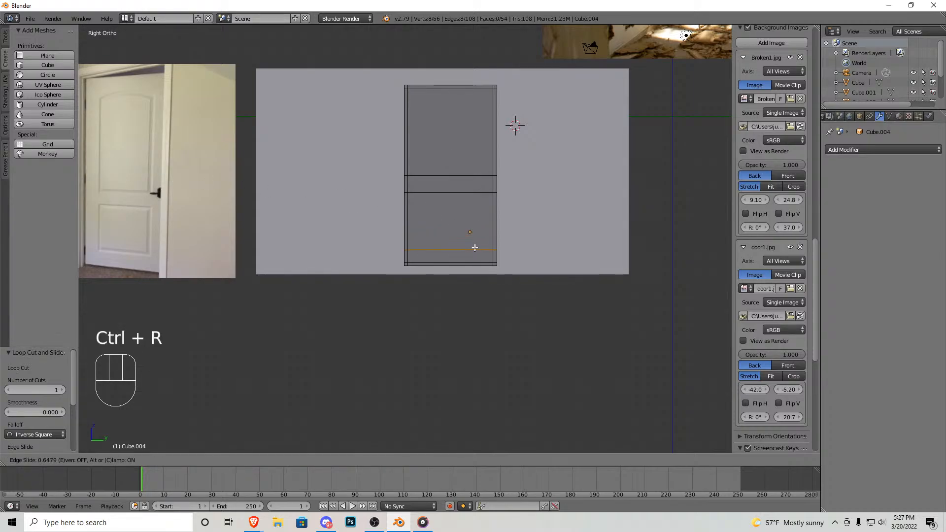
pyautogui.click(475, 247)
# Step: Add two vertical loop cuts inset from the side borders to mark both sides of the door panels
pyautogui.hotkey('ctrl', 'r')
pyautogui.click(440, 97)
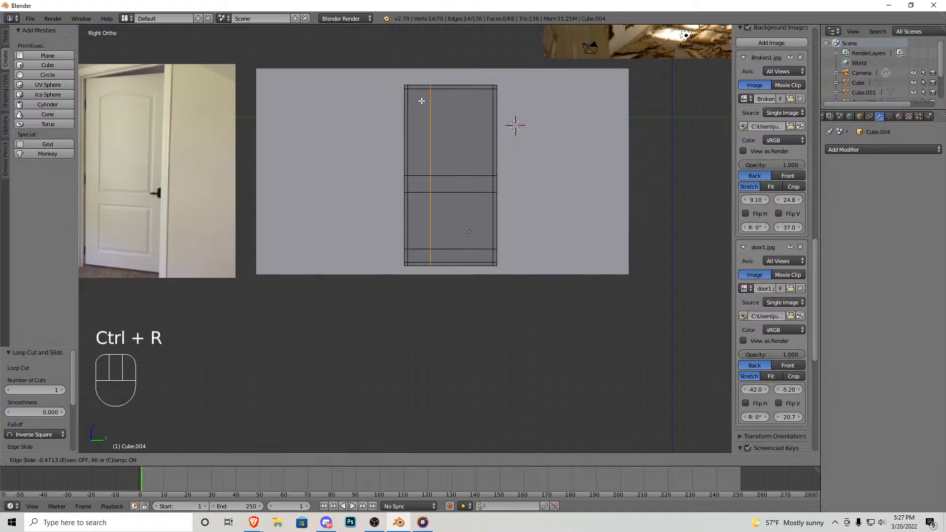
pyautogui.click(420, 99)
pyautogui.hotkey('ctrl', 'r')
pyautogui.click(463, 91)
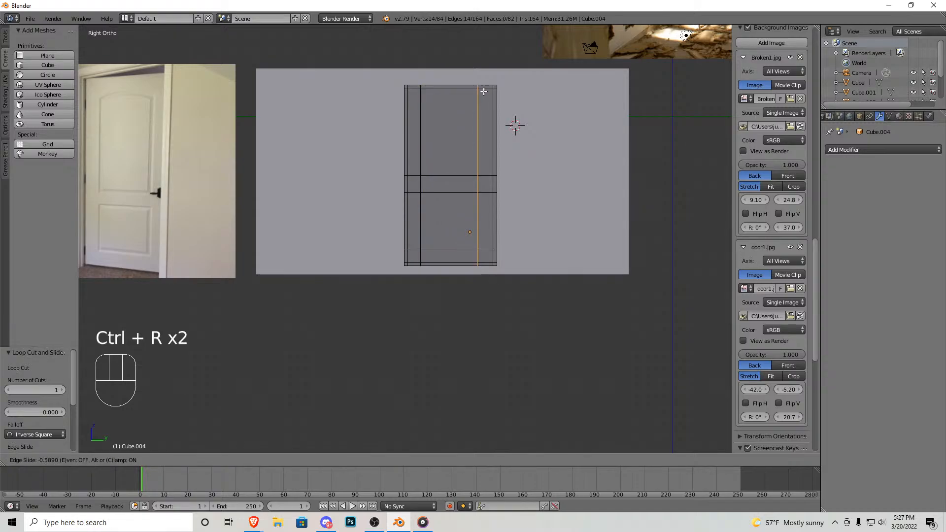
pyautogui.click(484, 91)
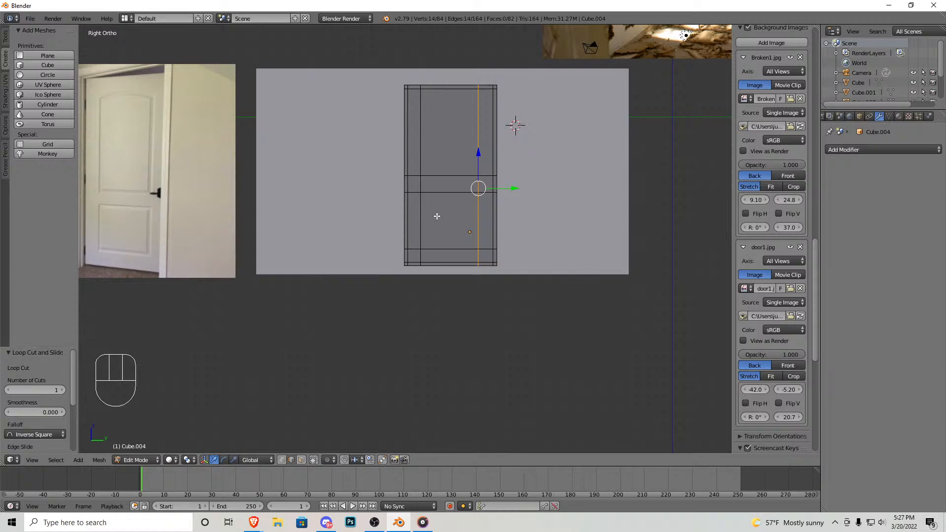
# Step: Select the lower panel face in face select mode and extrude it in place
pyautogui.scroll(4, 458, 159)
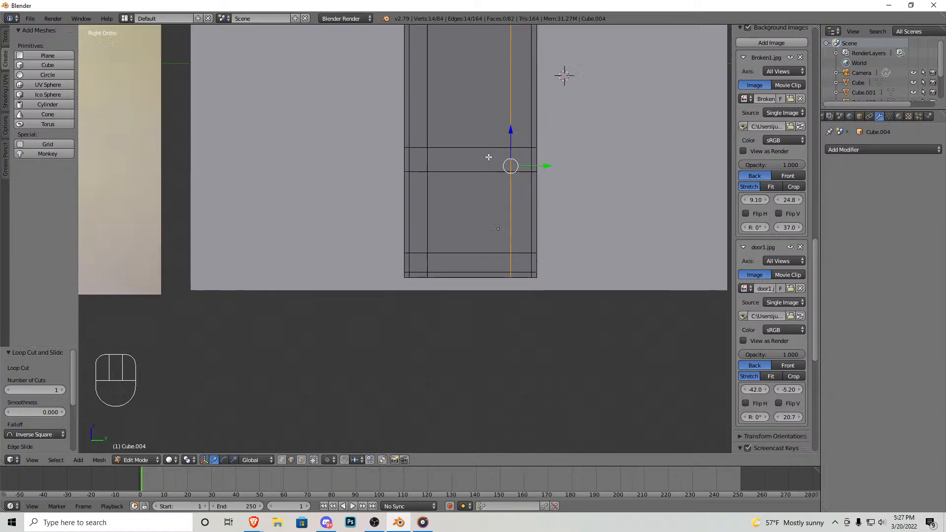
pyautogui.click(301, 460)
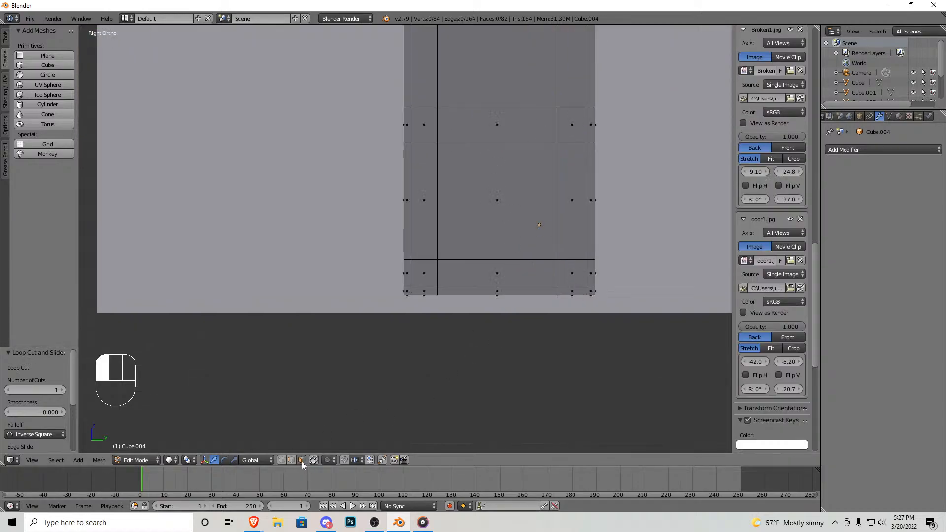
pyautogui.rightClick(498, 211)
pyautogui.keyDown('shift'); pyautogui.moveTo(510, 196); pyautogui.dragTo(397, 222, button='middle'); pyautogui.keyUp('shift')
pyautogui.scroll(3, 397, 223)
pyautogui.press('e')
pyautogui.click(396, 223)
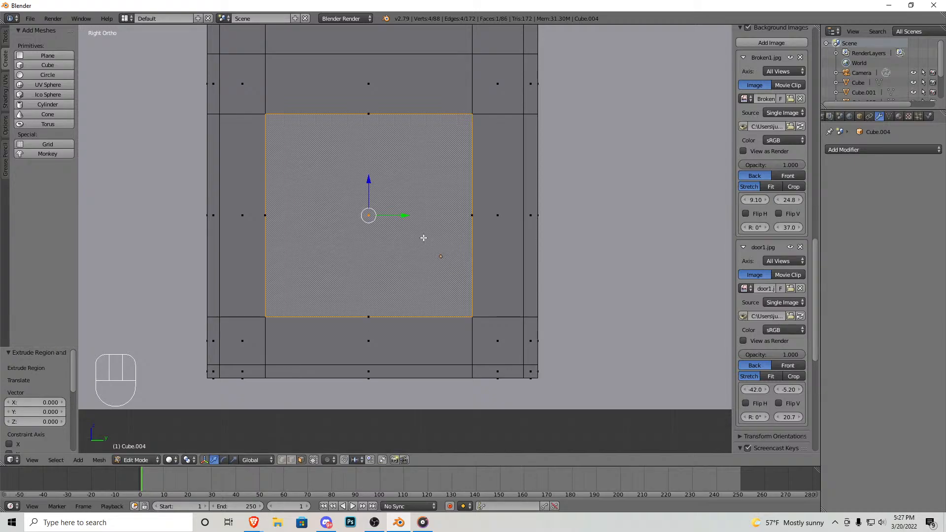
# Step: Scale the extruded lower panel face to 0.914 along Z and 0.909 along Y, and check it from an angle
pyautogui.press('s')
pyautogui.press('x')
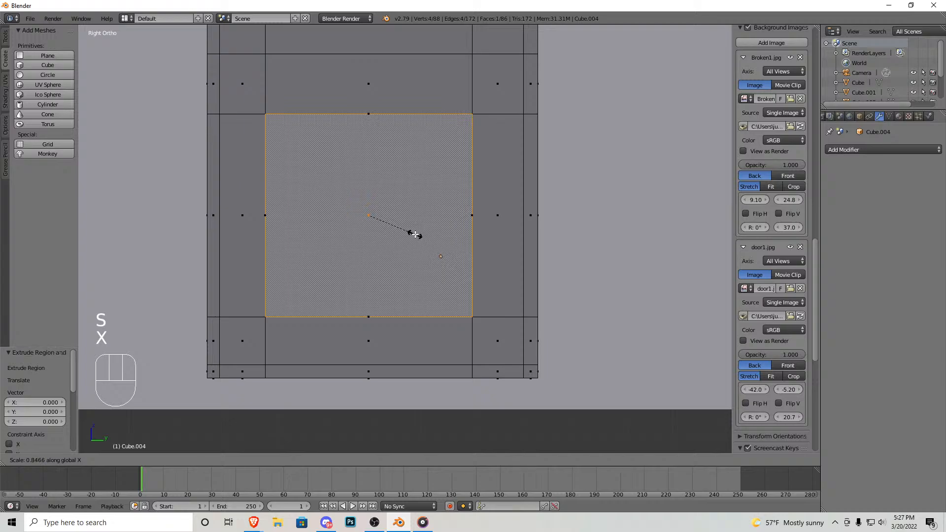
pyautogui.press('z')
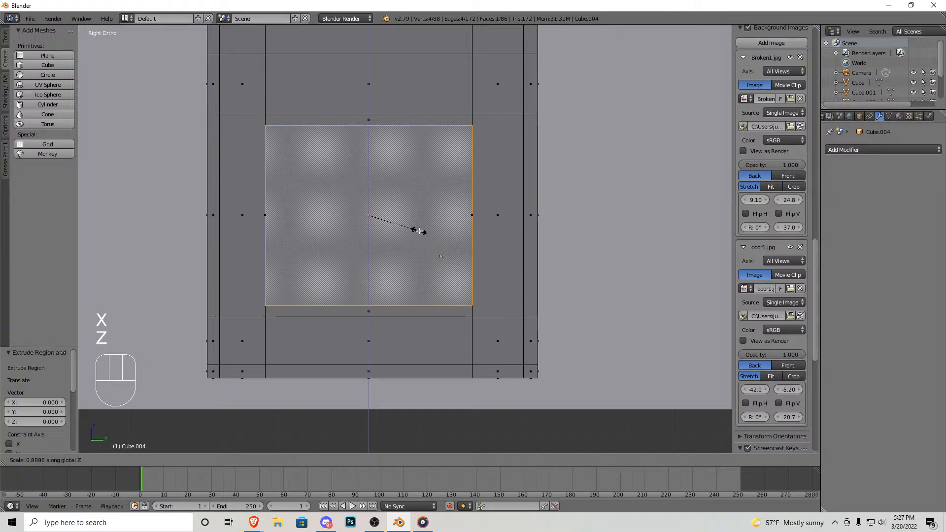
pyautogui.click(420, 230)
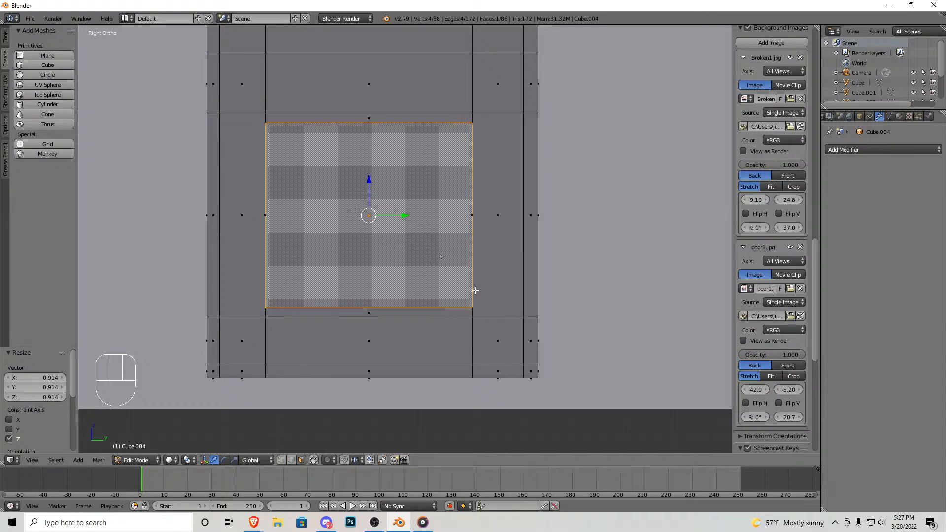
pyautogui.press('s')
pyautogui.press('y')
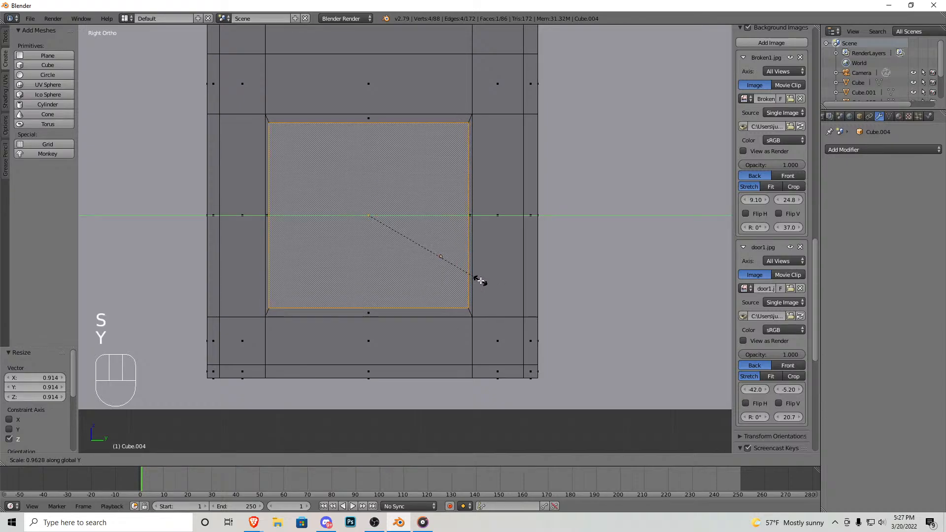
pyautogui.click(473, 277)
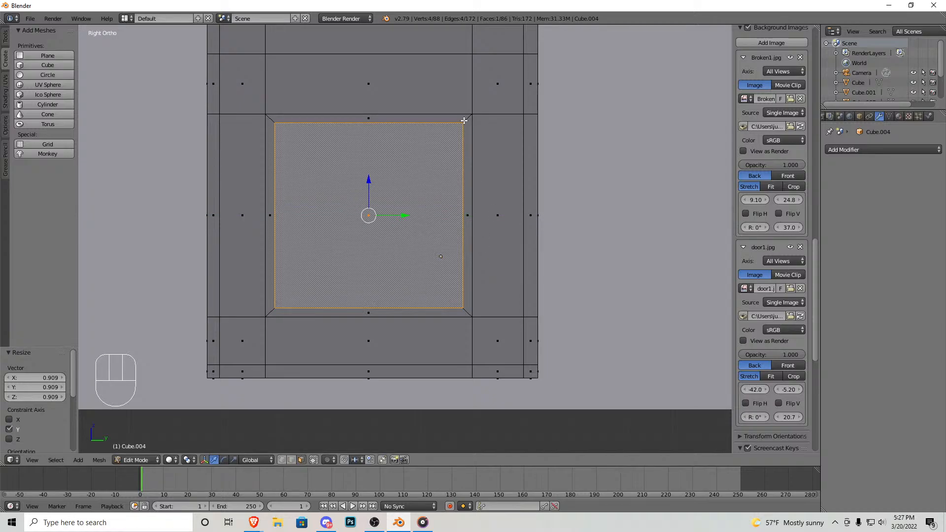
pyautogui.moveTo(414, 194); pyautogui.dragTo(475, 238, button='middle')
pyautogui.press('KP_1')
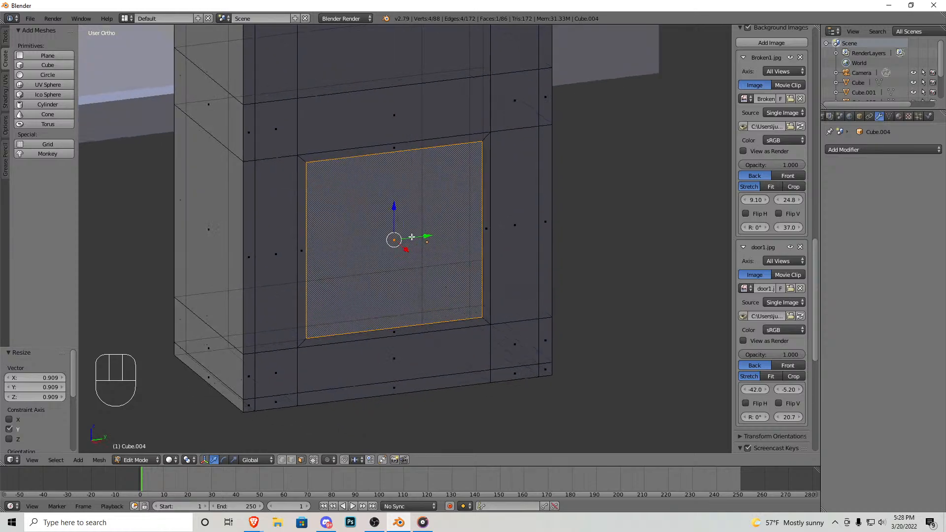
pyautogui.press('KP_3')
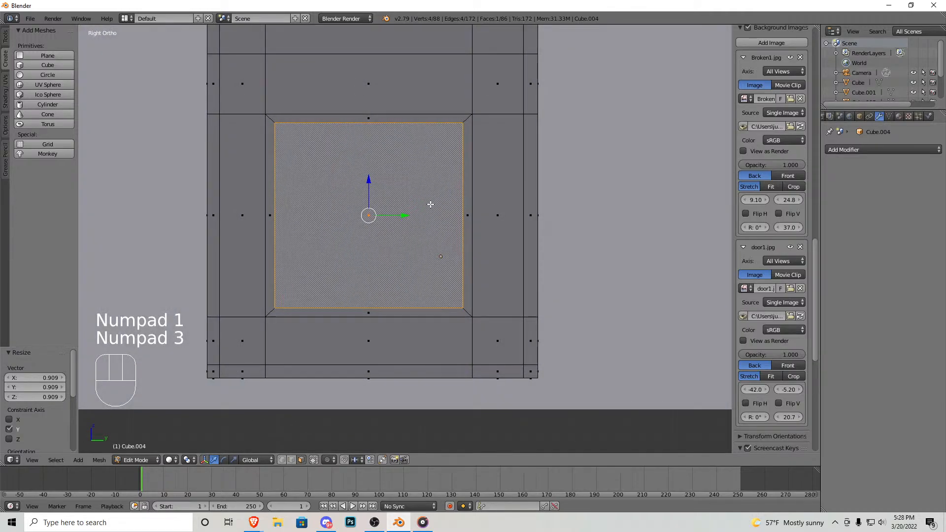
# Step: Select the four narrow frame faces around the lower panel and extrude them 0.102 into the door
pyautogui.rightClick(466, 210)
pyautogui.keyDown('shift'); pyautogui.rightClick(394, 119); pyautogui.keyUp('shift')
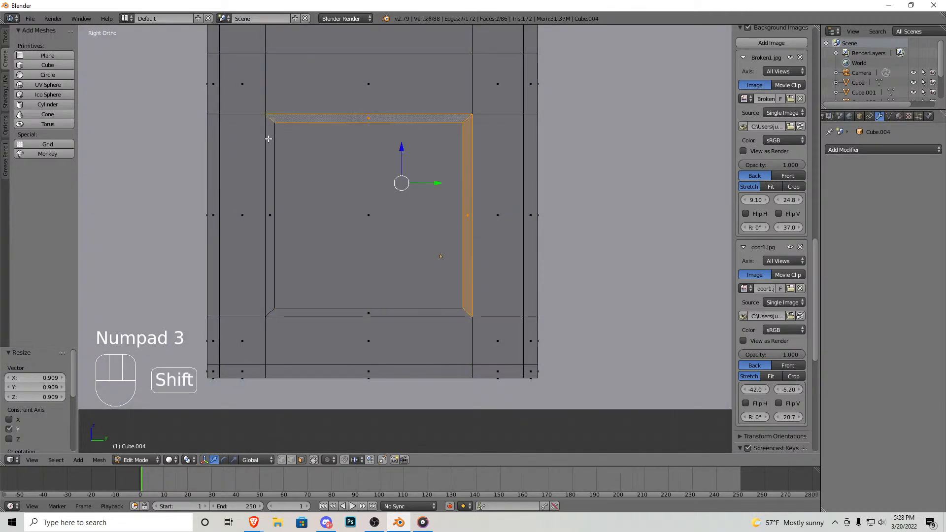
pyautogui.keyDown('shift'); pyautogui.rightClick(274, 220); pyautogui.keyUp('shift')
pyautogui.keyDown('shift'); pyautogui.rightClick(352, 310); pyautogui.keyUp('shift')
pyautogui.moveTo(351, 310); pyautogui.dragTo(389, 312, button='middle')
pyautogui.scroll(2, 424, 270)
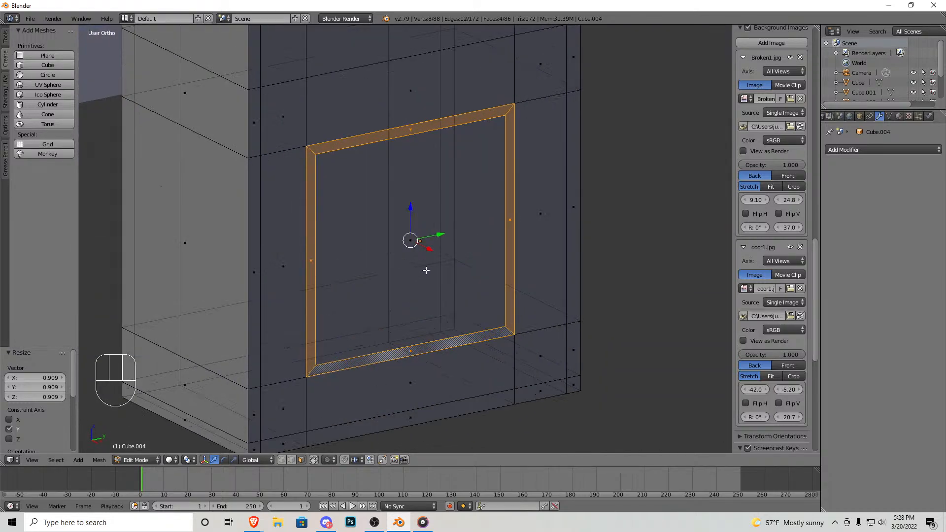
pyautogui.press('e')
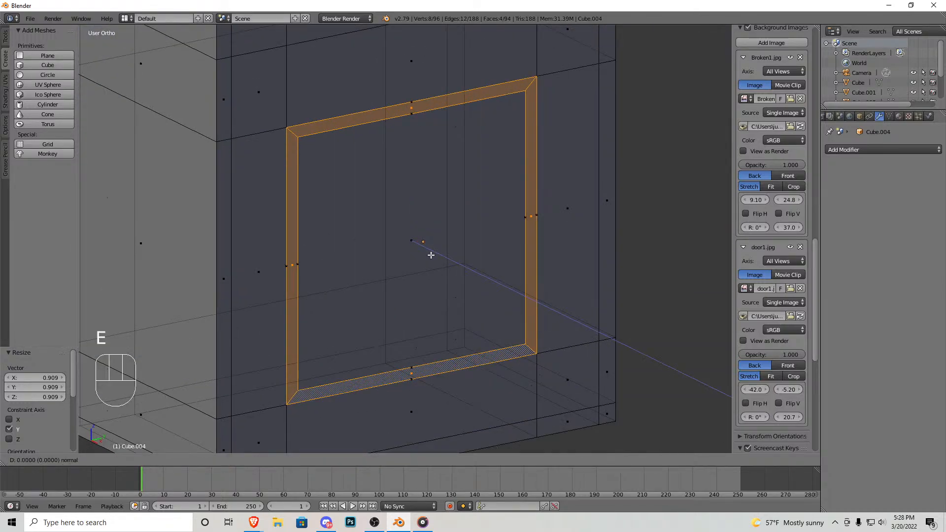
pyautogui.click(426, 253)
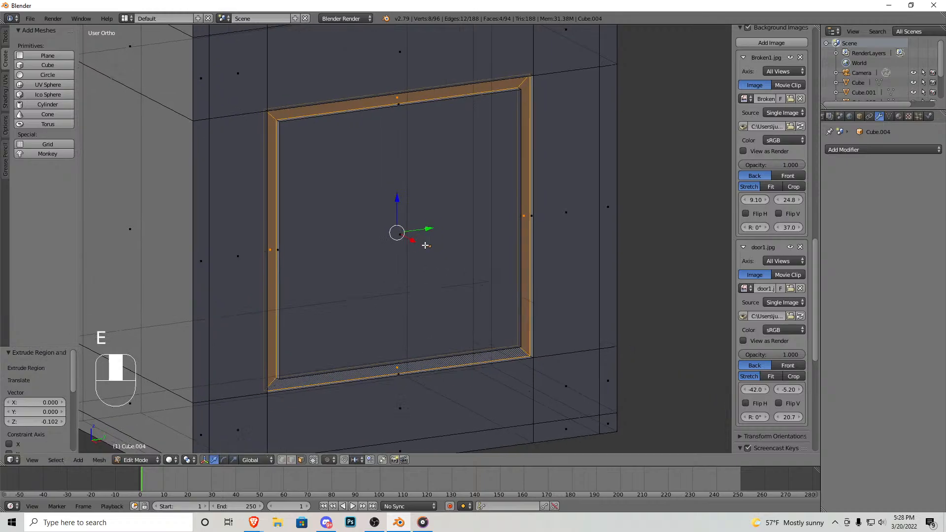
pyautogui.press('Tab')
pyautogui.moveTo(427, 253); pyautogui.dragTo(400, 278, button='middle')
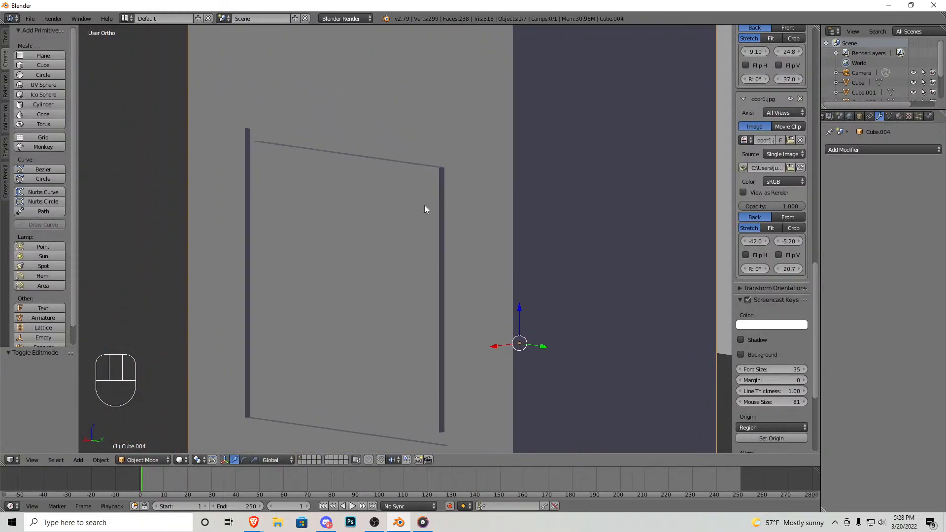
# Step: Switch the door mesh to edge select mode and view it from the right side
pyautogui.press('Tab')
pyautogui.moveTo(386, 222); pyautogui.dragTo(403, 297, button='middle')
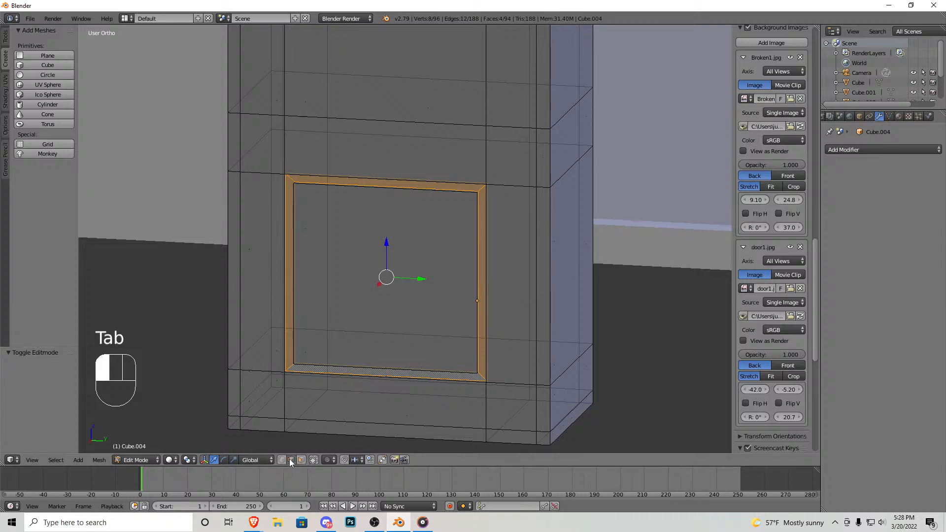
pyautogui.press('KP_1')
pyautogui.press('KP_1')
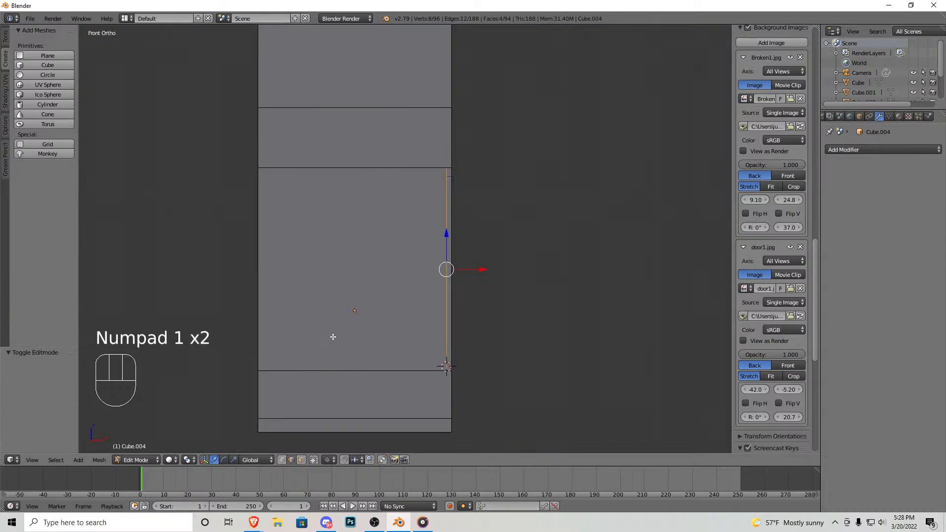
pyautogui.press('KP_3')
pyautogui.scroll(-5, 273, 255)
pyautogui.keyDown('shift'); pyautogui.moveTo(272, 255); pyautogui.dragTo(328, 279, button='middle'); pyautogui.keyUp('shift')
pyautogui.scroll(4, 348, 268)
pyautogui.scroll(-4, 634, 304)
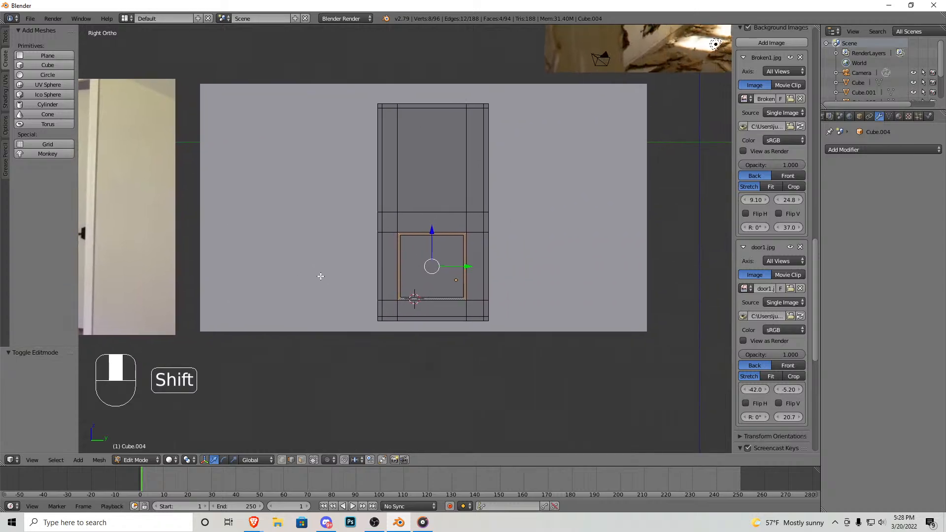
# Step: Bevel the four outer edges of the lower panel's recessed frame with an offset of about 0.038, and check the recess in object mode
pyautogui.scroll(6, 338, 168)
pyautogui.moveTo(338, 165); pyautogui.dragTo(414, 177, button='middle')
pyautogui.rightClick(419, 150)
pyautogui.keyDown('shift'); pyautogui.rightClick(297, 114); pyautogui.keyUp('shift')
pyautogui.moveTo(346, 119); pyautogui.dragTo(377, 383, button='middle')
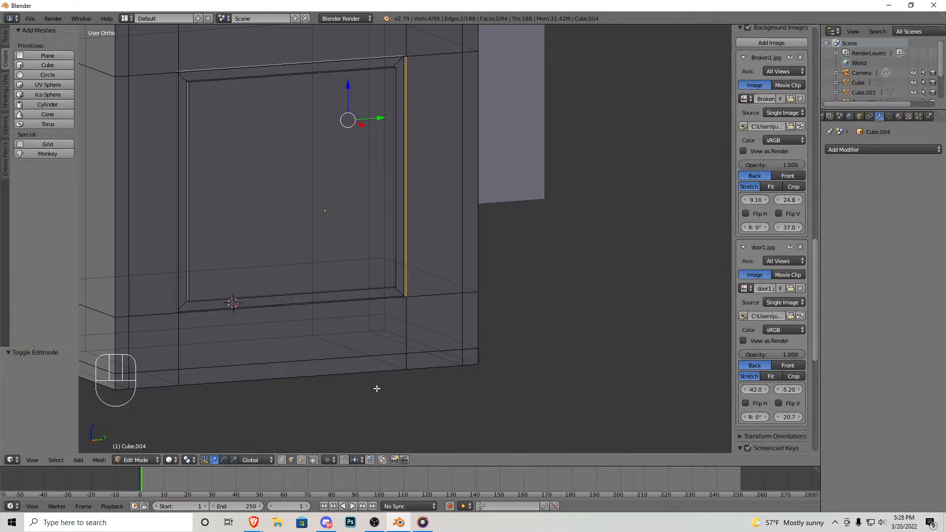
pyautogui.rightClick(410, 262)
pyautogui.keyDown('shift'); pyautogui.rightClick(377, 309); pyautogui.keyUp('shift')
pyautogui.keyDown('shift'); pyautogui.rightClick(162, 256); pyautogui.keyUp('shift')
pyautogui.keyDown('shift'); pyautogui.rightClick(219, 64); pyautogui.keyUp('shift')
pyautogui.moveTo(275, 81); pyautogui.dragTo(322, 130, button='middle')
pyautogui.press('w')
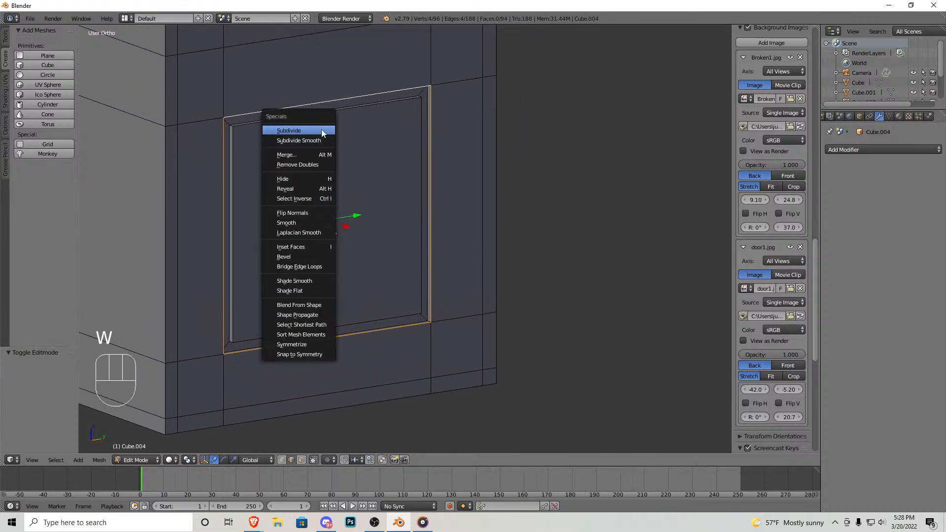
pyautogui.click(300, 255)
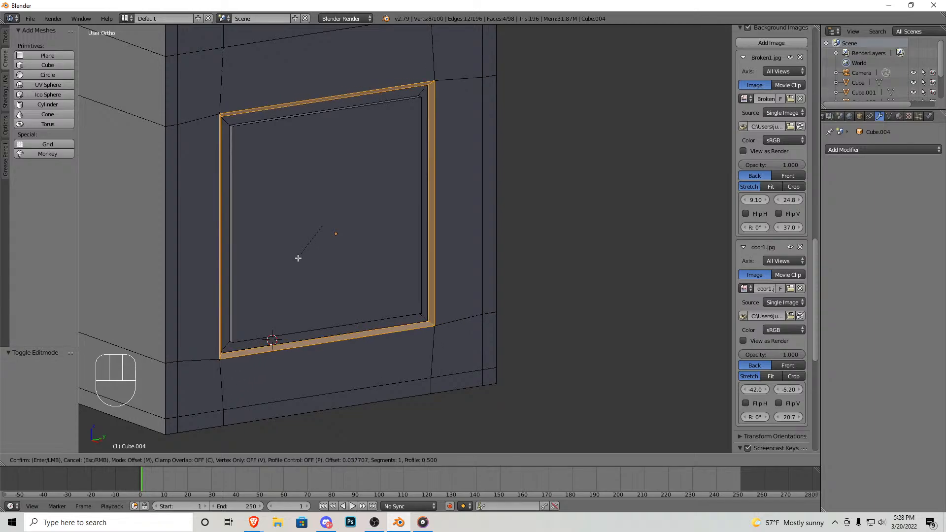
pyautogui.click(297, 259)
pyautogui.scroll(-3, 298, 258)
pyautogui.press('Tab')
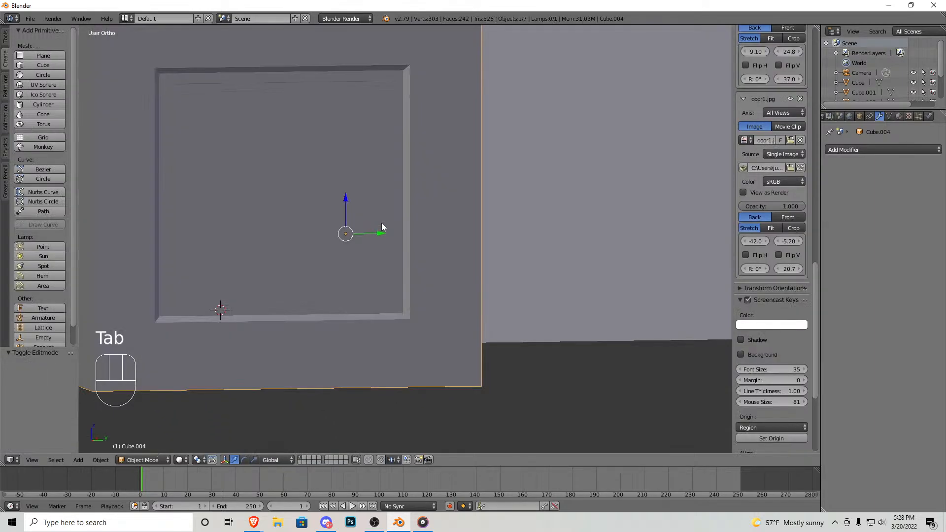
pyautogui.scroll(-3, 389, 206)
pyautogui.moveTo(389, 206); pyautogui.dragTo(353, 213, button='middle')
pyautogui.scroll(5, 354, 213)
# Step: Bevel the four inner edges bordering the lower panel face with an offset of about 0.031
pyautogui.press('Tab')
pyautogui.keyDown('shift'); pyautogui.moveTo(357, 176); pyautogui.dragTo(397, 165, button='middle'); pyautogui.keyUp('shift')
pyautogui.scroll(2, 397, 165)
pyautogui.click(422, 142)
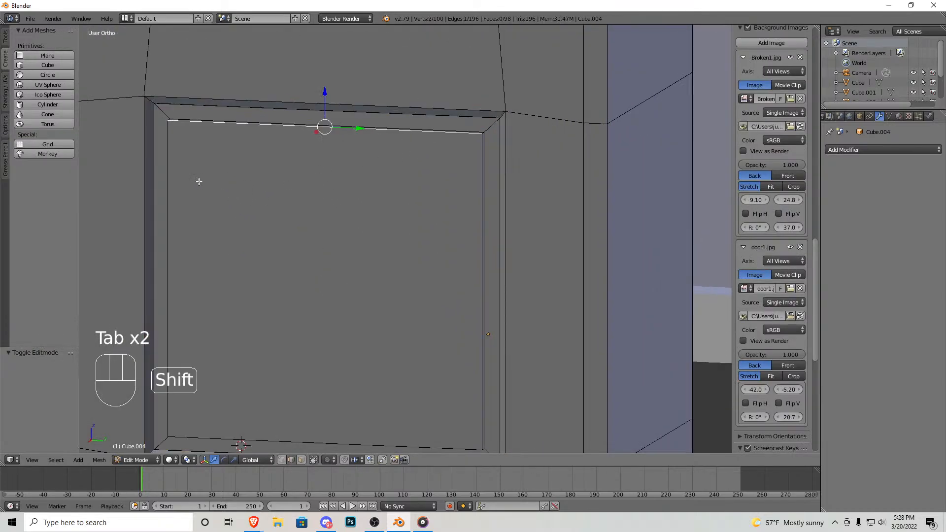
pyautogui.keyDown('shift'); pyautogui.rightClick(170, 201); pyautogui.keyUp('shift')
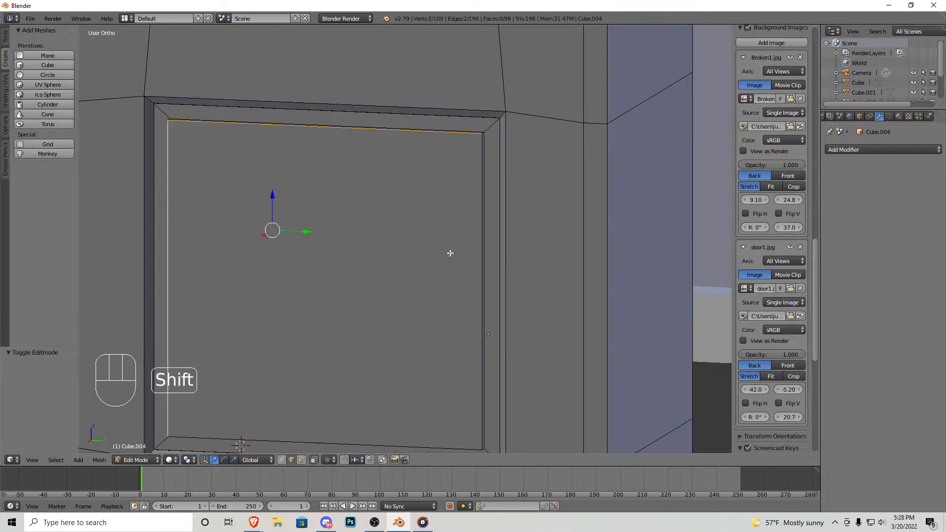
pyautogui.keyDown('shift'); pyautogui.rightClick(480, 257); pyautogui.keyUp('shift')
pyautogui.keyDown('shift'); pyautogui.scroll(-5, 416, 317); pyautogui.keyUp('shift')
pyautogui.keyDown('shift'); pyautogui.rightClick(392, 338); pyautogui.keyUp('shift')
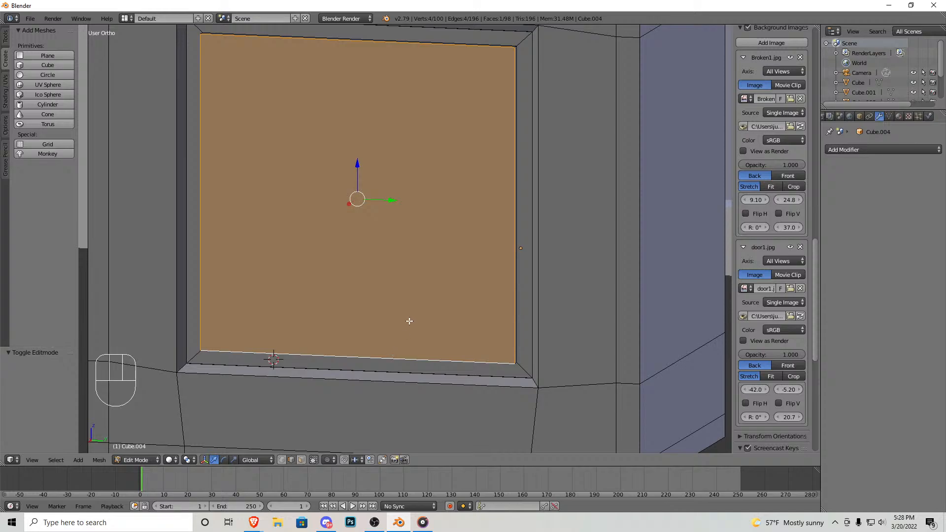
pyautogui.press('w')
pyautogui.click(380, 338)
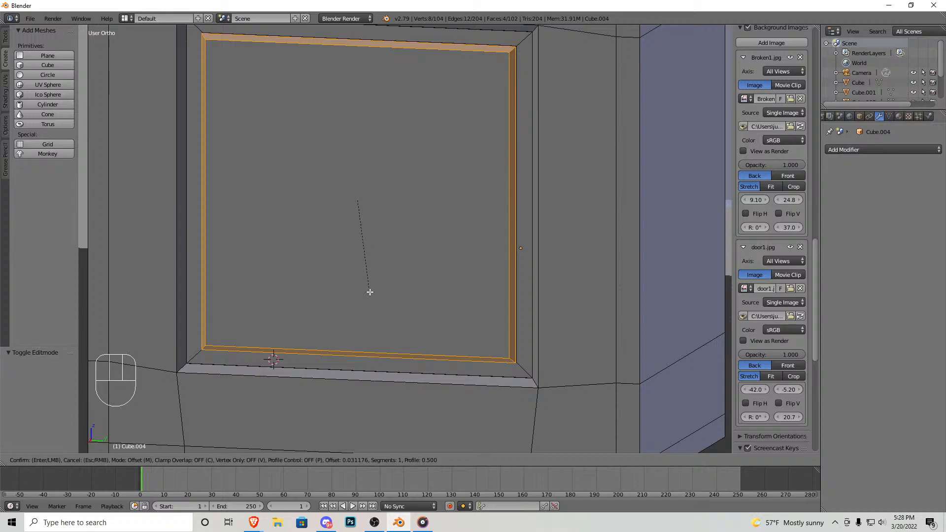
pyautogui.click(369, 291)
# Step: Inspect the beveled lower panel in object mode from several angles and compare it with the door reference photo
pyautogui.press('Tab')
pyautogui.scroll(-4, 415, 263)
pyautogui.moveTo(415, 263); pyautogui.dragTo(488, 260, button='middle')
pyautogui.scroll(2, 444, 217)
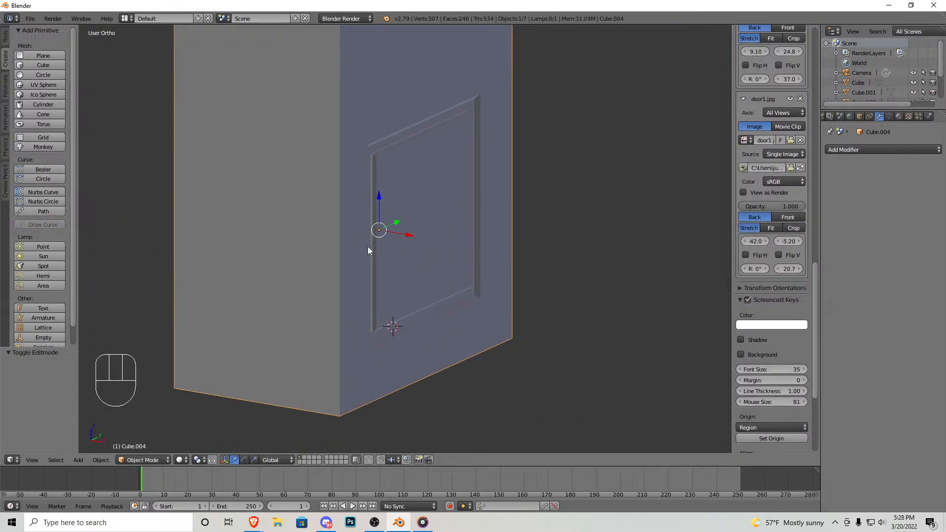
pyautogui.press('KP_1')
pyautogui.press('KP_3')
pyautogui.scroll(-2, 365, 232)
pyautogui.scroll(-2, 345, 214)
pyautogui.keyDown('shift'); pyautogui.moveTo(258, 206); pyautogui.dragTo(483, 225, button='middle'); pyautogui.keyUp('shift')
pyautogui.scroll(3, 265, 258)
pyautogui.keyDown('shift'); pyautogui.moveTo(495, 280); pyautogui.dragTo(416, 232, button='middle'); pyautogui.keyUp('shift')
pyautogui.scroll(4, 348, 207)
pyautogui.moveTo(241, 178); pyautogui.dragTo(339, 187, button='middle')
pyautogui.scroll(-5, 339, 188)
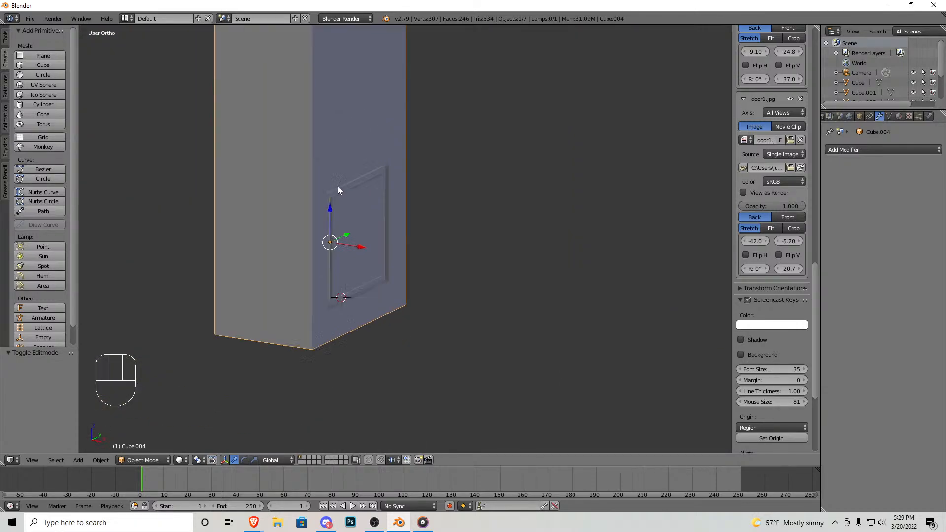
pyautogui.press('Tab')
pyautogui.moveTo(337, 146); pyautogui.dragTo(324, 106, button='middle')
pyautogui.scroll(5, 336, 130)
pyautogui.rightClick(325, 220)
pyautogui.moveTo(324, 220); pyautogui.dragTo(355, 237, button='middle')
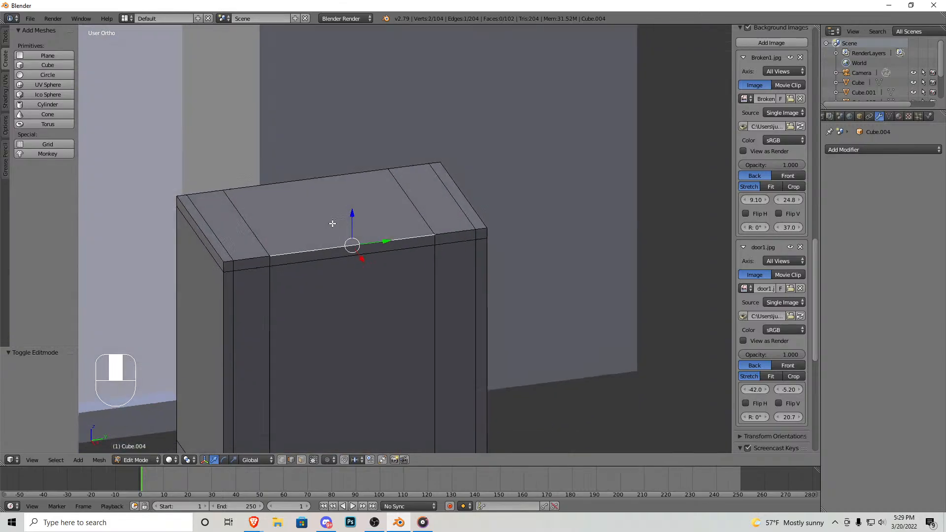
pyautogui.press('w')
pyautogui.click(385, 258)
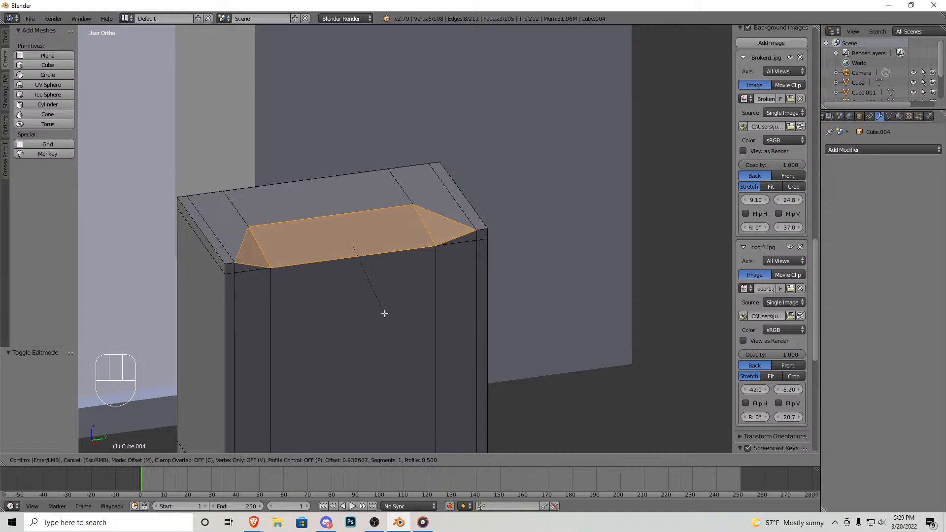
pyautogui.scroll(20, 385, 313)
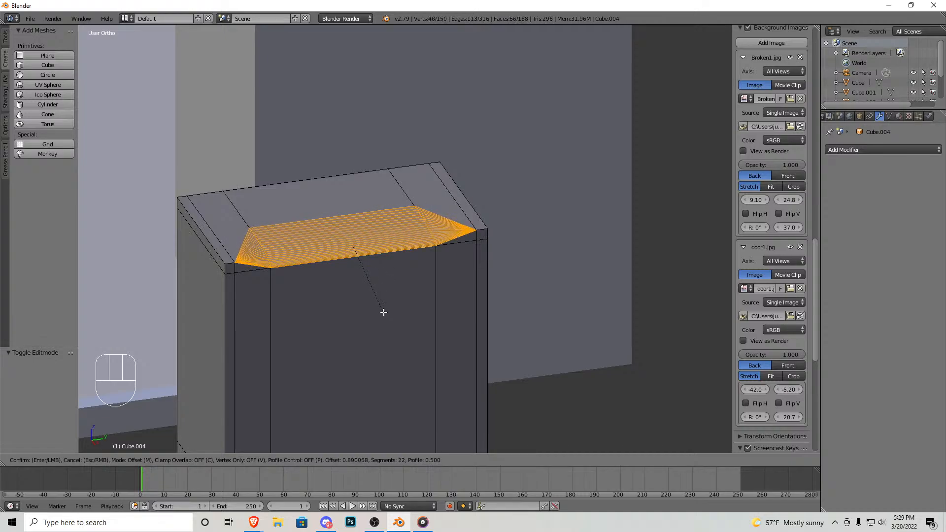
pyautogui.press('Escape')
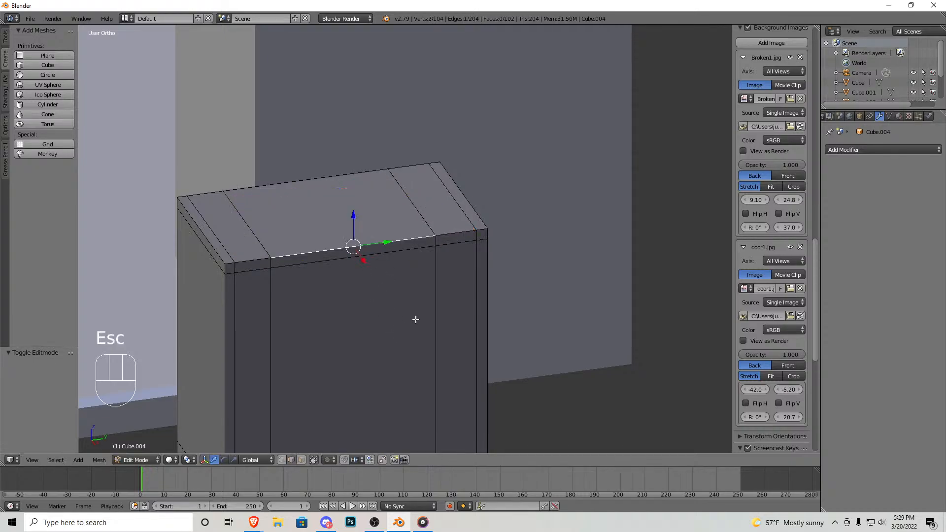
# Step: Examine the upper panel in the door reference photo against the door mesh from the right side view
pyautogui.scroll(-5, 395, 254)
pyautogui.moveTo(394, 254); pyautogui.dragTo(339, 293, button='middle')
pyautogui.moveTo(423, 301); pyautogui.dragTo(458, 275, button='middle')
pyautogui.press('KP_1')
pyautogui.press('KP_3')
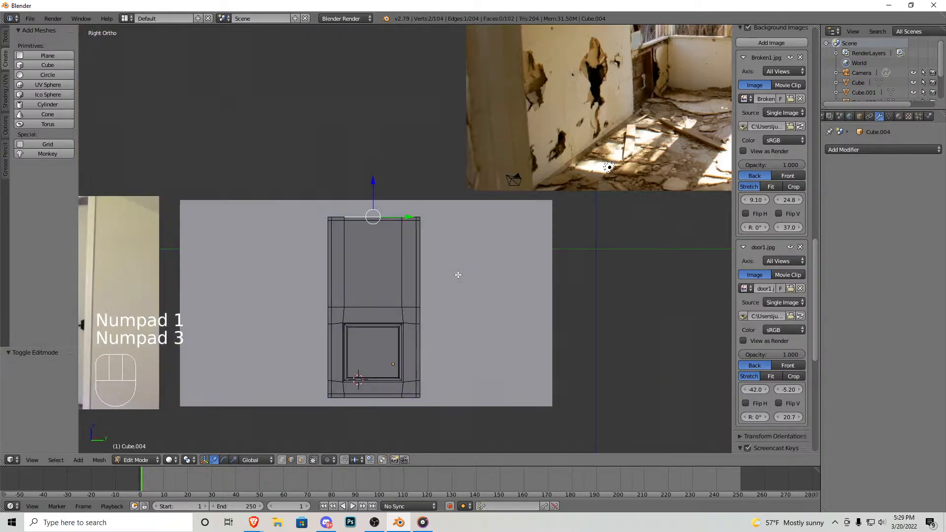
pyautogui.scroll(3, 410, 314)
pyautogui.keyDown('shift'); pyautogui.moveTo(246, 317); pyautogui.dragTo(532, 198, button='middle'); pyautogui.keyUp('shift')
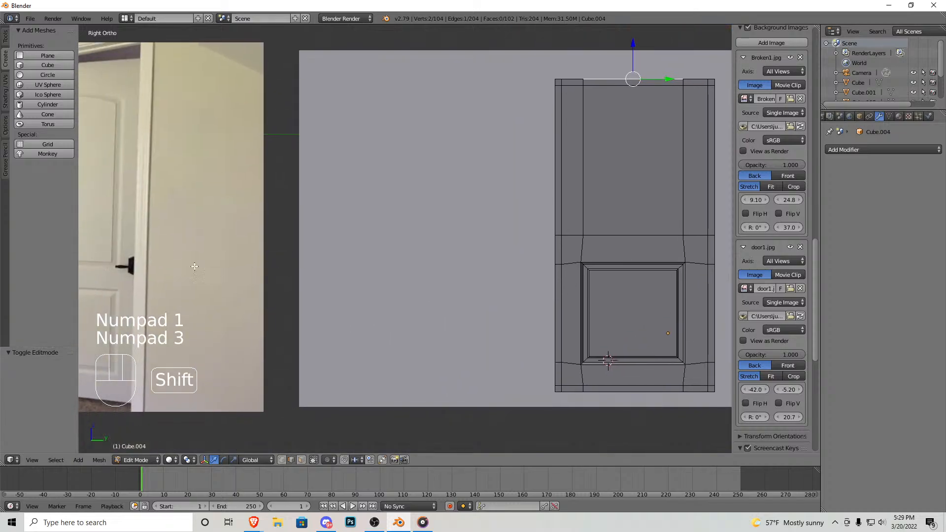
pyautogui.keyDown('shift'); pyautogui.moveTo(211, 272); pyautogui.dragTo(465, 314, button='middle'); pyautogui.keyUp('shift')
pyautogui.scroll(-4, 387, 286)
pyautogui.keyDown('shift'); pyautogui.moveTo(548, 254); pyautogui.dragTo(317, 249, button='middle'); pyautogui.keyUp('shift')
pyautogui.scroll(5, 442, 245)
# Step: Add two horizontal loop cuts for the upper panel, one just above the middle cut and one slightly below the top border
pyautogui.hotkey('ctrl', 'r')
pyautogui.click(500, 190)
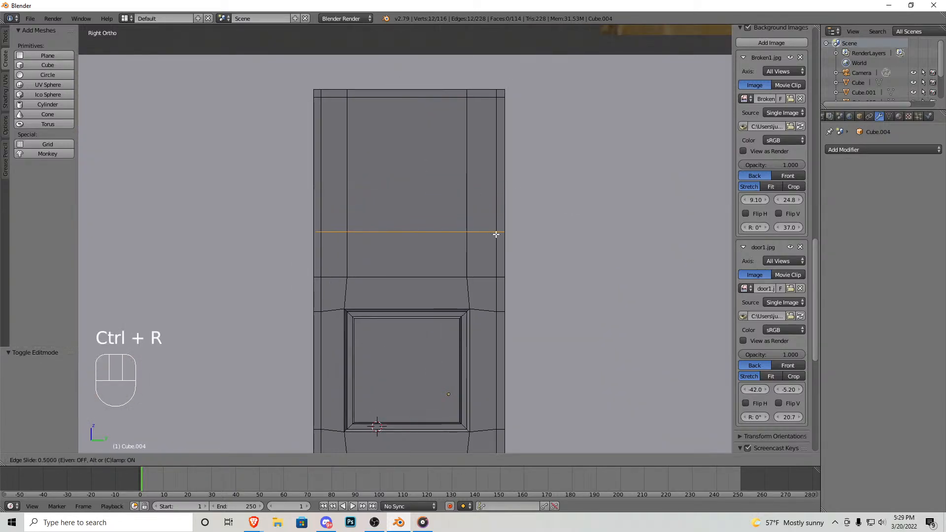
pyautogui.click(486, 270)
pyautogui.hotkey('ctrl', 'r')
pyautogui.doubleClick(482, 157)
pyautogui.click(483, 93)
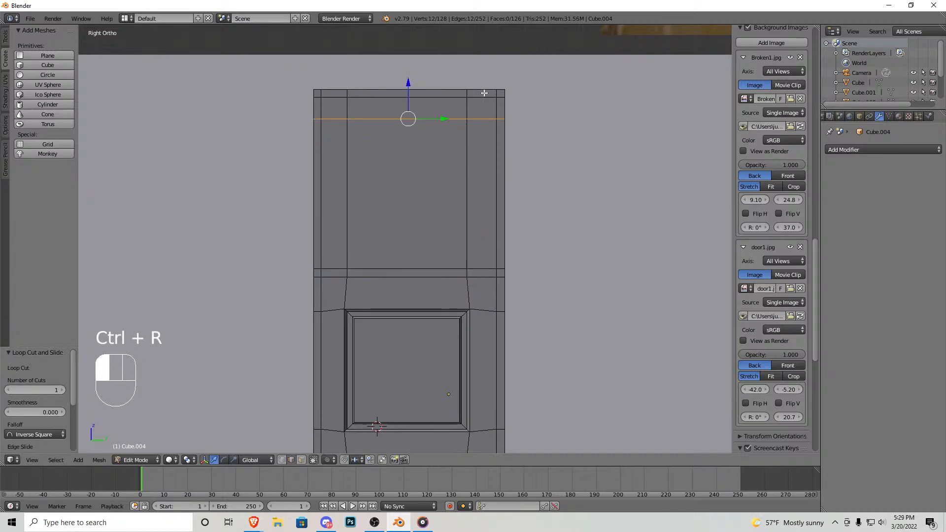
pyautogui.press('ctrl')
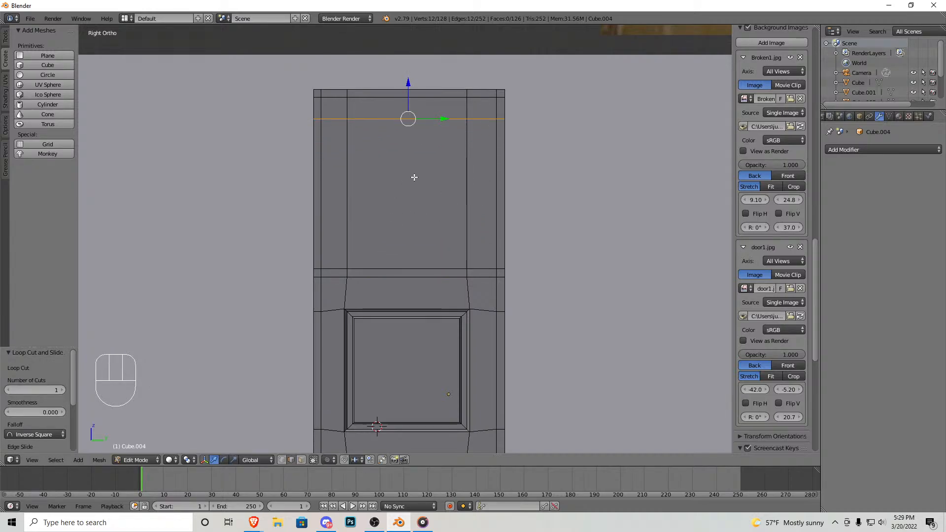
# Step: Add five evenly spaced vertical loop cuts across the door between the two panel side cuts
pyautogui.keyDown('shift'); pyautogui.moveTo(398, 124); pyautogui.dragTo(370, 171, button='middle'); pyautogui.keyUp('shift')
pyautogui.scroll(2, 346, 155)
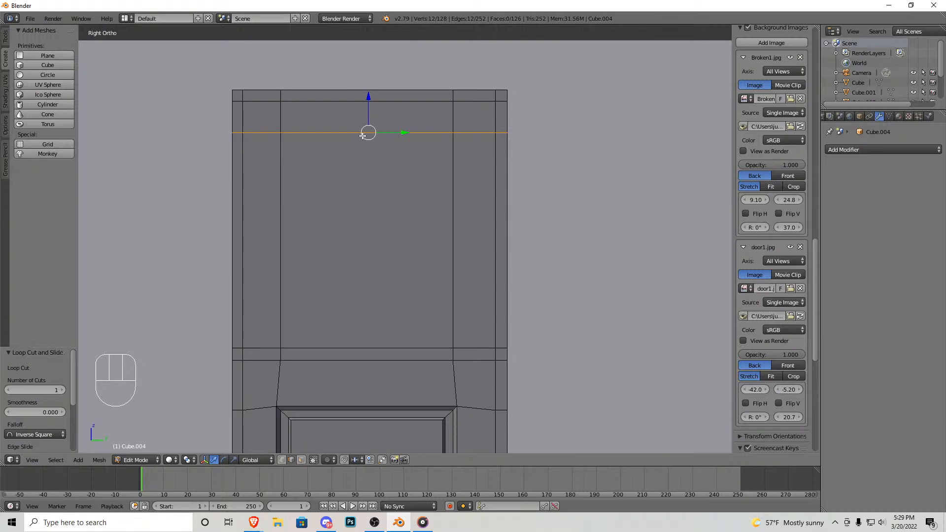
pyautogui.hotkey('ctrl', 'r')
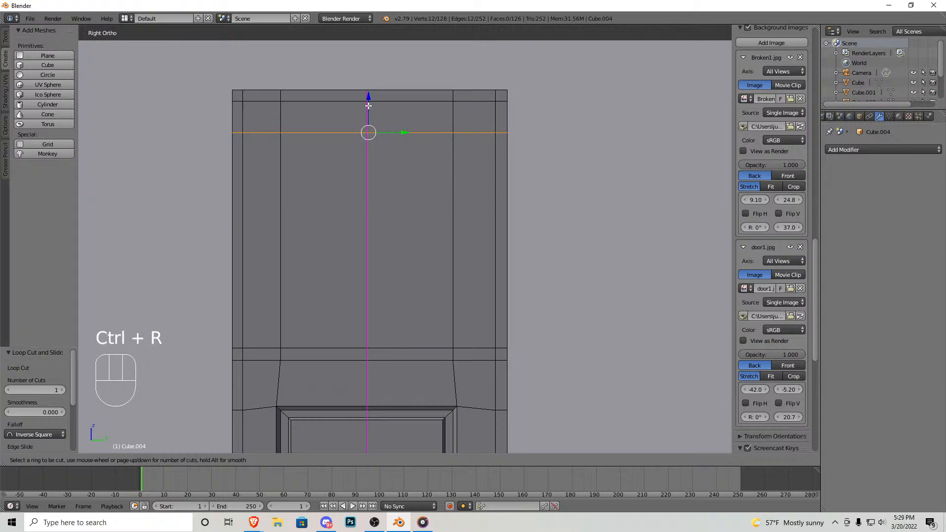
pyautogui.scroll(4, 368, 106)
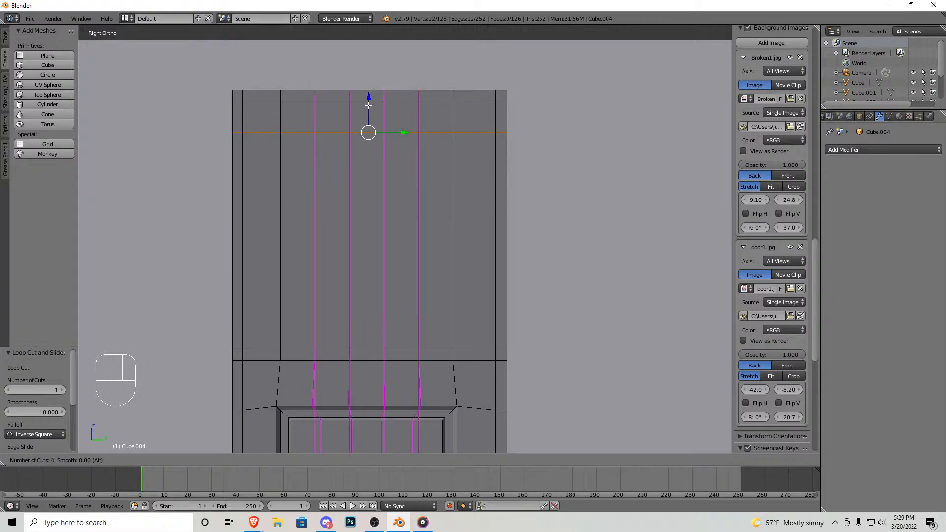
pyautogui.click(369, 105)
pyautogui.rightClick(368, 105)
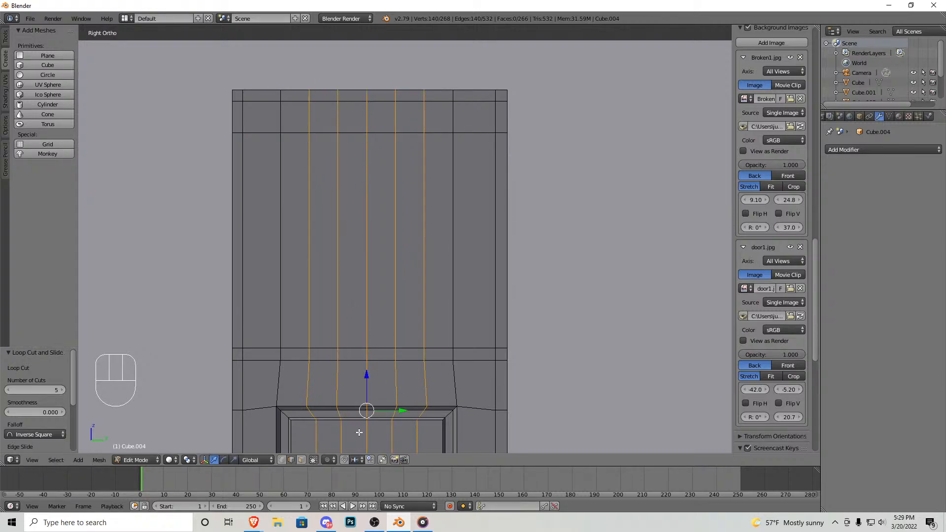
# Step: In vertex select mode, select the upper panel's two top corner vertices and move them by -1.292 along Z to begin the arch
pyautogui.click(281, 460)
pyautogui.rightClick(309, 133)
pyautogui.rightClick(279, 132)
pyautogui.keyDown('ctrl'); pyautogui.moveTo(287, 146); pyautogui.dragTo(287, 134); pyautogui.keyUp('ctrl')
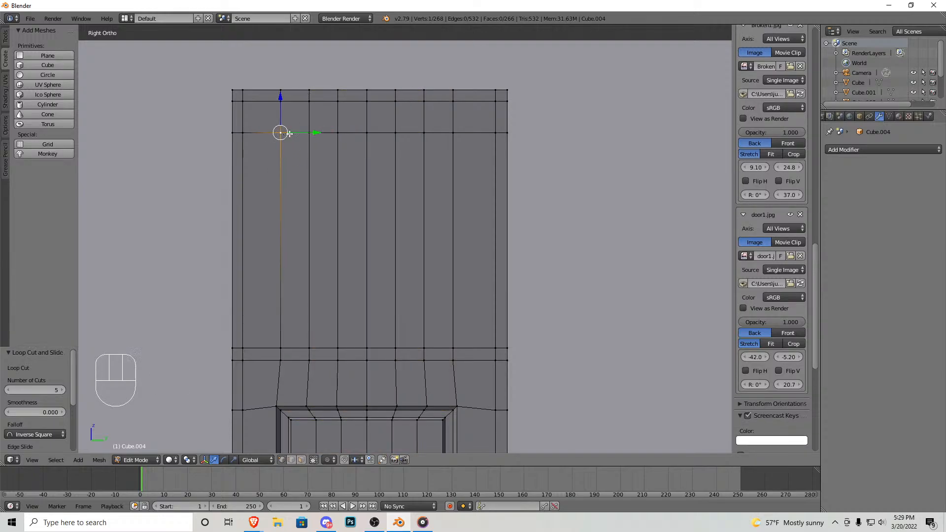
pyautogui.keyDown('ctrl'); pyautogui.rightClick(451, 133); pyautogui.keyUp('ctrl')
pyautogui.rightClick(451, 133)
pyautogui.keyDown('shift'); pyautogui.rightClick(282, 134); pyautogui.keyUp('shift')
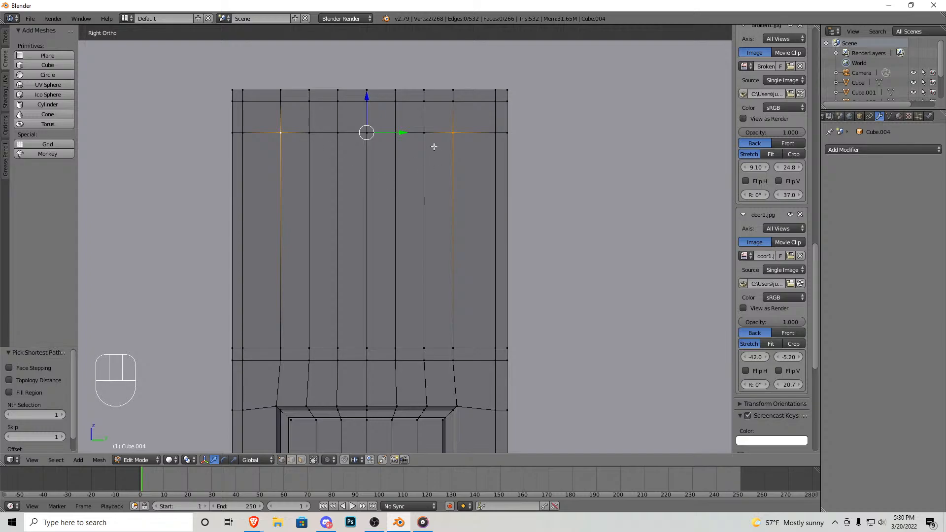
pyautogui.rightClick(451, 135)
pyautogui.keyDown('shift'); pyautogui.rightClick(283, 136); pyautogui.keyUp('shift')
pyautogui.moveTo(368, 98); pyautogui.dragTo(368, 111)
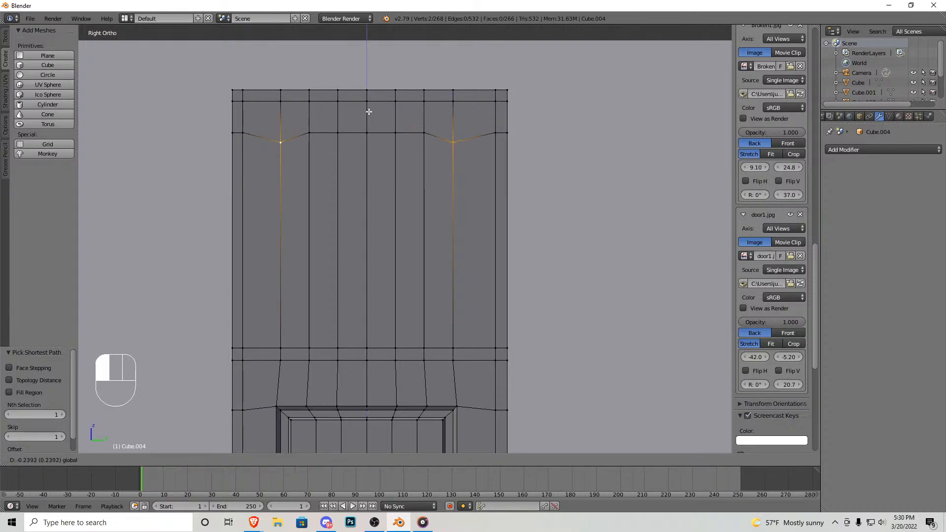
pyautogui.moveTo(363, 148); pyautogui.dragTo(363, 156)
# Step: Lower the remaining vertices along the upper panel's top edge in symmetric pairs, then the centre vertex, to form a smooth arch
pyautogui.rightClick(422, 134)
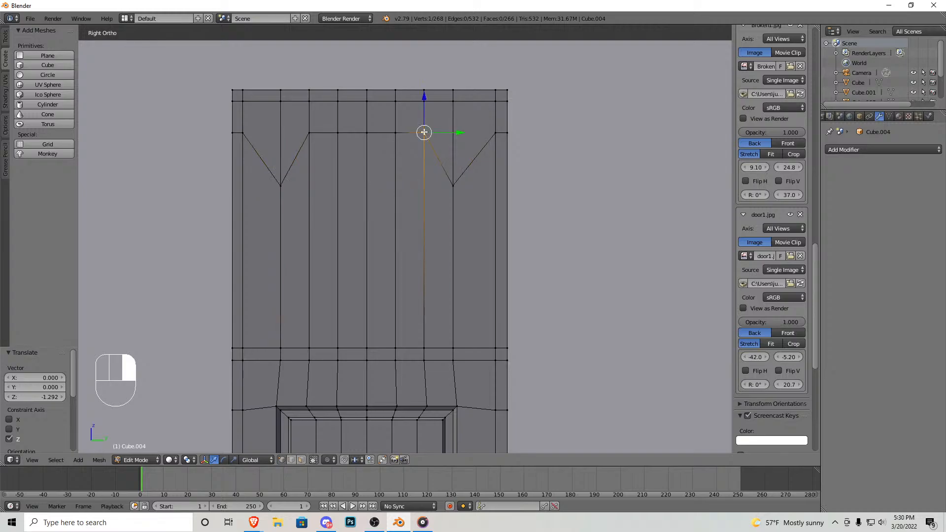
pyautogui.keyDown('shift'); pyautogui.rightClick(307, 133); pyautogui.keyUp('shift')
pyautogui.moveTo(366, 104)
pyautogui.mouseDown()
pyautogui.moveTo(366, 128)
pyautogui.moveTo(367, 105)
pyautogui.mouseUp()
pyautogui.rightClick(396, 132)
pyautogui.keyDown('shift'); pyautogui.rightClick(338, 133); pyautogui.keyUp('shift')
pyautogui.rightClick(367, 133)
pyautogui.scroll(-1, 400, 238)
pyautogui.press('Tab')
pyautogui.press('Tab')
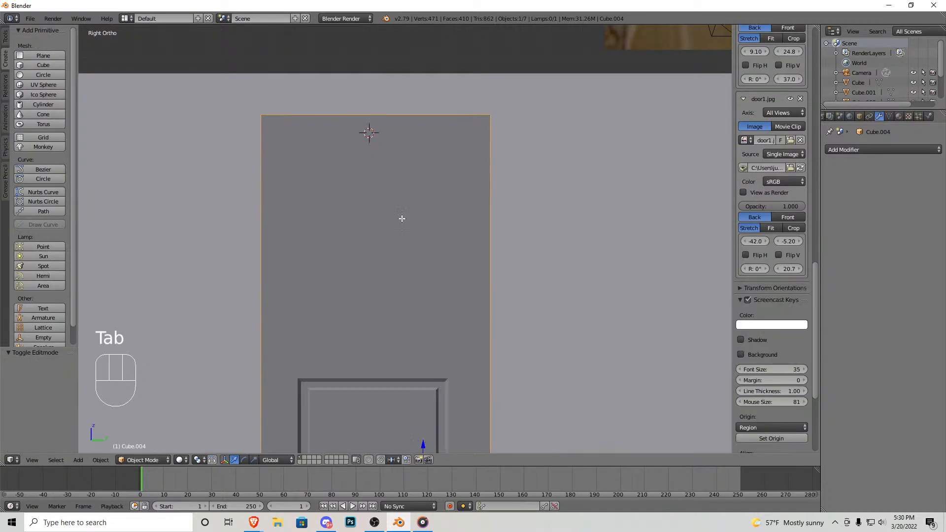
pyautogui.scroll(1, 366, 187)
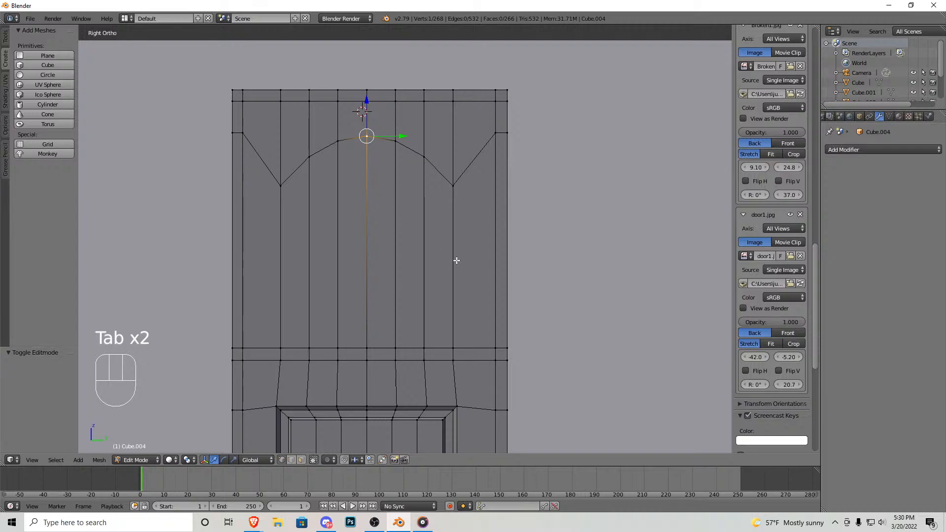
# Step: In face select mode, select the six vertical faces inside the arched upper panel
pyautogui.click(301, 460)
pyautogui.rightClick(437, 256)
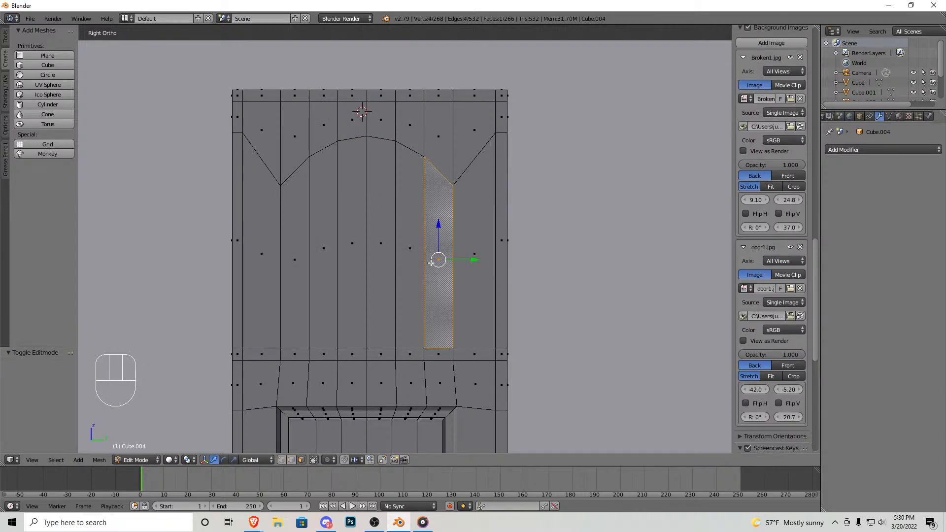
pyautogui.keyDown('shift'); pyautogui.rightClick(409, 246); pyautogui.keyUp('shift')
pyautogui.keyDown('shift'); pyautogui.rightClick(381, 243); pyautogui.keyUp('shift')
pyautogui.keyDown('shift'); pyautogui.rightClick(349, 244); pyautogui.keyUp('shift')
pyautogui.keyDown('shift'); pyautogui.rightClick(324, 247); pyautogui.keyUp('shift')
pyautogui.keyDown('shift'); pyautogui.rightClick(294, 252); pyautogui.keyUp('shift')
pyautogui.scroll(-3, 394, 266)
pyautogui.scroll(3, 394, 266)
# Step: Extrude the arched panel faces in place and scale them inward by 0.906 along Z and 0.904 along Y
pyautogui.press('e')
pyautogui.rightClick(392, 266)
pyautogui.scroll(2, 396, 248)
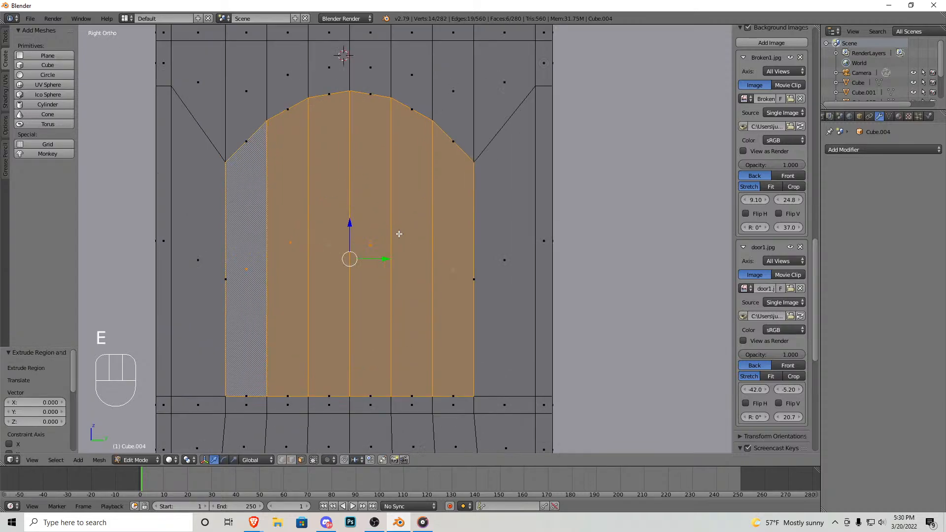
pyautogui.press('s')
pyautogui.press('z')
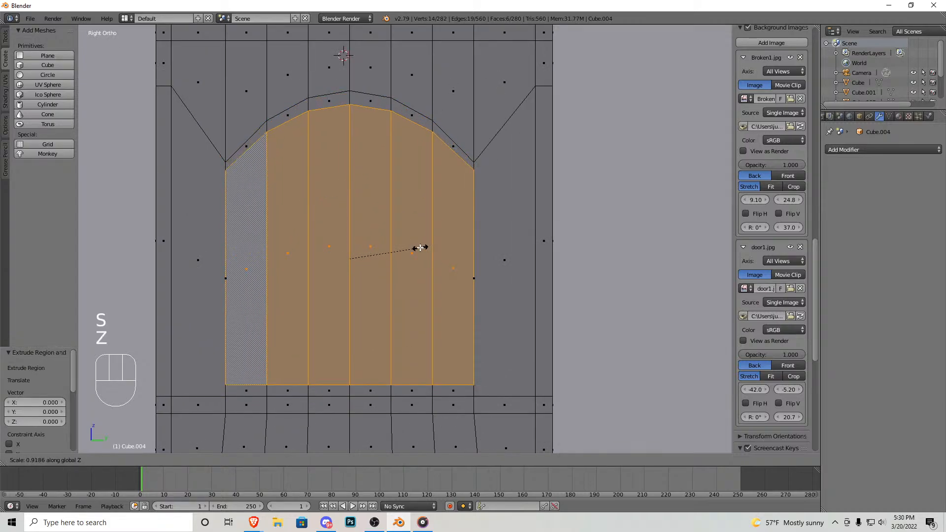
pyautogui.click(419, 248)
pyautogui.press('s')
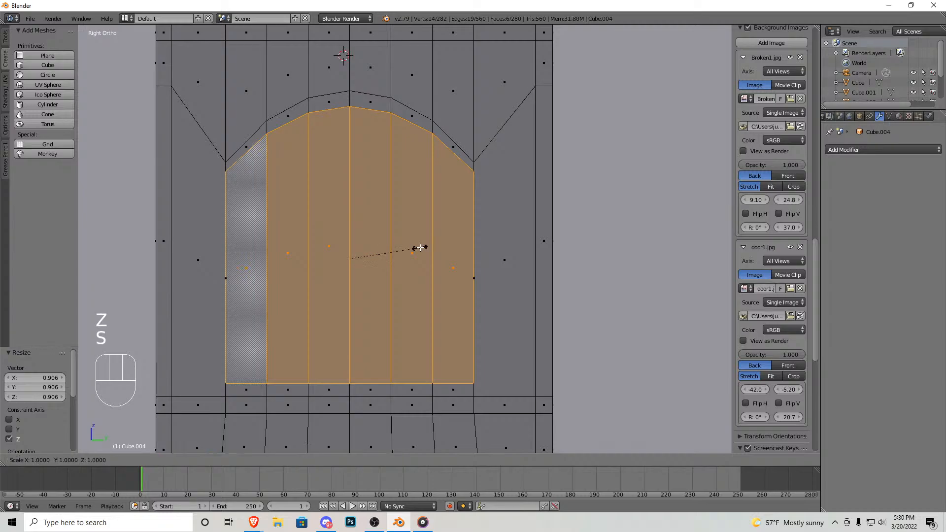
pyautogui.press('y')
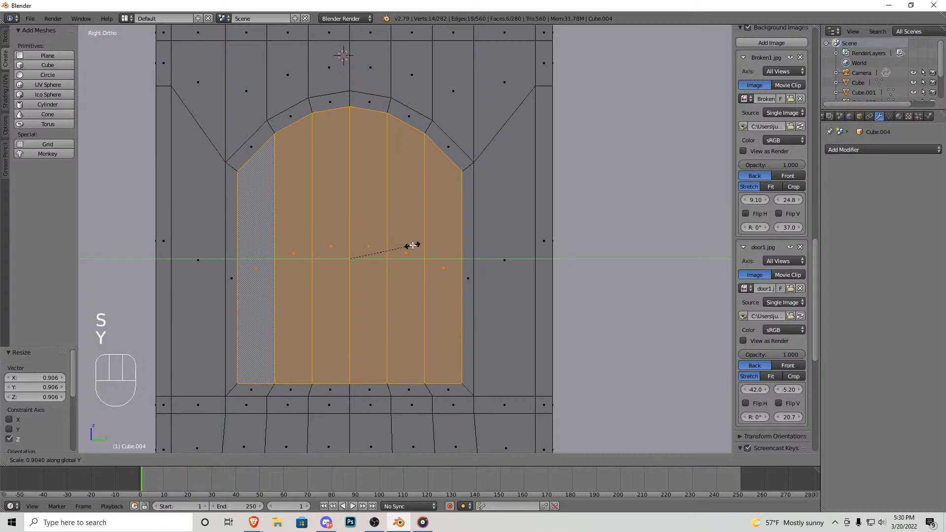
pyautogui.click(413, 245)
pyautogui.scroll(-3, 473, 208)
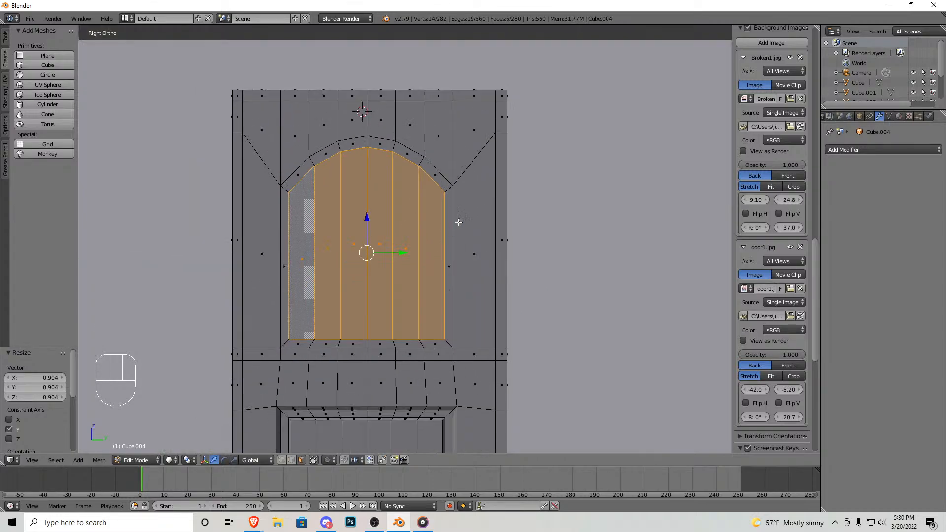
pyautogui.moveTo(376, 243); pyautogui.dragTo(437, 262, button='middle')
pyautogui.keyDown('shift'); pyautogui.moveTo(480, 295); pyautogui.dragTo(386, 224, button='middle'); pyautogui.keyUp('shift')
pyautogui.scroll(2, 386, 223)
pyautogui.press('e')
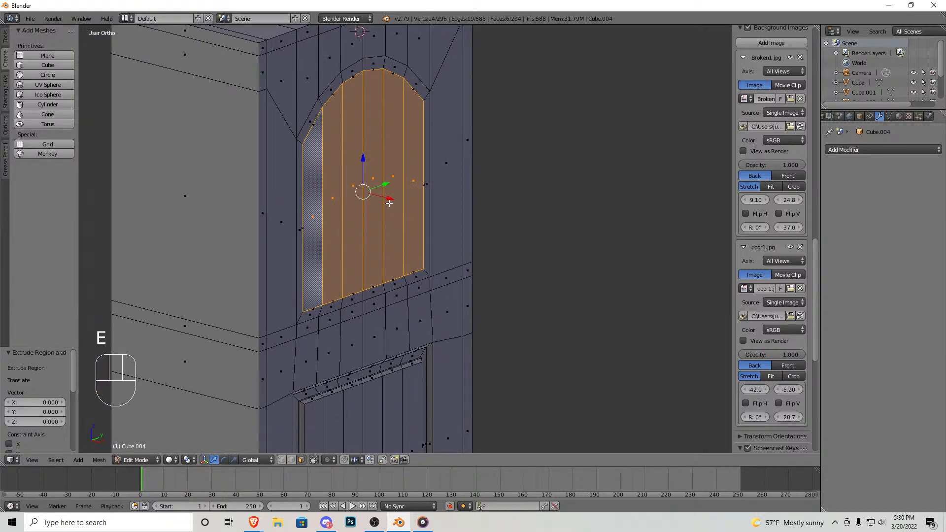
pyautogui.moveTo(431, 273); pyautogui.dragTo(331, 262, button='middle')
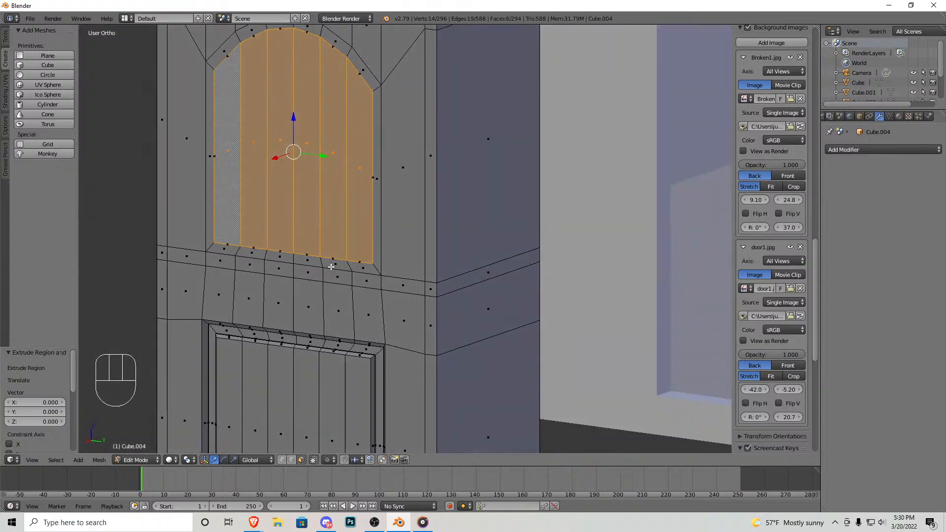
pyautogui.hotkey('ctrl', 'z')
# Step: Select the narrow border faces along both sides and the bottom of the arched panel
pyautogui.moveTo(349, 199); pyautogui.dragTo(358, 144, button='middle')
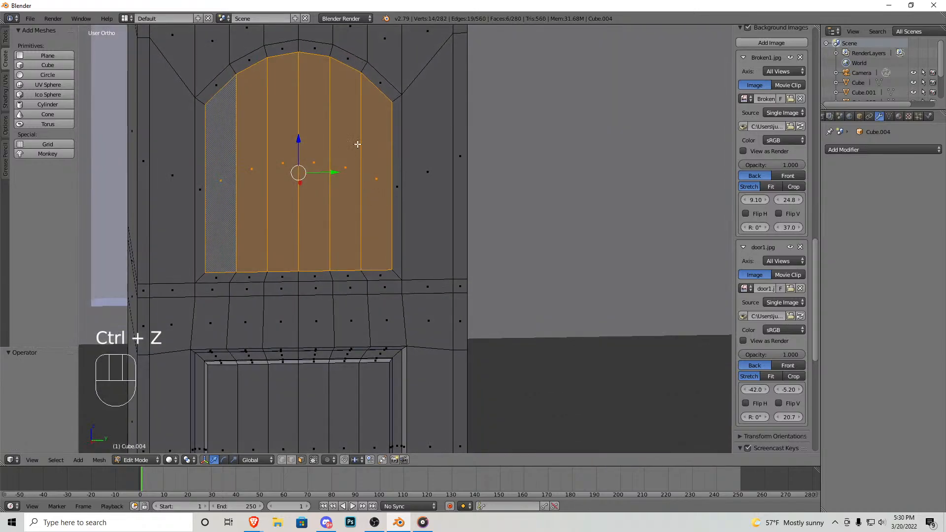
pyautogui.rightClick(397, 181)
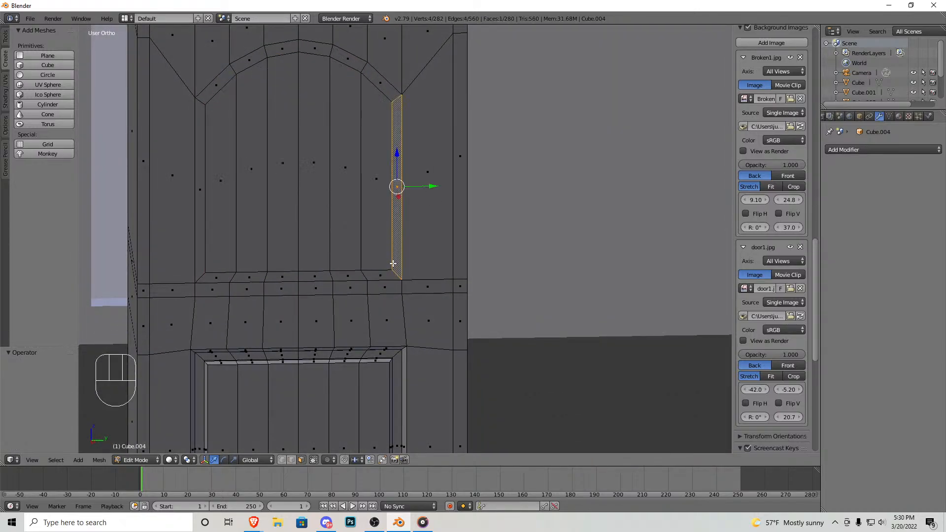
pyautogui.keyDown('shift'); pyautogui.rightClick(380, 274); pyautogui.keyUp('shift')
pyautogui.keyDown('shift'); pyautogui.rightClick(347, 276); pyautogui.keyUp('shift')
pyautogui.keyDown('shift'); pyautogui.rightClick(316, 276); pyautogui.keyUp('shift')
pyautogui.keyDown('shift'); pyautogui.rightClick(282, 276); pyautogui.keyUp('shift')
pyautogui.keyDown('shift'); pyautogui.rightClick(249, 276); pyautogui.keyUp('shift')
pyautogui.keyDown('shift'); pyautogui.rightClick(216, 277); pyautogui.keyUp('shift')
pyautogui.keyDown('shift'); pyautogui.rightClick(199, 193); pyautogui.keyUp('shift')
# Step: Add the arch's border faces to the selection and deselect the inner panel faces with Circle Select, leaving only the ring
pyautogui.keyDown('ctrl'); pyautogui.rightClick(377, 83); pyautogui.keyUp('ctrl')
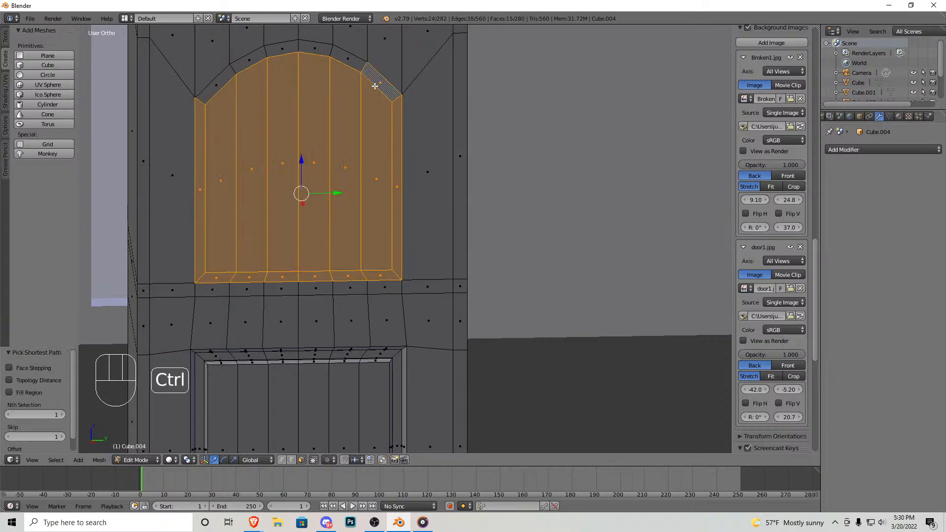
pyautogui.rightClick(377, 131)
pyautogui.rightClick(377, 81)
pyautogui.press('c')
pyautogui.scroll(8, 371, 73)
pyautogui.moveTo(361, 66)
pyautogui.mouseDown()
pyautogui.moveTo(316, 163)
pyautogui.moveTo(247, 64)
pyautogui.moveTo(177, 172)
pyautogui.moveTo(182, 158)
pyautogui.moveTo(228, 179)
pyautogui.moveTo(333, 163)
pyautogui.mouseUp()
pyautogui.moveTo(395, 154)
pyautogui.mouseDown()
pyautogui.moveTo(389, 266)
pyautogui.moveTo(230, 274)
pyautogui.mouseUp()
pyautogui.keyDown('shift'); pyautogui.moveTo(229, 220); pyautogui.dragTo(258, 214); pyautogui.keyUp('shift')
pyautogui.keyDown('shift'); pyautogui.moveTo(346, 204); pyautogui.dragTo(370, 202); pyautogui.keyUp('shift')
pyautogui.rightClick(370, 202)
# Step: Extrude the ring of border faces and recess it by -0.160 along X
pyautogui.moveTo(334, 178); pyautogui.dragTo(364, 186, button='middle')
pyautogui.scroll(2, 355, 176)
pyautogui.press('e')
pyautogui.rightClick(364, 199)
pyautogui.moveTo(331, 203); pyautogui.dragTo(323, 199)
pyautogui.scroll(-2, 409, 215)
pyautogui.moveTo(409, 216); pyautogui.dragTo(395, 239, button='middle')
pyautogui.moveTo(418, 277); pyautogui.dragTo(367, 268, button='middle')
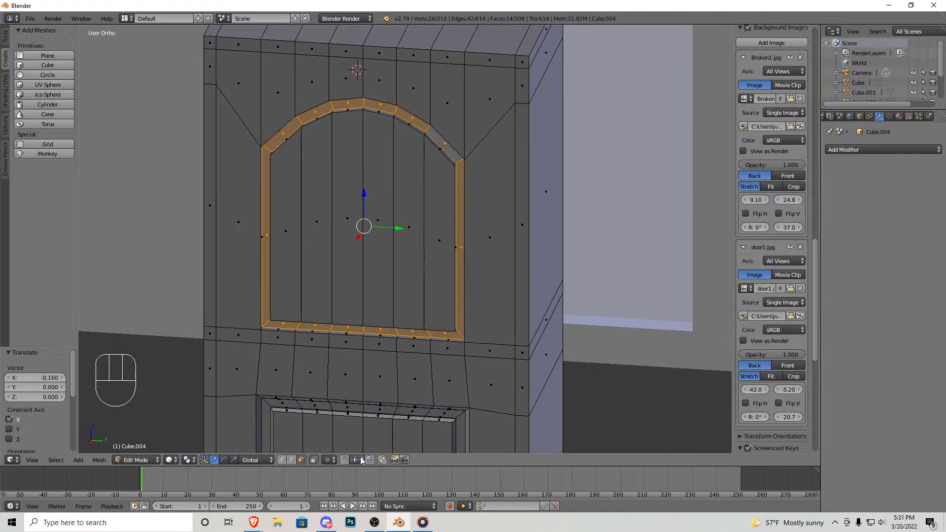
# Step: In edge select mode, select the full outer edge loop around the arched panel's recess
pyautogui.rightClick(472, 306)
pyautogui.keyDown('ctrl'); pyautogui.rightClick(415, 102); pyautogui.keyUp('ctrl')
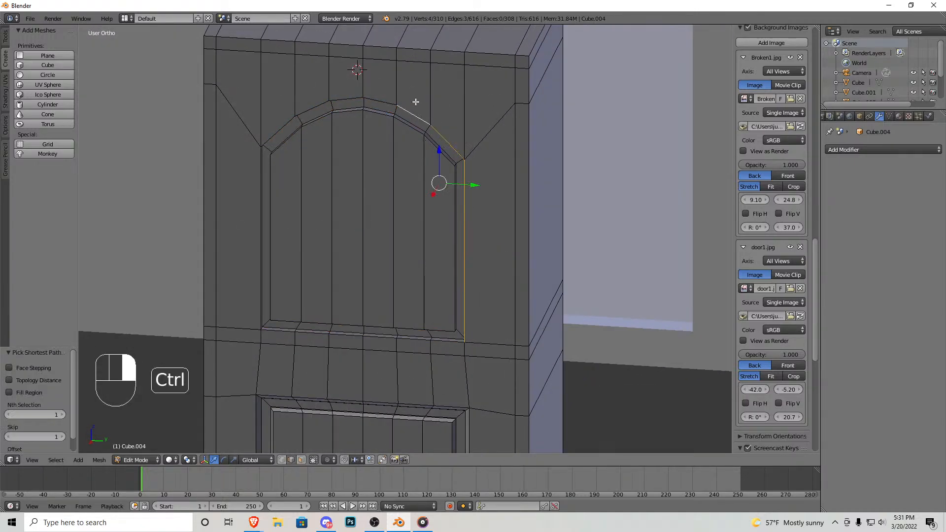
pyautogui.keyDown('ctrl'); pyautogui.rightClick(340, 91); pyautogui.keyUp('ctrl')
pyautogui.keyDown('ctrl'); pyautogui.rightClick(259, 168); pyautogui.keyUp('ctrl')
pyautogui.keyDown('ctrl'); pyautogui.rightClick(253, 323); pyautogui.keyUp('ctrl')
pyautogui.keyDown('ctrl'); pyautogui.rightClick(249, 331); pyautogui.keyUp('ctrl')
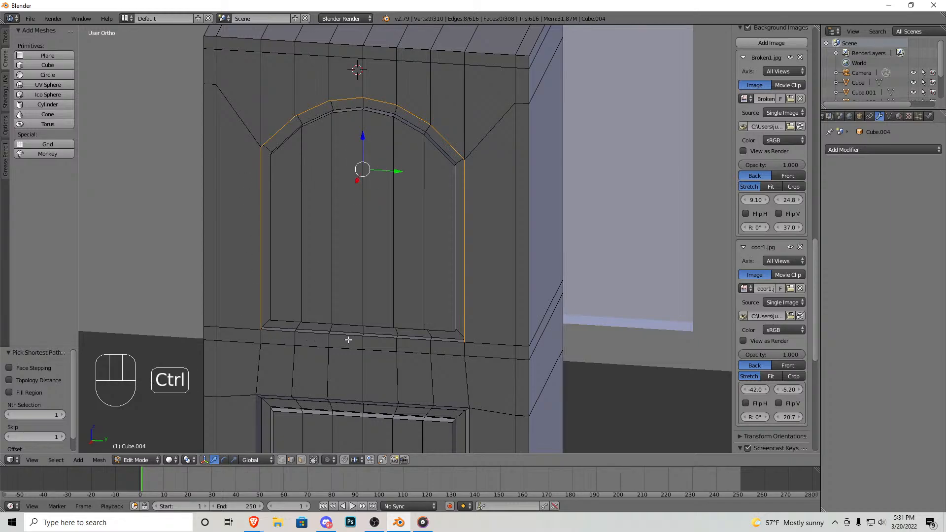
pyautogui.keyDown('shift'); pyautogui.rightClick(441, 340); pyautogui.keyUp('shift')
pyautogui.keyDown('shift'); pyautogui.rightClick(412, 340); pyautogui.keyUp('shift')
pyautogui.keyDown('shift'); pyautogui.rightClick(378, 338); pyautogui.keyUp('shift')
pyautogui.keyDown('shift'); pyautogui.rightClick(339, 336); pyautogui.keyUp('shift')
pyautogui.keyDown('shift'); pyautogui.rightClick(283, 333); pyautogui.keyUp('shift')
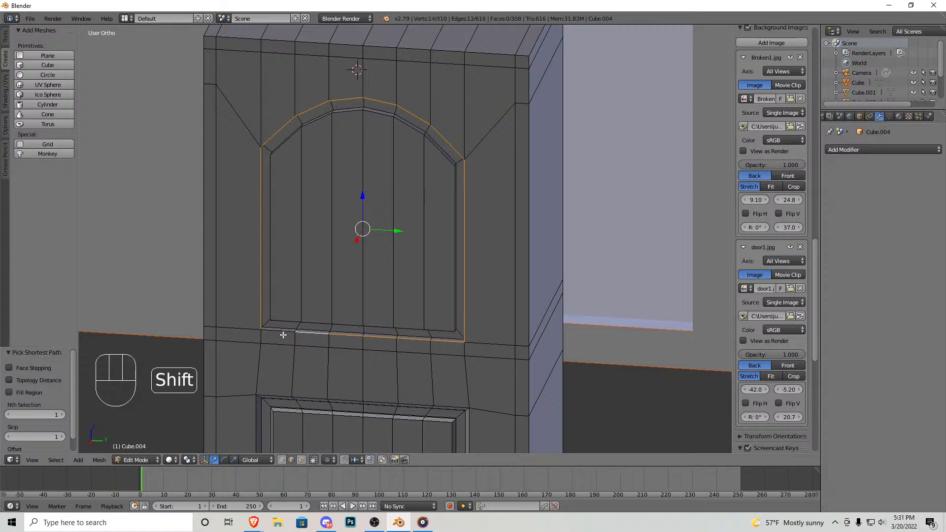
# Step: Bevel the selected outer edge loop with one segment and an offset of about 0.08
pyautogui.scroll(1, 355, 226)
pyautogui.press('w')
pyautogui.click(366, 240)
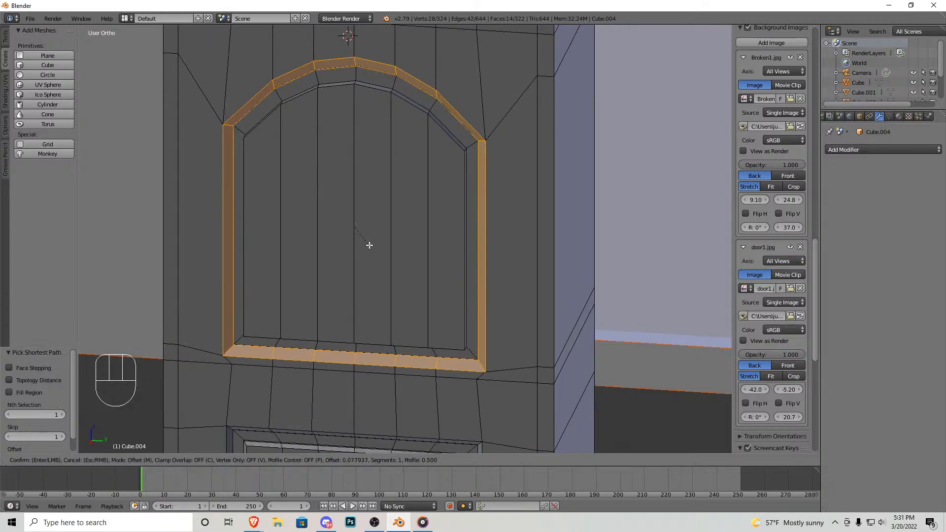
pyautogui.click(370, 244)
pyautogui.press('Tab')
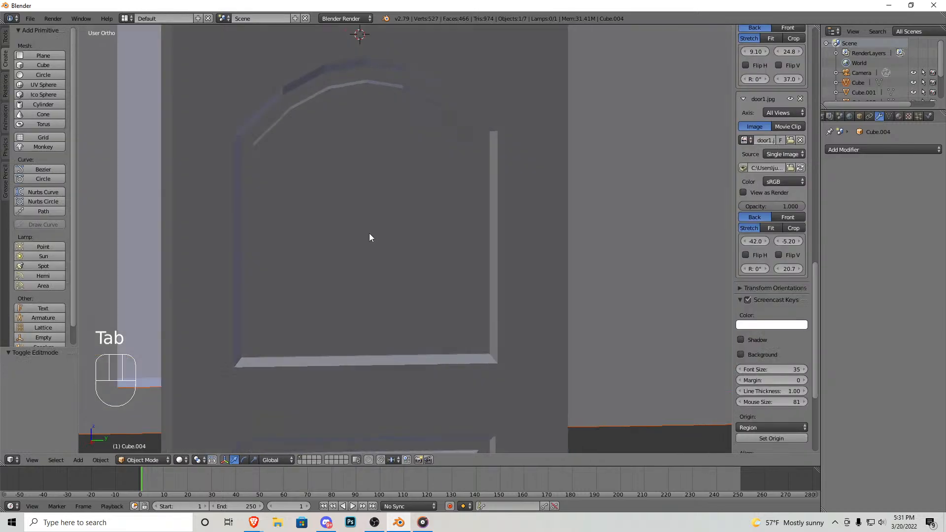
pyautogui.moveTo(367, 232); pyautogui.dragTo(401, 230, button='middle')
# Step: Select the inner edge loop around the arched panel and bevel it with one segment and an offset of about 0.043
pyautogui.press('Tab')
pyautogui.rightClick(305, 205)
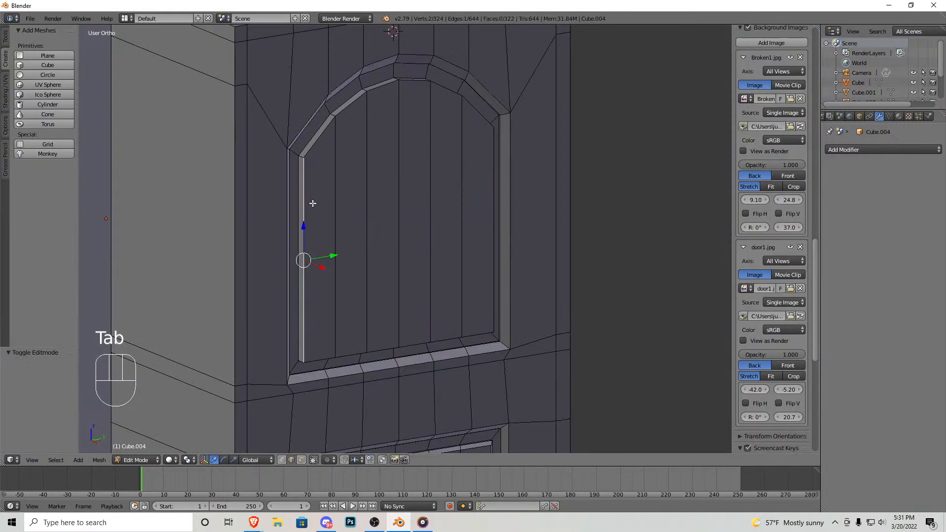
pyautogui.keyDown('ctrl'); pyautogui.rightClick(404, 84); pyautogui.keyUp('ctrl')
pyautogui.keyDown('ctrl'); pyautogui.rightClick(494, 158); pyautogui.keyUp('ctrl')
pyautogui.keyDown('ctrl'); pyautogui.rightClick(329, 354); pyautogui.keyUp('ctrl')
pyautogui.press('w')
pyautogui.click(394, 326)
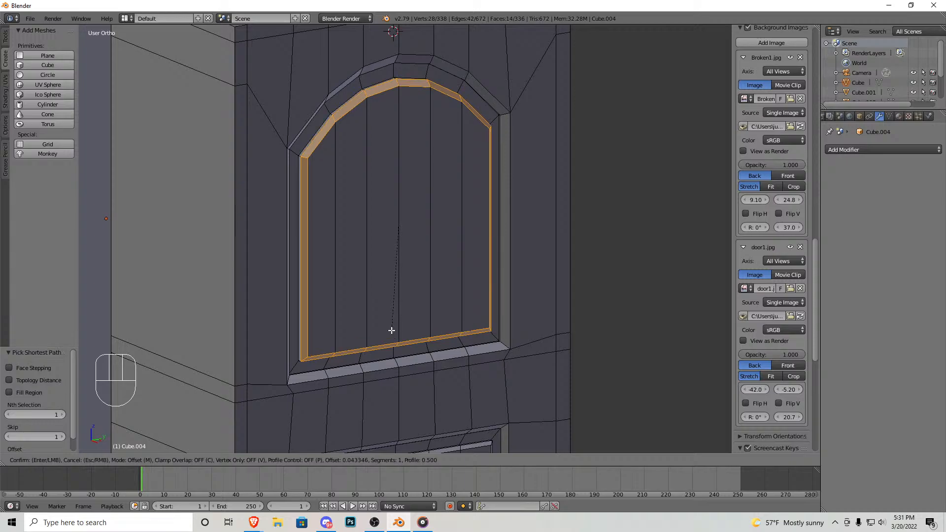
pyautogui.click(391, 330)
pyautogui.press('Tab')
# Step: Compare the door's two panels with the door reference photo from the right side view
pyautogui.scroll(-10, 378, 255)
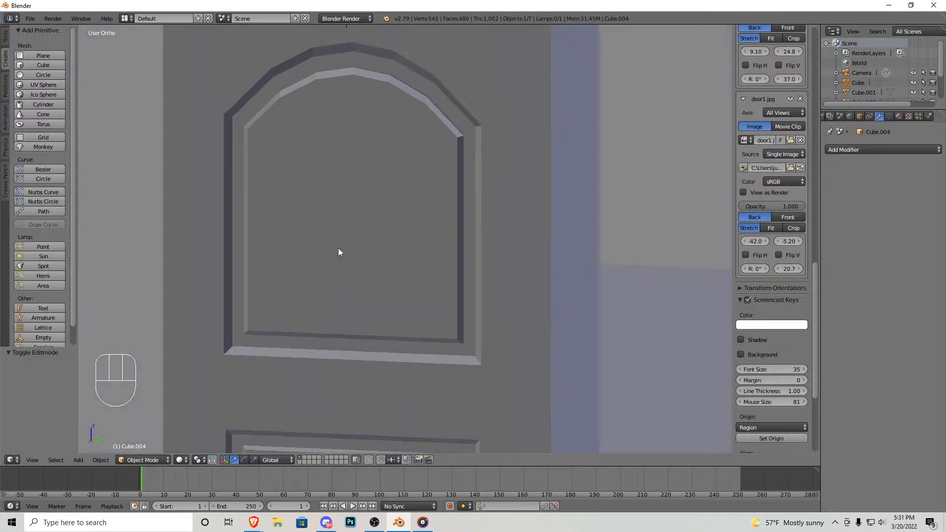
pyautogui.press('KP_1')
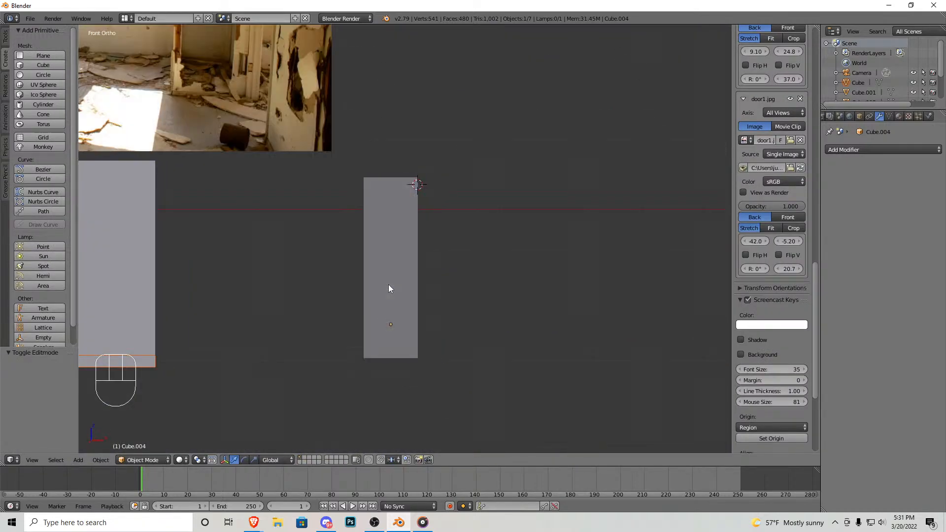
pyautogui.press('KP_3')
pyautogui.scroll(-2, 231, 277)
pyautogui.keyDown('shift'); pyautogui.moveTo(168, 270); pyautogui.dragTo(318, 269, button='middle'); pyautogui.keyUp('shift')
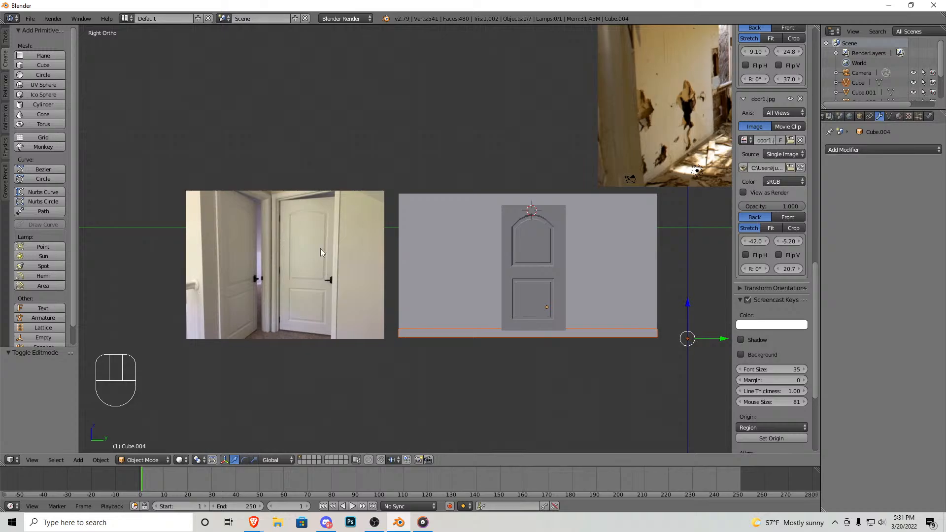
pyautogui.scroll(3, 528, 258)
pyautogui.keyDown('shift'); pyautogui.moveTo(528, 259); pyautogui.dragTo(434, 230, button='middle'); pyautogui.keyUp('shift')
pyautogui.scroll(2, 404, 206)
# Step: Add a single centred horizontal loop cut across the door through the arched upper panel
pyautogui.press('Tab')
pyautogui.rightClick(415, 263)
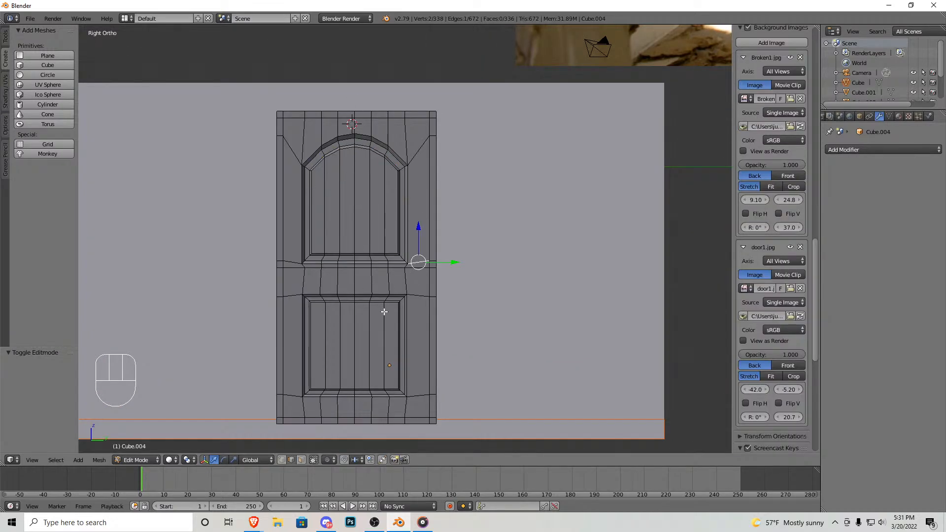
pyautogui.moveTo(463, 283); pyautogui.dragTo(285, 168)
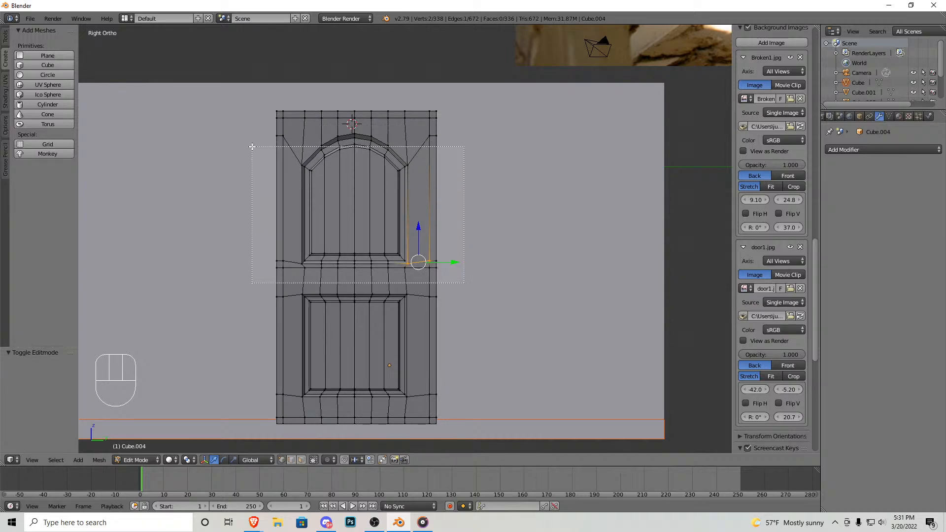
pyautogui.moveTo(246, 169); pyautogui.dragTo(246, 168)
pyautogui.hotkey('ctrl', 'r')
pyautogui.click(432, 204)
pyautogui.rightClick(391, 196)
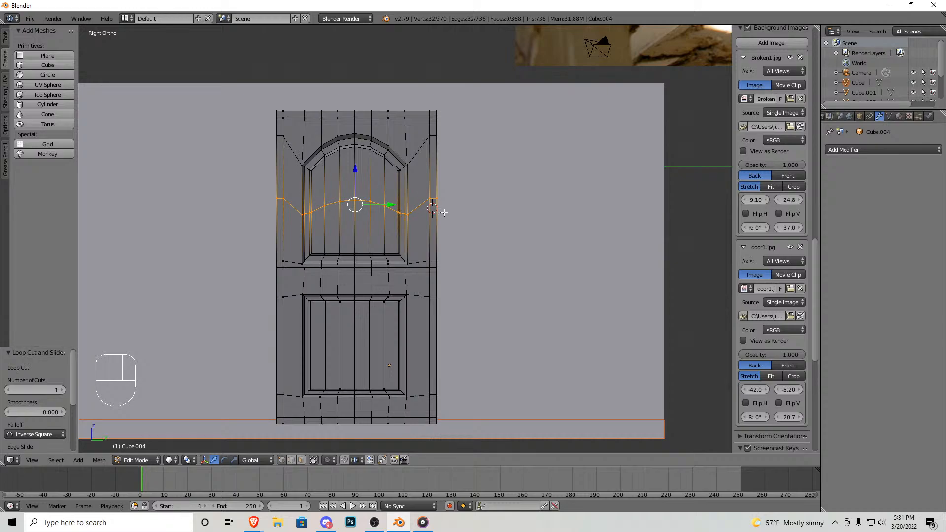
# Step: Select the lower section of the door's arched upper panel, including its bottom frame, and move it down along Z closer to the lower panel
pyautogui.moveTo(257, 201); pyautogui.dragTo(271, 199)
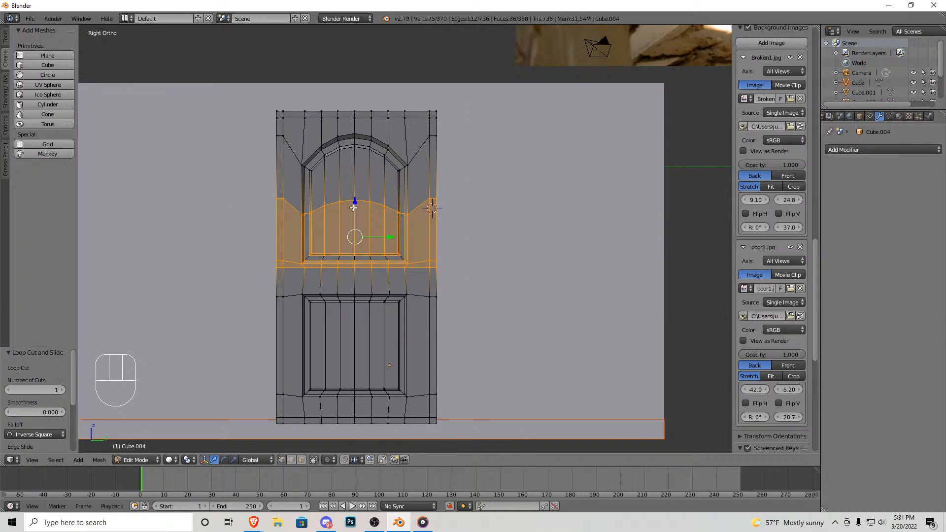
pyautogui.press('g')
pyautogui.rightClick(362, 240)
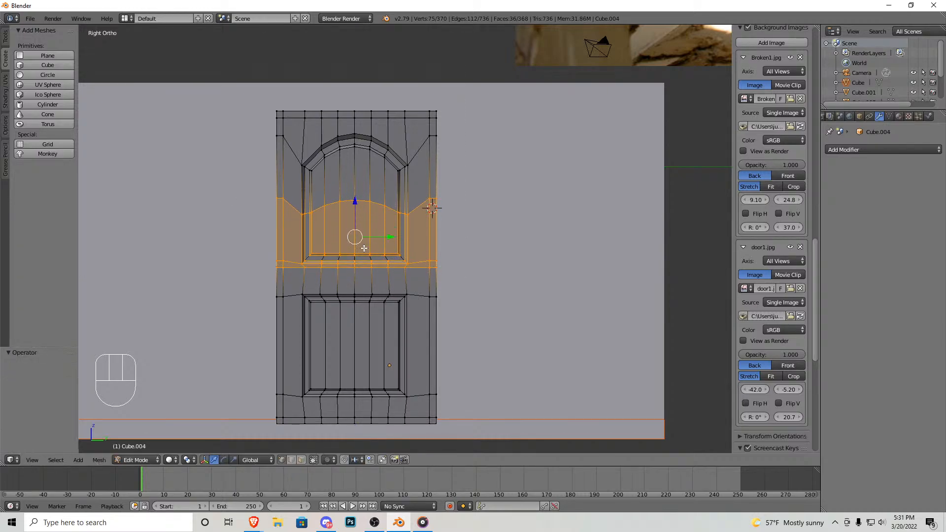
pyautogui.scroll(5, 469, 156)
pyautogui.scroll(-4, 484, 143)
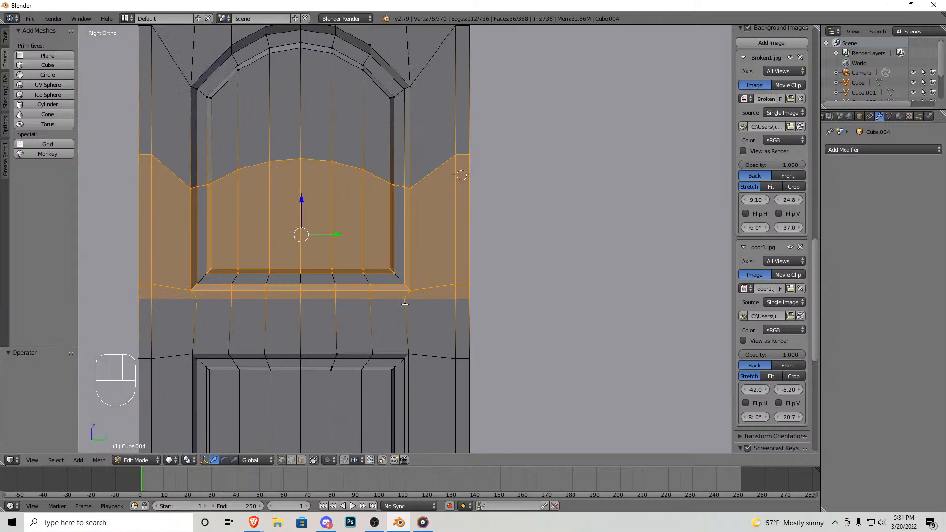
pyautogui.moveTo(414, 246); pyautogui.dragTo(459, 266, button='middle')
pyautogui.scroll(3, 372, 300)
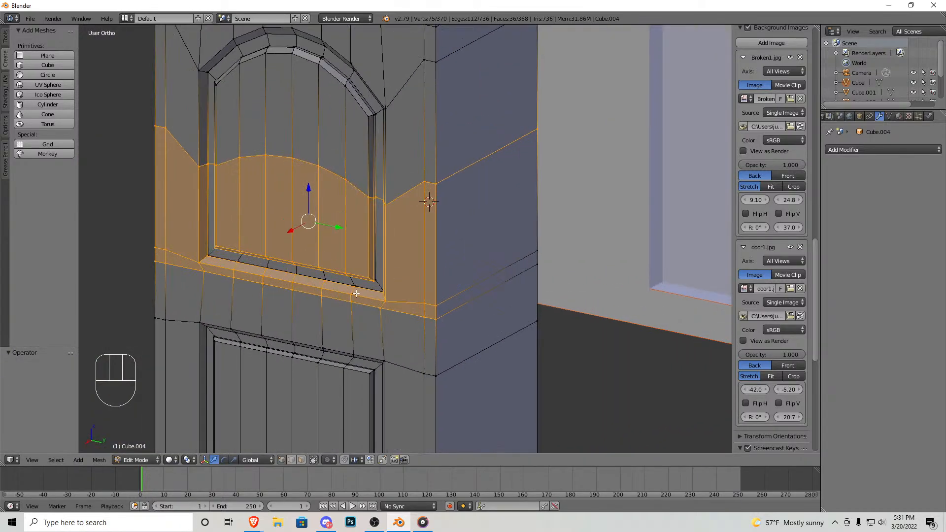
pyautogui.press('KP_1')
pyautogui.press('KP_3')
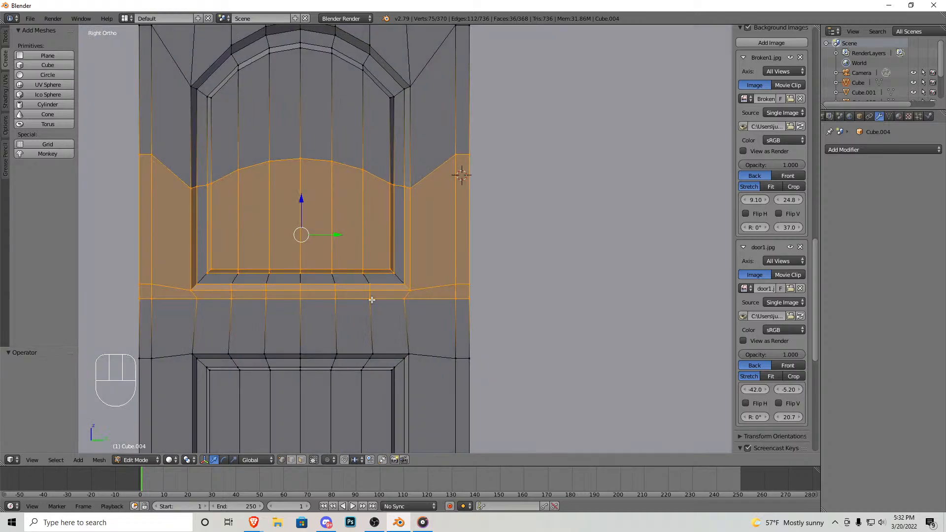
pyautogui.scroll(-2, 413, 301)
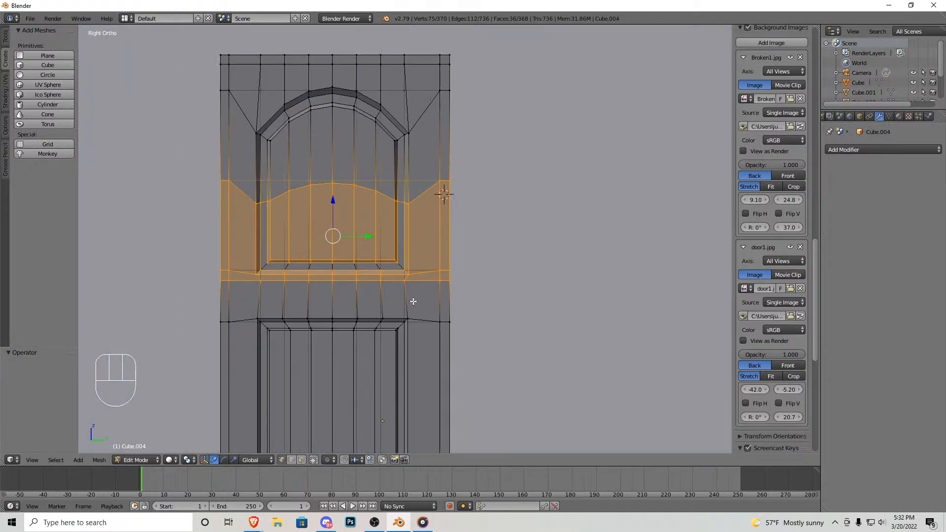
pyautogui.moveTo(191, 212); pyautogui.dragTo(191, 212)
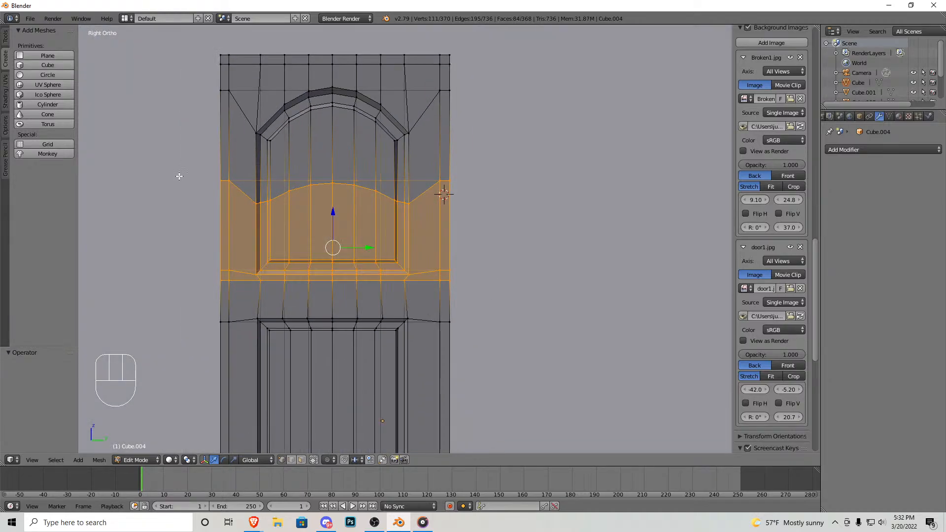
pyautogui.moveTo(335, 219); pyautogui.dragTo(328, 250)
pyautogui.press('Tab')
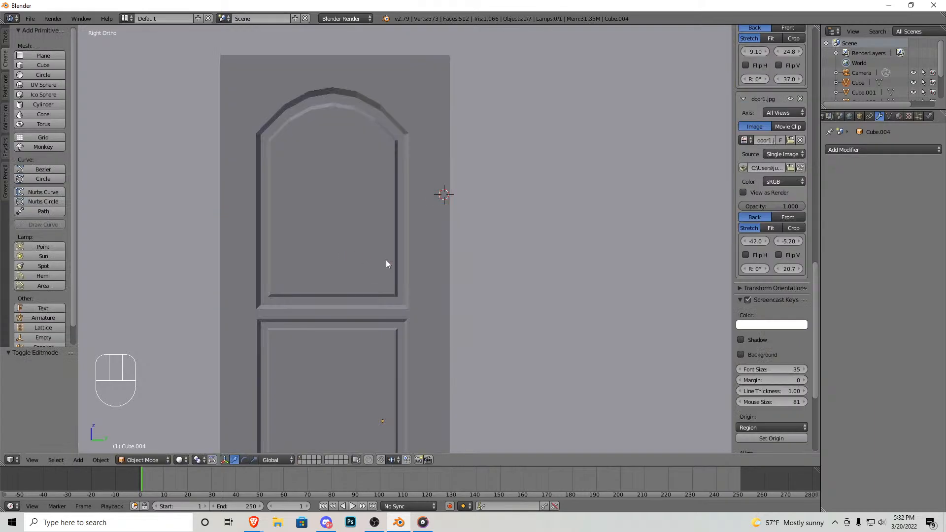
# Step: Add one centred vertical loop cut around the door that splits its thickness in half
pyautogui.scroll(-5, 386, 259)
pyautogui.moveTo(392, 258); pyautogui.dragTo(447, 267, button='middle')
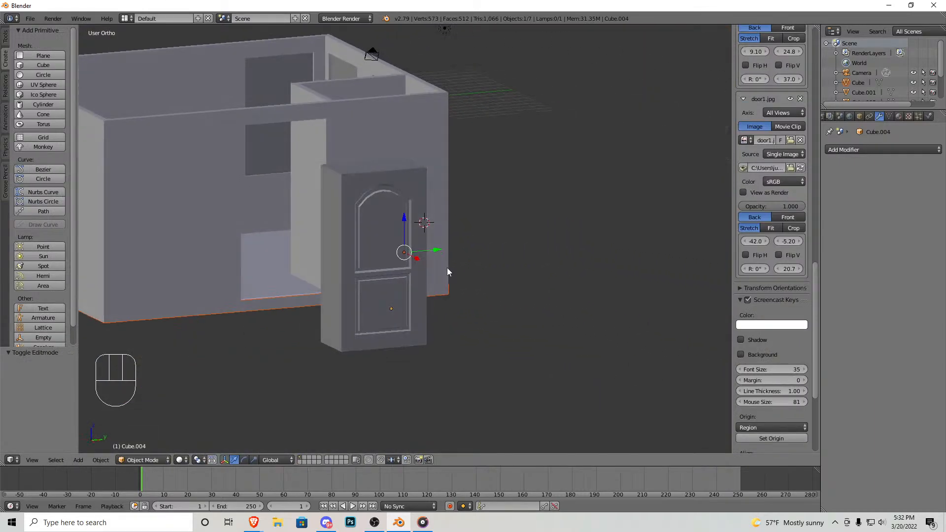
pyautogui.moveTo(371, 256); pyautogui.dragTo(489, 277, button='middle')
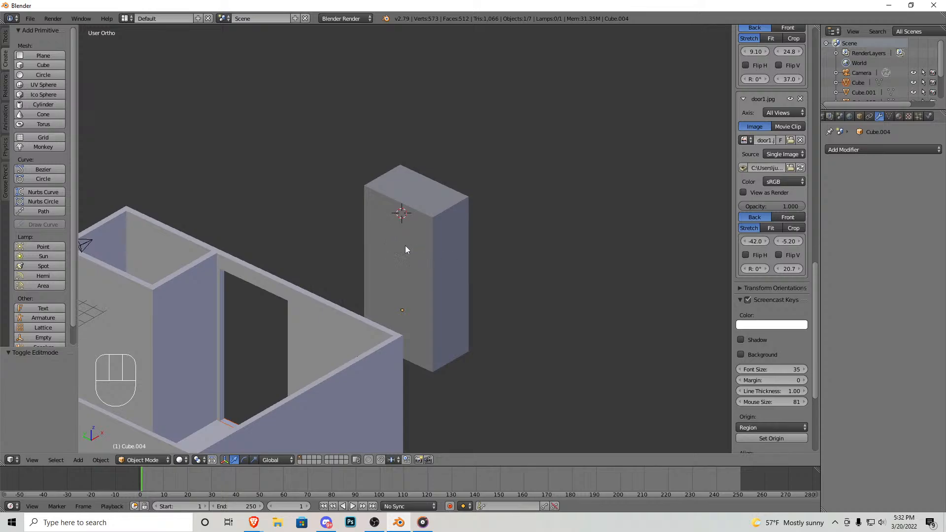
pyautogui.moveTo(478, 217); pyautogui.dragTo(411, 246, button='middle')
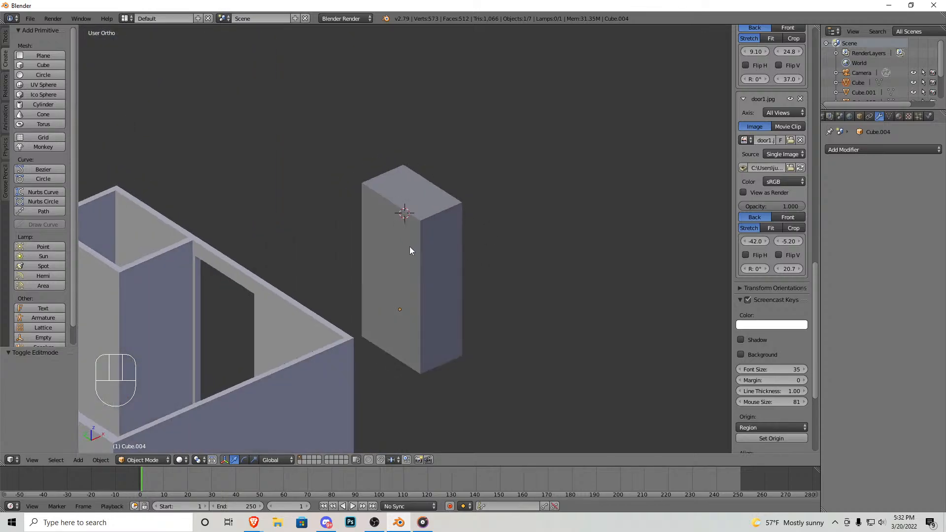
pyautogui.press('KP_1')
pyautogui.scroll(3, 433, 266)
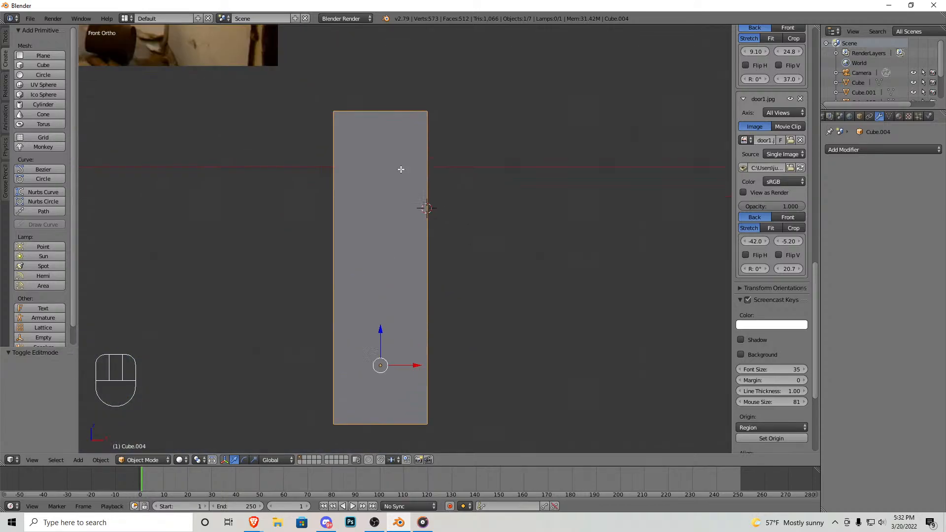
pyautogui.press('Tab')
pyautogui.hotkey('ctrl', 'r')
pyautogui.click(389, 115)
pyautogui.rightClick(389, 116)
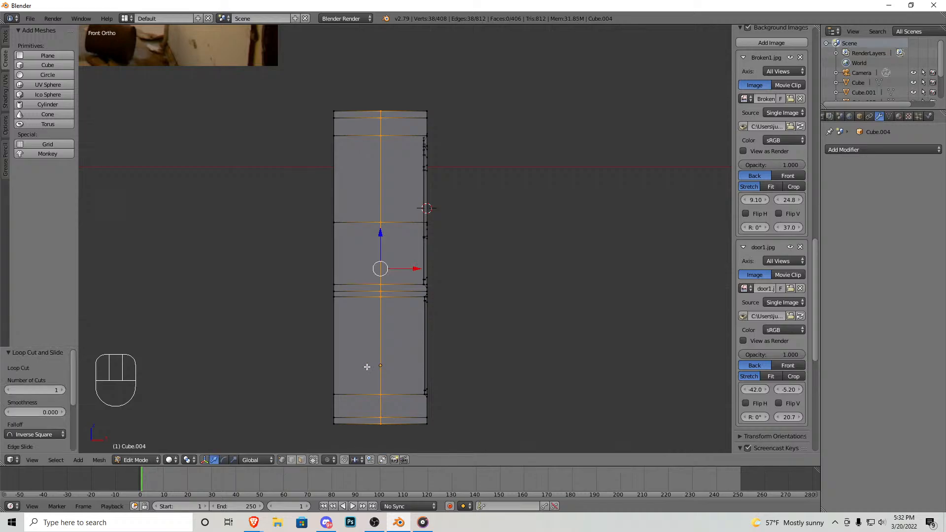
# Step: Select all faces of the door's plain back half in face select mode and delete them
pyautogui.click(301, 460)
pyautogui.rightClick(357, 421)
pyautogui.press('b')
pyautogui.moveTo(370, 438); pyautogui.dragTo(298, 85)
pyautogui.moveTo(319, 226); pyautogui.dragTo(354, 242, button='middle')
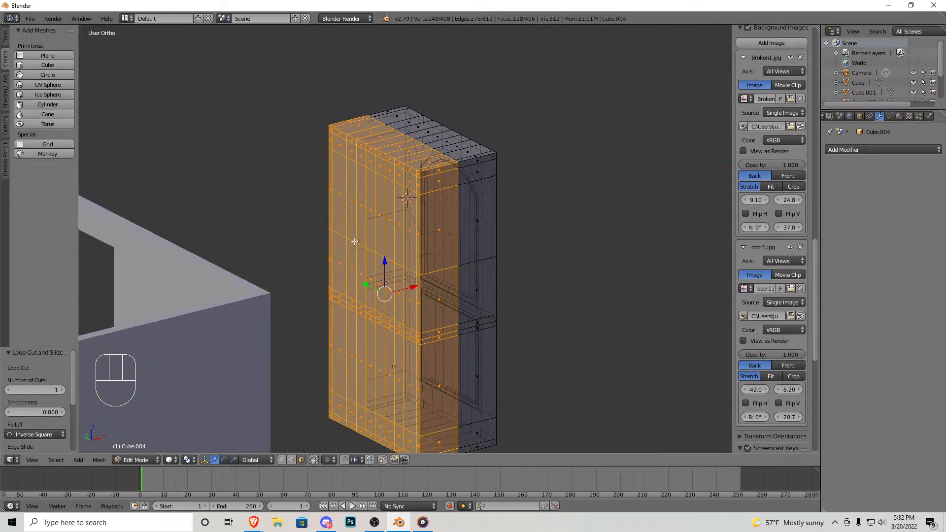
pyautogui.press('KP_1')
pyautogui.press('x')
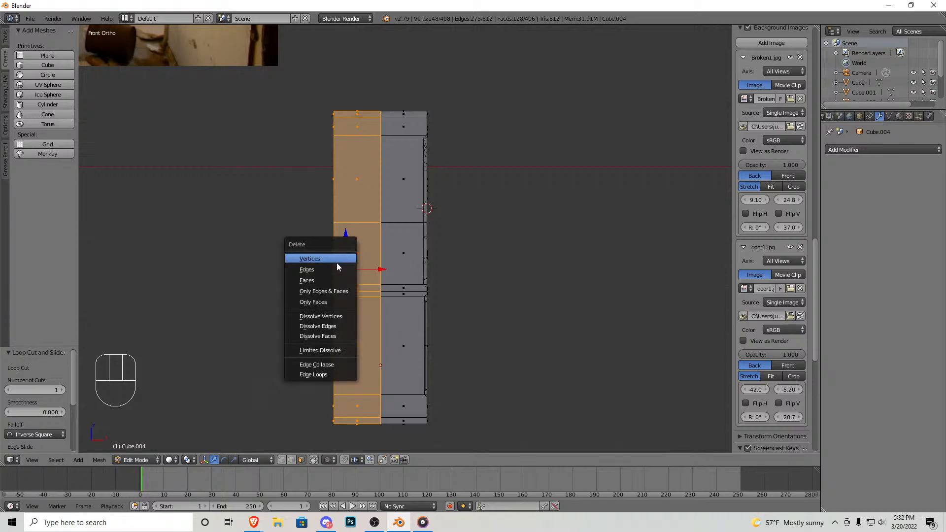
pyautogui.click(324, 279)
# Step: Select the whole remaining door half and add a Mirror modifier on the X axis
pyautogui.rightClick(411, 125)
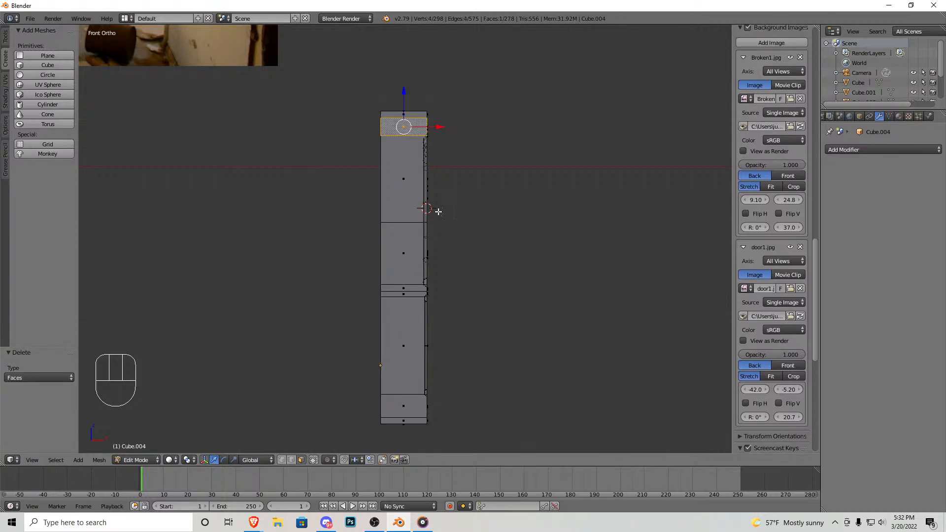
pyautogui.press('a')
pyautogui.press('a')
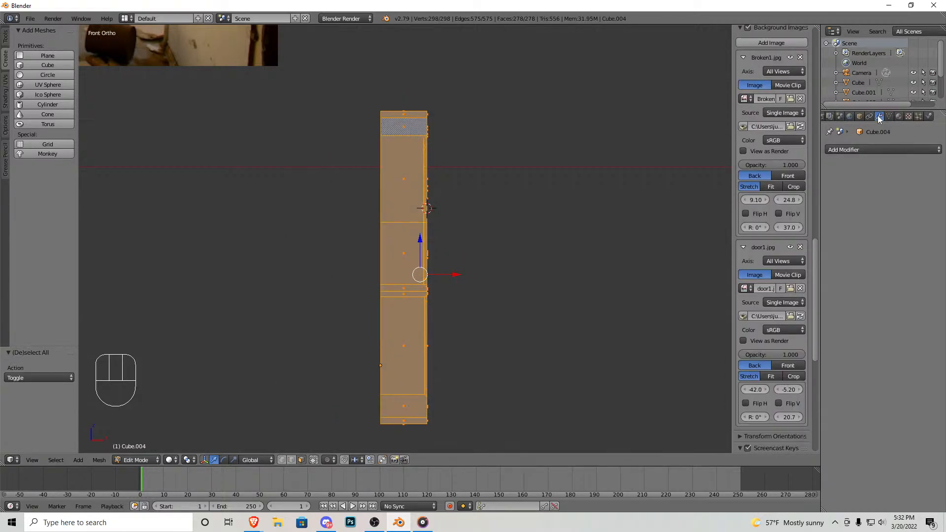
pyautogui.click(880, 150)
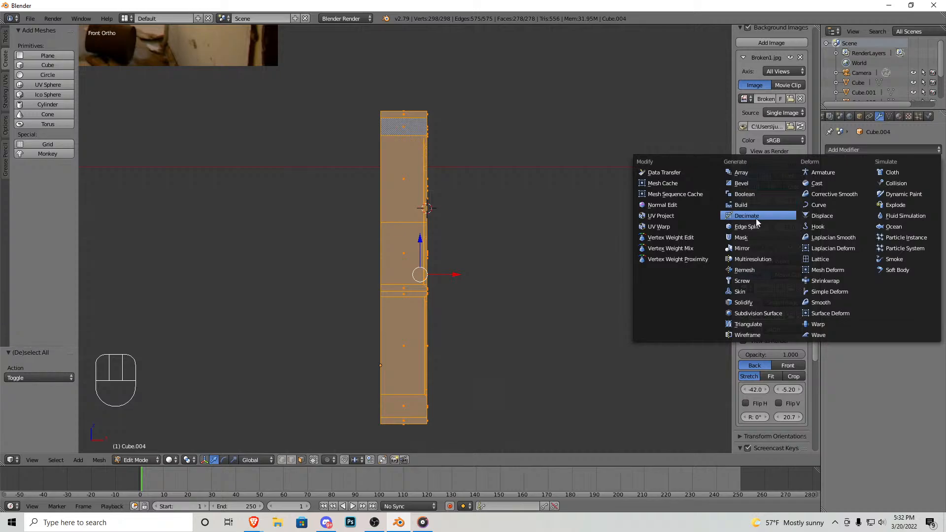
pyautogui.click(755, 248)
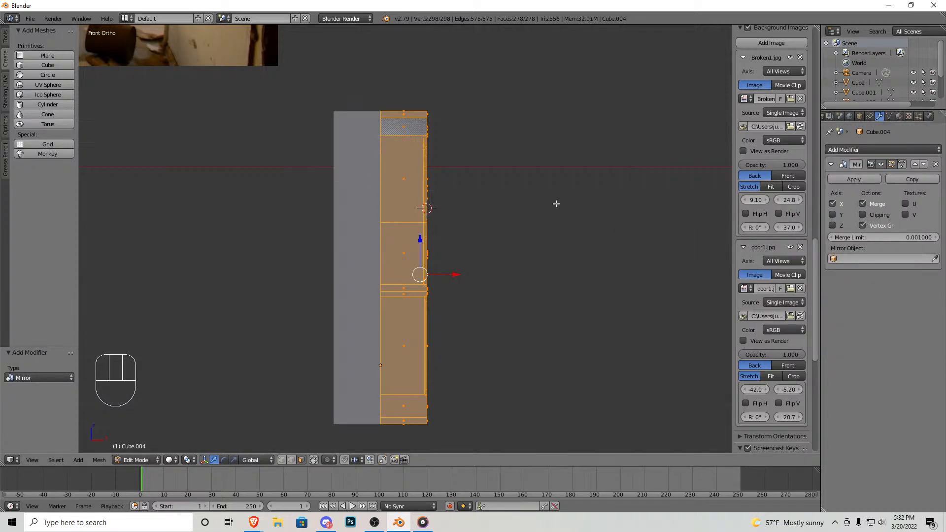
# Step: Move the selected door half about 1.075 along X, away from its mirrored copy
pyautogui.moveTo(464, 275); pyautogui.dragTo(479, 275)
pyautogui.moveTo(480, 275); pyautogui.dragTo(405, 221, button='middle')
pyautogui.press('KP_1')
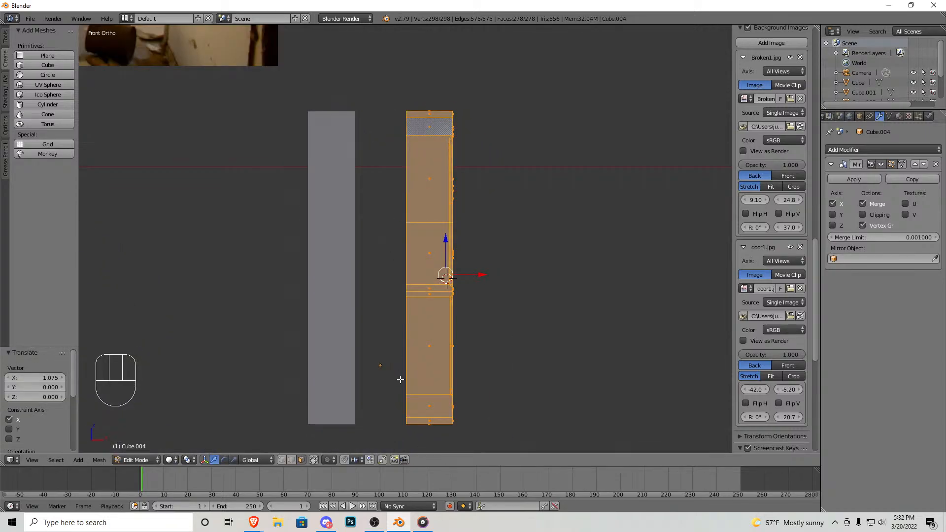
# Step: Thin the door half by moving its inner edge vertices about 1.633 along X, and enable Clipping in the Mirror modifier
pyautogui.rightClick(406, 419)
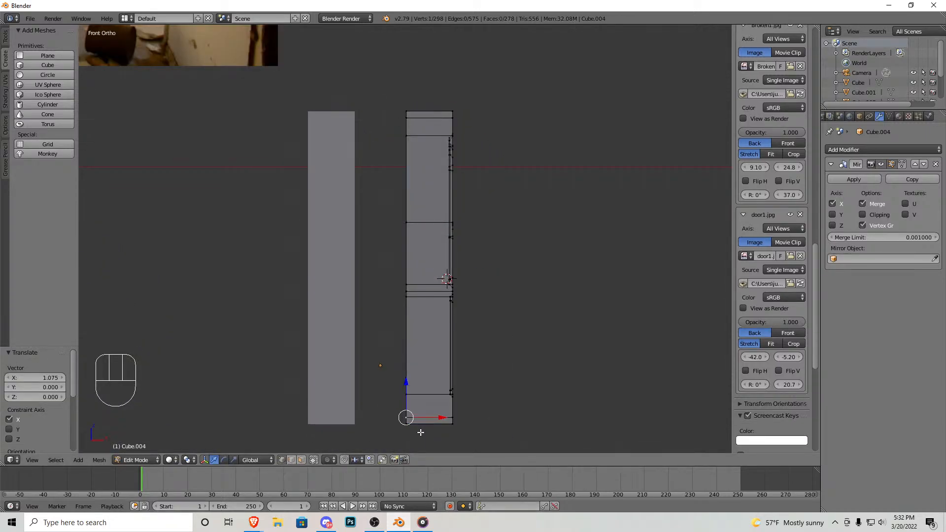
pyautogui.press('b')
pyautogui.moveTo(419, 441); pyautogui.dragTo(375, 68)
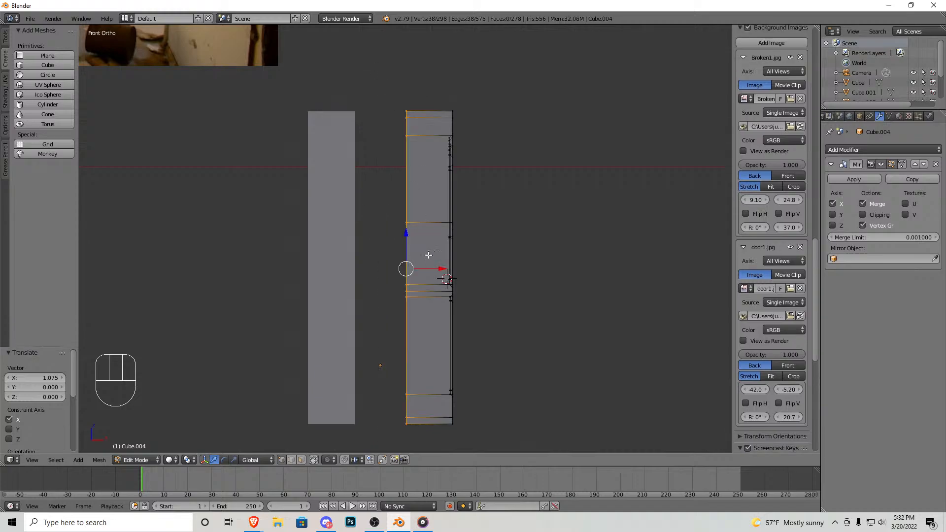
pyautogui.moveTo(440, 270); pyautogui.dragTo(479, 264)
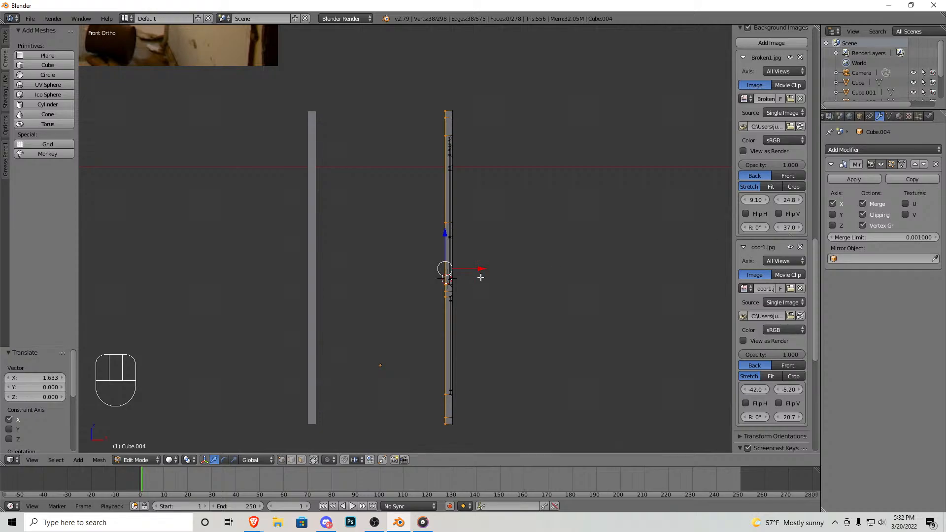
# Step: Select the entire thinned half, move it about -2.73 along X to meet its mirrored copy, and leave mesh editing
pyautogui.press('a')
pyautogui.press('a')
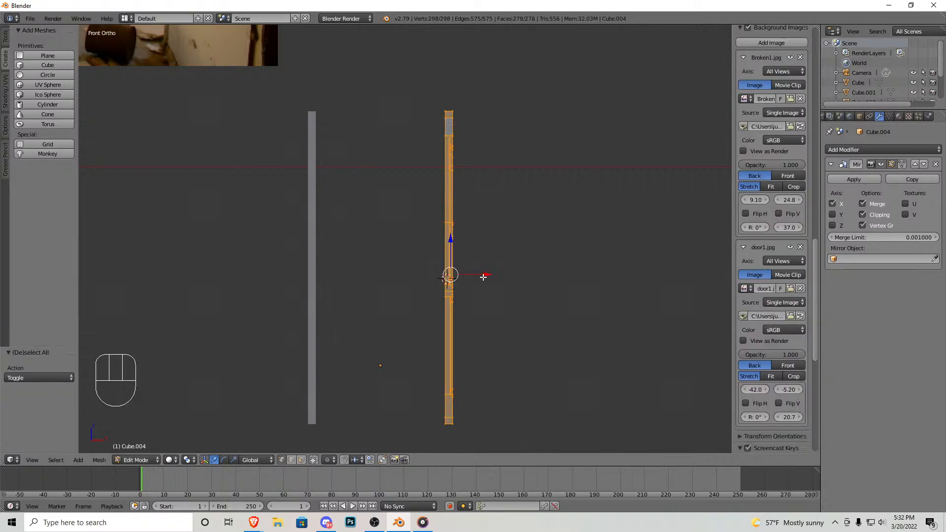
pyautogui.press('g')
pyautogui.press('x')
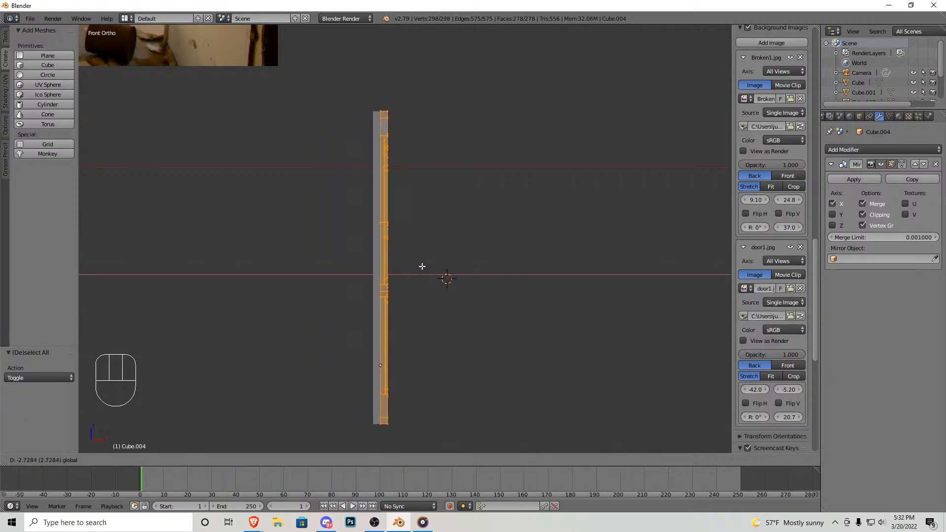
pyautogui.click(421, 268)
pyautogui.press('Tab')
# Step: Enable Ambient Occlusion and Environment Lighting in the world settings
pyautogui.moveTo(377, 260); pyautogui.dragTo(274, 267, button='middle')
pyautogui.scroll(4, 312, 123)
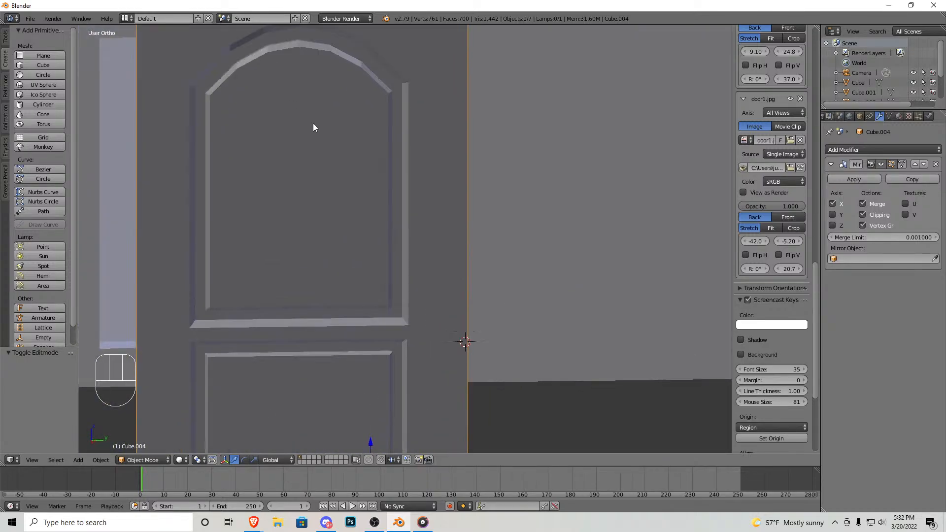
pyautogui.keyDown('shift'); pyautogui.moveTo(313, 123); pyautogui.dragTo(358, 266, button='middle'); pyautogui.keyUp('shift')
pyautogui.scroll(3, 321, 212)
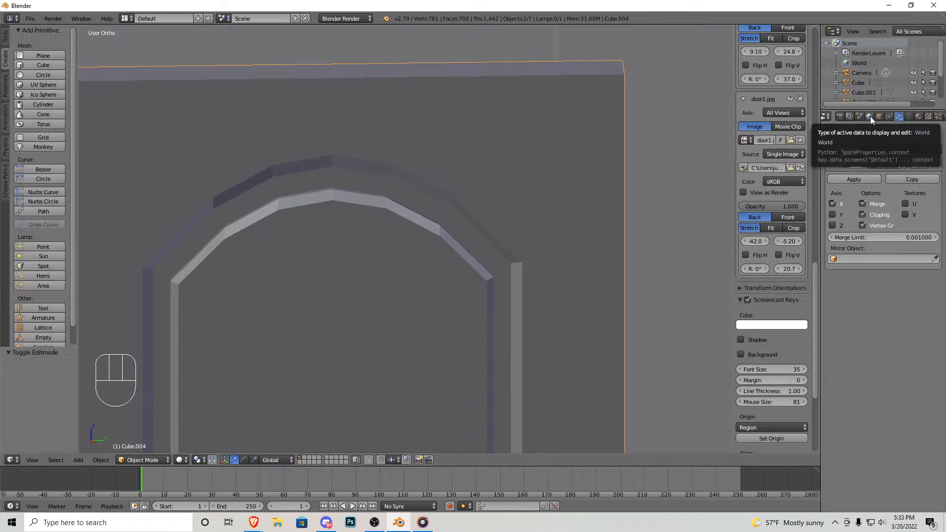
pyautogui.click(870, 117)
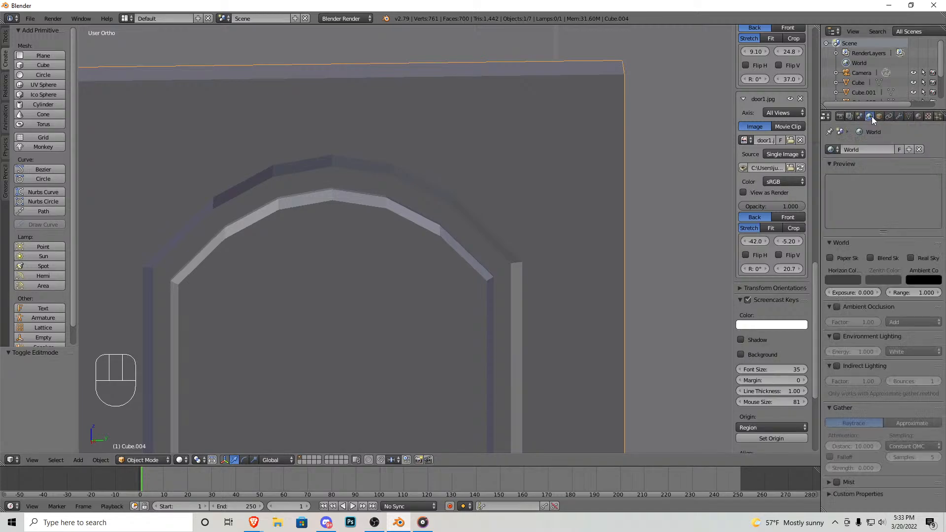
pyautogui.click(836, 307)
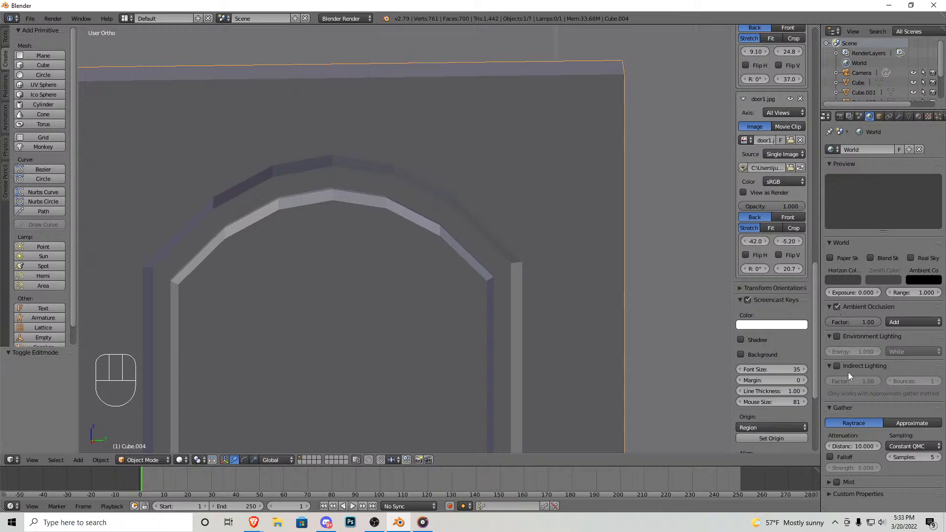
pyautogui.click(837, 336)
# Step: Reposition the camera with walk navigation to frame the door's panelled face and render the image
pyautogui.scroll(-5, 432, 253)
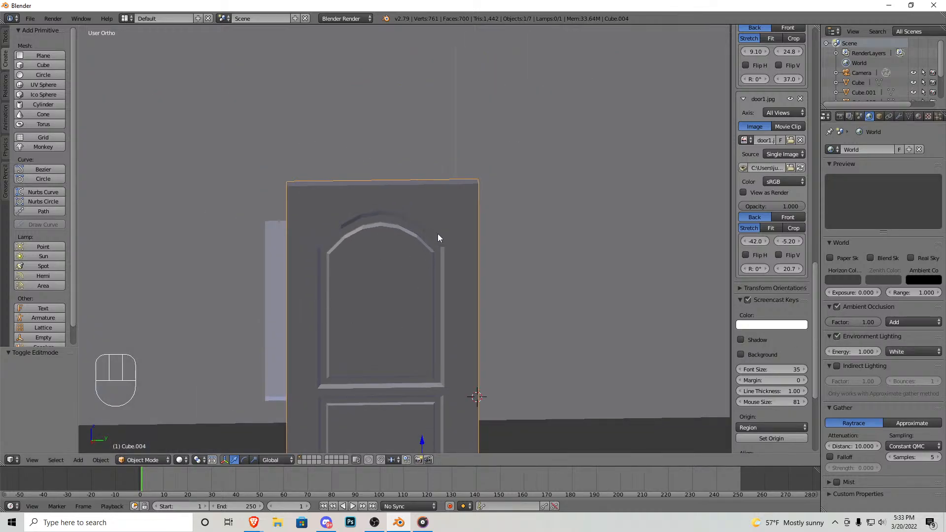
pyautogui.moveTo(439, 234); pyautogui.dragTo(424, 231, button='middle')
pyautogui.scroll(-4, 424, 231)
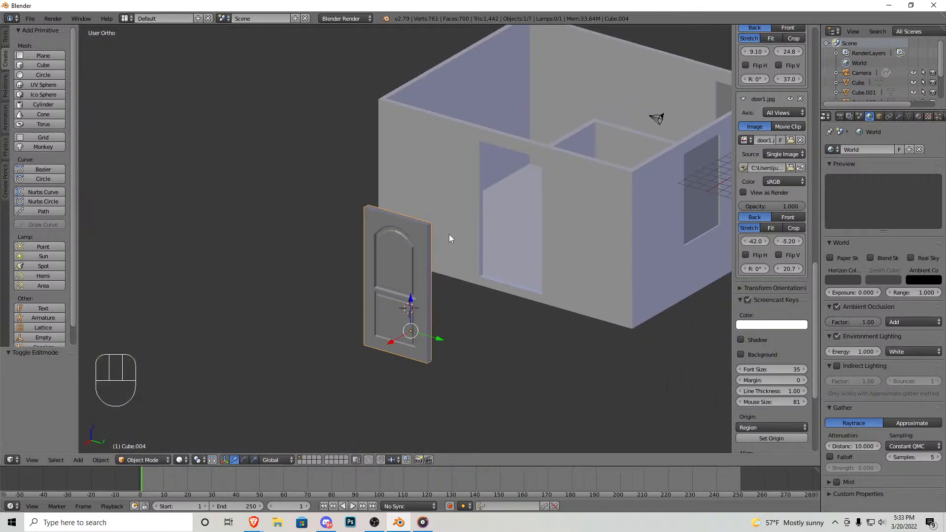
pyautogui.press('KP_0')
pyautogui.hotkey('shift', 'f')
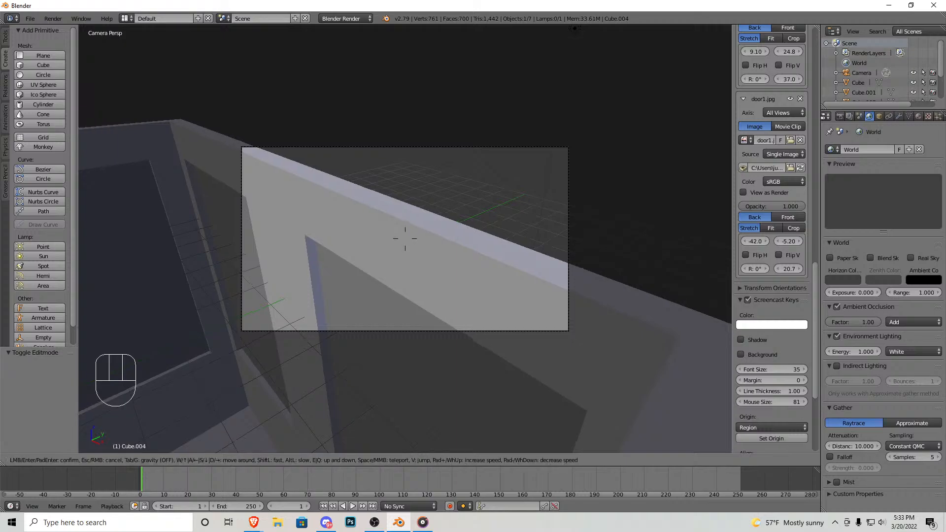
pyautogui.press('s')
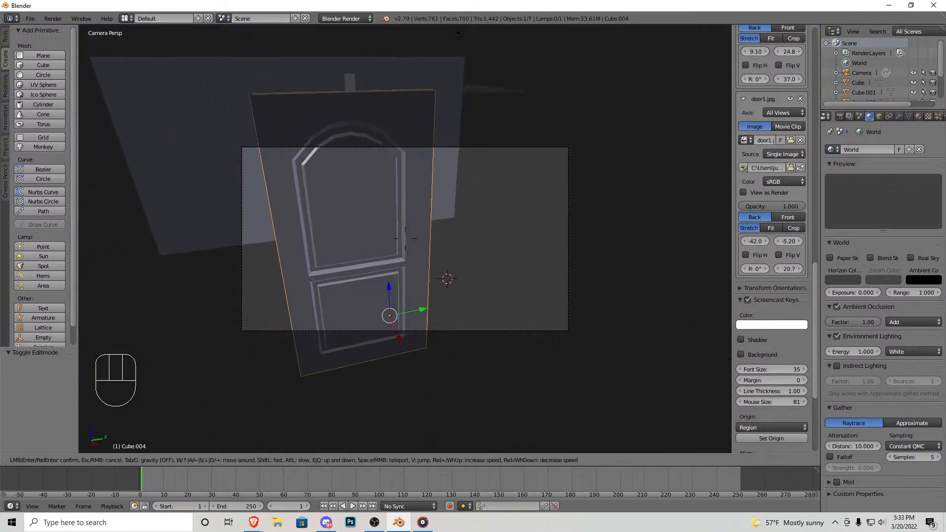
pyautogui.press('w')
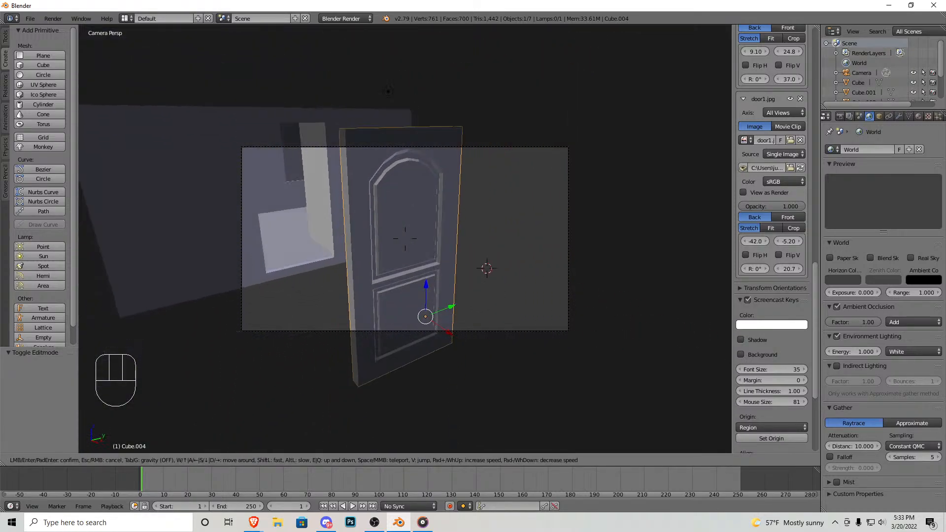
pyautogui.press('Return')
pyautogui.click(54, 18)
pyautogui.click(69, 35)
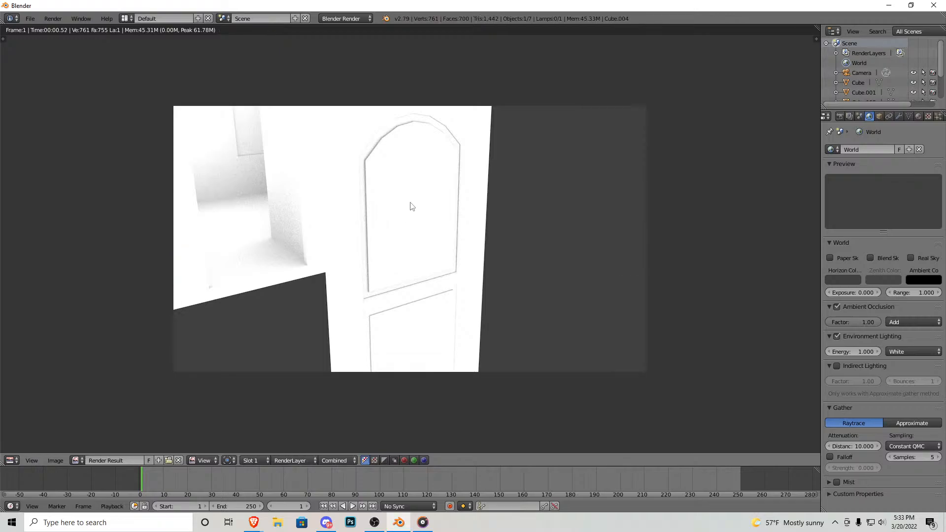
# Step: Examine the door's arched panel trim up close in the render and close the result
pyautogui.scroll(3, 407, 109)
pyautogui.moveTo(400, 91); pyautogui.dragTo(400, 291, button='middle')
pyautogui.scroll(4, 399, 294)
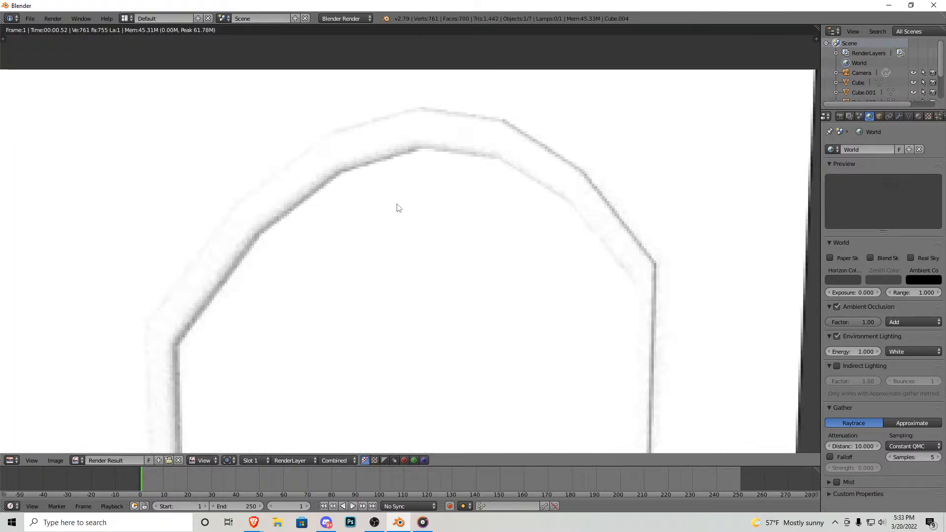
pyautogui.scroll(-5, 536, 261)
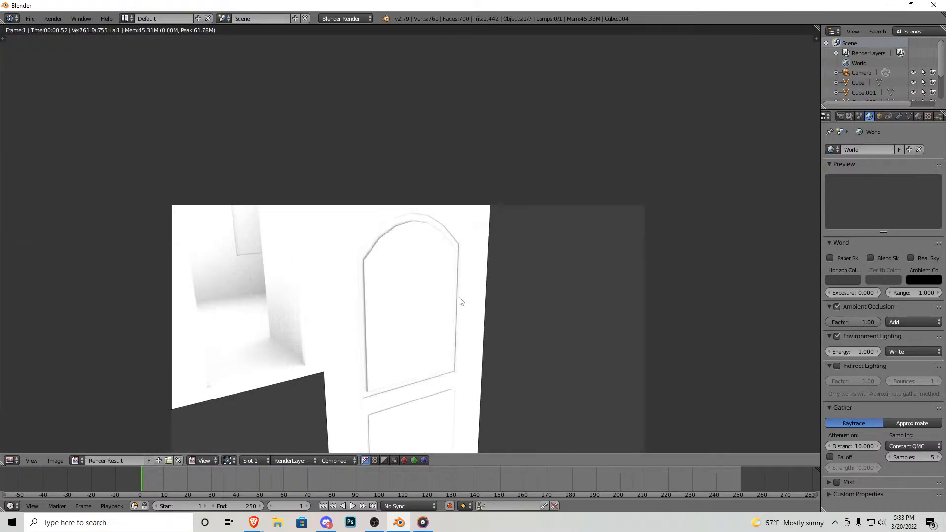
pyautogui.press('Escape')
# Step: Apply smooth shading to the door, render the image again and check the arch
pyautogui.scroll(-5, 444, 276)
pyautogui.scroll(2, 344, 277)
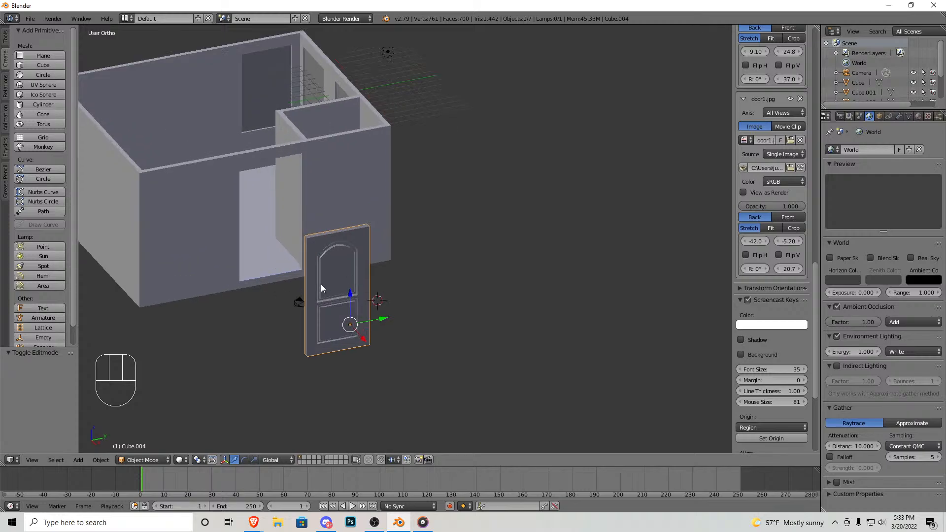
pyautogui.click(6, 43)
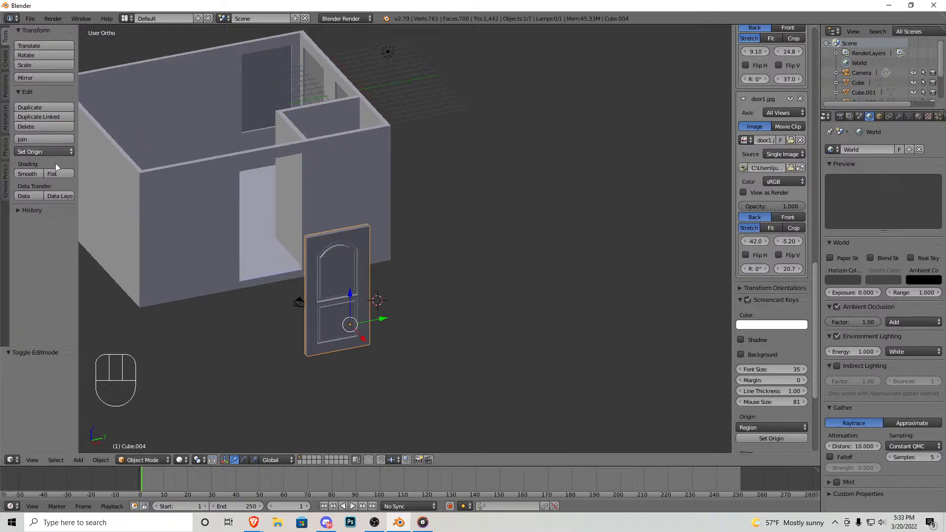
pyautogui.click(37, 173)
pyautogui.click(53, 18)
pyautogui.click(67, 28)
pyautogui.scroll(4, 412, 220)
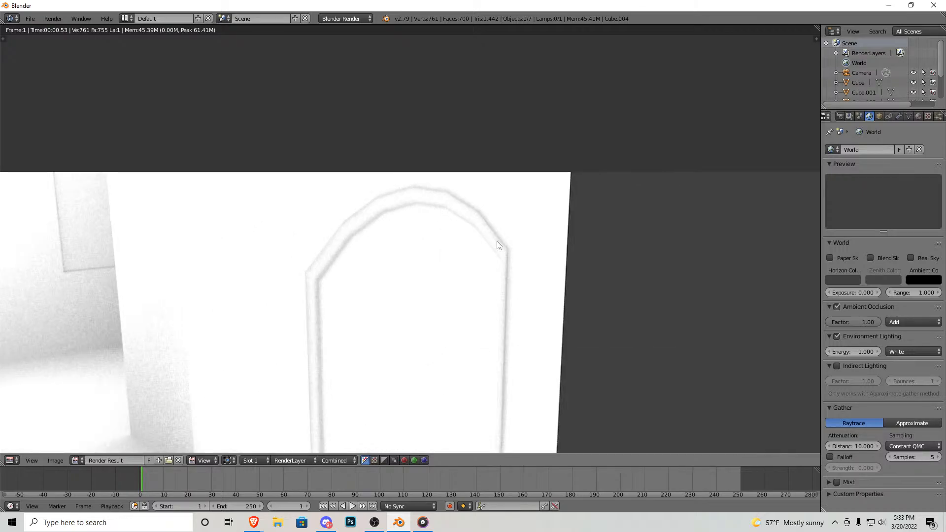
pyautogui.press('Escape')
# Step: Enter mesh editing on the door at the upper panel's arch and switch to edge selection
pyautogui.moveTo(421, 265); pyautogui.dragTo(374, 251, button='middle')
pyautogui.scroll(2, 374, 251)
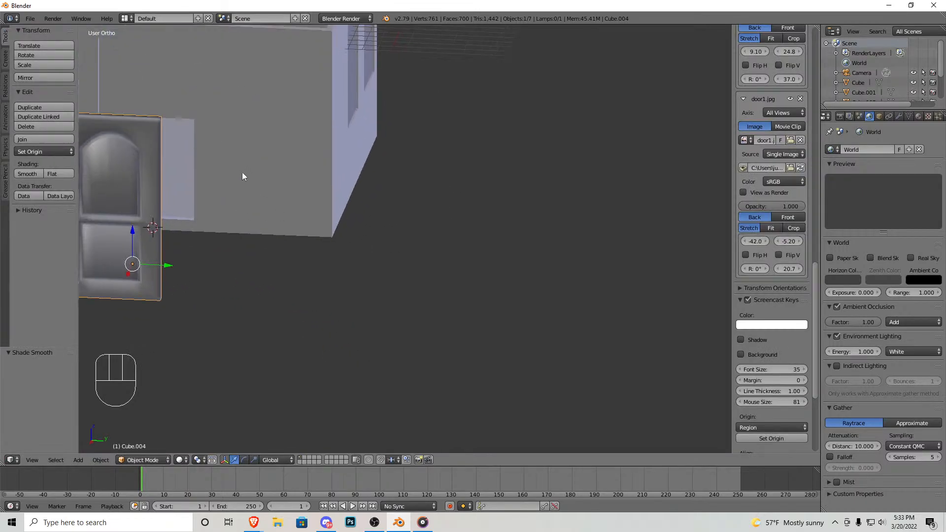
pyautogui.keyDown('shift'); pyautogui.moveTo(226, 173); pyautogui.dragTo(479, 165, button='middle'); pyautogui.keyUp('shift')
pyautogui.scroll(3, 308, 114)
pyautogui.press('Tab')
pyautogui.scroll(6, 439, 163)
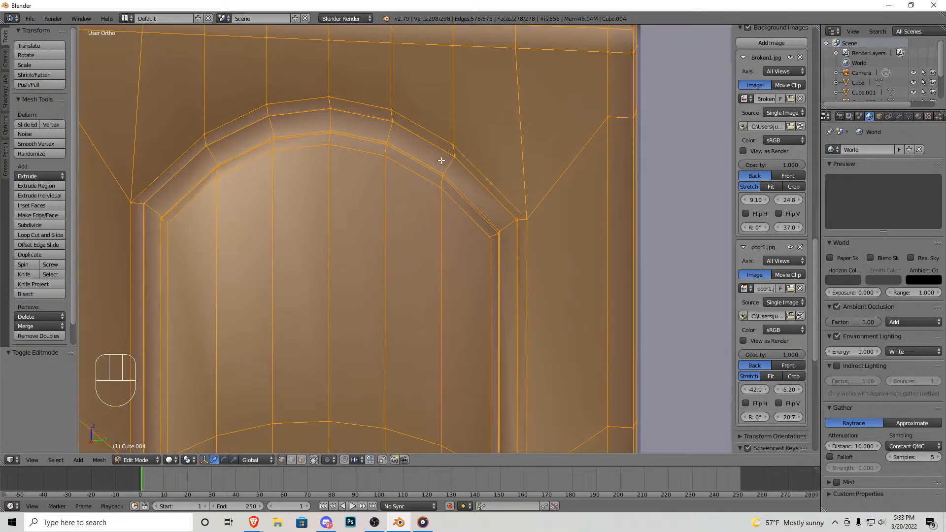
pyautogui.hotkey('shift', 'f')
pyautogui.press('s')
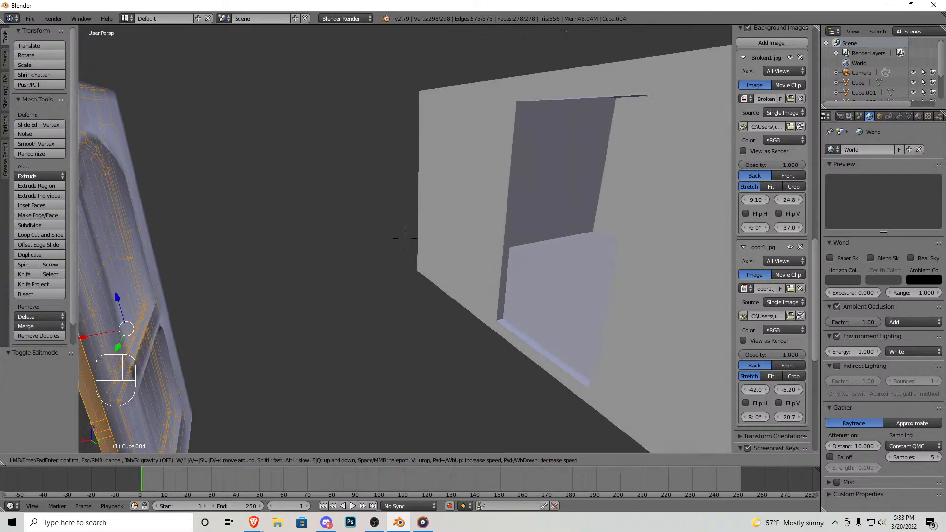
pyautogui.press('a')
pyautogui.press('w')
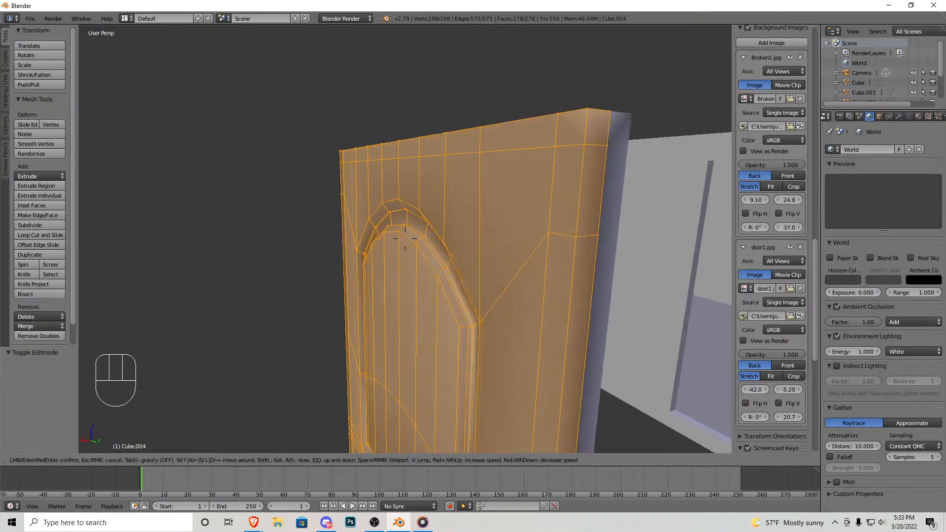
pyautogui.press('s')
pyautogui.click(405, 239)
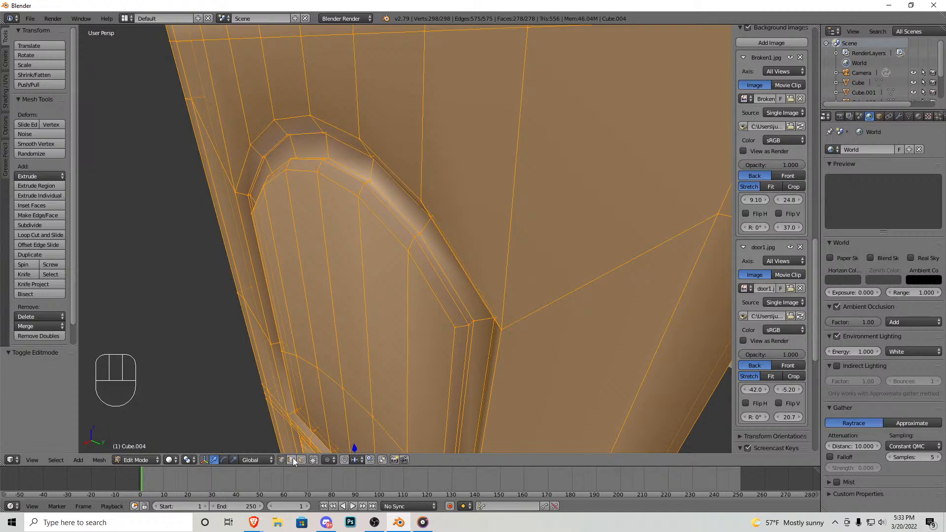
# Step: Try to bevel the inner trim edges around the upper panel's arch by about 0.008
pyautogui.keyDown('ctrl'); pyautogui.rightClick(474, 322); pyautogui.keyUp('ctrl')
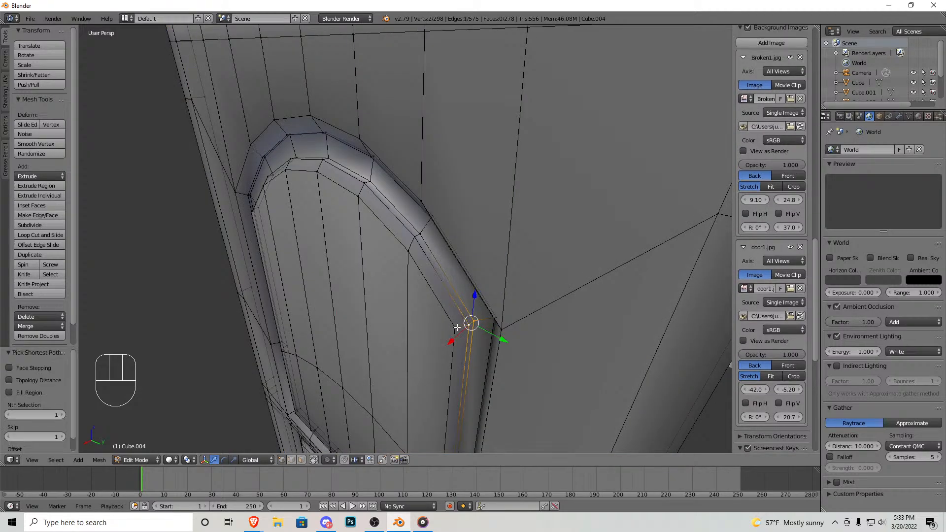
pyautogui.keyDown('shift'); pyautogui.rightClick(414, 238); pyautogui.keyUp('shift')
pyautogui.keyDown('shift'); pyautogui.rightClick(410, 251); pyautogui.keyUp('shift')
pyautogui.keyDown('shift'); pyautogui.moveTo(372, 215); pyautogui.dragTo(485, 255, button='middle'); pyautogui.keyUp('shift')
pyautogui.keyDown('shift'); pyautogui.rightClick(450, 223); pyautogui.keyUp('shift')
pyautogui.keyDown('shift'); pyautogui.rightClick(446, 225); pyautogui.keyUp('shift')
pyautogui.keyDown('shift'); pyautogui.rightClick(440, 238); pyautogui.keyUp('shift')
pyautogui.keyDown('shift'); pyautogui.rightClick(460, 239); pyautogui.keyUp('shift')
pyautogui.keyDown('shift'); pyautogui.rightClick(450, 253); pyautogui.keyUp('shift')
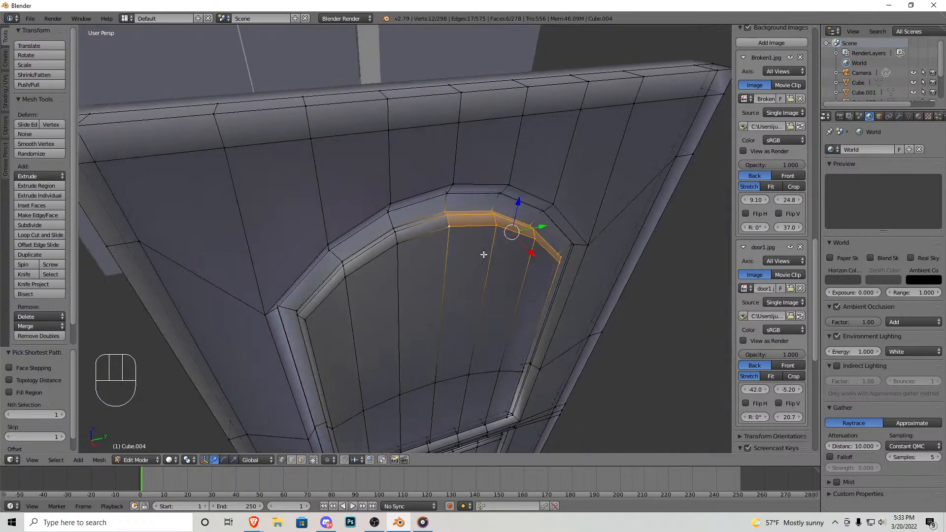
pyautogui.keyDown('shift'); pyautogui.rightClick(398, 239); pyautogui.keyUp('shift')
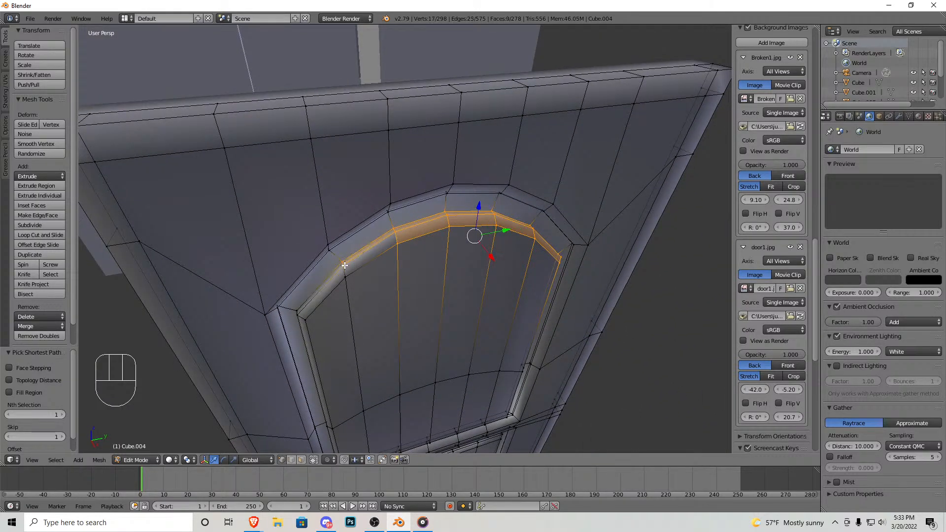
pyautogui.keyDown('shift'); pyautogui.rightClick(344, 264); pyautogui.keyUp('shift')
pyautogui.keyDown('shift'); pyautogui.rightClick(345, 277); pyautogui.keyUp('shift')
pyautogui.moveTo(299, 309); pyautogui.dragTo(357, 274, button='middle')
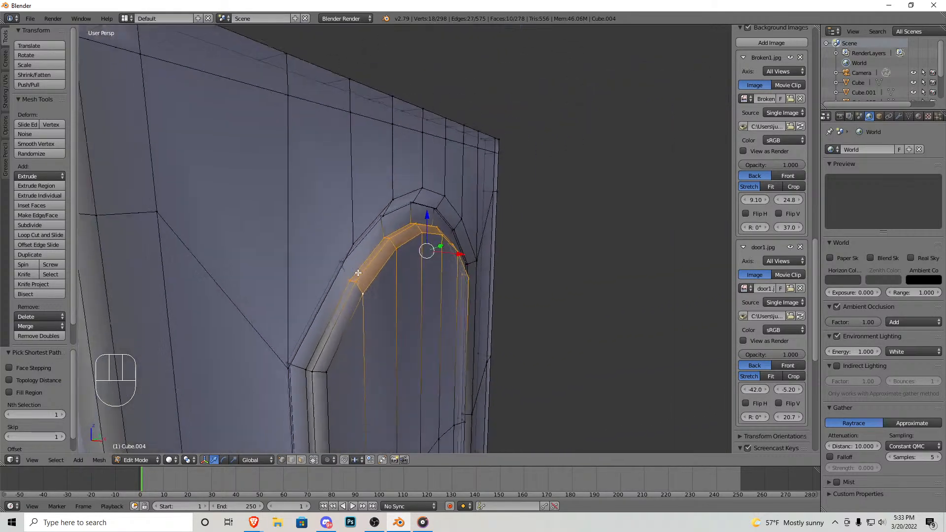
pyautogui.keyDown('shift'); pyautogui.rightClick(306, 368); pyautogui.keyUp('shift')
pyautogui.keyDown('shift'); pyautogui.rightClick(312, 370); pyautogui.keyUp('shift')
pyautogui.keyDown('shift'); pyautogui.rightClick(326, 370); pyautogui.keyUp('shift')
pyautogui.press('w')
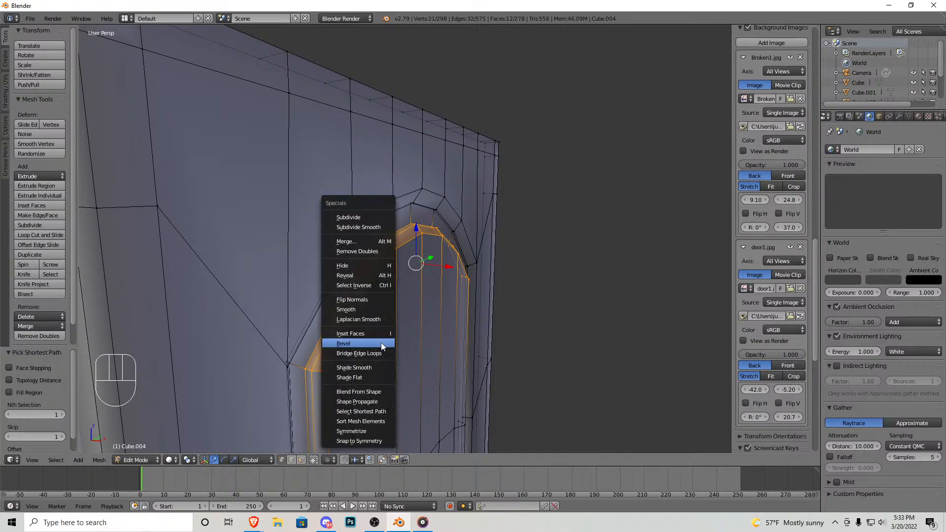
pyautogui.click(381, 345)
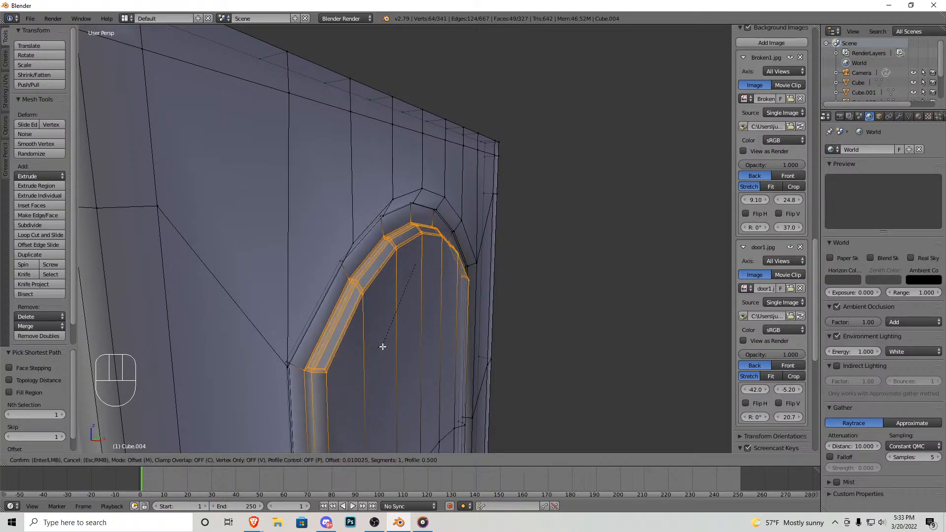
pyautogui.click(383, 347)
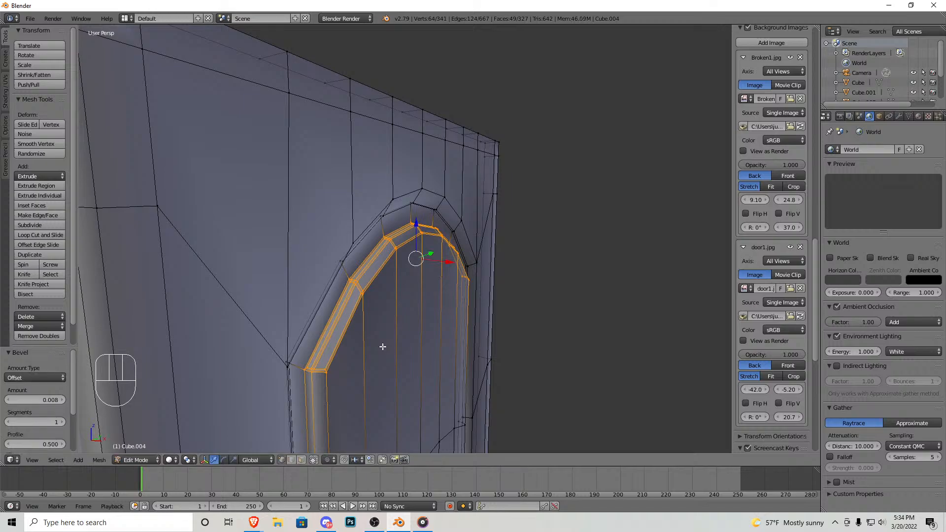
# Step: Leave mesh editing and render the image to check the bevelled arch trim
pyautogui.press('Tab')
pyautogui.moveTo(388, 346); pyautogui.dragTo(339, 325, button='middle')
pyautogui.click(58, 20)
pyautogui.click(63, 30)
pyautogui.scroll(-4, 428, 228)
pyautogui.scroll(2, 430, 241)
pyautogui.press('Escape')
# Step: Return to mesh editing on the door and undo the arch trim bevel
pyautogui.moveTo(421, 277); pyautogui.dragTo(453, 269, button='middle')
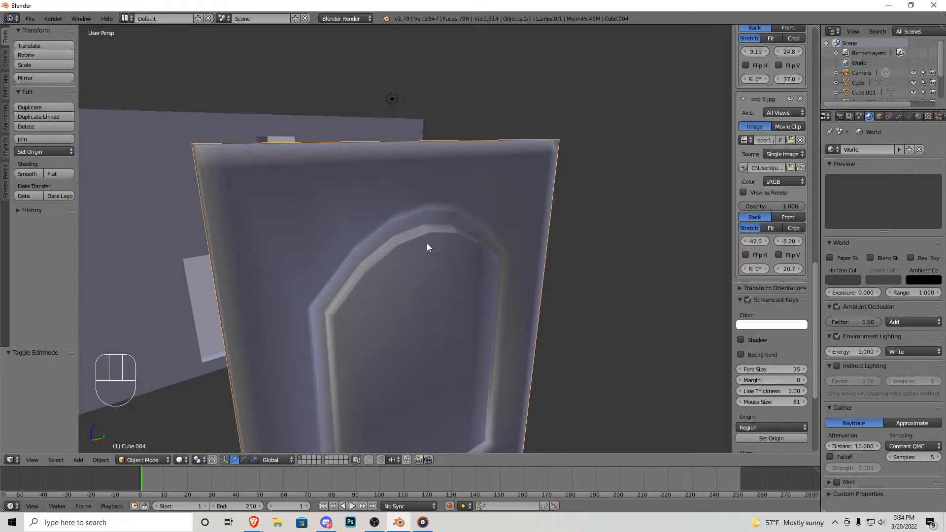
pyautogui.scroll(3, 427, 242)
pyautogui.press('Tab')
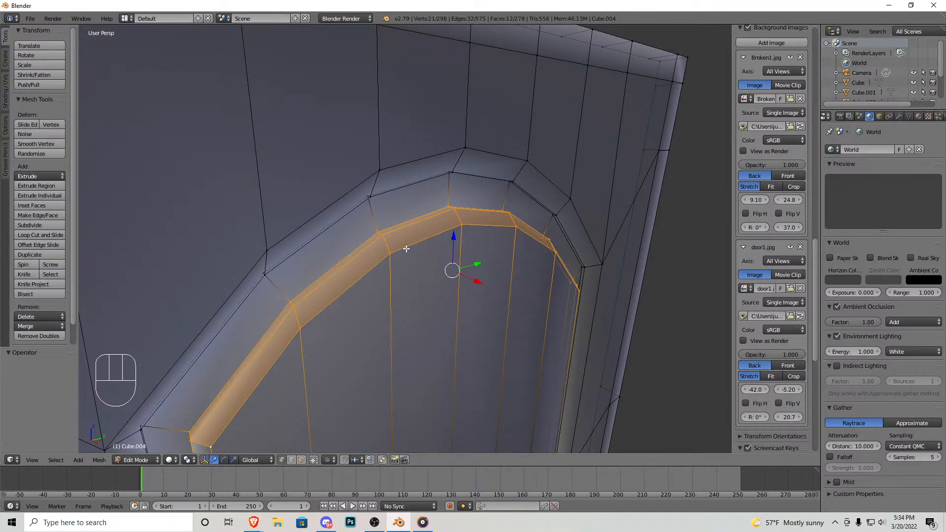
# Step: Select the edge path along the arch's inner trim and bevel it by about 0.024 with 2 segments
pyautogui.moveTo(406, 249); pyautogui.dragTo(334, 261, button='middle')
pyautogui.moveTo(426, 225); pyautogui.dragTo(474, 301, button='middle')
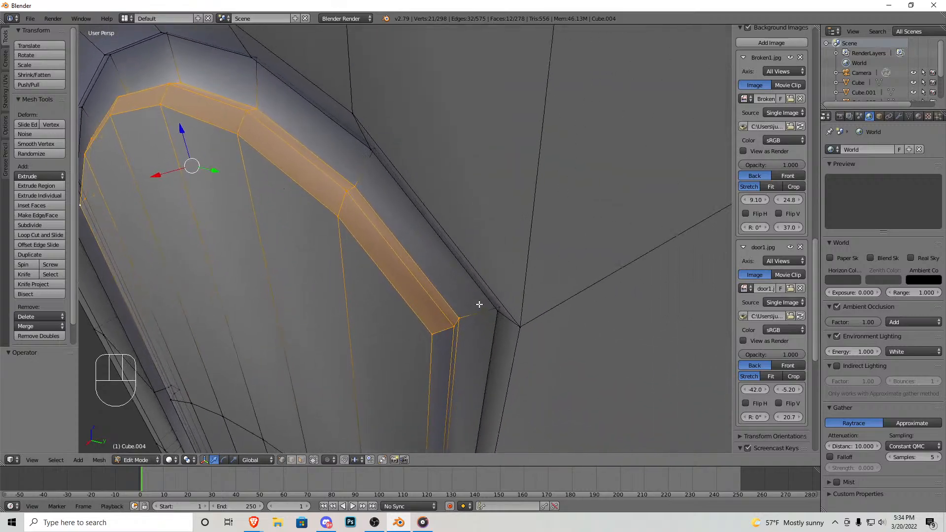
pyautogui.rightClick(449, 326)
pyautogui.moveTo(308, 161); pyautogui.dragTo(490, 247, button='middle')
pyautogui.keyDown('ctrl'); pyautogui.rightClick(423, 283); pyautogui.keyUp('ctrl')
pyautogui.press('w')
pyautogui.click(474, 247)
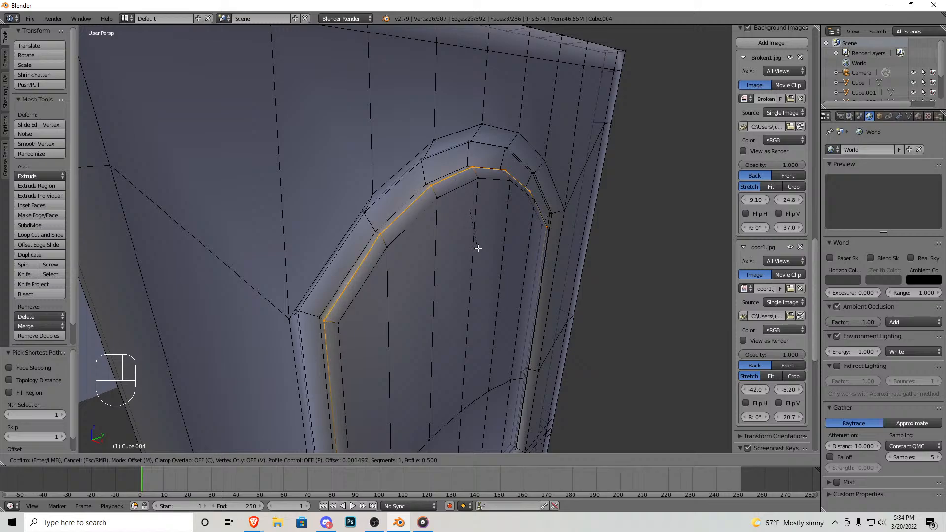
pyautogui.click(478, 251)
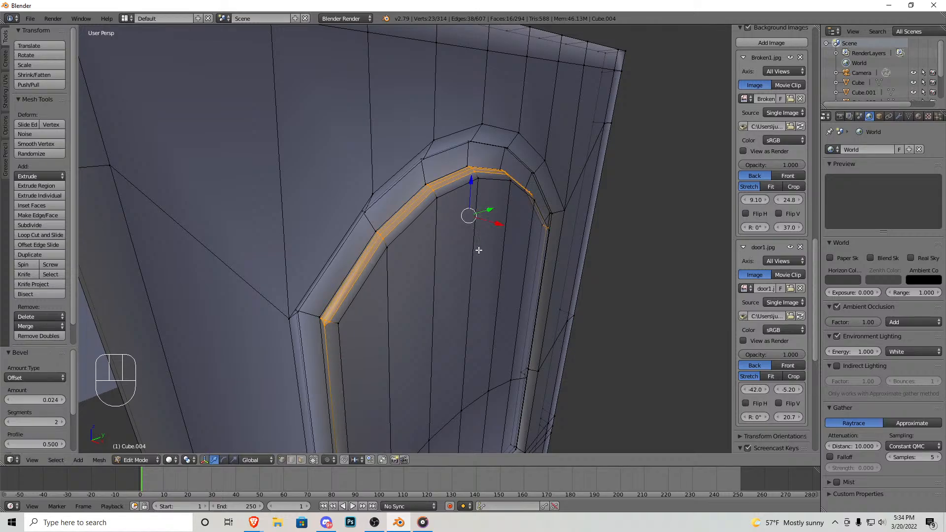
# Step: Leave mesh editing and re-render the image to compare the smoothed arch trim
pyautogui.press('Tab')
pyautogui.scroll(-3, 479, 250)
pyautogui.moveTo(478, 250); pyautogui.dragTo(417, 230, button='middle')
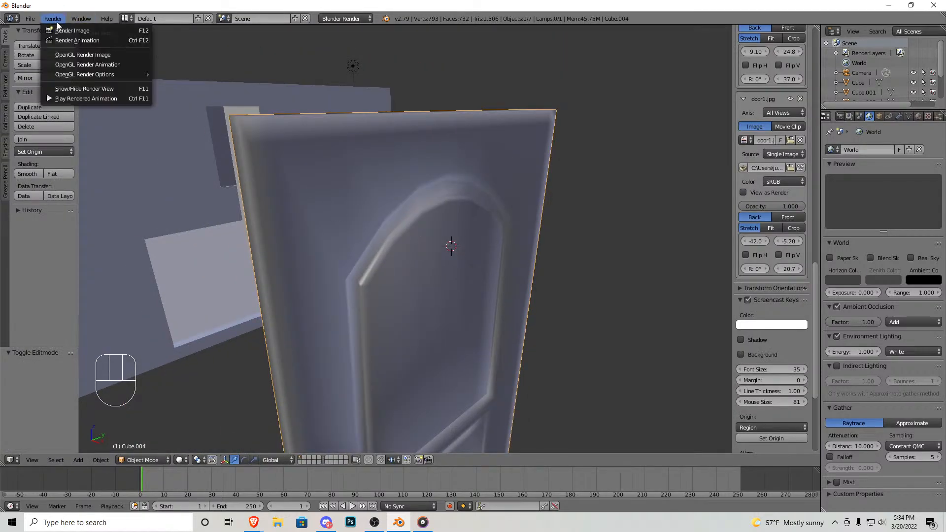
pyautogui.click(56, 19)
pyautogui.click(79, 30)
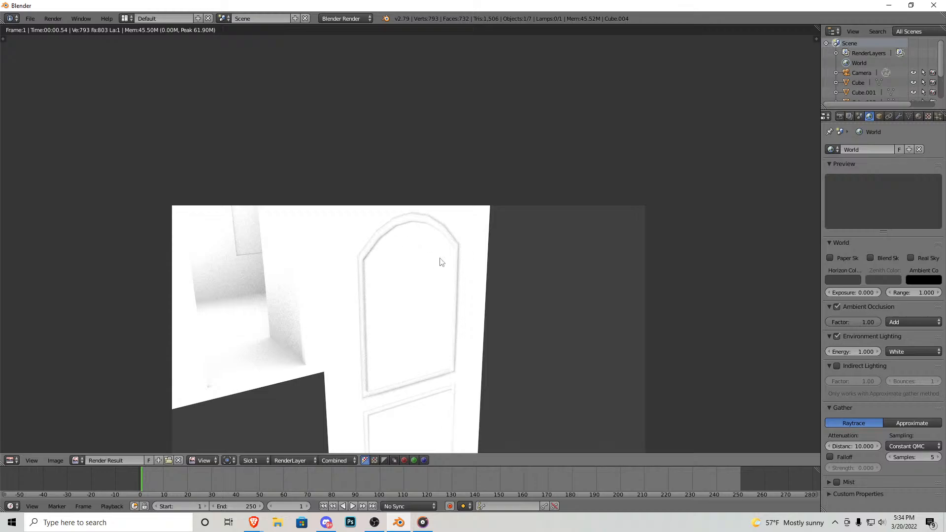
pyautogui.scroll(-2, 481, 242)
pyautogui.press('Escape')
# Step: Move the door about -17.328 along X into the doorway opening of the room's wall
pyautogui.moveTo(453, 261); pyautogui.dragTo(392, 280, button='middle')
pyautogui.scroll(6, 392, 280)
pyautogui.scroll(-6, 404, 281)
pyautogui.moveTo(449, 283); pyautogui.dragTo(462, 308, button='middle')
pyautogui.scroll(-6, 362, 296)
pyautogui.scroll(-2, 436, 308)
pyautogui.scroll(3, 485, 326)
pyautogui.press('g')
pyautogui.press('x')
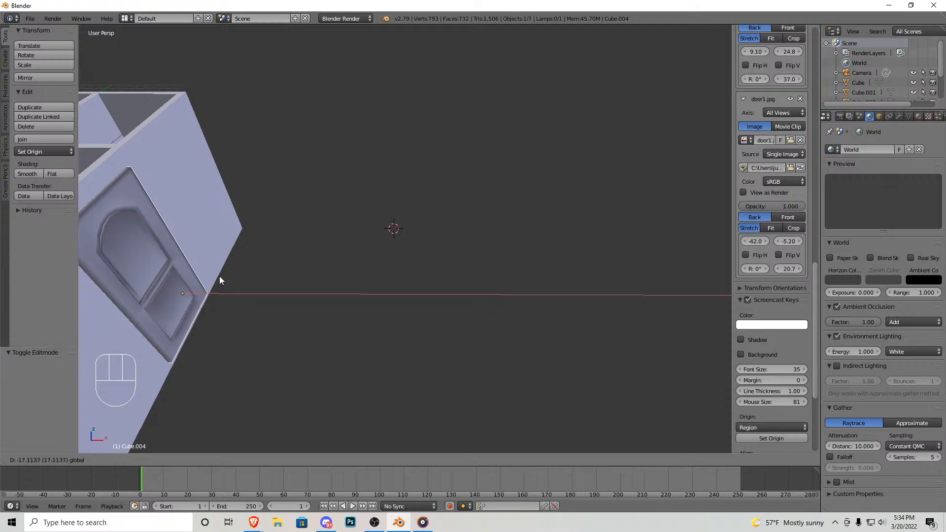
pyautogui.click(217, 274)
# Step: Check the door's fit from inside and outside the room and apply its Mirror modifier
pyautogui.moveTo(217, 274); pyautogui.dragTo(419, 300, button='middle')
pyautogui.scroll(-6, 317, 300)
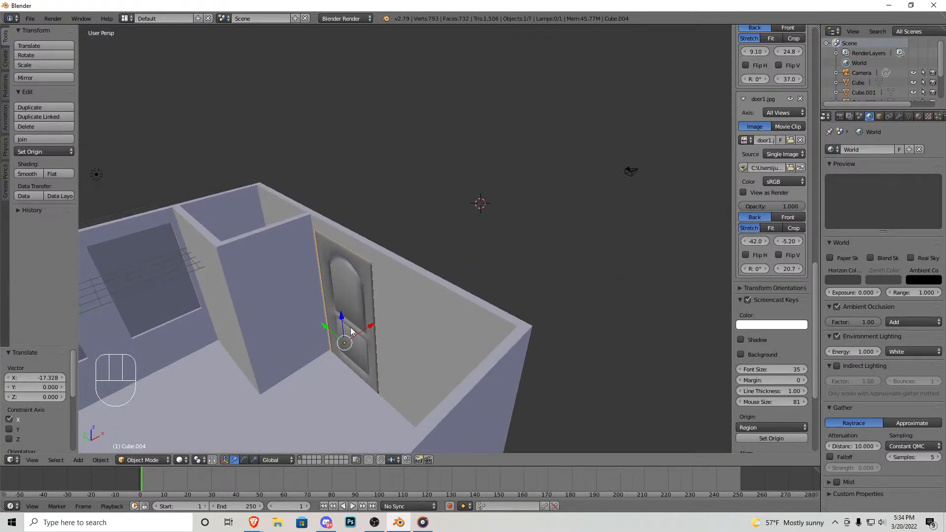
pyautogui.moveTo(348, 331); pyautogui.dragTo(376, 314, button='middle')
pyautogui.hotkey('shift', 'f')
pyautogui.press('w')
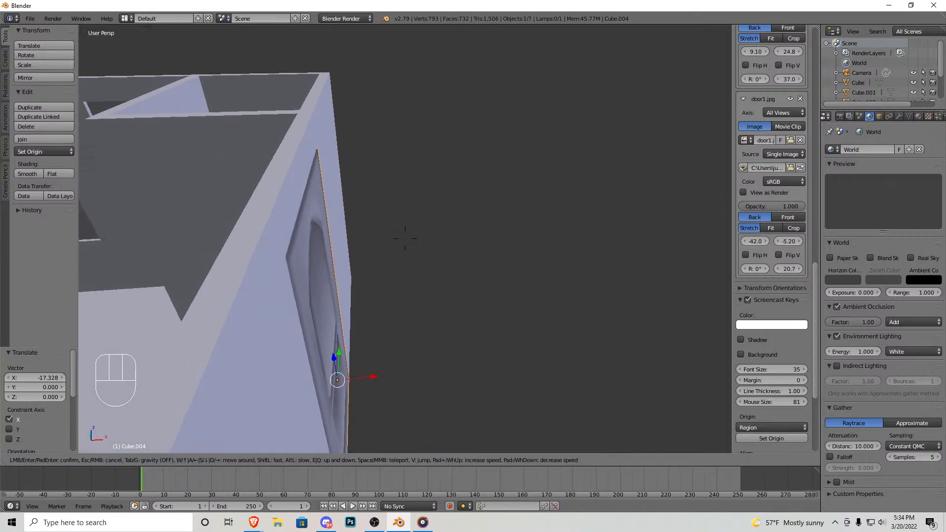
pyautogui.press('a')
pyautogui.click(401, 305)
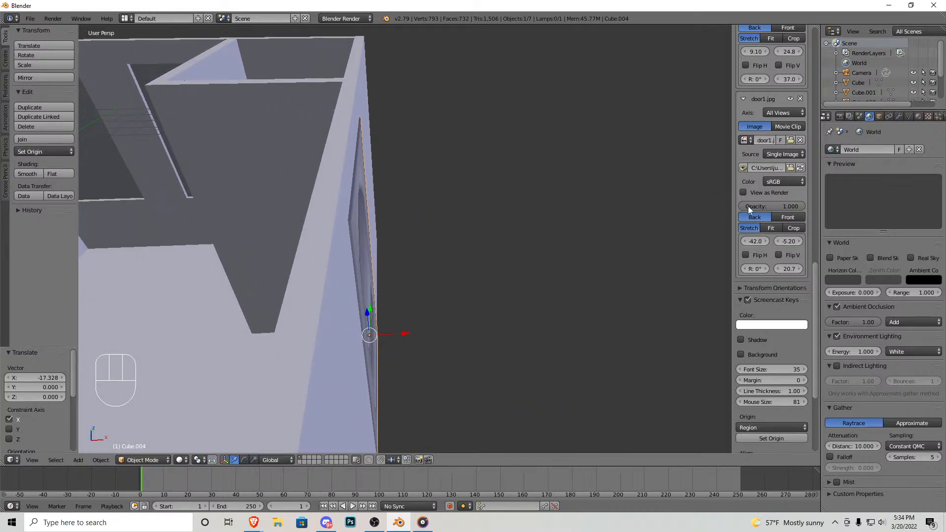
pyautogui.moveTo(367, 202); pyautogui.dragTo(391, 200, button='middle')
pyautogui.click(898, 117)
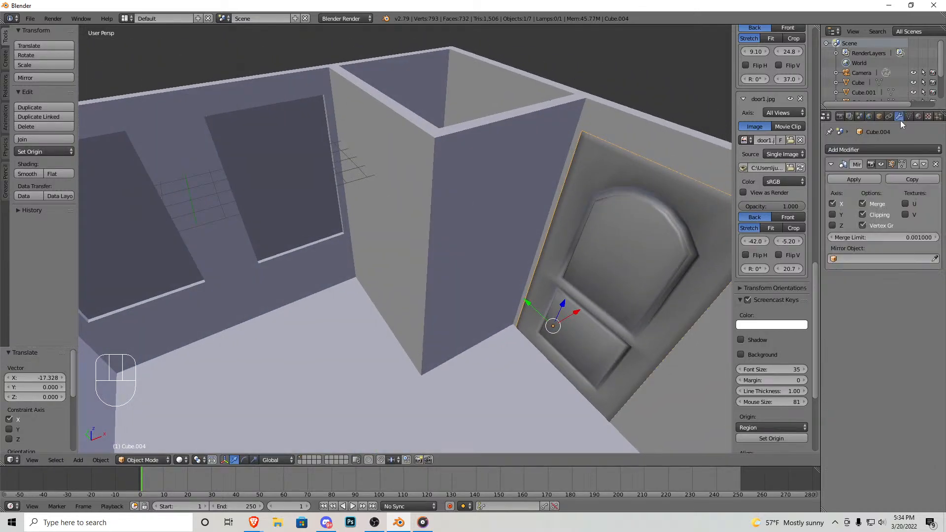
pyautogui.click(866, 172)
# Step: Thicken the door by scaling it about 1.439 along X, and shift it about -0.027 along X within the wall
pyautogui.moveTo(602, 251); pyautogui.dragTo(526, 291, button='middle')
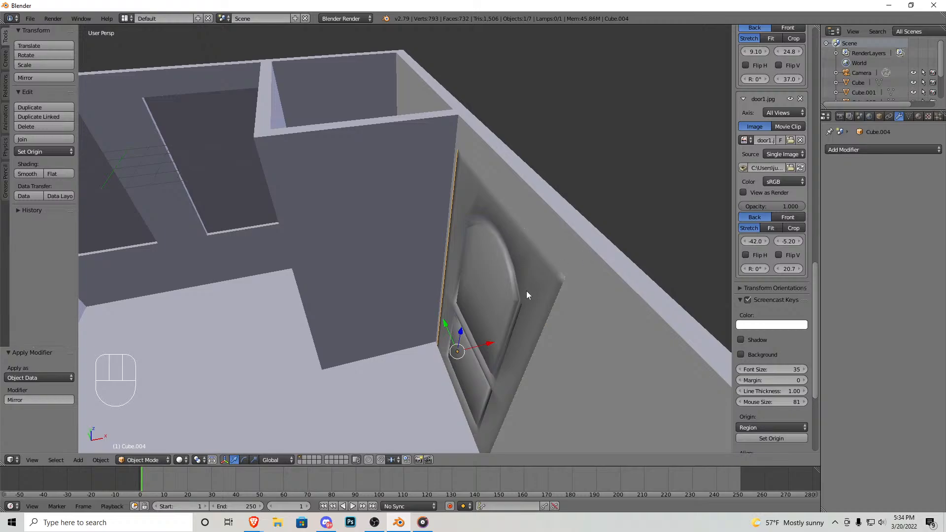
pyautogui.press('s')
pyautogui.press('y')
pyautogui.press('x')
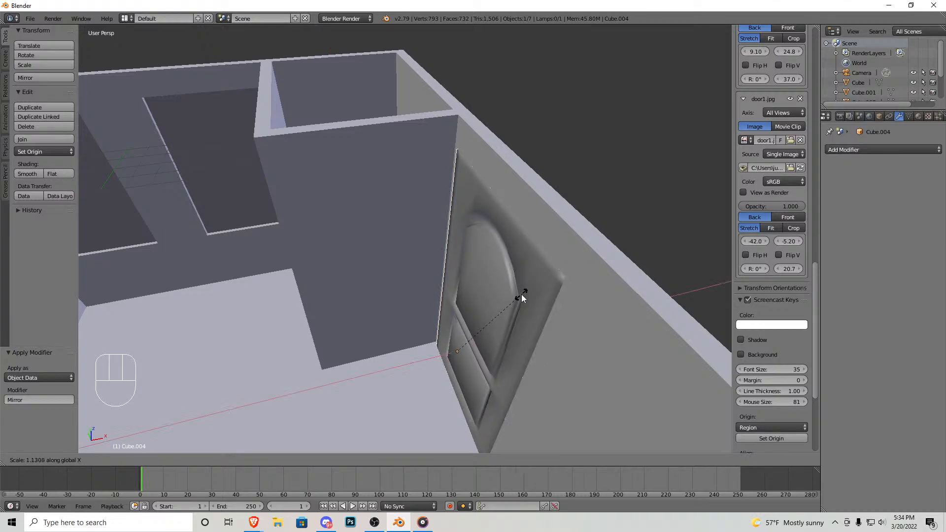
pyautogui.click(542, 291)
pyautogui.moveTo(549, 292); pyautogui.dragTo(404, 382, button='middle')
pyautogui.press('g')
pyautogui.press('x')
pyautogui.click(413, 383)
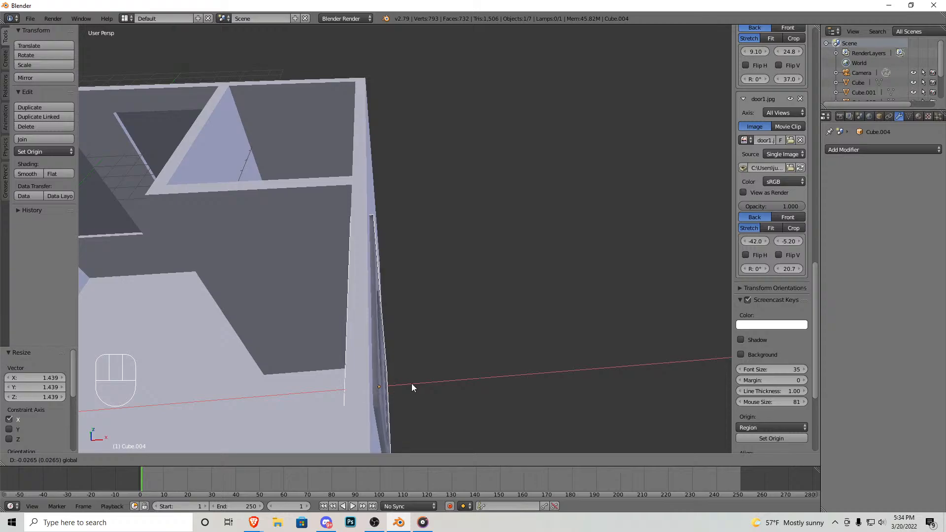
# Step: Place the 3D cursor on the door's side stile, beside the rail between the two panels
pyautogui.hotkey('shift', 'f')
pyautogui.press('s')
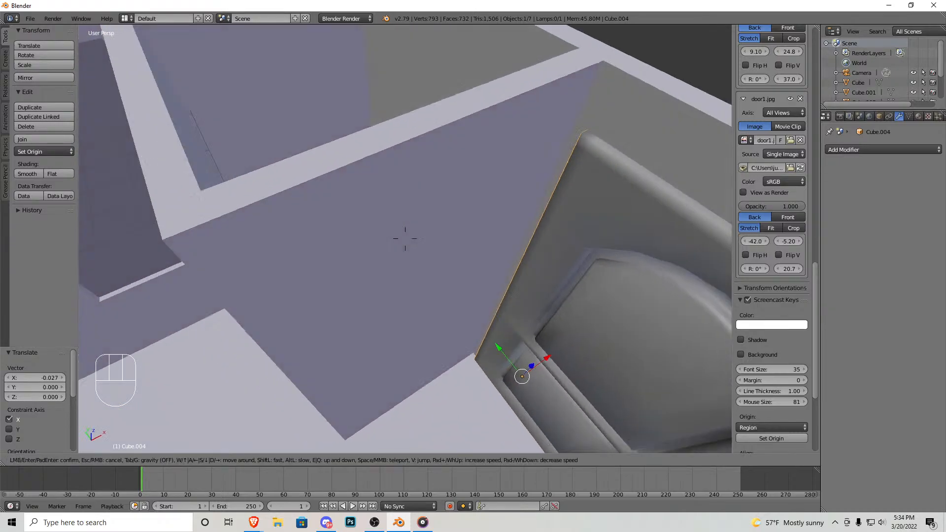
pyautogui.press('w')
pyautogui.press('s')
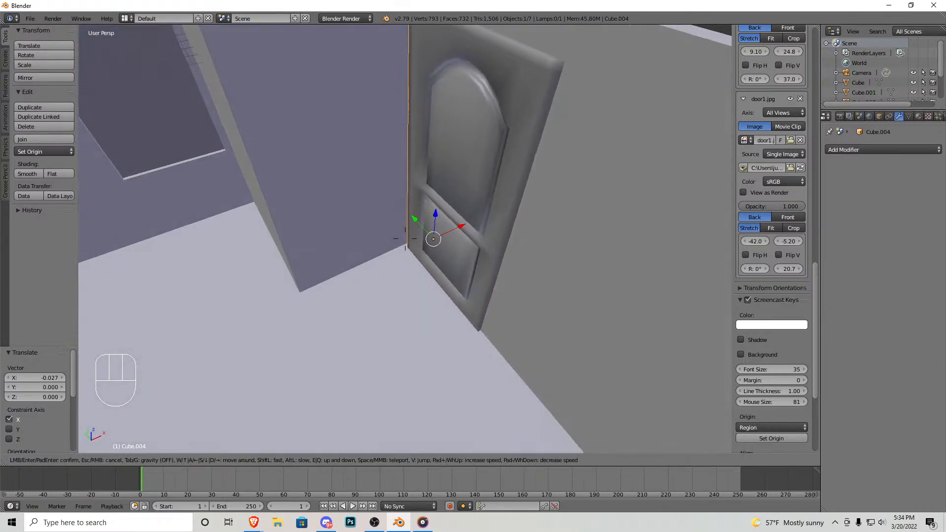
pyautogui.press('w')
pyautogui.press('d')
pyautogui.press('w')
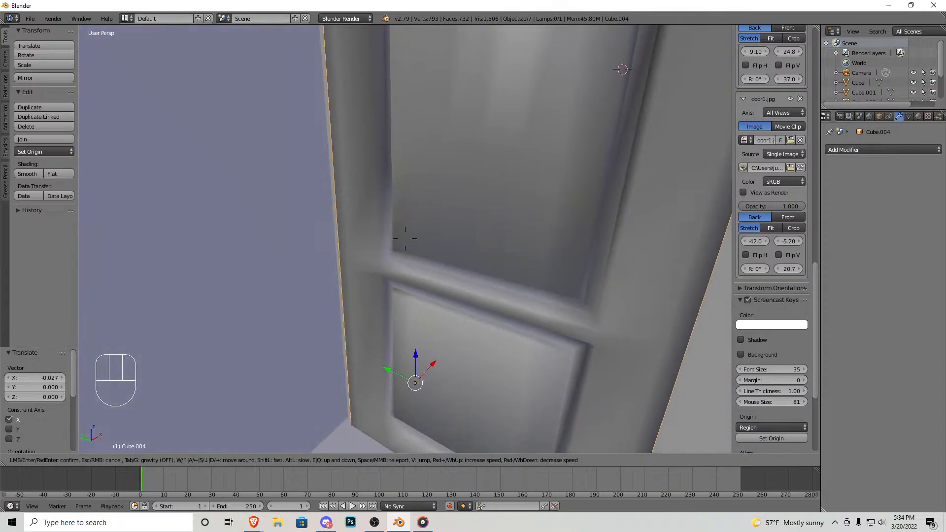
pyautogui.click(419, 249)
pyautogui.click(418, 249)
# Step: Add a UV sphere at the 3D cursor for the doorknob and move it about 8.344 along X, clear of the room
pyautogui.click(6, 59)
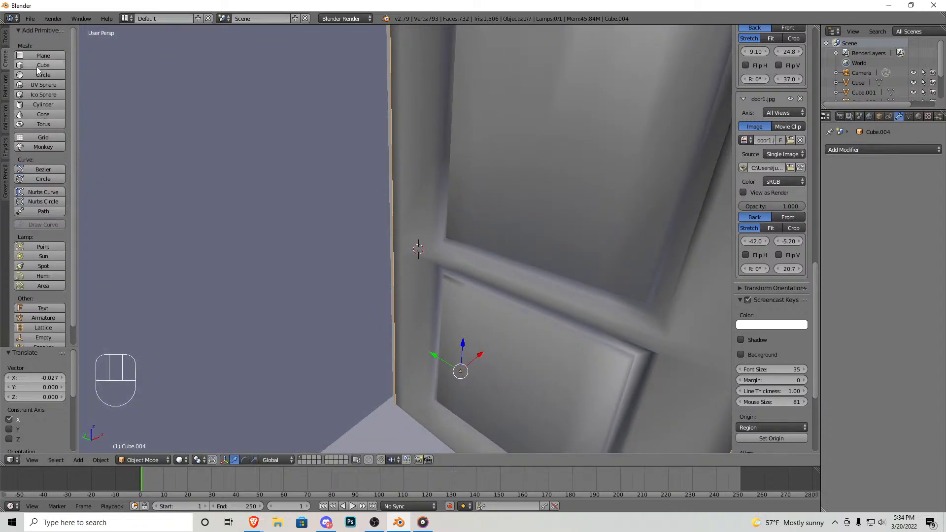
pyautogui.click(58, 87)
pyautogui.moveTo(468, 230); pyautogui.dragTo(442, 236, button='middle')
pyautogui.scroll(-8, 442, 236)
pyautogui.moveTo(328, 247); pyautogui.dragTo(405, 236)
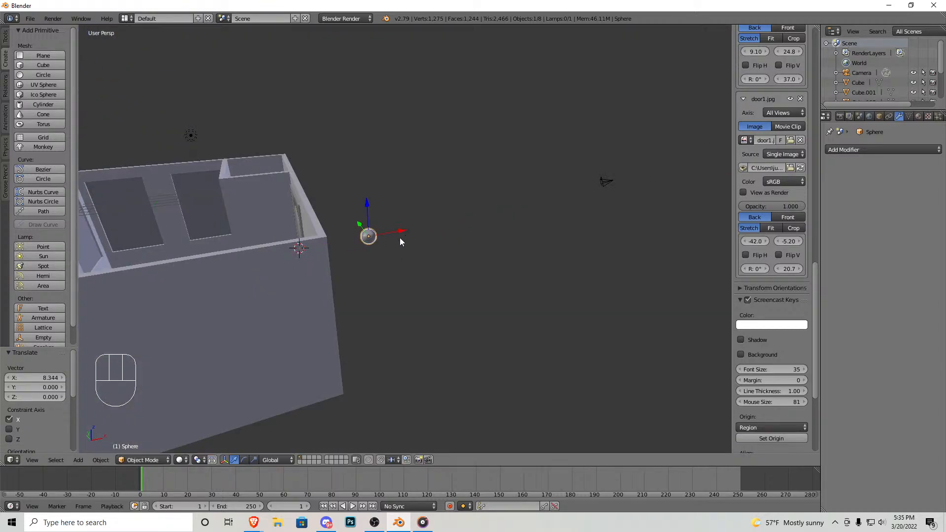
# Step: Try to stretch the sphere along X by pulling one side vertex above its middle with proportional editing, and undo it
pyautogui.press('KP_1')
pyautogui.scroll(4, 384, 163)
pyautogui.keyDown('shift'); pyautogui.moveTo(384, 162); pyautogui.dragTo(369, 261, button='middle'); pyautogui.keyUp('shift')
pyautogui.scroll(6, 465, 257)
pyautogui.scroll(3, 393, 270)
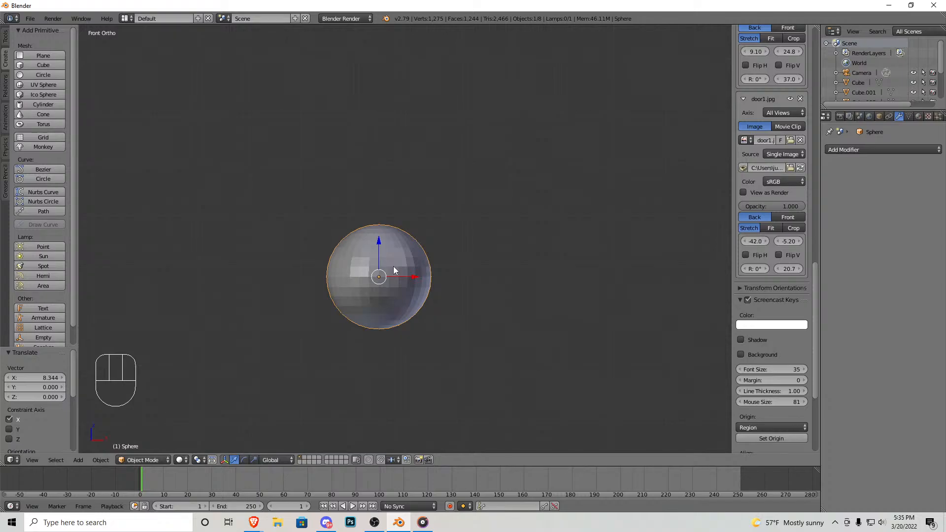
pyautogui.press('Tab')
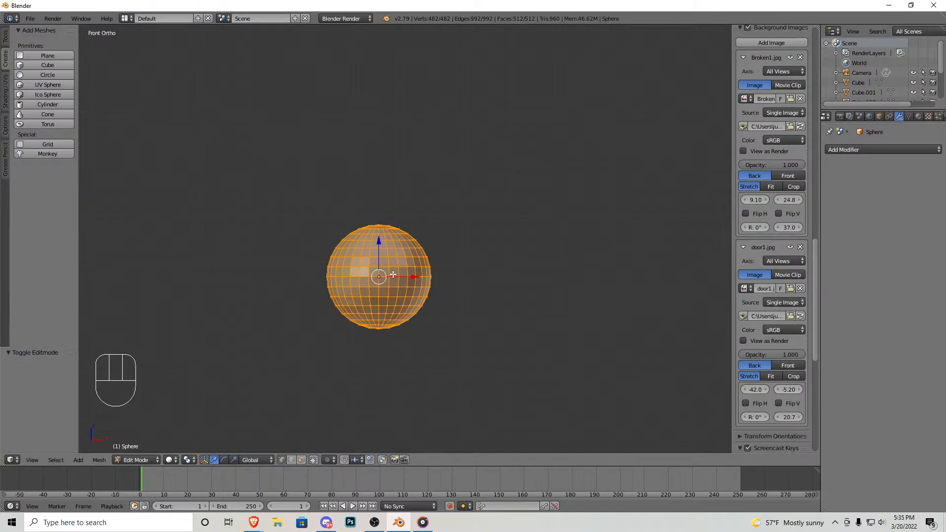
pyautogui.rightClick(324, 267)
pyautogui.press('g')
pyautogui.press('x')
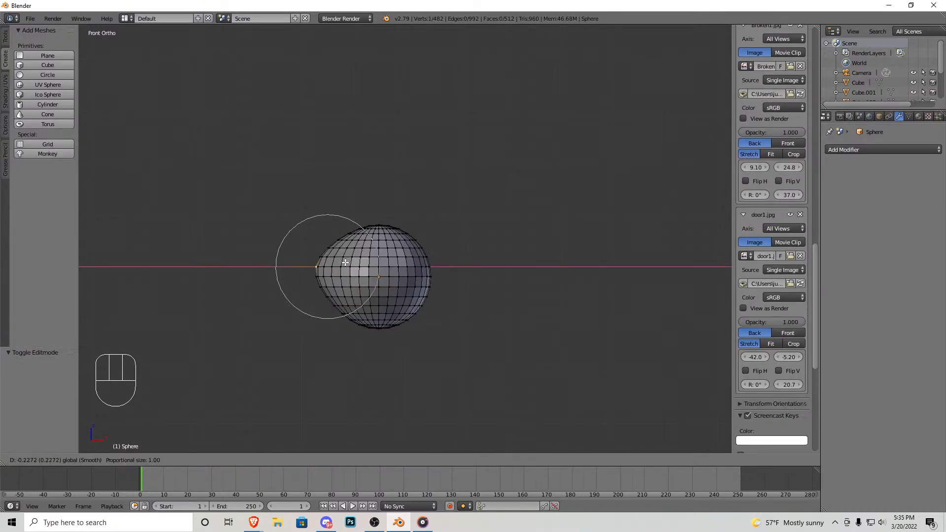
pyautogui.scroll(-13, 335, 263)
pyautogui.scroll(10, 296, 265)
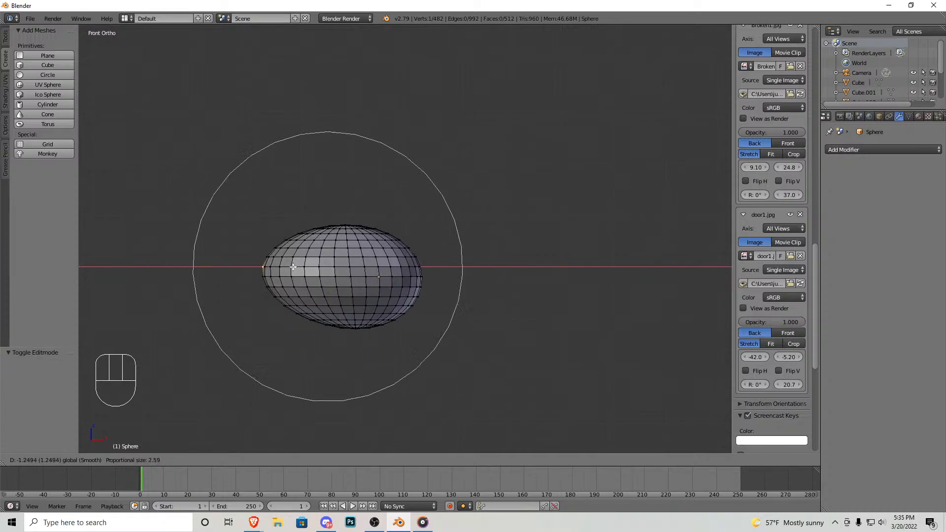
pyautogui.scroll(-3, 268, 263)
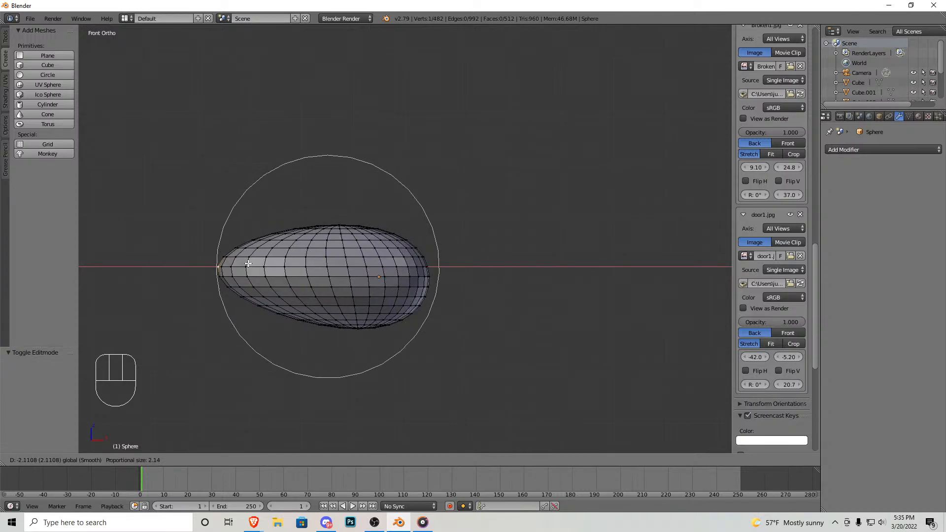
pyautogui.scroll(-2, 335, 262)
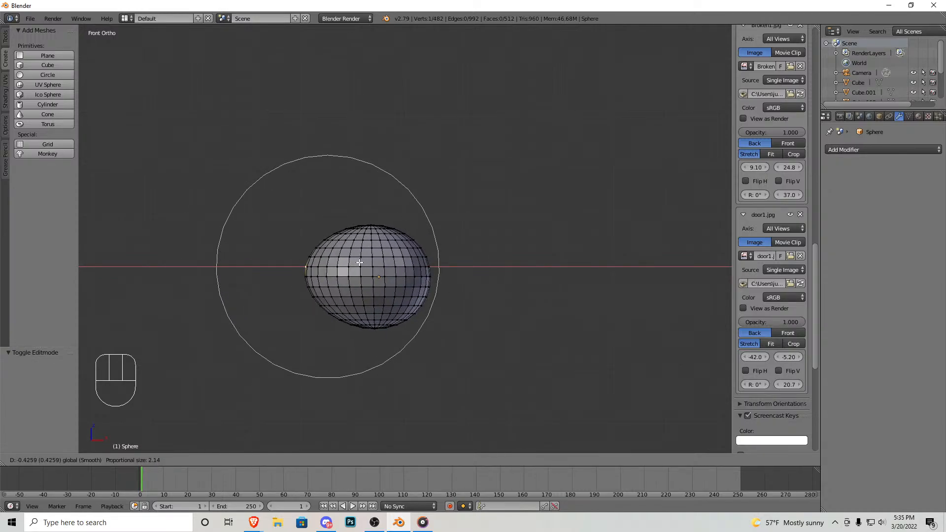
pyautogui.click(399, 259)
pyautogui.hotkey('ctrl', 'z')
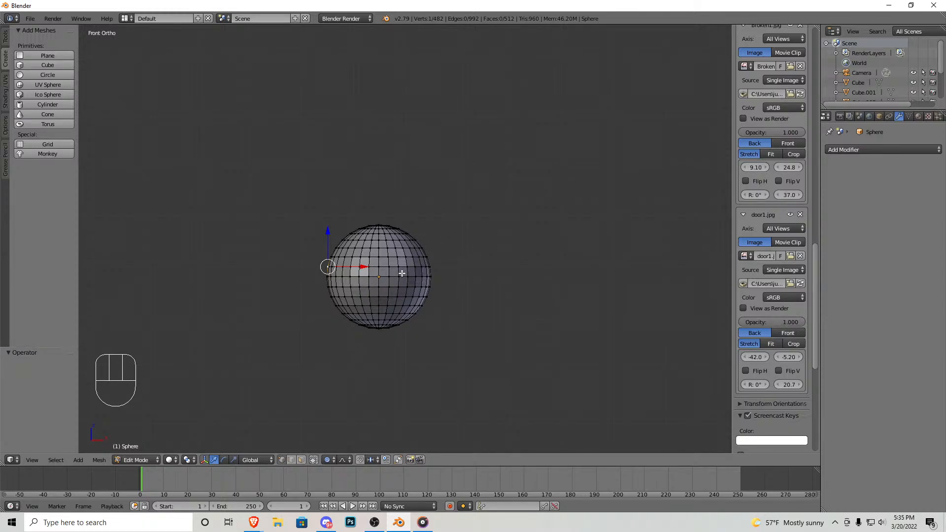
# Step: Pull the middle vertex on one side of the sphere outward along X with proportional editing
pyautogui.scroll(3, 379, 278)
pyautogui.keyDown('ctrl'); pyautogui.scroll(3, 394, 281); pyautogui.keyUp('ctrl')
pyautogui.scroll(3, 424, 285)
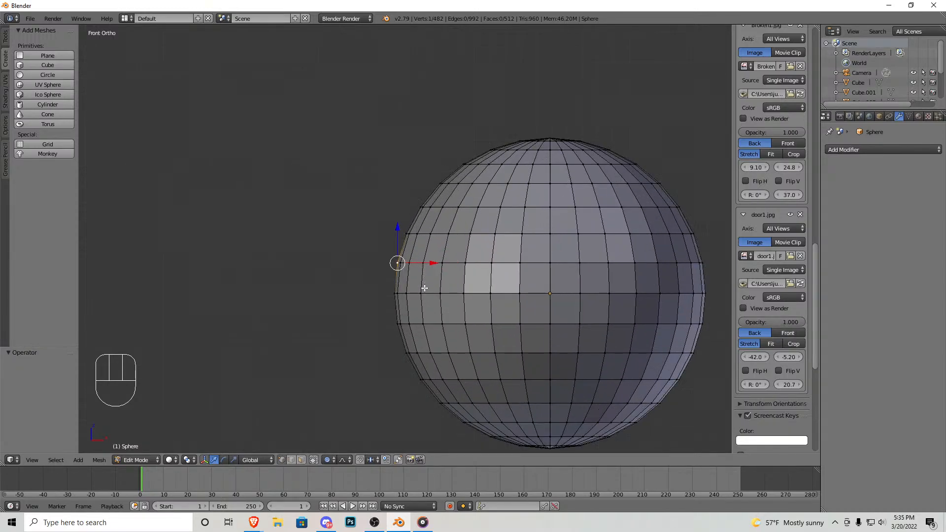
pyautogui.press('g')
pyautogui.press('x')
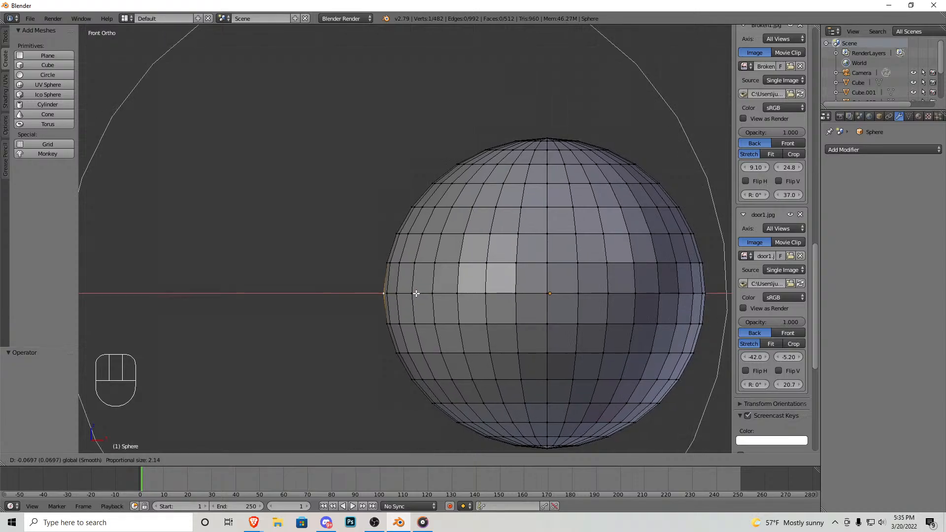
pyautogui.scroll(3, 394, 291)
pyautogui.moveTo(389, 290); pyautogui.dragTo(384, 290)
# Step: Pull the opposite middle vertex about 0.631 along X, extend the first side to match, and leave mesh editing
pyautogui.keyDown('shift'); pyautogui.moveTo(562, 292); pyautogui.dragTo(395, 275, button='middle'); pyautogui.keyUp('shift')
pyautogui.moveTo(557, 278); pyautogui.dragTo(657, 269)
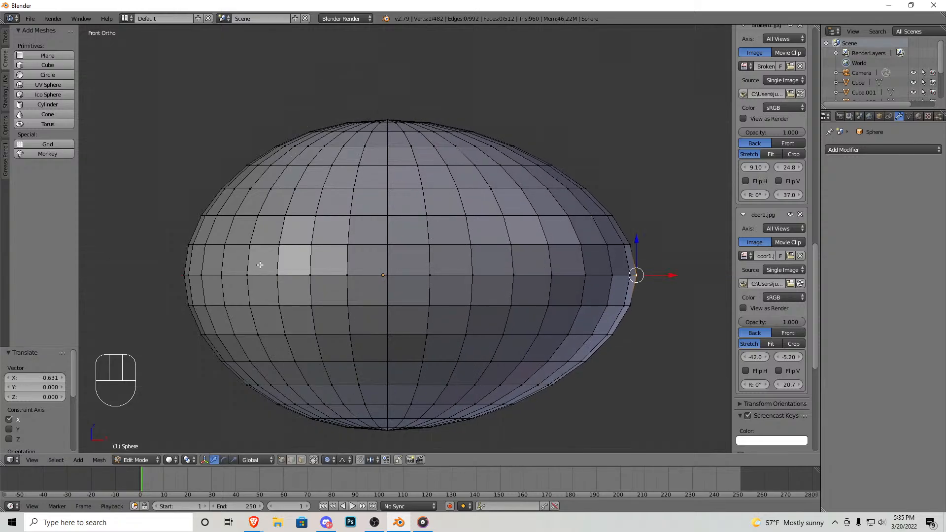
pyautogui.rightClick(185, 275)
pyautogui.moveTo(222, 275); pyautogui.dragTo(183, 272)
pyautogui.scroll(-5, 351, 259)
pyautogui.press('Tab')
pyautogui.scroll(-3, 488, 241)
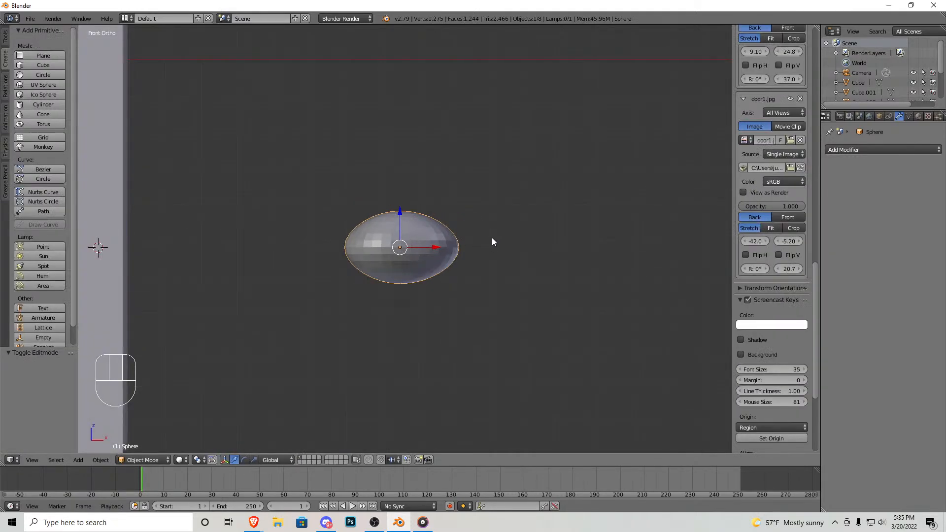
# Step: Rotate the sphere by 90° in the front view and compare it with the door from outside
pyautogui.write('r90')
pyautogui.press('Return')
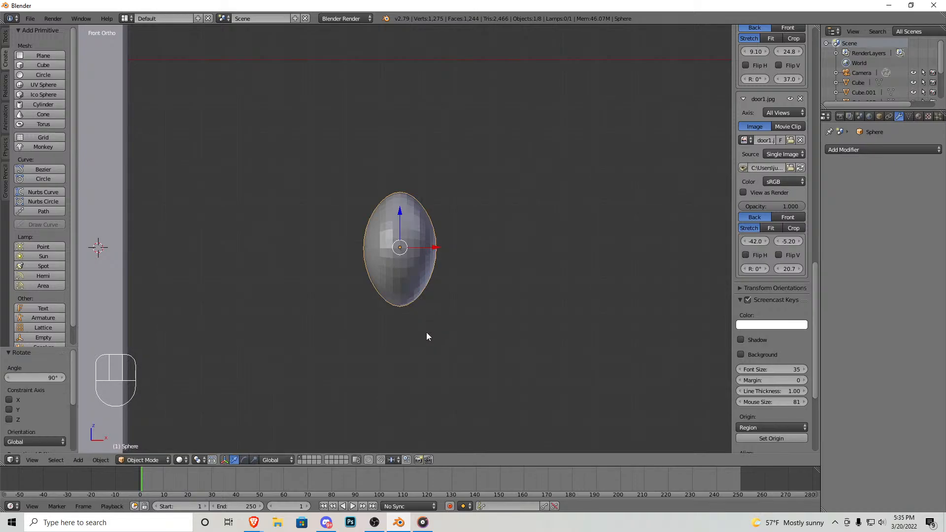
pyautogui.hotkey('shift', 'f')
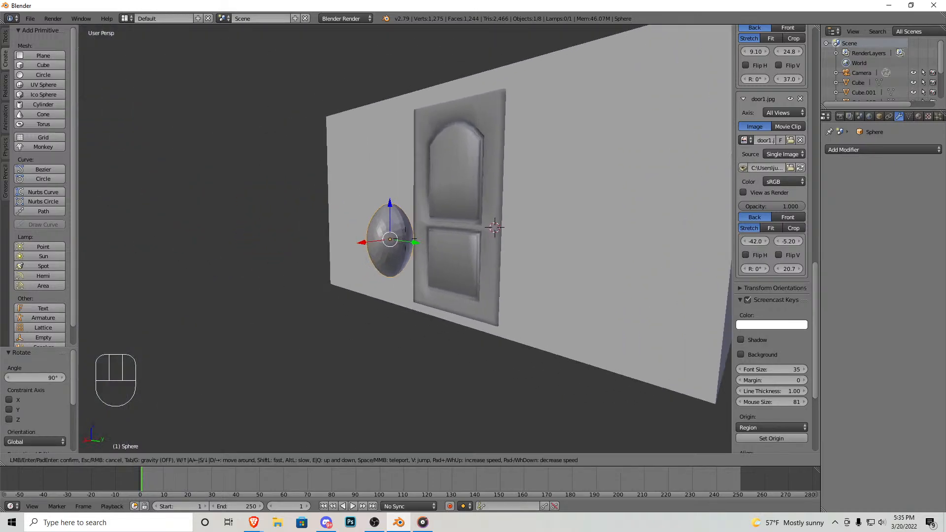
pyautogui.press('a')
pyautogui.click(405, 240)
pyautogui.press('KP_3')
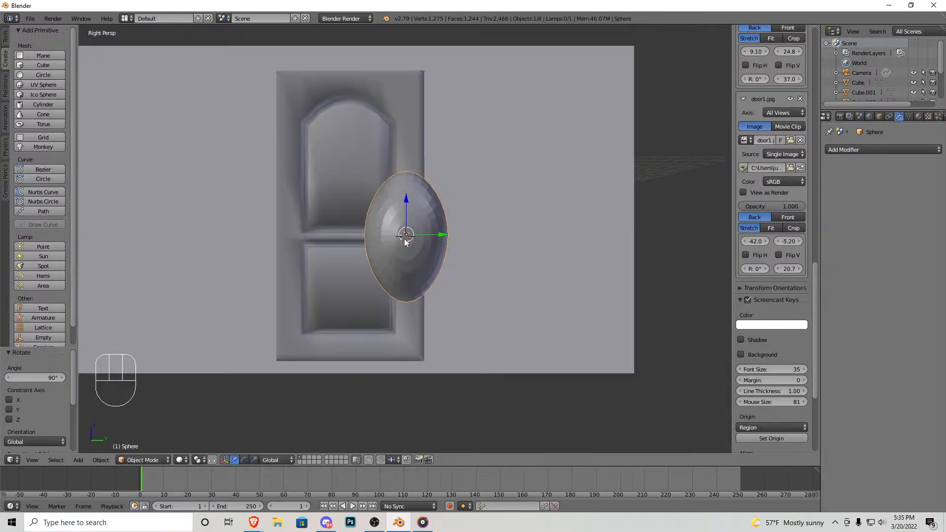
# Step: Try to widen the sphere along Y with proportional editing, and undo the stretching back to a round shape
pyautogui.scroll(4, 454, 225)
pyautogui.press('KP_5')
pyautogui.press('KP_5')
pyautogui.press('KP_5')
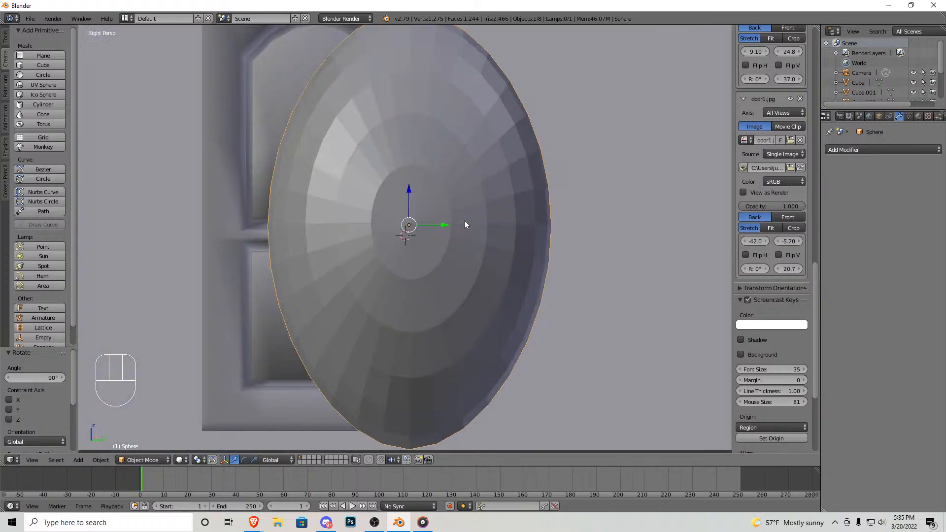
pyautogui.press('Tab')
pyautogui.scroll(-2, 471, 232)
pyautogui.press('g')
pyautogui.press('y')
pyautogui.scroll(-4, 499, 228)
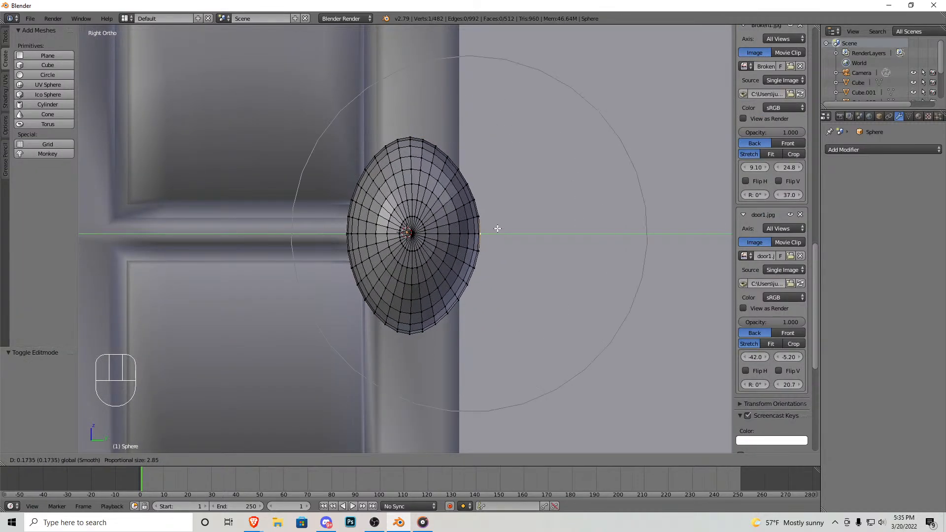
pyautogui.scroll(3, 498, 229)
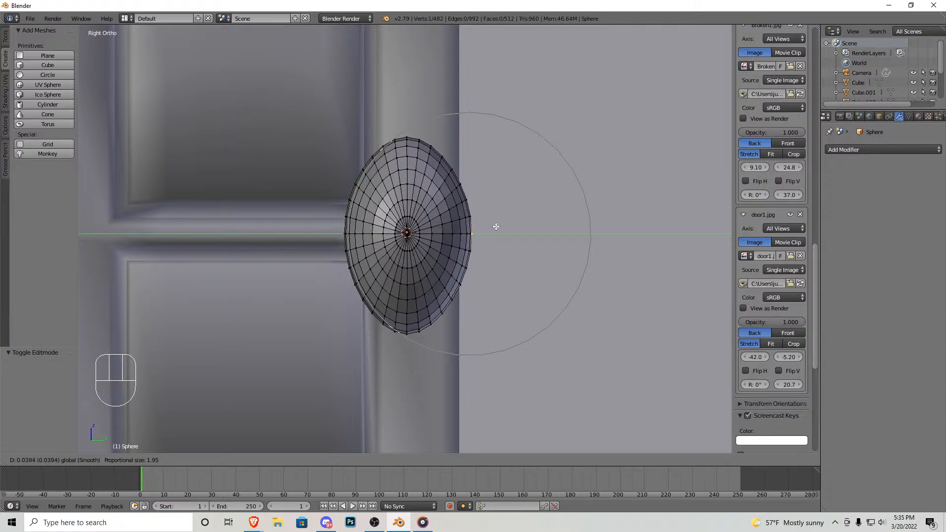
pyautogui.click(502, 226)
pyautogui.moveTo(437, 245); pyautogui.dragTo(404, 252, button='middle')
pyautogui.hotkey('ctrl', 'z')
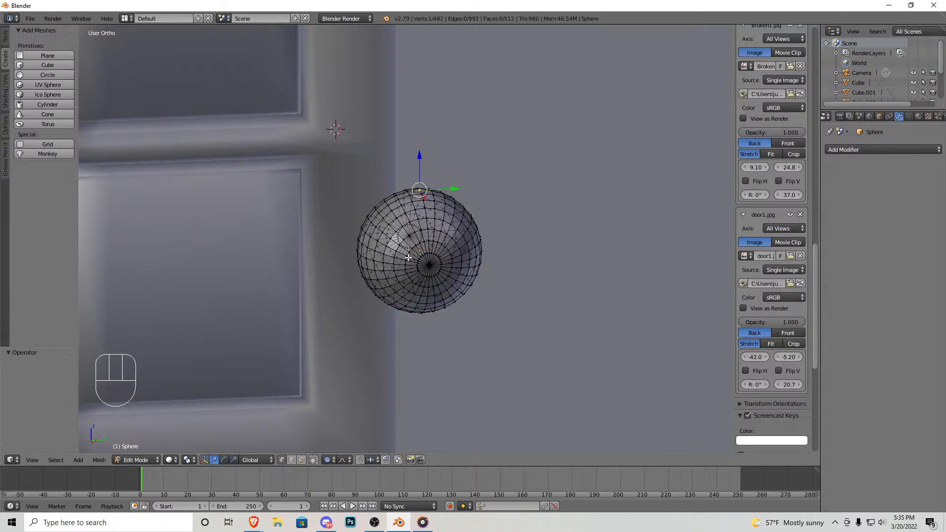
# Step: Flatten the whole sphere mesh by scaling it to about 0.472 along X
pyautogui.press('KP_1')
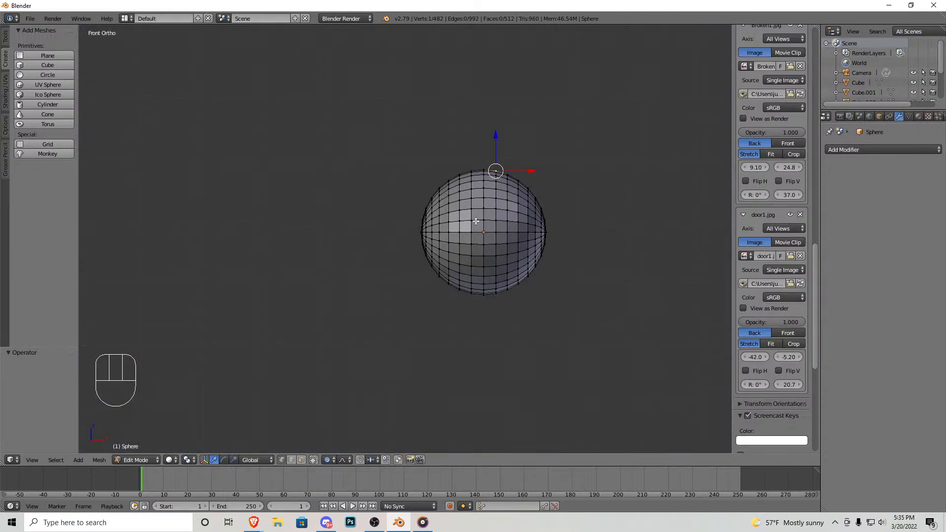
pyautogui.scroll(4, 429, 230)
pyautogui.scroll(-4, 471, 226)
pyautogui.press('s')
pyautogui.rightClick(528, 235)
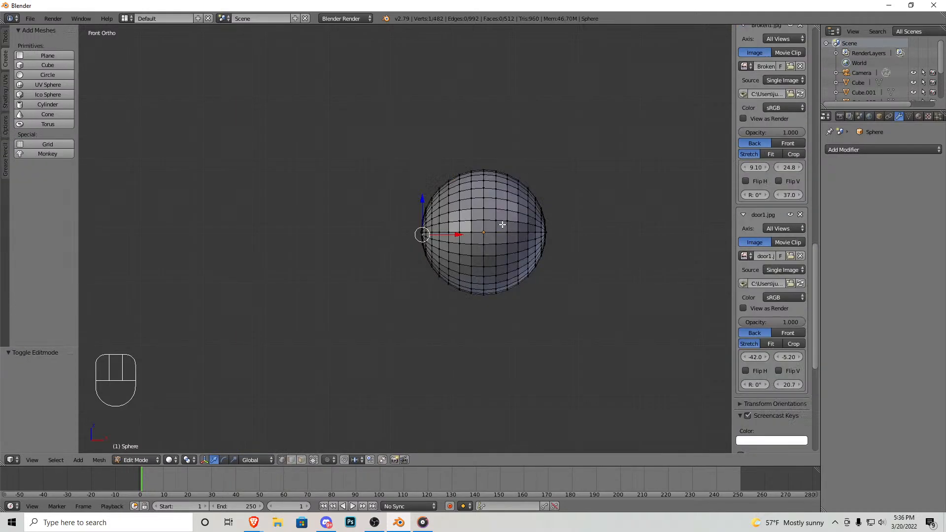
pyautogui.press('a')
pyautogui.press('a')
pyautogui.press('s')
pyautogui.press('x')
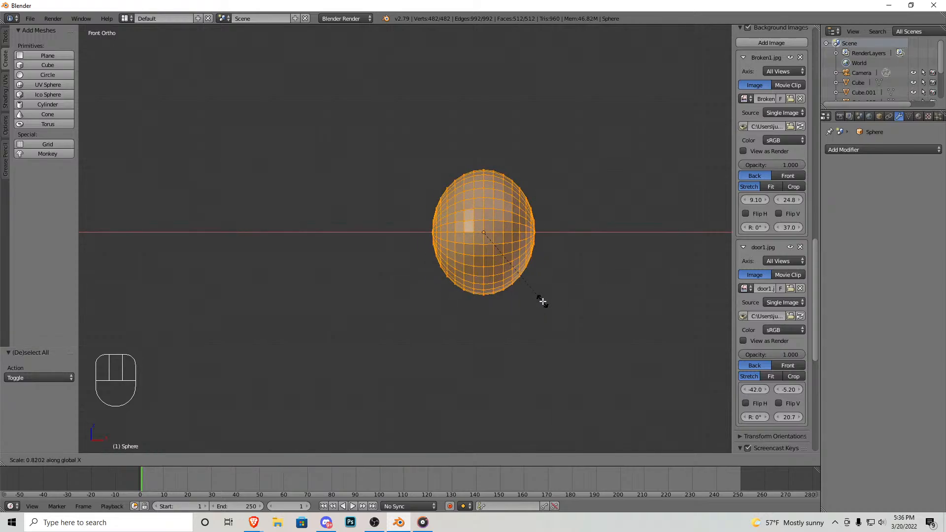
pyautogui.click(519, 270)
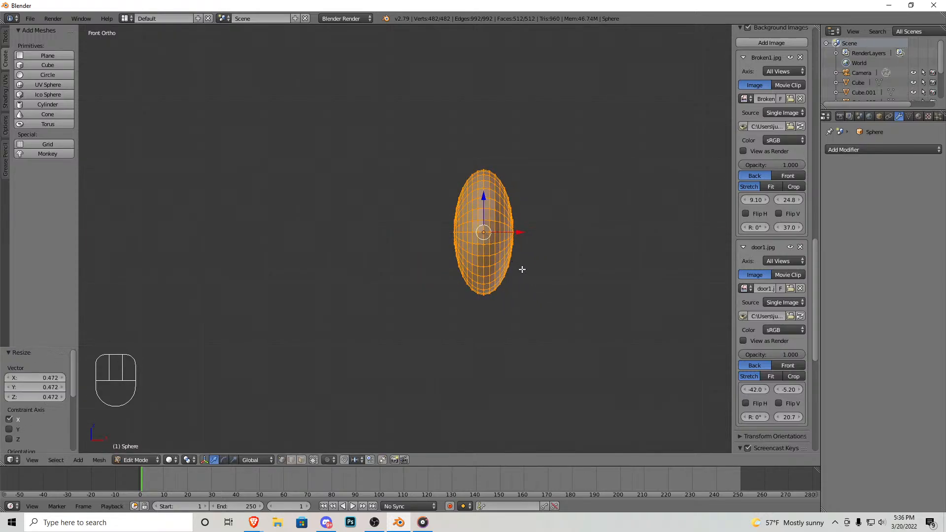
# Step: Move the vertex at the flattened sphere's outward-facing pole about 0.028 along X
pyautogui.press('KP_3')
pyautogui.moveTo(387, 255); pyautogui.dragTo(347, 241, button='middle')
pyautogui.press('Tab')
pyautogui.press('Tab')
pyautogui.moveTo(321, 211); pyautogui.dragTo(335, 233, button='middle')
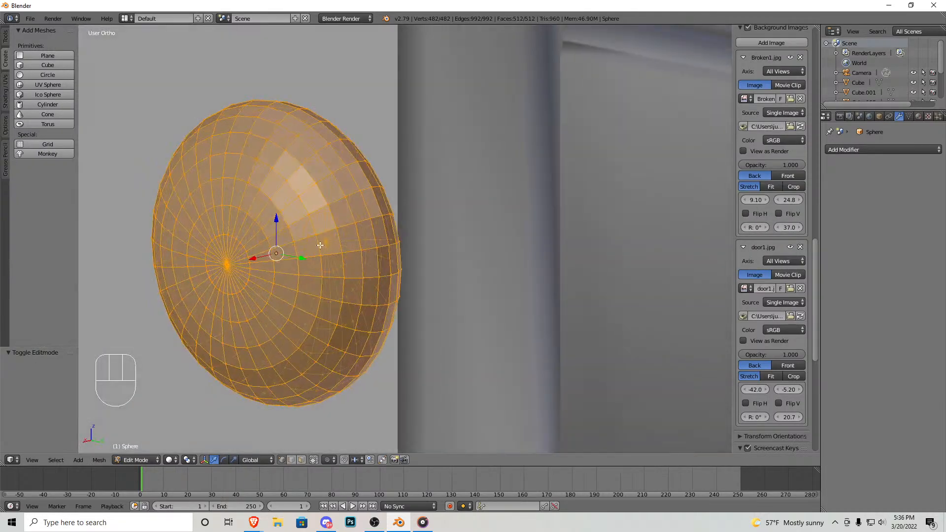
pyautogui.rightClick(228, 263)
pyautogui.moveTo(207, 269); pyautogui.dragTo(204, 269)
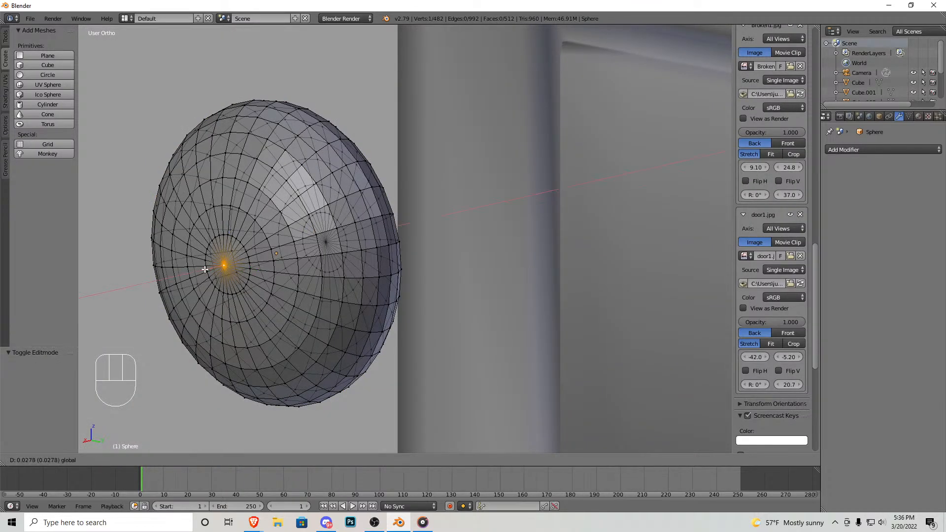
pyautogui.click(205, 270)
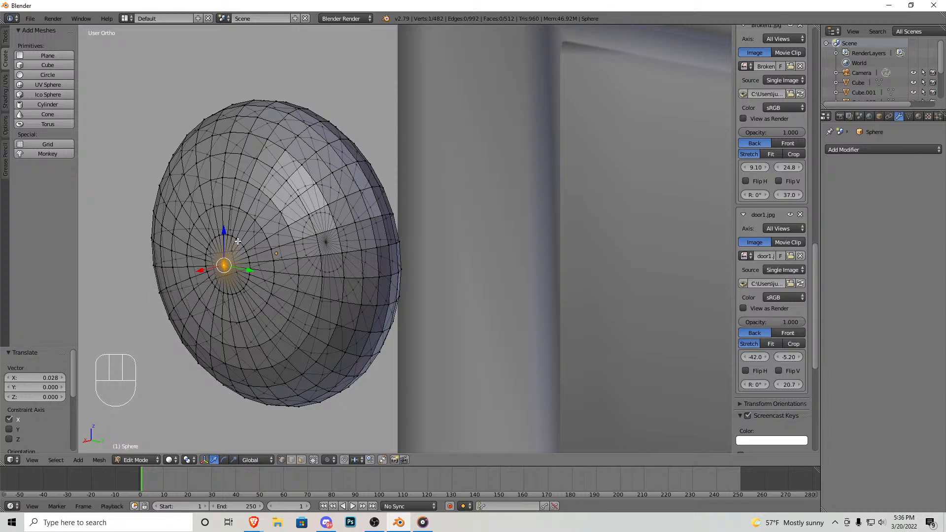
# Step: Pull the pole vertex further out along X, adjust its depth, and check the knob's shape outside mesh editing
pyautogui.moveTo(204, 272); pyautogui.dragTo(176, 271)
pyautogui.scroll(10, 201, 271)
pyautogui.press('Tab')
pyautogui.moveTo(295, 274); pyautogui.dragTo(226, 268, button='middle')
pyautogui.press('Tab')
pyautogui.moveTo(85, 235); pyautogui.dragTo(113, 230)
pyautogui.press('Tab')
pyautogui.moveTo(141, 235); pyautogui.dragTo(266, 244, button='middle')
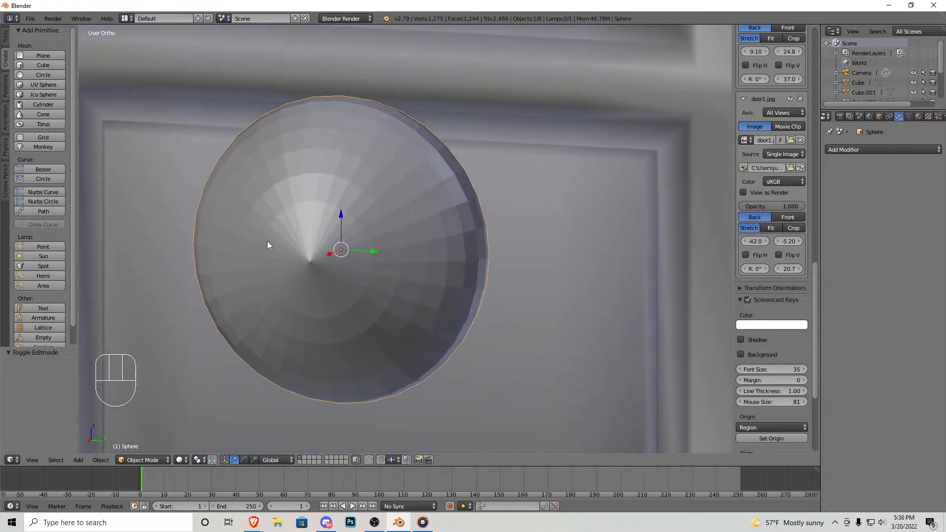
# Step: Extrude the ring of faces around the sphere's outward-facing pole in place and scale it down slightly with proportional editing off
pyautogui.press('Tab')
pyautogui.scroll(1, 311, 283)
pyautogui.click(301, 460)
pyautogui.click(313, 460)
pyautogui.scroll(3, 306, 256)
pyautogui.keyDown('shift'); pyautogui.moveTo(243, 301); pyautogui.dragTo(353, 295, button='middle'); pyautogui.keyUp('shift')
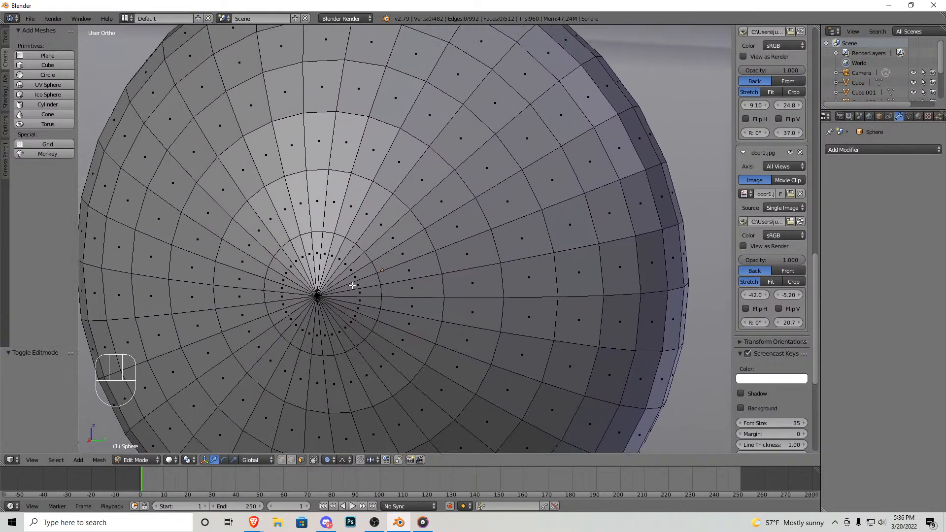
pyautogui.rightClick(353, 287)
pyautogui.keyDown('alt'); pyautogui.rightClick(347, 274); pyautogui.keyUp('alt')
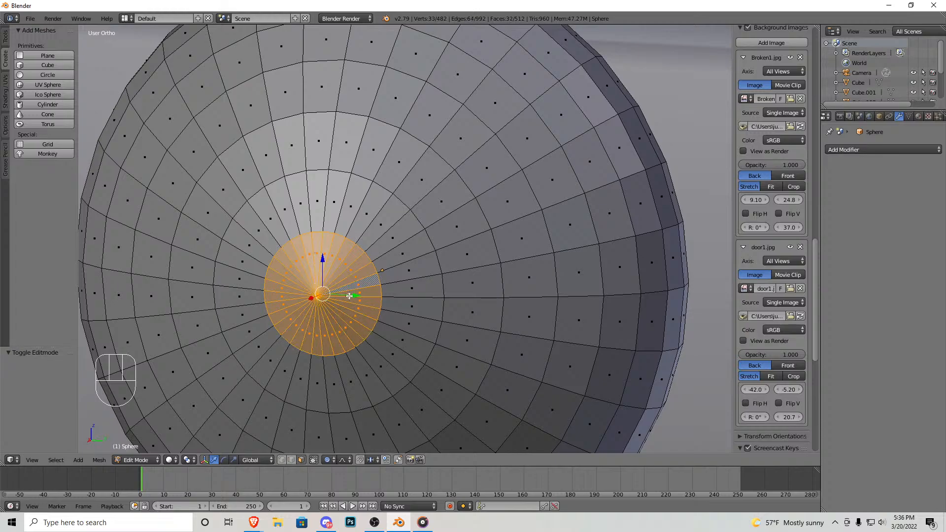
pyautogui.press('e')
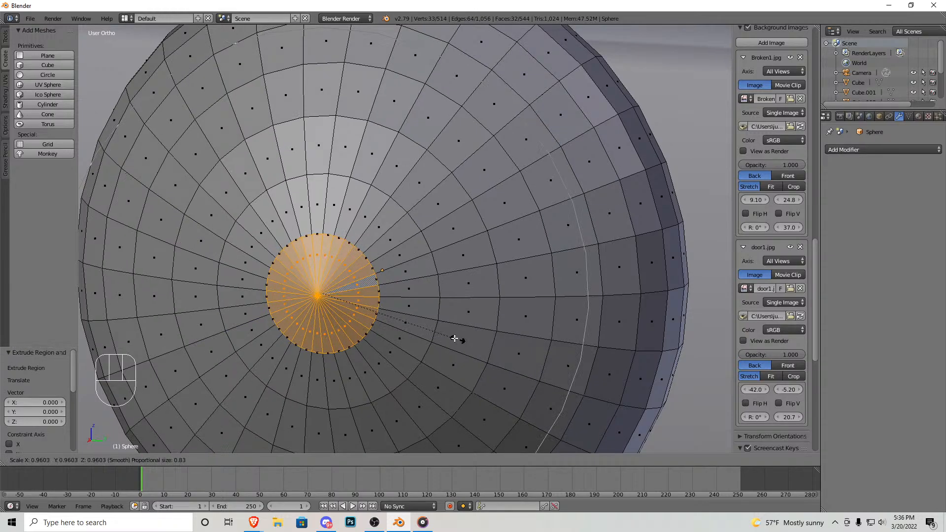
pyautogui.rightClick(436, 331)
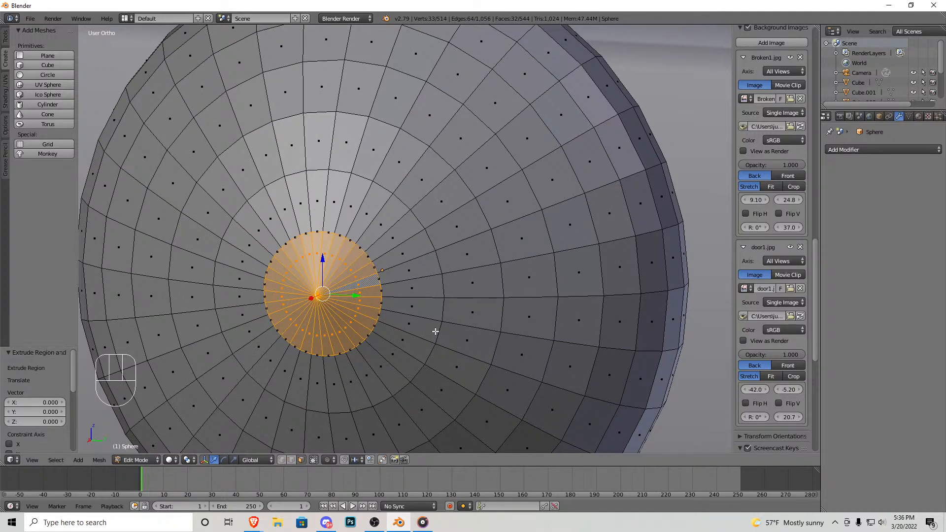
pyautogui.press('s')
pyautogui.click(423, 328)
# Step: Extrude the scaled-down centre faces again, push them inward along X, and scale them to 0.635 to form a recess
pyautogui.press('e')
pyautogui.rightClick(423, 327)
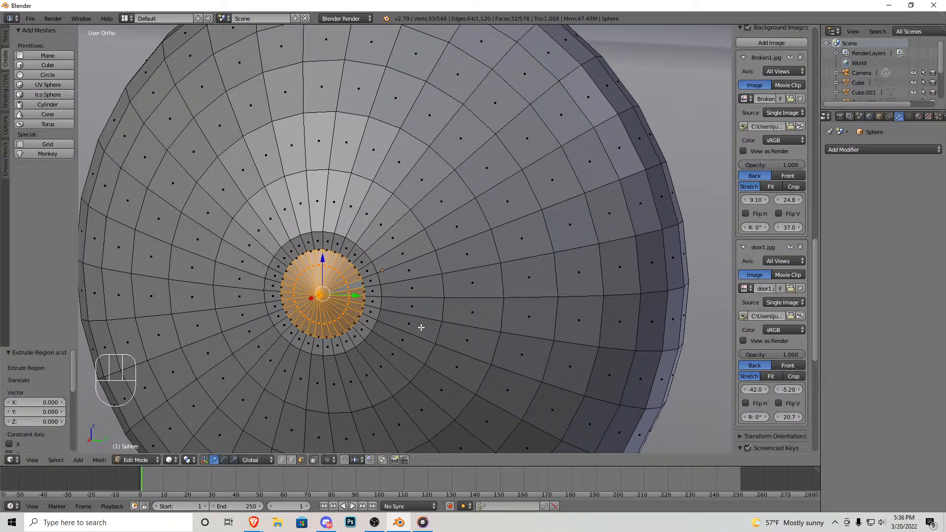
pyautogui.press('g')
pyautogui.press('x')
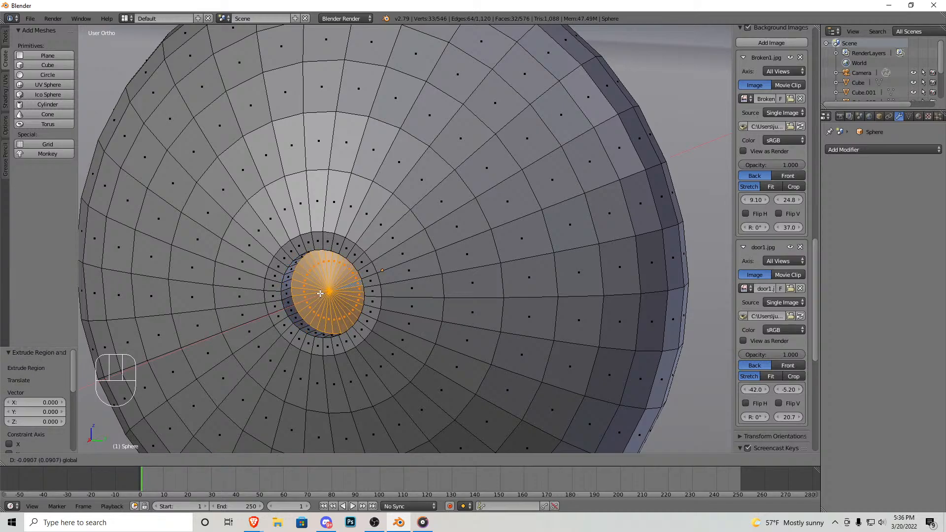
pyautogui.click(323, 292)
pyautogui.press('s')
pyautogui.click(396, 328)
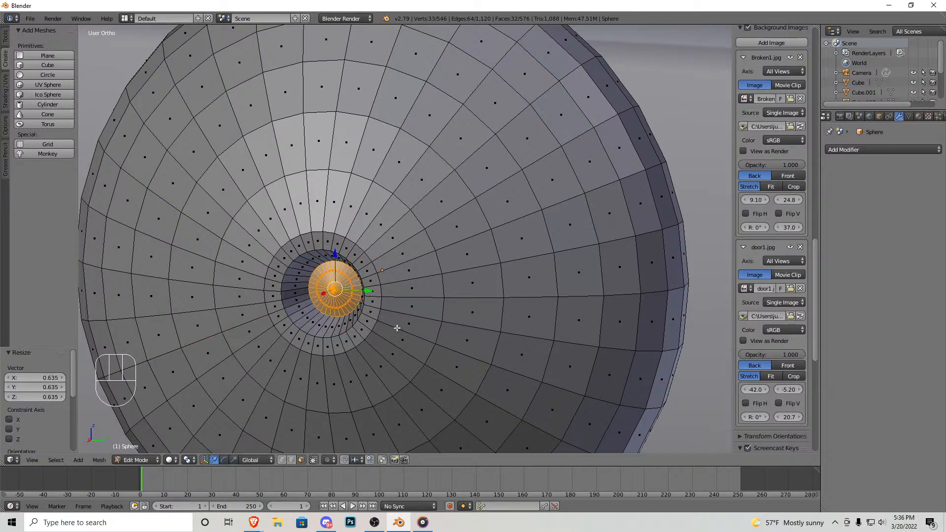
# Step: Extrude the circle of faces around the knob's back pole along X into a stem, with a final move of -0.115
pyautogui.press('Tab')
pyautogui.scroll(-4, 405, 295)
pyautogui.scroll(-3, 406, 295)
pyautogui.moveTo(420, 274); pyautogui.dragTo(293, 245, button='middle')
pyautogui.scroll(5, 321, 243)
pyautogui.press('Tab')
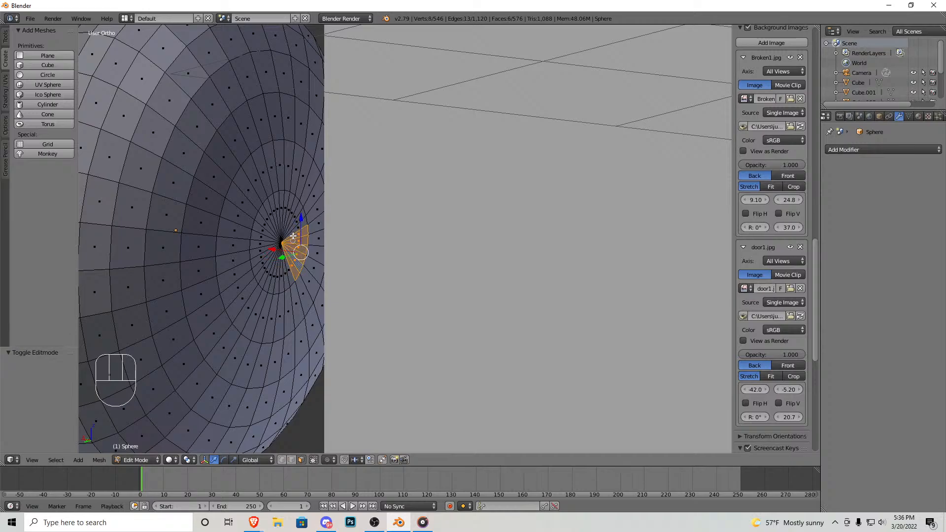
pyautogui.moveTo(288, 254); pyautogui.dragTo(302, 250, button='middle')
pyautogui.press('e')
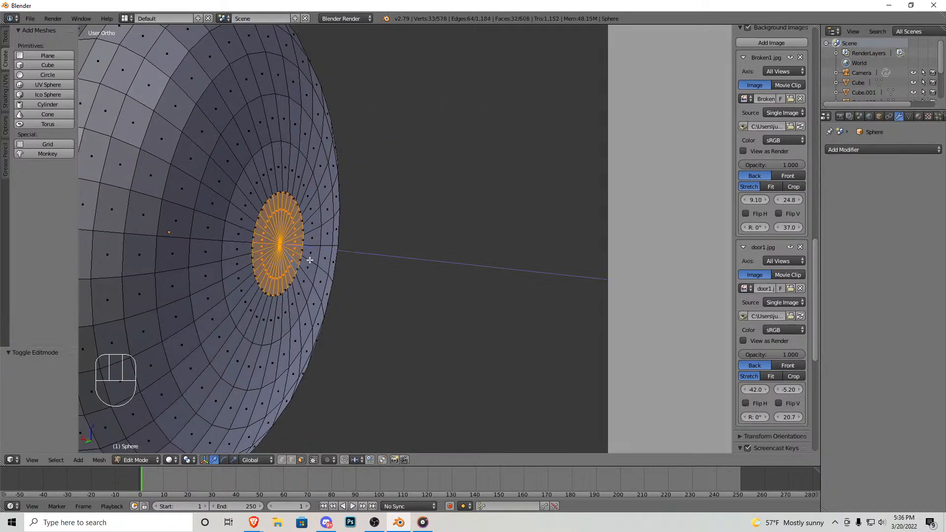
pyautogui.moveTo(337, 254); pyautogui.dragTo(382, 259)
pyautogui.scroll(-4, 390, 260)
pyautogui.moveTo(408, 262); pyautogui.dragTo(435, 256, button='middle')
pyautogui.moveTo(387, 248); pyautogui.dragTo(401, 248)
# Step: Add a loop cut around the middle of the stem and scale it down to narrow the stem there
pyautogui.press('KP_1')
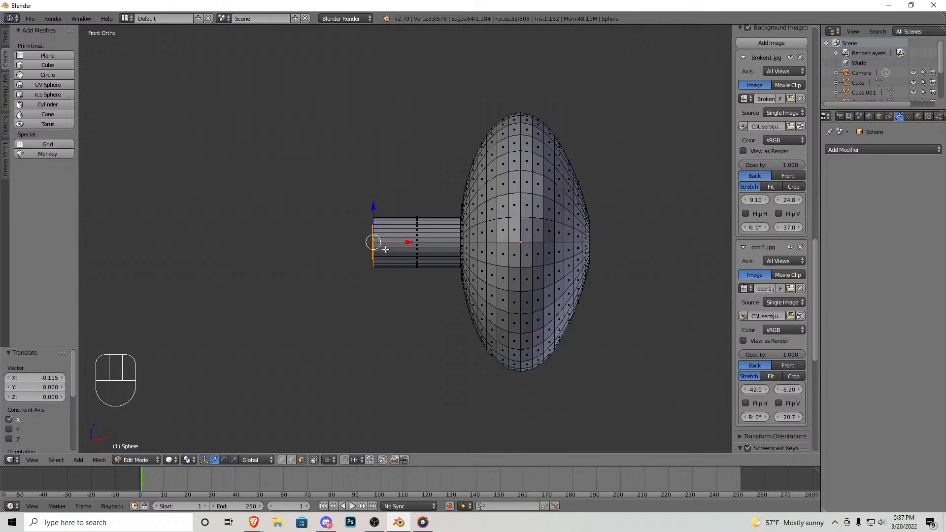
pyautogui.scroll(3, 430, 208)
pyautogui.hotkey('ctrl', 'r')
pyautogui.doubleClick(426, 208)
pyautogui.press('s')
pyautogui.click(452, 306)
# Step: Add a loop cut in each half of the stem and scale both loops to about 0.94 for a smoother taper
pyautogui.hotkey('ctrl', 'r')
pyautogui.doubleClick(402, 226)
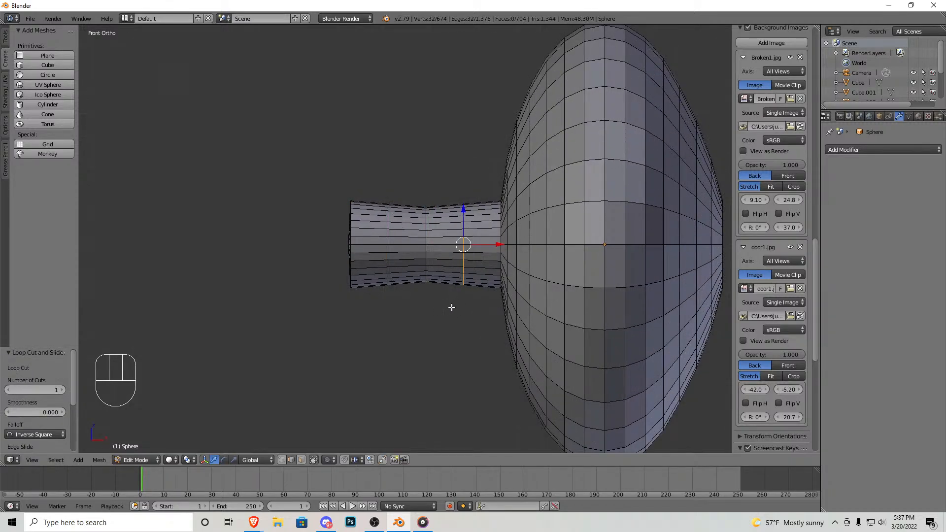
pyautogui.press('z')
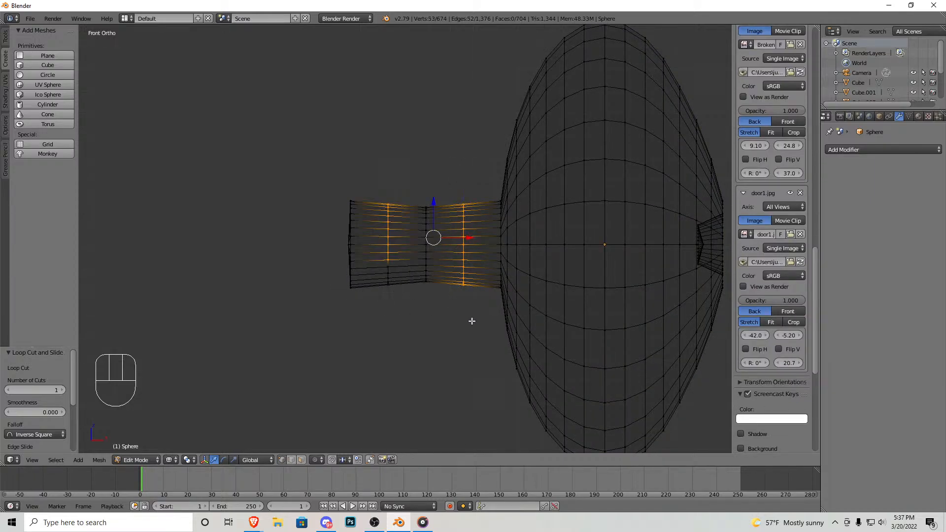
pyautogui.press('s')
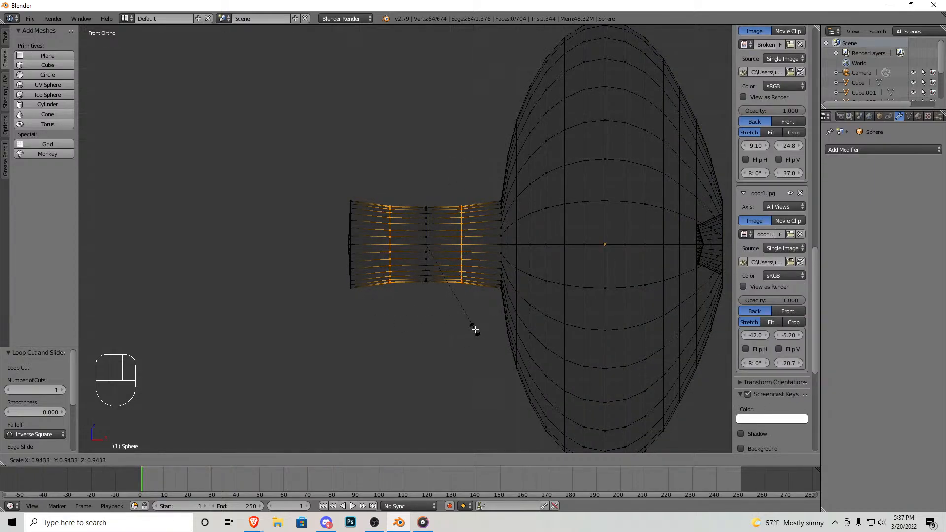
pyautogui.click(472, 329)
pyautogui.press('Tab')
pyautogui.scroll(-6, 427, 267)
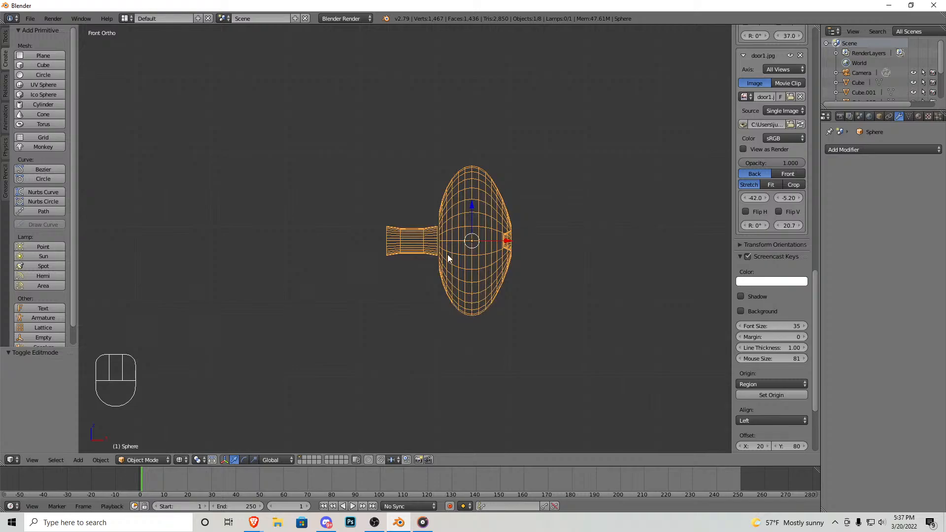
pyautogui.press('z')
# Step: Fly the camera to a side view of the doorknob, render a test image, and zoom in on the knob
pyautogui.scroll(5, 473, 243)
pyautogui.scroll(-3, 473, 246)
pyautogui.moveTo(473, 247); pyautogui.dragTo(386, 279, button='middle')
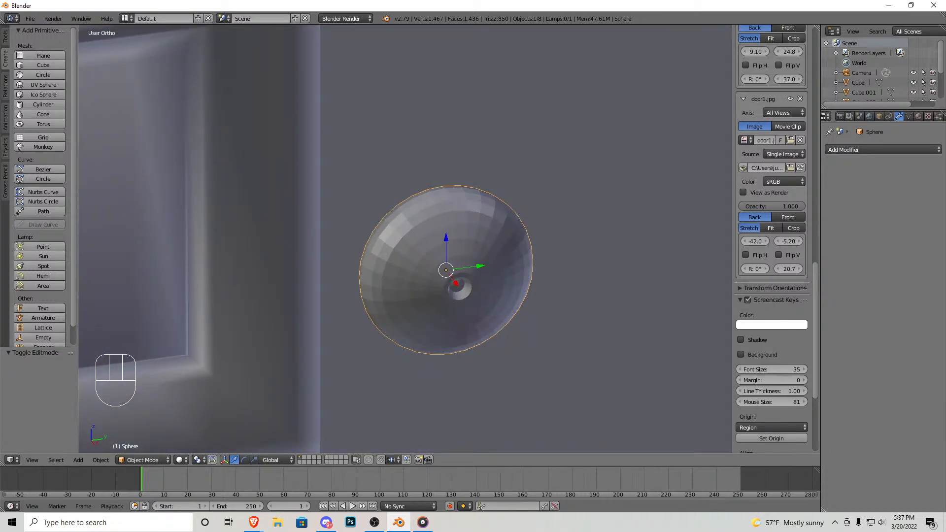
pyautogui.press('KP_0')
pyautogui.hotkey('shift', 'f')
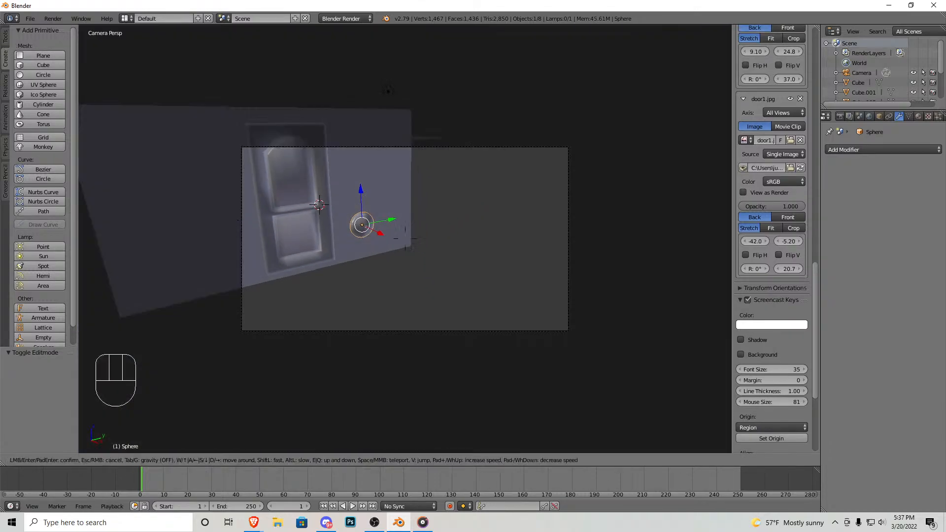
pyautogui.press('Return')
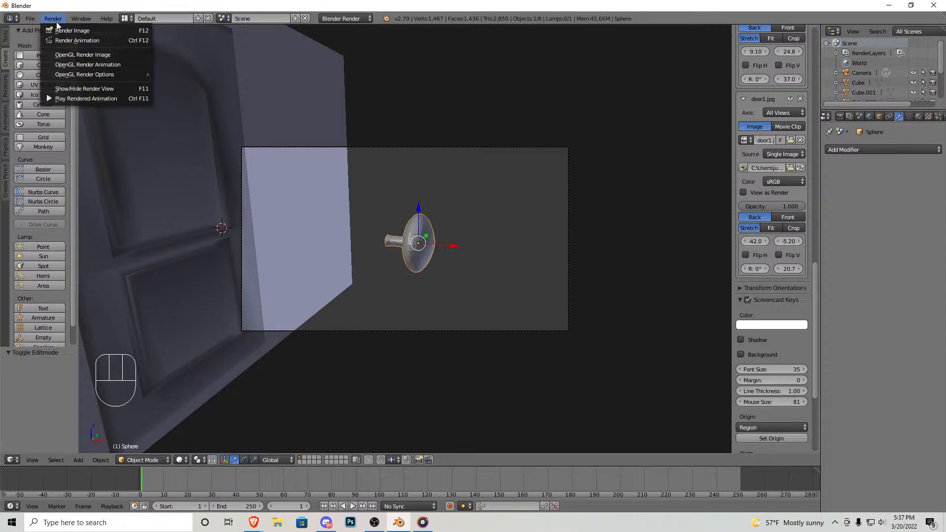
pyautogui.press('F12')
pyautogui.scroll(5, 467, 394)
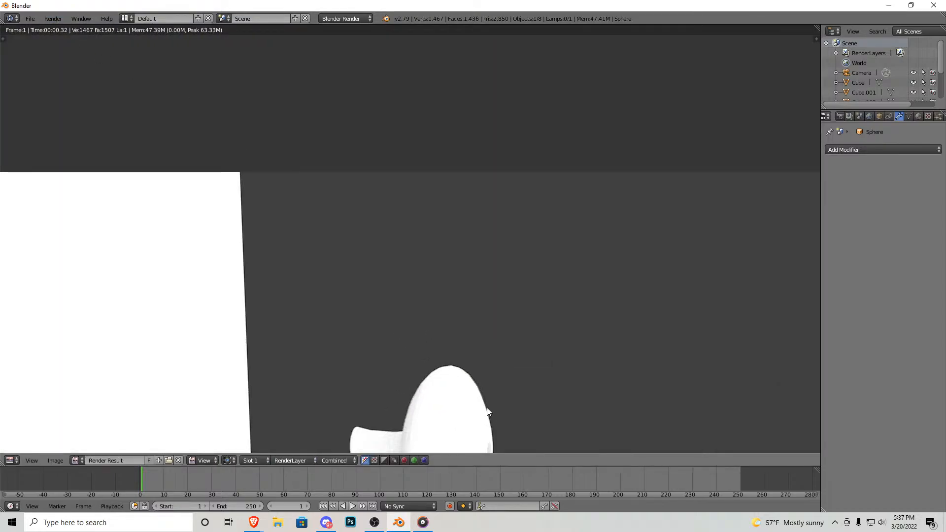
# Step: Move the camera close to the front of the doorknob, render the view again, and return to the 3D view
pyautogui.press('Escape')
pyautogui.hotkey('shift', 'f')
pyautogui.press('w')
pyautogui.press('d')
pyautogui.click(352, 214)
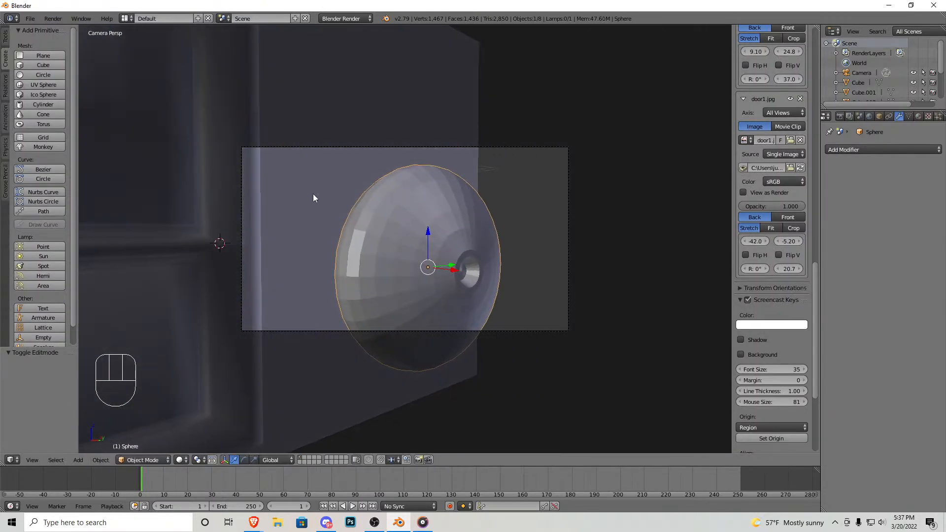
pyautogui.press('F12')
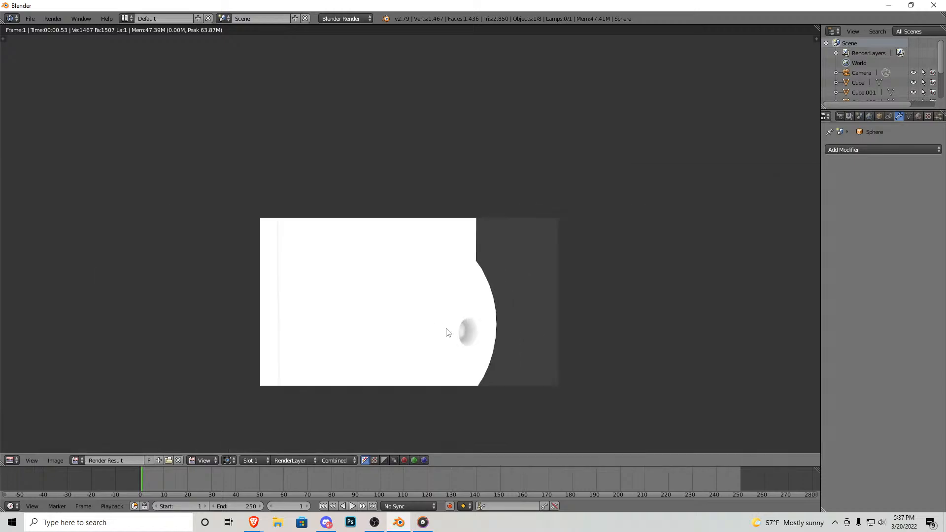
pyautogui.press('Escape')
# Step: Apply smooth shading to the doorknob
pyautogui.moveTo(428, 274); pyautogui.dragTo(488, 311, button='middle')
pyautogui.scroll(5, 489, 313)
pyautogui.keyDown('shift'); pyautogui.moveTo(532, 364); pyautogui.dragTo(404, 232, button='middle'); pyautogui.keyUp('shift')
pyautogui.scroll(5, 493, 257)
pyautogui.scroll(3, 532, 254)
pyautogui.keyDown('shift'); pyautogui.moveTo(540, 245); pyautogui.dragTo(441, 253, button='middle'); pyautogui.keyUp('shift')
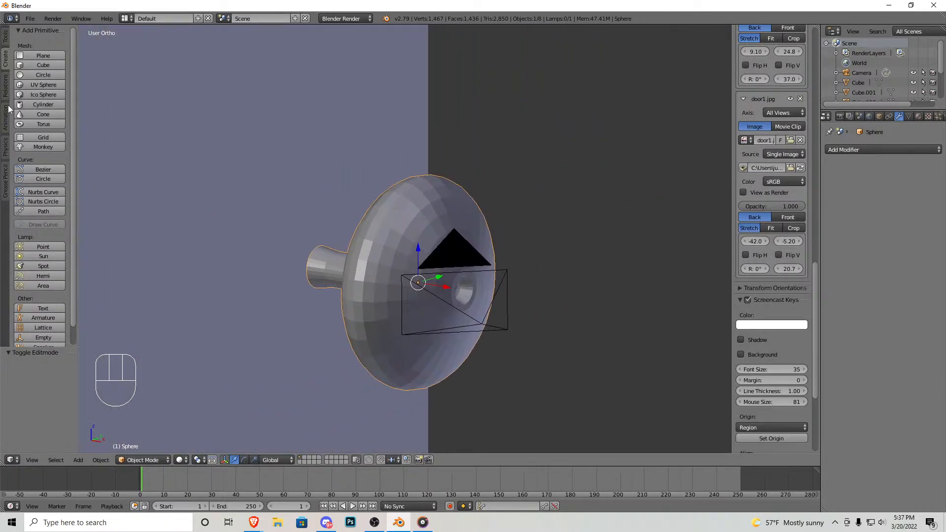
pyautogui.click(6, 39)
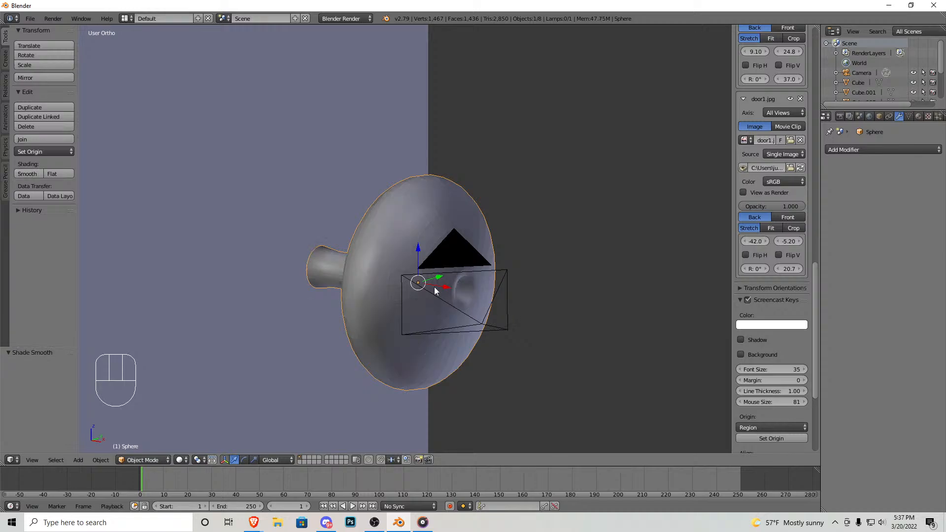
# Step: Scale the doorknob to 0.241, enlarge it by 1.325, and move it 0.105 along Y and 0.007 along Z over the door's stile
pyautogui.scroll(-9, 409, 275)
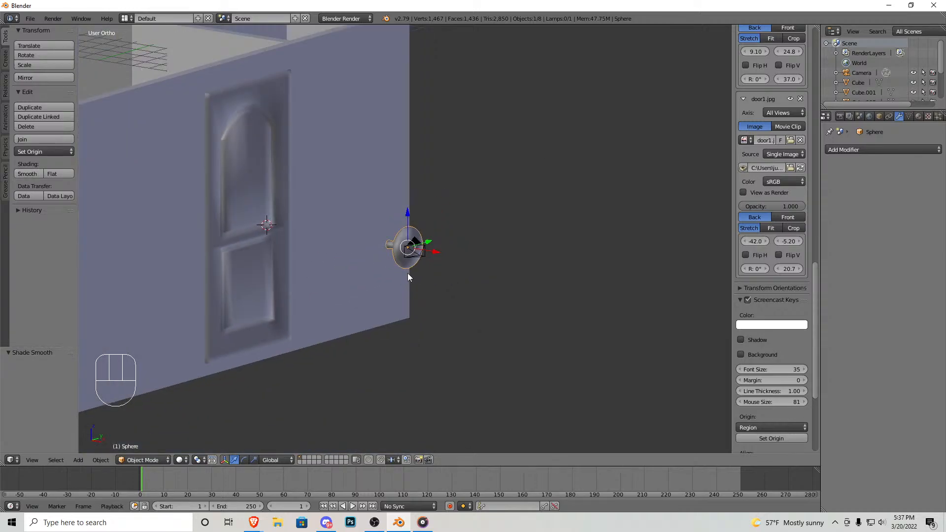
pyautogui.press('KP_3')
pyautogui.keyDown('shift'); pyautogui.moveTo(253, 165); pyautogui.dragTo(489, 261, button='middle'); pyautogui.keyUp('shift')
pyautogui.scroll(5, 490, 261)
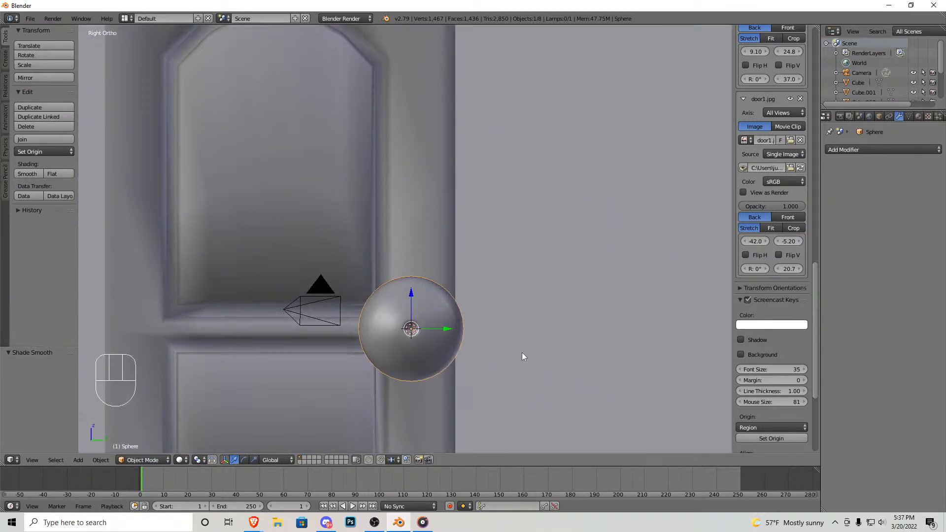
pyautogui.press('s')
pyautogui.click(442, 348)
pyautogui.scroll(2, 438, 315)
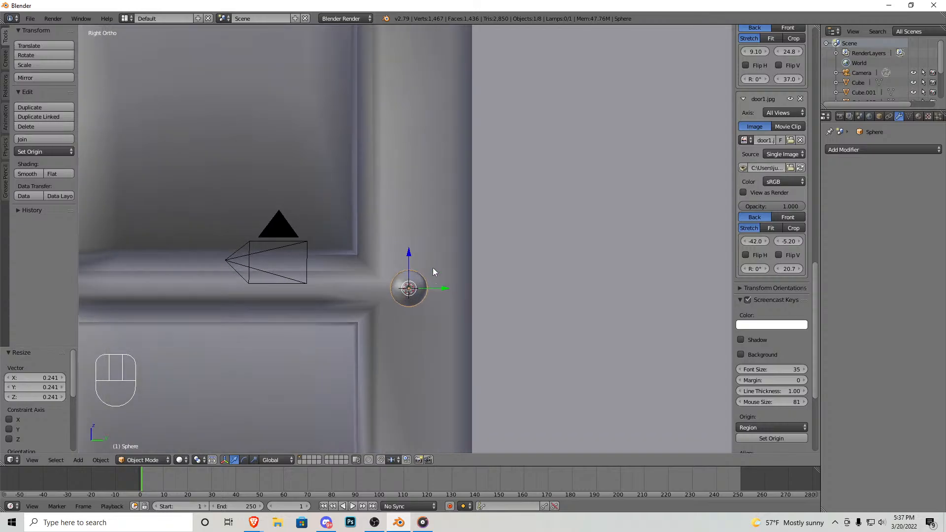
pyautogui.press('g')
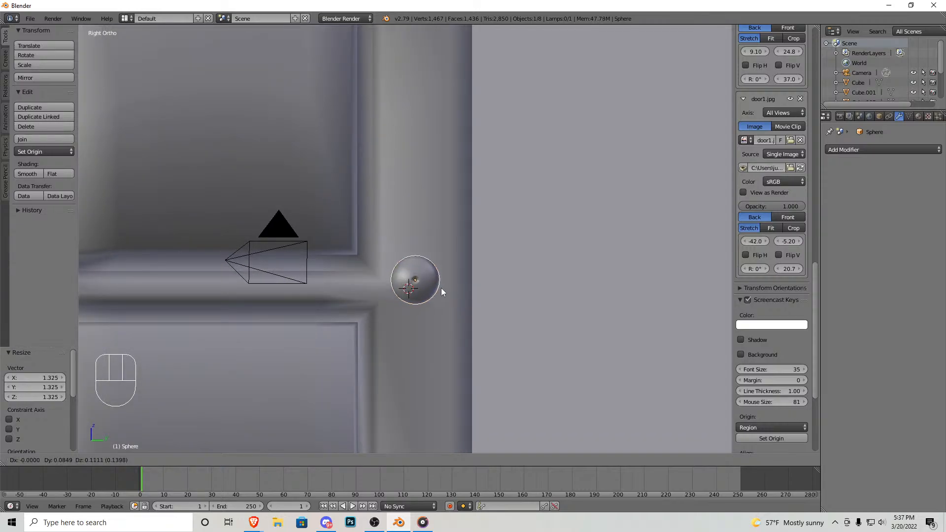
pyautogui.click(438, 298)
# Step: Move the doorknob -7.238 along X to bring its stem up to the door surface
pyautogui.scroll(-1, 428, 298)
pyautogui.hotkey('shift', 'f')
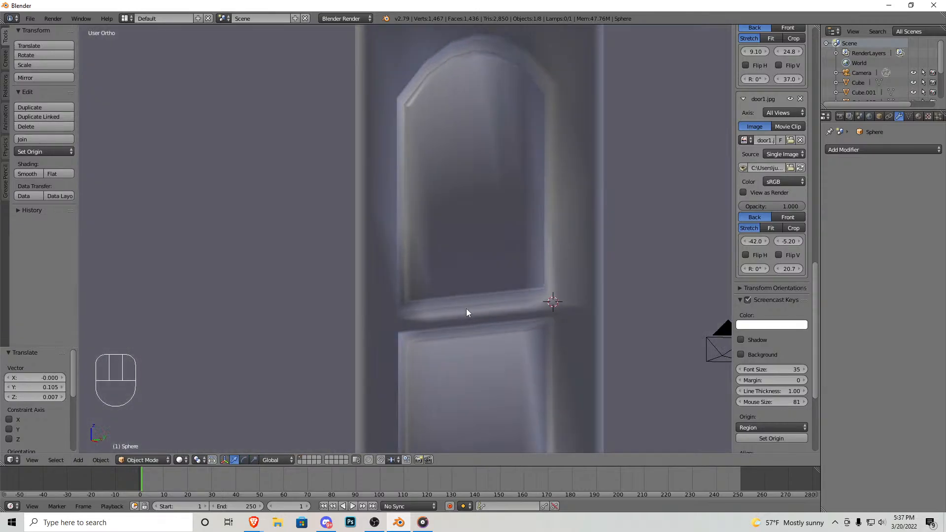
pyautogui.press('Return')
pyautogui.press('g')
pyautogui.press('x')
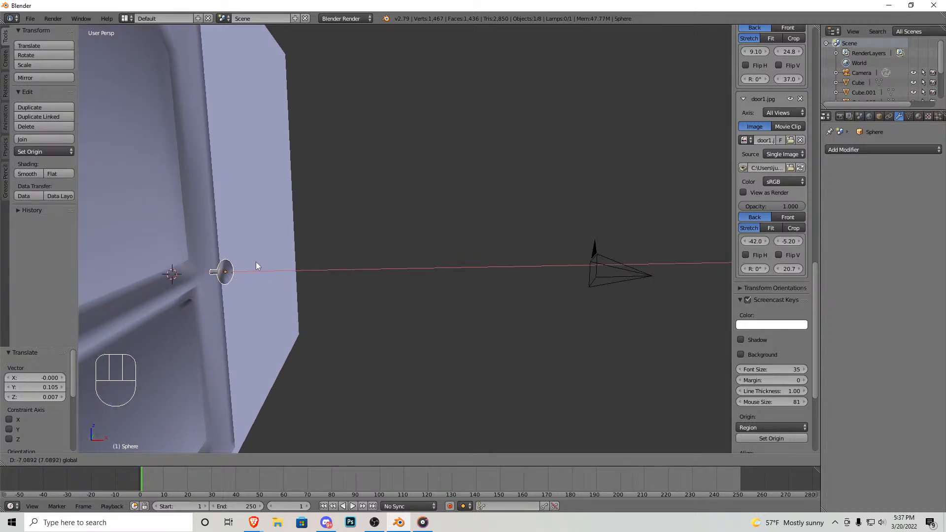
pyautogui.click(250, 262)
# Step: Duplicate the doorknob in place and rotate the copy 180° about the Z axis
pyautogui.hotkey('shift', 'f')
pyautogui.press('w')
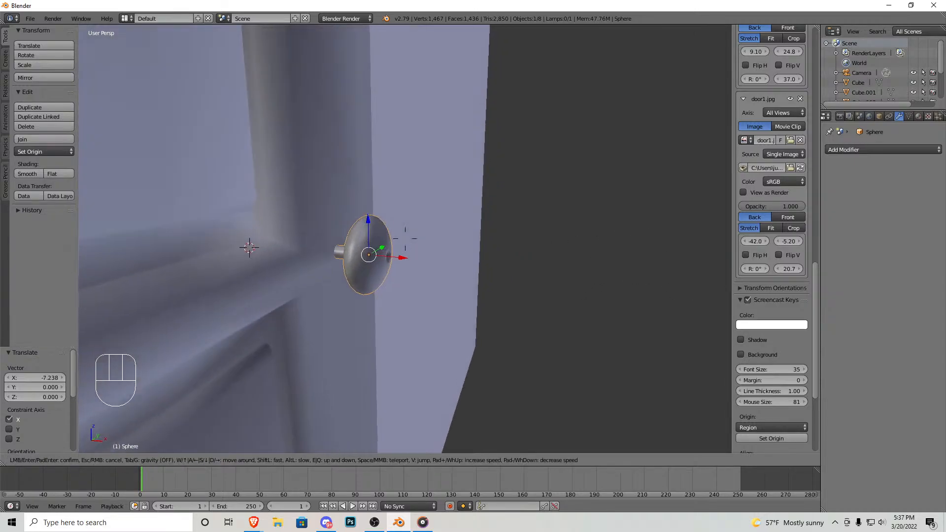
pyautogui.click(407, 261)
pyautogui.hotkey('shift', 'd')
pyautogui.click(406, 260)
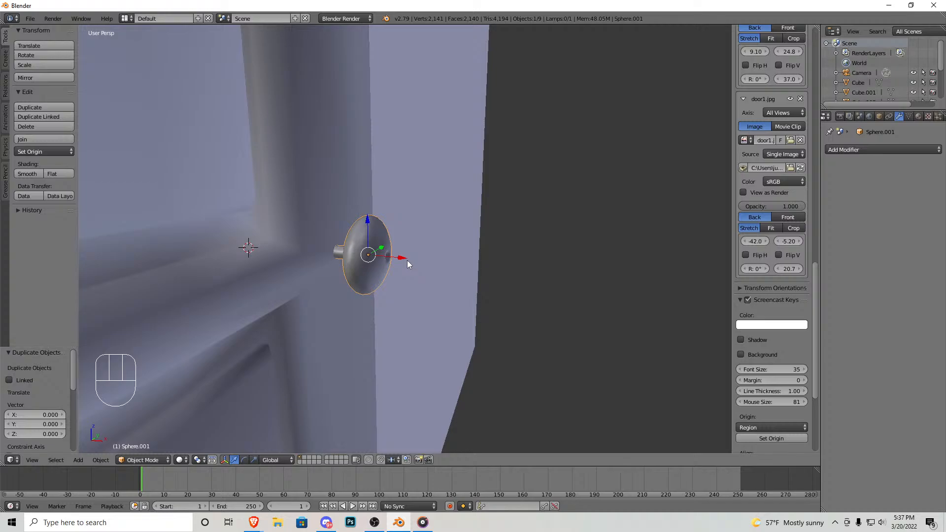
pyautogui.press('r')
pyautogui.press('x')
pyautogui.press('z')
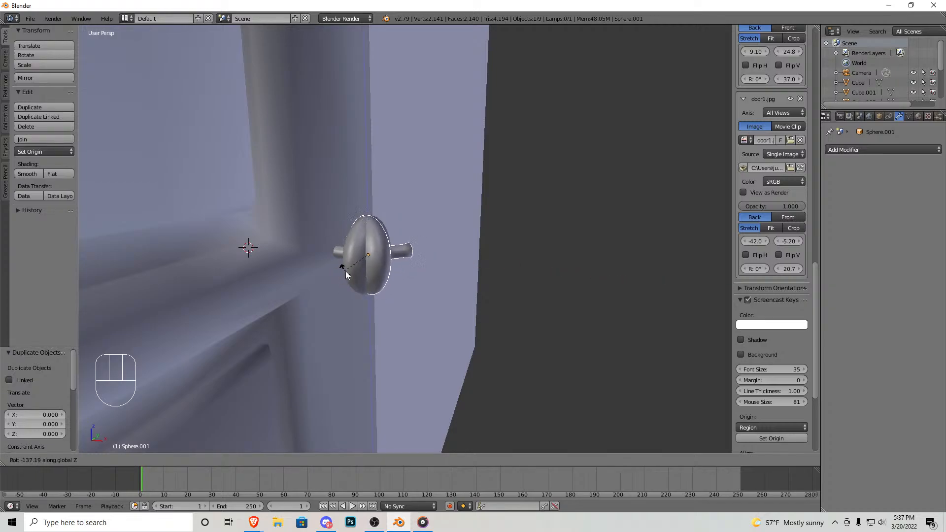
pyautogui.write('180')
pyautogui.press('Return')
# Step: Move the duplicated doorknob -1.404 along X to the opposite side of the door and inspect both sides
pyautogui.hotkey('shift', 'f')
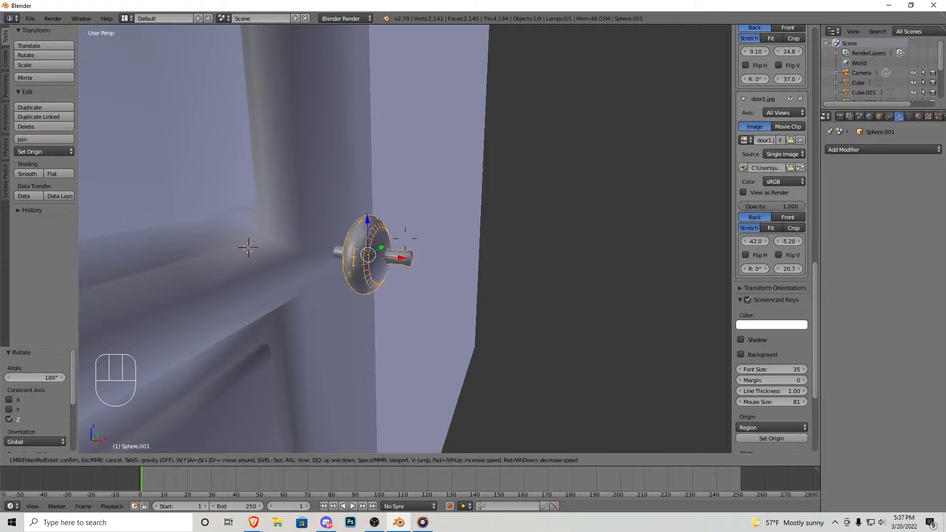
pyautogui.press('w')
pyautogui.click(405, 238)
pyautogui.press('g')
pyautogui.press('x')
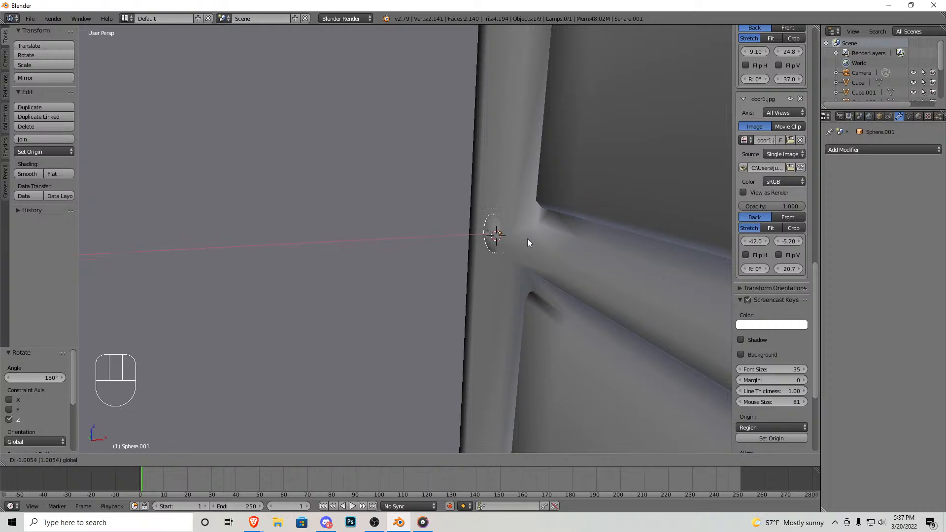
pyautogui.click(498, 244)
pyautogui.hotkey('shift', 'f')
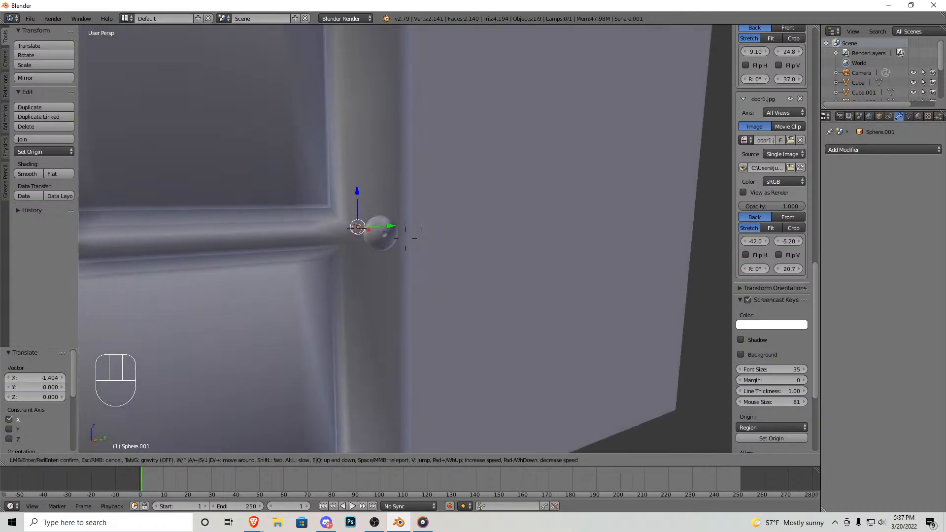
pyautogui.click(405, 238)
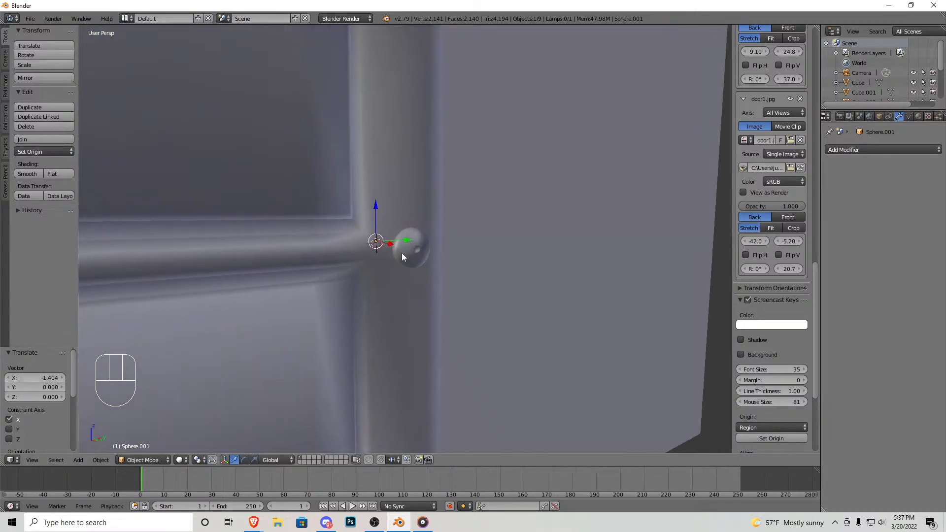
# Step: Join both doorknobs and the door into a single object, then check the merged mesh from both sides
pyautogui.rightClick(305, 250)
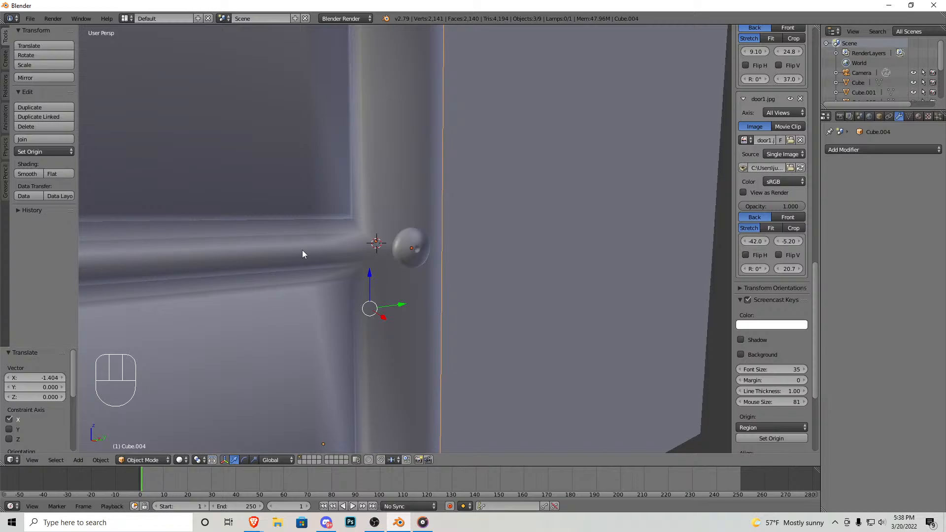
pyautogui.hotkey('ctrl', 'j')
pyautogui.hotkey('shift', 'f')
pyautogui.press('s')
pyautogui.click(430, 241)
pyautogui.press('Tab')
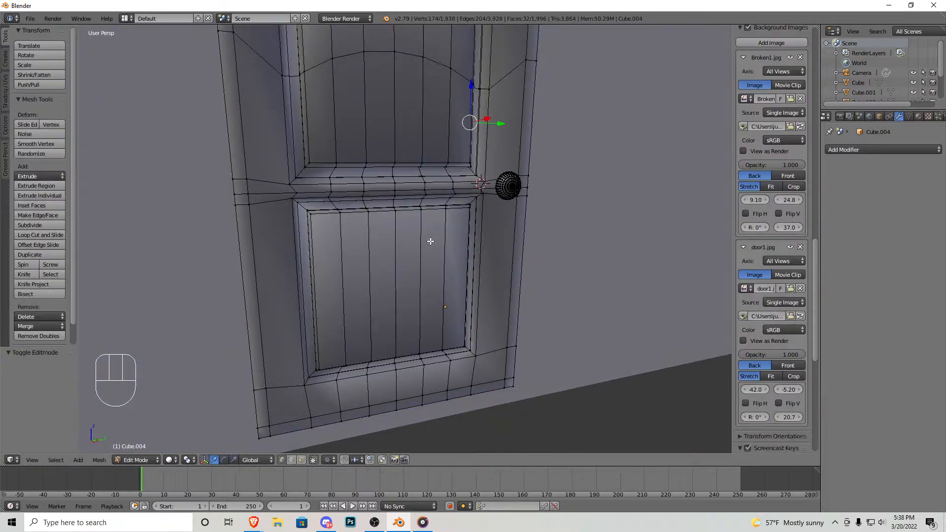
pyautogui.moveTo(465, 218); pyautogui.dragTo(377, 225, button='middle')
pyautogui.moveTo(482, 204); pyautogui.dragTo(309, 221, button='middle')
pyautogui.press('Tab')
pyautogui.scroll(-8, 430, 229)
pyautogui.moveTo(429, 228); pyautogui.dragTo(411, 253, button='middle')
pyautogui.moveTo(305, 193); pyautogui.dragTo(383, 185, button='middle')
# Step: Hide the door and open the room's walls mesh for editing
pyautogui.hotkey('shift', 'f')
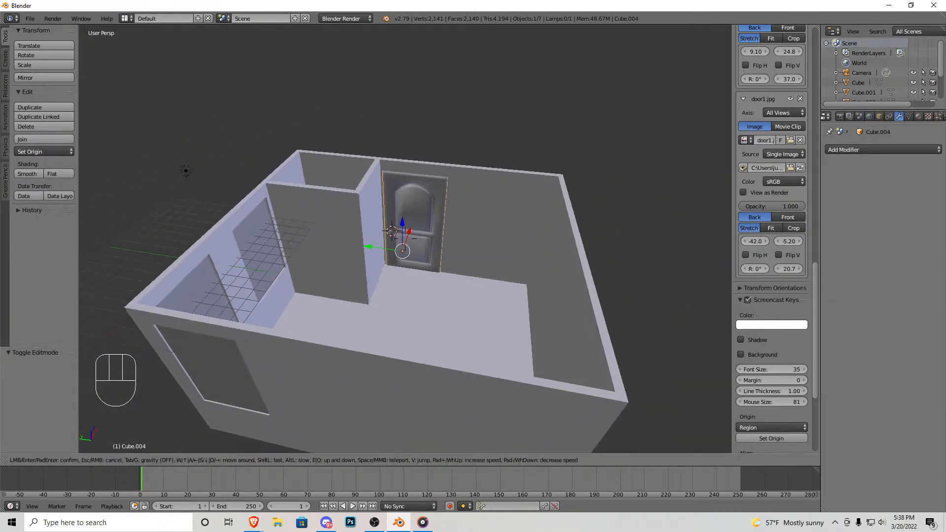
pyautogui.press('w')
pyautogui.press('w')
pyautogui.press('s')
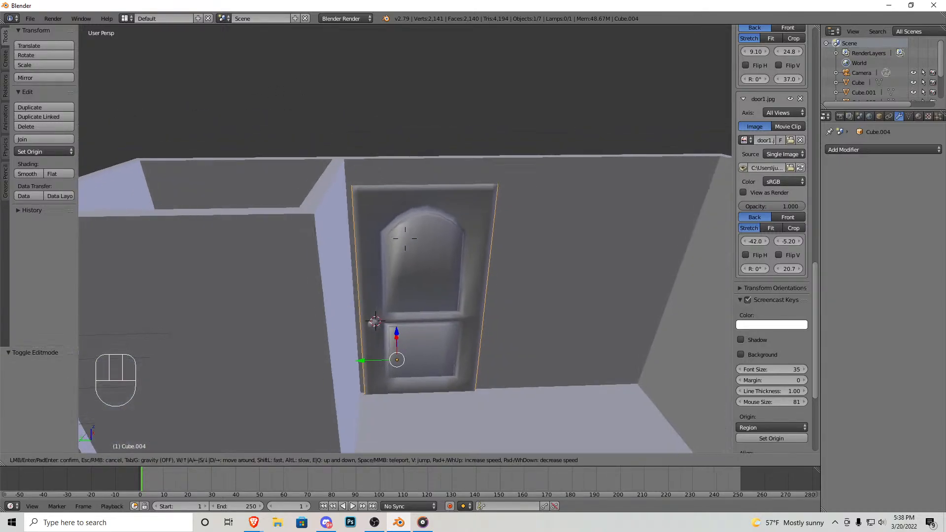
pyautogui.click(405, 239)
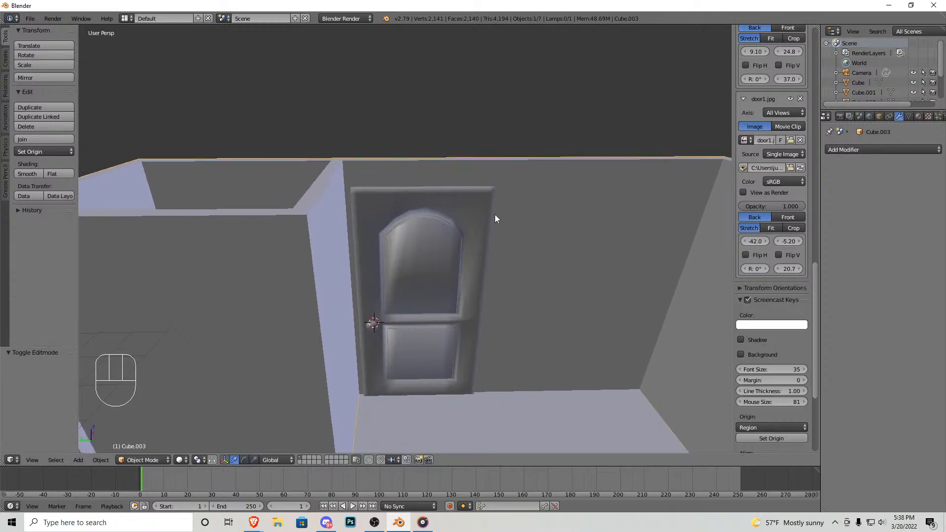
pyautogui.click(401, 263)
pyautogui.press('h')
pyautogui.press('Tab')
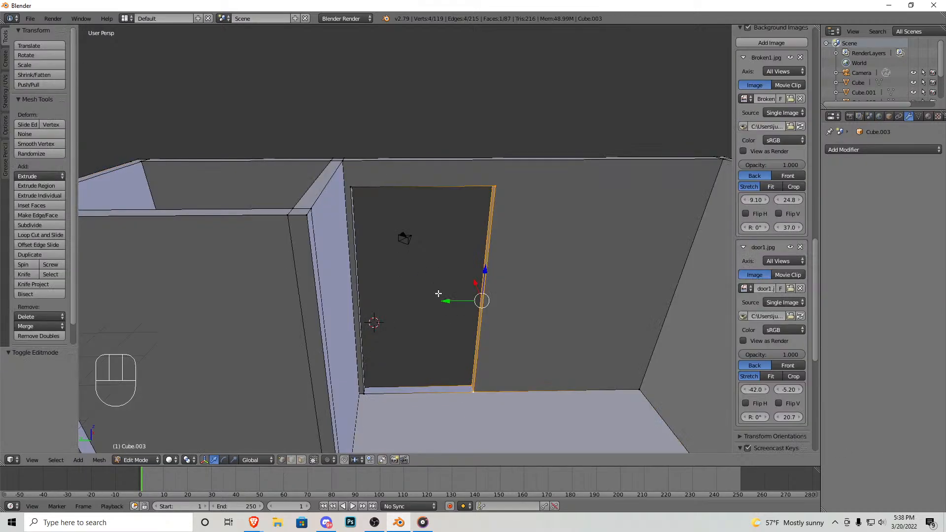
# Step: Select all inner faces of the doorway opening and move them along Y, away from the partition corner
pyautogui.moveTo(437, 285); pyautogui.dragTo(439, 287, button='middle')
pyautogui.scroll(3, 439, 288)
pyautogui.moveTo(349, 245); pyautogui.dragTo(405, 239, button='middle')
pyautogui.click(302, 462)
pyautogui.rightClick(361, 346)
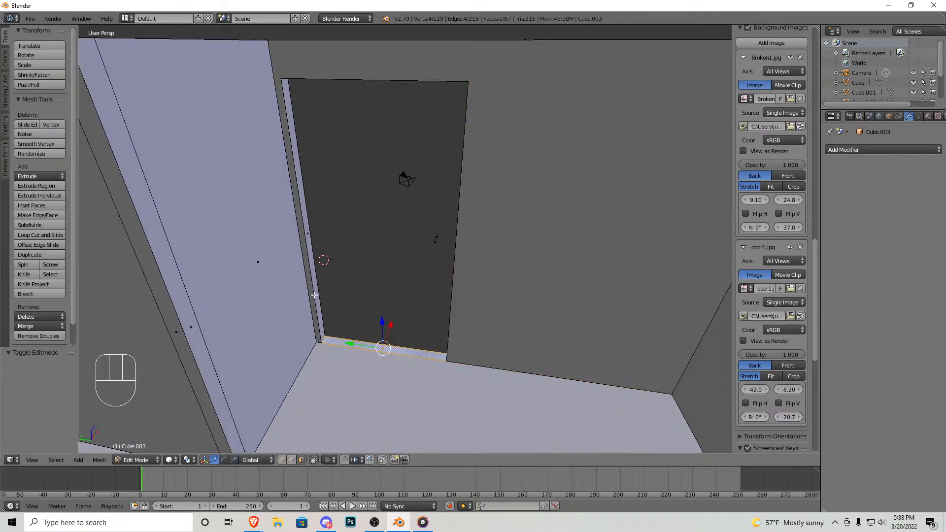
pyautogui.keyDown('shift'); pyautogui.rightClick(313, 258); pyautogui.keyUp('shift')
pyautogui.hotkey('shift', 'f')
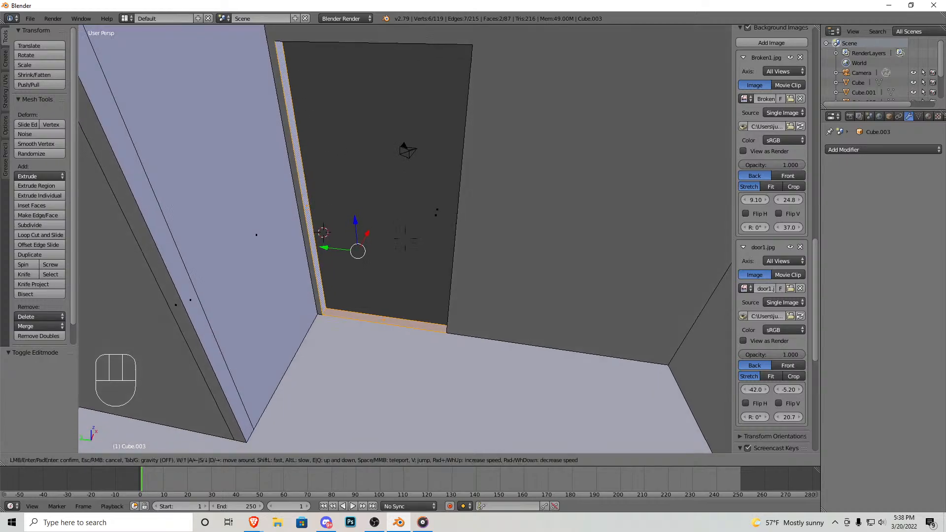
pyautogui.press('w')
pyautogui.click(405, 238)
pyautogui.keyDown('shift'); pyautogui.rightClick(438, 272); pyautogui.keyUp('shift')
pyautogui.hotkey('shift', 'f')
pyautogui.press('w')
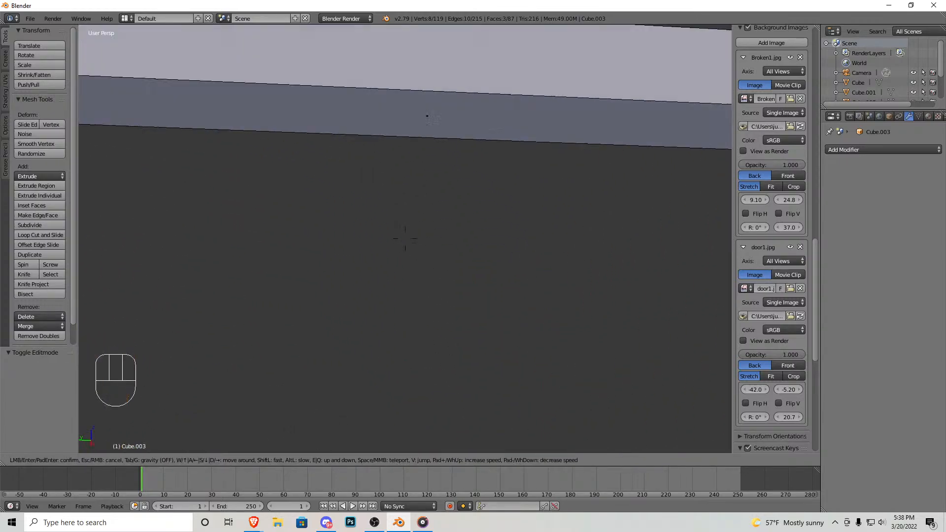
pyautogui.press('s')
pyautogui.click(405, 239)
pyautogui.keyDown('shift'); pyautogui.rightClick(417, 220); pyautogui.keyUp('shift')
pyautogui.hotkey('shift', 'f')
pyautogui.press('s')
pyautogui.click(405, 239)
pyautogui.press('g')
pyautogui.press('y')
pyautogui.click(395, 185)
pyautogui.press('Tab')
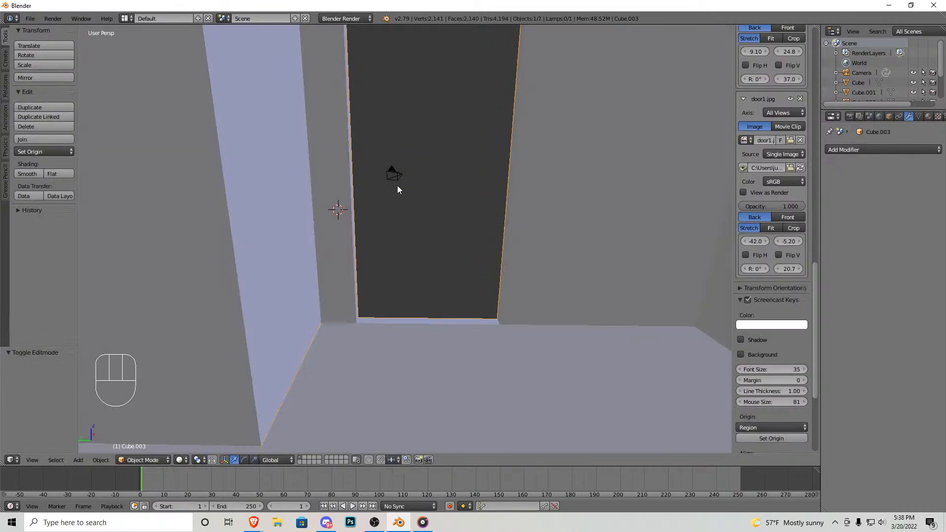
# Step: Select the inner faces of the window opening nearest the partition and shift them about 0.26 along X, away from it
pyautogui.hotkey('shift', 'f')
pyautogui.press('s')
pyautogui.press('w')
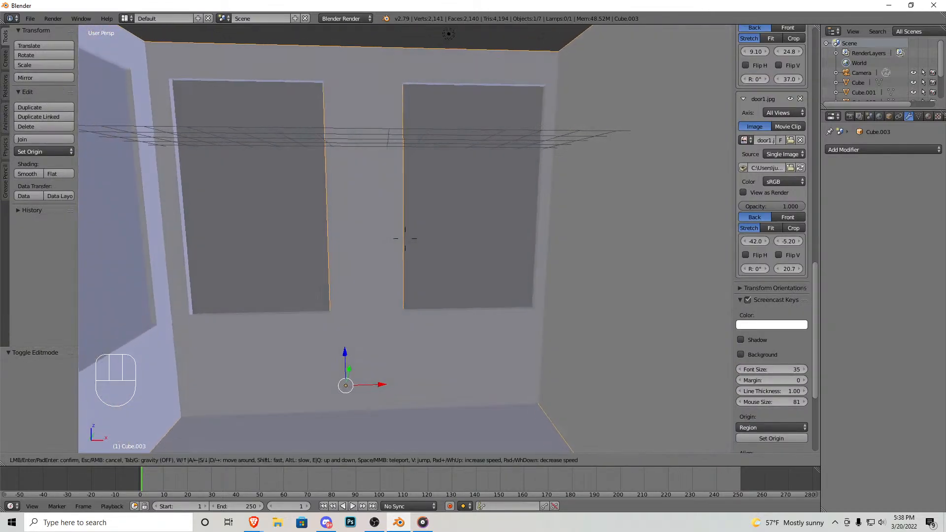
pyautogui.click(405, 239)
pyautogui.press('Tab')
pyautogui.rightClick(442, 147)
pyautogui.keyDown('shift'); pyautogui.rightClick(364, 298); pyautogui.keyUp('shift')
pyautogui.hotkey('shift', 'f')
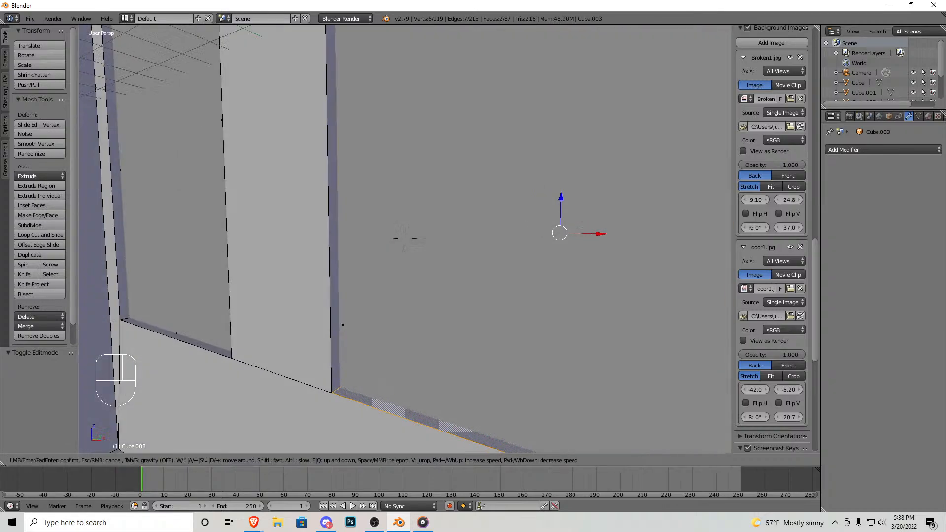
pyautogui.click(405, 238)
pyautogui.keyDown('shift'); pyautogui.rightClick(415, 255); pyautogui.keyUp('shift')
pyautogui.hotkey('shift', 'f')
pyautogui.press('s')
pyautogui.click(405, 238)
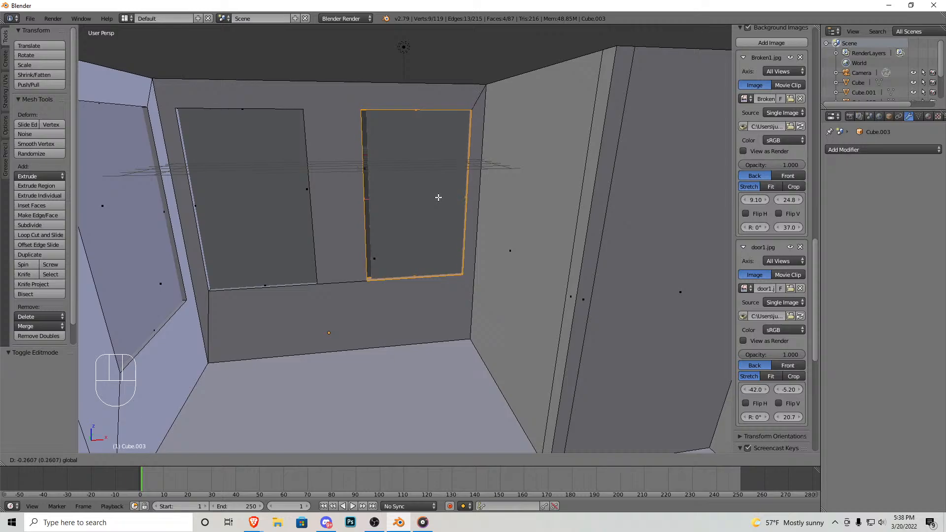
pyautogui.press('Tab')
# Step: Select the whole linked glass pane in the window nearest the partition and move it to fit the shifted opening
pyautogui.rightClick(419, 222)
pyautogui.press('Tab')
pyautogui.rightClick(421, 201)
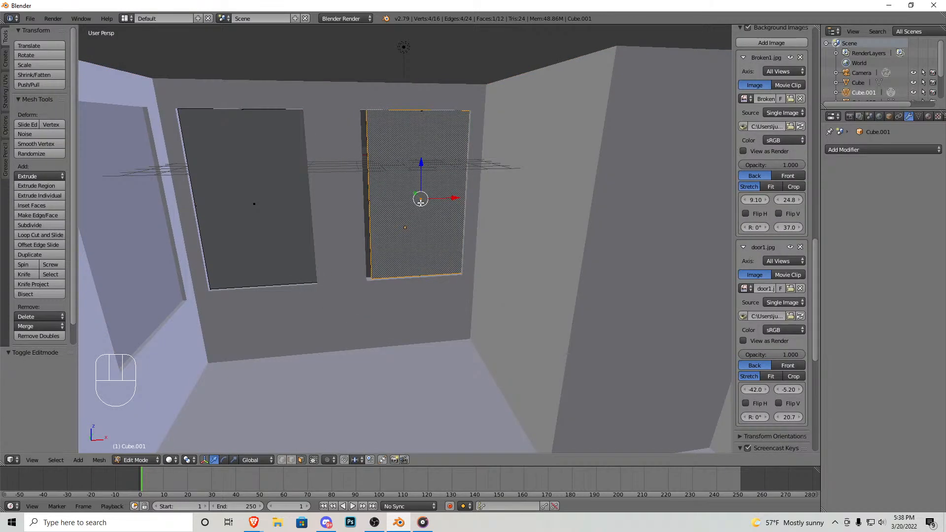
pyautogui.hotkey('ctrl', 'l')
pyautogui.press('g')
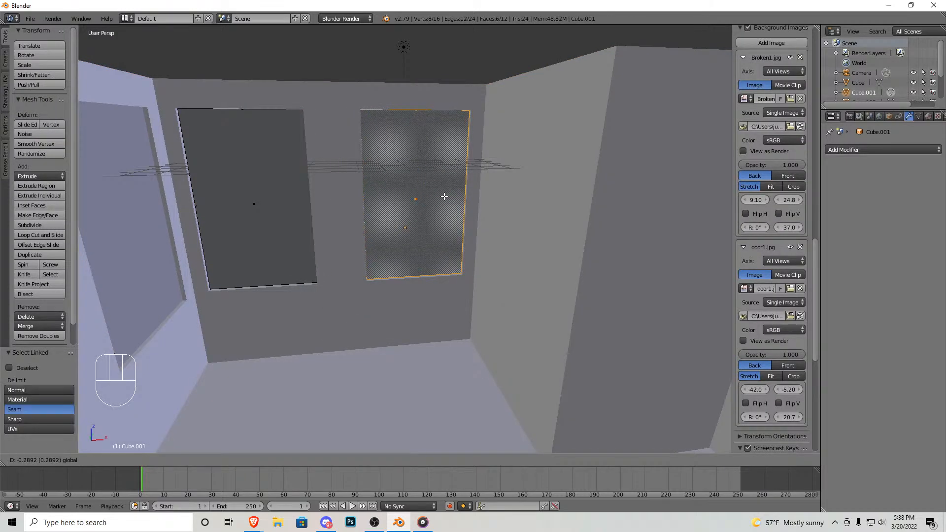
pyautogui.click(470, 186)
pyautogui.press('z')
pyautogui.rightClick(464, 197)
pyautogui.press('z')
pyautogui.moveTo(480, 197); pyautogui.dragTo(484, 197)
pyautogui.press('Tab')
# Step: Unhide the door and move it -1.411 along Y into the shifted doorway
pyautogui.hotkey('shift', 'f')
pyautogui.press('s')
pyautogui.click(406, 242)
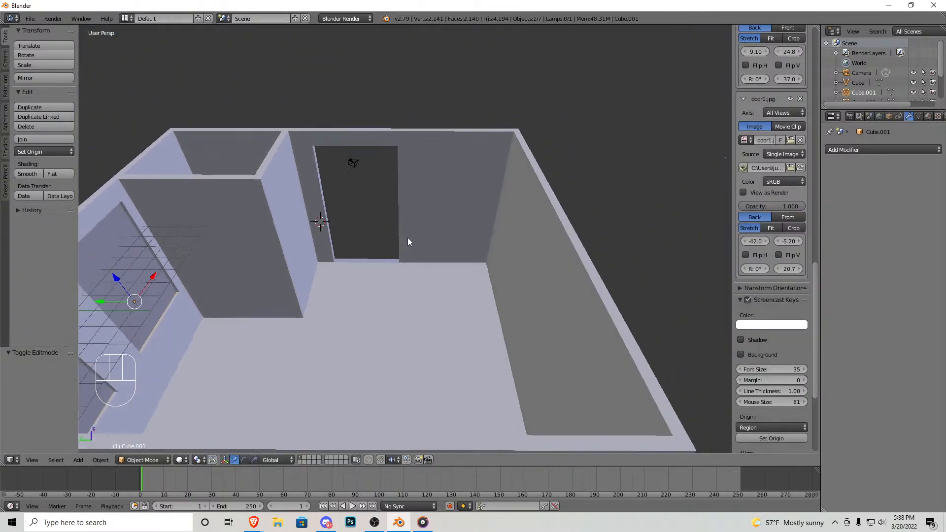
pyautogui.scroll(-2, 908, 85)
pyautogui.click(913, 87)
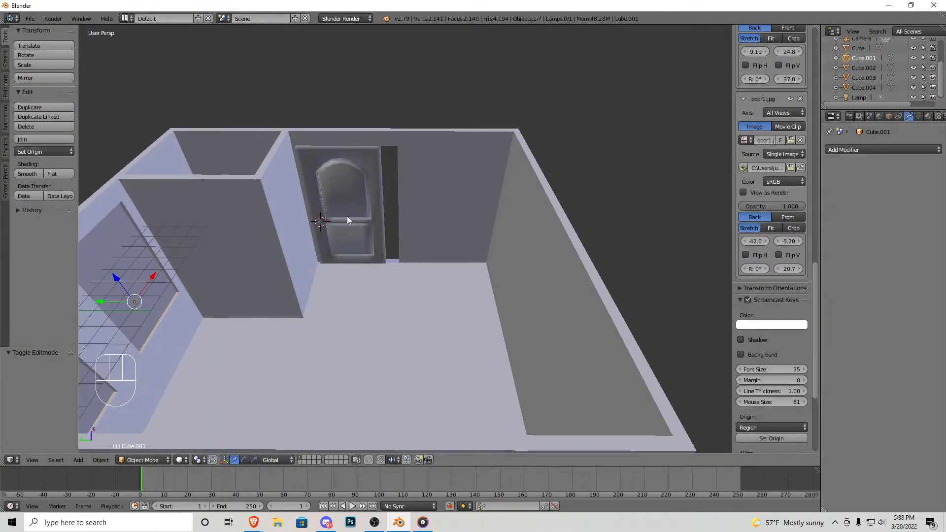
pyautogui.press('g')
pyautogui.press('y')
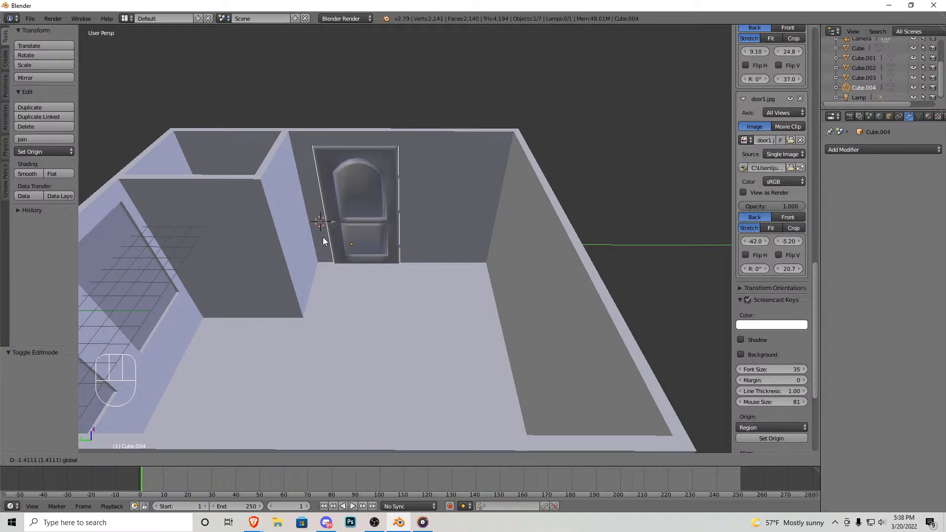
pyautogui.click(323, 239)
pyautogui.hotkey('shift', 'f')
pyautogui.press('w')
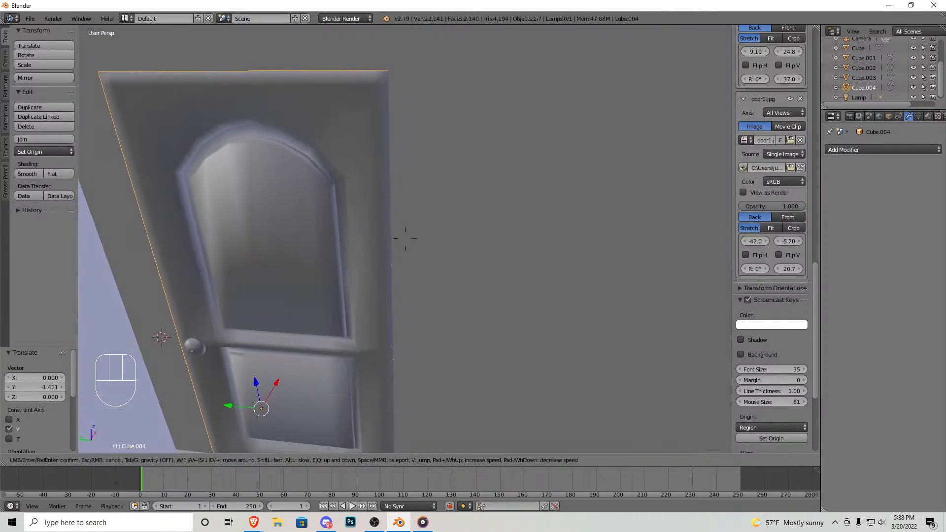
pyautogui.press('s')
pyautogui.click(523, 122)
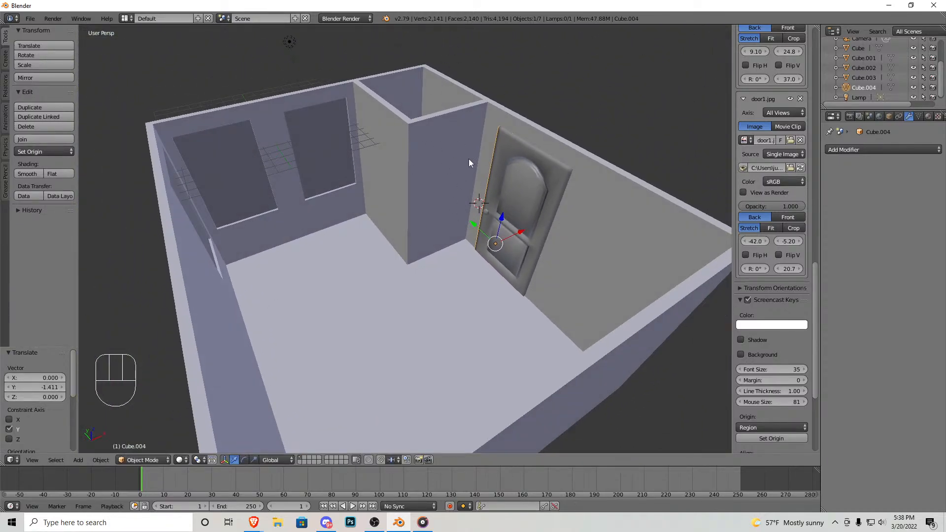
# Step: Rename the room's wall object to Walls and the door object to Door
pyautogui.rightClick(432, 126)
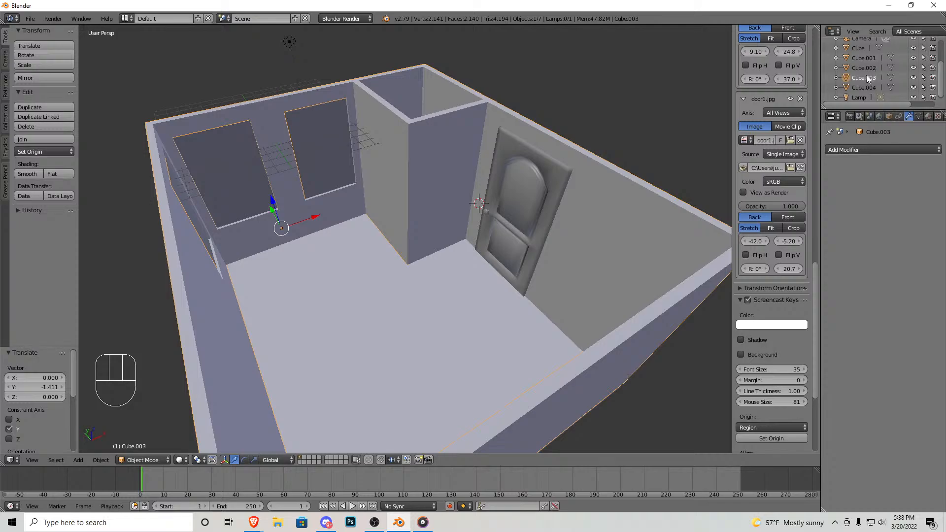
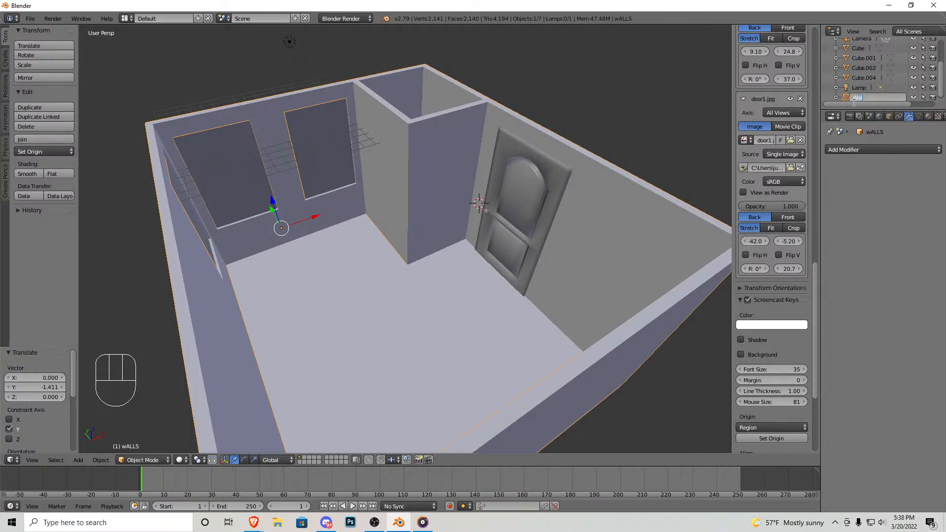
pyautogui.rightClick(515, 207)
pyautogui.doubleClick(862, 79)
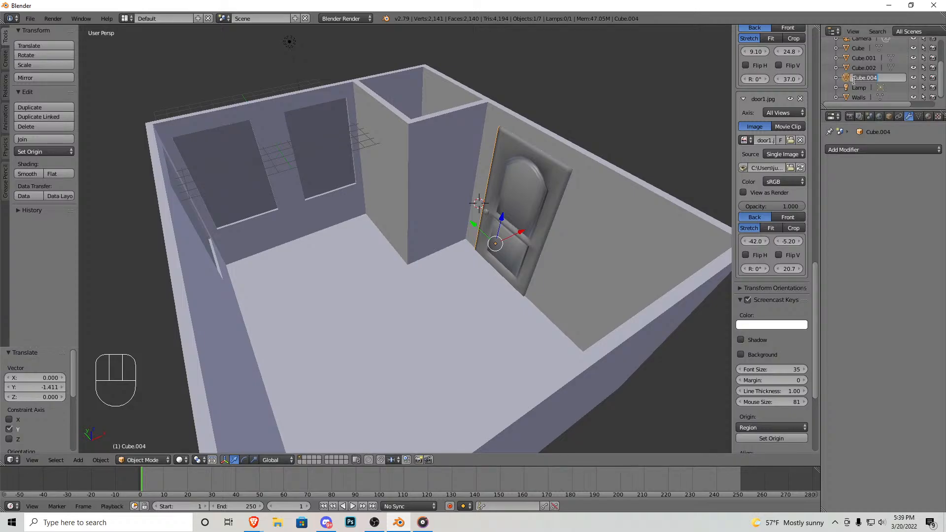
# Step: Rename the window pane object to Glass and the floor object to Floor
pyautogui.rightClick(316, 137)
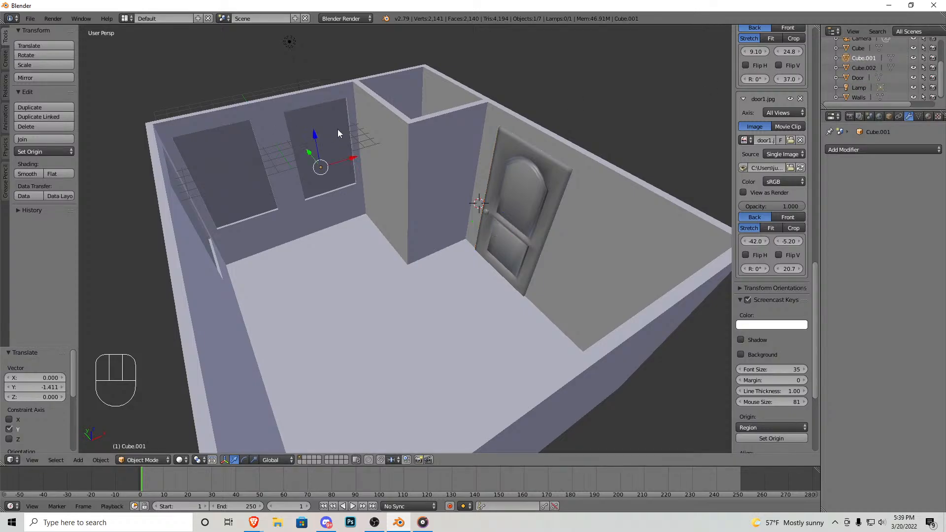
pyautogui.doubleClick(859, 58)
pyautogui.write('Glass')
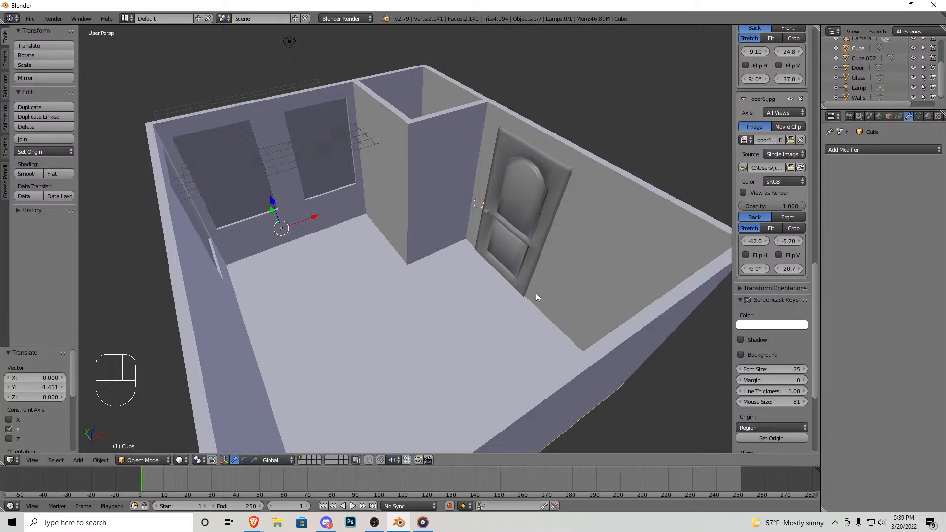
pyautogui.doubleClick(857, 50)
pyautogui.write('Floor')
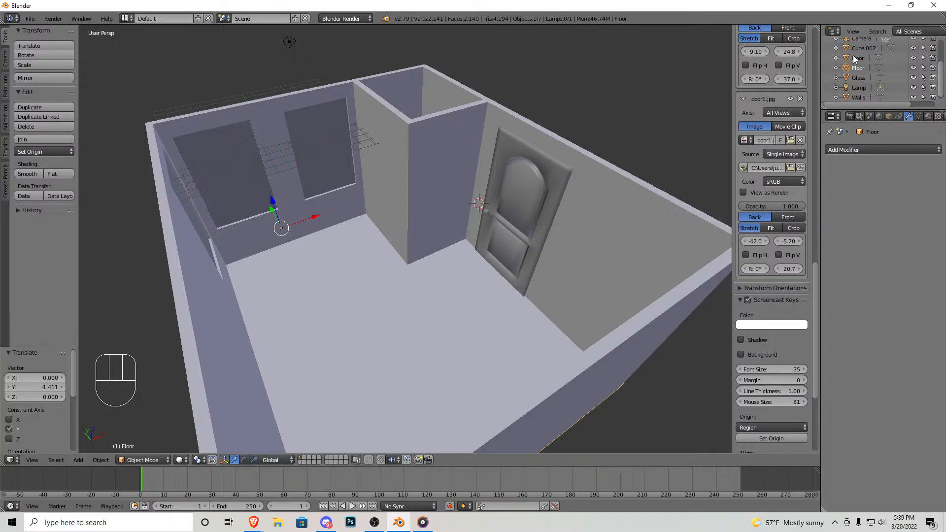
# Step: Join the remaining side-window pane, Cube.002, into the Glass object and check the merged mesh
pyautogui.scroll(-1, 895, 81)
pyautogui.click(872, 44)
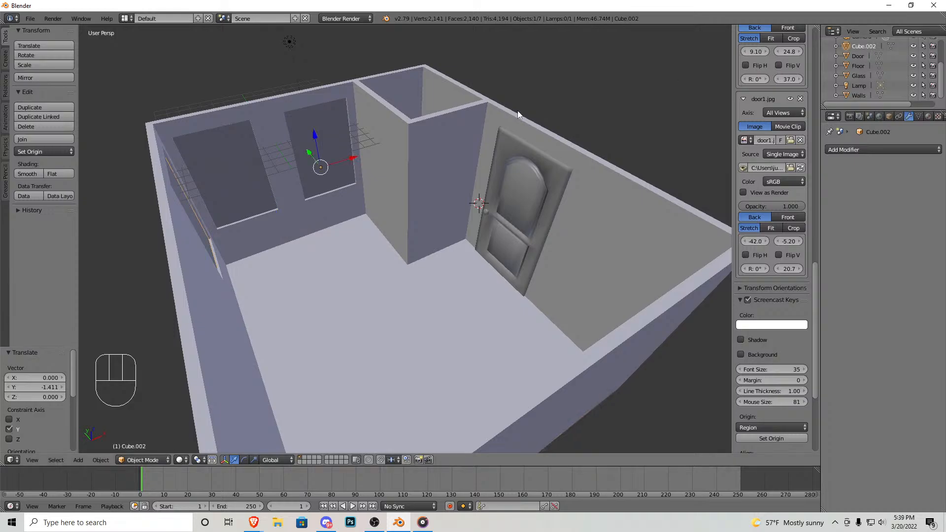
pyautogui.moveTo(597, 90); pyautogui.dragTo(344, 139, button='middle')
pyautogui.moveTo(309, 81); pyautogui.dragTo(400, 228, button='middle')
pyautogui.press('Tab')
pyautogui.press('Tab')
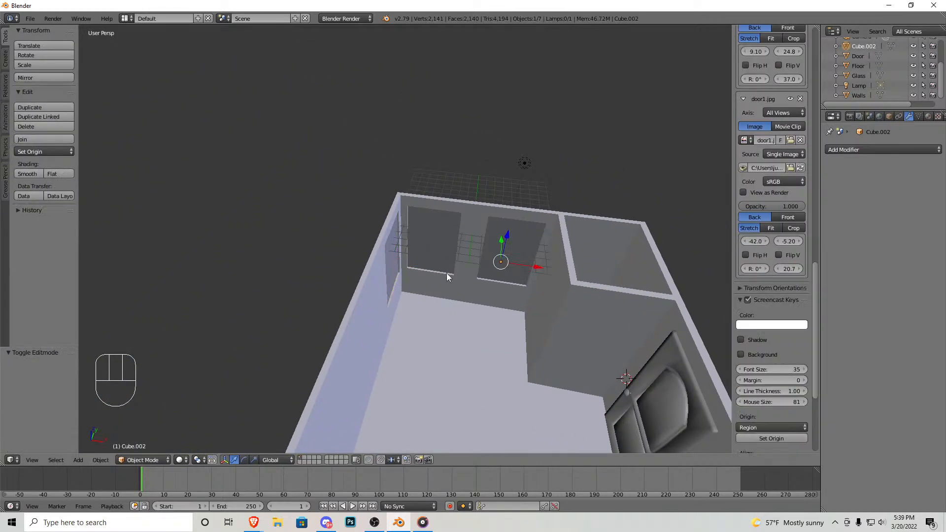
pyautogui.scroll(4, 454, 249)
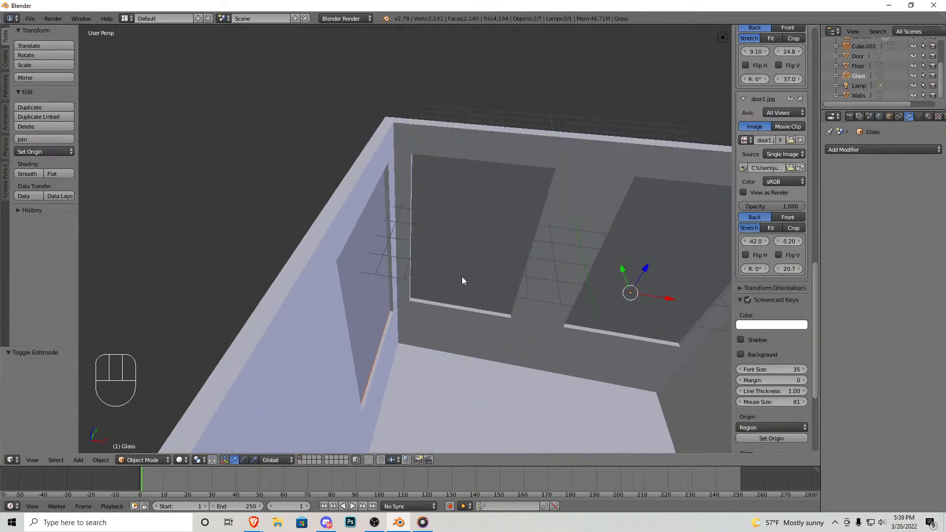
pyautogui.hotkey('ctrl', 'j')
pyautogui.press('Tab')
pyautogui.press('Tab')
# Step: Place the 3D cursor at the wall base beside the door, add a cube there and scale it down to a small block
pyautogui.scroll(-5, 552, 335)
pyautogui.hotkey('shift', 'g')
pyautogui.click(535, 256)
pyautogui.hotkey('shift', 'f')
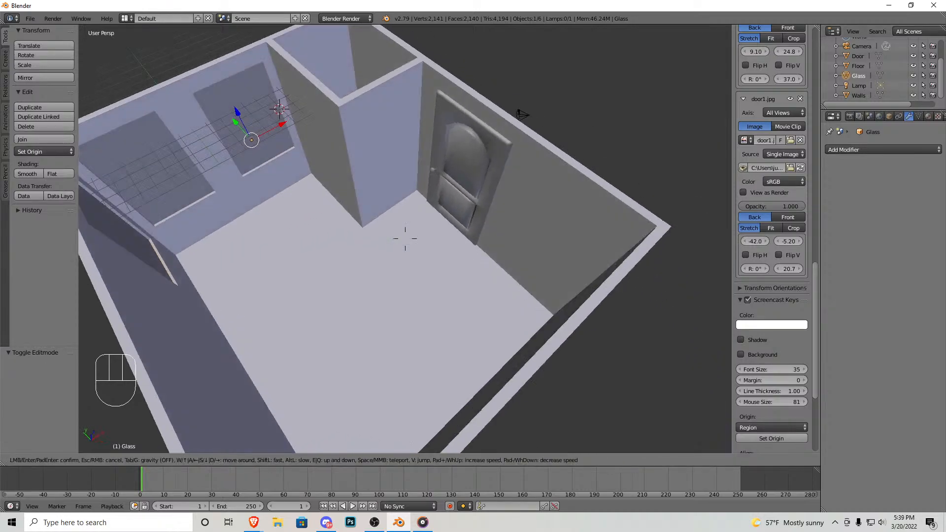
pyautogui.press('w')
pyautogui.press('s')
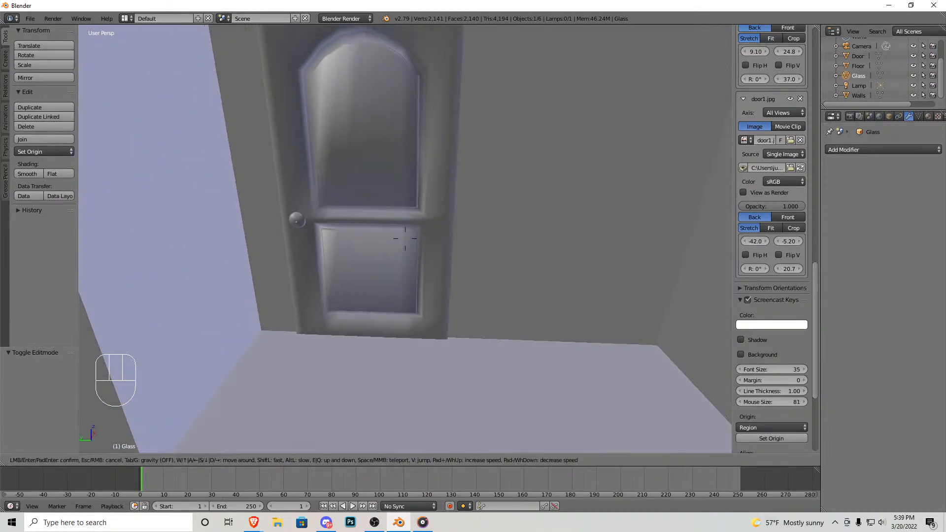
pyautogui.click(433, 288)
pyautogui.click(6, 58)
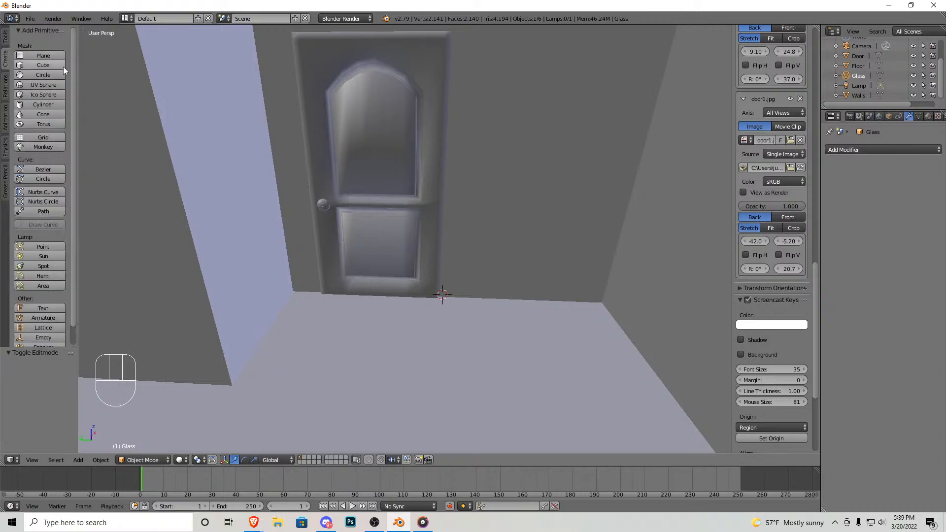
pyautogui.click(43, 65)
pyautogui.press('s')
pyautogui.click(466, 291)
# Step: Move the small block's face behind the wall inward along X to make the block thinner
pyautogui.hotkey('shift', 'f')
pyautogui.press('w')
pyautogui.click(480, 322)
pyautogui.press('Tab')
pyautogui.rightClick(411, 323)
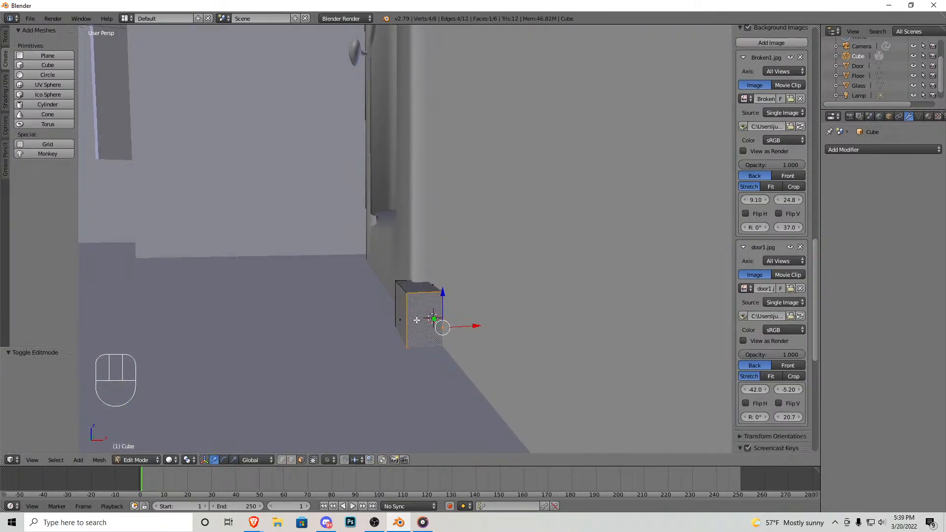
pyautogui.hotkey('shift', 'f')
pyautogui.press('d')
pyautogui.click(405, 239)
pyautogui.hotkey('shift', 'f')
pyautogui.press('a')
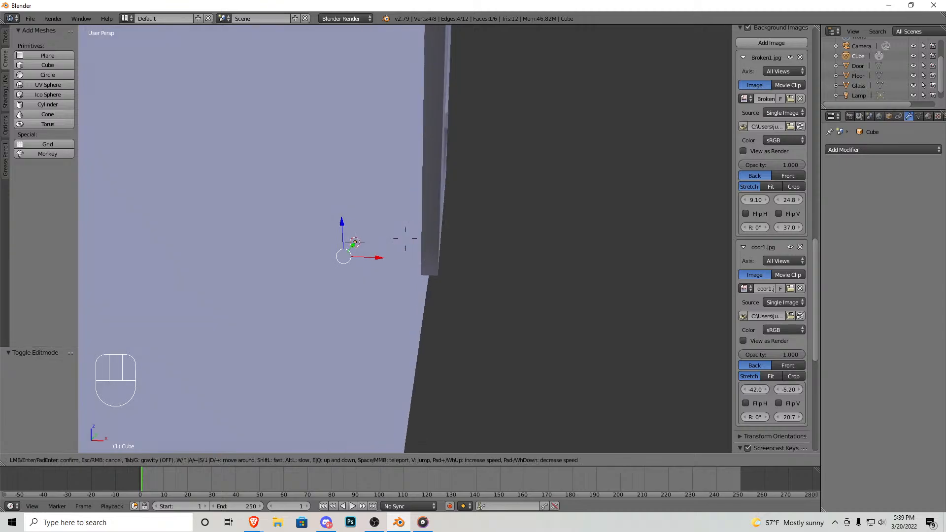
pyautogui.click(405, 239)
pyautogui.press('z')
pyautogui.rightClick(390, 245)
pyautogui.moveTo(409, 243); pyautogui.dragTo(350, 240)
pyautogui.hotkey('shift', 'f')
pyautogui.press('a')
pyautogui.click(405, 239)
pyautogui.press('z')
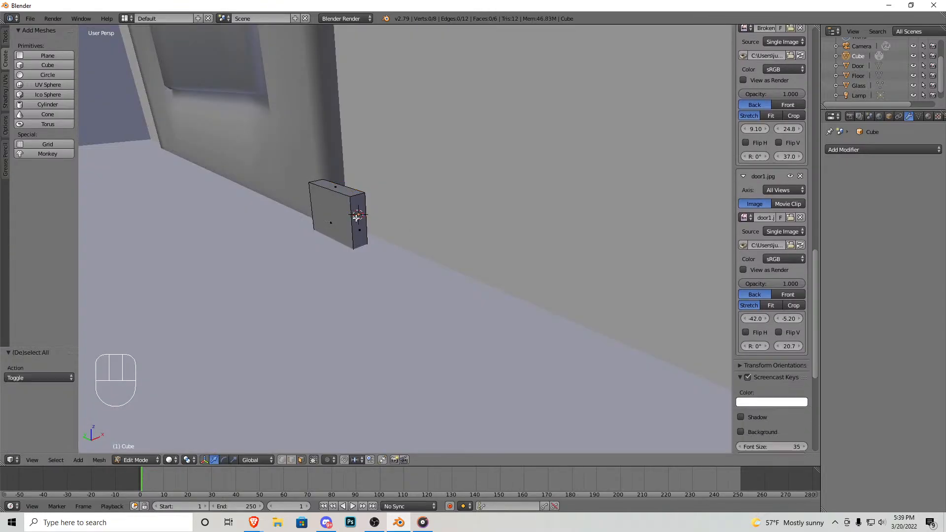
# Step: Select the whole small block and shift it into place at the door's lower corner
pyautogui.press('a')
pyautogui.moveTo(360, 213); pyautogui.dragTo(339, 213)
pyautogui.hotkey('shift', 'f')
pyautogui.press('a')
pyautogui.press('s')
pyautogui.click(405, 239)
# Step: Raise the block's top face along Z to the door's upper edge, forming a tall side post
pyautogui.moveTo(434, 255); pyautogui.dragTo(434, 250)
pyautogui.rightClick(442, 257)
pyautogui.hotkey('shift', 'f')
pyautogui.press('s')
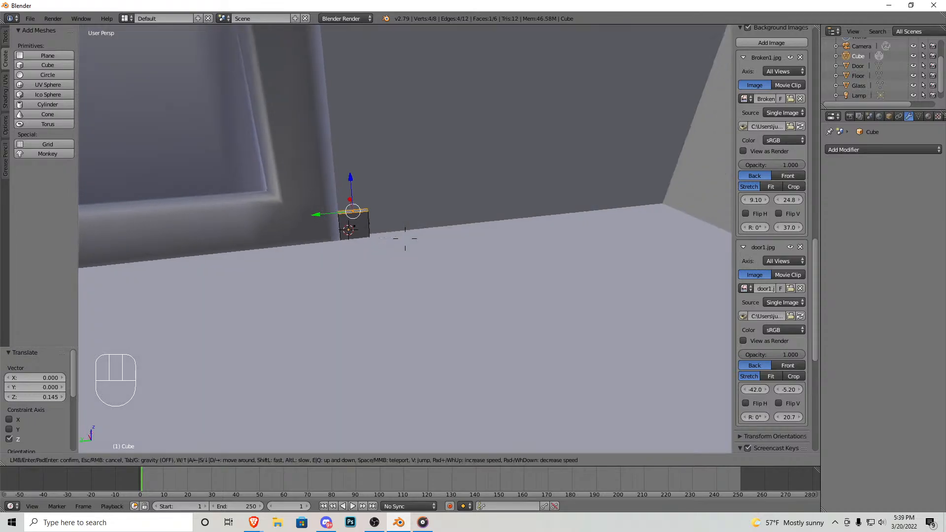
pyautogui.click(405, 239)
pyautogui.moveTo(413, 287); pyautogui.dragTo(414, 51)
pyautogui.hotkey('shift', 'f')
pyautogui.press('w')
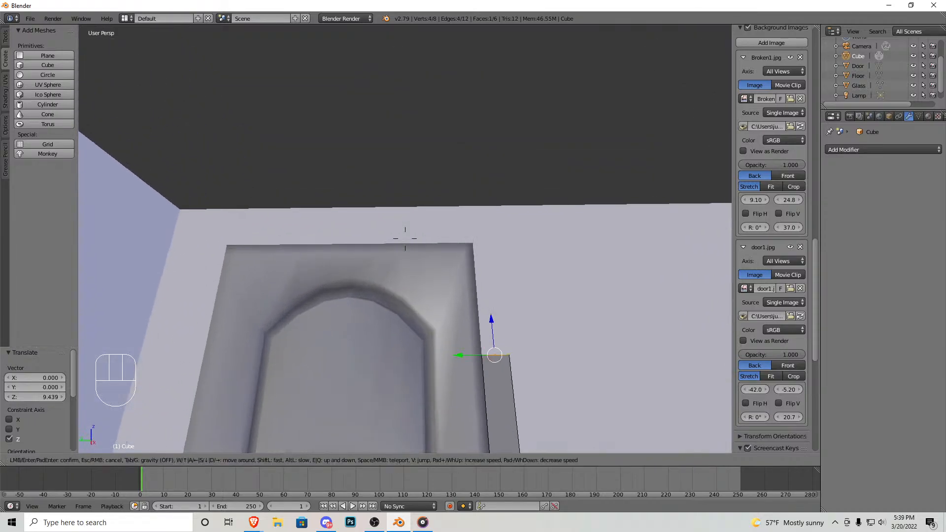
pyautogui.press('s')
pyautogui.click(405, 239)
pyautogui.moveTo(436, 155); pyautogui.dragTo(446, 113)
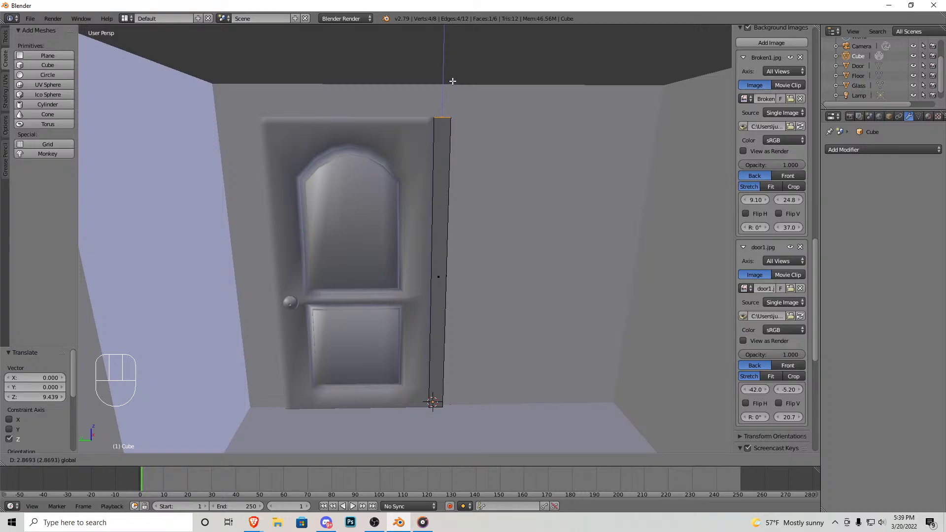
pyautogui.moveTo(453, 81); pyautogui.dragTo(454, 83)
# Step: Duplicate the post and move the copy about 7.34 units along Y, flush with the door's knob-side edge
pyautogui.press('a')
pyautogui.press('a')
pyautogui.hotkey('shift', 'd')
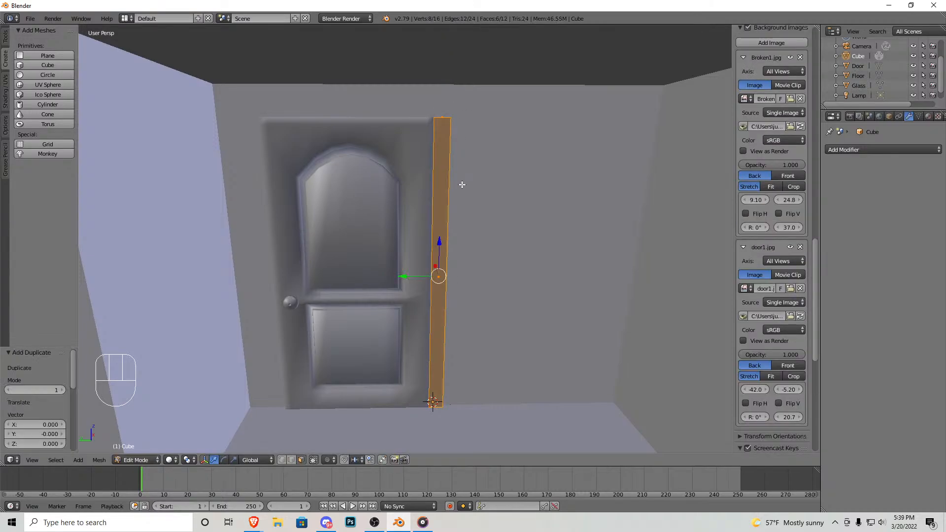
pyautogui.moveTo(411, 274); pyautogui.dragTo(236, 273)
pyautogui.hotkey('shift', 'f')
pyautogui.press('w')
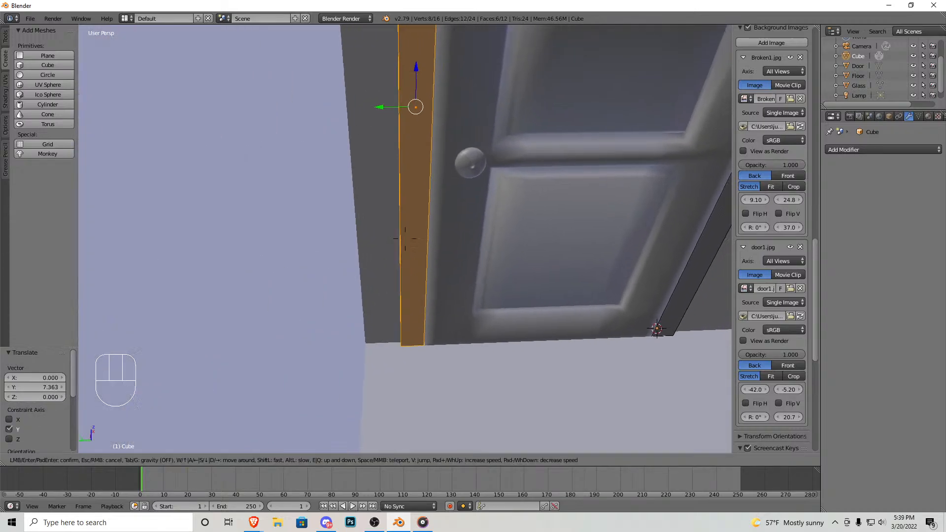
pyautogui.click(405, 239)
pyautogui.moveTo(328, 153); pyautogui.dragTo(333, 153)
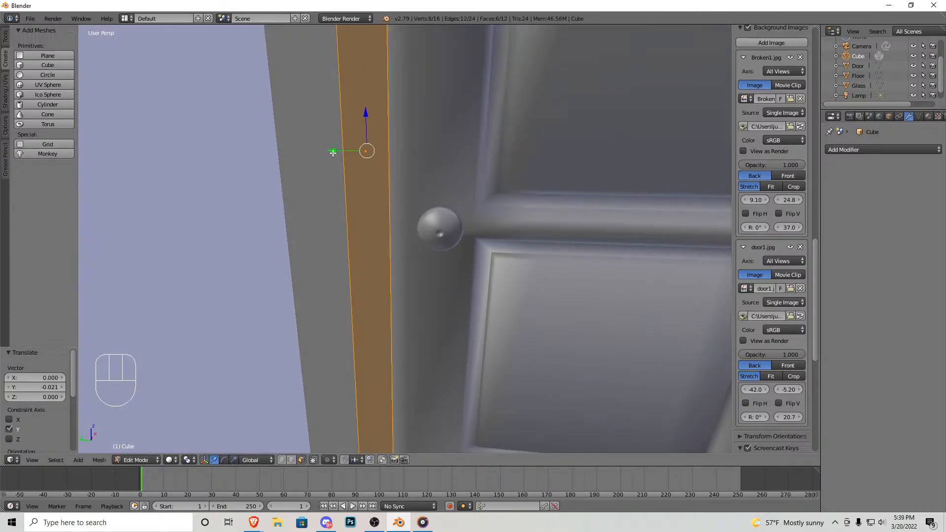
# Step: Select the top faces of both posts, extrude them and raise them about 0.59 units along Z above the door
pyautogui.hotkey('shift', 'f')
pyautogui.press('s')
pyautogui.press('w')
pyautogui.press('Escape')
pyautogui.keyDown('shift'); pyautogui.rightClick(487, 209); pyautogui.keyUp('shift')
pyautogui.keyDown('shift'); pyautogui.rightClick(489, 207); pyautogui.keyUp('shift')
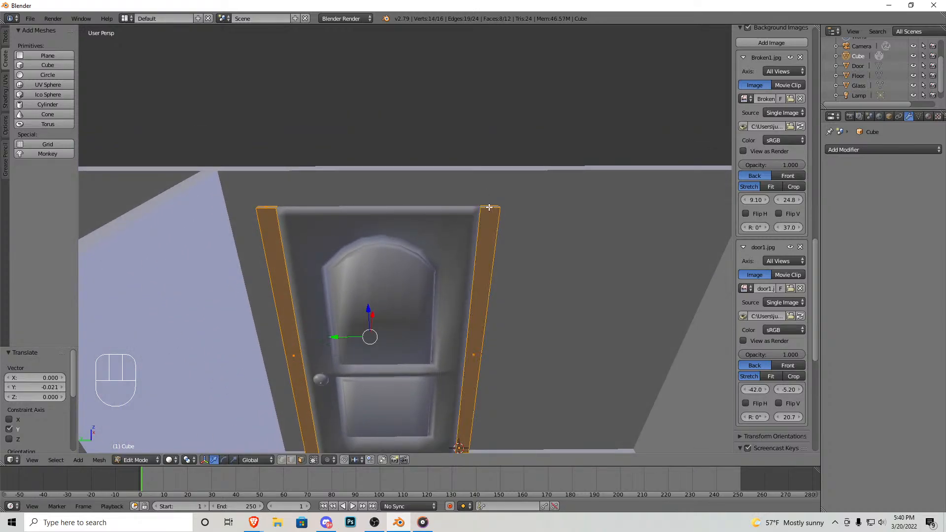
pyautogui.rightClick(279, 255)
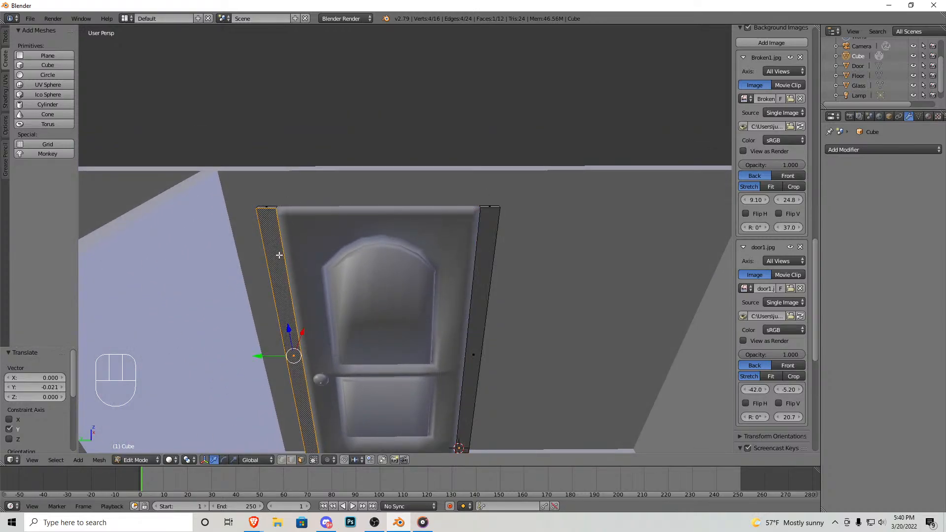
pyautogui.rightClick(265, 207)
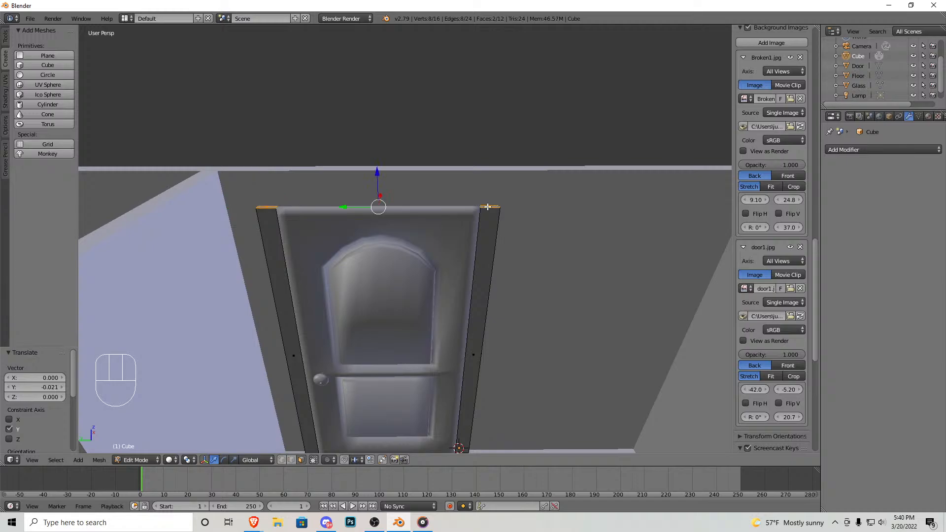
pyautogui.press('e')
pyautogui.click(416, 221)
pyautogui.moveTo(378, 178); pyautogui.dragTo(380, 161)
# Step: Try to extrude the knob-side post's inner upper face about 6.8 units along Y across the door to the other post
pyautogui.hotkey('shift', 'f')
pyautogui.press('w')
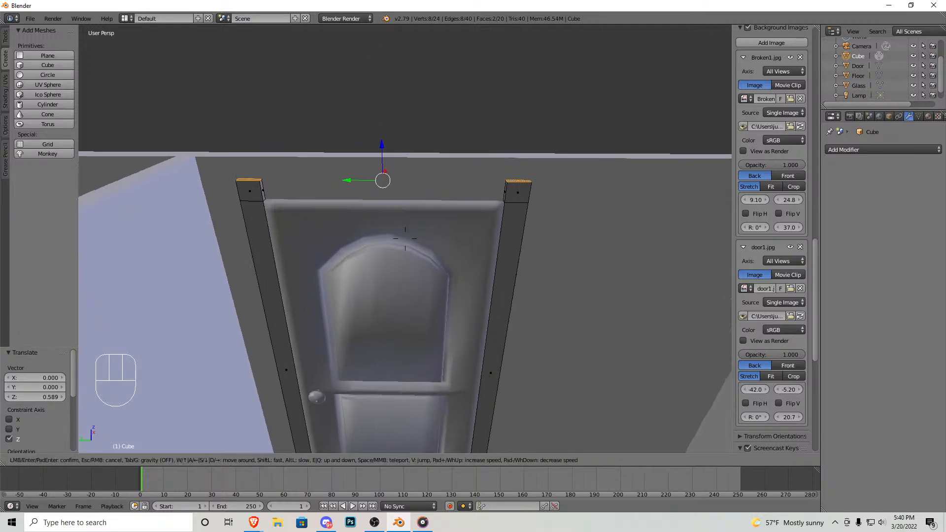
pyautogui.press('s')
pyautogui.click(405, 239)
pyautogui.press('e')
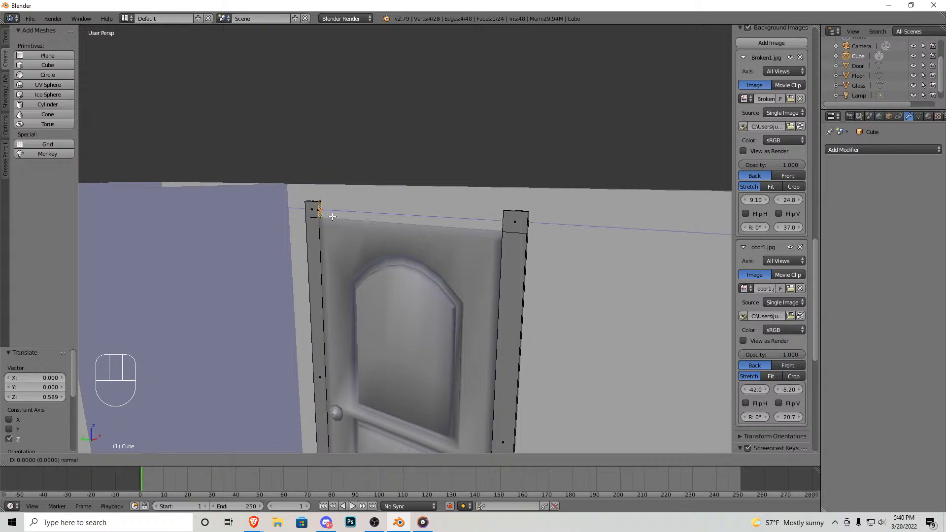
pyautogui.click(321, 214)
pyautogui.moveTo(302, 207); pyautogui.dragTo(490, 231)
pyautogui.hotkey('shift', 'f')
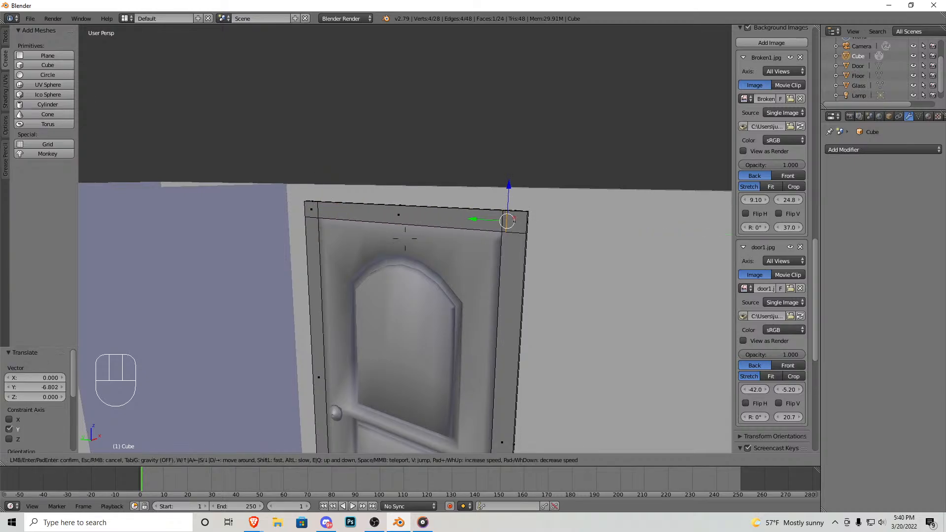
pyautogui.press('w')
pyautogui.click(405, 239)
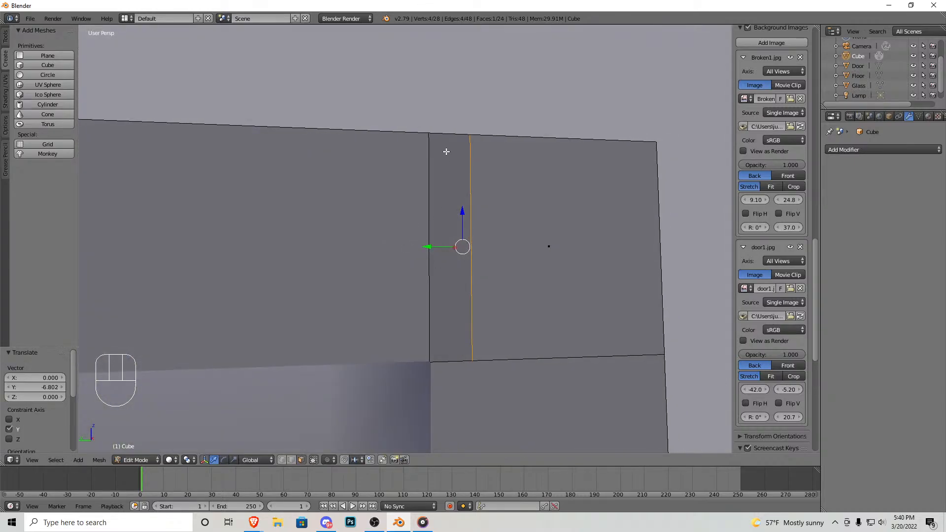
pyautogui.moveTo(428, 247)
pyautogui.mouseDown()
pyautogui.moveTo(401, 241)
pyautogui.moveTo(434, 241)
pyautogui.mouseUp()
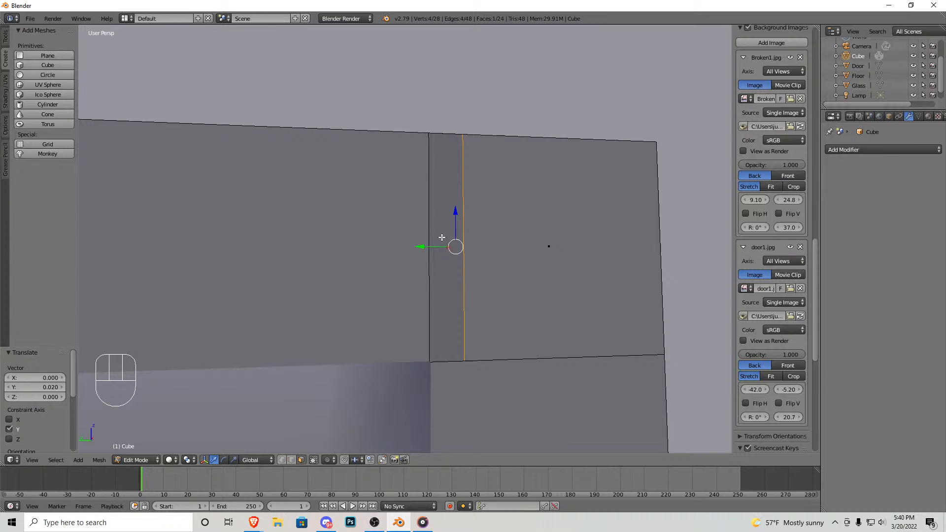
# Step: Undo the extrusion across the top of the door
pyautogui.hotkey('ctrl', 'z')
pyautogui.hotkey('ctrl', 'z')
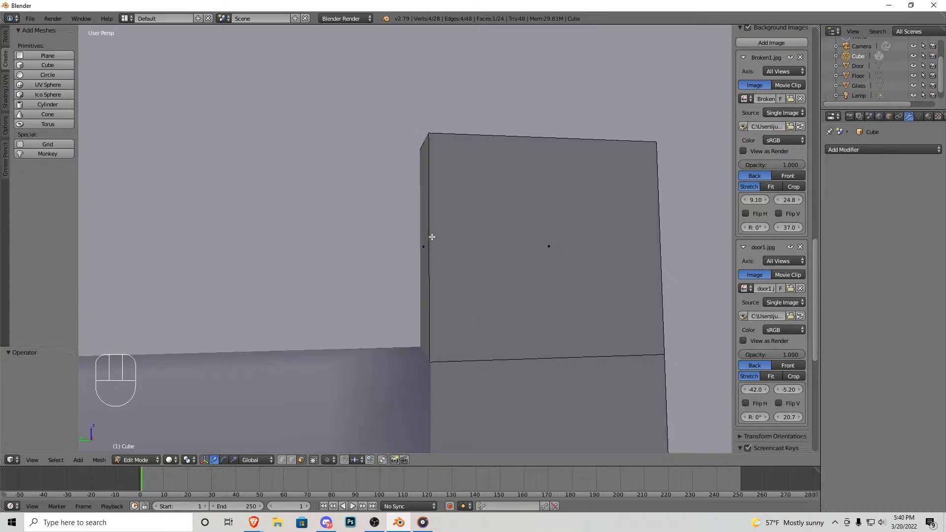
pyautogui.hotkey('ctrl', 'z')
# Step: Select the facing inner faces at the tops of both posts and connect them with Bridge Edge Loops
pyautogui.hotkey('shift', 'f')
pyautogui.press('s')
pyautogui.click(405, 239)
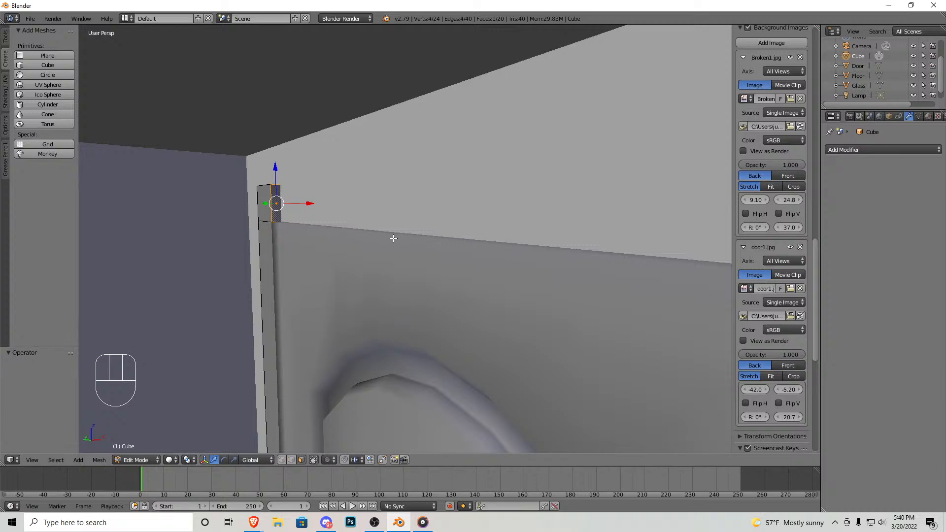
pyautogui.hotkey('shift', 'f')
pyautogui.press('s')
pyautogui.press('w')
pyautogui.click(405, 239)
pyautogui.hotkey('shift', 'f')
pyautogui.click(405, 239)
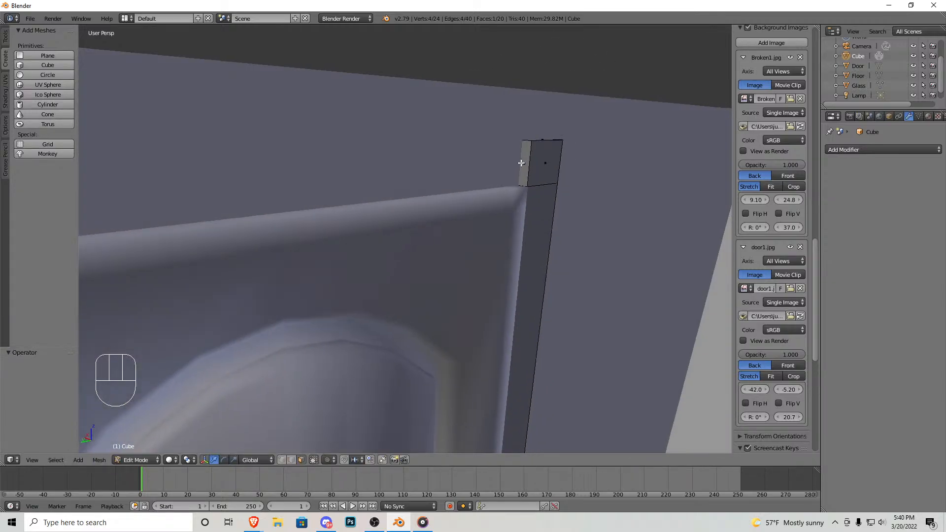
pyautogui.press('space')
pyautogui.write('bri')
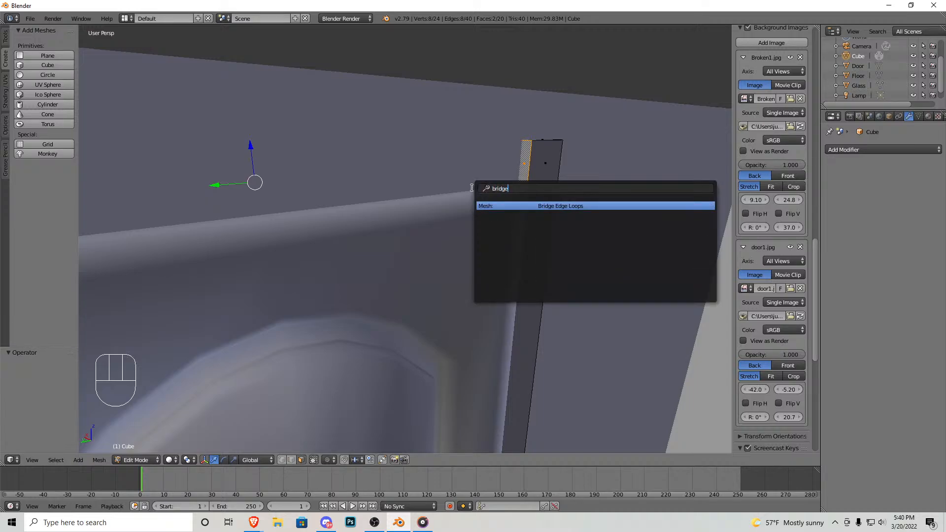
pyautogui.write('dge')
pyautogui.press('Return')
# Step: Examine the bridged door frame from a distance and from the side
pyautogui.press('Tab')
pyautogui.scroll(-6, 371, 217)
pyautogui.press('Tab')
pyautogui.hotkey('shift', 'f')
pyautogui.press('w')
pyautogui.press('s')
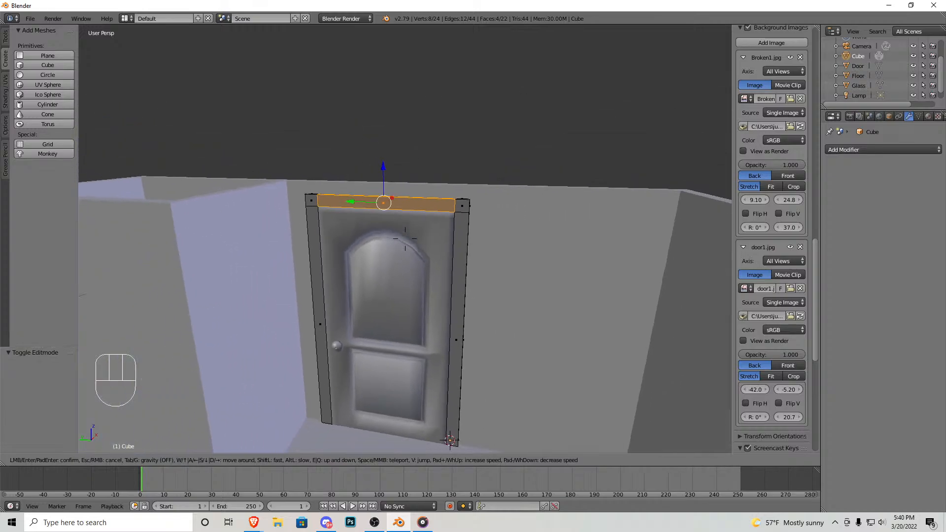
pyautogui.press('w')
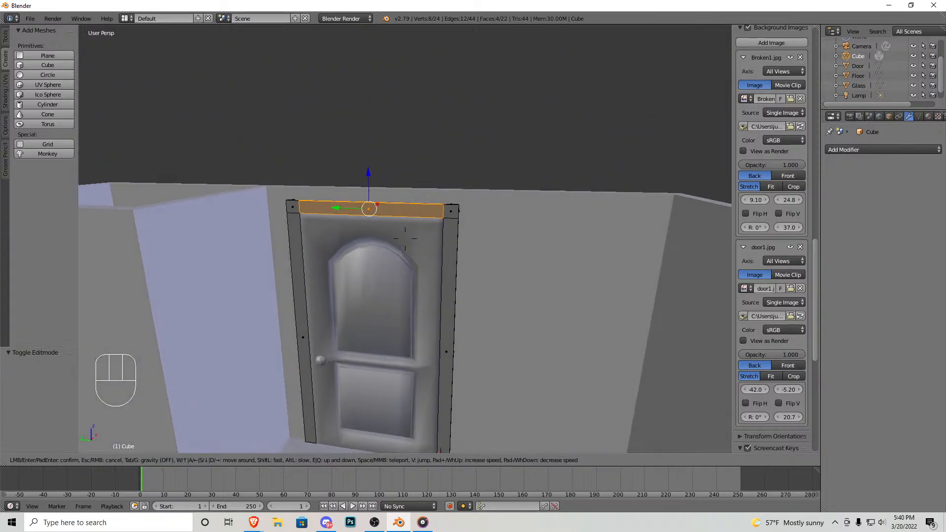
pyautogui.press('w')
pyautogui.press('d')
pyautogui.press('s')
pyautogui.click(405, 239)
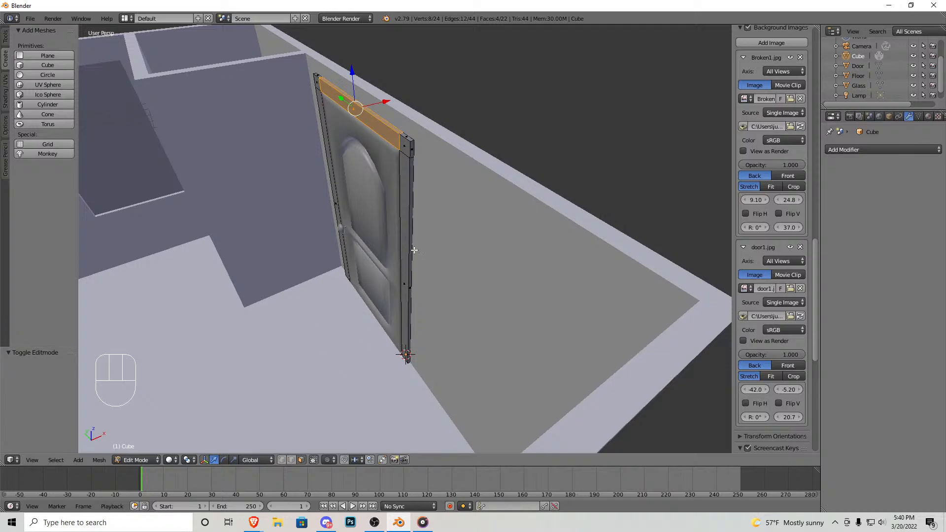
# Step: Select the frame's outer front edges along both posts and the header, and bevel them with an offset of about 0.38
pyautogui.hotkey('shift', 'f')
pyautogui.press('w')
pyautogui.click(405, 239)
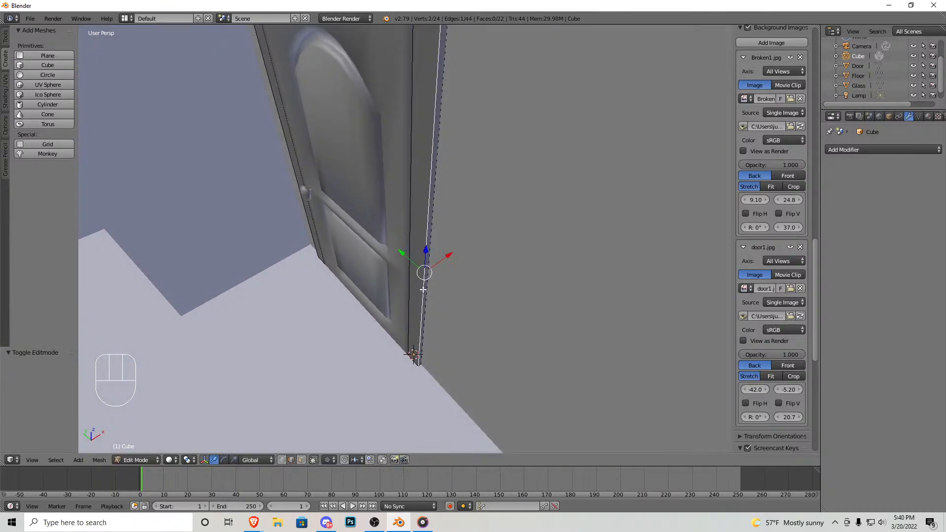
pyautogui.hotkey('shift', 'f')
pyautogui.click(410, 237)
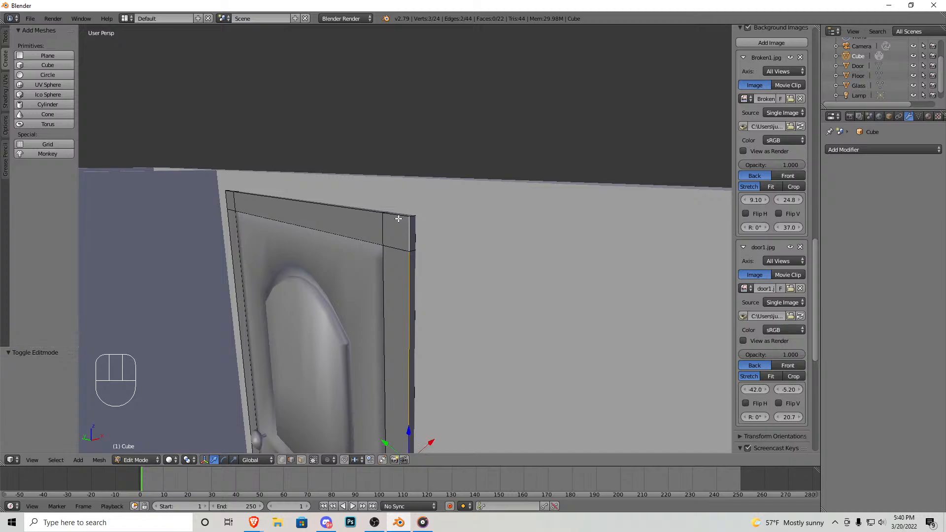
pyautogui.keyDown('shift'); pyautogui.rightClick(399, 218); pyautogui.keyUp('shift')
pyautogui.hotkey('shift', 'f')
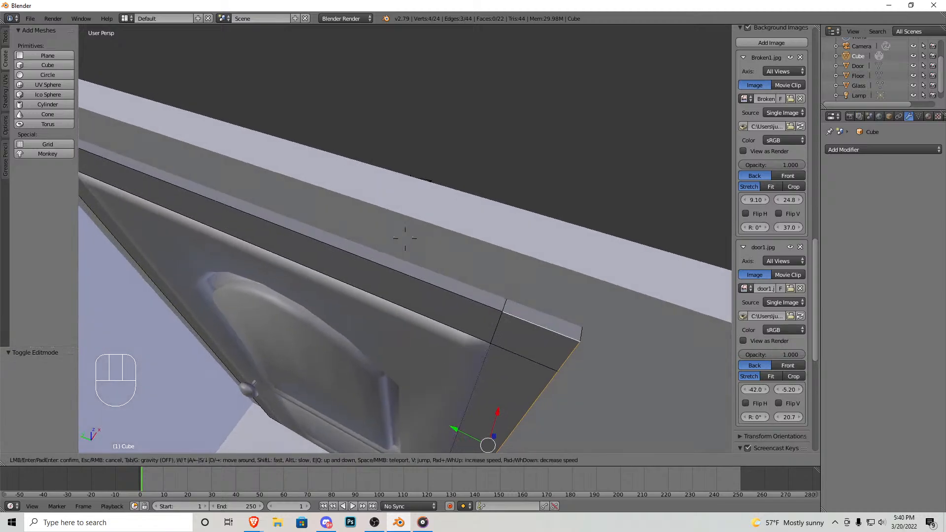
pyautogui.click(405, 239)
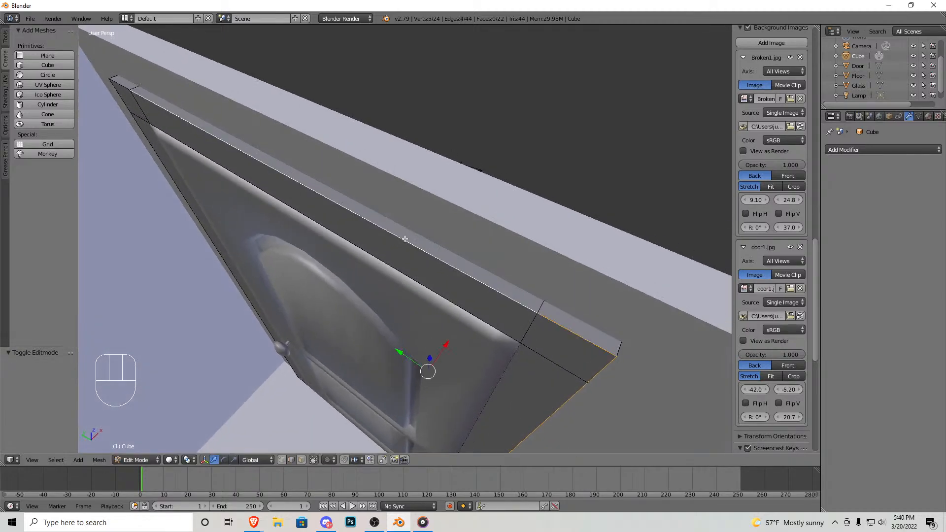
pyautogui.hotkey('shift', 'f')
pyautogui.click(409, 169)
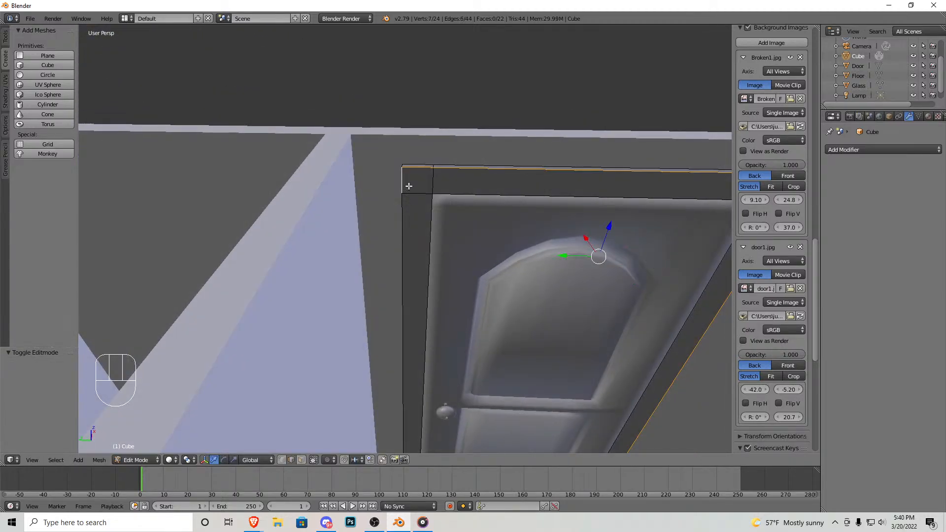
pyautogui.keyDown('shift'); pyautogui.rightClick(406, 181); pyautogui.keyUp('shift')
pyautogui.hotkey('shift', 'f')
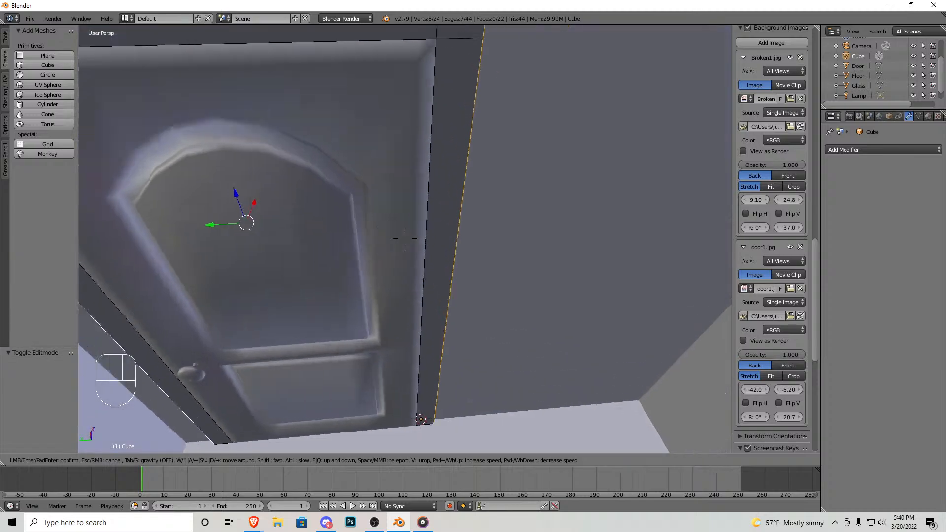
pyautogui.click(405, 238)
pyautogui.hotkey('ctrl', 'e')
pyautogui.click(389, 249)
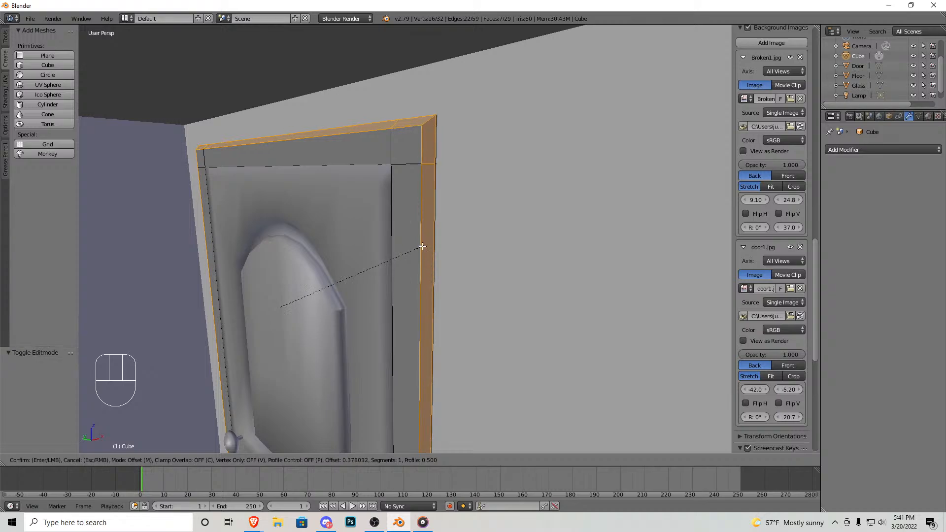
pyautogui.click(423, 247)
# Step: Leave Edit Mode and move the door frame along X, away from the wall into the room
pyautogui.press('Tab')
pyautogui.hotkey('shift', 'f')
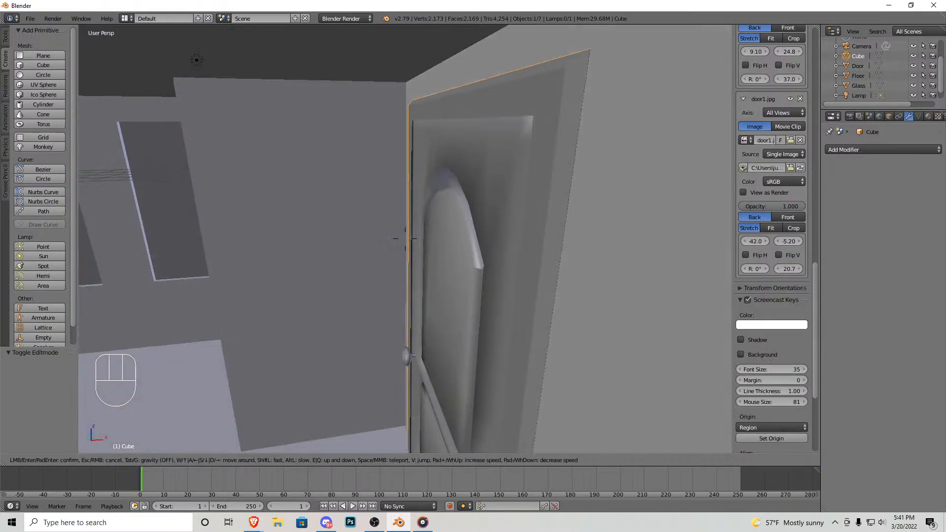
pyautogui.click(405, 238)
pyautogui.hotkey('shift', 'f')
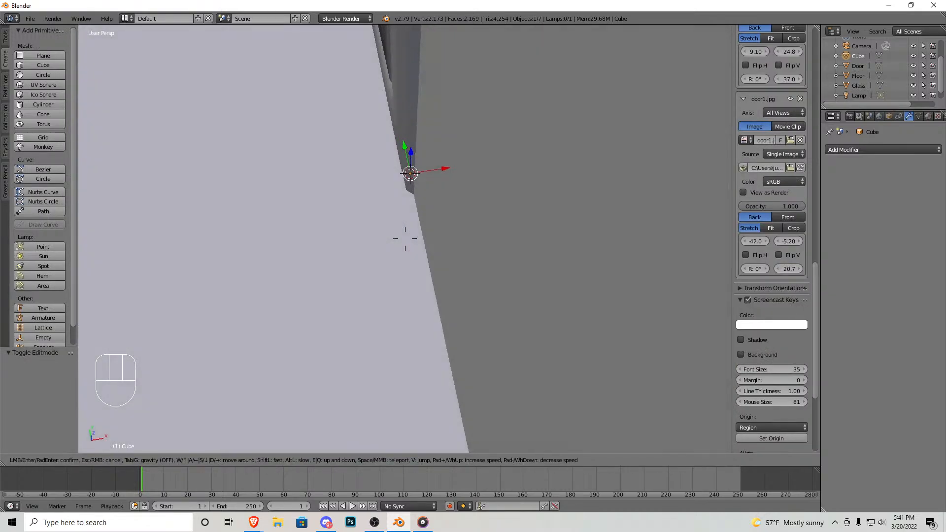
pyautogui.click(451, 253)
pyautogui.press('g')
pyautogui.press('x')
pyautogui.moveTo(447, 253); pyautogui.dragTo(372, 246)
# Step: Show the frame in Edit Mode as a wireframe in the right orthographic view
pyautogui.hotkey('shift', 'f')
pyautogui.click(405, 238)
pyautogui.press('Tab')
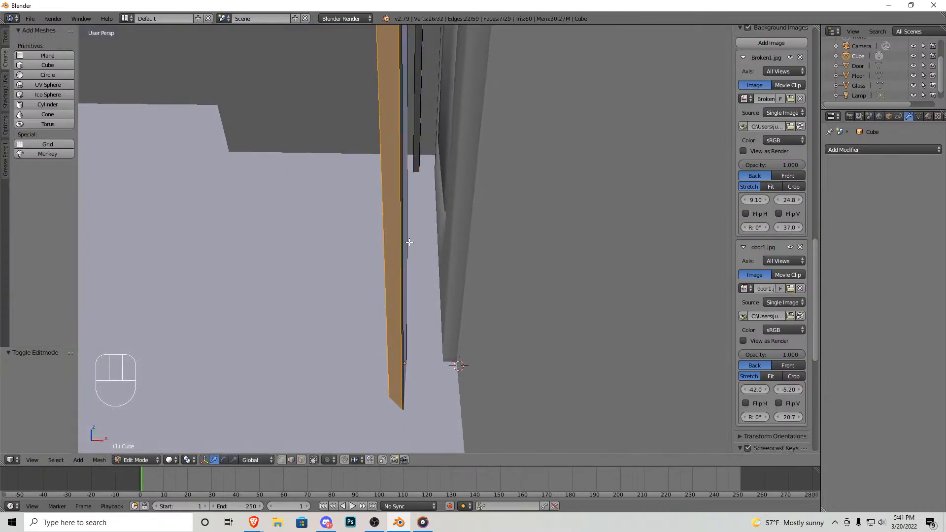
pyautogui.hotkey('shift', 'f')
pyautogui.press('d')
pyautogui.click(405, 238)
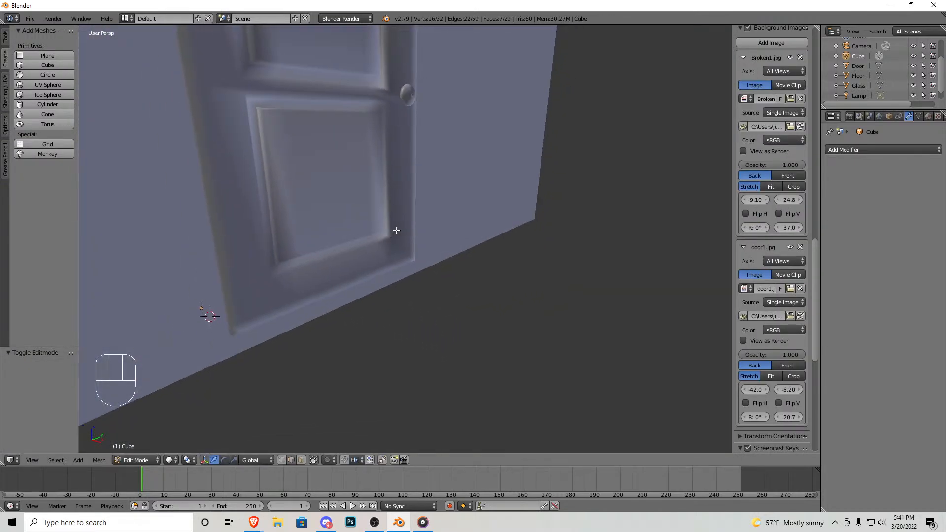
pyautogui.press('KP_3')
pyautogui.press('KP_5')
pyautogui.press('z')
pyautogui.keyDown('shift'); pyautogui.moveTo(270, 156); pyautogui.dragTo(509, 260, button='middle'); pyautogui.keyUp('shift')
pyautogui.scroll(5, 509, 260)
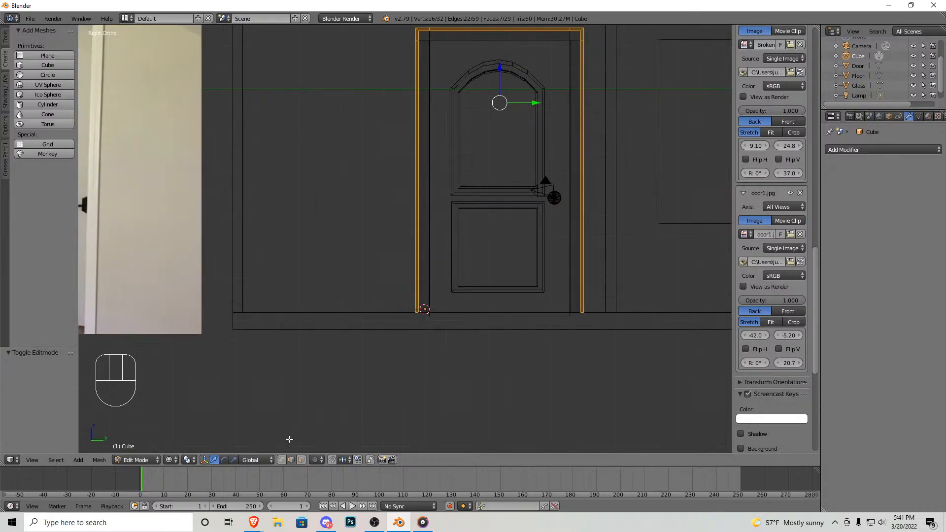
pyautogui.scroll(4, 424, 148)
pyautogui.rightClick(431, 123)
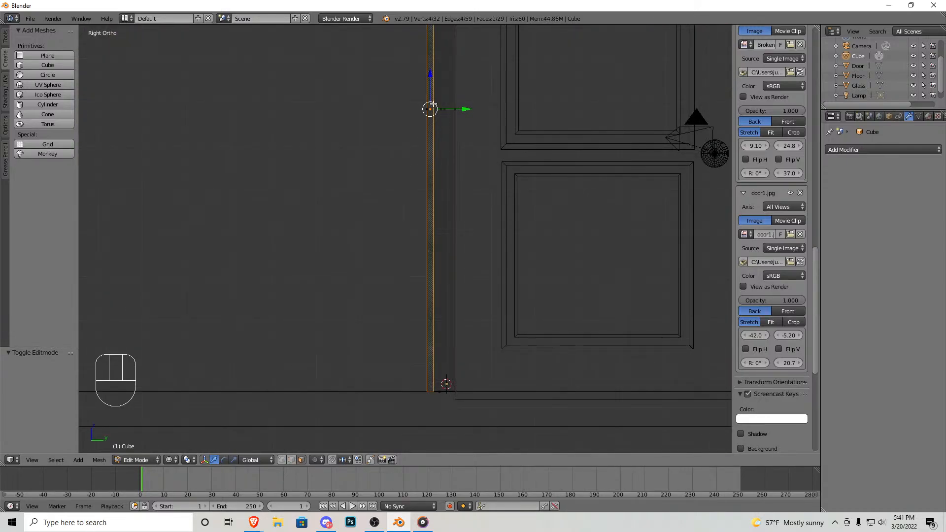
pyautogui.keyDown('shift'); pyautogui.moveTo(433, 104); pyautogui.dragTo(351, 294, button='middle'); pyautogui.keyUp('shift')
pyautogui.scroll(-4, 608, 223)
pyautogui.scroll(4, 385, 103)
pyautogui.keyDown('shift'); pyautogui.moveTo(373, 87); pyautogui.dragTo(359, 264, button='middle'); pyautogui.keyUp('shift')
pyautogui.scroll(4, 334, 284)
pyautogui.keyDown('shift'); pyautogui.rightClick(323, 274); pyautogui.keyUp('shift')
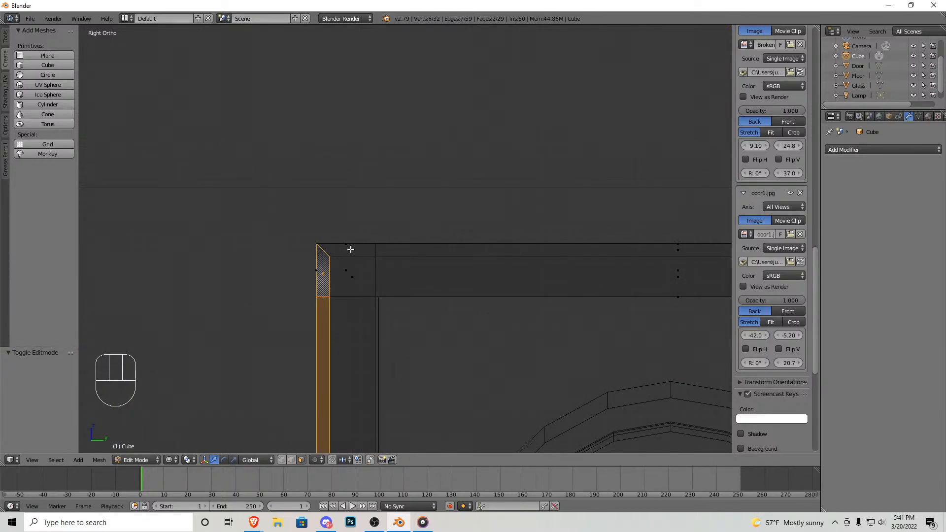
pyautogui.scroll(-3, 528, 266)
pyautogui.hotkey('shift', 'f')
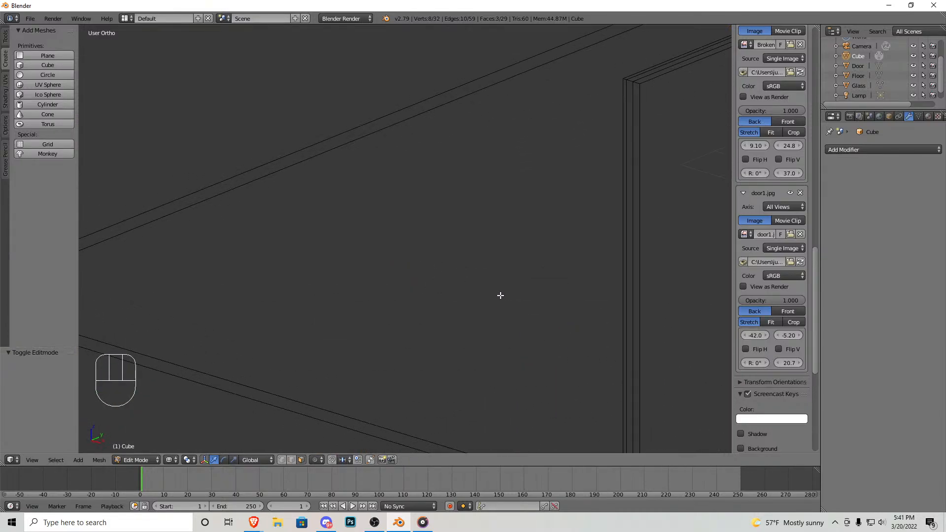
# Step: Return to solid shading and move the whole door frame about 9.98 along negative X, away from the door
pyautogui.click(405, 239)
pyautogui.press('z')
pyautogui.hotkey('shift', 'f')
pyautogui.press('w')
pyautogui.click(461, 242)
pyautogui.press('a')
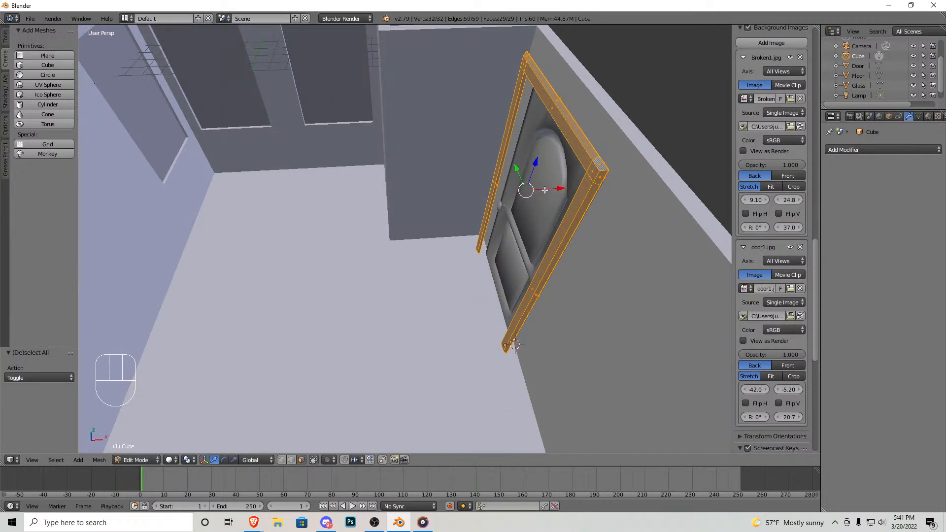
pyautogui.moveTo(544, 191); pyautogui.dragTo(325, 198)
# Step: Select the frame's back faces along both posts, the corners and the header, and extrude them
pyautogui.hotkey('shift', 'f')
pyautogui.press('d')
pyautogui.click(405, 239)
pyautogui.rightClick(353, 272)
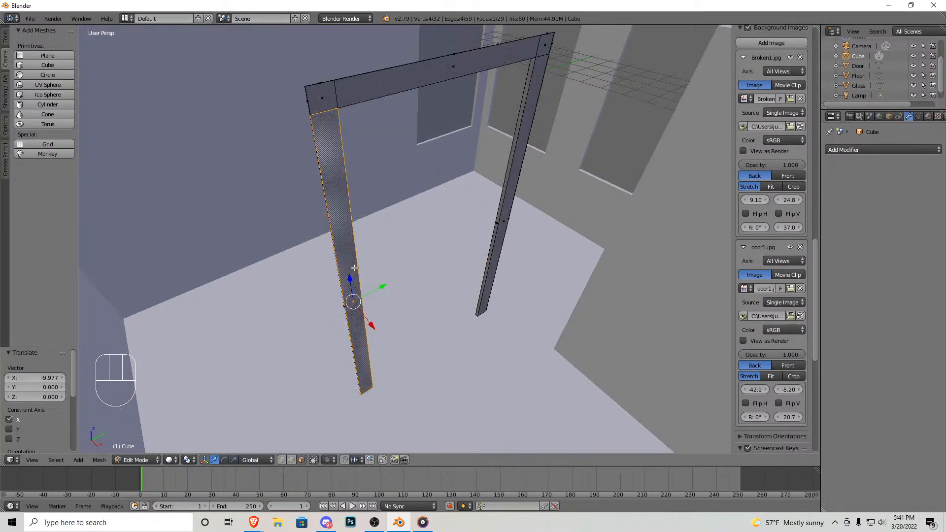
pyautogui.keyDown('shift'); pyautogui.rightClick(499, 62); pyautogui.keyUp('shift')
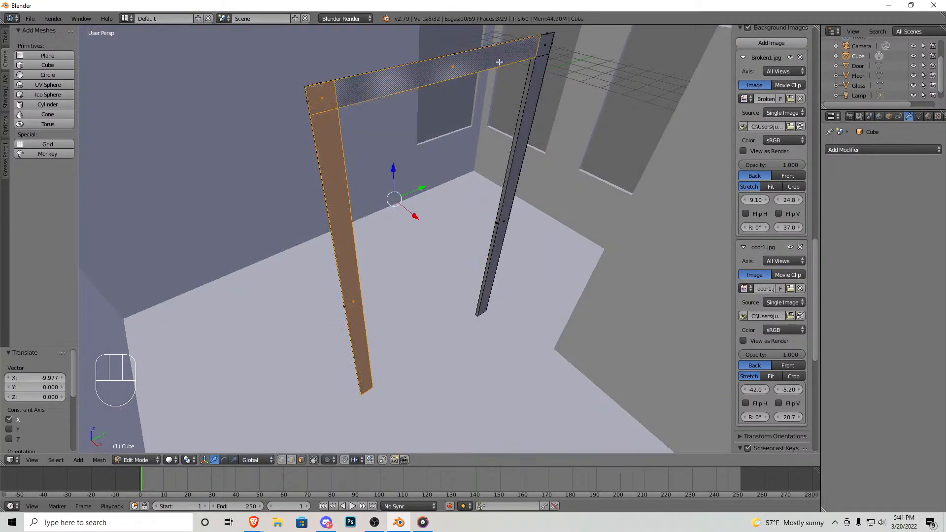
pyautogui.keyDown('shift'); pyautogui.rightClick(543, 71); pyautogui.keyUp('shift')
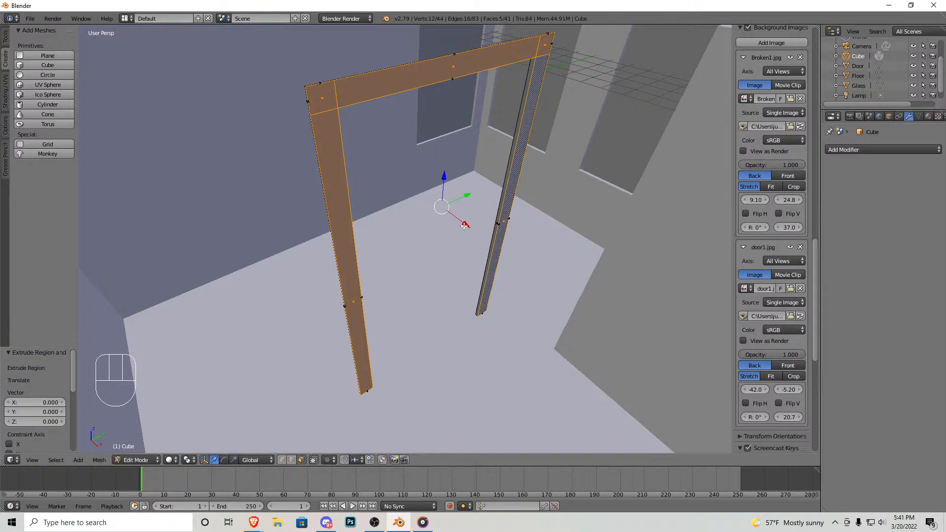
# Step: Select the whole frame mesh and move it about 10.445 along X, back against the wall around the door
pyautogui.press('Tab')
pyautogui.hotkey('shift', 'f')
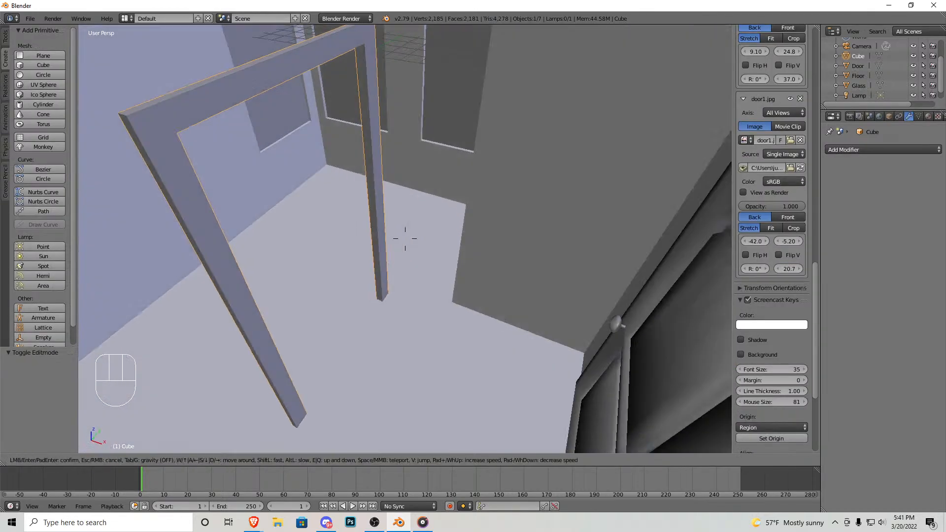
pyautogui.press('s')
pyautogui.click(405, 239)
pyautogui.press('Tab')
pyautogui.press('Tab')
pyautogui.press('Tab')
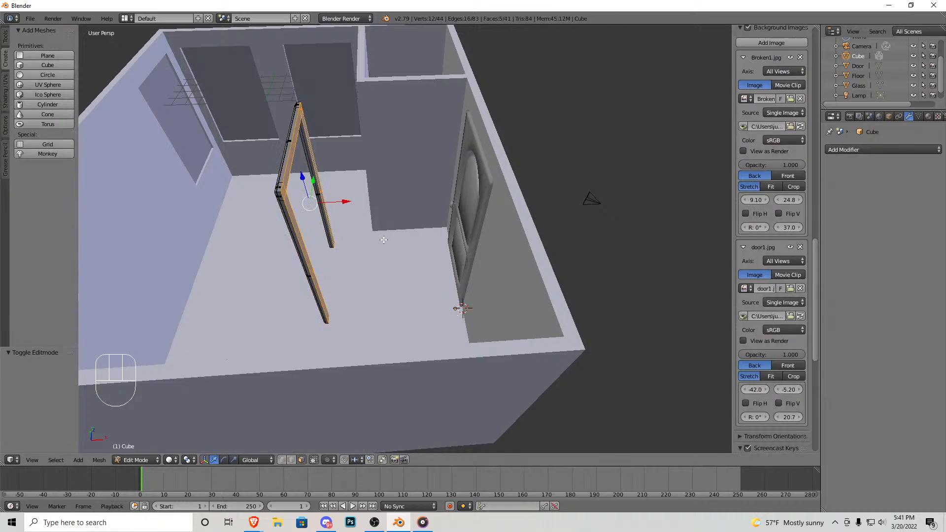
pyautogui.press('a')
pyautogui.press('a')
pyautogui.press('g')
pyautogui.press('x')
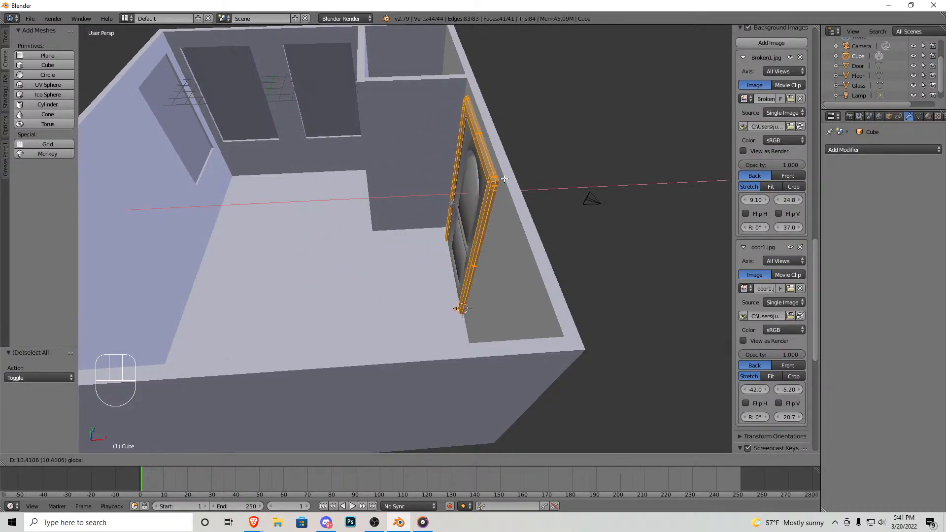
pyautogui.click(504, 178)
# Step: Examine the fit of the frame around the door from close up, from the front and from behind the wall
pyautogui.moveTo(362, 281); pyautogui.dragTo(406, 240, button='middle')
pyautogui.scroll(7, 406, 241)
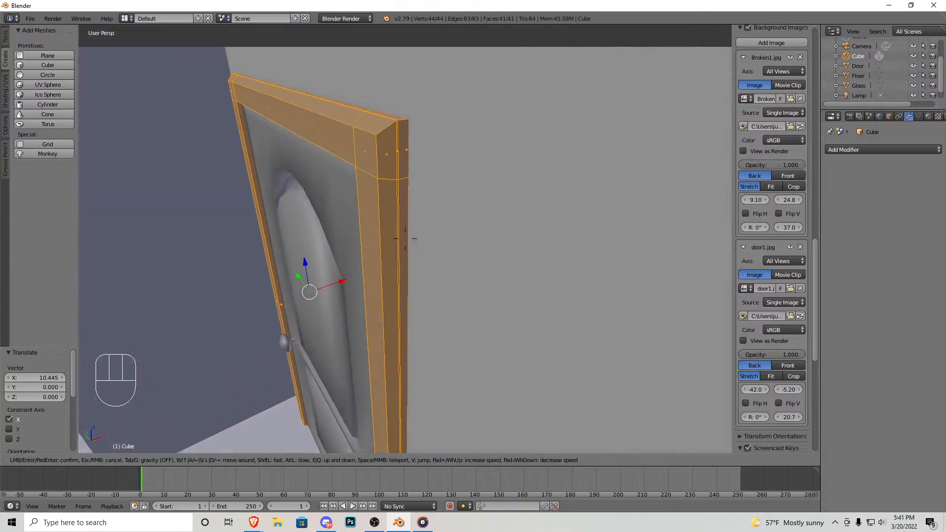
pyautogui.press('Tab')
pyautogui.hotkey('shift', 'f')
pyautogui.press('a')
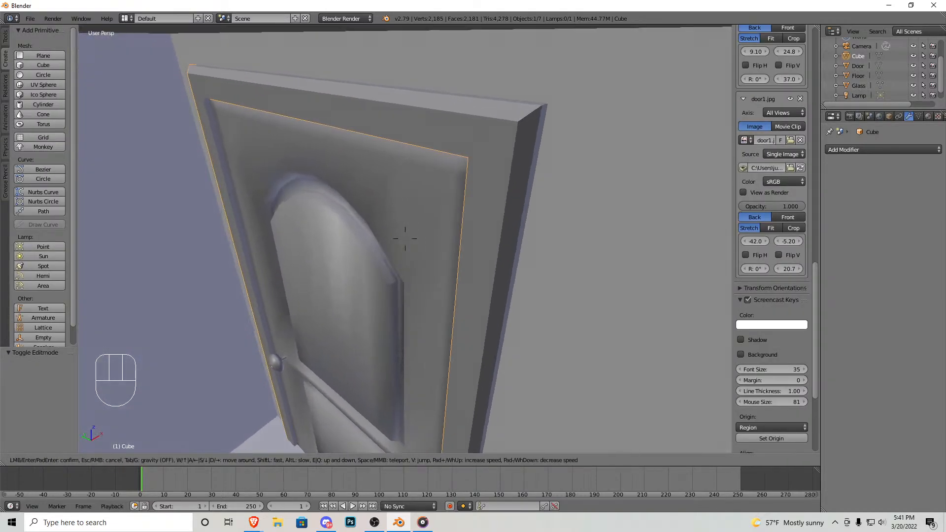
pyautogui.press('s')
pyautogui.click(405, 239)
pyautogui.press('Tab')
pyautogui.hotkey('shift', 'f')
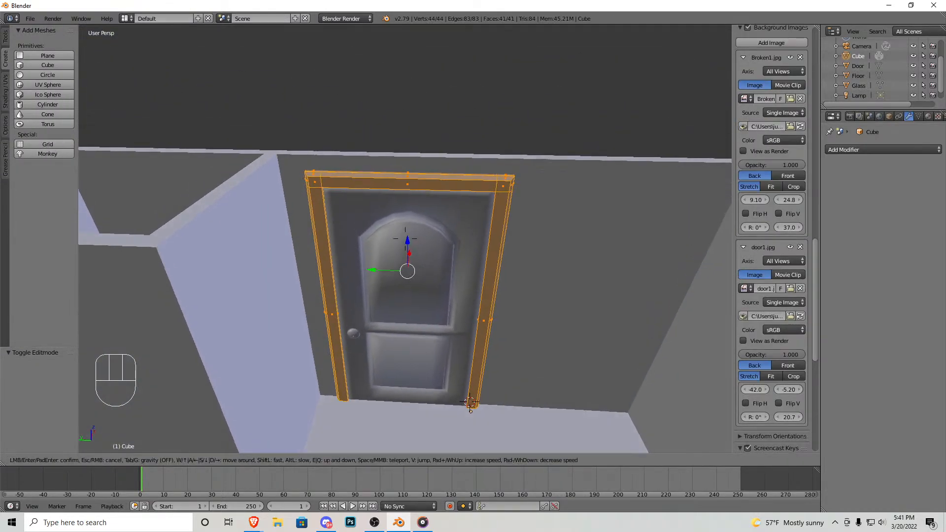
pyautogui.press('w')
pyautogui.press('d')
pyautogui.click(405, 239)
# Step: Duplicate the door frame in place and rotate the copy 180° about the Z axis
pyautogui.hotkey('shift', 'd')
pyautogui.press('Escape')
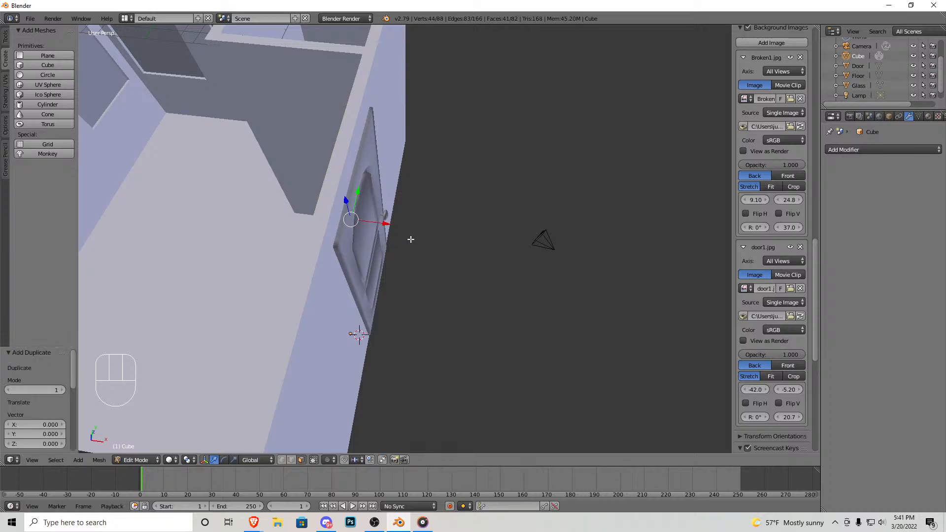
pyautogui.press('r')
pyautogui.press('x')
pyautogui.press('z')
pyautogui.press('1')
pyautogui.press('8')
pyautogui.press('0')
pyautogui.press('Return')
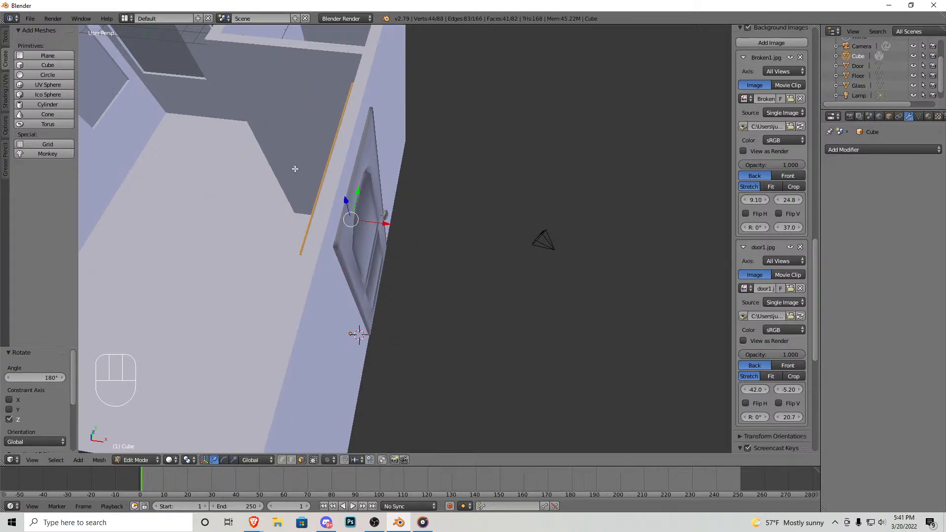
# Step: Move the rotated frame copy about 0.72 along X onto the door's outer side, and leave Edit Mode
pyautogui.press('g')
pyautogui.press('x')
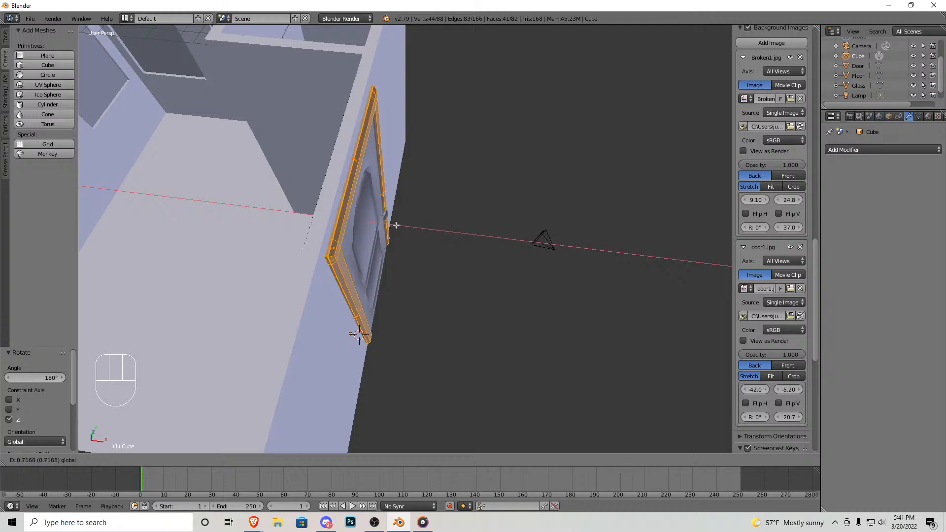
pyautogui.click(396, 225)
pyautogui.press('Tab')
pyautogui.hotkey('shift', 'f')
pyautogui.press('s')
pyautogui.press('w')
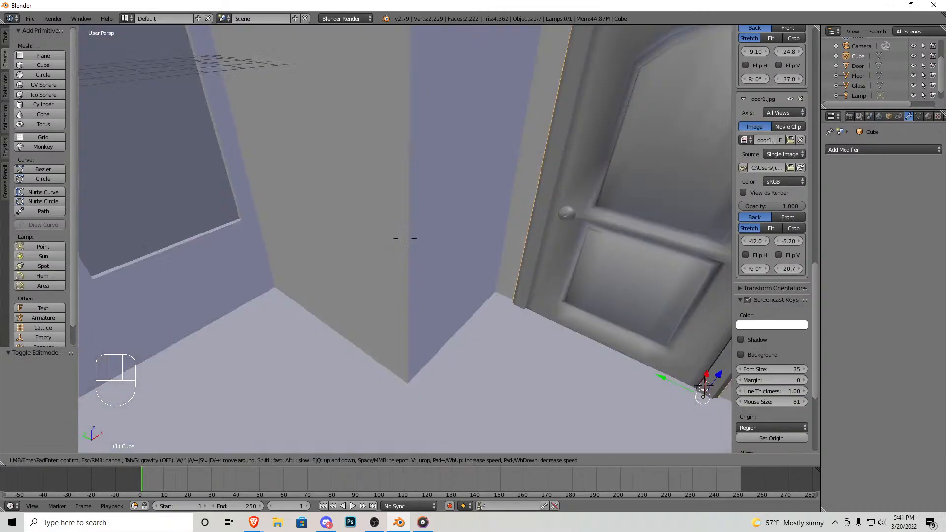
pyautogui.click(382, 244)
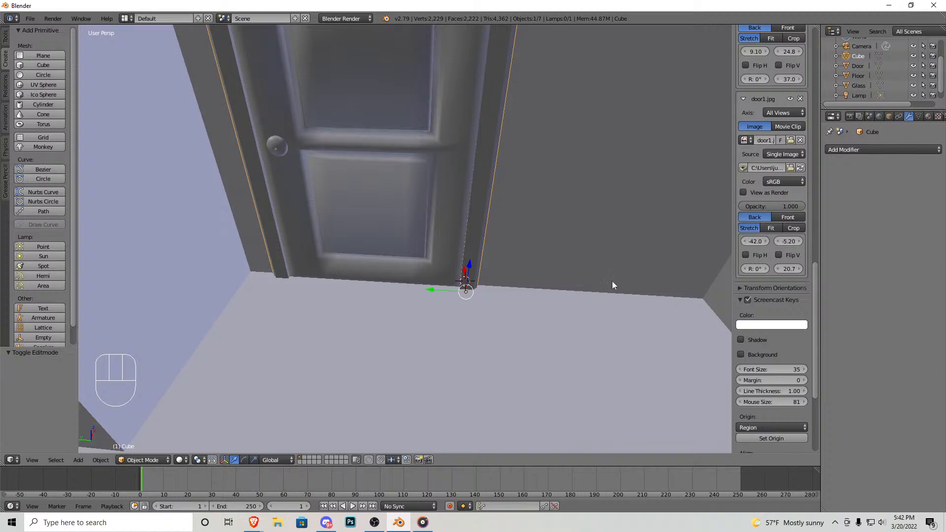
# Step: Add a cube on the wall between the two windows and scale it to about 0.299
pyautogui.hotkey('shift', 'f')
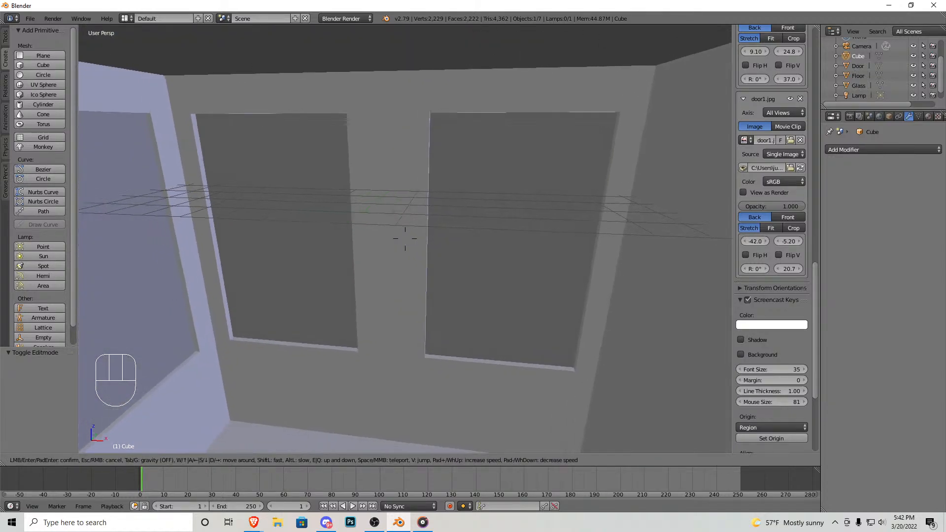
pyautogui.click(445, 227)
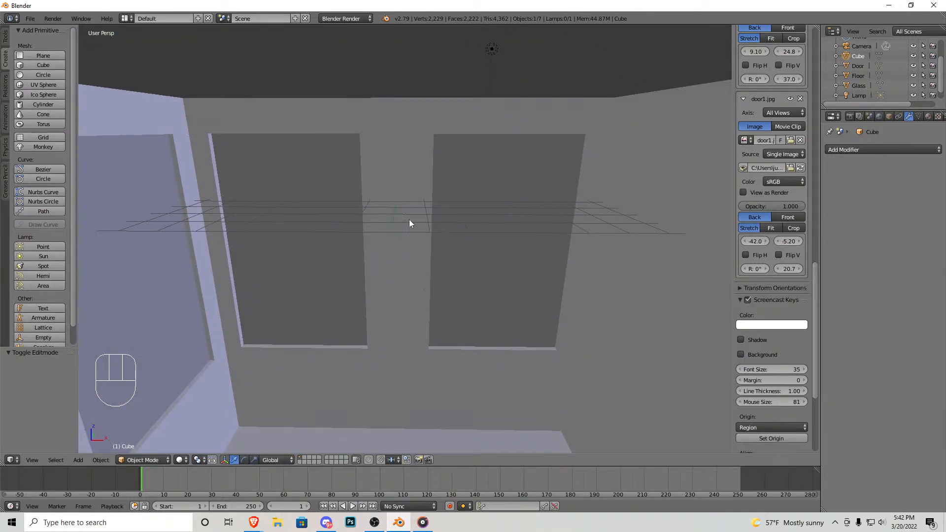
pyautogui.click(43, 65)
pyautogui.press('s')
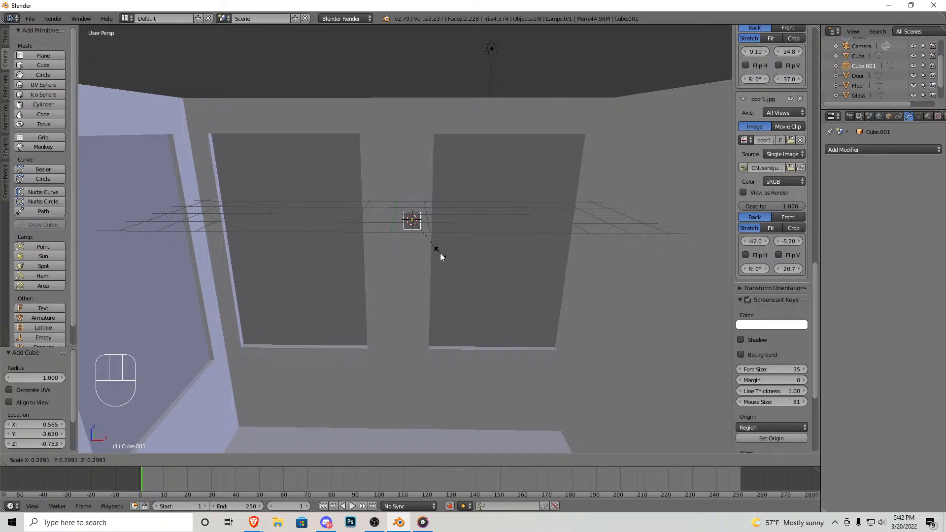
pyautogui.click(441, 256)
# Step: Move the small cube about 0.31 along negative Y, out from the window wall into the room
pyautogui.hotkey('shift', 'f')
pyautogui.press('w')
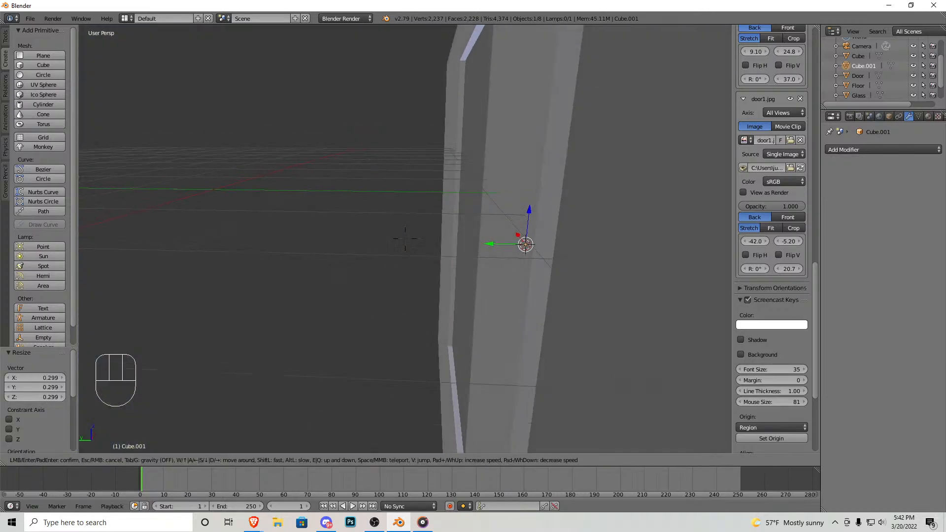
pyautogui.click(405, 239)
pyautogui.moveTo(312, 244); pyautogui.dragTo(340, 243)
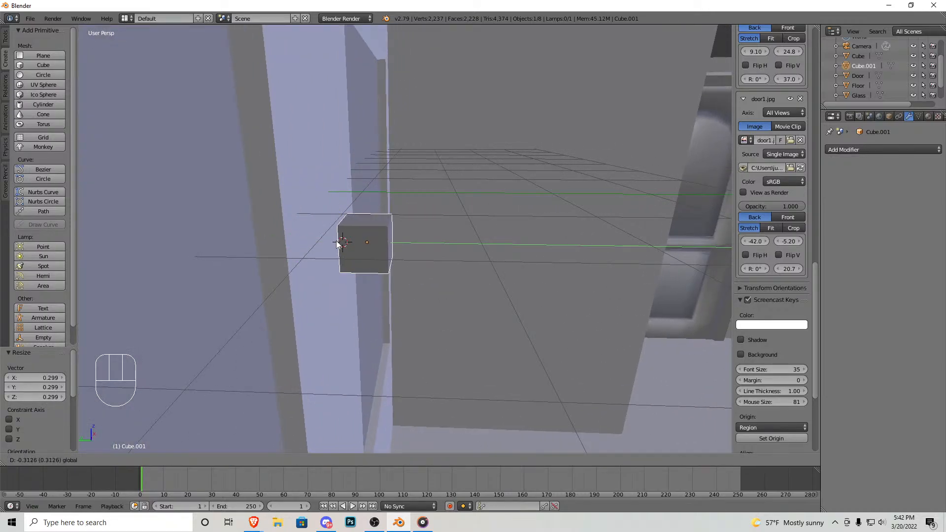
# Step: Enter Edit Mode and move the cube's whole mesh along X toward the neighbouring window opening
pyautogui.press('Tab')
pyautogui.rightClick(389, 244)
pyautogui.hotkey('shift', 'f')
pyautogui.press('s')
pyautogui.click(405, 239)
pyautogui.press('a')
pyautogui.press('a')
pyautogui.moveTo(391, 224); pyautogui.dragTo(401, 220)
# Step: In the front orthographic wireframe view, fine-tune the cube along X against the window opening's side edge
pyautogui.press('KP_1')
pyautogui.press('KP_5')
pyautogui.press('z')
pyautogui.scroll(4, 404, 280)
pyautogui.moveTo(379, 252); pyautogui.dragTo(376, 253)
pyautogui.scroll(-5, 404, 239)
pyautogui.scroll(3, 395, 235)
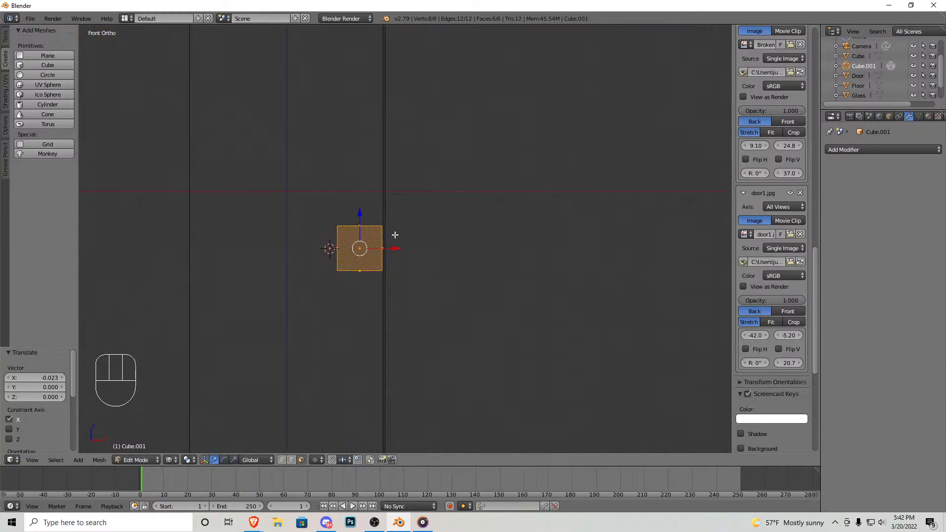
pyautogui.scroll(4, 396, 249)
pyautogui.moveTo(347, 260); pyautogui.dragTo(352, 257)
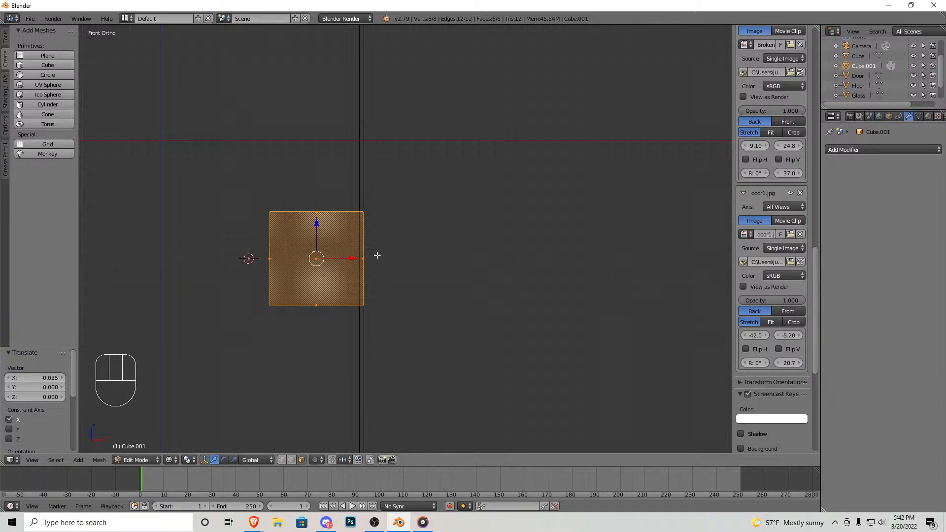
# Step: Stretch the cube to the window's height, moving its bottom face down about 5.33 and its top face up about 2.79
pyautogui.scroll(-5, 376, 255)
pyautogui.scroll(-4, 388, 238)
pyautogui.moveTo(388, 231); pyautogui.dragTo(380, 391)
pyautogui.scroll(4, 375, 260)
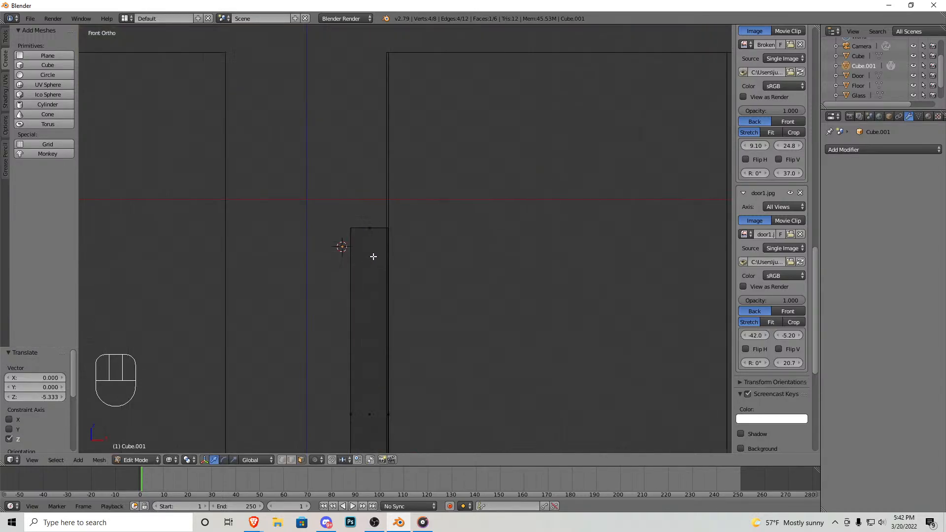
pyautogui.moveTo(355, 251); pyautogui.dragTo(353, 100)
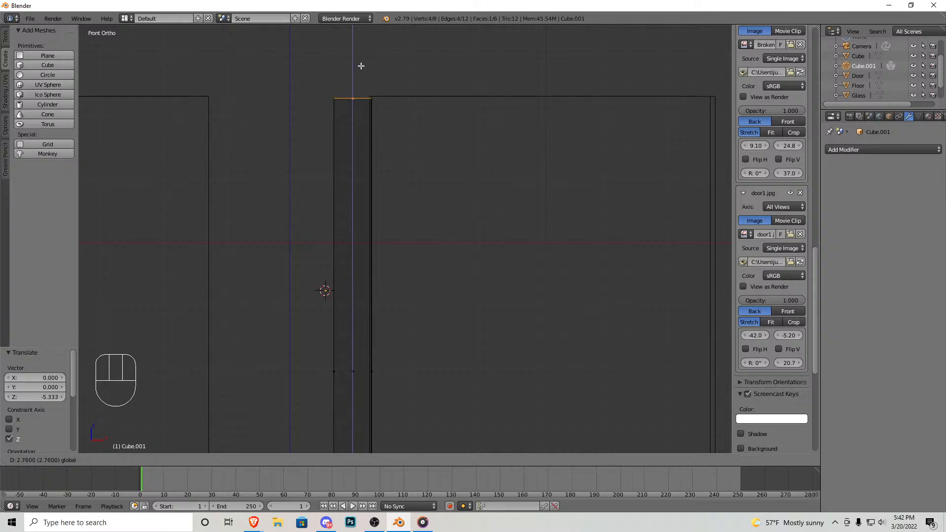
pyautogui.moveTo(362, 63); pyautogui.dragTo(362, 91)
pyautogui.scroll(-4, 403, 158)
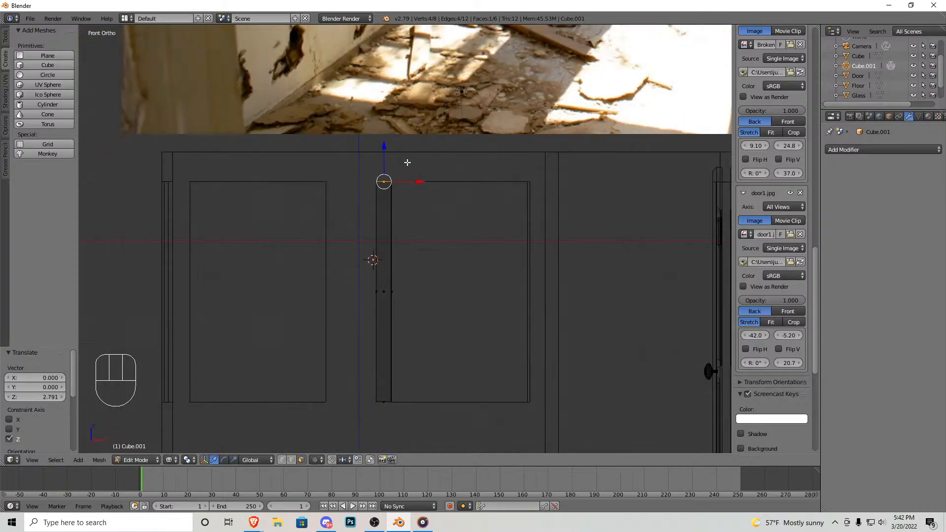
# Step: Duplicate the window post and move the copy about 6.087 along X to the opening's opposite side
pyautogui.press('a')
pyautogui.hotkey('shift', 'd')
pyautogui.rightClick(434, 240)
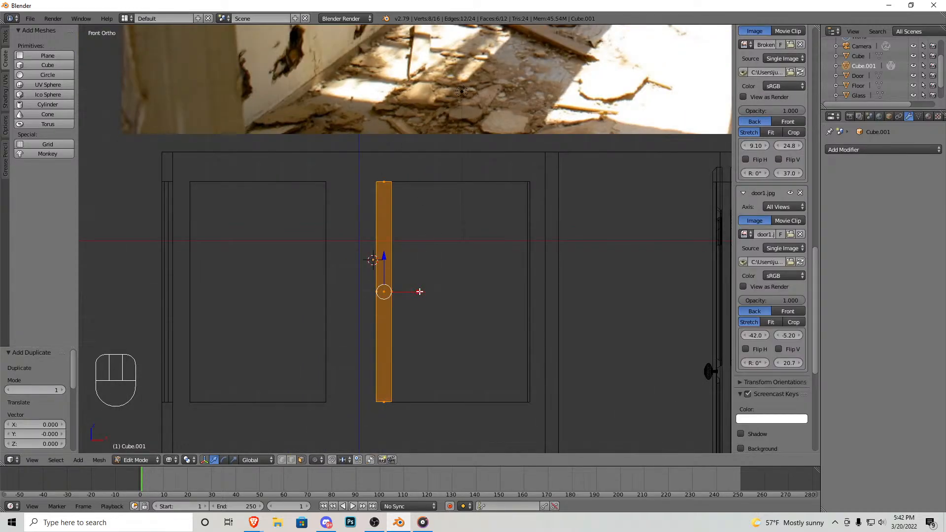
pyautogui.press('g')
pyautogui.press('x')
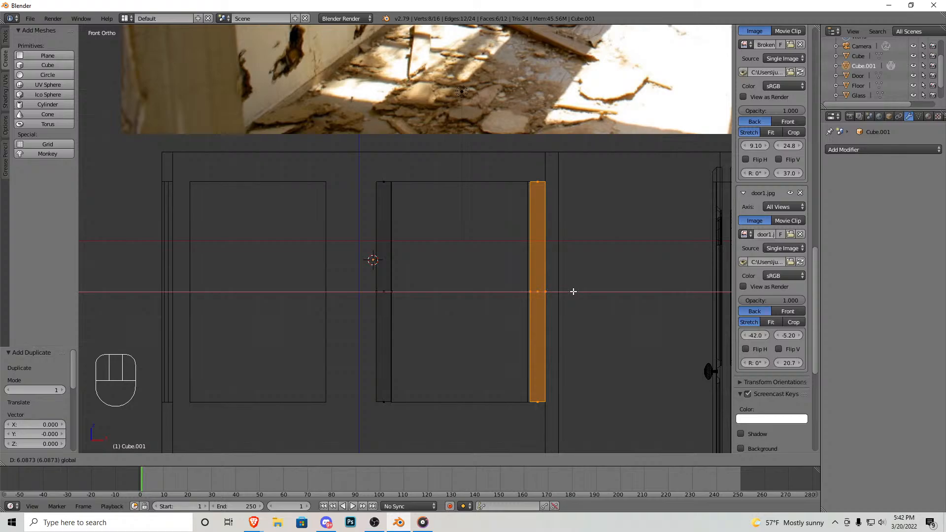
pyautogui.click(573, 292)
# Step: Select the top faces of both window posts and extrude them upward about 0.54
pyautogui.scroll(5, 535, 287)
pyautogui.keyDown('shift'); pyautogui.moveTo(379, 177); pyautogui.dragTo(248, 305, button='middle'); pyautogui.keyUp('shift')
pyautogui.rightClick(223, 220)
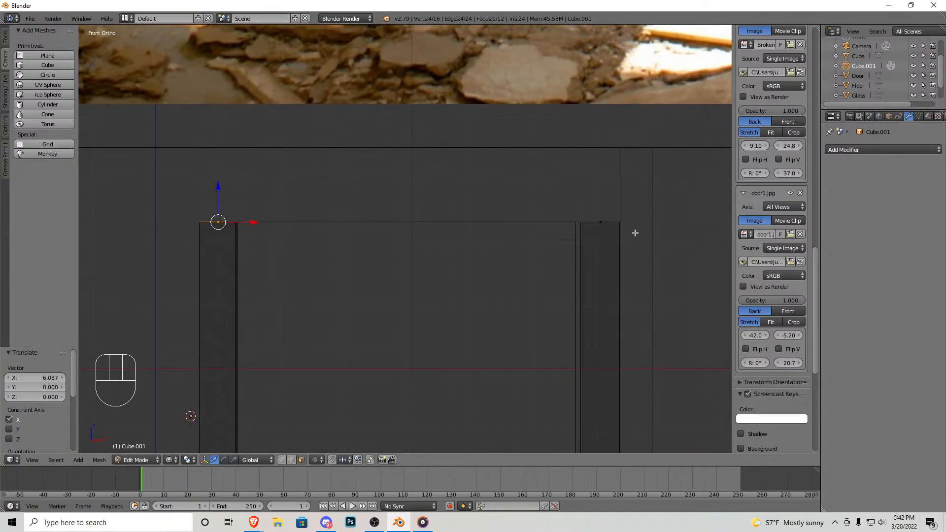
pyautogui.press('e')
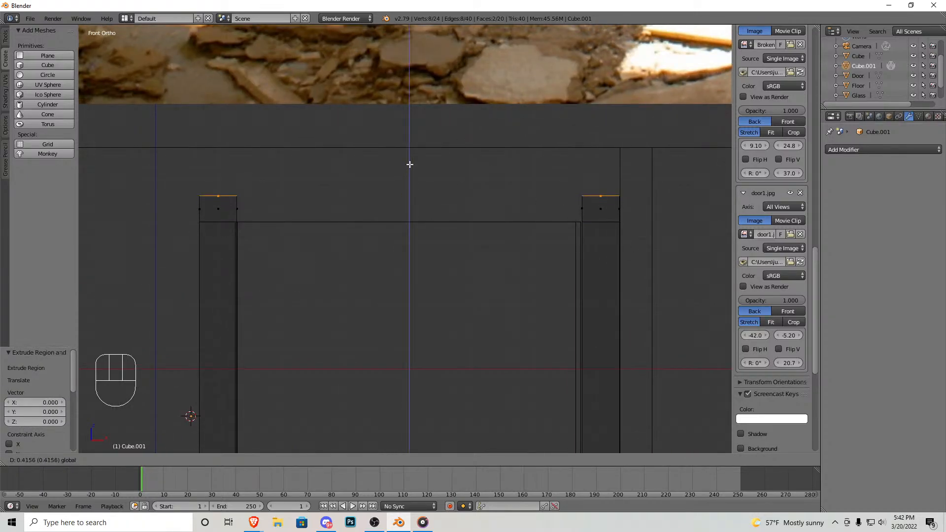
pyautogui.click(410, 157)
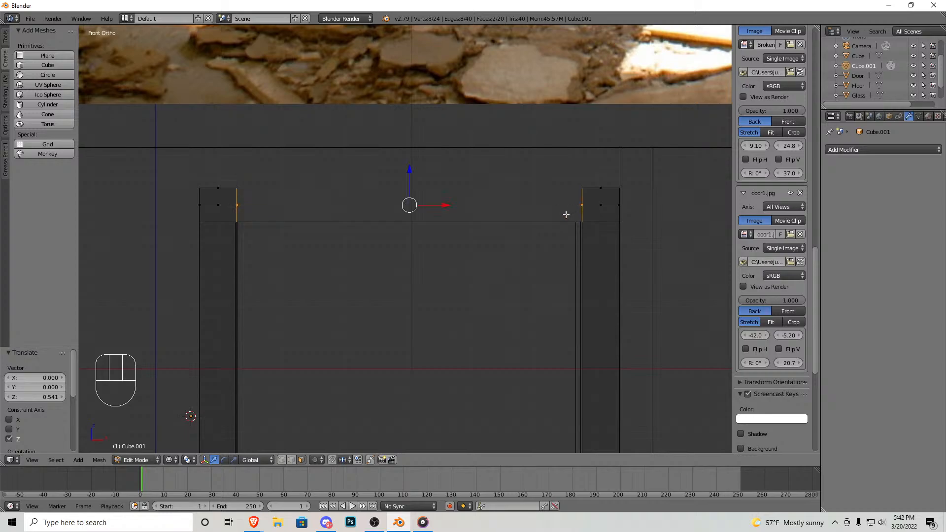
# Step: Bridge the inner faces of the two extruded post ends to form the window frame's header
pyautogui.press('space')
pyautogui.press('Return')
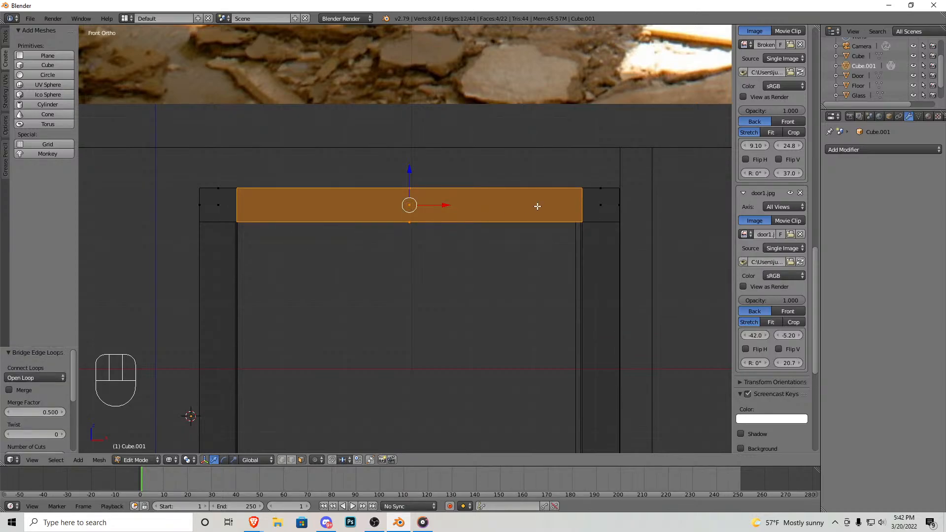
pyautogui.scroll(-4, 456, 266)
pyautogui.keyDown('shift'); pyautogui.moveTo(433, 315); pyautogui.dragTo(395, 171, button='middle'); pyautogui.keyUp('shift')
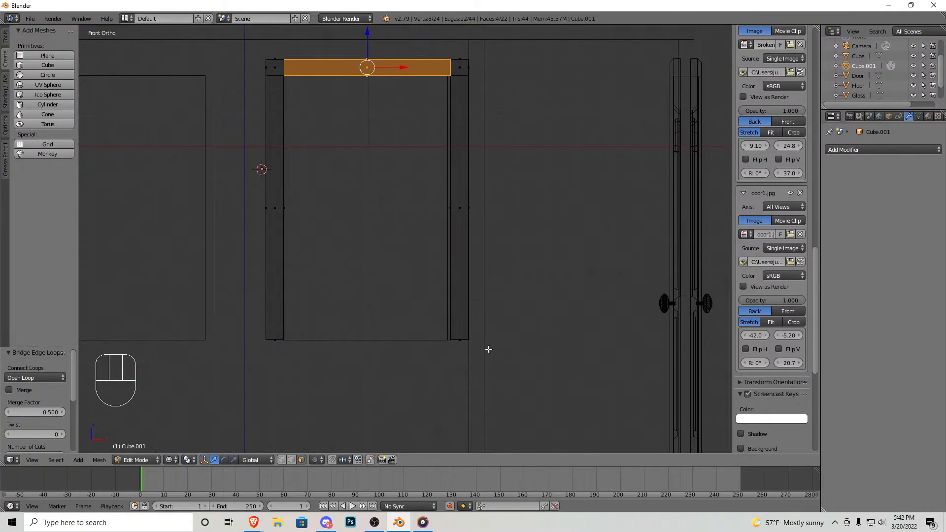
# Step: Select the bottom faces of both window posts and extrude them downward about 0.52
pyautogui.rightClick(462, 341)
pyautogui.press('e')
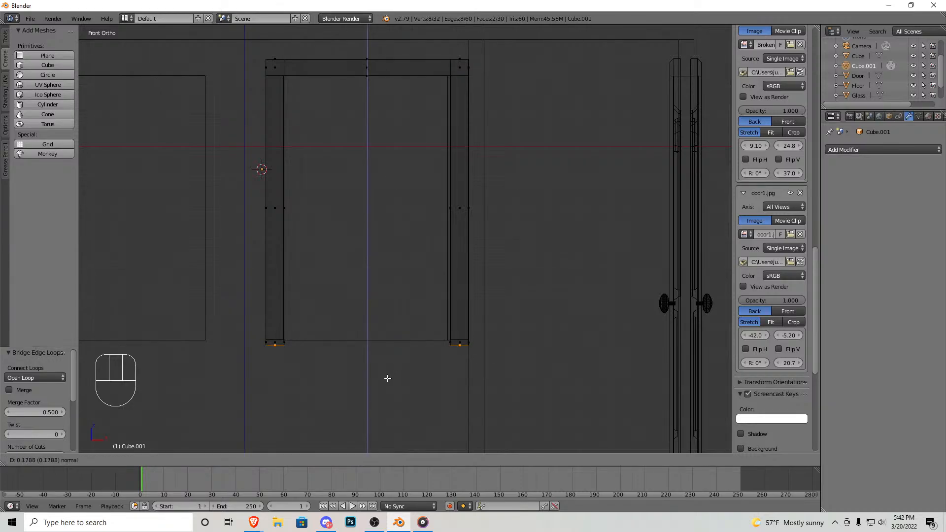
pyautogui.click(378, 380)
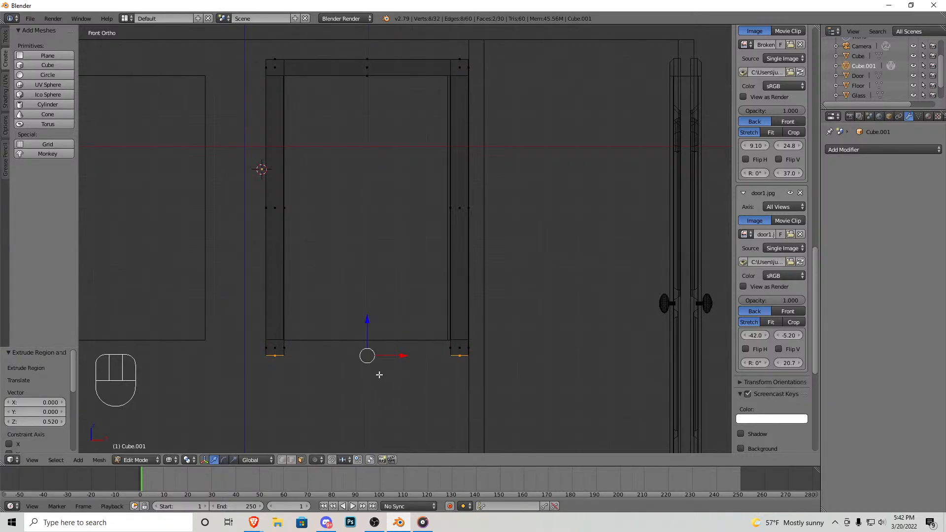
# Step: Bridge the inner faces of the two lower post extensions to form the window frame's bottom rail
pyautogui.scroll(3, 378, 380)
pyautogui.keyDown('shift'); pyautogui.moveTo(271, 383); pyautogui.dragTo(406, 221, button='middle'); pyautogui.keyUp('shift')
pyautogui.moveTo(423, 212); pyautogui.dragTo(425, 209)
pyautogui.press('space')
pyautogui.write('bridge')
pyautogui.press('Return')
pyautogui.scroll(-4, 403, 208)
# Step: Leave mesh editing and examine the closed window frame in solid shading, from its lower corner up to its header
pyautogui.press('Tab')
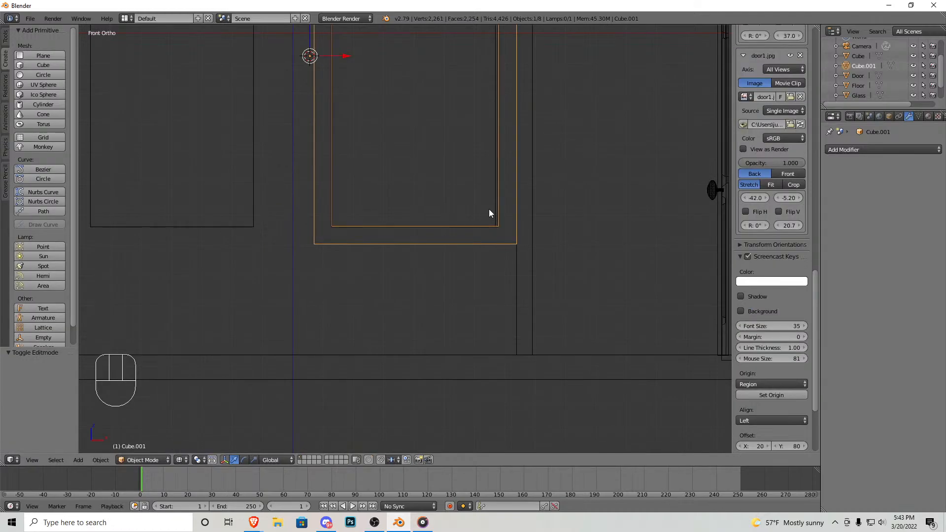
pyautogui.press('z')
pyautogui.moveTo(483, 211); pyautogui.dragTo(483, 241, button='middle')
pyautogui.hotkey('shift', 'f')
pyautogui.press('w')
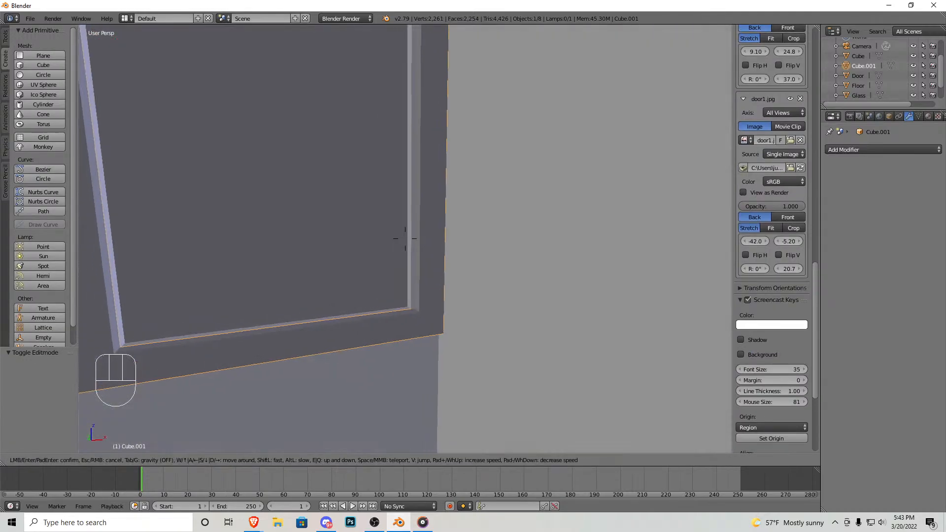
pyautogui.press('s')
pyautogui.press('w')
pyautogui.click(405, 238)
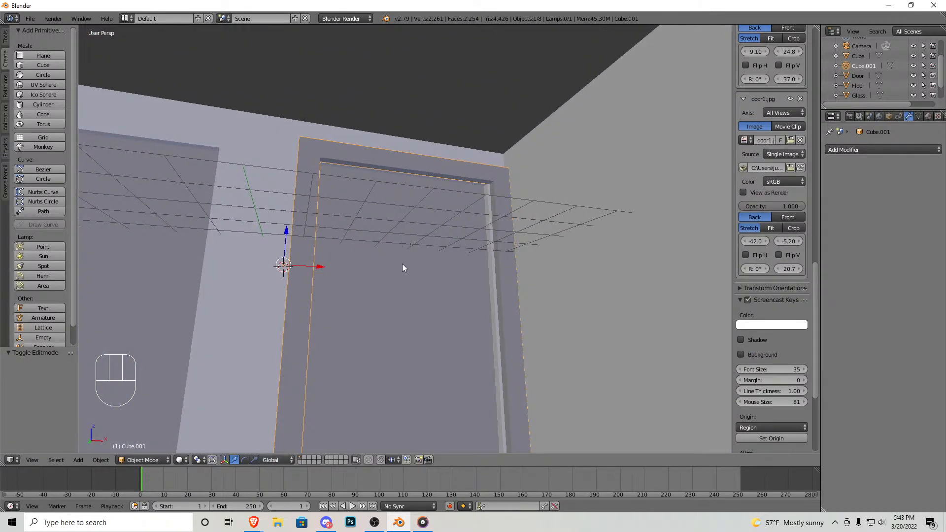
# Step: Select all faces of the frame post nearest the room corner and move it about 0.161 along negative X
pyautogui.press('Tab')
pyautogui.moveTo(507, 197); pyautogui.dragTo(405, 239, button='middle')
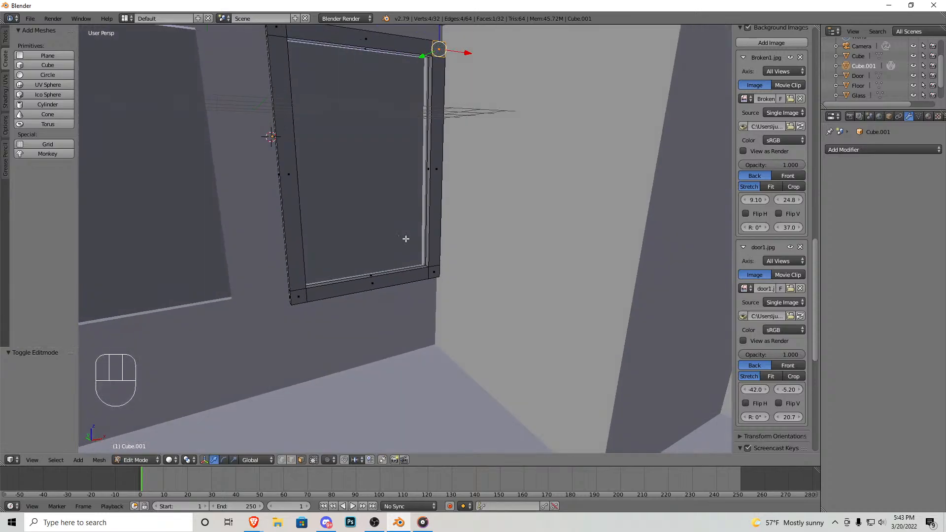
pyautogui.press('z')
pyautogui.rightClick(438, 270)
pyautogui.moveTo(457, 348)
pyautogui.keyDown('ctrl'); pyautogui.mouseDown()
pyautogui.moveTo(521, 24)
pyautogui.moveTo(418, 89)
pyautogui.moveTo(428, 361)
pyautogui.mouseUp(); pyautogui.keyUp('ctrl')
pyautogui.press('z')
pyautogui.hotkey('shift', 'f')
pyautogui.press('w')
pyautogui.click(405, 238)
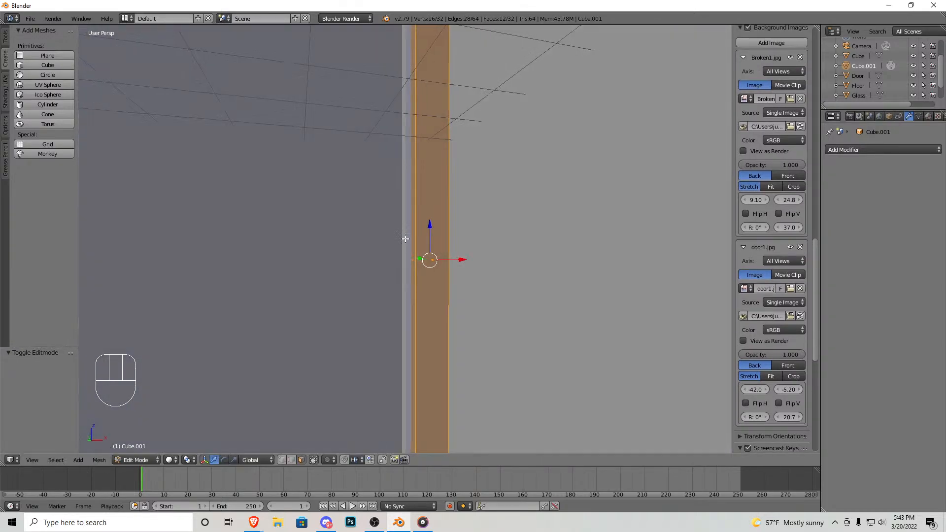
pyautogui.moveTo(459, 262); pyautogui.dragTo(446, 262)
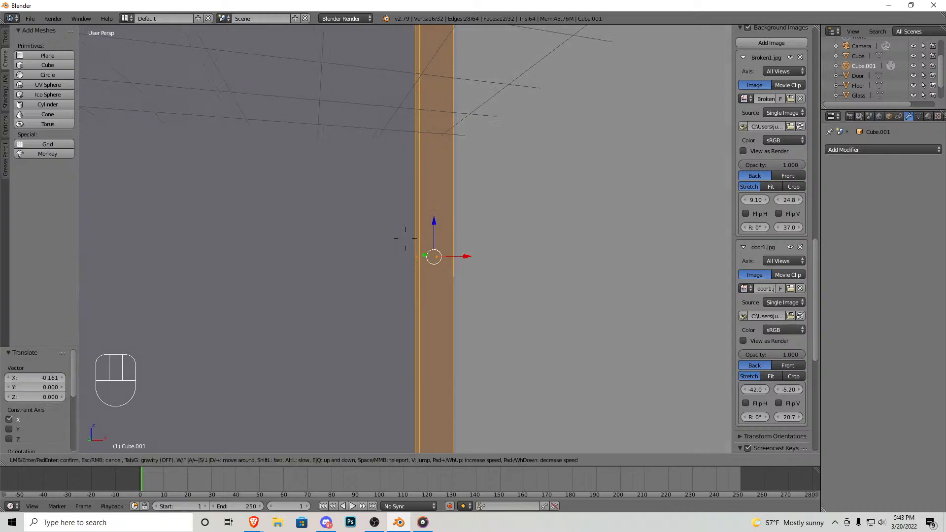
# Step: Move the corner-side post back about 0.066 along positive X
pyautogui.hotkey('shift', 'f')
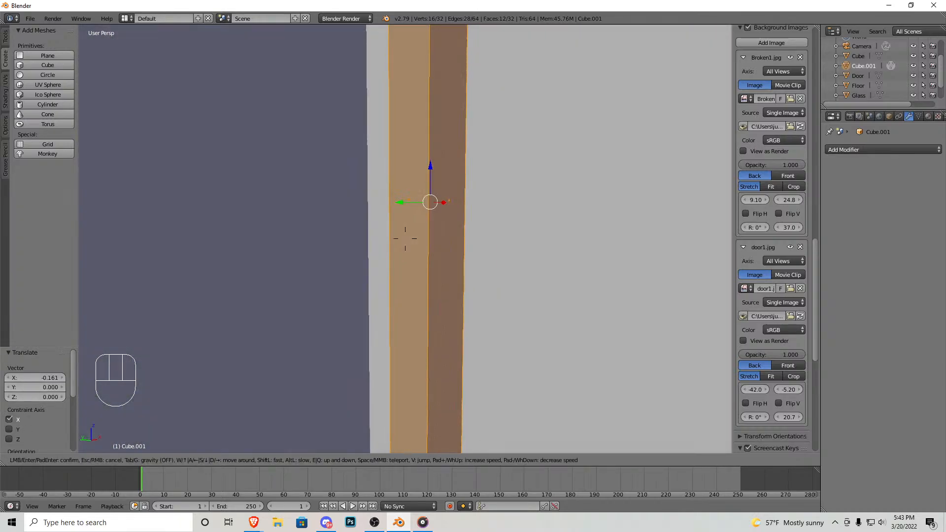
pyautogui.click(407, 213)
pyautogui.moveTo(407, 213); pyautogui.dragTo(414, 212)
# Step: Try beveling the frame's inner front edge loop by about 0.55, and undo the bevel
pyautogui.hotkey('shift', 'f')
pyautogui.press('s')
pyautogui.click(294, 441)
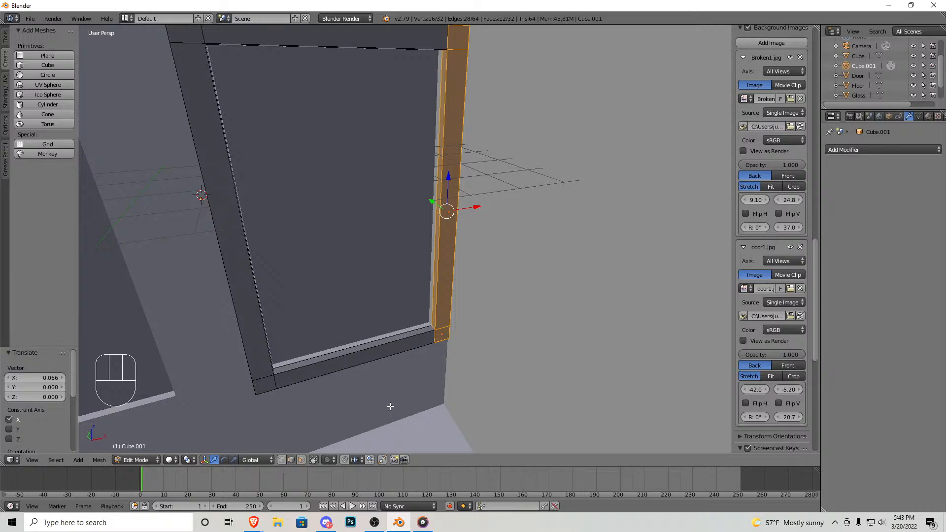
pyautogui.rightClick(436, 329)
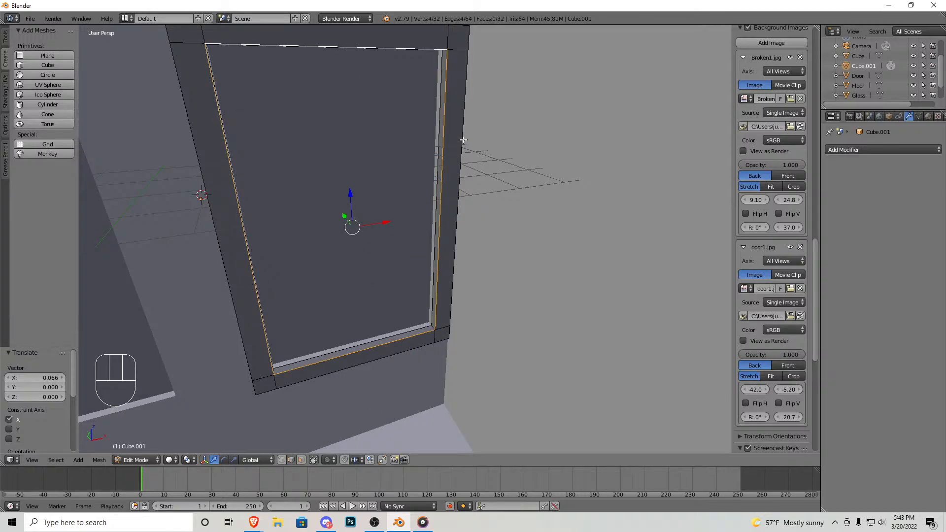
pyautogui.hotkey('shift', 'f')
pyautogui.press('w')
pyautogui.click(431, 279)
pyautogui.hotkey('ctrl', 'b')
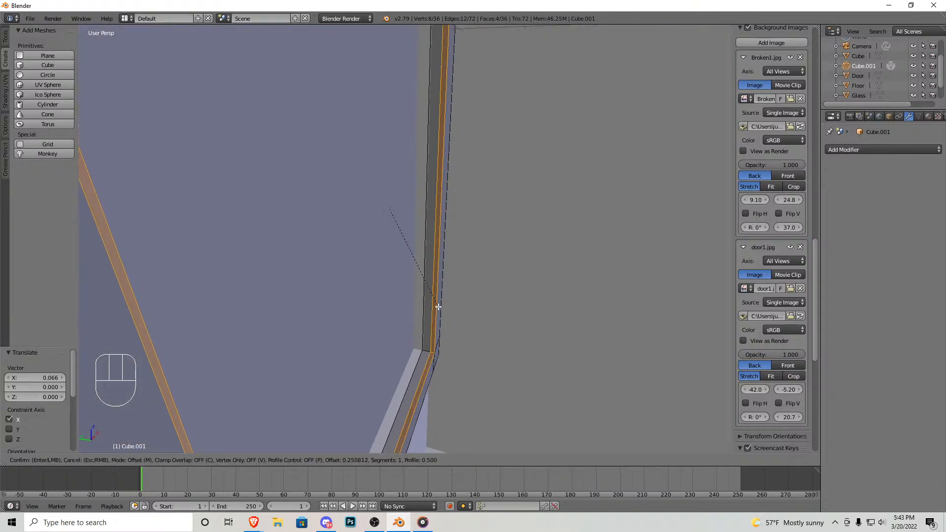
pyautogui.click(441, 329)
pyautogui.hotkey('shift', 'f')
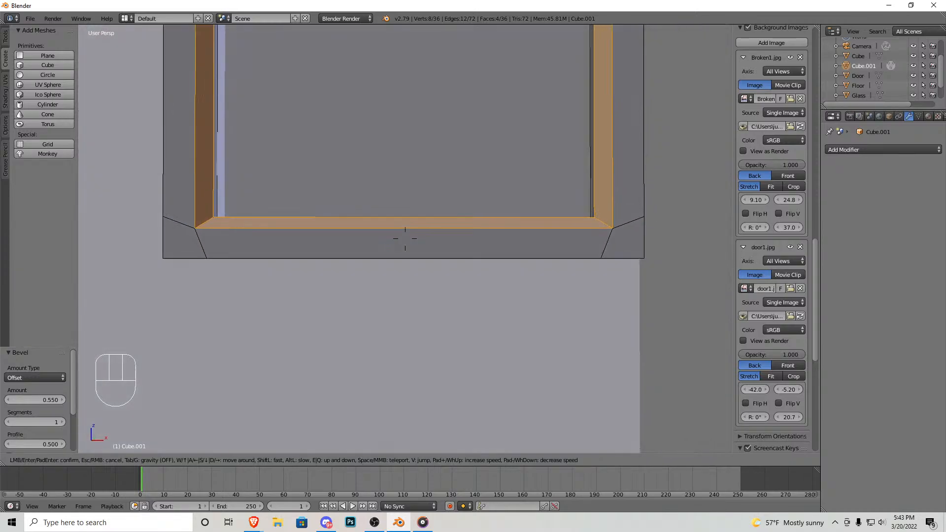
pyautogui.click(413, 239)
pyautogui.hotkey('ctrl', 'z')
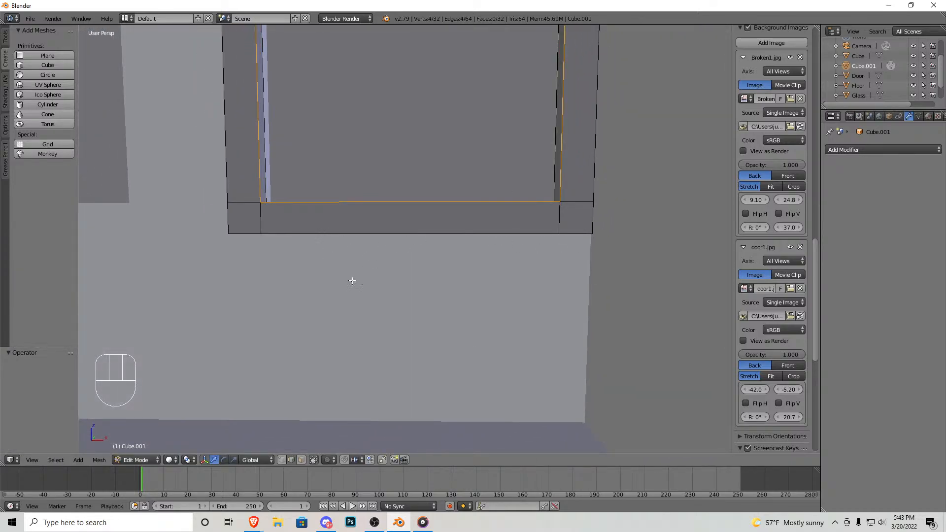
# Step: Select the underside faces of the frame's bottom rail and move them down about 1.078
pyautogui.click(302, 460)
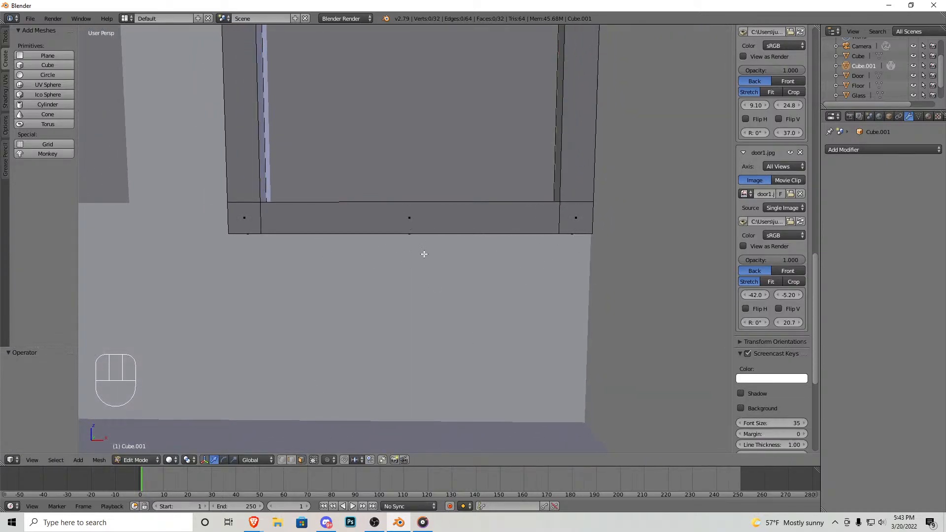
pyautogui.press('z')
pyautogui.rightClick(562, 236)
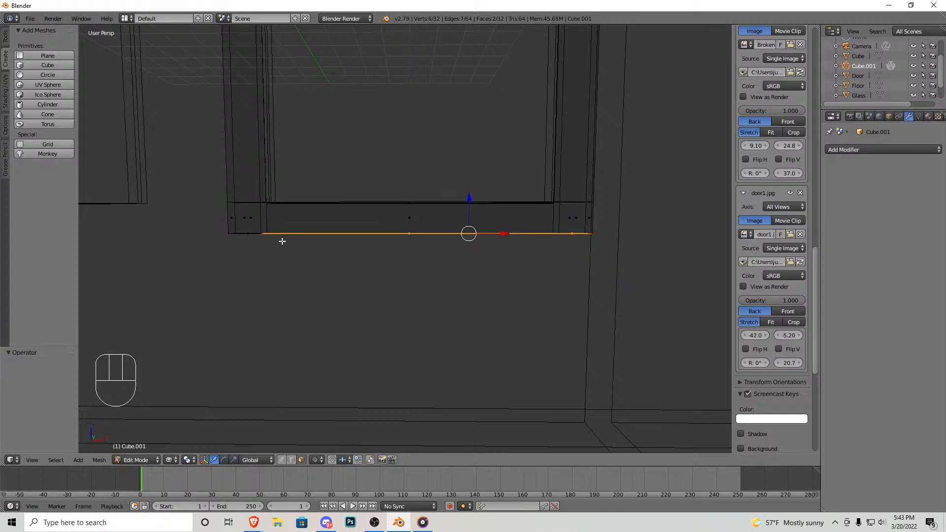
pyautogui.keyDown('shift'); pyautogui.rightClick(286, 242); pyautogui.keyUp('shift')
pyautogui.press('z')
pyautogui.moveTo(408, 203); pyautogui.dragTo(408, 261)
# Step: Add a horizontal loop cut near the upper edge of the bottom rail and raise it about 0.107
pyautogui.hotkey('ctrl', 'r')
pyautogui.click(567, 220)
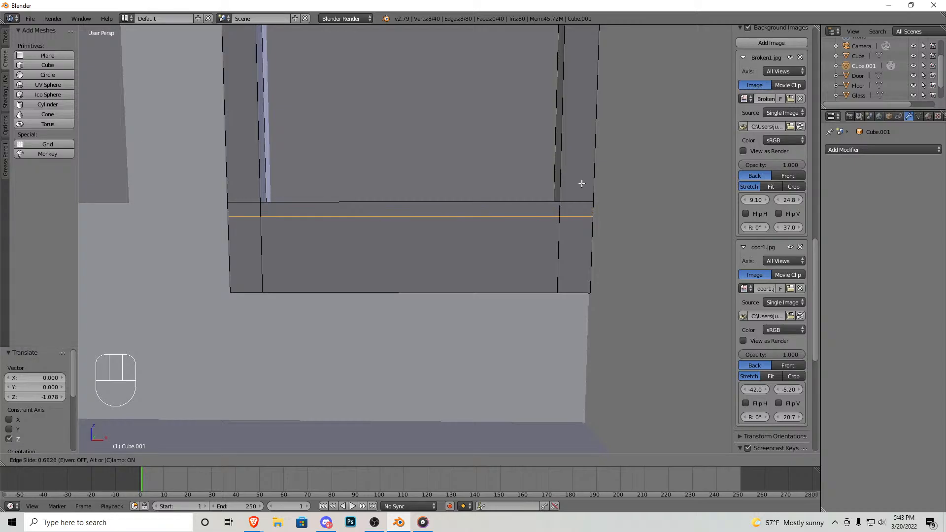
pyautogui.click(582, 183)
pyautogui.hotkey('shift', 'f')
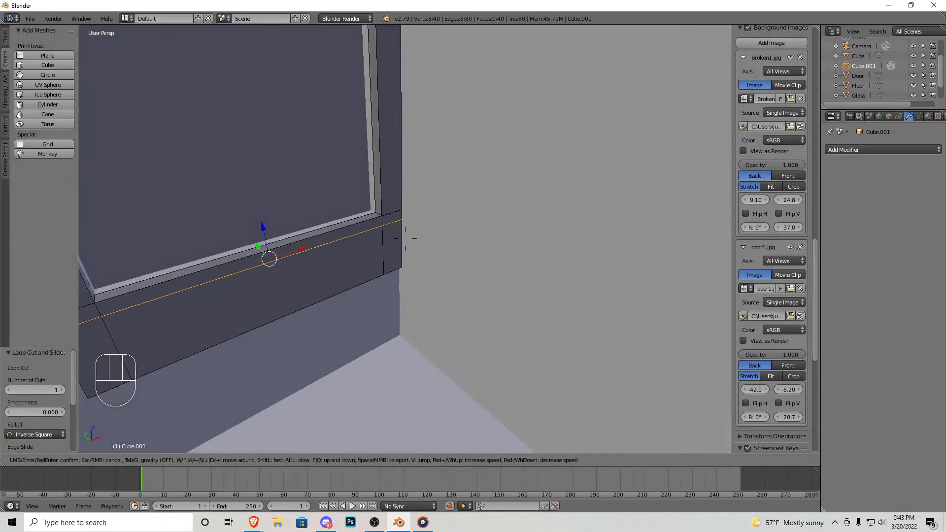
pyautogui.click(409, 238)
pyautogui.moveTo(359, 201); pyautogui.dragTo(360, 191)
# Step: Add a second horizontal loop cut in the bottom rail just below the first one
pyautogui.hotkey('ctrl', 'r')
pyautogui.click(458, 211)
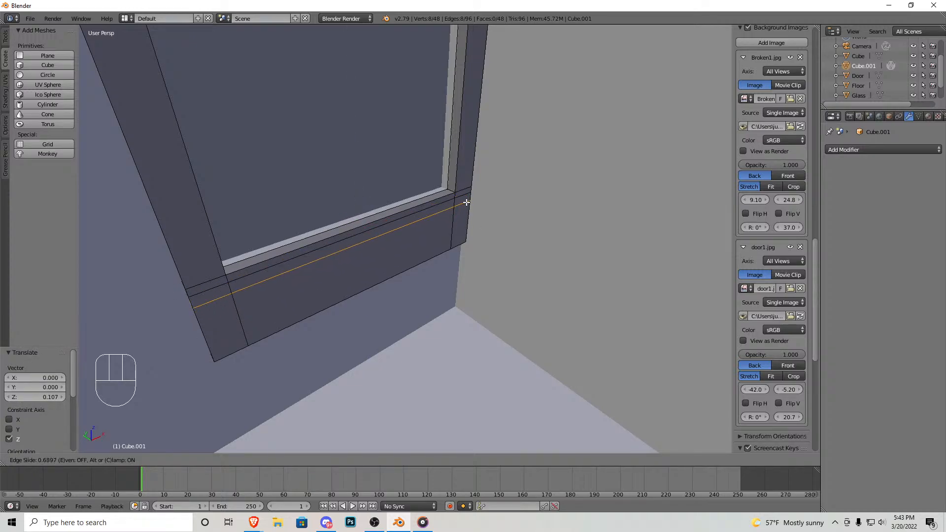
pyautogui.click(468, 200)
# Step: Select the narrow front faces between the two loop cuts and extrude them about 0.58 into the room as a sill
pyautogui.click(300, 460)
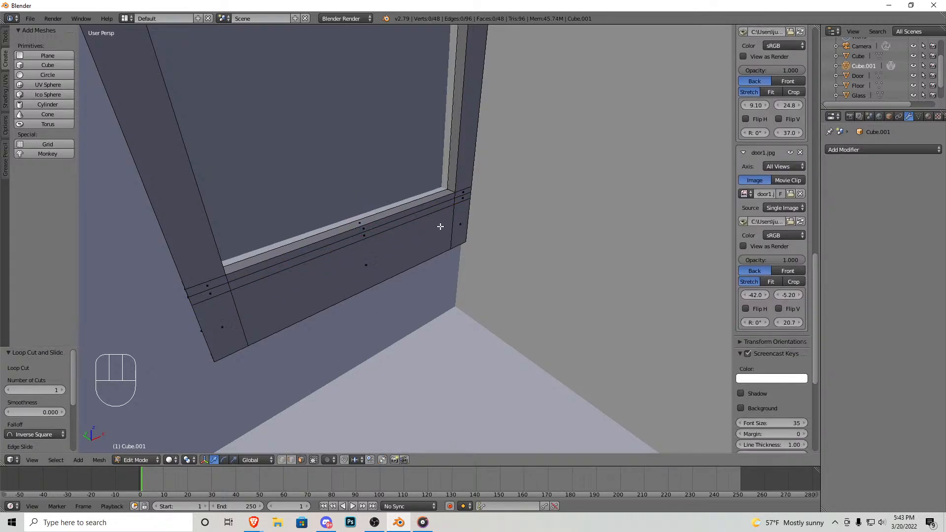
pyautogui.rightClick(399, 221)
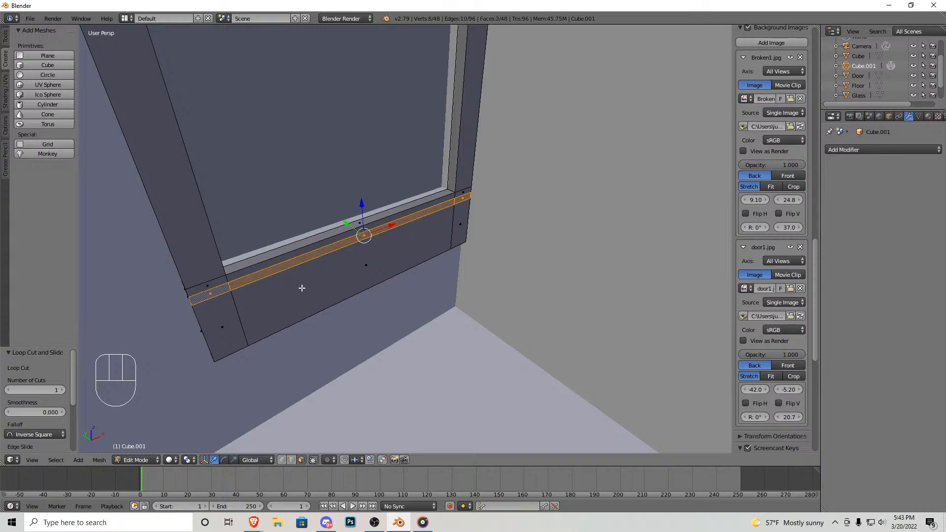
pyautogui.press('e')
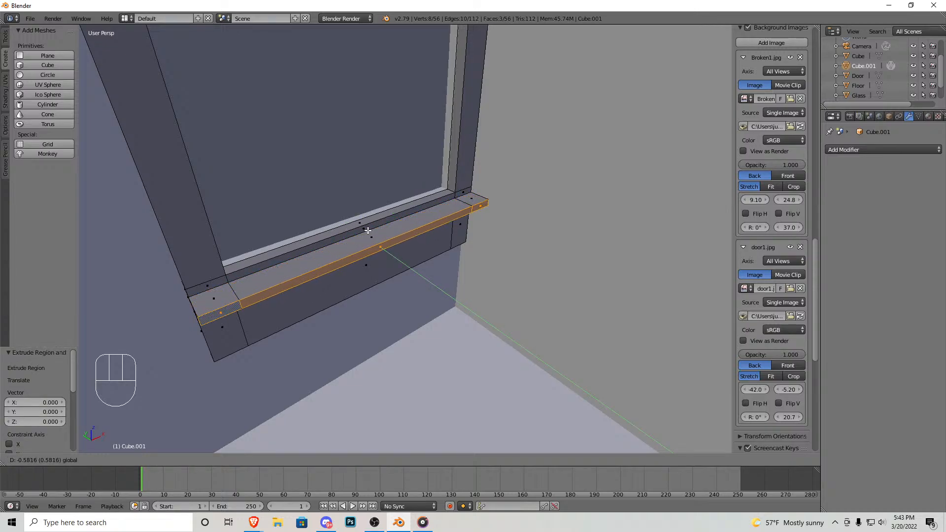
pyautogui.click(370, 231)
# Step: Select the upper front edges of the window sill and bevel them by about 0.258 with 2 segments
pyautogui.press('Tab')
pyautogui.hotkey('shift', 'f')
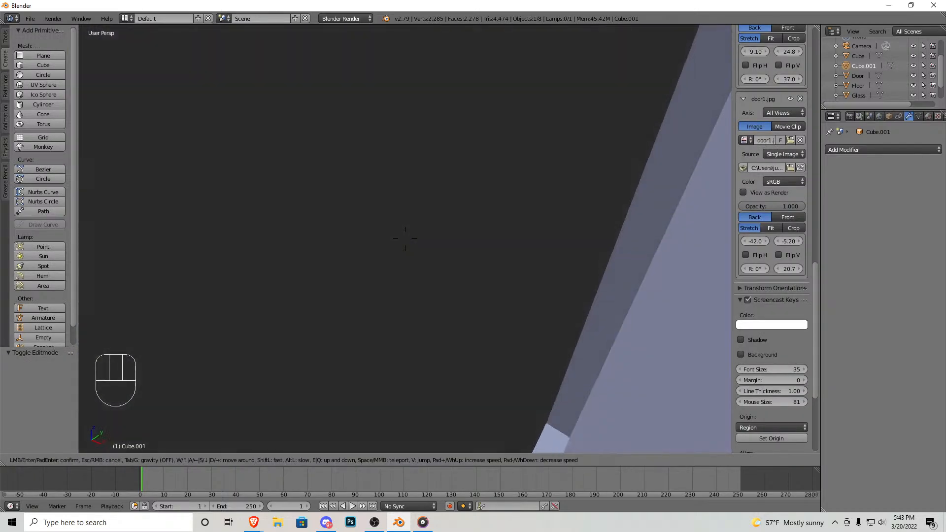
pyautogui.press('a')
pyautogui.press('d')
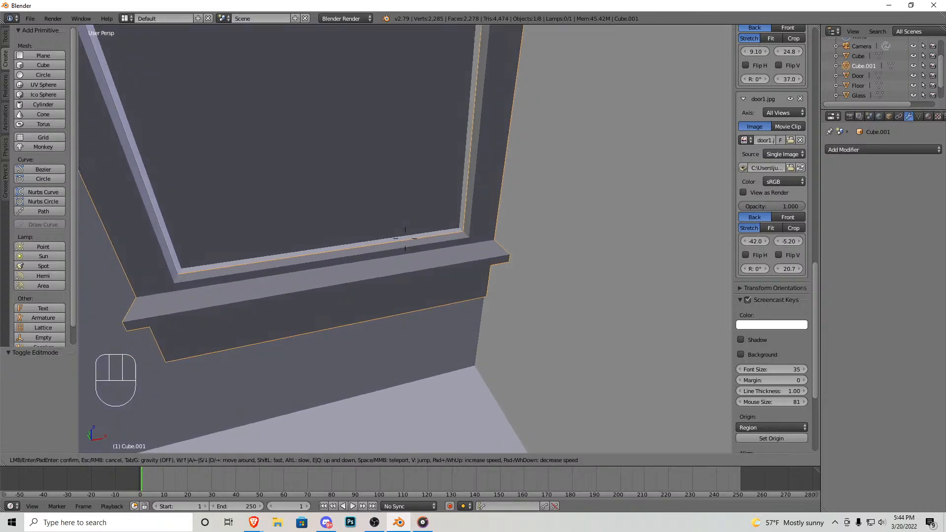
pyautogui.press('a')
pyautogui.click(405, 239)
pyautogui.press('Tab')
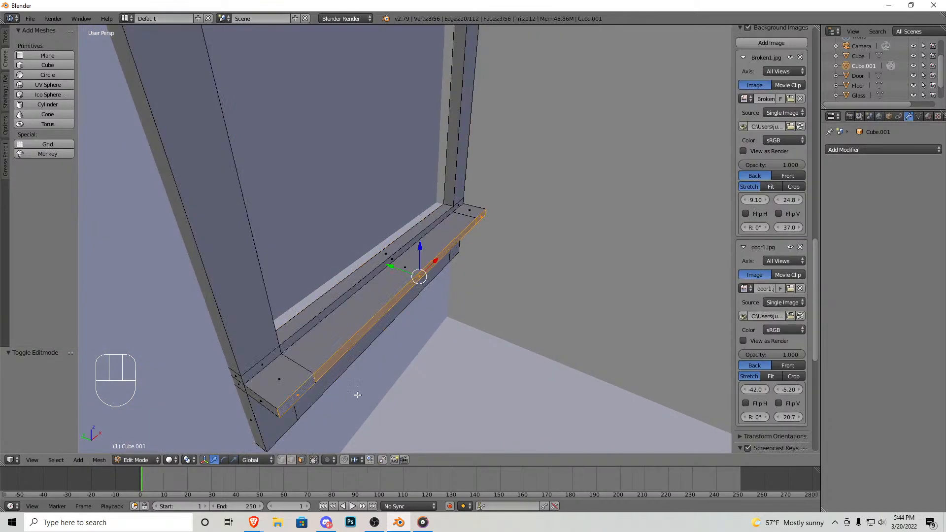
pyautogui.rightClick(388, 321)
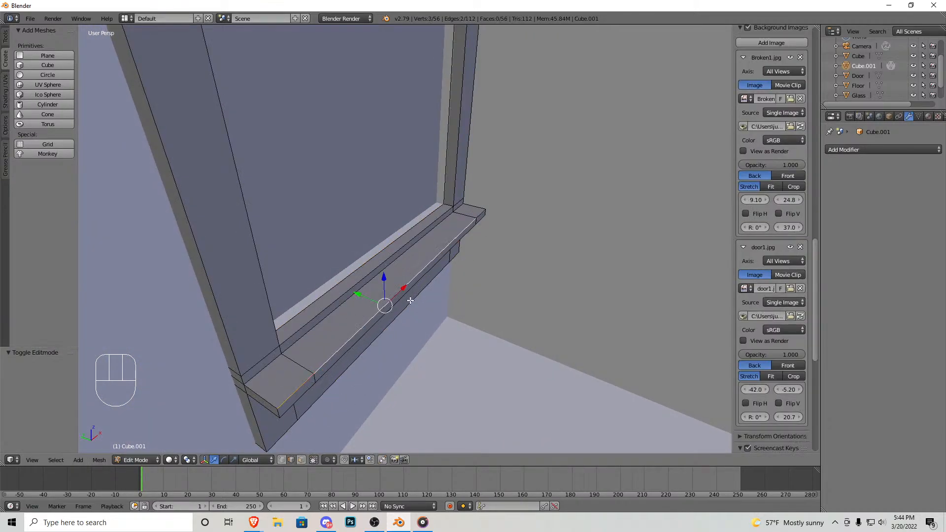
pyautogui.keyDown('shift'); pyautogui.rightClick(477, 221); pyautogui.keyUp('shift')
pyautogui.hotkey('ctrl', 'b')
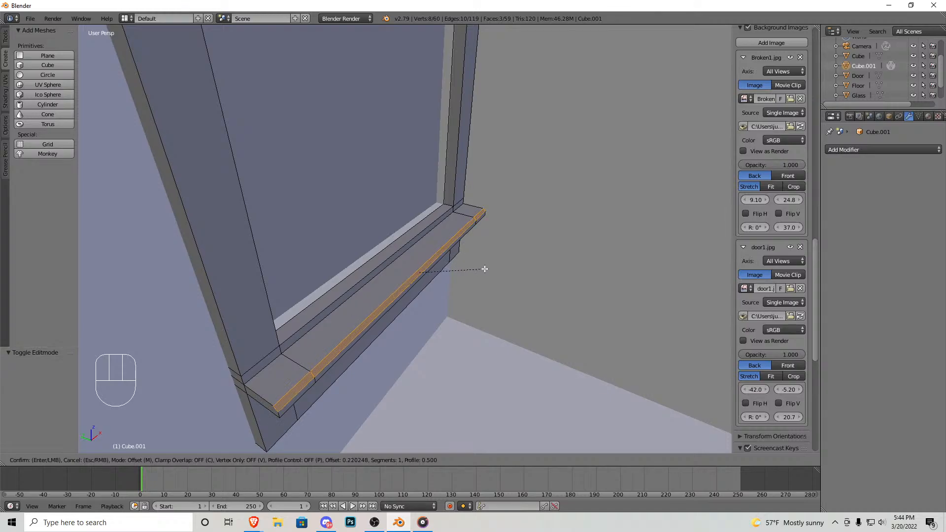
pyautogui.click(486, 267)
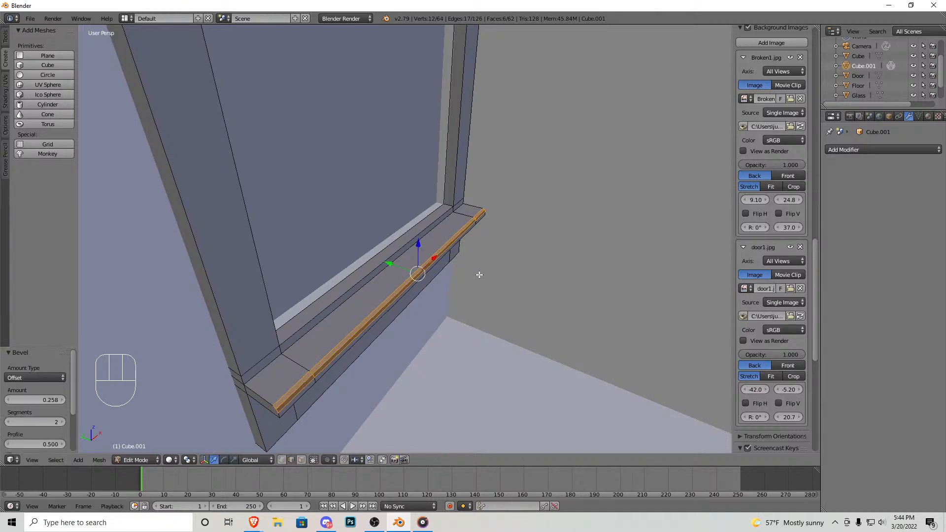
# Step: Select the inner front edge loop around the window opening and bevel it with 1 segment
pyautogui.press('Tab')
pyautogui.press('Tab')
pyautogui.hotkey('shift', 'f')
pyautogui.press('s')
pyautogui.click(394, 268)
pyautogui.rightClick(395, 270)
pyautogui.hotkey('shift', 'f')
pyautogui.click(405, 239)
pyautogui.keyDown('shift'); pyautogui.rightClick(440, 243); pyautogui.keyUp('shift')
pyautogui.hotkey('shift', 'f')
pyautogui.click(405, 239)
pyautogui.keyDown('shift'); pyautogui.rightClick(411, 234); pyautogui.keyUp('shift')
pyautogui.hotkey('ctrl', 'e')
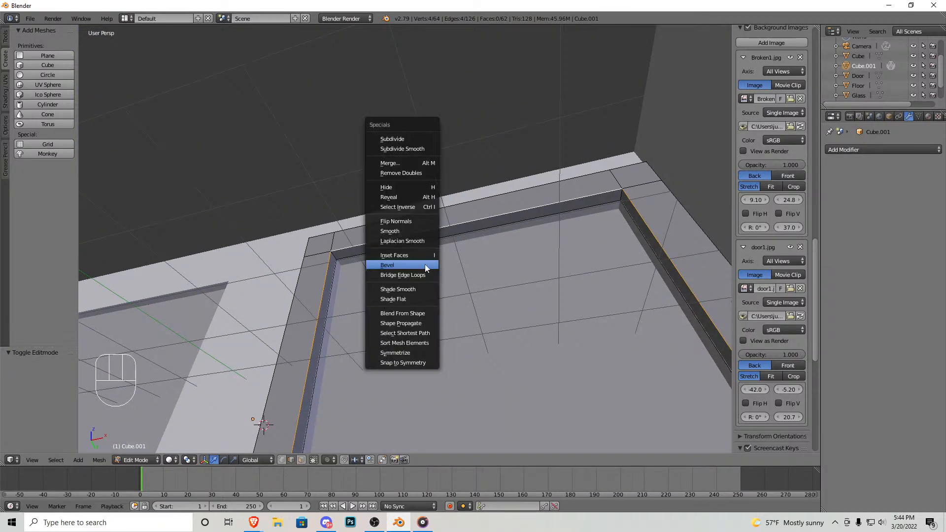
pyautogui.click(427, 266)
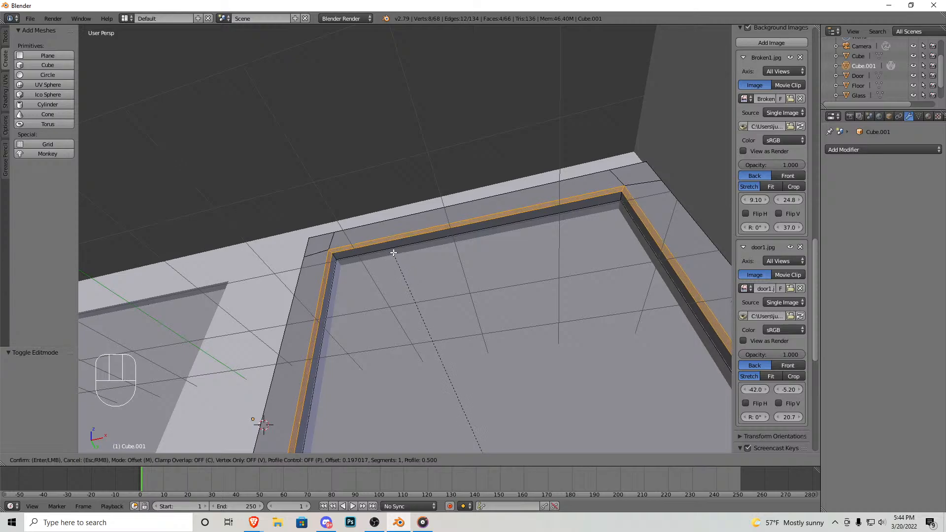
pyautogui.click(383, 239)
# Step: Duplicate the whole window frame mesh and move the copy about 7.624 along negative X to the neighbouring window
pyautogui.press('Tab')
pyautogui.hotkey('shift', 'f')
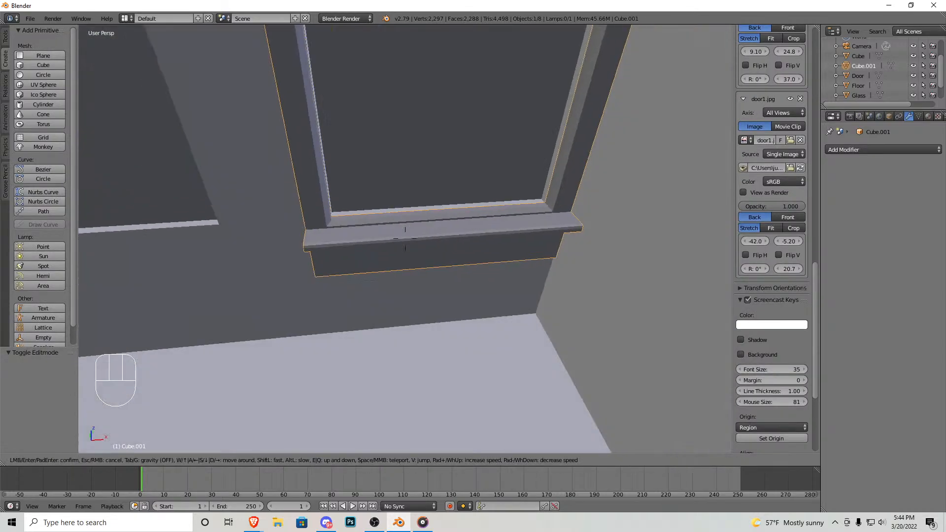
pyautogui.press('s')
pyautogui.click(412, 238)
pyautogui.press('a')
pyautogui.rightClick(412, 237)
pyautogui.rightClick(450, 299)
pyautogui.press('Tab')
pyautogui.press('a')
pyautogui.hotkey('shift', 'd')
pyautogui.rightClick(458, 258)
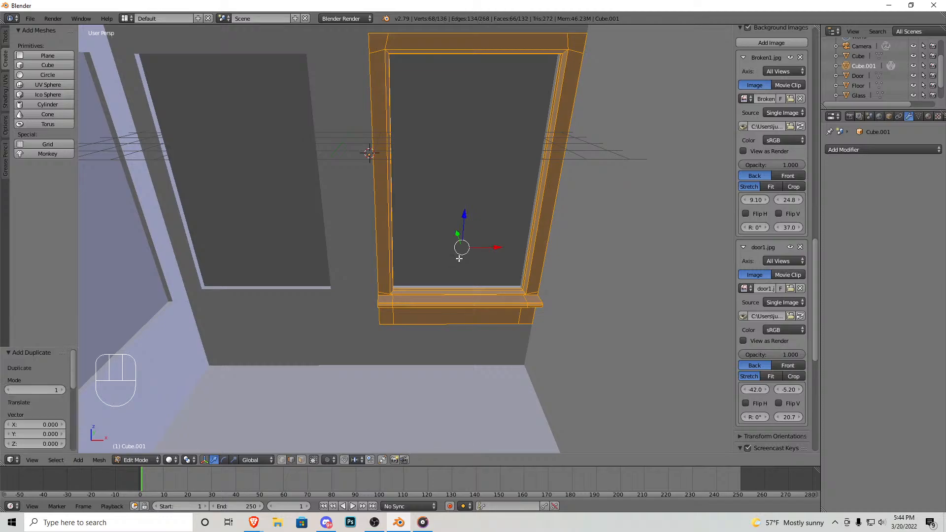
pyautogui.press('g')
pyautogui.press('x')
pyautogui.click(296, 231)
# Step: Shift the duplicated frame about 0.368 further along negative X to align it with the neighbouring window opening
pyautogui.hotkey('shift', 'f')
pyautogui.press('w')
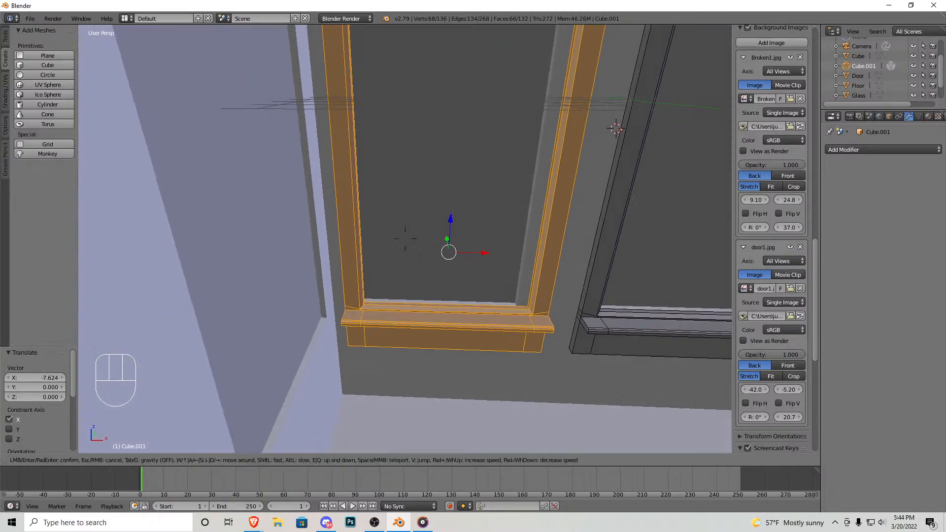
pyautogui.click(405, 239)
pyautogui.press('g')
pyautogui.press('x')
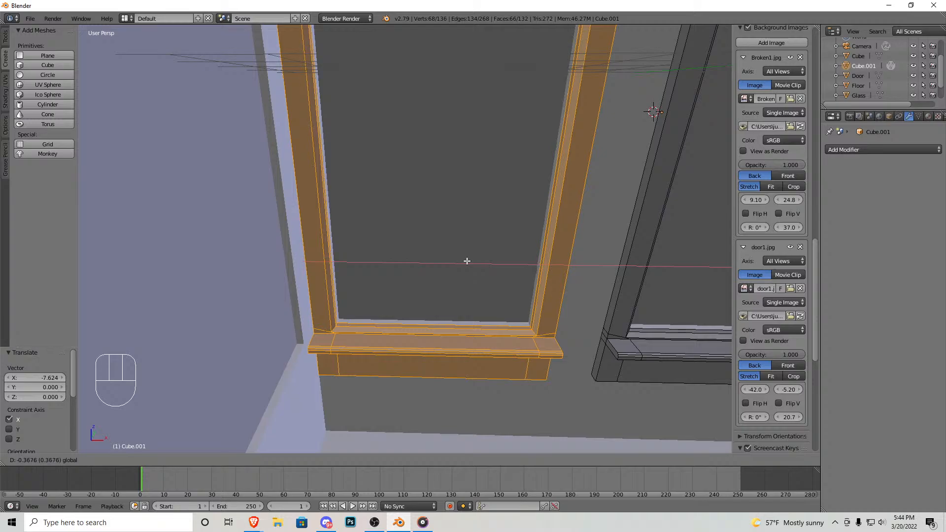
pyautogui.click(467, 261)
pyautogui.hotkey('shift', 'f')
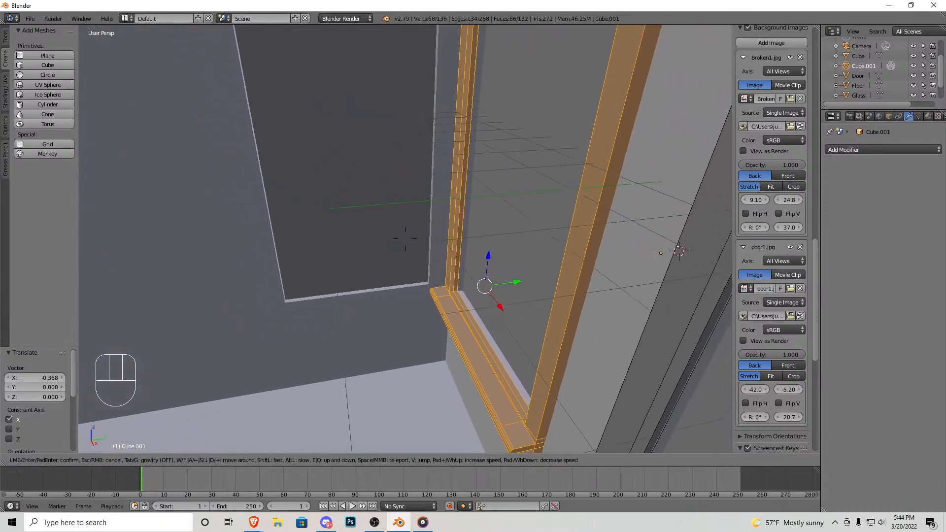
# Step: Finish editing the window frame mesh and make the walls the selected object, facing the side wall's window opening
pyautogui.press('d')
pyautogui.press('w')
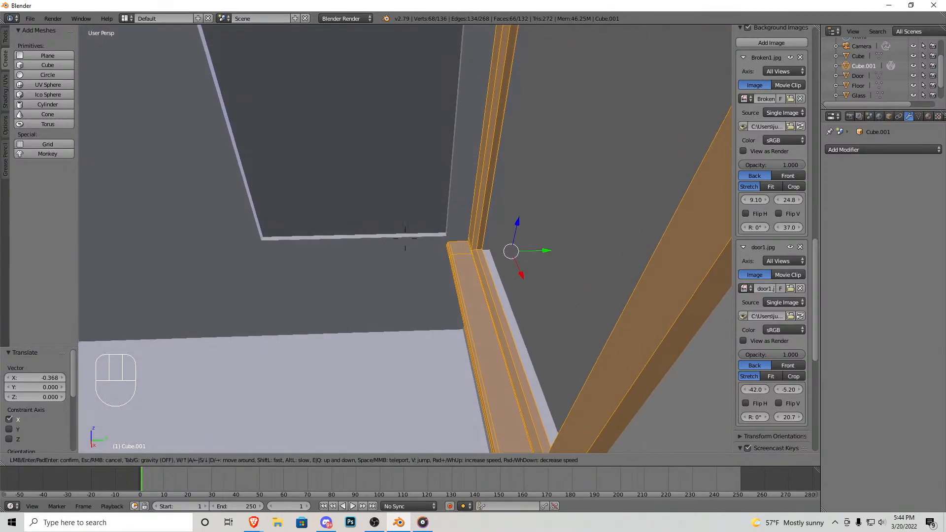
pyautogui.click(392, 203)
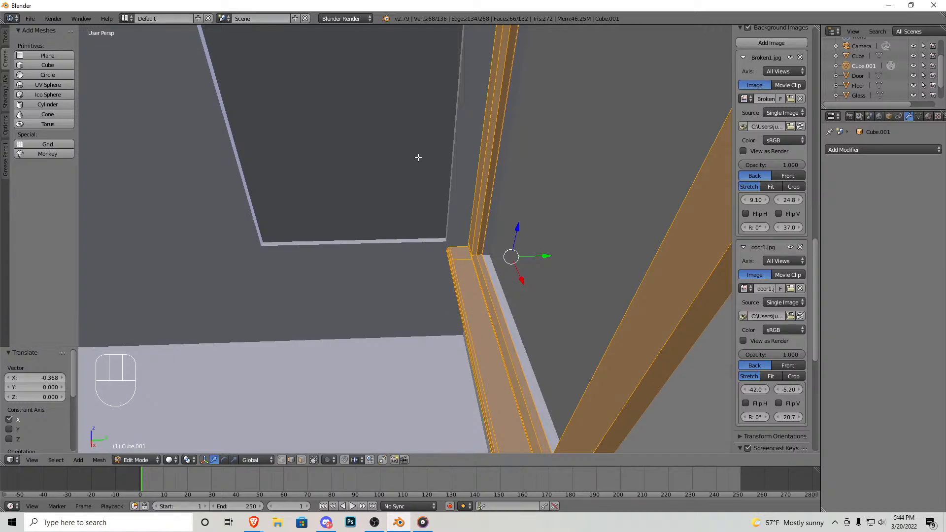
pyautogui.press('Tab')
pyautogui.rightClick(392, 258)
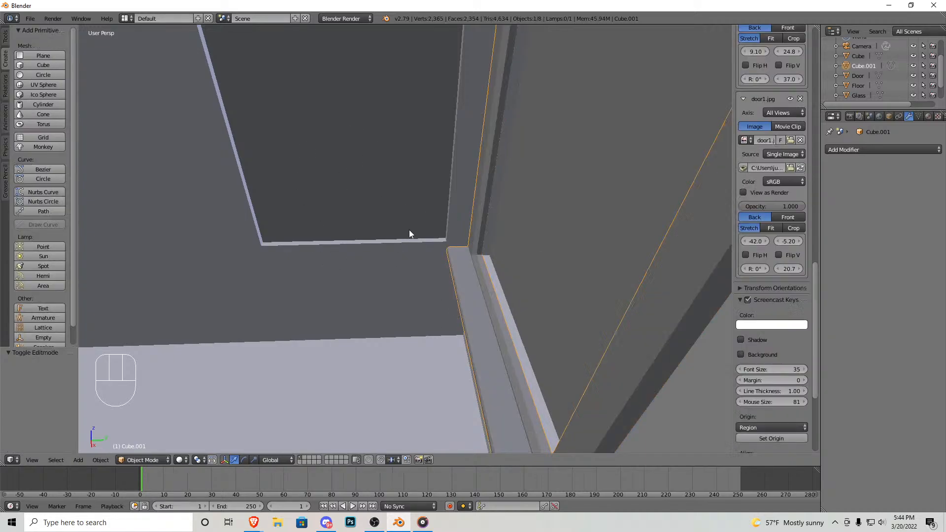
pyautogui.hotkey('shift', 'f')
pyautogui.press('s')
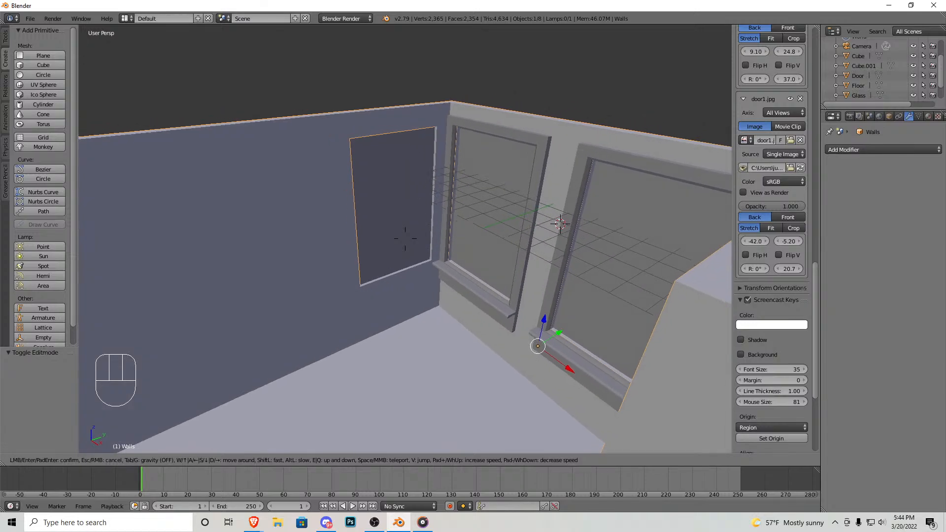
pyautogui.press('w')
pyautogui.click(405, 238)
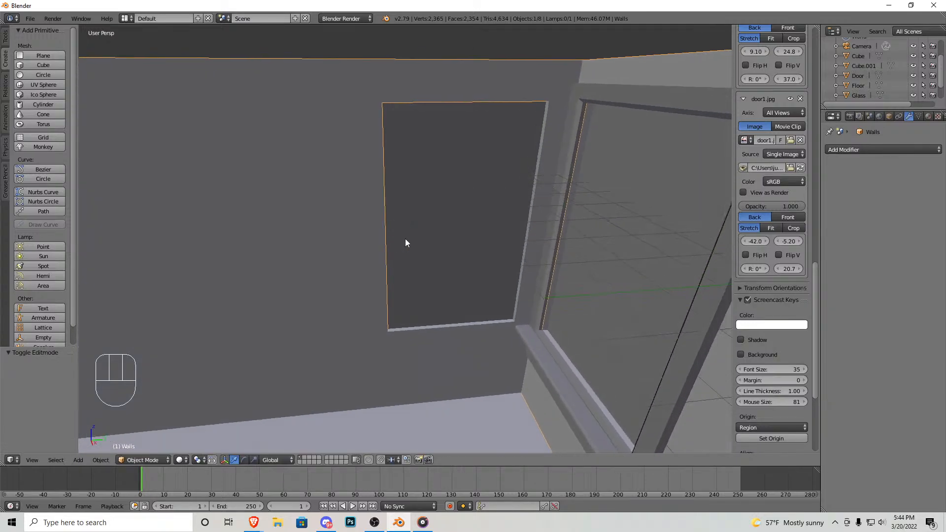
# Step: In the walls mesh, select the four inner faces of the side wall's window opening and shift them along negative Y away from the corner
pyautogui.press('Tab')
pyautogui.rightClick(408, 334)
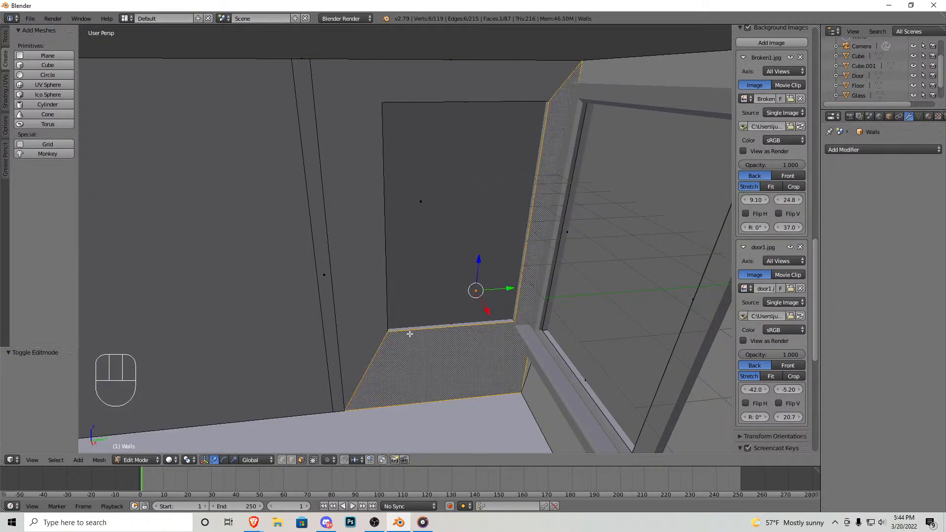
pyautogui.rightClick(418, 329)
pyautogui.keyDown('shift'); pyautogui.rightClick(523, 247); pyautogui.keyUp('shift')
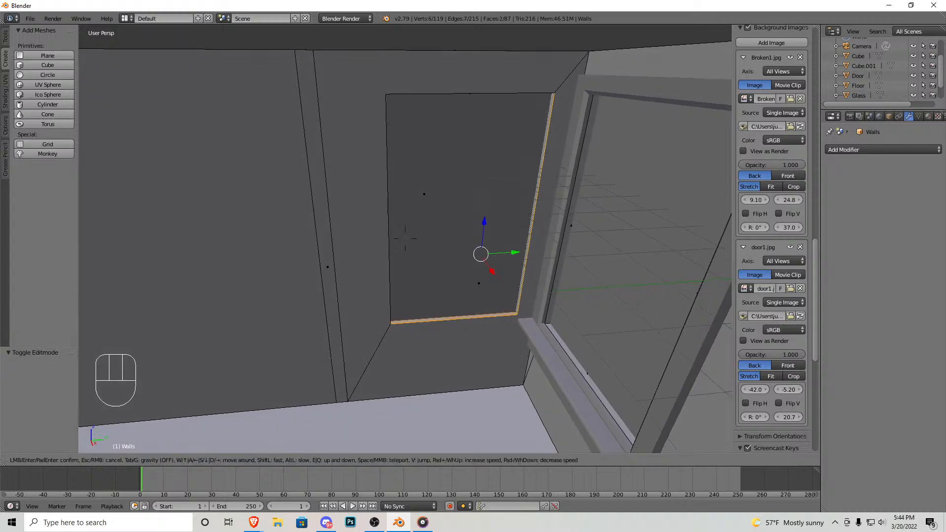
pyautogui.hotkey('shift', 'f')
pyautogui.click(405, 239)
pyautogui.keyDown('shift'); pyautogui.rightClick(404, 258); pyautogui.keyUp('shift')
pyautogui.hotkey('shift', 'f')
pyautogui.click(401, 230)
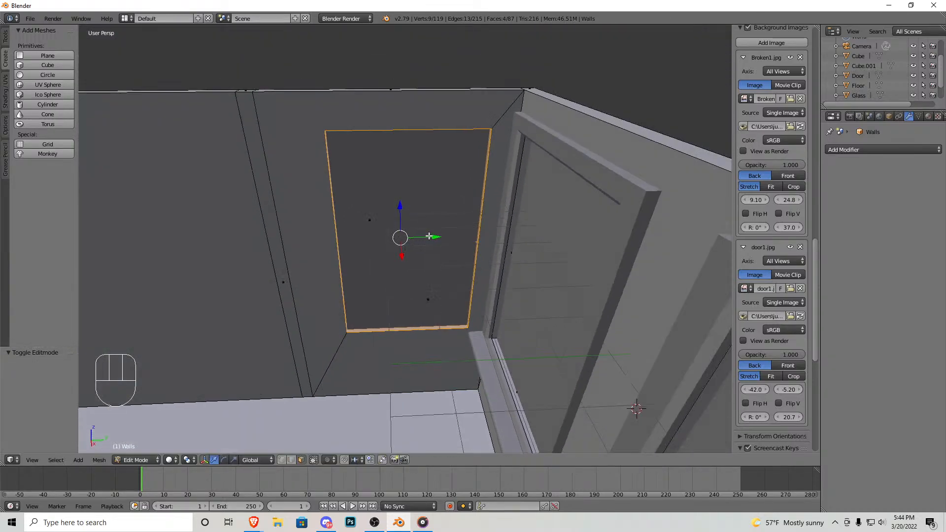
# Step: Select the side window's linked glass pane, move it about 0.904 along negative Y, and scale it along Y to fit the opening
pyautogui.rightClick(405, 235)
pyautogui.press('Tab')
pyautogui.press('l')
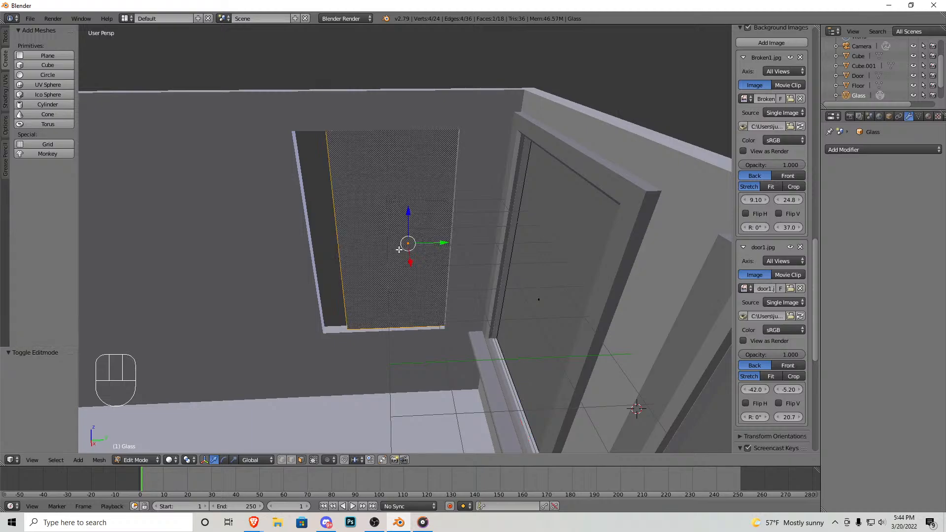
pyautogui.moveTo(434, 242); pyautogui.dragTo(414, 247)
pyautogui.press('s')
pyautogui.press('x')
pyautogui.press('y')
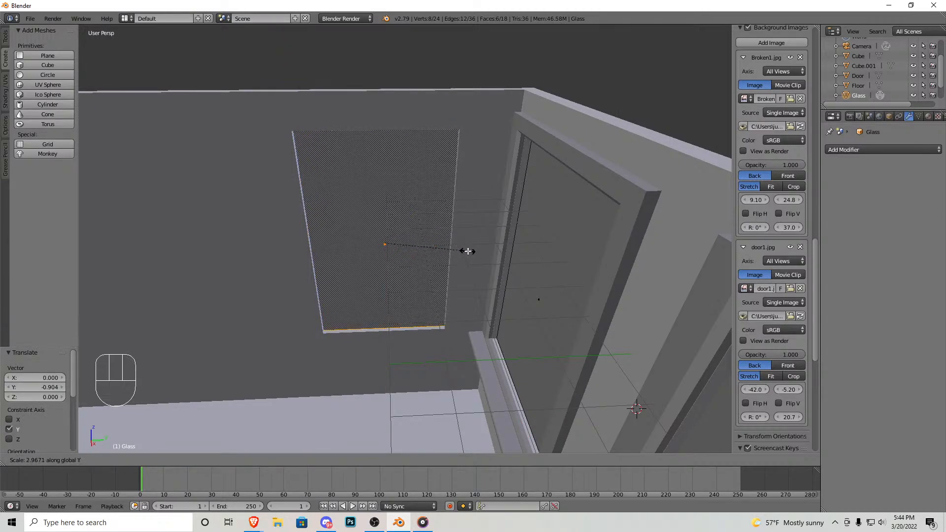
pyautogui.click(415, 246)
# Step: Duplicate the window frame nearest the corner in place and rotate the copy 90° around the Z axis
pyautogui.press('Tab')
pyautogui.moveTo(439, 268); pyautogui.dragTo(414, 279, button='middle')
pyautogui.press('Tab')
pyautogui.press('Tab')
pyautogui.rightClick(413, 281)
pyautogui.press('Tab')
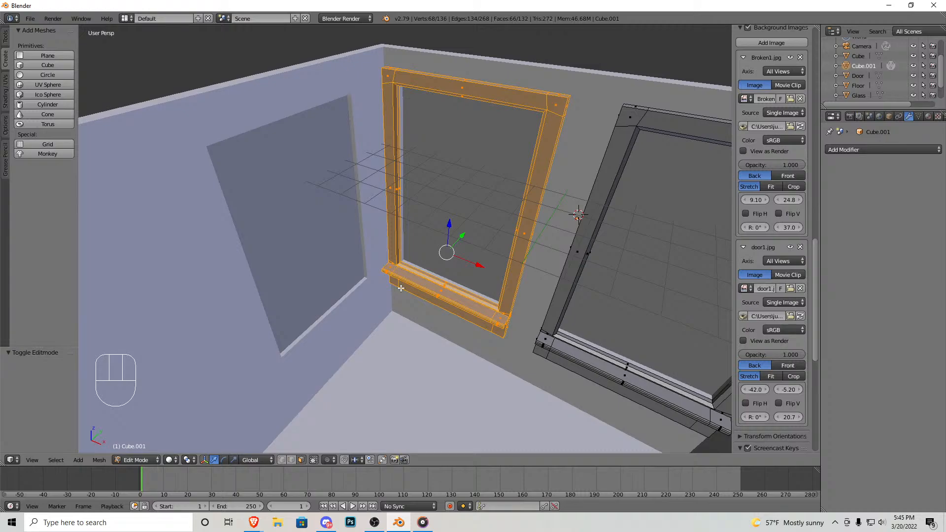
pyautogui.hotkey('shift', 'd')
pyautogui.press('r')
pyautogui.press('z')
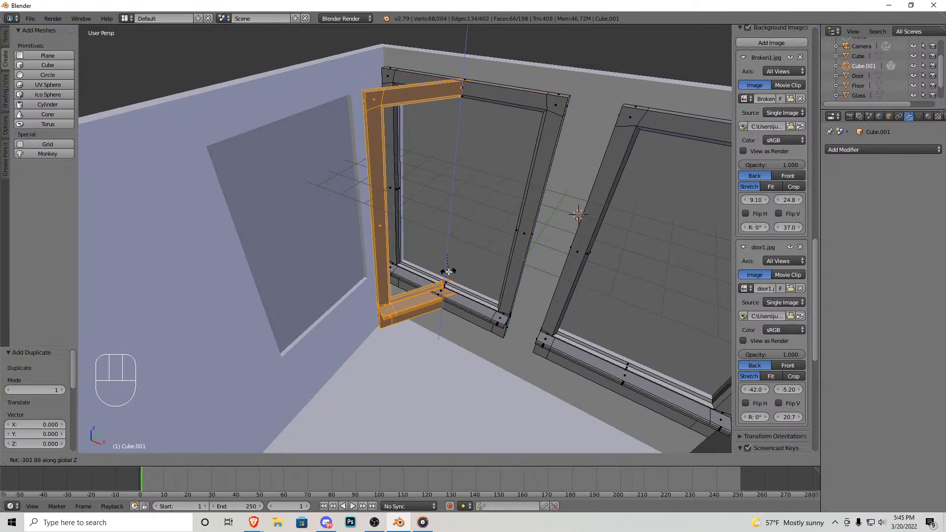
pyautogui.write('90')
pyautogui.press('Return')
# Step: Move the rotated frame about 3.083 along negative X onto the side wall and slide it along Y over the window opening
pyautogui.press('g')
pyautogui.press('x')
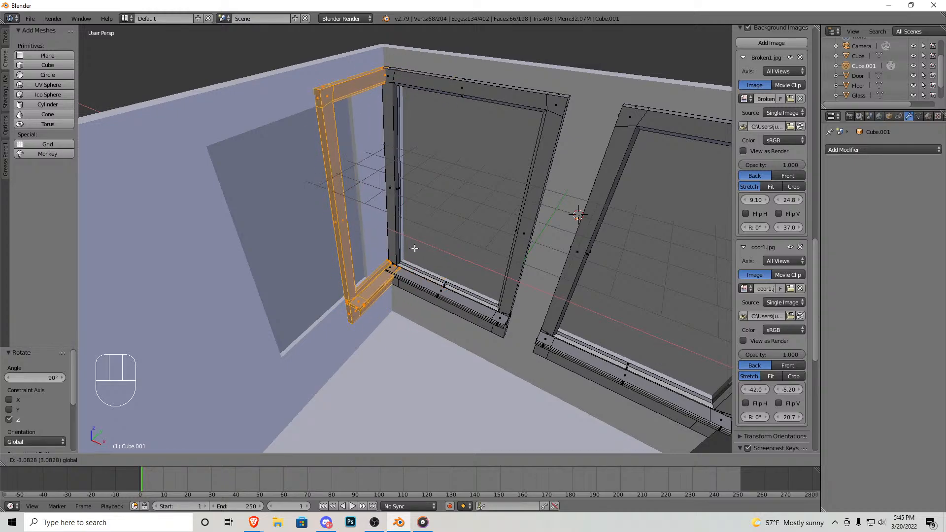
pyautogui.click(415, 248)
pyautogui.moveTo(407, 220); pyautogui.dragTo(301, 236)
pyautogui.hotkey('shift', 'f')
pyautogui.press('w')
pyautogui.click(405, 239)
pyautogui.hotkey('shift', 'f')
pyautogui.press('s')
pyautogui.click(405, 239)
pyautogui.press('Tab')
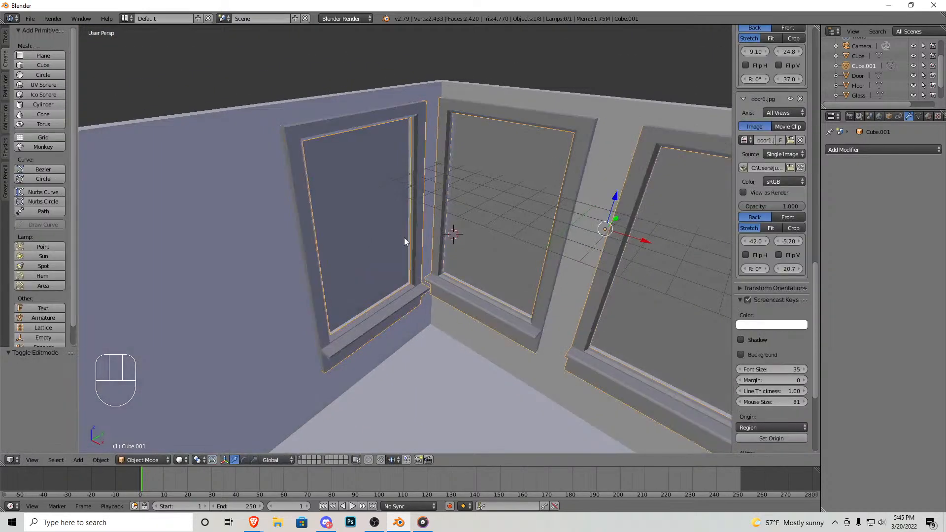
# Step: Reposition the camera to face the three framed windows and render the current frame
pyautogui.hotkey('shift', 'f')
pyautogui.press('s')
pyautogui.press('d')
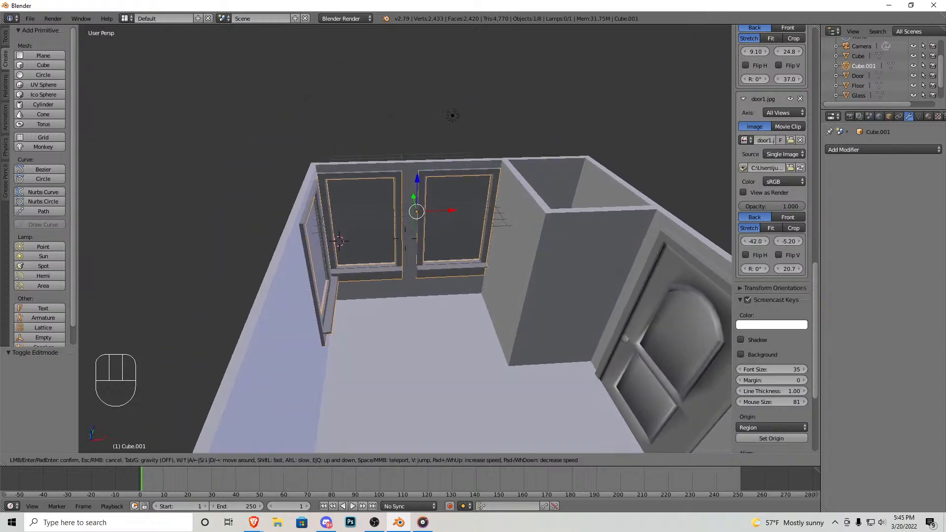
pyautogui.press('s')
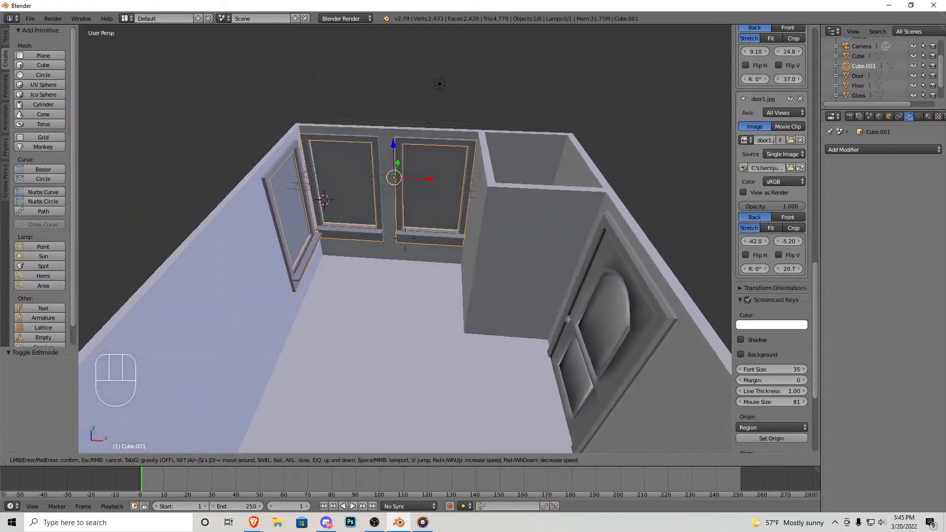
pyautogui.click(397, 241)
pyautogui.press('KP_0')
pyautogui.hotkey('shift', 'f')
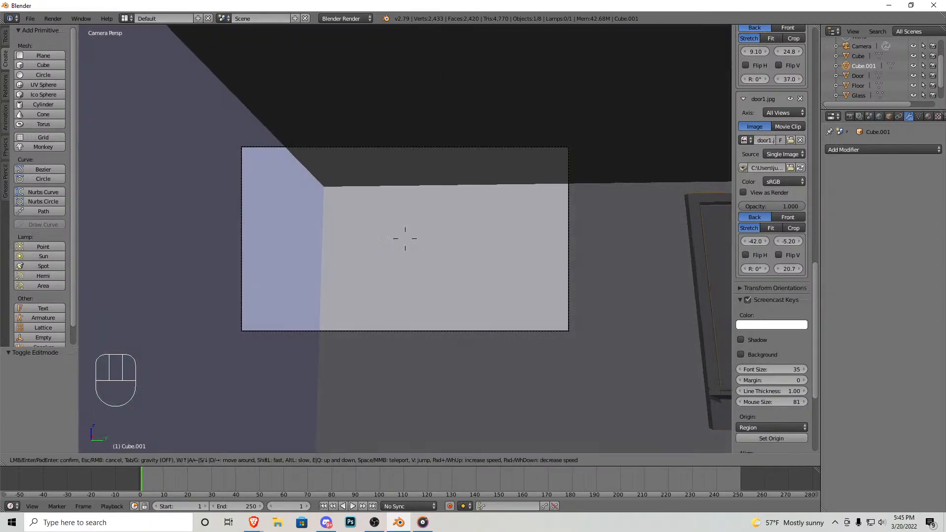
pyautogui.press('Return')
pyautogui.press('F12')
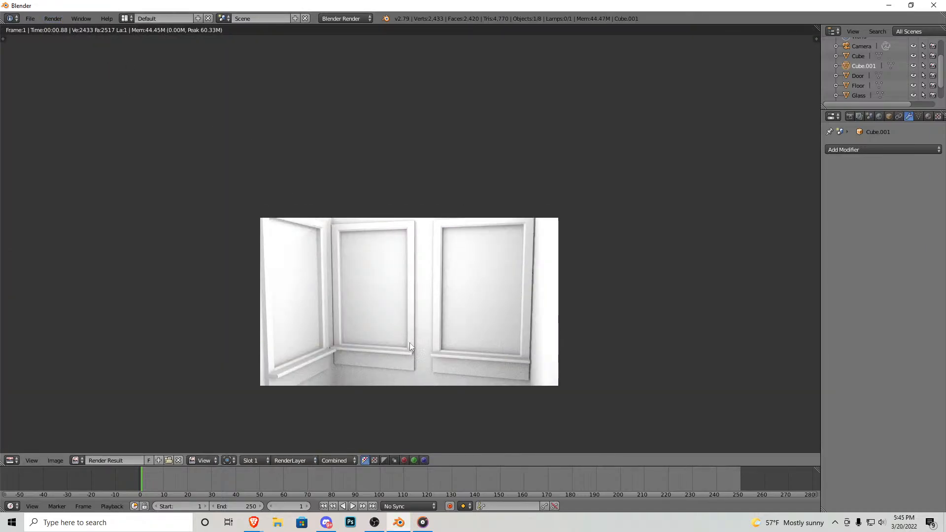
pyautogui.moveTo(407, 343); pyautogui.dragTo(435, 292, button='middle')
pyautogui.press('Escape')
# Step: Select the walls object and open its mesh for editing near the back wall's windows
pyautogui.moveTo(392, 264); pyautogui.dragTo(356, 216, button='middle')
pyautogui.scroll(3, 356, 217)
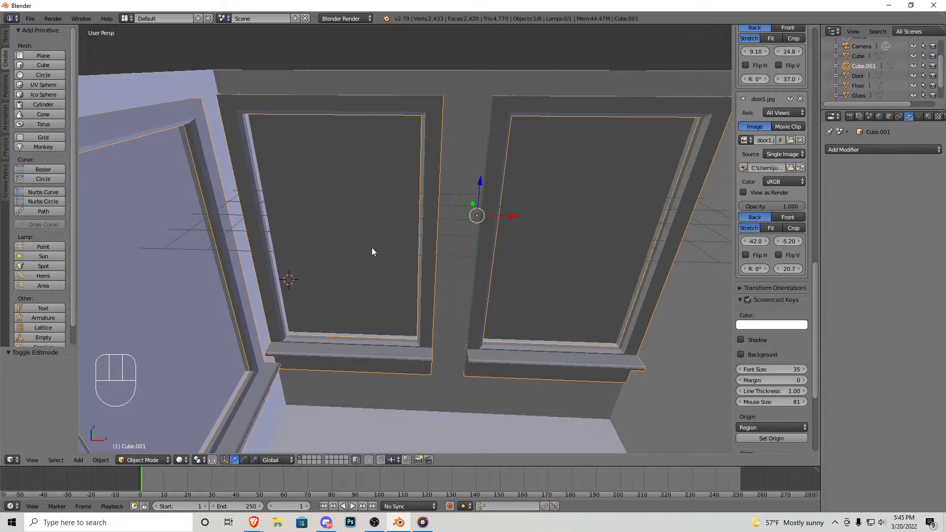
pyautogui.rightClick(459, 225)
pyautogui.press('Tab')
pyautogui.rightClick(427, 327)
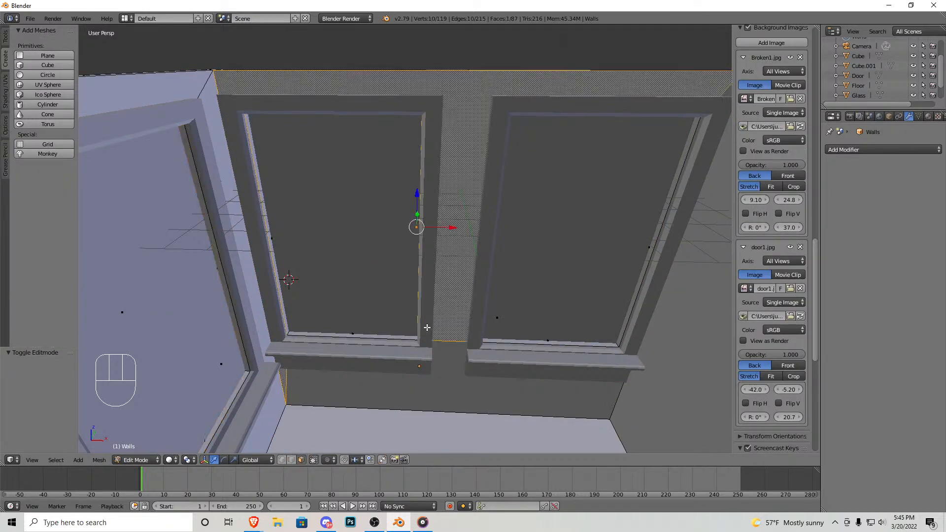
pyautogui.press('z')
pyautogui.rightClick(383, 337)
pyautogui.keyDown('shift'); pyautogui.rightClick(419, 285); pyautogui.keyUp('shift')
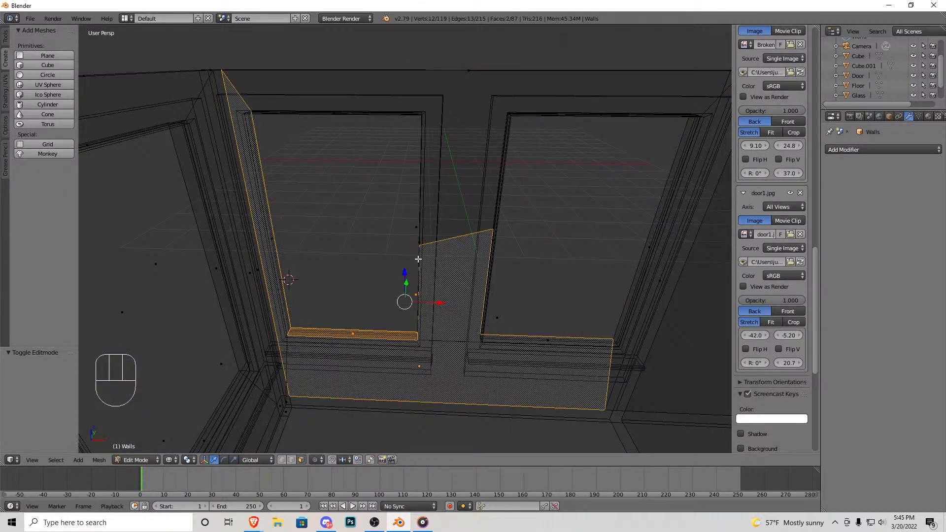
pyautogui.press('z')
# Step: Select the four inner faces of the back wall's window opening nearest the corner and move them along positive X
pyautogui.rightClick(375, 335)
pyautogui.hotkey('shift', 'f')
pyautogui.press('w')
pyautogui.click(405, 238)
pyautogui.keyDown('shift'); pyautogui.rightClick(507, 193); pyautogui.keyUp('shift')
pyautogui.hotkey('shift', 'f')
pyautogui.click(405, 239)
pyautogui.keyDown('shift'); pyautogui.rightClick(407, 238); pyautogui.keyUp('shift')
pyautogui.hotkey('shift', 'f')
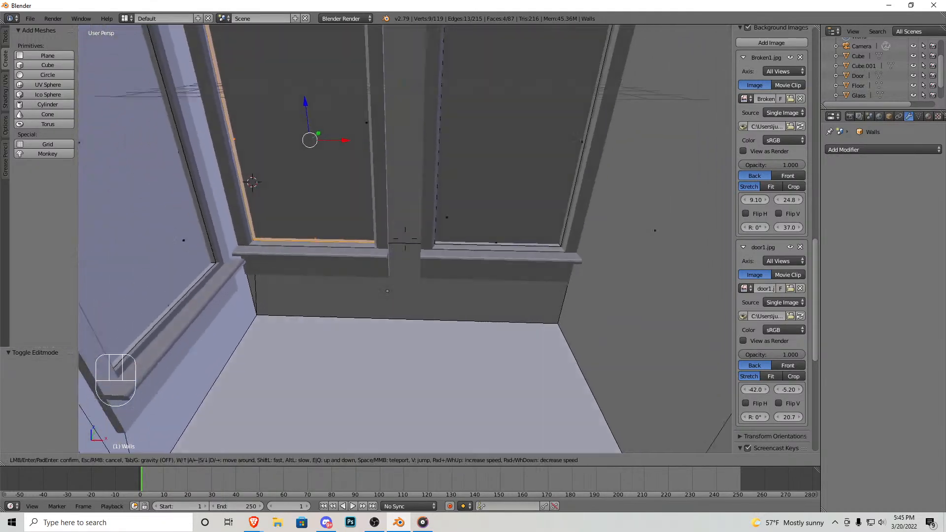
pyautogui.click(405, 238)
pyautogui.keyDown('shift'); pyautogui.rightClick(405, 238); pyautogui.keyUp('shift')
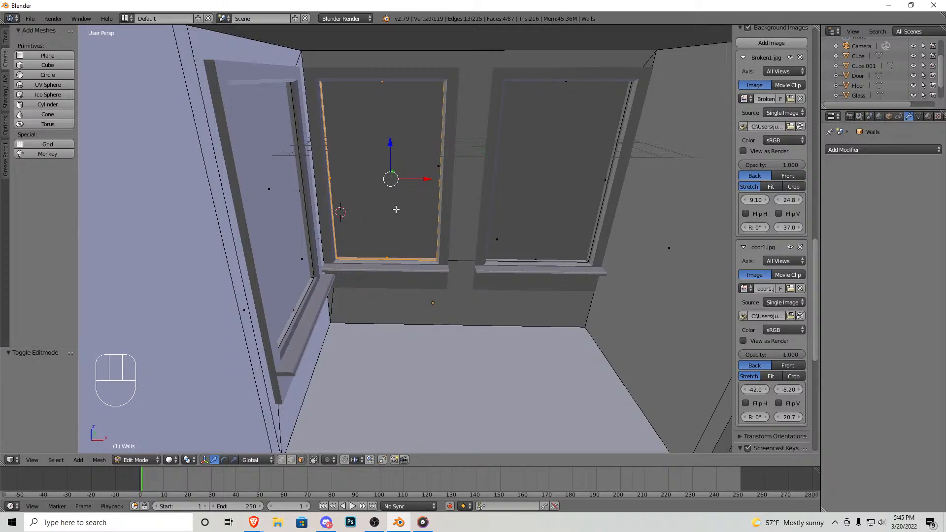
pyautogui.press('g')
pyautogui.press('x')
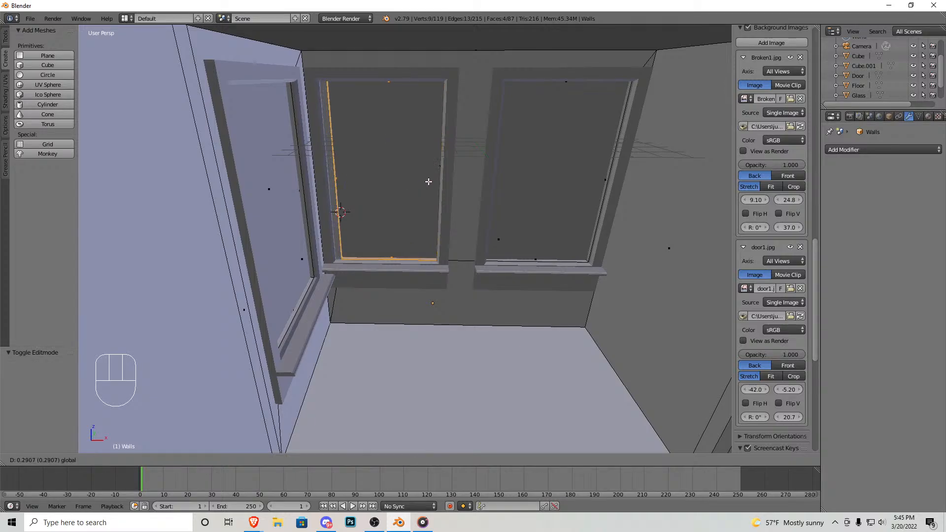
pyautogui.click(427, 247)
pyautogui.press('Tab')
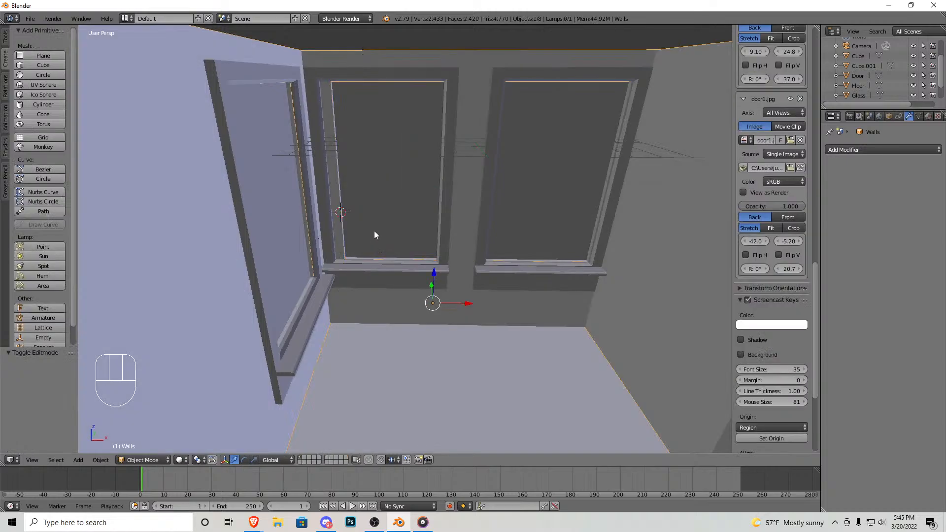
# Step: Select the linked glass pane of the back window nearest the corner and move it about 0.46 along positive X
pyautogui.rightClick(335, 189)
pyautogui.press('Tab')
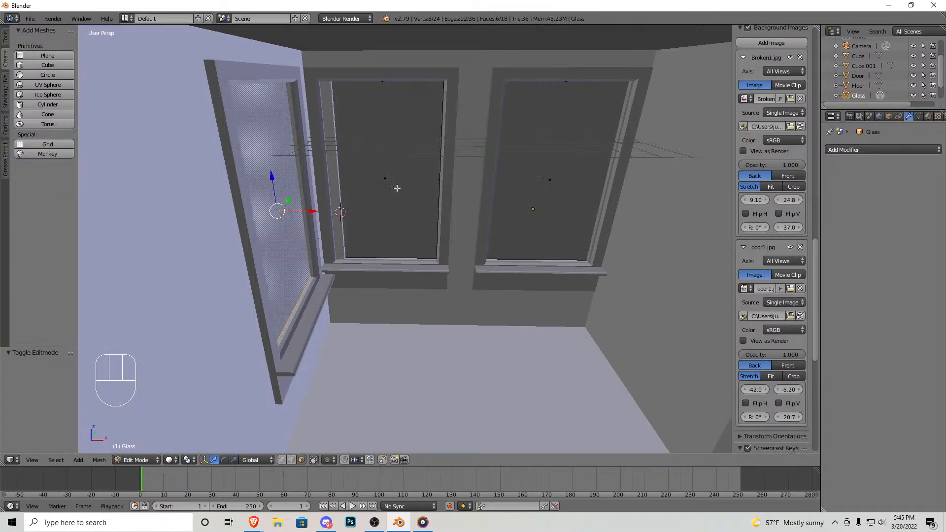
pyautogui.rightClick(381, 188)
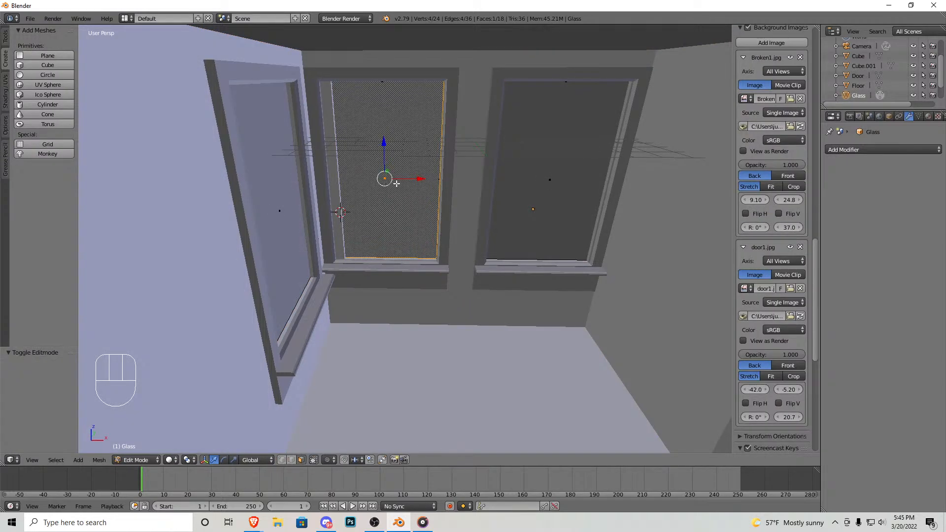
pyautogui.press('l')
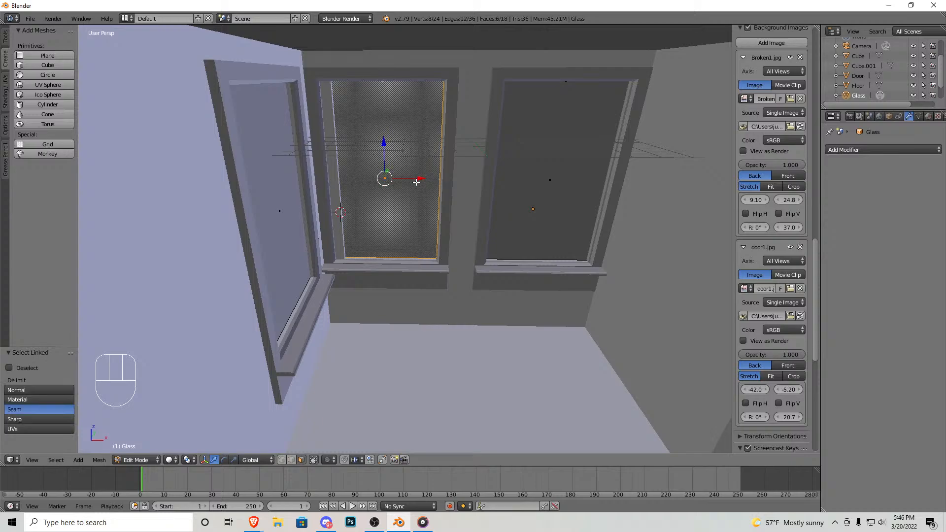
pyautogui.press('g')
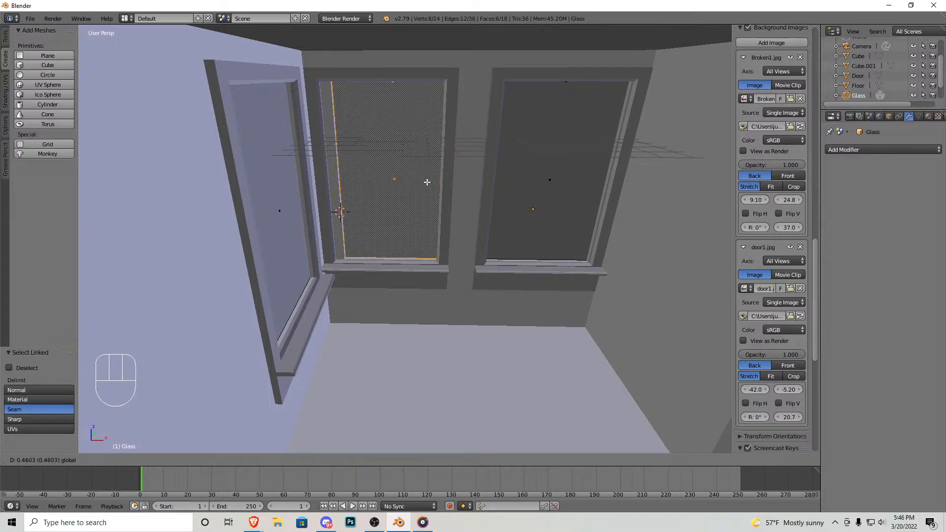
pyautogui.click(426, 183)
pyautogui.press('Tab')
# Step: Select the linked frame of the back window nearest the corner and move it about 0.520 along positive X
pyautogui.press('Tab')
pyautogui.press('Tab')
pyautogui.rightClick(445, 207)
pyautogui.press('Tab')
pyautogui.rightClick(445, 207)
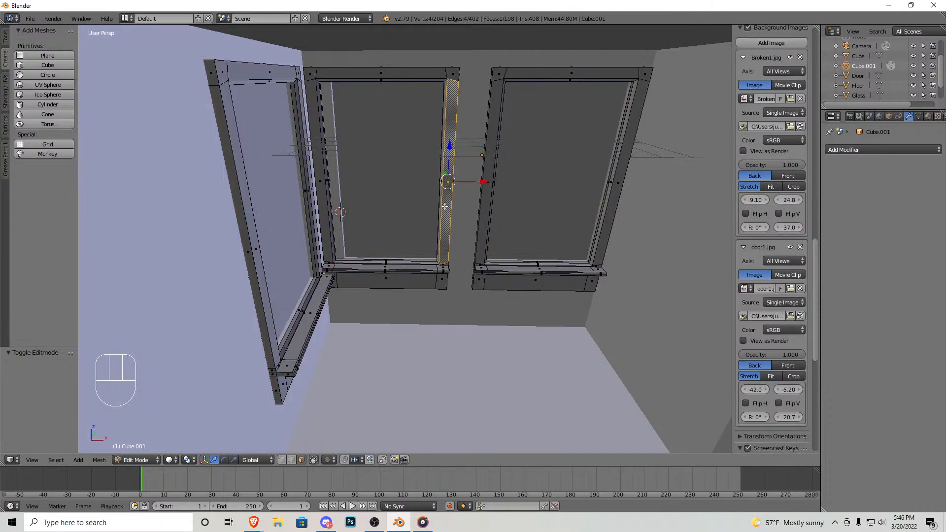
pyautogui.press('l')
pyautogui.press('g')
pyautogui.press('x')
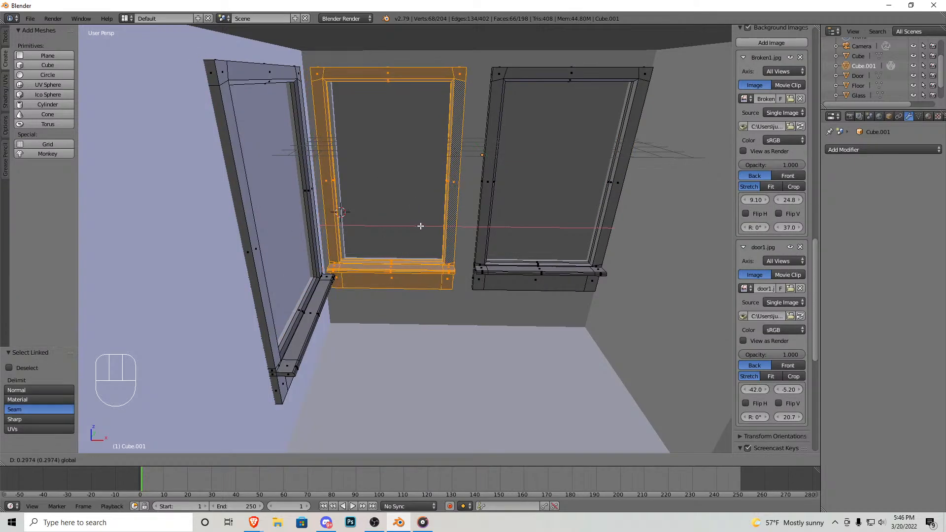
pyautogui.click(424, 225)
pyautogui.press('Tab')
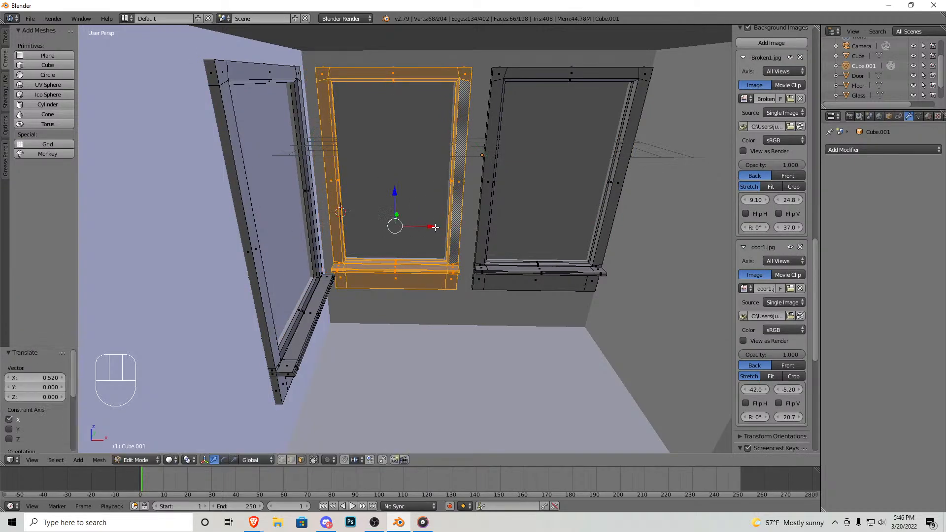
# Step: Fine-tune the same frame's position by moving it about 0.044 along negative X to line up with the opening
pyautogui.press('Tab')
pyautogui.scroll(8, 405, 238)
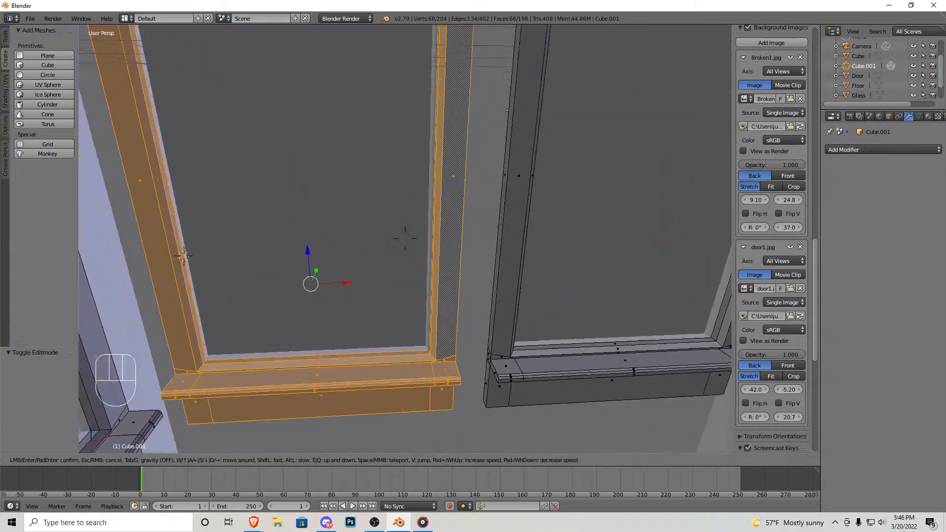
pyautogui.press('g')
pyautogui.press('x')
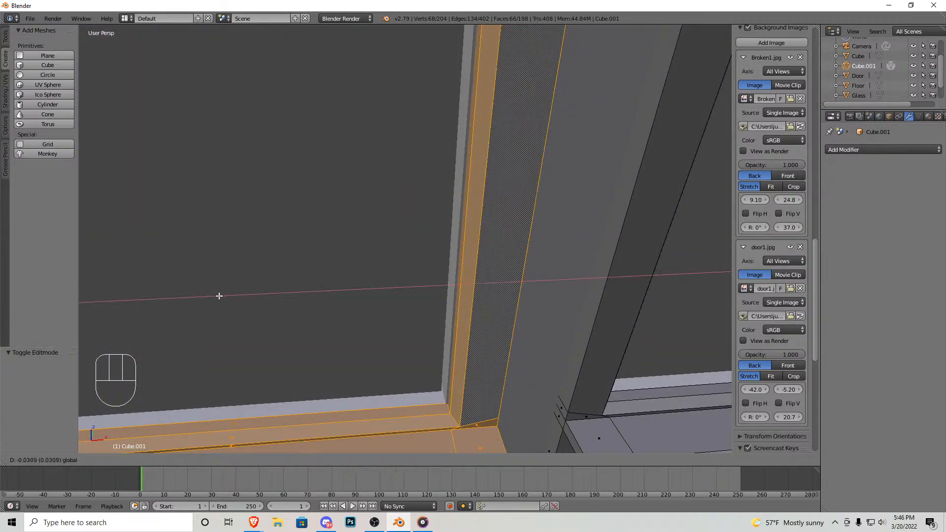
pyautogui.click(220, 294)
pyautogui.hotkey('shift', 'f')
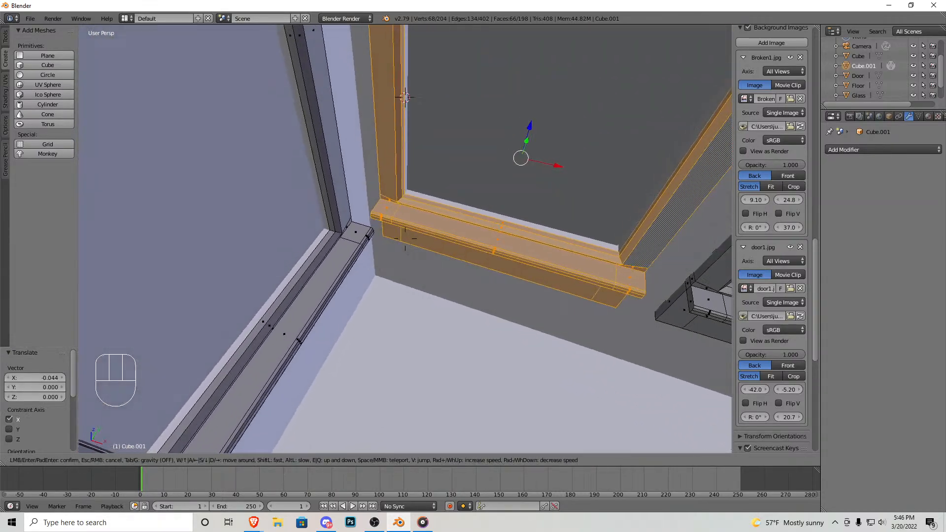
# Step: Finish editing the window frames and inspect the back windows and the whole room from several viewpoints
pyautogui.click(404, 240)
pyautogui.press('Tab')
pyautogui.hotkey('shift', 'f')
pyautogui.press('s')
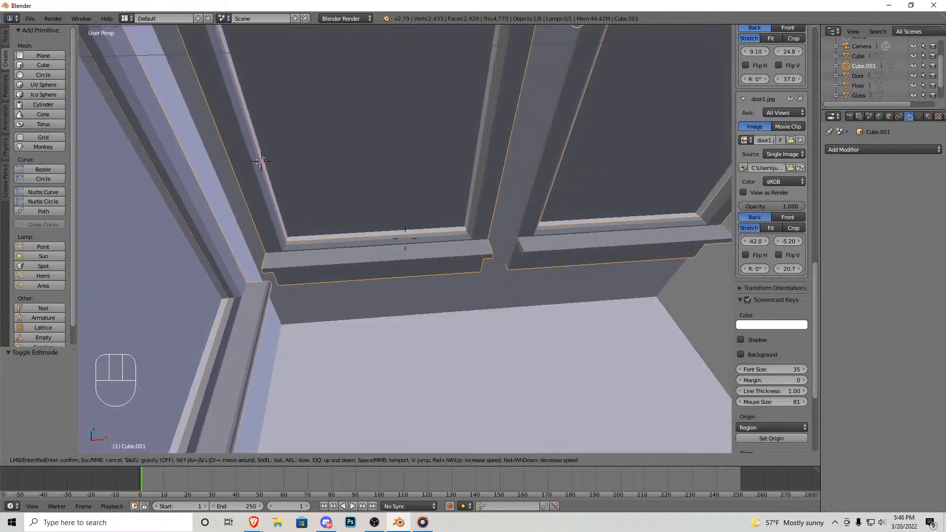
pyautogui.press('a')
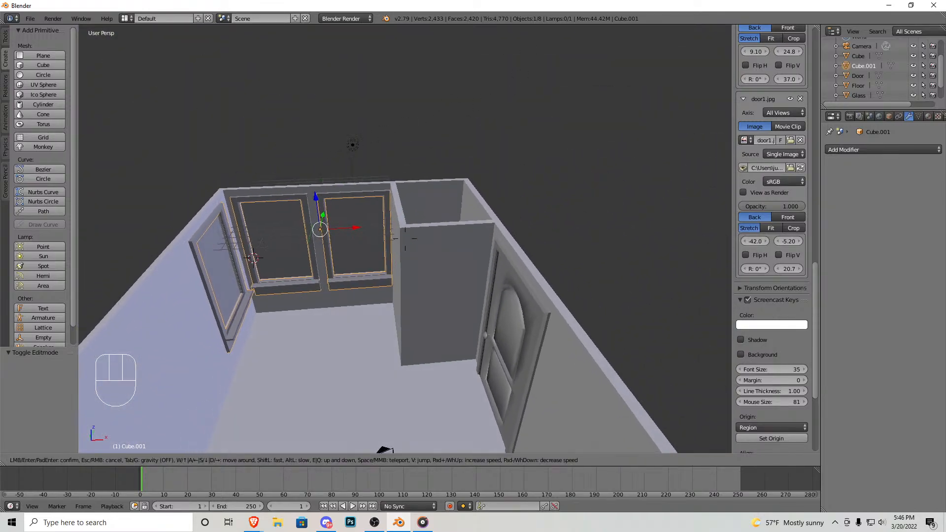
pyautogui.click(405, 238)
# Step: Examine the broken closet opening in the front reference photo and the matching closet wall in the room model
pyautogui.press('KP_1')
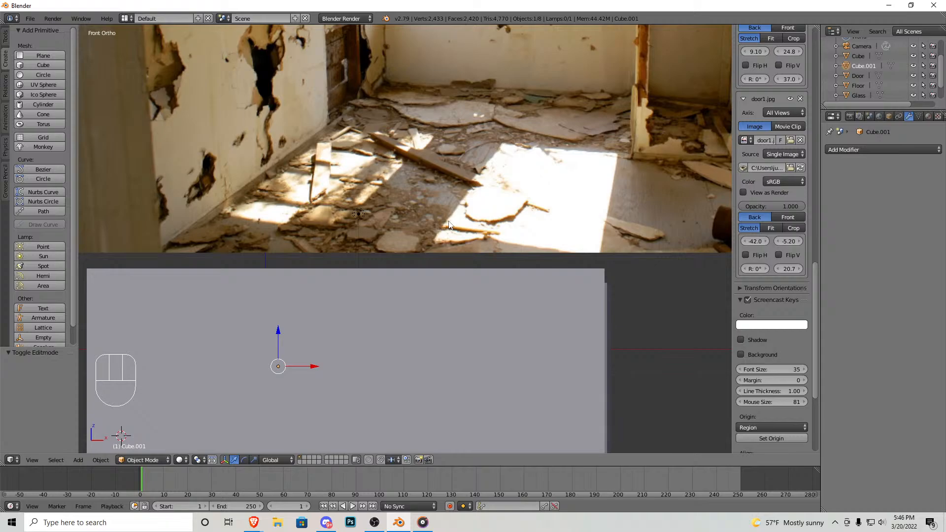
pyautogui.scroll(-5, 449, 225)
pyautogui.scroll(2, 446, 148)
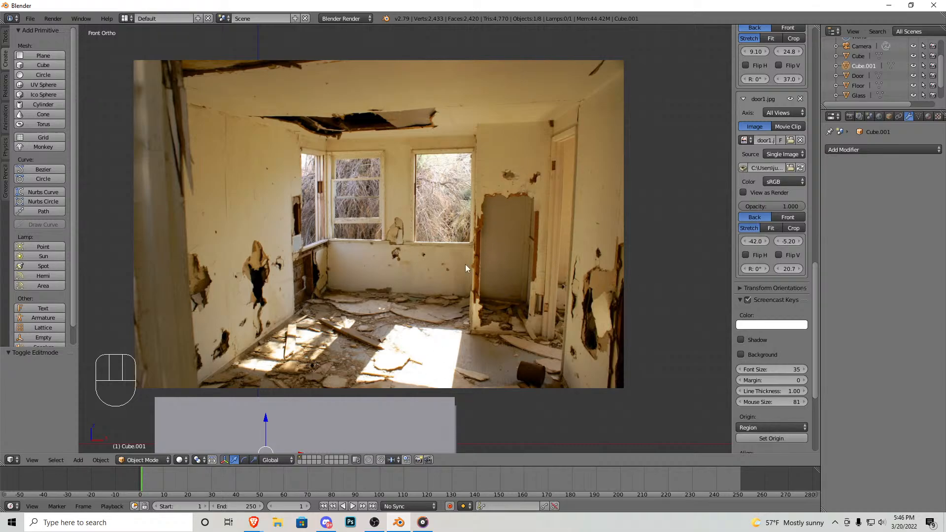
pyautogui.scroll(2, 493, 280)
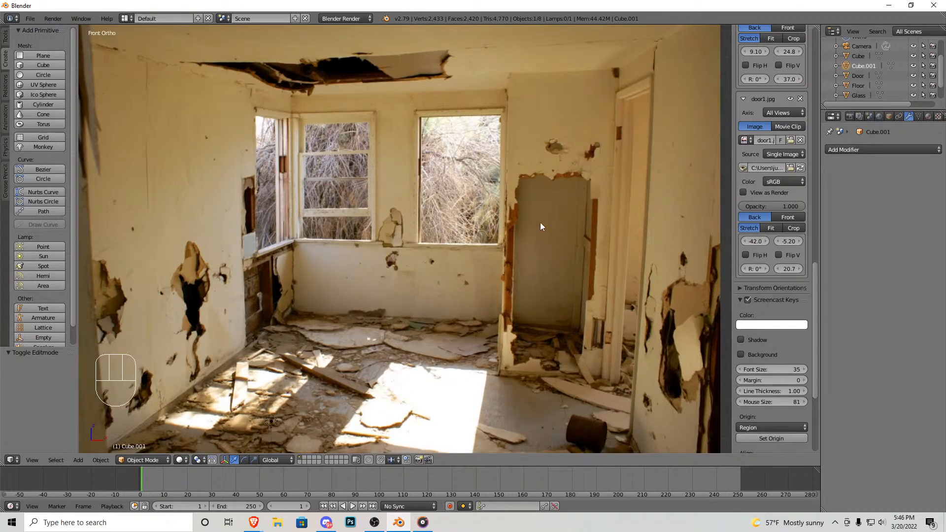
pyautogui.scroll(-5, 517, 239)
pyautogui.moveTo(448, 300); pyautogui.dragTo(468, 345, button='middle')
pyautogui.scroll(5, 362, 315)
pyautogui.moveTo(330, 342); pyautogui.dragTo(344, 330, button='middle')
pyautogui.rightClick(344, 330)
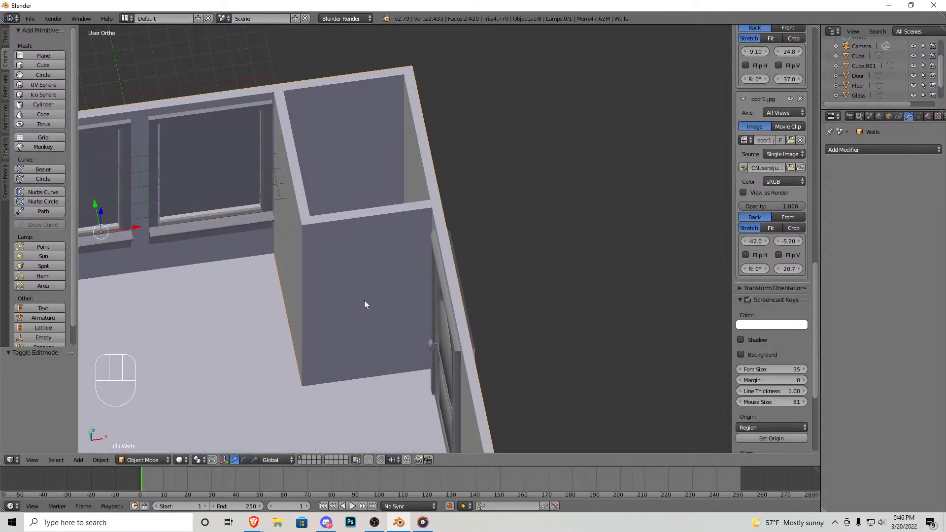
pyautogui.press('KP_1')
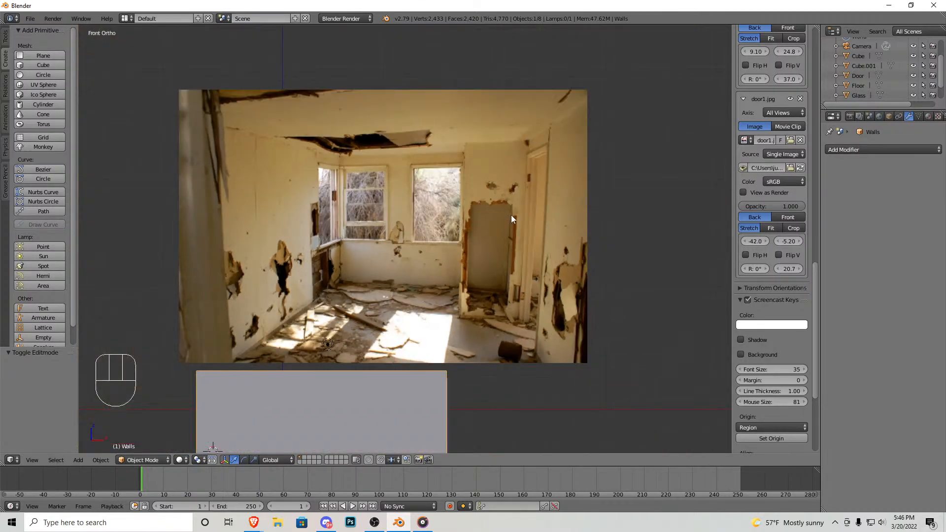
# Step: Add a cube over the reference photo's broken closet opening, scale it by 1.490 and place it inside the opening
pyautogui.keyDown('shift'); pyautogui.moveTo(512, 219); pyautogui.dragTo(381, 229, button='middle'); pyautogui.keyUp('shift')
pyautogui.scroll(4, 330, 229)
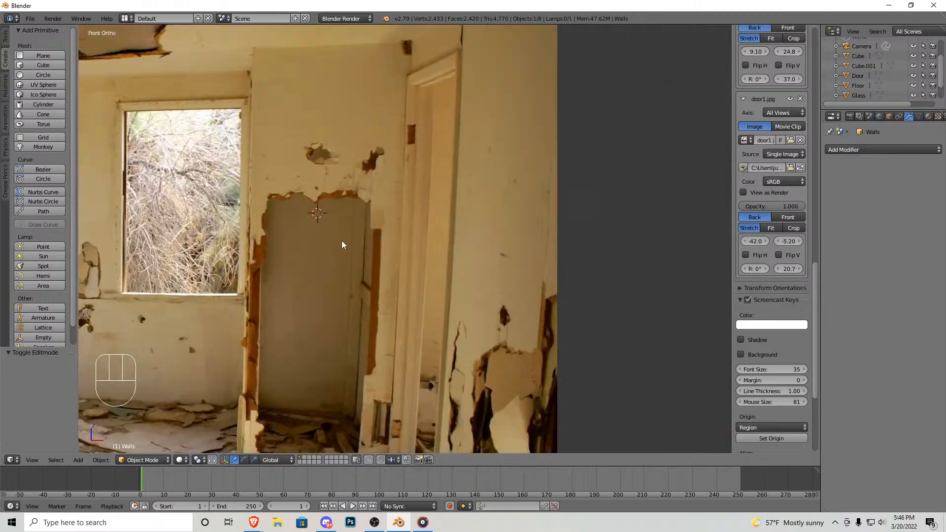
pyautogui.click(43, 65)
pyautogui.press('s')
pyautogui.click(436, 299)
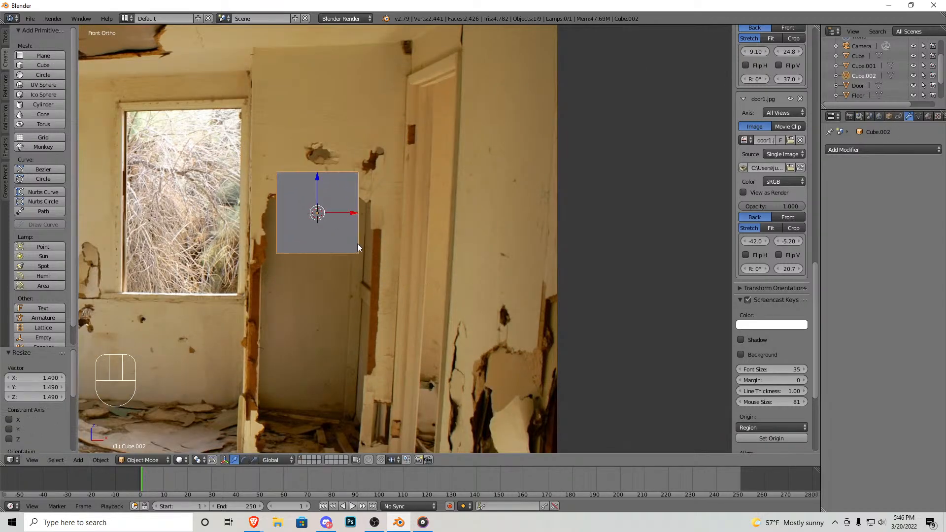
pyautogui.press('g')
pyautogui.click(388, 331)
# Step: Stretch the cube over the whole closet opening by moving its side and top faces outward and its bottom face 4.320 down
pyautogui.press('Tab')
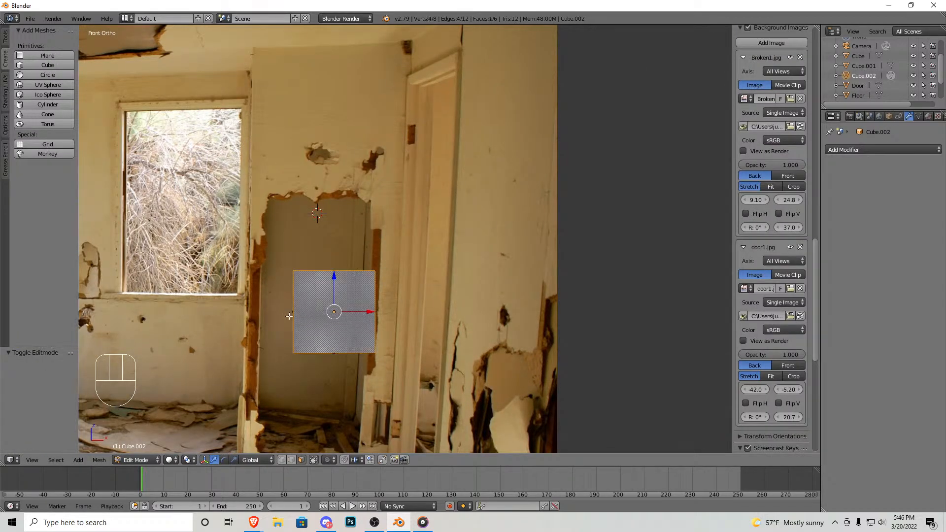
pyautogui.rightClick(283, 322)
pyautogui.moveTo(321, 313); pyautogui.dragTo(287, 311)
pyautogui.rightClick(321, 273)
pyautogui.moveTo(319, 244); pyautogui.dragTo(327, 161)
pyautogui.keyDown('shift'); pyautogui.moveTo(329, 284); pyautogui.dragTo(368, 182, button='middle'); pyautogui.keyUp('shift')
pyautogui.rightClick(358, 255)
pyautogui.moveTo(361, 218); pyautogui.dragTo(346, 336)
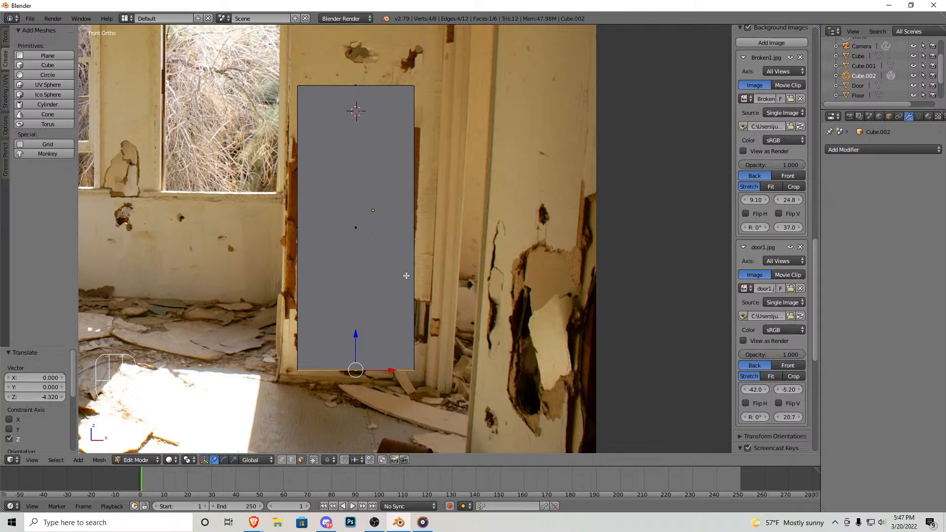
# Step: In wireframe display, divide the block with 8 evenly spaced vertical loop cuts and 11 evenly spaced horizontal ones
pyautogui.press('z')
pyautogui.hotkey('ctrl', 'r')
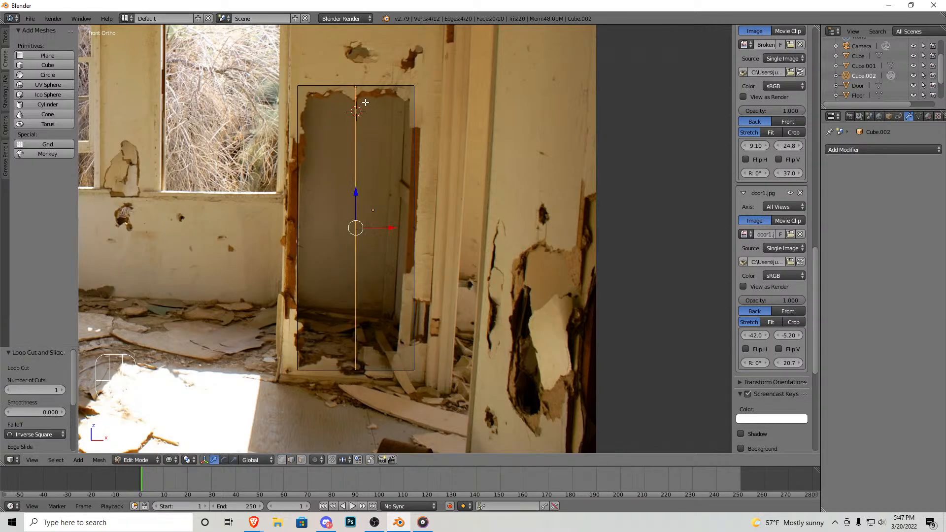
pyautogui.scroll(7, 367, 94)
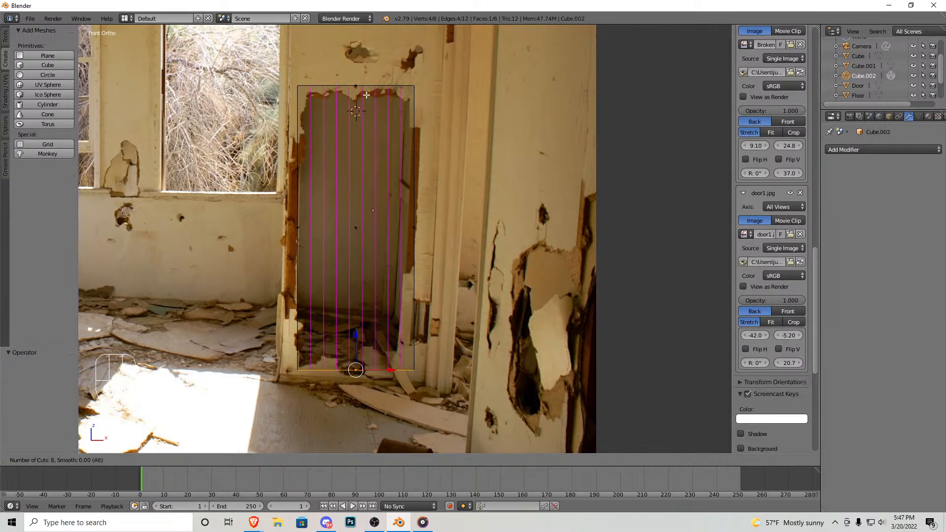
pyautogui.click(366, 95)
pyautogui.rightClick(367, 95)
pyautogui.hotkey('ctrl', 'r')
pyautogui.click(409, 213)
pyautogui.rightClick(353, 163)
# Step: Using proportional editing, move the top corner vertices nearest the window 0.366 along X and -0.240 along Z onto the torn edge
pyautogui.keyDown('shift'); pyautogui.moveTo(328, 120); pyautogui.dragTo(392, 232, button='middle'); pyautogui.keyUp('shift')
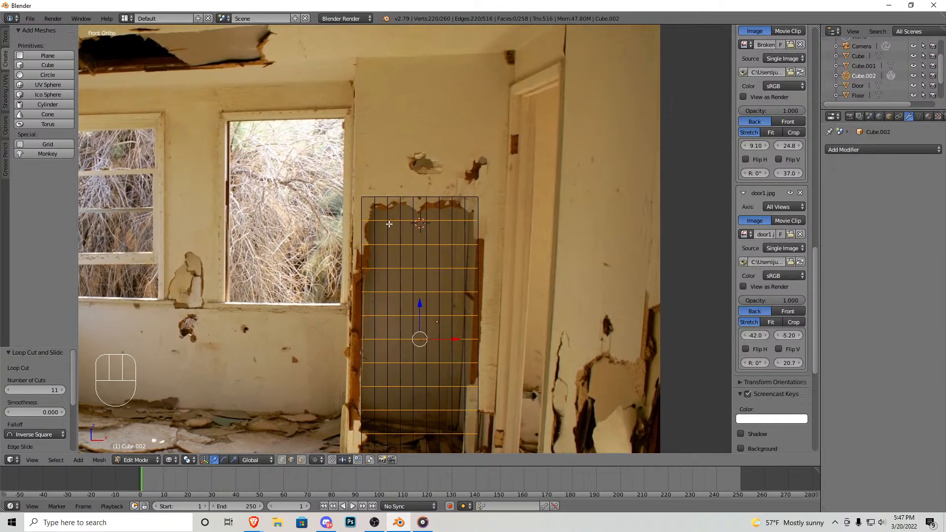
pyautogui.scroll(6, 392, 232)
pyautogui.keyDown('shift'); pyautogui.moveTo(313, 321); pyautogui.dragTo(334, 395, button='middle'); pyautogui.keyUp('shift')
pyautogui.click(282, 459)
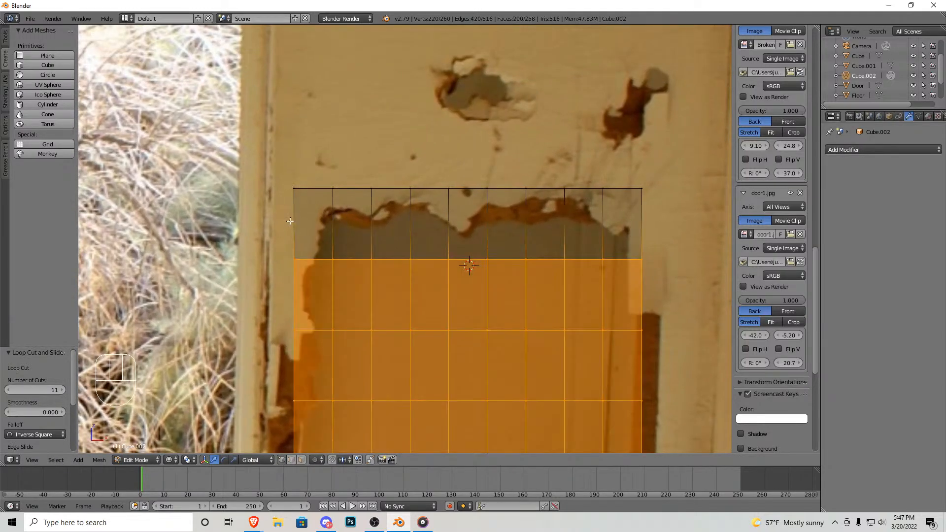
pyautogui.rightClick(304, 206)
pyautogui.keyDown('shift'); pyautogui.rightClick(317, 231); pyautogui.keyUp('shift')
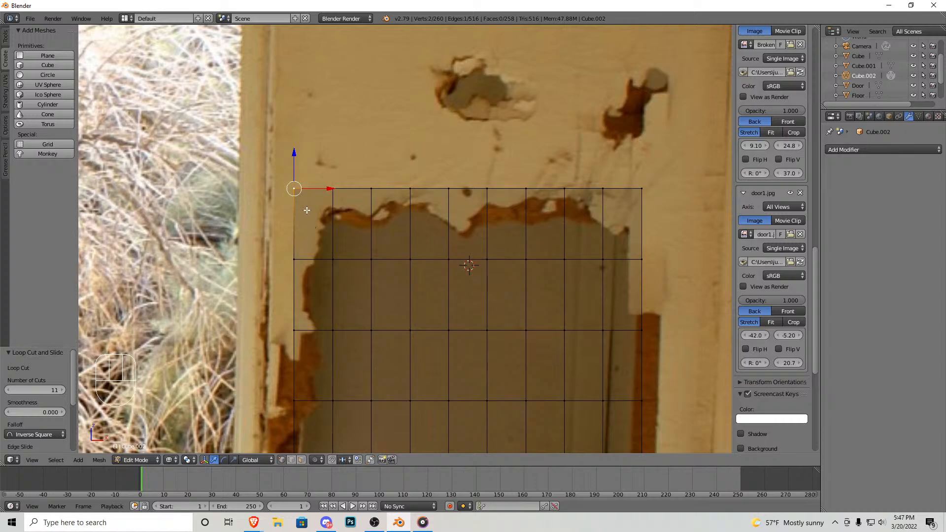
pyautogui.press('o')
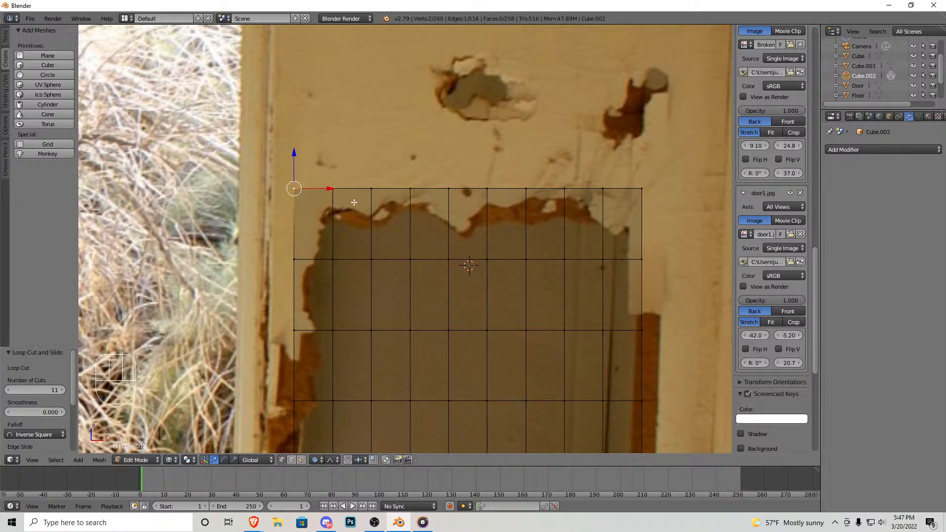
pyautogui.press('g')
pyautogui.scroll(-13, 298, 175)
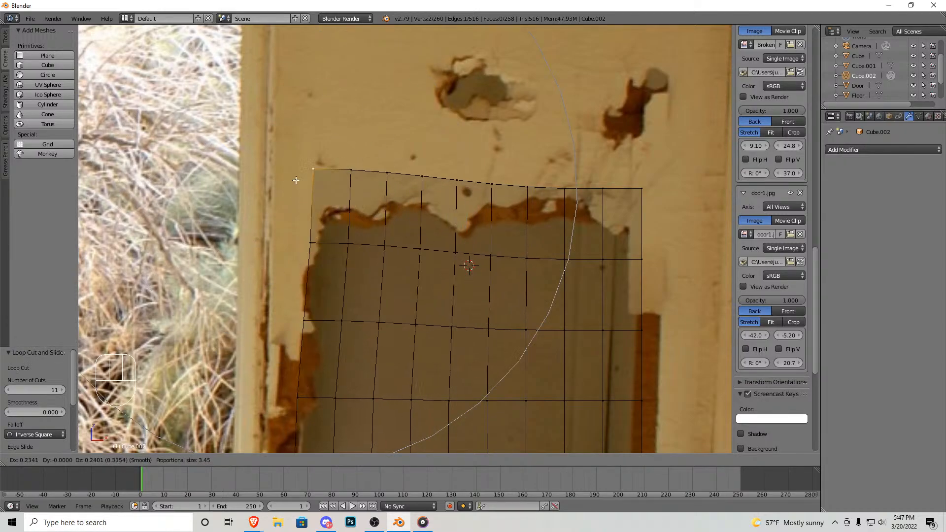
pyautogui.rightClick(301, 183)
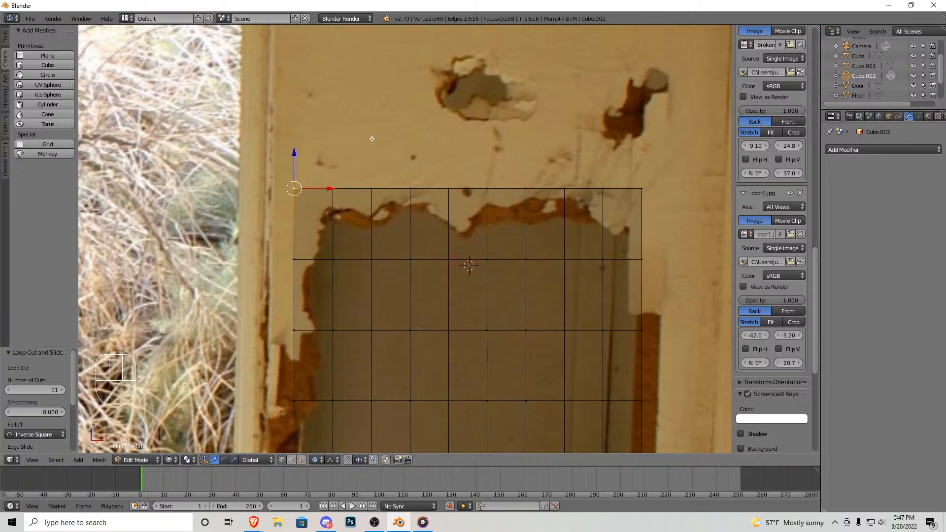
pyautogui.press('g')
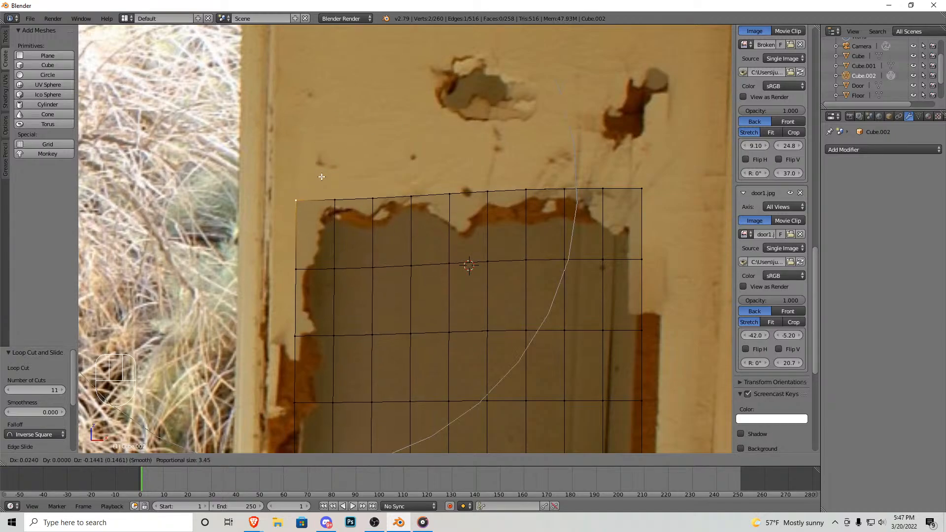
pyautogui.click(346, 184)
pyautogui.rightClick(364, 207)
pyautogui.press('g')
pyautogui.scroll(15, 382, 206)
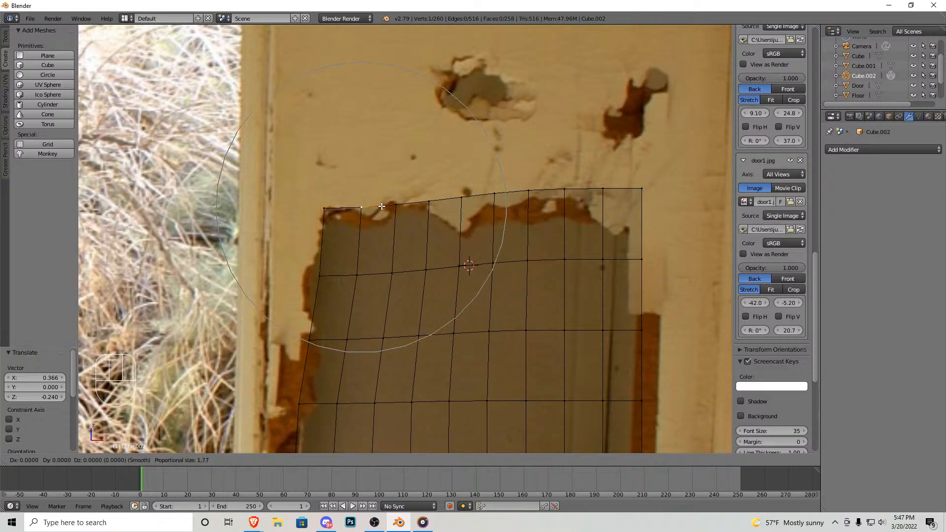
pyautogui.rightClick(361, 209)
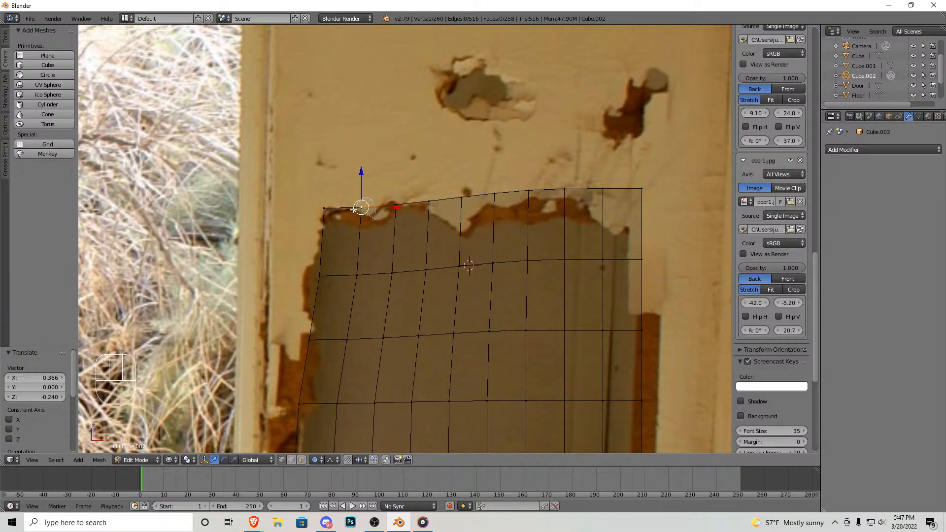
# Step: Select the second top-edge vertex together with its rear counterpart and check the selection from an angle
pyautogui.keyDown('shift'); pyautogui.rightClick(363, 210); pyautogui.keyUp('shift')
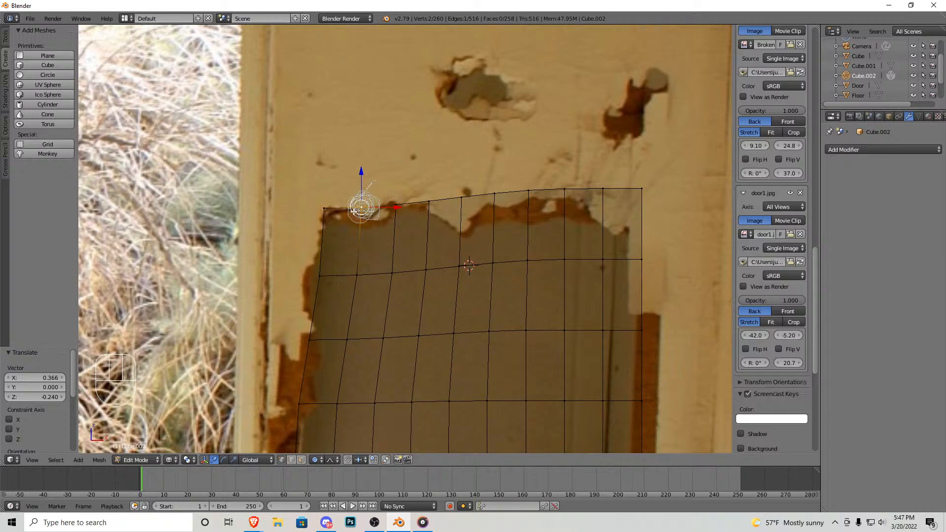
pyautogui.scroll(5, 360, 204)
pyautogui.moveTo(296, 162); pyautogui.dragTo(315, 181, button='middle')
pyautogui.scroll(-14, 315, 182)
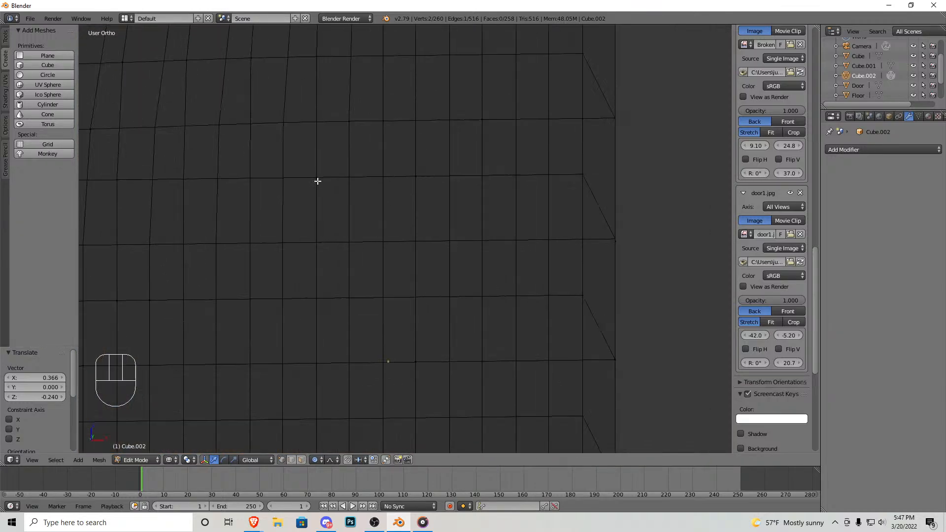
pyautogui.moveTo(396, 207); pyautogui.dragTo(364, 236, button='middle')
pyautogui.scroll(6, 433, 280)
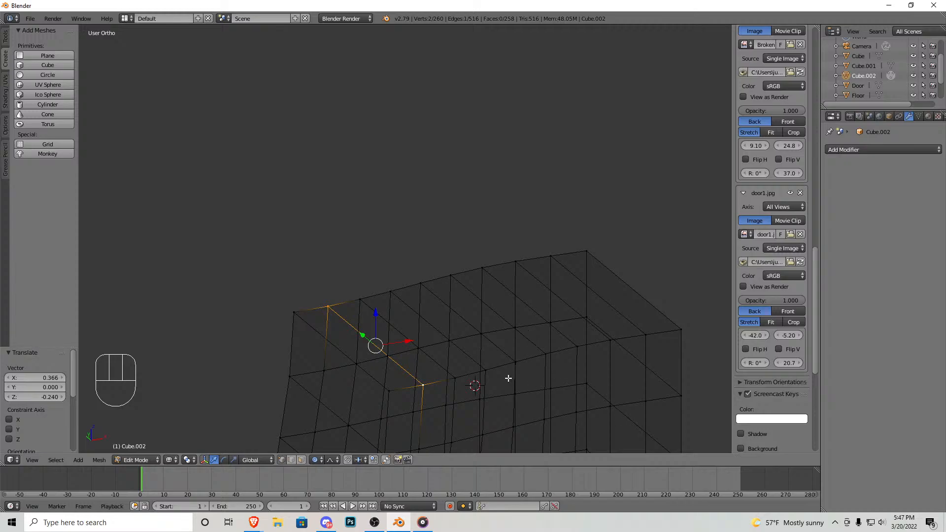
# Step: Try single, lasso, box and circle selection on the second pair of top-edge vertices
pyautogui.rightClick(423, 385)
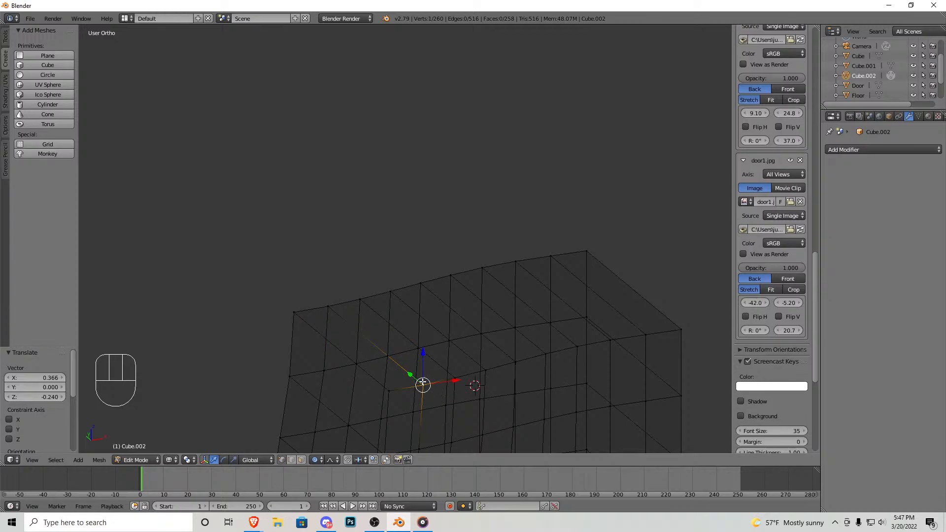
pyautogui.keyDown('ctrl'); pyautogui.moveTo(339, 248); pyautogui.dragTo(417, 240); pyautogui.keyUp('ctrl')
pyautogui.press('b')
pyautogui.press('Escape')
pyautogui.press('c')
pyautogui.press('Escape')
pyautogui.rightClick(327, 307)
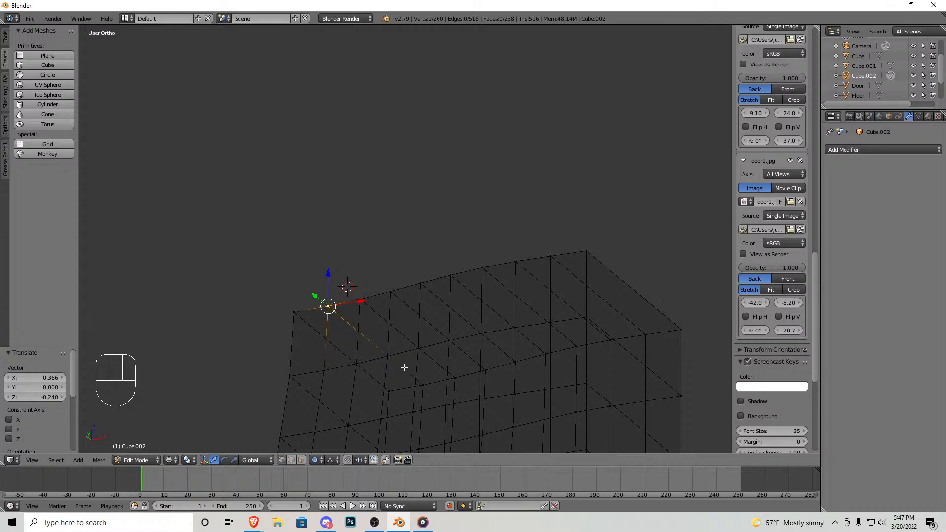
# Step: Return to the front view and separate the selected top-edge vertex into its own object
pyautogui.press('KP_1')
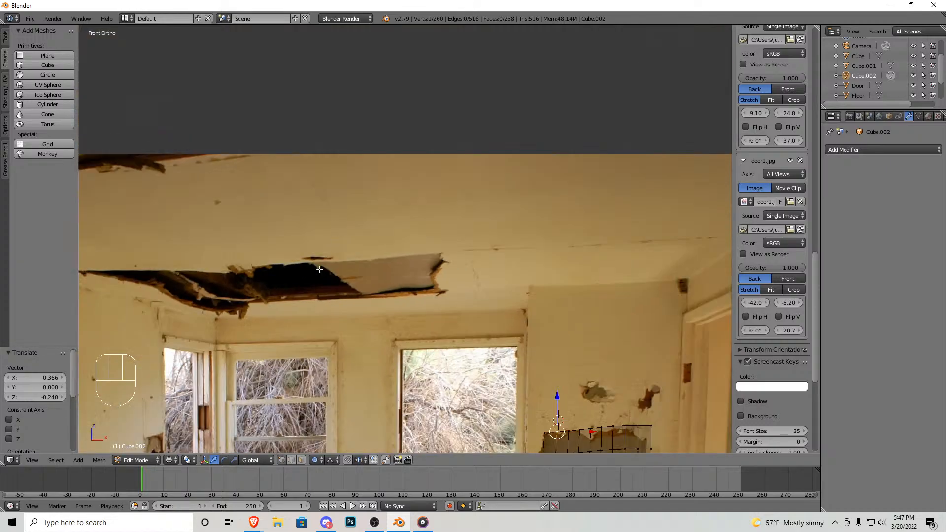
pyautogui.press('o')
pyautogui.press('p')
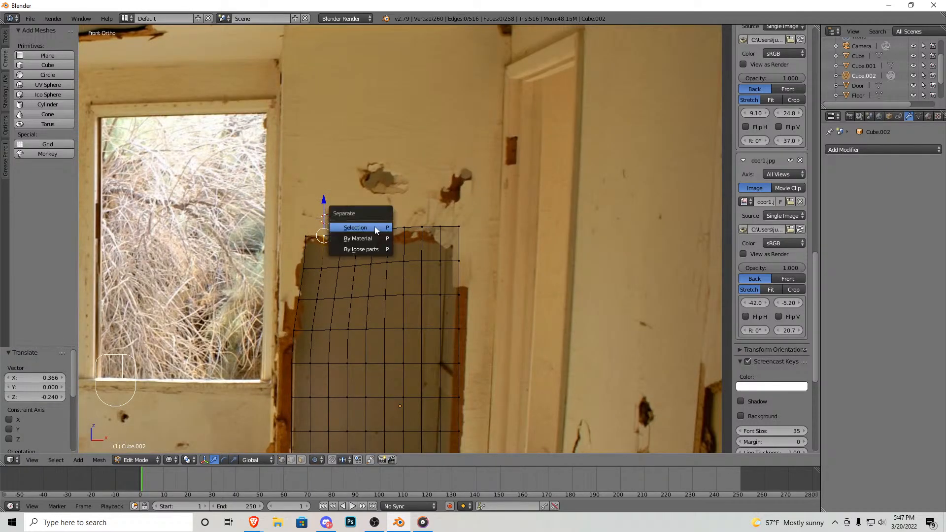
pyautogui.click(376, 226)
pyautogui.press('p')
pyautogui.press('p')
pyautogui.press('p')
pyautogui.press('p')
pyautogui.press('p')
pyautogui.press('p')
pyautogui.click(371, 148)
pyautogui.press('o')
pyautogui.scroll(8, 350, 240)
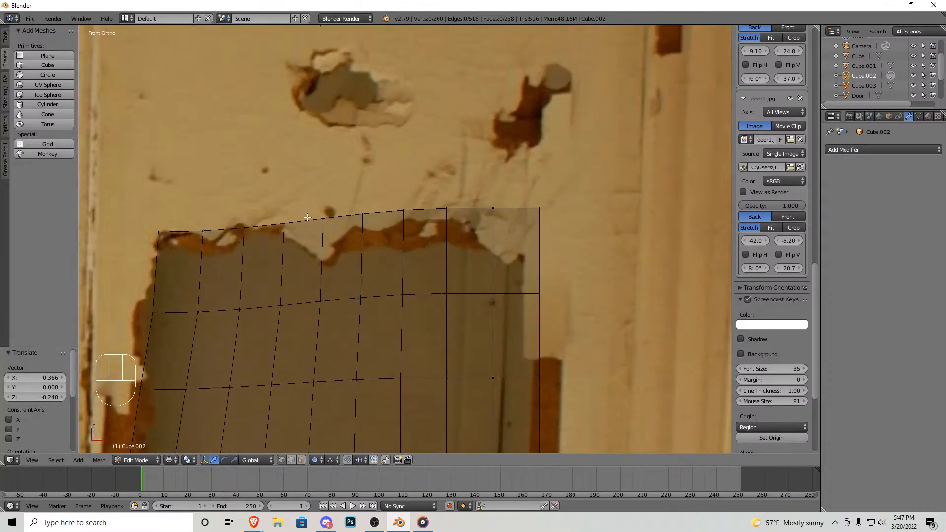
# Step: With proportional editing off, move the second pair of top-edge vertices down onto the torn plaster edge
pyautogui.rightClick(251, 248)
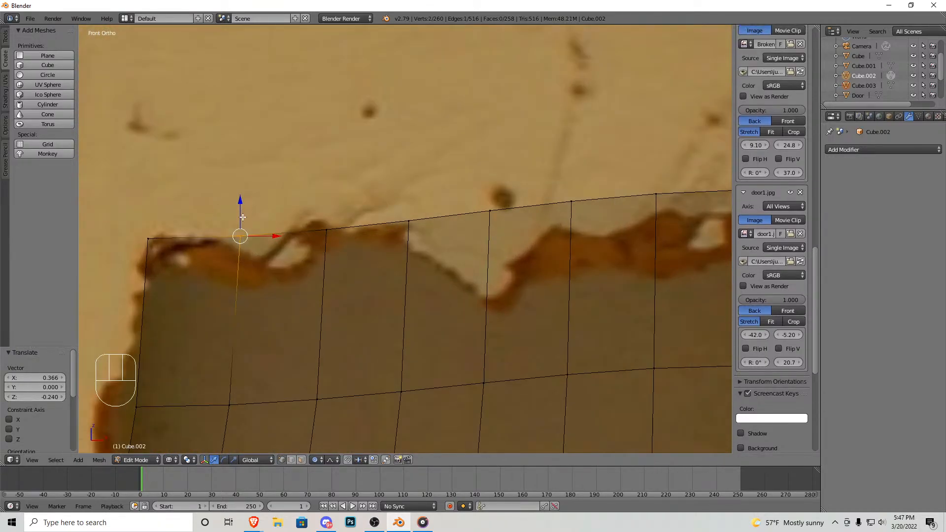
pyautogui.press('g')
pyautogui.rightClick(270, 267)
pyautogui.press('o')
pyautogui.press('g')
pyautogui.click(265, 303)
# Step: Select the third pair of top-edge vertices and move them slightly down to follow the torn plaster edge
pyautogui.rightClick(327, 253)
pyautogui.keyDown('ctrl'); pyautogui.moveTo(329, 259); pyautogui.dragTo(322, 252); pyautogui.keyUp('ctrl')
pyautogui.press('g')
pyautogui.click(319, 262)
# Step: Move the fourth pair of top-edge vertices -0.017 along X and -0.097 along Z onto the torn edge
pyautogui.rightClick(413, 241)
pyautogui.keyDown('ctrl'); pyautogui.moveTo(430, 245); pyautogui.dragTo(404, 252); pyautogui.keyUp('ctrl')
pyautogui.press('h')
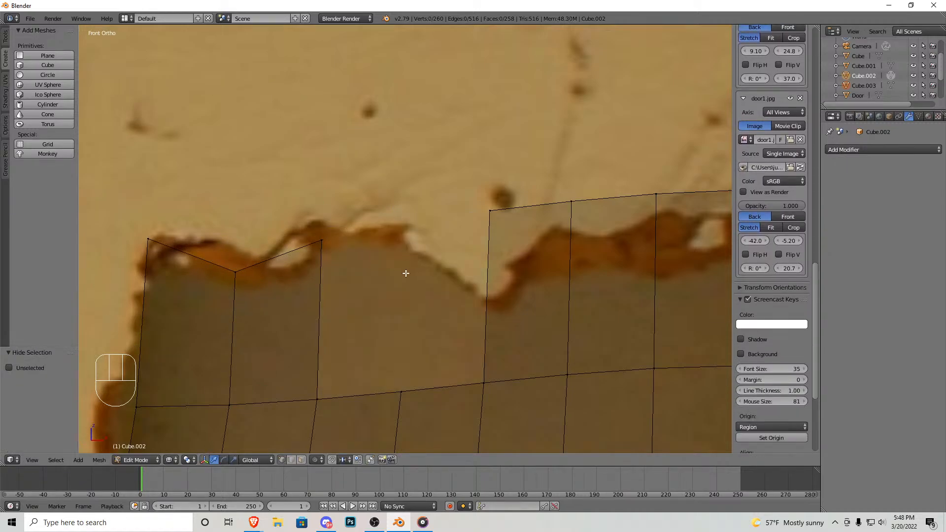
pyautogui.hotkey('alt', 'h')
pyautogui.press('g')
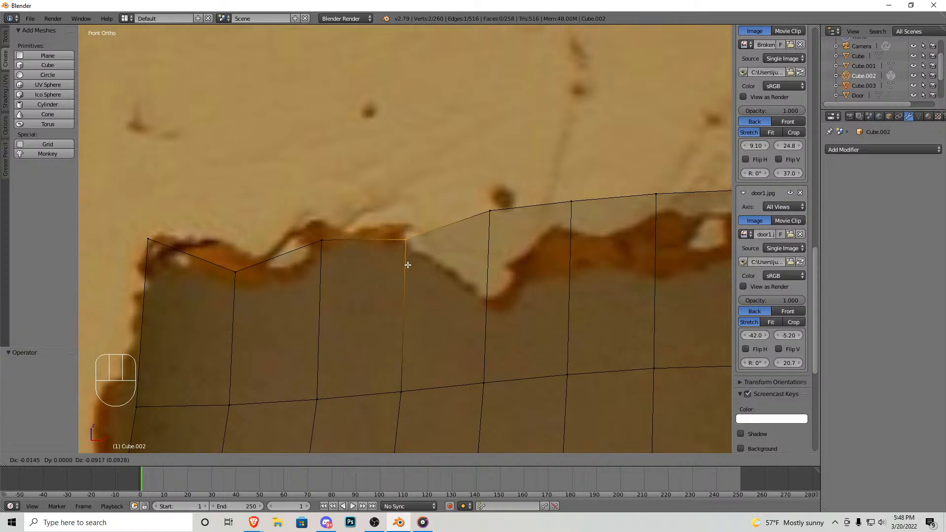
pyautogui.click(409, 266)
# Step: Select the fifth top-edge vertex and switch the Screencast Keys display off and on again
pyautogui.keyDown('shift'); pyautogui.moveTo(461, 245); pyautogui.dragTo(407, 254, button='middle'); pyautogui.keyUp('shift')
pyautogui.rightClick(446, 238)
pyautogui.scroll(-3, 761, 361)
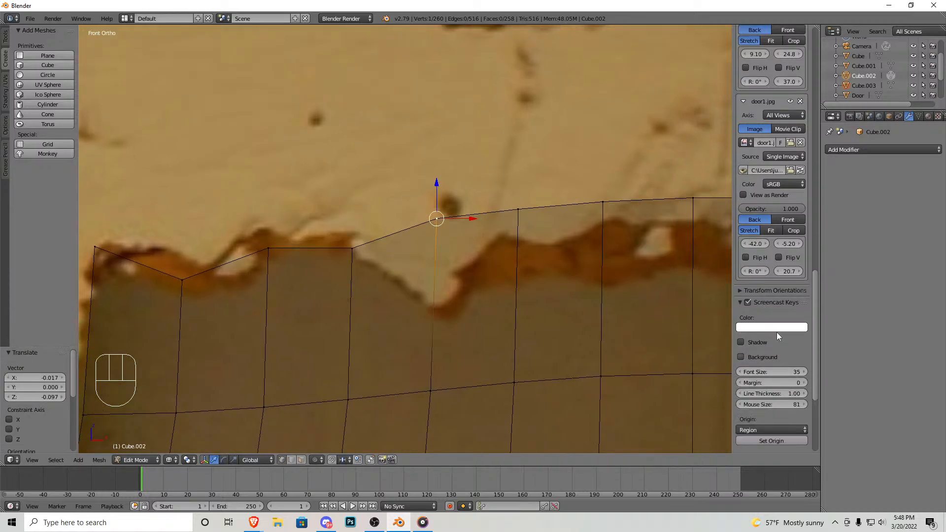
pyautogui.click(750, 304)
pyautogui.click(750, 305)
pyautogui.moveTo(249, 329); pyautogui.dragTo(254, 322, button='right')
pyautogui.click(254, 322)
pyautogui.press('g')
pyautogui.hotkey('ctrl', 'z')
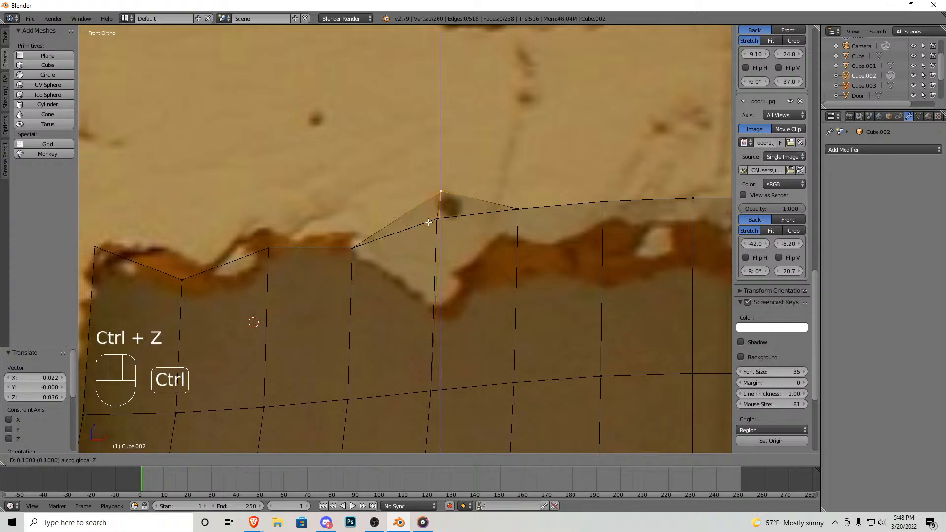
pyautogui.hotkey('ctrl', 'z')
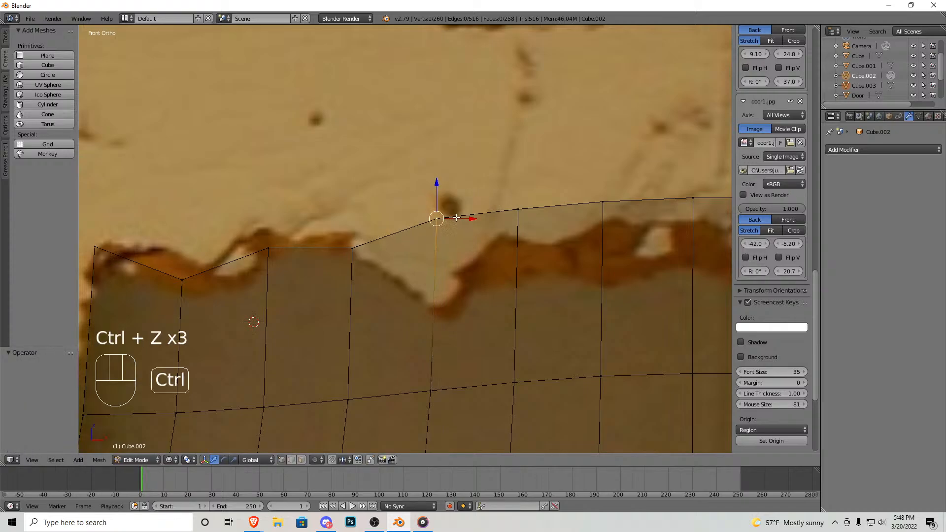
# Step: Move the fifth pair of top-edge vertices 0.007 along X and -0.444 along Z down to the tip of the plaster notch
pyautogui.click(472, 257)
pyautogui.press('g')
pyautogui.click(445, 328)
# Step: Move the sixth top-edge vertex pair down onto the torn plaster edge and the seventh pair 0.002 along X and -0.150 along Z
pyautogui.rightClick(520, 213)
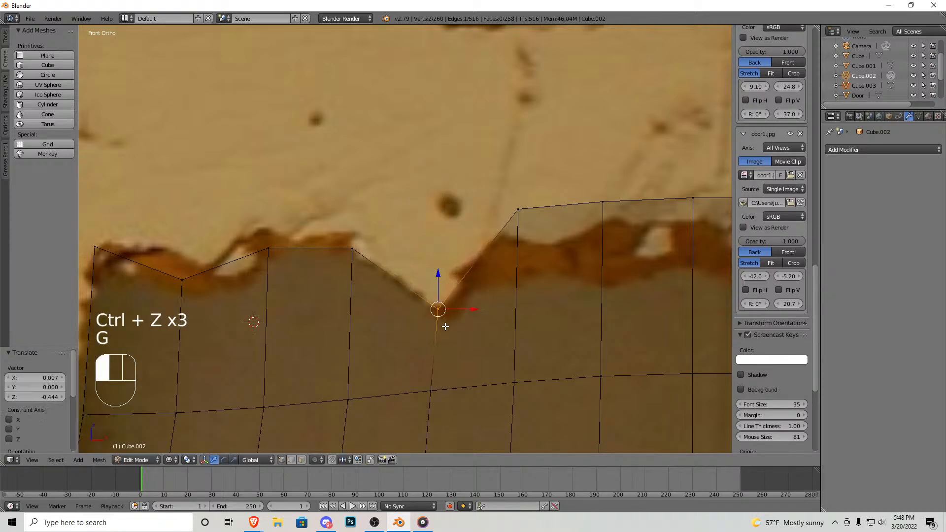
pyautogui.keyDown('ctrl'); pyautogui.moveTo(547, 252); pyautogui.dragTo(519, 235); pyautogui.keyUp('ctrl')
pyautogui.press('g')
pyautogui.click(516, 269)
pyautogui.keyDown('shift'); pyautogui.moveTo(556, 248); pyautogui.dragTo(453, 256, button='middle'); pyautogui.keyUp('shift')
pyautogui.rightClick(502, 214)
pyautogui.keyDown('ctrl'); pyautogui.moveTo(527, 247); pyautogui.dragTo(511, 244); pyautogui.keyUp('ctrl')
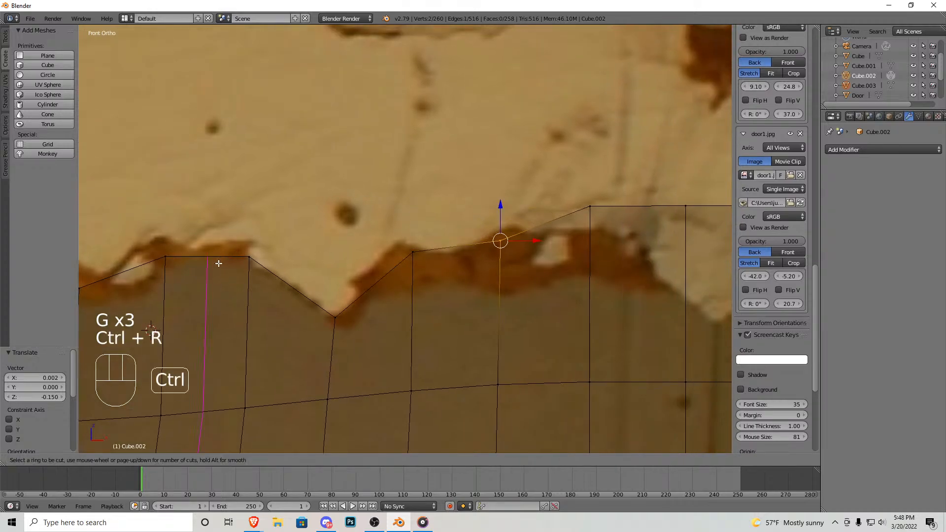
# Step: Add a vertical loop cut between the third and fourth top-edge pairs and move its top vertices onto the plaster edge
pyautogui.doubleClick(219, 264)
pyautogui.rightClick(218, 266)
pyautogui.keyDown('ctrl'); pyautogui.moveTo(219, 271); pyautogui.dragTo(207, 268); pyautogui.keyUp('ctrl')
pyautogui.press('g')
pyautogui.click(209, 263)
# Step: Move the next top-edge pair 0.010 along X and -0.128 along Z, and the pair beside the corner -0.145 along X and -0.306 along Z
pyautogui.keyDown('shift'); pyautogui.moveTo(573, 220); pyautogui.dragTo(428, 237, button='middle'); pyautogui.keyUp('shift')
pyautogui.rightClick(428, 236)
pyautogui.keyDown('ctrl'); pyautogui.moveTo(466, 249); pyautogui.dragTo(445, 254); pyautogui.keyUp('ctrl')
pyautogui.press('g')
pyautogui.click(454, 277)
pyautogui.rightClick(559, 237)
pyautogui.moveTo(583, 254)
pyautogui.keyDown('ctrl'); pyautogui.mouseDown()
pyautogui.moveTo(564, 215)
pyautogui.moveTo(546, 253)
pyautogui.mouseUp(); pyautogui.keyUp('ctrl')
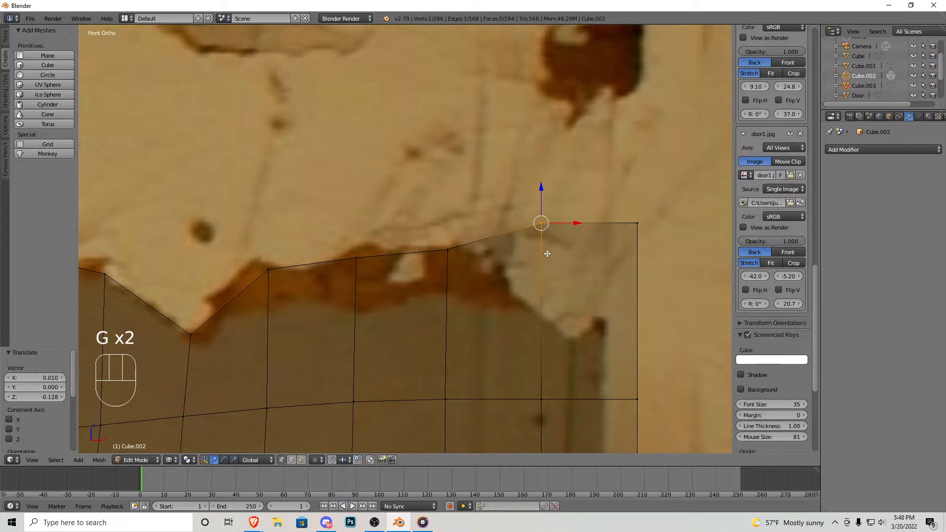
pyautogui.press('g')
# Step: Move the upper-right corner vertex pair -0.331 along X and -0.516 along Z, and the pair beneath it -0.166 along X and 0.121 along Z
pyautogui.rightClick(636, 226)
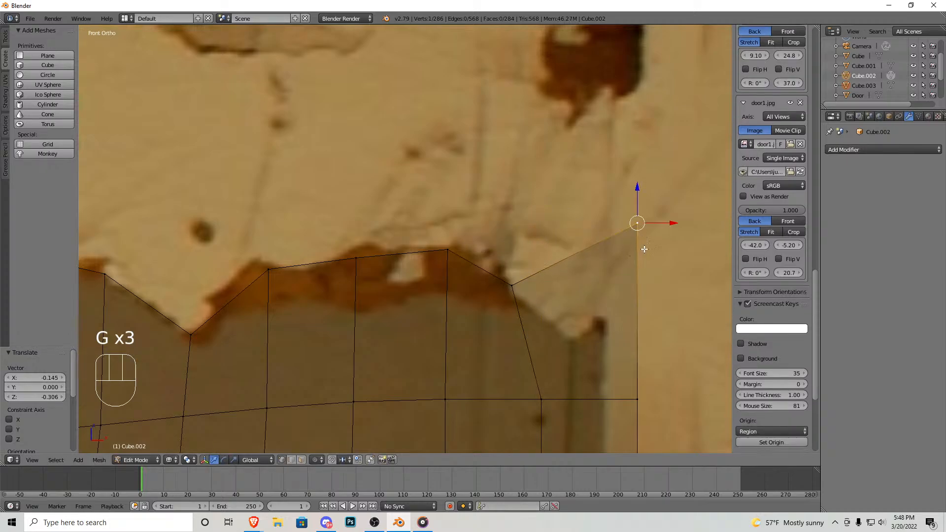
pyautogui.press('g')
pyautogui.click(601, 363)
pyautogui.keyDown('shift'); pyautogui.moveTo(601, 364); pyautogui.dragTo(517, 321, button='middle'); pyautogui.keyUp('shift')
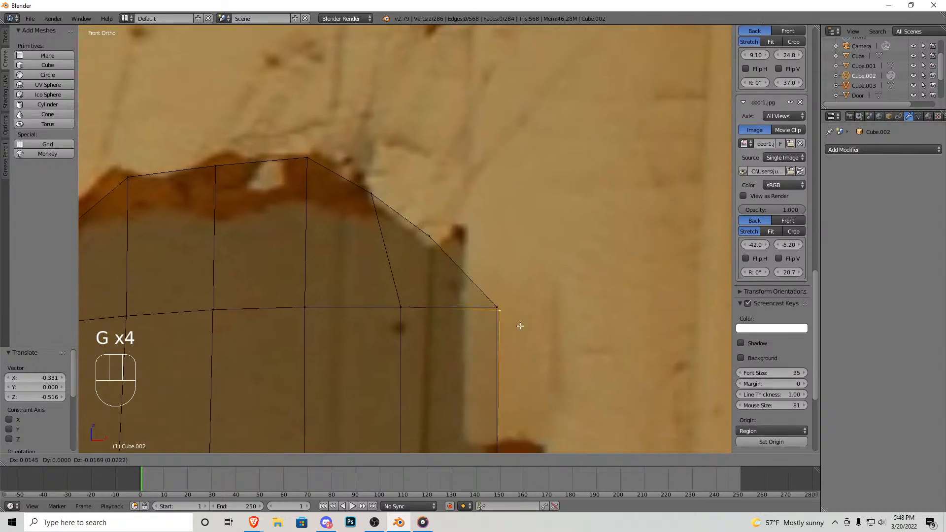
pyautogui.hotkey('ctrl', 'z')
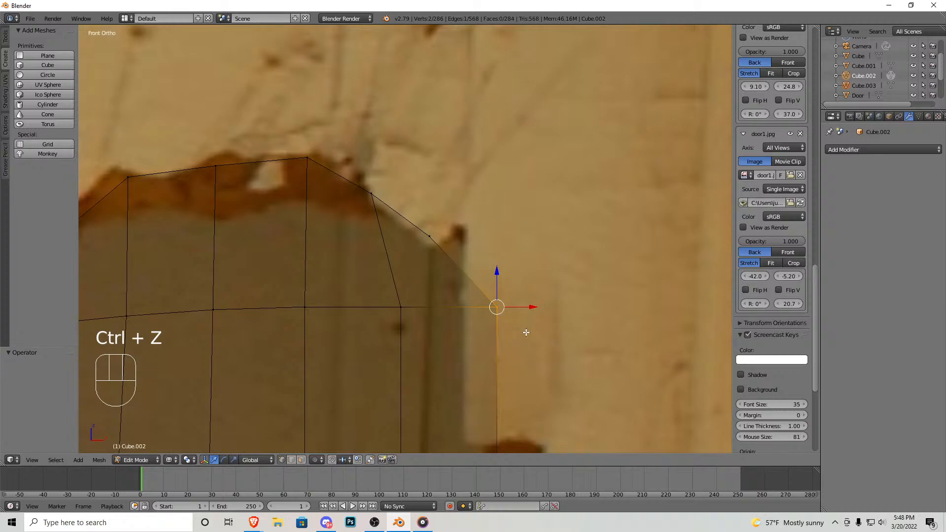
pyautogui.press('g')
pyautogui.click(477, 294)
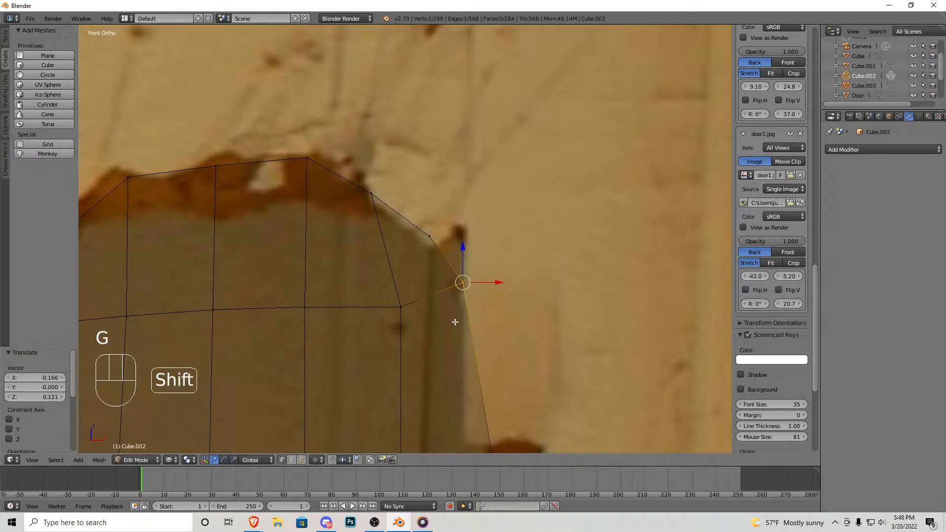
# Step: Move the second right-edge vertex pair below the corner onto the edge of the broken opening
pyautogui.scroll(-8, 453, 316)
pyautogui.keyDown('shift'); pyautogui.moveTo(450, 300); pyautogui.dragTo(417, 222, button='middle'); pyautogui.keyUp('shift')
pyautogui.scroll(4, 399, 216)
pyautogui.rightClick(399, 212)
pyautogui.keyDown('ctrl'); pyautogui.rightClick(402, 222); pyautogui.keyUp('ctrl')
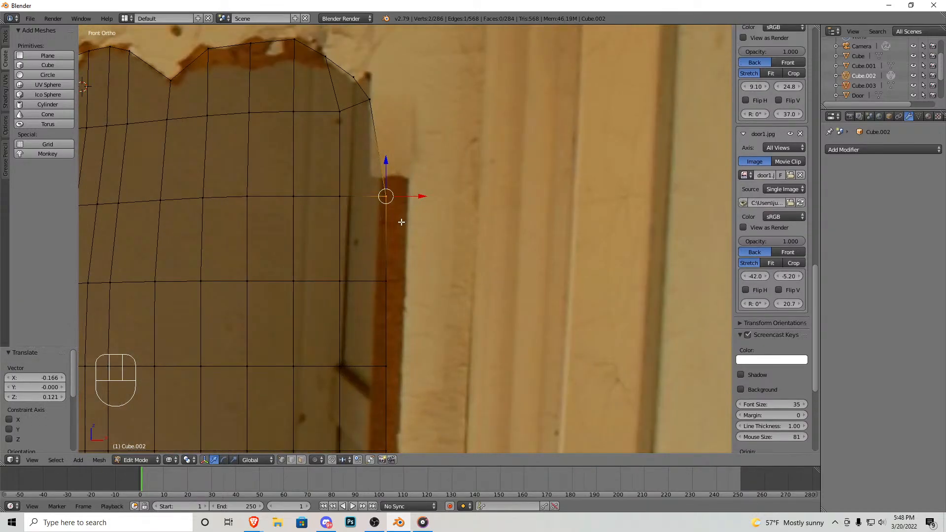
pyautogui.press('g')
pyautogui.click(385, 239)
# Step: Move the third and fourth right-edge vertex pairs below the corner to follow the opening's side
pyautogui.rightClick(405, 280)
pyautogui.keyDown('ctrl'); pyautogui.rightClick(394, 297); pyautogui.keyUp('ctrl')
pyautogui.press('g')
pyautogui.click(394, 302)
pyautogui.rightClick(395, 355)
pyautogui.keyDown('ctrl'); pyautogui.rightClick(388, 382); pyautogui.keyUp('ctrl')
# Step: Move the fifth right-edge vertex pair below the corner 0.235 along X and -0.050 along Z, out to the plaster edge
pyautogui.keyDown('shift'); pyautogui.moveTo(386, 392); pyautogui.dragTo(390, 157, button='middle'); pyautogui.keyUp('shift')
pyautogui.rightClick(393, 229)
pyautogui.keyDown('ctrl'); pyautogui.rightClick(411, 248); pyautogui.keyUp('ctrl')
pyautogui.press('g')
pyautogui.click(433, 254)
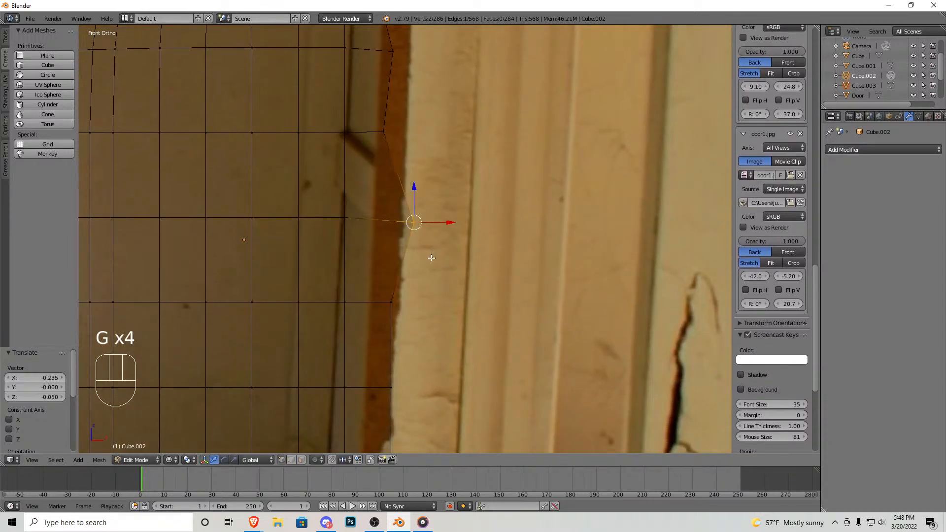
# Step: Nudge the sixth right-edge vertex pair below the corner onto the plaster edge
pyautogui.keyDown('ctrl'); pyautogui.click(412, 323); pyautogui.keyUp('ctrl')
pyautogui.hotkey('ctrl', 'z')
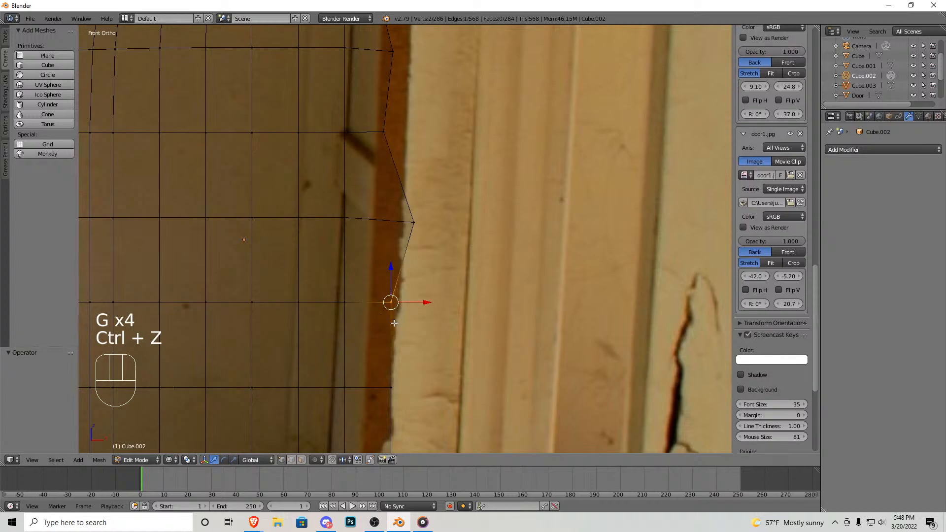
pyautogui.press('g')
pyautogui.click(399, 318)
# Step: Add a horizontal loop cut just below the protruding right-edge pair and move its right-edge vertices onto the plaster outline
pyautogui.hotkey('ctrl', 'r')
pyautogui.doubleClick(401, 269)
pyautogui.rightClick(405, 267)
pyautogui.keyDown('ctrl'); pyautogui.rightClick(407, 268); pyautogui.keyUp('ctrl')
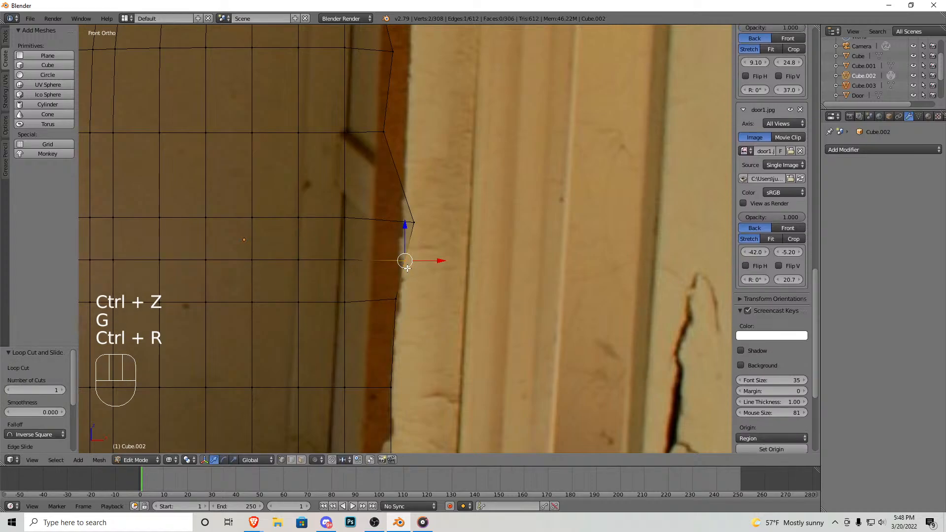
pyautogui.press('g')
pyautogui.click(410, 269)
# Step: Add a horizontal loop cut just above the protruding right-edge pair and move its right-edge vertices to follow the plaster outline
pyautogui.hotkey('ctrl', 'r')
pyautogui.doubleClick(396, 182)
pyautogui.rightClick(400, 180)
pyautogui.moveTo(407, 178)
pyautogui.keyDown('ctrl'); pyautogui.mouseDown()
pyautogui.moveTo(420, 176)
pyautogui.moveTo(412, 195)
pyautogui.mouseUp(); pyautogui.keyUp('ctrl')
pyautogui.hotkey('ctrl', 'z')
pyautogui.press('g')
pyautogui.click(407, 197)
# Step: Move the next two vertex pairs down the right edge onto the side of the broken opening
pyautogui.keyDown('shift'); pyautogui.moveTo(371, 274); pyautogui.dragTo(381, 145, button='middle'); pyautogui.keyUp('shift')
pyautogui.keyDown('ctrl'); pyautogui.rightClick(415, 251); pyautogui.keyUp('ctrl')
pyautogui.rightClick(413, 253)
pyautogui.moveTo(415, 276)
pyautogui.keyDown('ctrl'); pyautogui.mouseDown()
pyautogui.moveTo(391, 238)
pyautogui.moveTo(403, 275)
pyautogui.mouseUp(); pyautogui.keyUp('ctrl')
pyautogui.press('g')
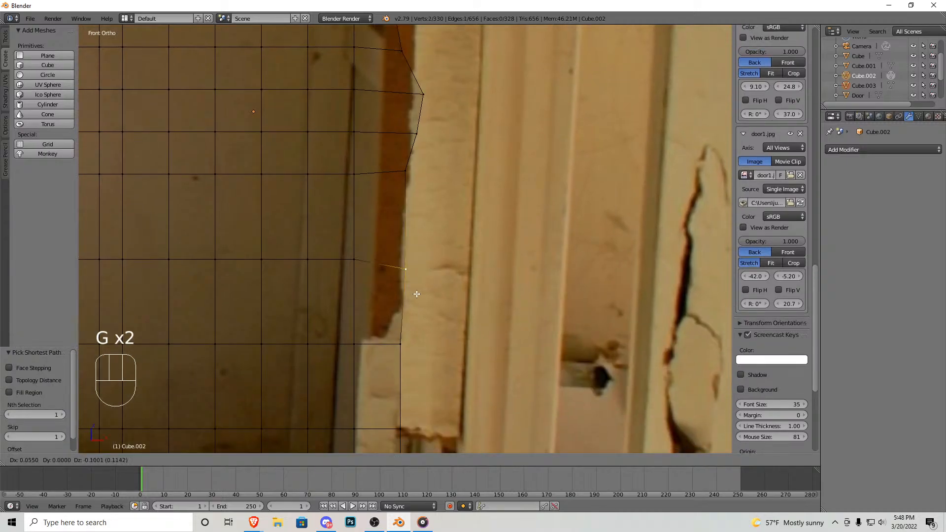
pyautogui.click(419, 299)
pyautogui.rightClick(408, 346)
pyautogui.moveTo(425, 377)
pyautogui.keyDown('ctrl'); pyautogui.mouseDown()
pyautogui.moveTo(393, 339)
pyautogui.moveTo(402, 362)
pyautogui.mouseUp(); pyautogui.keyUp('ctrl')
pyautogui.press('g')
pyautogui.click(410, 386)
# Step: Move the following two right-edge pairs inward along the broken plaster, the lower one -0.315 along X and -0.125 along Z
pyautogui.moveTo(407, 387)
pyautogui.keyDown('shift'); pyautogui.mouseDown(button='middle')
pyautogui.moveTo(400, 305)
pyautogui.moveTo(413, 216)
pyautogui.mouseUp(button='middle'); pyautogui.keyUp('shift')
pyautogui.rightClick(414, 263)
pyautogui.keyDown('ctrl'); pyautogui.moveTo(421, 277); pyautogui.dragTo(403, 279); pyautogui.keyUp('ctrl')
pyautogui.press('g')
pyautogui.click(383, 299)
pyautogui.rightClick(407, 346)
pyautogui.keyDown('ctrl'); pyautogui.moveTo(422, 362); pyautogui.dragTo(409, 364); pyautogui.keyUp('ctrl')
pyautogui.press('g')
pyautogui.click(377, 378)
# Step: Move the lower-right corner vertex pair up onto the broken outline and the pair above it -0.070 along X and 0.195 along Z
pyautogui.keyDown('shift'); pyautogui.moveTo(377, 378); pyautogui.dragTo(455, 258, button='middle'); pyautogui.keyUp('shift')
pyautogui.rightClick(482, 390)
pyautogui.moveTo(510, 405)
pyautogui.keyDown('ctrl'); pyautogui.mouseDown()
pyautogui.moveTo(478, 384)
pyautogui.moveTo(488, 412)
pyautogui.mouseUp(); pyautogui.keyUp('ctrl')
pyautogui.press('g')
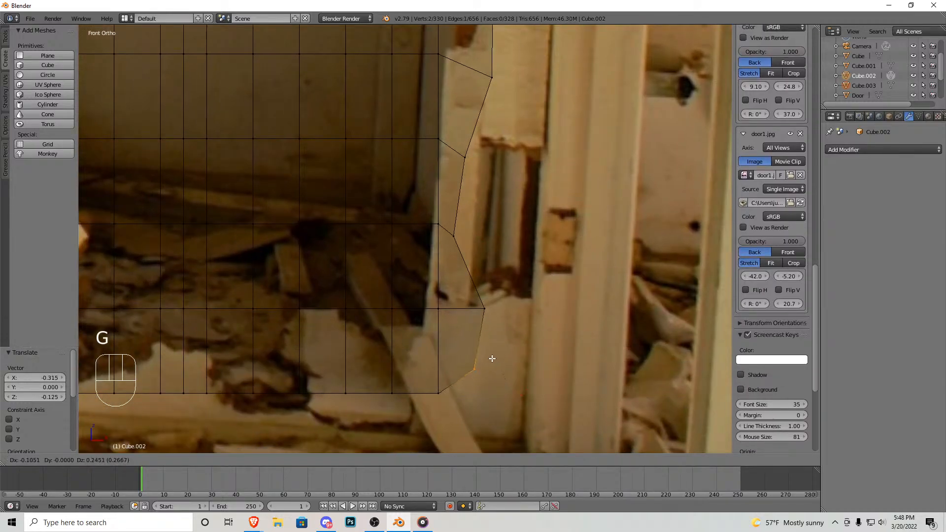
pyautogui.click(485, 342)
pyautogui.rightClick(485, 312)
pyautogui.moveTo(498, 296)
pyautogui.keyDown('ctrl'); pyautogui.mouseDown()
pyautogui.moveTo(486, 293)
pyautogui.moveTo(507, 318)
pyautogui.mouseUp(); pyautogui.keyUp('ctrl')
pyautogui.press('g')
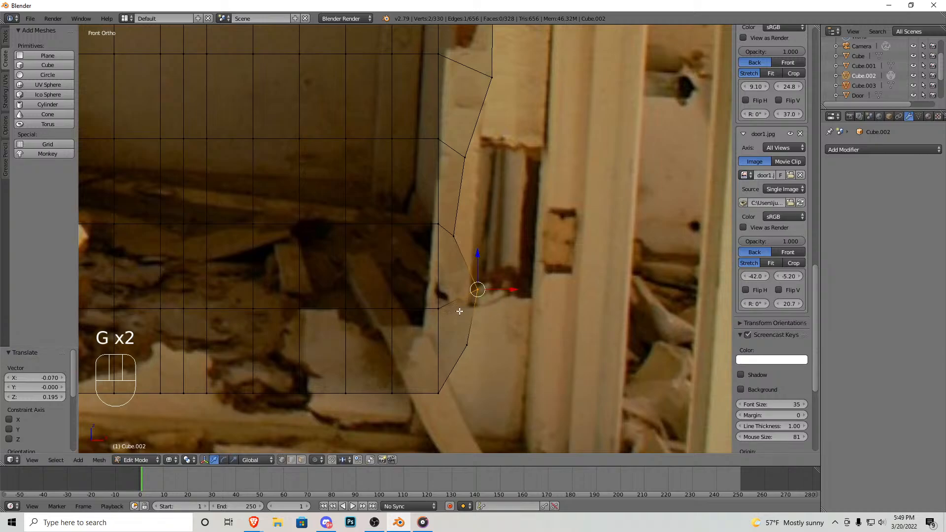
# Step: Move the lowest two vertex rows of the column beside the lower-right corner -0.046 along X and 0.717 along Z
pyautogui.scroll(-4, 465, 311)
pyautogui.keyDown('shift'); pyautogui.moveTo(386, 335); pyautogui.dragTo(430, 339, button='middle'); pyautogui.keyUp('shift')
pyautogui.scroll(2, 430, 338)
pyautogui.scroll(3, 391, 353)
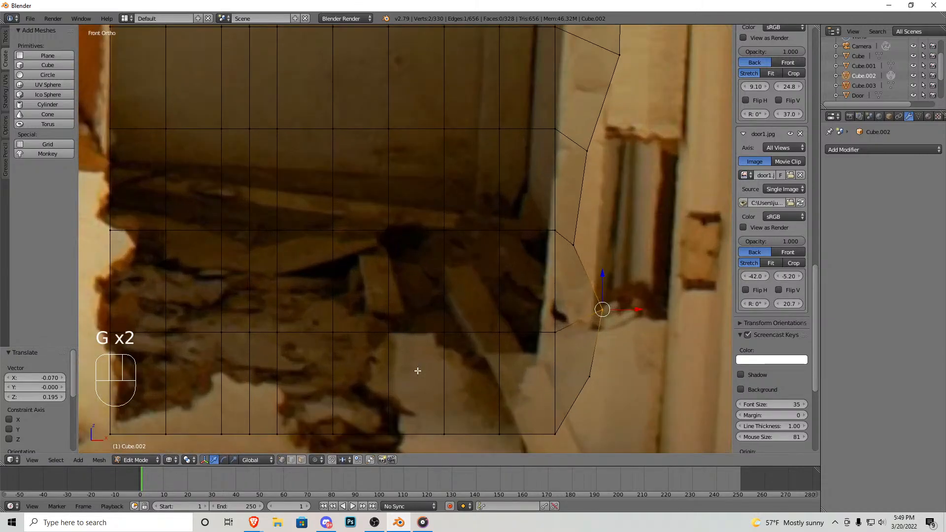
pyautogui.keyDown('shift'); pyautogui.moveTo(434, 414); pyautogui.dragTo(391, 334, button='middle'); pyautogui.keyUp('shift')
pyautogui.rightClick(454, 345)
pyautogui.moveTo(460, 382)
pyautogui.keyDown('ctrl'); pyautogui.mouseDown()
pyautogui.moveTo(450, 243)
pyautogui.moveTo(447, 362)
pyautogui.mouseUp(); pyautogui.keyUp('ctrl')
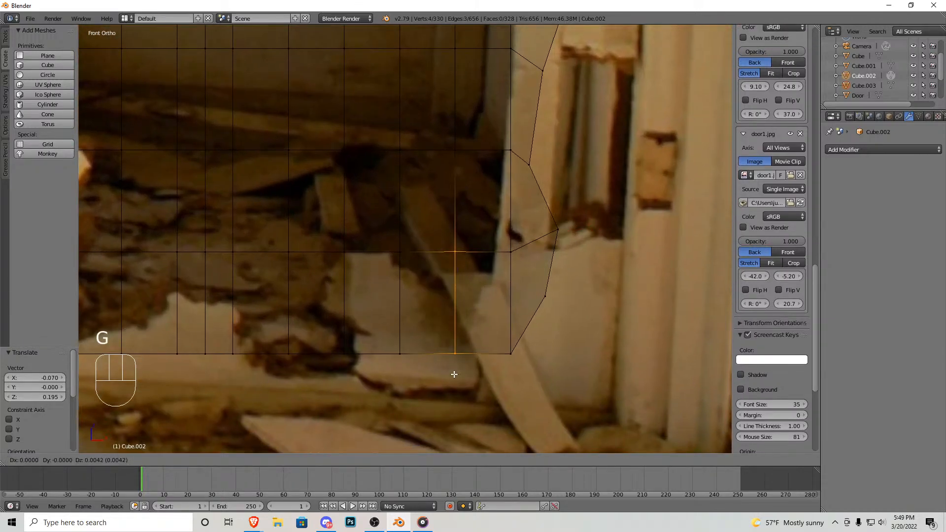
pyautogui.press('g')
# Step: Move the bottom vertices of the next column -0.042 along X and 0.425 along Z, and raise those of the column beside it
pyautogui.rightClick(406, 357)
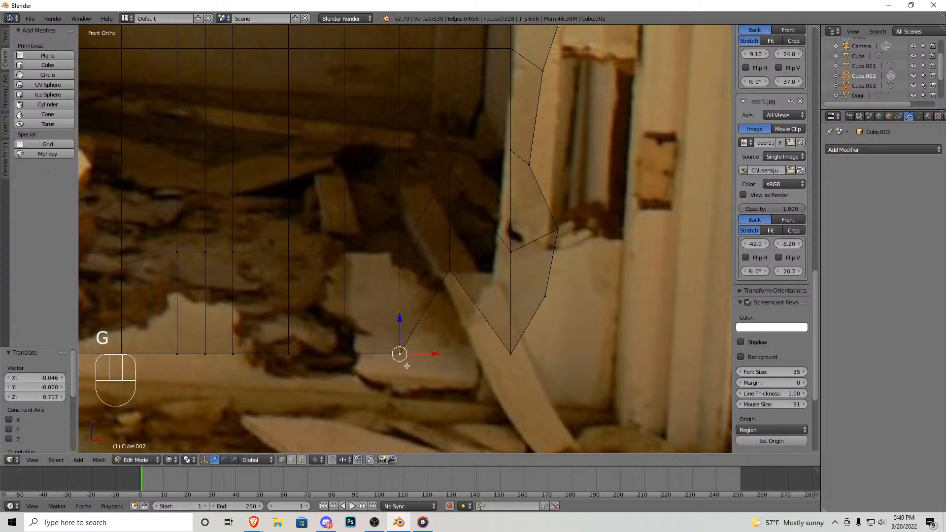
pyautogui.keyDown('ctrl'); pyautogui.moveTo(382, 335); pyautogui.dragTo(409, 342); pyautogui.keyUp('ctrl')
pyautogui.keyDown('ctrl'); pyautogui.moveTo(391, 261); pyautogui.dragTo(385, 253); pyautogui.keyUp('ctrl')
pyautogui.press('g')
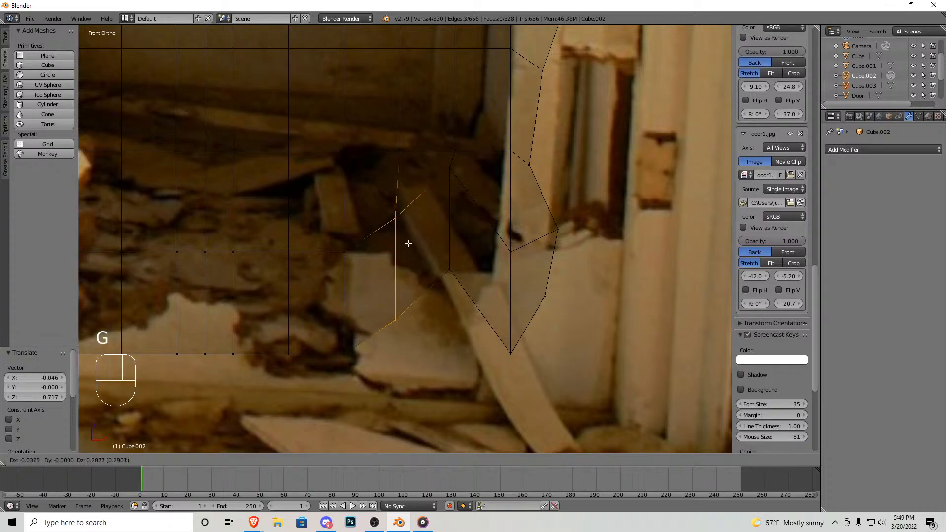
pyautogui.press('g')
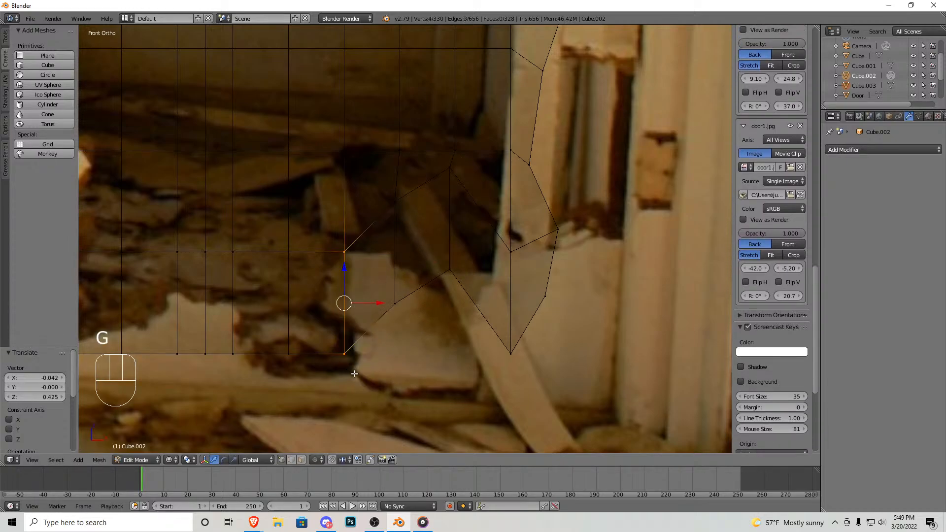
pyautogui.hotkey('ctrl', 'r')
pyautogui.click(365, 270)
pyautogui.hotkey('ctrl', 's')
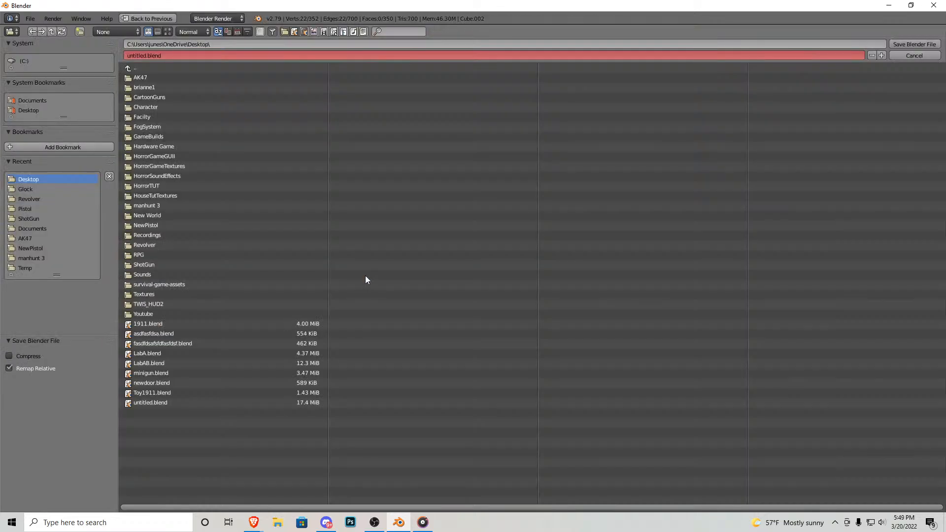
pyautogui.press('Escape')
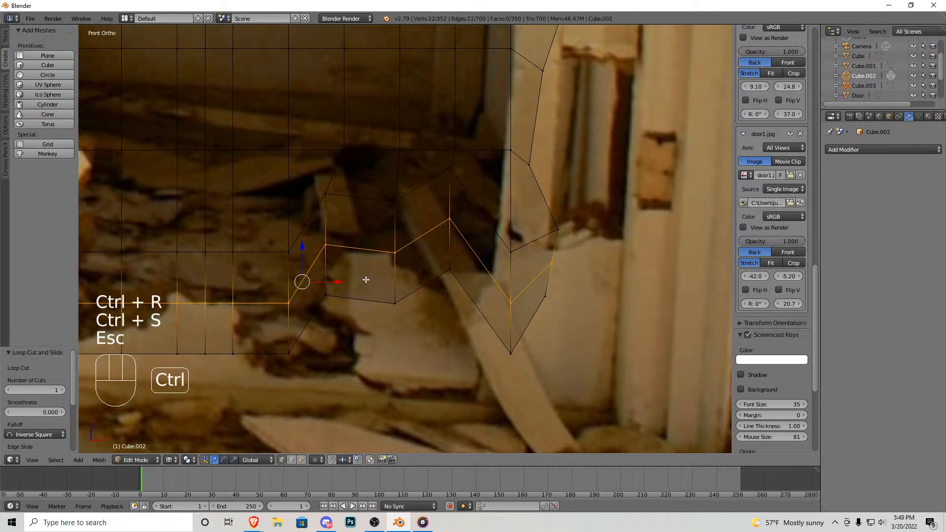
pyautogui.hotkey('ctrl', 'z')
pyautogui.hotkey('ctrl', 'r')
pyautogui.click(359, 242)
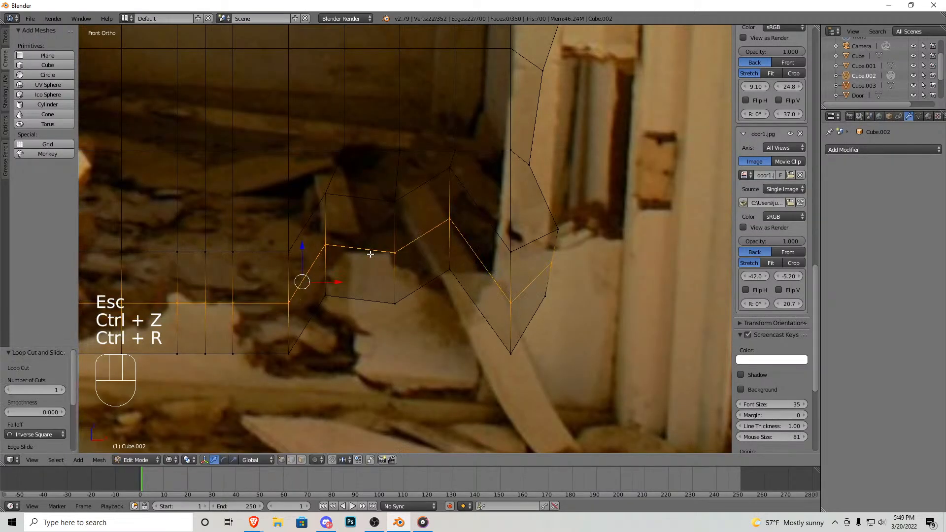
pyautogui.hotkey('ctrl', 'z')
# Step: Add a vertical loop cut between the last two raised columns and move its bottom vertices 0.342 along Z
pyautogui.hotkey('ctrl', 'r')
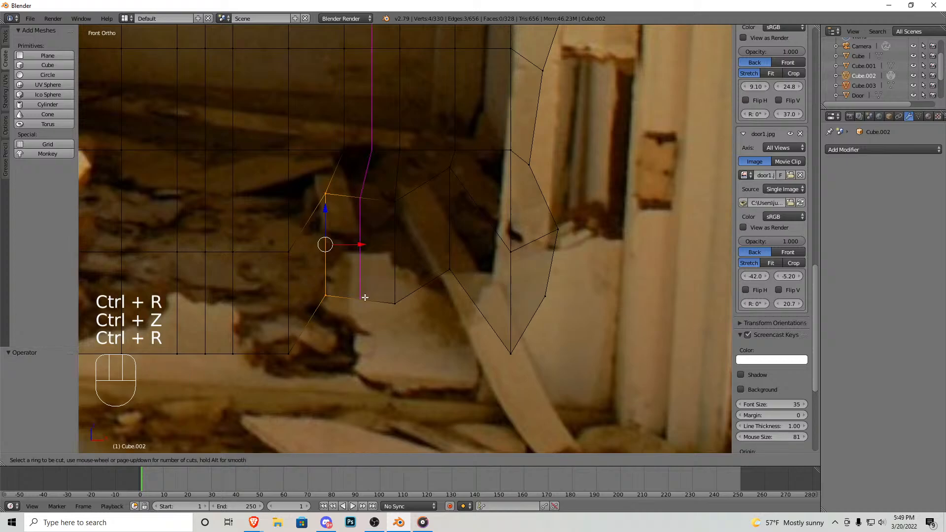
pyautogui.click(364, 296)
pyautogui.keyDown('ctrl'); pyautogui.click(363, 296); pyautogui.keyUp('ctrl')
pyautogui.press('g')
pyautogui.click(352, 260)
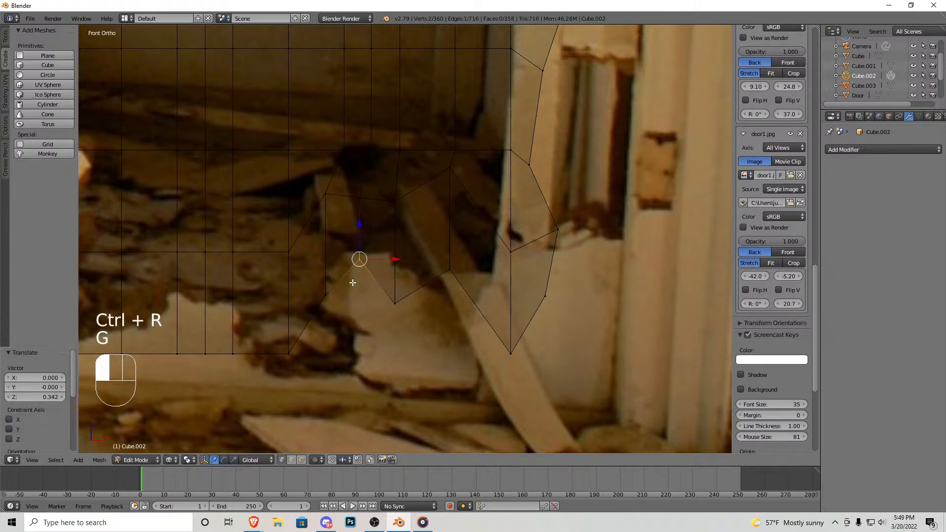
# Step: Move the next bottom-edge vertex pair toward the opening's left side 0.154 along Z onto the torn plaster
pyautogui.keyDown('shift'); pyautogui.moveTo(310, 350); pyautogui.dragTo(391, 332, button='middle'); pyautogui.keyUp('shift')
pyautogui.keyDown('ctrl'); pyautogui.moveTo(391, 331); pyautogui.dragTo(345, 330); pyautogui.keyUp('ctrl')
pyautogui.press('g')
pyautogui.click(389, 332)
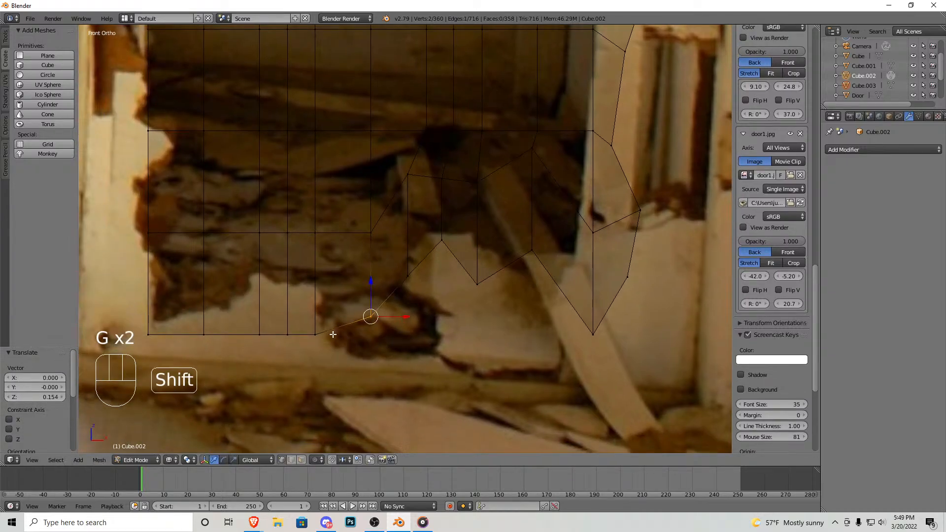
# Step: Move the cutter mesh's lower-edge vertices left of the middle up onto the broken plaster line in the reference photo
pyautogui.keyDown('shift'); pyautogui.moveTo(332, 332); pyautogui.dragTo(377, 365, button='middle'); pyautogui.keyUp('shift')
pyautogui.rightClick(366, 376)
pyautogui.press('g')
pyautogui.click(369, 316)
pyautogui.keyDown('ctrl'); pyautogui.moveTo(340, 360); pyautogui.dragTo(313, 364); pyautogui.keyUp('ctrl')
pyautogui.press('g')
# Step: Raise the next two bottom-edge vertices toward the lower-left corner so they follow the torn plaster outline
pyautogui.rightClick(306, 371)
pyautogui.press('g')
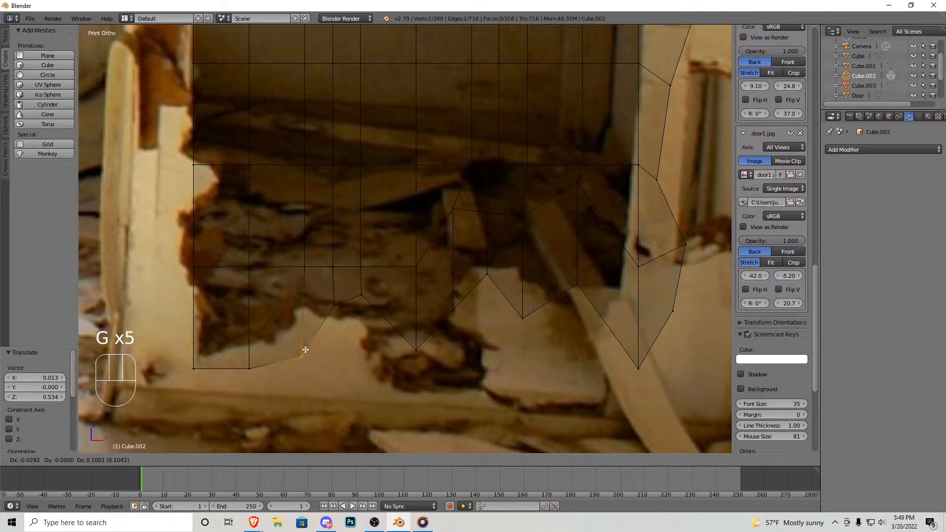
pyautogui.click(297, 322)
pyautogui.rightClick(250, 371)
pyautogui.press('g')
pyautogui.click(281, 360)
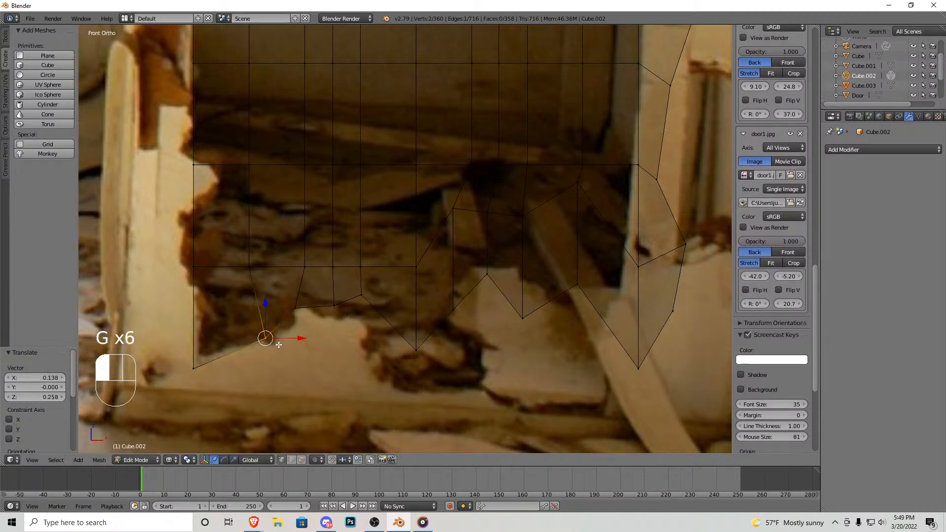
# Step: Pull the lower-left corner vertices inward and shift the left-edge vertices just above them outward to match the photographed opening
pyautogui.keyDown('shift'); pyautogui.moveTo(284, 346); pyautogui.dragTo(342, 359, button='middle'); pyautogui.keyUp('shift')
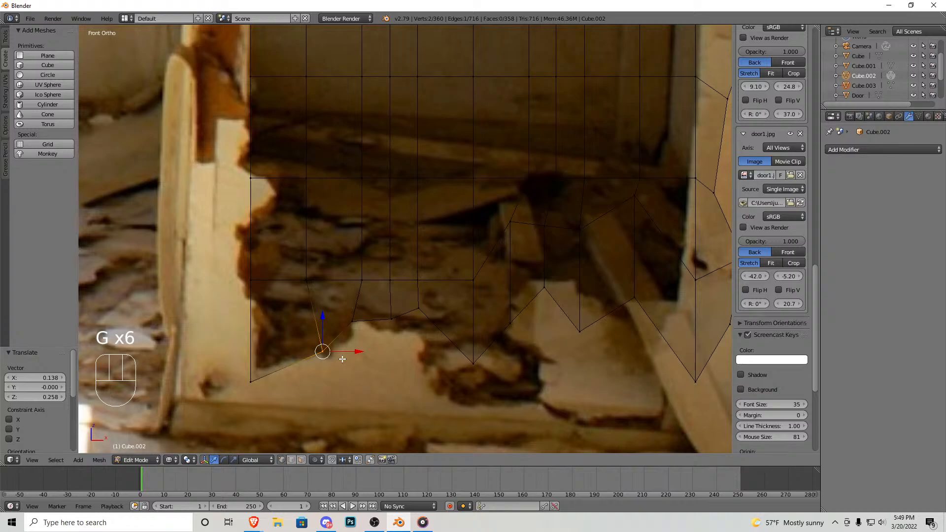
pyautogui.rightClick(254, 382)
pyautogui.moveTo(277, 394)
pyautogui.keyDown('ctrl'); pyautogui.mouseDown()
pyautogui.moveTo(241, 399)
pyautogui.moveTo(275, 412)
pyautogui.mouseUp(); pyautogui.keyUp('ctrl')
pyautogui.press('g')
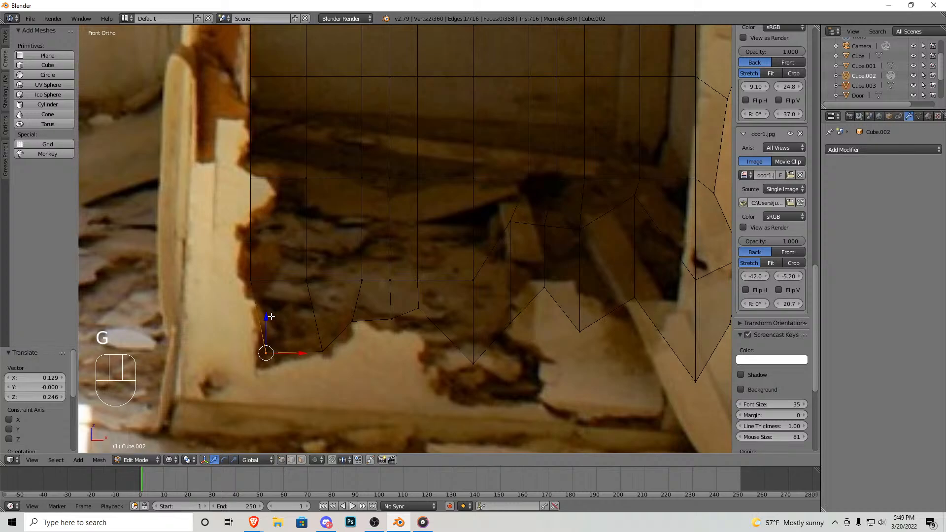
pyautogui.rightClick(251, 280)
pyautogui.keyDown('ctrl'); pyautogui.moveTo(236, 262); pyautogui.dragTo(239, 260); pyautogui.keyUp('ctrl')
pyautogui.click(267, 269)
# Step: Move the next left-edge vertices up the side onto the tip of the protruding plaster piece
pyautogui.keyDown('shift'); pyautogui.moveTo(254, 255); pyautogui.dragTo(300, 359, button='middle'); pyautogui.keyUp('shift')
pyautogui.rightClick(298, 284)
pyautogui.keyDown('ctrl'); pyautogui.moveTo(286, 270); pyautogui.dragTo(299, 271); pyautogui.keyUp('ctrl')
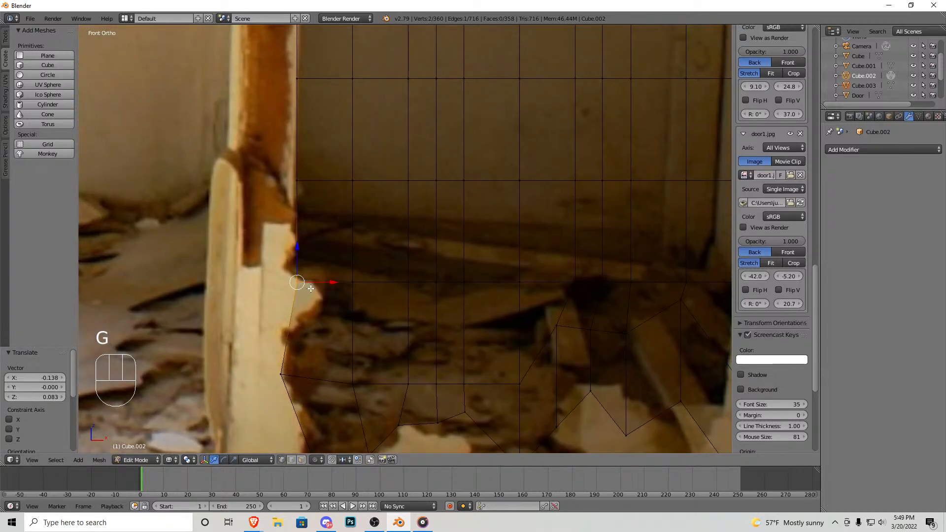
pyautogui.press('g')
pyautogui.click(336, 303)
# Step: Add a horizontal loop cut below the plaster tip and fit its left-edge vertices to the notch in the photo
pyautogui.hotkey('ctrl', 'r')
pyautogui.doubleClick(317, 324)
pyautogui.rightClick(302, 338)
pyautogui.keyDown('ctrl'); pyautogui.moveTo(295, 352); pyautogui.dragTo(309, 353); pyautogui.keyUp('ctrl')
pyautogui.press('g')
pyautogui.click(295, 292)
pyautogui.keyDown('shift'); pyautogui.moveTo(296, 291); pyautogui.dragTo(309, 315, button='middle'); pyautogui.keyUp('shift')
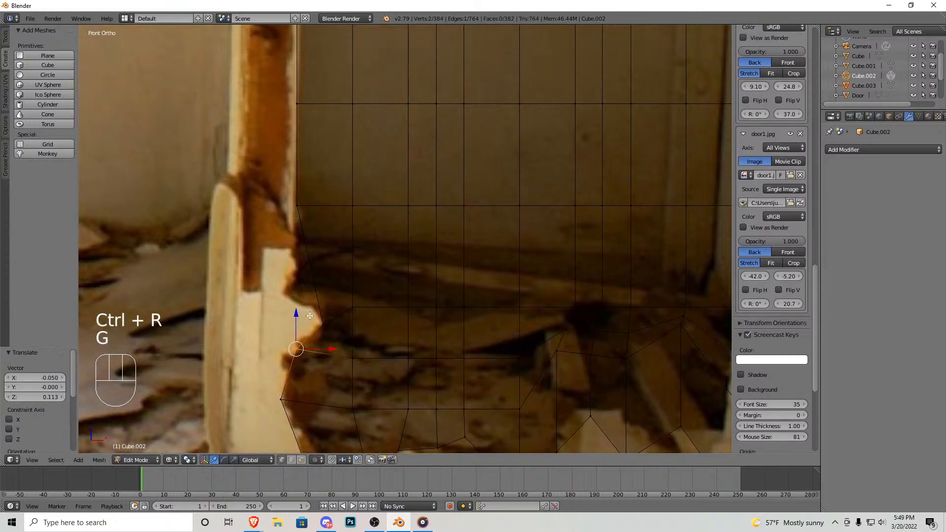
# Step: Add a horizontal loop cut above the plaster tip and move its left-edge vertices onto the broken edge
pyautogui.hotkey('ctrl', 'r')
pyautogui.hotkey('ctrl', 't')
pyautogui.doubleClick(309, 283)
pyautogui.rightClick(309, 272)
pyautogui.moveTo(295, 257)
pyautogui.keyDown('ctrl'); pyautogui.mouseDown()
pyautogui.moveTo(353, 298)
pyautogui.moveTo(321, 276)
pyautogui.mouseUp(); pyautogui.keyUp('ctrl')
pyautogui.press('g')
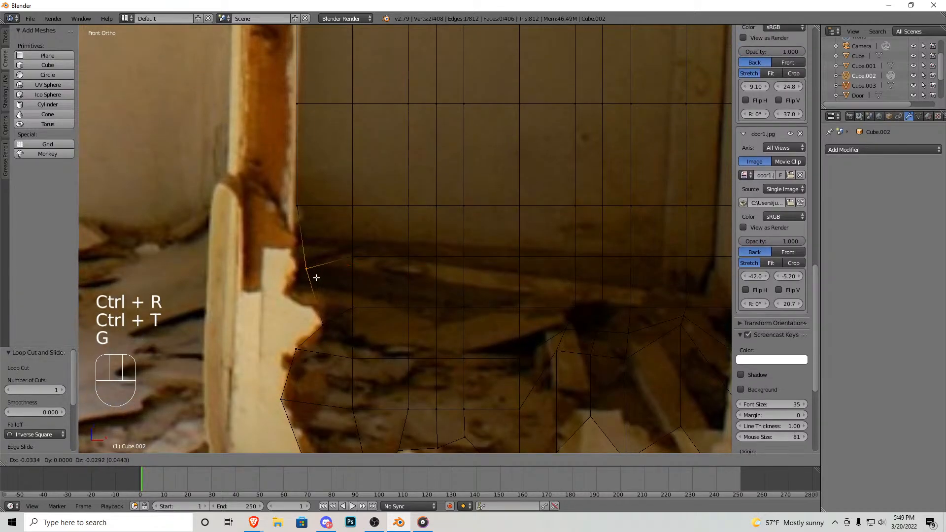
pyautogui.click(300, 299)
# Step: Add another loop cut between the plaster tip and the previous cut, and fit its left-edge vertices to the outline
pyautogui.hotkey('ctrl', 'r')
pyautogui.doubleClick(305, 304)
pyautogui.rightClick(304, 306)
pyautogui.moveTo(296, 307)
pyautogui.keyDown('ctrl'); pyautogui.mouseDown()
pyautogui.moveTo(306, 315)
pyautogui.moveTo(304, 308)
pyautogui.mouseUp(); pyautogui.keyUp('ctrl')
pyautogui.press('g')
pyautogui.click(312, 305)
# Step: Adjust three successive left-edge vertex pairs above the loop cuts to follow the splintered door-frame edge upward
pyautogui.keyDown('shift'); pyautogui.moveTo(301, 241); pyautogui.dragTo(300, 315, button='middle'); pyautogui.keyUp('shift')
pyautogui.rightClick(299, 282)
pyautogui.keyDown('ctrl'); pyautogui.moveTo(305, 274); pyautogui.dragTo(271, 284); pyautogui.keyUp('ctrl')
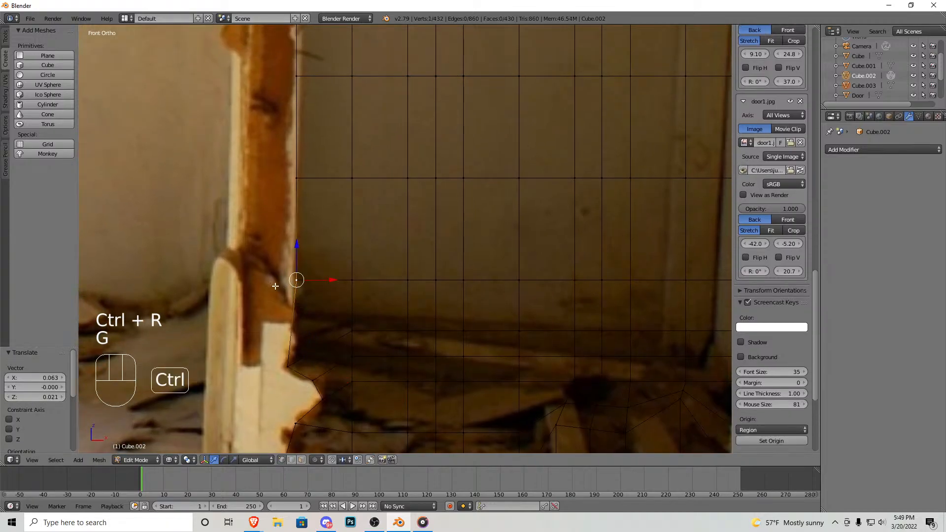
pyautogui.press('g')
pyautogui.keyDown('shift'); pyautogui.moveTo(311, 286); pyautogui.dragTo(315, 392, button='middle'); pyautogui.keyUp('shift')
pyautogui.keyDown('ctrl'); pyautogui.moveTo(296, 274); pyautogui.dragTo(308, 293); pyautogui.keyUp('ctrl')
pyautogui.press('g')
pyautogui.keyDown('shift'); pyautogui.moveTo(312, 271); pyautogui.dragTo(313, 294, button='middle'); pyautogui.keyUp('shift')
pyautogui.keyDown('ctrl'); pyautogui.moveTo(290, 276); pyautogui.dragTo(306, 295); pyautogui.keyUp('ctrl')
pyautogui.press('g')
# Step: Shift the next two left-edge vertex pairs along the exposed brown trim below the window sill height
pyautogui.keyDown('shift'); pyautogui.moveTo(300, 217); pyautogui.dragTo(292, 358, button='middle'); pyautogui.keyUp('shift')
pyautogui.rightClick(293, 347)
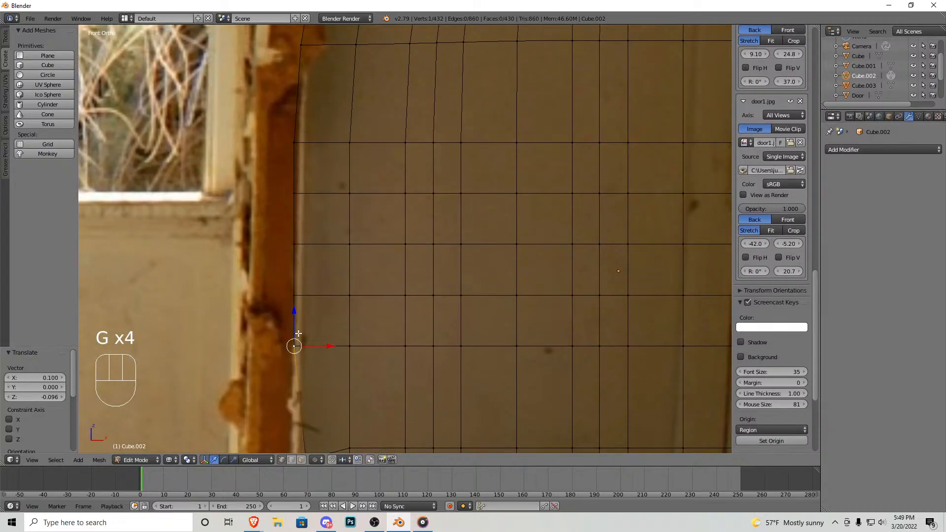
pyautogui.keyDown('ctrl'); pyautogui.moveTo(284, 361); pyautogui.dragTo(286, 358); pyautogui.keyUp('ctrl')
pyautogui.press('g')
pyautogui.keyDown('shift'); pyautogui.moveTo(290, 307); pyautogui.dragTo(293, 353, button='middle'); pyautogui.keyUp('shift')
pyautogui.rightClick(295, 343)
pyautogui.keyDown('ctrl'); pyautogui.moveTo(264, 357); pyautogui.dragTo(288, 360); pyautogui.keyUp('ctrl')
pyautogui.press('g')
pyautogui.click(320, 317)
# Step: Move the following two left-edge vertex pairs up and inward to trace the trim near the window sill height
pyautogui.keyDown('shift'); pyautogui.moveTo(290, 303); pyautogui.dragTo(290, 344, button='middle'); pyautogui.keyUp('shift')
pyautogui.rightClick(292, 341)
pyautogui.keyDown('ctrl'); pyautogui.moveTo(280, 345); pyautogui.dragTo(310, 321); pyautogui.keyUp('ctrl')
pyautogui.press('g')
pyautogui.click(337, 296)
pyautogui.keyDown('shift'); pyautogui.moveTo(288, 294); pyautogui.dragTo(293, 350, button='middle'); pyautogui.keyUp('shift')
pyautogui.rightClick(293, 348)
pyautogui.keyDown('ctrl'); pyautogui.moveTo(292, 349); pyautogui.dragTo(308, 321); pyautogui.keyUp('ctrl')
pyautogui.press('g')
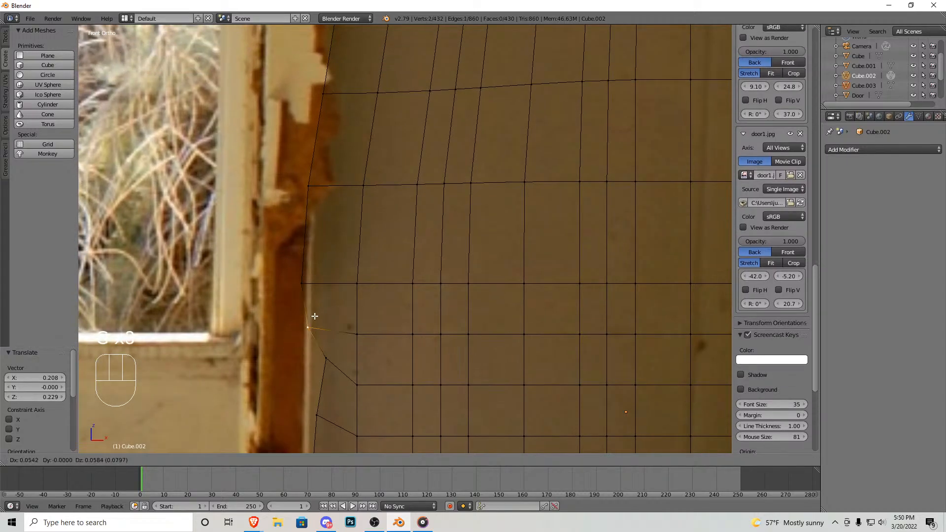
# Step: Reposition the three left-edge vertex pairs beneath the upper plaster bulge to match the ragged brown edge
pyautogui.keyDown('shift'); pyautogui.moveTo(311, 293); pyautogui.dragTo(302, 327, button='middle'); pyautogui.keyUp('shift')
pyautogui.press('g')
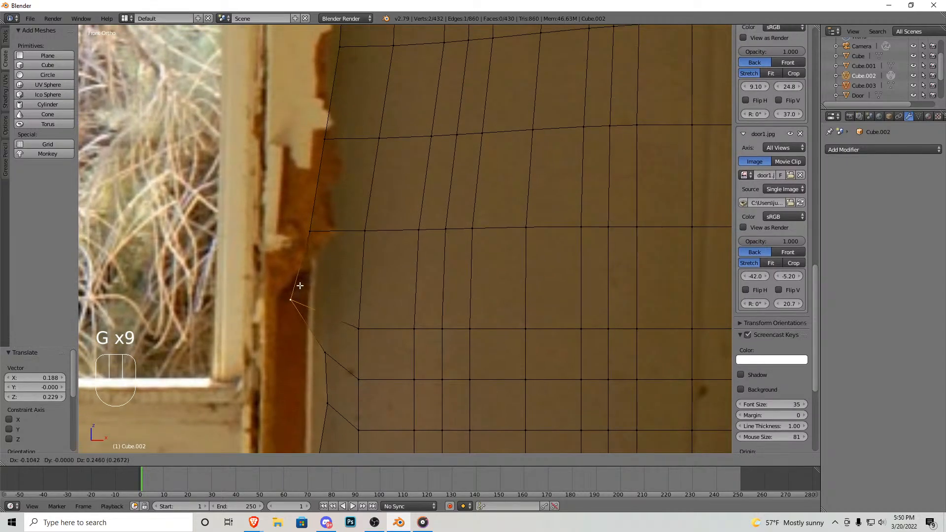
pyautogui.keyDown('shift'); pyautogui.moveTo(312, 238); pyautogui.dragTo(320, 341, button='middle'); pyautogui.keyUp('shift')
pyautogui.rightClick(318, 340)
pyautogui.keyDown('ctrl'); pyautogui.moveTo(300, 334); pyautogui.dragTo(329, 329); pyautogui.keyUp('ctrl')
pyautogui.press('g')
pyautogui.click(342, 338)
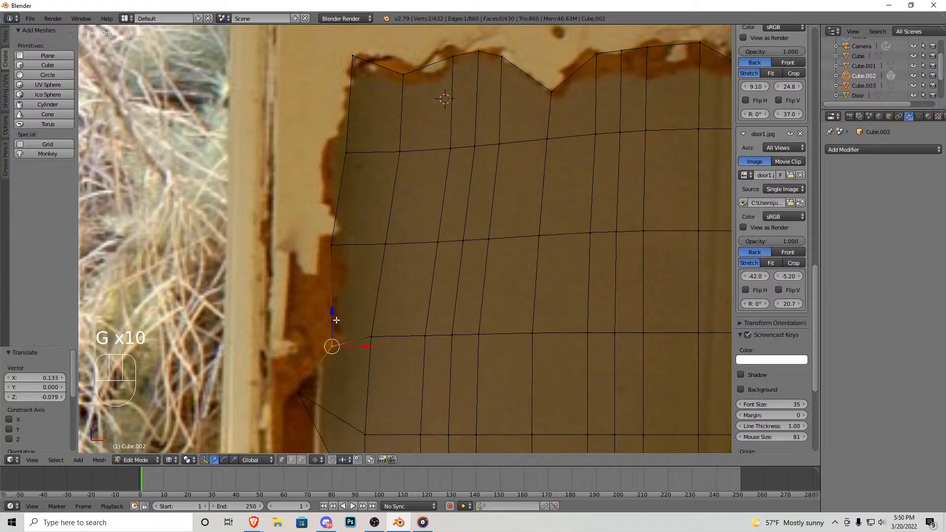
pyautogui.keyDown('shift'); pyautogui.moveTo(332, 251); pyautogui.dragTo(336, 314, button='middle'); pyautogui.keyUp('shift')
pyautogui.rightClick(335, 313)
pyautogui.keyDown('ctrl'); pyautogui.moveTo(323, 312); pyautogui.dragTo(359, 307); pyautogui.keyUp('ctrl')
pyautogui.press('g')
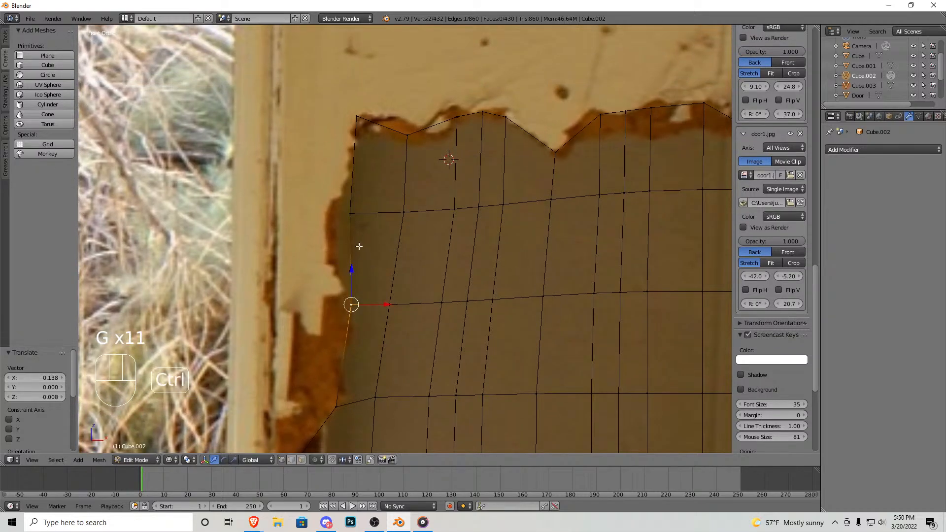
# Step: Add a horizontal loop cut in the upper-left section and pull its left-edge vertices outward onto the torn plaster edge
pyautogui.hotkey('ctrl', 'r')
pyautogui.doubleClick(354, 248)
pyautogui.rightClick(345, 256)
pyautogui.moveTo(333, 258)
pyautogui.keyDown('ctrl'); pyautogui.mouseDown()
pyautogui.moveTo(354, 271)
pyautogui.moveTo(357, 260)
pyautogui.mouseUp(); pyautogui.keyUp('ctrl')
pyautogui.press('g')
pyautogui.click(334, 261)
# Step: Move the left-edge vertices above outward and fit one more horizontal loop just under the top corner to the outline
pyautogui.rightClick(350, 222)
pyautogui.moveTo(337, 221)
pyautogui.keyDown('ctrl'); pyautogui.mouseDown()
pyautogui.moveTo(351, 210)
pyautogui.moveTo(362, 225)
pyautogui.mouseUp(); pyautogui.keyUp('ctrl')
pyautogui.press('g')
pyautogui.click(359, 181)
pyautogui.rightClick(347, 166)
pyautogui.moveTo(334, 165)
pyautogui.keyDown('ctrl'); pyautogui.mouseDown()
pyautogui.moveTo(352, 157)
pyautogui.moveTo(353, 183)
pyautogui.mouseUp(); pyautogui.keyUp('ctrl')
pyautogui.click(362, 193)
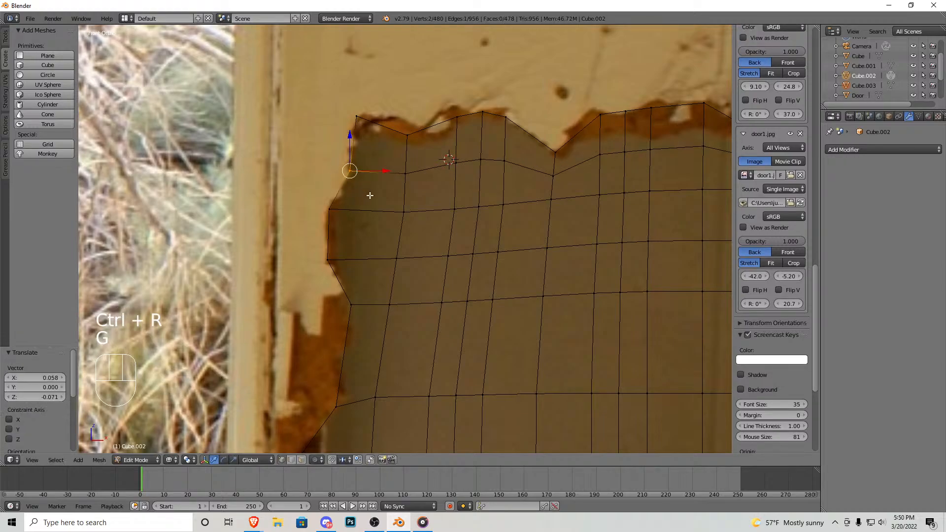
# Step: Return to Object Mode with solid shading and lower the jagged cutter 12.42 units along Z toward the room
pyautogui.scroll(-3, 380, 199)
pyautogui.scroll(4, 419, 163)
pyautogui.keyDown('shift'); pyautogui.moveTo(459, 103); pyautogui.dragTo(417, 200, button='middle'); pyautogui.keyUp('shift')
pyautogui.rightClick(465, 176)
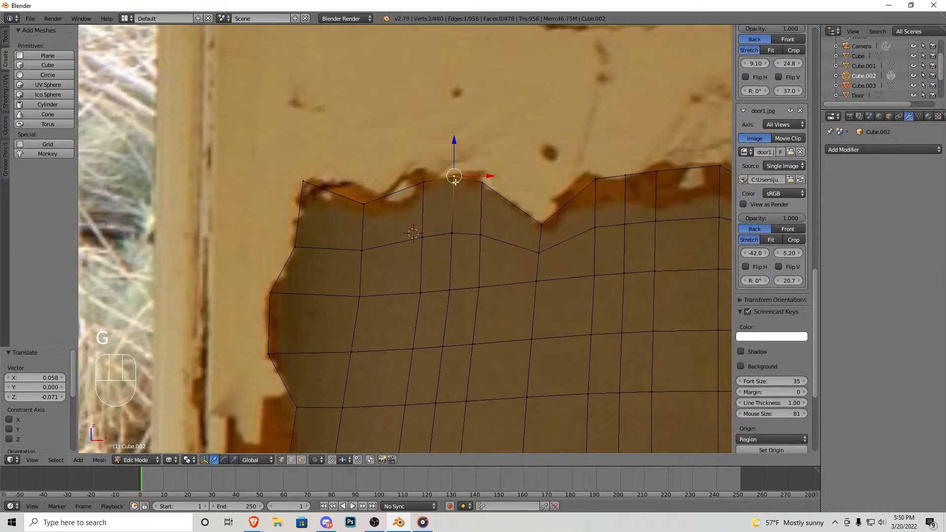
pyautogui.scroll(-6, 403, 294)
pyautogui.press('Tab')
pyautogui.scroll(-1, 403, 291)
pyautogui.moveTo(403, 285)
pyautogui.mouseDown(button='middle')
pyautogui.moveTo(397, 298)
pyautogui.moveTo(312, 256)
pyautogui.moveTo(356, 246)
pyautogui.moveTo(394, 280)
pyautogui.mouseUp(button='middle')
pyautogui.press('z')
pyautogui.moveTo(354, 185); pyautogui.dragTo(362, 335)
# Step: Lower the cutter another 4.302 units along Z so it sits within the height of the partition wall
pyautogui.hotkey('shift', 'f')
pyautogui.press('w')
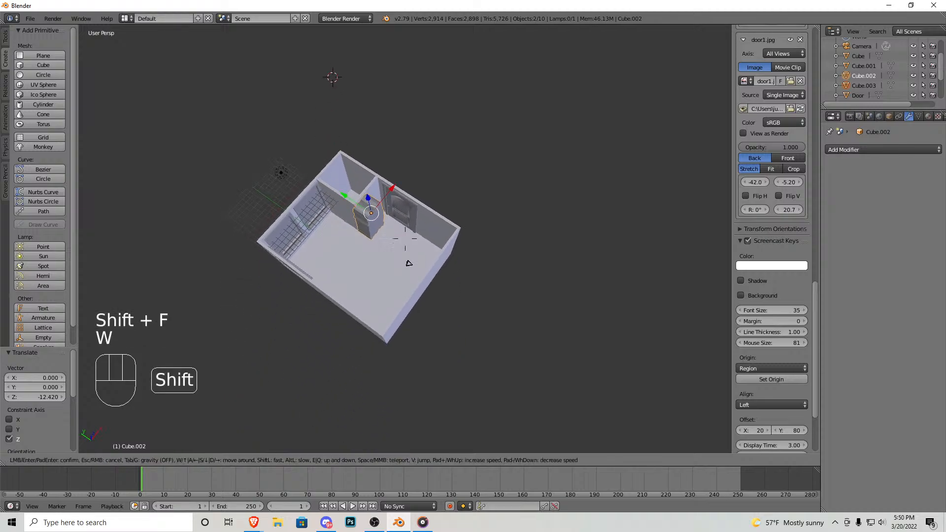
pyautogui.press('s')
pyautogui.press('a')
pyautogui.press('d')
pyautogui.press('w')
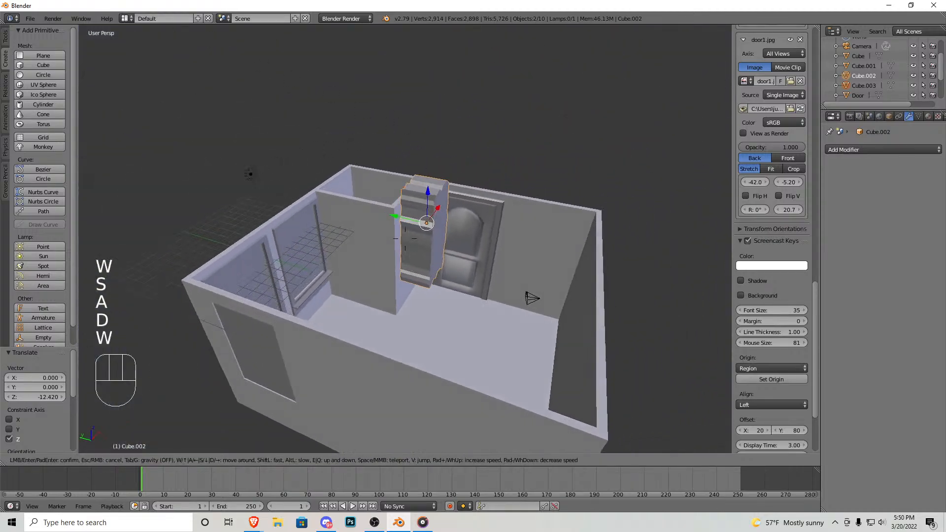
pyautogui.click(338, 227)
pyautogui.moveTo(337, 227)
pyautogui.mouseDown()
pyautogui.moveTo(246, 207)
pyautogui.moveTo(355, 182)
pyautogui.moveTo(332, 203)
pyautogui.moveTo(339, 232)
pyautogui.mouseUp()
# Step: Scale the jagged cutter uniformly by 1.148 to fill more of the partition wall beside the door
pyautogui.hotkey('shift', 'f')
pyautogui.press('w')
pyautogui.press('d')
pyautogui.press('s')
pyautogui.press('a')
pyautogui.press('w')
pyautogui.press('a')
pyautogui.press('s')
pyautogui.click(405, 238)
pyautogui.press('s')
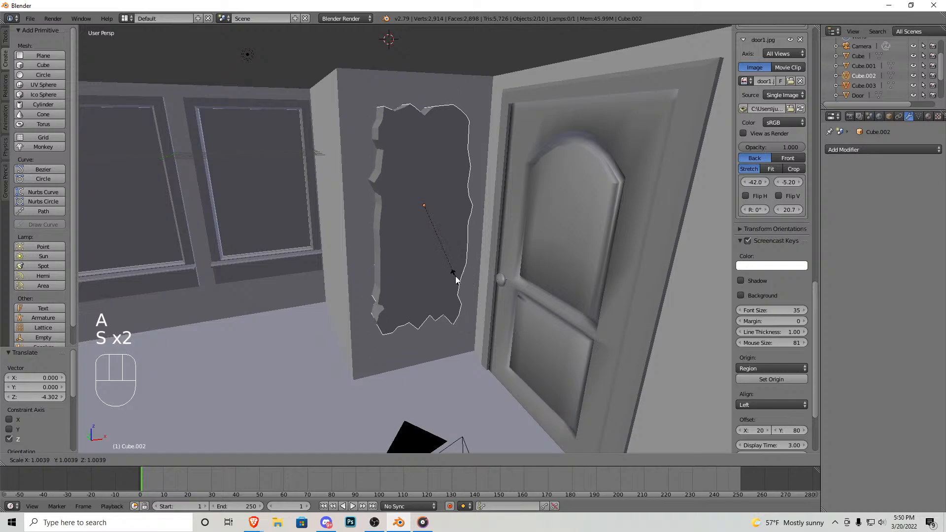
pyautogui.click(449, 256)
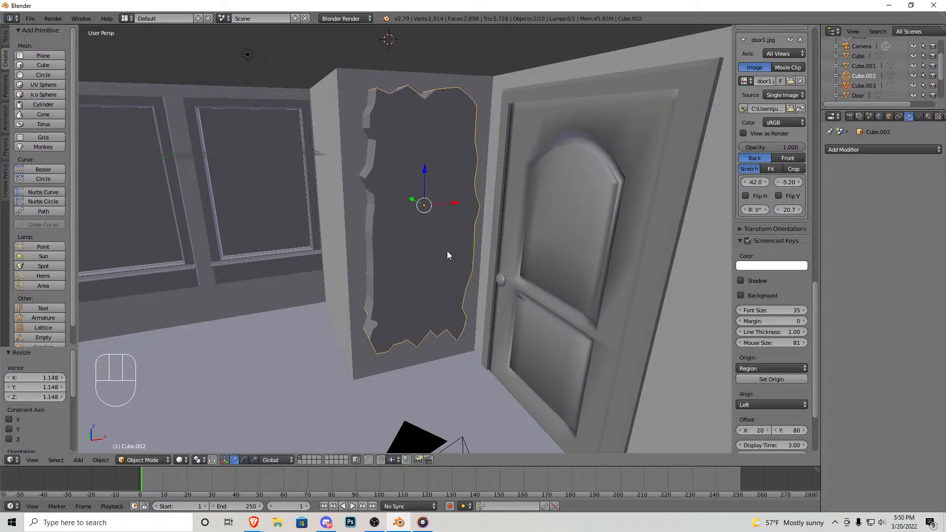
# Step: Move the enlarged cutter down 0.555 units along Z on the partition wall
pyautogui.press('g')
pyautogui.press('z')
pyautogui.click(443, 208)
# Step: Add a Boolean modifier to the Walls object with Cube.002 as the cutting object and apply it
pyautogui.rightClick(353, 105)
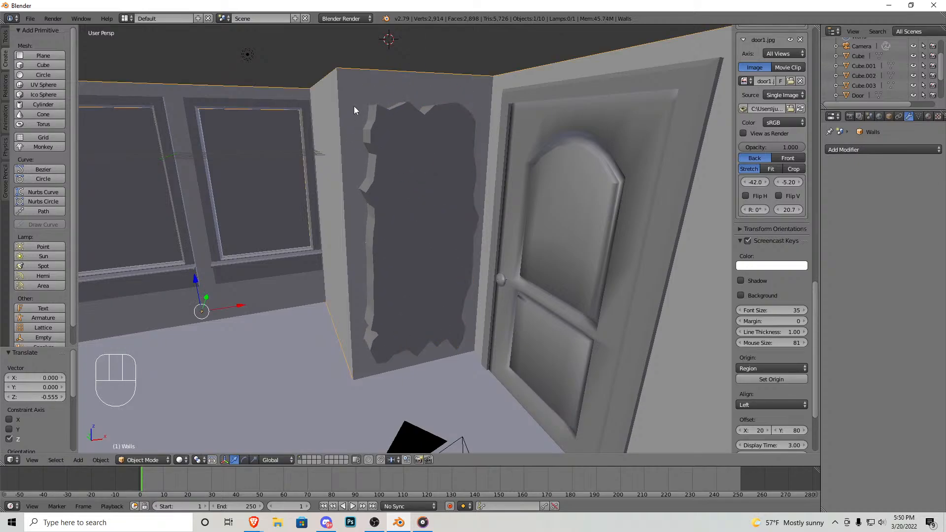
pyautogui.click(882, 150)
pyautogui.click(754, 194)
pyautogui.click(855, 203)
pyautogui.click(449, 196)
pyautogui.click(840, 179)
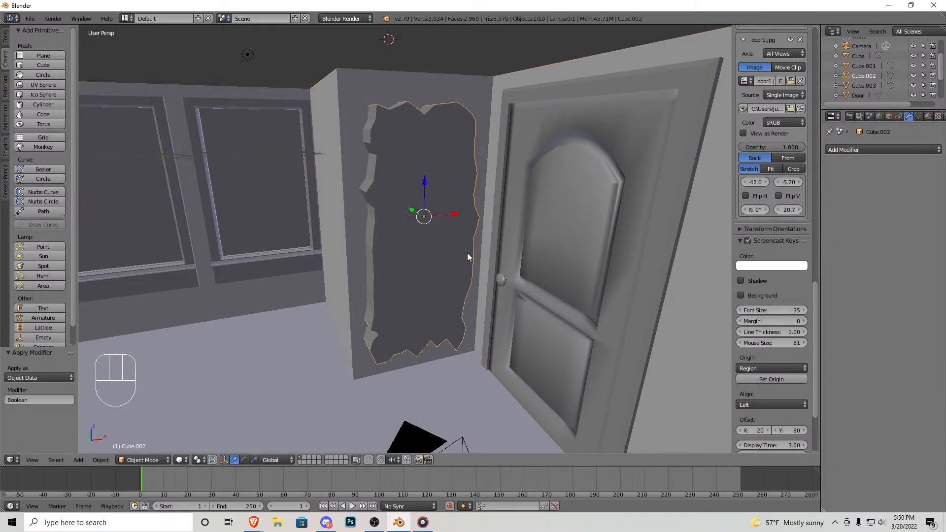
# Step: Move the cutter 9.186 units along X out of the partition wall, keeping it selected
pyautogui.moveTo(468, 215); pyautogui.dragTo(569, 216)
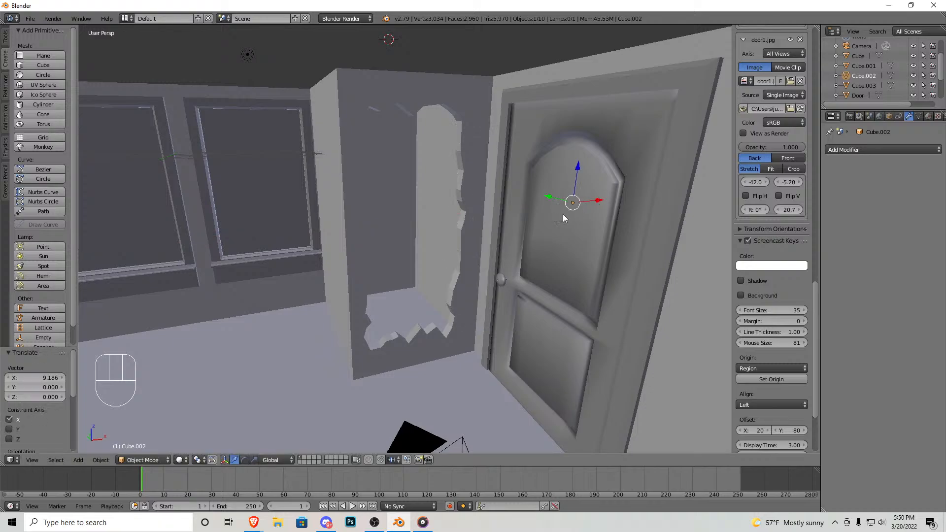
pyautogui.rightClick(534, 189)
pyautogui.hotkey('ctrl', 'z')
# Step: Delete the jagged cutter object outside the room
pyautogui.hotkey('shift', 'f')
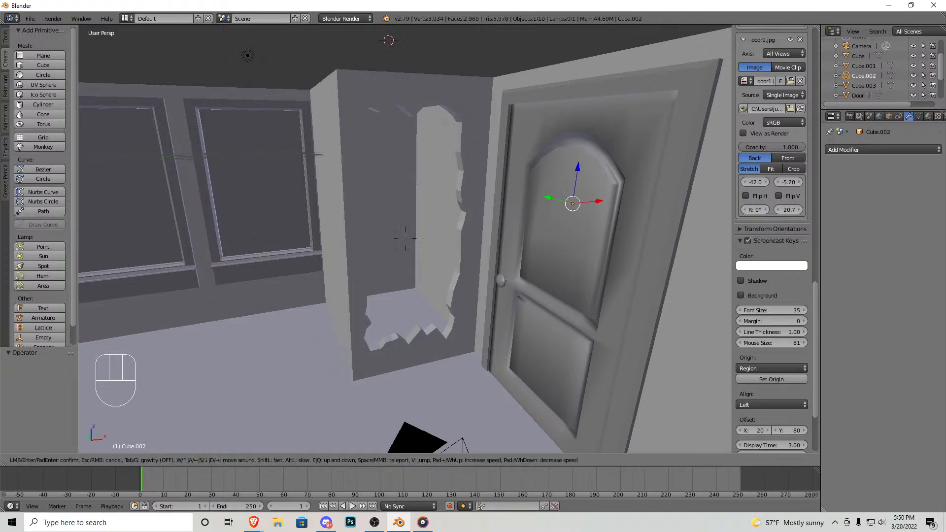
pyautogui.press('w')
pyautogui.press('s')
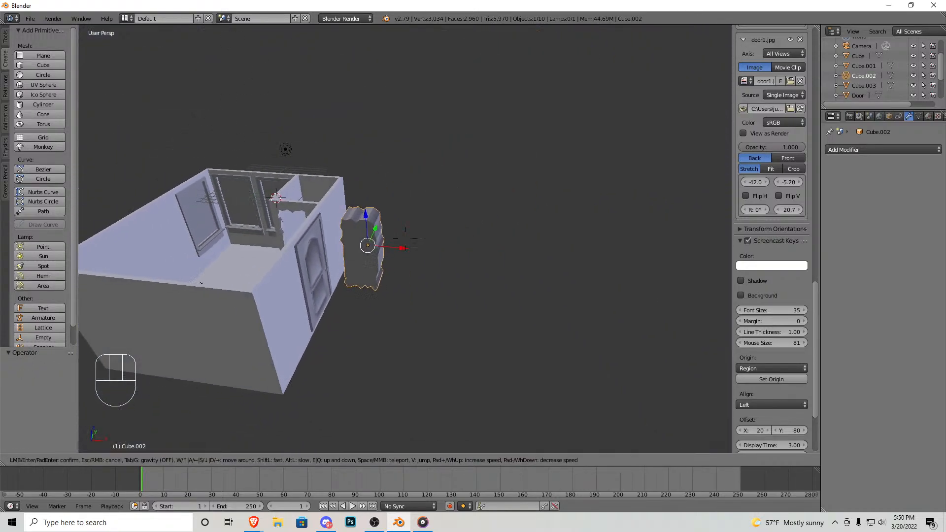
pyautogui.click(405, 239)
pyautogui.press('x')
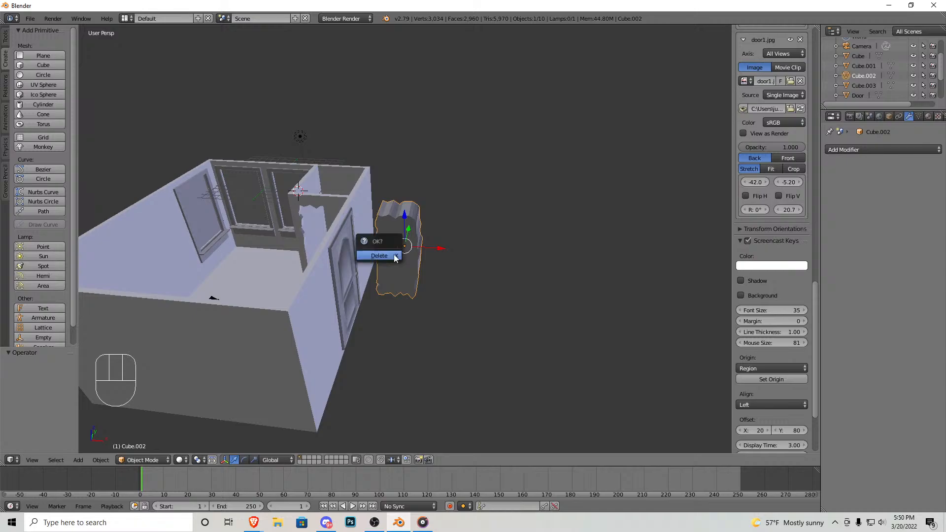
pyautogui.click(394, 254)
# Step: Inspect the new opening in the room, and compare the closet area and damaged right wall in the front-view reference photo
pyautogui.moveTo(416, 241); pyautogui.dragTo(263, 268, button='middle')
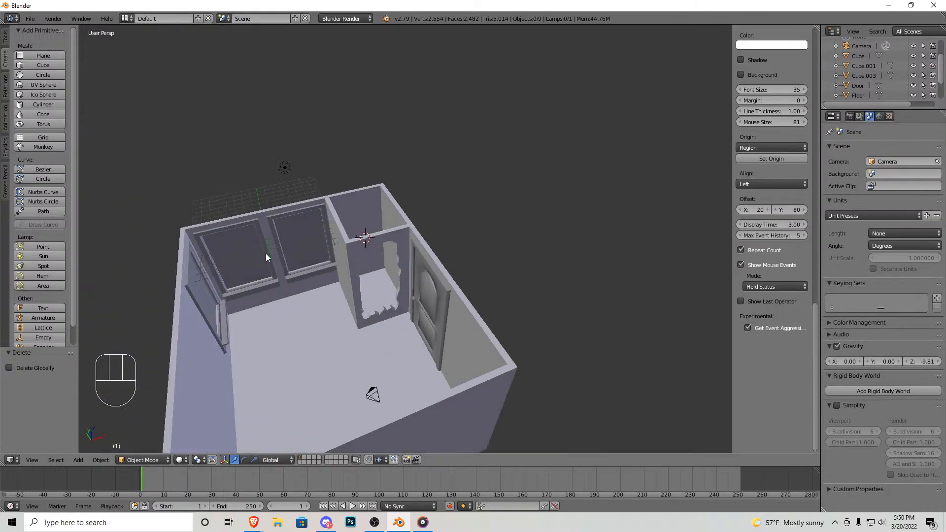
pyautogui.moveTo(356, 253)
pyautogui.mouseDown(button='middle')
pyautogui.moveTo(335, 253)
pyautogui.moveTo(380, 250)
pyautogui.moveTo(359, 254)
pyautogui.mouseUp(button='middle')
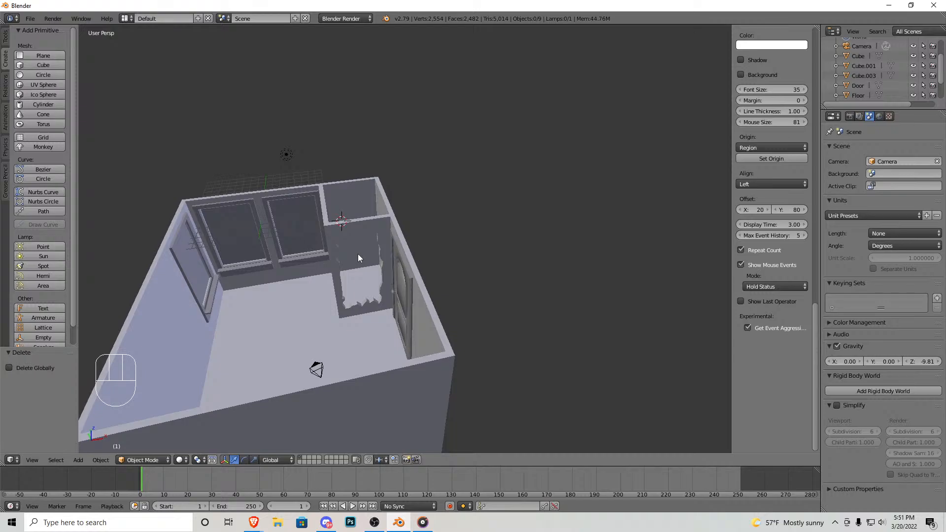
pyautogui.press('KP_1')
pyautogui.scroll(-1, 358, 254)
pyautogui.scroll(-2, 373, 156)
pyautogui.keyDown('shift'); pyautogui.moveTo(422, 111); pyautogui.dragTo(387, 178, button='middle'); pyautogui.keyUp('shift')
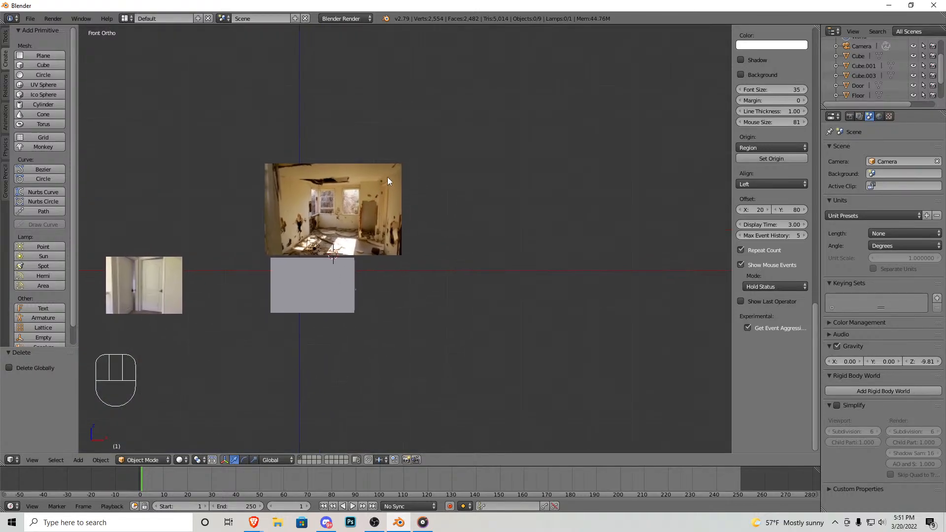
pyautogui.scroll(9, 387, 178)
pyautogui.keyDown('shift'); pyautogui.moveTo(245, 191); pyautogui.dragTo(380, 249, button='middle'); pyautogui.keyUp('shift')
pyautogui.scroll(4, 380, 249)
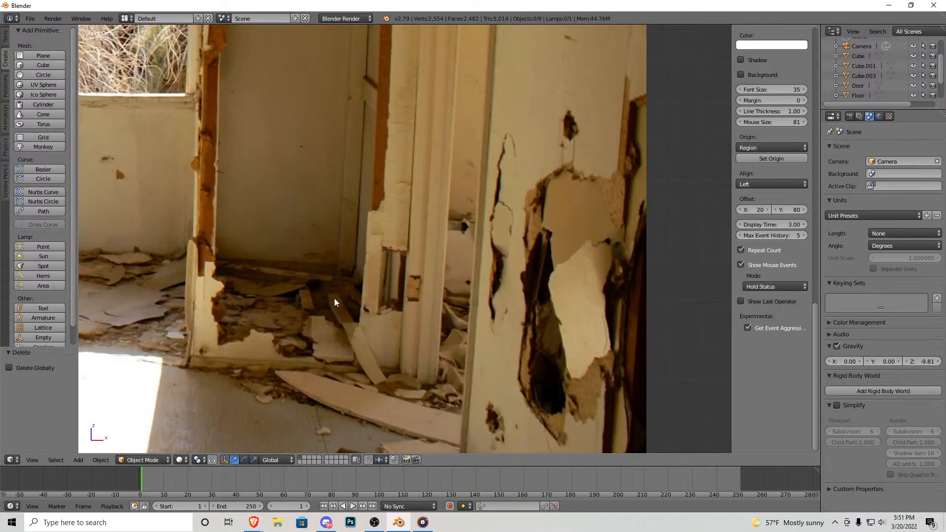
pyautogui.scroll(-4, 389, 301)
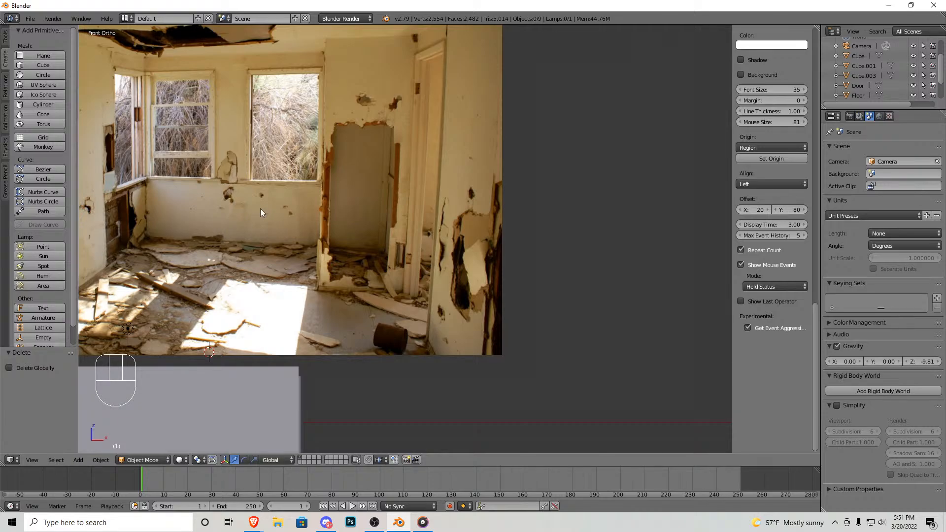
# Step: Examine the holes in the left wall and the broken section beneath the corner window in the reference photo
pyautogui.scroll(-1, 257, 212)
pyautogui.scroll(5, 241, 235)
pyautogui.scroll(2, 386, 258)
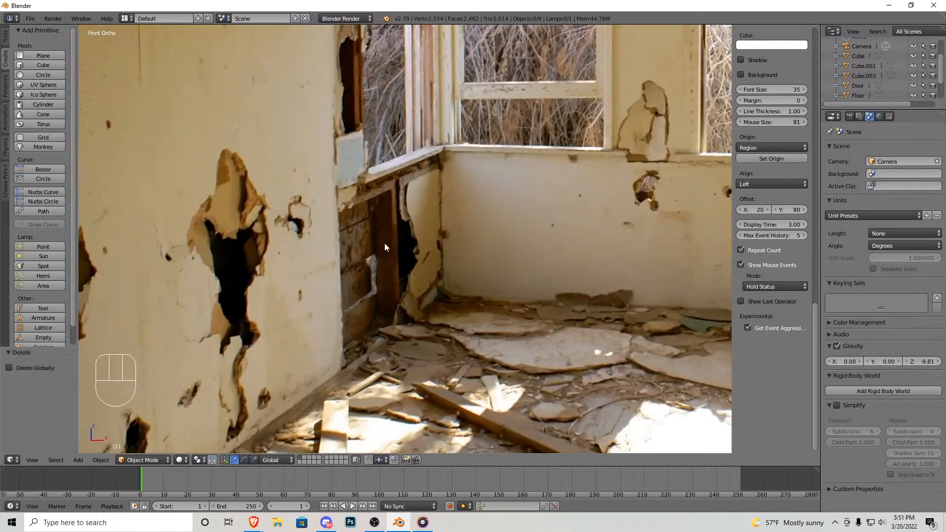
pyautogui.scroll(2, 403, 236)
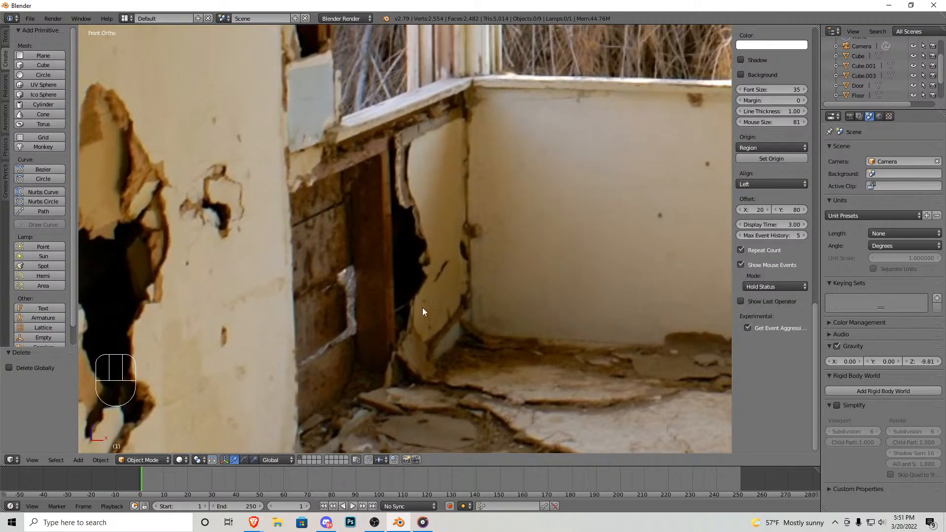
pyautogui.scroll(-4, 401, 311)
pyautogui.scroll(4, 406, 207)
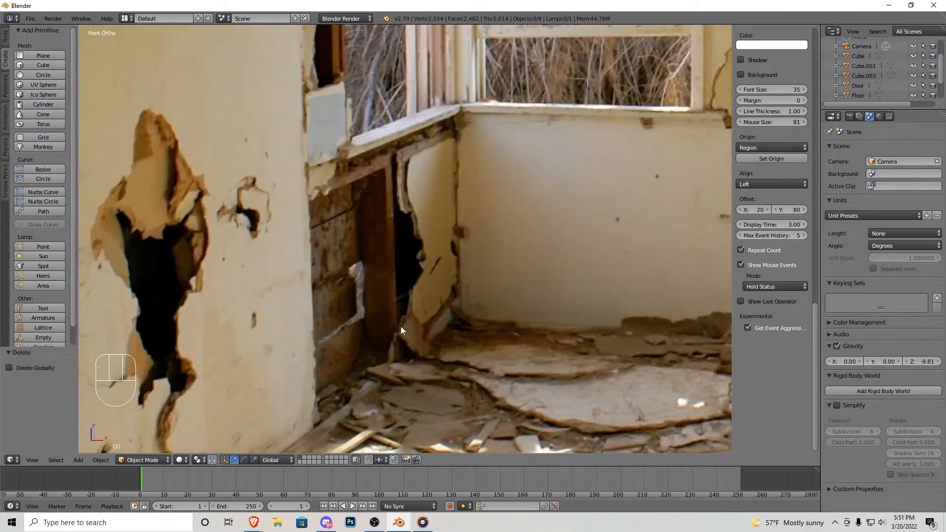
# Step: Add a cube in the wireframe right view and scale and position it beneath the side window, at the near end of the wall section
pyautogui.scroll(-3, 414, 277)
pyautogui.press('KP_3')
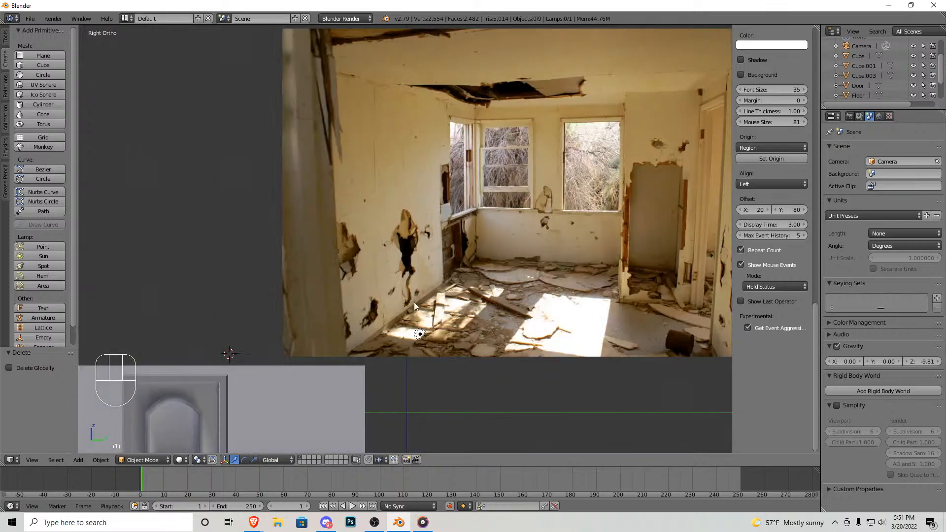
pyautogui.press('z')
pyautogui.keyDown('shift'); pyautogui.moveTo(322, 397); pyautogui.dragTo(423, 134, button='middle'); pyautogui.keyUp('shift')
pyautogui.scroll(4, 399, 273)
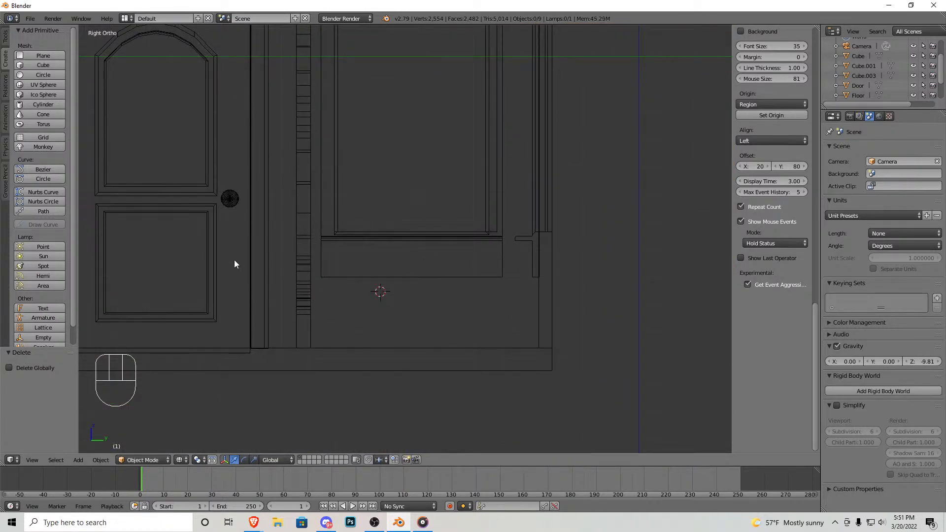
pyautogui.click(49, 66)
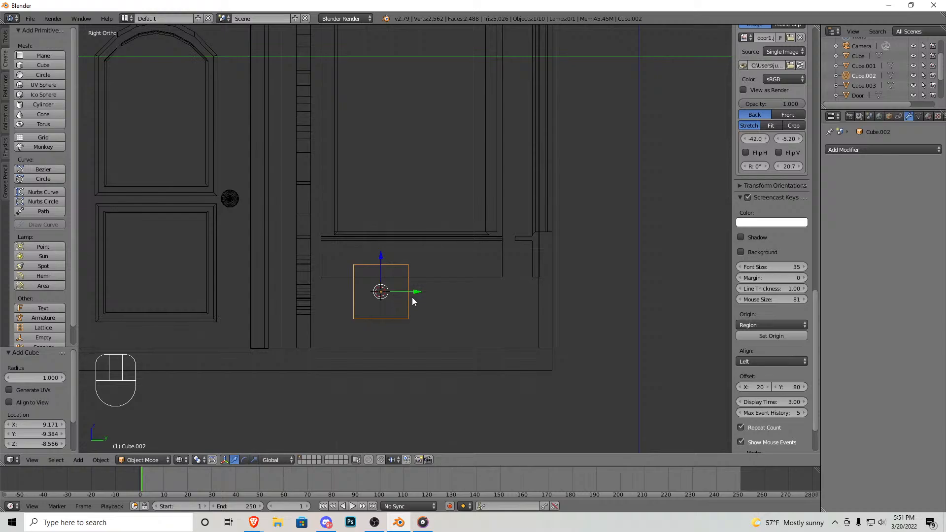
pyautogui.press('s')
pyautogui.click(383, 312)
pyautogui.press('s')
pyautogui.click(395, 313)
# Step: Extend the cube's bottom face down to the floor line and stretch its side face toward the room corner
pyautogui.press('Tab')
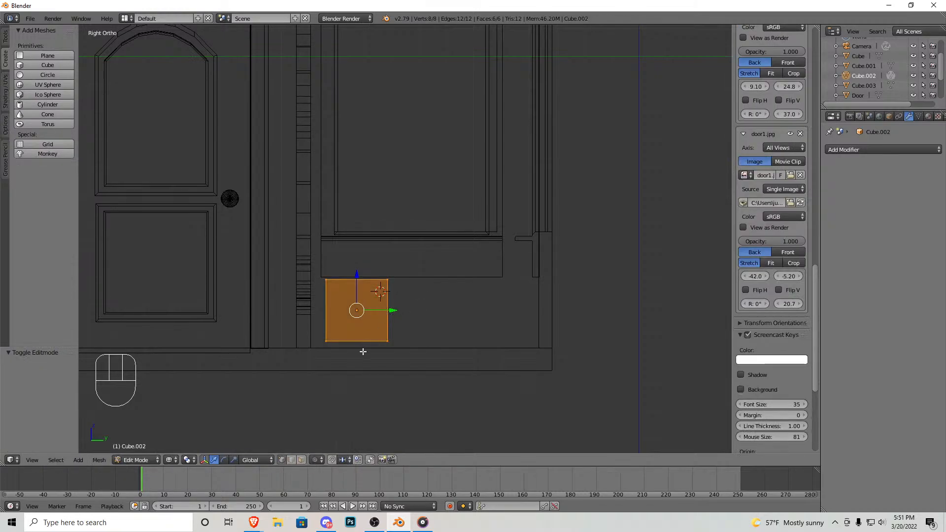
pyautogui.rightClick(357, 341)
pyautogui.press('g')
pyautogui.press('z')
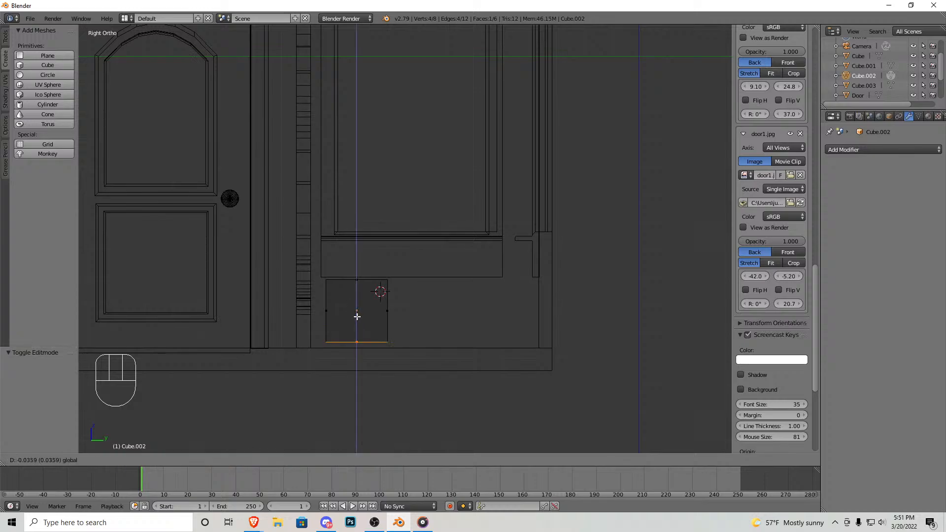
pyautogui.click(358, 324)
pyautogui.click(410, 318)
pyautogui.moveTo(427, 314); pyautogui.dragTo(447, 314)
# Step: Add seven evenly spaced horizontal loop cuts to the cube
pyautogui.hotkey('ctrl', 'r')
pyautogui.scroll(6, 402, 305)
pyautogui.click(401, 306)
pyautogui.rightClick(402, 306)
pyautogui.scroll(1, 411, 329)
pyautogui.scroll(8, 411, 328)
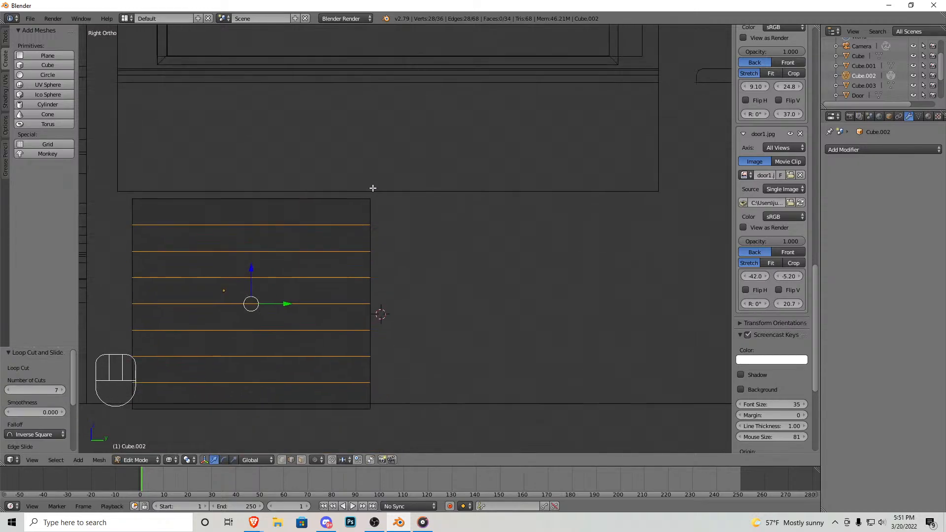
# Step: Switch to vertex selection and offset the upper vertices of the cube's corner-facing edge to start a jagged outline
pyautogui.click(282, 459)
pyautogui.rightClick(373, 294)
pyautogui.moveTo(408, 315)
pyautogui.keyDown('ctrl'); pyautogui.mouseDown()
pyautogui.moveTo(359, 272)
pyautogui.moveTo(365, 309)
pyautogui.moveTo(337, 255)
pyautogui.moveTo(356, 204)
pyautogui.mouseUp(); pyautogui.keyUp('ctrl')
pyautogui.press('g')
pyautogui.click(485, 302)
pyautogui.rightClick(366, 261)
pyautogui.press('g')
pyautogui.click(367, 229)
pyautogui.rightClick(361, 220)
pyautogui.press('g')
pyautogui.click(375, 198)
# Step: Pull the lower vertices of the cutter's corner-facing edge outward to form an uneven lower bulge
pyautogui.scroll(-2, 373, 236)
pyautogui.scroll(-2, 373, 237)
pyautogui.keyDown('shift'); pyautogui.moveTo(387, 296); pyautogui.dragTo(399, 256, button='middle'); pyautogui.keyUp('shift')
pyautogui.rightClick(398, 259)
pyautogui.keyDown('ctrl'); pyautogui.moveTo(412, 266); pyautogui.dragTo(405, 271); pyautogui.keyUp('ctrl')
pyautogui.press('g')
pyautogui.click(443, 286)
pyautogui.rightClick(394, 280)
pyautogui.press('g')
pyautogui.click(432, 300)
# Step: Reshape the vertices around the middle notch of the cutter's jagged edge
pyautogui.rightClick(392, 255)
pyautogui.keyDown('ctrl'); pyautogui.moveTo(392, 256); pyautogui.dragTo(403, 256); pyautogui.keyUp('ctrl')
pyautogui.press('g')
pyautogui.click(415, 259)
pyautogui.press('e')
pyautogui.click(416, 257)
pyautogui.press('g')
pyautogui.click(433, 250)
# Step: Add a loop cut through the cutter's lower bulge and push its edge vertices outward
pyautogui.hotkey('ctrl', 'r')
pyautogui.click(435, 269)
pyautogui.rightClick(436, 269)
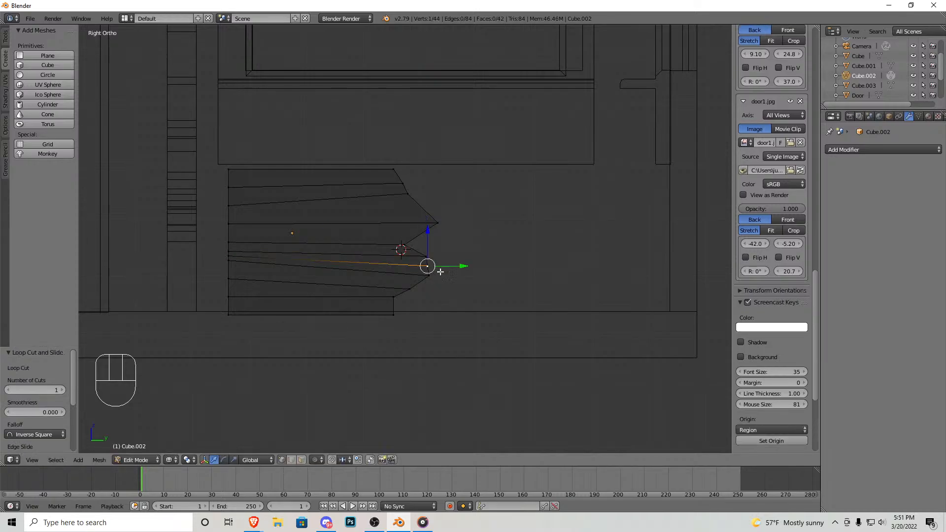
pyautogui.keyDown('ctrl'); pyautogui.moveTo(426, 263); pyautogui.dragTo(434, 266); pyautogui.keyUp('ctrl')
pyautogui.press('g')
pyautogui.click(441, 266)
pyautogui.scroll(3, 446, 267)
# Step: Add two centred loop cuts to the cutter's upper bulge, one just above the notch and one higher up
pyautogui.hotkey('ctrl', 'r')
pyautogui.click(437, 226)
pyautogui.rightClick(437, 225)
pyautogui.hotkey('ctrl', 'r')
pyautogui.click(428, 187)
pyautogui.rightClick(427, 187)
# Step: Offset the edge vertices of the two new loops outward to roughen the upper bulge
pyautogui.rightClick(432, 188)
pyautogui.keyDown('ctrl'); pyautogui.moveTo(443, 190); pyautogui.dragTo(435, 184); pyautogui.keyUp('ctrl')
pyautogui.press('g')
pyautogui.click(449, 184)
pyautogui.rightClick(429, 231)
pyautogui.keyDown('ctrl'); pyautogui.moveTo(428, 228); pyautogui.dragTo(431, 236); pyautogui.keyUp('ctrl')
pyautogui.press('g')
pyautogui.click(440, 241)
pyautogui.scroll(2, 414, 253)
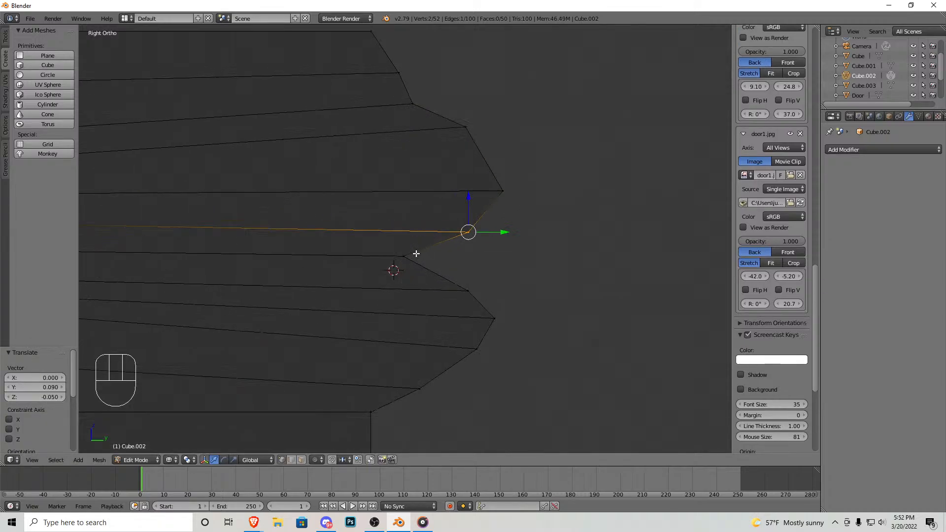
# Step: Add a loop cut beside the middle notch and move the notch vertices to sharpen its shape
pyautogui.hotkey('ctrl', 'r')
pyautogui.click(422, 253)
pyautogui.rightClick(421, 248)
pyautogui.rightClick(407, 262)
pyautogui.keyDown('ctrl'); pyautogui.moveTo(405, 256); pyautogui.dragTo(403, 268); pyautogui.keyUp('ctrl')
pyautogui.press('g')
pyautogui.click(429, 273)
# Step: Add a loop cut below the notch and move the lower bulge's tip vertices outward and down
pyautogui.scroll(-2, 431, 276)
pyautogui.keyDown('shift'); pyautogui.moveTo(450, 316); pyautogui.dragTo(475, 255, button='middle'); pyautogui.keyUp('shift')
pyautogui.rightClick(507, 277)
pyautogui.hotkey('ctrl', 'r')
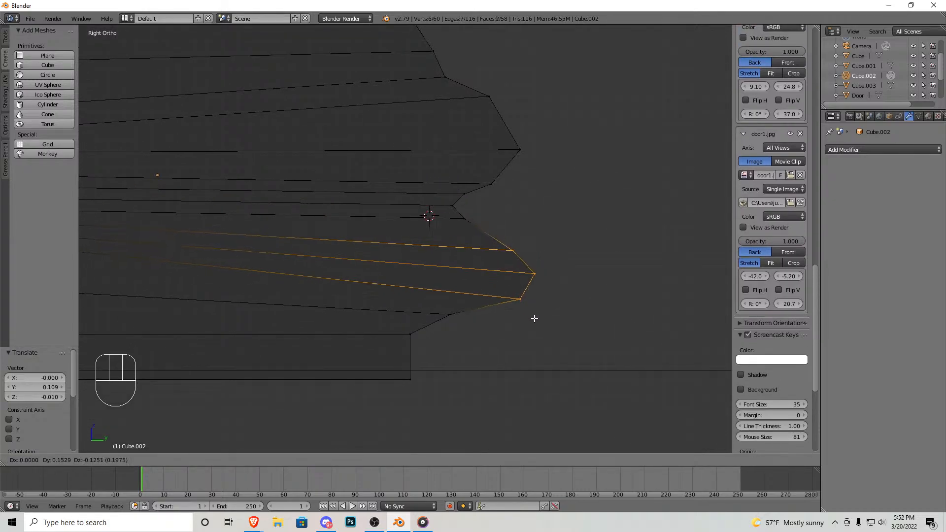
pyautogui.click(546, 321)
# Step: Add a loop cut near the bottom of the jagged edge and reposition its edge vertices
pyautogui.rightClick(503, 330)
pyautogui.hotkey('ctrl', 'r')
pyautogui.click(504, 326)
pyautogui.click(488, 319)
pyautogui.hotkey('ctrl', 'z')
pyautogui.press('g')
pyautogui.moveTo(481, 324)
pyautogui.keyDown('ctrl'); pyautogui.mouseDown()
pyautogui.moveTo(491, 325)
pyautogui.moveTo(424, 348)
pyautogui.mouseUp(); pyautogui.keyUp('ctrl')
pyautogui.click(507, 336)
# Step: Move the remaining lower edge vertices outward and down to finish the cutter's irregular profile
pyautogui.rightClick(454, 319)
pyautogui.press('g')
pyautogui.click(484, 356)
pyautogui.rightClick(406, 340)
pyautogui.press('g')
pyautogui.click(449, 355)
pyautogui.rightClick(536, 311)
pyautogui.keyDown('ctrl'); pyautogui.moveTo(560, 320); pyautogui.dragTo(549, 319); pyautogui.keyUp('ctrl')
pyautogui.press('g')
pyautogui.click(583, 329)
pyautogui.rightClick(553, 283)
# Step: Leave mesh editing and move the cutter -16.066 units along X to the wall beneath the side window
pyautogui.press('Tab')
pyautogui.scroll(-8, 571, 281)
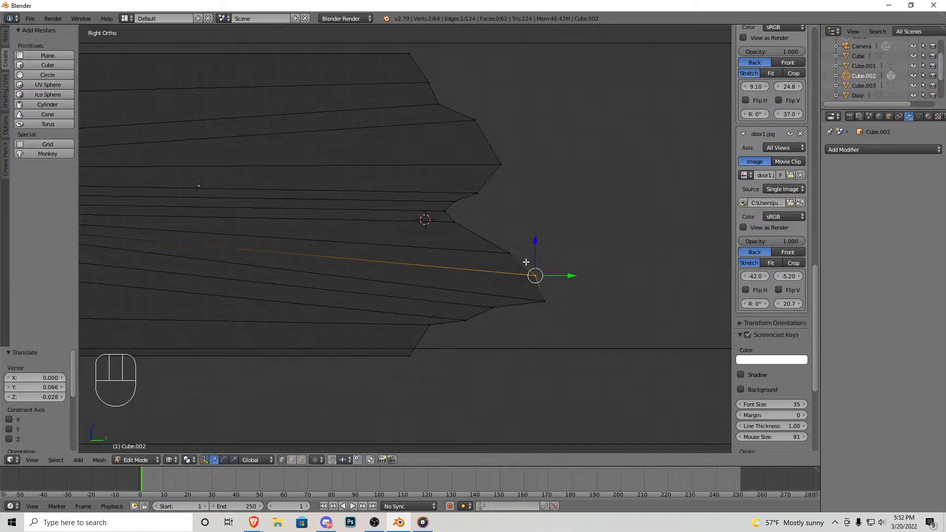
pyautogui.moveTo(390, 208); pyautogui.dragTo(441, 258, button='middle')
pyautogui.press('z')
pyautogui.scroll(-4, 456, 253)
pyautogui.moveTo(514, 293); pyautogui.dragTo(228, 215)
pyautogui.scroll(3, 242, 178)
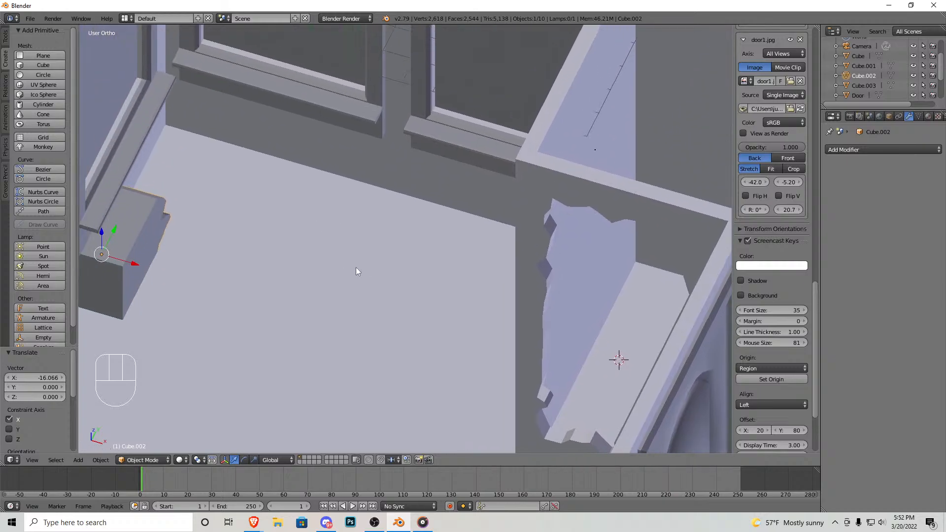
# Step: Check the cutter's overlap from outside the wall and shift it 0.235 units along X
pyautogui.hotkey('shift', 'f')
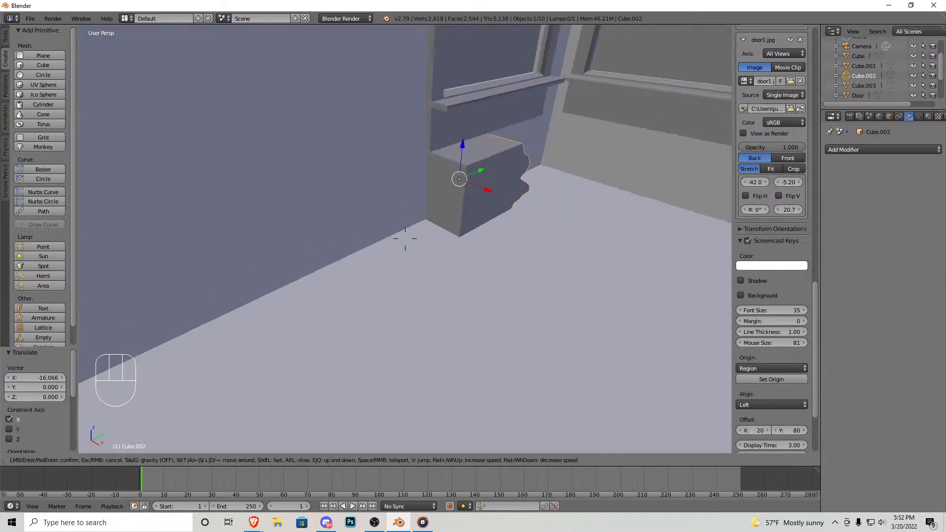
pyautogui.press('w')
pyautogui.press('a')
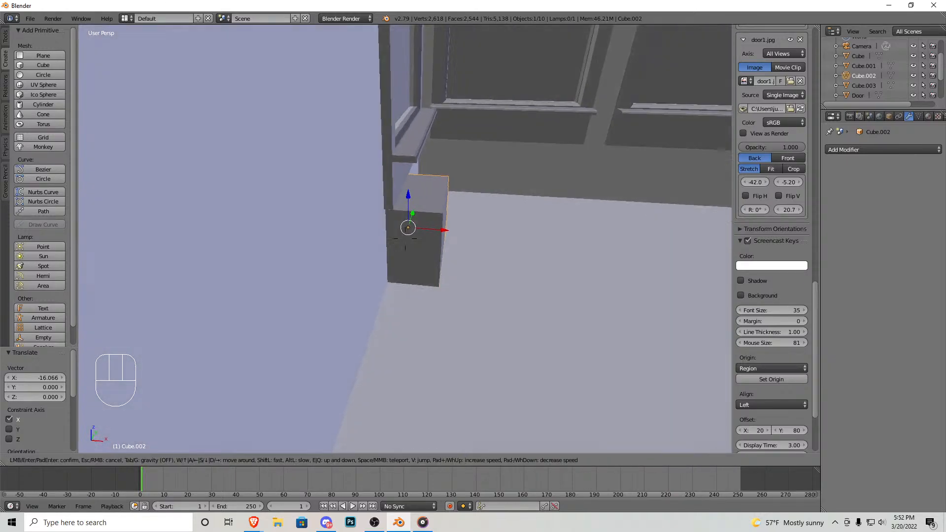
pyautogui.press('a')
pyautogui.press('w')
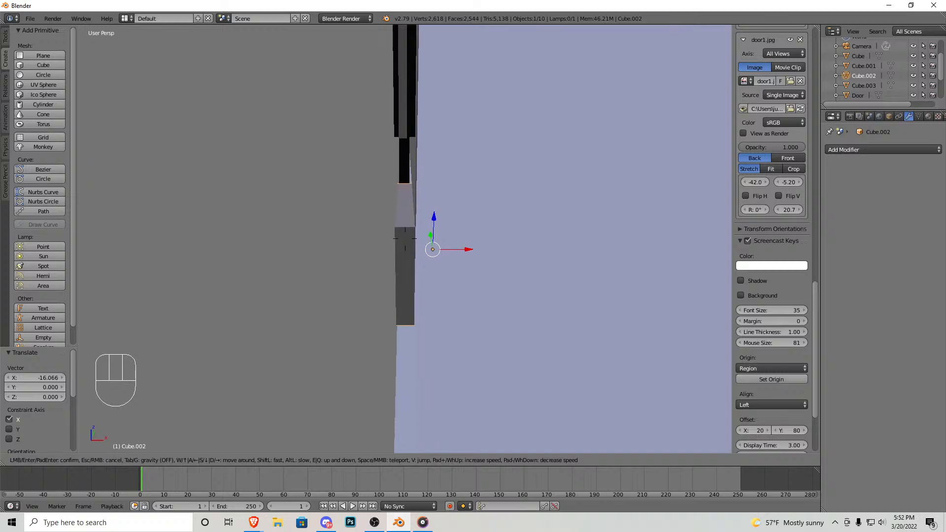
pyautogui.click(405, 238)
pyautogui.moveTo(469, 254); pyautogui.dragTo(496, 251)
pyautogui.hotkey('shift', 'f')
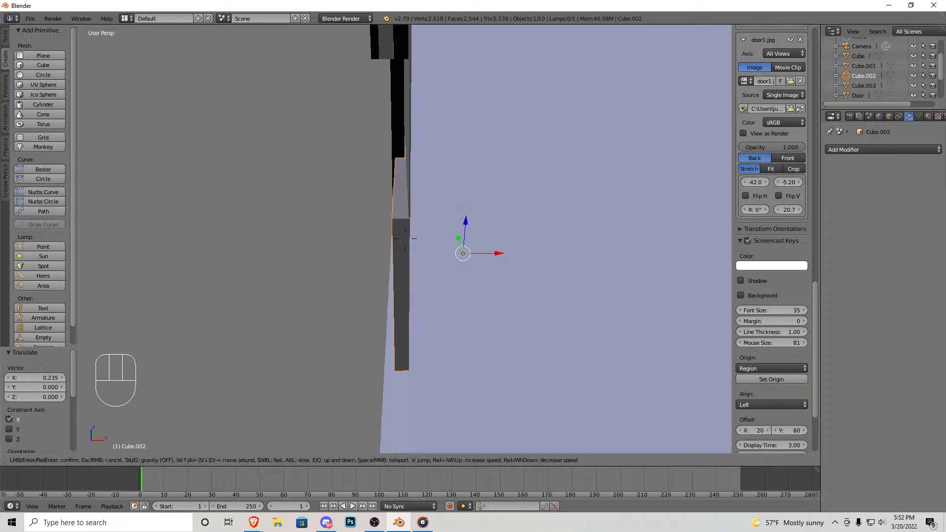
pyautogui.press('s')
pyautogui.click(405, 239)
# Step: Try a Boolean Difference on the walls with the jagged cutter, and undo it
pyautogui.rightClick(364, 234)
pyautogui.click(880, 148)
pyautogui.click(757, 211)
pyautogui.click(859, 172)
pyautogui.click(431, 270)
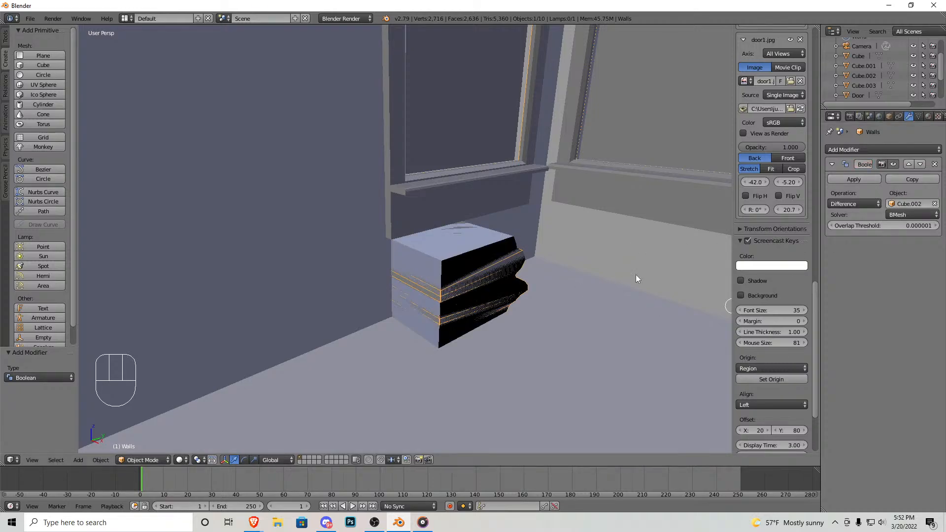
pyautogui.hotkey('ctrl', 'z')
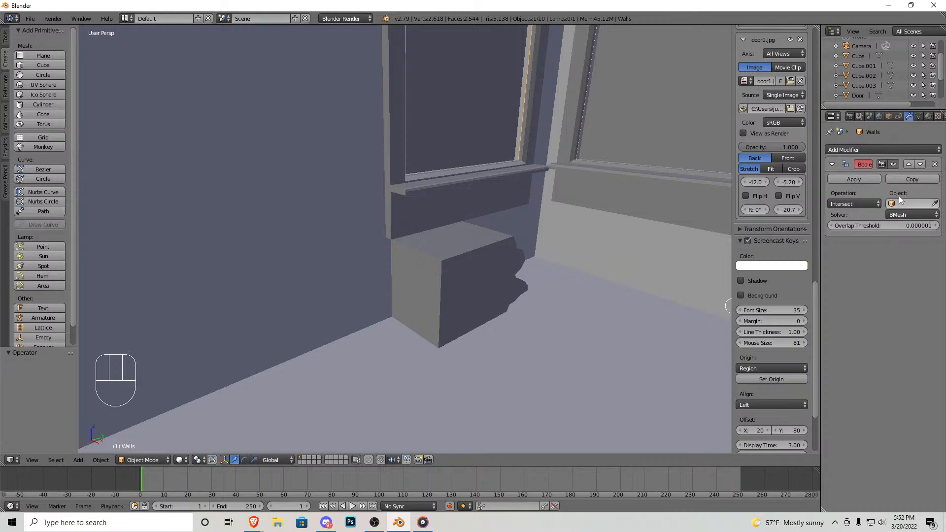
# Step: Try applying the walls' Boolean with the cutter and moving the cutter aside, and undo both
pyautogui.click(495, 254)
pyautogui.click(832, 179)
pyautogui.rightClick(476, 274)
pyautogui.moveTo(465, 267); pyautogui.dragTo(607, 226)
pyautogui.moveTo(557, 253); pyautogui.dragTo(504, 244, button='middle')
pyautogui.hotkey('ctrl', 'z')
pyautogui.hotkey('ctrl', 'z')
pyautogui.hotkey('ctrl', 'z')
pyautogui.hotkey('ctrl', 'z')
# Step: Select the jagged cutter and move it -0.663 units along X, deeper through the wall
pyautogui.moveTo(444, 268); pyautogui.dragTo(489, 290, button='middle')
pyautogui.rightClick(489, 289)
pyautogui.press('KP_Decimal')
pyautogui.moveTo(469, 248); pyautogui.dragTo(450, 251)
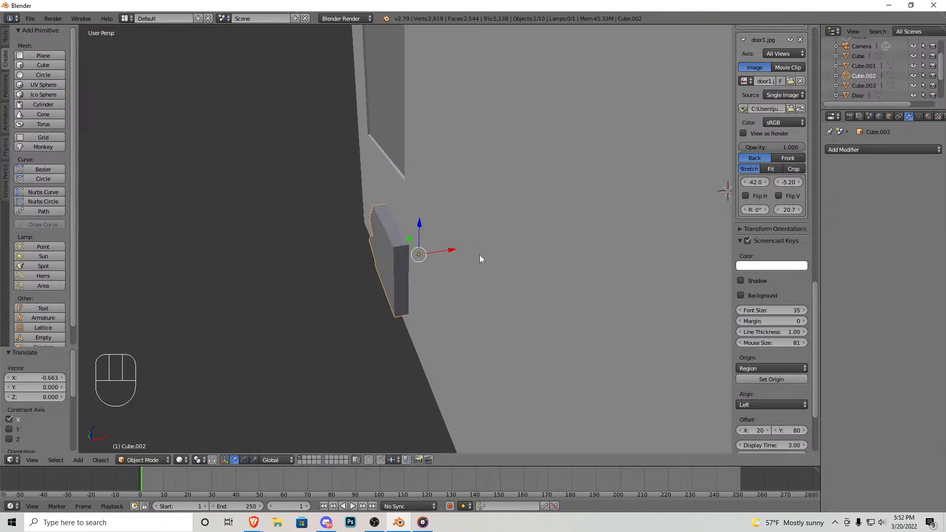
pyautogui.moveTo(462, 251); pyautogui.dragTo(447, 252, button='middle')
# Step: Apply a Boolean Difference modifier to the walls using the jagged cutter as its object
pyautogui.rightClick(466, 306)
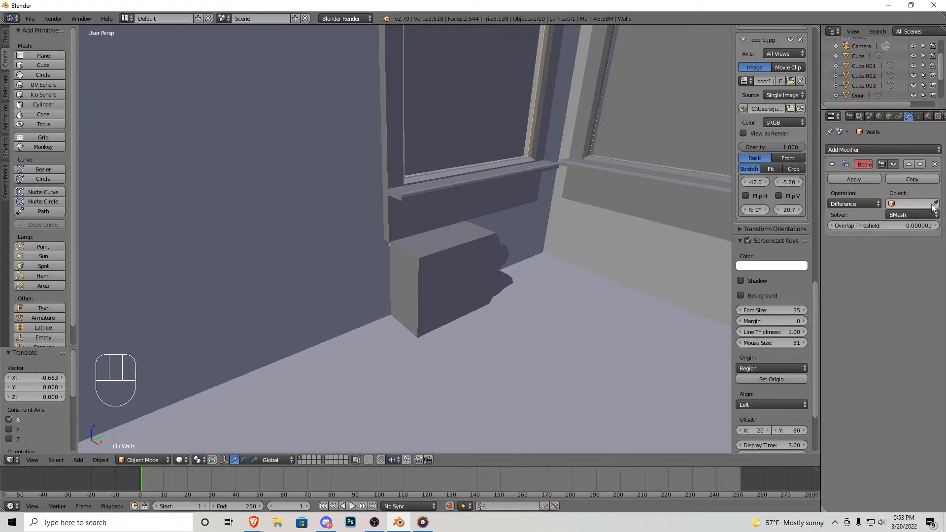
pyautogui.click(497, 254)
pyautogui.click(855, 179)
# Step: Move the cutter -3.581 units along X out of the wall
pyautogui.rightClick(457, 262)
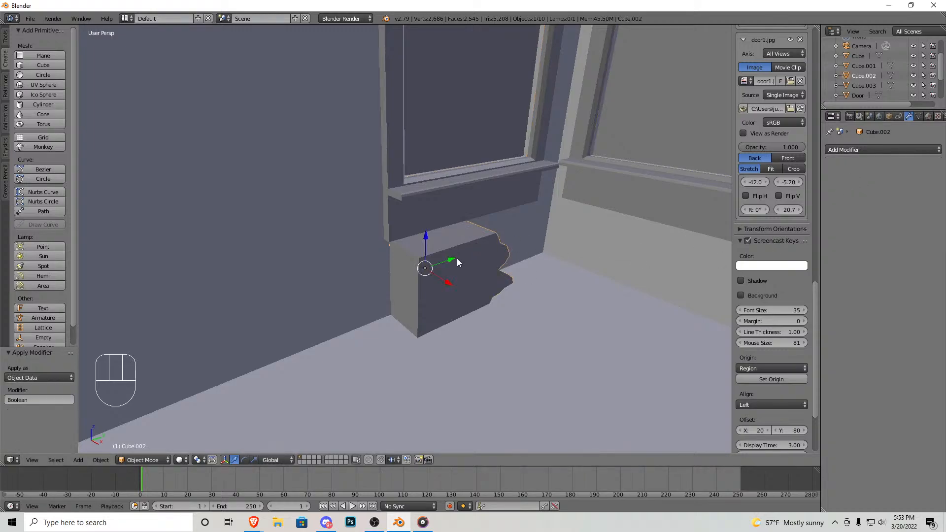
pyautogui.moveTo(446, 277); pyautogui.dragTo(505, 279, button='middle')
pyautogui.moveTo(446, 243); pyautogui.dragTo(344, 277)
pyautogui.moveTo(391, 291); pyautogui.dragTo(315, 253, button='middle')
# Step: Fill the lowest gap in the walls' jagged edge with a face between its four corner vertices
pyautogui.hotkey('shift', 'f')
pyautogui.press('w')
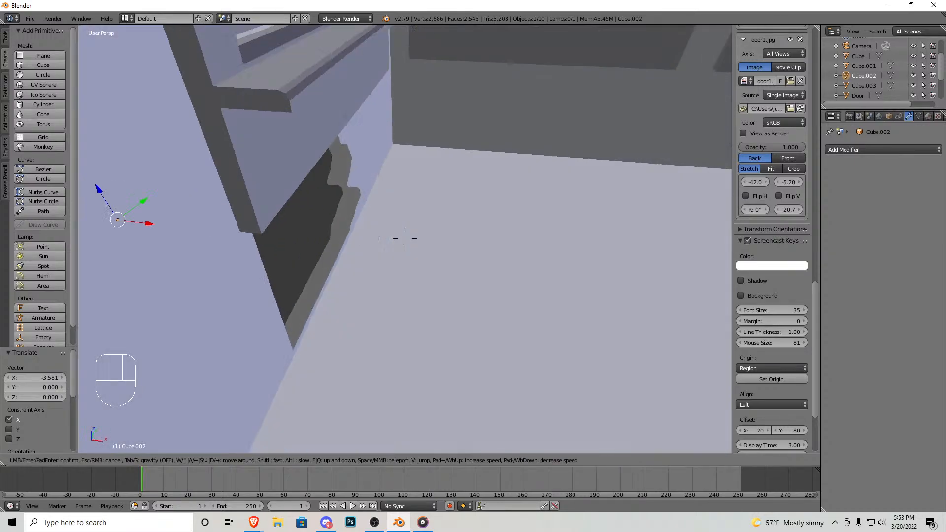
pyautogui.press('w')
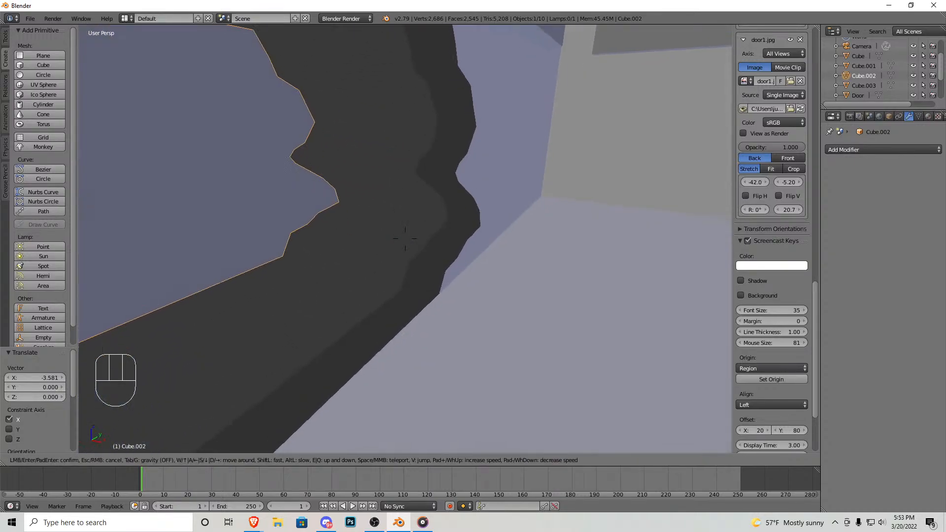
pyautogui.press('s')
pyautogui.press('s')
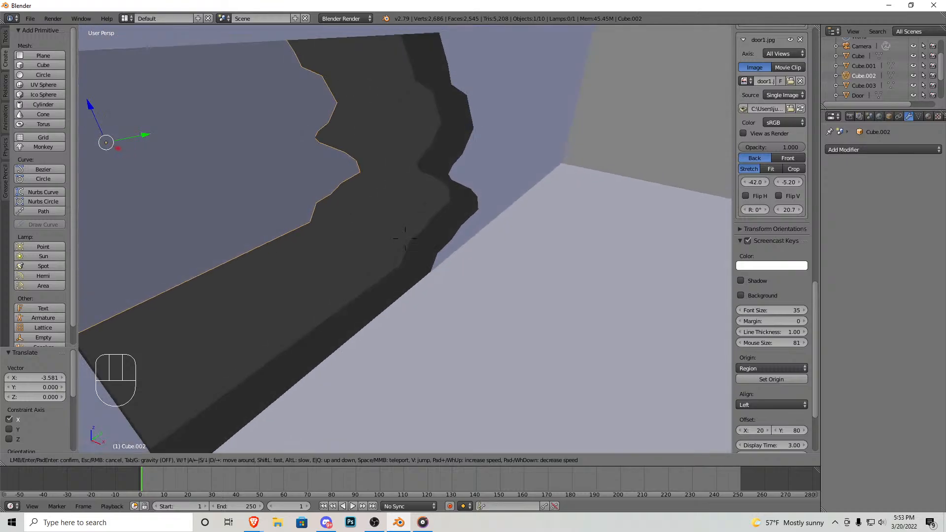
pyautogui.click(432, 252)
pyautogui.rightClick(416, 223)
pyautogui.press('Tab')
pyautogui.hotkey('shift', 'f')
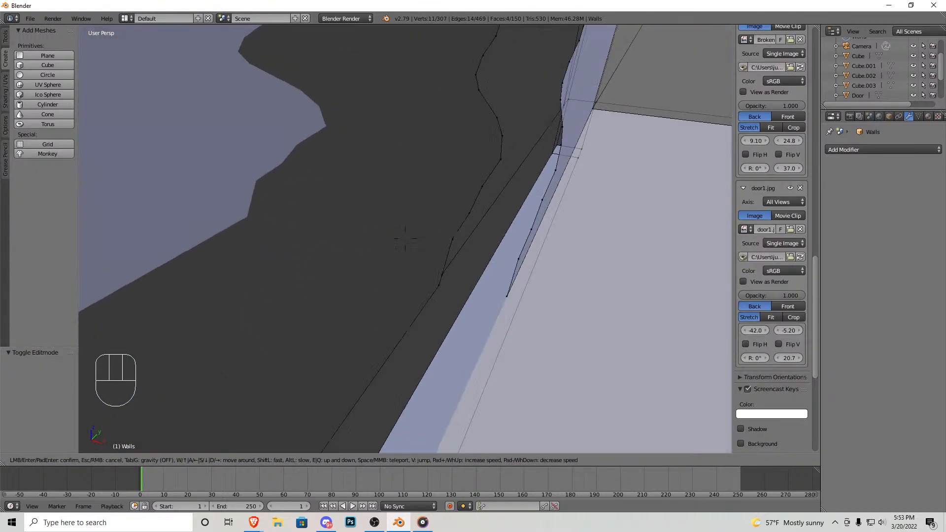
pyautogui.click(407, 246)
pyautogui.rightClick(402, 251)
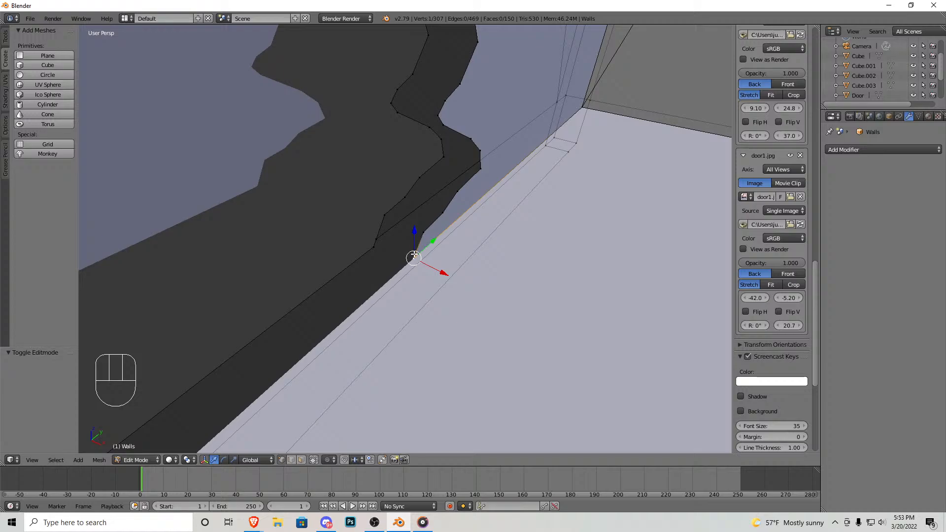
pyautogui.keyDown('ctrl'); pyautogui.rightClick(426, 234); pyautogui.keyUp('ctrl')
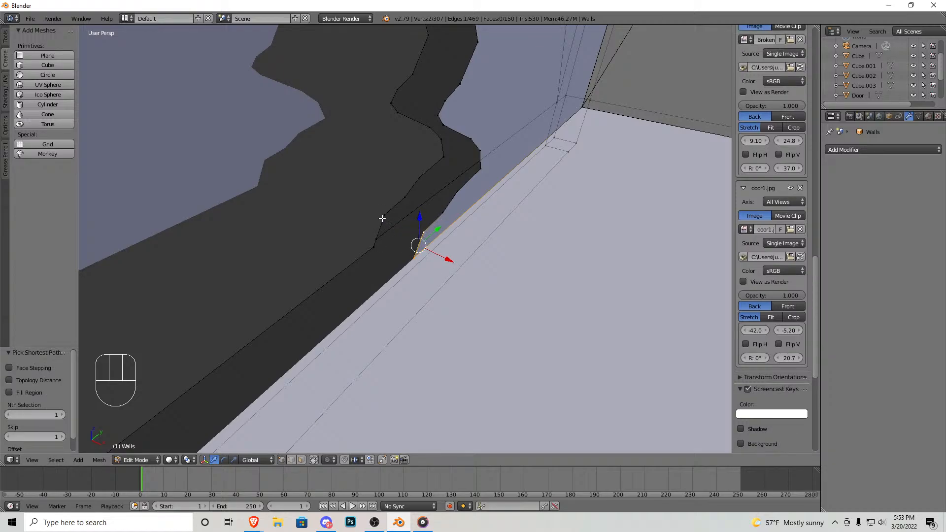
pyautogui.press('f')
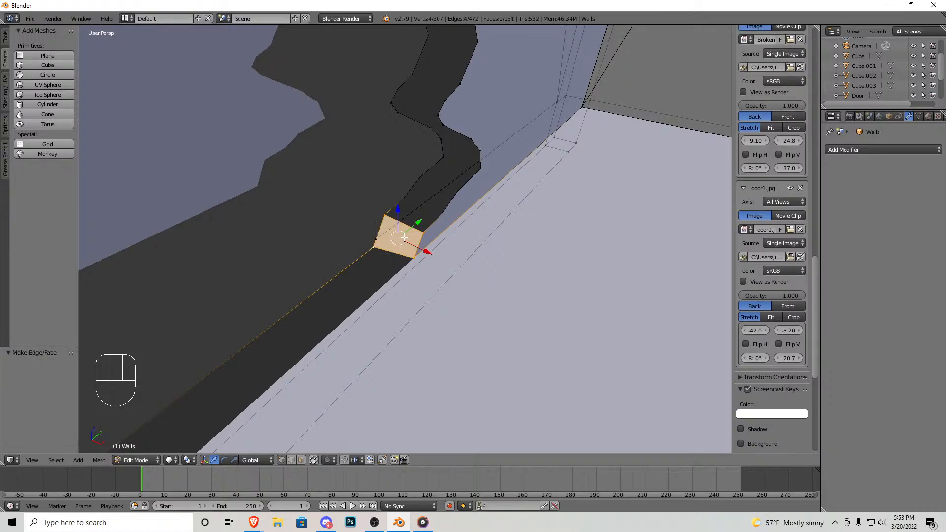
# Step: Fill the second face up the jagged edge, joining the wall's inner and outer outlines
pyautogui.hotkey('shift', 'f')
pyautogui.press('w')
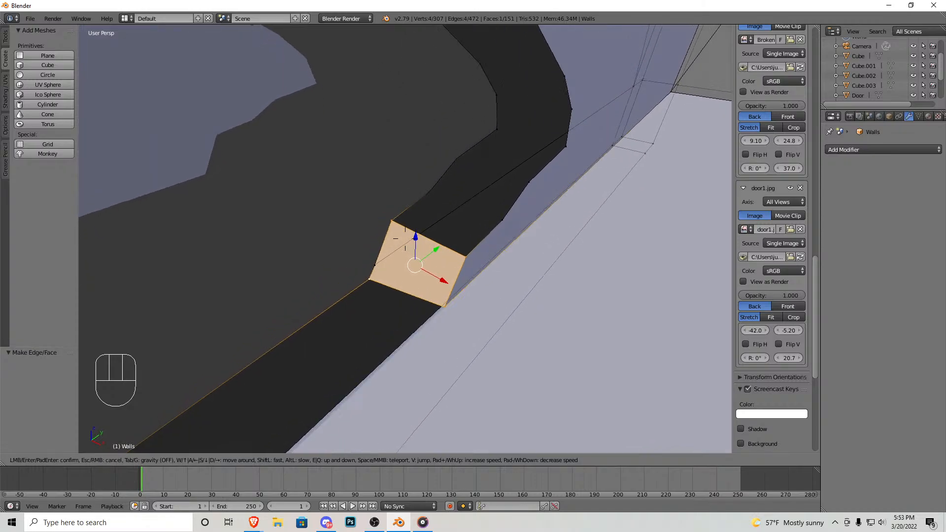
pyautogui.press('s')
pyautogui.press('w')
pyautogui.click(405, 239)
pyautogui.rightClick(429, 328)
pyautogui.keyDown('shift'); pyautogui.rightClick(359, 355); pyautogui.keyUp('shift')
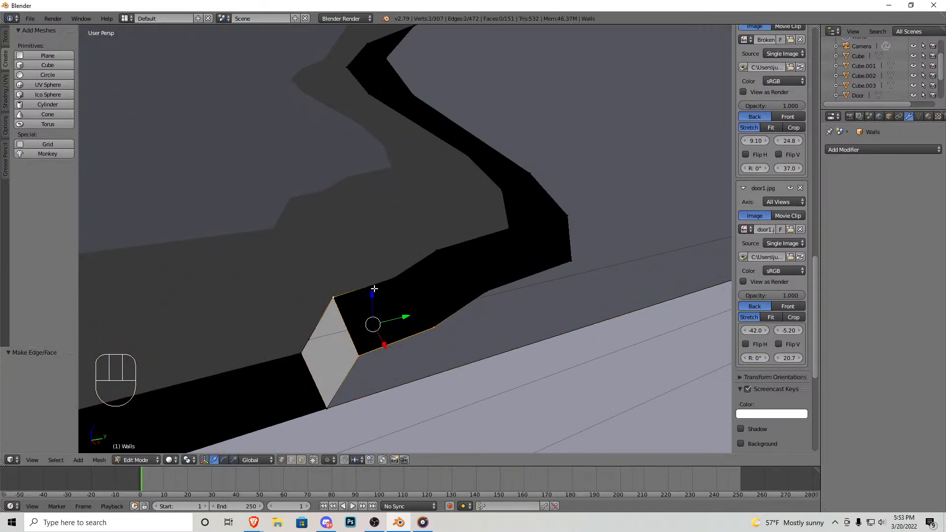
pyautogui.press('f')
# Step: Fill the two sloping faces leading up to the outermost lower point of the jagged edge
pyautogui.rightClick(434, 326)
pyautogui.keyDown('shift'); pyautogui.rightClick(485, 292); pyautogui.keyUp('shift')
pyautogui.keyDown('shift'); pyautogui.rightClick(436, 252); pyautogui.keyUp('shift')
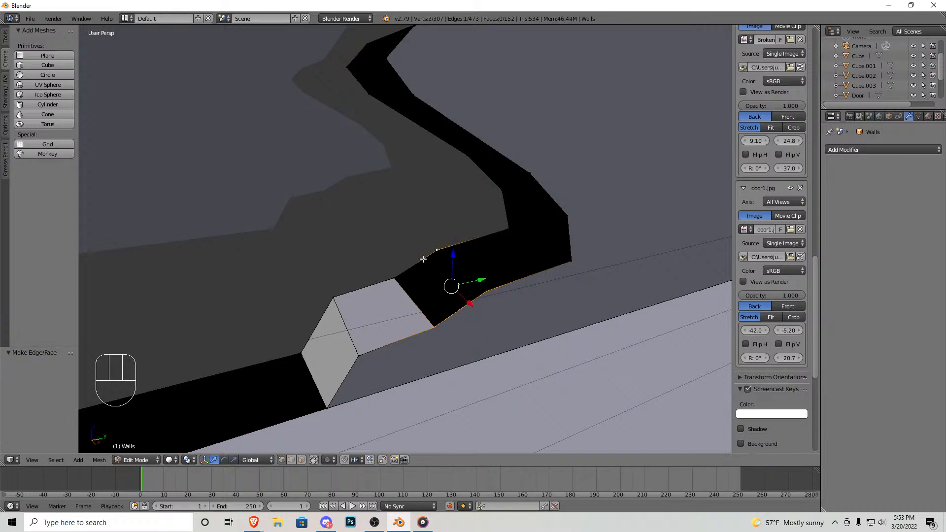
pyautogui.keyDown('shift'); pyautogui.rightClick(394, 278); pyautogui.keyUp('shift')
pyautogui.press('f')
pyautogui.rightClick(486, 292)
pyautogui.keyDown('shift'); pyautogui.rightClick(437, 251); pyautogui.keyUp('shift')
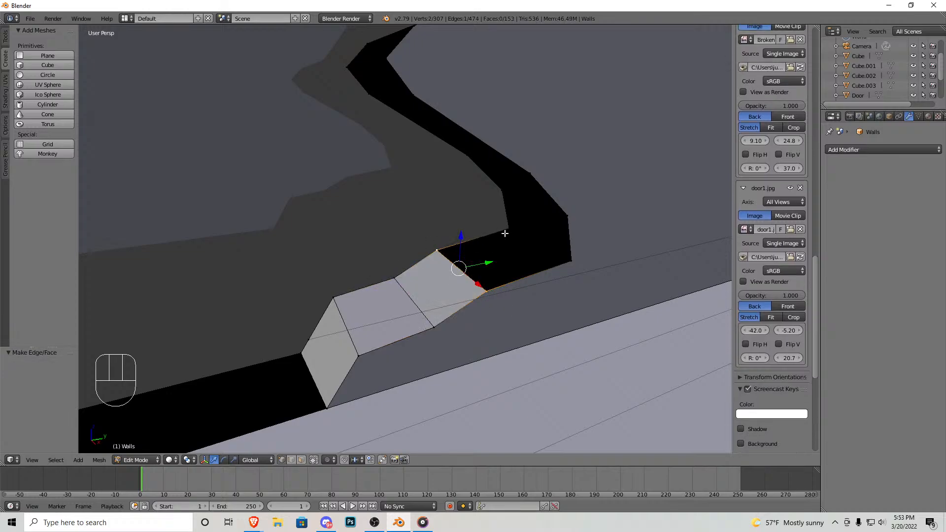
pyautogui.keyDown('shift'); pyautogui.rightClick(570, 260); pyautogui.keyUp('shift')
pyautogui.press('f')
# Step: Fill the upright face at the outermost lower point and the face directly above it
pyautogui.rightClick(570, 260)
pyautogui.keyDown('shift'); pyautogui.rightClick(566, 216); pyautogui.keyUp('shift')
pyautogui.keyDown('shift'); pyautogui.rightClick(502, 191); pyautogui.keyUp('shift')
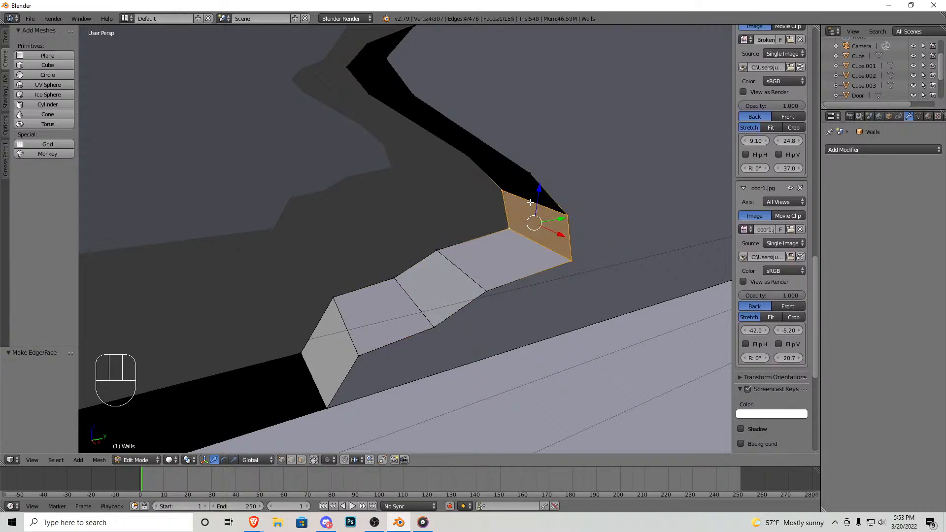
pyautogui.keyDown('shift'); pyautogui.rightClick(530, 174); pyautogui.keyUp('shift')
pyautogui.keyDown('shift'); pyautogui.rightClick(494, 183); pyautogui.keyUp('shift')
pyautogui.moveTo(494, 183); pyautogui.dragTo(409, 238, button='middle')
# Step: Fill the two faces running from the outer lower point toward the jagged edge's inner notch
pyautogui.rightClick(483, 252)
pyautogui.keyDown('shift'); pyautogui.rightClick(454, 195); pyautogui.keyUp('shift')
pyautogui.keyDown('shift'); pyautogui.rightClick(347, 194); pyautogui.keyUp('shift')
pyautogui.press('f')
pyautogui.rightClick(453, 196)
pyautogui.keyDown('shift'); pyautogui.rightClick(445, 166); pyautogui.keyUp('shift')
pyautogui.keyDown('shift'); pyautogui.rightClick(339, 179); pyautogui.keyUp('shift')
# Step: Try to fill a face across the inner notch of the jagged edge, and undo it
pyautogui.moveTo(355, 194); pyautogui.dragTo(405, 245, button='middle')
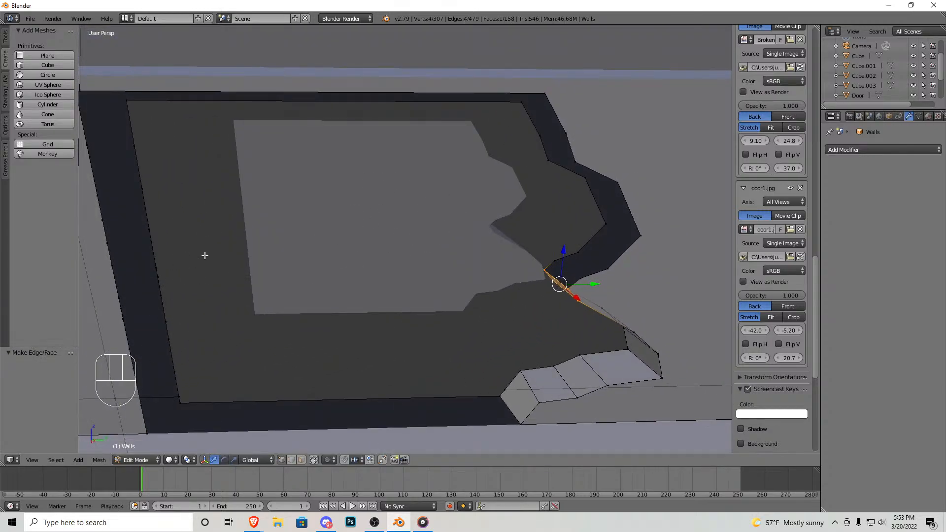
pyautogui.hotkey('shift', 'f')
pyautogui.press('w')
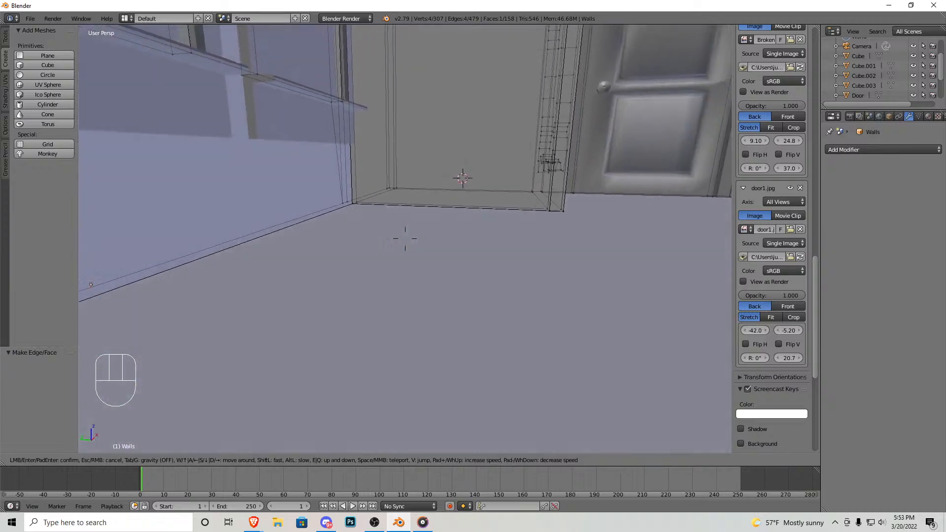
pyautogui.press('s')
pyautogui.press('w')
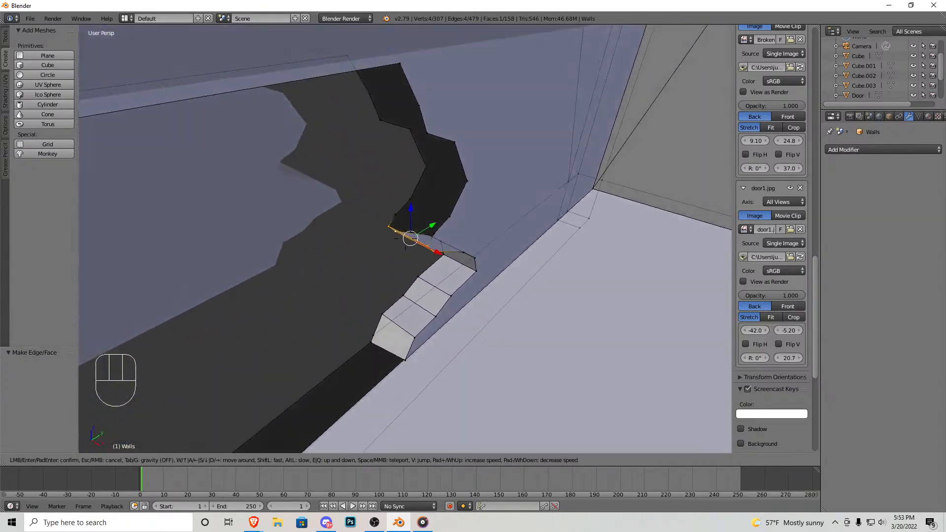
pyautogui.click(405, 239)
pyautogui.rightClick(442, 254)
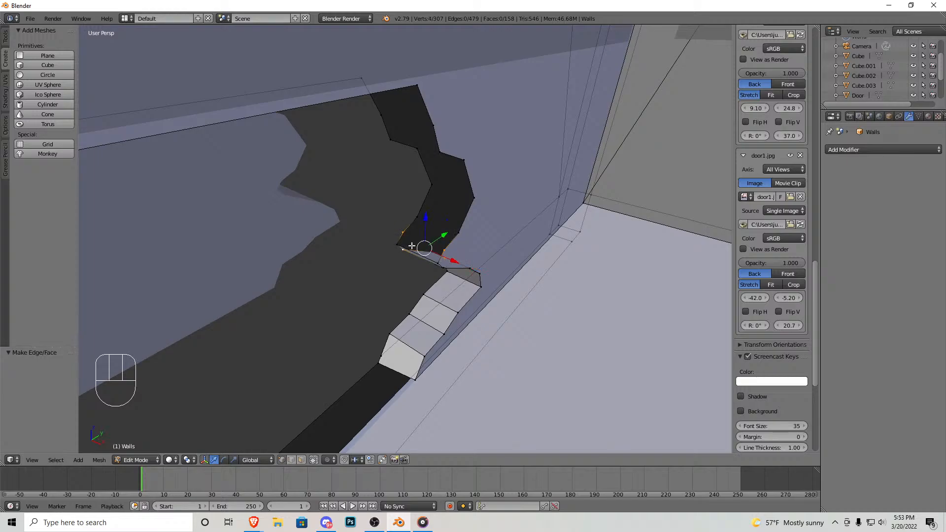
pyautogui.press('f')
pyautogui.rightClick(451, 245)
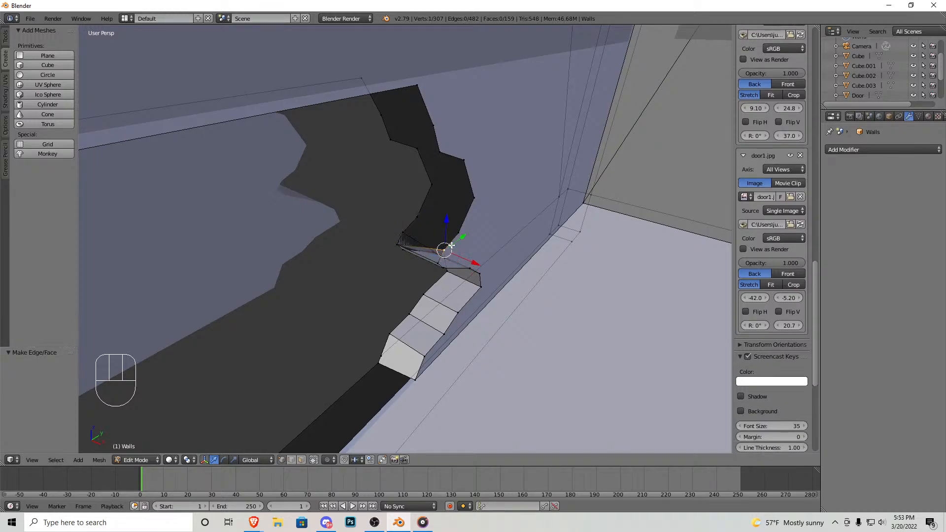
pyautogui.hotkey('ctrl', 'z')
# Step: Fill the three faces rising from the inner notch of the jagged edge
pyautogui.hotkey('shift', 'f')
pyautogui.press('w')
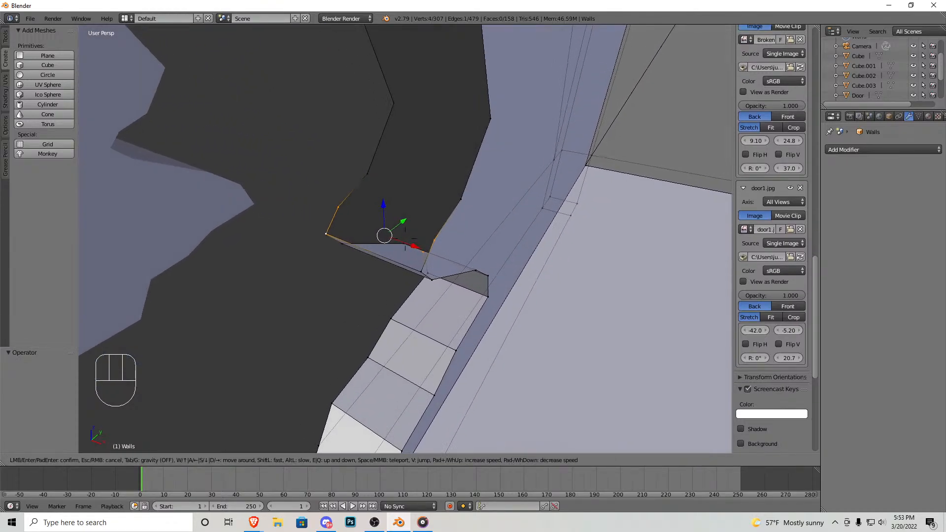
pyautogui.click(418, 271)
pyautogui.rightClick(417, 270)
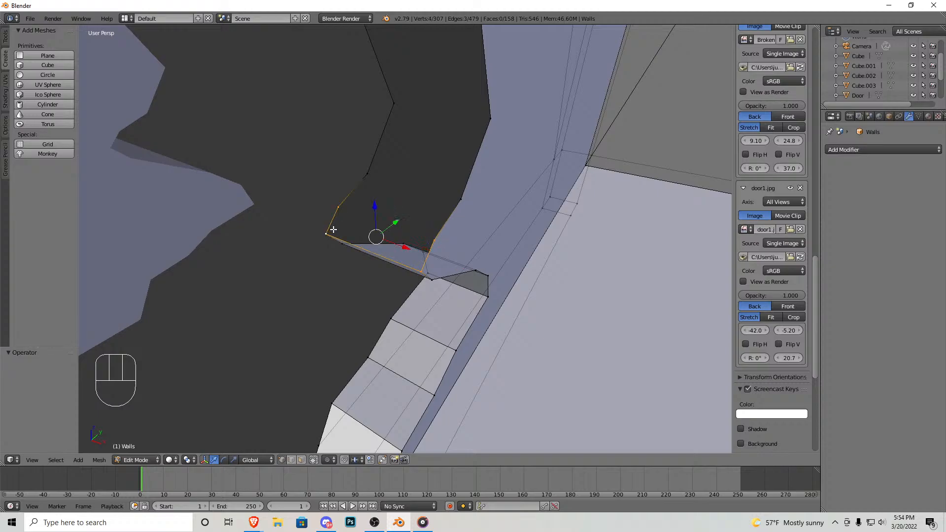
pyautogui.rightClick(432, 235)
pyautogui.keyDown('shift'); pyautogui.rightClick(455, 200); pyautogui.keyUp('shift')
pyautogui.keyDown('shift'); pyautogui.rightClick(367, 181); pyautogui.keyUp('shift')
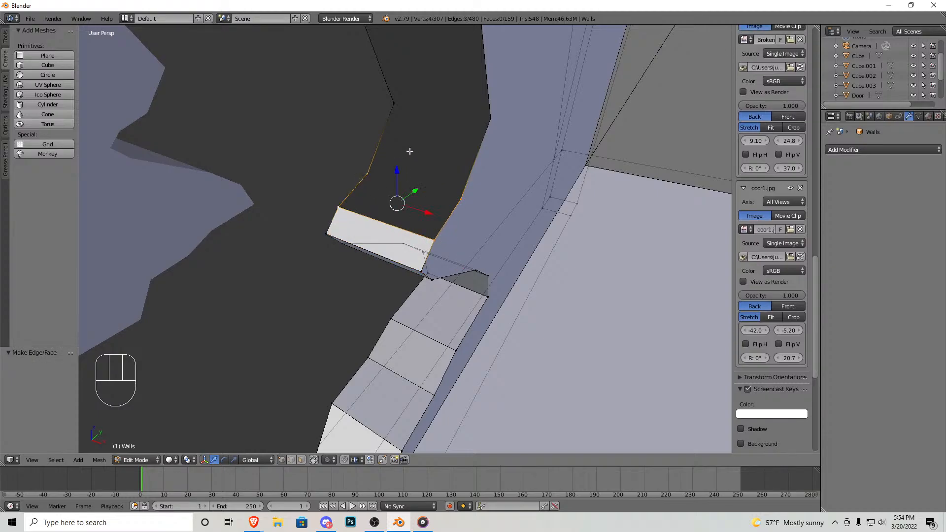
pyautogui.press('f')
pyautogui.rightClick(370, 171)
pyautogui.keyDown('shift'); pyautogui.rightClick(395, 105); pyautogui.keyUp('shift')
pyautogui.press('f')
# Step: Fill the next two faces up the jagged edge, around its upper outward bulge
pyautogui.moveTo(492, 129); pyautogui.dragTo(451, 276, button='middle')
pyautogui.rightClick(449, 279)
pyautogui.keyDown('shift'); pyautogui.rightClick(408, 261); pyautogui.keyUp('shift')
pyautogui.rightClick(417, 208)
pyautogui.keyDown('shift'); pyautogui.rightClick(370, 202); pyautogui.keyUp('shift')
pyautogui.keyDown('shift'); pyautogui.rightClick(357, 180); pyautogui.keyUp('shift')
pyautogui.hotkey('shift', 's')
pyautogui.click(336, 121)
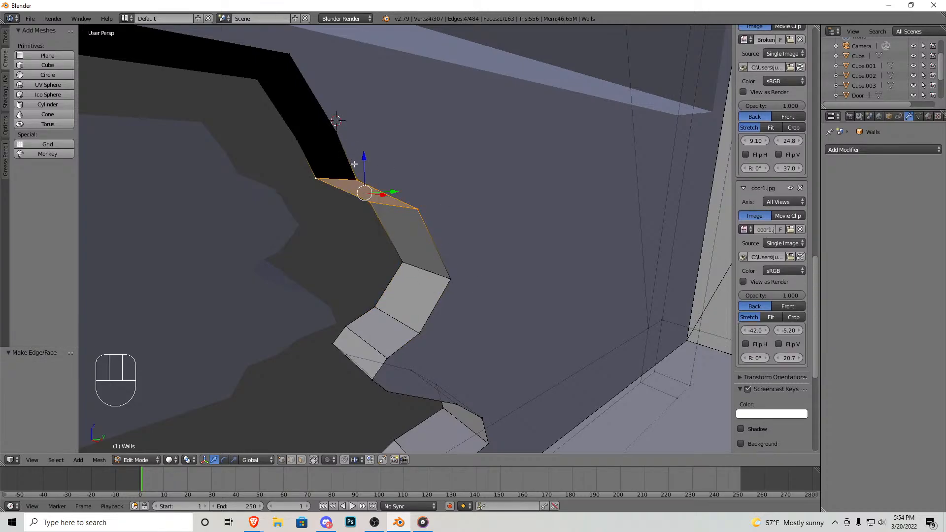
# Step: Fill the last two faces of the jagged edge up to the opening's upper corner
pyautogui.hotkey('shift', 'f')
pyautogui.press('s')
pyautogui.click(405, 239)
pyautogui.rightClick(458, 253)
pyautogui.keyDown('shift'); pyautogui.rightClick(437, 223); pyautogui.keyUp('shift')
pyautogui.rightClick(422, 204)
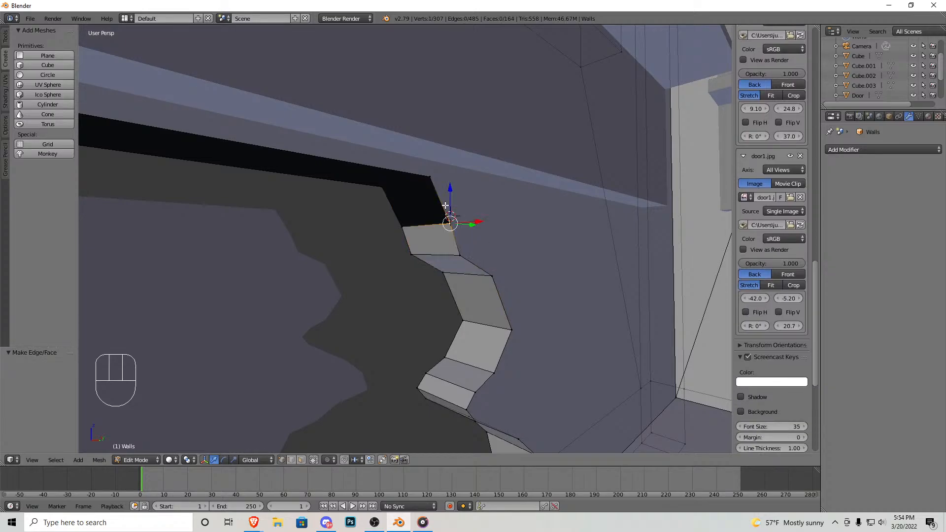
pyautogui.rightClick(428, 178)
pyautogui.keyDown('shift'); pyautogui.rightClick(385, 189); pyautogui.keyUp('shift')
# Step: Fill the long upper face of the opening and the face along its straight vertical side
pyautogui.hotkey('shift', 'f')
pyautogui.click(405, 239)
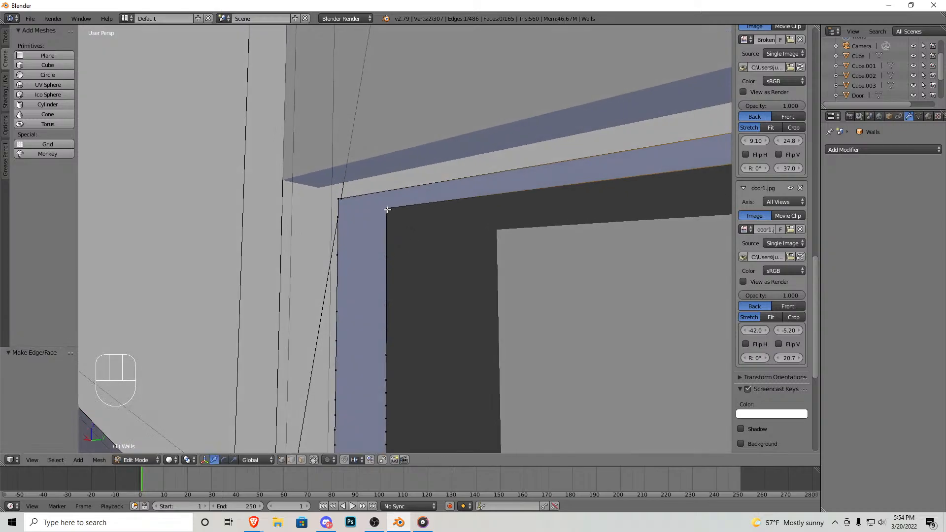
pyautogui.keyDown('shift'); pyautogui.rightClick(334, 200); pyautogui.keyUp('shift')
pyautogui.press('f')
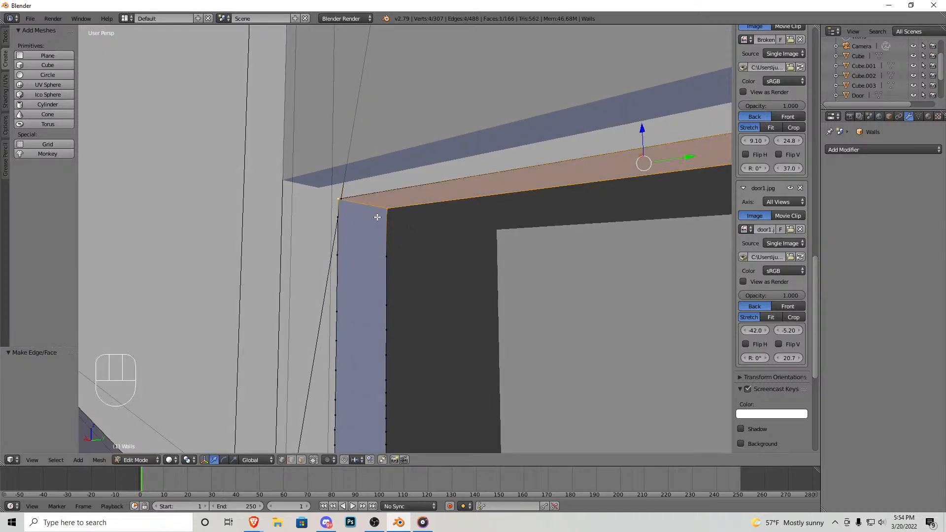
pyautogui.rightClick(381, 213)
pyautogui.keyDown('shift'); pyautogui.rightClick(340, 199); pyautogui.keyUp('shift')
pyautogui.hotkey('shift', 'f')
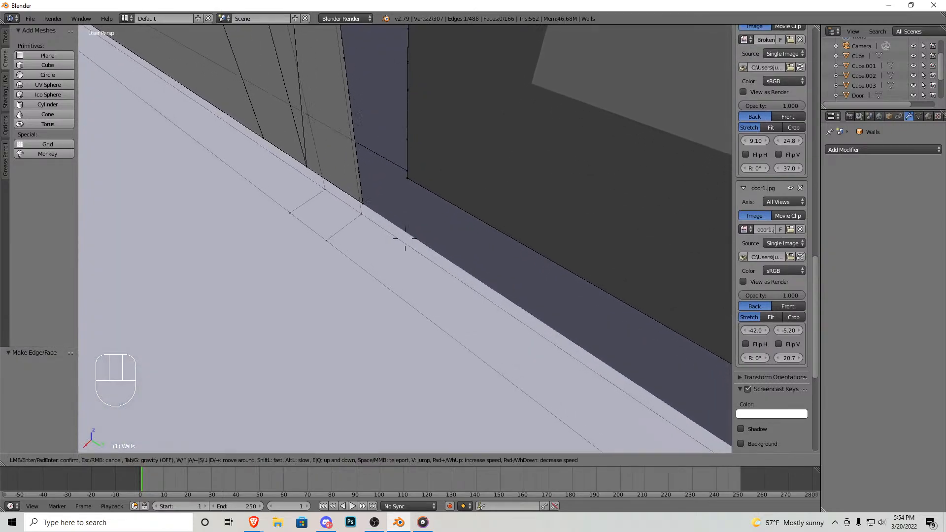
pyautogui.click(405, 239)
pyautogui.press('f')
# Step: Fill the long lower face of the opening to close its inner rim, and leave Edit Mode on the walls
pyautogui.rightClick(357, 257)
pyautogui.keyDown('shift'); pyautogui.rightClick(413, 212); pyautogui.keyUp('shift')
pyautogui.hotkey('shift', 'f')
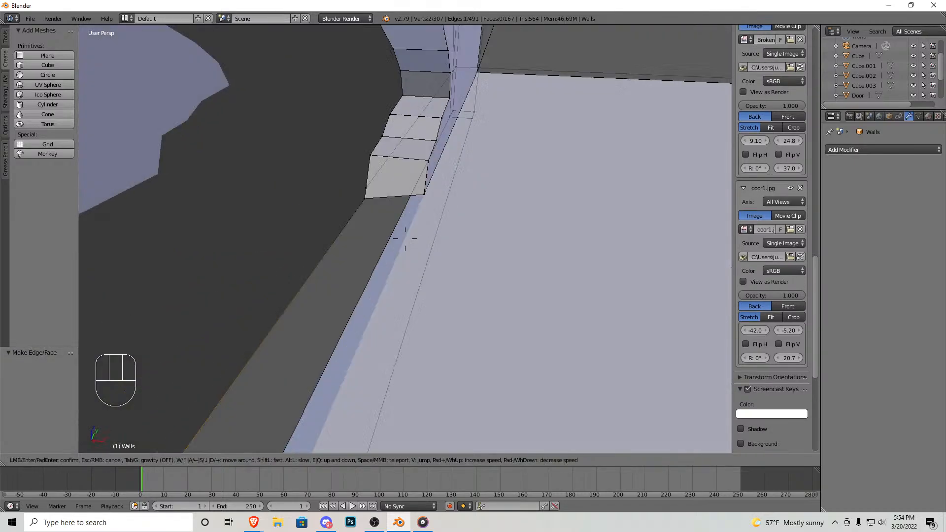
pyautogui.click(405, 239)
pyautogui.press('f')
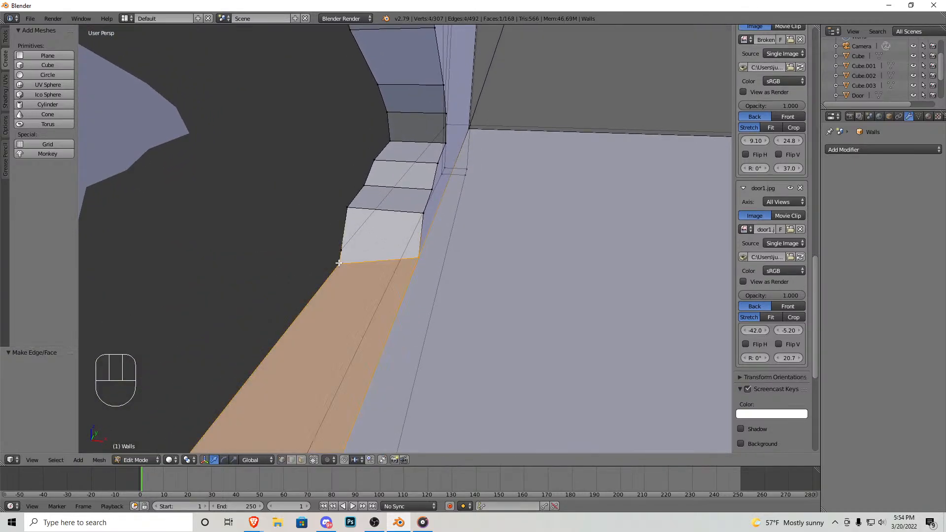
pyautogui.hotkey('shift', 'f')
pyautogui.click(405, 239)
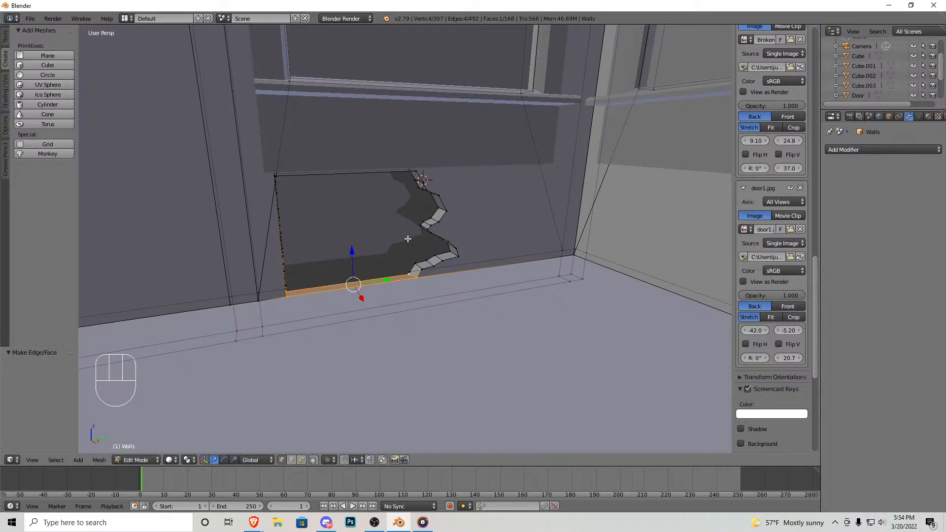
pyautogui.press('Tab')
# Step: Flatten the jagged cutter's entire mesh along the X axis into a thin slab, scaling it first by about 0.11
pyautogui.moveTo(408, 236); pyautogui.dragTo(450, 260, button='middle')
pyautogui.rightClick(368, 237)
pyautogui.press('Tab')
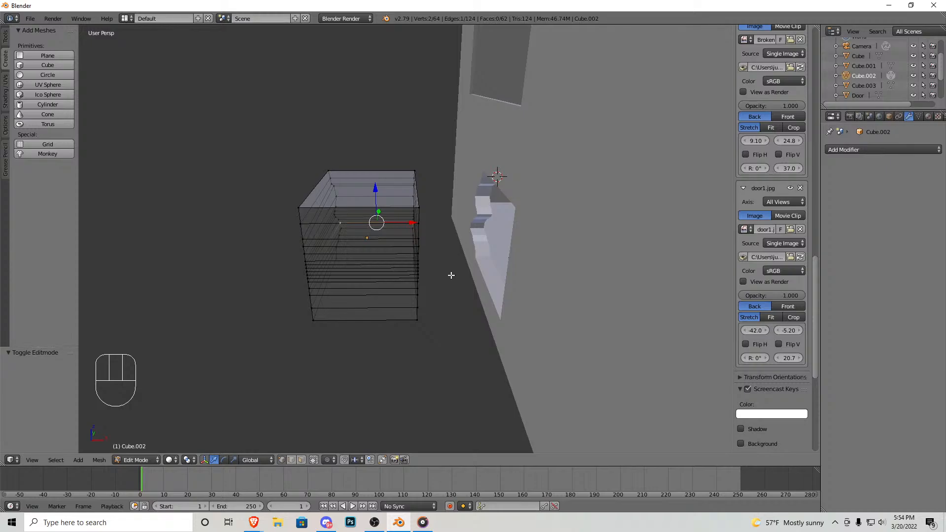
pyautogui.press('a')
pyautogui.press('s')
pyautogui.press('x')
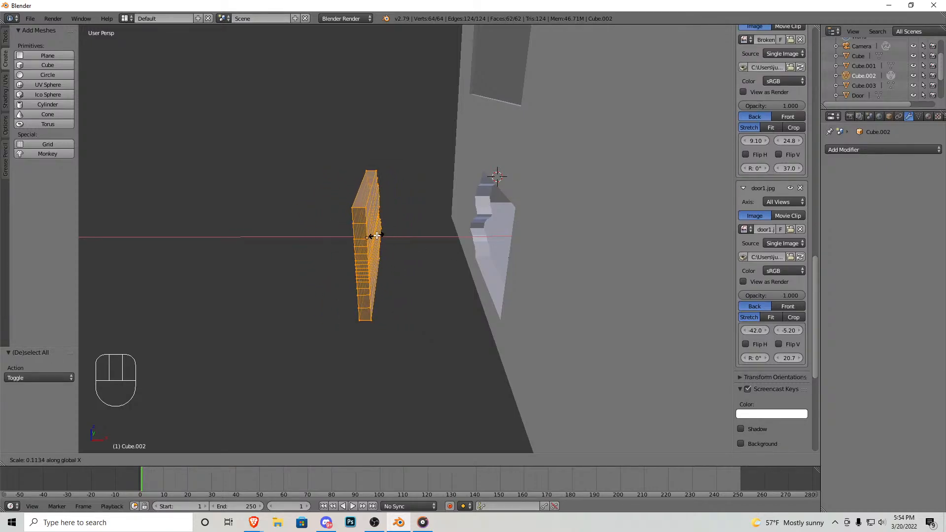
pyautogui.click(374, 236)
pyautogui.press('s')
pyautogui.press('x')
pyautogui.click(452, 272)
# Step: Move the flattened cutter mesh along X into the wall opening and check its fit from both sides
pyautogui.moveTo(404, 237); pyautogui.dragTo(525, 230)
pyautogui.press('Tab')
pyautogui.moveTo(450, 249); pyautogui.dragTo(449, 228, button='middle')
pyautogui.moveTo(321, 150); pyautogui.dragTo(292, 164, button='middle')
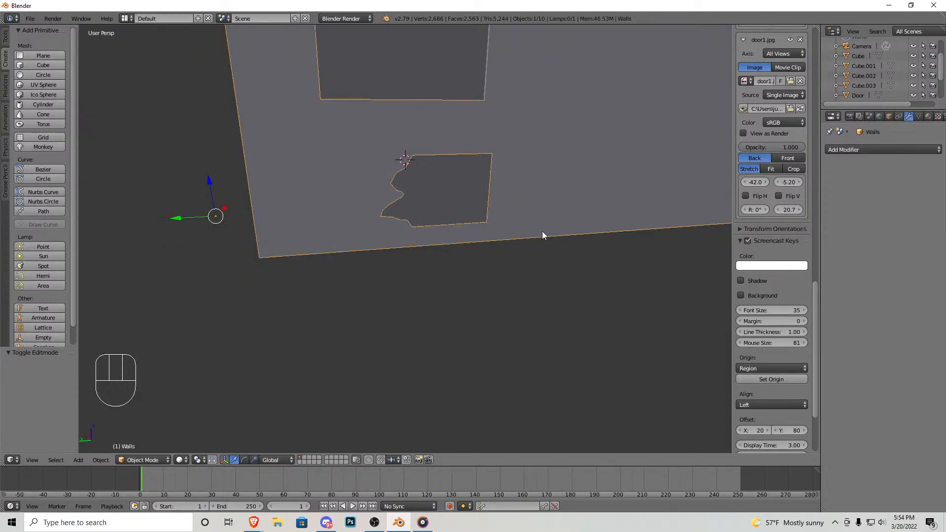
pyautogui.moveTo(523, 201); pyautogui.dragTo(405, 242, button='middle')
pyautogui.press('Tab')
pyautogui.press('Tab')
# Step: Select the room-facing faces of the flattened slab with Circle Select
pyautogui.rightClick(534, 279)
pyautogui.press('Tab')
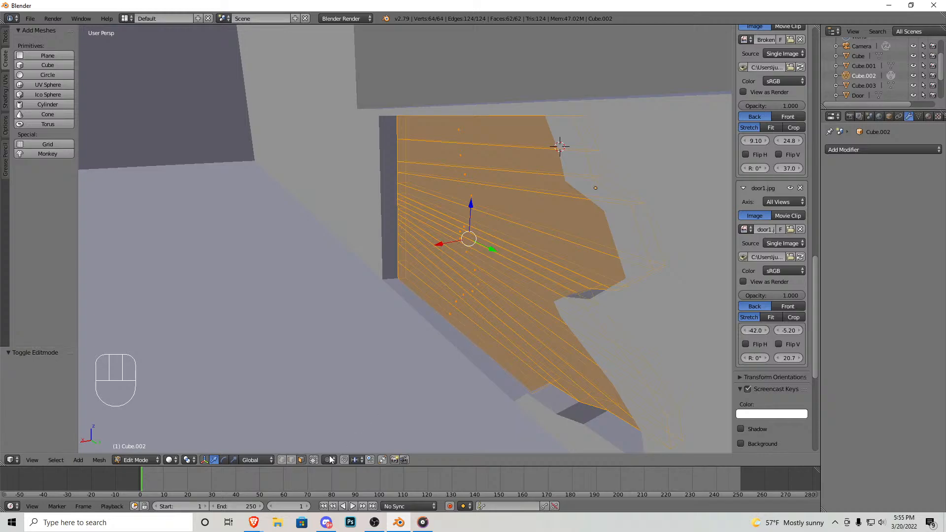
pyautogui.rightClick(470, 318)
pyautogui.press('c')
pyautogui.moveTo(472, 336); pyautogui.dragTo(509, 136)
pyautogui.rightClick(510, 143)
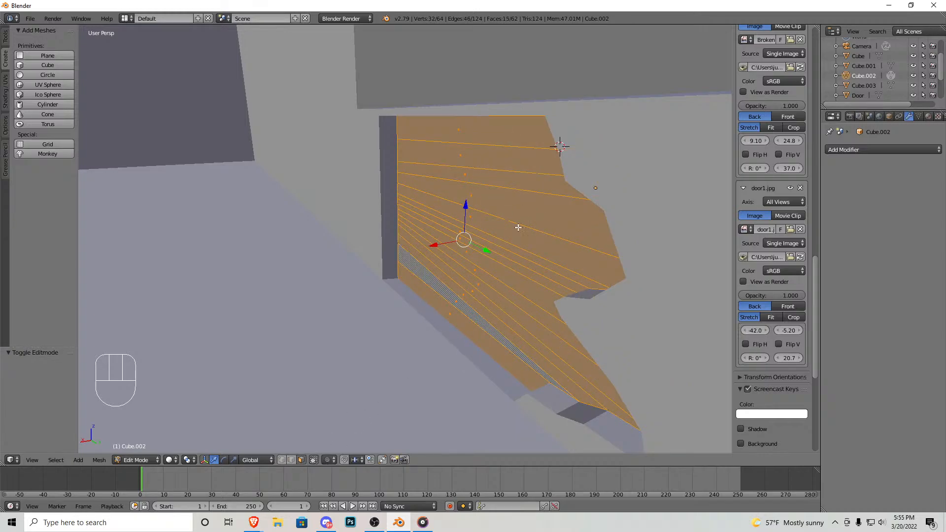
pyautogui.press('Tab')
# Step: Compare the modelled wall opening with the broken corner in the reference photo, from the front and inside the room
pyautogui.hotkey('shift', 'f')
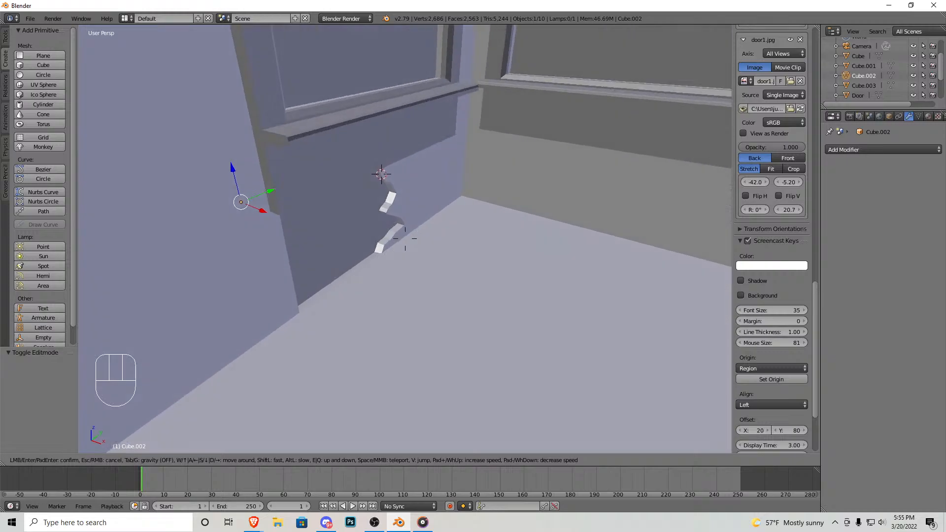
pyautogui.click(405, 239)
pyautogui.press('KP_1')
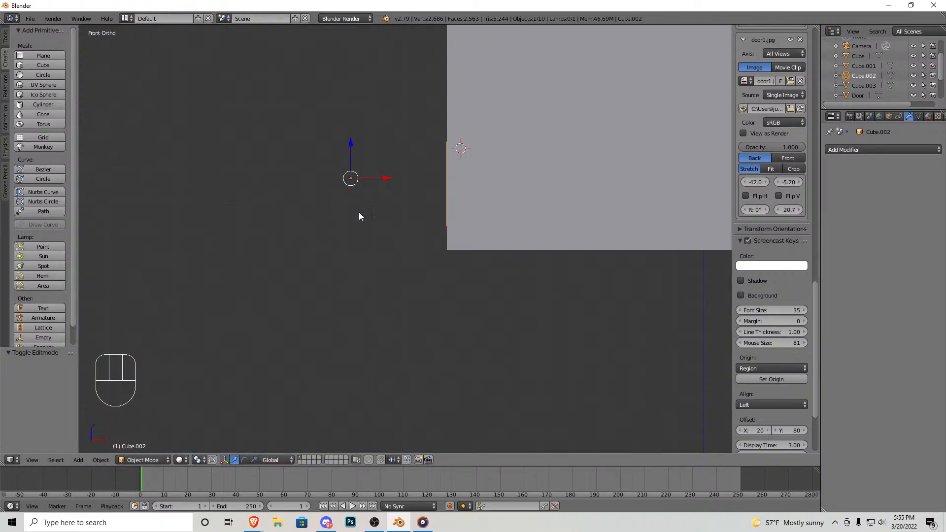
pyautogui.keyDown('shift'); pyautogui.moveTo(368, 128); pyautogui.dragTo(354, 340, button='middle'); pyautogui.keyUp('shift')
pyautogui.scroll(-3, 366, 132)
pyautogui.scroll(3, 368, 225)
pyautogui.scroll(5, 355, 242)
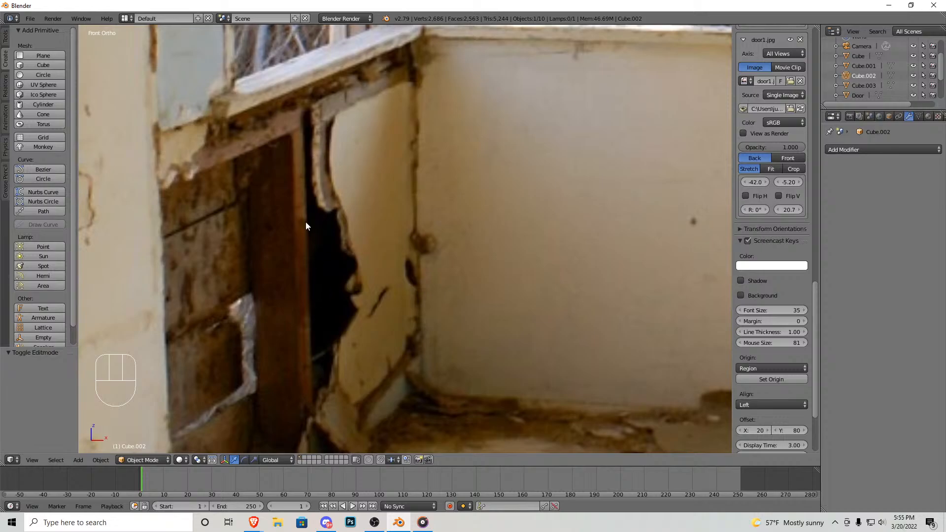
pyautogui.scroll(-5, 437, 233)
pyautogui.moveTo(436, 233); pyautogui.dragTo(355, 327, button='middle')
pyautogui.scroll(6, 447, 204)
pyautogui.hotkey('shift', 'f')
pyautogui.press('w')
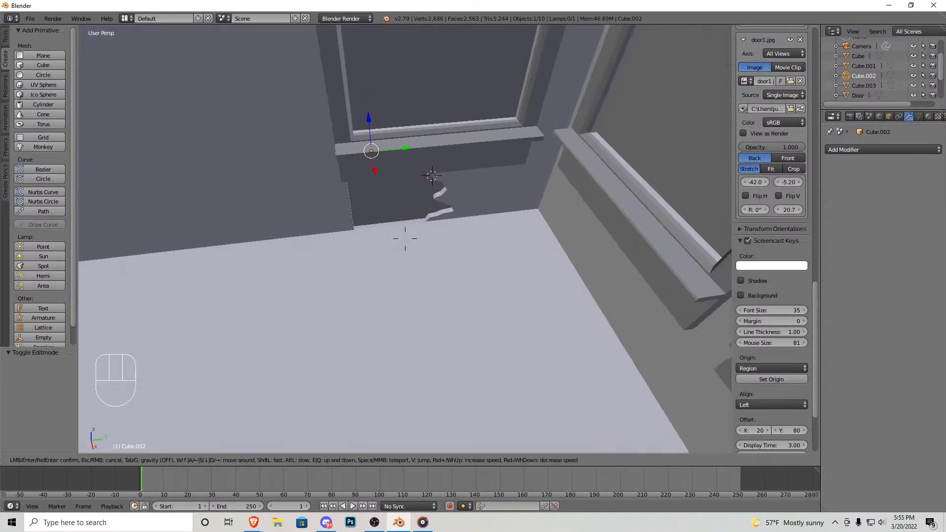
pyautogui.press('Escape')
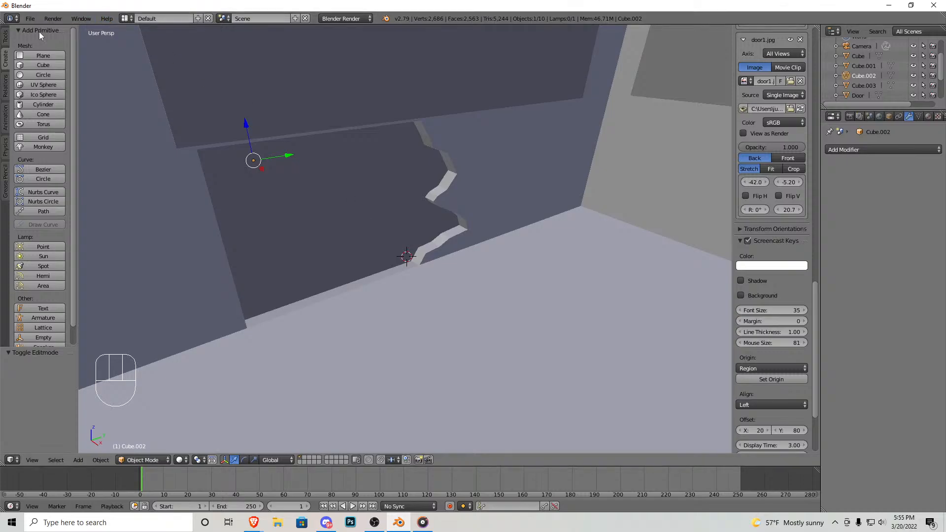
# Step: Add a cube at the foot of the opening, scale it to about 0.21 along Y and about 0.24 overall
pyautogui.click(49, 66)
pyautogui.press('s')
pyautogui.press('z')
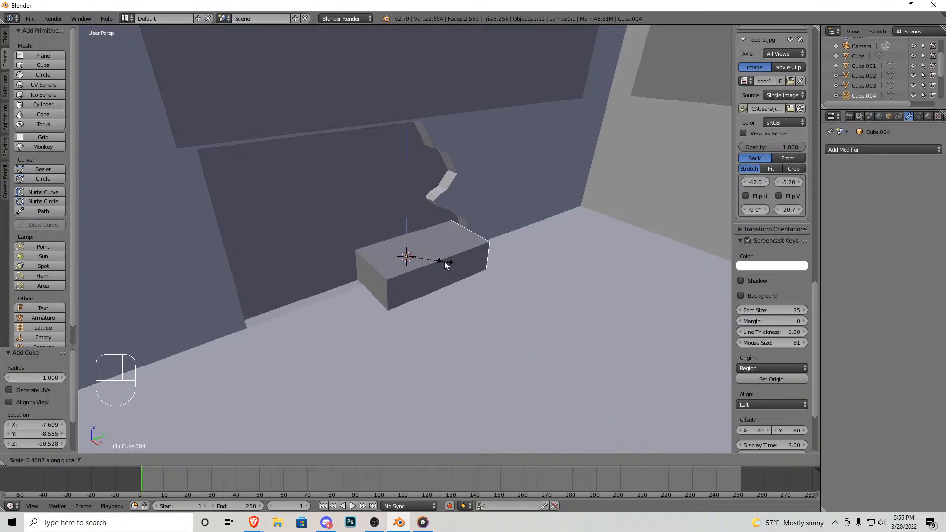
pyautogui.press('y')
pyautogui.click(410, 266)
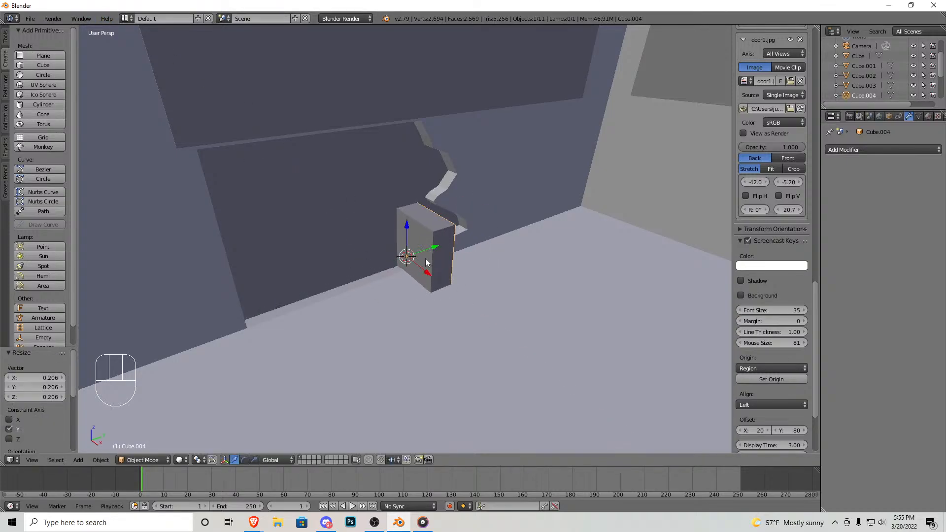
pyautogui.press('s')
pyautogui.click(429, 262)
# Step: Move the block along Y beside the jagged edge and shift one of its faces 0.013 along X in Edit Mode
pyautogui.scroll(6, 430, 261)
pyautogui.moveTo(434, 262); pyautogui.dragTo(447, 262, button='middle')
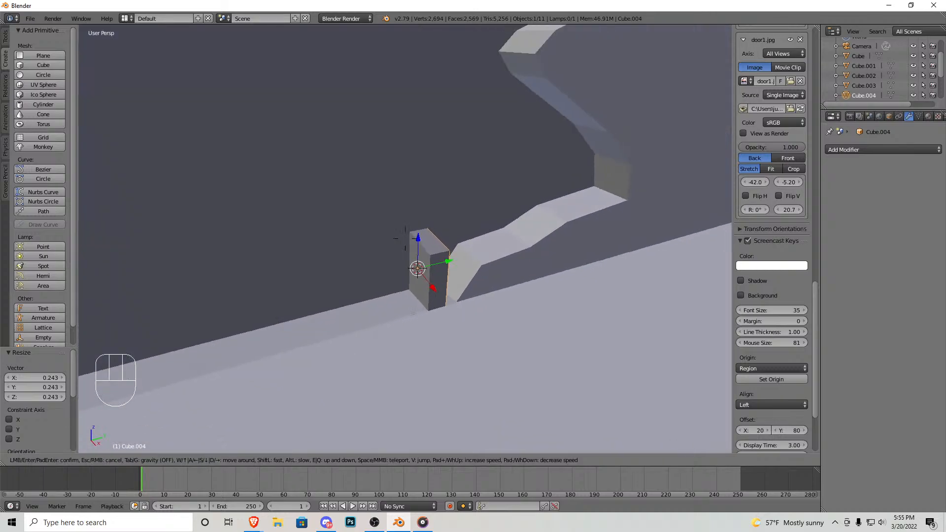
pyautogui.moveTo(450, 260); pyautogui.dragTo(467, 256)
pyautogui.press('Tab')
pyautogui.press('k')
pyautogui.moveTo(419, 259); pyautogui.dragTo(507, 261, button='middle')
pyautogui.press('Escape')
pyautogui.press('z')
pyautogui.rightClick(394, 256)
pyautogui.moveTo(417, 272); pyautogui.dragTo(459, 278)
pyautogui.press('z')
# Step: Nudge the block's selected face -0.021 along Y to fit it beside the jagged edge
pyautogui.hotkey('shift', 'f')
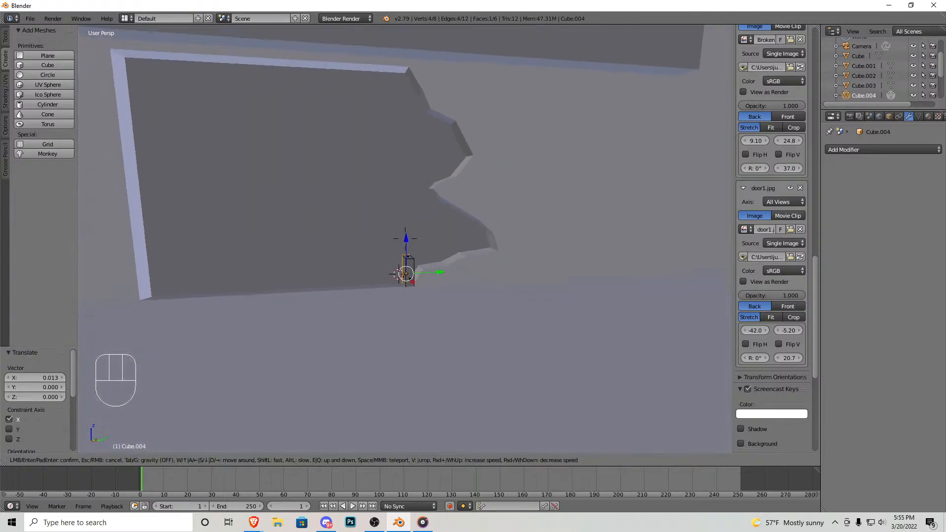
pyautogui.click(447, 252)
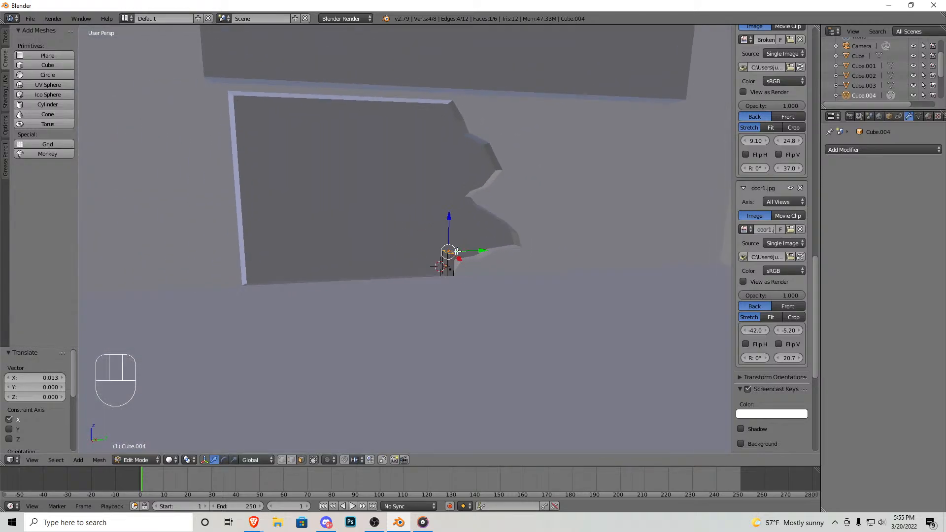
pyautogui.hotkey('shift', 'f')
pyautogui.press('w')
pyautogui.press('s')
pyautogui.click(405, 238)
pyautogui.moveTo(422, 229); pyautogui.dragTo(417, 230)
# Step: Raise the block's top face 2.135 along Z to form a post reaching the top of the opening
pyautogui.hotkey('shift', 'f')
pyautogui.press('s')
pyautogui.click(436, 244)
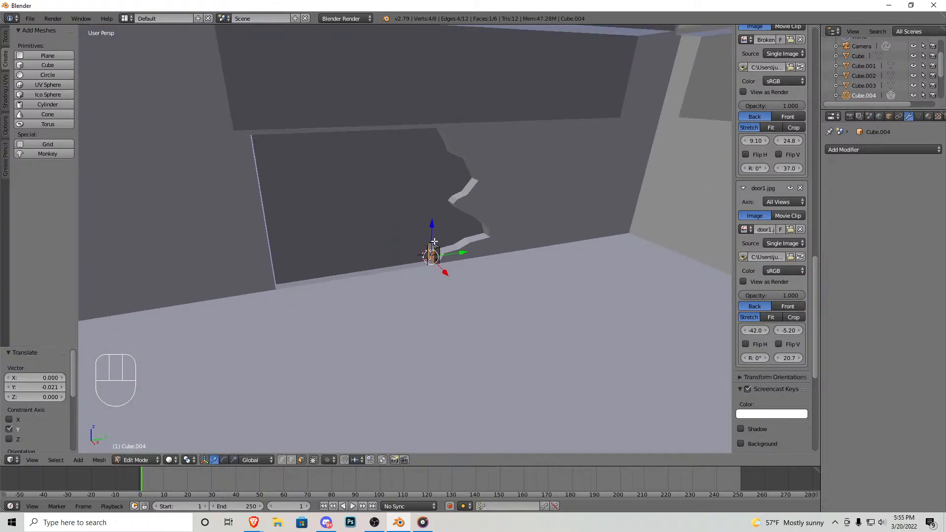
pyautogui.press('g')
pyautogui.press('z')
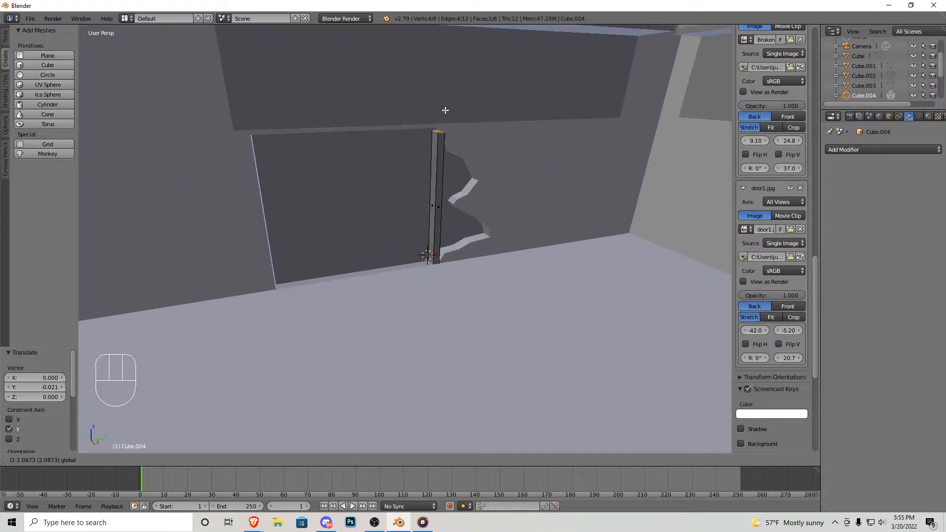
pyautogui.press('w')
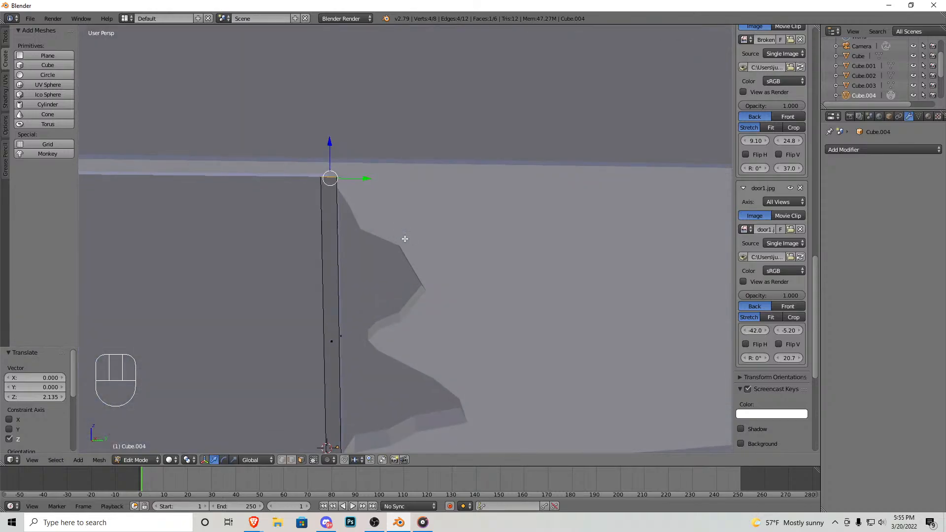
pyautogui.click(342, 195)
# Step: Shift the whole post slightly along Y, duplicate it, and slide the copy along Y to the opening's straight far edge
pyautogui.press('a')
pyautogui.moveTo(368, 333); pyautogui.dragTo(354, 333)
pyautogui.hotkey('shift', 'f')
pyautogui.press('s')
pyautogui.click(517, 269)
pyautogui.hotkey('shift', 'd')
pyautogui.click(517, 269)
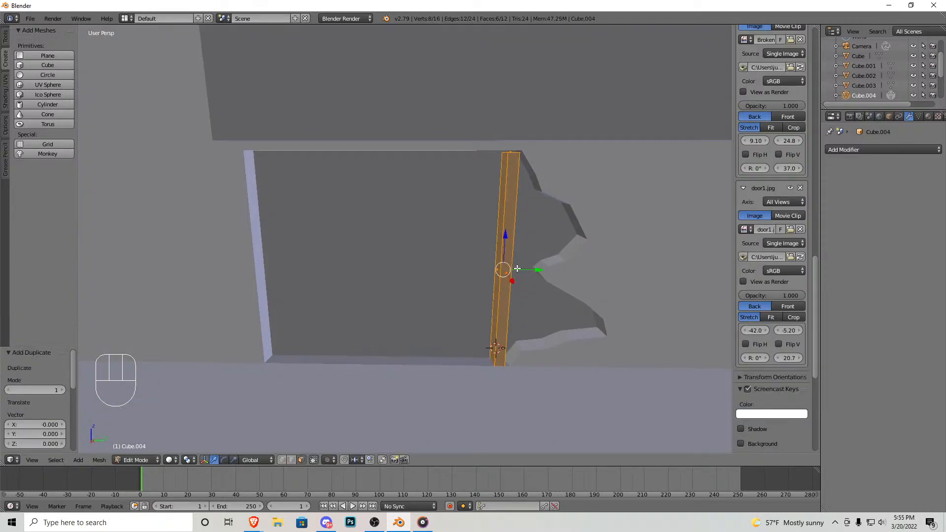
pyautogui.moveTo(536, 269); pyautogui.dragTo(416, 269)
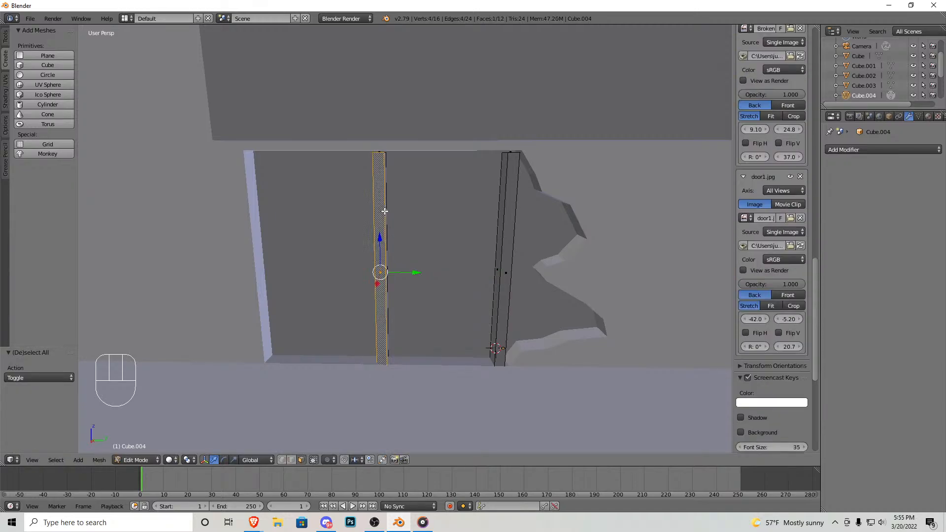
pyautogui.press('l')
pyautogui.moveTo(412, 269); pyautogui.dragTo(303, 256)
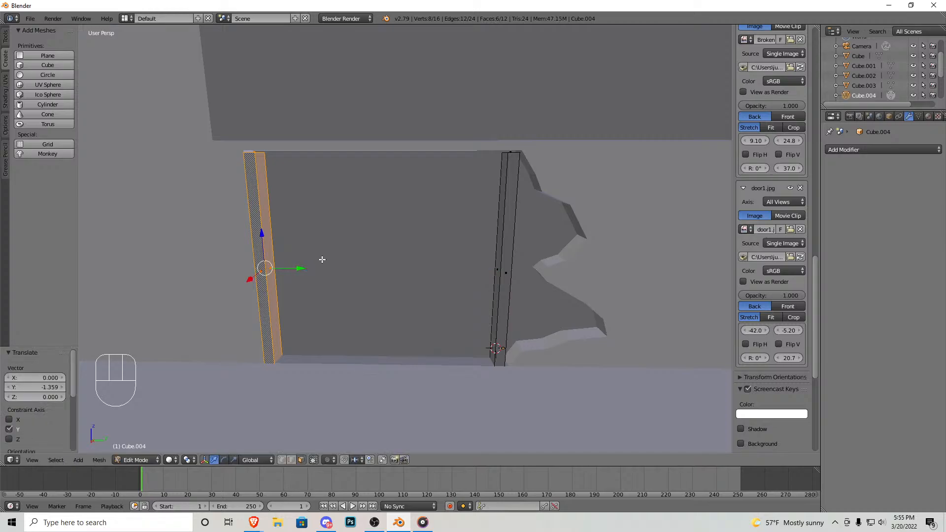
# Step: Select the room-facing faces of both posts and move them -0.059 along X
pyautogui.hotkey('shift', 'f')
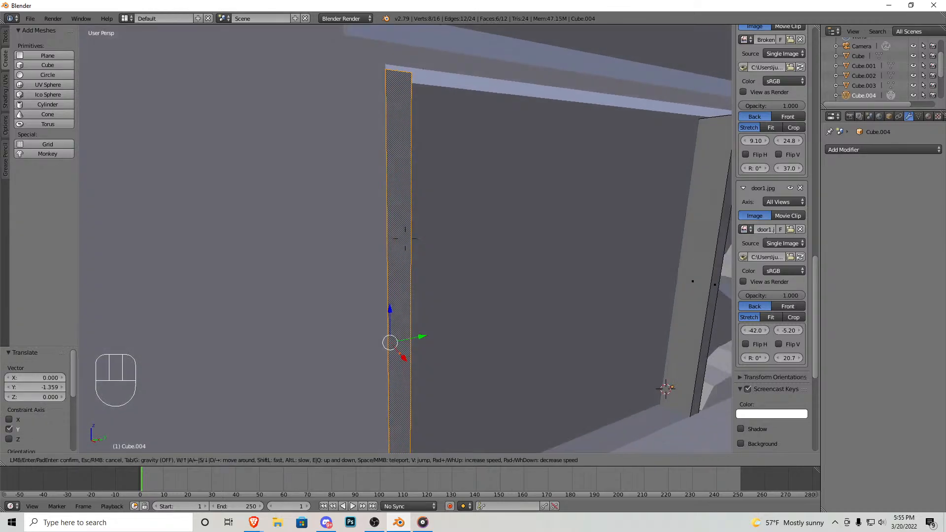
pyautogui.press('s')
pyautogui.click(370, 291)
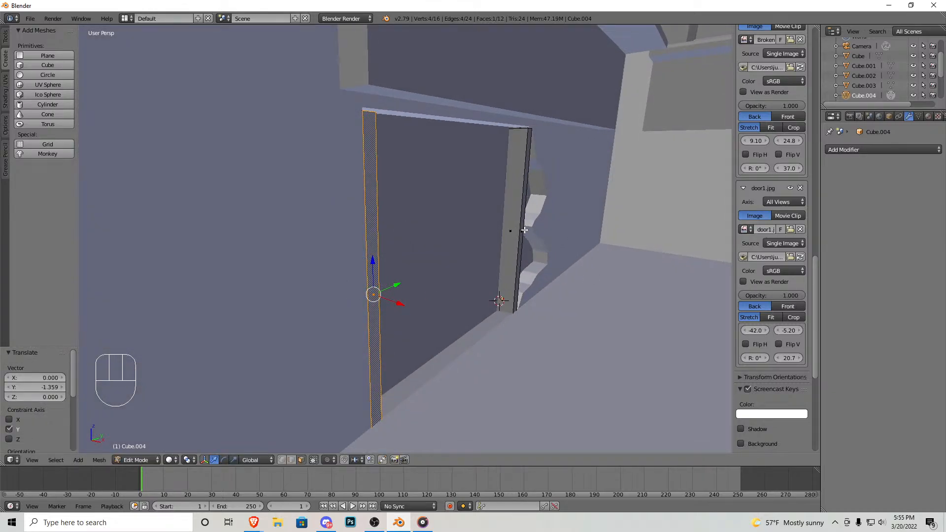
pyautogui.keyDown('shift'); pyautogui.rightClick(520, 233); pyautogui.keyUp('shift')
pyautogui.moveTo(480, 261); pyautogui.dragTo(493, 259)
# Step: Duplicate the post at the opening's straight edge in place and rotate the copy 90° about X into a horizontal beam
pyautogui.hotkey('shift', 'f')
pyautogui.press('w')
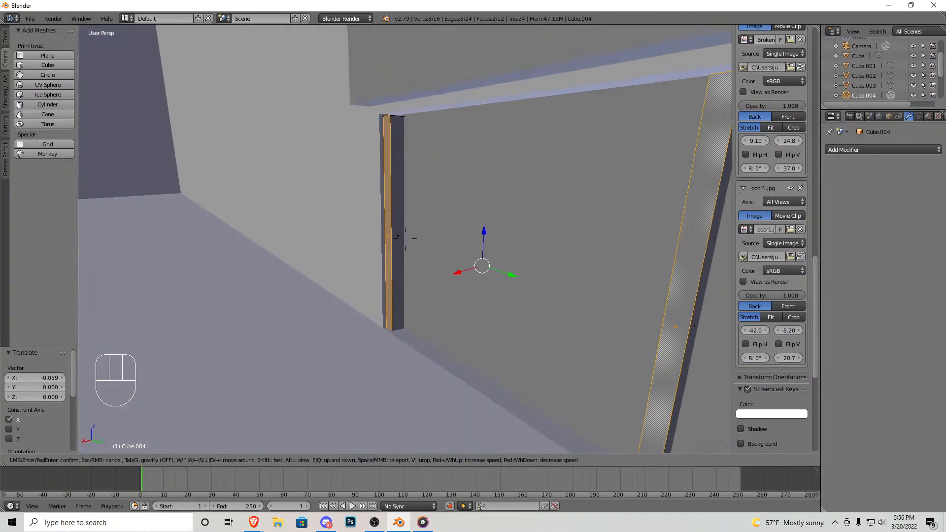
pyautogui.click(405, 239)
pyautogui.rightClick(397, 250)
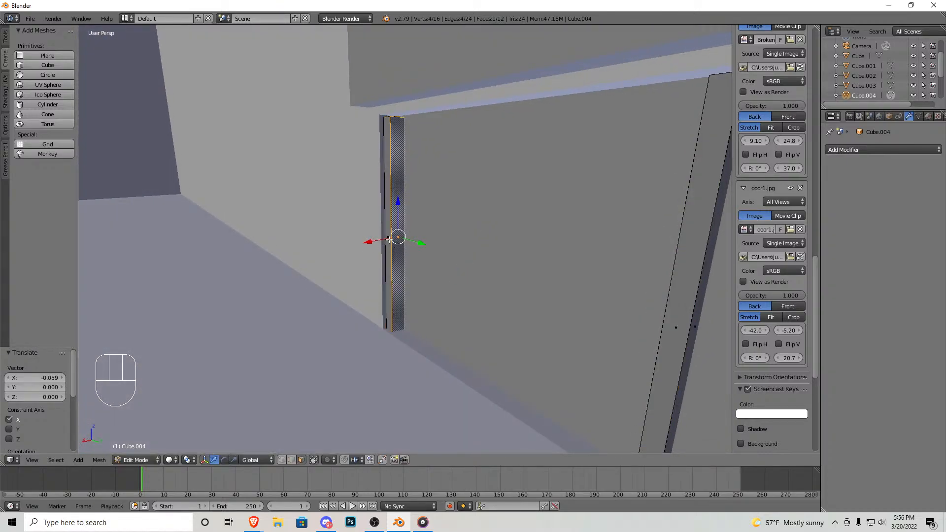
pyautogui.hotkey('ctrl', 'l')
pyautogui.hotkey('shift', 'd')
pyautogui.rightClick(398, 235)
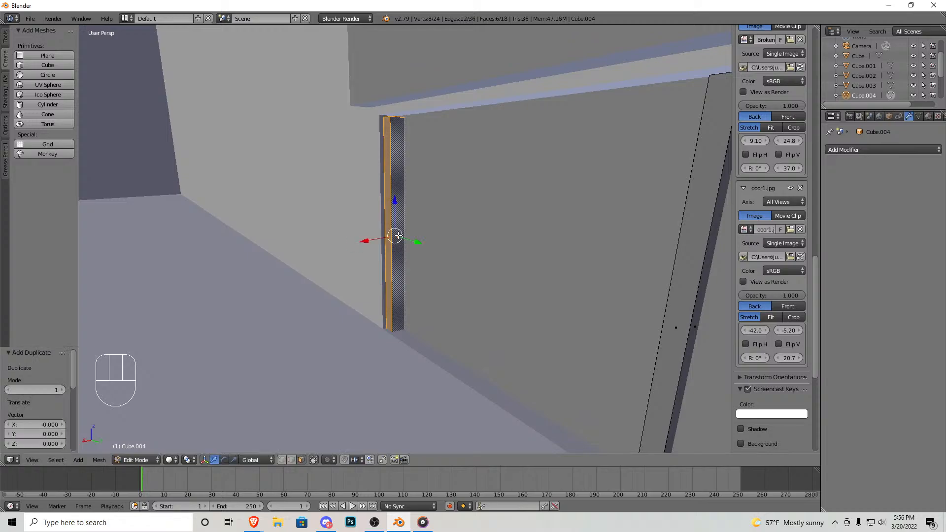
pyautogui.press('r')
pyautogui.press('x')
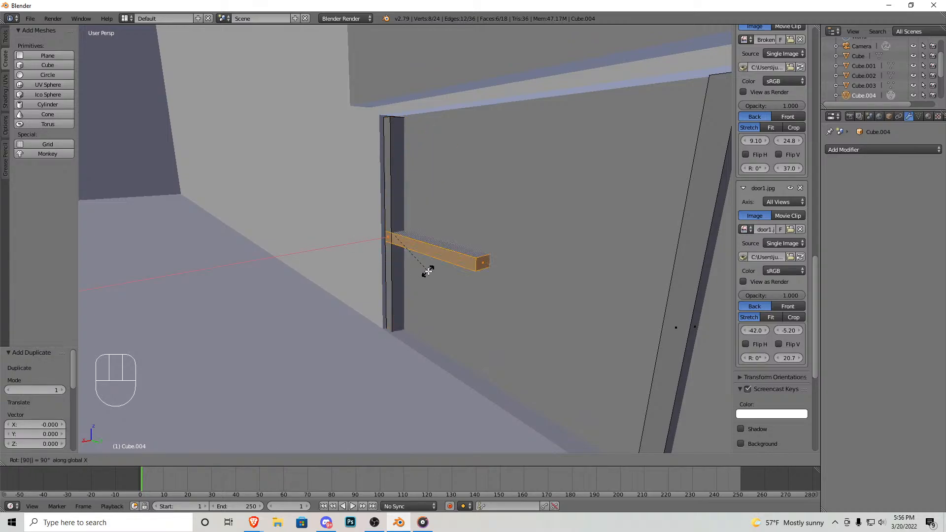
pyautogui.press('Return')
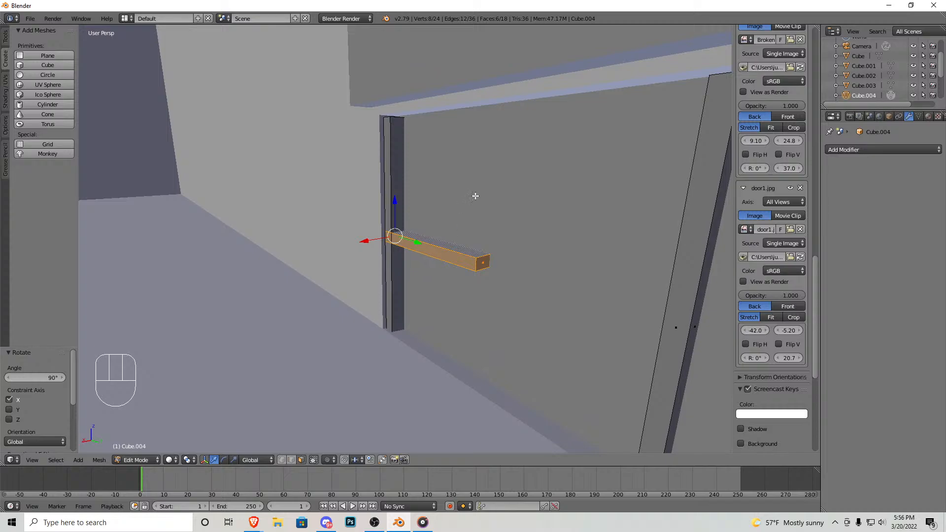
# Step: Move the horizontal beam 1.247 along Y between the posts and 1.263 along Z to the top of the opening
pyautogui.moveTo(440, 222); pyautogui.dragTo(401, 238, button='middle')
pyautogui.press('g')
pyautogui.press('y')
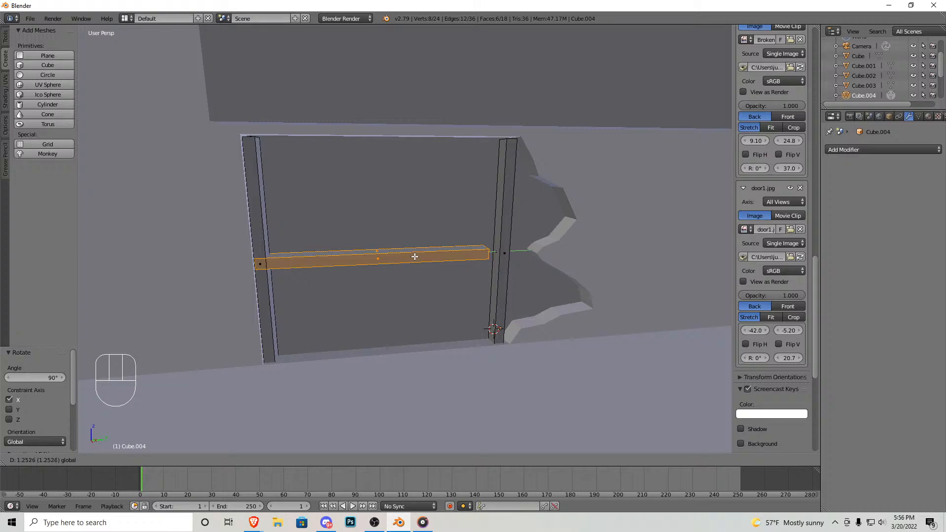
pyautogui.click(414, 257)
pyautogui.press('g')
pyautogui.press('z')
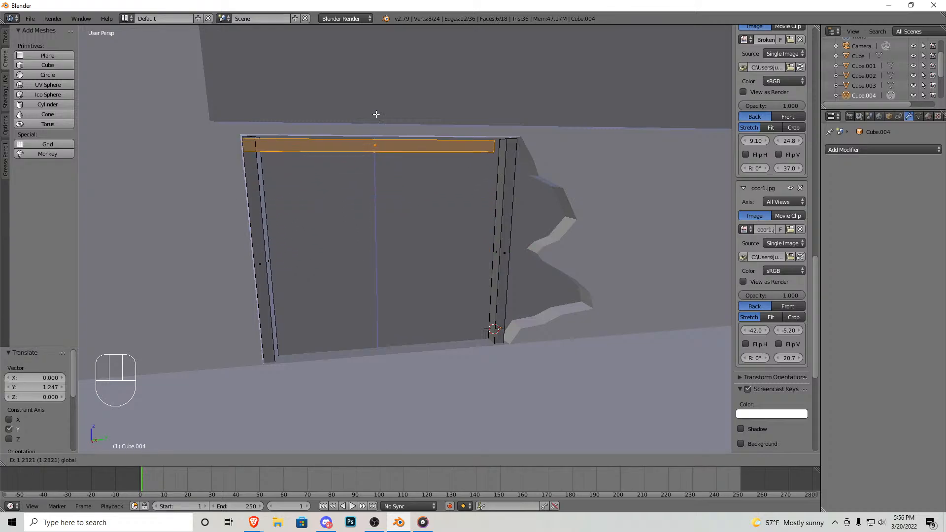
pyautogui.click(381, 113)
# Step: Extend the beam's end 0.581 along Y over the post beside the jagged edge
pyautogui.rightClick(491, 146)
pyautogui.hotkey('shift', 'f')
pyautogui.press('w')
pyautogui.click(363, 243)
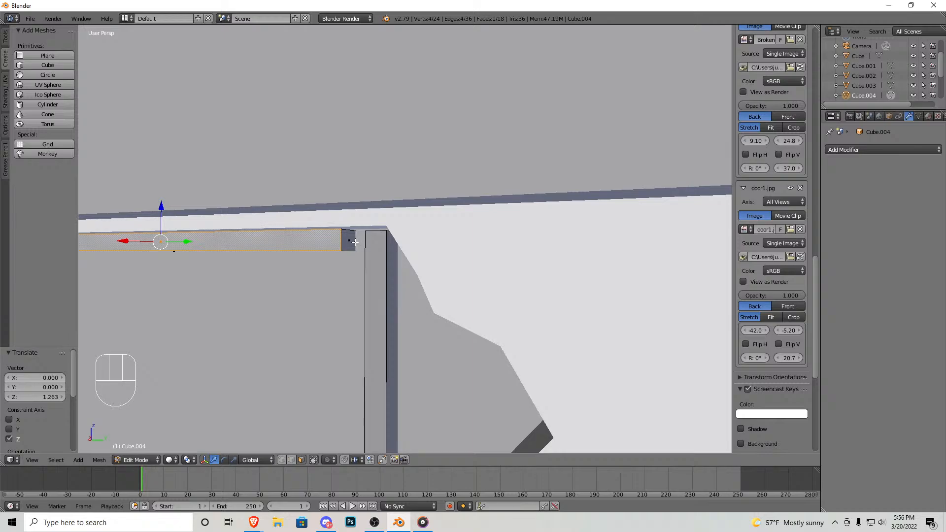
pyautogui.press('g')
pyautogui.press('y')
pyautogui.click(378, 237)
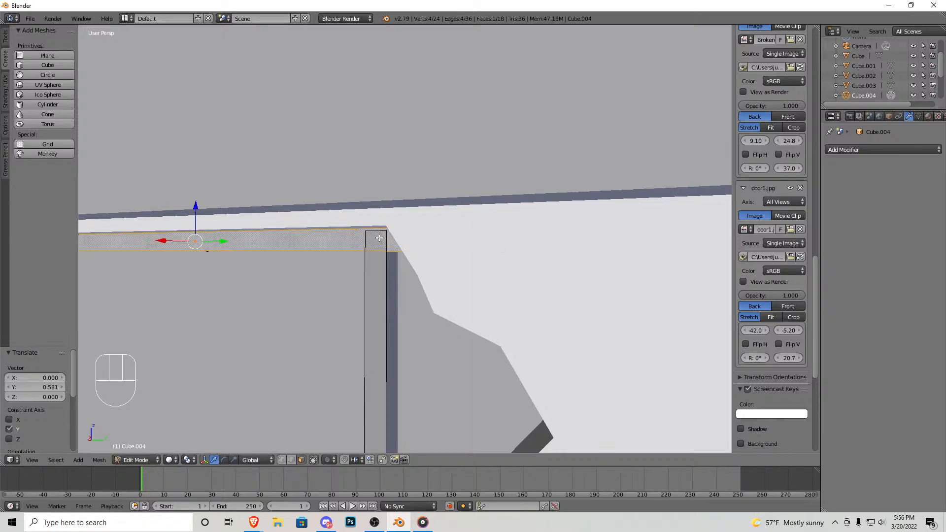
# Step: Select the top face of the post beside the jagged edge and lower it 0.109 along Z to the beam's underside
pyautogui.hotkey('shift', 'f')
pyautogui.press('w')
pyautogui.click(378, 237)
pyautogui.press('z')
pyautogui.rightClick(375, 200)
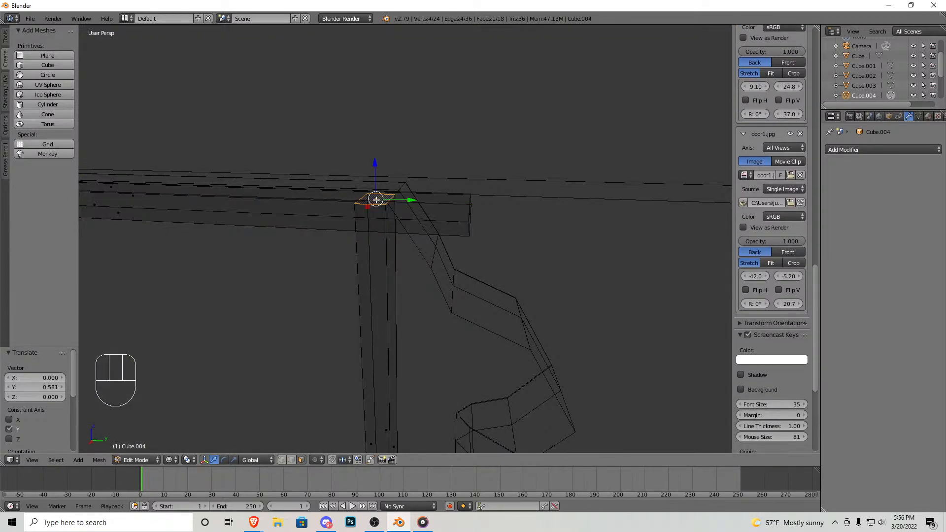
pyautogui.press('z')
pyautogui.moveTo(375, 169); pyautogui.dragTo(386, 194)
# Step: Lower the straight-edge post's top face about 0.11 along Z to the beam's underside and leave Edit Mode
pyautogui.hotkey('shift', 'f')
pyautogui.press('w')
pyautogui.click(413, 246)
pyautogui.press('z')
pyautogui.press('z')
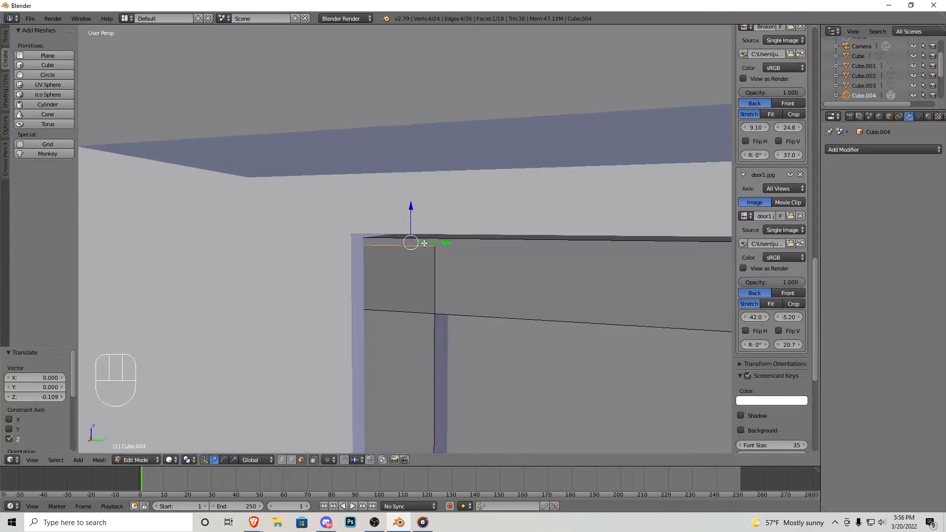
pyautogui.moveTo(411, 222); pyautogui.dragTo(417, 272)
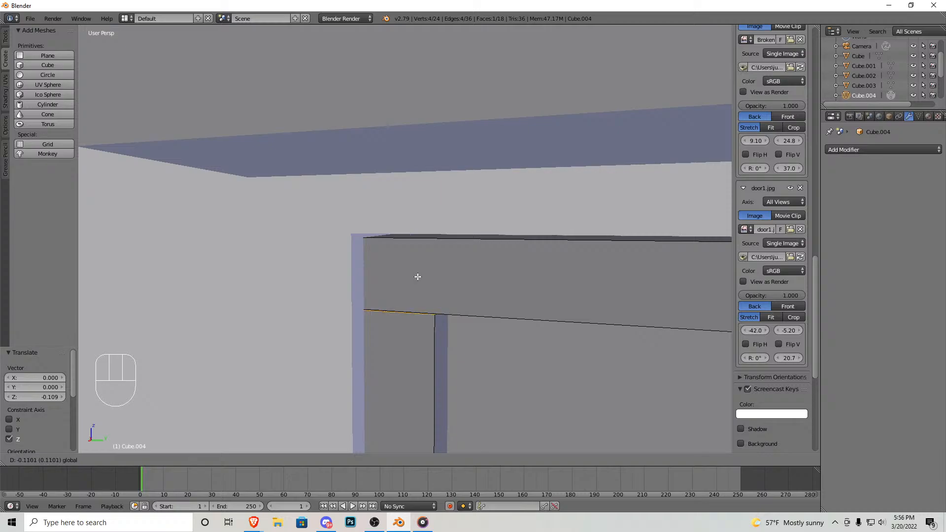
pyautogui.press('s')
pyautogui.click(405, 238)
pyautogui.press('Tab')
# Step: Duplicate the post beside the jagged edge and move the copy about -1.27 along Y as a middle post
pyautogui.hotkey('shift', 'f')
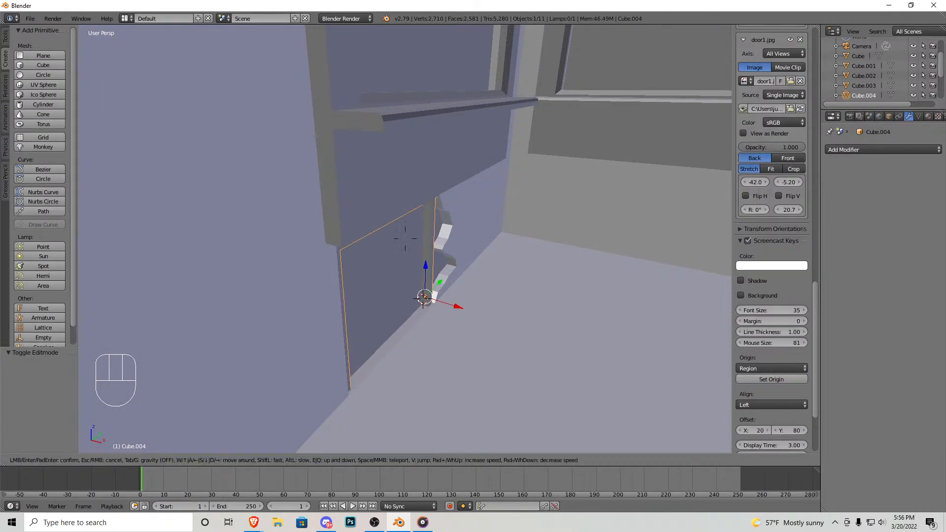
pyautogui.press('w')
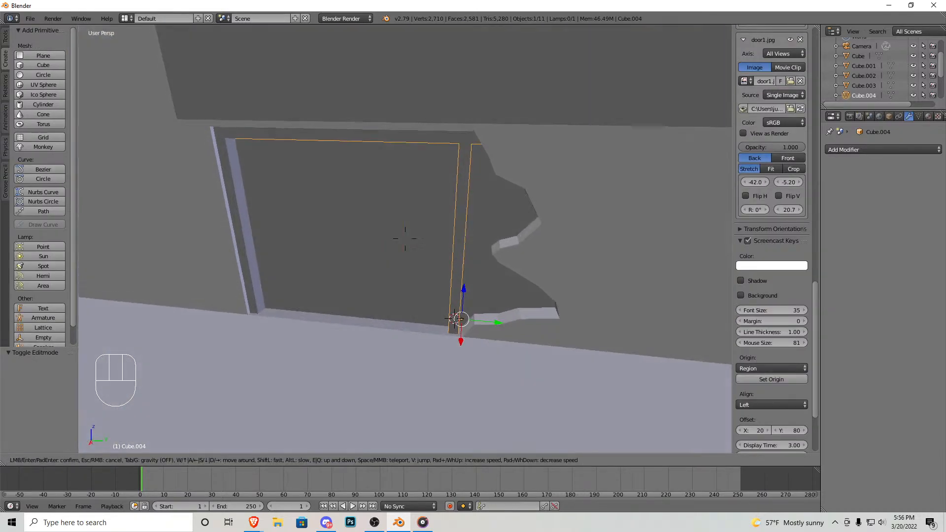
pyautogui.click(441, 245)
pyautogui.press('Tab')
pyautogui.hotkey('ctrl', 'l')
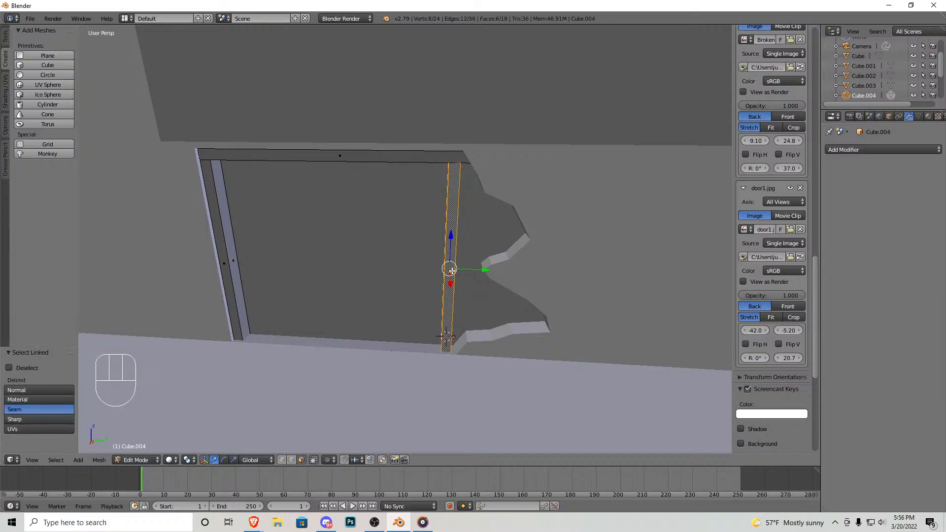
pyautogui.hotkey('shift', 'd')
pyautogui.press('y')
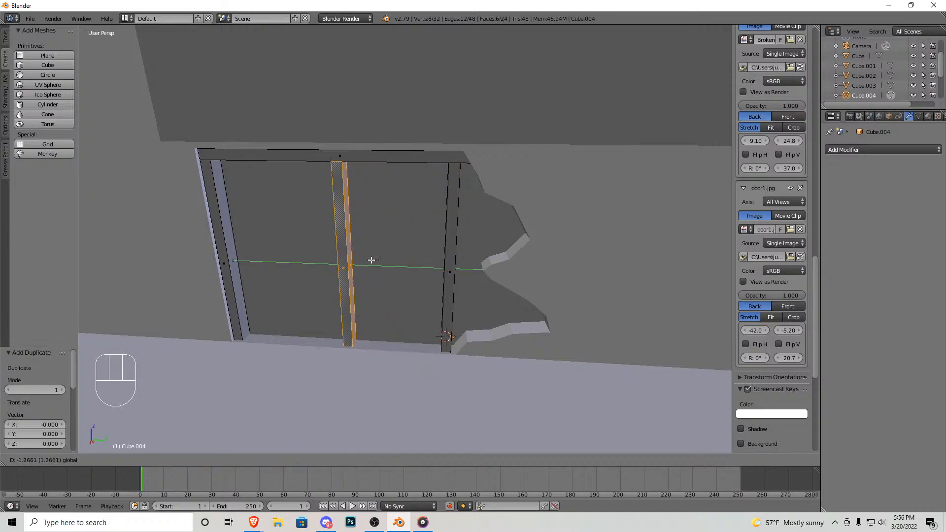
pyautogui.click(373, 261)
# Step: Check the frame in Object Mode and shift the middle post 0.213 along Y in Edit Mode
pyautogui.press('Tab')
pyautogui.hotkey('shift', 'f')
pyautogui.press('a')
pyautogui.click(413, 246)
pyautogui.press('Tab')
pyautogui.press('g')
pyautogui.press('y')
pyautogui.click(446, 262)
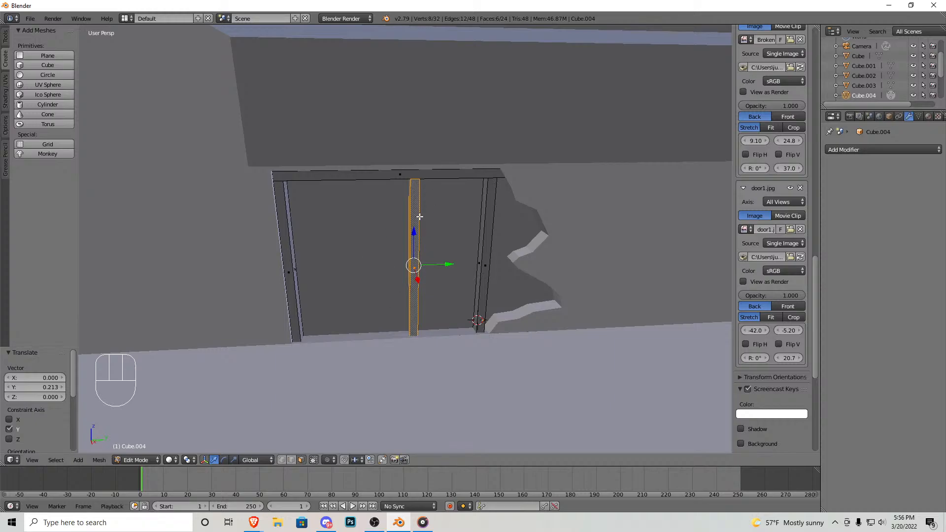
# Step: Leave Edit Mode and compare the stud frame with the broken wall opening in the reference photo
pyautogui.press('Tab')
pyautogui.scroll(-5, 428, 237)
pyautogui.moveTo(419, 258); pyautogui.dragTo(452, 259, button='middle')
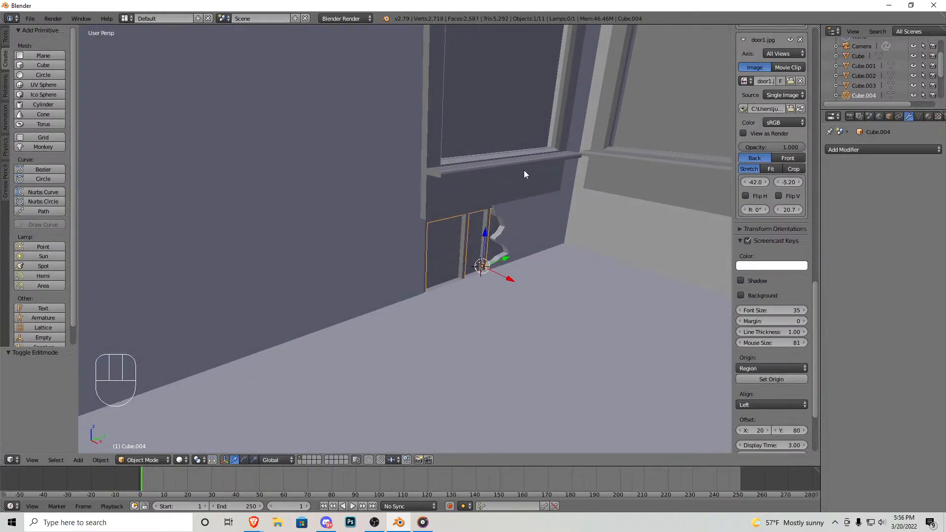
pyautogui.press('KP_1')
pyautogui.keyDown('shift'); pyautogui.moveTo(469, 169); pyautogui.dragTo(227, 376, button='middle'); pyautogui.keyUp('shift')
pyautogui.keyDown('shift'); pyautogui.moveTo(338, 148); pyautogui.dragTo(379, 371, button='middle'); pyautogui.keyUp('shift')
pyautogui.scroll(4, 412, 182)
pyautogui.scroll(-2, 402, 157)
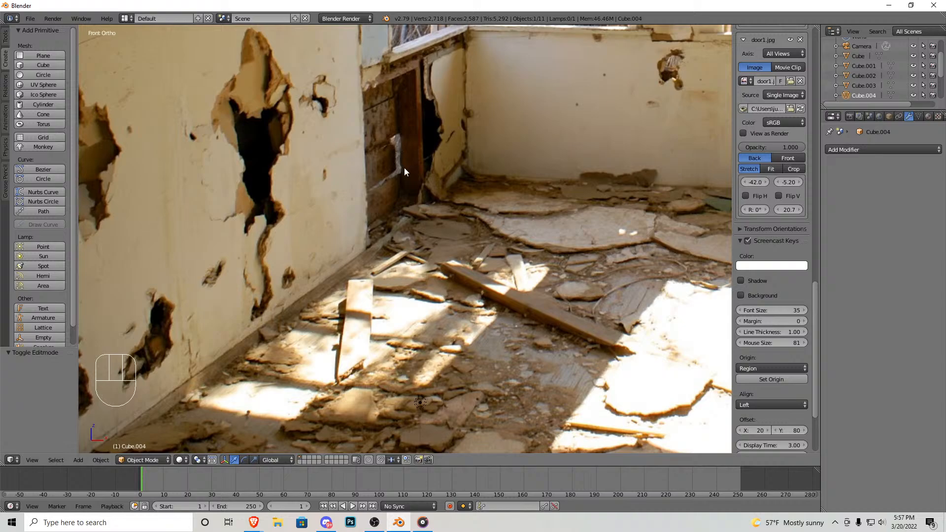
pyautogui.scroll(-3, 468, 237)
pyautogui.moveTo(485, 274); pyautogui.dragTo(407, 352, button='middle')
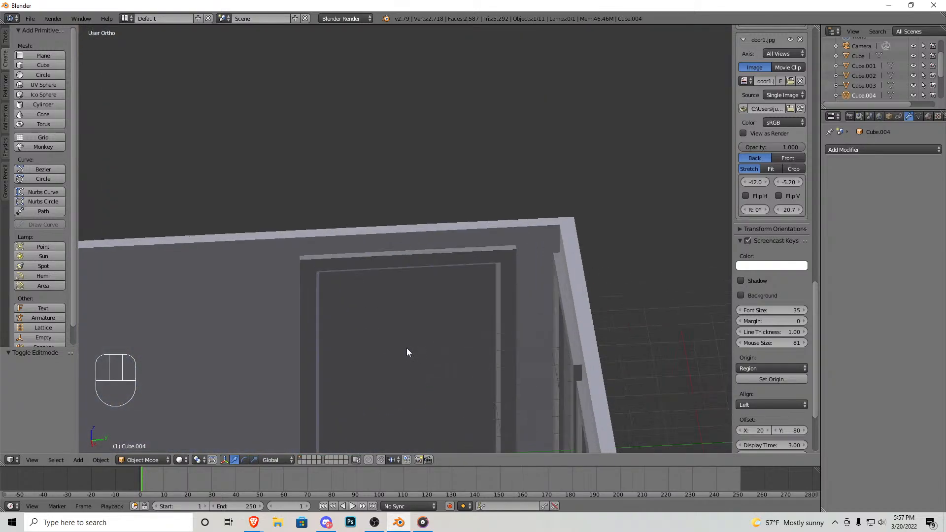
pyautogui.hotkey('shift', 'f')
pyautogui.press('w')
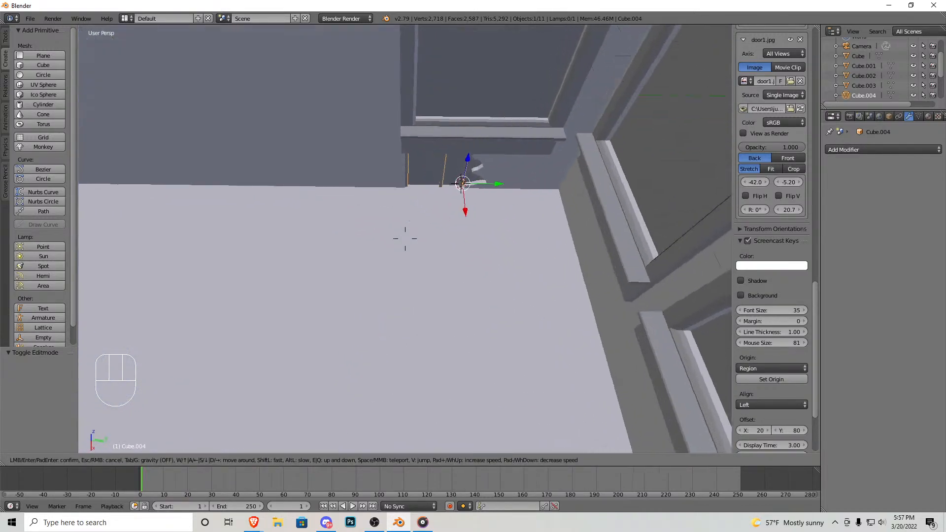
pyautogui.press('s')
pyautogui.click(278, 273)
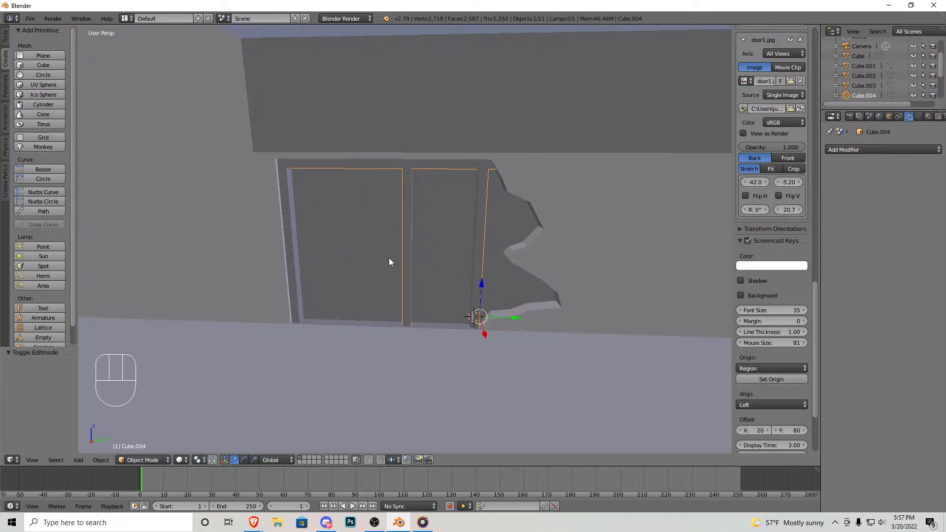
pyautogui.hotkey('shift', 'f')
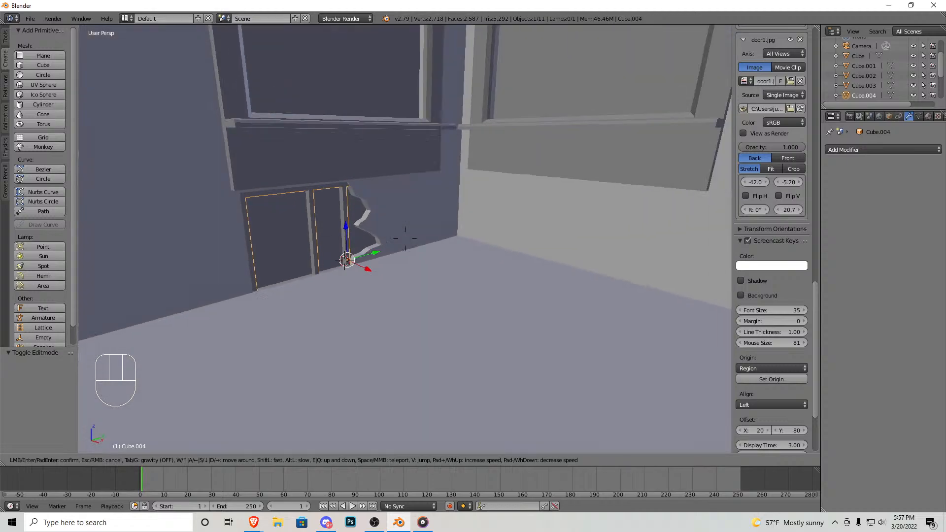
pyautogui.click(409, 238)
# Step: Examine the plaster damage around and between the back windows in the reference photo
pyautogui.press('KP_1')
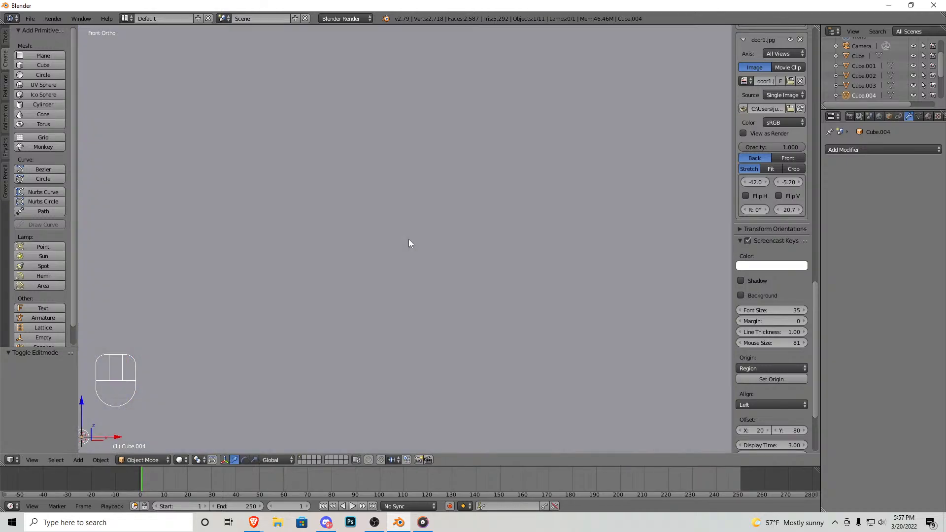
pyautogui.scroll(-6, 409, 239)
pyautogui.keyDown('shift'); pyautogui.moveTo(448, 211); pyautogui.dragTo(334, 410, button='middle'); pyautogui.keyUp('shift')
pyautogui.scroll(4, 418, 184)
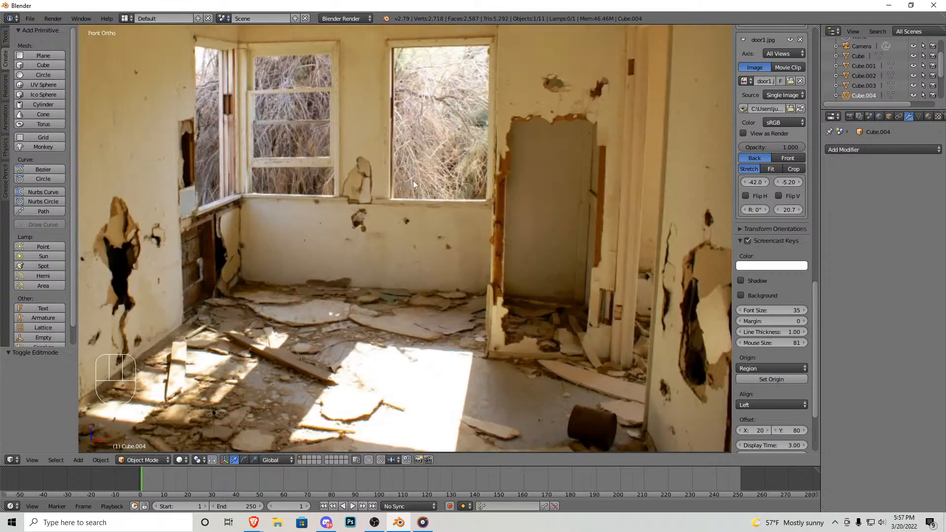
pyautogui.keyDown('shift'); pyautogui.moveTo(378, 171); pyautogui.dragTo(434, 273, button='middle'); pyautogui.keyUp('shift')
pyautogui.scroll(4, 448, 338)
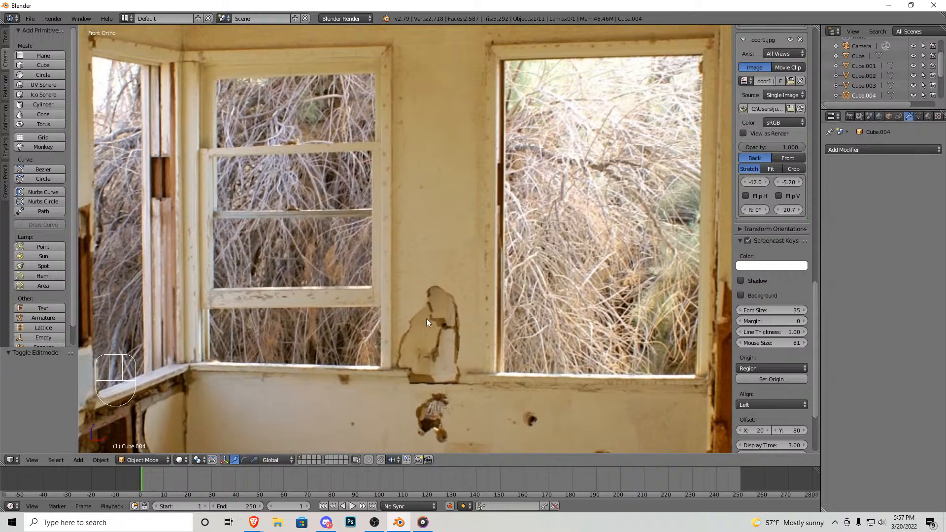
pyautogui.scroll(-5, 432, 312)
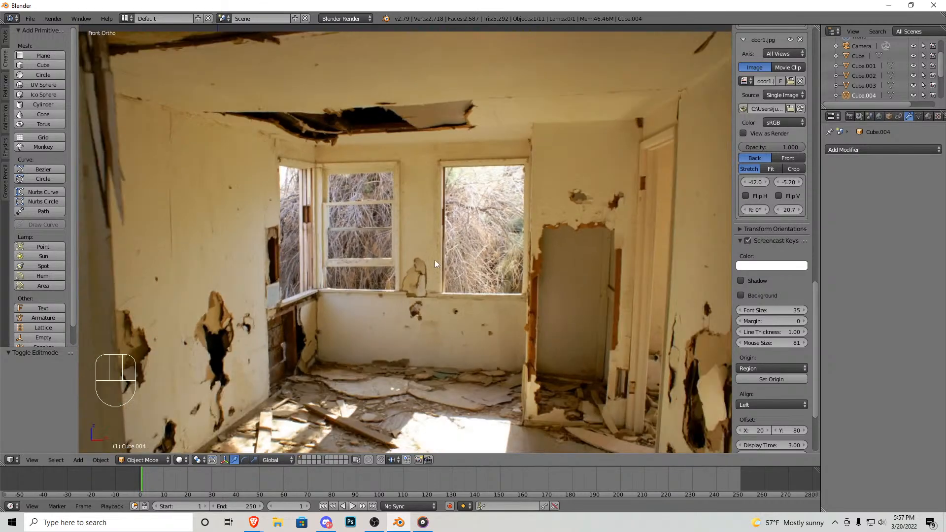
pyautogui.scroll(-4, 459, 309)
pyautogui.moveTo(449, 267); pyautogui.dragTo(445, 318, button='middle')
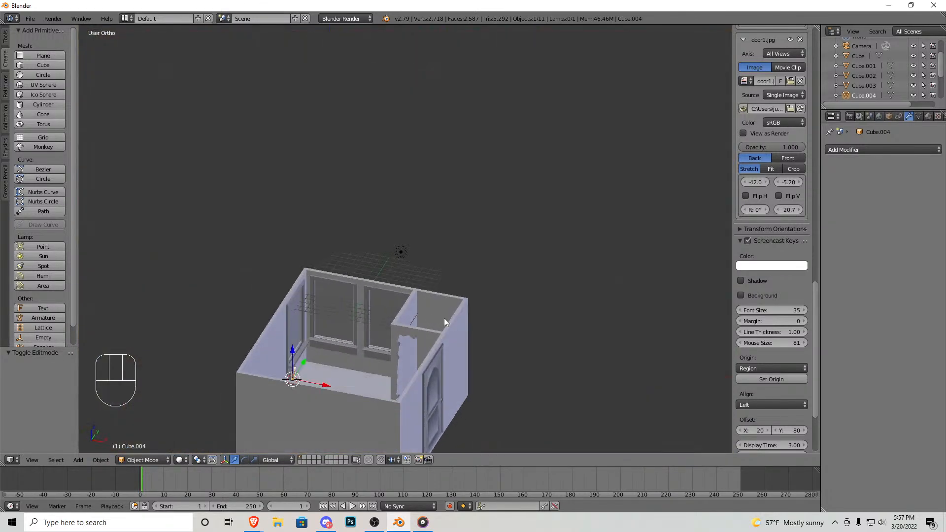
# Step: Select the Walls object and open it in Edit Mode at the back wall with the two windows
pyautogui.rightClick(356, 334)
pyautogui.scroll(8, 368, 345)
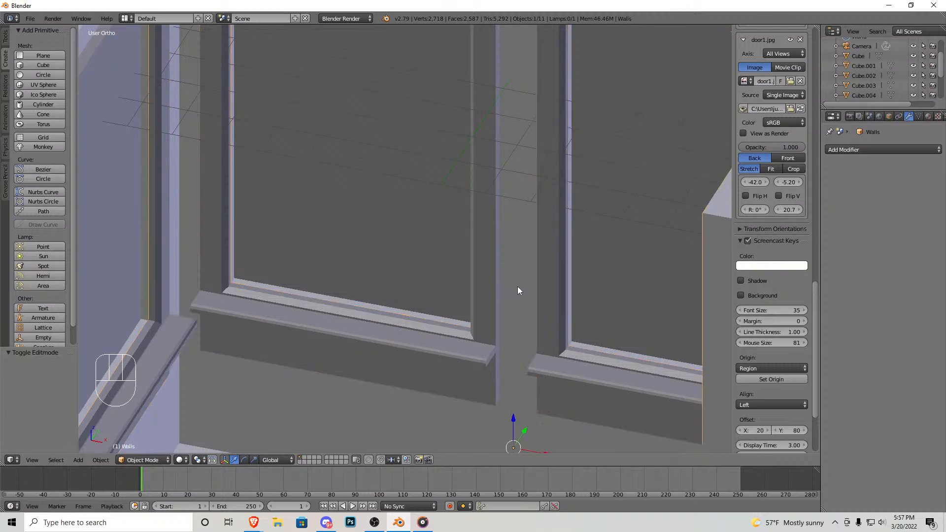
pyautogui.press('Tab')
pyautogui.hotkey('shift', 'f')
pyautogui.press('w')
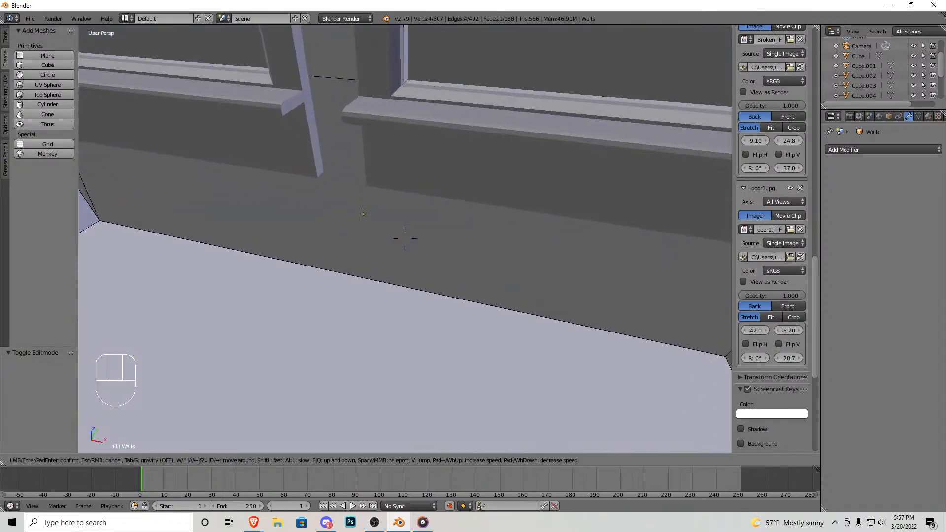
pyautogui.press('s')
pyautogui.press('w')
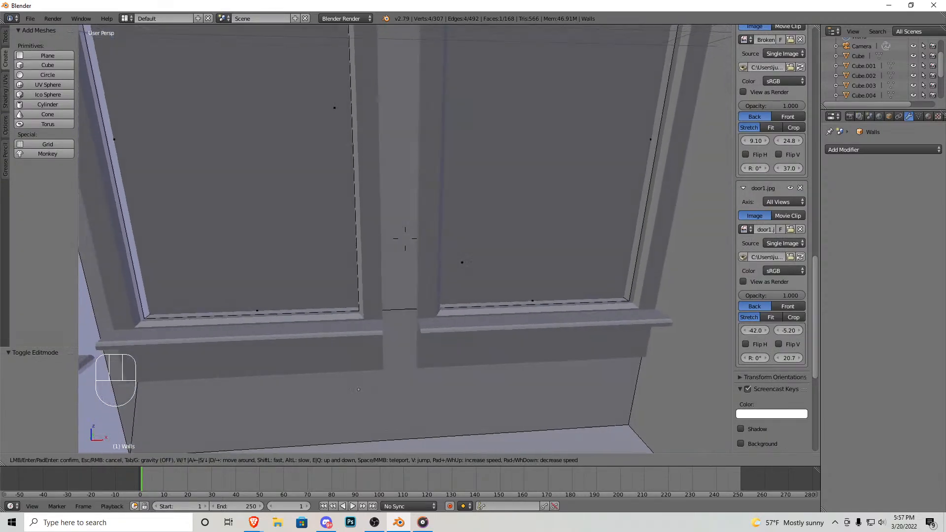
pyautogui.press('s')
pyautogui.click(412, 261)
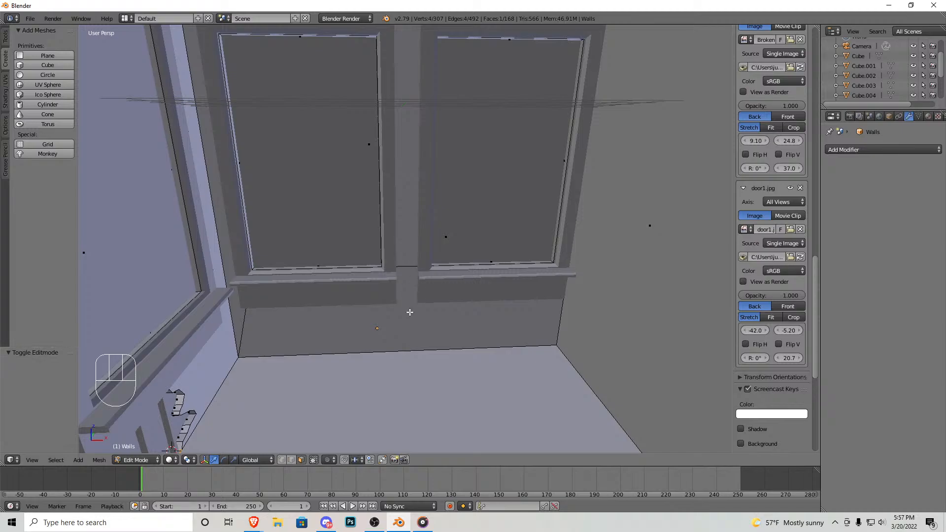
# Step: Try to add a loop cut to the back wall around the windows, and leave Edit Mode
pyautogui.hotkey('ctrl', 'r')
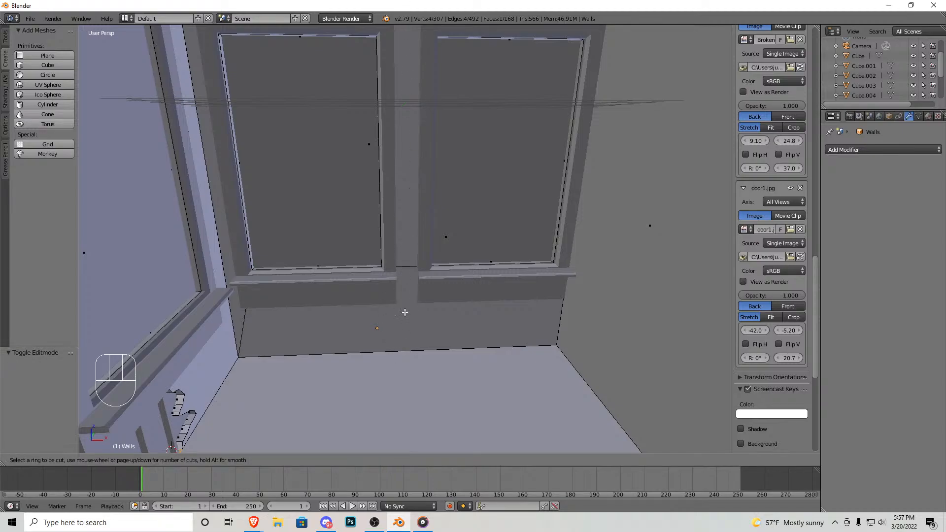
pyautogui.moveTo(406, 310); pyautogui.dragTo(414, 170, button='middle')
pyautogui.hotkey('ctrl', 'r')
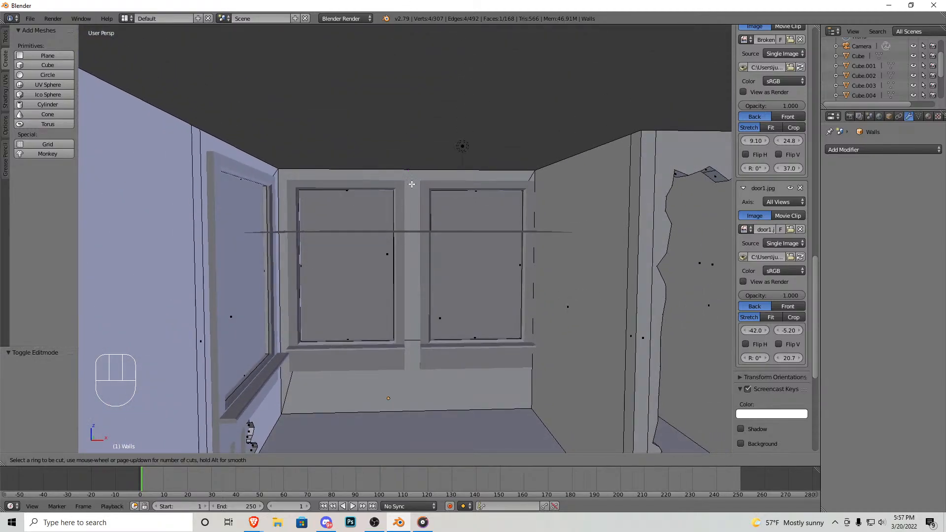
pyautogui.hotkey('shift', 'f')
pyautogui.press('w')
pyautogui.press('s')
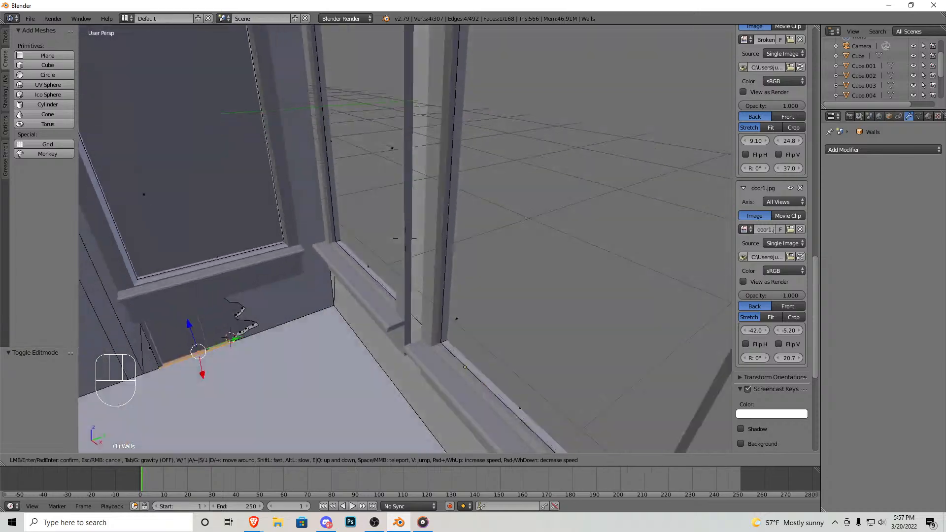
pyautogui.click(416, 204)
pyautogui.press('Tab')
# Step: Inspect the modelled room and examine the back wall and broken doorway in the reference photo
pyautogui.hotkey('shift', 'f')
pyautogui.press('w')
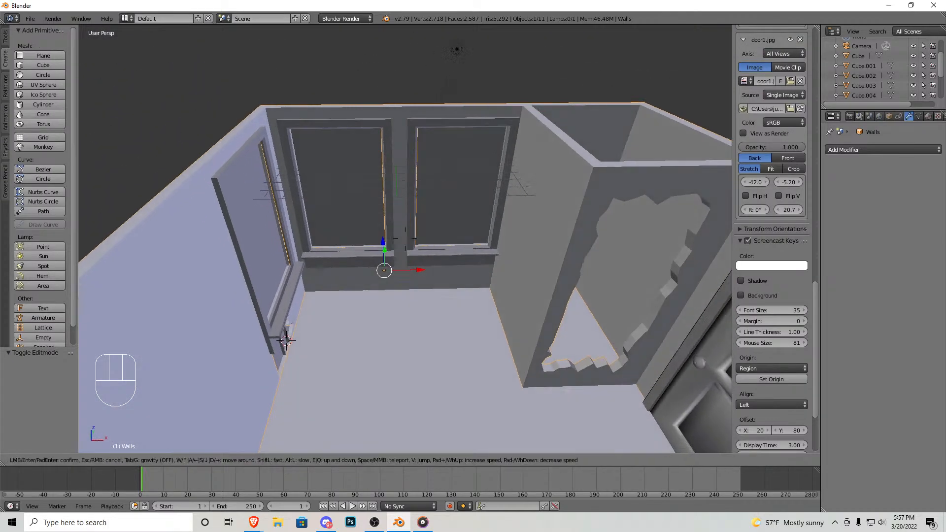
pyautogui.press('s')
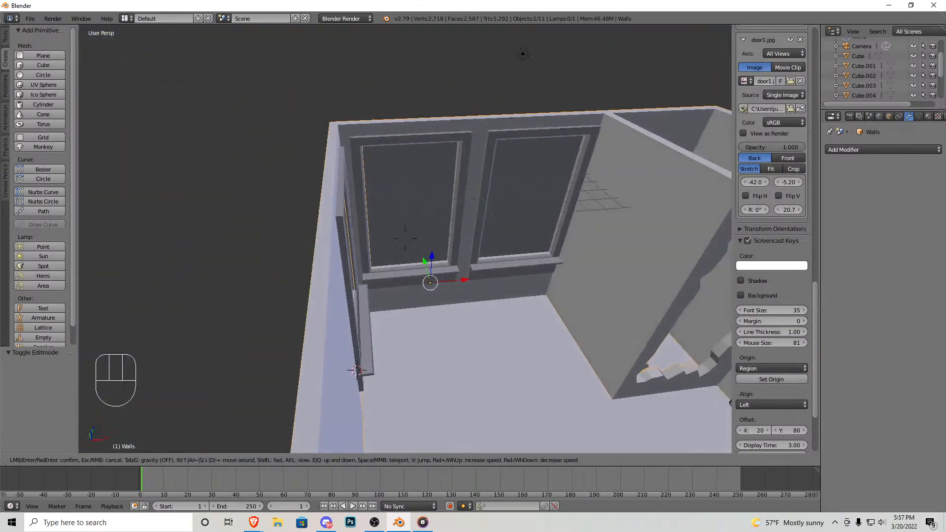
pyautogui.click(405, 239)
pyautogui.press('KP_1')
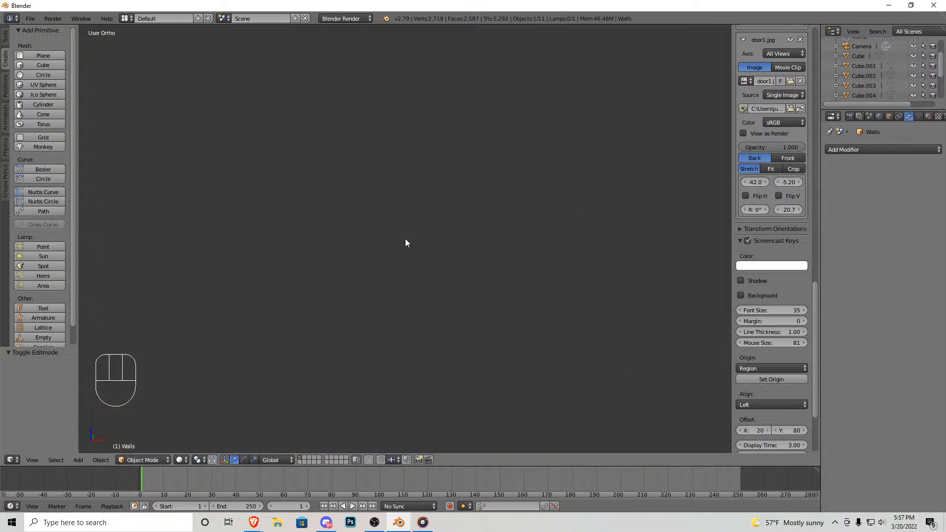
pyautogui.scroll(-7, 477, 238)
pyautogui.keyDown('shift'); pyautogui.moveTo(516, 227); pyautogui.dragTo(285, 285, button='middle'); pyautogui.keyUp('shift')
pyautogui.scroll(4, 442, 215)
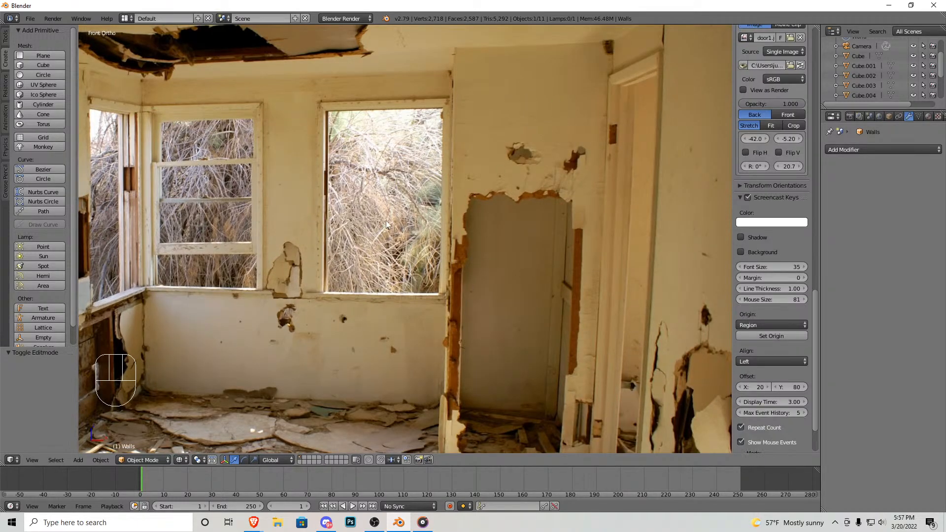
# Step: Enter Edit Mode on Walls and select the large face of the partition wall between the windows and the broken doorway
pyautogui.moveTo(419, 222); pyautogui.dragTo(458, 143, button='middle')
pyautogui.scroll(3, 333, 331)
pyautogui.scroll(3, 399, 164)
pyautogui.press('Tab')
pyautogui.keyDown('shift'); pyautogui.moveTo(330, 128); pyautogui.dragTo(365, 146, button='middle'); pyautogui.keyUp('shift')
pyautogui.keyDown('shift'); pyautogui.moveTo(98, 144); pyautogui.dragTo(433, 197, button='middle'); pyautogui.keyUp('shift')
pyautogui.rightClick(365, 213)
# Step: Try eight vertical loop cuts across the partition wall and undo them
pyautogui.scroll(7, 368, 73)
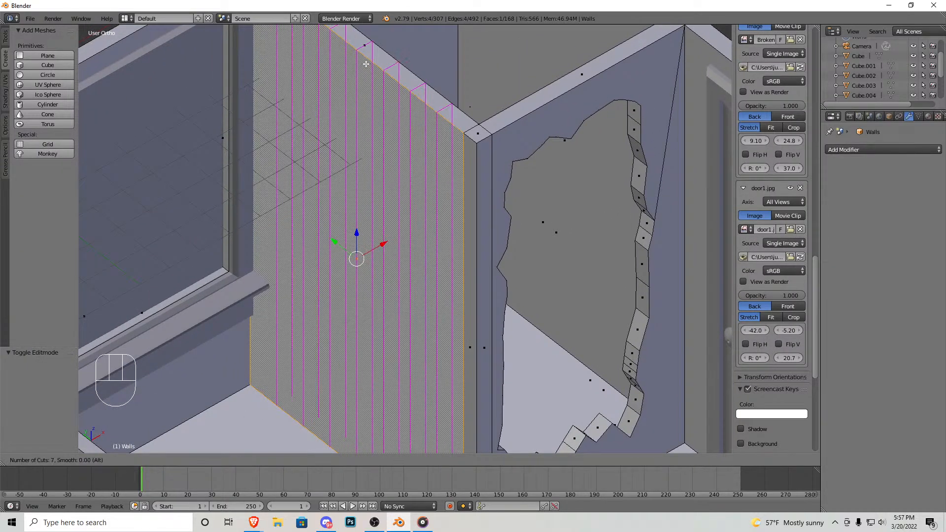
pyautogui.click(414, 156)
pyautogui.rightClick(414, 156)
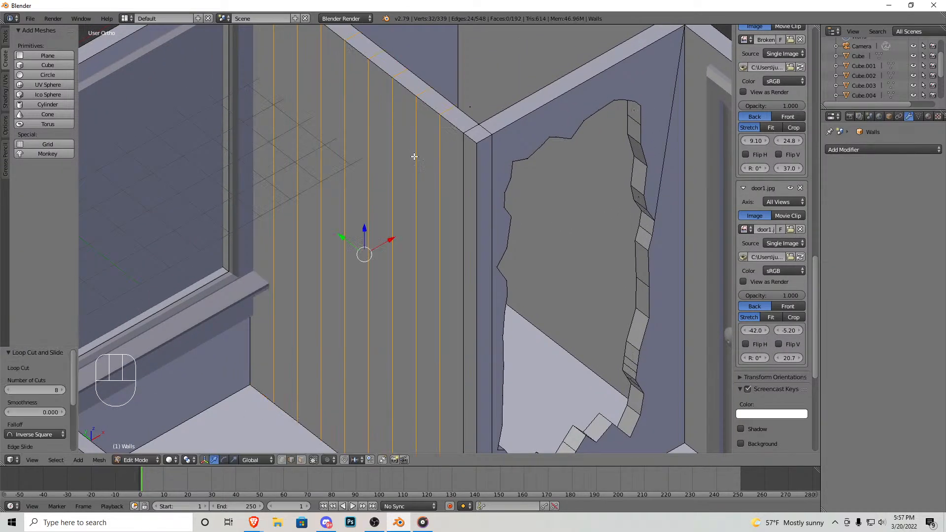
pyautogui.rightClick(439, 244)
pyautogui.hotkey('ctrl', 'z')
# Step: Subdivide the partition wall into a dense grid with 24 vertical and 32 horizontal loop cuts
pyautogui.hotkey('ctrl', 'r')
pyautogui.scroll(12, 372, 76)
pyautogui.scroll(11, 372, 75)
pyautogui.click(413, 192)
pyautogui.rightClick(413, 191)
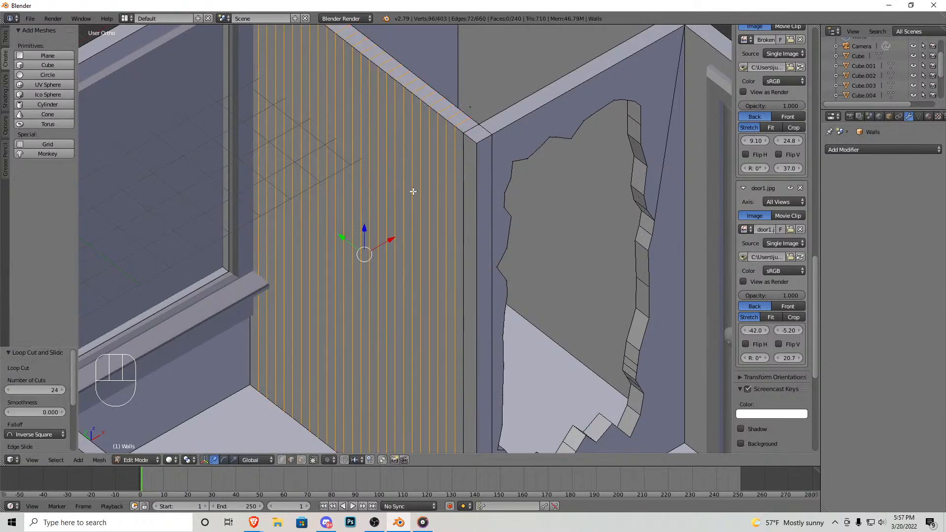
pyautogui.click(443, 241)
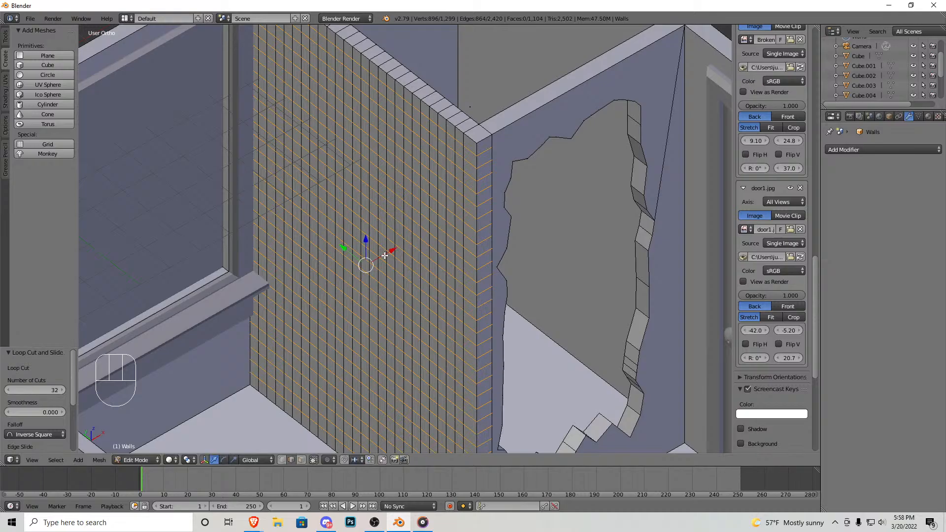
# Step: Deselect the new loops, switch to vertex selection and select a single vertex in the middle of the partition wall's grid
pyautogui.moveTo(385, 256); pyautogui.dragTo(398, 256, button='middle')
pyautogui.hotkey('shift', 'f')
pyautogui.press('w')
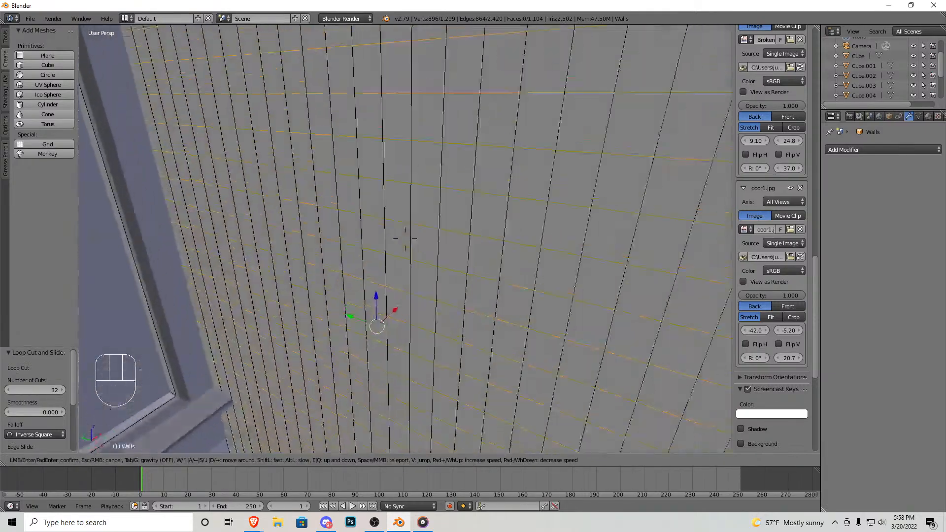
pyautogui.press('s')
pyautogui.click(320, 432)
pyautogui.click(285, 458)
pyautogui.hotkey('shift', 'f')
pyautogui.press('w')
pyautogui.rightClick(405, 239)
pyautogui.press('a')
# Step: Move the selected vertex 0.249 along X with smooth proportional editing at a size of about 1.46 to dent the partition wall
pyautogui.hotkey('shift', 'f')
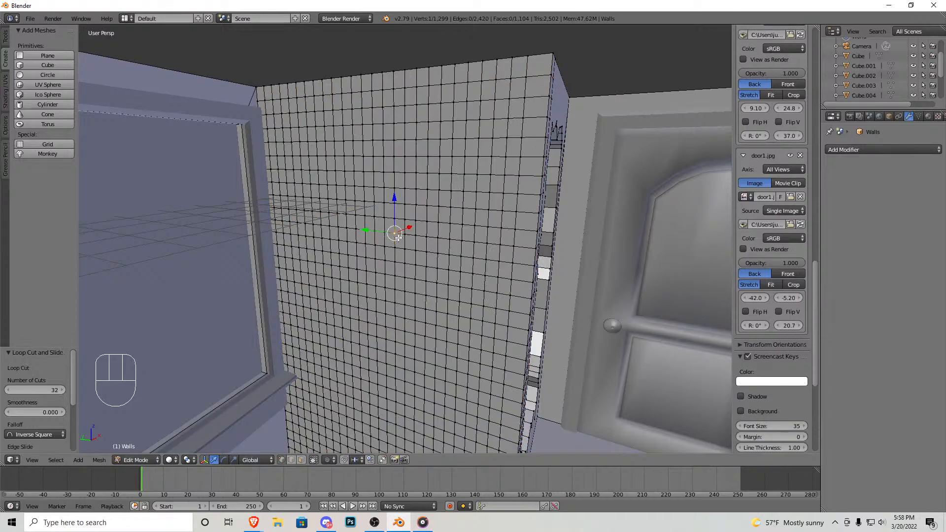
pyautogui.press('w')
pyautogui.click(405, 239)
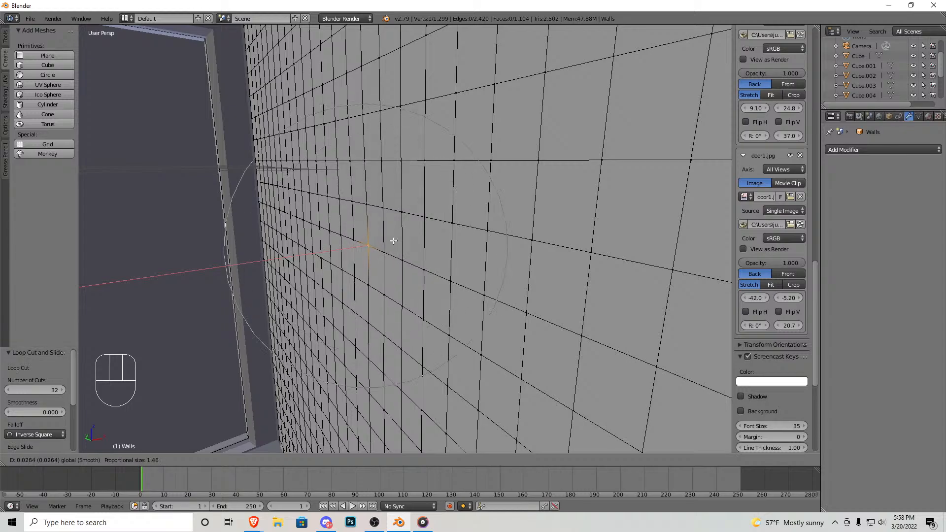
pyautogui.press('x')
pyautogui.click(403, 236)
# Step: Examine the dent in the partition wall from both sides and along its end
pyautogui.hotkey('shift', 'f')
pyautogui.press('d')
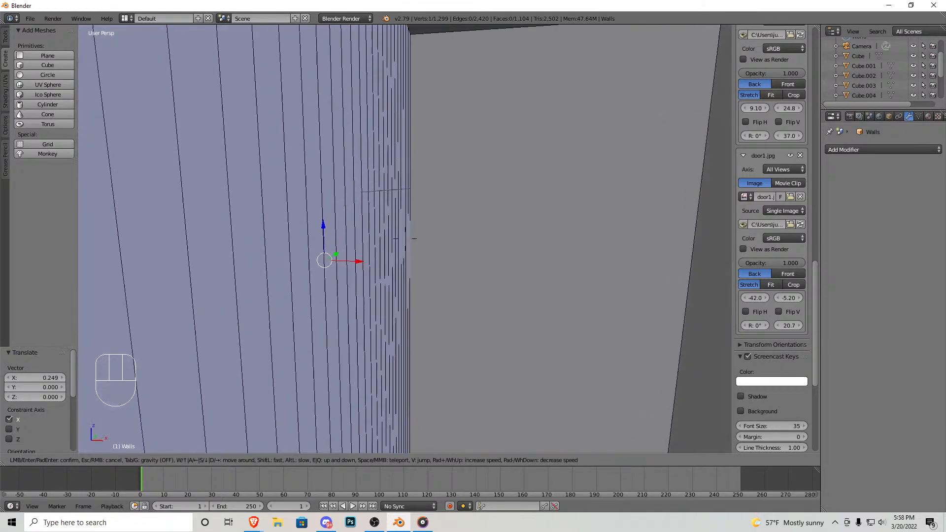
pyautogui.press('a')
pyautogui.press('a')
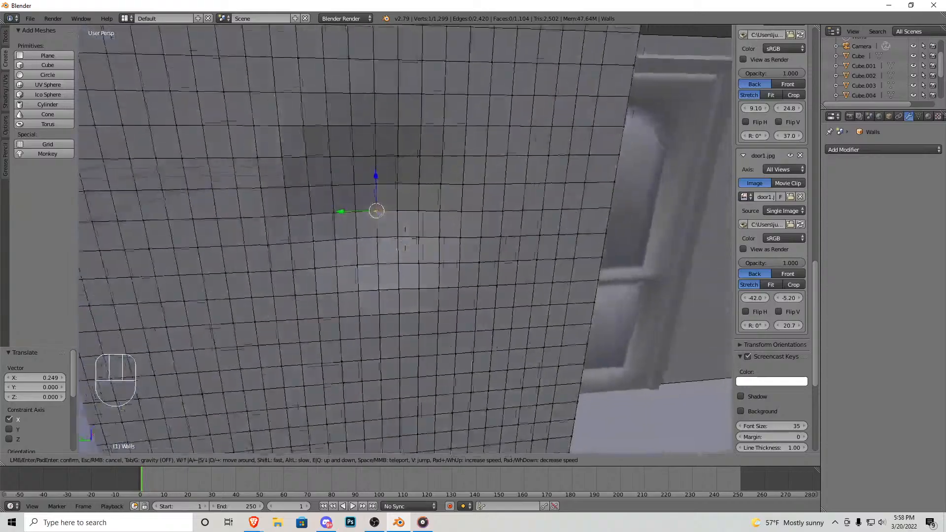
pyautogui.press('d')
pyautogui.press('d')
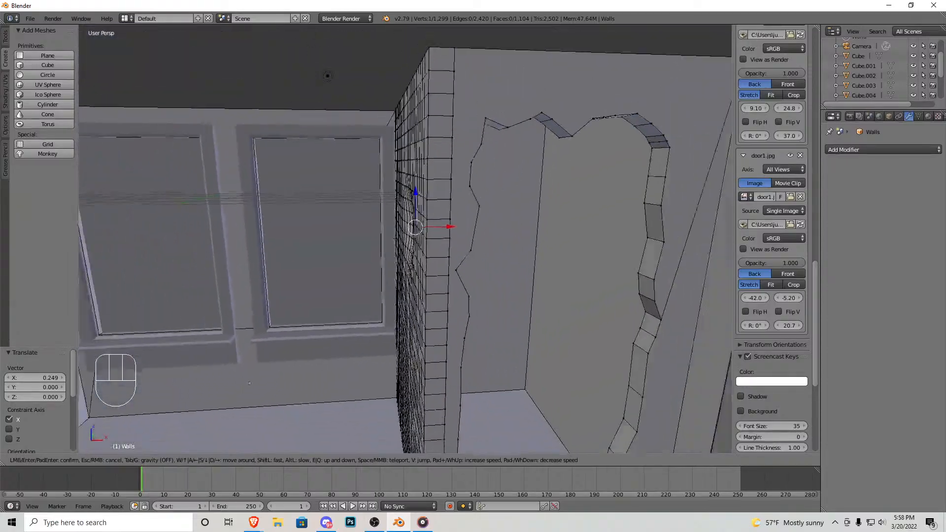
pyautogui.press('a')
pyautogui.click(392, 257)
# Step: Pull several more vertices of the partition wall's grid along X with smooth proportional editing at size 1.77 to add dents across it
pyautogui.moveTo(405, 249); pyautogui.dragTo(411, 244)
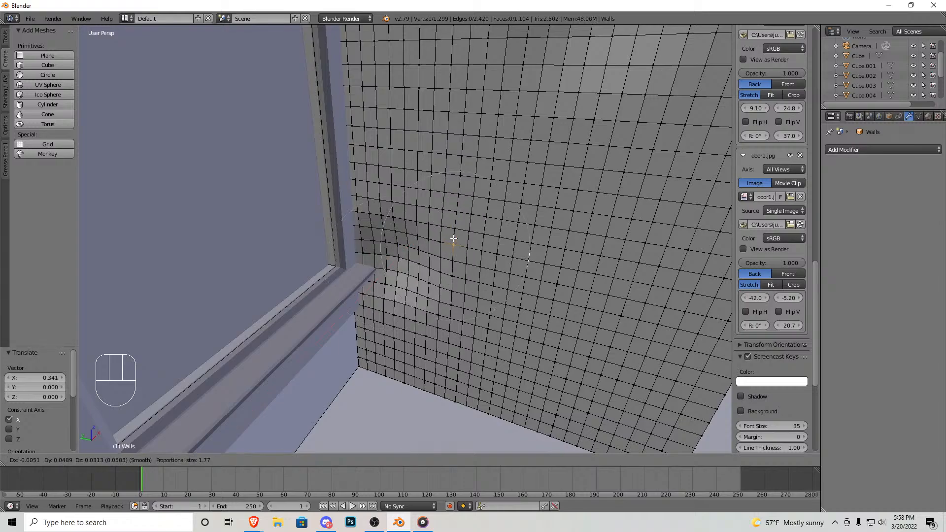
pyautogui.rightClick(466, 230)
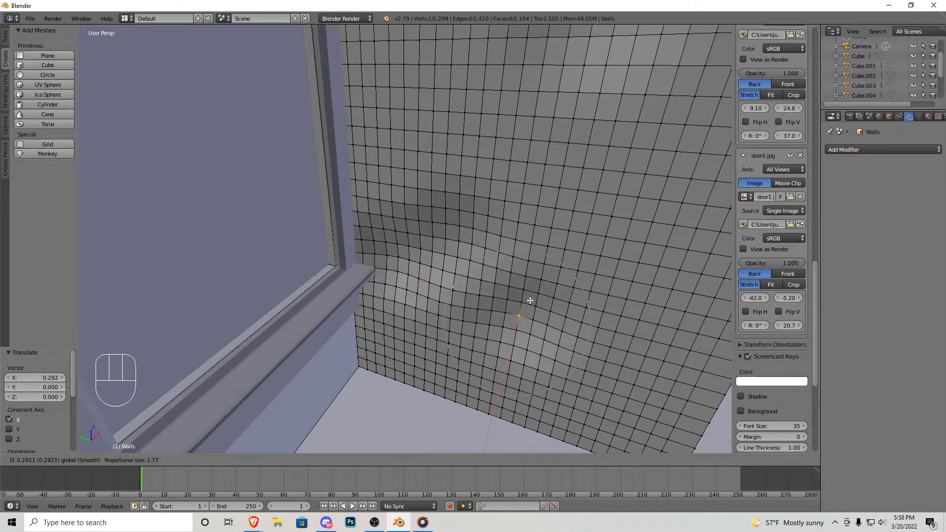
pyautogui.moveTo(489, 266); pyautogui.dragTo(414, 245, button='middle')
pyautogui.moveTo(397, 233); pyautogui.dragTo(393, 230)
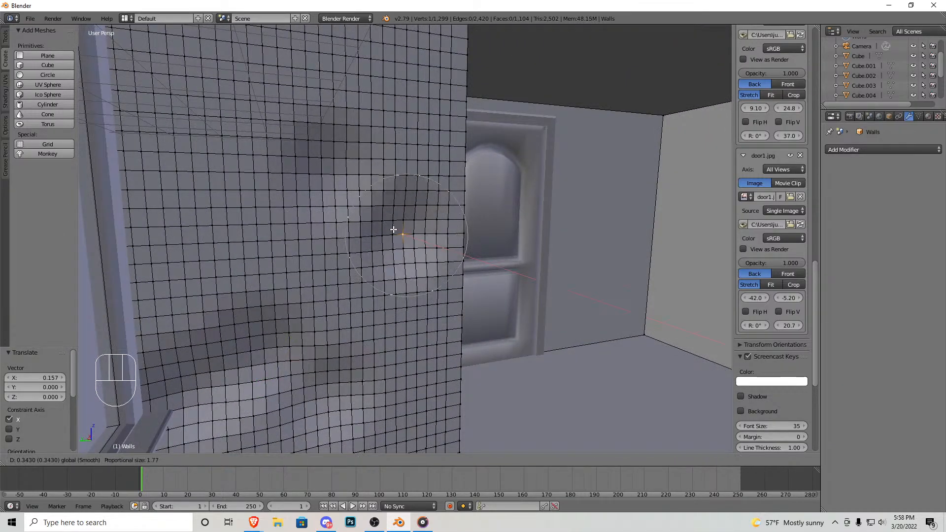
pyautogui.moveTo(193, 191); pyautogui.dragTo(408, 236, button='middle')
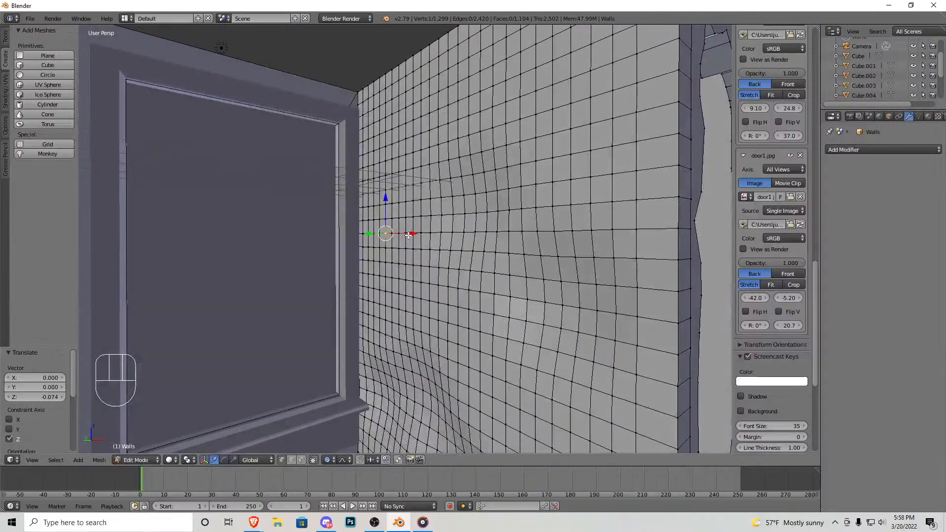
# Step: Leave mesh editing, try smooth shading on the walls and return them to flat shading
pyautogui.press('Tab')
pyautogui.hotkey('shift', 'f')
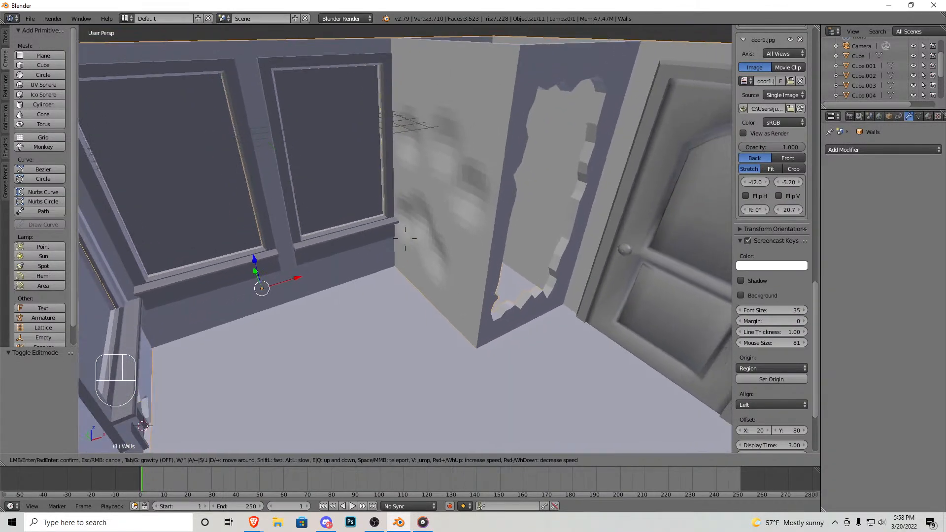
pyautogui.hotkey('shift', 'f')
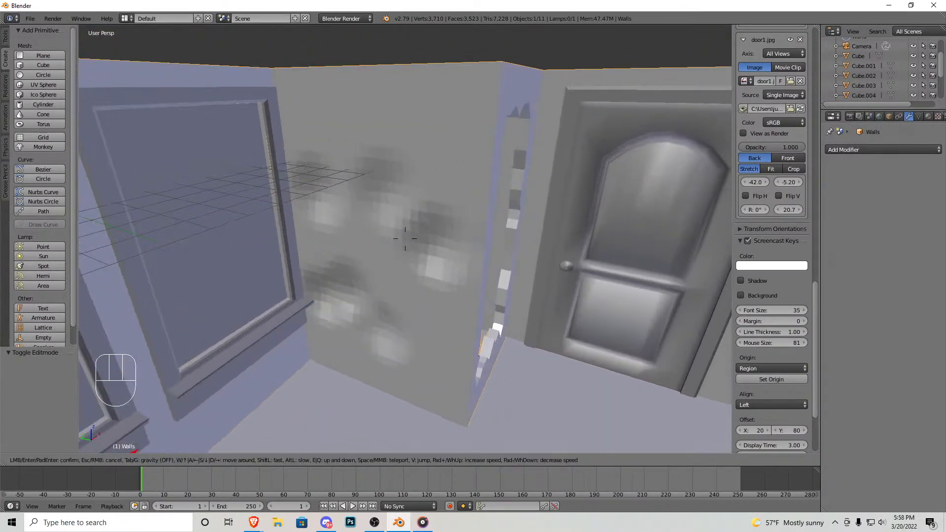
pyautogui.click(400, 212)
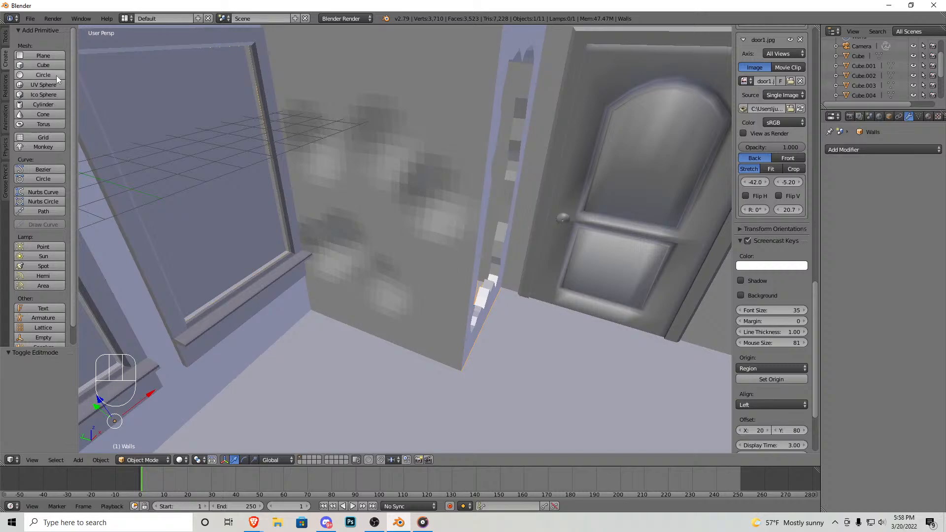
pyautogui.click(8, 43)
pyautogui.click(27, 173)
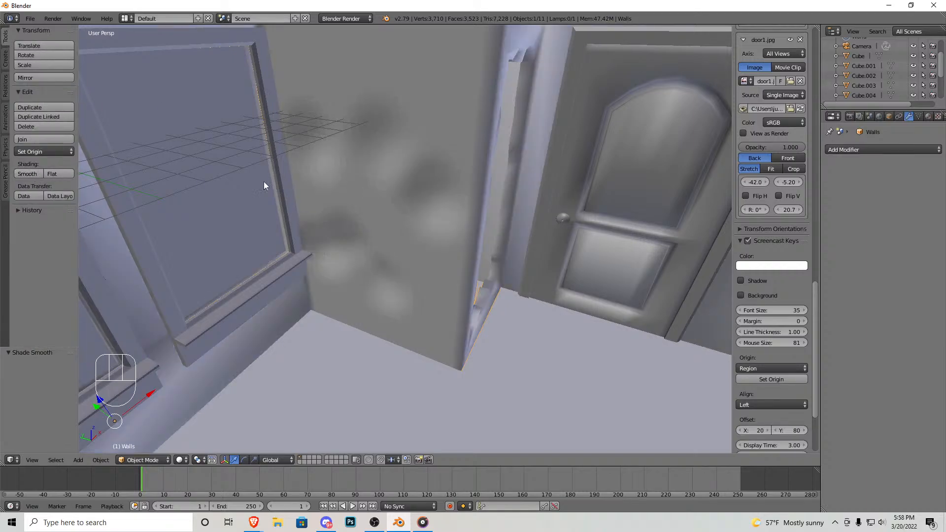
pyautogui.click(73, 173)
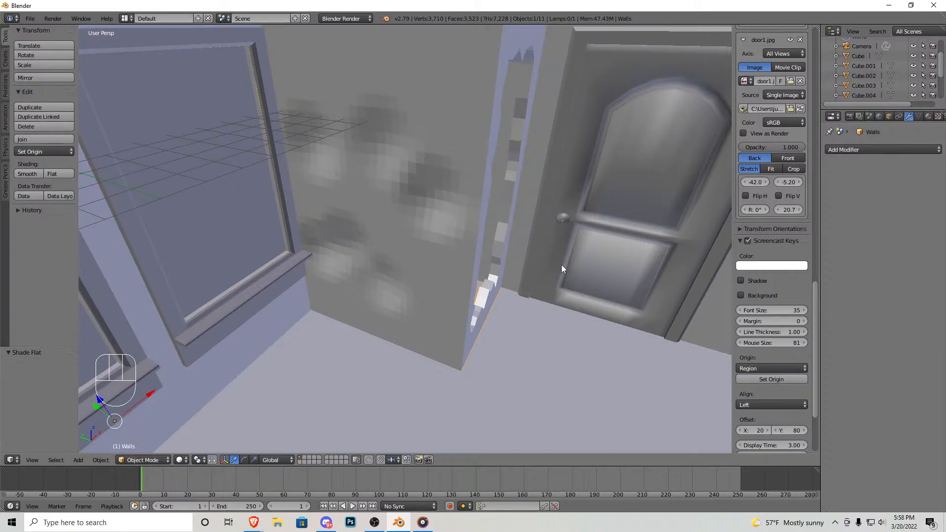
pyautogui.moveTo(626, 246); pyautogui.dragTo(459, 237, button='middle')
pyautogui.scroll(-4, 483, 220)
pyautogui.scroll(5, 513, 217)
# Step: Subdivide the plain wall section beside the window into a grid with 24 vertical and 19 horizontal loop cuts
pyautogui.press('Tab')
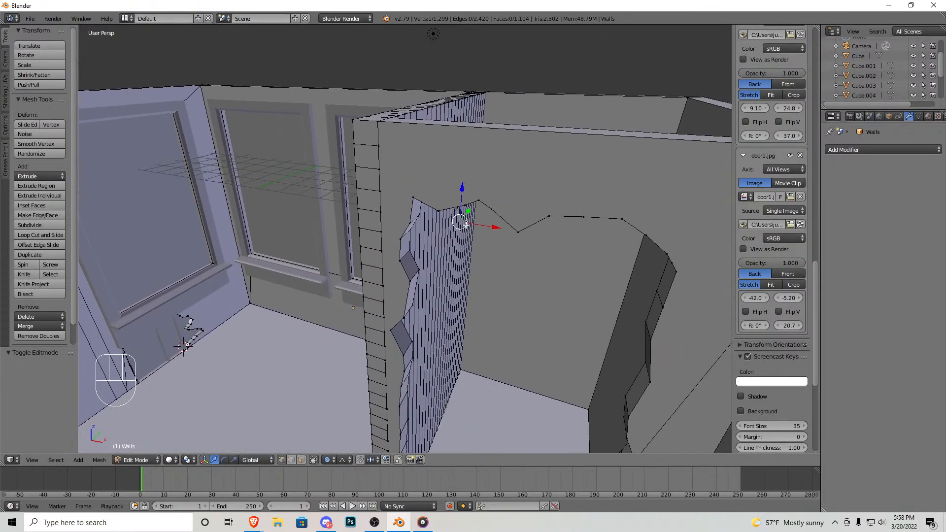
pyautogui.moveTo(683, 214); pyautogui.dragTo(405, 239, button='middle')
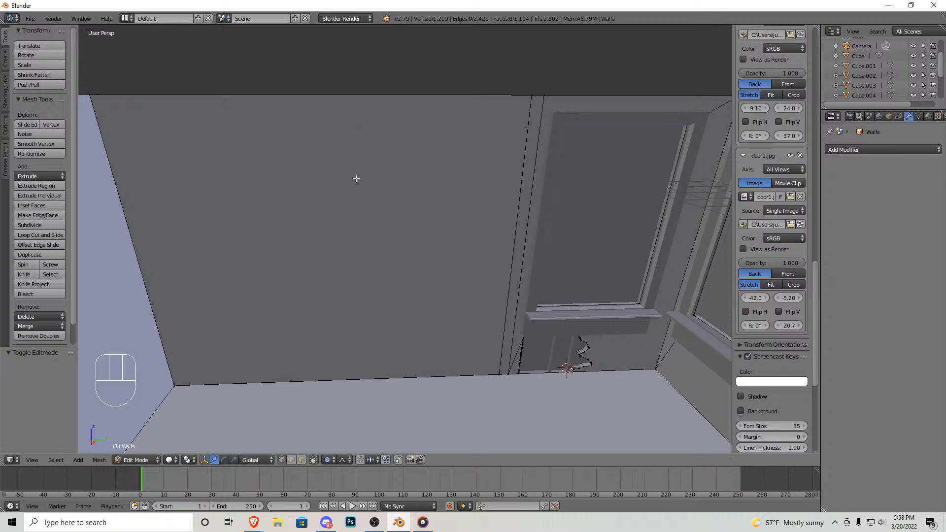
pyautogui.hotkey('shift', 'f')
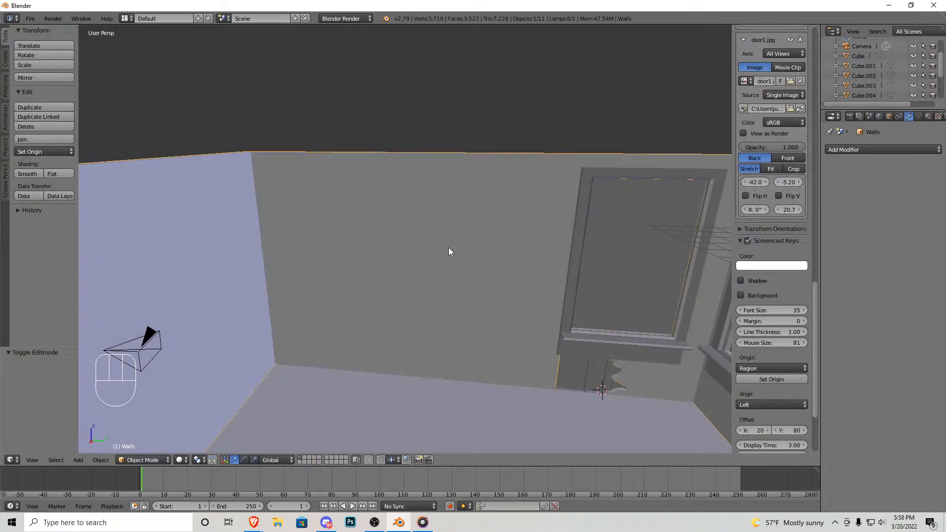
pyautogui.press('Escape')
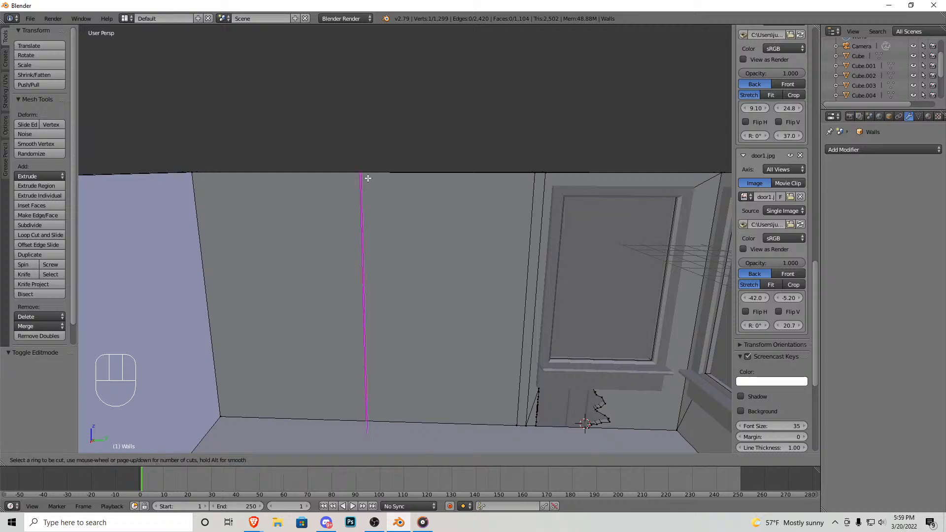
pyautogui.scroll(17, 370, 180)
pyautogui.click(369, 181)
pyautogui.rightClick(370, 180)
pyautogui.hotkey('ctrl', 'r')
pyautogui.scroll(18, 462, 273)
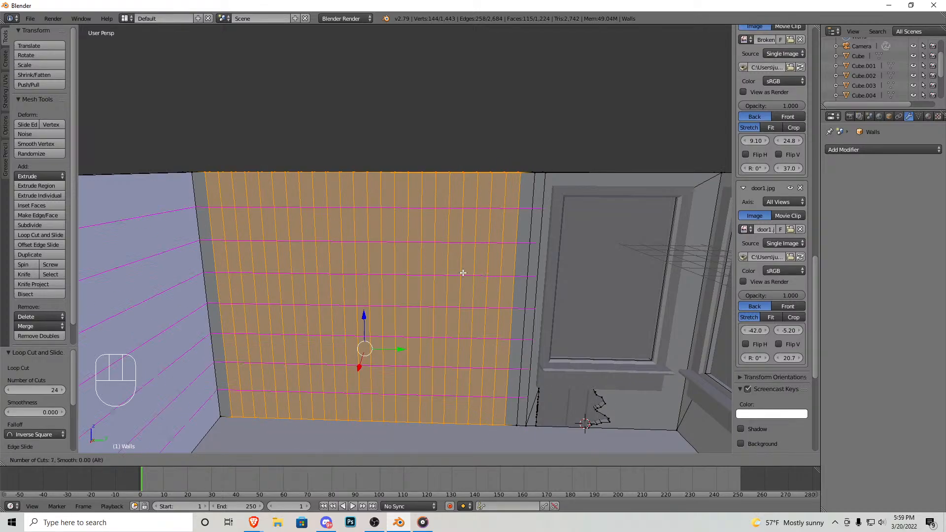
pyautogui.click(463, 273)
pyautogui.rightClick(463, 270)
pyautogui.scroll(5, 434, 254)
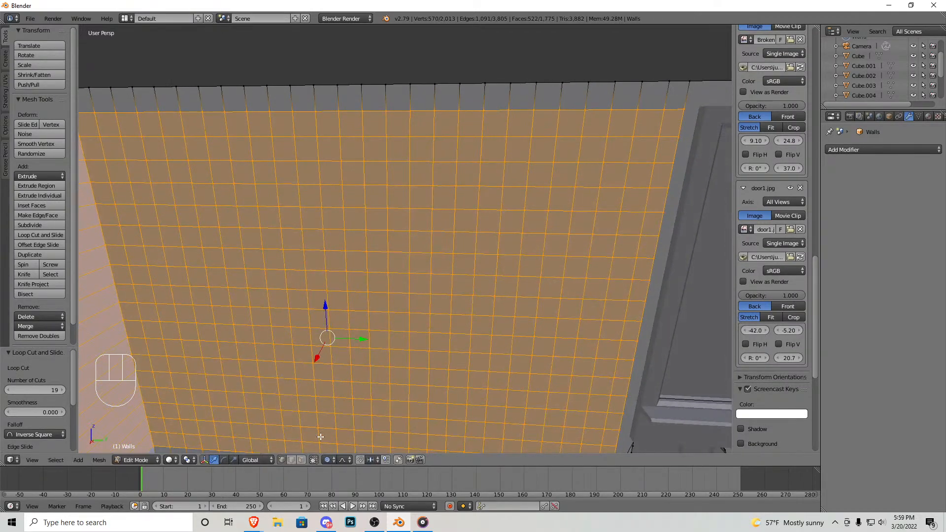
# Step: Turn off proportional editing and select an irregular, connected patch of faces in the middle of the newly subdivided wall
pyautogui.rightClick(355, 266)
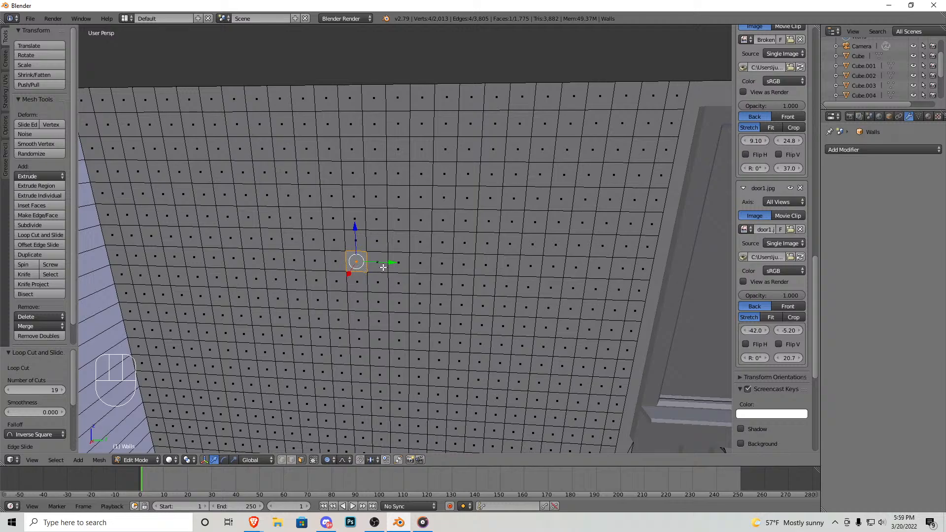
pyautogui.moveTo(390, 266); pyautogui.dragTo(391, 267)
pyautogui.hotkey('ctrl', 'z')
pyautogui.hotkey('shift', 'f')
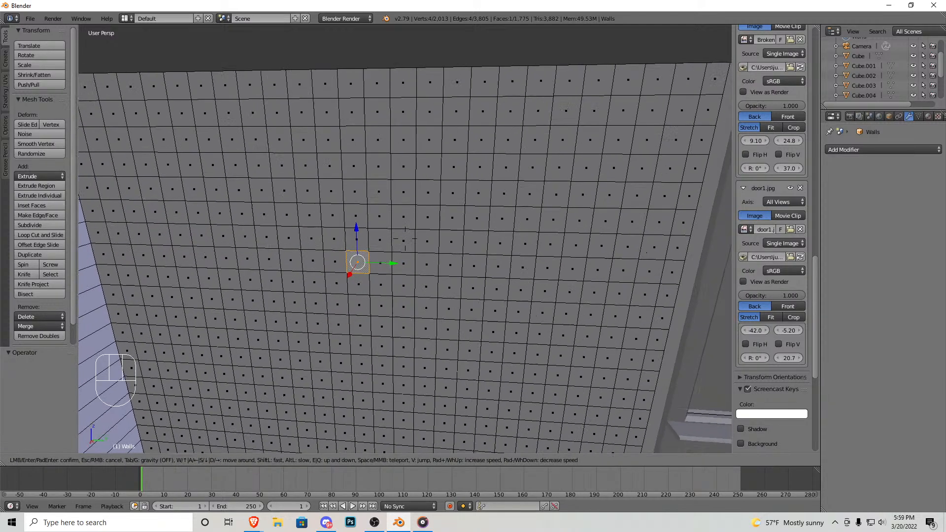
pyautogui.press('w')
pyautogui.press('Escape')
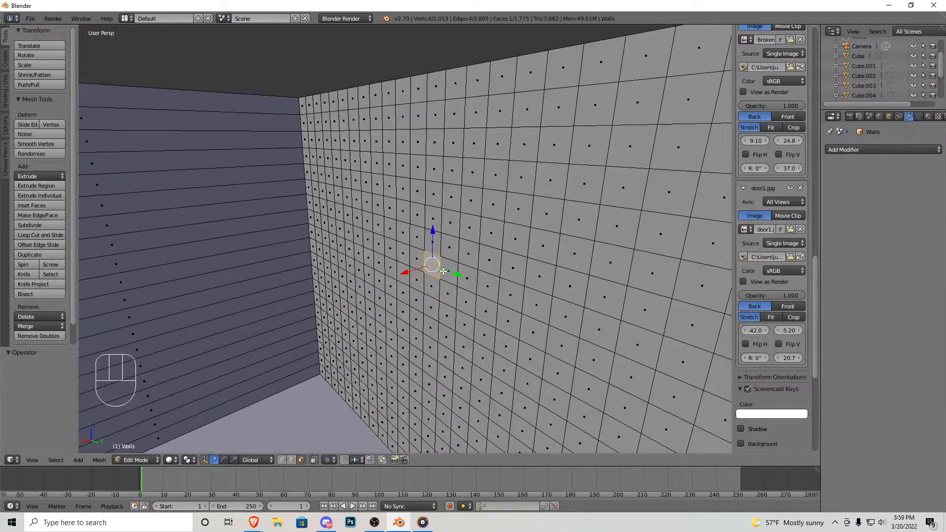
pyautogui.moveTo(404, 301); pyautogui.dragTo(523, 309, button='middle')
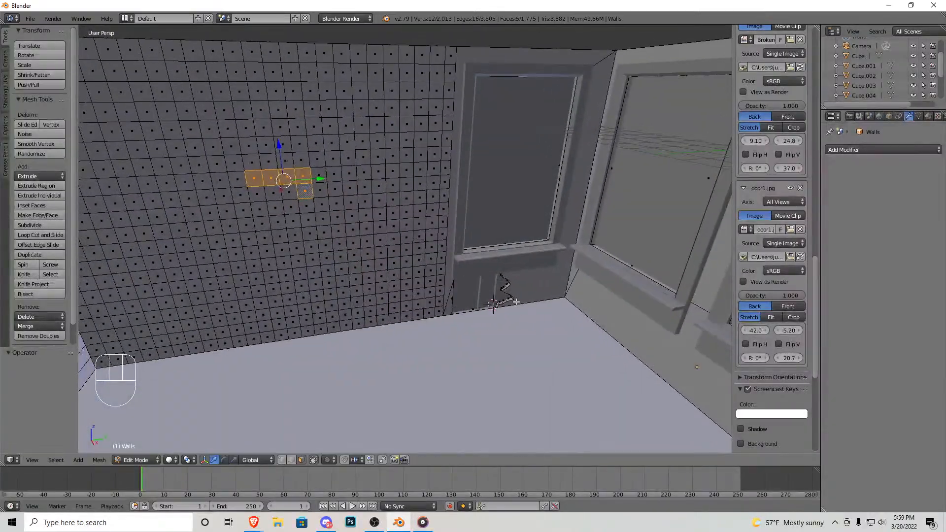
pyautogui.moveTo(339, 195); pyautogui.dragTo(393, 167, button='middle')
pyautogui.rightClick(329, 194)
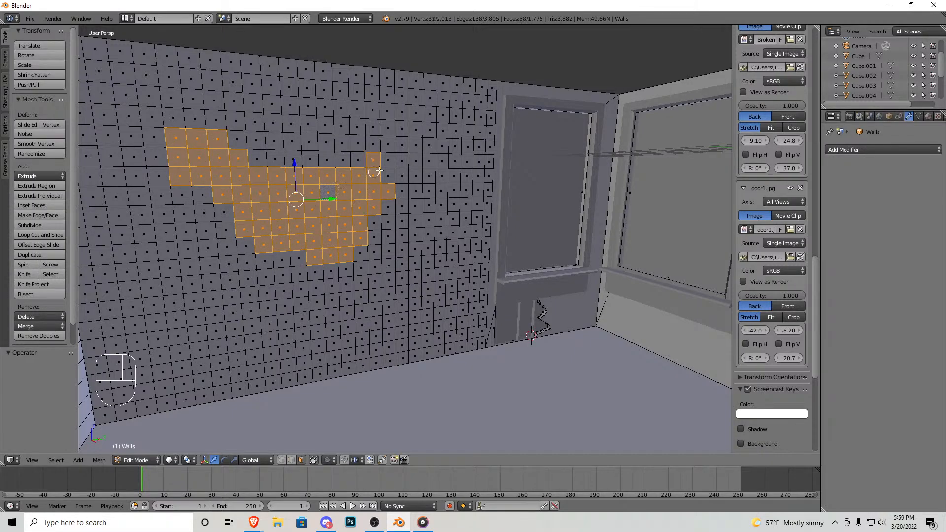
pyautogui.moveTo(340, 213); pyautogui.dragTo(405, 240, button='middle')
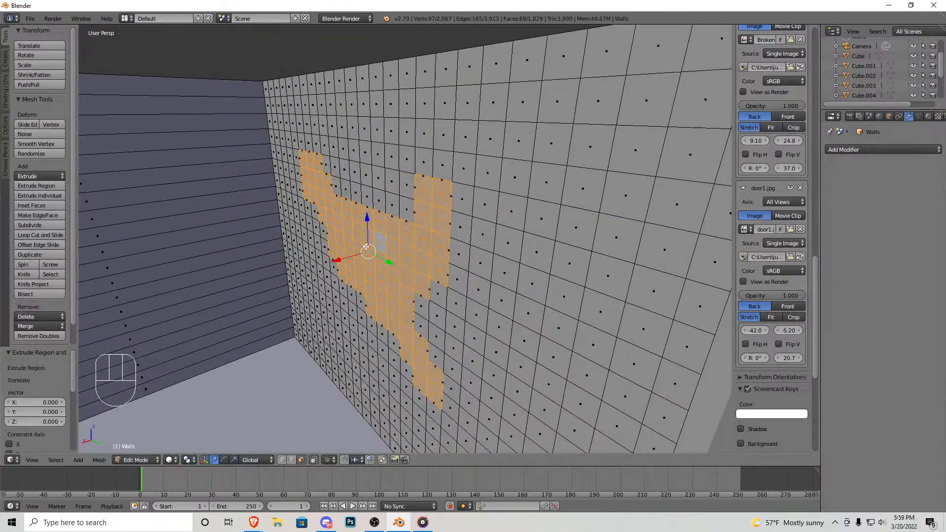
# Step: Extrude the selected face patch and push it along X into the wall as a shallow recess, checking it in object mode
pyautogui.moveTo(342, 261); pyautogui.dragTo(346, 258)
pyautogui.click(350, 257)
pyautogui.moveTo(351, 255); pyautogui.dragTo(434, 215, button='middle')
pyautogui.scroll(-2, 433, 217)
pyautogui.press('Tab')
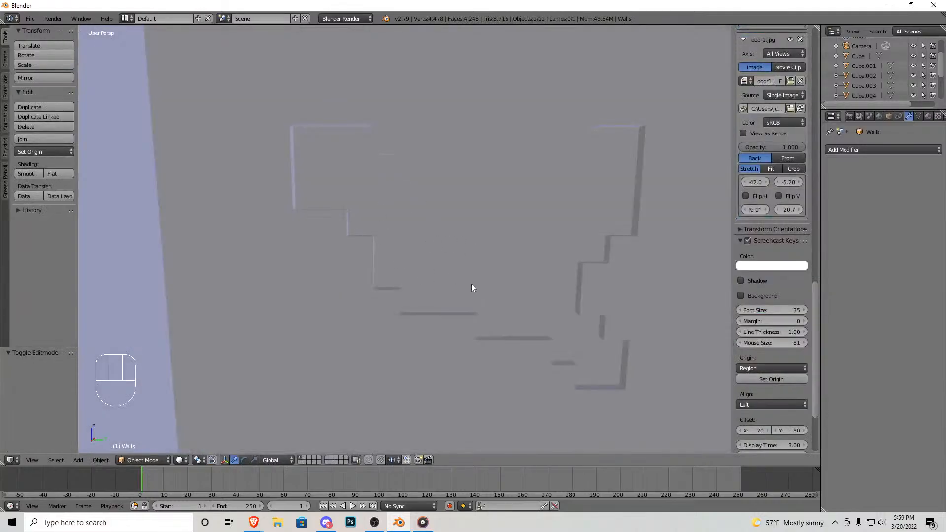
pyautogui.press('Tab')
pyautogui.scroll(4, 414, 253)
pyautogui.scroll(-2, 401, 237)
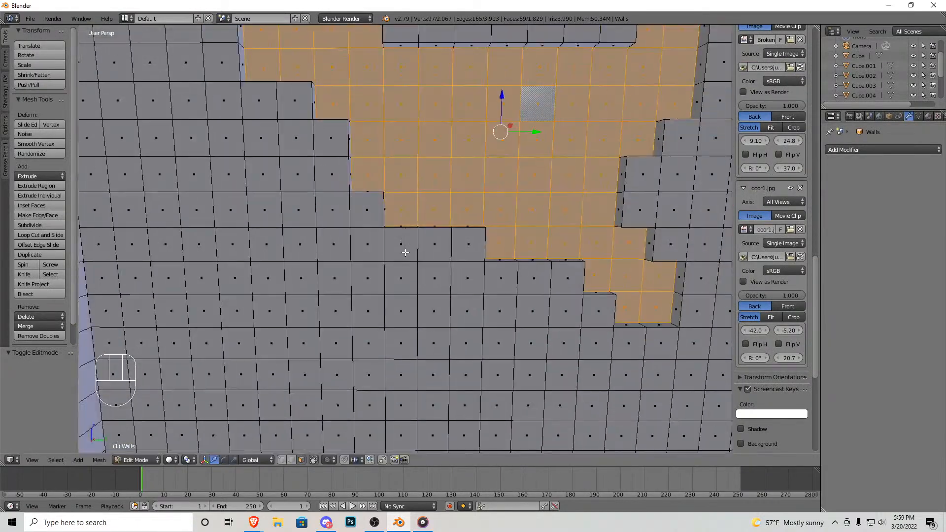
# Step: Try to dissolve a corner vertex on the recess's stepped lower edge
pyautogui.hotkey('shift', 'f')
pyautogui.press('w')
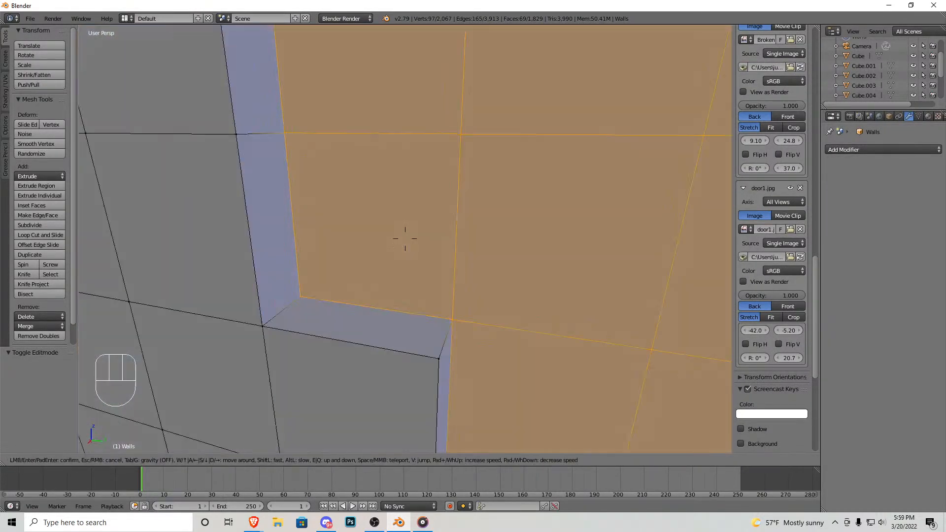
pyautogui.press('s')
pyautogui.click(405, 239)
pyautogui.rightClick(394, 259)
pyautogui.click(426, 263)
pyautogui.hotkey('ctrl', 'x')
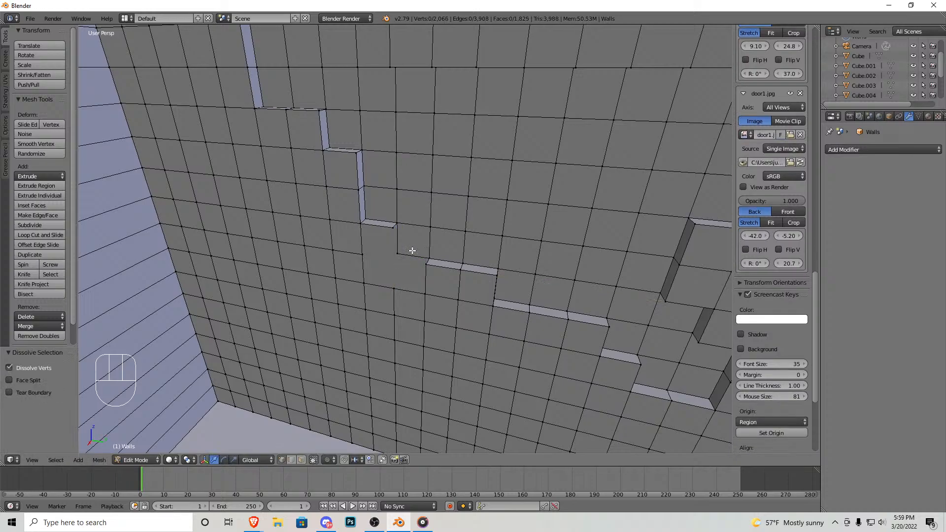
pyautogui.hotkey('ctrl', 'z')
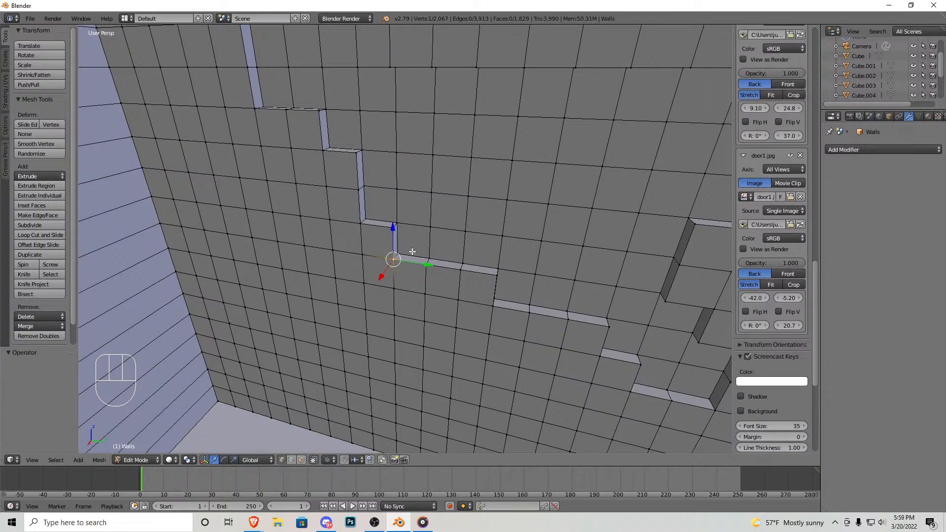
# Step: Select the front and back vertices at a stepped corner of the recess's lower edge and move them together to slant the edge
pyautogui.press('z')
pyautogui.press('w')
pyautogui.press('s')
pyautogui.click(405, 239)
pyautogui.keyDown('shift'); pyautogui.rightClick(373, 292); pyautogui.keyUp('shift')
pyautogui.press('z')
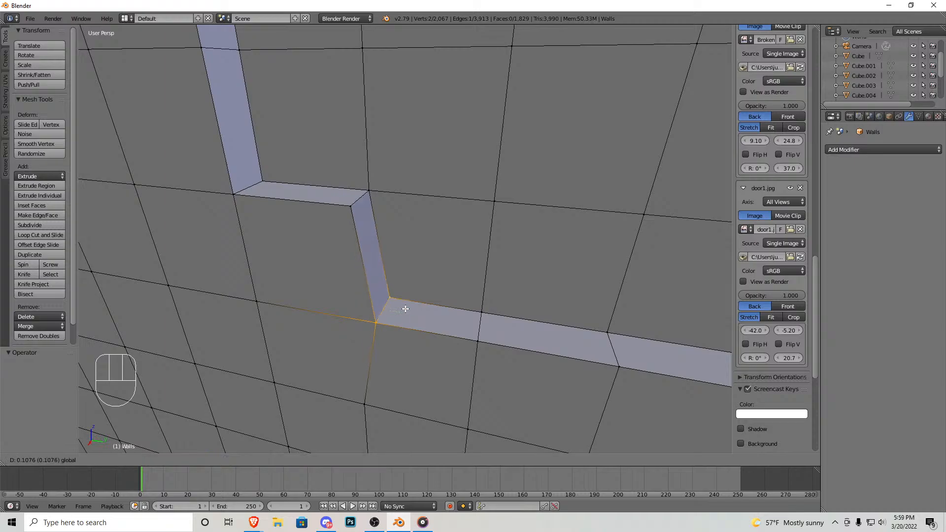
pyautogui.click(415, 291)
pyautogui.click(417, 249)
# Step: Select the next front and back vertex pair along the recess's edge and move it 0.285 along Z and 0.267 along Y
pyautogui.hotkey('shift', 'f')
pyautogui.press('s')
pyautogui.click(405, 239)
pyautogui.press('z')
pyautogui.rightClick(381, 241)
pyautogui.keyDown('shift'); pyautogui.rightClick(359, 249); pyautogui.keyUp('shift')
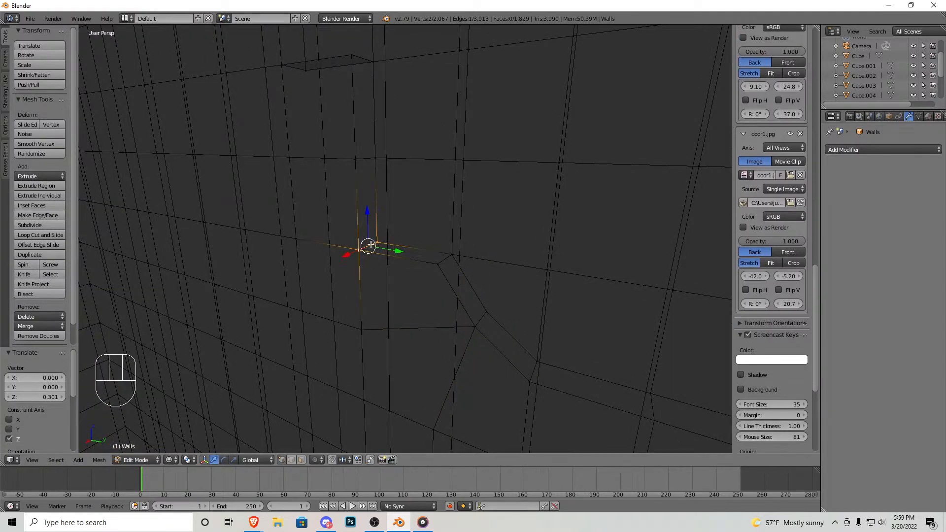
pyautogui.press('z')
pyautogui.press('g')
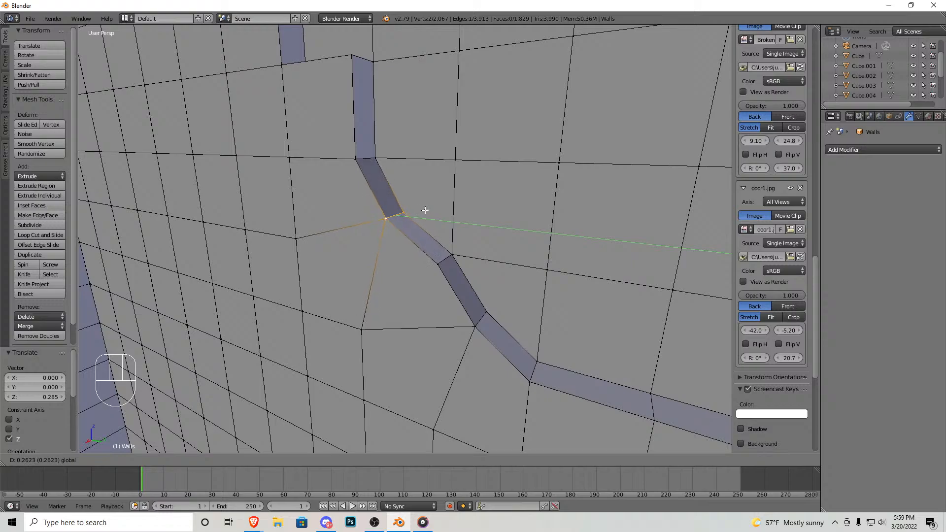
pyautogui.press('y')
pyautogui.click(425, 211)
# Step: Move the next vertex pair about -0.283 along Y and -0.294 along Z, and the following pair -0.306 along Y
pyautogui.hotkey('shift', 'f')
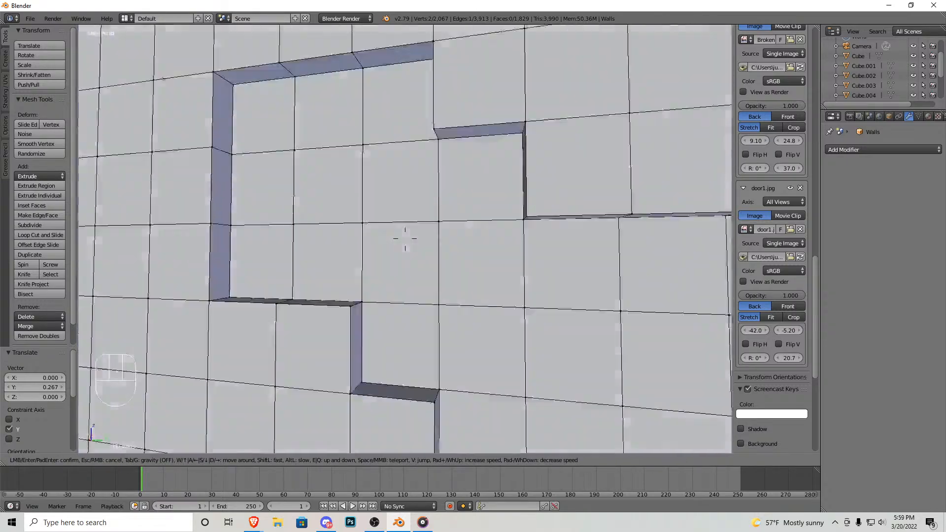
pyautogui.click(405, 239)
pyautogui.press('g')
pyautogui.press('y')
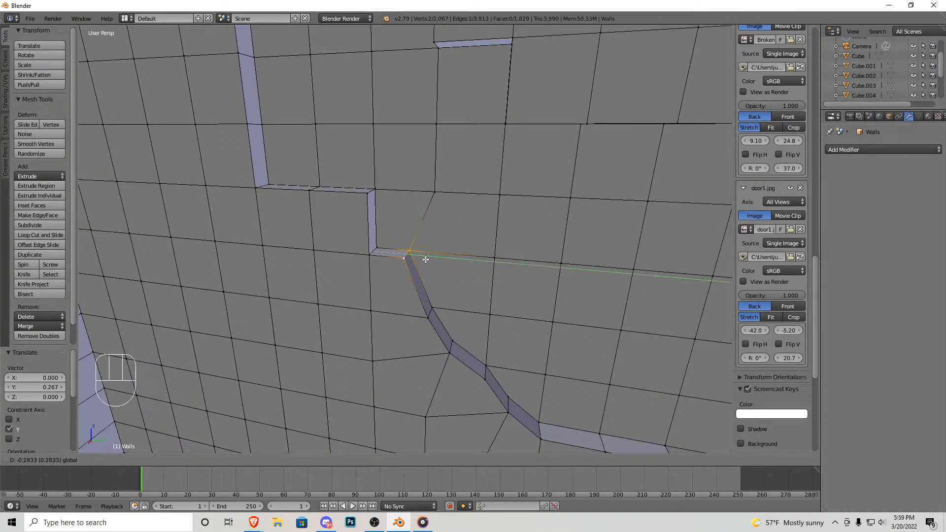
pyautogui.rightClick(374, 190)
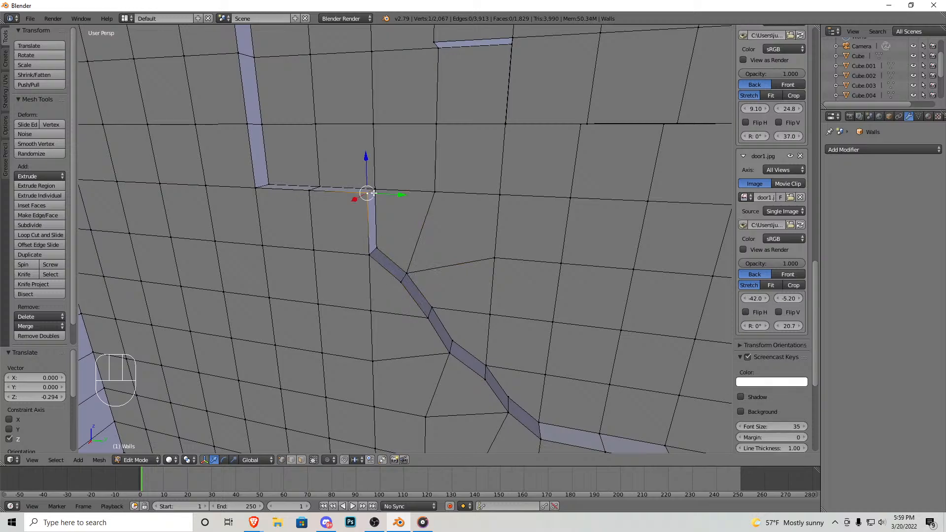
pyautogui.moveTo(406, 220); pyautogui.dragTo(379, 217)
# Step: Select the vertex pair at the recess's remaining lower side corner and move it 0.254 along Y and about 0.164 along Z
pyautogui.keyDown('shift'); pyautogui.moveTo(325, 199); pyautogui.dragTo(358, 239, button='middle'); pyautogui.keyUp('shift')
pyautogui.rightClick(341, 291)
pyautogui.keyDown('shift'); pyautogui.rightClick(352, 285); pyautogui.keyUp('shift')
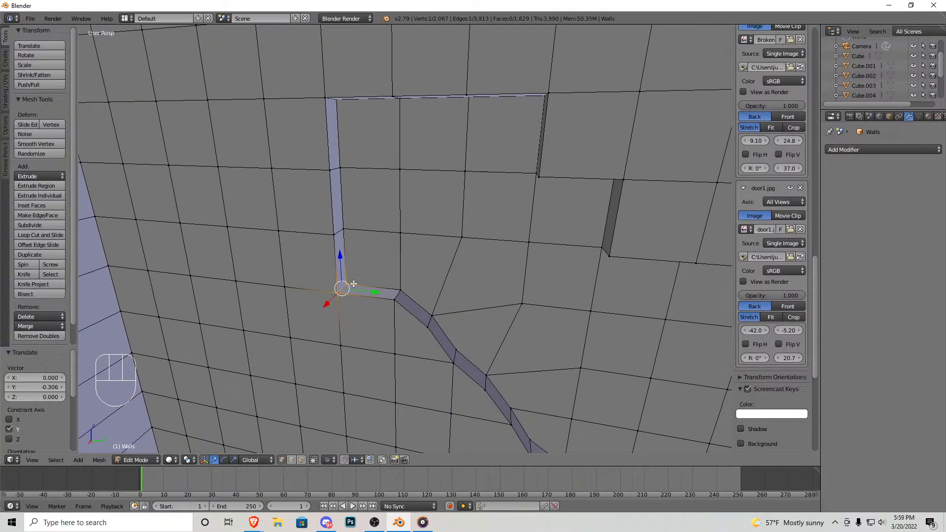
pyautogui.moveTo(364, 289); pyautogui.dragTo(376, 279)
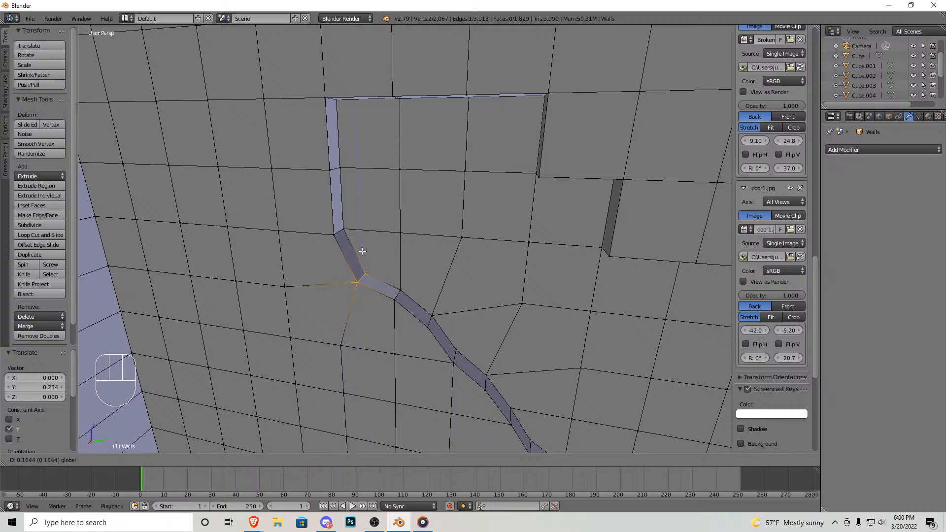
# Step: Shift two vertex pairs on the recess's upright side edge along Y, moving the upper pair 0.345
pyautogui.keyDown('shift'); pyautogui.moveTo(338, 163); pyautogui.dragTo(361, 191, button='middle'); pyautogui.keyUp('shift')
pyautogui.rightClick(364, 197)
pyautogui.keyDown('shift'); pyautogui.rightClick(356, 200); pyautogui.keyUp('shift')
pyautogui.moveTo(383, 200); pyautogui.dragTo(397, 191)
pyautogui.rightClick(355, 133)
pyautogui.keyDown('shift'); pyautogui.rightClick(362, 131); pyautogui.keyUp('shift')
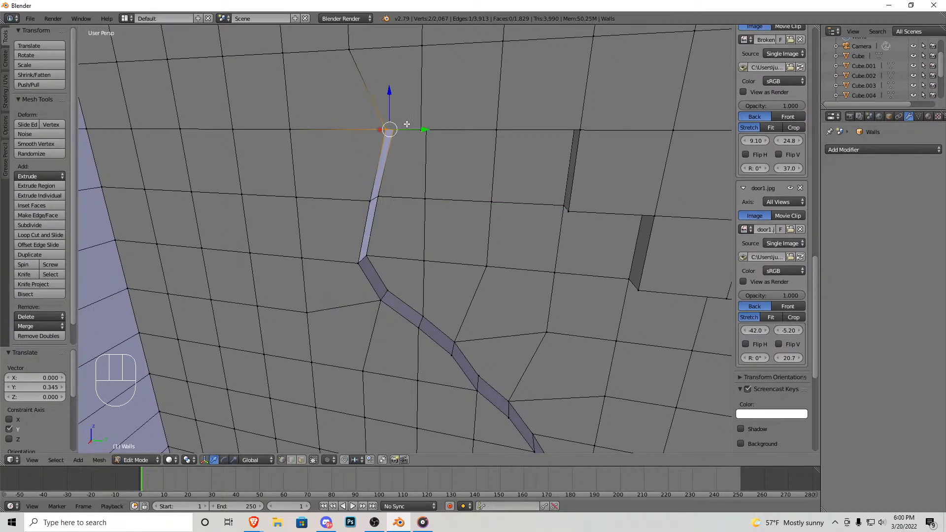
# Step: Lower the vertex pair at the recess's upper side corner -0.201 along Z and pick the neighbouring pair
pyautogui.moveTo(395, 127); pyautogui.dragTo(395, 130)
pyautogui.rightClick(422, 130)
pyautogui.keyDown('shift'); pyautogui.rightClick(430, 133); pyautogui.keyUp('shift')
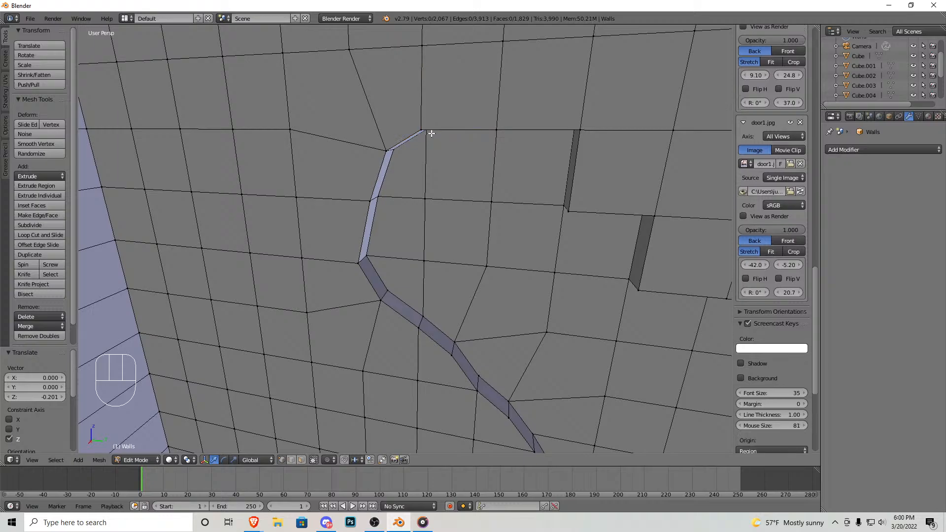
pyautogui.hotkey('shift', 'f')
pyautogui.press('w')
pyautogui.press('s')
pyautogui.press('w')
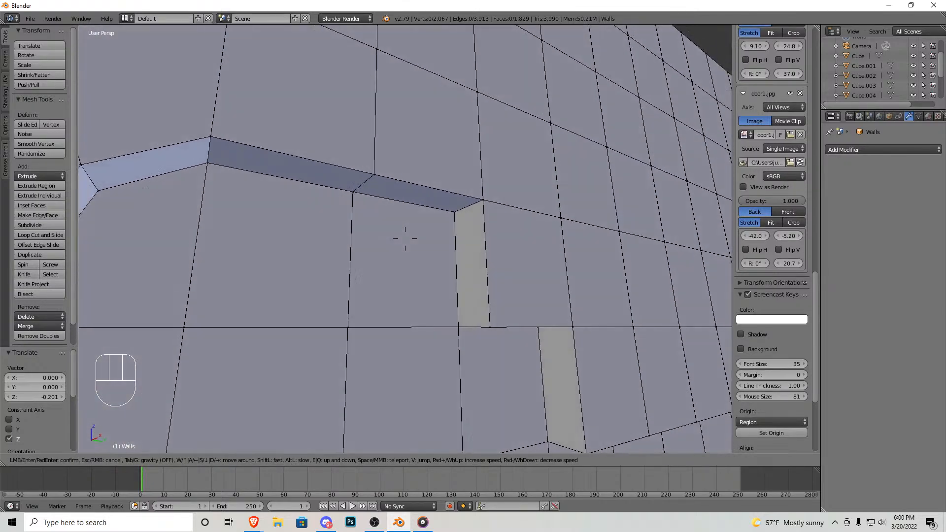
pyautogui.press('s')
pyautogui.click(405, 238)
pyautogui.rightClick(421, 220)
pyautogui.keyDown('shift'); pyautogui.rightClick(441, 215); pyautogui.keyUp('shift')
pyautogui.moveTo(450, 215); pyautogui.dragTo(341, 223)
pyautogui.hotkey('ctrl', 'z')
# Step: Shift the vertex pairs where the recess's rounded end meets its long upper edge along Y and 0.056 along Z
pyautogui.hotkey('shift', 'f')
pyautogui.press('d')
pyautogui.click(404, 238)
pyautogui.rightClick(363, 221)
pyautogui.keyDown('shift'); pyautogui.rightClick(372, 217); pyautogui.keyUp('shift')
pyautogui.hotkey('shift', 'f')
pyautogui.press('w')
pyautogui.press('s')
pyautogui.click(404, 238)
pyautogui.rightClick(411, 250)
pyautogui.keyDown('shift'); pyautogui.rightClick(416, 246); pyautogui.keyUp('shift')
pyautogui.moveTo(441, 250); pyautogui.dragTo(503, 256)
# Step: Raise the vertex pair at the inner step corner of the recess's upper edge about 0.247 along Z
pyautogui.hotkey('shift', 'f')
pyautogui.press('w')
pyautogui.press('s')
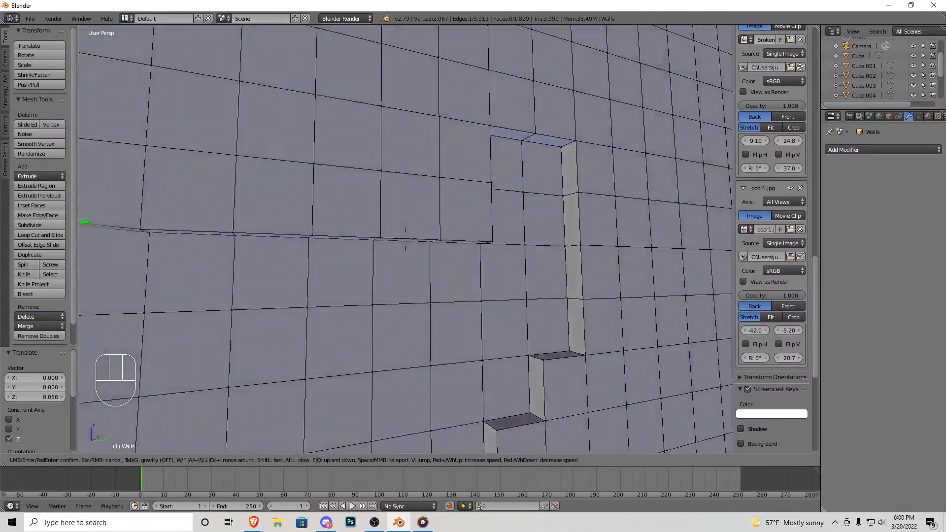
pyautogui.press('w')
pyautogui.press('s')
pyautogui.click(405, 239)
pyautogui.rightClick(411, 249)
pyautogui.keyDown('shift'); pyautogui.rightClick(428, 236); pyautogui.keyUp('shift')
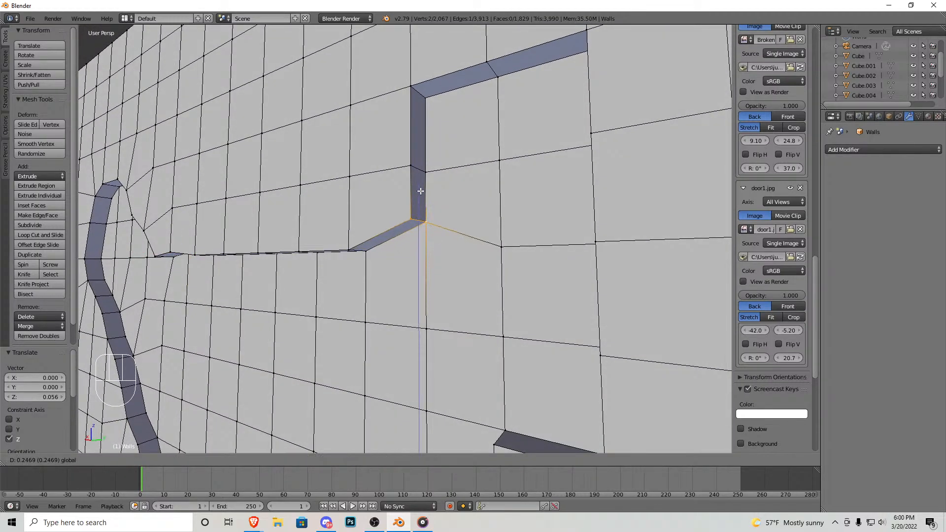
pyautogui.keyDown('shift'); pyautogui.rightClick(358, 250); pyautogui.keyUp('shift')
# Step: Lower the vertex pair beside that step corner on the long upper edge -0.059 along Z
pyautogui.press('w')
pyautogui.click(405, 239)
pyautogui.rightClick(446, 271)
pyautogui.hotkey('shift', 'f')
pyautogui.press('s')
pyautogui.click(405, 238)
pyautogui.keyDown('shift'); pyautogui.rightClick(421, 233); pyautogui.keyUp('shift')
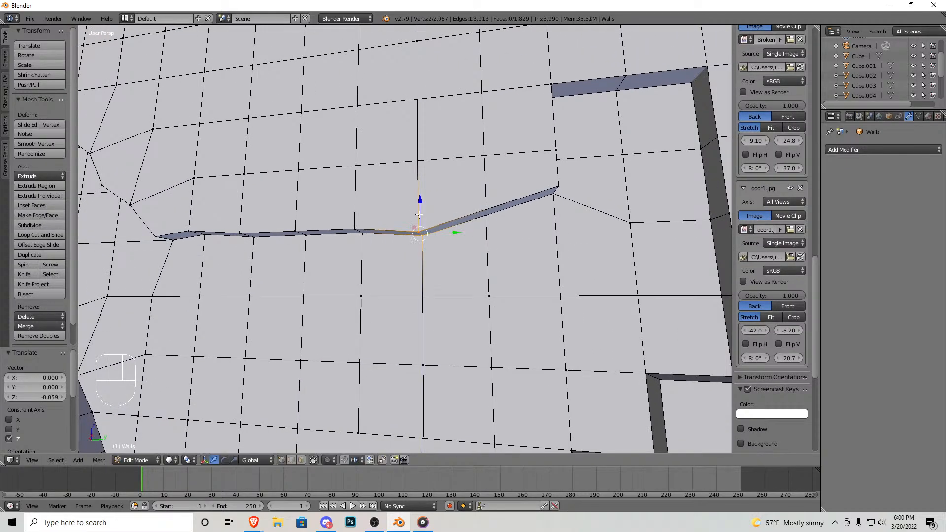
# Step: Raise the next two vertex pairs along the recess's long upper edge, moving the second 0.035 along Z
pyautogui.rightClick(355, 233)
pyautogui.keyDown('shift'); pyautogui.rightClick(360, 232); pyautogui.keyUp('shift')
pyautogui.moveTo(360, 202); pyautogui.dragTo(360, 193)
pyautogui.rightClick(309, 234)
pyautogui.keyDown('shift'); pyautogui.rightClick(292, 230); pyautogui.keyUp('shift')
# Step: Move the vertex pair at the near top corner of the recess's raised section 0.292 along Y
pyautogui.rightClick(252, 237)
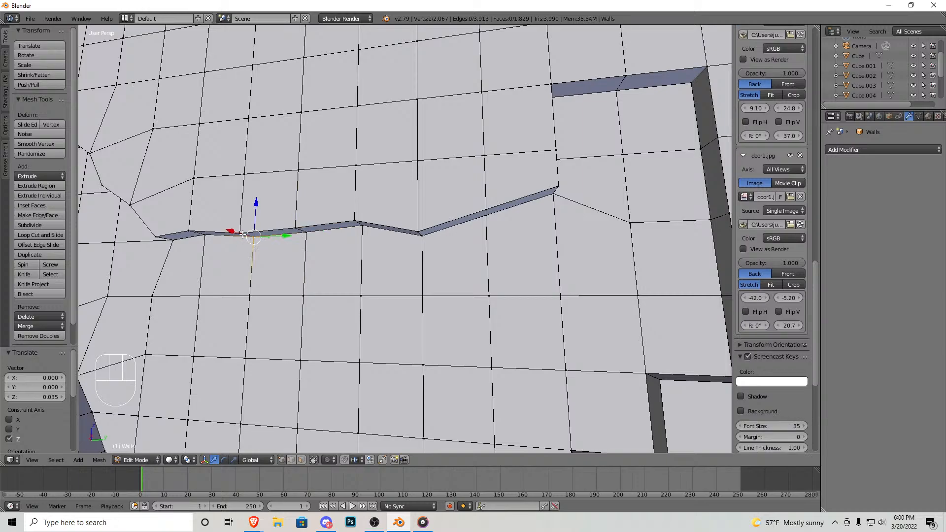
pyautogui.hotkey('shift', 'f')
pyautogui.press('d')
pyautogui.press('w')
pyautogui.click(405, 239)
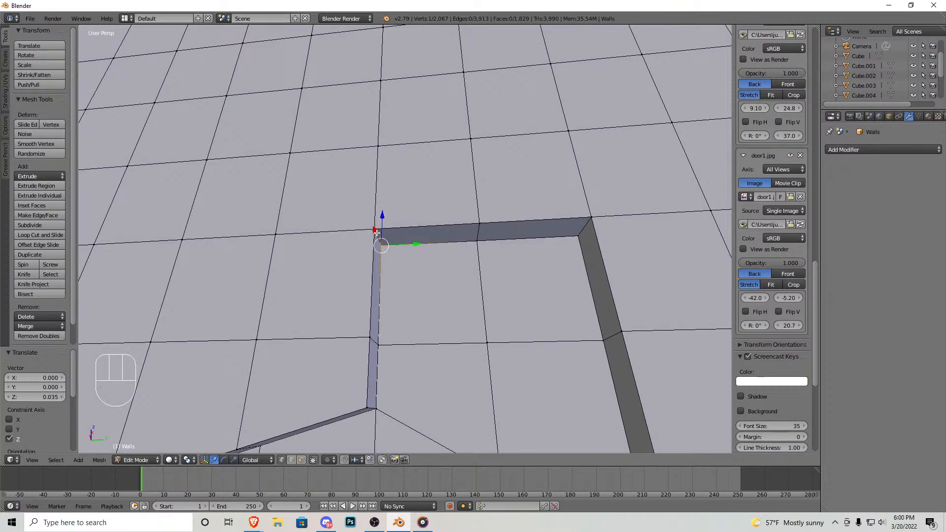
pyautogui.keyDown('shift'); pyautogui.rightClick(376, 233); pyautogui.keyUp('shift')
pyautogui.moveTo(411, 237); pyautogui.dragTo(414, 237)
# Step: Move the far top corner's vertex pair 0.195 along Y and shift the pair below it along Y
pyautogui.rightClick(579, 237)
pyautogui.keyDown('shift'); pyautogui.rightClick(591, 218); pyautogui.keyUp('shift')
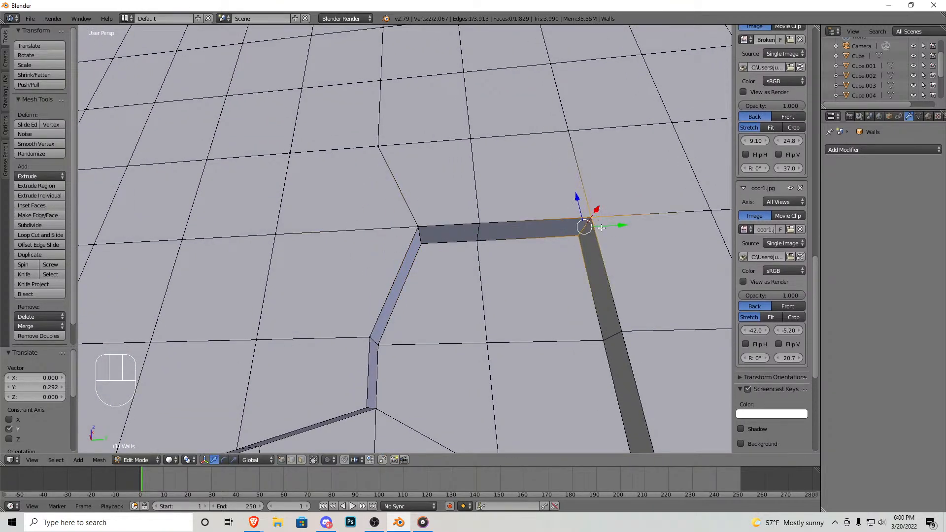
pyautogui.moveTo(601, 229); pyautogui.dragTo(632, 229)
pyautogui.rightClick(604, 341)
pyautogui.keyDown('shift'); pyautogui.rightClick(623, 332); pyautogui.keyUp('shift')
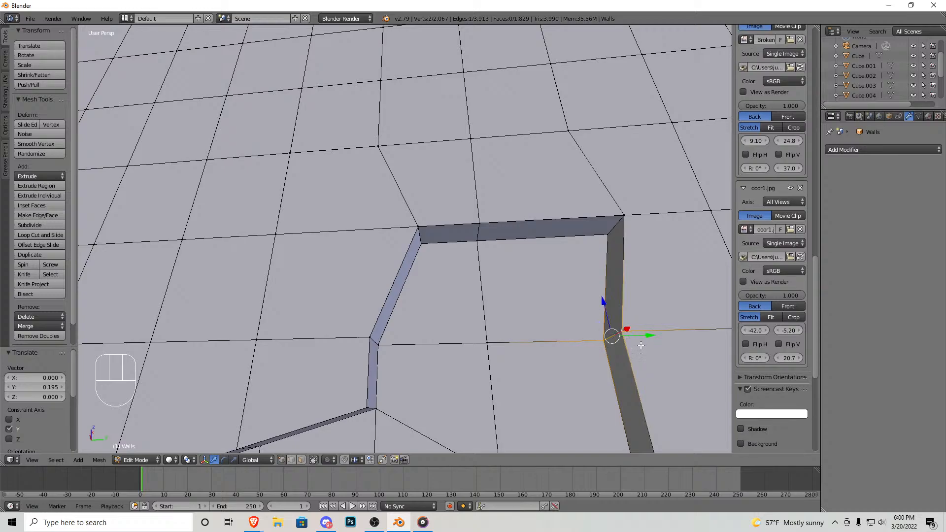
pyautogui.moveTo(643, 334); pyautogui.dragTo(669, 327)
# Step: Raise the middle vertex pair of the raised section's top edge along Z
pyautogui.rightClick(478, 239)
pyautogui.keyDown('shift'); pyautogui.rightClick(481, 226); pyautogui.keyUp('shift')
pyautogui.moveTo(475, 203); pyautogui.dragTo(473, 183)
# Step: Move the vertex pair at the inner step corner of the recess's upper edge -0.202 along Y
pyautogui.hotkey('shift', 'f')
pyautogui.press('s')
pyautogui.click(405, 239)
pyautogui.rightClick(397, 241)
pyautogui.keyDown('shift'); pyautogui.rightClick(407, 243); pyautogui.keyUp('shift')
pyautogui.click(412, 241)
# Step: Move the first step corner's vertex pair on the recess's staircase side 0.232 along Y and -0.233 along Z
pyautogui.hotkey('shift', 'f')
pyautogui.press('s')
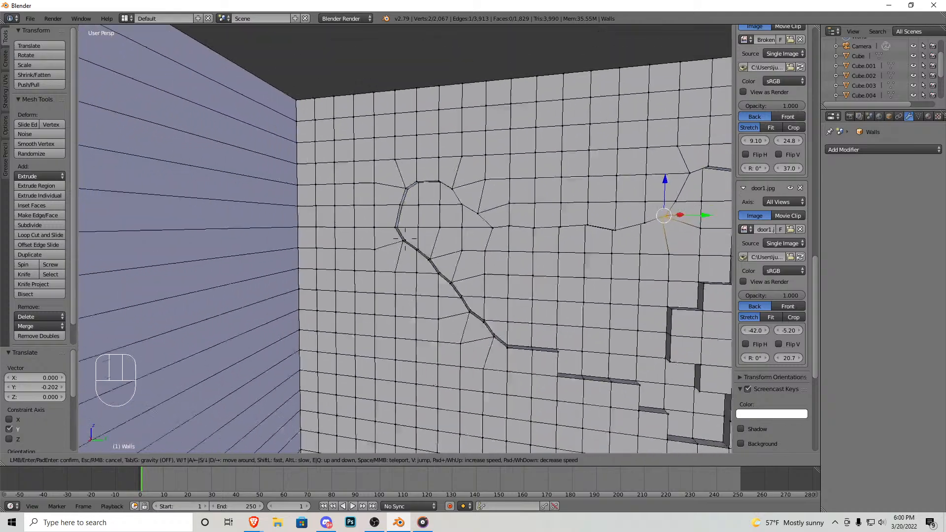
pyautogui.press('w')
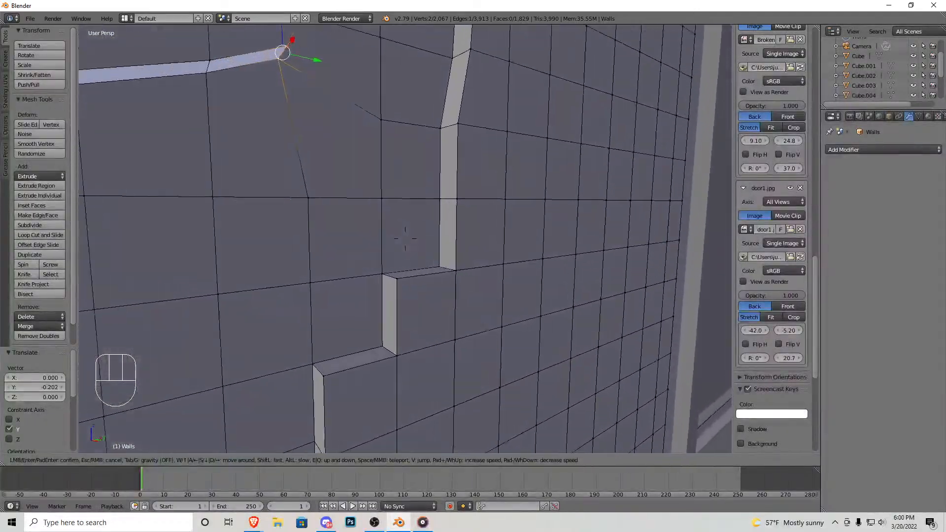
pyautogui.click(405, 239)
pyautogui.rightClick(382, 278)
pyautogui.keyDown('shift'); pyautogui.rightClick(399, 287); pyautogui.keyUp('shift')
pyautogui.press('g')
pyautogui.press('y')
pyautogui.click(431, 296)
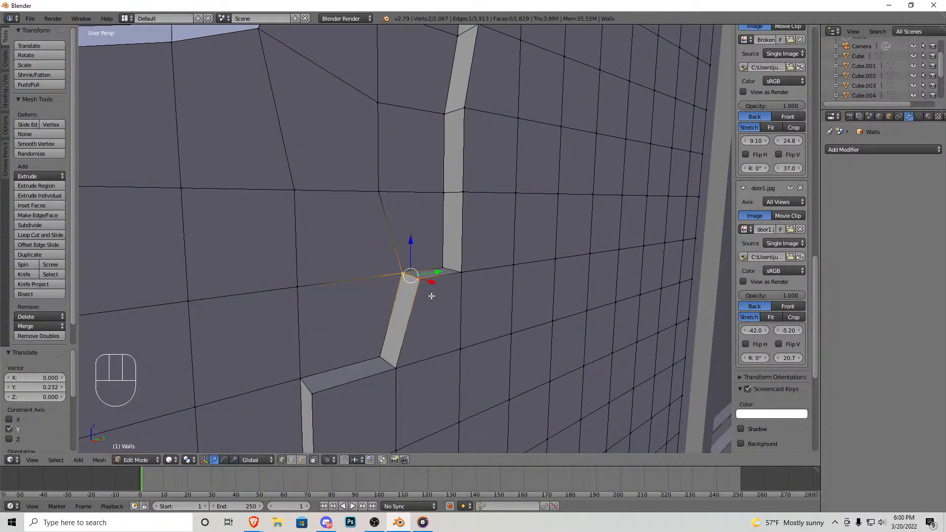
pyautogui.click(409, 280)
# Step: Move the next step corner's vertex pair down the staircase side 0.323 along Y
pyautogui.keyDown('shift'); pyautogui.moveTo(413, 357); pyautogui.dragTo(435, 331, button='middle'); pyautogui.keyUp('shift')
pyautogui.rightClick(373, 298)
pyautogui.keyDown('shift'); pyautogui.rightClick(359, 292); pyautogui.keyUp('shift')
pyautogui.press('g')
pyautogui.press('z')
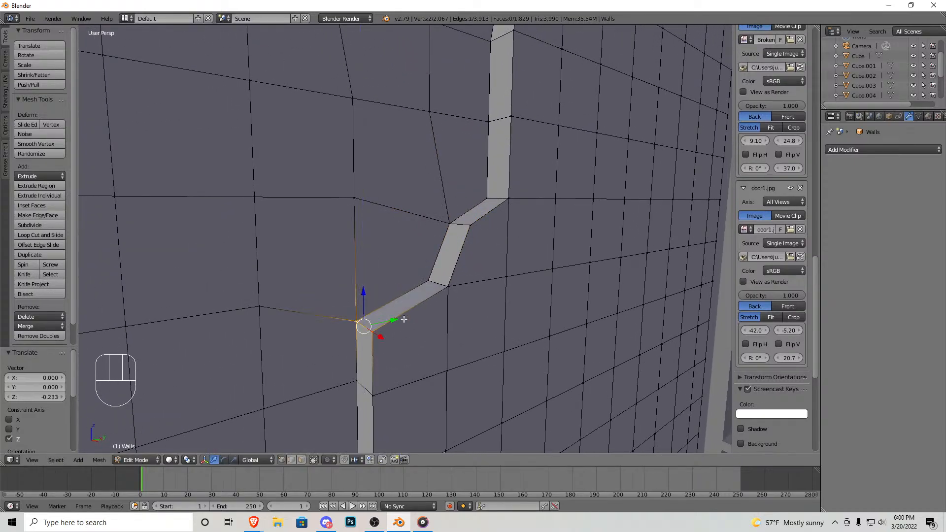
pyautogui.click(432, 313)
# Step: Shift the vertex pair at the lower end of the next upright segment along Y and raise it 0.082 along Z
pyautogui.keyDown('shift'); pyautogui.moveTo(437, 379); pyautogui.dragTo(463, 268, button='middle'); pyautogui.keyUp('shift')
pyautogui.rightClick(414, 274)
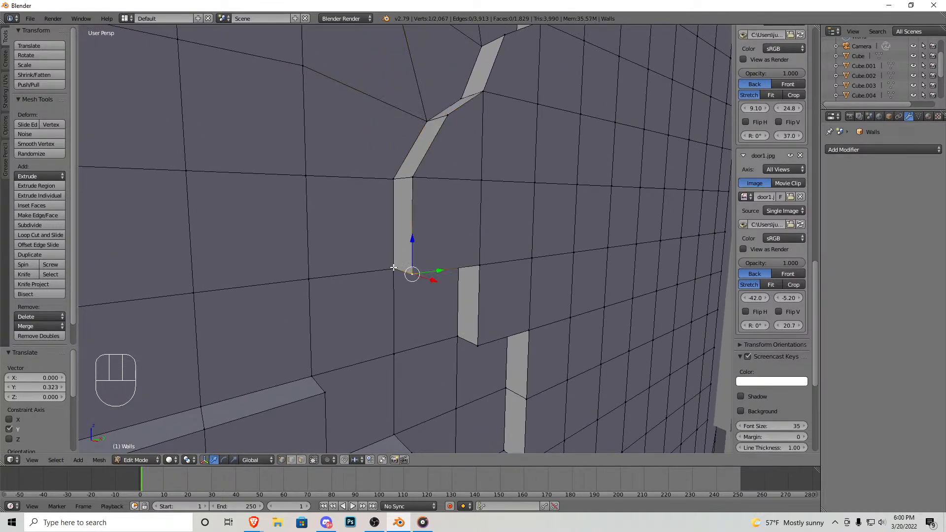
pyautogui.keyDown('shift'); pyautogui.rightClick(395, 269); pyautogui.keyUp('shift')
pyautogui.press('g')
pyautogui.press('x')
pyautogui.click(450, 269)
pyautogui.hotkey('ctrl', 'z')
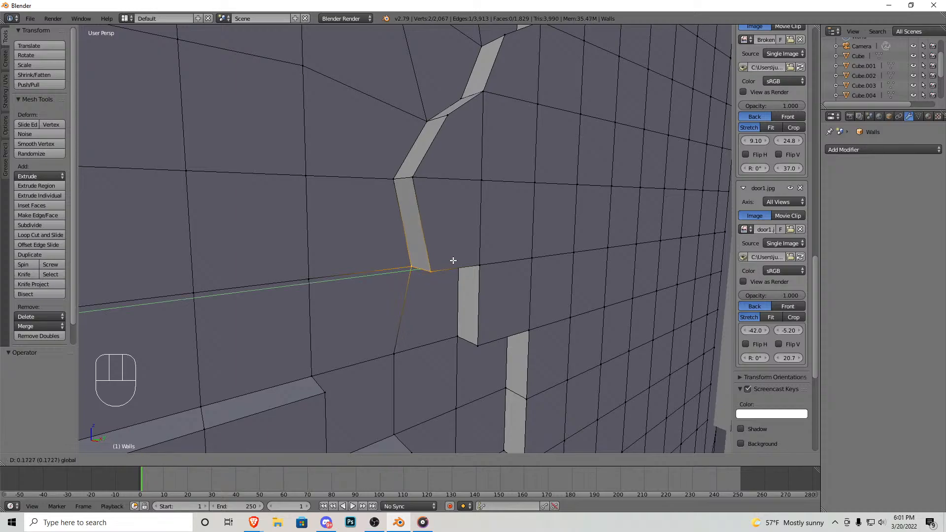
pyautogui.click(457, 271)
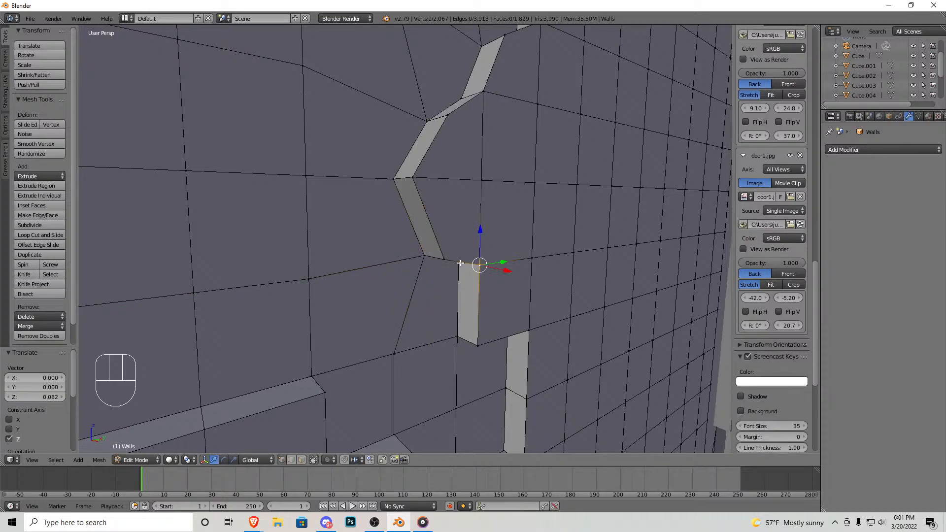
# Step: Select the following step corner's vertex pair and reposition it along Z and Y to break up the staircase
pyautogui.hotkey('shift', 'f')
pyautogui.press('w')
pyautogui.press('s')
pyautogui.click(405, 238)
pyautogui.rightClick(388, 221)
pyautogui.keyDown('shift'); pyautogui.rightClick(406, 216); pyautogui.keyUp('shift')
pyautogui.press('g')
pyautogui.press('z')
pyautogui.click(418, 237)
pyautogui.moveTo(425, 247); pyautogui.dragTo(415, 249)
# Step: Shift the vertex pair below it on the staircase side along Y
pyautogui.rightClick(387, 322)
pyautogui.keyDown('shift'); pyautogui.rightClick(404, 322); pyautogui.keyUp('shift')
pyautogui.moveTo(430, 323); pyautogui.dragTo(452, 322)
# Step: Move the next vertex pair further down the recess's staircase side -0.137 along X
pyautogui.hotkey('shift', 'f')
pyautogui.press('w')
pyautogui.press('s')
pyautogui.click(405, 239)
pyautogui.rightClick(409, 257)
pyautogui.keyDown('shift'); pyautogui.rightClick(432, 254); pyautogui.keyUp('shift')
pyautogui.rightClick(434, 342)
pyautogui.keyDown('shift'); pyautogui.rightClick(410, 342); pyautogui.keyUp('shift')
pyautogui.moveTo(446, 341); pyautogui.dragTo(433, 340)
# Step: Shift another vertex pair on the recess's lower staircase side slightly along Y
pyautogui.hotkey('shift', 'f')
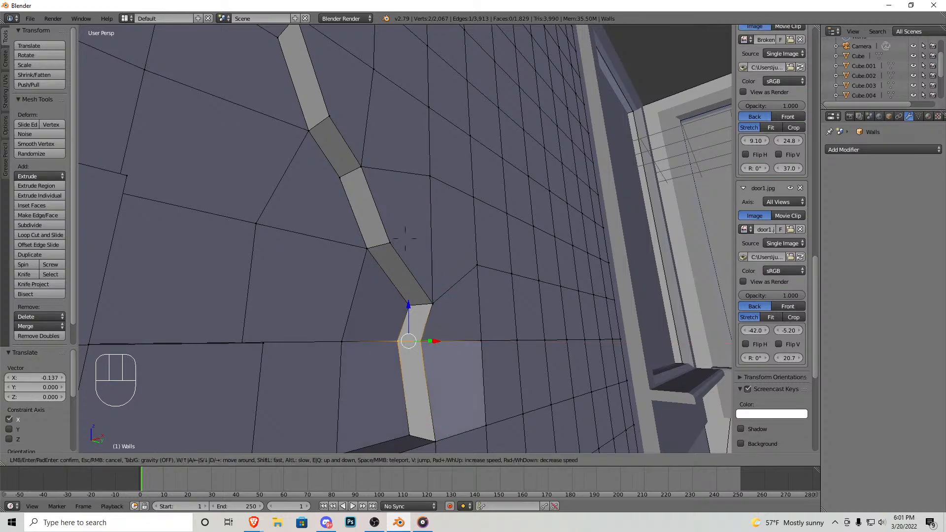
pyautogui.press('d')
pyautogui.press('w')
pyautogui.click(405, 239)
pyautogui.rightClick(430, 188)
pyautogui.keyDown('shift'); pyautogui.rightClick(447, 180); pyautogui.keyUp('shift')
pyautogui.moveTo(474, 186); pyautogui.dragTo(463, 187)
# Step: Shift the vertex pair at the recess's bottom corner, and move a pair on the lower edge up along Z and along Y
pyautogui.rightClick(432, 346)
pyautogui.keyDown('shift'); pyautogui.rightClick(450, 355); pyautogui.keyUp('shift')
pyautogui.moveTo(439, 320); pyautogui.dragTo(329, 350)
pyautogui.rightClick(177, 368)
pyautogui.keyDown('shift'); pyautogui.rightClick(160, 386); pyautogui.keyUp('shift')
pyautogui.moveTo(167, 343); pyautogui.dragTo(174, 293)
pyautogui.moveTo(209, 321); pyautogui.dragTo(276, 316)
# Step: Lower the adjoining vertex pair on the recess's bottom edge along Z and move it -0.177 along Y
pyautogui.moveTo(251, 217); pyautogui.dragTo(359, 304, button='middle')
pyautogui.rightClick(414, 340)
pyautogui.keyDown('shift'); pyautogui.rightClick(438, 351); pyautogui.keyUp('shift')
pyautogui.moveTo(428, 310); pyautogui.dragTo(428, 349)
pyautogui.moveTo(460, 379); pyautogui.dragTo(424, 384)
# Step: Shift the next vertex pair along the recess's bottom edge along Y
pyautogui.hotkey('shift', 'f')
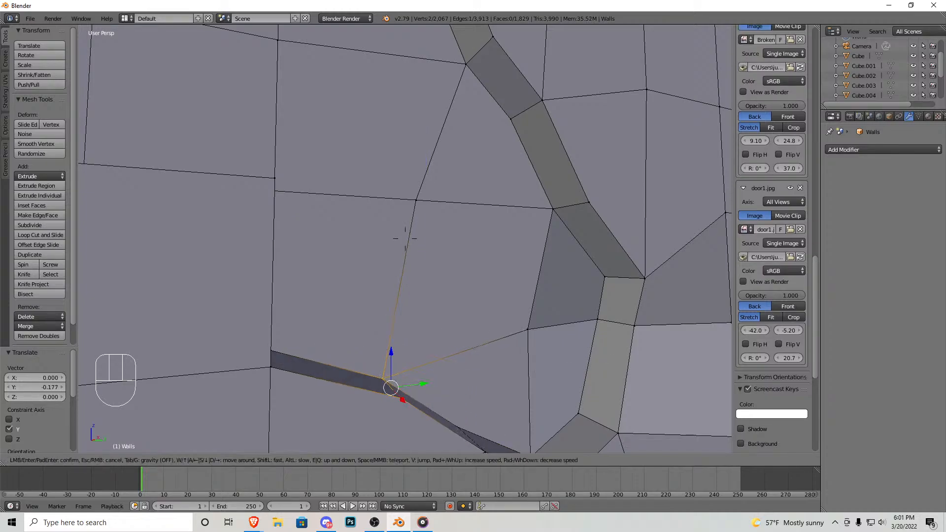
pyautogui.press('s')
pyautogui.press('d')
pyautogui.click(405, 238)
pyautogui.rightClick(349, 242)
pyautogui.keyDown('shift'); pyautogui.rightClick(337, 246); pyautogui.keyUp('shift')
pyautogui.moveTo(371, 245); pyautogui.dragTo(384, 246)
# Step: Raise the next two vertex pairs along the bottom edge, moving the second 0.317 along Z
pyautogui.keyDown('shift'); pyautogui.moveTo(342, 197); pyautogui.dragTo(389, 262, button='middle'); pyautogui.keyUp('shift')
pyautogui.rightClick(393, 279)
pyautogui.keyDown('shift'); pyautogui.rightClick(384, 284); pyautogui.keyUp('shift')
pyautogui.moveTo(388, 251); pyautogui.dragTo(388, 229)
pyautogui.rightClick(341, 273)
pyautogui.moveTo(345, 257); pyautogui.dragTo(337, 230)
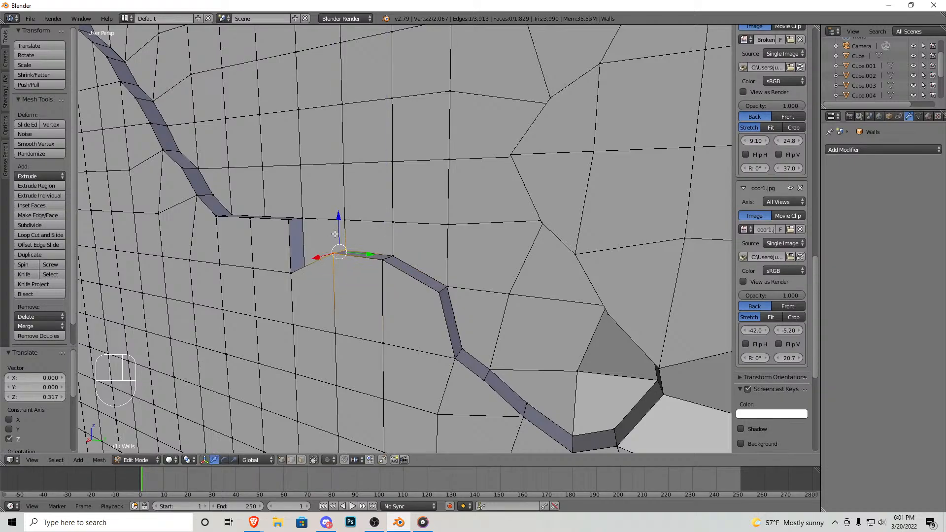
# Step: Raise the remaining lower step corner's vertex pair along Z, move it 0.310 along Y, and return to Object Mode
pyautogui.hotkey('shift', 'f')
pyautogui.press('w')
pyautogui.click(406, 239)
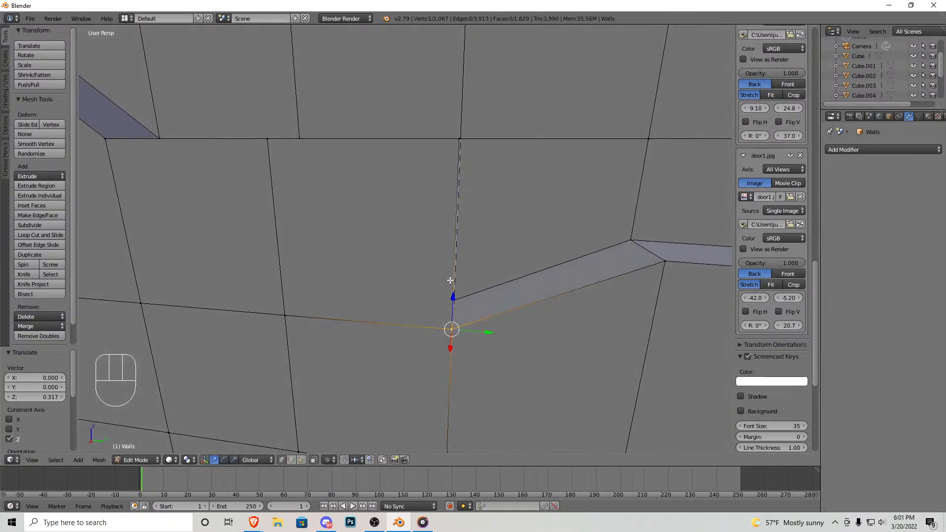
pyautogui.keyDown('shift'); pyautogui.rightClick(457, 297); pyautogui.keyUp('shift')
pyautogui.hotkey('shift', 'f')
pyautogui.press('s')
pyautogui.click(406, 239)
pyautogui.moveTo(253, 233); pyautogui.dragTo(254, 210)
pyautogui.moveTo(284, 242); pyautogui.dragTo(299, 239)
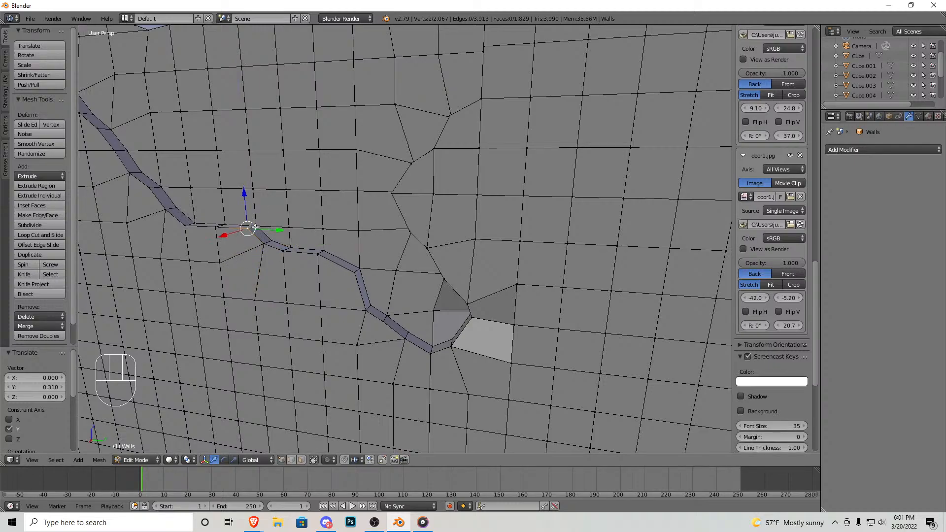
pyautogui.press('Tab')
pyautogui.scroll(-5, 271, 216)
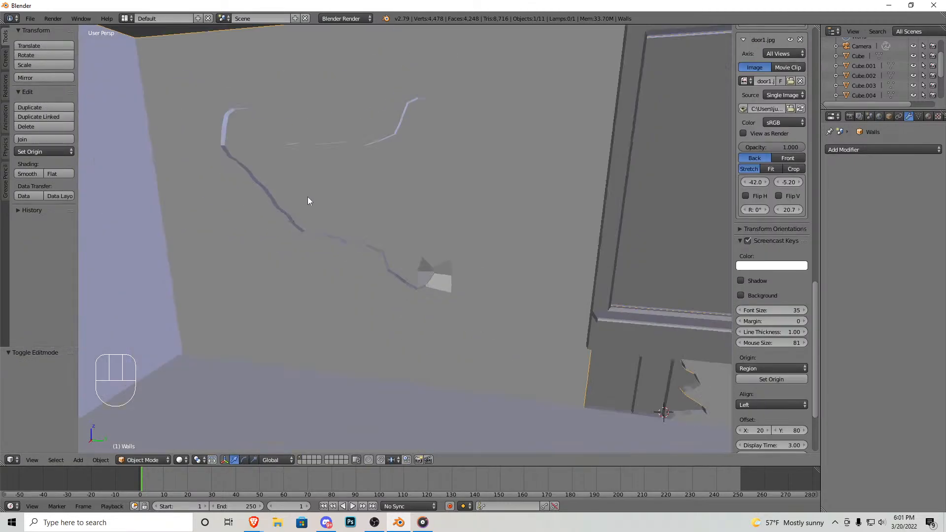
# Step: Move the vertex at the upper end of the recess's lower jagged corner along X
pyautogui.moveTo(347, 190); pyautogui.dragTo(404, 200, button='middle')
pyautogui.scroll(4, 494, 318)
pyautogui.press('Tab')
pyautogui.scroll(4, 365, 217)
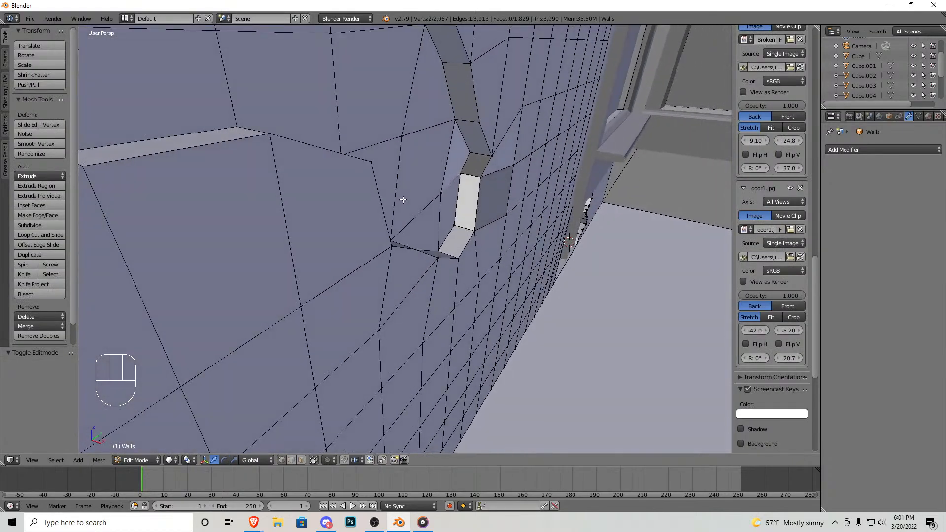
pyautogui.rightClick(481, 178)
pyautogui.moveTo(508, 183); pyautogui.dragTo(514, 181)
pyautogui.moveTo(514, 181); pyautogui.dragTo(364, 347, button='middle')
pyautogui.press('Tab')
pyautogui.press('Tab')
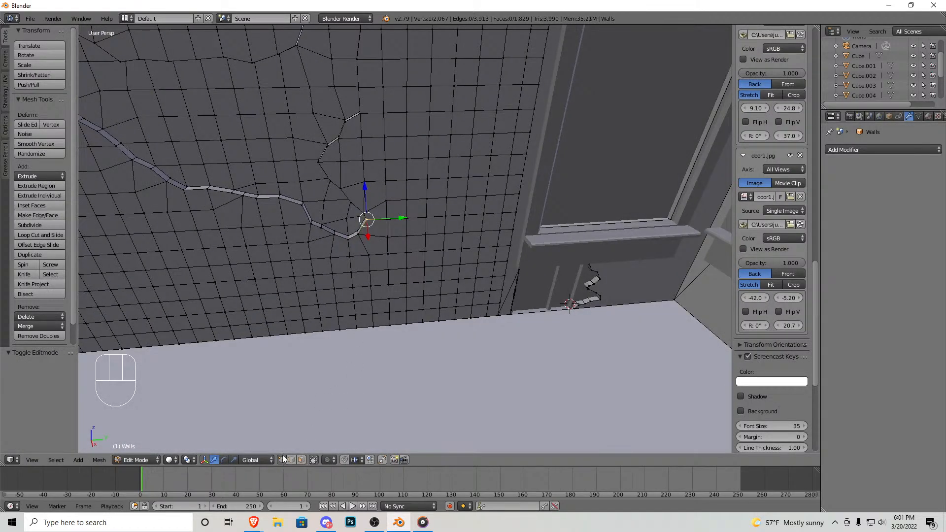
# Step: Enable proportional editing and displace wall vertices beside the recess's lower step along X, using offsets of -0.290 and -0.145
pyautogui.moveTo(376, 179); pyautogui.dragTo(382, 197, button='middle')
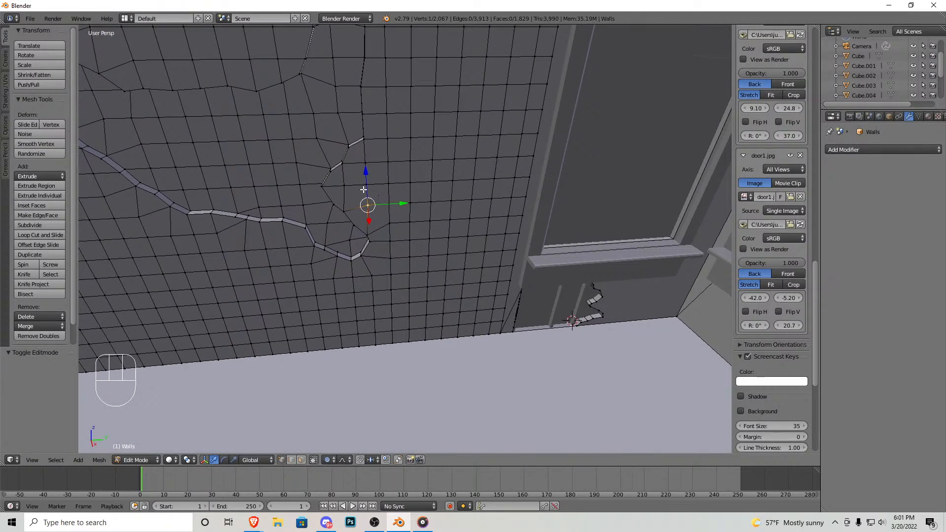
pyautogui.scroll(3, 367, 191)
pyautogui.moveTo(317, 174); pyautogui.dragTo(318, 178)
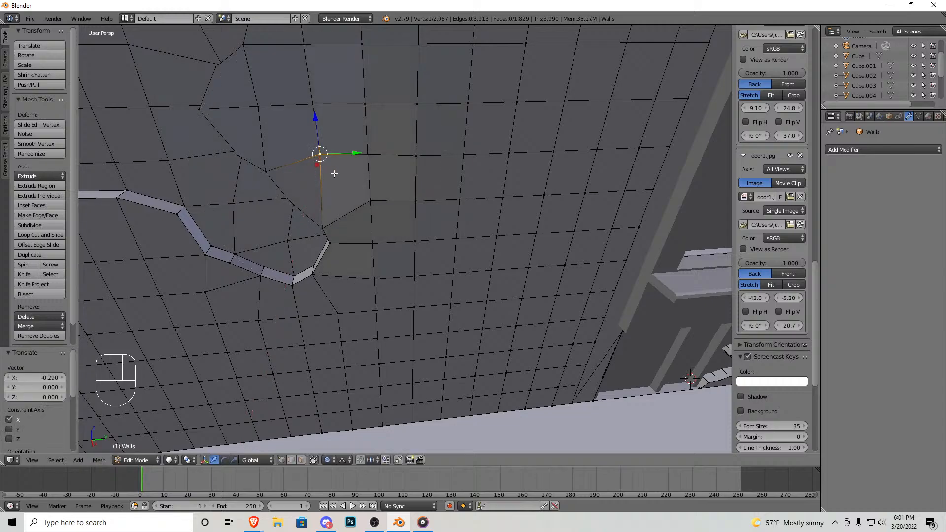
pyautogui.hotkey('shift', 'f')
pyautogui.click(397, 249)
pyautogui.moveTo(395, 242); pyautogui.dragTo(530, 193)
pyautogui.moveTo(619, 264); pyautogui.dragTo(620, 264)
# Step: Warp the wall around the recess's narrow rounded end by shifting vertices along X with smooth proportional falloff
pyautogui.moveTo(566, 251); pyautogui.dragTo(393, 237, button='middle')
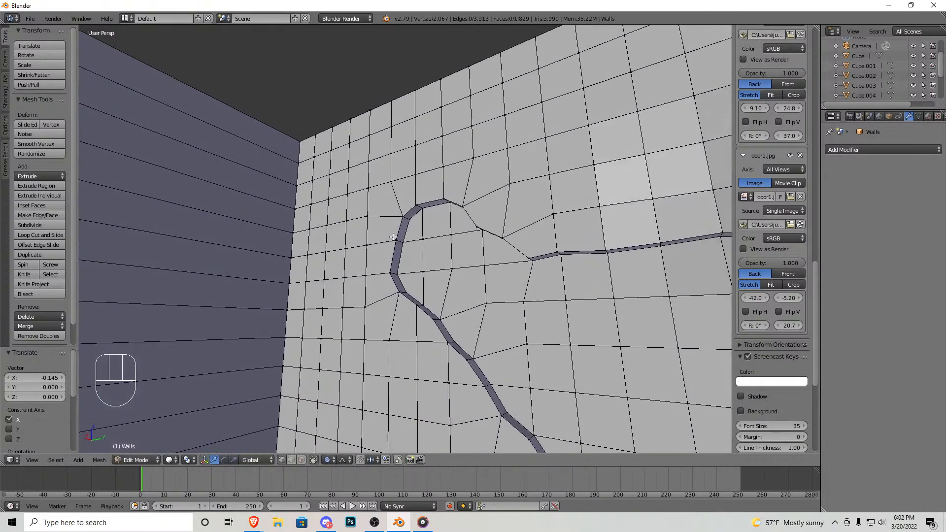
pyautogui.moveTo(382, 226); pyautogui.dragTo(424, 153)
pyautogui.moveTo(511, 235); pyautogui.dragTo(517, 237, button='right')
pyautogui.moveTo(517, 237); pyautogui.dragTo(422, 217, button='middle')
pyautogui.moveTo(422, 217); pyautogui.dragTo(416, 218)
pyautogui.moveTo(416, 217); pyautogui.dragTo(410, 245, button='middle')
pyautogui.moveTo(383, 248); pyautogui.dragTo(402, 334)
pyautogui.moveTo(402, 334); pyautogui.dragTo(485, 325, button='middle')
# Step: Make the recess's back surface uneven by shifting its vertices along X with proportional falloff, including offsets of -0.247 and -0.097
pyautogui.moveTo(433, 241); pyautogui.dragTo(484, 245)
pyautogui.moveTo(456, 151); pyautogui.dragTo(450, 147)
pyautogui.moveTo(485, 85); pyautogui.dragTo(482, 85)
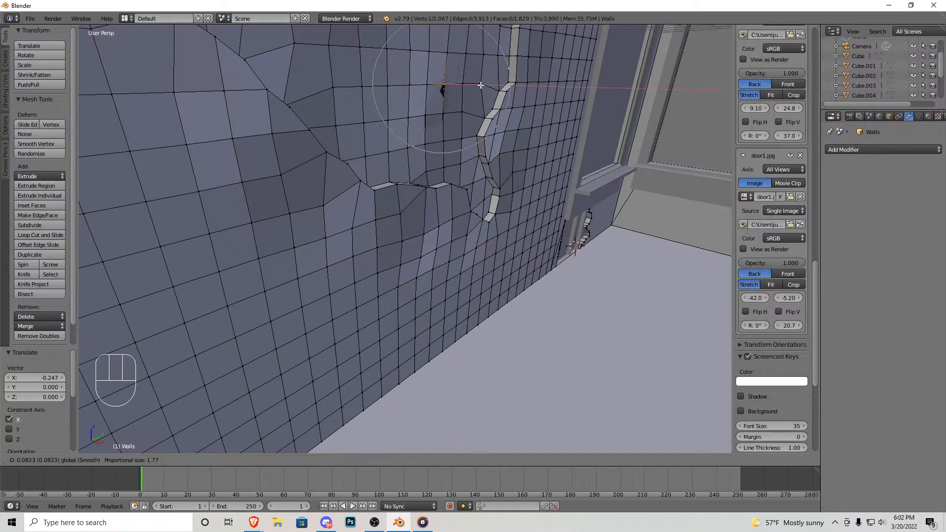
pyautogui.moveTo(412, 86); pyautogui.dragTo(408, 84)
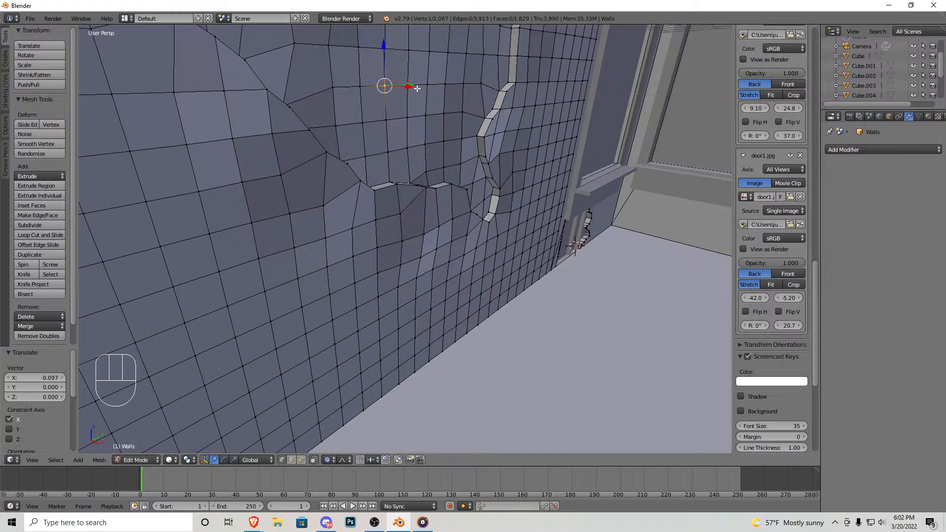
# Step: Shift more vertices inside the recess's narrow end along X, one by 0.055, and return to Object Mode
pyautogui.hotkey('shift', 'f')
pyautogui.press('w')
pyautogui.press('Escape')
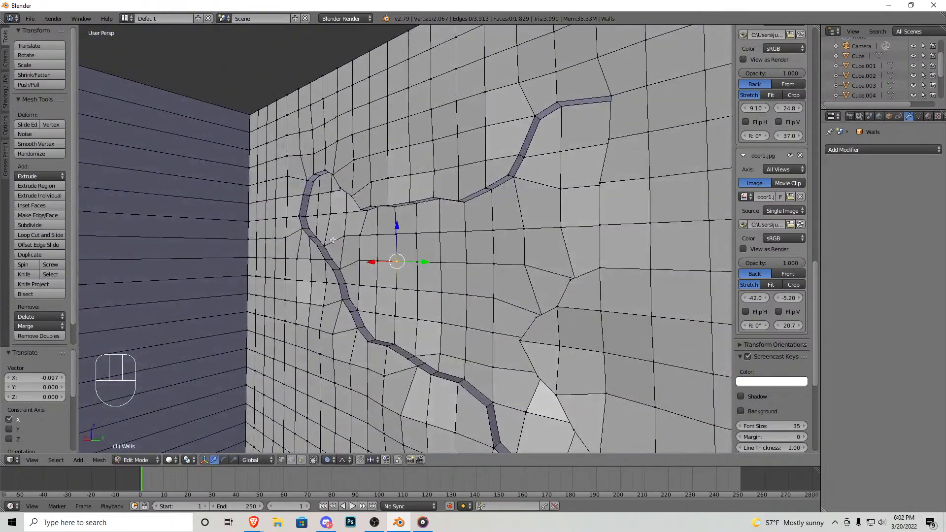
pyautogui.moveTo(335, 236); pyautogui.dragTo(310, 256)
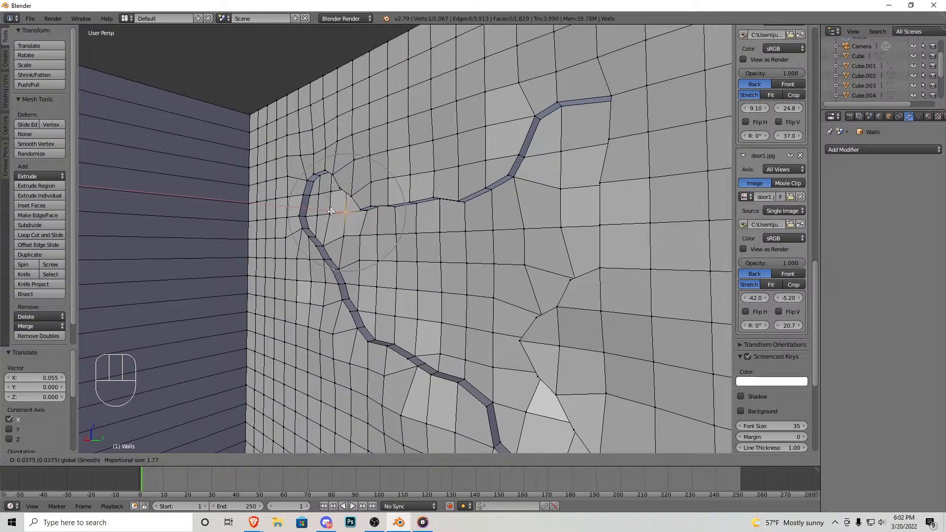
pyautogui.press('Tab')
# Step: Duplicate the exposed stud nearest the jagged opening under the window in Edit Mode and undo the copy's proportional move along Y
pyautogui.hotkey('shift', 'f')
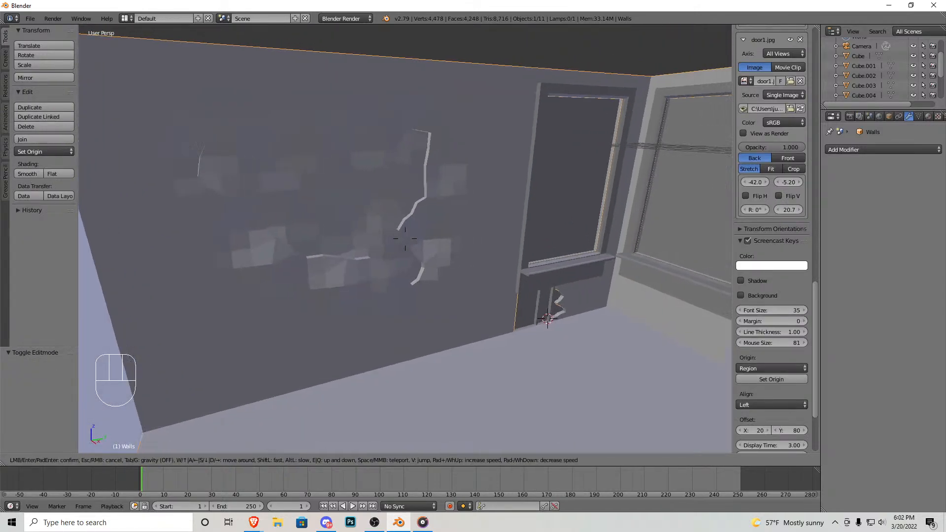
pyautogui.press('d')
pyautogui.press('w')
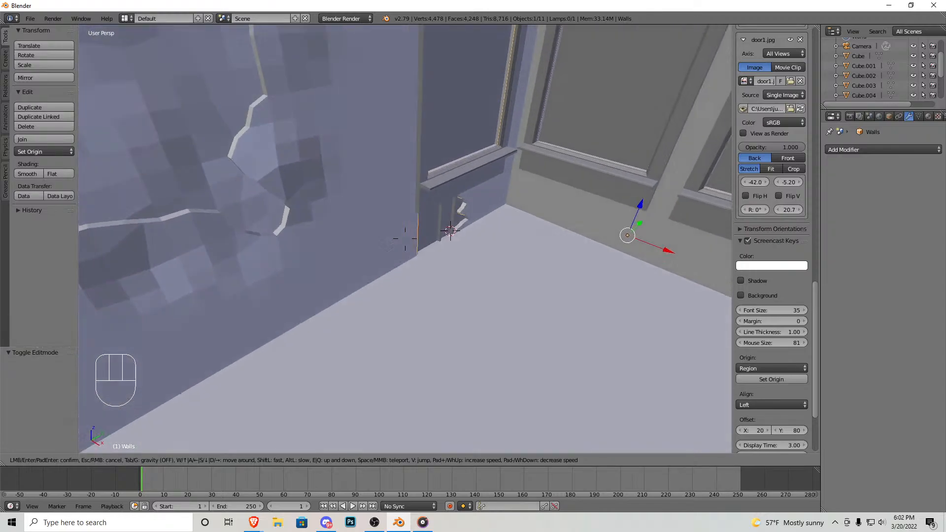
pyautogui.click(445, 223)
pyautogui.rightClick(446, 224)
pyautogui.rightClick(445, 224)
pyautogui.press('Tab')
pyautogui.press('l')
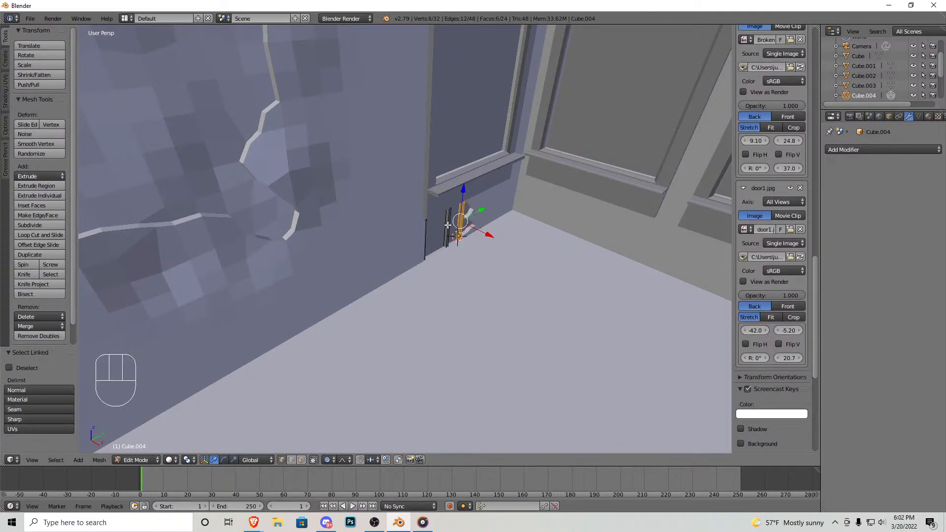
pyautogui.hotkey('shift', 'd')
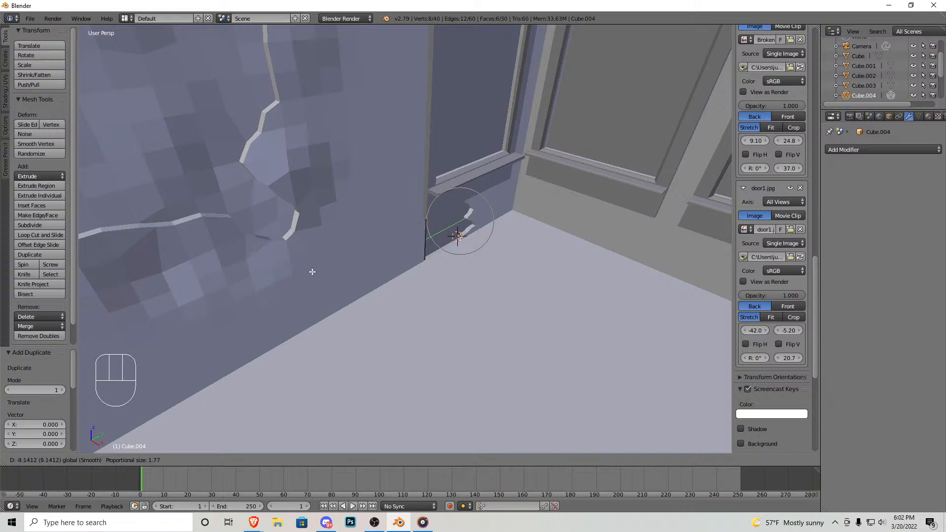
pyautogui.click(313, 272)
pyautogui.hotkey('ctrl', 'z')
# Step: With proportional editing off, move the duplicated stud -9.038 along Y and raise it about 7.4 along Z into the plaster recess
pyautogui.moveTo(474, 217); pyautogui.dragTo(264, 149)
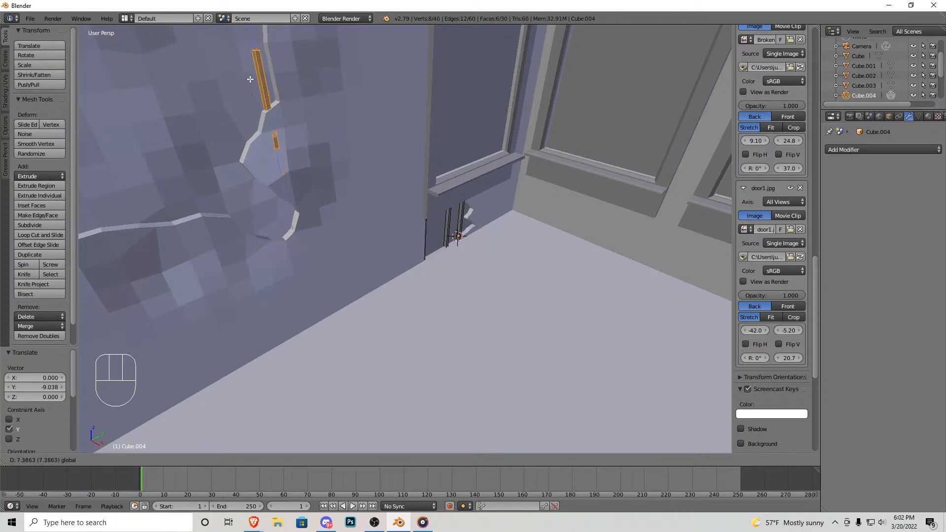
pyautogui.moveTo(250, 79); pyautogui.dragTo(250, 78)
pyautogui.hotkey('shift', 'f')
pyautogui.press('w')
pyautogui.press('a')
pyautogui.click(405, 239)
pyautogui.moveTo(436, 274); pyautogui.dragTo(428, 274)
pyautogui.hotkey('shift', 'f')
pyautogui.press('d')
pyautogui.press('w')
pyautogui.click(405, 239)
# Step: Switch to face selection and raise the duplicated stud's top face 3.336 along Z
pyautogui.press('Tab')
pyautogui.press('Tab')
pyautogui.rightClick(449, 287)
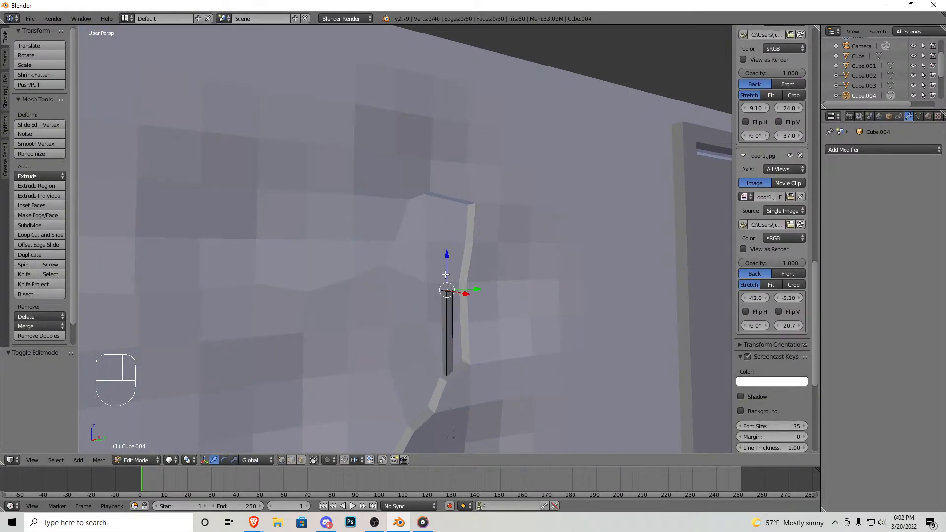
pyautogui.click(299, 460)
pyautogui.hotkey('shift', 'f')
pyautogui.press('w')
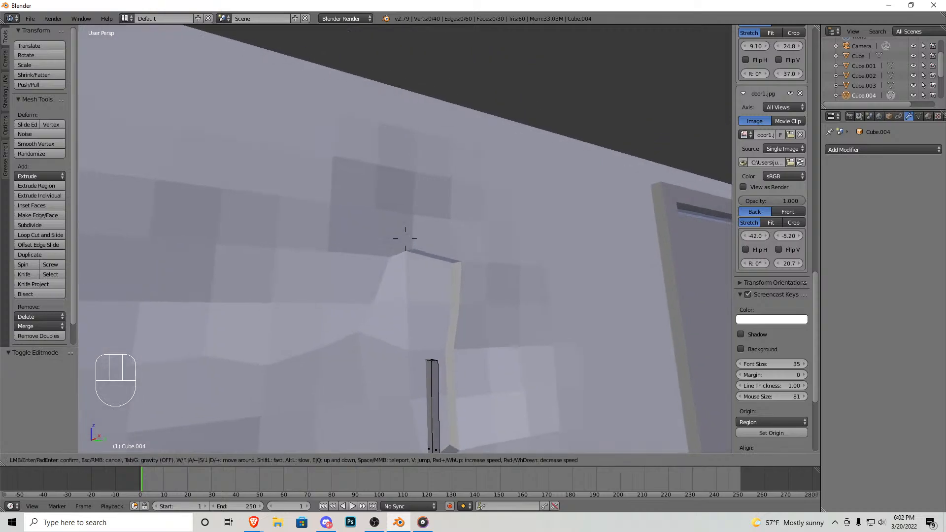
pyautogui.press('d')
pyautogui.press('s')
pyautogui.click(405, 238)
pyautogui.rightClick(368, 227)
pyautogui.moveTo(366, 191); pyautogui.dragTo(377, 95)
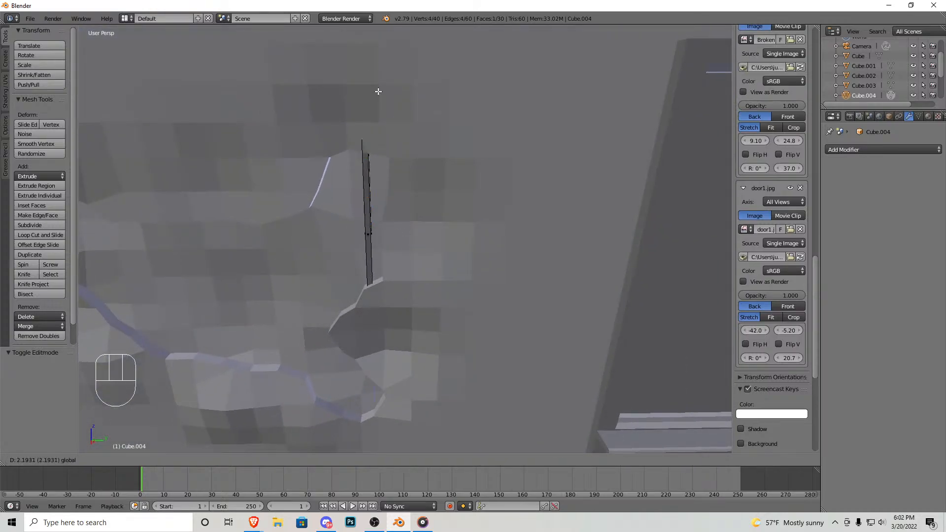
pyautogui.moveTo(386, 39); pyautogui.dragTo(386, 39)
# Step: Lower the stud's top face 0.524 along Z to sit closer to the recess's upper edge
pyautogui.hotkey('shift', 'f')
pyautogui.press('s')
pyautogui.click(405, 238)
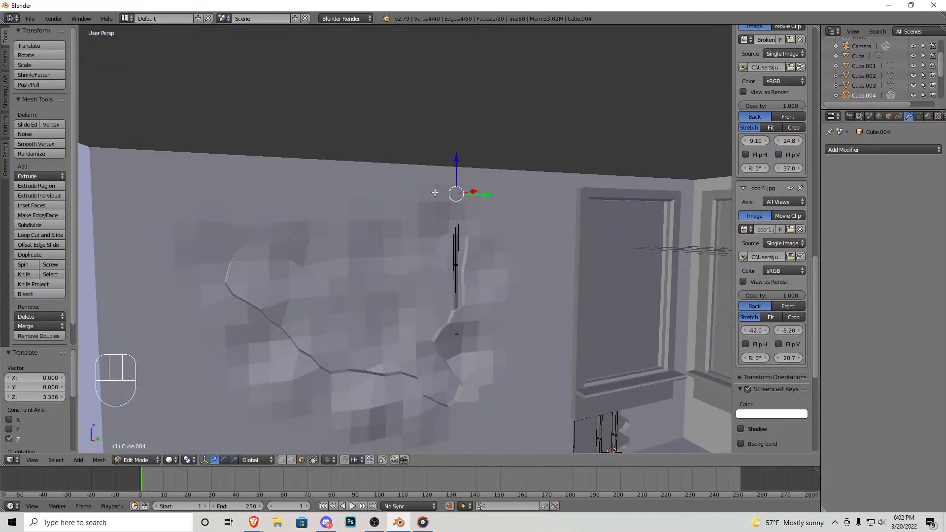
pyautogui.moveTo(459, 163); pyautogui.dragTo(458, 174)
# Step: Select the stud's bottom face through the wall and lower it 1.589 along Z
pyautogui.hotkey('shift', 'f')
pyautogui.press('w')
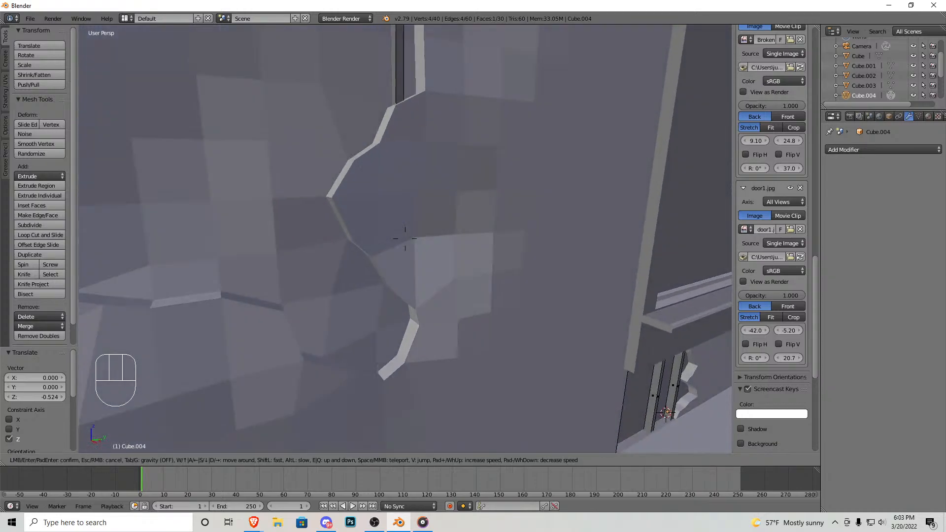
pyautogui.click(405, 239)
pyautogui.press('z')
pyautogui.rightClick(383, 223)
pyautogui.press('z')
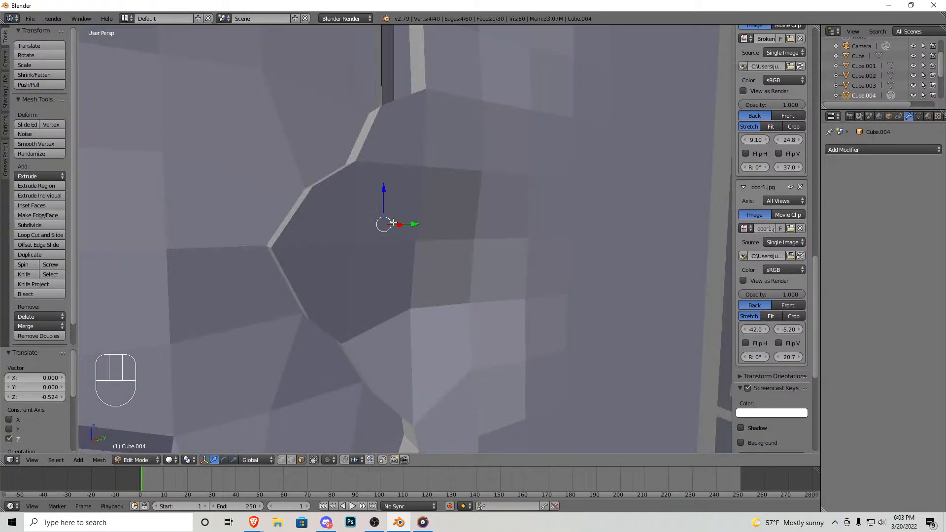
pyautogui.moveTo(385, 212); pyautogui.dragTo(391, 272)
pyautogui.moveTo(397, 356); pyautogui.dragTo(397, 360)
# Step: Lower the stud's bottom face about another 3.1 along Z to reach the recess's lower edge
pyautogui.hotkey('shift', 'f')
pyautogui.press('s')
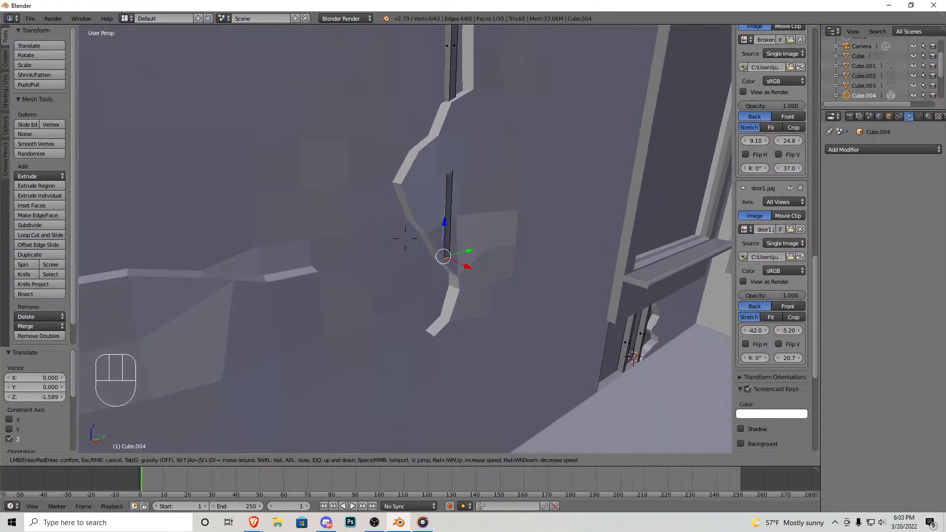
pyautogui.click(405, 239)
pyautogui.moveTo(442, 209); pyautogui.dragTo(447, 281)
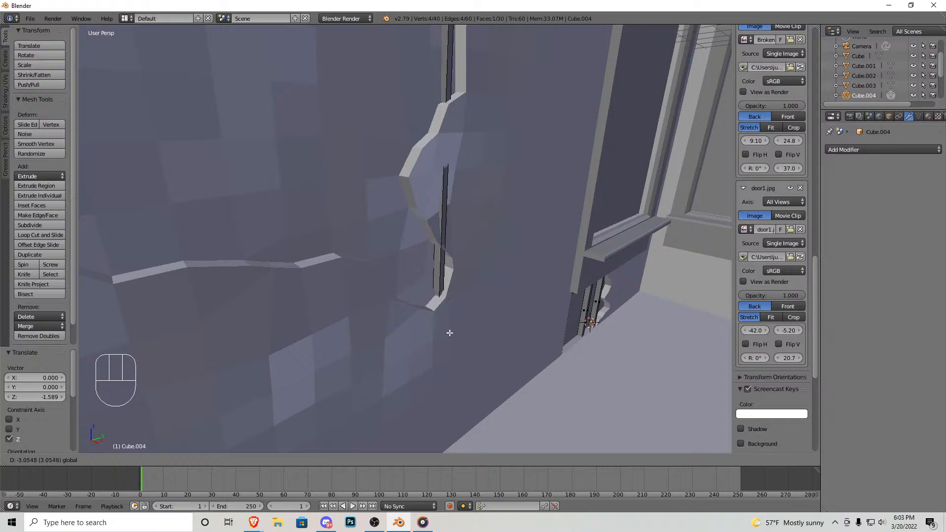
pyautogui.moveTo(450, 333); pyautogui.dragTo(450, 334)
# Step: Duplicate the whole lengthened stud and move the copy -2.000 along Y within the recess
pyautogui.hotkey('shift', 'f')
pyautogui.press('s')
pyautogui.click(464, 264)
pyautogui.press('a')
pyautogui.press('a')
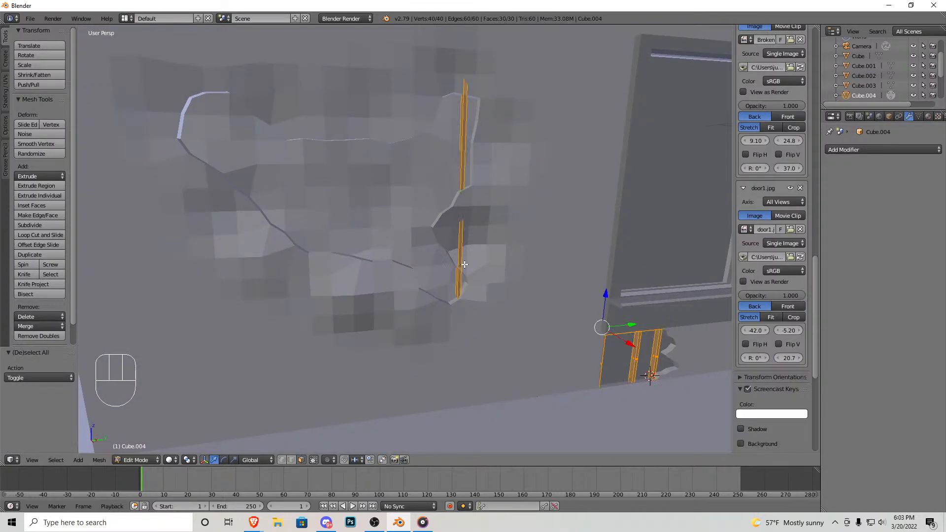
pyautogui.press('l')
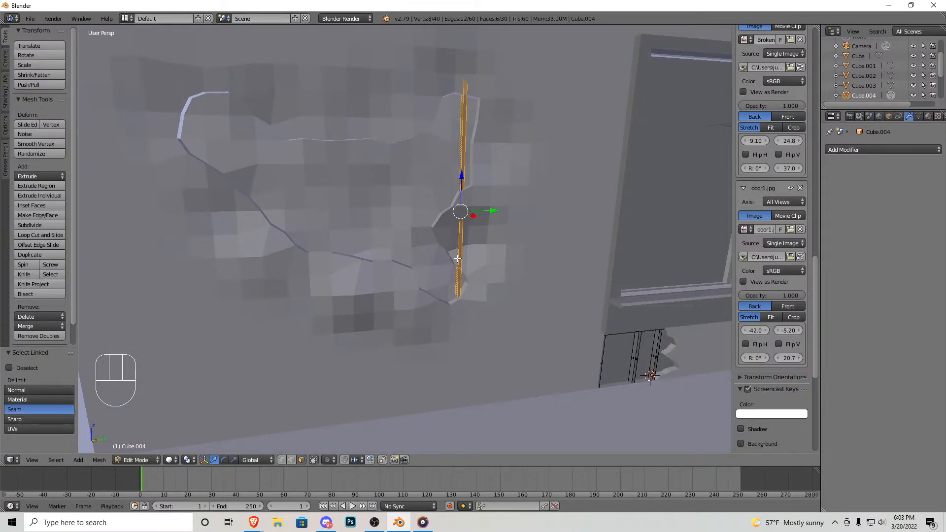
pyautogui.hotkey('shift', 'd')
pyautogui.rightClick(457, 258)
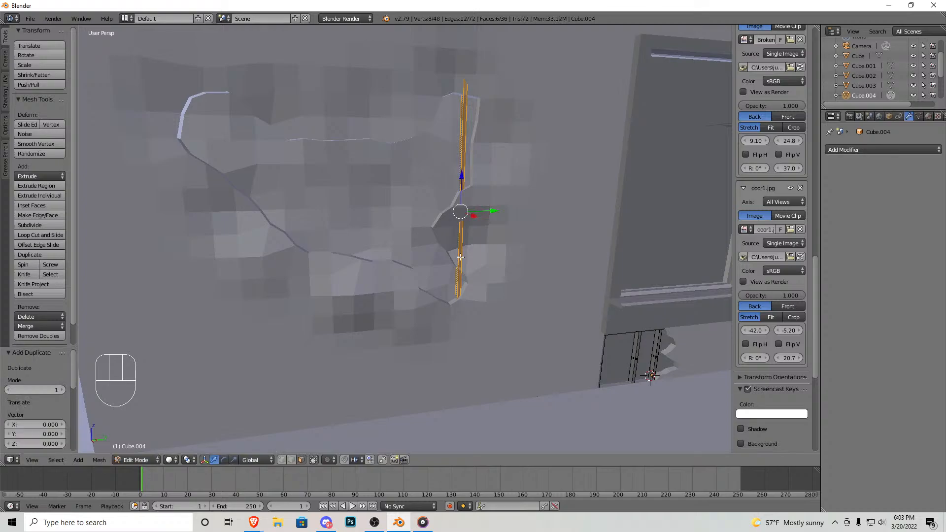
pyautogui.press('g')
pyautogui.press('y')
pyautogui.click(433, 211)
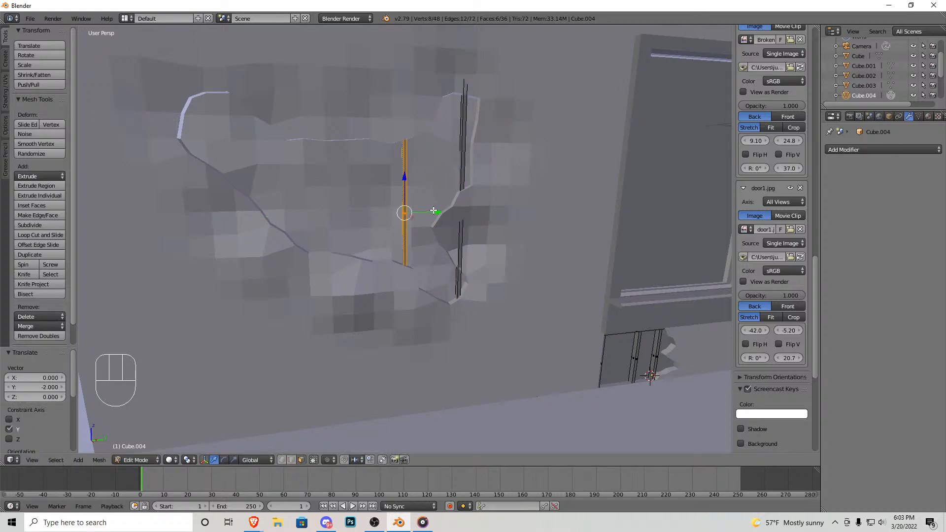
# Step: Select both recess studs and duplicate them -4.000 along Y
pyautogui.press('l')
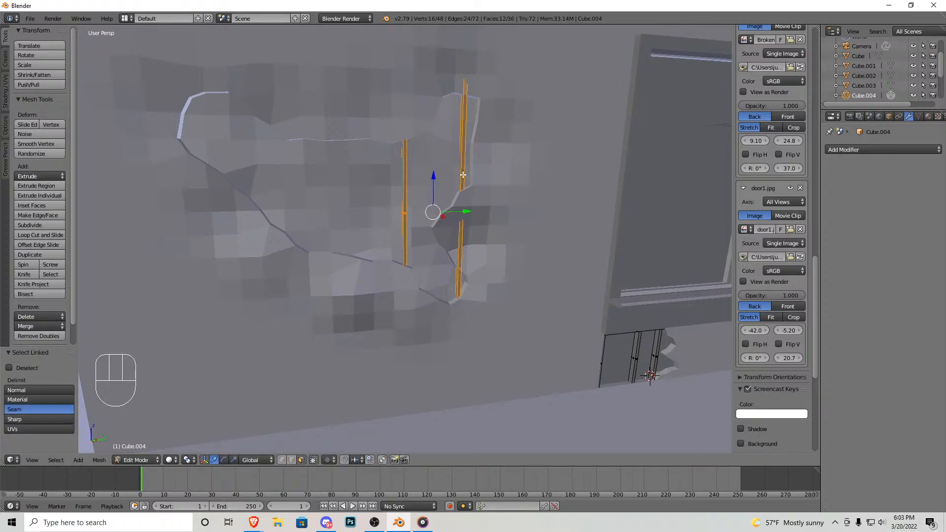
pyautogui.hotkey('shift', 'd')
pyautogui.press('y')
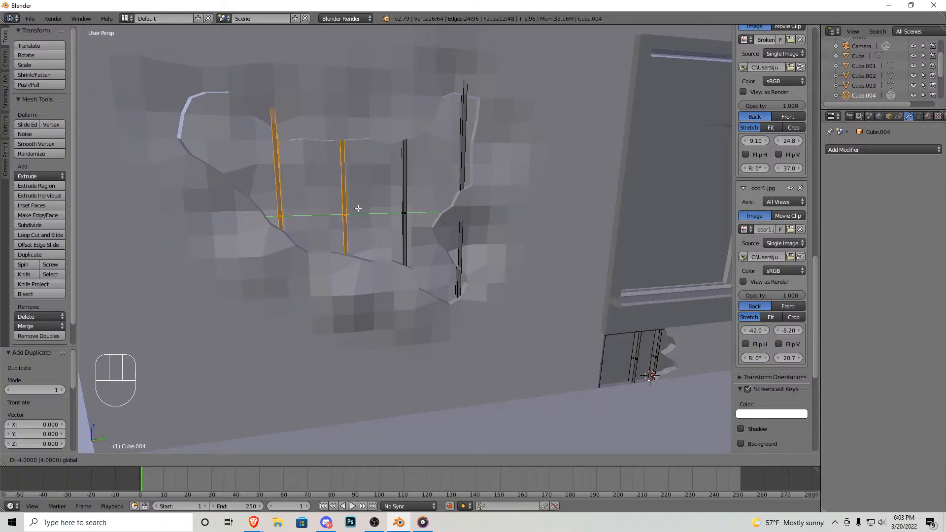
pyautogui.click(357, 209)
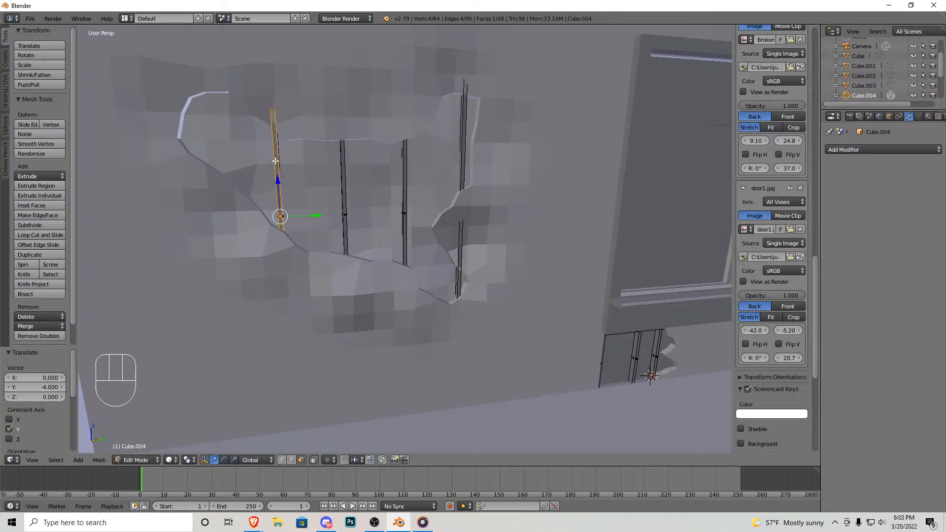
# Step: Duplicate the stud nearest the recess's narrow end along Y into that end and return to Object Mode
pyautogui.press('l')
pyautogui.hotkey('shift', 'd')
pyautogui.press('y')
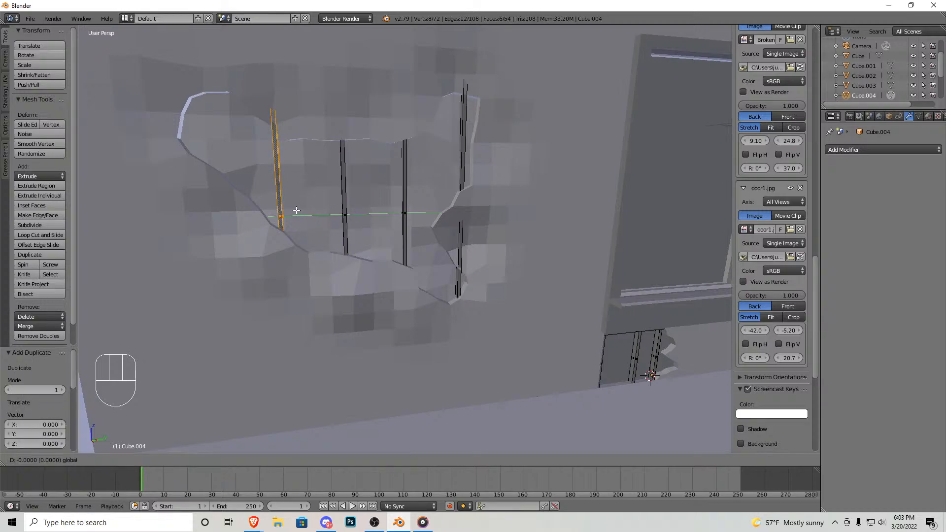
pyautogui.click(256, 206)
pyautogui.press('Tab')
# Step: Move the Walls vertices around the last stud's protruding section along X, one by 0.145, and return to Object Mode
pyautogui.hotkey('shift', 'f')
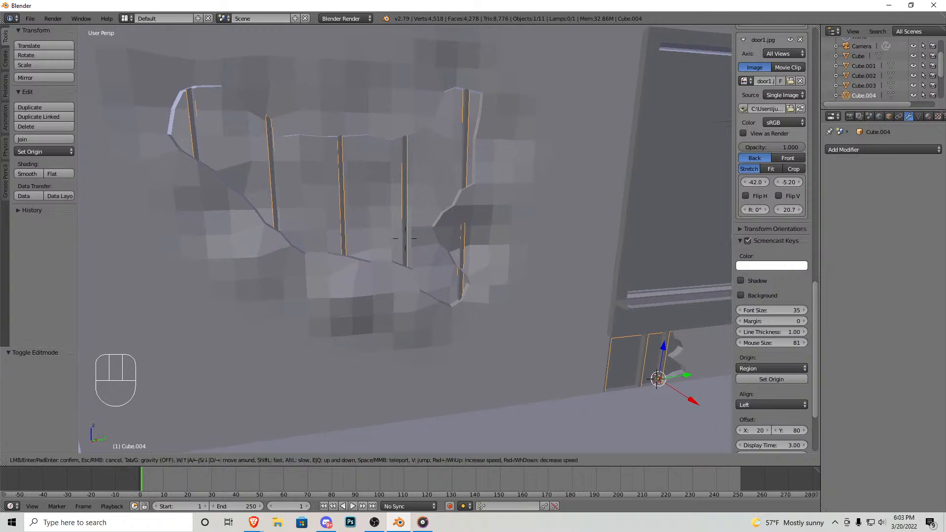
pyautogui.click(344, 222)
pyautogui.rightClick(341, 224)
pyautogui.press('Tab')
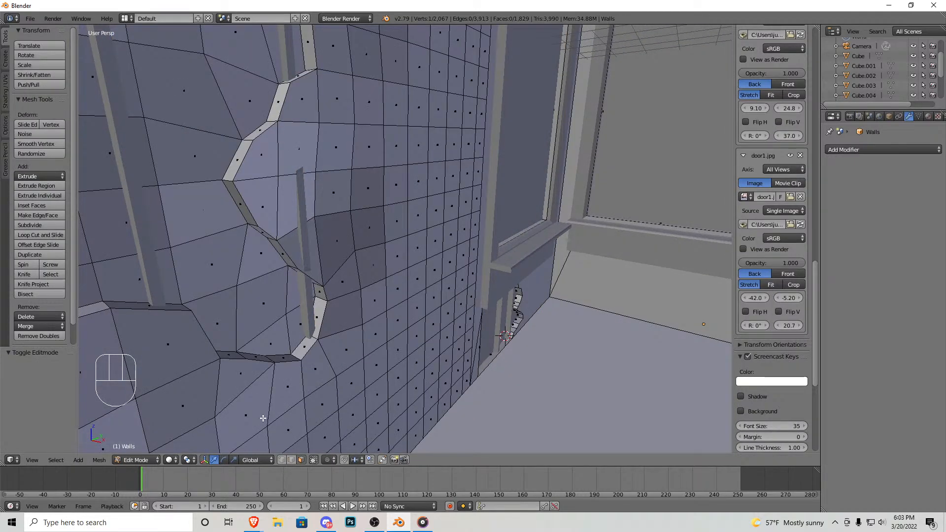
pyautogui.moveTo(337, 223); pyautogui.dragTo(345, 220)
pyautogui.moveTo(301, 178); pyautogui.dragTo(309, 180)
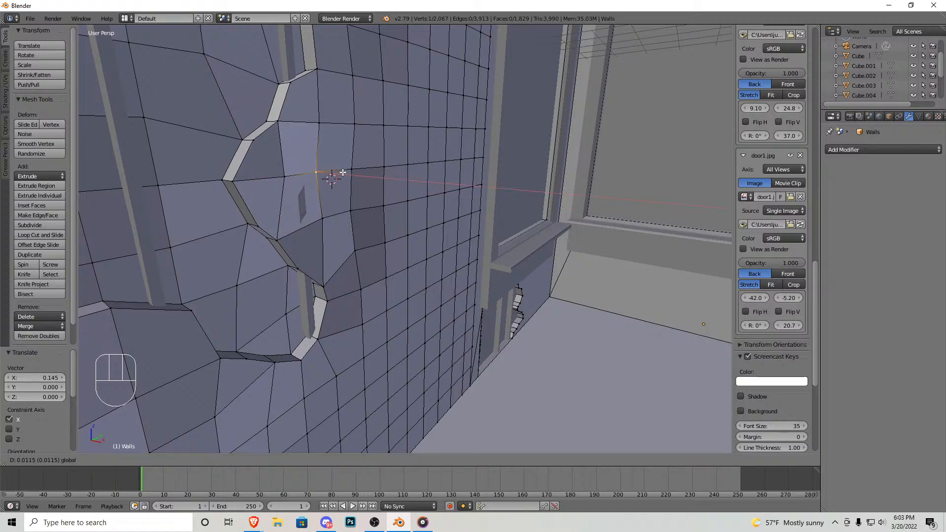
pyautogui.press('Tab')
pyautogui.hotkey('shift', 'f')
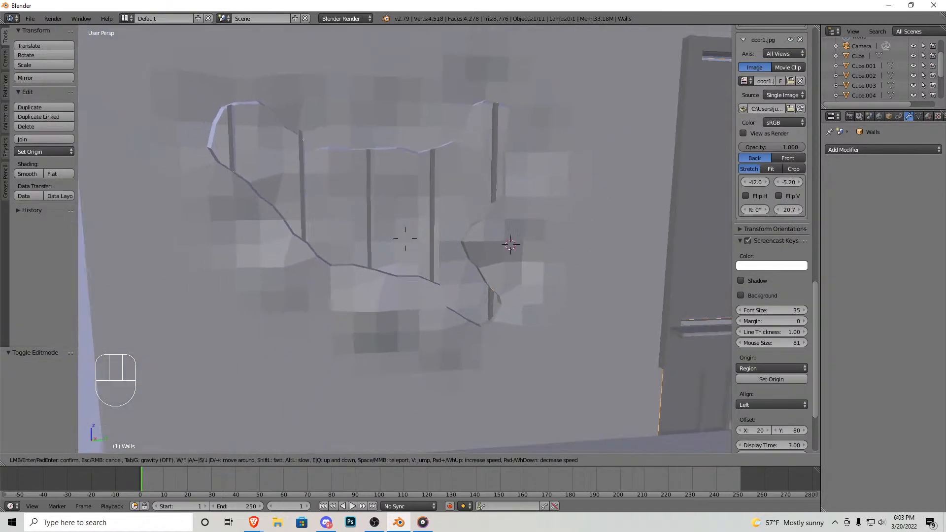
pyautogui.press('s')
pyautogui.press('w')
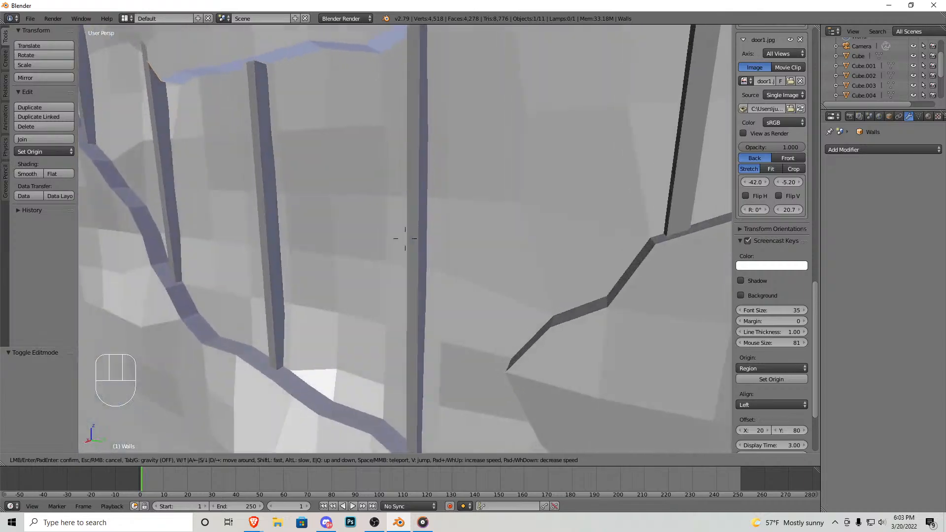
# Step: Add a cube on the stud at the recess's narrow end and scale it to about 0.061
pyautogui.press('s')
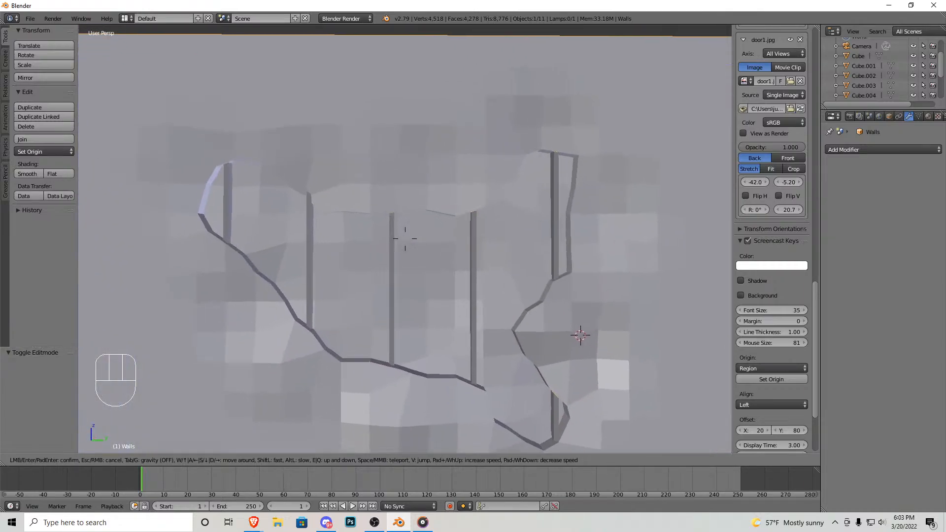
pyautogui.press('w')
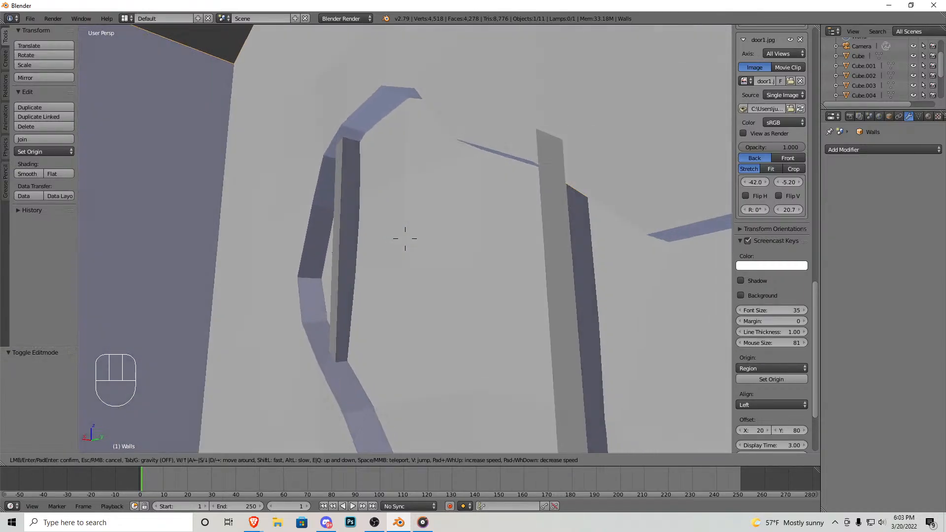
pyautogui.press('Escape')
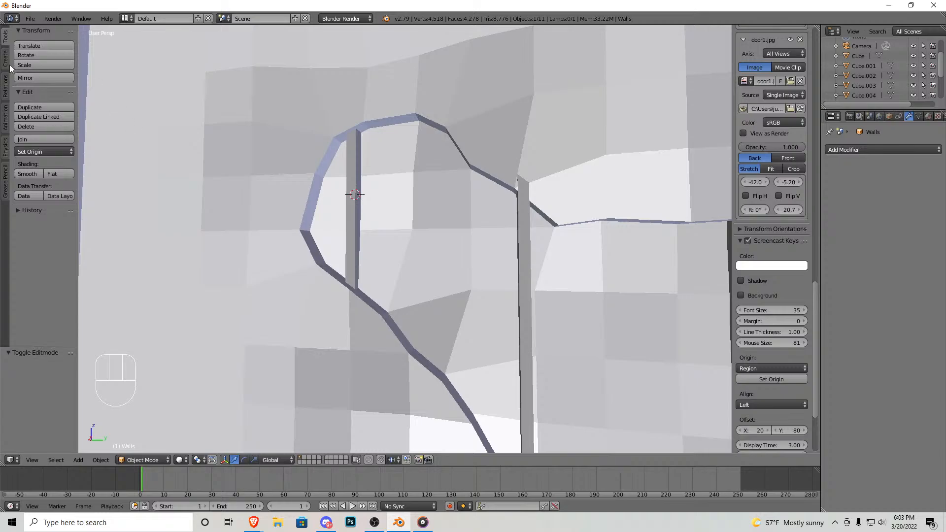
pyautogui.click(6, 59)
pyautogui.click(33, 65)
pyautogui.press('s')
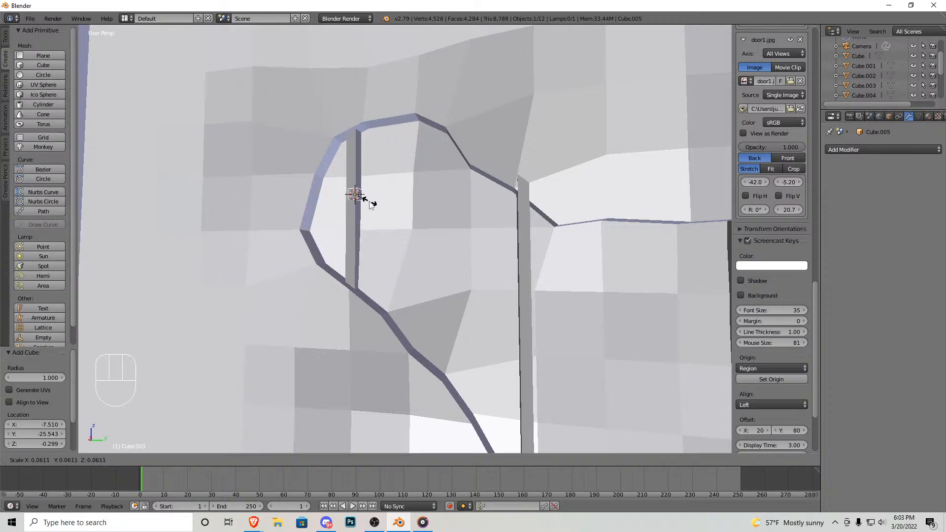
pyautogui.click(372, 205)
# Step: In Edit Mode, raise the small cube's upper face along Z and move its side face 0.043 along X
pyautogui.hotkey('shift', 'f')
pyautogui.press('w')
pyautogui.press('s')
pyautogui.click(404, 211)
pyautogui.press('Tab')
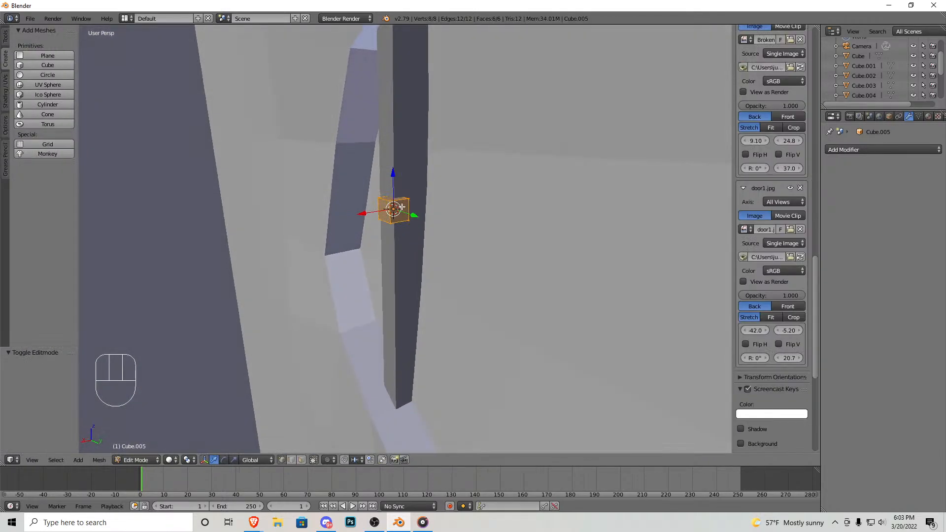
pyautogui.rightClick(396, 195)
pyautogui.press('a')
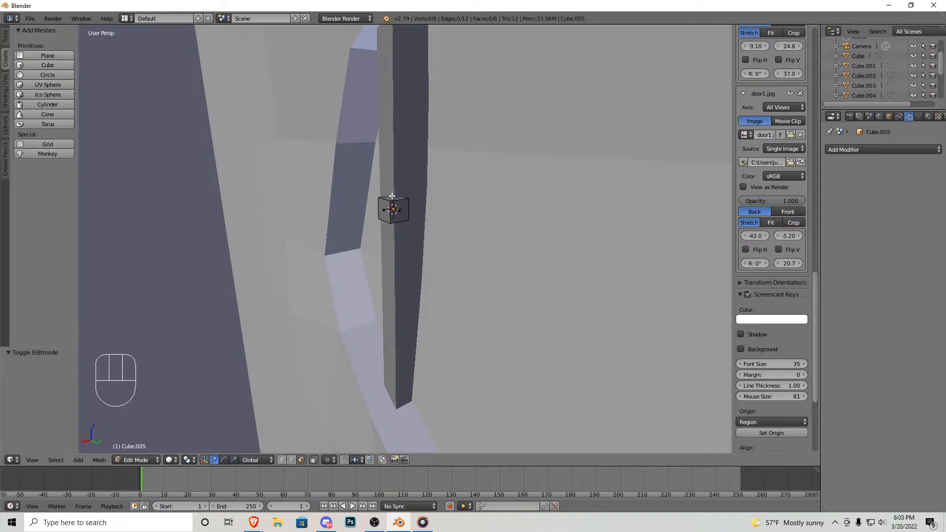
pyautogui.rightClick(392, 197)
pyautogui.moveTo(393, 175); pyautogui.dragTo(395, 144)
pyautogui.rightClick(386, 185)
pyautogui.moveTo(366, 198); pyautogui.dragTo(386, 197)
pyautogui.press('a')
pyautogui.press('a')
# Step: Stretch the block along Y into a long plank spanning the two studs nearest the recess's narrow end
pyautogui.moveTo(387, 197)
pyautogui.mouseDown(button='middle')
pyautogui.moveTo(401, 234)
pyautogui.moveTo(397, 192)
pyautogui.mouseUp(button='middle')
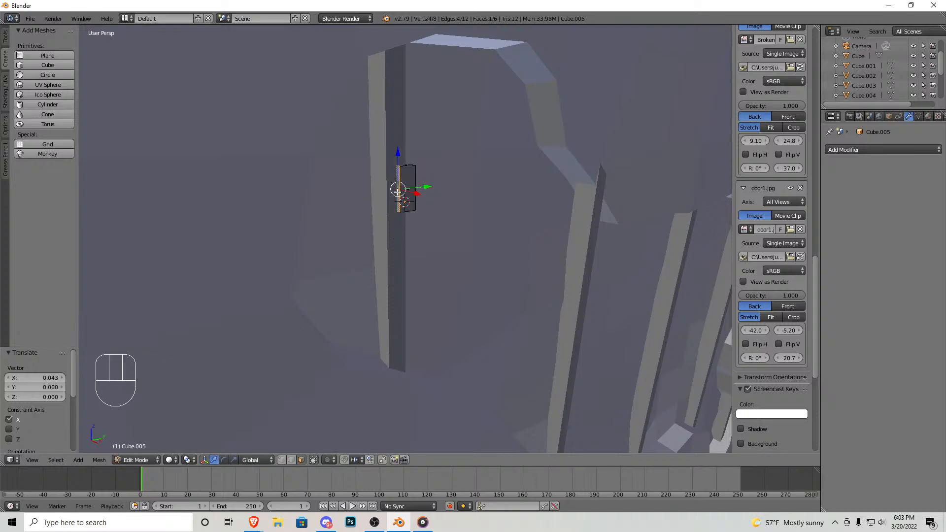
pyautogui.moveTo(428, 186); pyautogui.dragTo(316, 187)
pyautogui.moveTo(315, 187); pyautogui.dragTo(370, 250, button='middle')
pyautogui.moveTo(370, 250); pyautogui.dragTo(445, 251)
# Step: Add three loop cuts across the plank and shift each slightly along Z, the one at the narrow-end stud by 0.018
pyautogui.scroll(2, 428, 280)
pyautogui.hotkey('ctrl', 'r')
pyautogui.click(375, 274)
pyautogui.moveTo(358, 247); pyautogui.dragTo(359, 247)
pyautogui.hotkey('ctrl', 'r')
pyautogui.doubleClick(404, 277)
pyautogui.moveTo(419, 255); pyautogui.dragTo(419, 254)
pyautogui.hotkey('ctrl', 'r')
pyautogui.doubleClick(308, 257)
pyautogui.moveTo(300, 242); pyautogui.dragTo(301, 241)
# Step: Duplicate the whole plank and move the copy -0.607 along Z
pyautogui.scroll(-1, 421, 298)
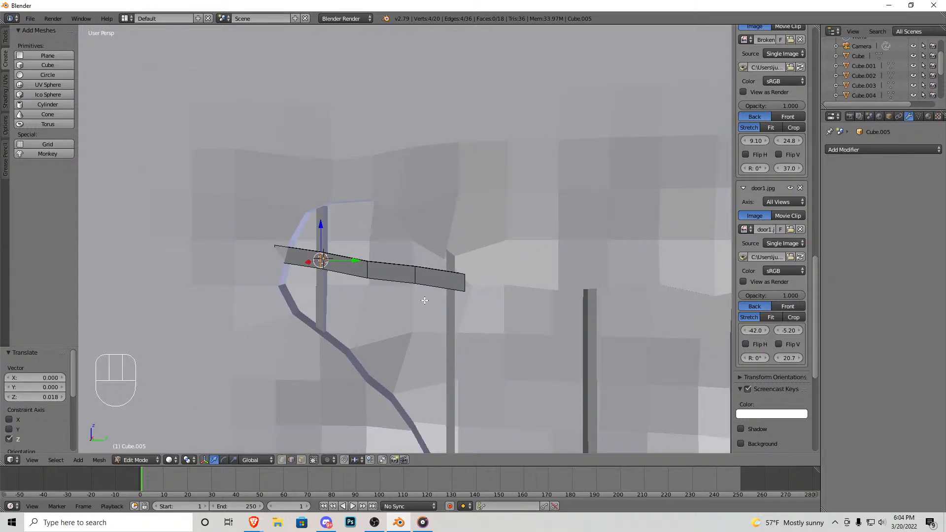
pyautogui.press('KP_1')
pyautogui.press('KP_3')
pyautogui.press('KP_5')
pyautogui.press('z')
pyautogui.moveTo(442, 271)
pyautogui.mouseDown(button='middle')
pyautogui.moveTo(364, 294)
pyautogui.moveTo(365, 250)
pyautogui.moveTo(403, 243)
pyautogui.moveTo(385, 242)
pyautogui.moveTo(374, 256)
pyautogui.mouseUp(button='middle')
pyautogui.press('z')
pyautogui.scroll(3, 372, 263)
pyautogui.press('a')
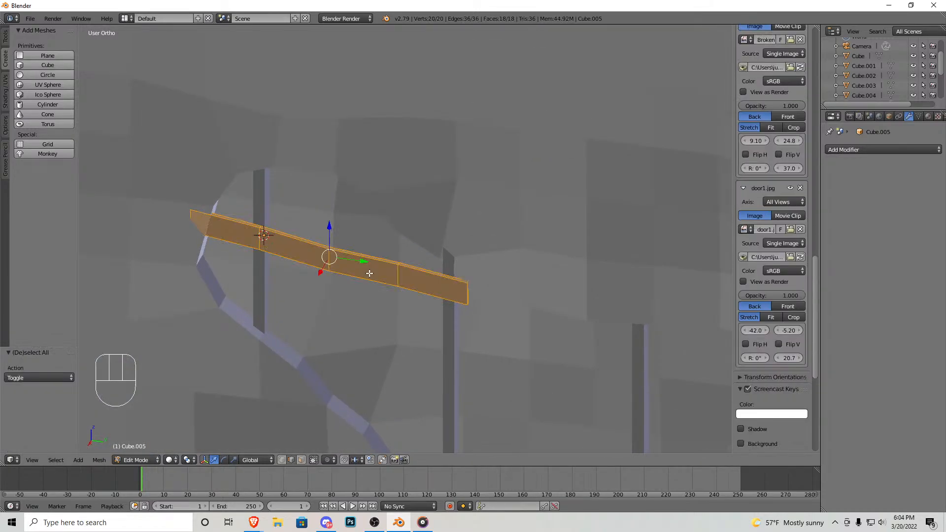
pyautogui.hotkey('shift', 'd')
pyautogui.rightClick(369, 273)
pyautogui.scroll(1, 362, 266)
pyautogui.moveTo(315, 236); pyautogui.dragTo(325, 301)
# Step: Try to raise the lower plank's middle loop along Z, and undo the attempt
pyautogui.rightClick(327, 330)
pyautogui.rightClick(328, 340)
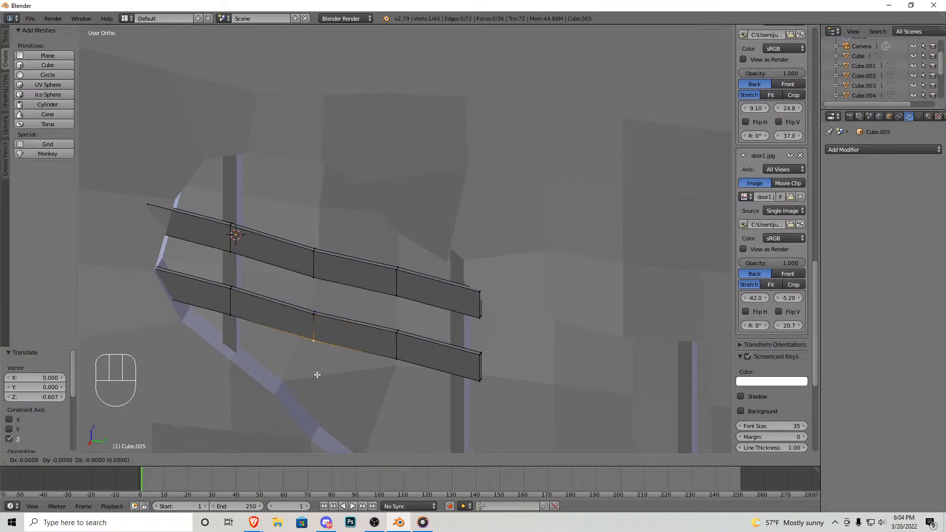
pyautogui.keyDown('ctrl'); pyautogui.moveTo(308, 379); pyautogui.dragTo(308, 380); pyautogui.keyUp('ctrl')
pyautogui.moveTo(314, 297); pyautogui.dragTo(317, 289)
pyautogui.hotkey('ctrl', 'z')
pyautogui.hotkey('ctrl', 'z')
# Step: Select the lower plank's middle loop, return to solid shading and raise the loop 0.104 along Z
pyautogui.press('z')
pyautogui.moveTo(323, 367)
pyautogui.keyDown('ctrl'); pyautogui.mouseDown()
pyautogui.moveTo(304, 315)
pyautogui.moveTo(307, 340)
pyautogui.mouseUp(); pyautogui.keyUp('ctrl')
pyautogui.hotkey('shift', 'z')
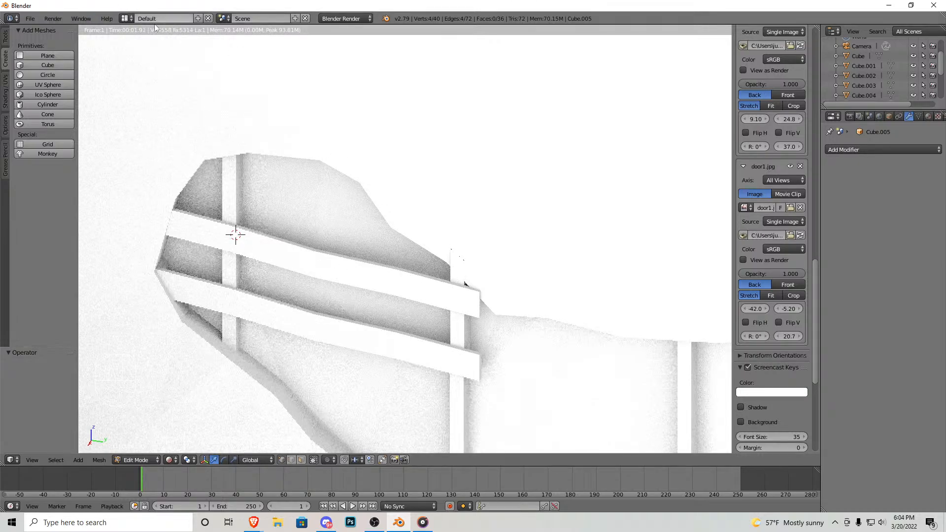
pyautogui.click(169, 460)
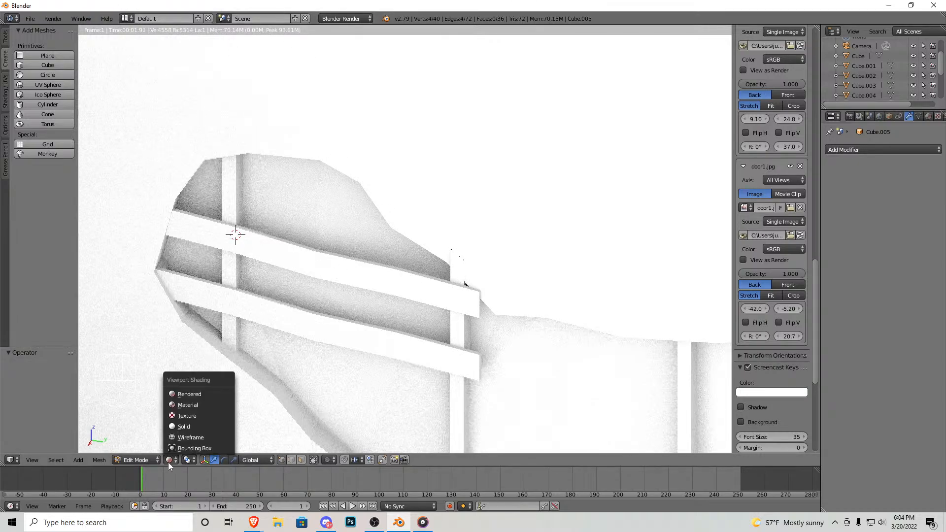
pyautogui.click(190, 422)
pyautogui.moveTo(315, 295); pyautogui.dragTo(316, 287)
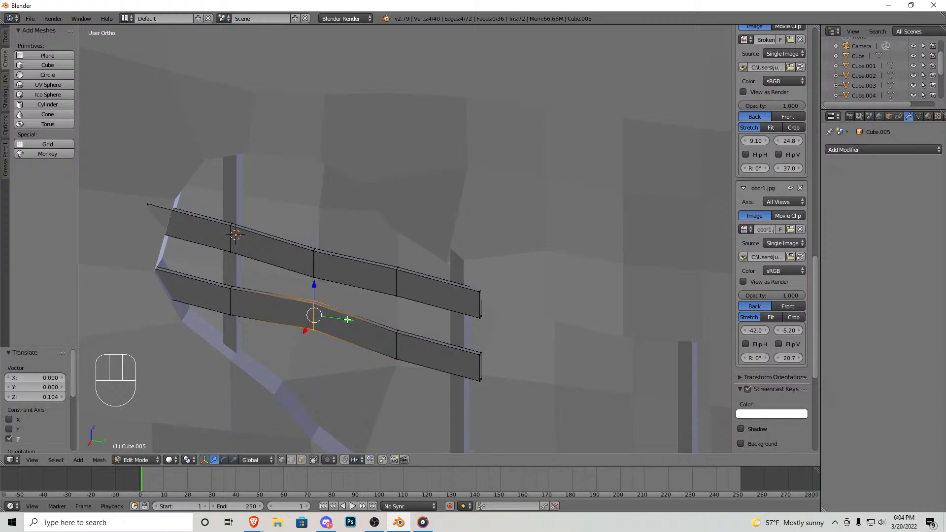
# Step: Try to lower the lower plank's free end by 0.138 and shift the loop beside it along Z, and undo both moves
pyautogui.rightClick(403, 342)
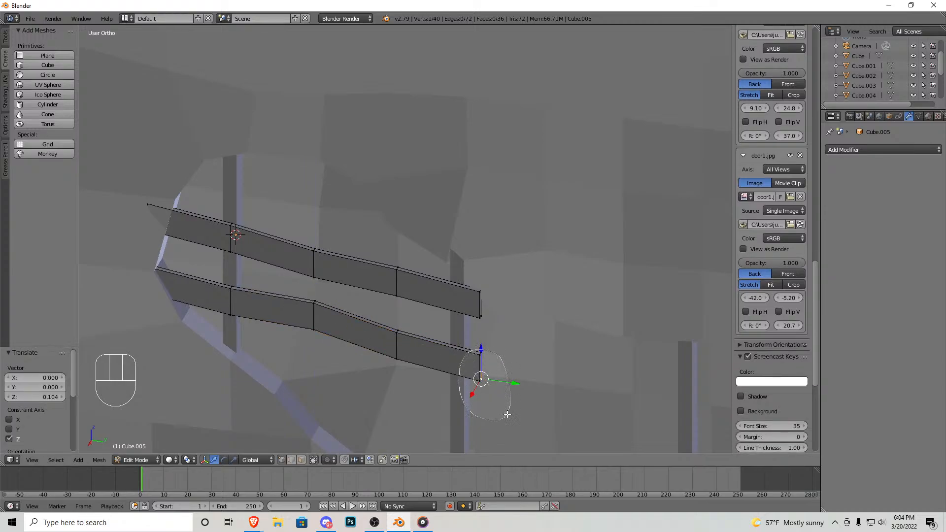
pyautogui.keyDown('ctrl'); pyautogui.moveTo(505, 418); pyautogui.dragTo(506, 415); pyautogui.keyUp('ctrl')
pyautogui.moveTo(480, 344); pyautogui.dragTo(480, 358)
pyautogui.rightClick(394, 356)
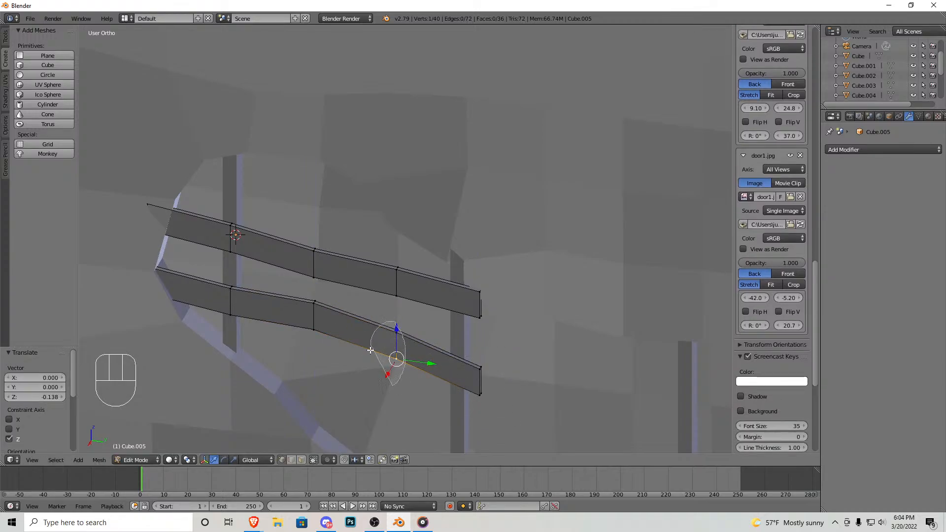
pyautogui.keyDown('ctrl'); pyautogui.moveTo(371, 345); pyautogui.dragTo(381, 373); pyautogui.keyUp('ctrl')
pyautogui.moveTo(396, 319); pyautogui.dragTo(405, 355)
pyautogui.hotkey('ctrl', 'z')
pyautogui.hotkey('ctrl', 'z')
pyautogui.hotkey('ctrl', 'z')
pyautogui.hotkey('ctrl', 'z')
pyautogui.hotkey('ctrl', 'z')
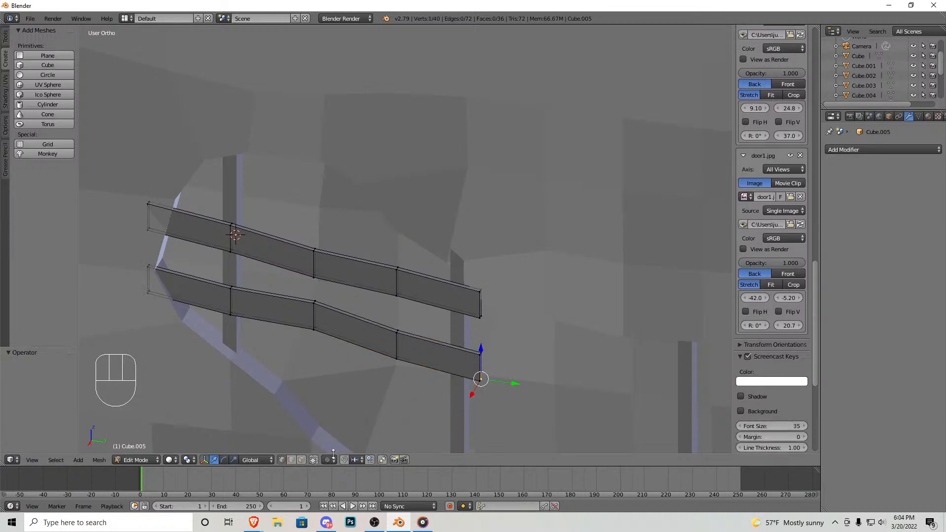
# Step: Move the lower plank's loop next to the free end -0.043, the free end -0.095 and the narrow-end stud loop -0.038 along Z
pyautogui.keyDown('ctrl'); pyautogui.moveTo(394, 319); pyautogui.dragTo(397, 321); pyautogui.keyUp('ctrl')
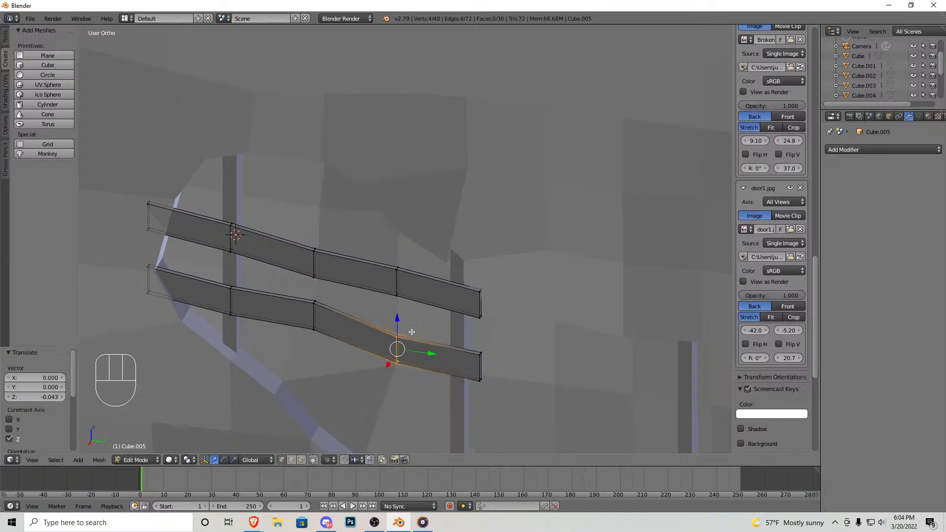
pyautogui.rightClick(481, 355)
pyautogui.keyDown('ctrl'); pyautogui.moveTo(481, 404); pyautogui.dragTo(492, 400); pyautogui.keyUp('ctrl')
pyautogui.moveTo(479, 337); pyautogui.dragTo(479, 349)
pyautogui.rightClick(232, 288)
pyautogui.moveTo(242, 338)
pyautogui.keyDown('ctrl'); pyautogui.mouseDown()
pyautogui.moveTo(241, 285)
pyautogui.moveTo(245, 326)
pyautogui.mouseUp(); pyautogui.keyUp('ctrl')
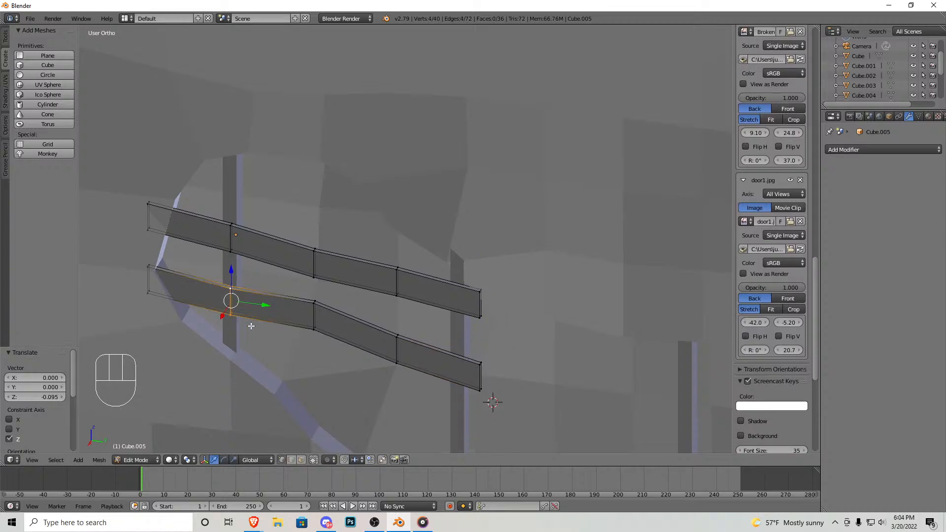
pyautogui.moveTo(229, 286); pyautogui.dragTo(229, 287)
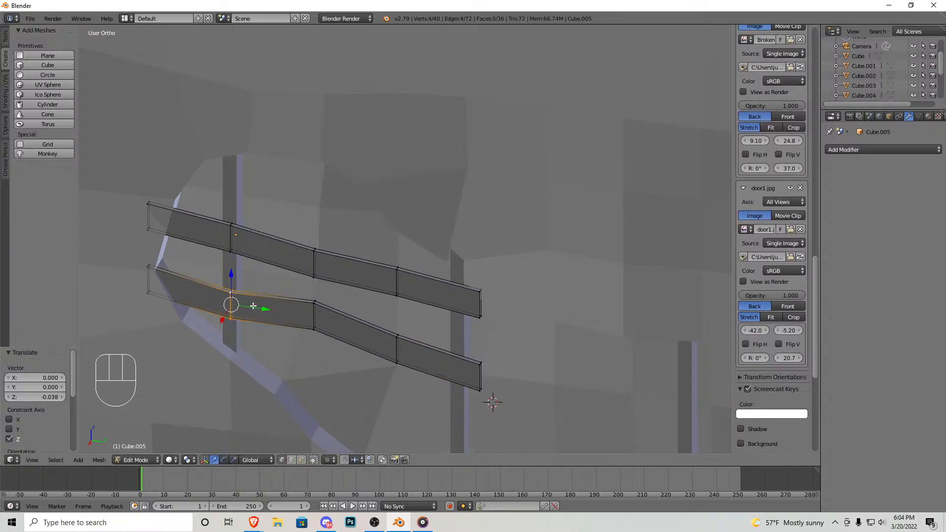
# Step: Raise the whole lower plank 0.199 along Z, and duplicate it with the copy moved -0.479 along Z
pyautogui.press('l')
pyautogui.moveTo(316, 300); pyautogui.dragTo(316, 279)
pyautogui.keyDown('shift'); pyautogui.moveTo(395, 338); pyautogui.dragTo(417, 243, button='middle'); pyautogui.keyUp('shift')
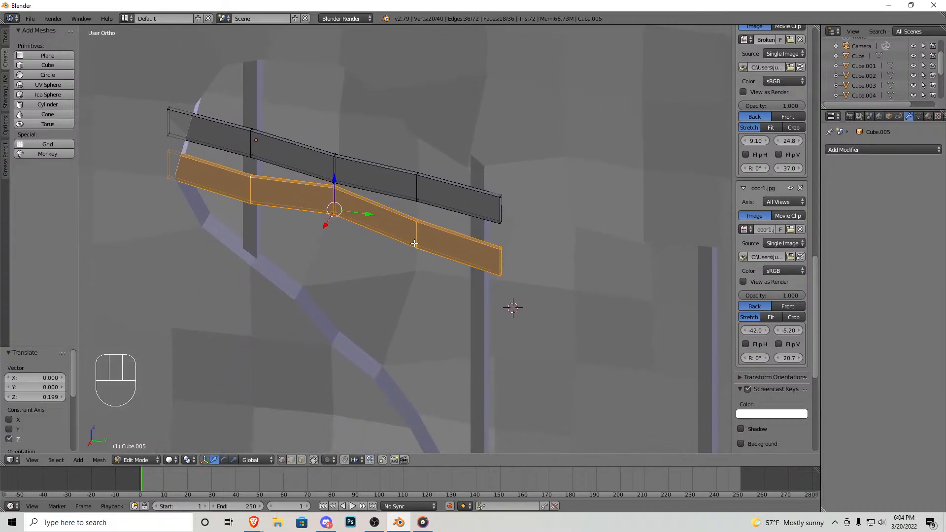
pyautogui.hotkey('shift', 'd')
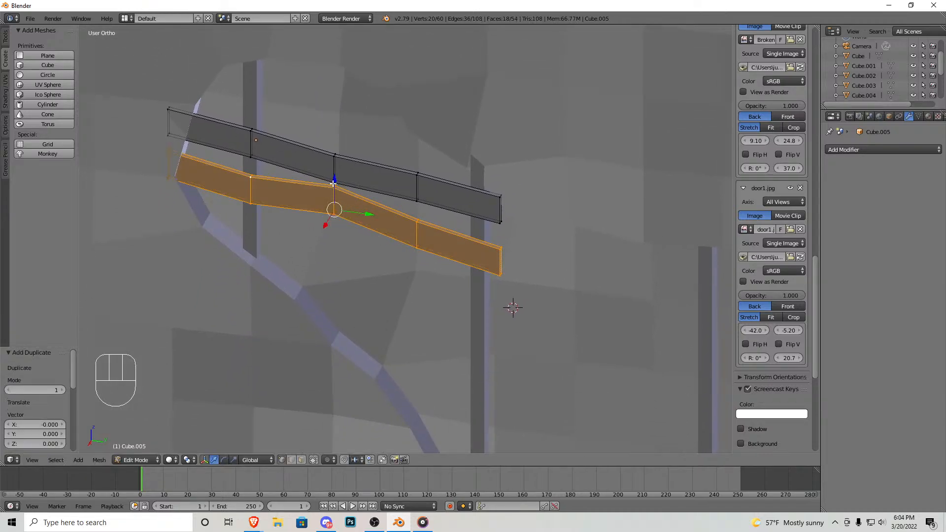
pyautogui.click(333, 229)
# Step: Bend the third plank along Z: raise the narrow-end stud loop, then move the middle loop -0.047, the next -0.009 and the free end -0.033
pyautogui.rightClick(254, 284)
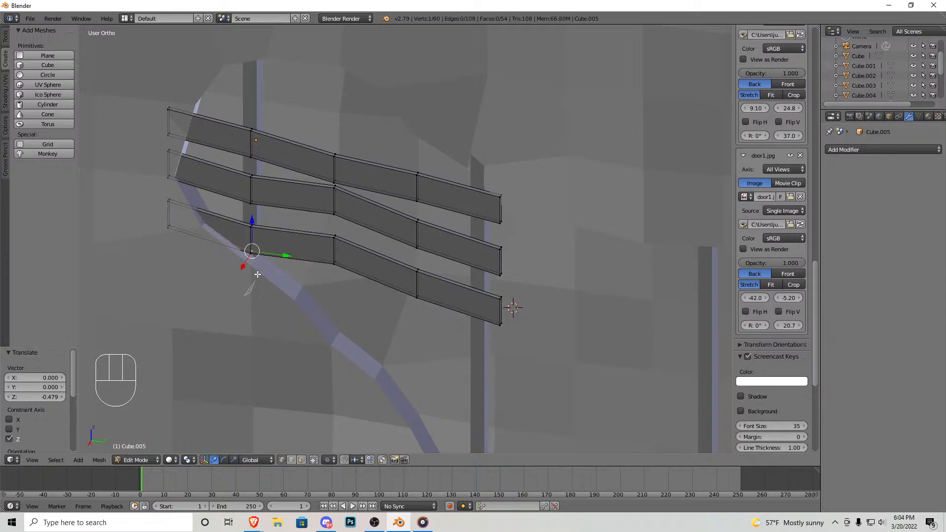
pyautogui.keyDown('ctrl'); pyautogui.moveTo(243, 221); pyautogui.dragTo(254, 210); pyautogui.keyUp('ctrl')
pyautogui.rightClick(333, 253)
pyautogui.press('g')
pyautogui.press('z')
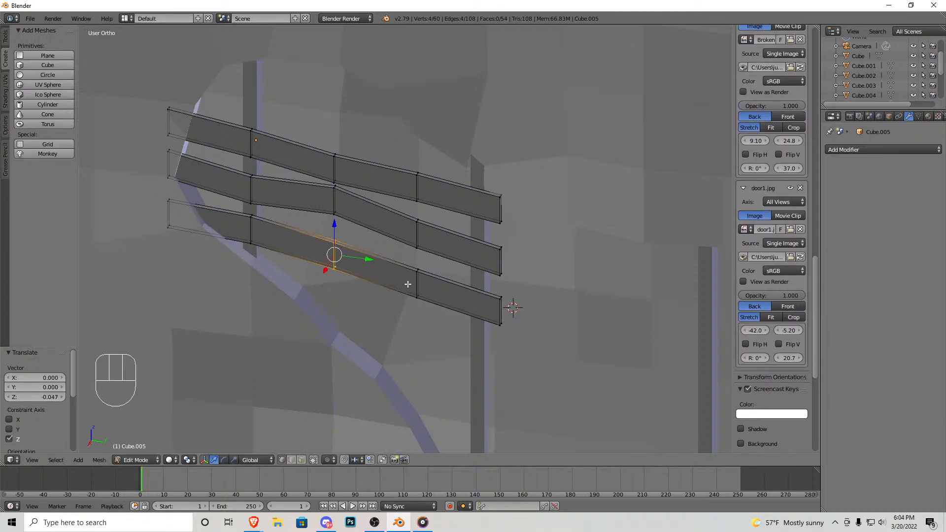
pyautogui.rightClick(417, 306)
pyautogui.keyDown('ctrl'); pyautogui.moveTo(437, 276); pyautogui.dragTo(419, 258); pyautogui.keyUp('ctrl')
pyautogui.rightClick(505, 353)
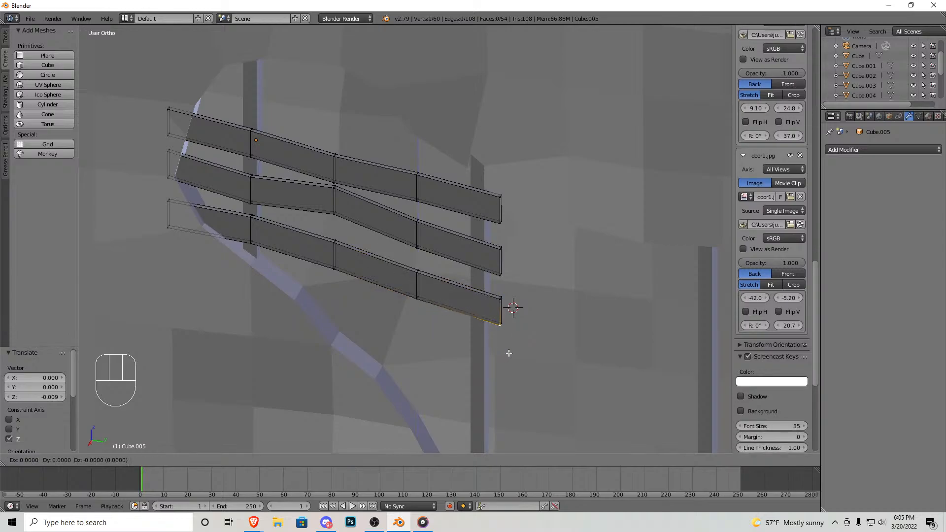
pyautogui.keyDown('ctrl'); pyautogui.moveTo(477, 319); pyautogui.dragTo(480, 331); pyautogui.keyUp('ctrl')
pyautogui.moveTo(504, 292); pyautogui.dragTo(504, 295)
# Step: Duplicate the entire bottom plank and move the copy 1.352 along Z, above the other planks
pyautogui.keyDown('shift'); pyautogui.moveTo(434, 275); pyautogui.dragTo(425, 332, button='middle'); pyautogui.keyUp('shift')
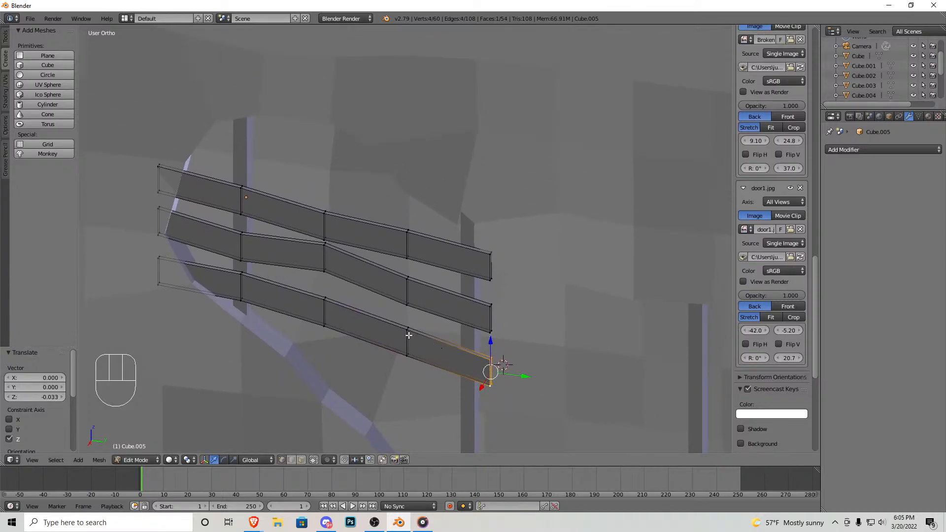
pyautogui.press('l')
pyautogui.hotkey('shift', 'd')
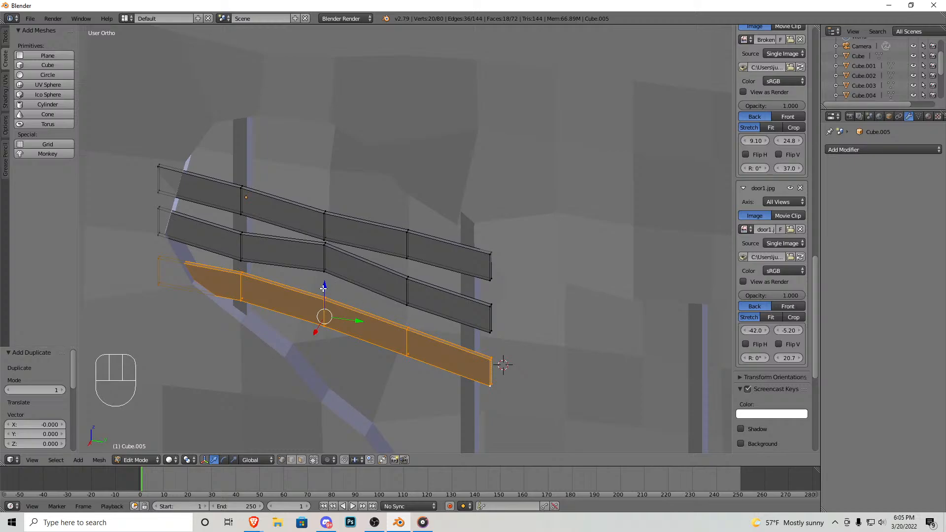
pyautogui.moveTo(323, 289); pyautogui.dragTo(346, 149)
pyautogui.click(346, 148)
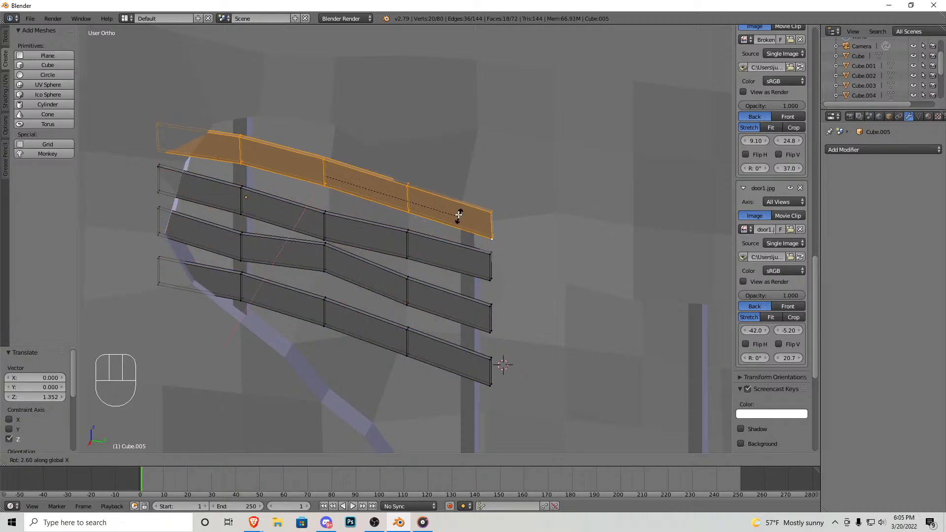
pyautogui.press('x')
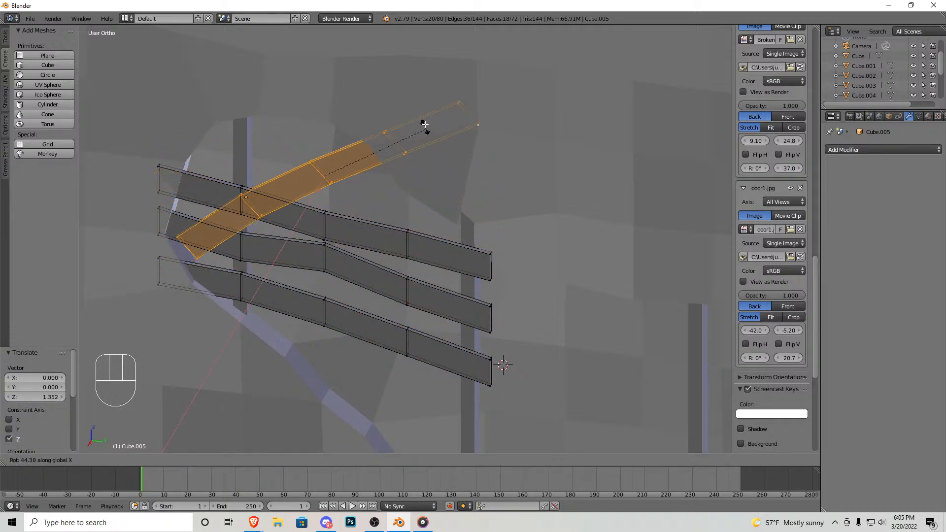
pyautogui.press('y')
pyautogui.press('Escape')
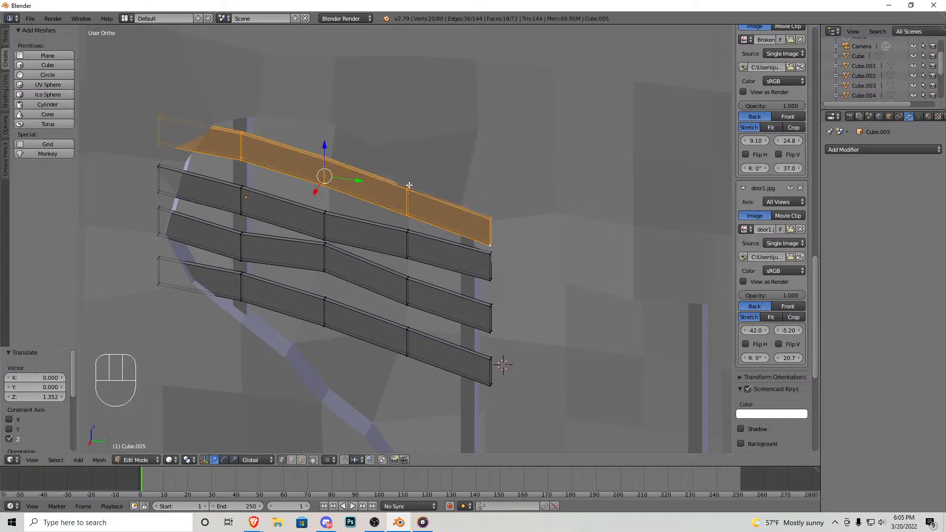
# Step: Rotate the top plank copy -12° in the right orthographic wireframe view
pyautogui.press('KP_3')
pyautogui.press('z')
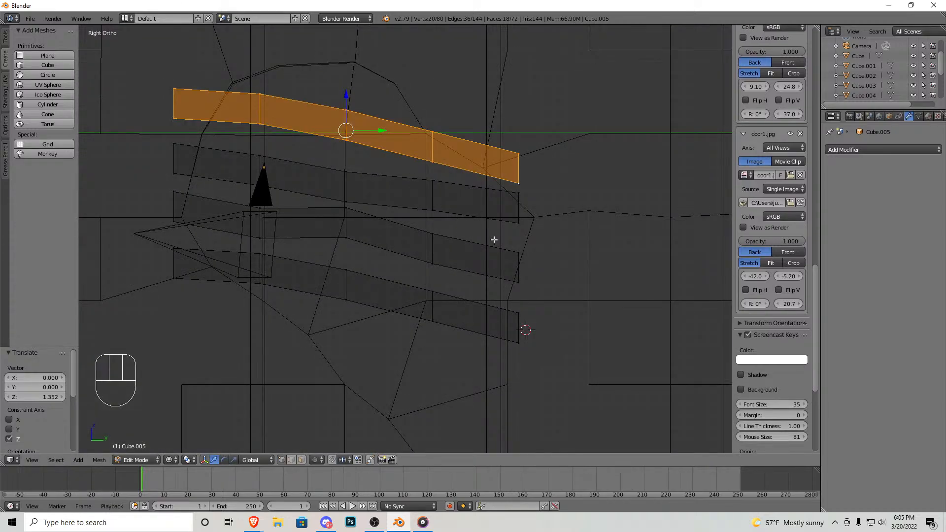
pyautogui.press('r')
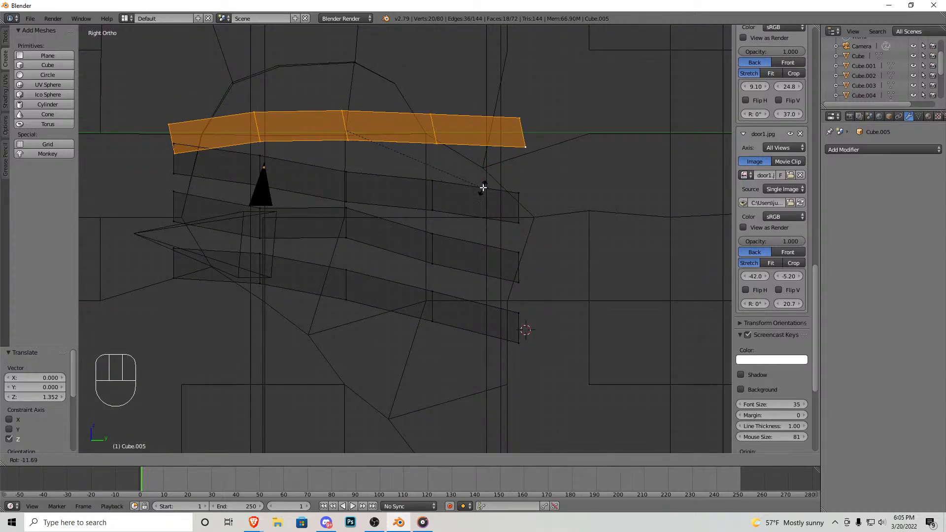
pyautogui.click(483, 188)
# Step: Raise the top plank's narrow-end vertices 0.208 along Z and lower the loop beside them slightly
pyautogui.rightClick(175, 154)
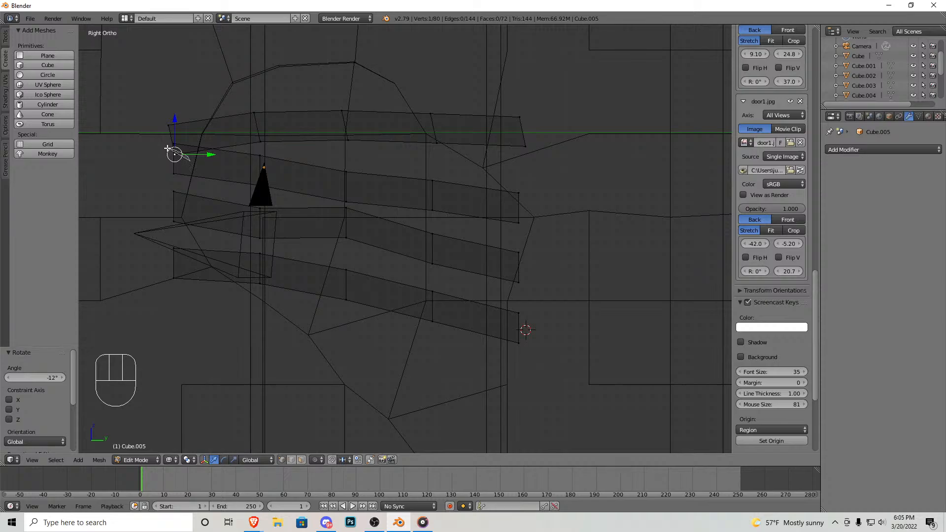
pyautogui.keyDown('shift'); pyautogui.rightClick(164, 125); pyautogui.keyUp('shift')
pyautogui.moveTo(175, 121); pyautogui.dragTo(169, 105)
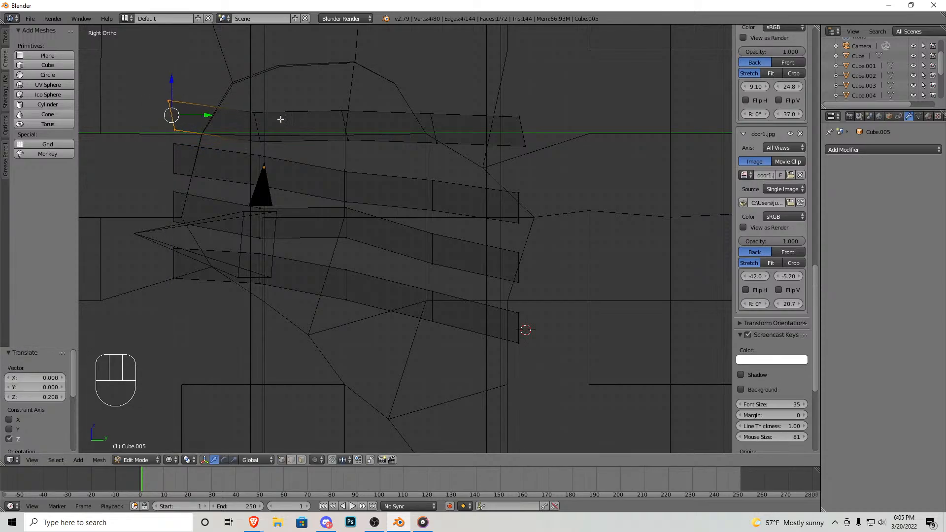
pyautogui.rightClick(272, 144)
pyautogui.keyDown('ctrl'); pyautogui.moveTo(243, 110); pyautogui.dragTo(260, 156); pyautogui.keyUp('ctrl')
pyautogui.moveTo(258, 97); pyautogui.dragTo(258, 103)
# Step: Bend the top plank along Z: move its middle loop -0.133, the next loop -0.142 and the free end 0.021
pyautogui.rightClick(357, 146)
pyautogui.moveTo(359, 159)
pyautogui.keyDown('ctrl'); pyautogui.mouseDown()
pyautogui.moveTo(364, 148)
pyautogui.moveTo(339, 152)
pyautogui.mouseUp(); pyautogui.keyUp('ctrl')
pyautogui.moveTo(347, 102); pyautogui.dragTo(353, 114)
pyautogui.rightClick(437, 143)
pyautogui.moveTo(437, 106); pyautogui.dragTo(436, 122)
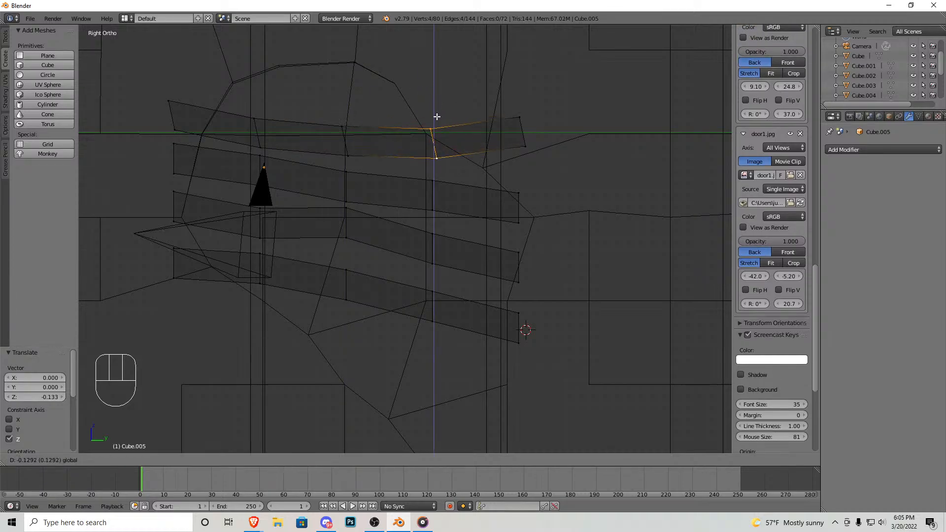
pyautogui.rightClick(525, 147)
pyautogui.keyDown('shift'); pyautogui.rightClick(519, 119); pyautogui.keyUp('shift')
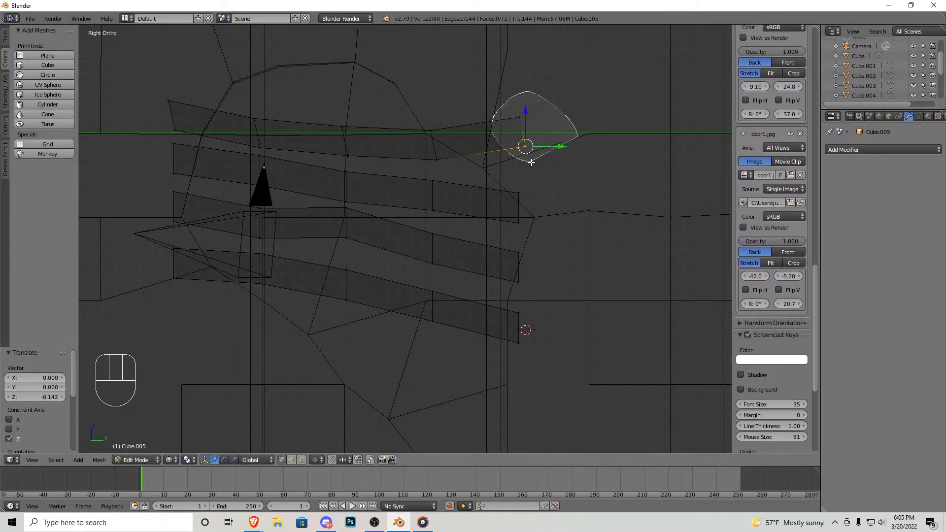
pyautogui.moveTo(523, 100); pyautogui.dragTo(524, 97)
# Step: Lower the second plank's narrow end 0.079, then shift the third plank's narrow end inward and the bottom plank's -0.071 along Y
pyautogui.rightClick(174, 143)
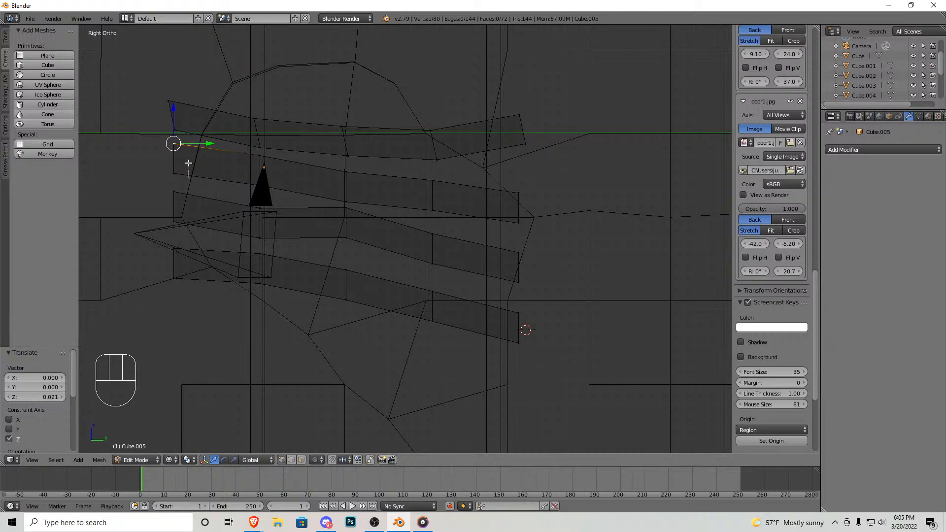
pyautogui.keyDown('ctrl'); pyautogui.moveTo(160, 183); pyautogui.dragTo(166, 183); pyautogui.keyUp('ctrl')
pyautogui.moveTo(173, 133); pyautogui.dragTo(173, 142)
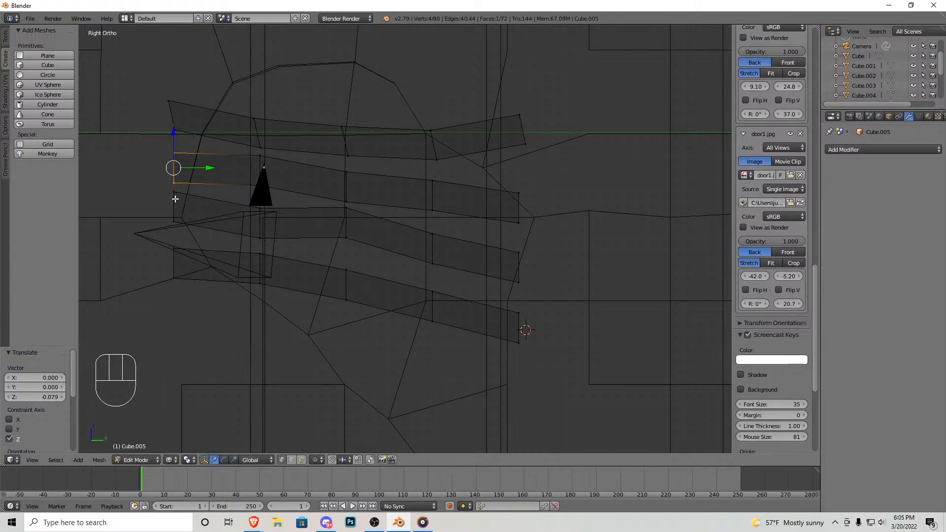
pyautogui.rightClick(175, 198)
pyautogui.keyDown('ctrl'); pyautogui.moveTo(160, 196); pyautogui.dragTo(210, 207); pyautogui.keyUp('ctrl')
pyautogui.rightClick(175, 249)
pyautogui.moveTo(186, 310)
pyautogui.keyDown('ctrl'); pyautogui.mouseDown()
pyautogui.moveTo(164, 251)
pyautogui.moveTo(195, 263)
pyautogui.mouseUp(); pyautogui.keyUp('ctrl')
# Step: Move the top plank's narrow end -0.088 along Y and rotate the bottom plank's narrow end 5.73°
pyautogui.moveTo(182, 131); pyautogui.dragTo(182, 147, button='right')
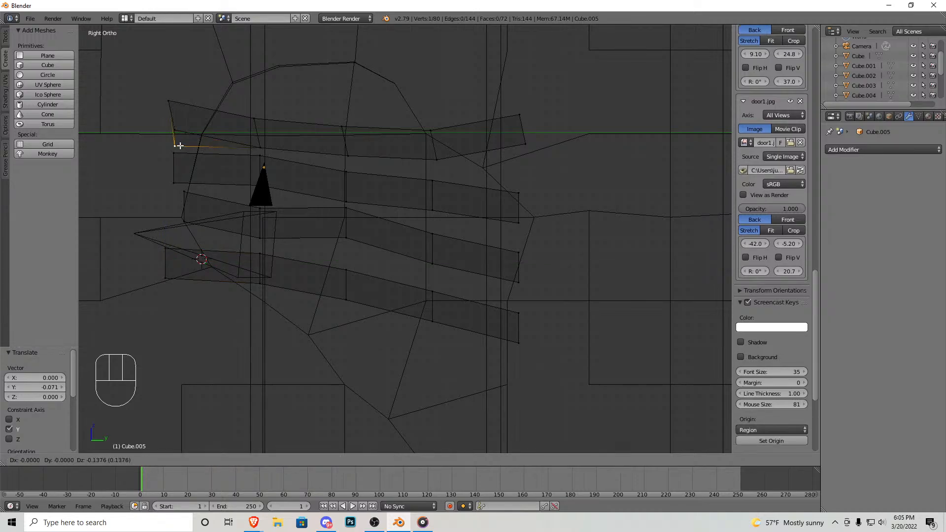
pyautogui.keyDown('ctrl'); pyautogui.moveTo(170, 143); pyautogui.dragTo(172, 141); pyautogui.keyUp('ctrl')
pyautogui.moveTo(205, 115); pyautogui.dragTo(194, 114)
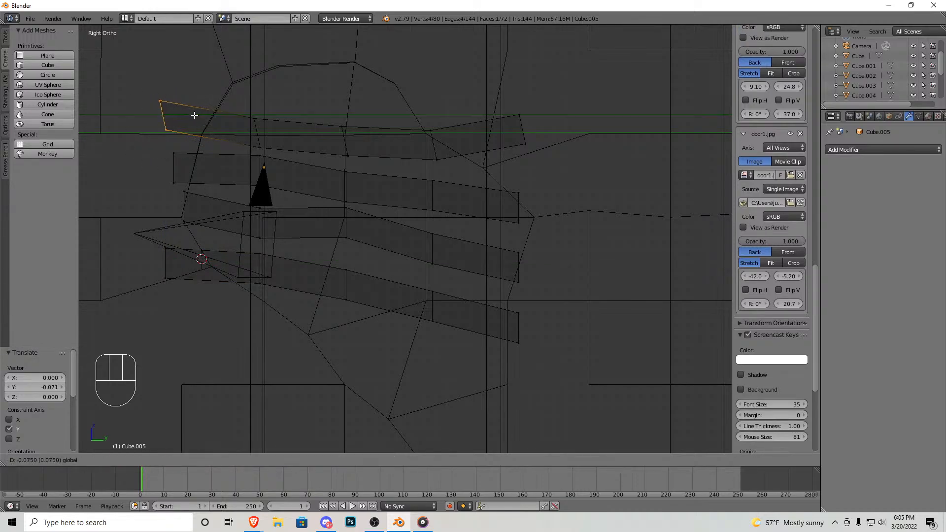
pyautogui.rightClick(179, 250)
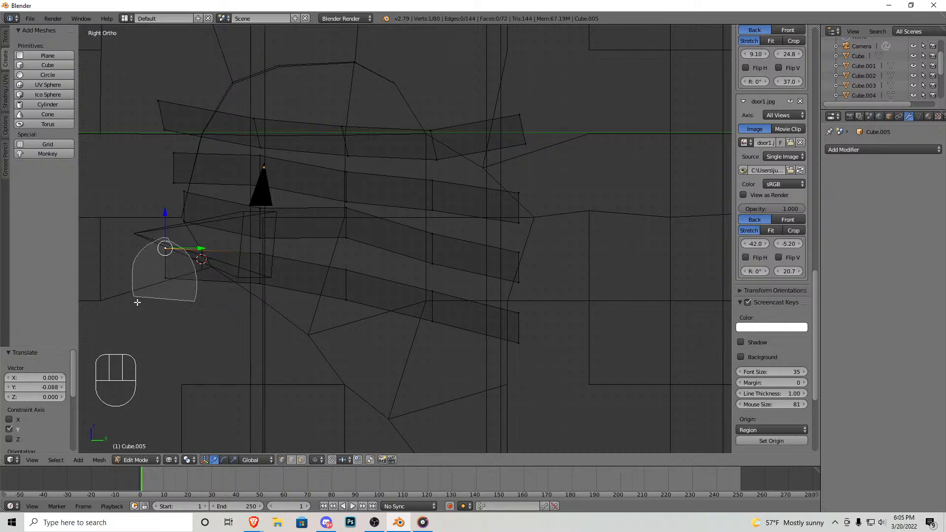
pyautogui.keyDown('ctrl'); pyautogui.moveTo(134, 295); pyautogui.dragTo(135, 294); pyautogui.keyUp('ctrl')
pyautogui.click(233, 282)
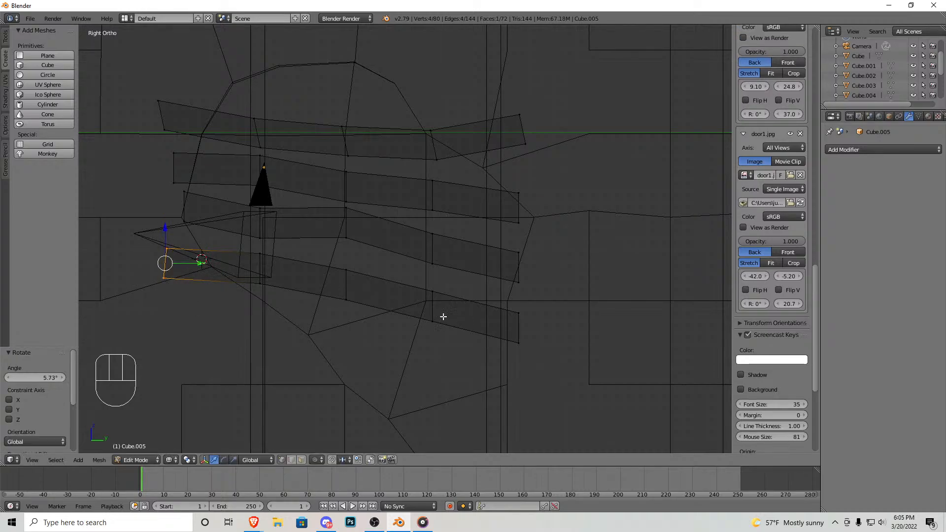
# Step: Shift the bottom plank's far end inward and tilt it, and rotate the third plank's far end 26.1°
pyautogui.keyDown('shift'); pyautogui.moveTo(455, 323); pyautogui.dragTo(396, 303, button='middle'); pyautogui.keyUp('shift')
pyautogui.rightClick(442, 310)
pyautogui.moveTo(455, 351)
pyautogui.keyDown('ctrl'); pyautogui.mouseDown()
pyautogui.moveTo(461, 287)
pyautogui.moveTo(456, 350)
pyautogui.mouseUp(); pyautogui.keyUp('ctrl')
pyautogui.moveTo(496, 309)
pyautogui.mouseDown()
pyautogui.moveTo(487, 309)
pyautogui.moveTo(495, 271)
pyautogui.moveTo(467, 266)
pyautogui.mouseUp()
pyautogui.press('r')
pyautogui.click(495, 296)
pyautogui.rightClick(480, 274)
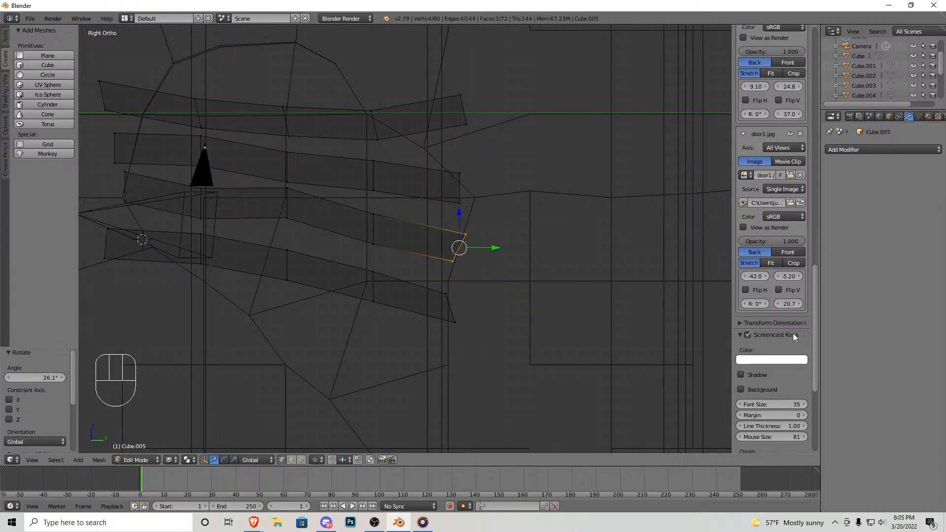
pyautogui.click(747, 335)
# Step: Move the second plank's far end -0.046 along Y and rotate it -6.79°, then rotate the top plank's far end 12.1°
pyautogui.rightClick(459, 204)
pyautogui.keyDown('ctrl'); pyautogui.moveTo(458, 218); pyautogui.dragTo(477, 192); pyautogui.keyUp('ctrl')
pyautogui.press('r')
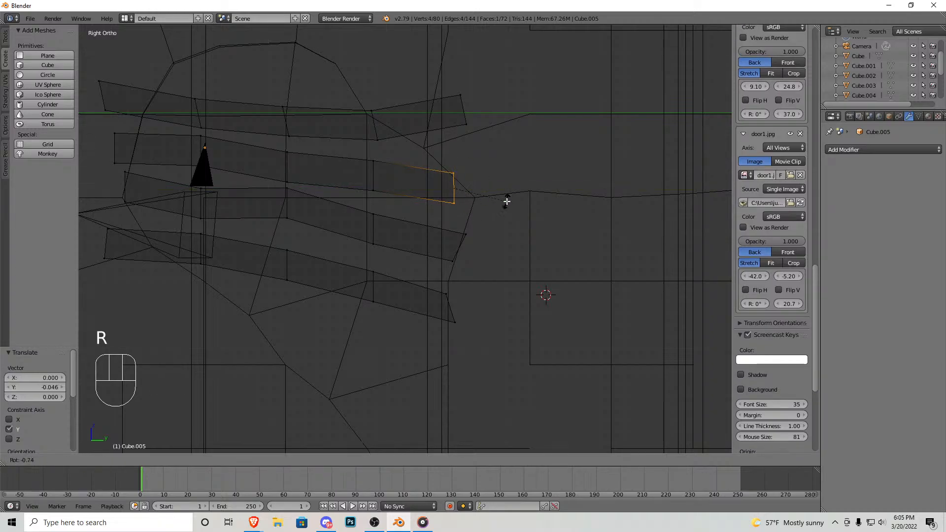
pyautogui.click(504, 195)
pyautogui.rightClick(465, 130)
pyautogui.keyDown('ctrl'); pyautogui.moveTo(482, 147); pyautogui.dragTo(485, 127); pyautogui.keyUp('ctrl')
pyautogui.press('r')
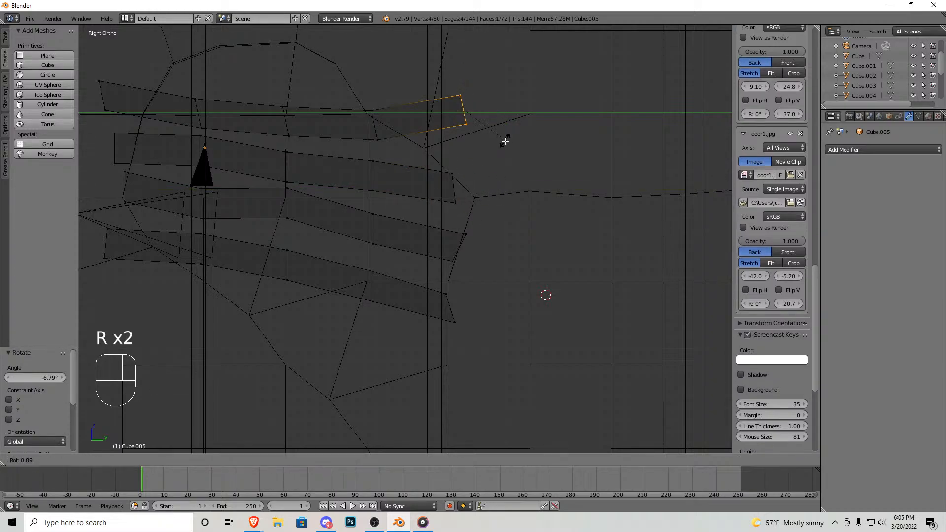
pyautogui.click(497, 149)
# Step: Return to solid shading, duplicate all four planks and move the copies down along Z below the originals
pyautogui.scroll(-5, 420, 186)
pyautogui.press('z')
pyautogui.moveTo(422, 187); pyautogui.dragTo(441, 239, button='middle')
pyautogui.scroll(3, 405, 251)
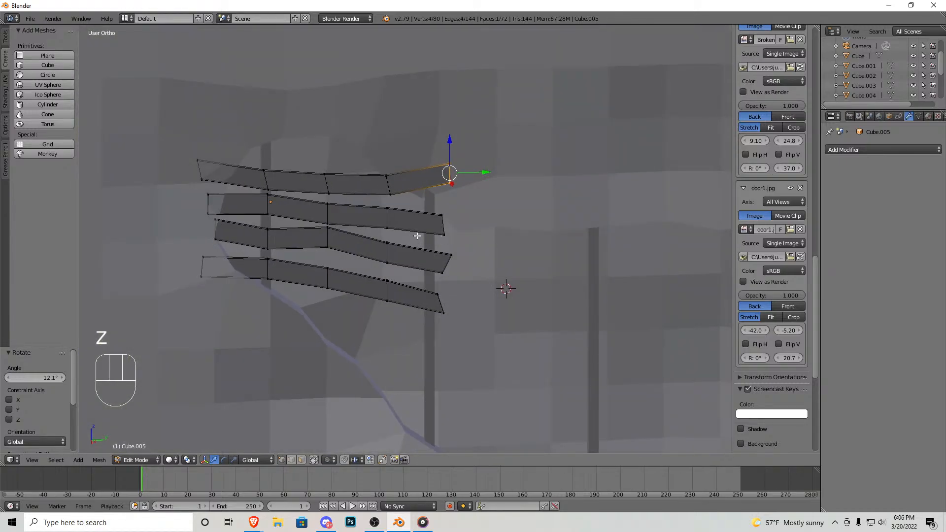
pyautogui.press('a')
pyautogui.press('a')
pyautogui.hotkey('shift', 'd')
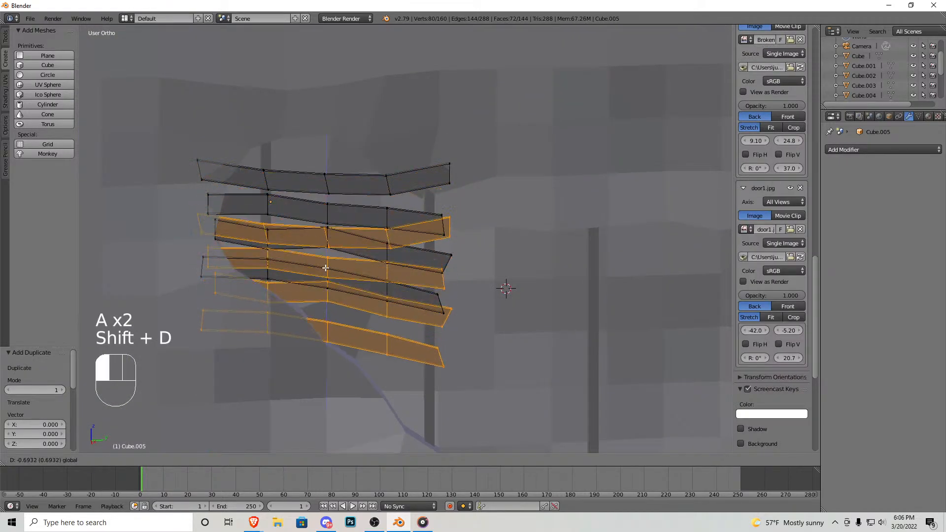
pyautogui.moveTo(319, 355); pyautogui.dragTo(318, 353)
# Step: Duplicate all eight planks, move the copies along Y onto the next pair of studs and lower them slightly along Z
pyautogui.keyDown('shift'); pyautogui.moveTo(472, 310); pyautogui.dragTo(350, 254, button='middle'); pyautogui.keyUp('shift')
pyautogui.press('a')
pyautogui.press('a')
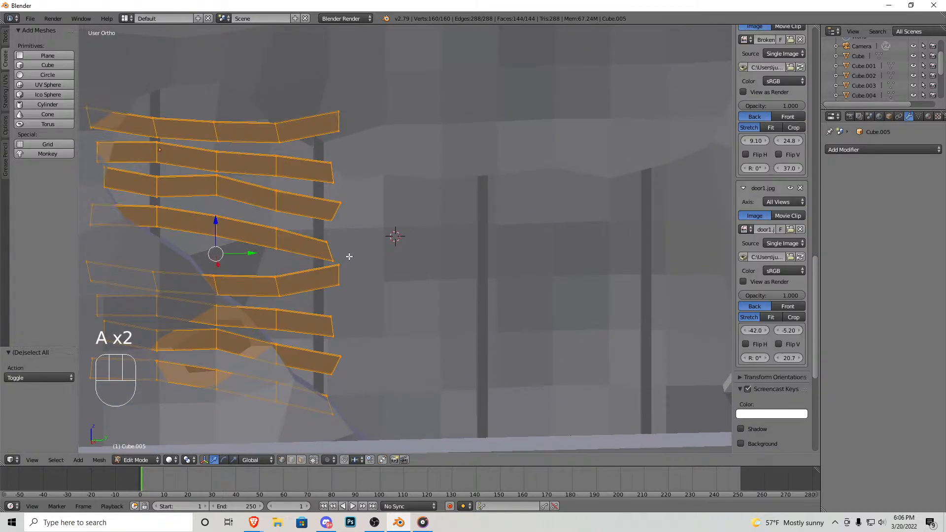
pyautogui.hotkey('shift', 'd')
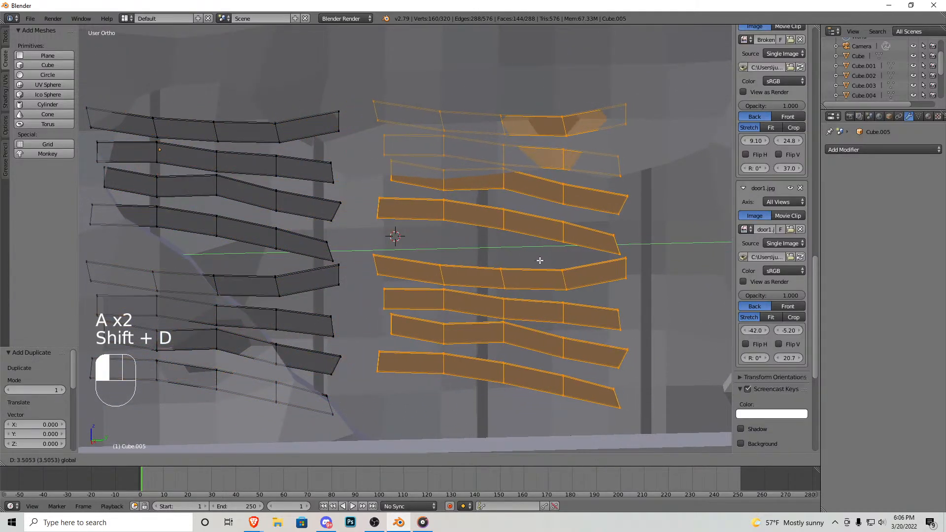
pyautogui.click(506, 238)
pyautogui.moveTo(490, 213); pyautogui.dragTo(492, 264)
pyautogui.keyDown('shift'); pyautogui.moveTo(530, 303); pyautogui.dragTo(426, 277, button='middle'); pyautogui.keyUp('shift')
pyautogui.moveTo(425, 276); pyautogui.dragTo(537, 261)
# Step: Delete five whole planks for irregular gaps: the second, sixth and eighth of the first group, the second and fifth of the copied group
pyautogui.press('a')
pyautogui.press('l')
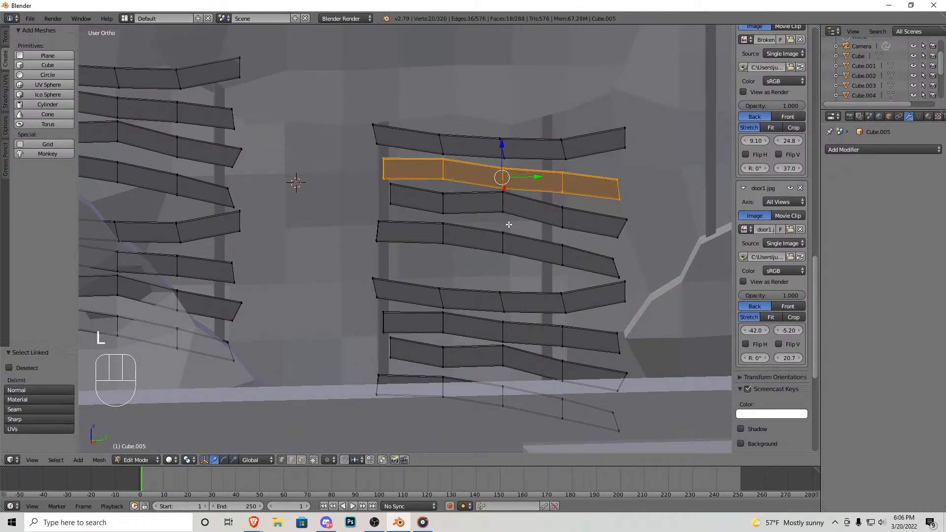
pyautogui.press('l')
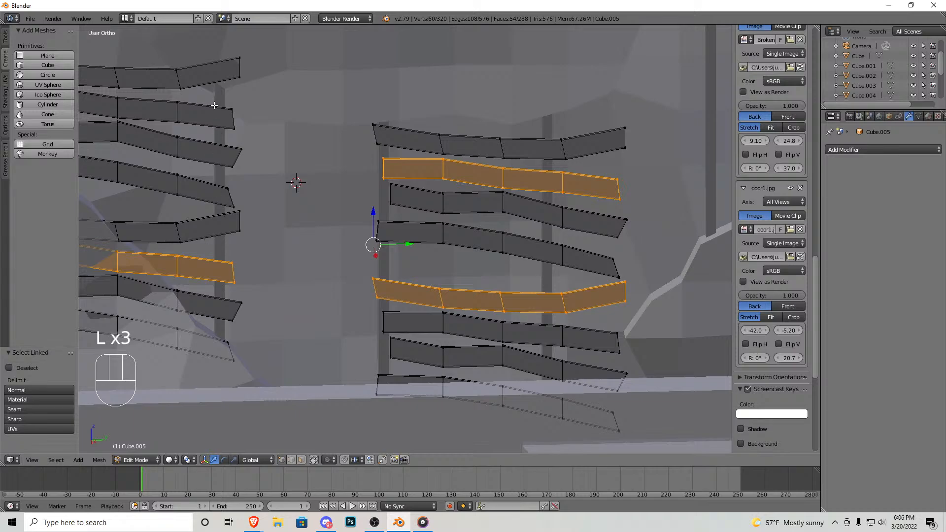
pyautogui.press('Delete')
pyautogui.press('Return')
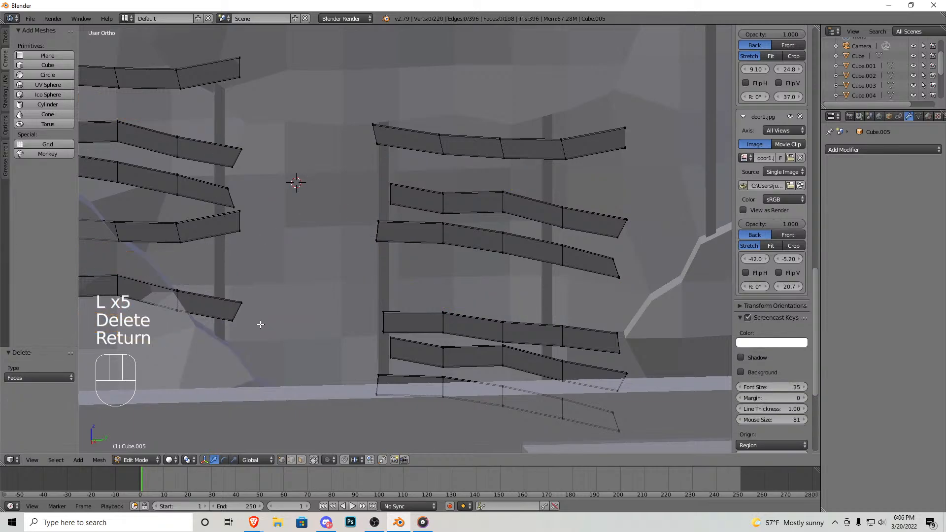
# Step: Move the wall vertex beside the first group's lowest plank so the plaster covers the plank end poking through
pyautogui.scroll(-3, 475, 273)
pyautogui.press('Tab')
pyautogui.moveTo(475, 273); pyautogui.dragTo(374, 263, button='middle')
pyautogui.scroll(4, 382, 262)
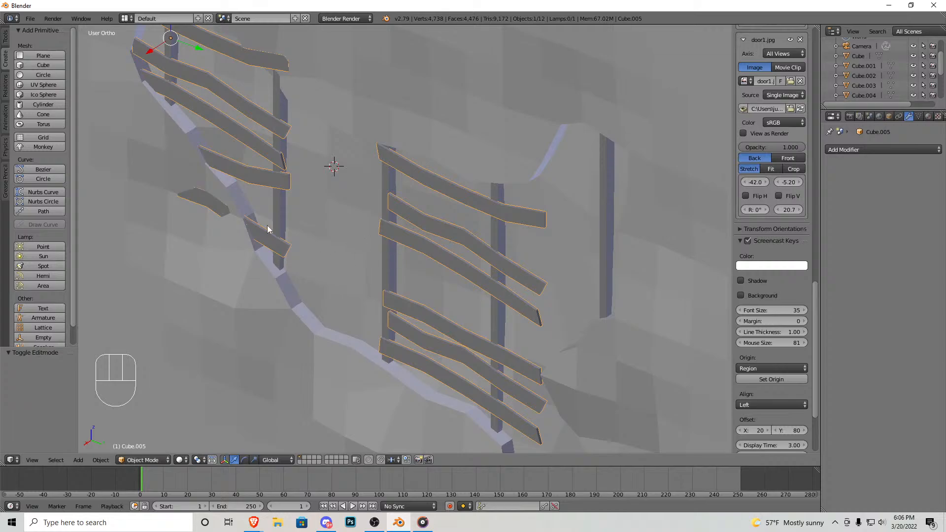
pyautogui.press('Tab')
pyautogui.hotkey('shift', 'f')
pyautogui.press('w')
pyautogui.press('a')
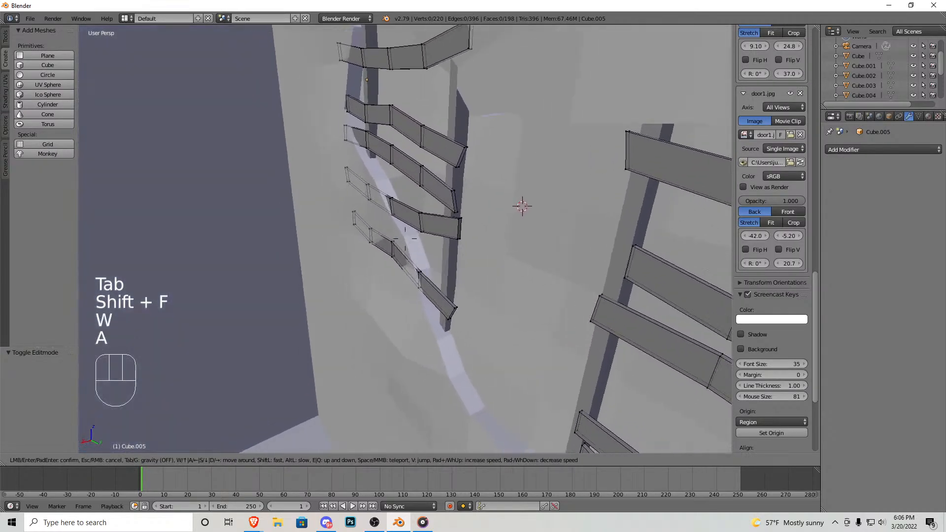
pyautogui.click(405, 238)
pyautogui.press('Tab')
pyautogui.rightClick(421, 270)
pyautogui.press('Tab')
pyautogui.rightClick(426, 245)
pyautogui.moveTo(415, 253); pyautogui.dragTo(410, 253)
# Step: Duplicate the six planks of the second group and move the copies across the single stud in the third recess
pyautogui.press('Tab')
pyautogui.hotkey('shift', 'f')
pyautogui.press('s')
pyautogui.hotkey('shift', 'a')
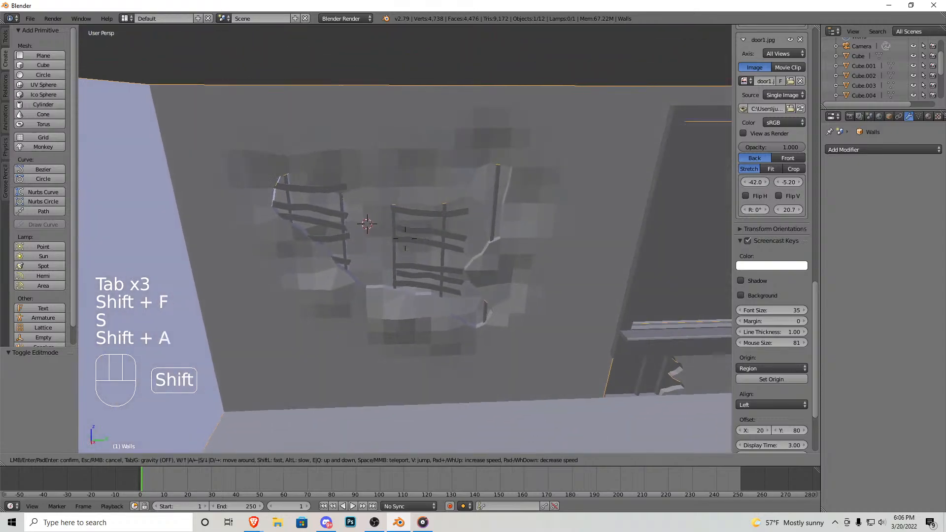
pyautogui.press('w')
pyautogui.press('d')
pyautogui.click(367, 239)
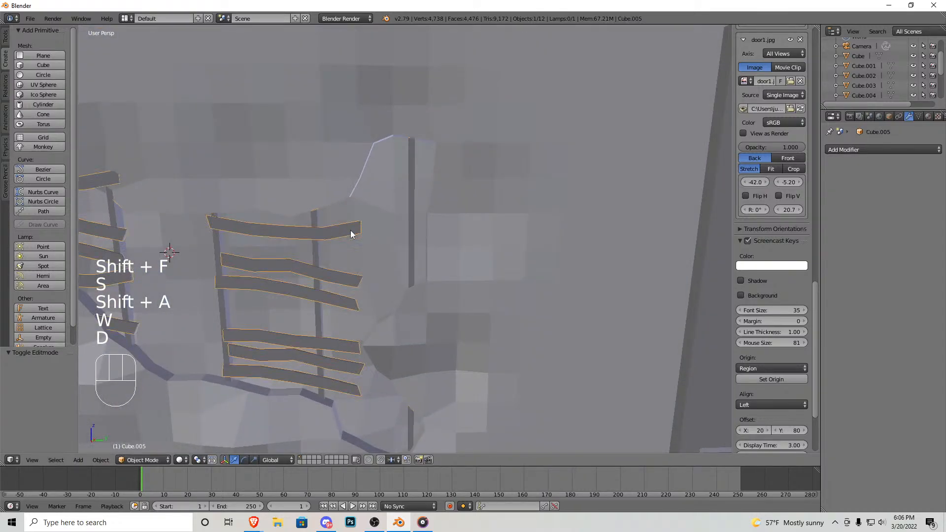
pyautogui.press('Tab')
pyautogui.moveTo(184, 251)
pyautogui.keyDown('ctrl'); pyautogui.mouseDown()
pyautogui.moveTo(394, 389)
pyautogui.moveTo(395, 332)
pyautogui.moveTo(477, 302)
pyautogui.mouseUp(); pyautogui.keyUp('ctrl')
pyautogui.hotkey('shift', 'd')
pyautogui.moveTo(443, 271); pyautogui.dragTo(442, 234)
# Step: Raise the top three planks of the third group by different amounts along Z to vary their spacing
pyautogui.rightClick(429, 252)
pyautogui.press('l')
pyautogui.rightClick(442, 229)
pyautogui.press('l')
pyautogui.moveTo(445, 196); pyautogui.dragTo(446, 124)
pyautogui.press('l')
# Step: Raise the second group's top plank 0.080 along Z, then raise its second plank and shift it toward the first group
pyautogui.rightClick(348, 235)
pyautogui.press('l')
pyautogui.moveTo(286, 203); pyautogui.dragTo(286, 199)
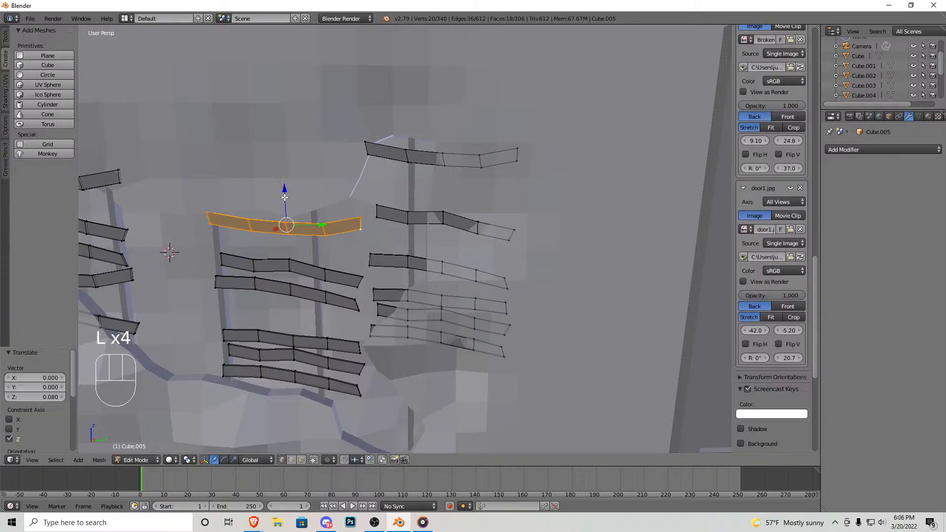
pyautogui.rightClick(279, 259)
pyautogui.press('l')
pyautogui.moveTo(288, 237); pyautogui.dragTo(288, 229)
pyautogui.moveTo(312, 261); pyautogui.dragTo(286, 271)
# Step: Shift the third and fourth planks of the second group along Y toward the first group, staggering their ends
pyautogui.rightClick(296, 290)
pyautogui.press('l')
pyautogui.moveTo(319, 297); pyautogui.dragTo(292, 300)
pyautogui.rightClick(307, 336)
pyautogui.press('l')
pyautogui.moveTo(324, 332); pyautogui.dragTo(306, 333)
pyautogui.press('l')
pyautogui.press('Tab')
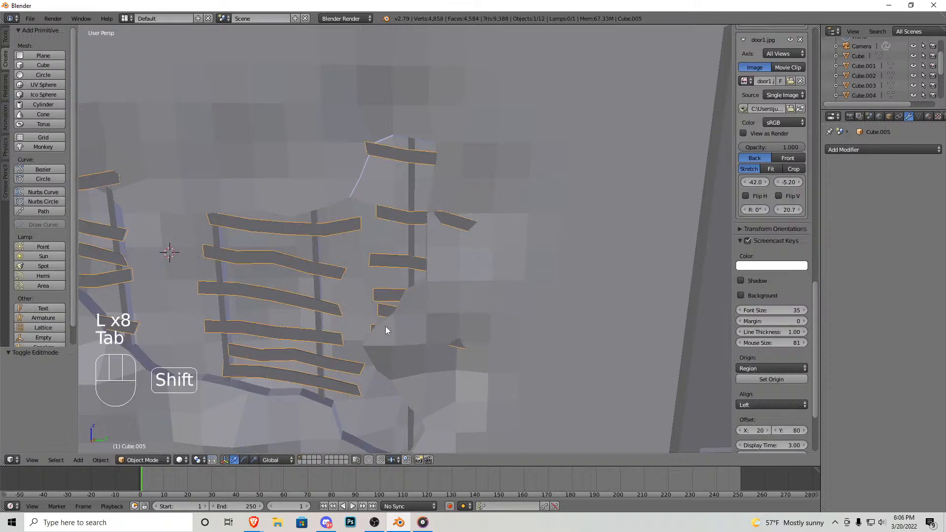
# Step: Fly back and examine the plank arrangement on the whole wall beside the windows
pyautogui.hotkey('shift', 'f')
pyautogui.press('s')
pyautogui.press('a')
pyautogui.press('a')
pyautogui.press('a')
pyautogui.press('a')
pyautogui.press('a')
pyautogui.press('a')
pyautogui.press('a')
pyautogui.press('a')
pyautogui.press('a')
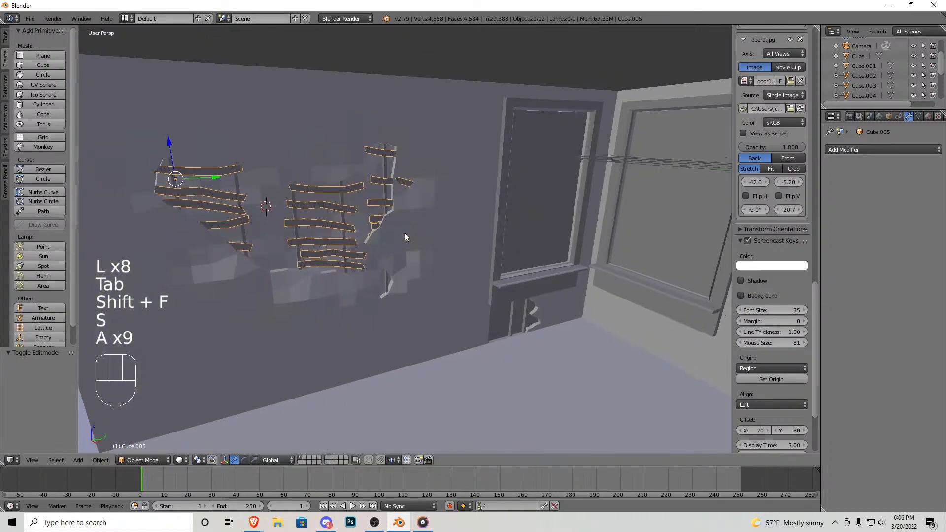
# Step: Move the wall vertex over the third group's lower plank end 0.137 along X and pull out the one over the upper plank end
pyautogui.hotkey('shift', 'f')
pyautogui.press('w')
pyautogui.click(437, 304)
pyautogui.press('Tab')
pyautogui.press('Tab')
pyautogui.rightClick(432, 305)
pyautogui.press('Tab')
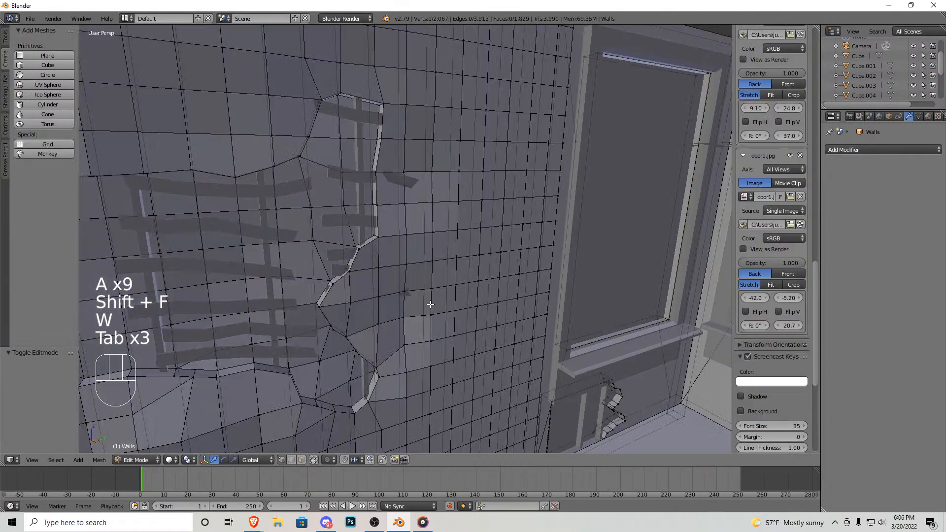
pyautogui.moveTo(412, 300); pyautogui.dragTo(417, 296)
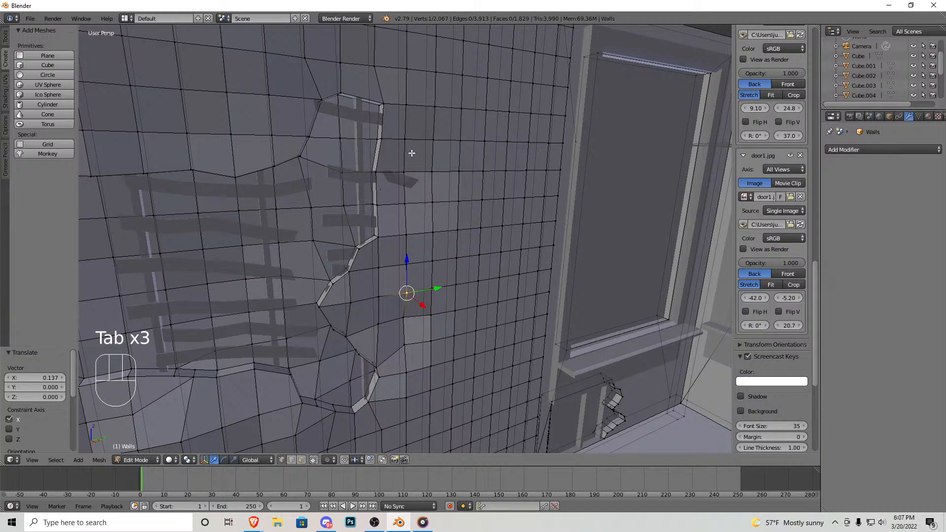
pyautogui.moveTo(421, 175); pyautogui.dragTo(426, 176)
pyautogui.press('Tab')
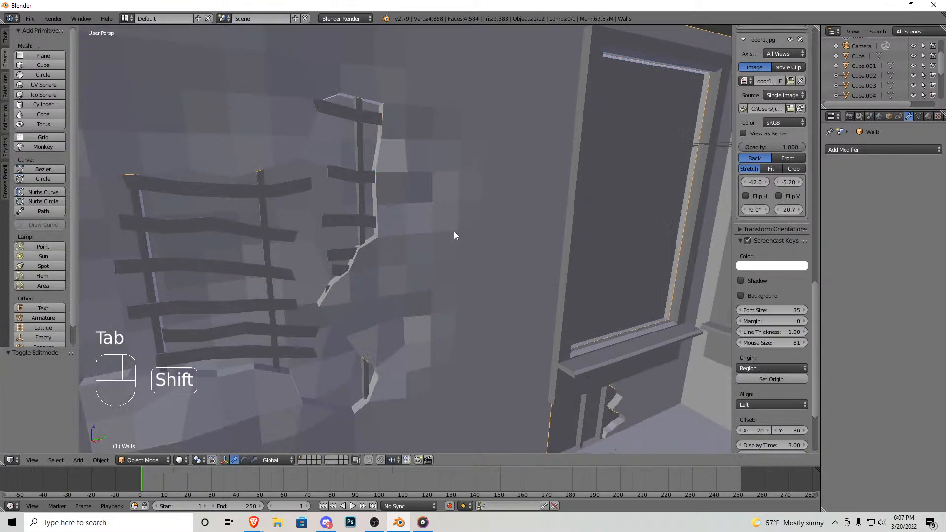
# Step: Switch to the camera view and fly the camera until it frames the wall with the plank-filled recesses
pyautogui.hotkey('shift', 'f')
pyautogui.press('s')
pyautogui.click(398, 239)
pyautogui.press('KP_0')
pyautogui.hotkey('shift', 'f')
pyautogui.press('d')
pyautogui.press('d')
pyautogui.press('d')
pyautogui.press('s')
pyautogui.click(374, 244)
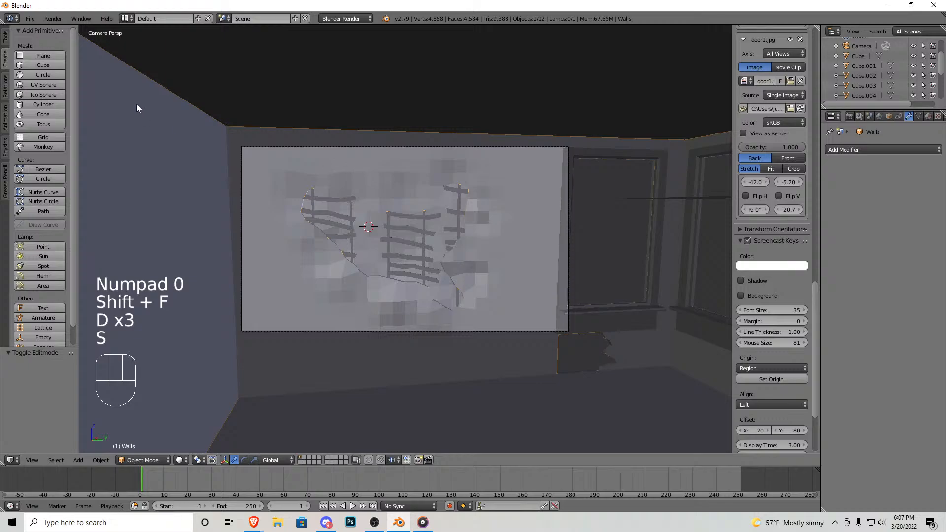
# Step: Apply smooth shading to the Walls object, render the camera view and close the render
pyautogui.click(6, 37)
pyautogui.click(32, 172)
pyautogui.click(53, 18)
pyautogui.click(57, 28)
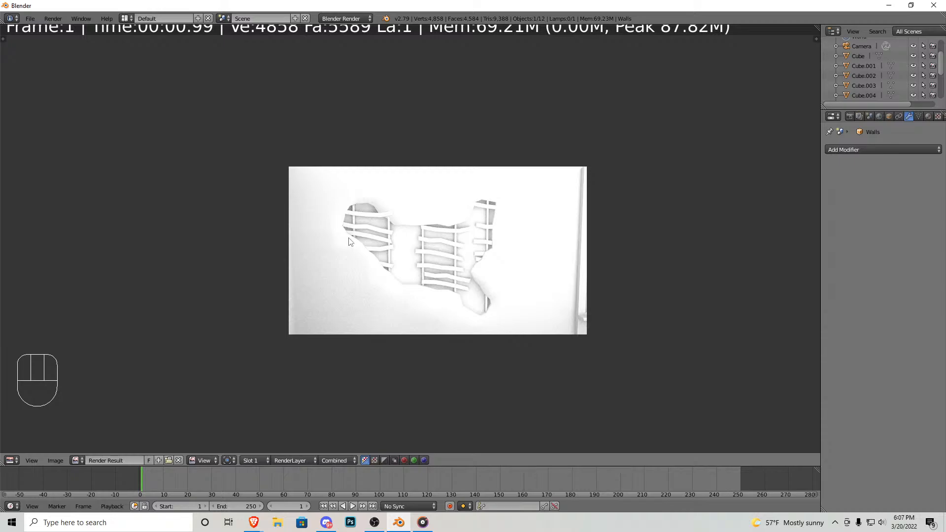
pyautogui.press('Escape')
# Step: Examine the smooth-shaded walls around the plank recesses, the windows and the jagged openings from several angles
pyautogui.moveTo(446, 235)
pyautogui.mouseDown(button='middle')
pyautogui.moveTo(513, 259)
pyautogui.moveTo(497, 228)
pyautogui.moveTo(419, 248)
pyautogui.moveTo(448, 251)
pyautogui.mouseUp(button='middle')
pyautogui.scroll(3, 433, 267)
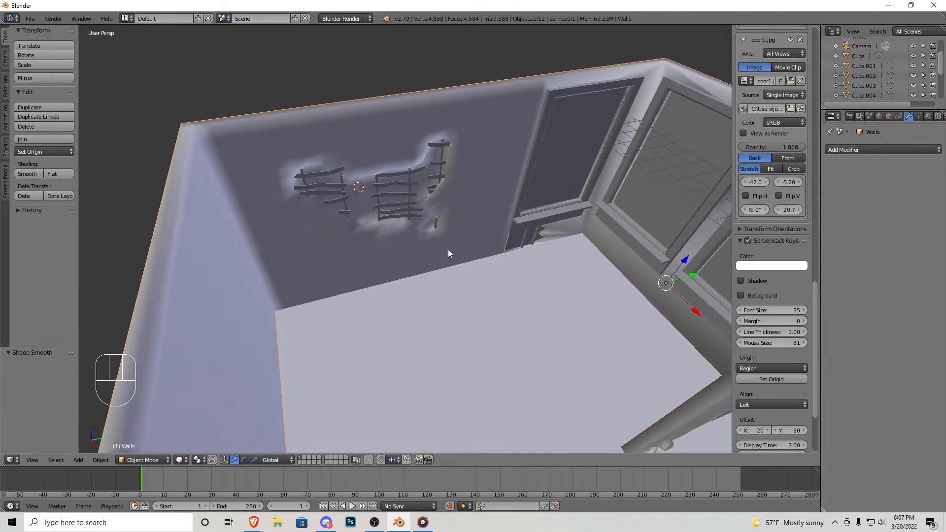
pyautogui.scroll(4, 489, 237)
pyautogui.scroll(3, 489, 236)
pyautogui.press('Tab')
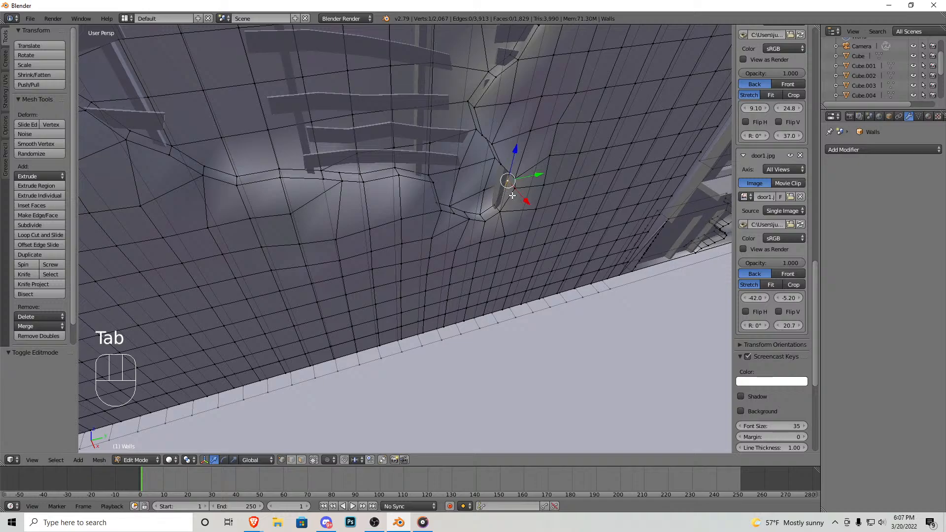
pyautogui.press('Tab')
pyautogui.moveTo(508, 180); pyautogui.dragTo(520, 218, button='middle')
pyautogui.scroll(-5, 516, 216)
pyautogui.moveTo(384, 239); pyautogui.dragTo(527, 246, button='middle')
pyautogui.keyDown('shift'); pyautogui.moveTo(488, 216); pyautogui.dragTo(383, 269, button='middle'); pyautogui.keyUp('shift')
pyautogui.scroll(4, 383, 269)
pyautogui.keyDown('shift'); pyautogui.moveTo(327, 181); pyautogui.dragTo(450, 323, button='middle'); pyautogui.keyUp('shift')
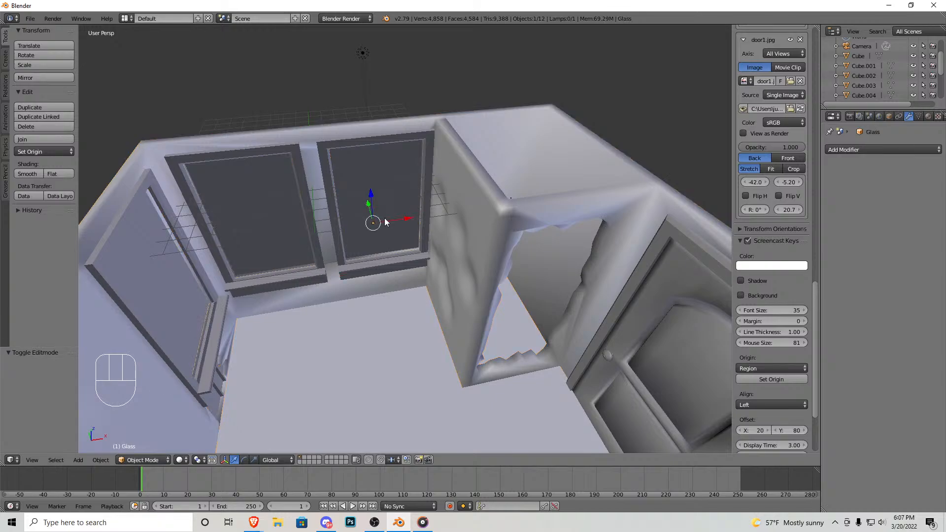
pyautogui.scroll(5, 378, 212)
pyautogui.moveTo(403, 237); pyautogui.dragTo(422, 317, button='middle')
pyautogui.scroll(-8, 397, 268)
pyautogui.scroll(6, 433, 238)
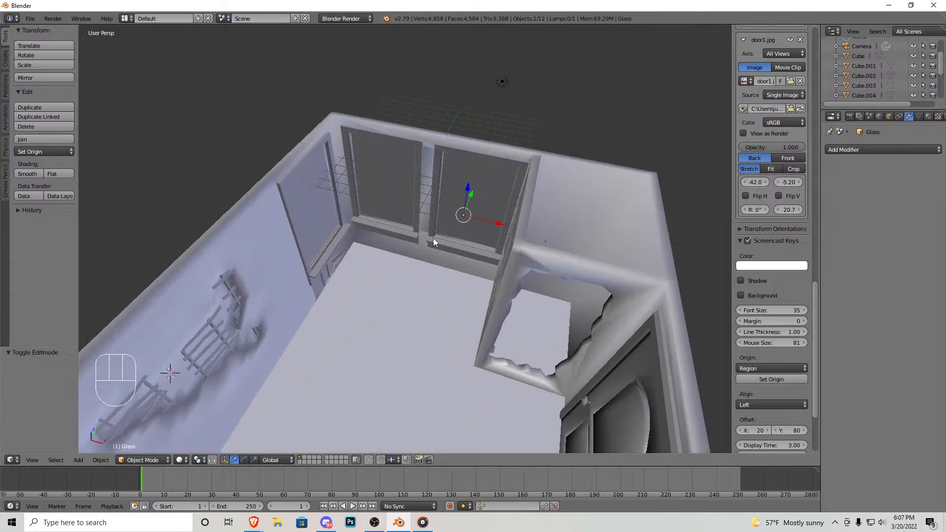
# Step: Examine the windows, wall damage and debris-covered floor in the reference photo from the front orthographic view
pyautogui.scroll(3, 433, 238)
pyautogui.moveTo(421, 249); pyautogui.dragTo(395, 231, button='middle')
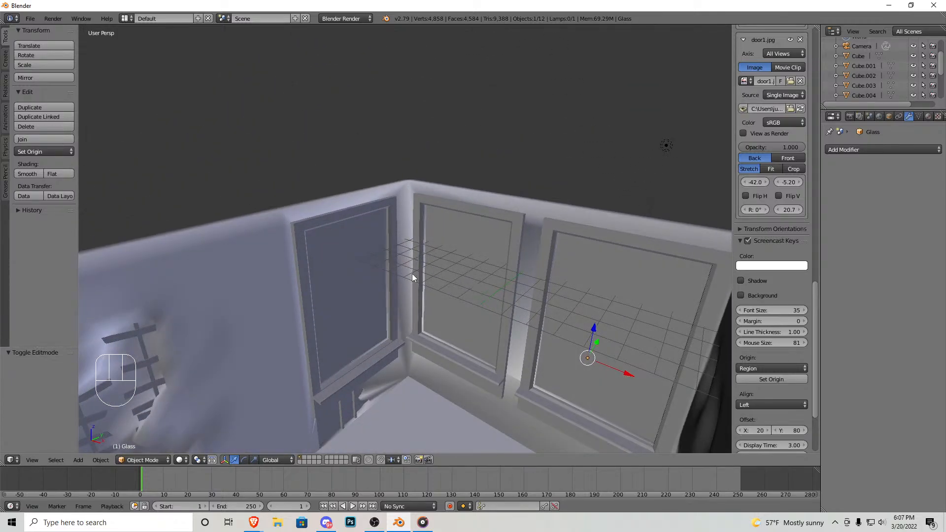
pyautogui.scroll(-6, 413, 278)
pyautogui.press('KP_5')
pyautogui.press('KP_1')
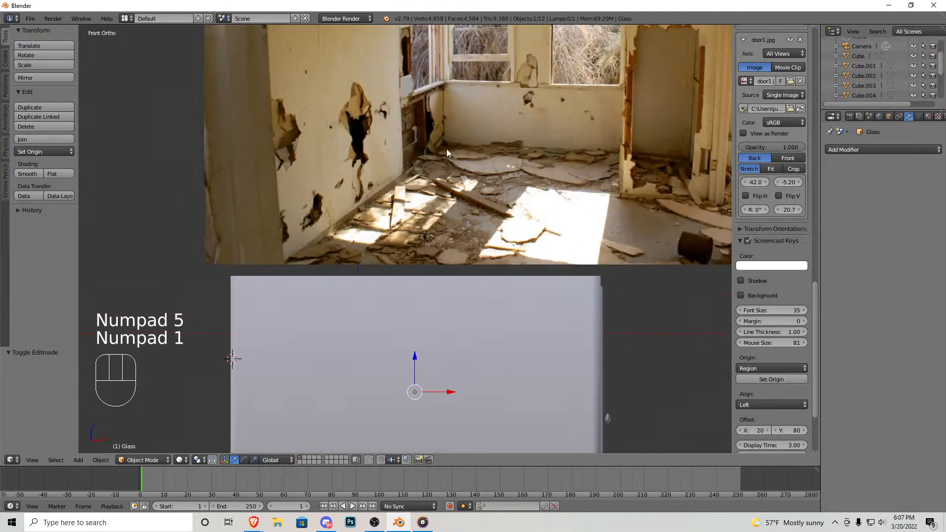
pyautogui.keyDown('shift'); pyautogui.moveTo(447, 149); pyautogui.dragTo(360, 125, button='middle'); pyautogui.keyUp('shift')
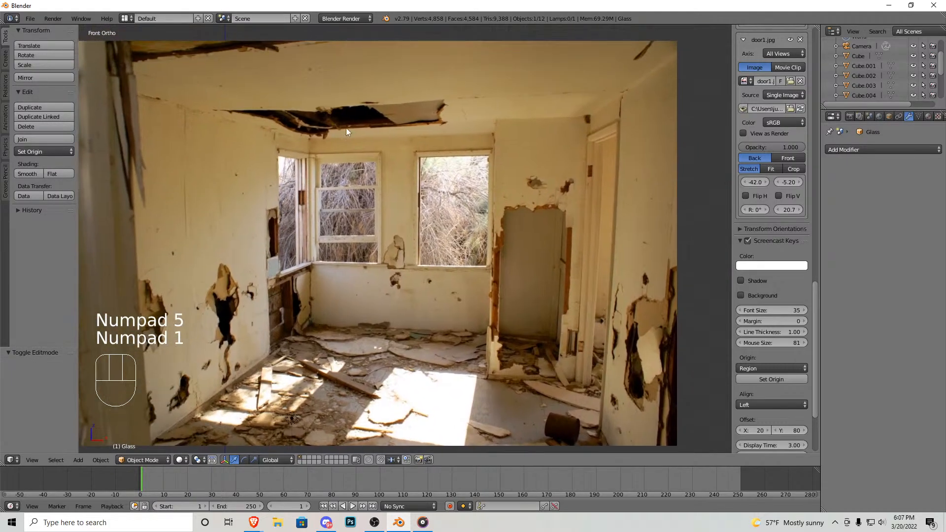
pyautogui.scroll(-5, 432, 236)
pyautogui.scroll(4, 409, 202)
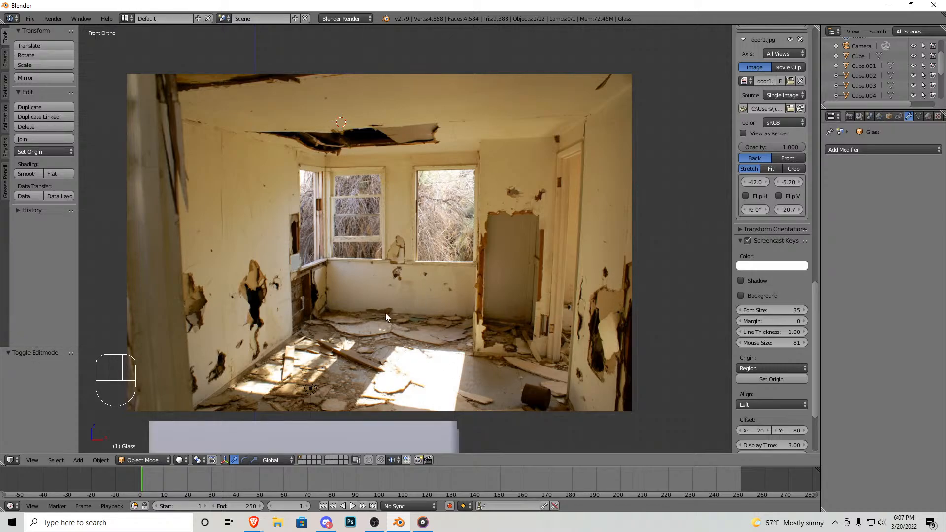
pyautogui.scroll(-3, 386, 308)
# Step: Inspect the floor, the broken wall under the side window, the plank recesses and the two back-wall windows from inside the room
pyautogui.moveTo(401, 287); pyautogui.dragTo(349, 313, button='middle')
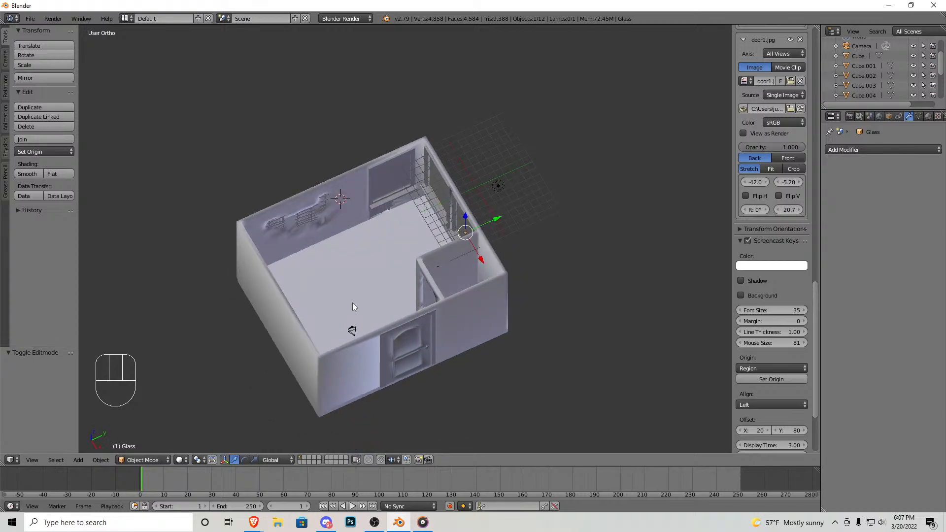
pyautogui.scroll(3, 348, 311)
pyautogui.hotkey('shift', 'f')
pyautogui.press('w')
pyautogui.press('shift')
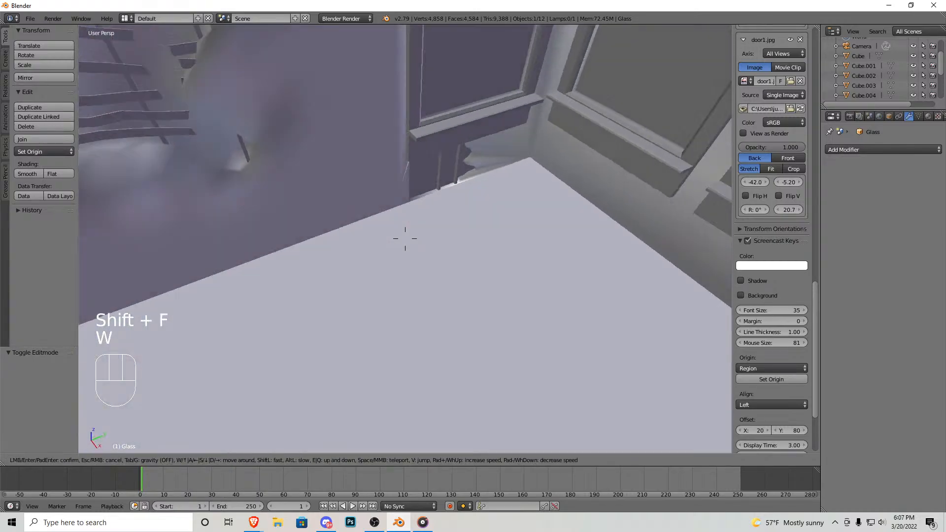
pyautogui.press('s')
pyautogui.press('a')
pyautogui.press('w')
pyautogui.press('w')
pyautogui.press('w')
pyautogui.press('w')
pyautogui.press('w')
pyautogui.press('w')
pyautogui.press('w')
pyautogui.press('w')
pyautogui.press('w')
pyautogui.press('w')
pyautogui.press('w')
pyautogui.press('s')
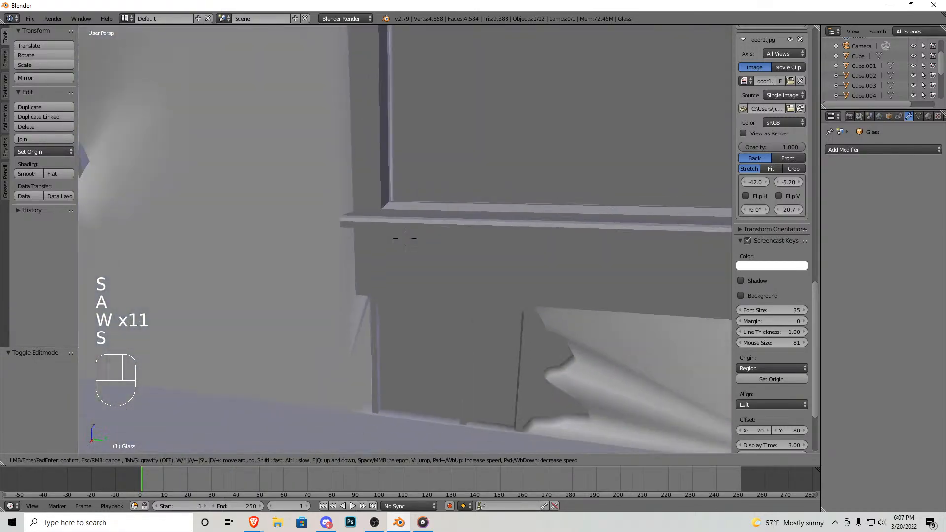
pyautogui.press('a')
pyautogui.press('a')
pyautogui.press('w')
pyautogui.press('s')
pyautogui.press('a')
pyautogui.press('w')
pyautogui.press('a')
pyautogui.press('d')
pyautogui.press('s')
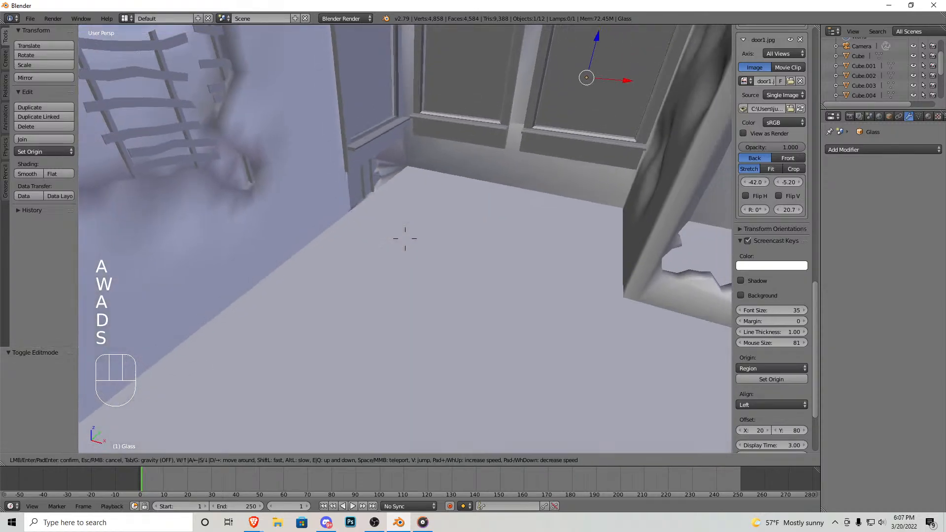
pyautogui.press('d')
pyautogui.press('s')
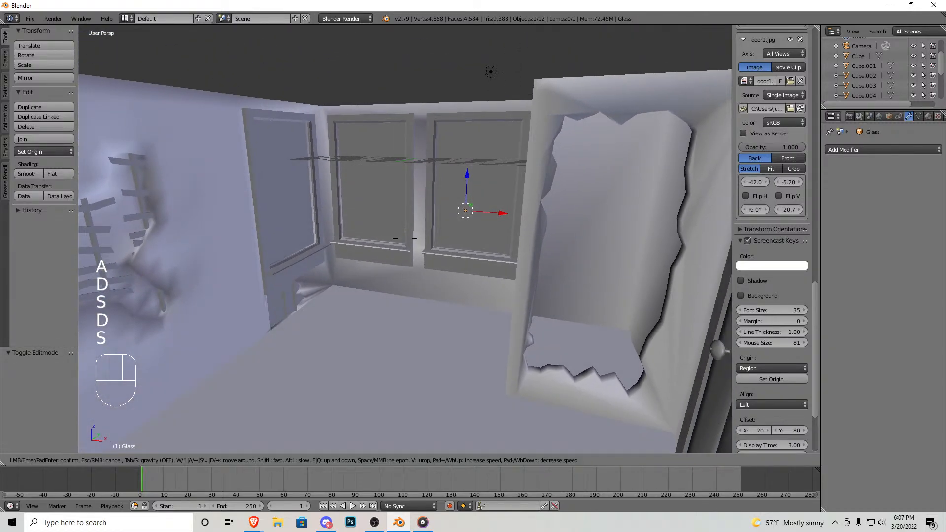
pyautogui.click(405, 240)
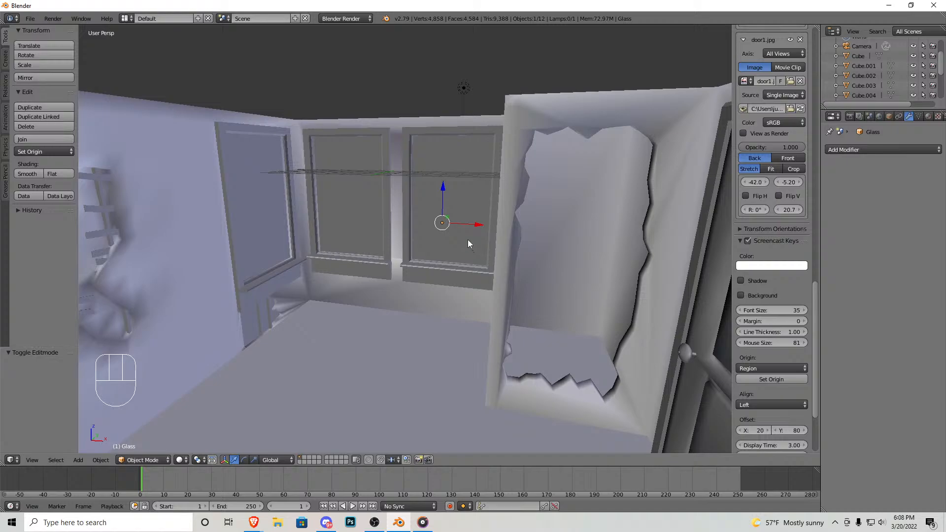
pyautogui.press('Tab')
pyautogui.moveTo(437, 215); pyautogui.dragTo(470, 220, button='middle')
pyautogui.scroll(3, 329, 206)
pyautogui.keyDown('shift'); pyautogui.moveTo(329, 206); pyautogui.dragTo(277, 211, button='middle'); pyautogui.keyUp('shift')
pyautogui.press('Tab')
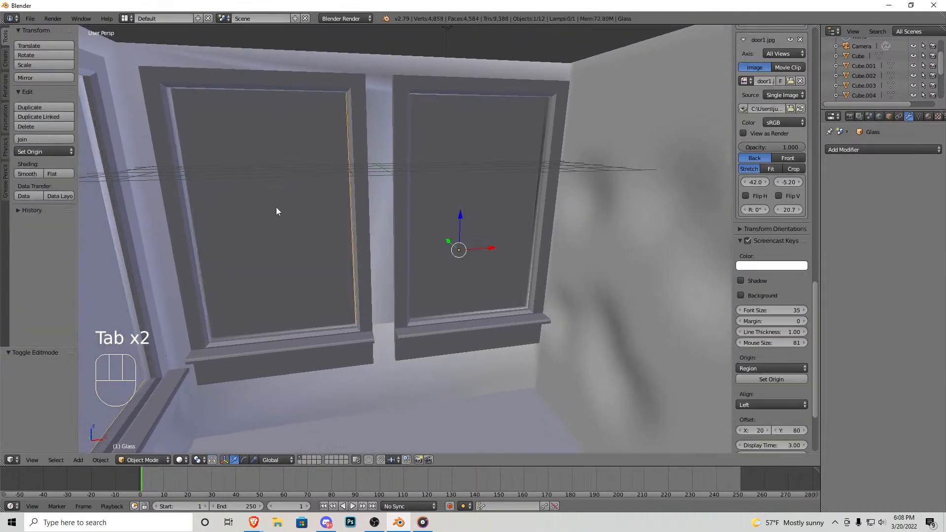
# Step: Add a cube and frame it in front orthographic view over the reference photo's damaged ceiling
pyautogui.click(6, 66)
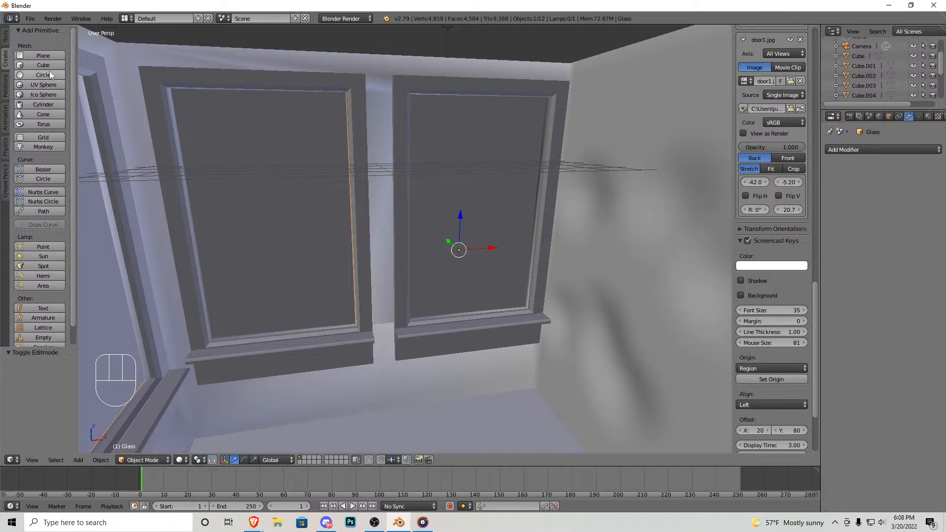
pyautogui.click(47, 65)
pyautogui.scroll(-10, 416, 234)
pyautogui.press('KP_5')
pyautogui.press('KP_1')
pyautogui.scroll(5, 419, 212)
pyautogui.keyDown('shift'); pyautogui.moveTo(419, 211); pyautogui.dragTo(356, 324, button='middle'); pyautogui.keyUp('shift')
pyautogui.scroll(6, 357, 324)
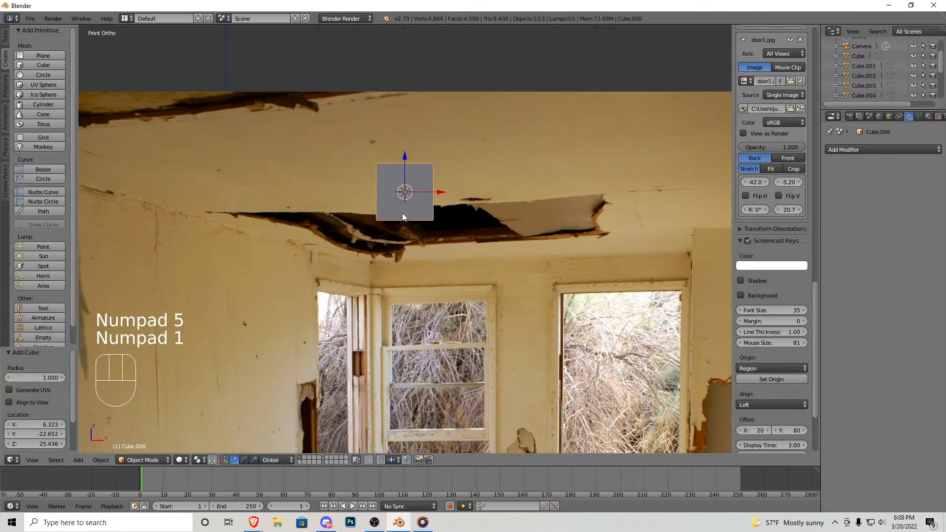
# Step: Stretch the cube into a shard by moving its upper-left corner -3.152 along X and 2.890 along Z and its lower-right corner outward
pyautogui.press('Tab')
pyautogui.press('z')
pyautogui.moveTo(369, 178)
pyautogui.keyDown('ctrl'); pyautogui.mouseDown()
pyautogui.moveTo(417, 186)
pyautogui.moveTo(404, 180)
pyautogui.mouseUp(); pyautogui.keyUp('ctrl')
pyautogui.press('g')
pyautogui.click(322, 102)
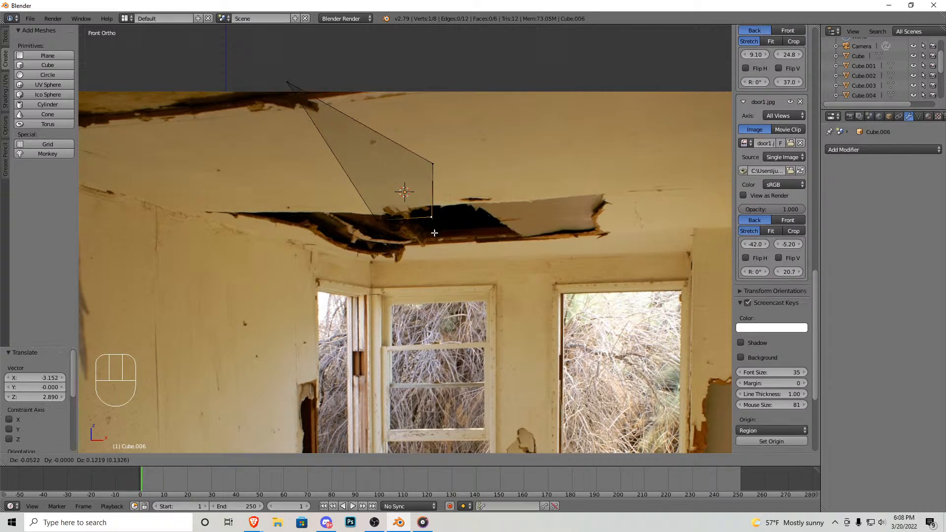
pyautogui.rightClick(433, 220)
pyautogui.keyDown('ctrl'); pyautogui.moveTo(423, 210); pyautogui.dragTo(426, 212); pyautogui.keyUp('ctrl')
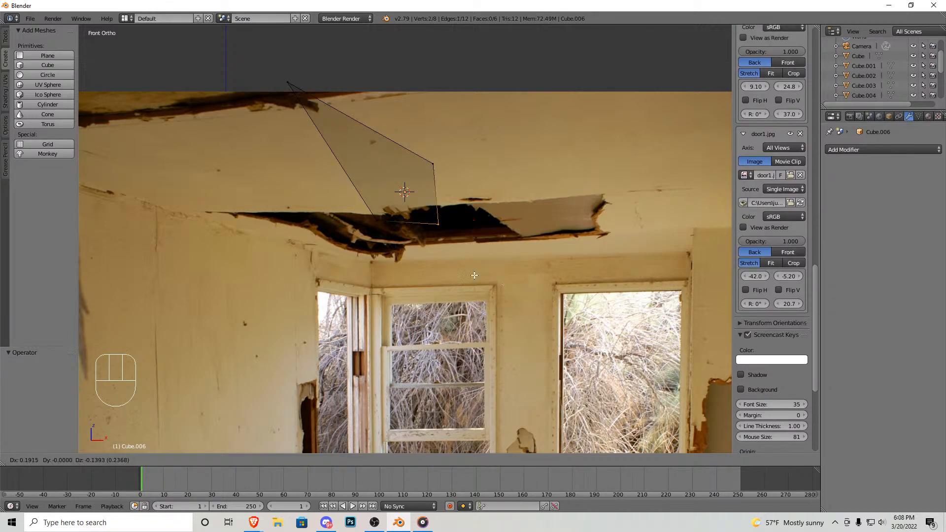
pyautogui.press('g')
pyautogui.click(565, 344)
# Step: Add one loop cut across the shard and try moving one end of the new loop
pyautogui.doubleClick(472, 207)
pyautogui.rightClick(486, 237)
pyautogui.keyDown('ctrl'); pyautogui.moveTo(470, 249); pyautogui.dragTo(479, 221); pyautogui.keyUp('ctrl')
pyautogui.press('g')
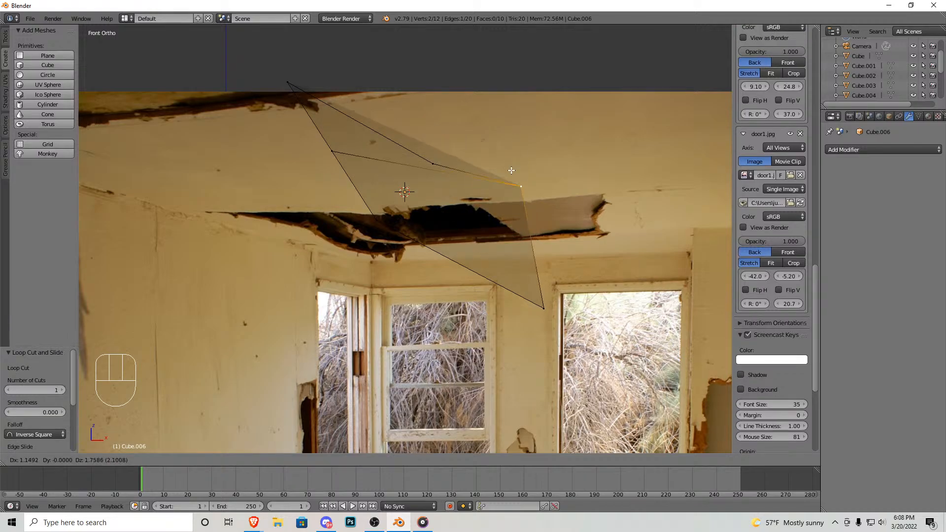
pyautogui.rightClick(514, 239)
# Step: Duplicate the whole shard, offset it -5.165 along X and -3.736 along Z, and rotate the copy 45.4°
pyautogui.scroll(-2, 482, 204)
pyautogui.press('a')
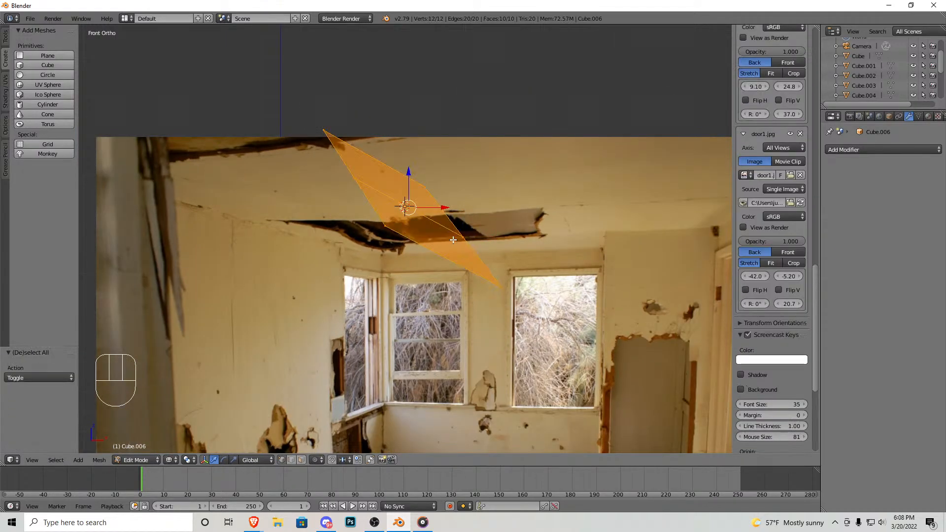
pyautogui.hotkey('shift', 'd')
pyautogui.click(355, 314)
pyautogui.press('r')
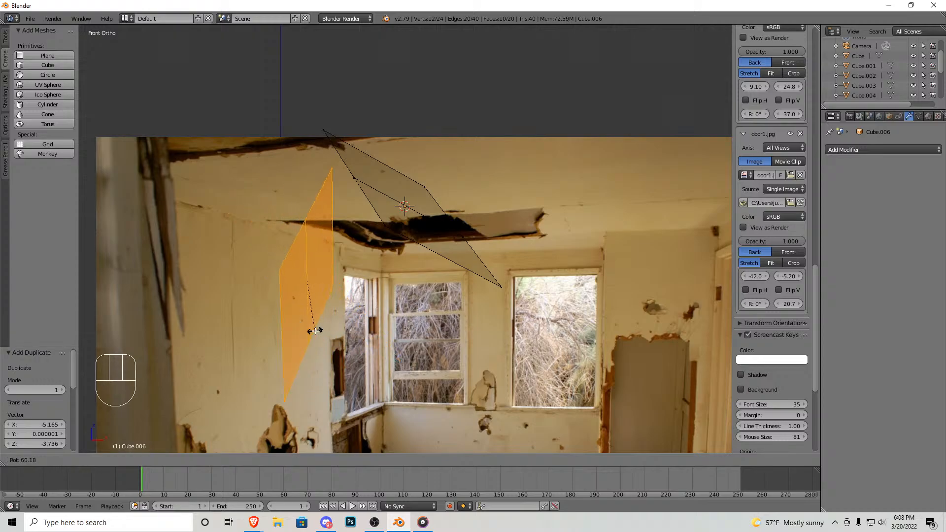
pyautogui.click(332, 321)
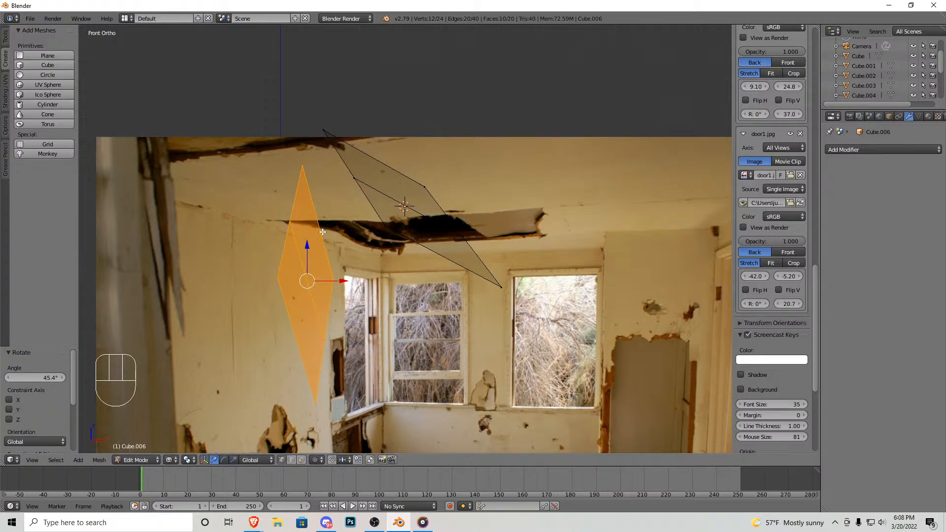
# Step: Move the second shard's top corner 1.981 along X and -1.981 along Z, and its left corner -3.962 along X and 1.103 along Z
pyautogui.rightClick(310, 181)
pyautogui.press('g')
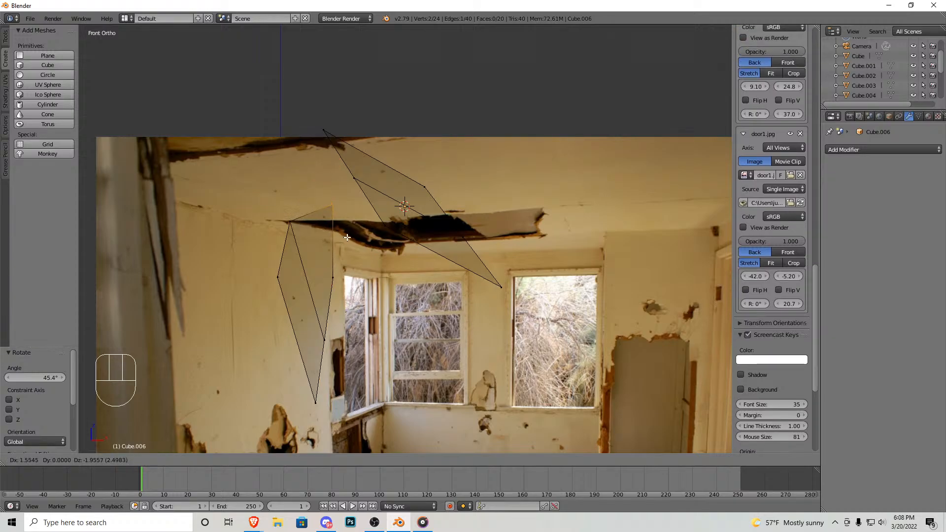
pyautogui.click(328, 220)
pyautogui.rightClick(261, 289)
pyautogui.press('e')
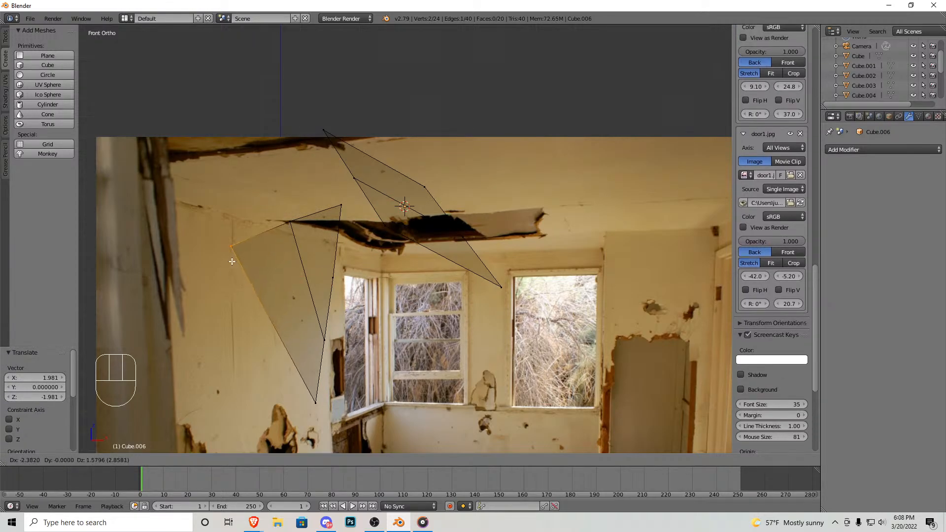
pyautogui.click(199, 255)
pyautogui.rightClick(324, 340)
pyautogui.press('g')
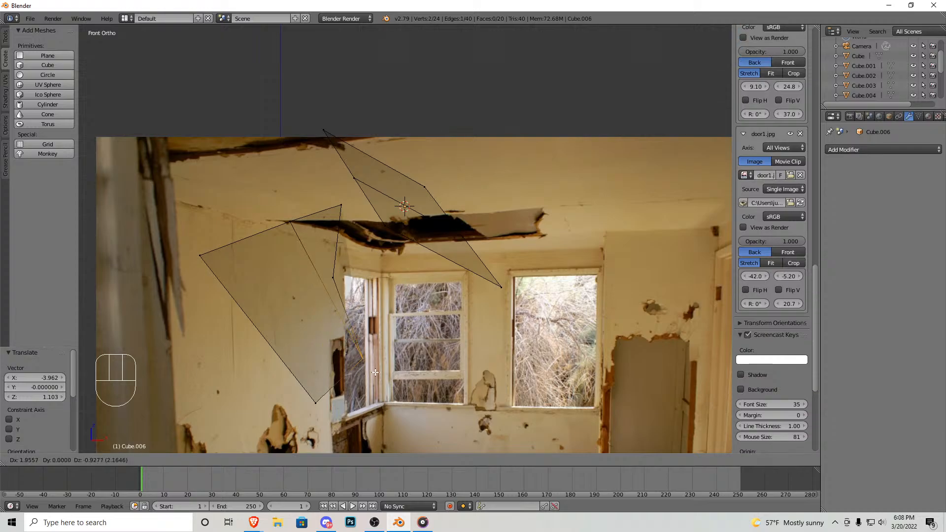
pyautogui.hotkey('ctrl', 'z')
# Step: Move the second shard's bottom corner 1.078 along X and -1.178 along Z
pyautogui.rightClick(343, 405)
pyautogui.press('g')
pyautogui.click(383, 442)
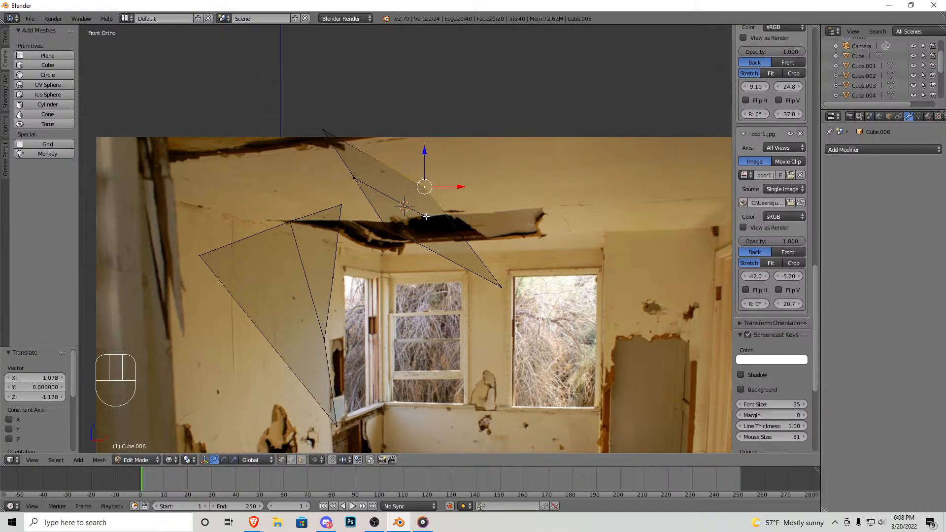
# Step: Rotate the original shard 5.32° and place it so that it overlaps the reference photo's upper edge
pyautogui.press('l')
pyautogui.press('g')
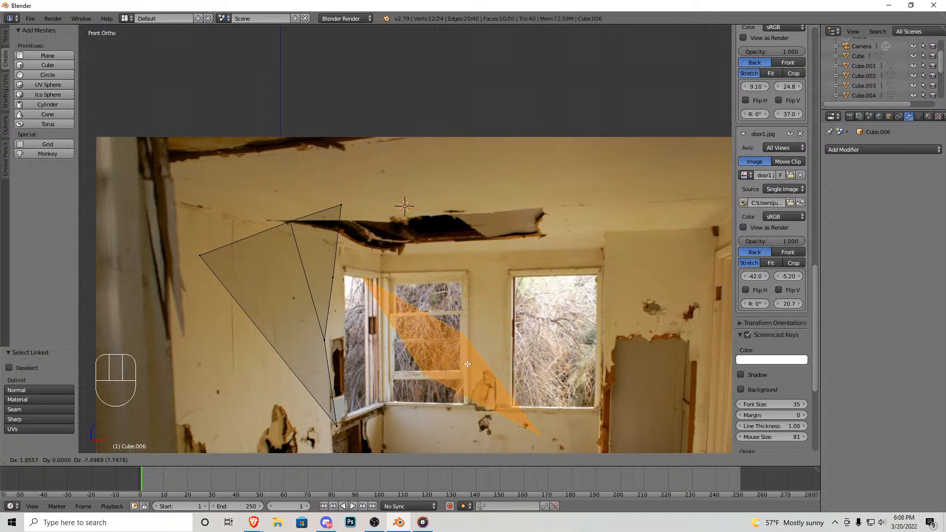
pyautogui.click(461, 326)
pyautogui.press('r')
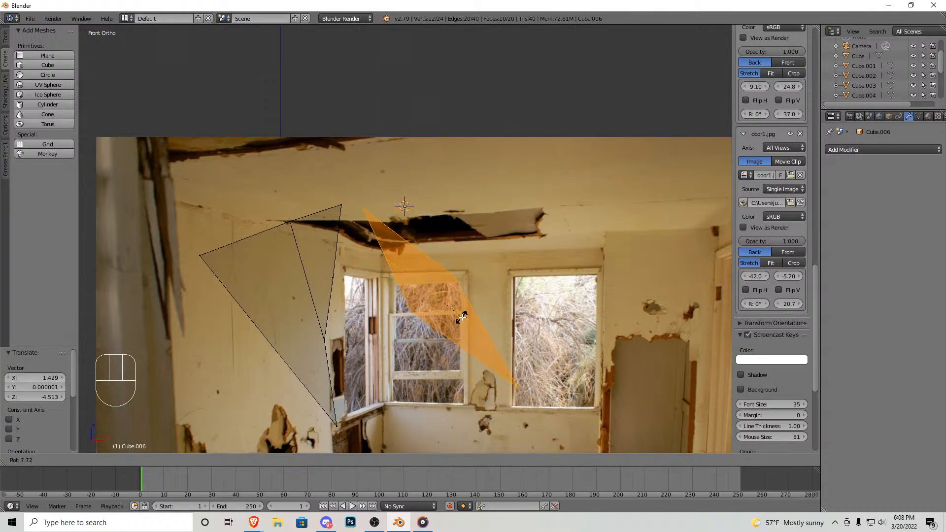
pyautogui.click(461, 318)
pyautogui.press('g')
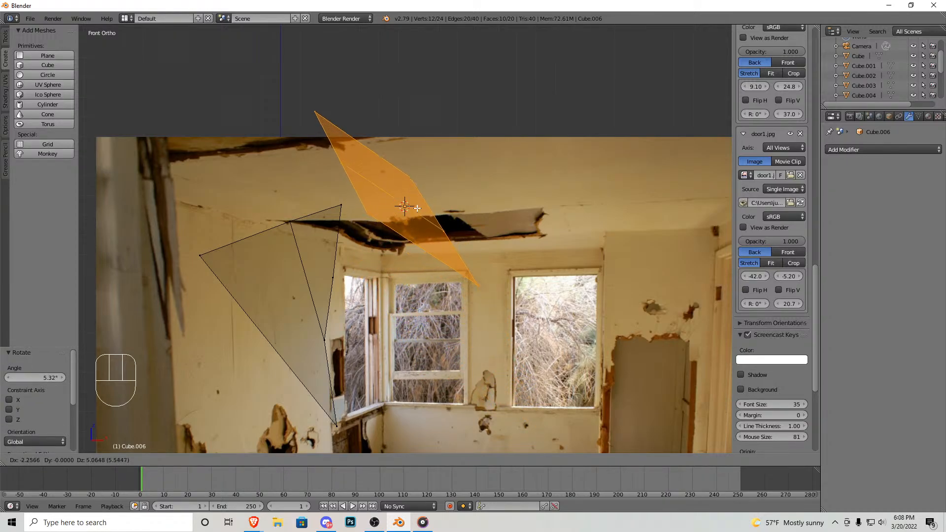
pyautogui.click(403, 193)
# Step: Pull the original shard's upper-right corner outward to widen the piece
pyautogui.press('a')
pyautogui.press('b')
pyautogui.moveTo(376, 140); pyautogui.dragTo(447, 176)
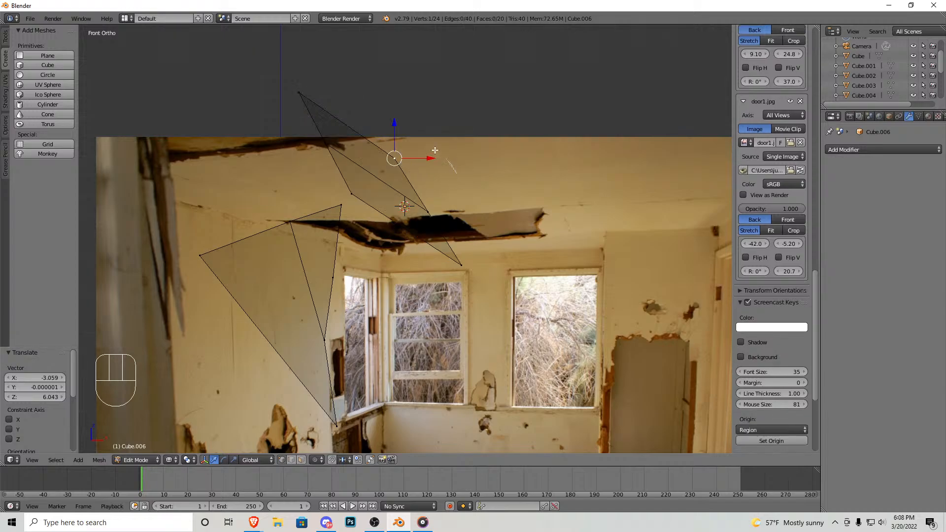
pyautogui.press('g')
pyautogui.click(483, 142)
# Step: Add a loop cut to the widened shard and move its outer edge 0.552 along X and 3.560 along Z
pyautogui.hotkey('ctrl', 'r')
pyautogui.click(385, 117)
pyautogui.click(386, 117)
pyautogui.press('a')
pyautogui.press('b')
pyautogui.moveTo(364, 91); pyautogui.dragTo(399, 131)
pyautogui.press('g')
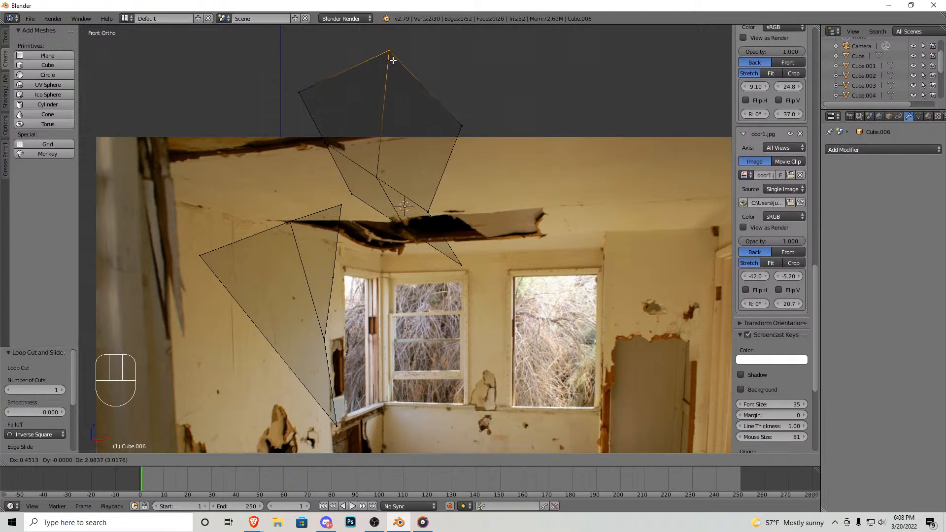
pyautogui.click(395, 47)
# Step: Duplicate the second shard above the upper-left part of the photo and rotate the copy 57°
pyautogui.keyDown('shift'); pyautogui.moveTo(365, 185); pyautogui.dragTo(393, 253, button='middle'); pyautogui.keyUp('shift')
pyautogui.rightClick(333, 287)
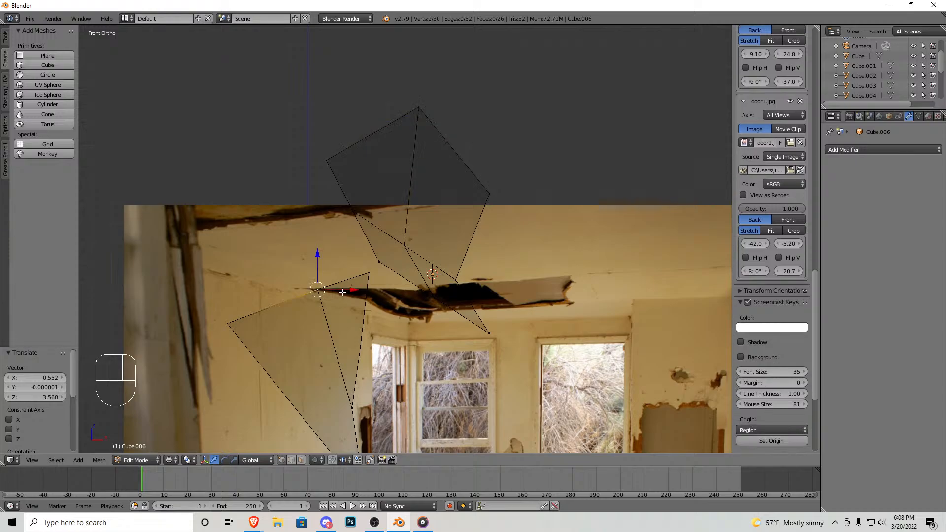
pyautogui.press('l')
pyautogui.press('g')
pyautogui.rightClick(292, 214)
pyautogui.hotkey('shift', 'd')
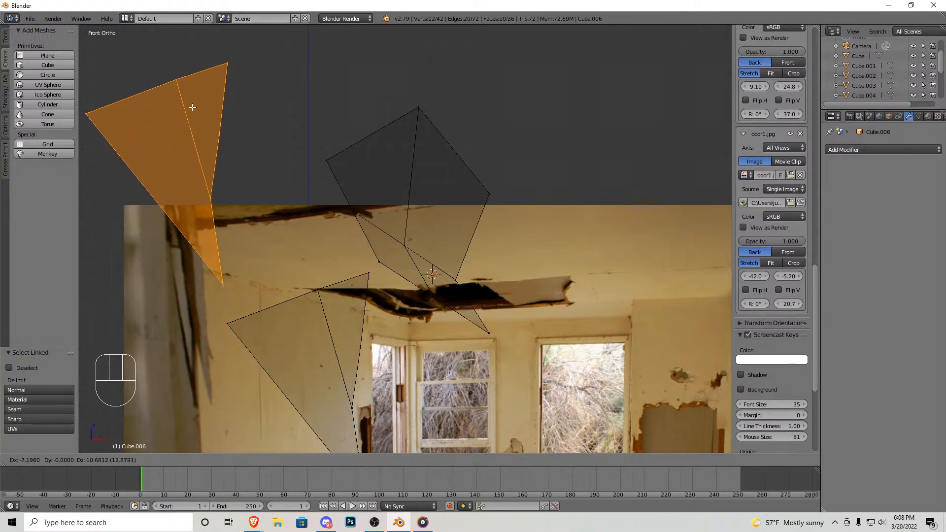
pyautogui.click(195, 106)
pyautogui.press('r')
pyautogui.click(248, 209)
# Step: Reshape the third shard by moving its pointed right end and the neighbouring upper corner inward
pyautogui.keyDown('shift'); pyautogui.moveTo(249, 210); pyautogui.dragTo(316, 271, button='middle'); pyautogui.keyUp('shift')
pyautogui.rightClick(391, 235)
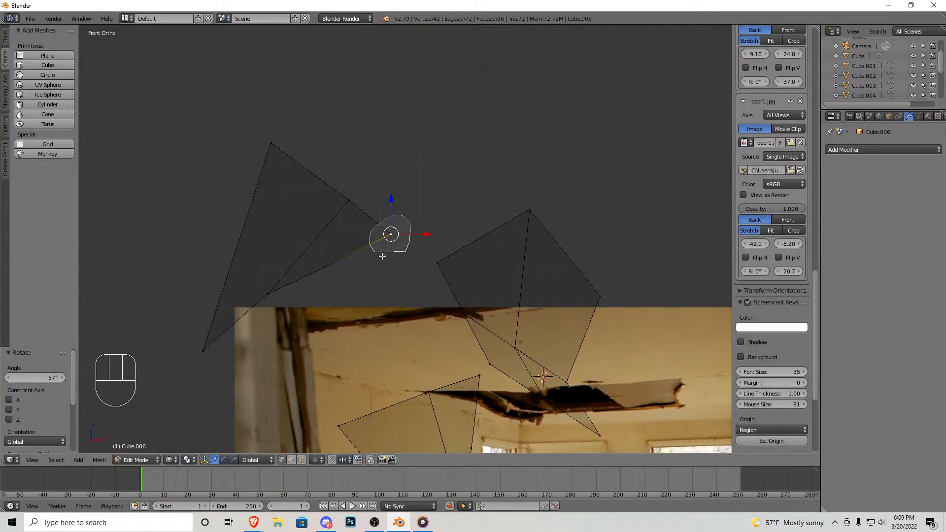
pyautogui.press('g')
pyautogui.click(363, 218)
pyautogui.rightClick(365, 192)
pyautogui.press('g')
pyautogui.click(313, 240)
# Step: Leave mesh editing, return to solid display and scale the three-shard object down to about 0.4
pyautogui.scroll(-5, 412, 260)
pyautogui.scroll(-3, 412, 260)
pyautogui.press('Tab')
pyautogui.moveTo(412, 260)
pyautogui.mouseDown(button='middle')
pyautogui.moveTo(415, 283)
pyautogui.moveTo(371, 300)
pyautogui.mouseUp(button='middle')
pyautogui.scroll(3, 405, 302)
pyautogui.press('z')
pyautogui.press('s')
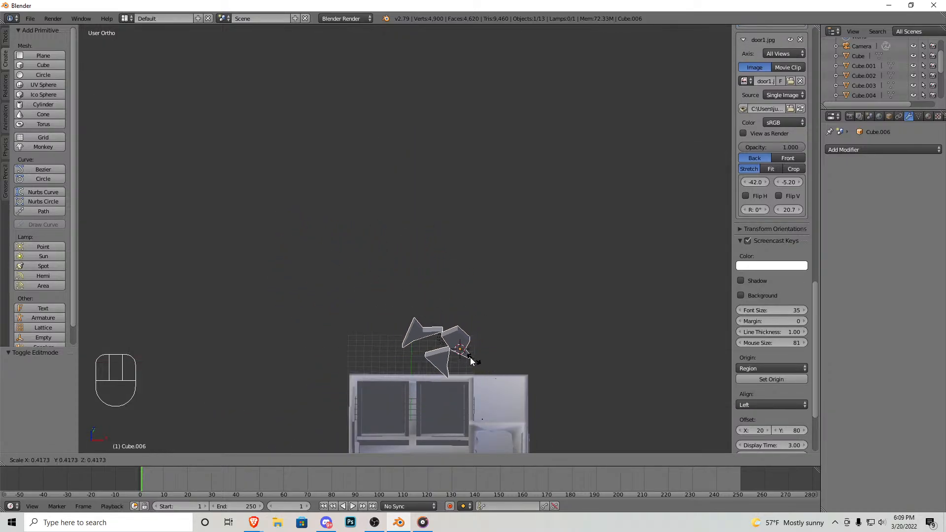
pyautogui.click(466, 356)
# Step: Lower the shard object along the Z axis to the level of the room
pyautogui.hotkey('shift', 'f')
pyautogui.press('w')
pyautogui.press('s')
pyautogui.click(405, 239)
pyautogui.moveTo(452, 191); pyautogui.dragTo(457, 314)
pyautogui.hotkey('shift', 'f')
pyautogui.press('s')
pyautogui.press('a')
pyautogui.click(405, 239)
pyautogui.keyDown('shift'); pyautogui.moveTo(468, 224); pyautogui.dragTo(403, 266); pyautogui.keyUp('shift')
pyautogui.keyDown('shift'); pyautogui.moveTo(343, 239); pyautogui.dragTo(343, 239); pyautogui.keyUp('shift')
pyautogui.hotkey('ctrl', 'z')
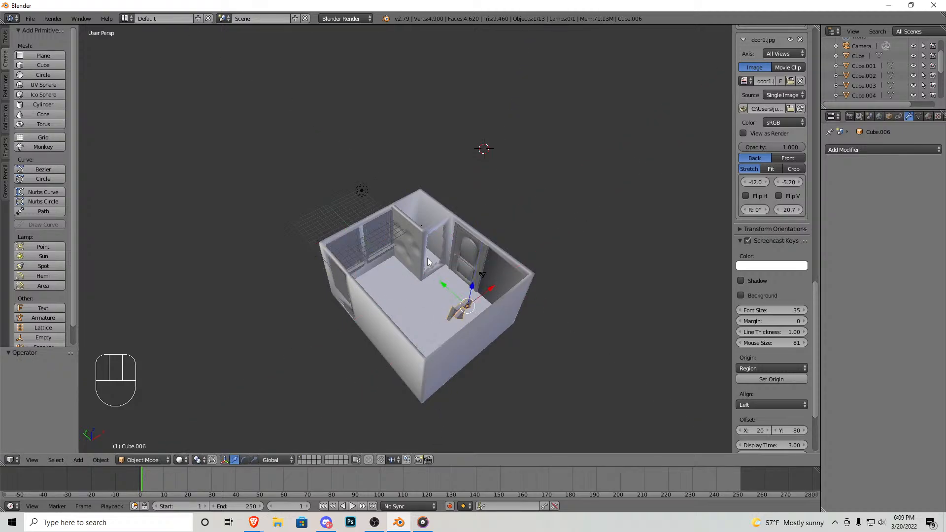
# Step: Move the shard object 20.290 along Y to the back window wall
pyautogui.press('g')
pyautogui.press('y')
pyautogui.click(327, 226)
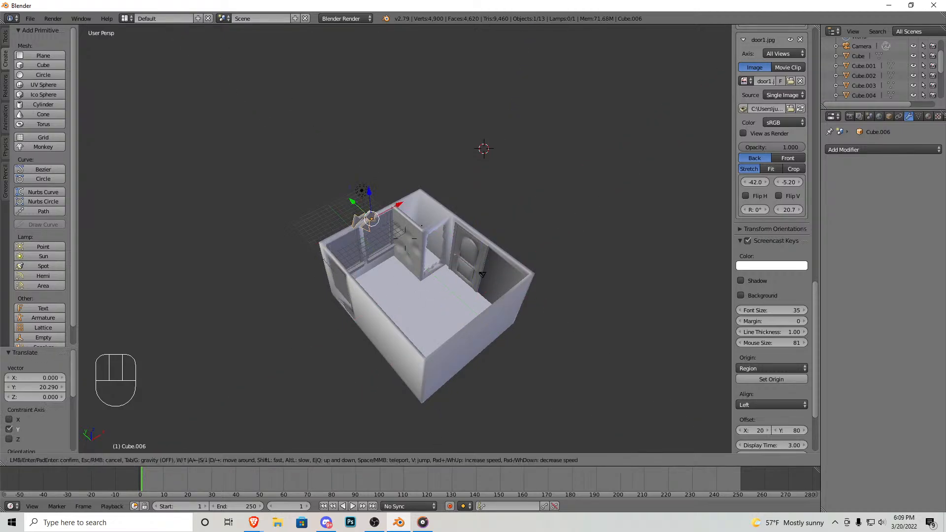
# Step: Position the shard object at the height of the back wall's left window and open its mesh for editing
pyautogui.hotkey('shift', 'f')
pyautogui.press('w')
pyautogui.press('s')
pyautogui.click(405, 238)
pyautogui.moveTo(427, 208); pyautogui.dragTo(479, 351)
pyautogui.hotkey('shift', 'f')
pyautogui.press('w')
pyautogui.press('s')
pyautogui.click(425, 249)
pyautogui.moveTo(419, 235)
pyautogui.mouseDown()
pyautogui.moveTo(429, 227)
pyautogui.moveTo(418, 244)
pyautogui.mouseUp()
pyautogui.hotkey('shift', 'f')
pyautogui.press('s')
pyautogui.click(445, 265)
pyautogui.press('Tab')
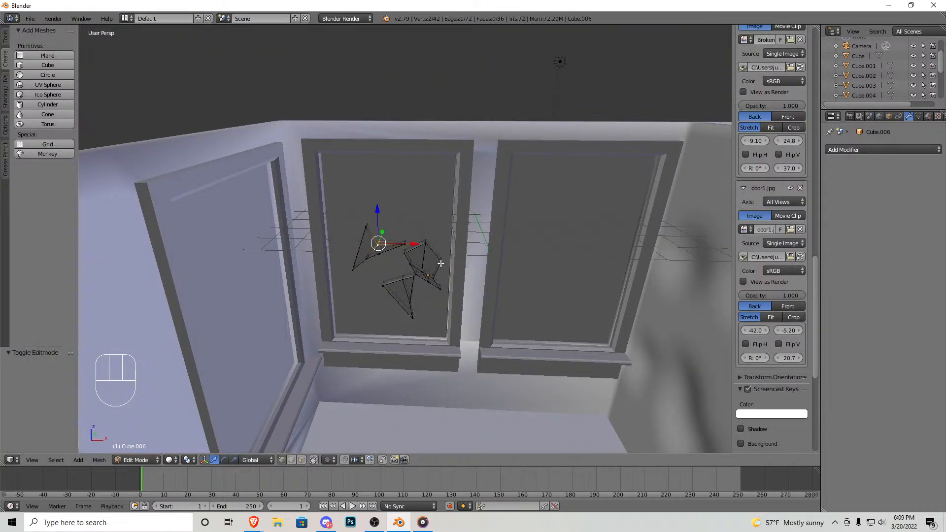
# Step: Duplicate all three shards along X into the right window opening and raise the copies 1.884 along Z
pyautogui.press('a')
pyautogui.hotkey('shift', 'd')
pyautogui.press('x')
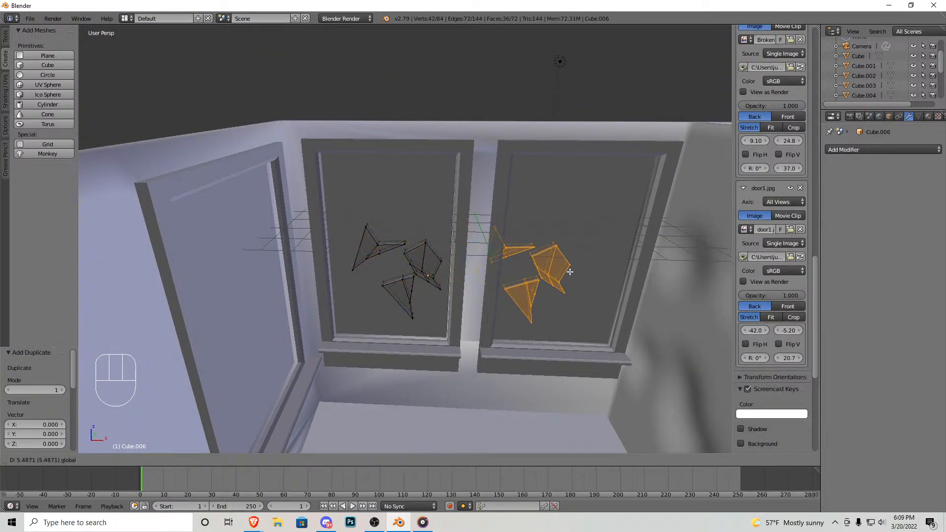
pyautogui.click(579, 247)
pyautogui.moveTo(579, 248); pyautogui.dragTo(585, 207)
pyautogui.hotkey('shift', 'f')
pyautogui.press('w')
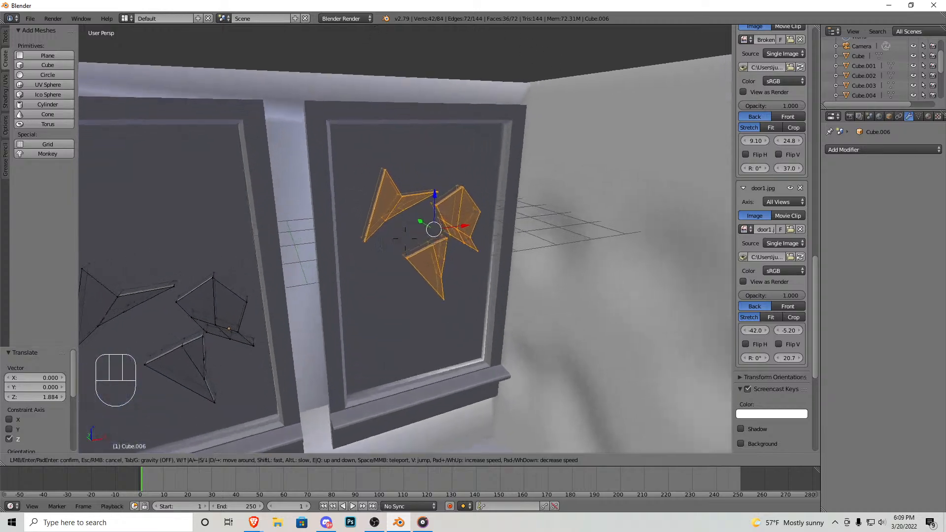
pyautogui.press('s')
pyautogui.click(405, 240)
# Step: Reshape the right window's upper-left shard by raising its inner corner 1.133 along Z and shifting its lower edge vertices
pyautogui.rightClick(398, 228)
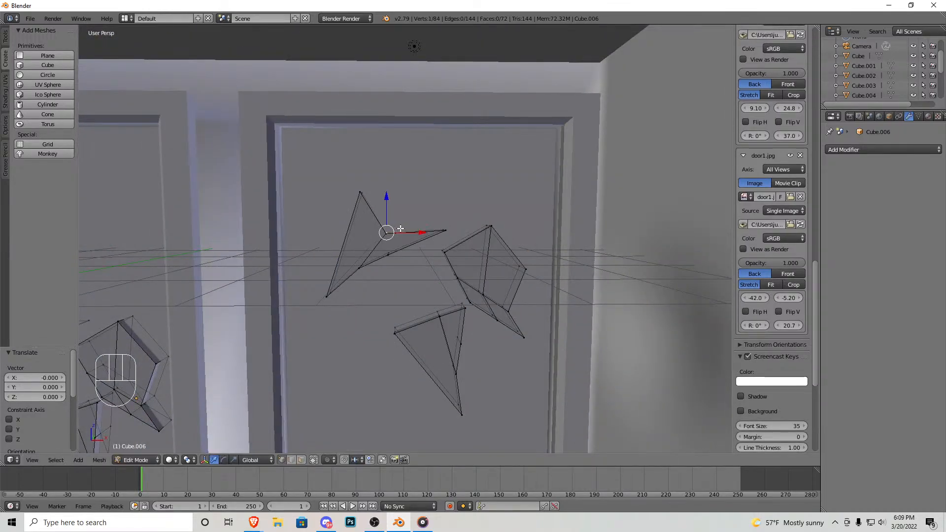
pyautogui.moveTo(389, 215)
pyautogui.keyDown('ctrl'); pyautogui.mouseDown()
pyautogui.moveTo(399, 237)
pyautogui.moveTo(442, 229)
pyautogui.moveTo(415, 149)
pyautogui.mouseUp(); pyautogui.keyUp('ctrl')
pyautogui.rightClick(395, 247)
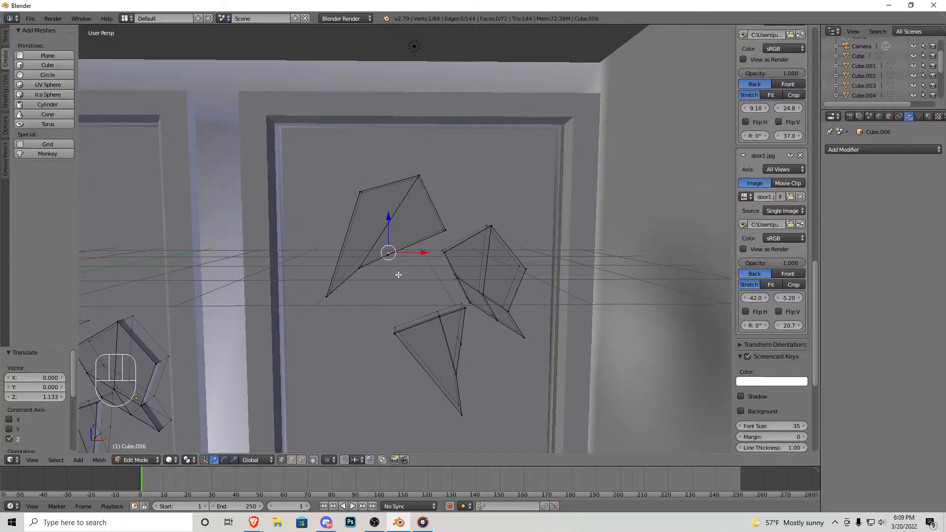
pyautogui.keyDown('ctrl'); pyautogui.moveTo(346, 278); pyautogui.dragTo(325, 305); pyautogui.keyUp('ctrl')
pyautogui.moveTo(365, 328); pyautogui.dragTo(327, 317)
# Step: Widen the right window's lower shard by moving its corners and push its top middle vertex down 0.987 along Z as a notch
pyautogui.moveTo(412, 328)
pyautogui.keyDown('shift'); pyautogui.mouseDown(button='middle')
pyautogui.moveTo(389, 272)
pyautogui.moveTo(405, 302)
pyautogui.mouseUp(button='middle'); pyautogui.keyUp('shift')
pyautogui.rightClick(412, 267)
pyautogui.moveTo(422, 296)
pyautogui.keyDown('ctrl'); pyautogui.mouseDown()
pyautogui.moveTo(400, 240)
pyautogui.moveTo(411, 276)
pyautogui.moveTo(380, 293)
pyautogui.mouseUp(); pyautogui.keyUp('ctrl')
pyautogui.rightClick(412, 218)
pyautogui.moveTo(444, 259)
pyautogui.keyDown('ctrl'); pyautogui.mouseDown()
pyautogui.moveTo(402, 211)
pyautogui.moveTo(462, 217)
pyautogui.moveTo(432, 243)
pyautogui.moveTo(405, 178)
pyautogui.moveTo(404, 191)
pyautogui.moveTo(481, 189)
pyautogui.mouseUp(); pyautogui.keyUp('ctrl')
pyautogui.rightClick(411, 186)
pyautogui.rightClick(388, 161)
pyautogui.keyDown('ctrl'); pyautogui.moveTo(417, 192); pyautogui.dragTo(389, 188); pyautogui.keyUp('ctrl')
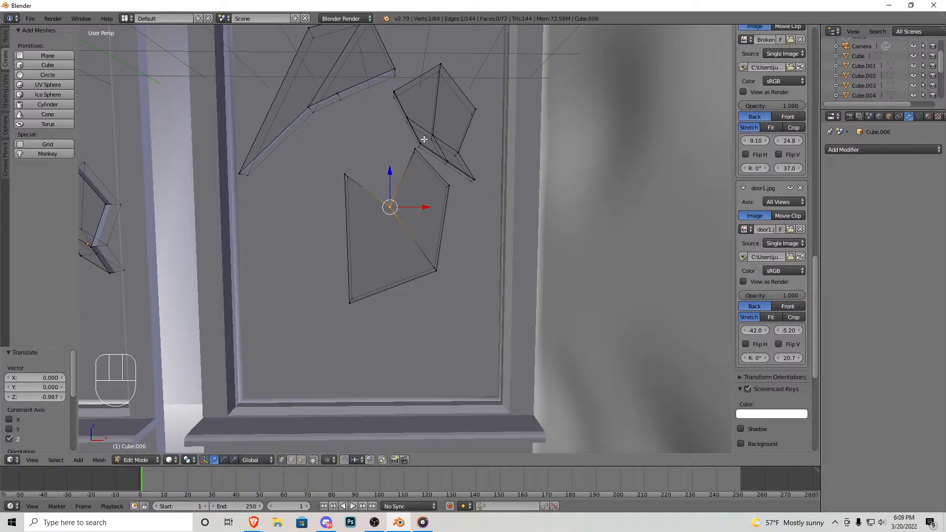
# Step: Reposition the whole right-hand shard along Z and X, and move its corner vertices into a notched outline
pyautogui.moveTo(424, 143); pyautogui.dragTo(416, 163, button='middle')
pyautogui.rightClick(417, 212)
pyautogui.press('l')
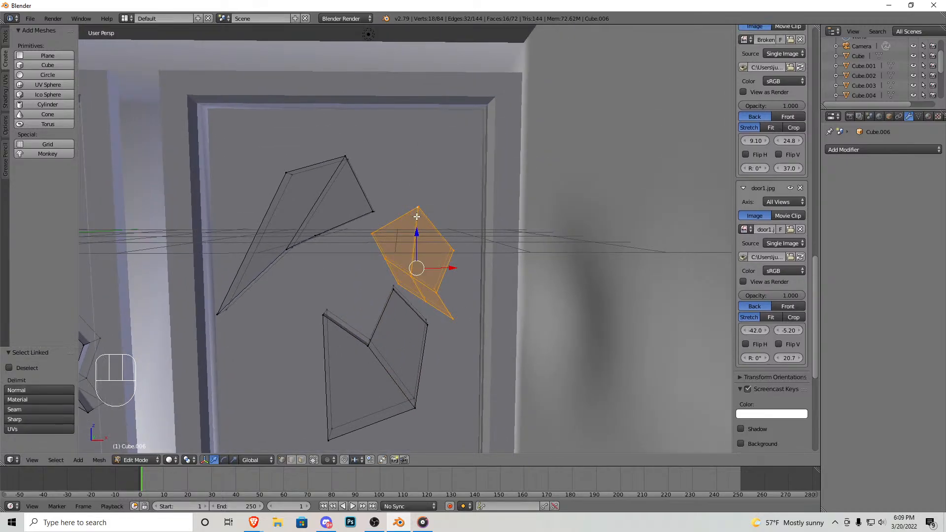
pyautogui.moveTo(417, 238); pyautogui.dragTo(422, 198)
pyautogui.moveTo(450, 233); pyautogui.dragTo(401, 247)
pyautogui.rightClick(419, 247)
pyautogui.keyDown('shift'); pyautogui.rightClick(403, 242); pyautogui.keyUp('shift')
pyautogui.rightClick(476, 219)
pyautogui.keyDown('shift'); pyautogui.rightClick(466, 204); pyautogui.keyUp('shift')
pyautogui.moveTo(488, 211); pyautogui.dragTo(476, 266)
pyautogui.rightClick(447, 266)
pyautogui.keyDown('shift'); pyautogui.rightClick(444, 250); pyautogui.keyUp('shift')
# Step: Cut the shard shapes out of the Glass object by applying a Boolean modifier set to Difference with Cube.006
pyautogui.press('Tab')
pyautogui.scroll(-5, 427, 278)
pyautogui.hotkey('shift', 'f')
pyautogui.press('w')
pyautogui.press('s')
pyautogui.press('w')
pyautogui.click(368, 193)
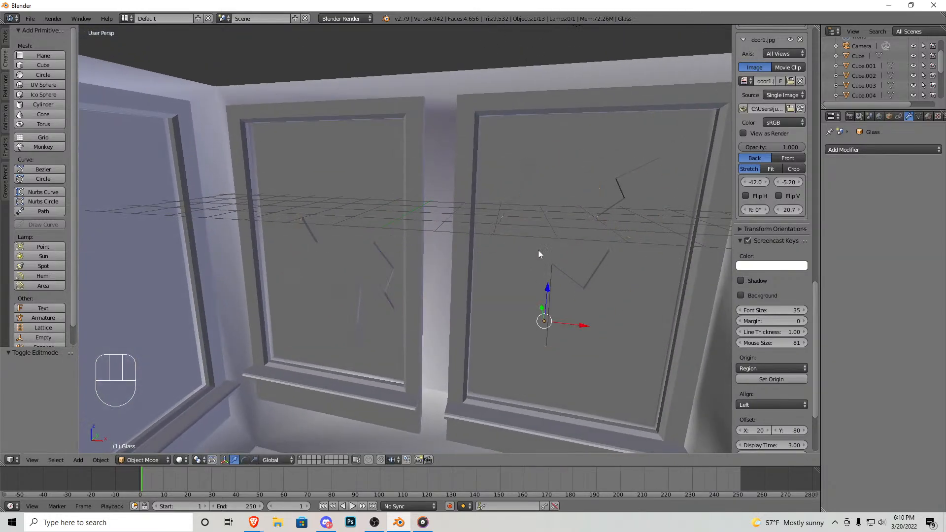
pyautogui.click(856, 148)
pyautogui.click(748, 194)
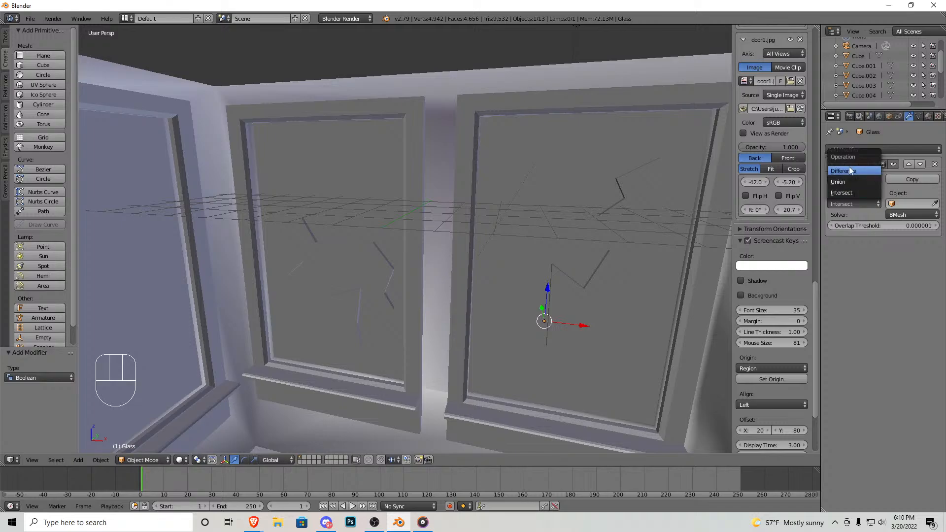
pyautogui.click(643, 186)
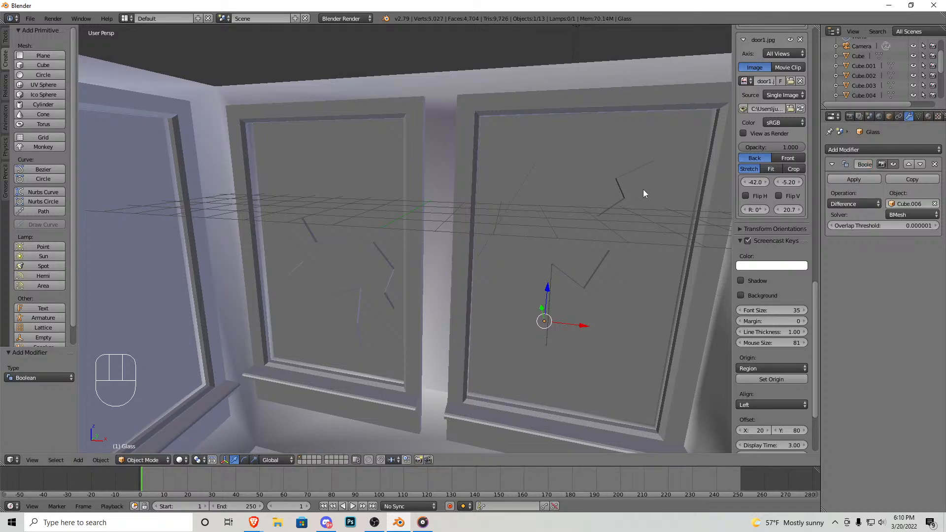
pyautogui.click(848, 179)
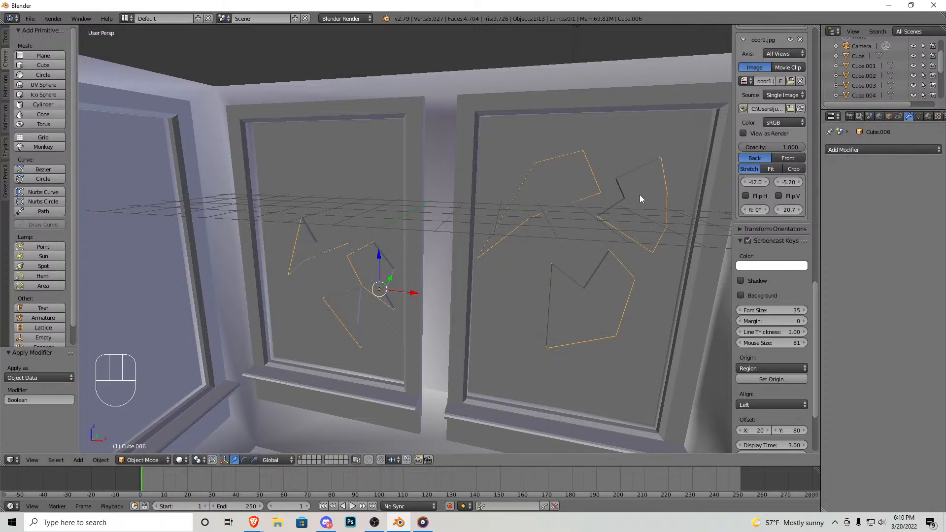
# Step: Delete the shard cutter object and look over the broken holes in both window panes
pyautogui.press('Delete')
pyautogui.hotkey('shift', 'f')
pyautogui.press('w')
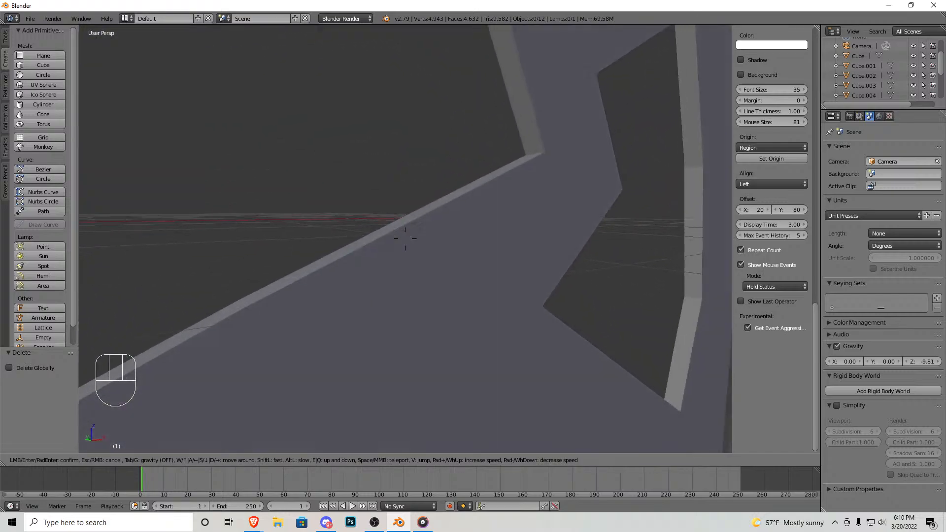
pyautogui.press('s')
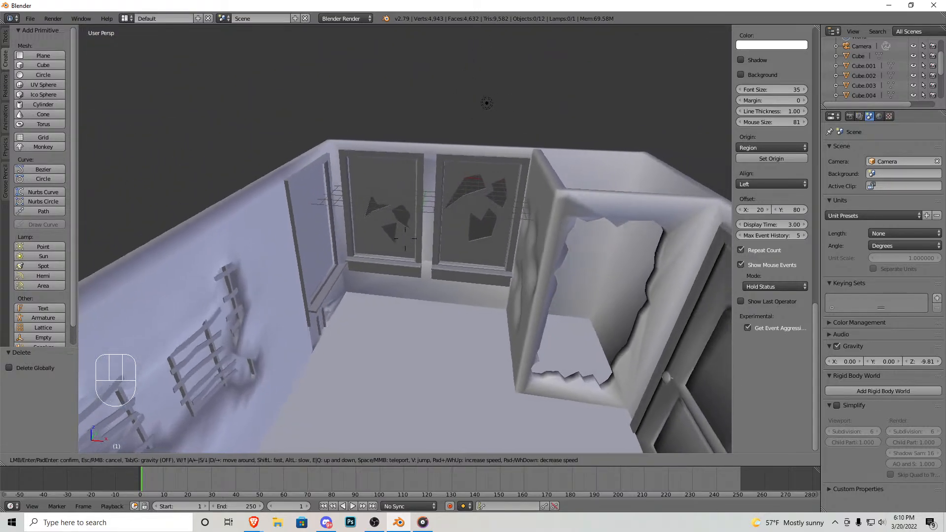
pyautogui.press('w')
pyautogui.press('d')
pyautogui.press('w')
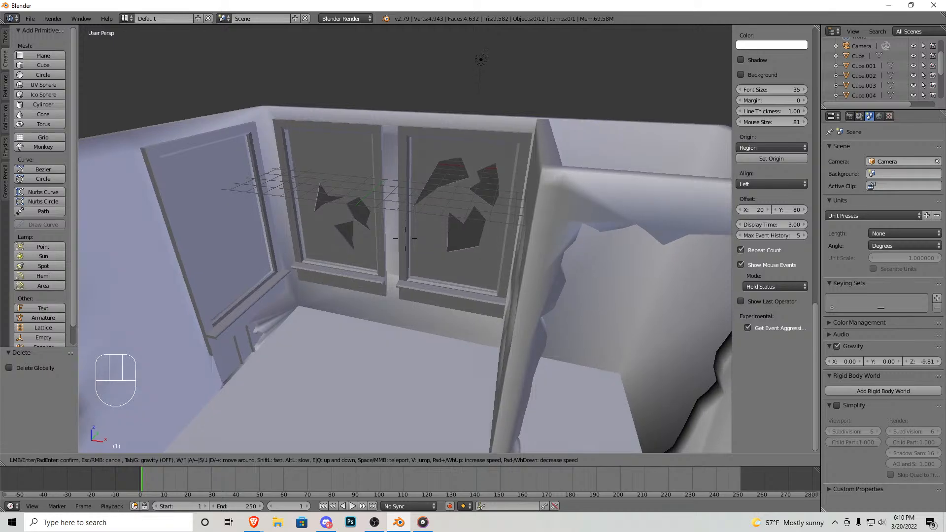
pyautogui.click(405, 239)
# Step: Place the 3D cursor on the middle of the room floor and add a cube there scaled by 2
pyautogui.rightClick(321, 159)
pyautogui.moveTo(375, 195); pyautogui.dragTo(407, 260, button='middle')
pyautogui.press('Tab')
pyautogui.press('Tab')
pyautogui.hotkey('shift', 'f')
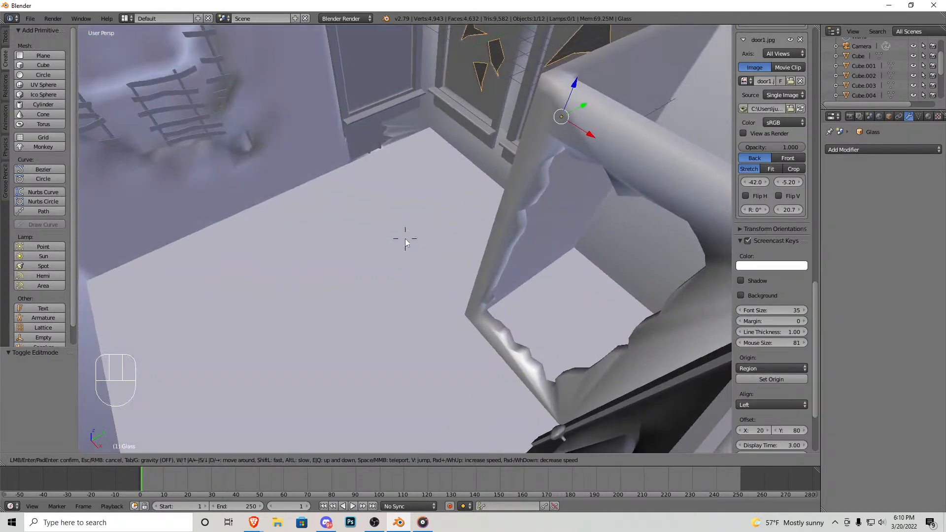
pyautogui.click(406, 242)
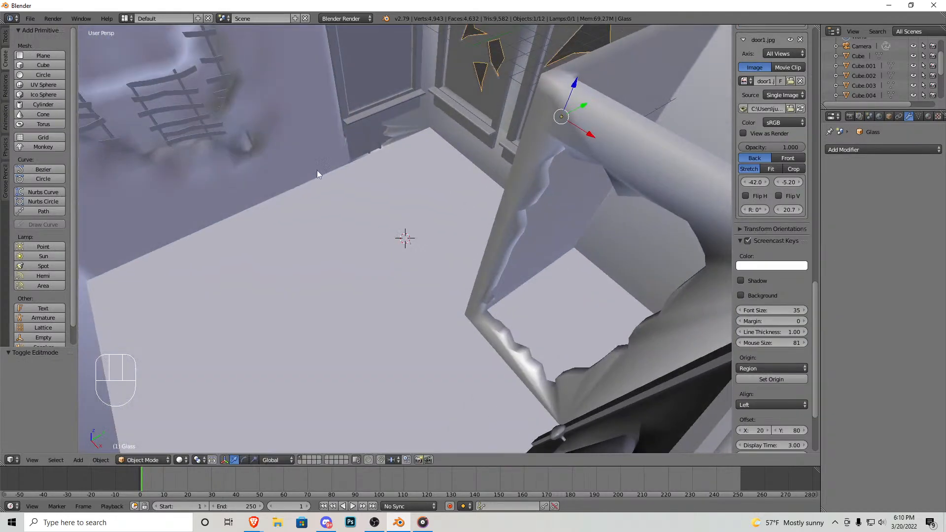
pyautogui.click(44, 65)
pyautogui.press('s')
pyautogui.press('2')
pyautogui.press('Return')
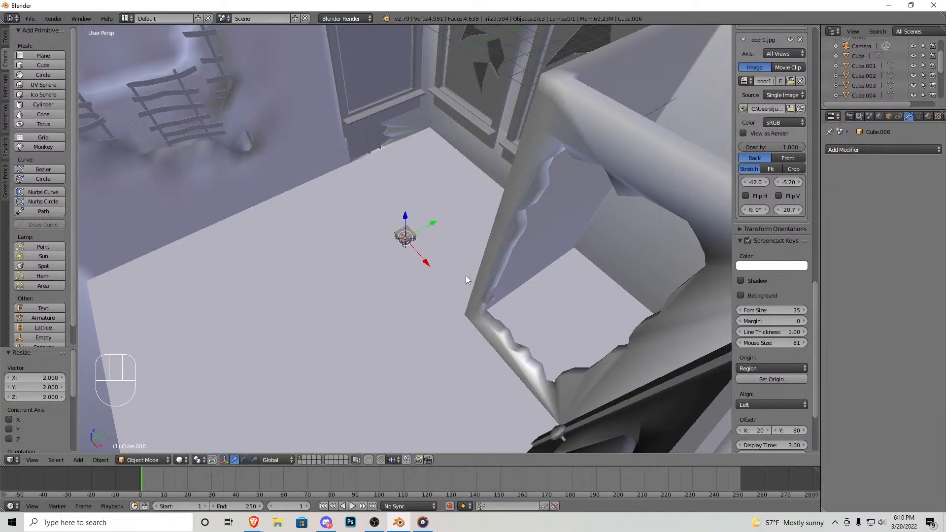
# Step: Open the new floor cube's mesh for editing in face selection mode
pyautogui.hotkey('shift', 'f')
pyautogui.press('w')
pyautogui.press('s')
pyautogui.click(405, 239)
pyautogui.press('Tab')
pyautogui.rightClick(411, 298)
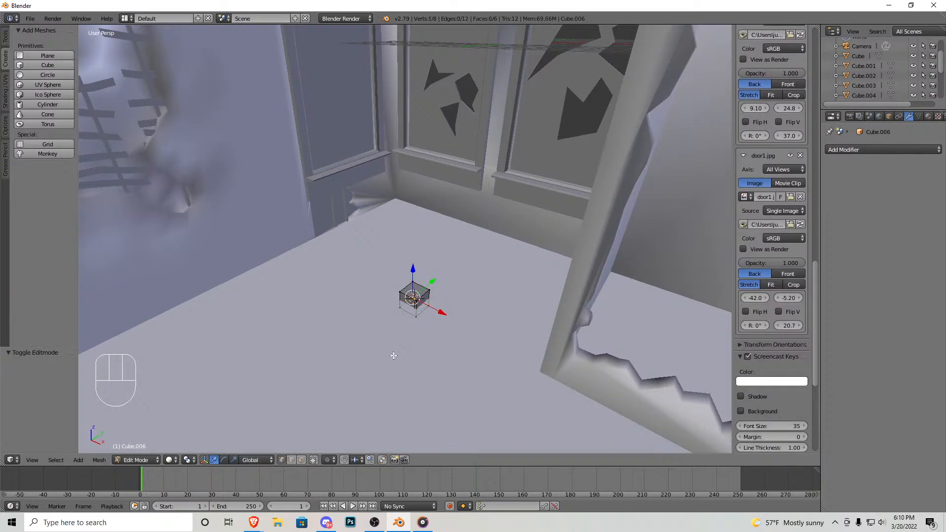
pyautogui.click(301, 461)
# Step: Examine the floor debris in the reference photo from the orthographic front view
pyautogui.press('KP_5')
pyautogui.press('KP_1')
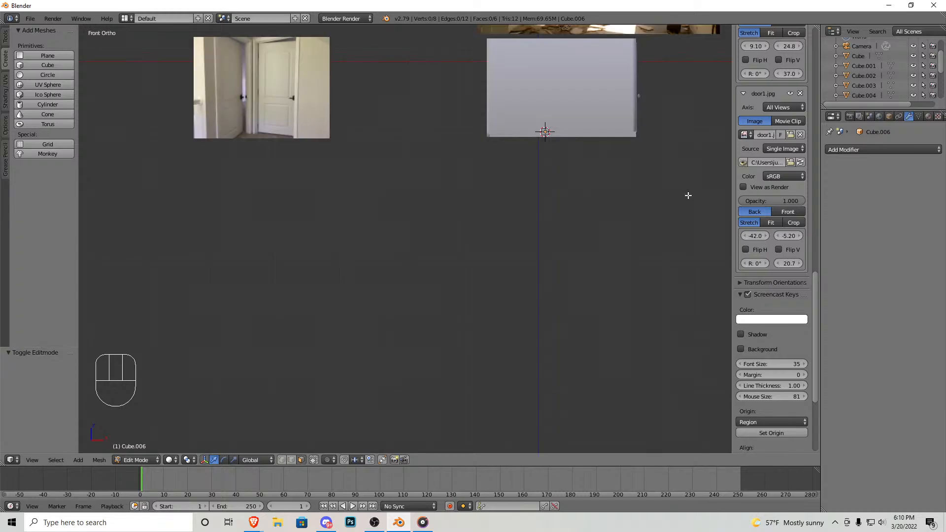
pyautogui.scroll(-3, 706, 207)
pyautogui.keyDown('shift'); pyautogui.moveTo(530, 112); pyautogui.dragTo(439, 194, button='middle'); pyautogui.keyUp('shift')
pyautogui.scroll(8, 439, 193)
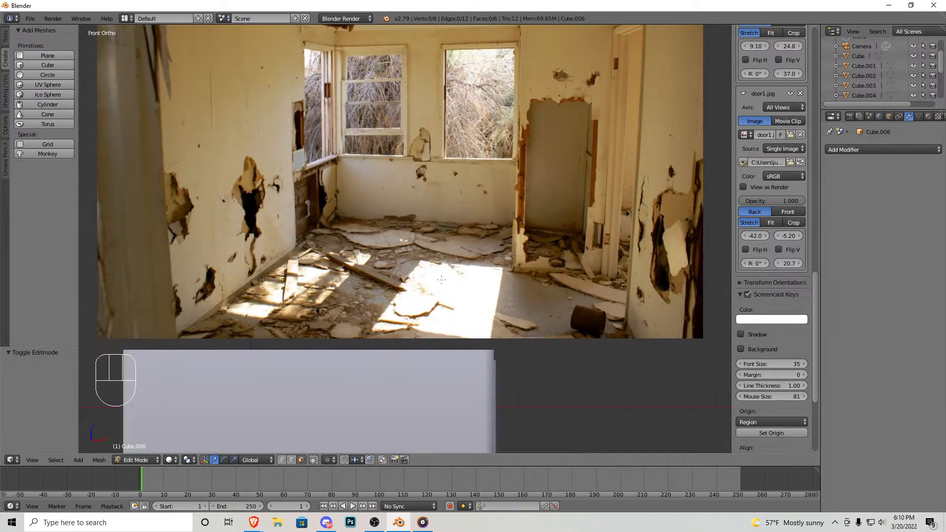
pyautogui.scroll(-5, 446, 254)
pyautogui.moveTo(446, 254); pyautogui.dragTo(309, 309, button='middle')
# Step: Stretch the floor cube into a long beam by moving its end face -8.227 along Y
pyautogui.scroll(6, 466, 177)
pyautogui.scroll(3, 466, 177)
pyautogui.rightClick(420, 257)
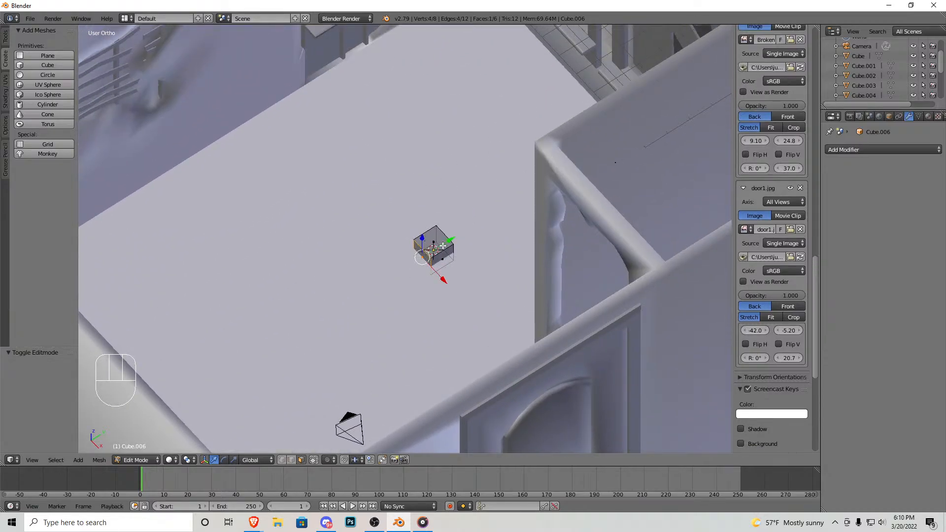
pyautogui.moveTo(446, 242); pyautogui.dragTo(308, 290)
pyautogui.moveTo(237, 325); pyautogui.dragTo(236, 327)
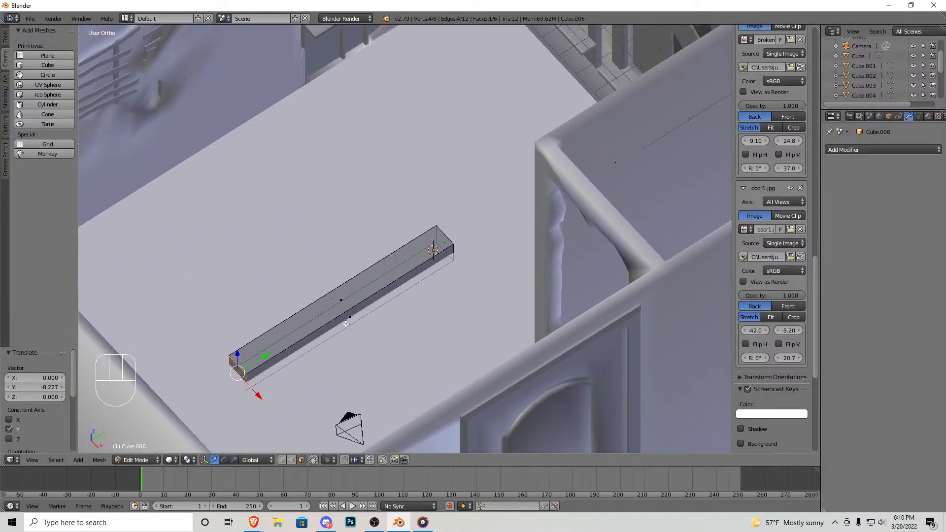
# Step: Thin the plank by raising its bottom face about 0.66 along Z
pyautogui.hotkey('shift', 'f')
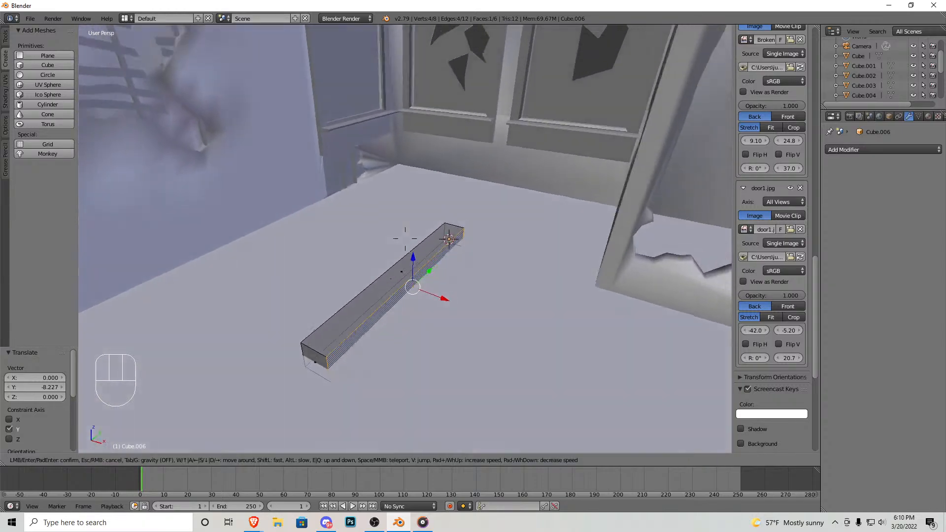
pyautogui.press('d')
pyautogui.click(405, 239)
pyautogui.press('z')
pyautogui.rightClick(382, 211)
pyautogui.press('z')
pyautogui.moveTo(380, 187); pyautogui.dragTo(380, 174)
pyautogui.scroll(-2, 447, 215)
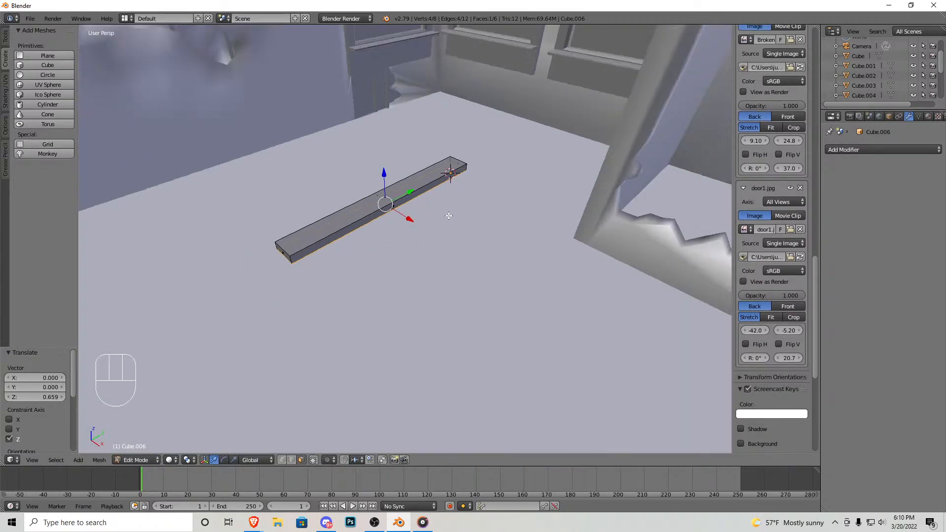
# Step: Lengthen the plank by extending the end face farthest from the windows along Y
pyautogui.keyDown('shift'); pyautogui.moveTo(371, 149); pyautogui.dragTo(370, 274, button='middle'); pyautogui.keyUp('shift')
pyautogui.scroll(-6, 371, 274)
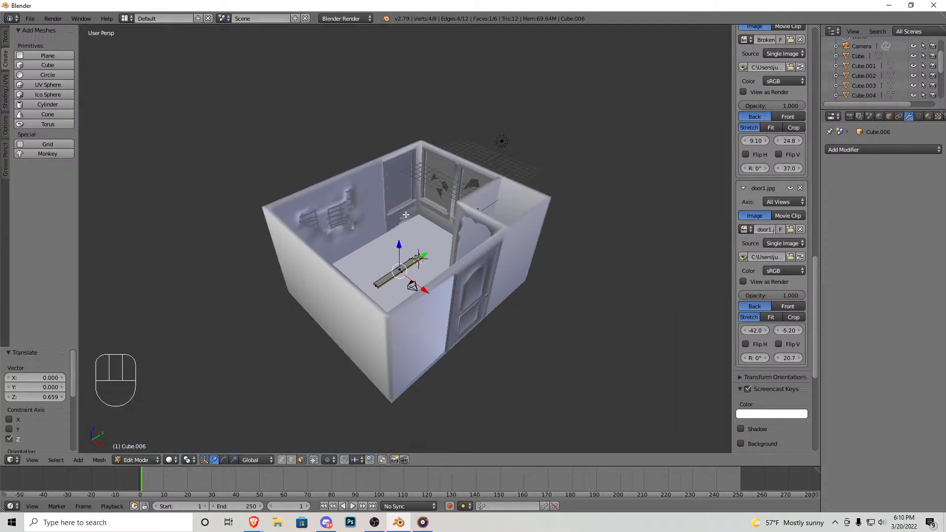
pyautogui.scroll(5, 413, 239)
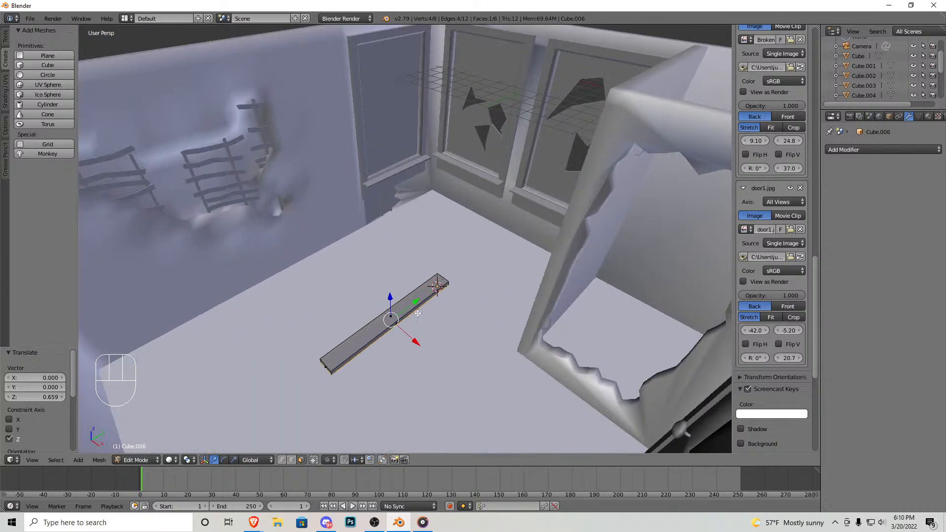
pyautogui.press('a')
pyautogui.press('a')
pyautogui.rightClick(302, 343)
pyautogui.moveTo(314, 336); pyautogui.dragTo(270, 366)
# Step: Lower the whole plank onto the floor and shift it along X toward the damaged wall
pyautogui.press('a')
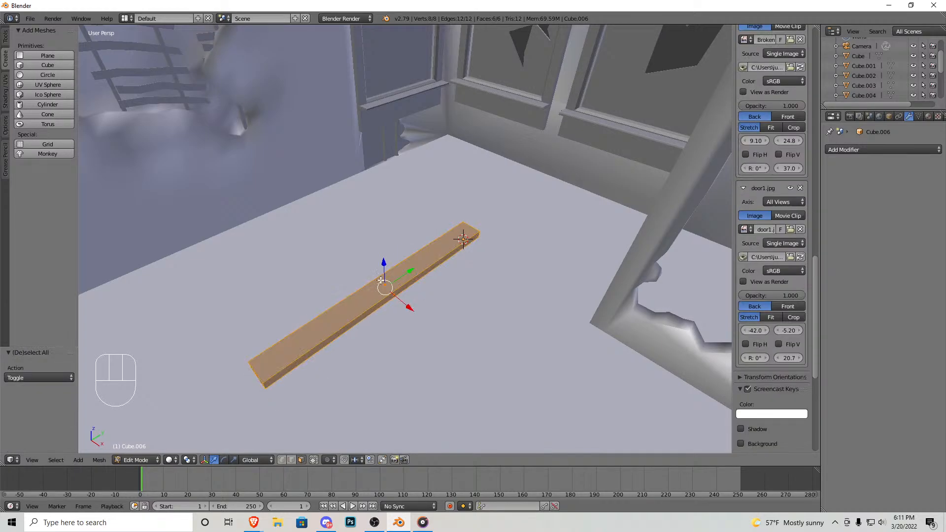
pyautogui.press('g')
pyautogui.press('z')
pyautogui.moveTo(380, 266); pyautogui.dragTo(380, 266)
pyautogui.moveTo(415, 316); pyautogui.dragTo(383, 315)
# Step: Duplicate the plank, rotate the copy about Z, and place it near the middle of the floor
pyautogui.hotkey('shift', 'd')
pyautogui.click(354, 275)
pyautogui.press('r')
pyautogui.press('z')
pyautogui.click(418, 260)
pyautogui.moveTo(399, 265); pyautogui.dragTo(449, 221)
# Step: Duplicate the middle plank, move the copy about 4.29 along X, and rotate it about -47° around Z
pyautogui.hotkey('shift', 'd')
pyautogui.click(452, 259)
pyautogui.moveTo(454, 262); pyautogui.dragTo(540, 314)
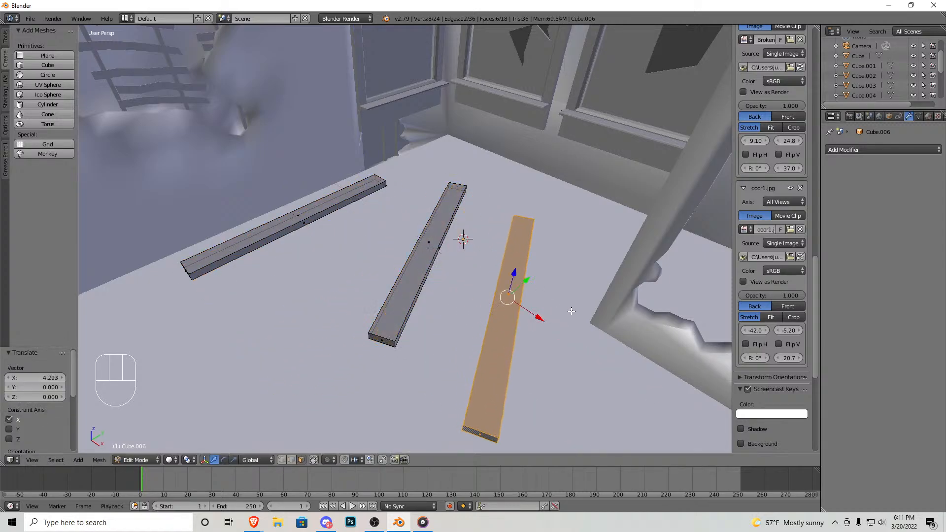
pyautogui.press('z')
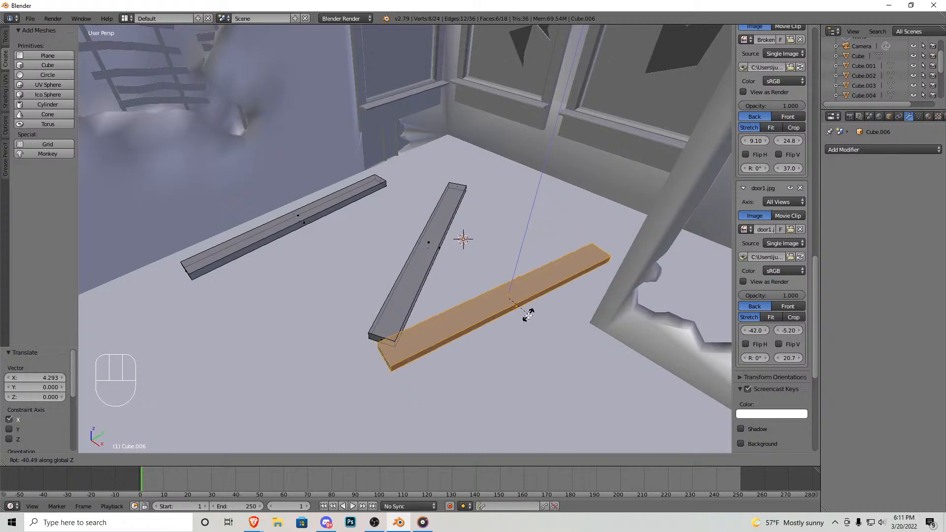
pyautogui.click(527, 312)
# Step: Shorten the newest plank from its near end and rotate the whole plank about -107° around Z
pyautogui.rightClick(389, 342)
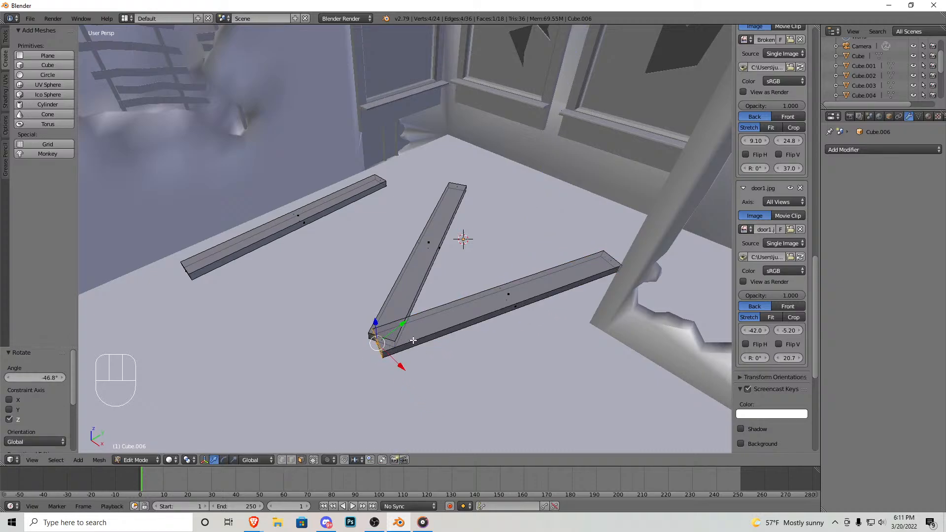
pyautogui.moveTo(402, 326); pyautogui.dragTo(504, 336)
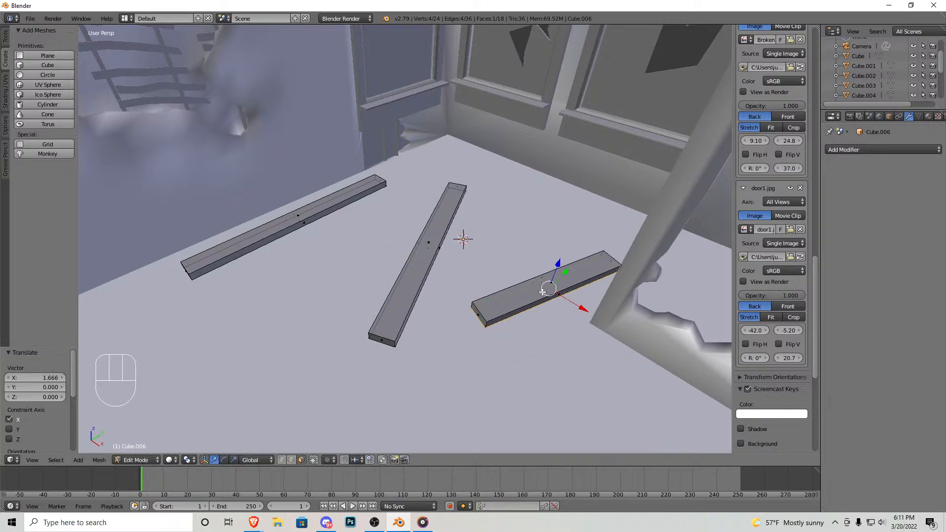
pyautogui.press('l')
pyautogui.press('z')
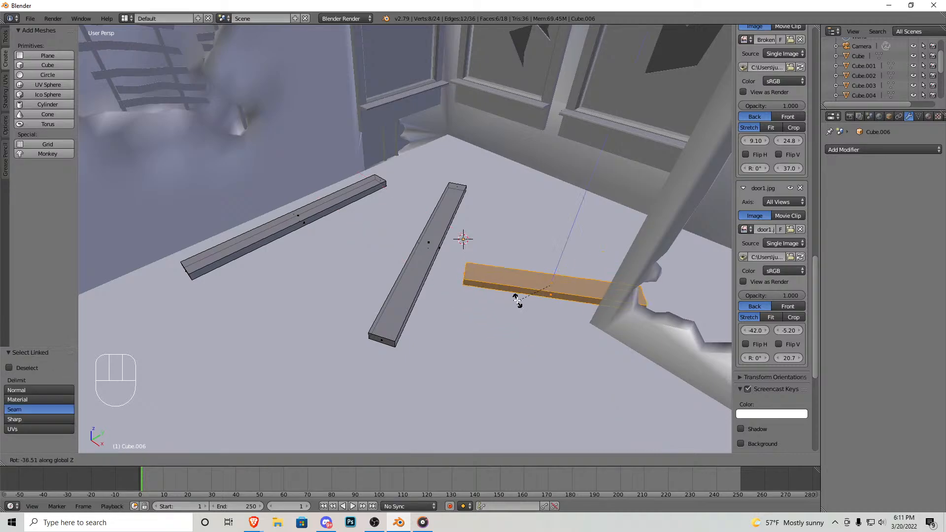
pyautogui.click(493, 229)
# Step: Reposition the entire middle plank on the floor along Y and X
pyautogui.moveTo(493, 230); pyautogui.dragTo(403, 248, button='middle')
pyautogui.rightClick(353, 338)
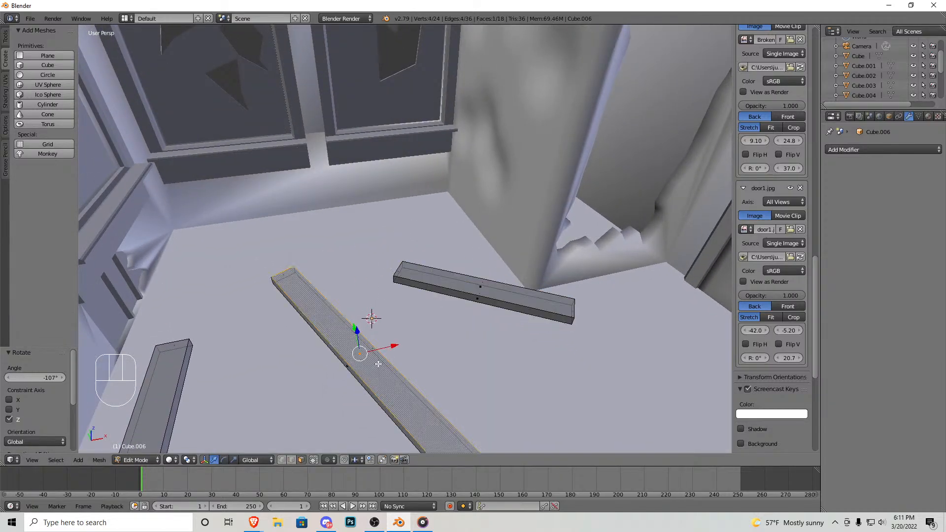
pyautogui.press('l')
pyautogui.moveTo(404, 361); pyautogui.dragTo(395, 290, button='middle')
pyautogui.press('g')
pyautogui.press('y')
pyautogui.click(445, 273)
pyautogui.press('g')
pyautogui.press('x')
pyautogui.click(460, 244)
pyautogui.rightClick(350, 254)
pyautogui.click(344, 250)
# Step: Duplicate the plank beside the damaged wall and stack the copy on it, raised about 0.385 along Z
pyautogui.press('Tab')
pyautogui.hotkey('shift', 'f')
pyautogui.press('w')
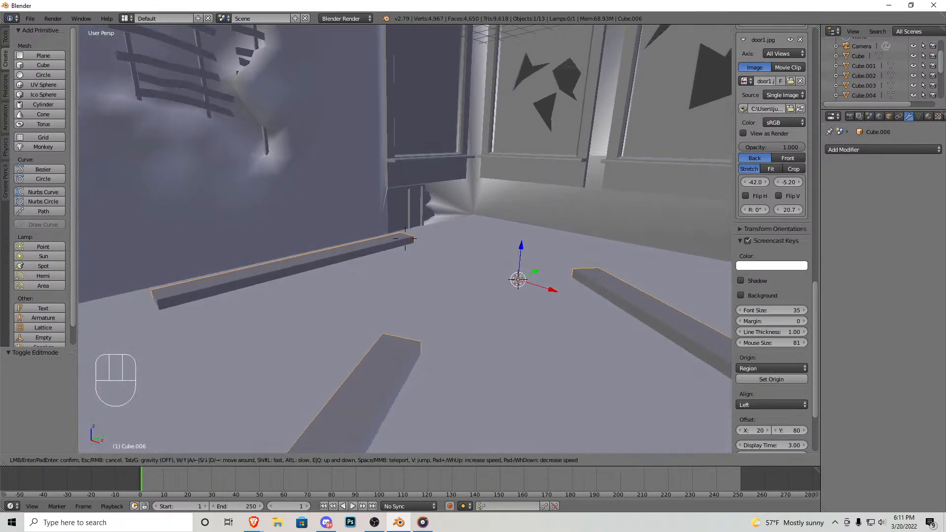
pyautogui.click(405, 239)
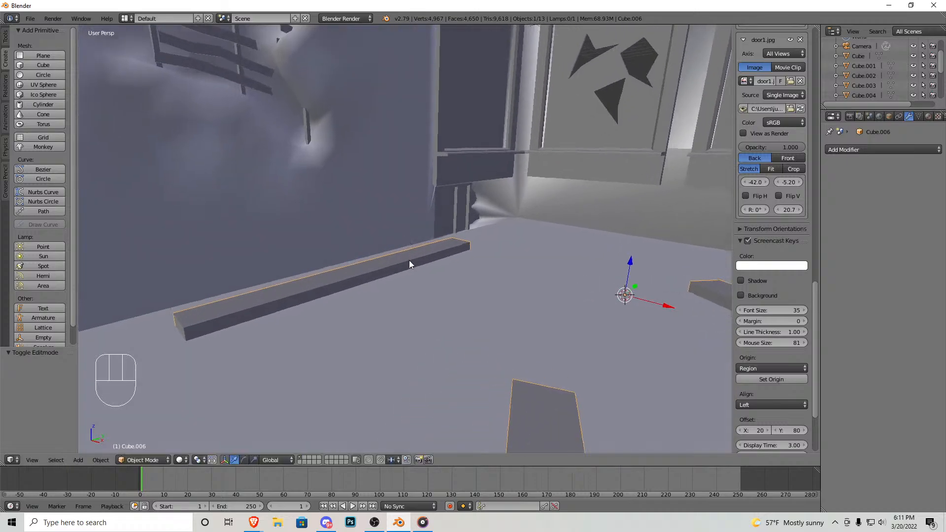
pyautogui.press('Tab')
pyautogui.moveTo(380, 263); pyautogui.dragTo(371, 266, button='right')
pyautogui.rightClick(373, 267)
pyautogui.press('l')
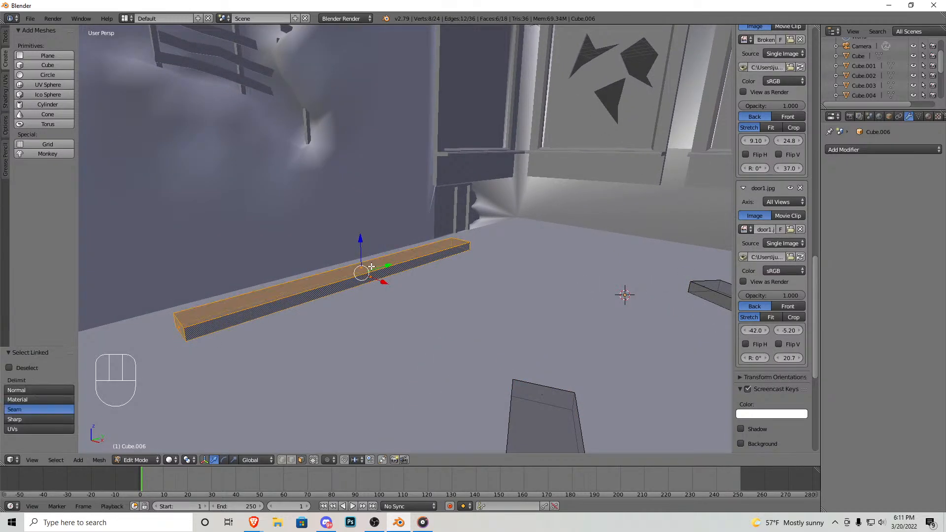
pyautogui.hotkey('shift', 'd')
pyautogui.click(372, 251)
pyautogui.press('Tab')
pyautogui.press('Tab')
pyautogui.press('g')
pyautogui.press('z')
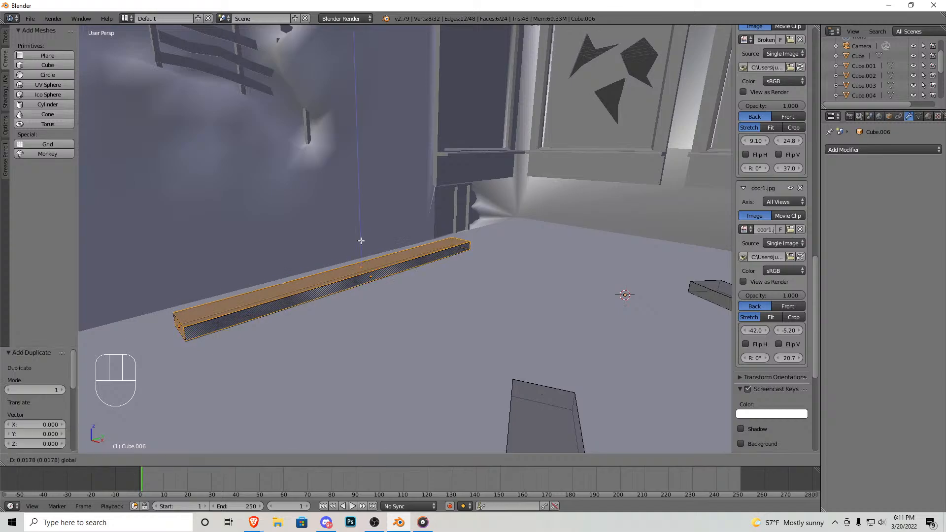
pyautogui.click(264, 278)
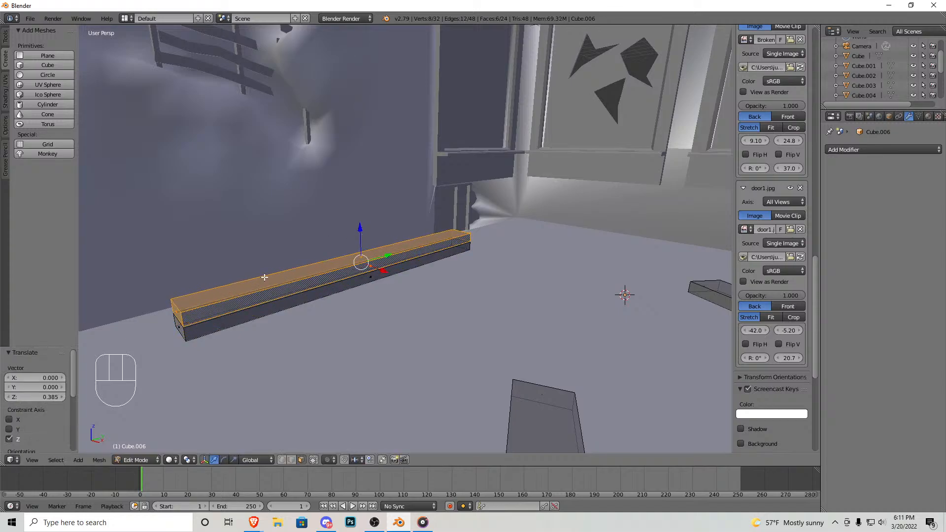
# Step: Shorten the upper stacked plank by moving its near end face about 1.85 along Y
pyautogui.rightClick(185, 311)
pyautogui.press('g')
pyautogui.press('y')
pyautogui.click(372, 251)
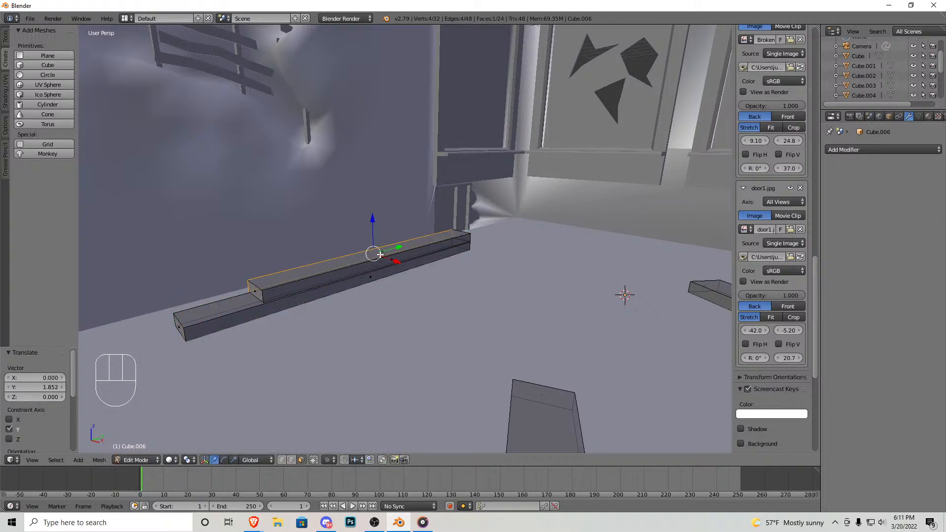
# Step: Duplicate the shortened upper plank, offset the copy about 0.78 along X, and rotate it 45° around Y
pyautogui.press('l')
pyautogui.hotkey('shift', 'd')
pyautogui.press('x')
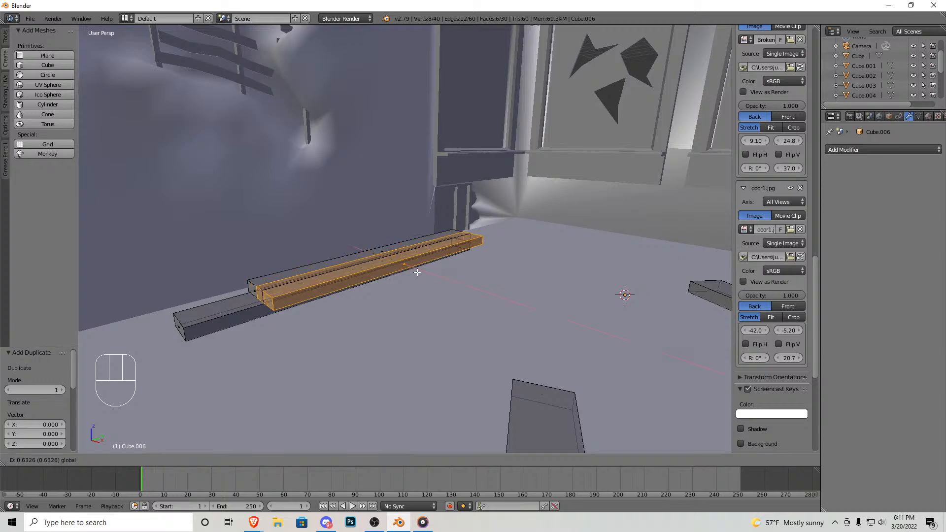
pyautogui.click(414, 268)
pyautogui.press('r')
pyautogui.press('x')
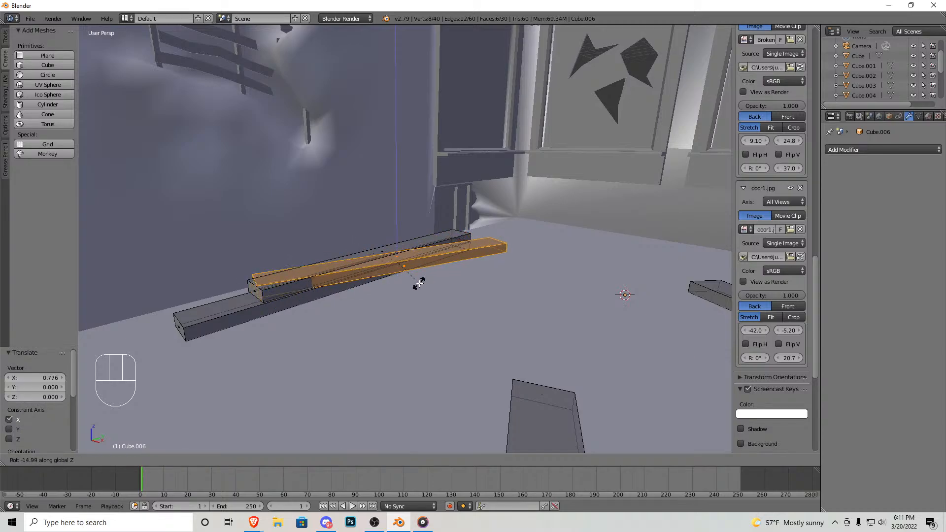
pyautogui.write('y')
pyautogui.write('45')
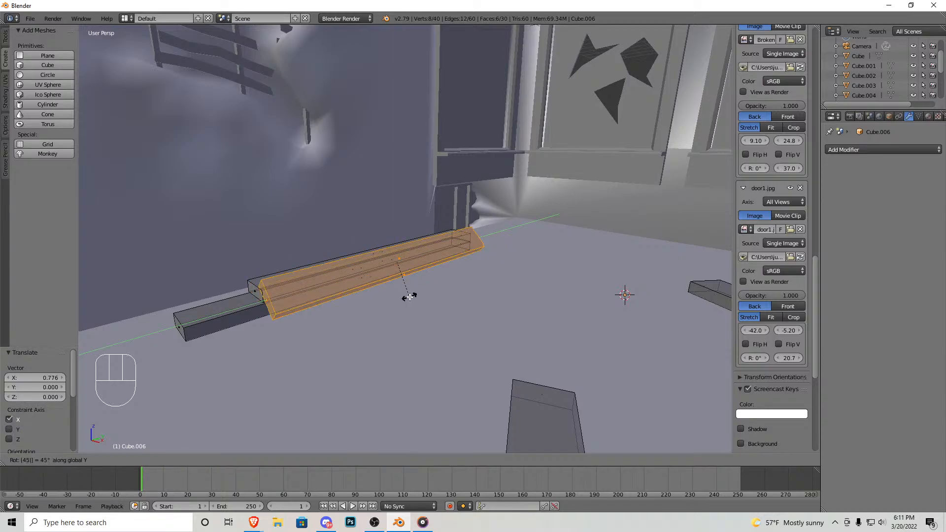
pyautogui.press('Return')
# Step: Lean the tilted plank against the stack by moving it about 0.22 along X and -0.12 along Z
pyautogui.hotkey('shift', 'f')
pyautogui.press('Return')
pyautogui.press('g')
pyautogui.press('x')
pyautogui.click(420, 217)
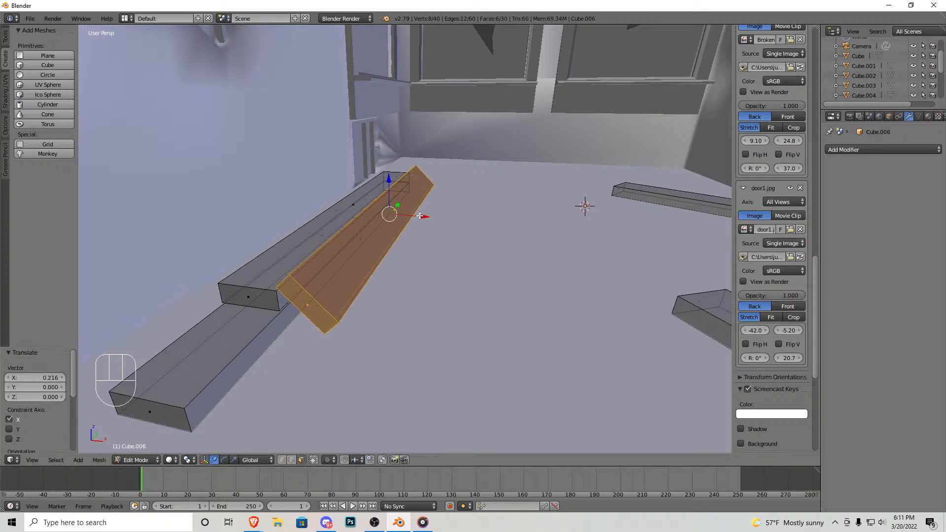
pyautogui.moveTo(392, 186); pyautogui.dragTo(391, 191)
# Step: Duplicate the upper stacked plank and raise the copy along Z to form a third layer
pyautogui.rightClick(350, 202)
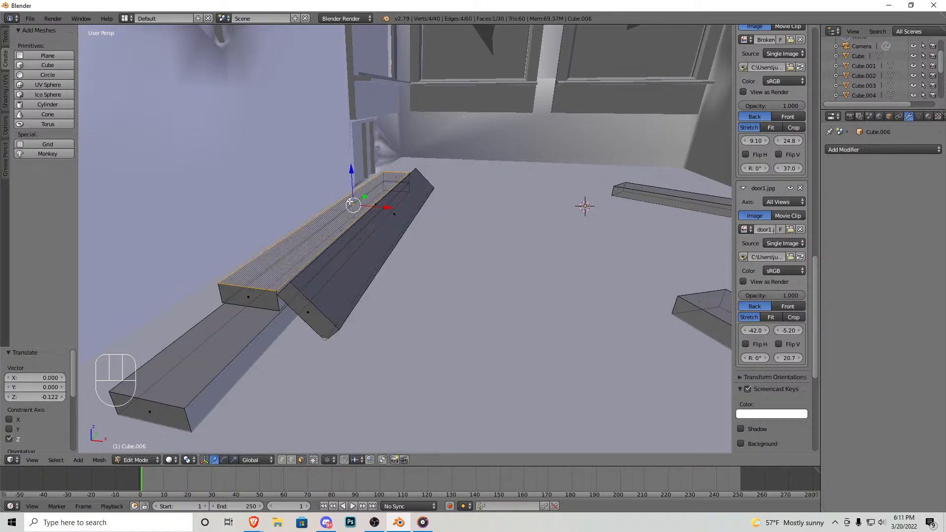
pyautogui.press('l')
pyautogui.hotkey('shift', 'd')
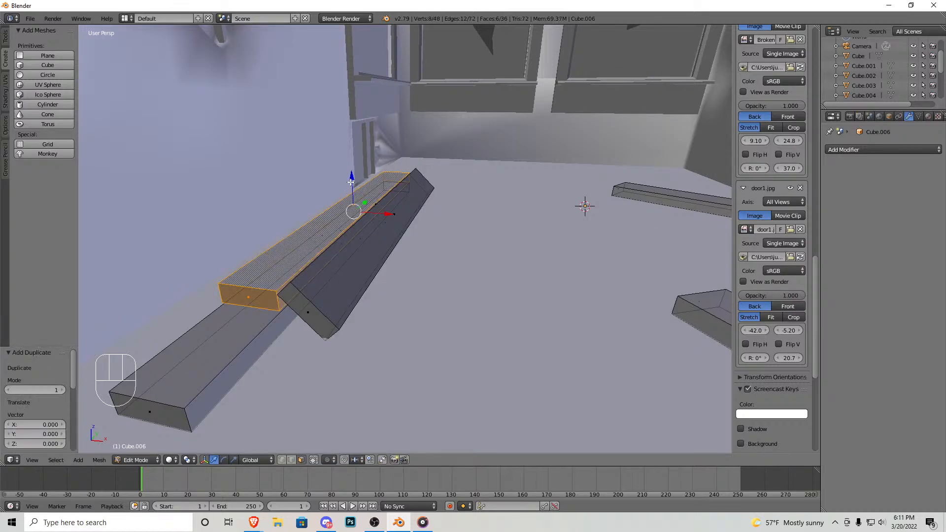
pyautogui.press('z')
pyautogui.moveTo(359, 166); pyautogui.dragTo(359, 166)
# Step: Shorten the top plank's near end and extend the leaning plank's near end about -0.55 along Y
pyautogui.rightClick(241, 278)
pyautogui.moveTo(261, 263); pyautogui.dragTo(306, 233)
pyautogui.rightClick(307, 303)
pyautogui.moveTo(322, 299); pyautogui.dragTo(304, 318)
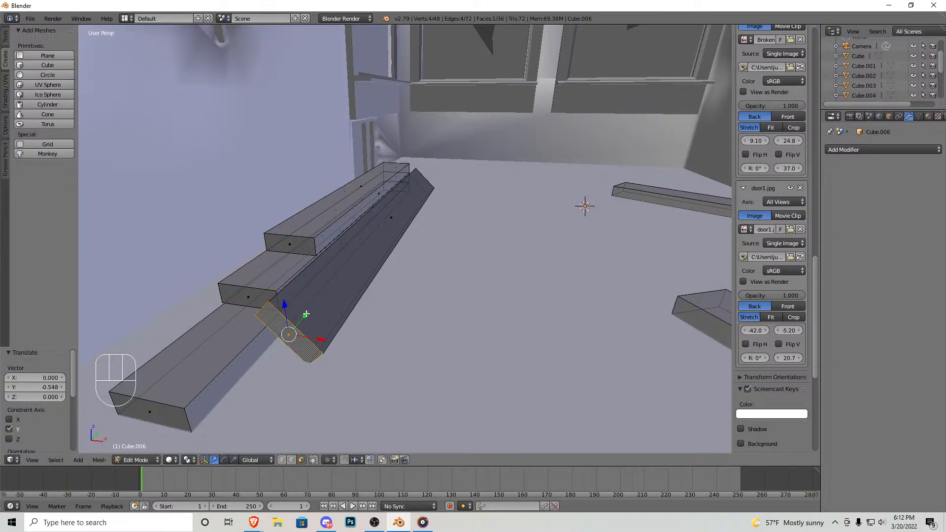
# Step: Examine the plank stack in the room and the floor debris in the front-view reference photo
pyautogui.hotkey('shift', 'f')
pyautogui.press('s')
pyautogui.press('d')
pyautogui.click(405, 238)
pyautogui.press('Tab')
pyautogui.hotkey('shift', 'f')
pyautogui.press('w')
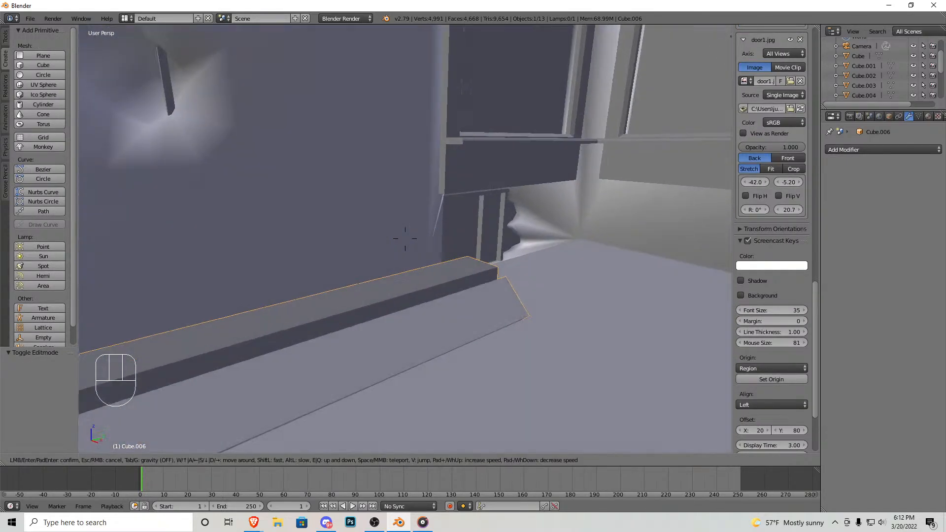
pyautogui.press('s')
pyautogui.press('s')
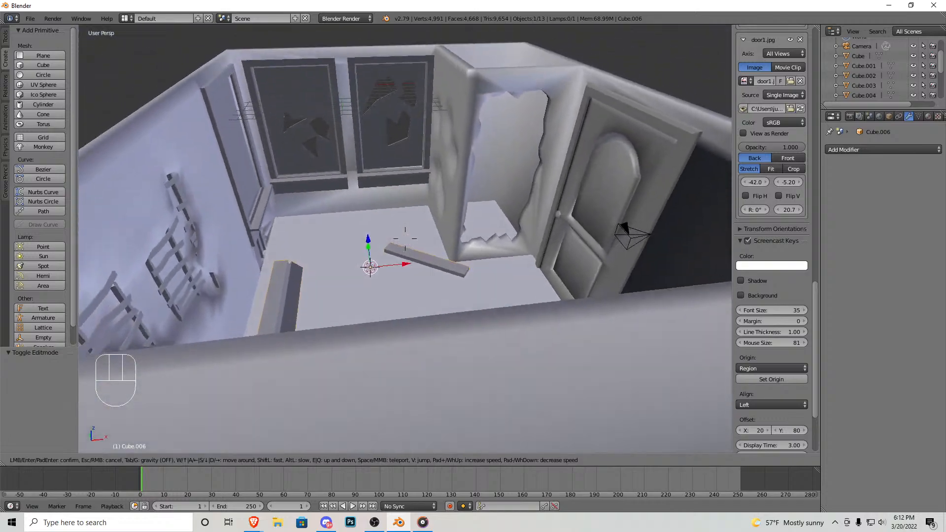
pyautogui.click(403, 238)
pyautogui.press('KP_1')
pyautogui.press('KP_5')
pyautogui.scroll(-3, 404, 107)
pyautogui.keyDown('shift'); pyautogui.moveTo(396, 144); pyautogui.dragTo(301, 288, button='middle'); pyautogui.keyUp('shift')
pyautogui.scroll(4, 276, 296)
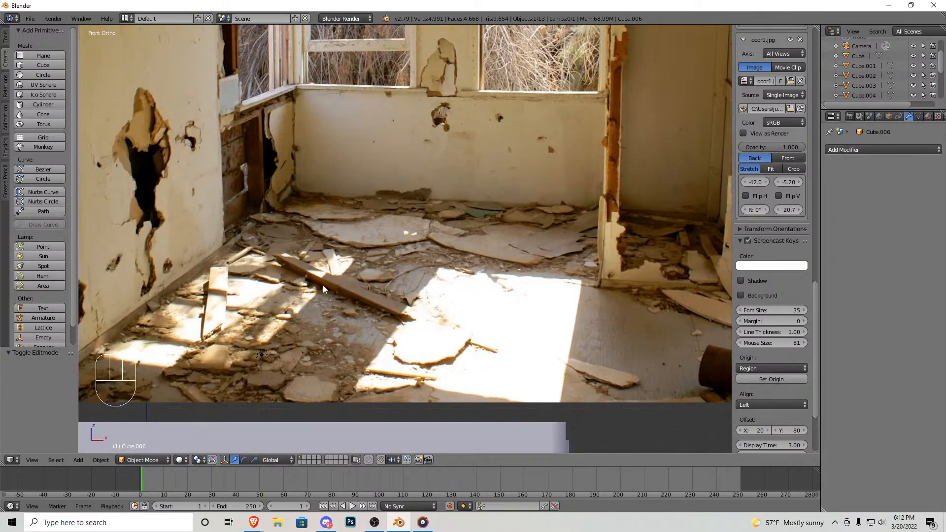
# Step: Select the two vertices of one end corner of the loose floor plank in vertex select mode
pyautogui.scroll(-3, 345, 284)
pyautogui.moveTo(382, 280); pyautogui.dragTo(385, 234, button='middle')
pyautogui.scroll(7, 386, 234)
pyautogui.press('Tab')
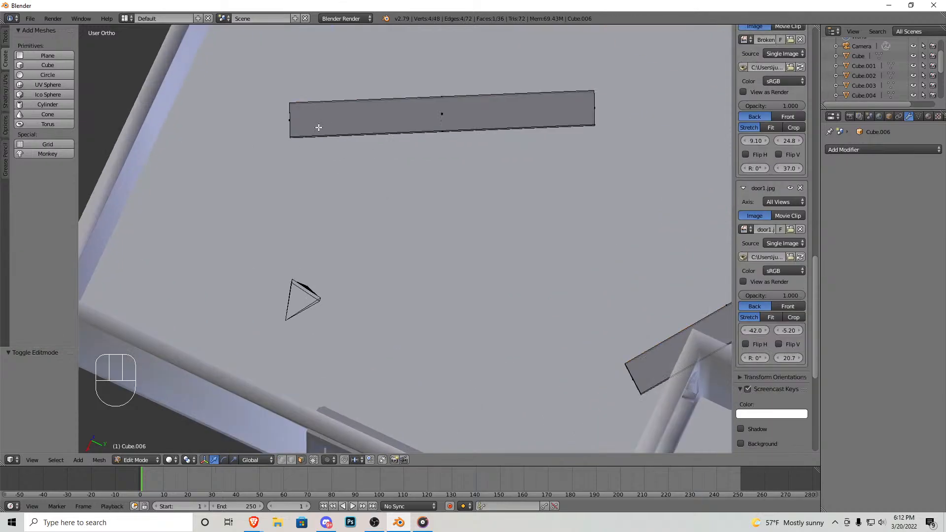
pyautogui.click(283, 460)
pyautogui.rightClick(295, 149)
pyautogui.moveTo(321, 139)
pyautogui.keyDown('ctrl'); pyautogui.mouseDown()
pyautogui.moveTo(277, 196)
pyautogui.moveTo(312, 163)
pyautogui.mouseUp(); pyautogui.keyUp('ctrl')
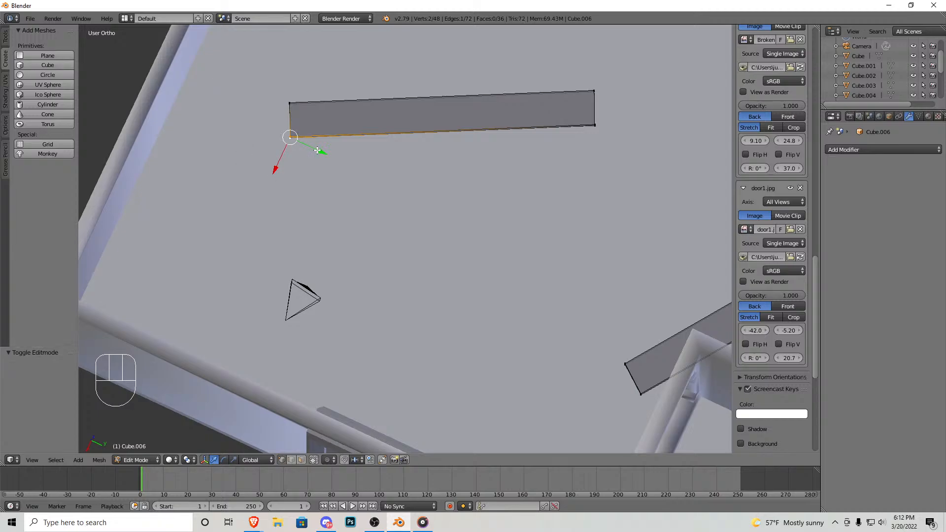
# Step: Try moving the selected corner vertices freely, undo the move, and try the Normal transform orientation
pyautogui.press('g')
pyautogui.click(447, 206)
pyautogui.hotkey('ctrl', 'z')
pyautogui.click(252, 460)
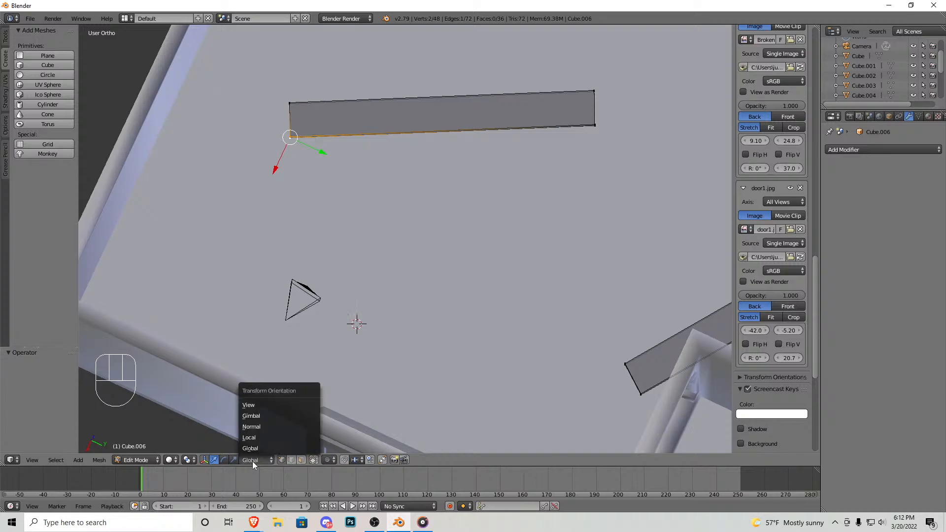
pyautogui.click(263, 436)
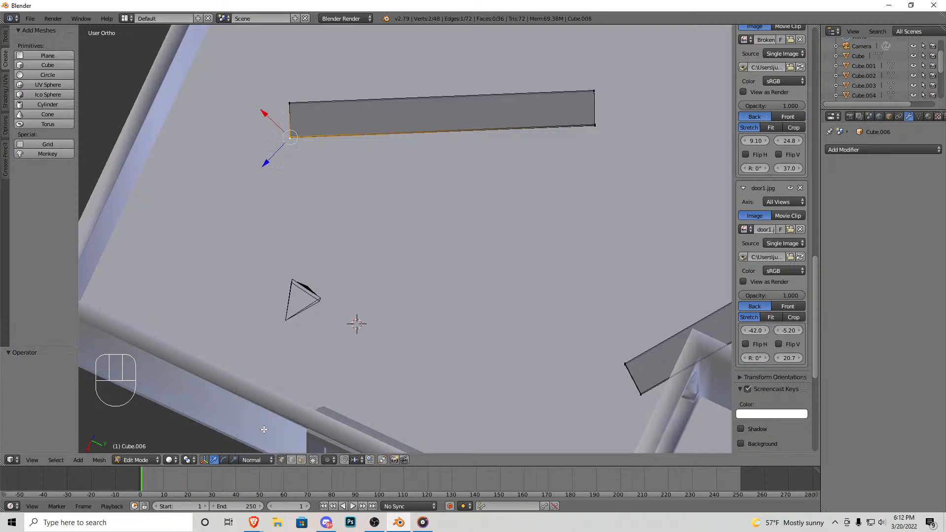
# Step: Angle the plank's end by sliding the selected corner inward, including about -0.46 along X, and use the Global transform orientation
pyautogui.click(265, 462)
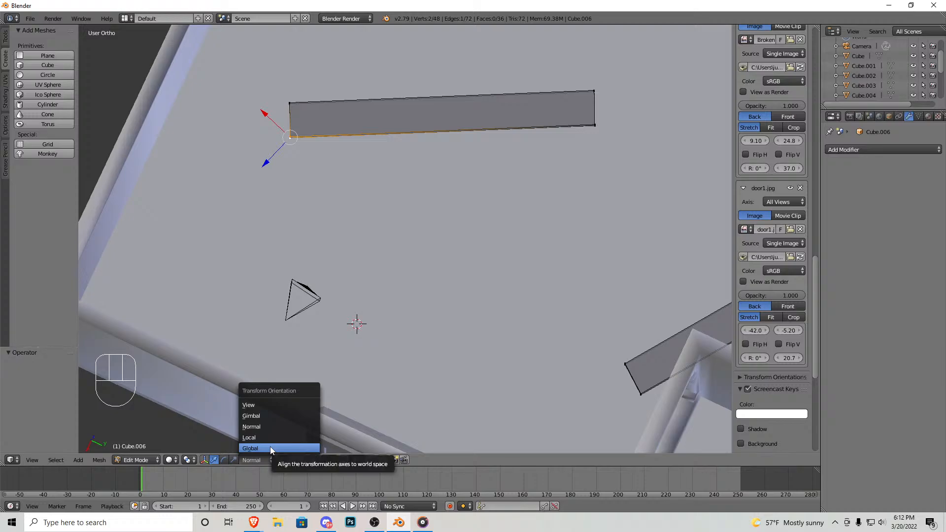
pyautogui.click(261, 438)
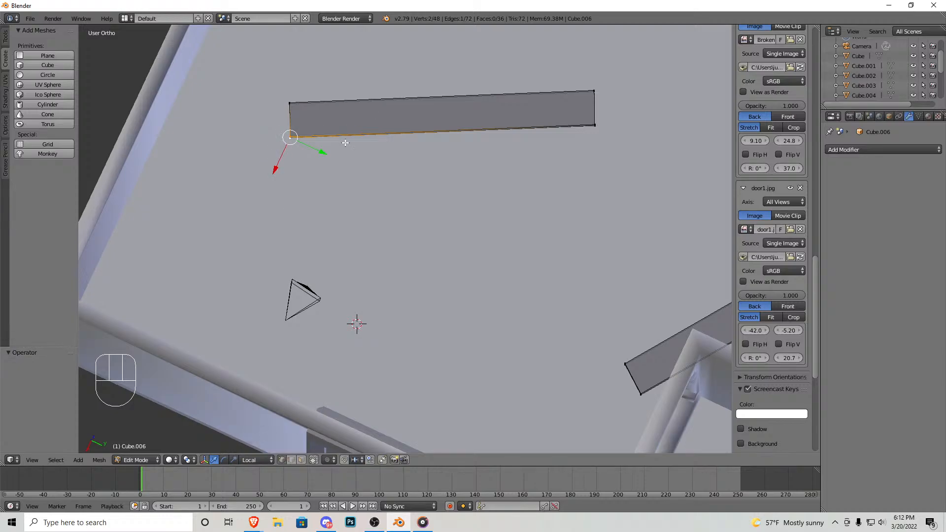
pyautogui.moveTo(321, 150); pyautogui.dragTo(316, 164)
pyautogui.click(263, 449)
pyautogui.click(264, 459)
pyautogui.click(271, 450)
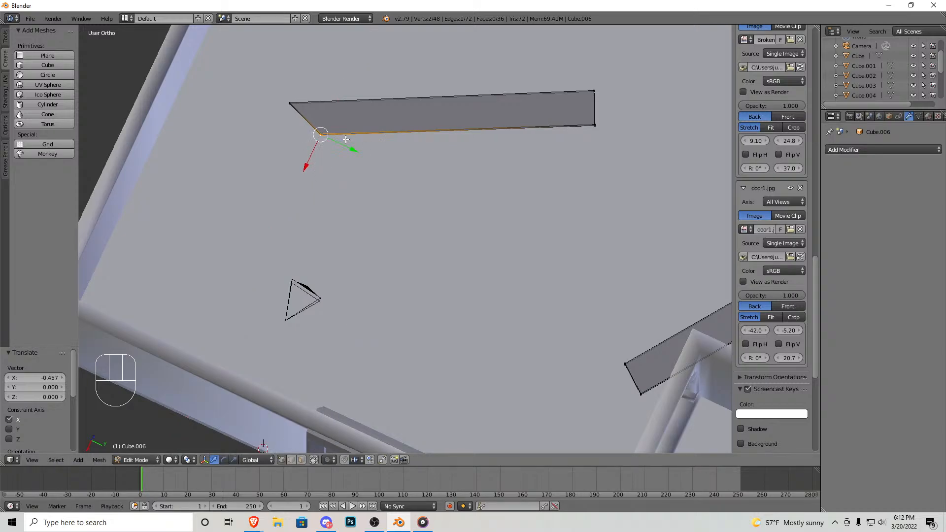
pyautogui.moveTo(346, 139); pyautogui.dragTo(416, 125, button='middle')
pyautogui.press('Tab')
pyautogui.scroll(-6, 437, 211)
pyautogui.moveTo(386, 191); pyautogui.dragTo(417, 232, button='middle')
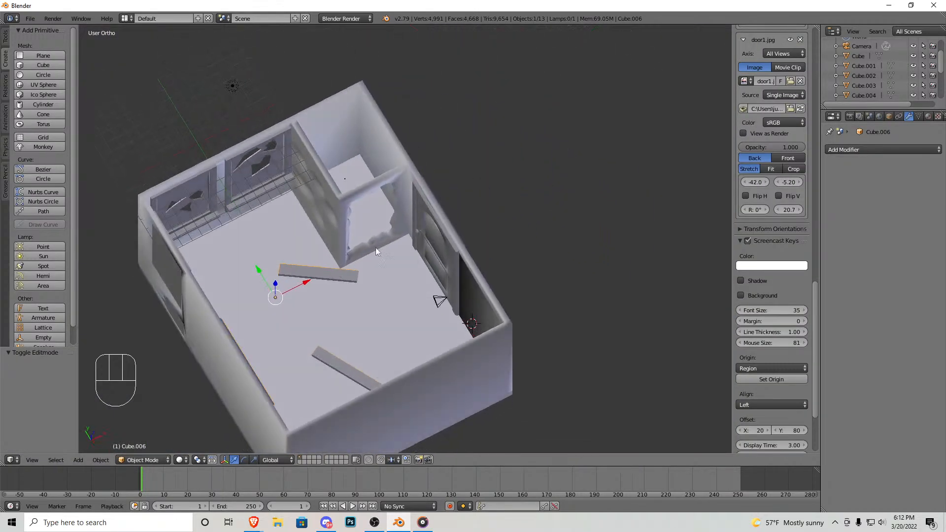
# Step: Angle one end of the loose plank near the partition wall by moving its corner vertices about 1.77 along X and -1.09 along Y
pyautogui.scroll(6, 417, 234)
pyautogui.press('Tab')
pyautogui.keyDown('shift'); pyautogui.moveTo(272, 319); pyautogui.dragTo(414, 272, button='middle'); pyautogui.keyUp('shift')
pyautogui.rightClick(174, 298)
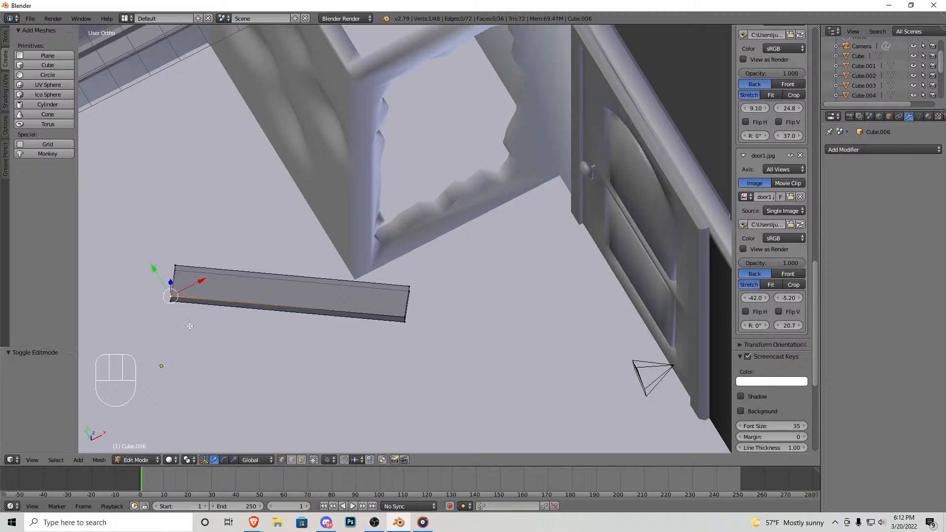
pyautogui.press('KP_7')
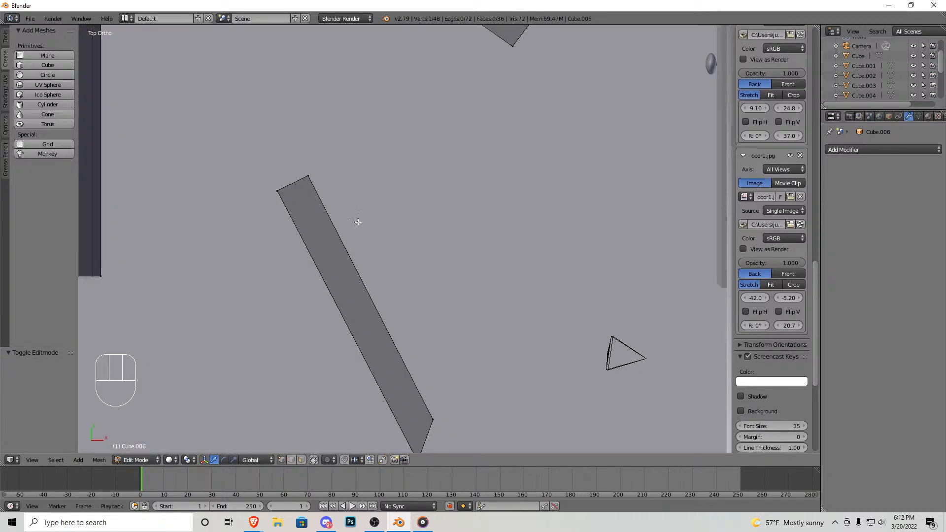
pyautogui.keyDown('shift'); pyautogui.moveTo(427, 134); pyautogui.dragTo(406, 378, button='middle'); pyautogui.keyUp('shift')
pyautogui.keyDown('shift'); pyautogui.rightClick(298, 156); pyautogui.keyUp('shift')
pyautogui.press('g')
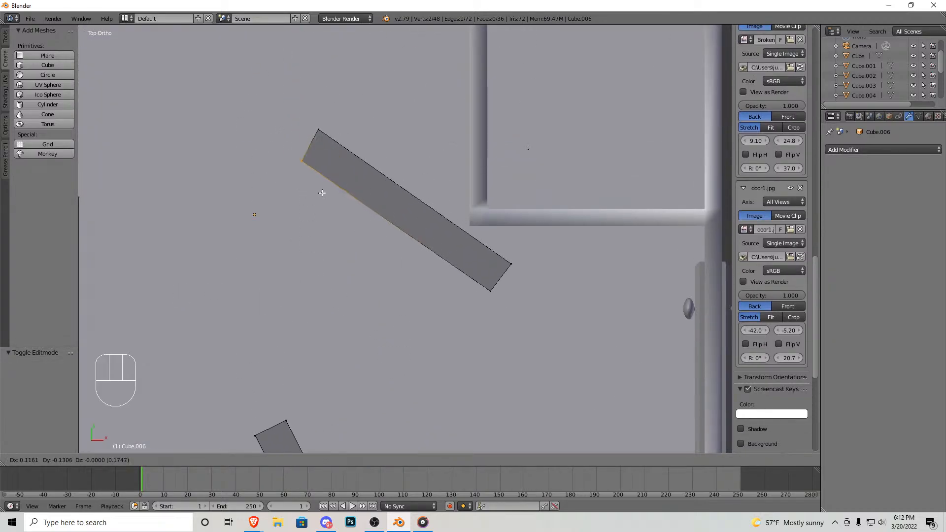
pyautogui.click(373, 221)
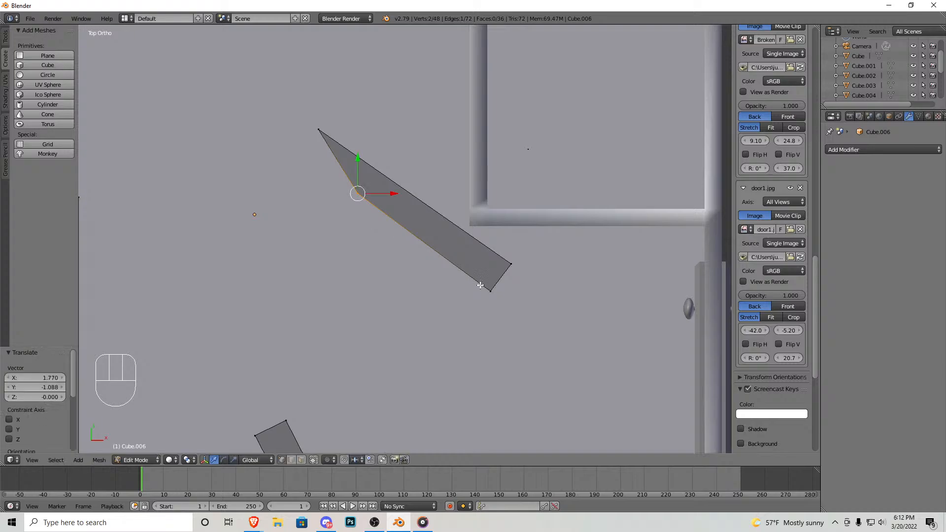
# Step: Angle the plank's opposite end by moving its corner vertices inward about -1.28 along X and 1.13 along Y, and leave Edit Mode
pyautogui.rightClick(489, 289)
pyautogui.keyDown('shift'); pyautogui.rightClick(490, 290); pyautogui.keyUp('shift')
pyautogui.press('g')
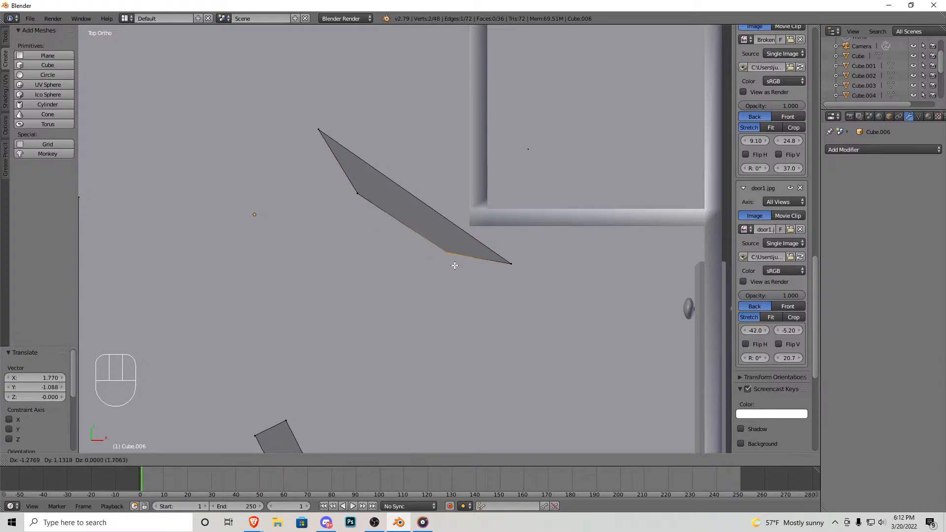
pyautogui.click(453, 265)
pyautogui.press('Tab')
# Step: Examine the floor debris and the dark barrel in the front-view reference photo
pyautogui.scroll(-5, 397, 241)
pyautogui.moveTo(397, 242); pyautogui.dragTo(380, 277, button='middle')
pyautogui.scroll(6, 345, 282)
pyautogui.scroll(-5, 412, 284)
pyautogui.press('KP_1')
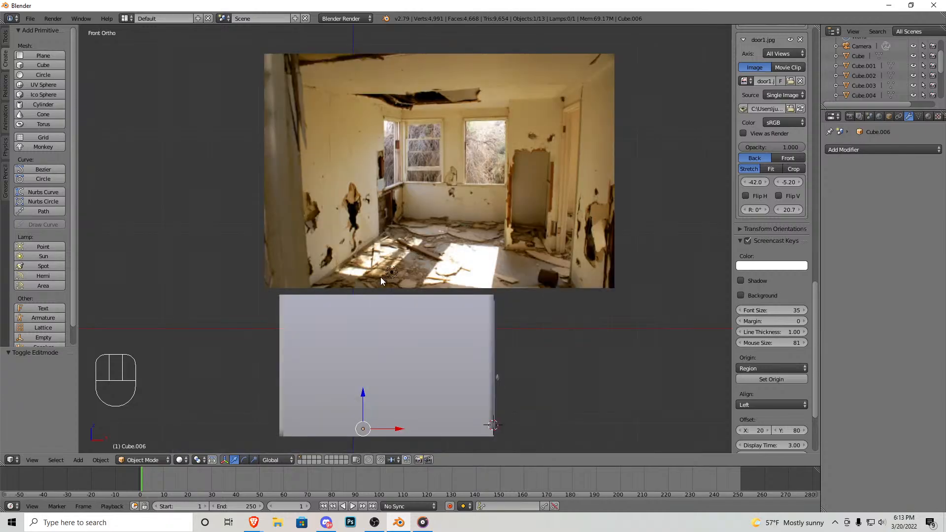
pyautogui.scroll(3, 389, 202)
pyautogui.scroll(-4, 443, 203)
pyautogui.keyDown('shift'); pyautogui.moveTo(415, 159); pyautogui.dragTo(409, 231, button='middle'); pyautogui.keyUp('shift')
pyautogui.scroll(3, 409, 231)
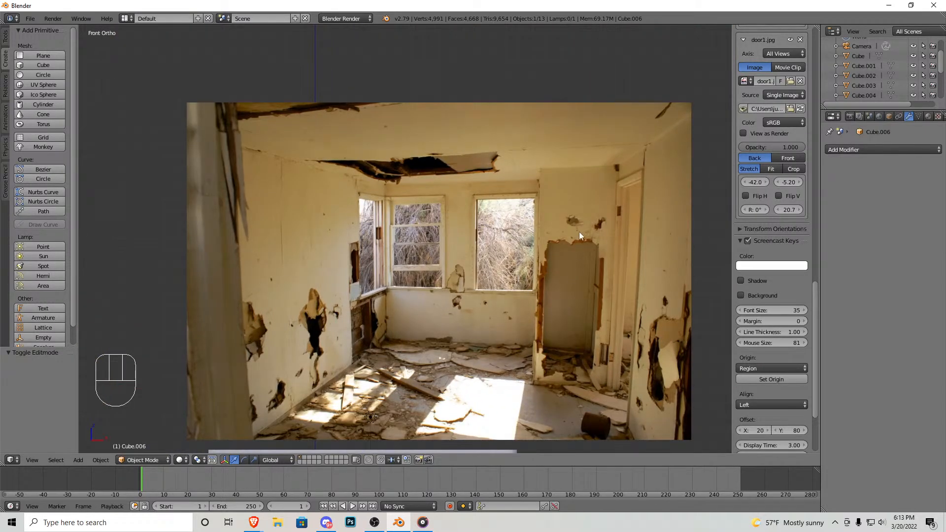
pyautogui.scroll(2, 578, 241)
pyautogui.keyDown('shift'); pyautogui.moveTo(606, 228); pyautogui.dragTo(388, 173, button='middle'); pyautogui.keyUp('shift')
pyautogui.keyDown('shift'); pyautogui.moveTo(433, 378); pyautogui.dragTo(470, 236, button='middle'); pyautogui.keyUp('shift')
pyautogui.scroll(5, 583, 270)
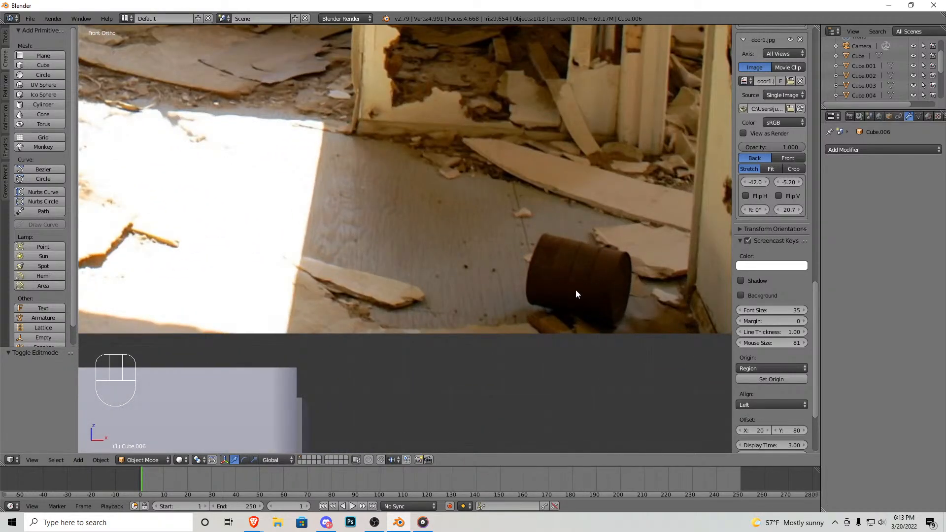
# Step: Add a cylinder for the barrel and raise its top face about 0.95 along Z
pyautogui.click(43, 105)
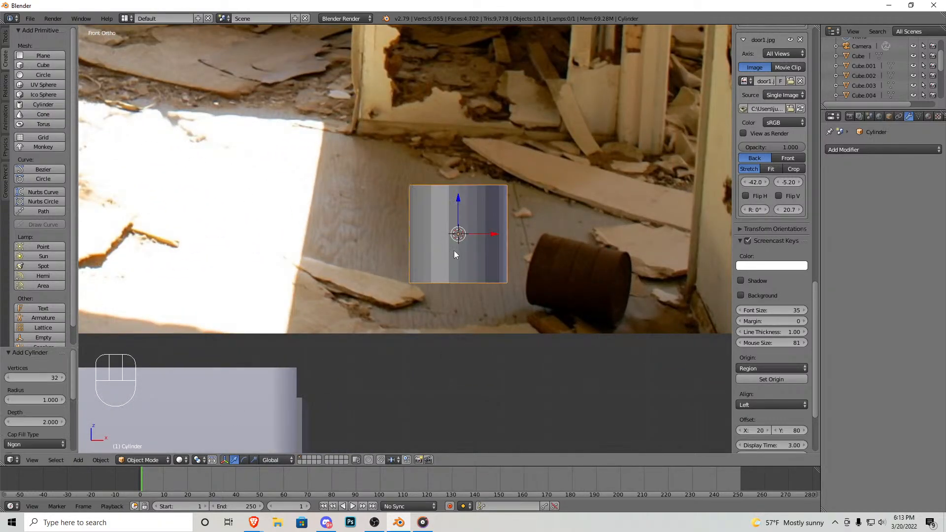
pyautogui.keyDown('shift'); pyautogui.moveTo(477, 236); pyautogui.dragTo(412, 276, button='middle'); pyautogui.keyUp('shift')
pyautogui.press('Tab')
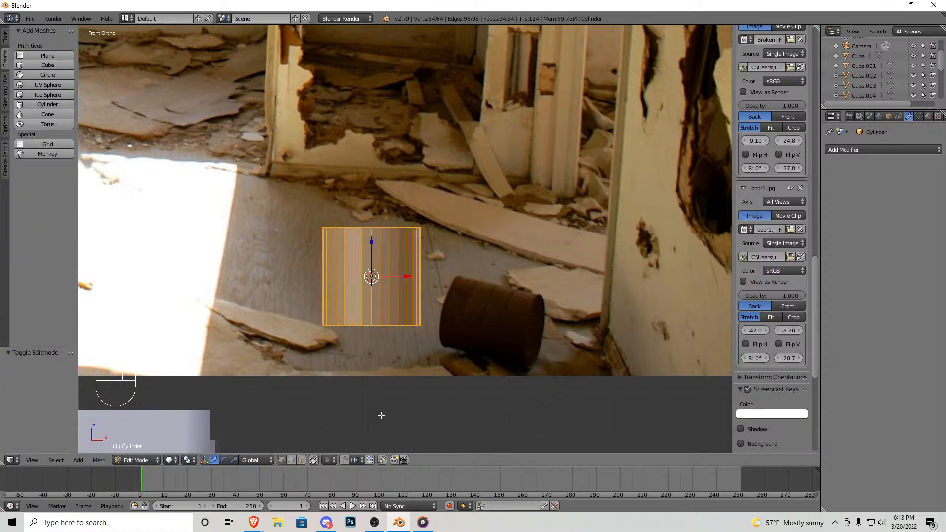
pyautogui.rightClick(372, 230)
pyautogui.moveTo(372, 214); pyautogui.dragTo(371, 167)
# Step: Cut two closely spaced edge loops around the cylinder's upper part and two more around its middle
pyautogui.keyDown('shift'); pyautogui.moveTo(391, 233); pyautogui.dragTo(414, 252, button='middle'); pyautogui.keyUp('shift')
pyautogui.scroll(2, 415, 251)
pyautogui.hotkey('ctrl', 'r')
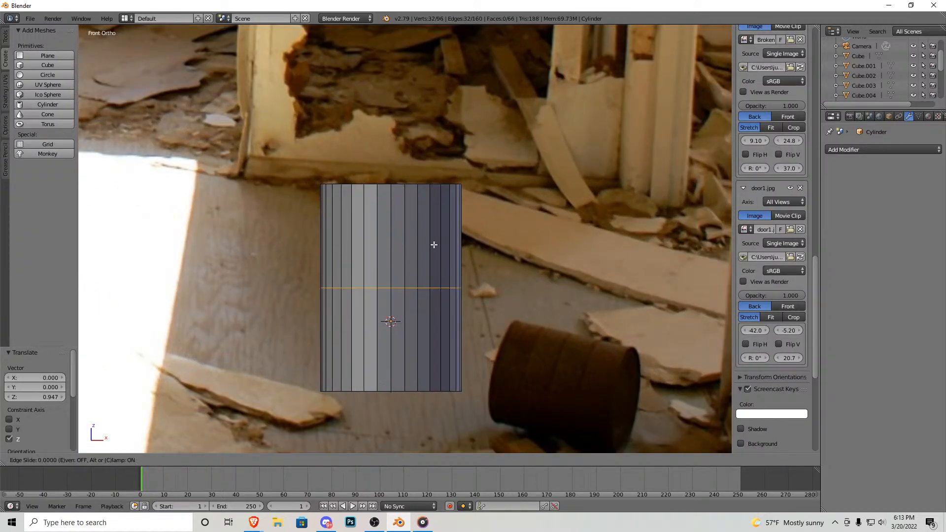
pyautogui.click(456, 213)
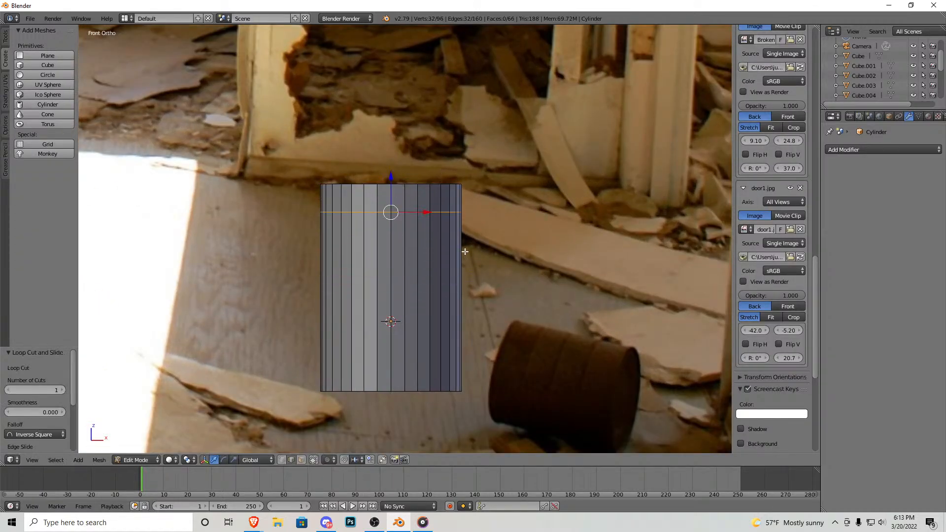
pyautogui.click(472, 173)
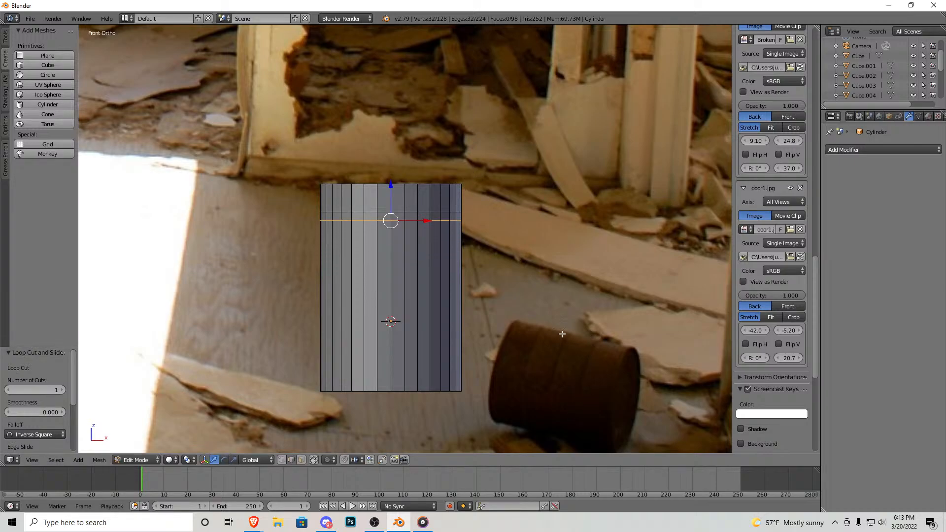
pyautogui.hotkey('ctrl', 'r')
pyautogui.click(429, 254)
pyautogui.click(443, 286)
pyautogui.hotkey('ctrl', 'r')
pyautogui.click(452, 275)
pyautogui.click(465, 247)
# Step: Cut a close pair of edge loops around the cylinder's lower part and single loops next to its top and bottom rims
pyautogui.hotkey('ctrl', 'r')
pyautogui.click(451, 331)
pyautogui.click(451, 347)
pyautogui.hotkey('ctrl', 'r')
pyautogui.click(451, 331)
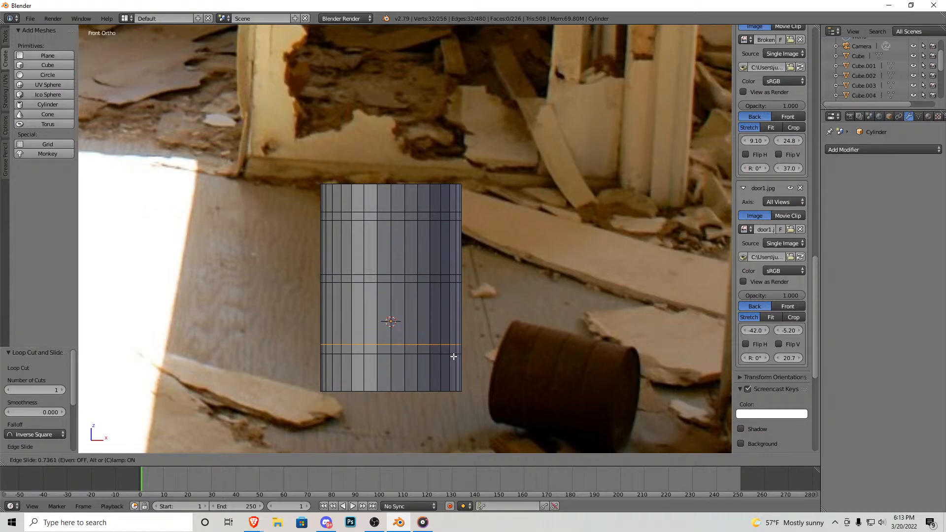
pyautogui.click(454, 357)
pyautogui.hotkey('ctrl', 'r')
pyautogui.click(438, 367)
pyautogui.click(440, 386)
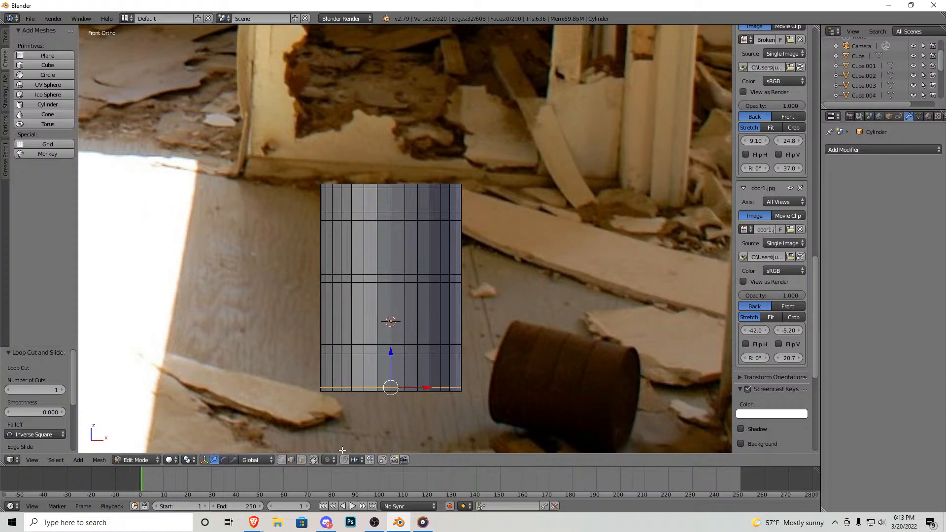
# Step: Select the bottom rim band and the lower narrow band of faces, using wireframe display and face select mode
pyautogui.scroll(2, 360, 436)
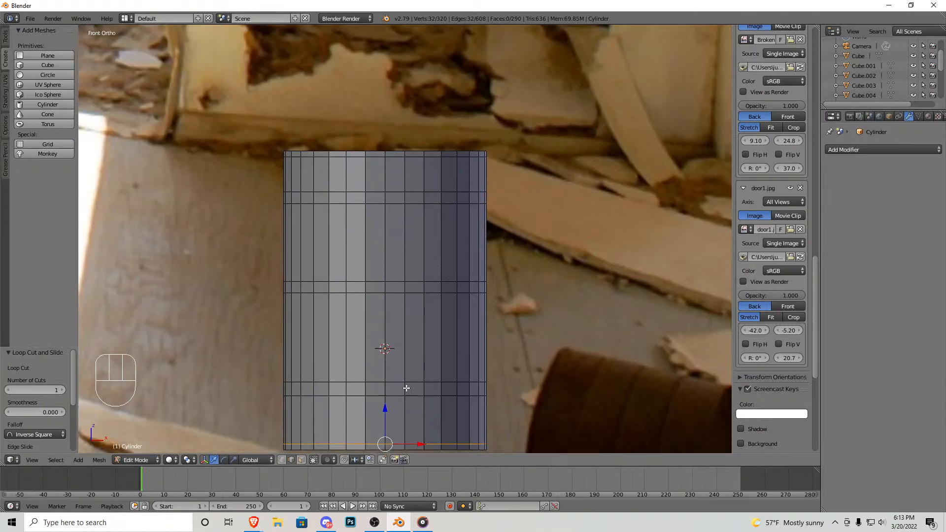
pyautogui.keyDown('shift'); pyautogui.moveTo(408, 399); pyautogui.dragTo(417, 252, button='middle'); pyautogui.keyUp('shift')
pyautogui.press('z')
pyautogui.click(302, 461)
pyautogui.press('b')
pyautogui.moveTo(524, 333); pyautogui.dragTo(261, 303)
pyautogui.keyDown('shift'); pyautogui.moveTo(353, 285); pyautogui.dragTo(338, 336, button='middle'); pyautogui.keyUp('shift')
pyautogui.press('b')
pyautogui.moveTo(503, 310); pyautogui.dragTo(262, 293)
# Step: Add the middle, upper and top rim bands of faces to the selection
pyautogui.keyDown('shift'); pyautogui.moveTo(372, 222); pyautogui.dragTo(372, 300, button='middle'); pyautogui.keyUp('shift')
pyautogui.press('b')
pyautogui.moveTo(499, 284); pyautogui.dragTo(262, 255)
pyautogui.keyDown('shift'); pyautogui.moveTo(484, 192); pyautogui.dragTo(469, 238, button='middle'); pyautogui.keyUp('shift')
pyautogui.press('b')
pyautogui.moveTo(470, 237); pyautogui.dragTo(254, 222)
pyautogui.press('b')
pyautogui.moveTo(486, 189); pyautogui.dragTo(243, 174)
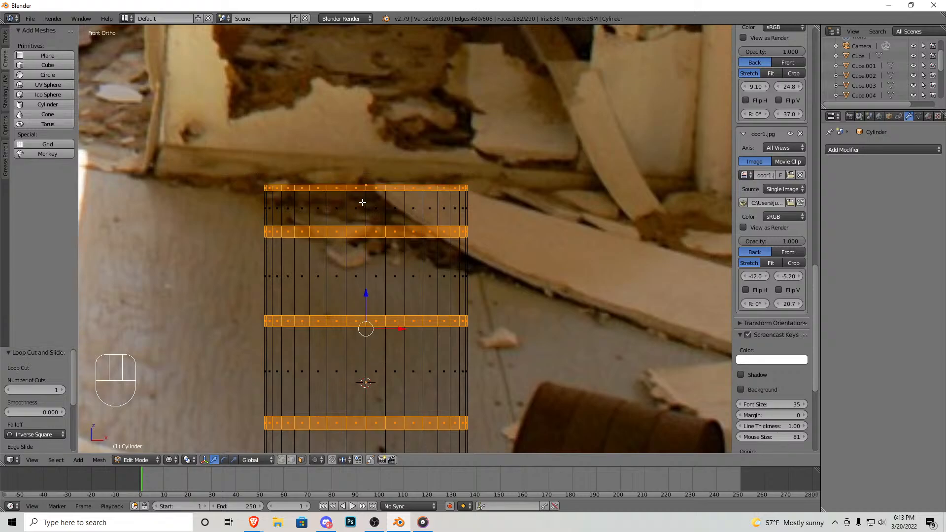
# Step: Extrude the five bands in place, scale them by about 1.089 around Individual Origins, and restore the Median Point pivot
pyautogui.scroll(-1, 367, 204)
pyautogui.press('e')
pyautogui.rightClick(452, 289)
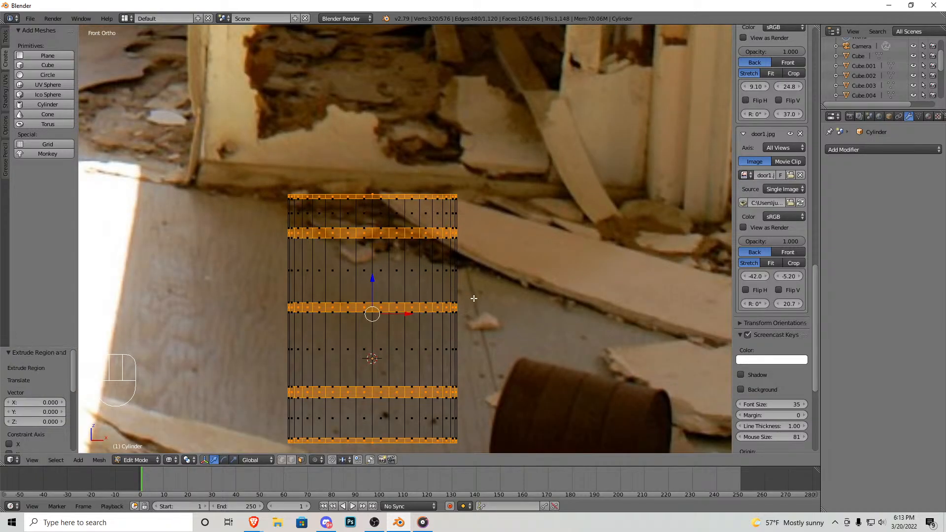
pyautogui.keyDown('shift'); pyautogui.moveTo(394, 357); pyautogui.dragTo(411, 294, button='middle'); pyautogui.keyUp('shift')
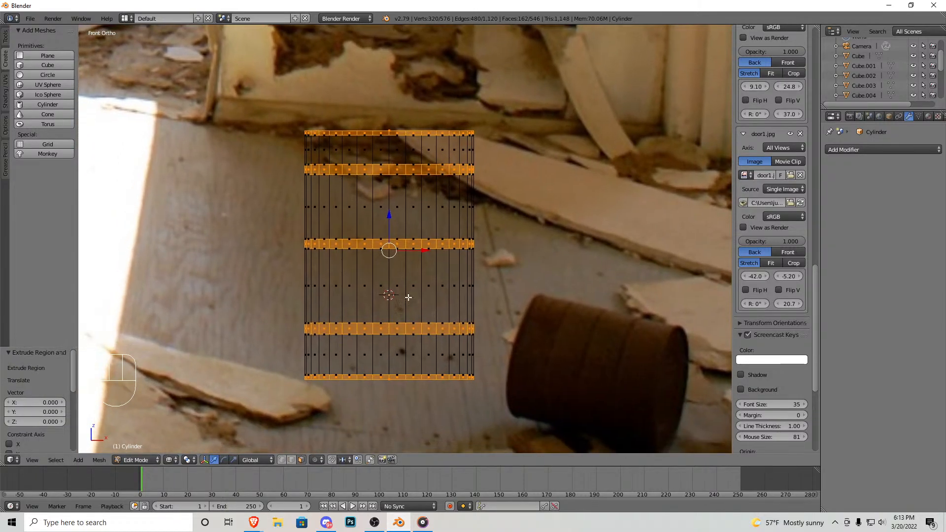
pyautogui.click(194, 461)
pyautogui.click(227, 426)
pyautogui.press('s')
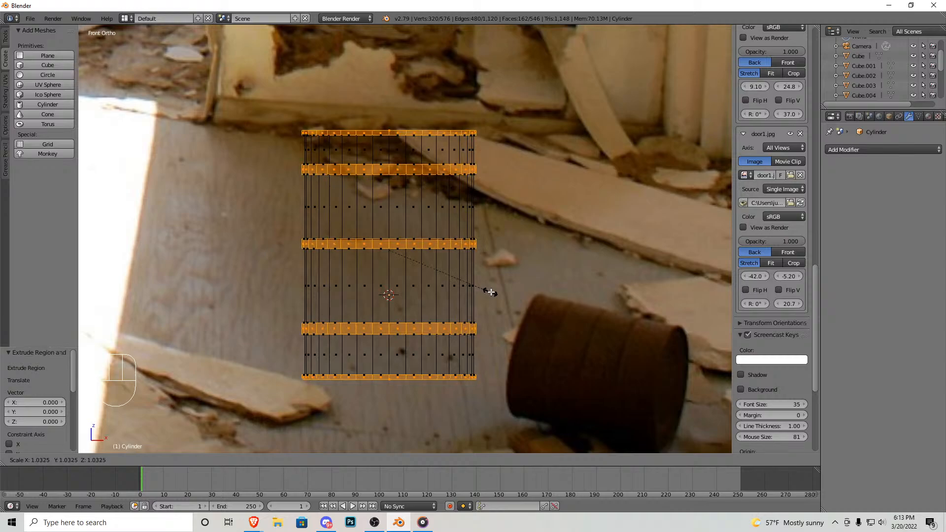
pyautogui.click(497, 289)
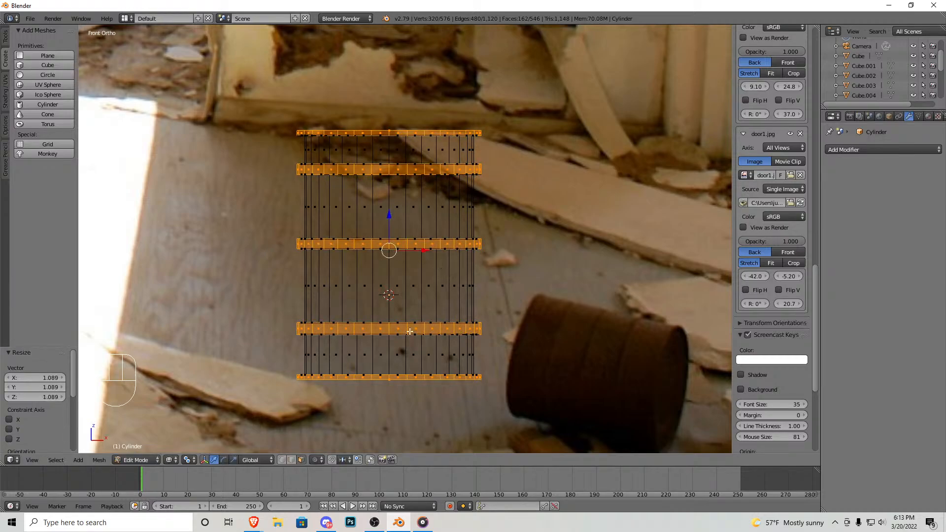
pyautogui.click(188, 461)
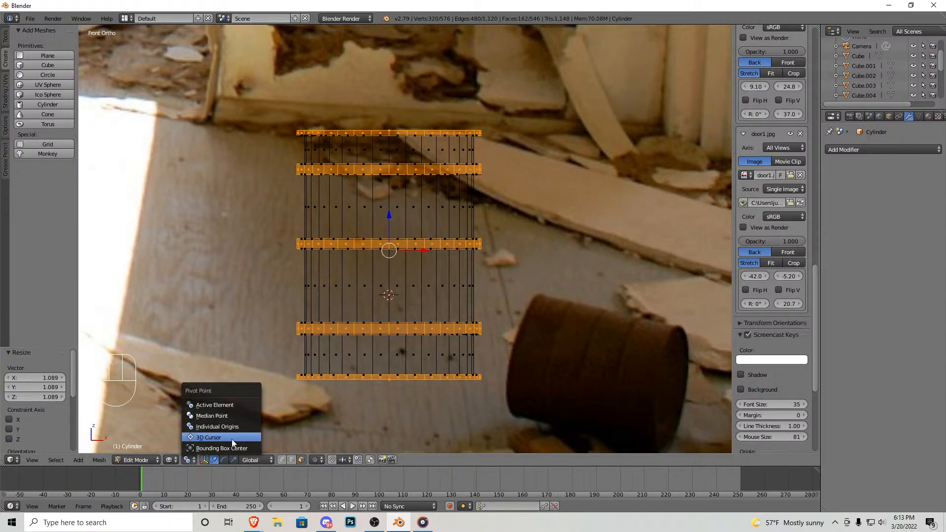
pyautogui.click(226, 415)
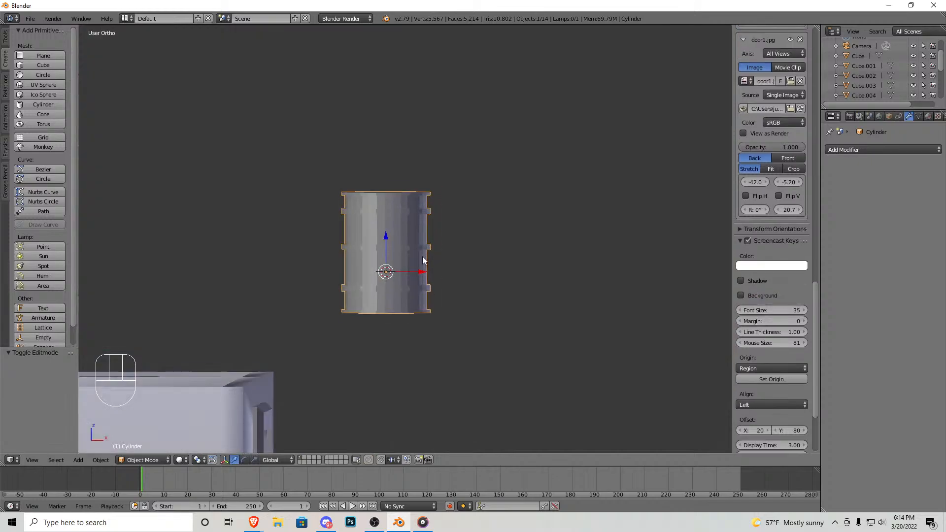
# Step: Extrude the barrel's top face up about 0.146 and scale it by about 0.904 into a bevelled rim
pyautogui.moveTo(423, 259); pyautogui.dragTo(360, 299, button='middle')
pyautogui.press('Tab')
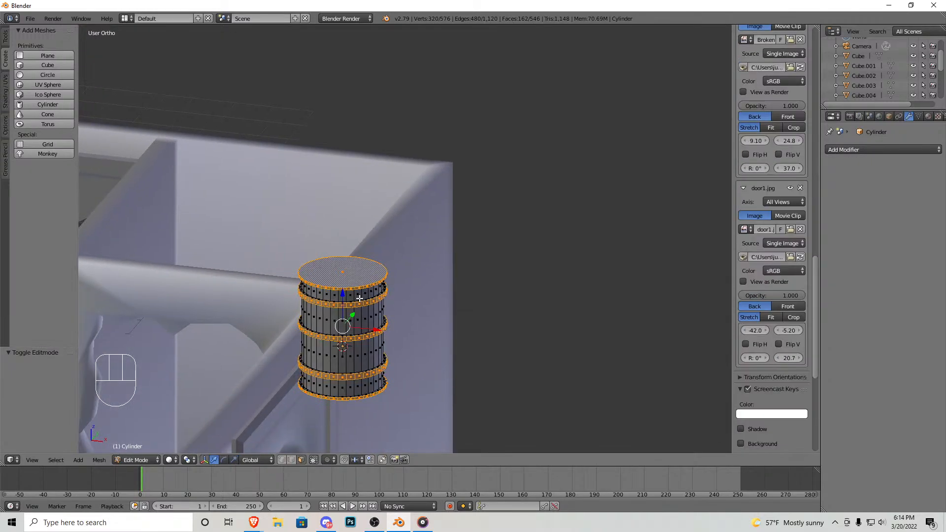
pyautogui.scroll(2, 359, 298)
pyautogui.rightClick(314, 277)
pyautogui.scroll(3, 338, 292)
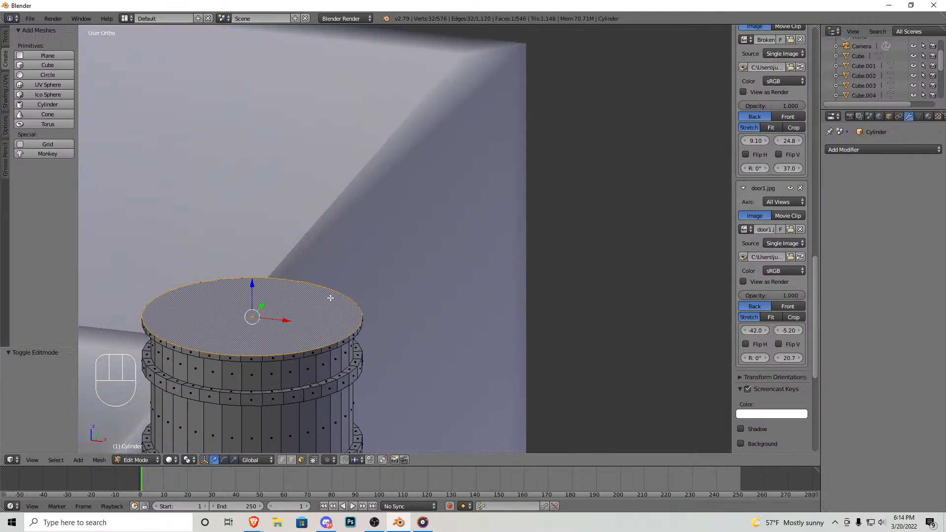
pyautogui.press('e')
pyautogui.click(423, 268)
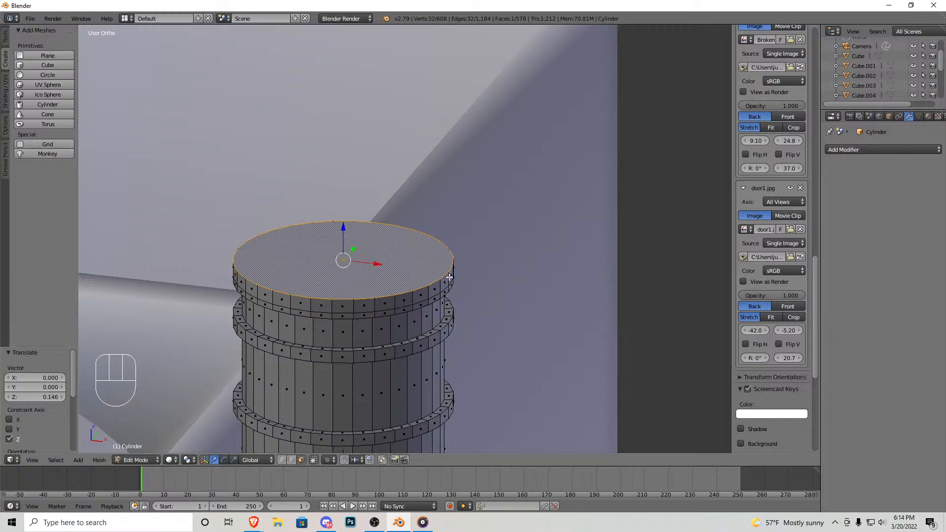
pyautogui.press('s')
pyautogui.click(483, 293)
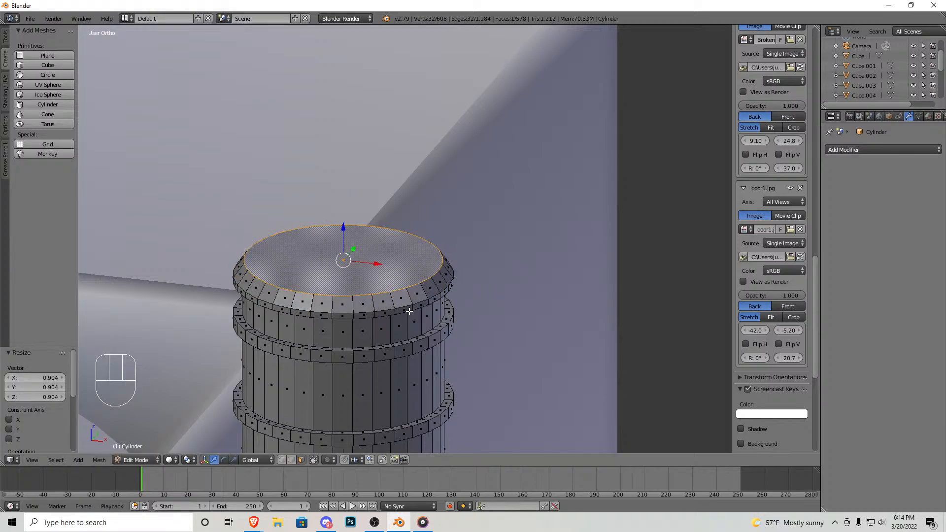
# Step: Extrude the barrel's top face in place and scale it by about 0.88 to form an inset ring
pyautogui.scroll(-2, 395, 300)
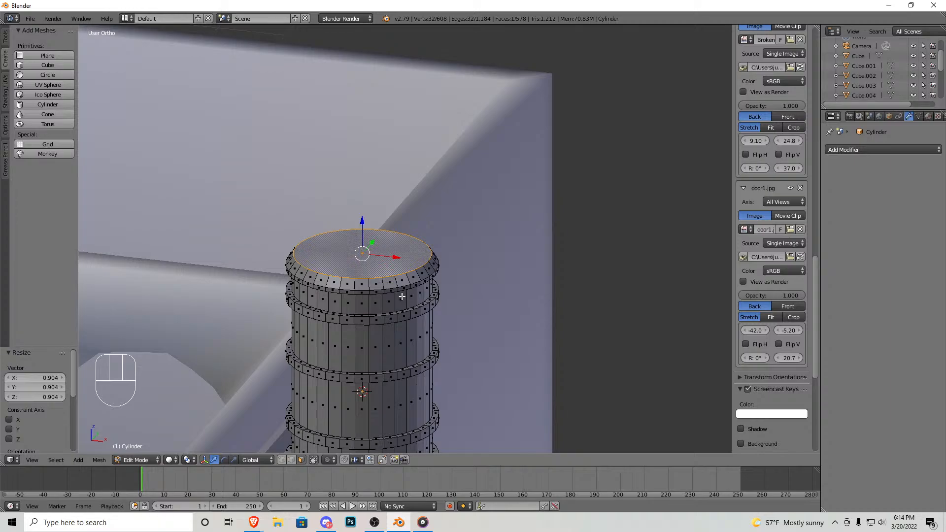
pyautogui.scroll(-2, 416, 306)
pyautogui.scroll(4, 375, 253)
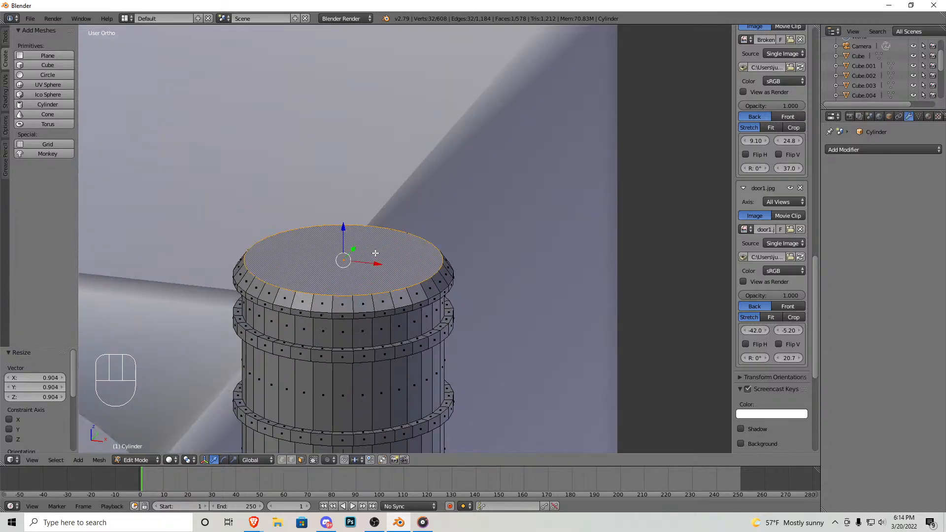
pyautogui.press('e')
pyautogui.click(377, 281)
pyautogui.press('s')
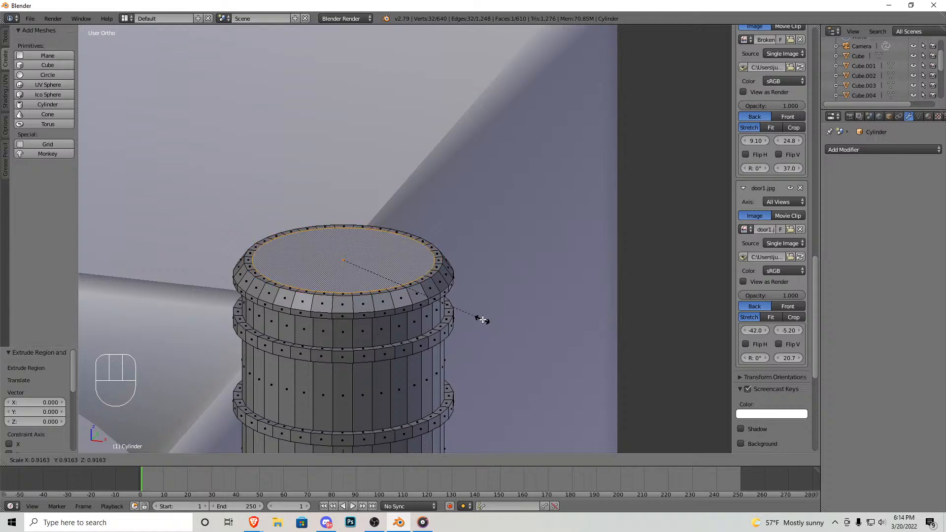
pyautogui.click(478, 315)
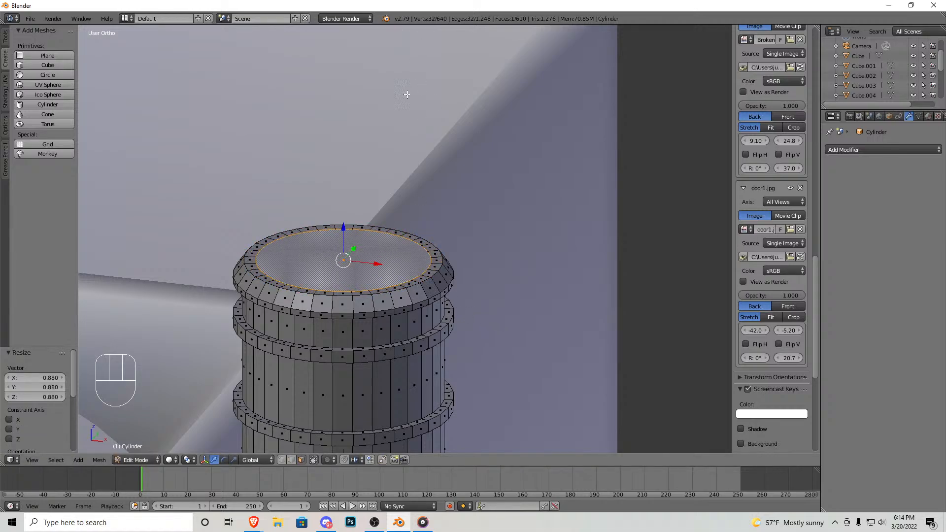
# Step: Try recessing the inner top face by extruding it down into the barrel, and undo the recess
pyautogui.scroll(-2, 414, 249)
pyautogui.moveTo(425, 234); pyautogui.dragTo(468, 222, button='middle')
pyautogui.keyDown('shift'); pyautogui.moveTo(197, 187); pyautogui.dragTo(374, 213, button='middle'); pyautogui.keyUp('shift')
pyautogui.press('e')
pyautogui.click(370, 194)
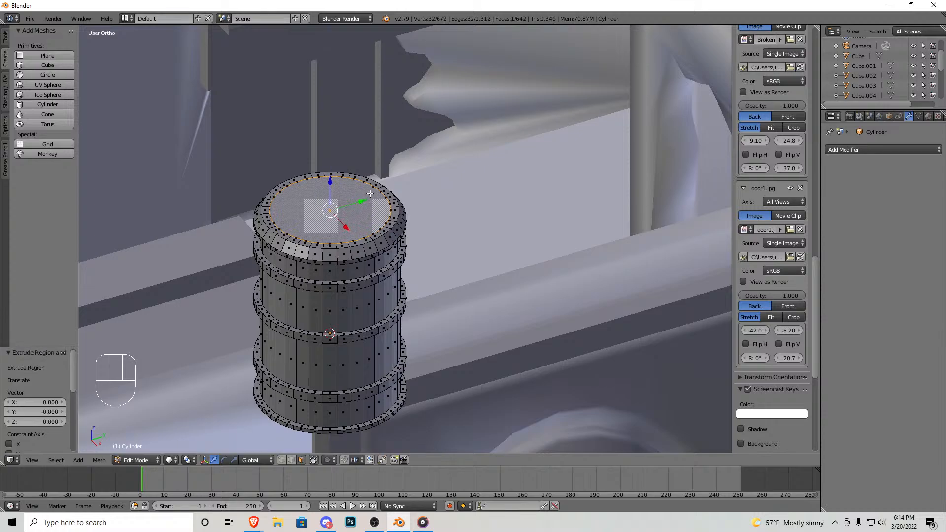
pyautogui.moveTo(329, 186); pyautogui.dragTo(333, 252)
pyautogui.moveTo(354, 238); pyautogui.dragTo(356, 260, button='middle')
pyautogui.keyDown('shift'); pyautogui.moveTo(337, 336); pyautogui.dragTo(434, 243, button='middle'); pyautogui.keyUp('shift')
pyautogui.hotkey('ctrl', 'z')
pyautogui.hotkey('ctrl', 'z')
pyautogui.scroll(-3, 373, 304)
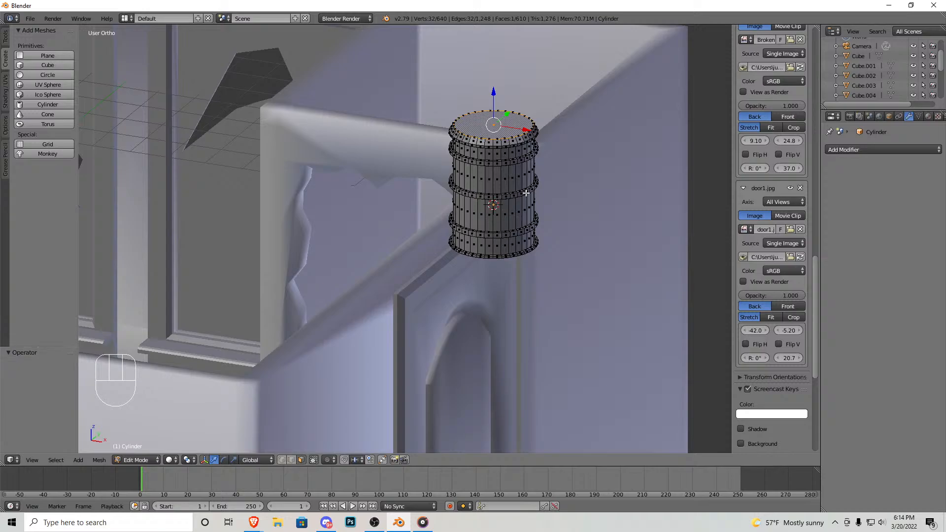
pyautogui.scroll(-5, 526, 193)
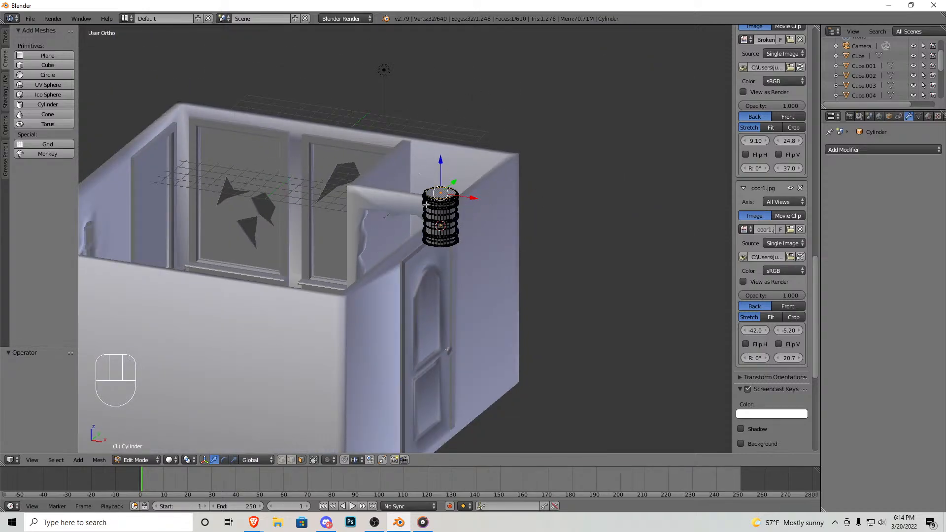
# Step: Undo the inset ring on the barrel's top face
pyautogui.scroll(6, 419, 201)
pyautogui.keyDown('shift'); pyautogui.moveTo(457, 174); pyautogui.dragTo(262, 351, button='middle'); pyautogui.keyUp('shift')
pyautogui.hotkey('ctrl', 'z')
pyautogui.scroll(4, 495, 245)
pyautogui.keyDown('shift'); pyautogui.moveTo(385, 147); pyautogui.dragTo(368, 276, button='middle'); pyautogui.keyUp('shift')
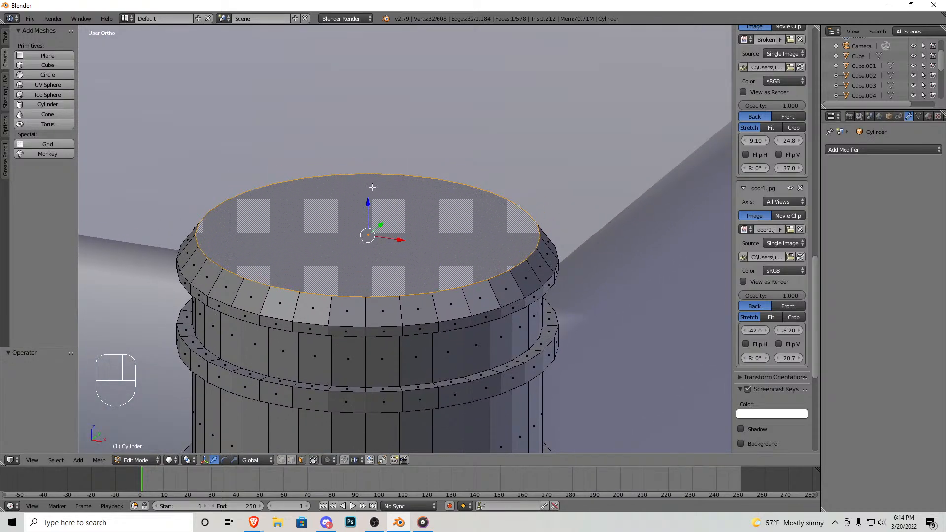
# Step: Extrude the barrel's top face in place and scale it inward to form an inset rim ring
pyautogui.rightClick(396, 236)
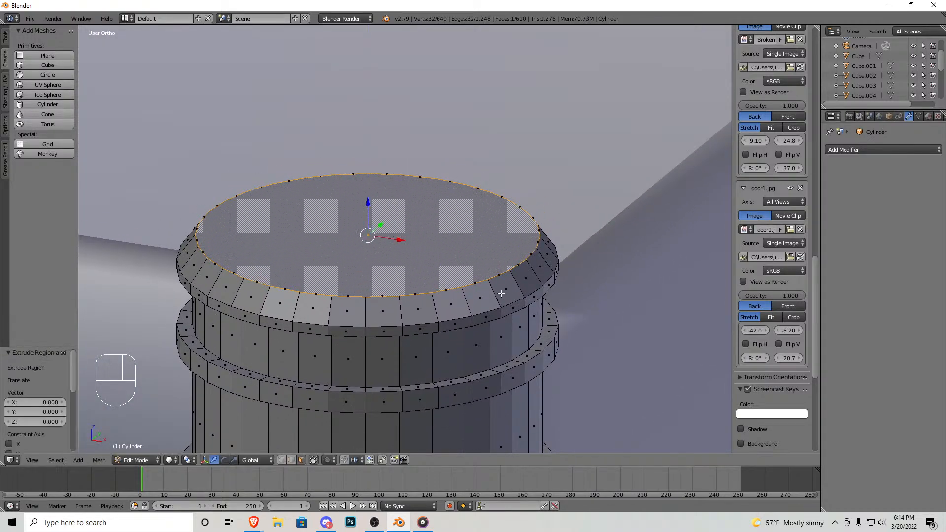
pyautogui.press('s')
pyautogui.click(481, 277)
# Step: Extrude the barrel's inner top face and lower it 1.535 along Z to hollow out the barrel
pyautogui.press('e')
pyautogui.rightClick(408, 210)
pyautogui.moveTo(367, 203); pyautogui.dragTo(380, 330)
pyautogui.hotkey('shift', 'f')
pyautogui.press('s')
pyautogui.press('w')
pyautogui.click(405, 238)
pyautogui.moveTo(488, 208); pyautogui.dragTo(478, 252)
pyautogui.hotkey('shift', 'f')
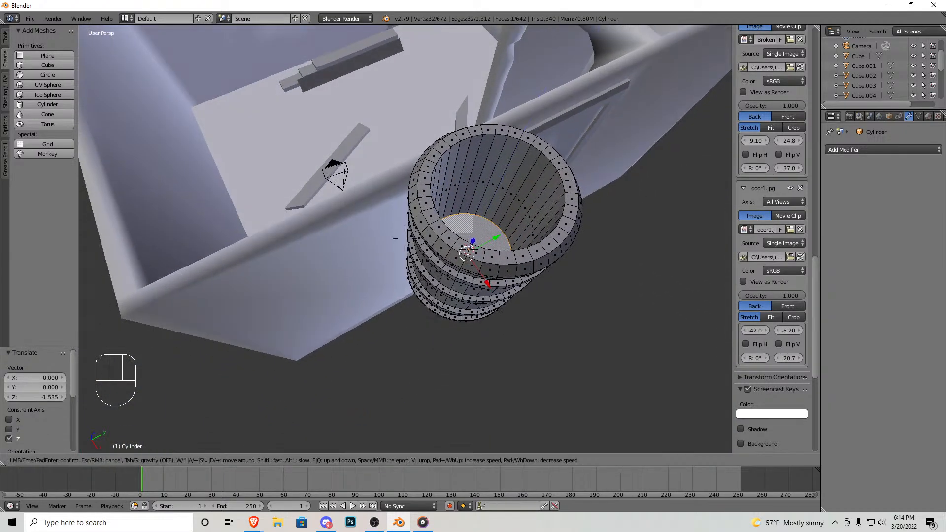
pyautogui.press('w')
pyautogui.press('s')
pyautogui.click(405, 238)
# Step: Return to Object Mode and apply smooth shading to the barrel
pyautogui.press('Tab')
pyautogui.moveTo(412, 337); pyautogui.dragTo(393, 272, button='middle')
pyautogui.click(6, 37)
pyautogui.click(34, 173)
# Step: Scale the whole barrel down to 0.438 of its size to suit the room
pyautogui.moveTo(316, 305); pyautogui.dragTo(416, 356, button='middle')
pyautogui.moveTo(419, 308); pyautogui.dragTo(529, 460, button='middle')
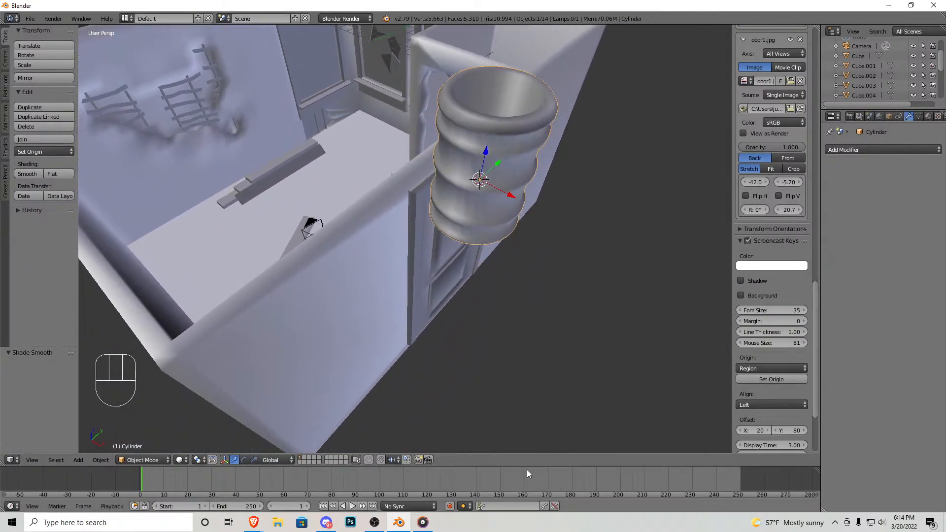
pyautogui.moveTo(569, 290); pyautogui.dragTo(362, 309, button='middle')
pyautogui.scroll(-7, 387, 289)
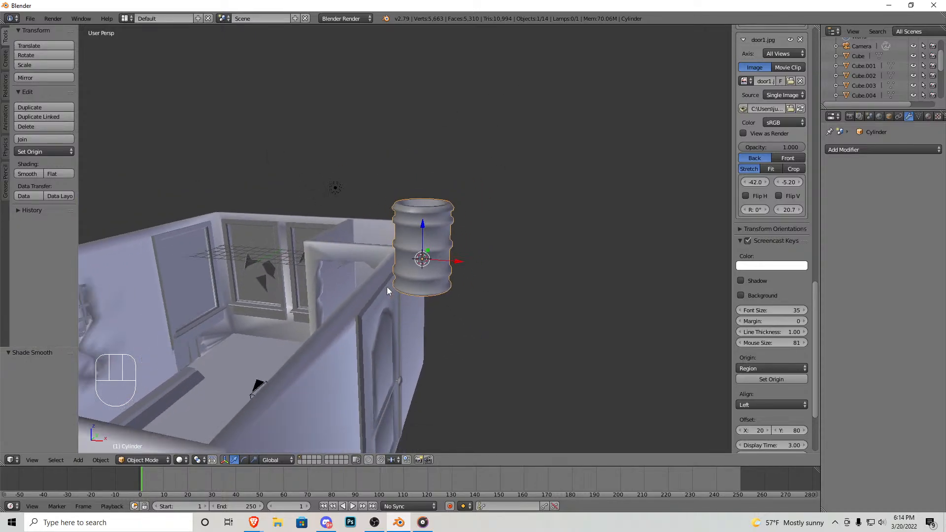
pyautogui.press('s')
pyautogui.click(468, 284)
# Step: Tip the barrel onto its side by rotating it about -87° in the front orthographic view
pyautogui.press('KP_7')
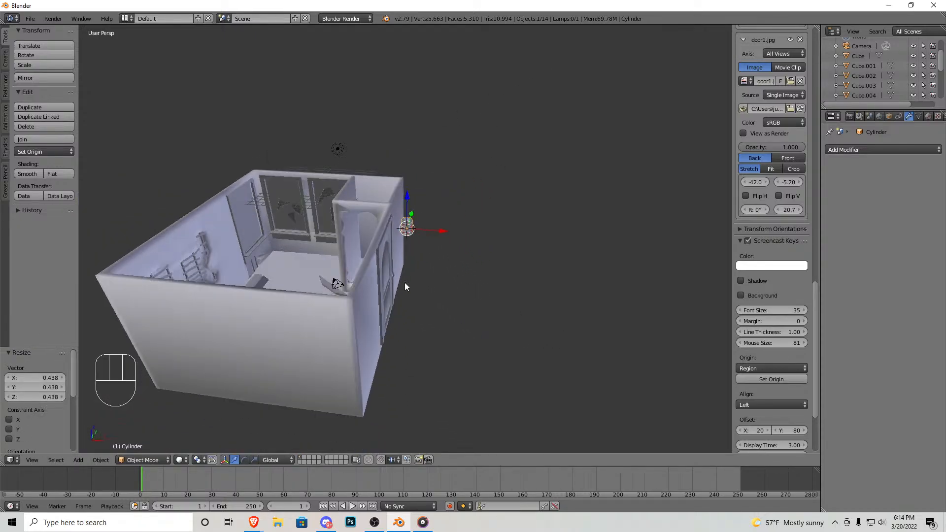
pyautogui.press('KP_1')
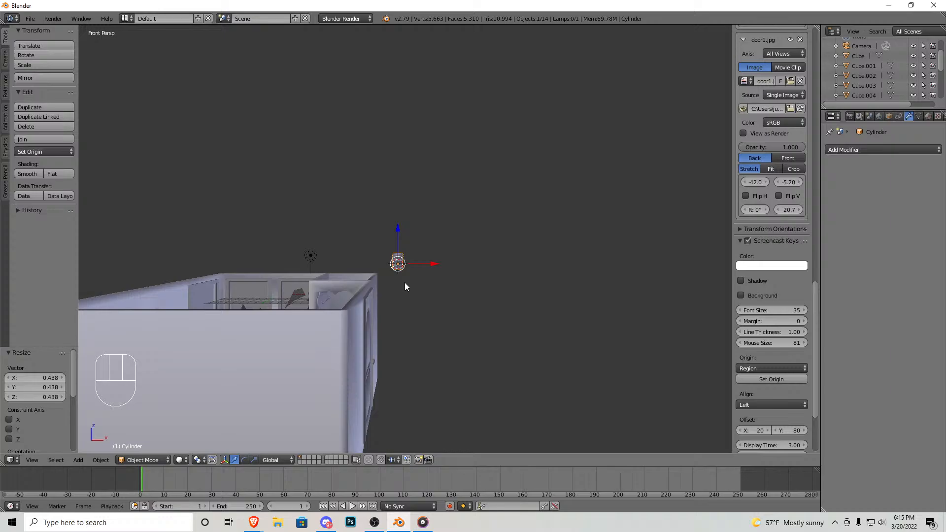
pyautogui.press('KP_5')
pyautogui.scroll(3, 396, 266)
pyautogui.press('r')
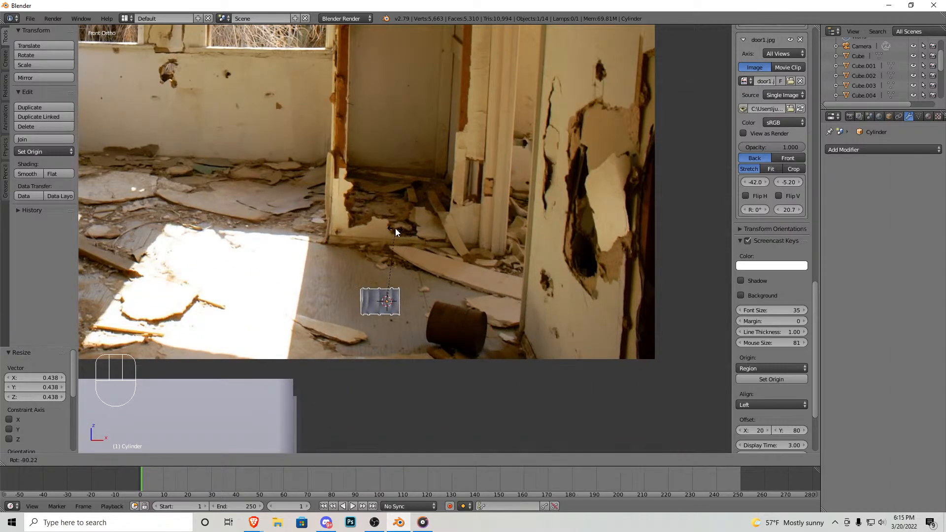
pyautogui.click(399, 226)
# Step: Working from the top view, place the barrel inside the room near the camera and angle it on the floor
pyautogui.scroll(-2, 419, 295)
pyautogui.moveTo(419, 294); pyautogui.dragTo(461, 273, button='middle')
pyautogui.press('KP_7')
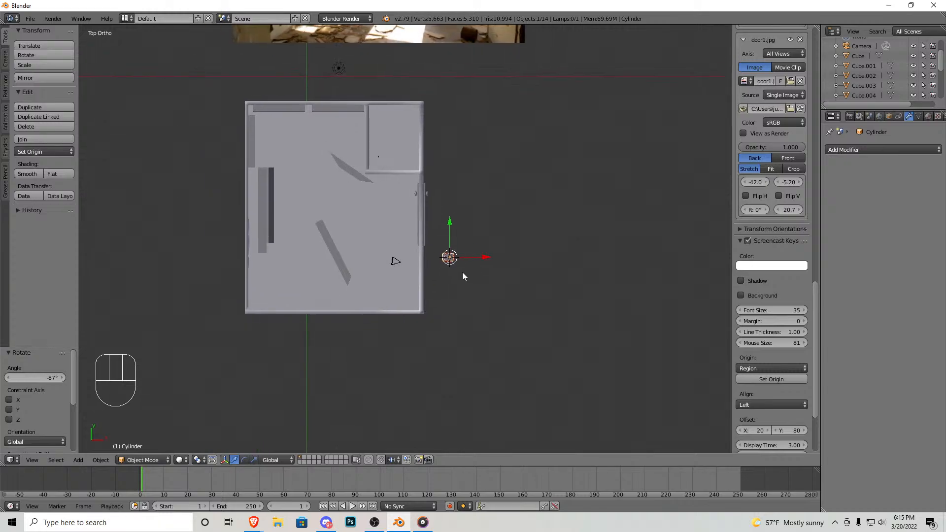
pyautogui.press('r')
pyautogui.press('x')
pyautogui.click(401, 261)
pyautogui.scroll(4, 388, 274)
# Step: Duplicate the barrel toward the far window wall, rotate the copy -65.8° and scale it by 1.214
pyautogui.hotkey('shift', 'd')
pyautogui.click(284, 121)
pyautogui.press('s')
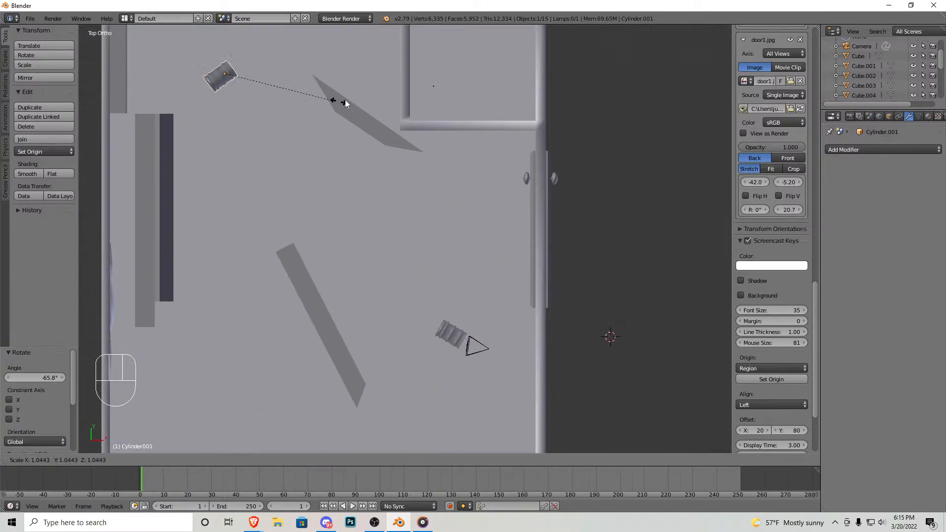
pyautogui.click(342, 204)
# Step: Duplicate the enlarged barrel, rotate the copy and position it near the front-left corner of the room
pyautogui.keyDown('shift'); pyautogui.moveTo(304, 190); pyautogui.dragTo(351, 186, button='middle'); pyautogui.keyUp('shift')
pyautogui.hotkey('shift', 'd')
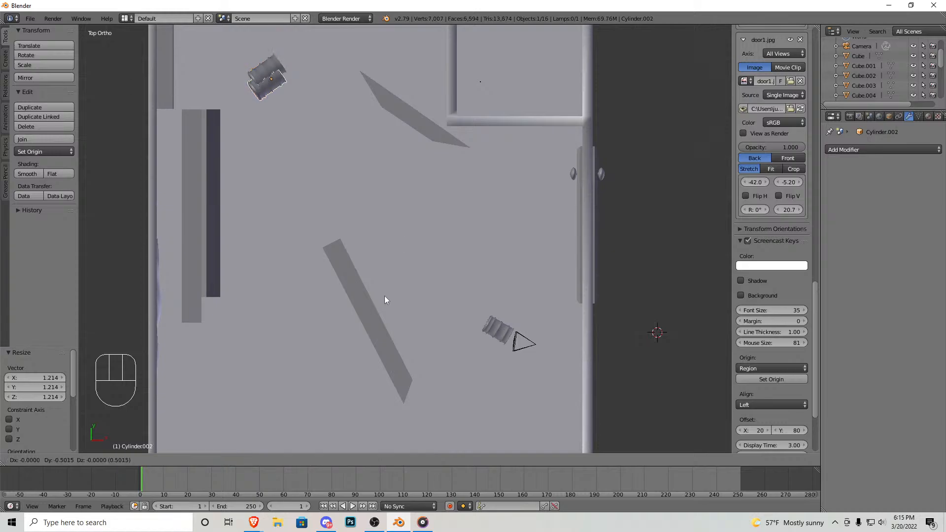
pyautogui.click(403, 77)
pyautogui.press('r')
pyautogui.click(375, 258)
pyautogui.press('g')
pyautogui.click(253, 376)
pyautogui.keyDown('shift'); pyautogui.moveTo(259, 370); pyautogui.dragTo(297, 274, button='middle'); pyautogui.keyUp('shift')
pyautogui.press('r')
pyautogui.click(280, 270)
pyautogui.press('g')
pyautogui.click(250, 280)
# Step: Select all three barrels and lower them 8.927 along Z toward the room floor
pyautogui.keyDown('shift'); pyautogui.rightClick(532, 232); pyautogui.keyUp('shift')
pyautogui.keyDown('shift'); pyautogui.moveTo(382, 141); pyautogui.dragTo(380, 283, button='middle'); pyautogui.keyUp('shift')
pyautogui.keyDown('shift'); pyautogui.rightClick(315, 119); pyautogui.keyUp('shift')
pyautogui.moveTo(495, 222); pyautogui.dragTo(382, 157, button='middle')
pyautogui.press('g')
pyautogui.press('z')
pyautogui.click(316, 329)
# Step: Lower the three selected barrels a further 7.503 along Z to bring them down to the floor
pyautogui.hotkey('shift', 'f')
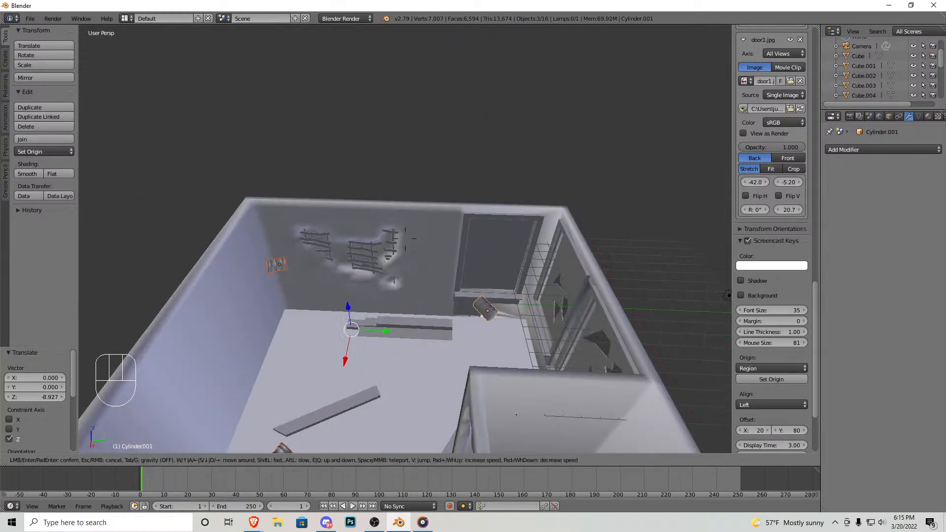
pyautogui.press('w')
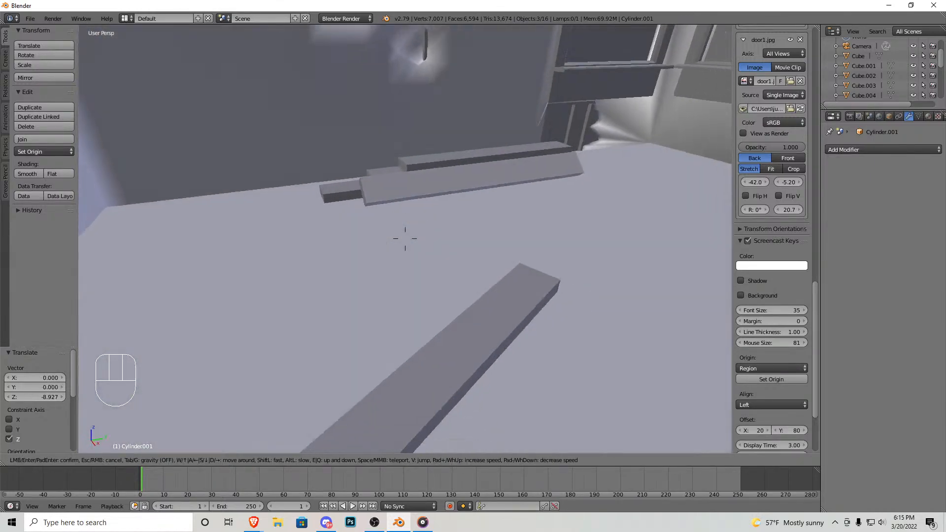
pyautogui.click(405, 239)
pyautogui.moveTo(476, 113); pyautogui.dragTo(462, 327)
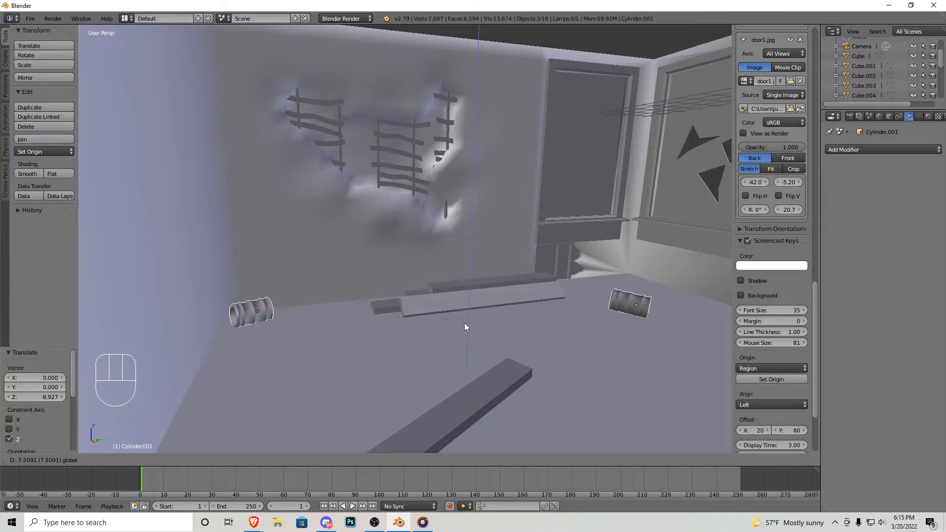
pyautogui.click(466, 323)
# Step: Inspect the barrels' placement on the floor and examine the debris in the reference photo
pyautogui.hotkey('shift', 'f')
pyautogui.press('w')
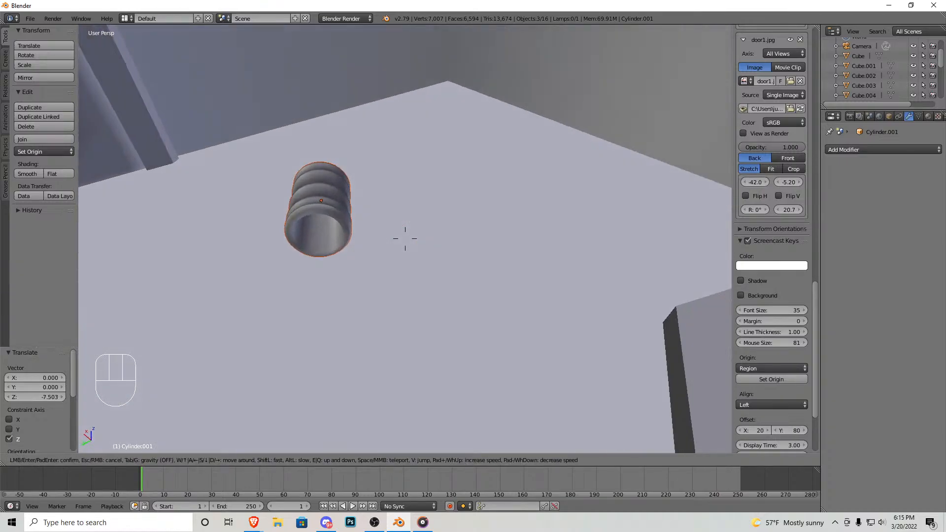
pyautogui.press('s')
pyautogui.press('w')
pyautogui.press('Escape')
pyautogui.press('KP_1')
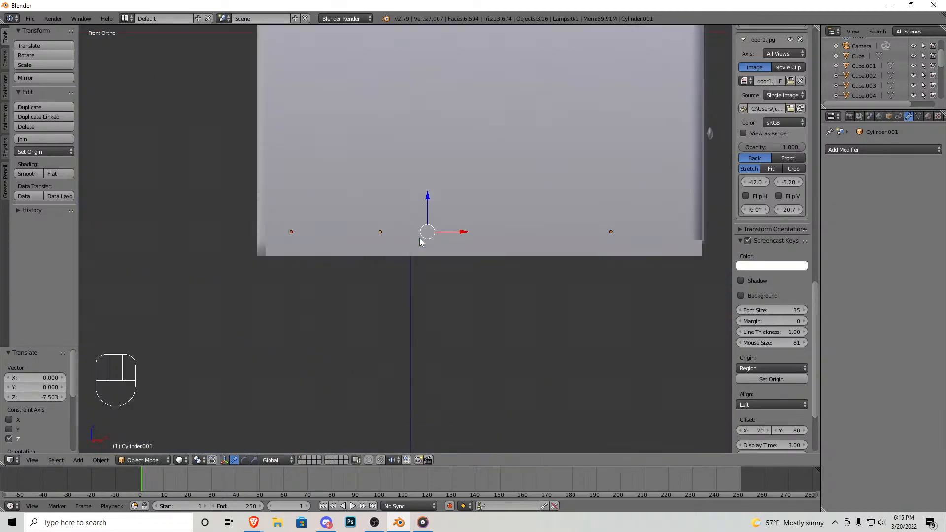
pyautogui.scroll(-6, 421, 238)
pyautogui.keyDown('shift'); pyautogui.moveTo(474, 143); pyautogui.dragTo(305, 347, button='middle'); pyautogui.keyUp('shift')
pyautogui.scroll(6, 271, 333)
pyautogui.keyDown('shift'); pyautogui.moveTo(189, 351); pyautogui.dragTo(489, 159, button='middle'); pyautogui.keyUp('shift')
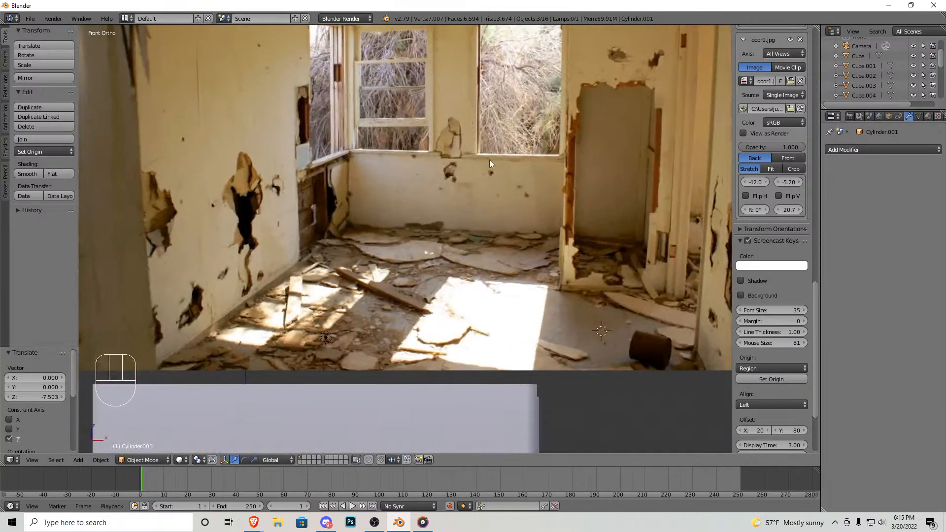
pyautogui.moveTo(499, 252)
pyautogui.keyDown('shift'); pyautogui.mouseDown(button='middle')
pyautogui.moveTo(316, 209)
pyautogui.moveTo(494, 261)
pyautogui.mouseUp(button='middle'); pyautogui.keyUp('shift')
pyautogui.scroll(4, 317, 208)
pyautogui.keyDown('shift'); pyautogui.moveTo(200, 369); pyautogui.dragTo(439, 250, button='middle'); pyautogui.keyUp('shift')
pyautogui.keyDown('shift'); pyautogui.moveTo(323, 310); pyautogui.dragTo(395, 260, button='middle'); pyautogui.keyUp('shift')
pyautogui.keyDown('shift'); pyautogui.moveTo(376, 391); pyautogui.dragTo(415, 315, button='middle'); pyautogui.keyUp('shift')
pyautogui.keyDown('shift'); pyautogui.moveTo(415, 95); pyautogui.dragTo(315, 311, button='middle'); pyautogui.keyUp('shift')
pyautogui.keyDown('shift'); pyautogui.moveTo(450, 183); pyautogui.dragTo(374, 316, button='middle'); pyautogui.keyUp('shift')
pyautogui.scroll(-10, 501, 247)
pyautogui.scroll(5, 437, 323)
pyautogui.scroll(2, 436, 326)
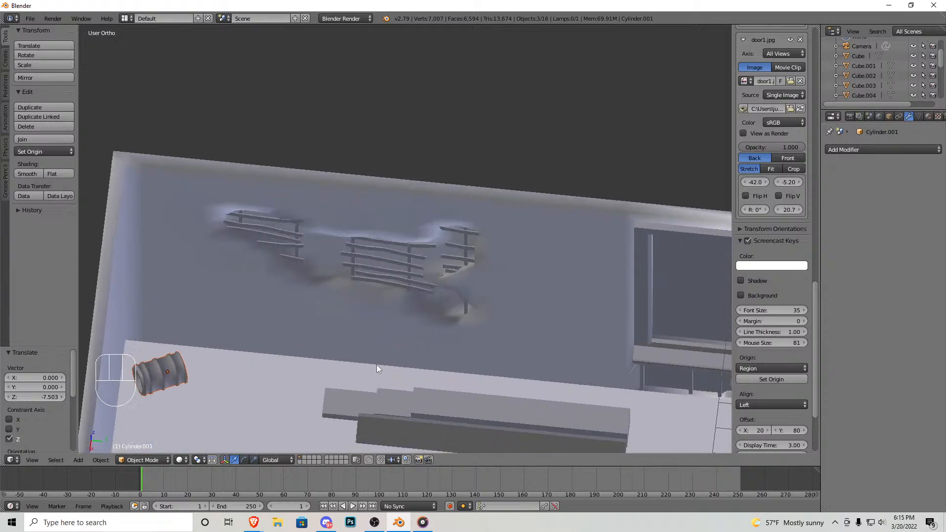
# Step: Add a grid mesh on the open floor between the planks with 25 subdivisions along X and Y
pyautogui.keyDown('shift'); pyautogui.moveTo(371, 376); pyautogui.dragTo(473, 107, button='middle'); pyautogui.keyUp('shift')
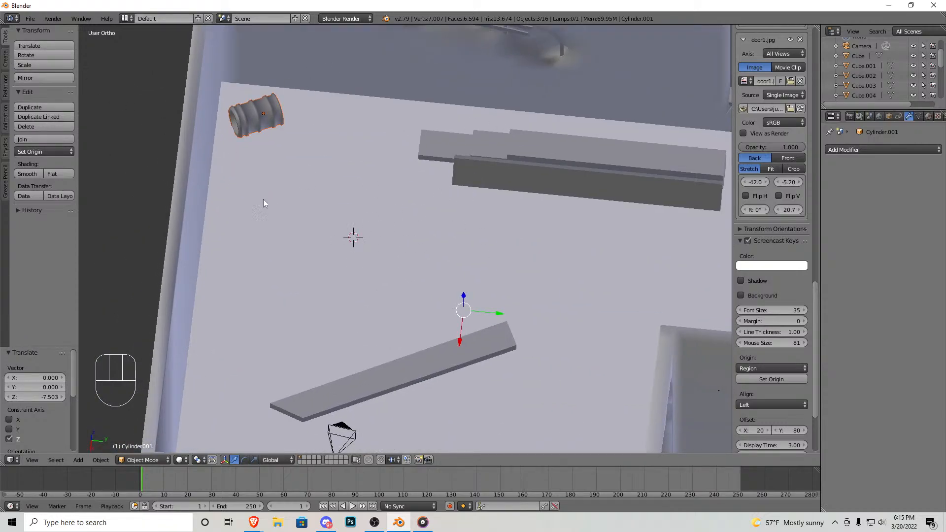
pyautogui.click(5, 58)
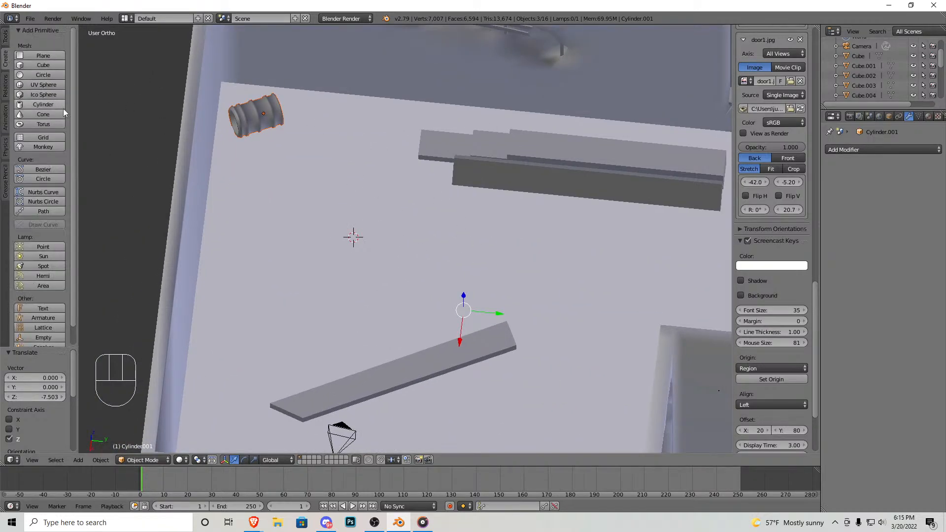
pyautogui.click(39, 137)
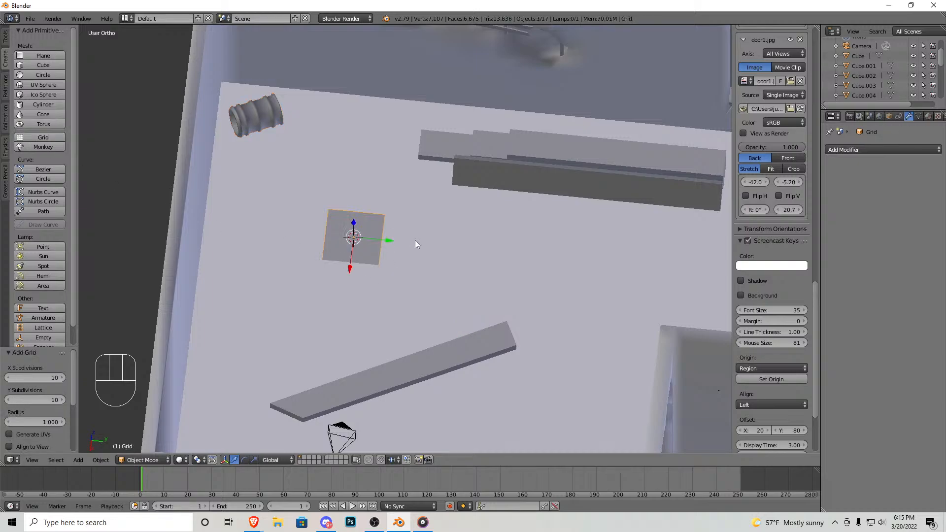
pyautogui.click(51, 380)
# Step: Scale the grid up by 2.901 in Edit Mode
pyautogui.press('Tab')
pyautogui.scroll(5, 359, 267)
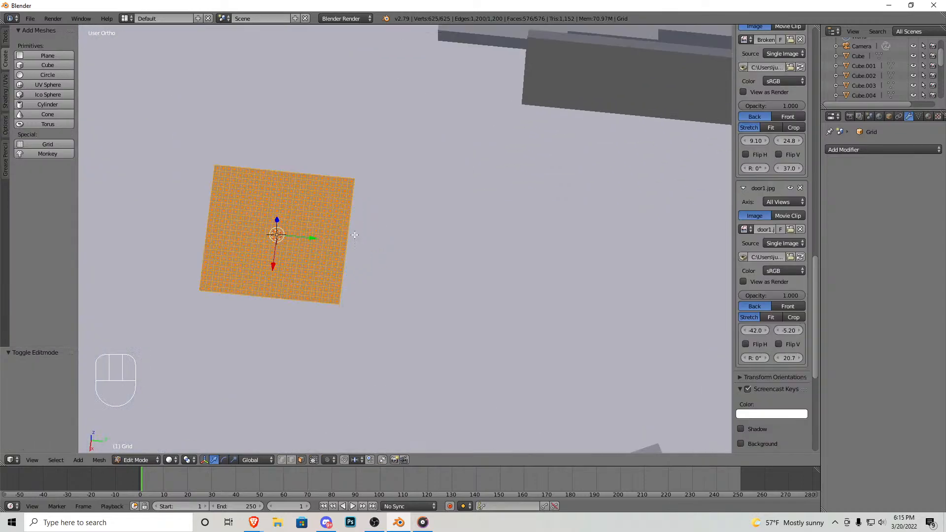
pyautogui.press('s')
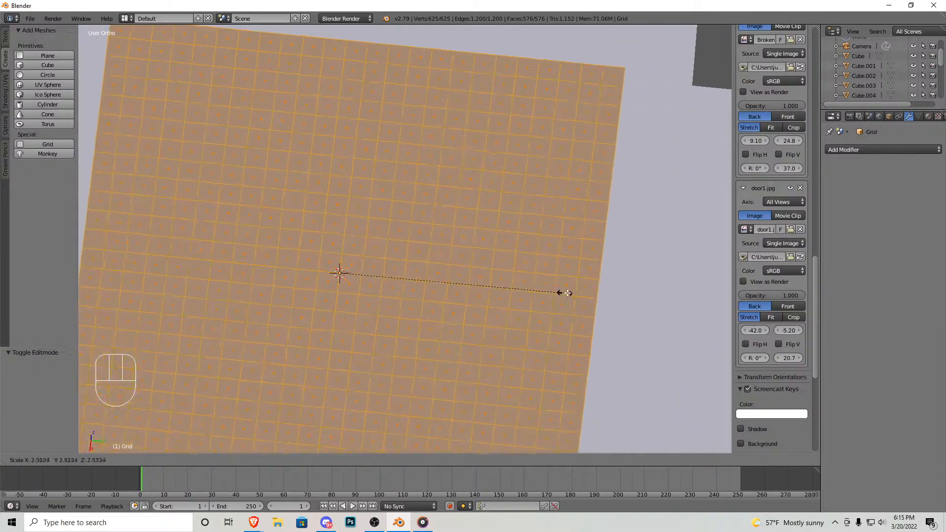
pyautogui.click(599, 295)
pyautogui.scroll(-5, 401, 245)
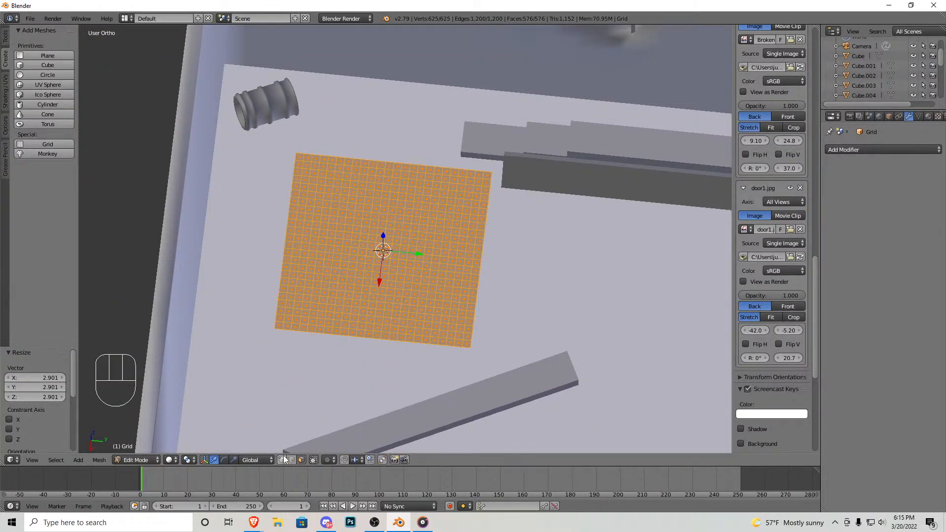
# Step: Select the vertices of a central grid face and raise them 0.509 along Z with smooth proportional editing
pyautogui.scroll(4, 379, 264)
pyautogui.rightClick(358, 260)
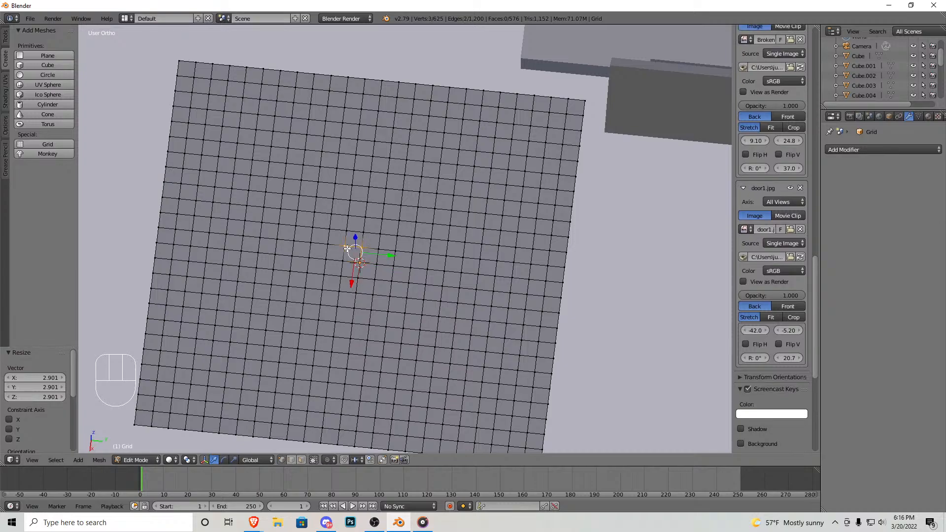
pyautogui.hotkey('shift', 'f')
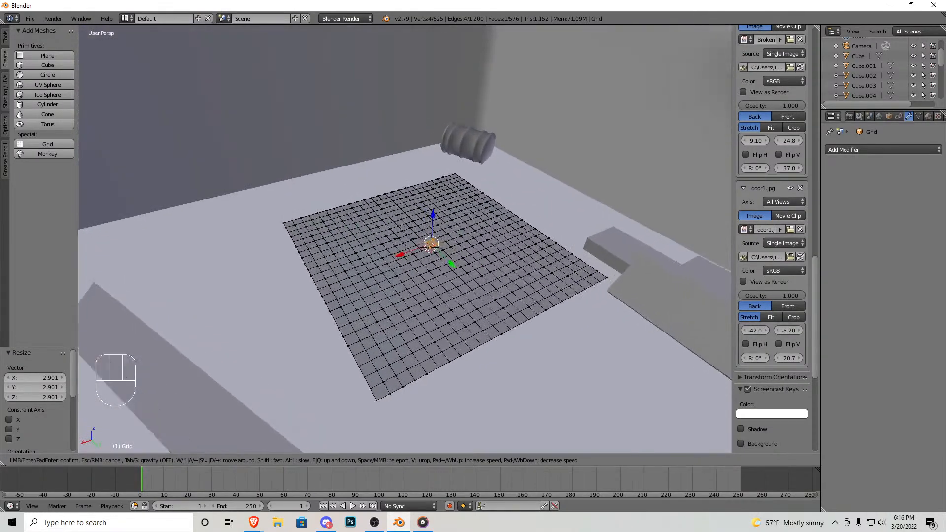
pyautogui.click(405, 239)
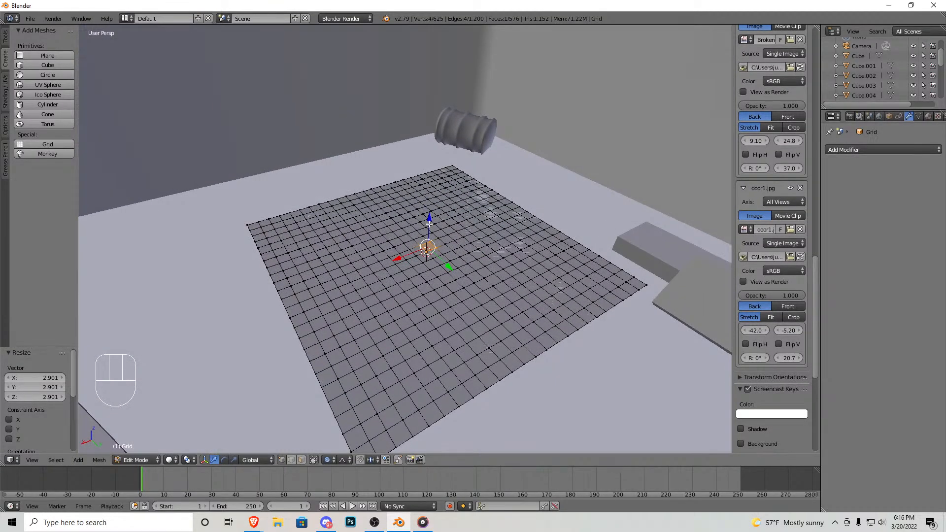
pyautogui.moveTo(431, 224); pyautogui.dragTo(431, 210)
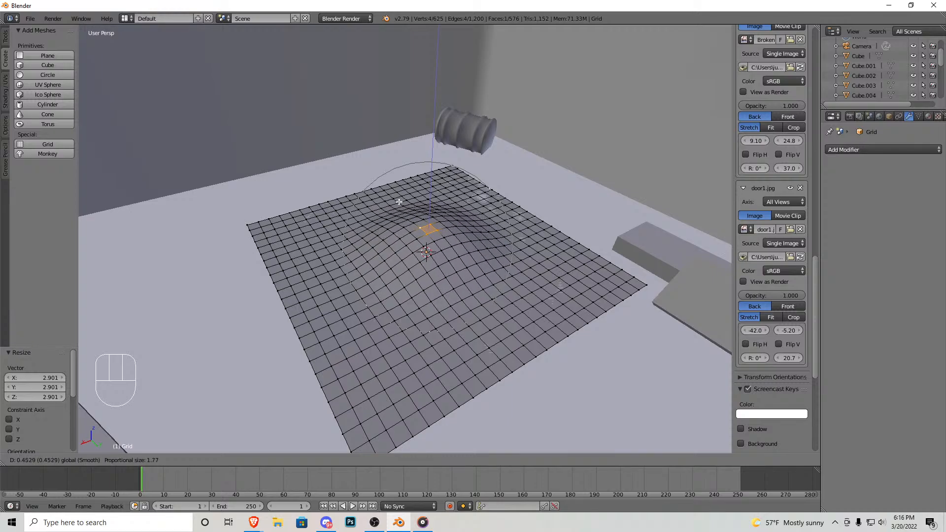
pyautogui.scroll(-4, 405, 202)
pyautogui.scroll(-1, 406, 201)
pyautogui.moveTo(405, 201); pyautogui.dragTo(405, 200)
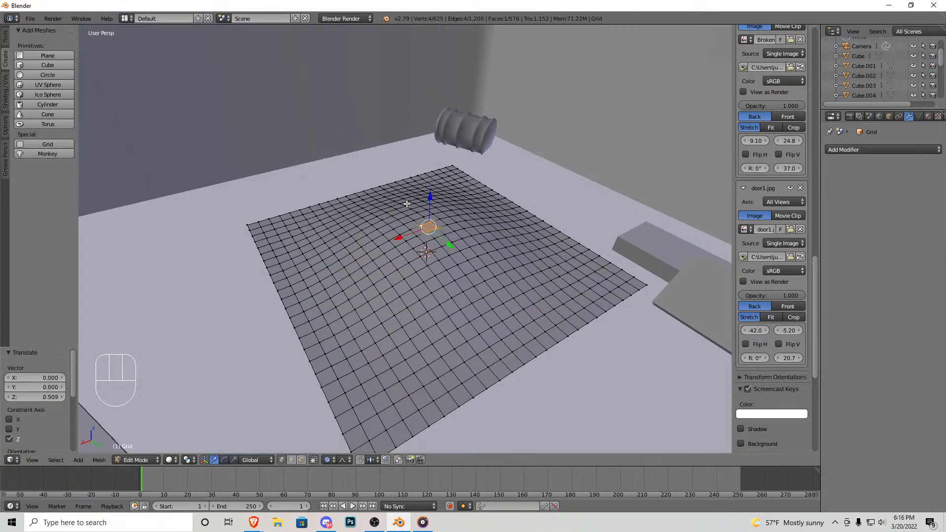
# Step: Shape two more soft bumps beside the grid's central mound by shifting single vertices along Z with proportional falloff
pyautogui.rightClick(357, 306)
pyautogui.moveTo(353, 286); pyautogui.dragTo(361, 275)
pyautogui.scroll(10, 357, 280)
pyautogui.click(360, 275)
pyautogui.rightClick(454, 287)
pyautogui.moveTo(458, 256); pyautogui.dragTo(462, 261)
# Step: Raise further single vertices around the grid by 0.111, 0.155, 0.059 and 0.270, plus one more, and leave Edit Mode
pyautogui.moveTo(421, 202); pyautogui.dragTo(421, 196)
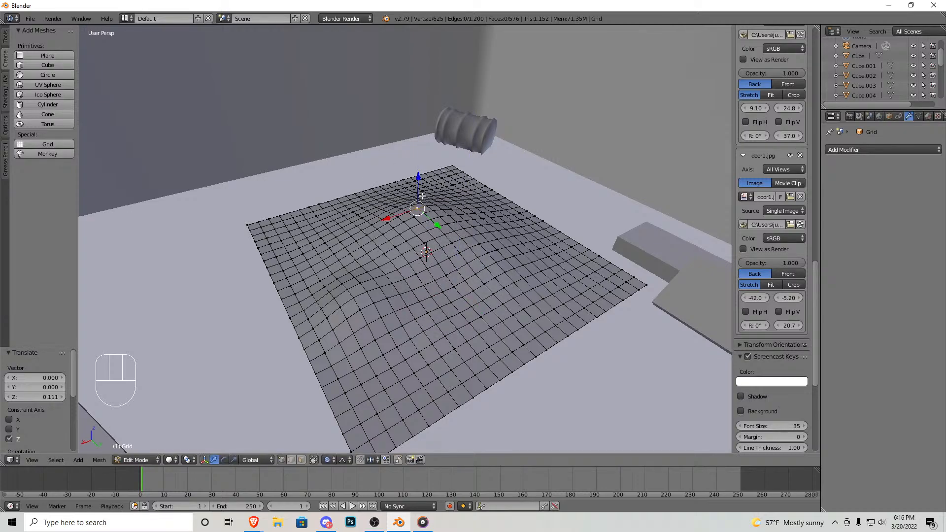
pyautogui.moveTo(510, 217); pyautogui.dragTo(510, 210)
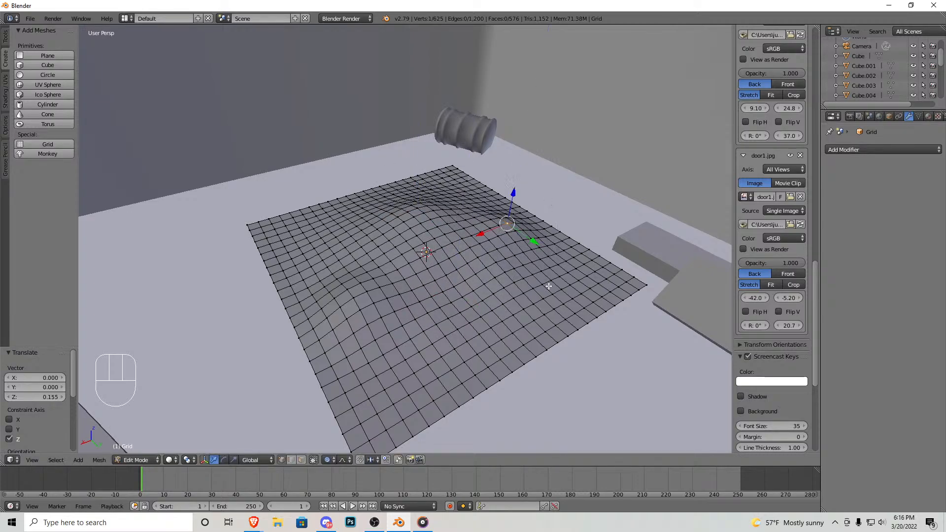
pyautogui.moveTo(554, 264); pyautogui.dragTo(555, 257)
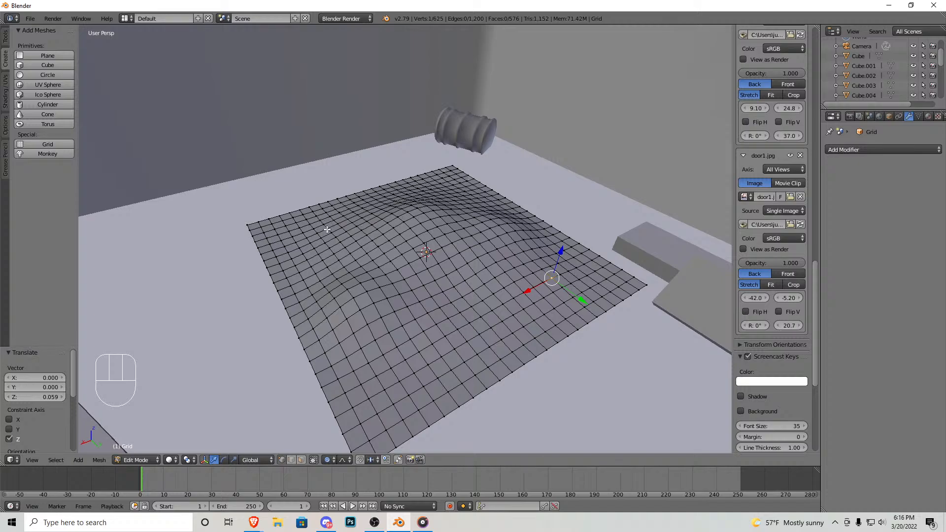
pyautogui.moveTo(332, 213); pyautogui.dragTo(329, 217)
pyautogui.rightClick(434, 284)
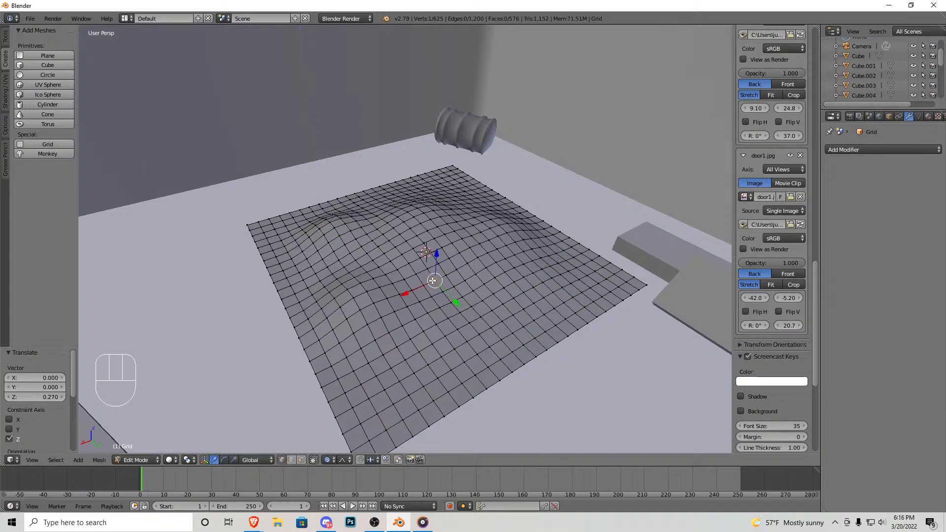
pyautogui.moveTo(466, 215); pyautogui.dragTo(465, 212)
pyautogui.press('Tab')
# Step: Lower the lumpy grid until its flat edges sink beneath the floor, finishing with a 0.063 downward adjustment
pyautogui.hotkey('shift', 'f')
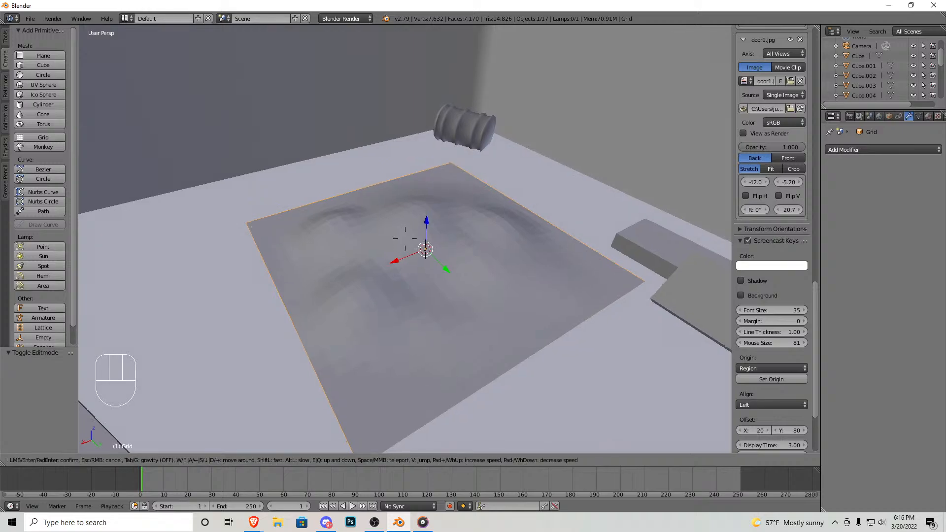
pyautogui.click(429, 222)
pyautogui.moveTo(431, 182); pyautogui.dragTo(430, 183)
# Step: Reposition the debris mound along the Y axis near the corner barrel, finishing with a 1.502 shift
pyautogui.hotkey('shift', 'f')
pyautogui.press('s')
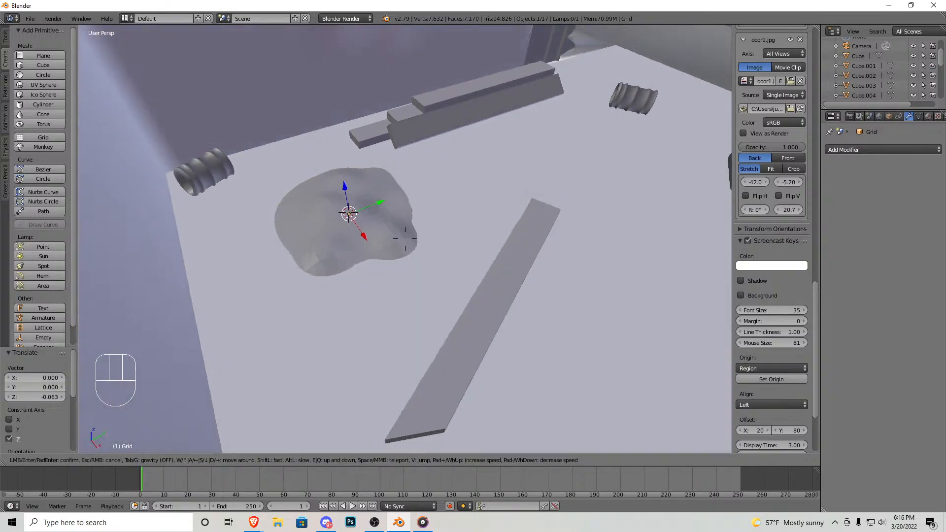
pyautogui.click(405, 238)
pyautogui.moveTo(401, 257)
pyautogui.mouseDown()
pyautogui.moveTo(364, 255)
pyautogui.moveTo(391, 253)
pyautogui.mouseUp()
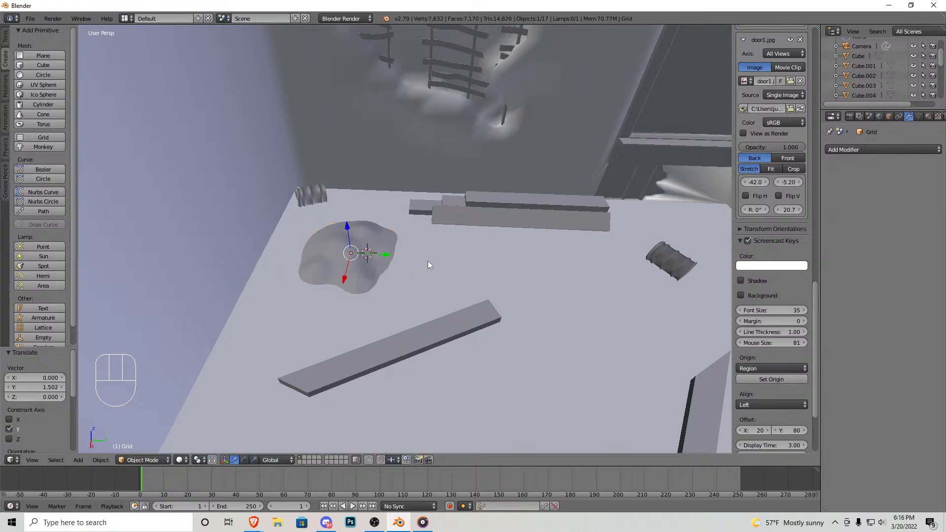
# Step: Duplicate the debris mound and place the copy on the open floor between the planks, finishing with a 2.966 shift along X
pyautogui.hotkey('shift', 'd')
pyautogui.rightClick(389, 264)
pyautogui.moveTo(389, 254); pyautogui.dragTo(588, 276)
pyautogui.hotkey('shift', 'f')
pyautogui.press('a')
pyautogui.click(405, 238)
pyautogui.moveTo(400, 247); pyautogui.dragTo(447, 256)
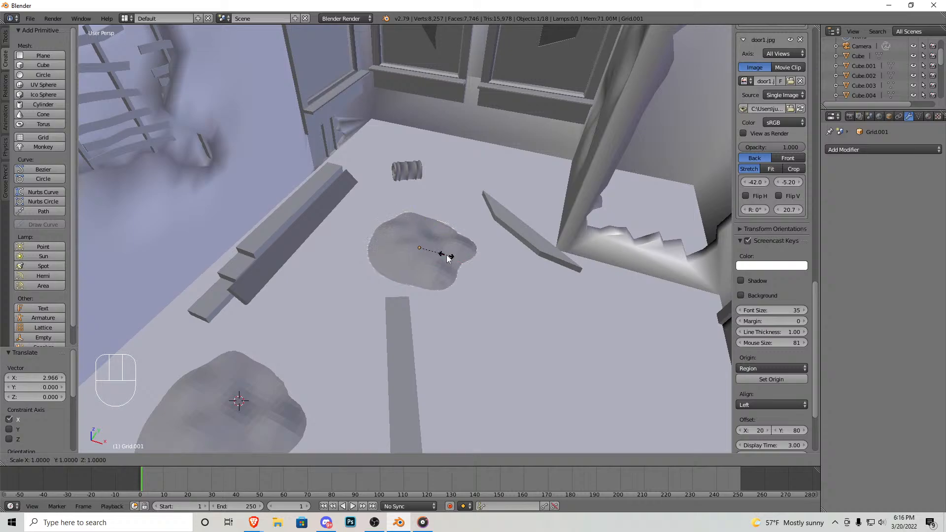
# Step: Enlarge the copied mound, lower it 0.350 along Z and raise it again by 0.124 so its edges meet the floor
pyautogui.press('s')
pyautogui.press('x')
pyautogui.rightClick(466, 260)
pyautogui.press('s')
pyautogui.click(502, 254)
pyautogui.moveTo(420, 222); pyautogui.dragTo(419, 228)
pyautogui.hotkey('shift', 'f')
pyautogui.press('d')
pyautogui.press('s')
pyautogui.click(417, 217)
pyautogui.press('g')
pyautogui.press('z')
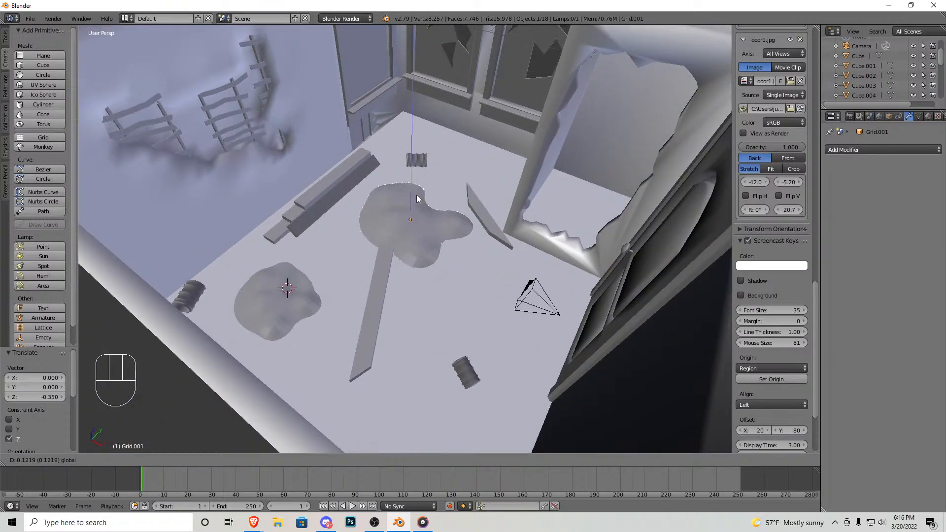
pyautogui.click(418, 197)
# Step: Duplicate the enlarged mound, move the copy 7.179 along X beside the broken wall opening and lower it 0.224
pyautogui.hotkey('shift', 'f')
pyautogui.press('w')
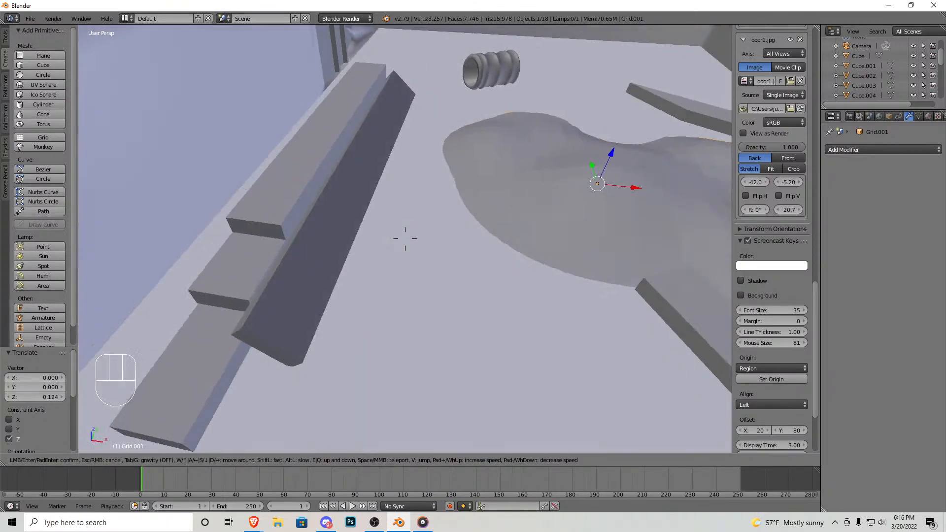
pyautogui.press('s')
pyautogui.click(355, 262)
pyautogui.hotkey('shift', 'd')
pyautogui.click(350, 259)
pyautogui.moveTo(301, 249); pyautogui.dragTo(316, 180)
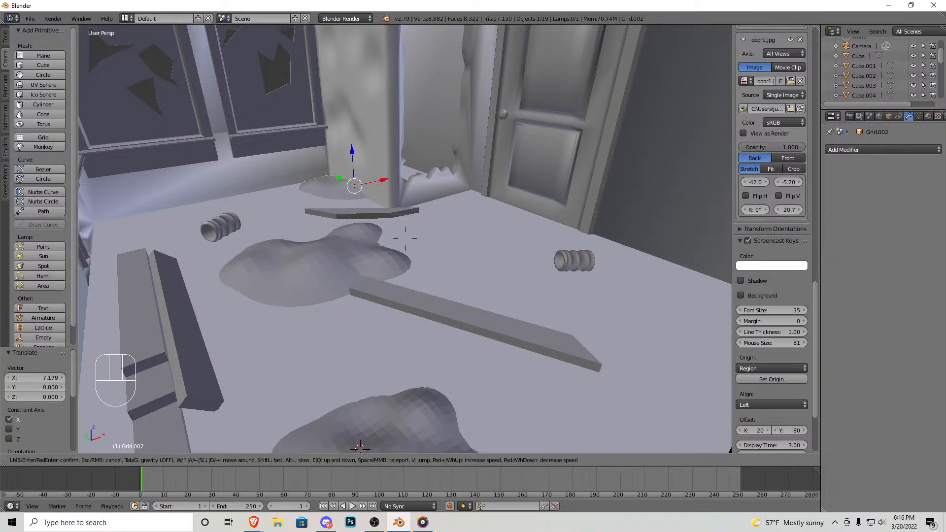
pyautogui.press('w')
pyautogui.press('s')
pyautogui.click(405, 239)
pyautogui.moveTo(432, 246); pyautogui.dragTo(435, 250)
pyautogui.hotkey('shift', 'f')
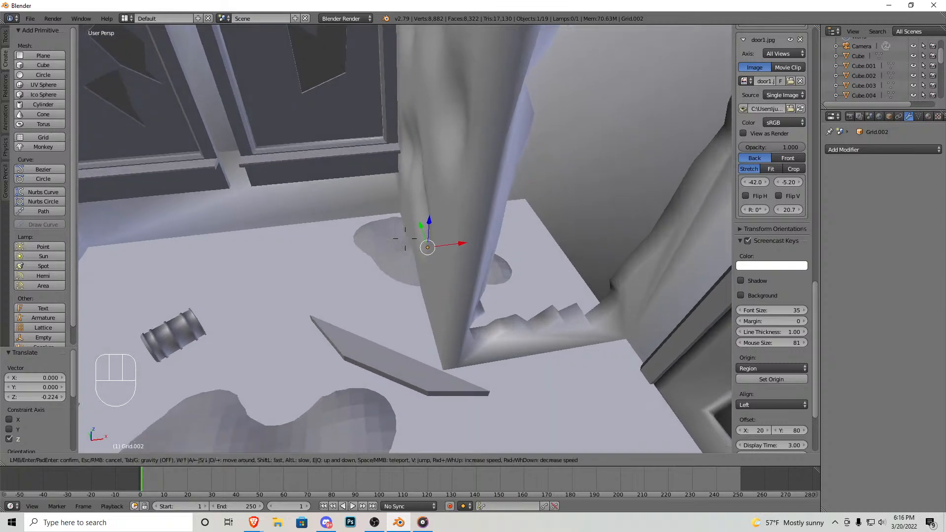
# Step: Apply smooth shading to the debris mounds on the floor
pyautogui.press('d')
pyautogui.click(405, 239)
pyautogui.hotkey('shift', 'f')
pyautogui.press('a')
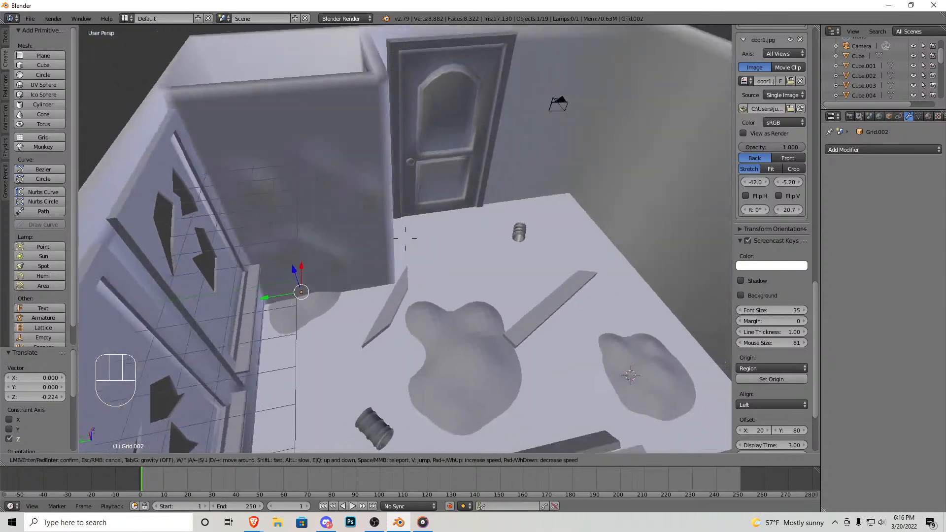
pyautogui.press('s')
pyautogui.press('w')
pyautogui.press('s')
pyautogui.click(405, 239)
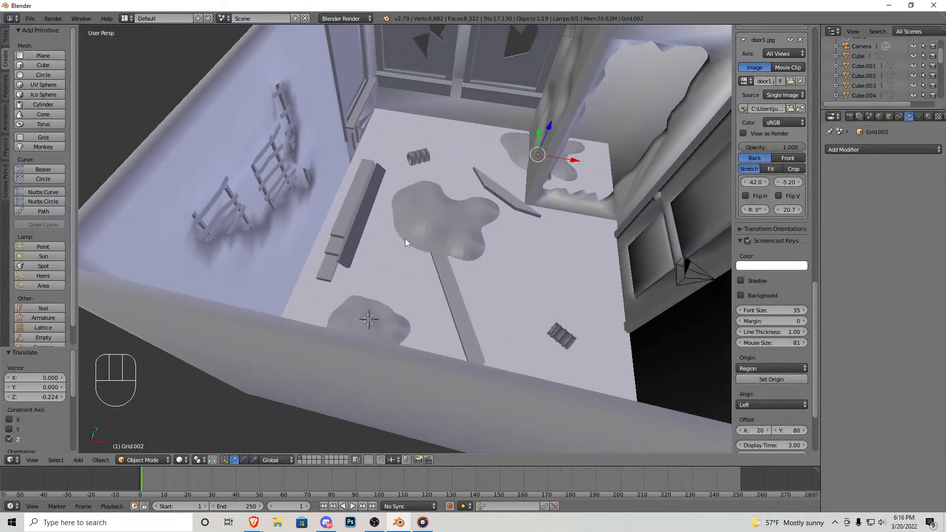
pyautogui.click(6, 37)
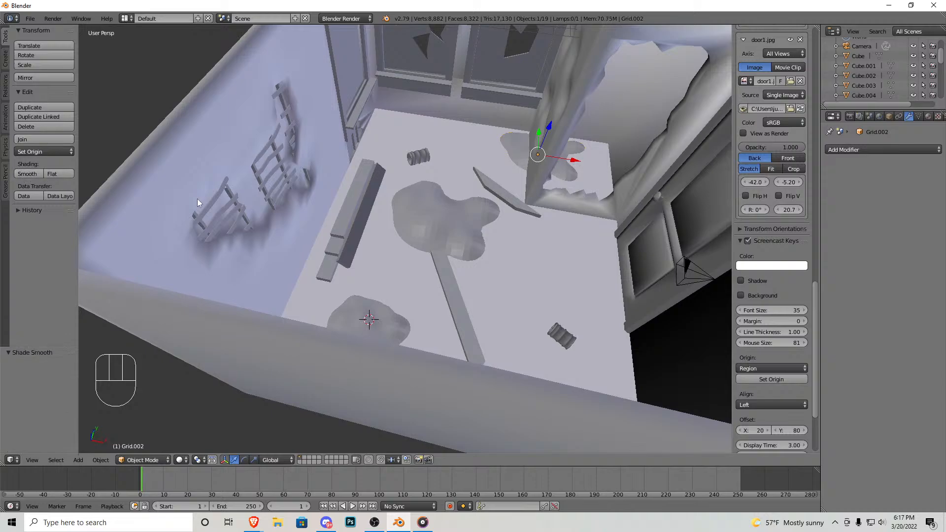
pyautogui.moveTo(404, 243); pyautogui.dragTo(390, 245, button='middle')
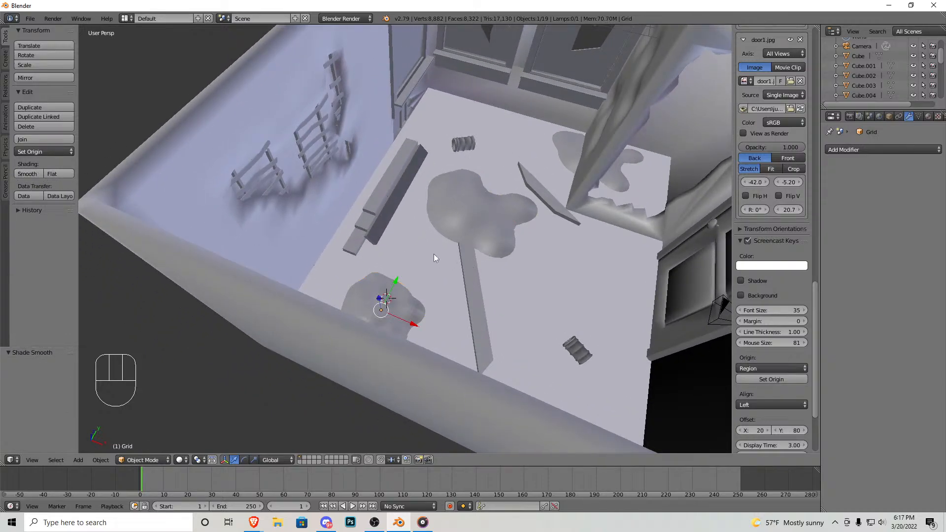
# Step: Examine the windows in the front-view reference photo and the mesh of the modelled window frames
pyautogui.scroll(-4, 446, 210)
pyautogui.moveTo(453, 205); pyautogui.dragTo(498, 188, button='middle')
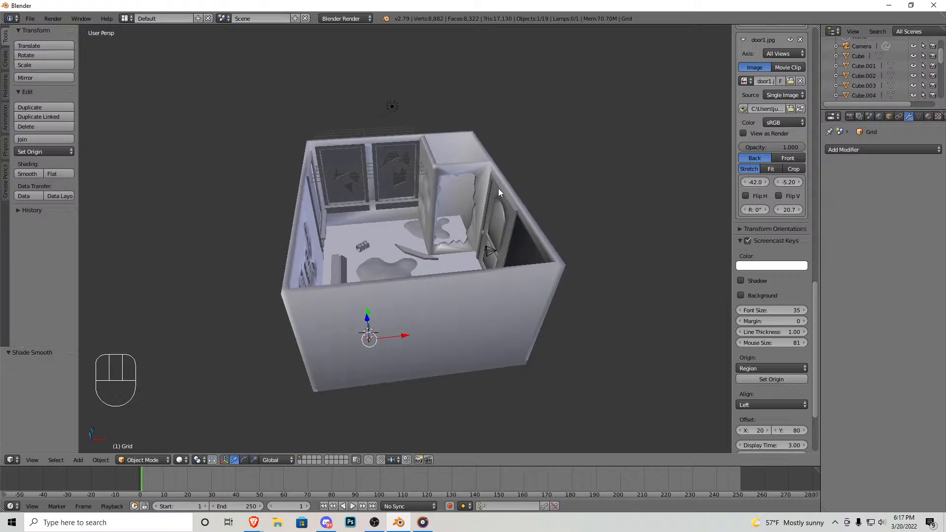
pyautogui.press('KP_1')
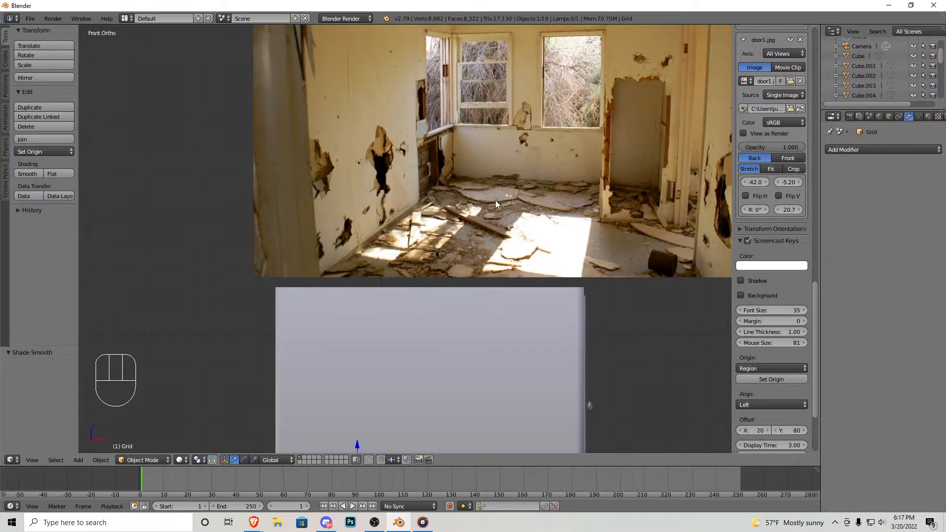
pyautogui.scroll(4, 495, 200)
pyautogui.scroll(-4, 503, 205)
pyautogui.moveTo(514, 163); pyautogui.dragTo(454, 221, button='middle')
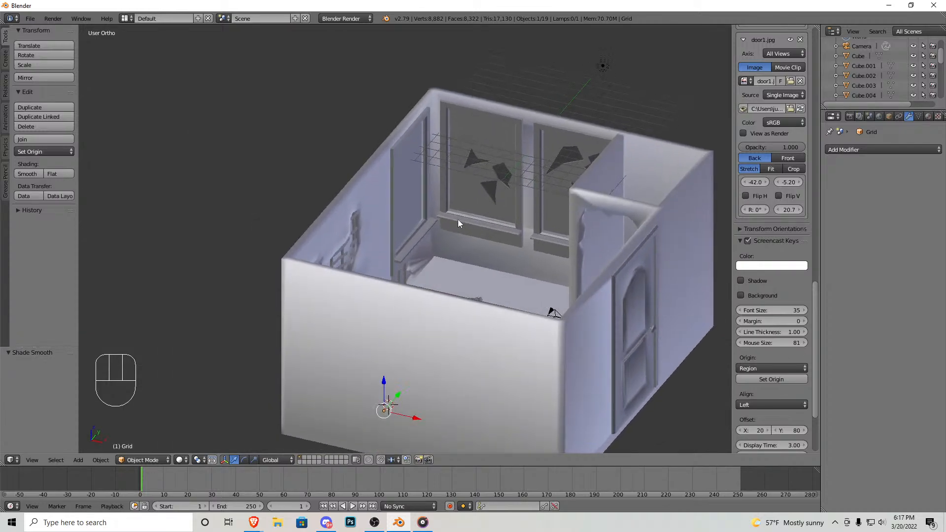
pyautogui.scroll(6, 486, 134)
pyautogui.keyDown('shift'); pyautogui.moveTo(493, 162); pyautogui.dragTo(289, 276, button='middle'); pyautogui.keyUp('shift')
pyautogui.scroll(4, 289, 276)
pyautogui.moveTo(320, 249); pyautogui.dragTo(349, 241, button='middle')
pyautogui.rightClick(413, 185)
pyautogui.press('Tab')
pyautogui.scroll(-6, 443, 197)
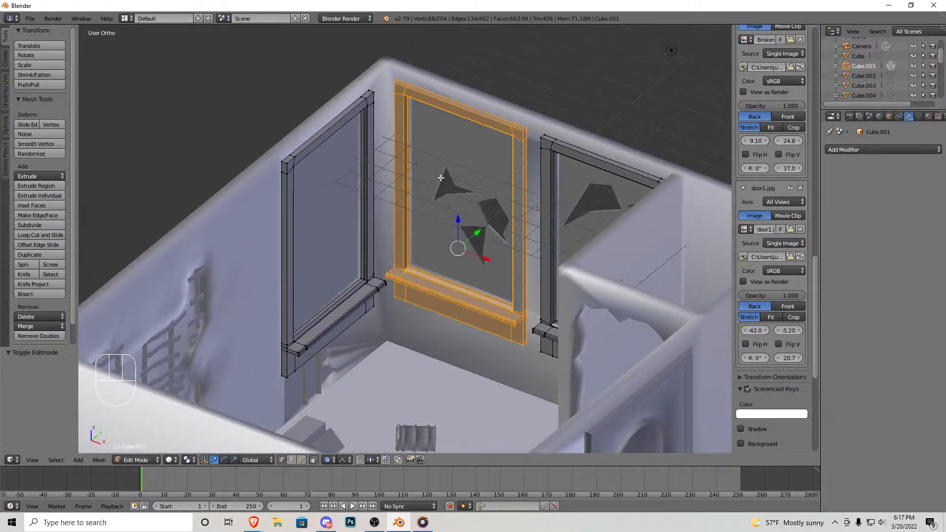
pyautogui.press('Tab')
# Step: Add a cube at the inner edge of the back wall's corner window and scale it to 0.158
pyautogui.hotkey('shift', 'f')
pyautogui.press('w')
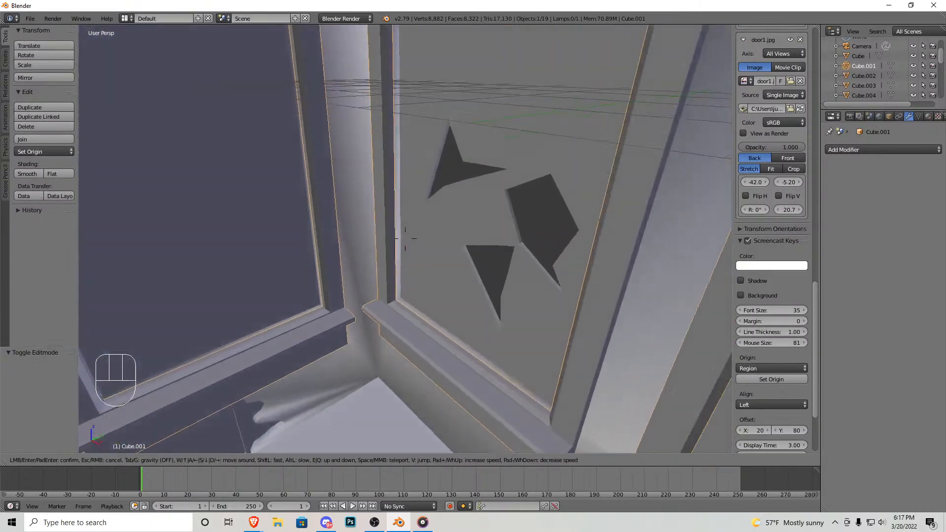
pyautogui.press('w')
pyautogui.press('s')
pyautogui.click(405, 238)
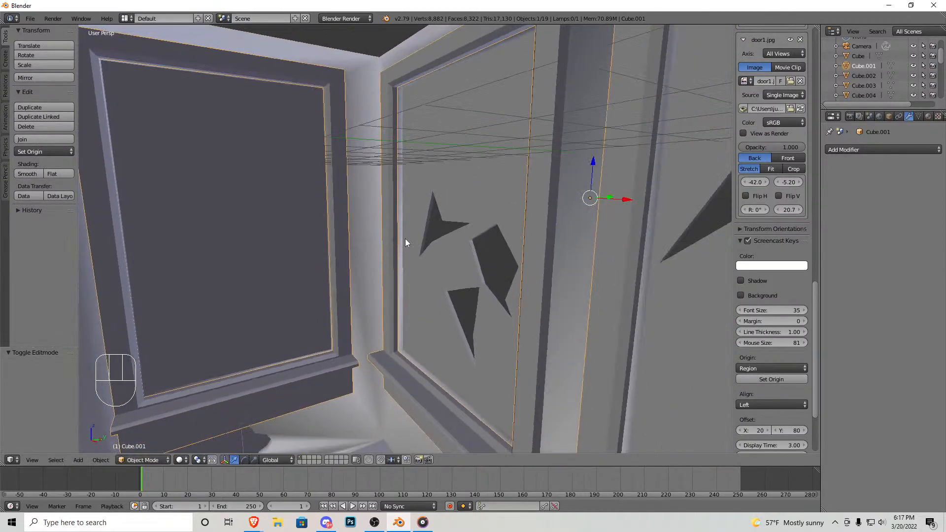
pyautogui.click(6, 58)
pyautogui.click(43, 64)
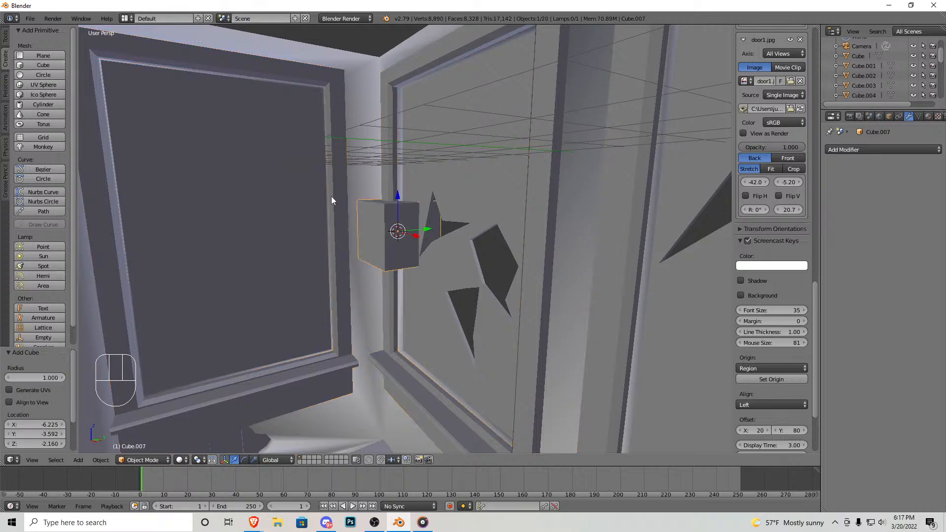
pyautogui.press('s')
pyautogui.click(422, 243)
# Step: Fit the small cube's depth to the window frame by shifting one face -0.043 and another 0.051 along Y
pyautogui.scroll(6, 421, 247)
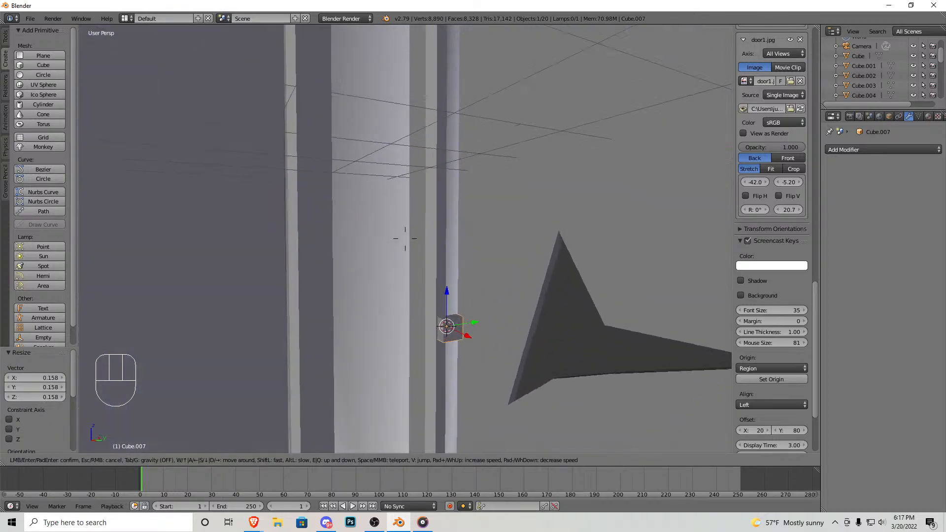
pyautogui.moveTo(432, 283); pyautogui.dragTo(449, 276)
pyautogui.hotkey('shift', 'f')
pyautogui.click(405, 239)
pyautogui.press('Tab')
pyautogui.rightClick(425, 287)
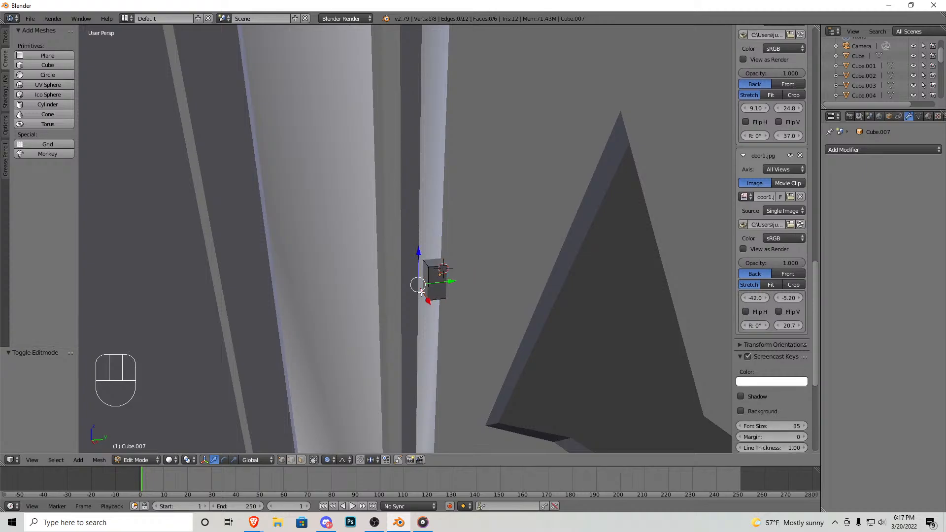
pyautogui.click(304, 459)
pyautogui.rightClick(427, 283)
pyautogui.moveTo(437, 277); pyautogui.dragTo(432, 279)
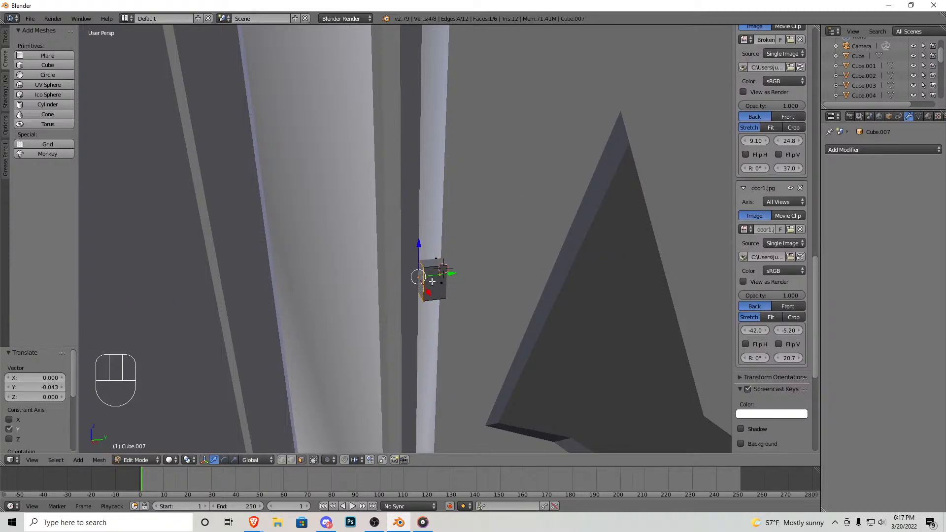
pyautogui.moveTo(431, 281); pyautogui.dragTo(378, 239, button='middle')
pyautogui.moveTo(376, 248); pyautogui.dragTo(381, 249)
# Step: Stretch the small cube along X into a thin horizontal bar spanning the full width of the window
pyautogui.moveTo(382, 250); pyautogui.dragTo(435, 246, button='middle')
pyautogui.scroll(-4, 435, 247)
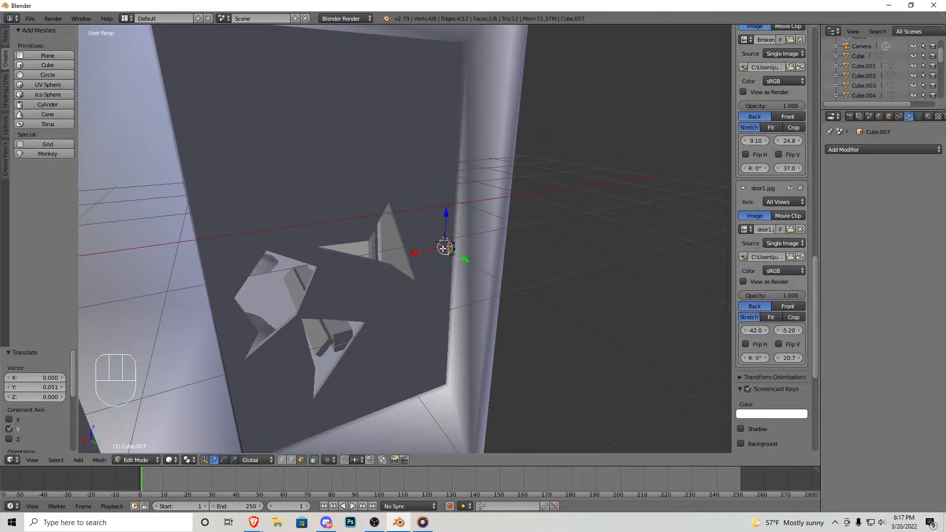
pyautogui.moveTo(414, 253); pyautogui.dragTo(412, 253)
pyautogui.moveTo(180, 280); pyautogui.dragTo(181, 280)
pyautogui.moveTo(224, 281); pyautogui.dragTo(406, 239, button='middle')
pyautogui.scroll(-4, 406, 239)
# Step: Duplicate the whole window bar and shift the copy 7.538 along X into the neighbouring back-wall window
pyautogui.press('a')
pyautogui.press('a')
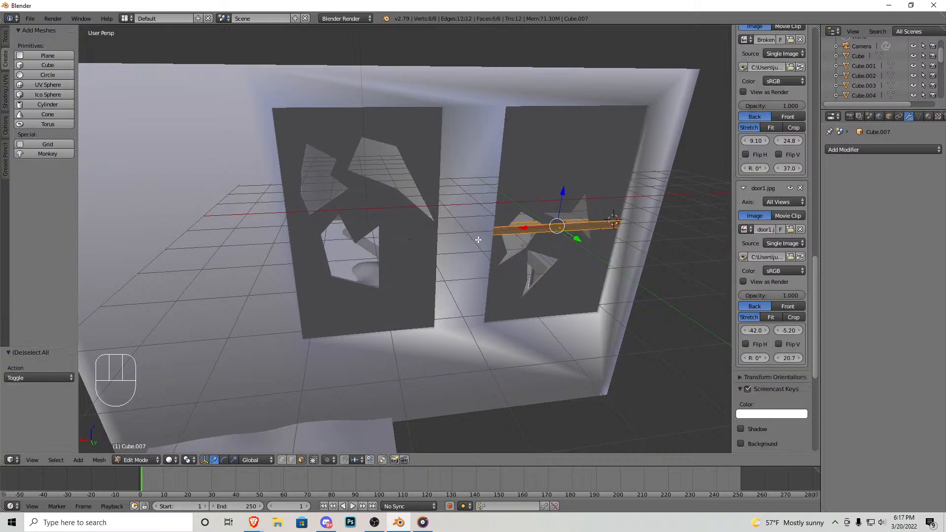
pyautogui.hotkey('shift', 'd')
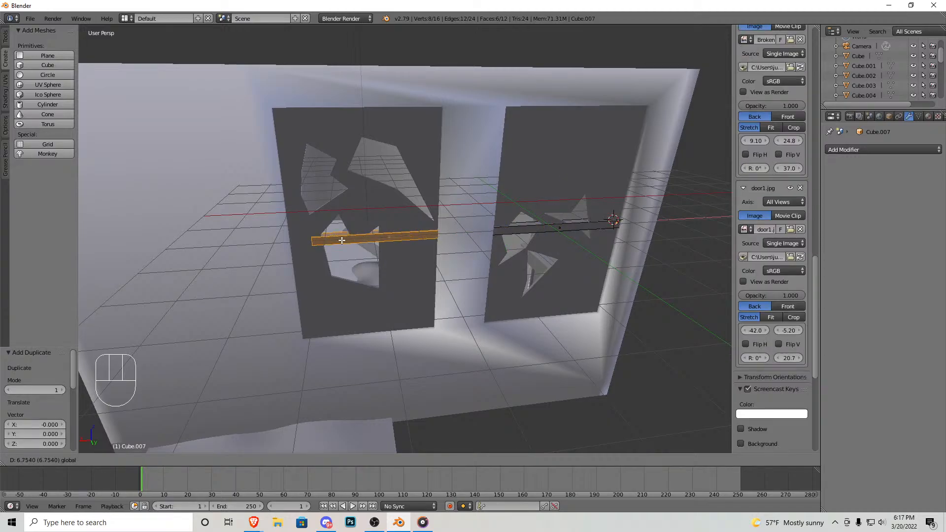
pyautogui.click(326, 240)
pyautogui.hotkey('shift', 'f')
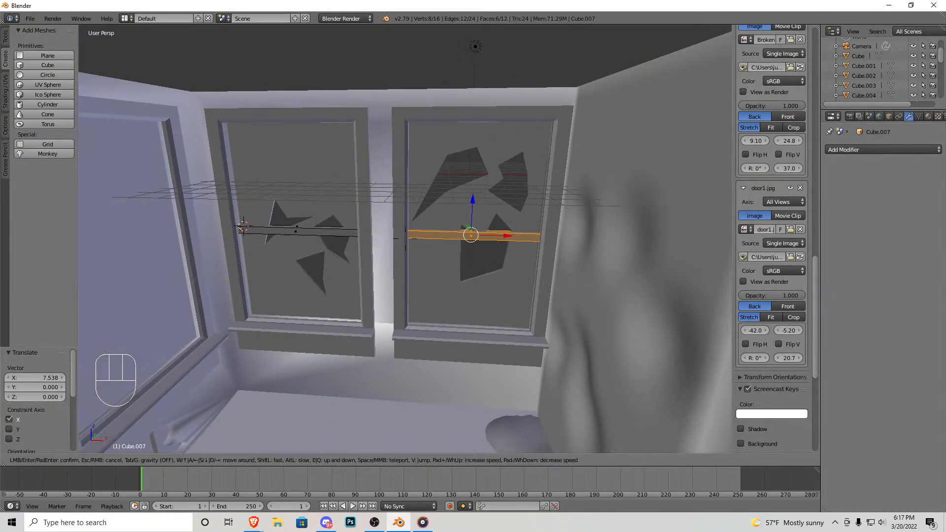
pyautogui.click(471, 235)
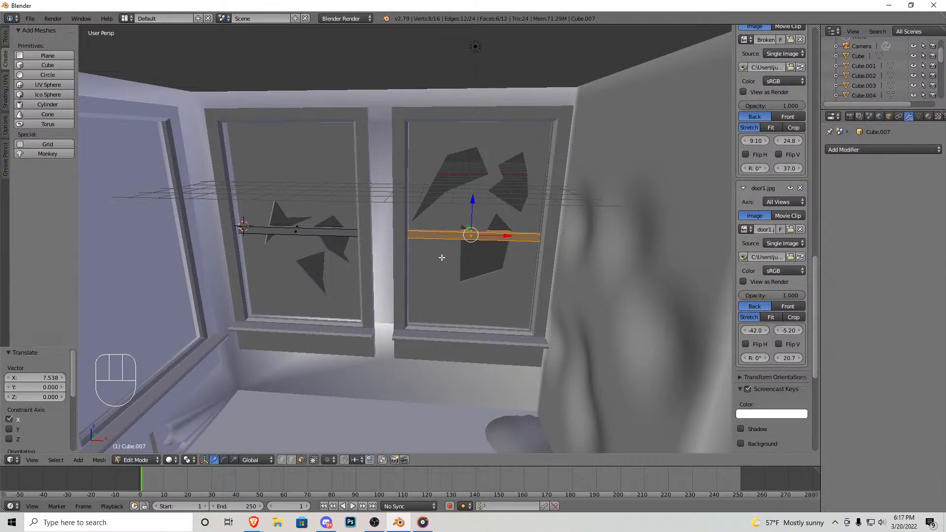
# Step: Duplicate the second window bar in place and rotate the copy 90° around Z
pyautogui.hotkey('shift', 'd')
pyautogui.press('r')
pyautogui.press('x')
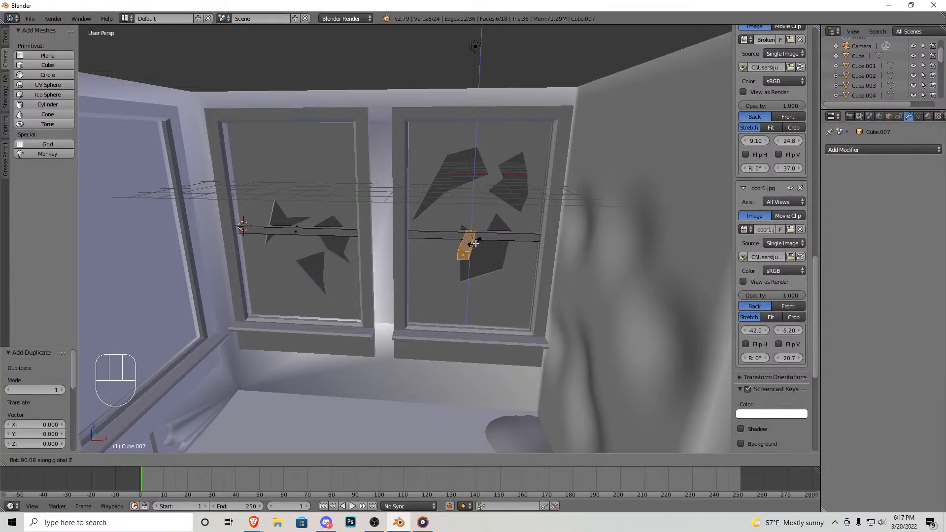
pyautogui.write('90')
pyautogui.press('Return')
pyautogui.hotkey('shift', 'f')
pyautogui.click(405, 239)
# Step: Move the rotated bar -11.532 along X and -4.793 along Y into the side wall's window, and leave Edit Mode
pyautogui.moveTo(699, 212); pyautogui.dragTo(501, 195)
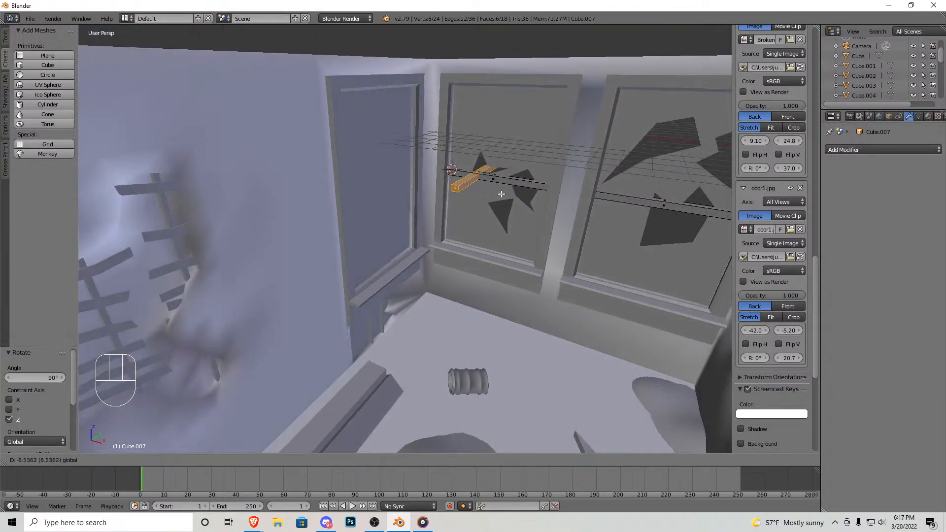
pyautogui.click(463, 183)
pyautogui.press('g')
pyautogui.press('x')
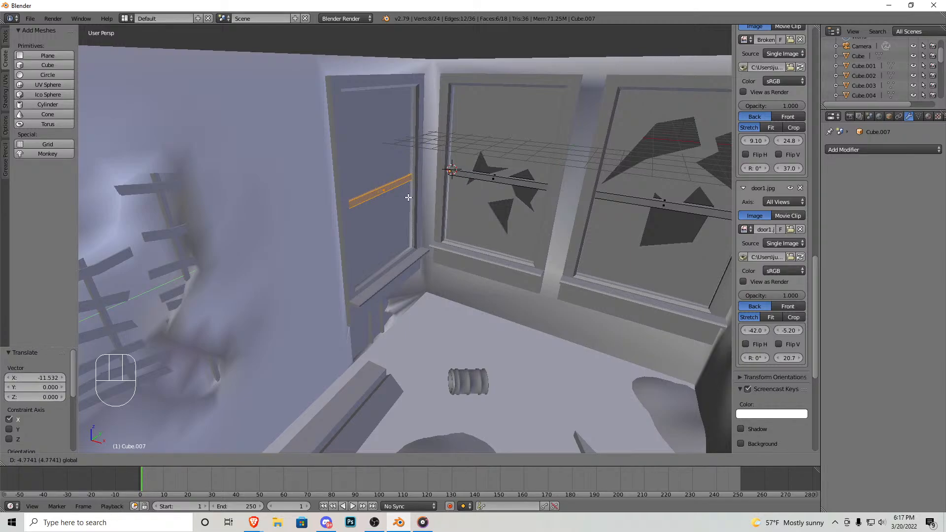
pyautogui.click(408, 198)
pyautogui.hotkey('shift', 'f')
pyautogui.press('w')
pyautogui.click(405, 238)
pyautogui.hotkey('shift', 'f')
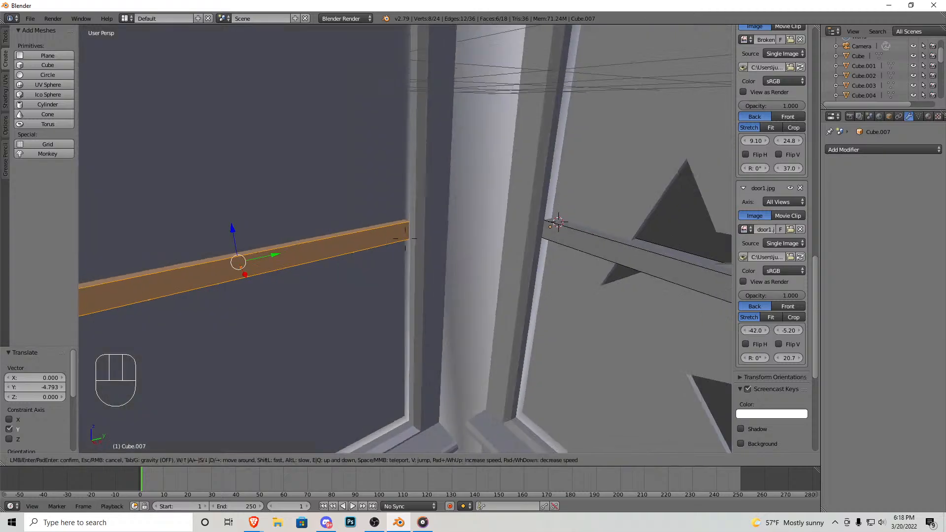
pyautogui.press('s')
pyautogui.click(405, 239)
pyautogui.press('Tab')
# Step: Switch to the camera view and fly the camera back to frame the room's far corner and floor debris
pyautogui.press('KP_0')
pyautogui.hotkey('shift', 'f')
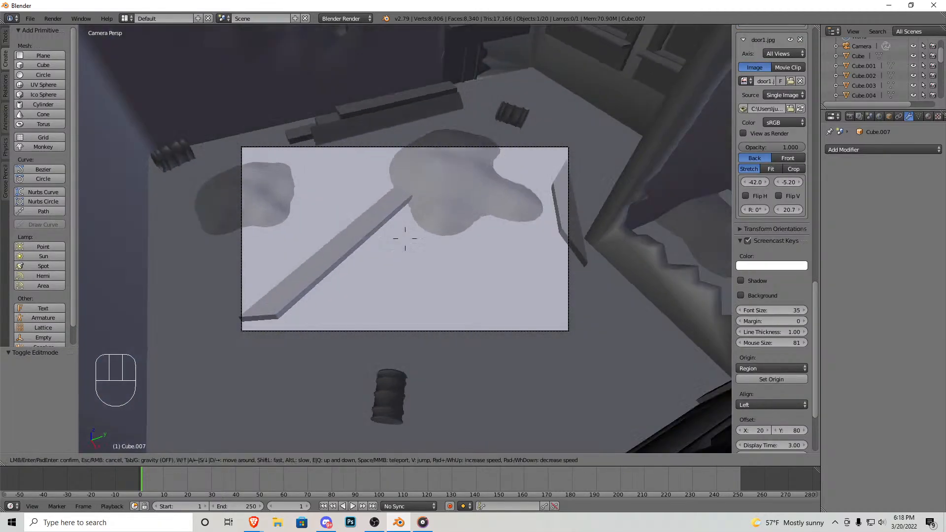
pyautogui.press('s')
pyautogui.press('w')
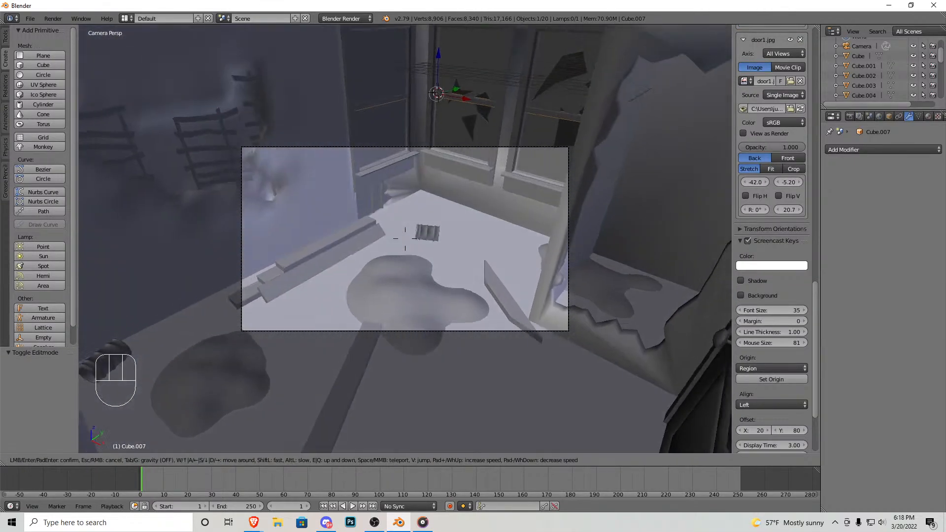
pyautogui.press('s')
pyautogui.click(405, 238)
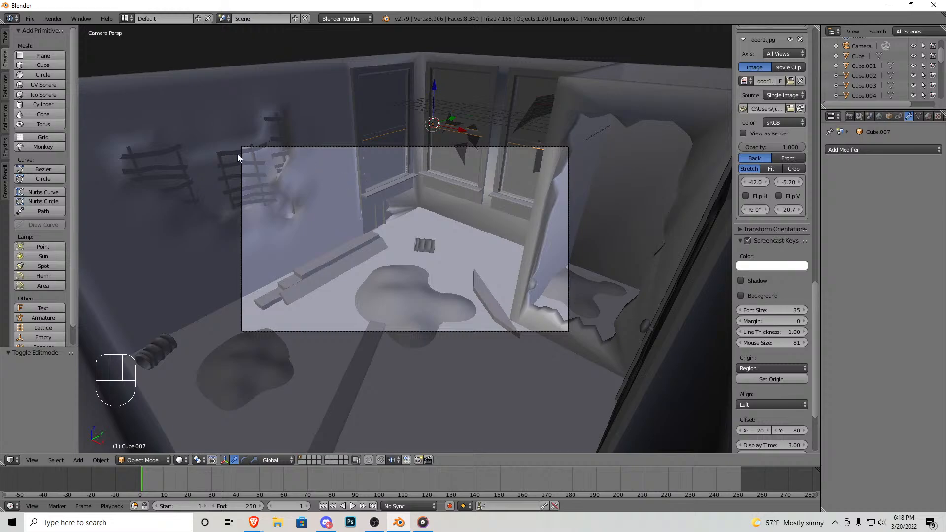
# Step: Select the camera and set its lens focal length to 17.92 mm so more of the room fits the frame
pyautogui.scroll(5, 242, 163)
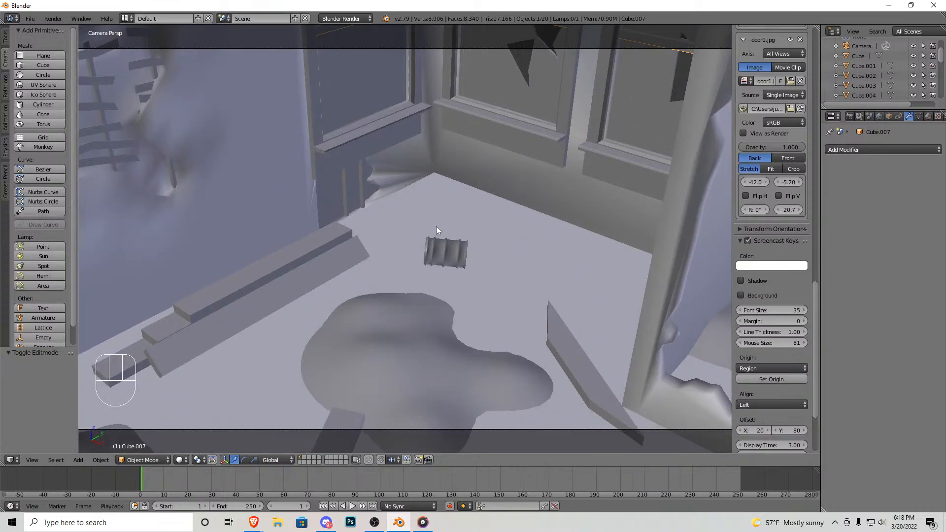
pyautogui.scroll(-4, 438, 224)
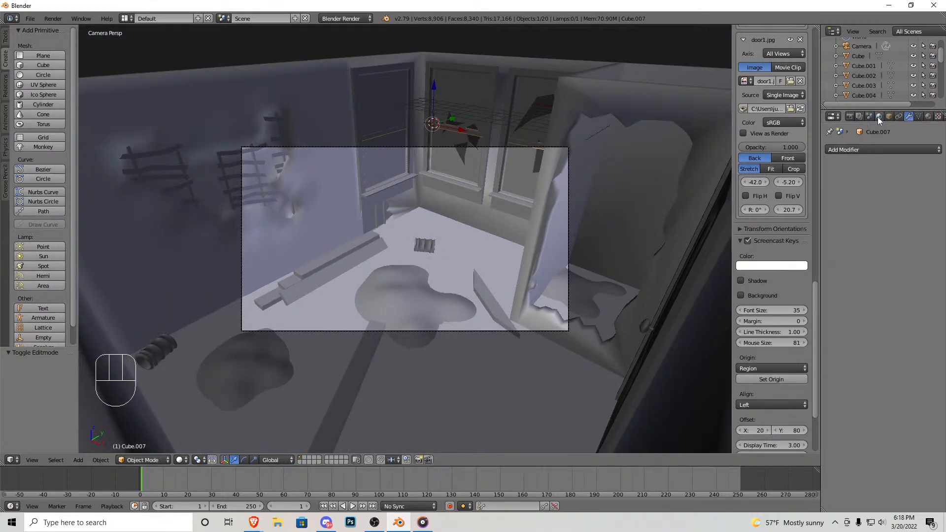
pyautogui.rightClick(471, 175)
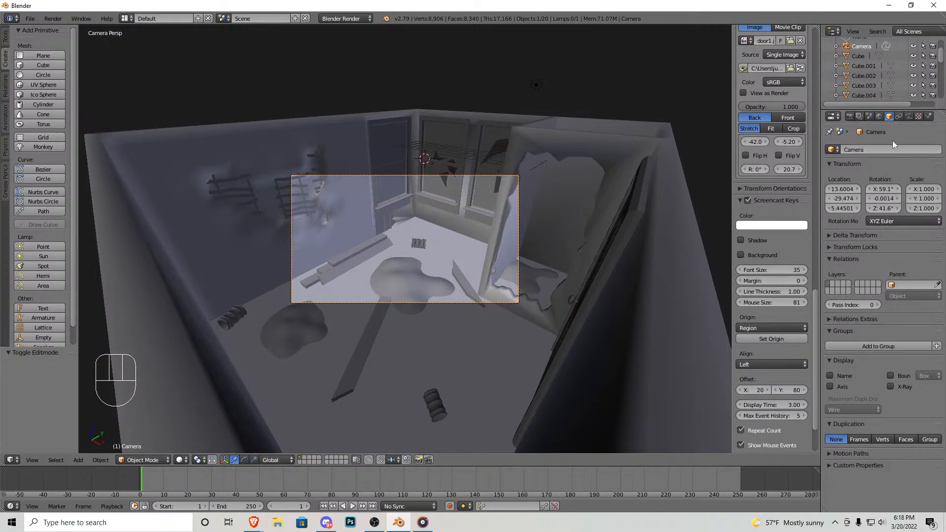
pyautogui.click(908, 116)
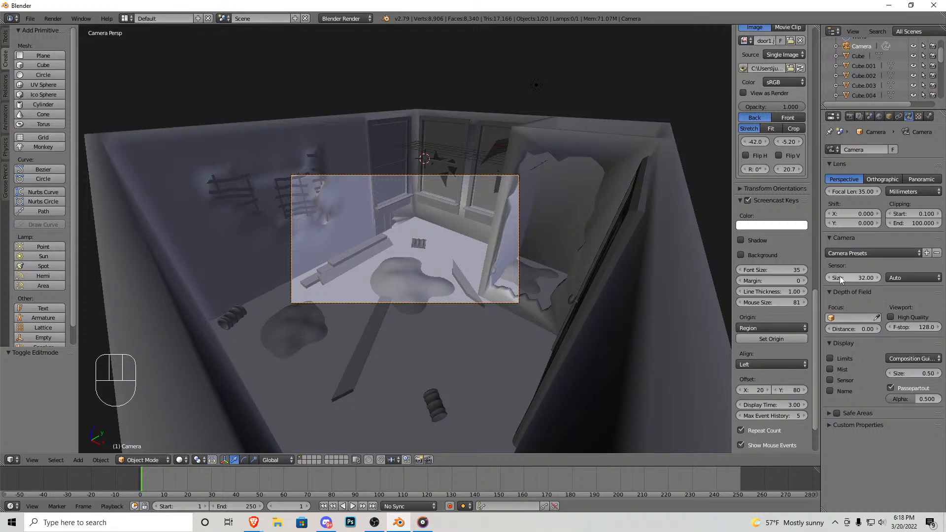
pyautogui.moveTo(853, 192); pyautogui.dragTo(828, 191)
# Step: Render a still image from the camera, inspect the room in the result and return to the 3D view
pyautogui.click(53, 18)
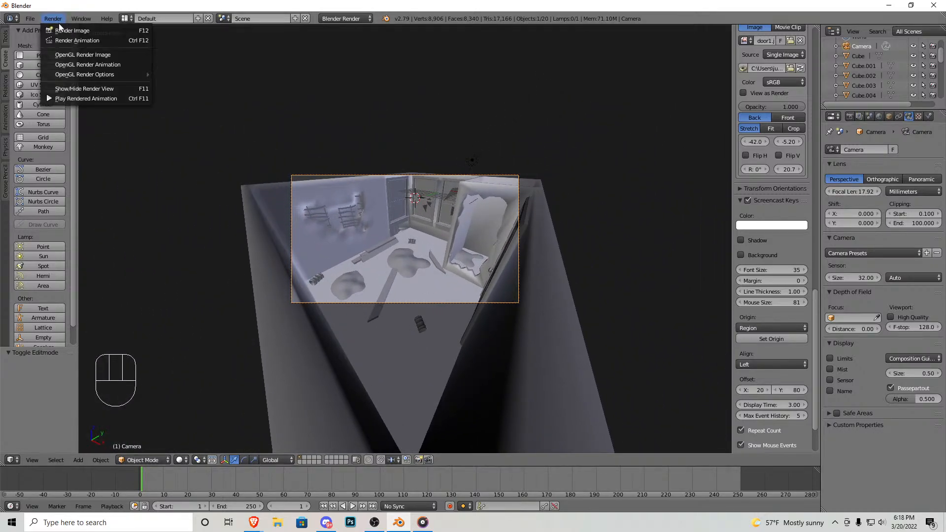
pyautogui.click(59, 28)
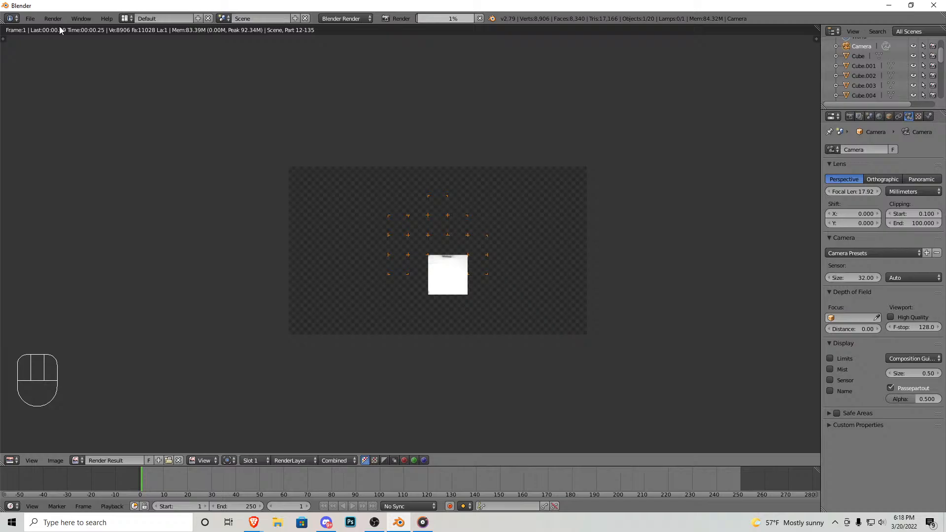
pyautogui.scroll(3, 423, 297)
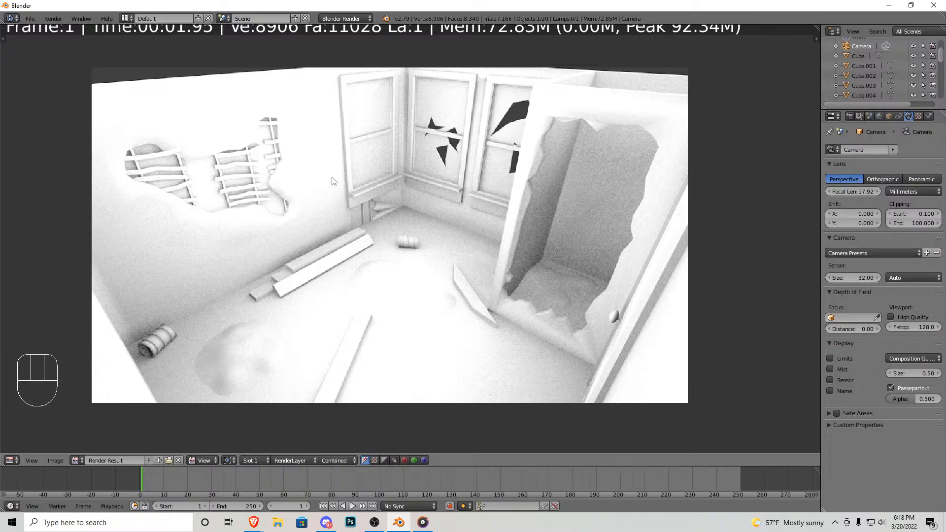
pyautogui.press('Escape')
# Step: Examine the room's floor and walls in perspective and from above, in both solid and wireframe display
pyautogui.moveTo(400, 240); pyautogui.dragTo(363, 214, button='middle')
pyautogui.scroll(4, 400, 239)
pyautogui.scroll(-4, 433, 209)
pyautogui.scroll(3, 385, 246)
pyautogui.moveTo(392, 253)
pyautogui.mouseDown(button='middle')
pyautogui.moveTo(406, 242)
pyautogui.moveTo(478, 244)
pyautogui.moveTo(393, 236)
pyautogui.mouseUp(button='middle')
pyautogui.rightClick(465, 270)
pyautogui.scroll(-5, 461, 264)
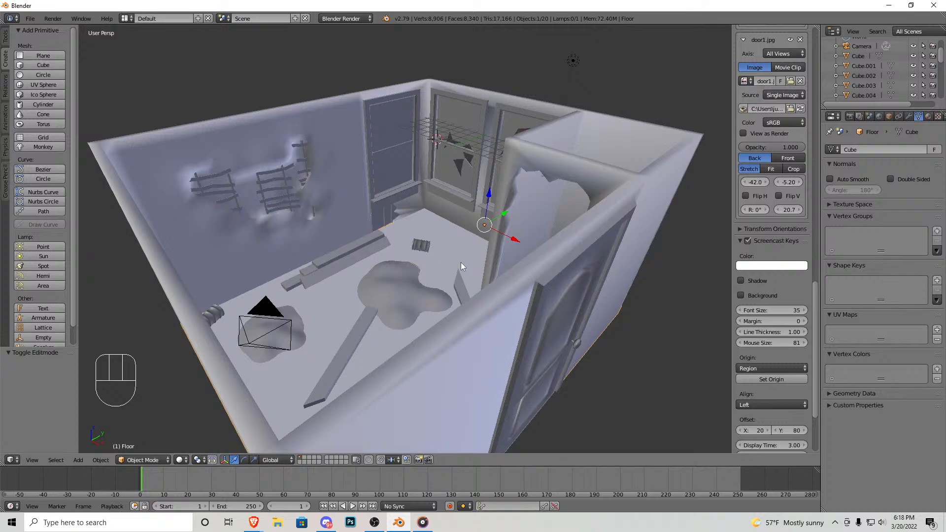
pyautogui.press('KP_7')
pyautogui.press('KP_5')
pyautogui.press('z')
pyautogui.scroll(4, 464, 296)
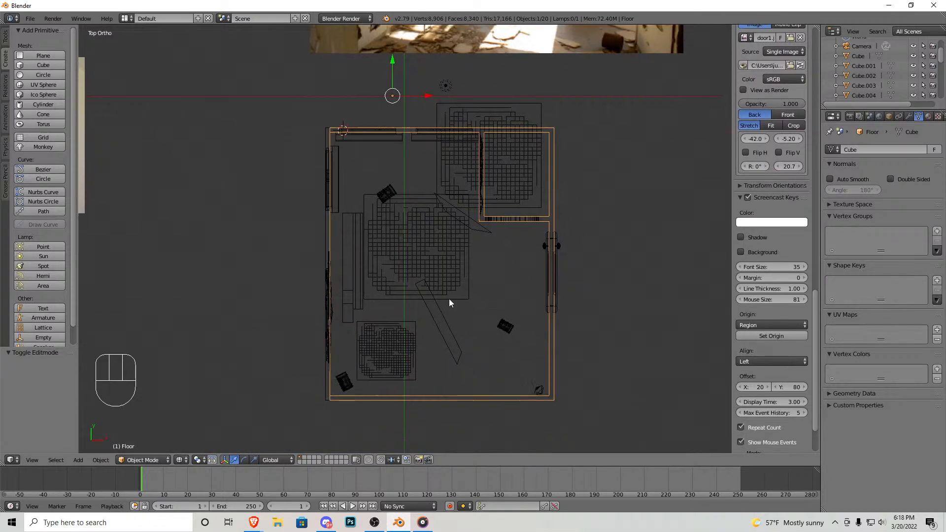
pyautogui.scroll(1, 482, 312)
pyautogui.keyDown('shift'); pyautogui.rightClick(470, 258); pyautogui.keyUp('shift')
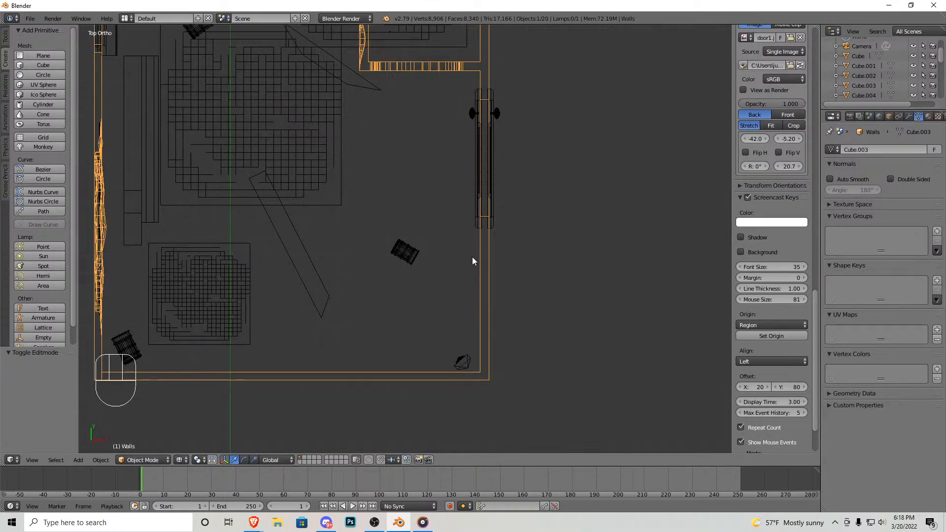
pyautogui.moveTo(504, 136)
pyautogui.mouseDown(button='middle')
pyautogui.moveTo(450, 179)
pyautogui.moveTo(457, 274)
pyautogui.moveTo(448, 298)
pyautogui.moveTo(391, 215)
pyautogui.moveTo(418, 235)
pyautogui.mouseUp(button='middle')
pyautogui.press('z')
pyautogui.rightClick(457, 274)
# Step: Try adding a cube on the open floor beside the door and stretching it along Y in the top view
pyautogui.press('KP_7')
pyautogui.rightClick(418, 237)
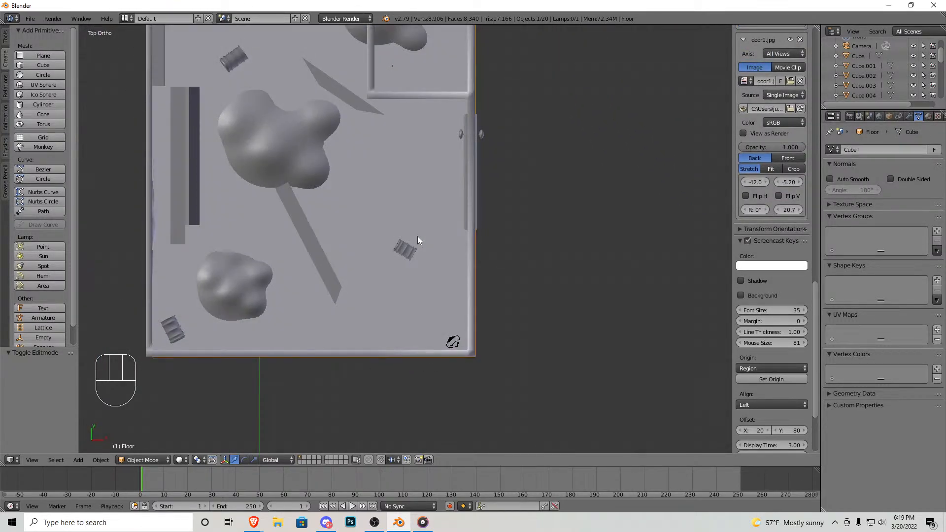
pyautogui.click(392, 204)
pyautogui.click(38, 62)
pyautogui.press('s')
pyautogui.click(475, 253)
pyautogui.press('Tab')
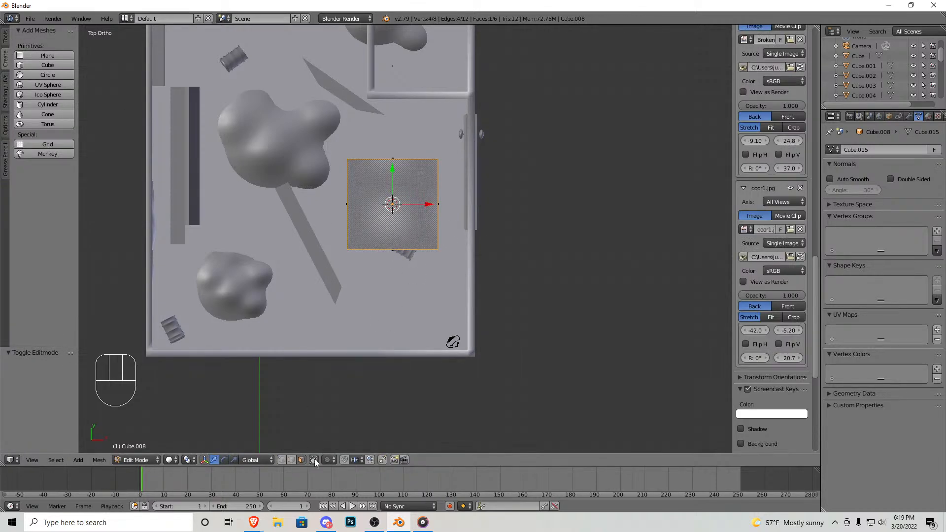
pyautogui.rightClick(392, 255)
pyautogui.moveTo(392, 222); pyautogui.dragTo(391, 281)
# Step: Try dividing the new block into a grid with loop cuts, seven of them running lengthwise, and delete the block
pyautogui.hotkey('ctrl', 'r')
pyautogui.scroll(11, 421, 233)
pyautogui.doubleClick(421, 233)
pyautogui.hotkey('ctrl', 'r')
pyautogui.scroll(6, 404, 180)
pyautogui.doubleClick(404, 179)
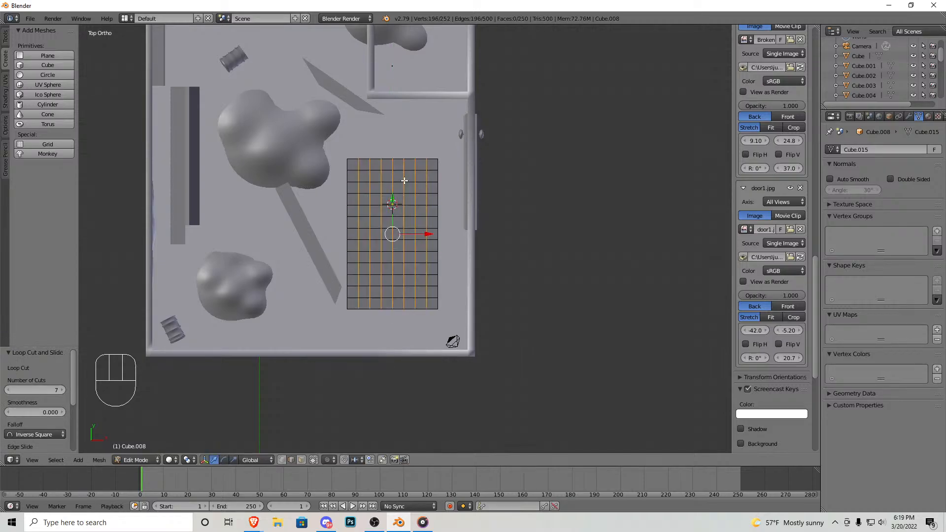
pyautogui.scroll(5, 403, 180)
pyautogui.scroll(-6, 406, 186)
pyautogui.press('Tab')
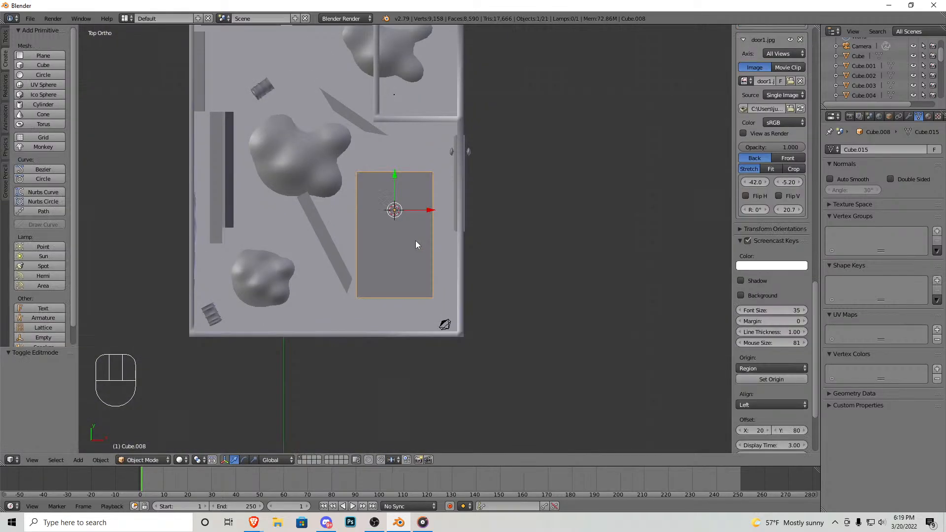
pyautogui.press('Delete')
# Step: Select the floor object and enter Edit Mode on its mesh
pyautogui.rightClick(416, 201)
pyautogui.press('Tab')
pyautogui.scroll(4, 409, 217)
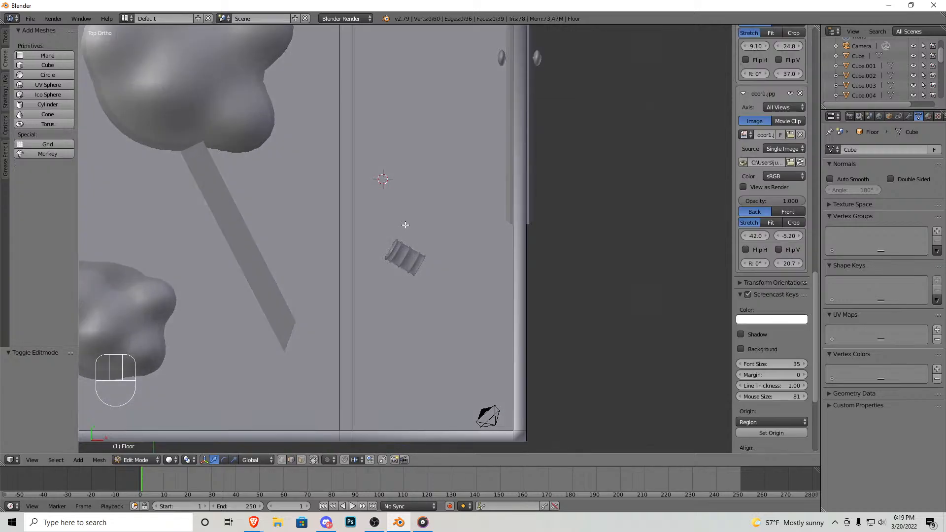
# Step: Try adding 20 evenly spaced loop cuts across the floor mesh and undo them
pyautogui.hotkey('ctrl', 'r')
pyautogui.scroll(19, 522, 256)
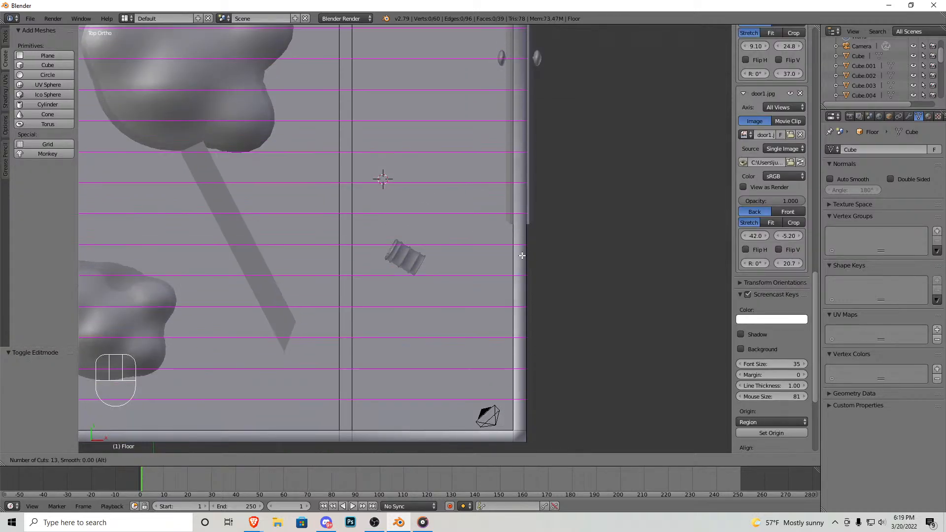
pyautogui.click(522, 256)
pyautogui.hotkey('ctrl', 'r')
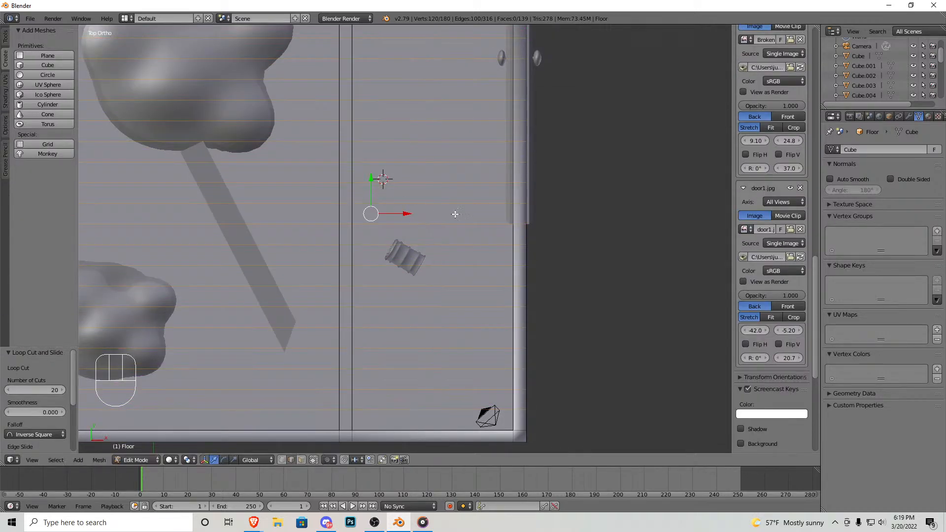
pyautogui.press('Escape')
pyautogui.moveTo(524, 223); pyautogui.dragTo(445, 234, button='middle')
pyautogui.hotkey('ctrl', 'z')
pyautogui.moveTo(438, 192); pyautogui.dragTo(442, 234, button='middle')
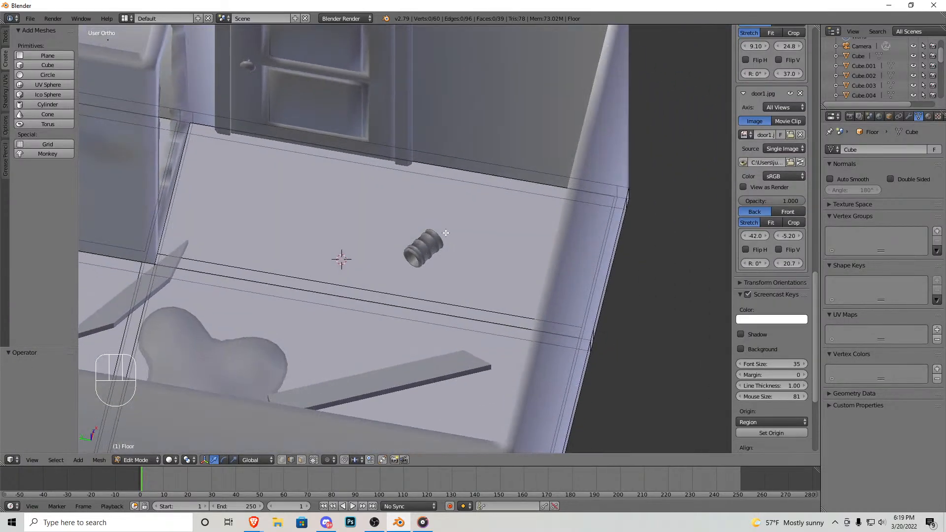
# Step: Add 10 evenly spaced loop cuts parallel to the door wall through the floor section in front of the door
pyautogui.rightClick(393, 255)
pyautogui.keyDown('shift'); pyautogui.rightClick(550, 239); pyautogui.keyUp('shift')
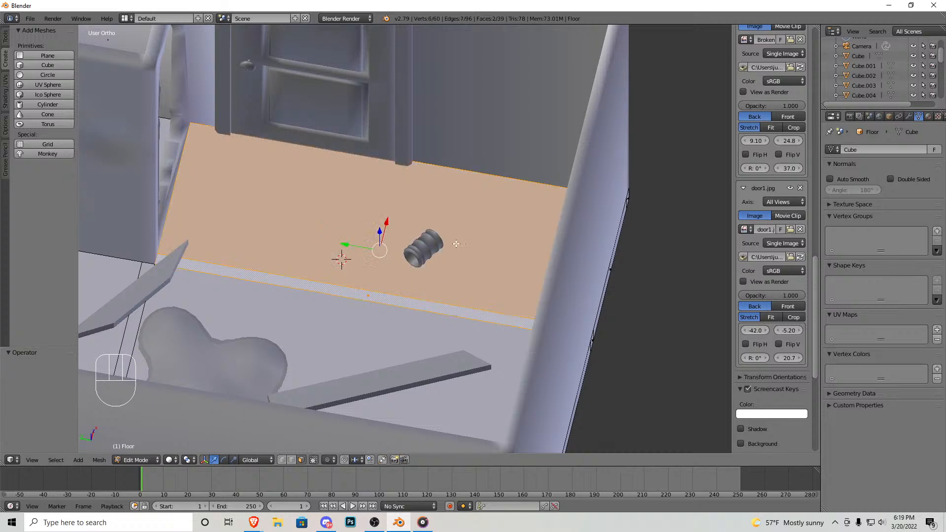
pyautogui.hotkey('ctrl', 'r')
pyautogui.scroll(9, 594, 243)
pyautogui.click(594, 243)
pyautogui.rightClick(594, 243)
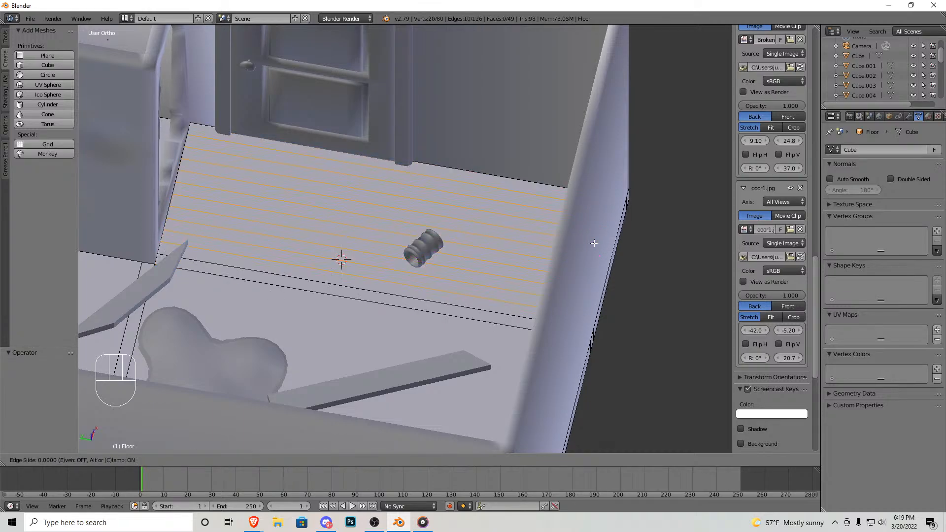
# Step: Add 24 evenly spaced loop cuts crosswise so the floor section by the door becomes a grid
pyautogui.hotkey('ctrl', 'r')
pyautogui.scroll(6, 441, 200)
pyautogui.scroll(17, 441, 199)
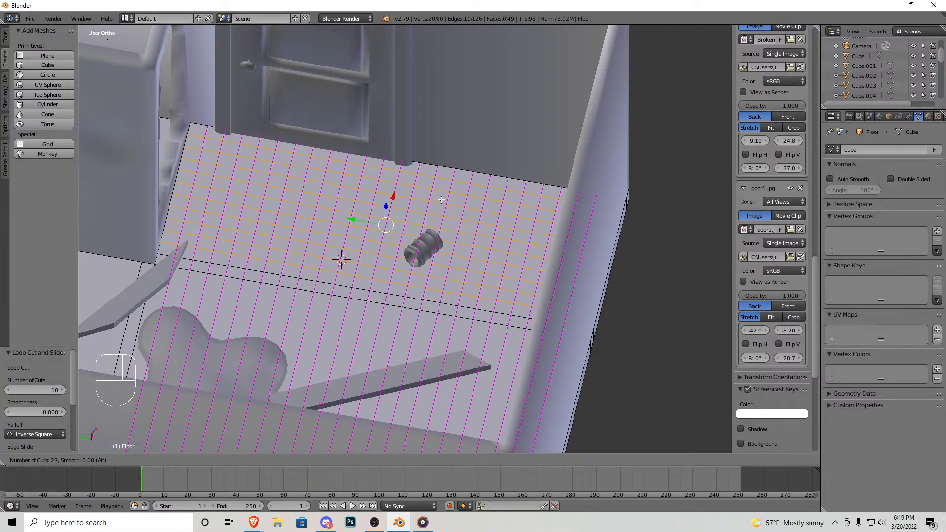
pyautogui.click(418, 207)
pyautogui.rightClick(418, 207)
pyautogui.moveTo(419, 207); pyautogui.dragTo(362, 390, button='middle')
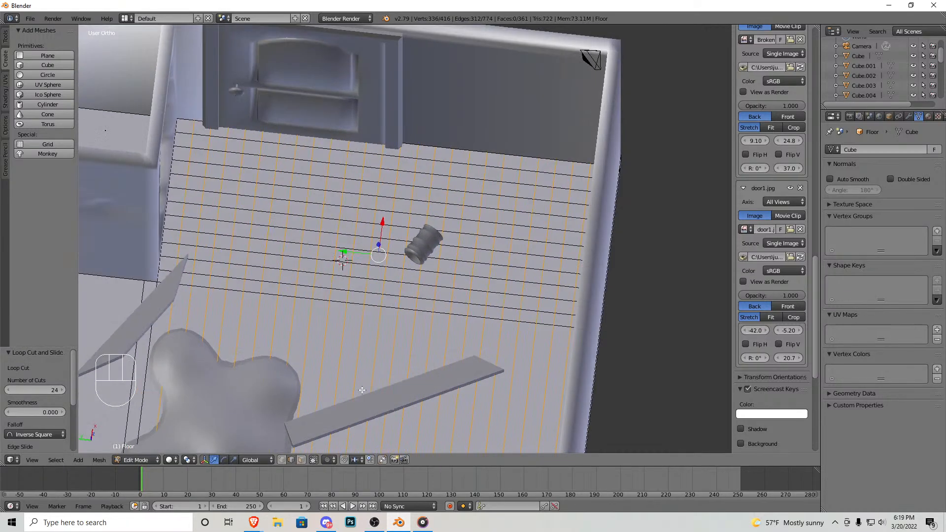
# Step: Switch to face selection and select an irregular patch of grid faces on the floor, surrounding the barrel
pyautogui.click(304, 461)
pyautogui.rightClick(349, 214)
pyautogui.keyDown('shift'); pyautogui.rightClick(349, 201); pyautogui.keyUp('shift')
pyautogui.keyDown('shift'); pyautogui.rightClick(334, 199); pyautogui.keyUp('shift')
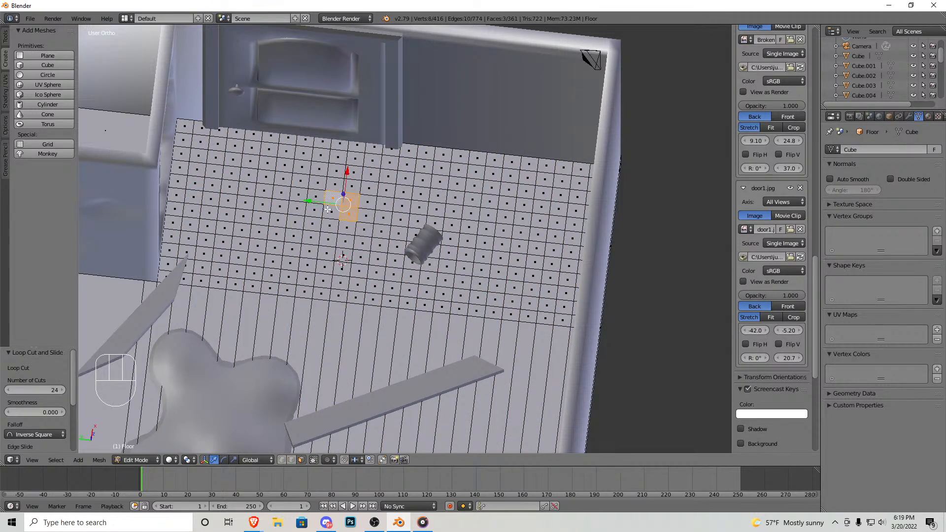
pyautogui.keyDown('shift'); pyautogui.rightClick(367, 203); pyautogui.keyUp('shift')
pyautogui.keyDown('shift'); pyautogui.rightClick(366, 215); pyautogui.keyUp('shift')
pyautogui.keyDown('shift'); pyautogui.rightClick(364, 230); pyautogui.keyUp('shift')
pyautogui.keyDown('shift'); pyautogui.rightClick(363, 242); pyautogui.keyUp('shift')
pyautogui.keyDown('shift'); pyautogui.rightClick(360, 255); pyautogui.keyUp('shift')
pyautogui.keyDown('shift'); pyautogui.rightClick(343, 254); pyautogui.keyUp('shift')
pyautogui.keyDown('shift'); pyautogui.rightClick(327, 250); pyautogui.keyUp('shift')
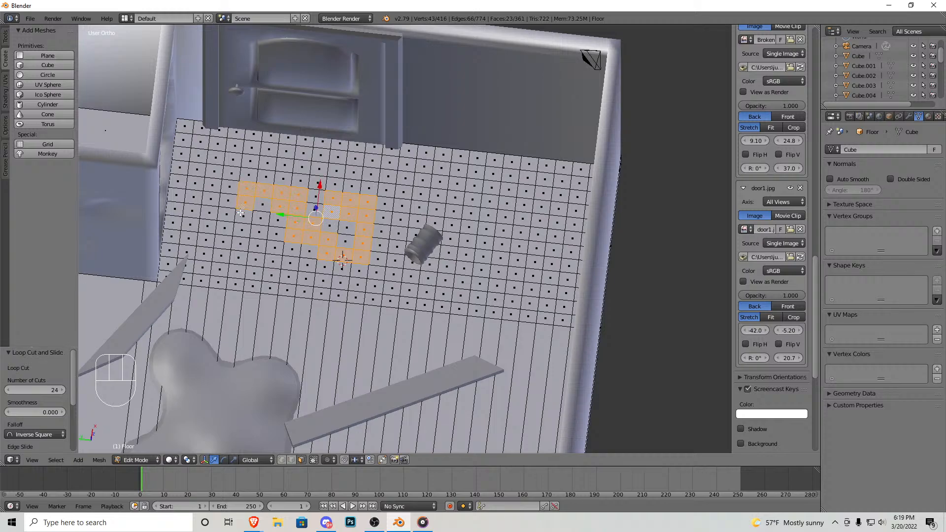
pyautogui.moveTo(297, 197); pyautogui.dragTo(374, 174)
pyautogui.moveTo(466, 188); pyautogui.dragTo(496, 211)
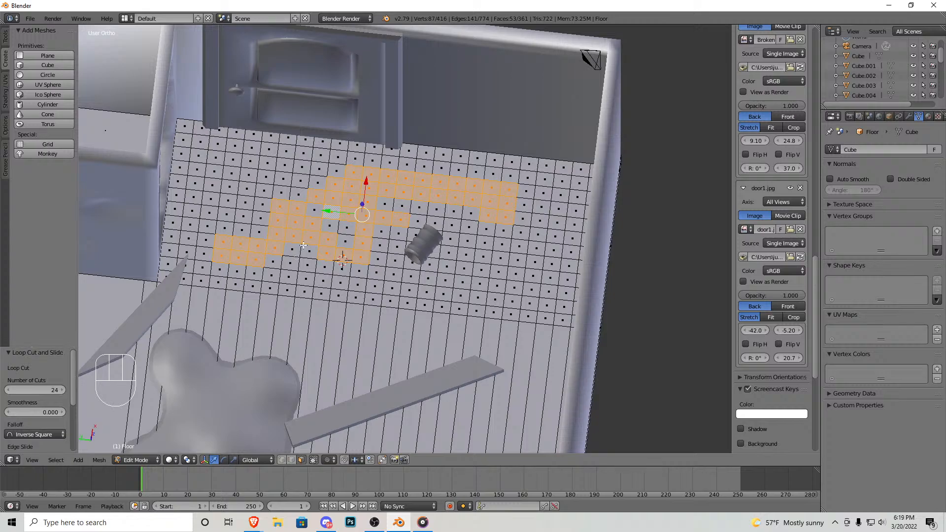
pyautogui.moveTo(369, 266); pyautogui.dragTo(490, 265)
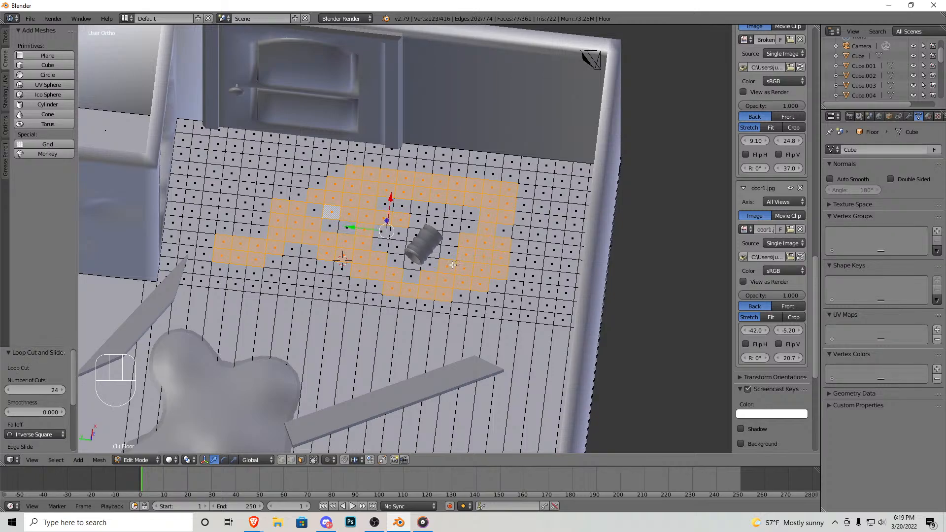
# Step: Leave the floor mesh and move the barrel off the selected patch to the end of the loose plank
pyautogui.press('Tab')
pyautogui.rightClick(425, 242)
pyautogui.press('g')
pyautogui.press('y')
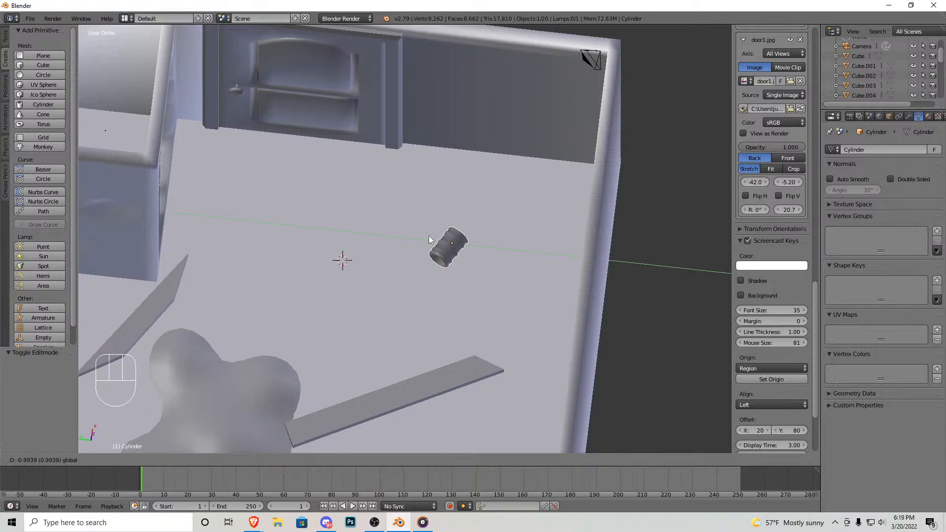
pyautogui.click(507, 241)
pyautogui.moveTo(513, 240); pyautogui.dragTo(518, 277)
pyautogui.hotkey('ctrl', 'z')
pyautogui.moveTo(511, 278); pyautogui.dragTo(578, 281, button='middle')
pyautogui.moveTo(433, 138); pyautogui.dragTo(525, 167)
pyautogui.moveTo(525, 167); pyautogui.dragTo(500, 227, button='middle')
pyautogui.press('Tab')
pyautogui.press('Tab')
# Step: Reopen the floor mesh and extend the face selection towards both ends of the grid with jagged edges
pyautogui.rightClick(466, 225)
pyautogui.press('Tab')
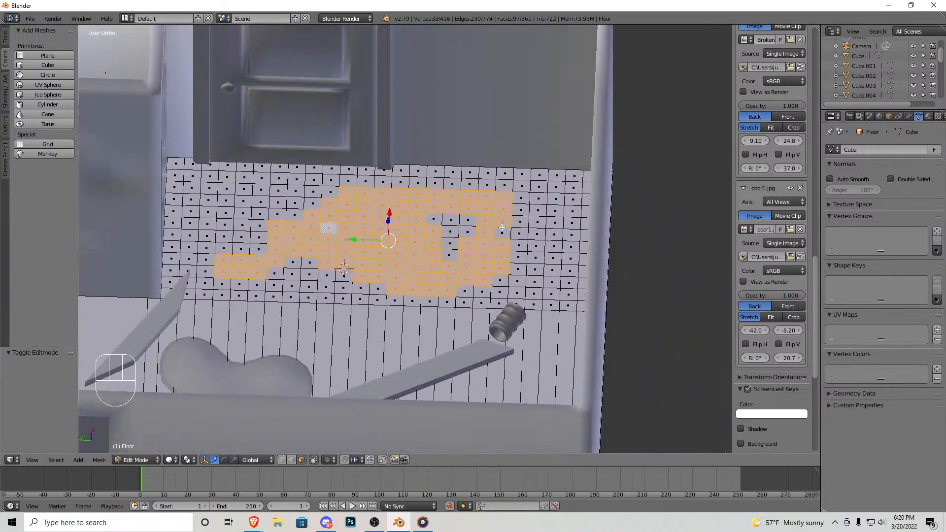
pyautogui.keyDown('ctrl'); pyautogui.rightClick(556, 189); pyautogui.keyUp('ctrl')
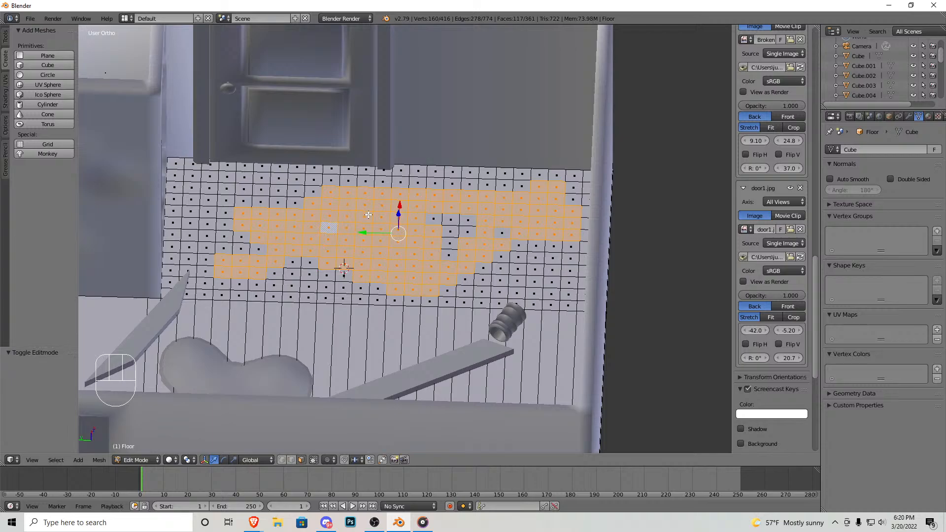
# Step: Extrude the selected floor patch downward by -1.232 along Z
pyautogui.moveTo(368, 215); pyautogui.dragTo(374, 232, button='middle')
pyautogui.scroll(3, 374, 232)
pyautogui.press('e')
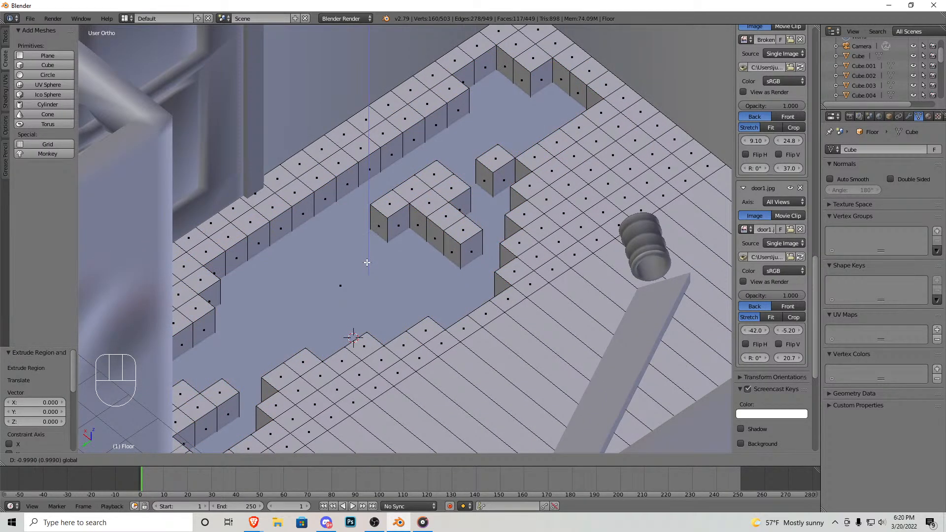
pyautogui.moveTo(365, 269); pyautogui.dragTo(365, 270)
pyautogui.moveTo(364, 301)
pyautogui.mouseDown(button='middle')
pyautogui.moveTo(358, 251)
pyautogui.moveTo(368, 246)
pyautogui.moveTo(375, 348)
pyautogui.moveTo(359, 295)
pyautogui.moveTo(380, 285)
pyautogui.moveTo(336, 297)
pyautogui.moveTo(369, 285)
pyautogui.mouseUp(button='middle')
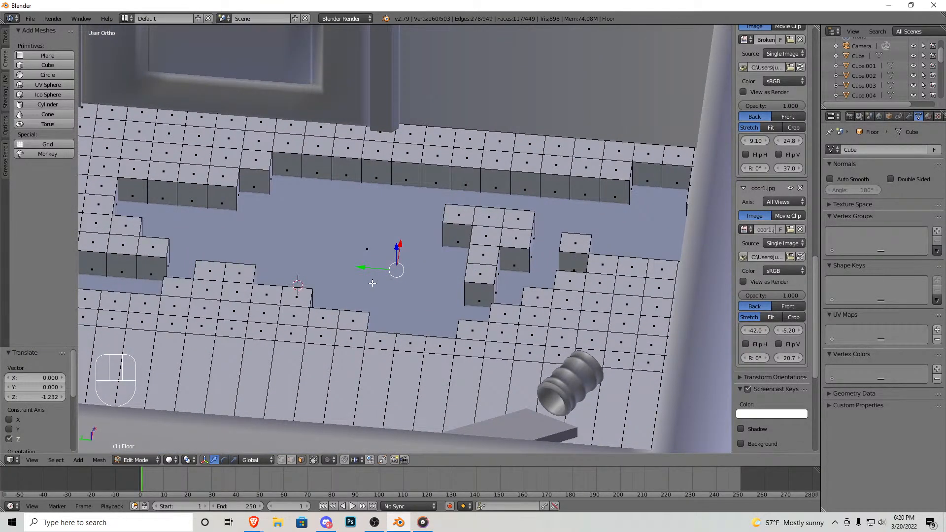
# Step: Delete the sunken faces and the remaining face beneath them to open a hole through the floor
pyautogui.press('x')
pyautogui.click(373, 283)
pyautogui.rightClick(372, 250)
pyautogui.moveTo(372, 250); pyautogui.dragTo(434, 213, button='middle')
pyautogui.press('x')
pyautogui.click(359, 255)
# Step: Examine the stepped rim of the floor hole from several viewpoints
pyautogui.hotkey('shift', 'f')
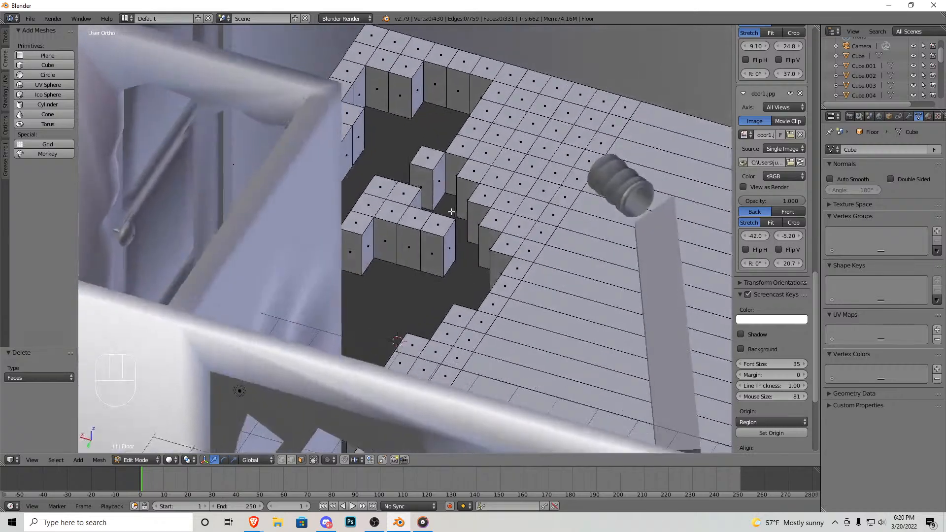
pyautogui.press('w')
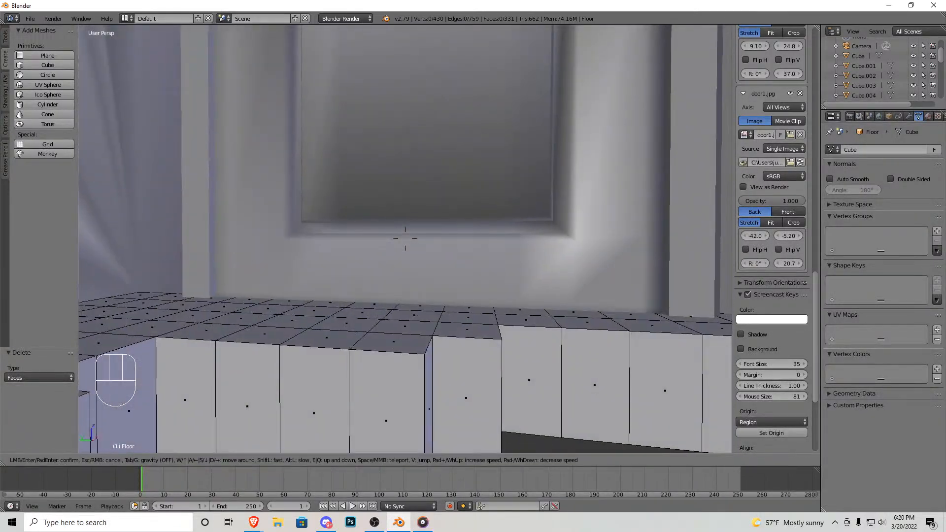
pyautogui.press('w')
pyautogui.press('s')
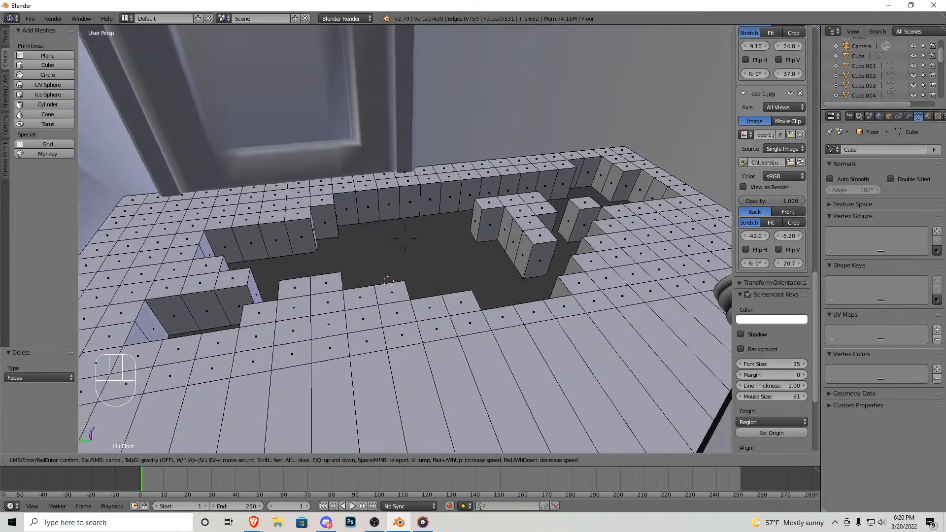
pyautogui.click(405, 239)
pyautogui.keyDown('shift'); pyautogui.moveTo(405, 239); pyautogui.dragTo(396, 347, button='middle'); pyautogui.keyUp('shift')
pyautogui.hotkey('shift', 'f')
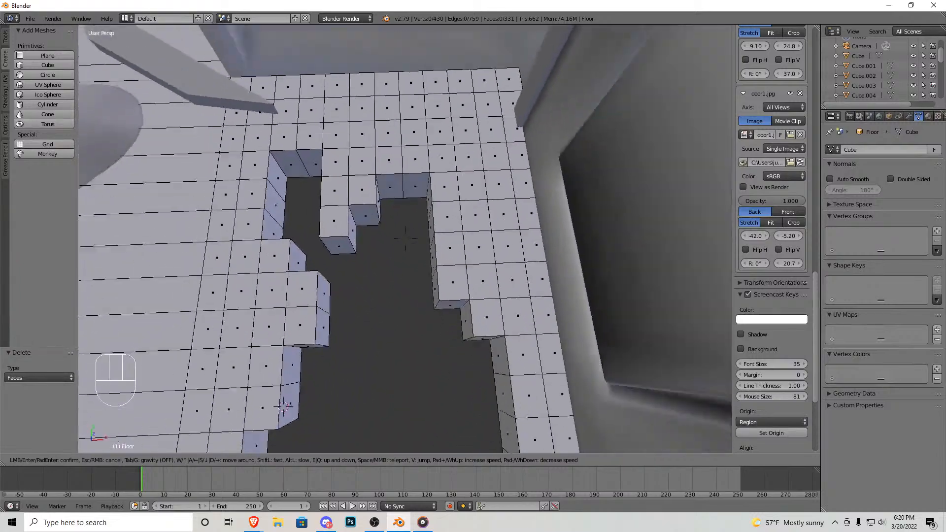
pyautogui.click(405, 239)
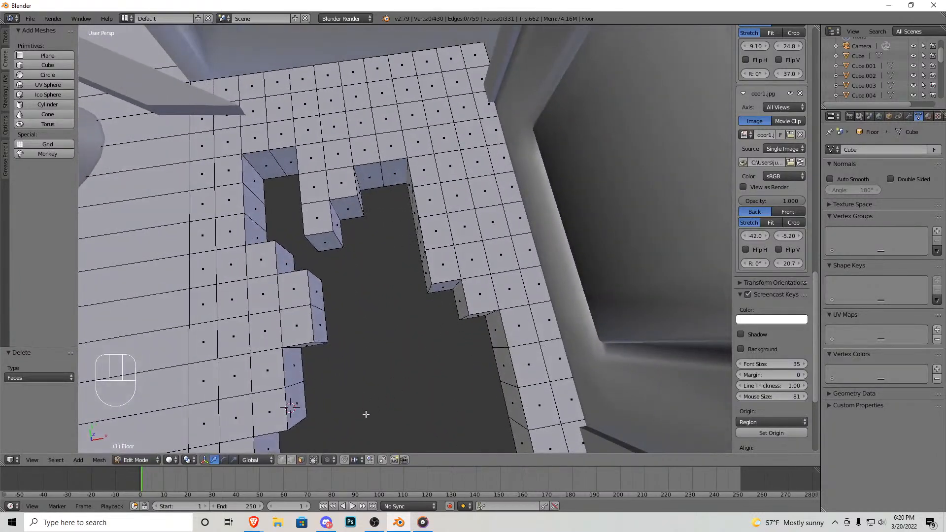
# Step: Move the protruding corner edge of the wall-side rim along X, and by about 0.371 along Y
pyautogui.rightClick(430, 296)
pyautogui.press('g')
pyautogui.press('x')
pyautogui.click(434, 254)
pyautogui.press('g')
pyautogui.press('y')
pyautogui.click(433, 236)
# Step: Offset the corner points of the notch beside the jutting floor strip, starting with an X shift of the inner corner
pyautogui.rightClick(356, 174)
pyautogui.press('g')
pyautogui.press('x')
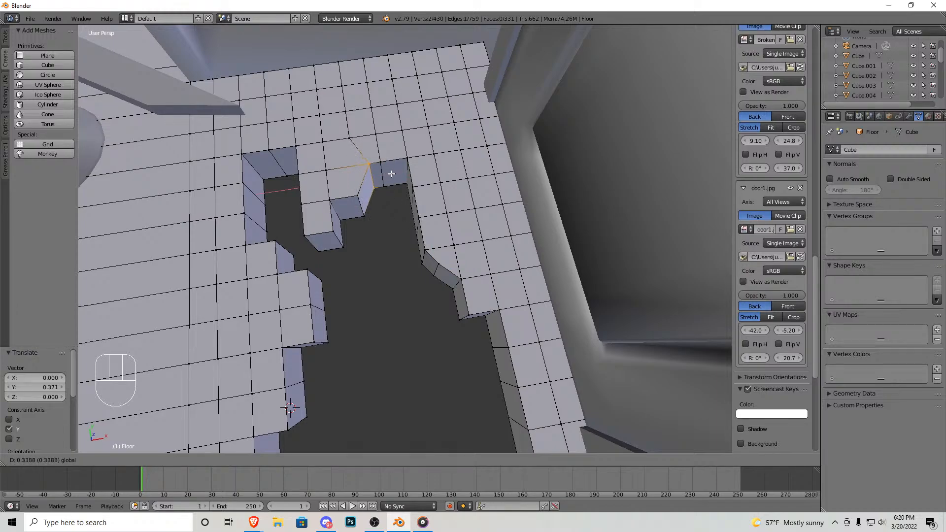
pyautogui.click(394, 172)
pyautogui.rightClick(357, 197)
pyautogui.press('g')
pyautogui.press('z')
pyautogui.click(351, 185)
# Step: Select the vertical corner edge at the jutting strip and move it along Y and X to slant its end
pyautogui.hotkey('shift', 'f')
pyautogui.press('w')
pyautogui.click(405, 239)
pyautogui.rightClick(424, 281)
pyautogui.keyDown('shift'); pyautogui.rightClick(427, 273); pyautogui.keyUp('shift')
pyautogui.press('g')
pyautogui.press('y')
pyautogui.click(403, 240)
pyautogui.press('g')
pyautogui.press('x')
pyautogui.click(400, 236)
# Step: Shift the corner edges around the narrow slot beside the jutting strip along X to make its outline irregular
pyautogui.rightClick(335, 177)
pyautogui.press('g')
pyautogui.press('x')
pyautogui.click(280, 214)
pyautogui.rightClick(270, 218)
pyautogui.press('g')
pyautogui.press('x')
pyautogui.click(280, 235)
pyautogui.keyDown('shift'); pyautogui.rightClick(270, 219); pyautogui.keyUp('shift')
pyautogui.moveTo(304, 233); pyautogui.dragTo(314, 231)
# Step: Offset two vertical corner edges farther along the rim around the narrow slot
pyautogui.moveTo(328, 252); pyautogui.dragTo(384, 244, button='middle')
pyautogui.rightClick(443, 259)
pyautogui.keyDown('shift'); pyautogui.rightClick(449, 223); pyautogui.keyUp('shift')
pyautogui.moveTo(464, 222); pyautogui.dragTo(457, 232)
pyautogui.moveTo(275, 236); pyautogui.dragTo(434, 257, button='middle')
pyautogui.rightClick(455, 293)
pyautogui.keyDown('shift'); pyautogui.rightClick(463, 258); pyautogui.keyUp('shift')
pyautogui.moveTo(449, 270); pyautogui.dragTo(463, 272)
pyautogui.moveTo(477, 314); pyautogui.dragTo(479, 298)
# Step: Select the next vertical corner edge at the slot's mouth and move it about -0.092 along Y
pyautogui.hotkey('shift', 'f')
pyautogui.press('w')
pyautogui.press('a')
pyautogui.click(405, 239)
pyautogui.rightClick(461, 253)
pyautogui.rightClick(466, 235)
pyautogui.keyDown('shift'); pyautogui.rightClick(477, 219); pyautogui.keyUp('shift')
pyautogui.moveTo(494, 249); pyautogui.dragTo(488, 246)
# Step: Move the adjacent vertical corner edge on the plank-side rim about -0.144 along X
pyautogui.hotkey('shift', 'f')
pyautogui.press('d')
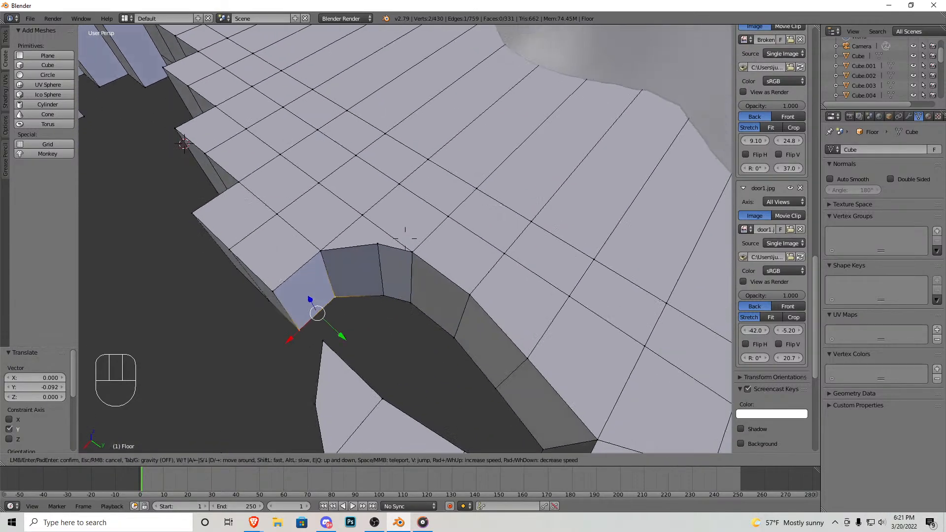
pyautogui.click(405, 239)
pyautogui.rightClick(365, 304)
pyautogui.keyDown('shift'); pyautogui.rightClick(360, 269); pyautogui.keyUp('shift')
pyautogui.moveTo(383, 311); pyautogui.dragTo(341, 277)
# Step: Shift two successive vertical corner edges along the plank-side rim to break up its square steps
pyautogui.hotkey('shift', 'f')
pyautogui.press('a')
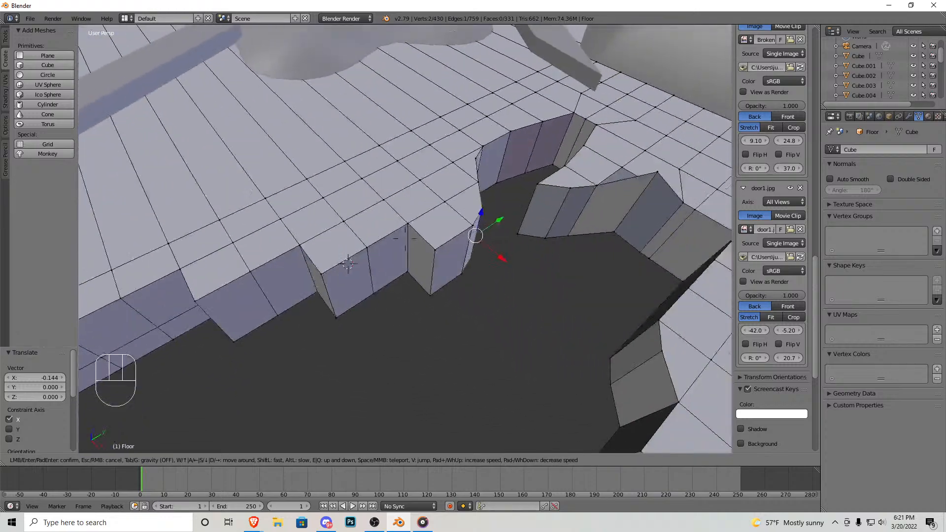
pyautogui.click(405, 239)
pyautogui.moveTo(453, 297); pyautogui.dragTo(455, 244)
pyautogui.rightClick(335, 313)
pyautogui.keyDown('shift'); pyautogui.rightClick(323, 277); pyautogui.keyUp('shift')
pyautogui.moveTo(355, 282); pyautogui.dragTo(384, 265)
pyautogui.keyDown('shift'); pyautogui.moveTo(338, 282); pyautogui.dragTo(369, 276, button='middle'); pyautogui.keyUp('shift')
pyautogui.moveTo(421, 300); pyautogui.dragTo(410, 290)
# Step: Reposition the next step corner's vertical edge on the plank-side rim in two moves
pyautogui.keyDown('shift'); pyautogui.moveTo(343, 287); pyautogui.dragTo(400, 279, button='middle'); pyautogui.keyUp('shift')
pyautogui.rightClick(327, 322)
pyautogui.keyDown('shift'); pyautogui.rightClick(310, 281); pyautogui.keyUp('shift')
pyautogui.moveTo(350, 286); pyautogui.dragTo(368, 274)
pyautogui.moveTo(355, 317); pyautogui.dragTo(347, 303)
# Step: Offset the following vertical corner edge farther along the plank-side rim to soften the step
pyautogui.hotkey('shift', 'f')
pyautogui.press('d')
pyautogui.press('s')
pyautogui.click(405, 238)
pyautogui.rightClick(411, 291)
pyautogui.keyDown('shift'); pyautogui.rightClick(412, 248); pyautogui.keyUp('shift')
pyautogui.moveTo(394, 286); pyautogui.dragTo(389, 289)
# Step: Move the next vertical edge of the plank-side rim about -0.178 along X
pyautogui.keyDown('shift'); pyautogui.moveTo(364, 241); pyautogui.dragTo(399, 261, button='middle'); pyautogui.keyUp('shift')
pyautogui.rightClick(358, 281)
pyautogui.keyDown('shift'); pyautogui.rightClick(353, 239); pyautogui.keyUp('shift')
pyautogui.moveTo(379, 280); pyautogui.dragTo(279, 258)
pyautogui.rightClick(299, 265)
# Step: Move a vertical edge of the rim near the small jutting block about -0.184 along X
pyautogui.hotkey('shift', 'f')
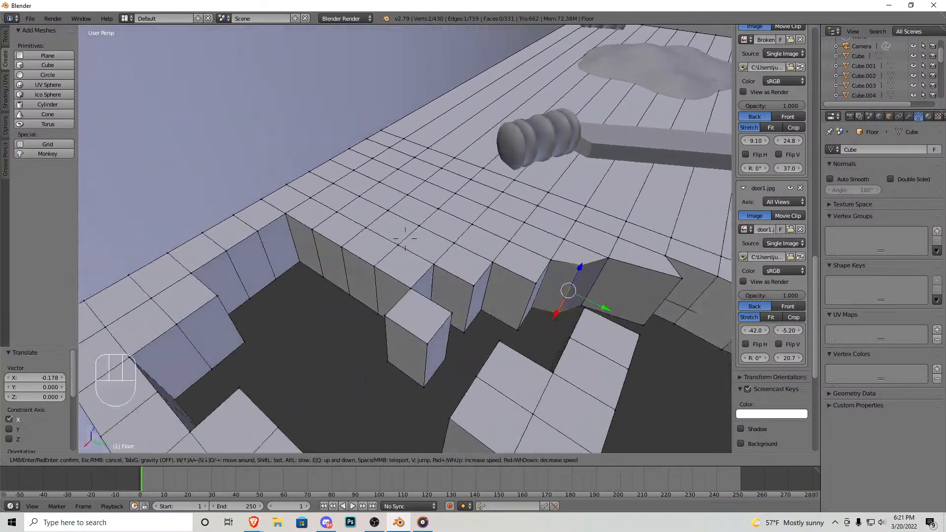
pyautogui.click(407, 243)
pyautogui.rightClick(440, 290)
pyautogui.moveTo(456, 302); pyautogui.dragTo(423, 275)
pyautogui.rightClick(380, 252)
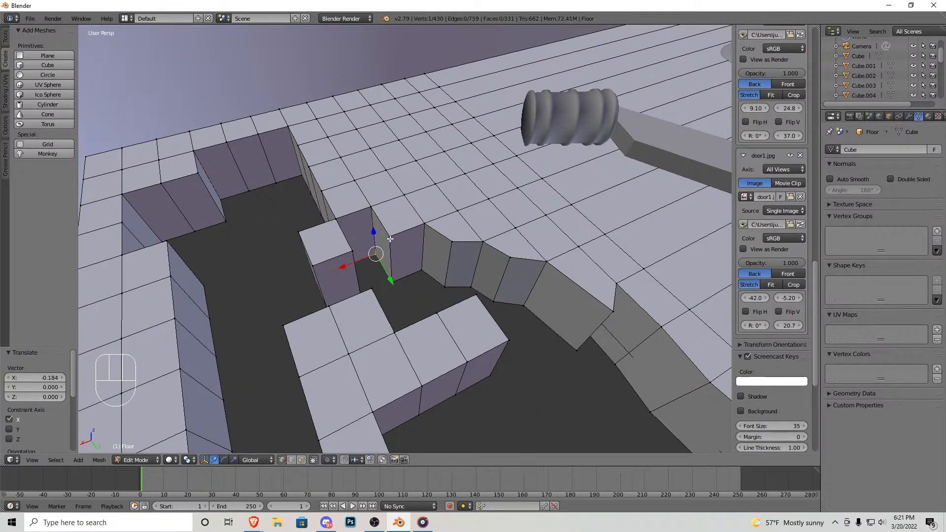
# Step: Move the rim's vertical corner edge beside the small jutting block about 0.200 along X
pyautogui.rightClick(391, 278)
pyautogui.keyDown('shift'); pyautogui.rightClick(389, 242); pyautogui.keyUp('shift')
pyautogui.moveTo(374, 270); pyautogui.dragTo(362, 273)
pyautogui.rightClick(364, 279)
# Step: Move the small block's outer vertical corner edge about 0.290 along X to angle its end
pyautogui.rightClick(351, 260)
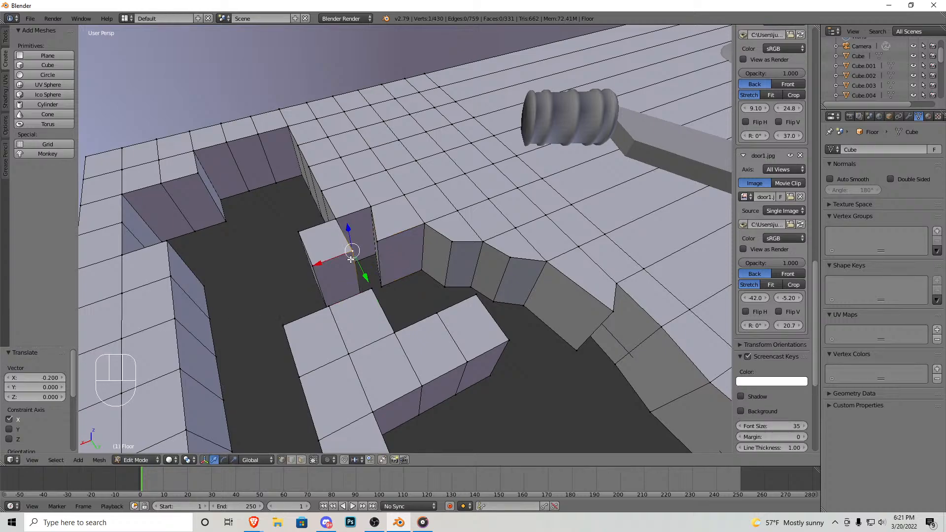
pyautogui.hotkey('shift', 'f')
pyautogui.press('w')
pyautogui.click(405, 239)
pyautogui.keyDown('shift'); pyautogui.rightClick(386, 323); pyautogui.keyUp('shift')
pyautogui.moveTo(358, 311); pyautogui.dragTo(332, 305)
# Step: Move the vertical edge where the small block joins the rim about -0.421 along Y
pyautogui.moveTo(332, 305); pyautogui.dragTo(421, 296, button='middle')
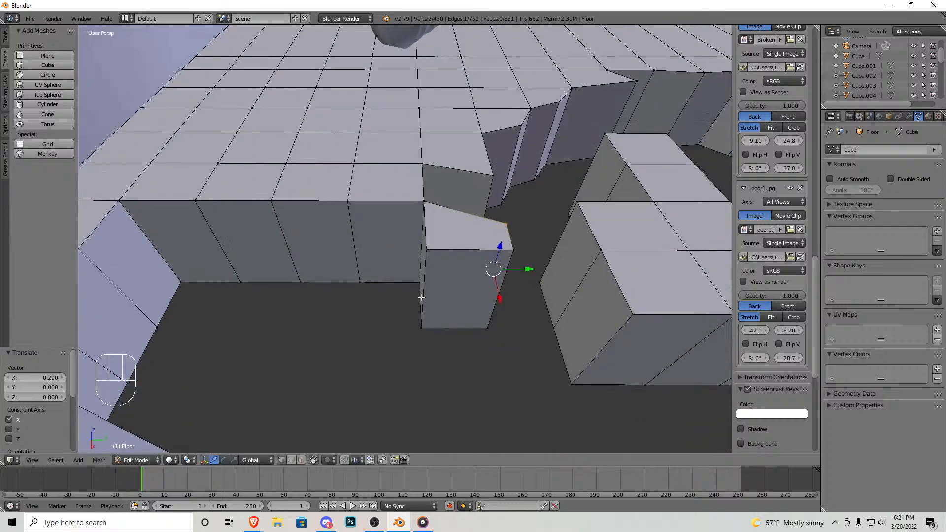
pyautogui.rightClick(413, 282)
pyautogui.keyDown('shift'); pyautogui.rightClick(421, 208); pyautogui.keyUp('shift')
pyautogui.moveTo(455, 247); pyautogui.dragTo(413, 240)
# Step: Move the end corner edge of the floating floor island's long arm about 0.254 along X
pyautogui.hotkey('shift', 'f')
pyautogui.click(405, 239)
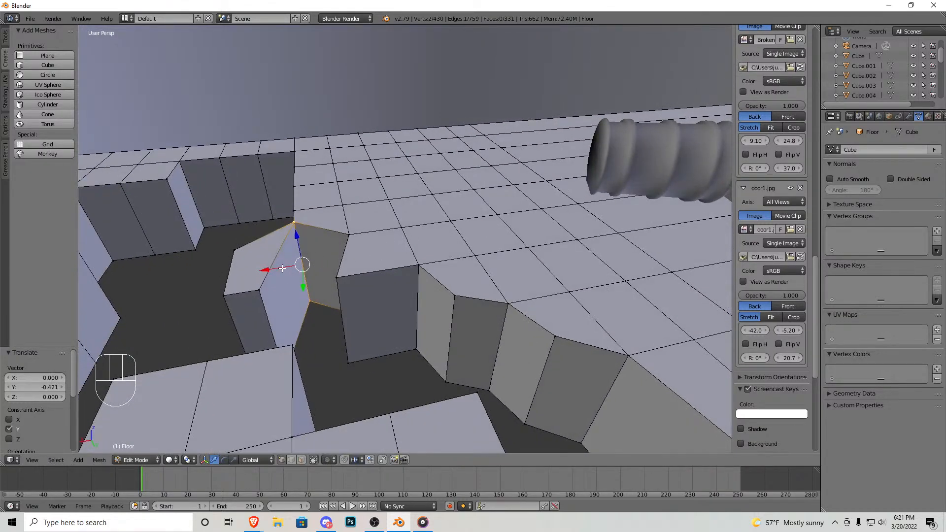
pyautogui.hotkey('shift', 'f')
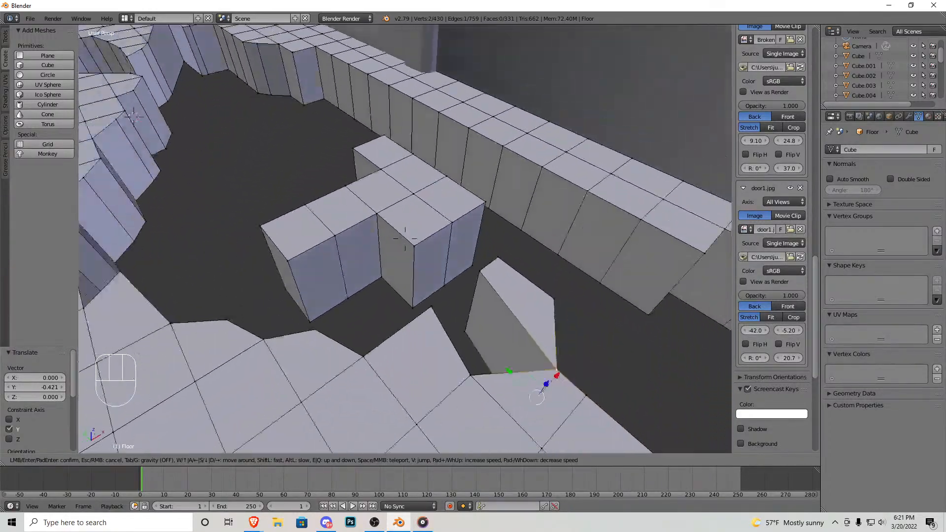
pyautogui.click(405, 239)
pyautogui.rightClick(337, 298)
pyautogui.hotkey('shift', 'f')
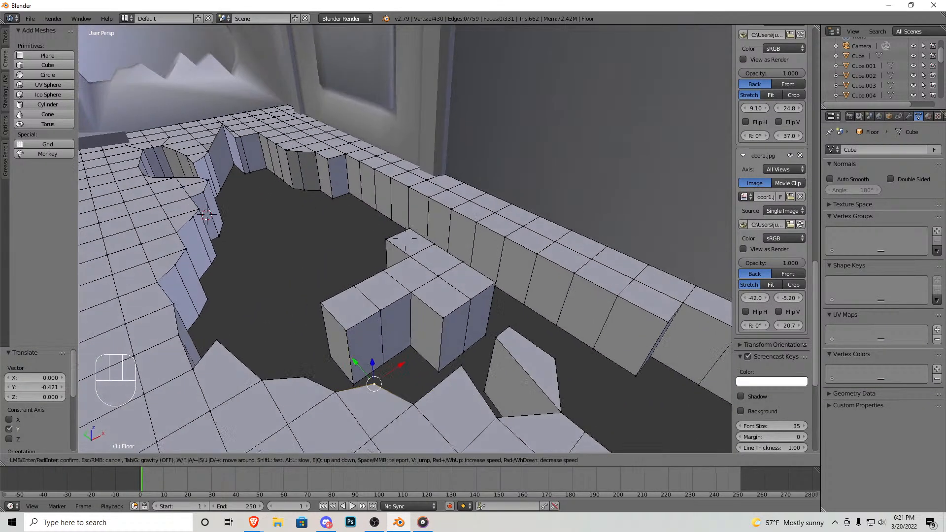
pyautogui.click(405, 239)
pyautogui.keyDown('shift'); pyautogui.rightClick(434, 248); pyautogui.keyUp('shift')
pyautogui.moveTo(413, 259); pyautogui.dragTo(445, 233)
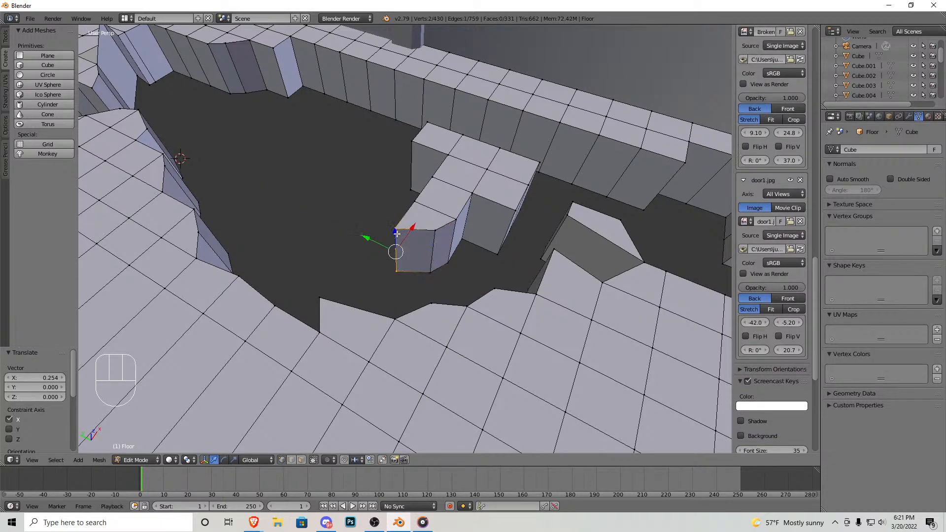
# Step: Move two vertical edges along the island arm's side about -0.27 along Y each to curve the arm
pyautogui.hotkey('shift', 'f')
pyautogui.click(405, 239)
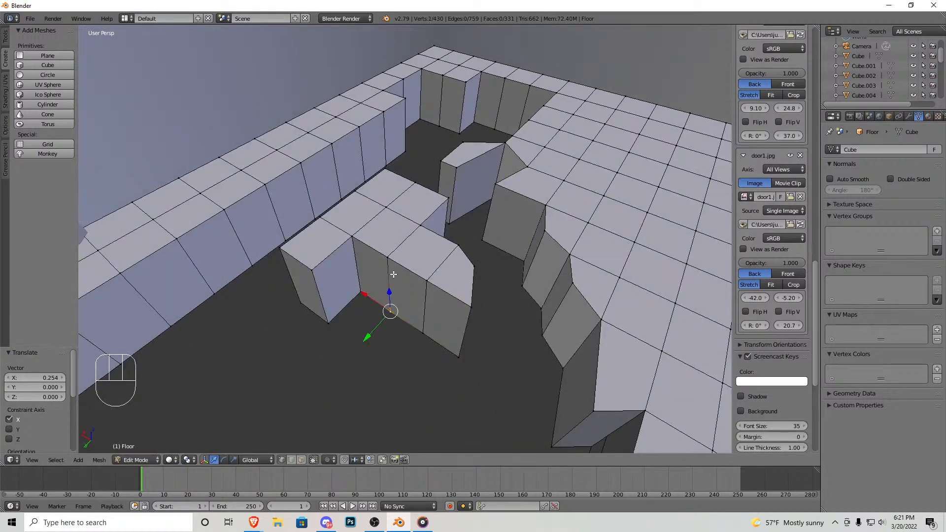
pyautogui.press('g')
pyautogui.press('y')
pyautogui.click(376, 299)
pyautogui.rightClick(424, 315)
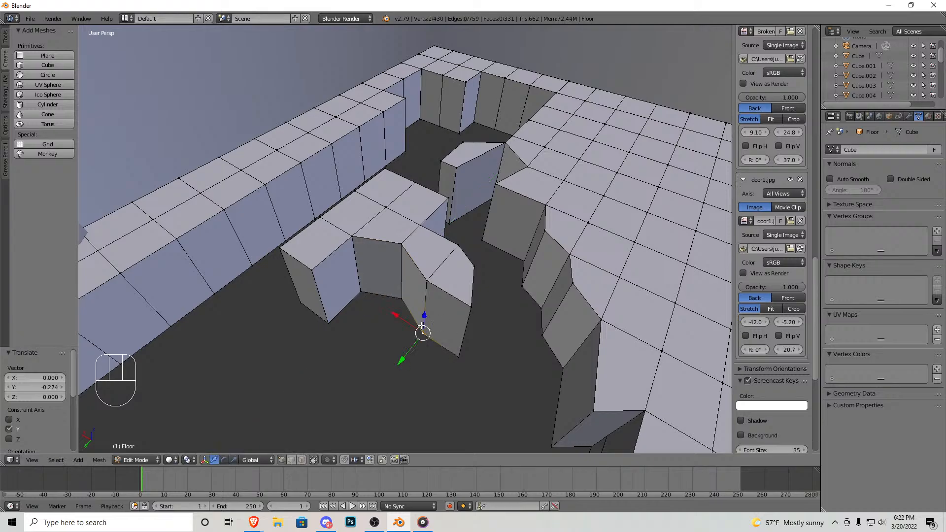
pyautogui.press('g')
pyautogui.press('y')
pyautogui.click(355, 311)
# Step: Move the vertical corner edge of the island's short arm along X, and by about -0.320 along Y
pyautogui.rightClick(326, 315)
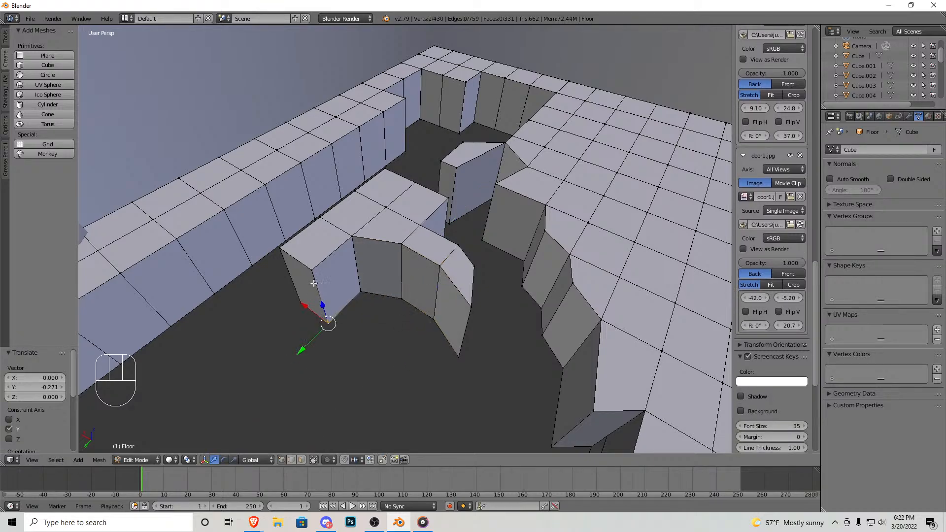
pyautogui.press('g')
pyautogui.press('x')
pyautogui.click(288, 305)
pyautogui.press('g')
pyautogui.press('y')
pyautogui.click(306, 291)
# Step: Move the neighbouring vertical edge on the island's outer side about -0.159 along X
pyautogui.hotkey('shift', 'f')
pyautogui.press('a')
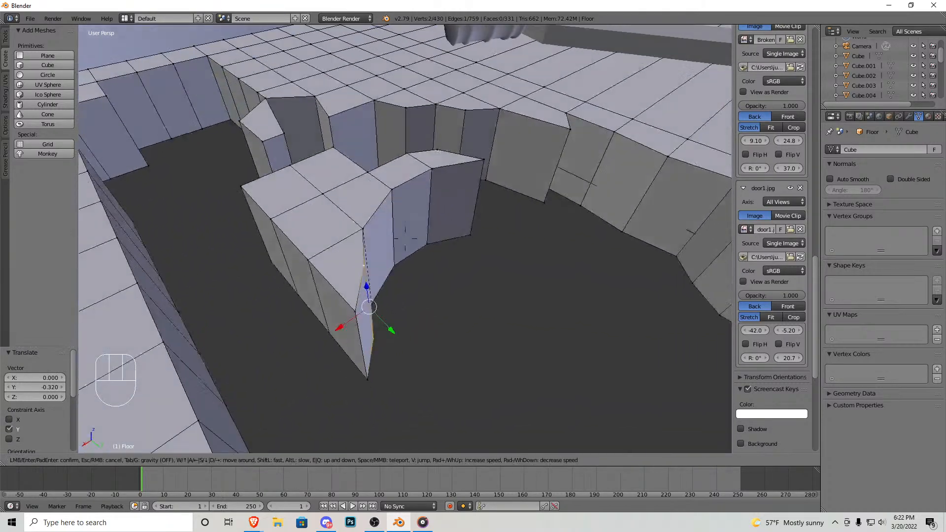
pyautogui.click(368, 307)
pyautogui.rightClick(335, 303)
pyautogui.press('g')
pyautogui.press('x')
pyautogui.click(307, 309)
pyautogui.hotkey('shift', 'f')
pyautogui.press('a')
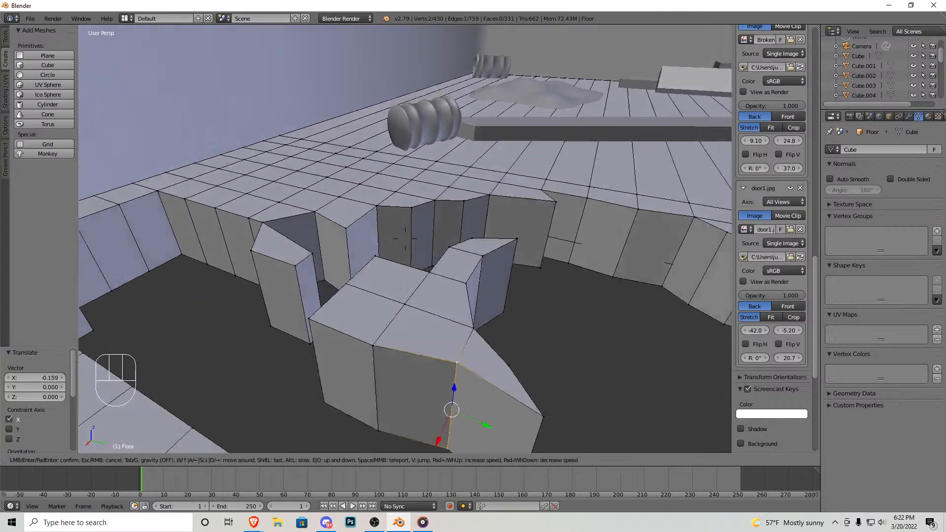
# Step: Move the vertical edge at the floating island's wide end about 0.274 along Y and shift it along X
pyautogui.click(406, 240)
pyautogui.rightClick(425, 300)
pyautogui.rightClick(375, 327)
pyautogui.keyDown('shift'); pyautogui.rightClick(365, 272); pyautogui.keyUp('shift')
pyautogui.press('g')
pyautogui.press('y')
pyautogui.click(412, 309)
pyautogui.press('g')
pyautogui.press('x')
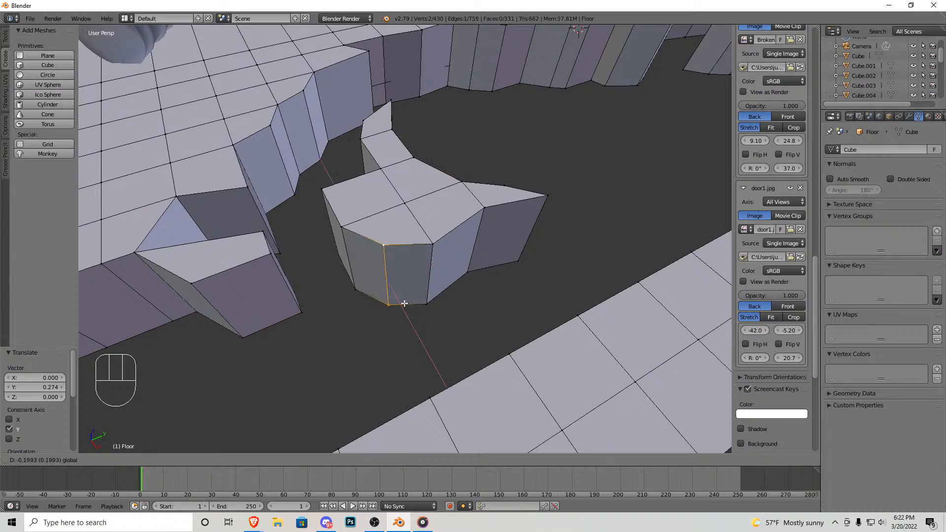
# Step: Shift another vertical edge of the floating floor piece in two moves, including about 0.394 along Y
pyautogui.press('a')
pyautogui.click(405, 239)
pyautogui.rightClick(355, 351)
pyautogui.keyDown('shift'); pyautogui.rightClick(347, 306); pyautogui.keyUp('shift')
pyautogui.moveTo(376, 333); pyautogui.dragTo(393, 327)
pyautogui.moveTo(370, 294); pyautogui.dragTo(369, 278)
# Step: Move the outer vertical edge of the block protruding at the hole's far corner to make it slanted
pyautogui.hotkey('shift', 'f')
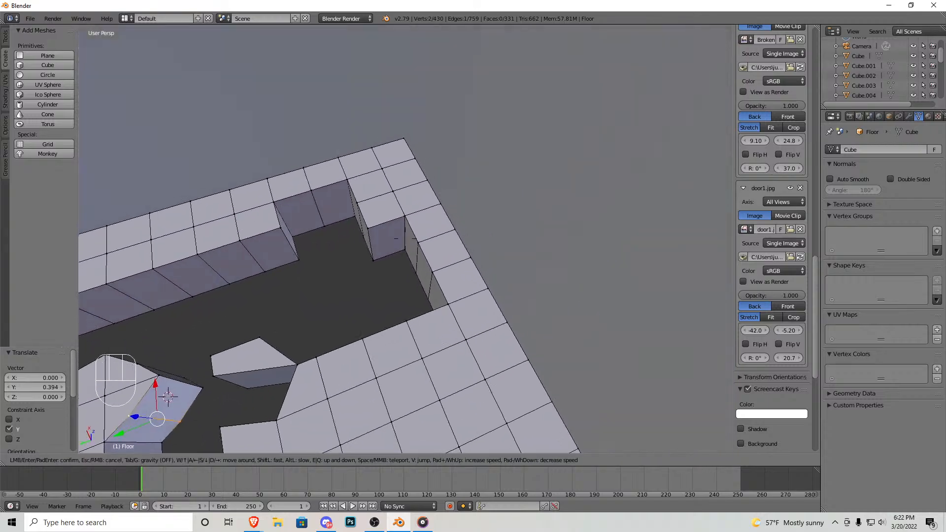
pyautogui.press('w')
pyautogui.click(405, 239)
pyautogui.rightClick(403, 308)
pyautogui.keyDown('shift'); pyautogui.rightClick(403, 253); pyautogui.keyUp('shift')
pyautogui.moveTo(370, 287); pyautogui.dragTo(421, 275)
# Step: Move the neighbouring vertical edge of the corner block about -0.190 along Y
pyautogui.rightClick(394, 265)
pyautogui.keyDown('shift'); pyautogui.rightClick(387, 225); pyautogui.keyUp('shift')
pyautogui.rightClick(395, 203)
pyautogui.keyDown('shift'); pyautogui.rightClick(394, 261); pyautogui.keyUp('shift')
pyautogui.moveTo(358, 239); pyautogui.dragTo(378, 238)
# Step: Move the middle vertical edge of the rim's recess along X, and the recess's corner edge about 0.387 along Y
pyautogui.rightClick(332, 228)
pyautogui.keyDown('shift'); pyautogui.rightClick(321, 209); pyautogui.keyUp('shift')
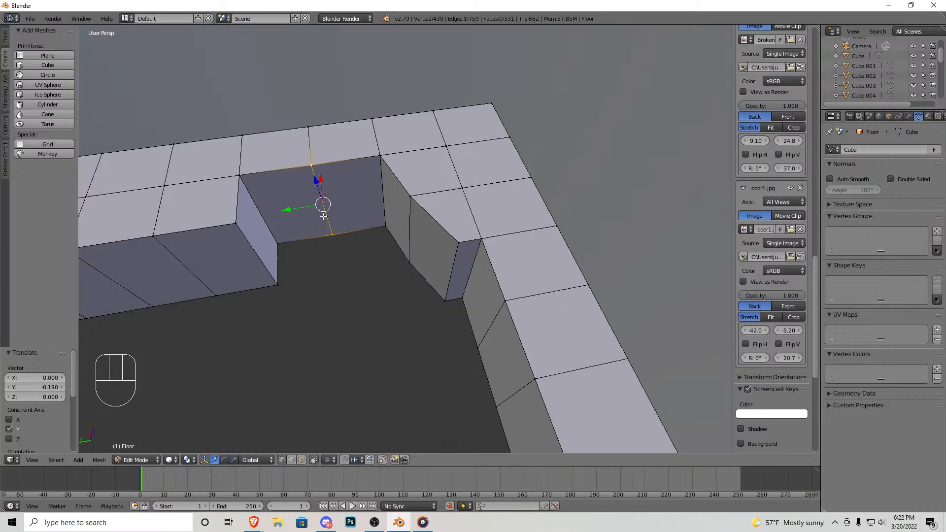
pyautogui.moveTo(321, 182); pyautogui.dragTo(323, 168)
pyautogui.moveTo(438, 261); pyautogui.dragTo(403, 245, button='middle')
pyautogui.rightClick(379, 313)
pyautogui.keyDown('shift'); pyautogui.rightClick(372, 266); pyautogui.keyUp('shift')
pyautogui.moveTo(341, 282); pyautogui.dragTo(318, 278)
# Step: Offset vertical edges of the hole's straight wall-side rim to make it jagged, including one by about 0.196 along X
pyautogui.hotkey('shift', 'f')
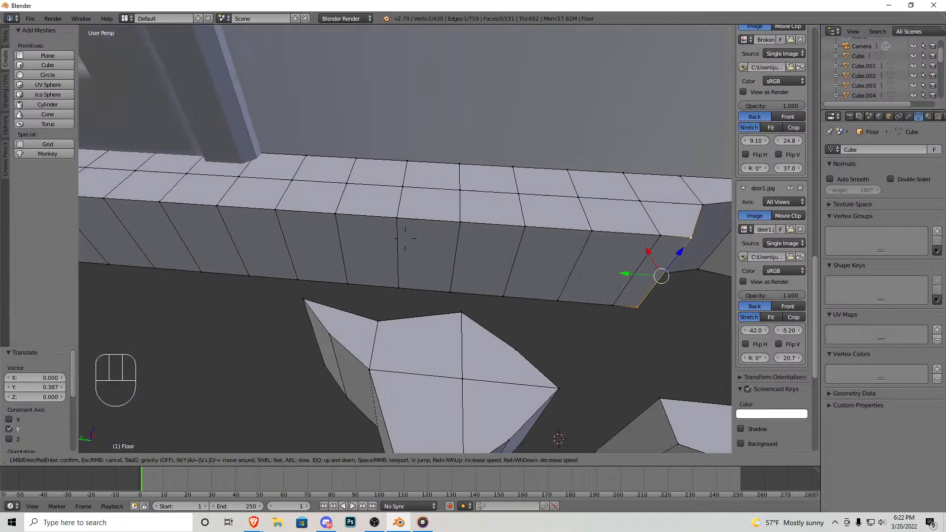
pyautogui.press('s')
pyautogui.press('w')
pyautogui.press('d')
pyautogui.click(406, 239)
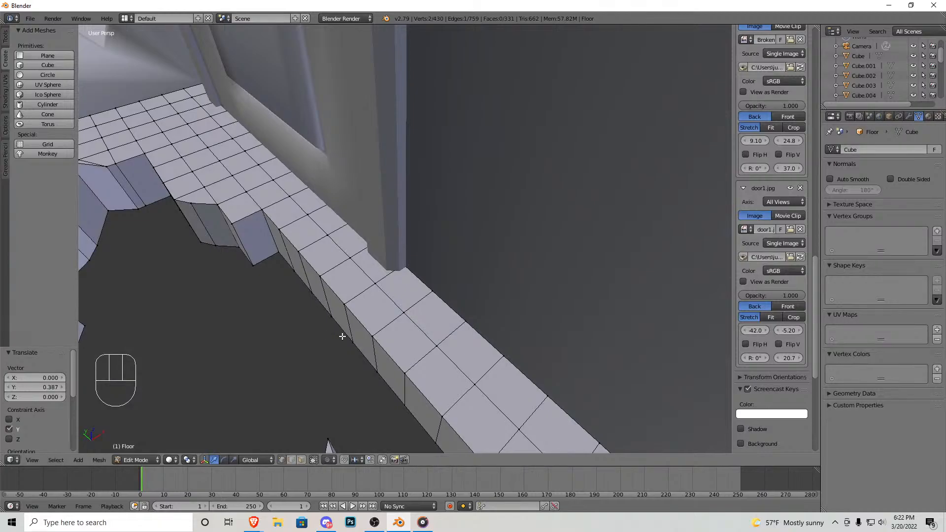
pyautogui.moveTo(375, 306); pyautogui.dragTo(385, 302)
pyautogui.moveTo(385, 301); pyautogui.dragTo(432, 290, button='middle')
pyautogui.press('a')
pyautogui.rightClick(447, 291)
pyautogui.keyDown('shift'); pyautogui.rightClick(454, 265); pyautogui.keyUp('shift')
pyautogui.keyDown('shift'); pyautogui.rightClick(419, 292); pyautogui.keyUp('shift')
pyautogui.moveTo(430, 255); pyautogui.dragTo(429, 250)
# Step: Move one vertical edge of the wall-side rim about -0.149 along X, shift its neighbour along X, and leave mesh editing
pyautogui.rightClick(508, 283)
pyautogui.keyDown('shift'); pyautogui.rightClick(518, 257); pyautogui.keyUp('shift')
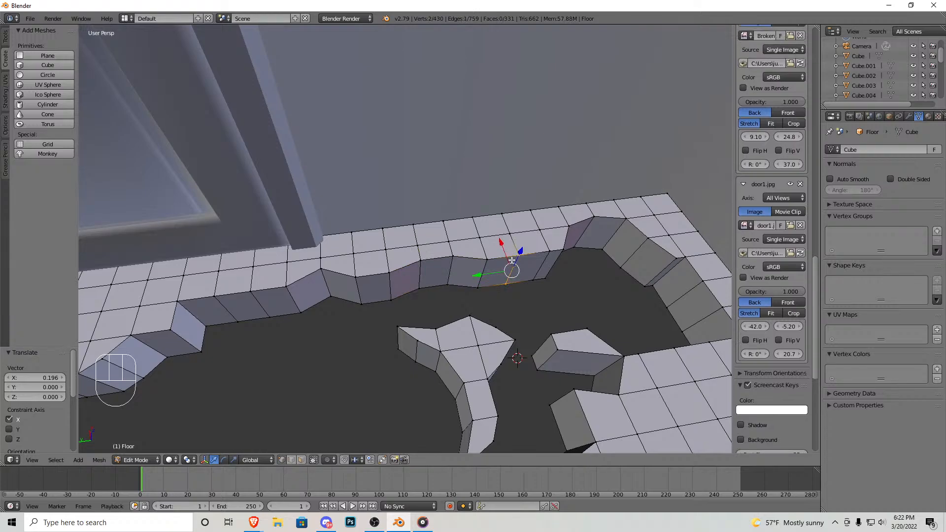
pyautogui.moveTo(504, 246); pyautogui.dragTo(505, 254)
pyautogui.hotkey('shift', 'f')
pyautogui.press('s')
pyautogui.press('d')
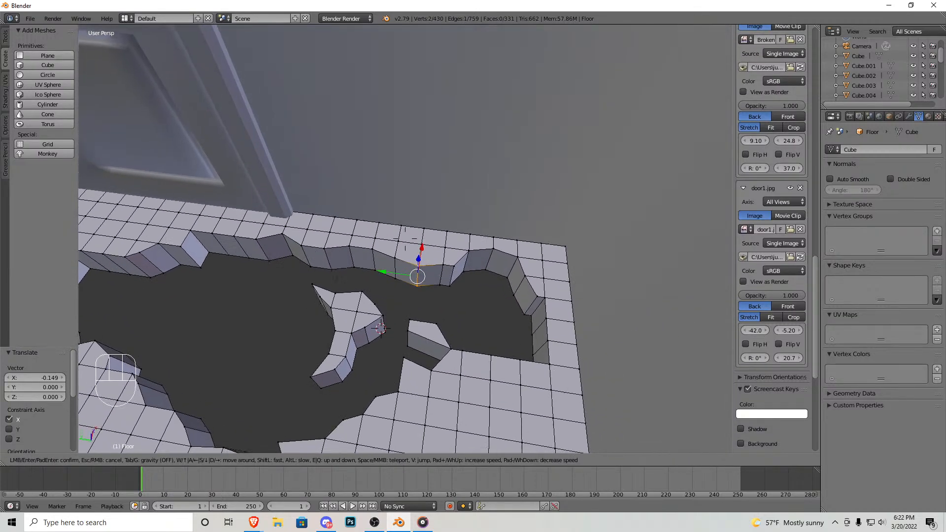
pyautogui.press('w')
pyautogui.click(405, 239)
pyautogui.rightClick(403, 273)
pyautogui.keyDown('shift'); pyautogui.rightClick(408, 251); pyautogui.keyUp('shift')
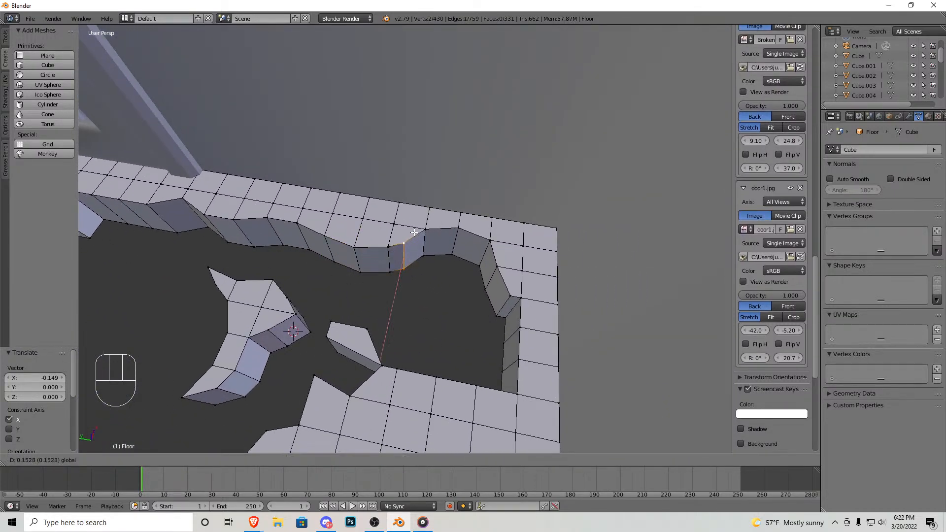
pyautogui.press('Tab')
# Step: Duplicate one whole plank from the stacked planks on the far side of the floor within the planks' mesh
pyautogui.hotkey('shift', 'f')
pyautogui.press('s')
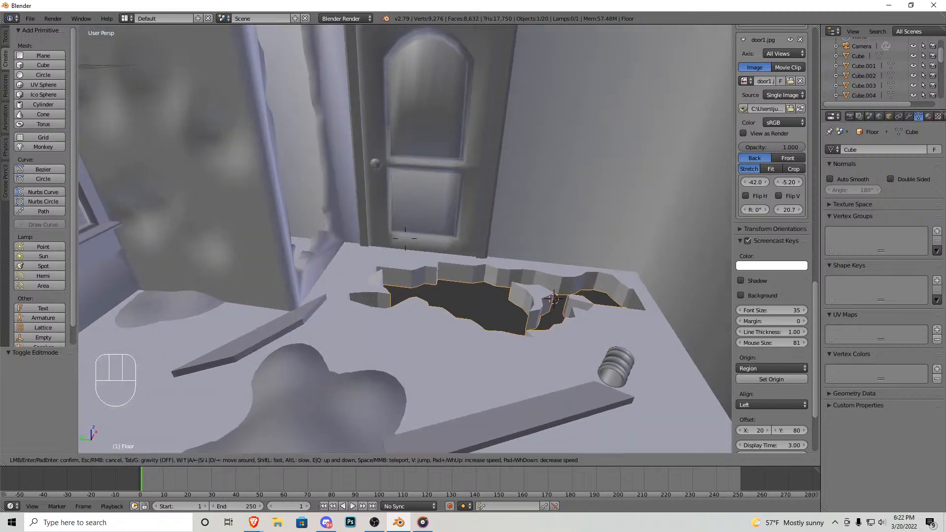
pyautogui.press('w')
pyautogui.press('s')
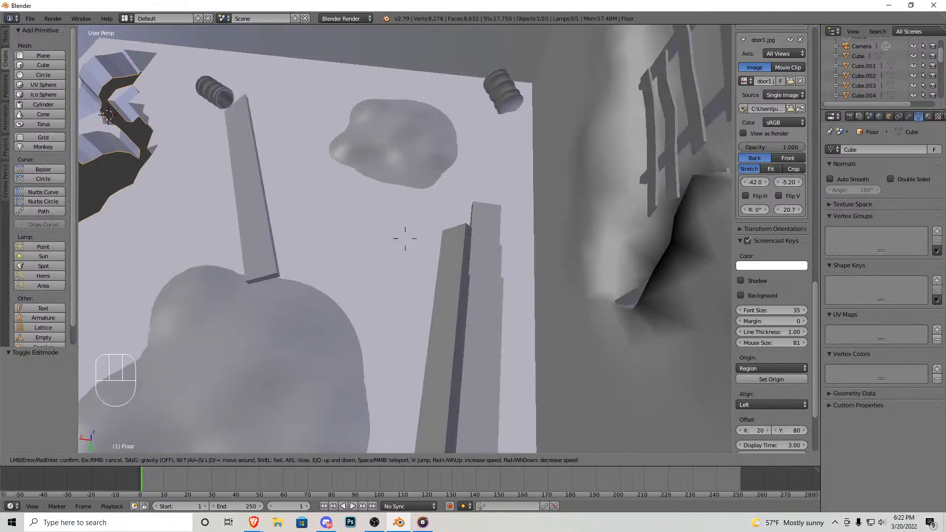
pyautogui.click(405, 239)
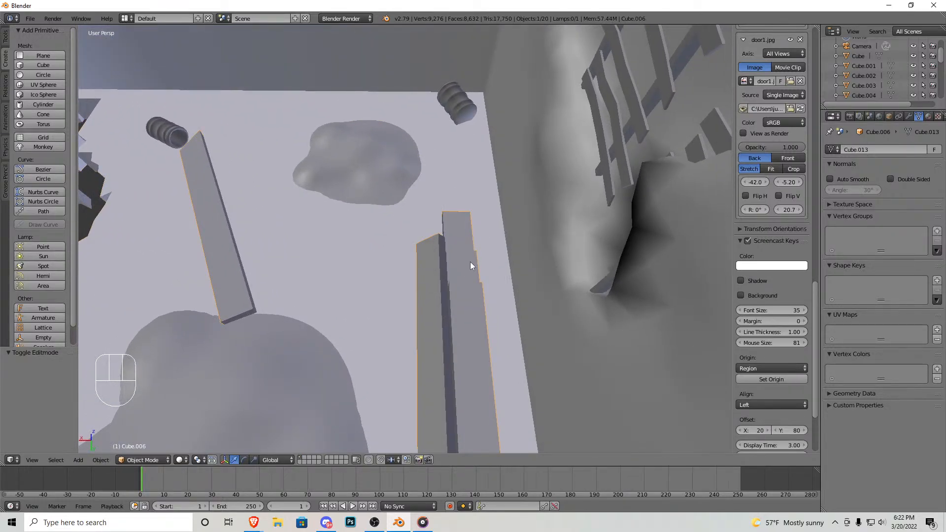
pyautogui.press('Tab')
pyautogui.hotkey('ctrl', 'l')
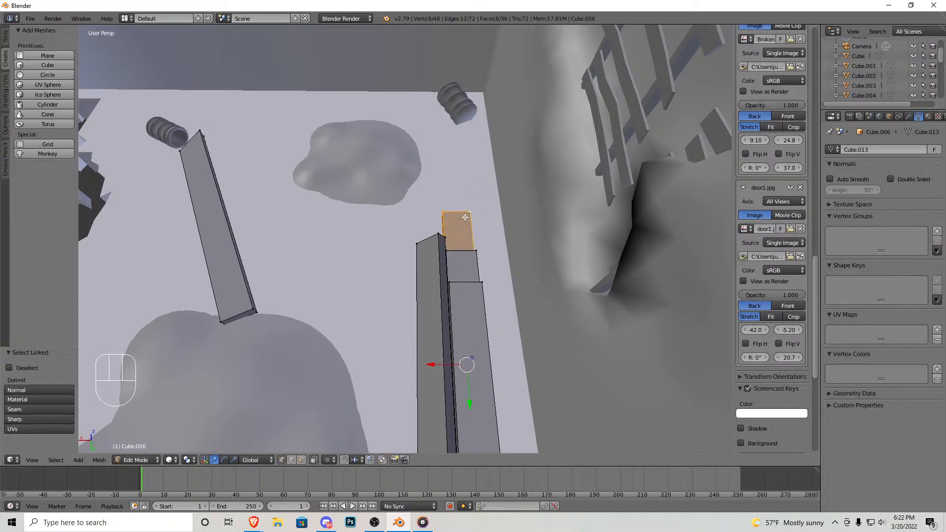
pyautogui.hotkey('shift', 'd')
pyautogui.click(465, 217)
# Step: Move the duplicated plank about 15.628 along X to the broken hole and rotate it 90° about Z
pyautogui.hotkey('shift', 'f')
pyautogui.press('s')
pyautogui.click(405, 239)
pyautogui.press('g')
pyautogui.press('x')
pyautogui.click(203, 196)
pyautogui.write('z')
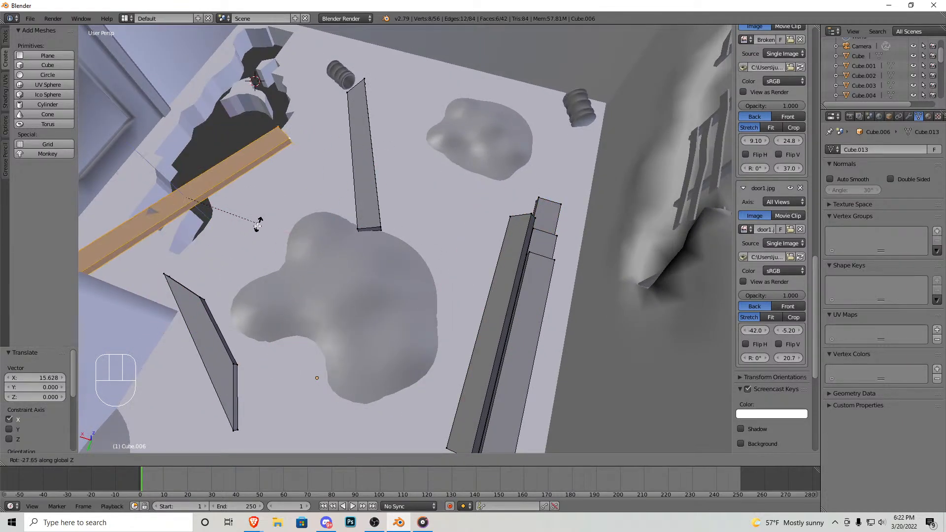
pyautogui.write('90')
pyautogui.press('Return')
# Step: Shorten the plank along X and move it about 1.233 along Y so it bridges the hole's narrow end by the door
pyautogui.hotkey('shift', 'f')
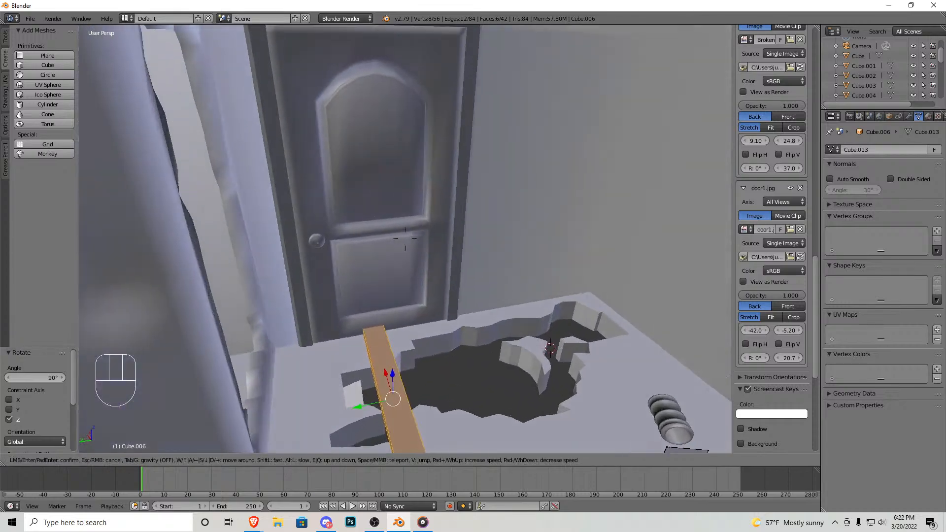
pyautogui.press('w')
pyautogui.press('s')
pyautogui.click(405, 239)
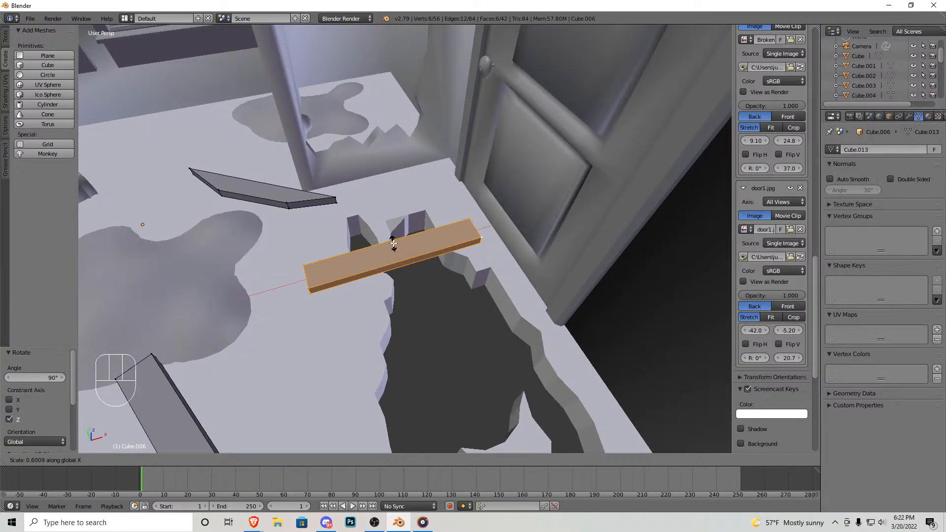
pyautogui.click(394, 242)
pyautogui.press('g')
pyautogui.press('y')
pyautogui.click(387, 222)
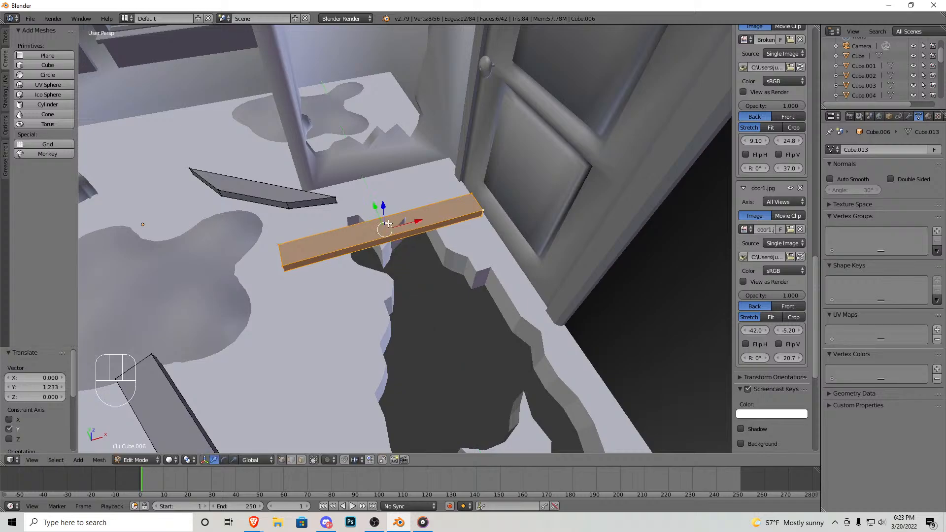
# Step: Raise the bridging plank along Z to clear the broken floor piece poking through it
pyautogui.hotkey('shift', 'f')
pyautogui.press('w')
pyautogui.press('s')
pyautogui.press('a')
pyautogui.click(436, 248)
pyautogui.press('Tab')
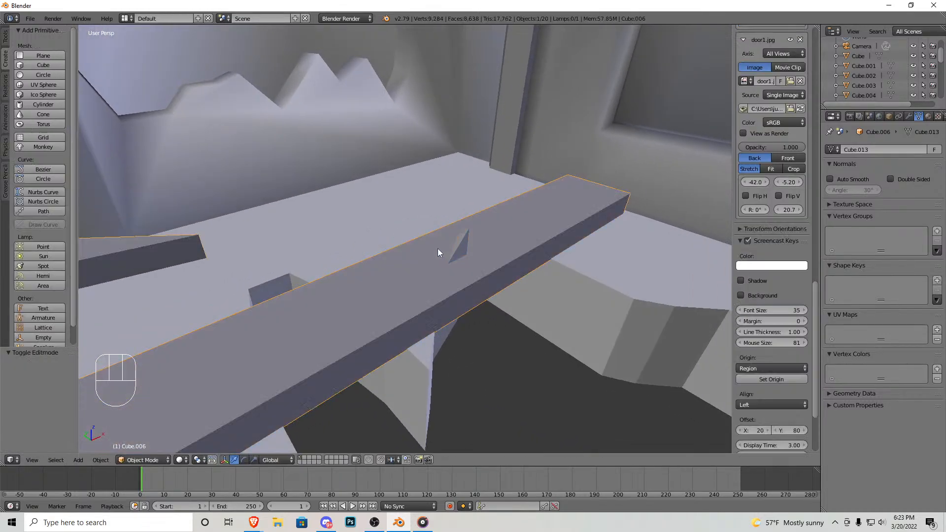
pyautogui.press('Tab')
pyautogui.press('g')
pyautogui.press('z')
pyautogui.click(475, 243)
pyautogui.press('Tab')
# Step: Duplicate the bridging plank about -2.499 along Y and rotate the copy about 14.9° around Z
pyautogui.hotkey('shift', 'f')
pyautogui.press('s')
pyautogui.click(405, 239)
pyautogui.rightClick(405, 238)
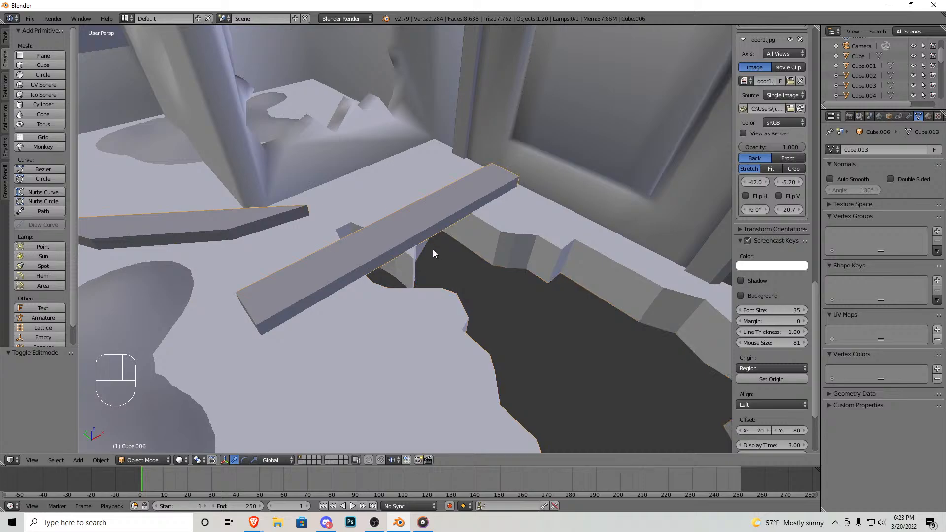
pyautogui.press('Tab')
pyautogui.hotkey('shift', 'd')
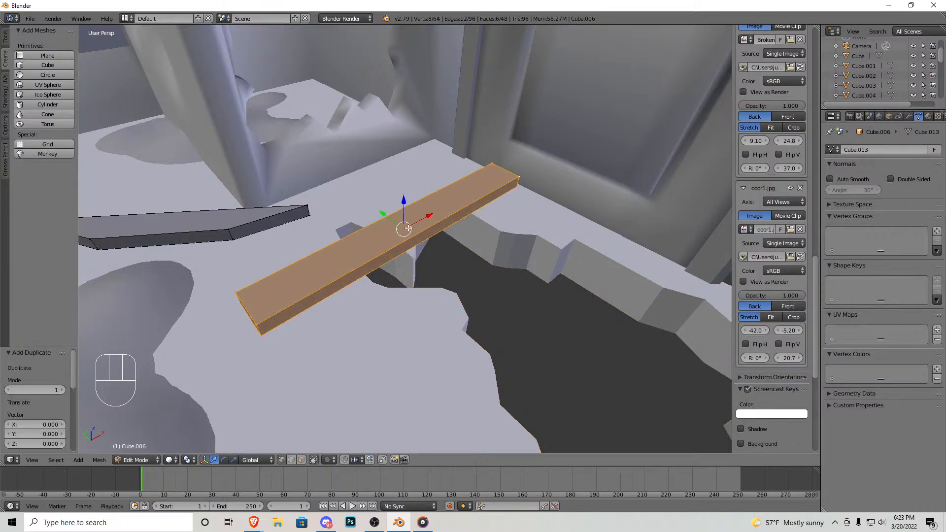
pyautogui.press('y')
pyautogui.click(440, 295)
pyautogui.press('r')
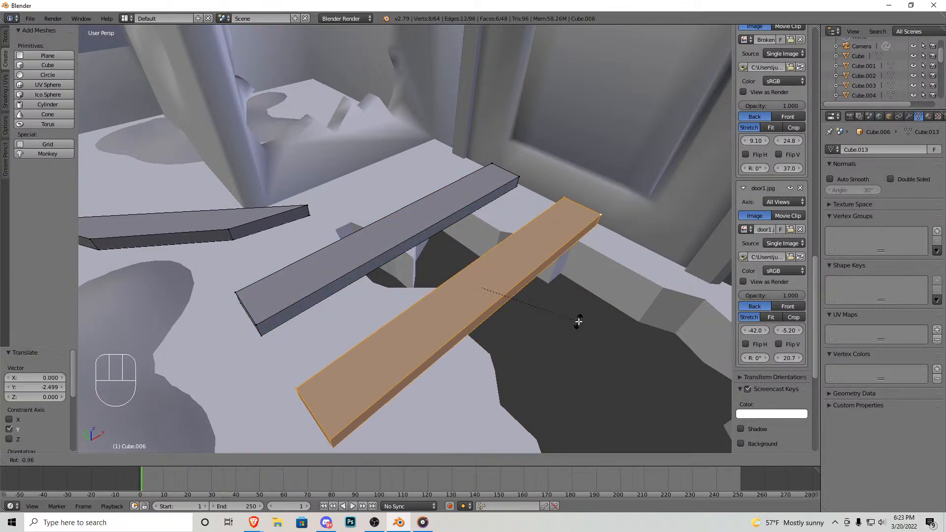
pyautogui.press('z')
pyautogui.click(582, 296)
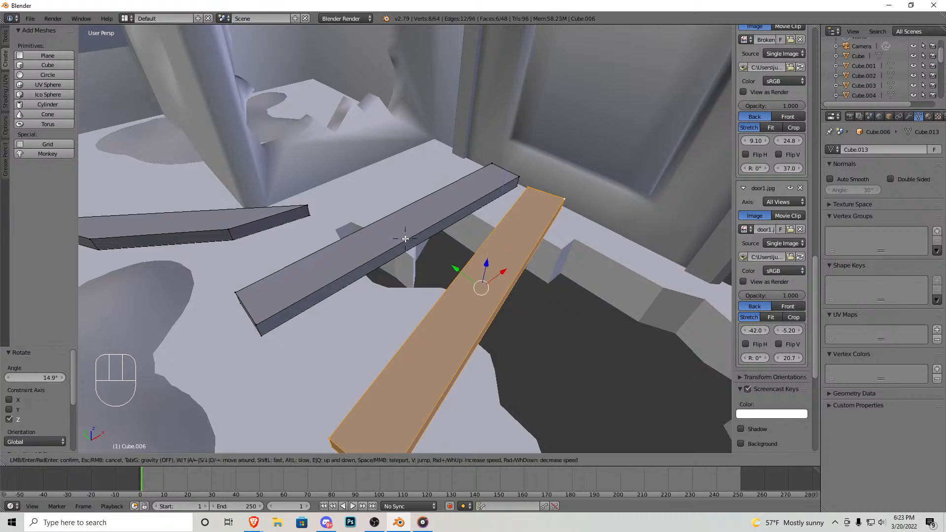
# Step: Duplicate the second bridging plank about -1.808 along Y and rotate the copy about -13.7° around Z
pyautogui.hotkey('shift', 'd')
pyautogui.press('y')
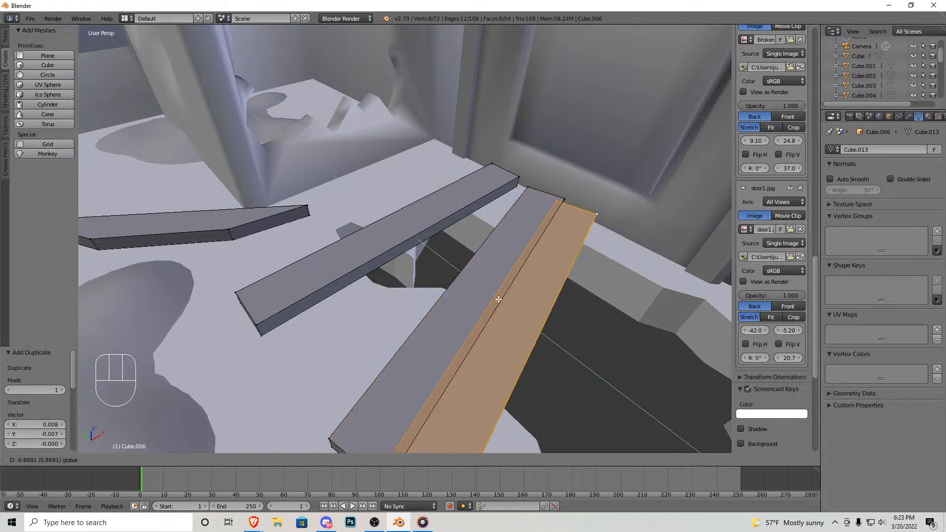
pyautogui.click(540, 333)
pyautogui.press('z')
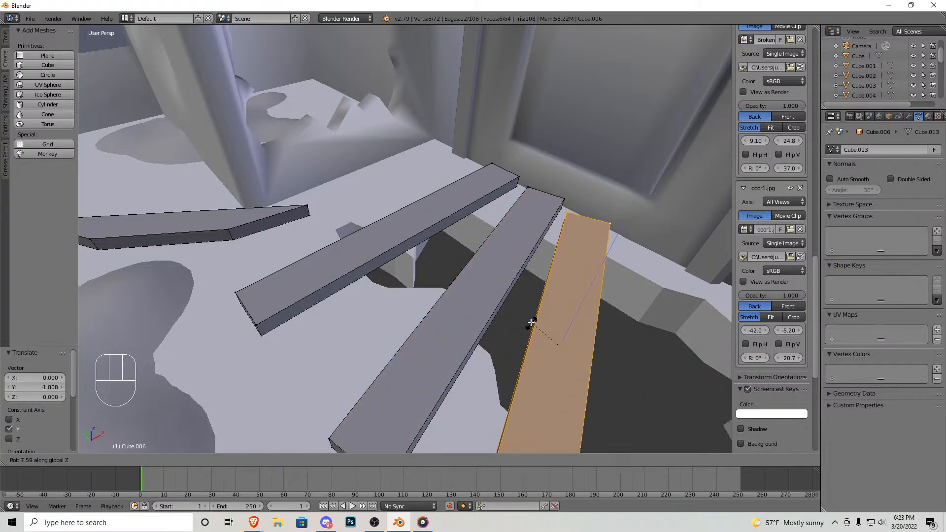
pyautogui.click(547, 329)
# Step: Move the middle bridging plank about 0.309 along Y and rotate it about -11.3° around Z
pyautogui.hotkey('shift', 'f')
pyautogui.click(431, 300)
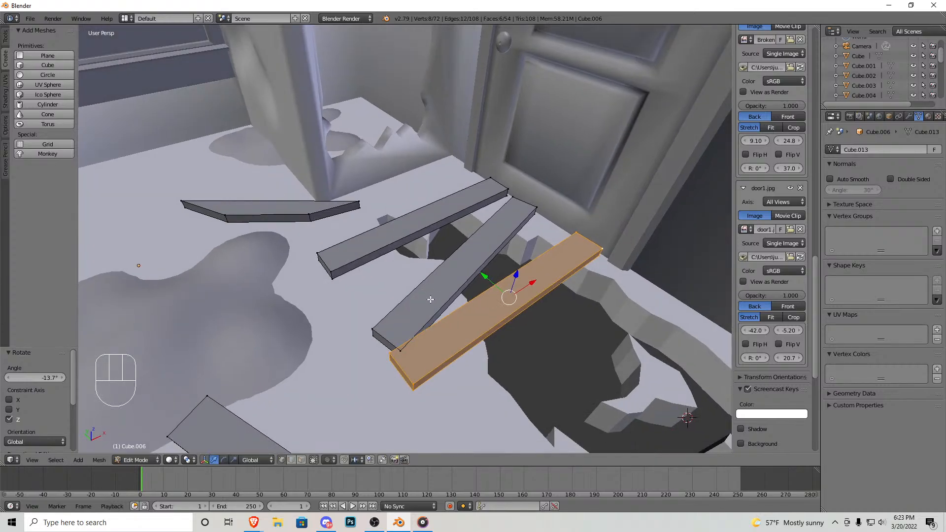
pyautogui.rightClick(375, 329)
pyautogui.press('l')
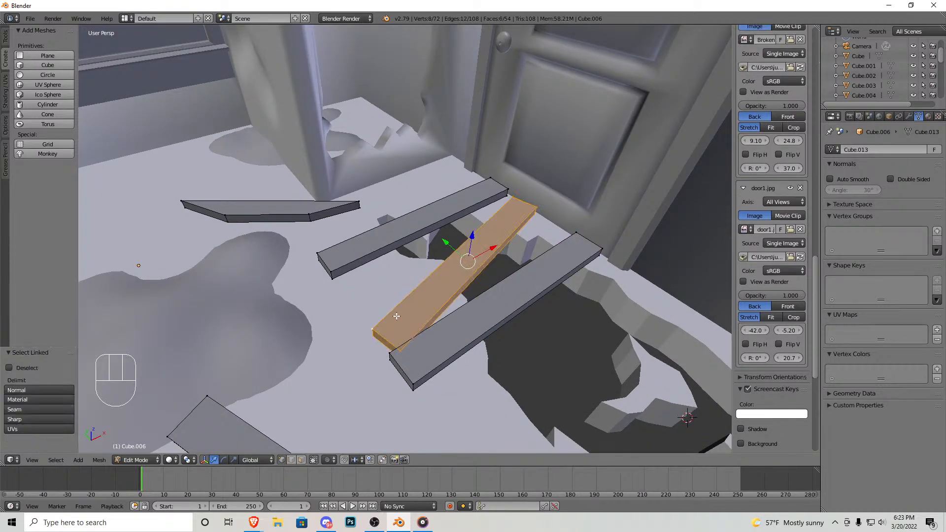
pyautogui.moveTo(448, 246); pyautogui.dragTo(492, 255)
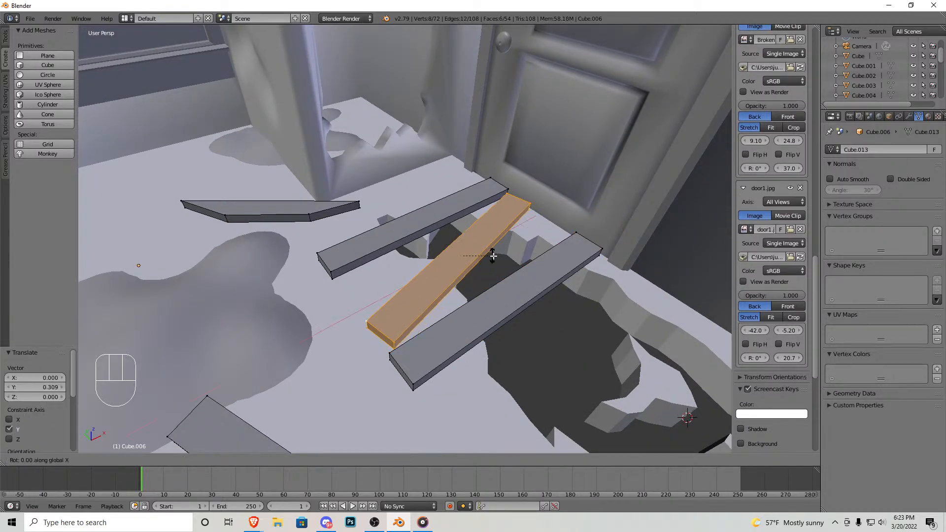
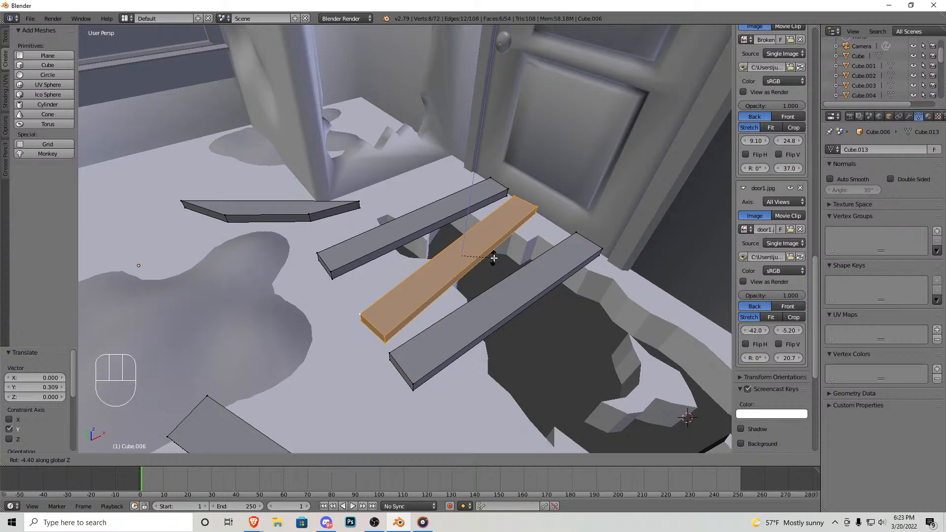
pyautogui.click(492, 261)
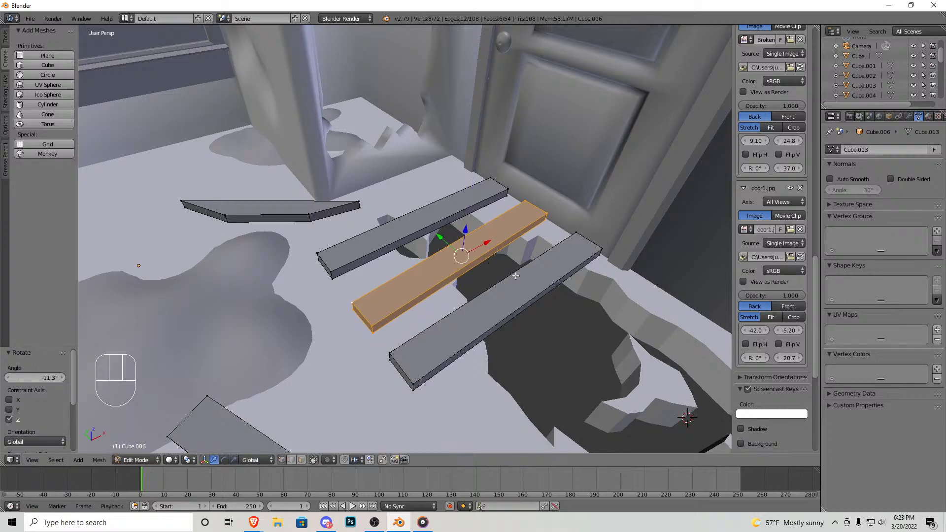
# Step: Rotate the first bridging plank, at the hole's narrow end, about -7.06° around Z
pyautogui.moveTo(474, 261); pyautogui.dragTo(467, 277, button='middle')
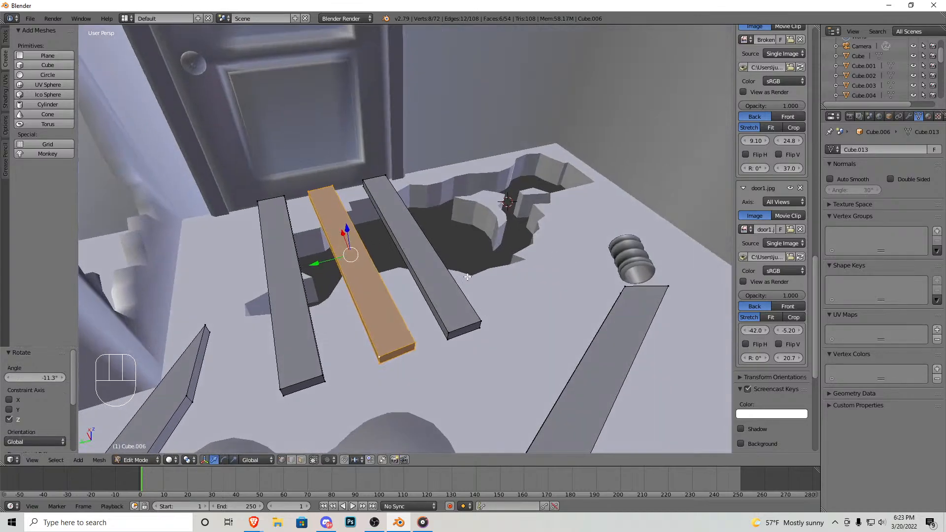
pyautogui.rightClick(326, 375)
pyautogui.press('l')
pyautogui.press('r')
pyautogui.press('x')
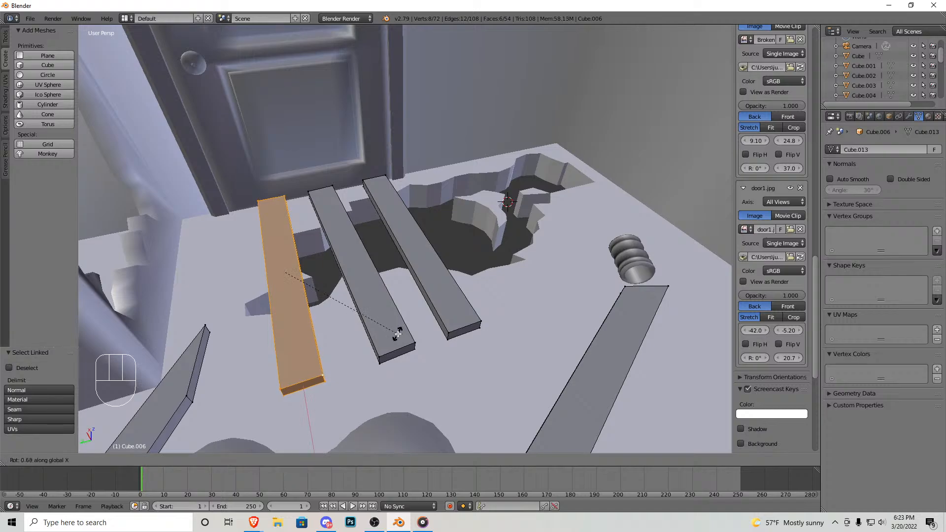
pyautogui.click(378, 339)
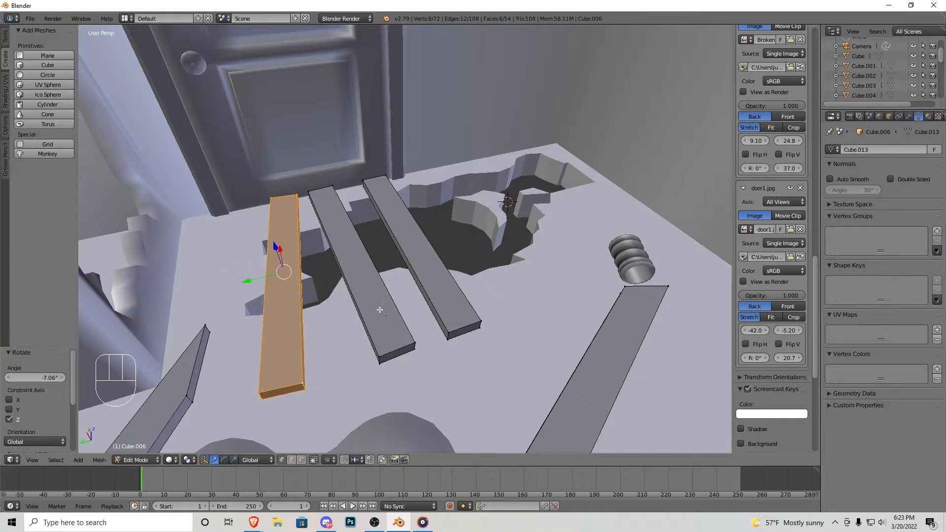
# Step: Select the three bridging planks and scale them along Y by about 1.992, followed by about 0.867
pyautogui.moveTo(379, 339); pyautogui.dragTo(381, 277, button='middle')
pyautogui.press('a')
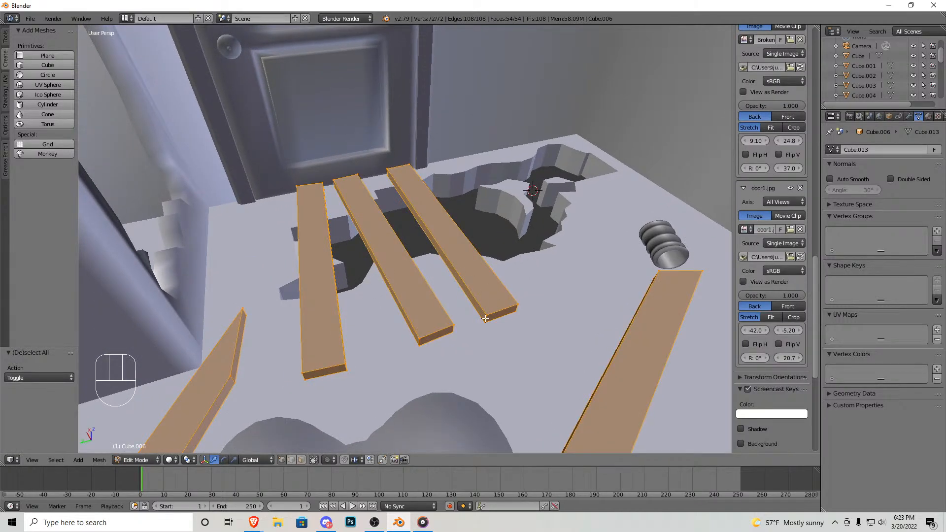
pyautogui.press('a')
pyautogui.press('l')
pyautogui.press('l')
pyautogui.press('l')
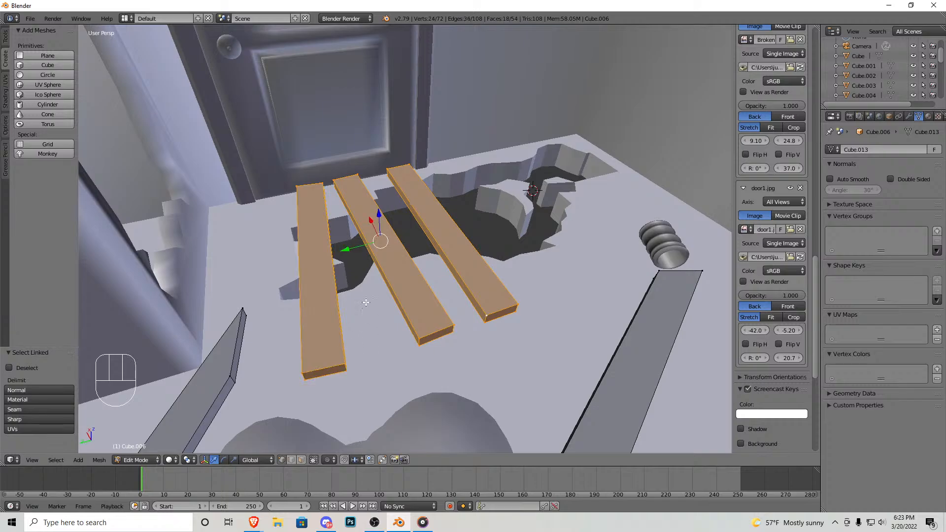
pyautogui.moveTo(353, 261); pyautogui.dragTo(380, 265, button='middle')
pyautogui.press('Tab')
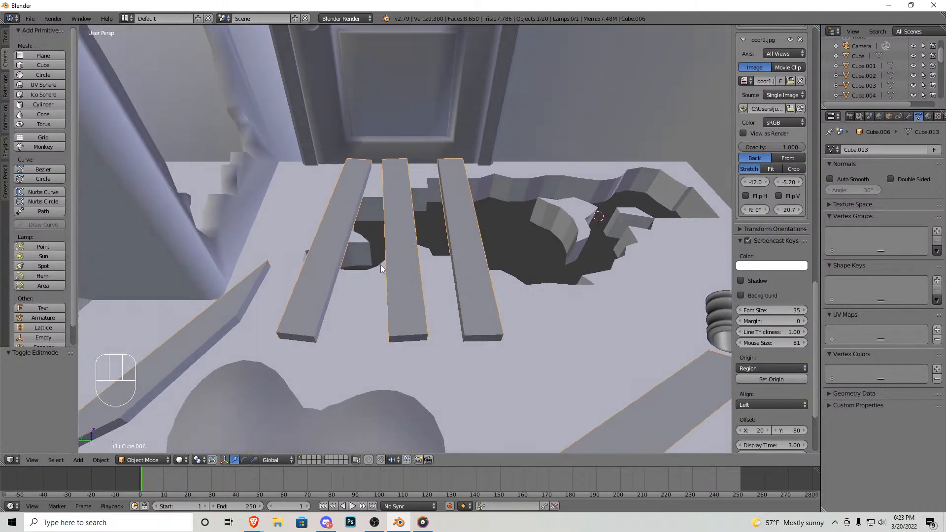
pyautogui.press('Tab')
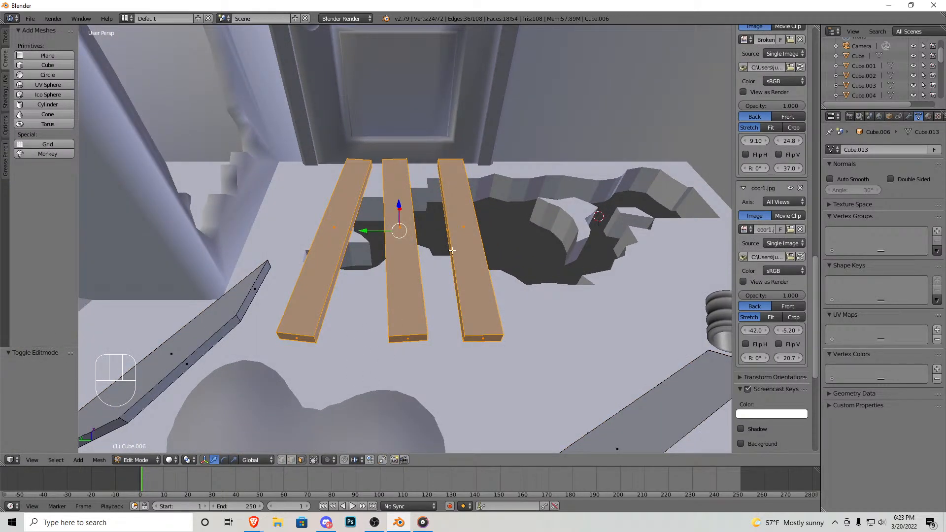
pyautogui.press('s')
pyautogui.press('z')
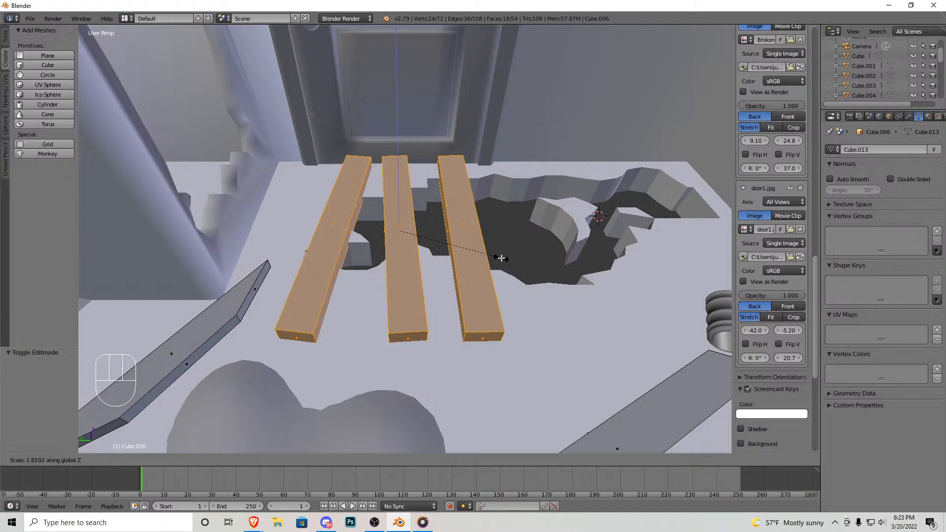
pyautogui.press('y')
pyautogui.click(505, 256)
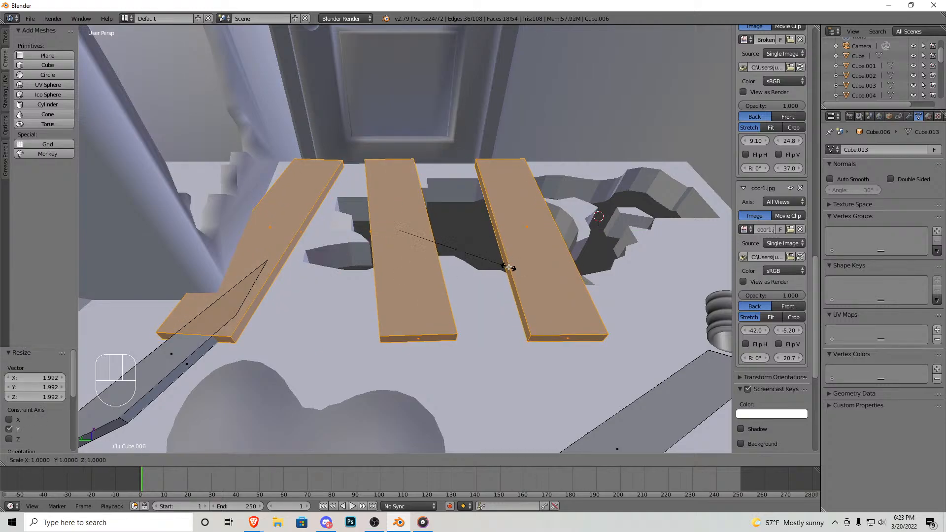
pyautogui.click(493, 263)
# Step: Move the plank at the hole's narrow end about -1.429 along Y and rotate it about 29.2° around Z
pyautogui.rightClick(308, 232)
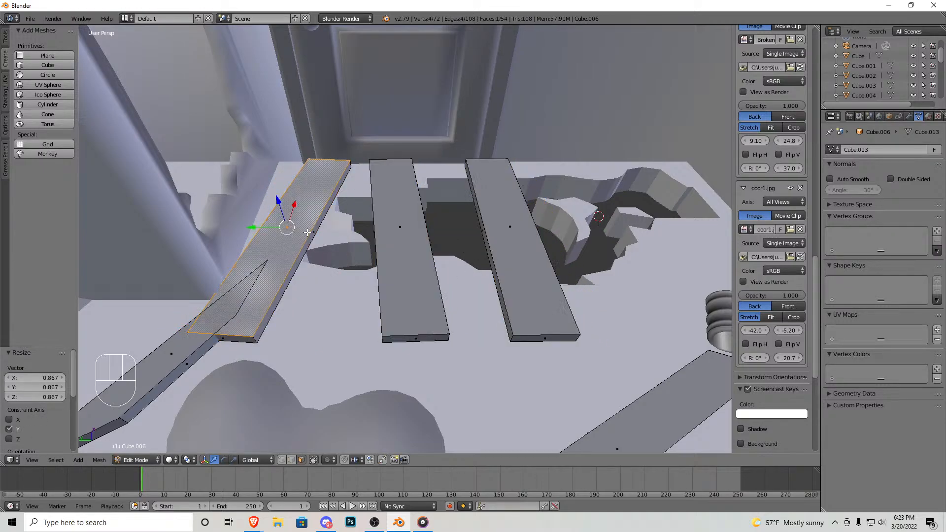
pyautogui.hotkey('ctrl', 'l')
pyautogui.press('g')
pyautogui.press('y')
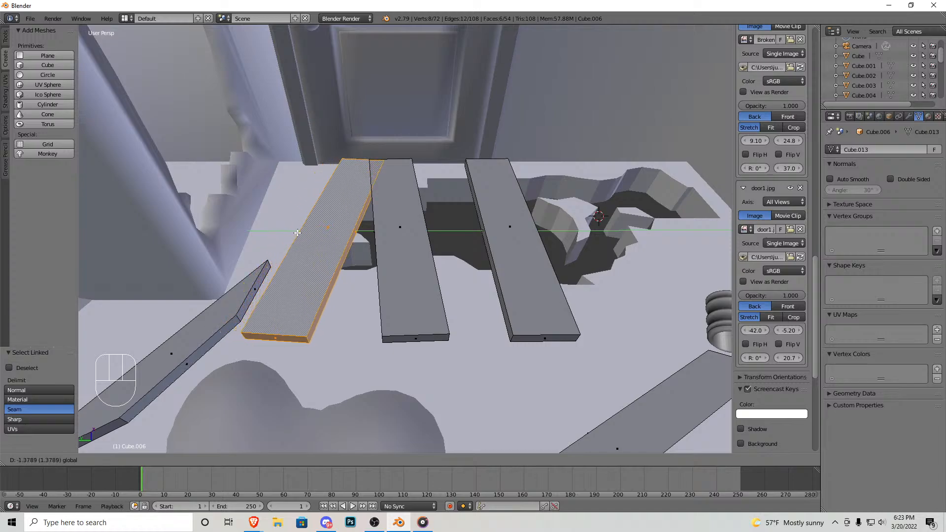
pyautogui.click(392, 261)
pyautogui.press('r')
pyautogui.press('z')
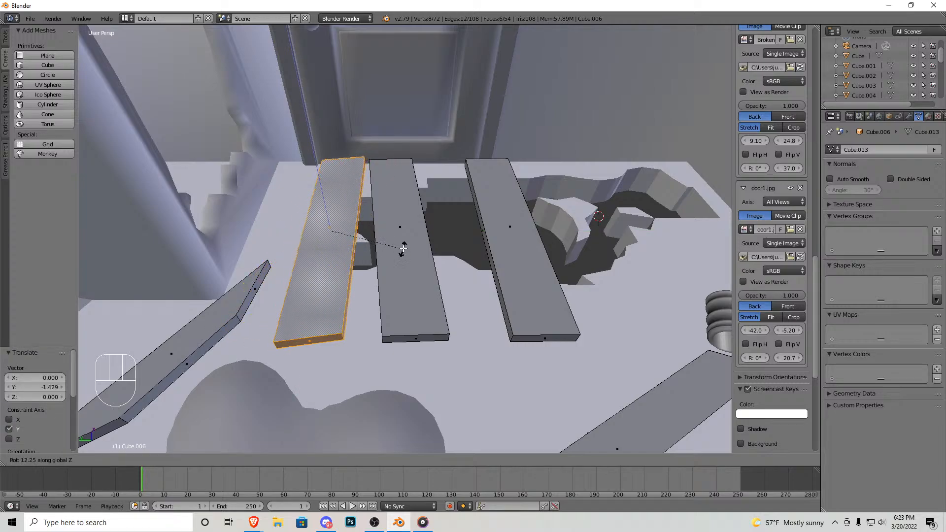
pyautogui.click(409, 235)
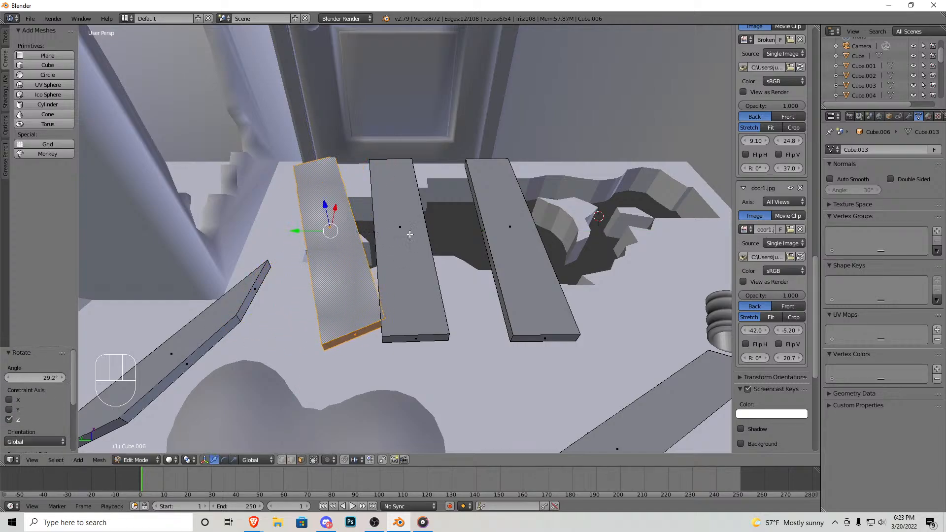
# Step: Shift the narrow-end plank along Y away from the middle plank and move it about -0.461 along X
pyautogui.press('g')
pyautogui.press('y')
pyautogui.click(393, 226)
pyautogui.press('g')
pyautogui.press('x')
pyautogui.click(386, 229)
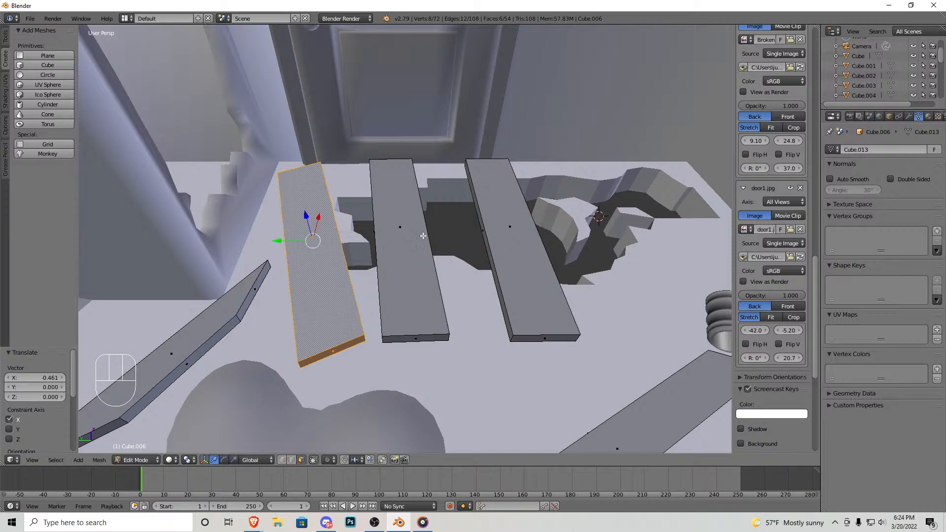
# Step: Move the bridging plank nearest the hole's wide end about 0.865 along Y and rotate it slightly around Z
pyautogui.rightClick(490, 246)
pyautogui.press('l')
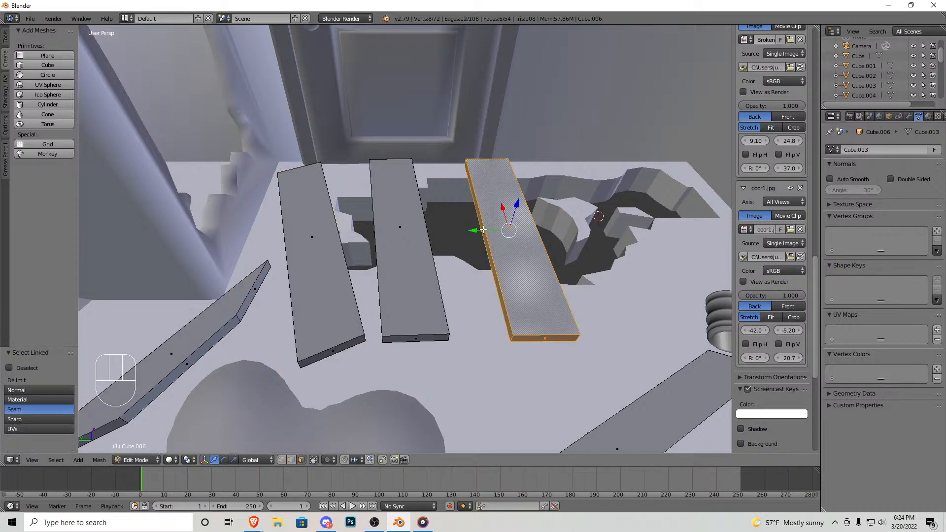
pyautogui.press('g')
pyautogui.press('y')
pyautogui.click(489, 244)
pyautogui.press('r')
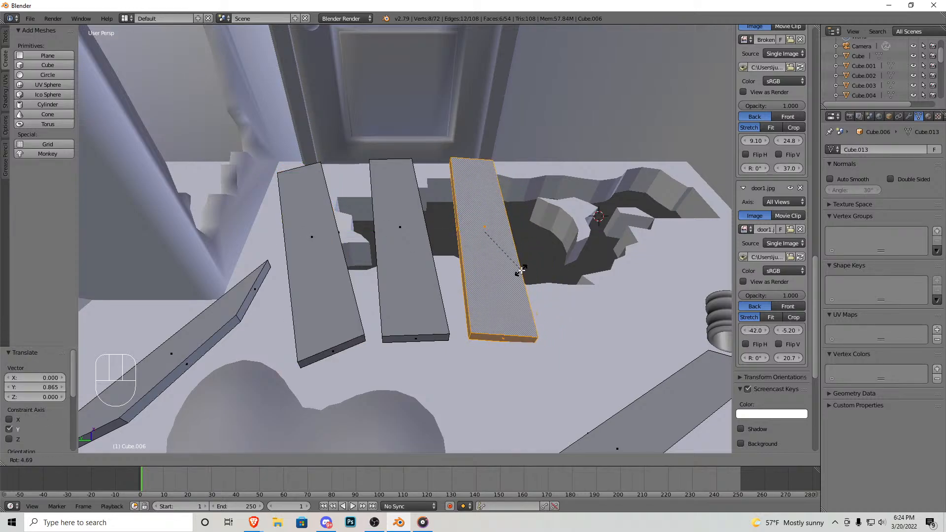
pyautogui.press('z')
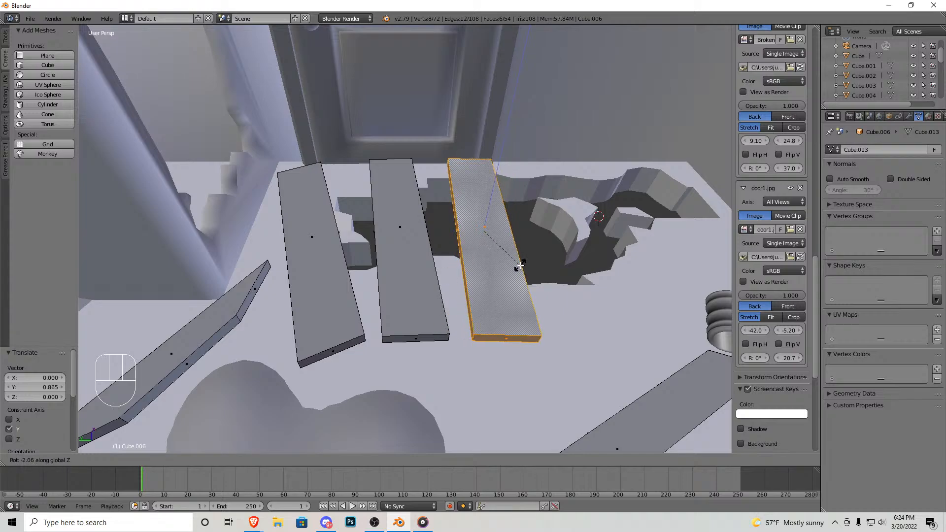
pyautogui.click(517, 270)
# Step: Lengthen the wide-end plank by moving its front end face about -1.092 along X, and shorten the middle plank
pyautogui.rightClick(506, 338)
pyautogui.moveTo(506, 312); pyautogui.dragTo(497, 345)
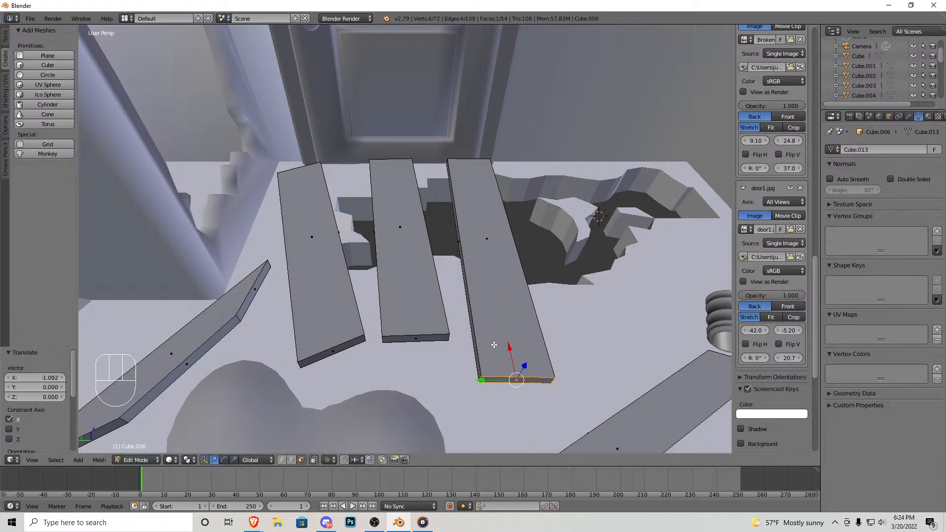
pyautogui.moveTo(415, 308); pyautogui.dragTo(414, 279)
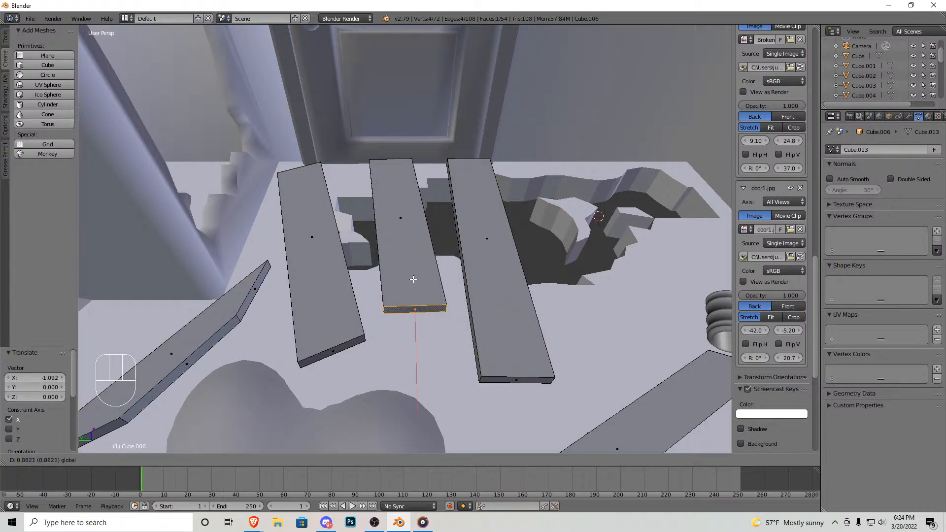
pyautogui.press('Tab')
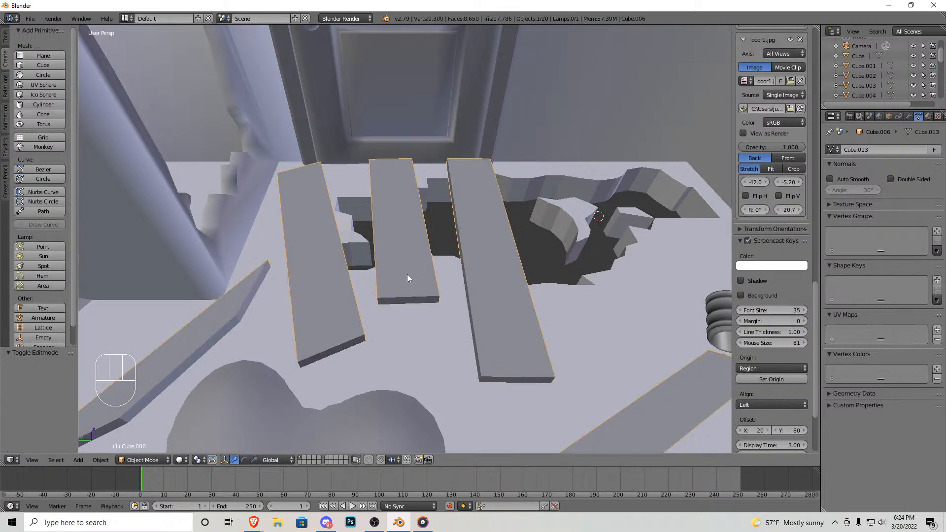
# Step: Add a cube at the hole's door-side wall and scale it to about 0.267
pyautogui.hotkey('shift', 'f')
pyautogui.press('s')
pyautogui.press('w')
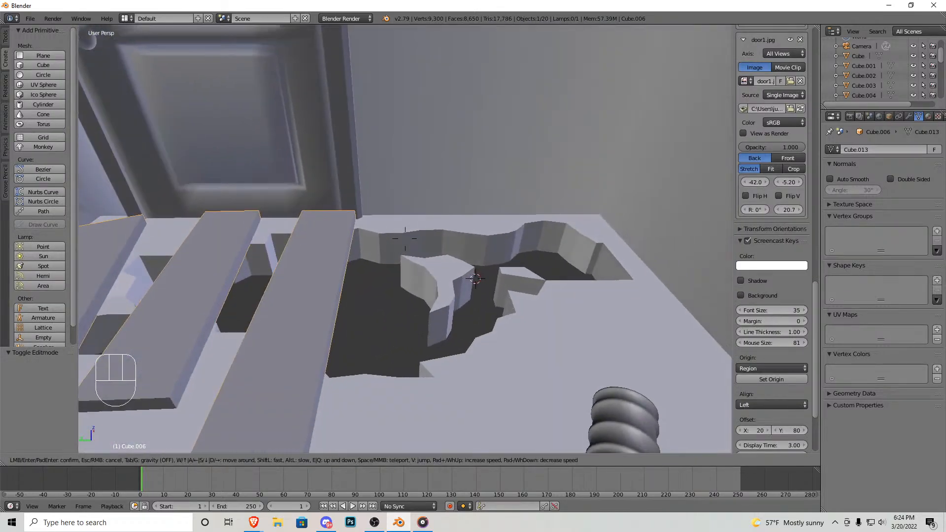
pyautogui.click(313, 183)
pyautogui.click(48, 65)
pyautogui.press('s')
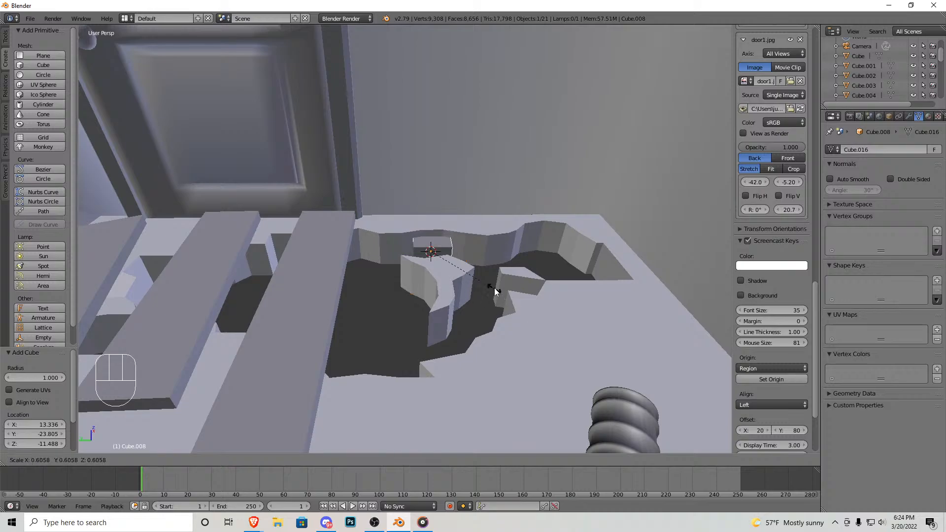
pyautogui.click(453, 265)
# Step: Move the small cube's wall-side face about -0.191 along X and raise its top face about 0.191 along Z
pyautogui.hotkey('shift', 'f')
pyautogui.press('w')
pyautogui.press('a')
pyautogui.click(405, 241)
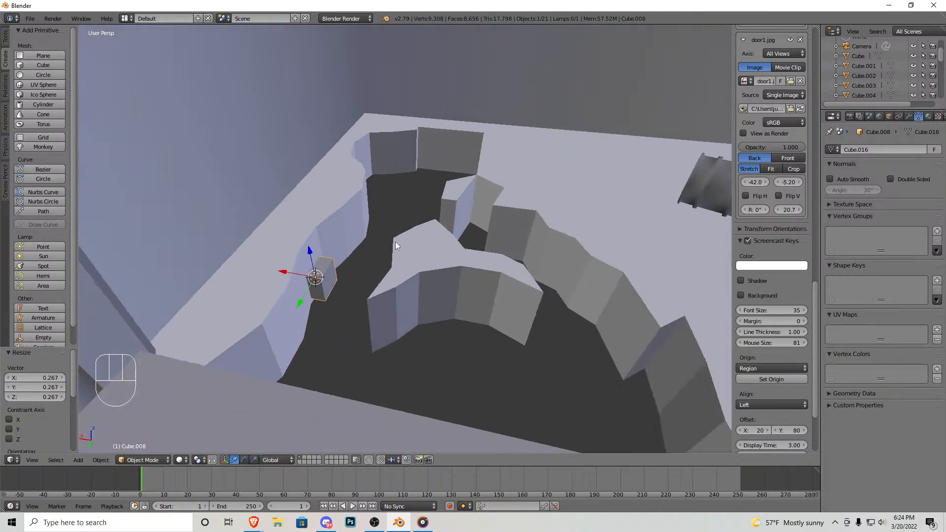
pyautogui.press('Tab')
pyautogui.rightClick(329, 281)
pyautogui.press('z')
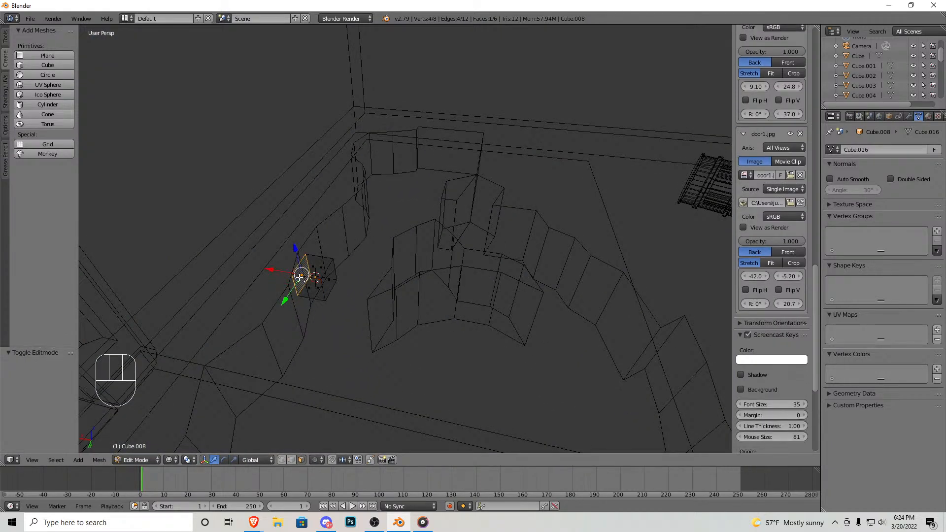
pyautogui.press('z')
pyautogui.press('g')
pyautogui.press('x')
pyautogui.click(326, 275)
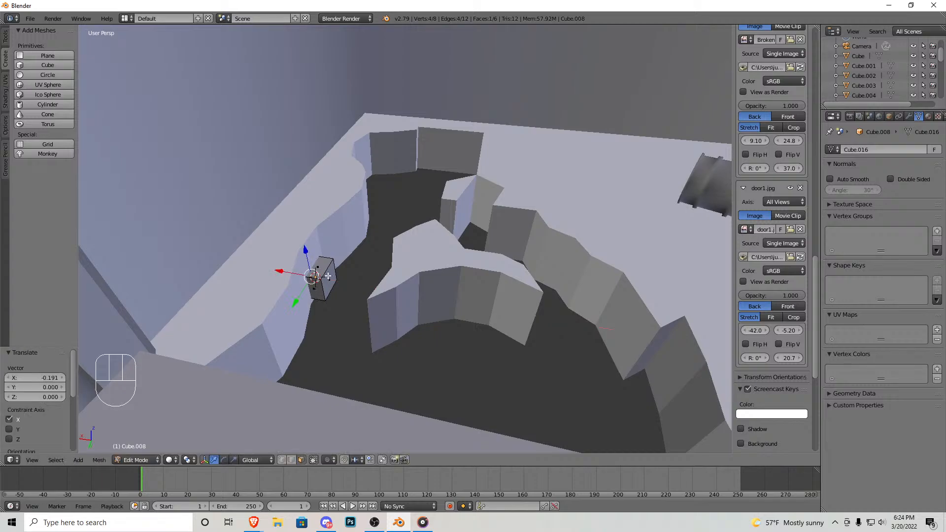
pyautogui.moveTo(315, 256); pyautogui.dragTo(313, 247)
# Step: Pull the small cube's bottom face down along Z to extend the block below the floor
pyautogui.hotkey('shift', 'f')
pyautogui.press('w')
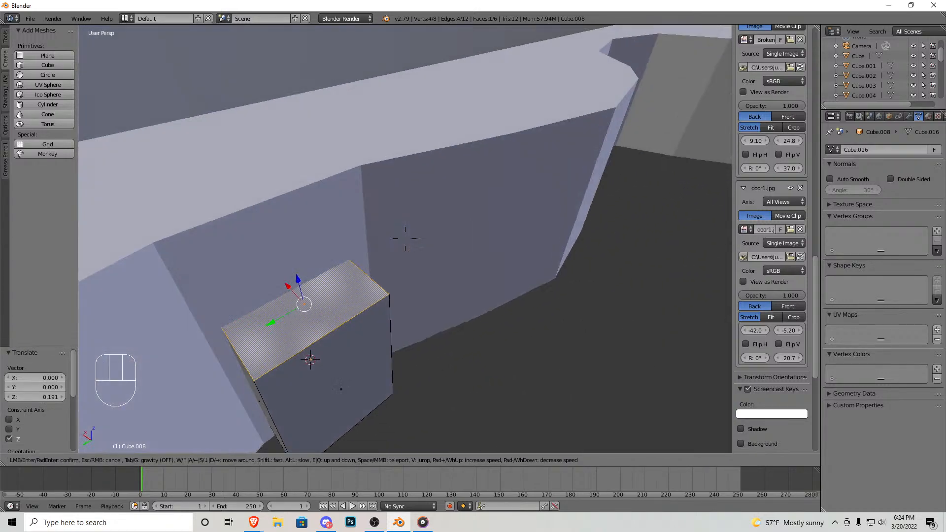
pyautogui.press('s')
pyautogui.click(405, 238)
pyautogui.hotkey('shift', 'f')
pyautogui.press('w')
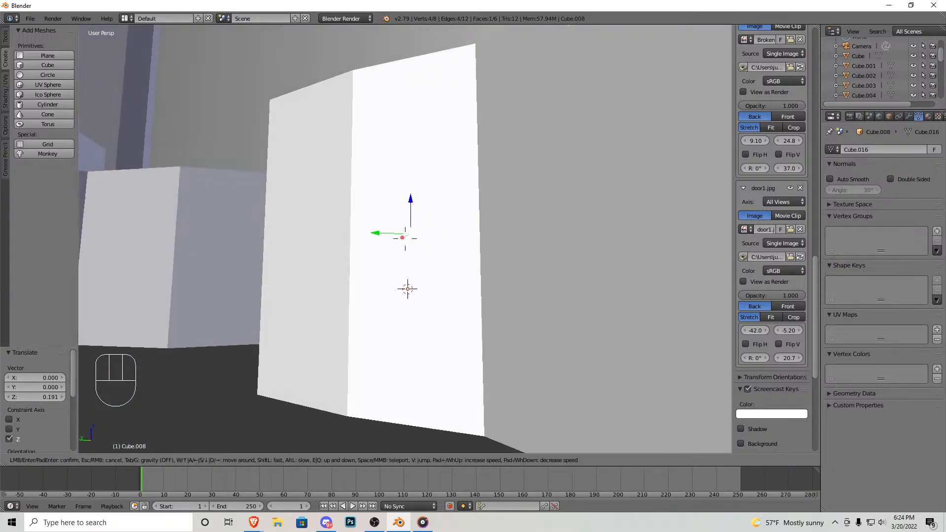
pyautogui.press('s')
pyautogui.press('w')
pyautogui.click(405, 238)
pyautogui.moveTo(347, 219); pyautogui.dragTo(351, 315)
pyautogui.hotkey('shift', 'f')
pyautogui.press('s')
pyautogui.click(405, 239)
# Step: Rotate the whole block 90° around Z and lower its top face about 0.817 along Z
pyautogui.press('a')
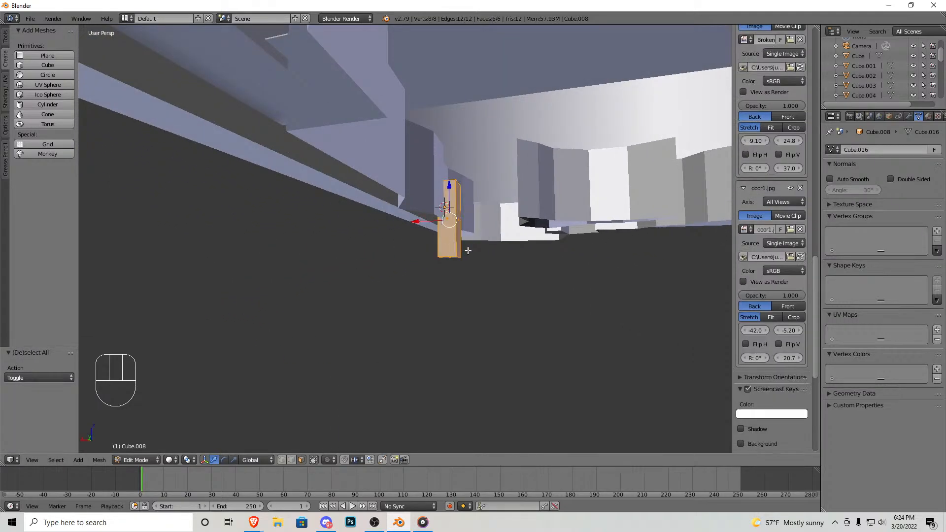
pyautogui.click(522, 270)
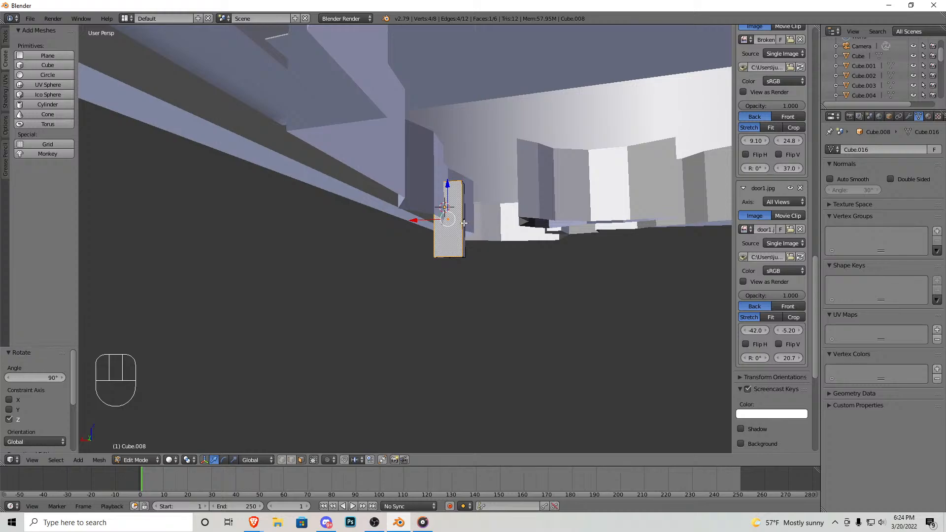
pyautogui.hotkey('shift', 'f')
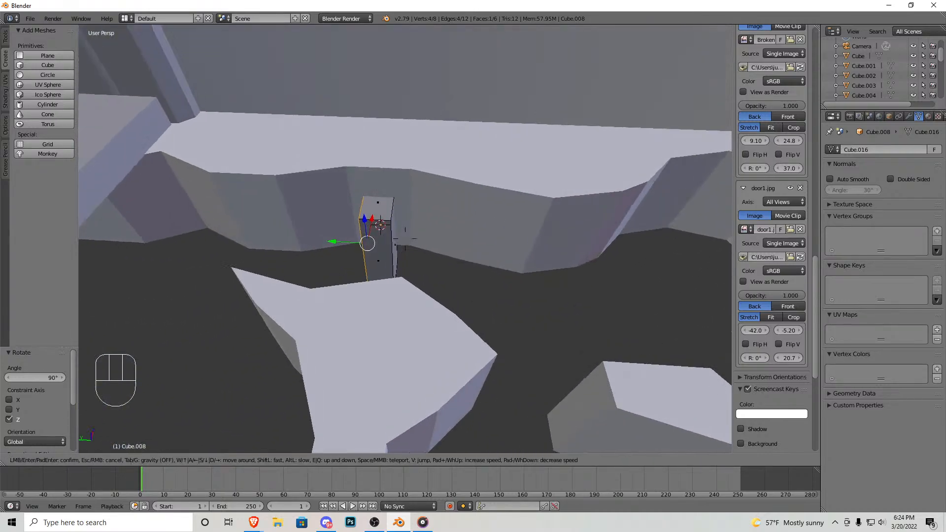
pyautogui.click(405, 238)
pyautogui.moveTo(376, 181); pyautogui.dragTo(379, 226)
pyautogui.hotkey('shift', 'f')
pyautogui.click(405, 238)
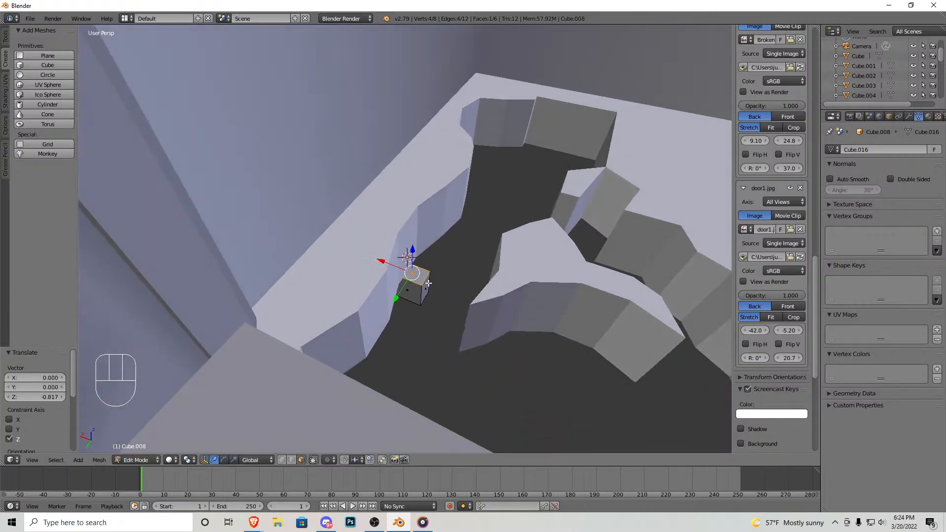
# Step: Stretch the block into a beam across the hole by about -7.756 along X and lower its bottom face about 0.985
pyautogui.hotkey('shift', 'f')
pyautogui.click(405, 239)
pyautogui.moveTo(253, 273); pyautogui.dragTo(378, 268)
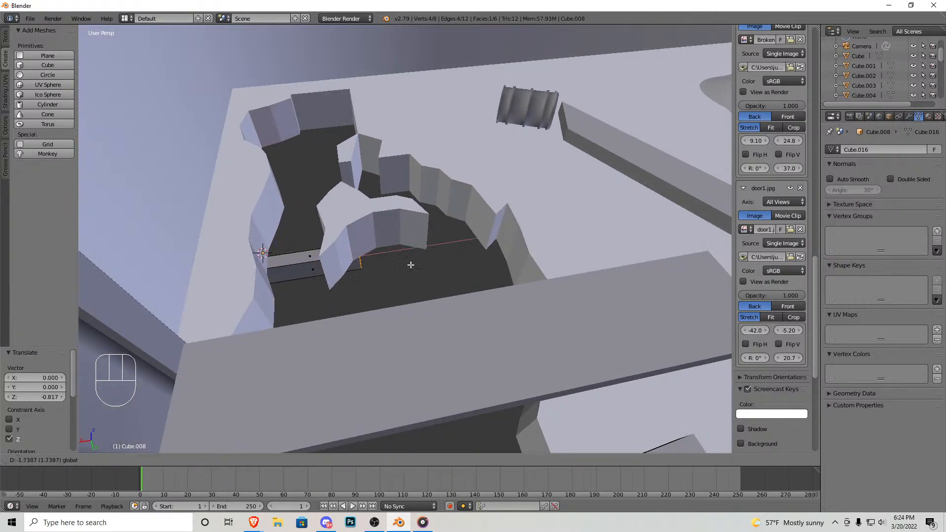
pyautogui.hotkey('shift', 'f')
pyautogui.click(405, 239)
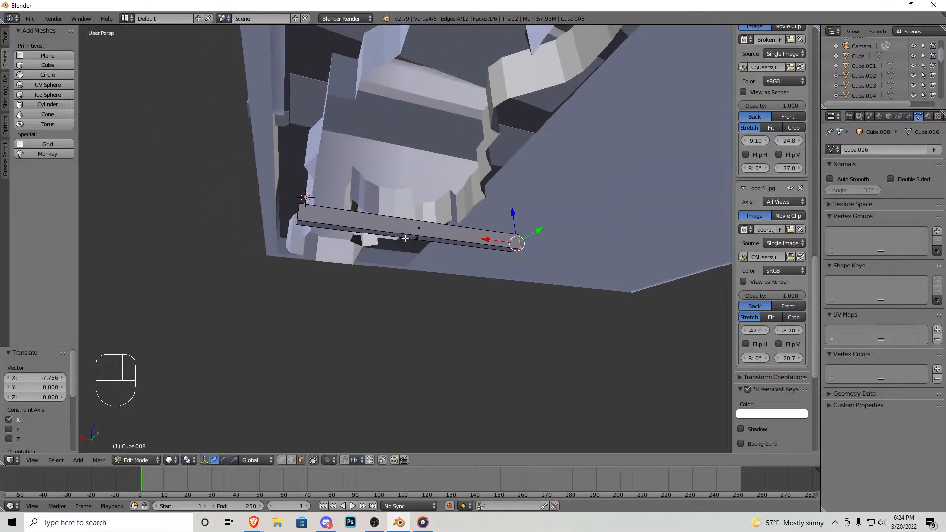
pyautogui.moveTo(417, 214); pyautogui.dragTo(416, 240)
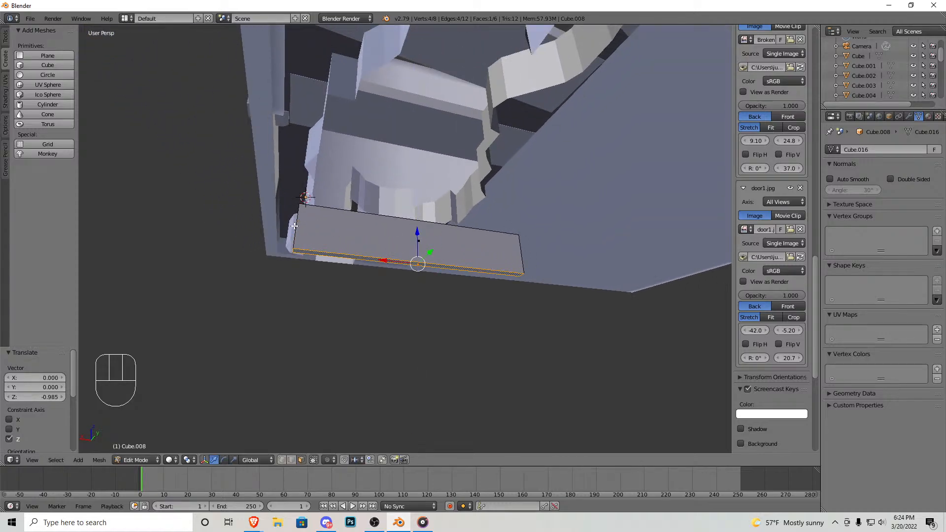
# Step: Extend the beam's door-side end face about 2.794 along X beneath the floor
pyautogui.hotkey('shift', 'f')
pyautogui.press('s')
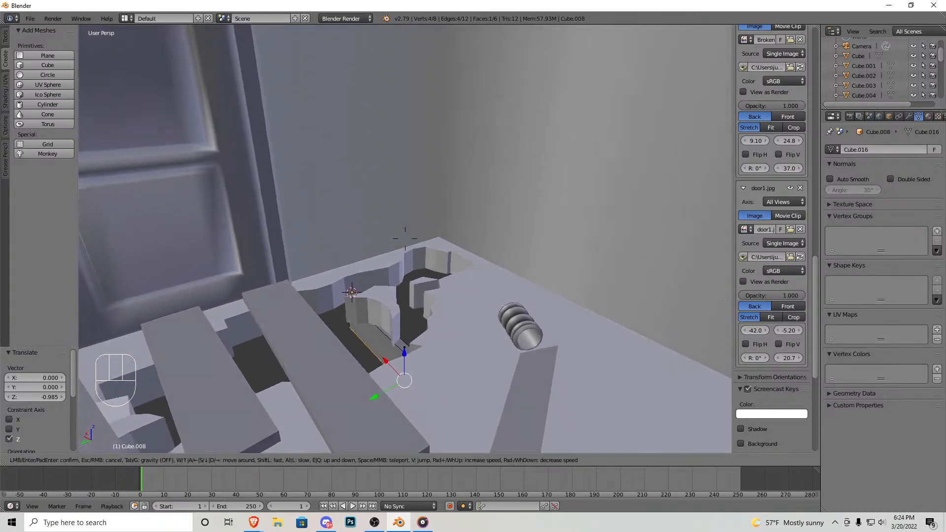
pyautogui.press('w')
pyautogui.click(428, 256)
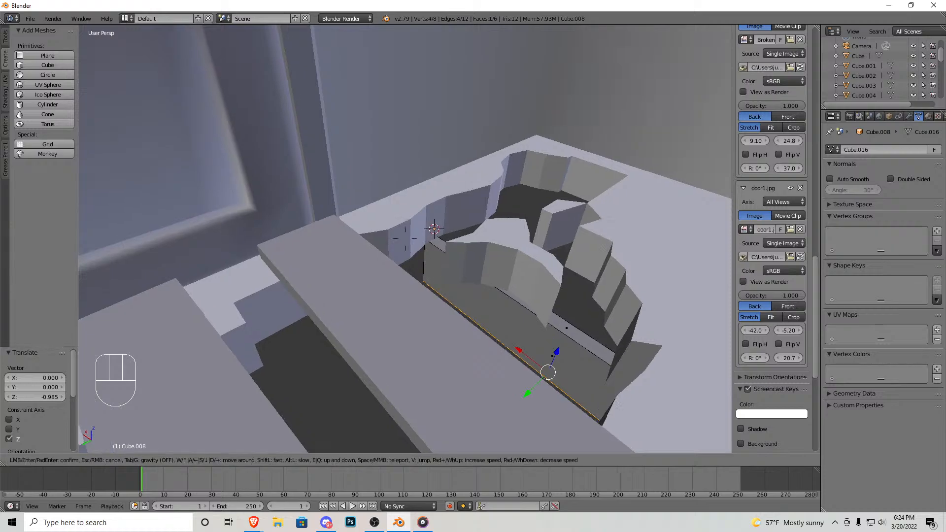
pyautogui.press('w')
pyautogui.press('s')
pyautogui.click(396, 255)
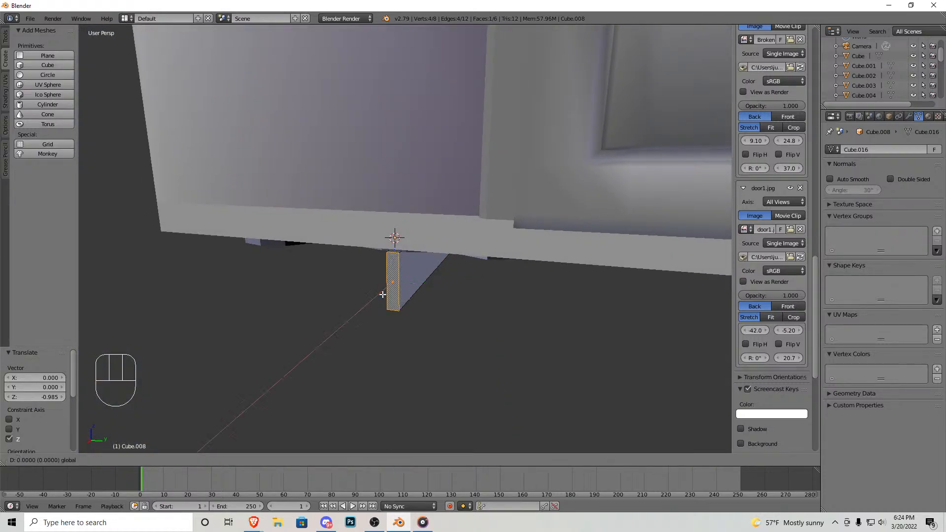
pyautogui.hotkey('shift', 'f')
pyautogui.press('w')
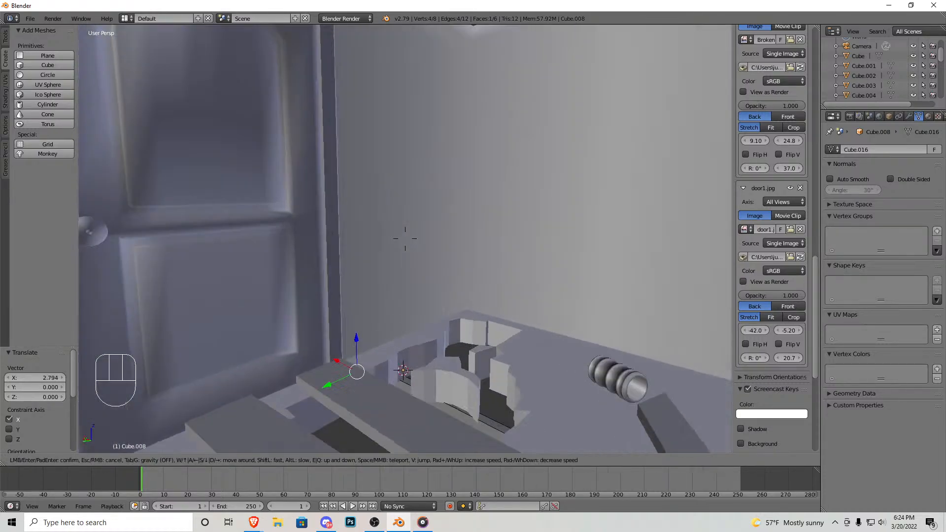
# Step: Duplicate the beam and place the copy parallel to it along negative Y beneath the floor hole
pyautogui.press('s')
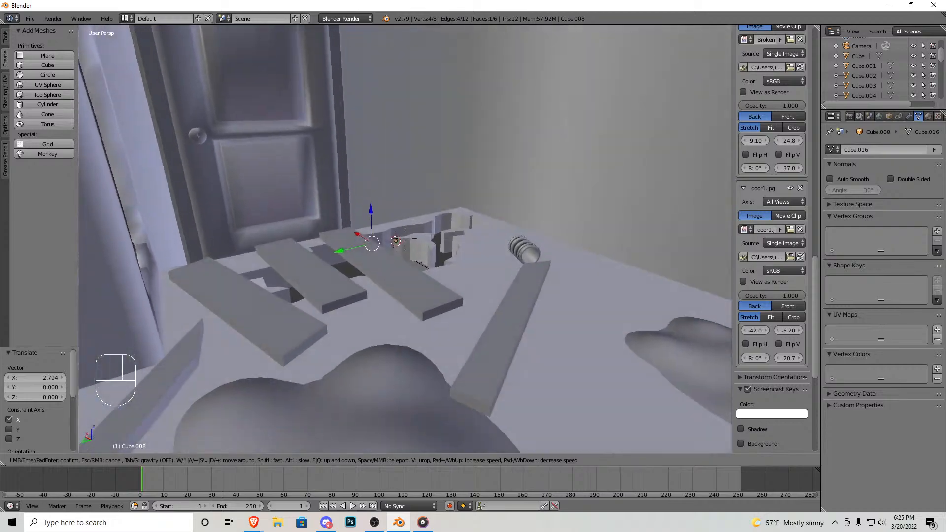
pyautogui.press('w')
pyautogui.press('s')
pyautogui.click(405, 239)
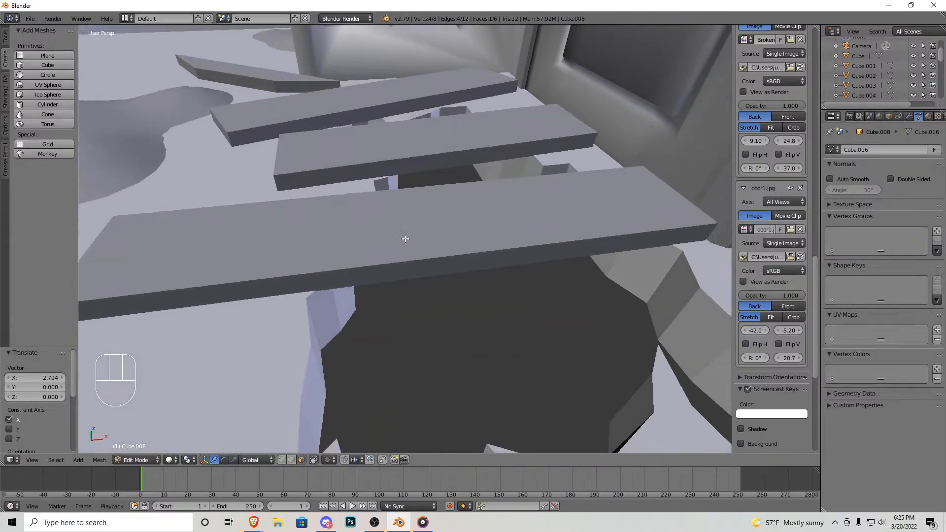
pyautogui.press('KP_7')
pyautogui.press('z')
pyautogui.scroll(-5, 407, 232)
pyautogui.keyDown('shift'); pyautogui.moveTo(461, 348); pyautogui.dragTo(417, 256, button='middle'); pyautogui.keyUp('shift')
pyautogui.scroll(3, 416, 256)
pyautogui.press('a')
pyautogui.hotkey('shift', 'd')
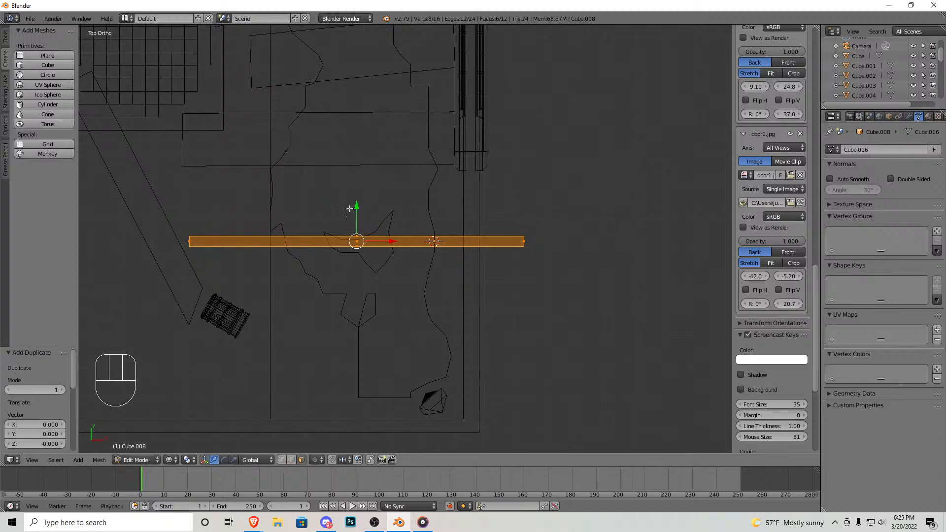
pyautogui.press('y')
pyautogui.click(364, 274)
# Step: Duplicate both beams and offset the pair 4.2 along Y under the planks
pyautogui.press('a')
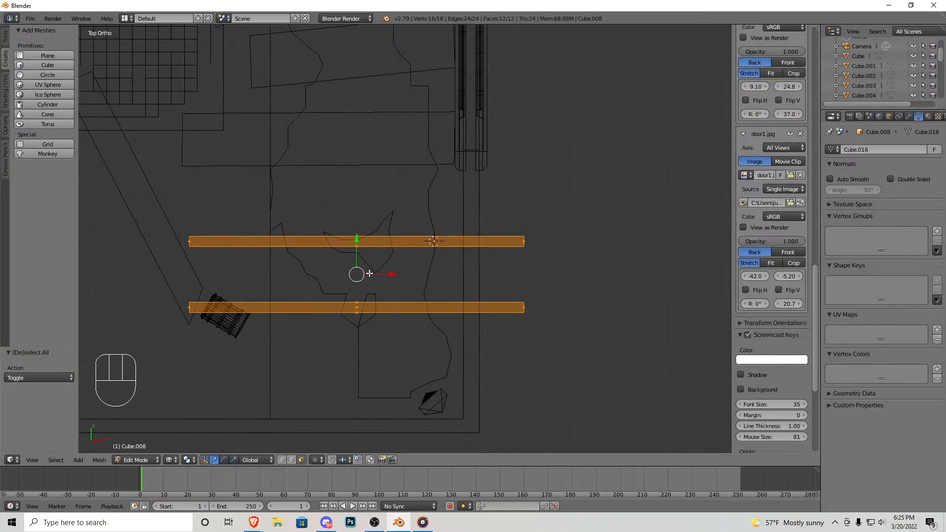
pyautogui.press('g')
pyautogui.press('y')
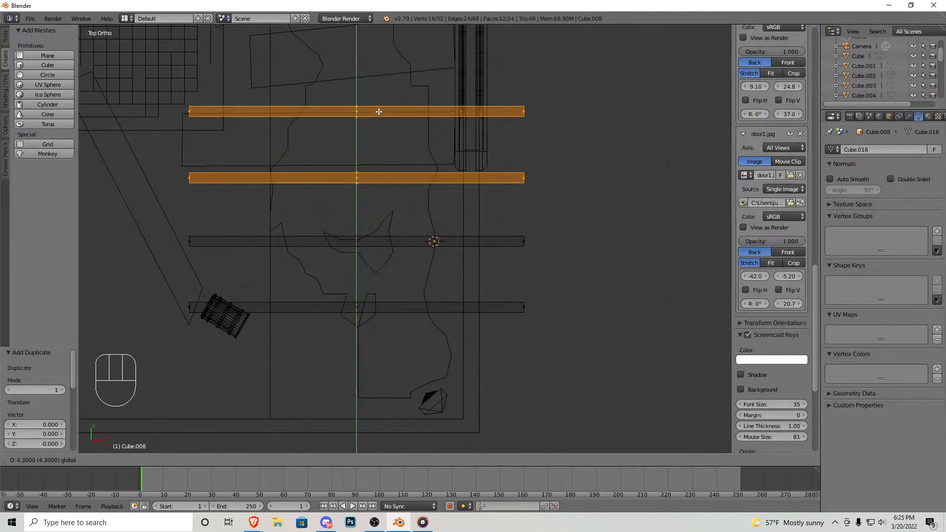
pyautogui.click(378, 114)
# Step: Duplicate the newly placed beam pair and offset it 4.4 along Y toward the far end of the hole
pyautogui.keyDown('shift'); pyautogui.moveTo(378, 114); pyautogui.dragTo(392, 305, button='middle'); pyautogui.keyUp('shift')
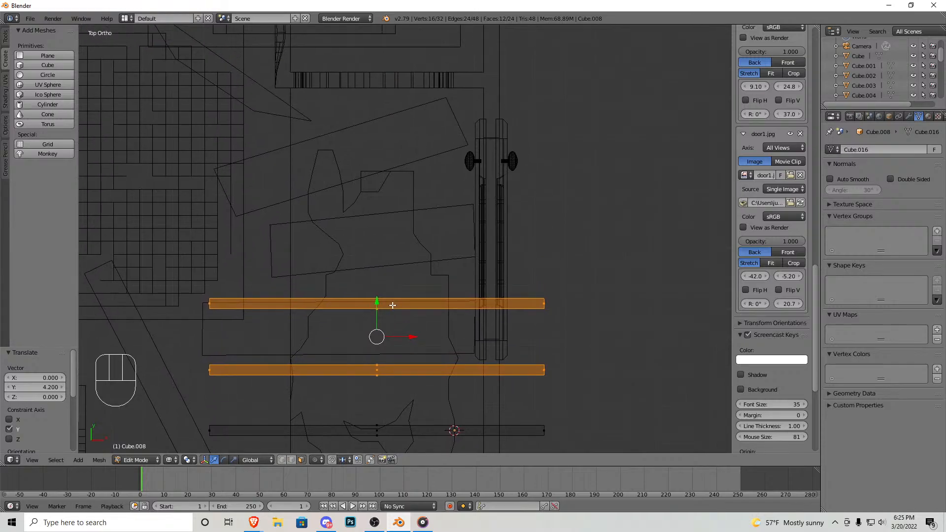
pyautogui.hotkey('shift', 'd')
pyautogui.press('y')
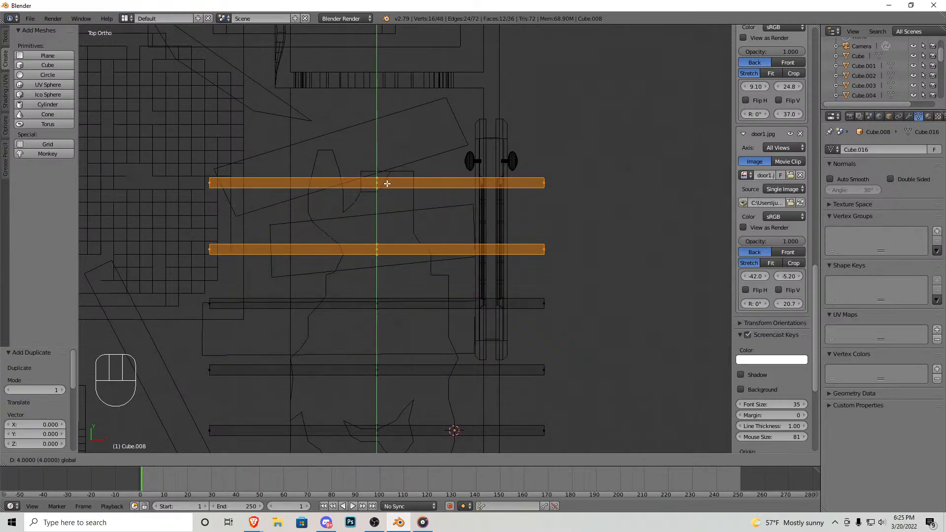
pyautogui.click(390, 171)
# Step: Duplicate the end beam nearest the front wall, shift the copy further along negative Y, and finish editing the beam mesh in solid shading
pyautogui.scroll(-4, 390, 171)
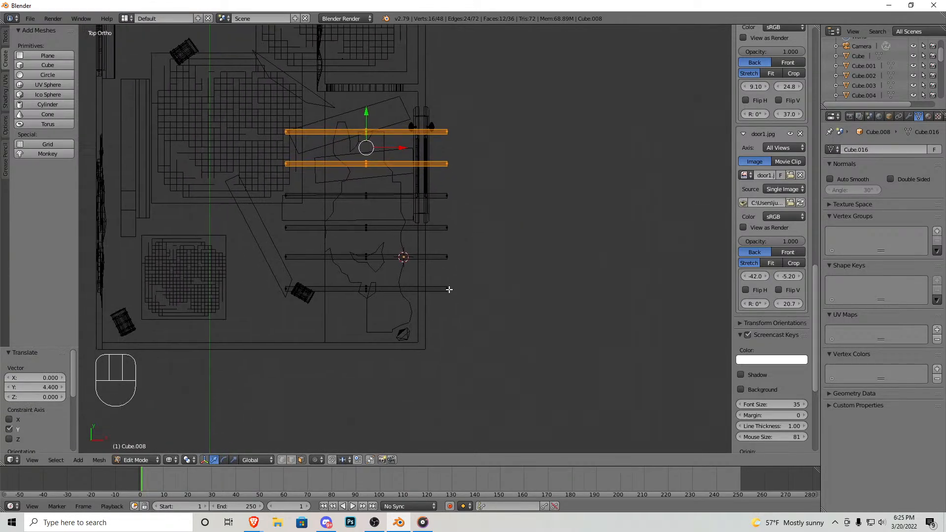
pyautogui.press('l')
pyautogui.hotkey('shift', 'd')
pyautogui.click(448, 289)
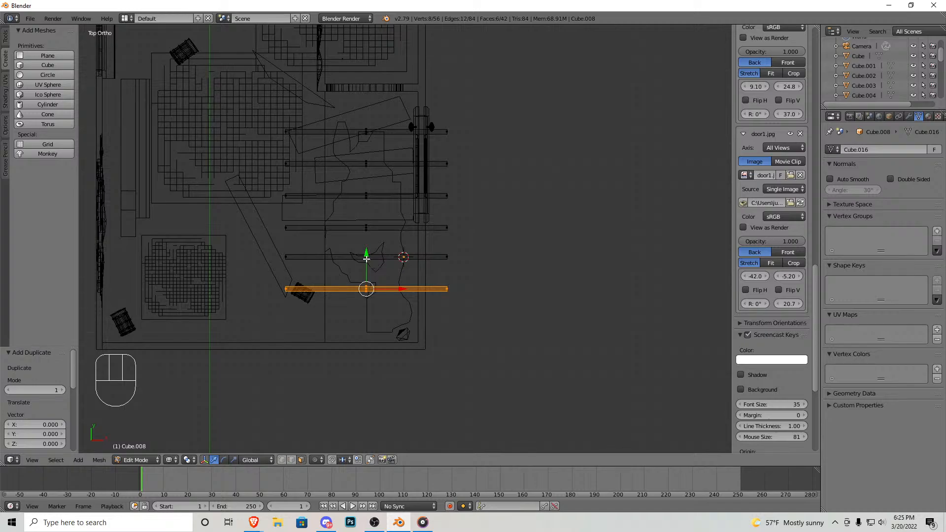
pyautogui.press('g')
pyautogui.press('y')
pyautogui.click(369, 296)
pyautogui.press('Tab')
pyautogui.press('z')
# Step: Open the Floor mesh for editing and select the first narrow border faces on the door-side edge of its underside
pyautogui.moveTo(319, 259); pyautogui.dragTo(430, 217, button='middle')
pyautogui.hotkey('shift', 'f')
pyautogui.press('w')
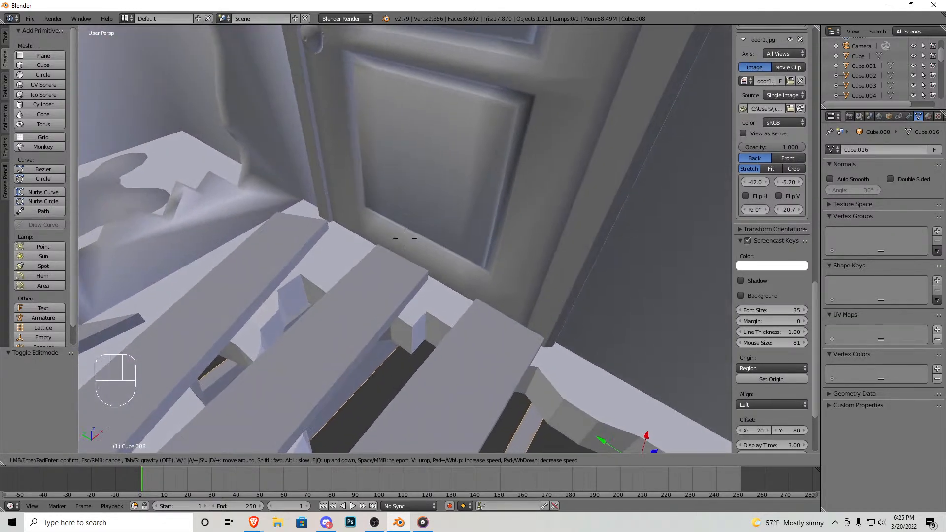
pyautogui.press('s')
pyautogui.press('w')
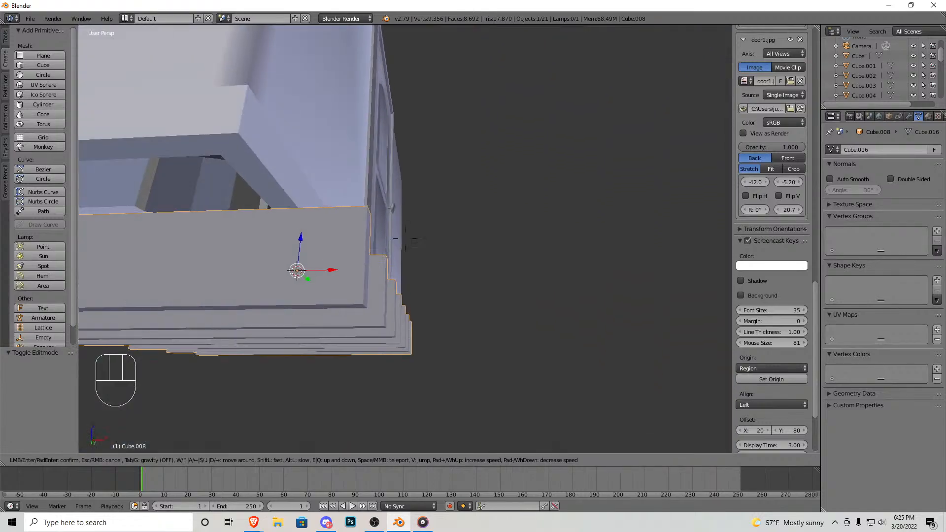
pyautogui.press('s')
pyautogui.click(405, 239)
pyautogui.press('Tab')
pyautogui.press('Tab')
pyautogui.rightClick(456, 259)
pyautogui.press('Tab')
pyautogui.rightClick(456, 274)
pyautogui.keyDown('shift'); pyautogui.rightClick(459, 255); pyautogui.keyUp('shift')
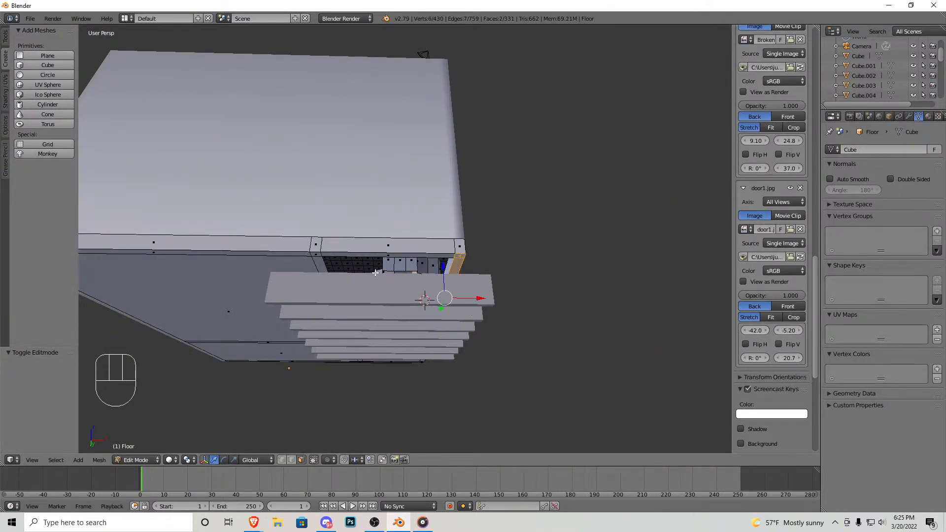
# Step: Add the remaining perimeter faces of the floor's underside and extrude them about -9.158 along Z as basement walls
pyautogui.keyDown('shift'); pyautogui.moveTo(289, 276); pyautogui.dragTo(362, 270, button='middle'); pyautogui.keyUp('shift')
pyautogui.keyDown('shift'); pyautogui.moveTo(295, 251); pyautogui.dragTo(446, 199, button='middle'); pyautogui.keyUp('shift')
pyautogui.moveTo(516, 338); pyautogui.dragTo(423, 224, button='middle')
pyautogui.keyDown('shift'); pyautogui.rightClick(415, 217); pyautogui.keyUp('shift')
pyautogui.scroll(5, 424, 207)
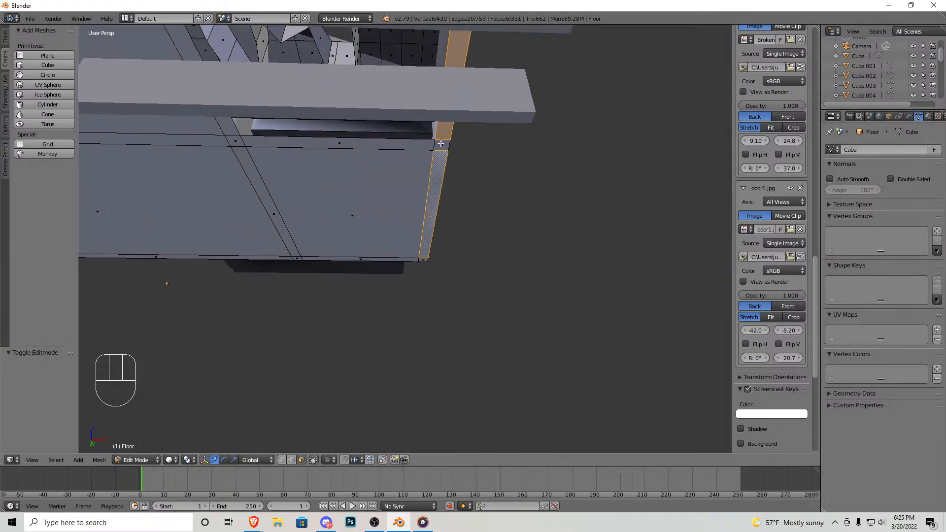
pyautogui.moveTo(385, 262); pyautogui.dragTo(423, 232, button='middle')
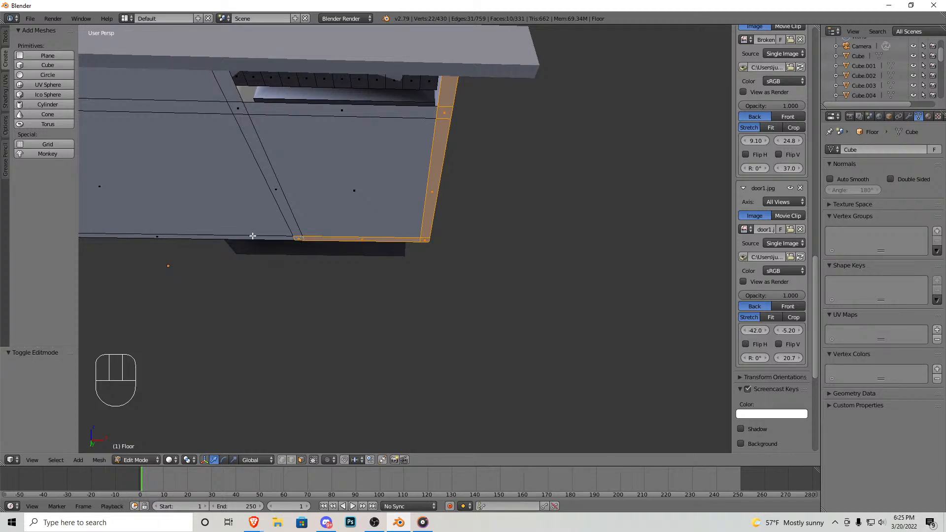
pyautogui.keyDown('shift'); pyautogui.moveTo(237, 240); pyautogui.dragTo(729, 281, button='middle'); pyautogui.keyUp('shift')
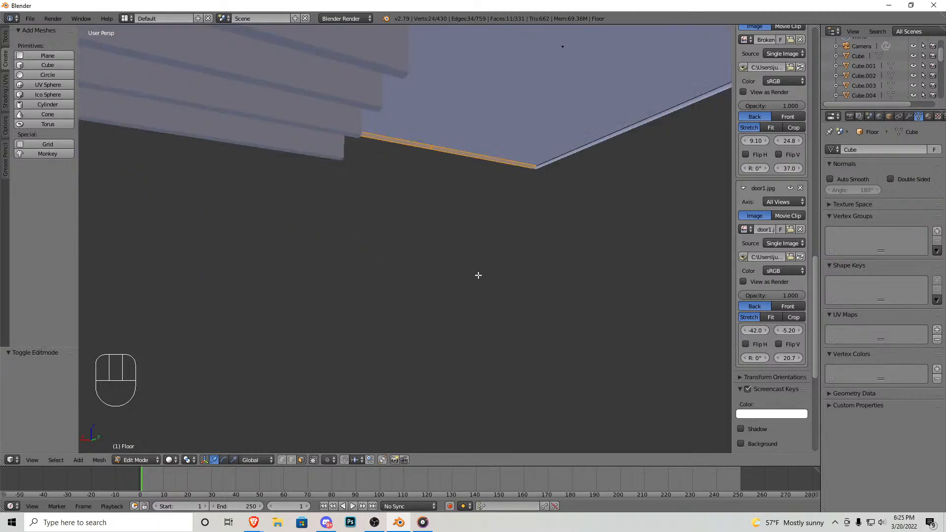
pyautogui.moveTo(477, 274); pyautogui.dragTo(620, 285, button='middle')
pyautogui.scroll(-9, 476, 202)
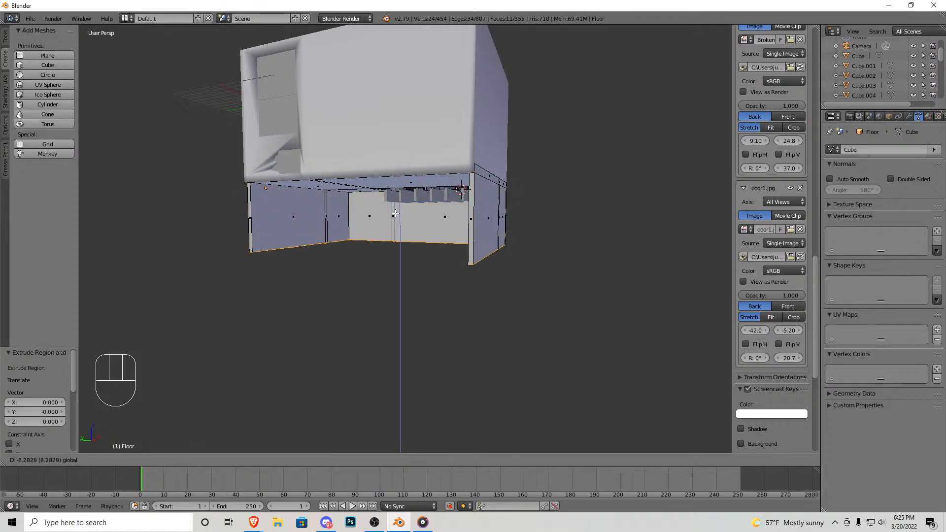
pyautogui.click(396, 220)
# Step: Fly through the room and around the hole to examine the beams and the extruded walls below
pyautogui.hotkey('shift', 'f')
pyautogui.press('w')
pyautogui.press('s')
pyautogui.press('e')
pyautogui.press('Tab')
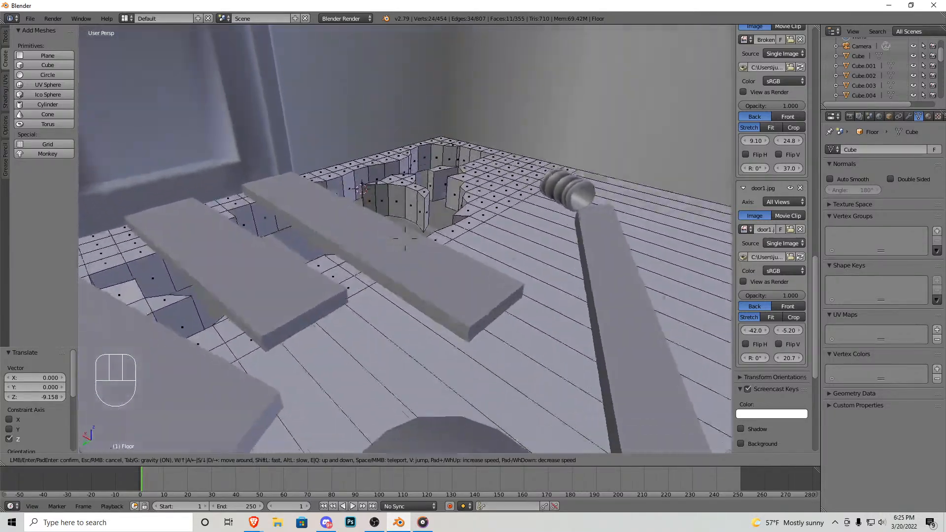
pyautogui.press('w')
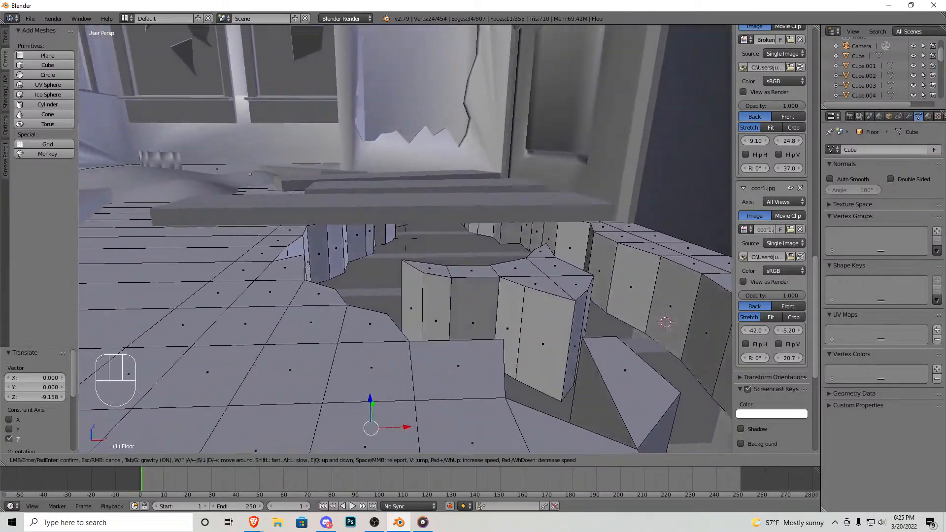
pyautogui.press('w')
pyautogui.click(405, 239)
pyautogui.moveTo(427, 230); pyautogui.dragTo(413, 251, button='middle')
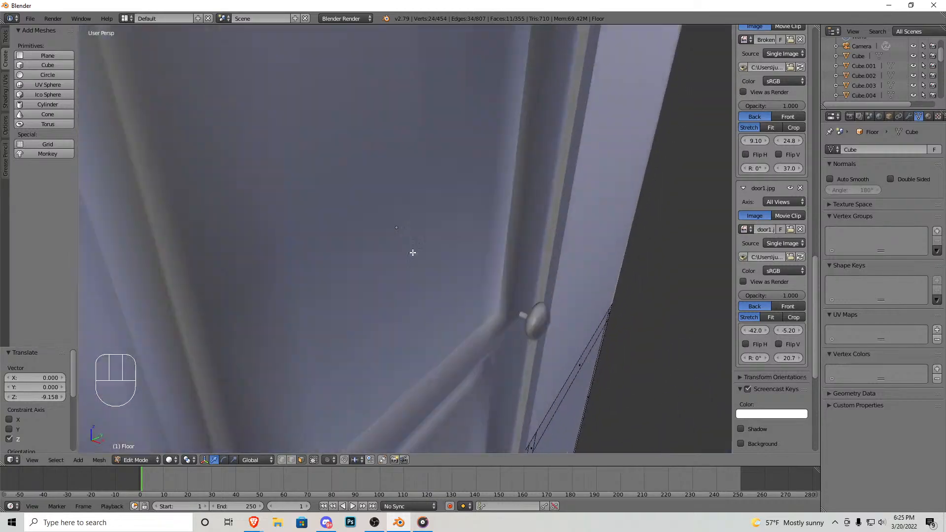
pyautogui.hotkey('shift', 'f')
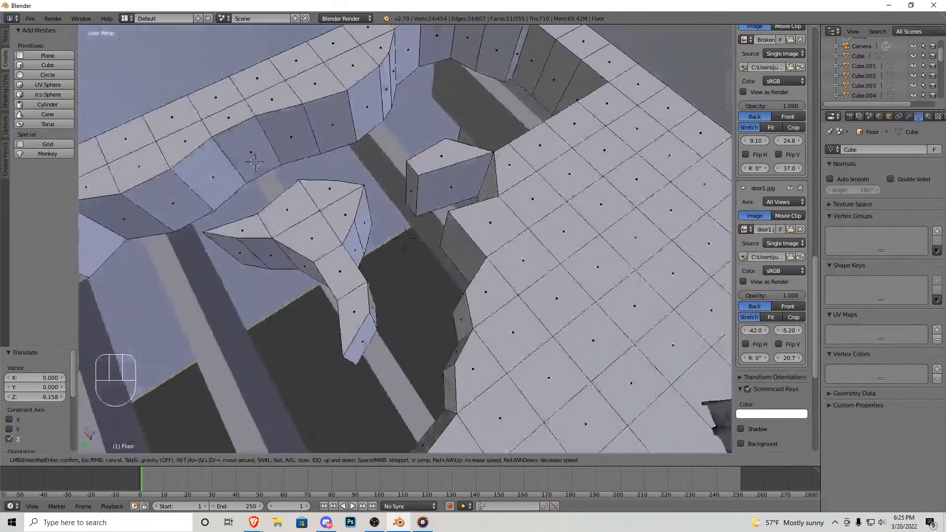
pyautogui.press('s')
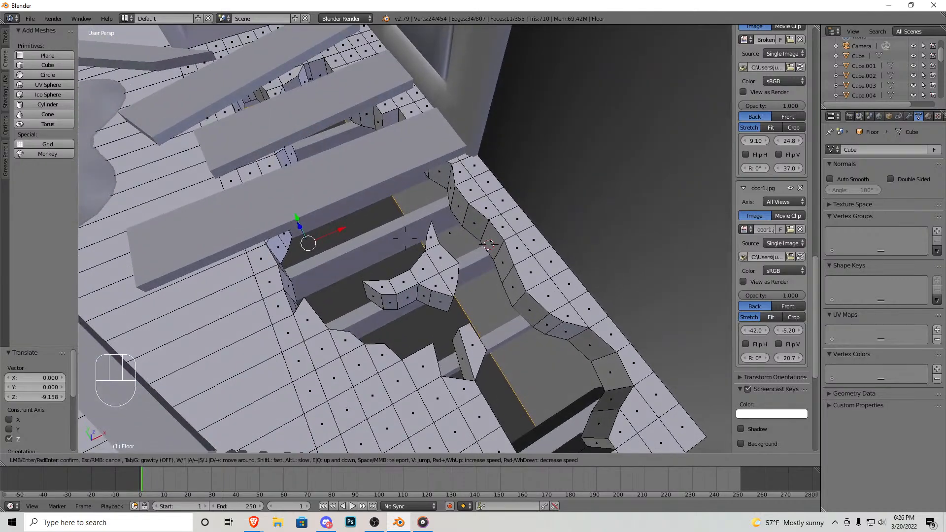
pyautogui.press('s')
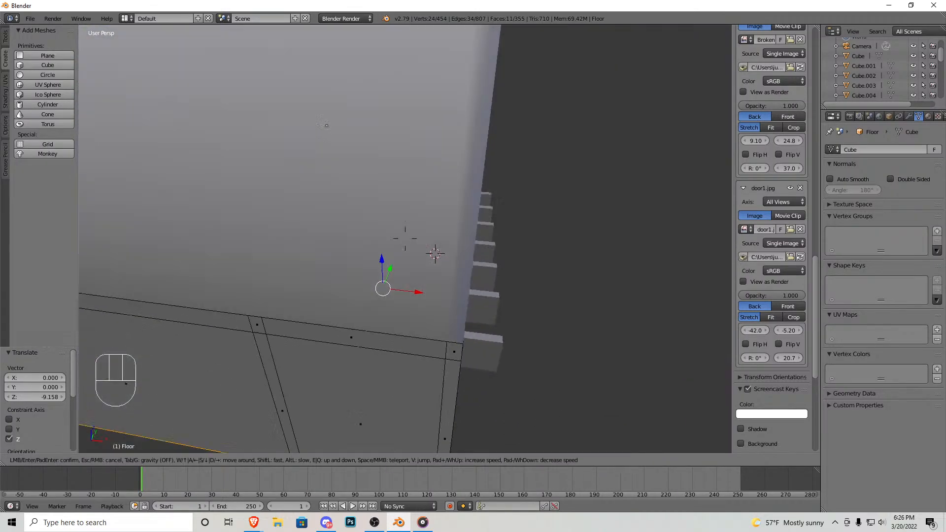
pyautogui.click(408, 238)
# Step: Examine the basement walls from the front and outside, and leave Floor mesh editing
pyautogui.press('KP_1')
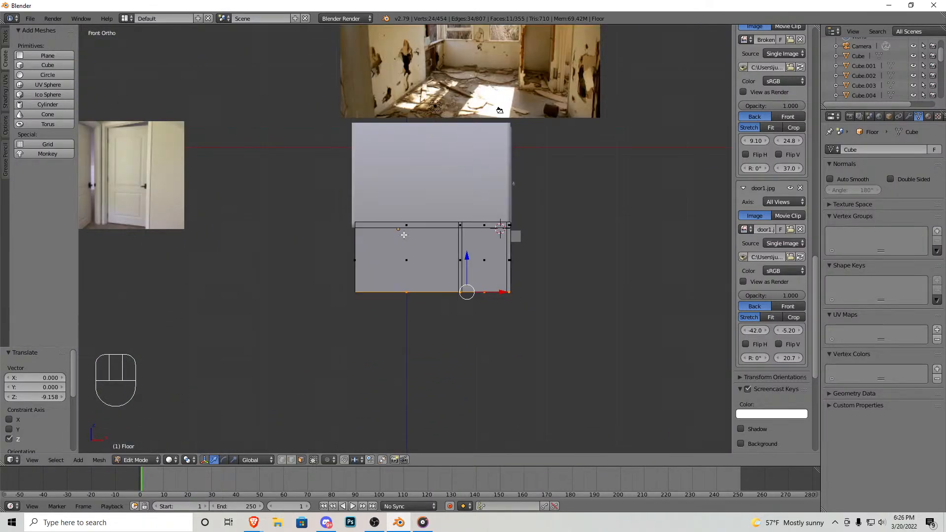
pyautogui.scroll(6, 419, 212)
pyautogui.scroll(-4, 450, 280)
pyautogui.moveTo(451, 280); pyautogui.dragTo(365, 266, button='middle')
pyautogui.scroll(4, 393, 353)
pyautogui.press('Tab')
pyautogui.scroll(-5, 366, 266)
pyautogui.moveTo(448, 310); pyautogui.dragTo(296, 357, button='middle')
# Step: Open the beam mesh for editing and begin selecting the beam end faces protruding through the door-side basement wall
pyautogui.hotkey('shift', 'f')
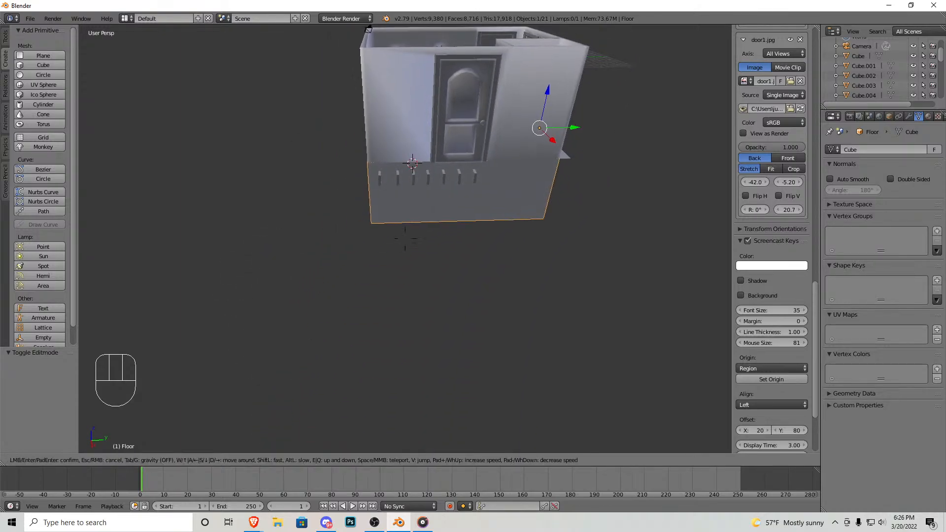
pyautogui.press('w')
pyautogui.press('s')
pyautogui.click(397, 257)
pyautogui.press('Tab')
pyautogui.press('Tab')
pyautogui.rightClick(386, 247)
pyautogui.press('Tab')
pyautogui.press('KP_Decimal')
pyautogui.rightClick(354, 259)
# Step: Add the remaining protruding beam end faces and pull them back along negative X until they sit inside the wall
pyautogui.scroll(-5, 291, 337)
pyautogui.keyDown('shift'); pyautogui.moveTo(310, 342); pyautogui.dragTo(368, 194, button='middle'); pyautogui.keyUp('shift')
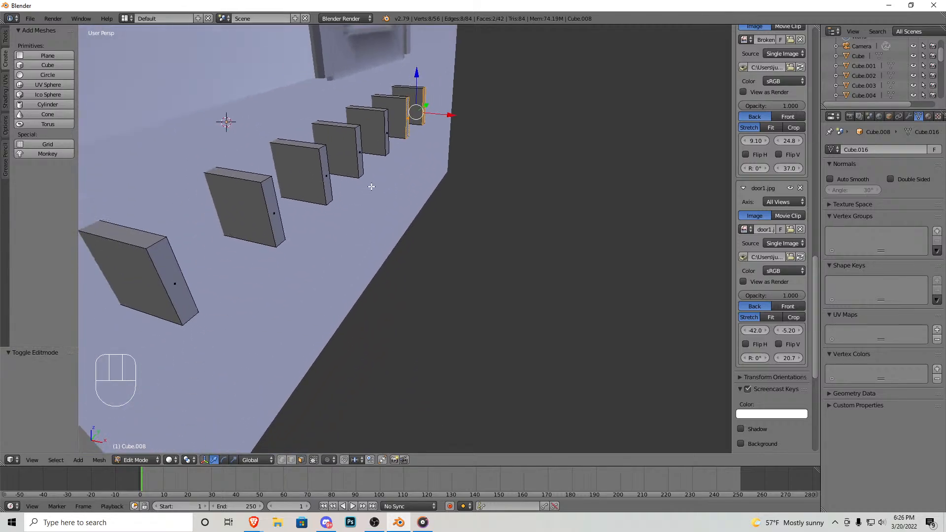
pyautogui.keyDown('shift'); pyautogui.rightClick(278, 205); pyautogui.keyUp('shift')
pyautogui.keyDown('shift'); pyautogui.moveTo(275, 228); pyautogui.dragTo(329, 183, button='middle'); pyautogui.keyUp('shift')
pyautogui.moveTo(447, 104); pyautogui.dragTo(413, 104)
pyautogui.press('Tab')
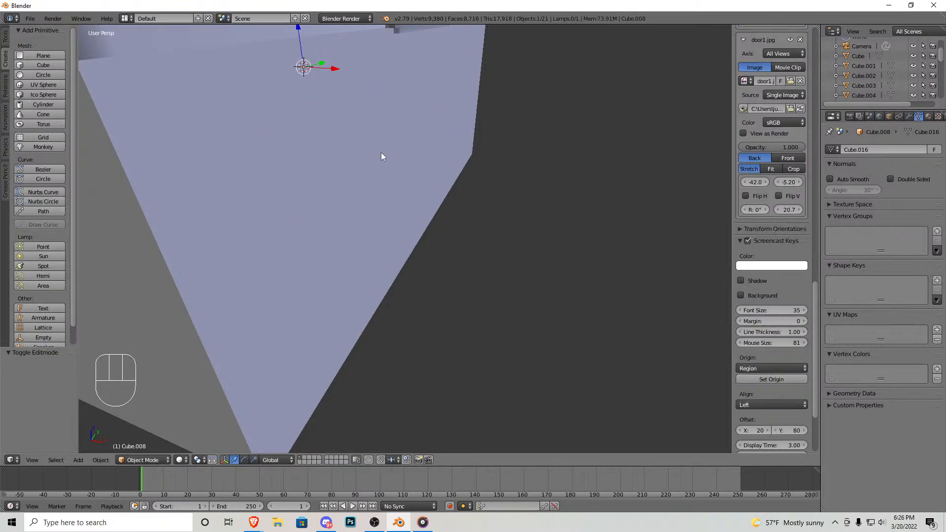
# Step: Lower the bottom faces of the Floor mesh's basement walls by about 3.145 along Z
pyautogui.hotkey('shift', 'f')
pyautogui.press('s')
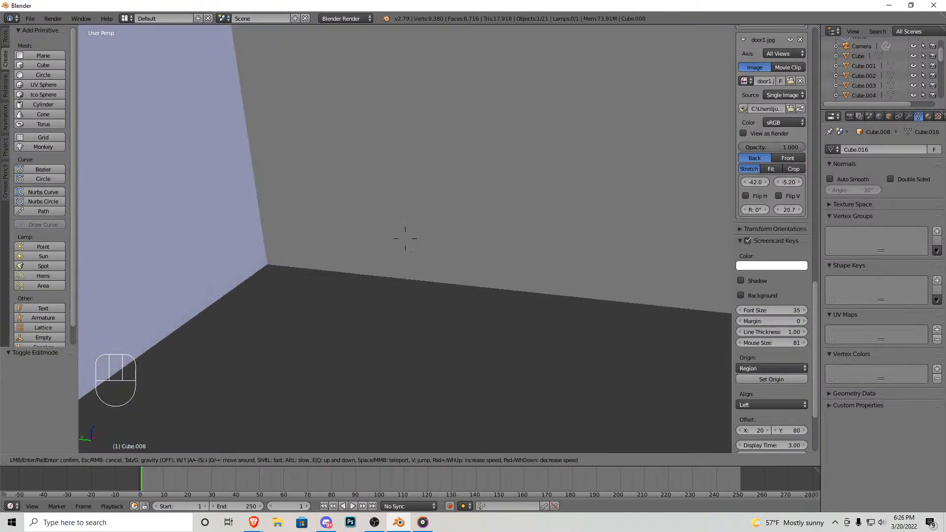
pyautogui.click(405, 239)
pyautogui.rightClick(424, 269)
pyautogui.press('Tab')
pyautogui.hotkey('shift', 'f')
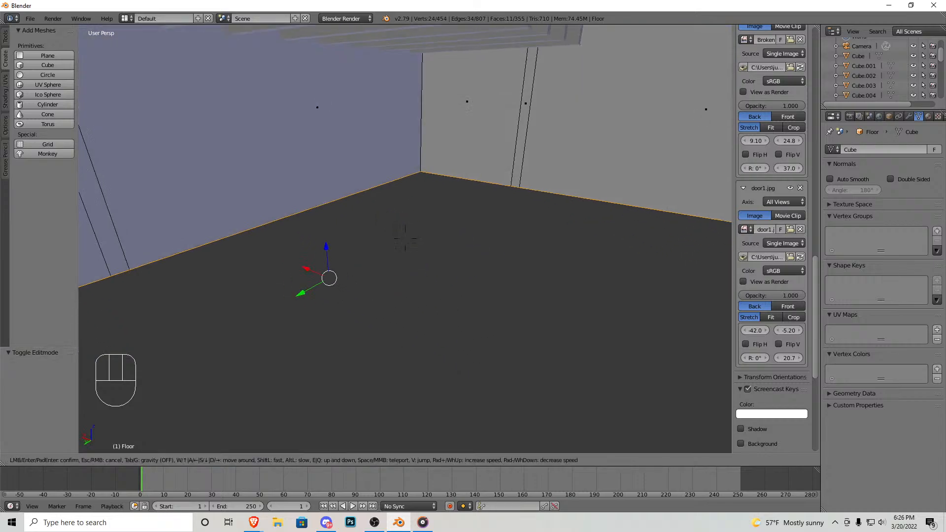
pyautogui.press('w')
pyautogui.press('s')
pyautogui.click(405, 238)
pyautogui.moveTo(376, 209); pyautogui.dragTo(371, 260)
# Step: Cut an edge loop near the base of the basement walls and extrude the door-side wall's lower strip about -19.748 along X as the basement floor
pyautogui.hotkey('ctrl', 'r')
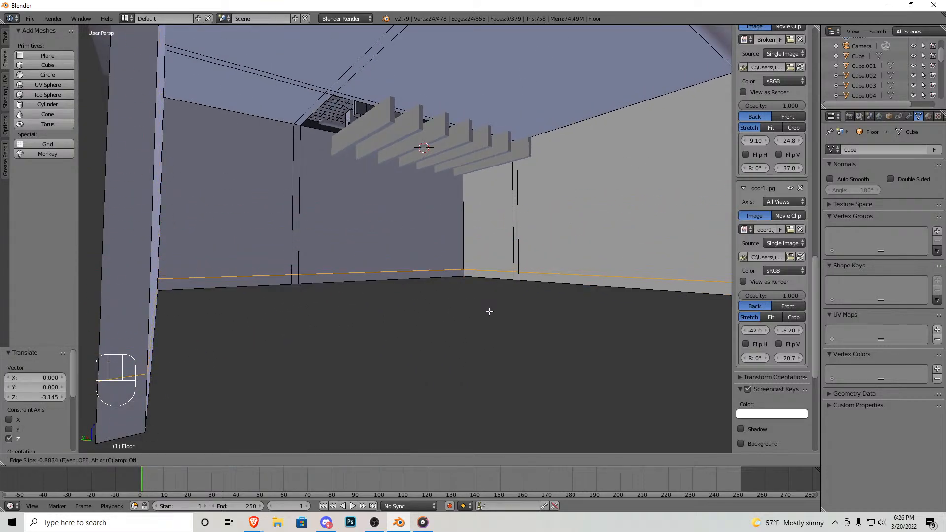
pyautogui.click(426, 308)
pyautogui.click(302, 460)
pyautogui.rightClick(302, 280)
pyautogui.keyDown('shift'); pyautogui.rightClick(296, 280); pyautogui.keyUp('shift')
pyautogui.keyDown('shift'); pyautogui.rightClick(269, 282); pyautogui.keyUp('shift')
pyautogui.hotkey('shift', 'f')
pyautogui.click(405, 238)
pyautogui.press('g')
pyautogui.press('x')
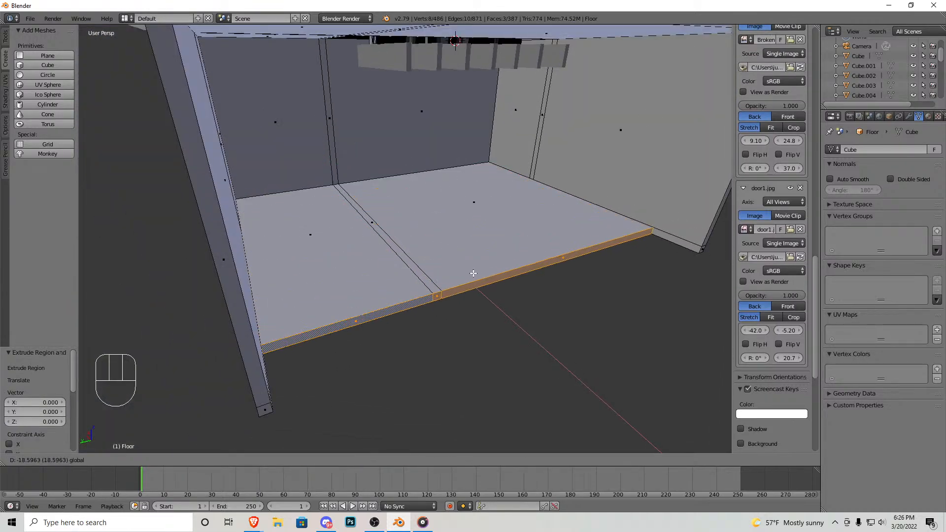
pyautogui.click(481, 283)
# Step: Fly through the room to examine the hole, beams and basement floor from several angles
pyautogui.hotkey('shift', 'f')
pyautogui.press('w')
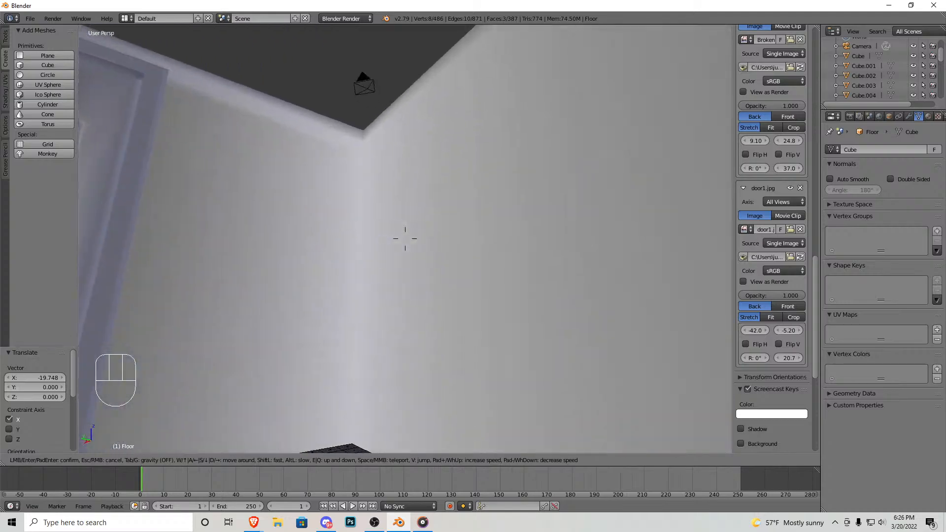
pyautogui.press('s')
pyautogui.press('w')
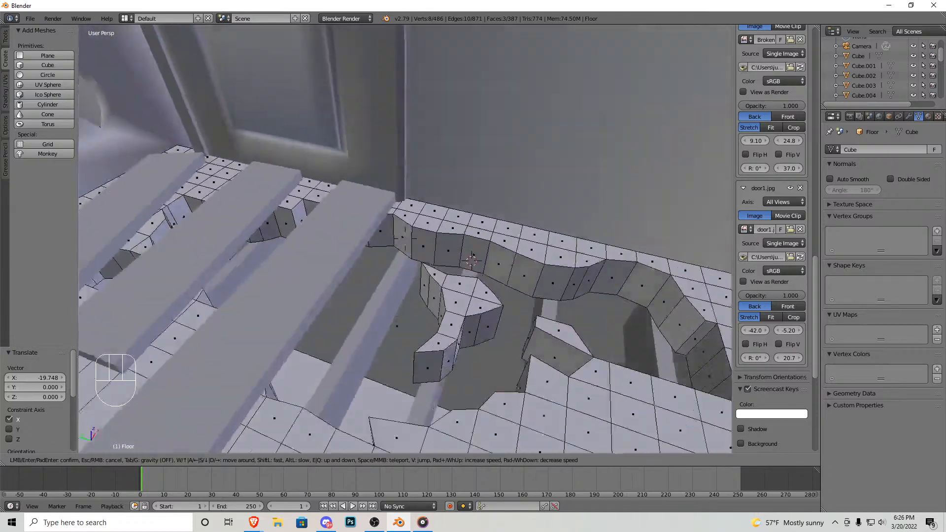
pyautogui.press('d')
pyautogui.press('s')
pyautogui.press('s')
pyautogui.press('w')
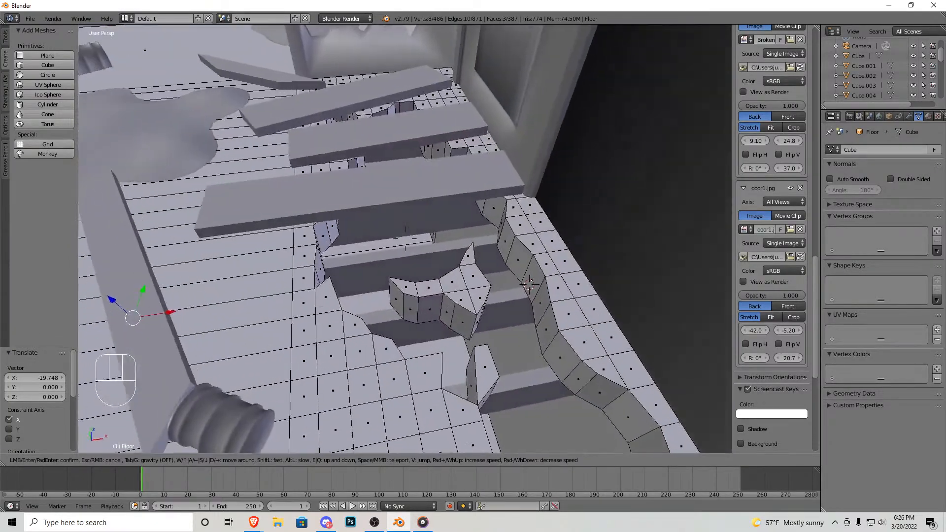
pyautogui.press('d')
pyautogui.press('a')
pyautogui.press('s')
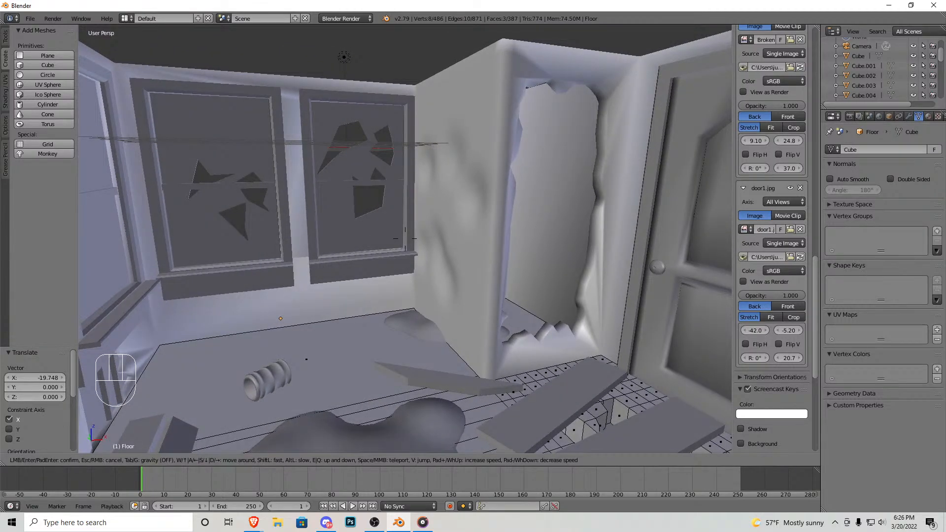
pyautogui.press('w')
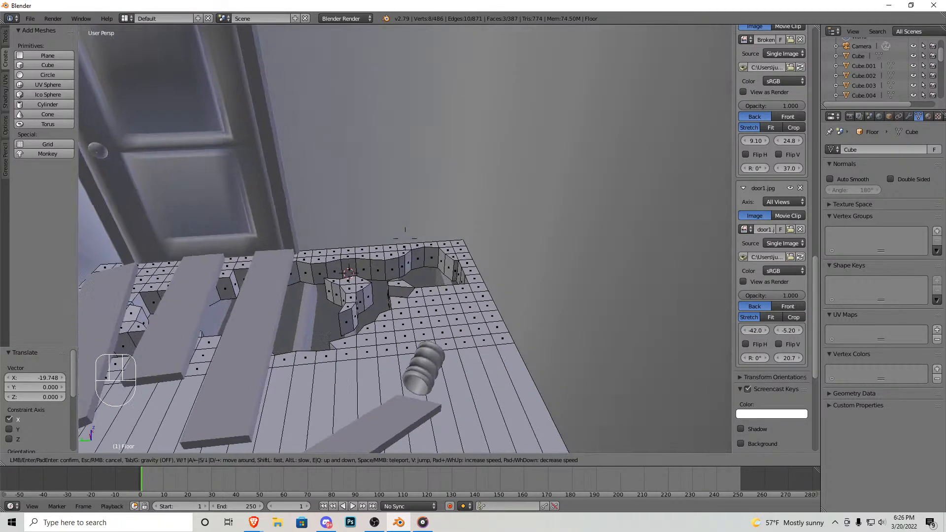
# Step: Examine the whole room from above and the beams inside the floor hole up close
pyautogui.press('s')
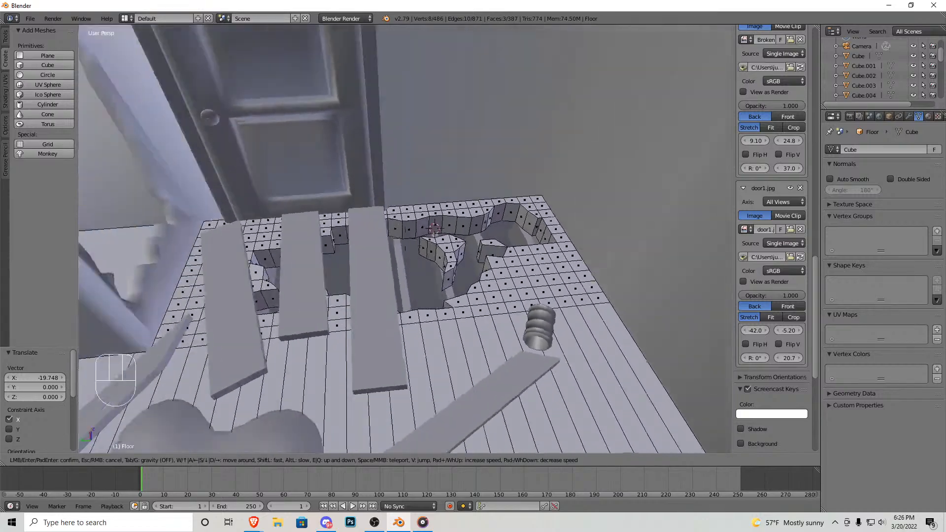
pyautogui.click(353, 250)
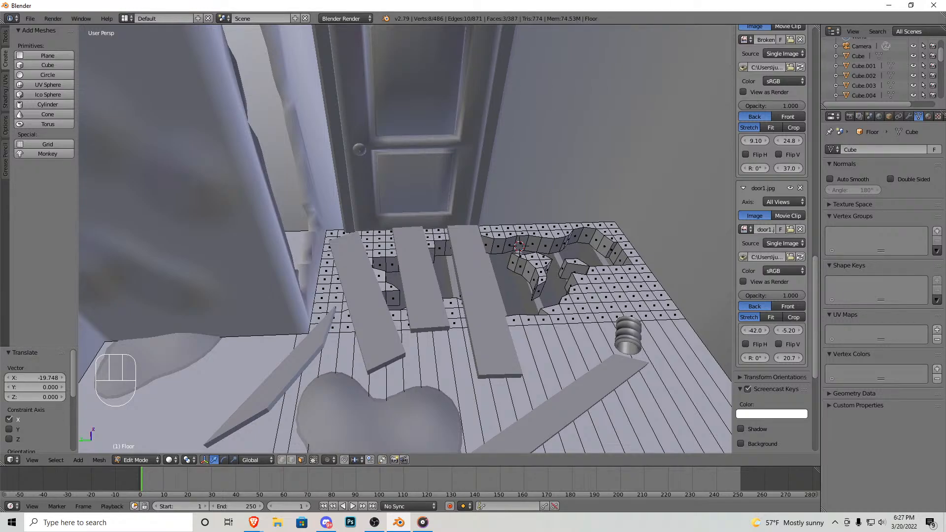
pyautogui.moveTo(571, 263); pyautogui.dragTo(574, 291, button='middle')
pyautogui.press('Tab')
pyautogui.press('Tab')
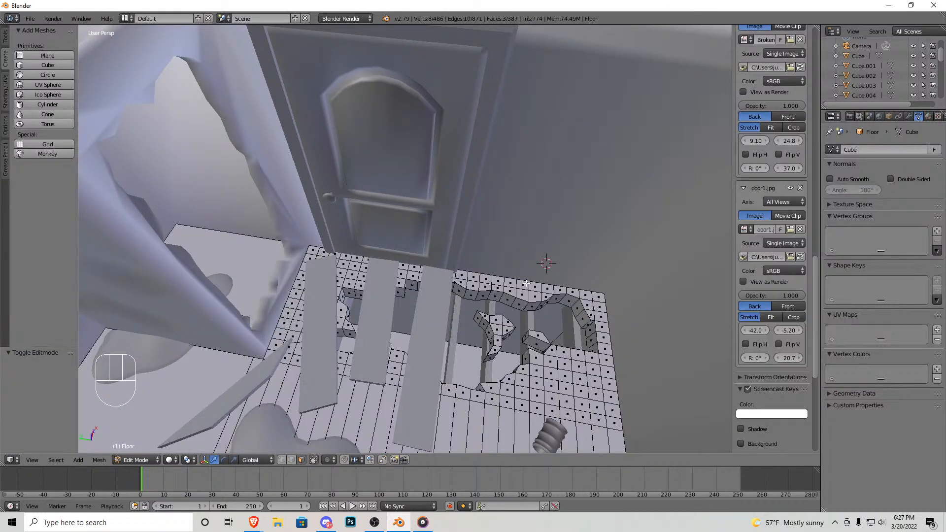
pyautogui.press('Tab')
pyautogui.hotkey('shift', 'f')
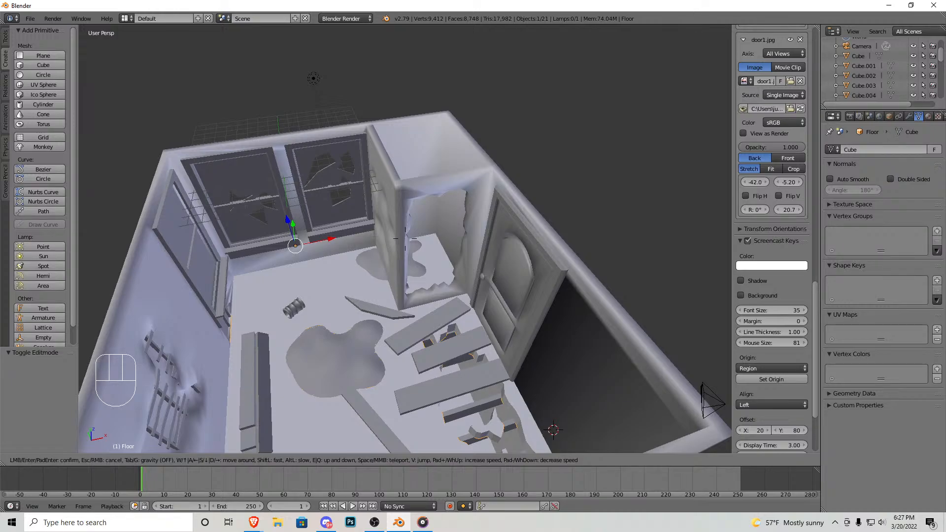
pyautogui.press('w')
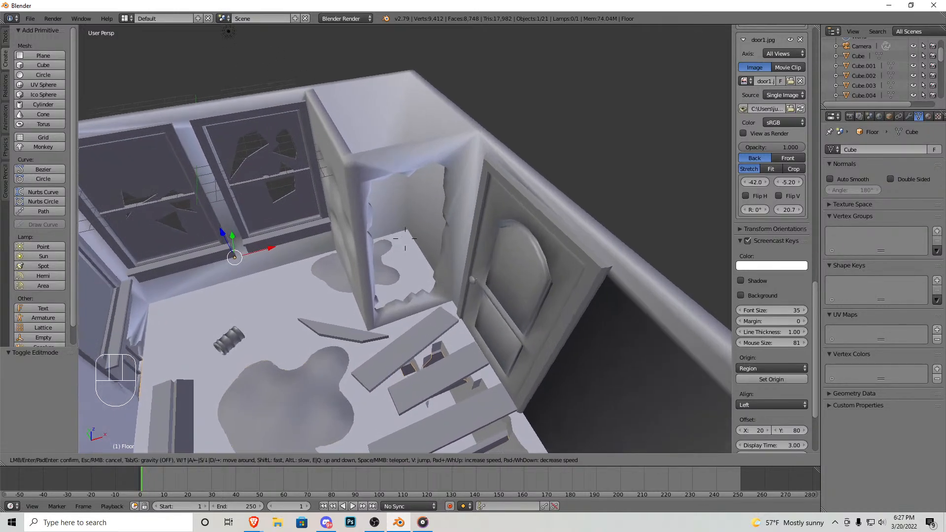
pyautogui.press('s')
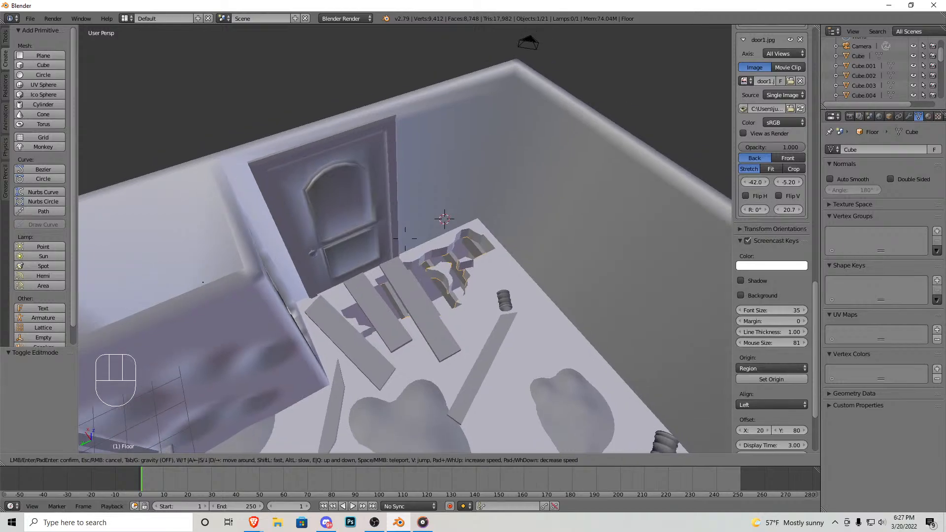
pyautogui.press('w')
pyautogui.press('w')
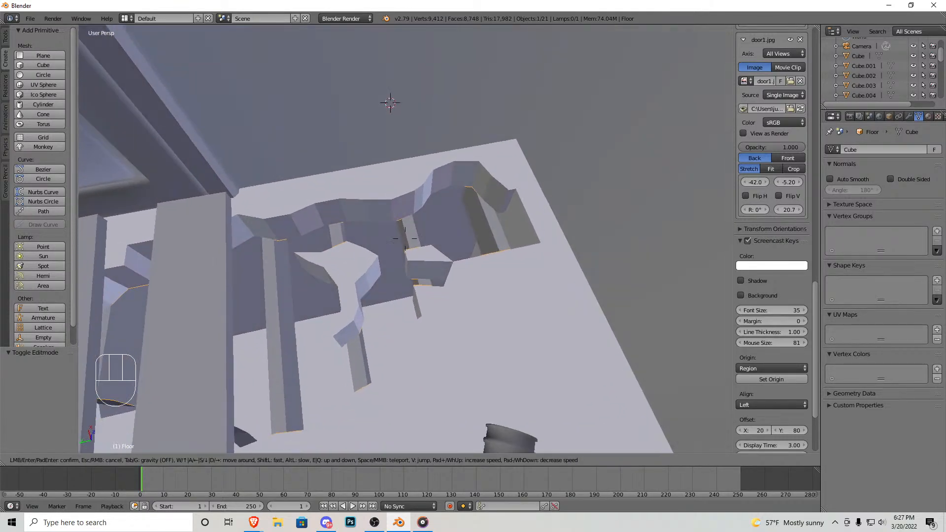
pyautogui.press('s')
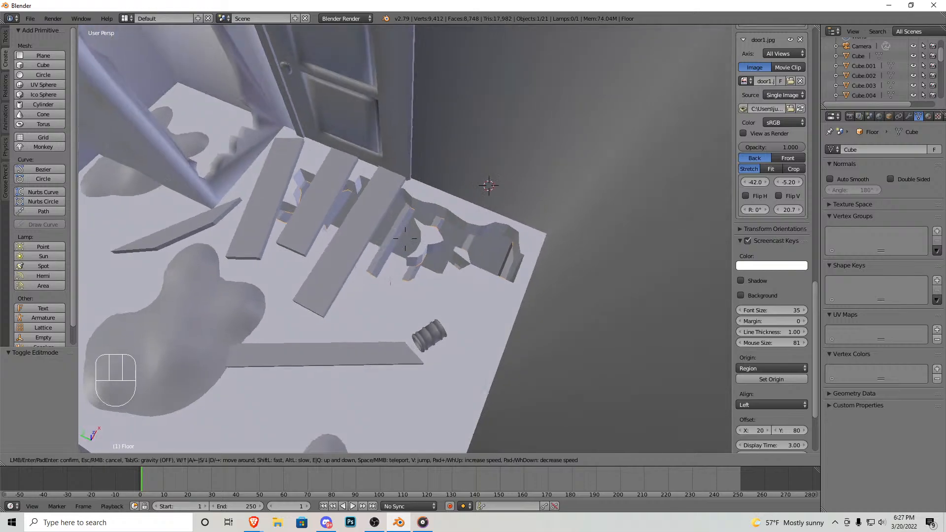
pyautogui.click(405, 239)
# Step: Lasso-select the Floor mesh faces along the room-side edge of the hole through the wireframe
pyautogui.press('Tab')
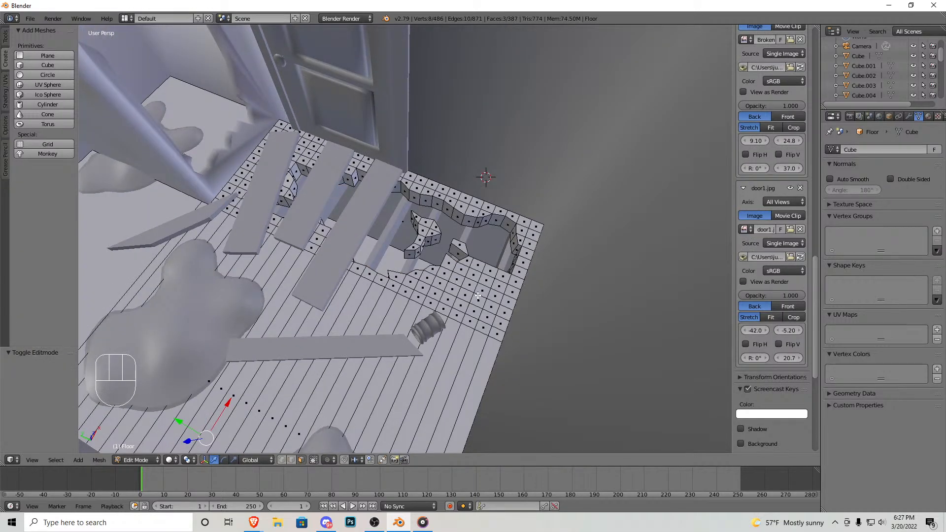
pyautogui.press('z')
pyautogui.moveTo(471, 284)
pyautogui.mouseDown(button='middle')
pyautogui.moveTo(435, 283)
pyautogui.moveTo(465, 301)
pyautogui.mouseUp(button='middle')
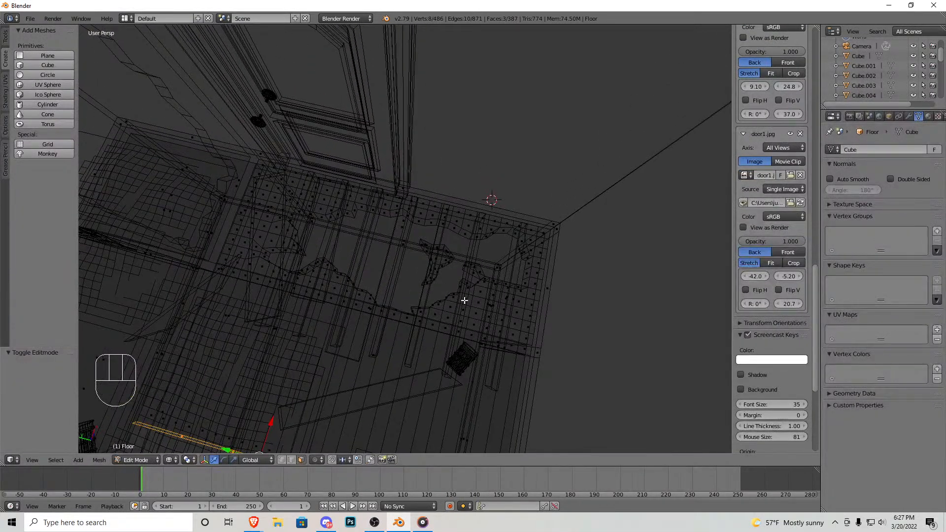
pyautogui.press('z')
pyautogui.press('z')
pyautogui.moveTo(484, 337); pyautogui.dragTo(447, 357, button='middle')
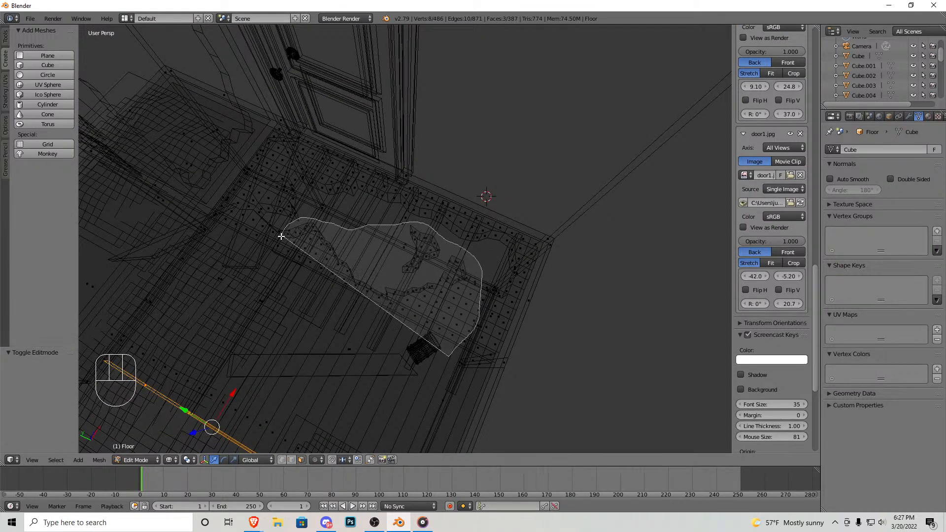
pyautogui.keyDown('ctrl'); pyautogui.moveTo(354, 316); pyautogui.dragTo(356, 316); pyautogui.keyUp('ctrl')
# Step: Deselect the stray basement faces, including the floor's end strip, and try to shift the hole edge along negative X
pyautogui.press('z')
pyautogui.moveTo(419, 258)
pyautogui.mouseDown(button='middle')
pyautogui.moveTo(393, 236)
pyautogui.moveTo(457, 184)
pyautogui.mouseUp(button='middle')
pyautogui.keyDown('shift'); pyautogui.rightClick(402, 214); pyautogui.keyUp('shift')
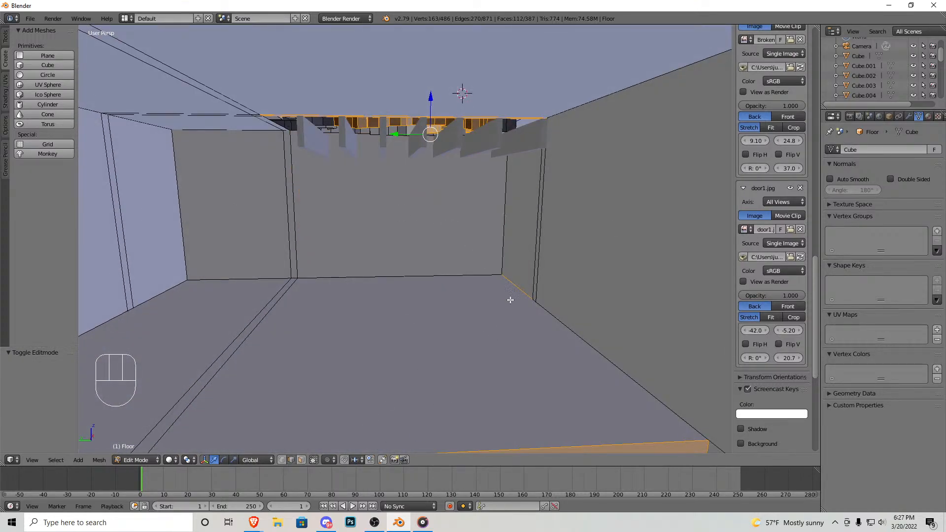
pyautogui.scroll(-1, 519, 287)
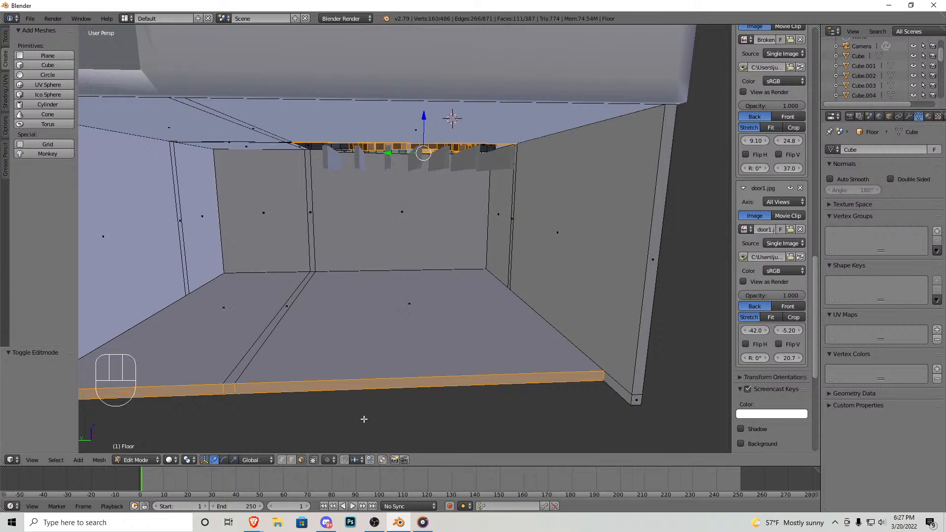
pyautogui.keyDown('shift'); pyautogui.rightClick(383, 387); pyautogui.keyUp('shift')
pyautogui.hotkey('shift', 'f')
pyautogui.press('w')
pyautogui.click(398, 265)
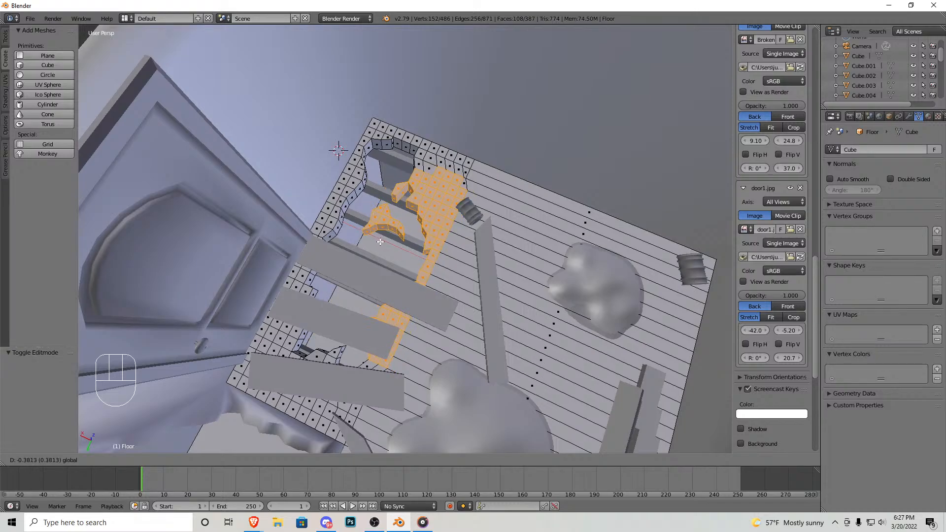
pyautogui.moveTo(378, 240); pyautogui.dragTo(380, 236)
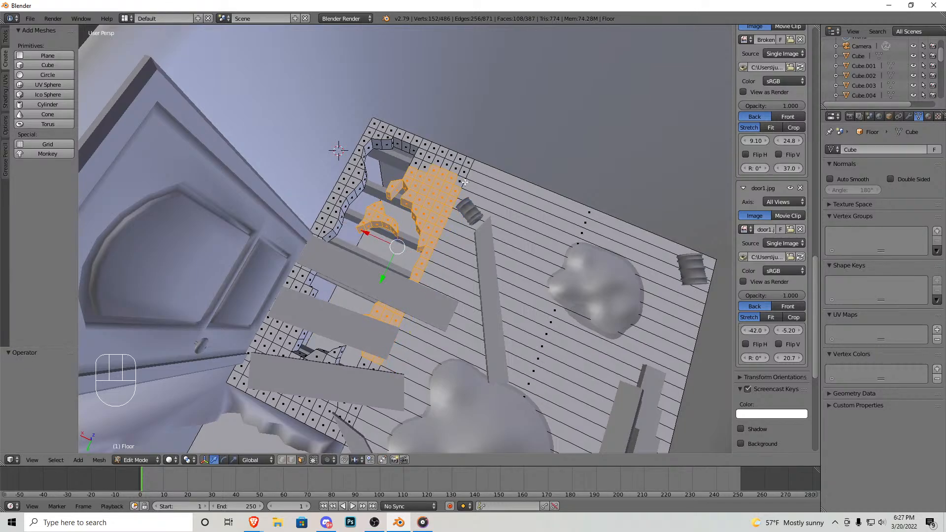
# Step: Add the missed vertical side faces below the hole's room-side edge to the selection, viewing them from the basement
pyautogui.hotkey('shift', 'f')
pyautogui.press('w')
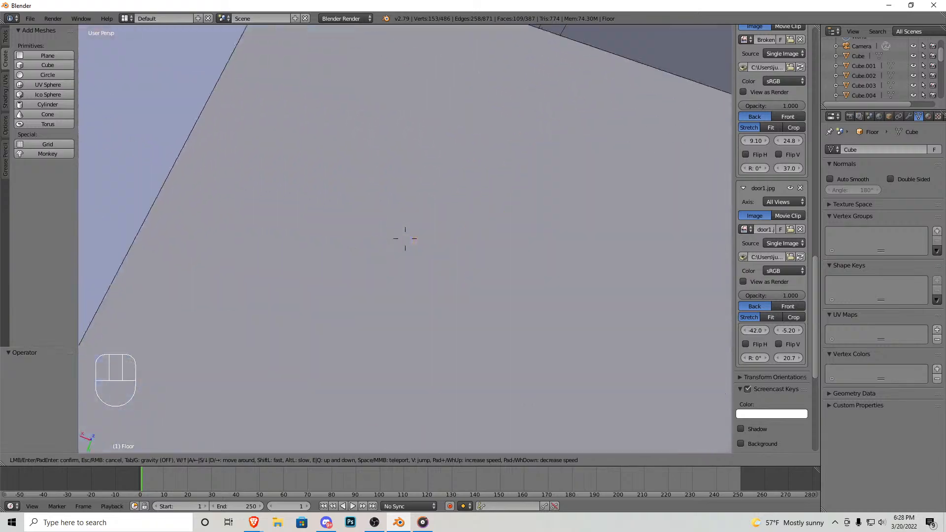
pyautogui.press('w')
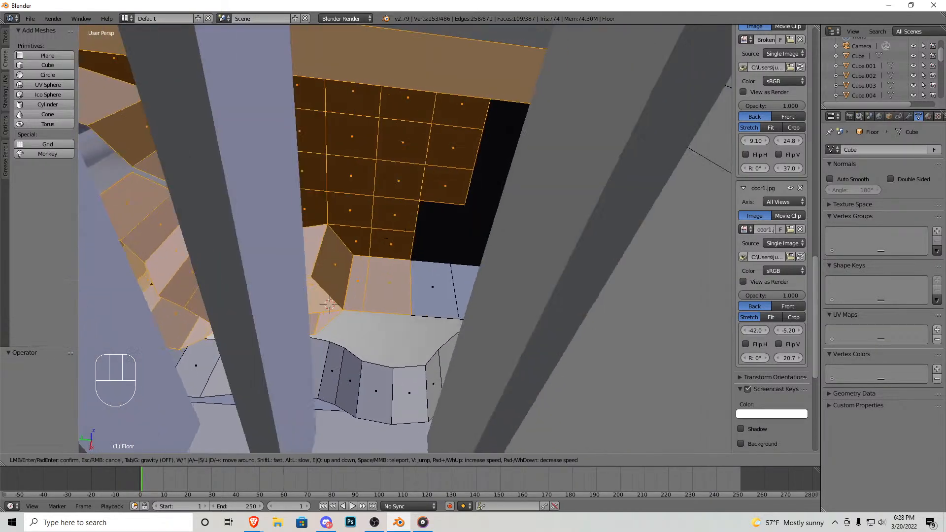
pyautogui.click(403, 232)
pyautogui.keyDown('shift'); pyautogui.rightClick(380, 280); pyautogui.keyUp('shift')
pyautogui.hotkey('shift', 'f')
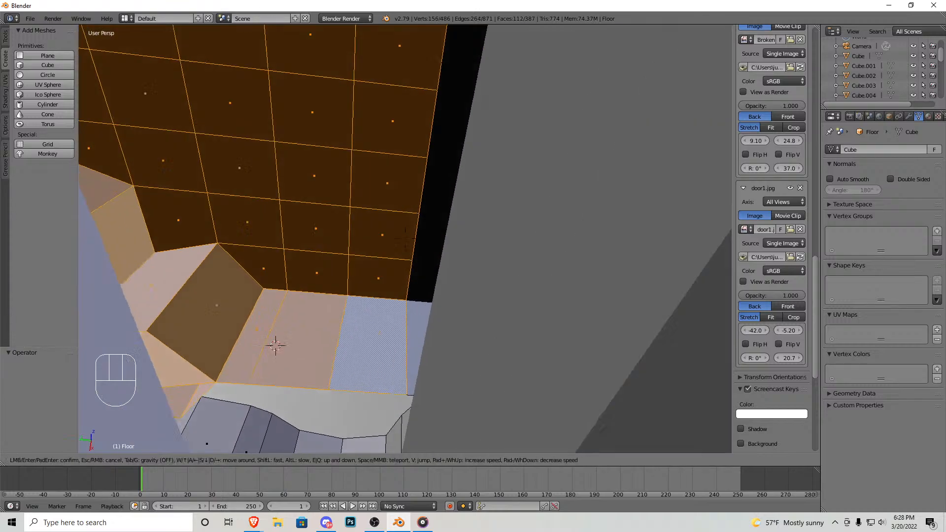
# Step: Deselect the remaining end-strip faces of the basement floor so that only the hole's edge faces stay selected
pyautogui.press('w')
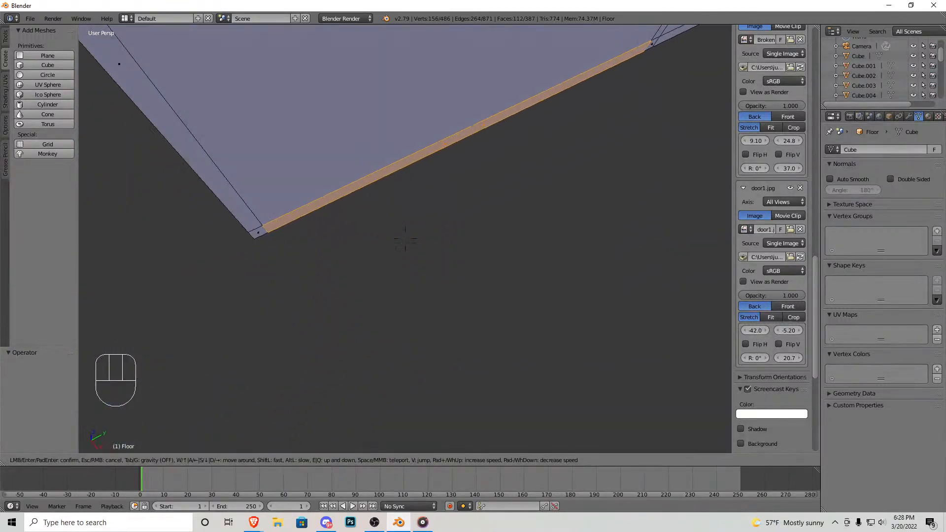
pyautogui.click(404, 239)
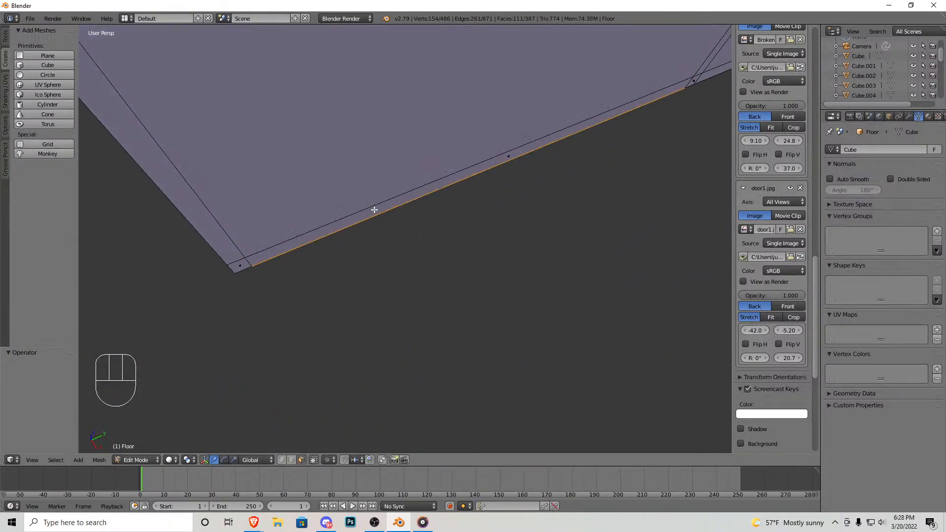
pyautogui.press('w')
pyautogui.press('q')
pyautogui.press('s')
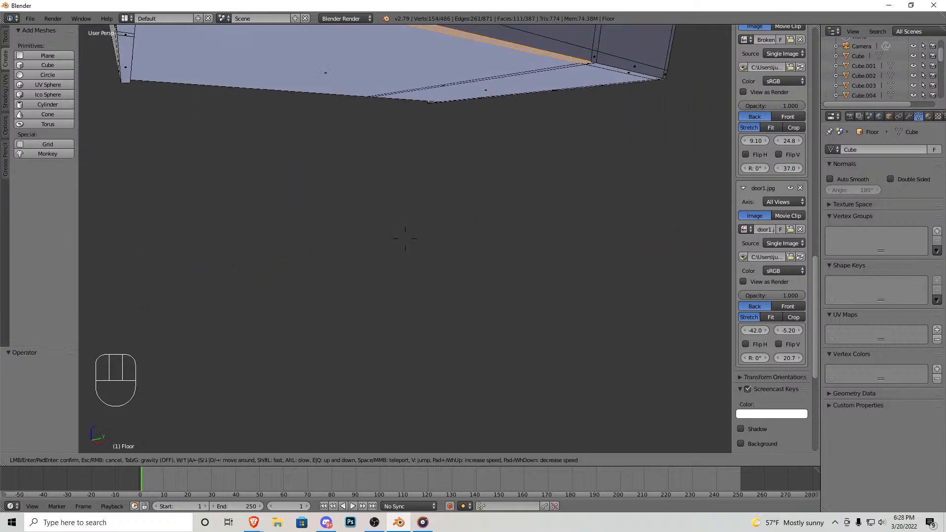
pyautogui.click(405, 238)
pyautogui.keyDown('shift'); pyautogui.rightClick(411, 224); pyautogui.keyUp('shift')
pyautogui.hotkey('shift', 'f')
pyautogui.press('w')
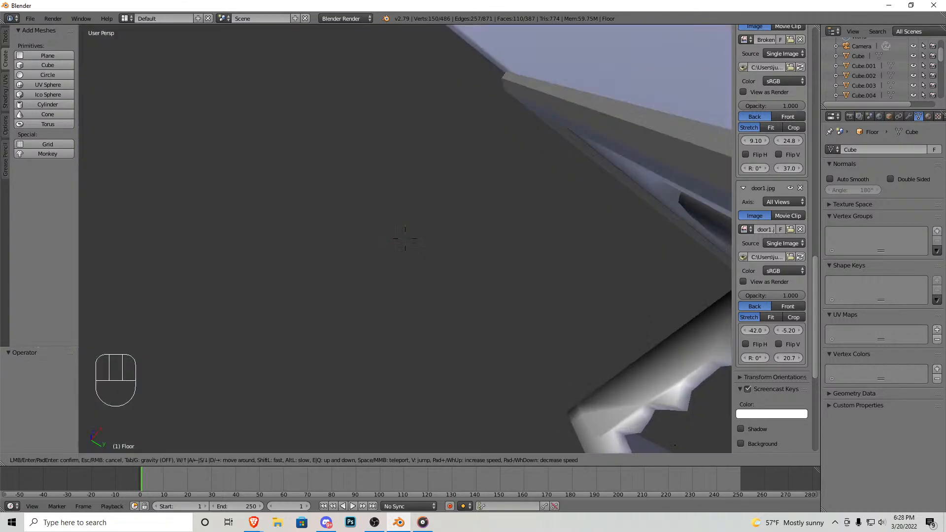
pyautogui.press('s')
pyautogui.click(405, 244)
# Step: Move the hole's selected room-side edge faces -2.383 along X and finish editing the Floor mesh
pyautogui.moveTo(483, 285); pyautogui.dragTo(457, 300)
pyautogui.hotkey('shift', 'f')
pyautogui.press('w')
pyautogui.press('a')
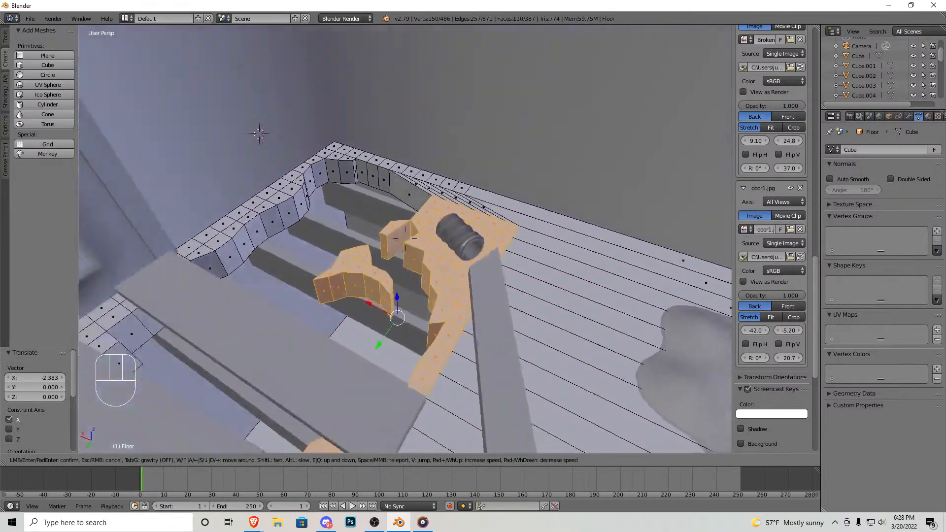
pyautogui.press('s')
pyautogui.click(405, 239)
pyautogui.press('Tab')
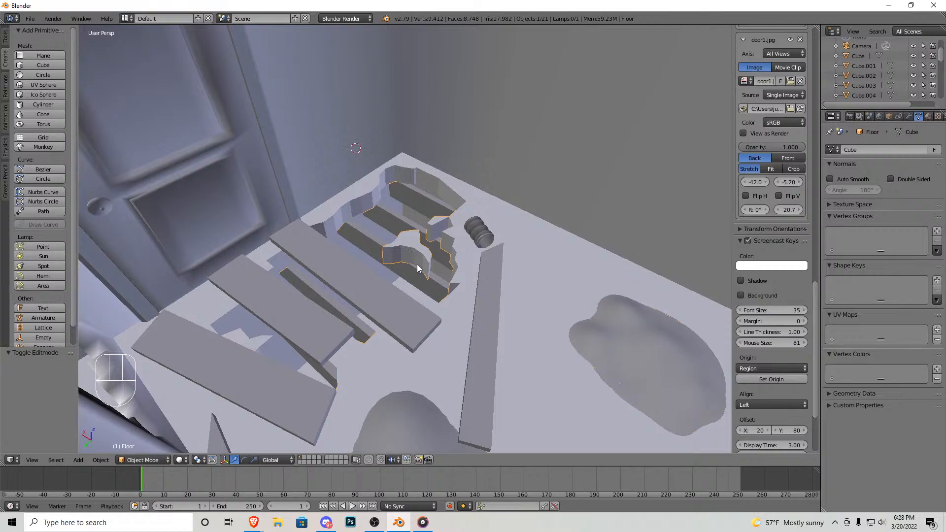
# Step: Lengthen the middle plank over the hole by moving its room-side end face -1.215 along X
pyautogui.rightClick(383, 297)
pyautogui.press('Tab')
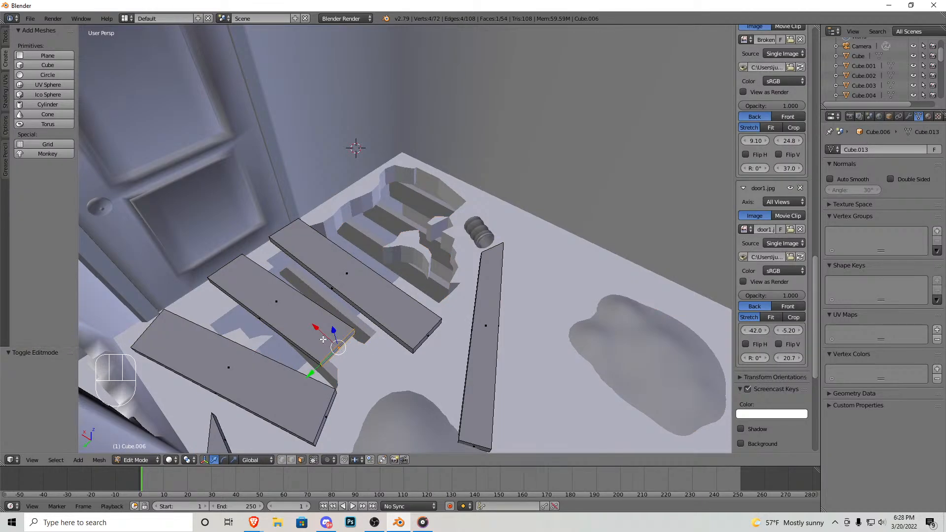
pyautogui.press('g')
pyautogui.press('x')
pyautogui.click(329, 425)
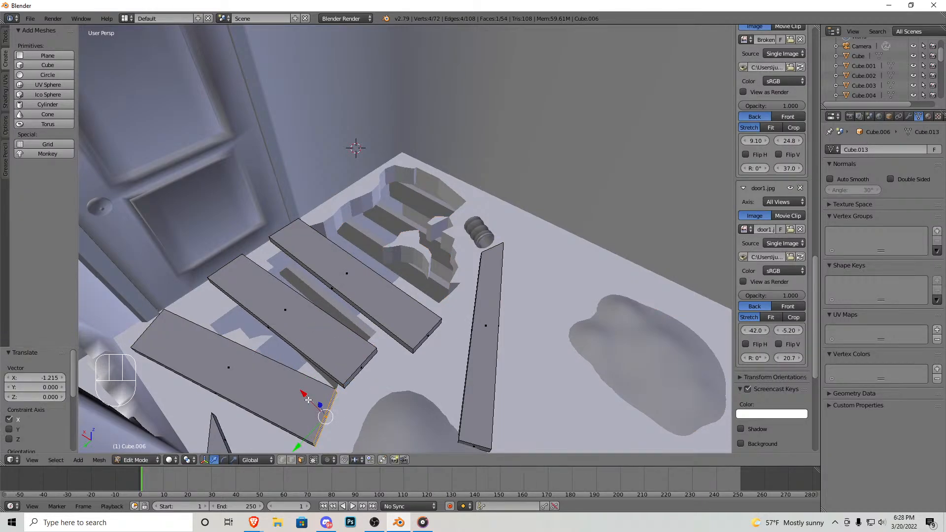
pyautogui.press('Tab')
# Step: Scale down all objects of the scene together and raise them 17.537 along Z
pyautogui.hotkey('shift', 'f')
pyautogui.press('w')
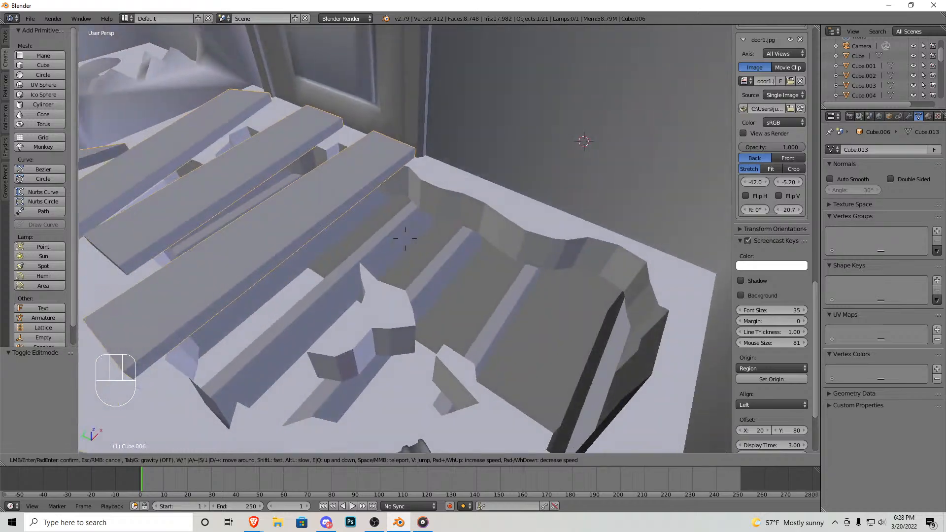
pyautogui.press('s')
pyautogui.press('Tab')
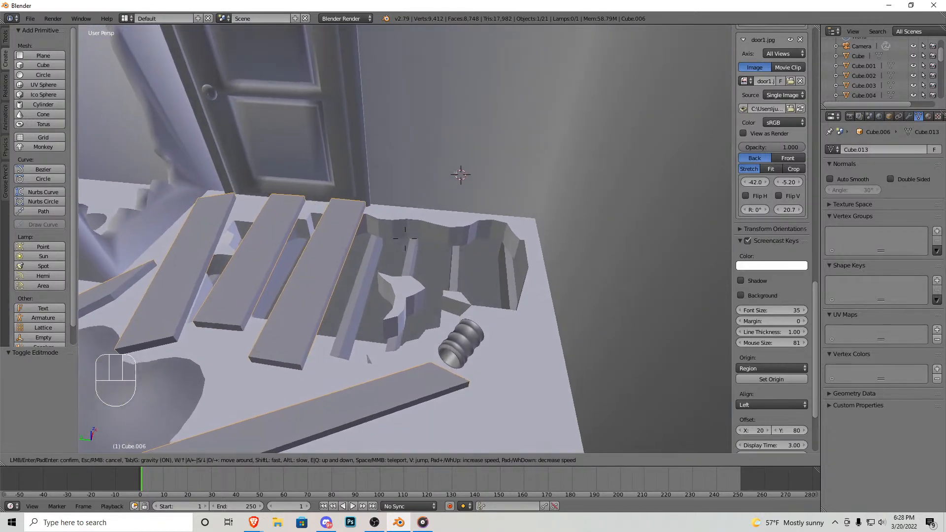
pyautogui.click(405, 239)
pyautogui.moveTo(405, 239); pyautogui.dragTo(417, 292, button='middle')
pyautogui.scroll(-10, 433, 270)
pyautogui.press('s')
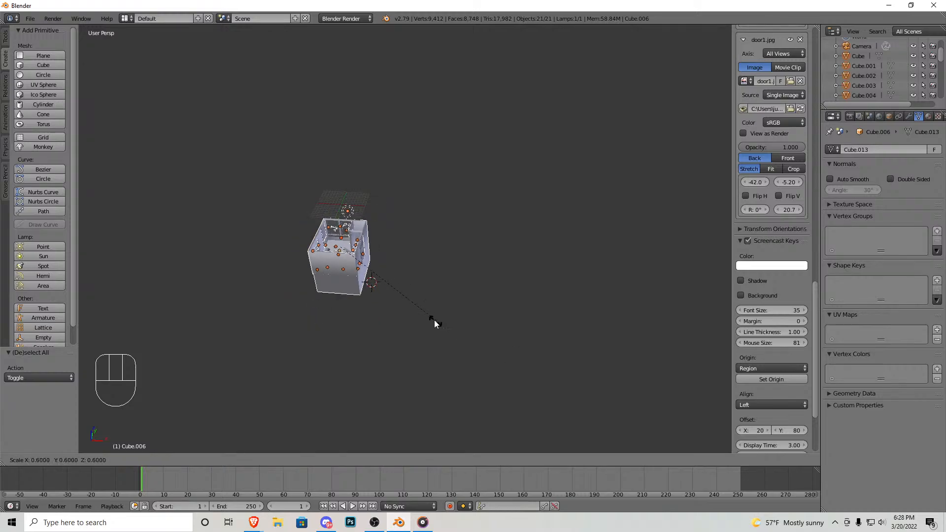
pyautogui.click(394, 297)
pyautogui.press('g')
pyautogui.press('z')
pyautogui.moveTo(334, 188); pyautogui.dragTo(329, 169)
# Step: Fly through the scaled room to inspect the windows, door, planks, barrels and the widened floor hole
pyautogui.hotkey('shift', 'f')
pyautogui.press('w')
pyautogui.press('w')
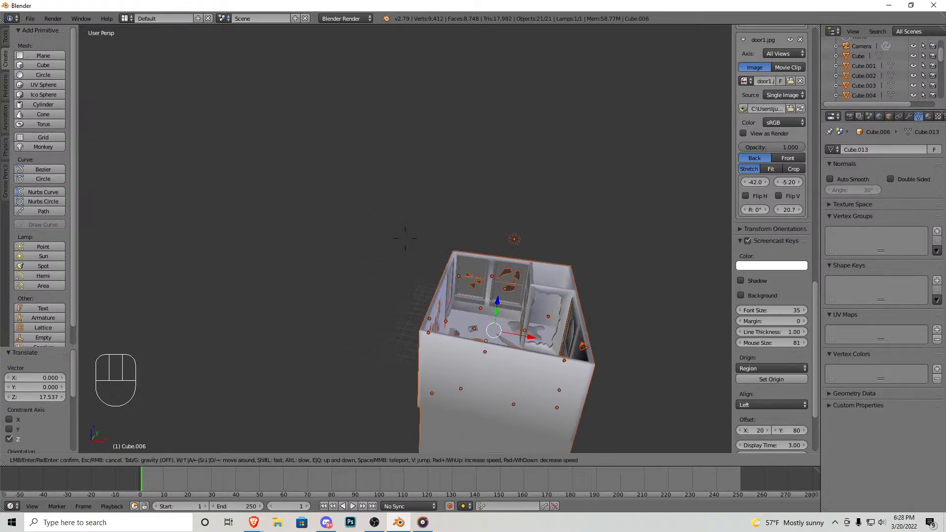
pyautogui.press('Tab')
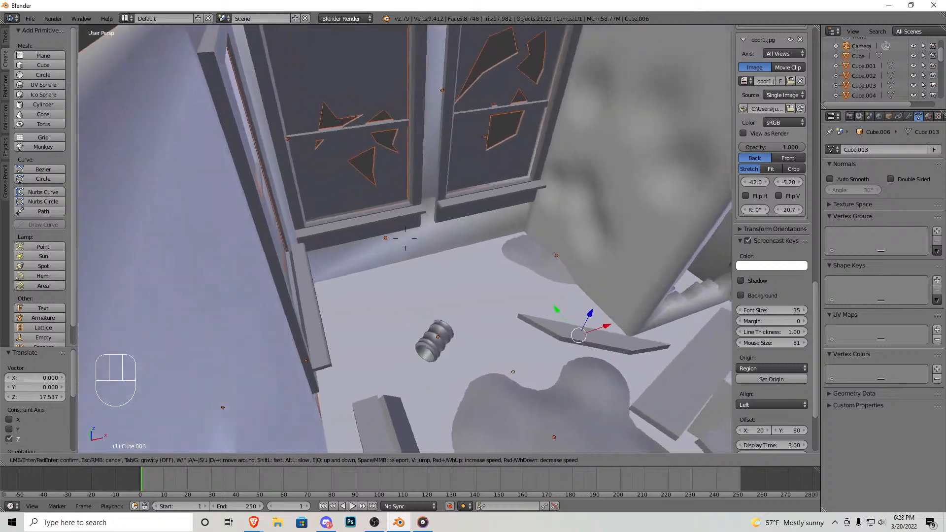
pyautogui.press('w')
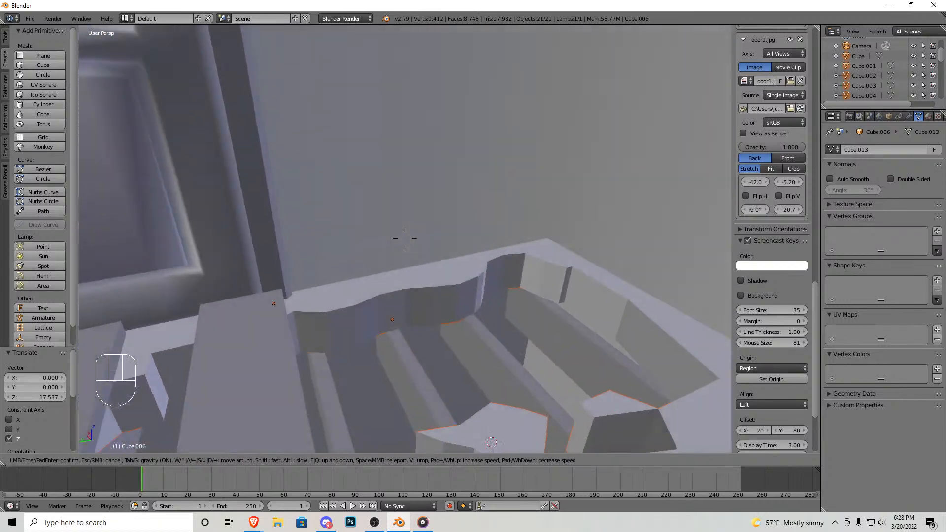
pyautogui.press('s')
pyautogui.click(407, 238)
pyautogui.scroll(3, 421, 247)
pyautogui.scroll(-10, 421, 246)
pyautogui.scroll(10, 434, 258)
pyautogui.moveTo(444, 268); pyautogui.dragTo(428, 257, button='middle')
pyautogui.scroll(-10, 427, 257)
pyautogui.press('Tab')
pyautogui.press('Tab')
pyautogui.hotkey('shift', 'f')
pyautogui.press('w')
pyautogui.press('w')
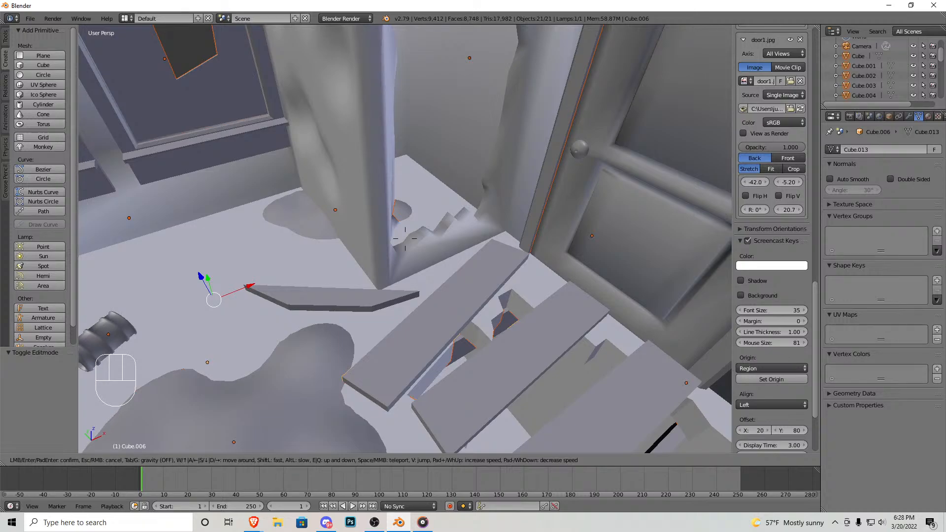
pyautogui.press('s')
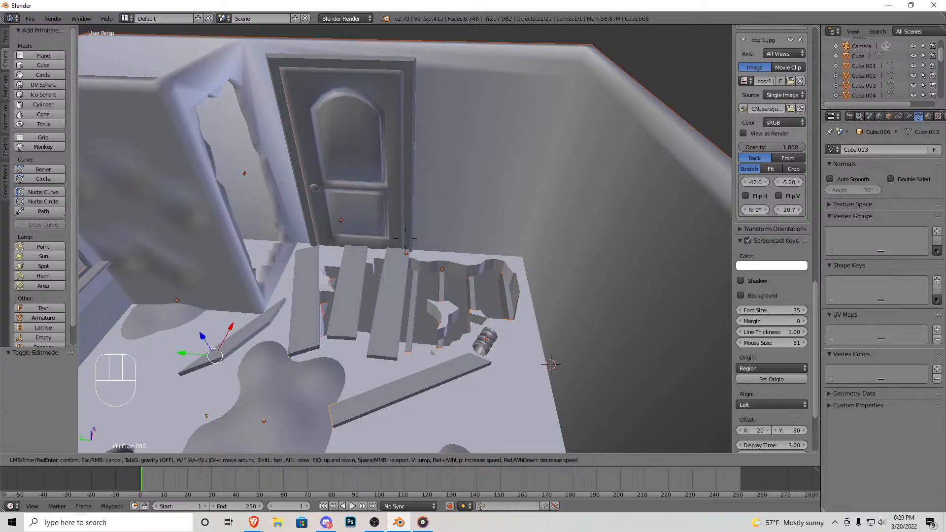
pyautogui.press('s')
pyautogui.press('w')
pyautogui.press('s')
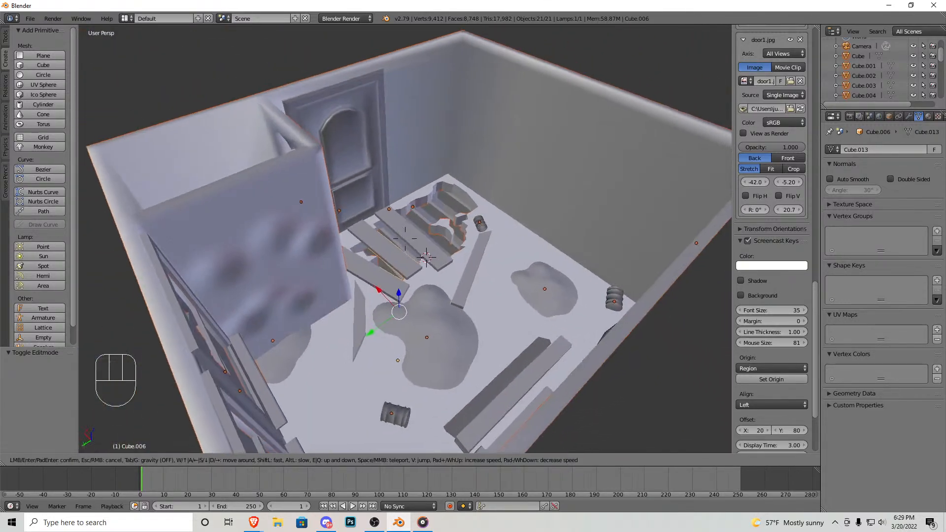
# Step: Fly through the room and down through the floor hole to inspect the planks, beams, basement and debris
pyautogui.press('w')
pyautogui.press('w')
pyautogui.press('s')
pyautogui.press('w')
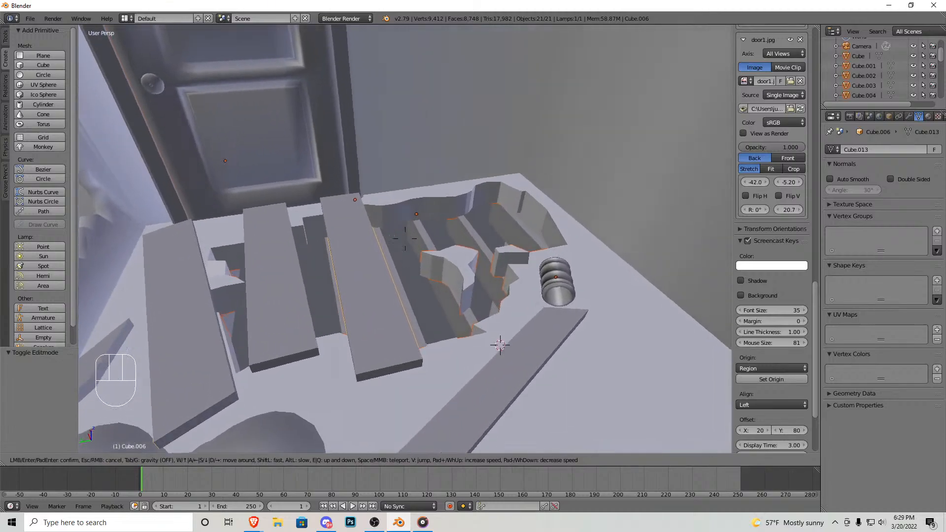
pyautogui.press('w')
pyautogui.press('s')
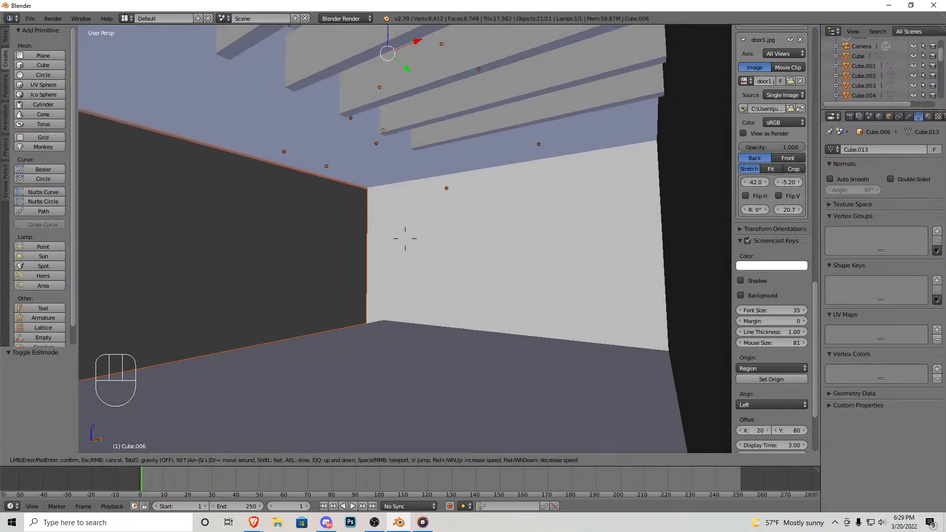
pyautogui.press('s')
pyautogui.press('w')
pyautogui.press('s')
pyautogui.press('w')
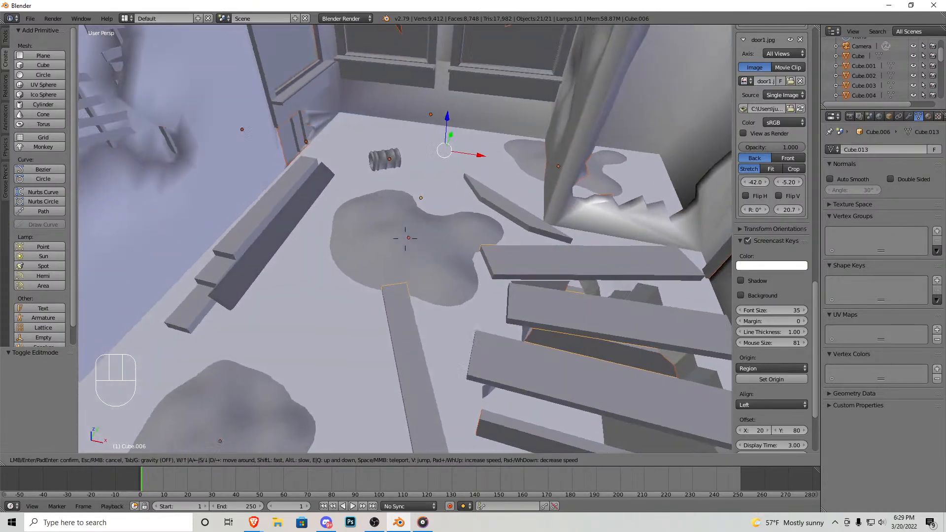
pyautogui.click(468, 260)
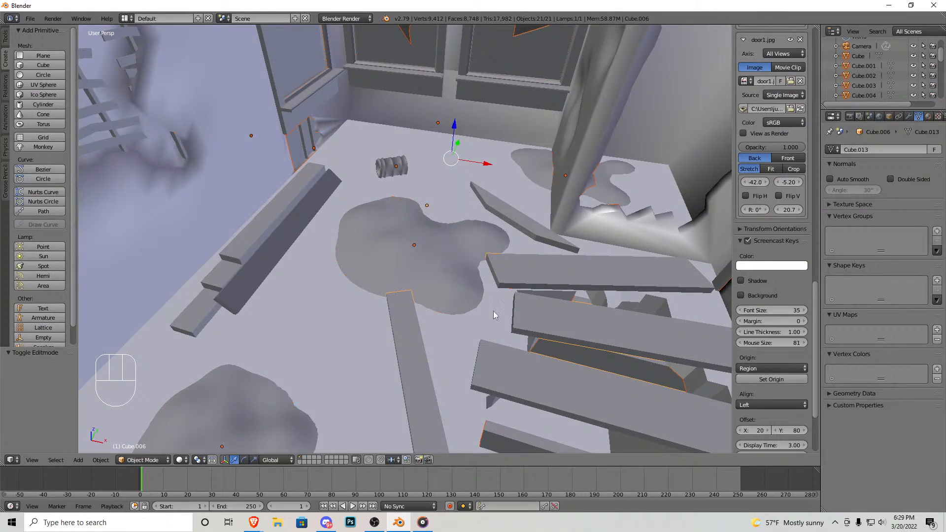
# Step: Duplicate the four planks stacked beside the wall, in place within the planks mesh
pyautogui.rightClick(293, 211)
pyautogui.press('Tab')
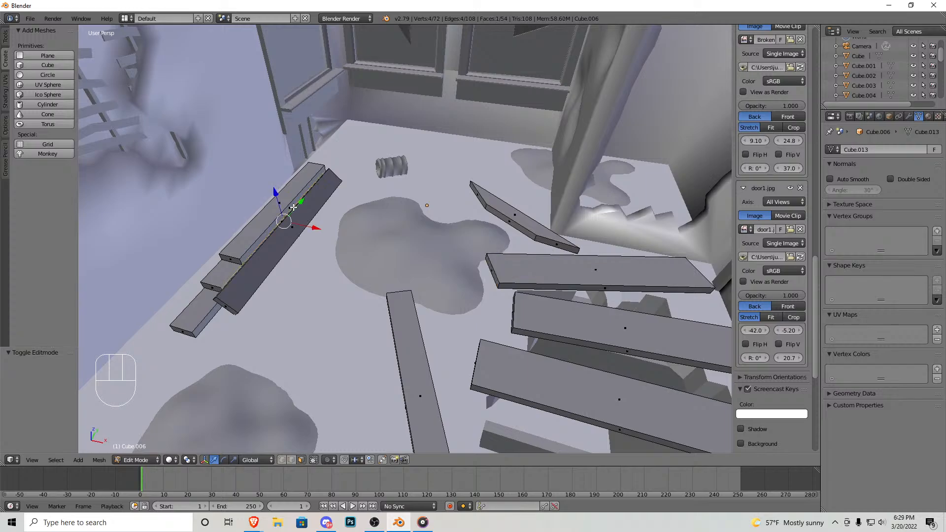
pyautogui.press('l')
pyautogui.press('l')
pyautogui.press('l')
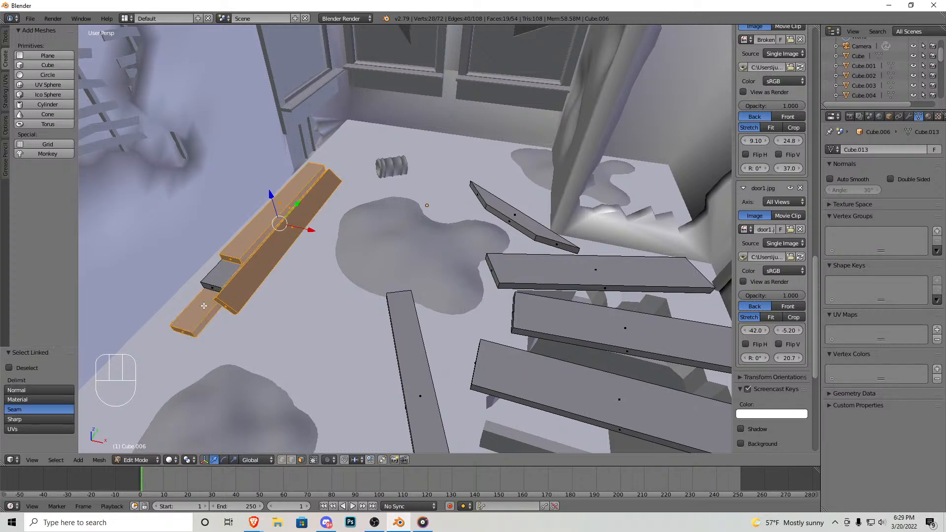
pyautogui.hotkey('shift', 'd')
pyautogui.rightClick(294, 237)
# Step: Lower the duplicated plank stack along Z into the basement, finishing with a move of -2.231
pyautogui.press('g')
pyautogui.press('z')
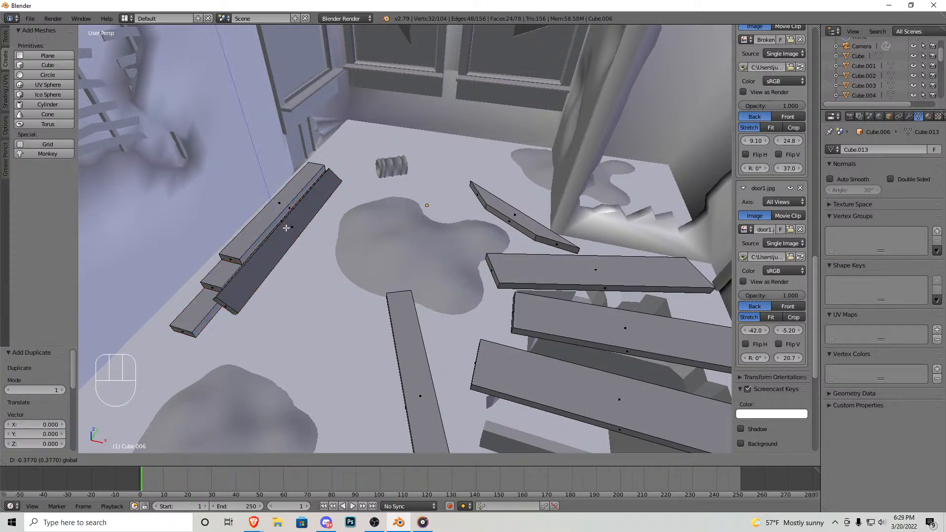
pyautogui.click(311, 311)
pyautogui.hotkey('shift', 'f')
pyautogui.press('w')
pyautogui.press('s')
pyautogui.click(405, 239)
pyautogui.moveTo(382, 162); pyautogui.dragTo(382, 266)
# Step: Rotate the duplicated plank stack 180° around the global Z axis
pyautogui.write('rz')
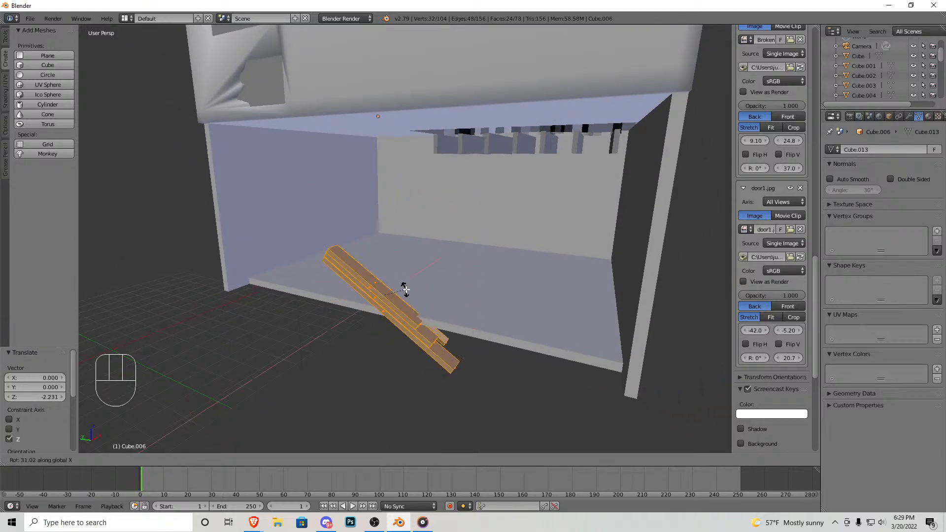
pyautogui.write('180')
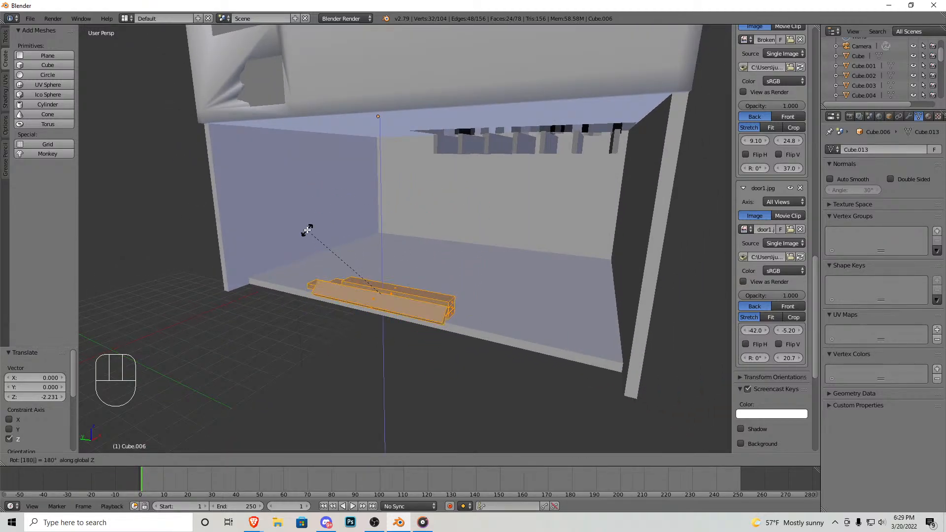
pyautogui.press('Return')
# Step: Position the duplicated plank stack inside the basement, including a 1.135 move along Y, and finish editing the mesh
pyautogui.moveTo(397, 284); pyautogui.dragTo(482, 224)
pyautogui.hotkey('shift', 'f')
pyautogui.press('w')
pyautogui.click(405, 239)
pyautogui.moveTo(348, 273); pyautogui.dragTo(406, 262)
pyautogui.moveTo(370, 236); pyautogui.dragTo(337, 237)
pyautogui.hotkey('shift', 'f')
pyautogui.press('s')
pyautogui.click(405, 238)
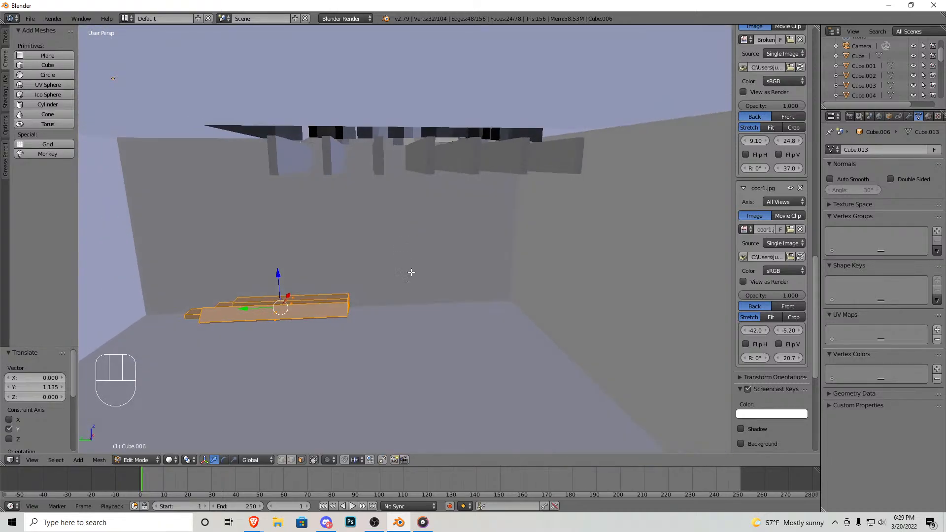
pyautogui.press('Tab')
# Step: Add a cube in the basement and move it 3.306 along X, clear of the room
pyautogui.click(41, 67)
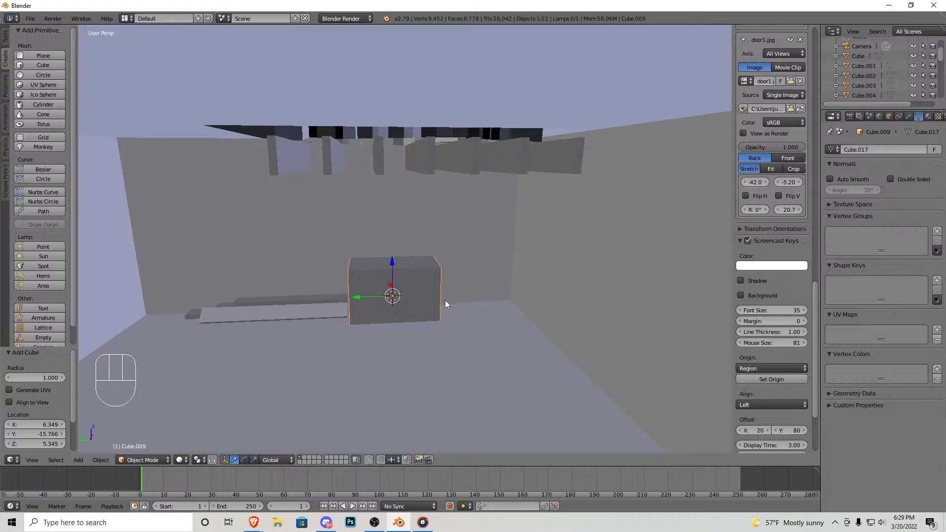
pyautogui.press('KP_5')
pyautogui.press('KP_1')
pyautogui.scroll(-2, 231, 199)
pyautogui.keyDown('shift'); pyautogui.moveTo(226, 204); pyautogui.dragTo(492, 273, button='middle'); pyautogui.keyUp('shift')
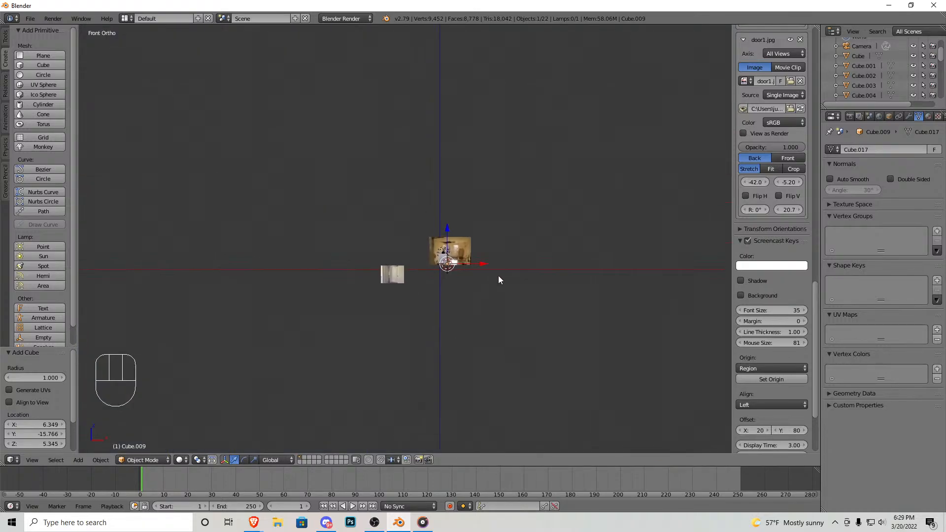
pyautogui.scroll(8, 492, 273)
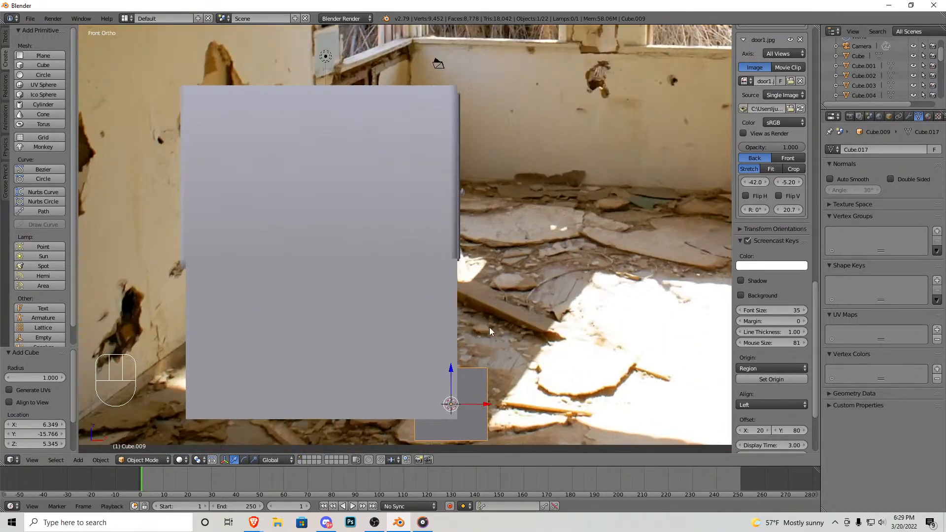
pyautogui.moveTo(487, 404); pyautogui.dragTo(602, 385)
pyautogui.keyDown('shift'); pyautogui.moveTo(602, 386); pyautogui.dragTo(426, 307, button='middle'); pyautogui.keyUp('shift')
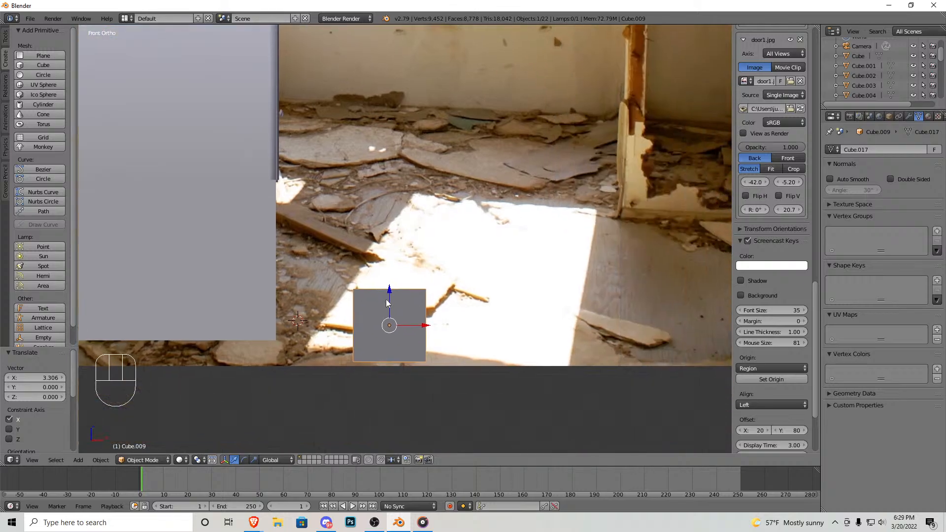
# Step: Shape the cube into a thin upright panel by moving its +X side face -1.833 and its top face 3.335, then -2.155 along Z
pyautogui.press('Tab')
pyautogui.scroll(2, 428, 345)
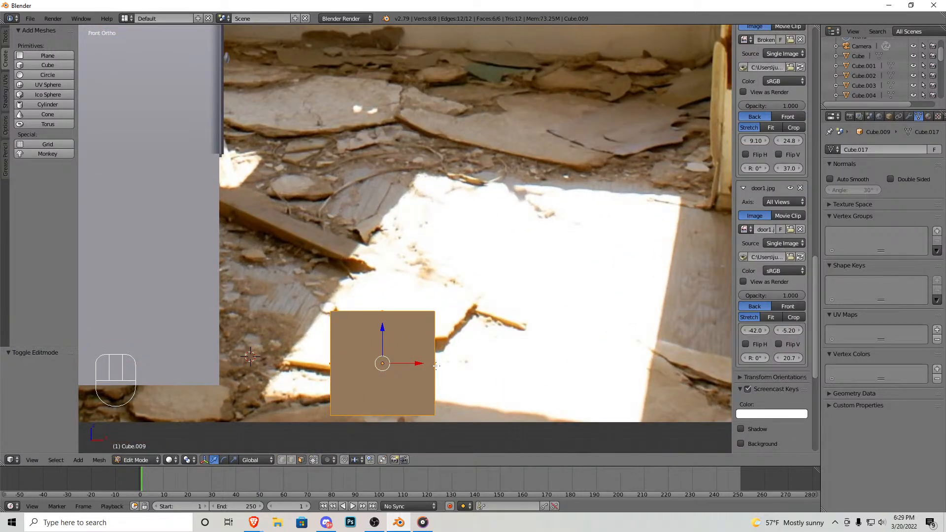
pyautogui.rightClick(436, 366)
pyautogui.moveTo(454, 363); pyautogui.dragTo(370, 362)
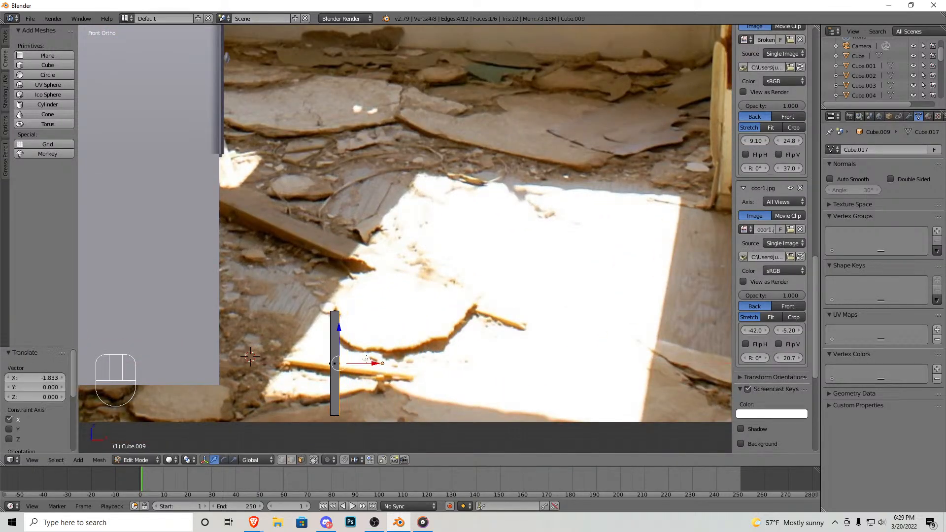
pyautogui.moveTo(334, 311); pyautogui.dragTo(333, 96)
pyautogui.scroll(-4, 344, 144)
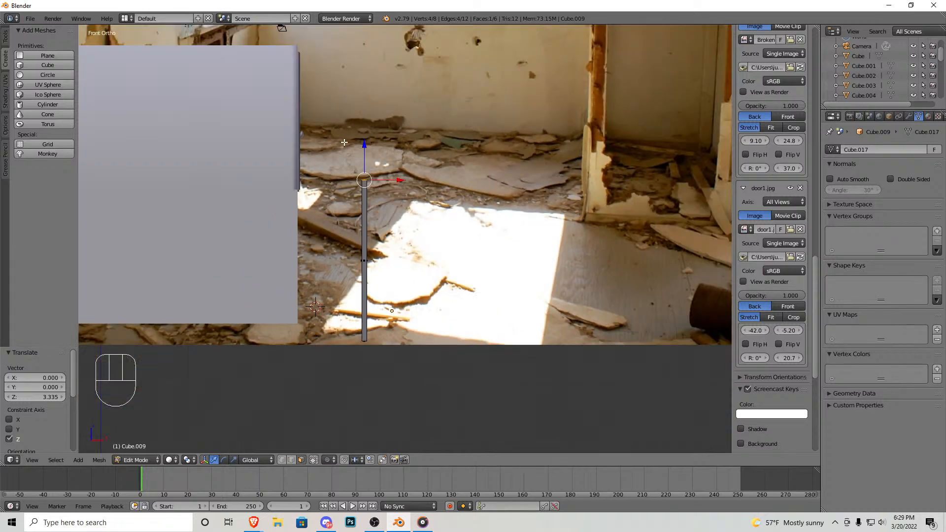
pyautogui.moveTo(366, 162); pyautogui.dragTo(366, 197)
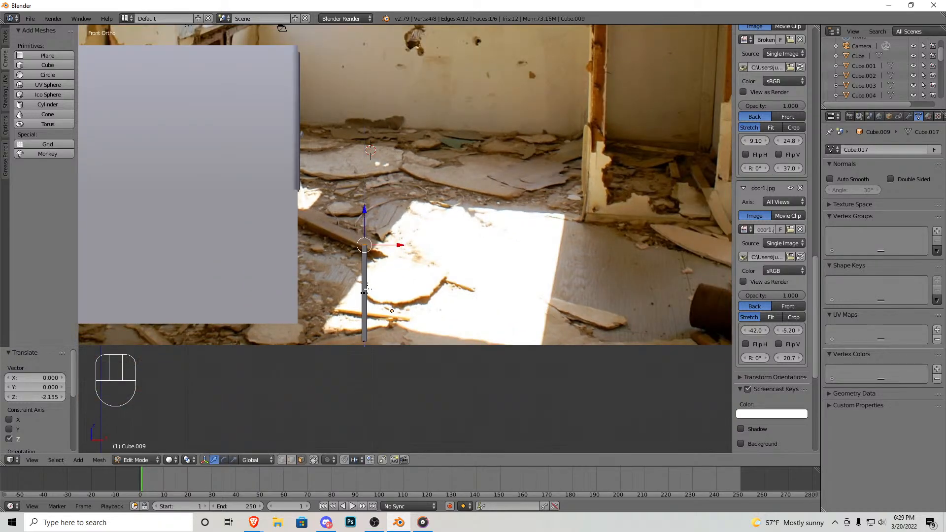
# Step: Duplicate the whole upright panel and move the copy 3.645 along X as the opposite side
pyautogui.scroll(3, 338, 285)
pyautogui.scroll(1, 338, 285)
pyautogui.press('a')
pyautogui.press('a')
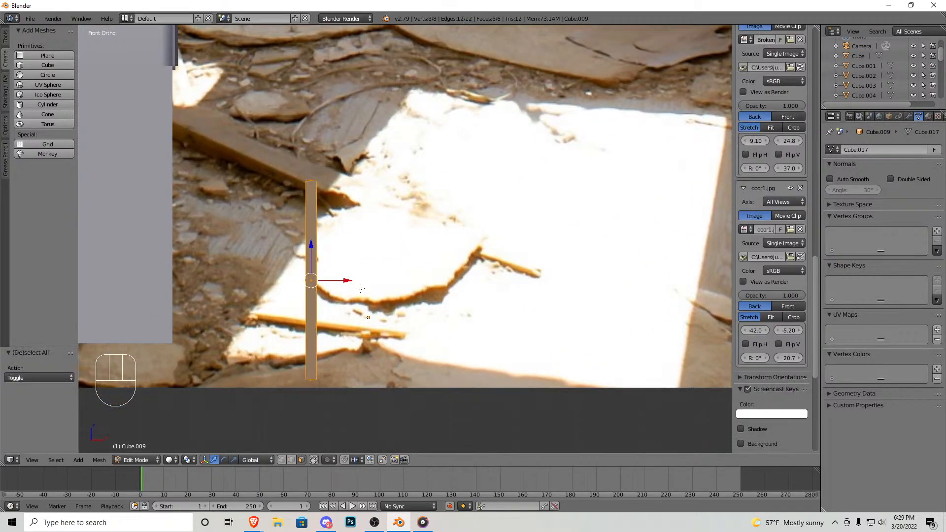
pyautogui.hotkey('shift', 'd')
pyautogui.rightClick(361, 288)
pyautogui.moveTo(344, 280); pyautogui.dragTo(568, 260)
# Step: Add eight evenly spaced horizontal loop cuts to each of the two upright panels
pyautogui.hotkey('ctrl', 'r')
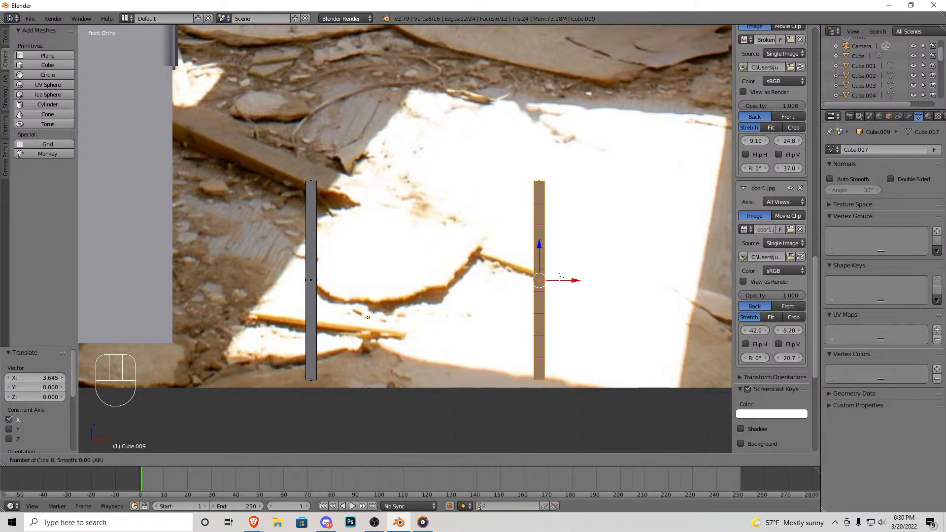
pyautogui.click(560, 276)
pyautogui.rightClick(560, 275)
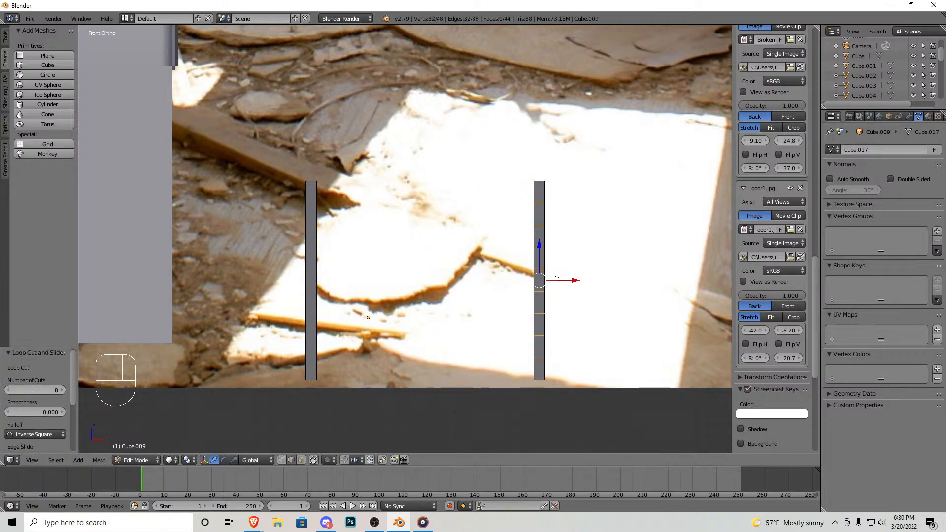
pyautogui.hotkey('ctrl', 'r')
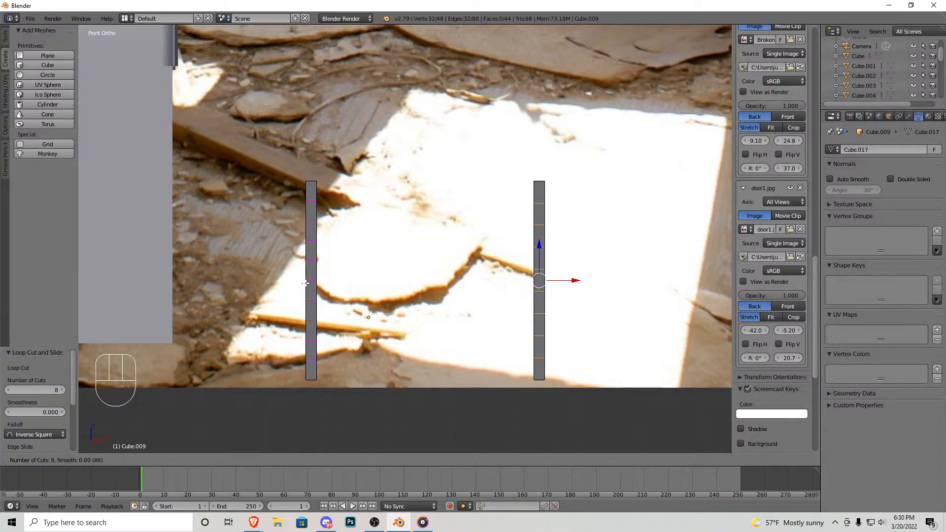
pyautogui.click(305, 283)
pyautogui.rightClick(306, 283)
# Step: Bridge the facing inner faces of the uprights at the second and fifth segments from the top to form two shelf boards
pyautogui.click(302, 460)
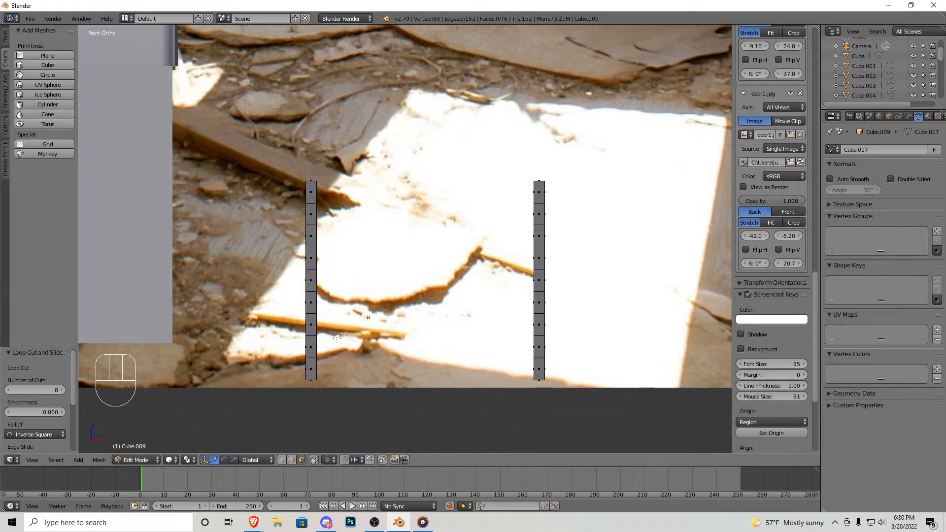
pyautogui.rightClick(318, 212)
pyautogui.press('space')
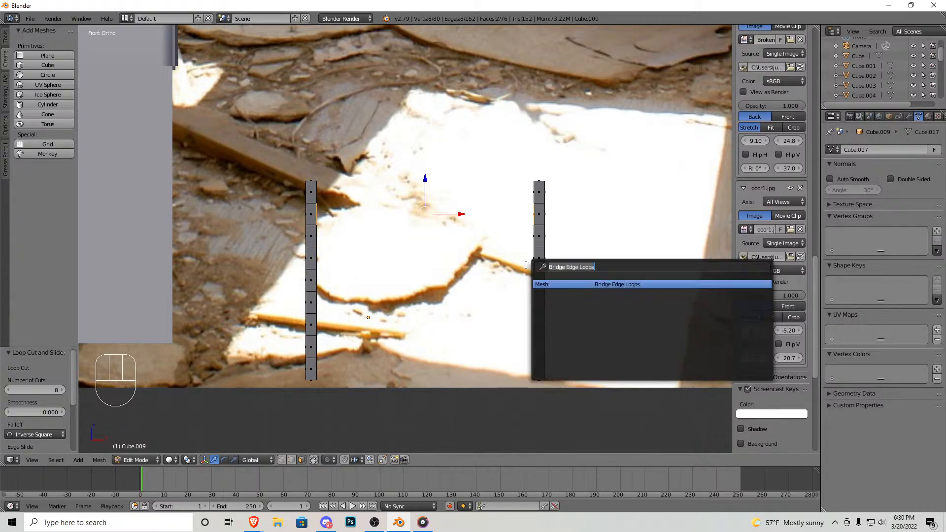
pyautogui.press('Return')
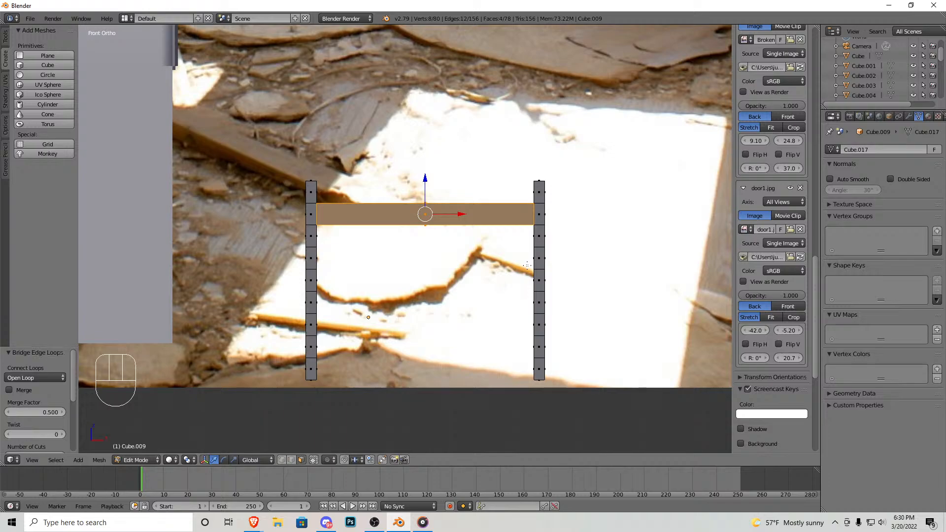
pyautogui.rightClick(531, 272)
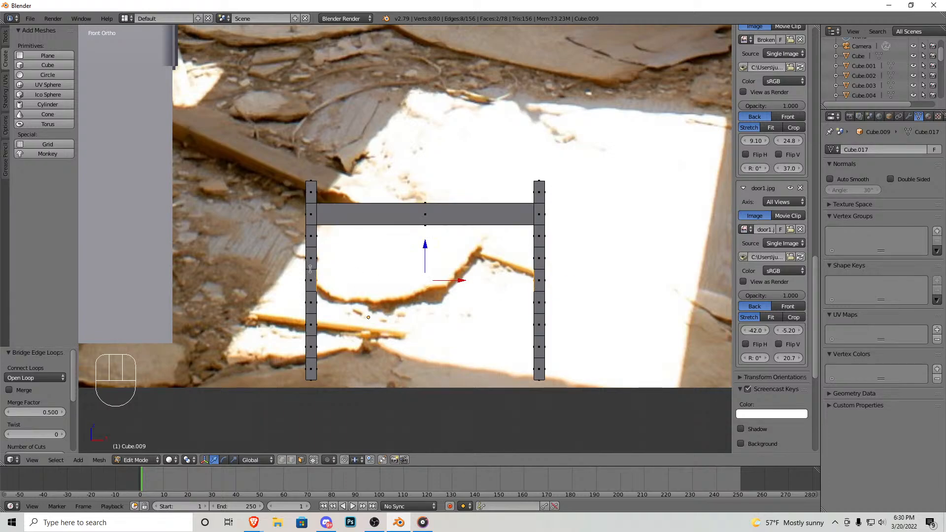
pyautogui.press('space')
pyautogui.press('Return')
# Step: Bridge the facing inner faces at the second segment from the bottom to form the lowest shelf board
pyautogui.rightClick(544, 341)
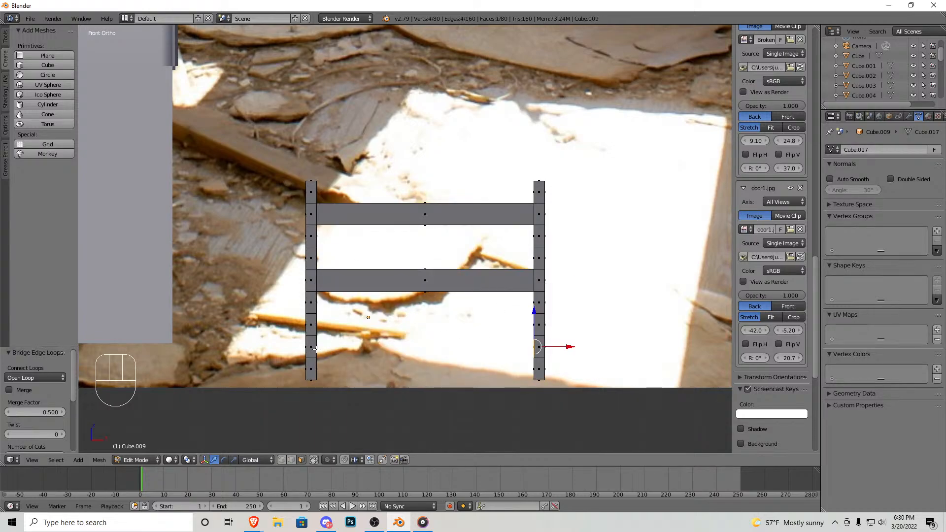
pyautogui.keyDown('shift'); pyautogui.rightClick(314, 350); pyautogui.keyUp('shift')
pyautogui.press('space')
pyautogui.press('Return')
# Step: Thin the three shelf boards by lowering their top faces along Z, and finish editing the shelf mesh
pyautogui.scroll(-2, 323, 344)
pyautogui.moveTo(323, 344); pyautogui.dragTo(297, 373, button='middle')
pyautogui.scroll(3, 340, 223)
pyautogui.rightClick(307, 196)
pyautogui.keyDown('shift'); pyautogui.rightClick(314, 276); pyautogui.keyUp('shift')
pyautogui.keyDown('shift'); pyautogui.rightClick(314, 353); pyautogui.keyUp('shift')
pyautogui.moveTo(310, 235); pyautogui.dragTo(311, 258)
pyautogui.press('Tab')
# Step: Examine the shelf unit beside the room from several angles
pyautogui.scroll(-5, 363, 259)
pyautogui.moveTo(406, 262); pyautogui.dragTo(374, 265, button='middle')
pyautogui.keyDown('shift'); pyautogui.moveTo(495, 253); pyautogui.dragTo(220, 322, button='middle'); pyautogui.keyUp('shift')
pyautogui.scroll(3, 220, 321)
pyautogui.moveTo(397, 270); pyautogui.dragTo(377, 280, button='middle')
pyautogui.moveTo(527, 218); pyautogui.dragTo(538, 215, button='middle')
pyautogui.scroll(-5, 419, 235)
pyautogui.moveTo(375, 232); pyautogui.dragTo(382, 233, button='middle')
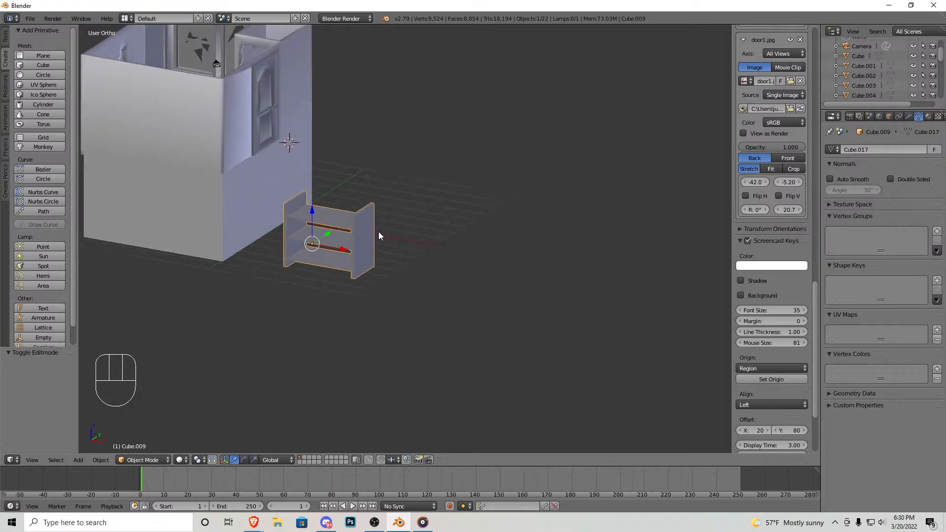
# Step: Rotate the shelf unit 90° around the global Z axis
pyautogui.press('KP_1')
pyautogui.scroll(-5, 384, 232)
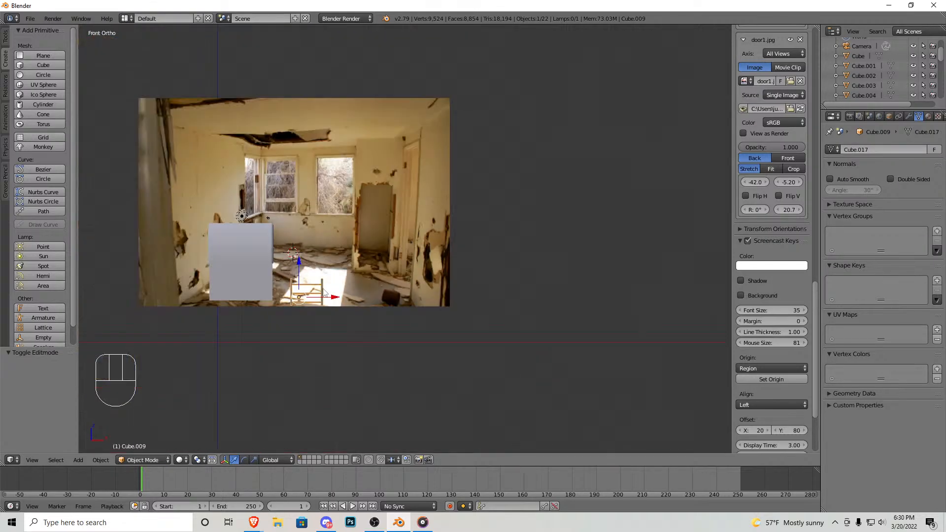
pyautogui.keyDown('shift'); pyautogui.moveTo(295, 297); pyautogui.dragTo(381, 242, button='middle'); pyautogui.keyUp('shift')
pyautogui.scroll(5, 381, 242)
pyautogui.press('r')
pyautogui.write('z')
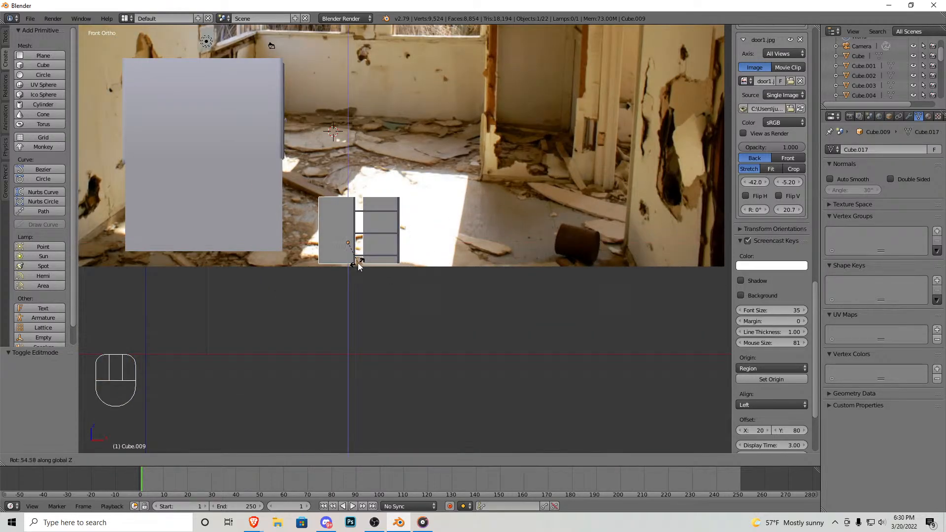
pyautogui.write('90')
pyautogui.press('Return')
# Step: In front wireframe view, scale down the shelf unit and place it on the basement floor, finishing 0.395 along X and -0.422 along Z
pyautogui.press('z')
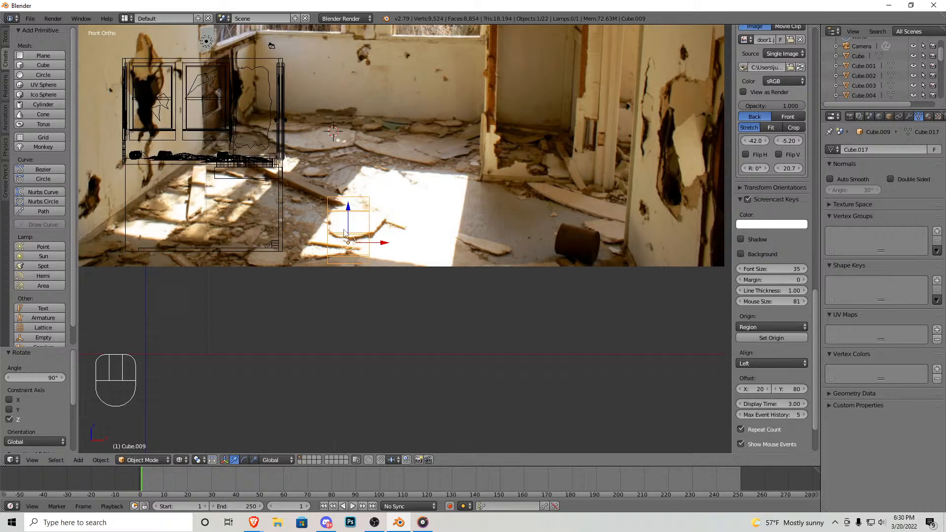
pyautogui.scroll(3, 324, 235)
pyautogui.scroll(-2, 324, 236)
pyautogui.press('g')
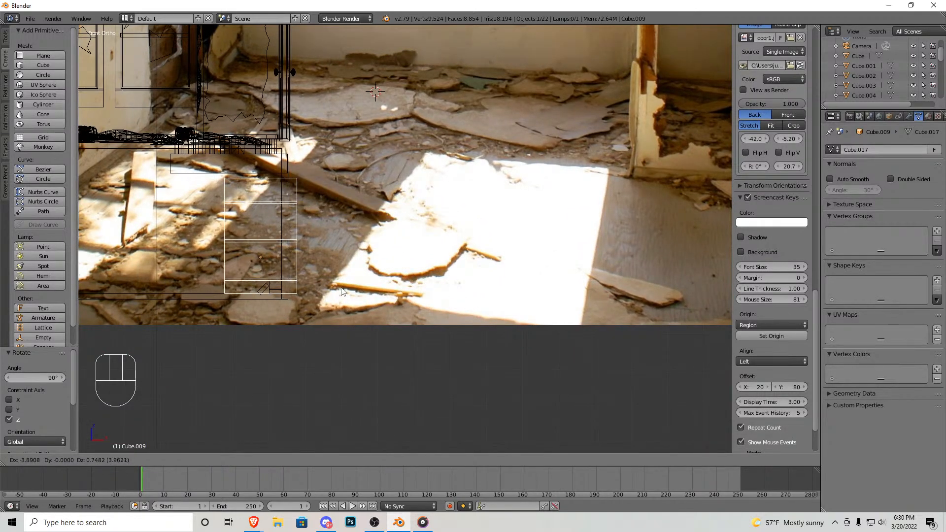
pyautogui.click(329, 286)
pyautogui.press('s')
pyautogui.click(283, 267)
pyautogui.press('g')
pyautogui.click(298, 282)
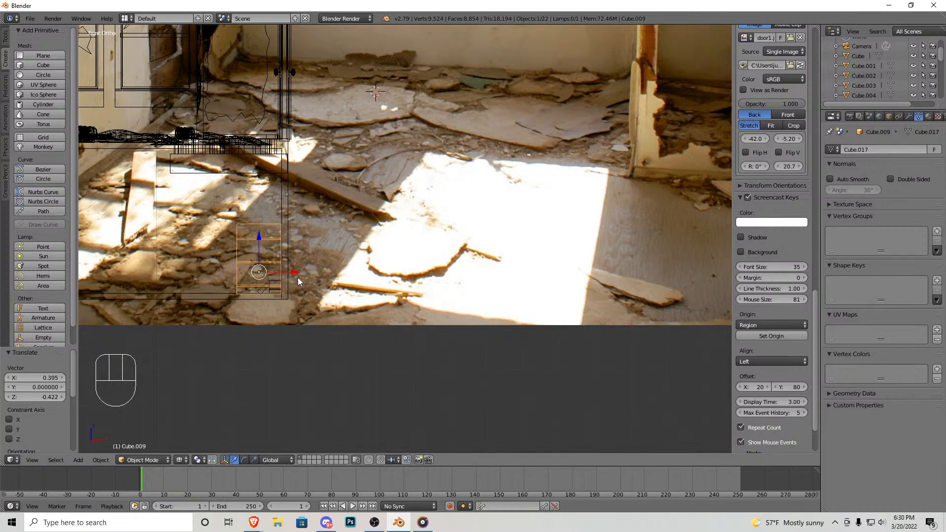
# Step: Restore solid shading and move the shelf unit -0.969 along Y beside the basement plank stack
pyautogui.moveTo(297, 277); pyautogui.dragTo(356, 289, button='middle')
pyautogui.moveTo(98, 277)
pyautogui.keyDown('shift'); pyautogui.mouseDown(button='middle')
pyautogui.moveTo(360, 281)
pyautogui.moveTo(606, 306)
pyautogui.mouseUp(button='middle'); pyautogui.keyUp('shift')
pyautogui.press('z')
pyautogui.moveTo(482, 291); pyautogui.dragTo(524, 303, button='middle')
pyautogui.press('g')
pyautogui.press('y')
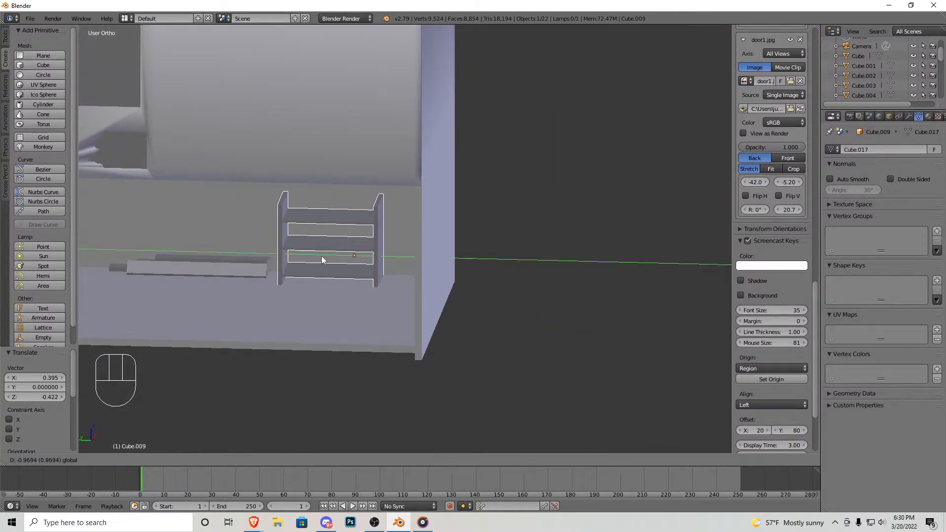
pyautogui.click(321, 255)
# Step: Scale the basement shelf unit by 0.682 along X and move it 0.206 along X
pyautogui.hotkey('shift', 'f')
pyautogui.press('Tab')
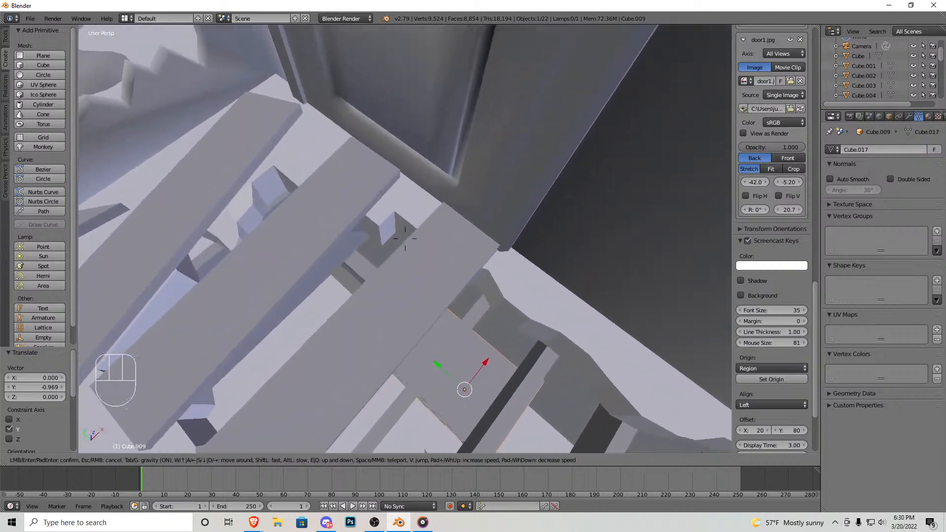
pyautogui.press('Tab')
pyautogui.press('s')
pyautogui.press('w')
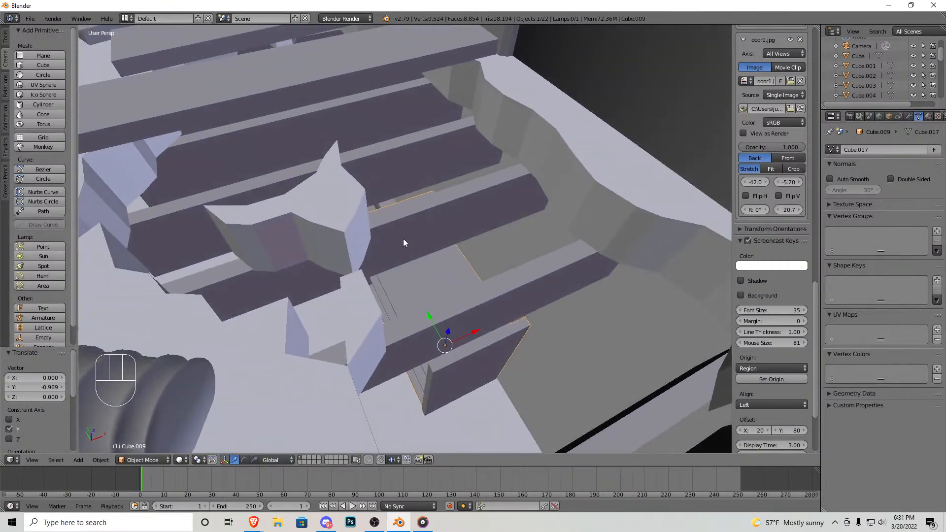
pyautogui.click(404, 240)
pyautogui.press('s')
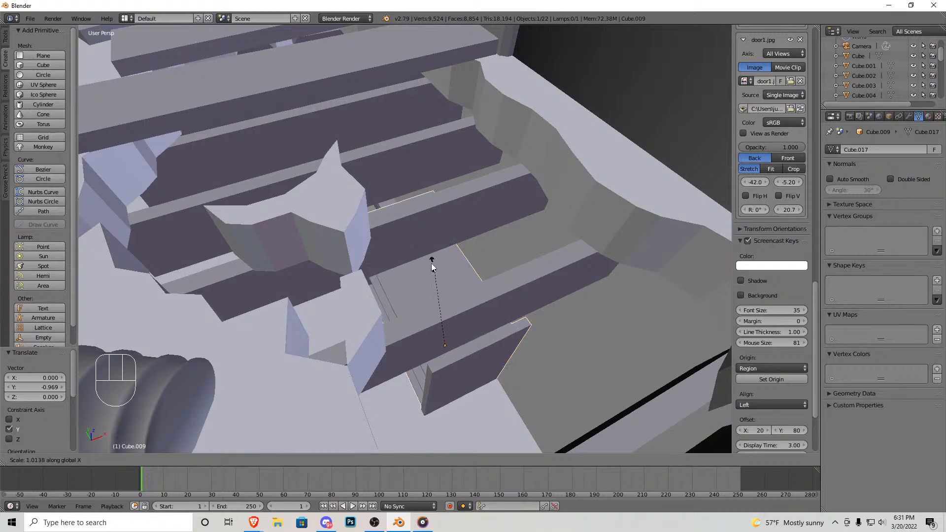
pyautogui.click(480, 303)
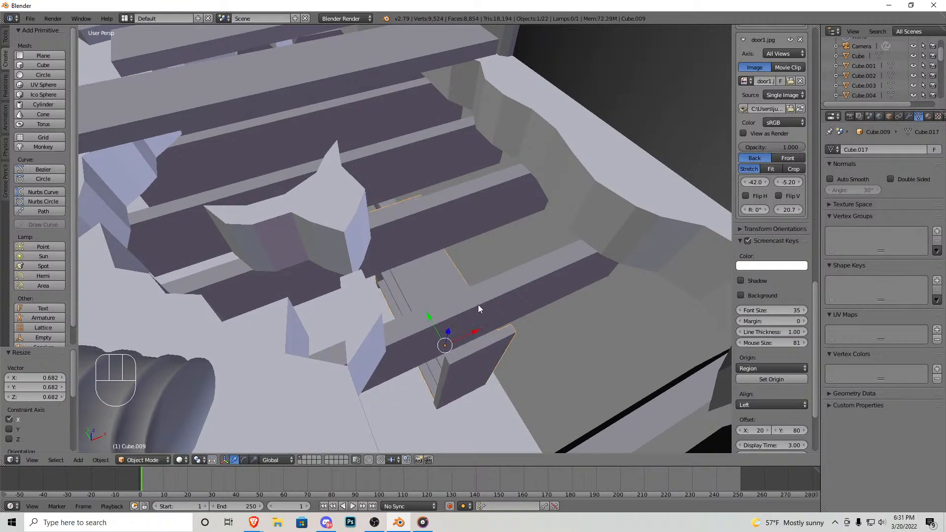
pyautogui.press('g')
pyautogui.click(484, 322)
# Step: Select the basement shelf unit together with the plank stack and move both -0.590 along Y
pyautogui.hotkey('shift', 'f')
pyautogui.press('s')
pyautogui.press('a')
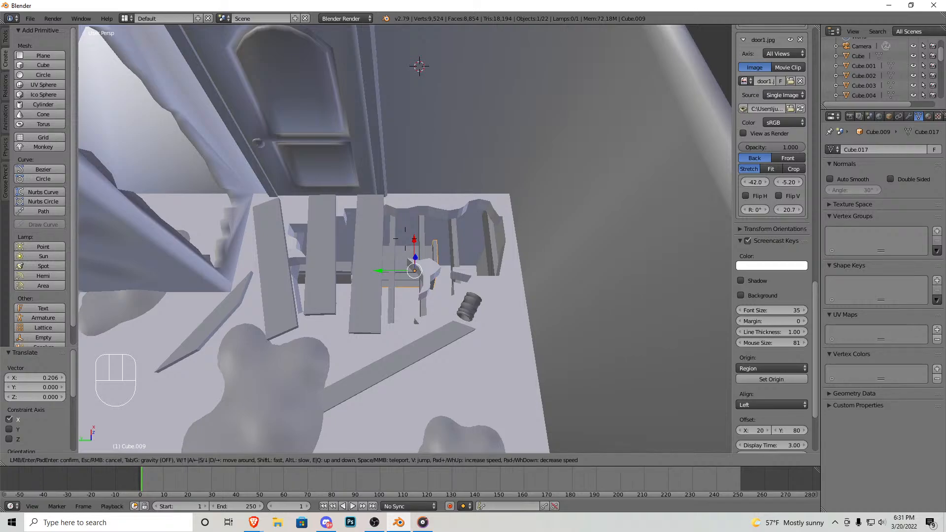
pyautogui.press('s')
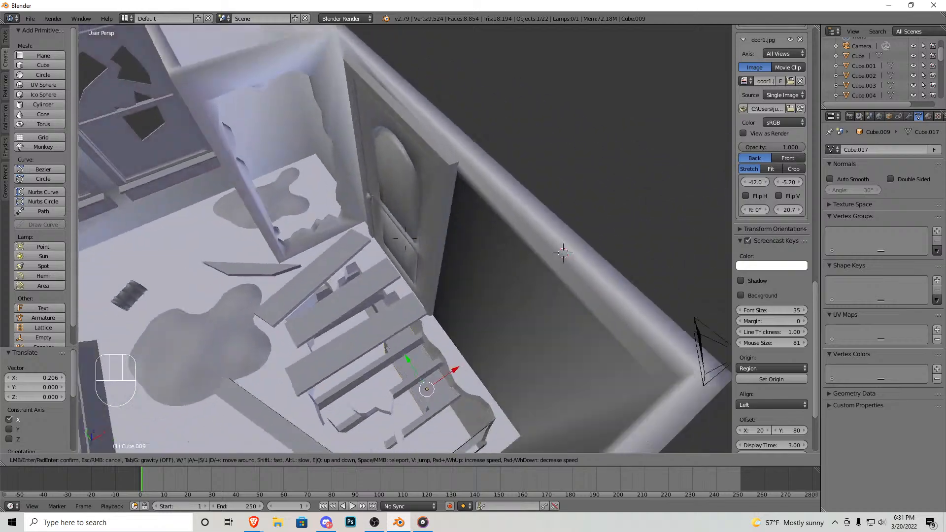
pyautogui.press('w')
pyautogui.press('s')
pyautogui.click(413, 266)
pyautogui.keyDown('shift'); pyautogui.rightClick(413, 266); pyautogui.keyUp('shift')
pyautogui.moveTo(481, 266); pyautogui.dragTo(593, 274)
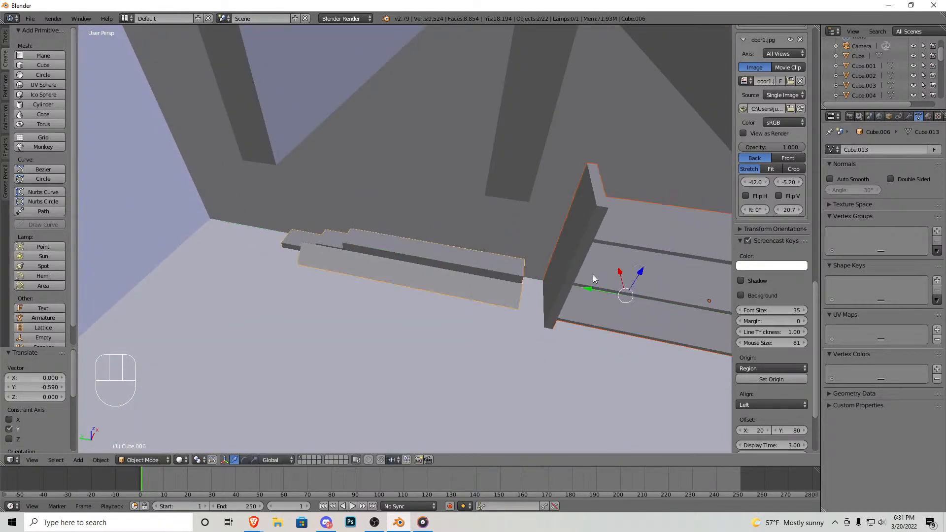
# Step: Select the window frames in the main room and bring up the object editing and shading tools
pyautogui.hotkey('shift', 'f')
pyautogui.press('s')
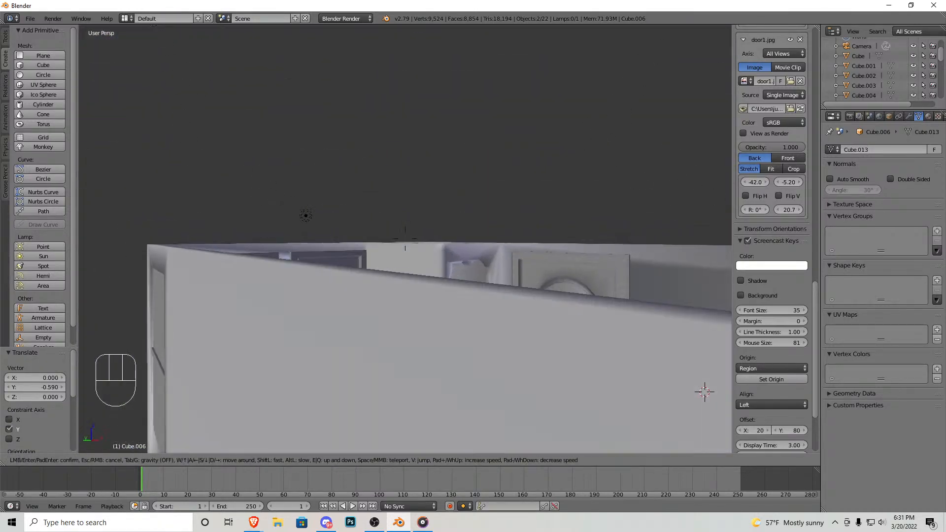
pyautogui.press('w')
pyautogui.press('s')
pyautogui.moveTo(418, 263); pyautogui.dragTo(392, 333, button='middle')
pyautogui.scroll(8, 392, 333)
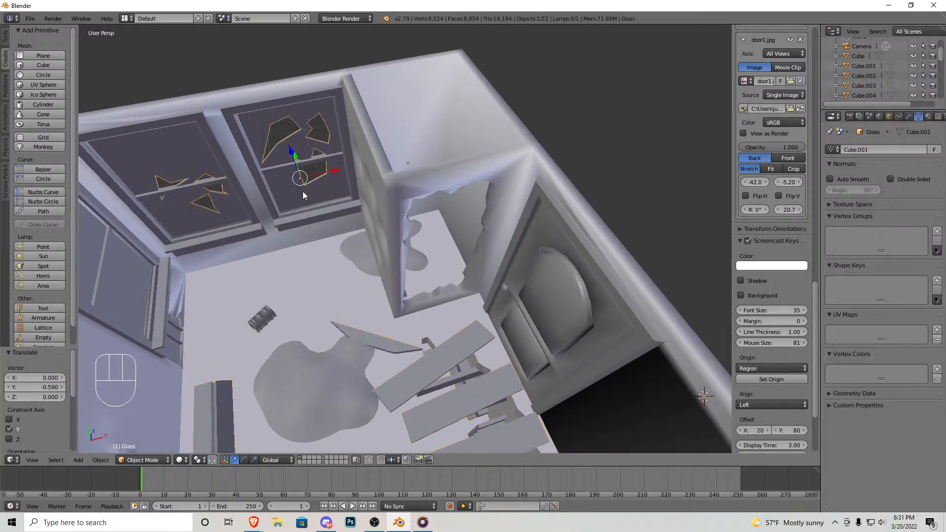
pyautogui.click(7, 40)
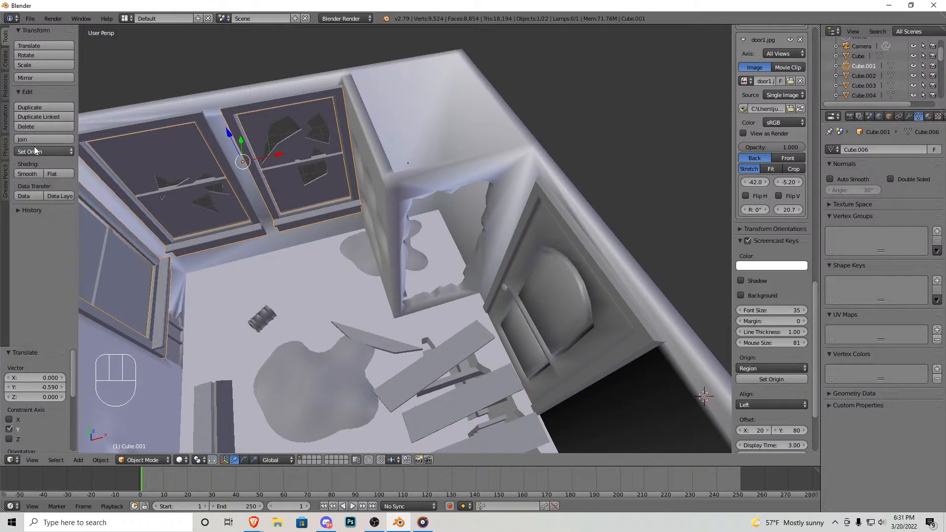
# Step: Apply smooth shading to the window frames and the room walls
pyautogui.click(31, 176)
pyautogui.rightClick(230, 151)
pyautogui.click(43, 151)
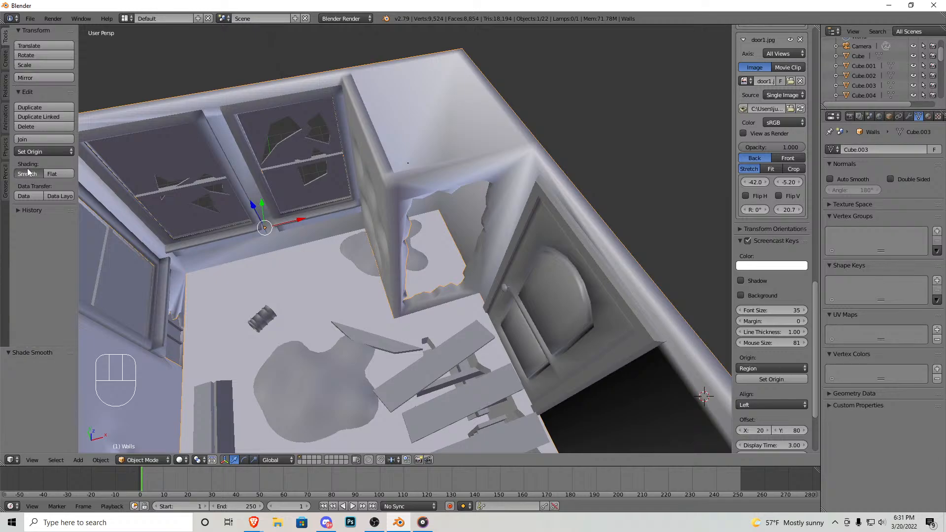
# Step: Apply smooth shading to the ribbed cylinder near the windows and to the wooden planks stacked along the wall
pyautogui.moveTo(407, 254); pyautogui.dragTo(402, 293, button='middle')
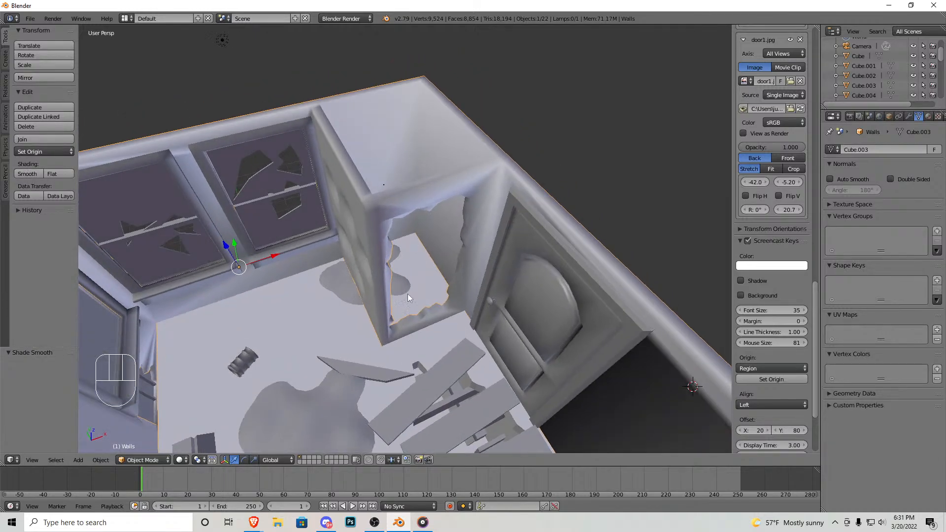
pyautogui.moveTo(458, 339); pyautogui.dragTo(312, 311, button='middle')
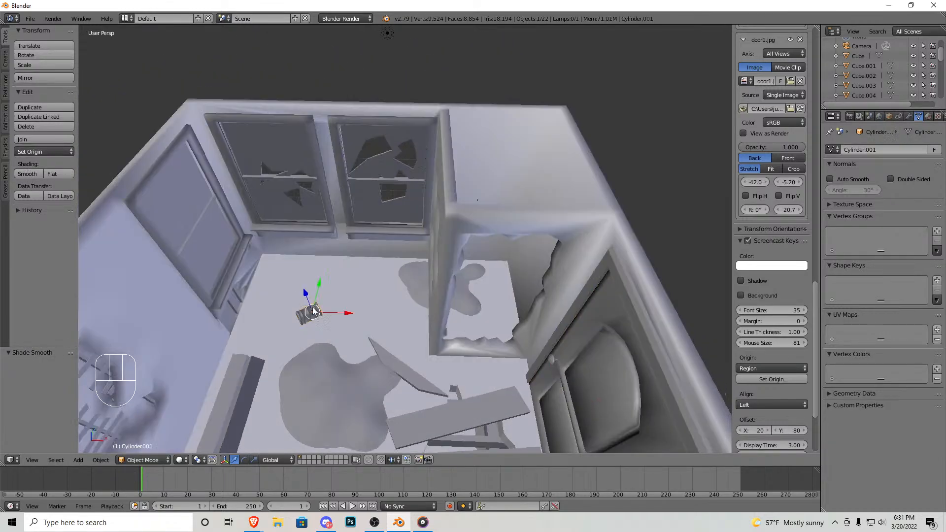
pyautogui.hotkey('shift', 'f')
pyautogui.press('w')
pyautogui.click(400, 230)
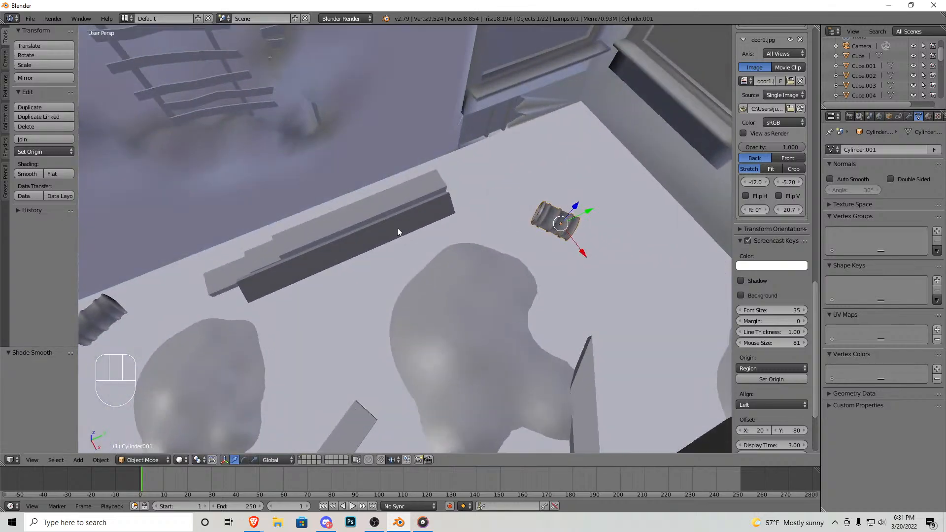
pyautogui.click(26, 174)
# Step: Apply smooth shading to the ribbed cylinder in the room corner and the one beside the broken floor
pyautogui.hotkey('shift', 'f')
pyautogui.press('w')
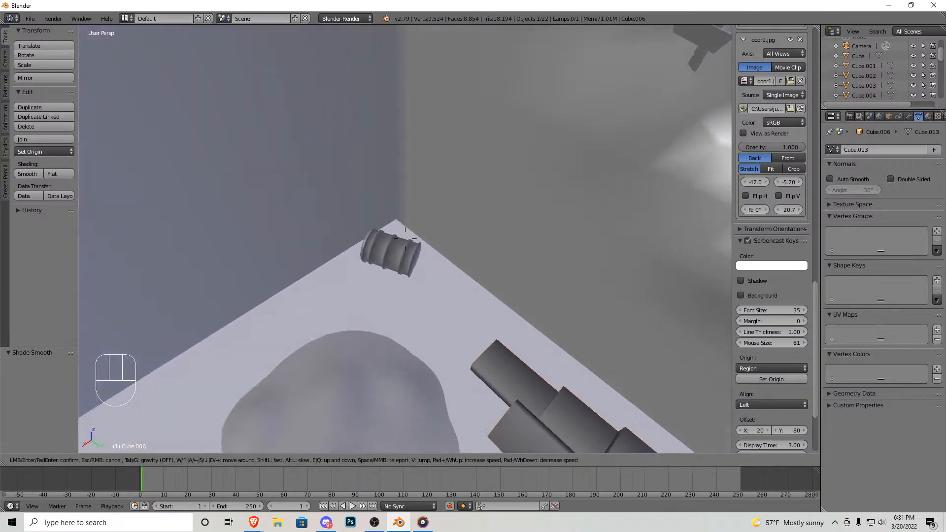
pyautogui.click(405, 239)
pyautogui.rightClick(405, 239)
pyautogui.hotkey('shift', 'f')
pyautogui.press('s')
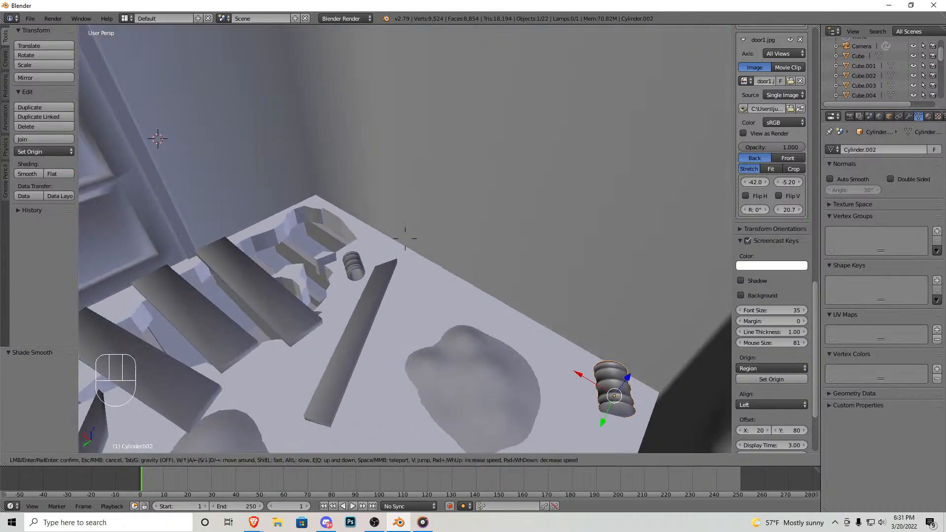
pyautogui.click(405, 239)
pyautogui.rightClick(413, 241)
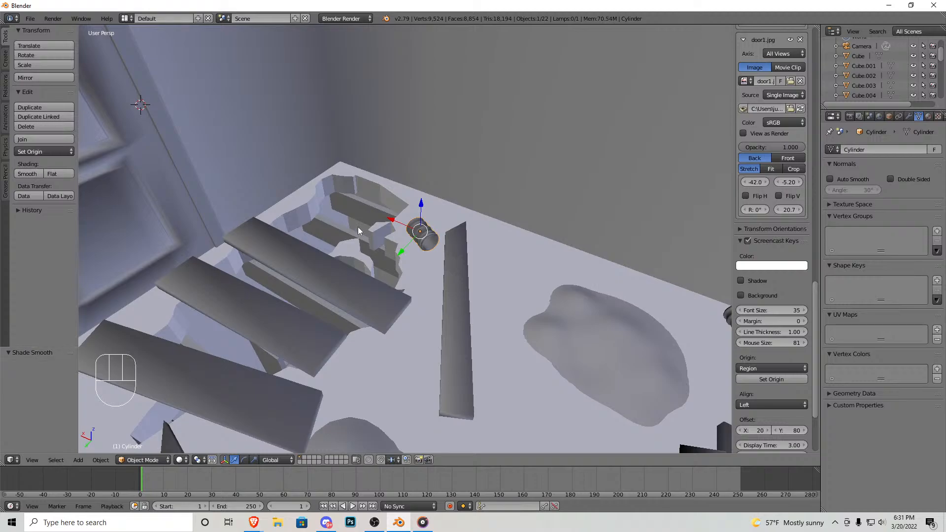
# Step: Apply smooth shading to the beams in the floor hole and to the slatted board structure
pyautogui.hotkey('shift', 'f')
pyautogui.press('w')
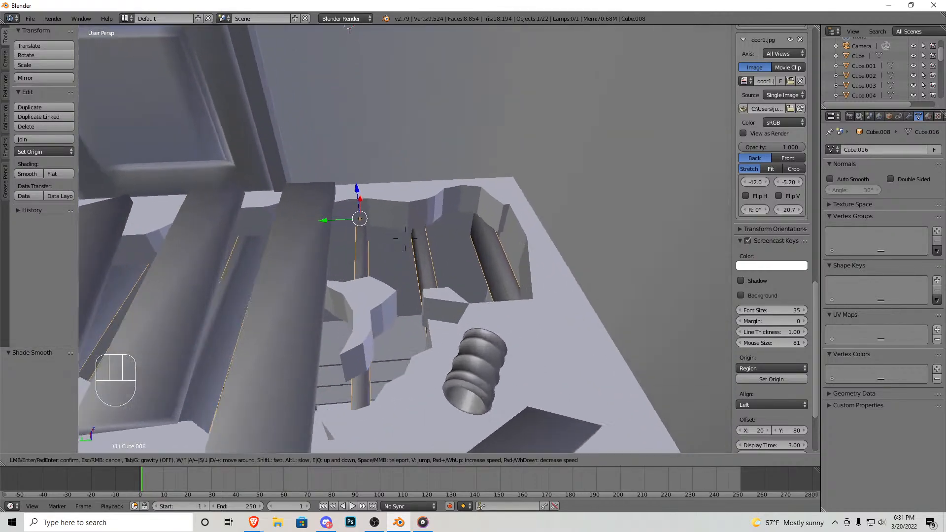
pyautogui.click(405, 239)
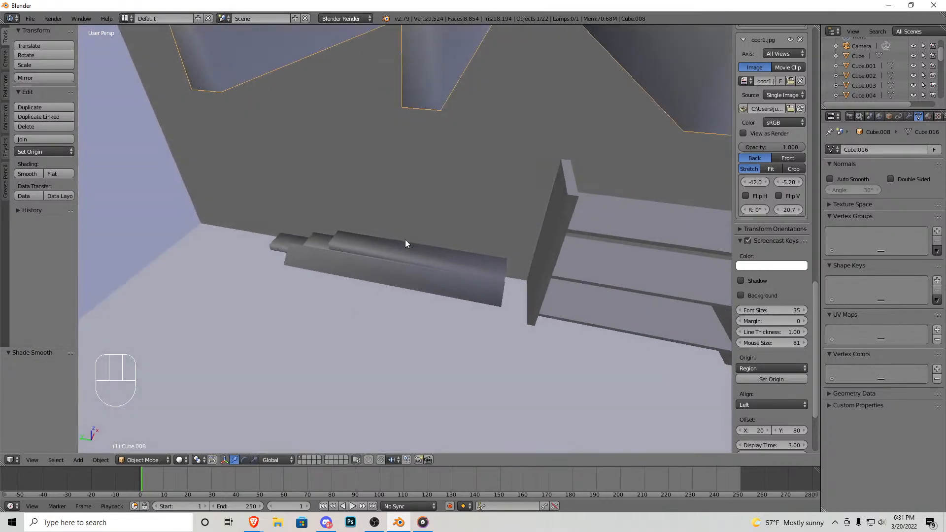
pyautogui.click(30, 175)
# Step: Switch to the camera view and fly the camera to frame the whole room from outside
pyautogui.hotkey('shift', 'f')
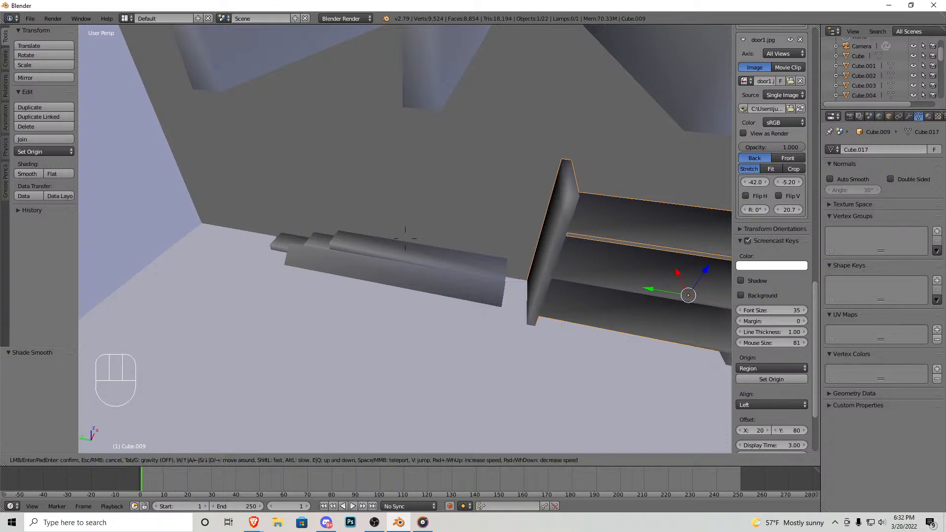
pyautogui.press('s')
pyautogui.press('w')
pyautogui.press('s')
pyautogui.click(405, 239)
pyautogui.press('KP_0')
pyautogui.hotkey('shift', 'f')
pyautogui.press('s')
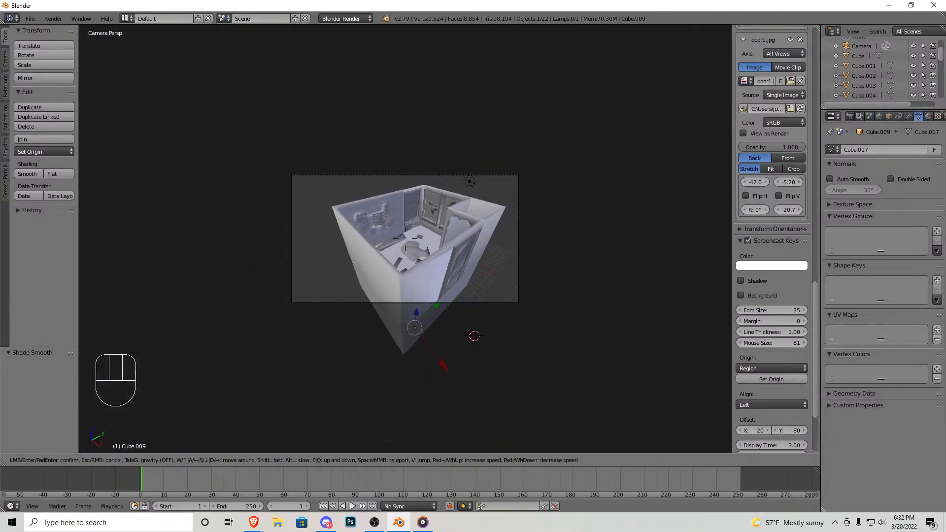
pyautogui.press('w')
pyautogui.press('s')
pyautogui.press('a')
pyautogui.click(439, 282)
# Step: Try to move the top corner face of the front wall in the walls mesh, and undo it
pyautogui.press('Tab')
pyautogui.press('Tab')
pyautogui.rightClick(437, 279)
pyautogui.moveTo(437, 279); pyautogui.dragTo(434, 247, button='middle')
pyautogui.press('Tab')
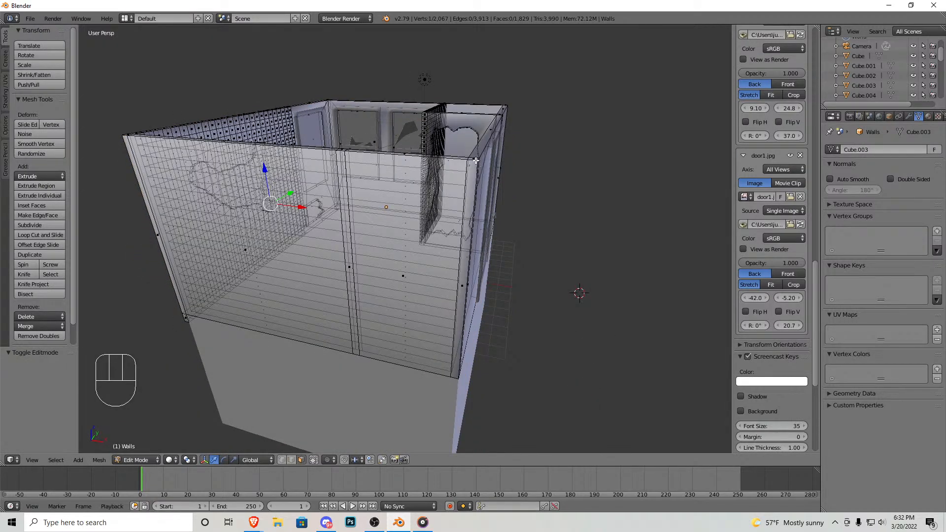
pyautogui.rightClick(475, 160)
pyautogui.moveTo(468, 211); pyautogui.dragTo(466, 248)
pyautogui.hotkey('ctrl', 'z')
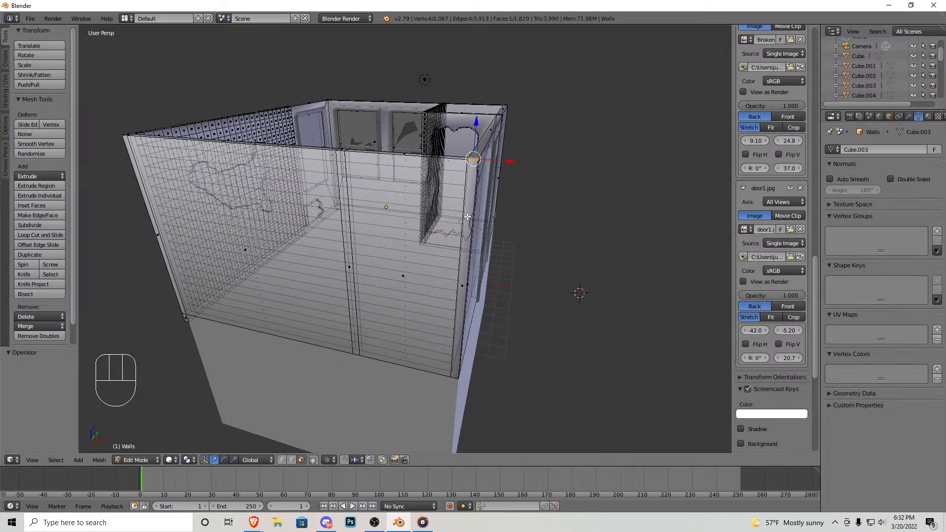
pyautogui.hotkey('shift', 'f')
pyautogui.press('w')
pyautogui.press('s')
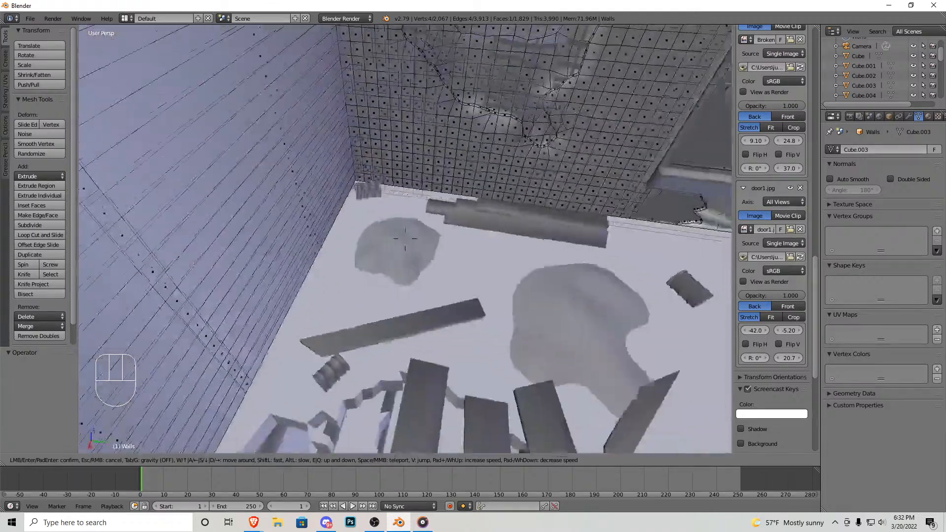
pyautogui.click(405, 239)
pyautogui.press('Tab')
# Step: Fly the camera into the room to frame the wall hole, windows and floor planks, and render a test image
pyautogui.press('KP_0')
pyautogui.hotkey('shift', 'f')
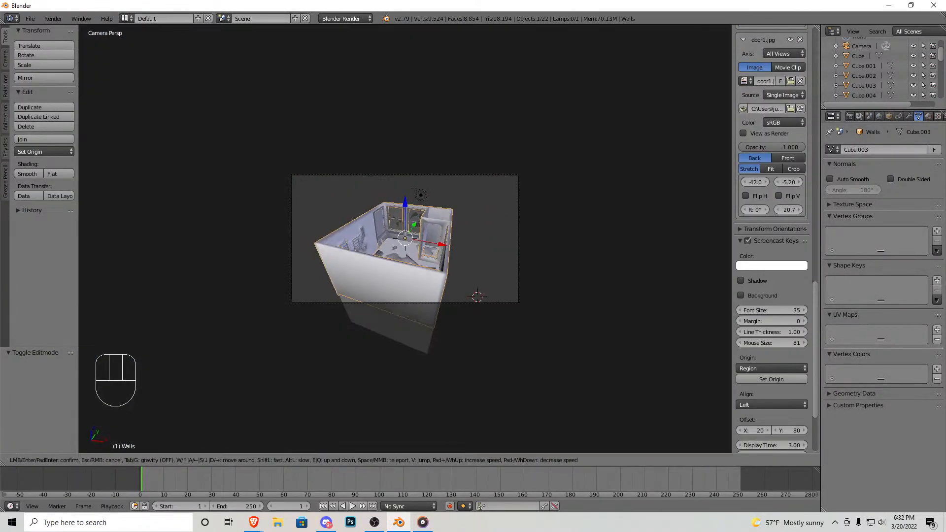
pyautogui.press('w')
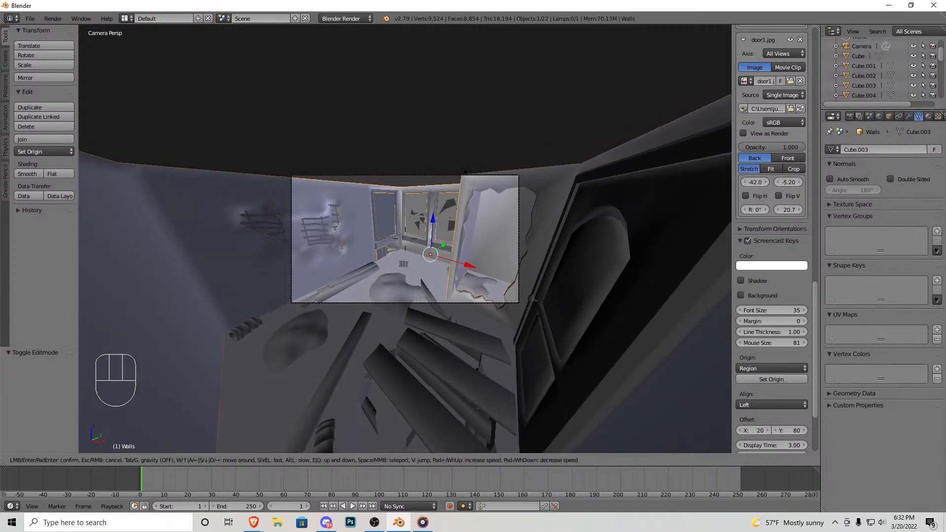
pyautogui.press('s')
pyautogui.press('s')
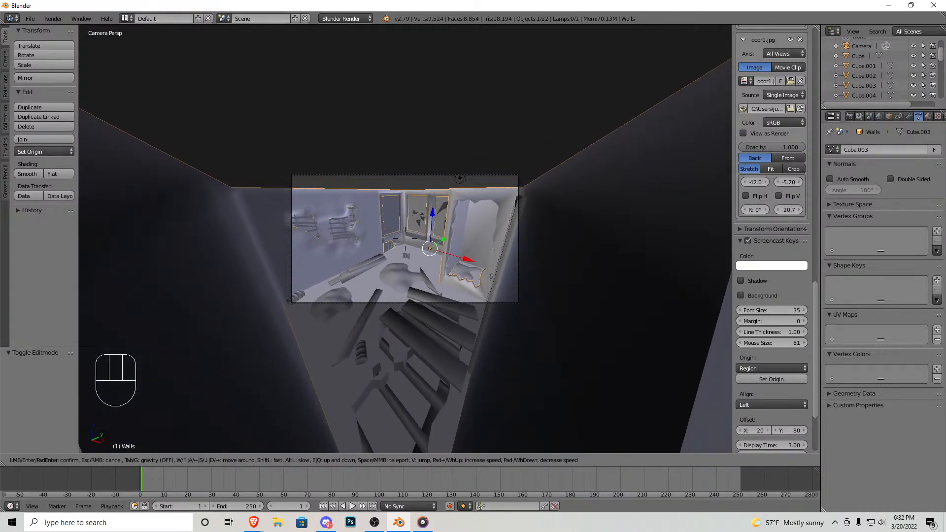
pyautogui.click(406, 242)
pyautogui.click(53, 18)
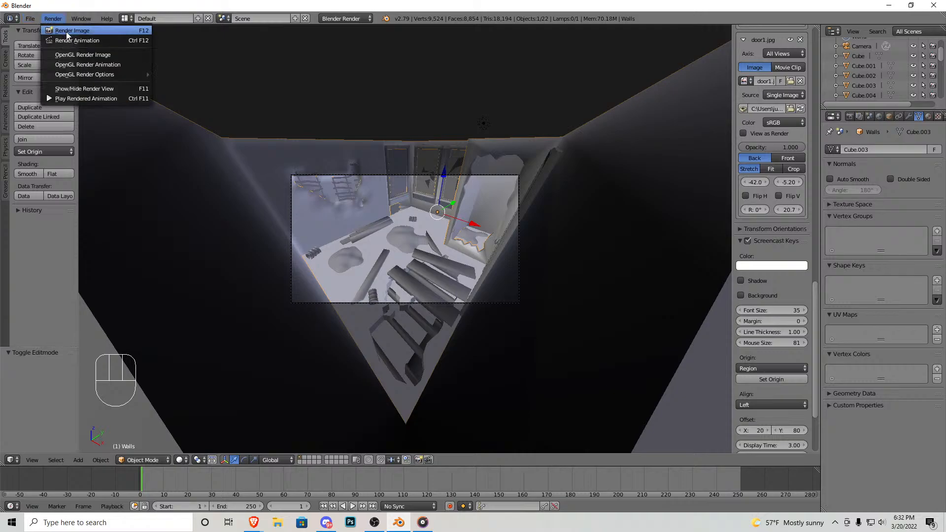
pyautogui.click(64, 28)
pyautogui.scroll(-3, 374, 185)
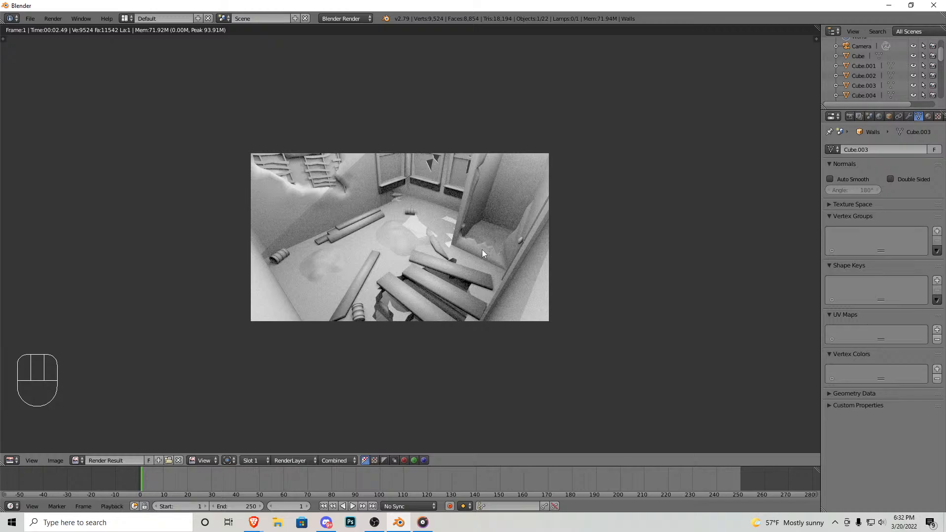
pyautogui.press('Escape')
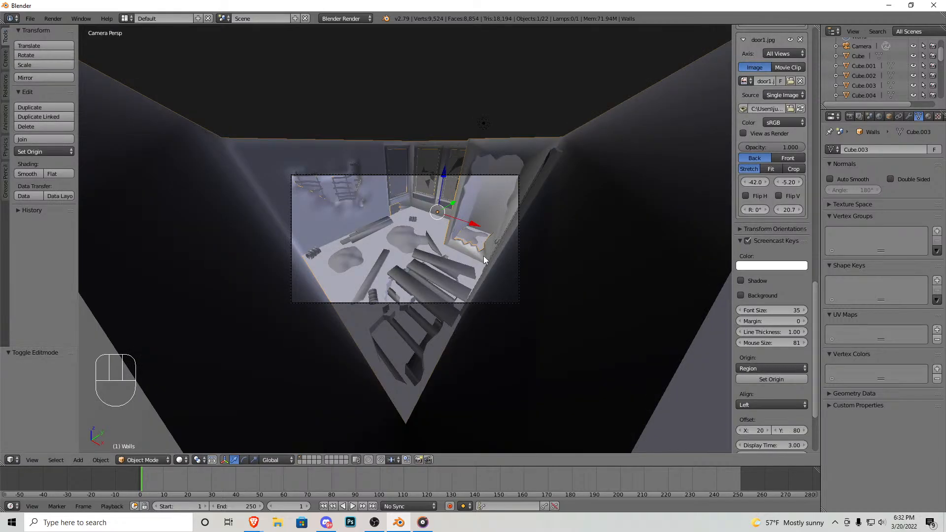
# Step: Reposition the camera to face the broken windows, doorway hole and door, and render the image
pyautogui.hotkey('shift', 'f')
pyautogui.press('w')
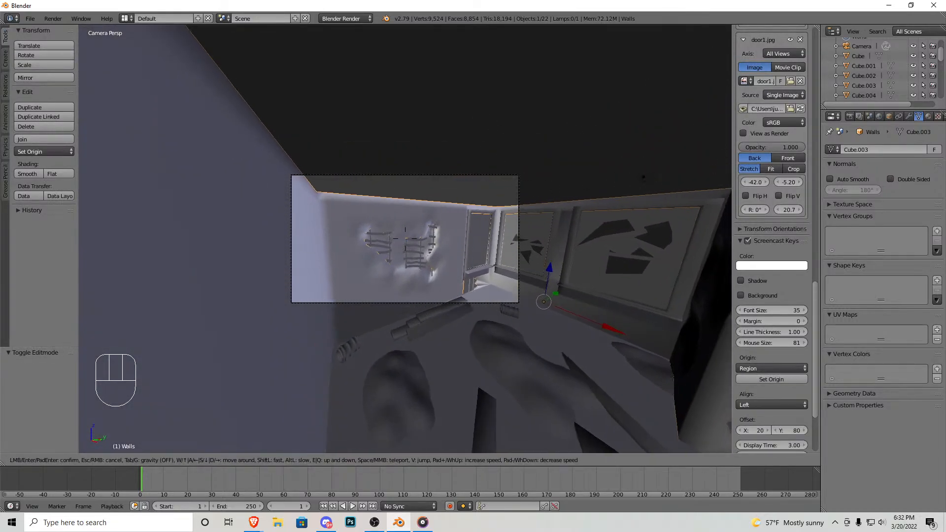
pyautogui.press('a')
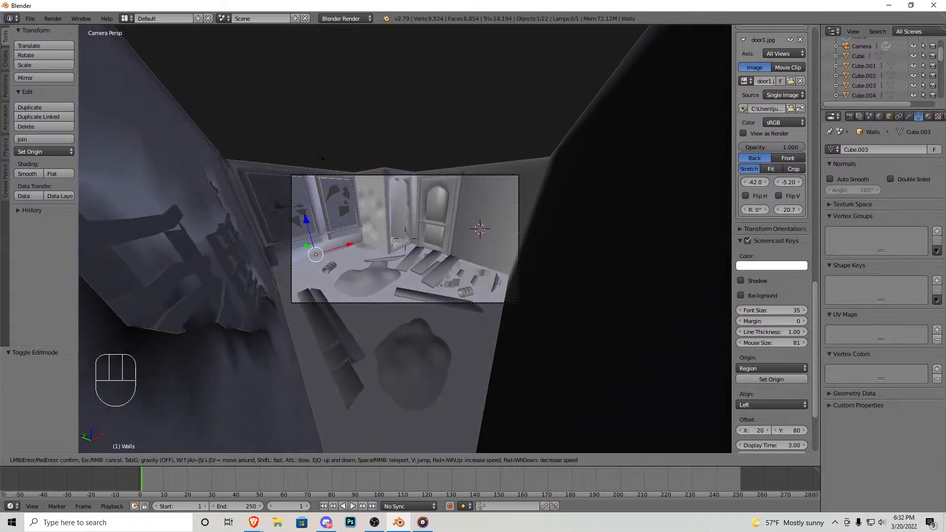
pyautogui.press('a')
pyautogui.click(53, 18)
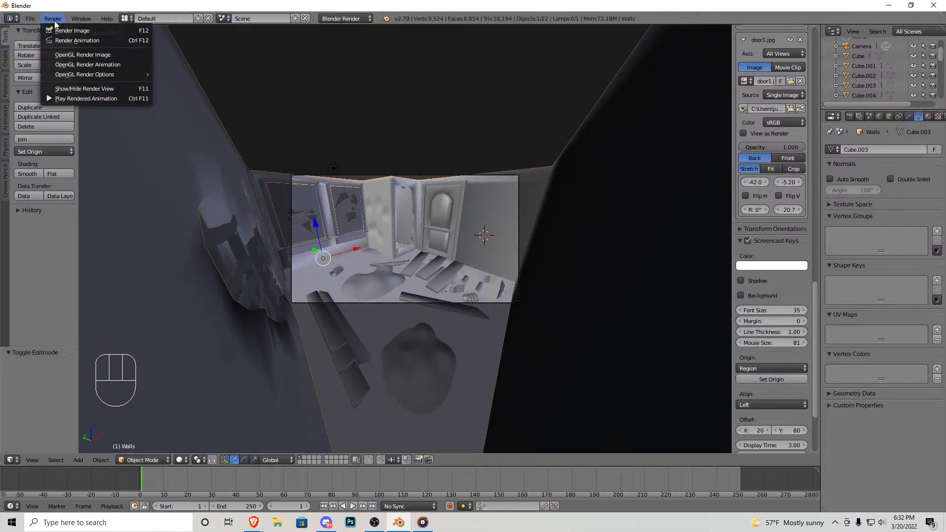
pyautogui.click(54, 29)
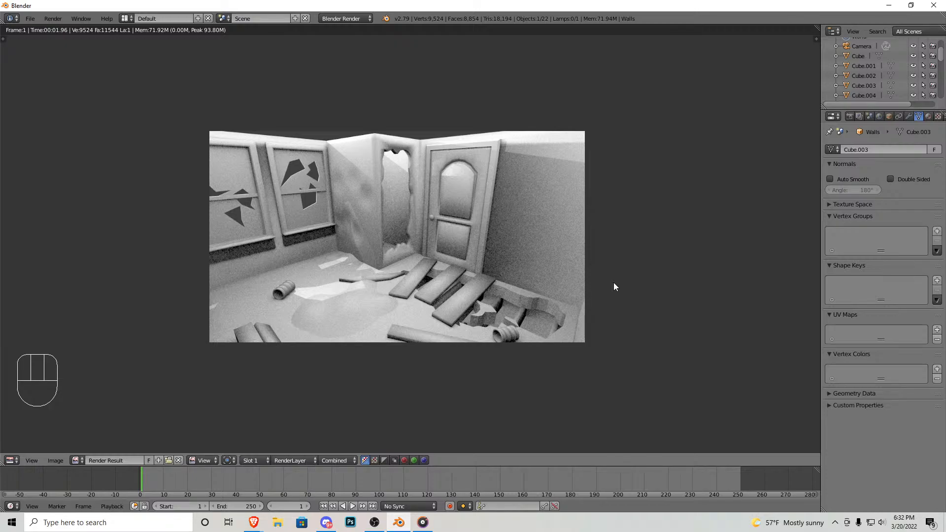
pyautogui.press('Escape')
# Step: Try to move the panel face beneath the sill of the window nearest the closet 0.088 along the Y axis
pyautogui.moveTo(389, 248); pyautogui.dragTo(273, 268, button='middle')
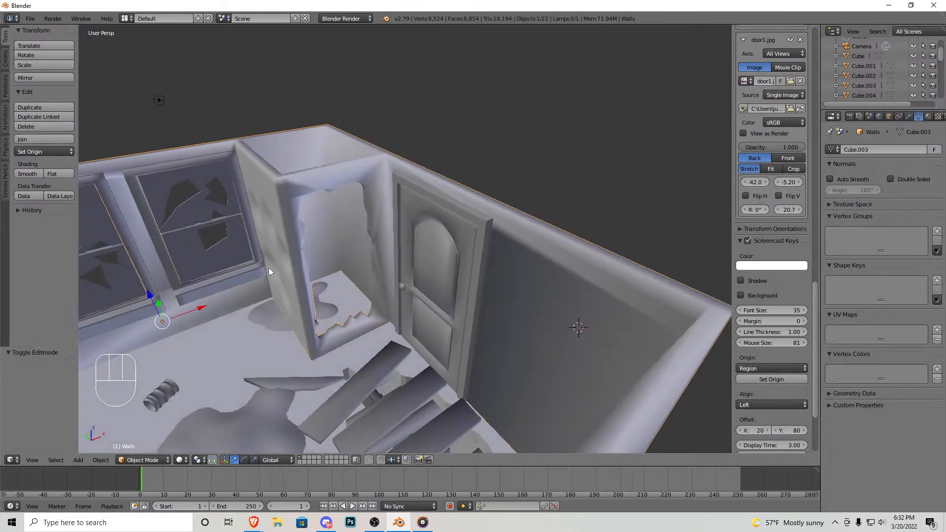
pyautogui.scroll(3, 245, 282)
pyautogui.rightClick(244, 274)
pyautogui.press('Tab')
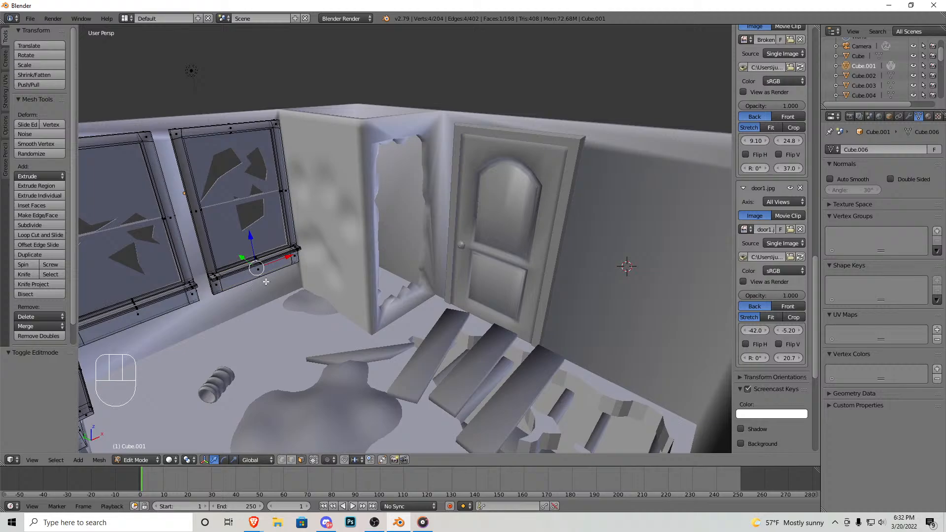
pyautogui.hotkey('shift', 'f')
pyautogui.press('w')
pyautogui.click(405, 239)
pyautogui.rightClick(415, 232)
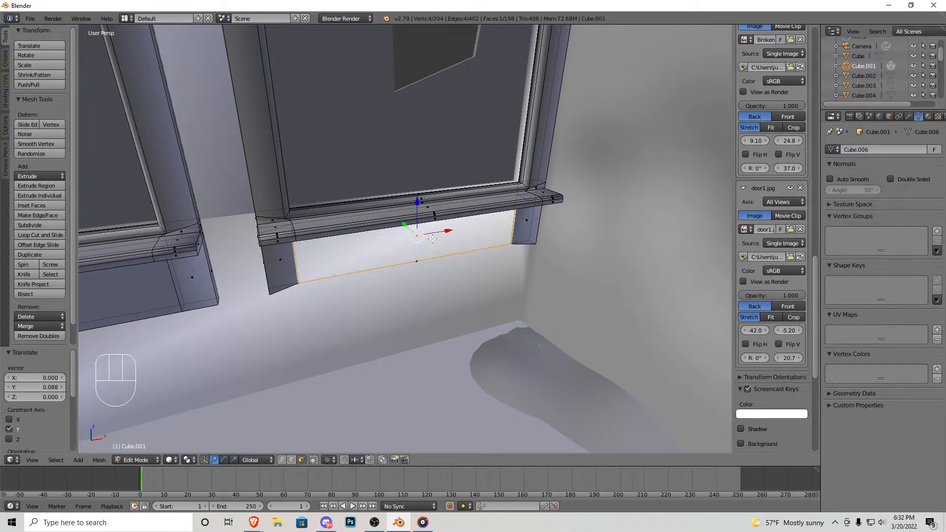
pyautogui.hotkey('shift', 'f')
pyautogui.press('s')
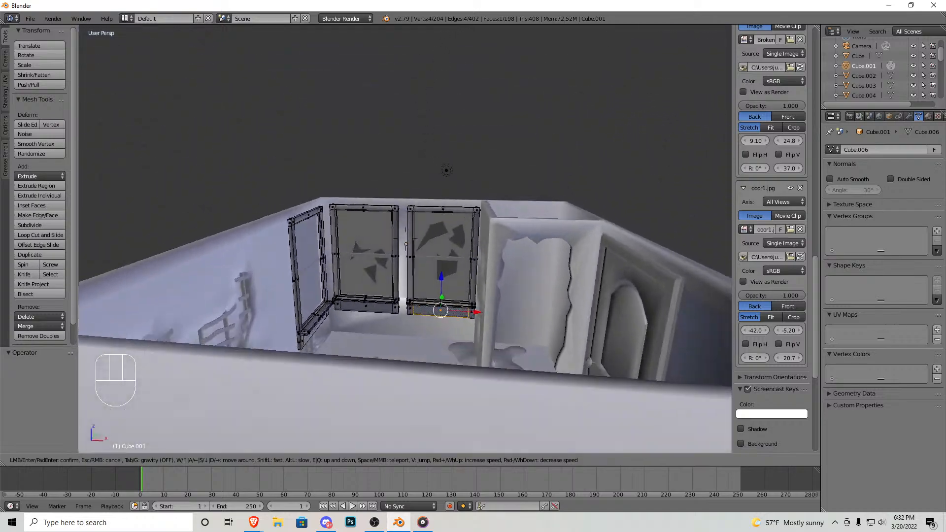
pyautogui.click(405, 239)
pyautogui.press('Tab')
# Step: Inspect the whole room model from above and from within, including the windows, wall hole and doorway
pyautogui.moveTo(405, 239); pyautogui.dragTo(418, 280, button='middle')
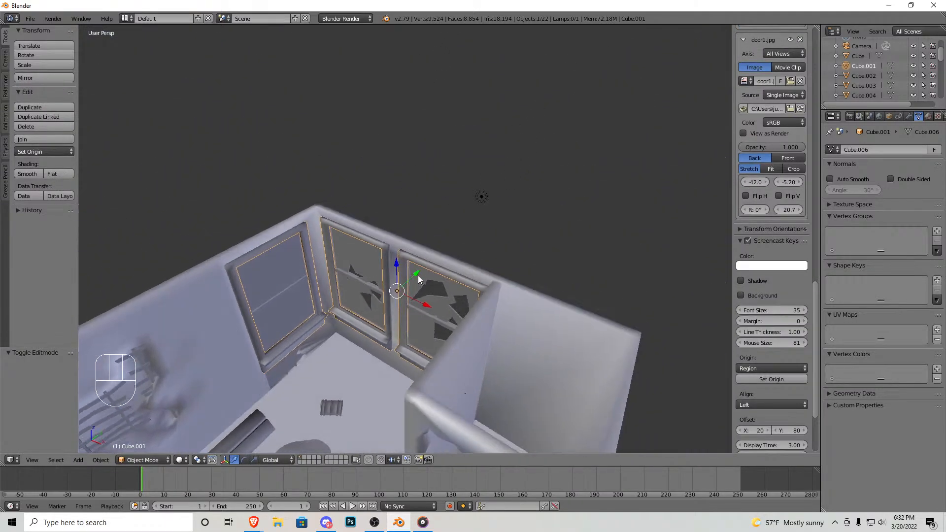
pyautogui.keyDown('shift'); pyautogui.moveTo(380, 332); pyautogui.dragTo(424, 269, button='middle'); pyautogui.keyUp('shift')
pyautogui.scroll(-5, 412, 237)
pyautogui.hotkey('shift', 'f')
pyautogui.press('w')
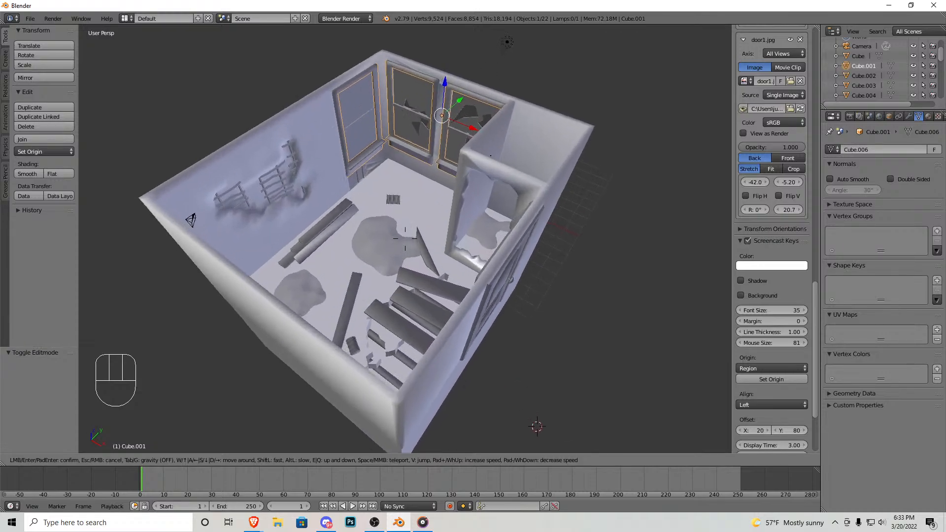
pyautogui.press('s')
pyautogui.press('s')
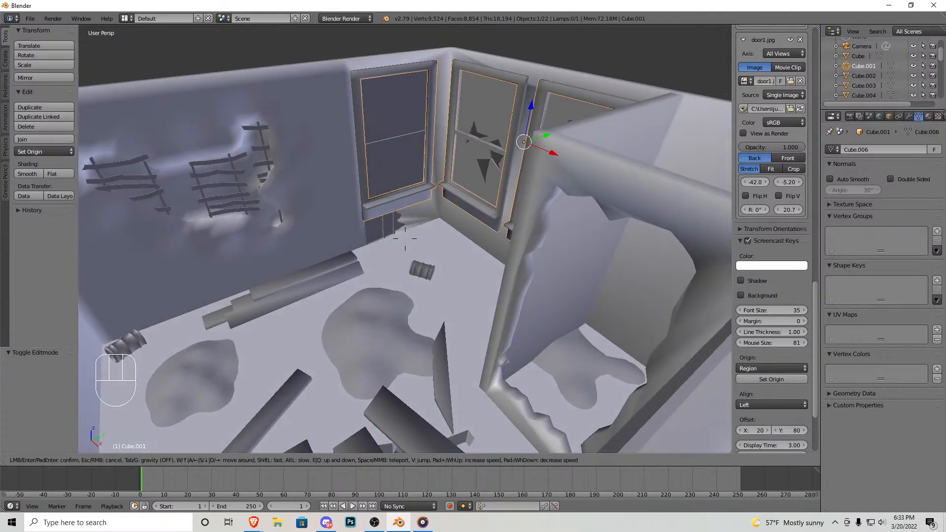
pyautogui.click(435, 373)
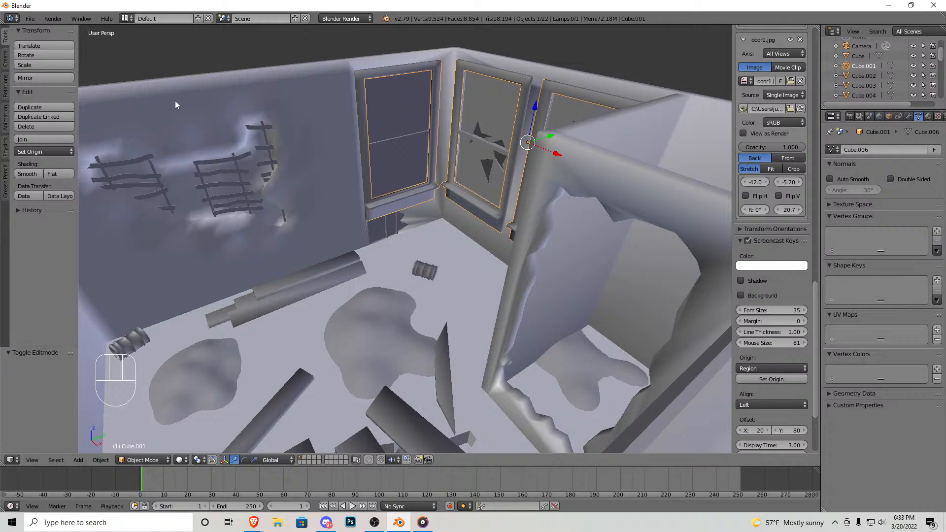
# Step: Save the scene to the Desktop as "tutorail video.blend"
pyautogui.click(32, 20)
pyautogui.click(96, 94)
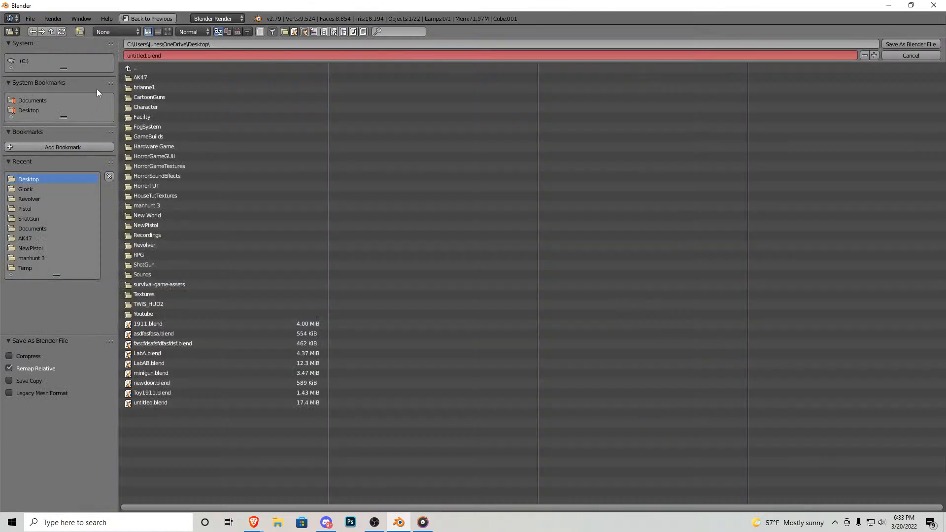
pyautogui.click(168, 57)
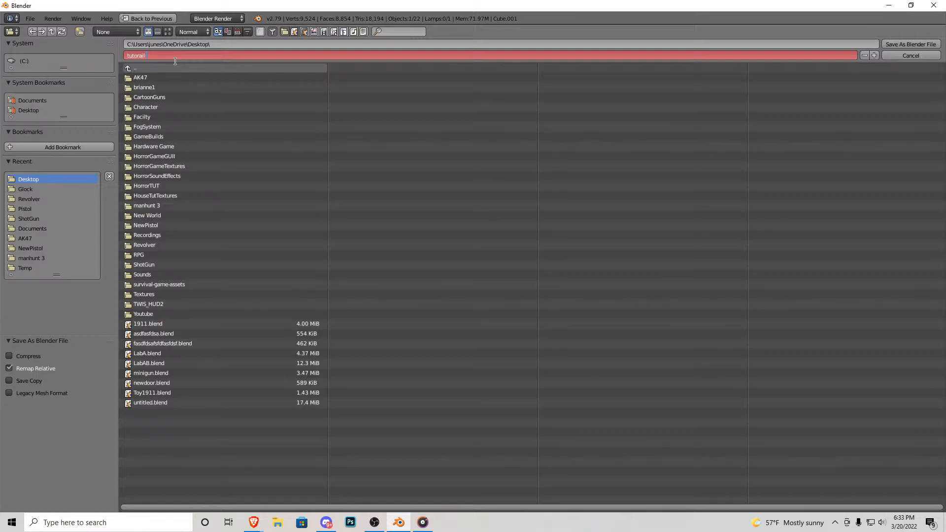
pyautogui.press('Return')
pyautogui.click(31, 20)
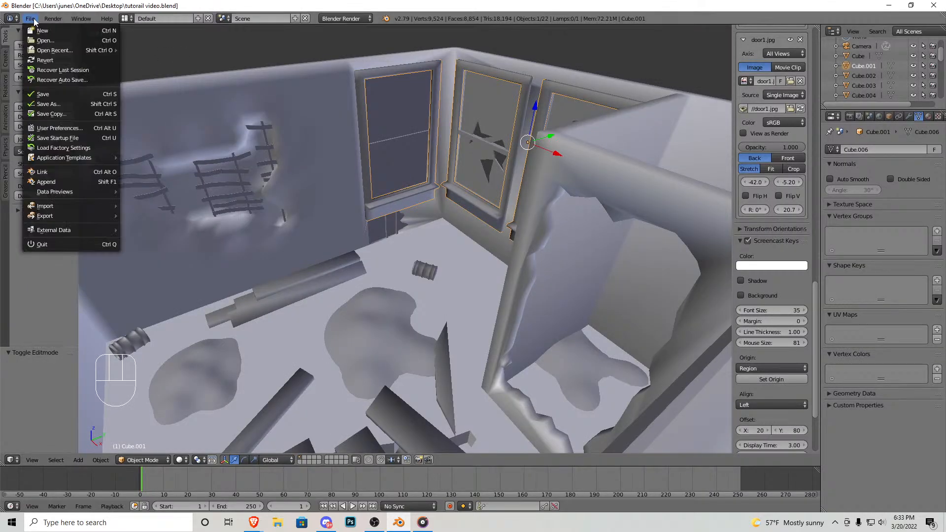
# Step: Open LabAB.blend from the Desktop folder, with the files displayed as thumbnails
pyautogui.click(44, 41)
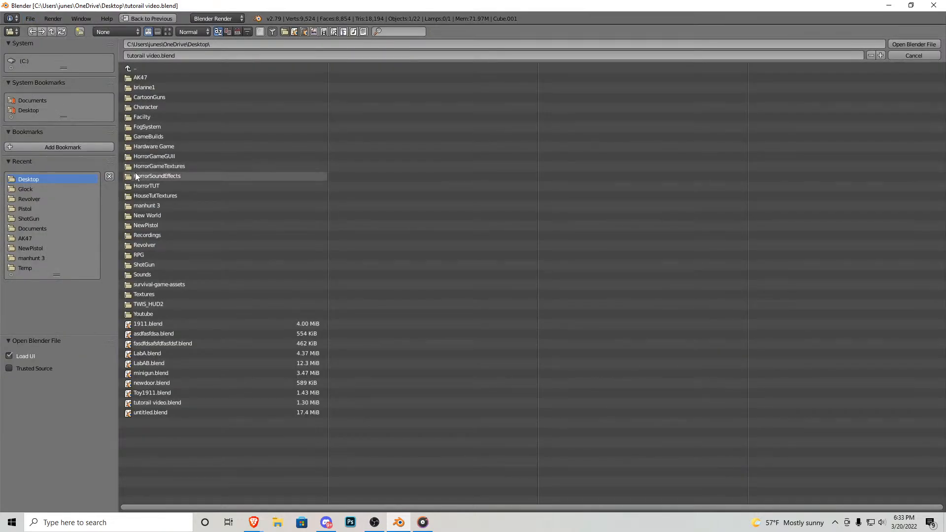
pyautogui.click(167, 31)
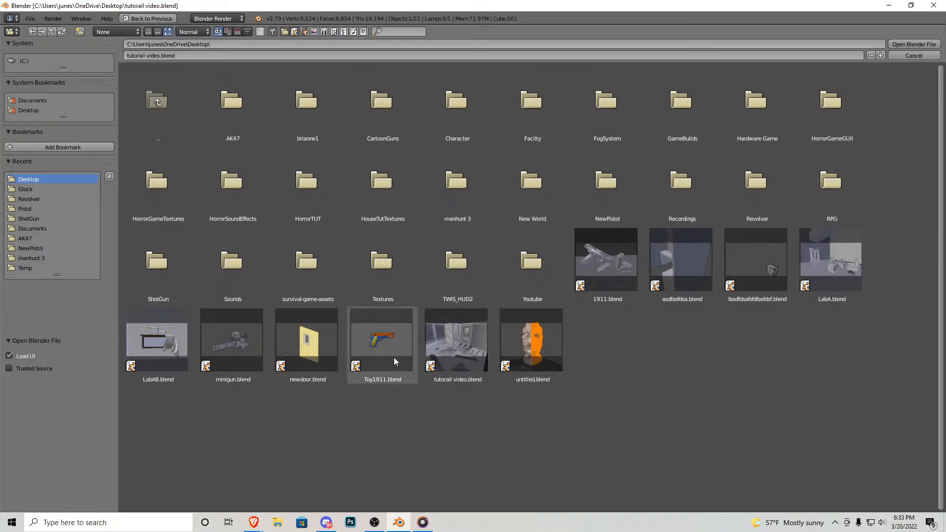
pyautogui.doubleClick(176, 343)
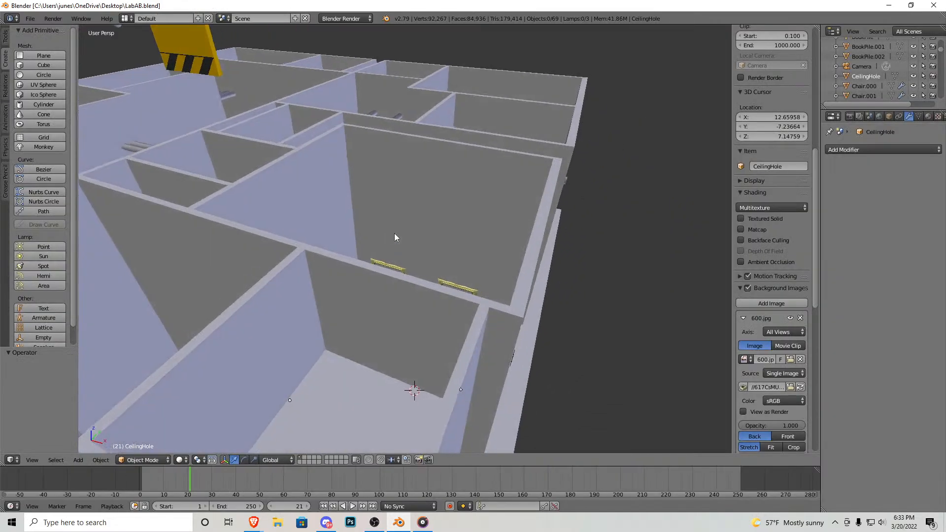
# Step: Reposition the camera to face the furnished room with its desk, armchairs and bottle tables, and render the image
pyautogui.moveTo(395, 232); pyautogui.dragTo(502, 322, button='middle')
pyautogui.hotkey('shift', 'f')
pyautogui.press('w')
pyautogui.click(405, 238)
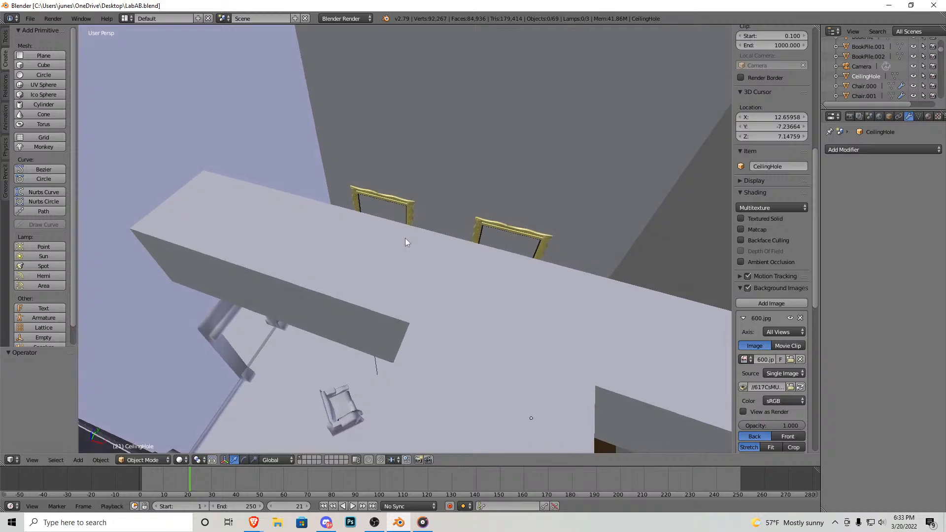
pyautogui.press('KP_0')
pyautogui.hotkey('shift', 'f')
pyautogui.press('a')
pyautogui.press('w')
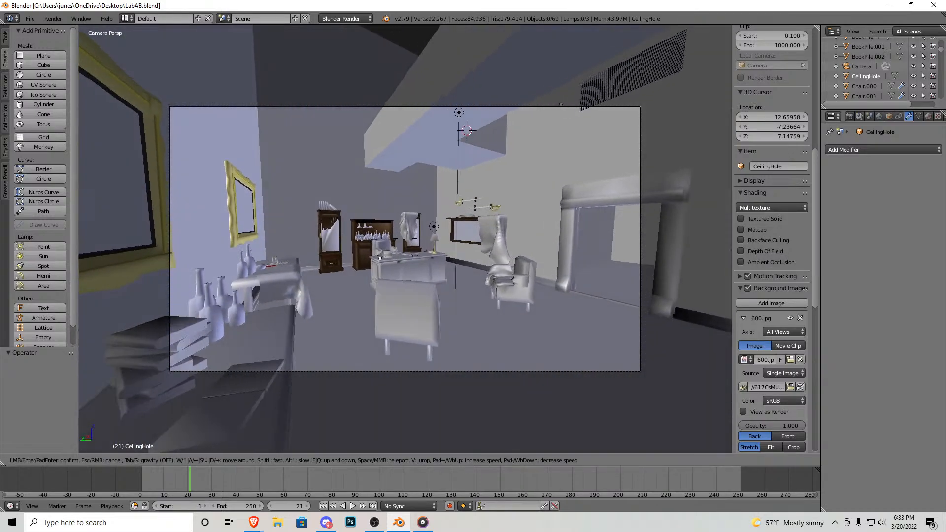
pyautogui.press('Return')
pyautogui.click(53, 19)
pyautogui.click(46, 29)
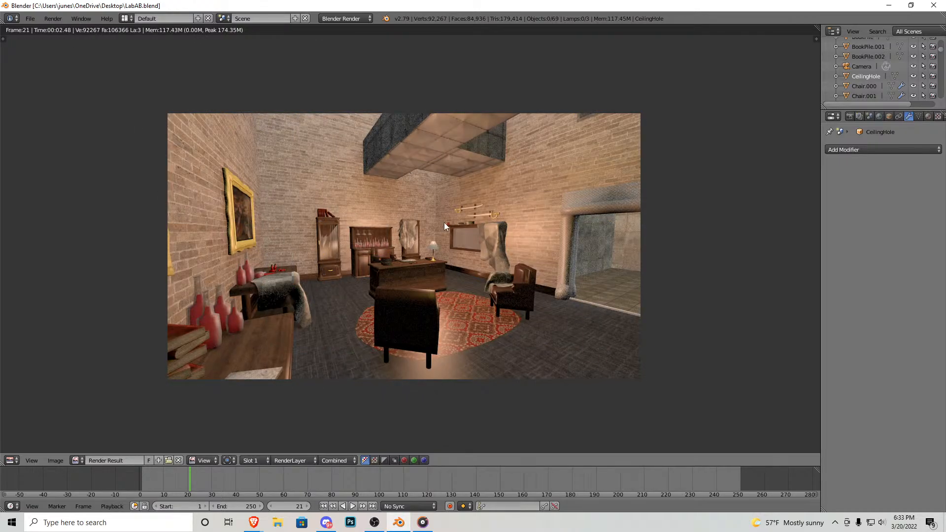
# Step: Inspect the furnished room and the whole building layout, ending at the barrel-shaped sphere above the walls
pyautogui.press('Escape')
pyautogui.moveTo(438, 244); pyautogui.dragTo(345, 271, button='middle')
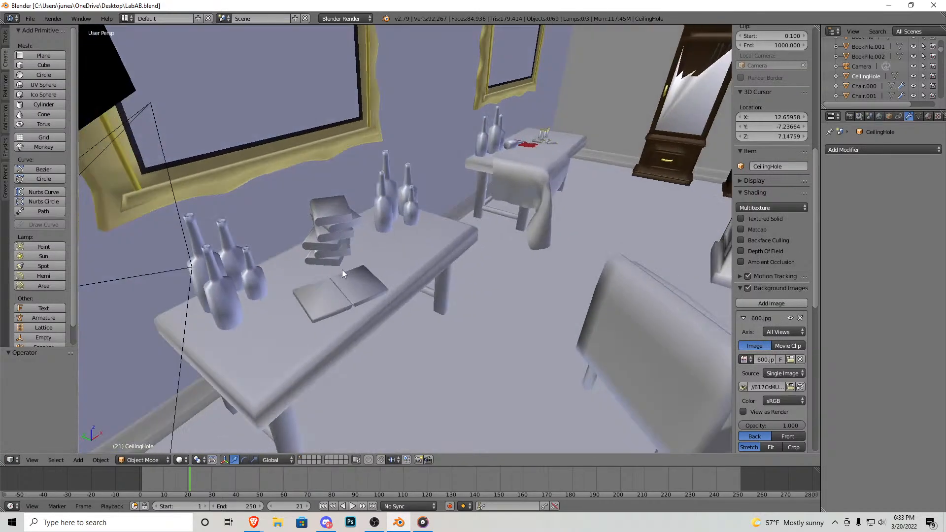
pyautogui.scroll(-12, 367, 258)
pyautogui.moveTo(418, 246); pyautogui.dragTo(409, 280, button='middle')
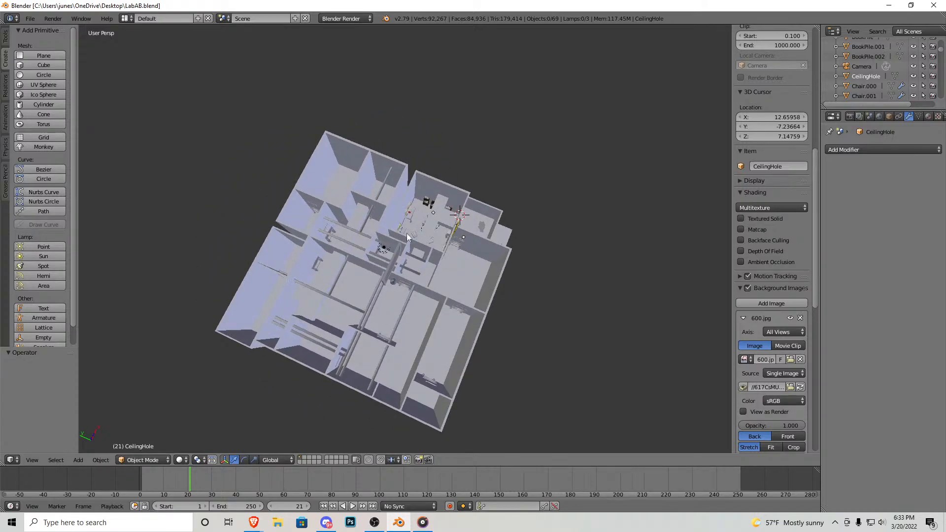
pyautogui.moveTo(335, 259); pyautogui.dragTo(391, 229, button='middle')
pyautogui.scroll(6, 393, 225)
pyautogui.rightClick(447, 225)
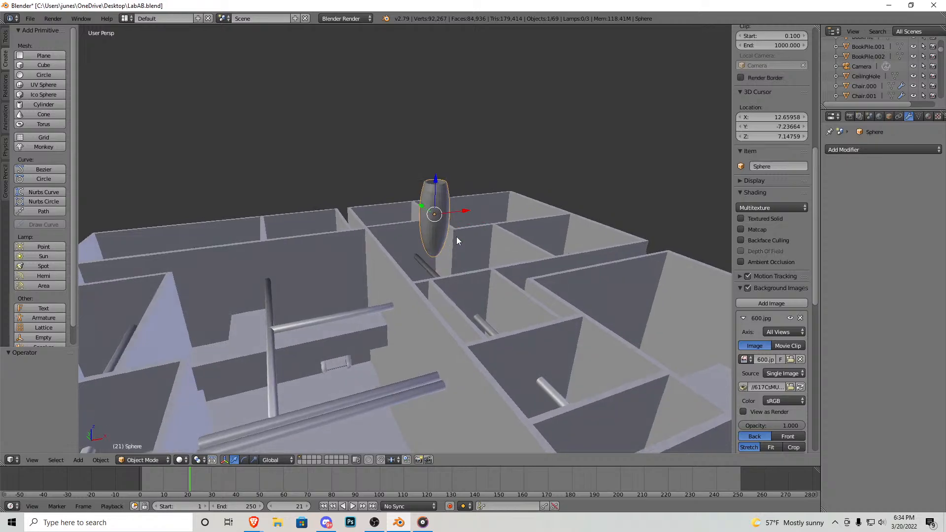
pyautogui.hotkey('shift', 'f')
pyautogui.press('w')
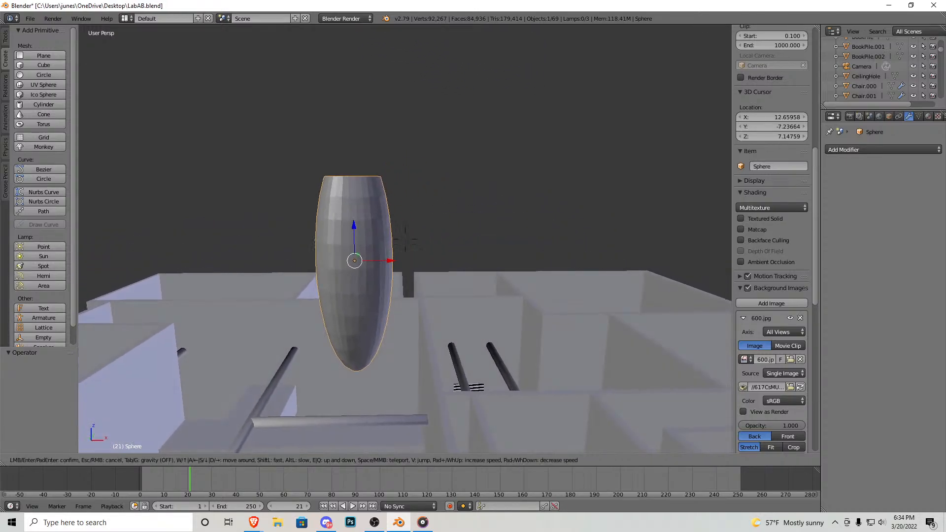
pyautogui.press('Escape')
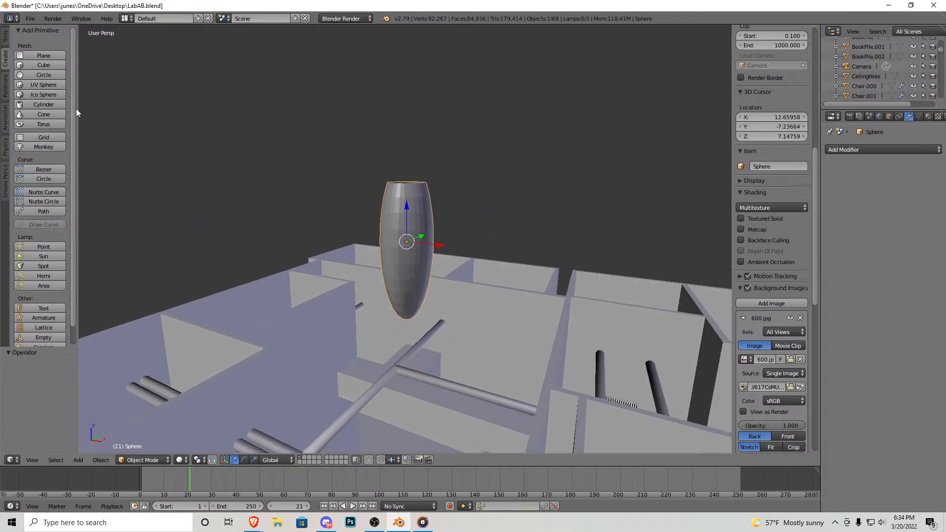
# Step: Add a cylinder and move it up about 11.6 along the Z axis, above the building
pyautogui.click(44, 104)
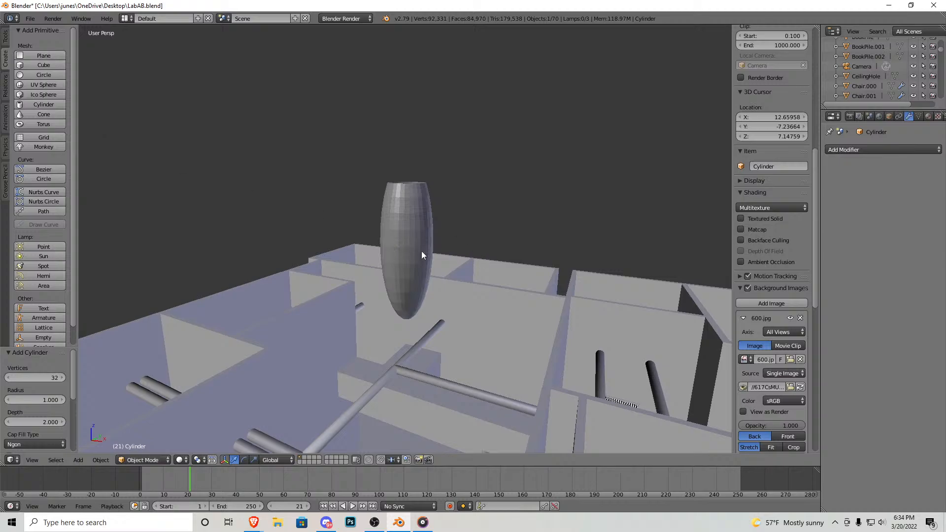
pyautogui.scroll(-5, 428, 252)
pyautogui.press('g')
pyautogui.press('z')
pyautogui.click(523, 238)
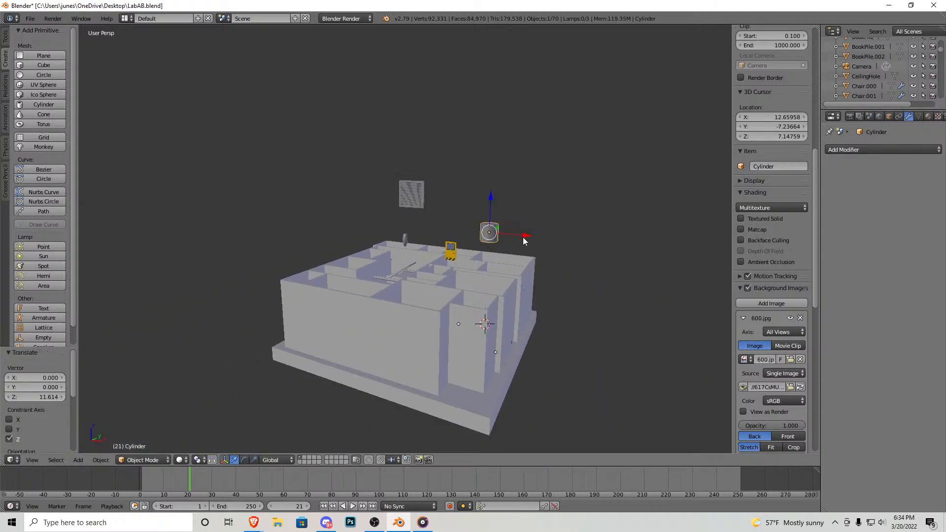
# Step: Scale the new cylinder down uniformly to a small fraction of its size
pyautogui.moveTo(523, 241); pyautogui.dragTo(462, 250, button='middle')
pyautogui.scroll(8, 462, 266)
pyautogui.scroll(-3, 463, 335)
pyautogui.press('s')
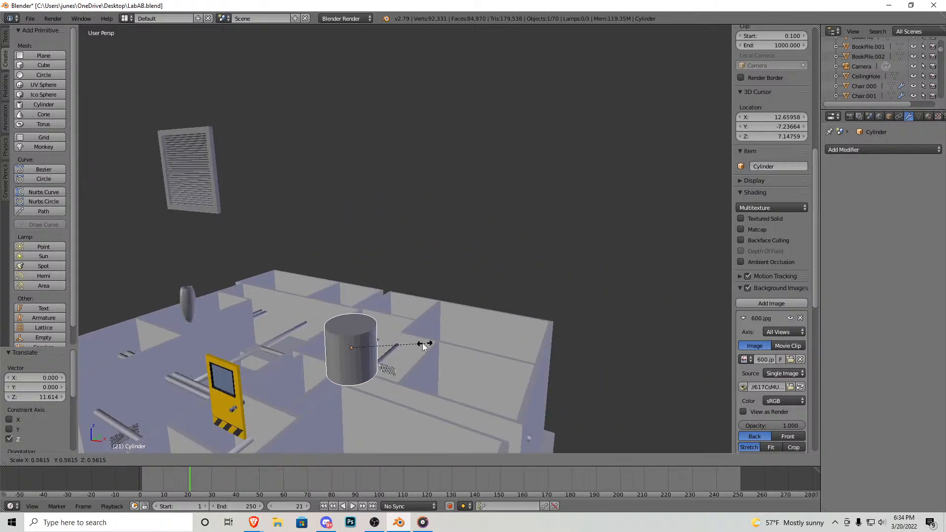
pyautogui.click(383, 347)
# Step: Raise the top of the cylinder's mesh along the Z axis to turn it into a tall column
pyautogui.press('Tab')
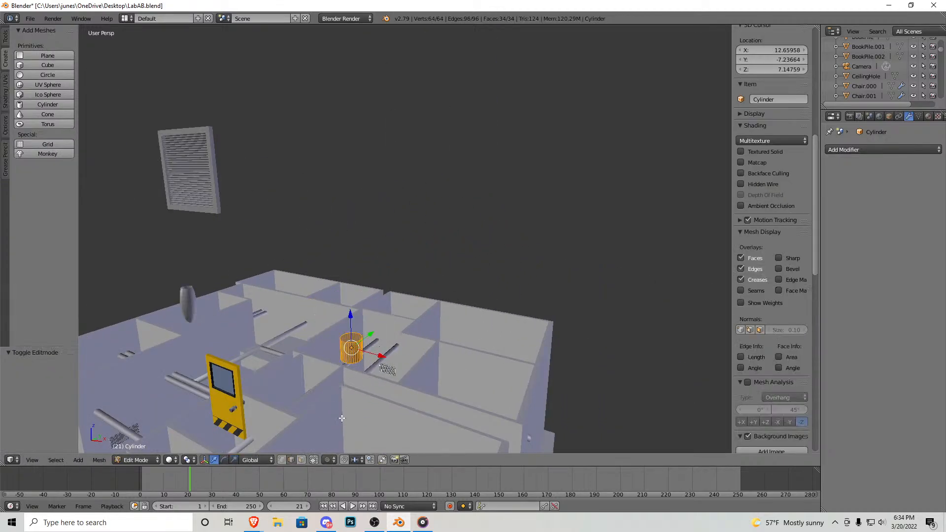
pyautogui.rightClick(348, 340)
pyautogui.press('g')
pyautogui.press('z')
pyautogui.click(352, 267)
pyautogui.press('Tab')
# Step: Examine the tall cylinder from close up and from a distance above the building
pyautogui.hotkey('shift', 'f')
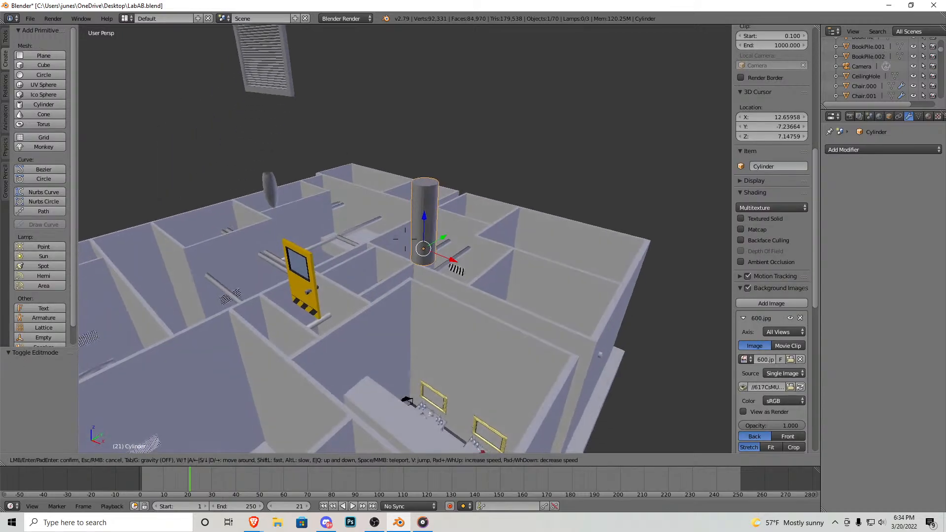
pyautogui.press('w')
pyautogui.press('s')
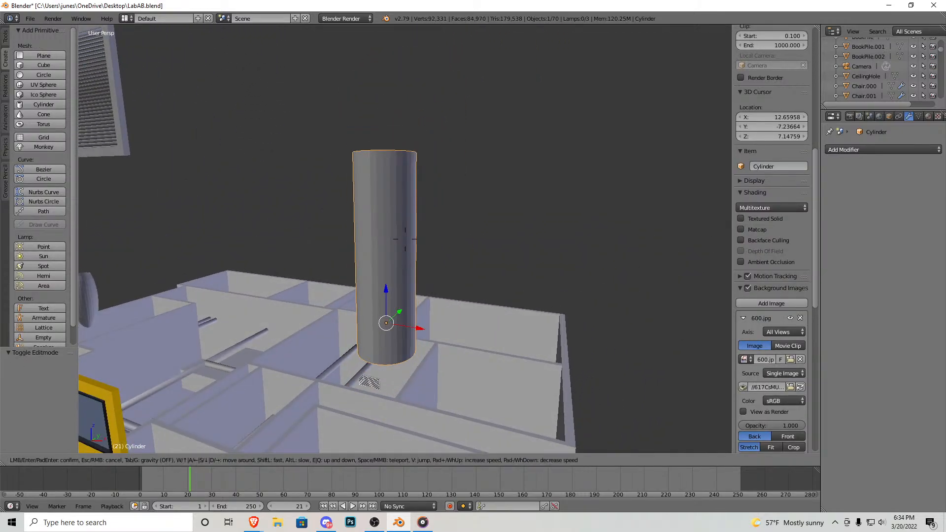
pyautogui.press('a')
pyautogui.press('s')
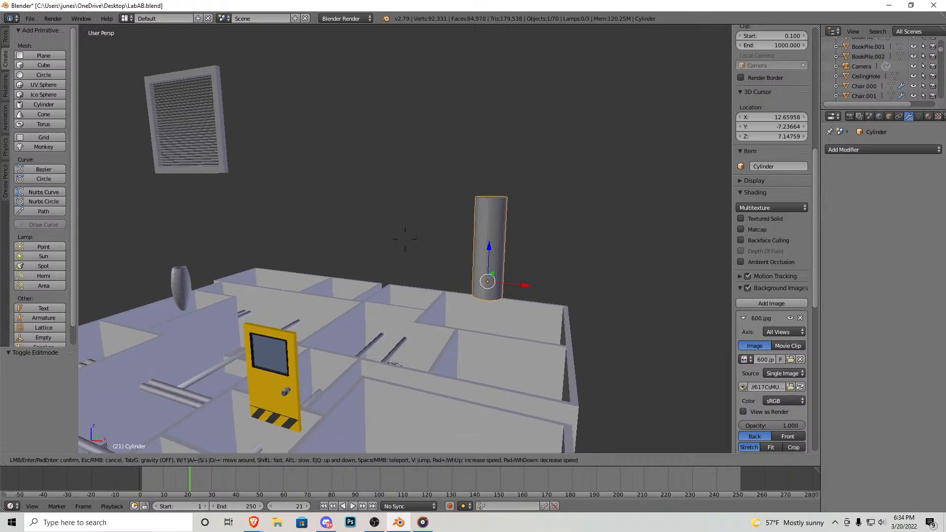
pyautogui.click(405, 239)
pyautogui.hotkey('shift', 'a')
# Step: Lower the barrel-shaped sphere 10.547 along the Z axis into the room below it
pyautogui.hotkey('shift', 'f')
pyautogui.press('w')
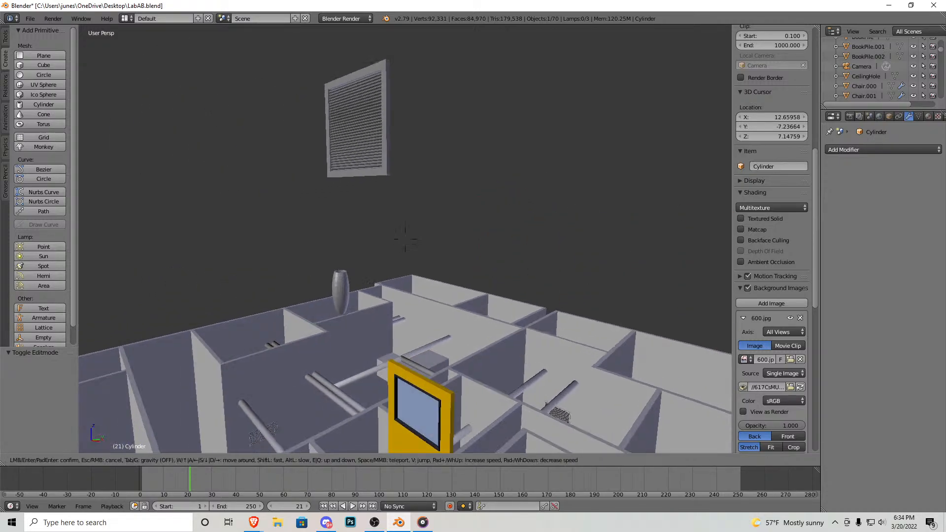
pyautogui.click(434, 202)
pyautogui.moveTo(435, 159); pyautogui.dragTo(423, 395)
# Step: Lower the sphere to the floor beside the doorway and move it -0.610 along the Y axis
pyautogui.hotkey('shift', 'f')
pyautogui.press('w')
pyautogui.press('Escape')
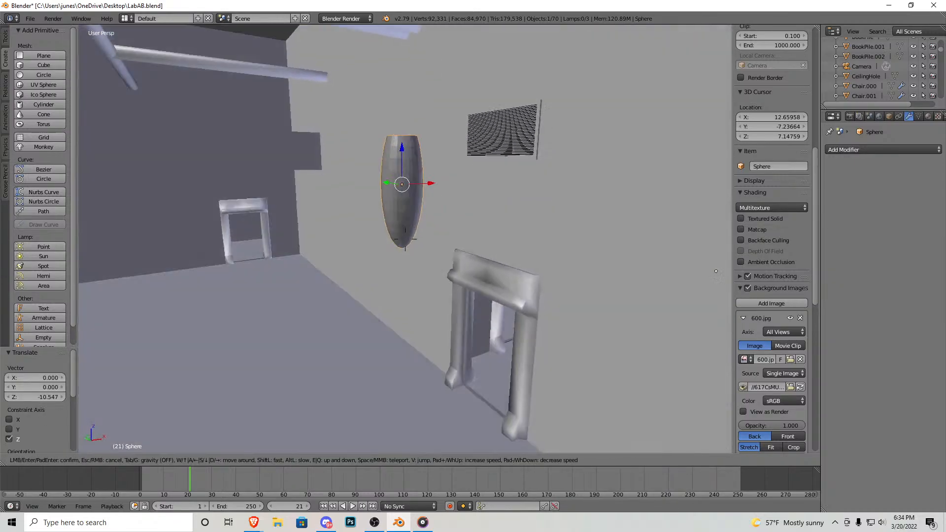
pyautogui.moveTo(391, 123); pyautogui.dragTo(421, 295)
pyautogui.moveTo(391, 323); pyautogui.dragTo(387, 325)
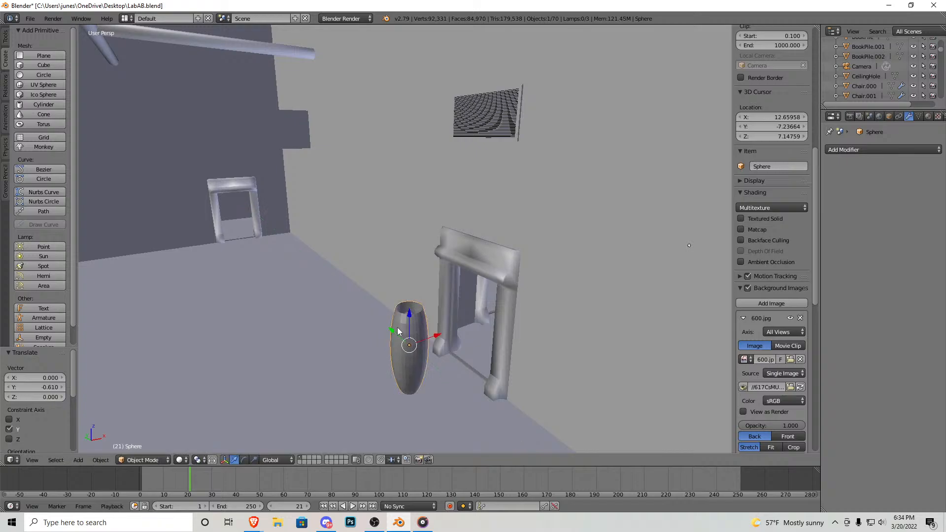
# Step: Examine the placed sphere, the doorway beside it, the sightline into the furnished room and the surrounding empty room
pyautogui.hotkey('shift', 'f')
pyautogui.press('w')
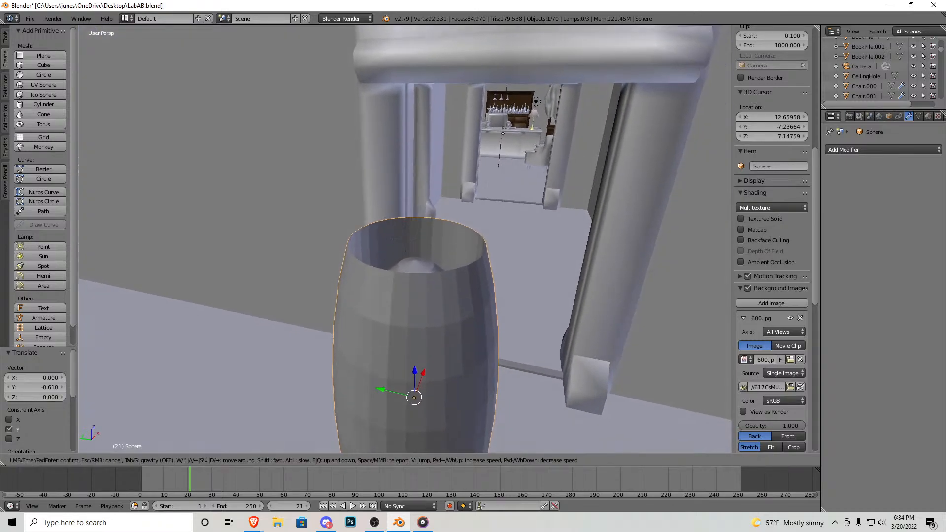
pyautogui.press('w')
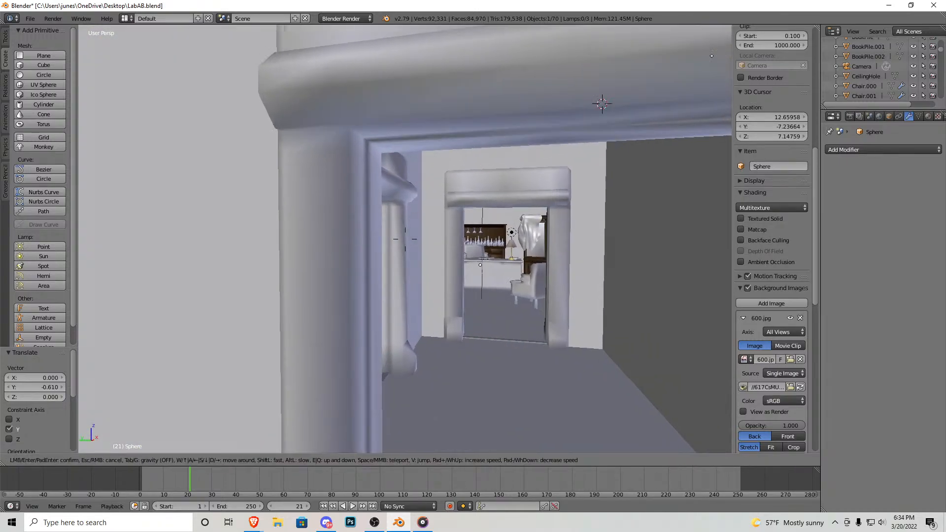
pyautogui.press('w')
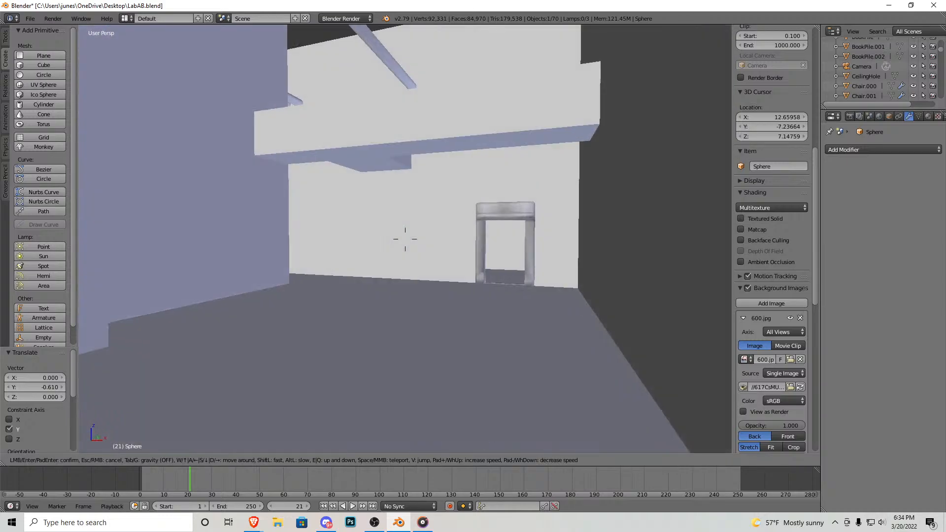
pyautogui.press('w')
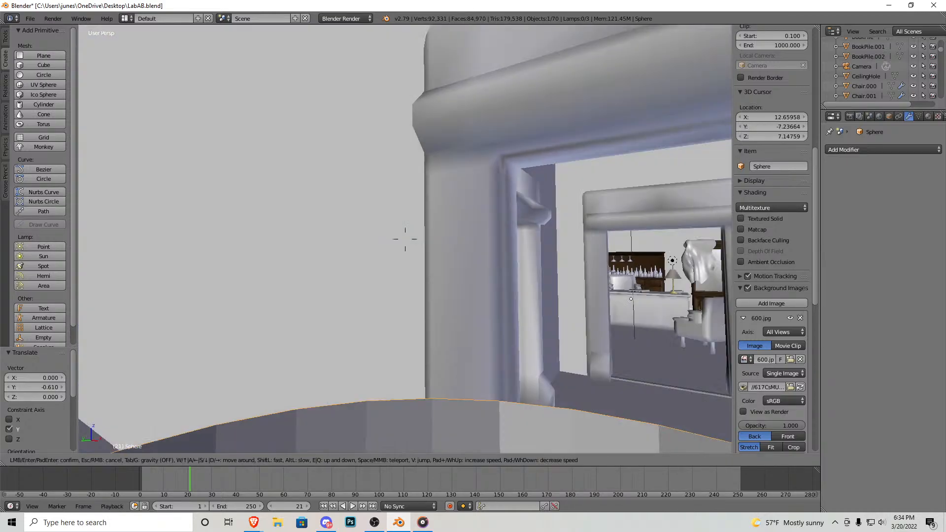
pyautogui.press('w')
pyautogui.press('w')
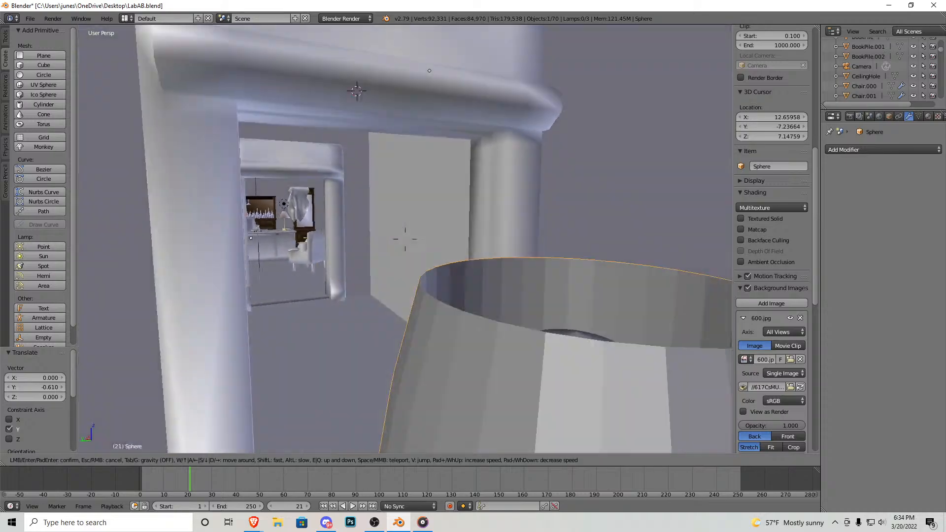
pyautogui.press('w')
pyautogui.press('s')
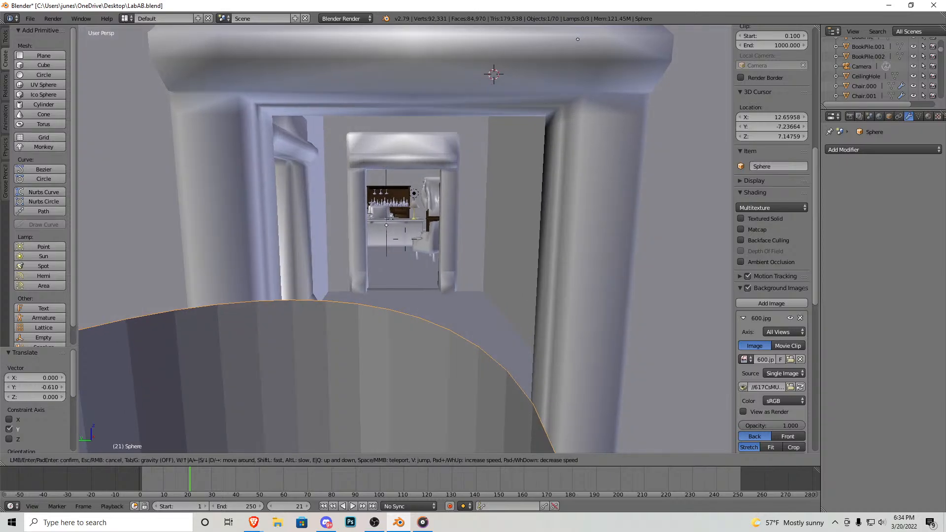
pyautogui.press('w')
pyautogui.press('s')
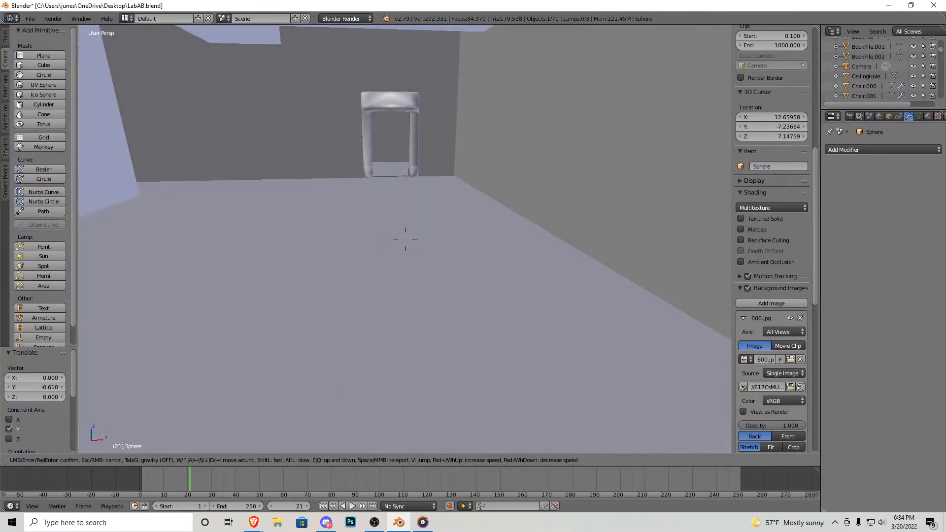
pyautogui.press('s')
pyautogui.press('w')
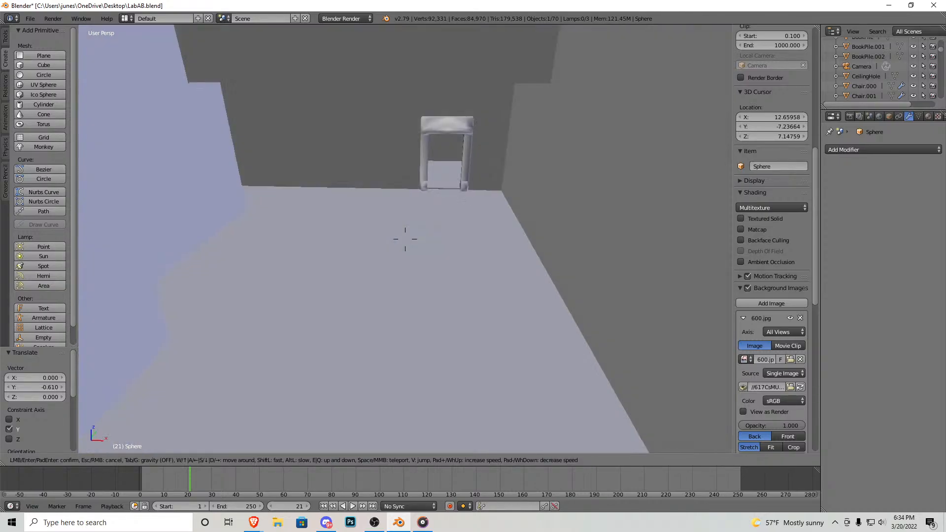
pyautogui.click(404, 239)
# Step: Walk through the empty room with gravity enabled and examine the ceiling beams, the doorway and the barrel-shaped sphere at eye level
pyautogui.hotkey('shift', 'f')
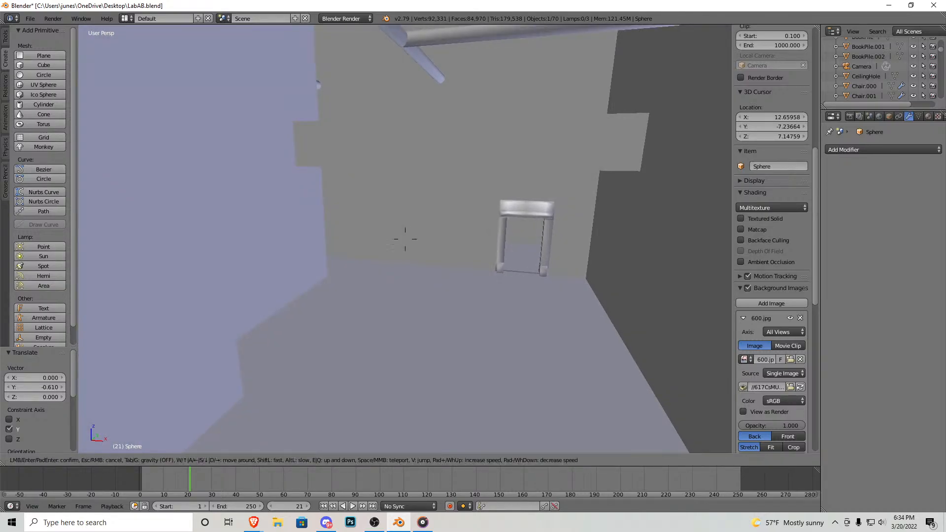
pyautogui.press('s')
pyautogui.press('w')
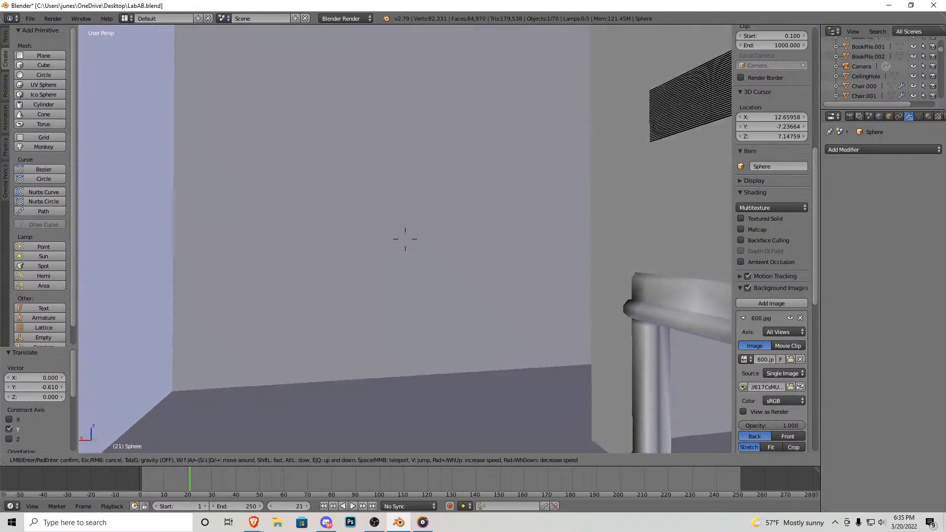
pyautogui.press('Tab')
pyautogui.press('w')
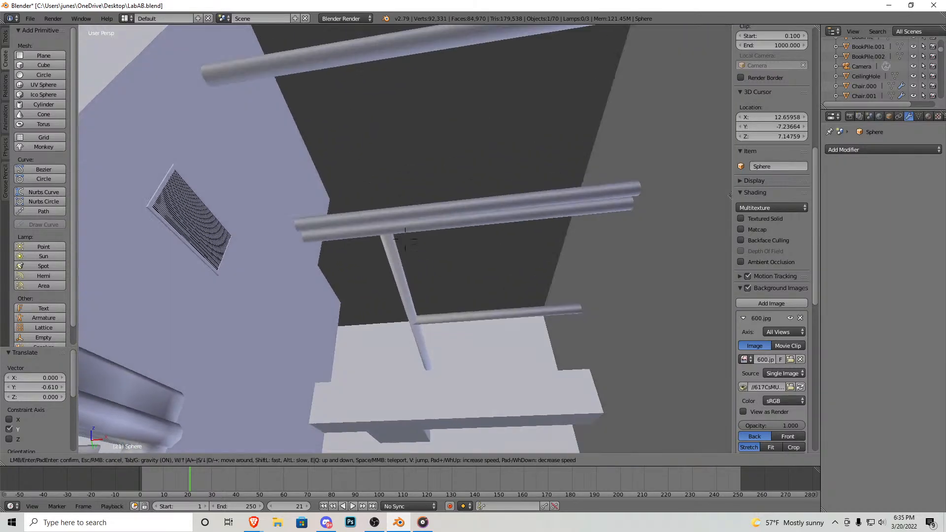
pyautogui.press('w')
pyautogui.press('w')
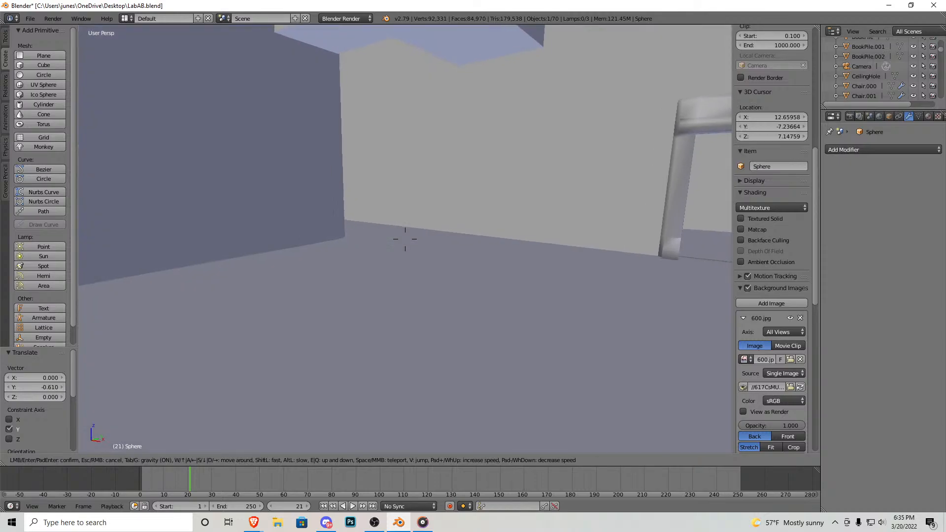
pyautogui.press('s')
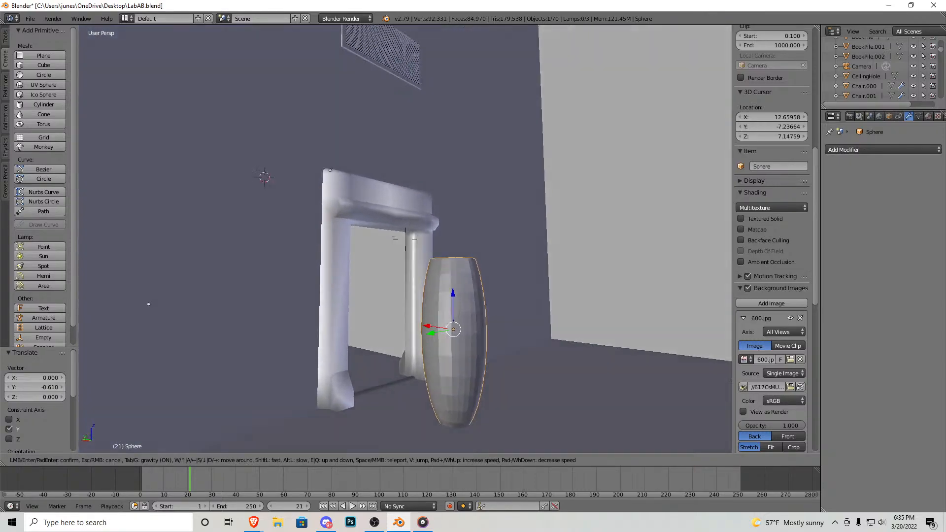
pyautogui.press('w')
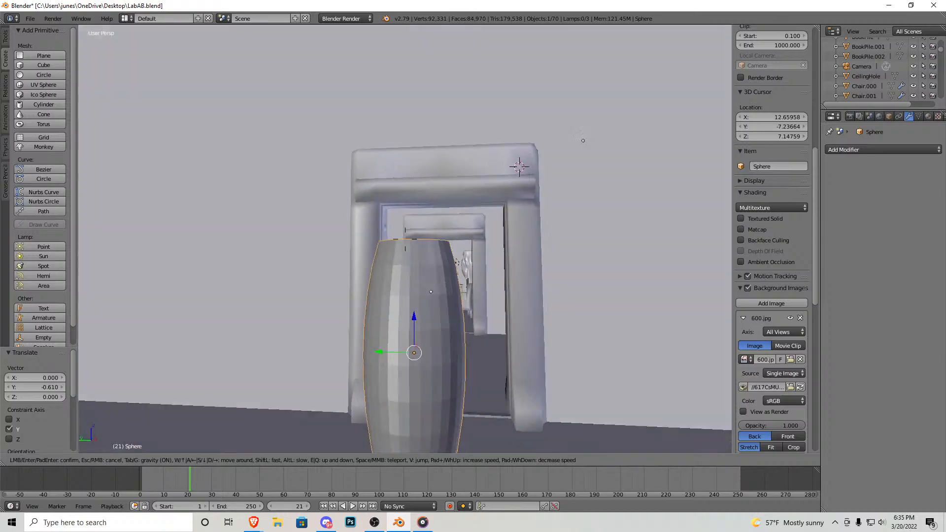
pyautogui.press('s')
pyautogui.press('w')
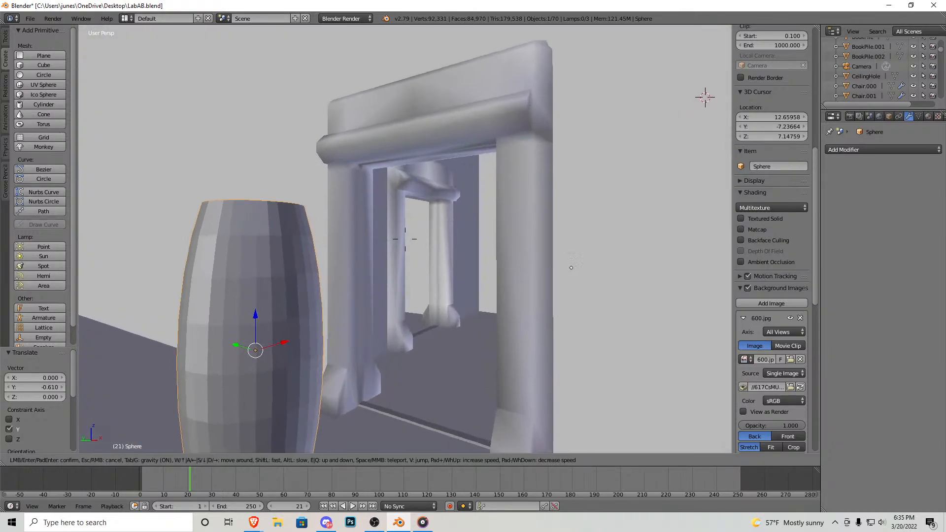
# Step: Scale all objects in the level uniformly by 0.853
pyautogui.press('Return')
pyautogui.press('a')
pyautogui.press('s')
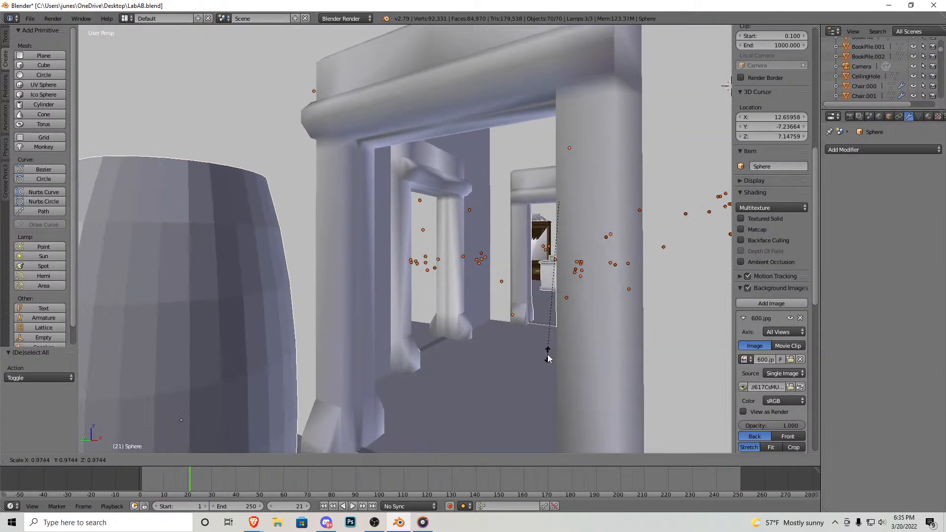
pyautogui.click(555, 336)
# Step: Walk through the rescaled level with gravity enabled and examine the furnished room, the doorways and the sphere at player height
pyautogui.hotkey('shift', 'f')
pyautogui.press('Tab')
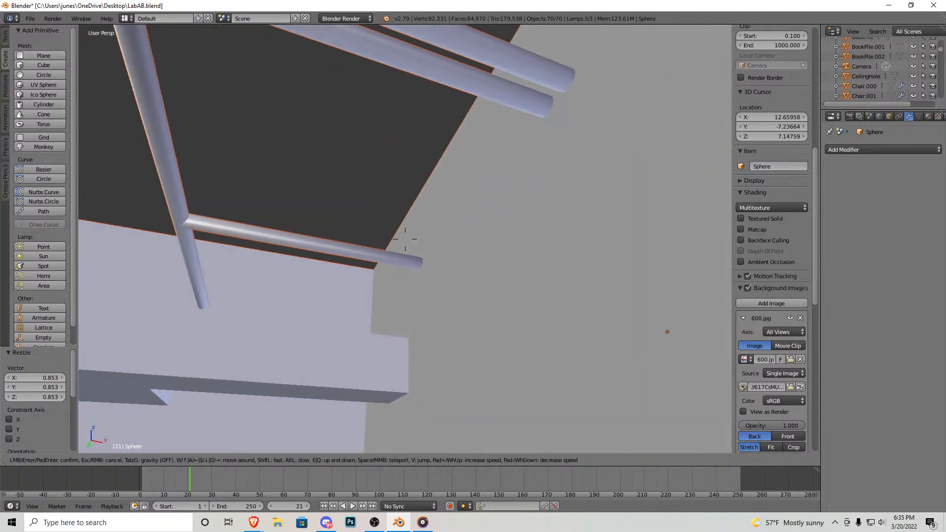
pyautogui.press('w')
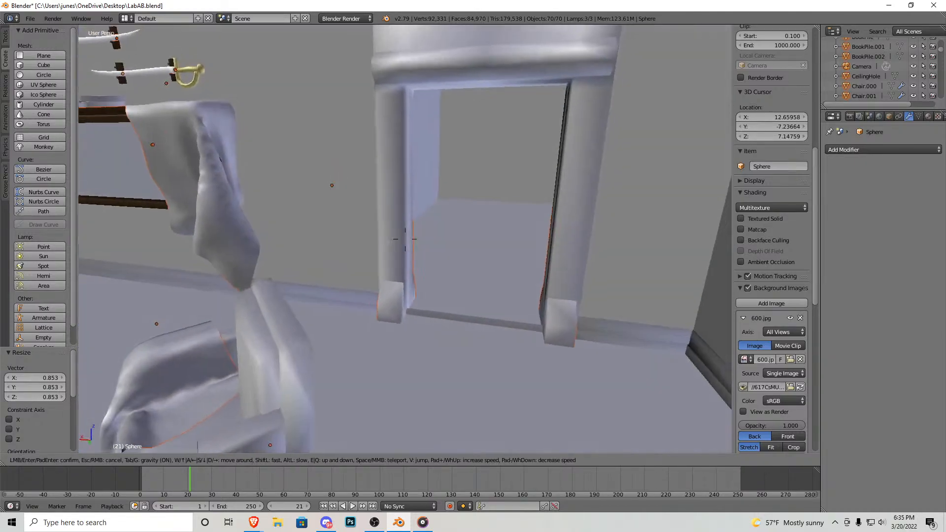
pyautogui.press('w')
pyautogui.press('w')
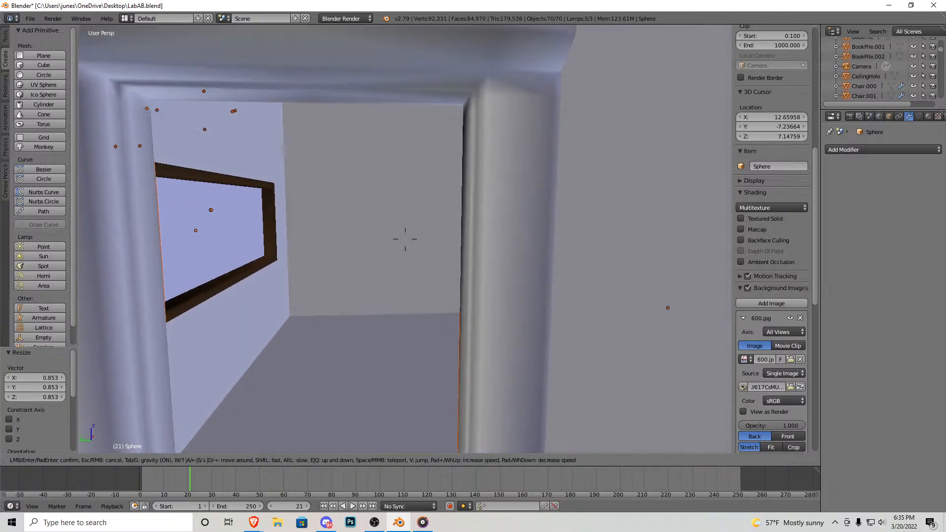
pyautogui.press('w')
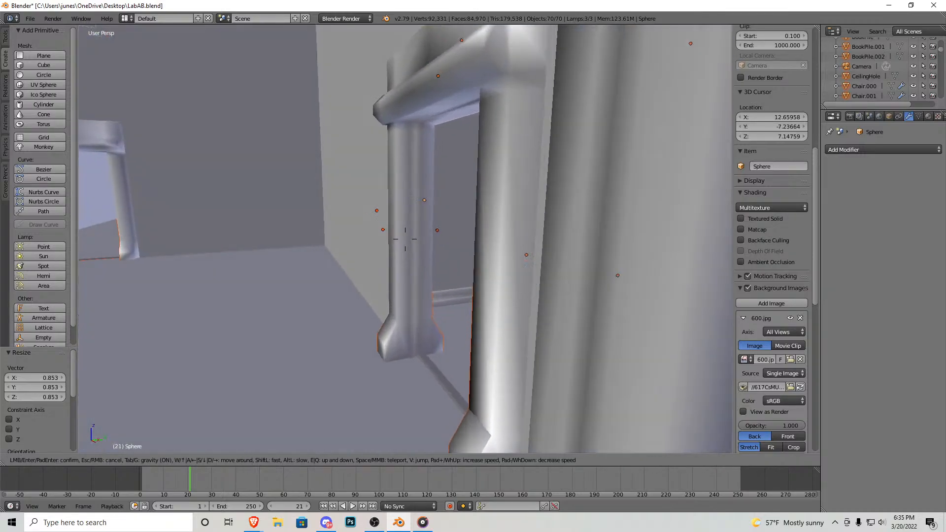
pyautogui.press('w')
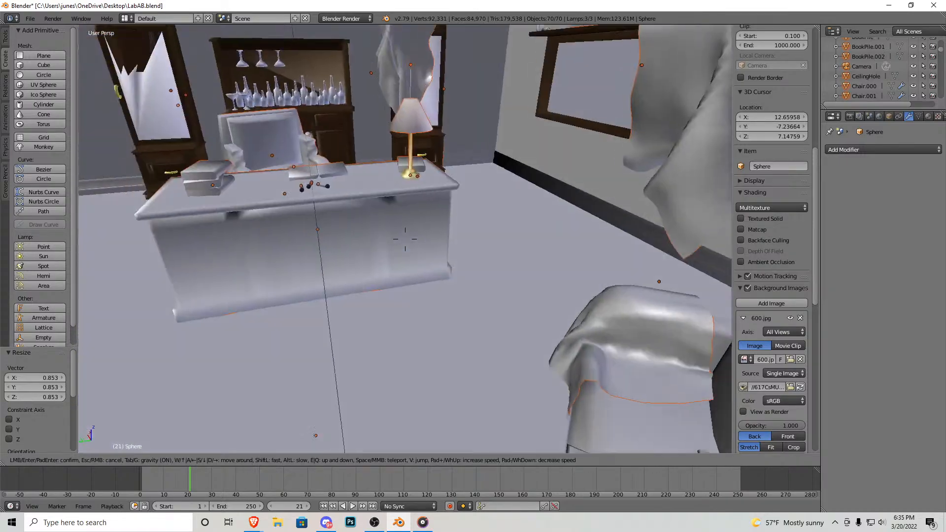
pyautogui.press('w')
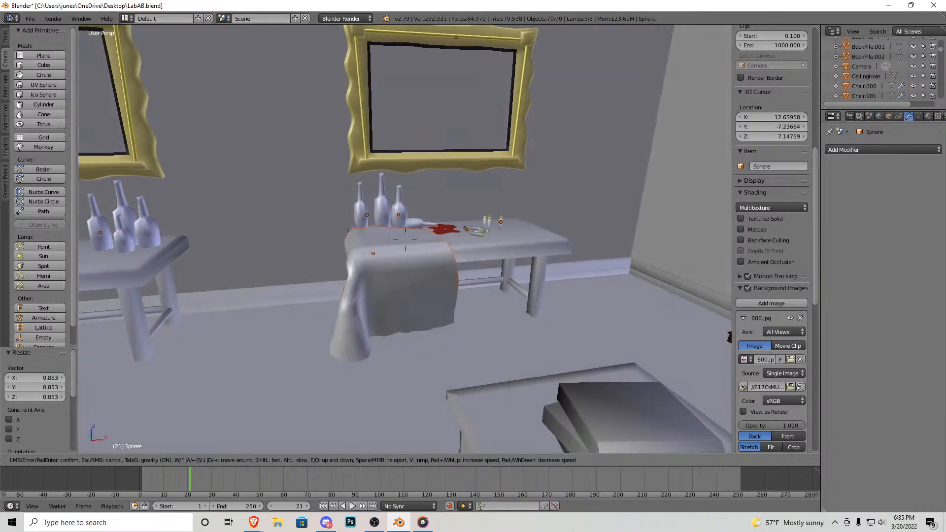
pyautogui.press('w')
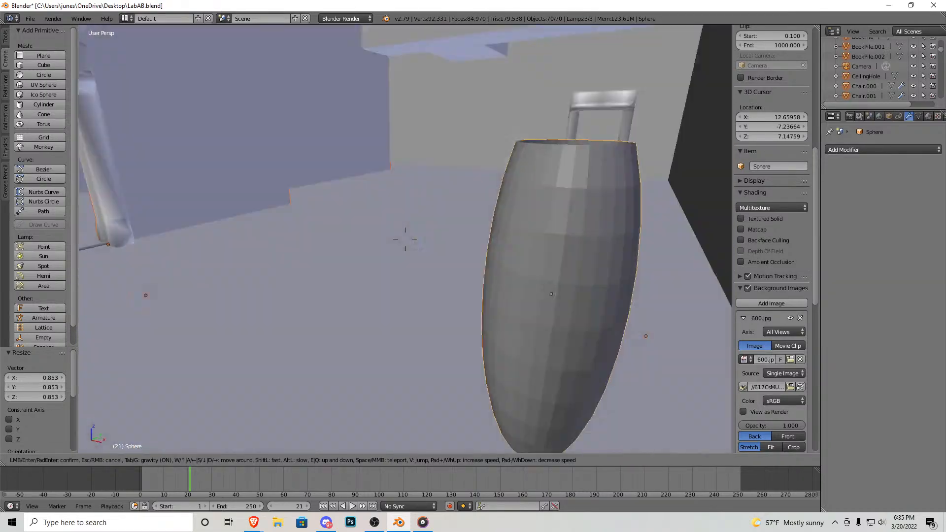
pyautogui.click(387, 184)
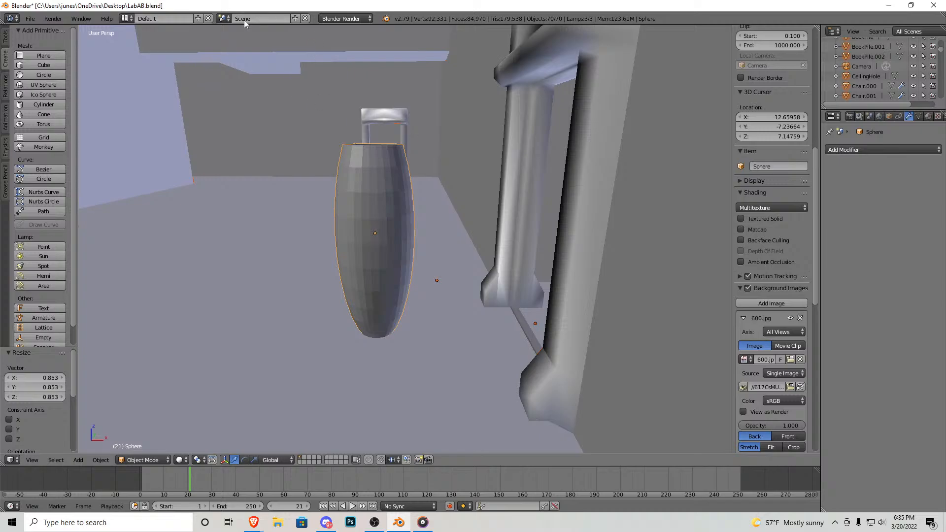
# Step: Open the recent file 1911.blend and look over its pistol and magazine models
pyautogui.click(29, 18)
pyautogui.moveTo(47, 51)
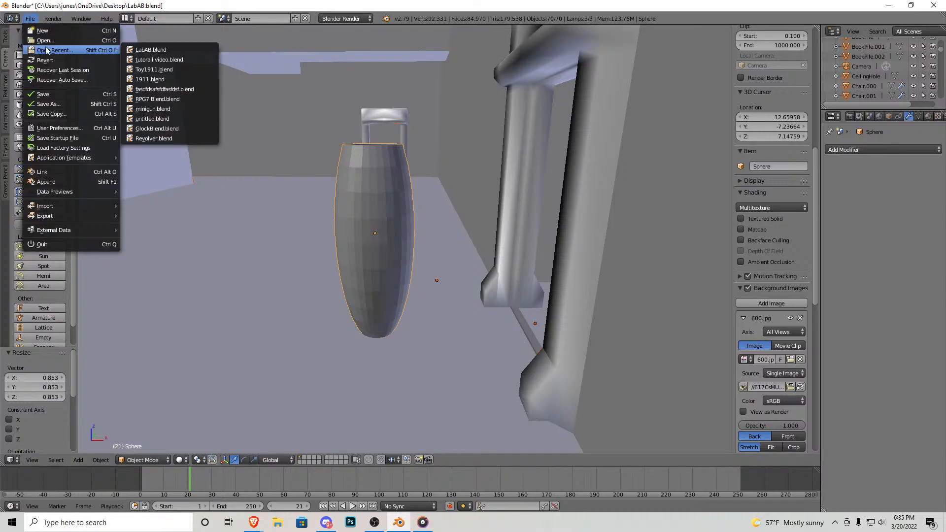
pyautogui.click(153, 80)
pyautogui.moveTo(404, 315); pyautogui.dragTo(414, 129, button='middle')
pyautogui.scroll(3, 377, 344)
pyautogui.scroll(-2, 456, 337)
pyautogui.scroll(-2, 414, 129)
pyautogui.scroll(4, 409, 148)
pyautogui.press('a')
pyautogui.press('a')
pyautogui.scroll(-4, 468, 286)
# Step: Render the 1911 pistol scene as an image, inspect it and return to the model view
pyautogui.click(53, 18)
pyautogui.click(69, 29)
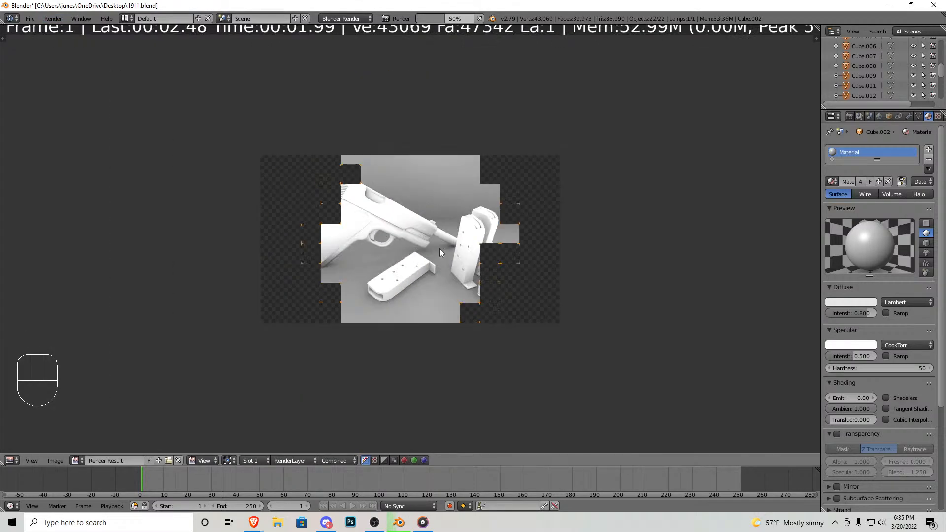
pyautogui.scroll(1, 493, 254)
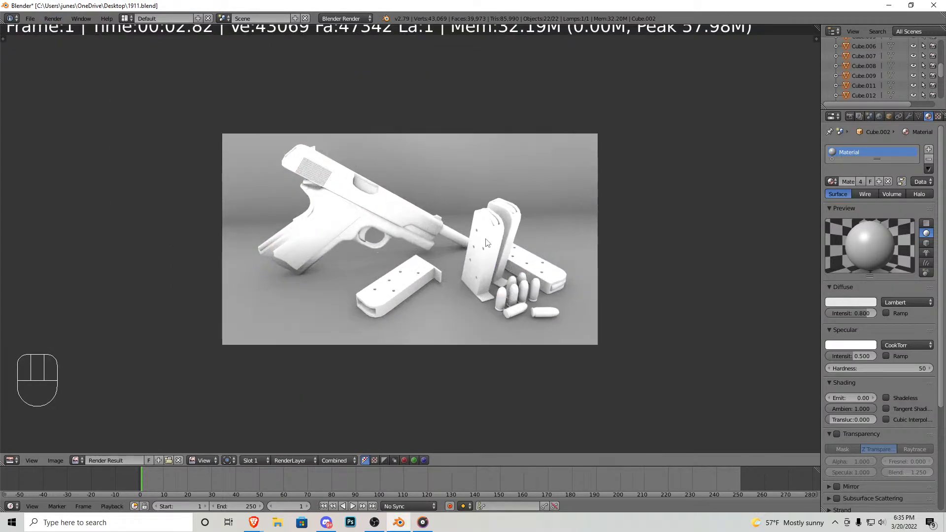
pyautogui.press('Escape')
# Step: Select all parts of the separate pistol floating above the scene and scale them uniformly by 0.173
pyautogui.moveTo(457, 272); pyautogui.dragTo(493, 311, button='middle')
pyautogui.scroll(4, 367, 203)
pyautogui.moveTo(376, 209); pyautogui.dragTo(340, 170, button='middle')
pyautogui.rightClick(366, 164)
pyautogui.moveTo(560, 121)
pyautogui.keyDown('ctrl'); pyautogui.mouseDown()
pyautogui.moveTo(254, 78)
pyautogui.moveTo(315, 231)
pyautogui.mouseUp(); pyautogui.keyUp('ctrl')
pyautogui.press('s')
pyautogui.click(362, 165)
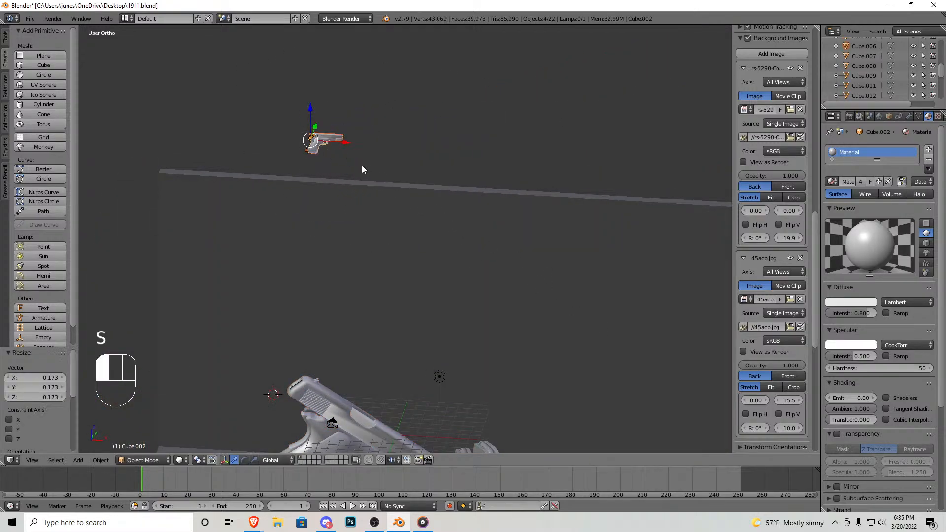
# Step: Lower the small pistol along the Z axis to the large one and move it 7.751 along the X axis
pyautogui.keyDown('shift'); pyautogui.moveTo(375, 203); pyautogui.dragTo(349, 146, button='middle'); pyautogui.keyUp('shift')
pyautogui.moveTo(288, 70); pyautogui.dragTo(283, 104)
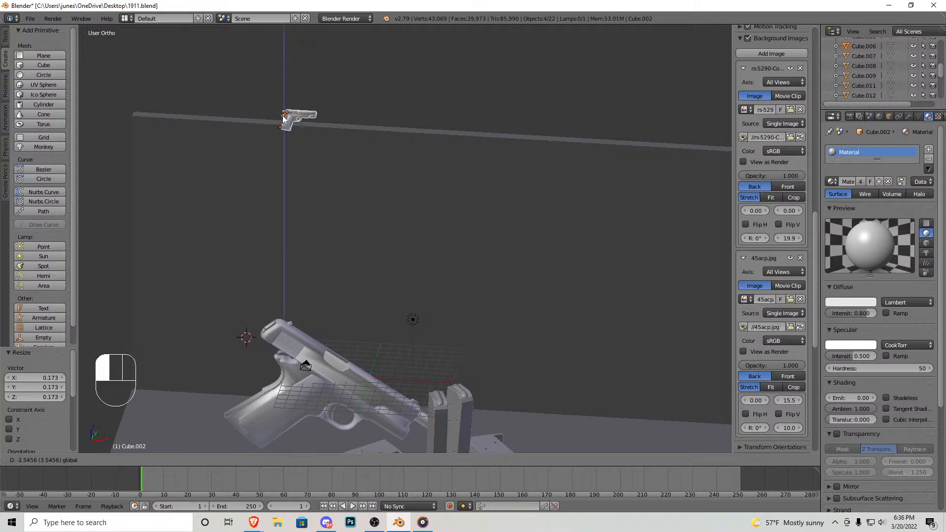
pyautogui.moveTo(285, 303); pyautogui.dragTo(284, 334)
pyautogui.moveTo(324, 372); pyautogui.dragTo(391, 383)
# Step: Raise the small pistol 0.644 along the Z axis above the large pistol's slide, checking it from close up
pyautogui.hotkey('shift', 'f')
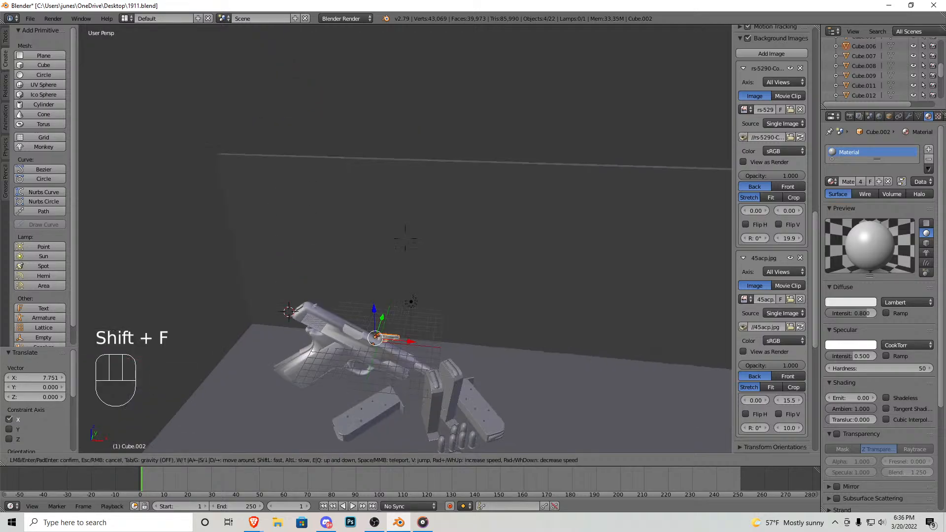
pyautogui.press('w')
pyautogui.hotkey('shift', 'd')
pyautogui.press('w')
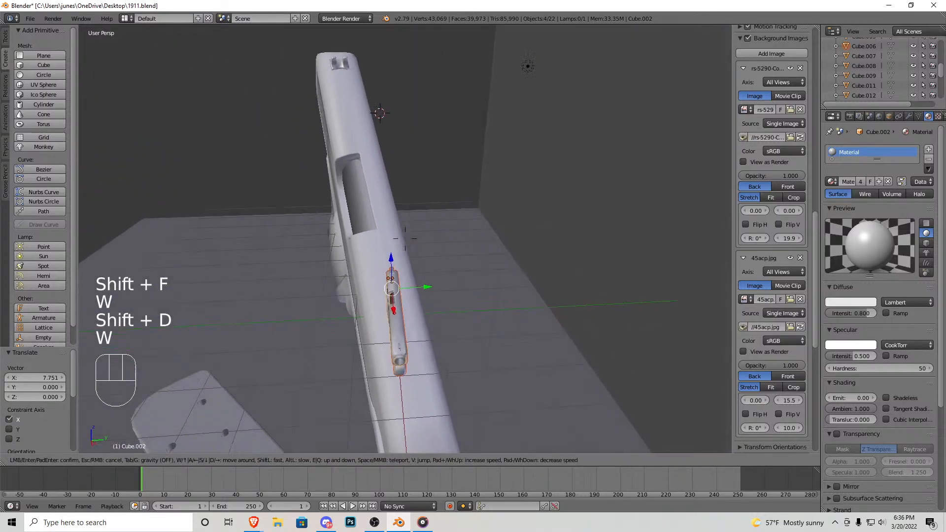
pyautogui.press('a')
pyautogui.press('s')
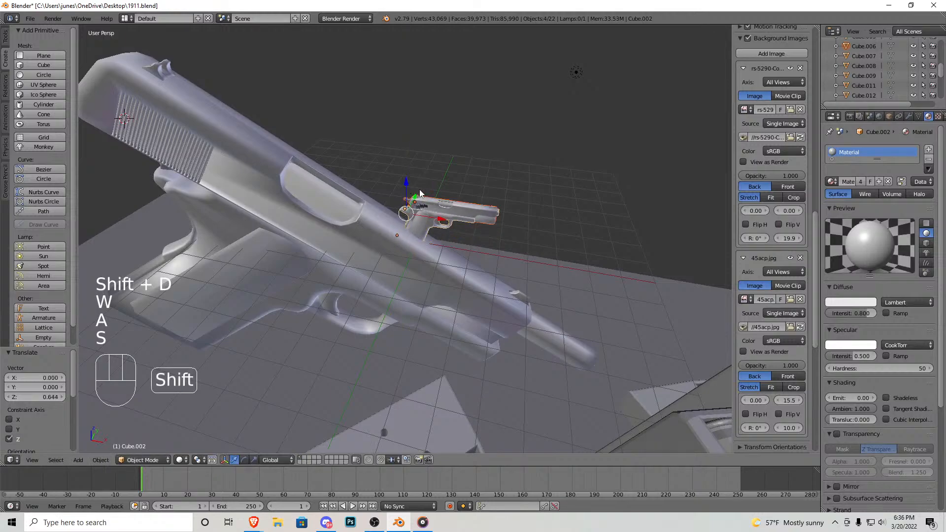
# Step: Compare the small pistol with the large one from the side and from above
pyautogui.hotkey('shift', 'f')
pyautogui.press('w')
pyautogui.press('s')
pyautogui.click(380, 262)
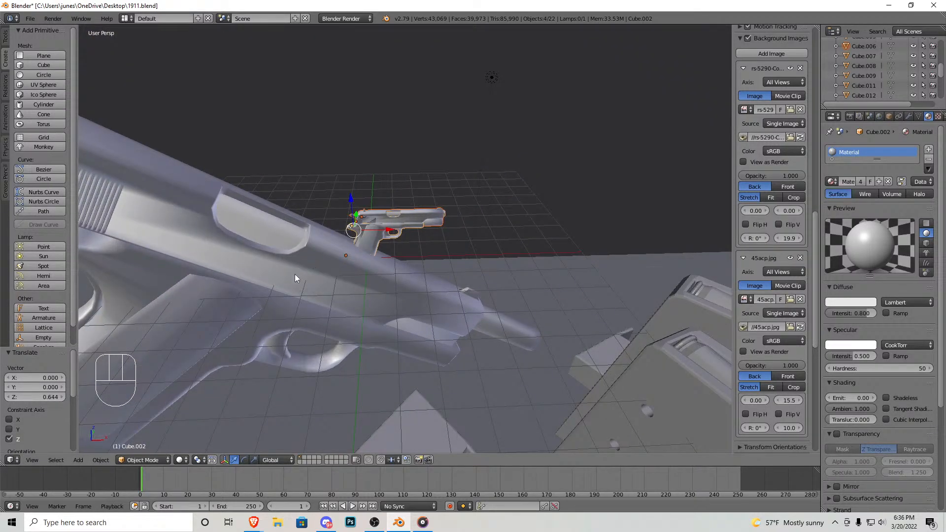
pyautogui.hotkey('shift', 'f')
pyautogui.press('w')
pyautogui.press('s')
pyautogui.click(405, 250)
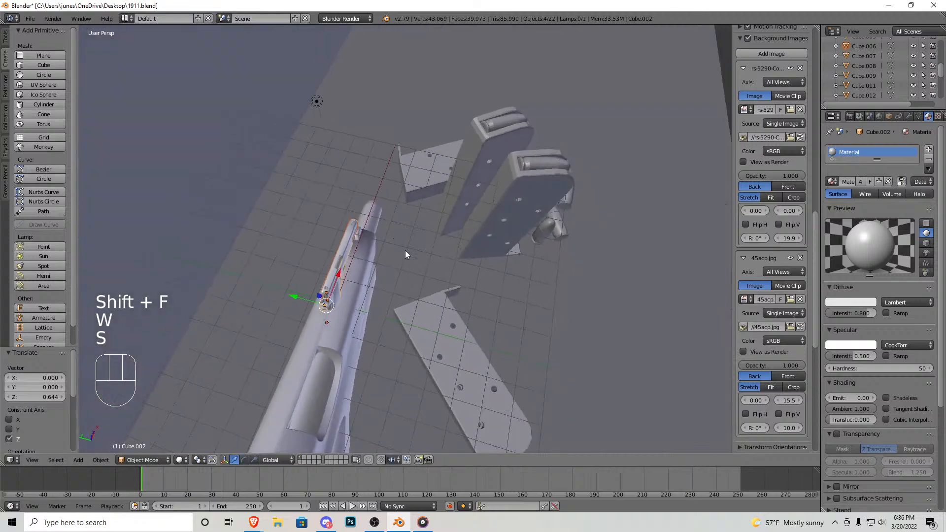
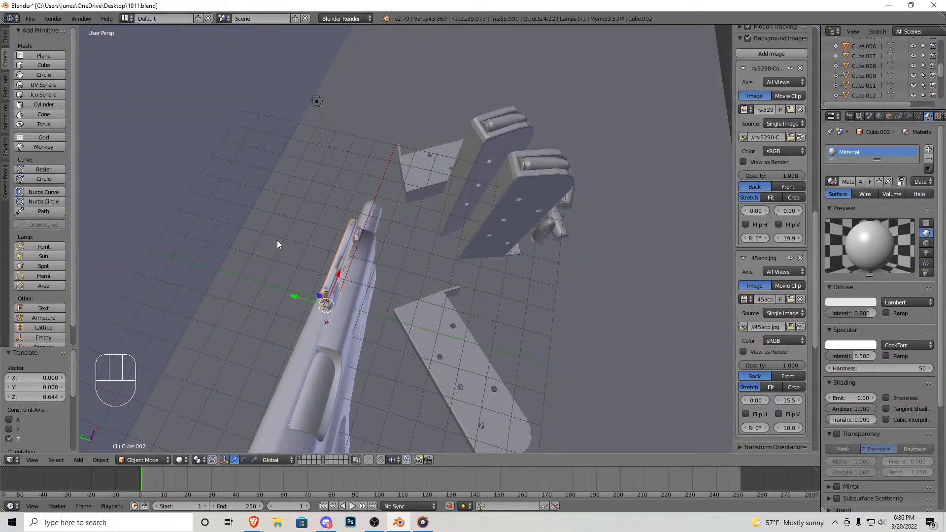
# Step: Outline the area around the small pistol from above and examine both pistols from a close, low side angle
pyautogui.keyDown('ctrl'); pyautogui.moveTo(418, 260); pyautogui.dragTo(256, 255); pyautogui.keyUp('ctrl')
pyautogui.keyDown('ctrl'); pyautogui.moveTo(226, 326); pyautogui.dragTo(388, 376); pyautogui.keyUp('ctrl')
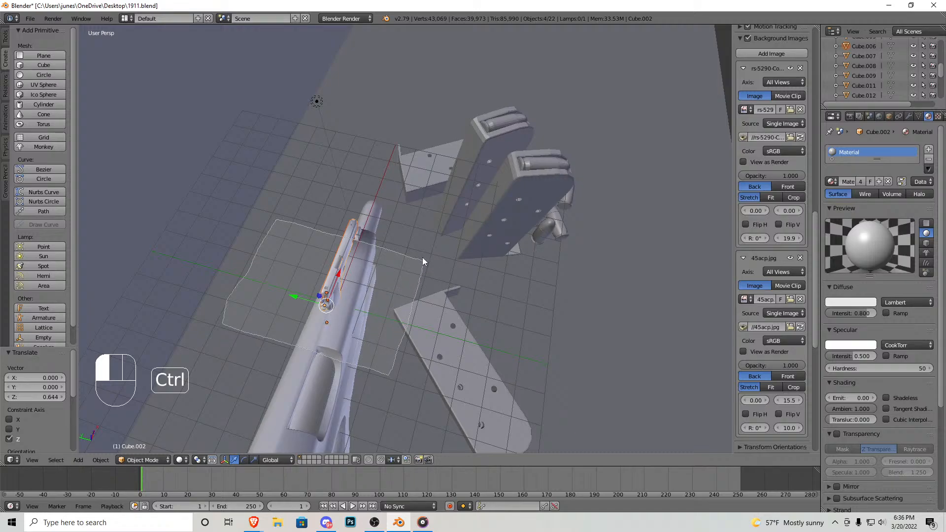
pyautogui.keyDown('ctrl'); pyautogui.moveTo(422, 257); pyautogui.dragTo(422, 257); pyautogui.keyUp('ctrl')
pyautogui.moveTo(416, 274)
pyautogui.mouseDown(button='middle')
pyautogui.moveTo(383, 265)
pyautogui.moveTo(339, 215)
pyautogui.mouseUp(button='middle')
pyautogui.moveTo(339, 215)
pyautogui.keyDown('shift'); pyautogui.mouseDown(button='middle')
pyautogui.moveTo(292, 154)
pyautogui.moveTo(328, 195)
pyautogui.mouseUp(button='middle'); pyautogui.keyUp('shift')
pyautogui.keyDown('shift'); pyautogui.moveTo(327, 195); pyautogui.dragTo(379, 191, button='middle'); pyautogui.keyUp('shift')
pyautogui.scroll(3, 378, 191)
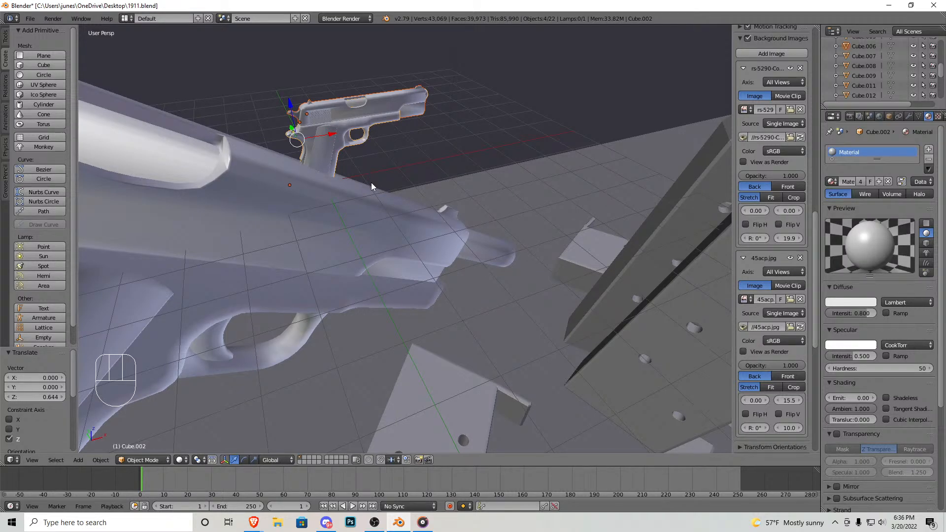
# Step: Open tutorail video.blend from the Desktop folder using thumbnail previews, and select the room's walls and its floor
pyautogui.click(30, 18)
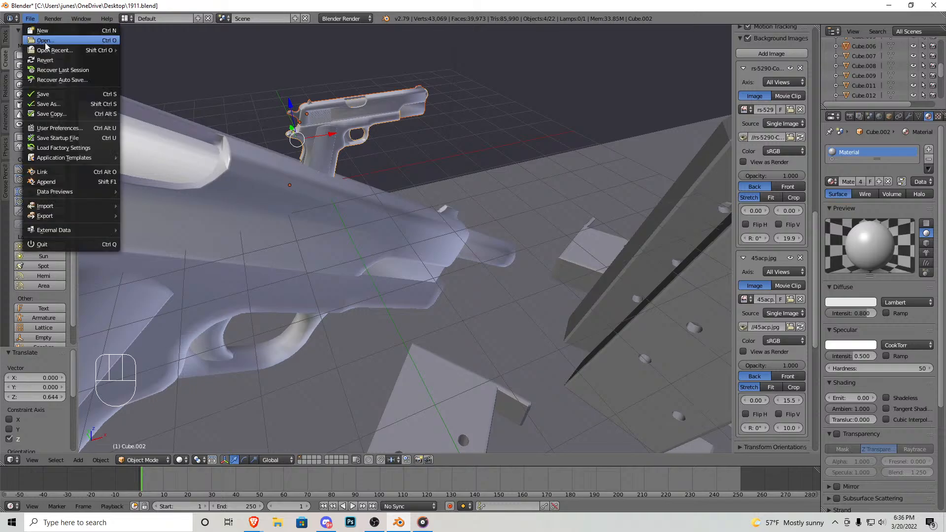
pyautogui.click(46, 43)
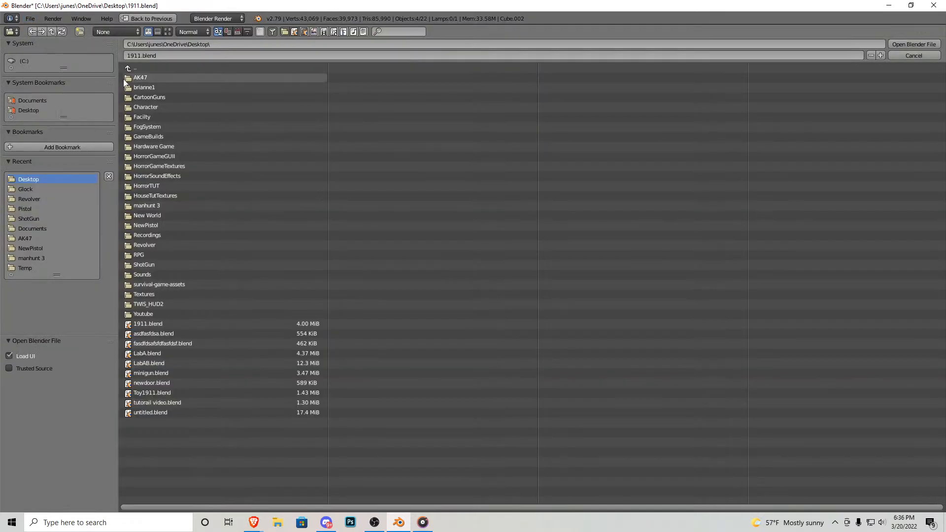
pyautogui.click(167, 32)
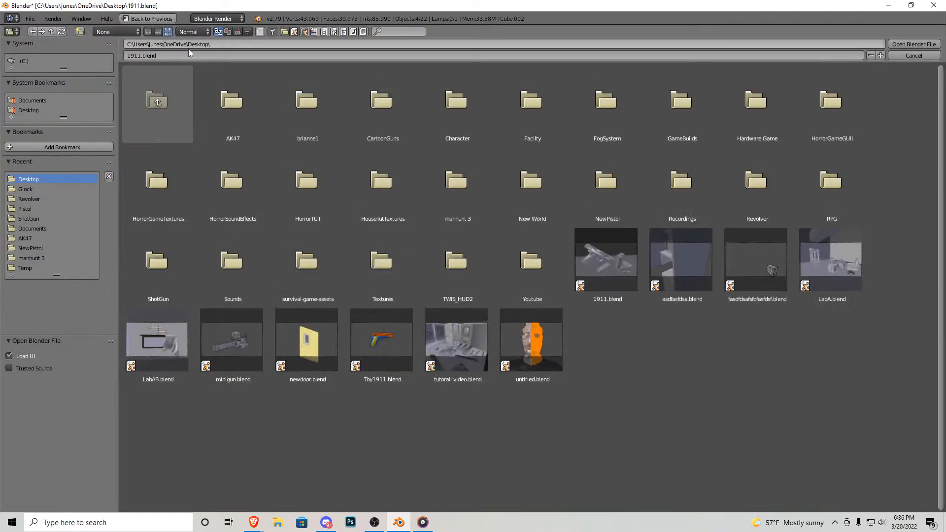
pyautogui.doubleClick(471, 354)
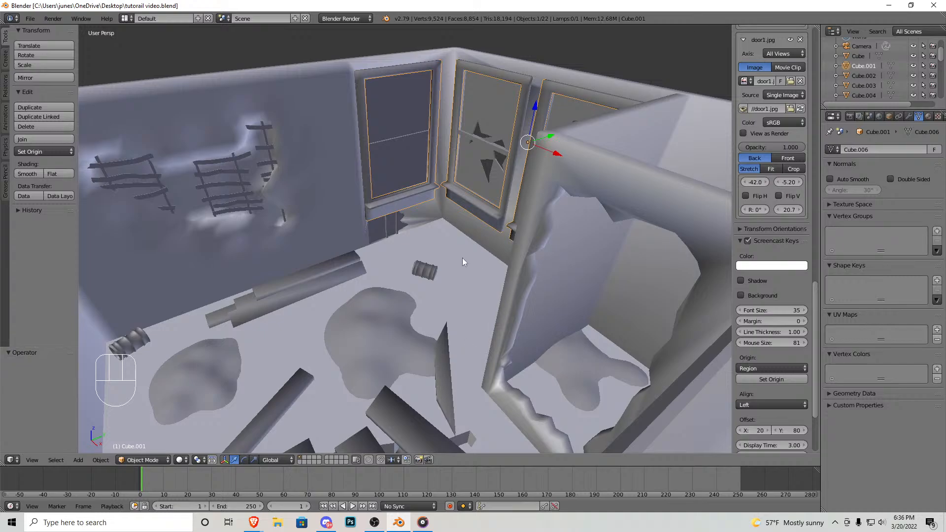
pyautogui.rightClick(353, 210)
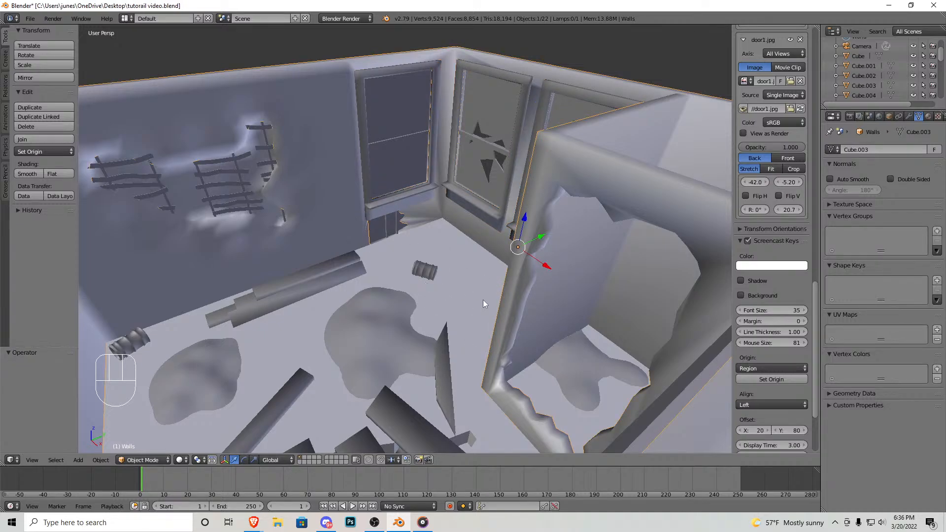
pyautogui.rightClick(446, 289)
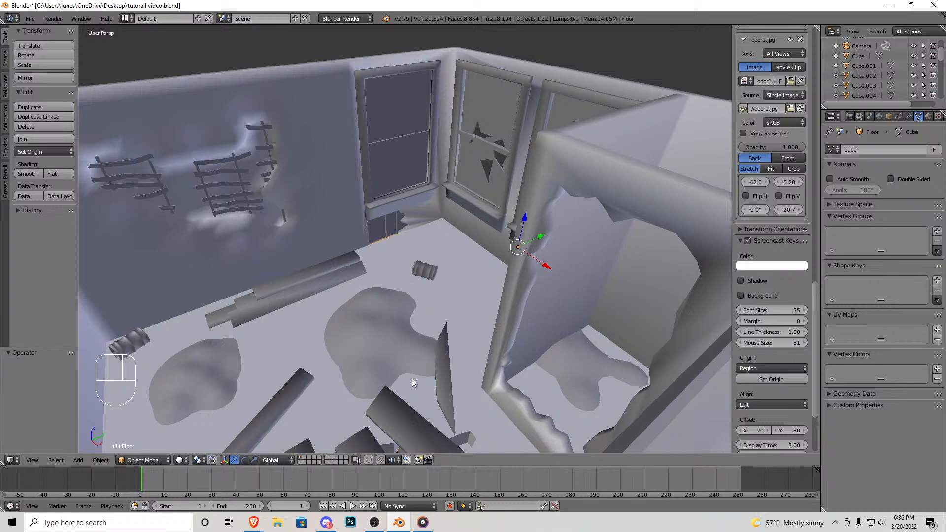
# Step: Switch to the Brave image search window and search images for "destoryed floor texture"
pyautogui.click(253, 522)
pyautogui.click(280, 484)
pyautogui.scroll(6, 240, 112)
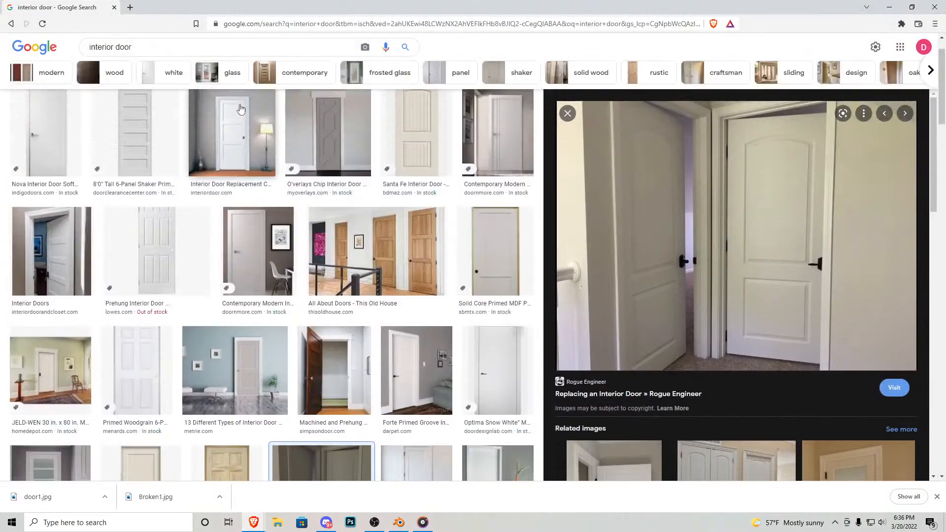
pyautogui.moveTo(166, 55); pyautogui.dragTo(55, 50)
pyautogui.write('dest')
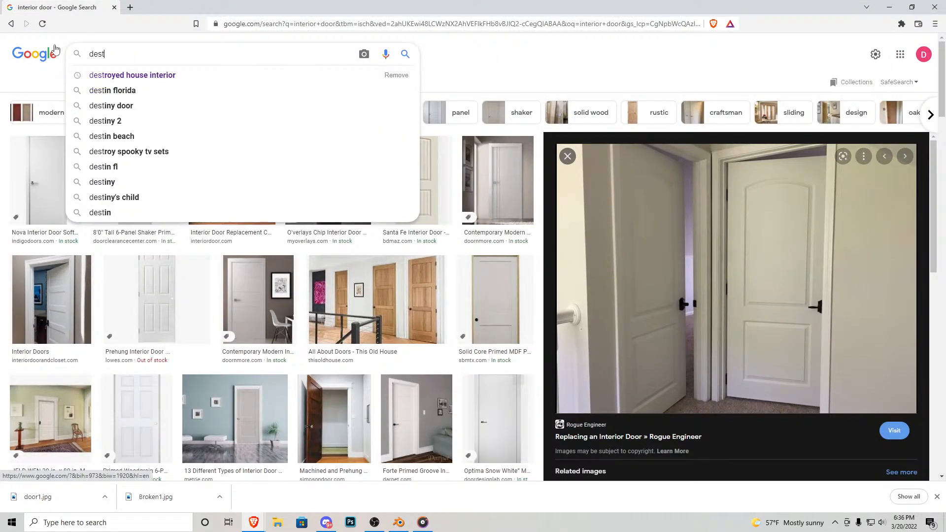
pyautogui.write('oryed floor text')
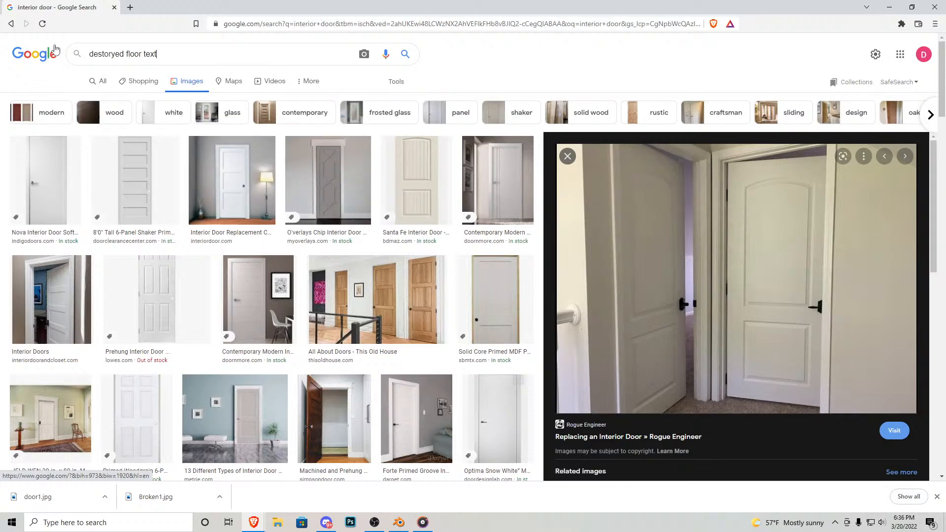
pyautogui.write('ure')
pyautogui.press('Return')
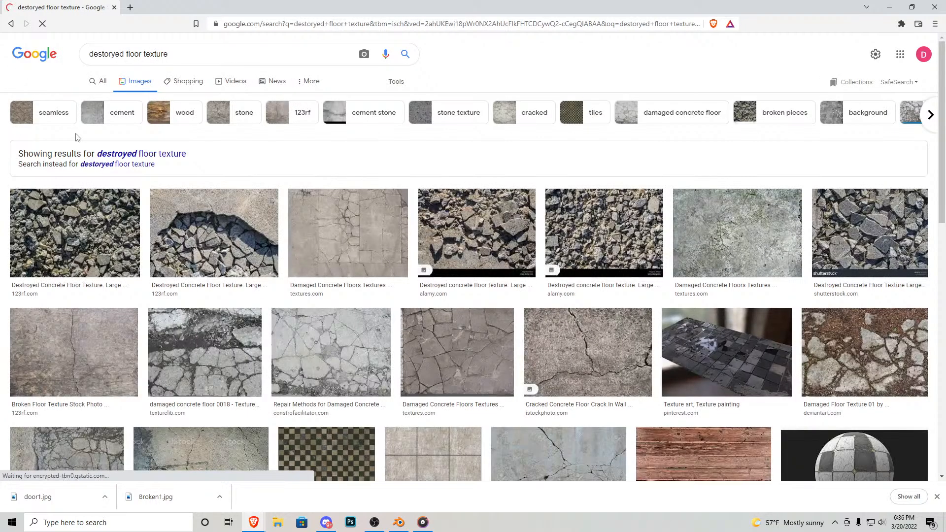
# Step: Refine the image search to "destoryed floor texture wood"
pyautogui.scroll(-2, 295, 150)
pyautogui.scroll(2, 294, 150)
pyautogui.click(175, 55)
pyautogui.write('wood')
pyautogui.press('Return')
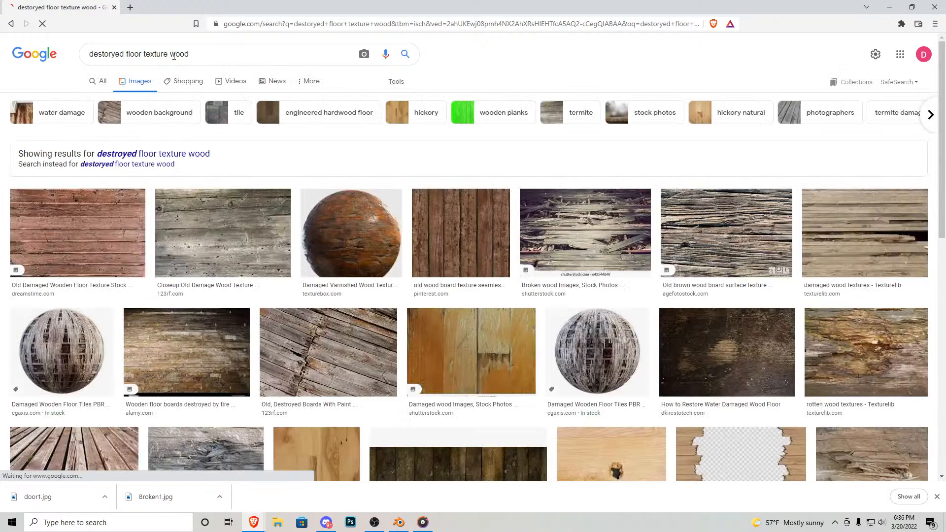
# Step: Open the brown seamless old wood board texture from Pinterest and save the image to the Desktop as Wood1
pyautogui.click(467, 227)
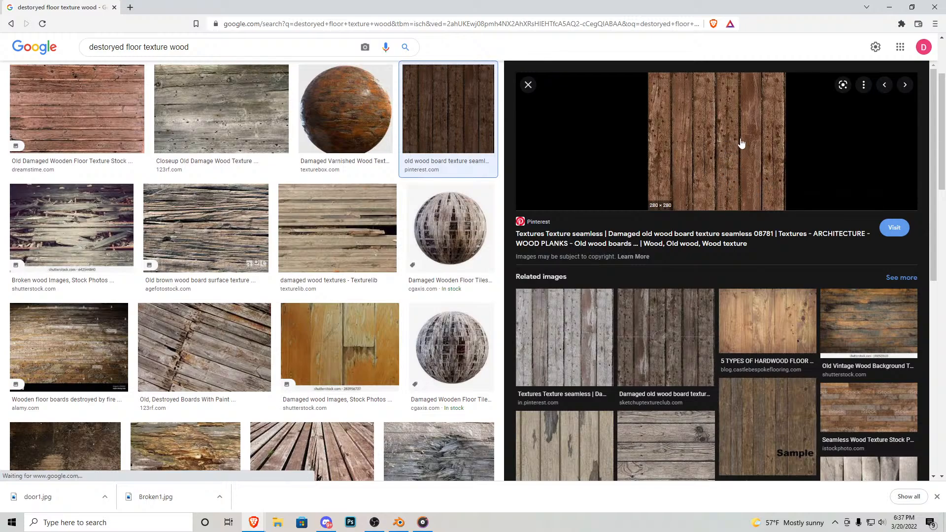
pyautogui.rightClick(744, 151)
pyautogui.click(783, 256)
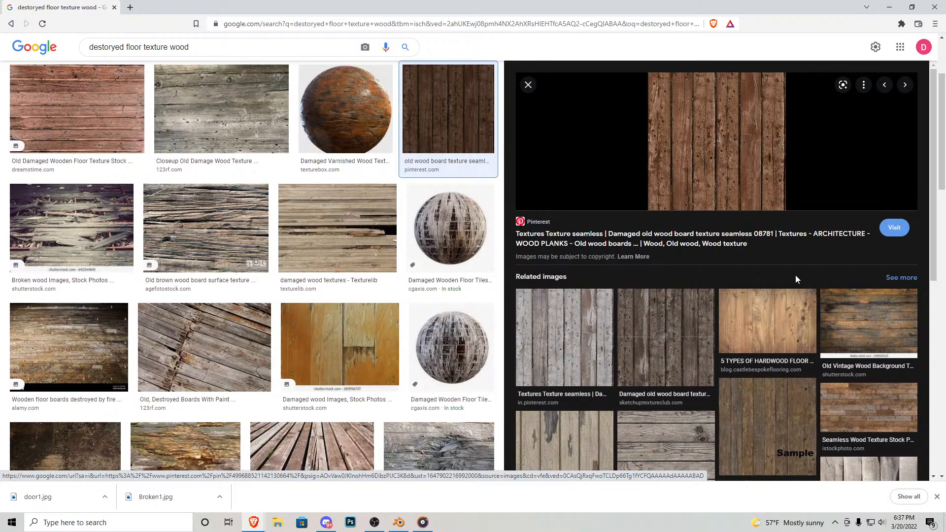
pyautogui.click(37, 72)
pyautogui.click(41, 78)
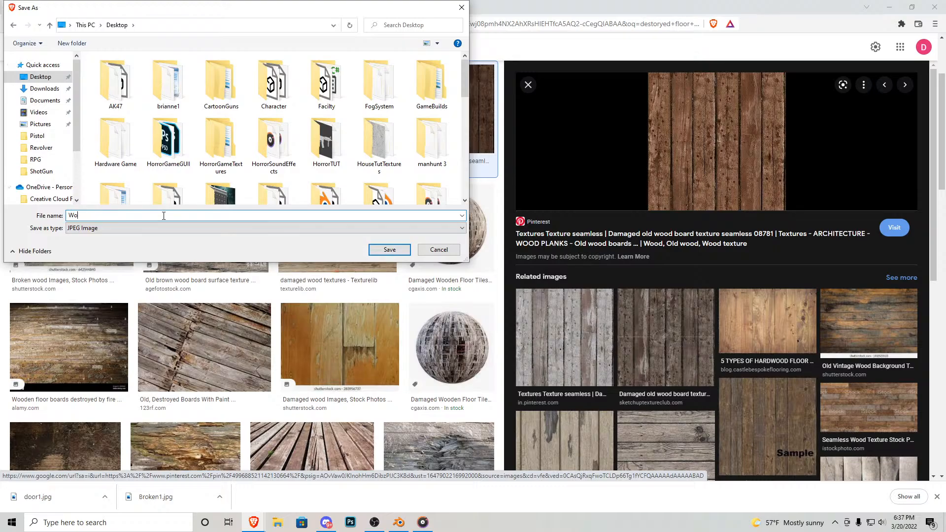
pyautogui.write('Wood')
pyautogui.press('Return')
# Step: Browse more wood results and extend the image search to "destoryed floor texture wood seamless"
pyautogui.scroll(-3, 156, 272)
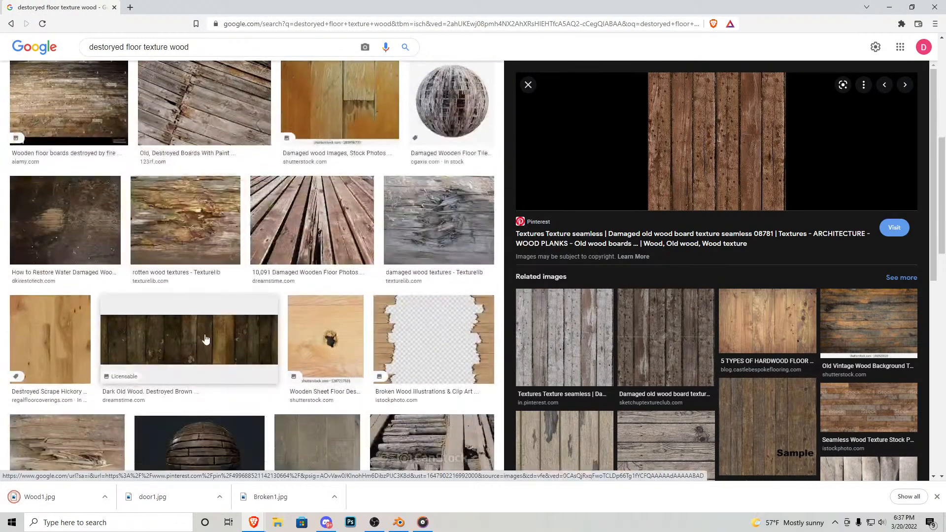
pyautogui.scroll(5, 205, 345)
pyautogui.click(200, 51)
pyautogui.write('seamless')
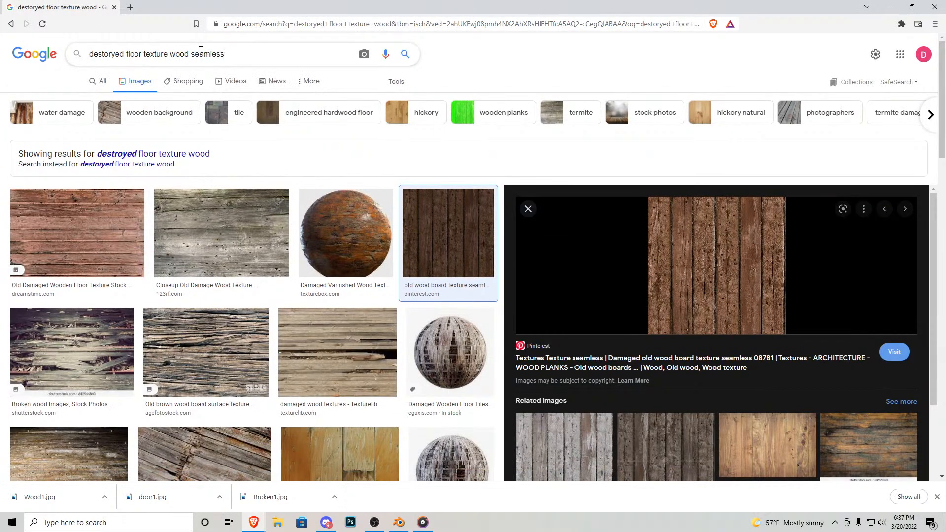
pyautogui.press('Return')
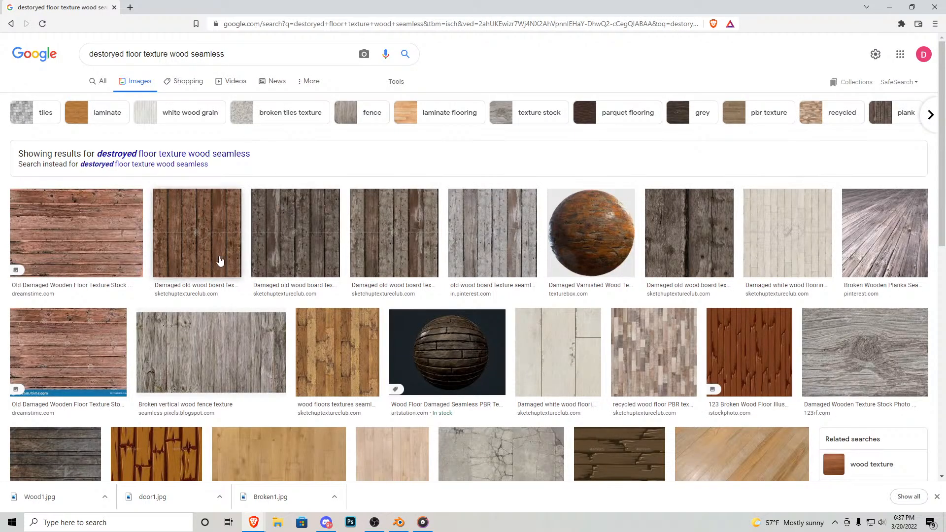
# Step: Save the 990 × 661 wooden floor image related to the "wood floors textures seamless" result to the Desktop as Wood2
pyautogui.scroll(-2, 295, 315)
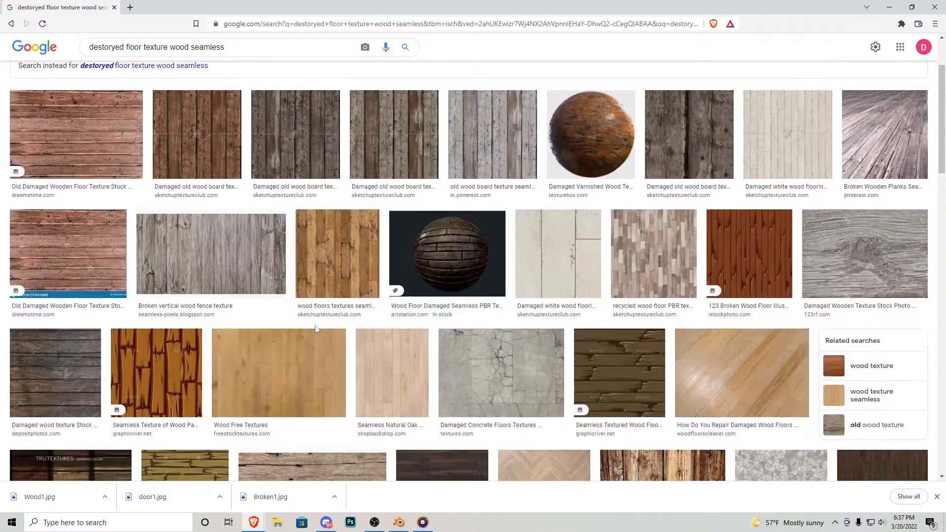
pyautogui.click(345, 264)
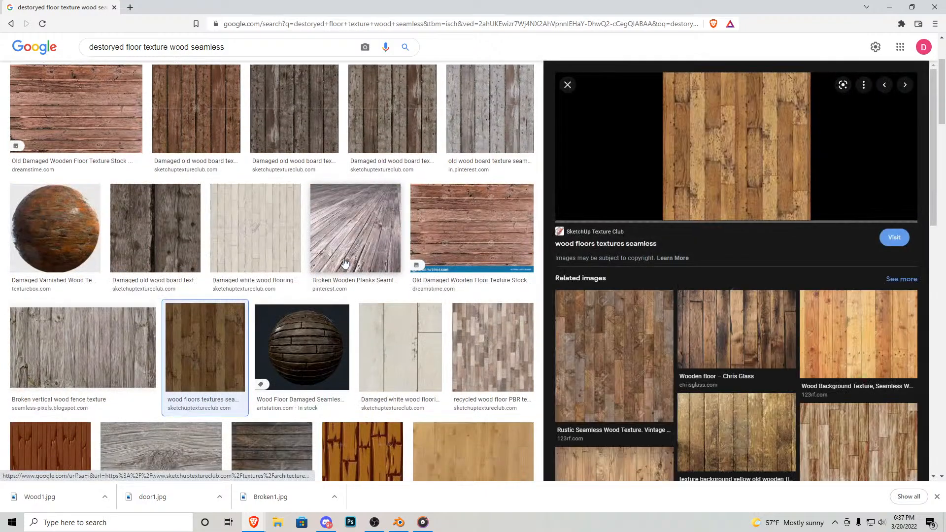
pyautogui.click(764, 332)
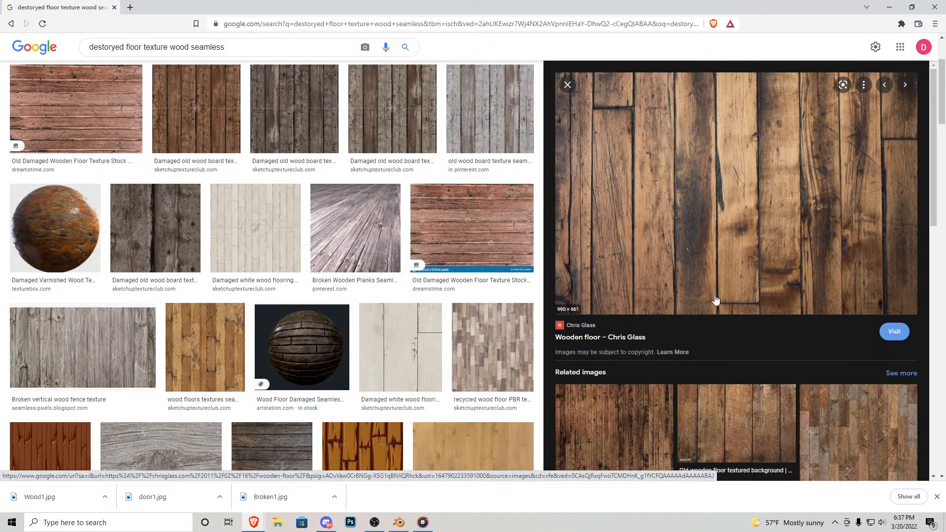
pyautogui.rightClick(742, 247)
pyautogui.click(785, 362)
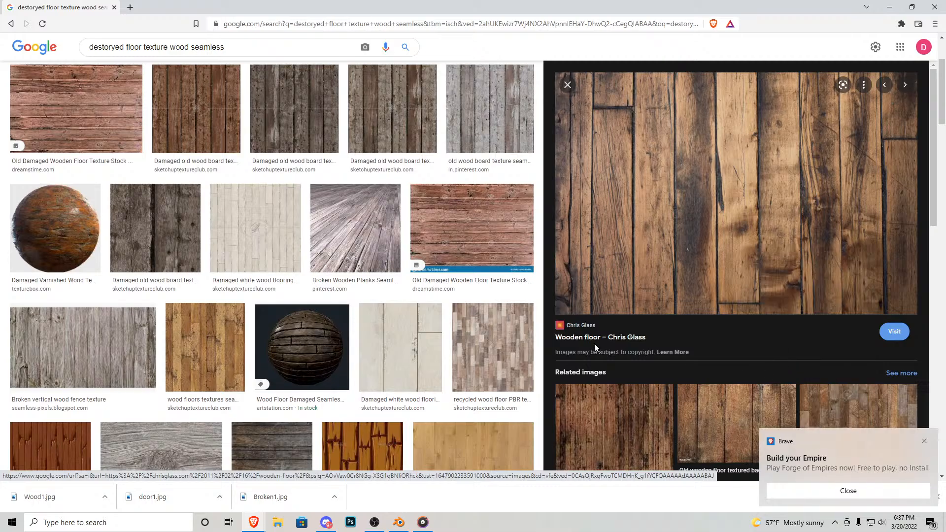
pyautogui.click(49, 81)
pyautogui.click(51, 79)
pyautogui.write('Wood')
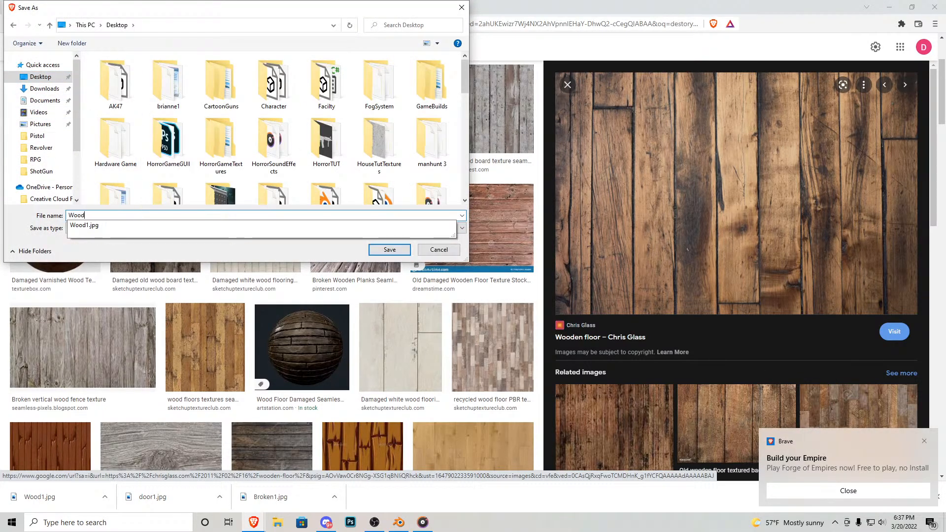
pyautogui.write('2')
pyautogui.press('Return')
# Step: Replace the image search query with the suggested "concrete texture seamless"
pyautogui.scroll(3, 242, 56)
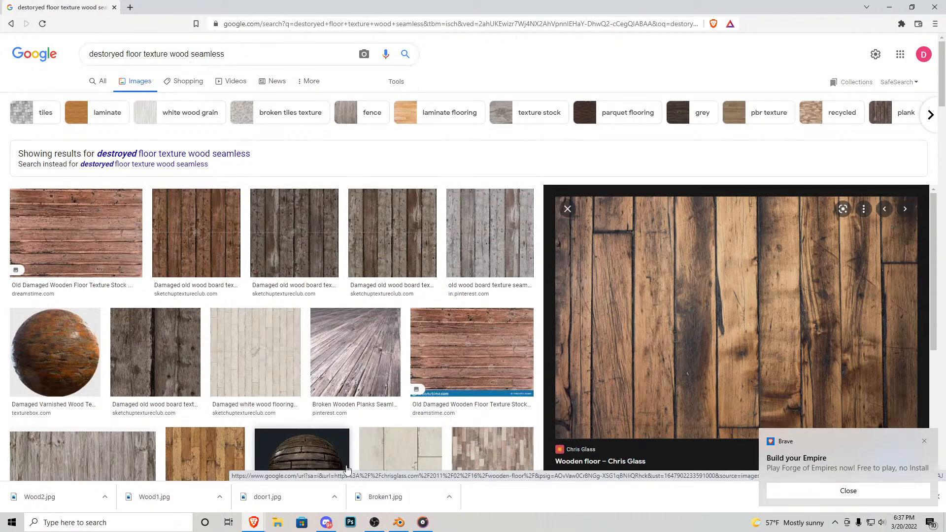
pyautogui.tripleClick(238, 56)
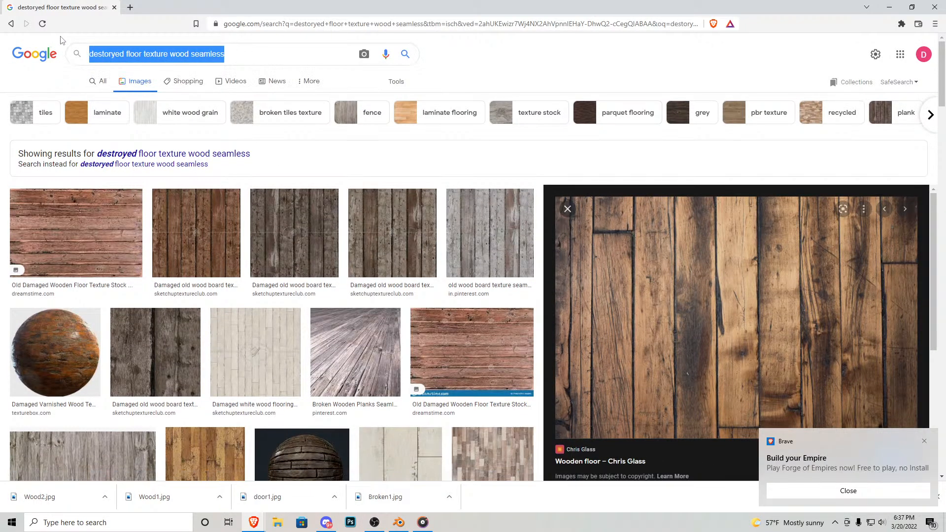
pyautogui.write('concre')
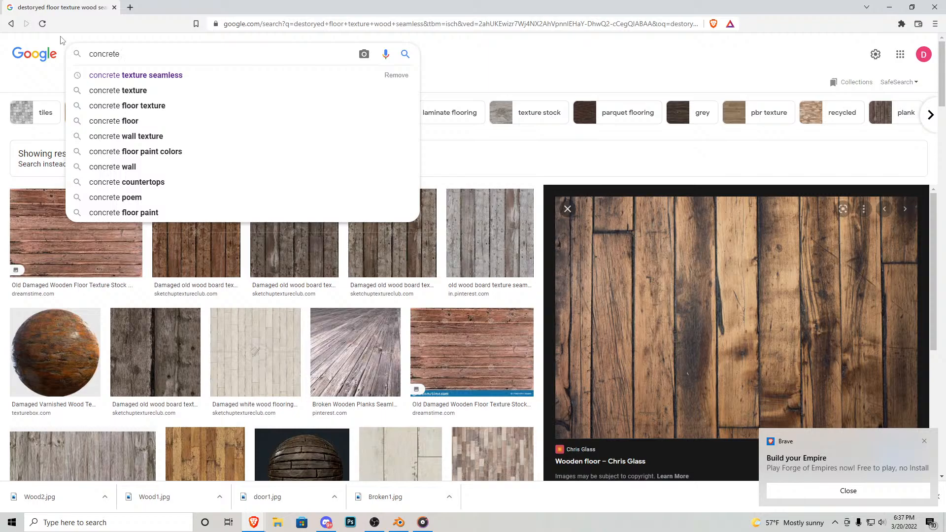
pyautogui.write('te')
pyautogui.click(181, 78)
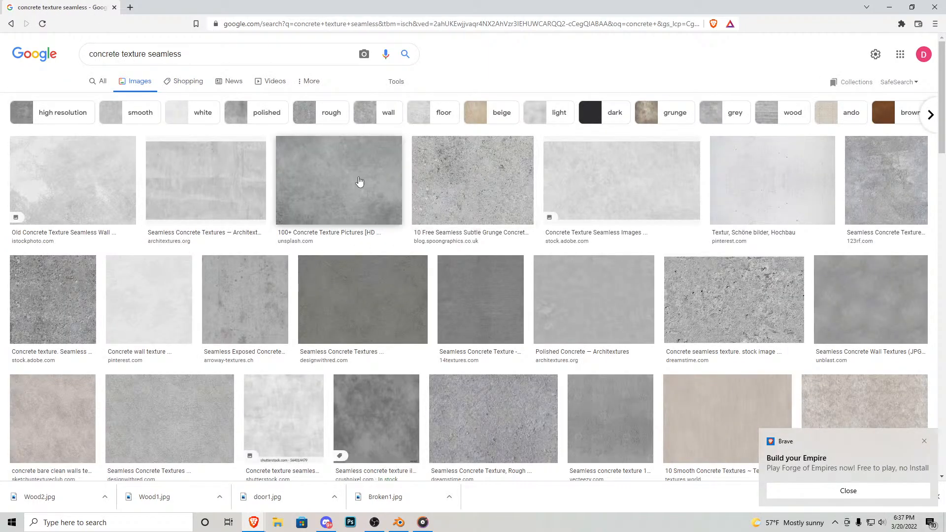
# Step: Preview the rough Adobe Stock concrete tile, but save the smoother grey Unsplash concrete texture to the Desktop as Concretet
pyautogui.click(69, 314)
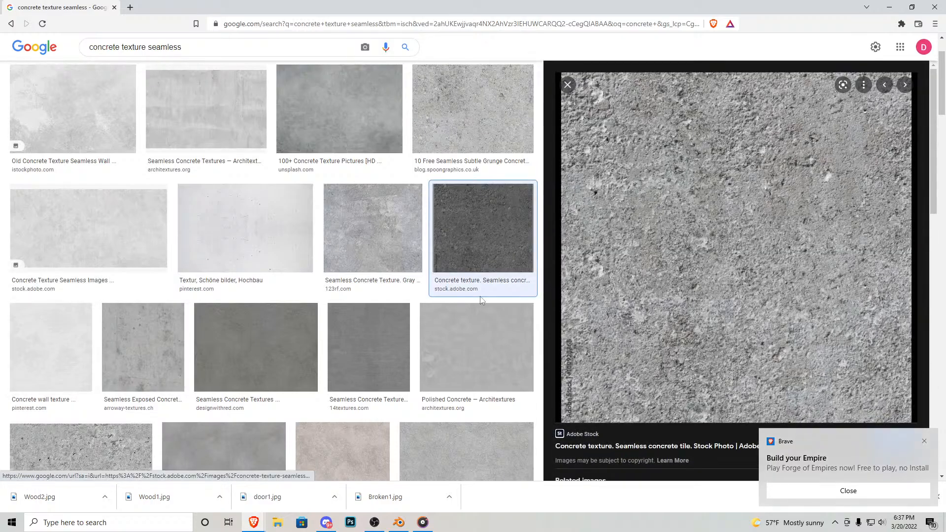
pyautogui.rightClick(683, 265)
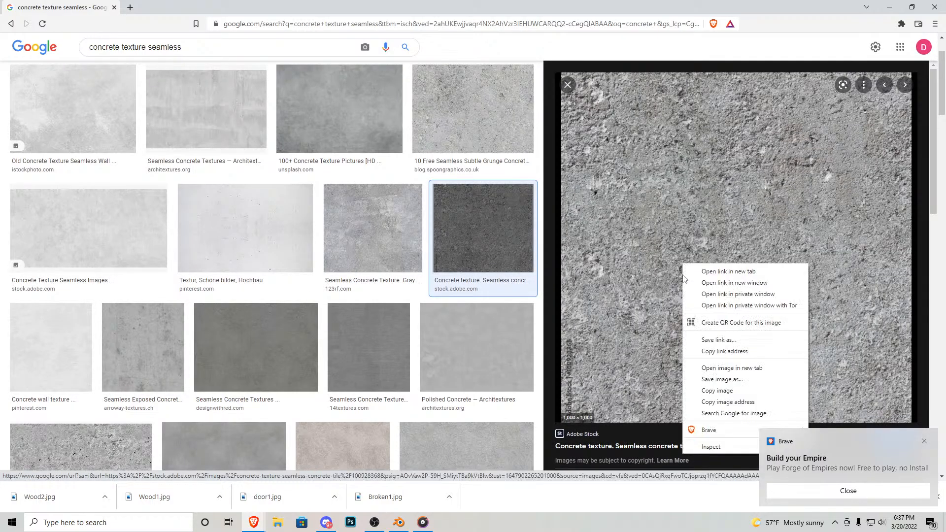
pyautogui.click(379, 144)
pyautogui.rightClick(684, 167)
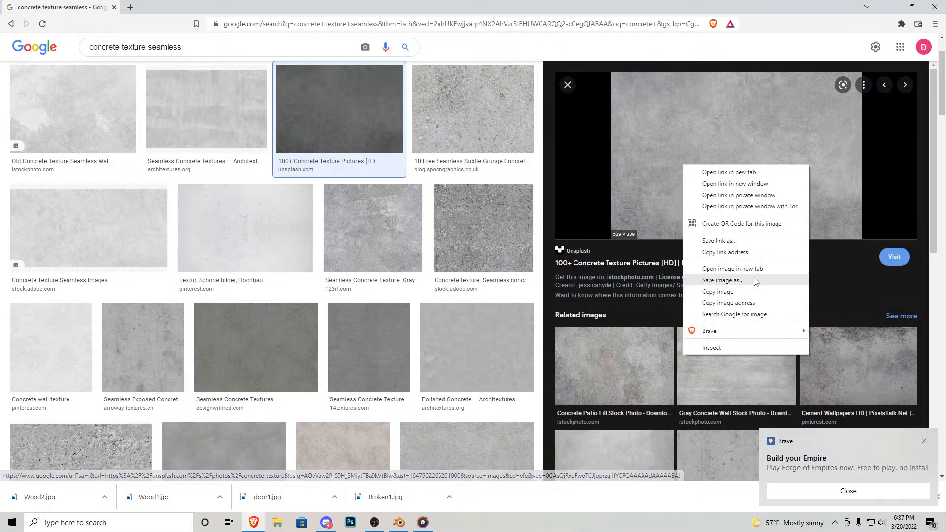
pyautogui.click(753, 280)
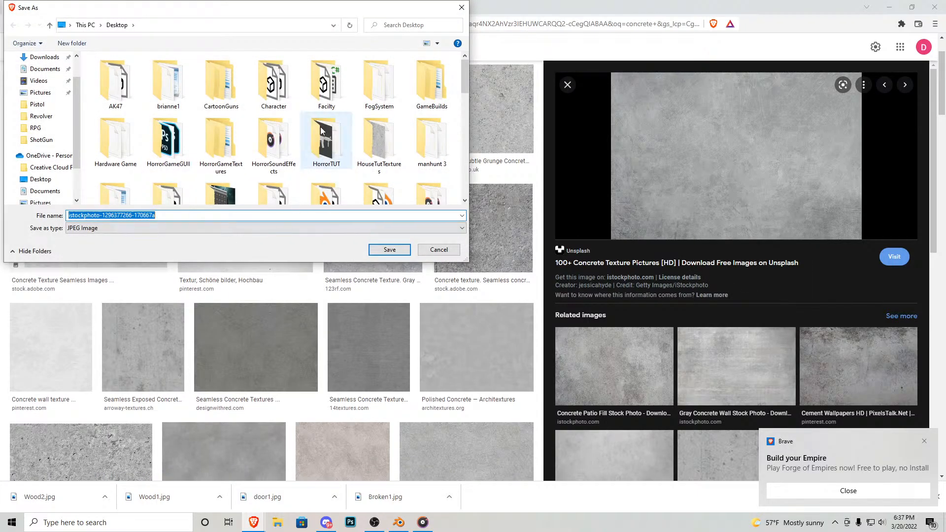
pyautogui.click(45, 81)
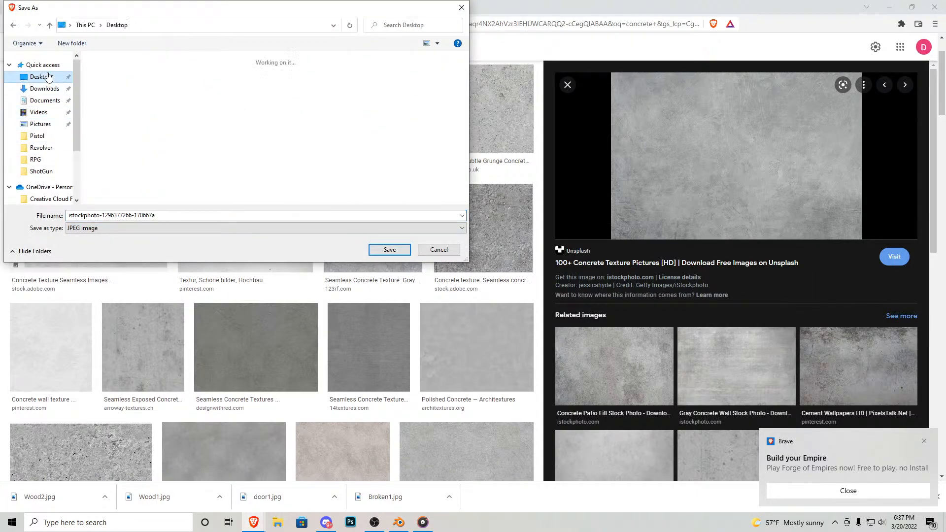
pyautogui.click(48, 76)
pyautogui.click(182, 215)
pyautogui.write('Concrete')
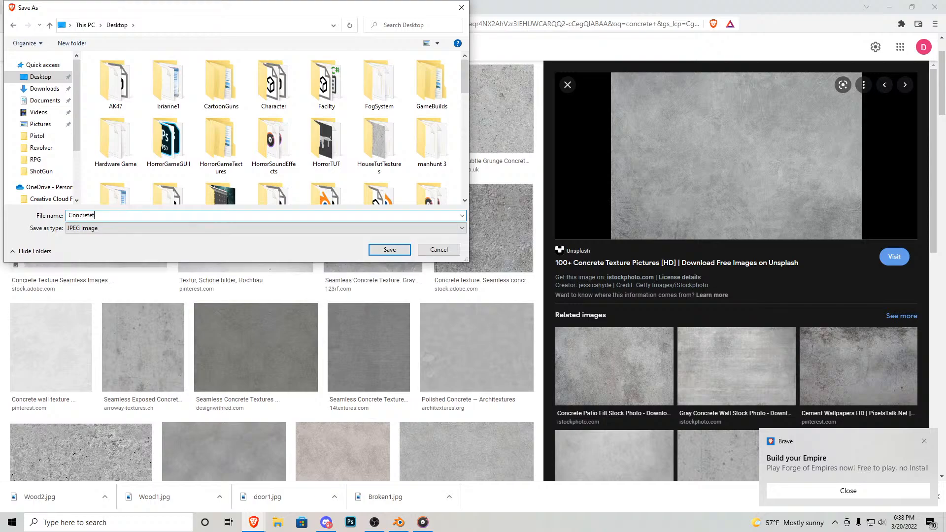
pyautogui.press('Return')
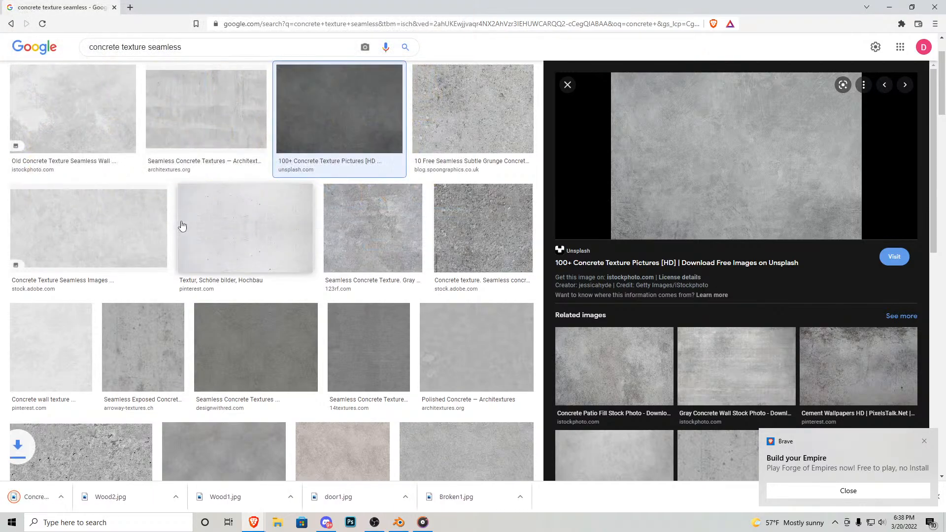
# Step: Switch back to Blender and examine the damaged room's floor and surfaces
pyautogui.scroll(2, 172, 134)
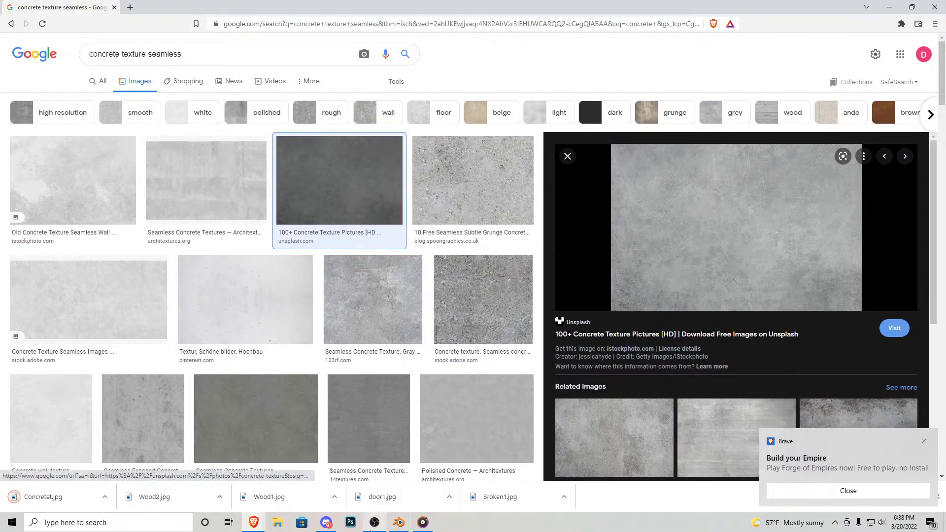
pyautogui.click(399, 523)
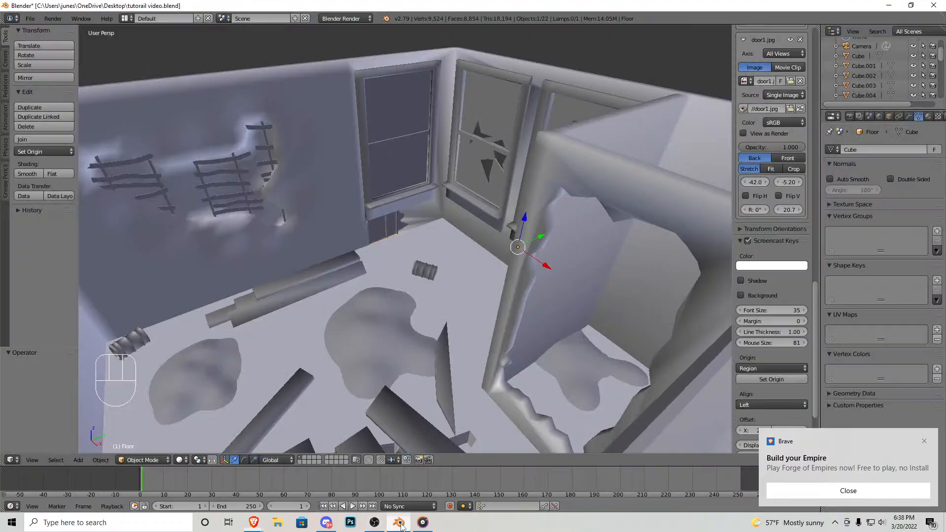
pyautogui.scroll(6, 423, 300)
pyautogui.scroll(-6, 422, 299)
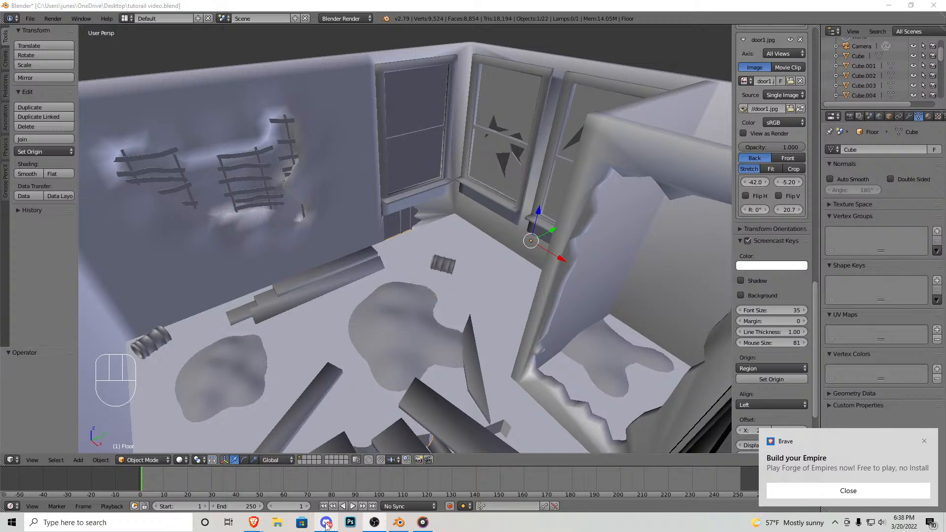
# Step: Return to the Brave image search window and search images for "dirt texture seamless"
pyautogui.moveTo(253, 527)
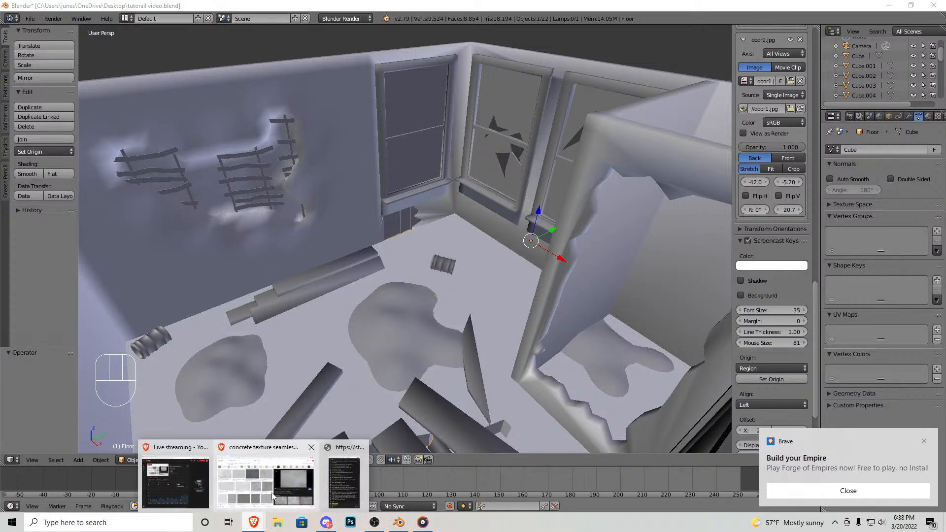
pyautogui.click(251, 485)
pyautogui.moveTo(196, 54); pyautogui.dragTo(48, 45)
pyautogui.write('di')
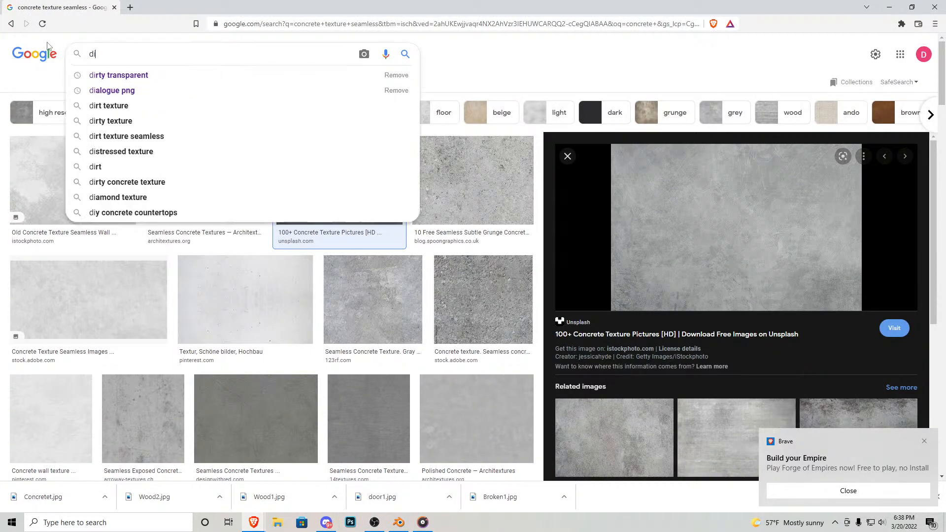
pyautogui.write('rt texture seamless')
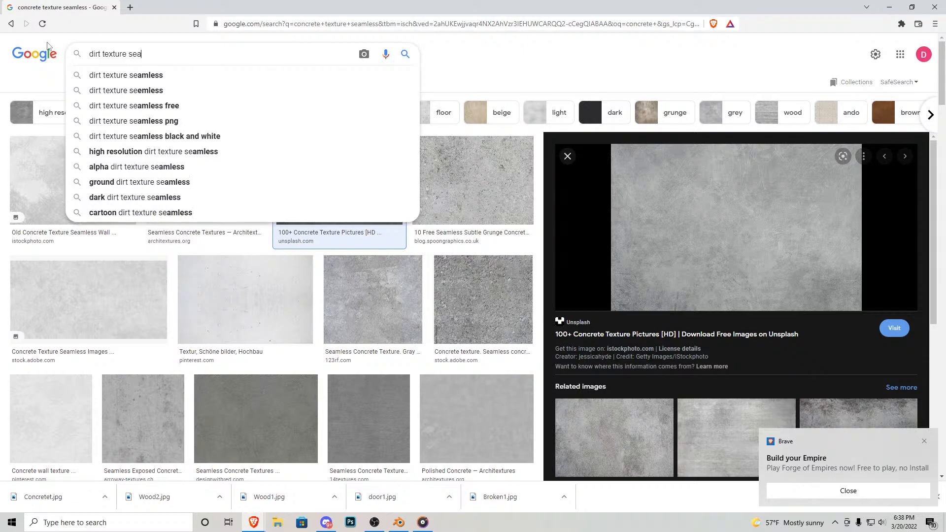
pyautogui.press('Return')
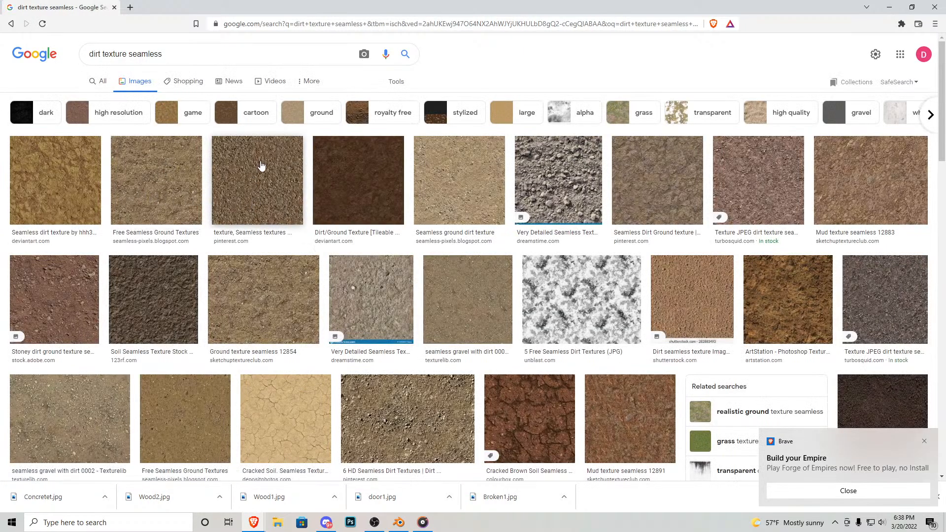
# Step: Preview the brown Free Seamless Ground Textures dirt image from seamless-pixels and save it to the Desktop as Dirt
pyautogui.click(262, 165)
pyautogui.rightClick(646, 235)
pyautogui.click(182, 105)
pyautogui.rightClick(634, 210)
pyautogui.click(698, 325)
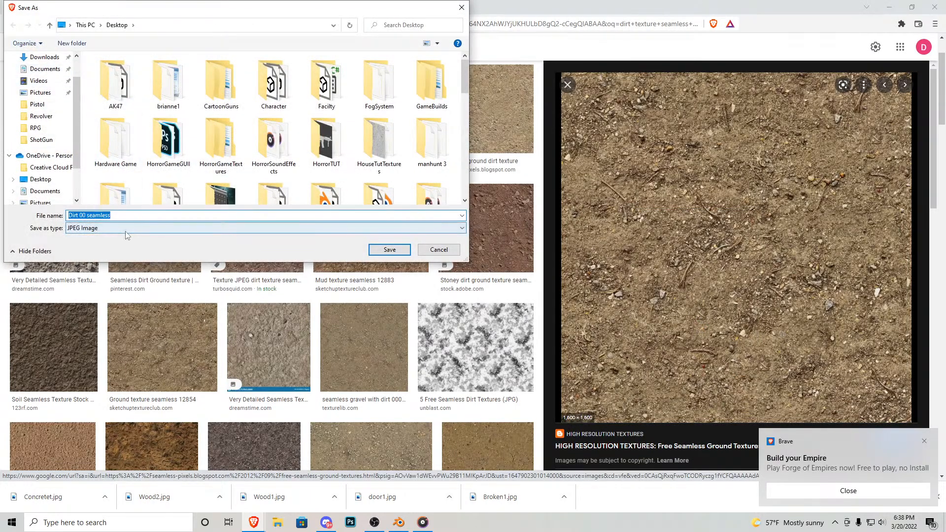
pyautogui.write('Dirt')
pyautogui.press('Return')
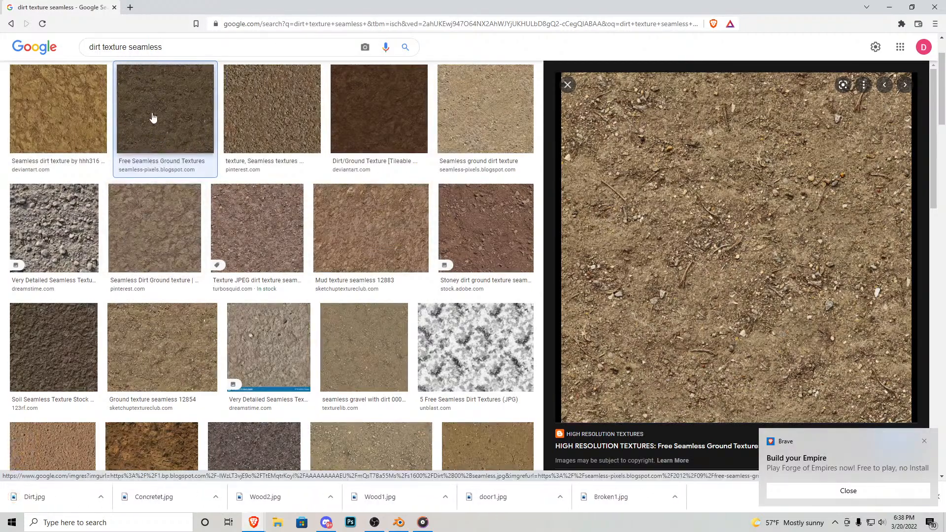
# Step: Replace the image search query with "destroyed wall texture seamless" and run the search
pyautogui.click(180, 47)
pyautogui.press('BackSpace')
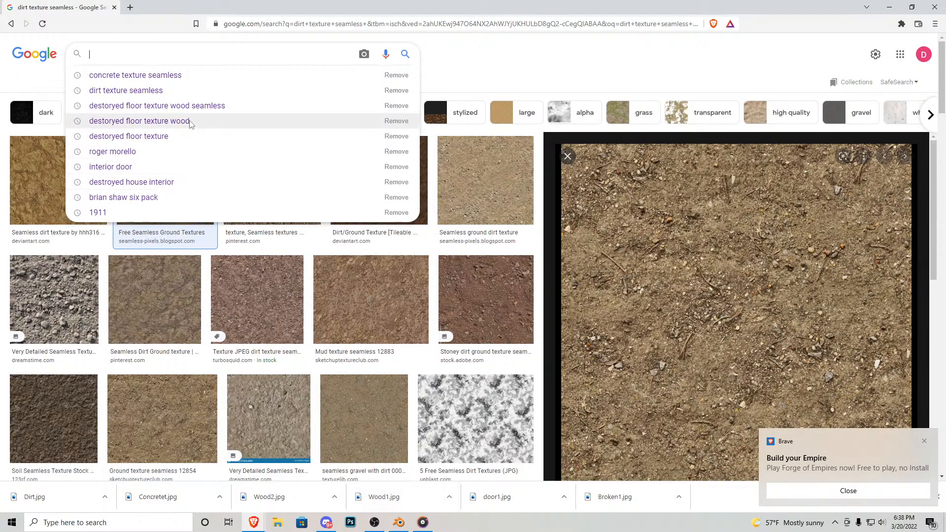
pyautogui.write('wal')
pyautogui.press('BackSpace')
pyautogui.press('BackSpace')
pyautogui.press('BackSpace')
pyautogui.write('destroyed wall texture seamless')
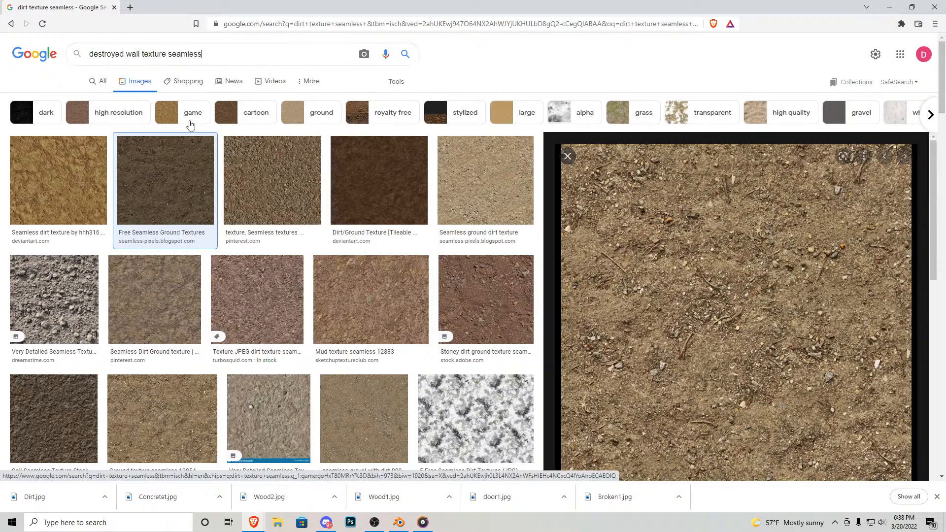
pyautogui.press('Return')
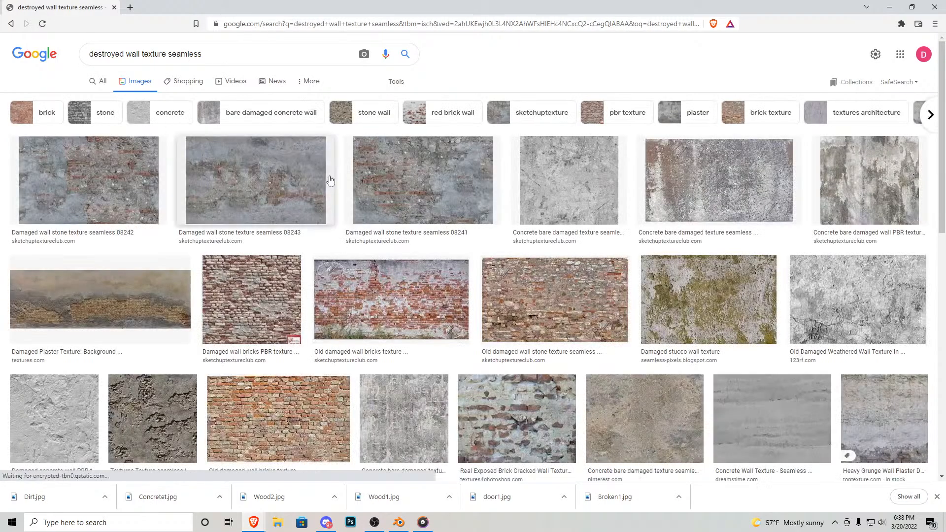
# Step: Look through the destroyed wall results, previewing the CGTrader damaged concrete and PSDDude rough plaster images, for a suitable wall texture
pyautogui.scroll(-3, 638, 311)
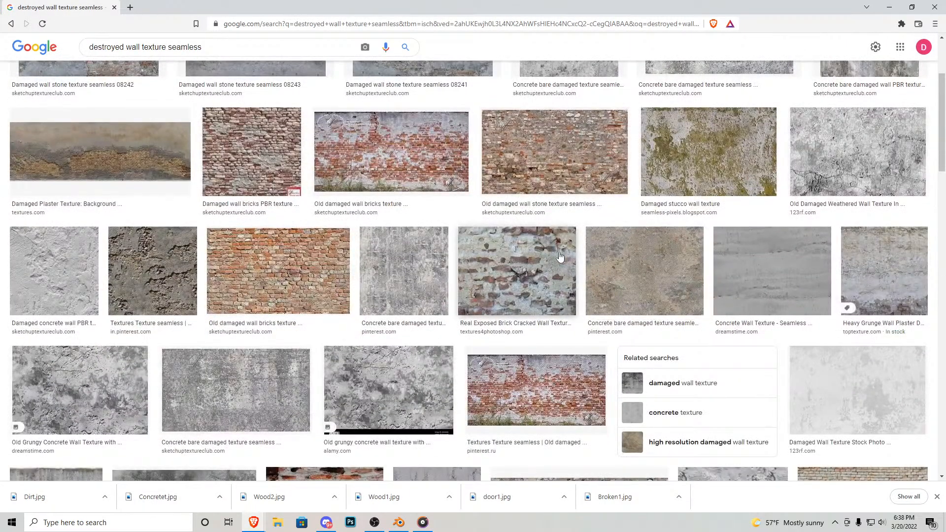
pyautogui.scroll(-4, 634, 308)
pyautogui.scroll(-2, 437, 286)
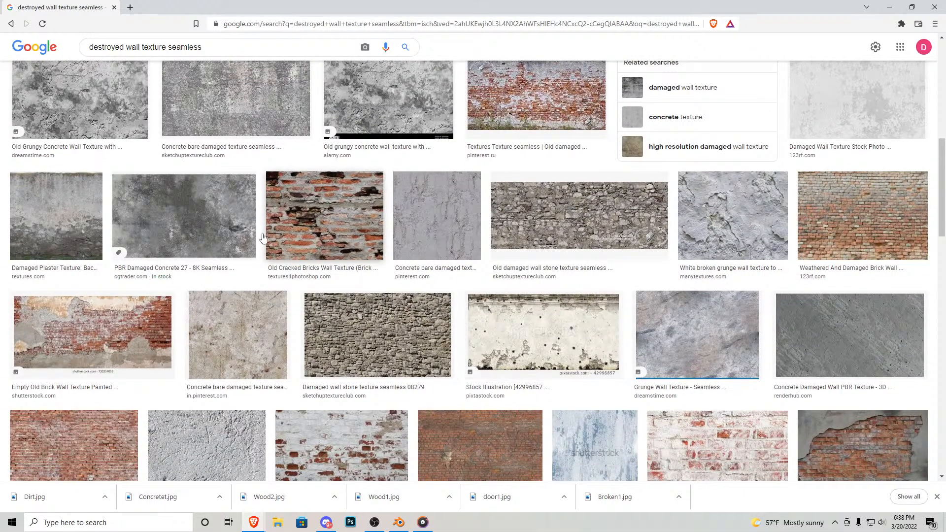
pyautogui.click(236, 224)
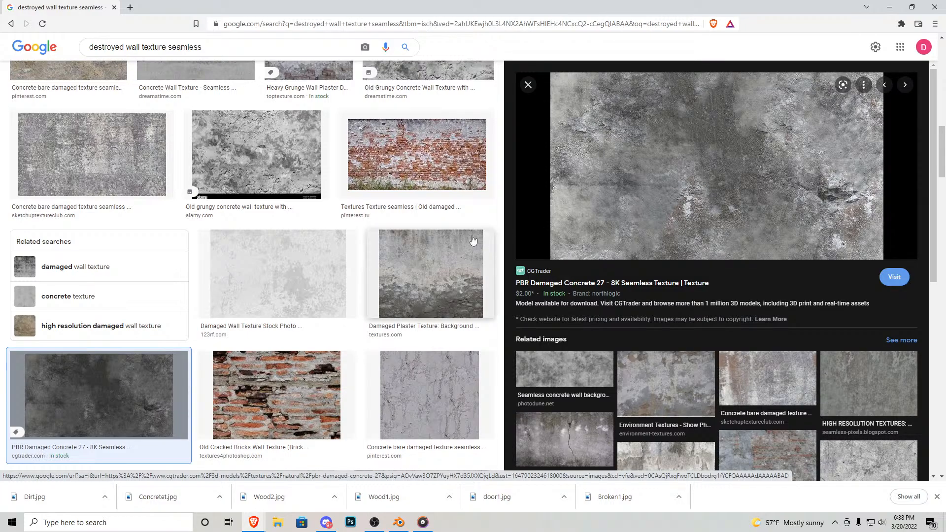
pyautogui.scroll(-4, 488, 239)
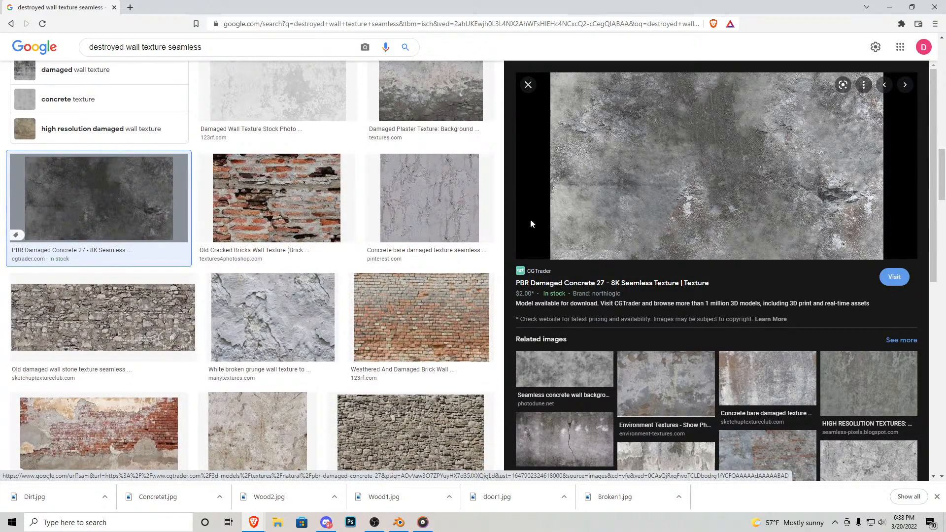
pyautogui.scroll(-5, 345, 276)
pyautogui.scroll(-5, 154, 258)
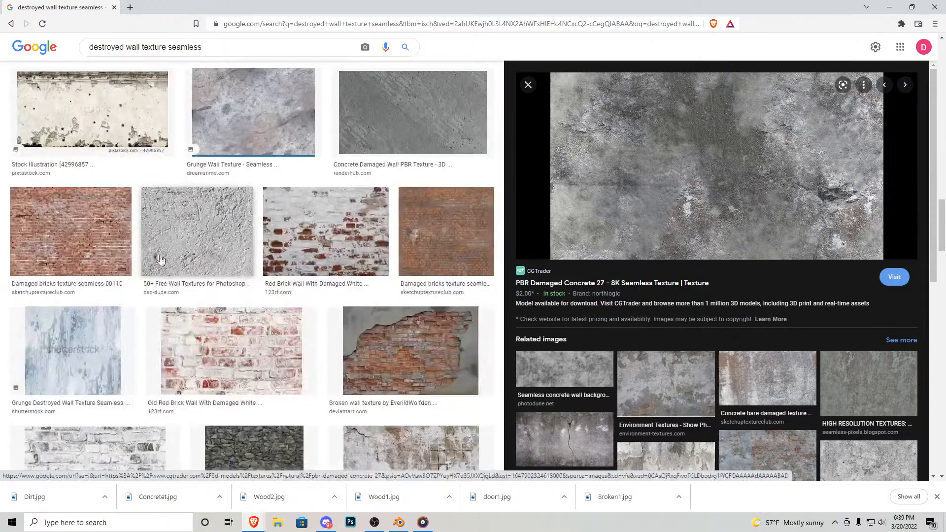
pyautogui.click(230, 247)
pyautogui.scroll(-4, 215, 281)
pyautogui.scroll(-10, 215, 280)
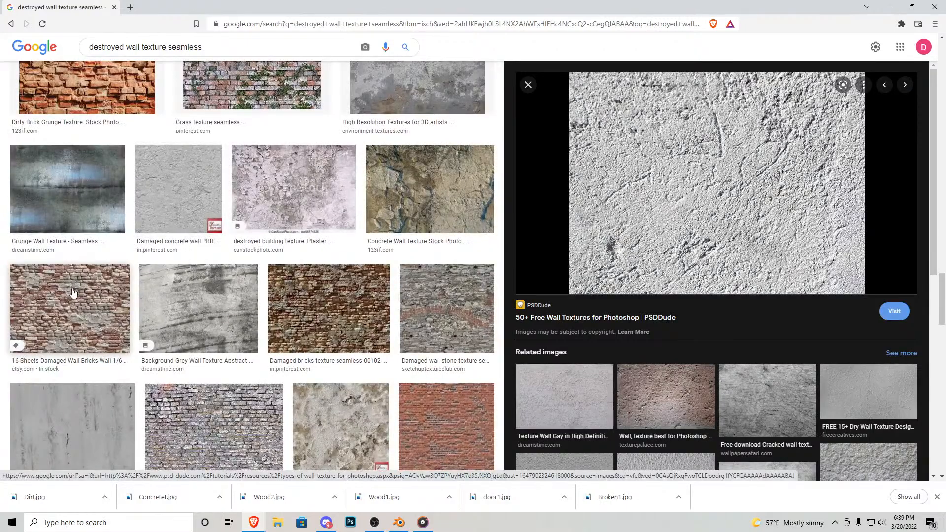
pyautogui.scroll(-6, 231, 297)
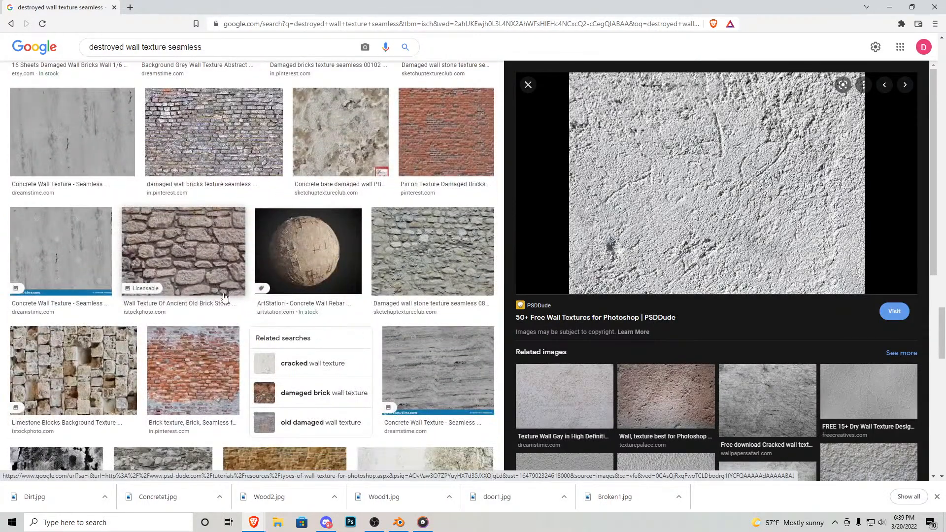
pyautogui.scroll(-5, 225, 297)
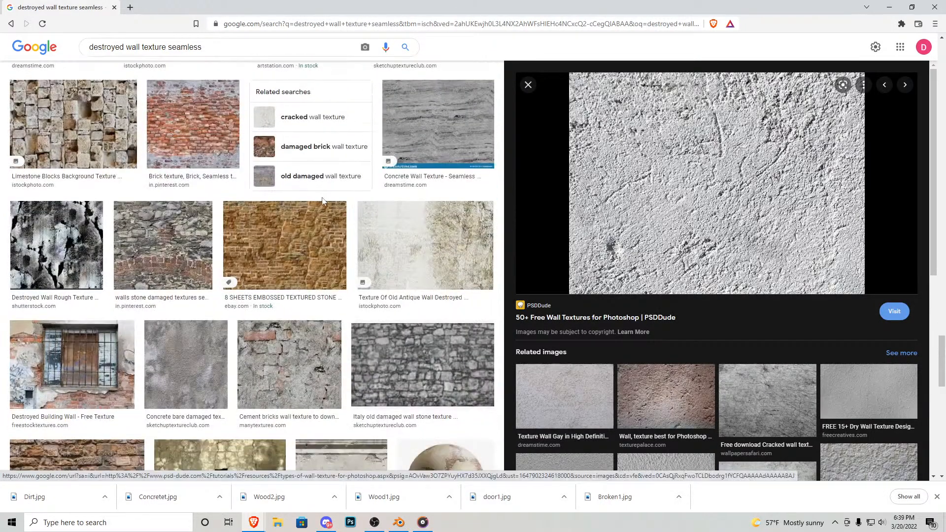
pyautogui.scroll(-8, 323, 201)
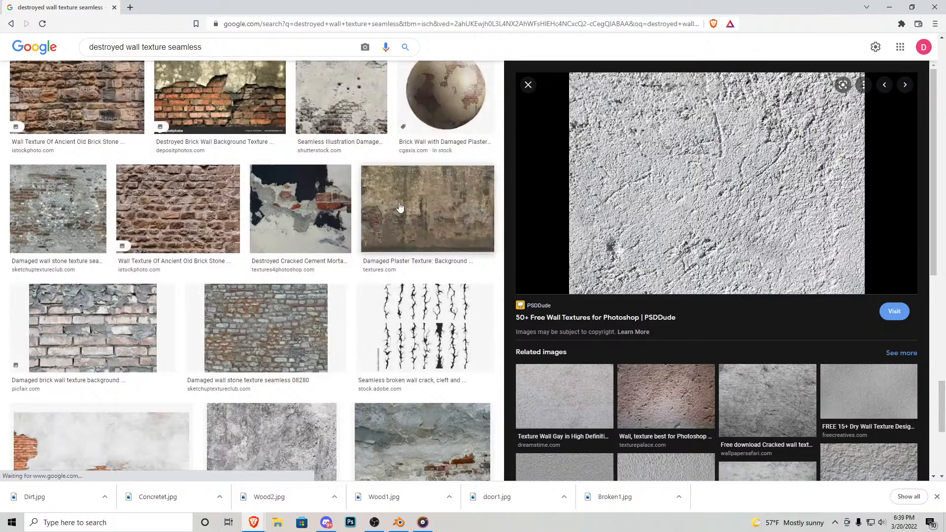
# Step: Preview the Textures.com damaged plaster image, open the related peeling tan plaster wall, and save it to the Desktop as wall
pyautogui.click(400, 207)
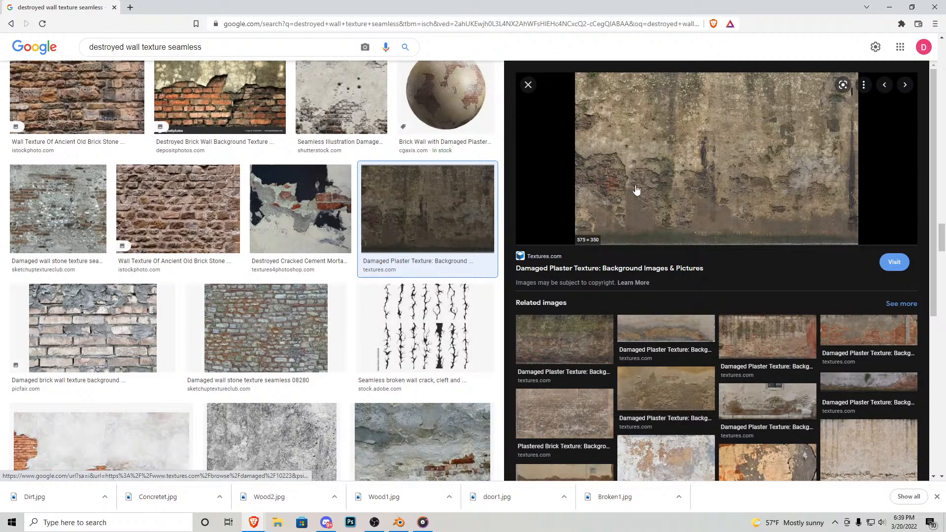
pyautogui.click(633, 380)
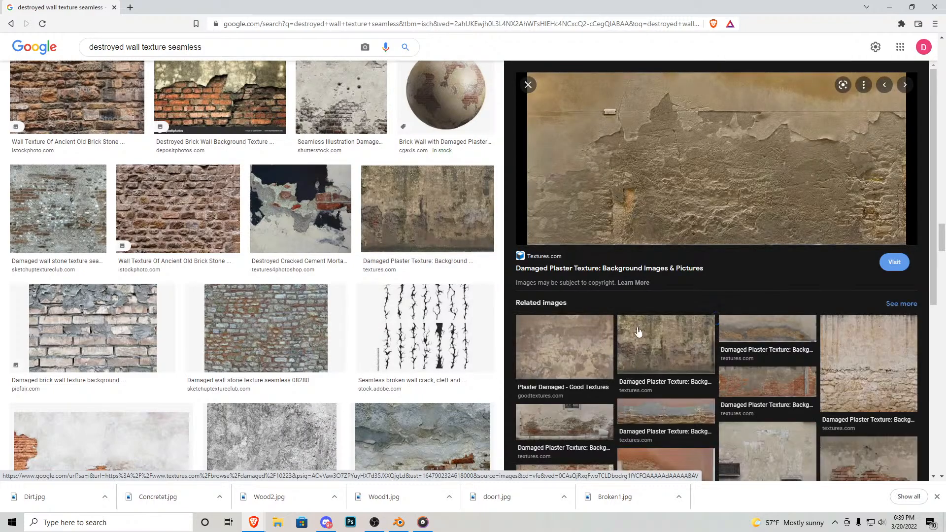
pyautogui.rightClick(629, 159)
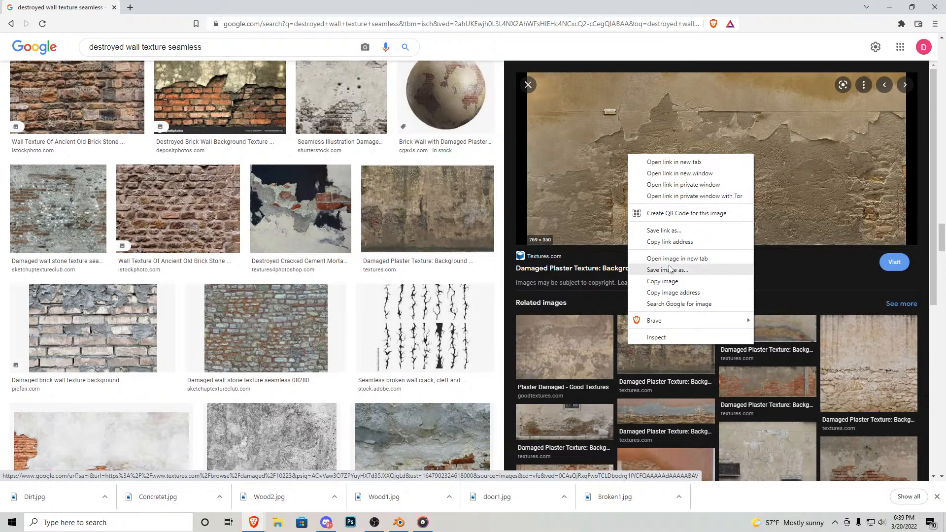
pyautogui.click(672, 268)
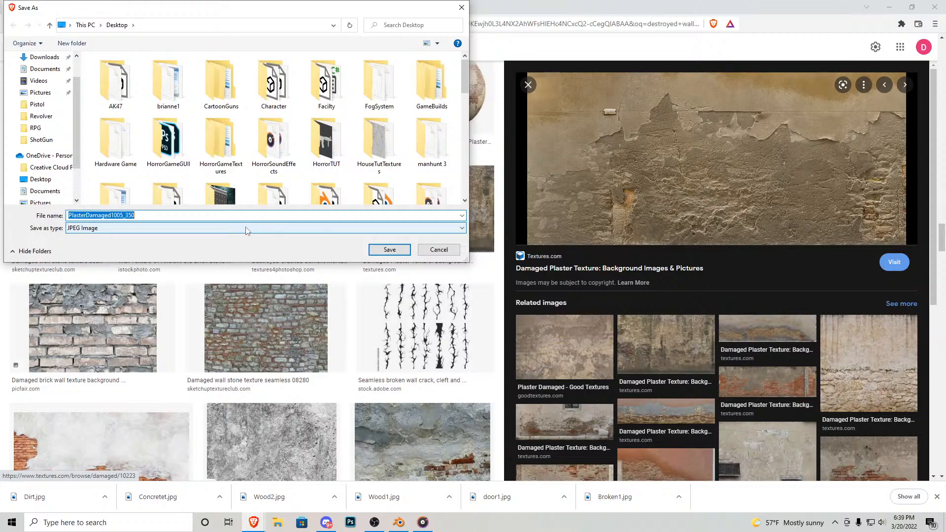
pyautogui.write('wall')
pyautogui.press('Return')
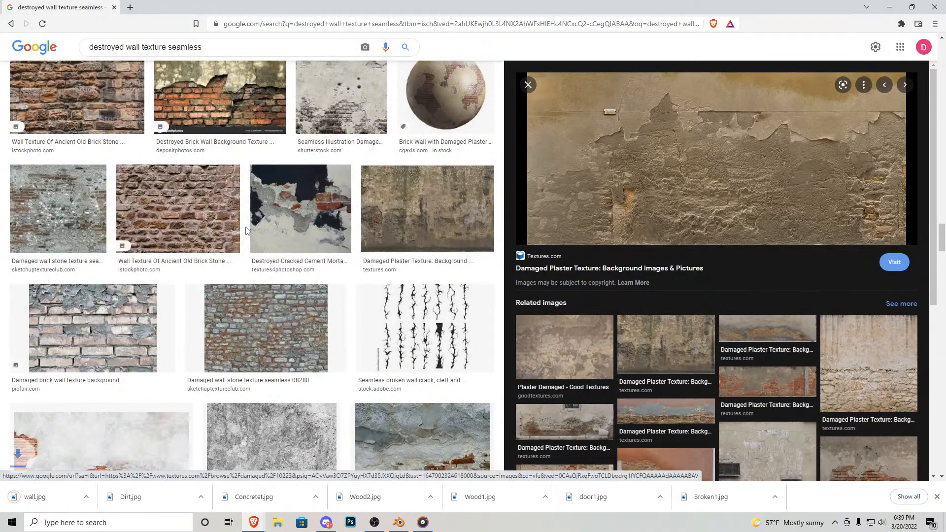
# Step: Switch to Blender and unwrap the entire Walls mesh with Smart UV Project at its default settings
pyautogui.click(890, 7)
pyautogui.press('Tab')
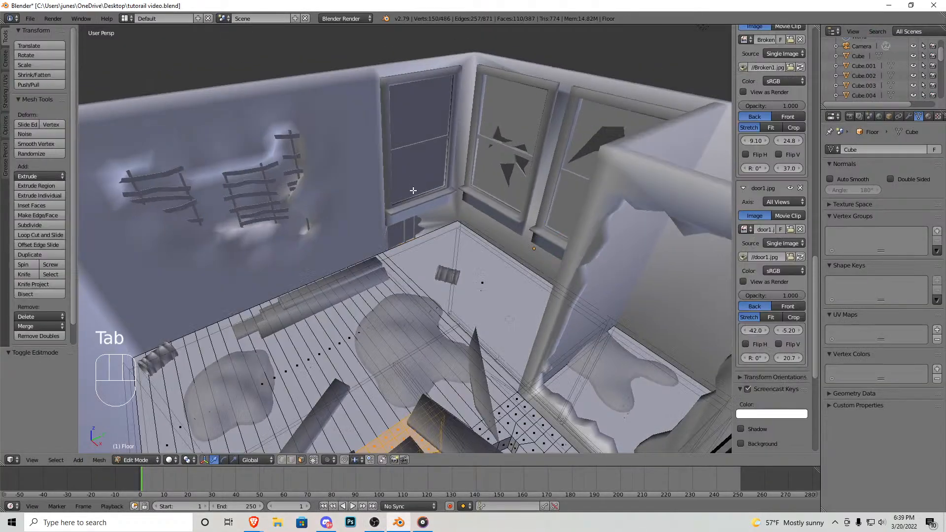
pyautogui.press('Tab')
pyautogui.rightClick(363, 193)
pyautogui.press('Tab')
pyautogui.moveTo(364, 192); pyautogui.dragTo(385, 199, button='middle')
pyautogui.press('a')
pyautogui.press('a')
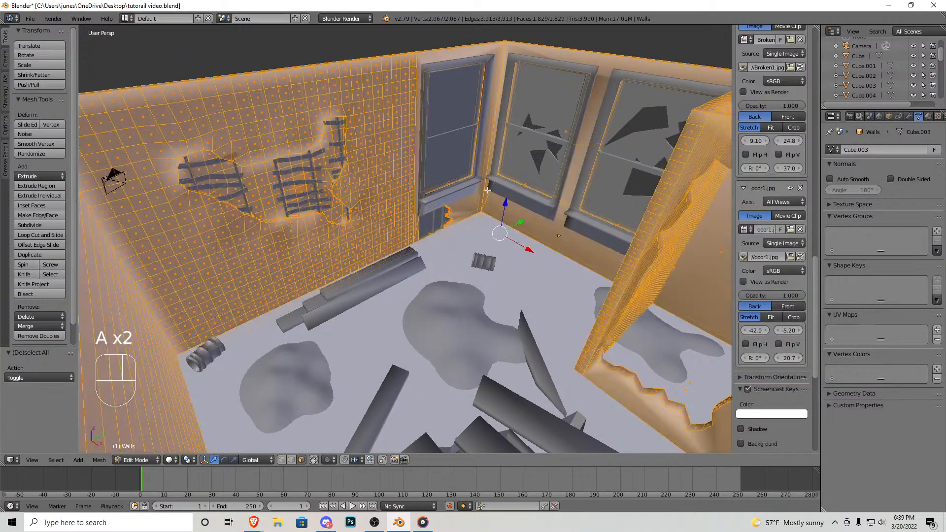
pyautogui.click(99, 459)
pyautogui.moveTo(125, 381)
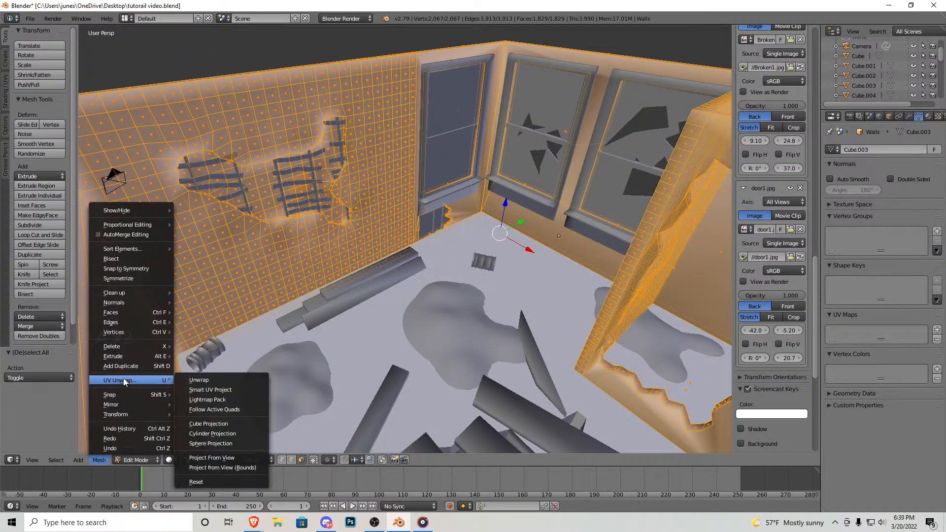
pyautogui.click(192, 389)
pyautogui.click(192, 483)
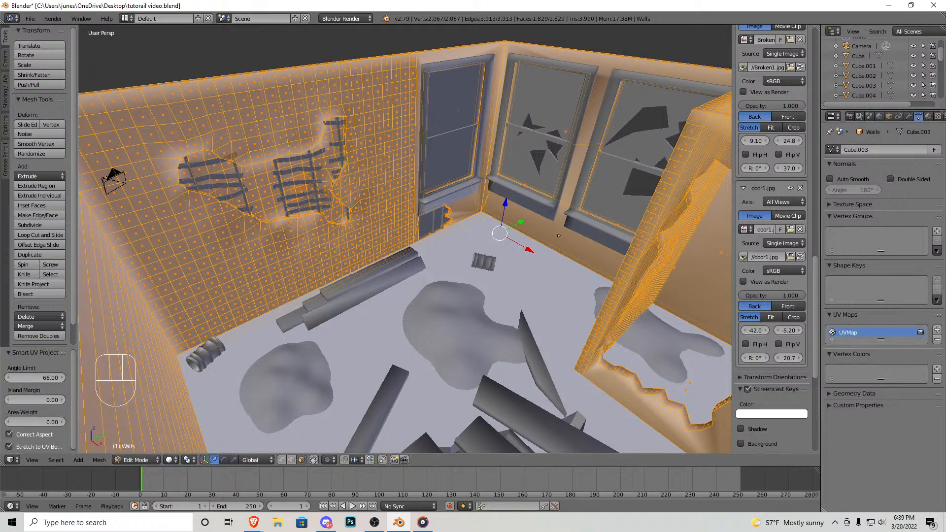
# Step: Give the Walls object a material named Walls
pyautogui.click(927, 116)
pyautogui.write('Walls')
pyautogui.press('Return')
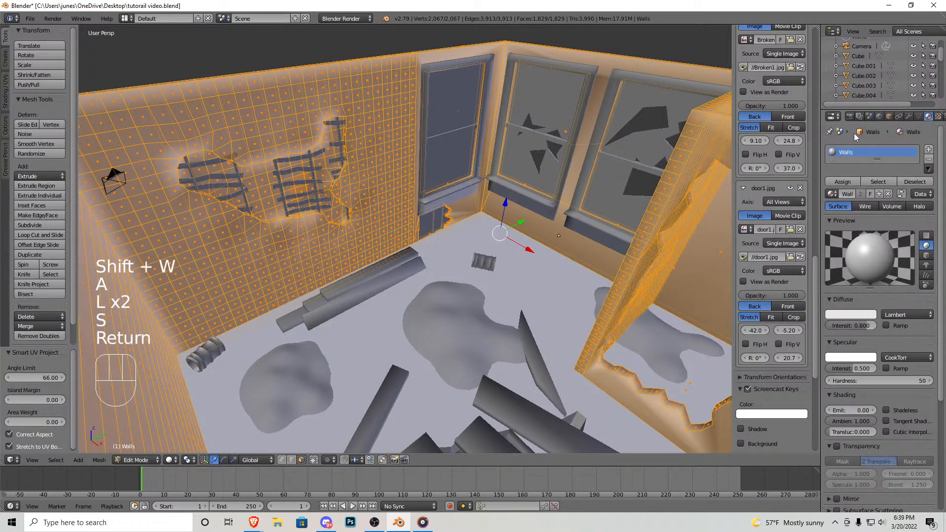
# Step: Replace the Walls material's empty texture with a new image texture that loads wall.jpg from the Desktop
pyautogui.click(939, 117)
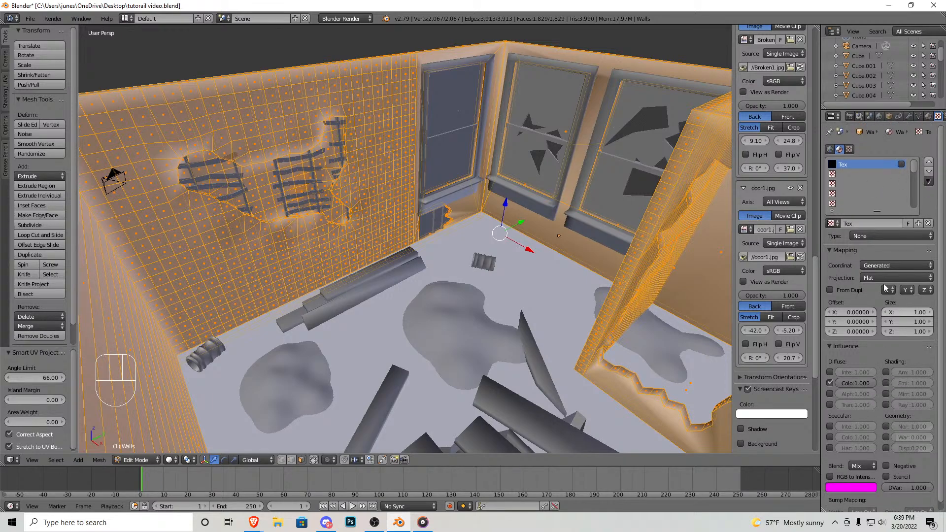
pyautogui.click(928, 224)
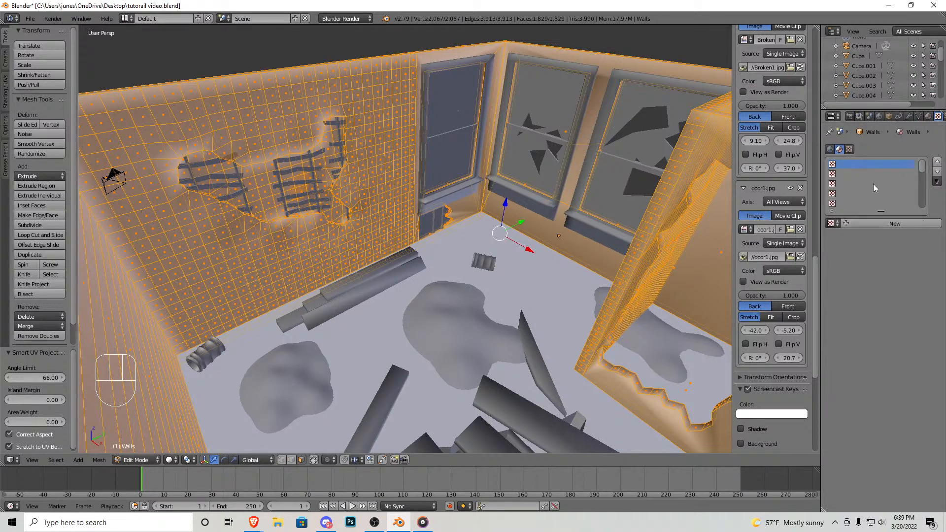
pyautogui.click(901, 225)
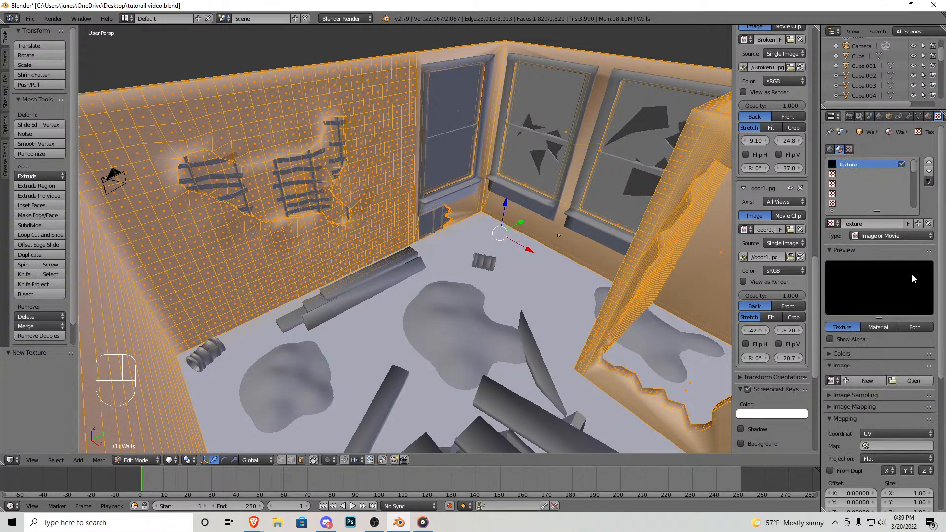
pyautogui.click(903, 380)
pyautogui.click(167, 31)
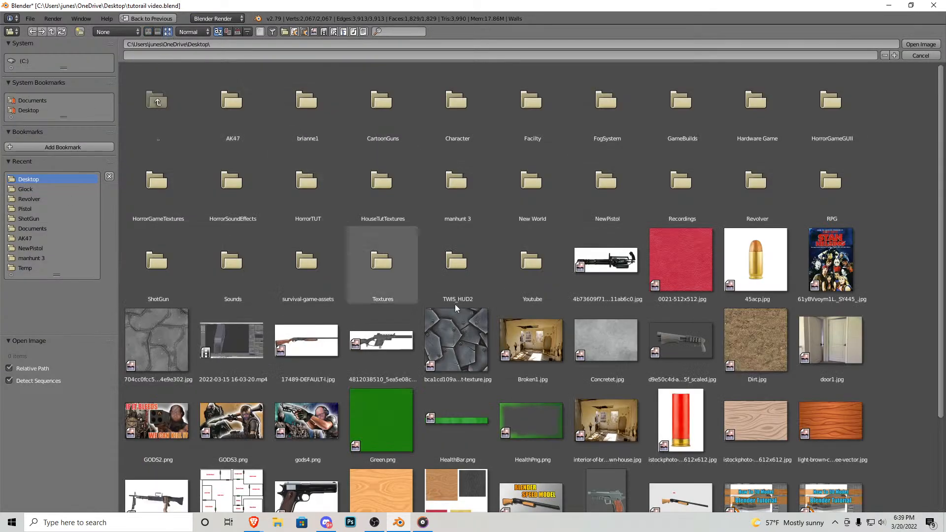
pyautogui.scroll(-5, 484, 338)
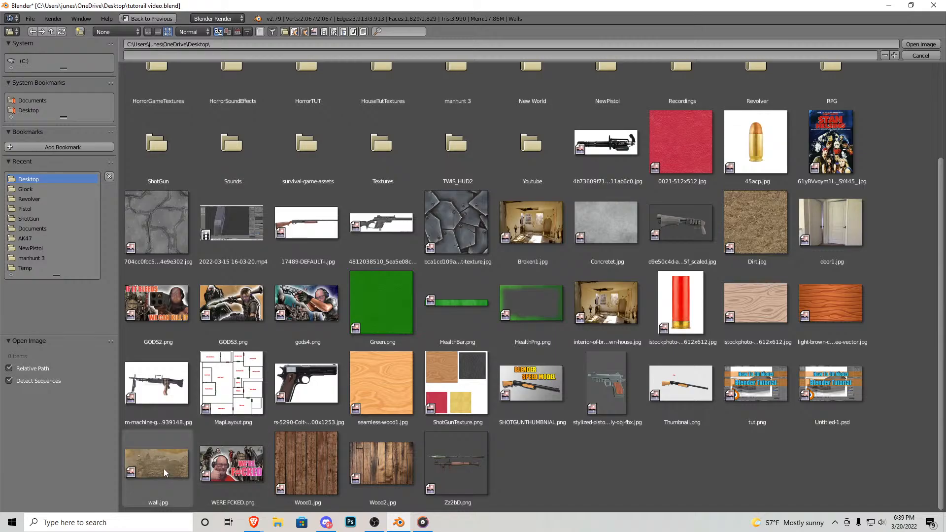
pyautogui.doubleClick(163, 469)
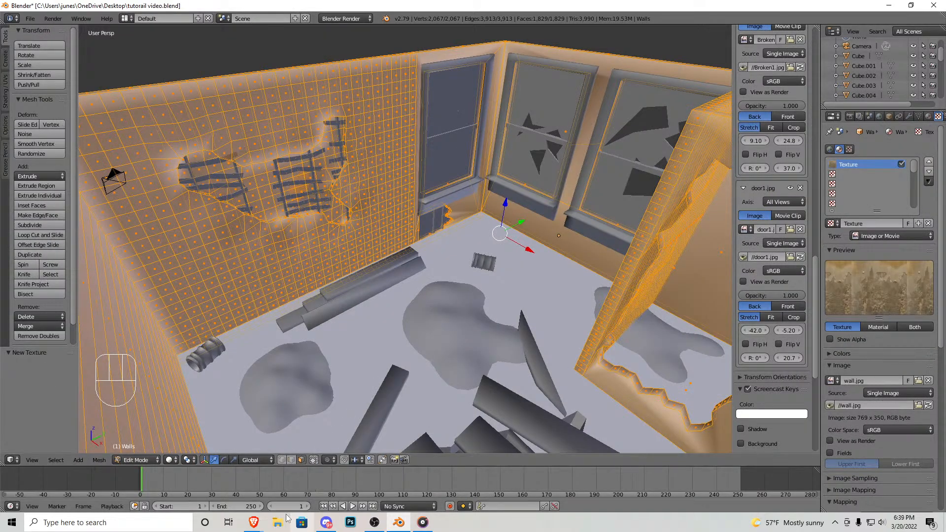
# Step: Switch to the browser and search Google Images for "grass seamless"
pyautogui.click(256, 522)
pyautogui.click(276, 482)
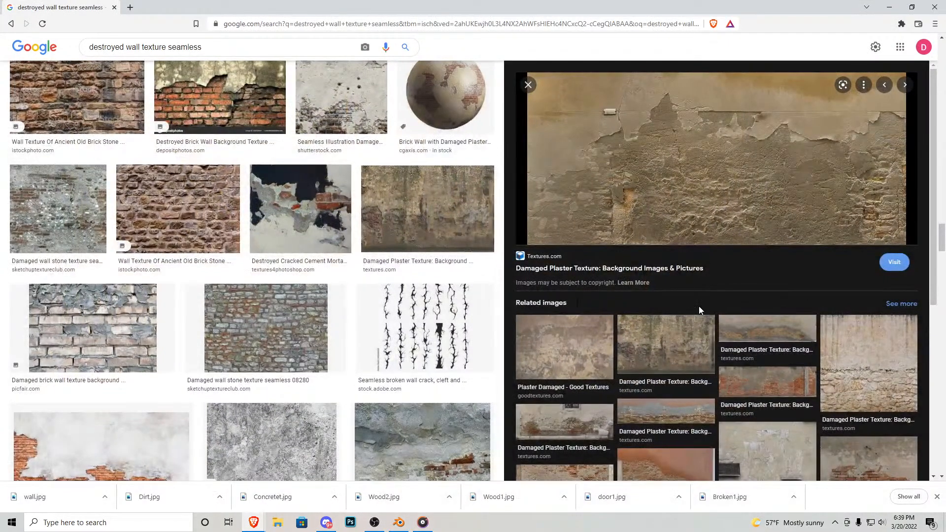
pyautogui.scroll(-10, 210, 254)
pyautogui.scroll(5, 209, 254)
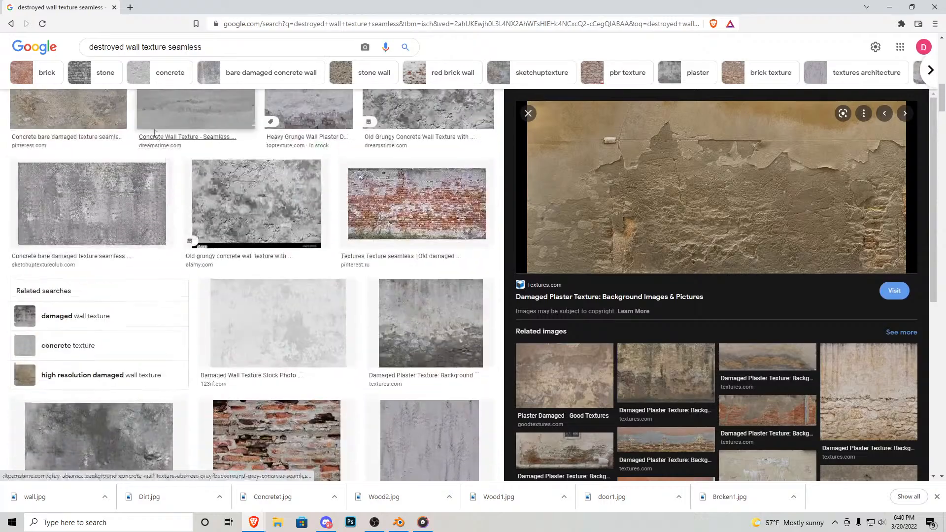
pyautogui.click(128, 47)
pyautogui.write('grss semal')
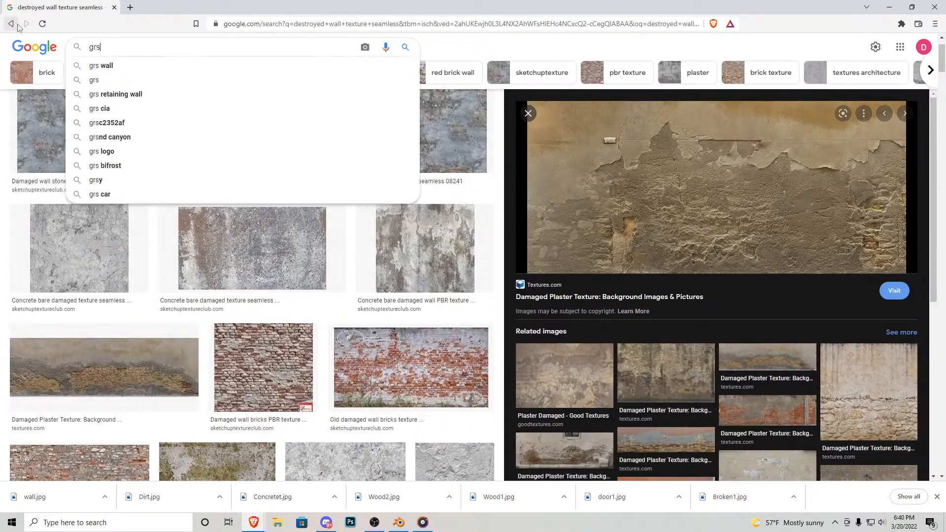
pyautogui.press('BackSpace')
pyautogui.press('BackSpace')
pyautogui.press('BackSpace')
pyautogui.press('BackSpace')
pyautogui.press('BackSpace')
pyautogui.press('BackSpace')
pyautogui.press('BackSpace')
pyautogui.press('BackSpace')
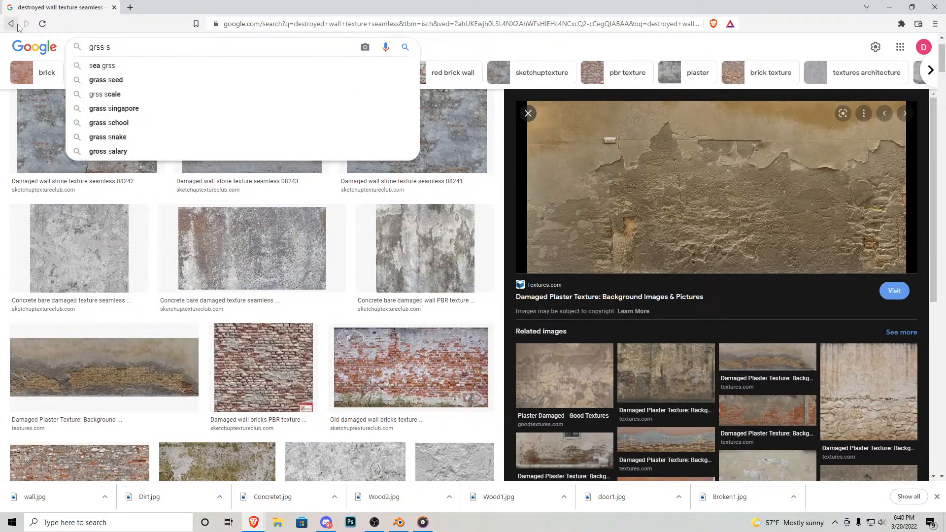
pyautogui.write('ass seamless')
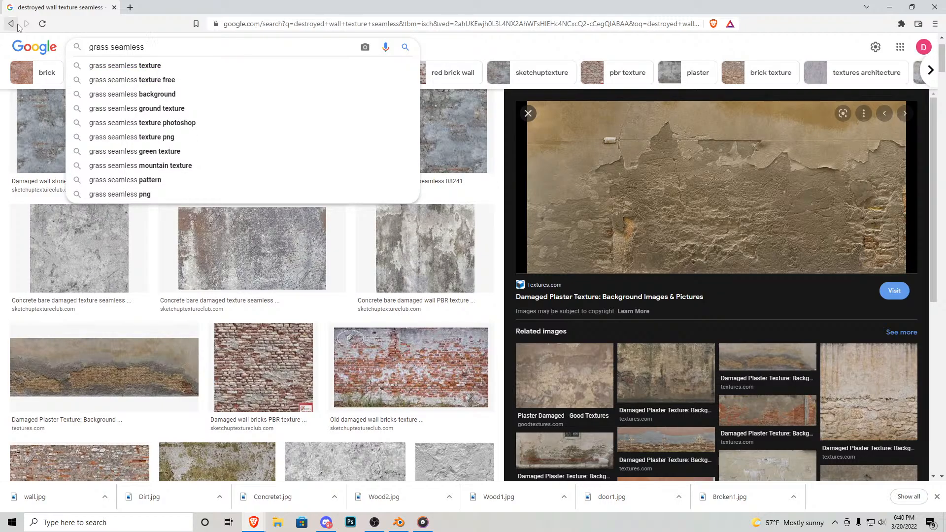
pyautogui.press('Return')
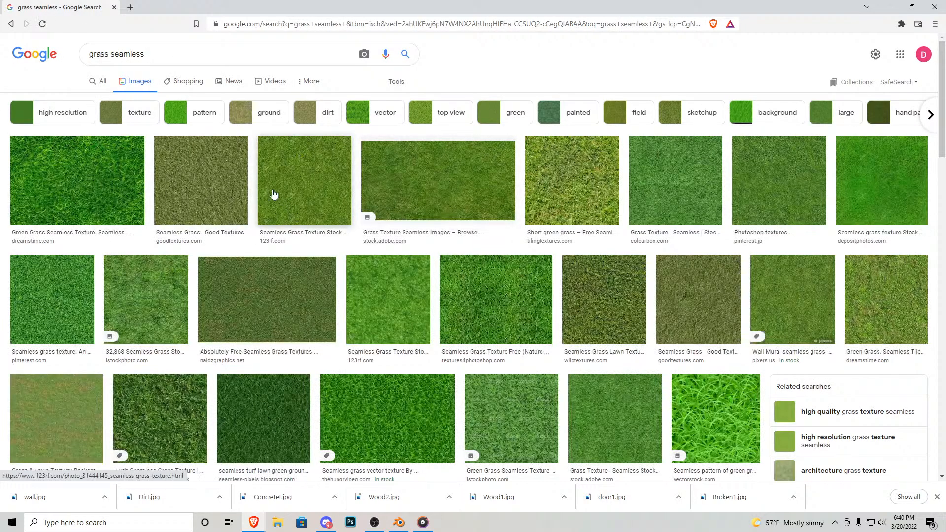
# Step: Preview the Seamless Grass image from Good Textures, then return to the destroyed wall texture results
pyautogui.click(236, 197)
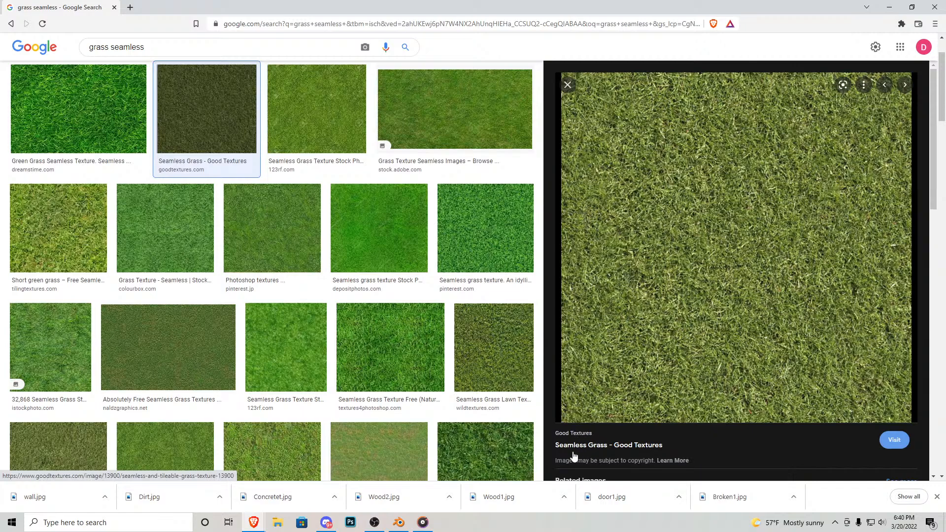
pyautogui.hotkey('alt', 'Left')
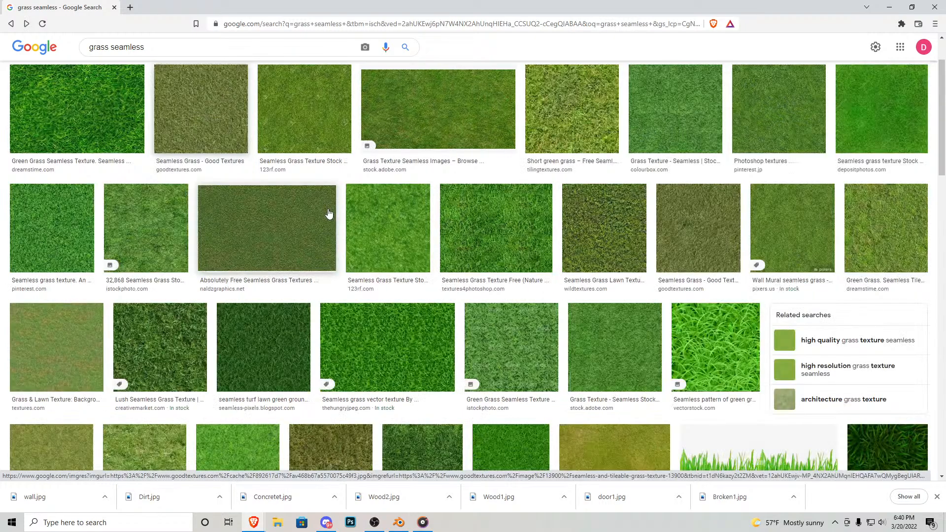
pyautogui.hotkey('alt', 'Left')
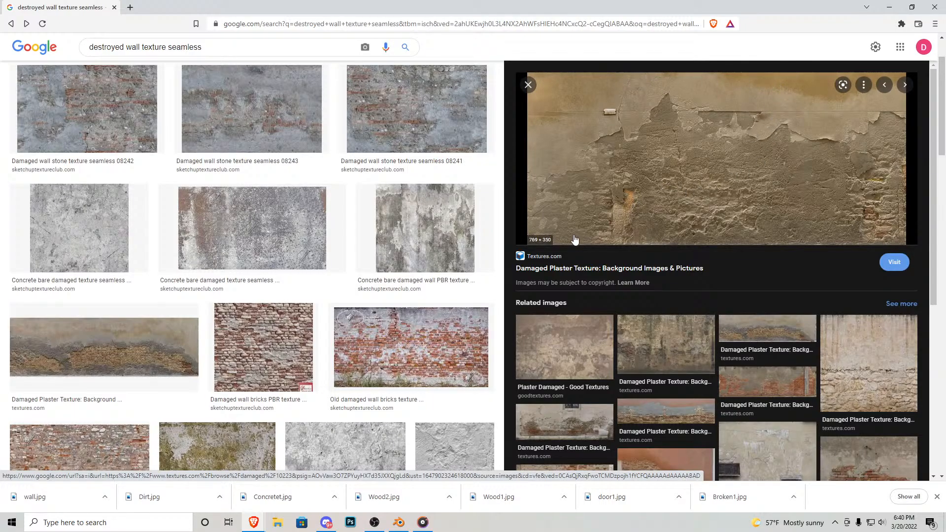
pyautogui.moveTo(725, 200); pyautogui.dragTo(665, 212)
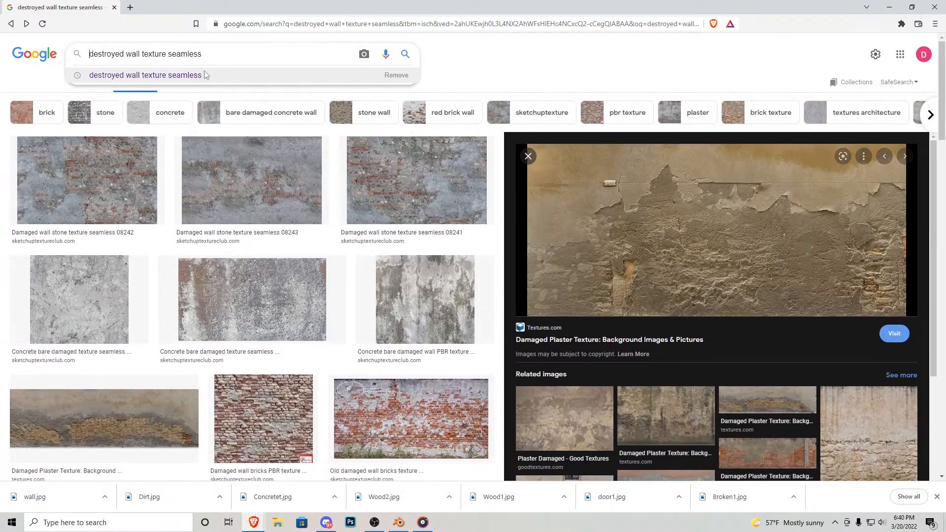
# Step: Search Google Images for "grass texture seamless"
pyautogui.tripleClick(80, 46)
pyautogui.write('grss')
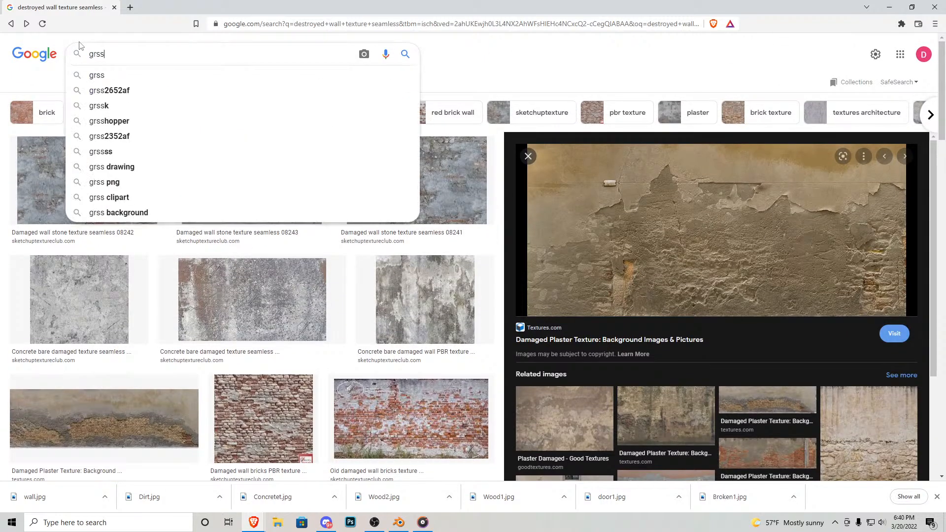
pyautogui.press('BackSpace')
pyautogui.write('ass texture seamless')
pyautogui.press('Return')
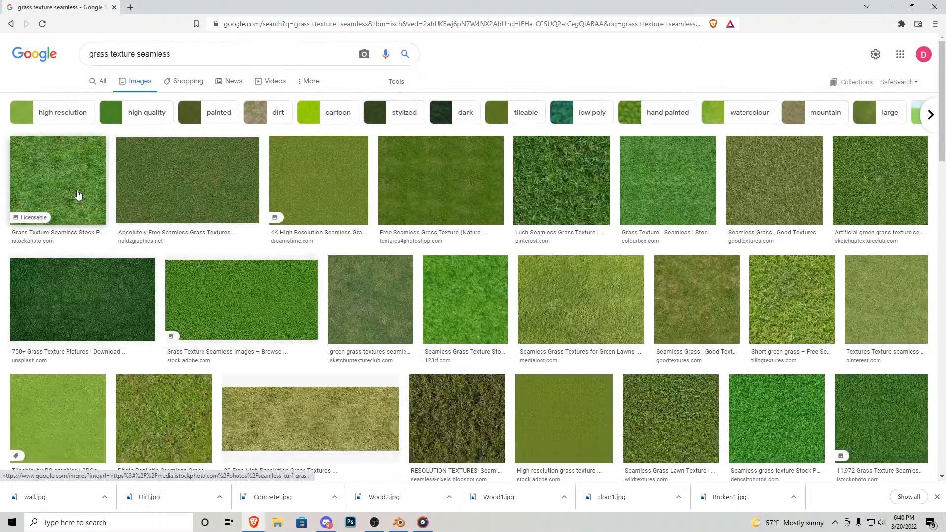
# Step: Preview the iStock green grass texture and save the image to the Desktop as grass'
pyautogui.click(52, 182)
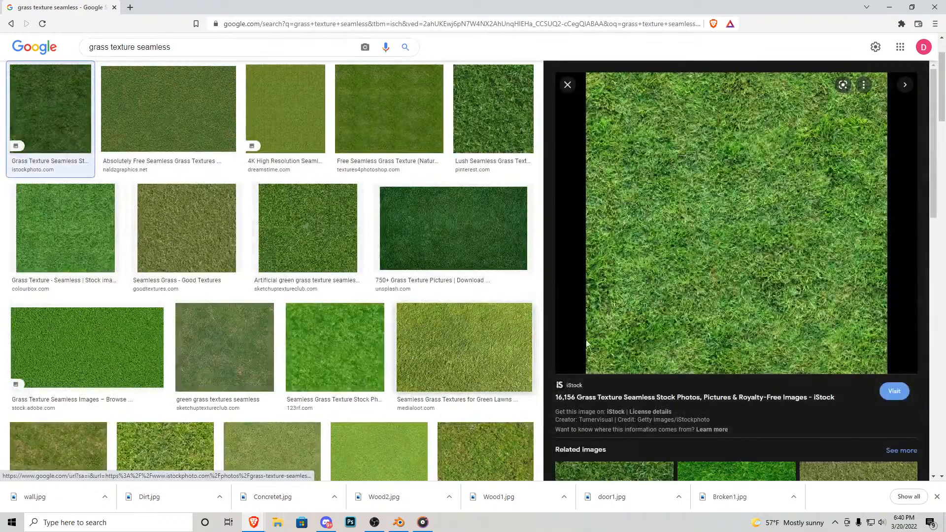
pyautogui.rightClick(652, 276)
pyautogui.click(683, 382)
pyautogui.write('grass')
pyautogui.press('Return')
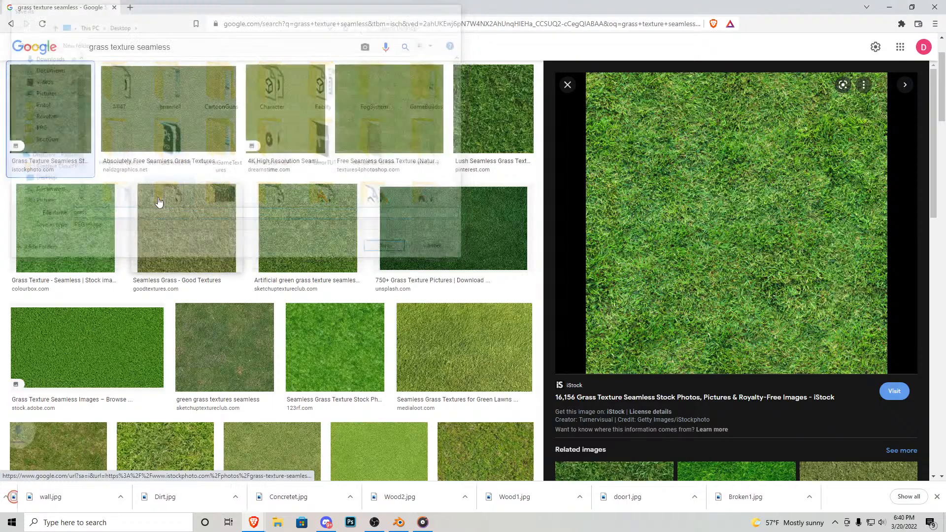
# Step: Switch to Blender, leave Edit Mode on the Walls object, and add a cube near the outside of the room
pyautogui.click(400, 522)
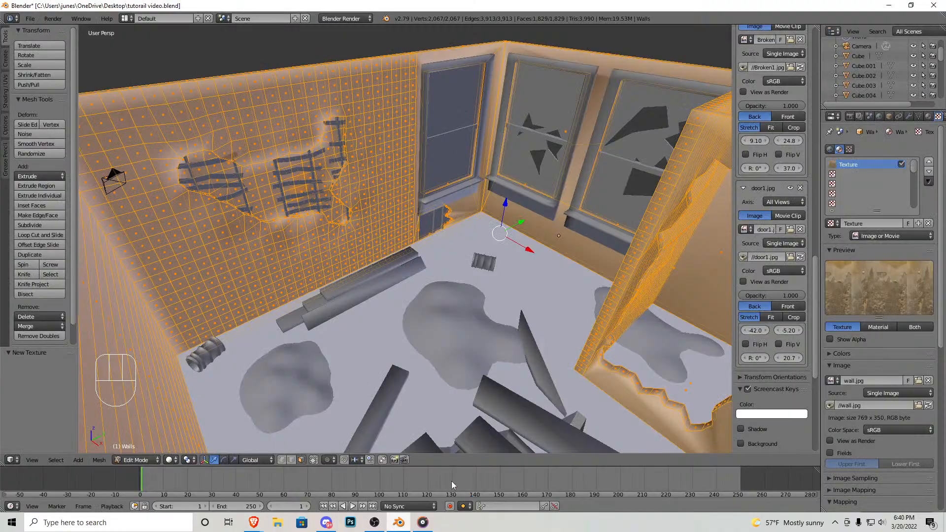
pyautogui.scroll(-9, 456, 317)
pyautogui.moveTo(458, 316); pyautogui.dragTo(564, 185, button='middle')
pyautogui.keyDown('shift'); pyautogui.moveTo(564, 183); pyautogui.dragTo(363, 257, button='middle'); pyautogui.keyUp('shift')
pyautogui.scroll(5, 363, 258)
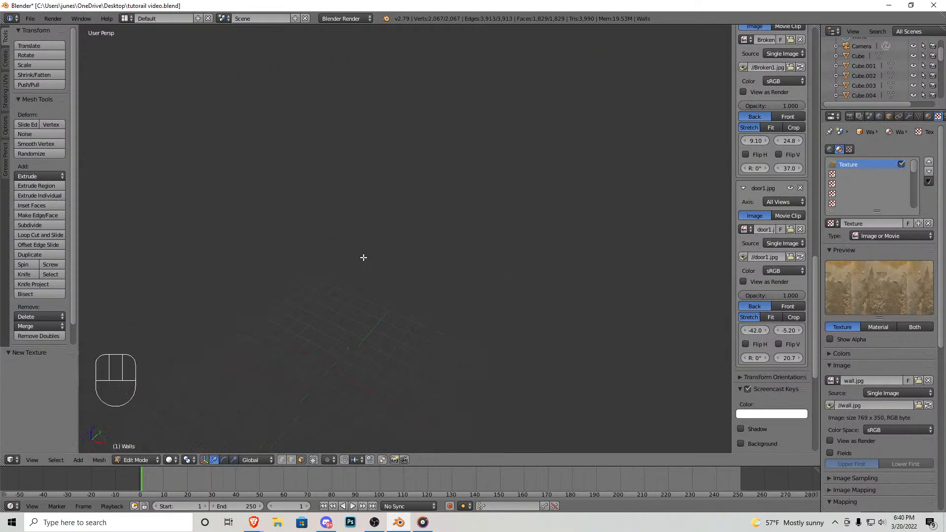
pyautogui.press('Tab')
pyautogui.moveTo(340, 309); pyautogui.dragTo(417, 252, button='middle')
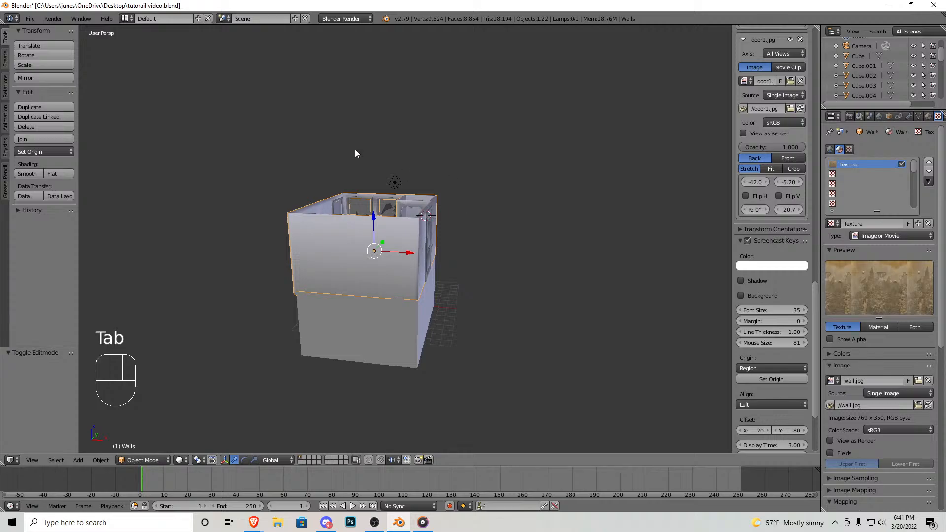
pyautogui.click(6, 59)
pyautogui.click(43, 65)
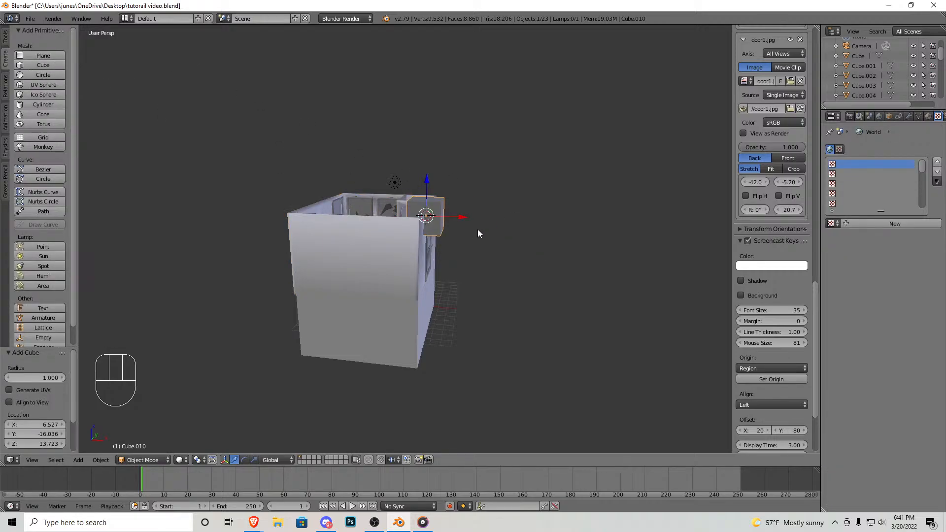
# Step: Scale the new cube up, move it along X clear of the room, and raise it about 4.1 units
pyautogui.press('s')
pyautogui.click(574, 232)
pyautogui.keyDown('shift'); pyautogui.moveTo(523, 190); pyautogui.dragTo(449, 216, button='middle'); pyautogui.keyUp('shift')
pyautogui.moveTo(393, 245); pyautogui.dragTo(513, 249)
pyautogui.moveTo(470, 215); pyautogui.dragTo(471, 144)
pyautogui.keyDown('shift'); pyautogui.moveTo(525, 185); pyautogui.dragTo(408, 217, button='middle'); pyautogui.keyUp('shift')
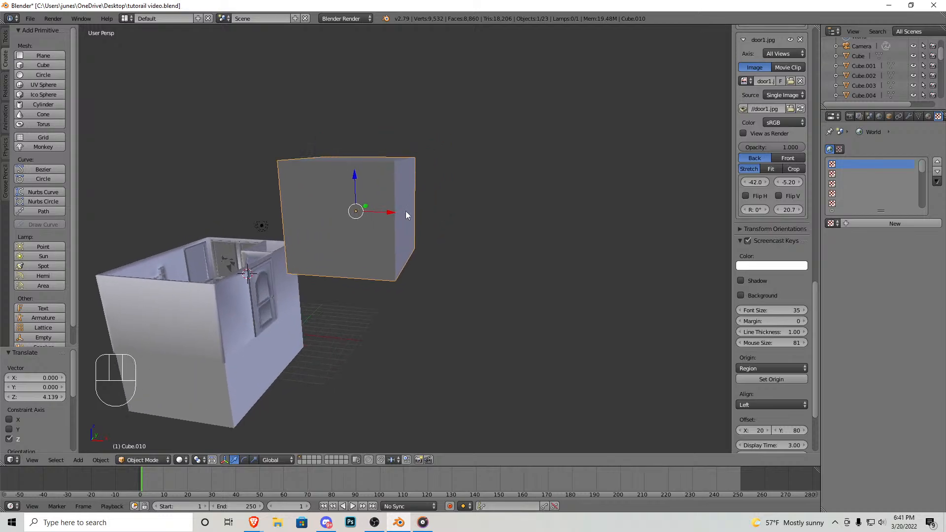
# Step: Give the cube a material named tile with a new image texture that loads grass'.jpg from the Desktop
pyautogui.click(929, 116)
pyautogui.click(871, 182)
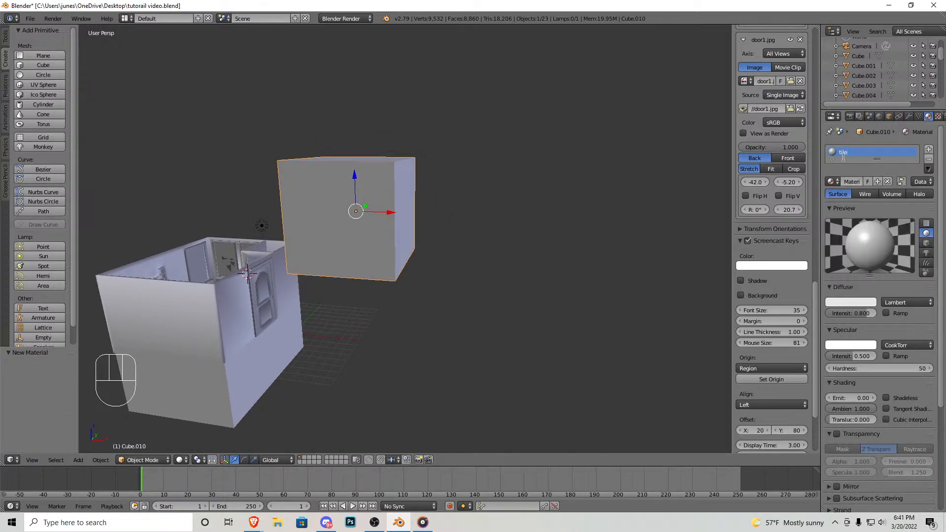
pyautogui.click(938, 116)
pyautogui.click(868, 223)
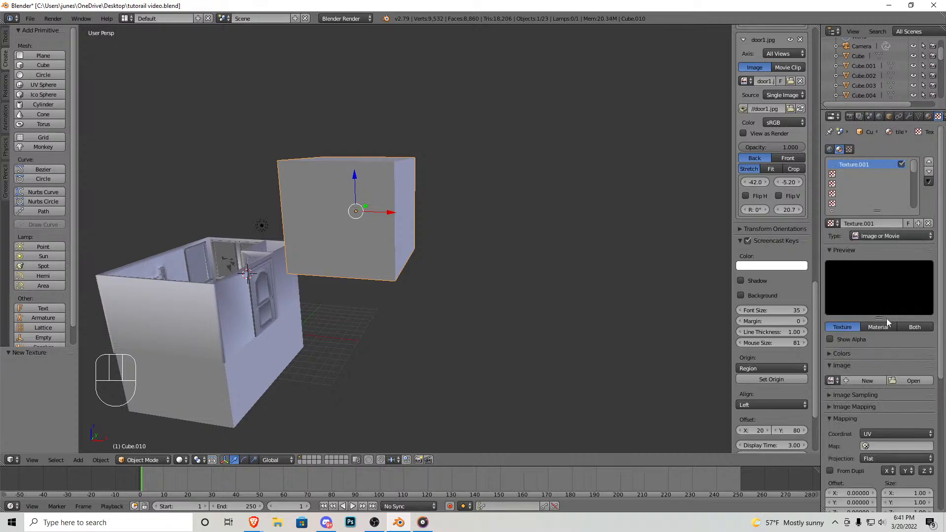
pyautogui.click(912, 382)
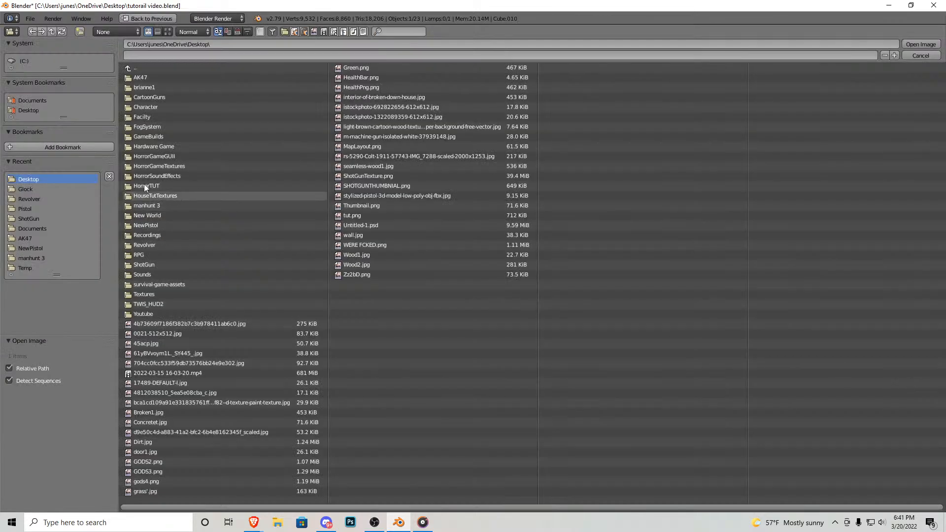
pyautogui.click(168, 31)
pyautogui.doubleClick(389, 400)
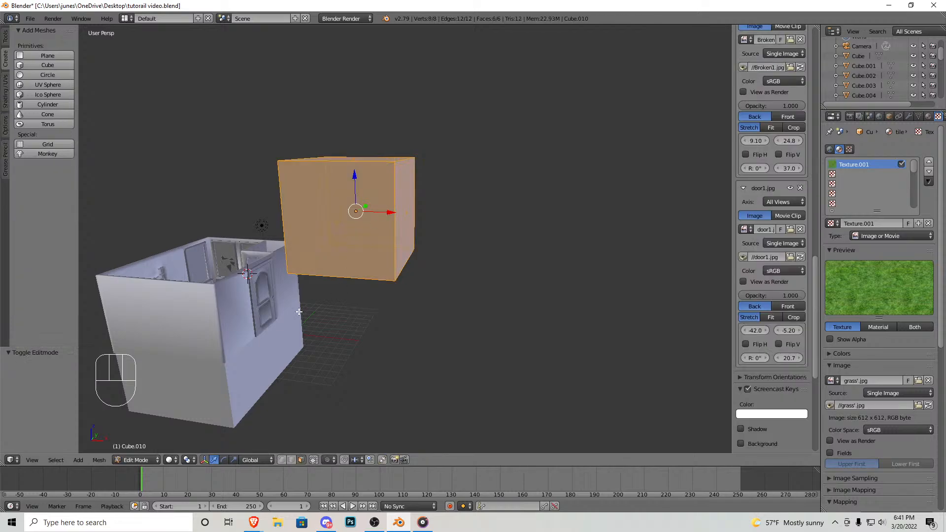
# Step: Unwrap all of the cube's faces with Smart UV Project at its default settings
pyautogui.click(99, 460)
pyautogui.press('a')
pyautogui.press('a')
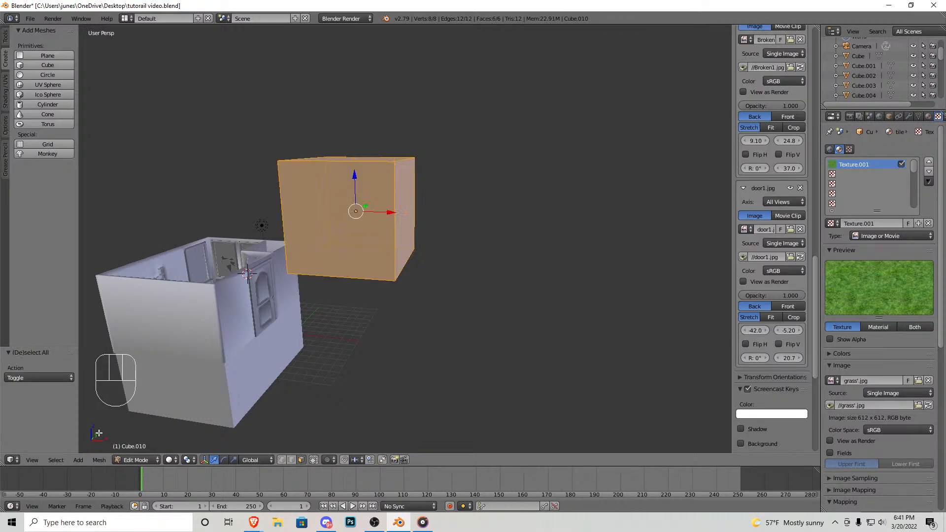
pyautogui.click(99, 461)
pyautogui.moveTo(167, 380)
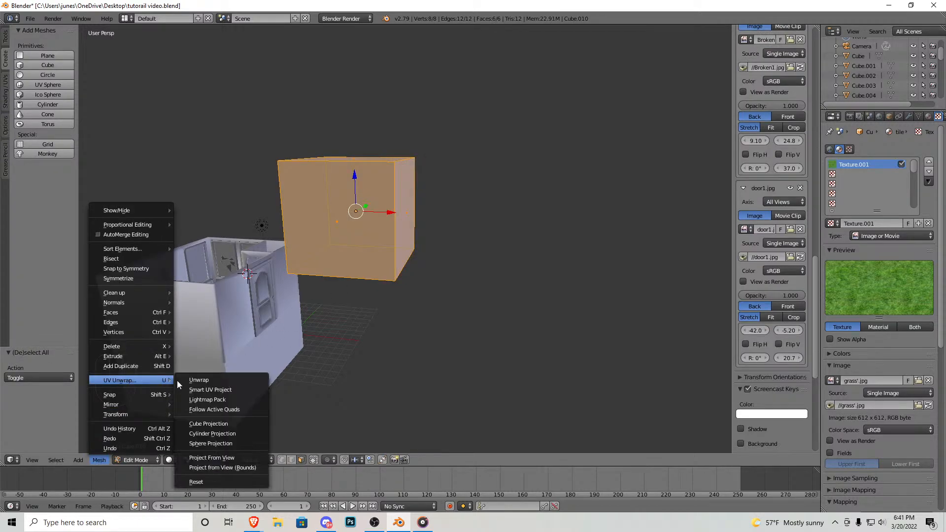
pyautogui.click(207, 393)
pyautogui.click(221, 458)
# Step: Change the screen layout to UV Editing and display the cube with Material viewport shading
pyautogui.click(126, 19)
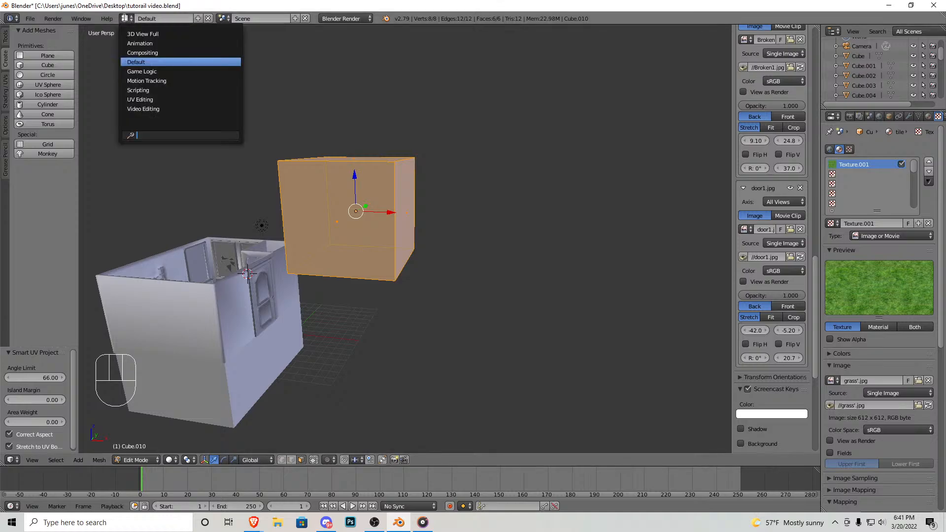
pyautogui.click(140, 99)
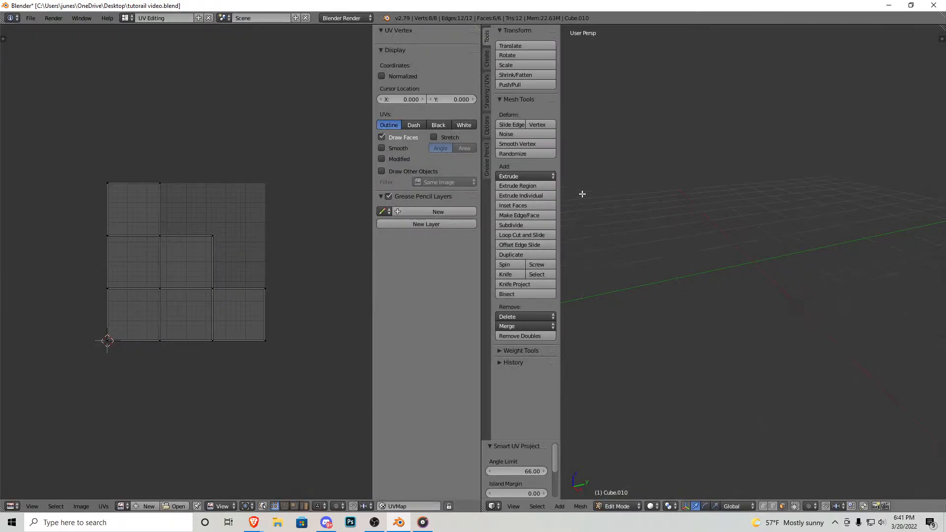
pyautogui.moveTo(701, 216); pyautogui.dragTo(763, 234, button='middle')
pyautogui.hotkey('shift', 'f')
pyautogui.press('w')
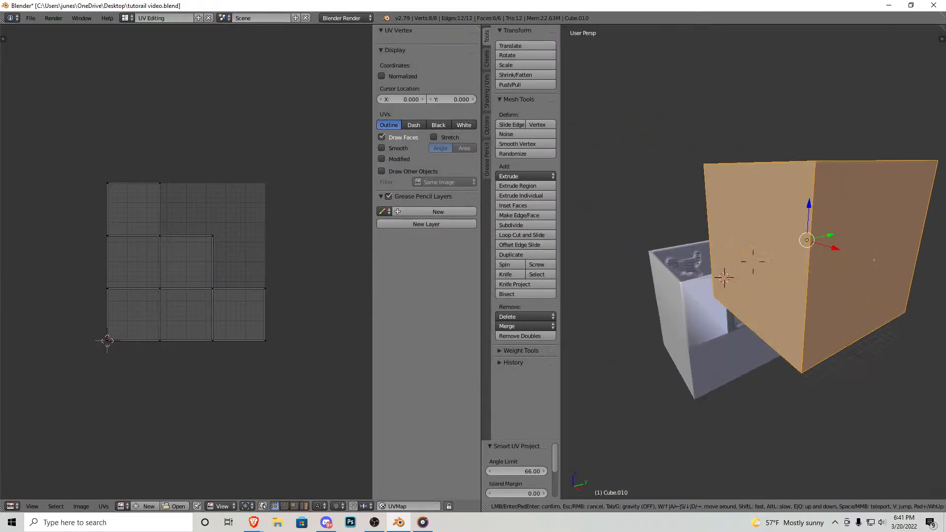
pyautogui.press('Return')
pyautogui.click(660, 508)
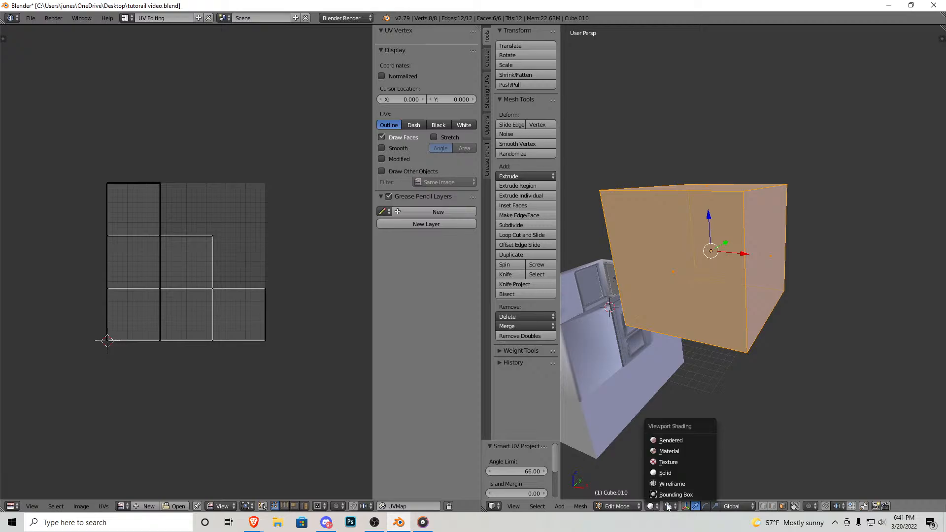
pyautogui.click(680, 453)
pyautogui.moveTo(706, 263); pyautogui.dragTo(731, 260, button='middle')
# Step: Show grass'.jpg behind the cube's UV layout and scale all the UVs up about 5.75 times
pyautogui.click(124, 506)
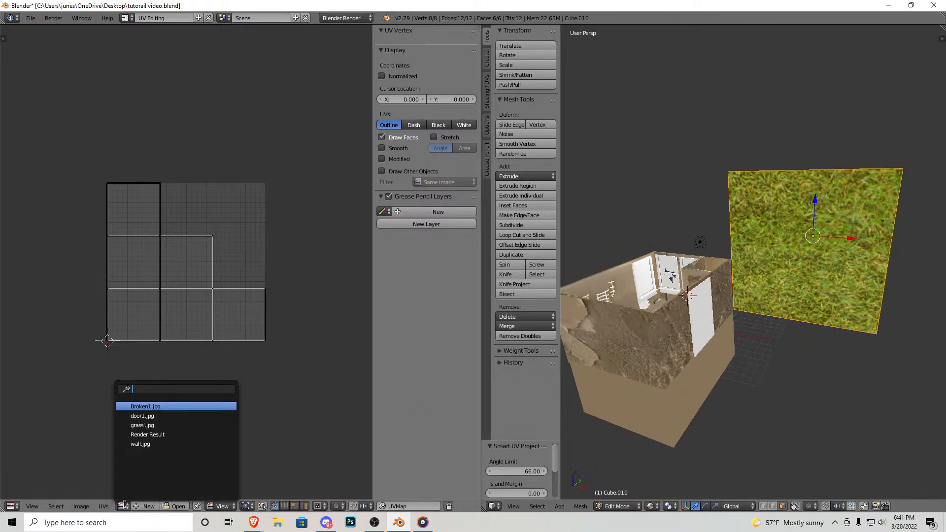
pyautogui.click(148, 424)
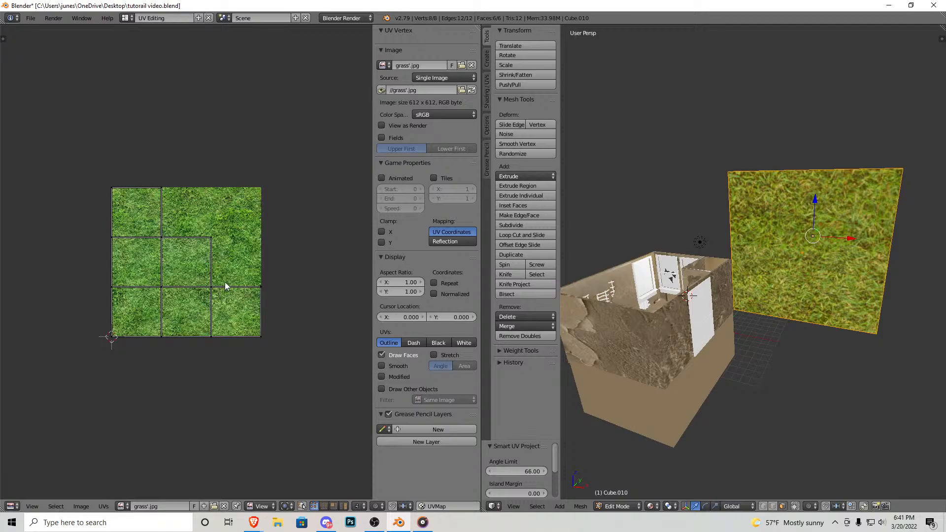
pyautogui.press('a')
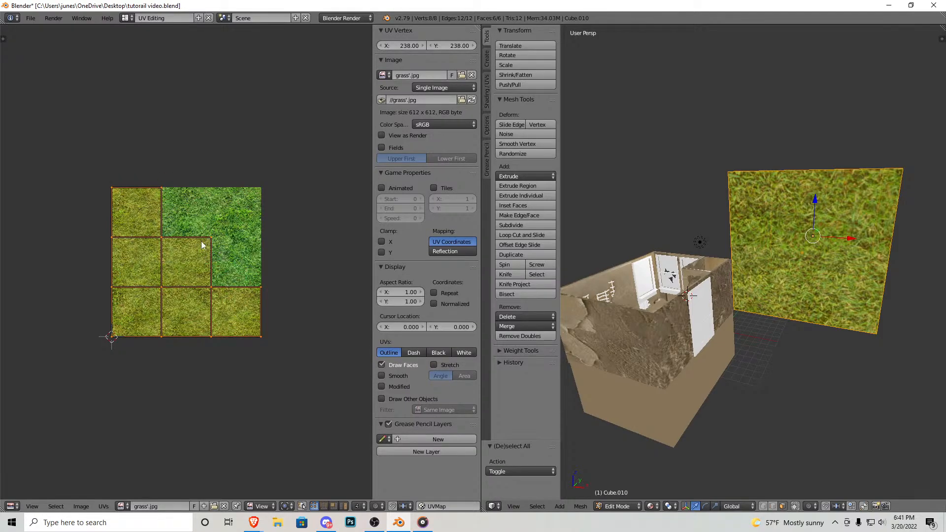
pyautogui.press('s')
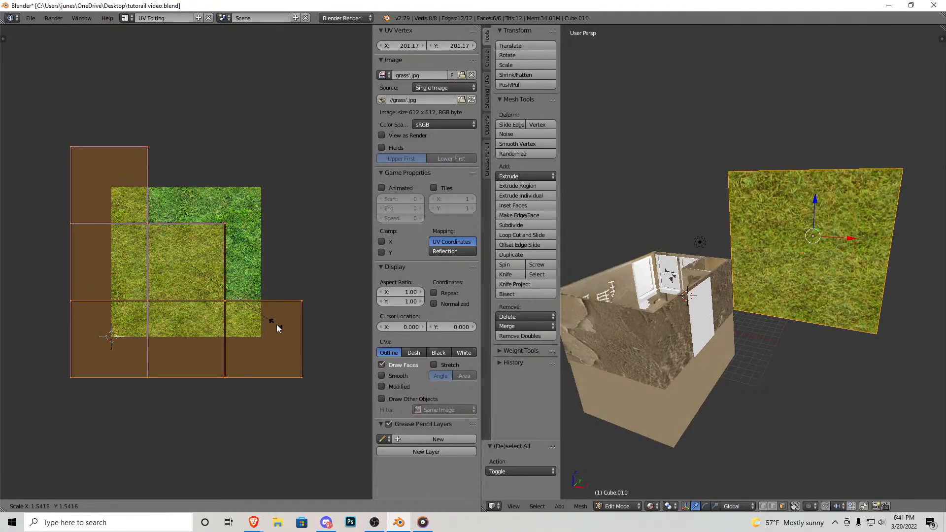
pyautogui.click(169, 460)
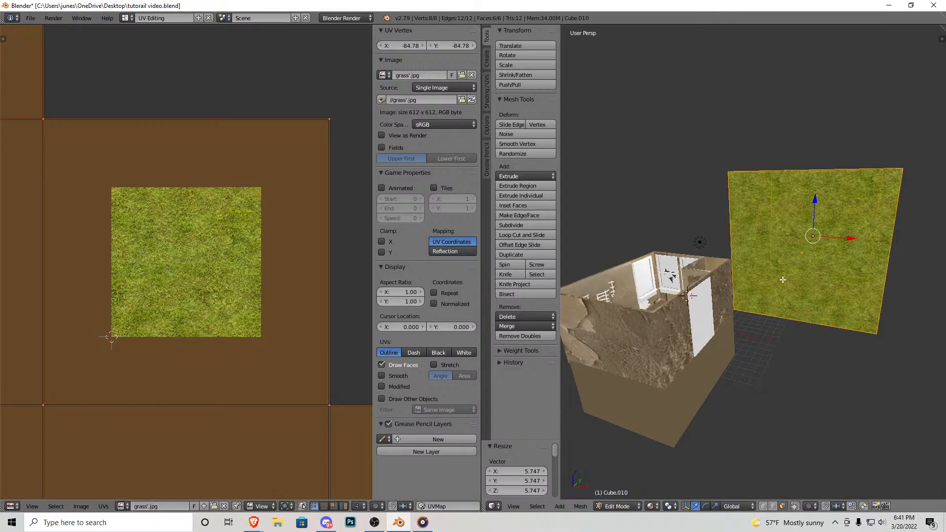
# Step: Leave Edit Mode and examine the repeated grass texture on the cube up close
pyautogui.hotkey('shift', 'f')
pyautogui.press('w')
pyautogui.click(759, 260)
pyautogui.press('Tab')
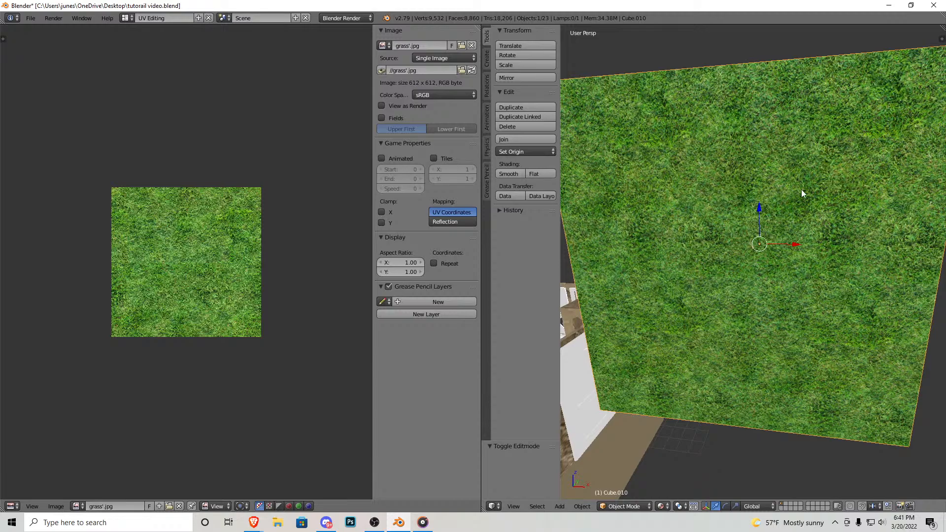
# Step: Scale the cube's UVs up further and examine the denser grass tiling on the cube in Object Mode
pyautogui.press('Tab')
pyautogui.press('s')
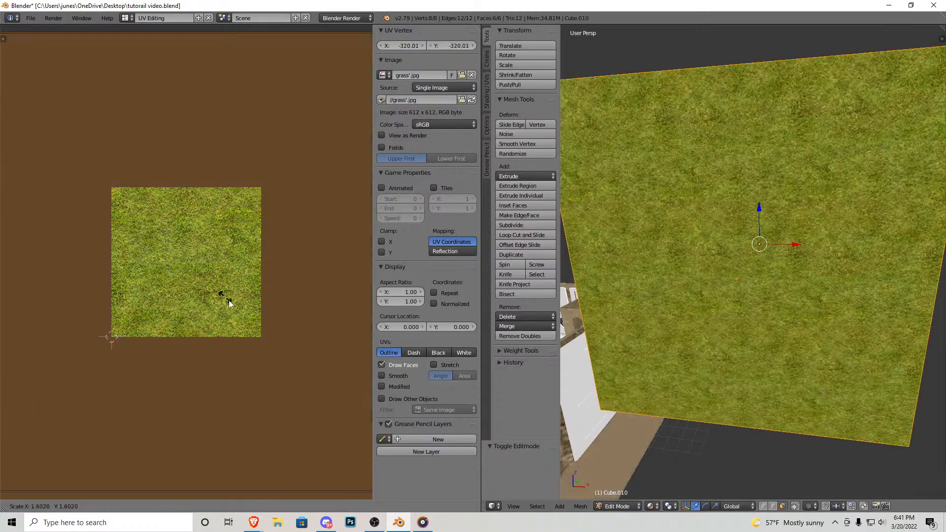
pyautogui.click(673, 291)
pyautogui.press('Tab')
pyautogui.hotkey('shift', 'f')
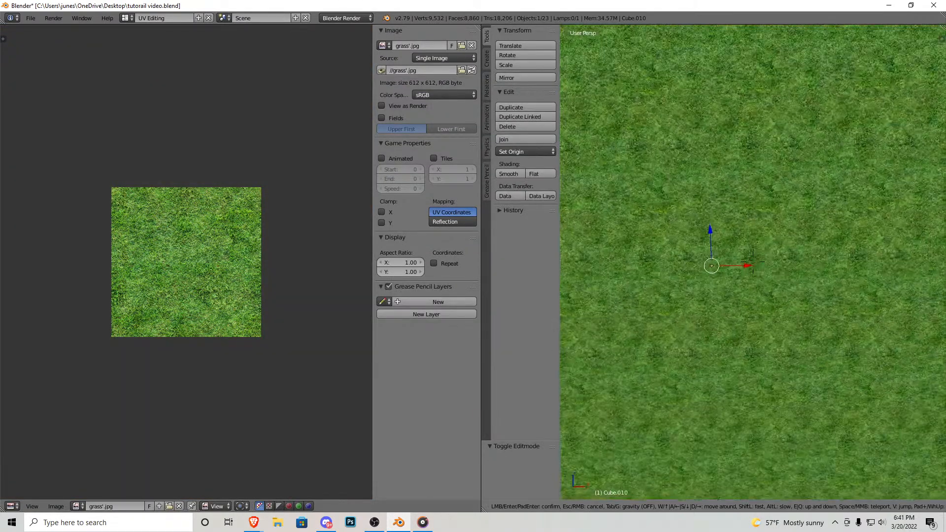
pyautogui.press('w')
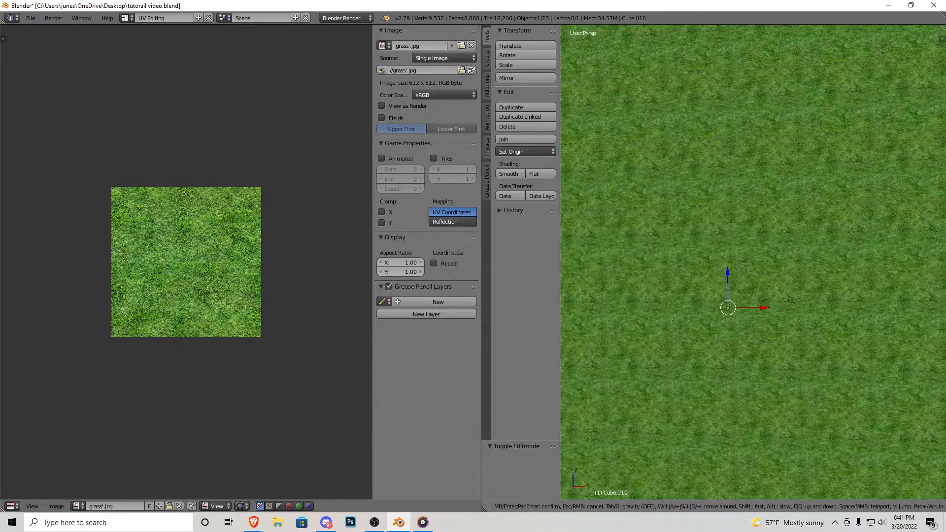
pyautogui.press('s')
pyautogui.click(753, 262)
# Step: Scale the cube's UVs back down to enlarge the grass pattern and leave Edit Mode
pyautogui.press('Tab')
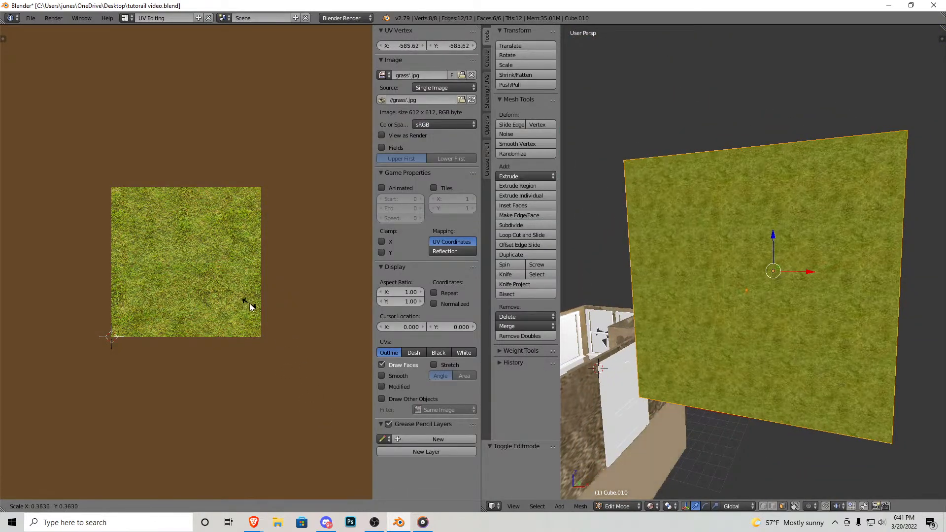
pyautogui.press('s')
pyautogui.click(203, 285)
pyautogui.press('Tab')
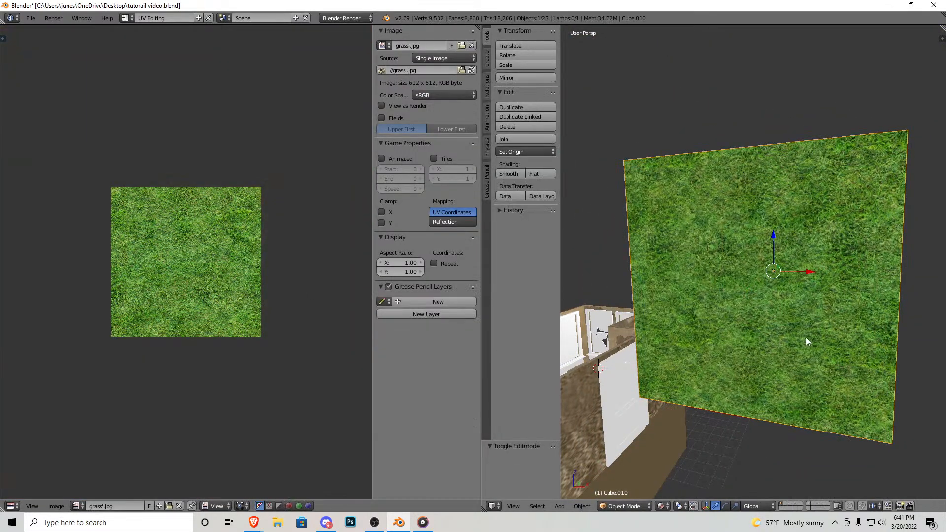
# Step: In the Default layout, disable the cube's grass texture and add a second texture that uses wall.jpg
pyautogui.click(125, 17)
pyautogui.click(148, 70)
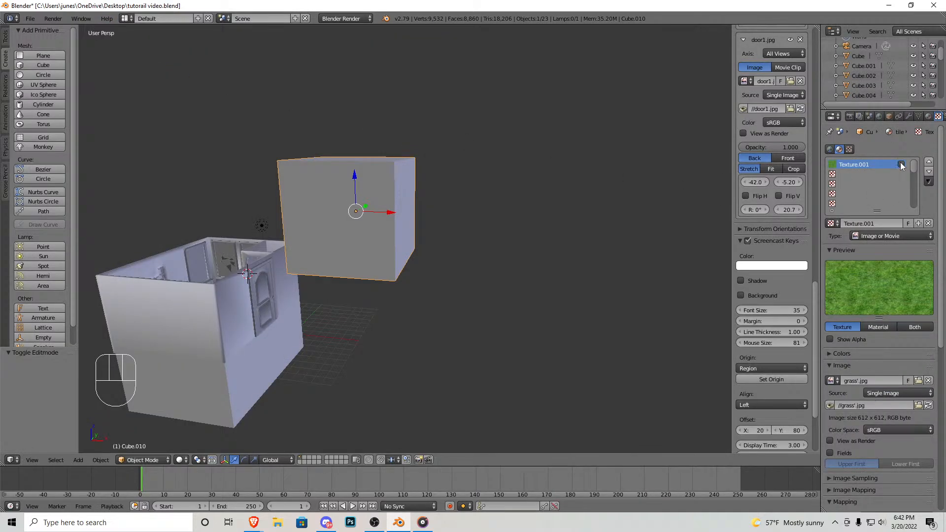
pyautogui.click(868, 174)
pyautogui.click(867, 223)
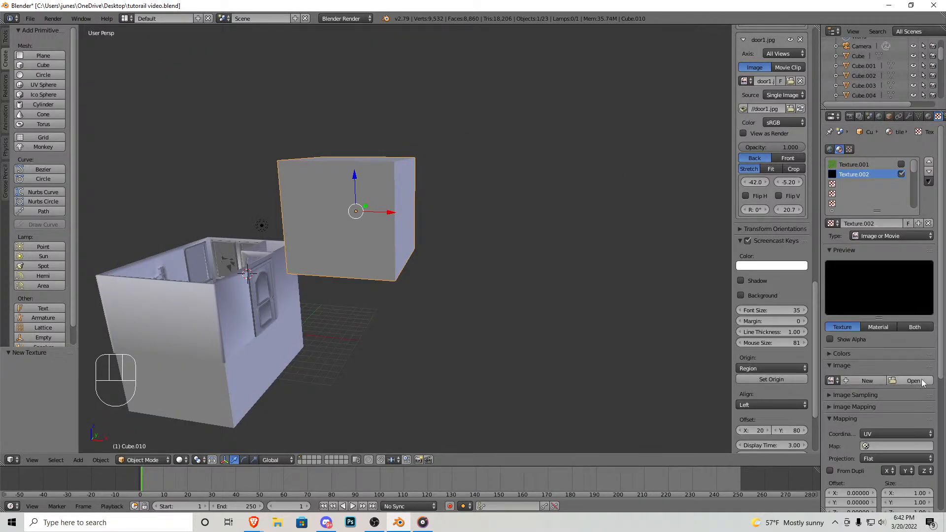
pyautogui.click(914, 380)
pyautogui.click(168, 32)
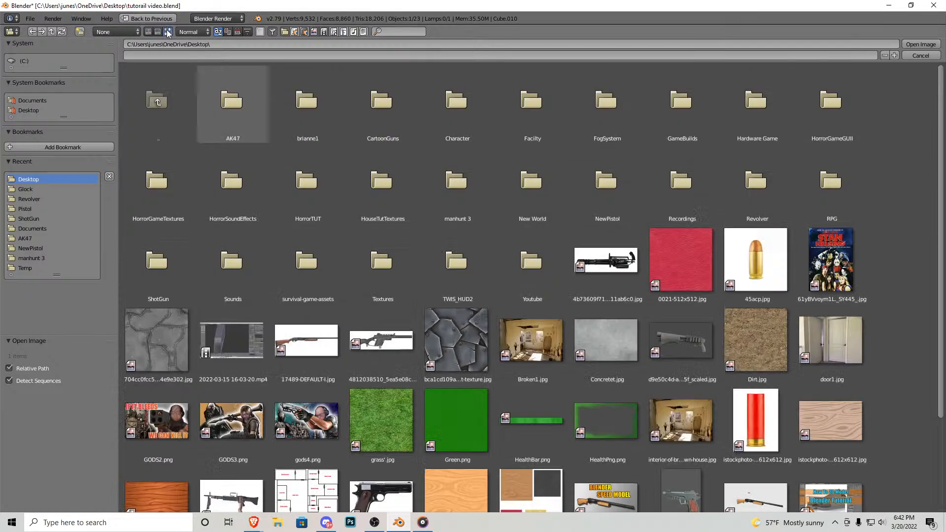
pyautogui.scroll(-5, 469, 335)
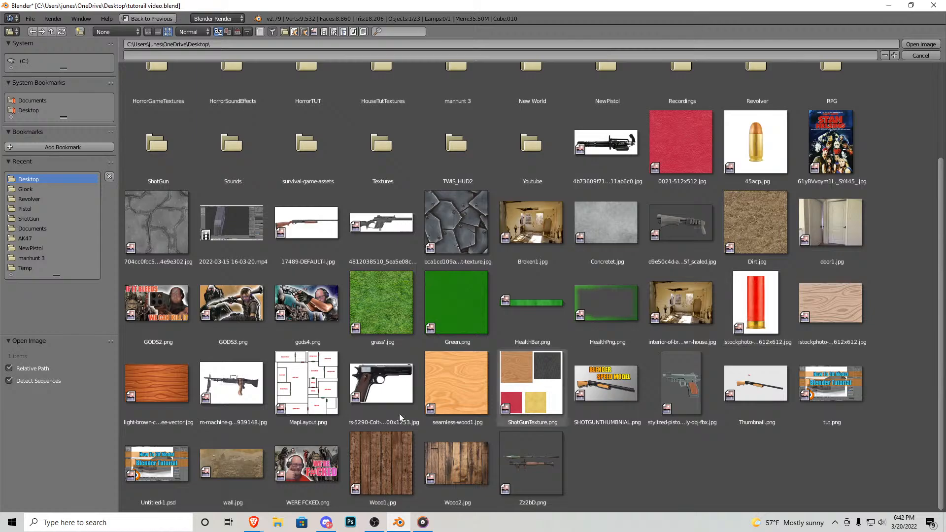
pyautogui.doubleClick(232, 463)
# Step: Switch to the UV Editing layout and unwrap the cube again with Smart UV Project at its default settings
pyautogui.click(127, 18)
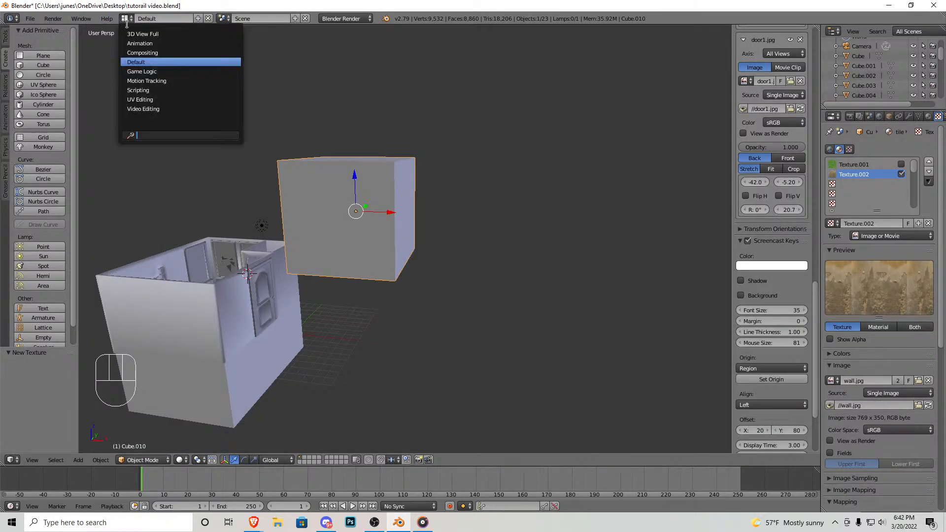
pyautogui.click(177, 106)
pyautogui.press('Tab')
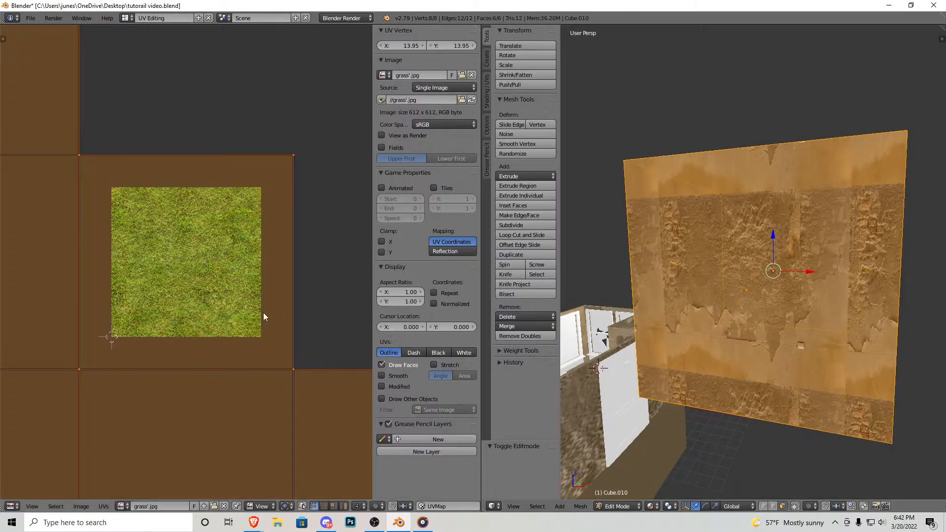
pyautogui.click(580, 506)
pyautogui.moveTo(607, 426)
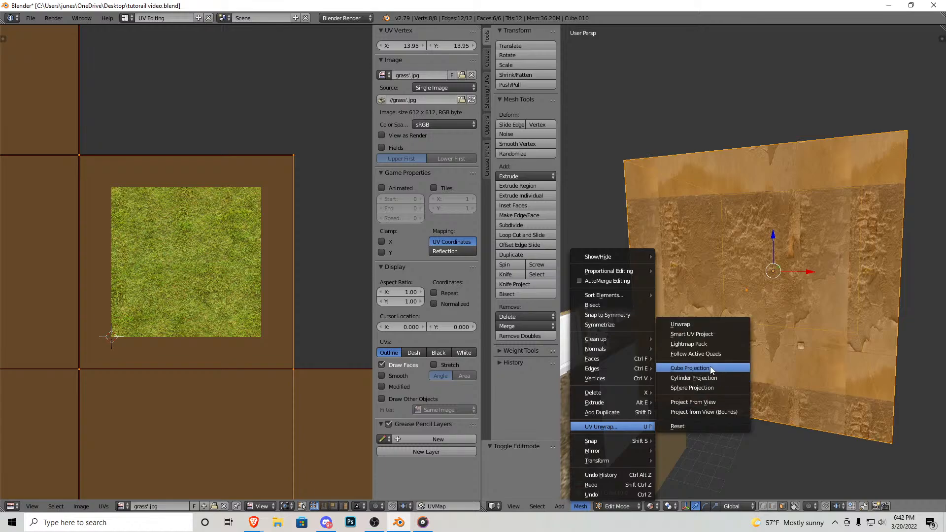
pyautogui.click(710, 332)
pyautogui.click(706, 412)
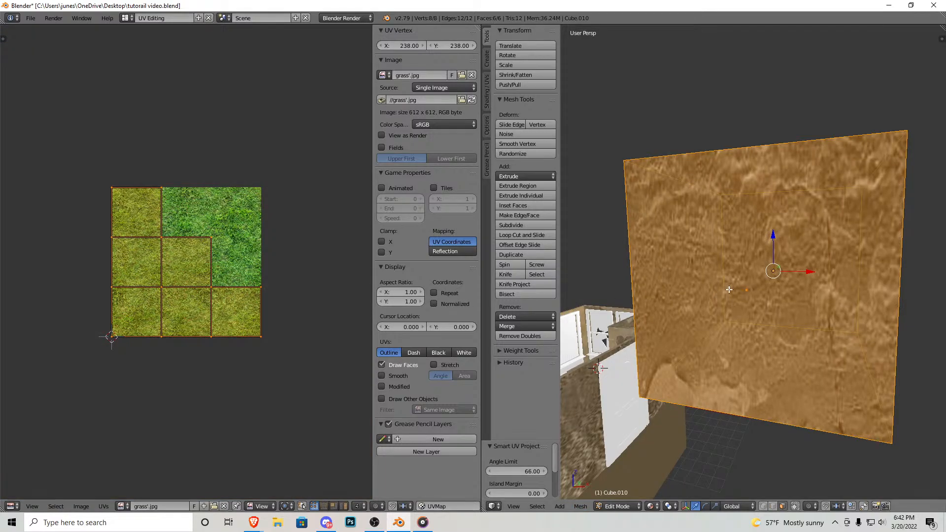
# Step: Scale the cube's UVs up so the wall texture repeats across its faces, and leave Edit Mode
pyautogui.press('s')
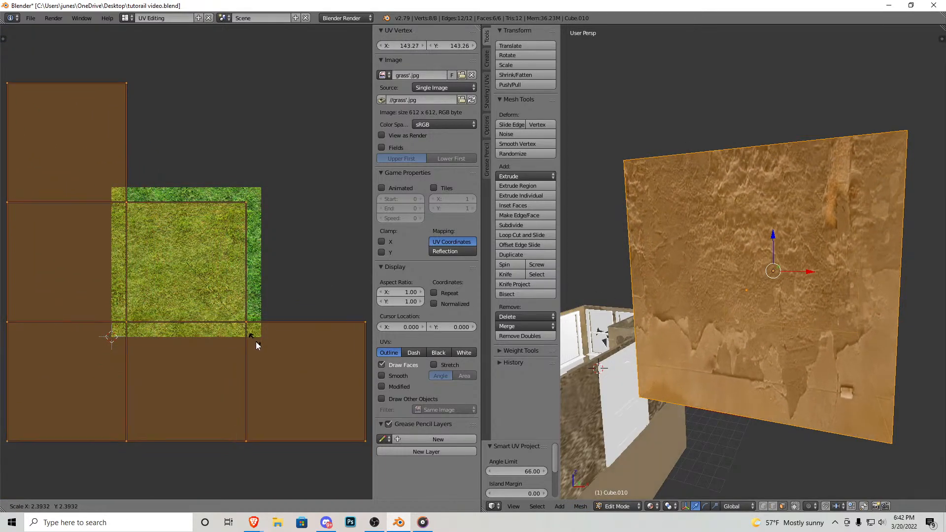
pyautogui.click(311, 422)
pyautogui.press('Tab')
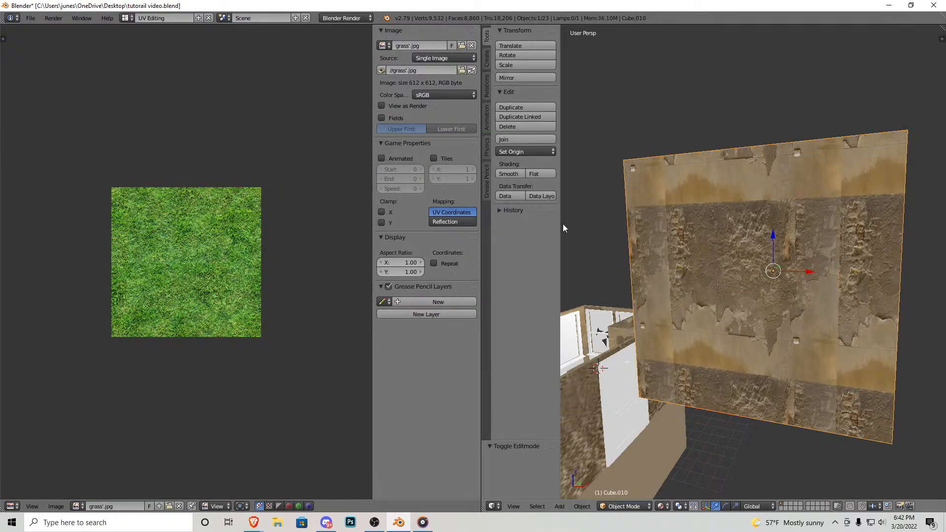
# Step: Return to the Default layout and delete the demonstration cube
pyautogui.click(127, 18)
pyautogui.click(154, 59)
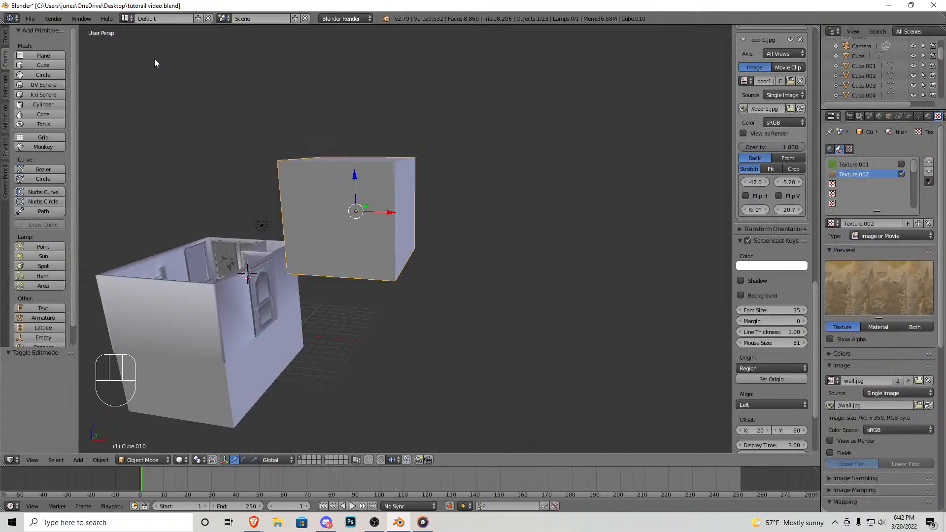
pyautogui.press('x')
pyautogui.click(349, 235)
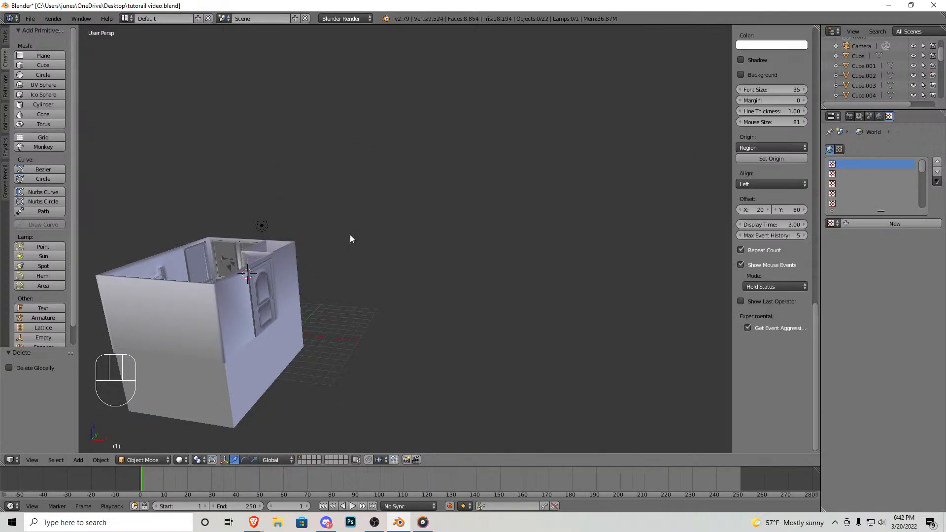
# Step: Select the Walls object inside the room and select all of its faces in Edit Mode
pyautogui.hotkey('shift', 'f')
pyautogui.press('w')
pyautogui.click(405, 239)
pyautogui.rightClick(435, 240)
pyautogui.press('Tab')
pyautogui.press('Tab')
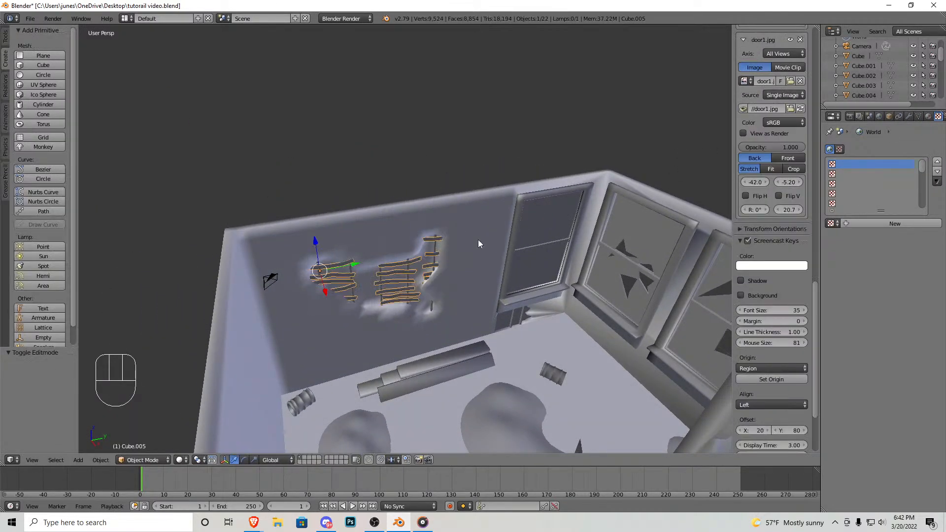
pyautogui.rightClick(482, 248)
pyautogui.press('Tab')
pyautogui.press('a')
pyautogui.press('a')
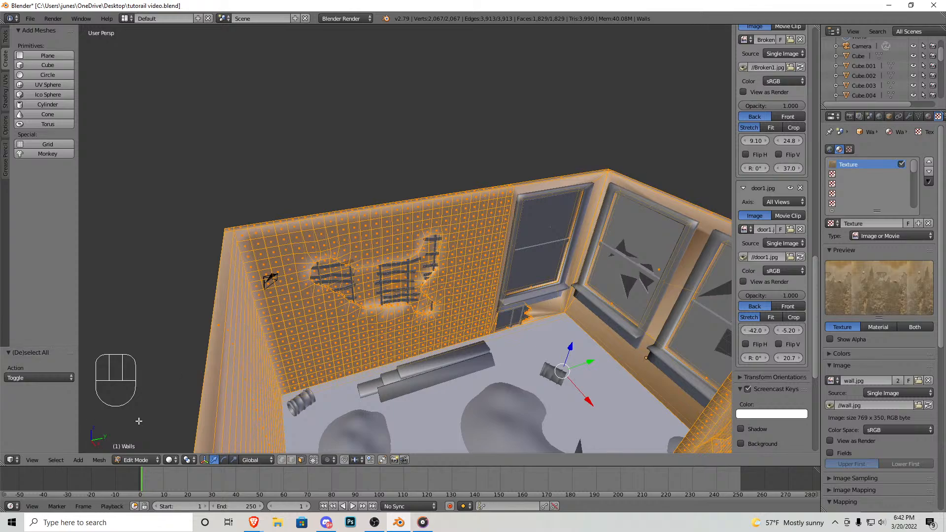
# Step: Change the screen layout to UV Editing and select only the faces of the wall with the slatted hole
pyautogui.click(127, 19)
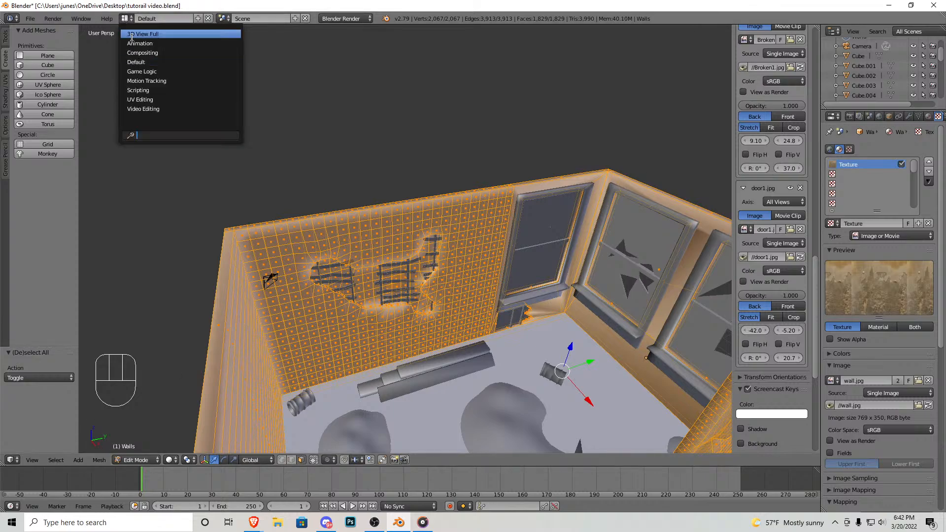
pyautogui.click(148, 98)
pyautogui.hotkey('shift', 'f')
pyautogui.press('w')
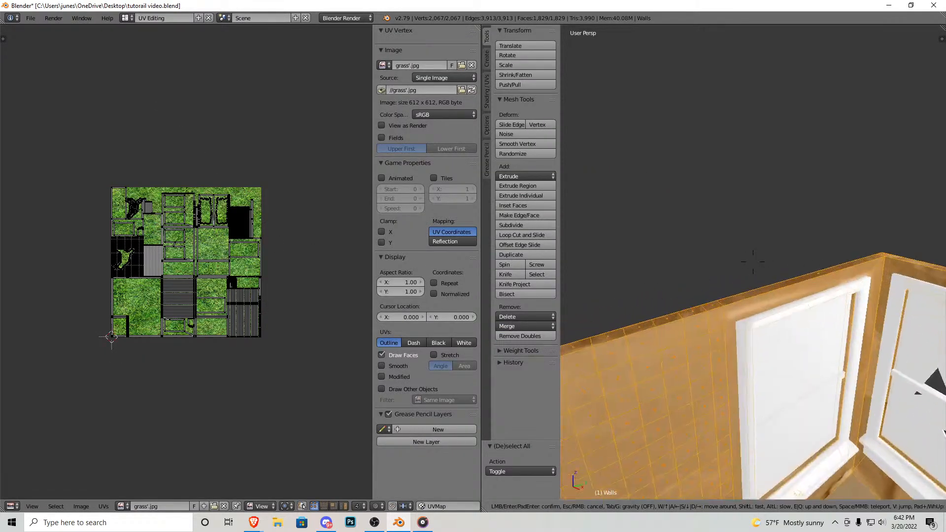
pyautogui.click(751, 267)
pyautogui.hotkey('shift', 'f')
pyautogui.press('w')
pyautogui.click(753, 262)
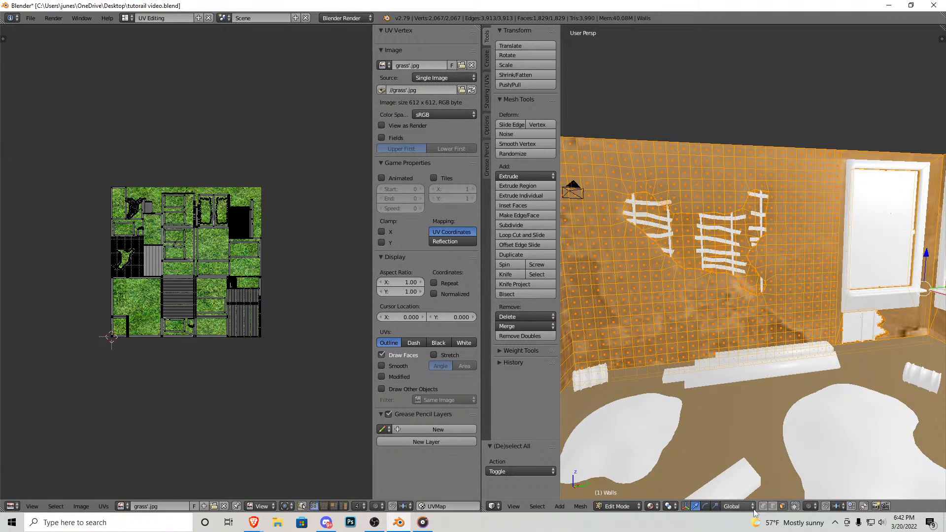
pyautogui.rightClick(782, 323)
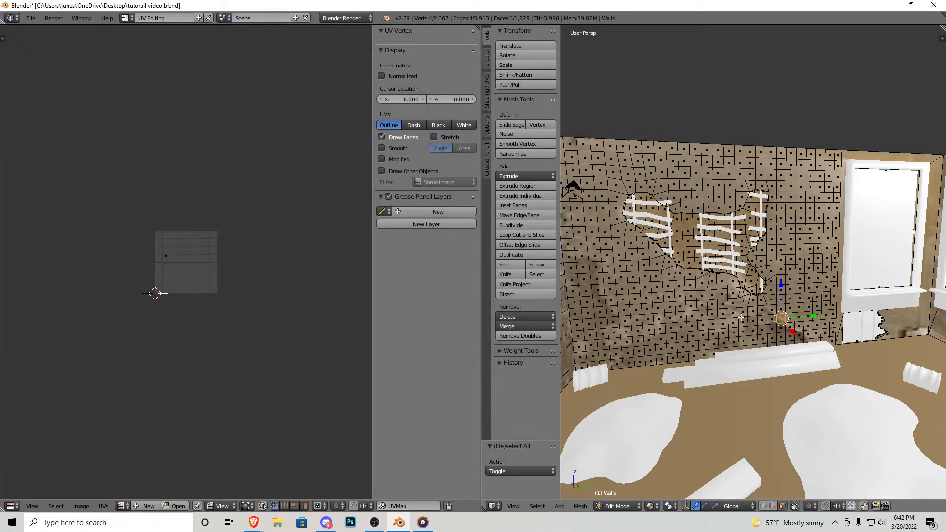
pyautogui.moveTo(708, 323)
pyautogui.mouseDown()
pyautogui.moveTo(619, 320)
pyautogui.moveTo(608, 168)
pyautogui.moveTo(863, 143)
pyautogui.moveTo(870, 242)
pyautogui.moveTo(813, 306)
pyautogui.moveTo(695, 254)
pyautogui.mouseUp()
pyautogui.rightClick(617, 232)
# Step: Deselect the faces behind the slats inside the hole, keeping the surrounding wall surface selected
pyautogui.hotkey('shift', 'f')
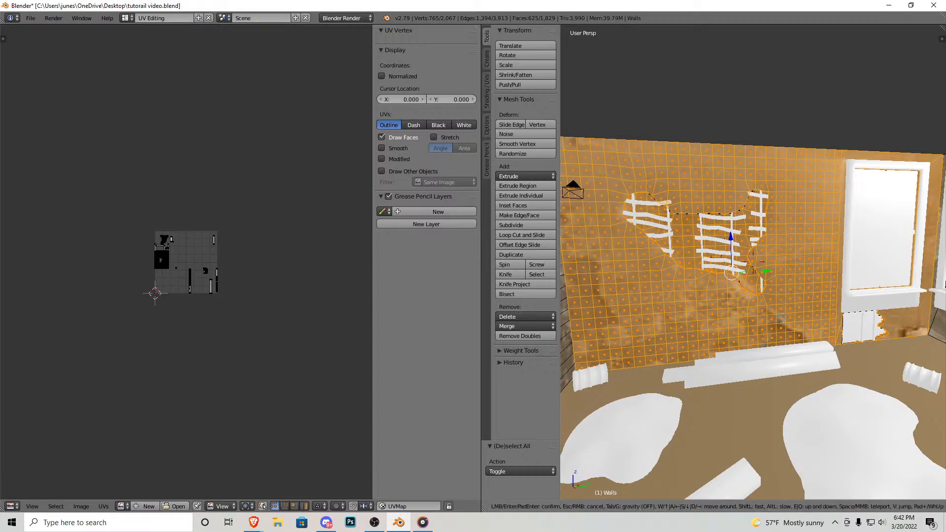
pyautogui.press('w')
pyautogui.press('s')
pyautogui.click(768, 341)
pyautogui.press('c')
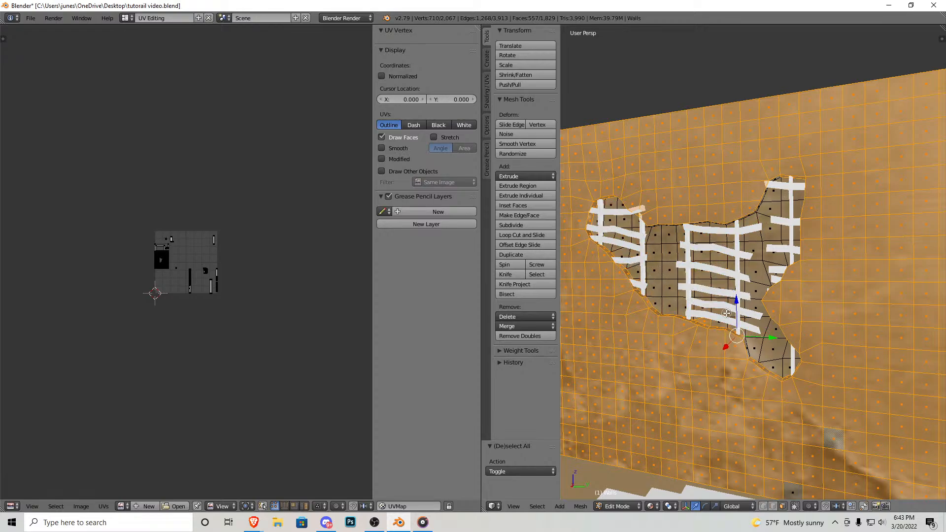
pyautogui.moveTo(717, 327); pyautogui.dragTo(772, 306, button='middle')
pyautogui.press('f')
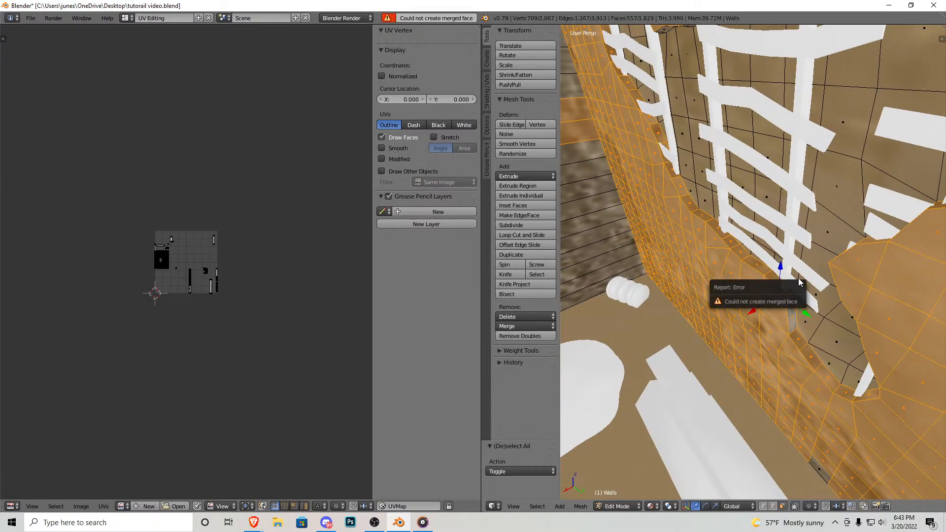
# Step: Add the missing faces along the inner rim of the broken hole to the wall selection
pyautogui.hotkey('shift', 'f')
pyautogui.press('s')
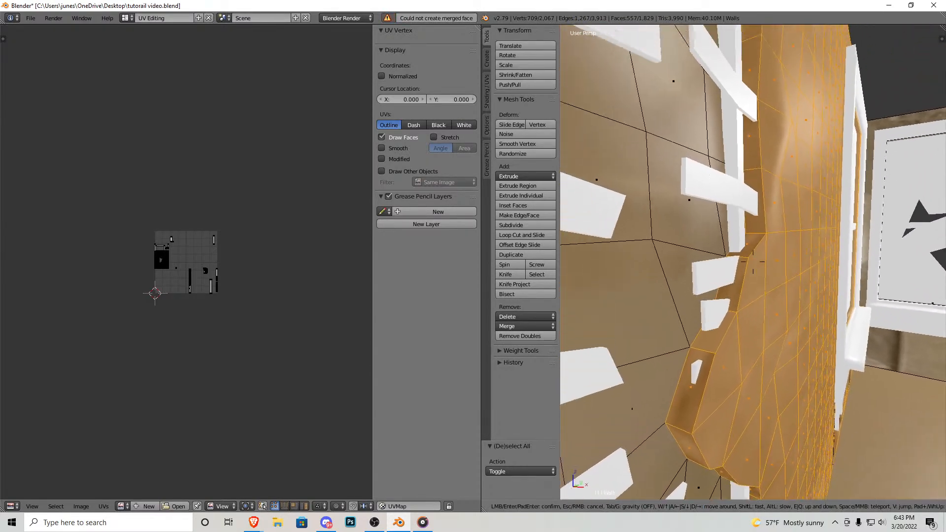
pyautogui.click(718, 251)
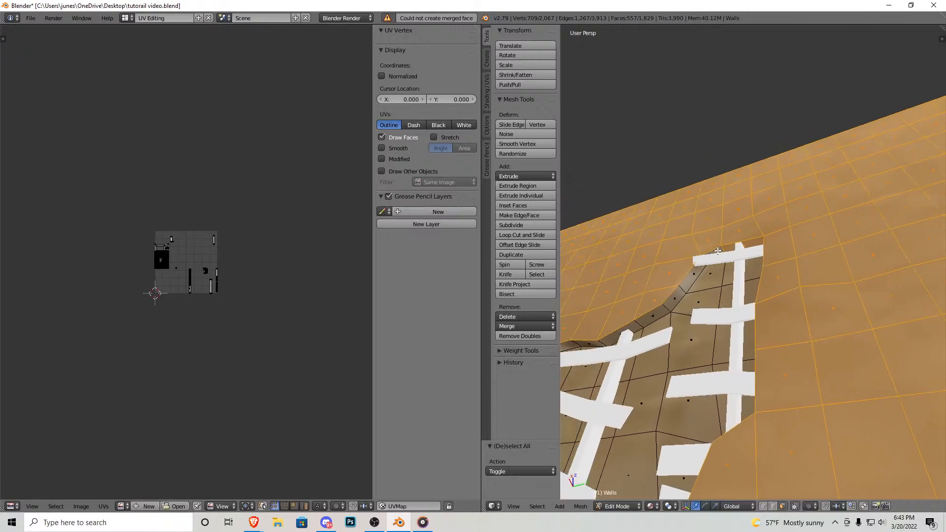
pyautogui.keyDown('shift'); pyautogui.rightClick(676, 295); pyautogui.keyUp('shift')
pyautogui.keyDown('shift'); pyautogui.rightClick(654, 315); pyautogui.keyUp('shift')
pyautogui.hotkey('shift', 'f')
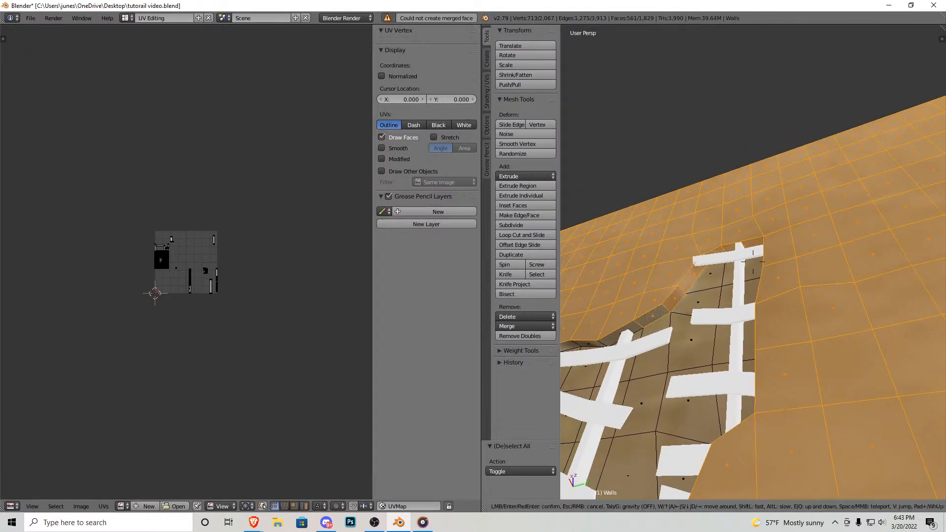
pyautogui.press('w')
pyautogui.click(717, 263)
pyautogui.keyDown('ctrl'); pyautogui.rightClick(735, 275); pyautogui.keyUp('ctrl')
pyautogui.hotkey('shift', 'f')
pyautogui.press('a')
pyautogui.press('s')
pyautogui.click(753, 262)
# Step: Add the remaining unselected face near the wall's base to the selection
pyautogui.hotkey('shift', 'f')
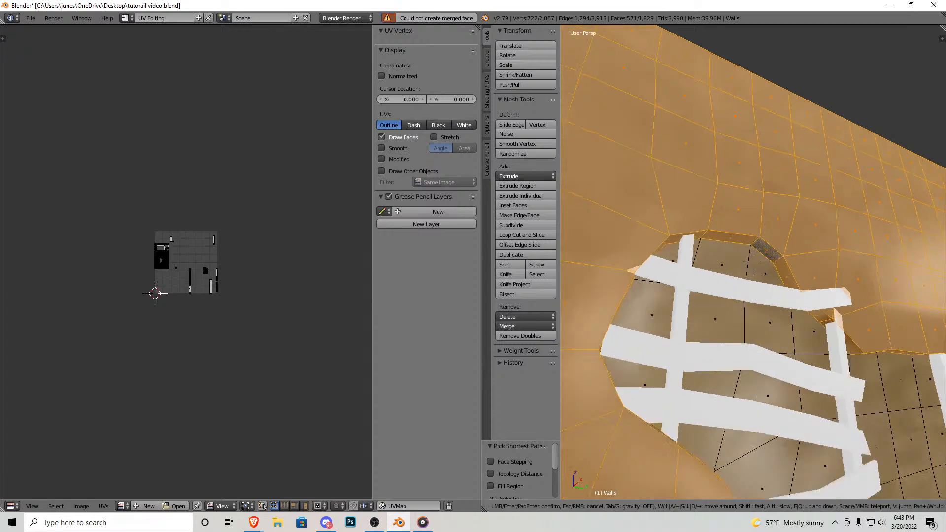
pyautogui.press('s')
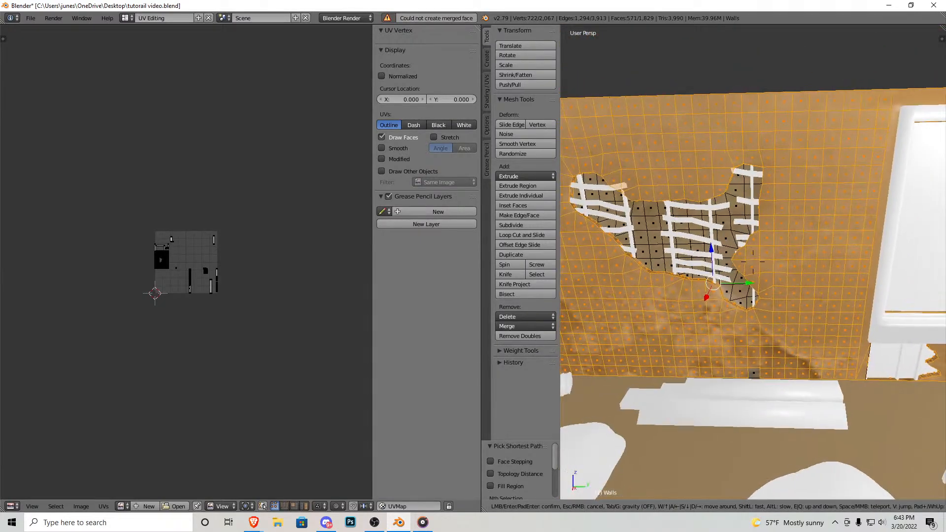
pyautogui.press('s')
pyautogui.click(753, 262)
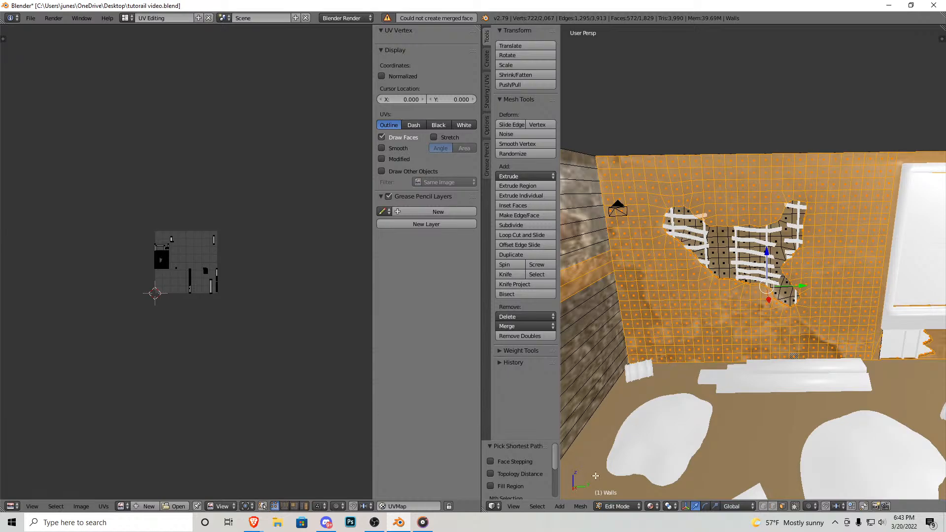
# Step: Deselect the stray strip of faces on the adjoining wall so only the damaged wall stays selected
pyautogui.click(580, 507)
pyautogui.moveTo(615, 426)
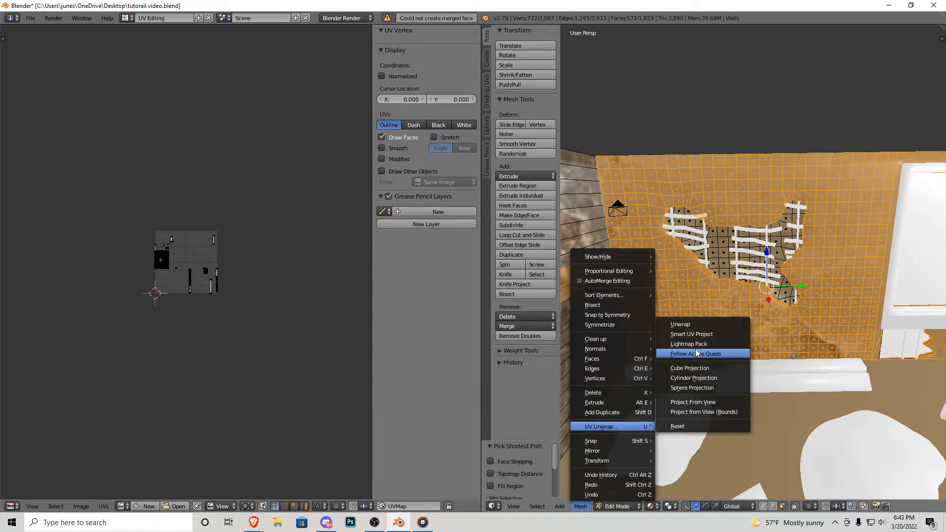
pyautogui.hotkey('shift', 'f')
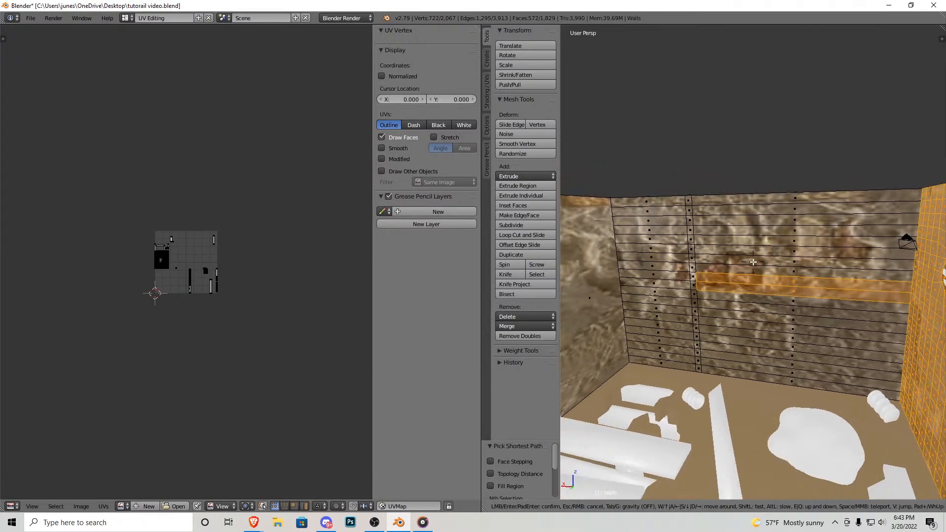
pyautogui.click(753, 262)
pyautogui.hotkey('shift', 'f')
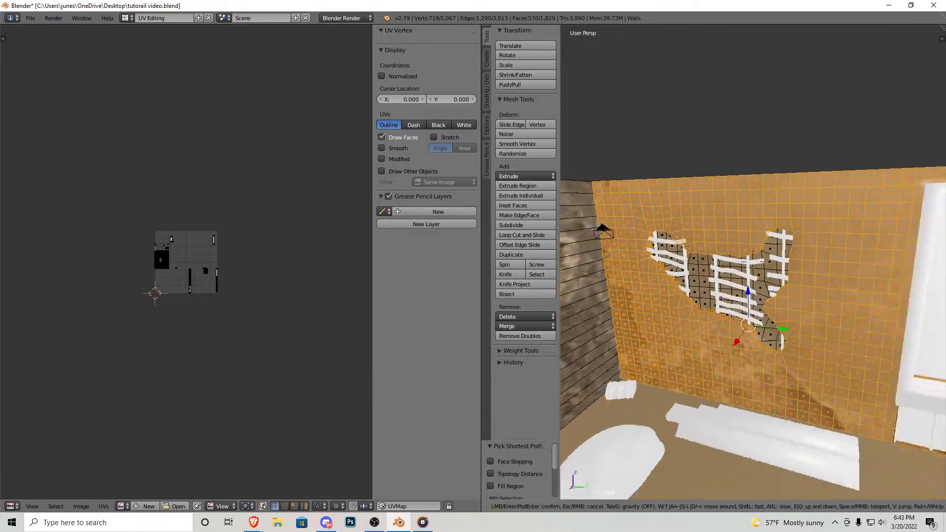
# Step: Deselect the long row of small faces along the bottom edge on the outer side of the walls
pyautogui.press('s')
pyautogui.press('w')
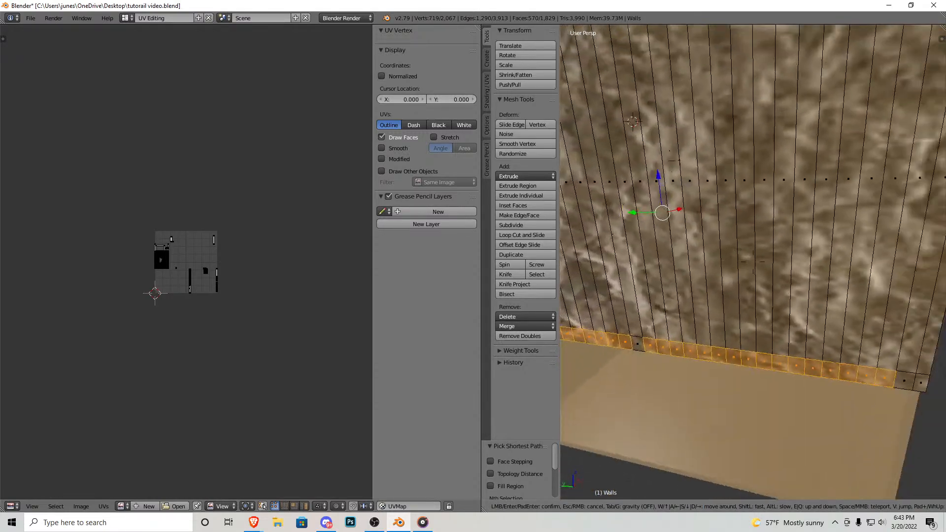
pyautogui.press('s')
pyautogui.click(754, 261)
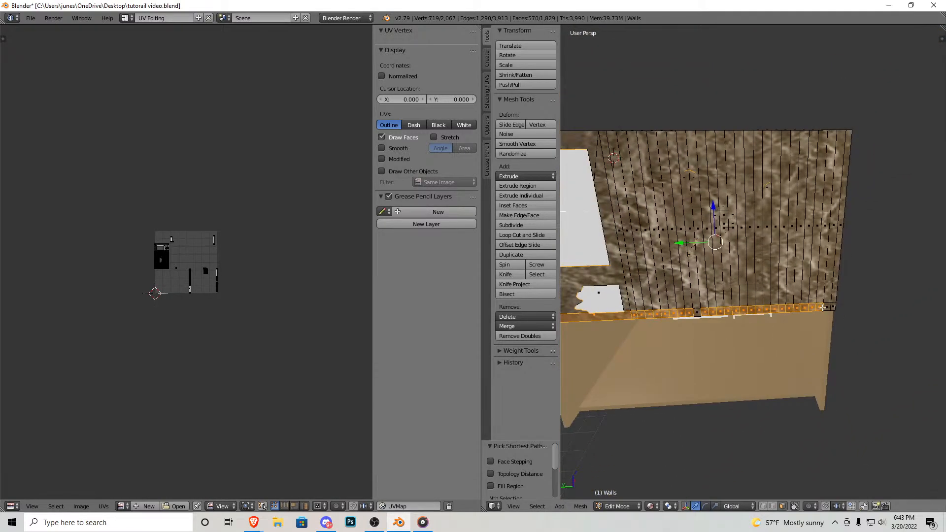
# Step: Deselect the remaining stray edge faces outside the room, keeping the damaged wall's inner surface selected
pyautogui.hotkey('shift', 'f')
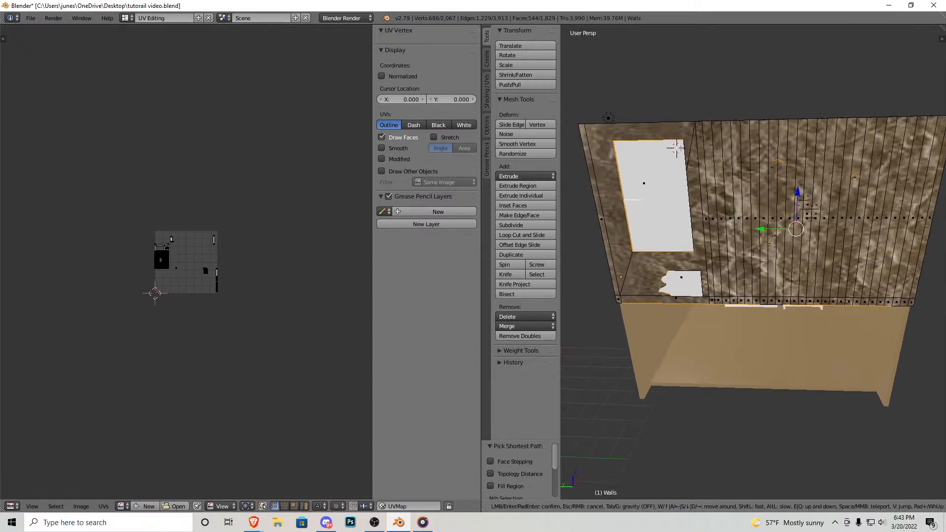
pyautogui.press('w')
pyautogui.click(753, 263)
pyautogui.hotkey('shift', 'f')
pyautogui.press('w')
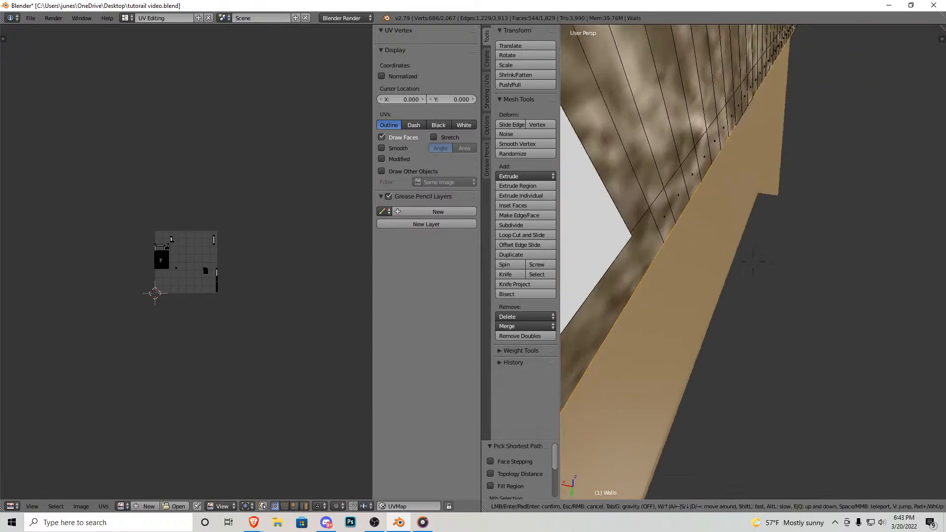
pyautogui.press('s')
pyautogui.click(754, 262)
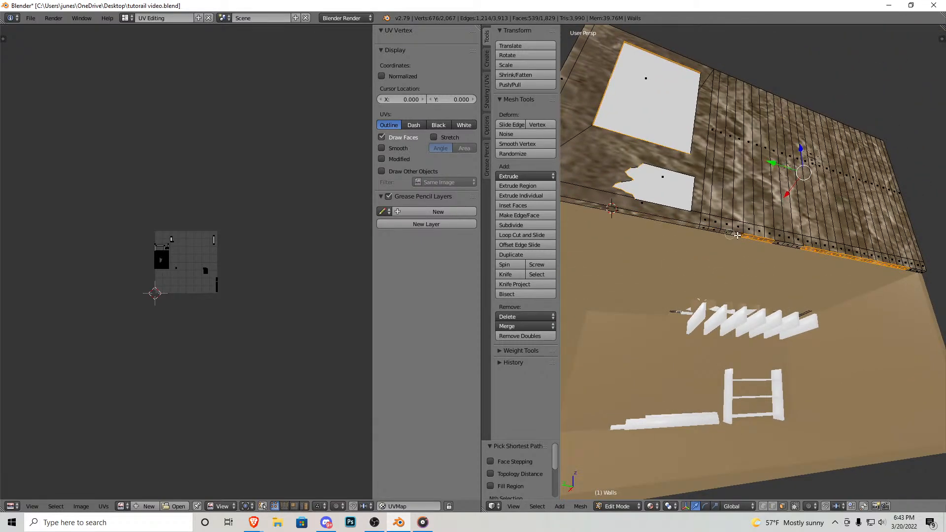
pyautogui.hotkey('shift', 'f')
pyautogui.press('w')
pyautogui.press('s')
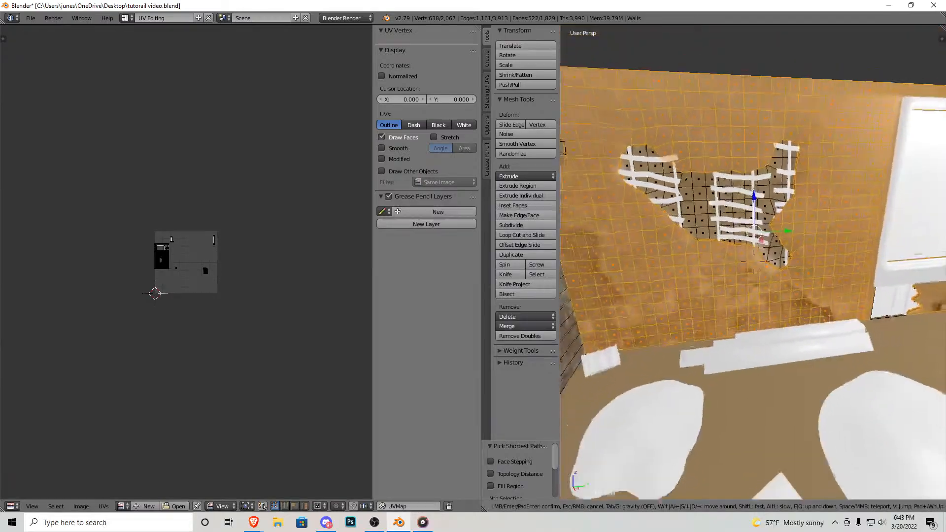
pyautogui.click(754, 262)
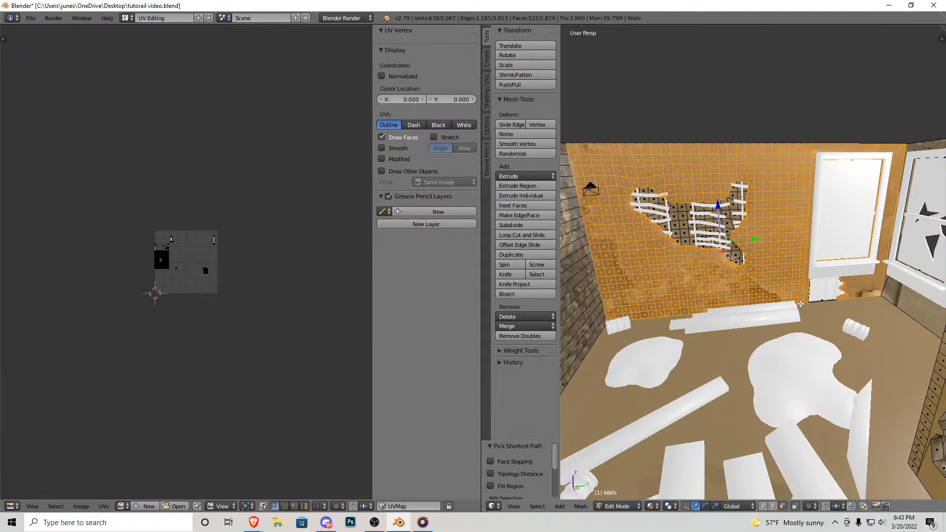
# Step: Add the missing faces around the window and the broken section below it to the damaged wall's selection
pyautogui.hotkey('shift', 'f')
pyautogui.press('w')
pyautogui.click(753, 263)
pyautogui.hotkey('shift', 'f')
pyautogui.click(764, 217)
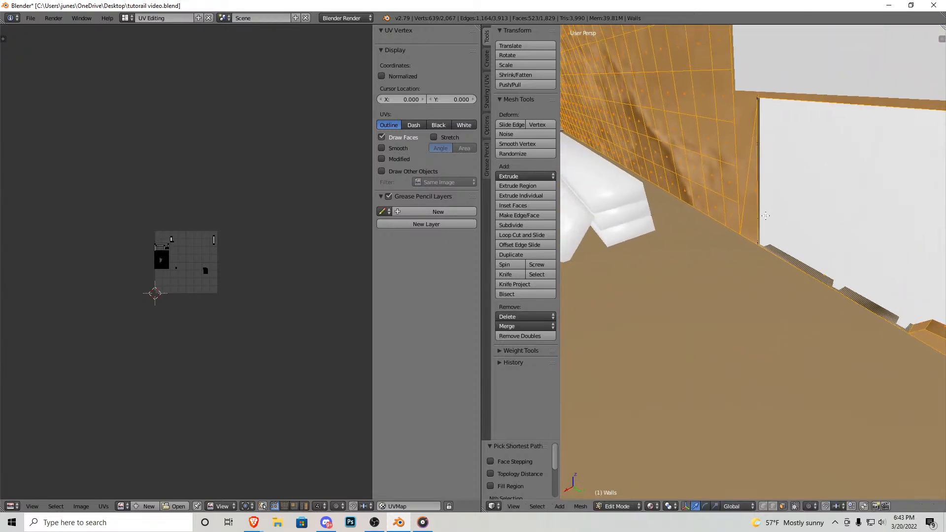
pyautogui.hotkey('shift', 'f')
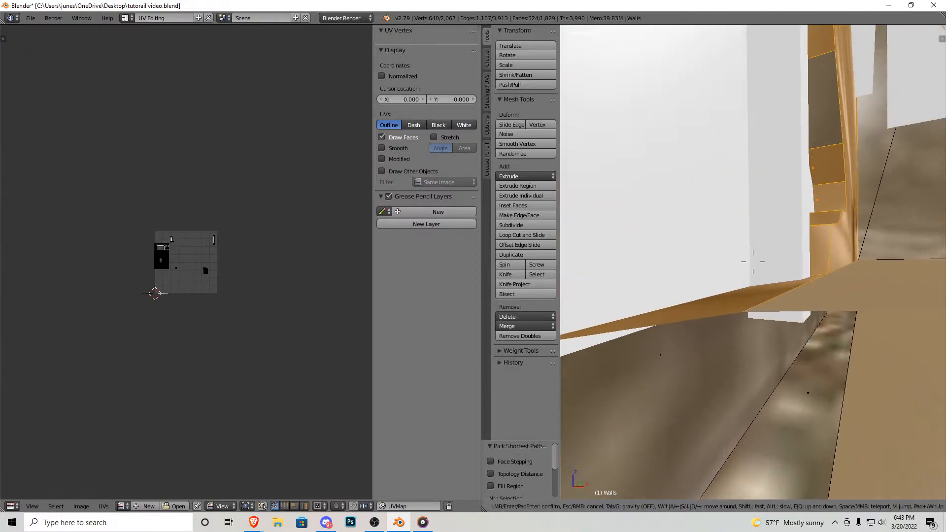
pyautogui.click(753, 262)
pyautogui.keyDown('shift'); pyautogui.rightClick(769, 251); pyautogui.keyUp('shift')
# Step: Add the remaining unselected edge faces of the damaged wall to the selection
pyautogui.hotkey('shift', 'f')
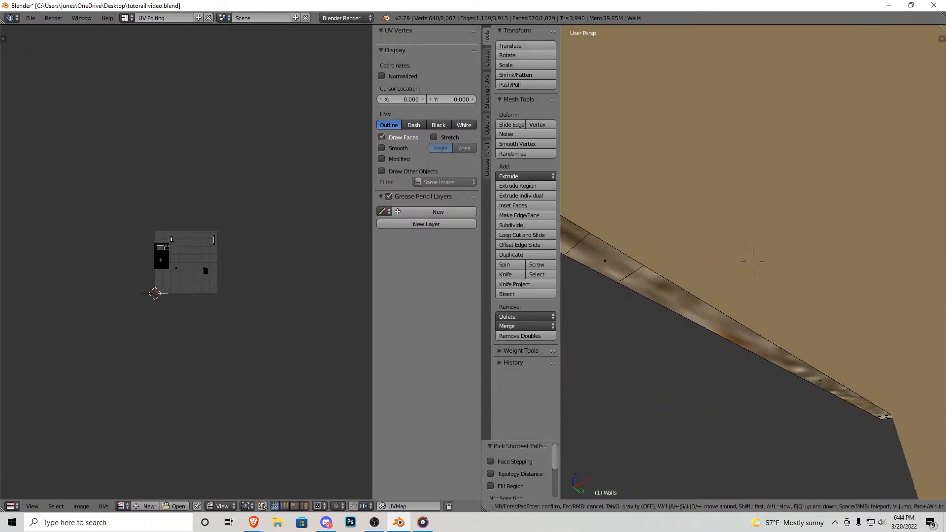
pyautogui.click(753, 262)
pyautogui.keyDown('shift'); pyautogui.rightClick(723, 308); pyautogui.keyUp('shift')
pyautogui.hotkey('shift', 'f')
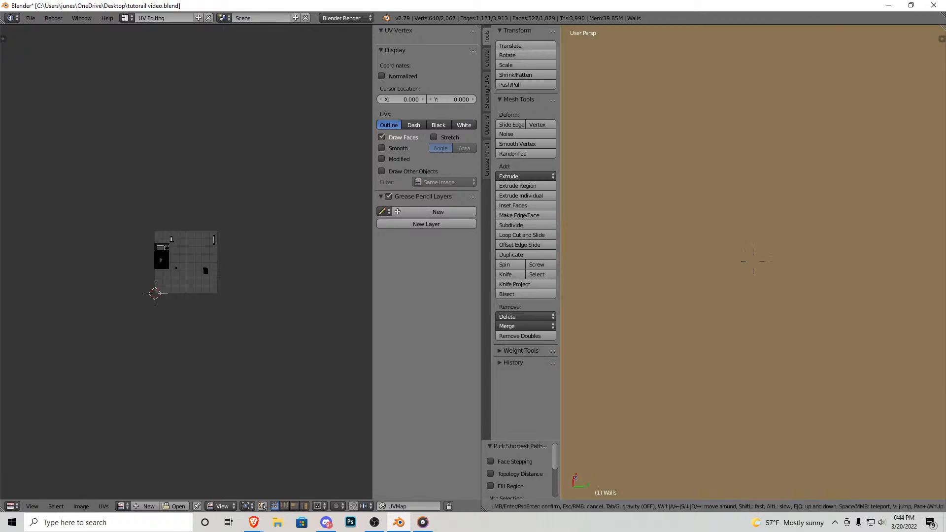
pyautogui.press('s')
pyautogui.press('w')
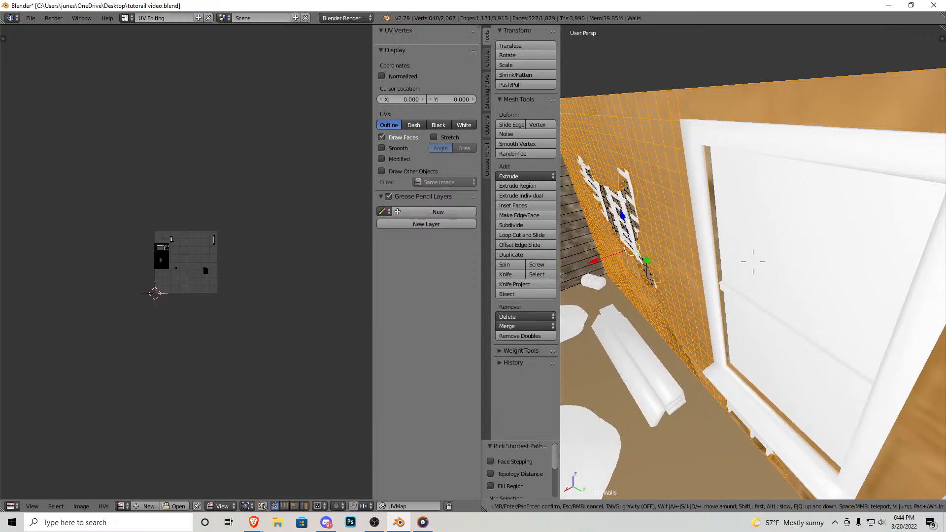
pyautogui.click(721, 253)
pyautogui.hotkey('shift', 'f')
pyautogui.press('s')
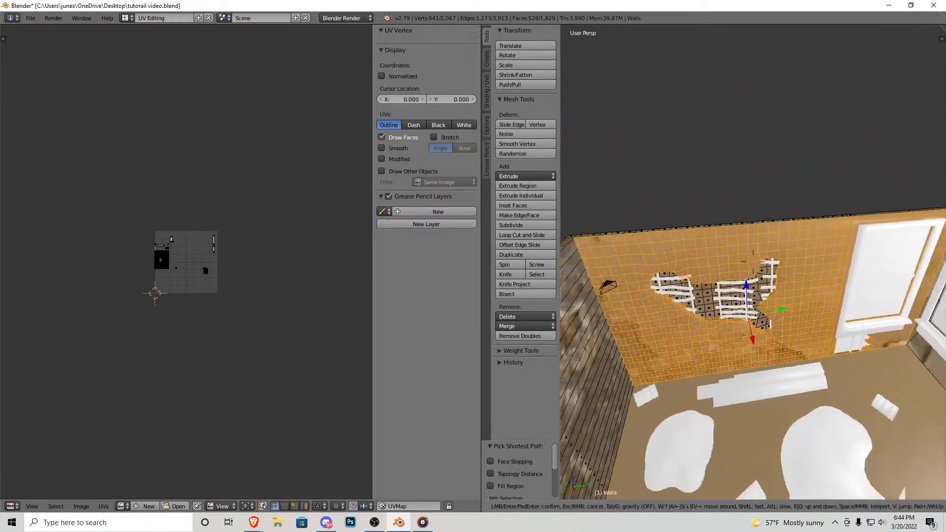
pyautogui.click(719, 253)
# Step: Unwrap the selected wall with Smart UV Project at its default settings and rotate the whole UV layout by -90°
pyautogui.click(580, 506)
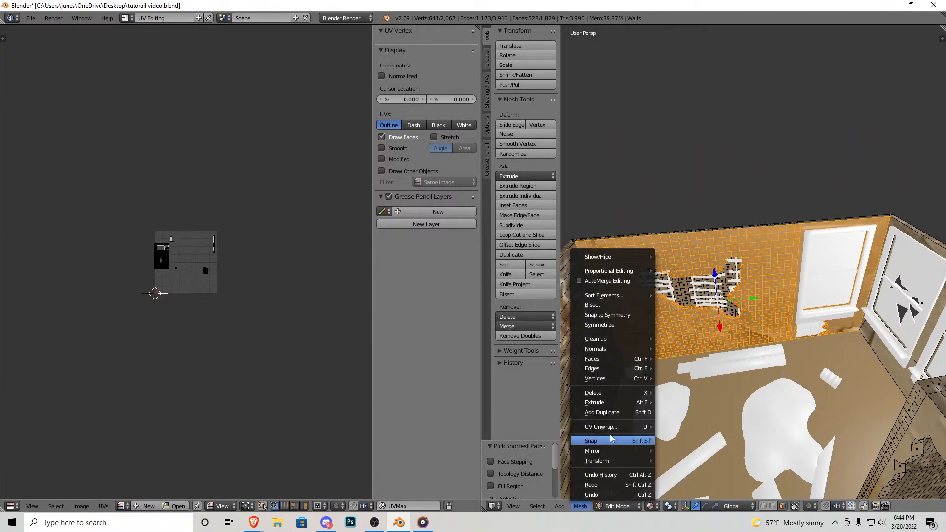
pyautogui.moveTo(619, 433)
pyautogui.click(709, 335)
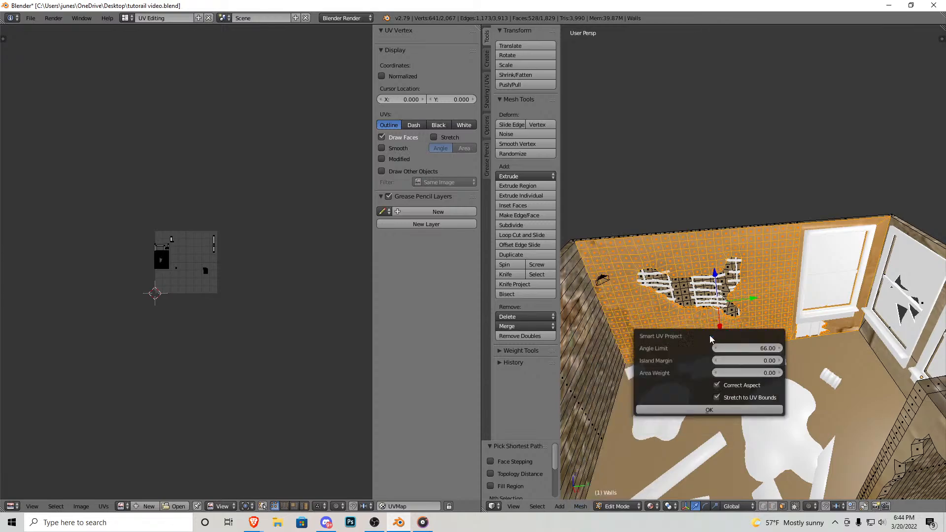
pyautogui.click(710, 409)
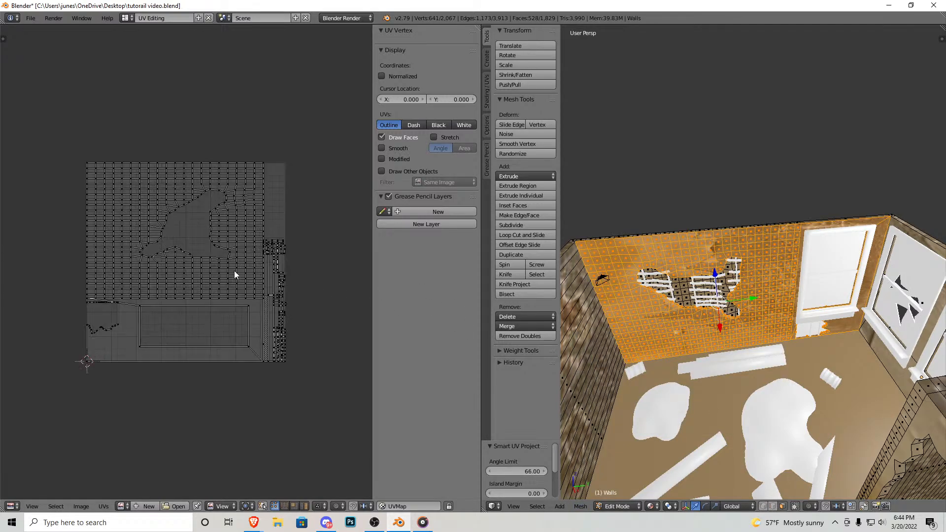
pyautogui.press('a')
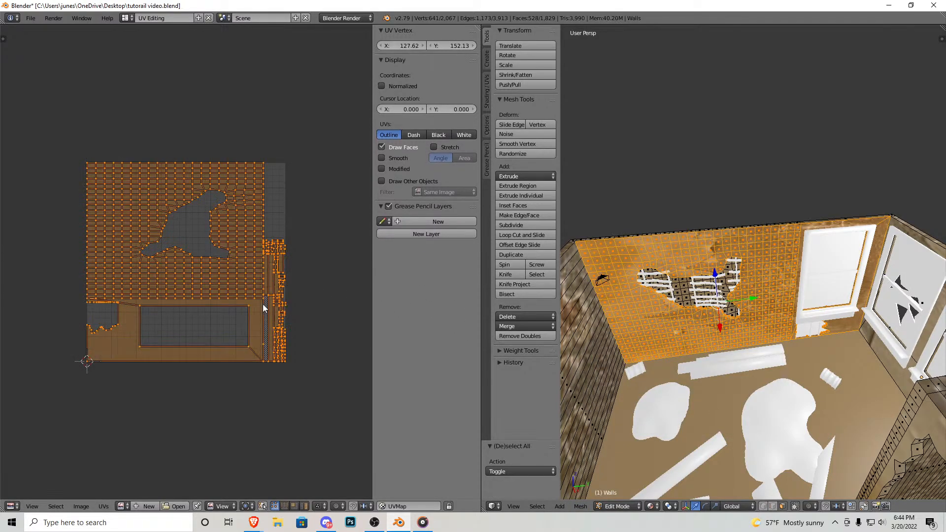
pyautogui.write('r-90')
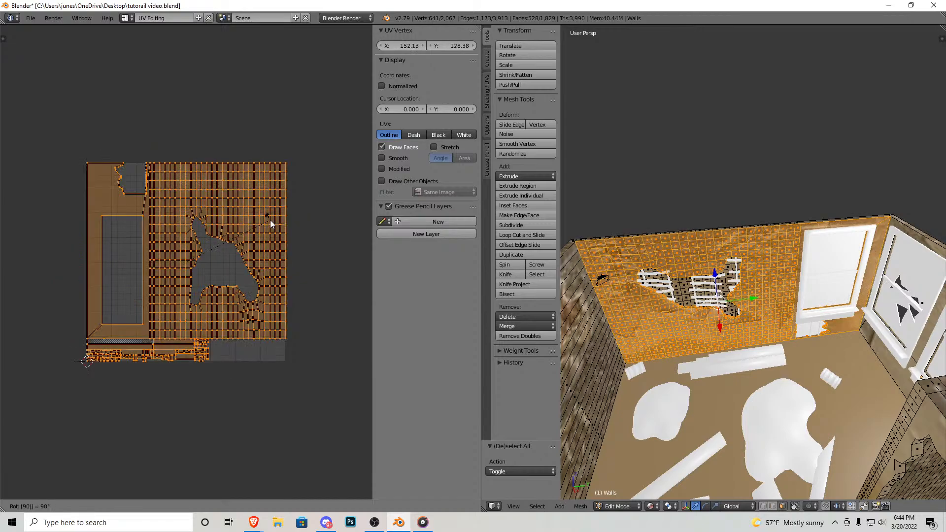
pyautogui.press('Return')
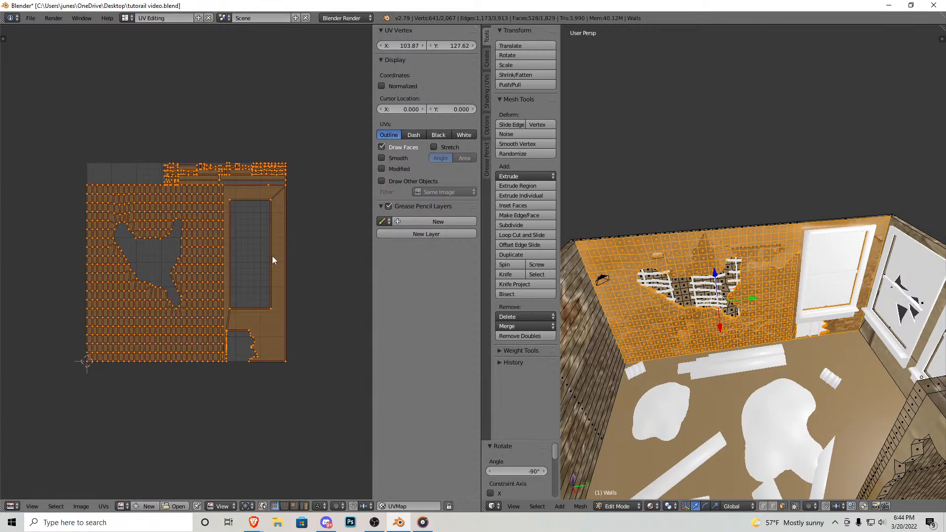
# Step: Assign the wall.jpg image to the unwrapped wall faces and check the texture in Object Mode
pyautogui.click(123, 506)
pyautogui.click(148, 501)
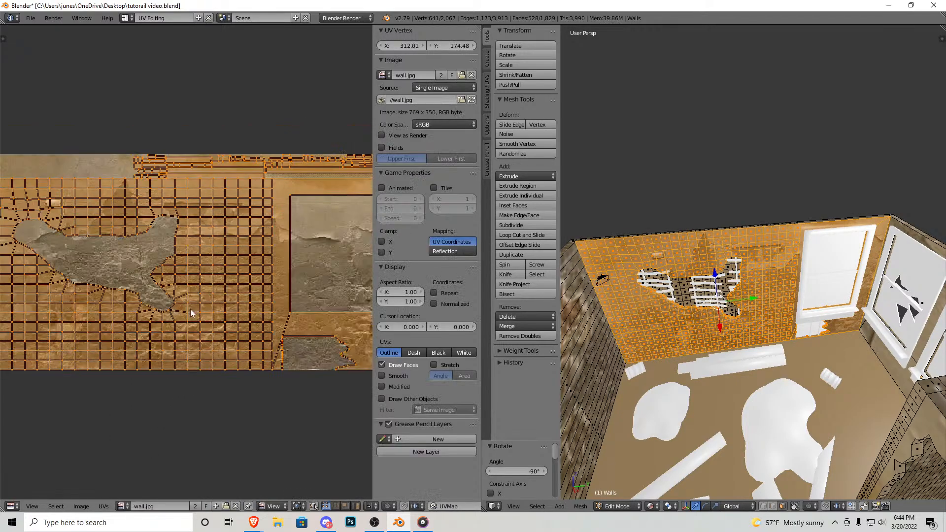
pyautogui.press('Tab')
pyautogui.hotkey('shift', 'f')
pyautogui.press('w')
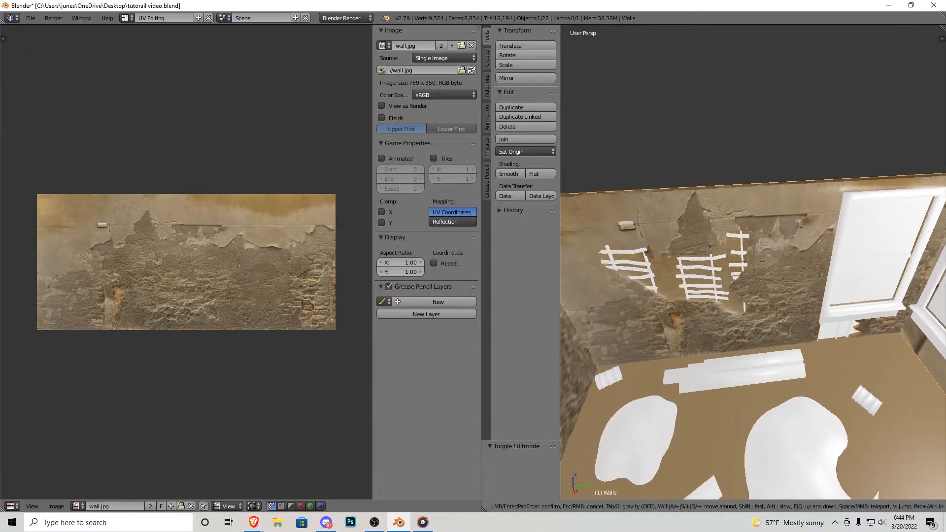
pyautogui.press('s')
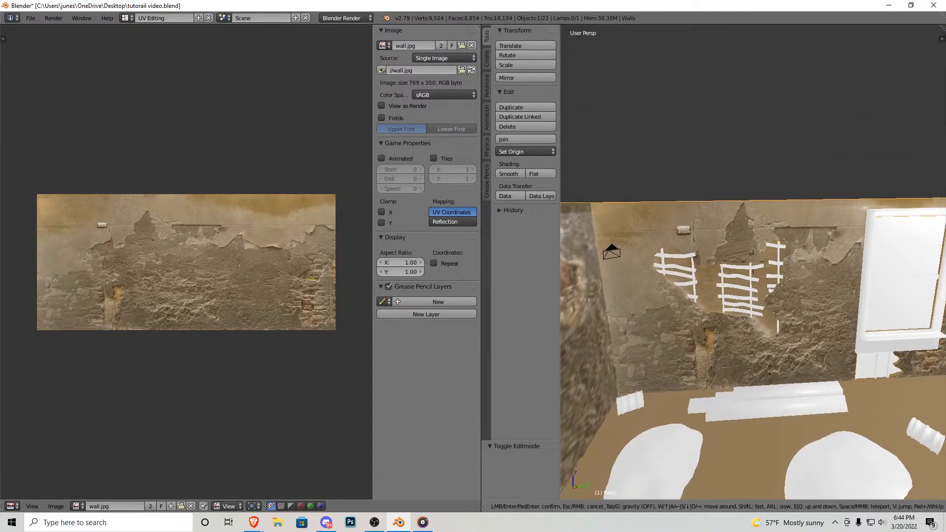
pyautogui.click(634, 252)
pyautogui.press('Tab')
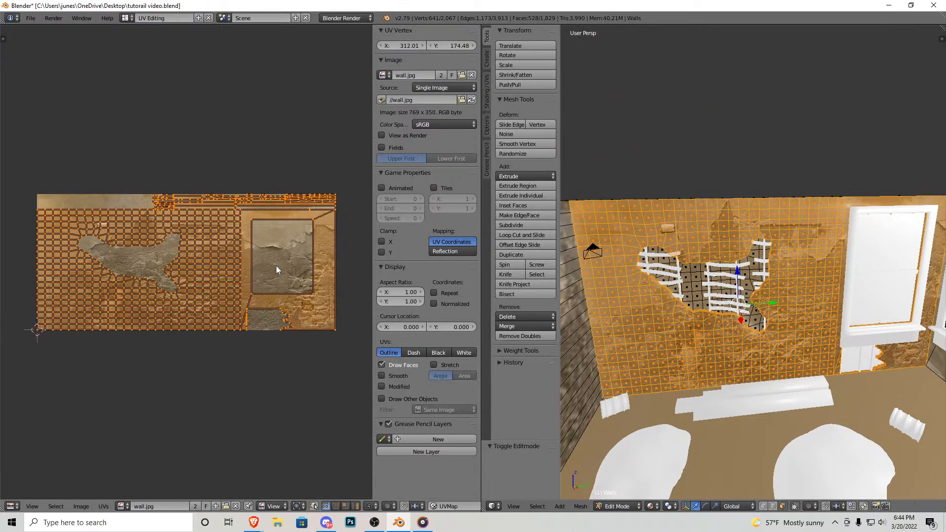
pyautogui.press('s')
pyautogui.rightClick(298, 294)
pyautogui.press('Tab')
pyautogui.press('Tab')
pyautogui.press('Tab')
# Step: Examine the plaster texture on the damaged wall around the hole and the window
pyautogui.hotkey('shift', 'f')
pyautogui.press('w')
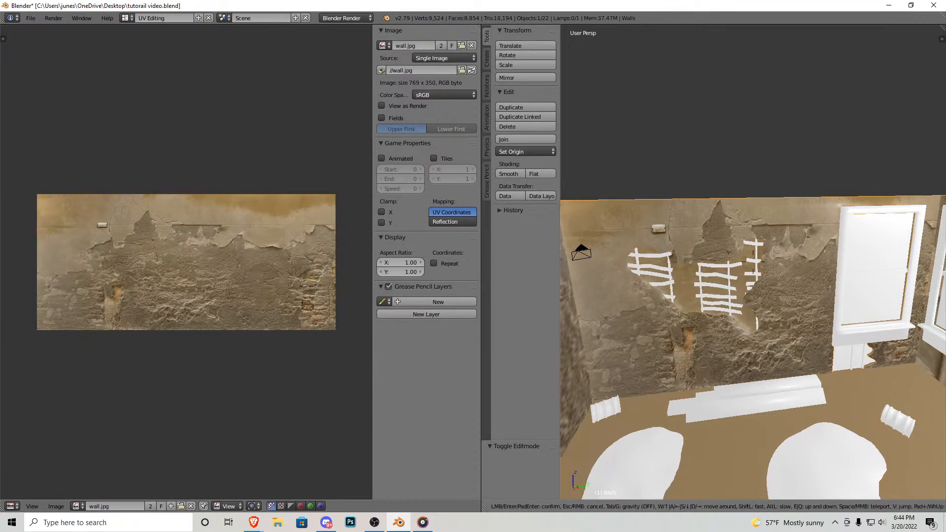
pyautogui.press('w')
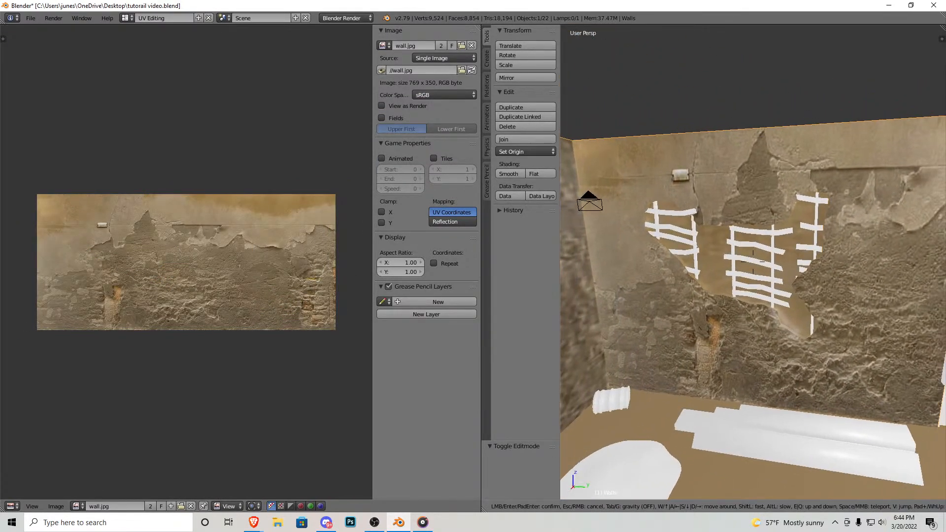
pyautogui.press('w')
pyautogui.press('s')
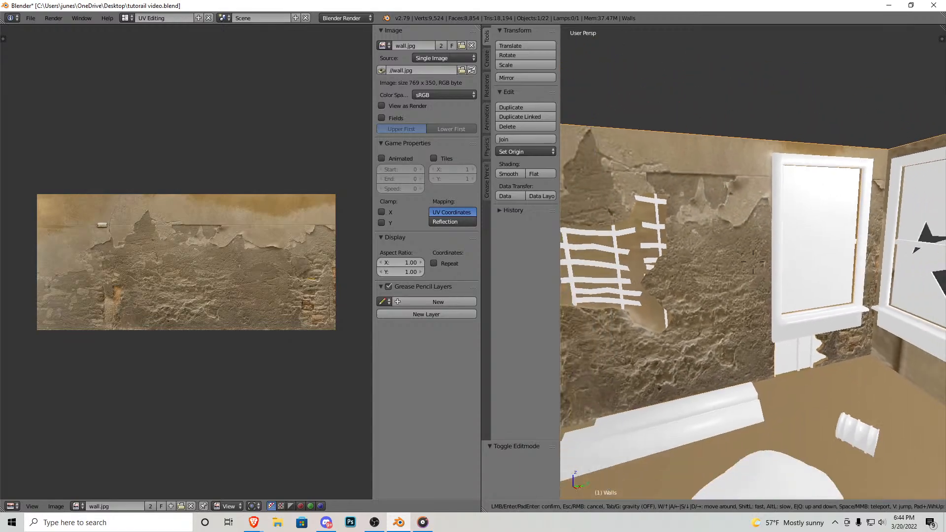
pyautogui.press('w')
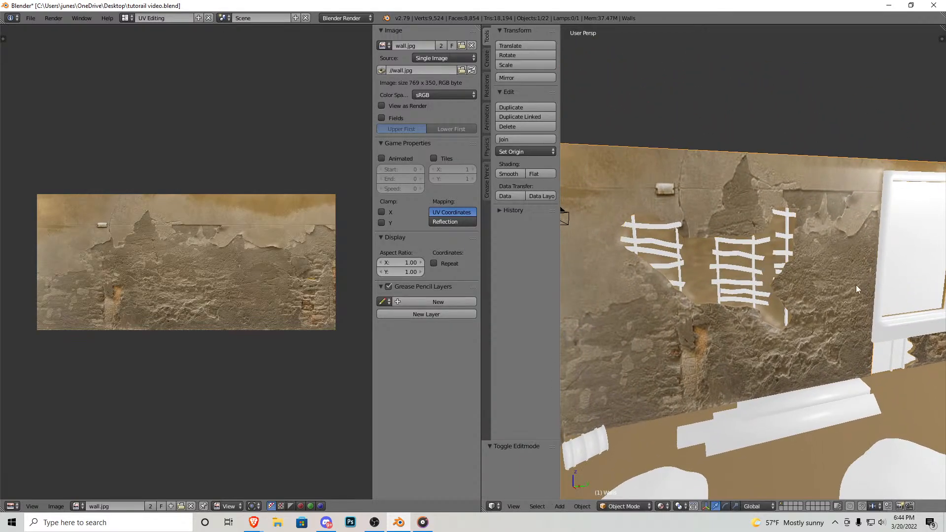
pyautogui.press('w')
pyautogui.press('w')
pyautogui.press('Return')
# Step: Select the faces of the wall with the two broken windows in Edit Mode, excluding the adjoining wall
pyautogui.press('Tab')
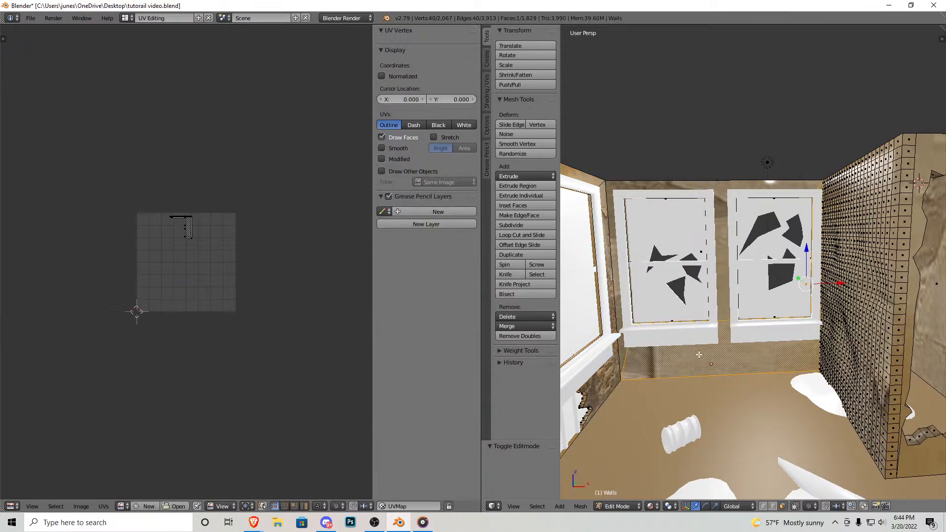
pyautogui.keyDown('shift'); pyautogui.rightClick(645, 175); pyautogui.keyUp('shift')
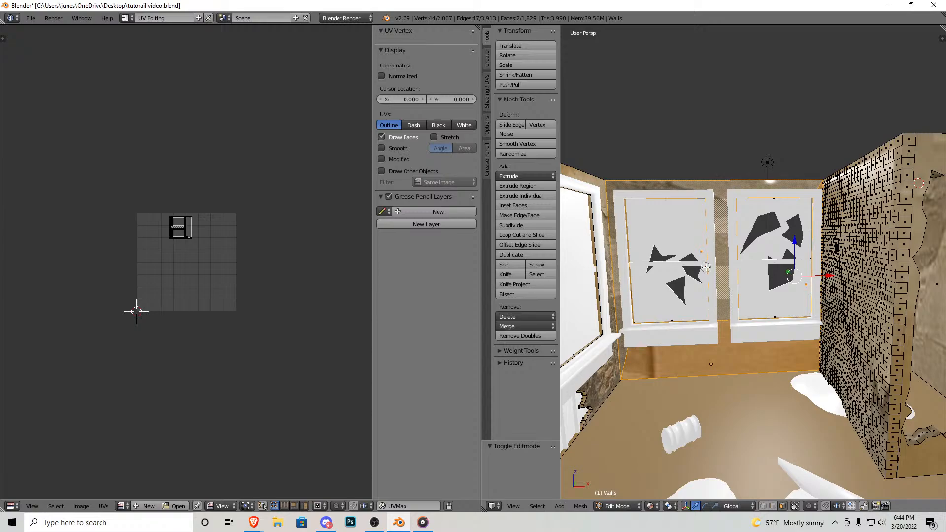
pyautogui.moveTo(693, 267); pyautogui.dragTo(640, 235)
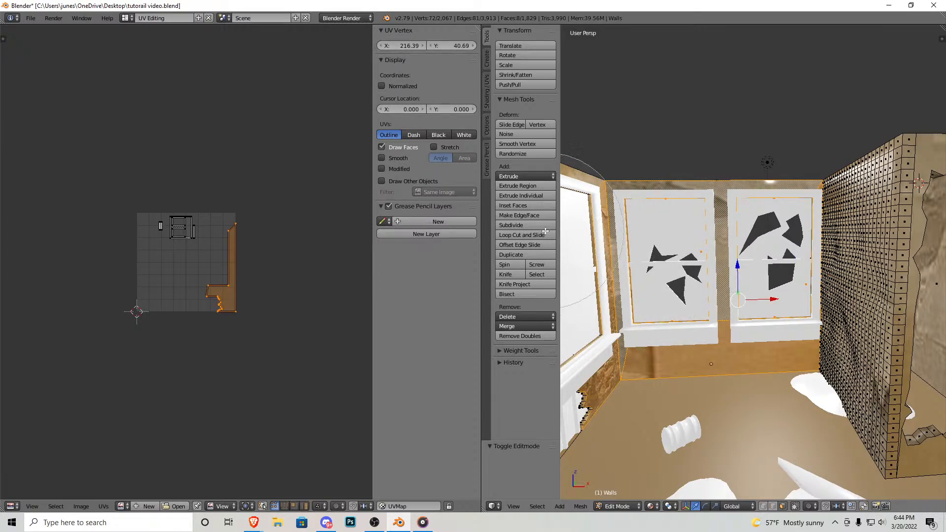
pyautogui.moveTo(521, 237); pyautogui.dragTo(517, 323, button='middle')
pyautogui.moveTo(724, 250); pyautogui.dragTo(903, 235)
pyautogui.moveTo(902, 242); pyautogui.dragTo(855, 259, button='middle')
pyautogui.moveTo(769, 295); pyautogui.dragTo(703, 326)
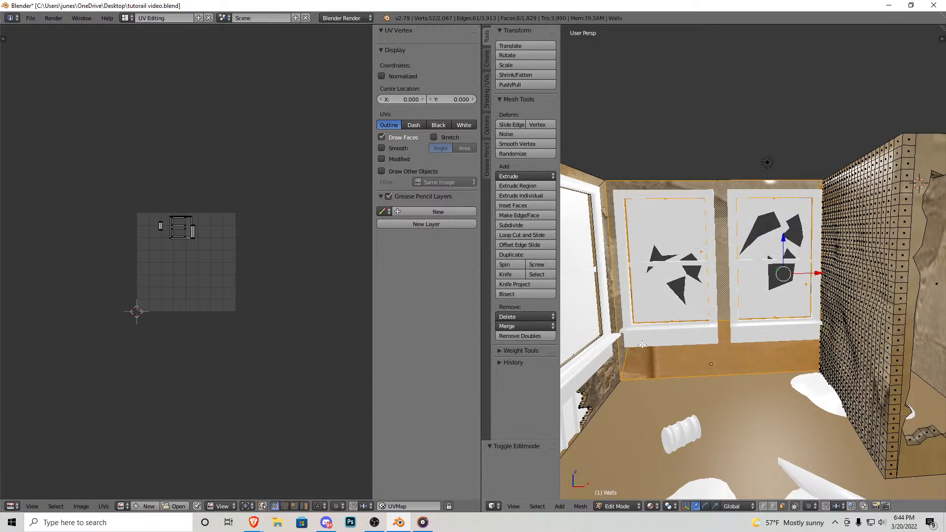
# Step: Unwrap the double-window wall with Smart UV Project at its default settings and rotate its UV layout by -90°
pyautogui.click(581, 506)
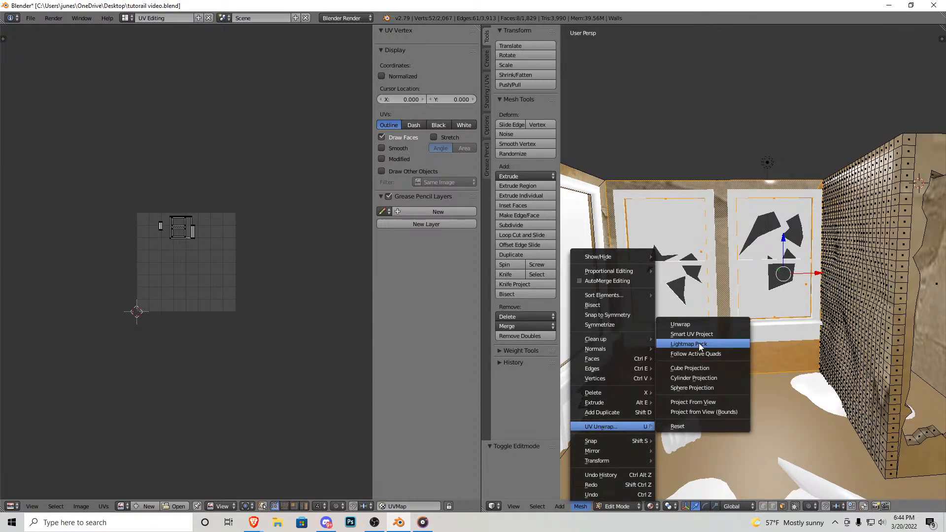
pyautogui.click(694, 334)
pyautogui.click(695, 407)
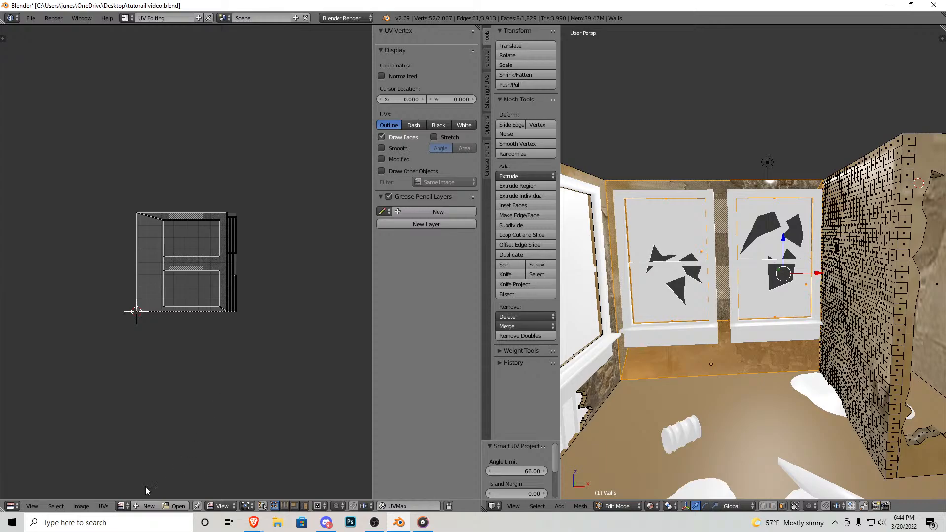
pyautogui.press('a')
pyautogui.write('r')
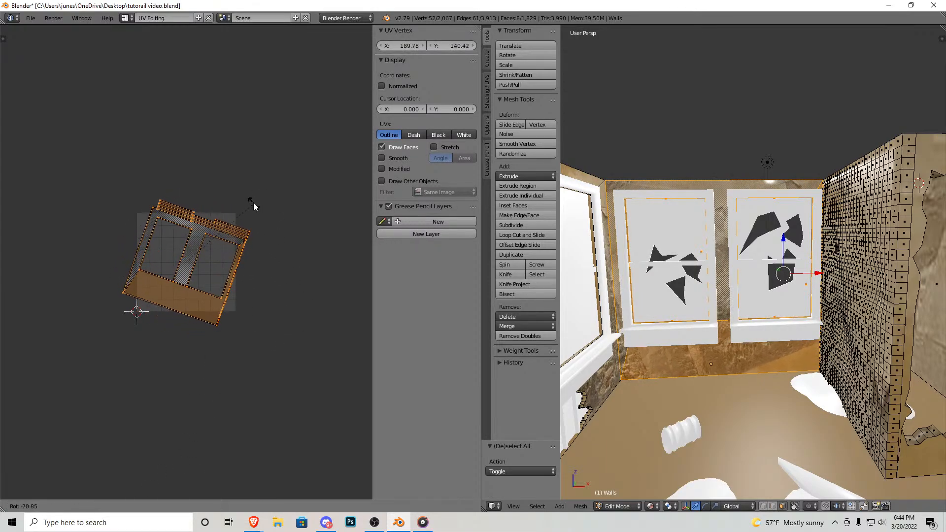
pyautogui.write('-90')
pyautogui.press('Return')
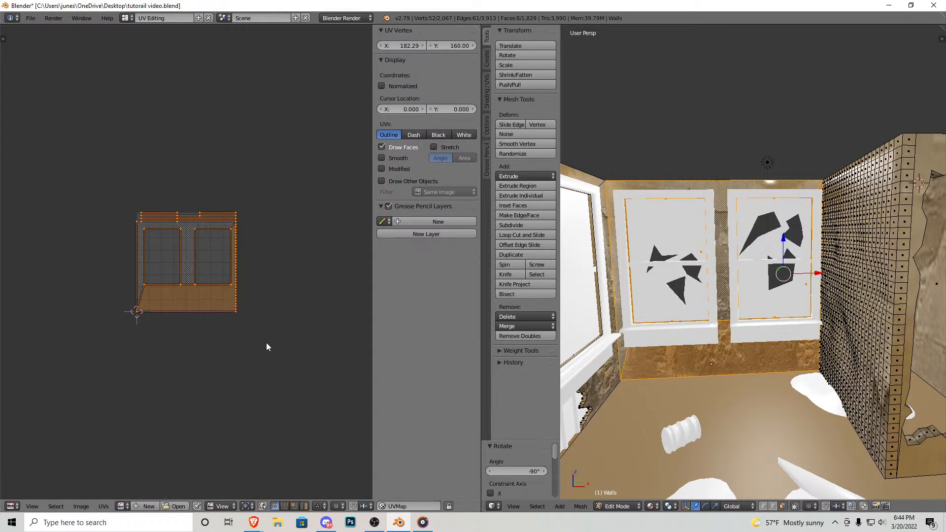
# Step: Assign the wall.jpg image to the unwrapped double-window wall and inspect the texture in Object Mode
pyautogui.click(123, 506)
pyautogui.click(151, 441)
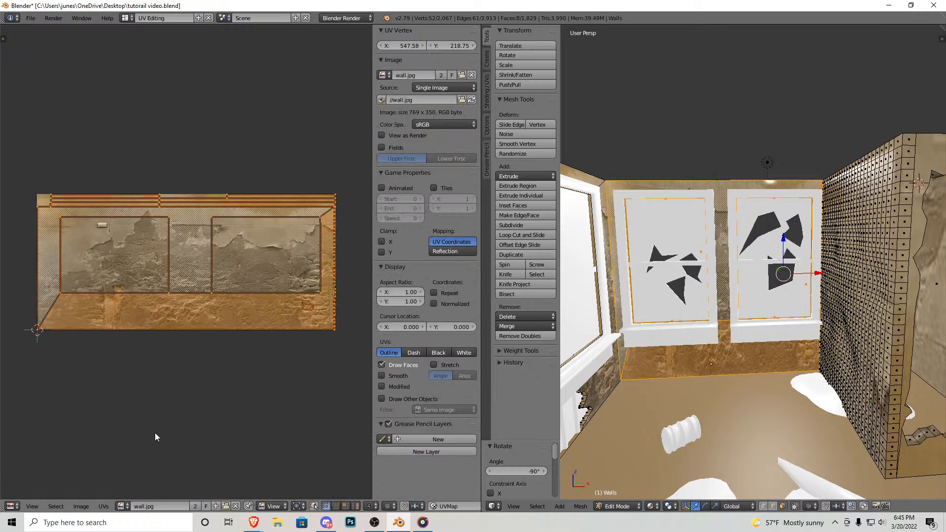
pyautogui.press('Tab')
pyautogui.hotkey('shift', 'f')
pyautogui.press('w')
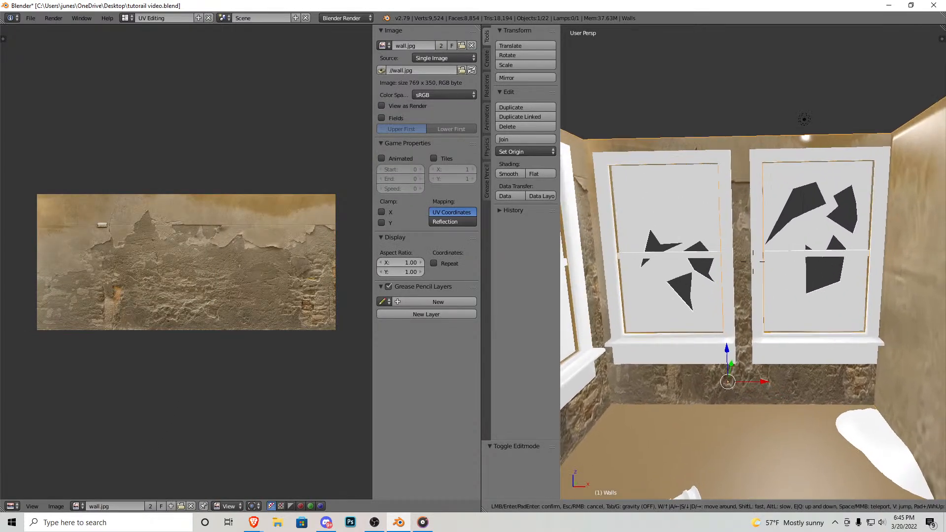
pyautogui.press('s')
pyautogui.click(753, 262)
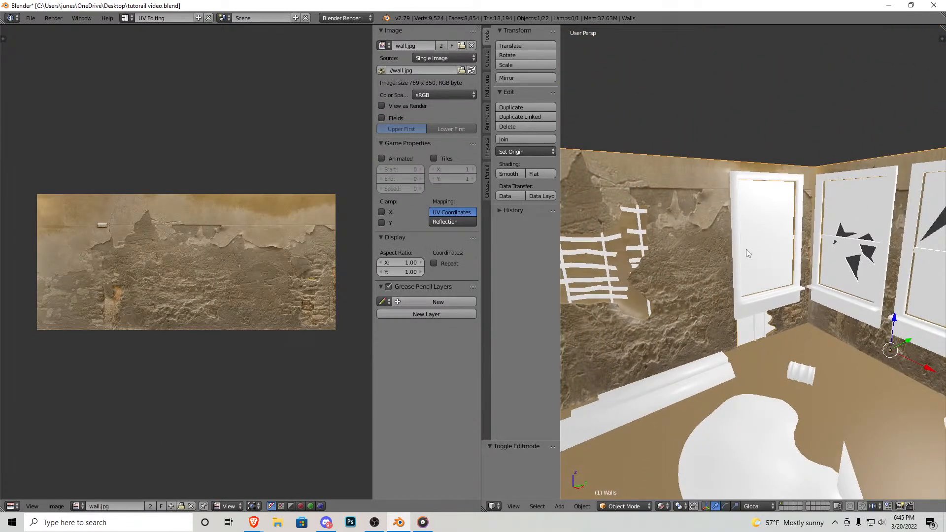
# Step: Frame the room from the scene camera and render a still image to check the textured walls
pyautogui.press('KP_0')
pyautogui.hotkey('shift', 'f')
pyautogui.press('w')
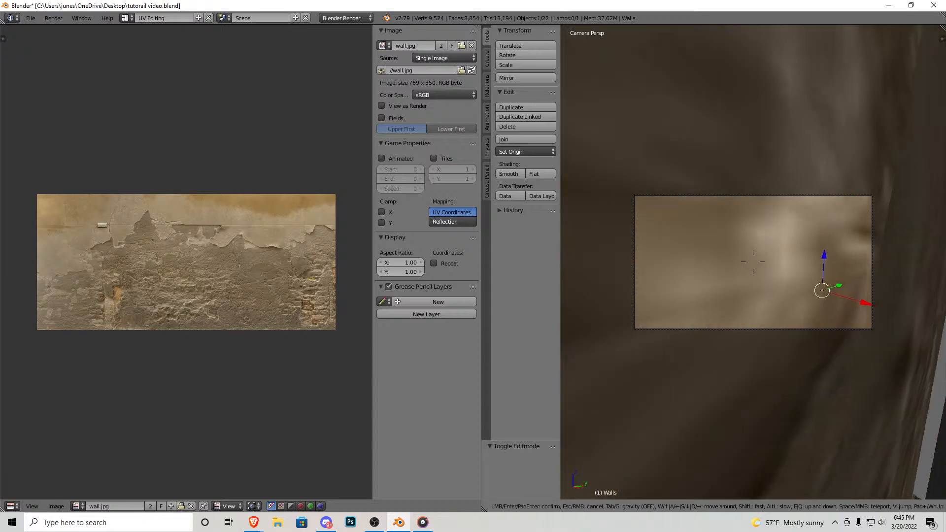
pyautogui.press('s')
pyautogui.click(753, 262)
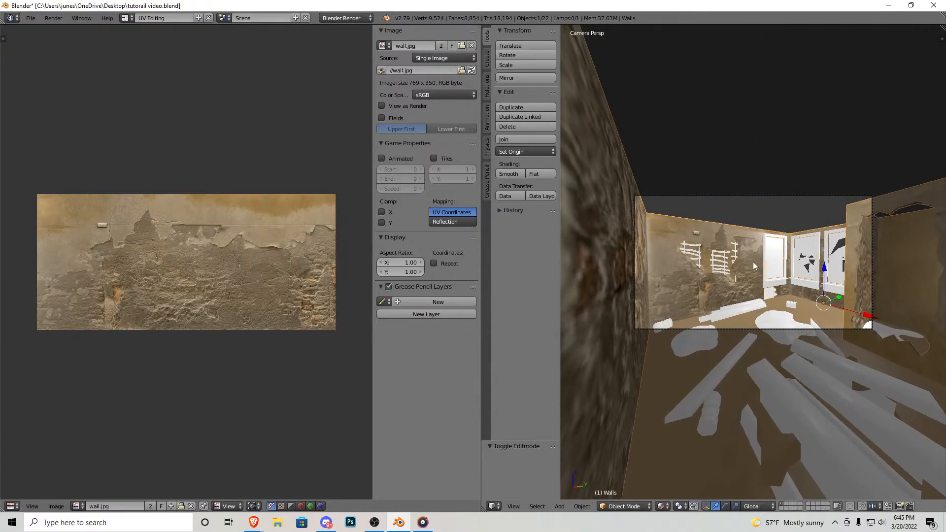
pyautogui.click(53, 17)
pyautogui.click(66, 26)
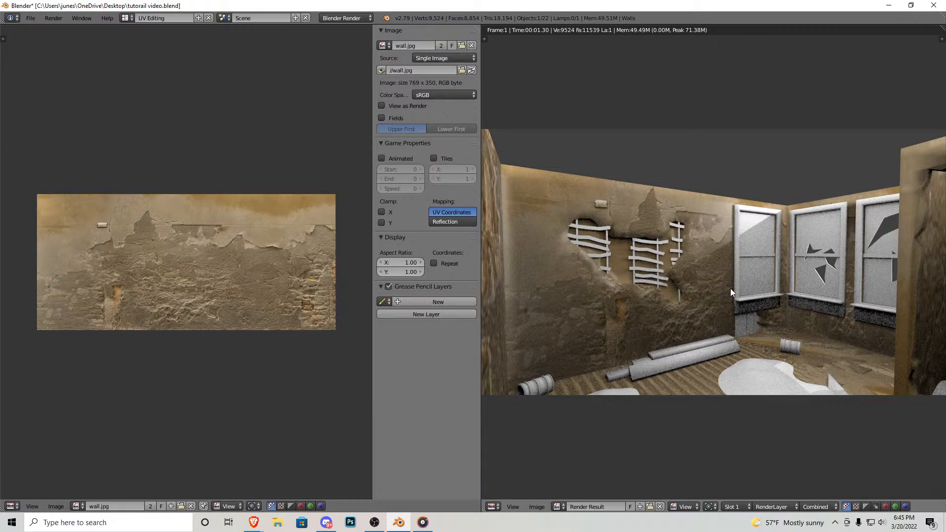
pyautogui.press('Escape')
# Step: In Edit Mode, start a new face selection on the finely subdivided partition wall next to the broken windows
pyautogui.hotkey('shift', 'f')
pyautogui.press('w')
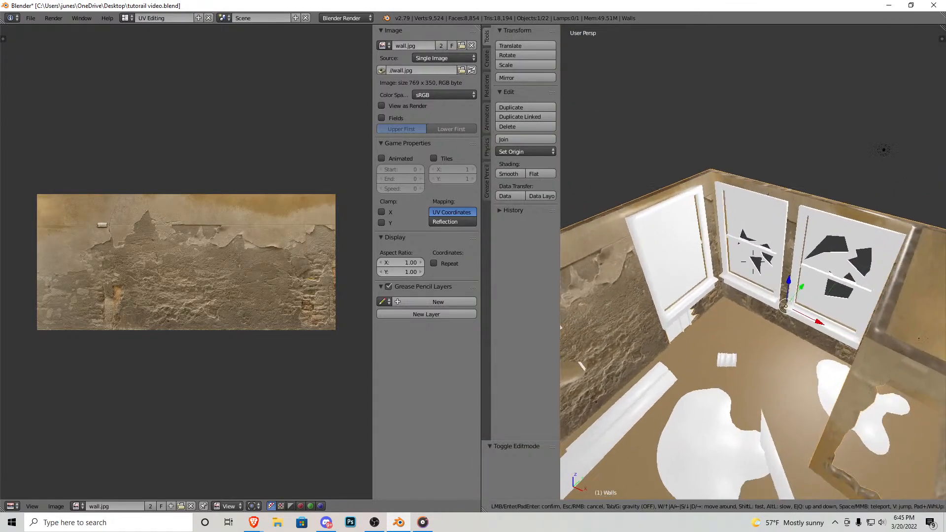
pyautogui.press('s')
pyautogui.click(754, 291)
pyautogui.press('Tab')
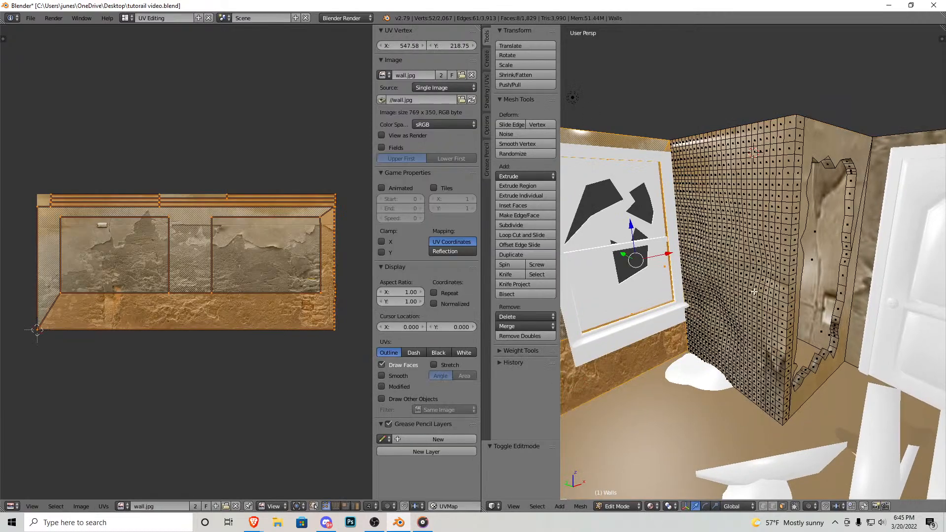
pyautogui.rightClick(753, 291)
pyautogui.hotkey('shift', 'f')
pyautogui.press('a')
pyautogui.click(734, 300)
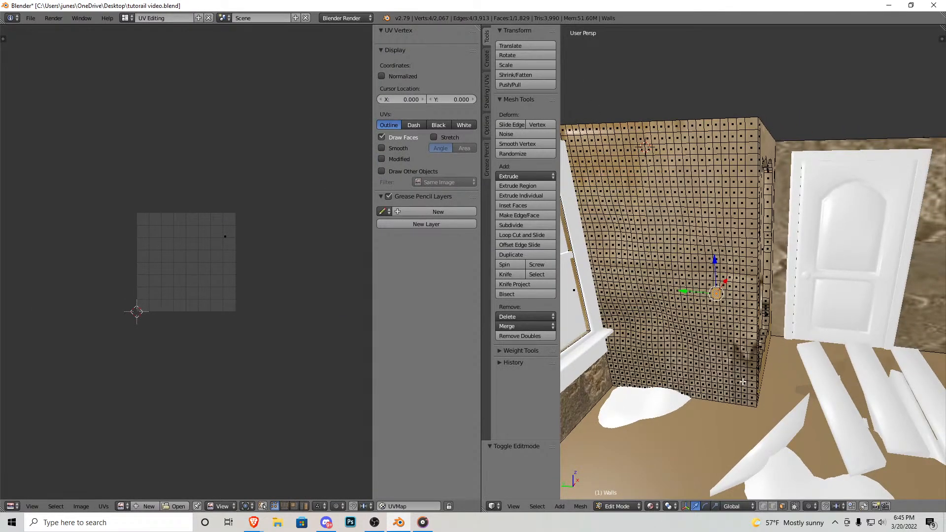
# Step: Circle-select all faces of the subdivided partition wall and deselect the stray faces picked up on the neighbouring walls
pyautogui.press('c')
pyautogui.scroll(5, 729, 135)
pyautogui.hotkey('shift', 'f')
pyautogui.press('a')
pyautogui.click(745, 286)
pyautogui.press('c')
pyautogui.scroll(8, 811, 156)
pyautogui.moveTo(814, 146)
pyautogui.mouseDown()
pyautogui.moveTo(660, 142)
pyautogui.moveTo(672, 247)
pyautogui.moveTo(667, 335)
pyautogui.mouseUp()
pyautogui.moveTo(712, 385)
pyautogui.mouseDown()
pyautogui.moveTo(793, 391)
pyautogui.moveTo(803, 276)
pyautogui.moveTo(789, 177)
pyautogui.moveTo(745, 209)
pyautogui.moveTo(770, 314)
pyautogui.mouseUp()
pyautogui.moveTo(628, 360); pyautogui.dragTo(561, 251, button='middle')
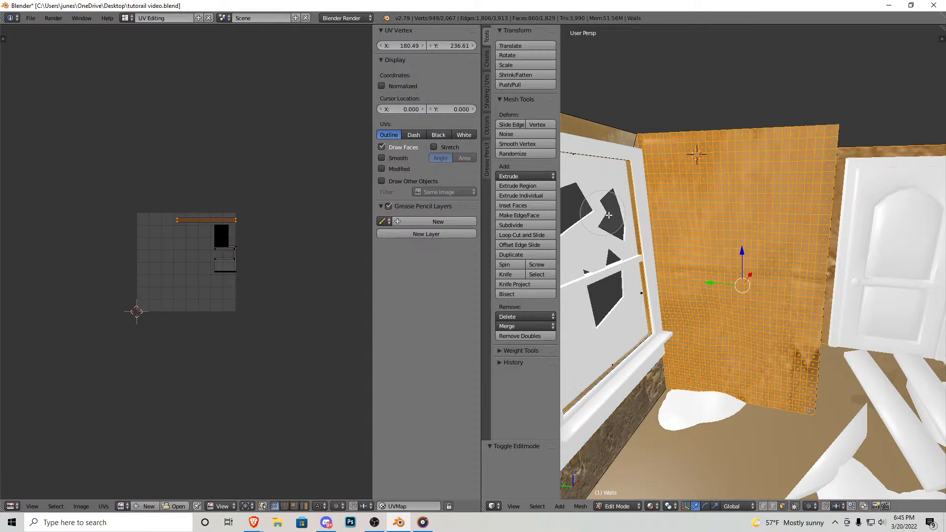
pyautogui.moveTo(604, 214); pyautogui.dragTo(598, 293, button='middle')
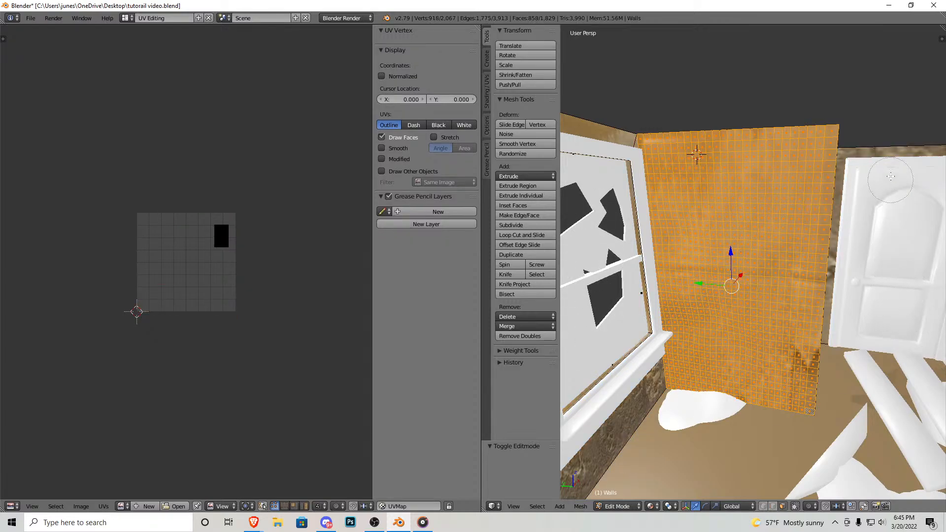
pyautogui.moveTo(890, 162); pyautogui.dragTo(717, 378, button='middle')
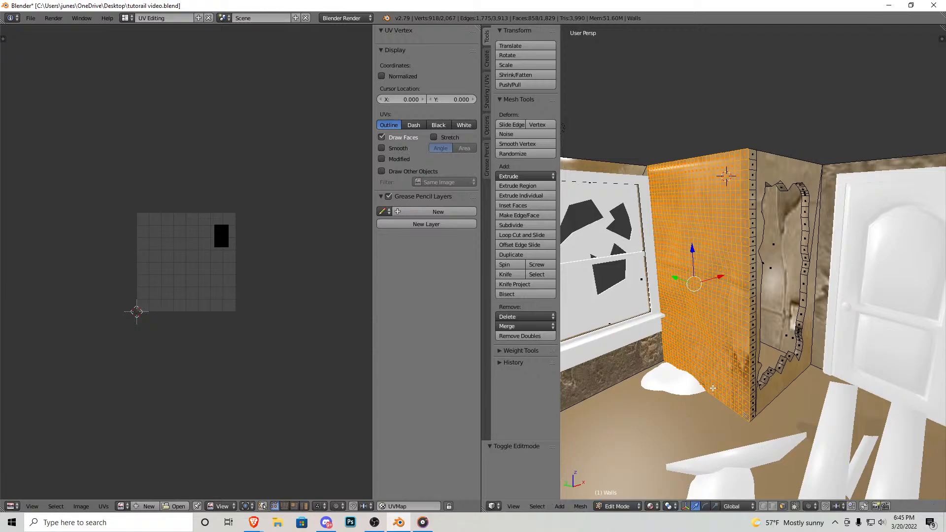
# Step: Unwrap the subdivided partition wall with Smart UV Project at its default settings
pyautogui.click(580, 507)
pyautogui.moveTo(610, 424)
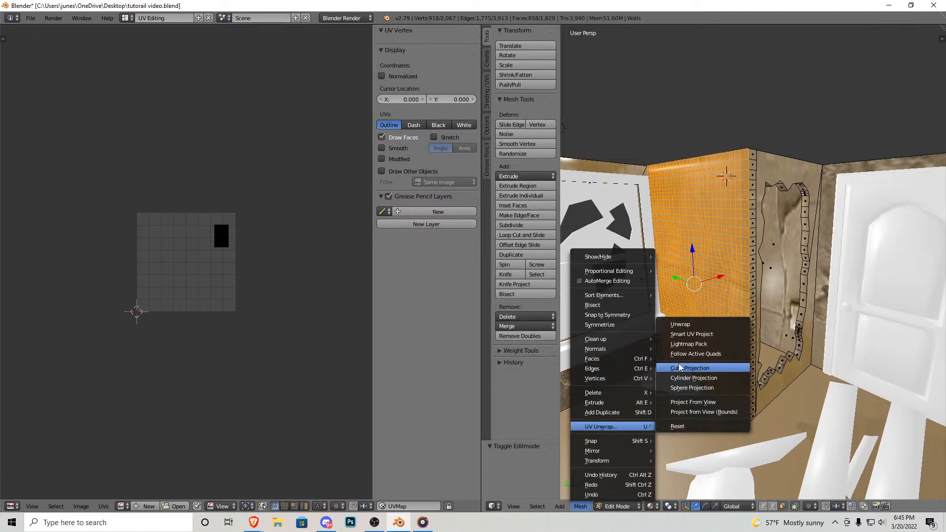
pyautogui.click(687, 332)
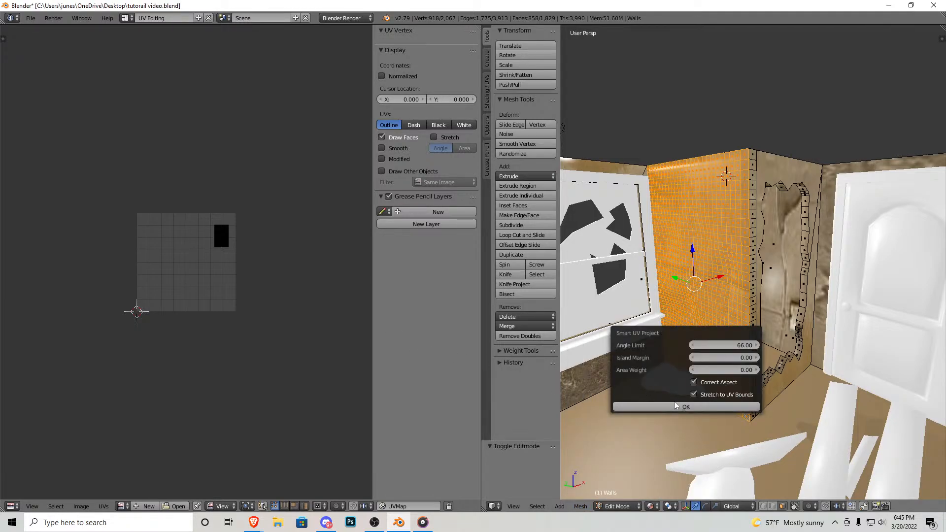
pyautogui.click(676, 405)
# Step: Assign the wall.jpg image to the subdivided partition wall and inspect the result in Object Mode
pyautogui.click(121, 506)
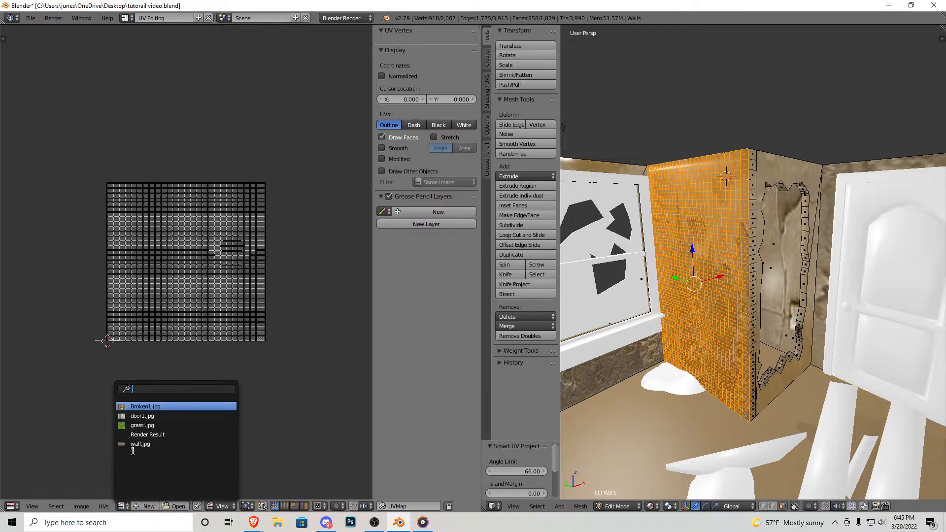
pyautogui.click(139, 444)
pyautogui.scroll(-3, 213, 338)
pyautogui.press('Tab')
pyautogui.hotkey('shift', 'f')
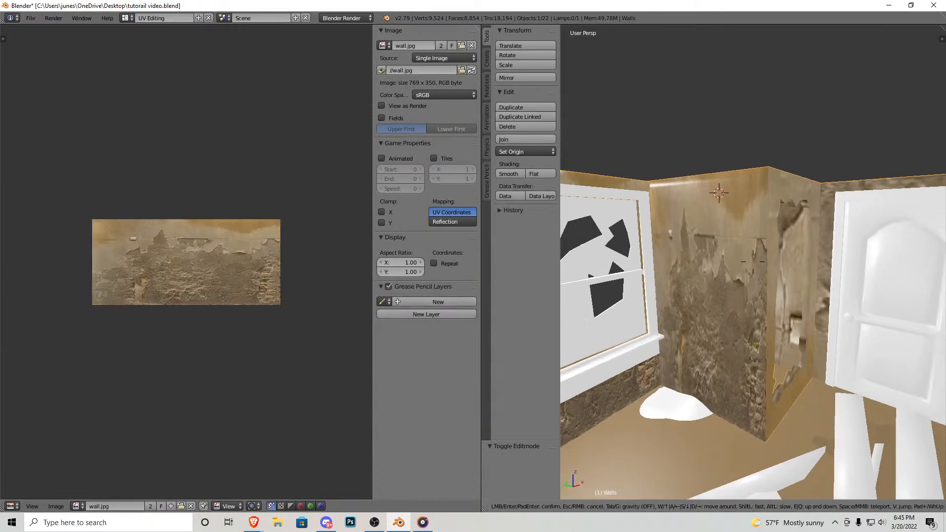
pyautogui.press('w')
pyautogui.press('d')
pyautogui.press('s')
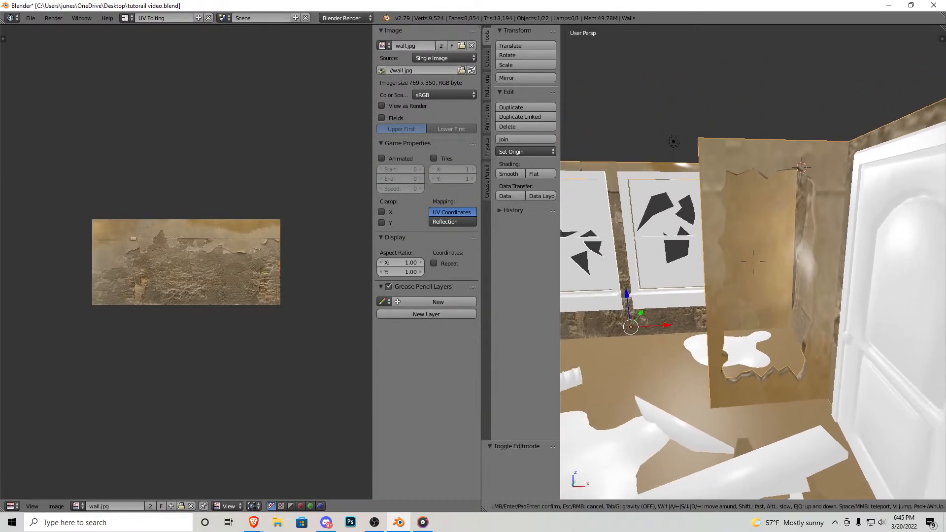
pyautogui.click(753, 262)
# Step: In Edit Mode, select the wall faces around the broken opening beside the door, including its lower rim
pyautogui.press('Tab')
pyautogui.rightClick(716, 403)
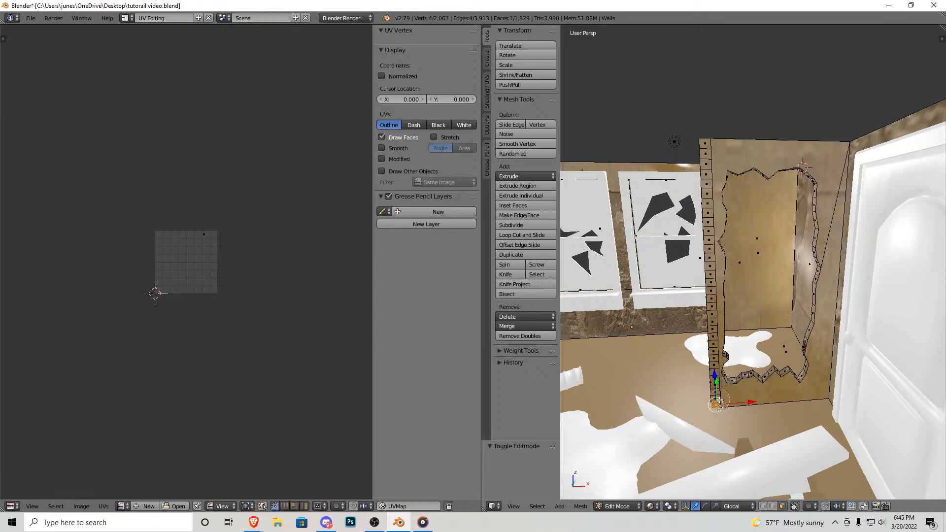
pyautogui.hotkey('ctrl', 'l')
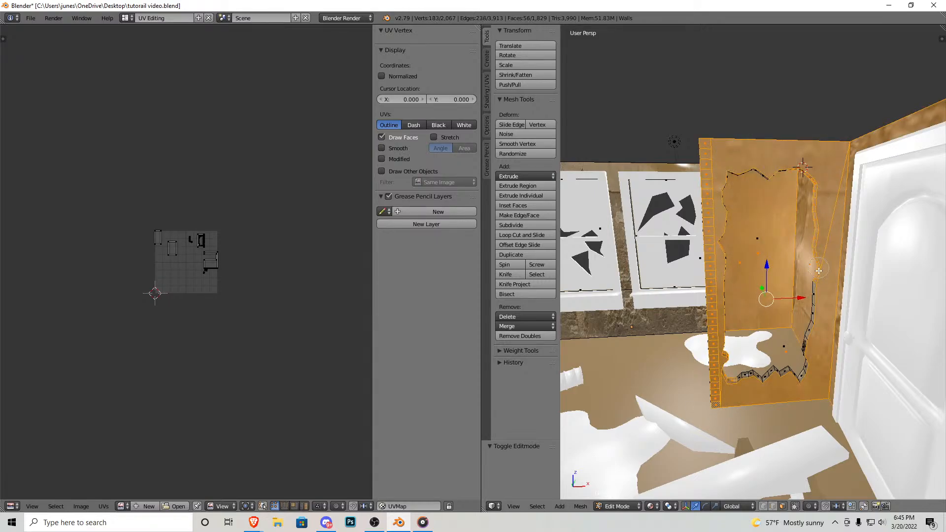
pyautogui.rightClick(784, 374)
pyautogui.hotkey('shift', 'f')
pyautogui.press('d')
pyautogui.click(753, 262)
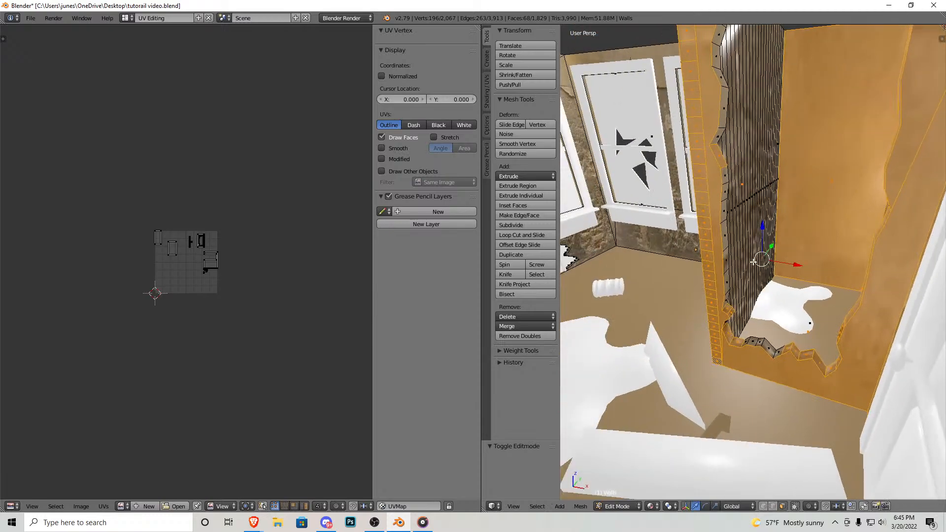
pyautogui.moveTo(798, 355); pyautogui.dragTo(733, 340)
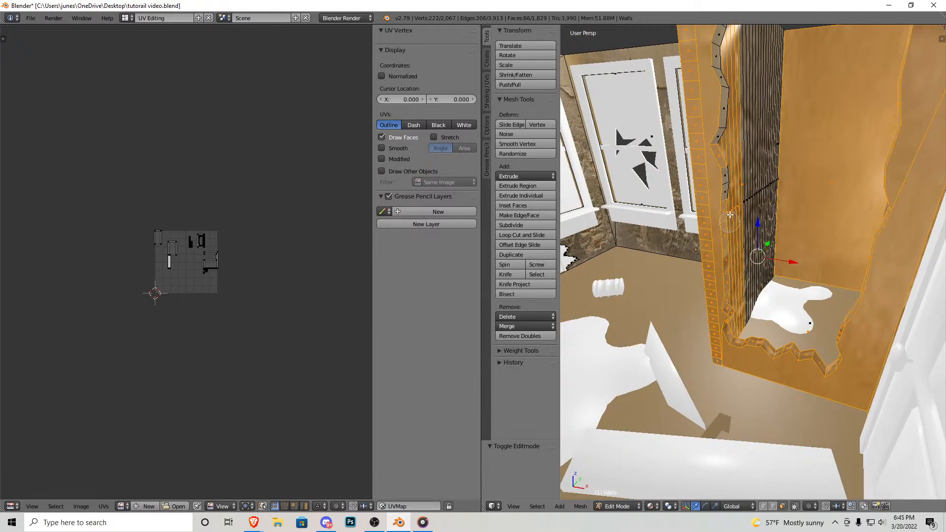
# Step: Add the remaining side and upper rim faces of the broken opening to the selection
pyautogui.hotkey('shift', 'f')
pyautogui.press('w')
pyautogui.press('s')
pyautogui.click(753, 262)
pyautogui.press('c')
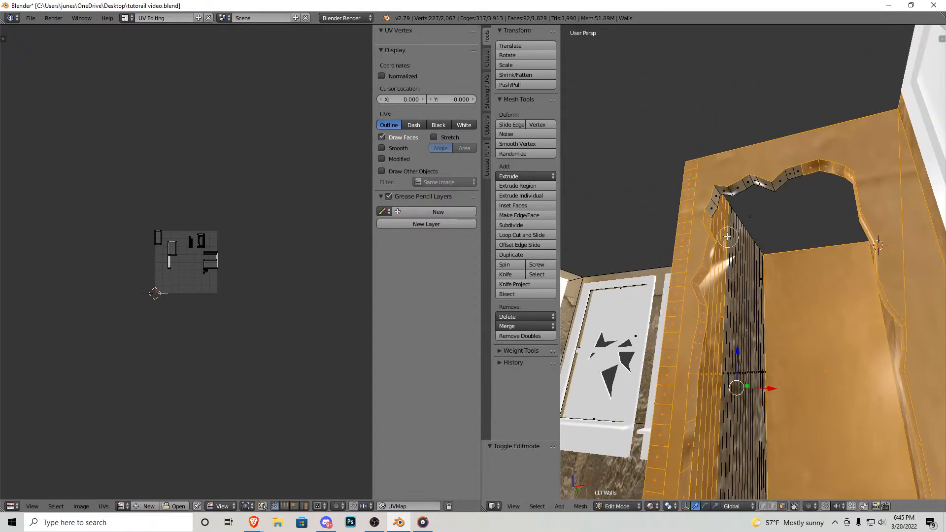
pyautogui.rightClick(831, 175)
pyautogui.hotkey('shift', 'f')
pyautogui.press('w')
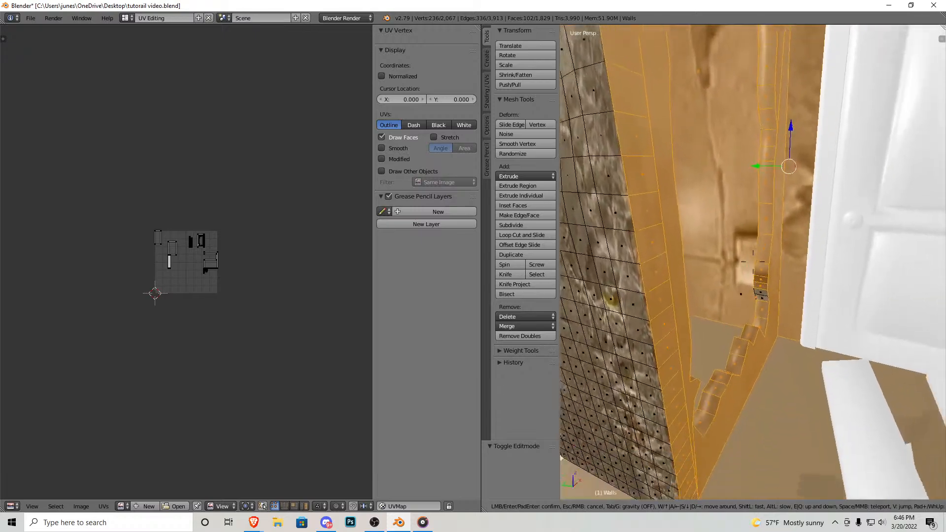
pyautogui.press('s')
pyautogui.click(753, 261)
pyautogui.press('c')
pyautogui.moveTo(753, 264); pyautogui.dragTo(753, 283)
pyautogui.rightClick(753, 282)
# Step: Remove the inner wall faces visible through the broken opening from the selection
pyautogui.hotkey('shift', 'f')
pyautogui.press('s')
pyautogui.click(752, 261)
pyautogui.keyDown('shift'); pyautogui.rightClick(771, 260); pyautogui.keyUp('shift')
pyautogui.hotkey('shift', 'f')
pyautogui.press('a')
pyautogui.click(753, 262)
pyautogui.keyDown('shift'); pyautogui.rightClick(763, 260); pyautogui.keyUp('shift')
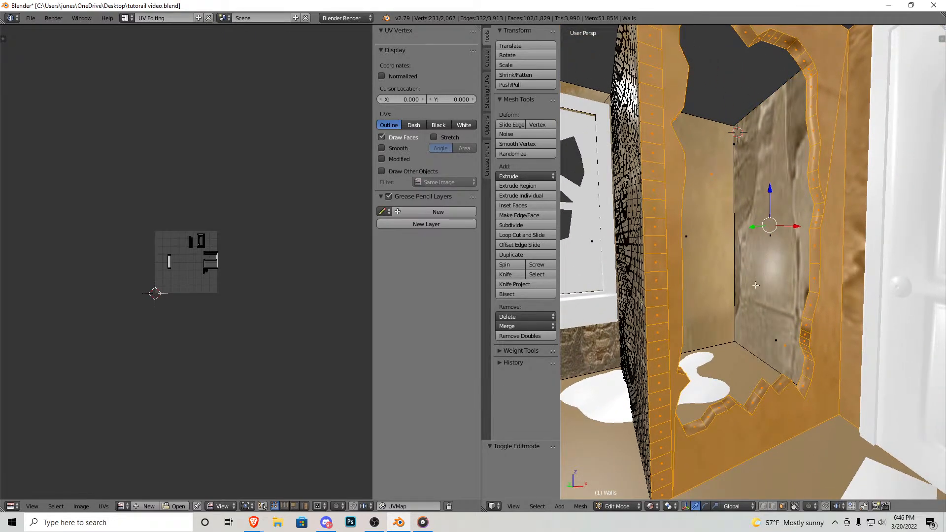
# Step: Unwrap the selected faces around the broken opening with Smart UV Project at its default settings and select all their UVs
pyautogui.click(585, 507)
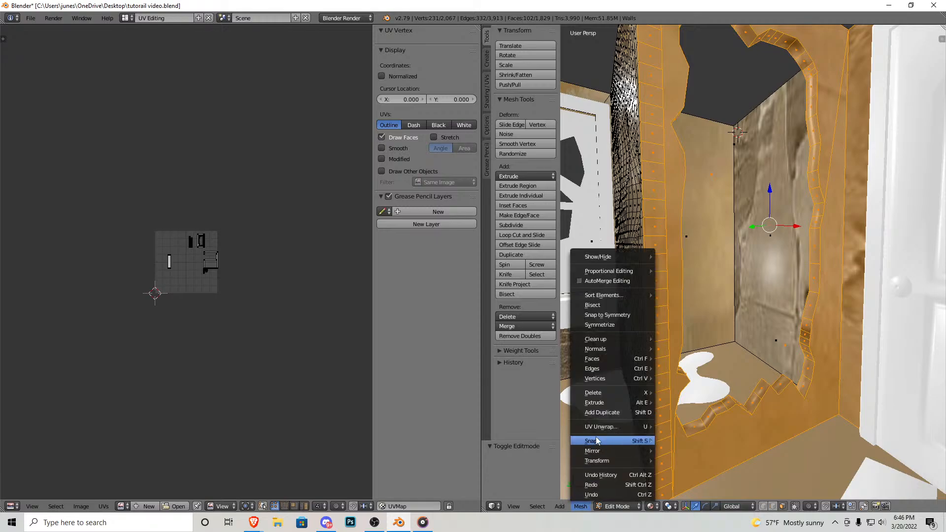
pyautogui.moveTo(626, 425)
pyautogui.click(692, 334)
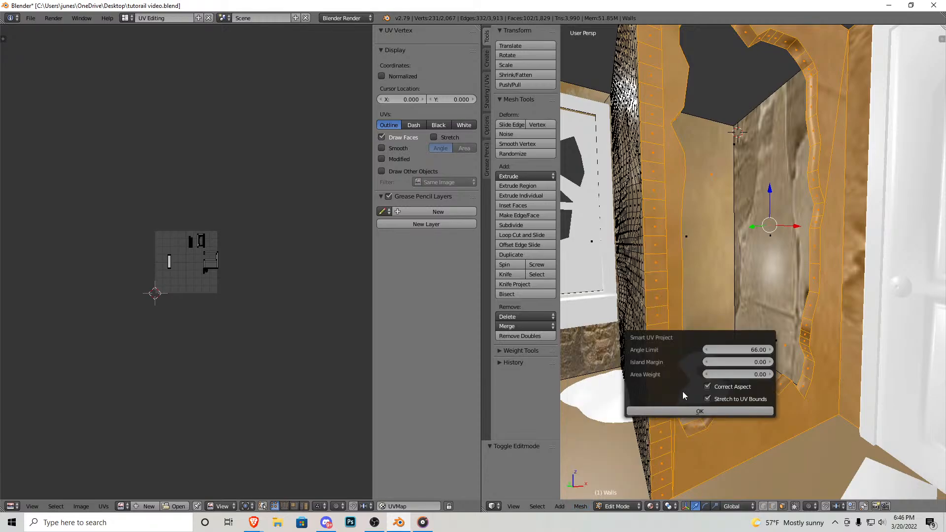
pyautogui.click(690, 411)
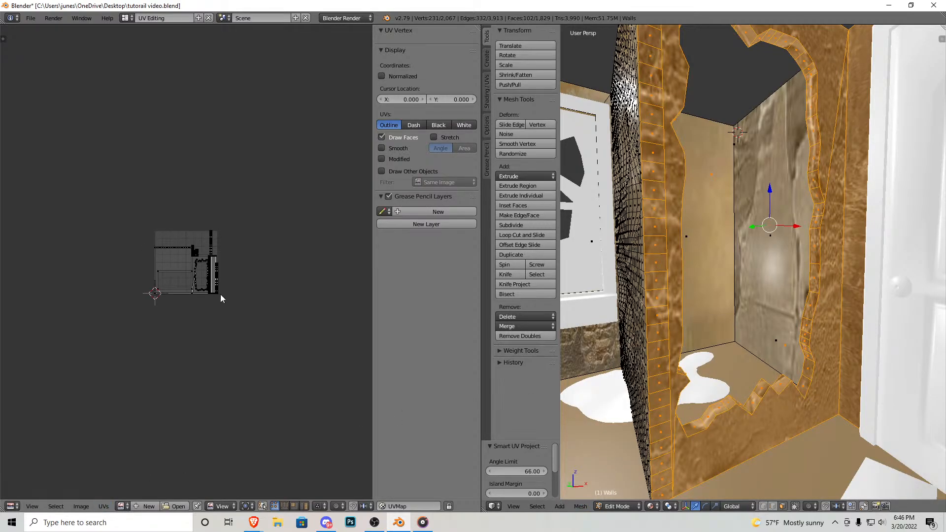
pyautogui.scroll(4, 232, 296)
pyautogui.press('a')
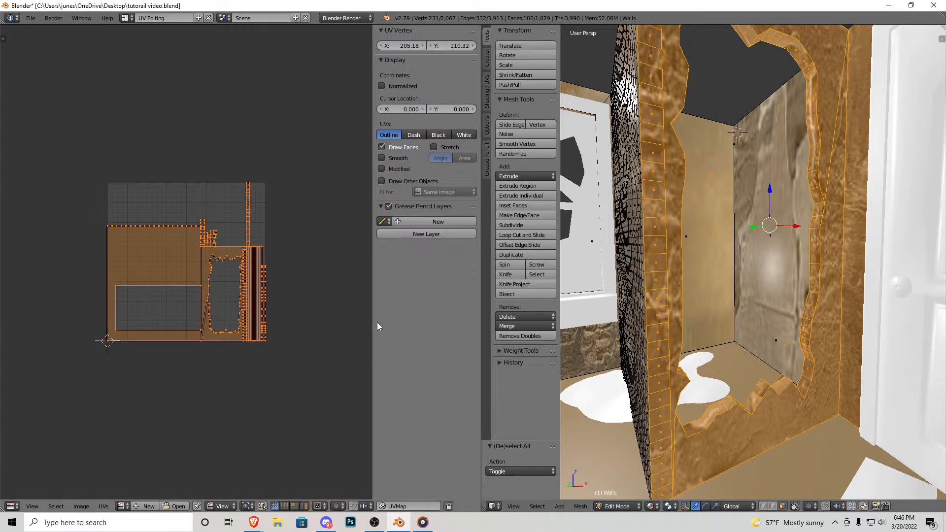
# Step: Deselect the stray slat faces on the back of the subdivided wall behind the broken opening
pyautogui.hotkey('shift', 'f')
pyautogui.press('w')
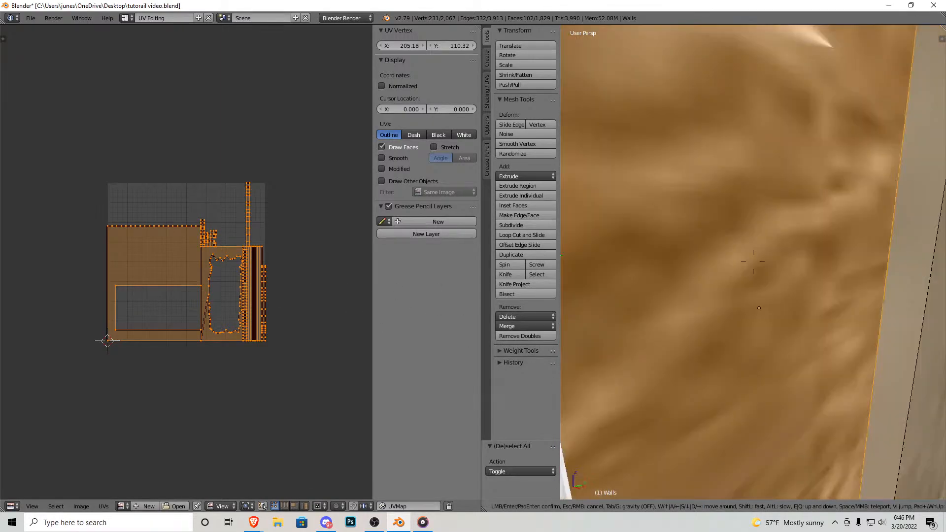
pyautogui.press('s')
pyautogui.click(753, 262)
pyautogui.press('c')
pyautogui.click(779, 277)
pyautogui.middleClick(786, 269)
pyautogui.moveTo(774, 267); pyautogui.dragTo(706, 248, button='middle')
pyautogui.rightClick(705, 247)
# Step: Redo the default Smart UV Project unwrap on the corrected face selection around the broken opening
pyautogui.hotkey('shift', 'f')
pyautogui.press('s')
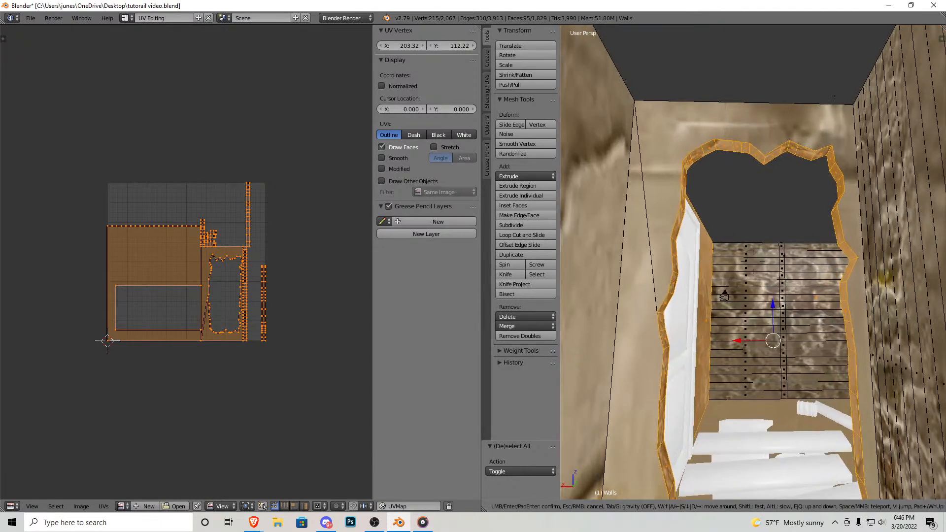
pyautogui.press('w')
pyautogui.press('s')
pyautogui.click(753, 261)
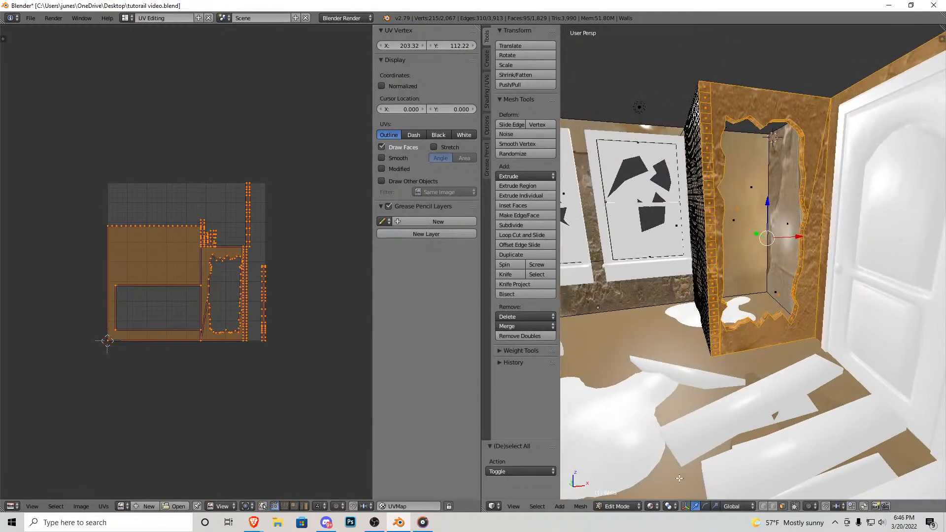
pyautogui.click(581, 506)
pyautogui.moveTo(604, 427)
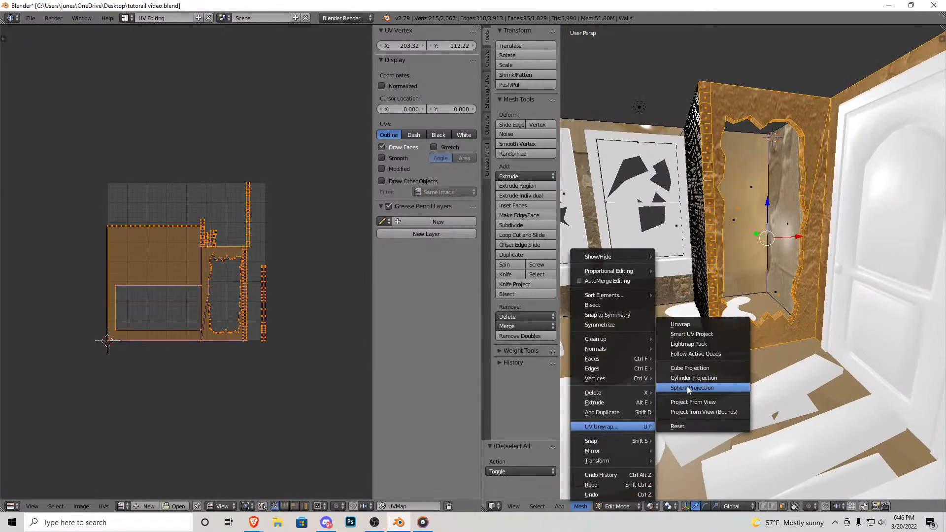
pyautogui.click(700, 335)
pyautogui.click(709, 411)
# Step: Assign the wall.jpg texture to the unwrapped faces around the broken opening
pyautogui.click(104, 501)
pyautogui.click(235, 455)
pyautogui.click(120, 506)
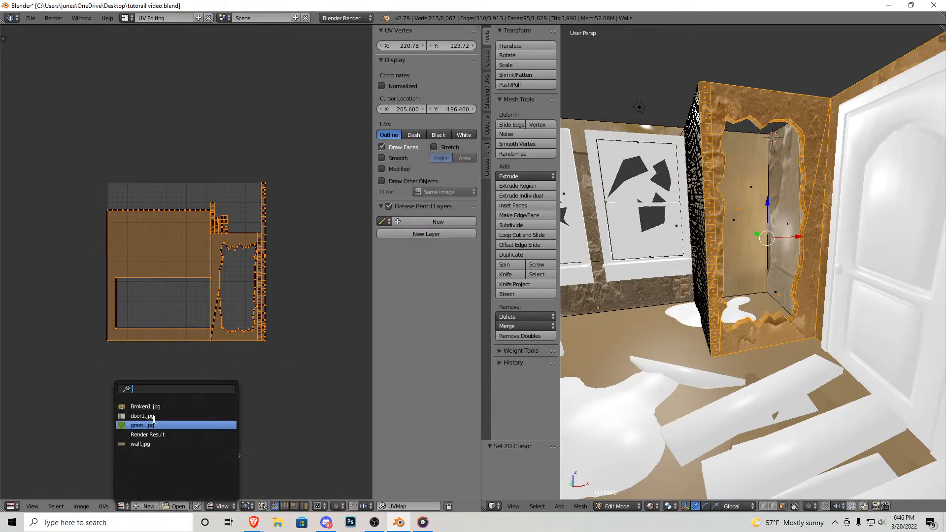
pyautogui.click(141, 444)
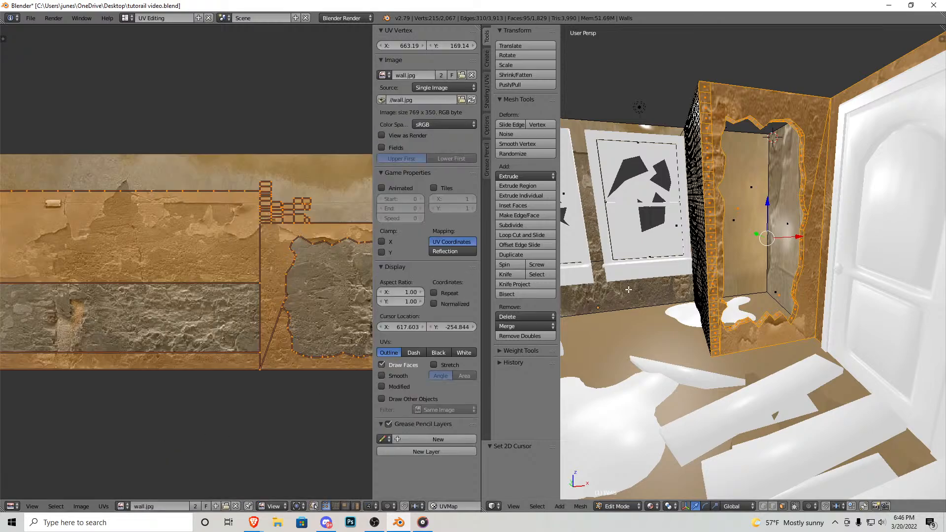
# Step: Select the wall face around the closed door and unwrap it with Smart UV Project at its default settings
pyautogui.press('Tab')
pyautogui.hotkey('shift', 'f')
pyautogui.press('w')
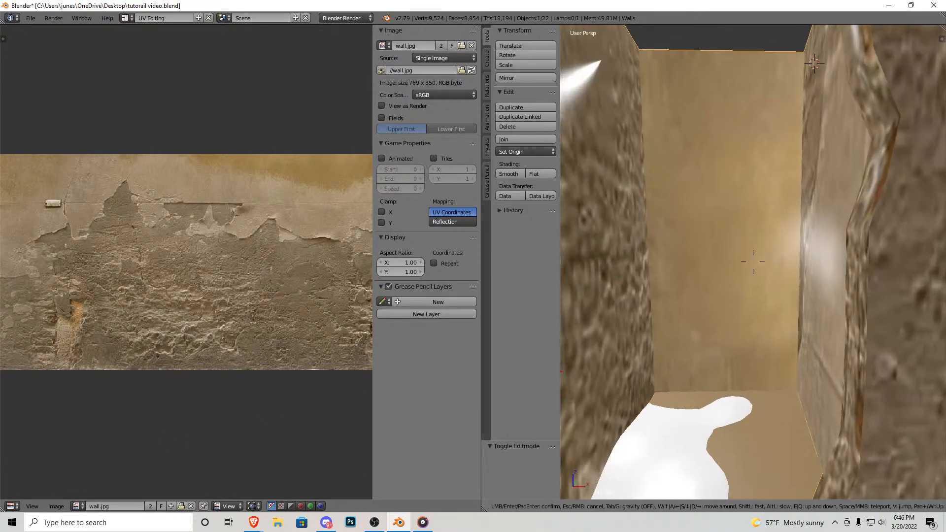
pyautogui.press('s')
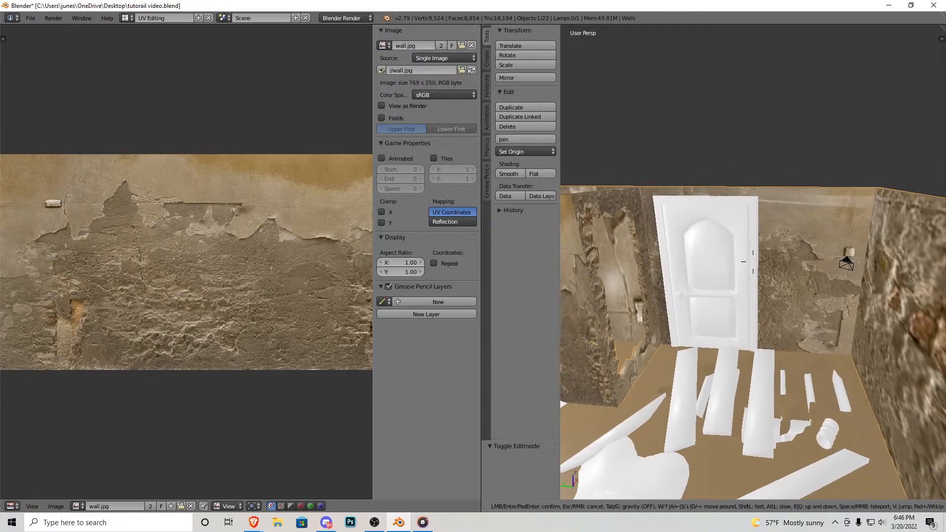
pyautogui.click(753, 261)
pyautogui.press('Tab')
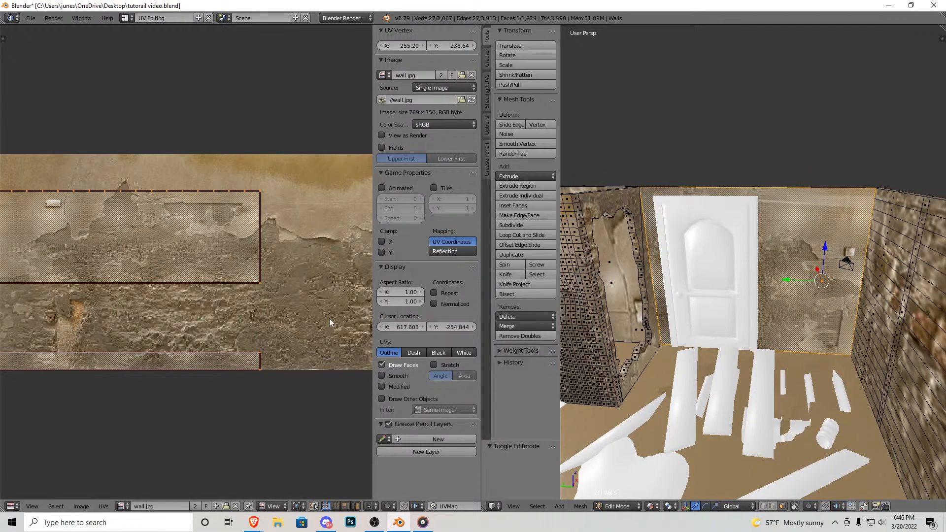
pyautogui.click(580, 506)
pyautogui.moveTo(607, 426)
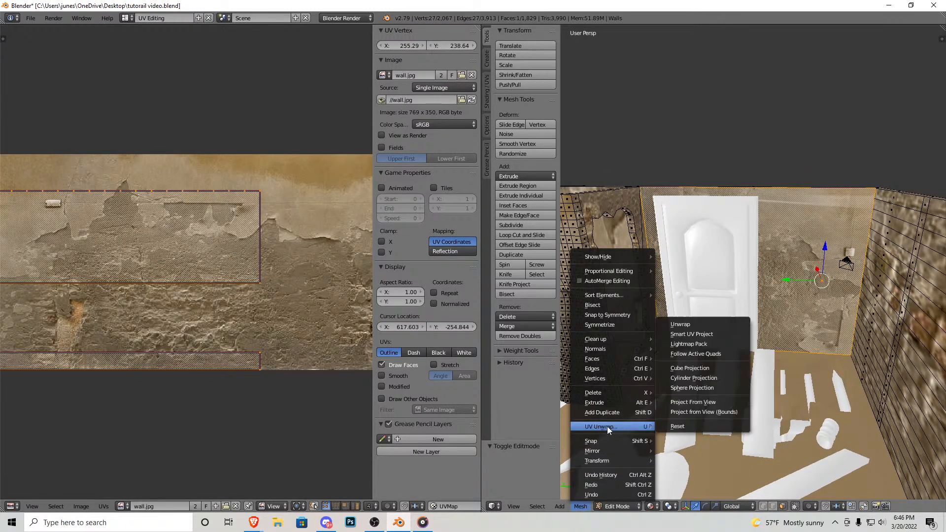
pyautogui.click(705, 335)
pyautogui.click(706, 410)
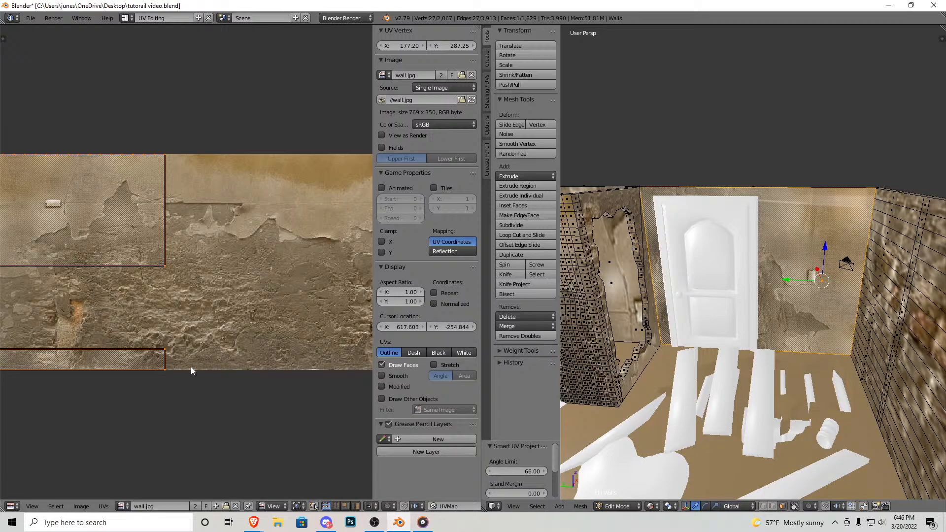
# Step: Rotate the door wall's UVs by 90 degrees and reposition them over the wall.jpg image
pyautogui.scroll(-3, 162, 326)
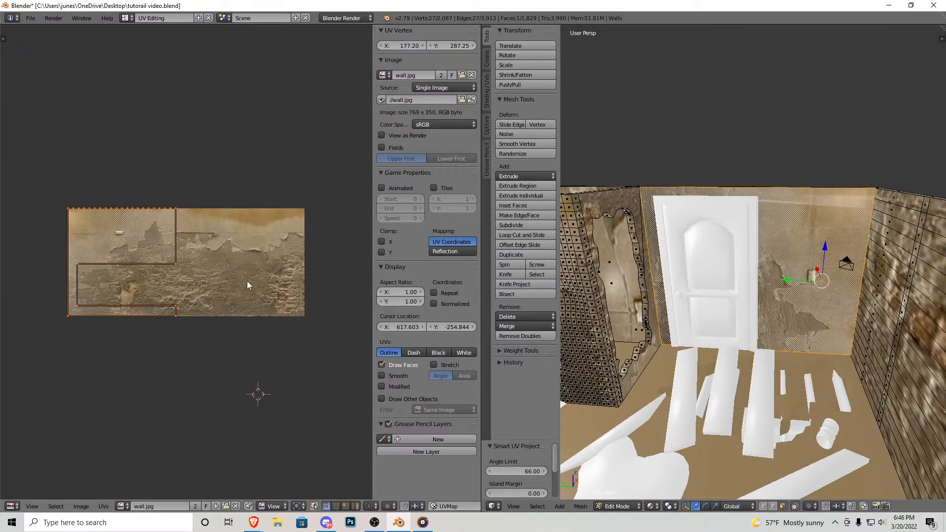
pyautogui.write('r90')
pyautogui.press('Return')
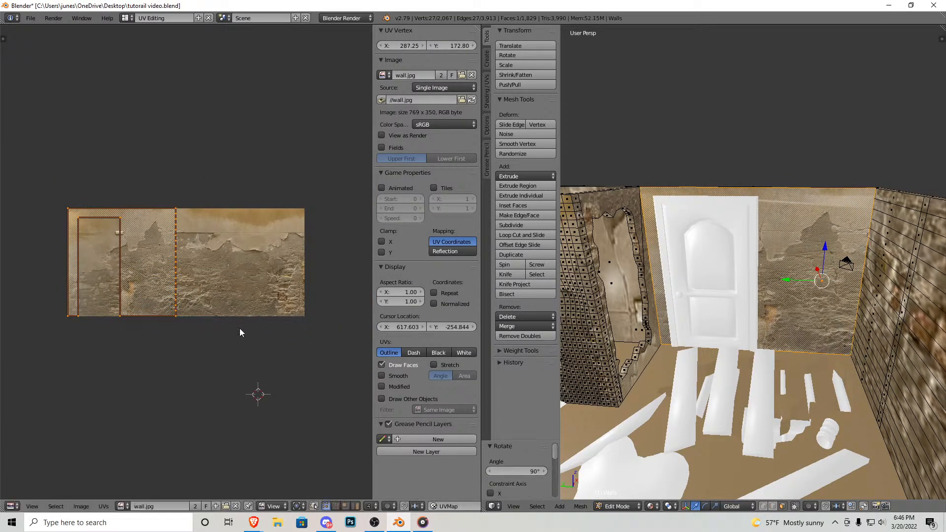
pyautogui.scroll(1, 139, 240)
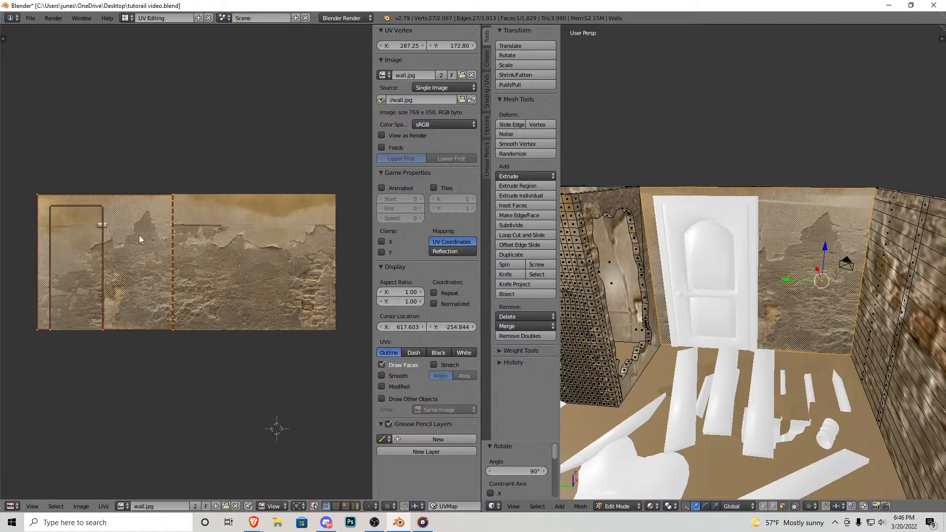
pyautogui.moveTo(403, 48); pyautogui.dragTo(482, 48)
# Step: Circle-select all inner faces of the horizontally divided wall next to the door wall
pyautogui.press('Tab')
pyautogui.hotkey('shift', 'f')
pyautogui.press('s')
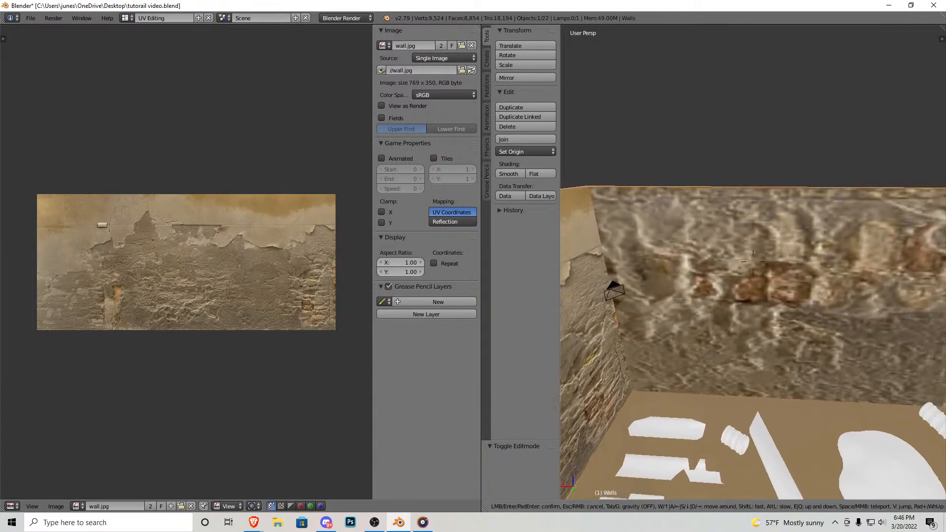
pyautogui.click(753, 262)
pyautogui.press('Tab')
pyautogui.rightClick(715, 293)
pyautogui.press('c')
pyautogui.moveTo(740, 346)
pyautogui.mouseDown()
pyautogui.moveTo(743, 323)
pyautogui.moveTo(661, 219)
pyautogui.moveTo(623, 293)
pyautogui.moveTo(655, 250)
pyautogui.mouseUp()
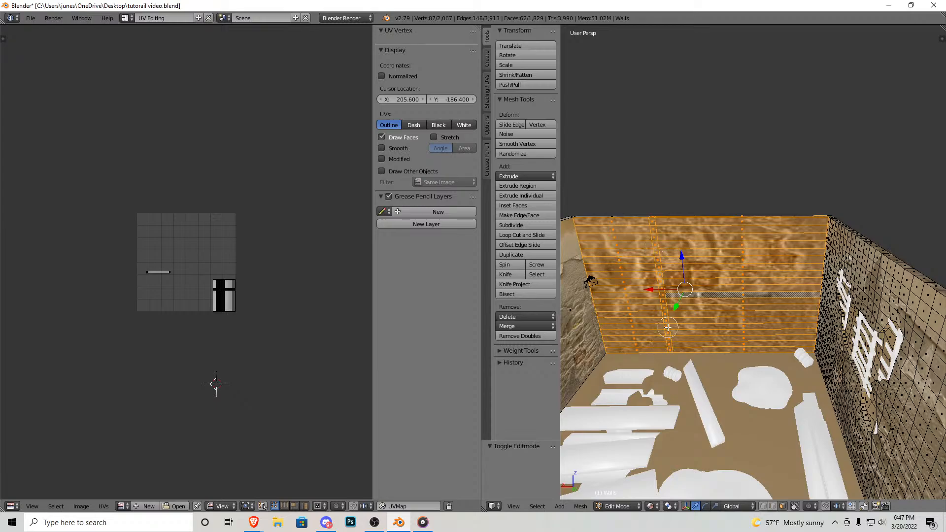
# Step: Deselect the stray faces along the top edge of the horizontally divided wall
pyautogui.hotkey('shift', 'f')
pyautogui.press('w')
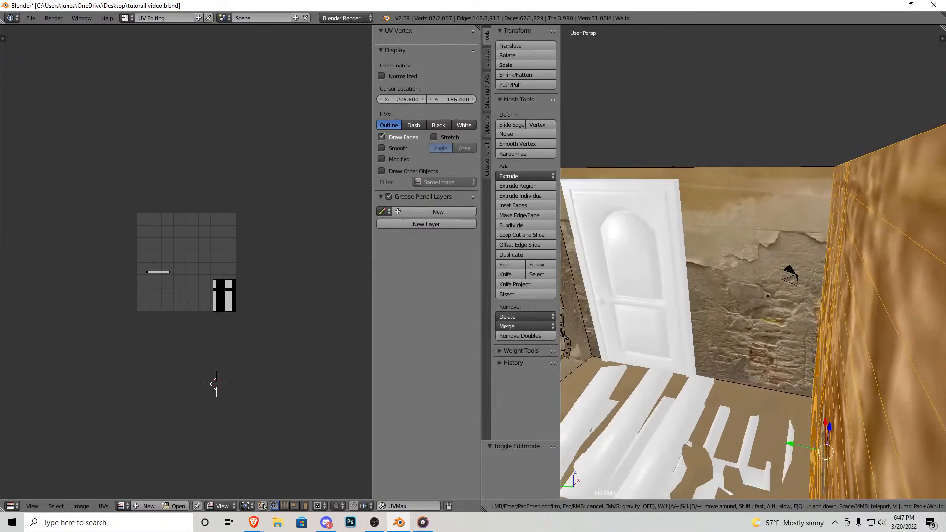
pyautogui.press('s')
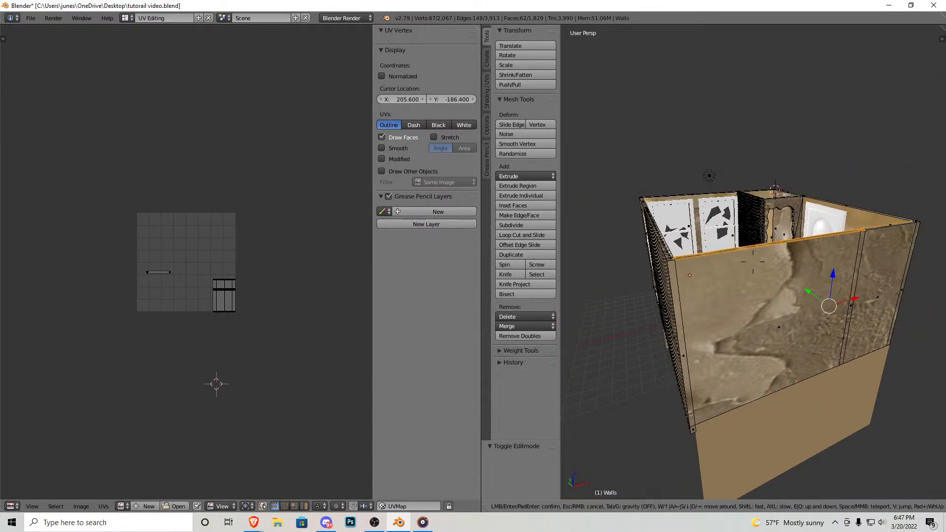
pyautogui.click(762, 254)
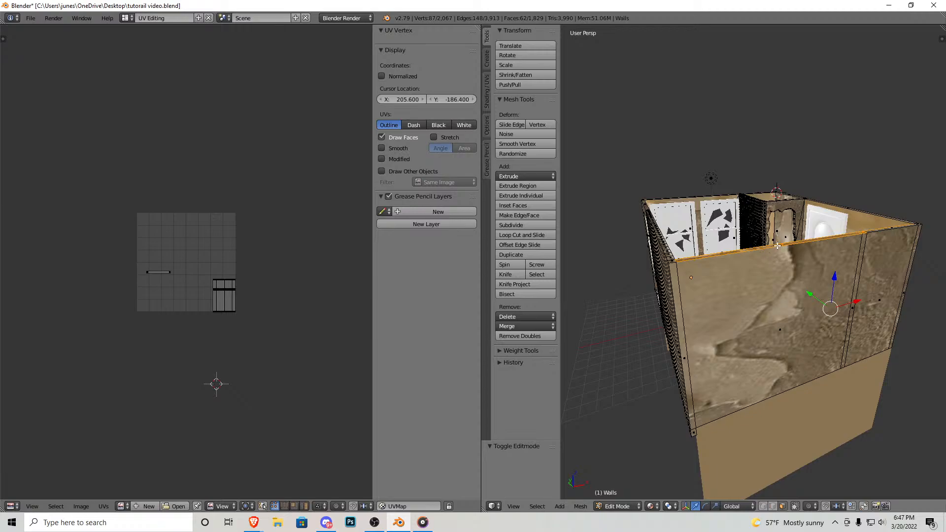
pyautogui.hotkey('shift', 'f')
pyautogui.press('w')
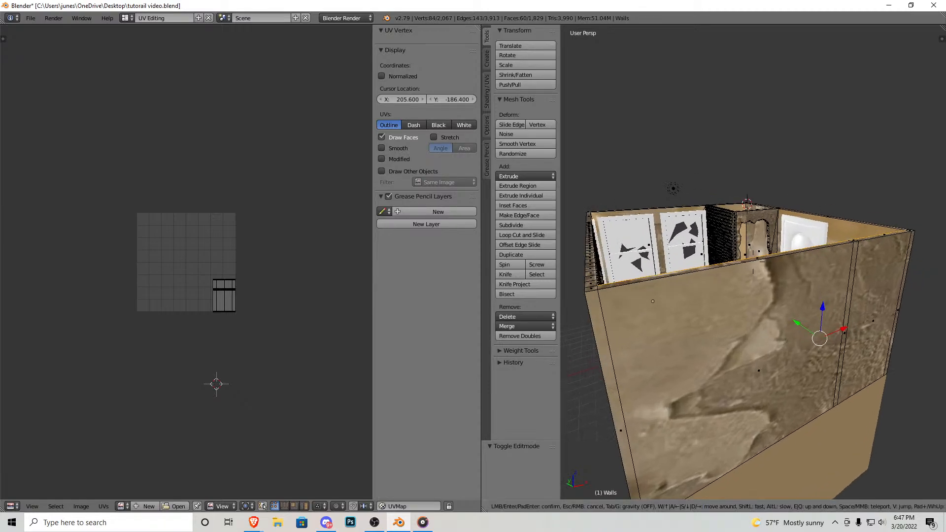
pyautogui.click(753, 262)
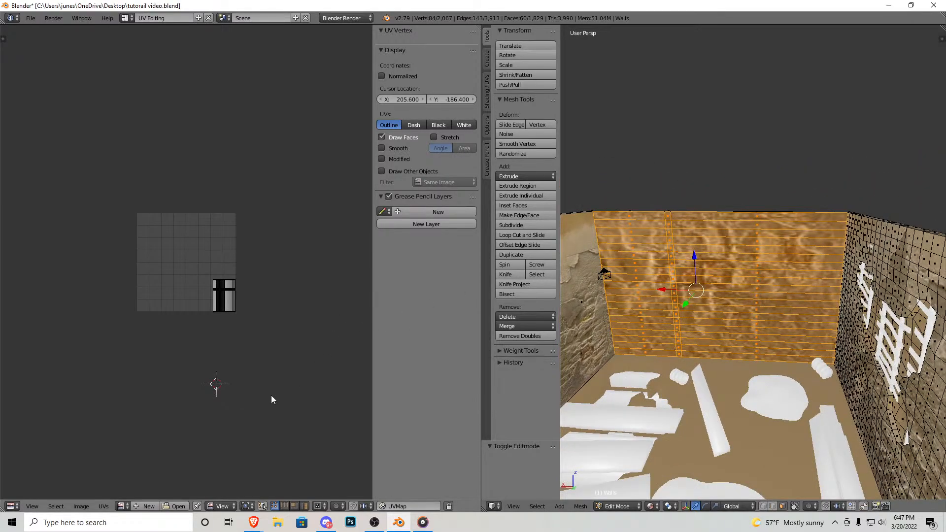
# Step: Assign wall.jpg to the selected divided wall and unwrap it with Smart UV Project at its default settings
pyautogui.click(122, 506)
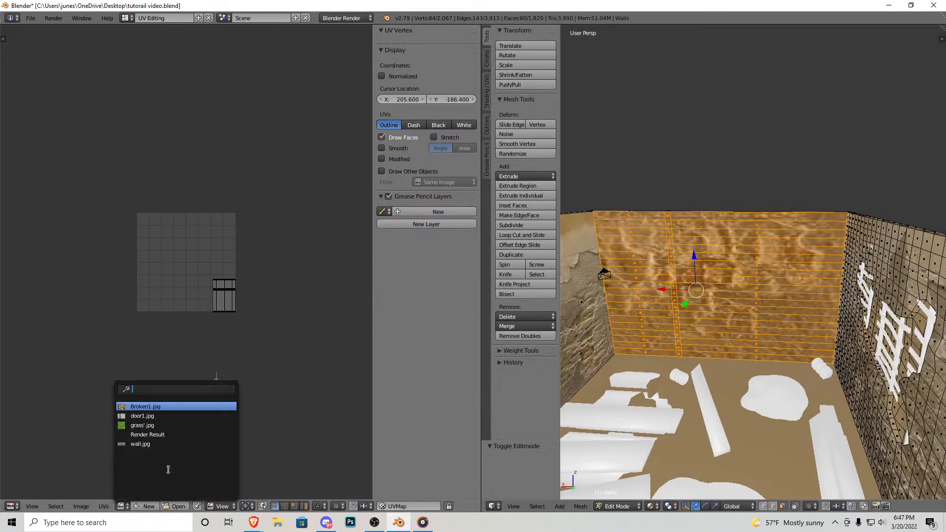
pyautogui.click(161, 445)
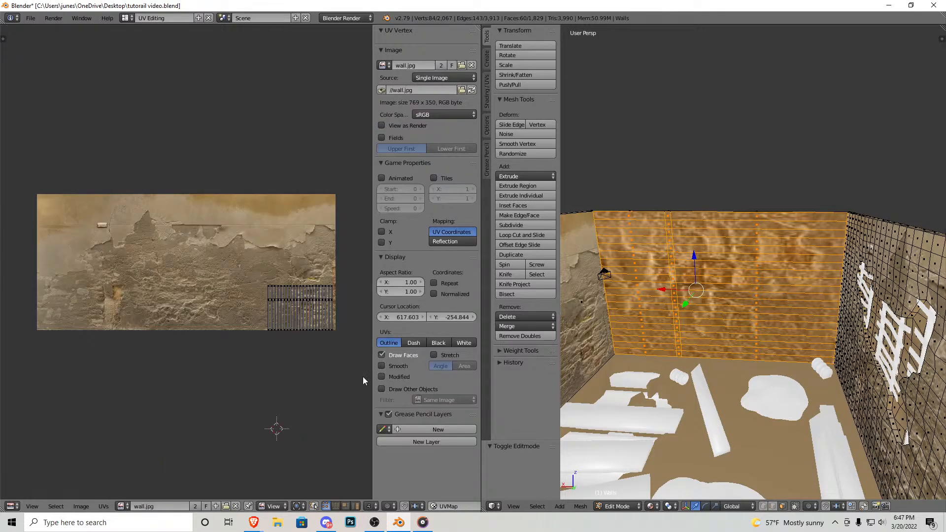
pyautogui.click(580, 506)
pyautogui.moveTo(617, 425)
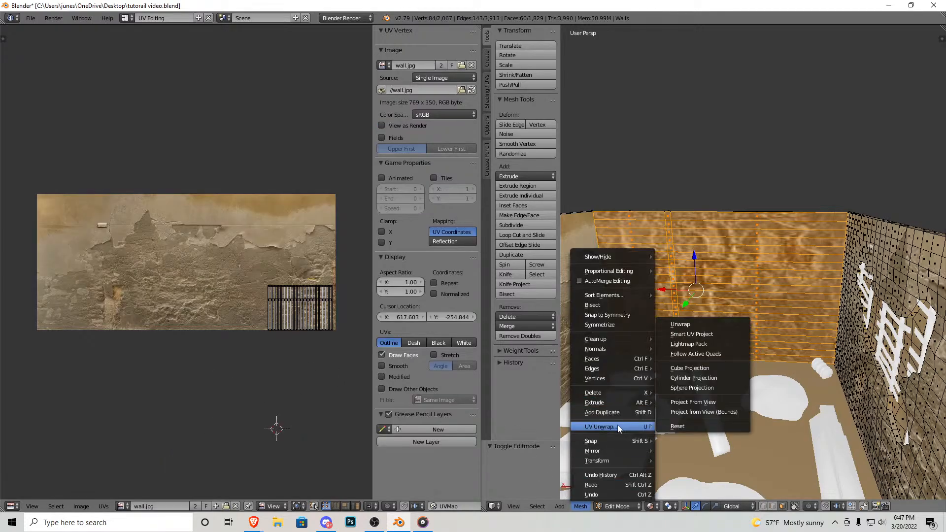
pyautogui.click(713, 341)
pyautogui.click(712, 408)
pyautogui.press('Tab')
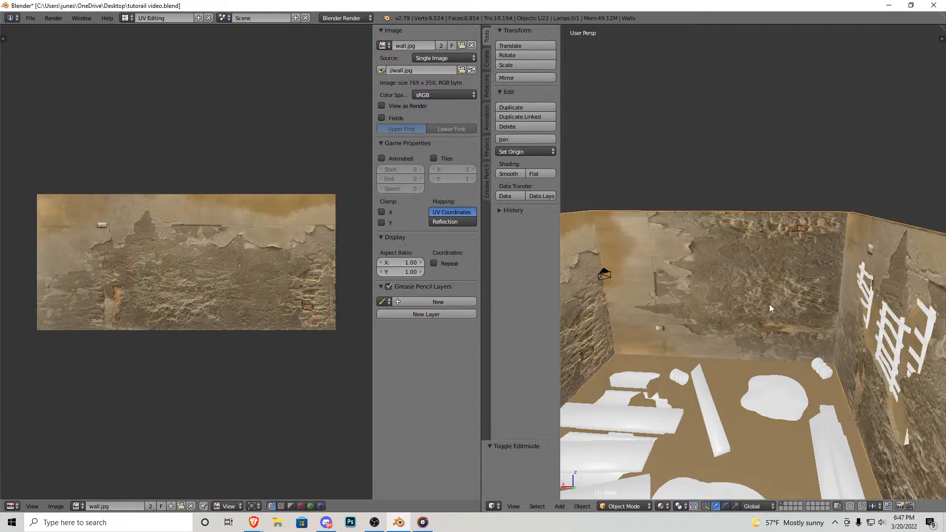
# Step: Rotate all of the divided wall's UVs by 90 degrees and scale them to about 0.45 to match the image height
pyautogui.press('Tab')
pyautogui.press('a')
pyautogui.write('r')
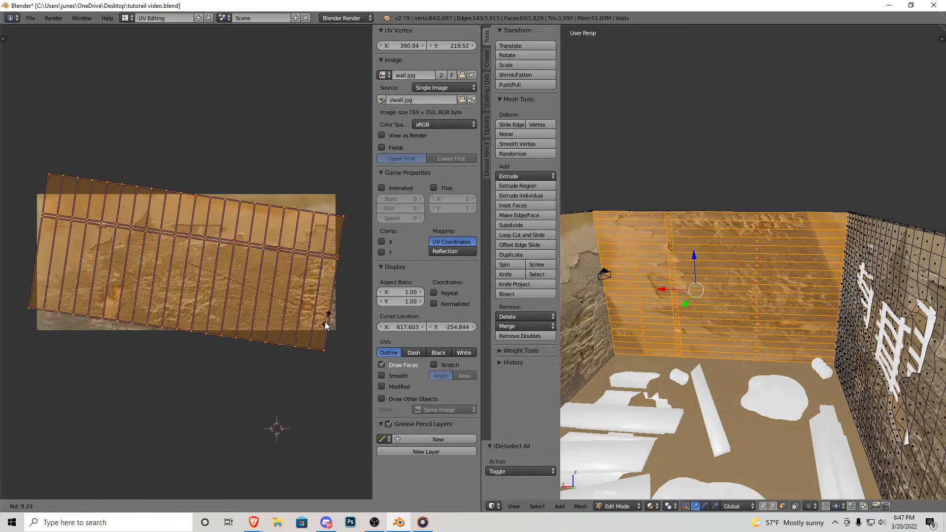
pyautogui.write('90')
pyautogui.press('Return')
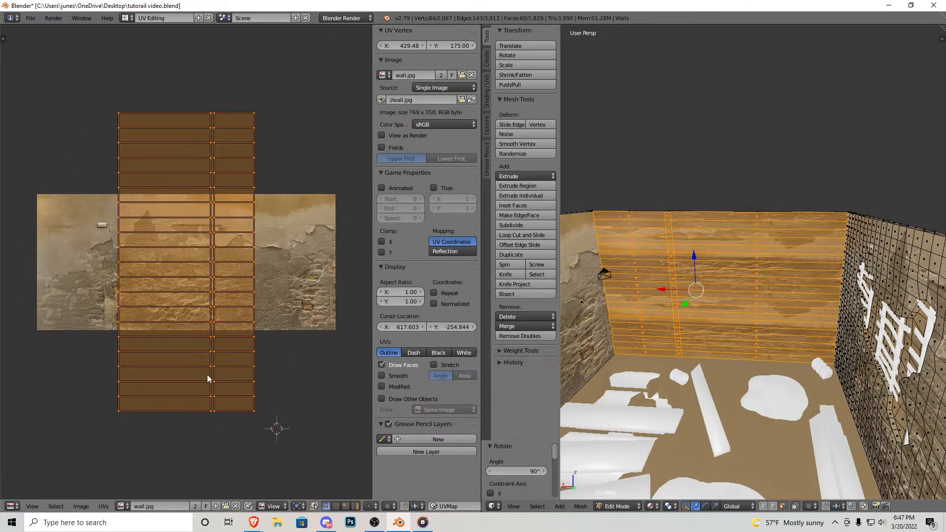
pyautogui.press('s')
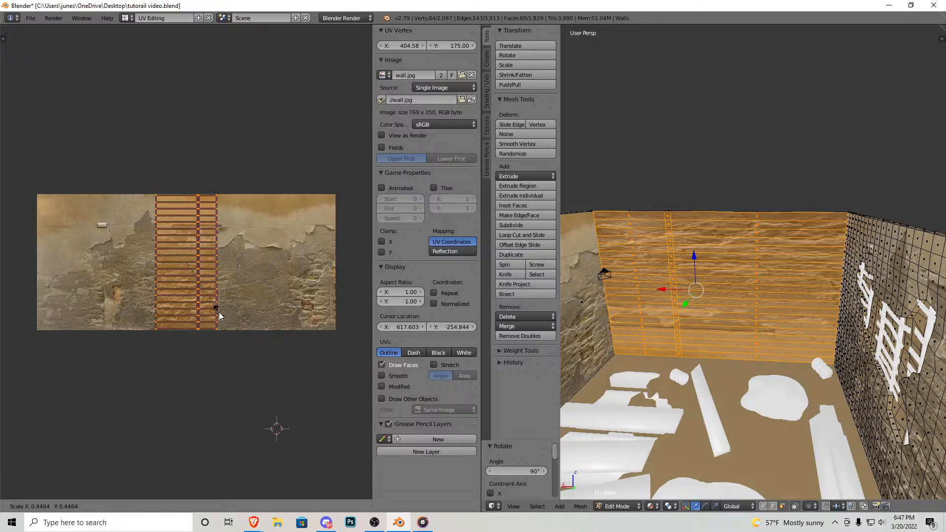
pyautogui.click(220, 316)
# Step: Stretch the divided wall's UVs along X by about 4.84 to span the width of the wall.jpg image
pyautogui.press('Tab')
pyautogui.press('Tab')
pyautogui.press('s')
pyautogui.press('x')
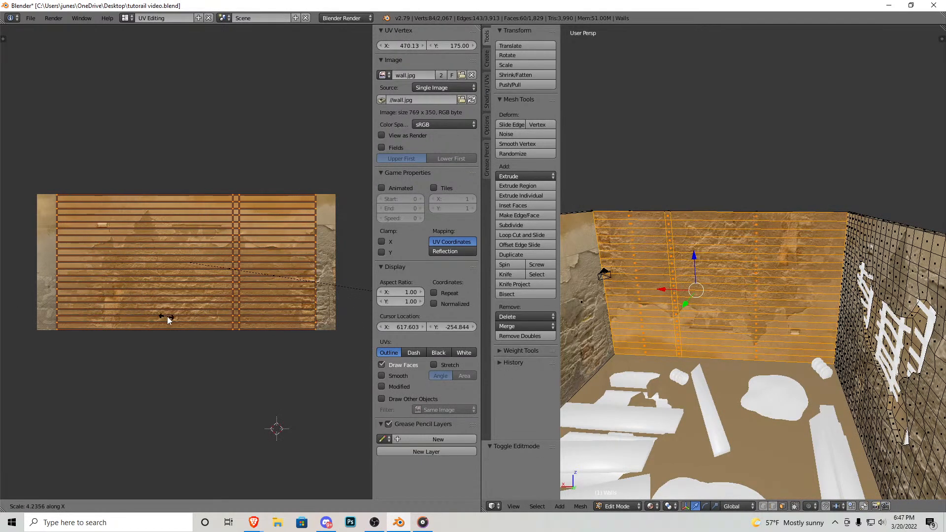
pyautogui.click(219, 313)
# Step: Rotate the divided wall's UVs by 180 degrees
pyautogui.write('r')
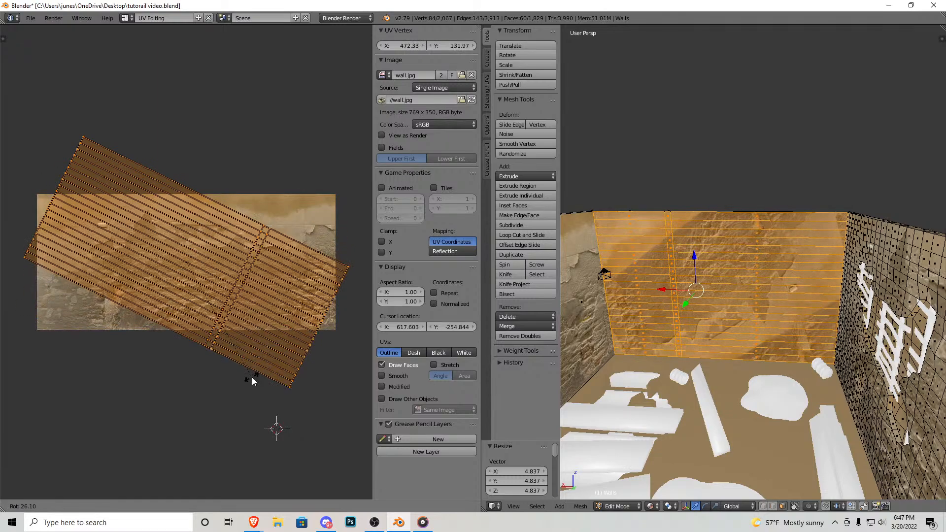
pyautogui.write('1890')
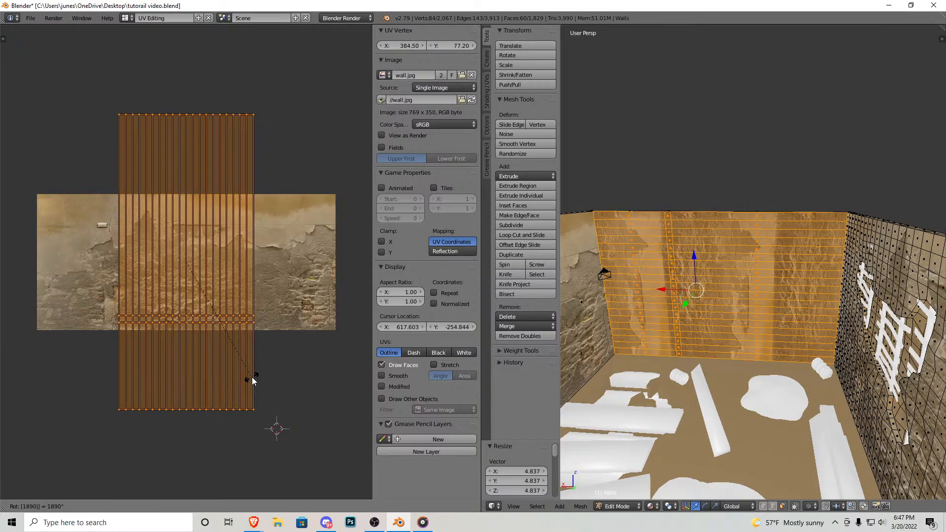
pyautogui.press('BackSpace')
pyautogui.press('BackSpace')
pyautogui.press('BackSpace')
pyautogui.press('BackSpace')
pyautogui.press('Escape')
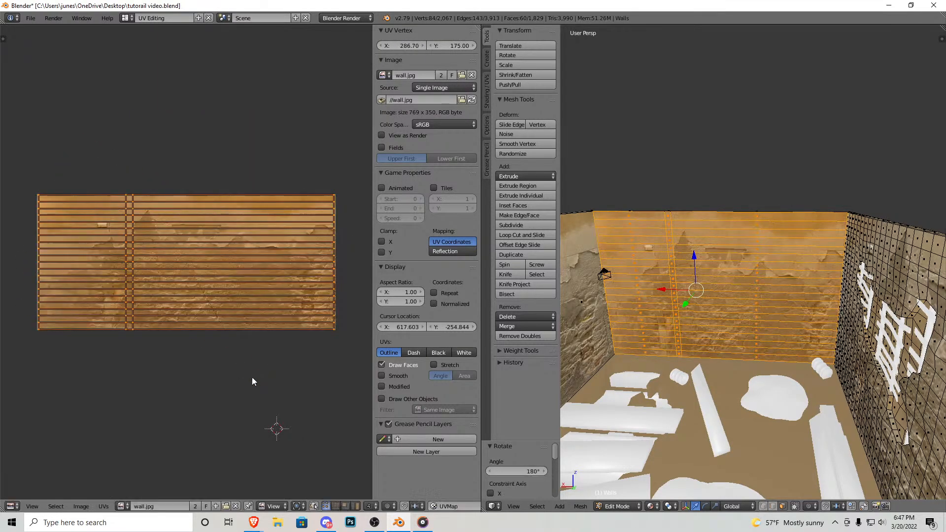
# Step: Inspect the wall.jpg texture on the divided wall, the adjoining corner and the wall with the exposed slats
pyautogui.press('Tab')
pyautogui.hotkey('shift', 'f')
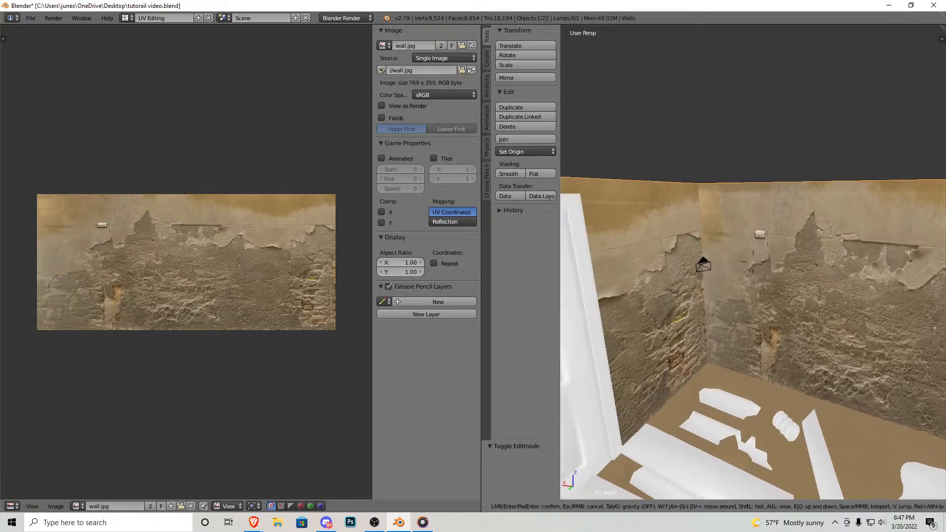
pyautogui.press('w')
pyautogui.press('w')
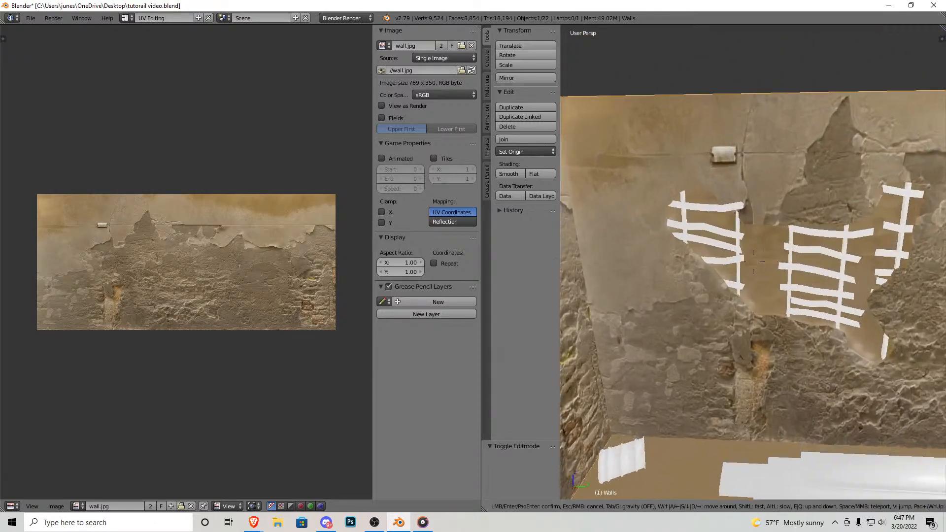
pyautogui.press('w')
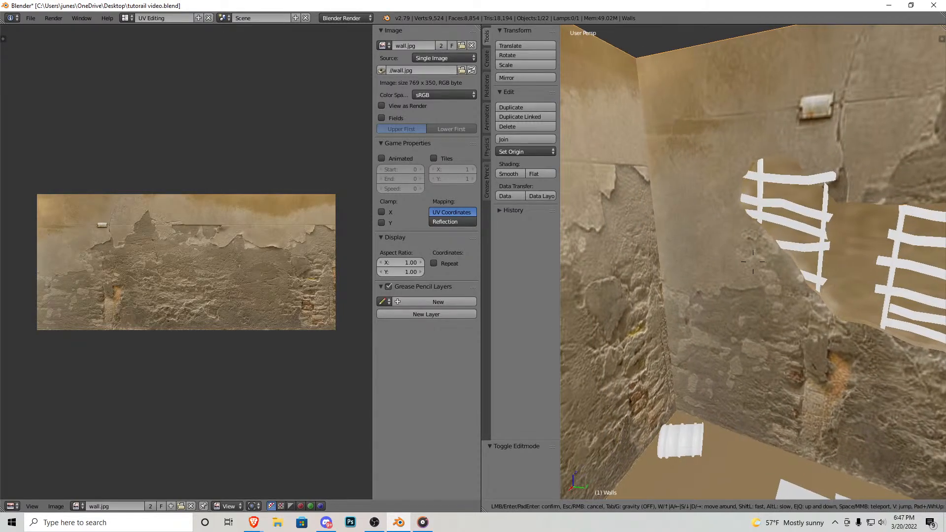
pyautogui.click(735, 256)
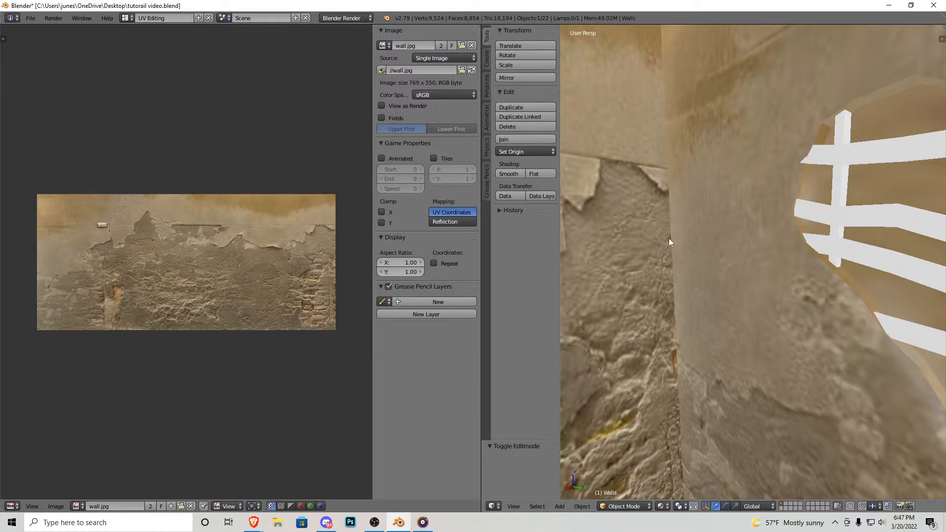
pyautogui.hotkey('shift', 'f')
pyautogui.press('s')
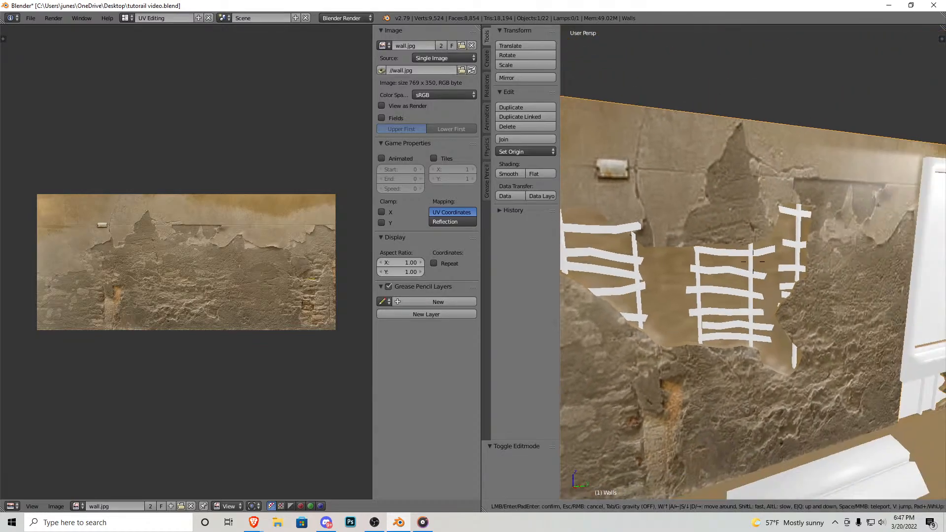
pyautogui.press('w')
pyautogui.click(751, 262)
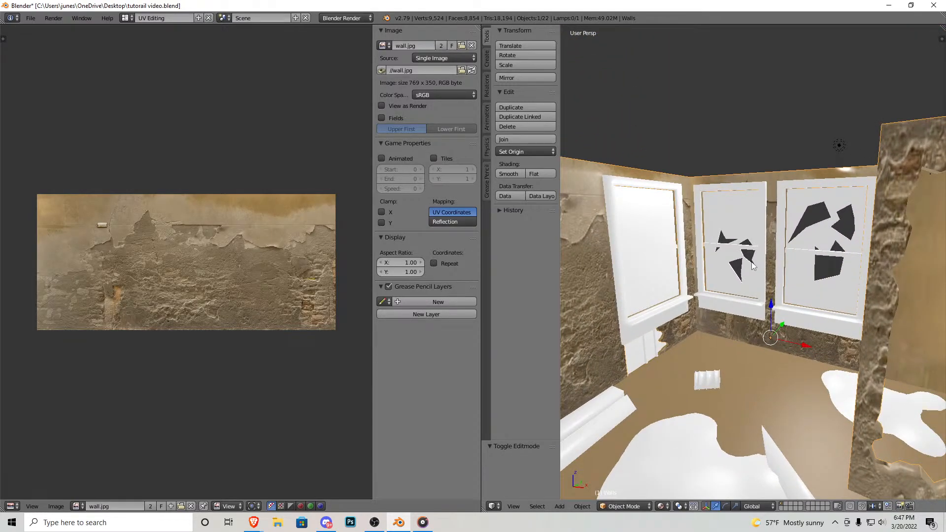
# Step: Examine the texture around the broken windows and inside the jagged wall opening beside the door
pyautogui.hotkey('shift', 'f')
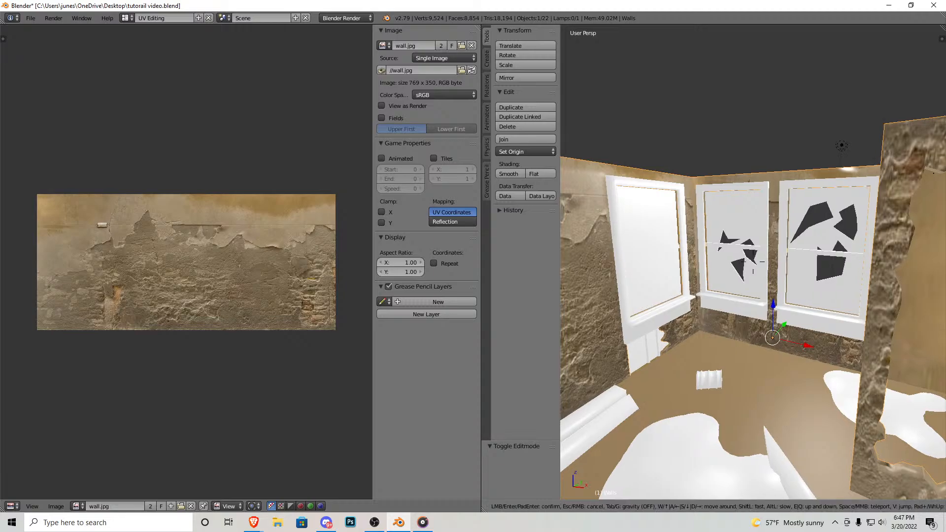
pyautogui.press('w')
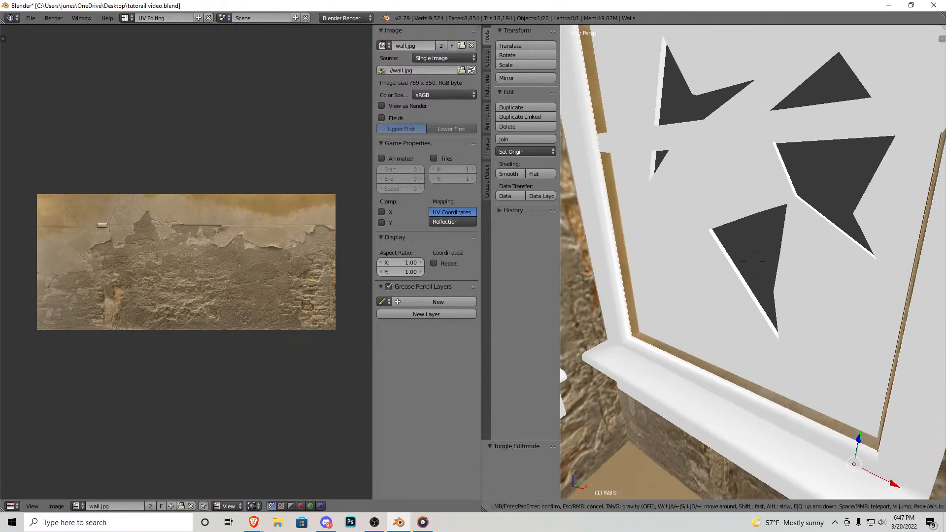
pyautogui.press('s')
pyautogui.press('a')
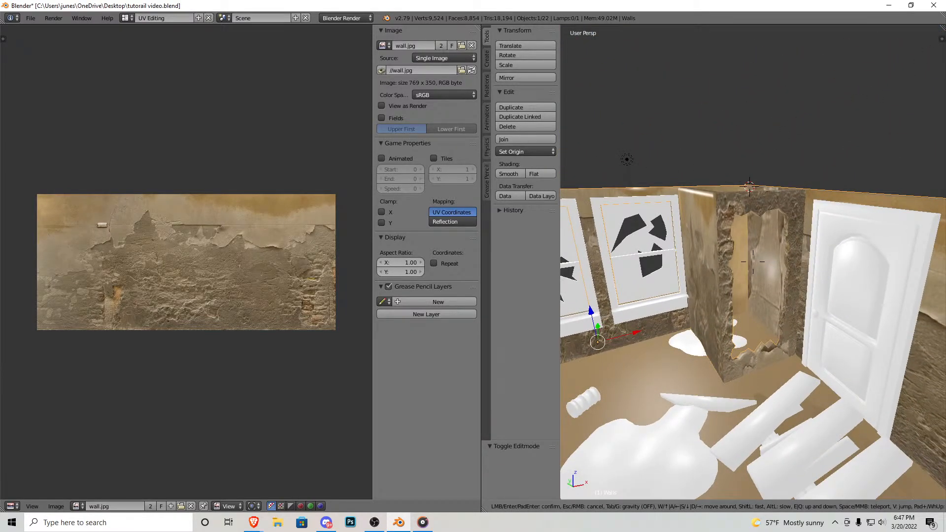
pyautogui.press('w')
pyautogui.press('s')
pyautogui.press('d')
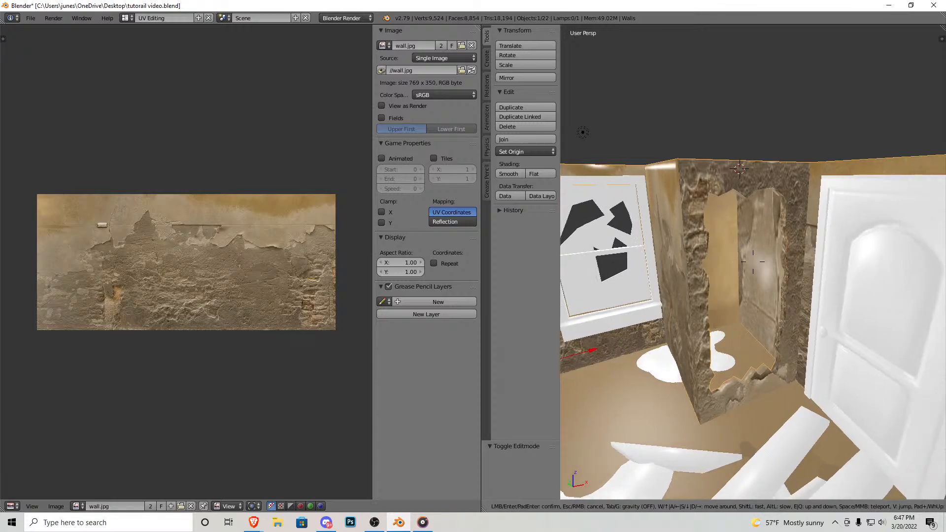
pyautogui.press('w')
pyautogui.press('d')
pyautogui.press('s')
pyautogui.click(753, 262)
# Step: Select the inner faces of the recess behind the jagged opening, including its narrow wall strips and the back and side walls
pyautogui.press('Tab')
pyautogui.rightClick(705, 303)
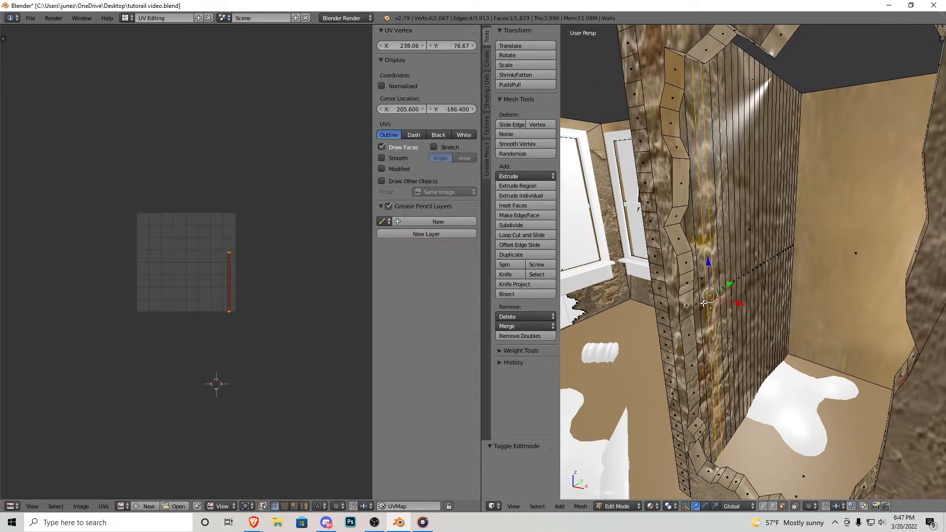
pyautogui.scroll(5, 718, 295)
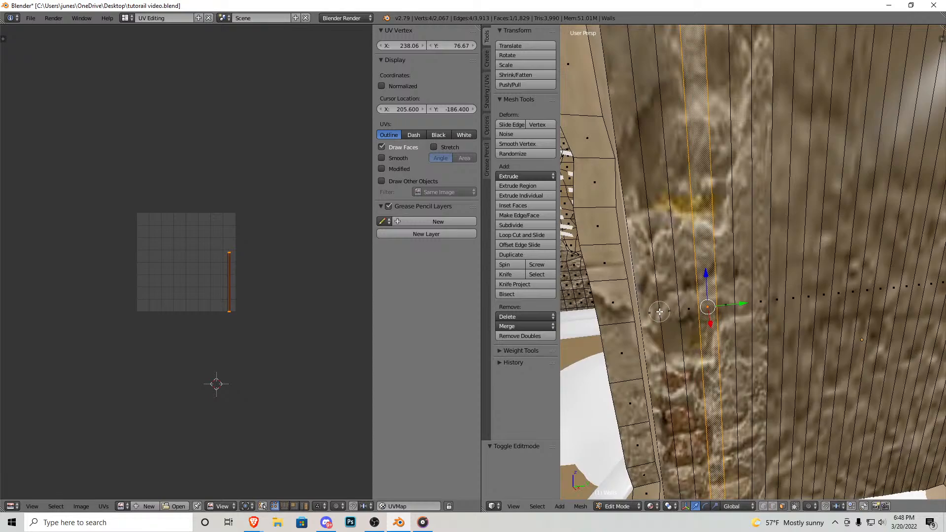
pyautogui.moveTo(659, 311); pyautogui.dragTo(934, 284)
pyautogui.rightClick(933, 284)
pyautogui.hotkey('shift', 'f')
pyautogui.press('s')
pyautogui.click(753, 262)
pyautogui.press('c')
pyautogui.moveTo(724, 264)
pyautogui.mouseDown()
pyautogui.moveTo(803, 248)
pyautogui.moveTo(912, 288)
pyautogui.mouseUp()
pyautogui.rightClick(899, 293)
pyautogui.hotkey('shift', 'f')
pyautogui.press('s')
pyautogui.click(680, 365)
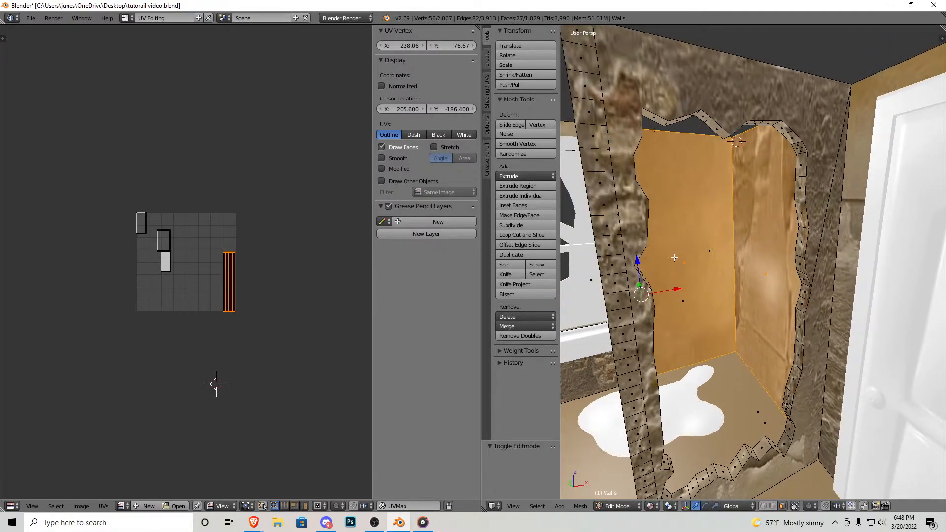
# Step: Unwrap the selected recess walls with Smart UV Project at its default settings and assign wall.jpg to them
pyautogui.click(581, 506)
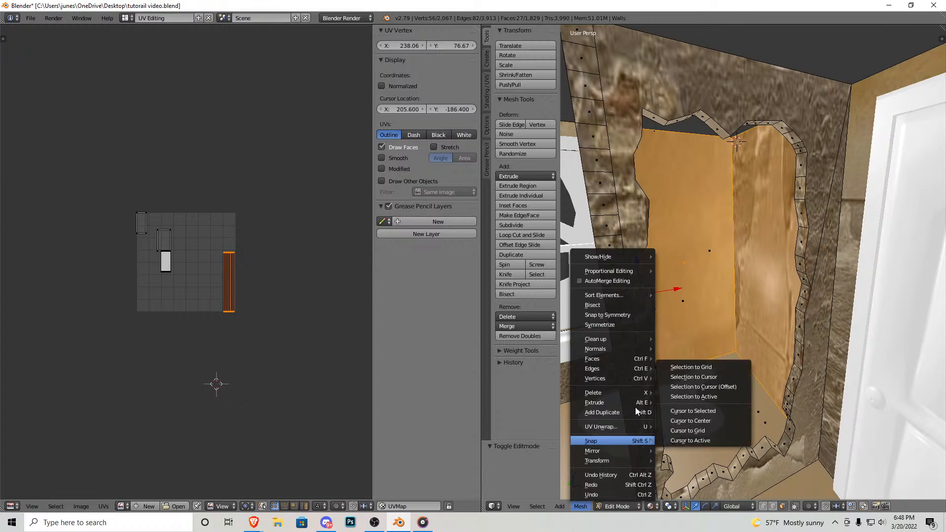
pyautogui.moveTo(613, 426)
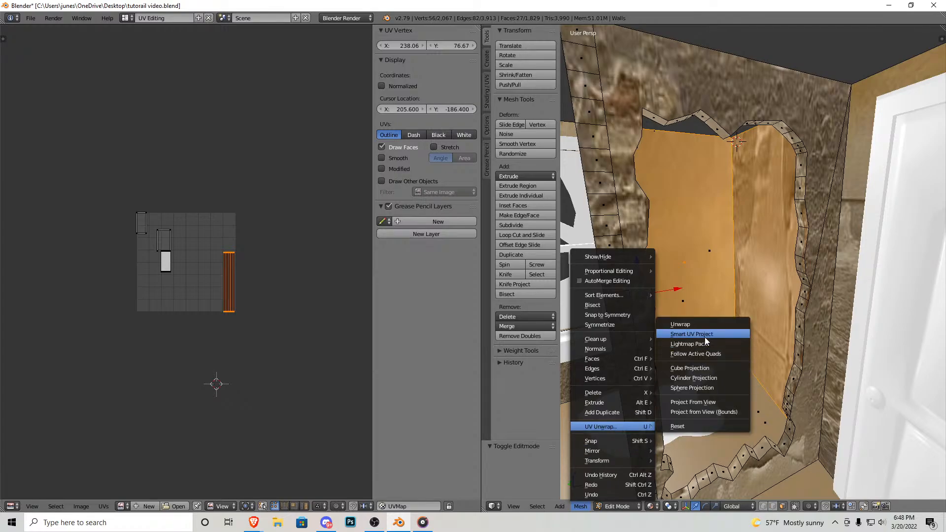
pyautogui.click(690, 333)
pyautogui.click(720, 409)
pyautogui.click(121, 506)
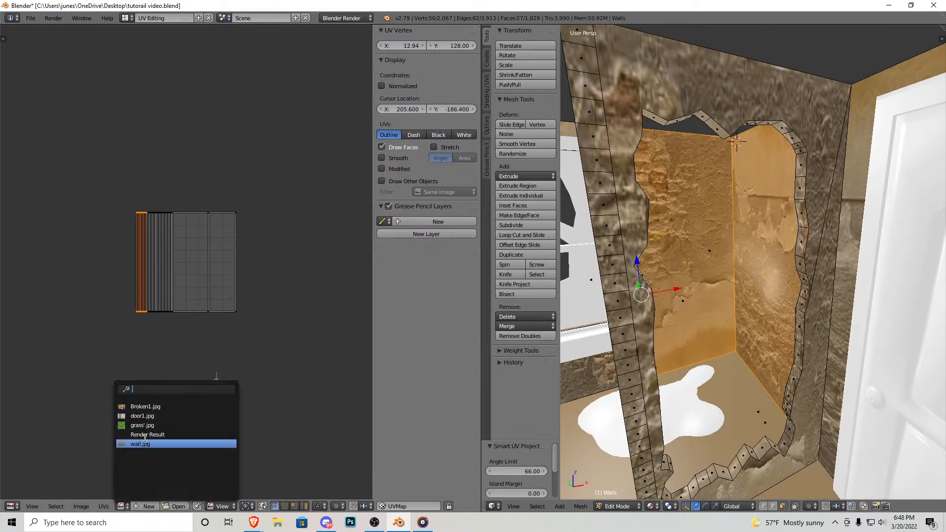
pyautogui.click(140, 444)
# Step: Rotate the UVs of the recess's back wall by 180 degrees
pyautogui.hotkey('shift', 'f')
pyautogui.press('w')
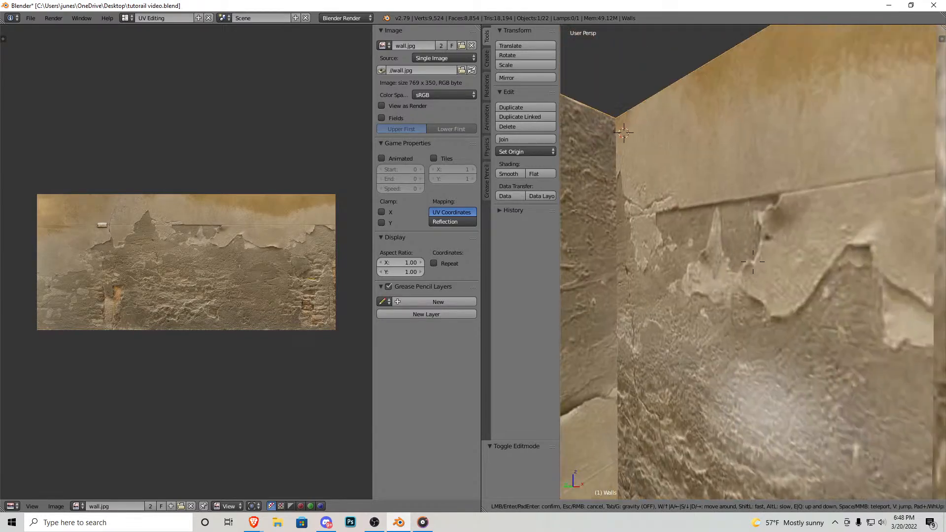
pyautogui.click(789, 344)
pyautogui.press('Tab')
pyautogui.rightClick(783, 366)
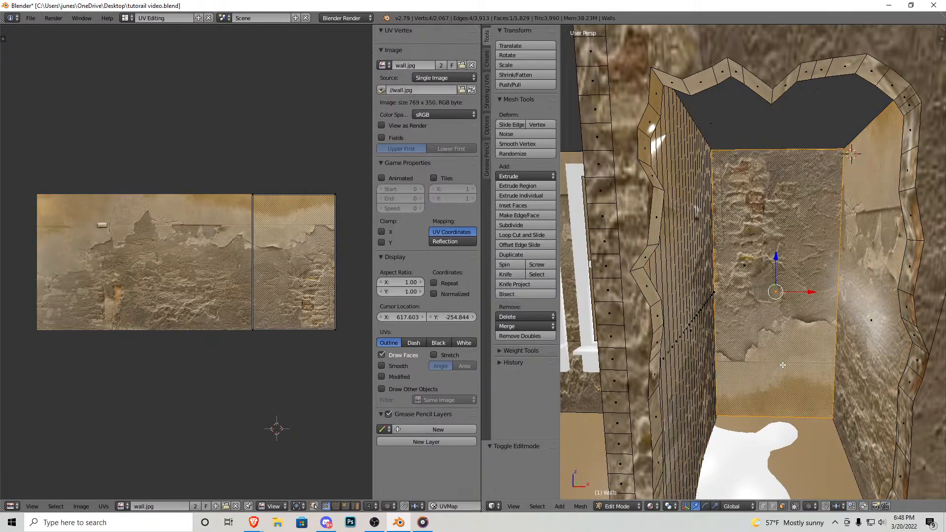
pyautogui.write('ar180')
pyautogui.press('Return')
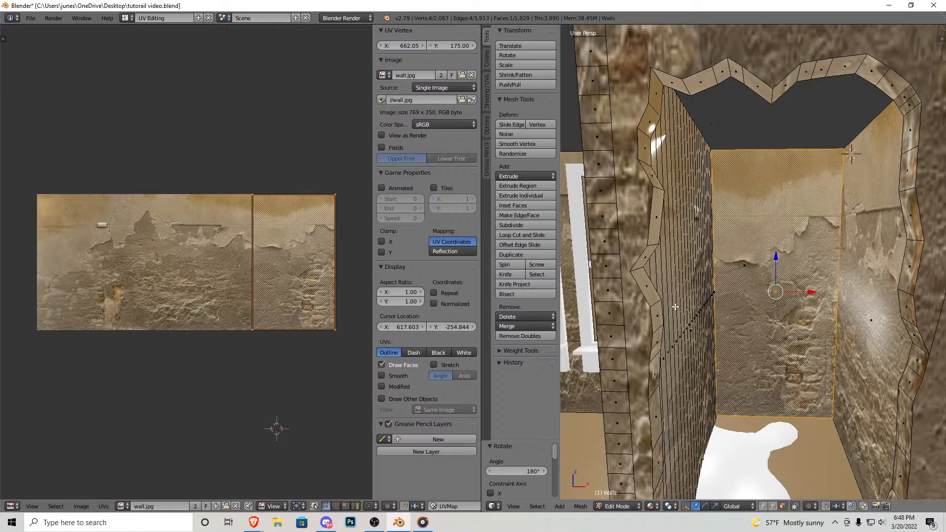
# Step: Join the three mounds on the floor into one object and select its entire mesh for editing
pyautogui.press('Tab')
pyautogui.hotkey('shift', '`')
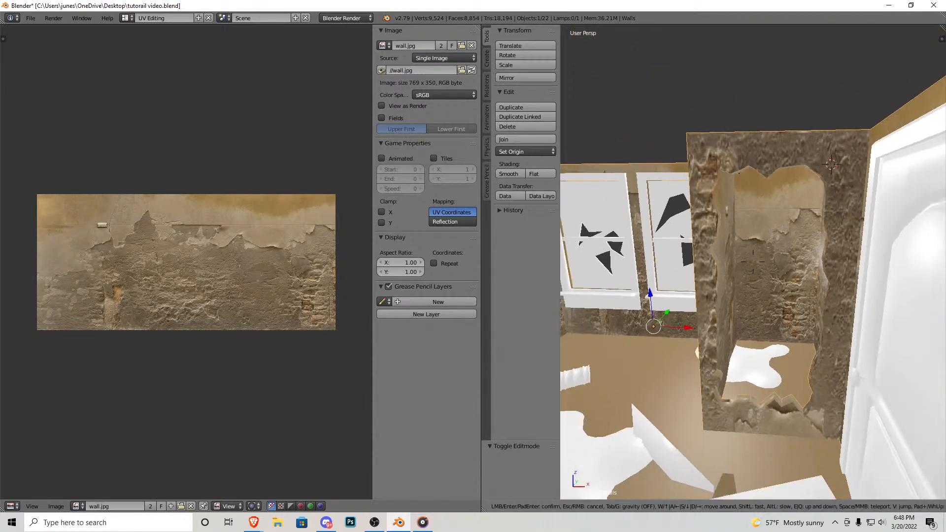
pyautogui.click(754, 266)
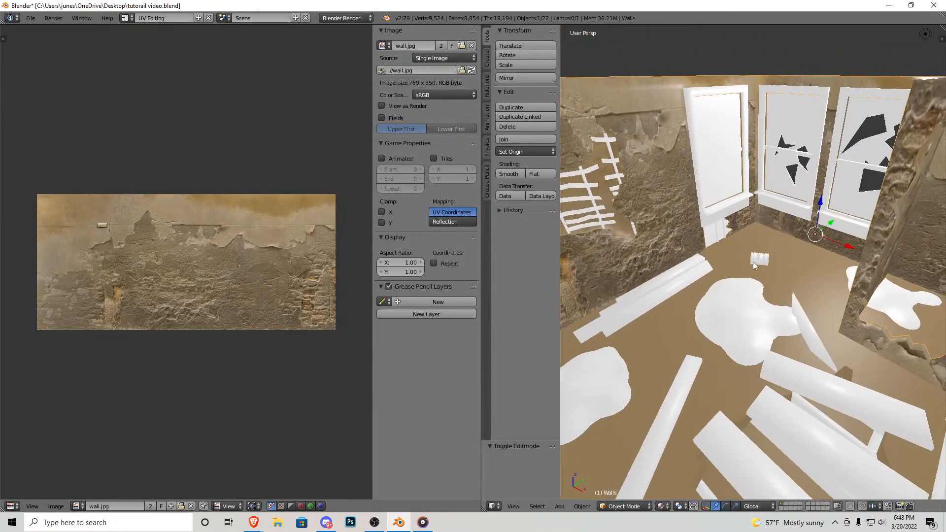
pyautogui.hotkey('shift', 'f')
pyautogui.click(753, 264)
pyautogui.keyDown('shift'); pyautogui.rightClick(737, 293); pyautogui.keyUp('shift')
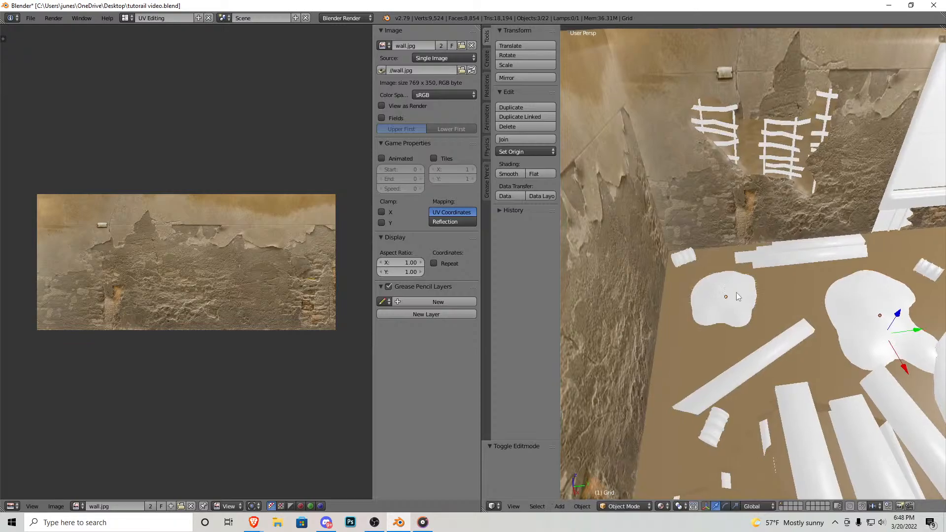
pyautogui.hotkey('ctrl', 'j')
pyautogui.hotkey('shift', '`')
pyautogui.click(757, 261)
pyautogui.press('Tab')
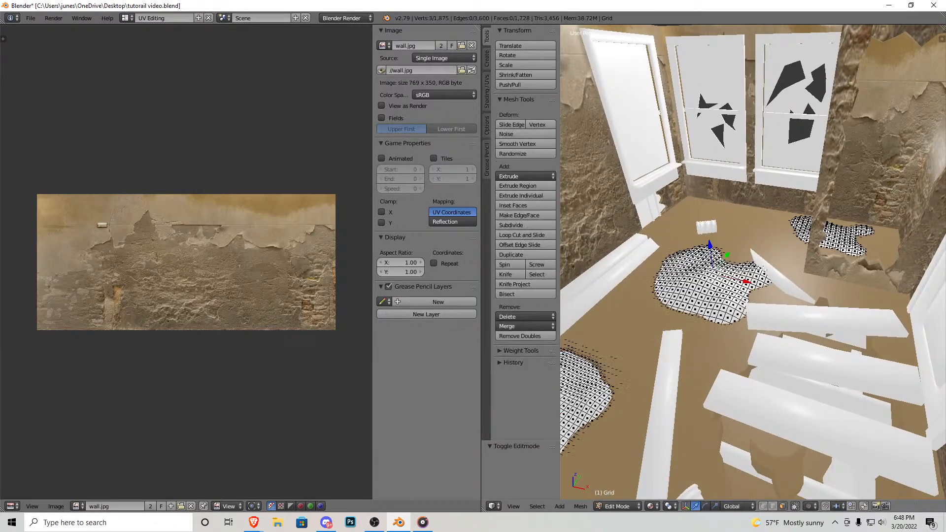
pyautogui.press('a')
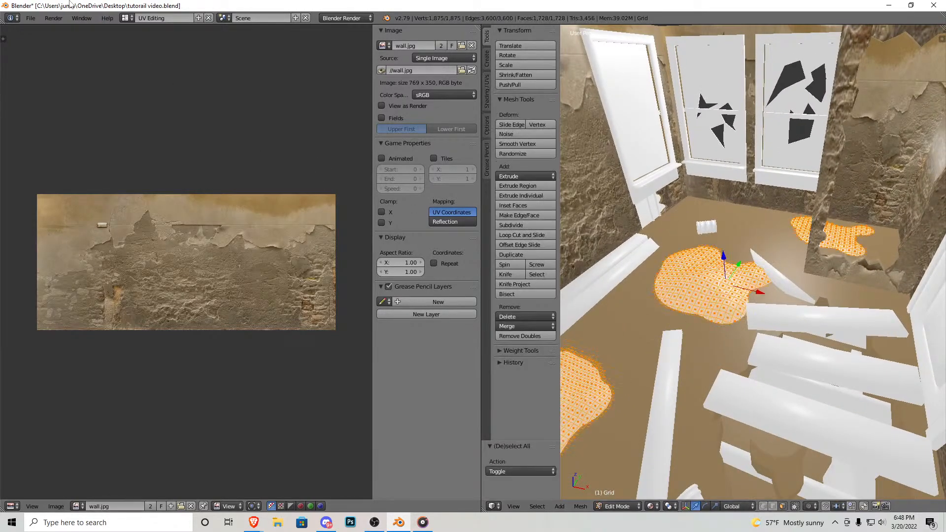
# Step: Switch to the Default screen layout and give the floor mounds a new material named Dirt
pyautogui.click(126, 18)
pyautogui.click(137, 62)
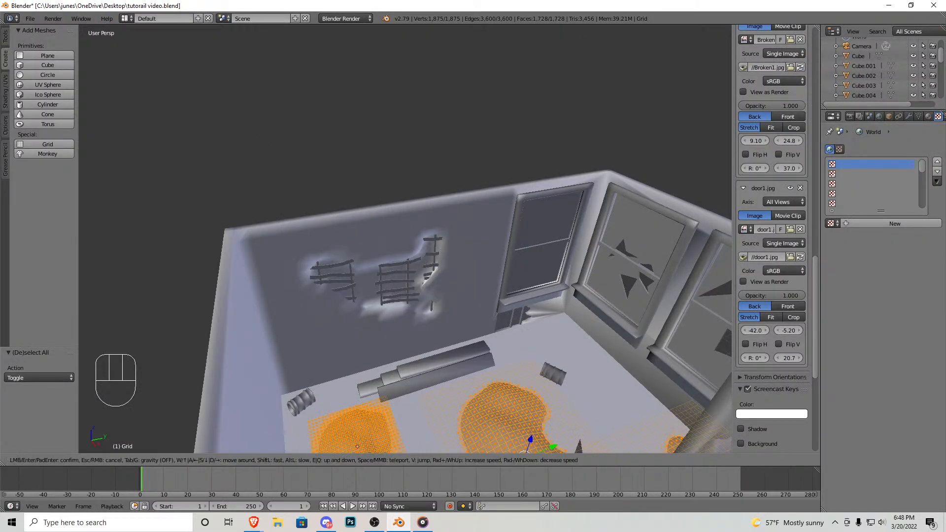
pyautogui.hotkey('shift', 'f')
pyautogui.press('w')
pyautogui.press('s')
pyautogui.click(405, 239)
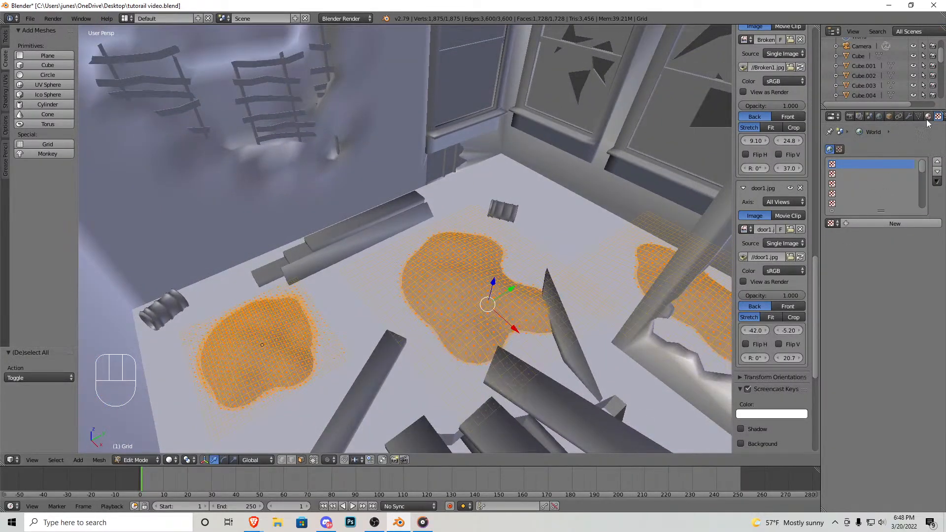
pyautogui.click(928, 116)
pyautogui.click(882, 192)
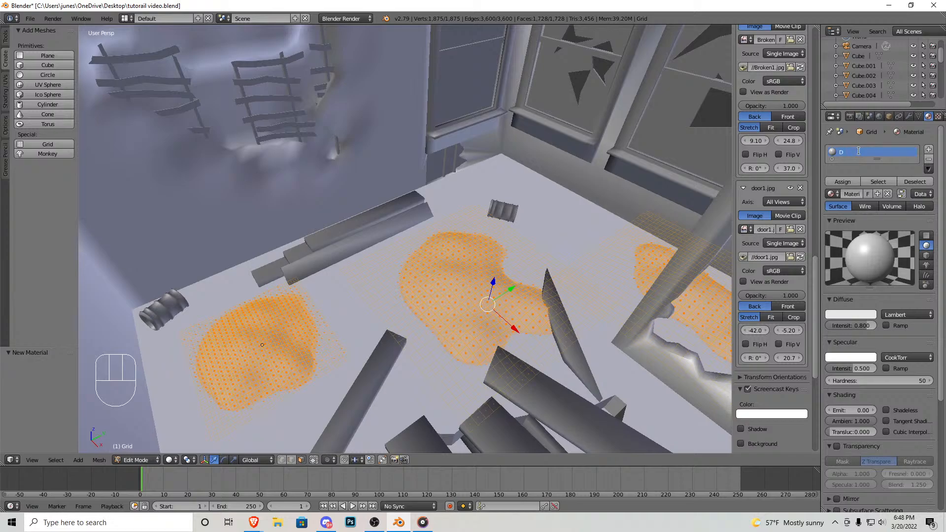
# Step: Add a new texture to the Dirt material and load Dirt.jpg from the Desktop as its image
pyautogui.click(939, 116)
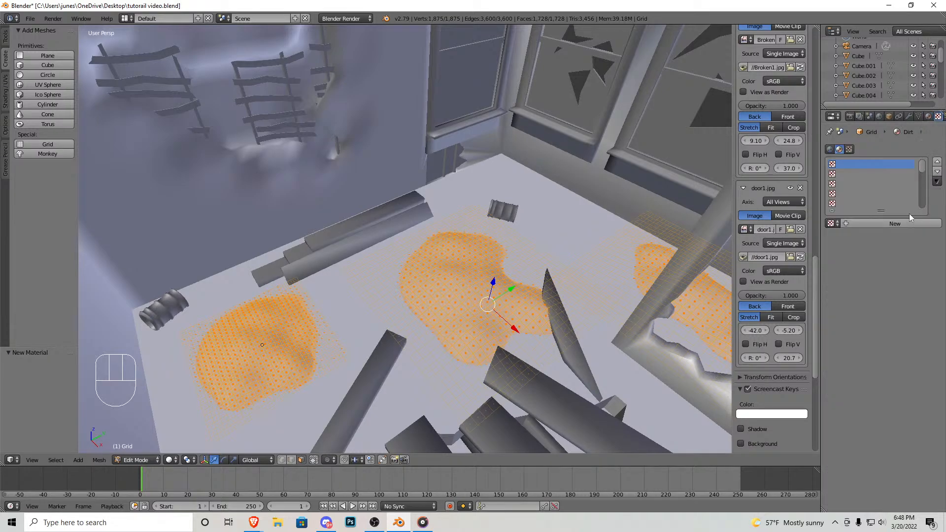
pyautogui.click(902, 223)
pyautogui.click(912, 380)
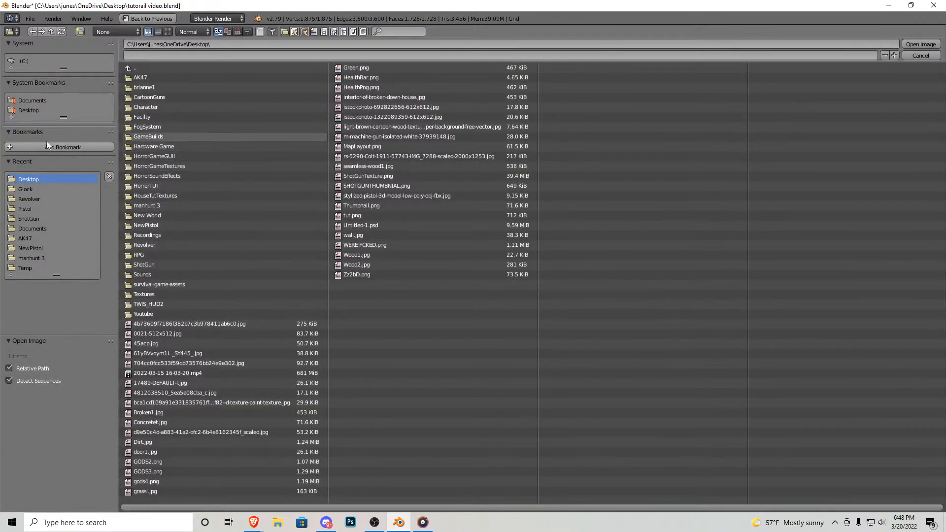
pyautogui.click(158, 32)
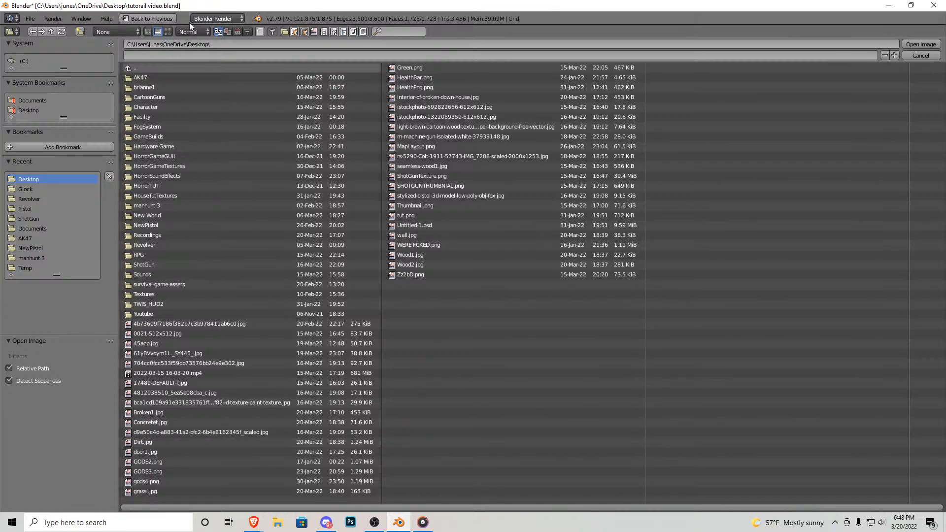
pyautogui.click(168, 32)
pyautogui.scroll(-5, 450, 333)
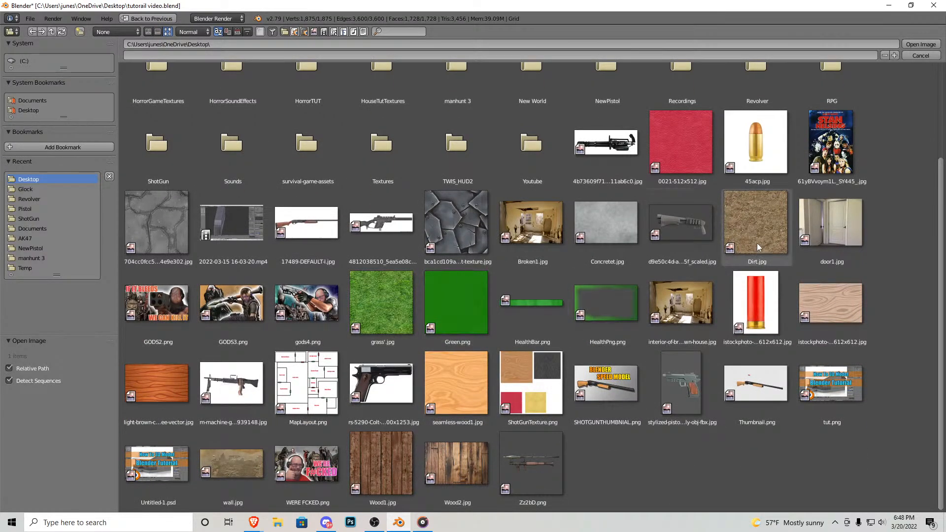
pyautogui.doubleClick(757, 246)
# Step: Unwrap all of the floor mounds' faces with Smart UV Project at its default settings
pyautogui.click(100, 459)
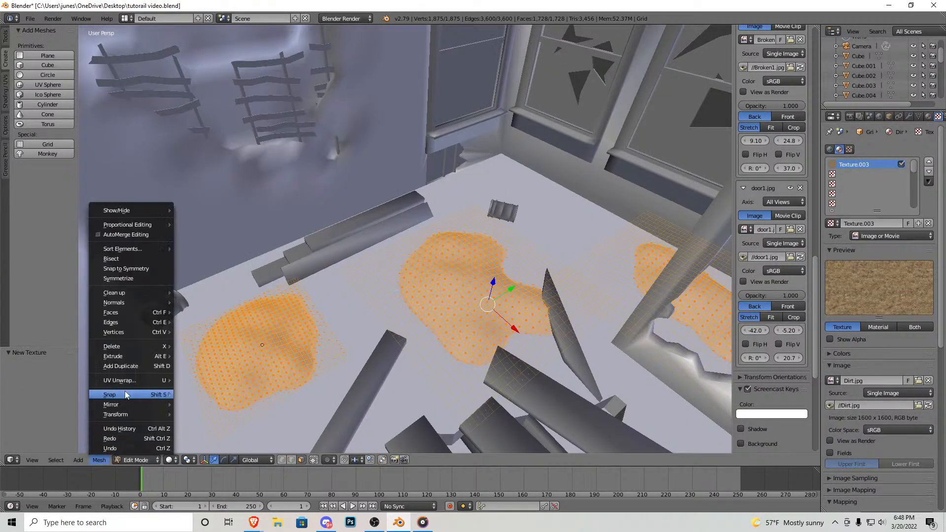
pyautogui.moveTo(131, 380)
pyautogui.click(205, 390)
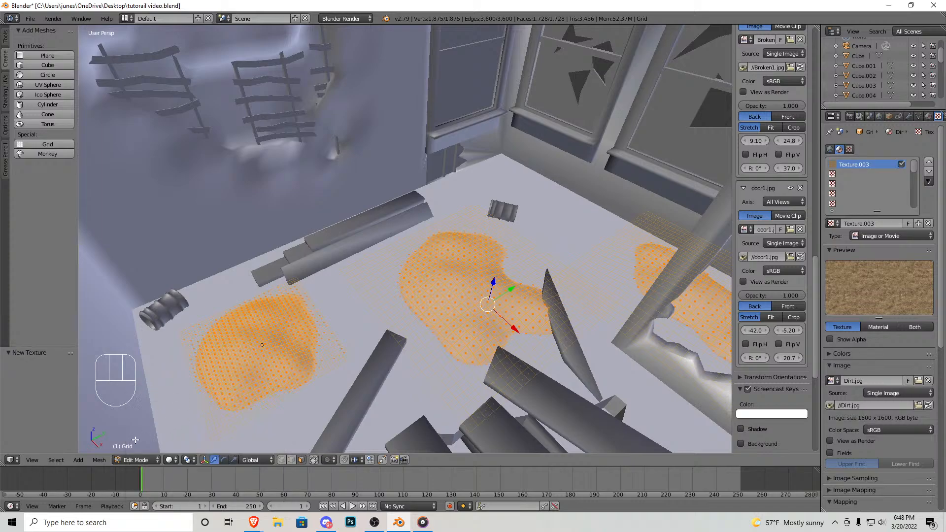
pyautogui.click(100, 460)
pyautogui.click(223, 388)
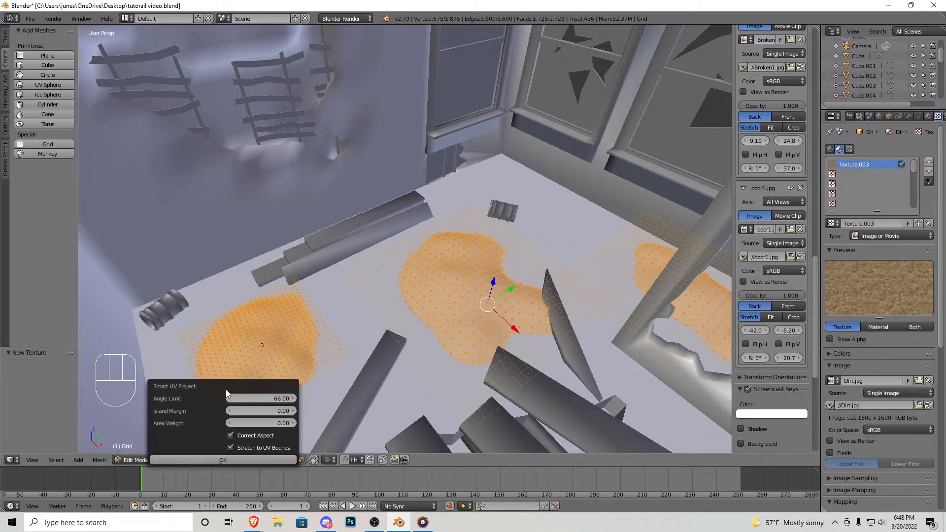
pyautogui.click(255, 460)
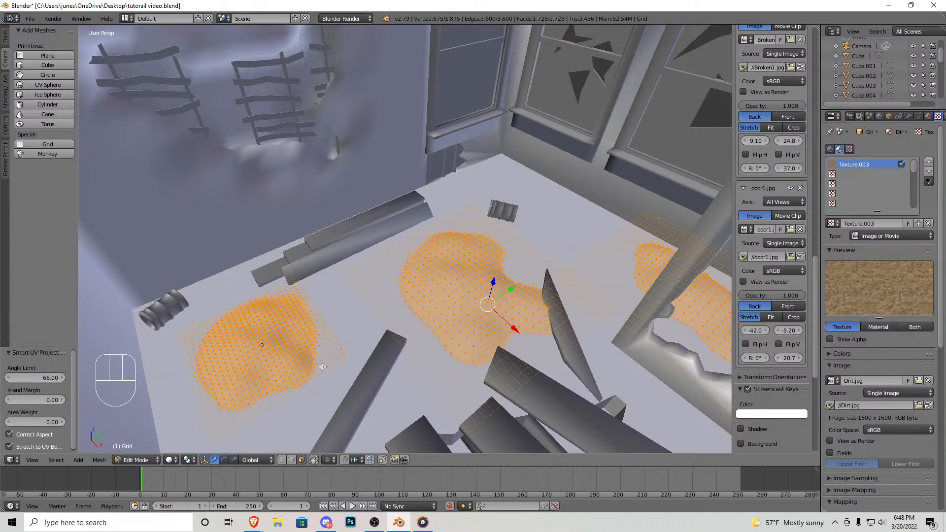
# Step: Return to the UV Editing layout, leave the mounds' mesh editing and select the walls object
pyautogui.click(126, 18)
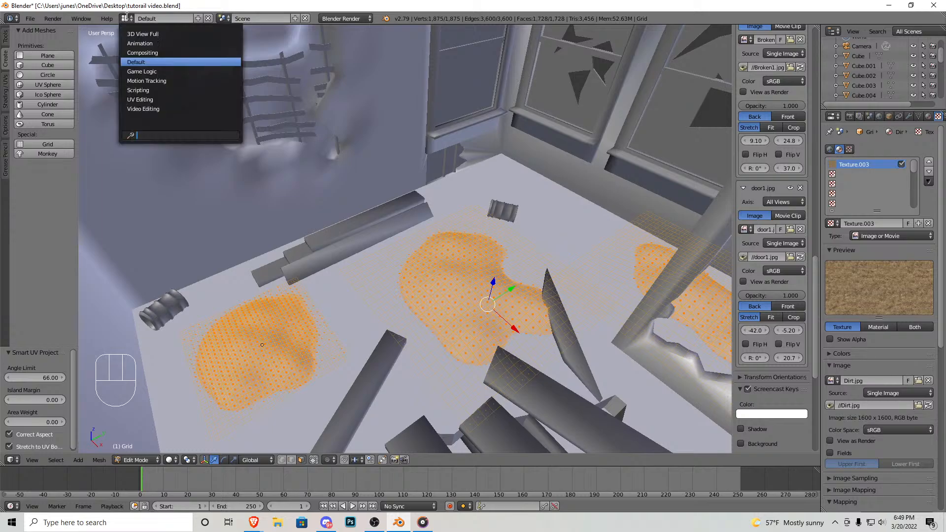
pyautogui.click(140, 99)
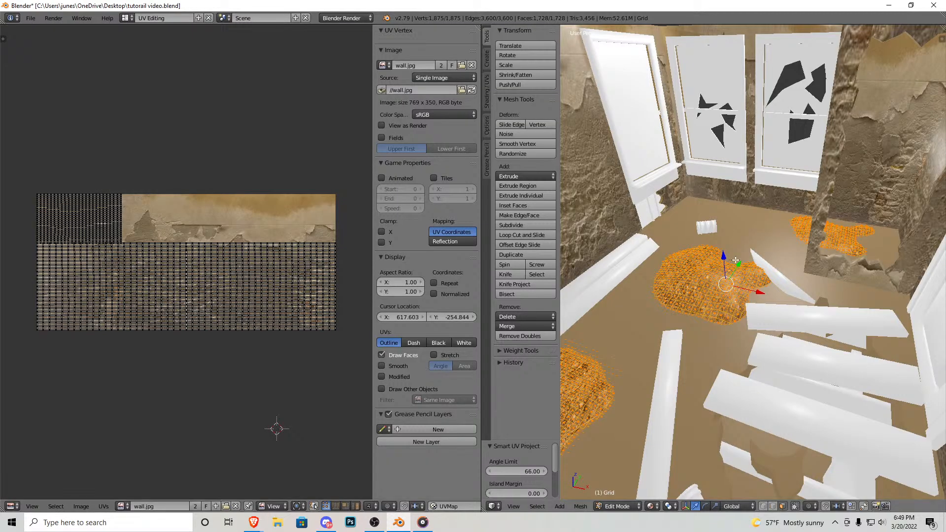
pyautogui.hotkey('shift', 'f')
pyautogui.press('w')
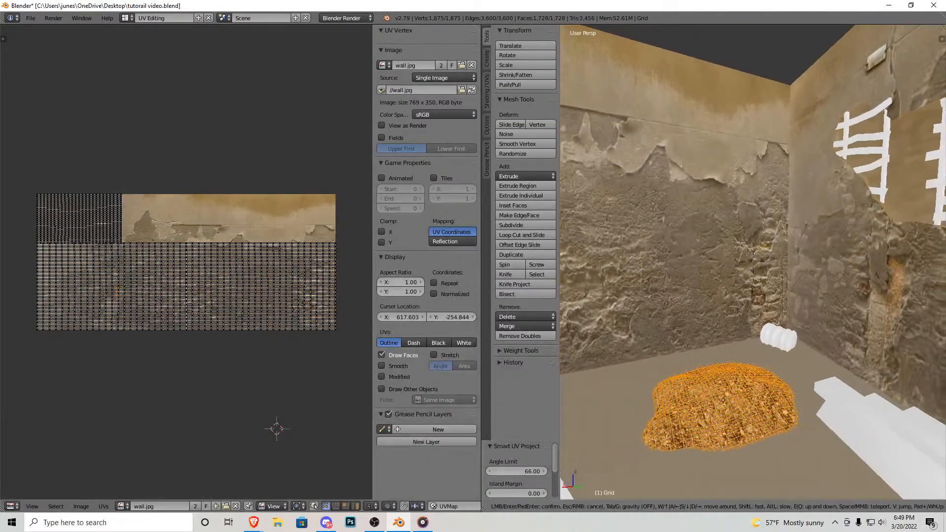
pyautogui.click(753, 262)
pyautogui.press('Tab')
pyautogui.rightClick(783, 240)
# Step: Select all faces of the divided wall, covering the wide section, the narrow dividing strip and the section beyond it
pyautogui.press('Tab')
pyautogui.hotkey('shift', 'f')
pyautogui.press('w')
pyautogui.press('s')
pyautogui.click(753, 262)
pyautogui.rightClick(742, 293)
pyautogui.press('c')
pyautogui.moveTo(736, 311); pyautogui.dragTo(714, 101)
pyautogui.rightClick(716, 108)
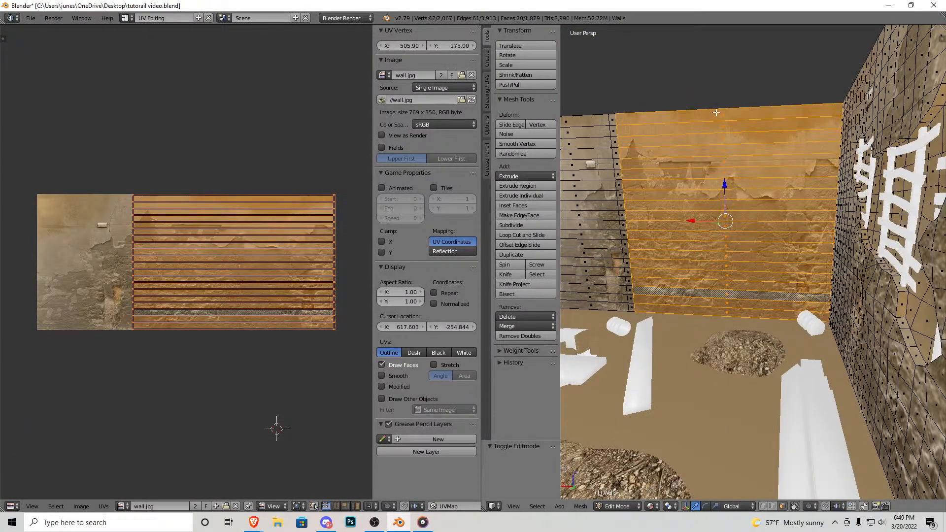
pyautogui.hotkey('shift', 'f')
pyautogui.press('a')
pyautogui.click(753, 262)
pyautogui.press('c')
pyautogui.moveTo(753, 307); pyautogui.dragTo(746, 143)
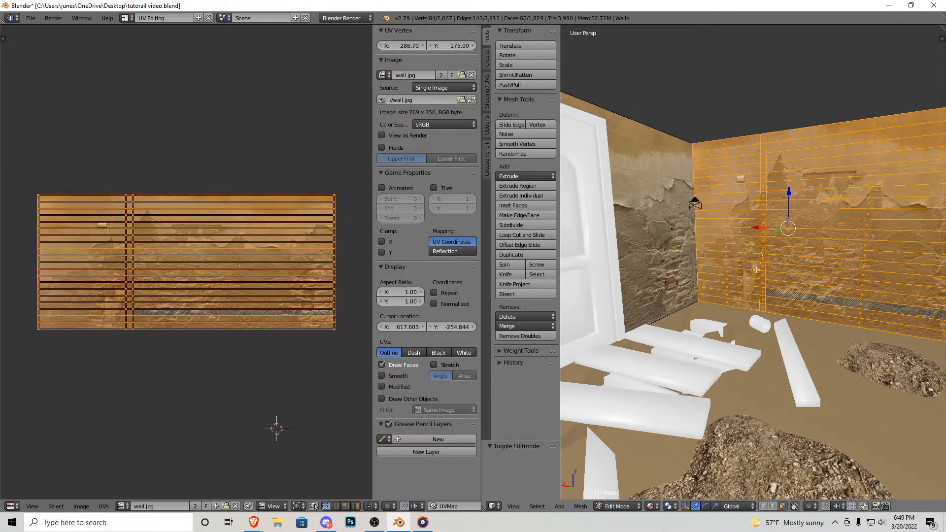
# Step: Shrink the selected wall's UVs along X to about half their width on the wall texture
pyautogui.hotkey('shift', 'f')
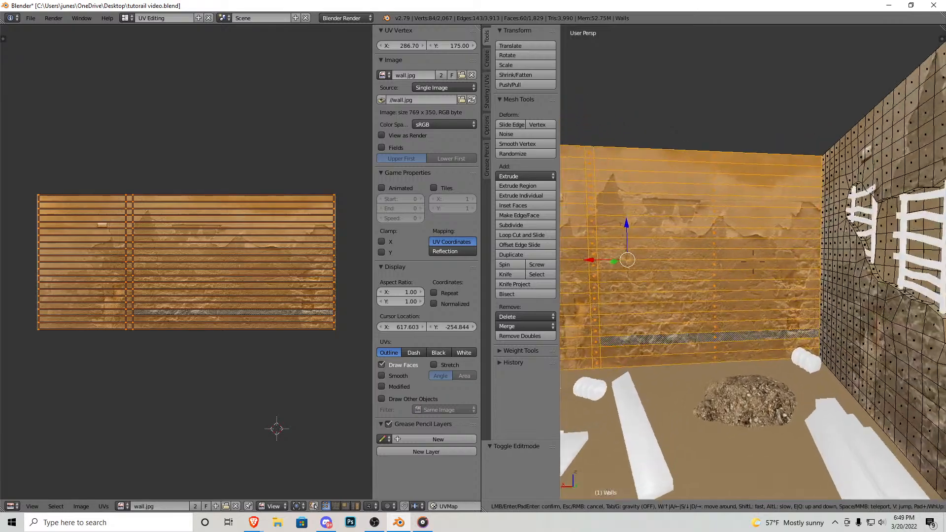
pyautogui.press('w')
pyautogui.click(753, 262)
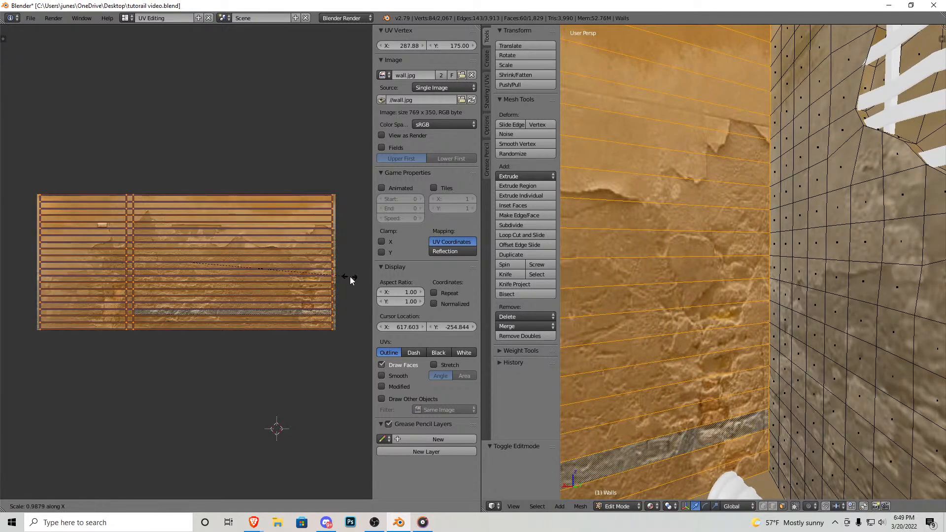
pyautogui.hotkey('shift', 'f')
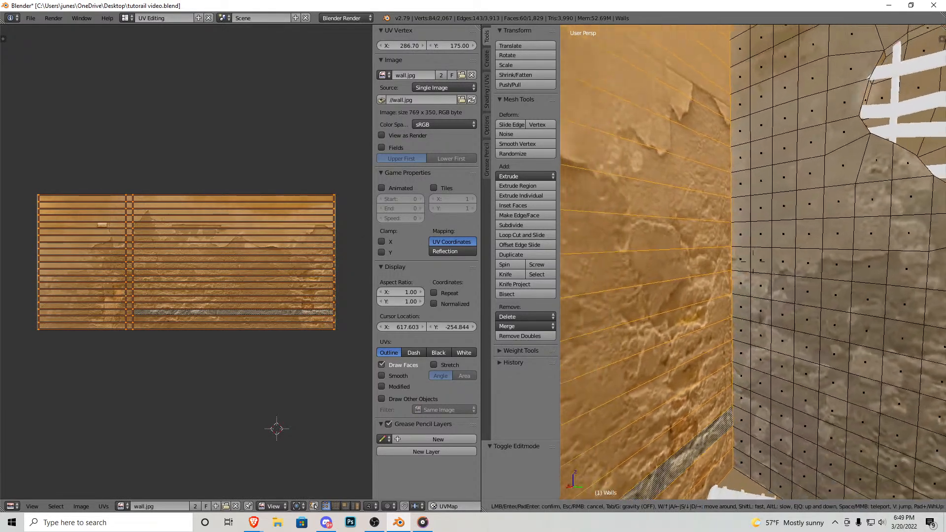
pyautogui.press('s')
pyautogui.click(753, 261)
pyautogui.press('Tab')
pyautogui.press('Tab')
pyautogui.press('s')
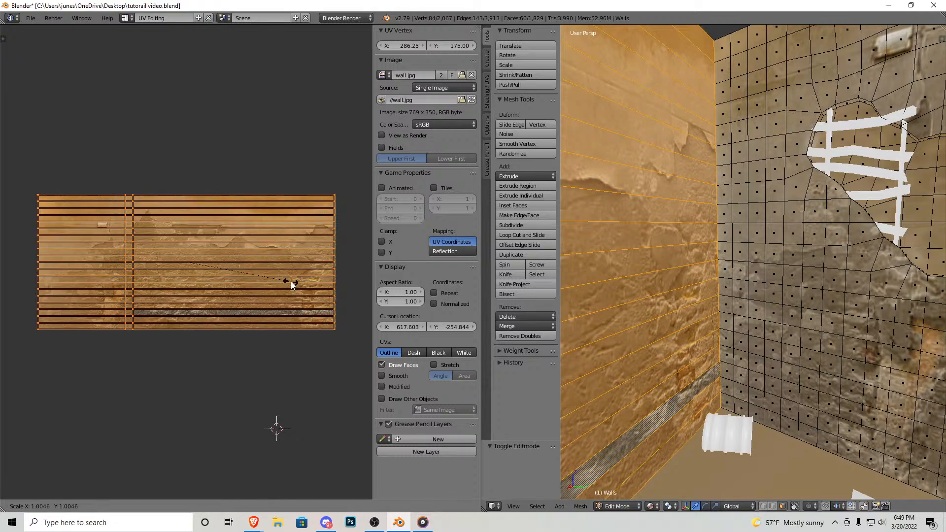
pyautogui.press('x')
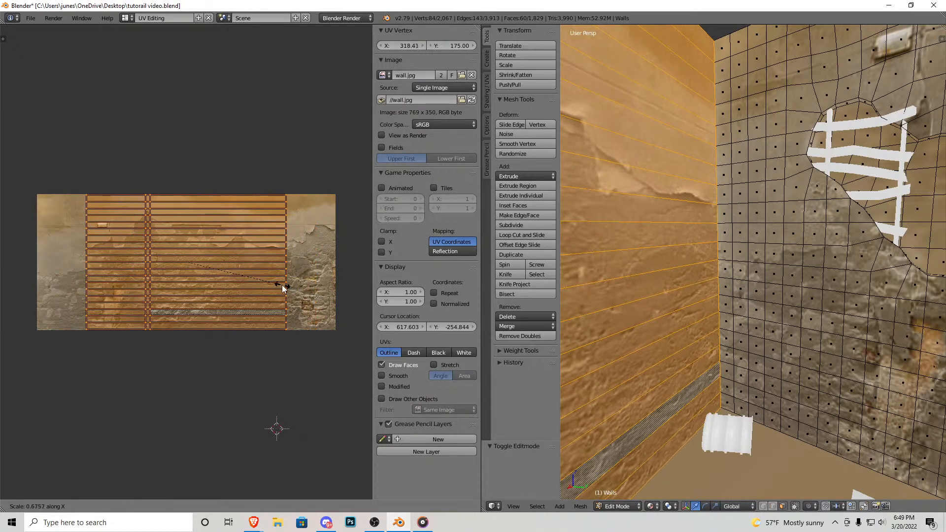
pyautogui.click(265, 282)
# Step: Mirror the selected wall's UVs along X with a negative scale and widen them to about 1.5 times their width
pyautogui.moveTo(449, 47); pyautogui.dragTo(414, 45)
pyautogui.hotkey('ctrl', 'z')
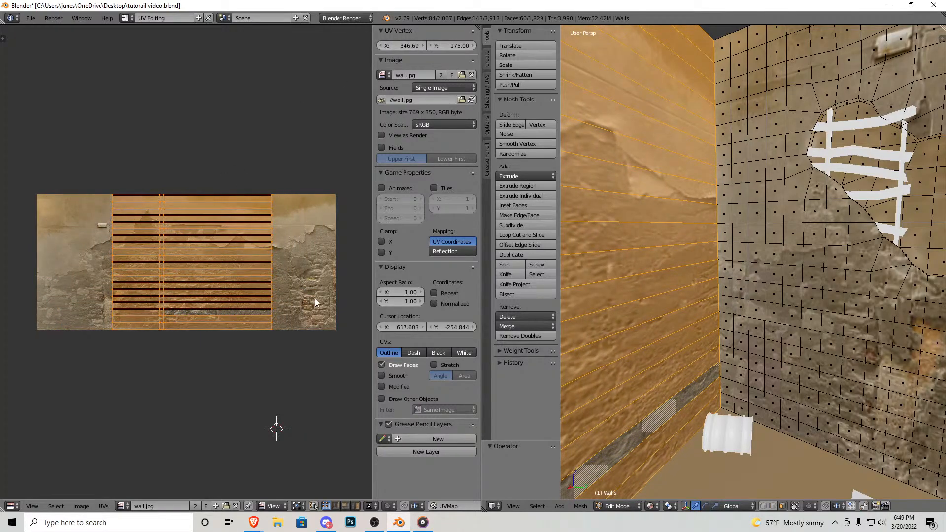
pyautogui.press('s')
pyautogui.press('x')
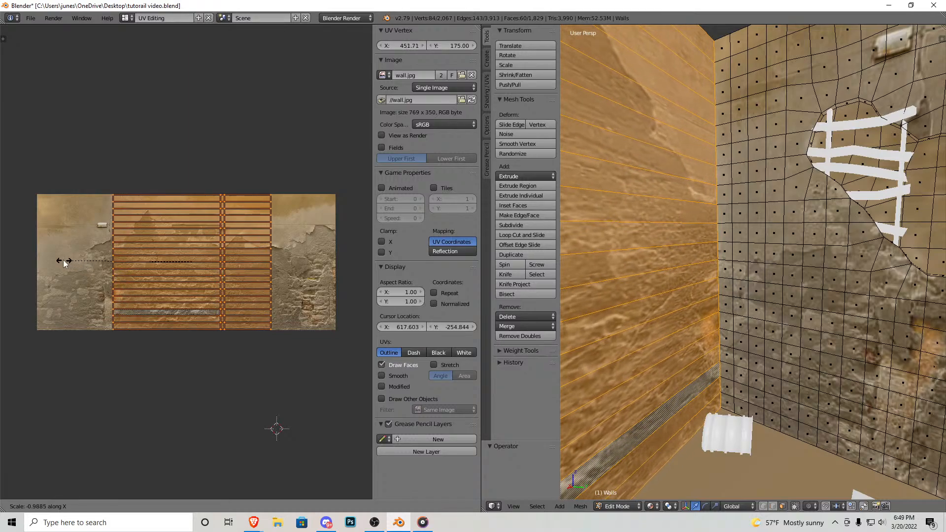
pyautogui.click(365, 246)
# Step: Shift the mirrored wall UVs horizontally to X 439.68 to line up the texture at the room corner
pyautogui.press('Tab')
pyautogui.hotkey('shift', 'f')
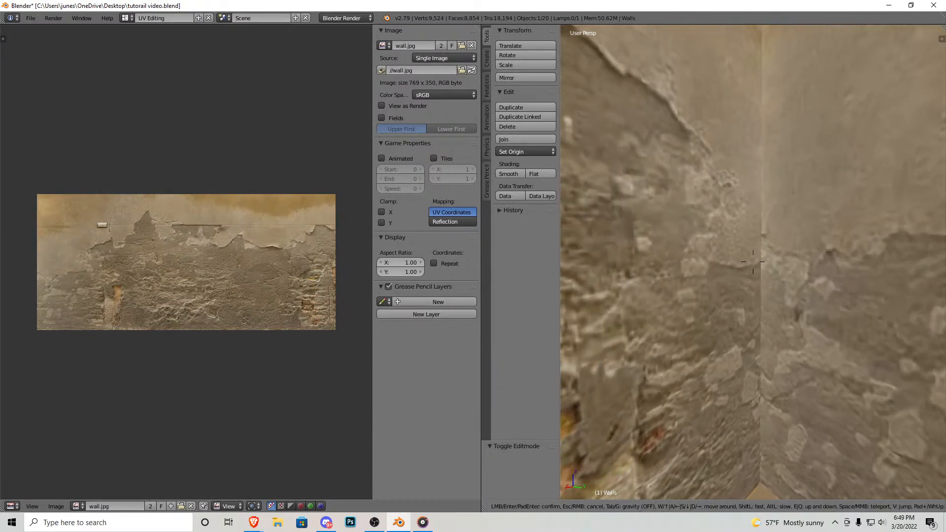
pyautogui.click(755, 288)
pyautogui.press('Tab')
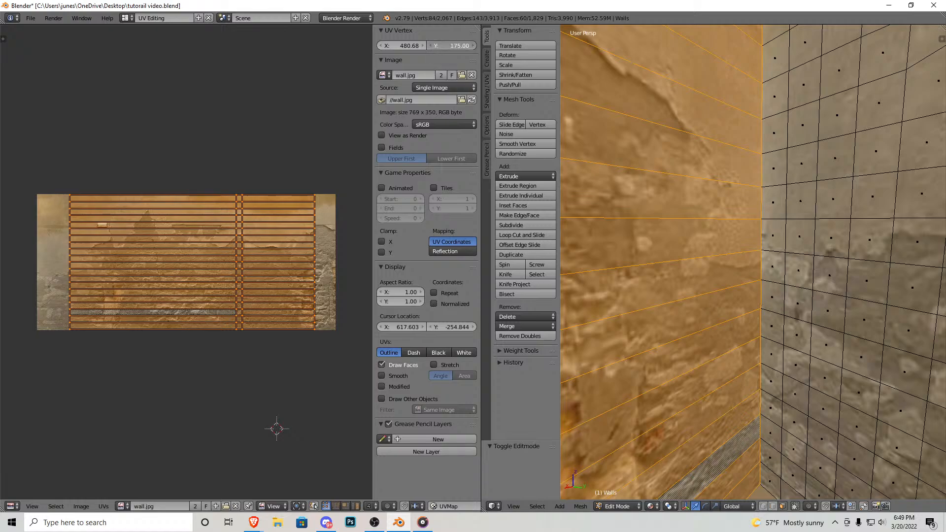
pyautogui.moveTo(401, 46); pyautogui.dragTo(375, 46)
# Step: Examine the texture seam where the mirrored wall meets the wall with the broken plaster hole, up close and from a distance
pyautogui.press('Tab')
pyautogui.hotkey('shift', 'f')
pyautogui.press('s')
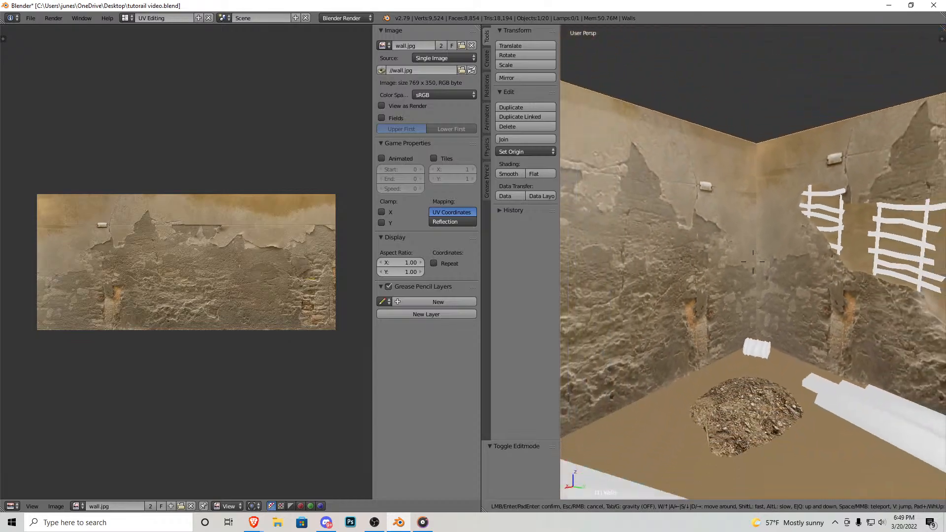
pyautogui.press('w')
pyautogui.click(753, 313)
pyautogui.hotkey('shift', 'f')
pyautogui.press('w')
pyautogui.click(731, 168)
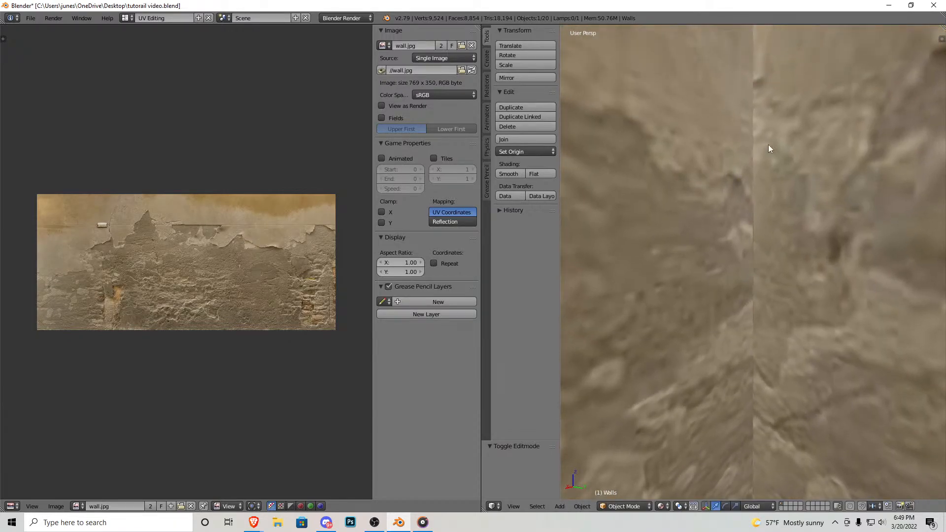
pyautogui.hotkey('shift', 'f')
pyautogui.press('s')
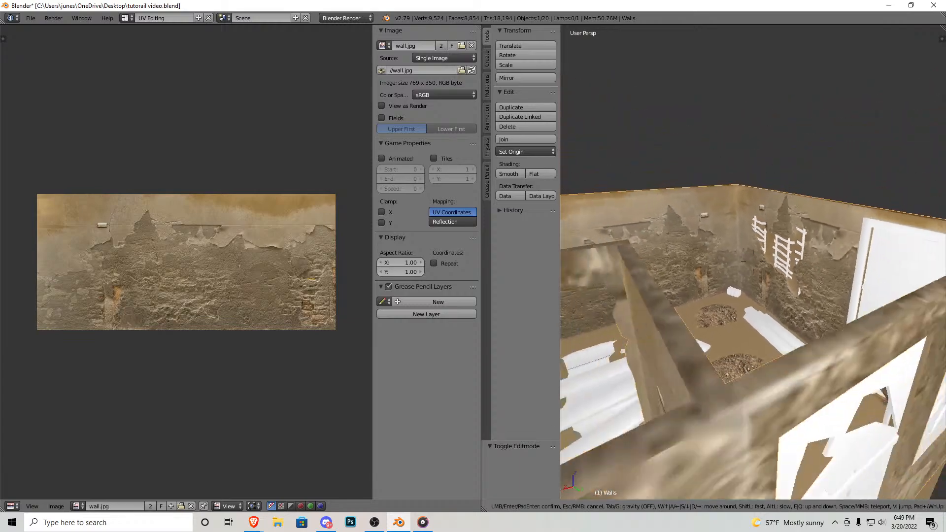
pyautogui.press('w')
pyautogui.click(756, 289)
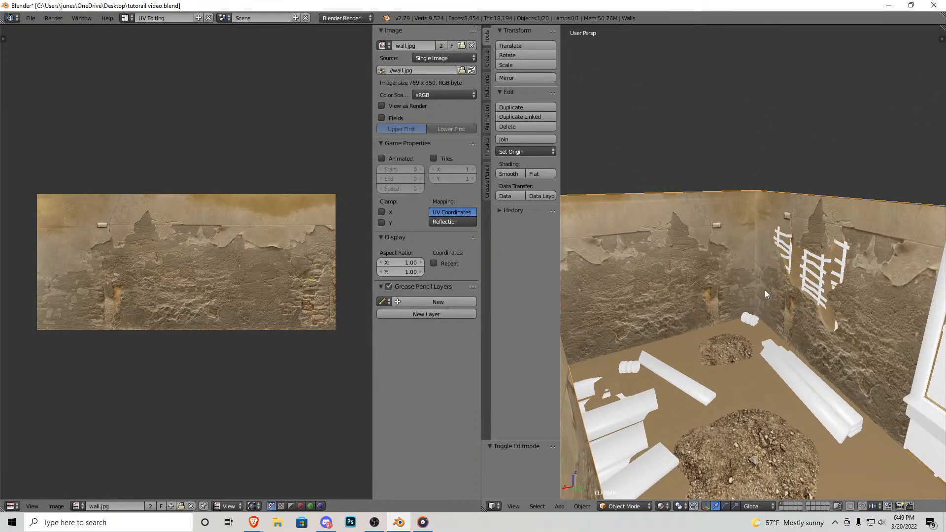
# Step: Undo the wall's UV edits and redo them to compare both versions of the corner
pyautogui.hotkey('ctrl', 'z')
pyautogui.hotkey('ctrl', 'z')
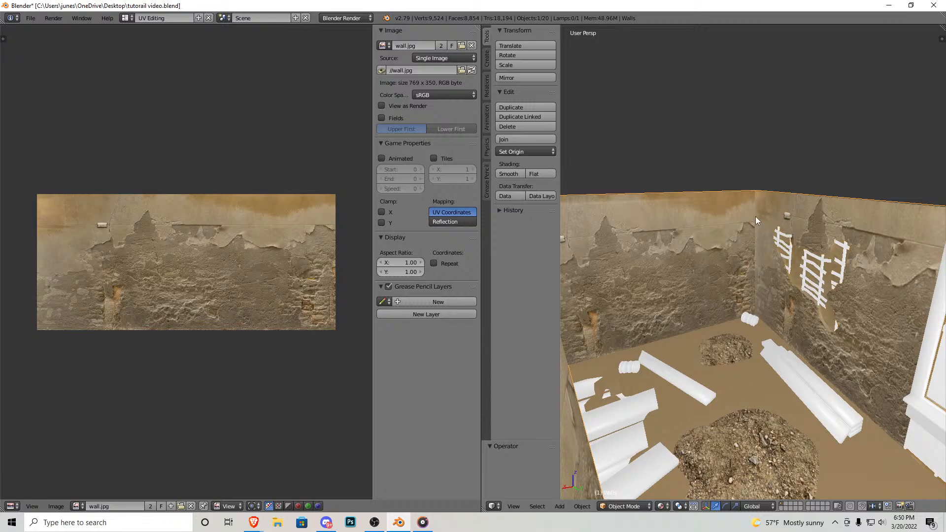
pyautogui.hotkey('ctrl', 'z')
pyautogui.hotkey('ctrl', 'z')
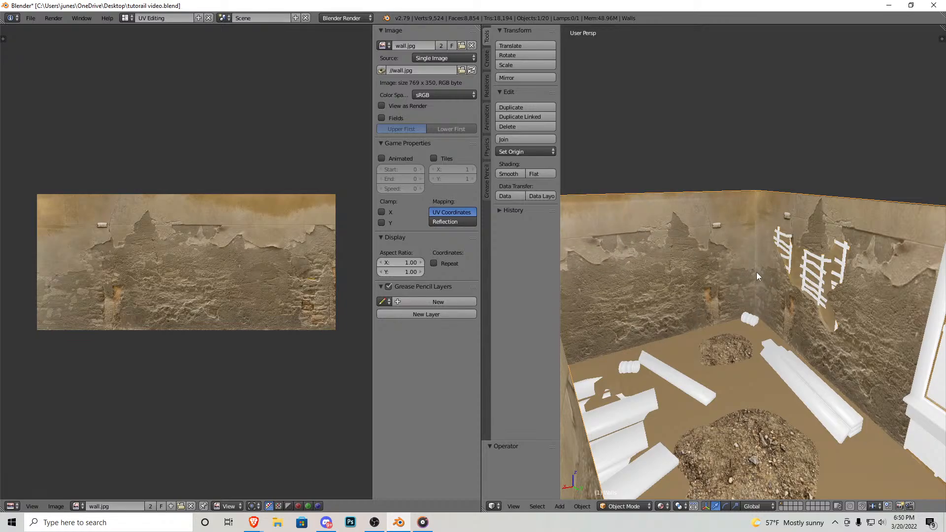
# Step: Try shifting the mirrored wall's UVs vertically, first up to Y 188 and finally down to Y 166
pyautogui.hotkey('shift', 'f')
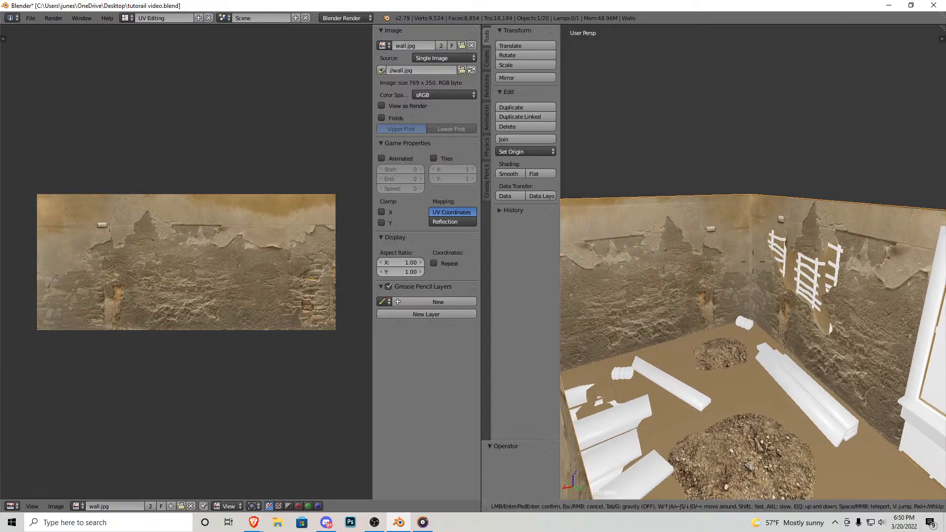
pyautogui.press('w')
pyautogui.press('Escape')
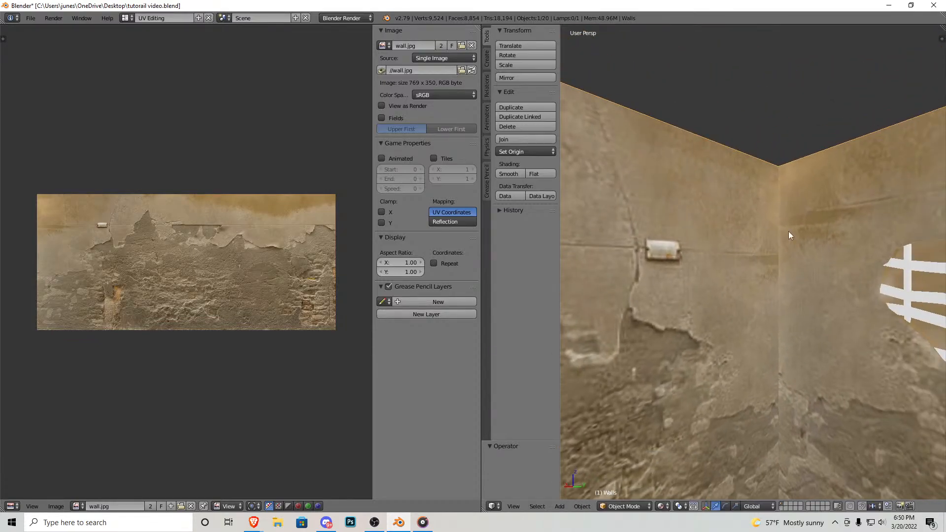
pyautogui.press('Tab')
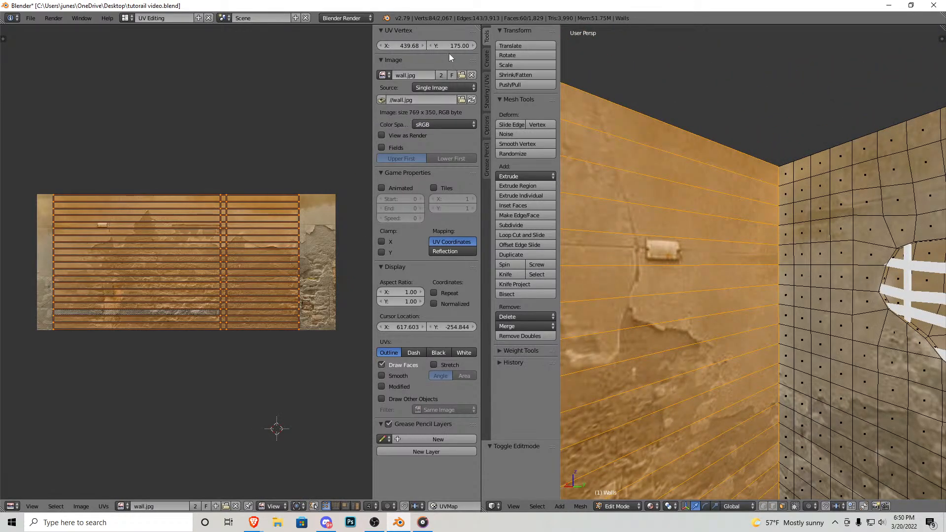
pyautogui.click(473, 45)
pyautogui.click(473, 45)
pyautogui.click(473, 46)
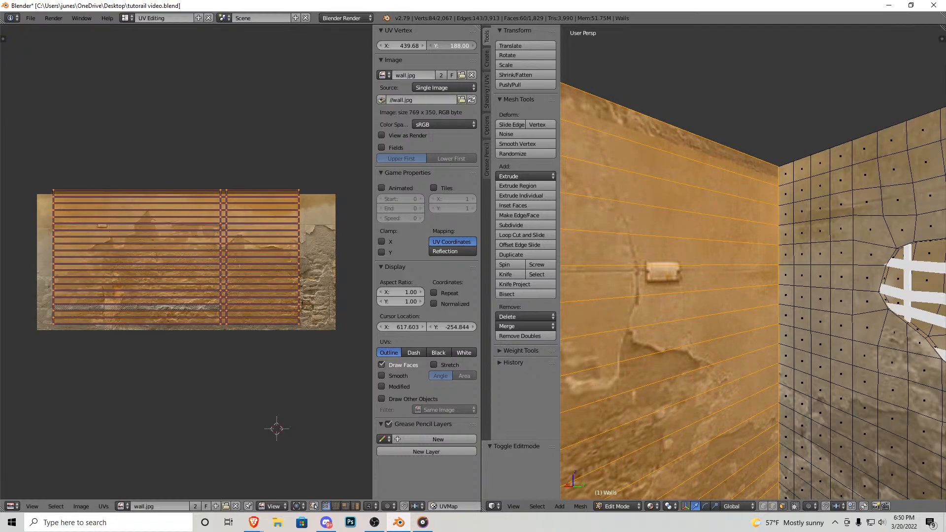
pyautogui.click(473, 45)
pyautogui.click(473, 45)
pyautogui.moveTo(454, 45); pyautogui.dragTo(437, 45)
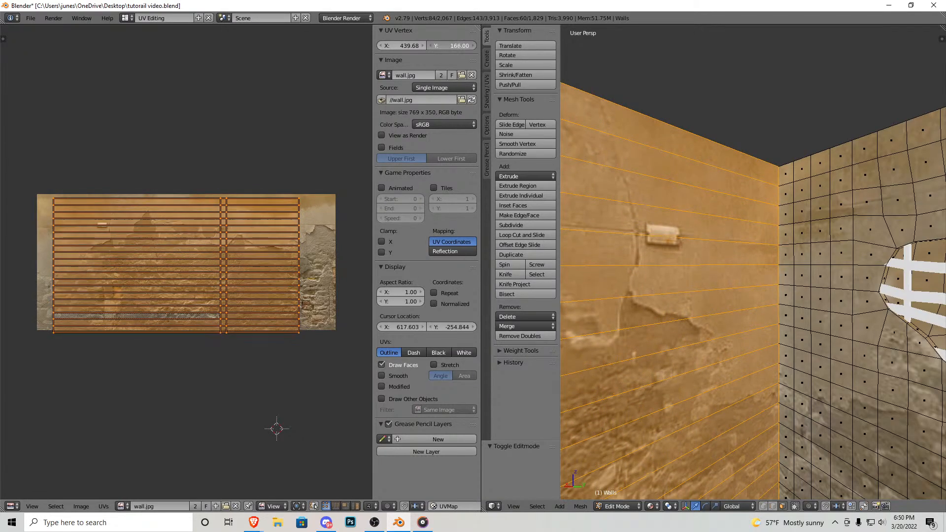
# Step: Check the wall corner near the floor and undo the vertical UV shift
pyautogui.hotkey('shift', 'f')
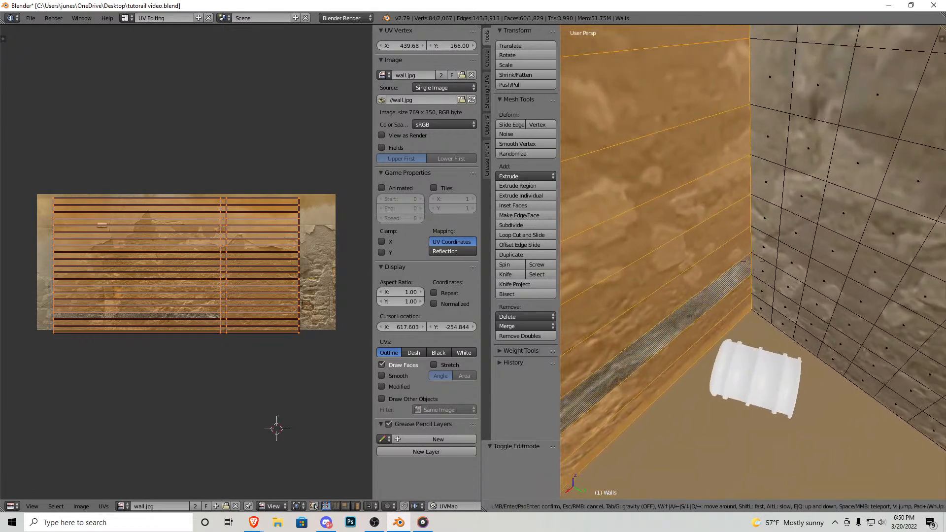
pyautogui.click(753, 262)
pyautogui.hotkey('ctrl', 'z')
pyautogui.press('Tab')
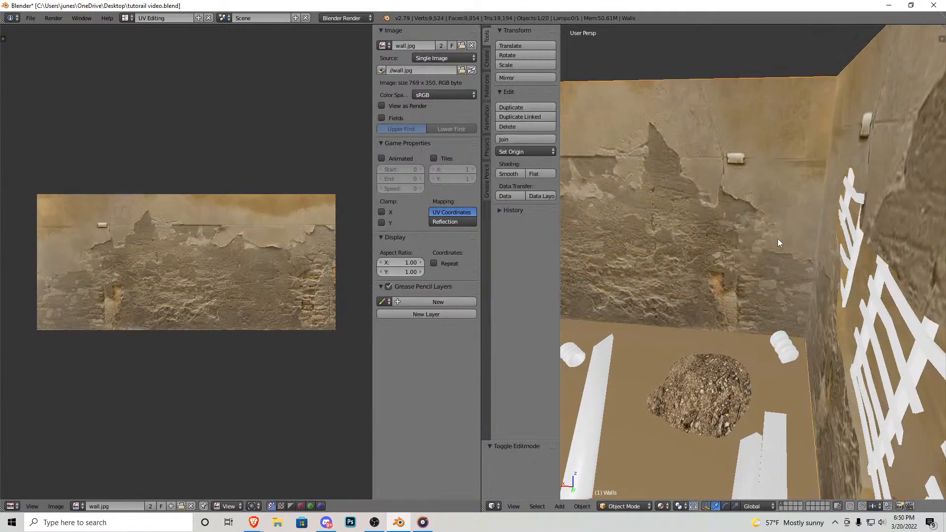
# Step: Examine the texture seam at the corner between the door wall and the mirrored wall
pyautogui.hotkey('shift', 'f')
pyautogui.click(763, 264)
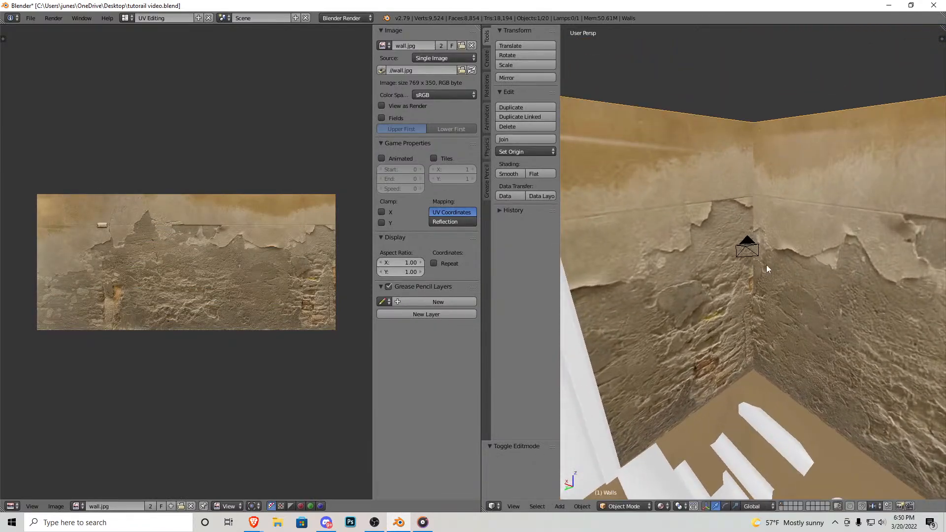
pyautogui.hotkey('shift', 'f')
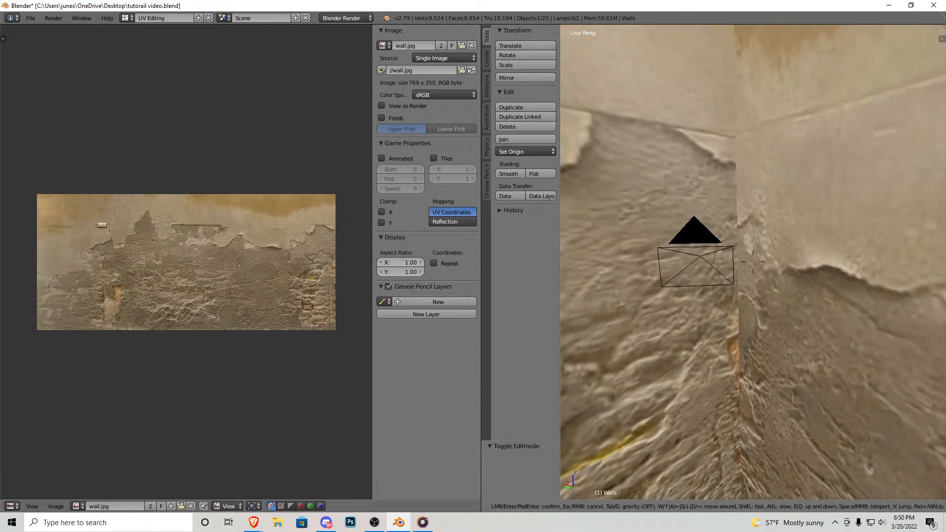
pyautogui.click(753, 262)
pyautogui.press('Tab')
pyautogui.hotkey('shift', 'f')
pyautogui.press('w')
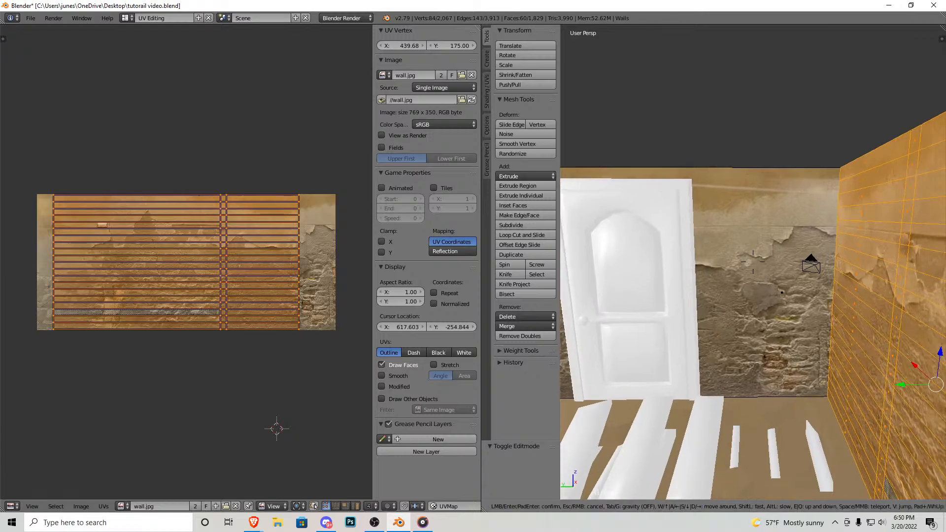
pyautogui.click(753, 262)
pyautogui.press('Tab')
pyautogui.press('Tab')
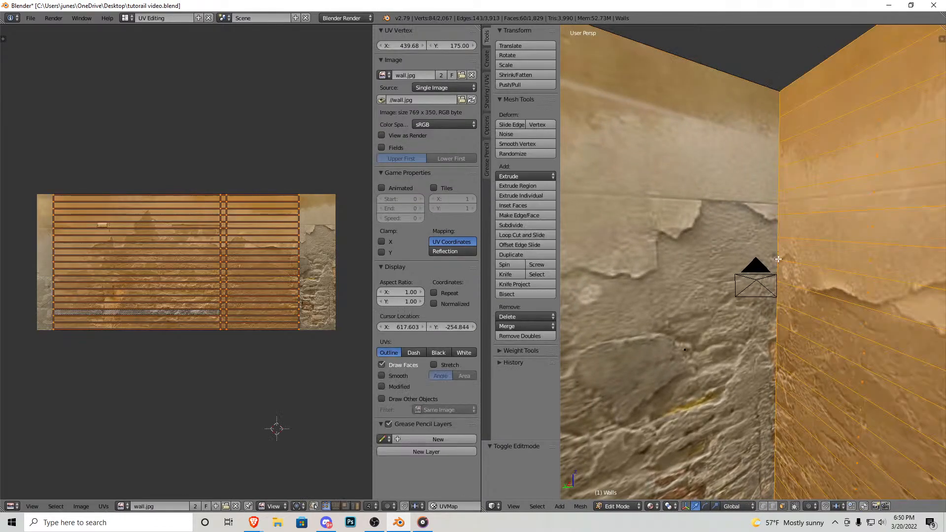
# Step: Select the door wall's face and shift its UVs horizontally to X 624.25
pyautogui.hotkey('shift', 'f')
pyautogui.press('s')
pyautogui.click(753, 262)
pyautogui.rightClick(752, 262)
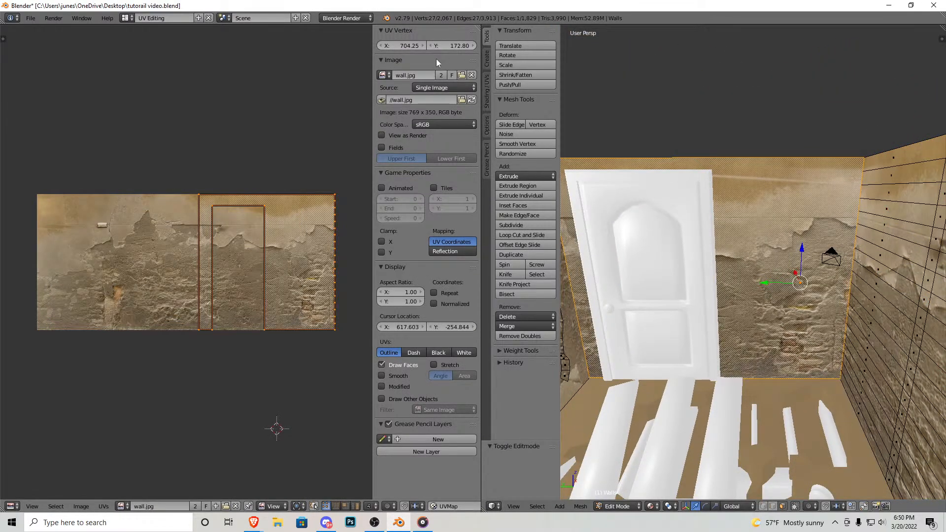
pyautogui.moveTo(401, 46)
pyautogui.mouseDown()
pyautogui.moveTo(429, 46)
pyautogui.moveTo(387, 45)
pyautogui.mouseUp()
pyautogui.hotkey('ctrl', 'z')
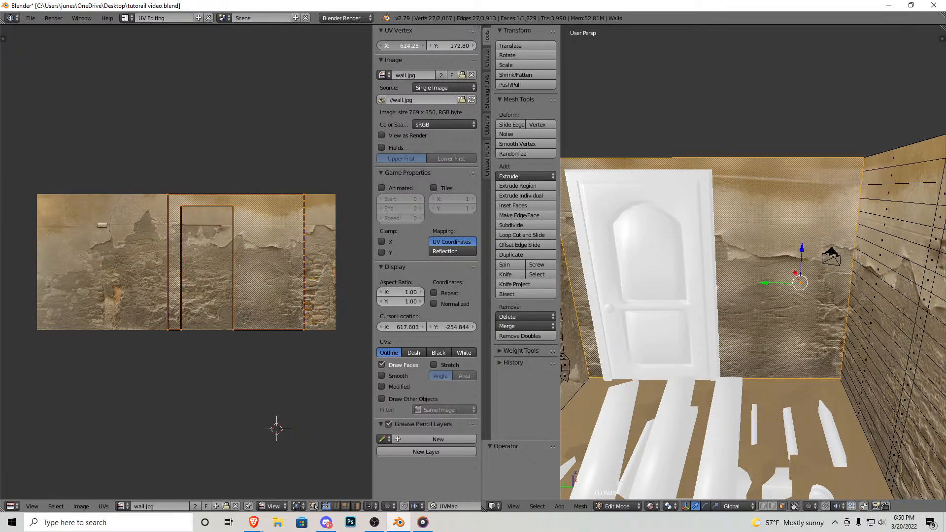
# Step: Inspect the wall texture up close and from a distance at the corner beside the door
pyautogui.press('Tab')
pyautogui.hotkey('shift', 'f')
pyautogui.press('w')
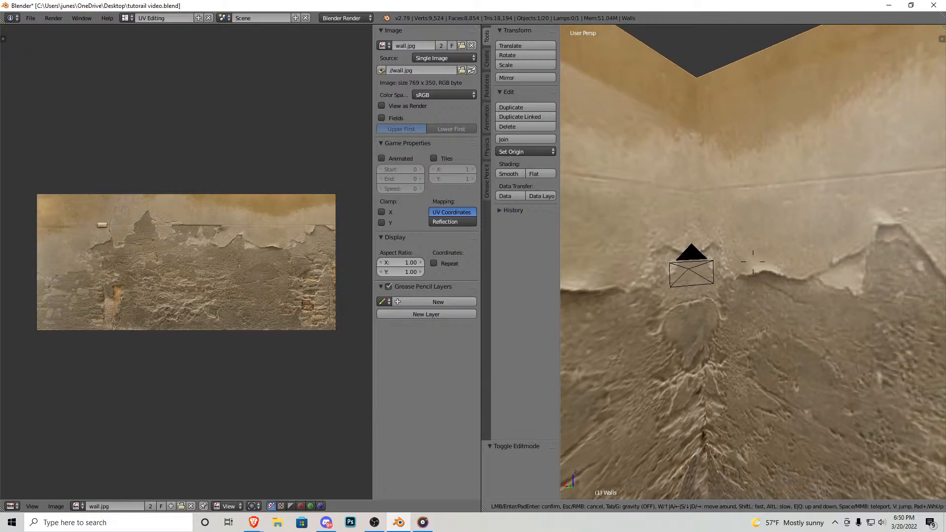
pyautogui.click(684, 256)
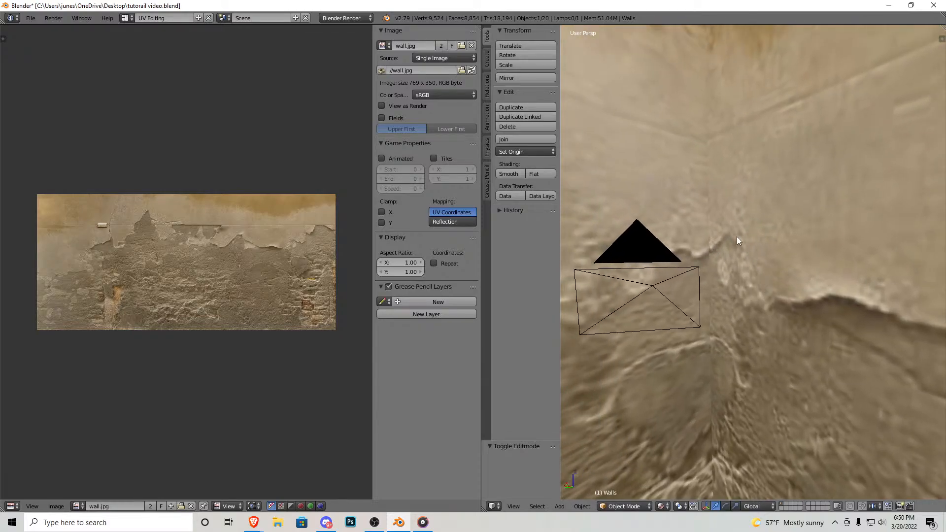
pyautogui.hotkey('shift', 'f')
pyautogui.press('s')
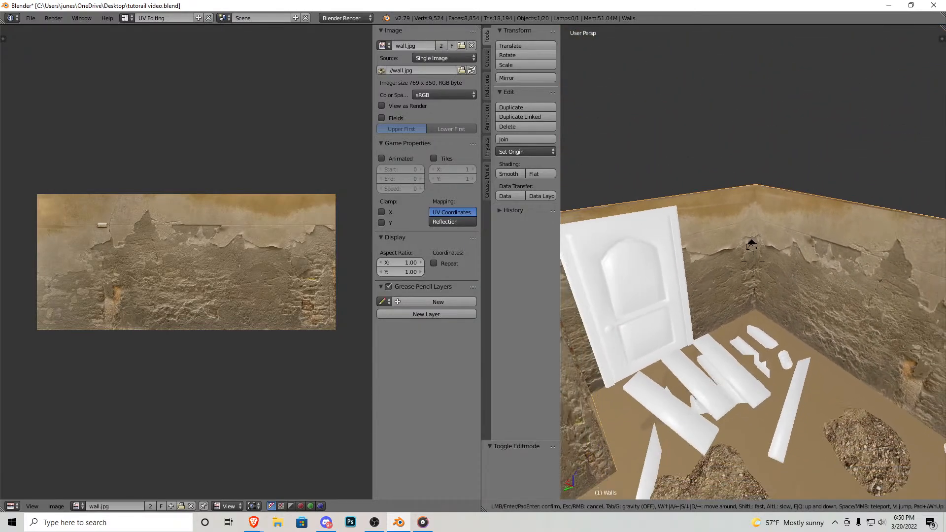
pyautogui.click(762, 274)
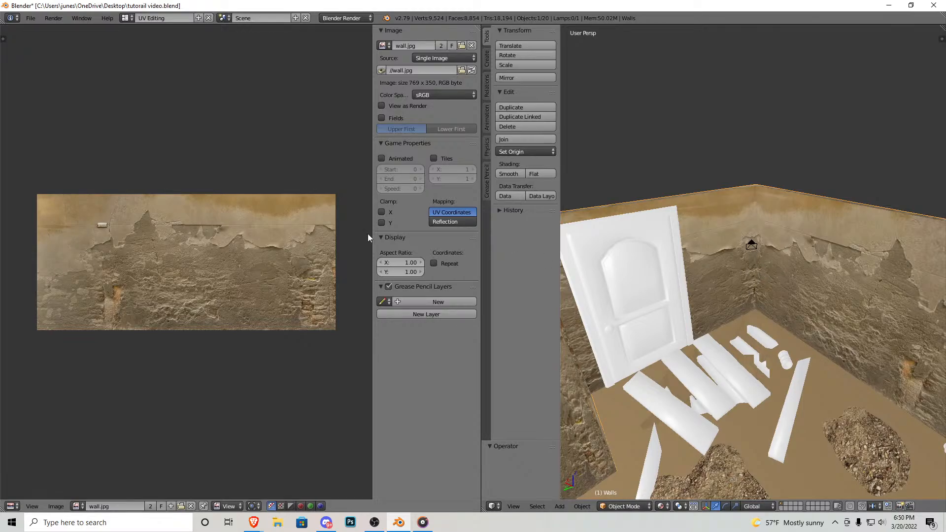
pyautogui.press('Tab')
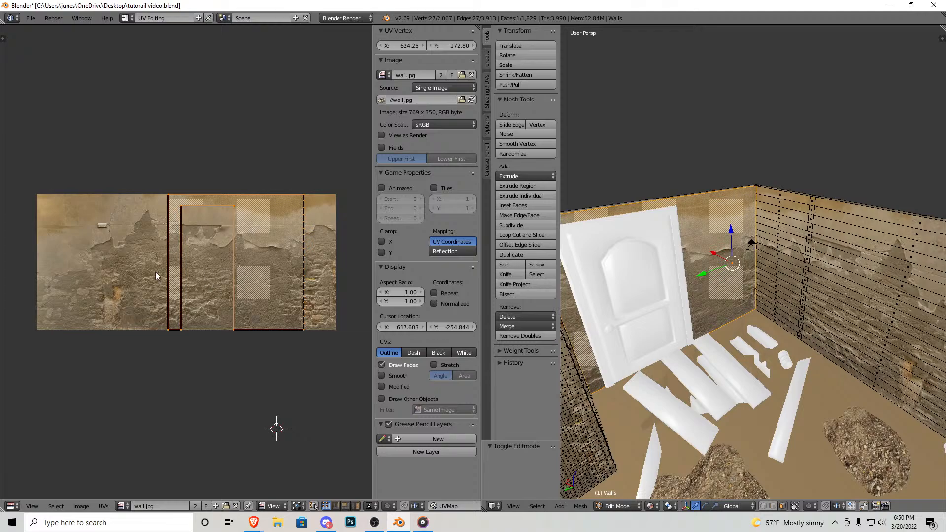
pyautogui.press('Tab')
# Step: Open the dirt piles mesh for editing, select all its UVs and scale them up
pyautogui.hotkey('shift', 'f')
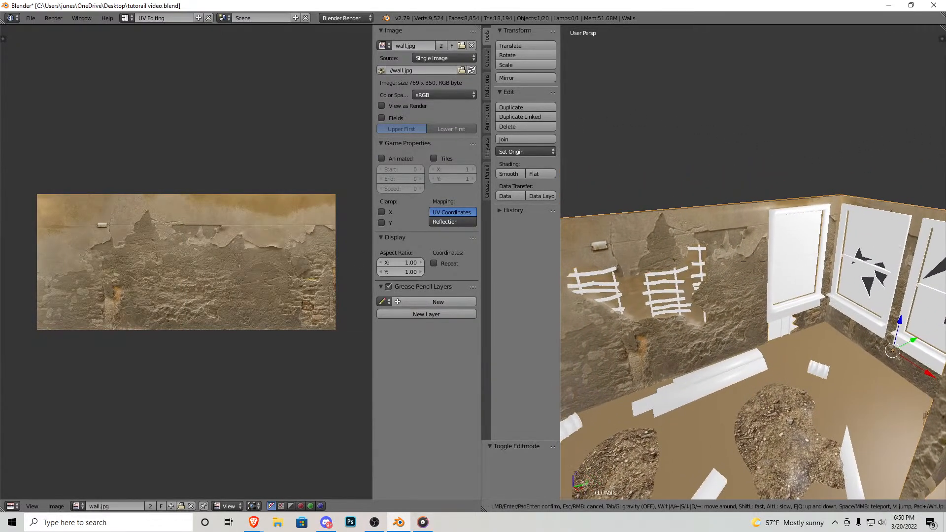
pyautogui.press('w')
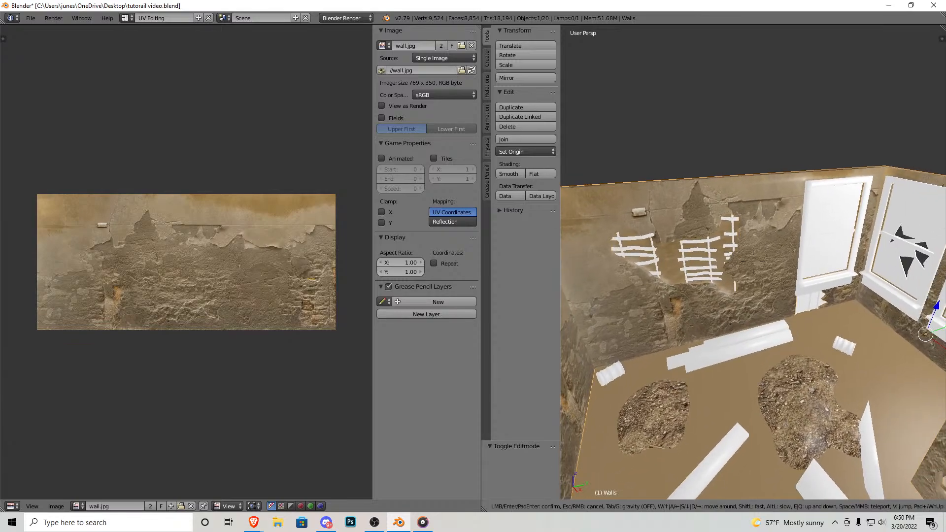
pyautogui.press('w')
pyautogui.press('Escape')
pyautogui.press('Tab')
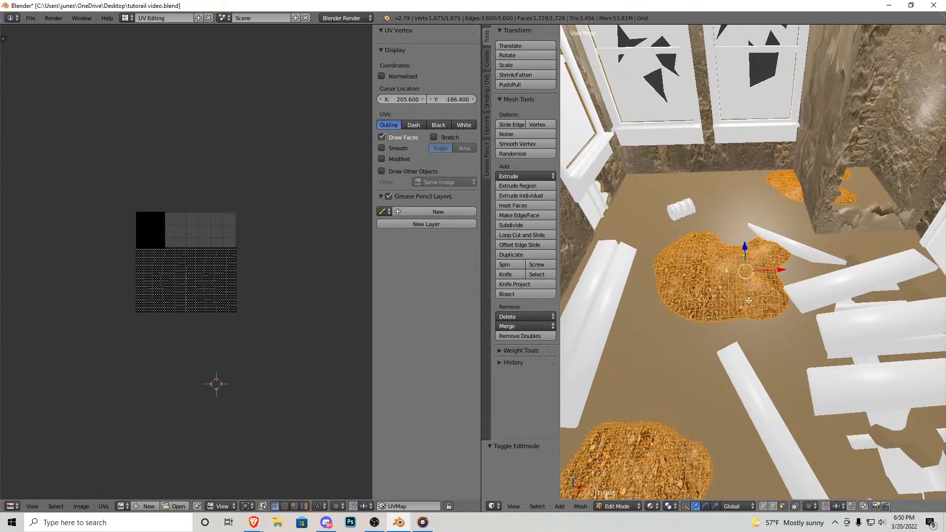
pyautogui.scroll(3, 202, 296)
pyautogui.press('a')
pyautogui.press('s')
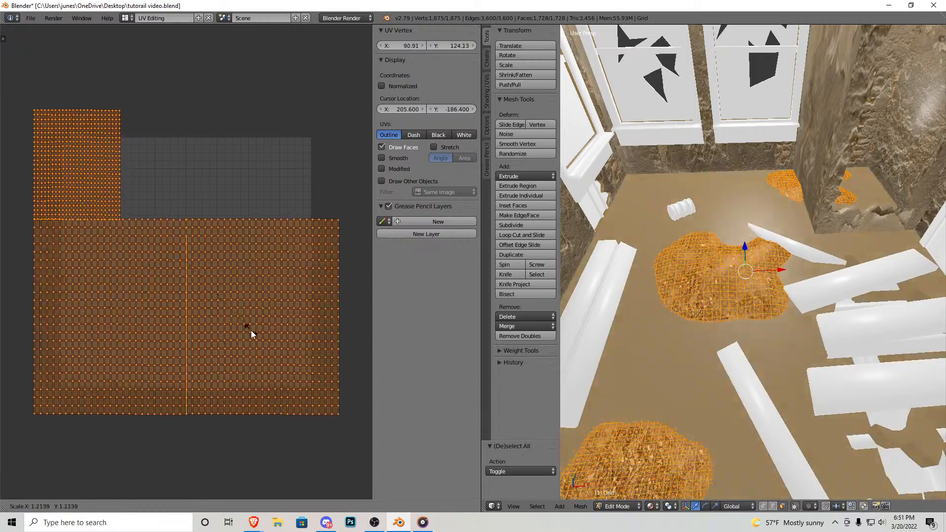
pyautogui.click(285, 396)
# Step: Check the dirt pile's texture up close and scale its UVs up much further for finer detail
pyautogui.press('Tab')
pyautogui.hotkey('shift', 'f')
pyautogui.press('w')
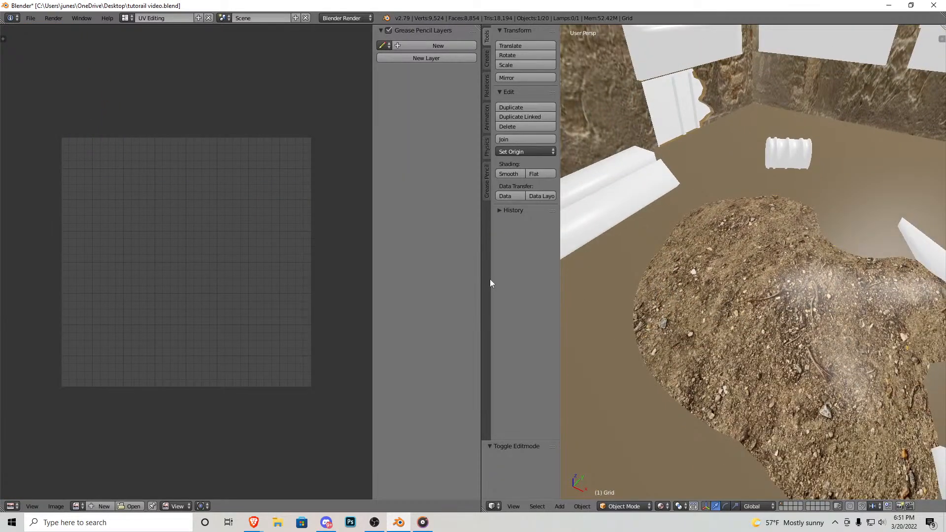
pyautogui.press('Tab')
pyautogui.press('s')
pyautogui.click(361, 383)
pyautogui.press('Tab')
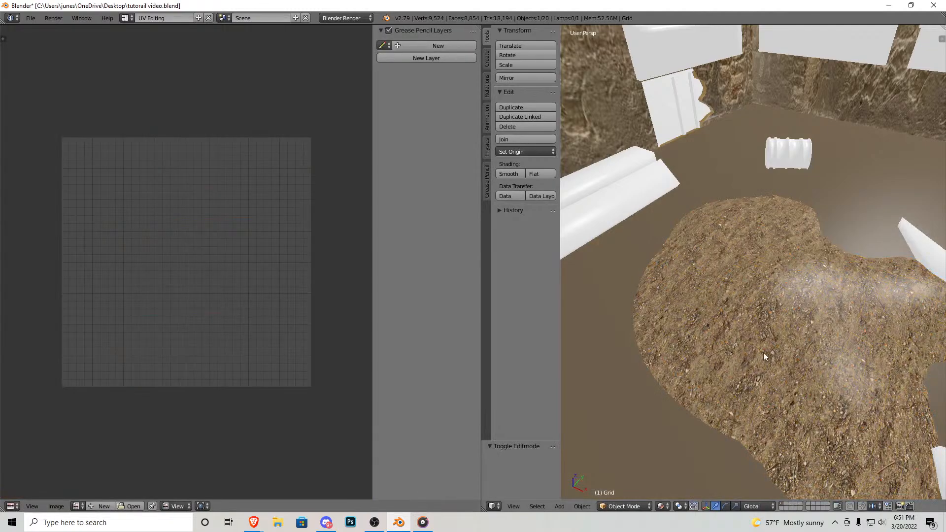
# Step: Scale the dirt piles' UVs back down somewhat to enlarge the dirt texture
pyautogui.hotkey('shift', 'f')
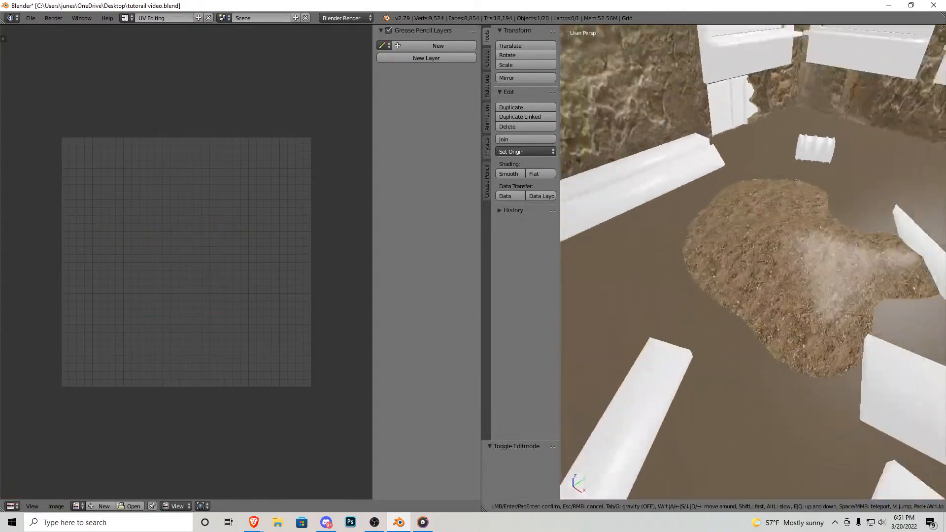
pyautogui.click(389, 274)
pyautogui.press('Tab')
pyautogui.press('s')
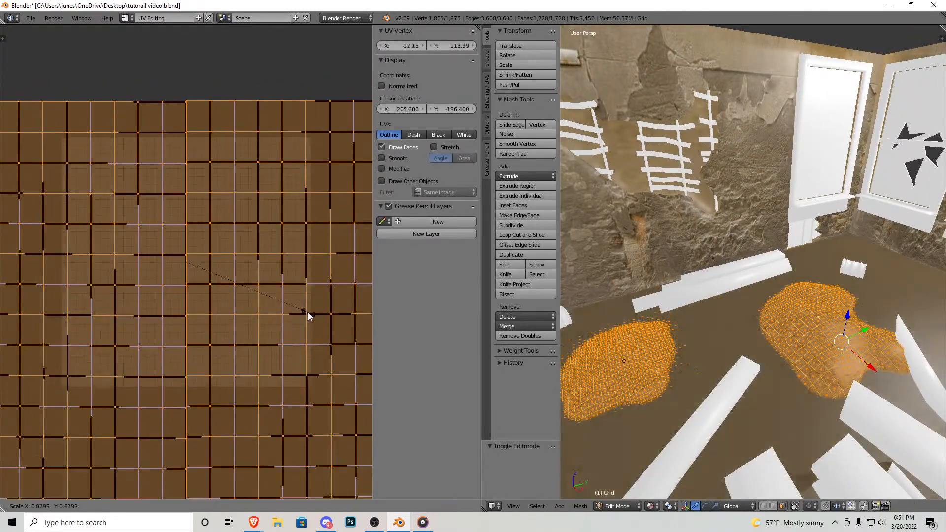
pyautogui.click(279, 295)
pyautogui.press('Tab')
# Step: Check the dirt piles from around the room and switch to the Default screen layout
pyautogui.hotkey('shift', 'f')
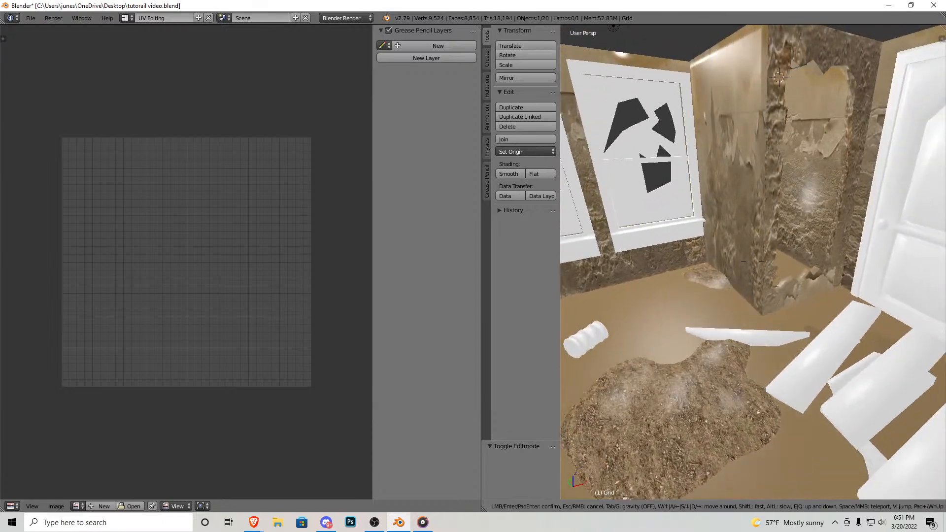
pyautogui.press('w')
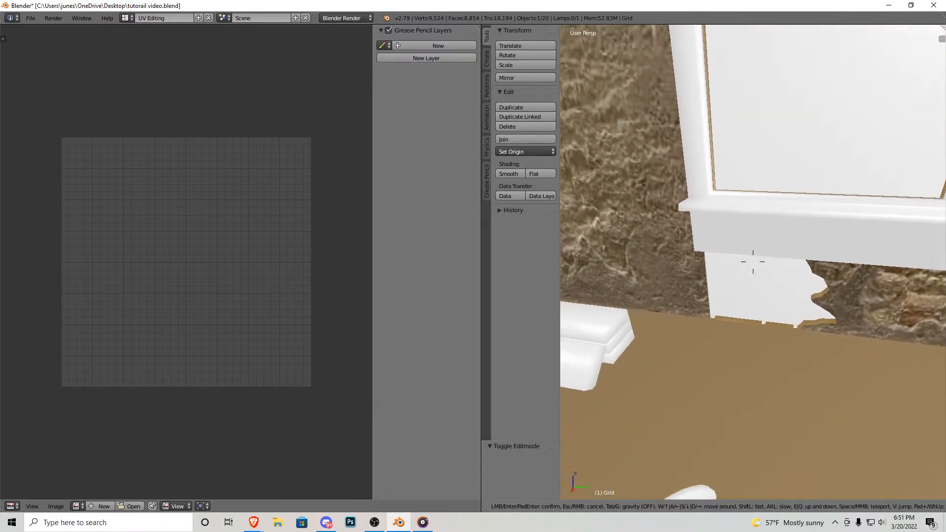
pyautogui.press('s')
pyautogui.click(753, 262)
pyautogui.moveTo(200, 4)
pyautogui.mouseDown()
pyautogui.moveTo(190, 20)
pyautogui.moveTo(192, 2)
pyautogui.mouseUp()
pyautogui.click(126, 18)
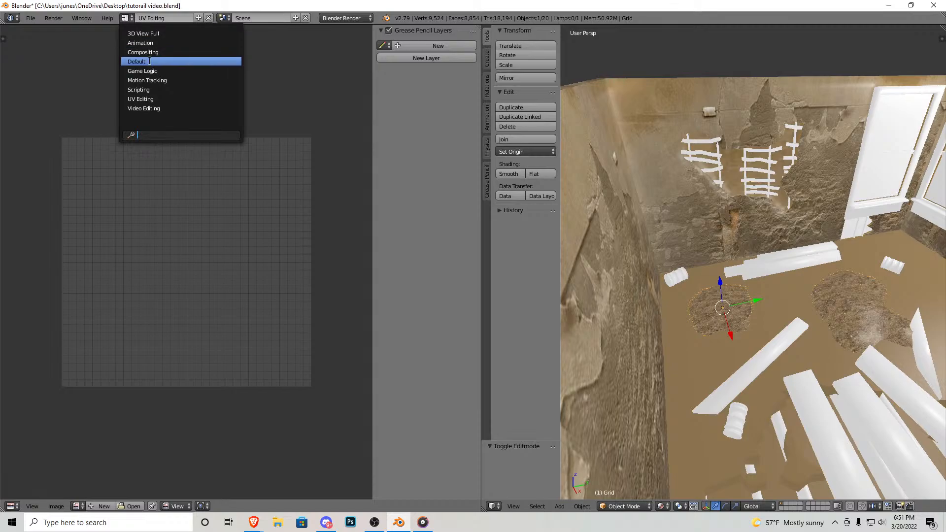
pyautogui.click(149, 61)
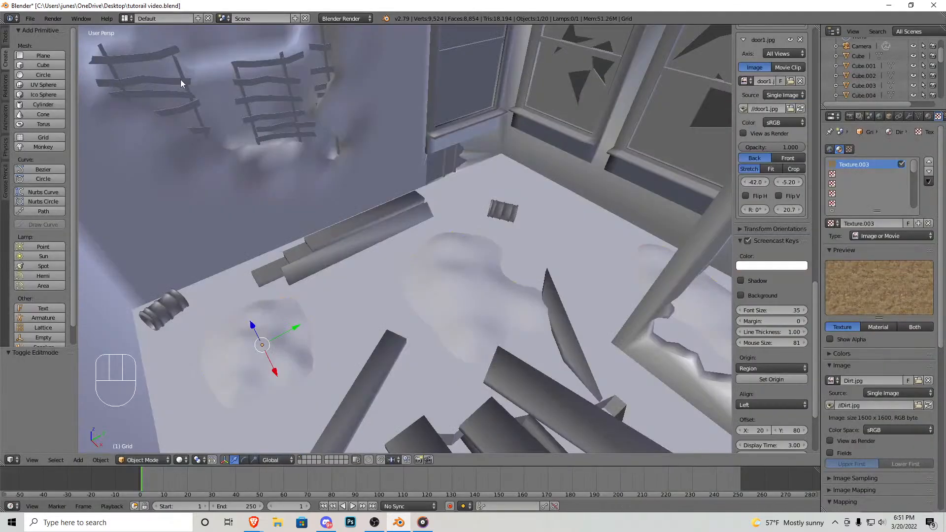
# Step: Preview the room in Rendered viewport shading and set the shading to Material
pyautogui.click(180, 459)
pyautogui.click(213, 395)
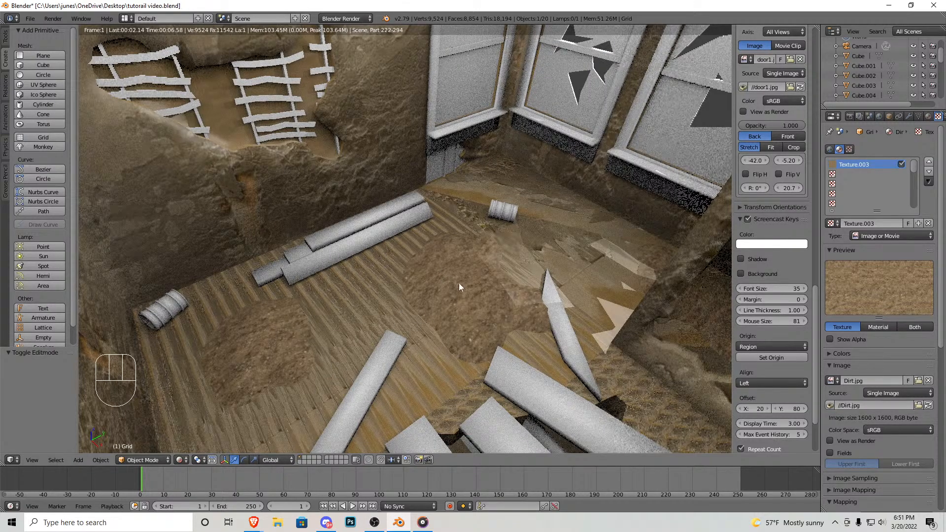
pyautogui.click(124, 19)
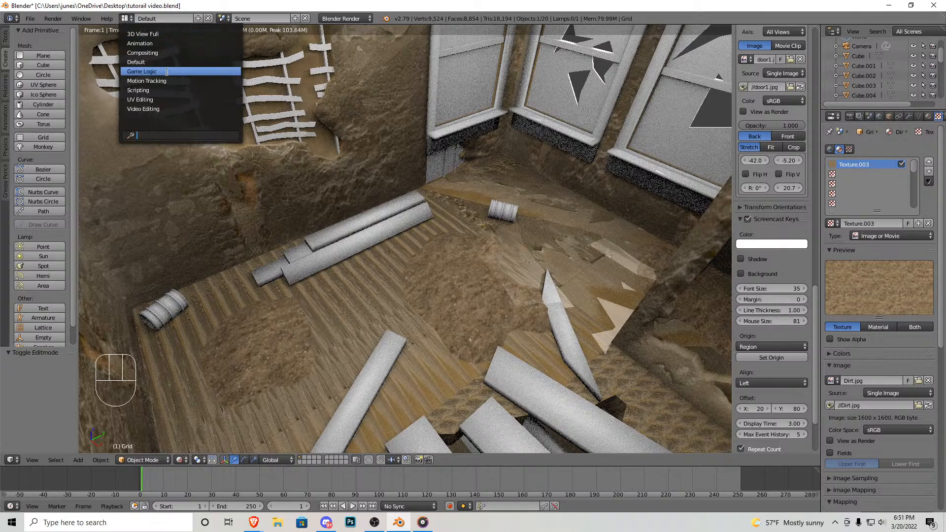
pyautogui.click(160, 63)
pyautogui.click(181, 460)
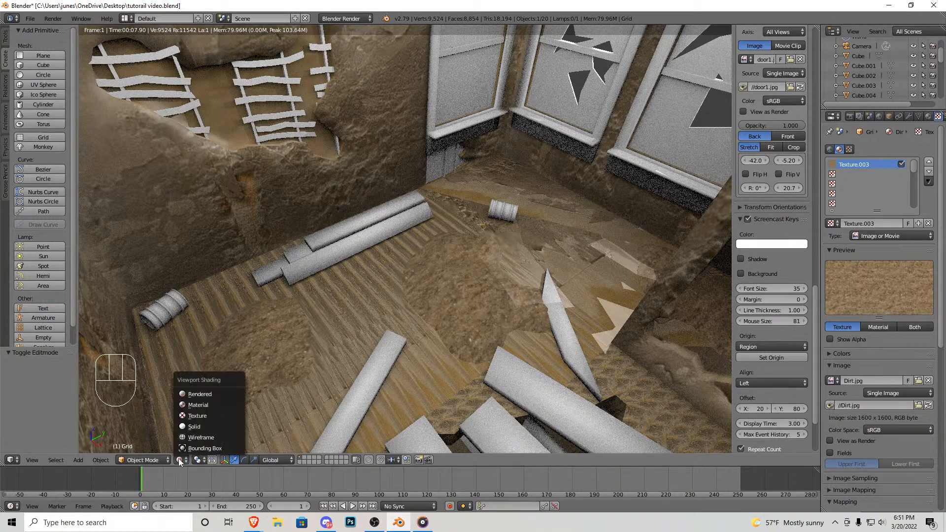
pyautogui.click(203, 407)
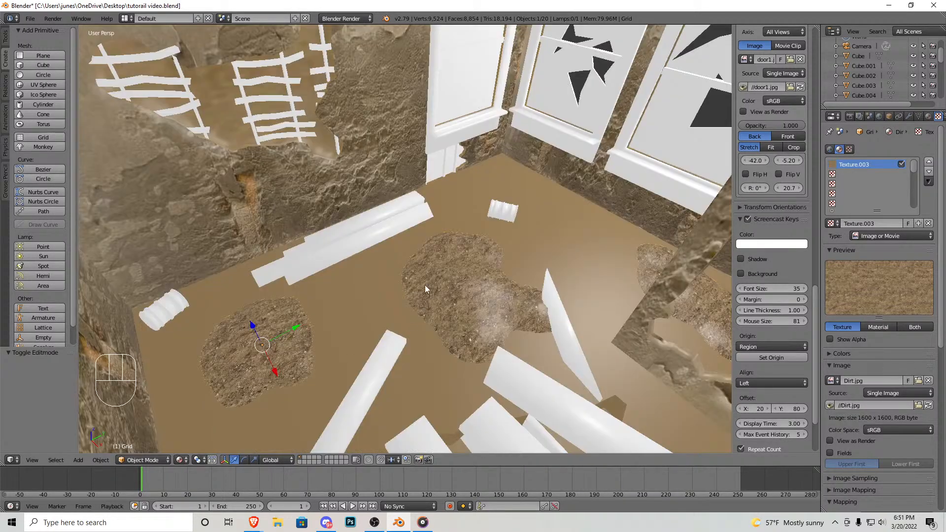
# Step: Open the floor object for editing and select its entire mesh
pyautogui.hotkey('shift', 'f')
pyautogui.press('w')
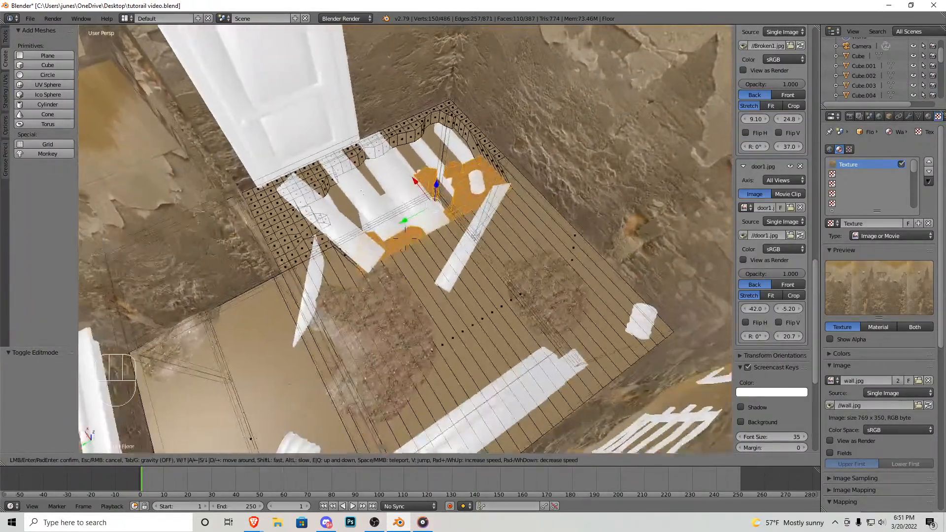
pyautogui.click(412, 242)
pyautogui.press('a')
# Step: Examine the floor mesh from above and from below, including the open box structure beneath the room
pyautogui.hotkey('shift', 'f')
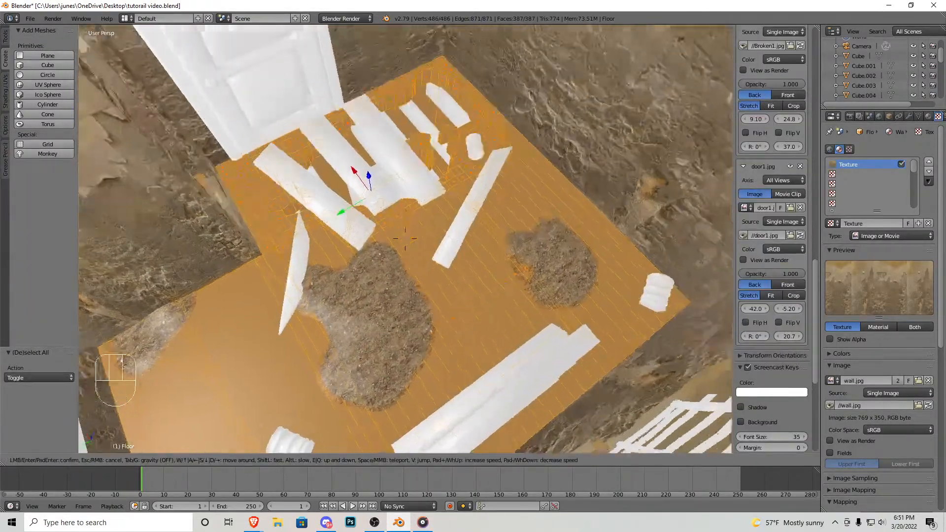
pyautogui.press('s')
pyautogui.press('w')
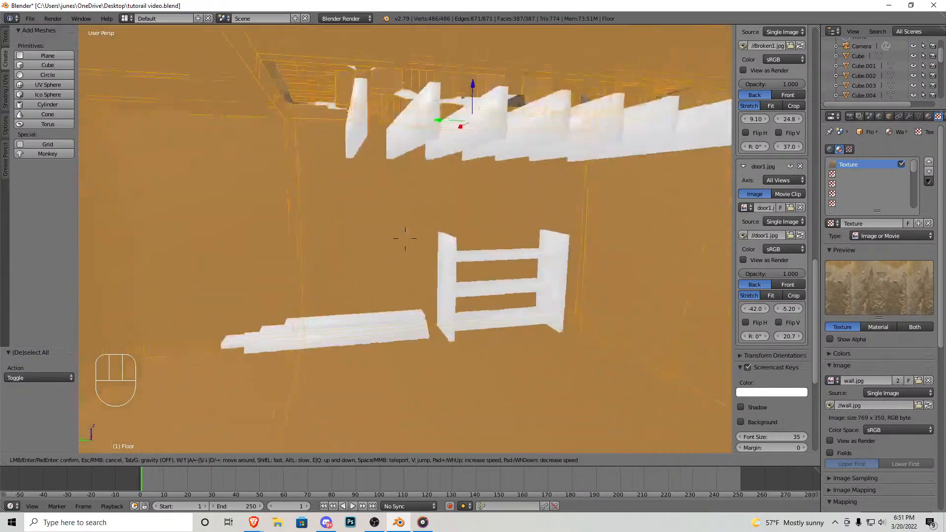
pyautogui.press('s')
pyautogui.press('w')
pyautogui.press('s')
pyautogui.press('w')
pyautogui.press('s')
pyautogui.click(448, 276)
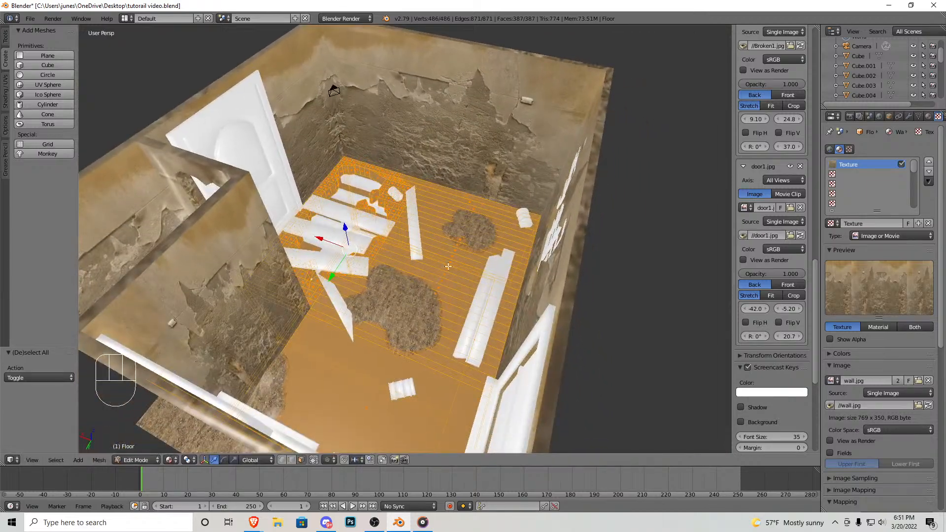
pyautogui.hotkey('shift', 'f')
pyautogui.press('w')
pyautogui.click(465, 258)
pyautogui.hotkey('shift', 'f')
pyautogui.press('s')
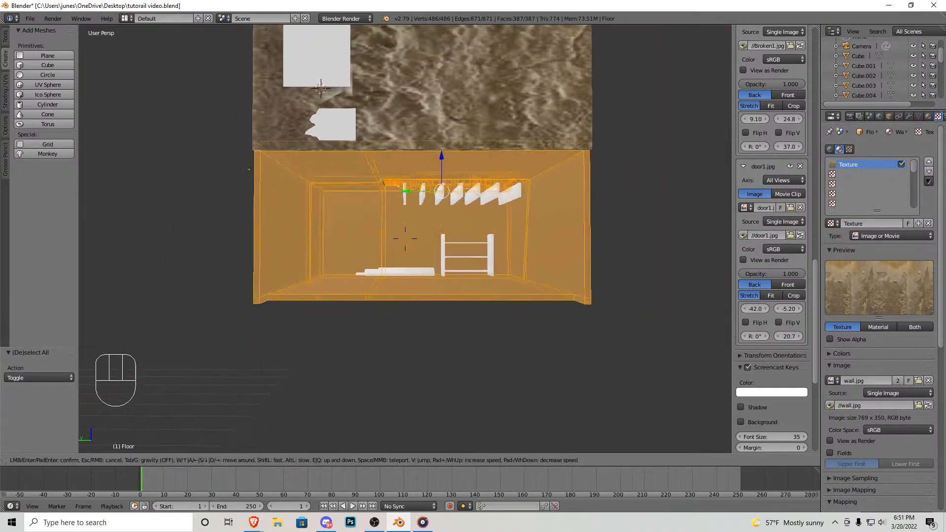
pyautogui.click(406, 239)
# Step: Add a second material slot to the floor with a new material named Concrete
pyautogui.click(928, 117)
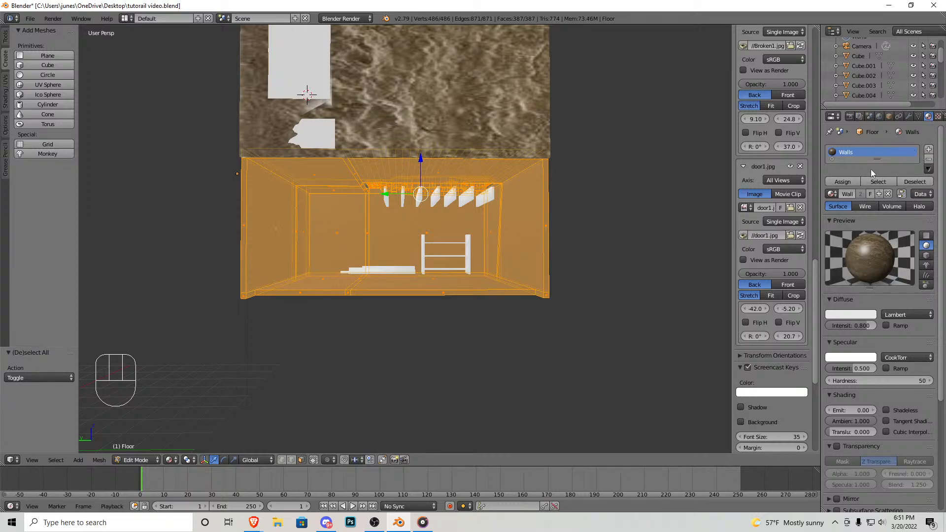
pyautogui.click(929, 152)
pyautogui.click(879, 217)
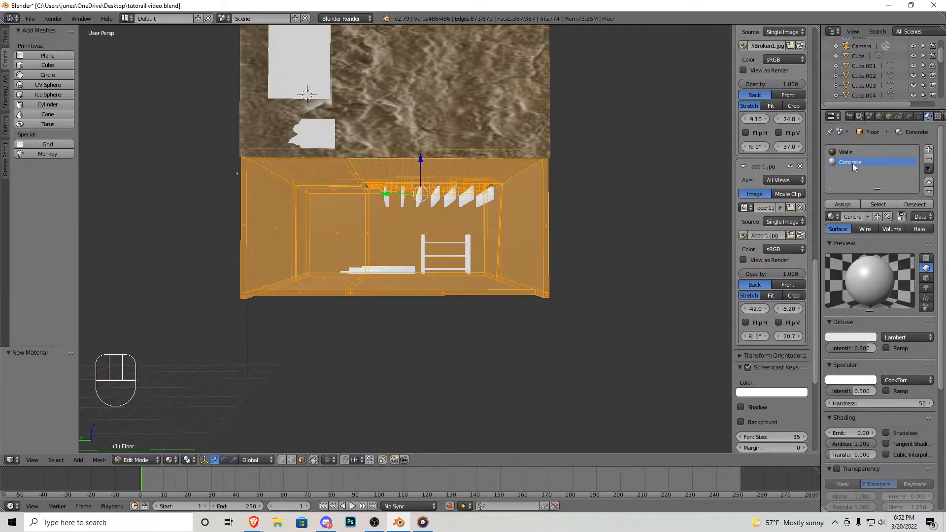
# Step: Select all the wall and base faces of the box beneath the floor, leaving out the floorboards
pyautogui.rightClick(473, 301)
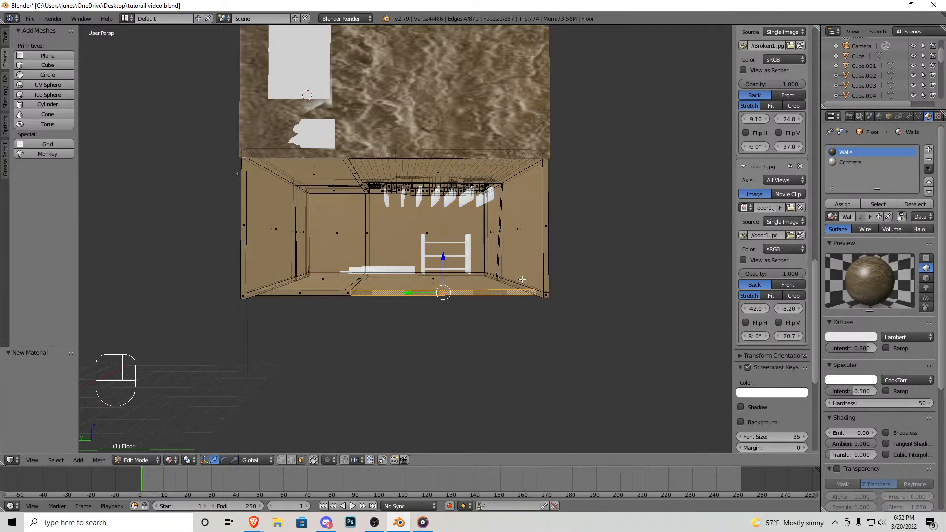
pyautogui.moveTo(343, 202)
pyautogui.keyDown('ctrl'); pyautogui.mouseDown()
pyautogui.moveTo(201, 239)
pyautogui.moveTo(612, 345)
pyautogui.mouseUp(); pyautogui.keyUp('ctrl')
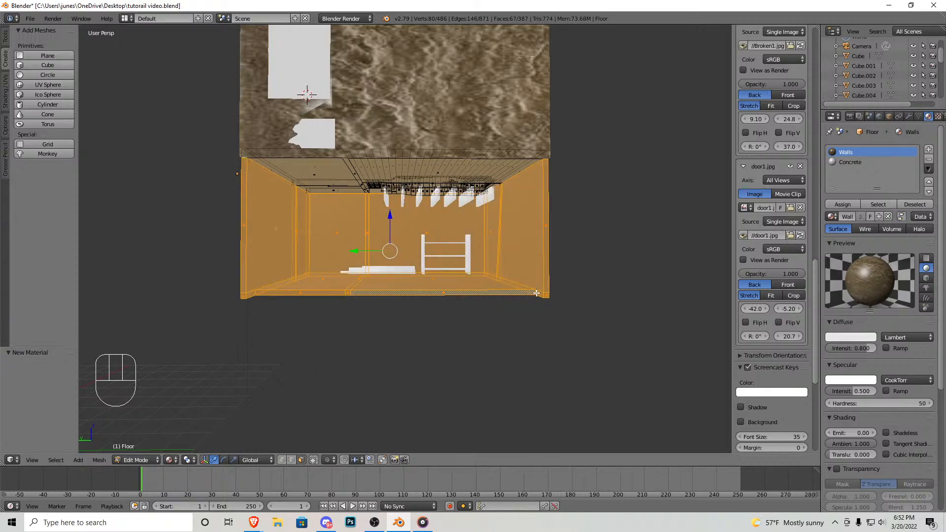
pyautogui.hotkey('shift', 'f')
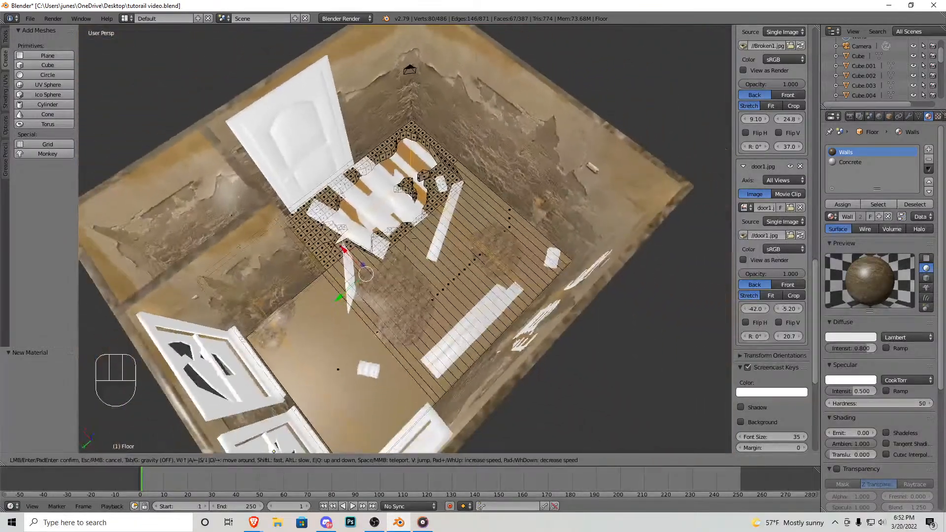
pyautogui.press('w')
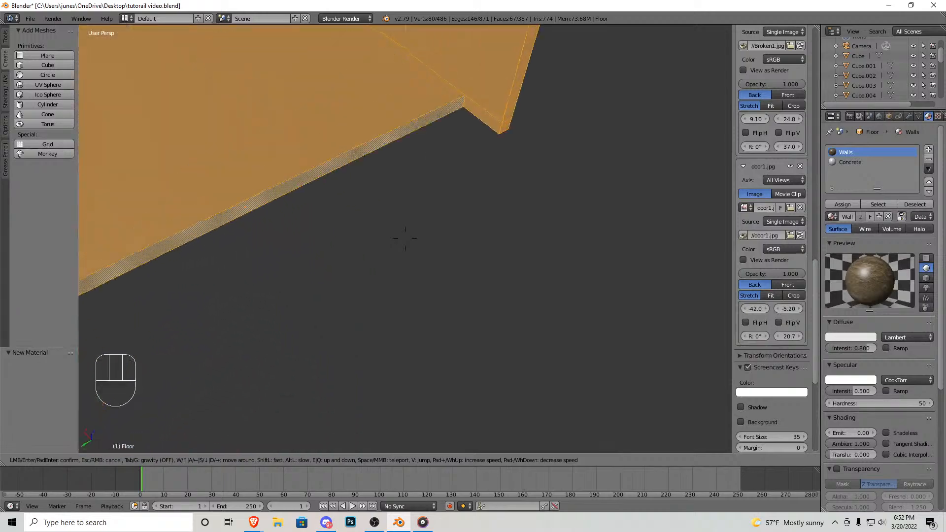
pyautogui.press('s')
pyautogui.click(405, 239)
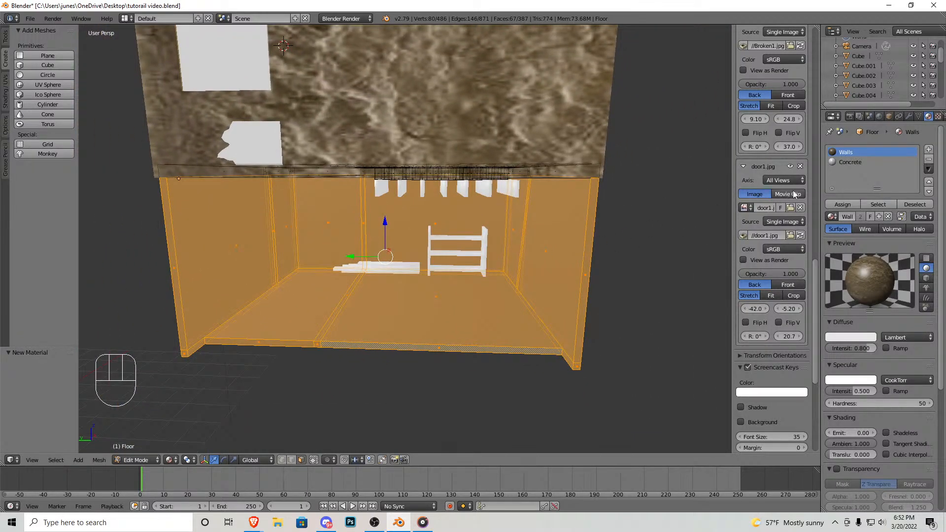
# Step: Assign the Concrete material to the selected box faces and return to Object Mode
pyautogui.click(856, 162)
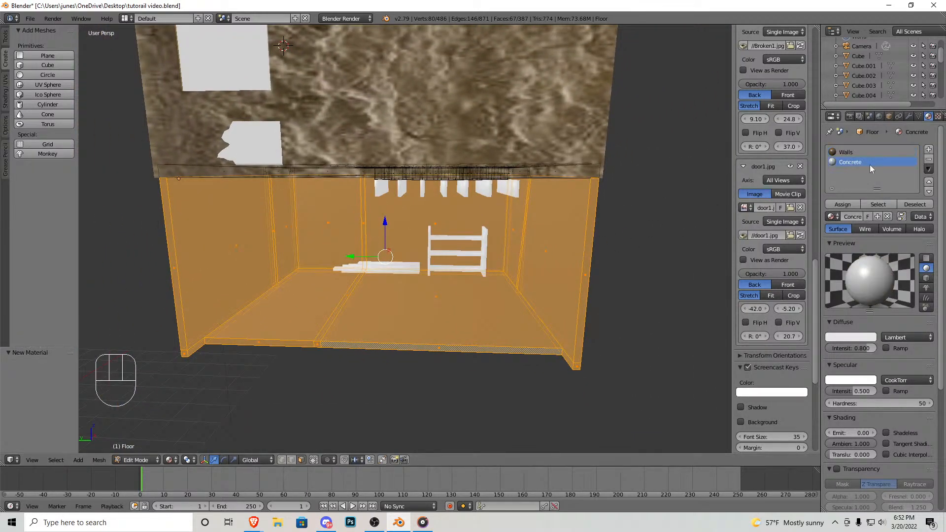
pyautogui.click(843, 204)
pyautogui.press('Tab')
pyautogui.hotkey('shift', 'f')
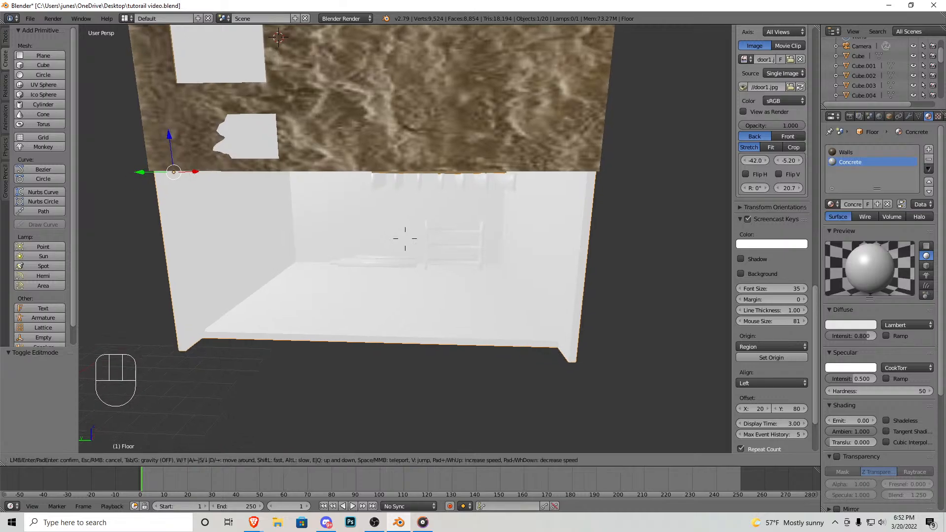
# Step: Examine the floor mesh in Edit Mode from inside the room and from below the box
pyautogui.press('w')
pyautogui.press('s')
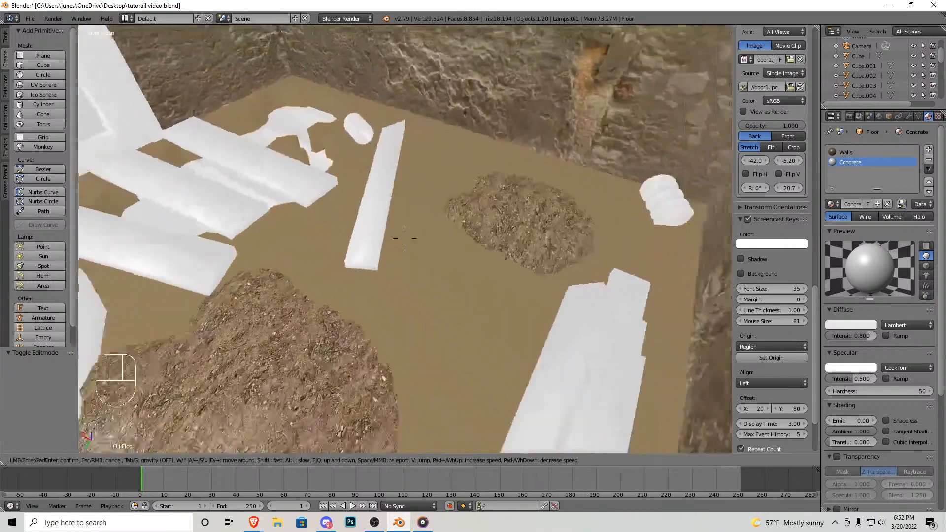
pyautogui.click(405, 238)
pyautogui.press('Tab')
pyautogui.hotkey('shift', 'f')
pyautogui.press('a')
pyautogui.click(405, 239)
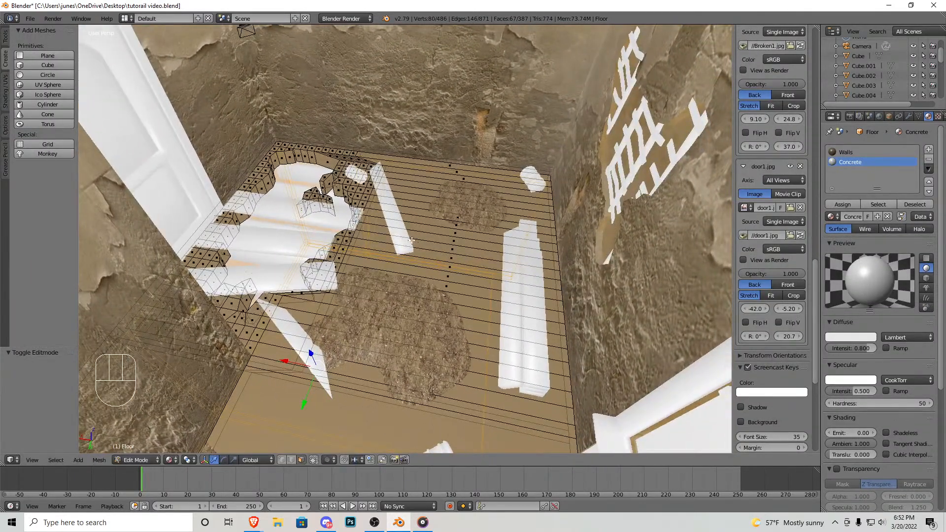
pyautogui.press('a')
pyautogui.press('a')
pyautogui.hotkey('shift', 'f')
pyautogui.press('w')
pyautogui.press('s')
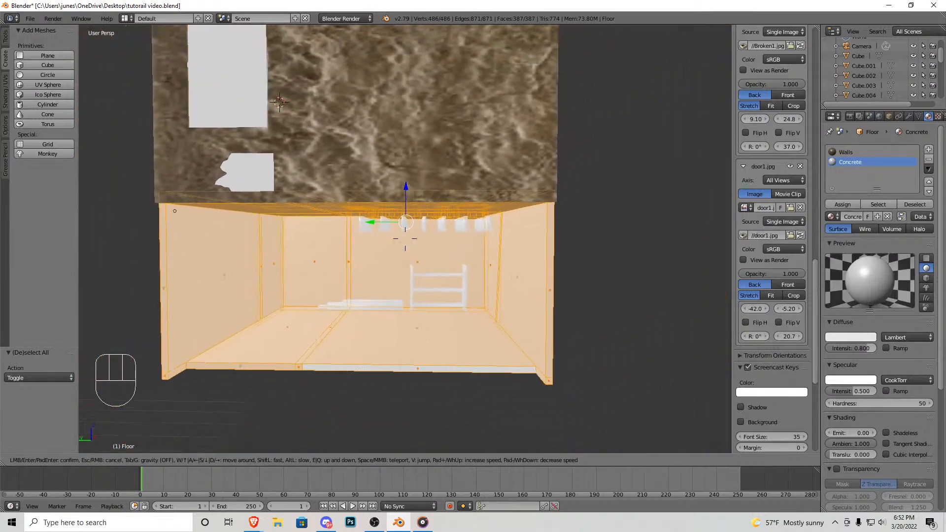
pyautogui.click(405, 239)
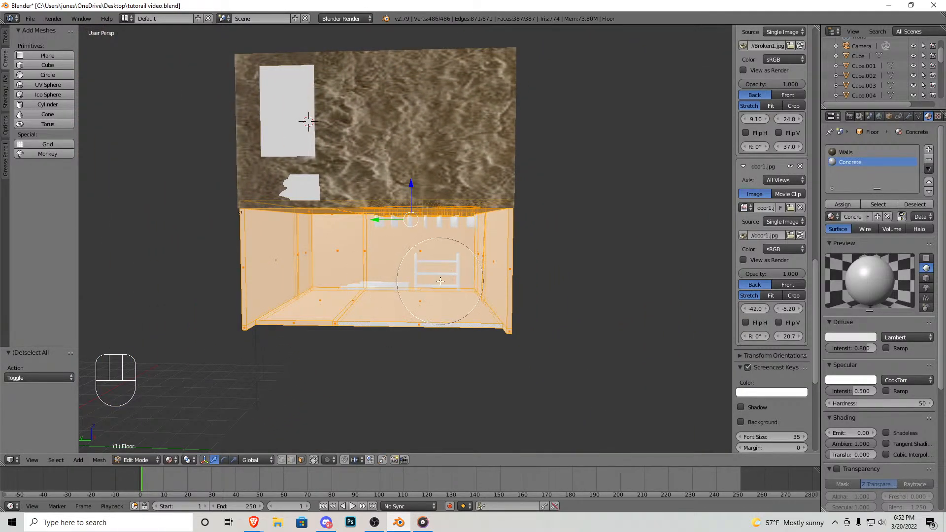
pyautogui.moveTo(440, 281)
pyautogui.mouseDown(button='middle')
pyautogui.moveTo(486, 285)
pyautogui.moveTo(226, 270)
pyautogui.moveTo(369, 274)
pyautogui.moveTo(466, 317)
pyautogui.mouseUp(button='middle')
pyautogui.press('Escape')
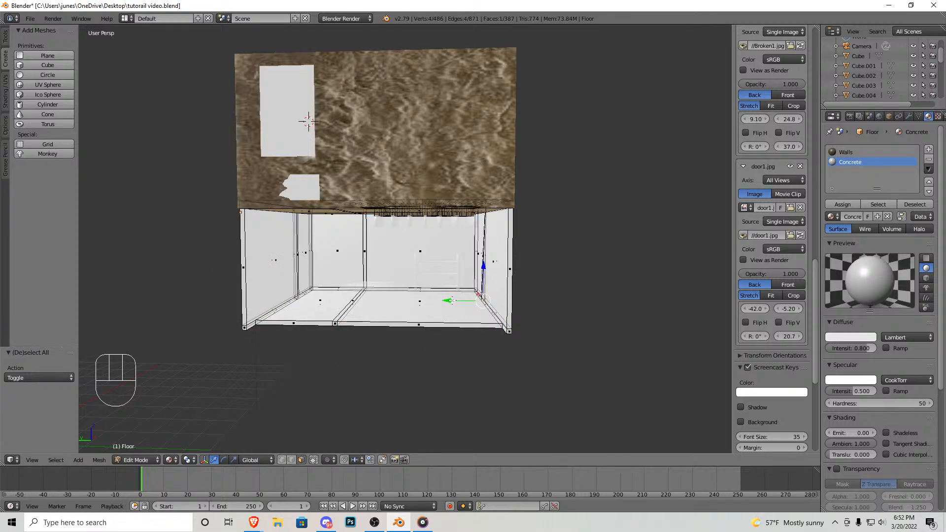
# Step: Select all floor mesh faces except the Concrete ones and assign them a new material named Floor in a third slot
pyautogui.press('a')
pyautogui.press('a')
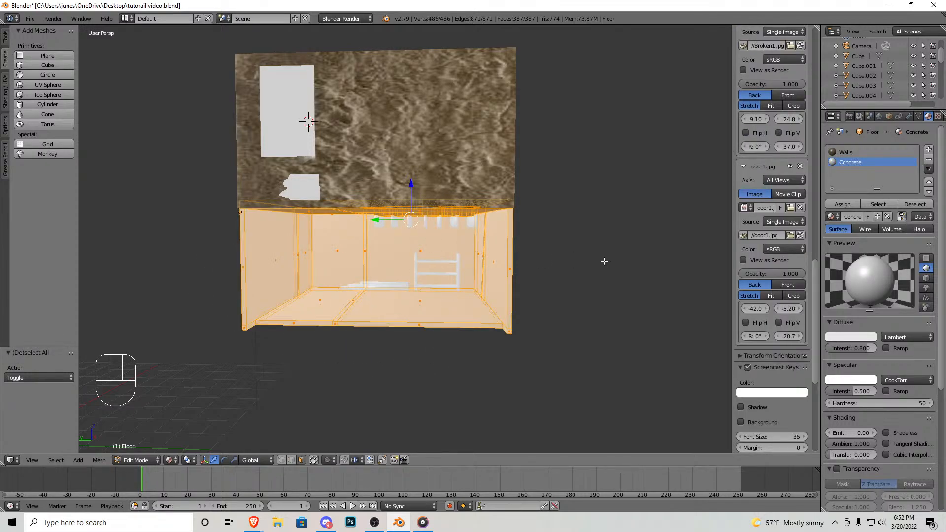
pyautogui.click(915, 204)
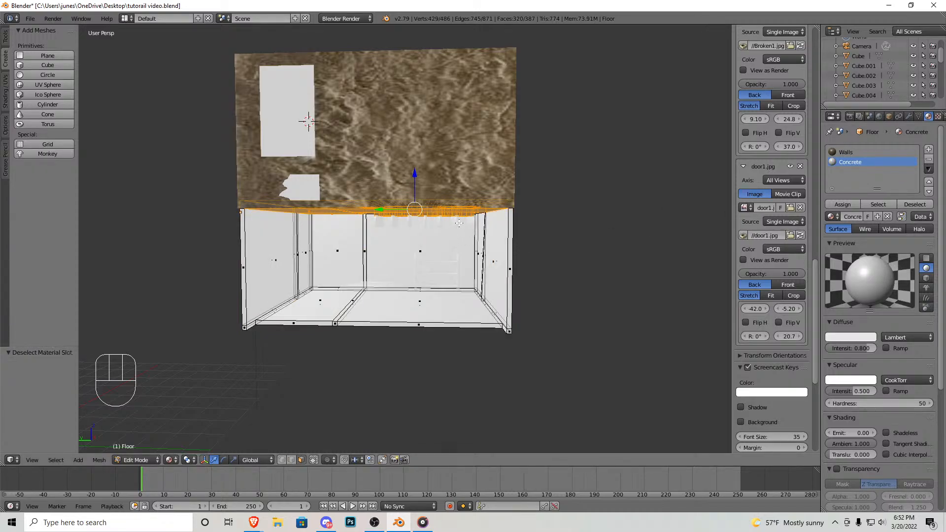
pyautogui.click(929, 149)
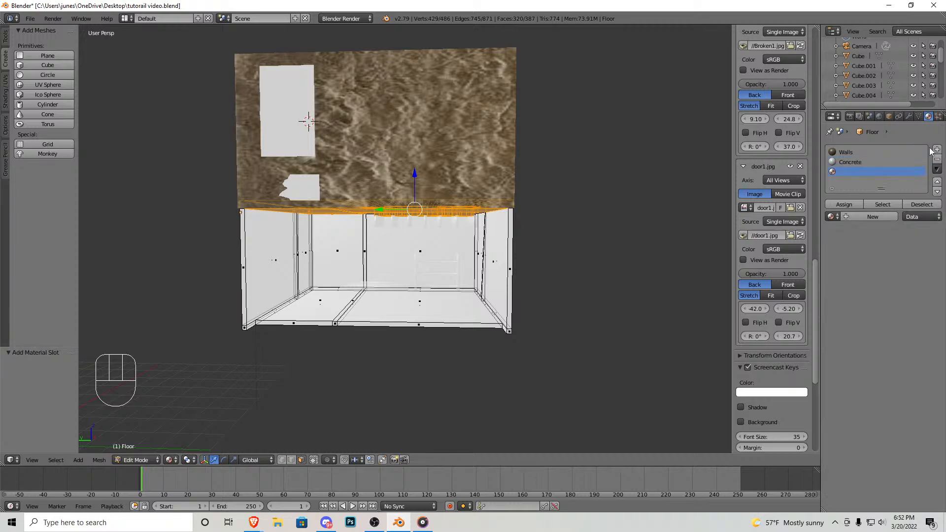
pyautogui.click(870, 217)
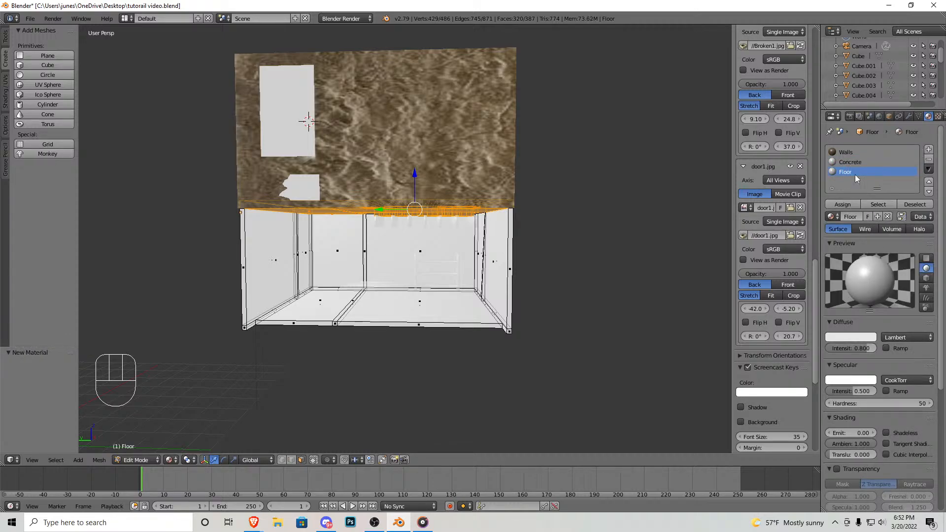
# Step: Check which faces belong to the Floor and Concrete materials by selecting each slot's faces in turn
pyautogui.press('a')
pyautogui.scroll(-3, 772, 296)
pyautogui.press('a')
pyautogui.press('a')
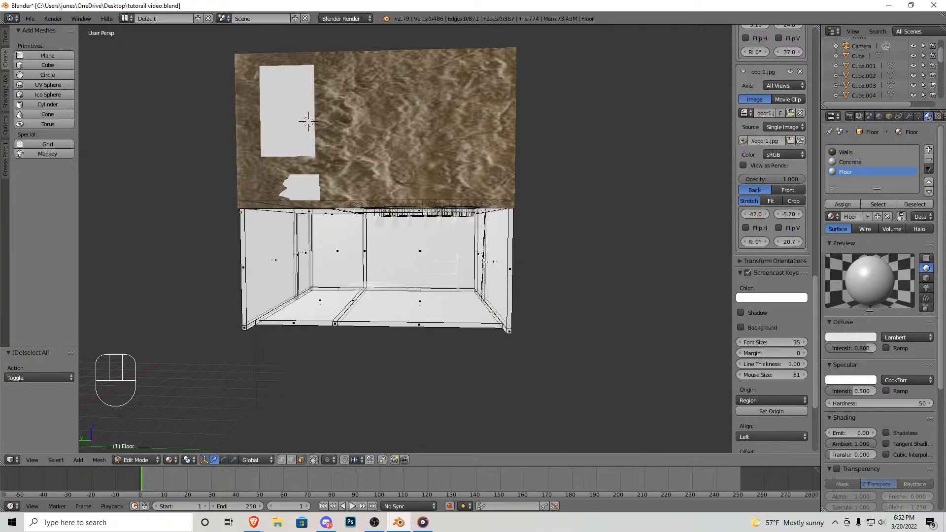
pyautogui.click(879, 204)
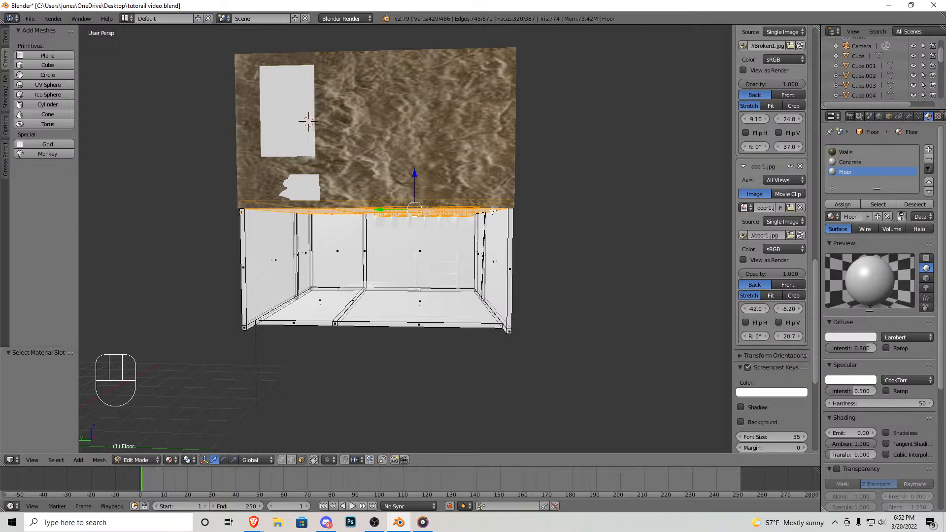
pyautogui.click(915, 205)
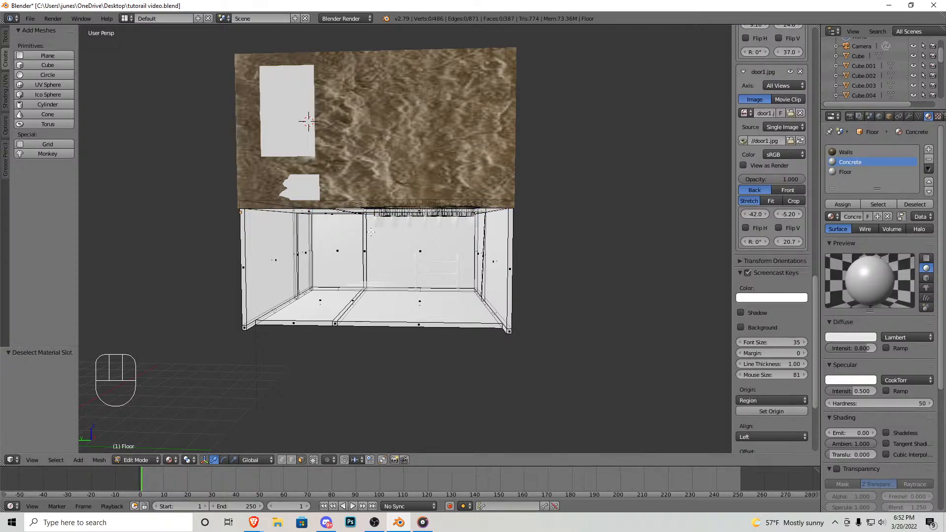
pyautogui.click(878, 204)
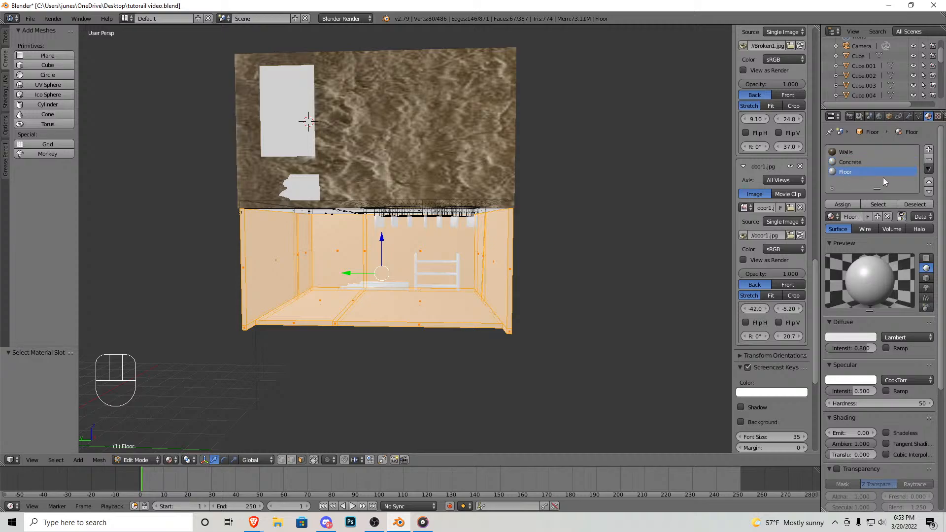
# Step: Select only the faces using the Floor material and add a new image texture to that material
pyautogui.press('Tab')
pyautogui.press('Tab')
pyautogui.press('a')
pyautogui.click(878, 204)
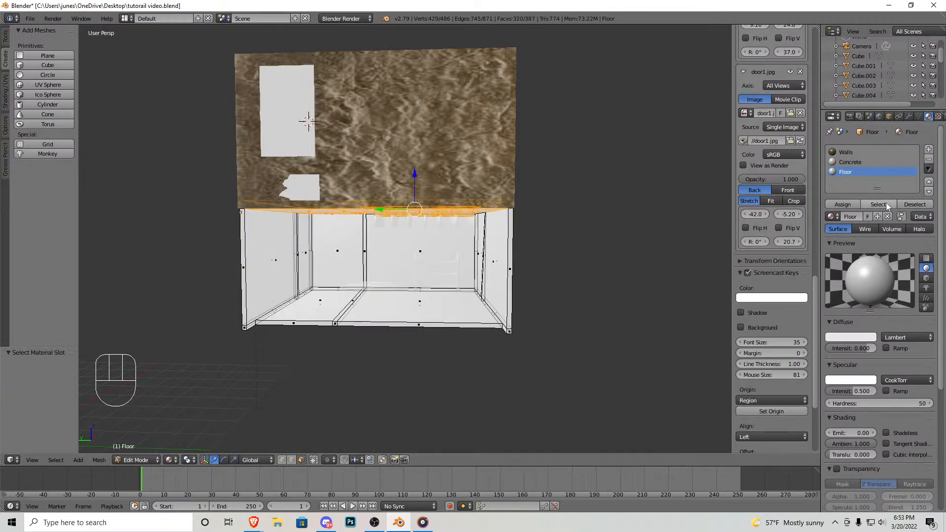
pyautogui.click(937, 117)
pyautogui.click(892, 224)
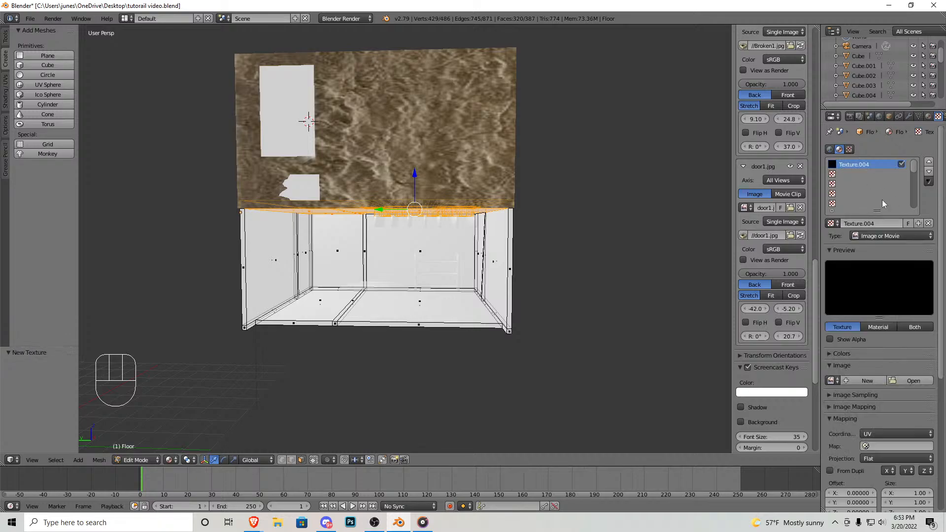
# Step: Look through the Desktop images as thumbnails for a suitable floor texture
pyautogui.click(915, 380)
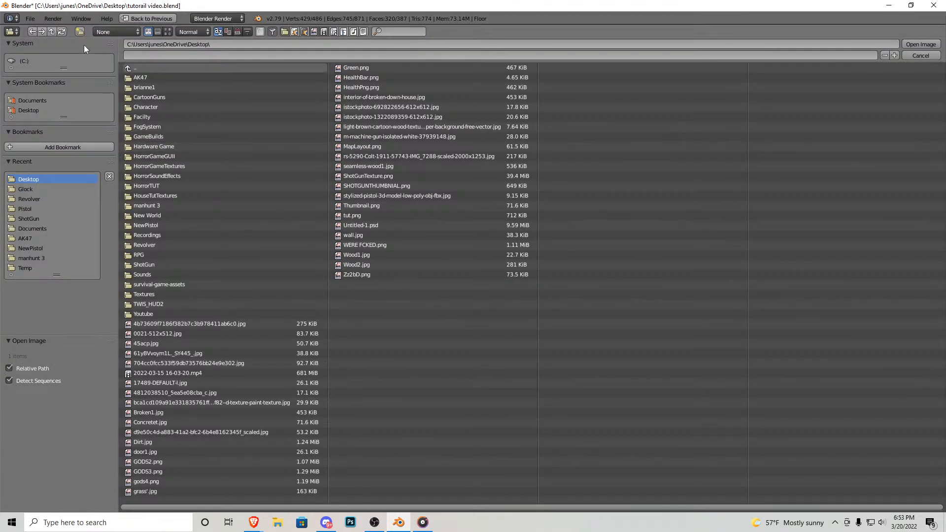
pyautogui.click(158, 32)
pyautogui.click(168, 32)
pyautogui.click(37, 110)
pyautogui.scroll(-3, 429, 232)
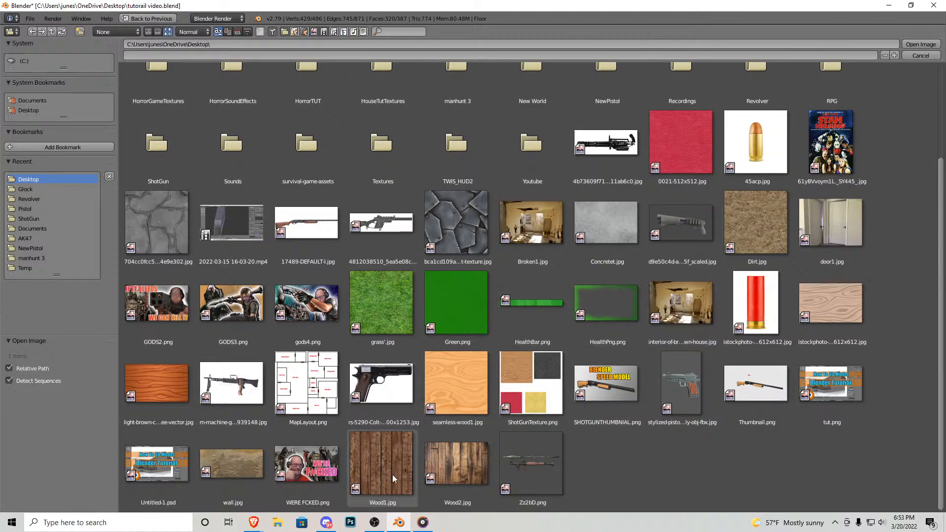
pyautogui.doubleClick(409, 429)
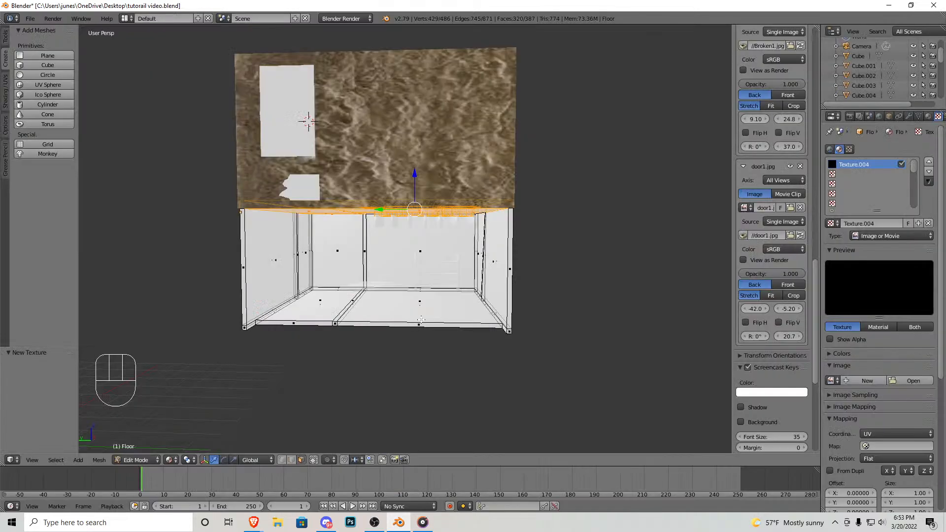
# Step: Switch to the Brave browser and search Google Images for "destroyed floo texture"
pyautogui.click(255, 528)
pyautogui.click(263, 486)
pyautogui.scroll(2, 258, 232)
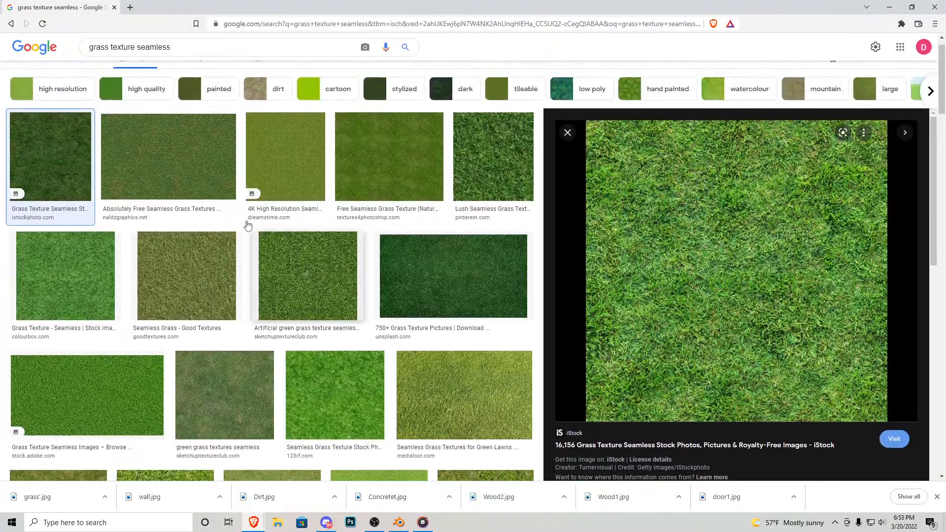
pyautogui.moveTo(190, 59); pyautogui.dragTo(46, 54)
pyautogui.write('de')
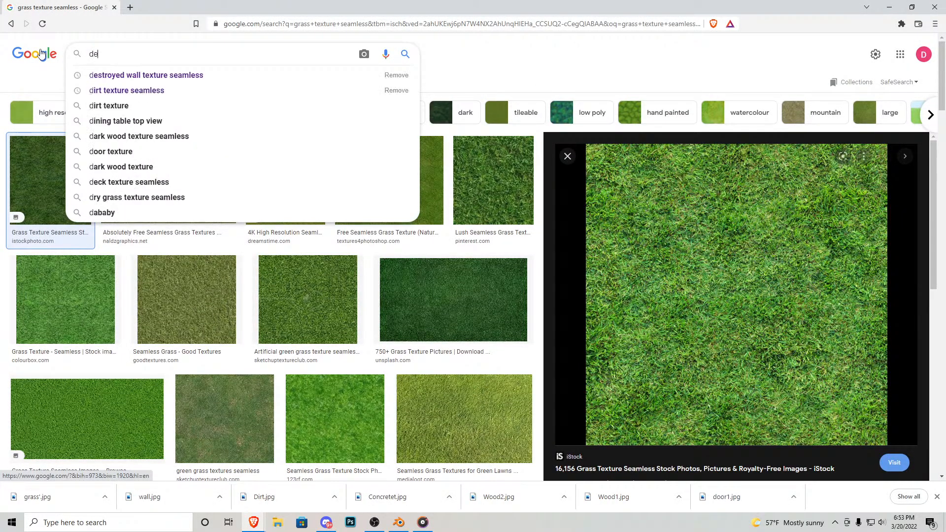
pyautogui.write('stroyed floo texture')
pyautogui.press('Return')
# Step: Change the image search to "dirty floor texture"
pyautogui.moveTo(139, 54); pyautogui.dragTo(64, 46)
pyautogui.write('dirty floo')
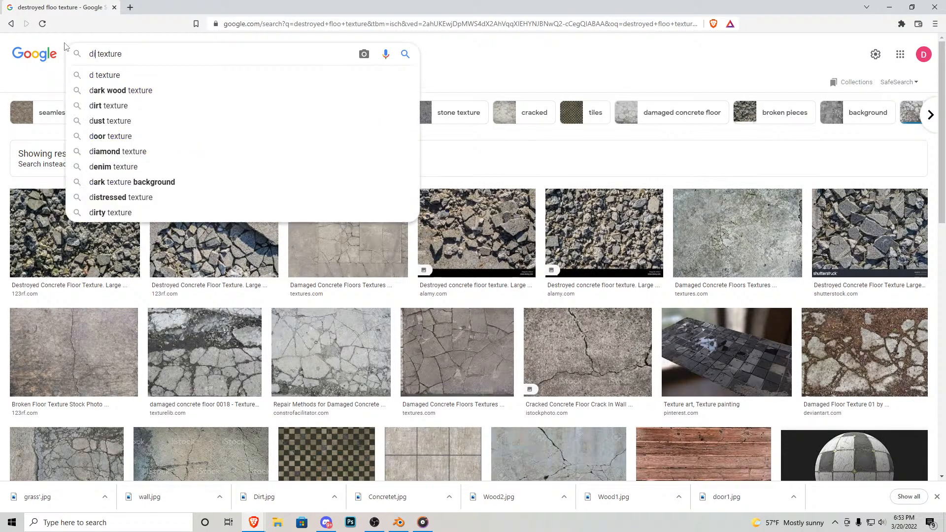
pyautogui.write('r')
pyautogui.press('Return')
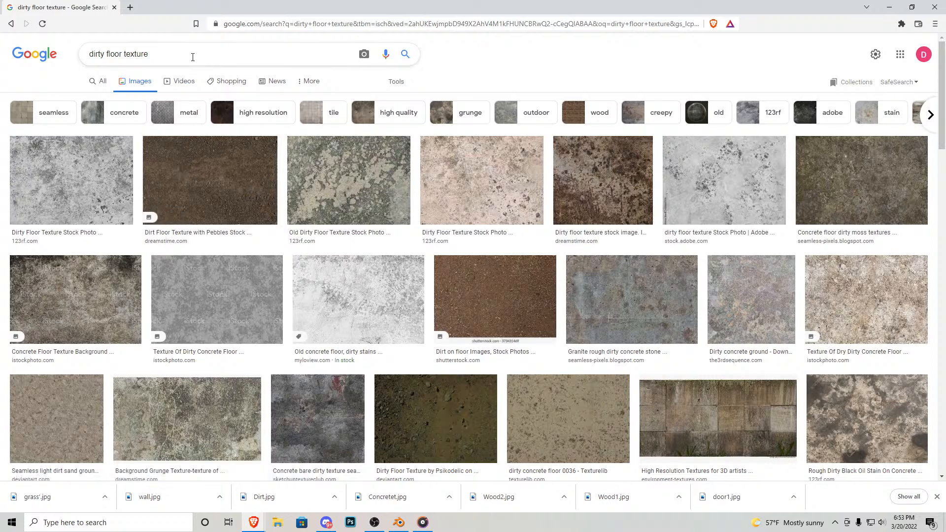
# Step: Refine the image search to "dirty floor texture seamless"
pyautogui.click(179, 51)
pyautogui.write('seea')
pyautogui.press('BackSpace')
pyautogui.press('BackSpace')
pyautogui.write('amless')
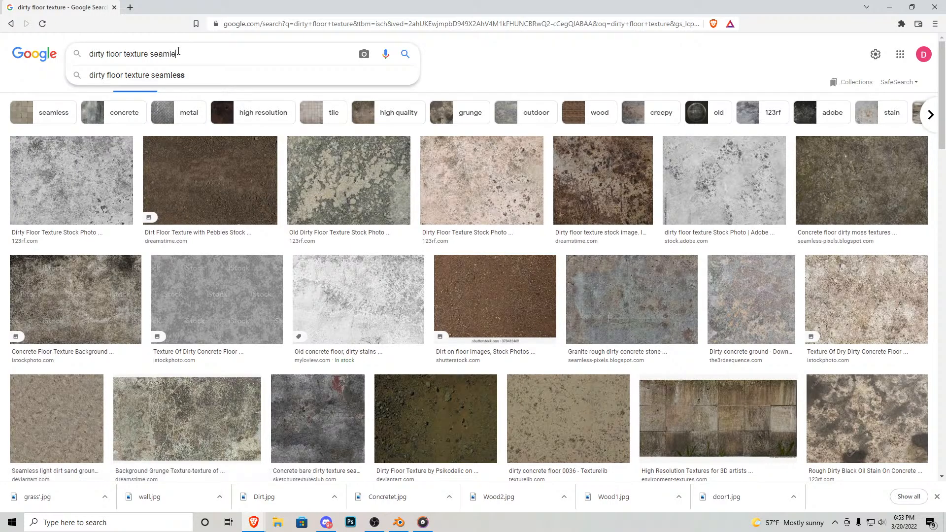
pyautogui.press('Return')
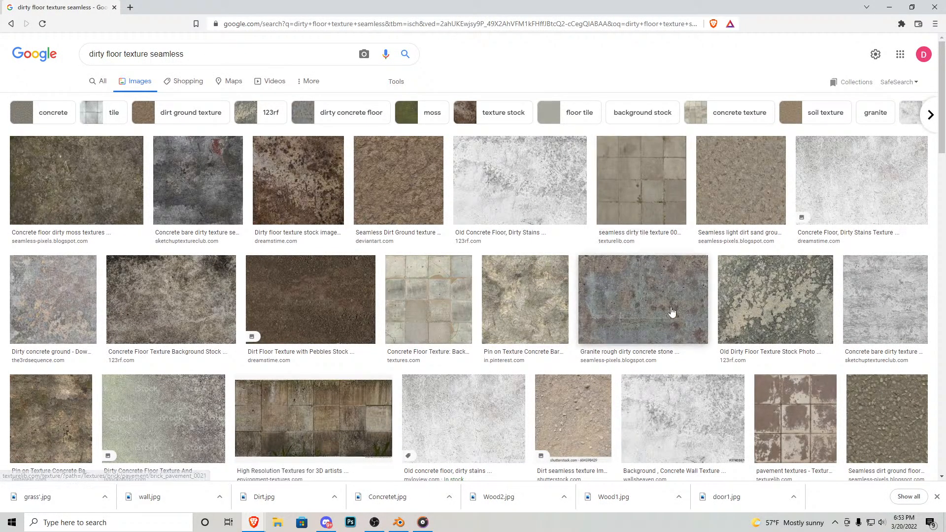
# Step: Browse the seamless dirty floor results and open the preview of seamless dirty tile texture 0021
pyautogui.scroll(-4, 672, 312)
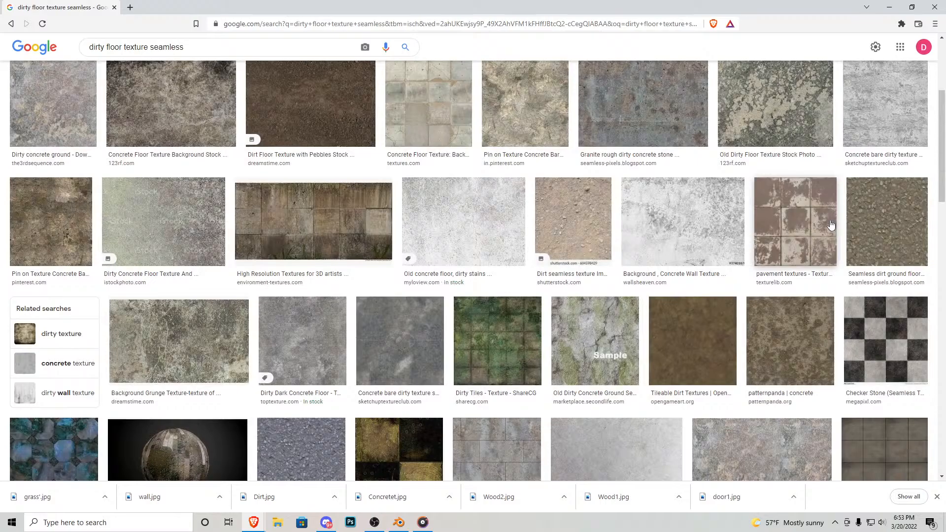
pyautogui.scroll(-4, 541, 355)
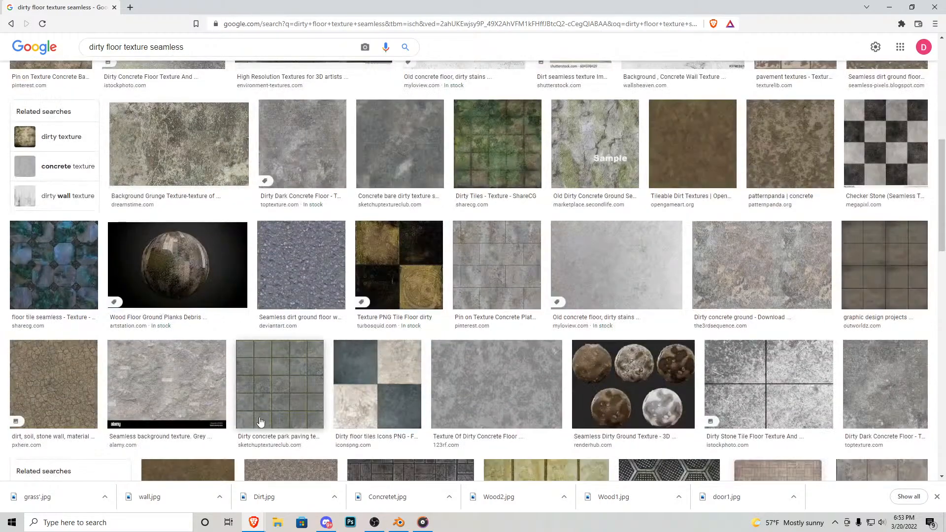
pyautogui.scroll(6, 526, 342)
pyautogui.scroll(2, 526, 341)
pyautogui.click(652, 167)
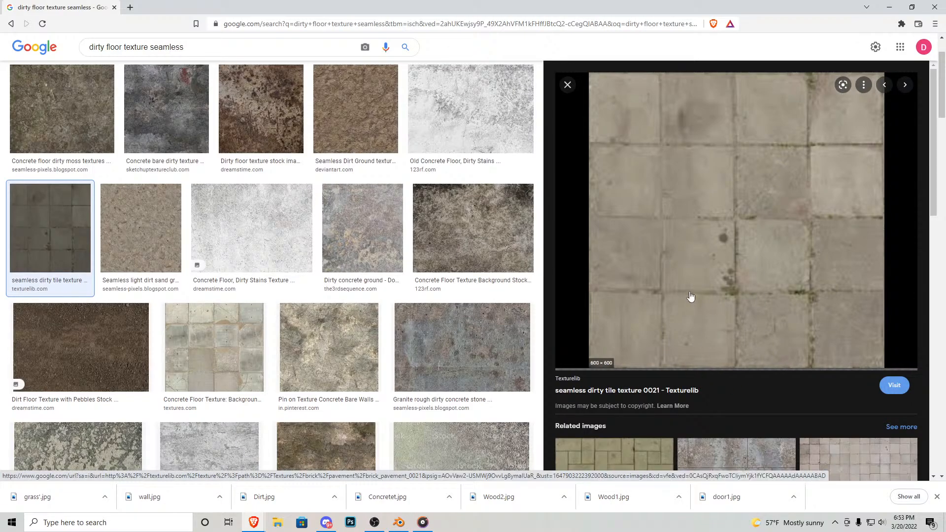
# Step: Compare the dirty tile texture with the related images listed beneath its preview
pyautogui.scroll(-3, 710, 300)
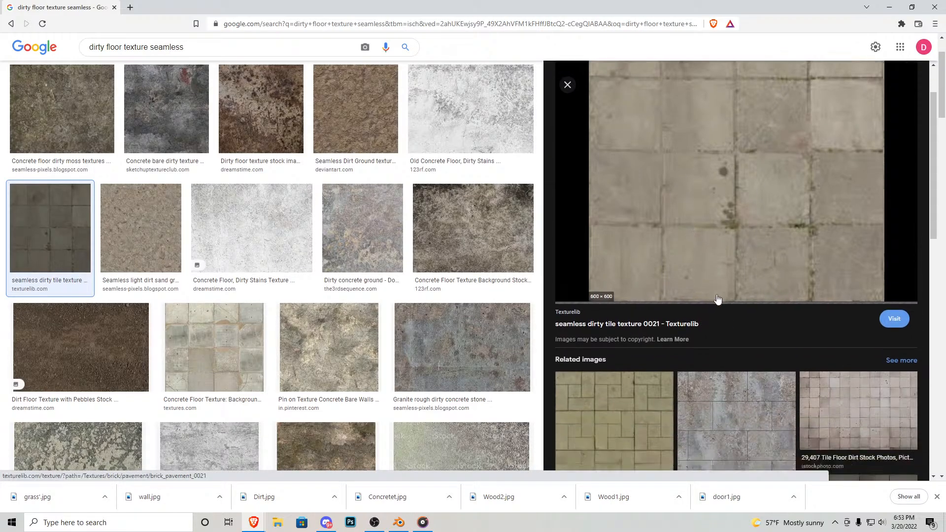
pyautogui.scroll(3, 788, 340)
pyautogui.scroll(-3, 801, 348)
pyautogui.scroll(-4, 802, 348)
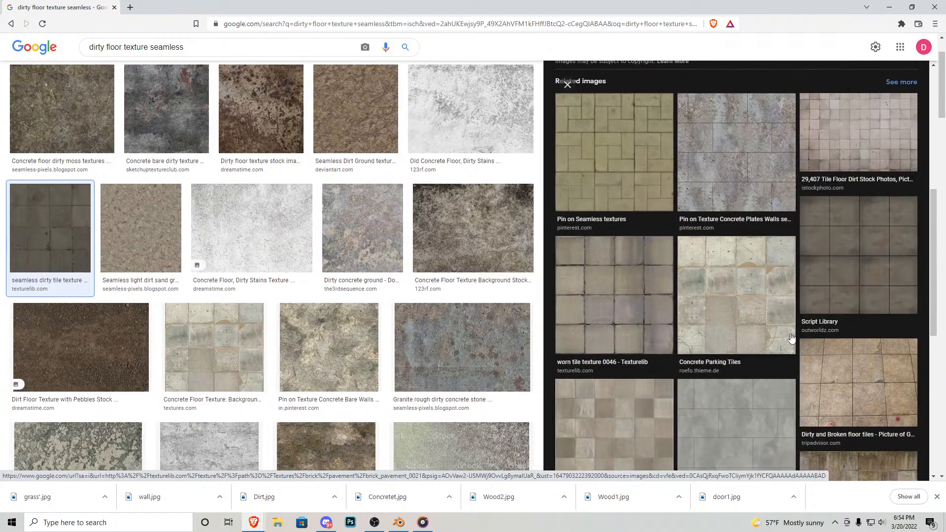
pyautogui.scroll(6, 769, 345)
pyautogui.scroll(-10, 767, 324)
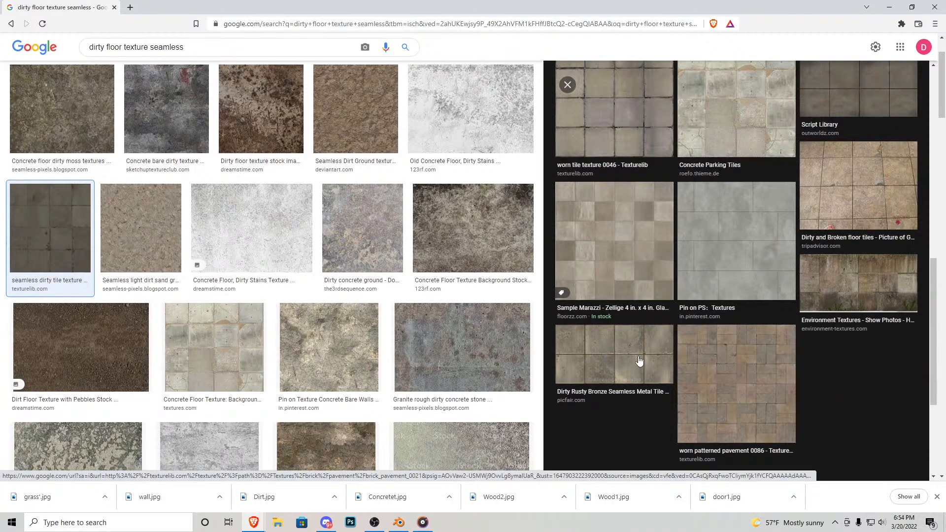
pyautogui.scroll(10, 657, 340)
pyautogui.scroll(-7, 661, 388)
# Step: Preview the related Zellige glazed ceramic tile image and look over the neighbouring dirty floor results
pyautogui.click(661, 388)
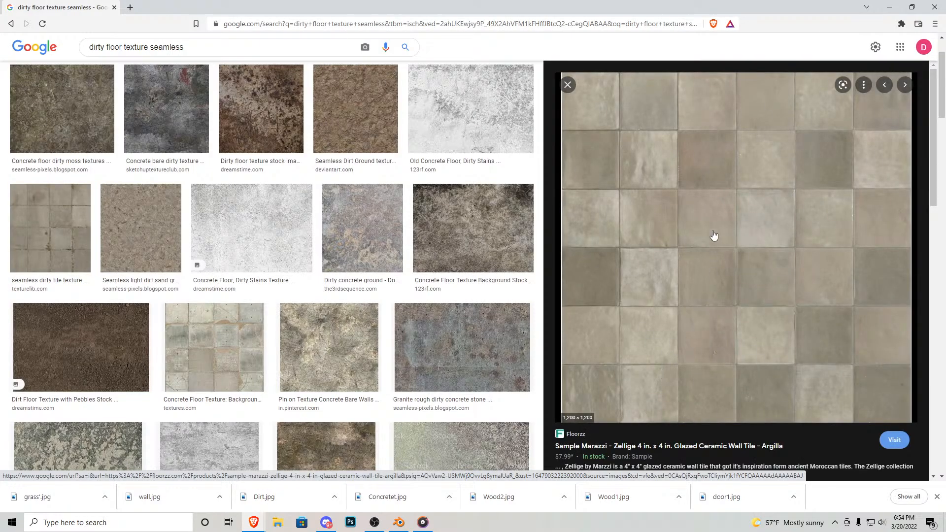
pyautogui.scroll(2, 434, 237)
pyautogui.scroll(-4, 259, 281)
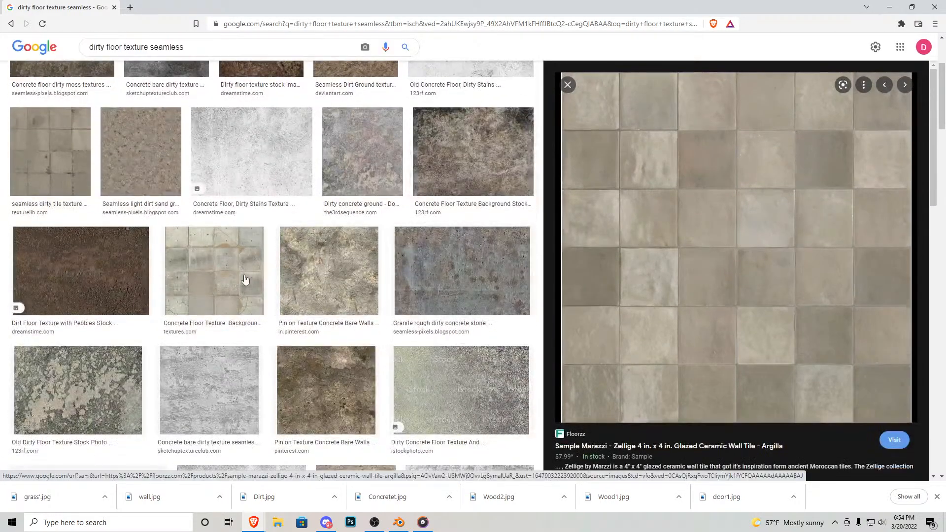
# Step: Preview the textures.com Concrete Floor Texture result and open its related "Search - slabs" image of greenish square tiles
pyautogui.click(260, 277)
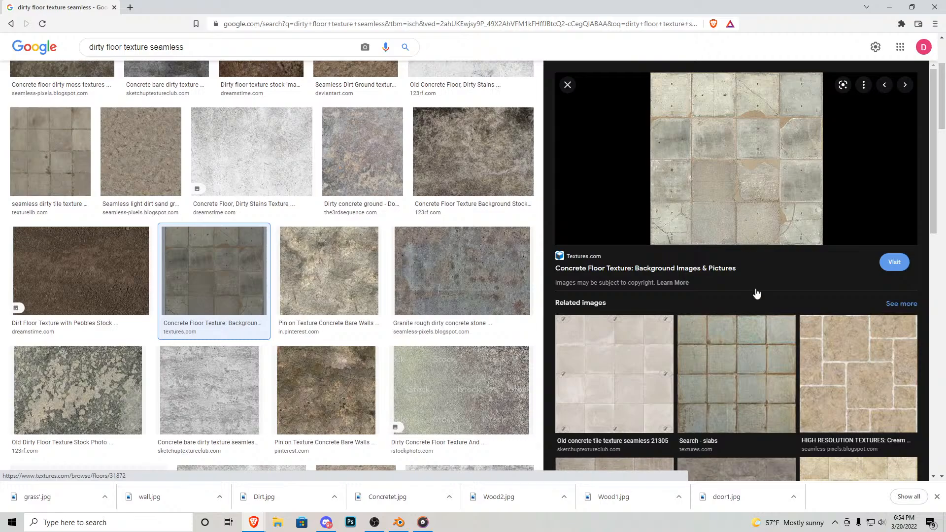
pyautogui.click(745, 364)
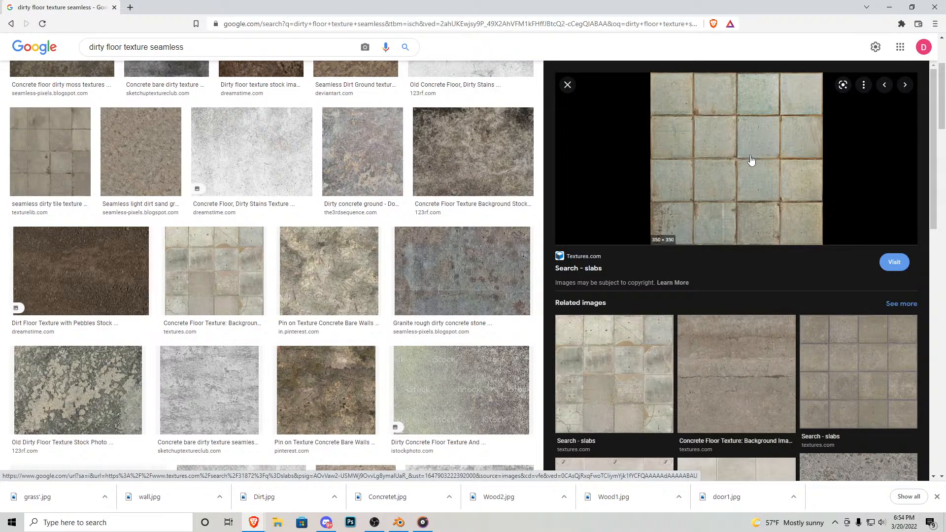
pyautogui.scroll(-4, 749, 192)
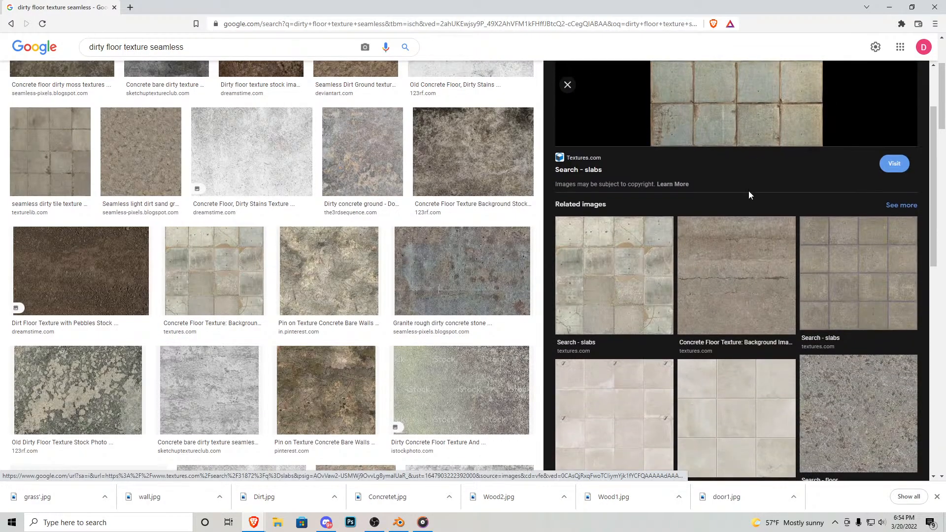
pyautogui.scroll(4, 750, 192)
# Step: Save the greenish slab tile image to the Desktop as Floor1
pyautogui.rightClick(750, 168)
pyautogui.click(781, 283)
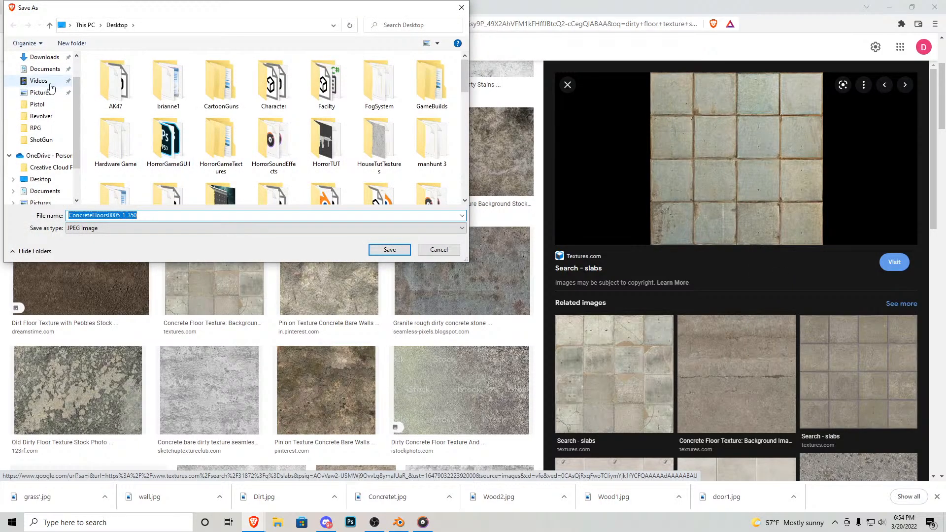
pyautogui.click(50, 84)
pyautogui.click(40, 76)
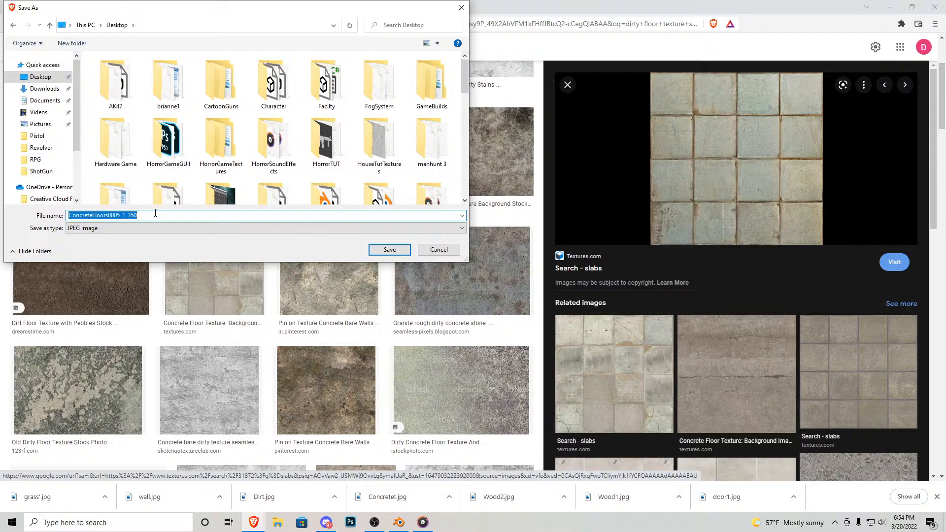
pyautogui.write('Floor1')
pyautogui.press('Return')
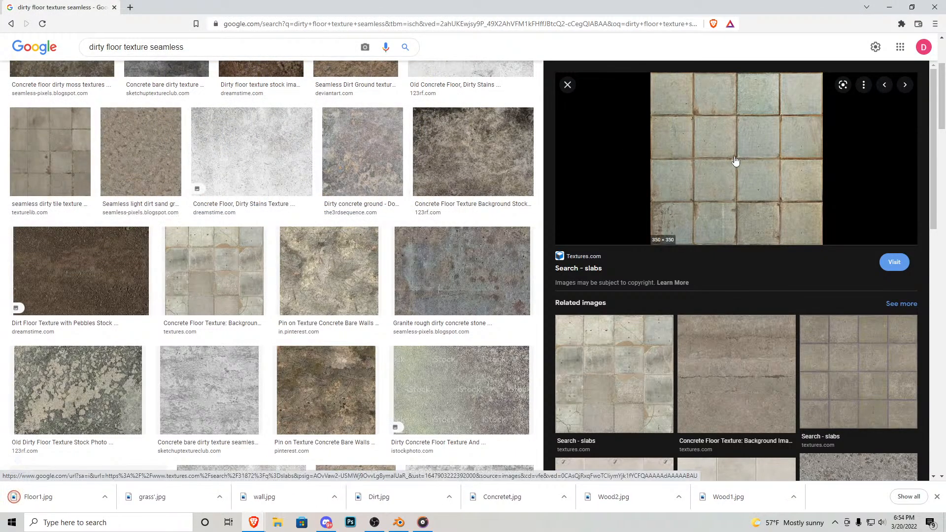
# Step: Look through more dirty floor results and change the image search to "dirty wooden floor texture seamless"
pyautogui.scroll(-10, 227, 308)
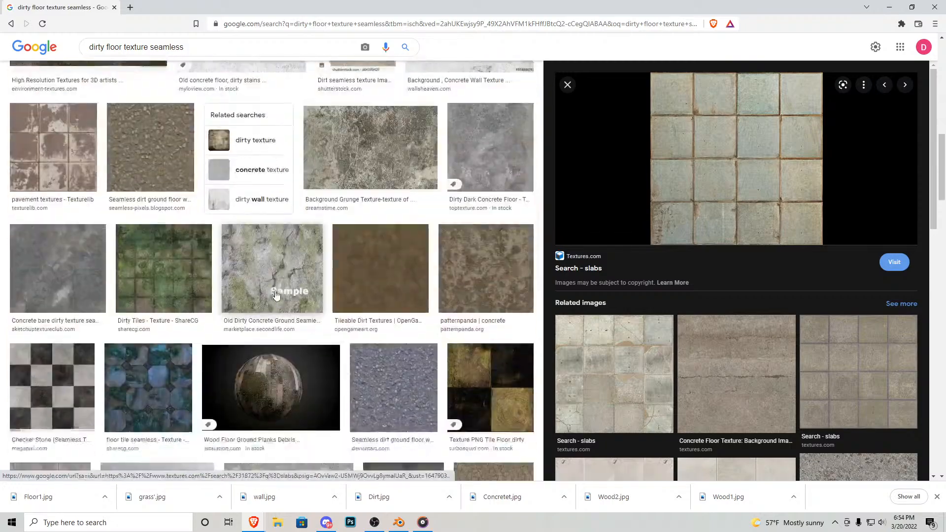
pyautogui.scroll(-5, 228, 309)
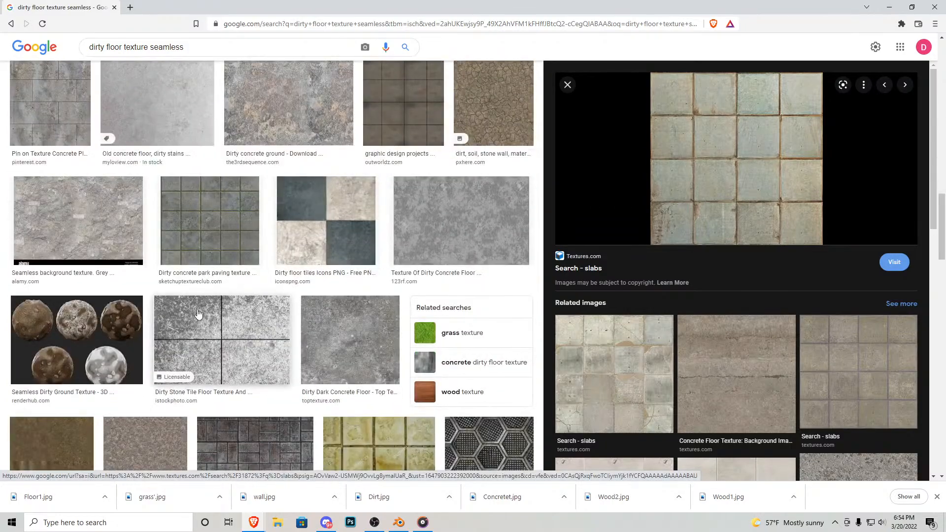
pyautogui.click(107, 44)
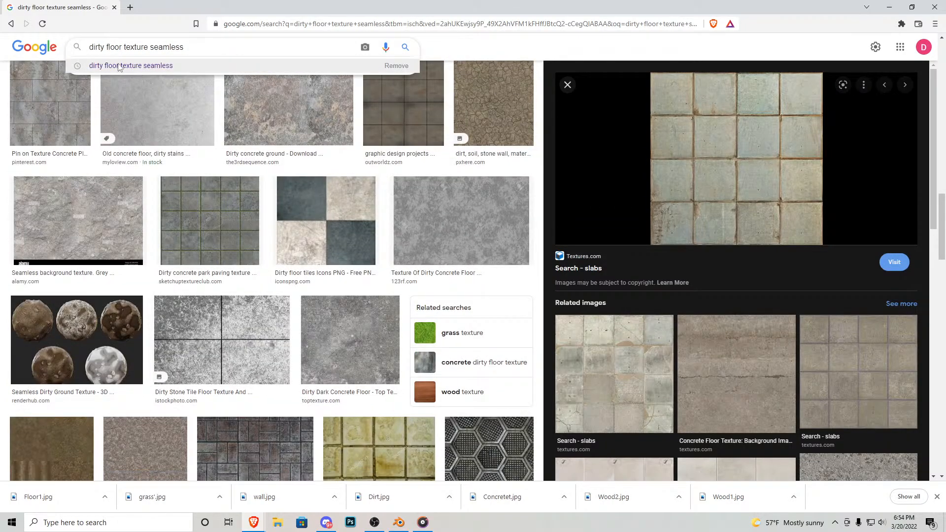
pyautogui.write('wooden')
pyautogui.press('Return')
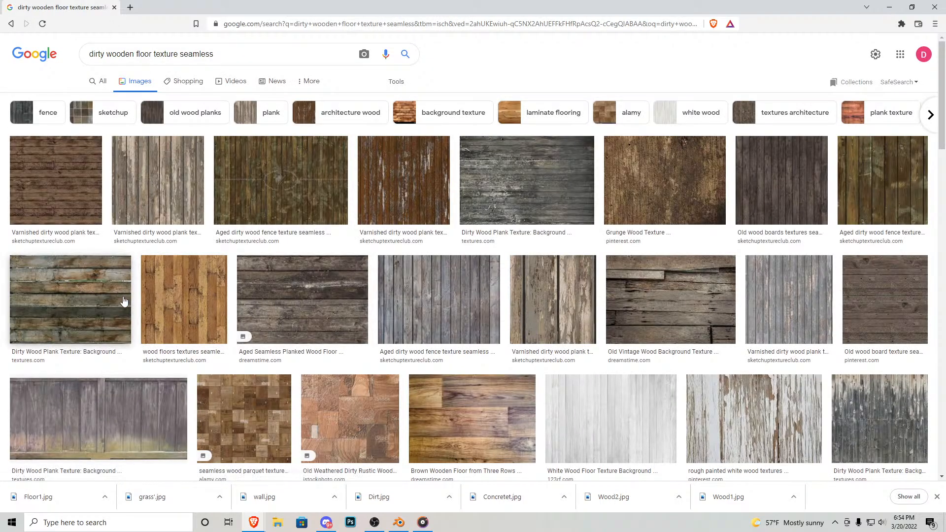
# Step: Browse the dirty wooden floor results and preview varnished dirty wood plank texture seamless 09148
pyautogui.scroll(-3, 486, 320)
pyautogui.scroll(-1, 485, 321)
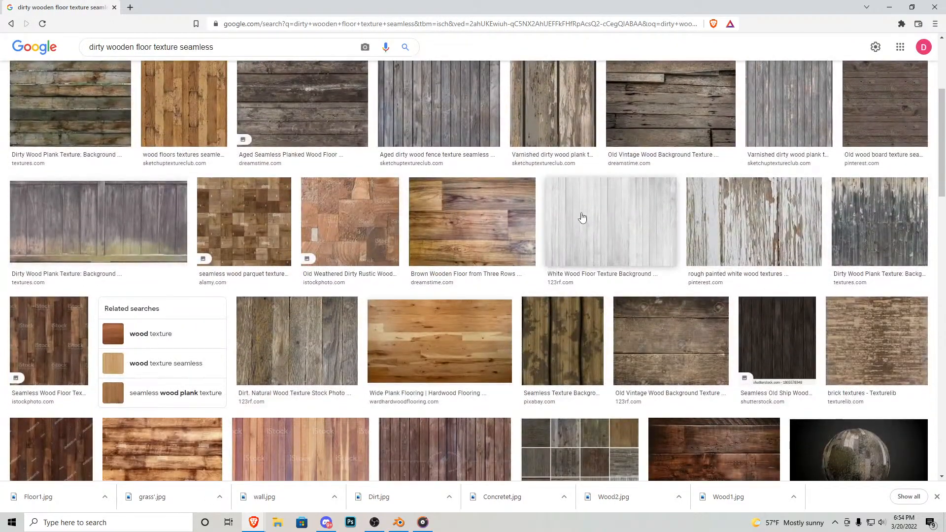
pyautogui.scroll(4, 580, 214)
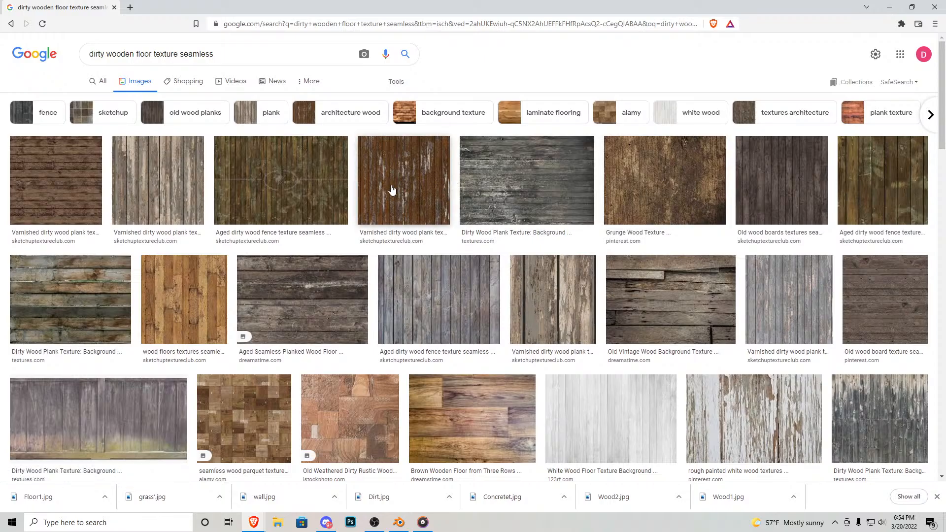
pyautogui.scroll(-5, 213, 275)
pyautogui.scroll(-8, 213, 275)
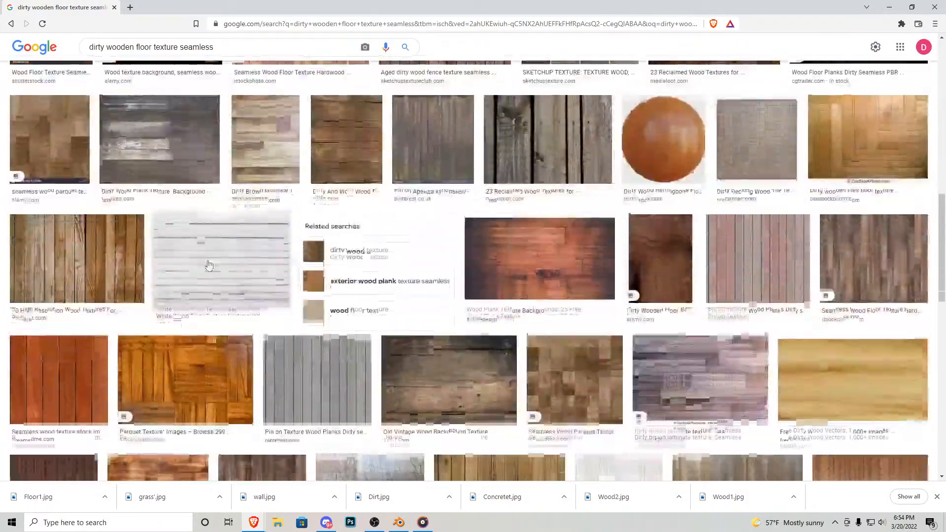
pyautogui.scroll(13, 237, 290)
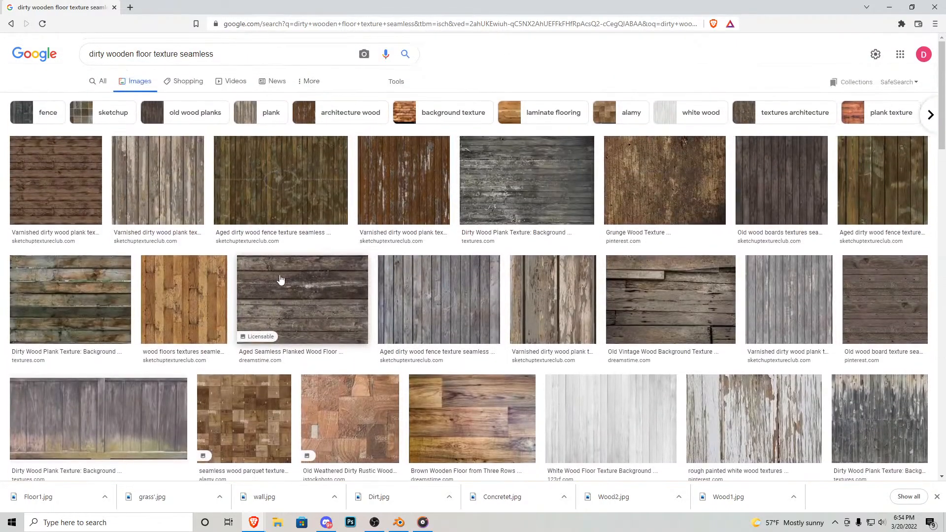
pyautogui.click(170, 195)
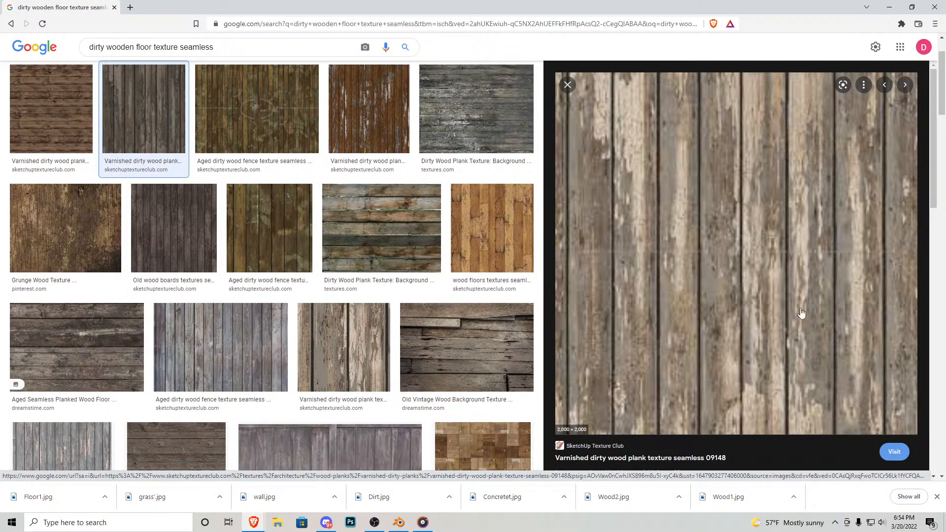
# Step: Compare the varnished plank texture with its related images, including a preview of the Devostock dirty wood texture
pyautogui.scroll(-6, 787, 306)
pyautogui.scroll(6, 700, 195)
pyautogui.scroll(-5, 720, 236)
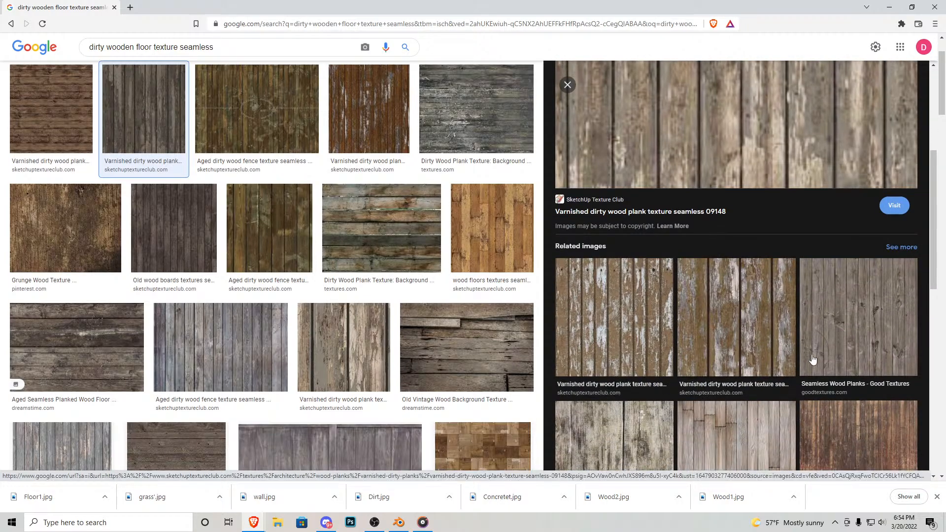
pyautogui.scroll(-3, 861, 329)
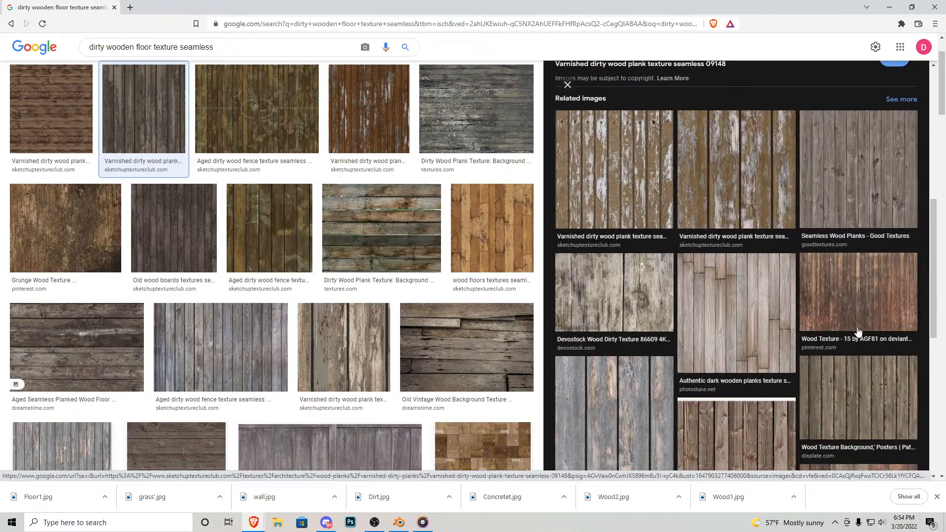
pyautogui.click(647, 307)
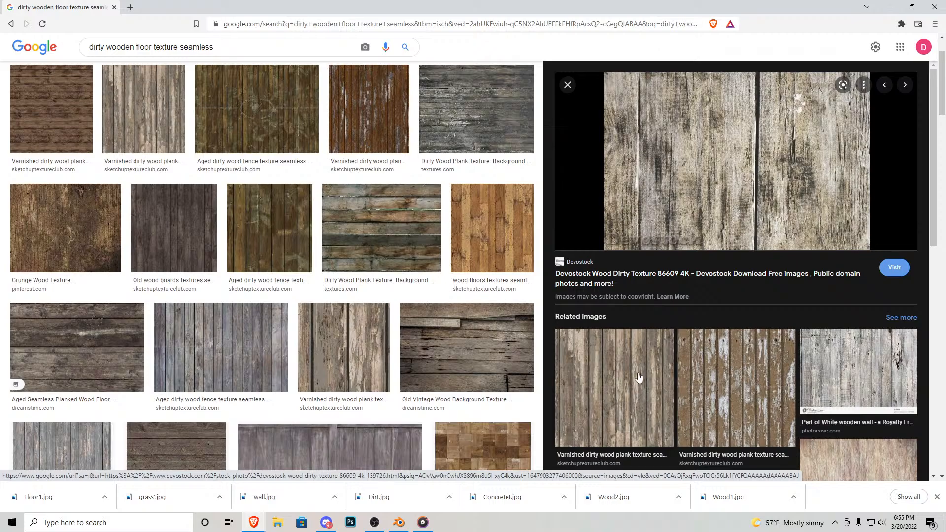
pyautogui.click(639, 377)
# Step: Open the related "Seamless Wood Planks - Good Textures" image from the varnished plank preview
pyautogui.scroll(-5, 716, 315)
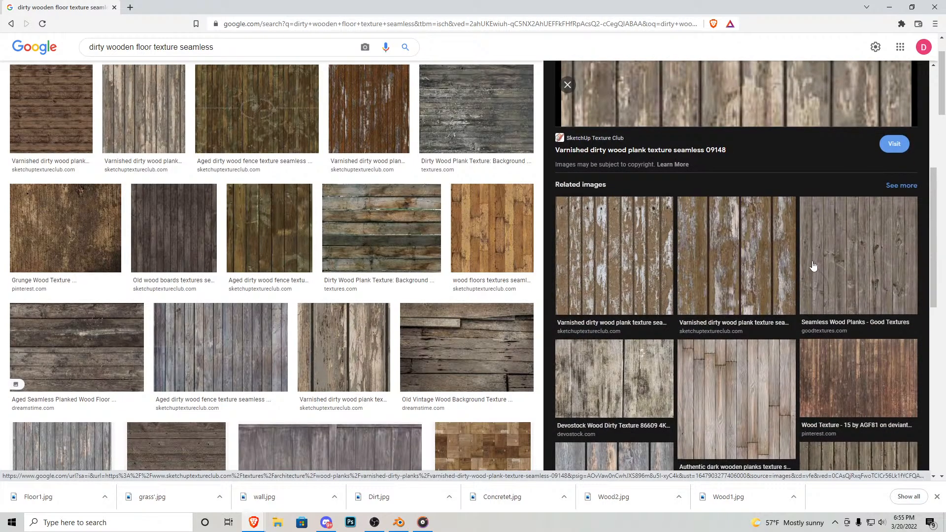
pyautogui.scroll(-4, 850, 241)
pyautogui.scroll(4, 865, 281)
pyautogui.click(857, 276)
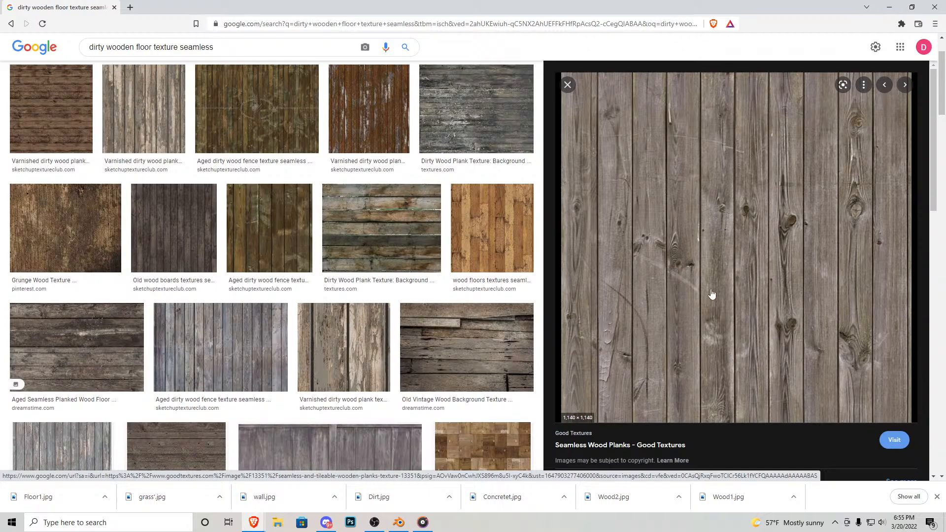
# Step: Save the seamless wood planks image to the Desktop as Floor2
pyautogui.rightClick(754, 222)
pyautogui.click(805, 338)
pyautogui.click(49, 73)
pyautogui.click(41, 77)
pyautogui.write('Fl')
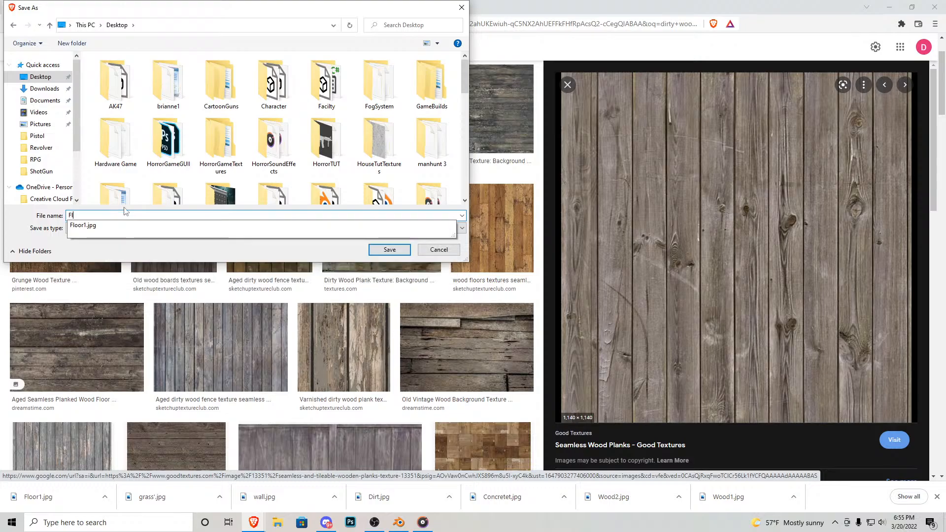
pyautogui.write('oor')
pyautogui.press('Return')
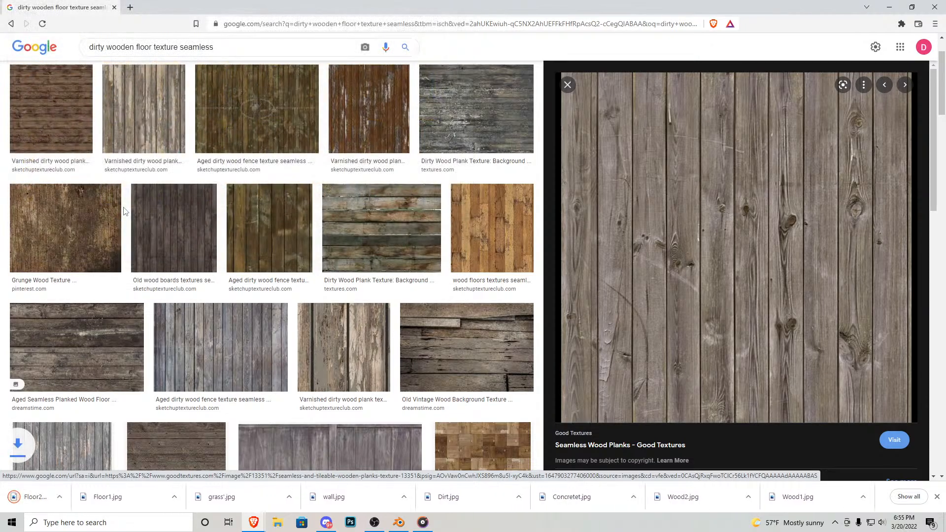
# Step: Switch to Blender and load Floor2.jpg from the Desktop as the image of the Floor material's texture
pyautogui.click(399, 523)
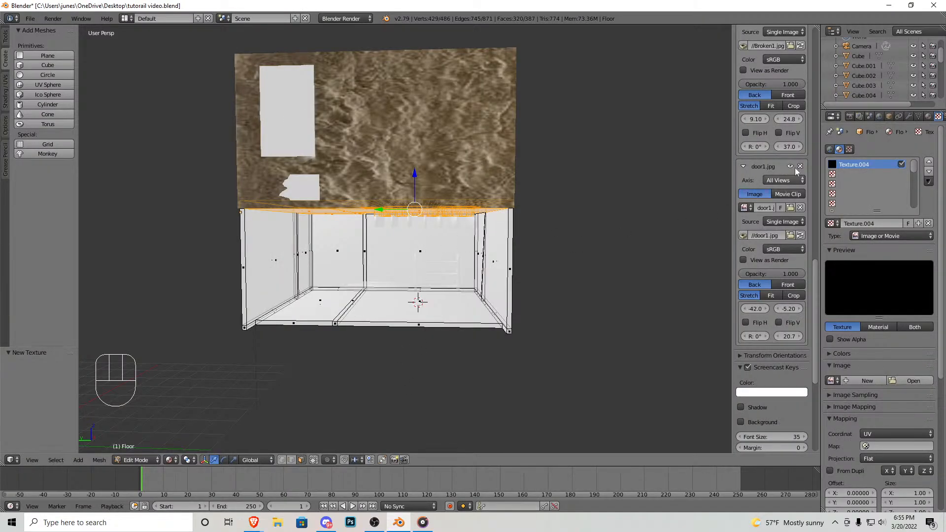
pyautogui.click(912, 381)
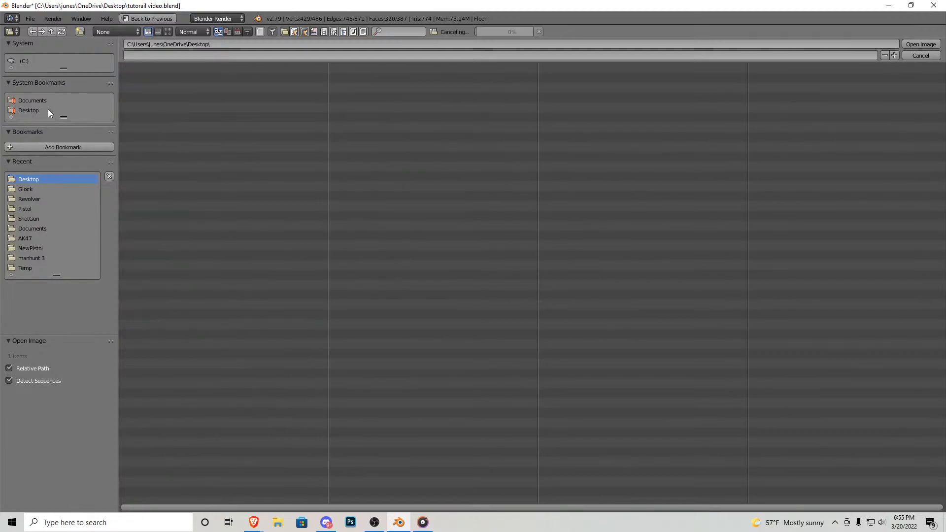
pyautogui.click(168, 31)
pyautogui.scroll(-2, 480, 344)
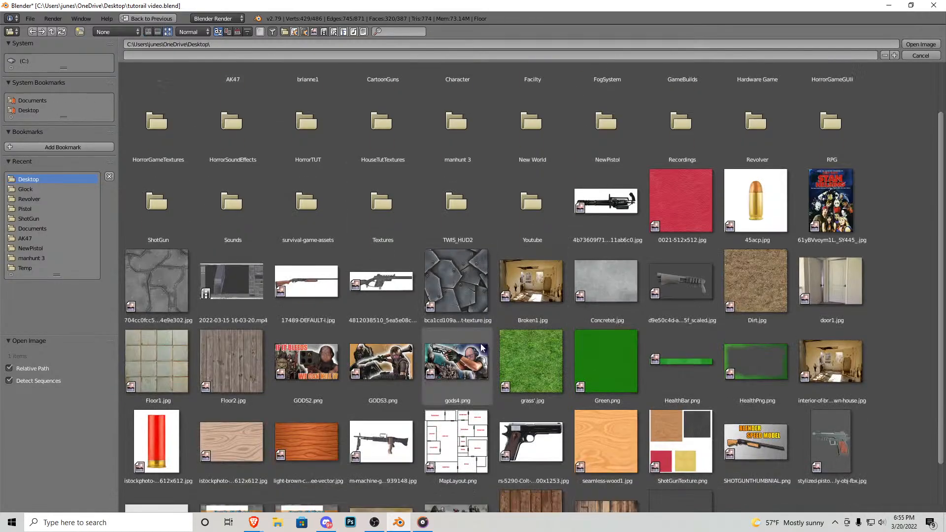
pyautogui.doubleClick(247, 354)
# Step: Unwrap the selected floor faces with Smart UV Project, using an angle limit of 66 and zero island margin
pyautogui.hotkey('shift', 'f')
pyautogui.press('w')
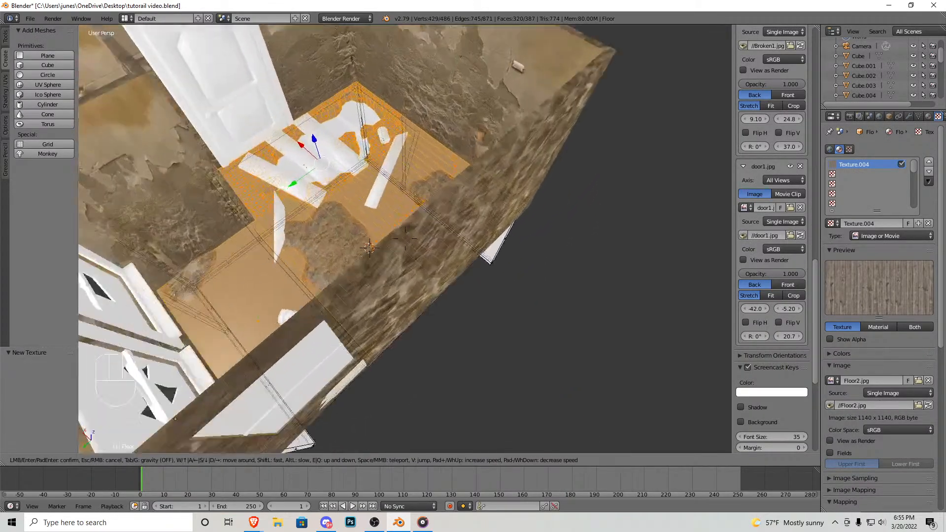
pyautogui.click(405, 239)
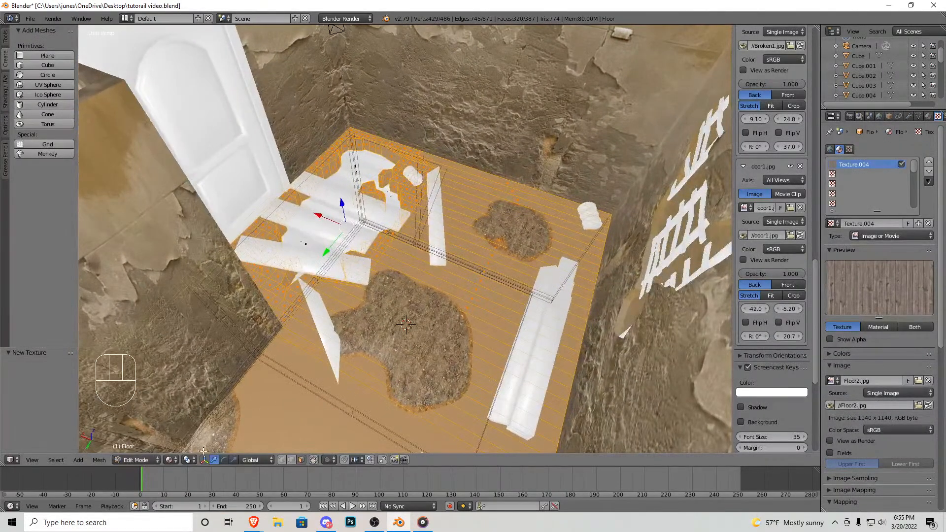
pyautogui.click(100, 460)
pyautogui.moveTo(140, 382)
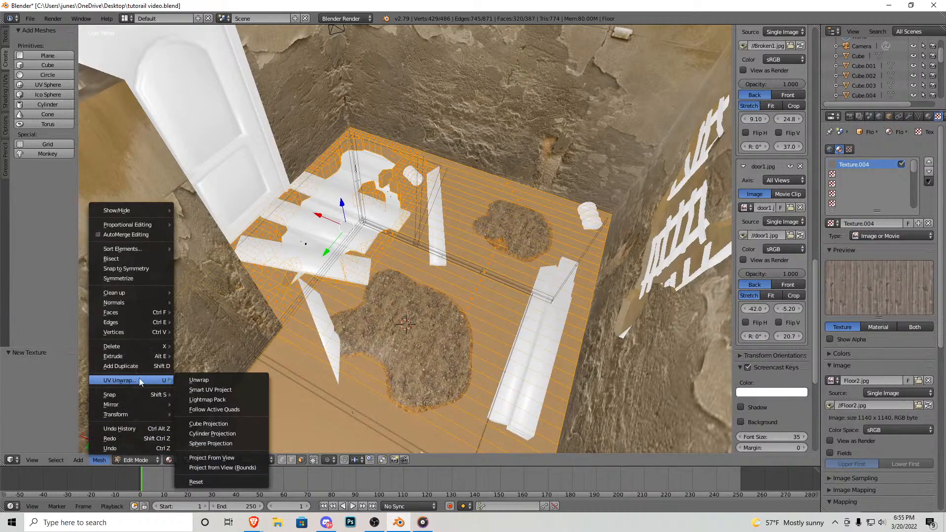
pyautogui.click(213, 390)
pyautogui.click(235, 466)
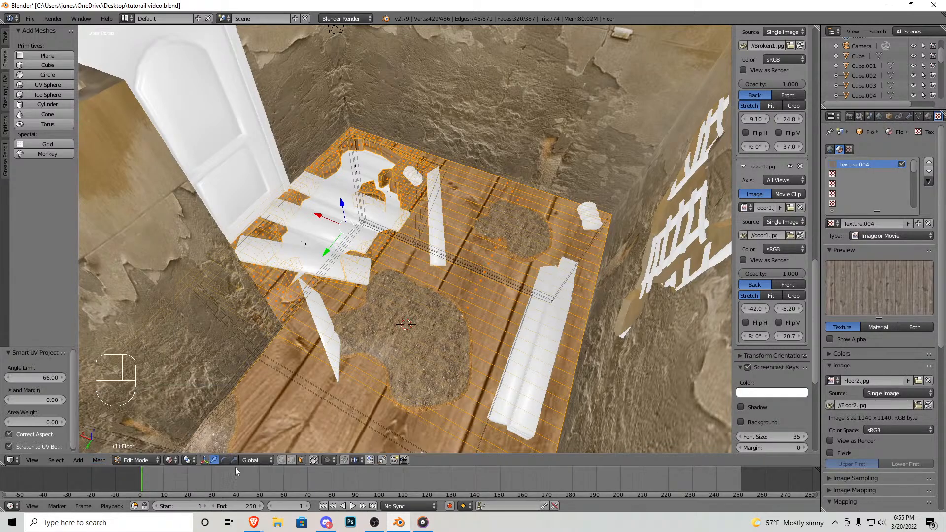
# Step: Switch to the UV Editing layout and scale all of the floor's UVs up by about 4.72
pyautogui.click(127, 18)
pyautogui.click(148, 90)
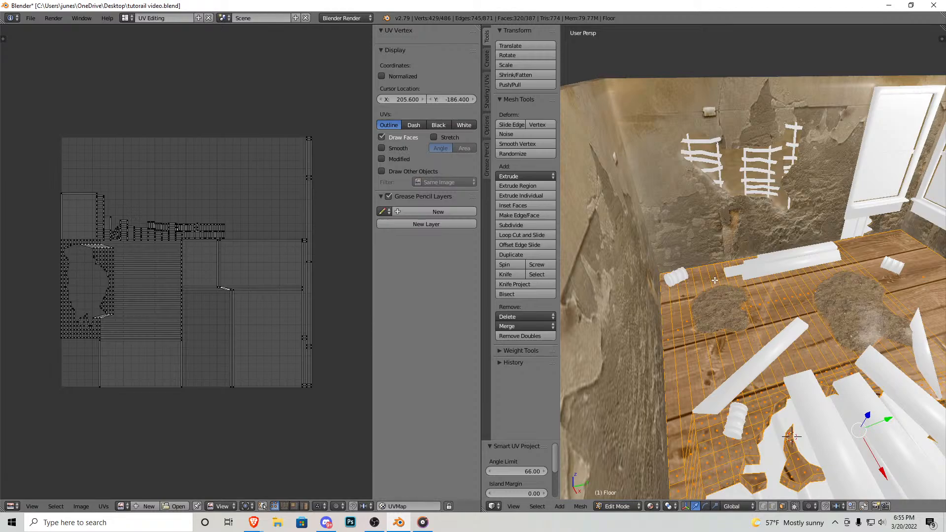
pyautogui.scroll(-2, 714, 281)
pyautogui.hotkey('shift', 'd')
pyautogui.rightClick(717, 257)
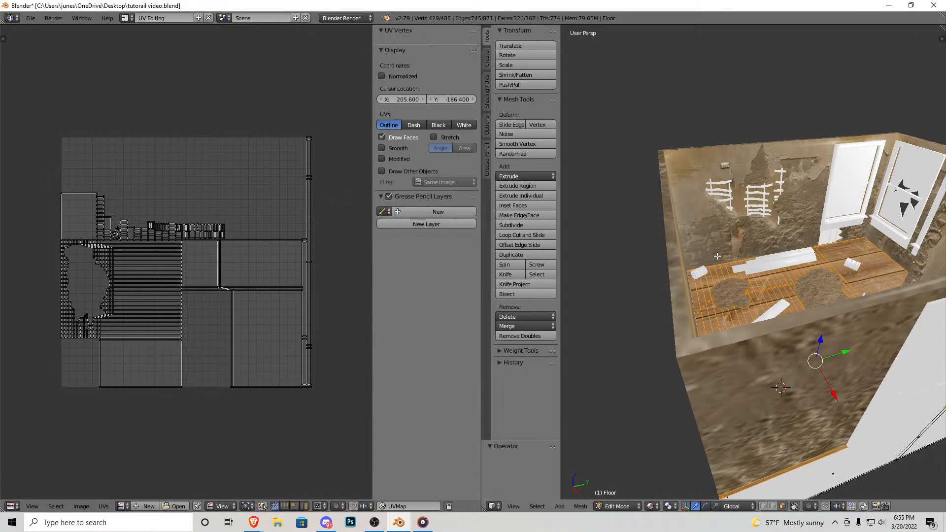
pyautogui.scroll(6, 718, 256)
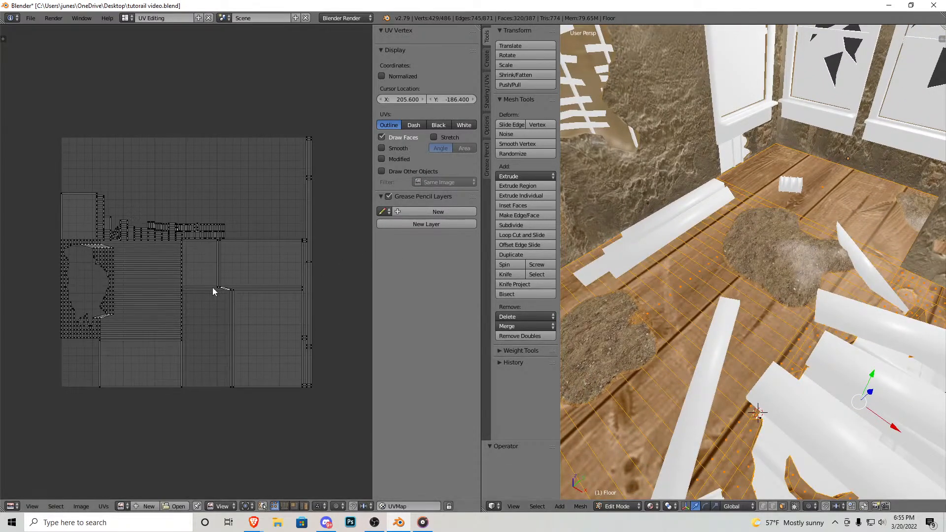
pyautogui.press('a')
pyautogui.press('s')
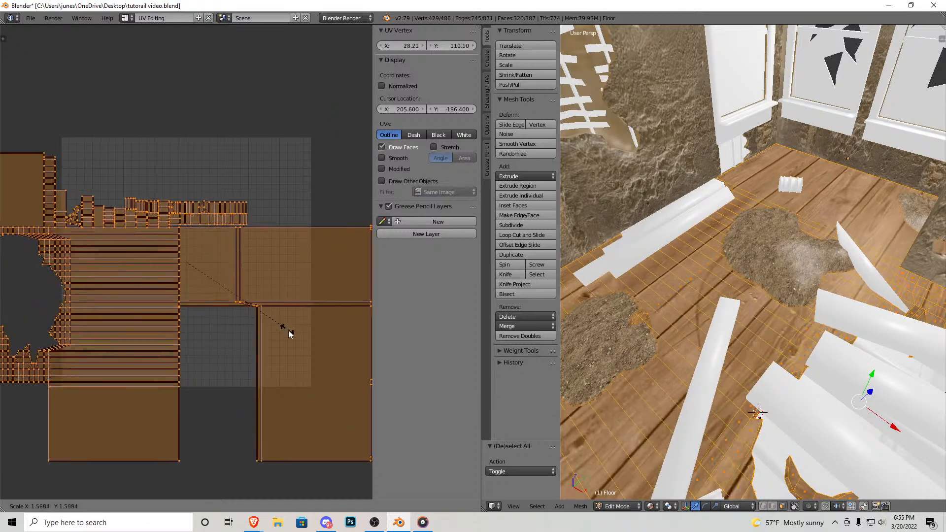
pyautogui.click(117, 466)
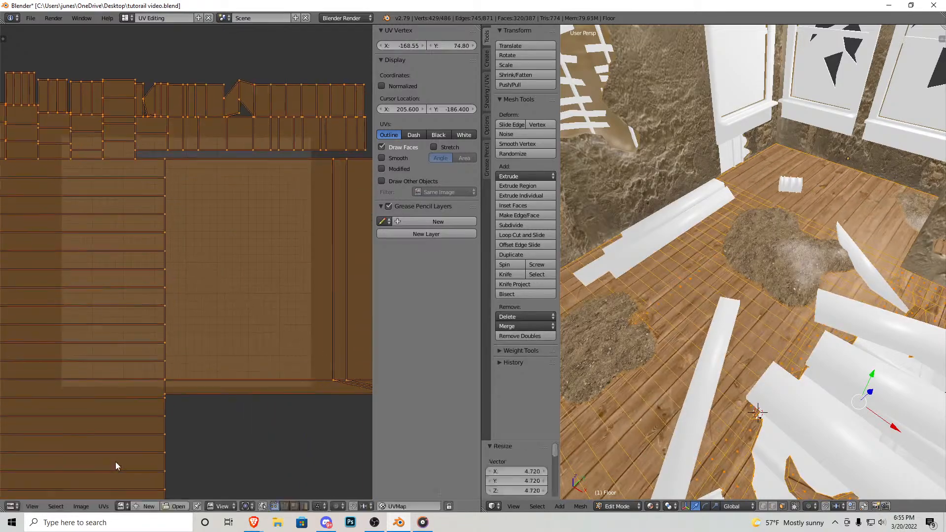
# Step: Examine the size and direction of the plank texture across the room's floor outside edit mode
pyautogui.press('Tab')
pyautogui.hotkey('shift', 'f')
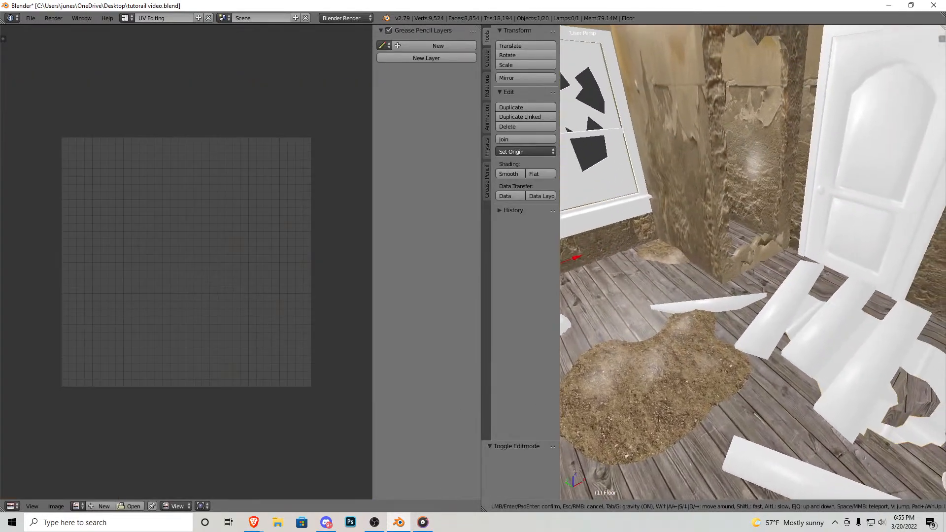
pyautogui.click(753, 264)
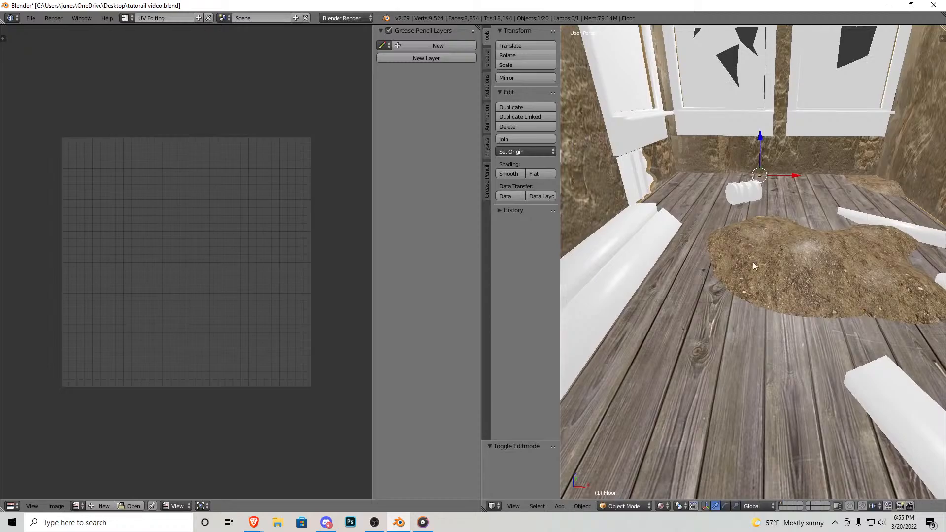
pyautogui.hotkey('shift', 'f')
pyautogui.press('s')
pyautogui.click(752, 264)
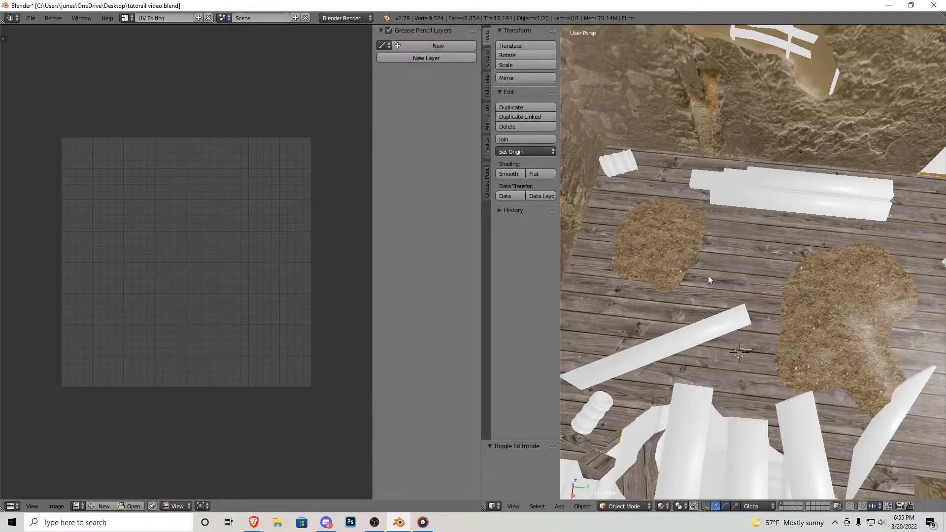
pyautogui.hotkey('shift', 'f')
pyautogui.press('w')
pyautogui.click(753, 262)
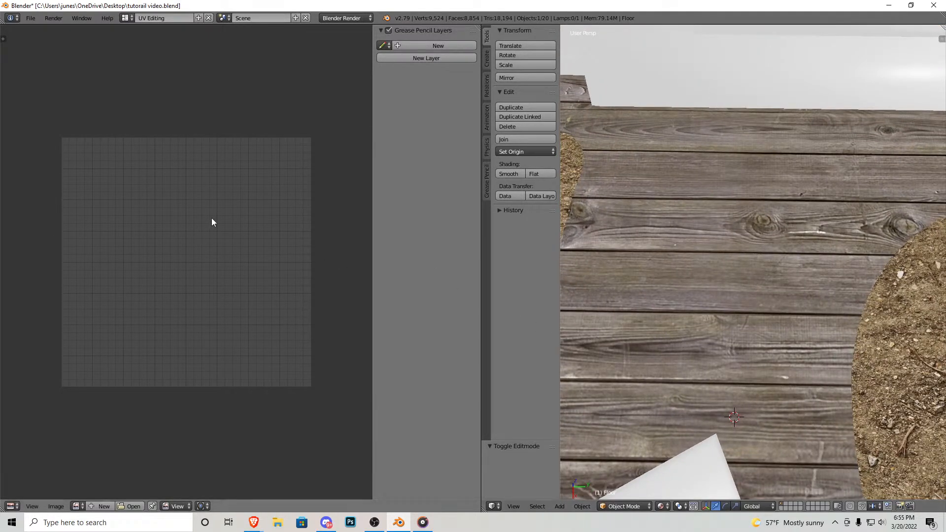
# Step: Stretch the floor's UVs along the Y axis by about 1.35
pyautogui.press('Tab')
pyautogui.press('s')
pyautogui.press('x')
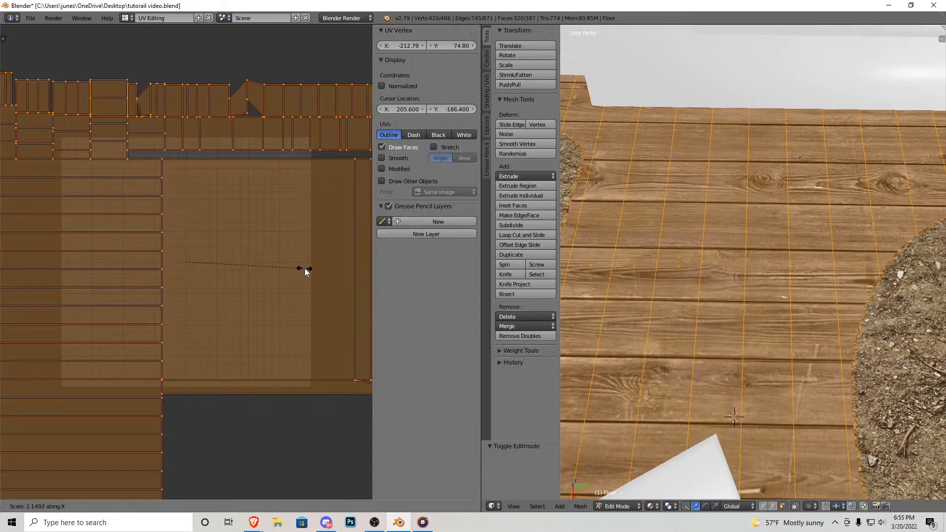
pyautogui.press('y')
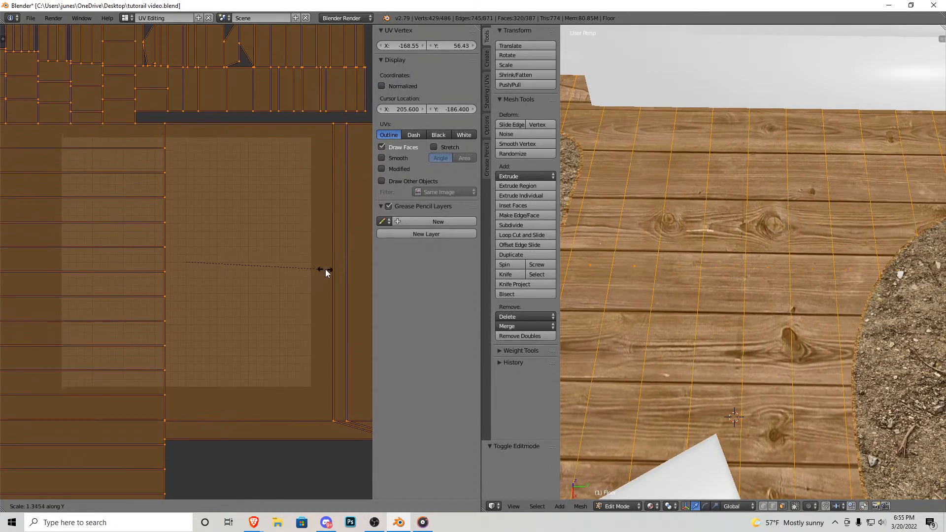
pyautogui.click(330, 270)
# Step: Walk through the room and inspect the plank texture around the door, the broken hole and the dirt piles
pyautogui.press('Tab')
pyautogui.hotkey('shift', 'f')
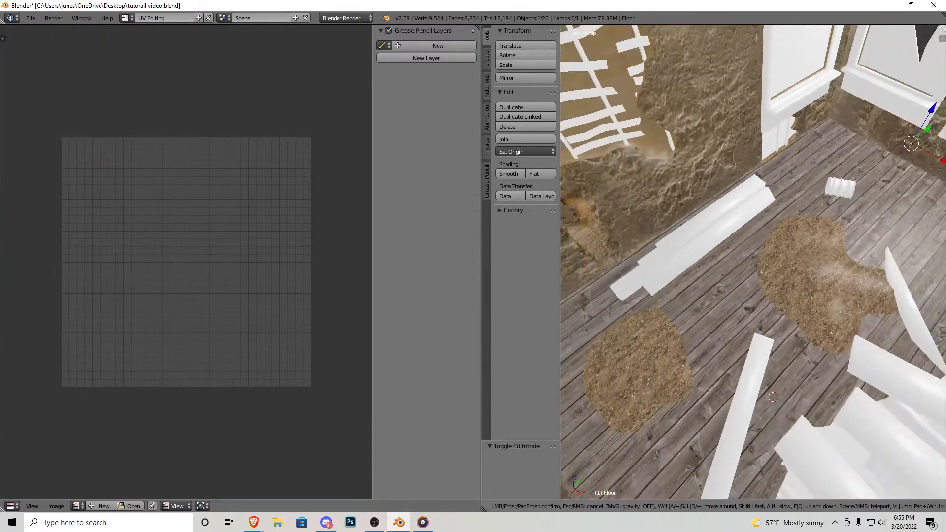
pyautogui.press('w')
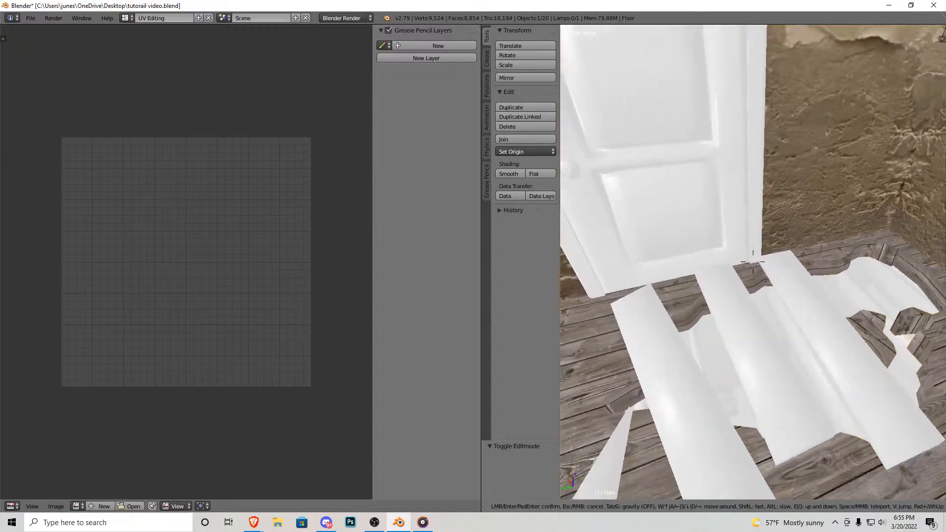
pyautogui.press('w')
pyautogui.press('s')
pyautogui.press('w')
pyautogui.press('s')
pyautogui.press('w')
pyautogui.press('s')
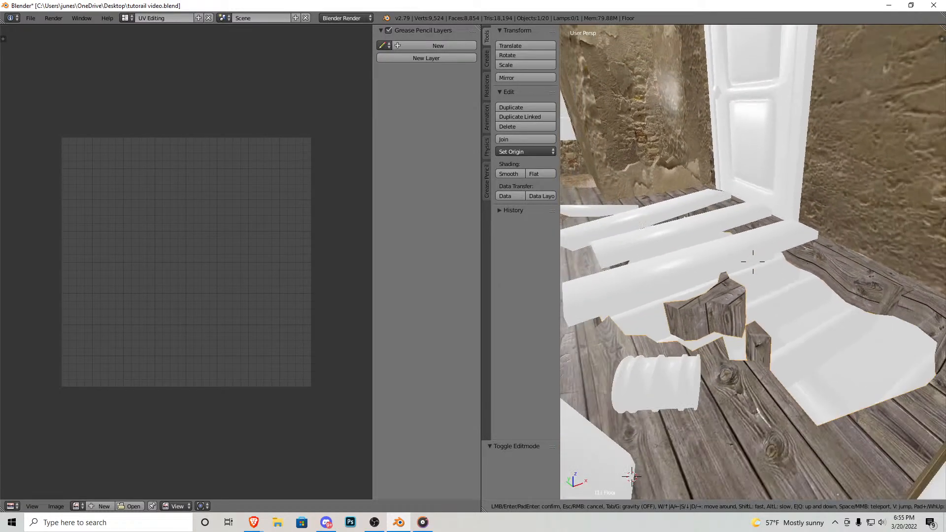
pyautogui.press('Tab')
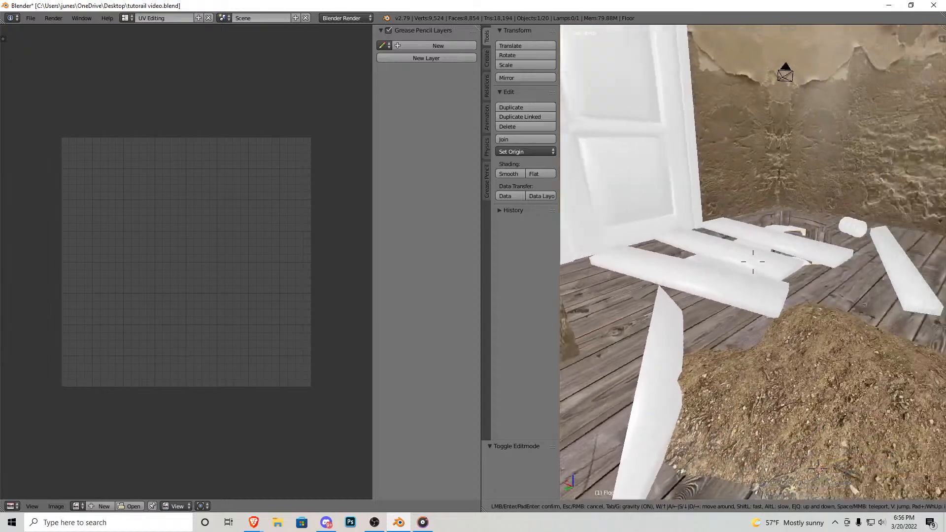
pyautogui.press('w')
pyautogui.click(753, 262)
pyautogui.hotkey('shift', 'f')
pyautogui.press('s')
pyautogui.click(753, 262)
# Step: Return to the Default layout and select all faces of the bottom floor in the space beneath the room
pyautogui.press('Tab')
pyautogui.press('Tab')
pyautogui.press('Tab')
pyautogui.hotkey('shift', 'f')
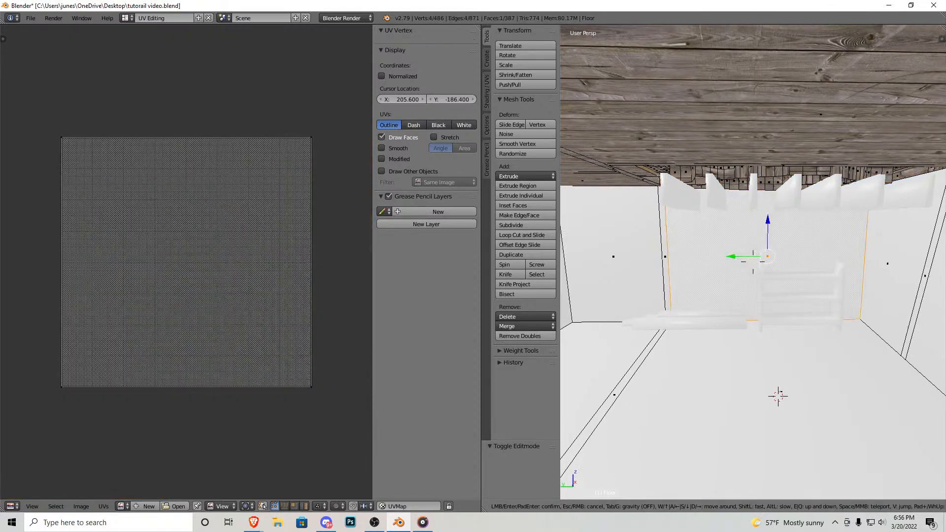
pyautogui.press('s')
pyautogui.click(753, 262)
pyautogui.click(127, 18)
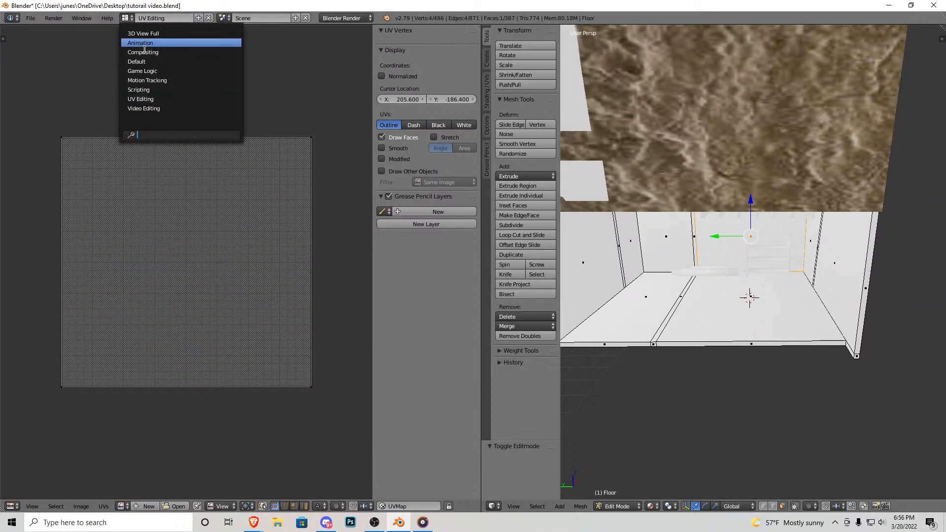
pyautogui.click(136, 62)
pyautogui.hotkey('shift', 'f')
pyautogui.press('w')
pyautogui.press('s')
pyautogui.click(405, 239)
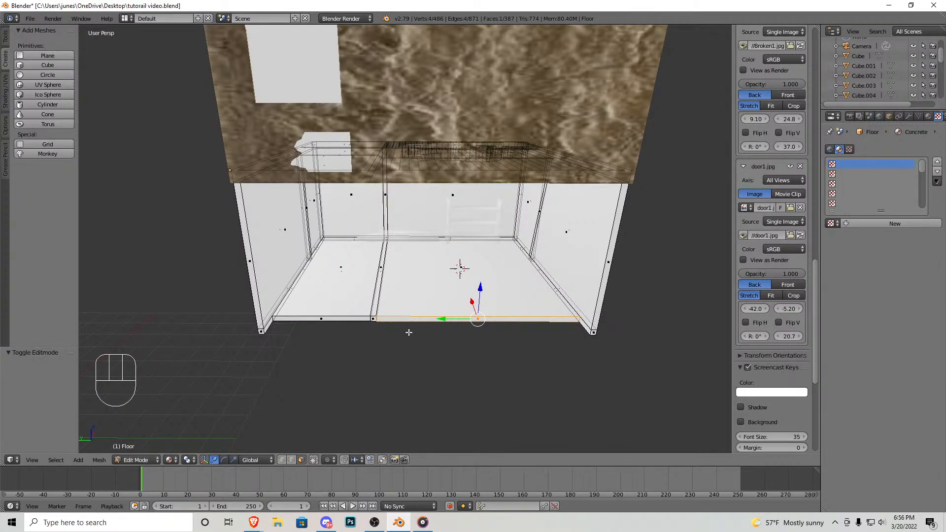
pyautogui.moveTo(452, 318); pyautogui.dragTo(354, 290)
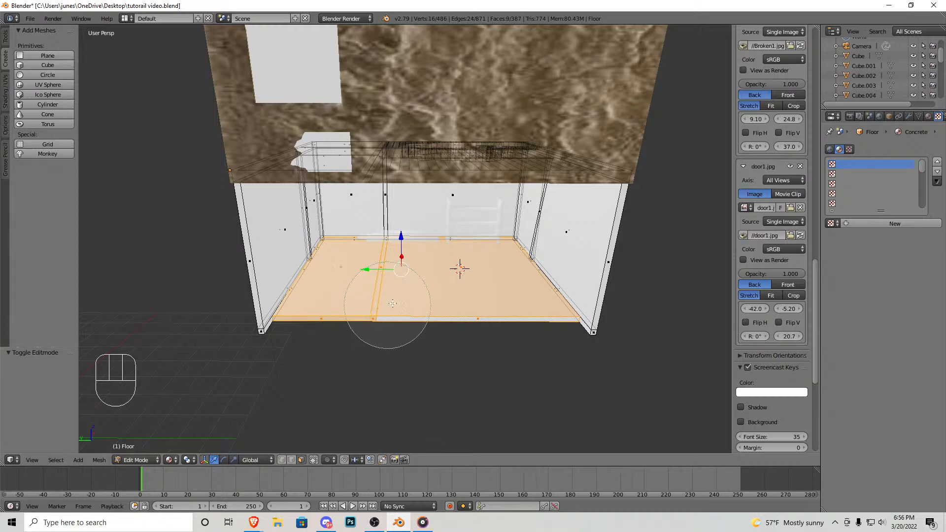
pyautogui.rightClick(451, 298)
# Step: Add a new material named FloorB to the Floor object and assign it to the selected bottom floor faces
pyautogui.click(929, 117)
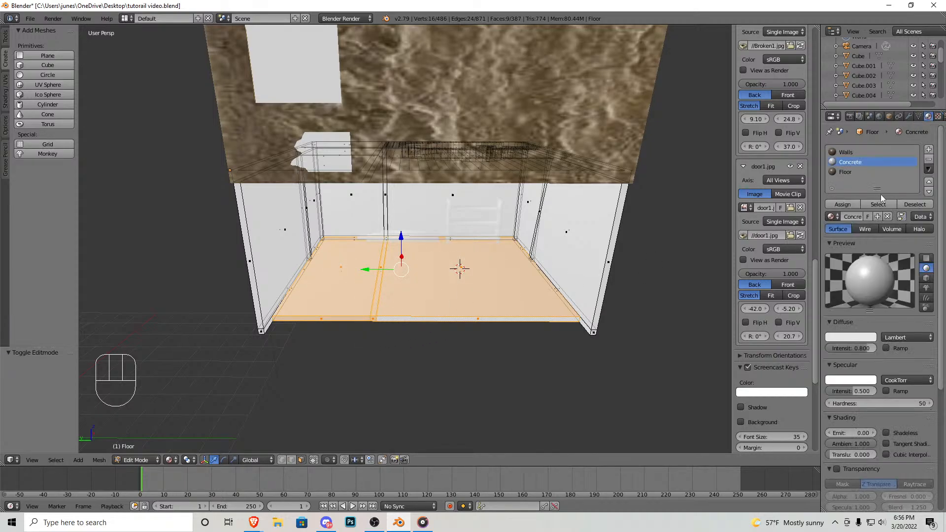
pyautogui.click(929, 150)
pyautogui.click(872, 216)
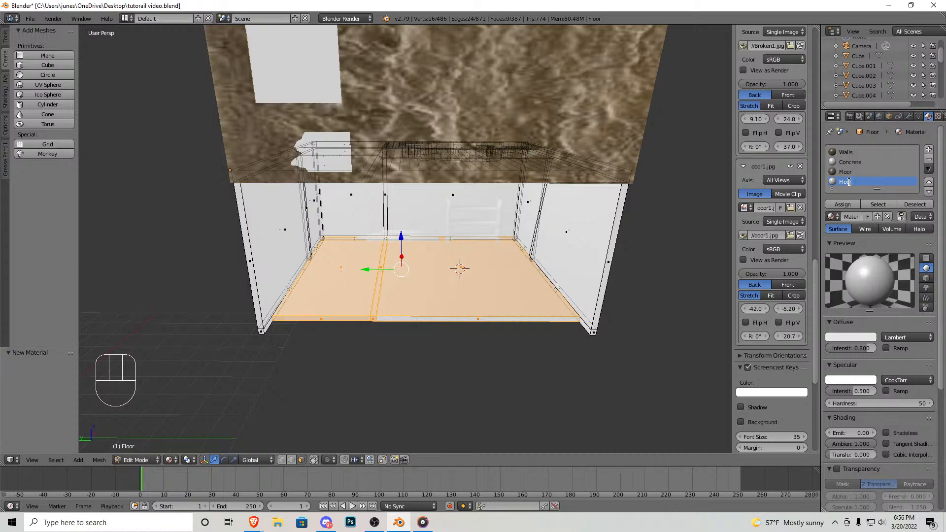
pyautogui.click(849, 204)
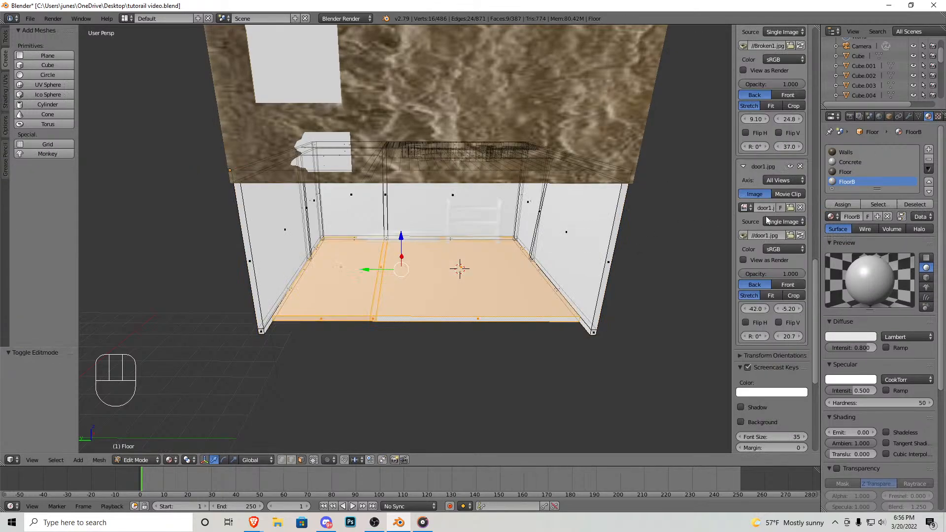
pyautogui.click(886, 205)
# Step: Deselect the FloorB faces and select the faces that use the Concrete material
pyautogui.click(855, 162)
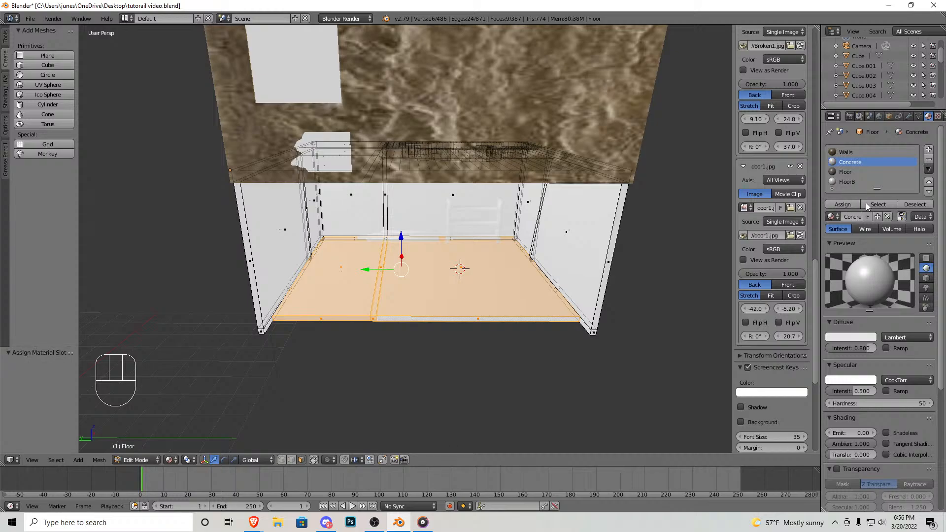
pyautogui.click(846, 182)
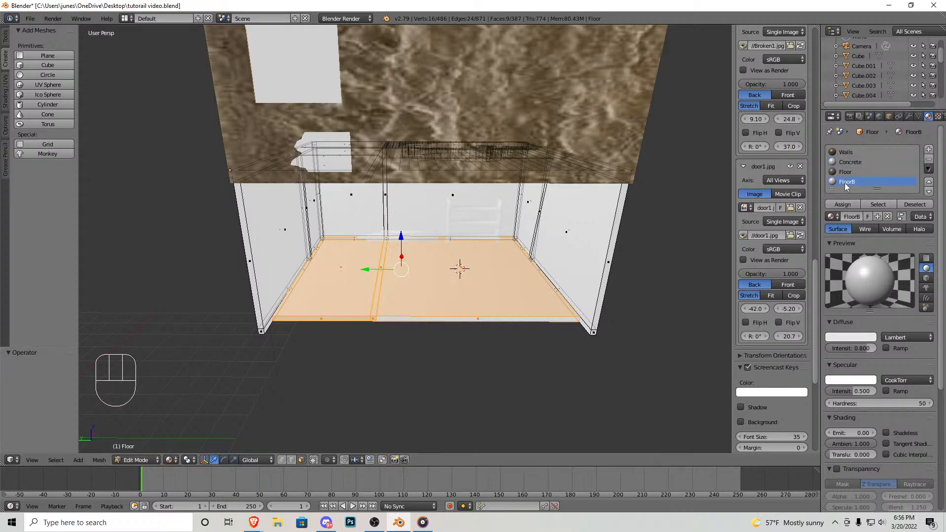
pyautogui.click(904, 204)
pyautogui.click(853, 162)
pyautogui.click(871, 205)
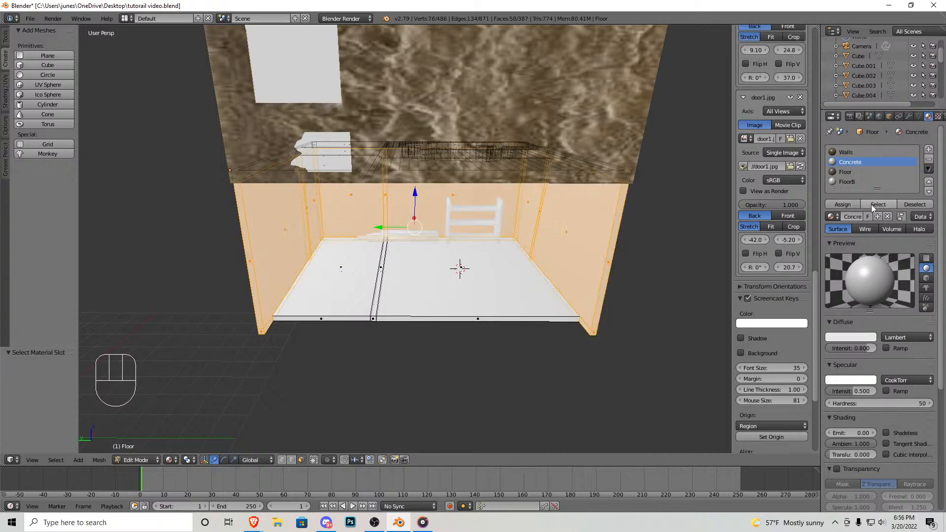
# Step: Add a new texture to the Concrete material and load Concretet.jpg from the Desktop as its image
pyautogui.click(938, 116)
pyautogui.click(903, 223)
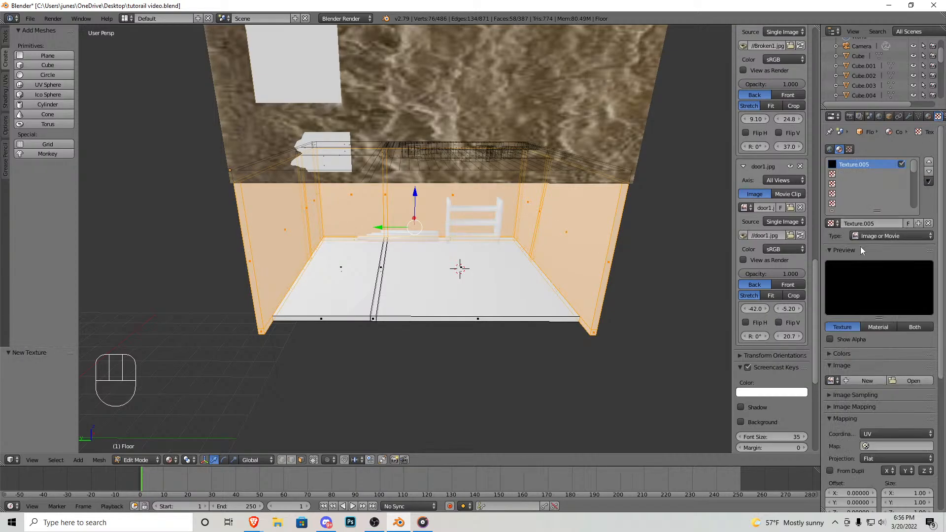
pyautogui.scroll(-3, 885, 262)
pyautogui.click(911, 322)
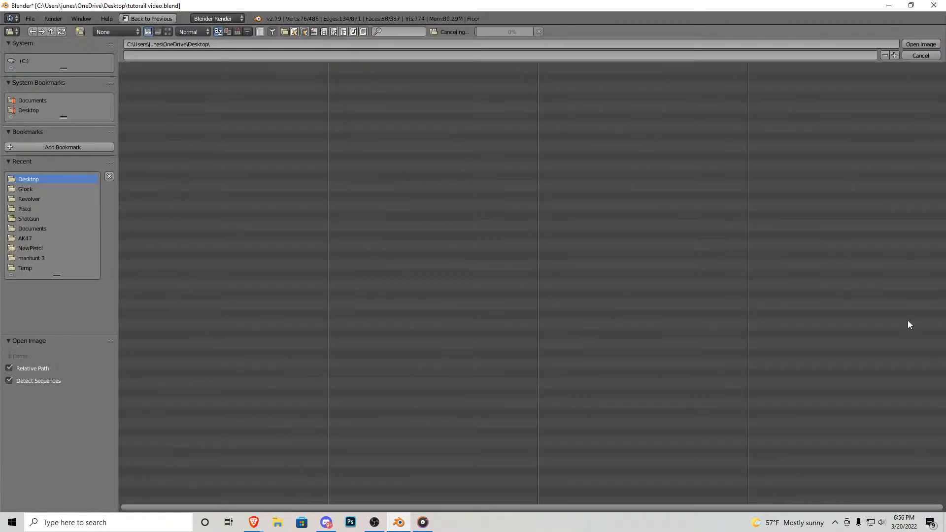
pyautogui.click(168, 32)
pyautogui.scroll(-4, 445, 380)
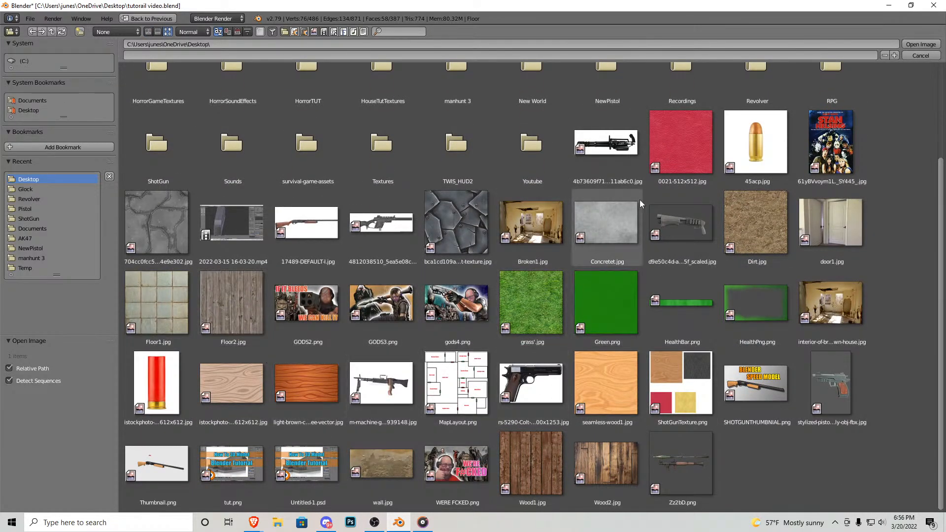
pyautogui.doubleClick(612, 232)
# Step: Unwrap the selected concrete wall faces with Smart UV Project, using an angle limit of 66 and zero island margin
pyautogui.press('Tab')
pyautogui.hotkey('shift', 'f')
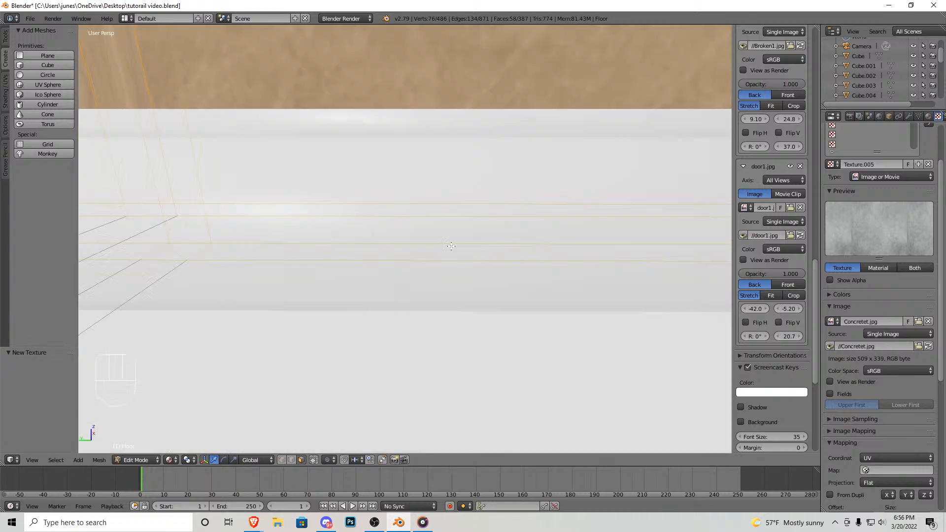
pyautogui.press('w')
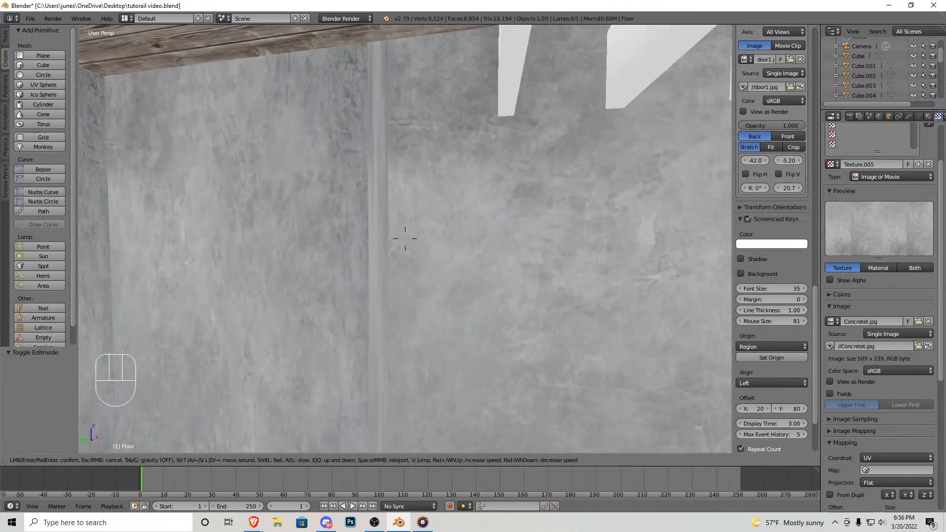
pyautogui.click(405, 239)
pyautogui.press('Tab')
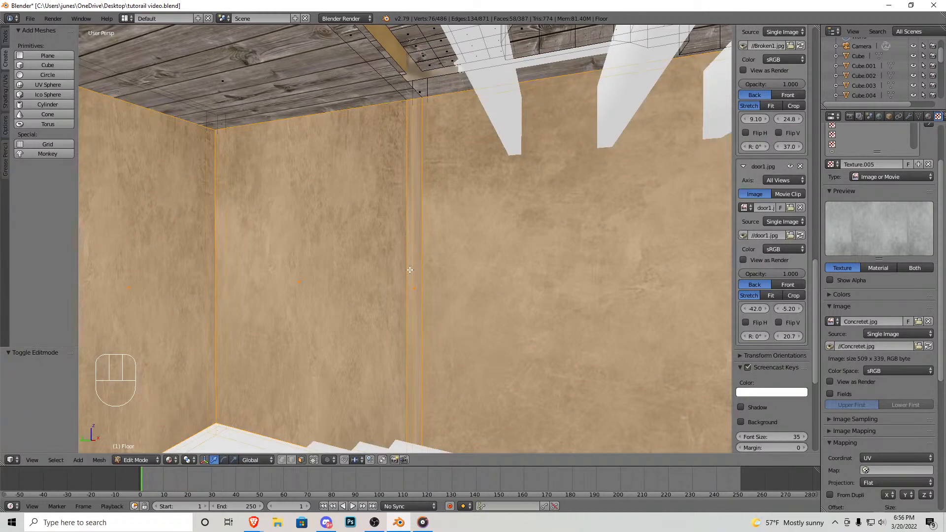
pyautogui.click(98, 459)
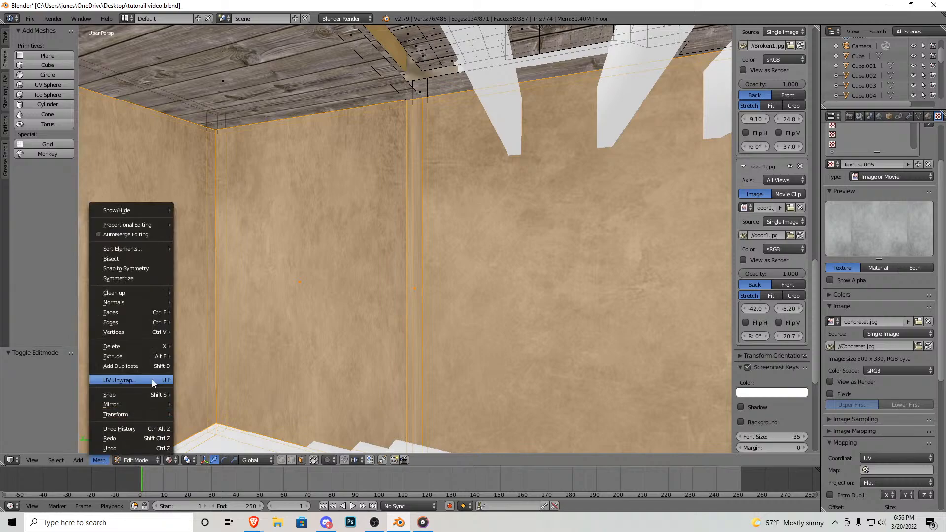
pyautogui.moveTo(145, 381)
pyautogui.click(210, 390)
pyautogui.click(227, 466)
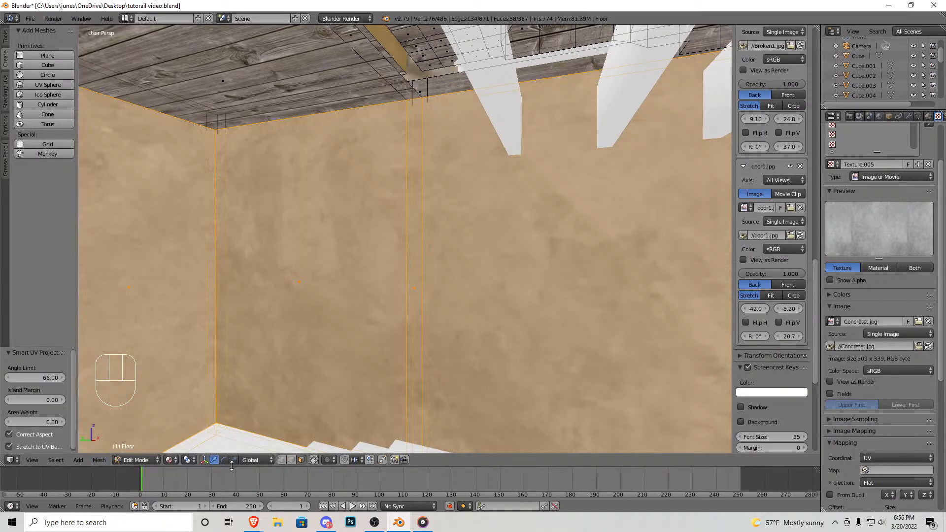
# Step: Check the concrete walls in Object Mode, then reopen the Floor mesh for editing in the UV Editing layout
pyautogui.press('Tab')
pyautogui.hotkey('shift', 'f')
pyautogui.press('s')
pyautogui.click(405, 239)
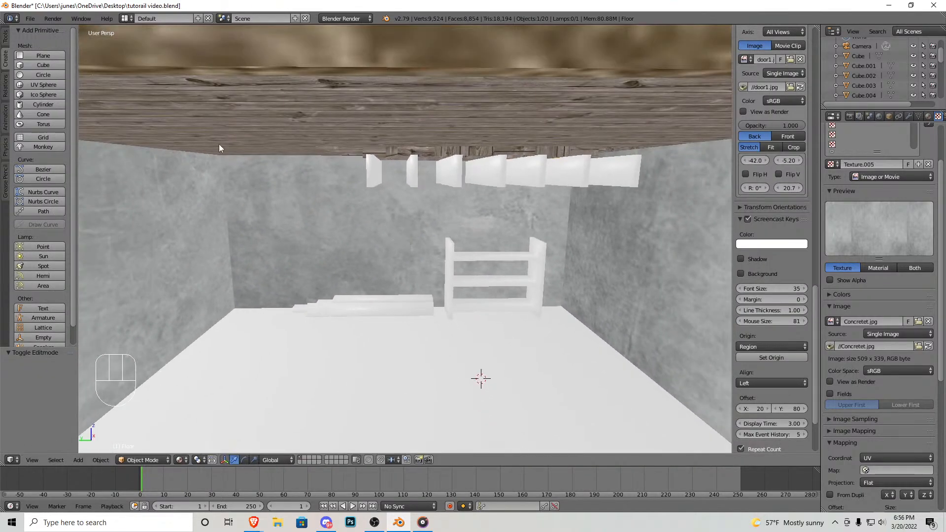
pyautogui.press('Tab')
pyautogui.click(126, 18)
pyautogui.click(145, 100)
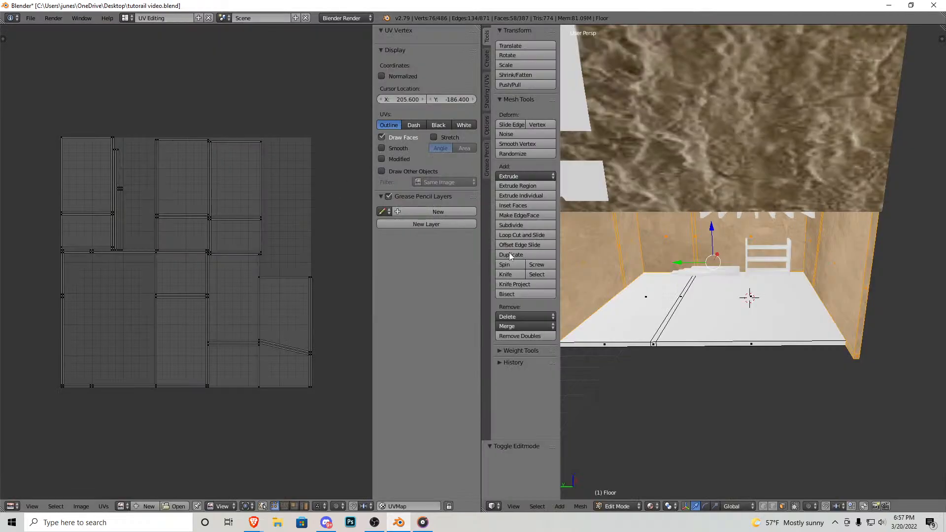
# Step: Select all UVs of the concrete wall faces and display Concretet.jpg behind them in the UV editor
pyautogui.press('a')
pyautogui.press('a')
pyautogui.press('a')
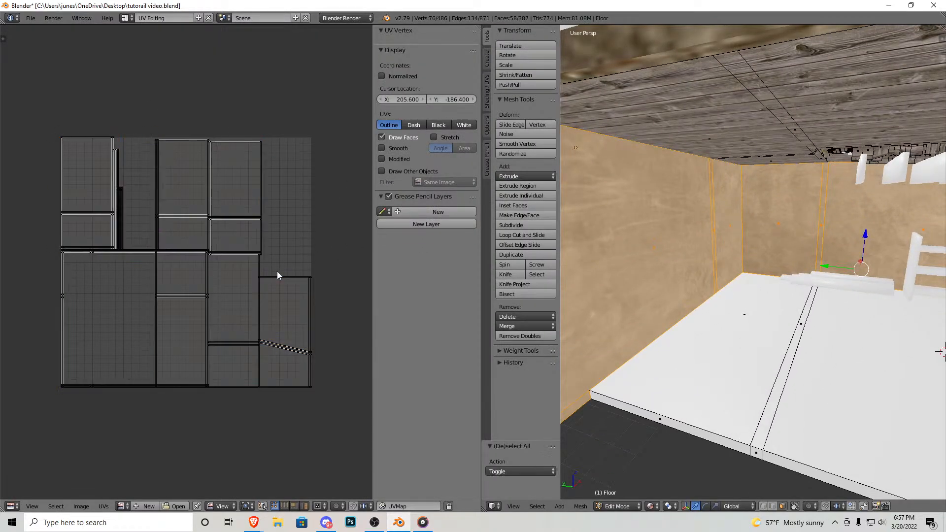
pyautogui.press('s')
pyautogui.rightClick(329, 315)
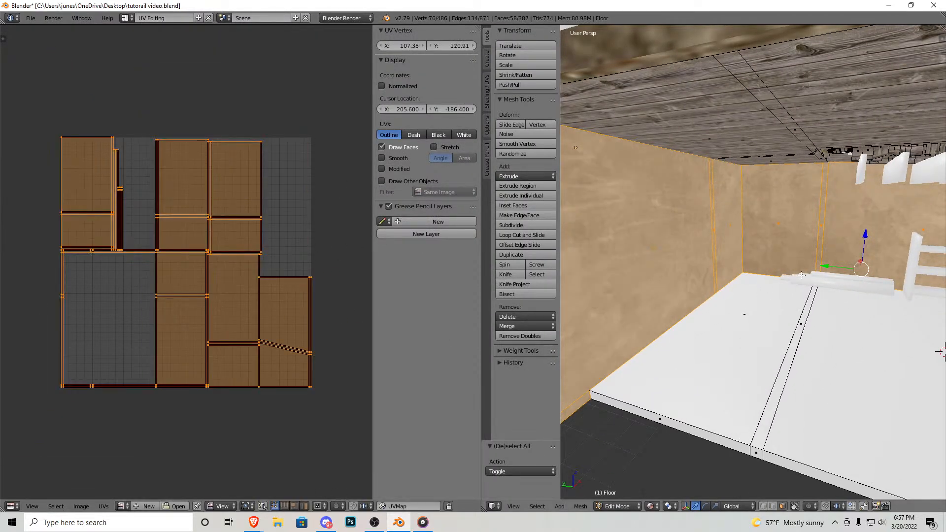
pyautogui.moveTo(714, 270); pyautogui.dragTo(752, 273, button='middle')
pyautogui.scroll(4, 751, 273)
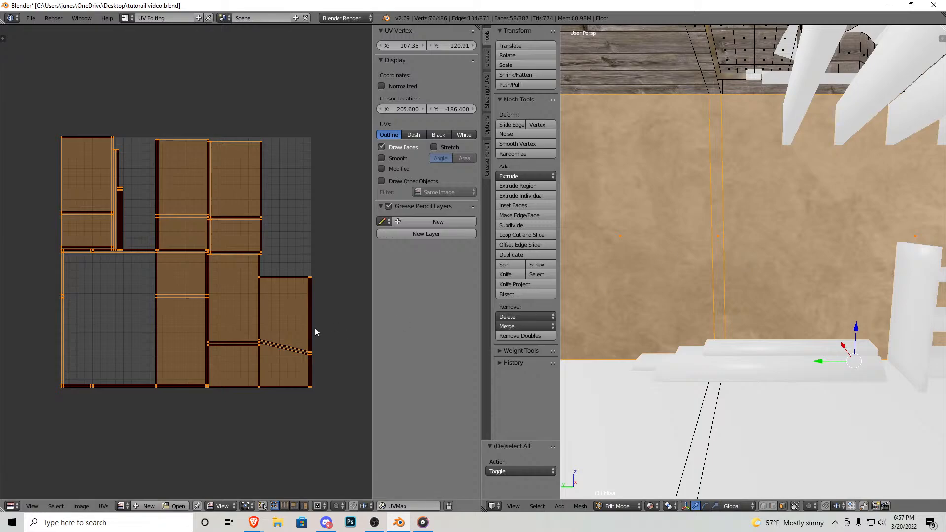
pyautogui.click(122, 507)
pyautogui.click(166, 417)
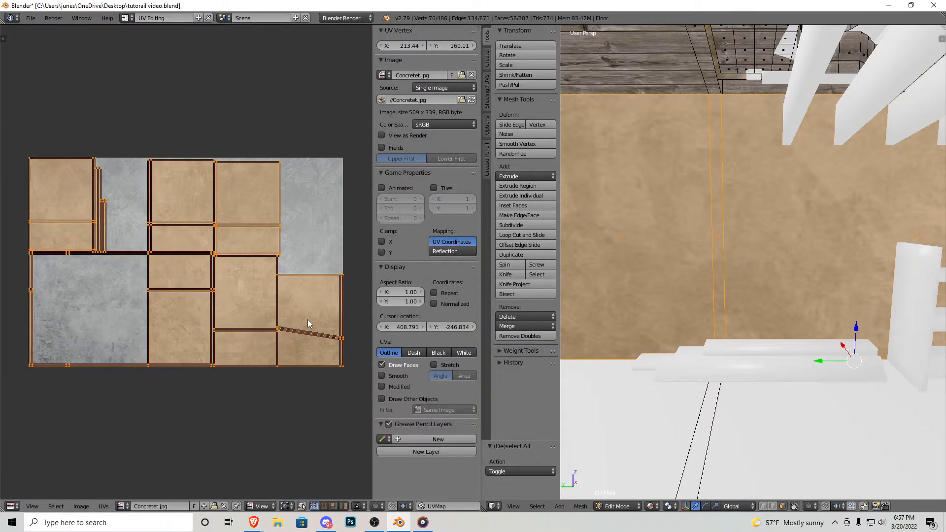
# Step: Scale the wall UVs up by about 2.02 and again by about 1.18, then shift them to X 64.27 and adjust their vertical position
pyautogui.press('s')
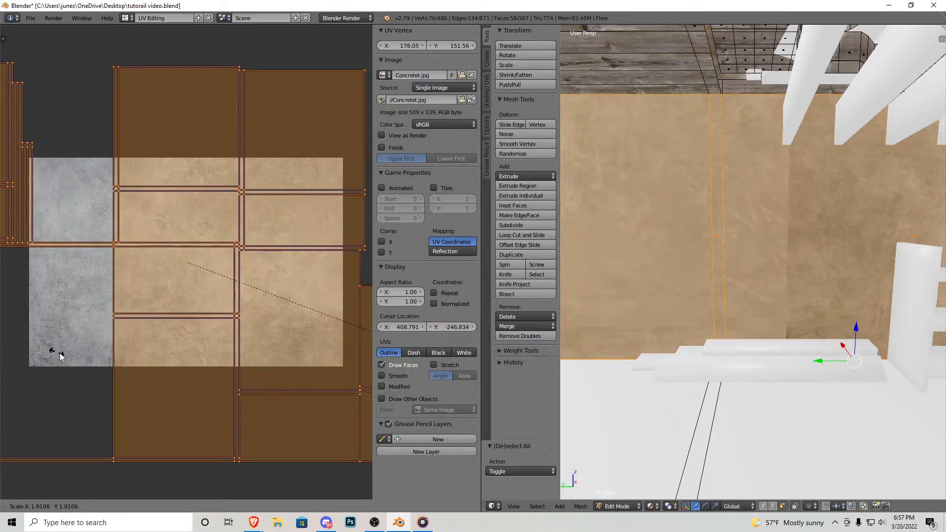
pyautogui.click(441, 327)
pyautogui.scroll(-6, 765, 292)
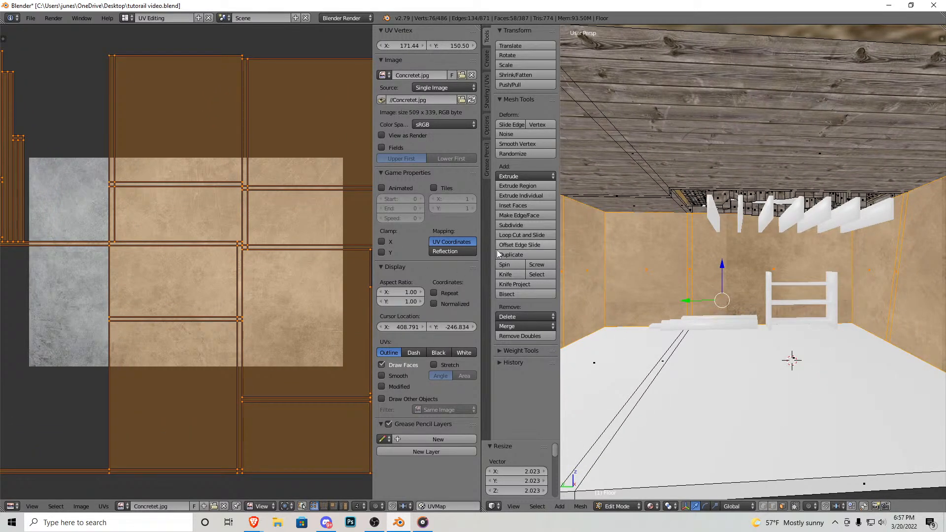
pyautogui.press('s')
pyautogui.click(323, 271)
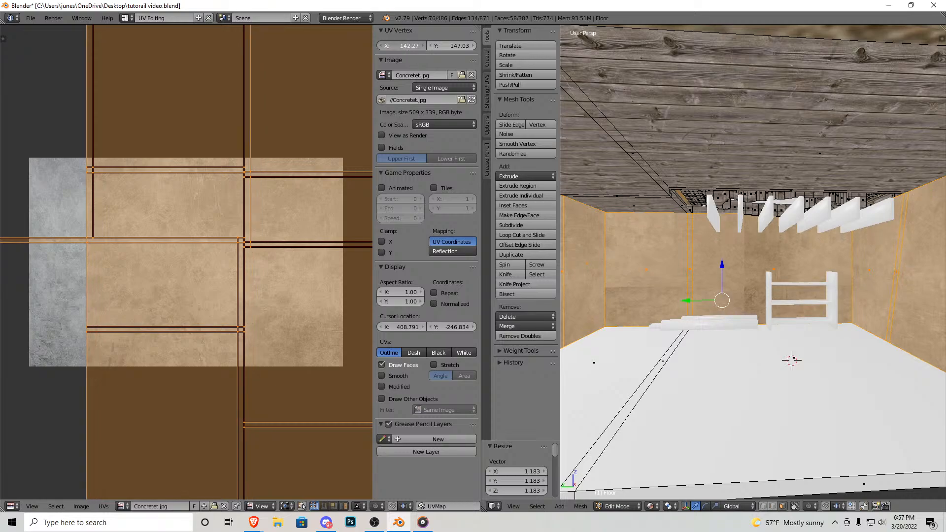
pyautogui.press('g')
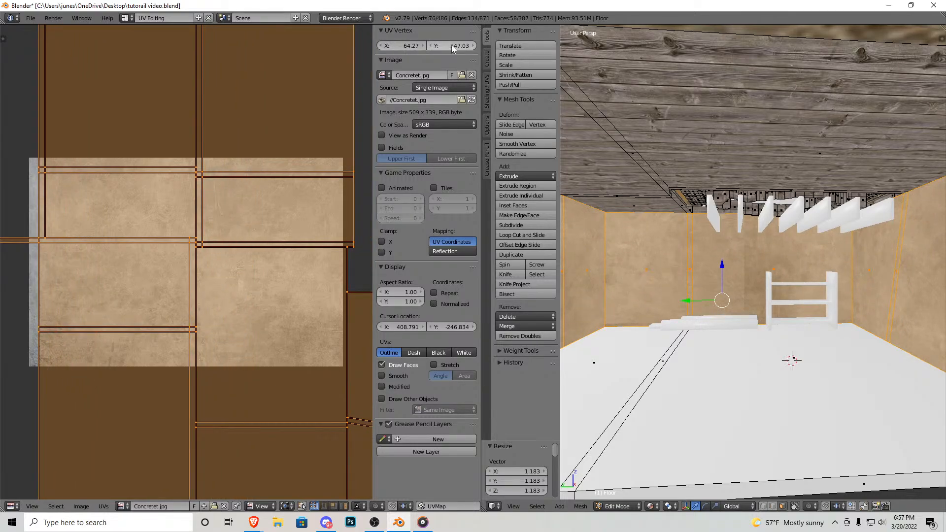
pyautogui.moveTo(452, 46); pyautogui.dragTo(444, 46)
# Step: Leave Edit Mode and examine the concrete texture on the walls and the room above from several viewpoints
pyautogui.press('Tab')
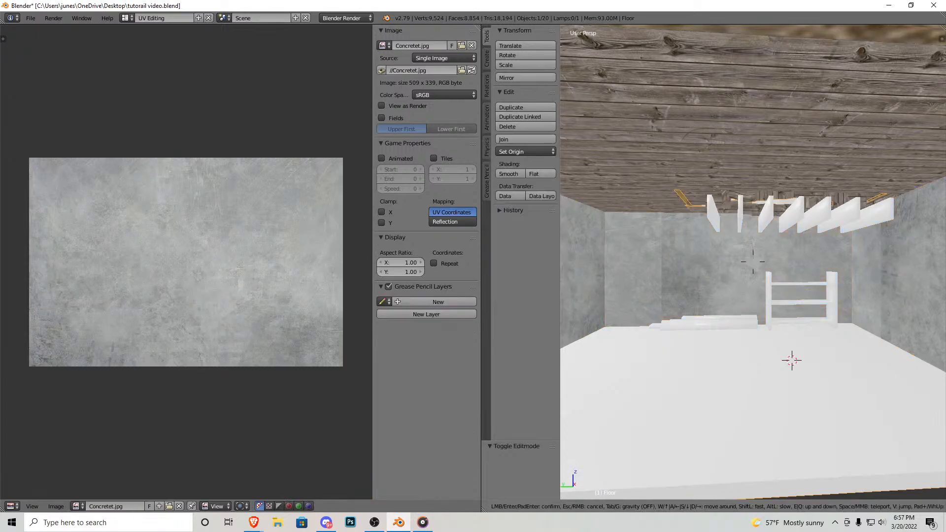
pyautogui.hotkey('shift', 'f')
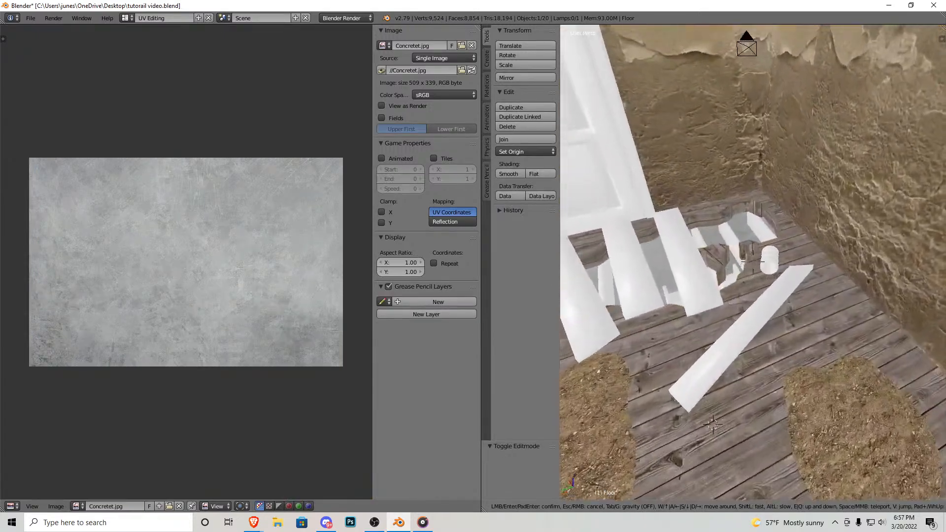
pyautogui.press('w')
pyautogui.press('w')
pyautogui.press('w')
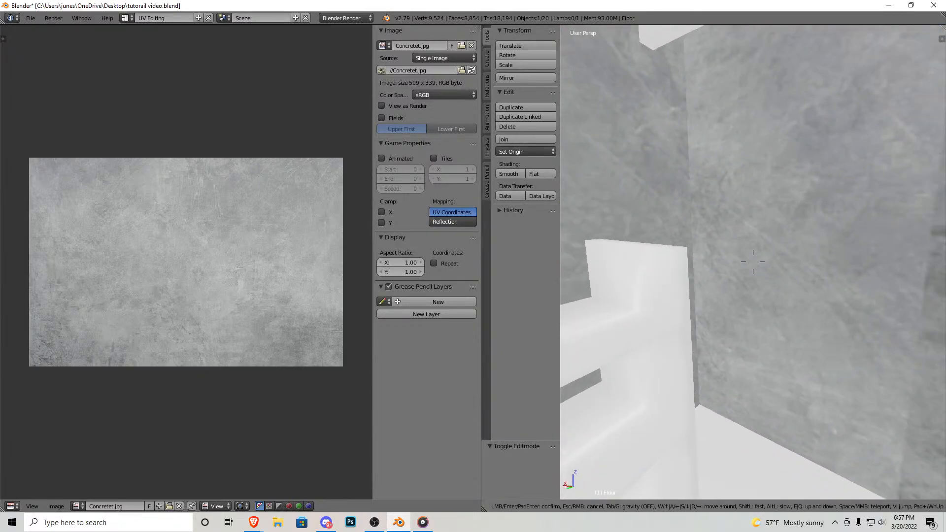
pyautogui.press('s')
pyautogui.press('Return')
# Step: Return to the Default layout and select all faces of the Floor object that use the FloorB material
pyautogui.click(124, 18)
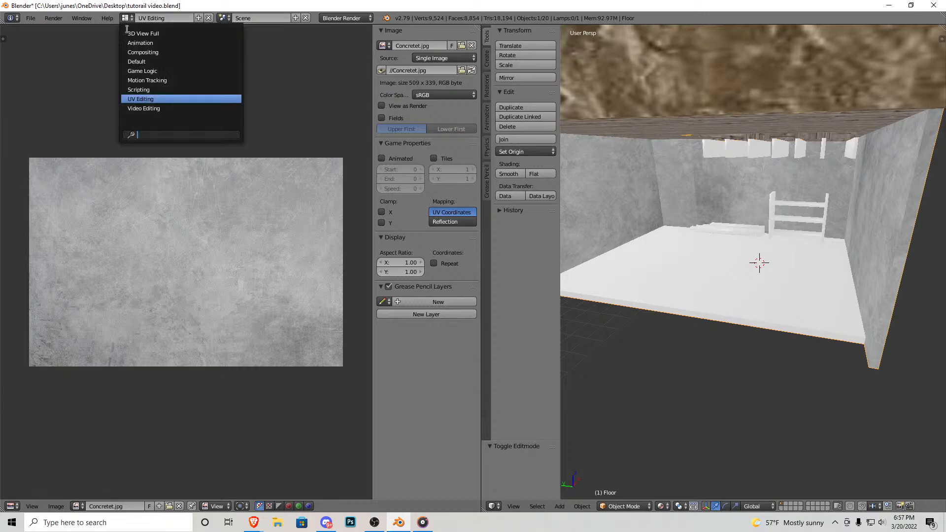
pyautogui.click(146, 62)
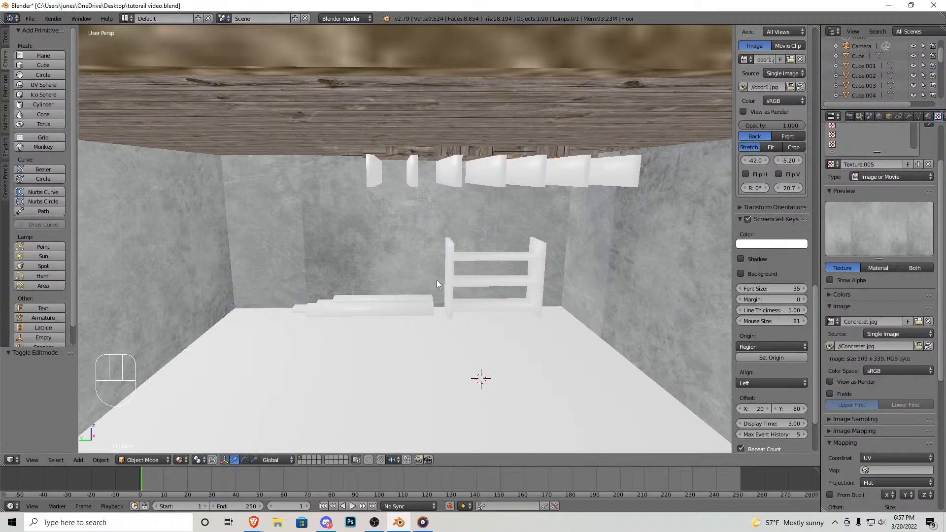
pyautogui.scroll(-4, 443, 286)
pyautogui.press('Tab')
pyautogui.scroll(4, 450, 294)
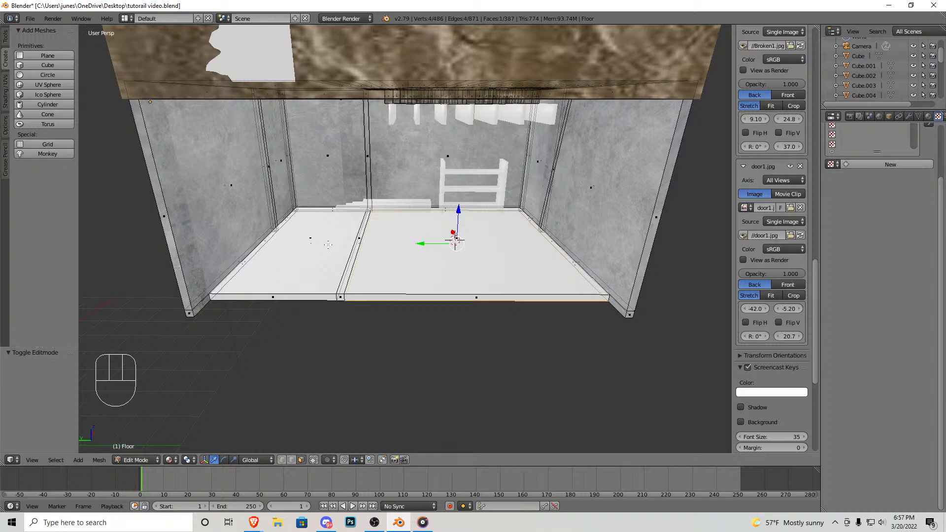
pyautogui.click(929, 116)
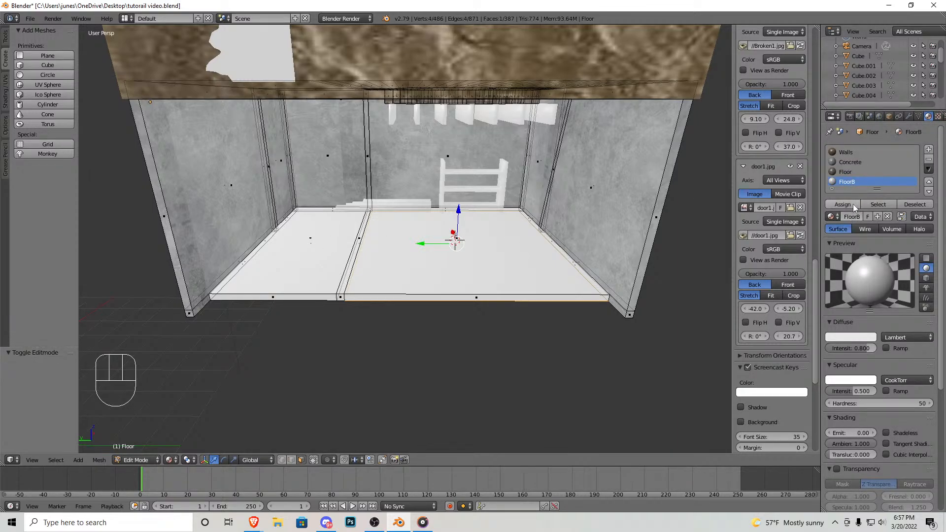
pyautogui.click(870, 206)
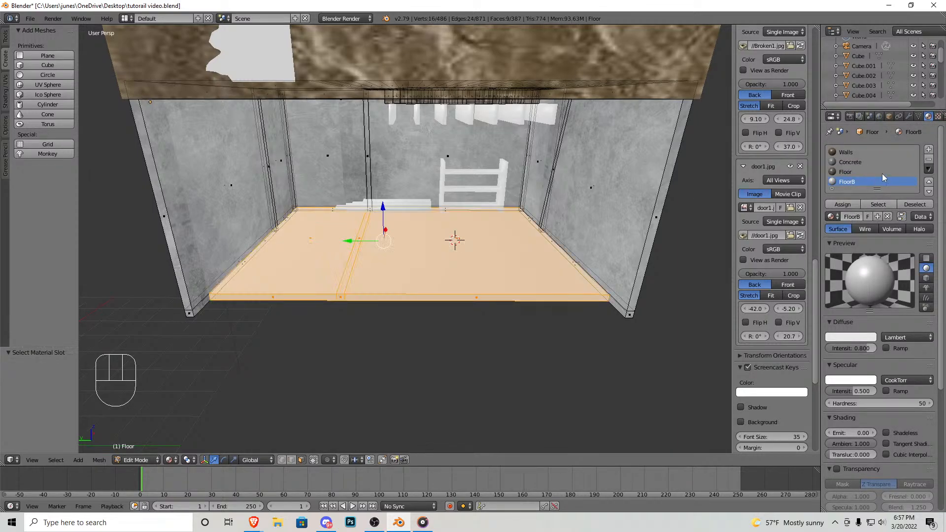
# Step: Add a new texture to the FloorB material and load Floor1.jpg from the Desktop as its image
pyautogui.click(938, 117)
pyautogui.click(856, 165)
pyautogui.scroll(-2, 882, 246)
pyautogui.click(912, 282)
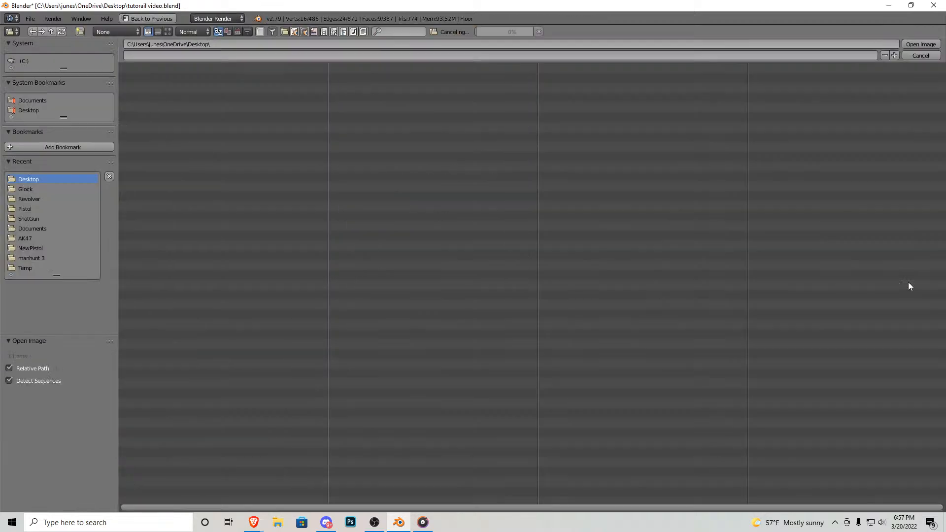
pyautogui.click(168, 32)
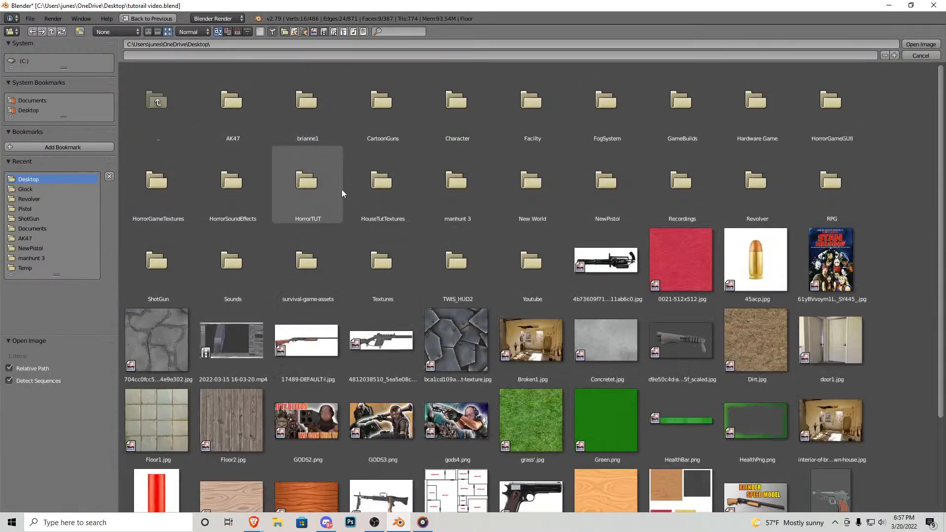
pyautogui.doubleClick(173, 399)
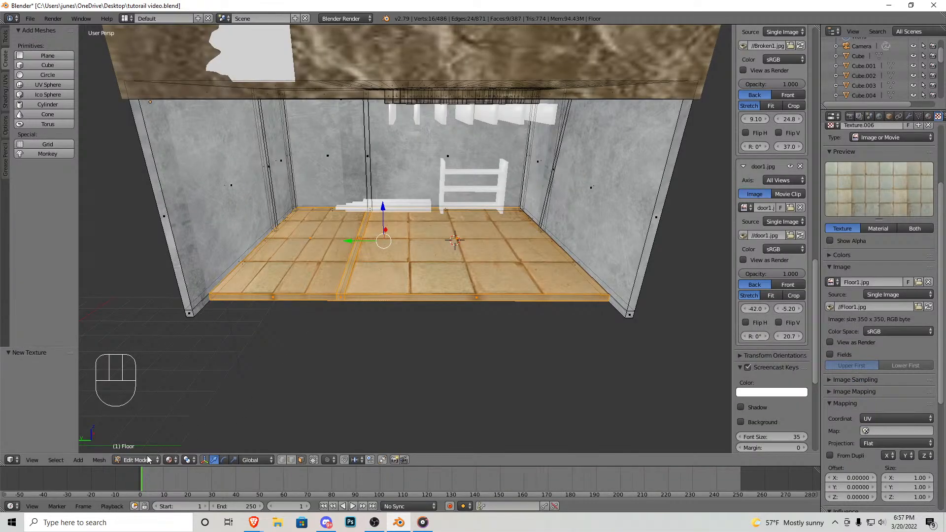
# Step: Unwrap the selected bottom floor faces with Smart UV Project, using an angle limit of 66 and zero island margin
pyautogui.click(99, 460)
pyautogui.moveTo(137, 383)
pyautogui.click(215, 392)
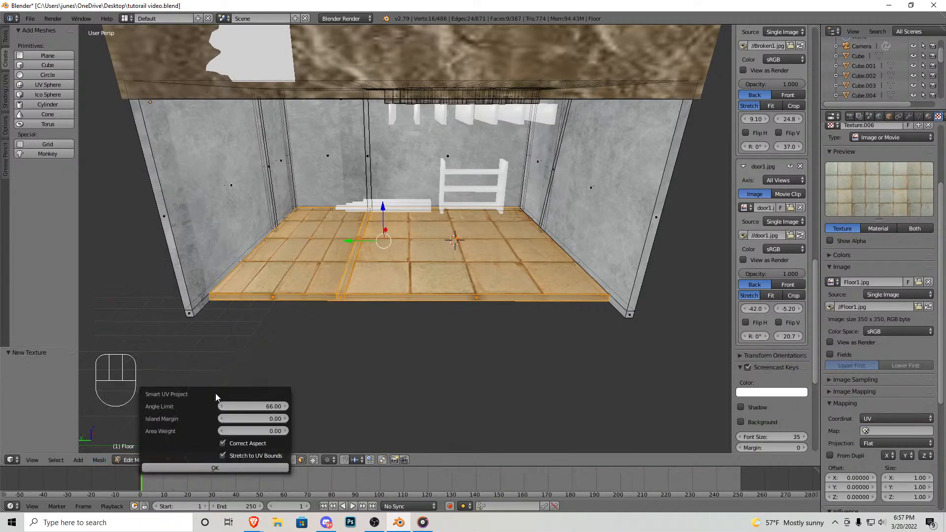
pyautogui.scroll(4, 432, 332)
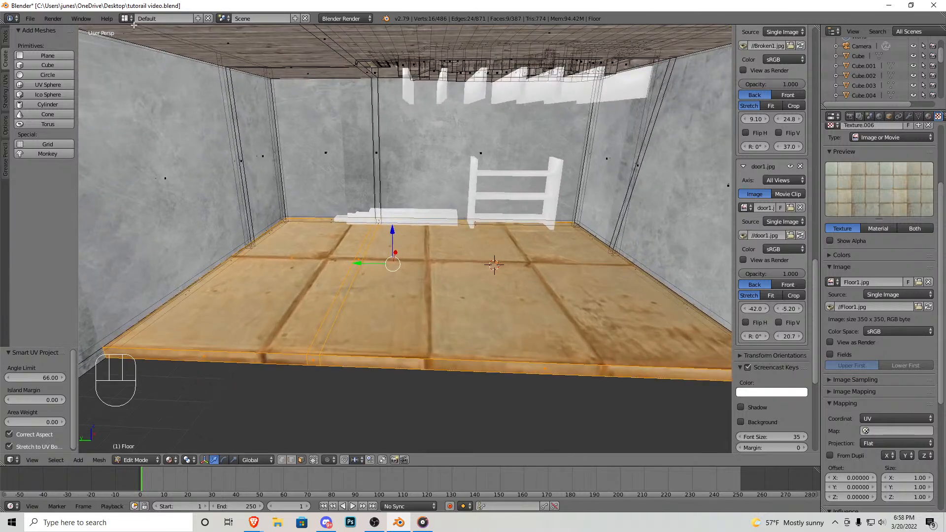
# Step: Open the floor UVs in the UV Editing layout, select them all and scale them up by about 3.5
pyautogui.click(125, 18)
pyautogui.click(140, 99)
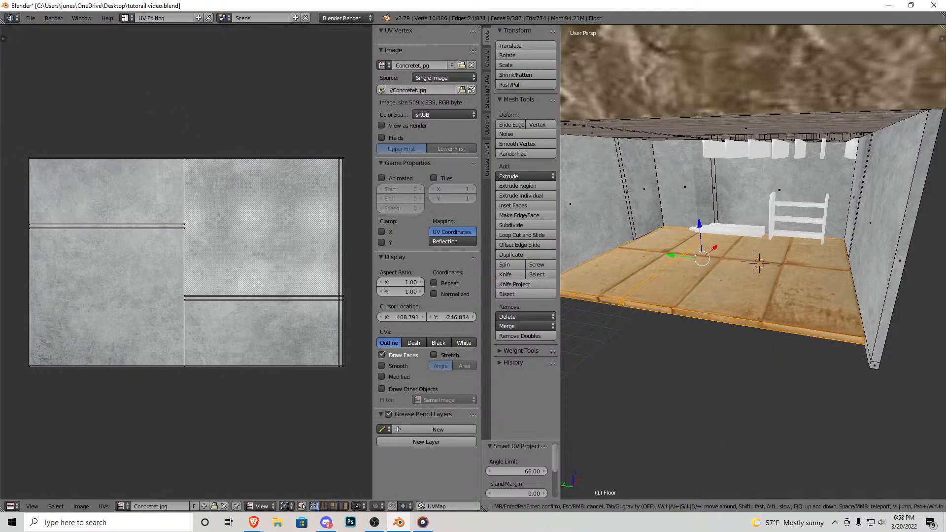
pyautogui.hotkey('shift', 'f')
pyautogui.press('Escape')
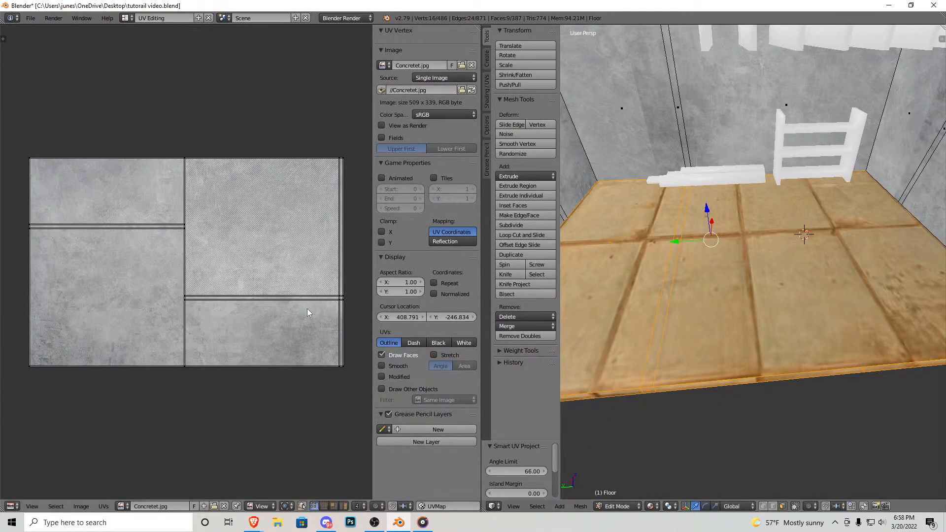
pyautogui.press('a')
pyautogui.press('s')
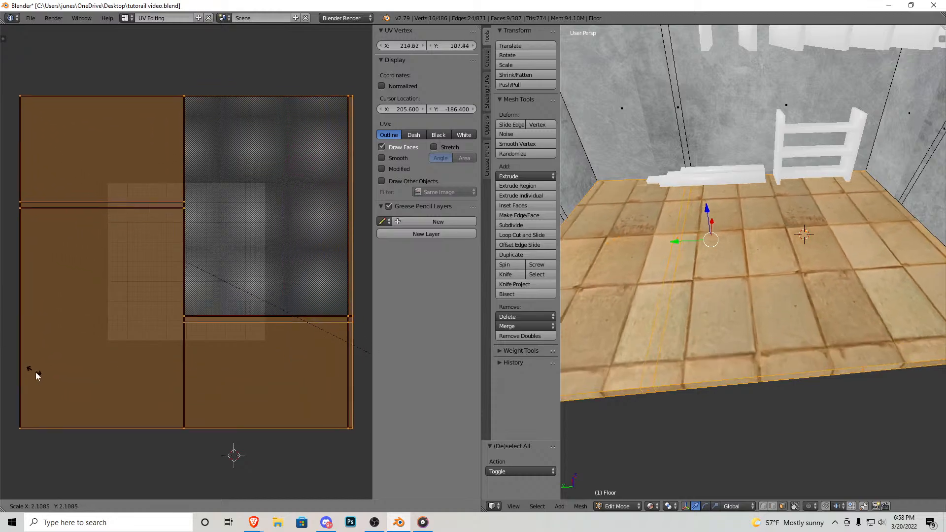
pyautogui.click(169, 464)
# Step: Stretch the bottom floor UVs along the X axis by about 1.35
pyautogui.hotkey('shift', 'f')
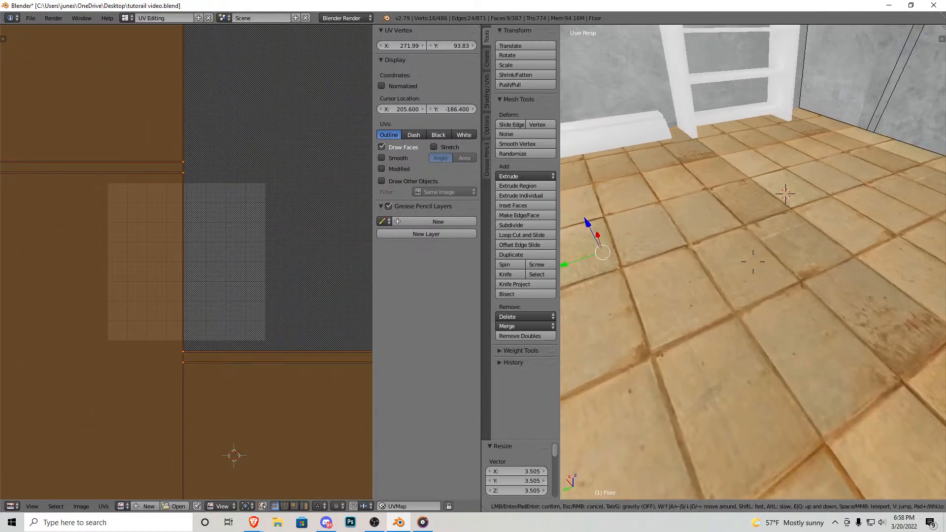
pyautogui.press('Return')
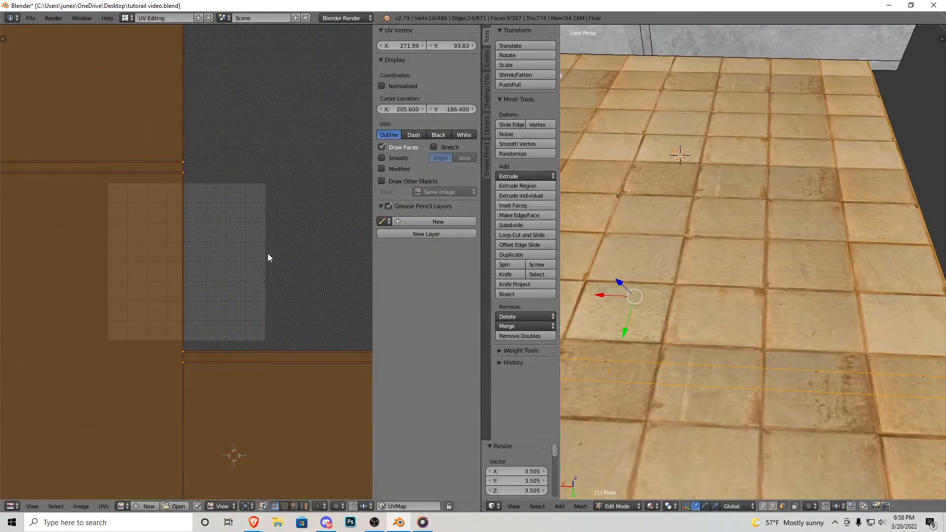
pyautogui.press('x')
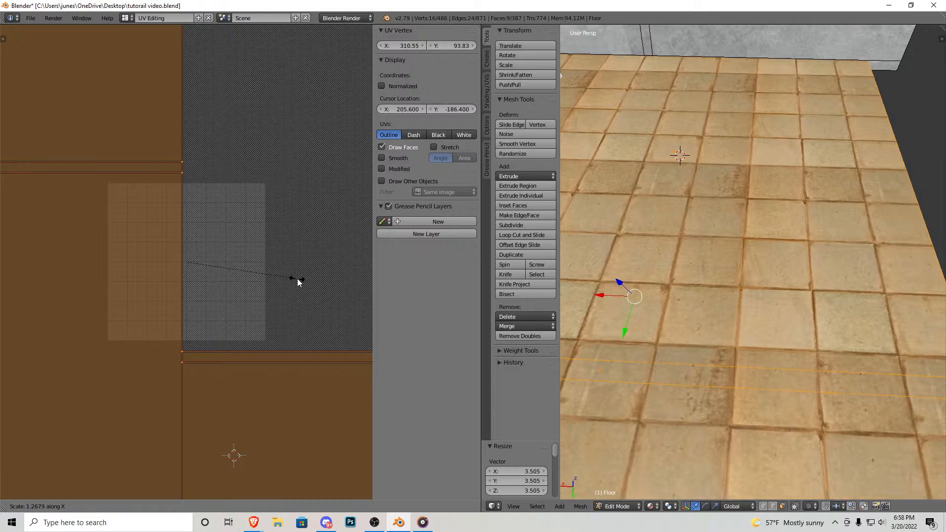
pyautogui.click(304, 283)
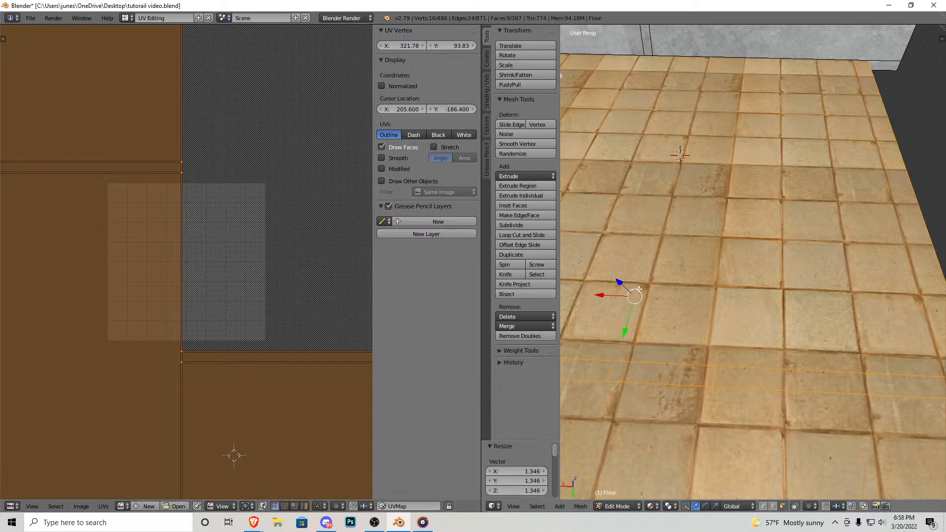
# Step: Leave Edit Mode and examine the tiled bottom floor through the hole in the plank floor
pyautogui.hotkey('shift', 'f')
pyautogui.press('s')
pyautogui.click(753, 262)
pyautogui.press('Tab')
pyautogui.hotkey('shift', 'f')
pyautogui.press('s')
pyautogui.press('w')
pyautogui.click(753, 262)
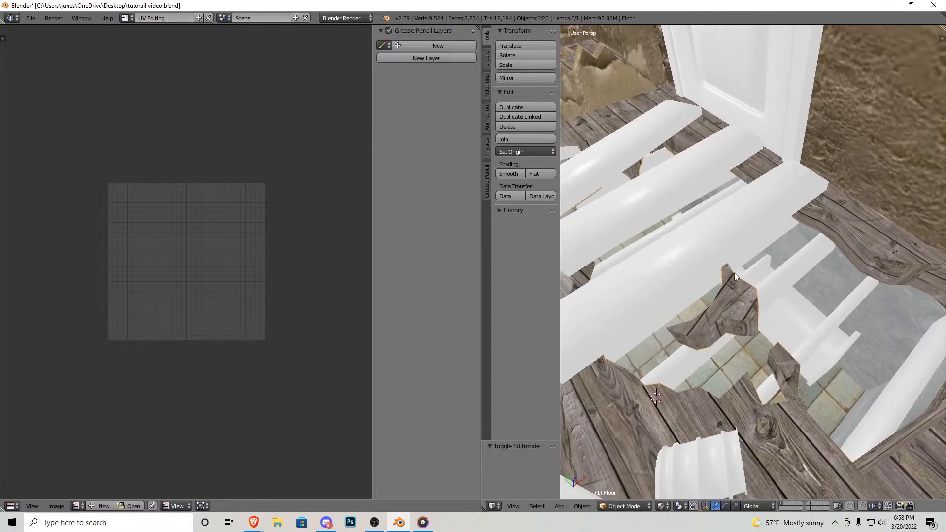
# Step: Scale the tile floor UVs up by about 1.14 and shift their vertical position
pyautogui.press('Tab')
pyautogui.press('s')
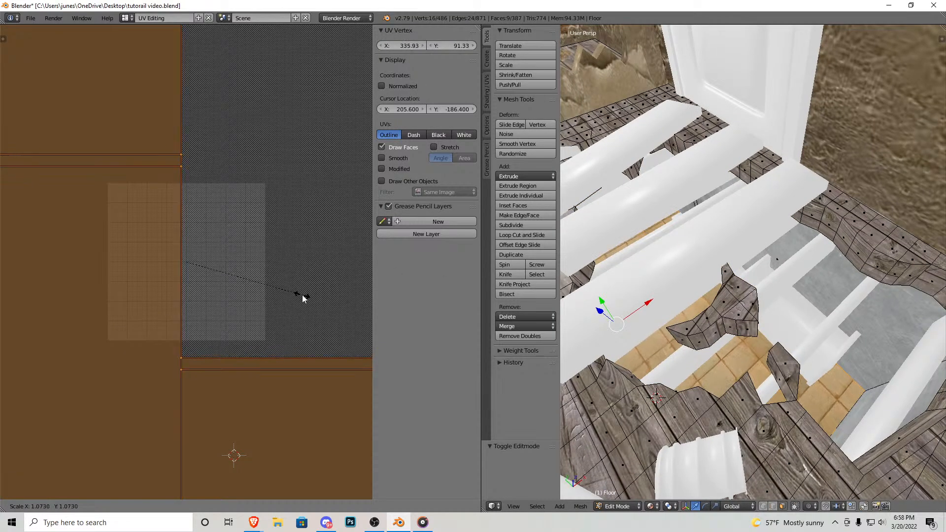
pyautogui.click(308, 308)
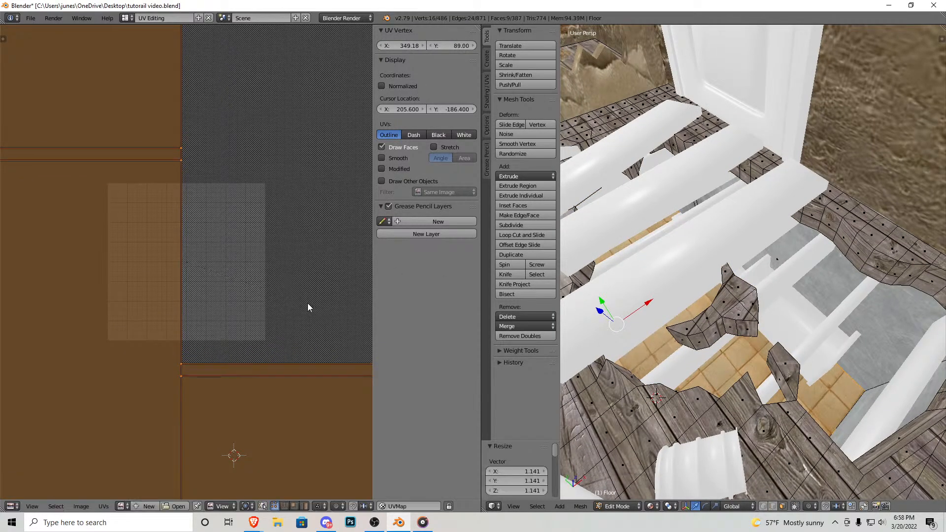
pyautogui.moveTo(451, 46); pyautogui.dragTo(412, 46)
# Step: Leave Edit Mode, examine the textured room and the tiled floor beneath it, and return to the Default layout
pyautogui.press('Tab')
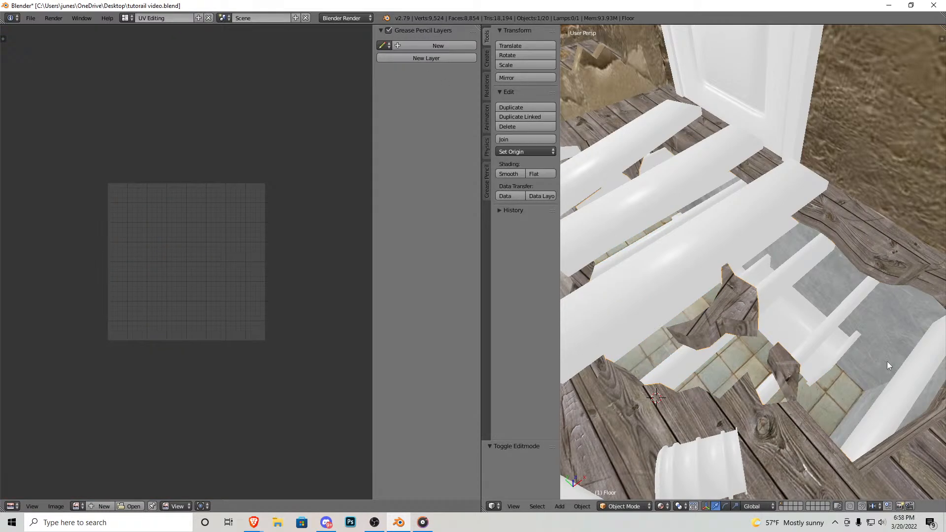
pyautogui.hotkey('shift', 'f')
pyautogui.press('s')
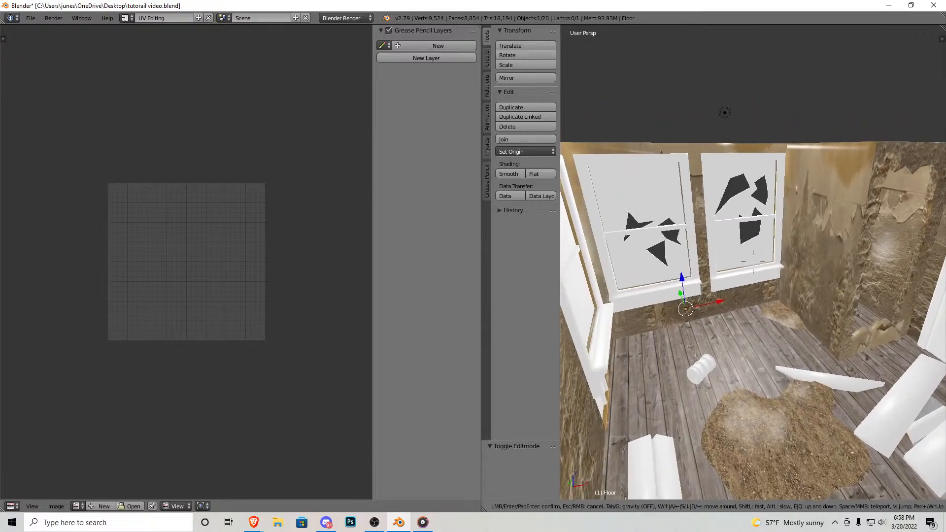
pyautogui.press('w')
pyautogui.press('w')
pyautogui.press('s')
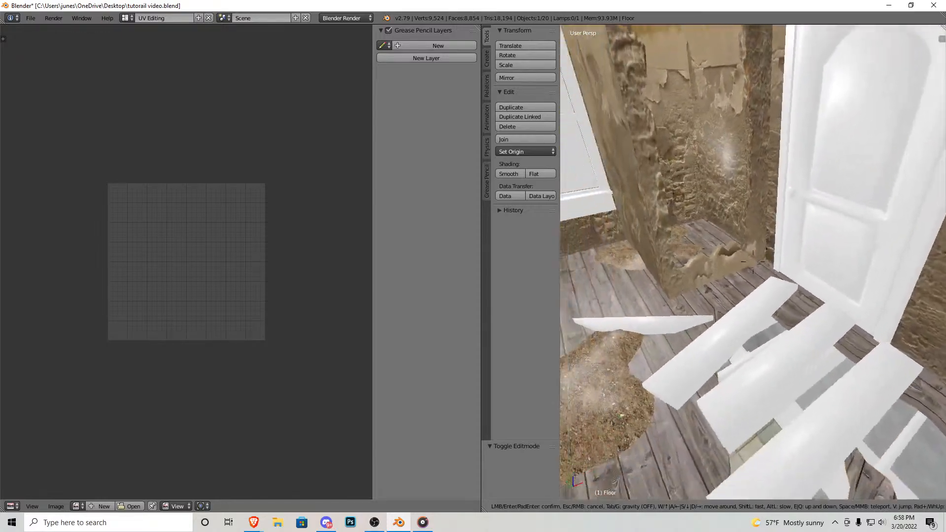
pyautogui.press('w')
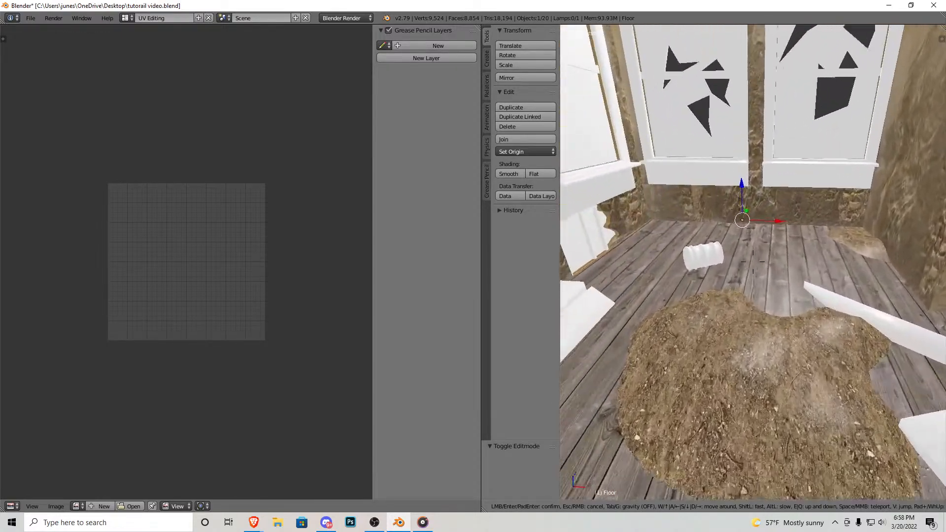
pyautogui.click(753, 261)
pyautogui.click(127, 18)
pyautogui.click(147, 54)
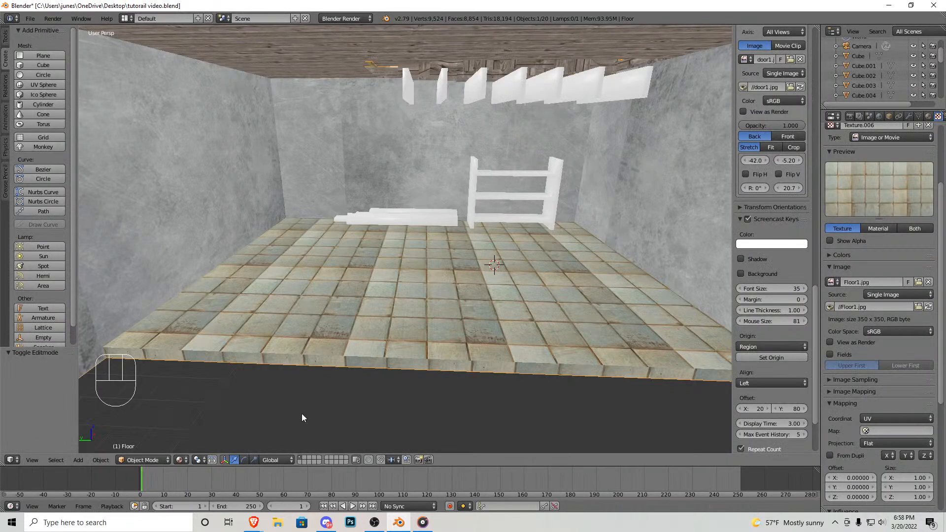
# Step: Switch to the web browser and search Google Images for "rust texture seamless"
pyautogui.click(254, 523)
pyautogui.moveTo(219, 47); pyautogui.dragTo(89, 46)
pyautogui.write('rust tex')
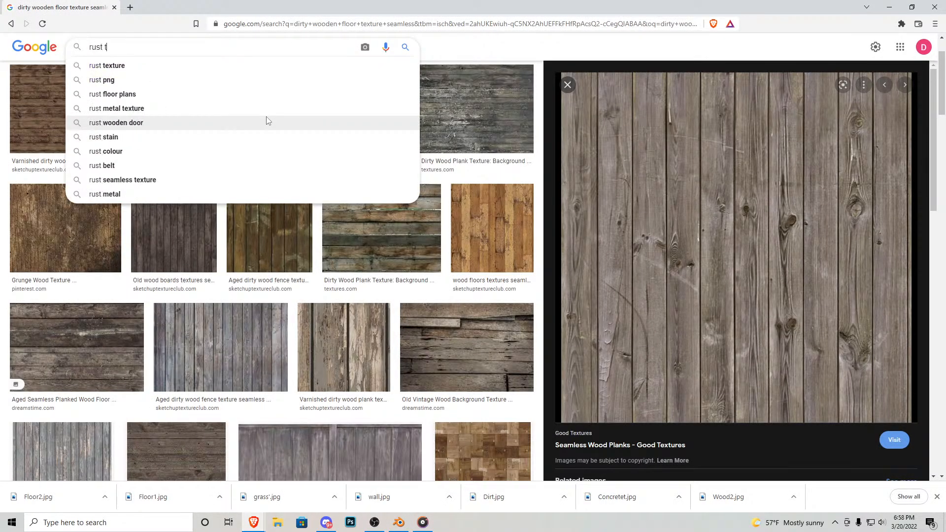
pyautogui.write('ture')
pyautogui.press('Return')
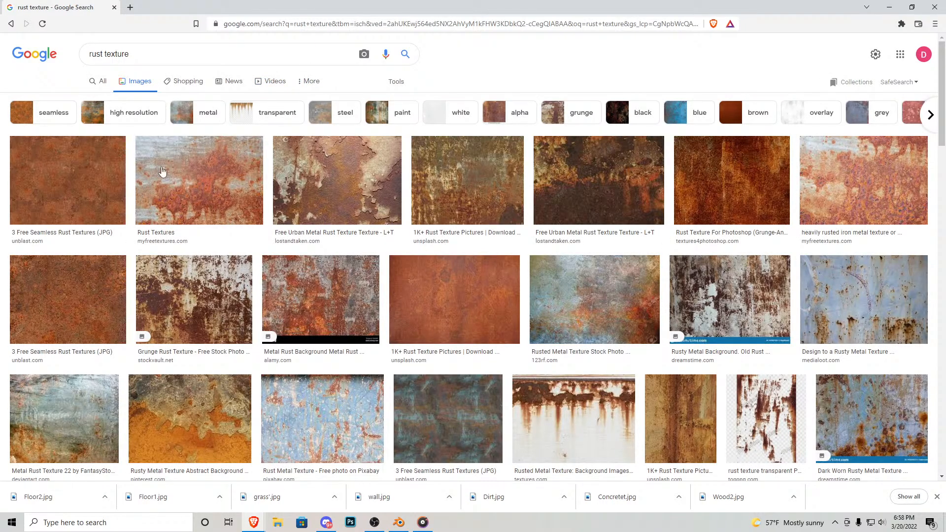
pyautogui.click(208, 54)
pyautogui.write('seamless')
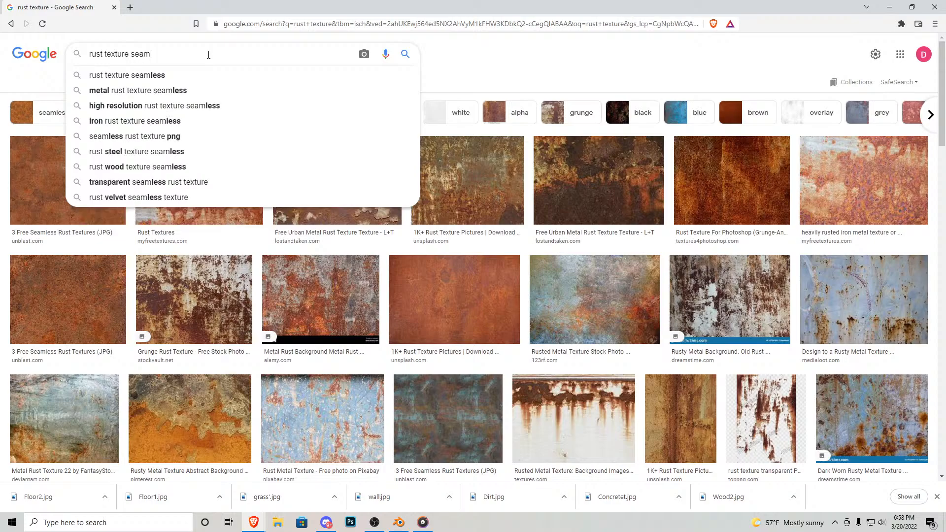
pyautogui.press('Return')
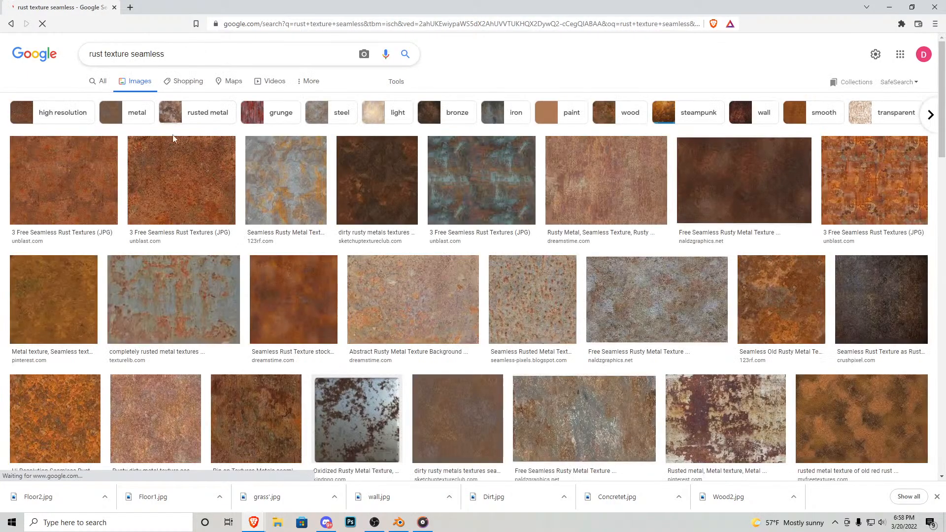
# Step: Save the second seamless rust image from Unblast to the Desktop as a JPEG named Rust
pyautogui.click(187, 148)
pyautogui.rightClick(697, 143)
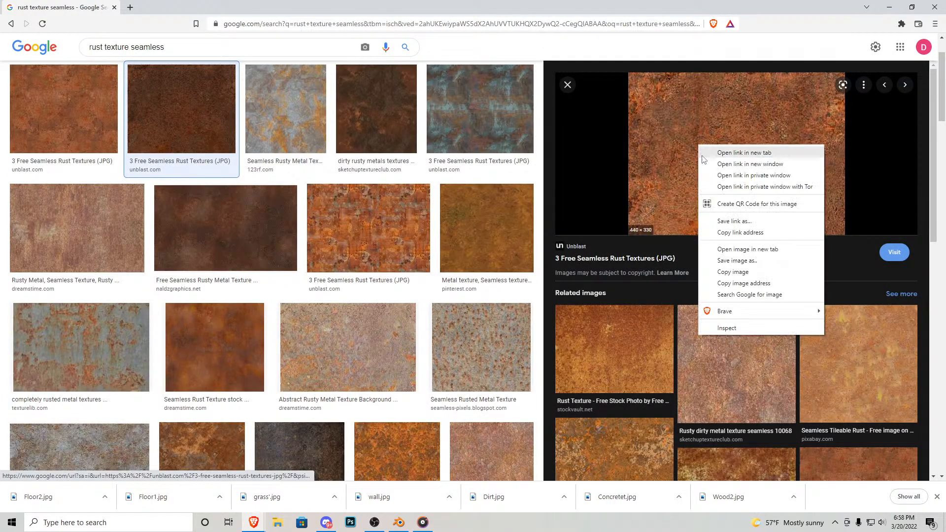
pyautogui.click(729, 269)
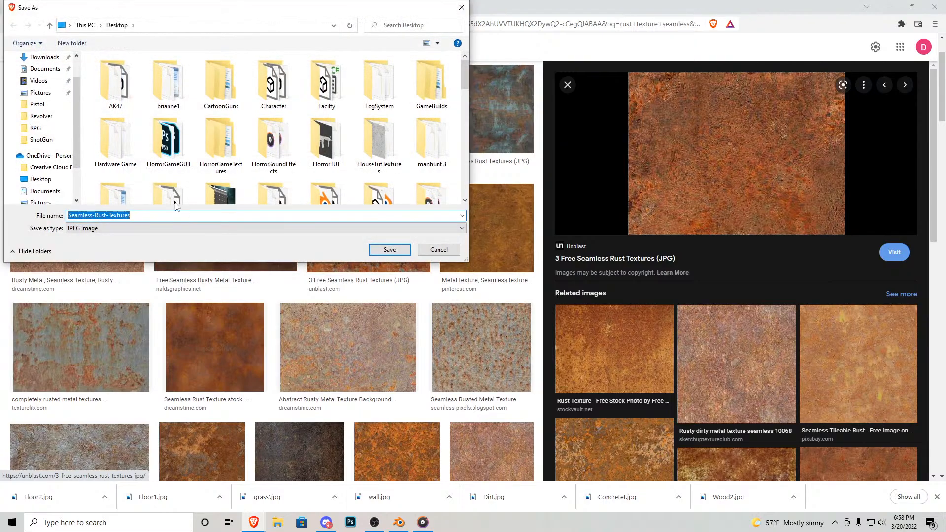
pyautogui.click(59, 84)
pyautogui.click(53, 79)
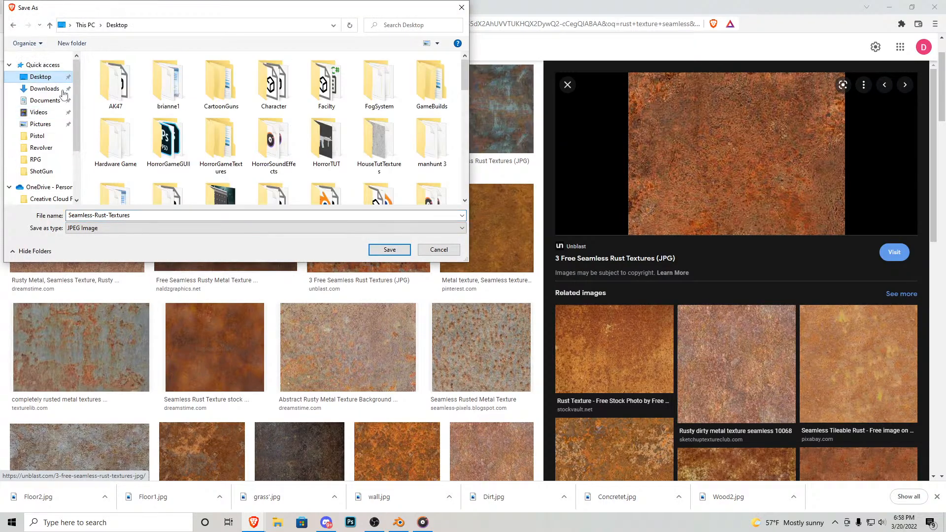
pyautogui.doubleClick(158, 216)
pyautogui.write('Rust')
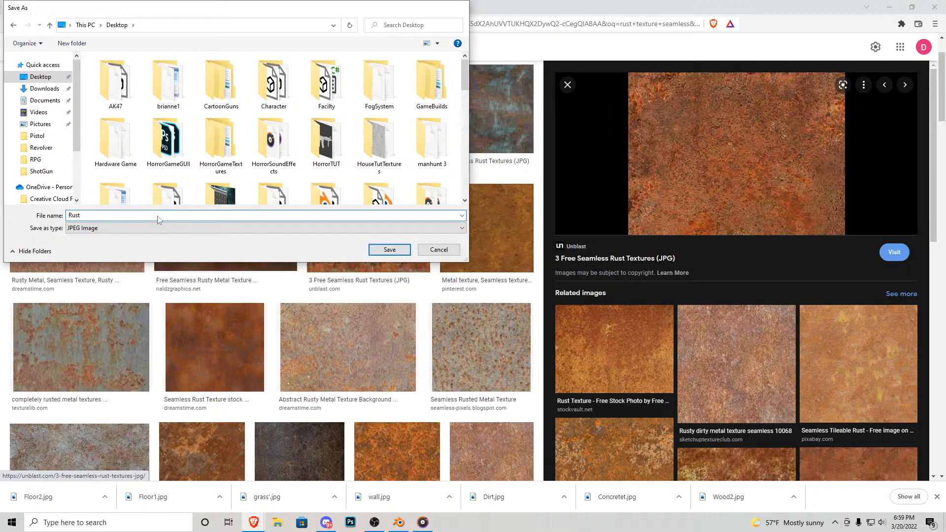
pyautogui.press('Return')
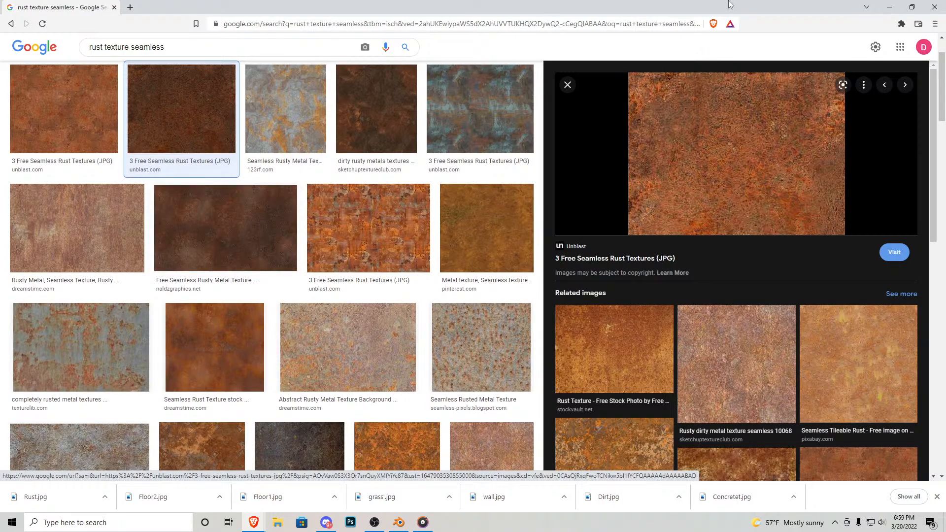
# Step: Switch back to Blender and select the barrel lying near the hole in the plank floor
pyautogui.click(890, 7)
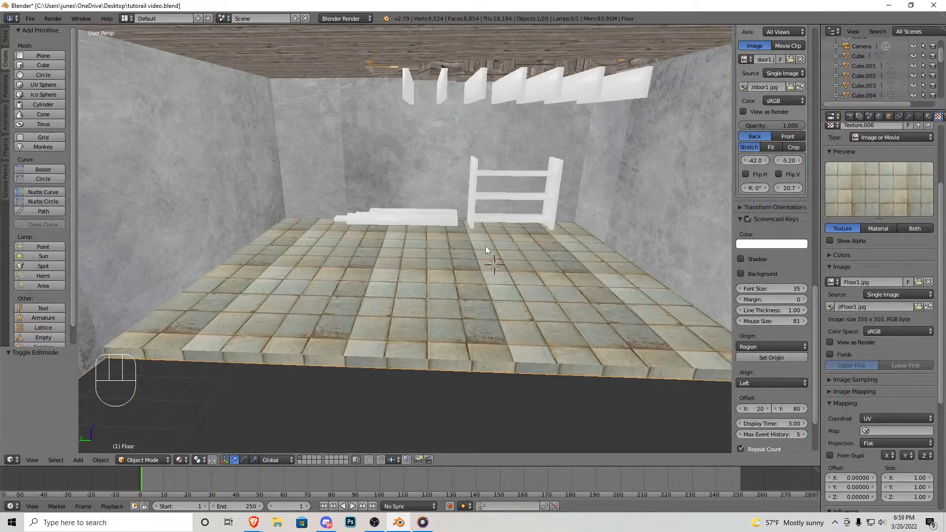
pyautogui.hotkey('shift', 'f')
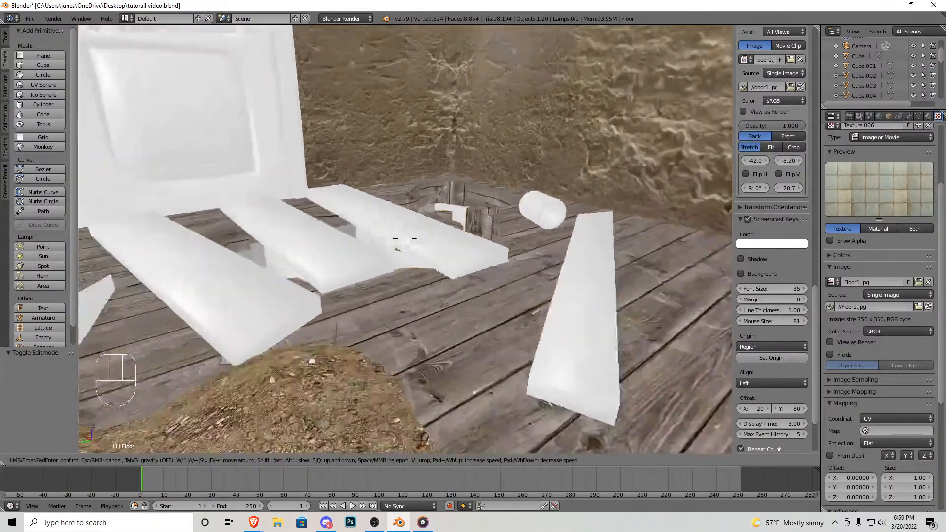
pyautogui.press('s')
pyautogui.click(405, 238)
pyautogui.rightClick(471, 215)
# Step: Add the other two barrels to the selection and join all three into one object
pyautogui.hotkey('shift', 'f')
pyautogui.press('w')
pyautogui.click(405, 238)
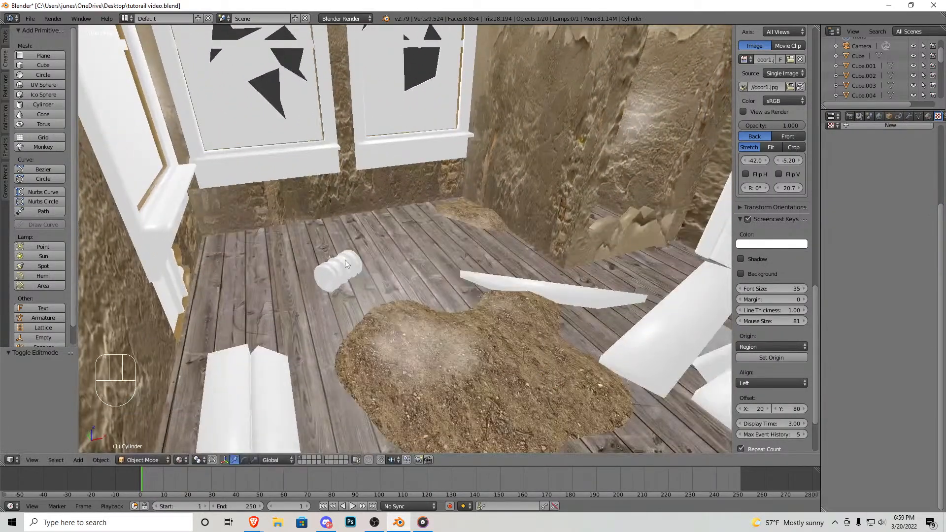
pyautogui.keyDown('shift'); pyautogui.rightClick(345, 261); pyautogui.keyUp('shift')
pyautogui.hotkey('shift', 'f')
pyautogui.press('w')
pyautogui.click(405, 239)
pyautogui.keyDown('shift'); pyautogui.rightClick(606, 275); pyautogui.keyUp('shift')
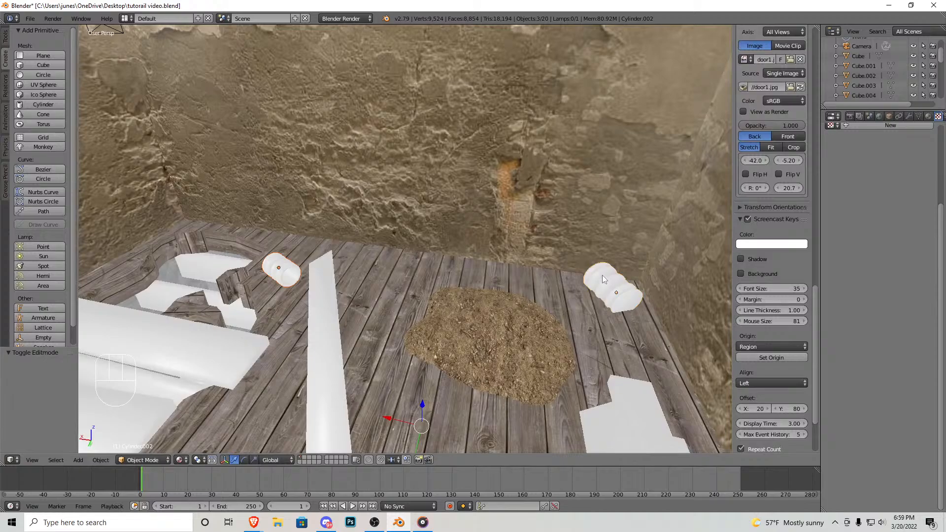
# Step: Select all the barrel geometry in Edit Mode and give it a new material
pyautogui.press('Tab')
pyautogui.press('a')
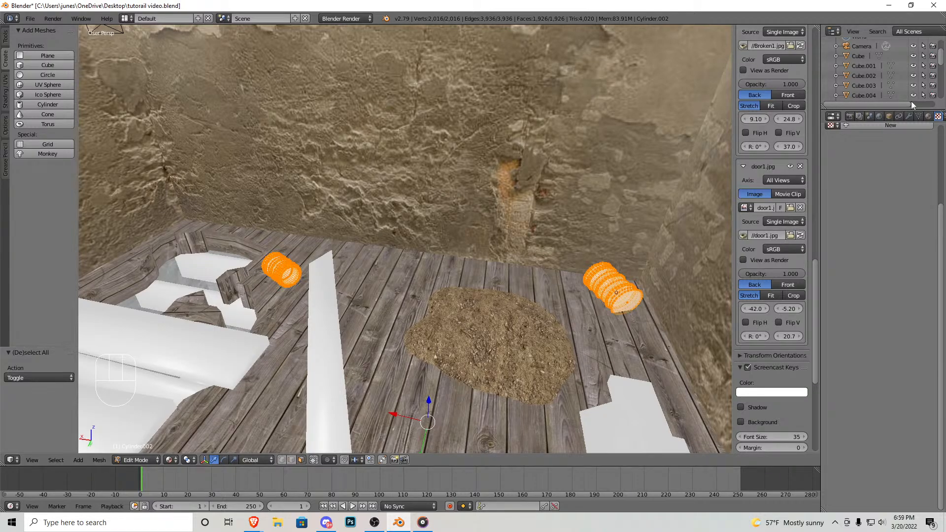
pyautogui.scroll(5, 909, 149)
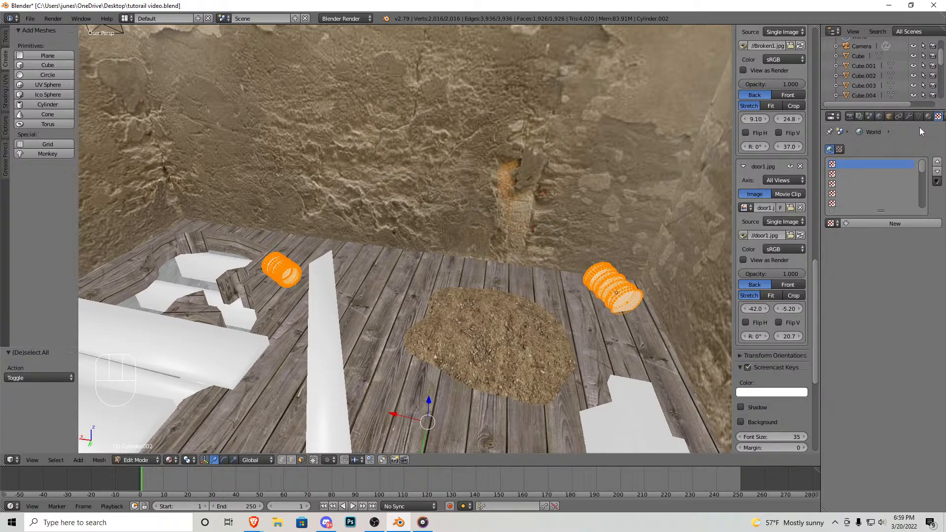
pyautogui.click(929, 116)
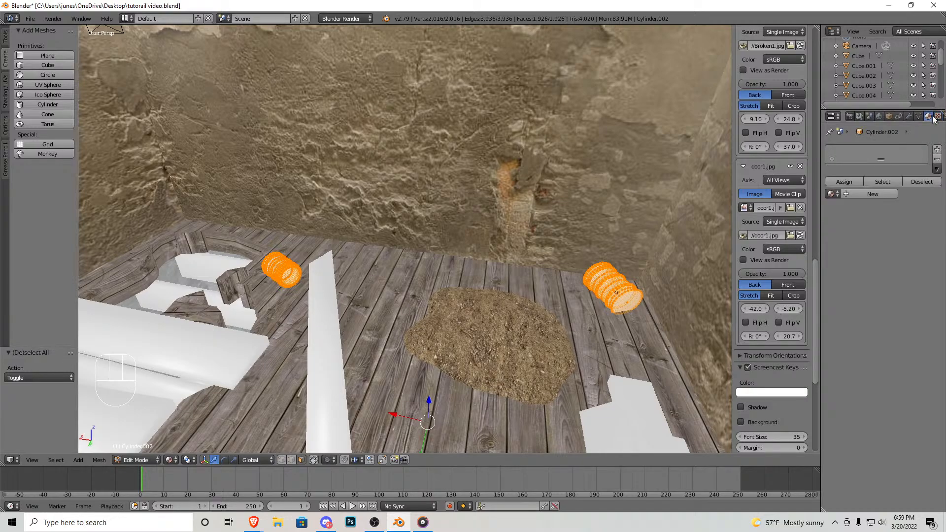
pyautogui.click(873, 195)
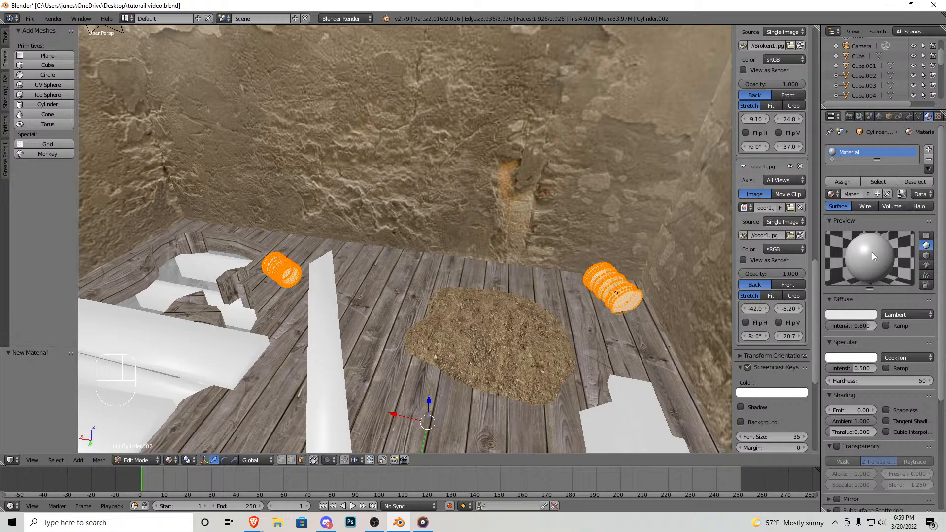
# Step: Add a new image texture to the barrel material and load Rust.jpg from the Desktop
pyautogui.click(938, 116)
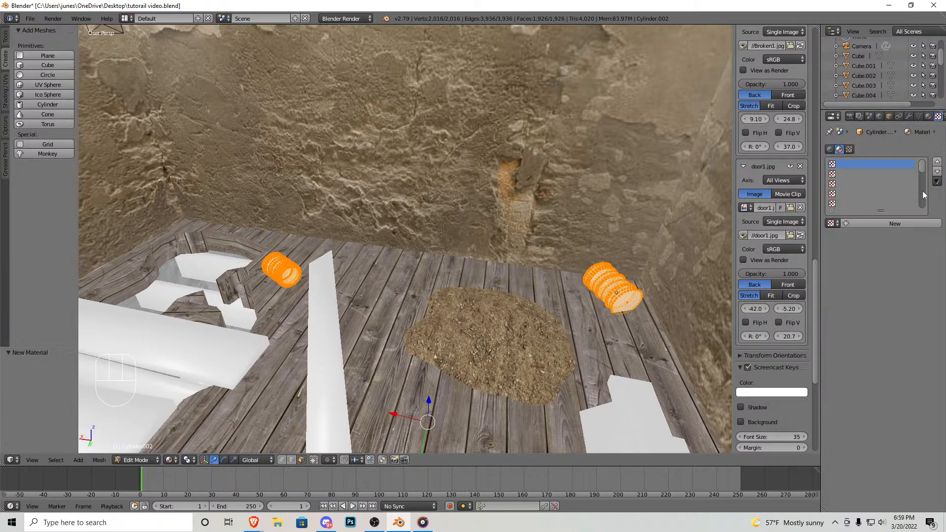
pyautogui.click(895, 224)
pyautogui.click(915, 383)
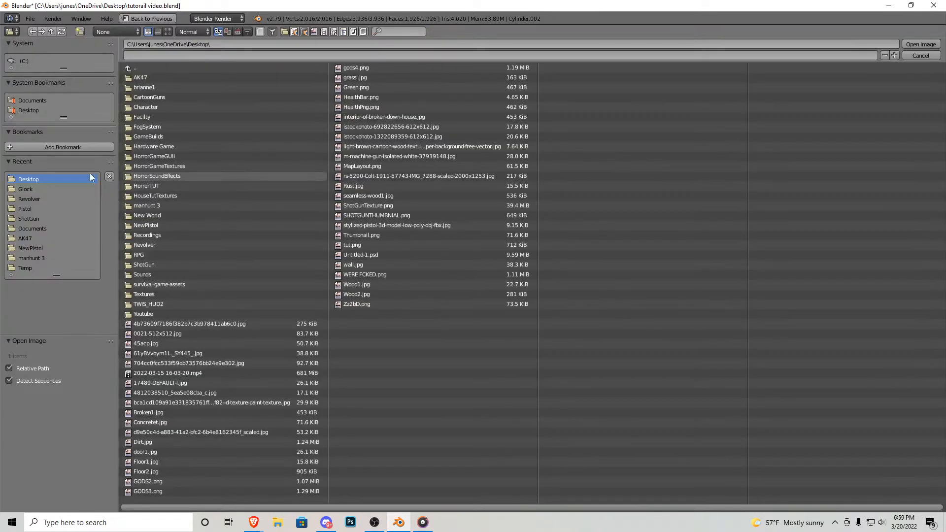
pyautogui.click(168, 32)
pyautogui.scroll(-5, 499, 338)
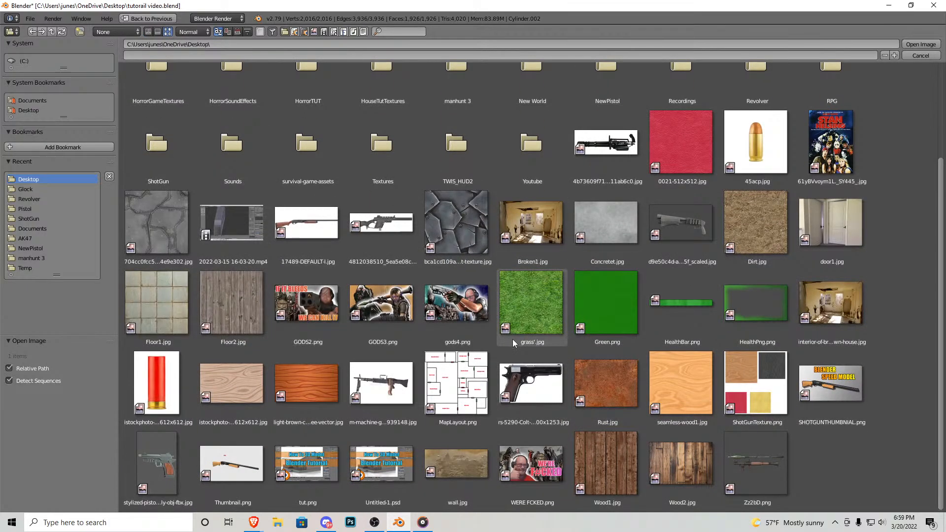
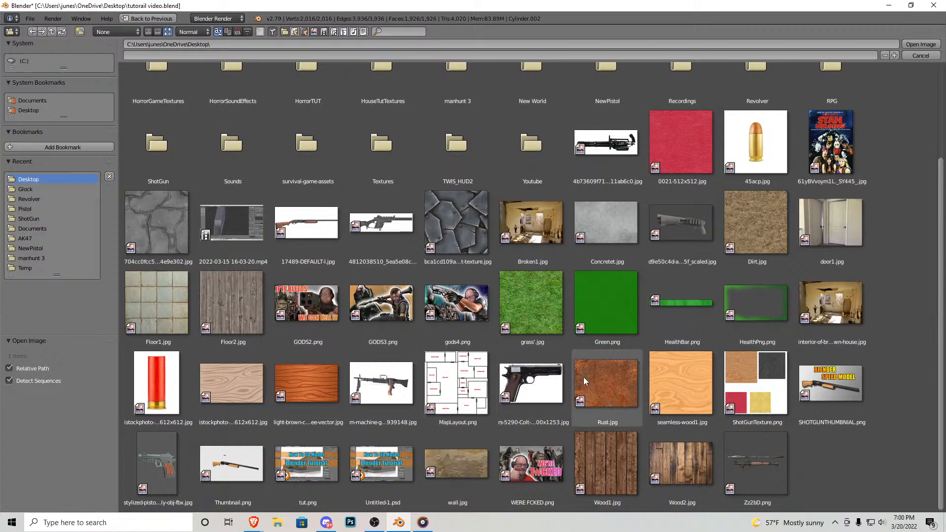
pyautogui.doubleClick(584, 380)
# Step: Unwrap the barrels with Smart UV Project, leave Edit Mode and switch to the UV Editing layout
pyautogui.press('Tab')
pyautogui.press('Tab')
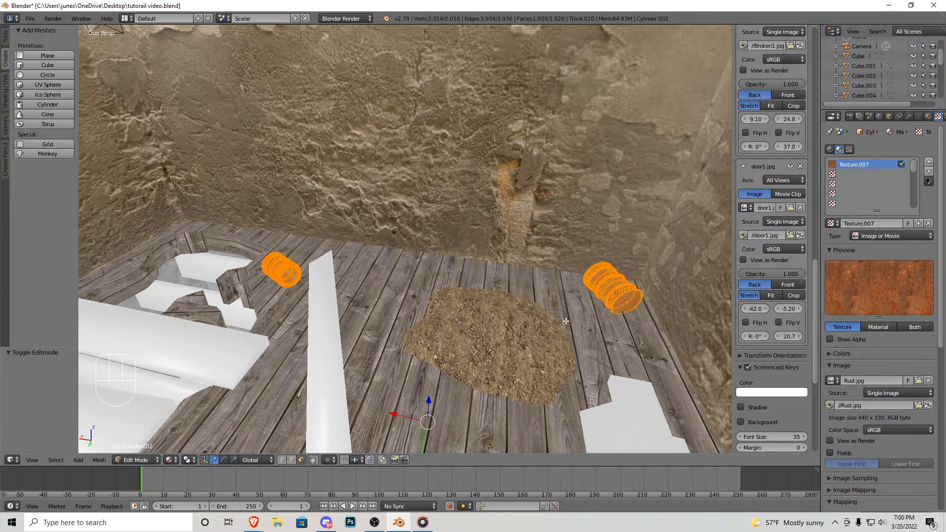
pyautogui.click(104, 459)
pyautogui.moveTo(135, 377)
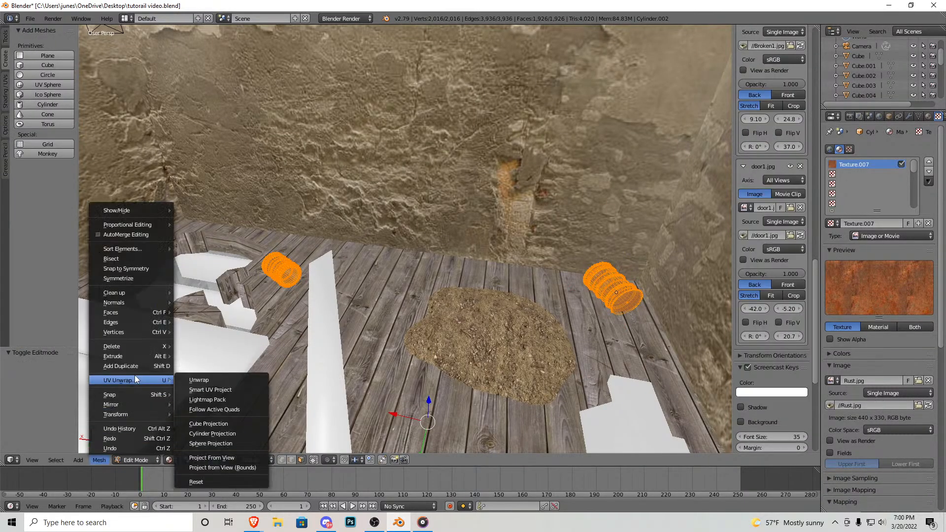
pyautogui.click(223, 392)
pyautogui.click(257, 463)
pyautogui.press('Tab')
pyautogui.hotkey('shift', 'f')
pyautogui.press('w')
pyautogui.click(433, 253)
pyautogui.click(127, 19)
pyautogui.click(152, 98)
# Step: Select all the barrel UVs, scale them up for a finer rust pattern and leave Edit Mode
pyautogui.hotkey('shift', 'f')
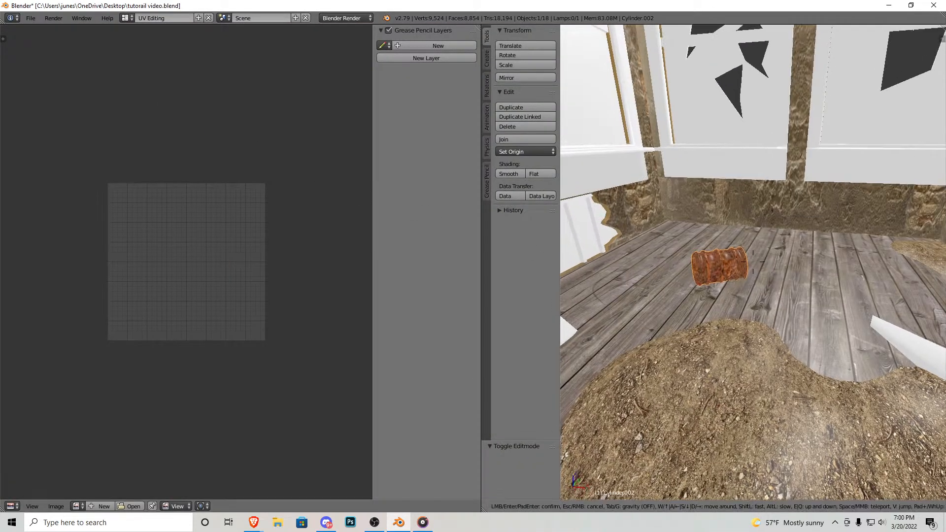
pyautogui.press('w')
pyautogui.click(758, 277)
pyautogui.press('Tab')
pyautogui.press('a')
pyautogui.press('a')
pyautogui.press('a')
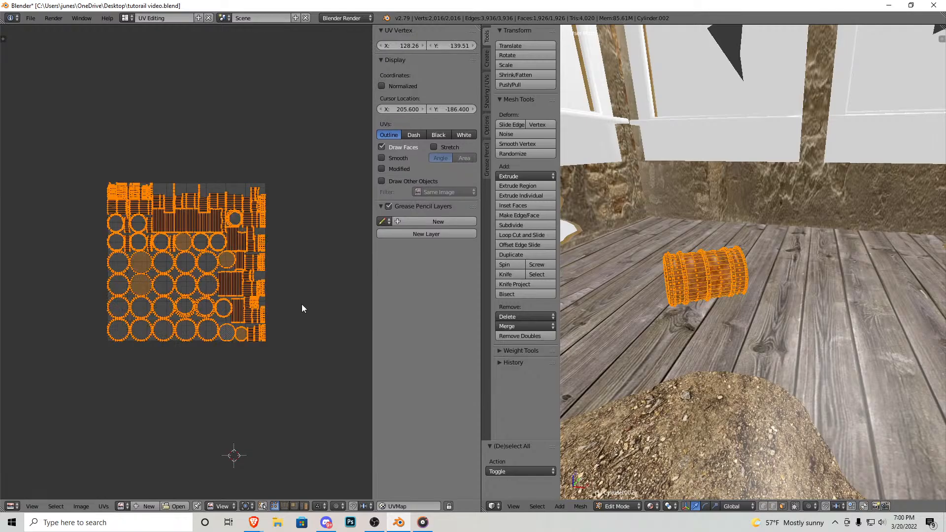
pyautogui.press('s')
pyautogui.click(142, 346)
pyautogui.press('Tab')
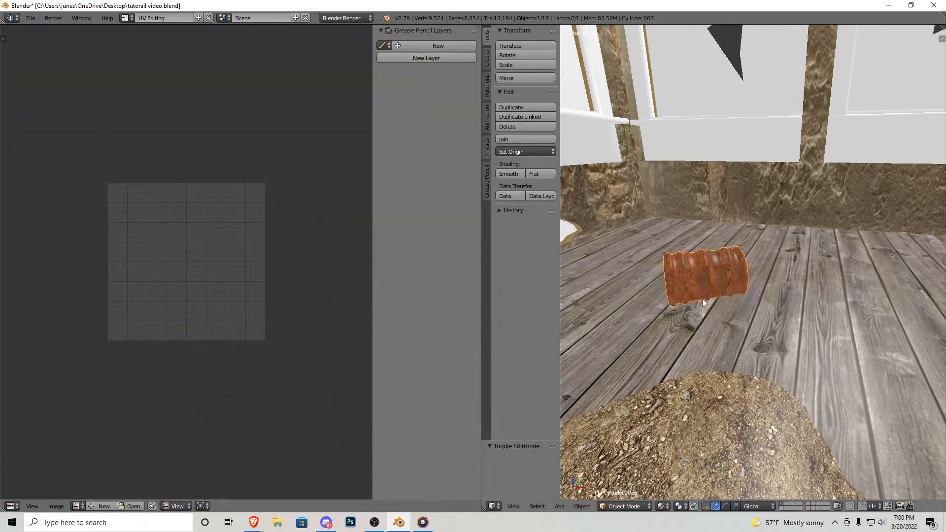
# Step: Examine the rust texture on the barrel up close and the surrounding room for objects still lacking textures
pyautogui.hotkey('shift', 'f')
pyautogui.press('w')
pyautogui.click(752, 262)
pyautogui.hotkey('shift', 'f')
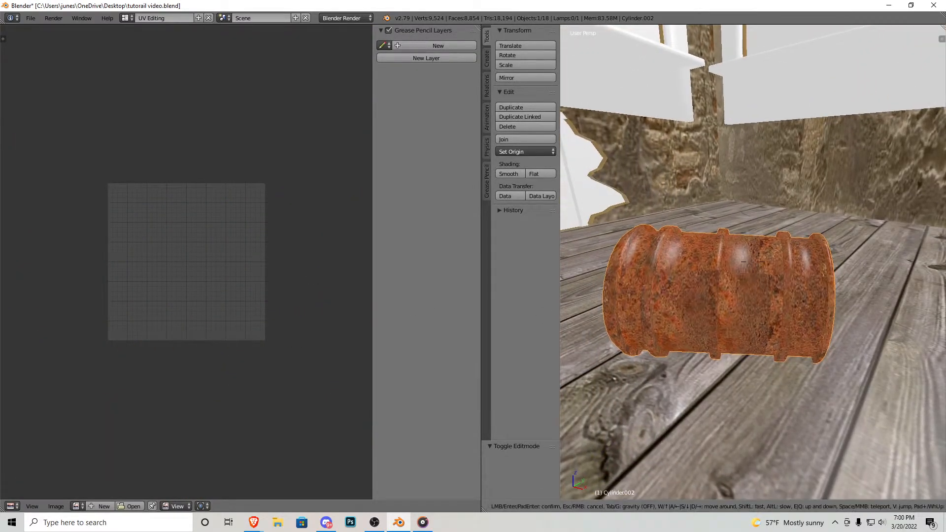
pyautogui.press('s')
pyautogui.press('w')
pyautogui.press('s')
pyautogui.press('w')
pyautogui.press('s')
pyautogui.press('s')
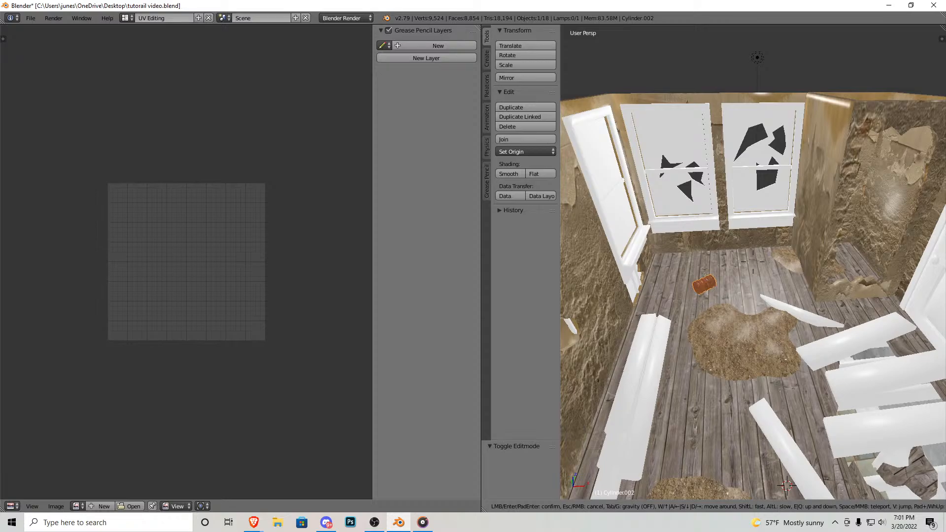
pyautogui.press('s')
pyautogui.press('w')
pyautogui.press('s')
pyautogui.click(752, 262)
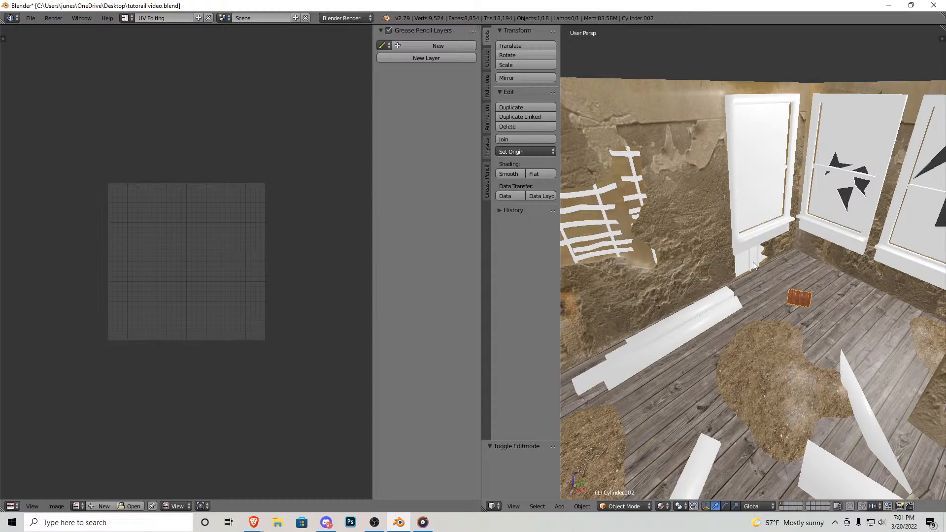
# Step: Return to the Default layout and select the entire mesh of the broken panel beneath the window in Edit Mode
pyautogui.click(126, 18)
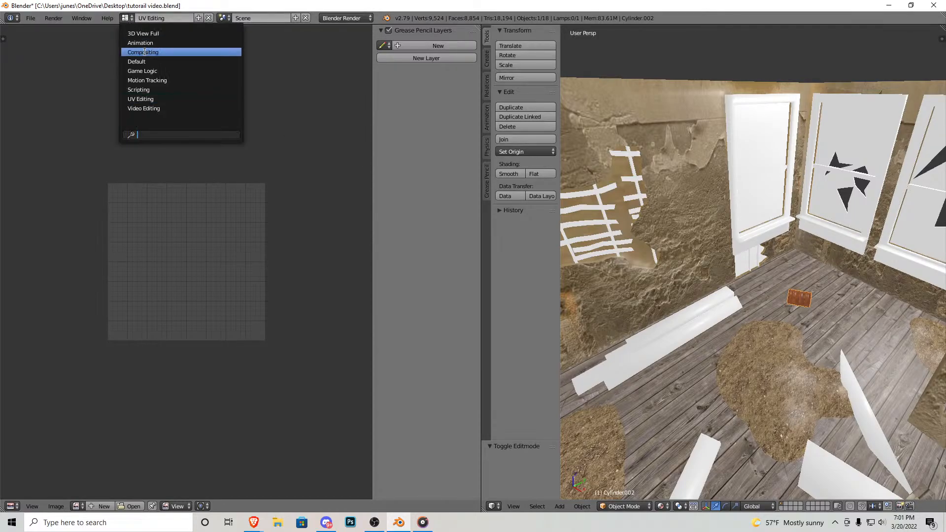
pyautogui.click(168, 61)
pyautogui.scroll(-18, 522, 259)
pyautogui.hotkey('shift', 'f')
pyautogui.press('w')
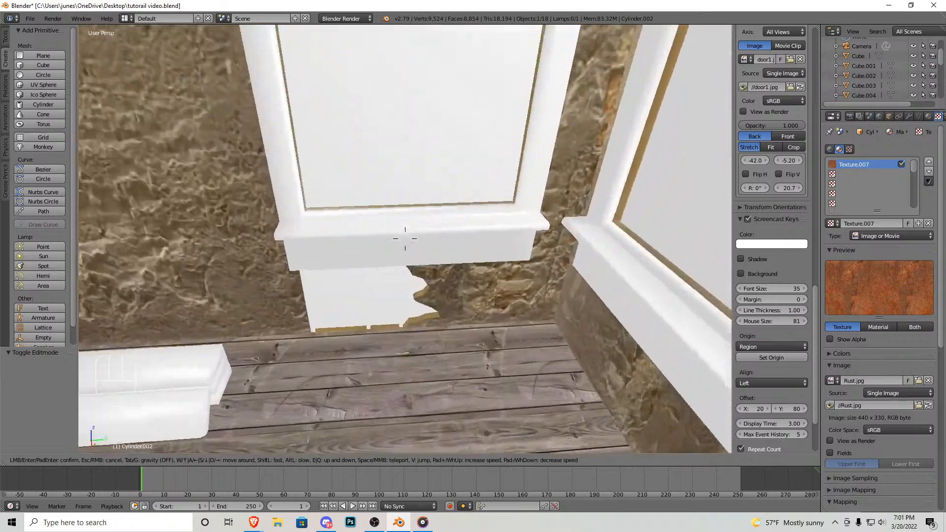
pyautogui.click(416, 243)
pyautogui.press('Tab')
pyautogui.press('Tab')
pyautogui.rightClick(391, 252)
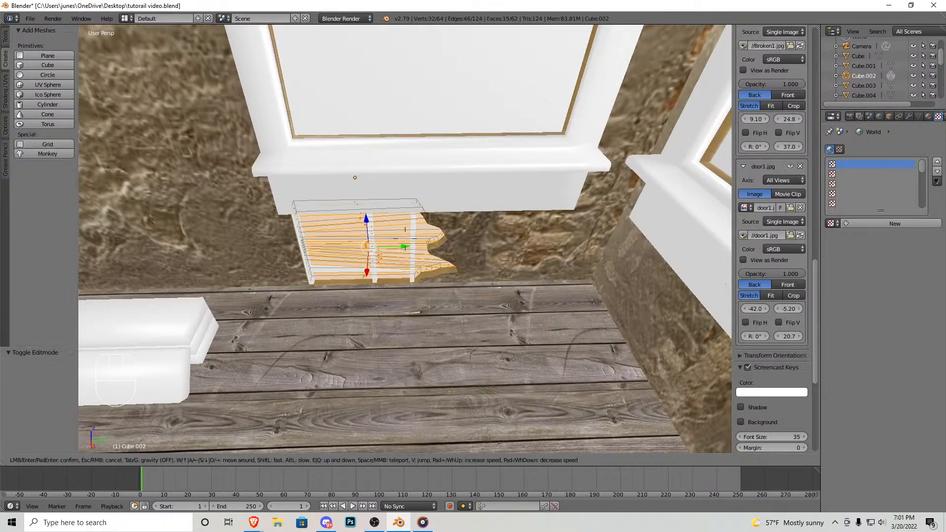
pyautogui.hotkey('shift', 'f')
pyautogui.click(499, 323)
pyautogui.press('a')
pyautogui.press('a')
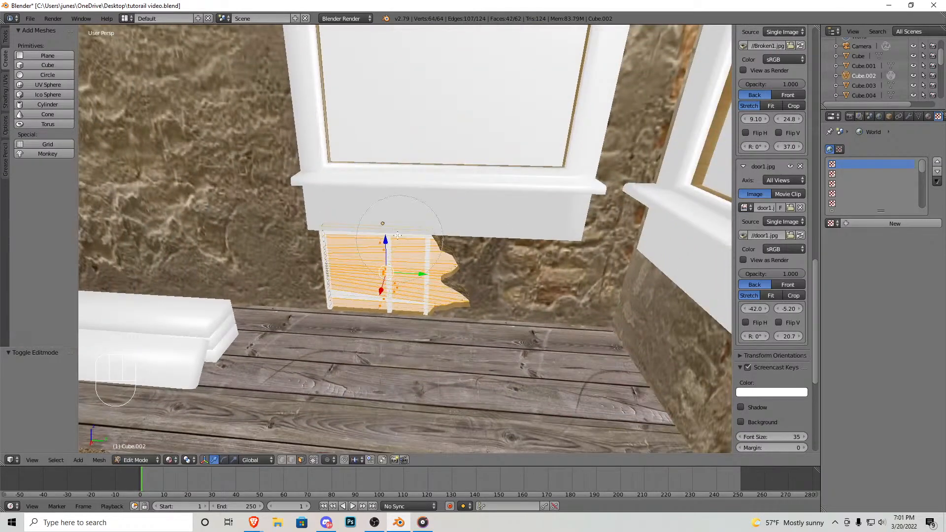
# Step: Give the broken panel beneath the window the existing Walls material and assign it to the selected faces
pyautogui.click(928, 117)
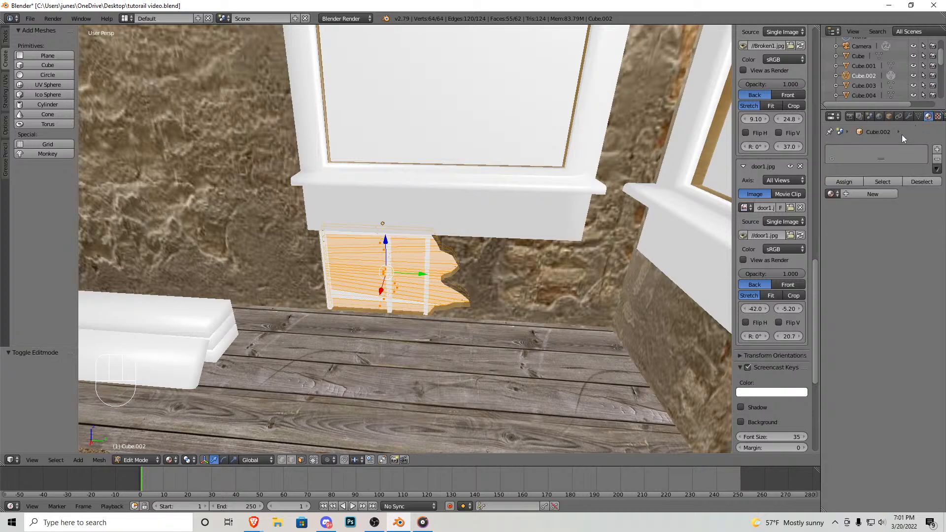
pyautogui.click(831, 194)
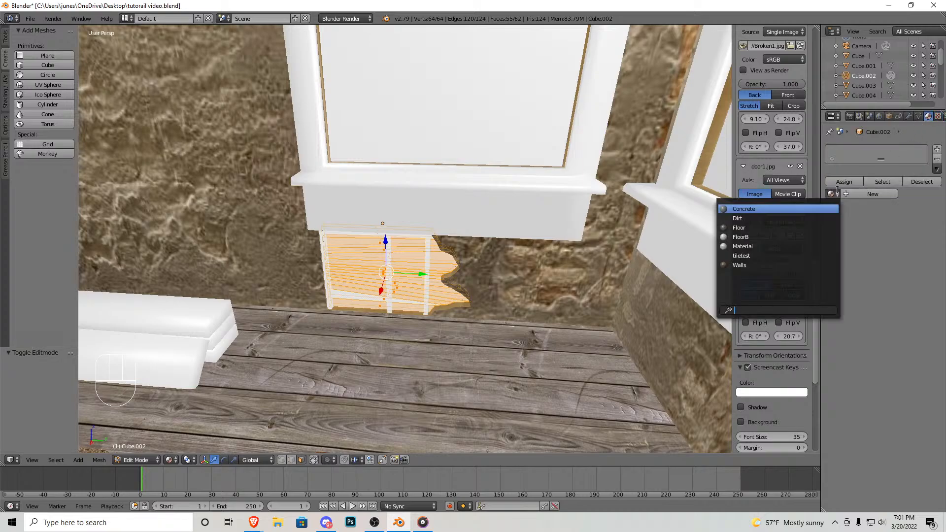
pyautogui.click(746, 264)
pyautogui.click(843, 182)
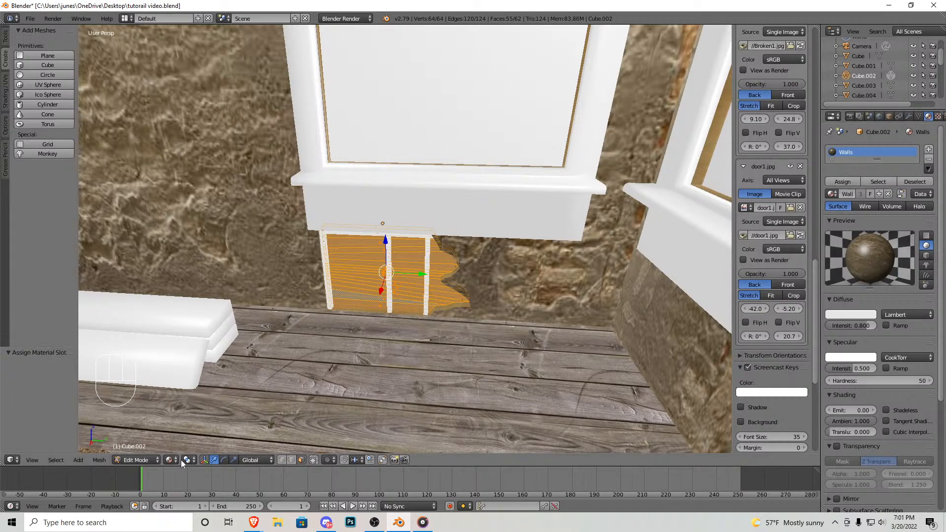
# Step: Unwrap the panel beneath the window with Smart UV Project and leave Edit Mode
pyautogui.click(99, 460)
pyautogui.moveTo(139, 380)
pyautogui.click(211, 389)
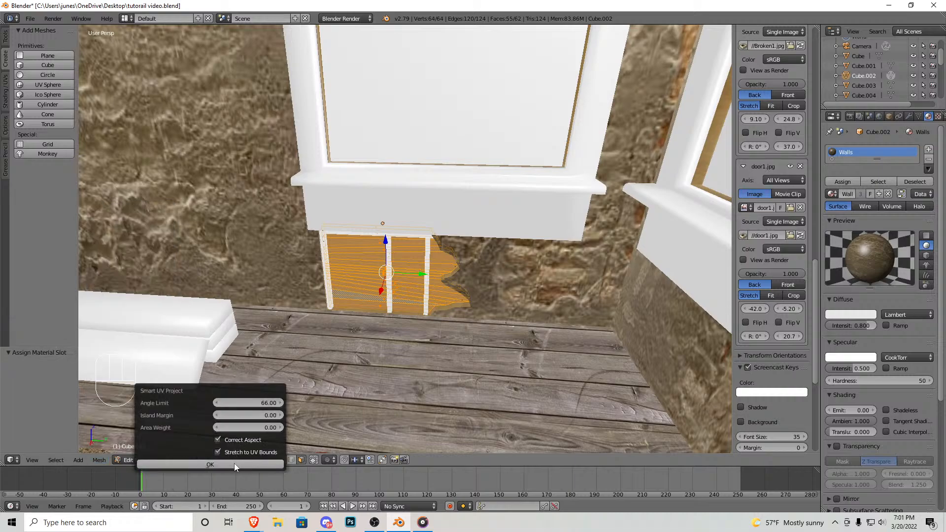
pyautogui.click(235, 463)
pyautogui.press('Tab')
# Step: Select all the recessed wall faces behind the exposed laths in the Walls object's broken hole
pyautogui.hotkey('shift', 'f')
pyautogui.press('s')
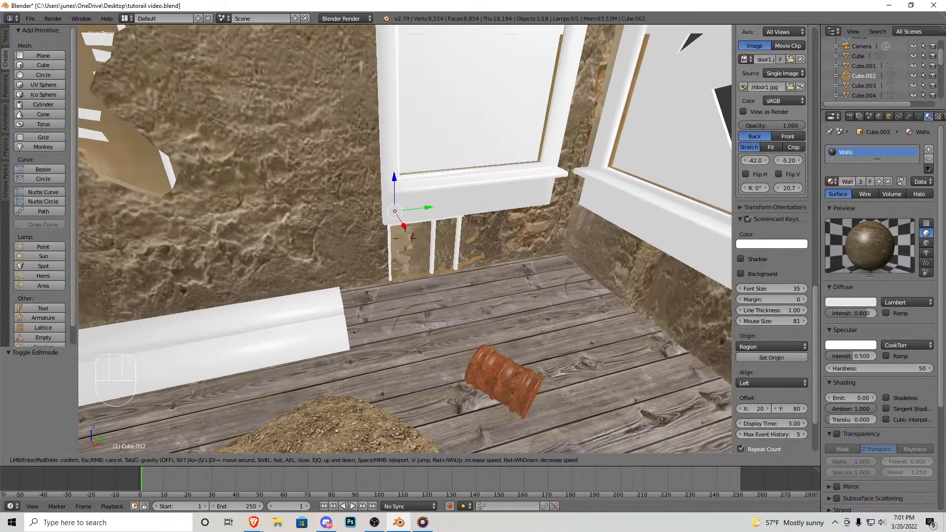
pyautogui.press('w')
pyautogui.press('s')
pyautogui.click(405, 239)
pyautogui.press('Tab')
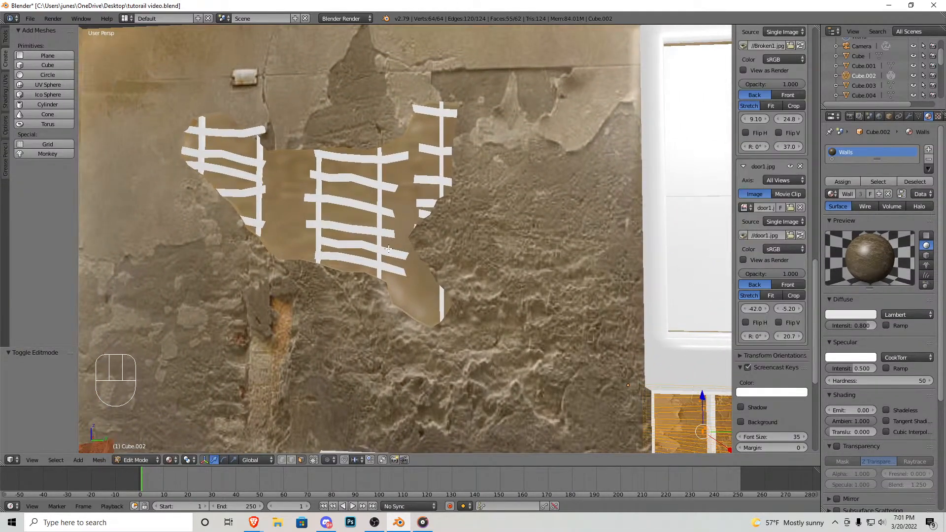
pyautogui.press('Tab')
pyautogui.rightClick(424, 277)
pyautogui.press('Tab')
pyautogui.press('c')
pyautogui.moveTo(424, 295); pyautogui.dragTo(424, 306)
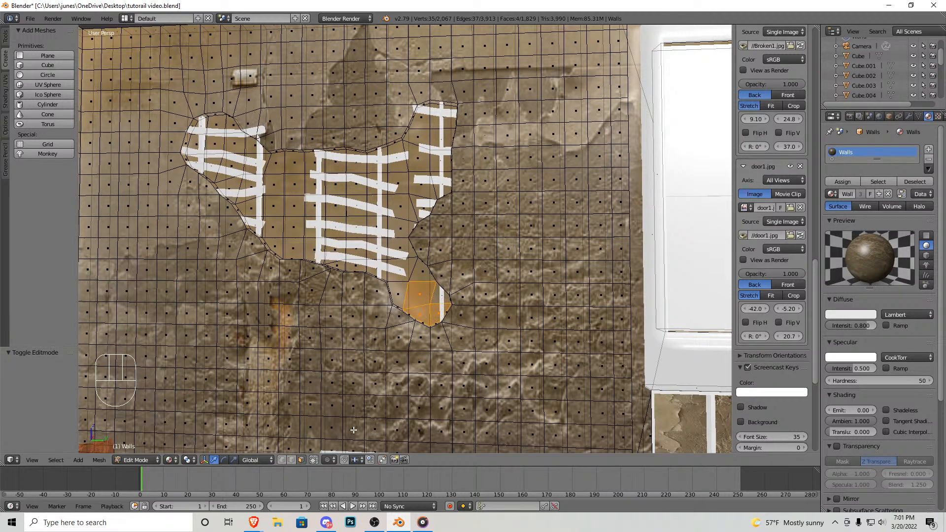
pyautogui.moveTo(435, 309); pyautogui.dragTo(409, 281)
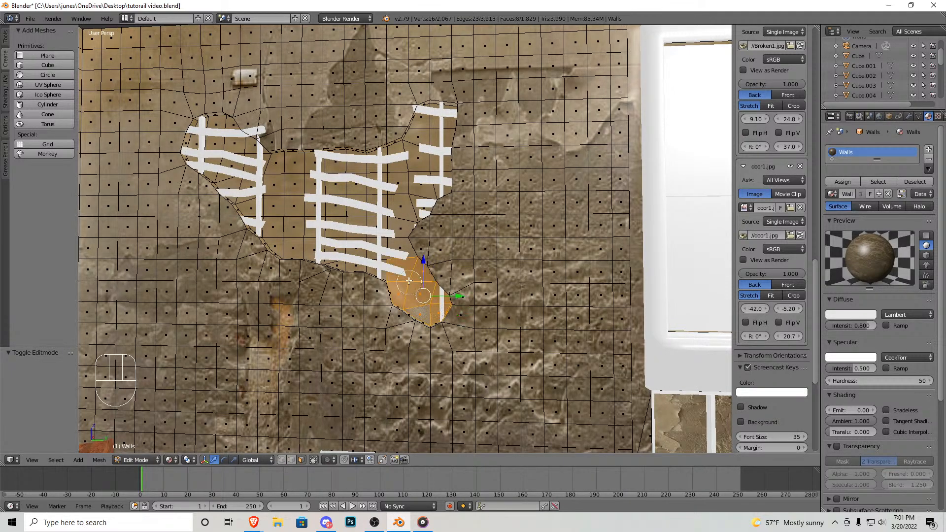
pyautogui.moveTo(394, 224)
pyautogui.mouseDown()
pyautogui.moveTo(427, 175)
pyautogui.moveTo(245, 162)
pyautogui.mouseUp()
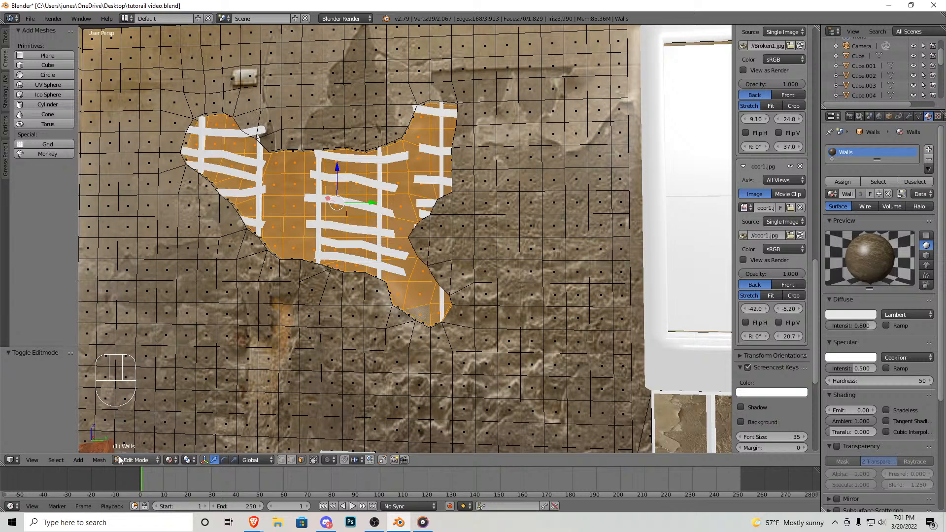
# Step: Unwrap the selected recessed wall faces with Smart UV Project and leave Edit Mode
pyautogui.click(103, 459)
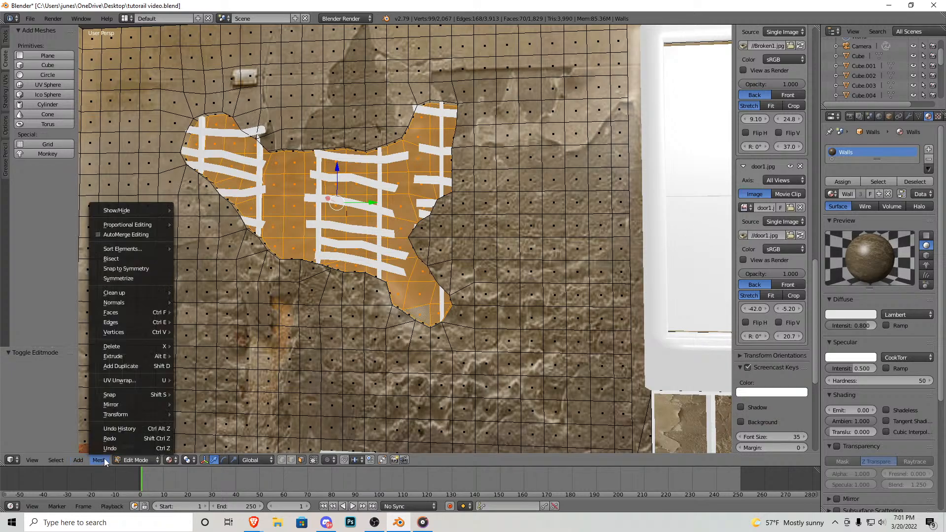
pyautogui.moveTo(135, 383)
pyautogui.click(235, 397)
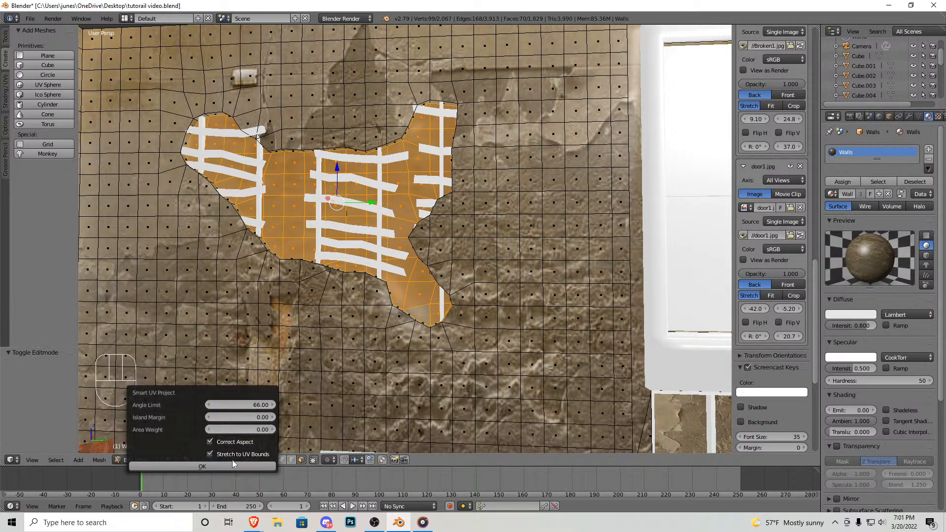
pyautogui.click(202, 466)
pyautogui.press('Tab')
# Step: Examine the remapped wall hole, the panel beneath the window and the rest of the room for untextured parts
pyautogui.hotkey('shift', 'f')
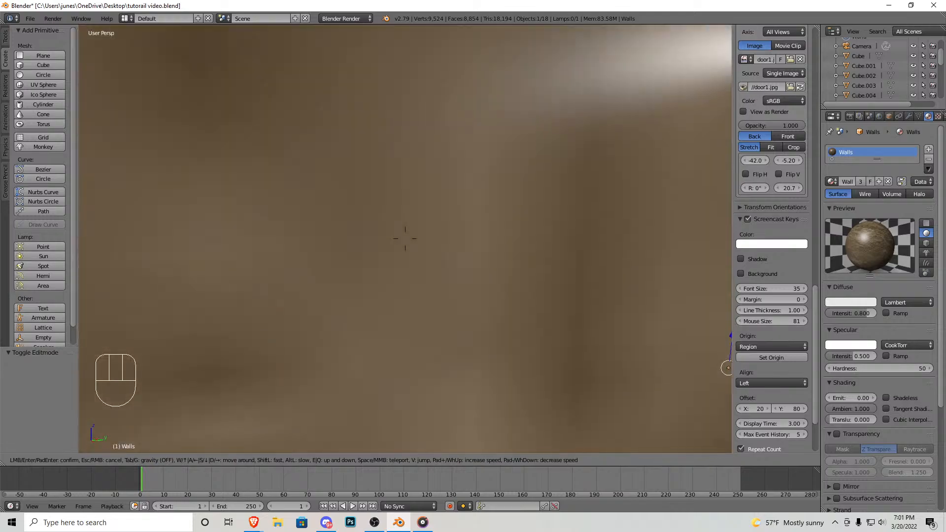
pyautogui.press('w')
pyautogui.press('w')
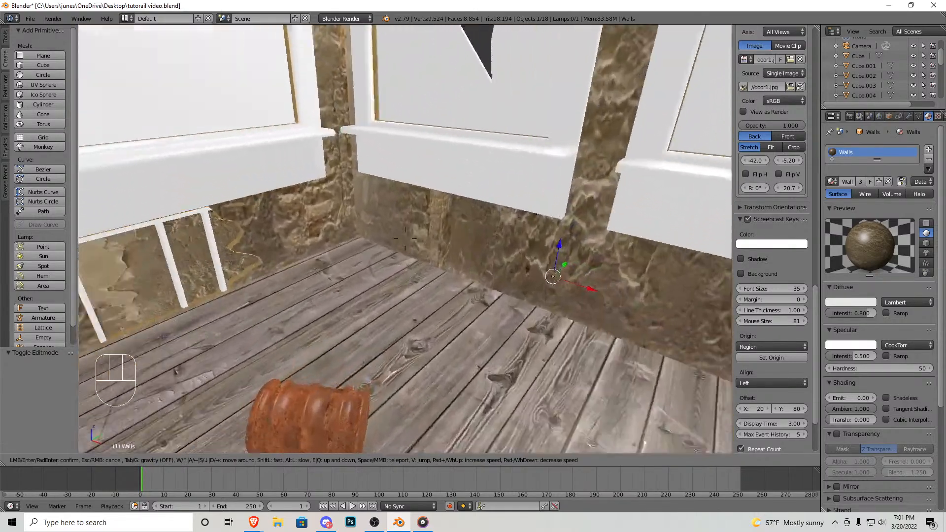
pyautogui.press('w')
pyautogui.press('s')
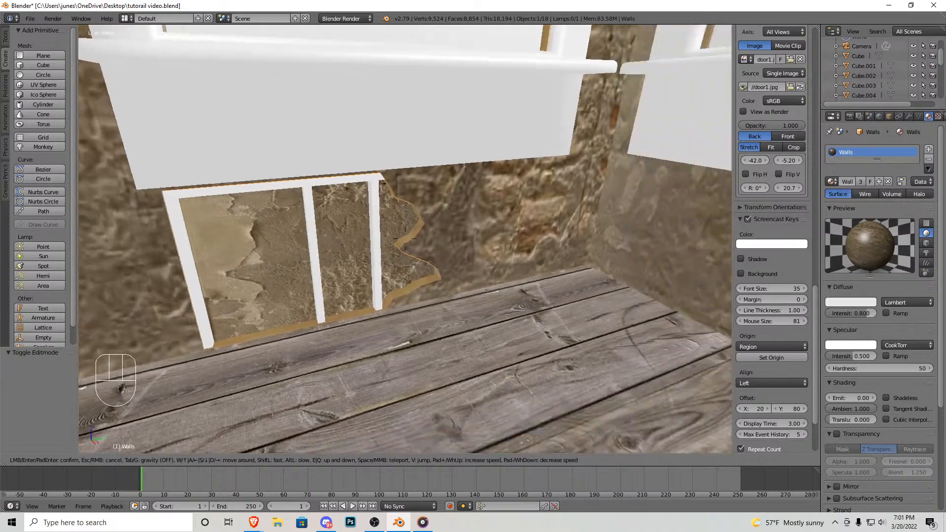
pyautogui.press('s')
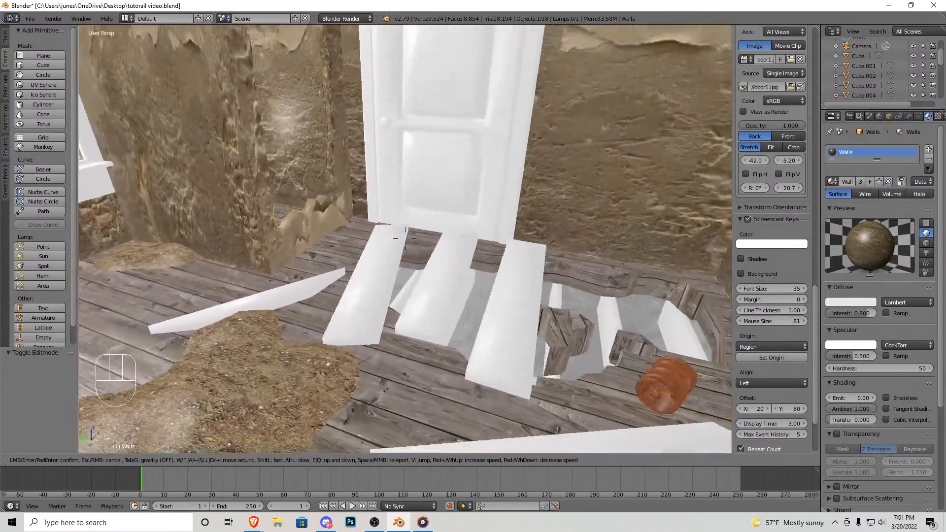
# Step: Select the horizontal laths in the wall hole together with the vertical studs and join them into one object
pyautogui.press('Tab')
pyautogui.hotkey('shift', 'f')
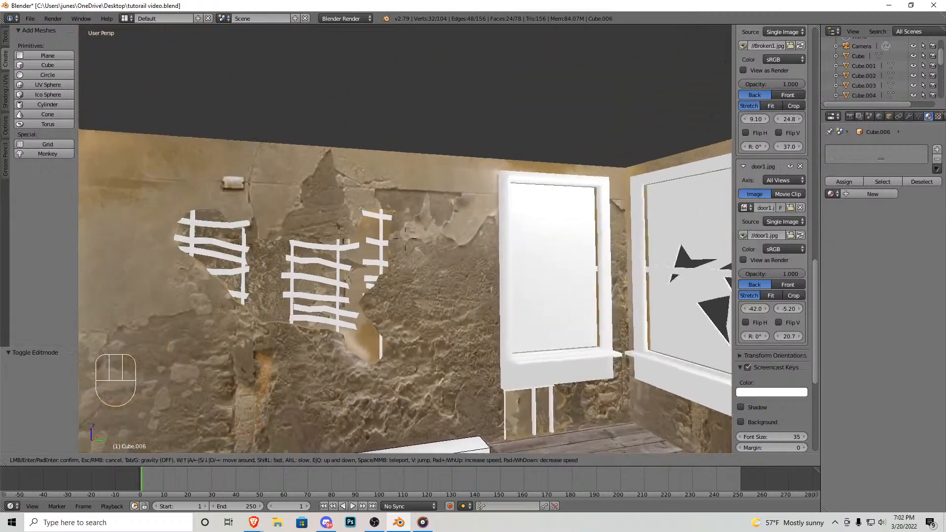
pyautogui.press('w')
pyautogui.click(405, 239)
pyautogui.press('Tab')
pyautogui.rightClick(409, 228)
pyautogui.press('Tab')
pyautogui.press('a')
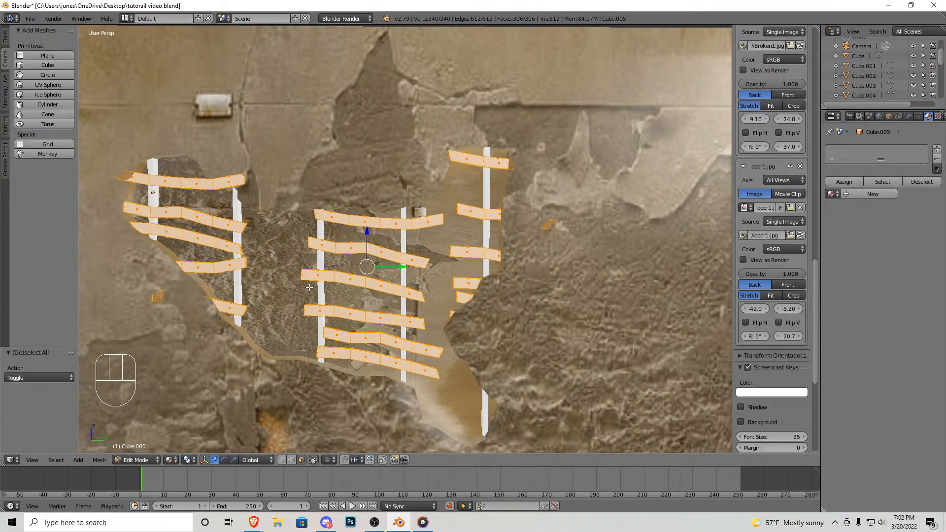
pyautogui.press('Tab')
pyautogui.keyDown('shift'); pyautogui.rightClick(237, 286); pyautogui.keyUp('shift')
pyautogui.hotkey('ctrl', 'j')
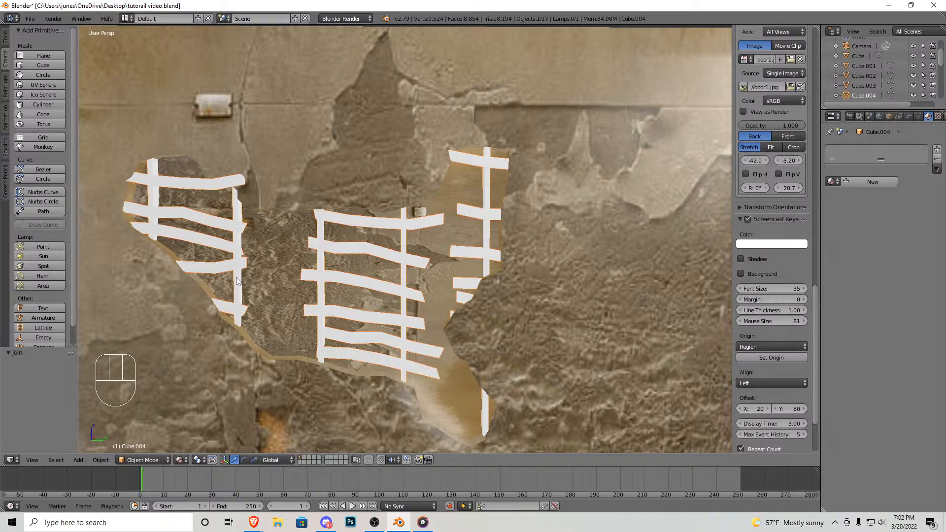
# Step: Enter Edit Mode on the joined lath and stud framework and select all of its geometry
pyautogui.press('Tab')
pyautogui.press('a')
pyautogui.press('a')
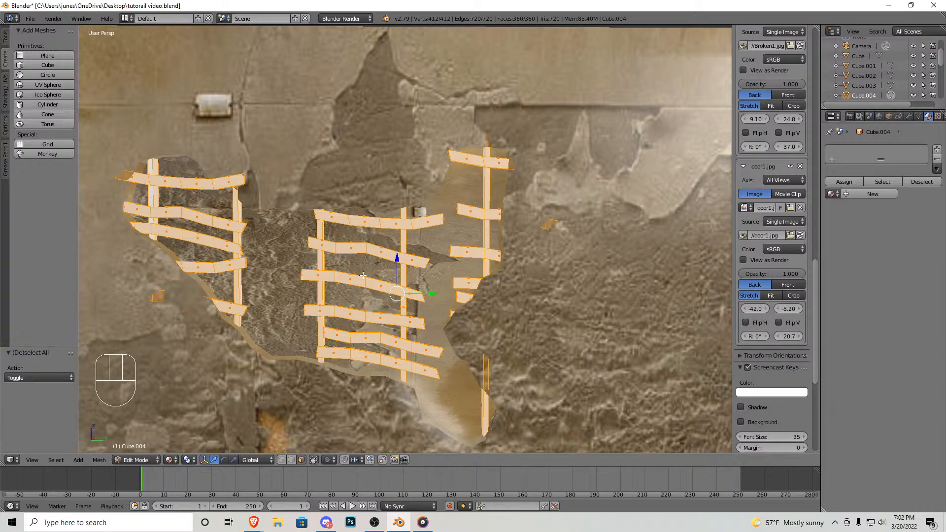
pyautogui.hotkey('shift', 'f')
pyautogui.press('s')
pyautogui.click(404, 237)
pyautogui.click(125, 19)
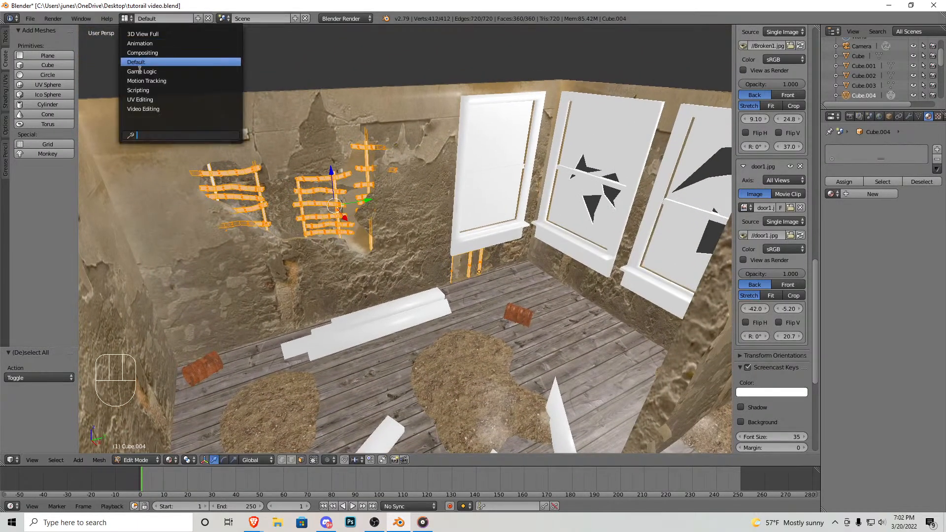
pyautogui.click(154, 98)
pyautogui.click(130, 20)
pyautogui.click(142, 60)
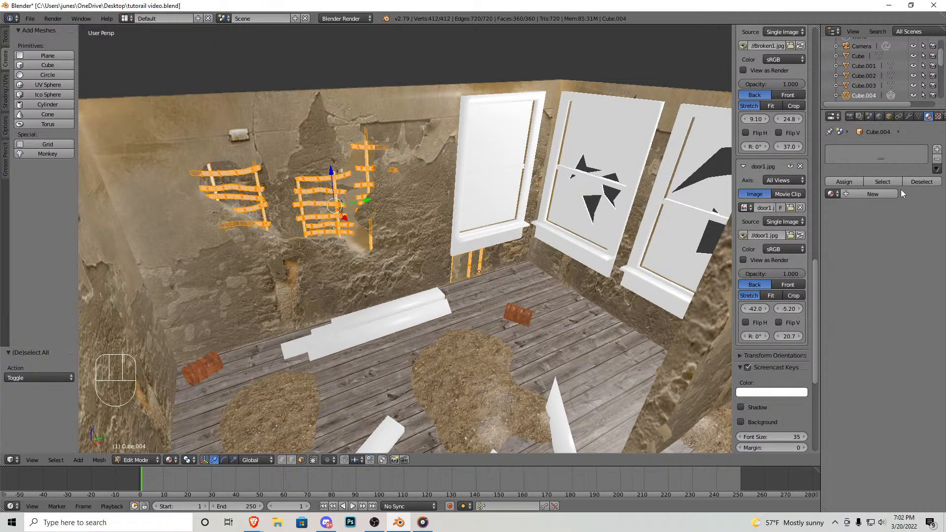
# Step: Create a new material with an image texture for the lath framework and load Wood1.jpg from the Desktop
pyautogui.click(873, 194)
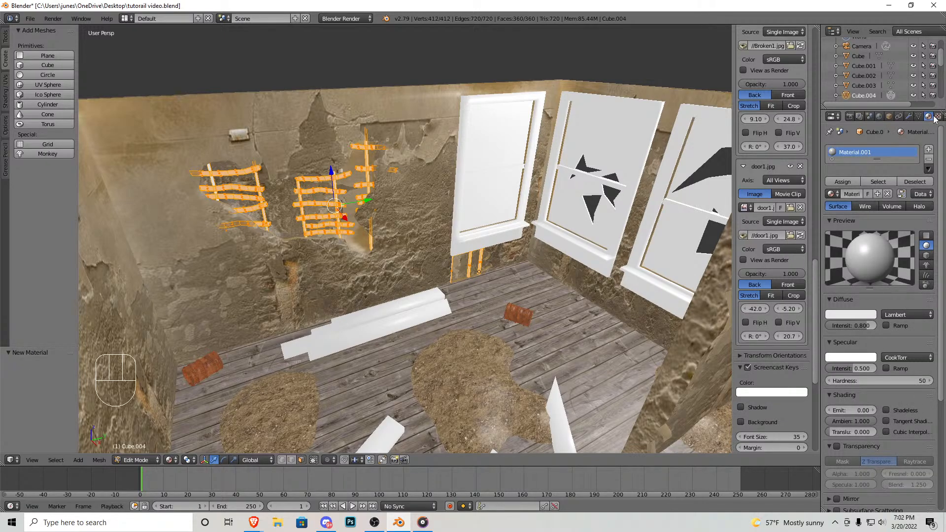
pyautogui.click(937, 117)
pyautogui.click(873, 224)
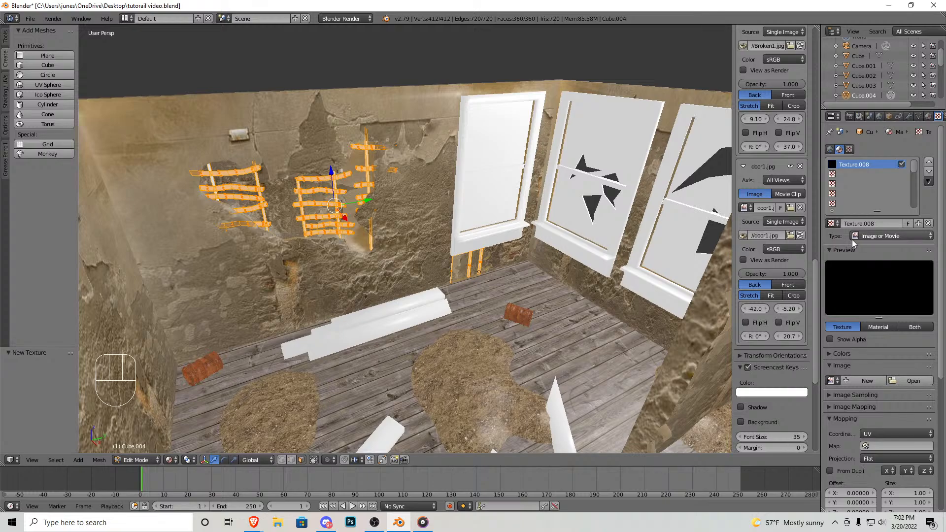
pyautogui.click(911, 382)
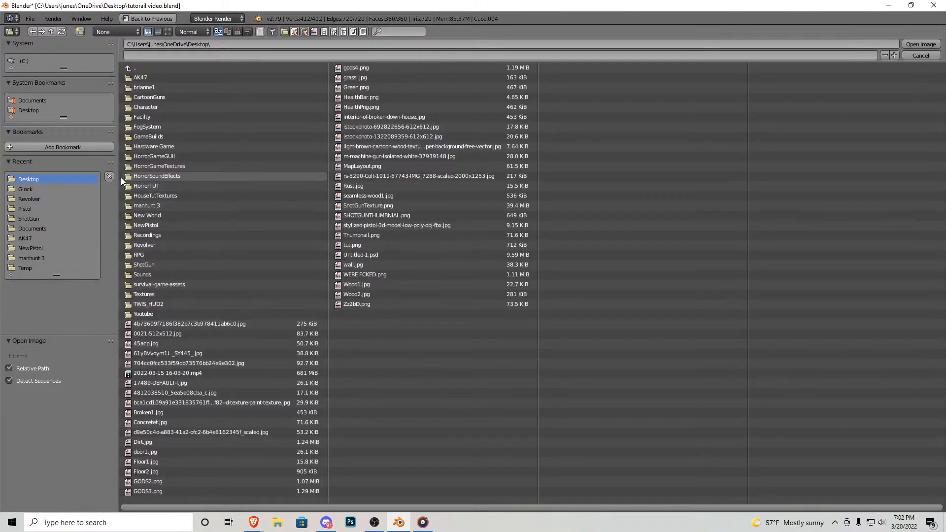
pyautogui.click(167, 32)
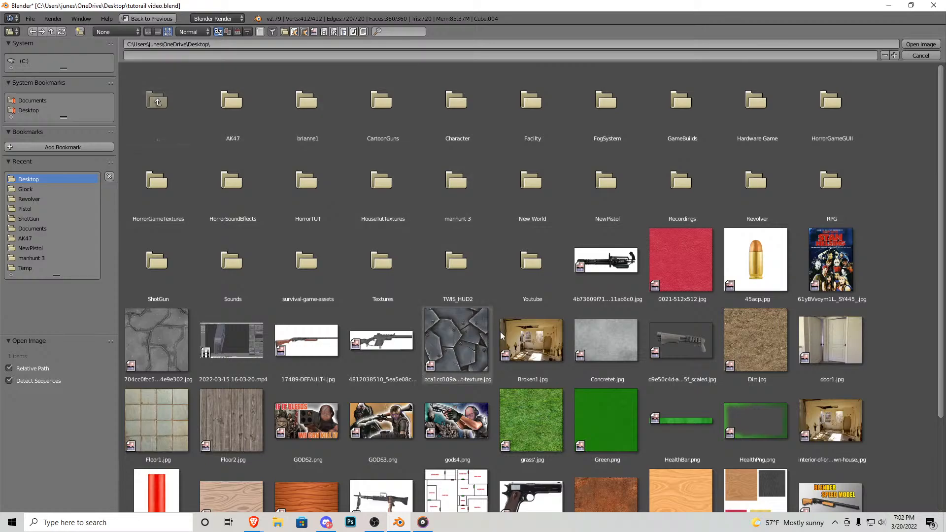
pyautogui.scroll(-2, 525, 339)
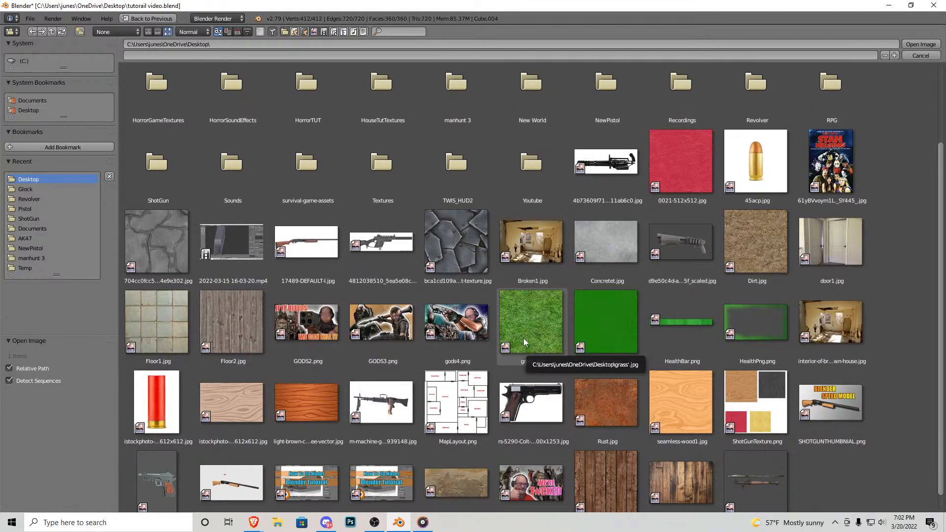
pyautogui.scroll(-1, 354, 274)
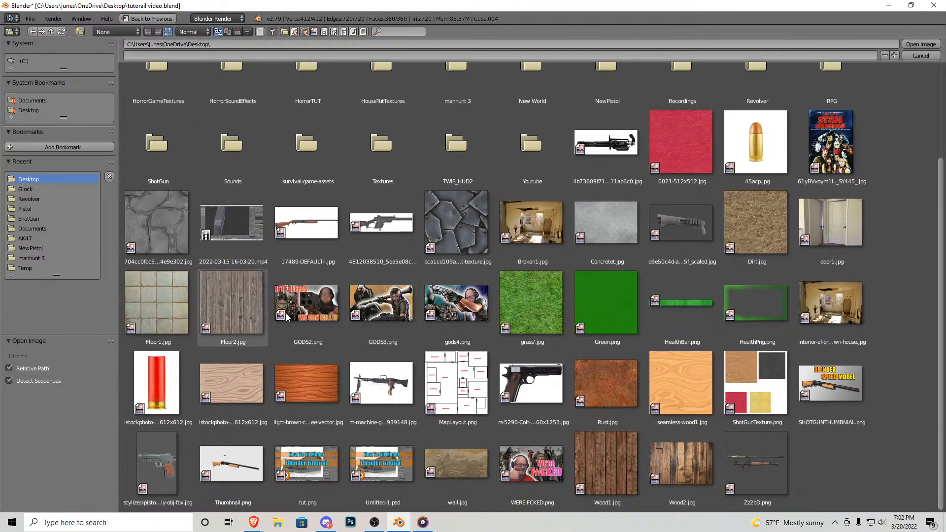
pyautogui.doubleClick(599, 449)
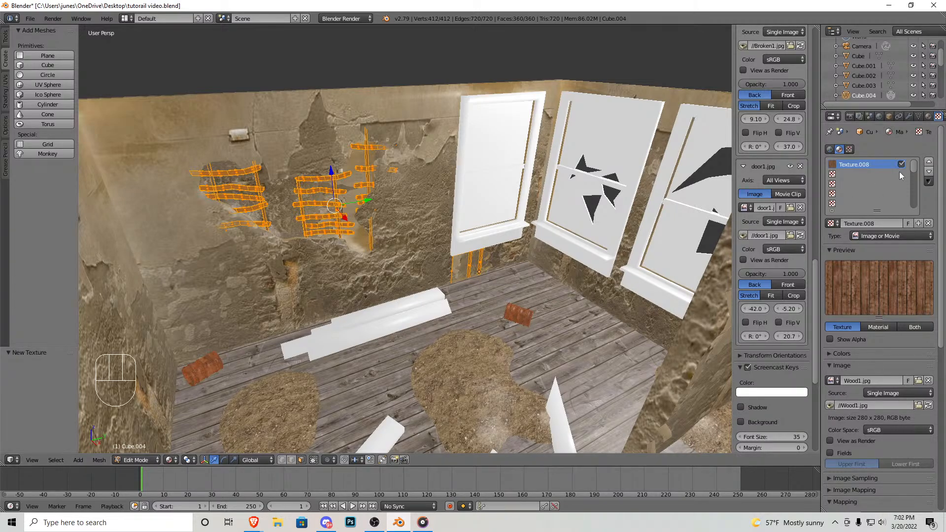
# Step: Switch to the UV Editing layout and unwrap the lath framework with Smart UV Project at a 66 degree angle limit
pyautogui.click(127, 18)
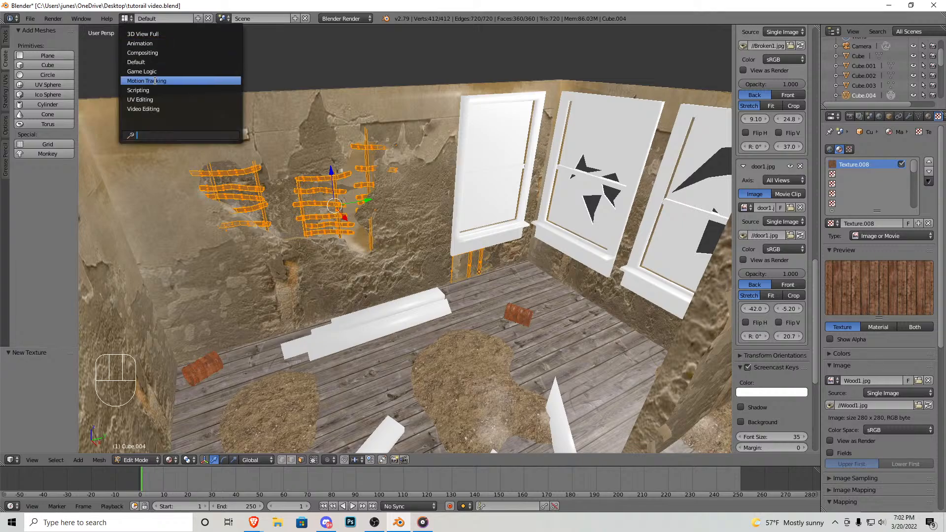
pyautogui.click(140, 99)
pyautogui.click(580, 506)
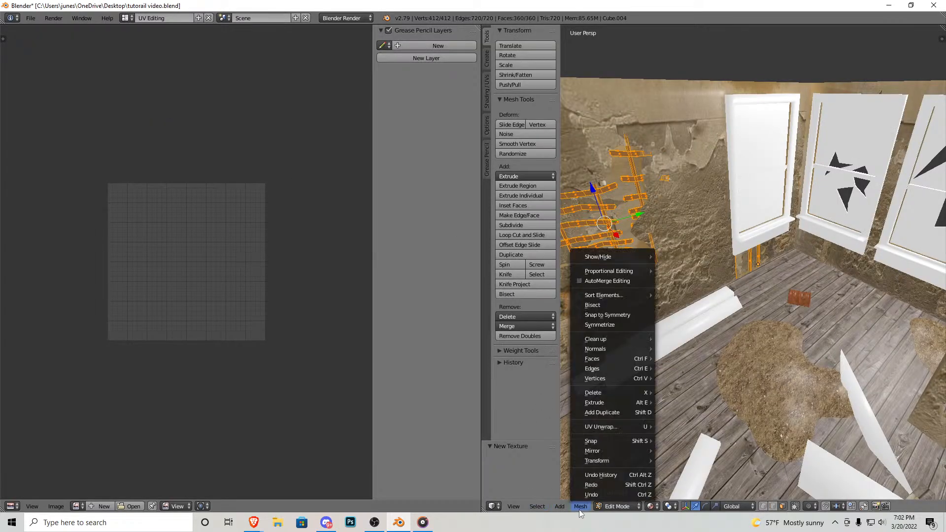
pyautogui.moveTo(614, 431)
pyautogui.click(709, 335)
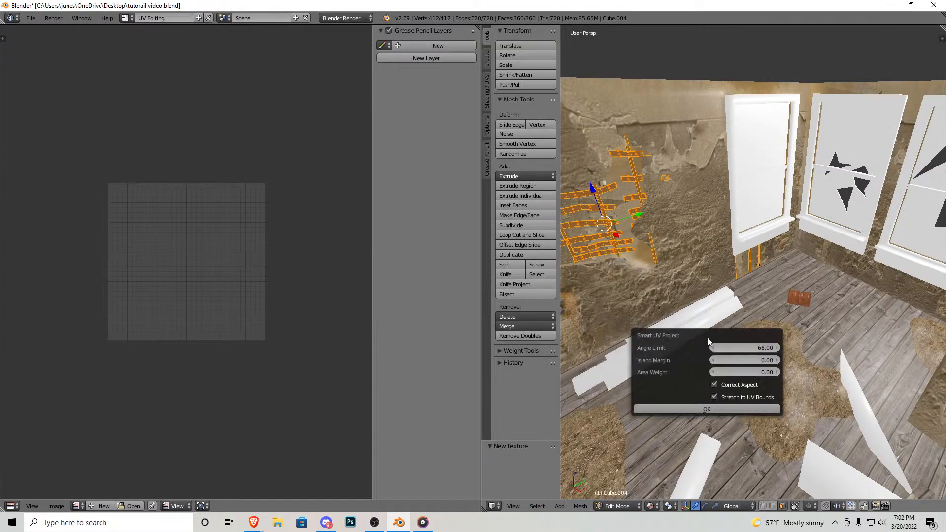
pyautogui.click(716, 412)
pyautogui.moveTo(683, 270); pyautogui.dragTo(699, 270, button='middle')
# Step: Select all of the lath framework's UVs and rotate them 90 degrees
pyautogui.hotkey('shift', 'f')
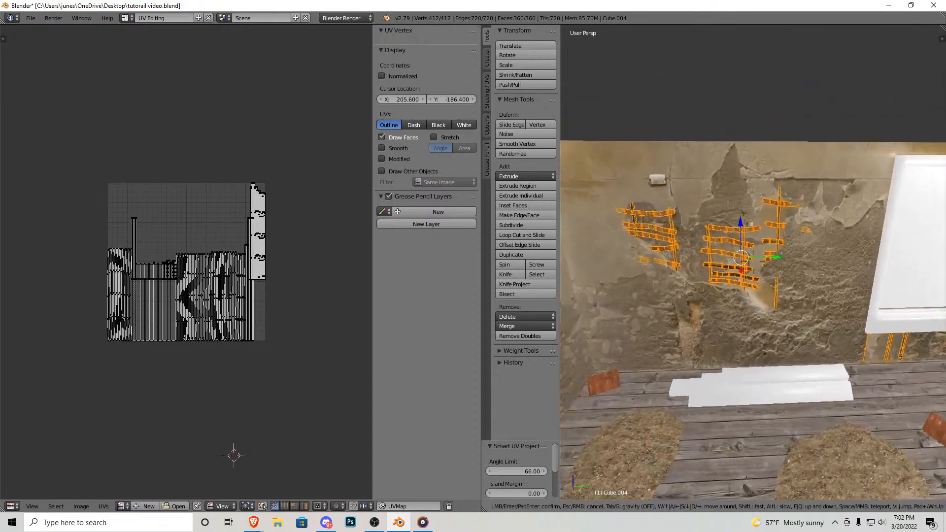
pyautogui.press('w')
pyautogui.click(754, 263)
pyautogui.press('Tab')
pyautogui.press('Tab')
pyautogui.press('a')
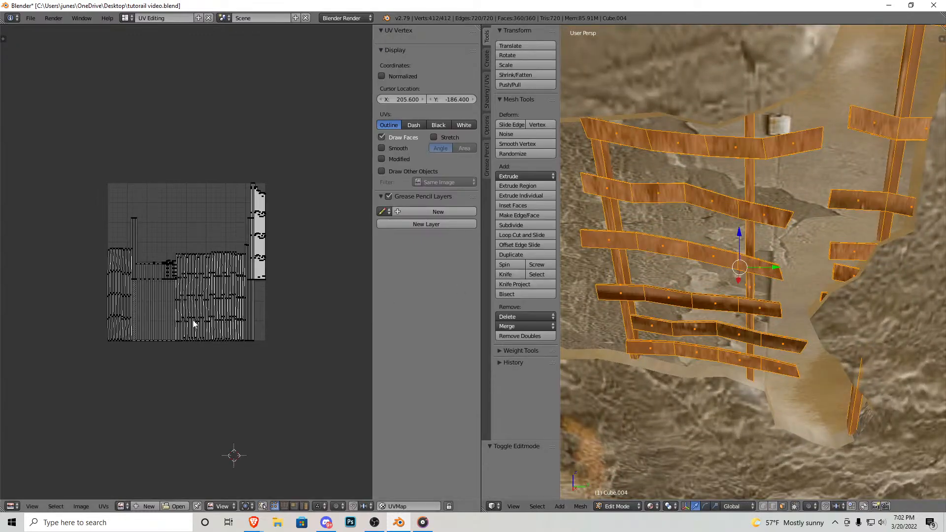
pyautogui.press('r')
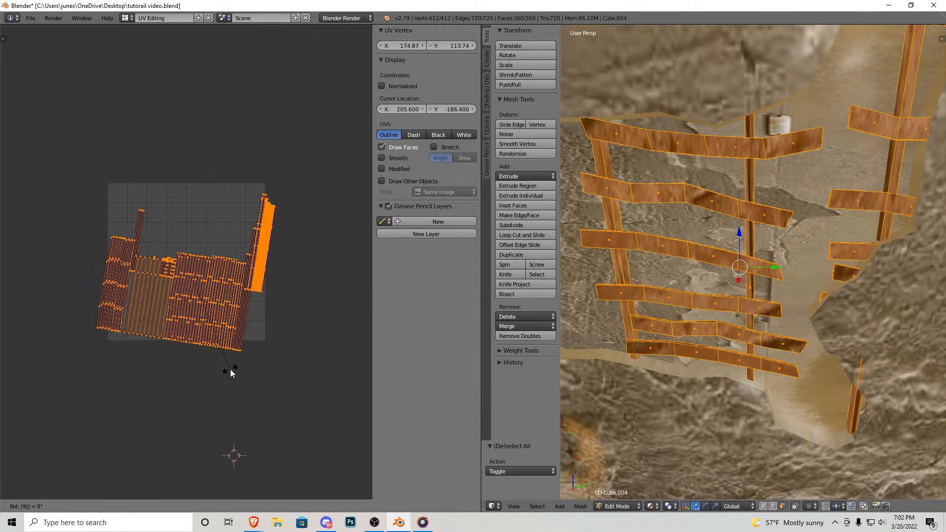
pyautogui.click(230, 374)
# Step: Rotate the framework's UVs by another 90 degrees, stretch them to several times their width along X and leave Edit Mode
pyautogui.press('Tab')
pyautogui.press('Tab')
pyautogui.write('r')
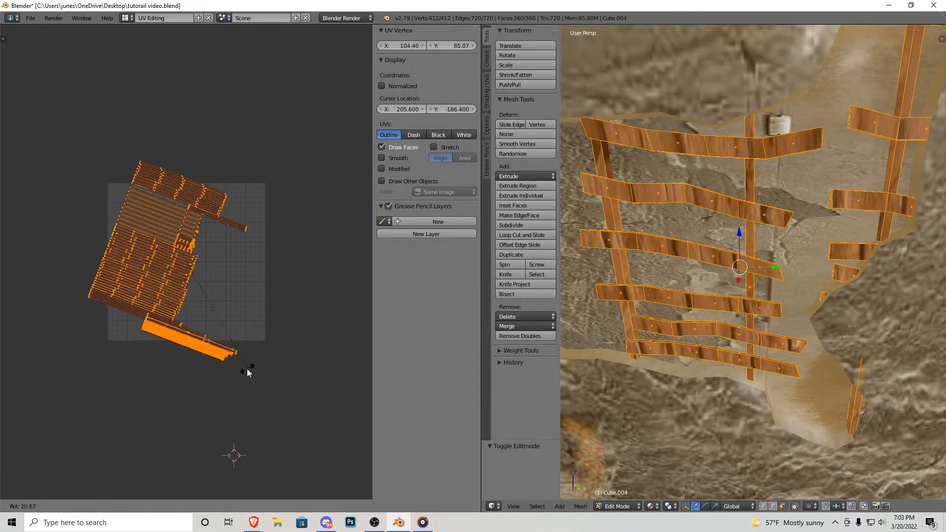
pyautogui.write('90')
pyautogui.press('Return')
pyautogui.press('s')
pyautogui.press('x')
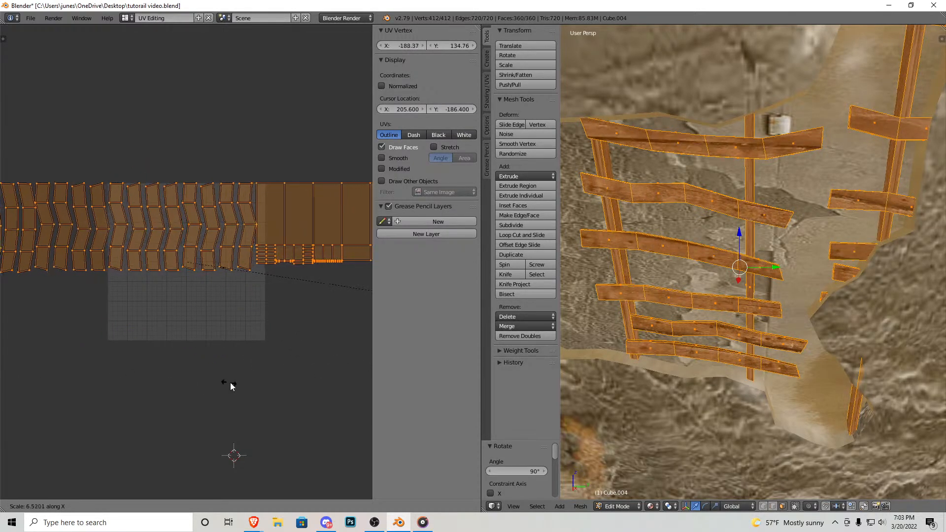
pyautogui.click(165, 375)
pyautogui.press('Tab')
# Step: Select the planks over the floor hole together with the other loose floor boards and join them into one object
pyautogui.hotkey('shift', 'f')
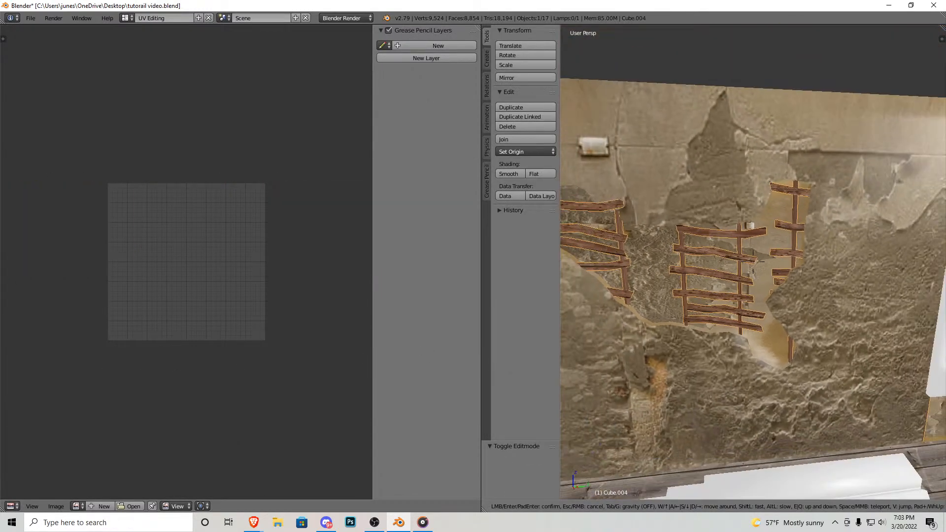
pyautogui.press('w')
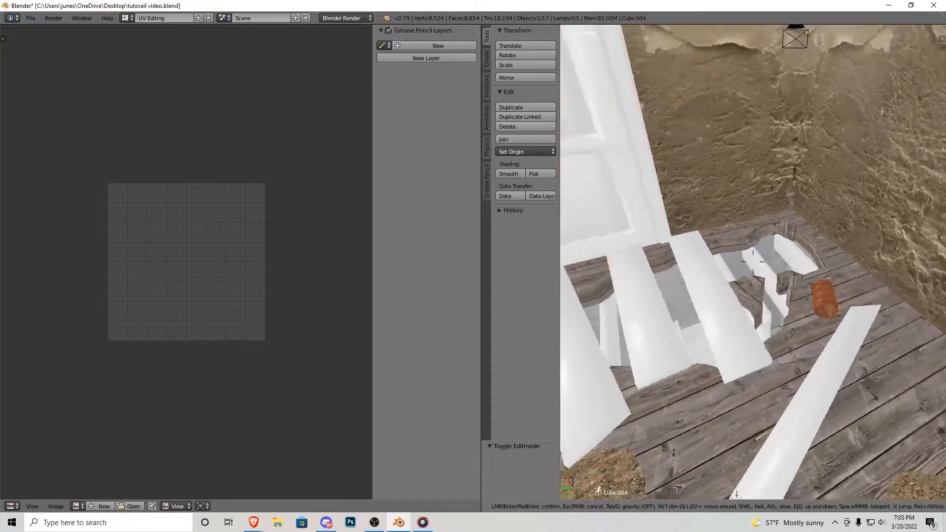
pyautogui.click(770, 279)
pyautogui.keyDown('shift'); pyautogui.rightClick(766, 268); pyautogui.keyUp('shift')
pyautogui.hotkey('shift', 'f')
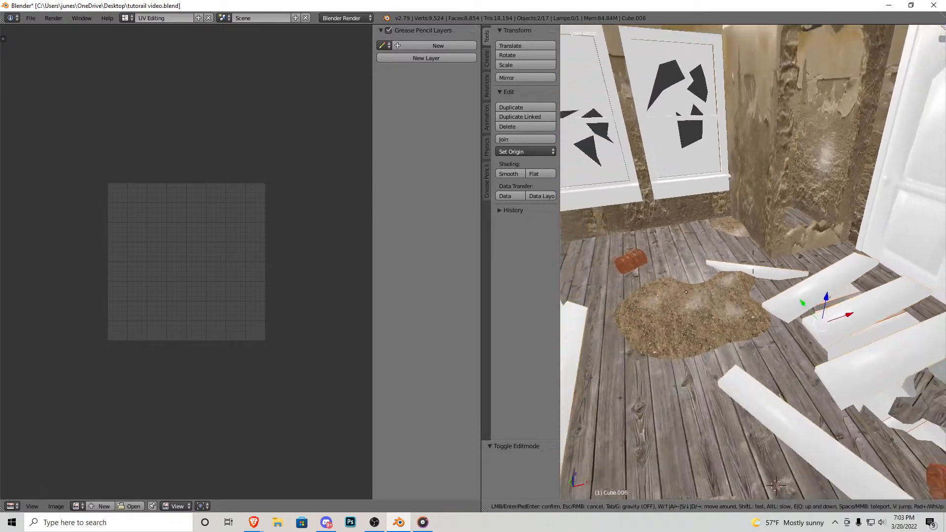
pyautogui.click(739, 257)
pyautogui.hotkey('ctrl', 'j')
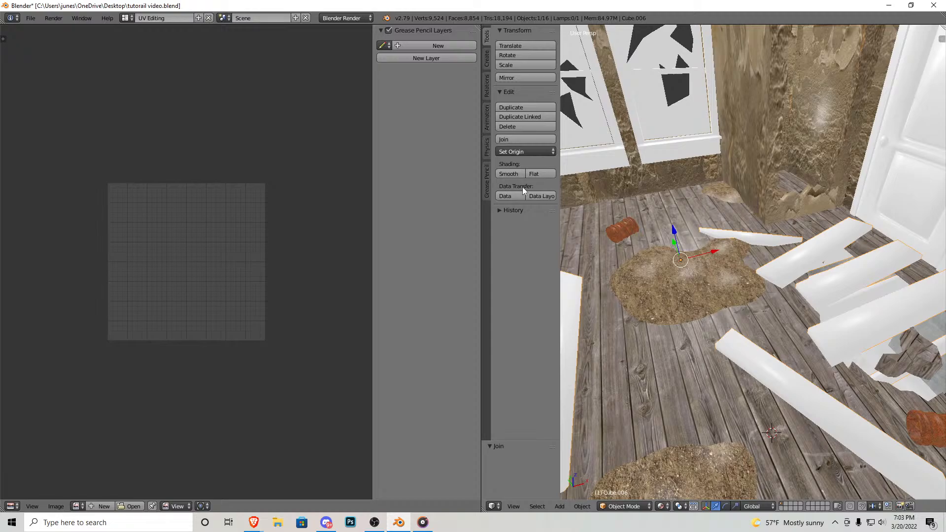
# Step: Return to the Default layout, select all geometry of the joined planks in Edit Mode and assign them Material.001
pyautogui.click(131, 17)
pyautogui.click(150, 63)
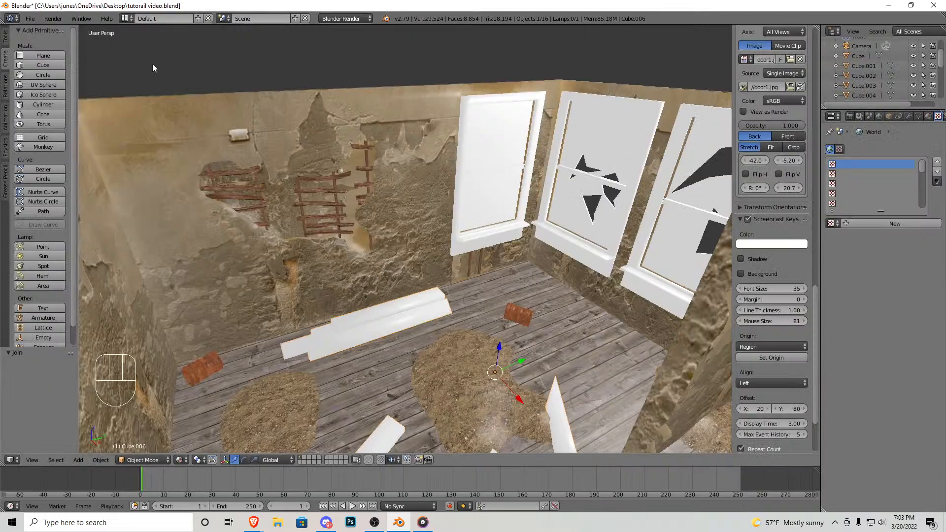
pyautogui.press('Tab')
pyautogui.press('a')
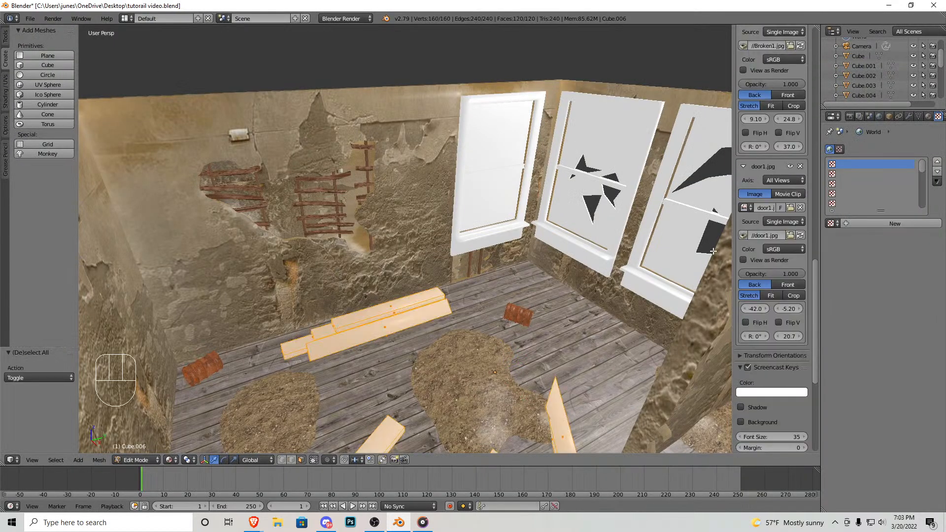
pyautogui.click(928, 116)
pyautogui.click(833, 194)
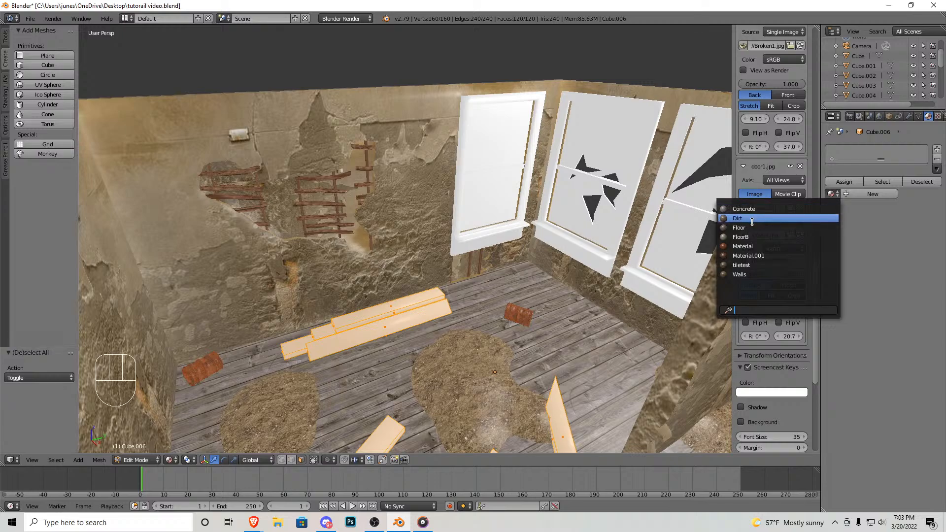
pyautogui.click(765, 256)
pyautogui.click(936, 117)
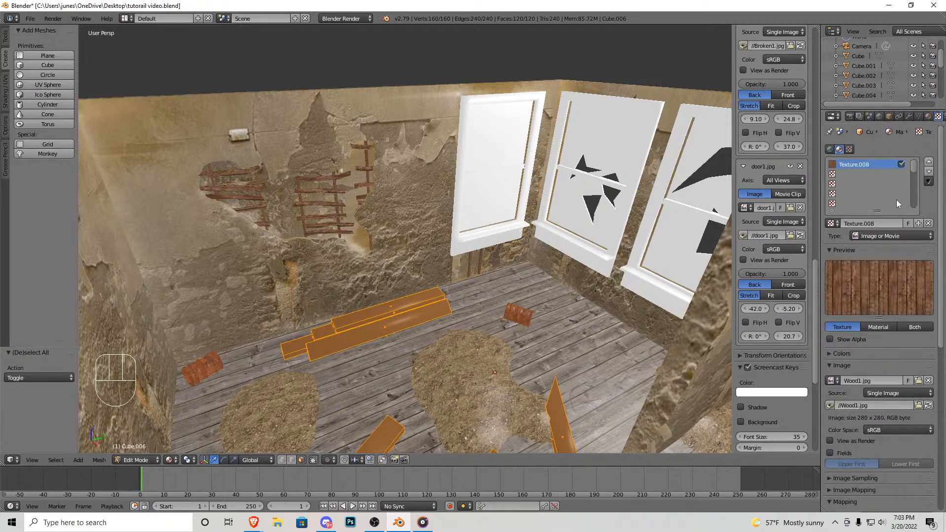
# Step: Unwrap the joined planks with Smart UV Project and check the wood texture on the stack by the wall
pyautogui.click(100, 460)
pyautogui.moveTo(123, 380)
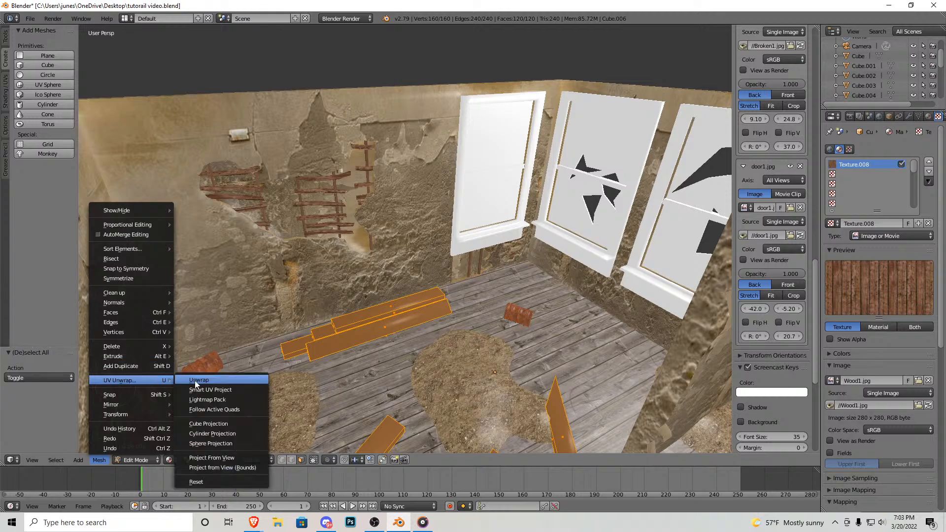
pyautogui.click(217, 391)
pyautogui.click(209, 462)
pyautogui.press('Tab')
pyautogui.hotkey('shift', 'f')
pyautogui.press('w')
pyautogui.click(389, 227)
# Step: In the UV Editing layout, select all of the planks' UVs and stretch them wider along X
pyautogui.click(126, 18)
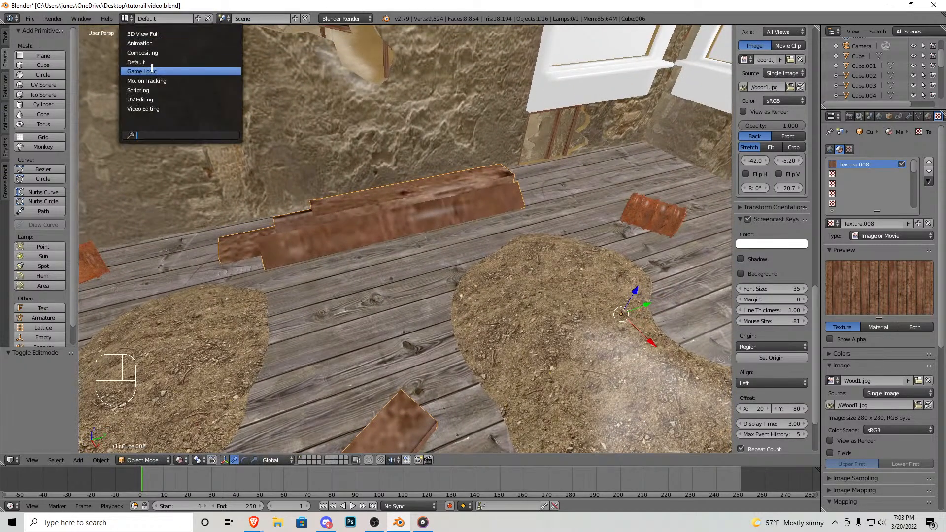
pyautogui.click(162, 95)
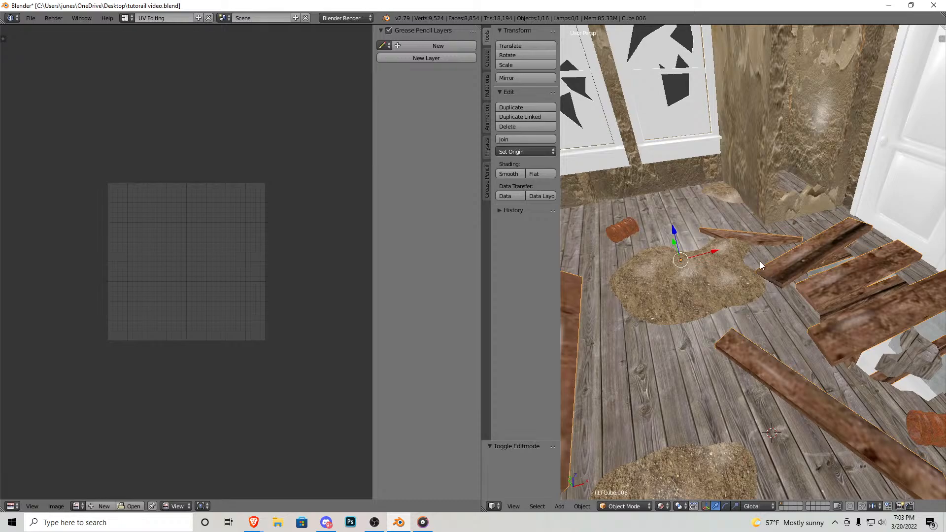
pyautogui.press('Tab')
pyautogui.press('a')
pyautogui.press('a')
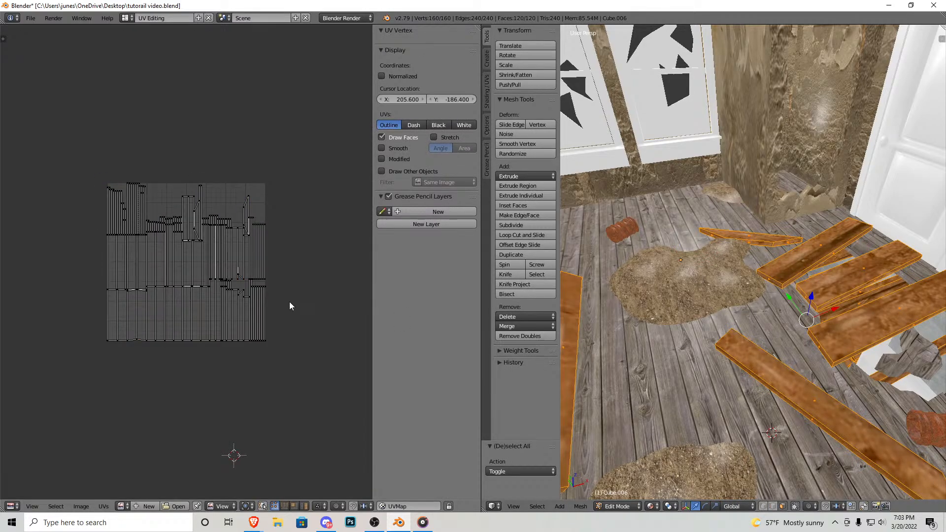
pyautogui.press('a')
pyautogui.press('s')
pyautogui.press('x')
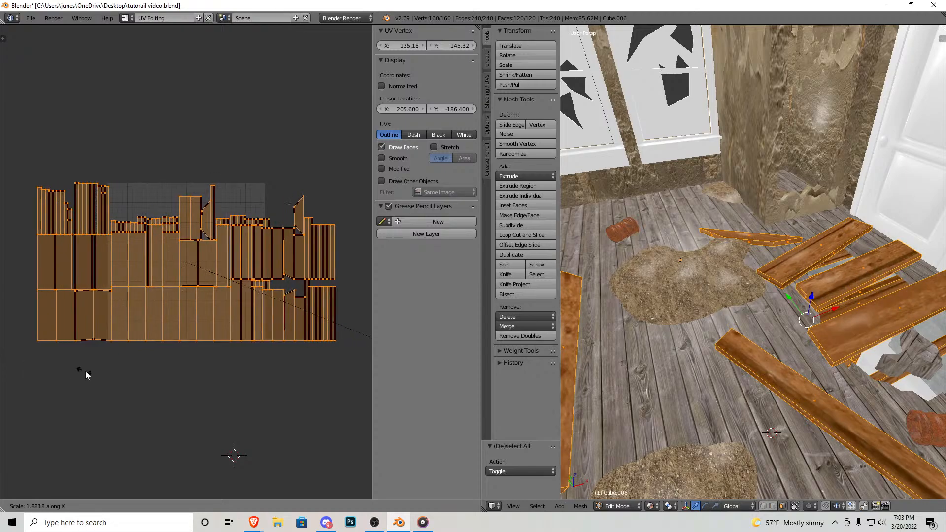
pyautogui.click(209, 385)
pyautogui.press('Tab')
# Step: Select the top face of the middle plank by the door and shift its UVs to X 147.63
pyautogui.hotkey('shift', 'f')
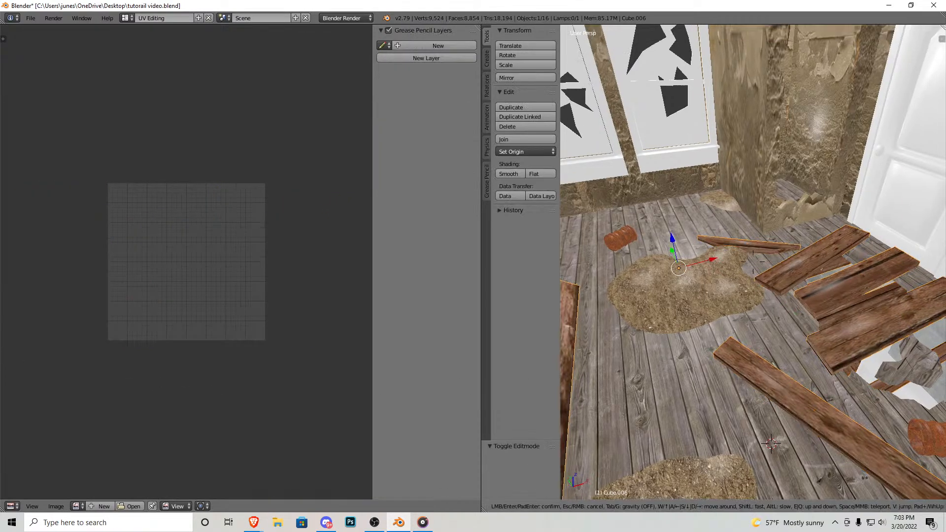
pyautogui.press('w')
pyautogui.press('a')
pyautogui.click(753, 262)
pyautogui.press('Tab')
pyautogui.rightClick(702, 286)
pyautogui.moveTo(417, 47); pyautogui.dragTo(398, 47)
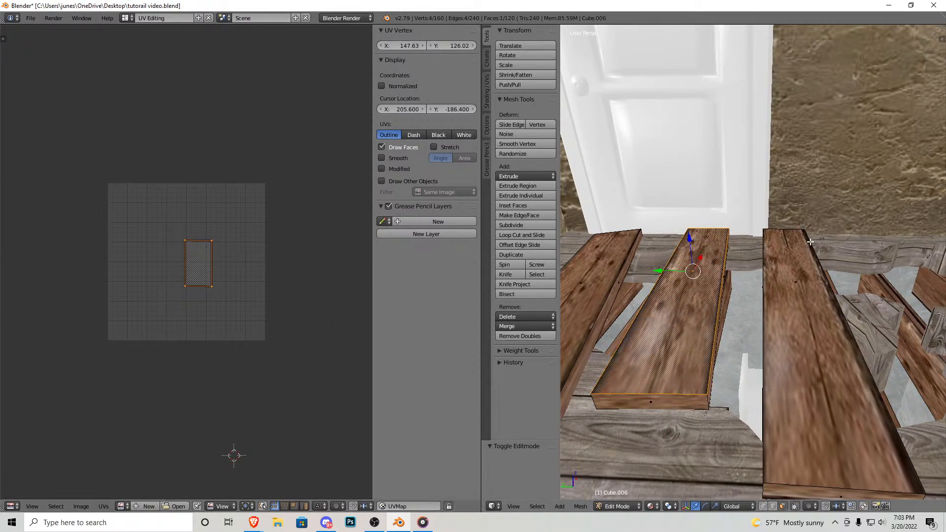
# Step: Examine the top face of the neighbouring plank and the wood grain on the boards around the floor hole
pyautogui.rightClick(809, 282)
pyautogui.hotkey('shift', 'f')
pyautogui.press('w')
pyautogui.press('s')
pyautogui.click(753, 262)
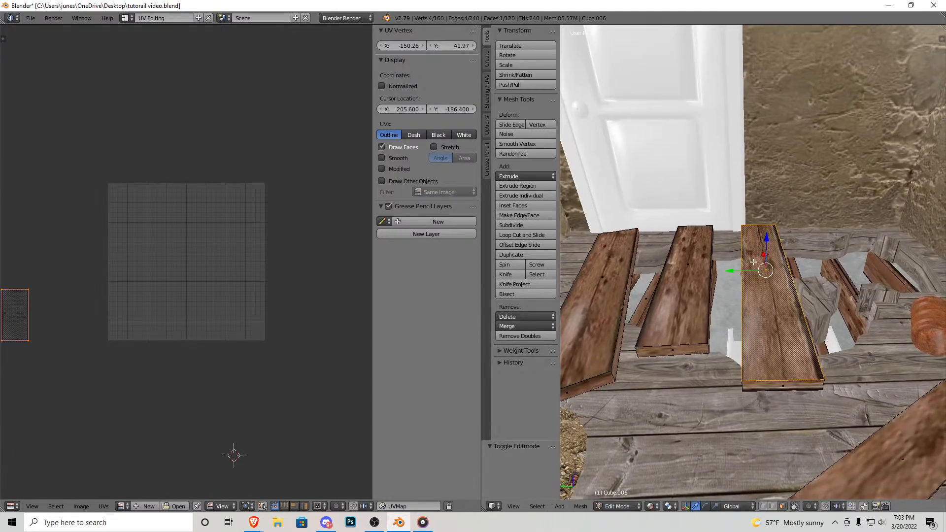
pyautogui.press('Tab')
pyautogui.hotkey('shift', 'f')
pyautogui.press('s')
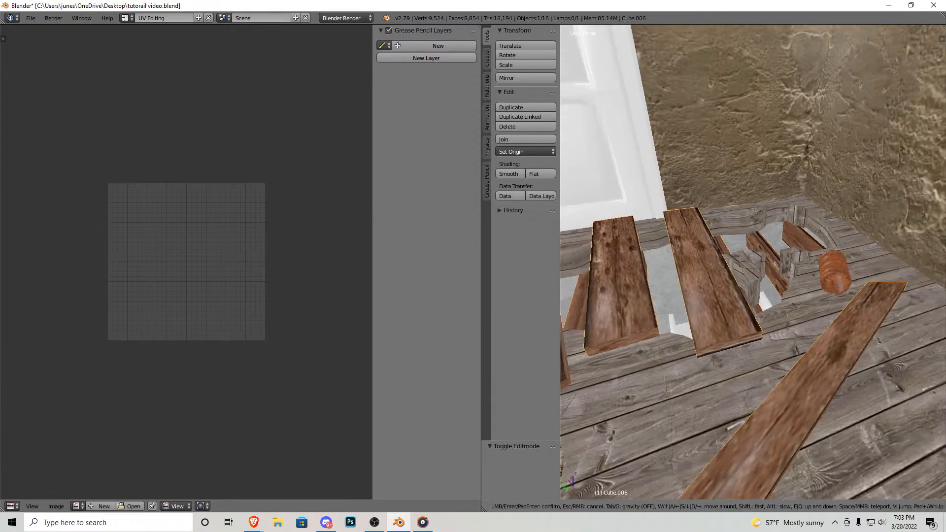
pyautogui.press('w')
pyautogui.click(753, 262)
# Step: Reenter Edit Mode and select the first long faces of the wooden beams exposed in the floor hole
pyautogui.press('Tab')
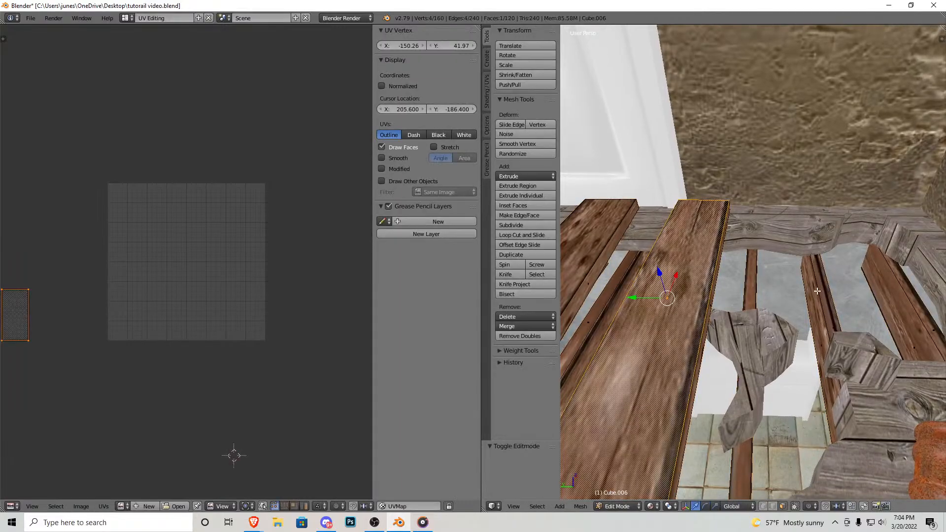
pyautogui.keyDown('shift'); pyautogui.rightClick(903, 286); pyautogui.keyUp('shift')
pyautogui.hotkey('shift', 'f')
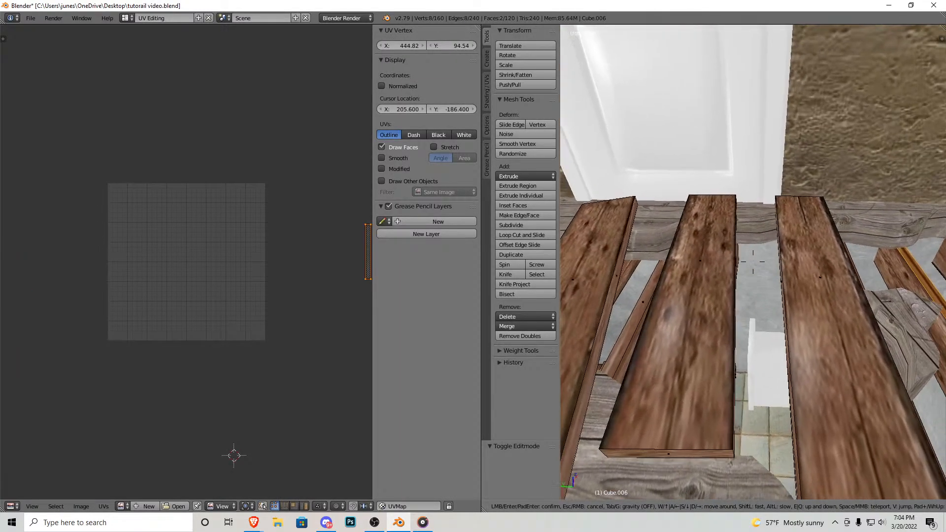
pyautogui.press('w')
pyautogui.click(753, 262)
pyautogui.keyDown('shift'); pyautogui.rightClick(753, 262); pyautogui.keyUp('shift')
pyautogui.hotkey('shift', 'f')
pyautogui.press('w')
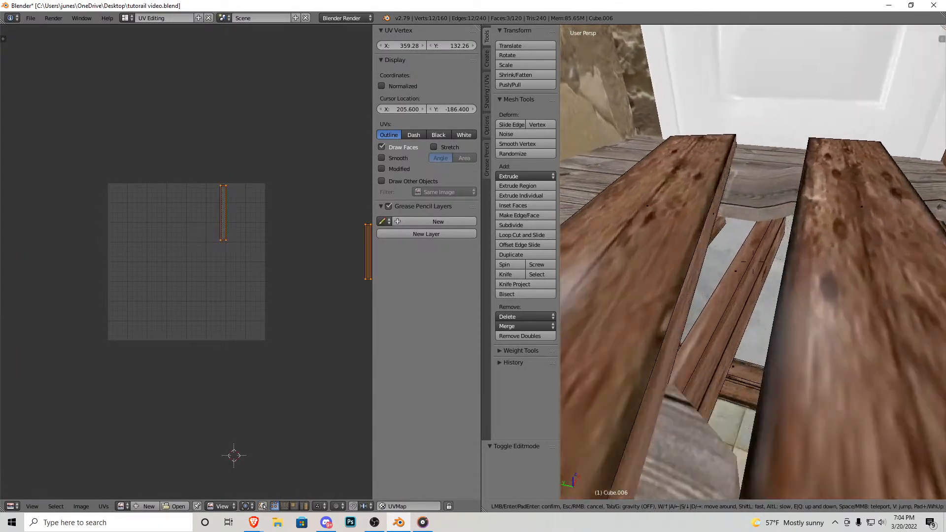
pyautogui.press('s')
pyautogui.press('w')
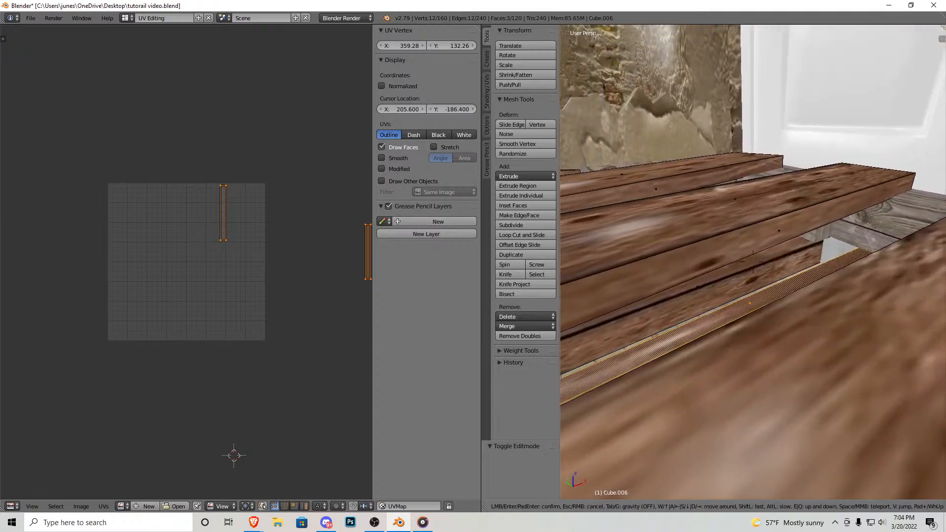
pyautogui.click(752, 261)
# Step: Extend the selection to further faces of the beams beneath the planks
pyautogui.keyDown('shift'); pyautogui.rightClick(753, 262); pyautogui.keyUp('shift')
pyautogui.hotkey('shift', 'f')
pyautogui.press('w')
pyautogui.click(753, 261)
pyautogui.keyDown('shift'); pyautogui.rightClick(753, 261); pyautogui.keyUp('shift')
pyautogui.hotkey('shift', 'f')
pyautogui.press('w')
pyautogui.click(753, 261)
pyautogui.keyDown('shift'); pyautogui.rightClick(753, 262); pyautogui.keyUp('shift')
# Step: Add the remaining exposed beam faces to the selection and shift their UVs to X 228.39
pyautogui.keyDown('shift'); pyautogui.rightClick(811, 331); pyautogui.keyUp('shift')
pyautogui.hotkey('shift', 'f')
pyautogui.press('s')
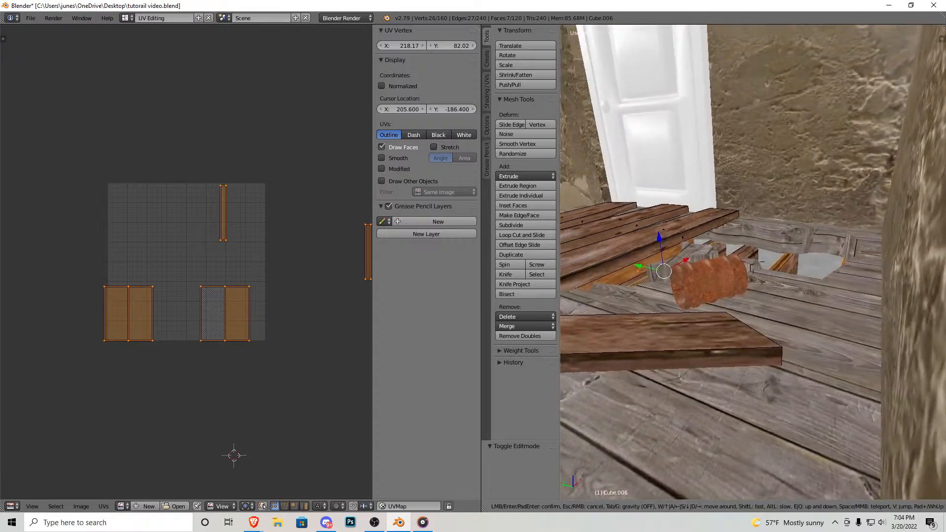
pyautogui.press('w')
pyautogui.click(753, 262)
pyautogui.keyDown('shift'); pyautogui.rightClick(753, 261); pyautogui.keyUp('shift')
pyautogui.hotkey('shift', 'f')
pyautogui.press('s')
pyautogui.click(753, 262)
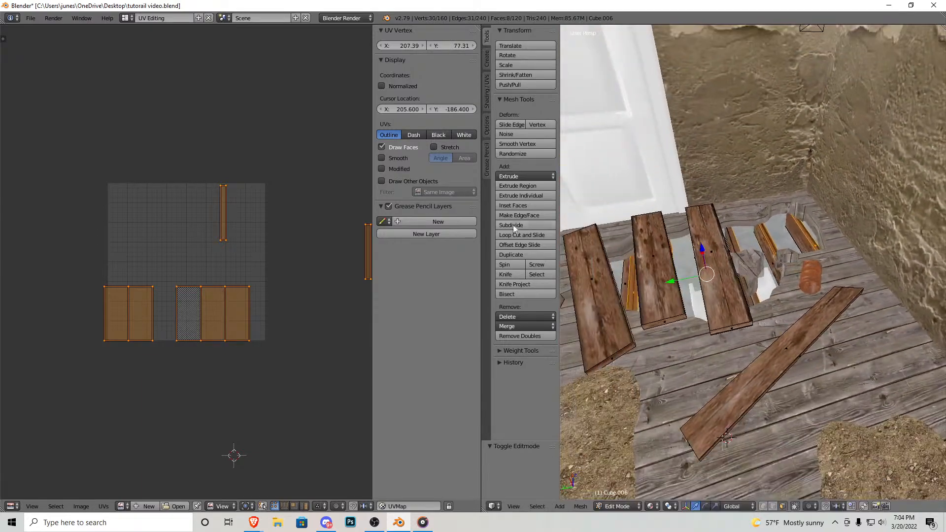
pyautogui.moveTo(402, 46); pyautogui.dragTo(419, 45)
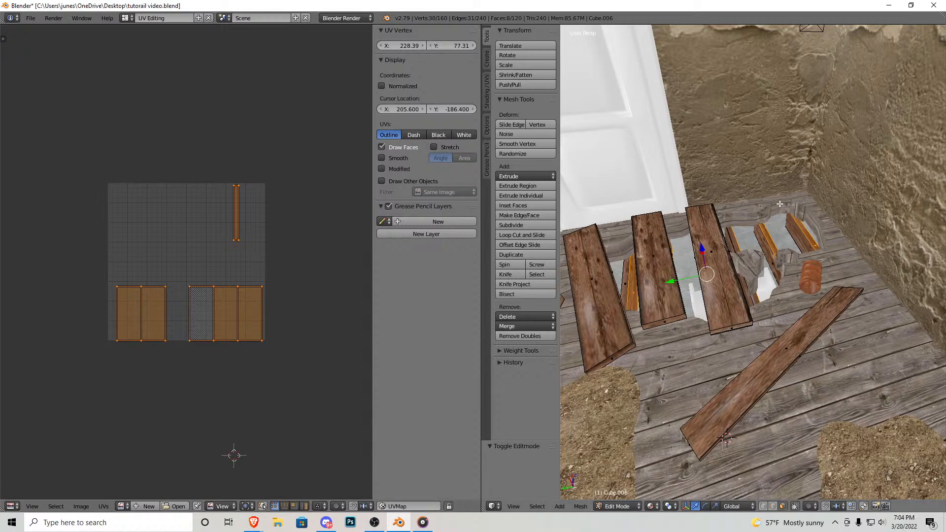
# Step: Select the top faces of the three planks lying over the floor hole and leave Edit Mode
pyautogui.rightClick(720, 258)
pyautogui.keyDown('shift'); pyautogui.rightClick(650, 270); pyautogui.keyUp('shift')
pyautogui.keyDown('shift'); pyautogui.rightClick(598, 296); pyautogui.keyUp('shift')
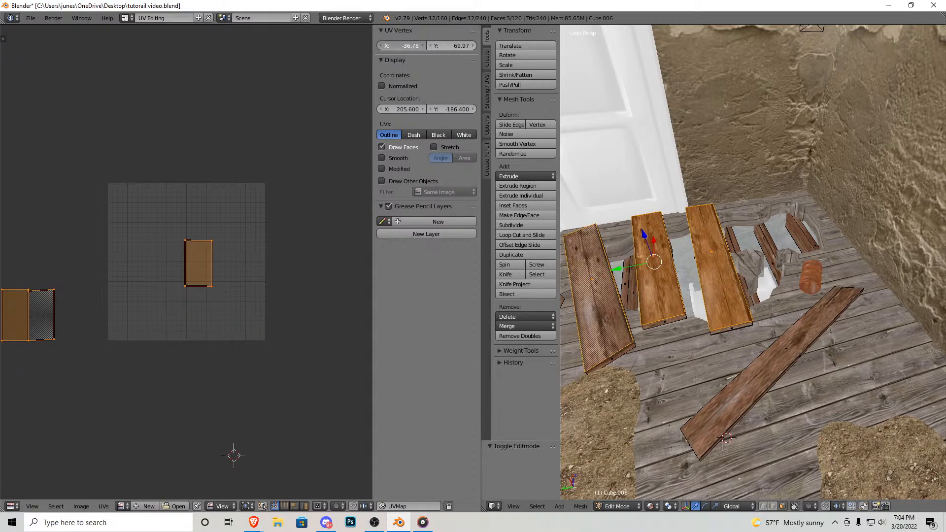
pyautogui.press('Tab')
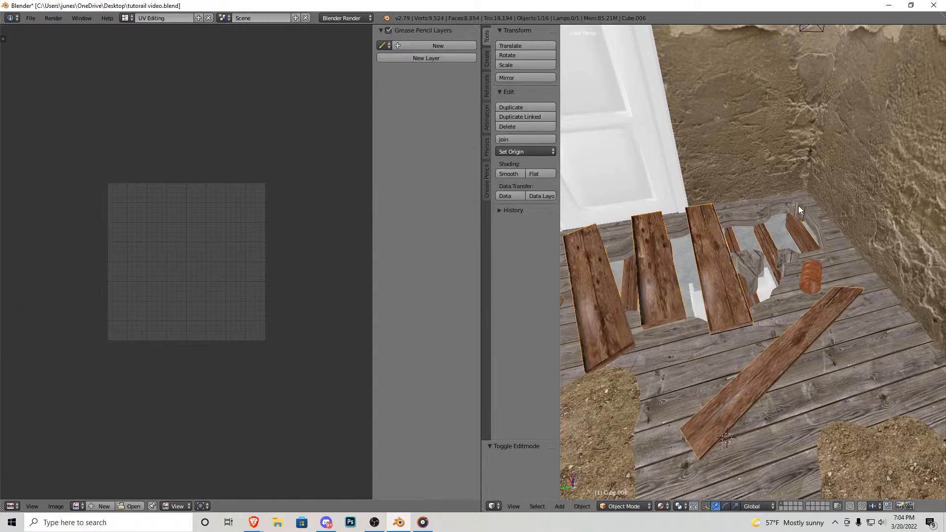
pyautogui.hotkey('shift', 'f')
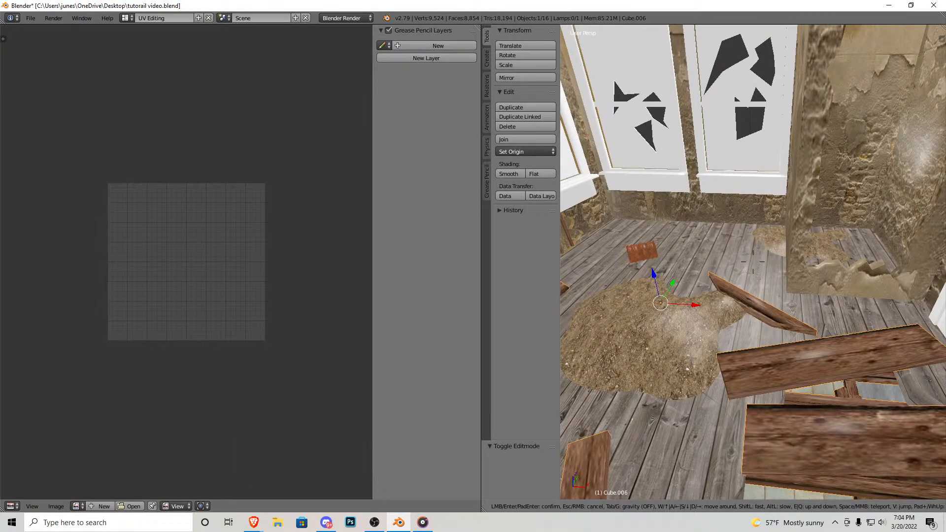
# Step: Adjust the UV X position of the plank face across the floor hole, select the leaning plank's face and leave Edit Mode
pyautogui.click(753, 262)
pyautogui.press('Tab')
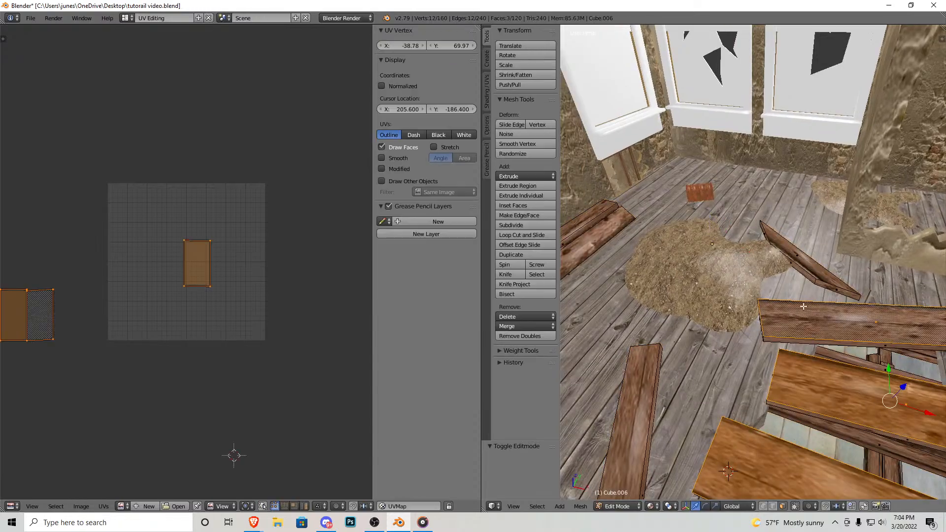
pyautogui.rightClick(801, 310)
pyautogui.moveTo(402, 45); pyautogui.dragTo(403, 45)
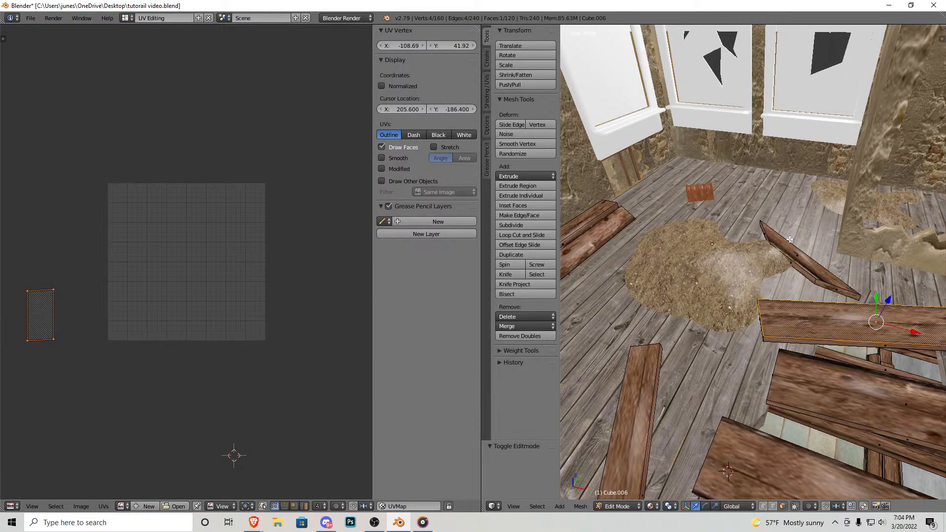
pyautogui.rightClick(795, 255)
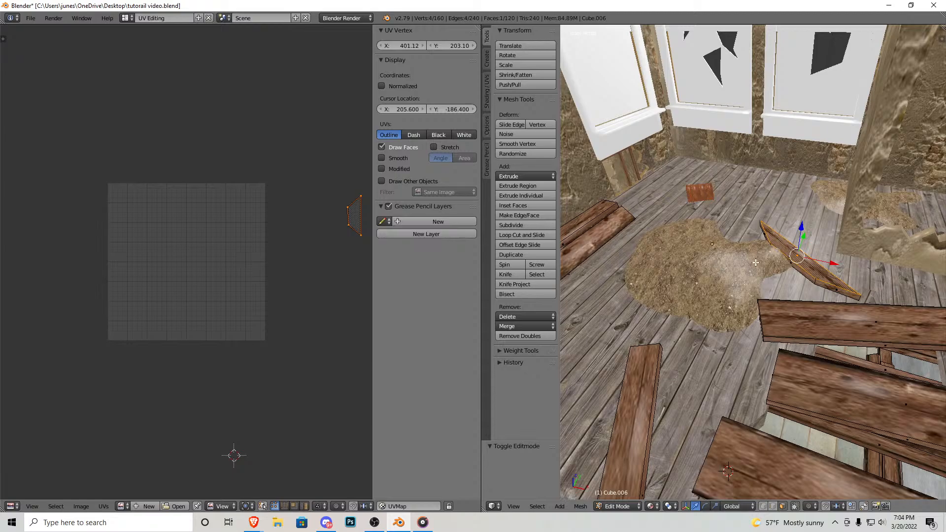
pyautogui.scroll(8, 754, 263)
pyautogui.press('Tab')
pyautogui.press('Tab')
pyautogui.press('Tab')
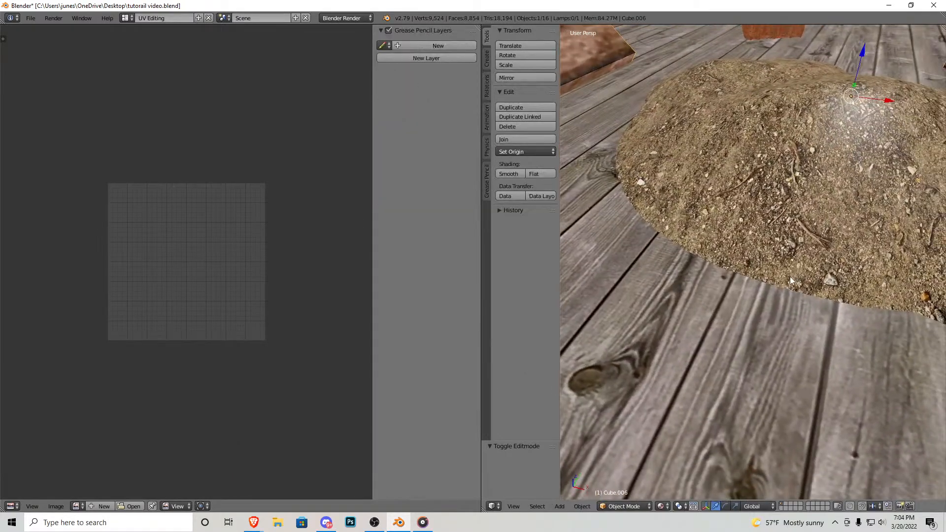
# Step: Open the large dirt mound for vertex editing, select a vertex on its rim and set the viewport shading to Material
pyautogui.rightClick(799, 197)
pyautogui.press('Tab')
pyautogui.hotkey('shift', 'f')
pyautogui.press('w')
pyautogui.click(753, 262)
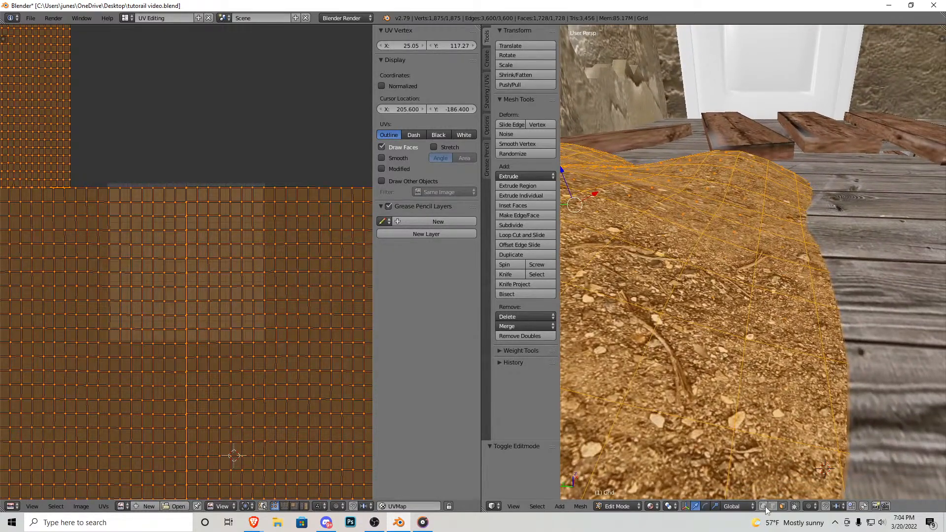
pyautogui.rightClick(898, 369)
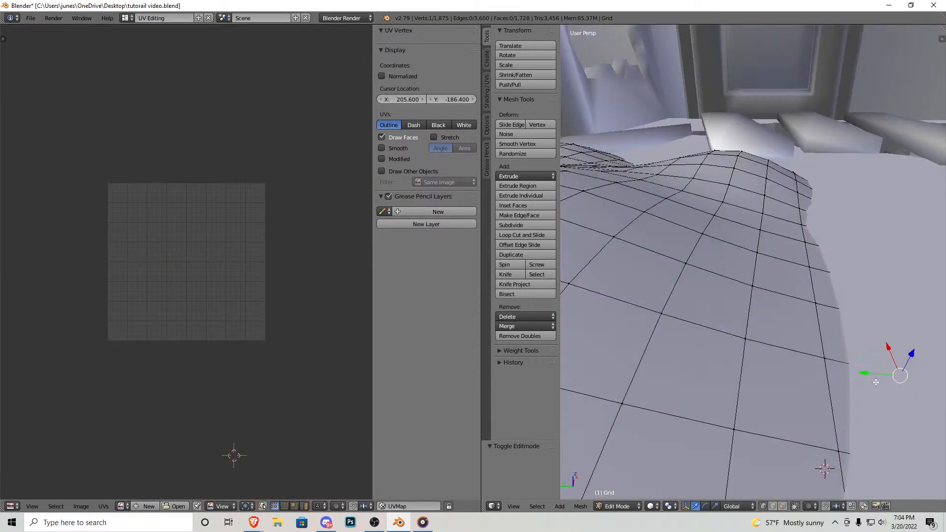
pyautogui.click(667, 506)
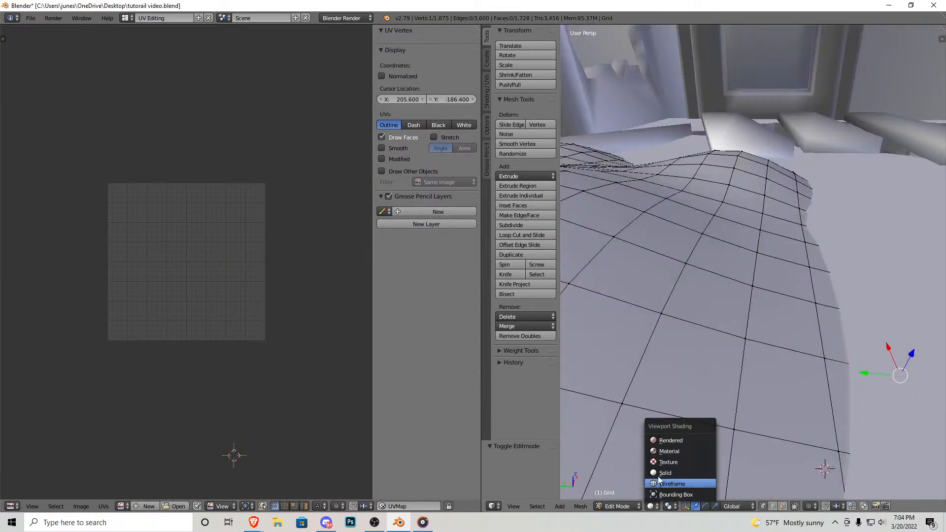
pyautogui.click(676, 452)
pyautogui.moveTo(676, 452); pyautogui.dragTo(781, 272, button='middle')
# Step: Nudge several rim vertices of the large dirt mound slightly upward along Z and leave Edit Mode
pyautogui.moveTo(809, 323)
pyautogui.mouseDown()
pyautogui.moveTo(817, 313)
pyautogui.moveTo(815, 321)
pyautogui.mouseUp()
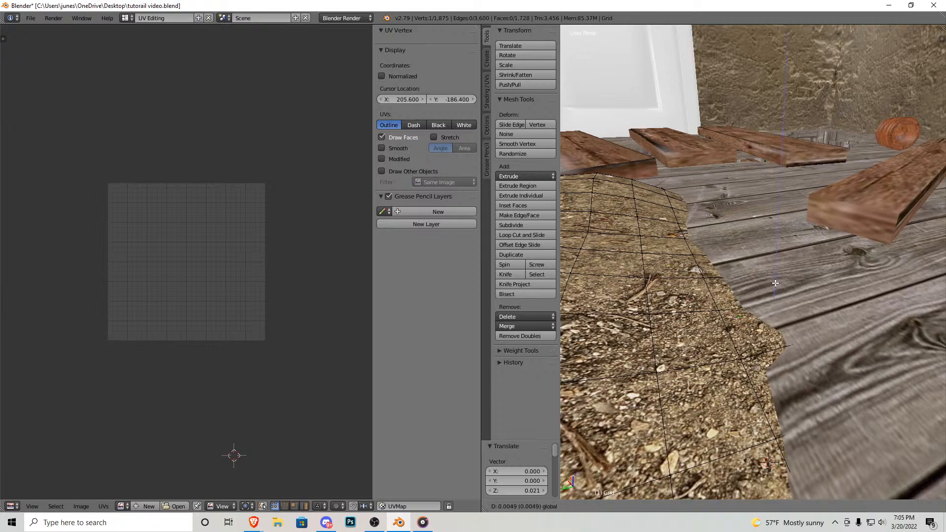
pyautogui.rightClick(701, 275)
pyautogui.moveTo(702, 249); pyautogui.dragTo(684, 216)
pyautogui.rightClick(686, 240)
pyautogui.hotkey('shift', 'f')
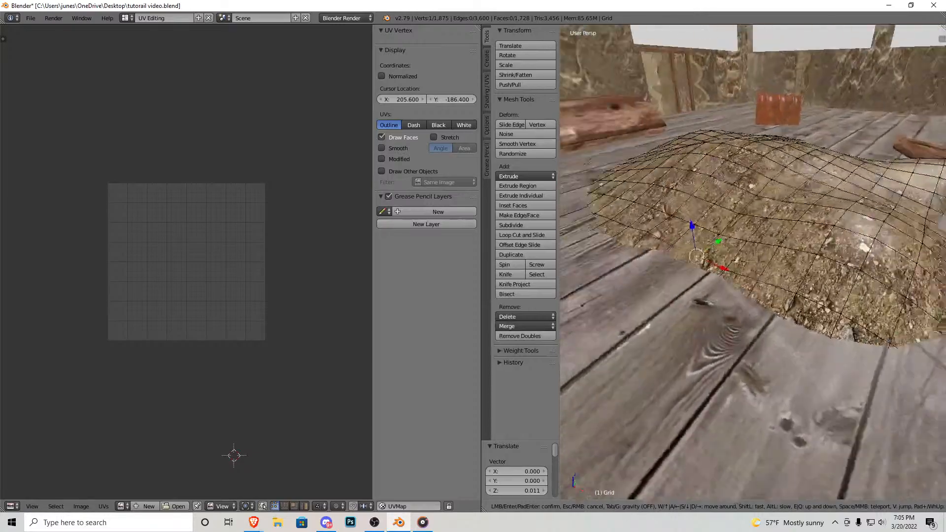
pyautogui.click(762, 280)
pyautogui.moveTo(756, 270); pyautogui.dragTo(756, 265)
pyautogui.hotkey('shift', 'f')
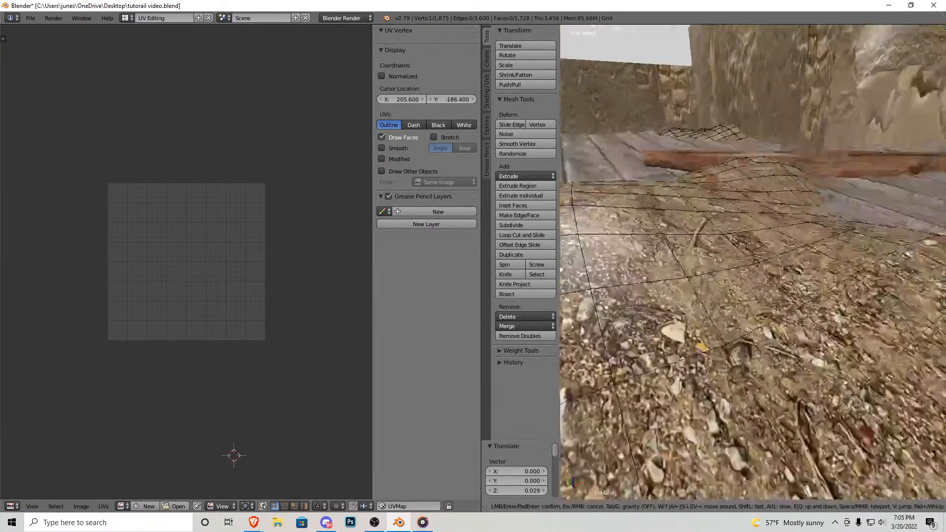
pyautogui.click(752, 262)
pyautogui.press('Tab')
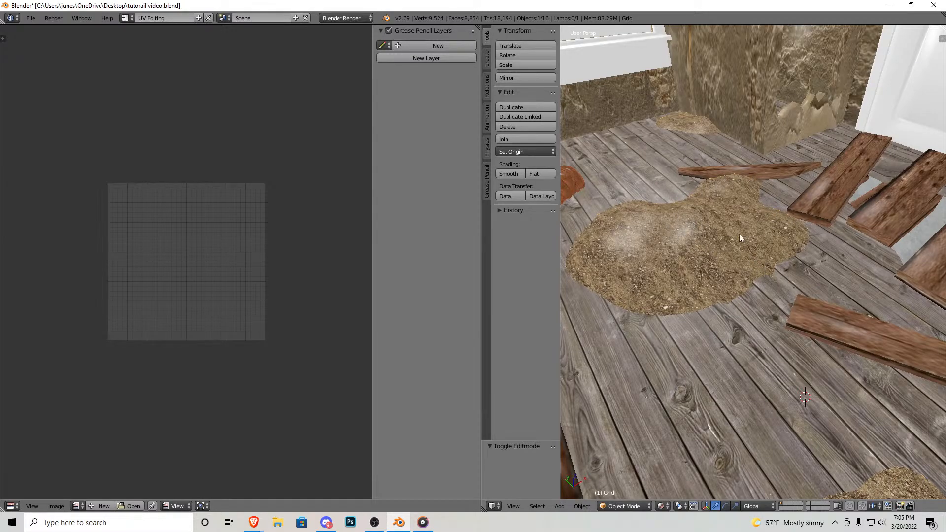
# Step: Switch to the Default layout, duplicate the small dirt pile, lower the copy 0.077 along Z and scale it up slightly
pyautogui.click(163, 18)
pyautogui.click(149, 60)
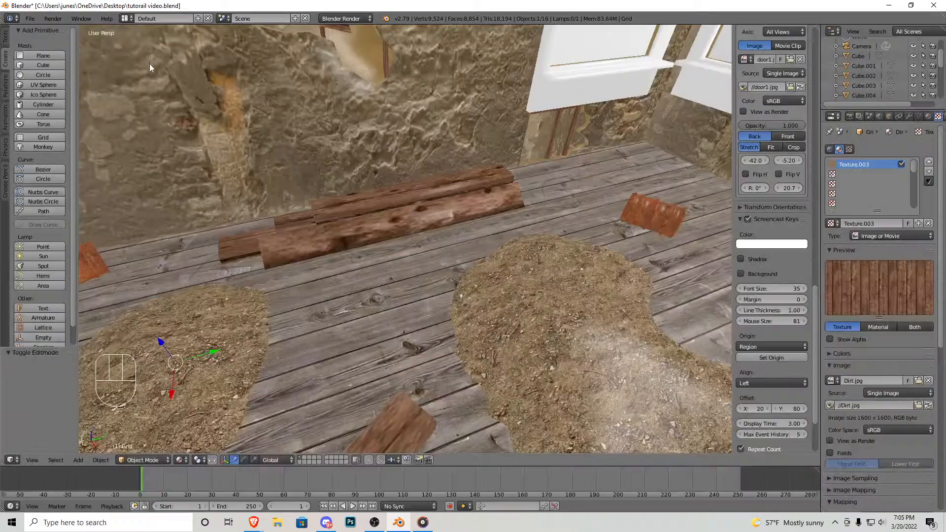
pyautogui.hotkey('shift', 'f')
pyautogui.press('s')
pyautogui.click(429, 241)
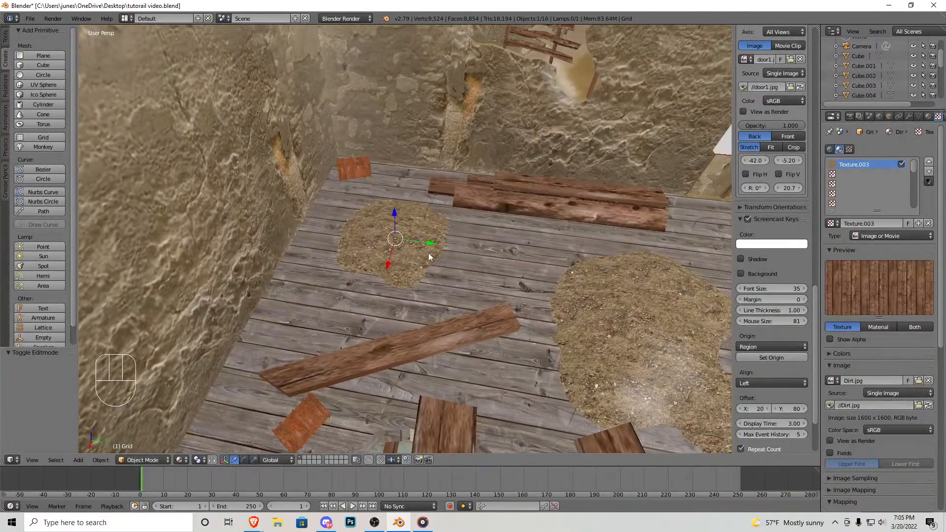
pyautogui.hotkey('shift', 'd')
pyautogui.press('z')
pyautogui.click(411, 232)
pyautogui.press('s')
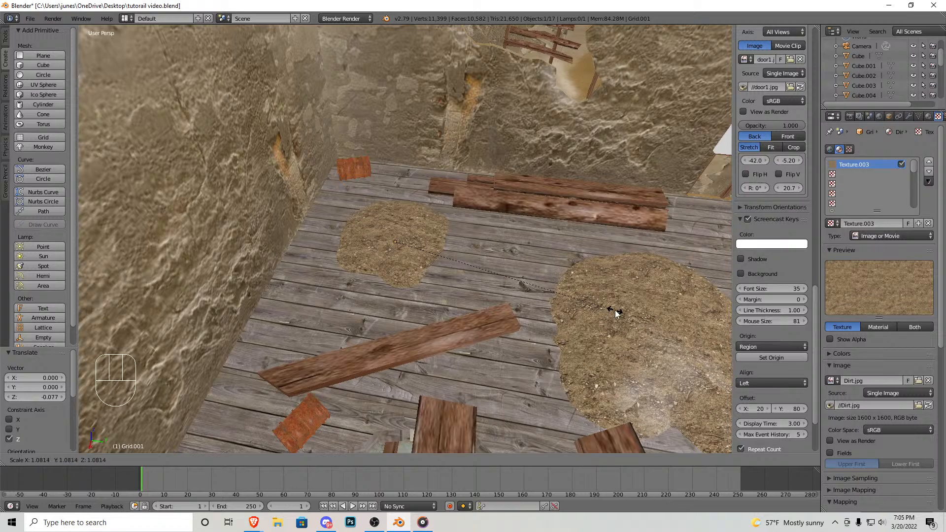
pyautogui.click(622, 311)
# Step: Lasso-select one grid sheet inside the duplicated dirt pile in Edit Mode and raise it 0.071 along Z
pyautogui.press('Tab')
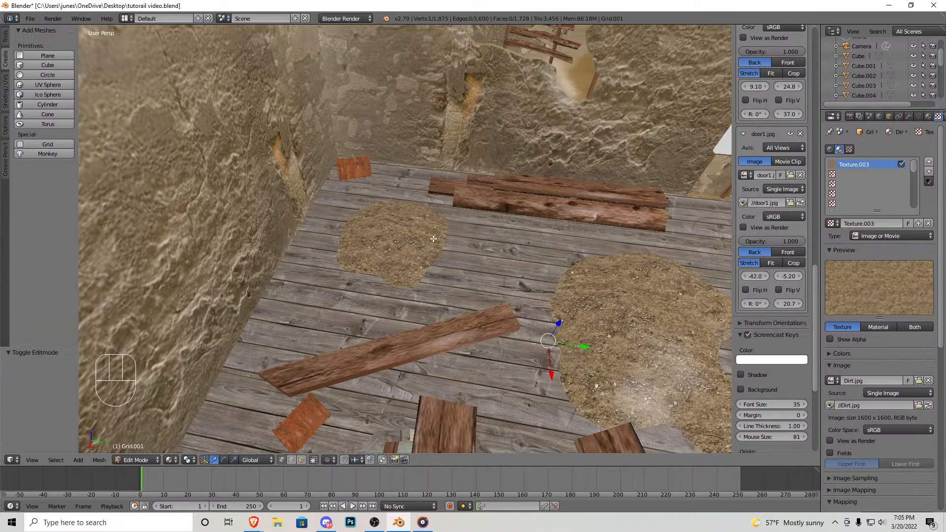
pyautogui.press('Tab')
pyautogui.press('Tab')
pyautogui.press('z')
pyautogui.moveTo(507, 190)
pyautogui.keyDown('ctrl'); pyautogui.mouseDown()
pyautogui.moveTo(451, 362)
pyautogui.moveTo(477, 341)
pyautogui.mouseUp(); pyautogui.keyUp('ctrl')
pyautogui.hotkey('ctrl', 'z')
pyautogui.moveTo(481, 227)
pyautogui.keyDown('ctrl'); pyautogui.mouseDown()
pyautogui.moveTo(469, 177)
pyautogui.moveTo(442, 358)
pyautogui.mouseUp(); pyautogui.keyUp('ctrl')
pyautogui.press('z')
pyautogui.hotkey('shift', 'f')
pyautogui.press('w')
pyautogui.click(405, 239)
pyautogui.moveTo(370, 233); pyautogui.dragTo(375, 225)
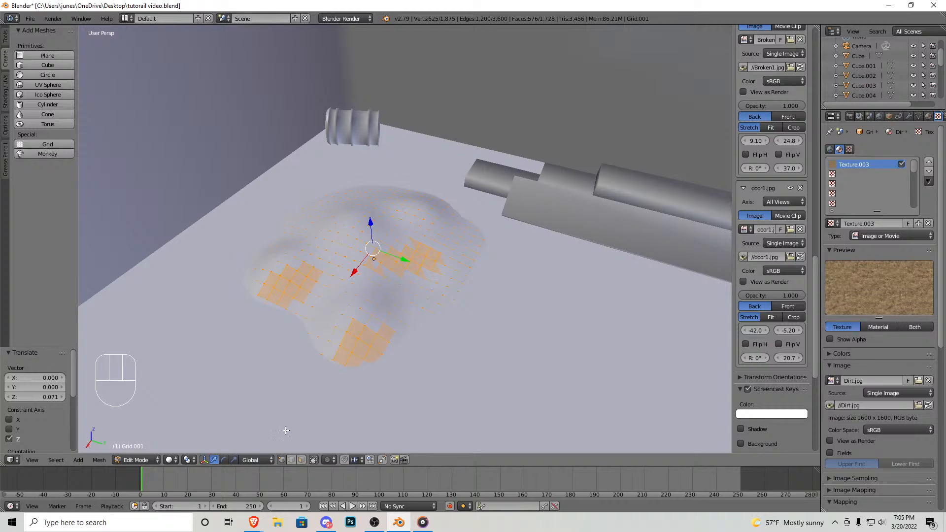
# Step: Set the viewport shading to Material and raise the selected grid sheet 0.390 along Z above the dirt pile
pyautogui.click(179, 460)
pyautogui.click(202, 406)
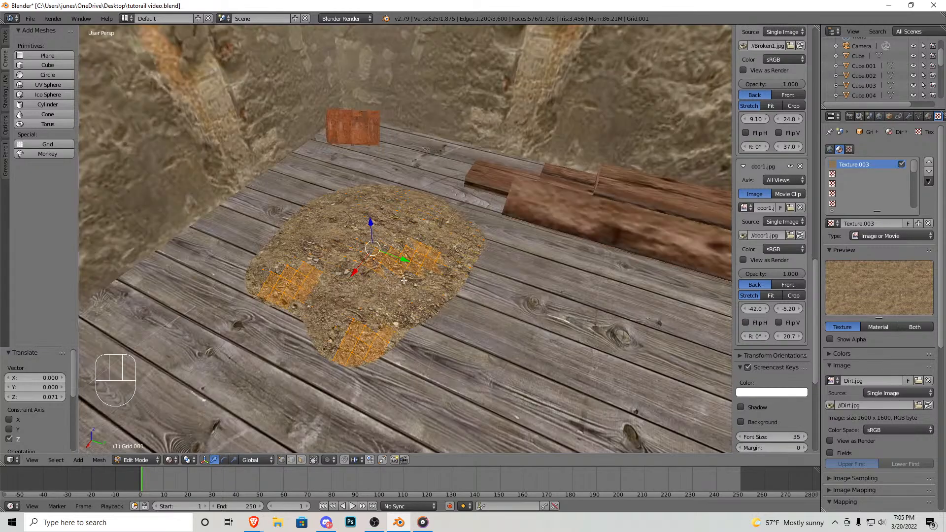
pyautogui.hotkey('shift', 'f')
pyautogui.press('w')
pyautogui.press('s')
pyautogui.click(405, 239)
pyautogui.moveTo(408, 251); pyautogui.dragTo(405, 182)
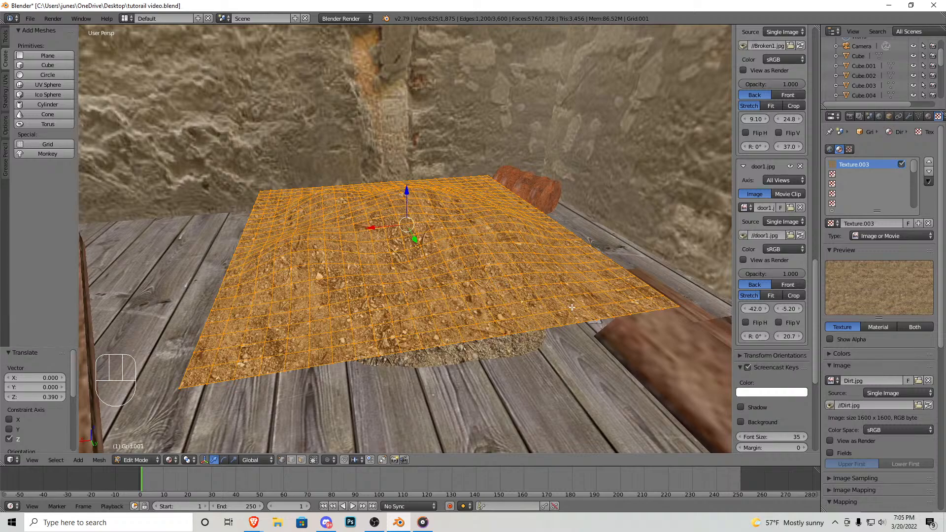
# Step: Flatten the grid sheet by scaling it to 0 along Z and lower it back down to the floor
pyautogui.press('s')
pyautogui.press('z')
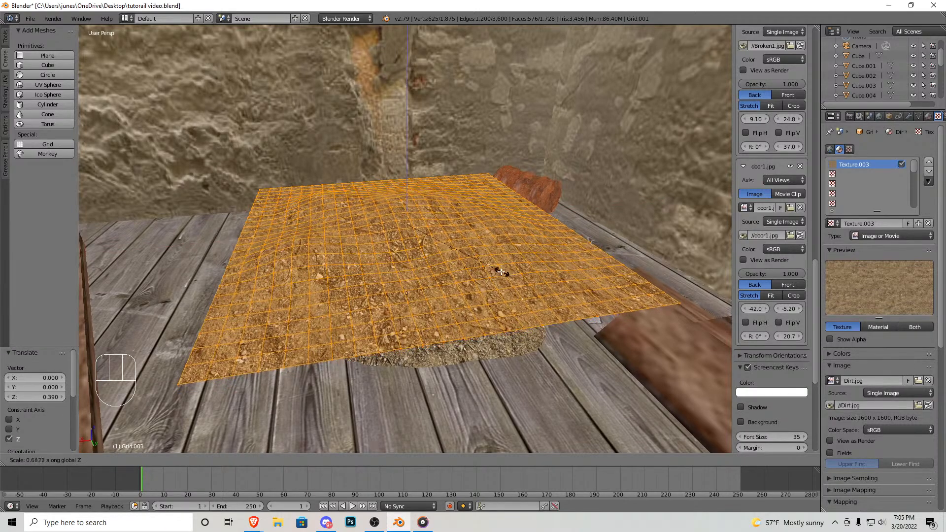
pyautogui.press('0')
pyautogui.press('Return')
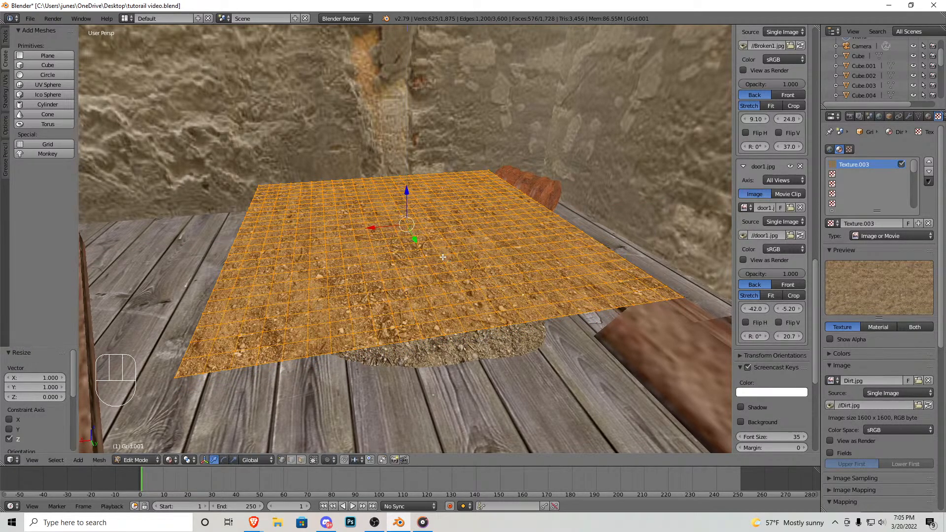
pyautogui.hotkey('shift', 'f')
pyautogui.click(405, 238)
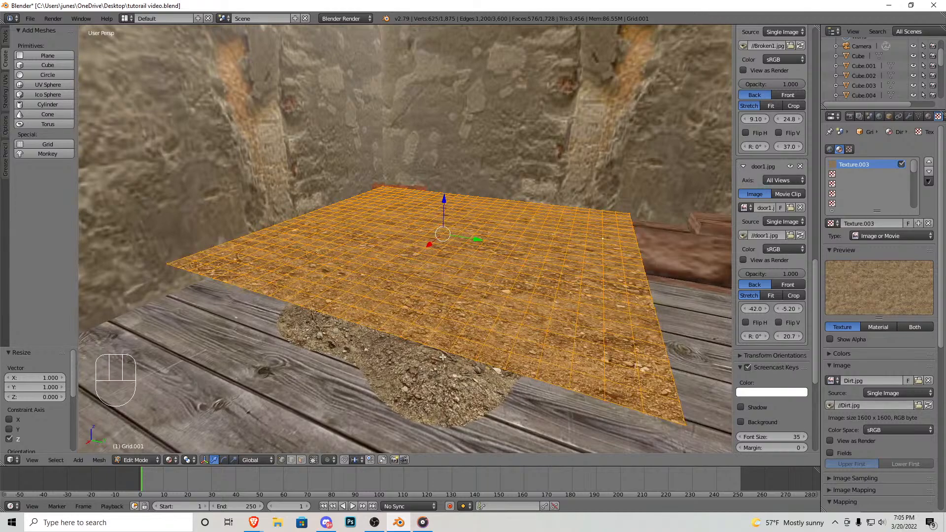
pyautogui.hotkey('shift', 'f')
pyautogui.press('a')
pyautogui.click(405, 238)
pyautogui.moveTo(429, 97); pyautogui.dragTo(426, 163)
# Step: Pull in a corner of the flat dirt sheet, enable proportional editing and reshape the adjoining edge into an irregular outline
pyautogui.hotkey('shift', 'f')
pyautogui.press('w')
pyautogui.press('s')
pyautogui.click(377, 327)
pyautogui.rightClick(370, 344)
pyautogui.moveTo(365, 361); pyautogui.dragTo(320, 317)
pyautogui.press('o')
pyautogui.moveTo(281, 351); pyautogui.dragTo(289, 322)
pyautogui.scroll(7, 290, 317)
pyautogui.moveTo(314, 292); pyautogui.dragTo(323, 287)
pyautogui.moveTo(319, 213); pyautogui.dragTo(321, 222)
# Step: Reshape the dirt sheet's far edge and its corners near the stacked planks into a more irregular outline
pyautogui.moveTo(303, 254); pyautogui.dragTo(385, 123)
pyautogui.rightClick(323, 109)
pyautogui.rightClick(389, 98)
pyautogui.rightClick(469, 97)
pyautogui.moveTo(463, 124); pyautogui.dragTo(462, 134)
pyautogui.rightClick(532, 113)
pyautogui.moveTo(528, 141)
pyautogui.mouseDown()
pyautogui.moveTo(529, 163)
pyautogui.moveTo(540, 138)
pyautogui.mouseUp()
# Step: Pull in the dirt sheet's edge and corner facing the large mound to follow the small pile, and leave Edit Mode
pyautogui.rightClick(538, 168)
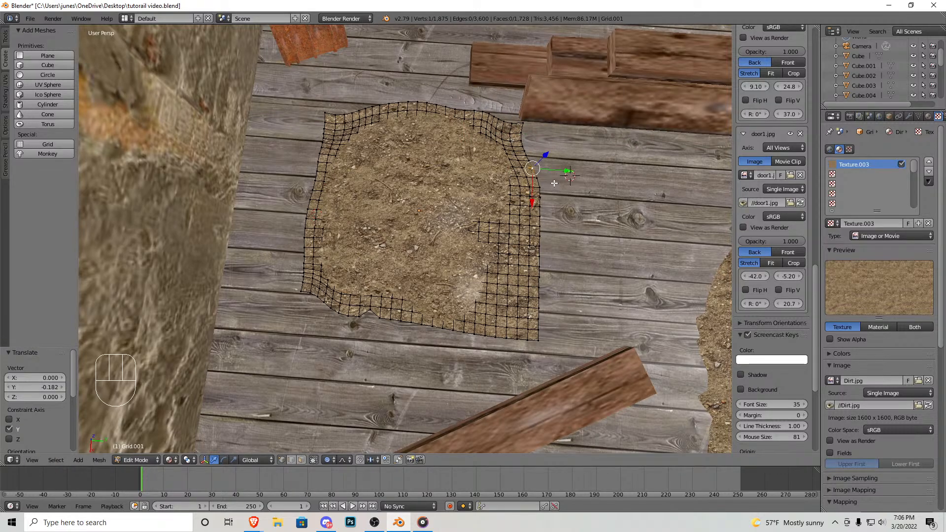
pyautogui.moveTo(566, 171); pyautogui.dragTo(552, 172)
pyautogui.moveTo(569, 237); pyautogui.dragTo(523, 237)
pyautogui.rightClick(539, 298)
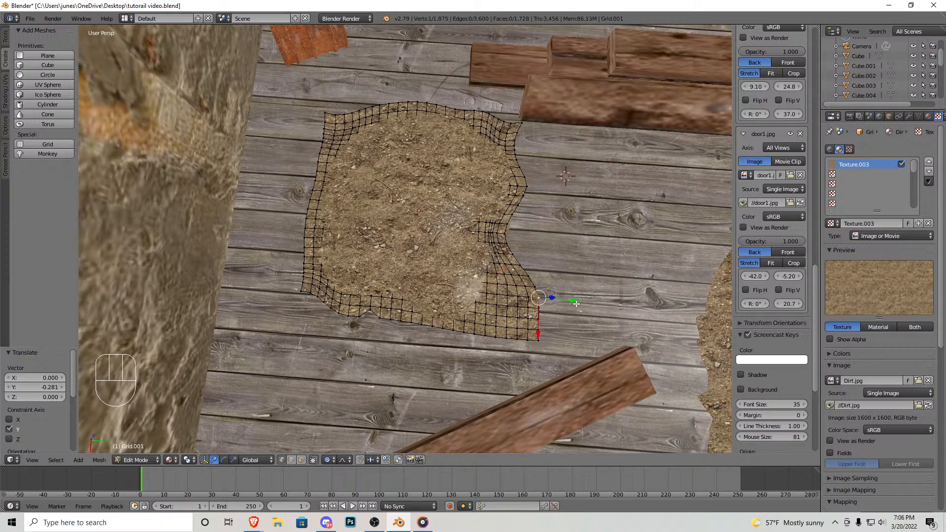
pyautogui.moveTo(576, 304); pyautogui.dragTo(539, 300)
pyautogui.moveTo(509, 333); pyautogui.dragTo(520, 298)
pyautogui.moveTo(548, 337); pyautogui.dragTo(501, 342)
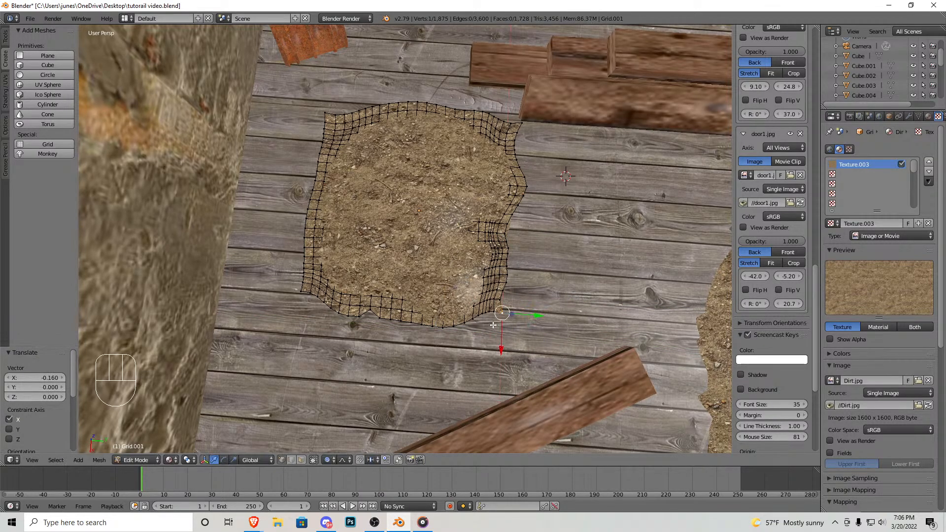
pyautogui.press('Tab')
# Step: Examine the reshaped dirt sheet around the small pile from several viewpoints
pyautogui.hotkey('shift', 'f')
pyautogui.press('s')
pyautogui.press('w')
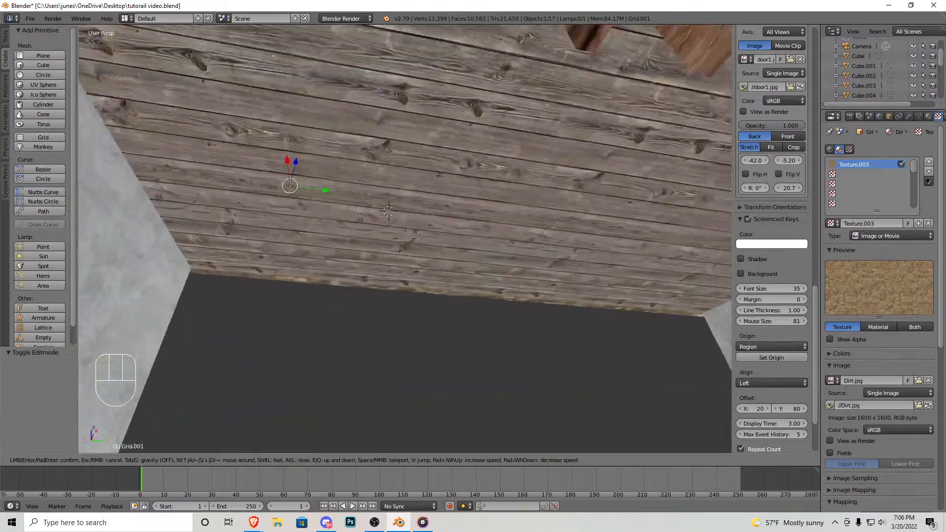
pyautogui.press('w')
pyautogui.press('s')
pyautogui.press('w')
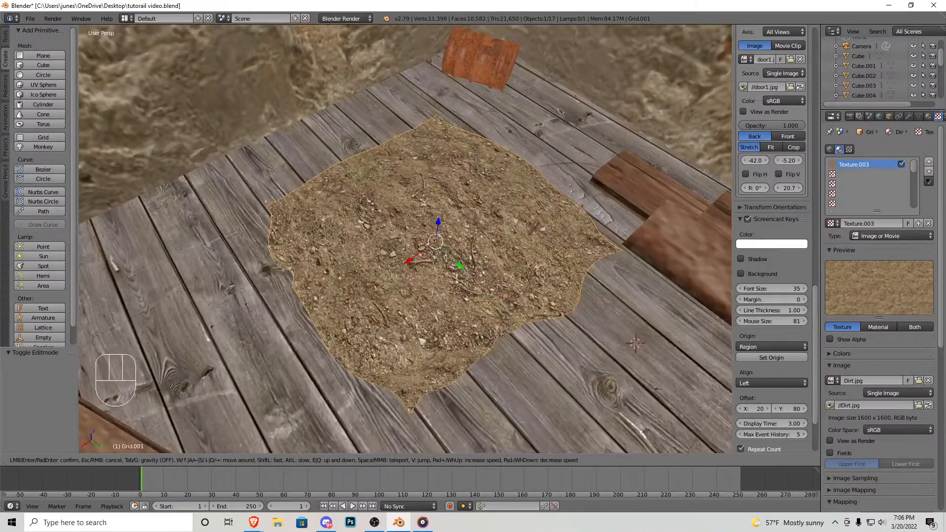
pyautogui.press('a')
pyautogui.click(405, 239)
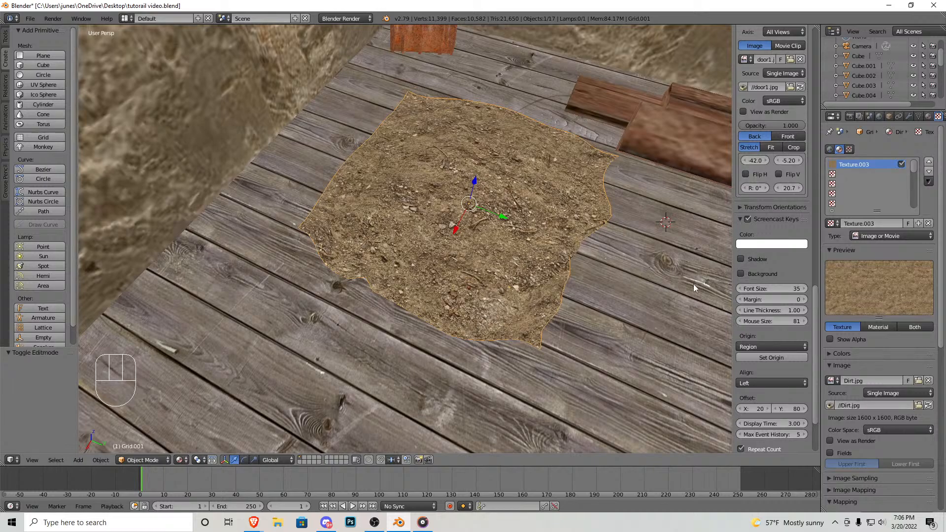
# Step: Enable Z Transparency on the Dirt material and set its alpha to 0.625
pyautogui.scroll(-9, 892, 316)
pyautogui.scroll(-5, 876, 377)
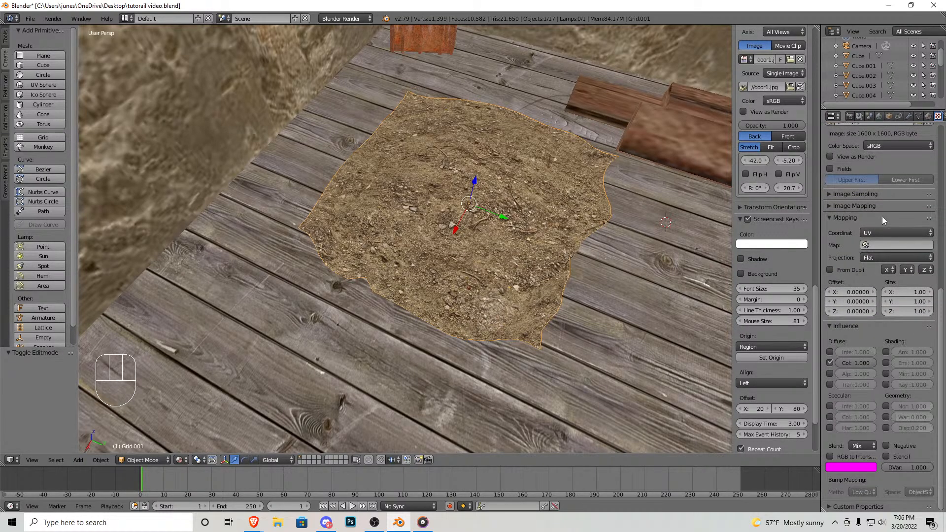
pyautogui.scroll(6, 876, 199)
pyautogui.click(929, 116)
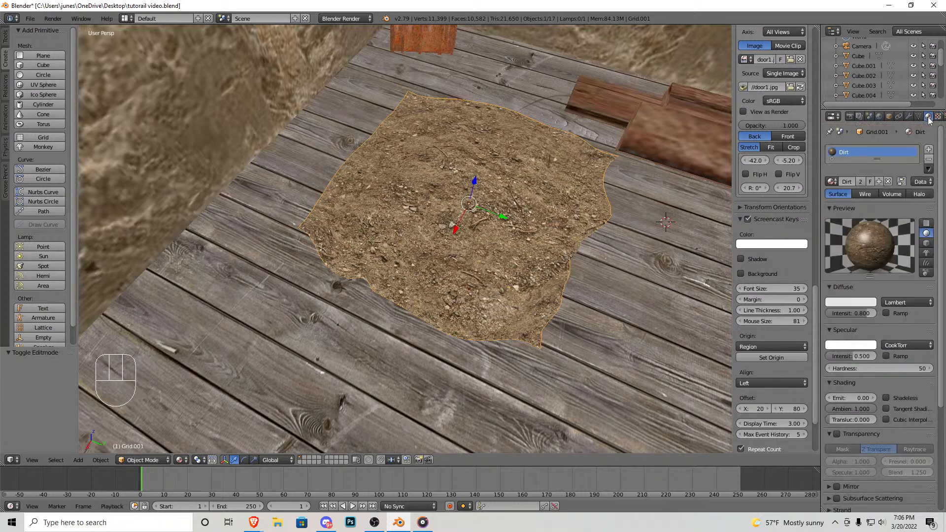
pyautogui.scroll(-3, 869, 367)
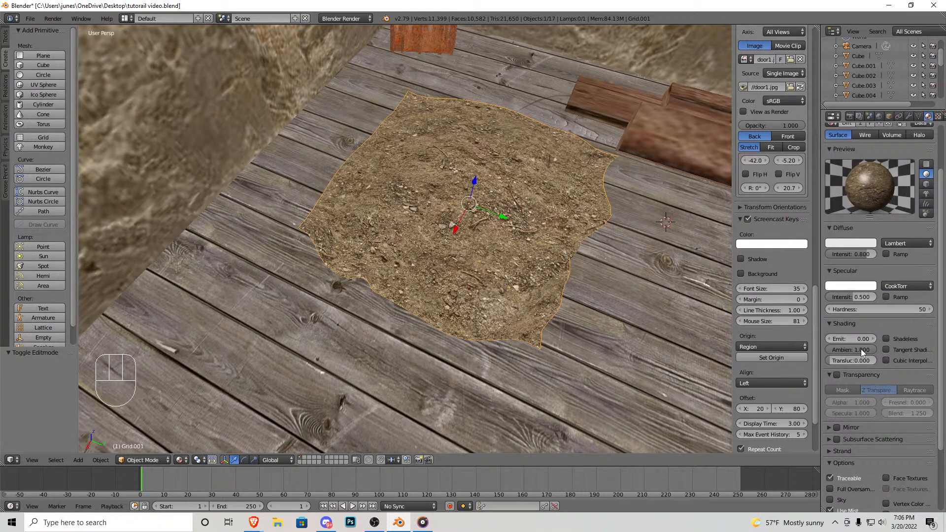
pyautogui.click(837, 376)
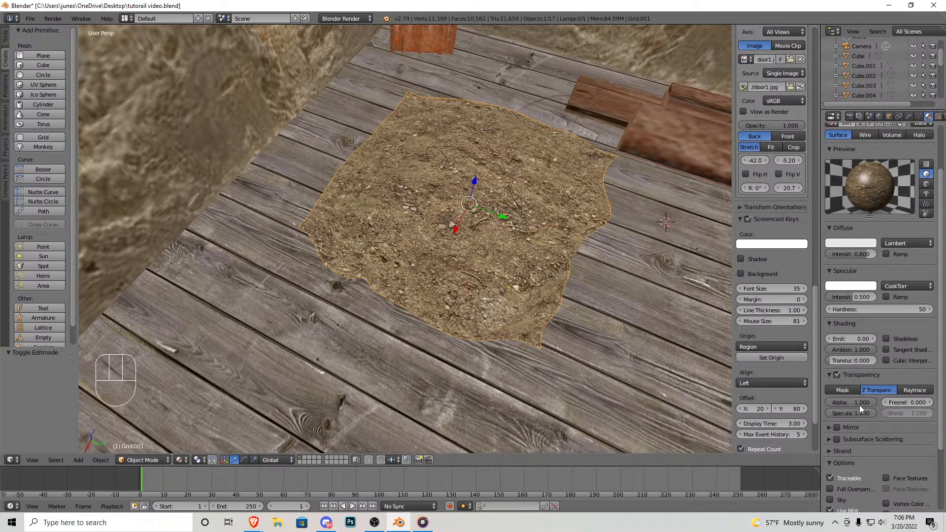
pyautogui.moveTo(861, 403); pyautogui.dragTo(850, 403)
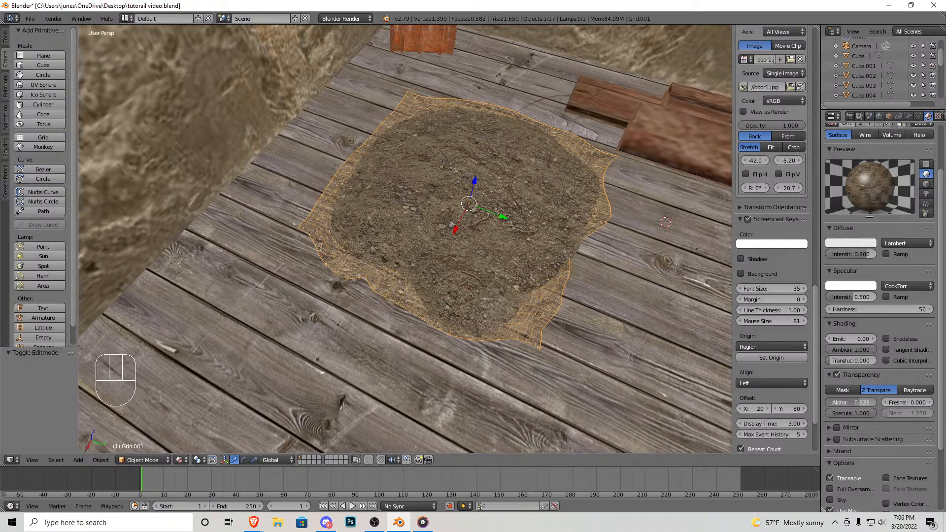
# Step: Aim the camera at the small dirt pile in the room corner, render the image and close the render
pyautogui.rightClick(247, 282)
pyautogui.press('KP_0')
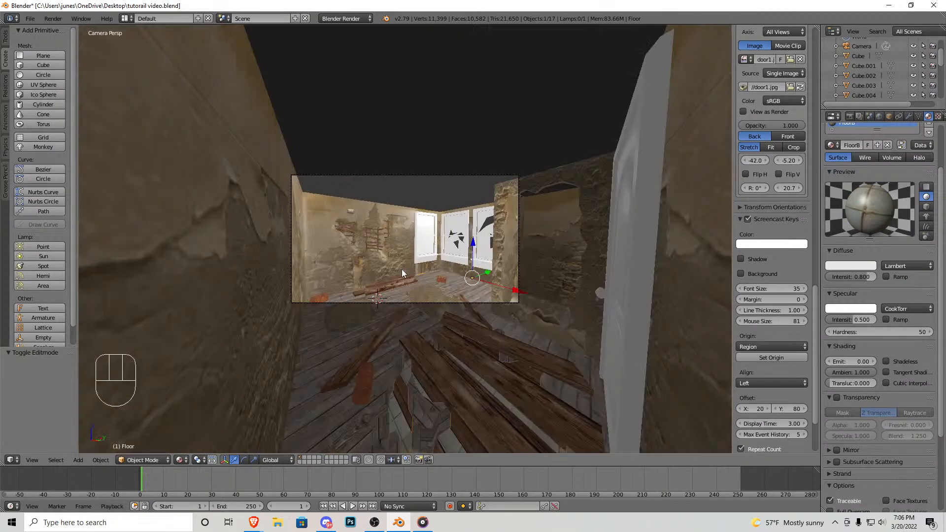
pyautogui.hotkey('shift', 'f')
pyautogui.click(405, 239)
pyautogui.click(52, 19)
pyautogui.click(59, 31)
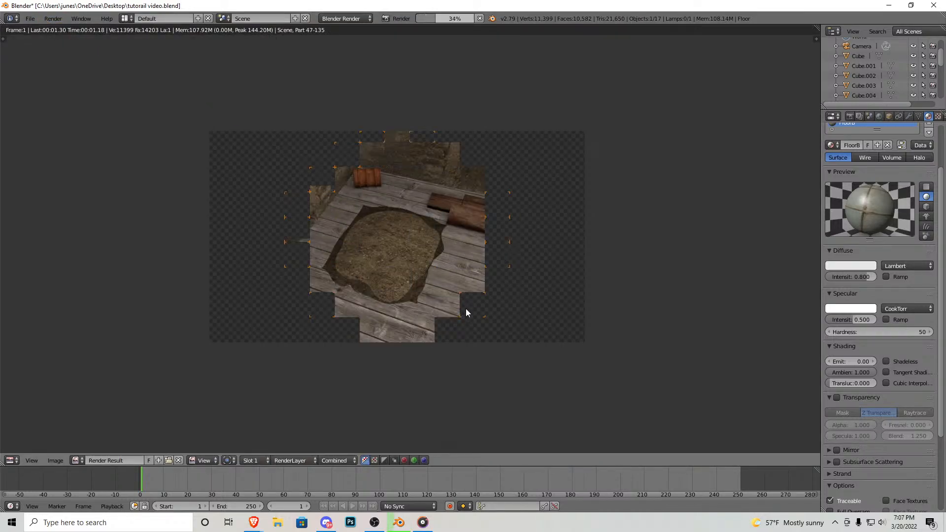
pyautogui.press('Escape')
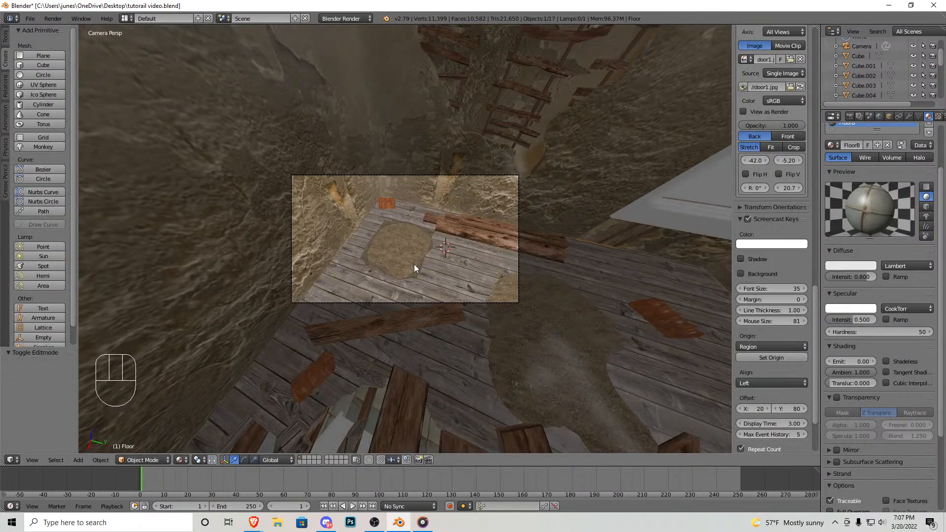
# Step: Select the dirt sheet around the small pile and set the Dirt material's specular intensity to 0
pyautogui.scroll(-5, 873, 420)
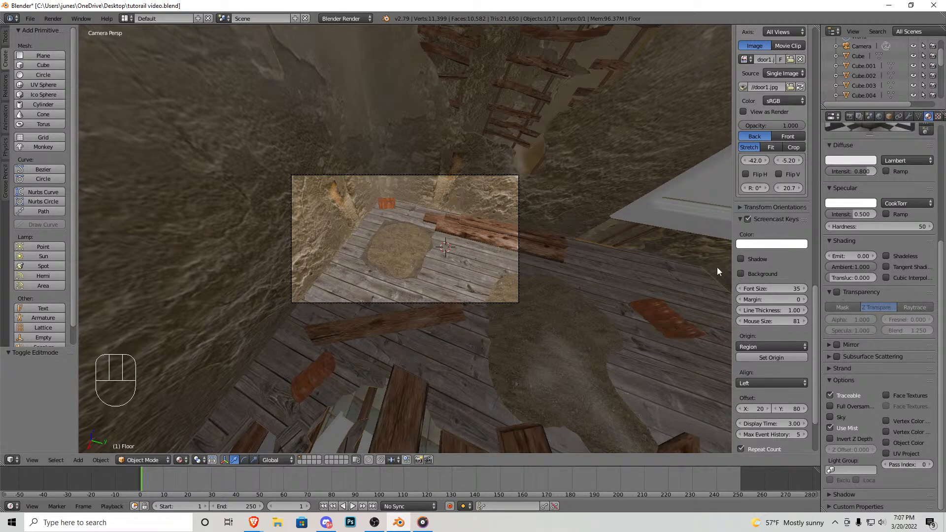
pyautogui.rightClick(430, 236)
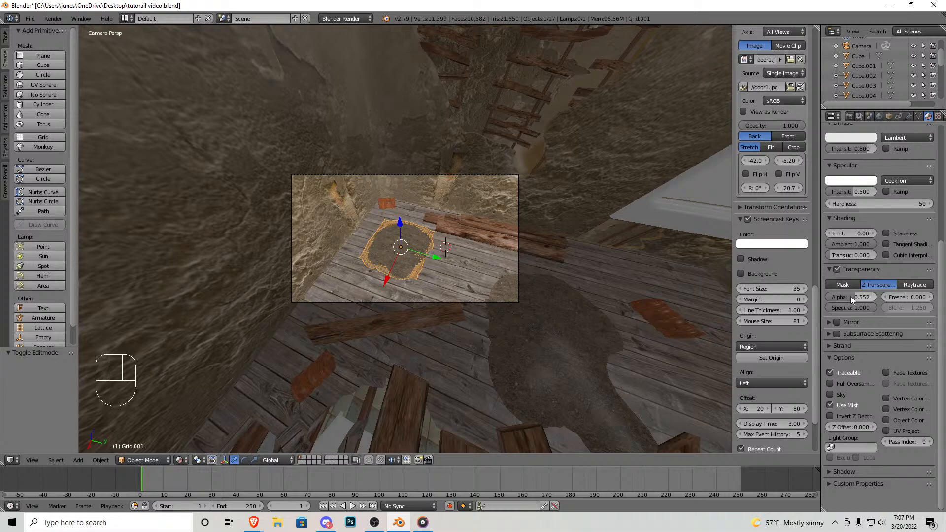
pyautogui.scroll(5, 850, 297)
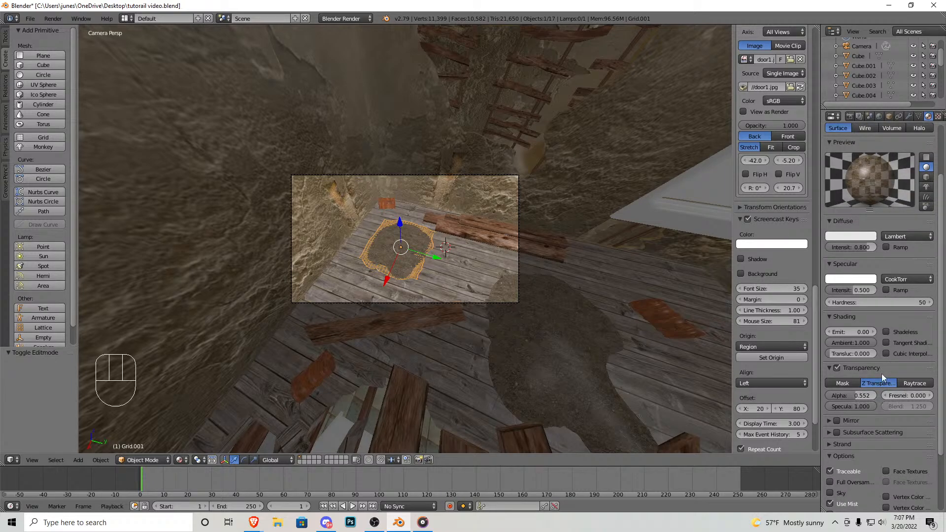
pyautogui.scroll(3, 882, 377)
pyautogui.moveTo(850, 356); pyautogui.dragTo(844, 356)
pyautogui.scroll(-2, 888, 384)
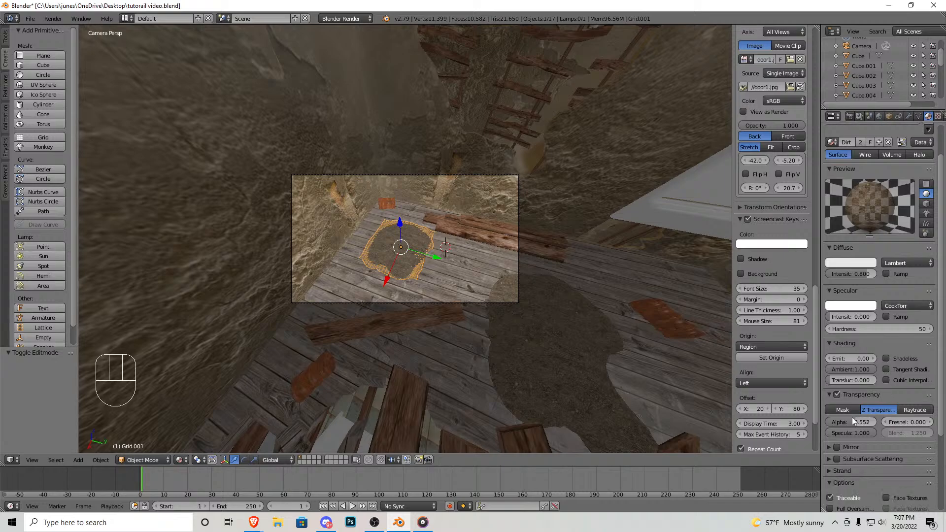
# Step: Set the Dirt material's alpha to 0.25 and Fresnel to 1.7, render the camera view and close the render
pyautogui.scroll(-1, 865, 423)
pyautogui.scroll(1, 854, 408)
pyautogui.moveTo(852, 422); pyautogui.dragTo(848, 422)
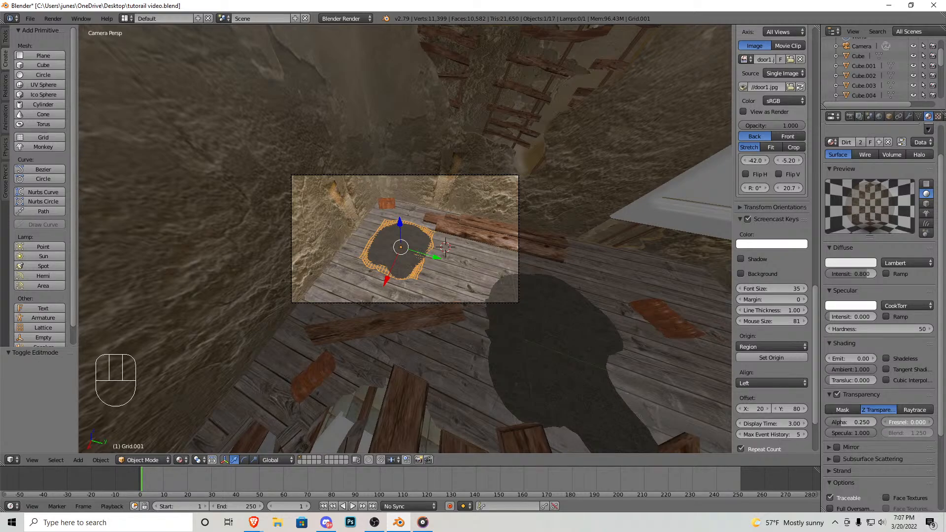
pyautogui.click(53, 18)
pyautogui.click(54, 28)
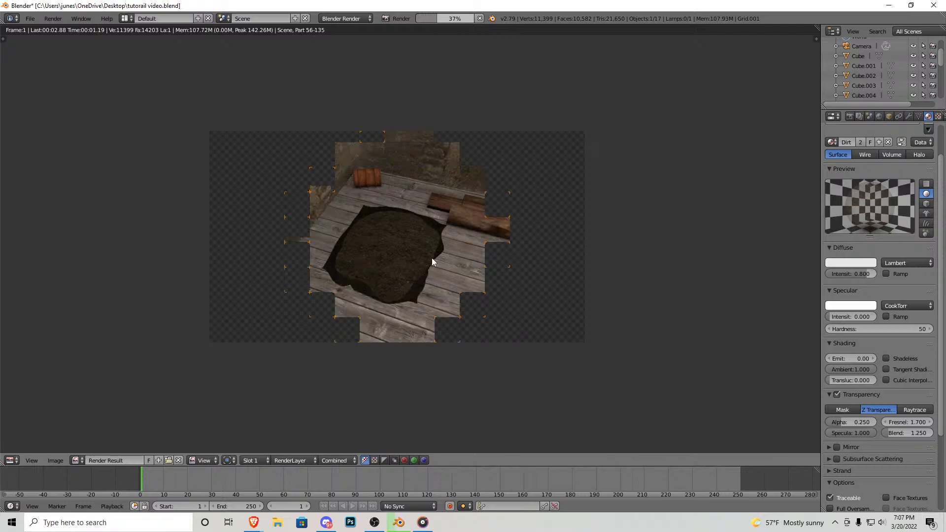
pyautogui.press('Escape')
# Step: Select the dirt sheet around the small pile, inspect its edge up close and delete it
pyautogui.moveTo(448, 274); pyautogui.dragTo(455, 262, button='middle')
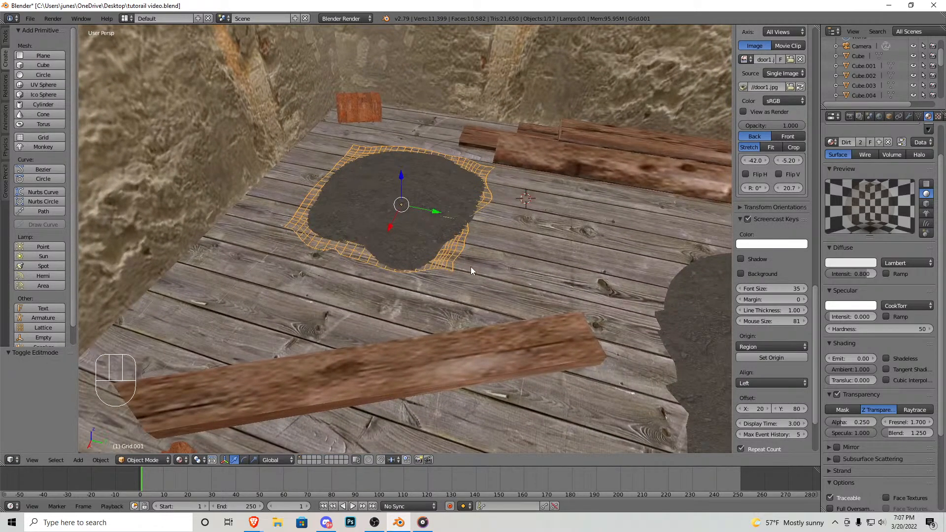
pyautogui.rightClick(525, 258)
pyautogui.rightClick(461, 245)
pyautogui.hotkey('shift', 'f')
pyautogui.press('w')
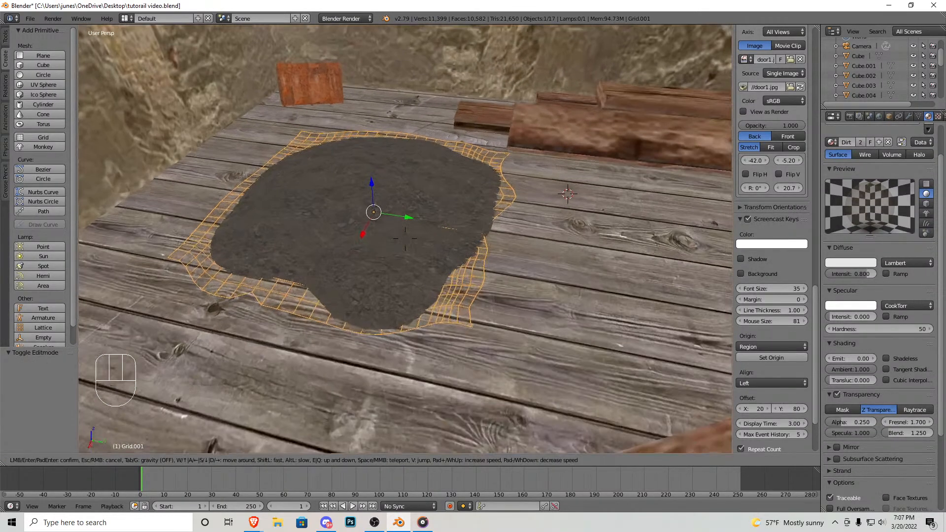
pyautogui.press('w')
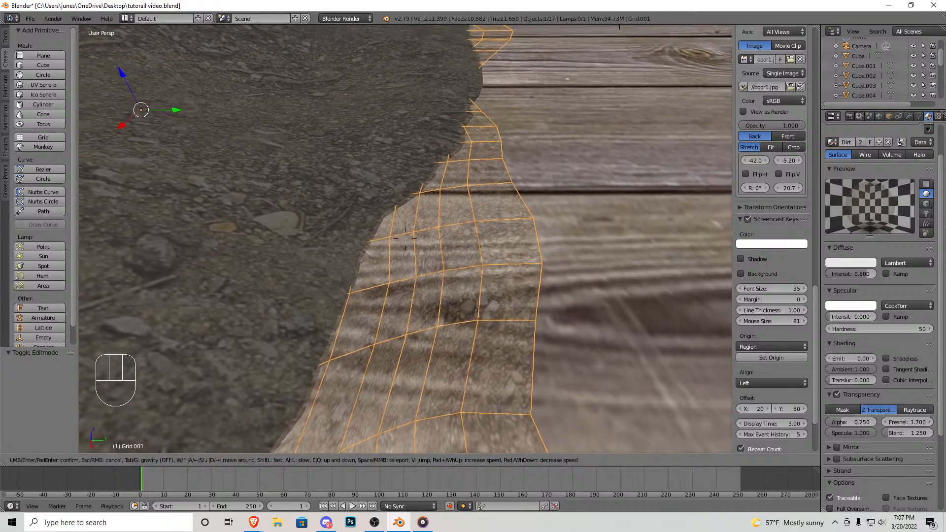
pyautogui.press('s')
pyautogui.click(405, 238)
pyautogui.press('x')
pyautogui.click(391, 247)
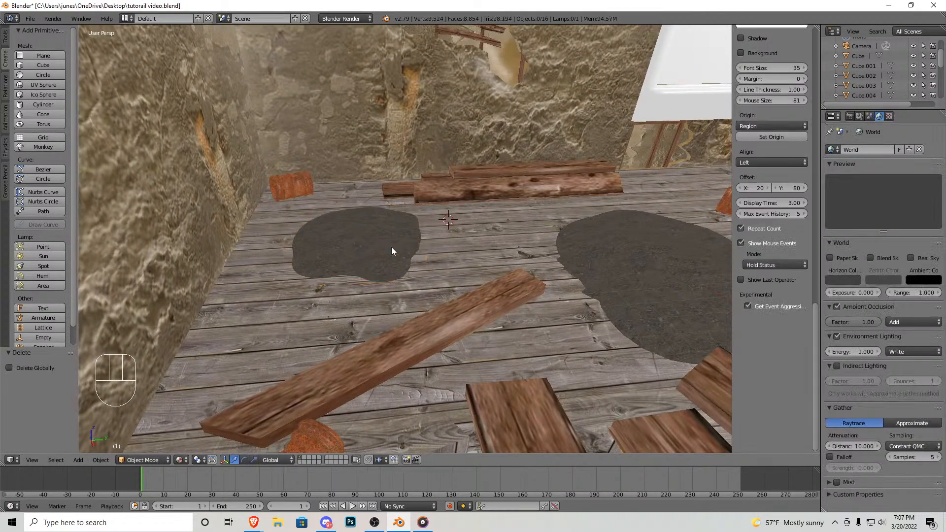
# Step: Select the dirt piles and disable Transparency on their Dirt material
pyautogui.hotkey('ctrl', 'z')
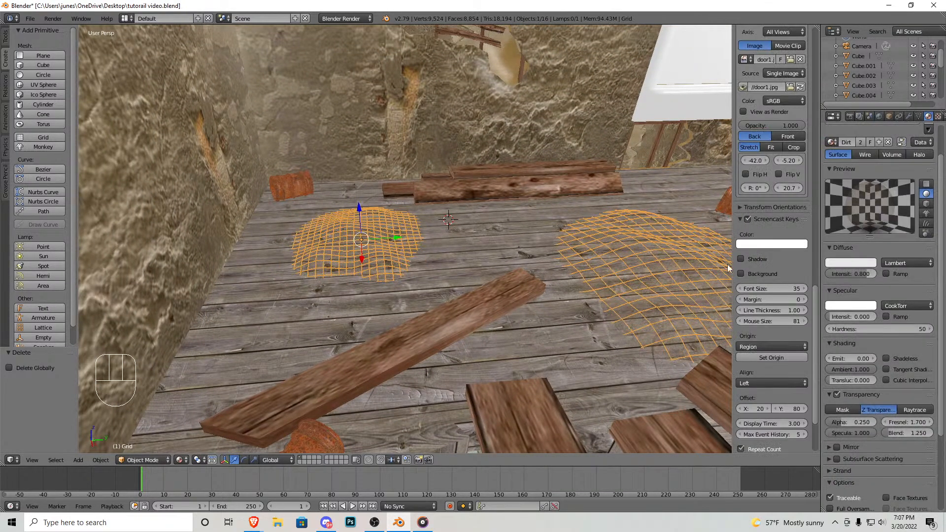
pyautogui.scroll(-4, 887, 345)
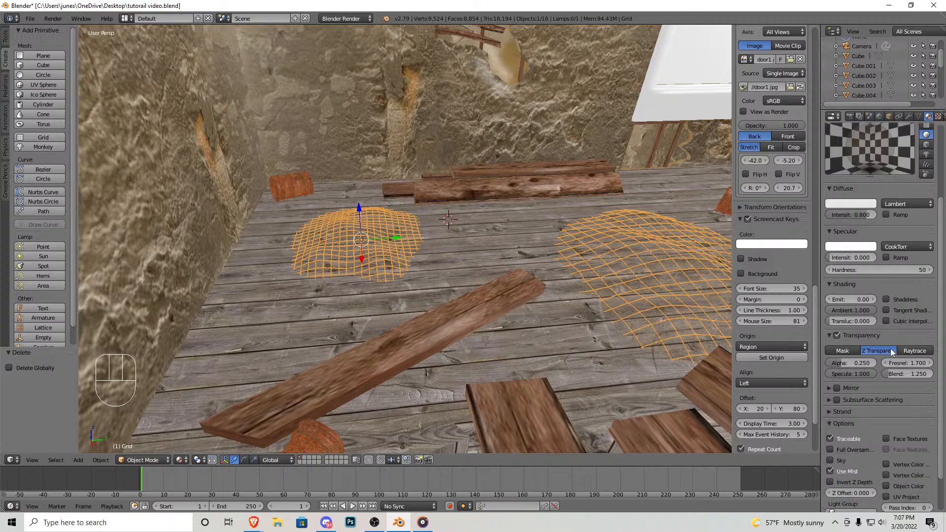
pyautogui.click(839, 319)
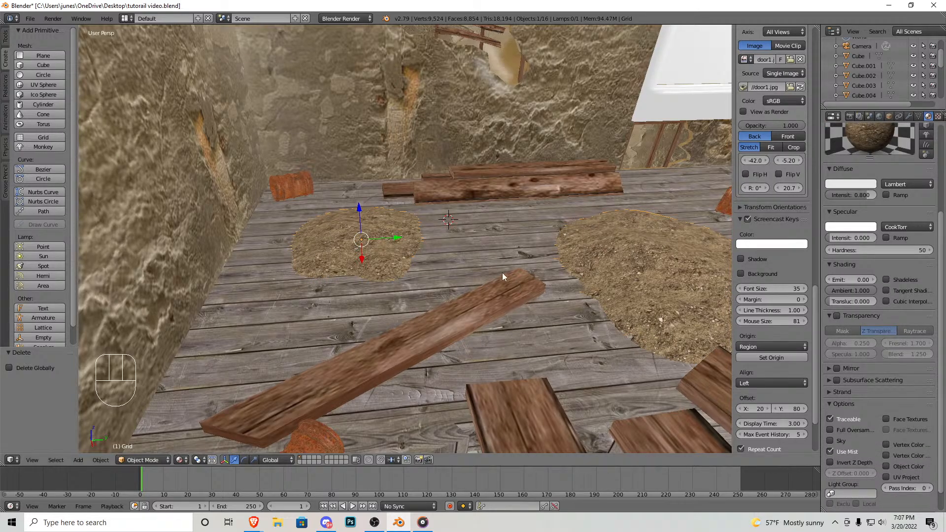
# Step: Enter Edit Mode on the large dirt mound and raise an edge vertex along Z with proportional editing at a size of about 0.22
pyautogui.hotkey('shift', 'f')
pyautogui.press('w')
pyautogui.press('s')
pyautogui.press('w')
pyautogui.press('s')
pyautogui.press('w')
pyautogui.click(418, 291)
pyautogui.press('Tab')
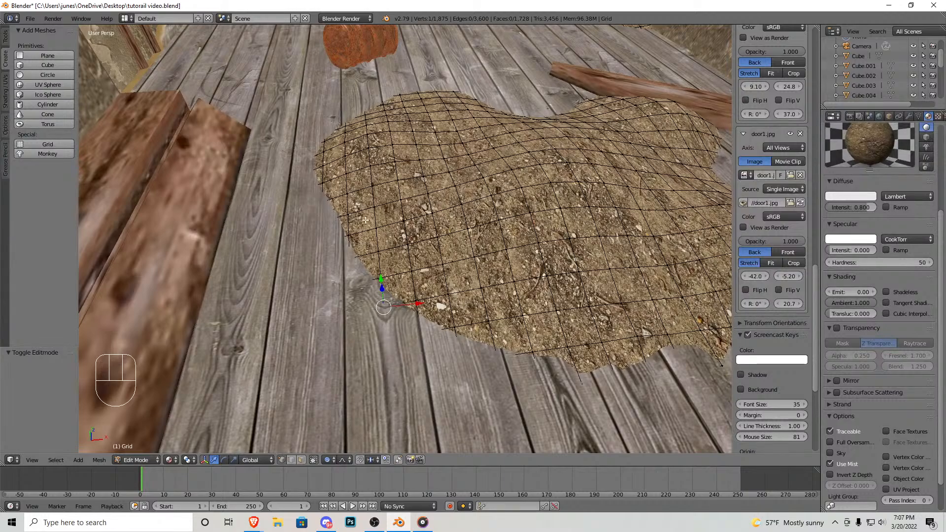
pyautogui.press('g')
pyautogui.press('z')
pyautogui.scroll(8, 382, 286)
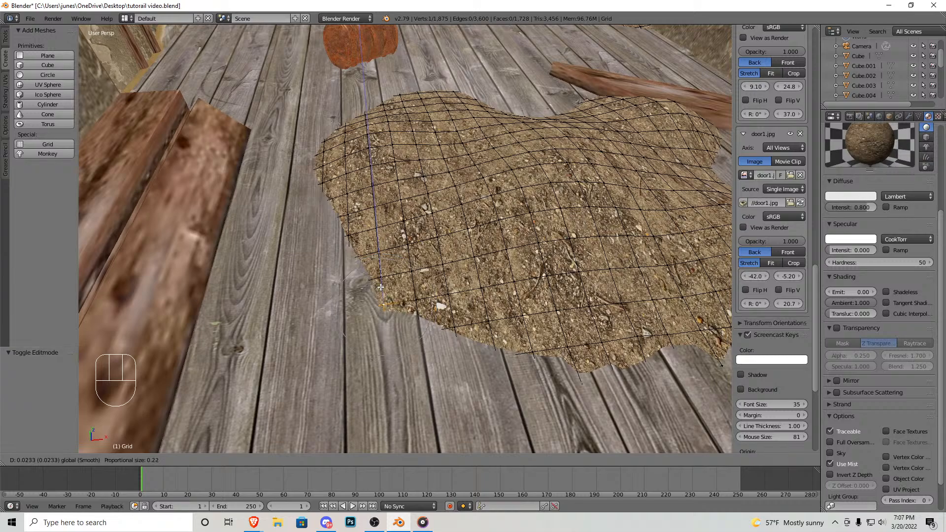
pyautogui.click(339, 235)
# Step: Adjust the height of further vertices along the large mound's edge, raising one by about 0.028 along Z
pyautogui.press('g')
pyautogui.press('z')
pyautogui.click(343, 217)
pyautogui.rightClick(322, 198)
pyautogui.moveTo(316, 182); pyautogui.dragTo(349, 193)
pyautogui.rightClick(338, 215)
pyautogui.rightClick(492, 344)
pyautogui.moveTo(499, 340); pyautogui.dragTo(499, 336)
# Step: Raise the large mound's edge vertices facing the rusty barrel and the leaning plank by about 0.03 to 0.045 along Z
pyautogui.hotkey('shift', 'f')
pyautogui.press('a')
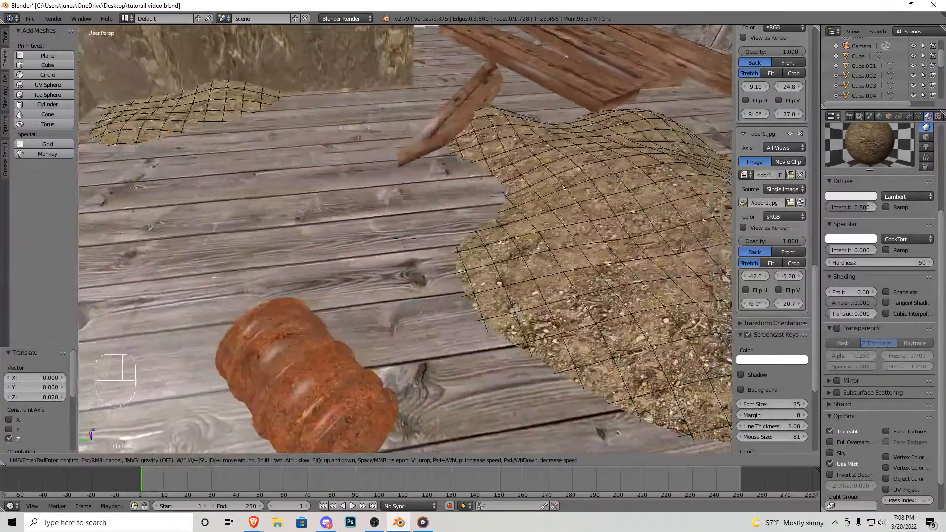
pyautogui.click(405, 230)
pyautogui.rightClick(466, 288)
pyautogui.moveTo(475, 268); pyautogui.dragTo(476, 262)
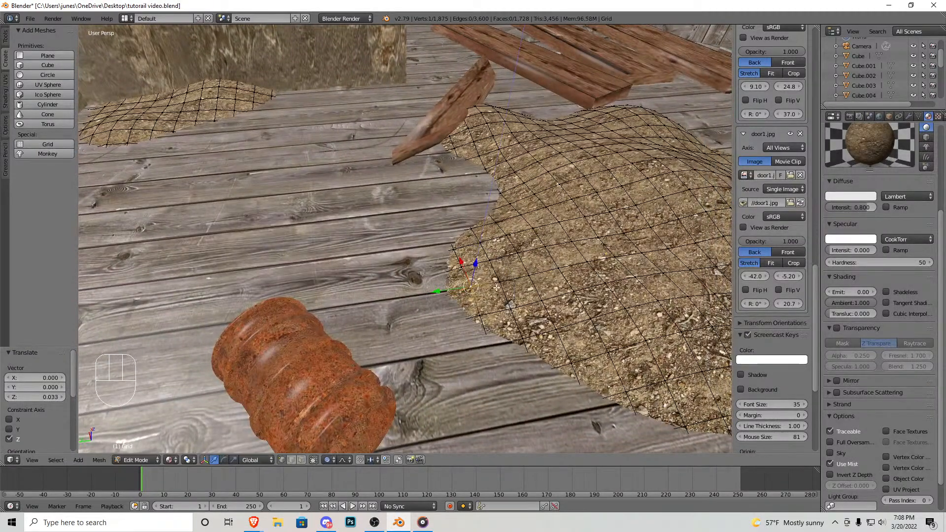
pyautogui.rightClick(618, 390)
pyautogui.press('g')
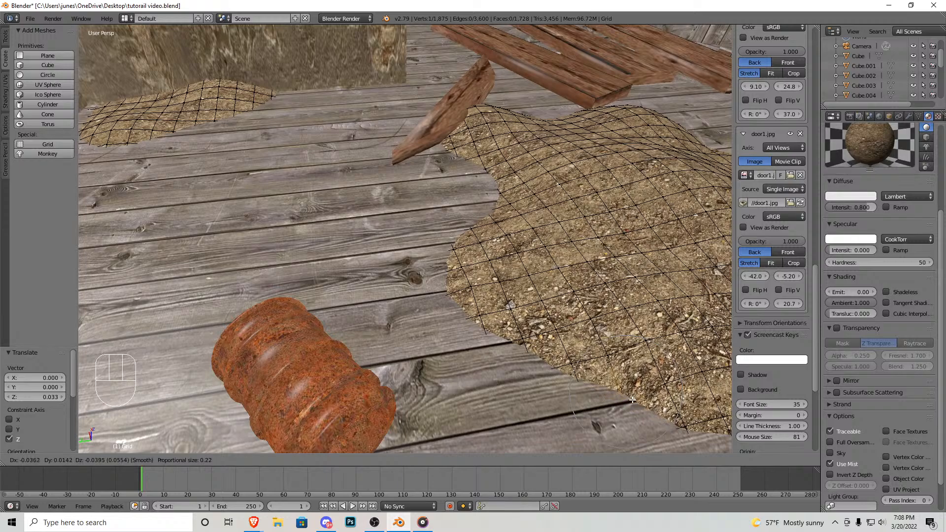
pyautogui.press('z')
pyautogui.scroll(3, 633, 389)
pyautogui.scroll(1, 639, 380)
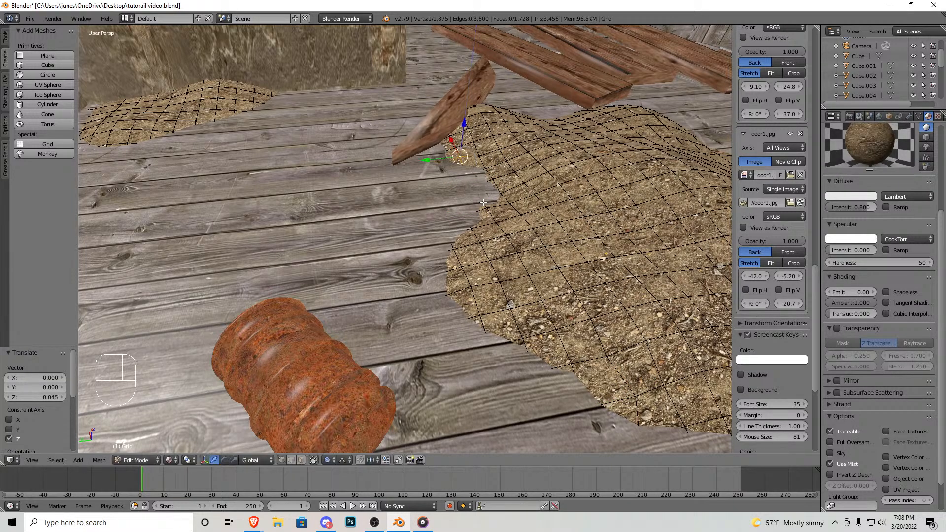
pyautogui.moveTo(476, 201); pyautogui.dragTo(477, 196)
# Step: Raise an edge vertex on another side of the mound about 0.022, lower a neighbouring one about 0.01, and leave Edit Mode
pyautogui.hotkey('shift', 'f')
pyautogui.press('s')
pyautogui.click(405, 239)
pyautogui.rightClick(406, 272)
pyautogui.moveTo(411, 253); pyautogui.dragTo(411, 248)
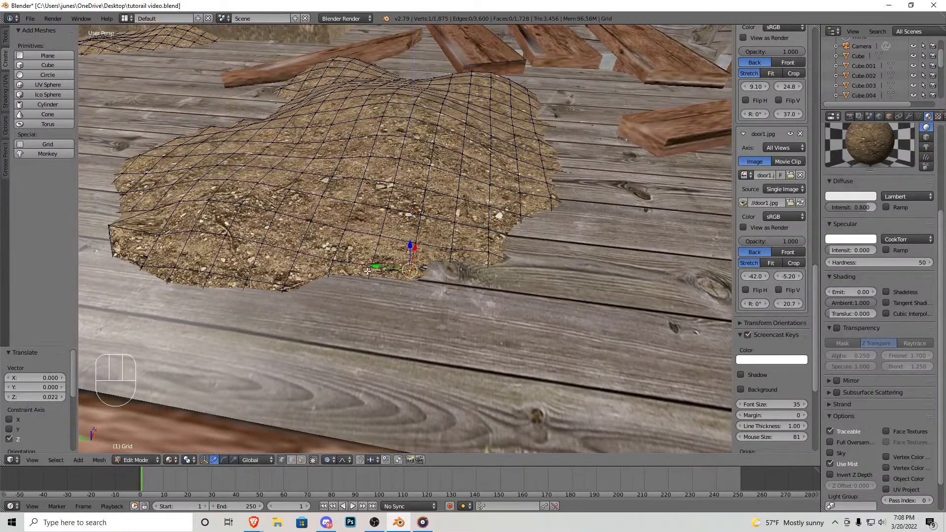
pyautogui.moveTo(337, 263); pyautogui.dragTo(336, 266)
pyautogui.hotkey('shift', 'f')
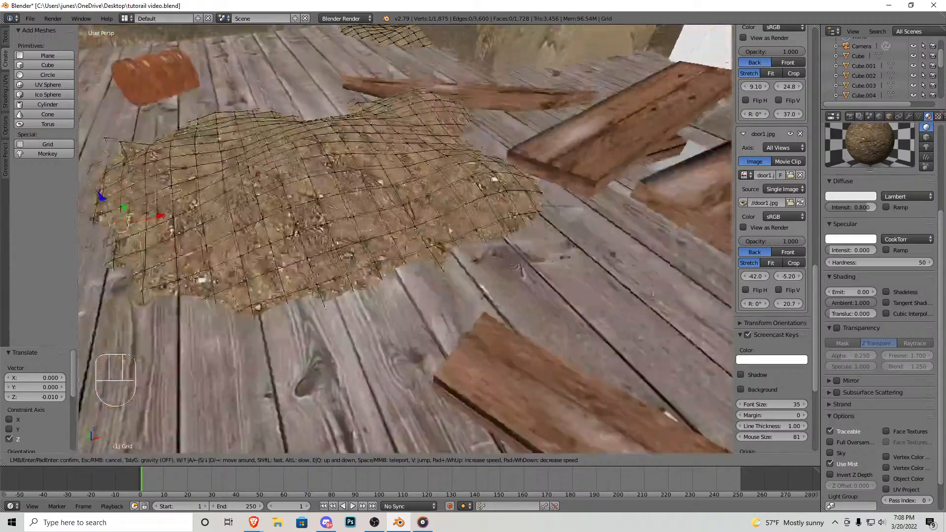
pyautogui.press('s')
pyautogui.click(405, 239)
pyautogui.press('Tab')
# Step: Select the window frames' entire mesh in Edit Mode and apply the existing Floor material to it
pyautogui.hotkey('shift', 'f')
pyautogui.press('s')
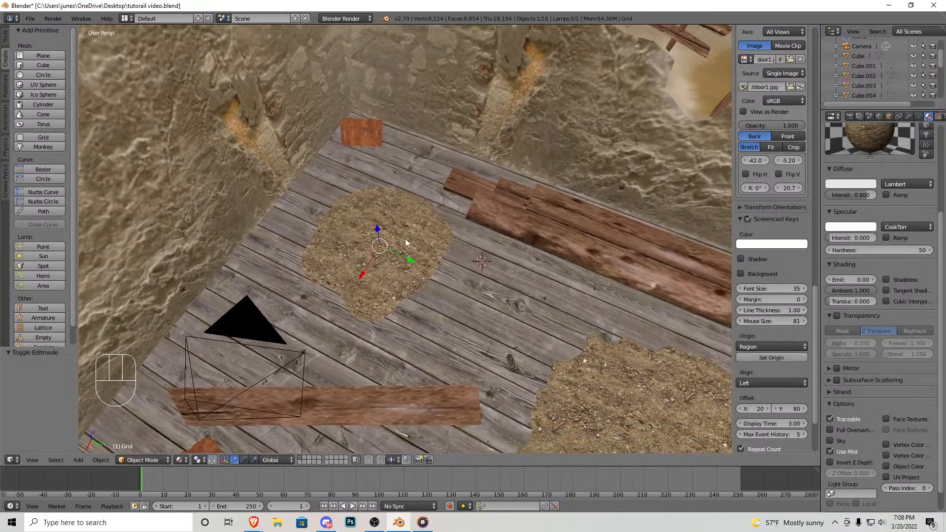
pyautogui.click(450, 265)
pyautogui.hotkey('shift', 'f')
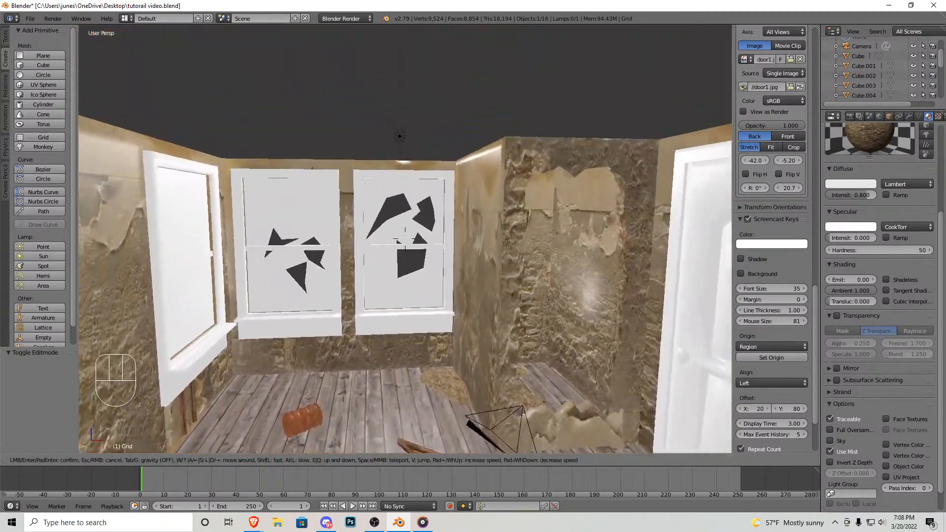
pyautogui.press('w')
pyautogui.press('s')
pyautogui.click(405, 239)
pyautogui.rightClick(404, 240)
pyautogui.press('Tab')
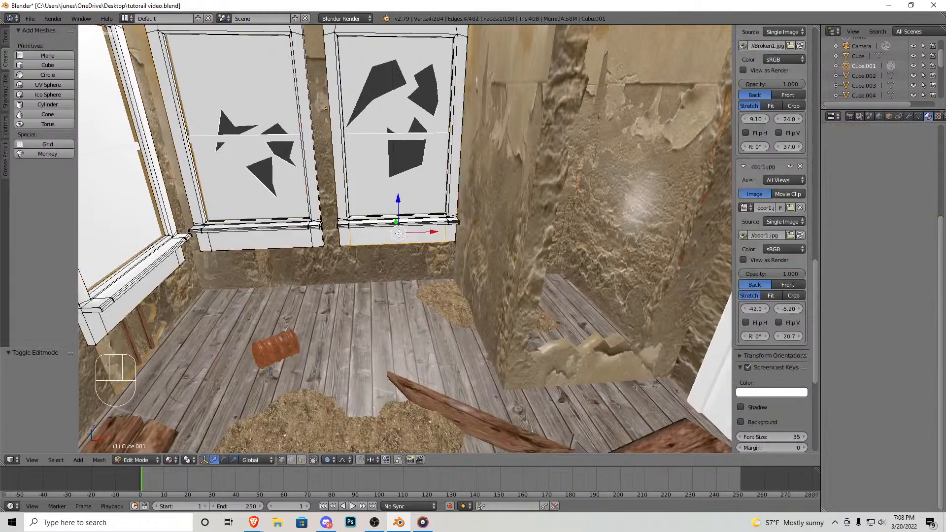
pyautogui.press('a')
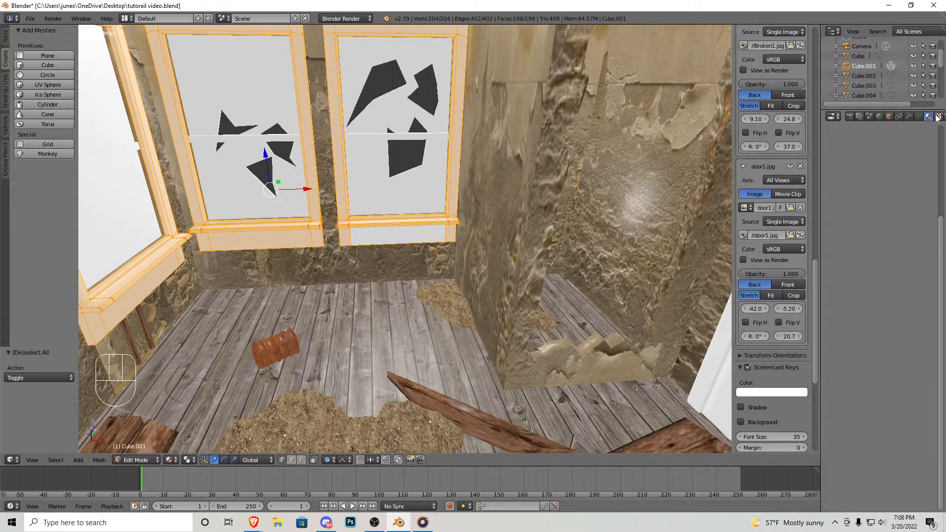
pyautogui.scroll(6, 881, 176)
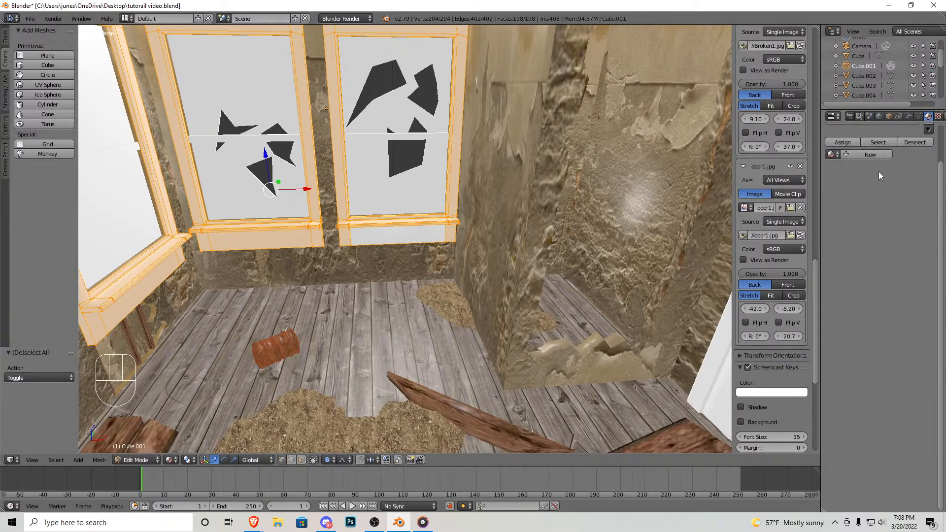
pyautogui.click(832, 194)
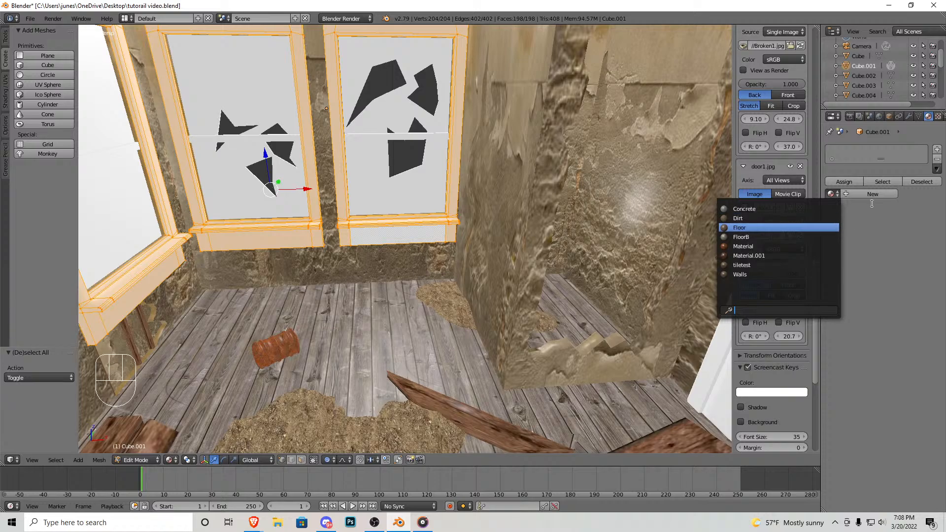
pyautogui.click(758, 227)
# Step: Unwrap all faces of the window frames with Smart UV Project and leave Edit Mode
pyautogui.click(99, 460)
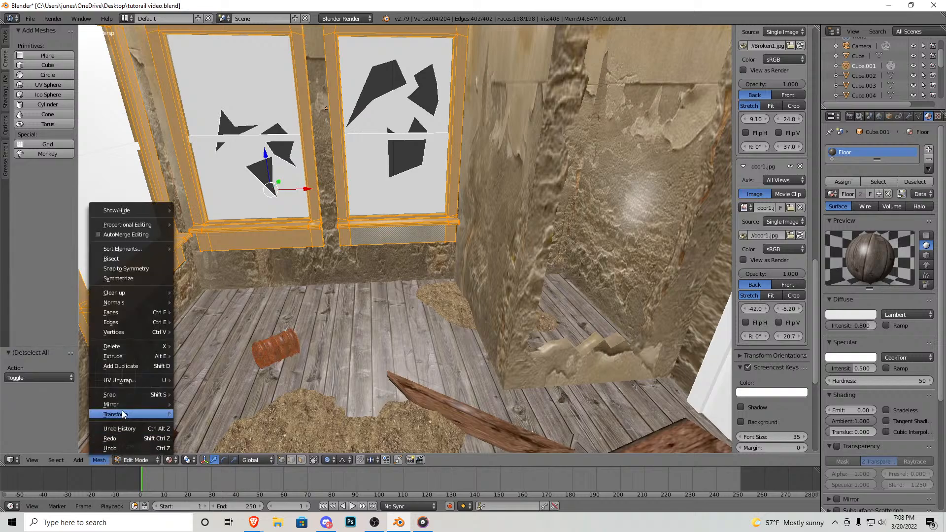
pyautogui.moveTo(136, 380)
pyautogui.click(217, 392)
pyautogui.click(204, 467)
pyautogui.press('Tab')
# Step: Reopen the window frames in Edit Mode and switch to the UV Editing screen layout
pyautogui.hotkey('shift', 'f')
pyautogui.press('w')
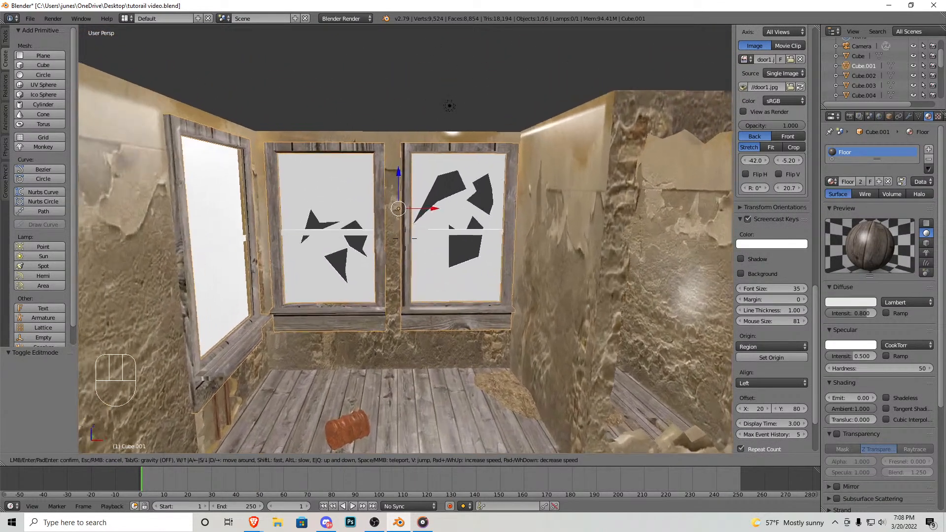
pyautogui.click(405, 239)
pyautogui.press('Tab')
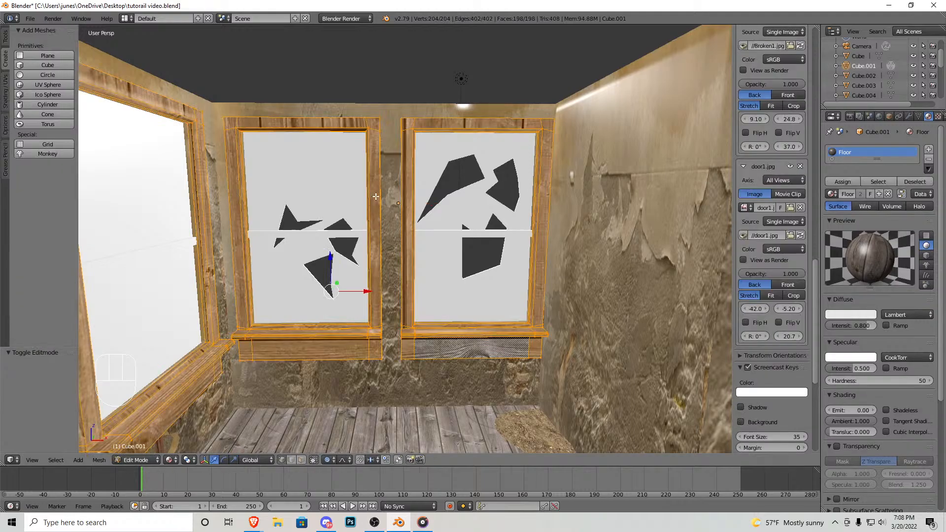
pyautogui.click(127, 18)
pyautogui.click(140, 99)
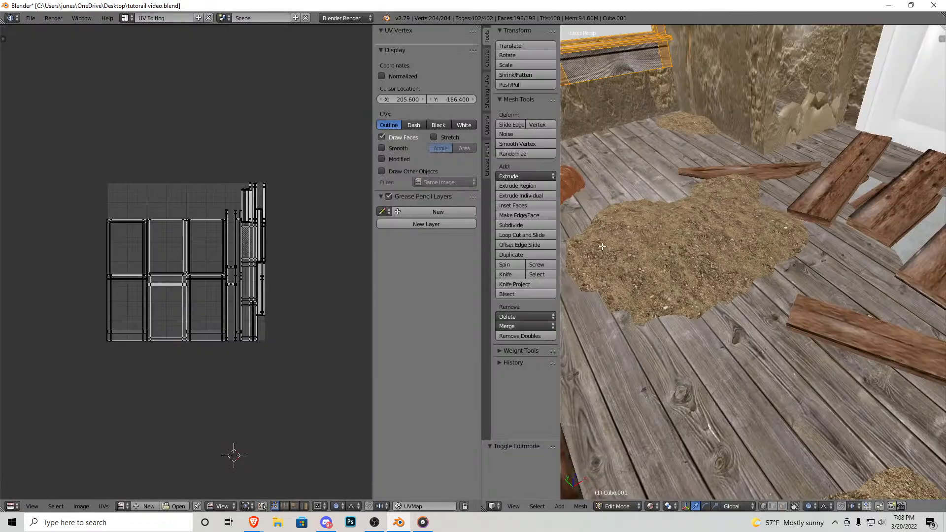
# Step: Select the three faces along the top of the left window's frame, rotate their UVs 90 degrees, and leave Edit Mode
pyautogui.hotkey('shift', 'f')
pyautogui.press('w')
pyautogui.press('s')
pyautogui.press('w')
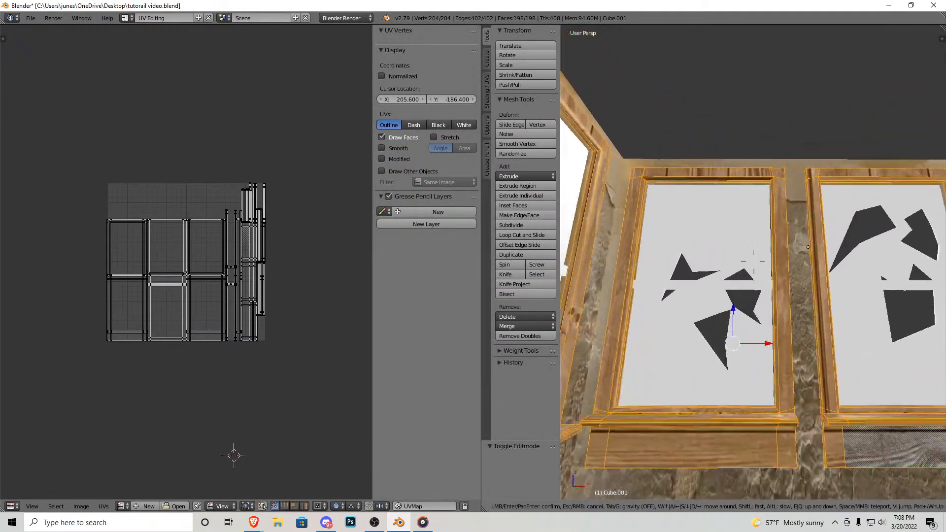
pyautogui.press('s')
pyautogui.press('w')
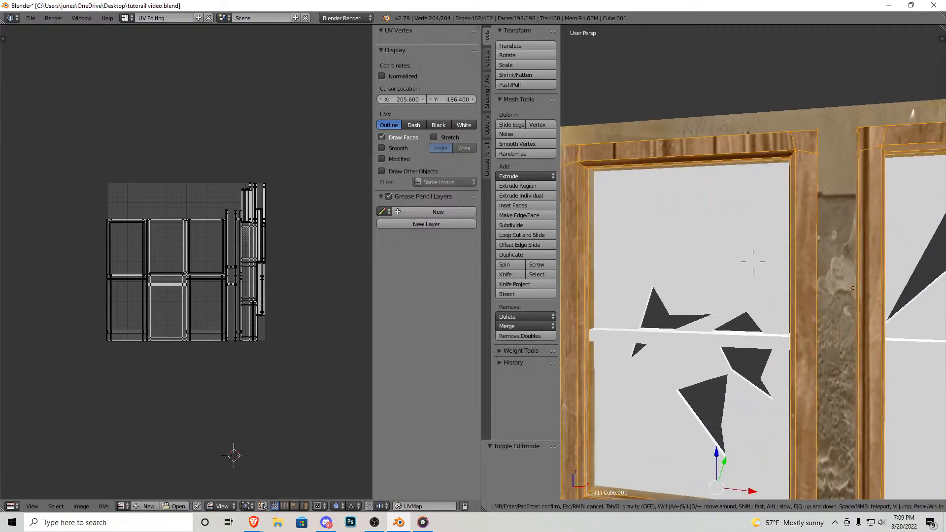
pyautogui.press('s')
pyautogui.press('w')
pyautogui.click(753, 262)
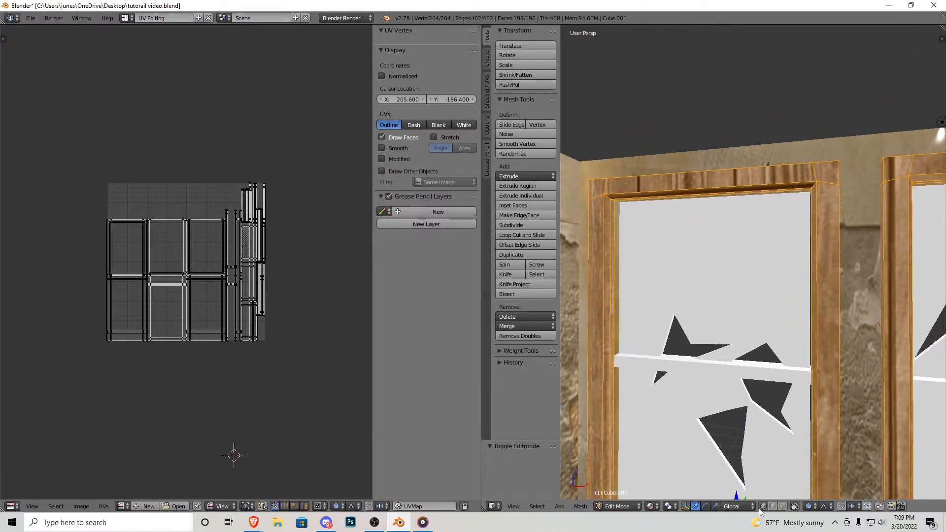
pyautogui.rightClick(824, 177)
pyautogui.keyDown('shift'); pyautogui.rightClick(690, 179); pyautogui.keyUp('shift')
pyautogui.keyDown('shift'); pyautogui.rightClick(598, 191); pyautogui.keyUp('shift')
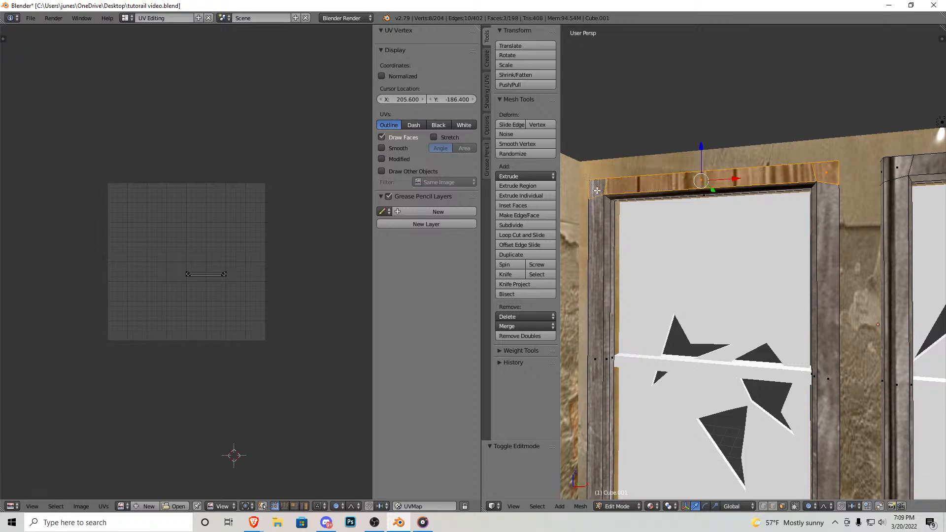
pyautogui.write('aar')
pyautogui.write('90')
pyautogui.press('Return')
pyautogui.press('Tab')
# Step: In Edit Mode, select the left upright's long face on the neighbouring window frame and shift its UVs about -0.008 in X and -0.002 in Y
pyautogui.hotkey('shift', 'f')
pyautogui.press('s')
pyautogui.press('w')
pyautogui.click(753, 261)
pyautogui.press('Tab')
pyautogui.rightClick(728, 318)
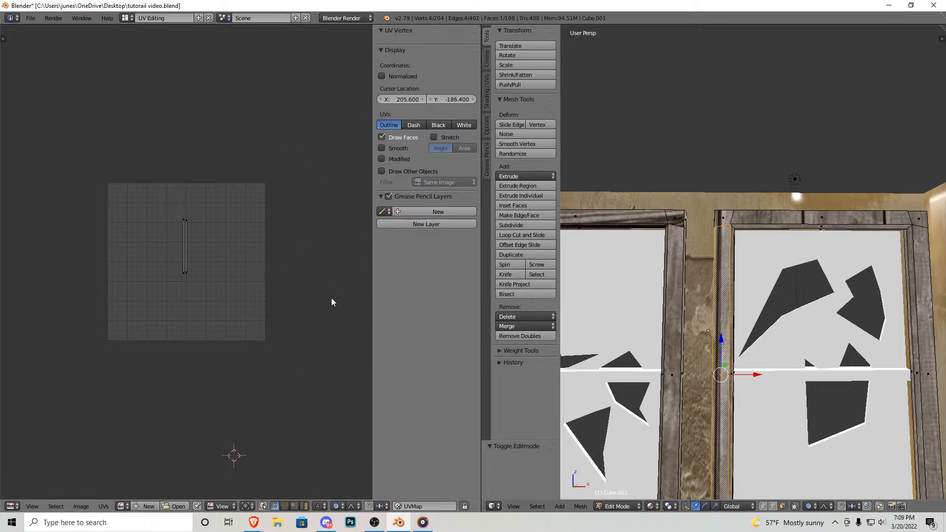
pyautogui.scroll(2, 228, 258)
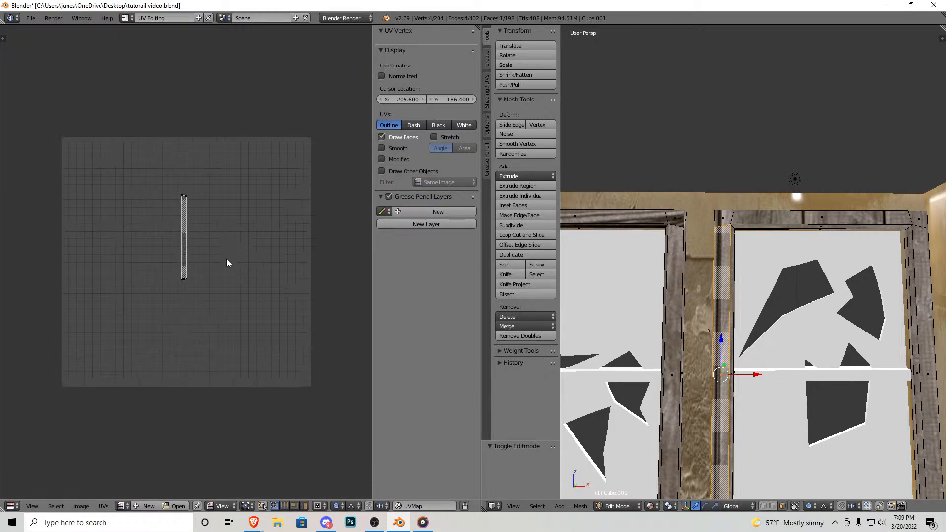
pyautogui.press('a')
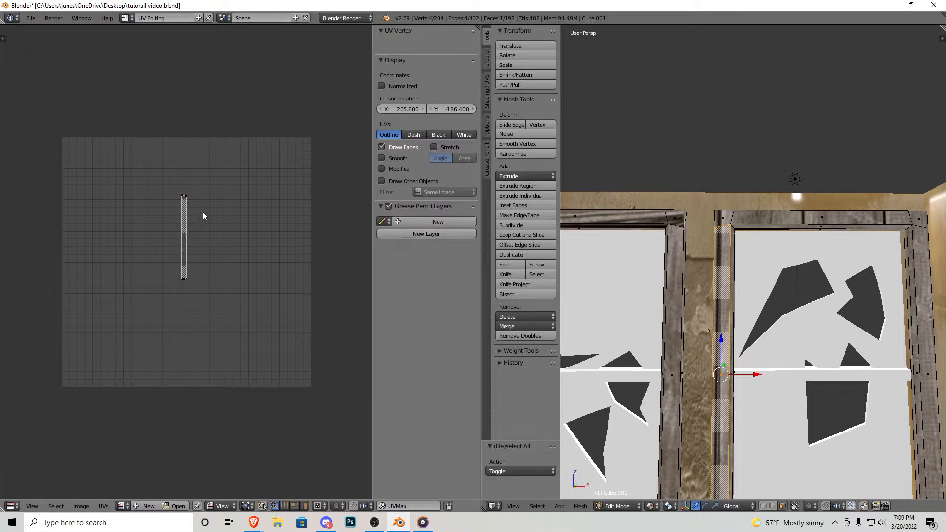
pyautogui.click(380, 60)
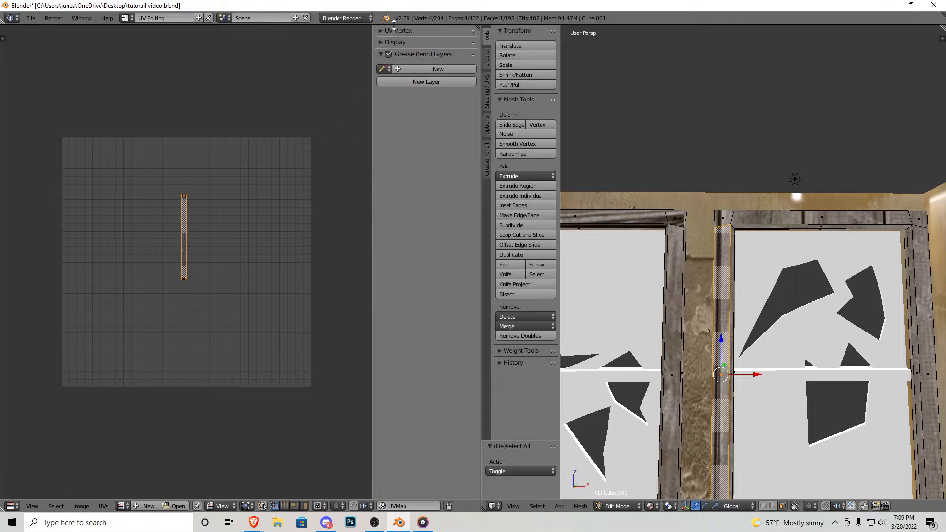
pyautogui.hotkey('shift', 'f')
pyautogui.press('w')
pyautogui.click(752, 261)
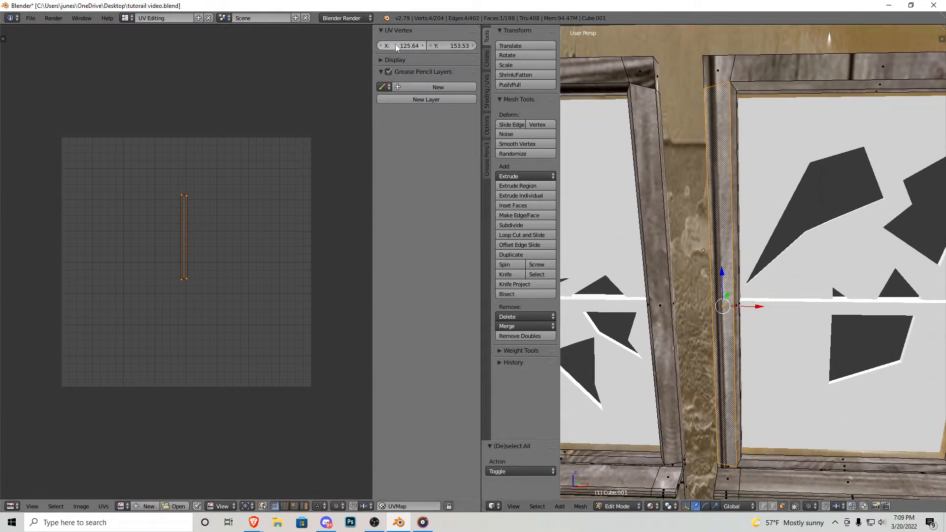
pyautogui.press('g')
pyautogui.click(299, 187)
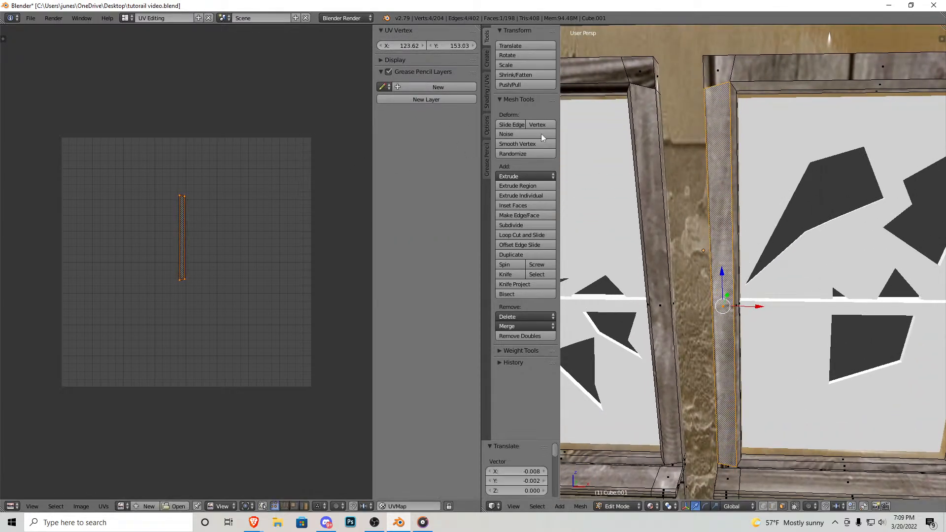
# Step: Rotate the UVs of the three front faces on the top frame piece of the broken window beside the wall corner by 90°
pyautogui.rightClick(709, 72)
pyautogui.keyDown('shift'); pyautogui.rightClick(779, 68); pyautogui.keyUp('shift')
pyautogui.hotkey('shift', 'f')
pyautogui.press('s')
pyautogui.click(753, 262)
pyautogui.keyDown('shift'); pyautogui.rightClick(836, 195); pyautogui.keyUp('shift')
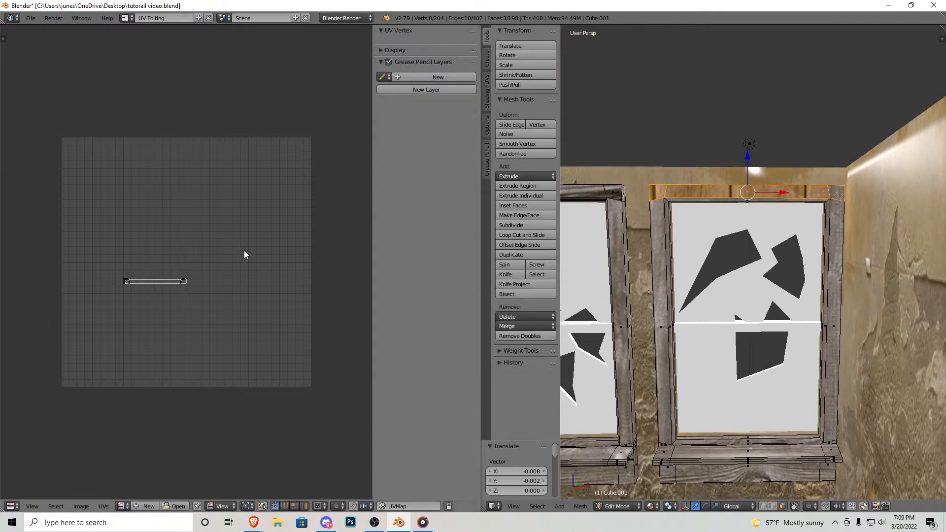
pyautogui.write('ar90')
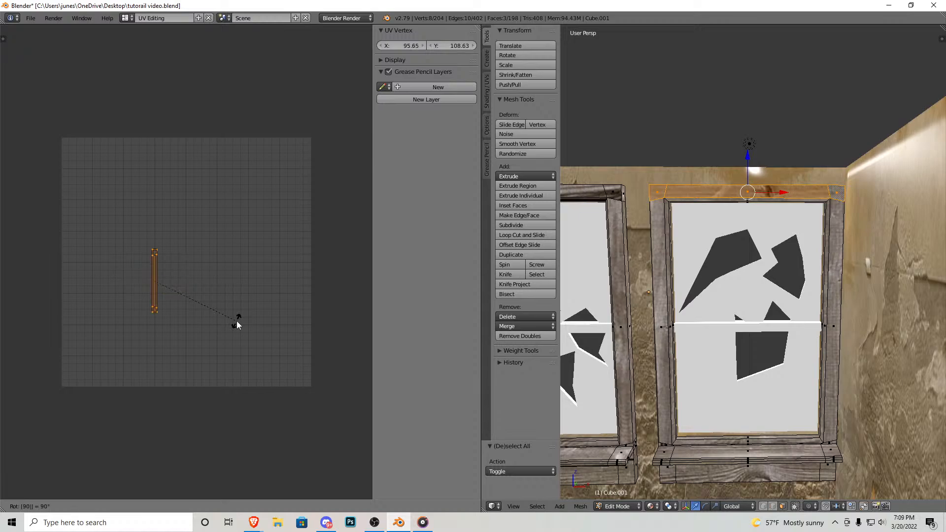
pyautogui.press('Return')
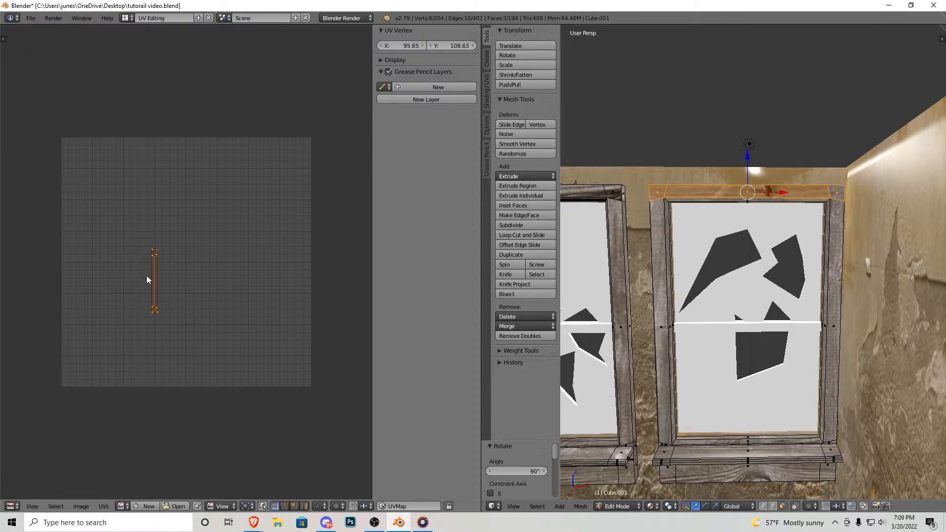
pyautogui.press('r')
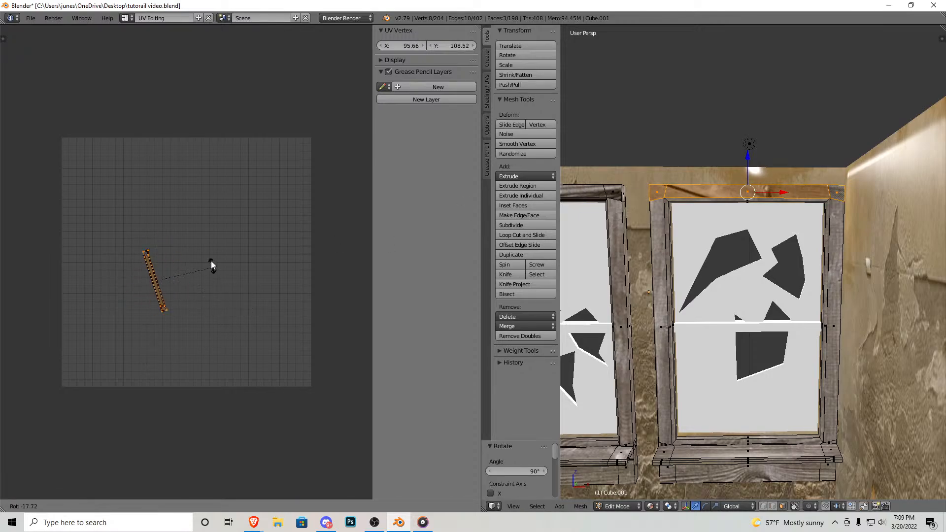
pyautogui.rightClick(205, 284)
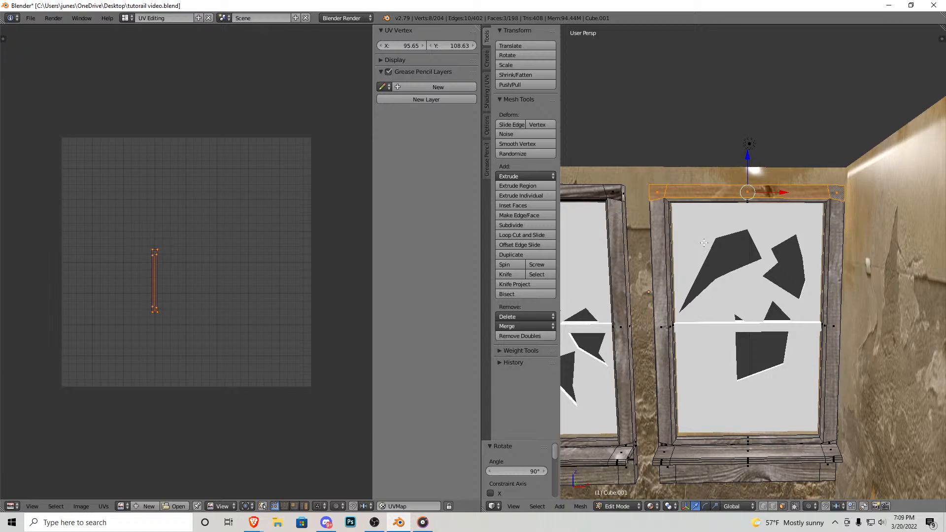
# Step: Select all six front faces of the boards below the two broken windows and shift their UVs slightly in the negative X direction
pyautogui.press('Tab')
pyautogui.hotkey('shift', 'f')
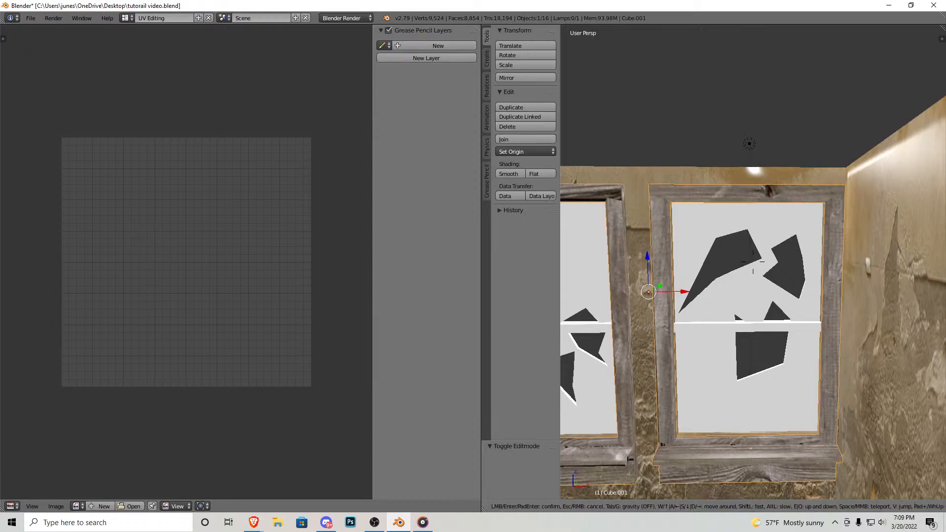
pyautogui.press('w')
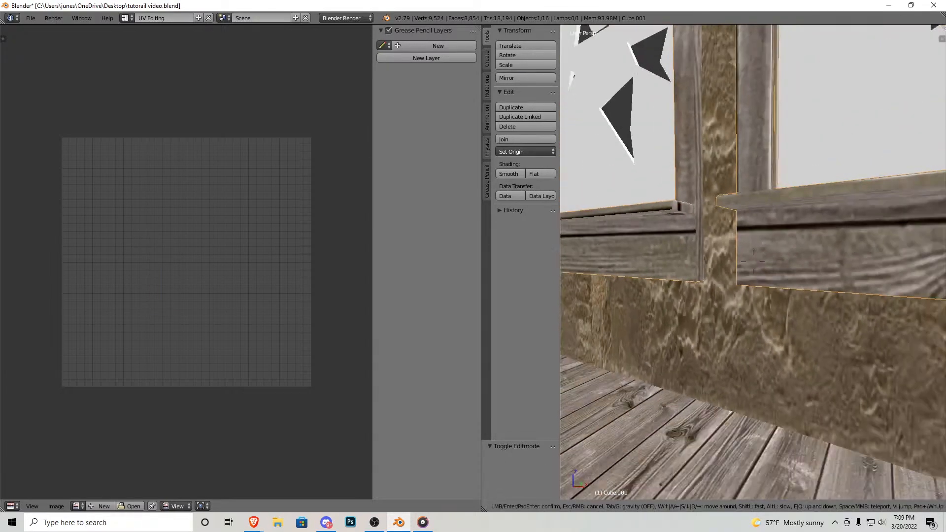
pyautogui.press('s')
pyautogui.click(753, 262)
pyautogui.press('Tab')
pyautogui.rightClick(781, 268)
pyautogui.keyDown('shift'); pyautogui.rightClick(746, 260); pyautogui.keyUp('shift')
pyautogui.keyDown('shift'); pyautogui.rightClick(677, 253); pyautogui.keyUp('shift')
pyautogui.keyDown('shift'); pyautogui.rightClick(673, 248); pyautogui.keyUp('shift')
pyautogui.keyDown('shift'); pyautogui.rightClick(688, 253); pyautogui.keyUp('shift')
pyautogui.keyDown('shift'); pyautogui.rightClick(671, 254); pyautogui.keyUp('shift')
pyautogui.hotkey('shift', 'f')
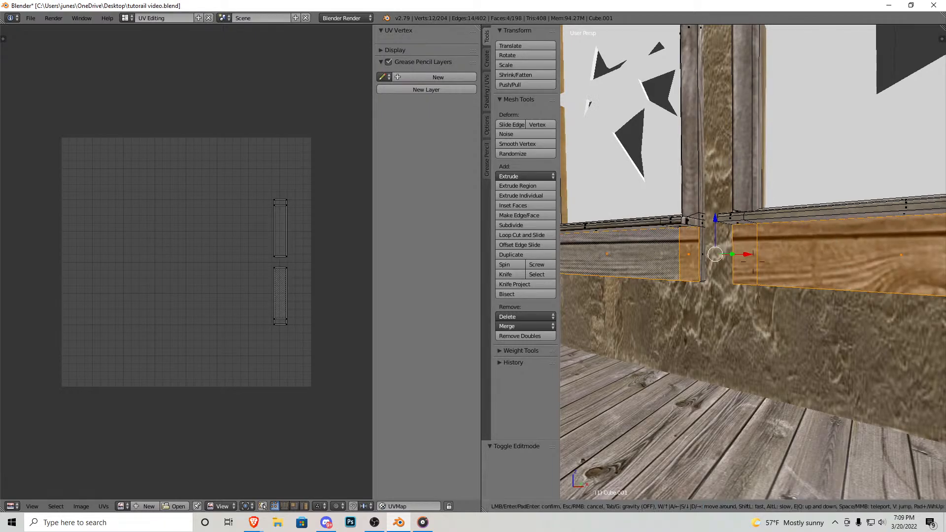
pyautogui.press('s')
pyautogui.click(753, 261)
pyautogui.keyDown('shift'); pyautogui.rightClick(737, 258); pyautogui.keyUp('shift')
pyautogui.hotkey('shift', 'f')
pyautogui.press('w')
pyautogui.click(752, 262)
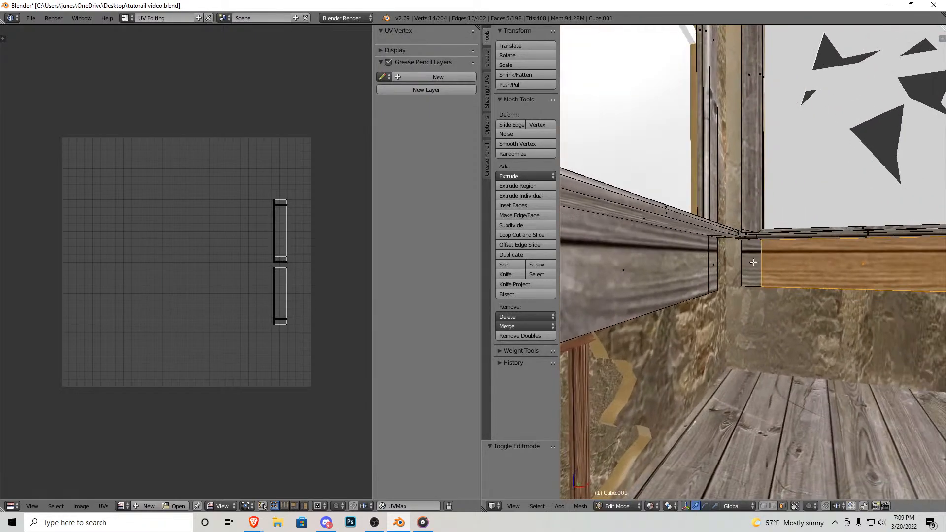
pyautogui.scroll(1, 325, 206)
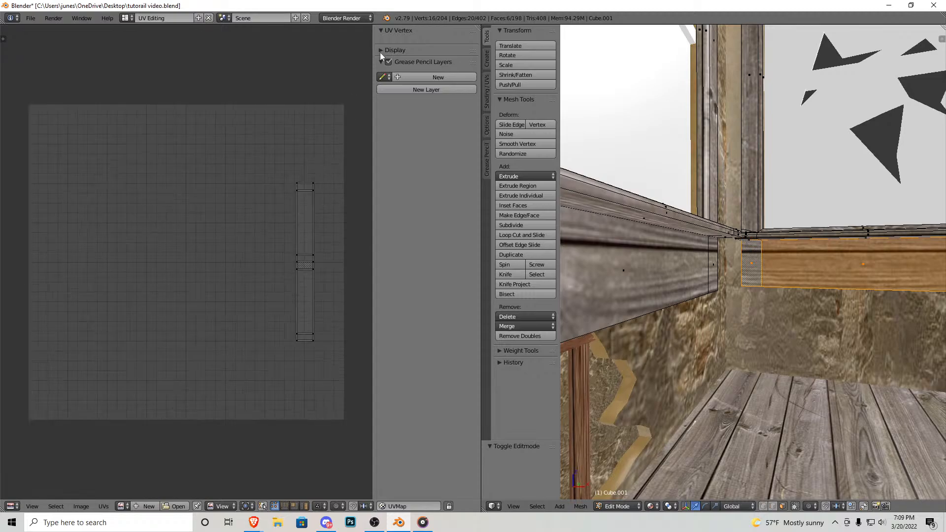
pyautogui.press('a')
pyautogui.press('g')
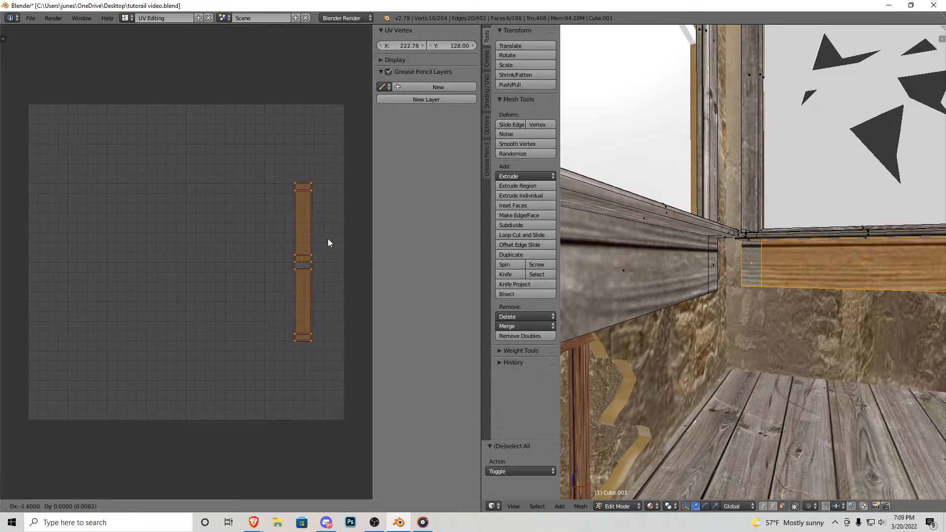
pyautogui.click(326, 238)
# Step: Shift the UVs of the three board faces below the side wall's window slightly in the negative X direction
pyautogui.press('Tab')
pyautogui.hotkey('shift', 'f')
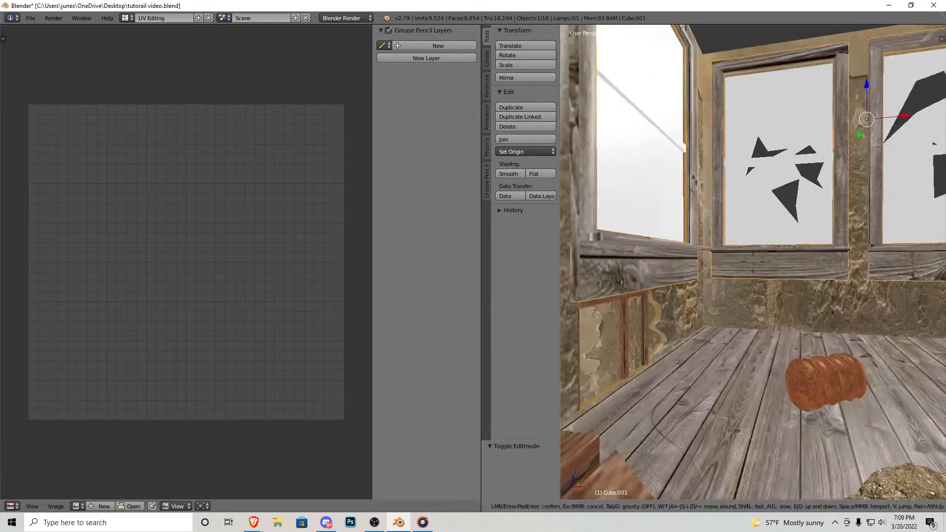
pyautogui.press('w')
pyautogui.press('s')
pyautogui.click(753, 262)
pyautogui.press('Tab')
pyautogui.rightClick(719, 268)
pyautogui.keyDown('shift'); pyautogui.rightClick(812, 263); pyautogui.keyUp('shift')
pyautogui.keyDown('shift'); pyautogui.rightClick(616, 261); pyautogui.keyUp('shift')
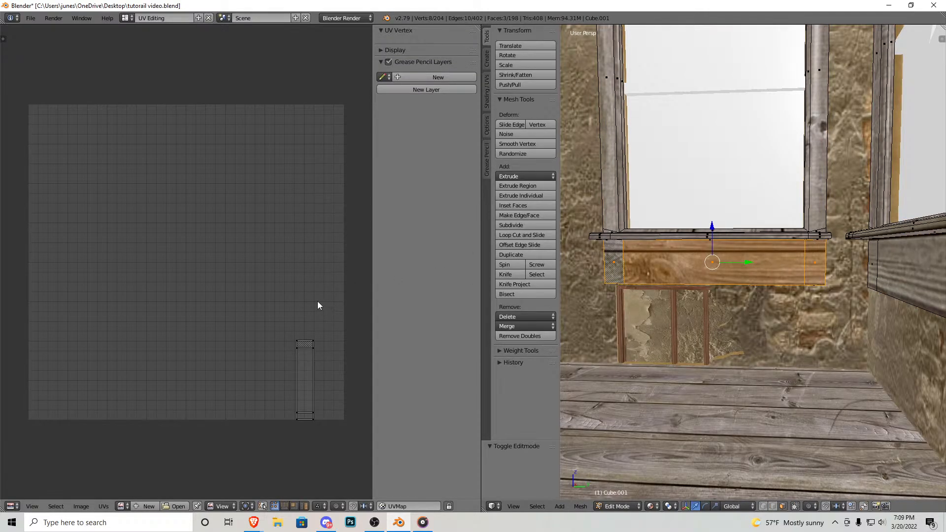
pyautogui.press('a')
pyautogui.press('g')
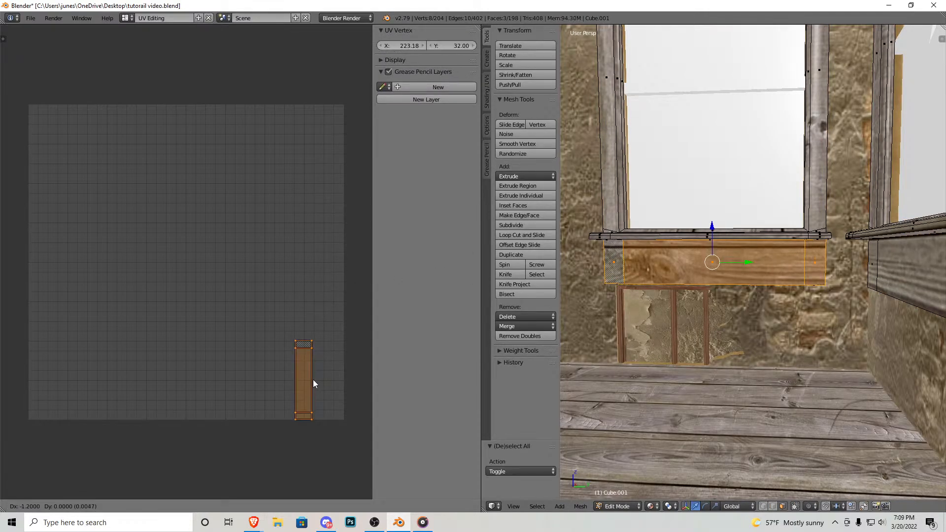
pyautogui.click(311, 379)
# Step: Rotate the UVs of the faces on the side wall window's top frame piece by 90°
pyautogui.press('Tab')
pyautogui.hotkey('shift', 'f')
pyautogui.press('w')
pyautogui.press('s')
pyautogui.click(753, 261)
pyautogui.press('Tab')
pyautogui.press('a')
pyautogui.rightClick(787, 210)
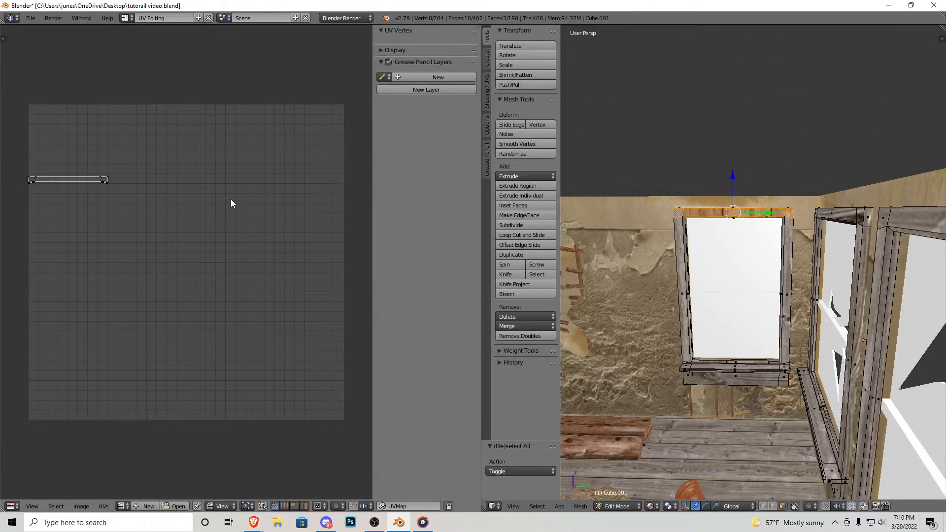
pyautogui.write('ar')
pyautogui.write('90')
pyautogui.press('Return')
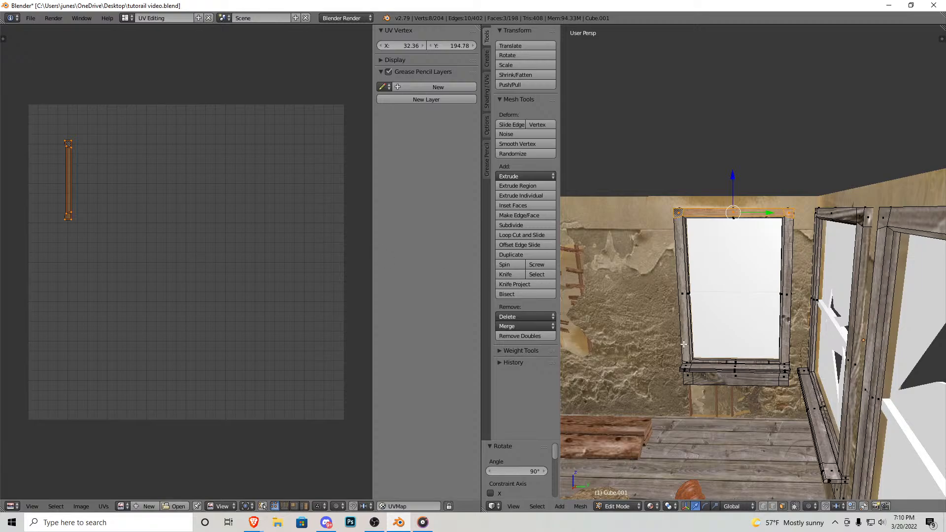
# Step: Leave mesh editing, bring the door into view and switch to the Default screen layout
pyautogui.press('Tab')
pyautogui.hotkey('shift', 'f')
pyautogui.press('w')
pyautogui.press('w')
pyautogui.press('s')
pyautogui.press('w')
pyautogui.click(753, 262)
pyautogui.press('Tab')
pyautogui.press('Tab')
pyautogui.click(163, 18)
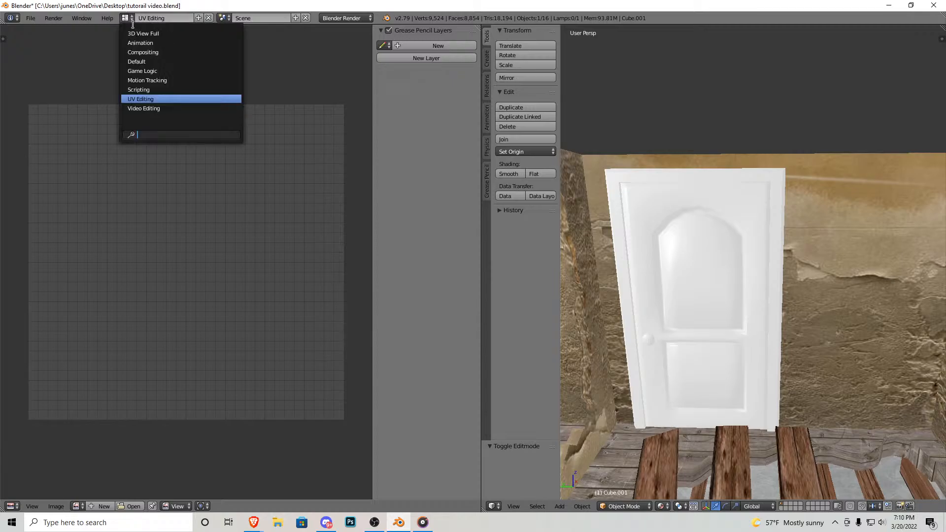
pyautogui.click(146, 60)
# Step: Select the whole door frame mesh and give it the existing Floor material
pyautogui.hotkey('shift', 'f')
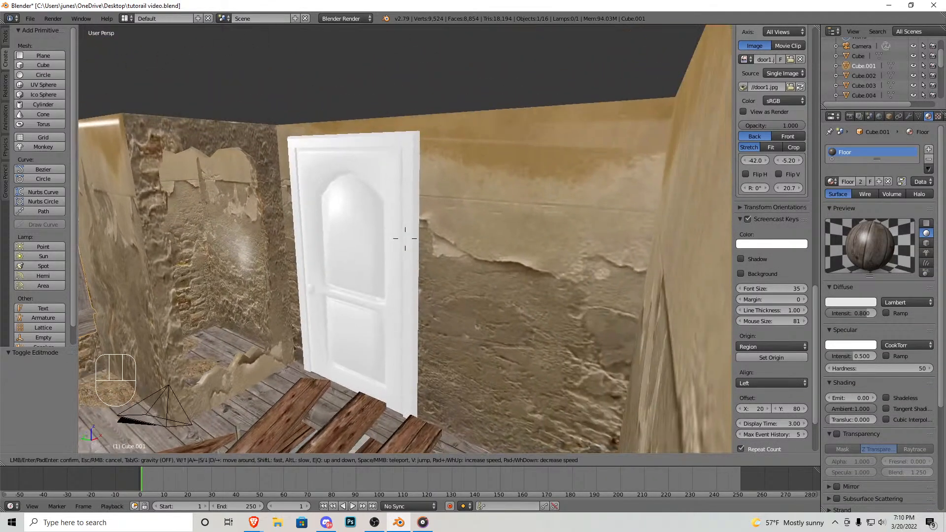
pyautogui.click(406, 238)
pyautogui.rightClick(416, 239)
pyautogui.press('Tab')
pyautogui.press('a')
pyautogui.press('a')
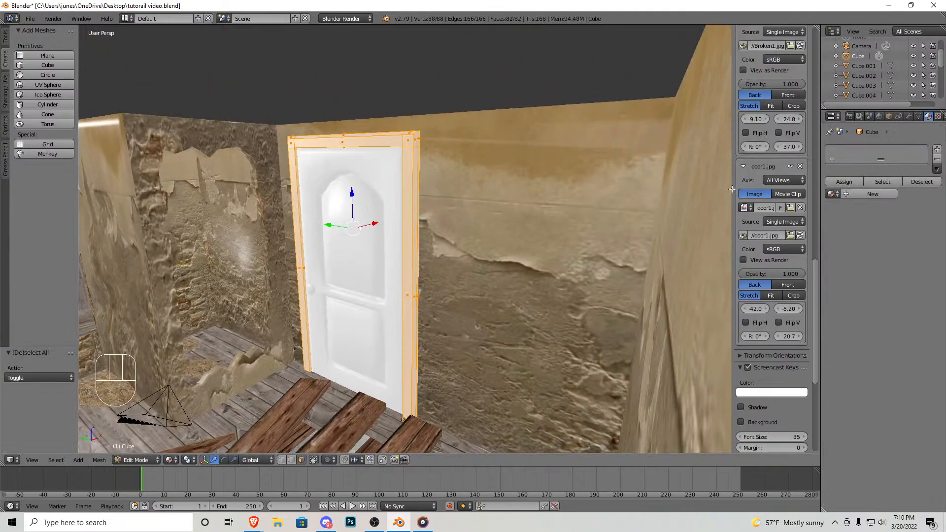
pyautogui.click(831, 193)
pyautogui.click(758, 227)
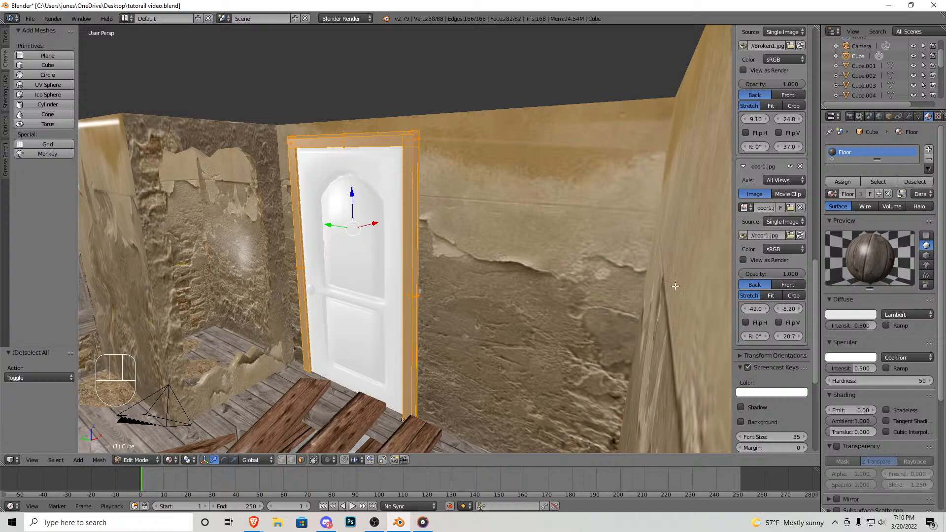
# Step: Unwrap the entire door frame with Smart UV Project, keeping the 66 angle limit and 0 island margin
pyautogui.click(98, 460)
pyautogui.moveTo(140, 383)
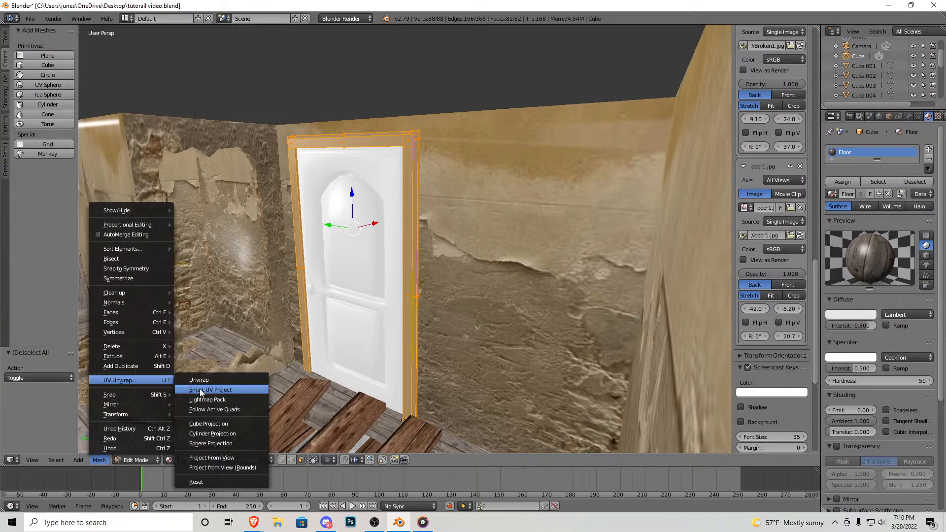
pyautogui.click(212, 388)
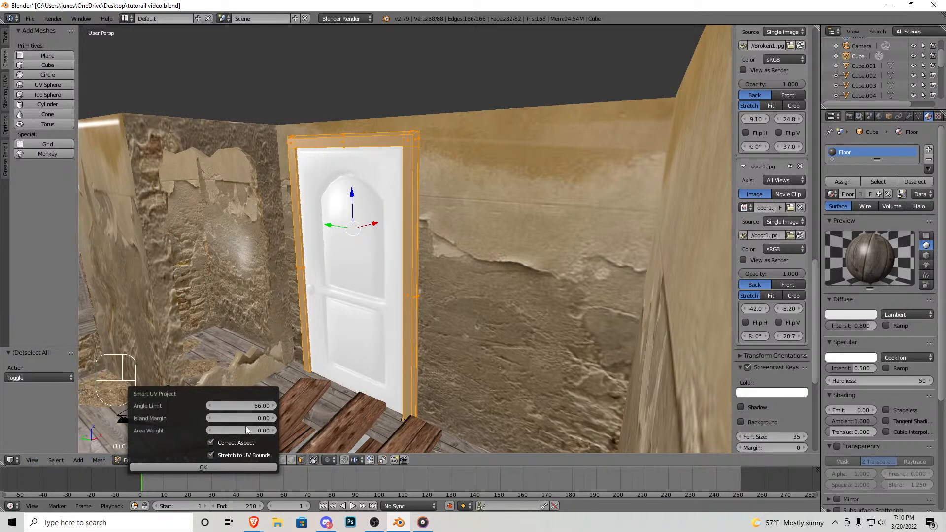
pyautogui.click(232, 467)
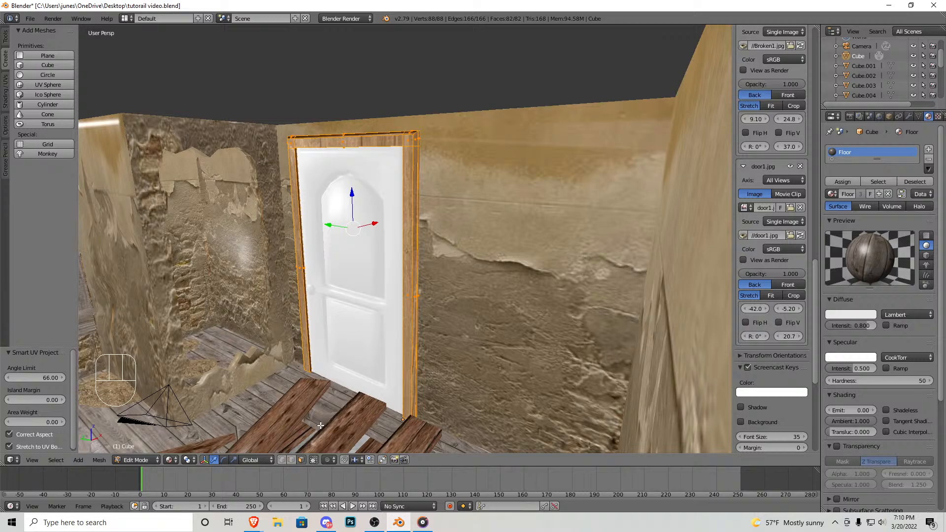
# Step: Check the door frame's wood texture and switch to the UV Editing layout with its mesh open for editing
pyautogui.moveTo(435, 286); pyautogui.dragTo(498, 302, button='middle')
pyautogui.press('Tab')
pyautogui.hotkey('shift', 'f')
pyautogui.press('w')
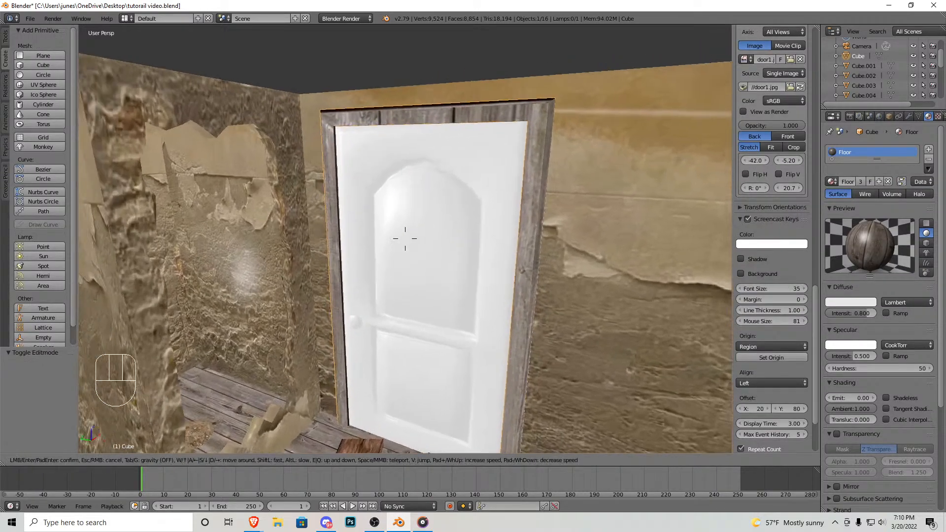
pyautogui.press('Escape')
pyautogui.press('Tab')
pyautogui.click(127, 19)
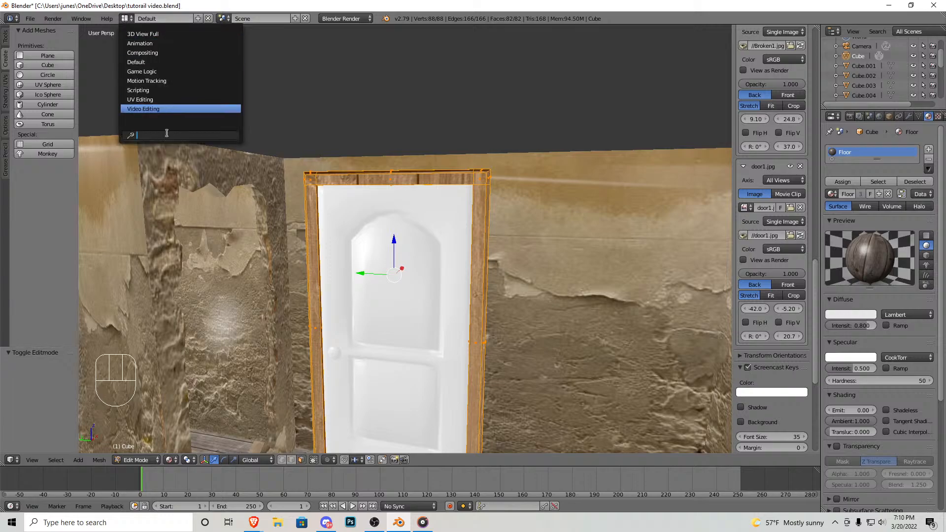
pyautogui.click(161, 99)
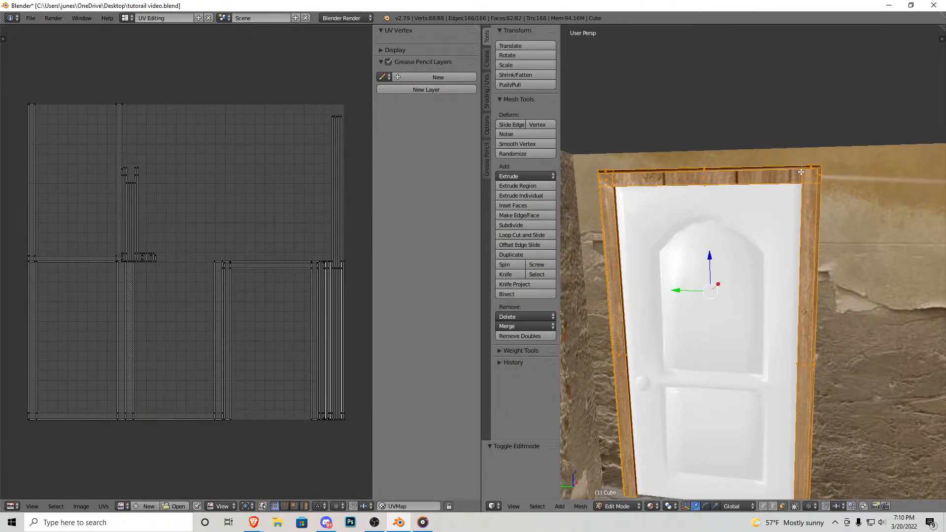
# Step: Rotate the UVs of the three front faces on the door frame's top piece by 90°
pyautogui.rightClick(782, 175)
pyautogui.keyDown('shift'); pyautogui.rightClick(618, 179); pyautogui.keyUp('shift')
pyautogui.write('a')
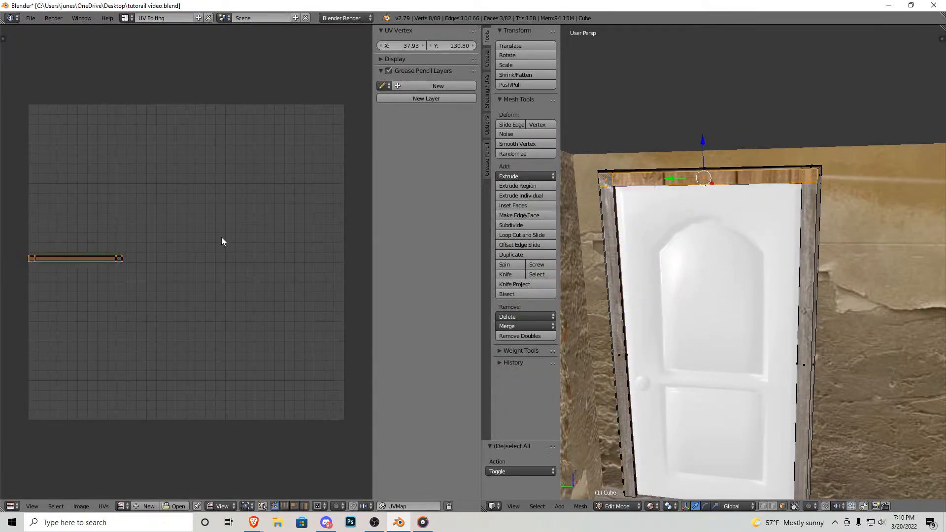
pyautogui.write('r90')
pyautogui.press('Return')
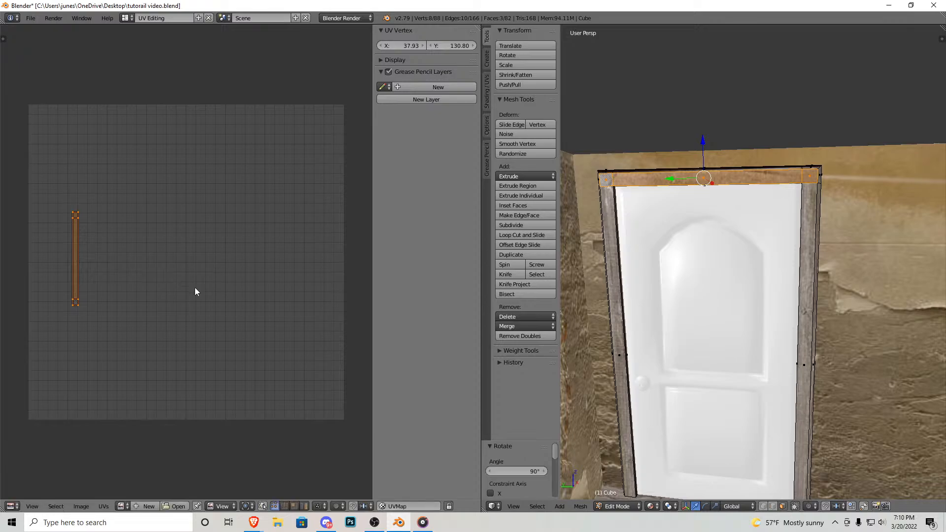
# Step: Leave the frame's mesh editing, select the door object and return to the Default screen layout
pyautogui.press('Tab')
pyautogui.hotkey('shift', 'f')
pyautogui.press('w')
pyautogui.press('s')
pyautogui.press('w')
pyautogui.press('s')
pyautogui.click(752, 266)
pyautogui.rightClick(752, 270)
pyautogui.press('Tab')
pyautogui.click(729, 255)
pyautogui.press('Tab')
pyautogui.hotkey('shift', 'f')
pyautogui.press('w')
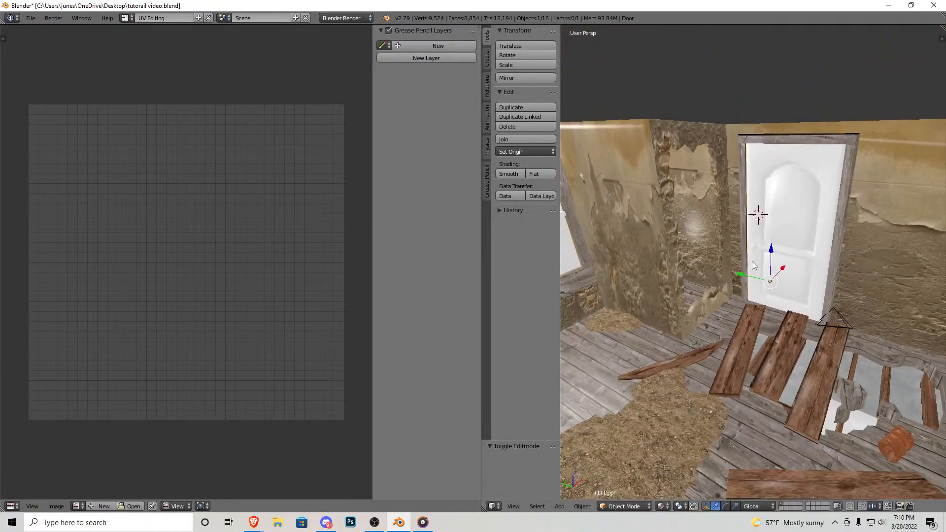
pyautogui.press('Return')
pyautogui.click(128, 18)
pyautogui.click(150, 63)
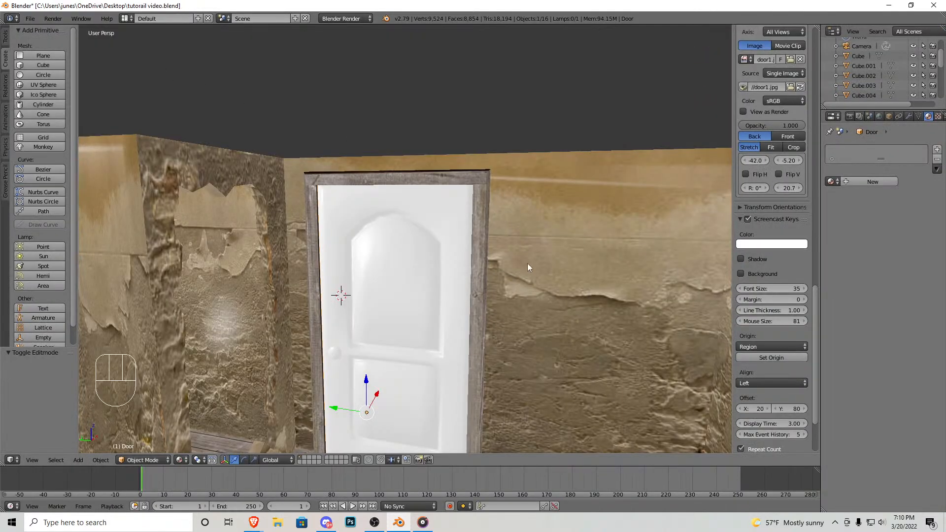
# Step: Create a new material for the door and darken its diffuse colour to a mid grey
pyautogui.click(873, 182)
pyautogui.click(861, 303)
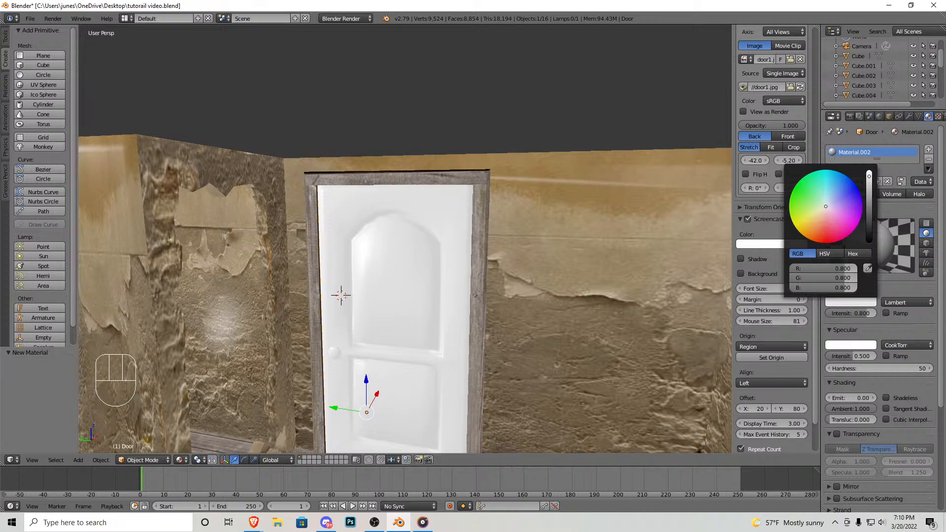
pyautogui.click(873, 198)
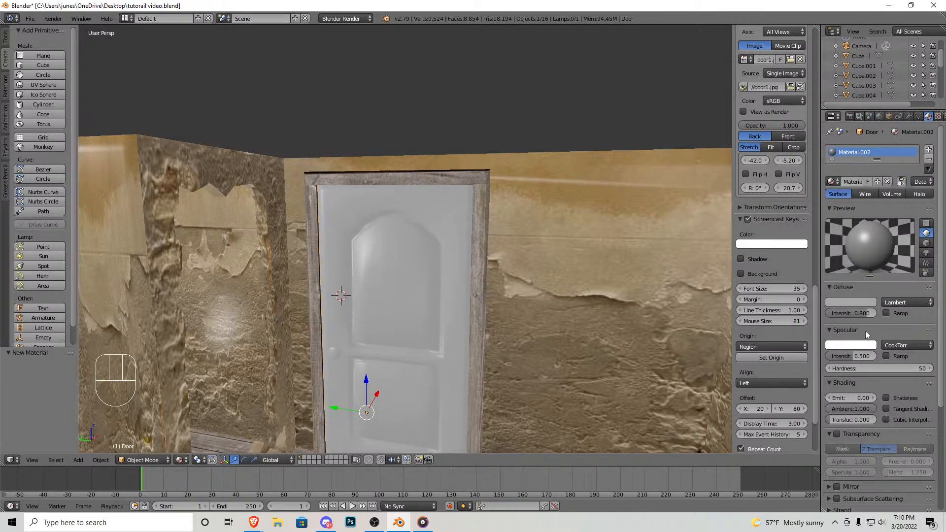
# Step: Inspect the door up close and survey the room's windows, walls and floor for objects that still lack a material
pyautogui.press('Tab')
pyautogui.press('Tab')
pyautogui.hotkey('shift', 'f')
pyautogui.press('w')
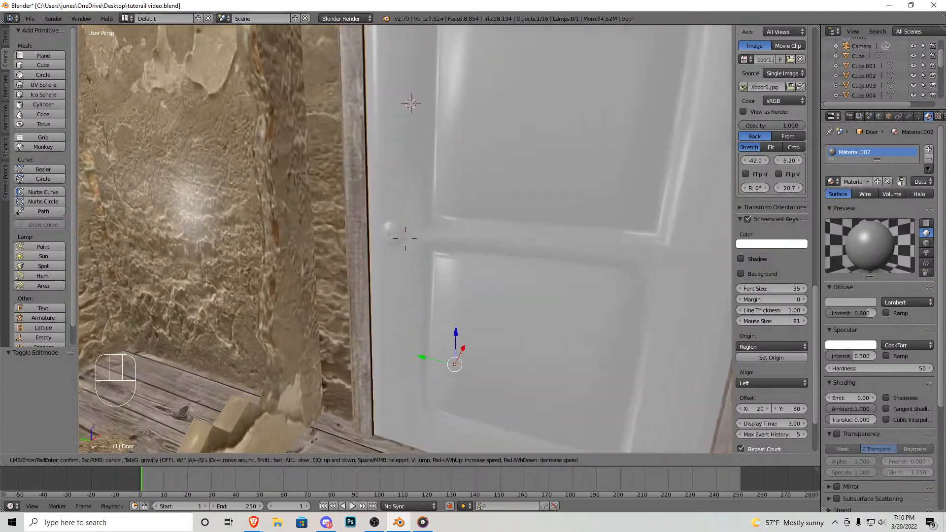
pyautogui.click(449, 326)
pyautogui.hotkey('shift', 'f')
pyautogui.press('s')
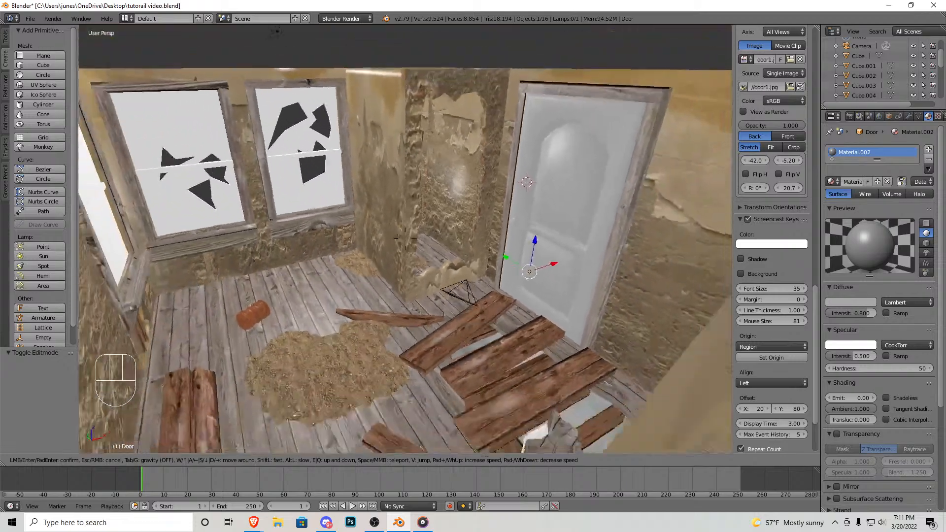
pyautogui.press('w')
pyautogui.press('s')
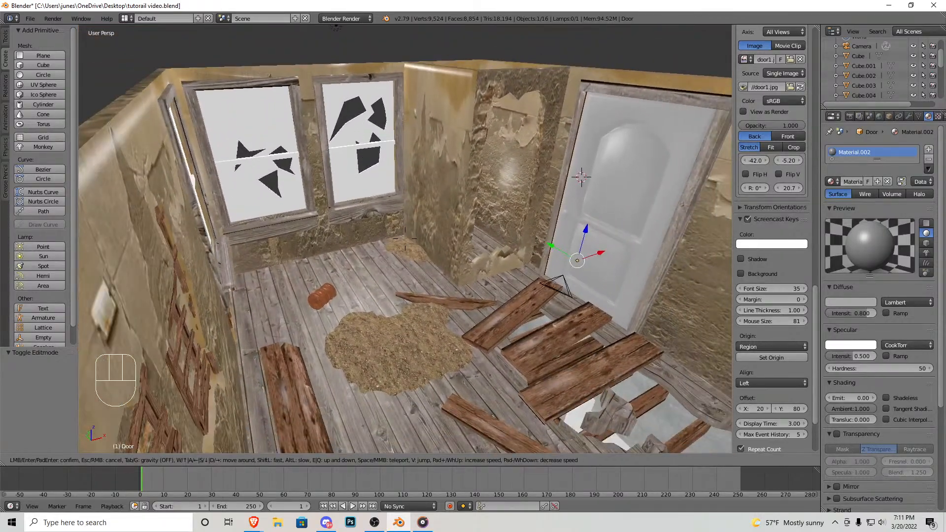
pyautogui.press('w')
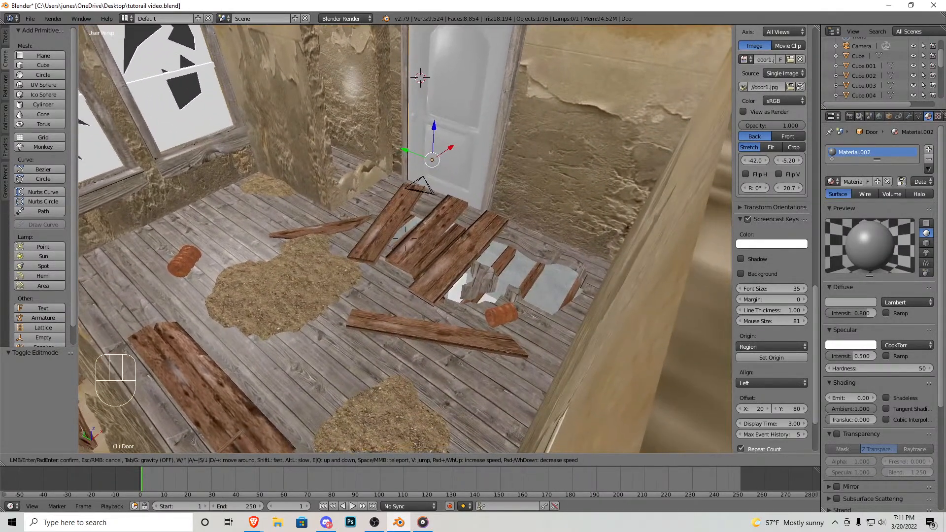
pyautogui.press('s')
pyautogui.press('w')
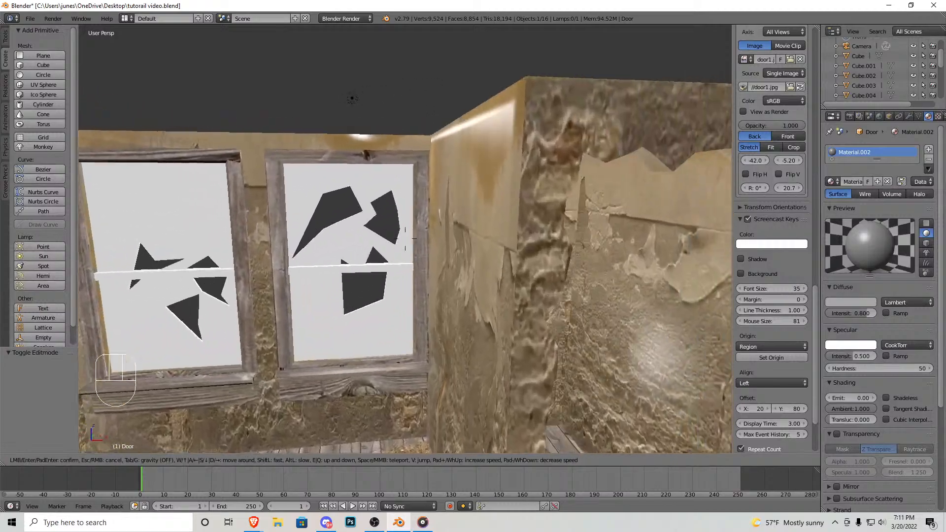
pyautogui.press('s')
pyautogui.press('w')
pyautogui.click(405, 239)
pyautogui.rightClick(482, 253)
pyautogui.press('Tab')
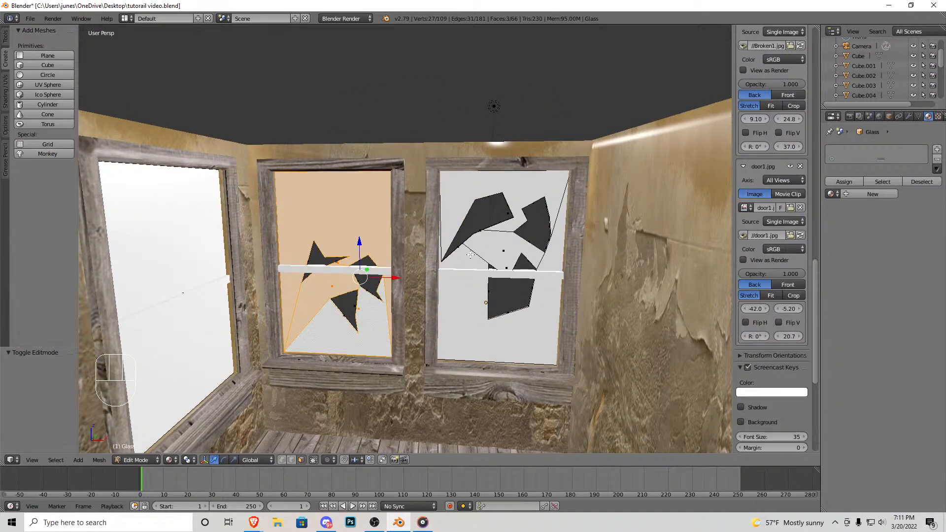
pyautogui.press('Tab')
pyautogui.rightClick(467, 276)
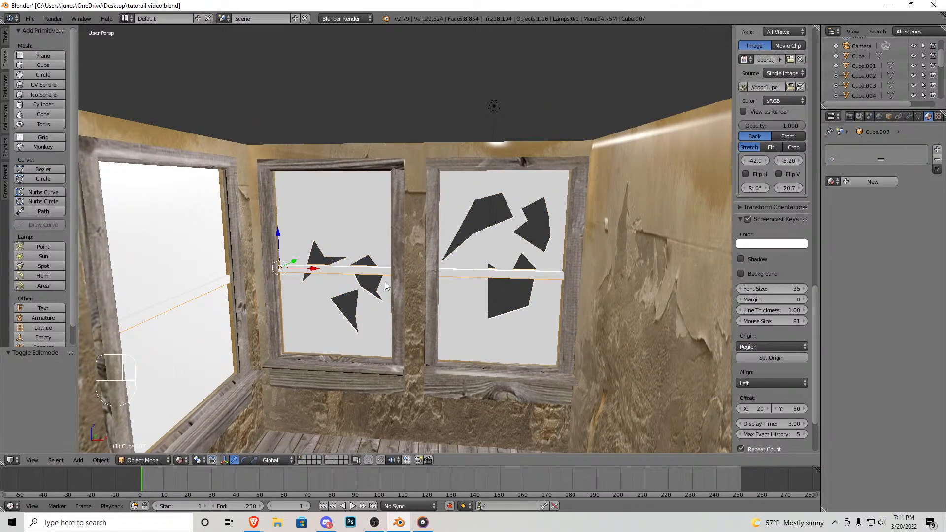
pyautogui.keyDown('shift'); pyautogui.rightClick(395, 274); pyautogui.keyUp('shift')
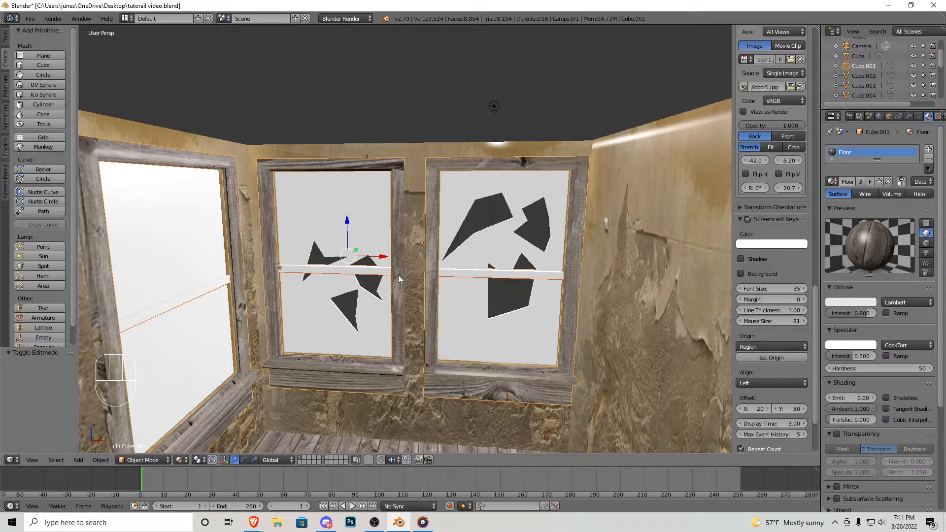
pyautogui.rightClick(465, 273)
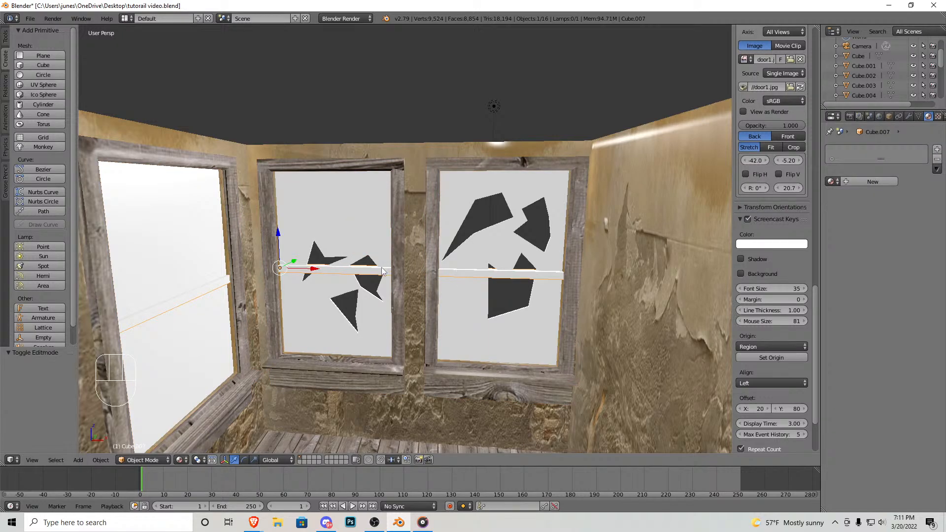
# Step: Give the window glass a new pale blue material with diffuse intensity 1.000, specular intensity 0.802 and hardness 34
pyautogui.rightClick(485, 298)
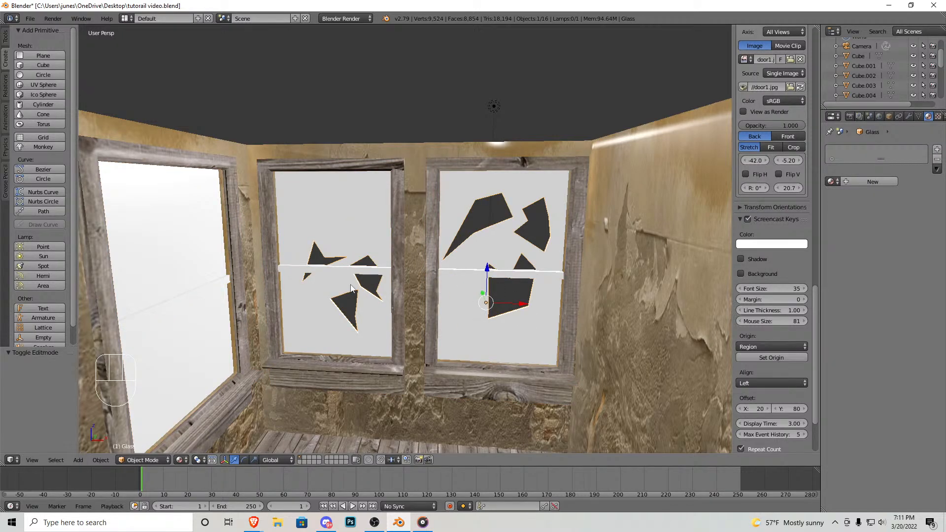
pyautogui.click(872, 181)
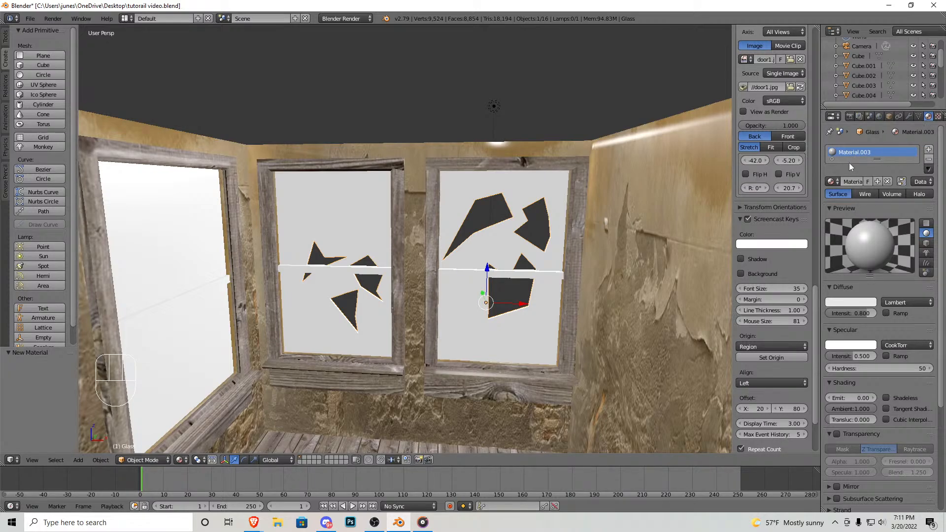
pyautogui.click(848, 302)
pyautogui.click(829, 202)
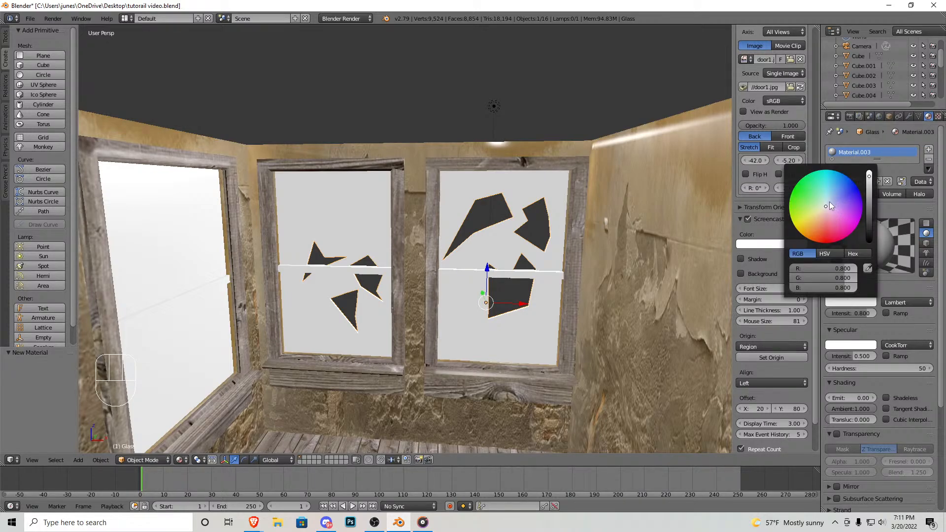
pyautogui.moveTo(857, 314); pyautogui.dragTo(870, 313)
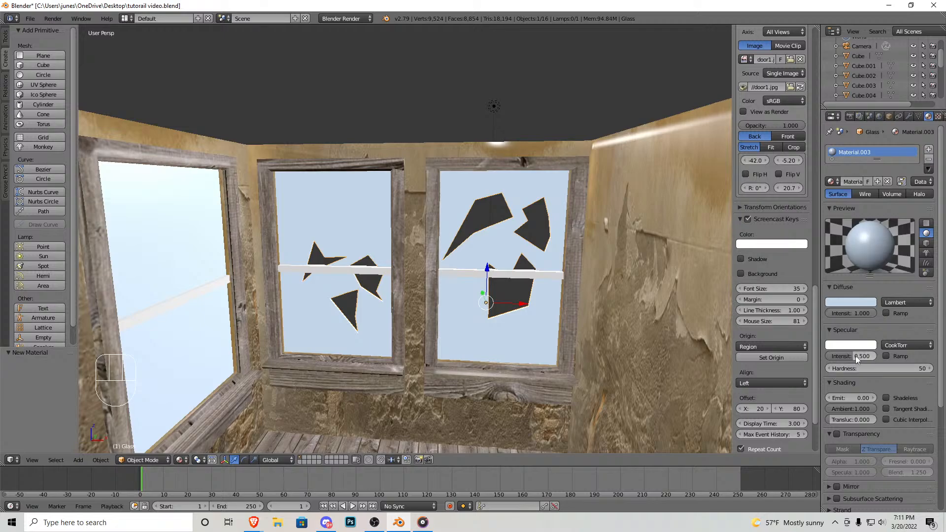
pyautogui.moveTo(853, 357); pyautogui.dragTo(867, 357)
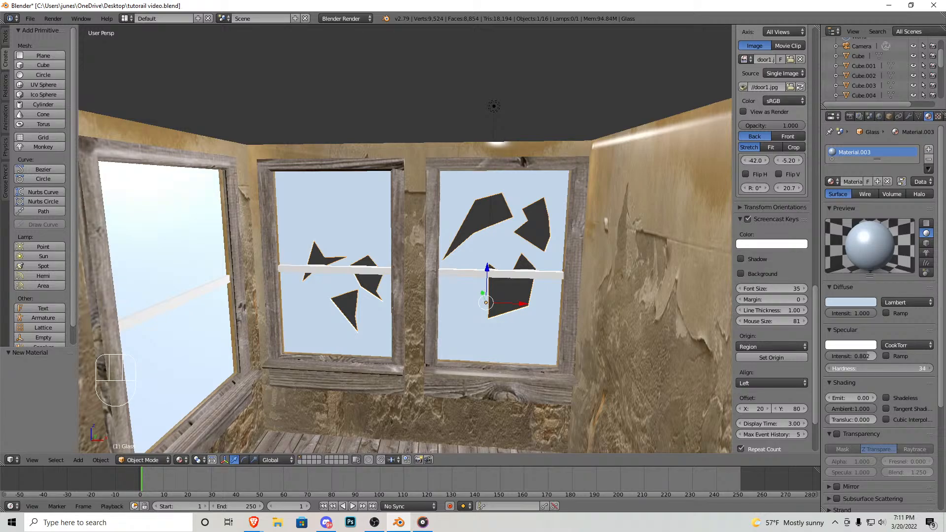
# Step: Enable Z Transparency on the glass material with alpha 0.302, Fresnel 1.000 and blend 1.250
pyautogui.scroll(-5, 885, 400)
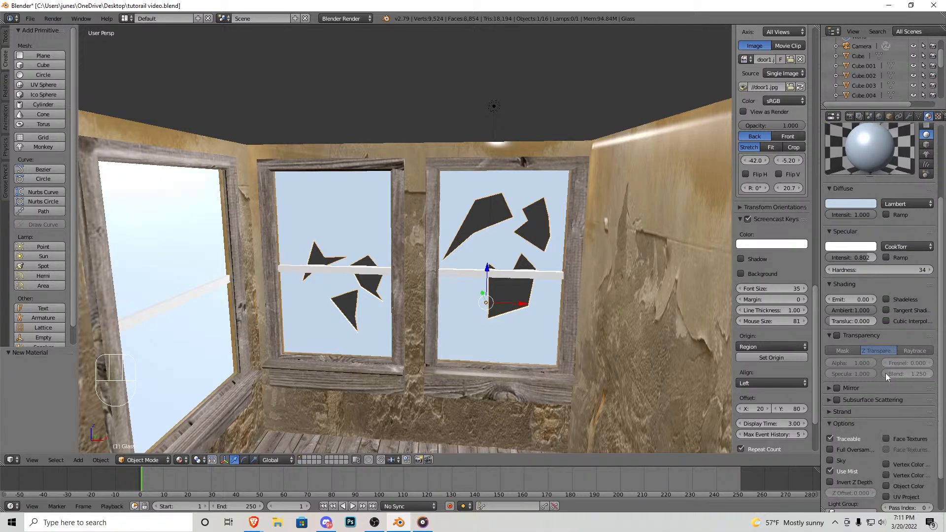
pyautogui.click(836, 335)
pyautogui.moveTo(861, 363); pyautogui.dragTo(827, 363)
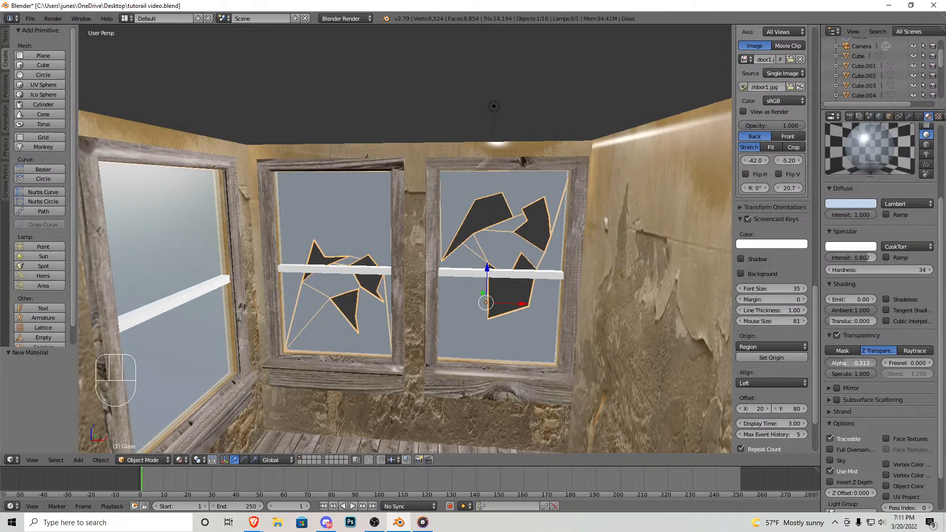
pyautogui.click(891, 364)
pyautogui.write('2.2')
pyautogui.press('Return')
pyautogui.moveTo(906, 364); pyautogui.dragTo(882, 363)
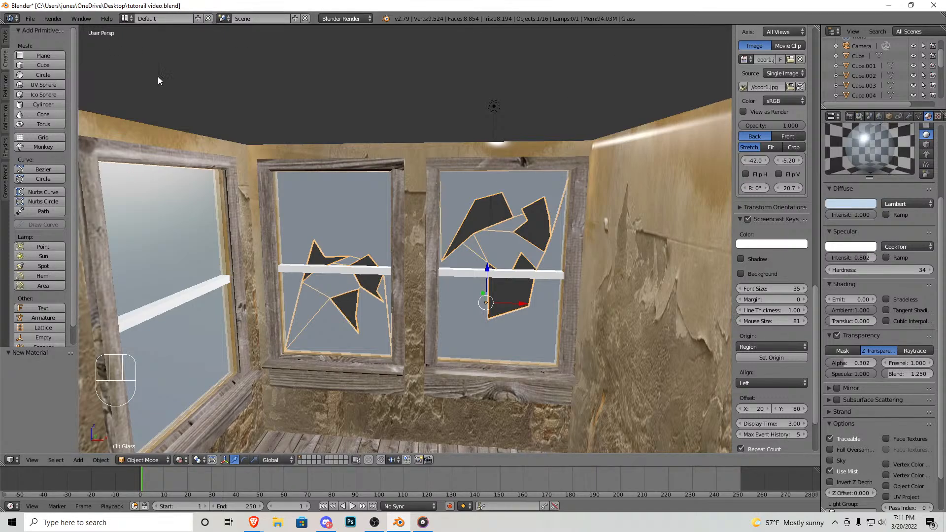
# Step: Render the camera view to check the transparent window glass and return to the scene
pyautogui.press('KP_0')
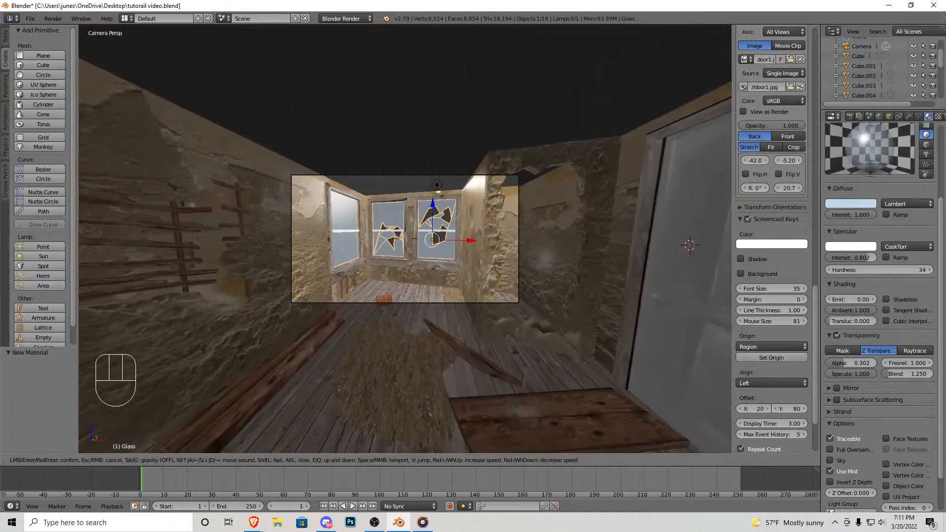
pyautogui.click(53, 18)
pyautogui.click(59, 32)
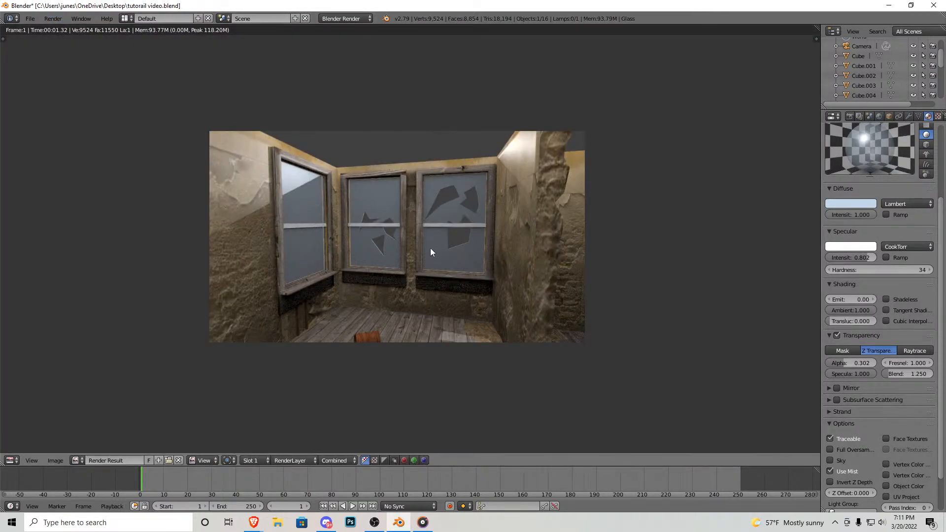
pyautogui.press('Escape')
# Step: Desaturate the glass's diffuse colour to a near-white blue and check it with another render
pyautogui.click(849, 203)
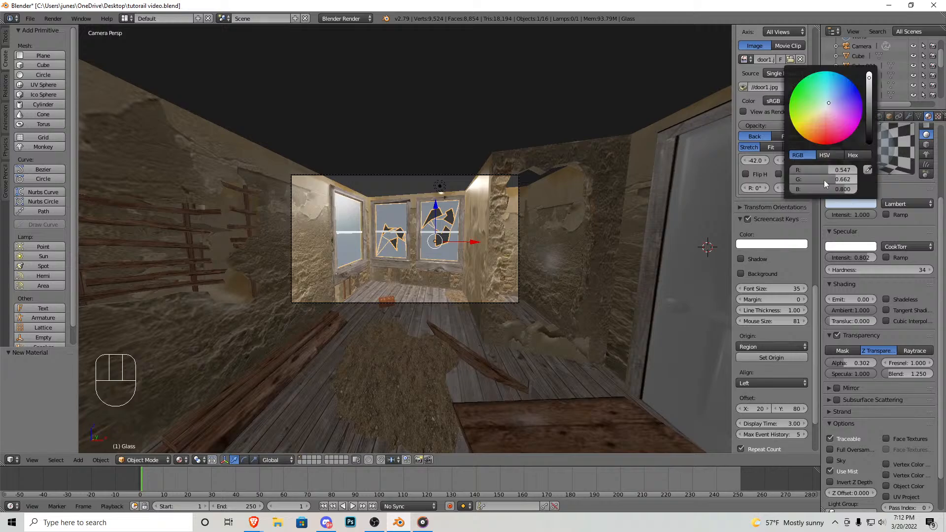
pyautogui.click(827, 107)
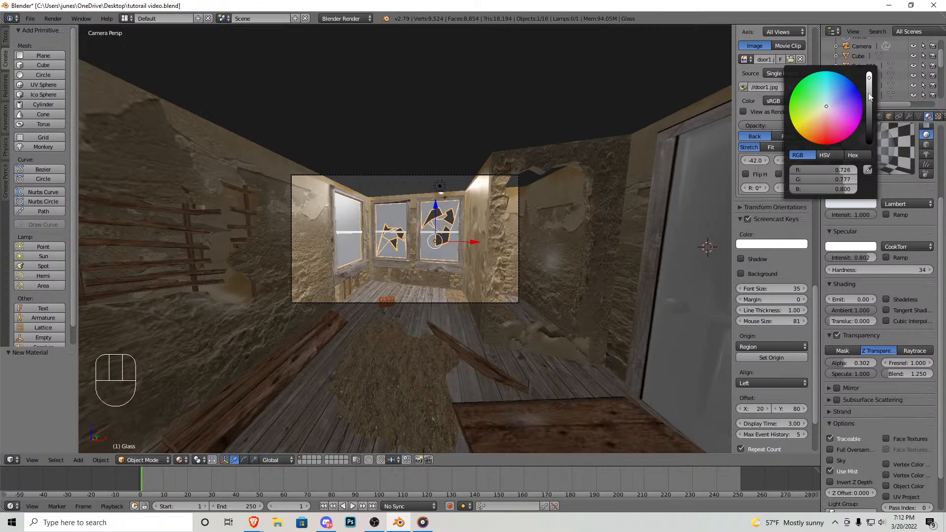
pyautogui.click(53, 18)
pyautogui.click(57, 37)
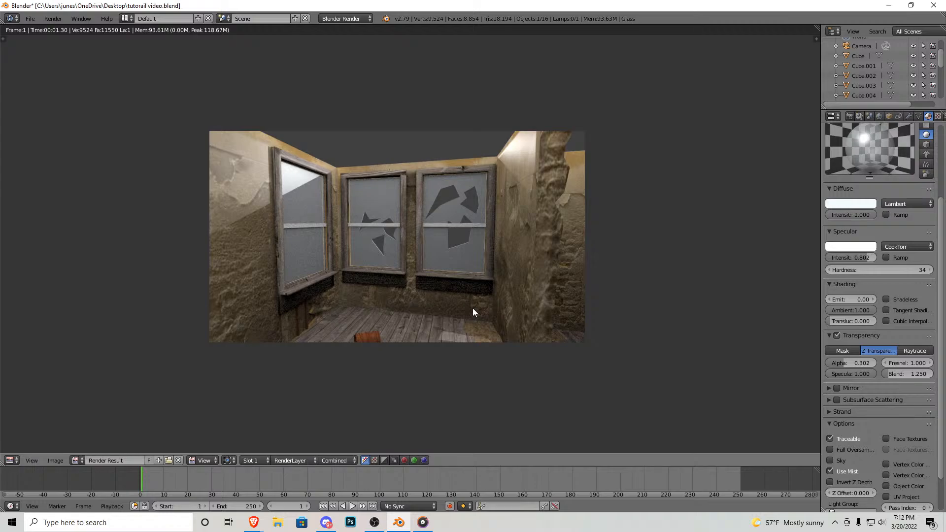
pyautogui.press('Escape')
# Step: Join the window crossbars to the window frames object so they share its wood material
pyautogui.moveTo(471, 308); pyautogui.dragTo(429, 337, button='middle')
pyautogui.scroll(5, 429, 337)
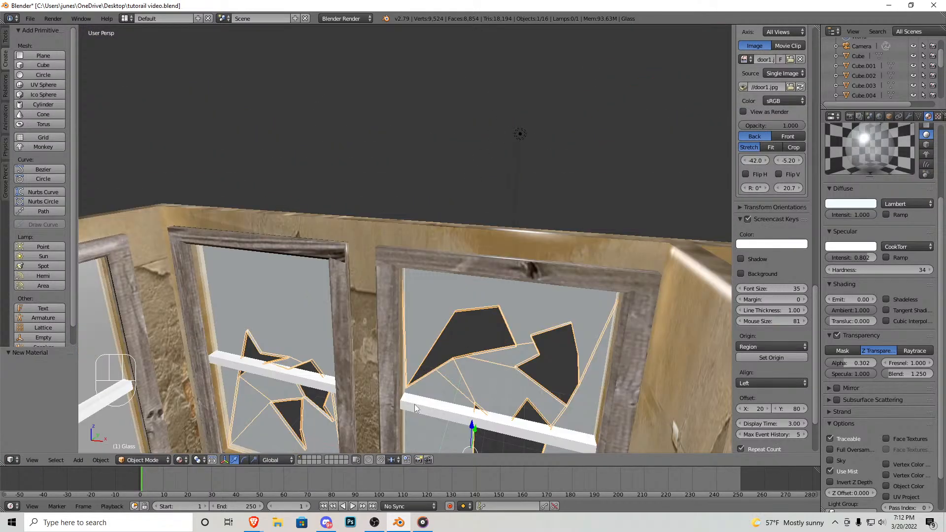
pyautogui.rightClick(422, 409)
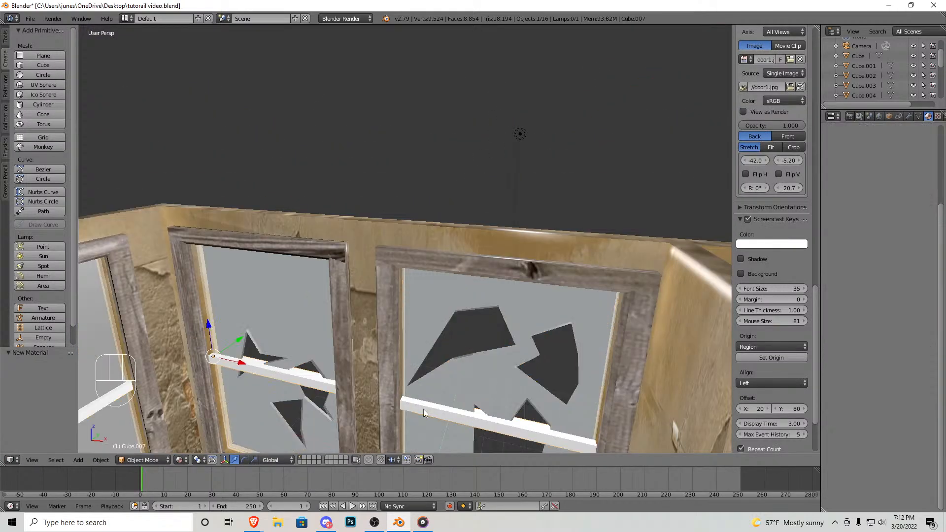
pyautogui.keyDown('shift'); pyautogui.rightClick(386, 349); pyautogui.keyUp('shift')
pyautogui.hotkey('ctrl', 'j')
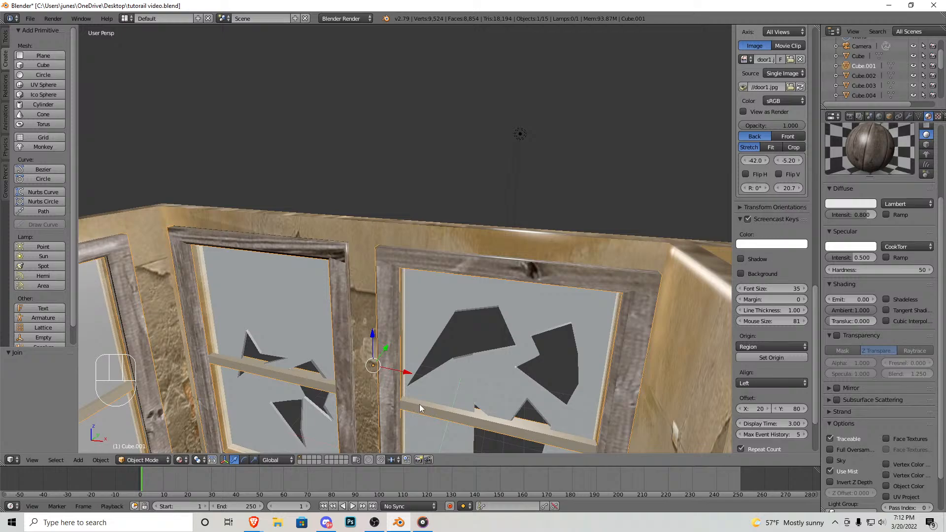
# Step: Unwrap the visible faces of the three window crossbars with Smart UV Project and leave mesh editing
pyautogui.press('Tab')
pyautogui.rightClick(432, 410)
pyautogui.moveTo(444, 412); pyautogui.dragTo(586, 266, button='middle')
pyautogui.keyDown('shift'); pyautogui.rightClick(585, 266); pyautogui.keyUp('shift')
pyautogui.keyDown('shift'); pyautogui.rightClick(347, 240); pyautogui.keyUp('shift')
pyautogui.keyDown('shift'); pyautogui.rightClick(121, 277); pyautogui.keyUp('shift')
pyautogui.click(103, 461)
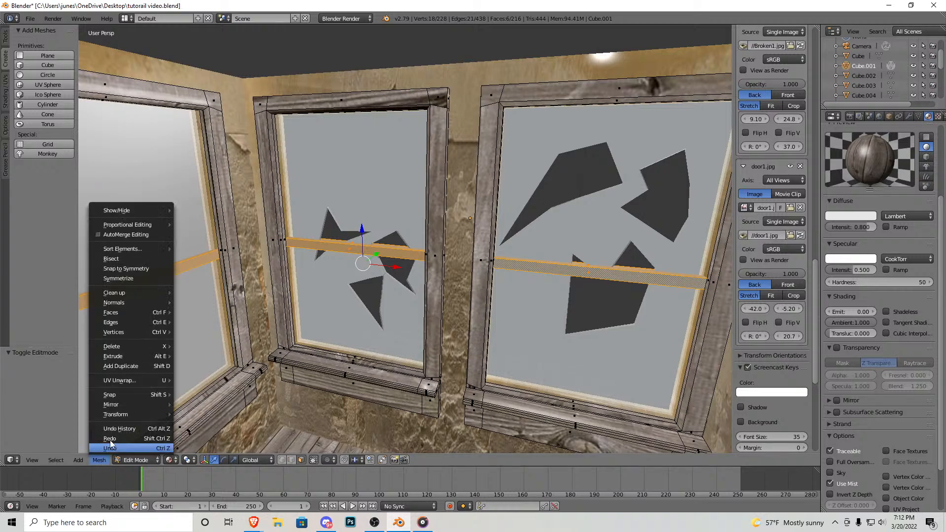
pyautogui.click(99, 460)
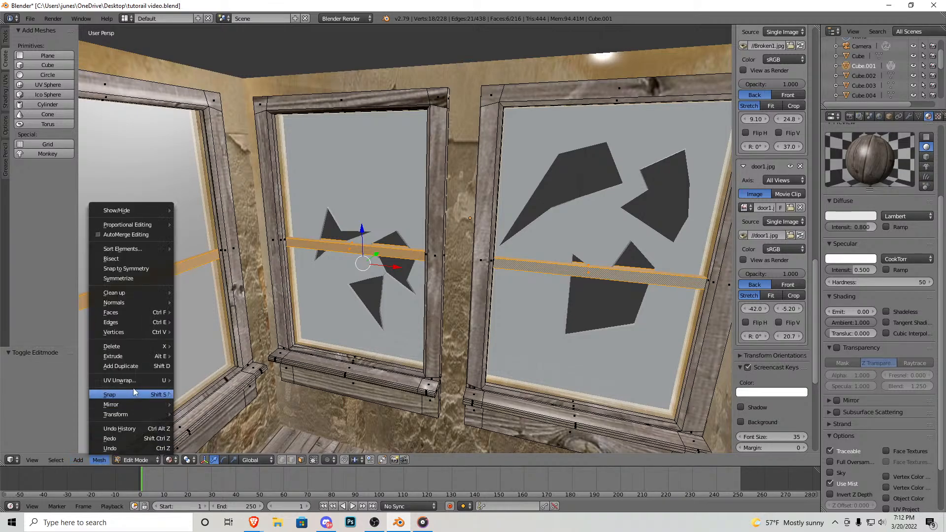
pyautogui.moveTo(147, 382)
pyautogui.click(222, 390)
pyautogui.click(212, 462)
pyautogui.press('Tab')
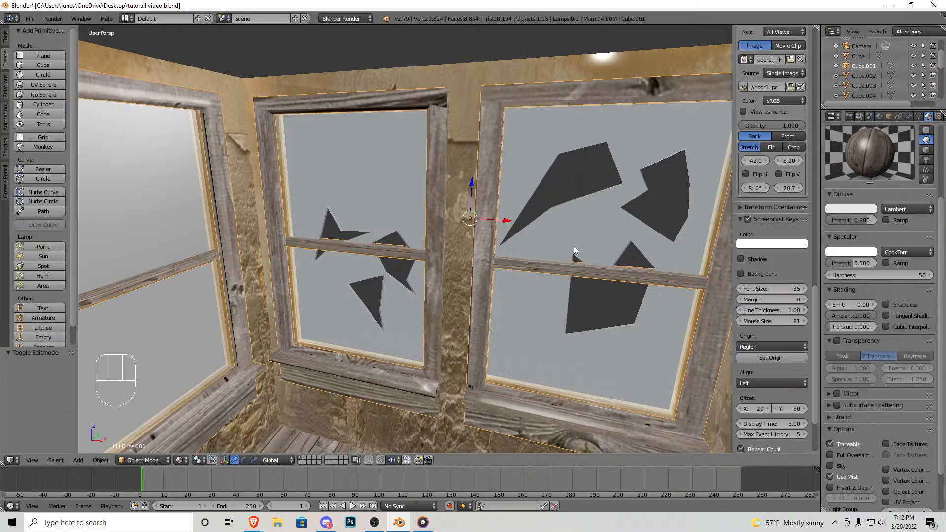
# Step: Open the mesh of the shelf in the tiled room below, select all its faces and assign the Floor material
pyautogui.hotkey('shift', 'f')
pyautogui.press('a')
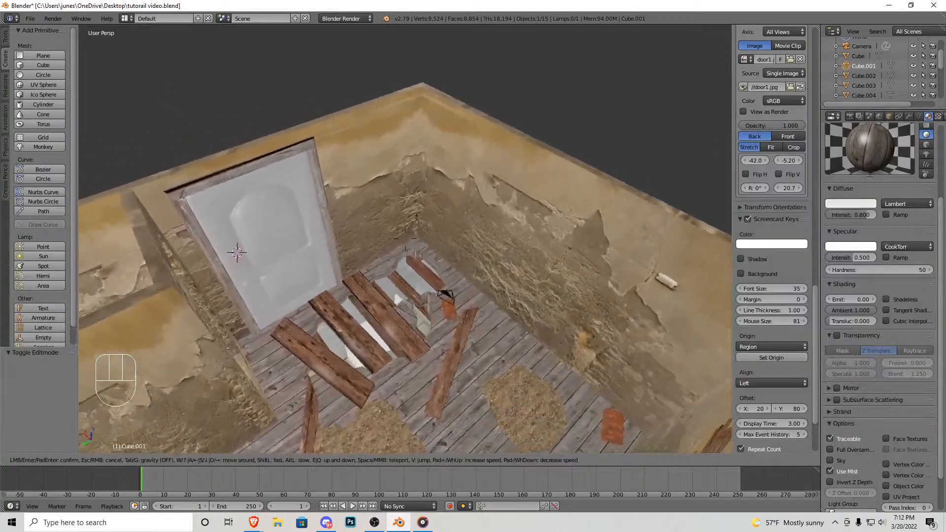
pyautogui.press('w')
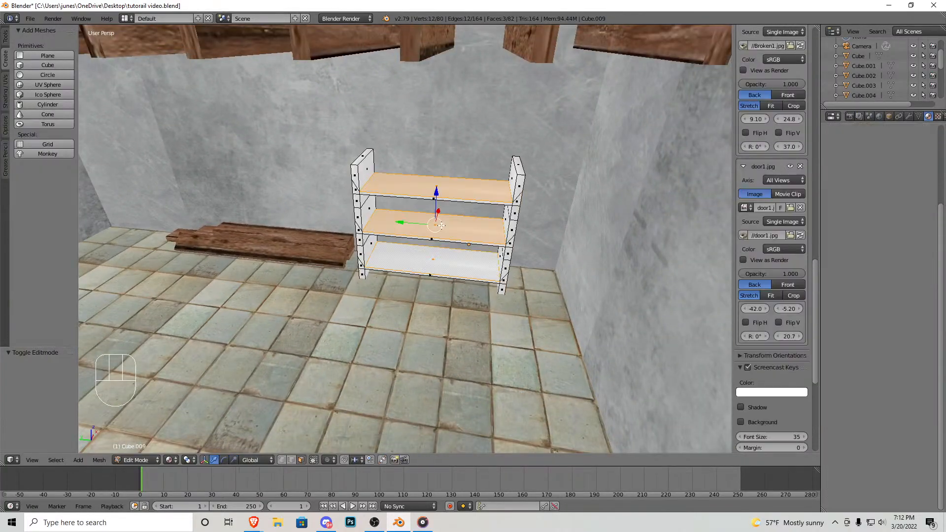
pyautogui.press('a')
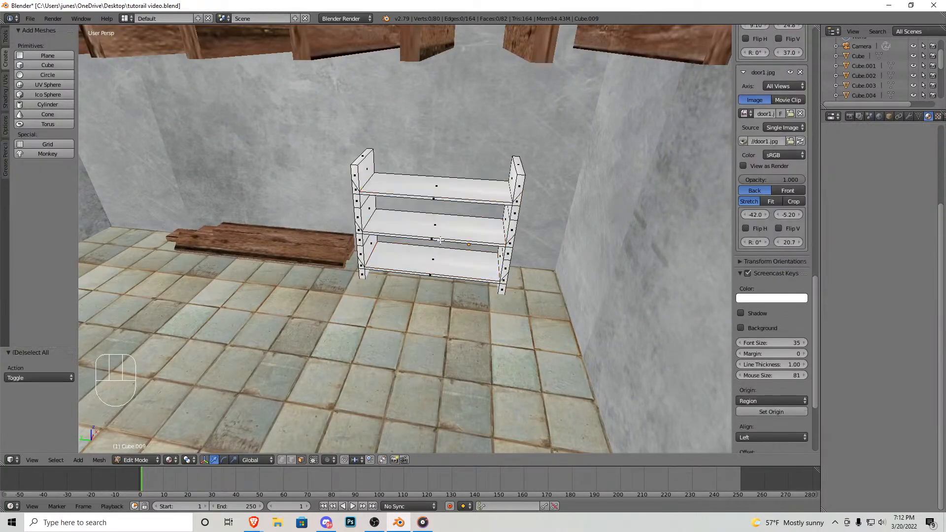
pyautogui.press('a')
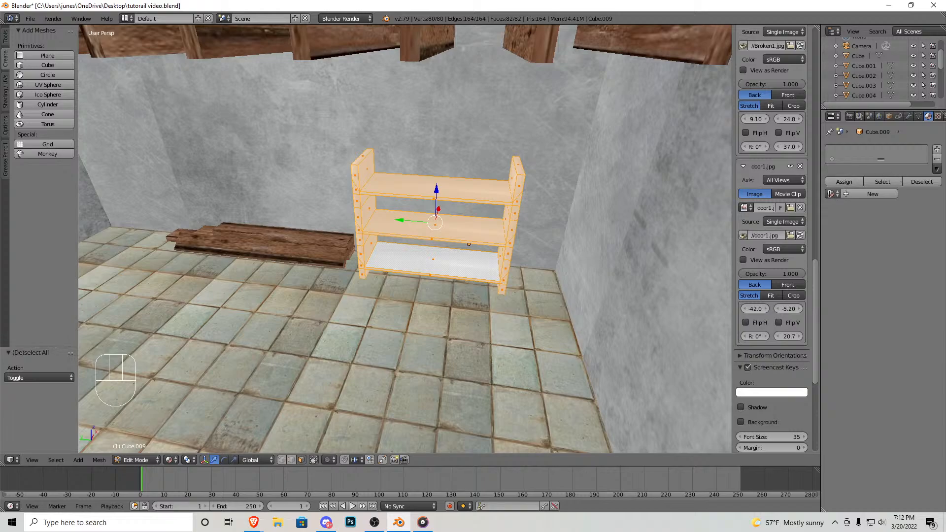
pyautogui.click(829, 195)
pyautogui.click(737, 238)
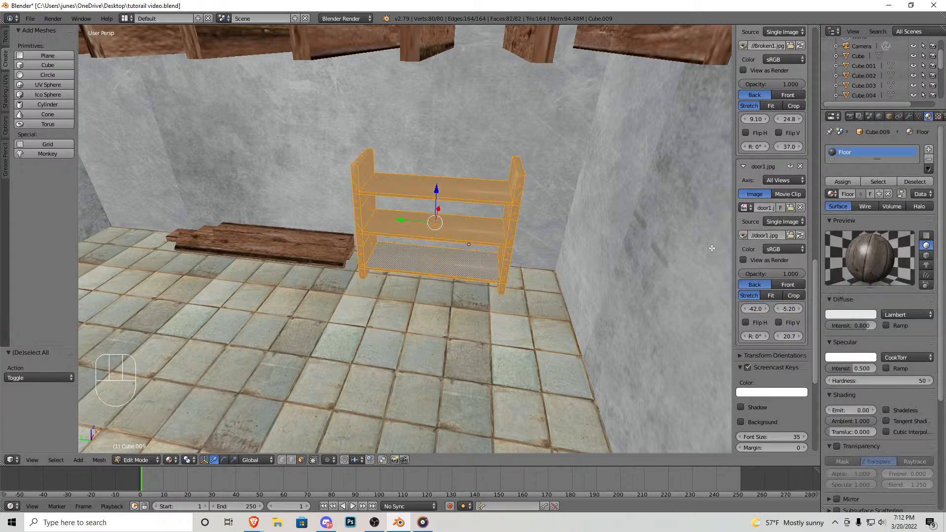
# Step: Unwrap the whole shelf with Smart UV Project, leave mesh editing and inspect its wood texture up close
pyautogui.click(99, 460)
pyautogui.moveTo(154, 383)
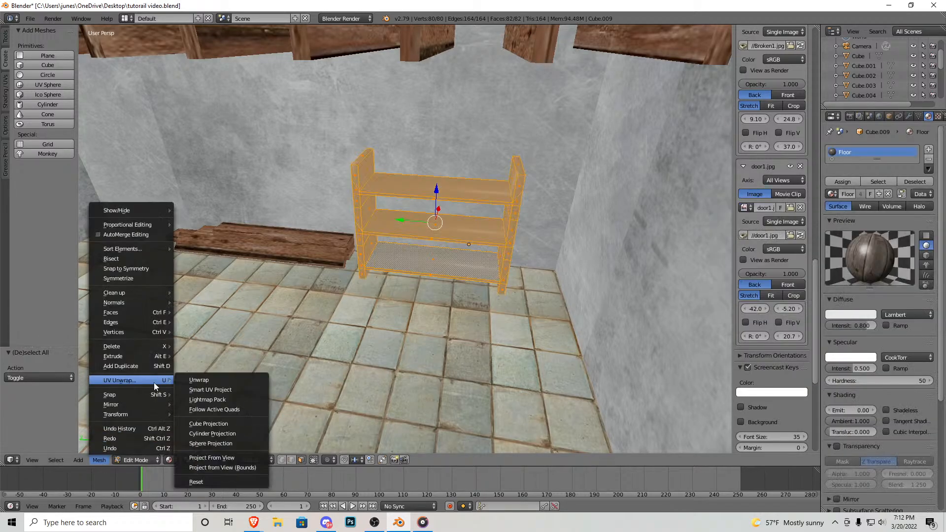
pyautogui.click(230, 392)
pyautogui.click(265, 464)
pyautogui.press('Tab')
pyautogui.hotkey('shift', 'f')
pyautogui.press('w')
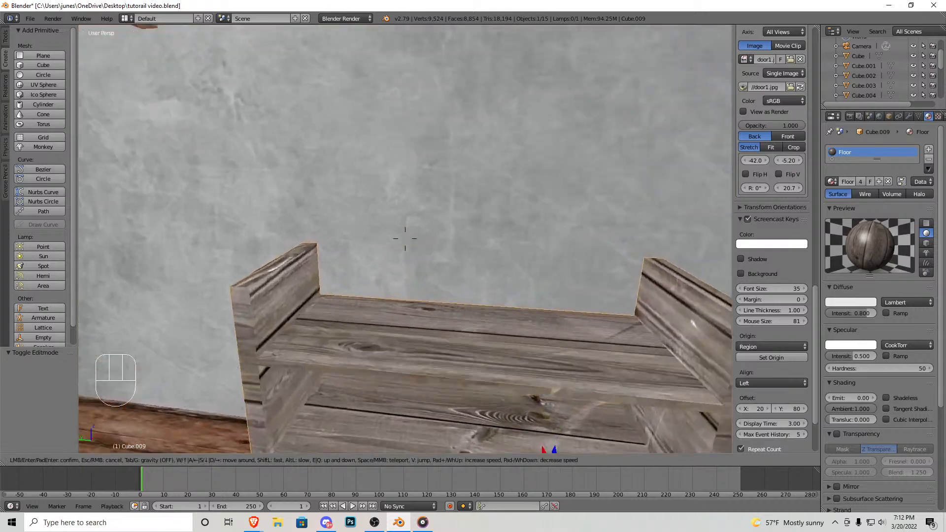
# Step: Remove the Floor material from the shelf in the tiled room and assign it the brown wood Material.001 instead
pyautogui.press('s')
pyautogui.press('w')
pyautogui.press('w')
pyautogui.click(405, 238)
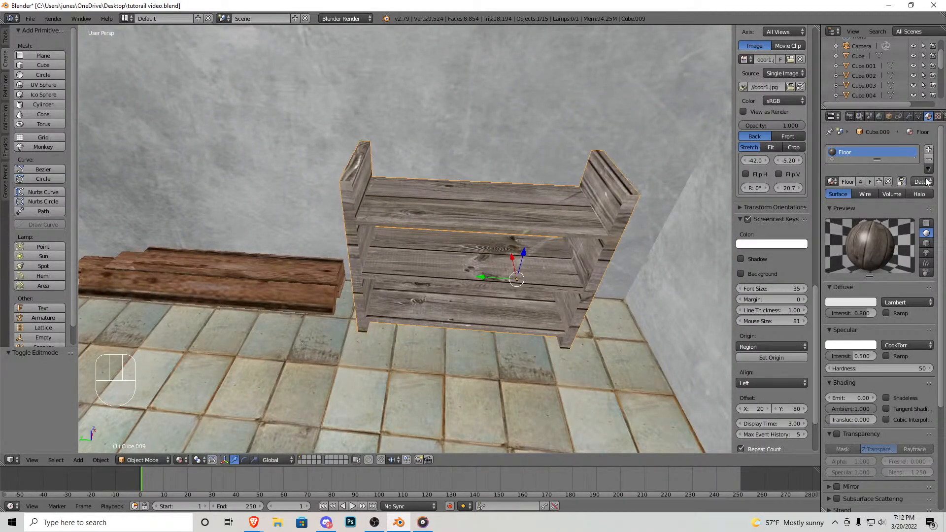
pyautogui.click(929, 159)
pyautogui.click(832, 182)
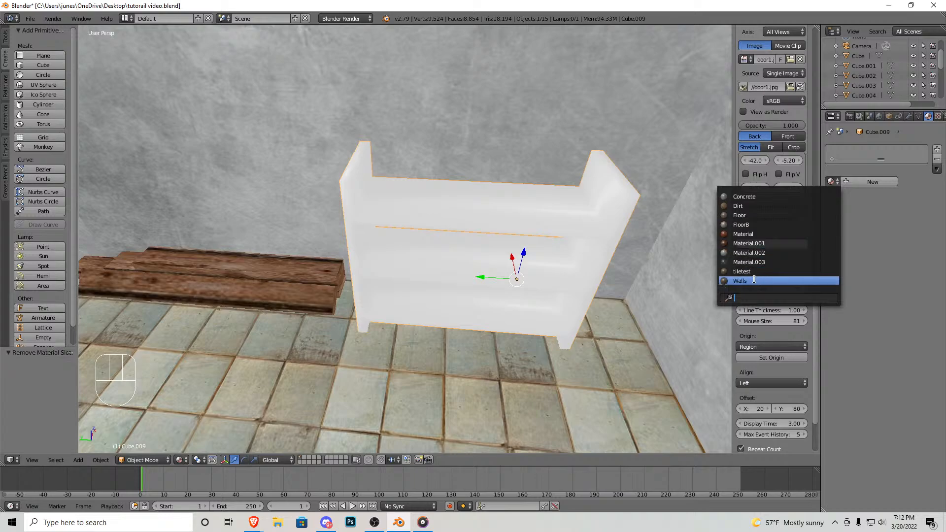
pyautogui.click(767, 243)
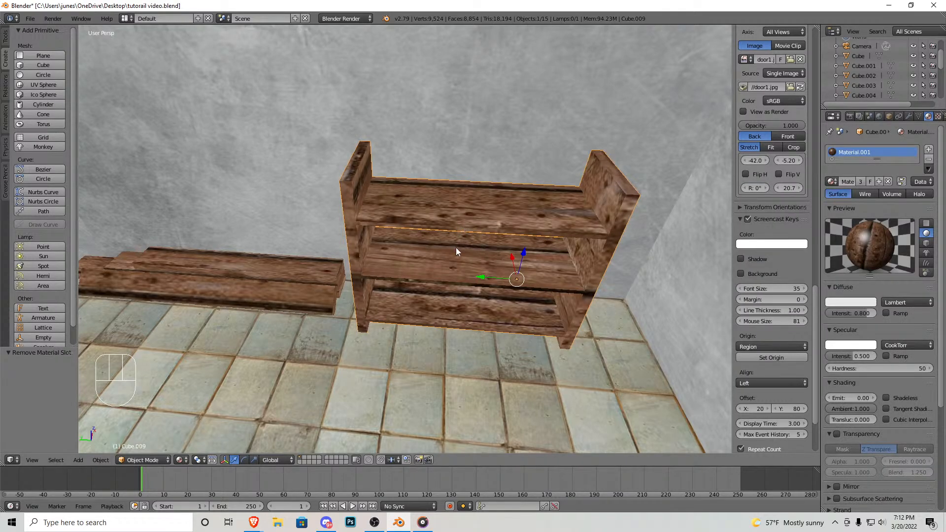
# Step: Align the camera to the upstairs room and reposition it to frame the windows, floor debris and door
pyautogui.hotkey('shift', 'f')
pyautogui.press('s')
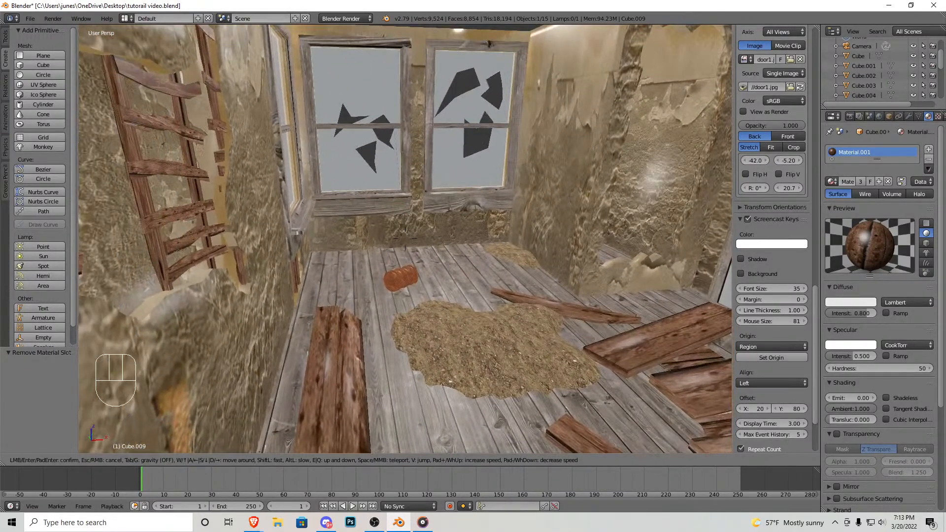
pyautogui.click(407, 237)
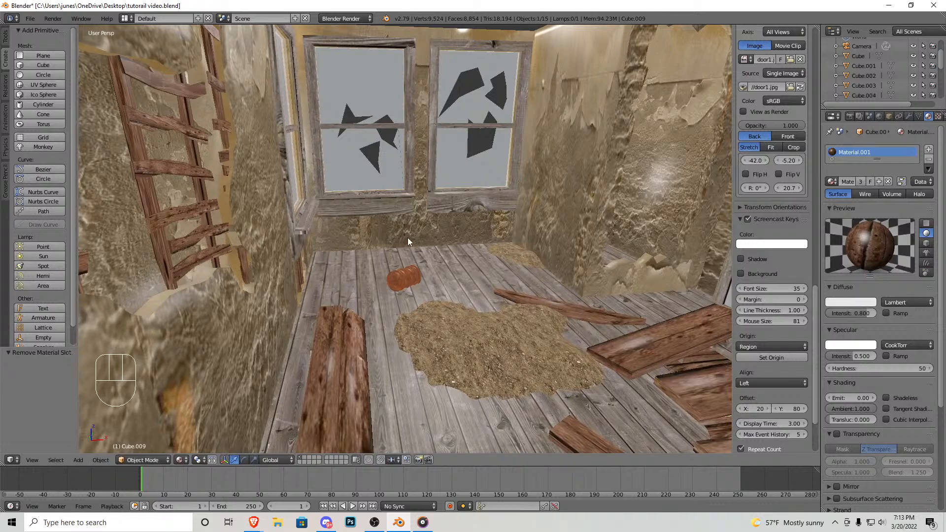
pyautogui.press('ctrl+alt+KP_0')
pyautogui.hotkey('shift', 'f')
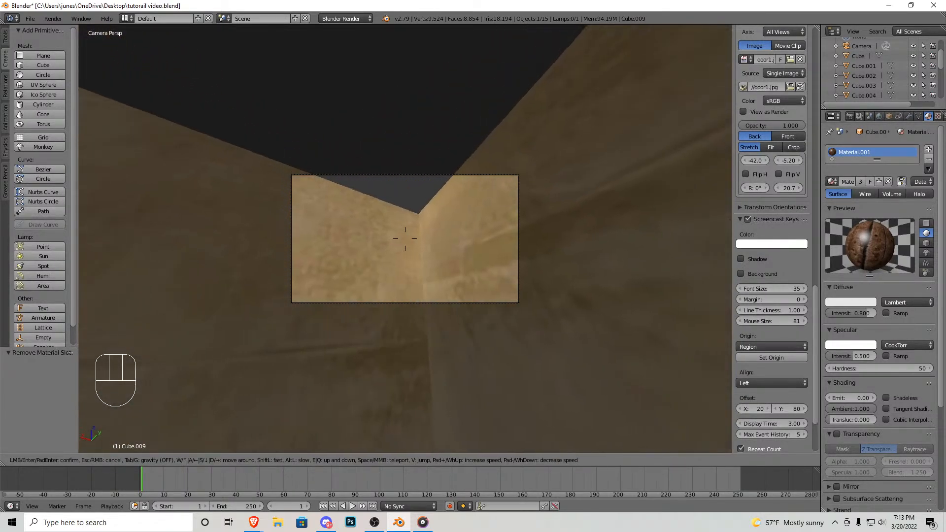
pyautogui.click(405, 238)
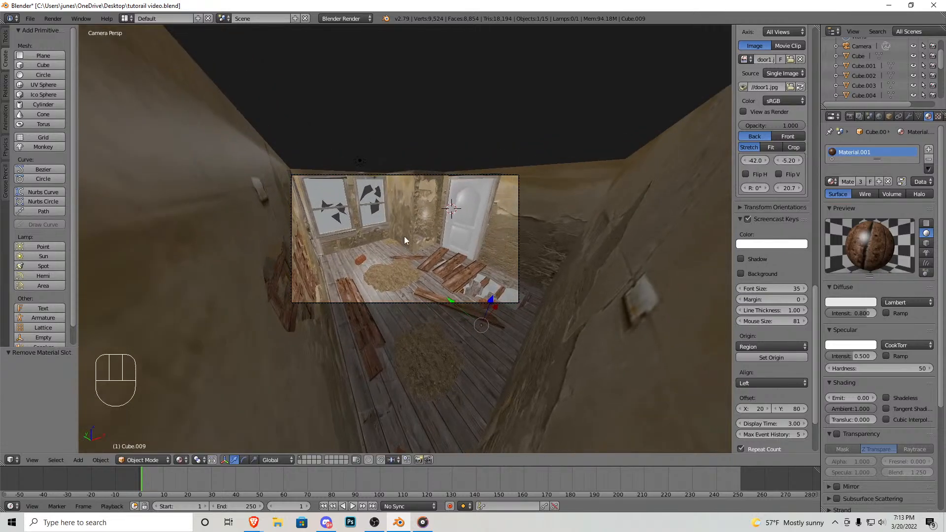
# Step: Render the camera view of the upstairs room and examine the windows, door and floor in the result
pyautogui.click(51, 18)
pyautogui.click(72, 31)
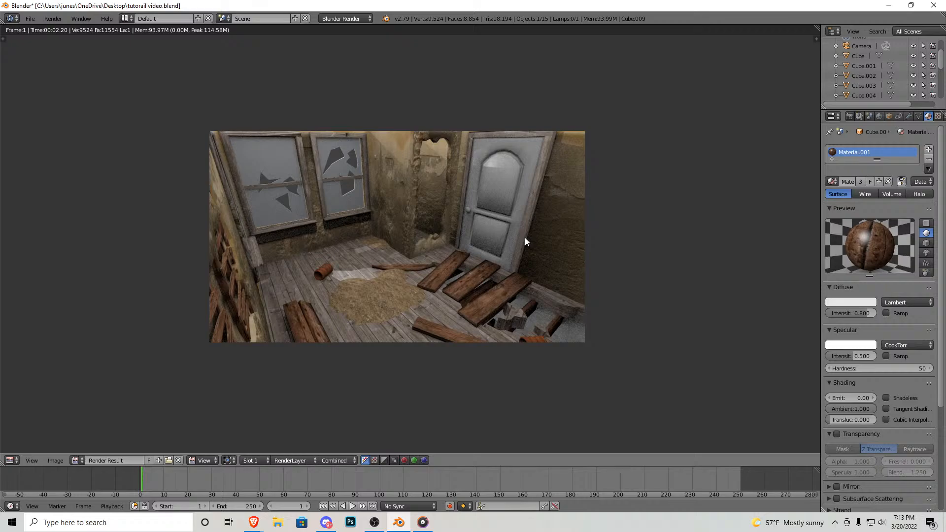
pyautogui.press('Escape')
pyautogui.click(53, 18)
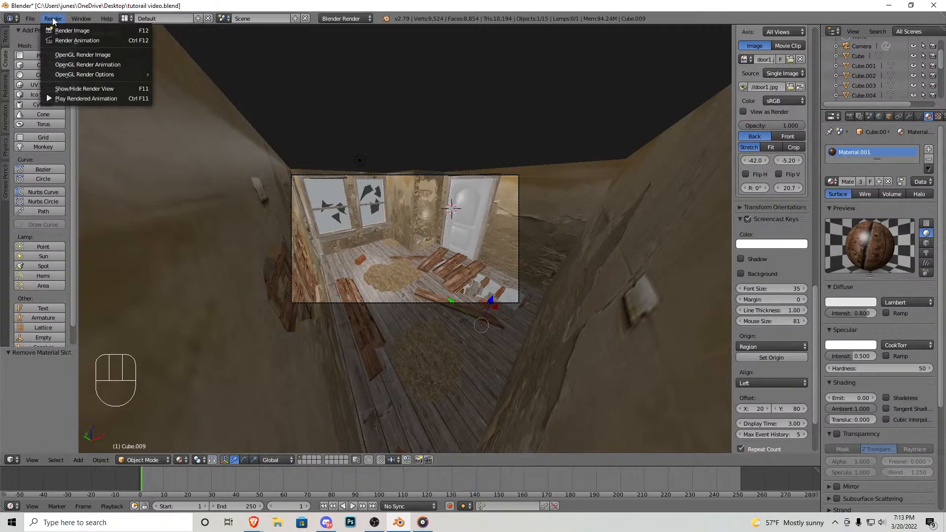
pyautogui.click(72, 31)
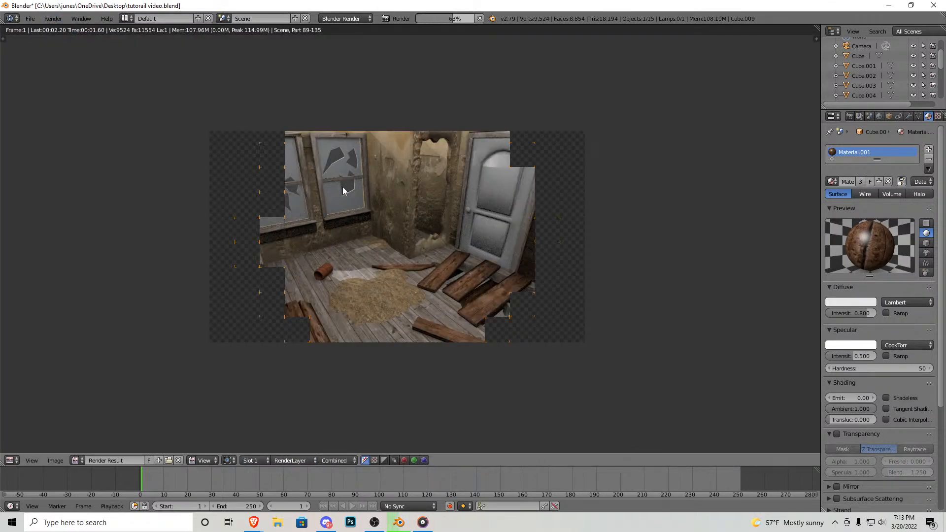
pyautogui.scroll(2, 357, 280)
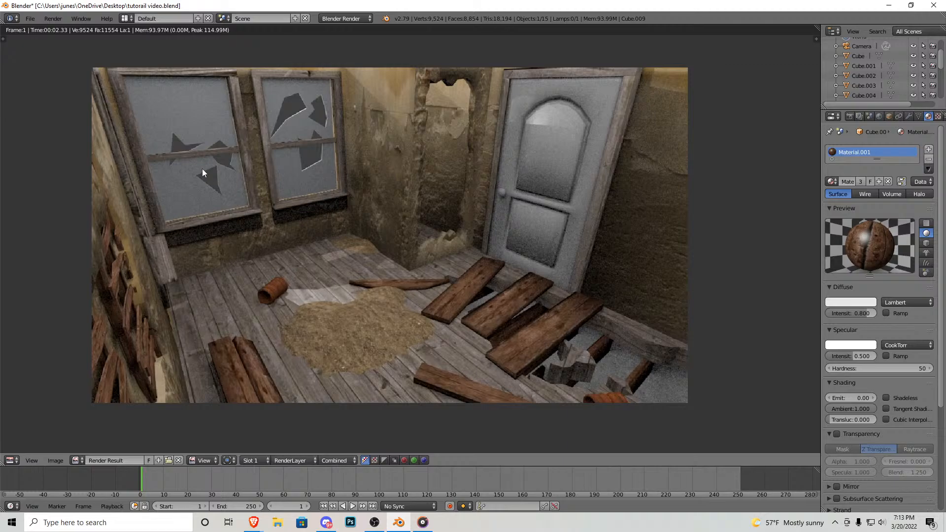
pyautogui.scroll(-2, 320, 246)
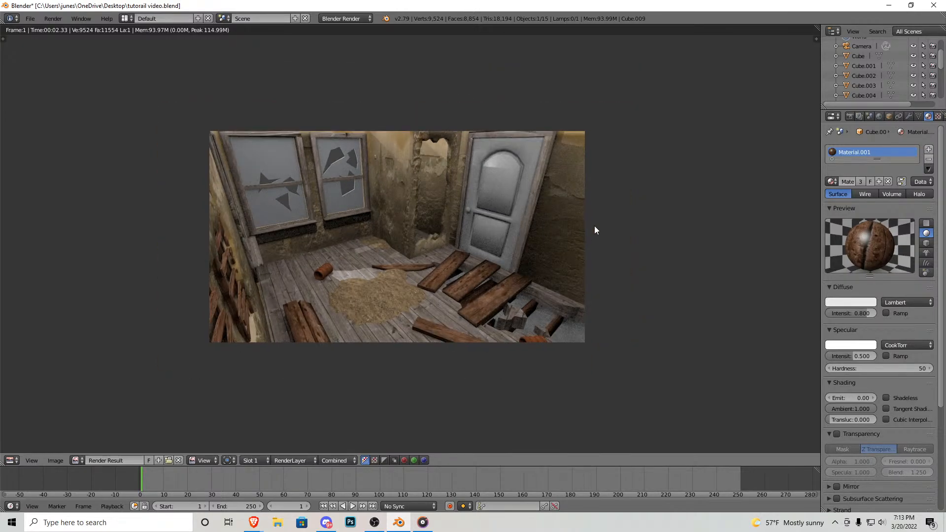
pyautogui.press('Escape')
# Step: Darken the door material's diffuse colour to a deeper grey and lower its specular intensity to 0.188
pyautogui.press('KP_0')
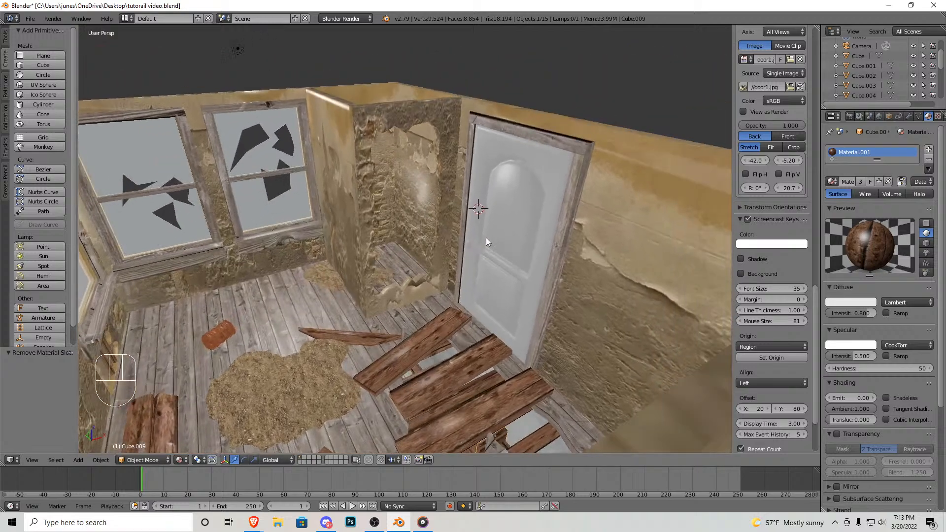
pyautogui.rightClick(487, 238)
pyautogui.moveTo(478, 231); pyautogui.dragTo(369, 269, button='middle')
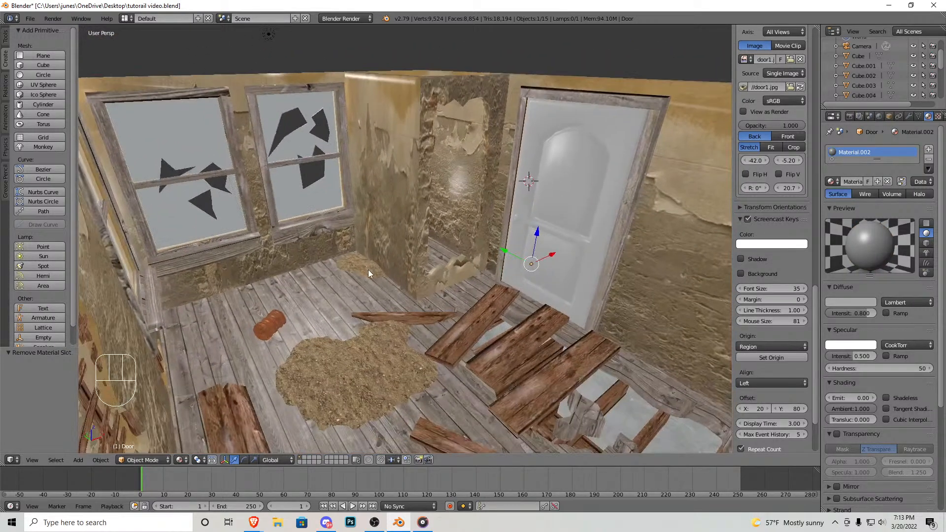
pyautogui.click(861, 302)
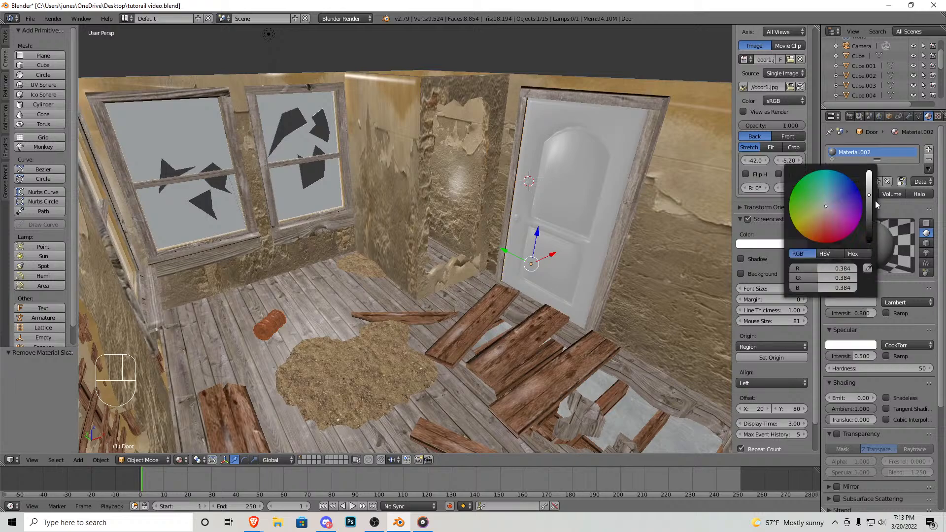
pyautogui.click(869, 206)
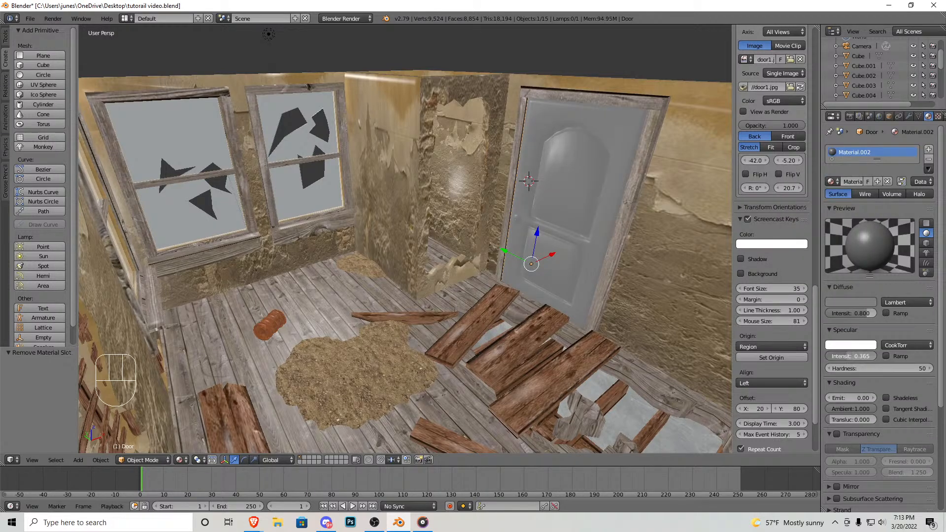
# Step: Select every object in the scene and move them together by -5.625 along the X axis
pyautogui.scroll(-5, 484, 238)
pyautogui.moveTo(485, 237); pyautogui.dragTo(502, 285, button='middle')
pyautogui.scroll(-5, 562, 245)
pyautogui.press('a')
pyautogui.moveTo(427, 258); pyautogui.dragTo(318, 247)
# Step: Clear the broken-house and door1.jpg reference pictures from the background images in the front view
pyautogui.press('KP_1')
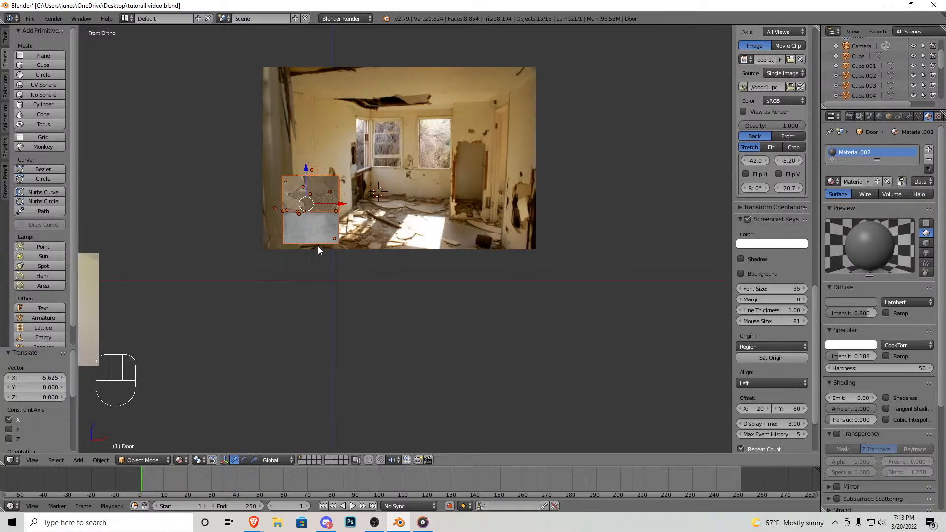
pyautogui.scroll(10, 762, 331)
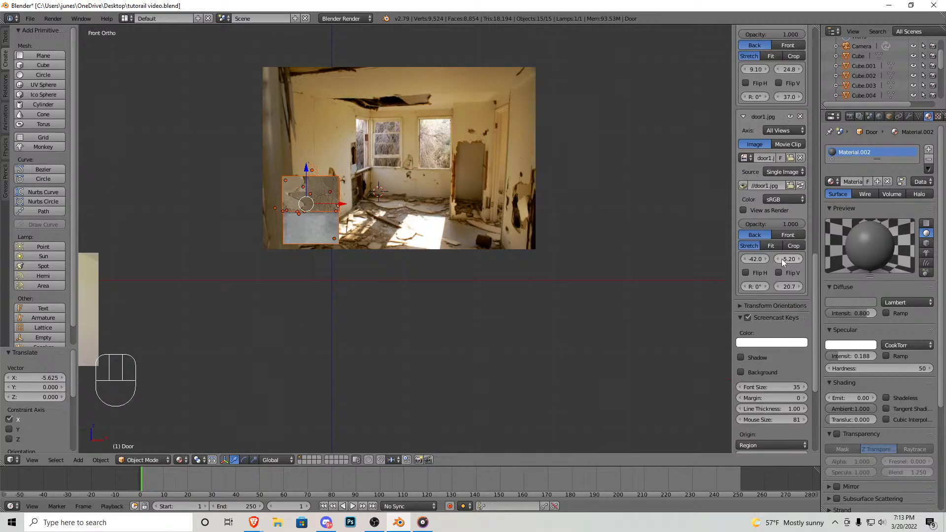
pyautogui.scroll(6, 776, 231)
pyautogui.click(800, 204)
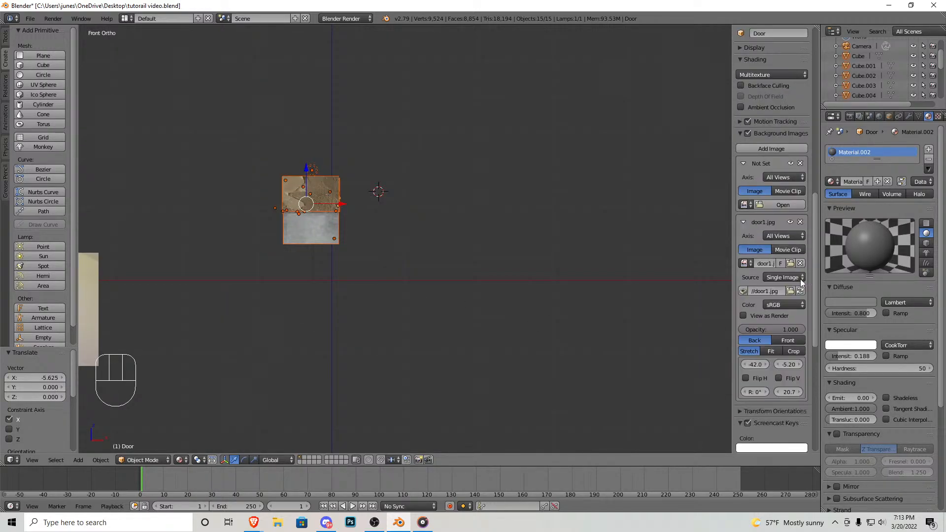
pyautogui.click(801, 264)
# Step: Move the whole building along the Y, Z and X axes to centre it on the grid at the world origin
pyautogui.moveTo(298, 232); pyautogui.dragTo(460, 223, button='middle')
pyautogui.scroll(4, 447, 194)
pyautogui.scroll(-2, 418, 117)
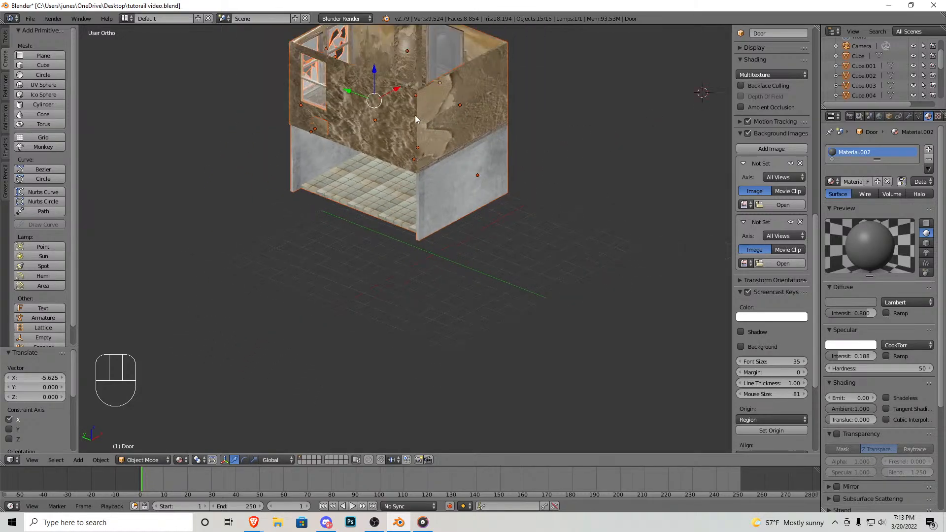
pyautogui.moveTo(372, 75); pyautogui.dragTo(386, 216)
pyautogui.press('KP_1')
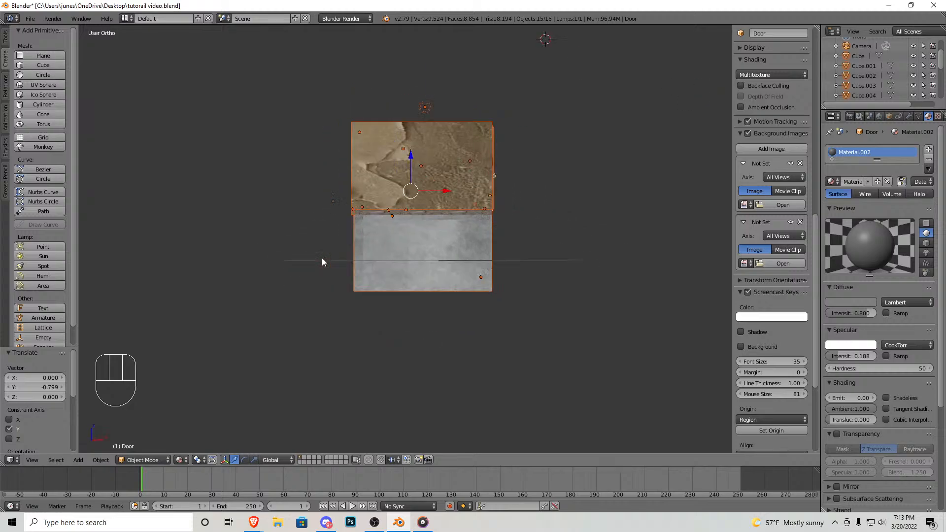
pyautogui.moveTo(411, 156); pyautogui.dragTo(417, 173)
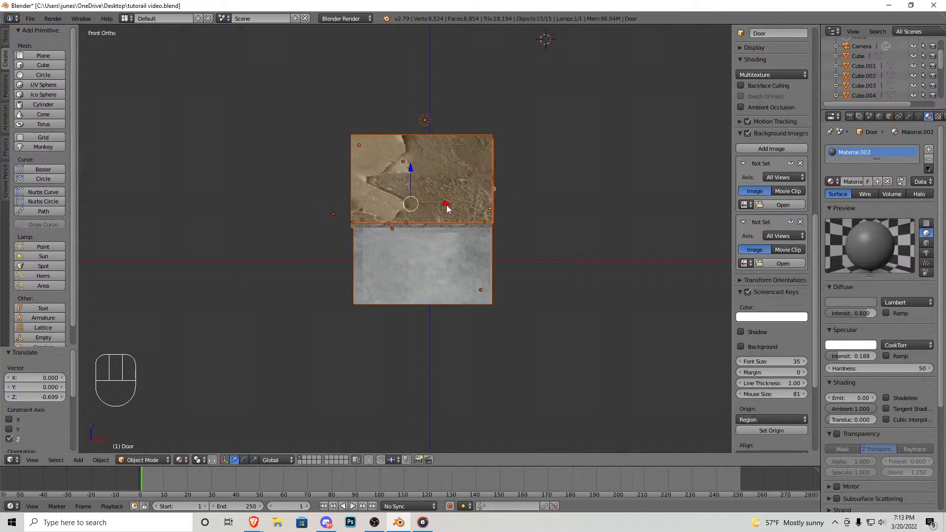
pyautogui.moveTo(447, 208); pyautogui.dragTo(462, 214)
# Step: Delete the lamp and the camera from the scene, leaving only the room's mesh objects
pyautogui.moveTo(421, 203)
pyautogui.mouseDown(button='middle')
pyautogui.moveTo(514, 242)
pyautogui.moveTo(460, 237)
pyautogui.moveTo(321, 256)
pyautogui.moveTo(471, 224)
pyautogui.moveTo(473, 210)
pyautogui.moveTo(422, 184)
pyautogui.mouseUp(button='middle')
pyautogui.press('Tab')
pyautogui.press('Tab')
pyautogui.scroll(5, 470, 220)
pyautogui.scroll(-5, 424, 182)
pyautogui.scroll(-2, 423, 181)
pyautogui.rightClick(407, 147)
pyautogui.press('x')
pyautogui.click(408, 147)
pyautogui.moveTo(498, 200); pyautogui.dragTo(537, 296, button='middle')
pyautogui.rightClick(328, 182)
pyautogui.press('Delete')
# Step: Export the scene to the Desktop as an FBX file named Tutorail Room.fbx
pyautogui.click(30, 18)
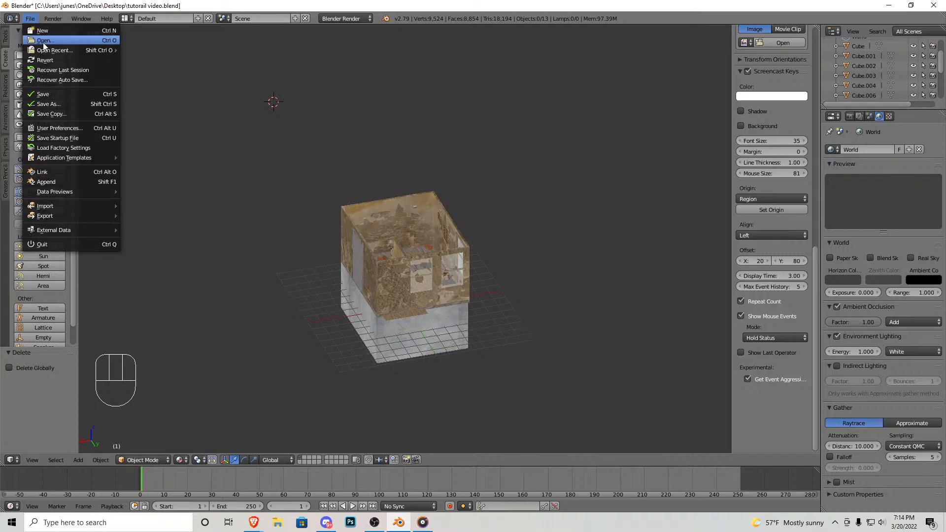
pyautogui.moveTo(42, 216)
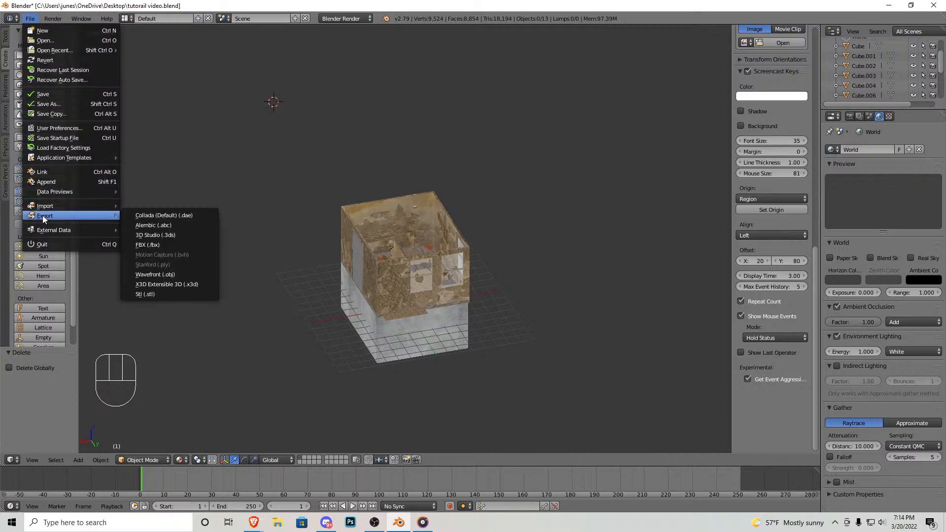
pyautogui.click(155, 245)
pyautogui.click(193, 55)
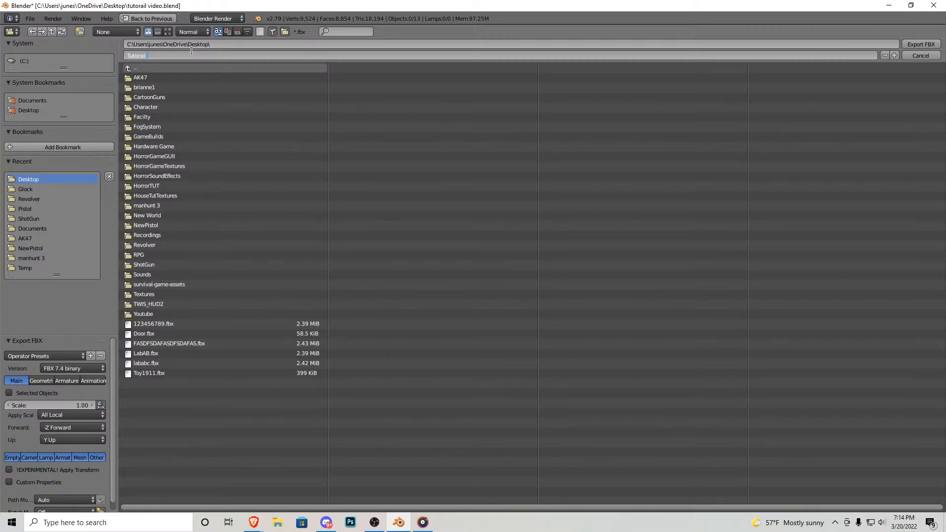
pyautogui.write('Tutorail Room')
pyautogui.press('Return')
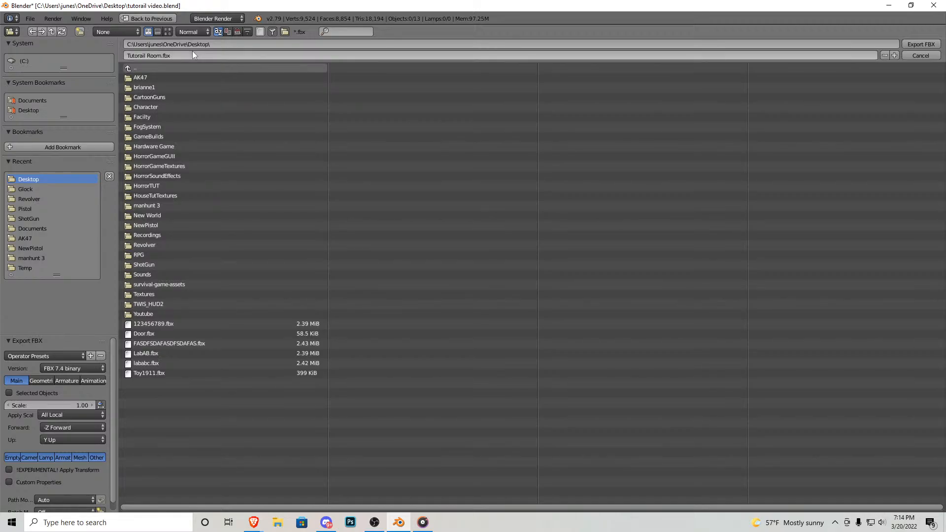
pyautogui.press('Return')
# Step: Save the Blender project on the Desktop under the new name Tutorial Room.blend
pyautogui.click(30, 18)
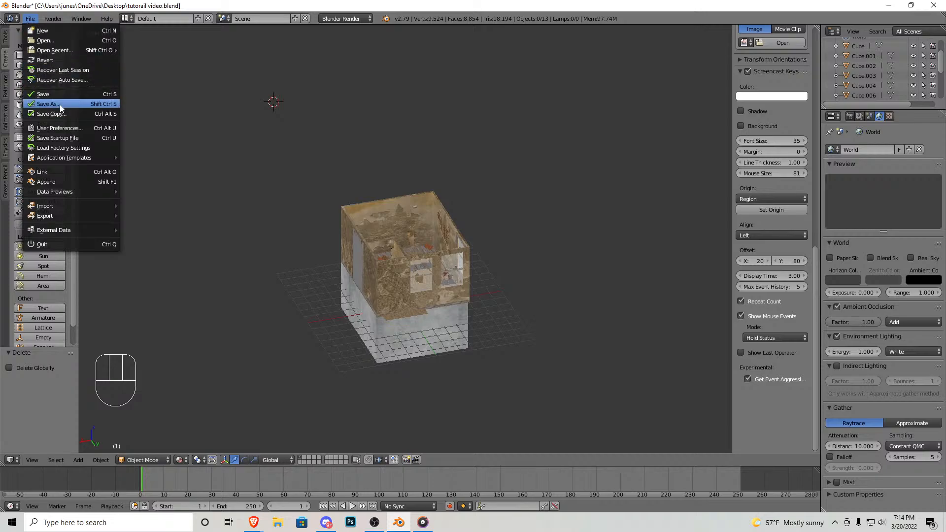
pyautogui.click(54, 103)
pyautogui.click(196, 55)
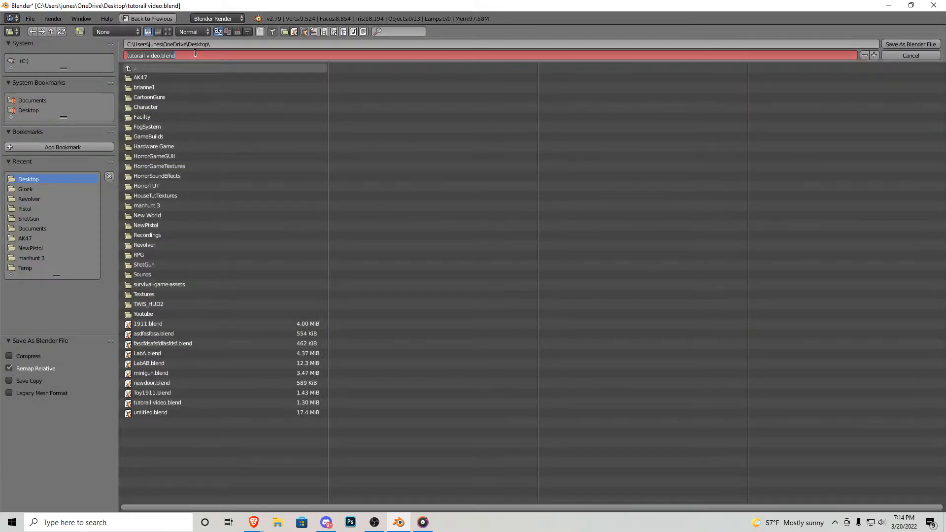
pyautogui.press('Return')
pyautogui.press('Return')
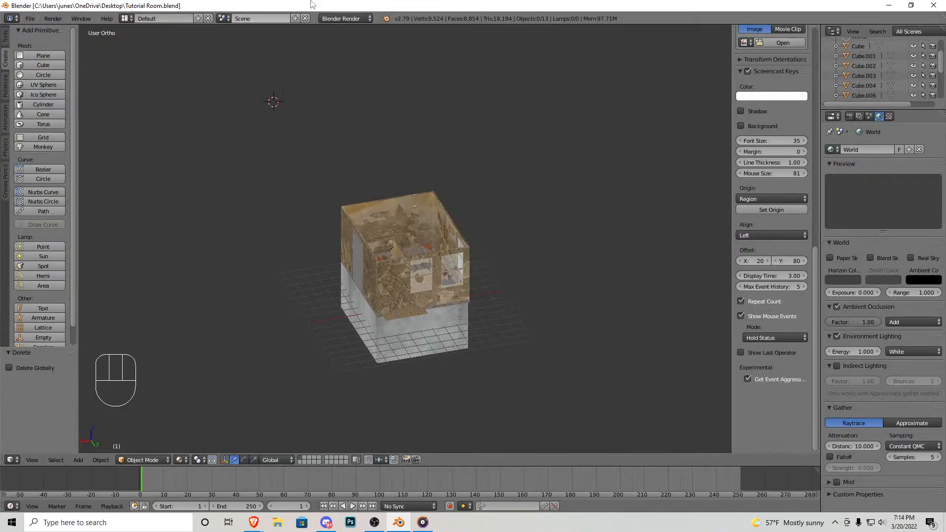
# Step: Minimise Blender and create a new folder named TutorialRoom on the Windows desktop
pyautogui.click(887, 4)
pyautogui.rightClick(332, 346)
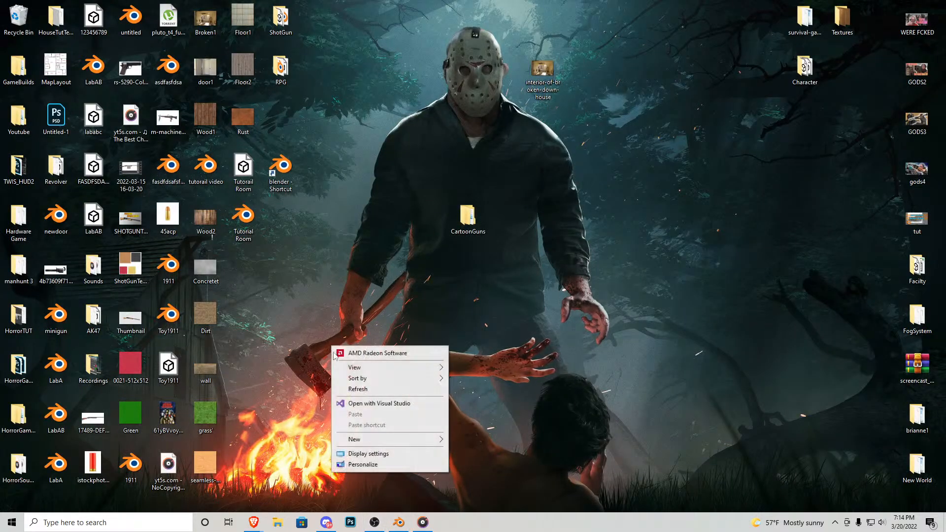
pyautogui.moveTo(394, 439)
pyautogui.click(472, 441)
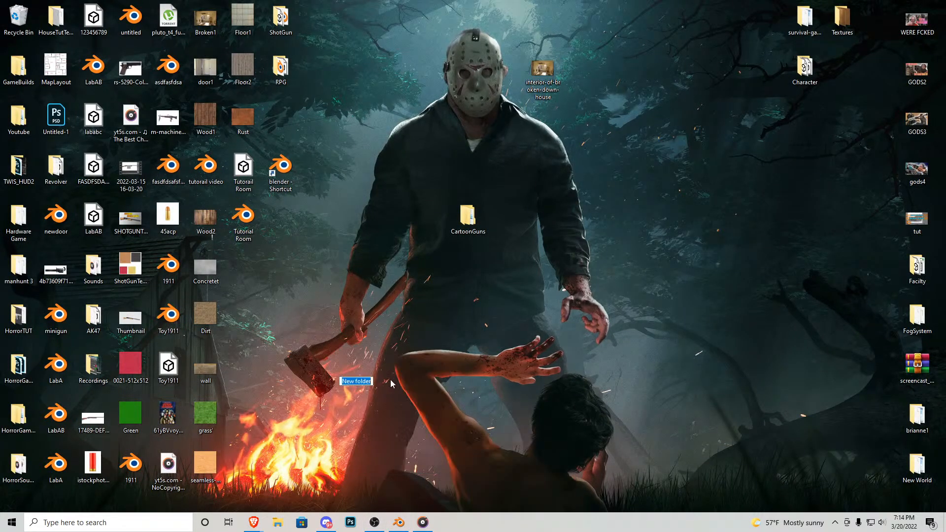
pyautogui.write('TutorialRoom')
pyautogui.press('Return')
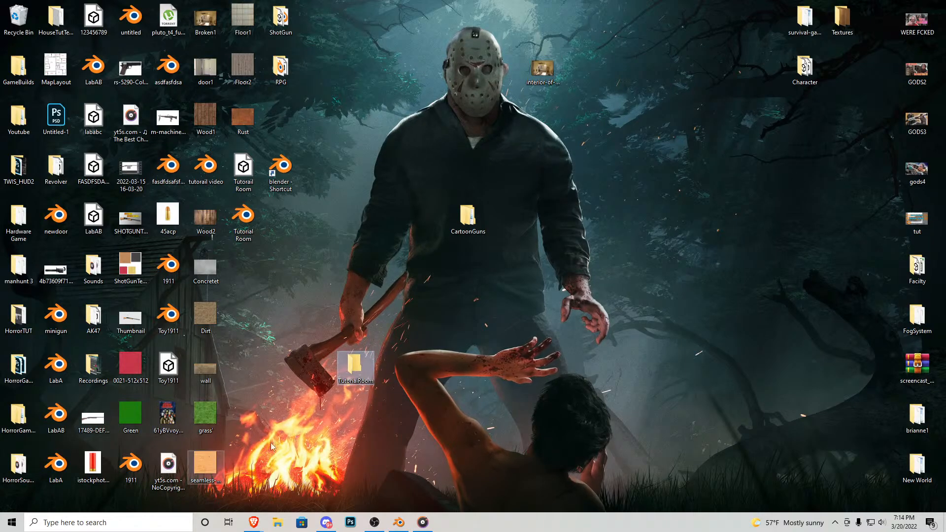
# Step: Set the Blender shortcut aside and move the Tutorail Room FBX and Tutorial Room blend files into the TutorialRoom folder
pyautogui.click(253, 463)
pyautogui.click(282, 173)
pyautogui.moveTo(362, 133); pyautogui.dragTo(433, 123)
pyautogui.moveTo(225, 271); pyautogui.dragTo(355, 366)
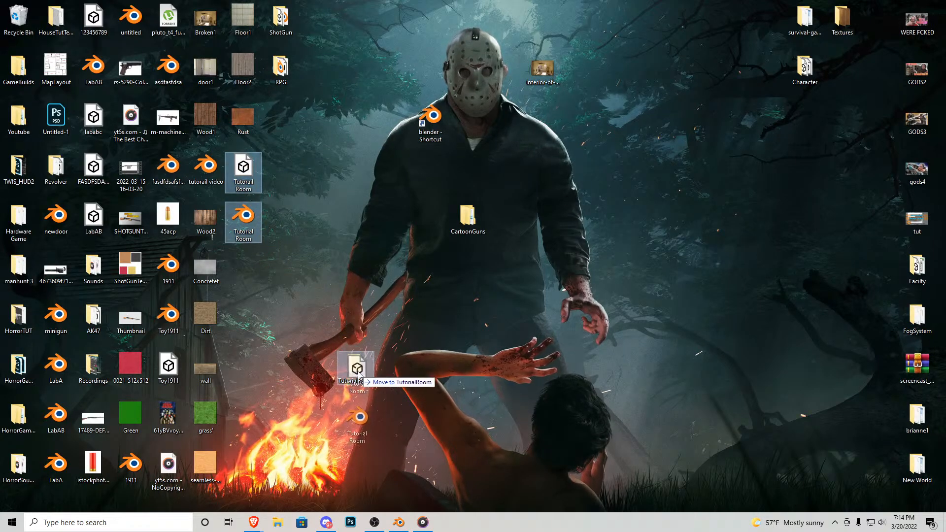
# Step: Open the TutorialRoom folder and rename the FBX file in it to Tutorail RoomFBX
pyautogui.doubleClick(355, 366)
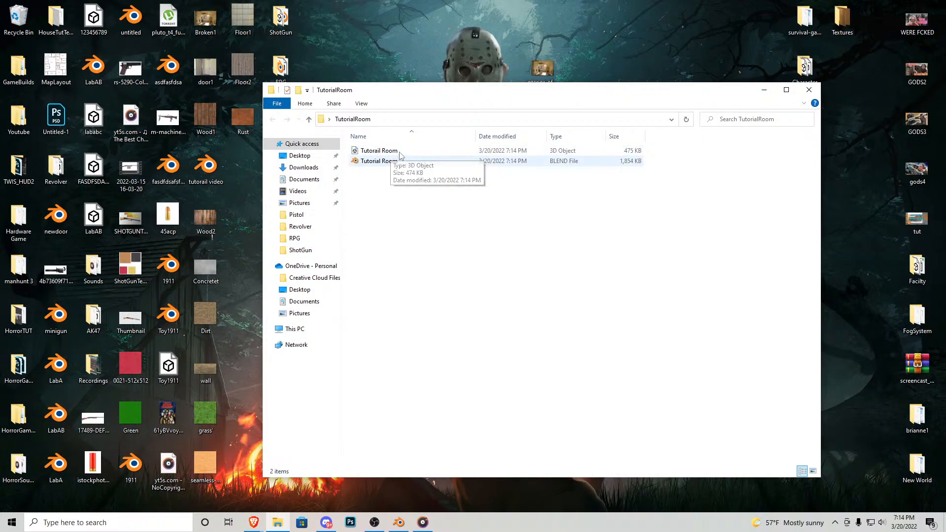
pyautogui.click(405, 153)
pyautogui.click(403, 150)
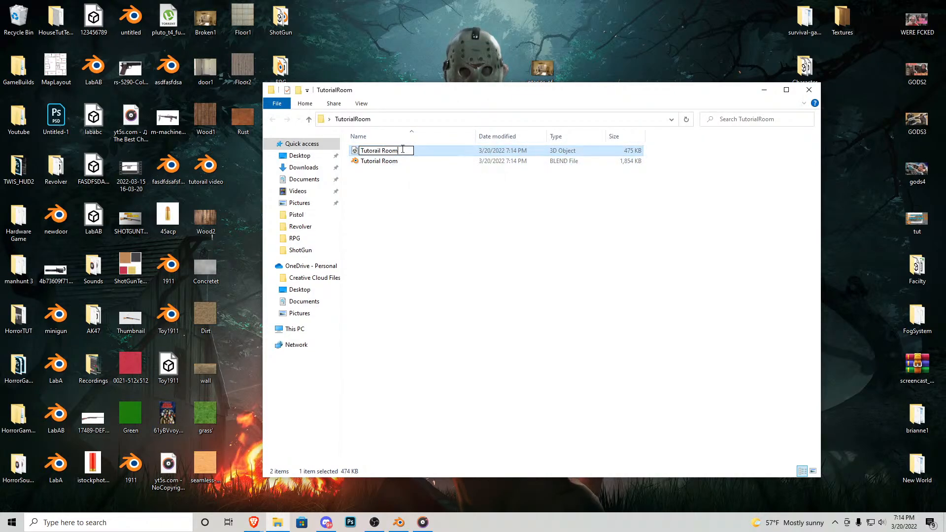
pyautogui.write('FBX')
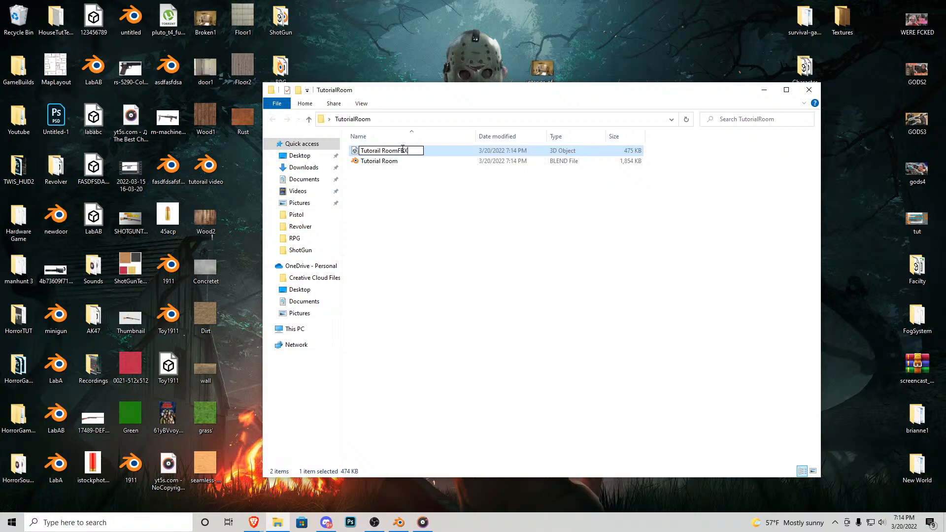
pyautogui.press('Return')
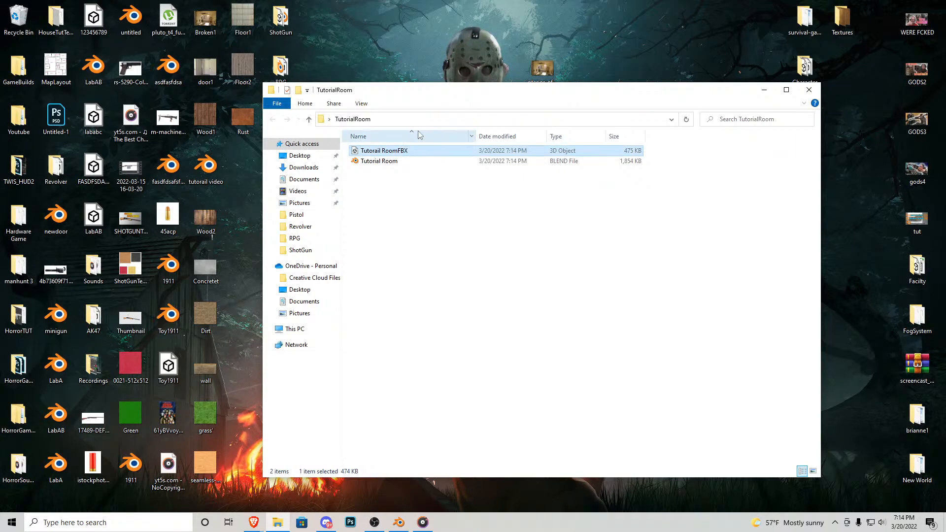
# Step: Move the texture images Floor1, Floor2, Rust, Wood2, Concretet, Dirt, wall, grass', seamless-wood1, Broken1, door1 and Wood1 from the desktop into the TutorialRoom folder
pyautogui.moveTo(383, 97); pyautogui.dragTo(435, 104)
pyautogui.moveTo(261, 144); pyautogui.dragTo(526, 266)
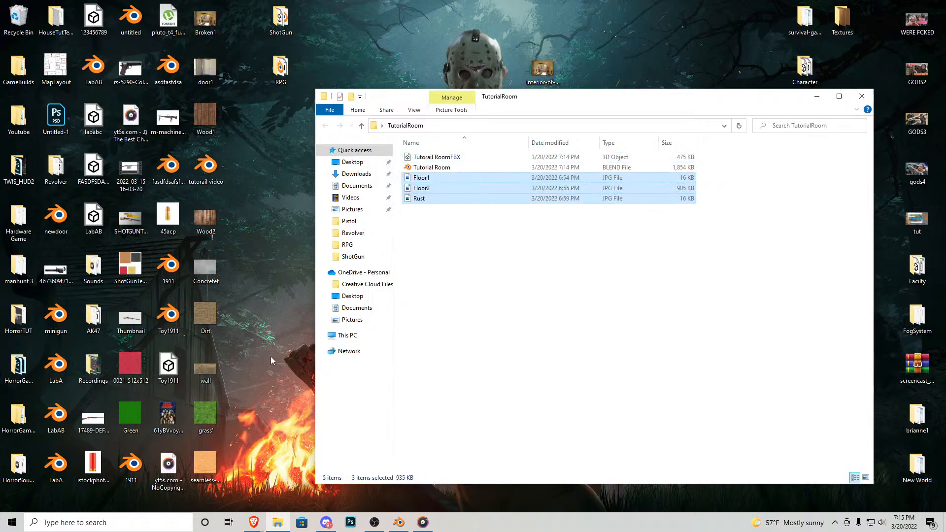
pyautogui.click(233, 489)
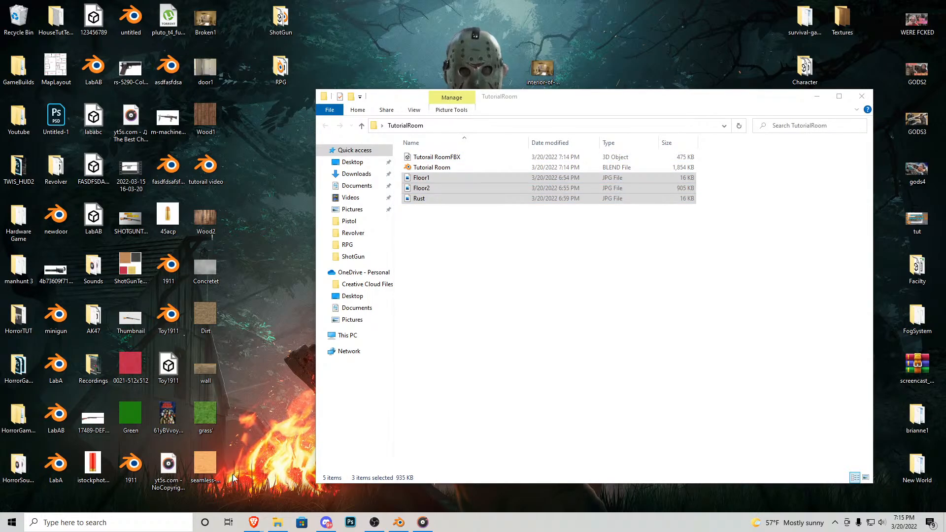
pyautogui.moveTo(234, 472); pyautogui.dragTo(493, 247)
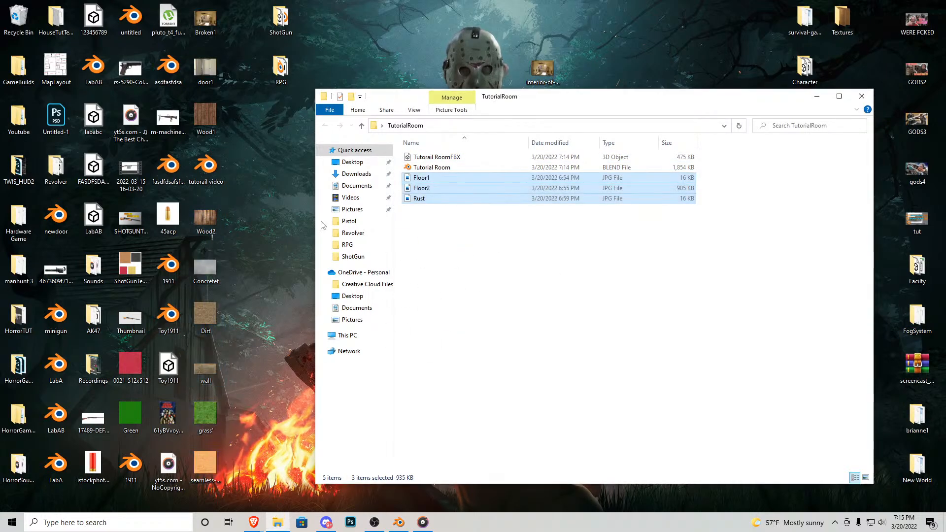
pyautogui.moveTo(238, 142); pyautogui.dragTo(187, 4)
pyautogui.moveTo(206, 66); pyautogui.dragTo(461, 315)
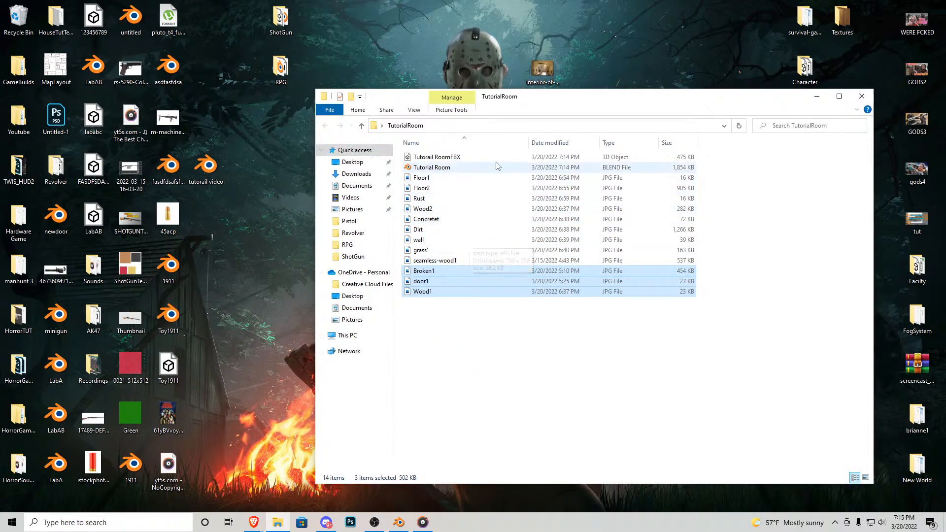
pyautogui.click(861, 96)
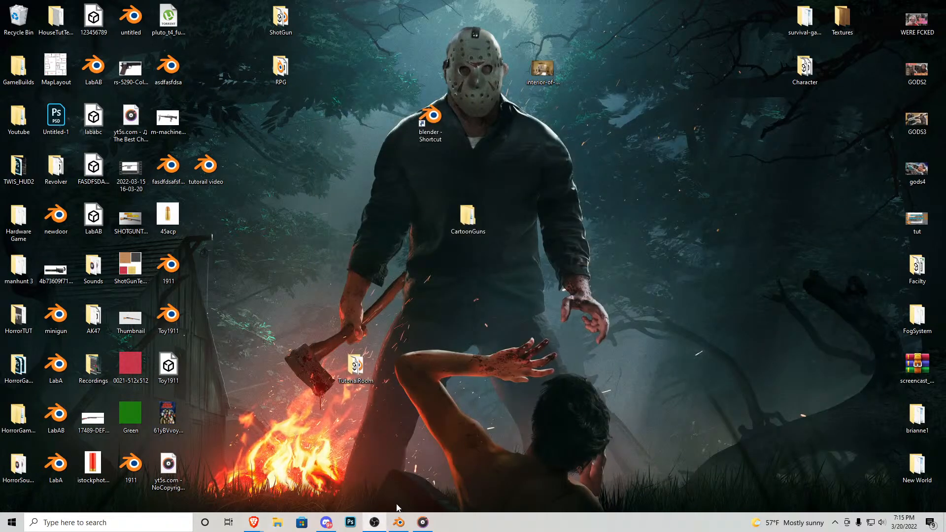
# Step: Launch Unity, open the HorrorSeriesProject project and dismiss the editor update notice
pyautogui.click(191, 521)
pyautogui.write('unity')
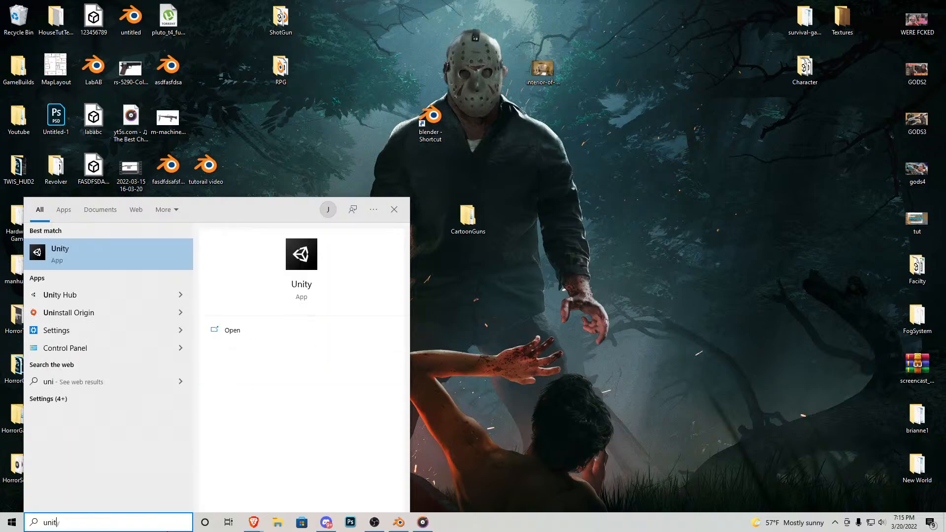
pyautogui.press('Return')
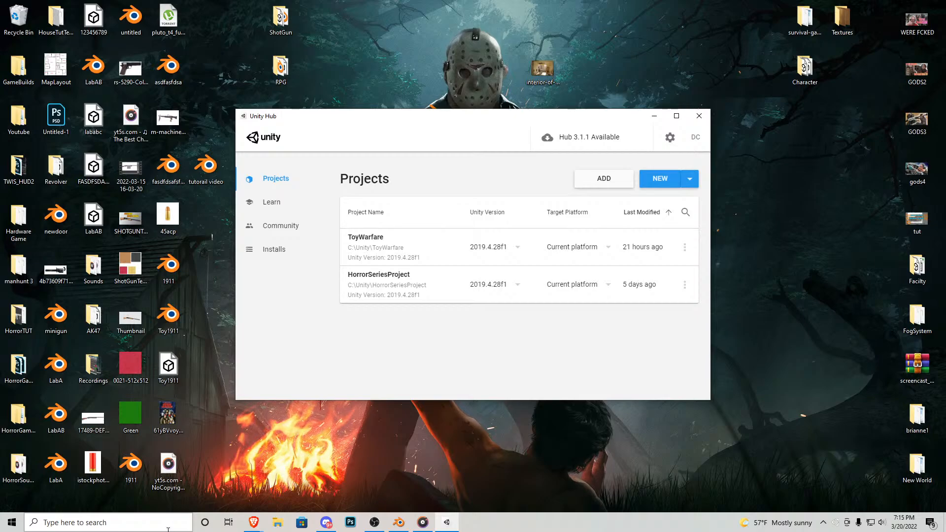
pyautogui.click(393, 284)
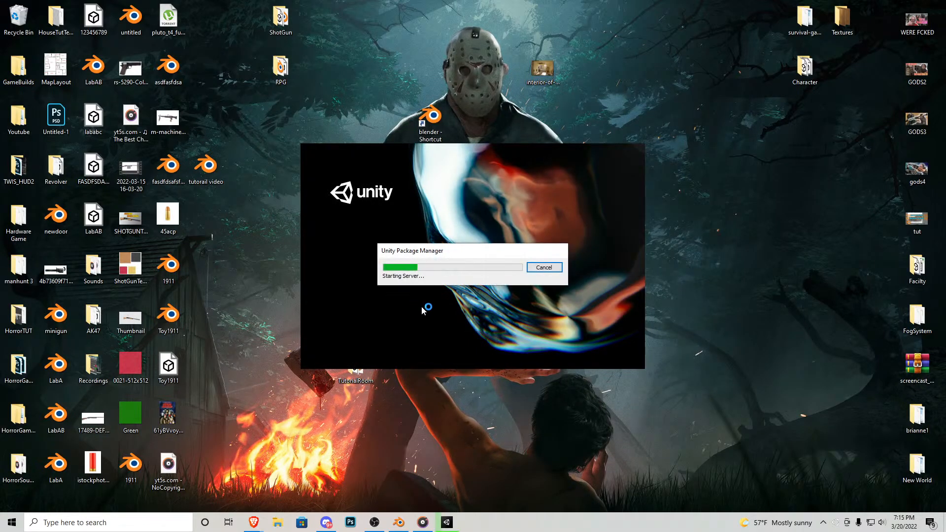
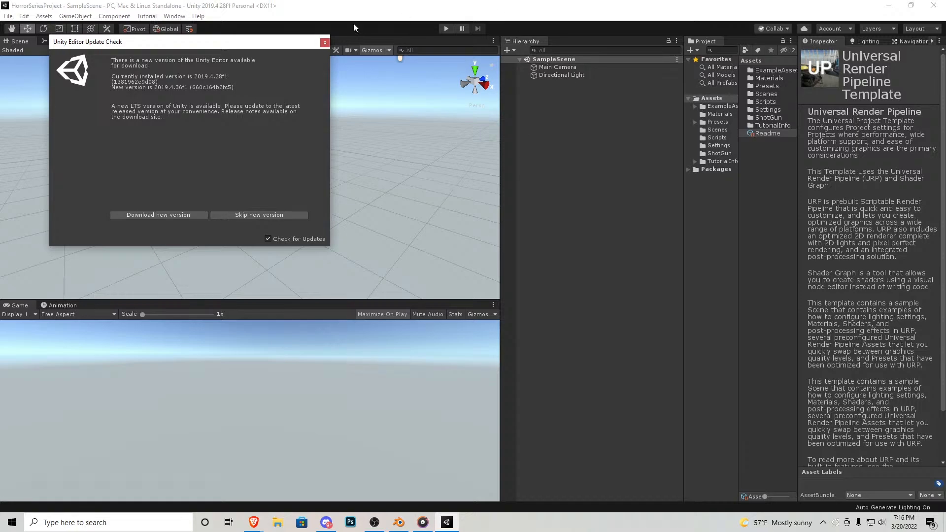
pyautogui.click(325, 43)
# Step: Import the TutorialRoom folder from the desktop into the Unity project's Assets folder
pyautogui.click(889, 4)
pyautogui.moveTo(463, 336); pyautogui.dragTo(560, 374)
pyautogui.click(447, 522)
pyautogui.click(889, 4)
pyautogui.moveTo(363, 302); pyautogui.dragTo(410, 426)
pyautogui.moveTo(363, 366); pyautogui.dragTo(717, 100)
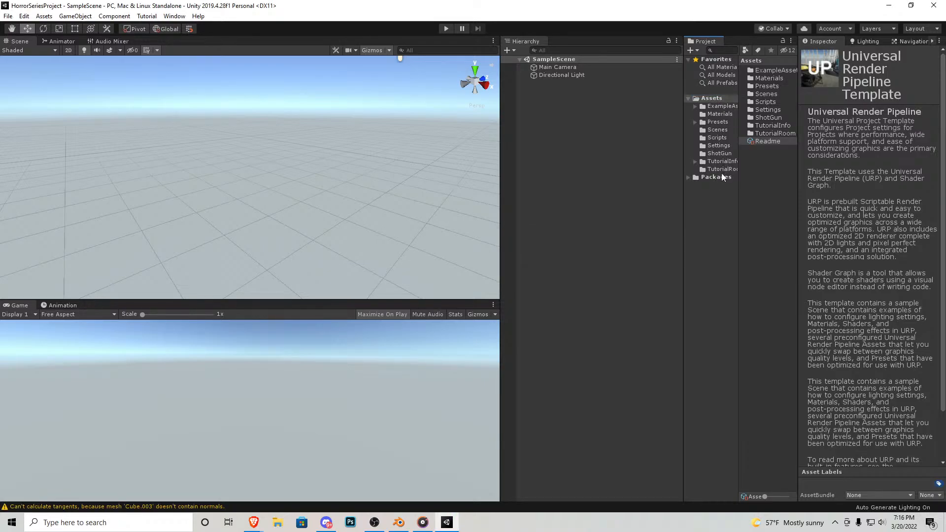
# Step: Place the Tutorail RoomFBX model from the TutorialRoom assets into the scene and enlarge the scene view to inspect the room's interior
pyautogui.click(719, 169)
pyautogui.click(775, 149)
pyautogui.click(791, 142)
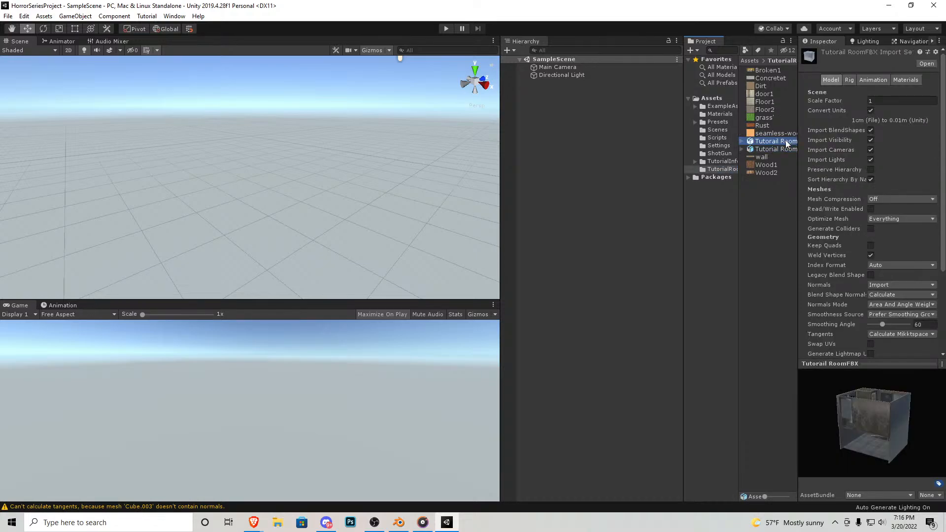
pyautogui.moveTo(794, 147); pyautogui.dragTo(309, 154)
pyautogui.press('w')
pyautogui.moveTo(309, 154); pyautogui.dragTo(930, 234, button='right')
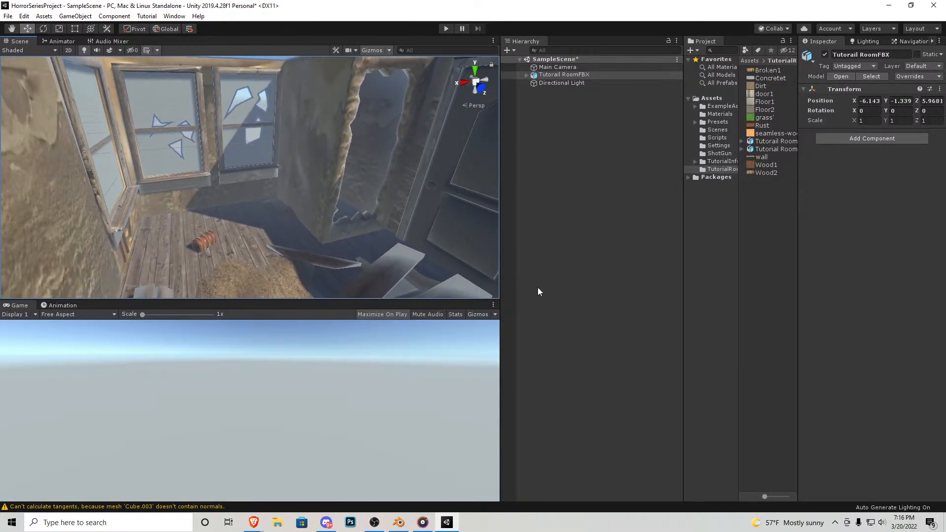
pyautogui.moveTo(385, 299); pyautogui.dragTo(381, 427)
pyautogui.moveTo(398, 378); pyautogui.dragTo(385, 313, button='right')
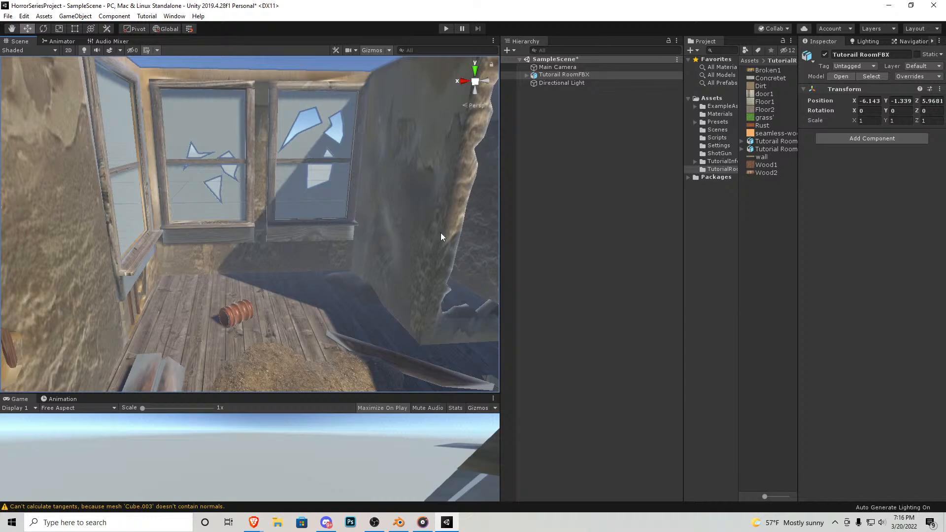
# Step: Set the Tutorail RoomFBX model's import smoothing angle to 180 and apply it
pyautogui.click(776, 142)
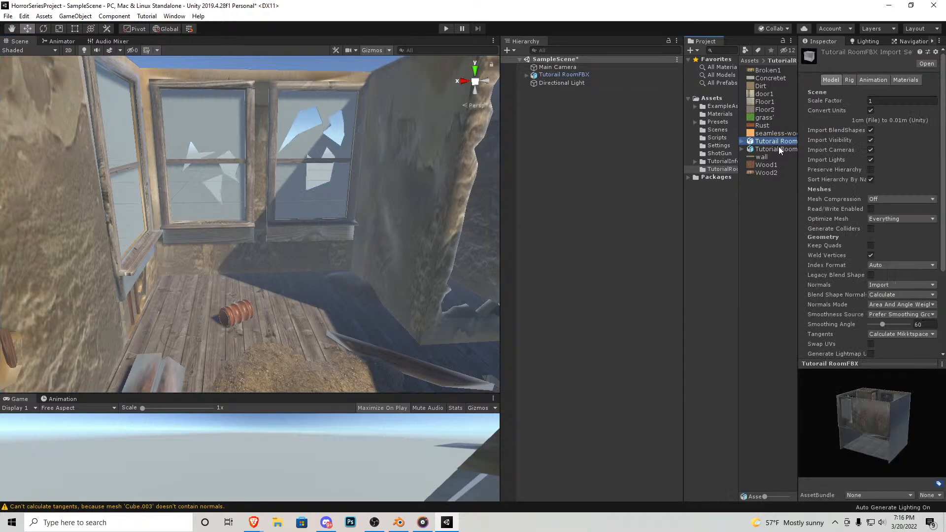
pyautogui.scroll(-5, 870, 284)
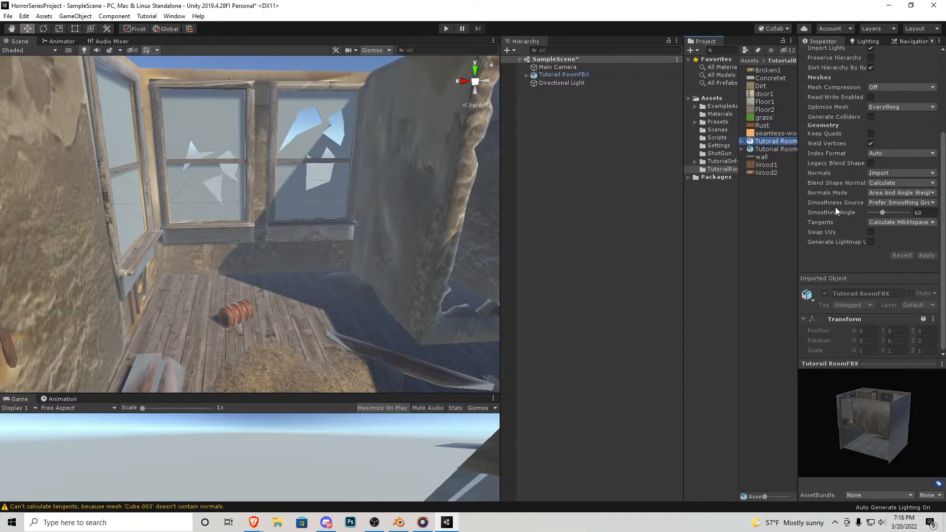
pyautogui.moveTo(884, 212); pyautogui.dragTo(914, 214)
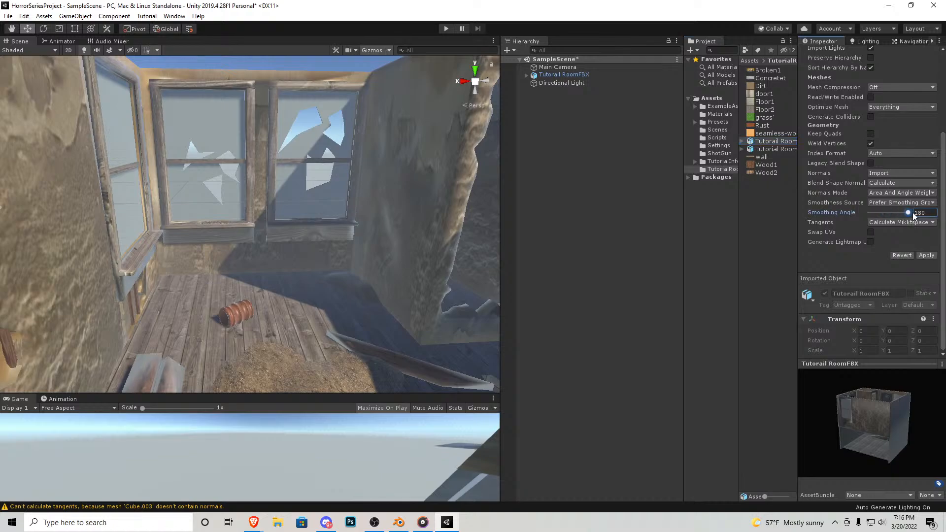
pyautogui.click(926, 255)
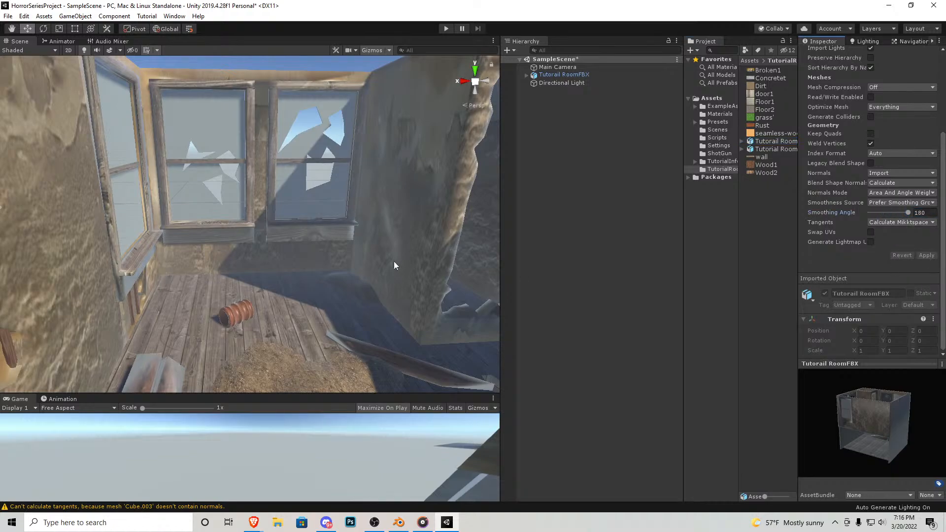
pyautogui.moveTo(241, 240); pyautogui.dragTo(310, 268, button='right')
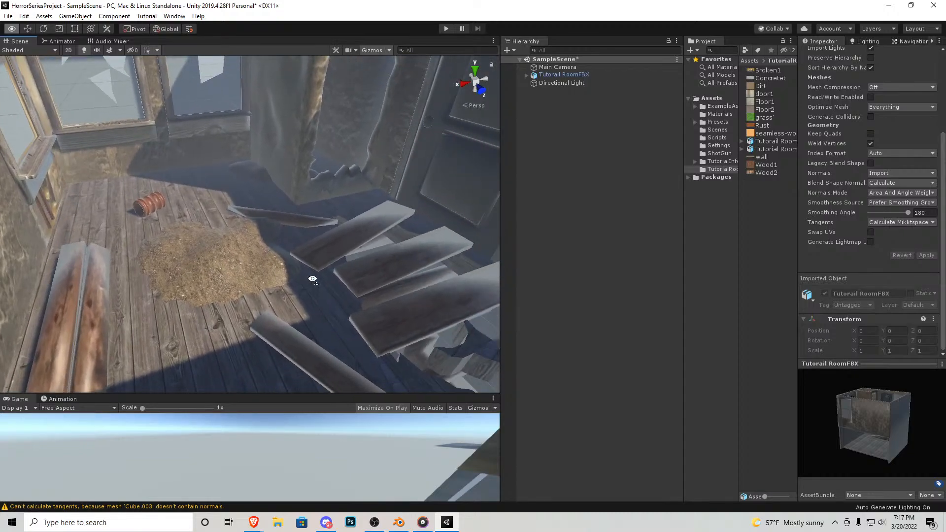
# Step: Create a new material named Floor in the TutorialRoom assets folder
pyautogui.click(771, 211)
pyautogui.rightClick(772, 211)
pyautogui.moveTo(801, 214)
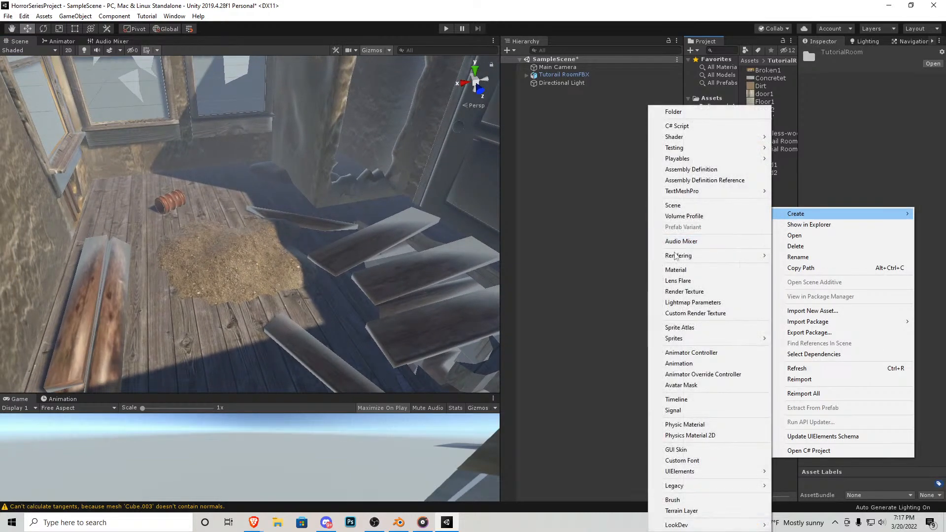
pyautogui.click(697, 240)
pyautogui.press('Return')
pyautogui.write('Floor')
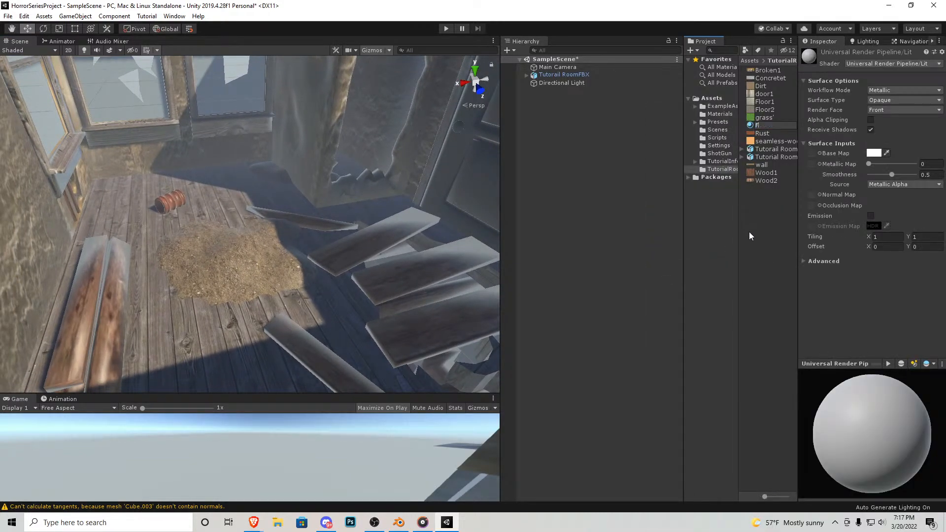
pyautogui.press('Return')
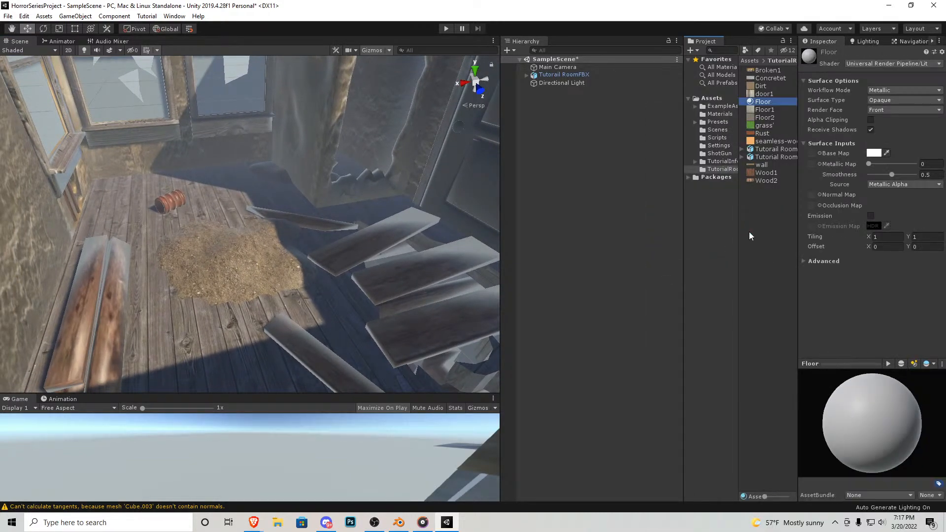
# Step: Look through the imported texture images in the TutorialRoom folder to identify the one for the wooden floor
pyautogui.click(773, 181)
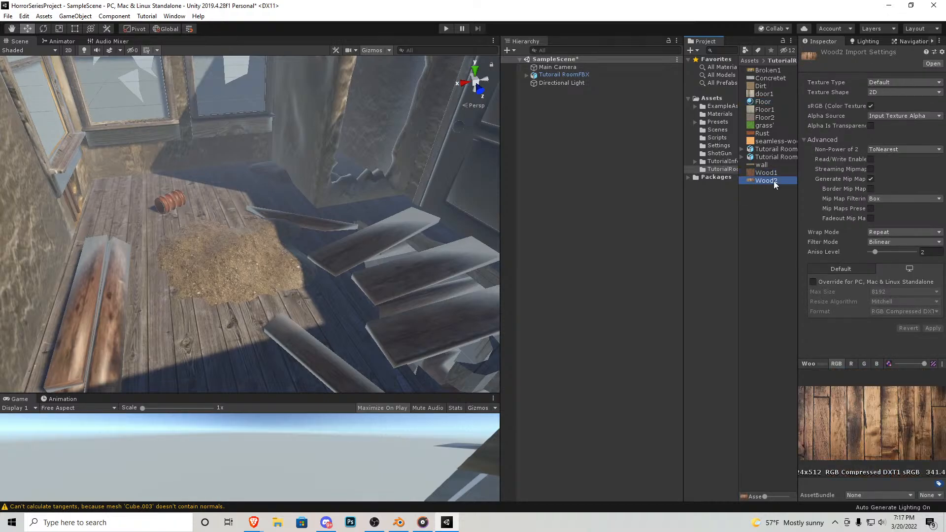
pyautogui.click(774, 141)
pyautogui.click(764, 133)
pyautogui.click(768, 79)
pyautogui.click(768, 93)
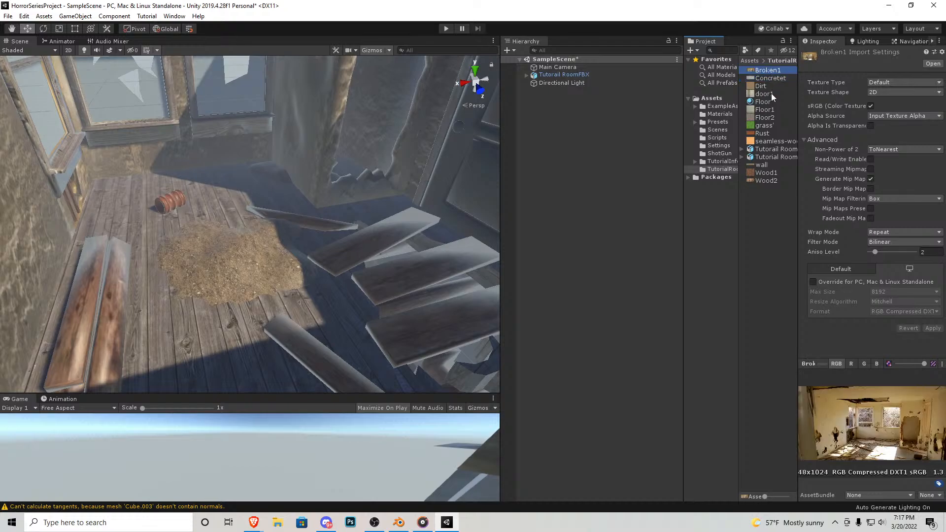
pyautogui.click(766, 133)
pyautogui.click(769, 142)
pyautogui.click(766, 163)
pyautogui.click(767, 173)
pyautogui.click(769, 179)
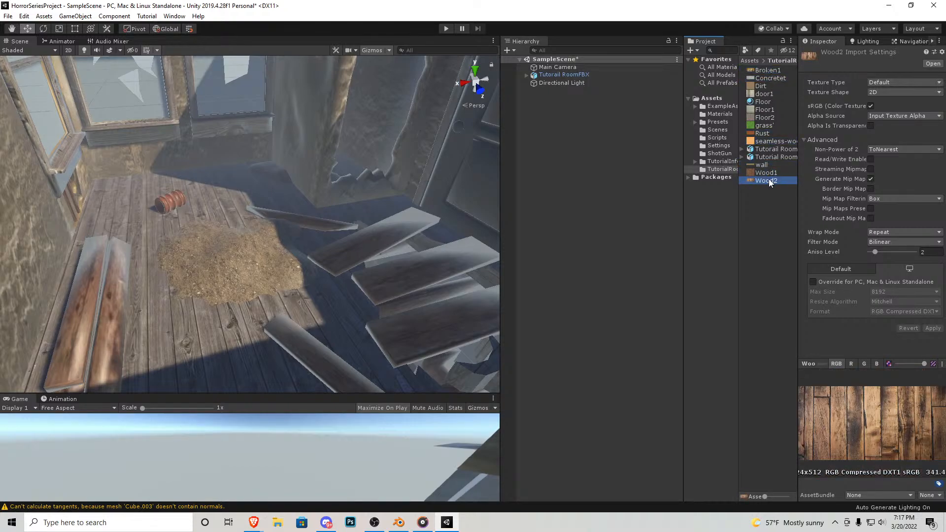
pyautogui.click(765, 117)
pyautogui.click(765, 110)
pyautogui.click(764, 117)
# Step: Assign the Floor2 texture as the Floor material's base map and set its smoothness to 0
pyautogui.click(765, 102)
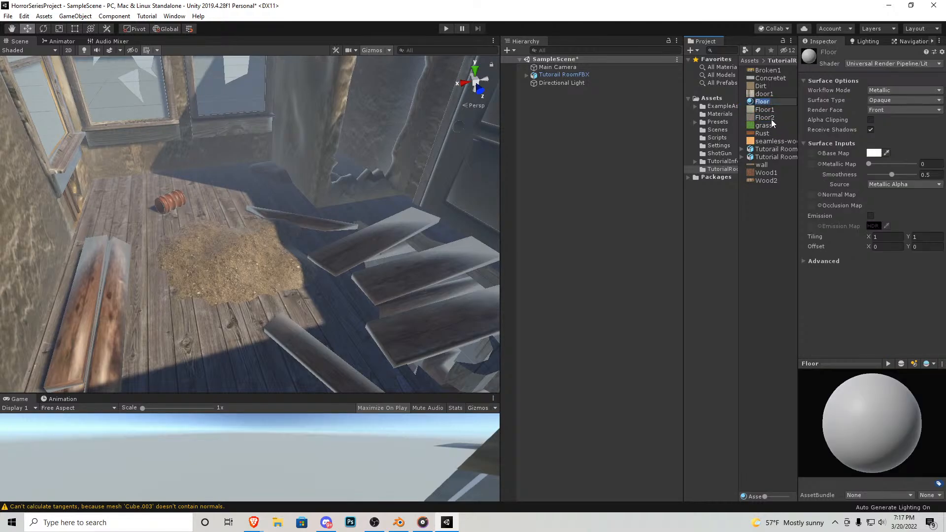
pyautogui.click(771, 118)
pyautogui.moveTo(771, 119); pyautogui.dragTo(811, 153)
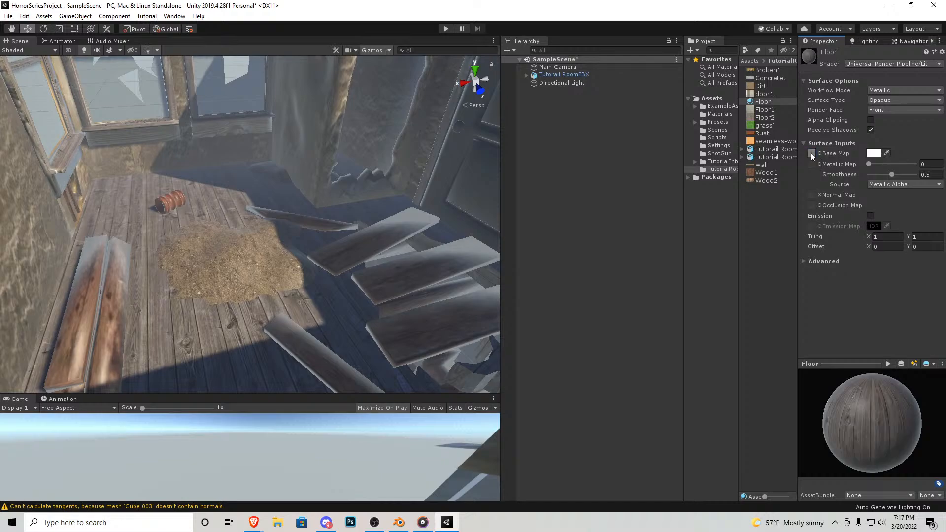
pyautogui.moveTo(891, 173); pyautogui.dragTo(854, 164)
# Step: Apply the Floor material to the room's floor, undoing and redoing it to compare the look, and keep it applied
pyautogui.moveTo(767, 103); pyautogui.dragTo(218, 332)
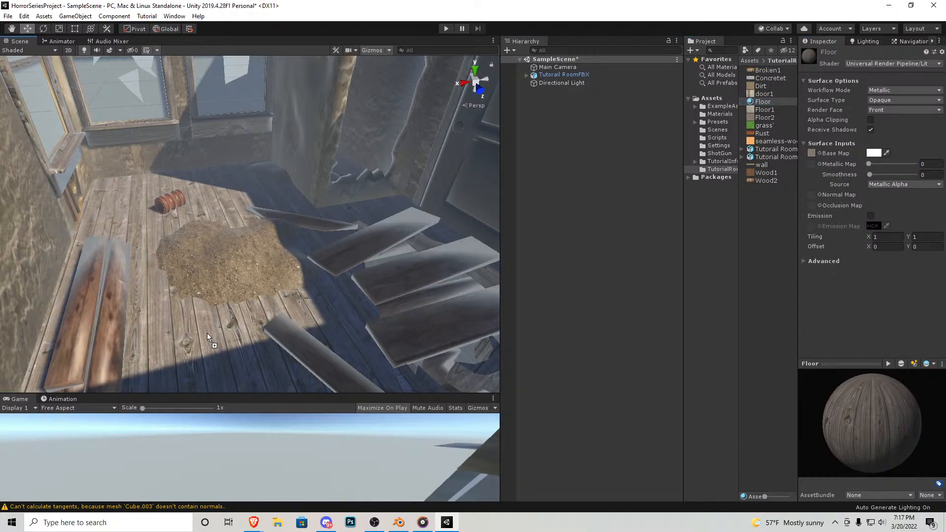
pyautogui.hotkey('ctrl', 'z')
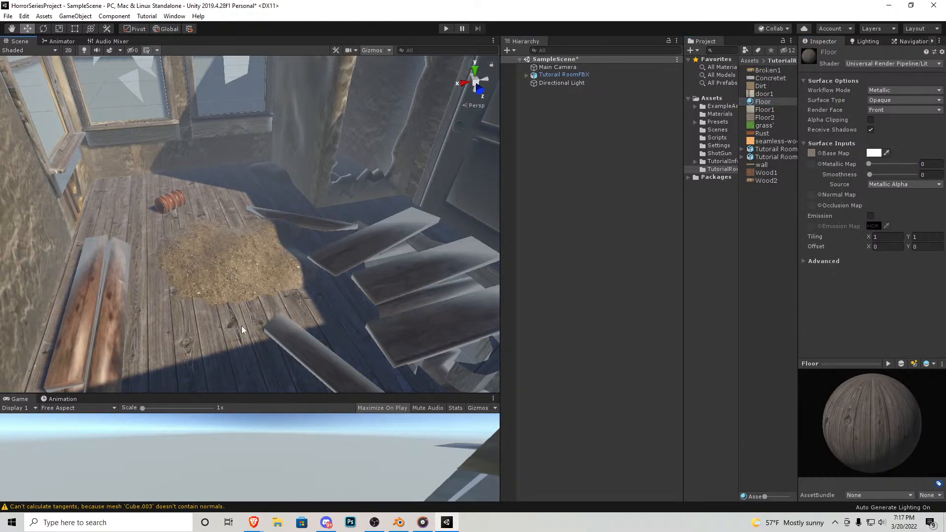
pyautogui.hotkey('ctrl', 'y')
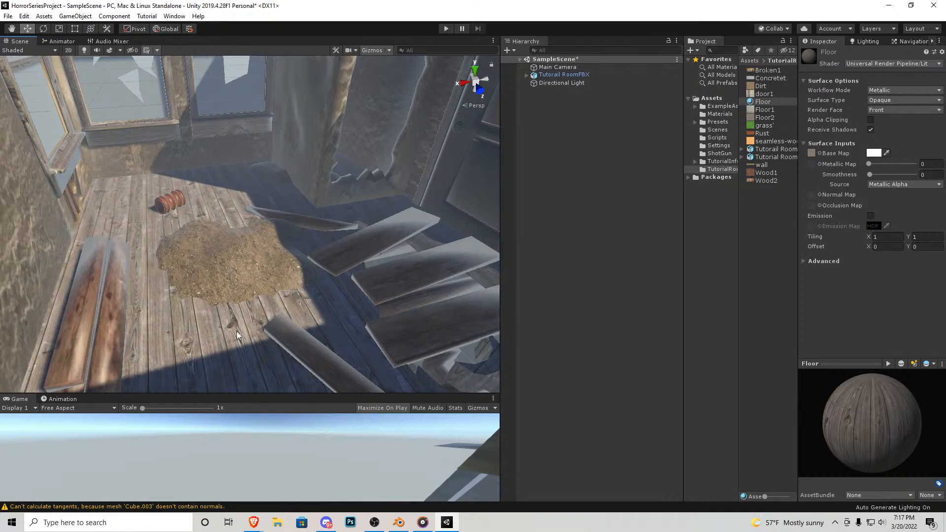
pyautogui.hotkey('ctrl', 'z')
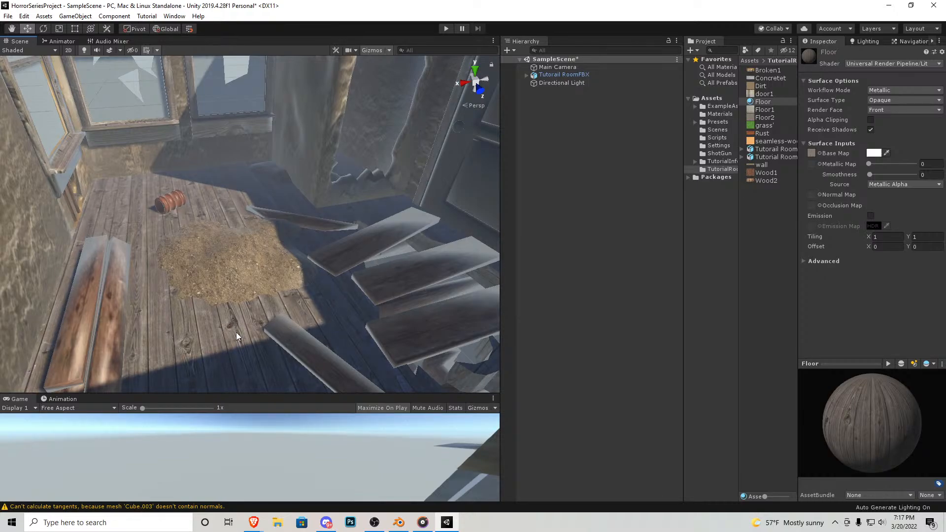
pyautogui.hotkey('ctrl', 'y')
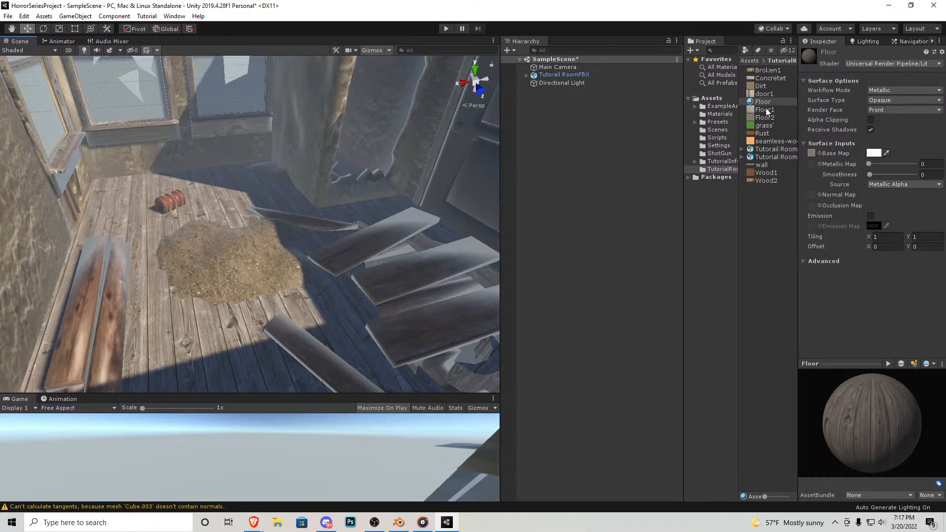
# Step: Duplicate the Floor2 wooden floor texture in the TutorialRoom folder and name the copy FloorN
pyautogui.click(767, 90)
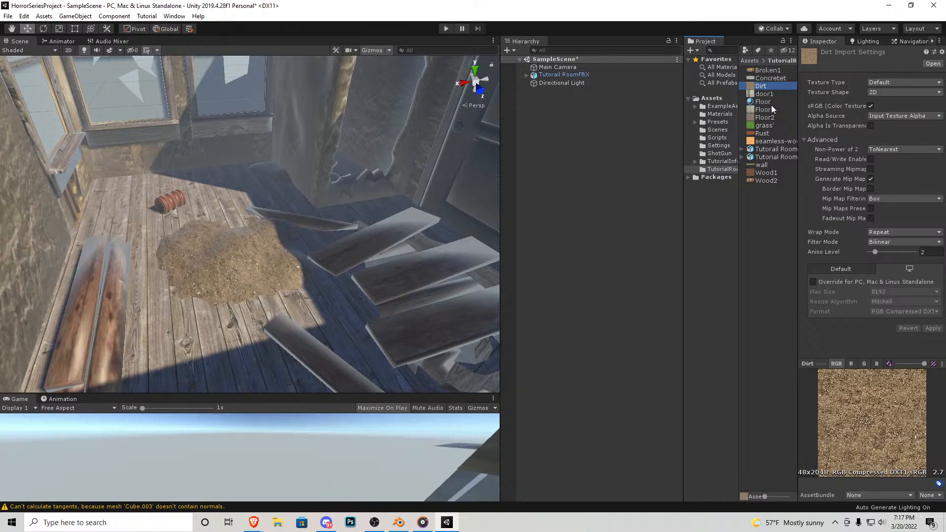
pyautogui.click(773, 110)
pyautogui.click(771, 118)
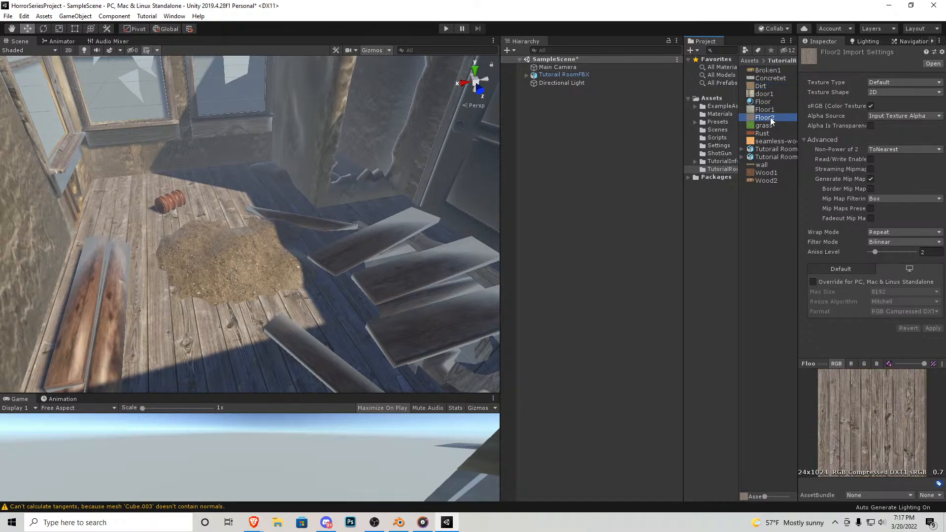
pyautogui.hotkey('ctrl', 'd')
pyautogui.click(776, 125)
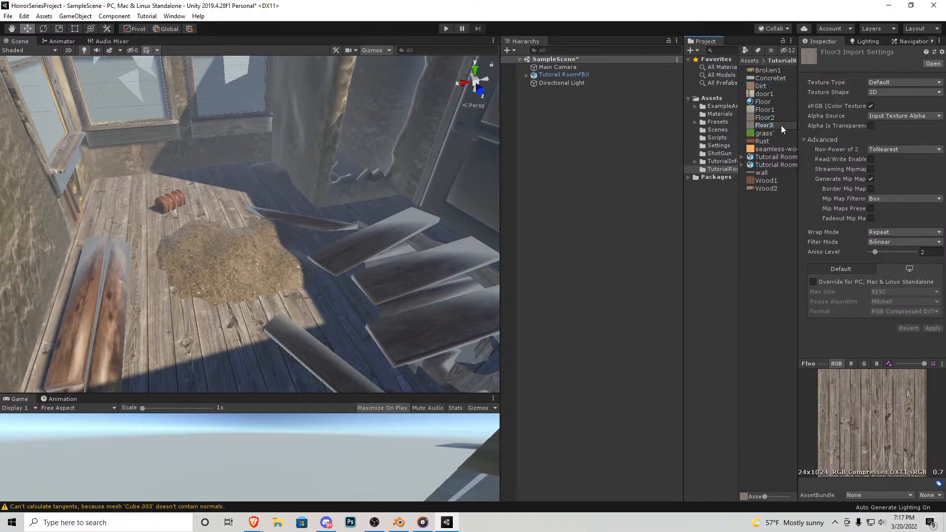
pyautogui.write('FloorN')
pyautogui.press('Return')
# Step: Change the FloorN texture's type to Normal map and apply the import settings
pyautogui.click(880, 83)
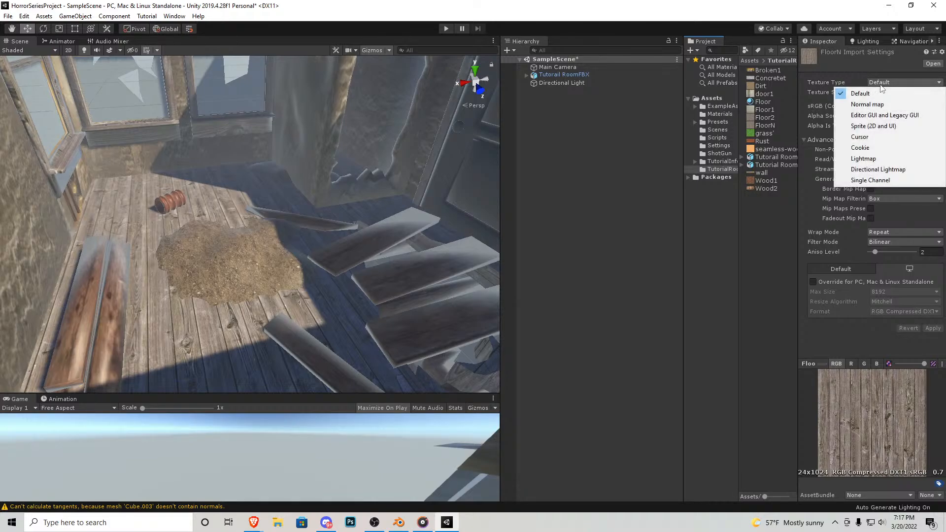
pyautogui.click(878, 104)
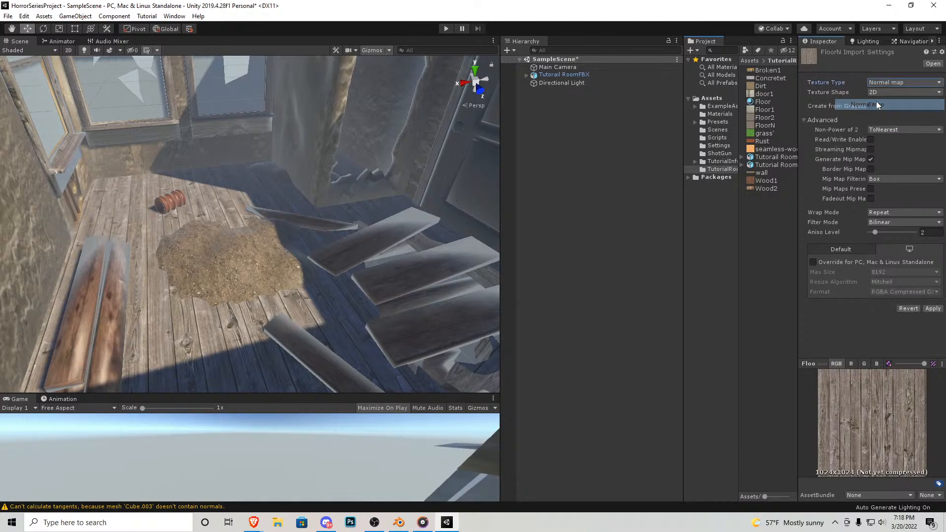
pyautogui.click(933, 308)
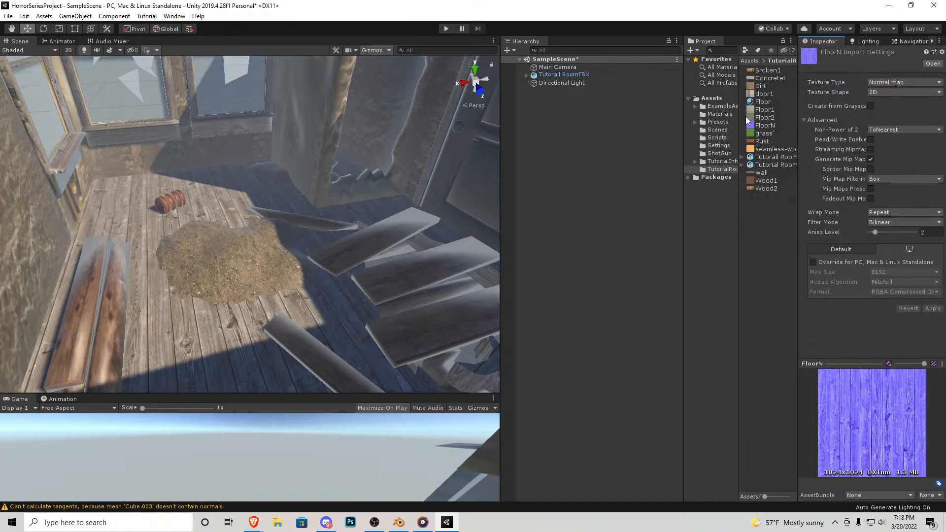
# Step: Assign the FloorN texture as the Floor material's normal map
pyautogui.click(763, 101)
pyautogui.moveTo(766, 128); pyautogui.dragTo(812, 195)
pyautogui.moveTo(296, 238); pyautogui.dragTo(197, 269, button='right')
pyautogui.press('w')
# Step: Try different normal map strengths on the Floor material, including 0 and 2, and return the strength to 1
pyautogui.click(916, 195)
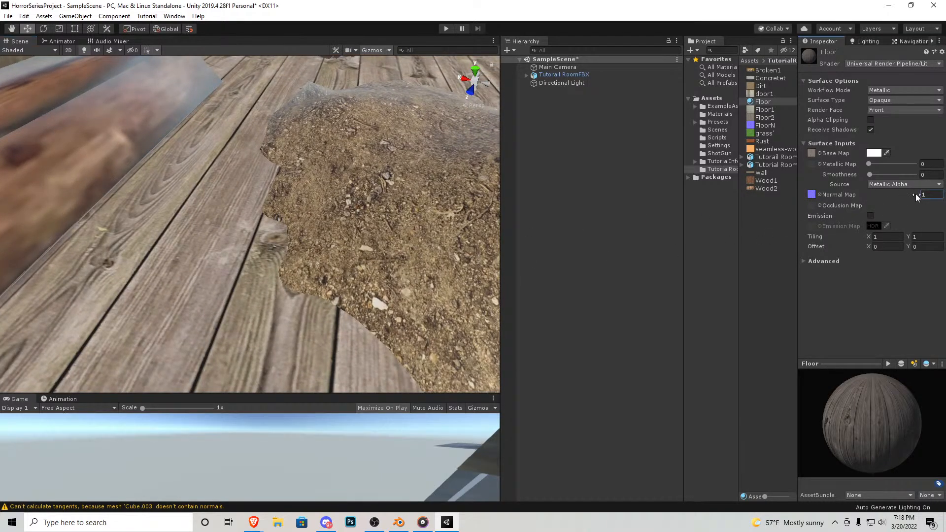
pyautogui.moveTo(920, 193); pyautogui.dragTo(37, 196)
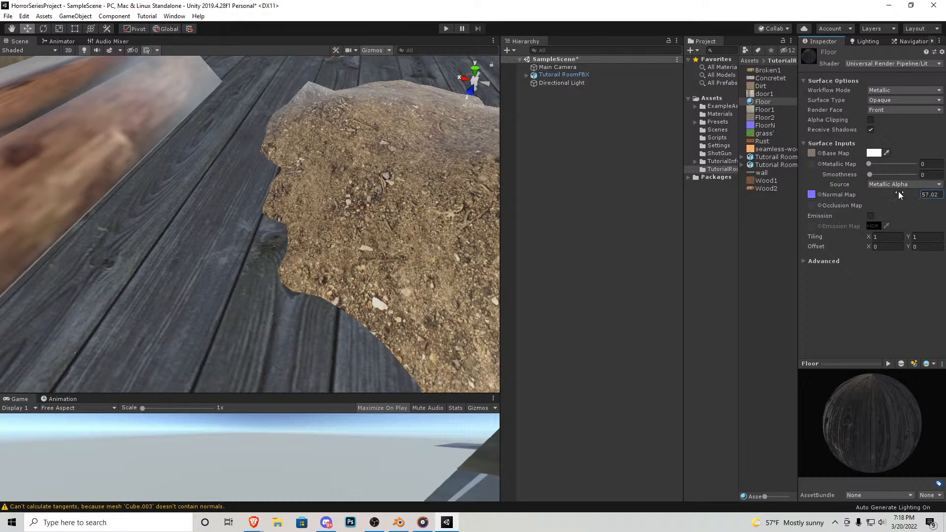
pyautogui.moveTo(579, 206); pyautogui.dragTo(941, 200)
pyautogui.write('0')
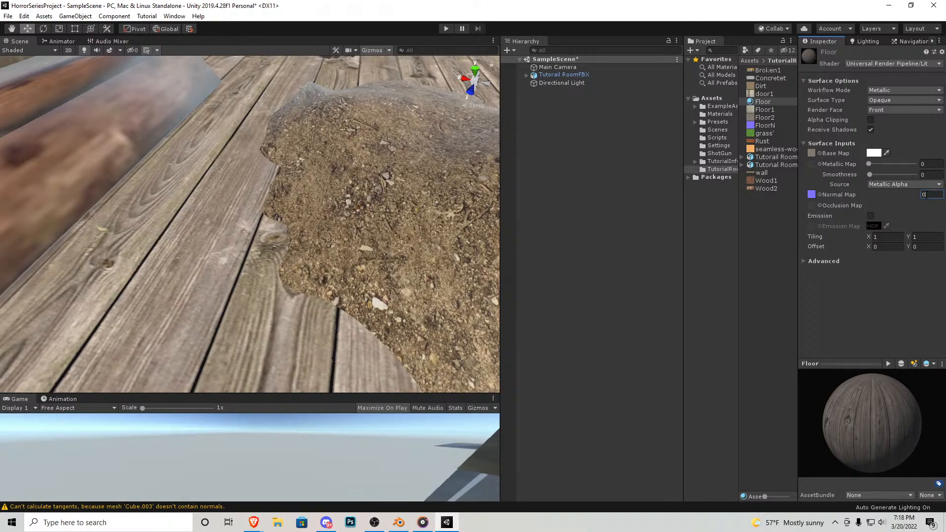
pyautogui.write('1')
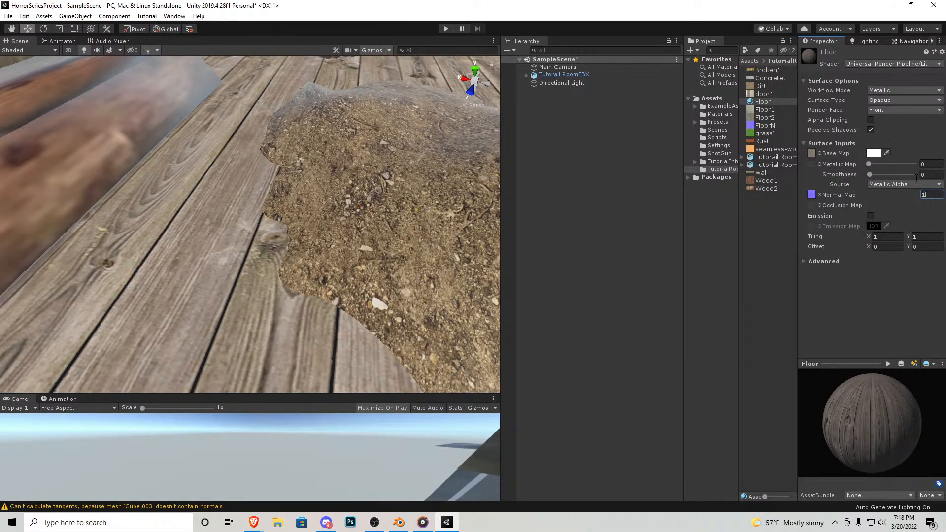
pyautogui.moveTo(930, 197); pyautogui.dragTo(922, 195)
pyautogui.write('2')
pyautogui.press('BackSpace')
pyautogui.write('1')
# Step: Create a new material named Wood in the TutorialRoom folder
pyautogui.scroll(-5, 310, 206)
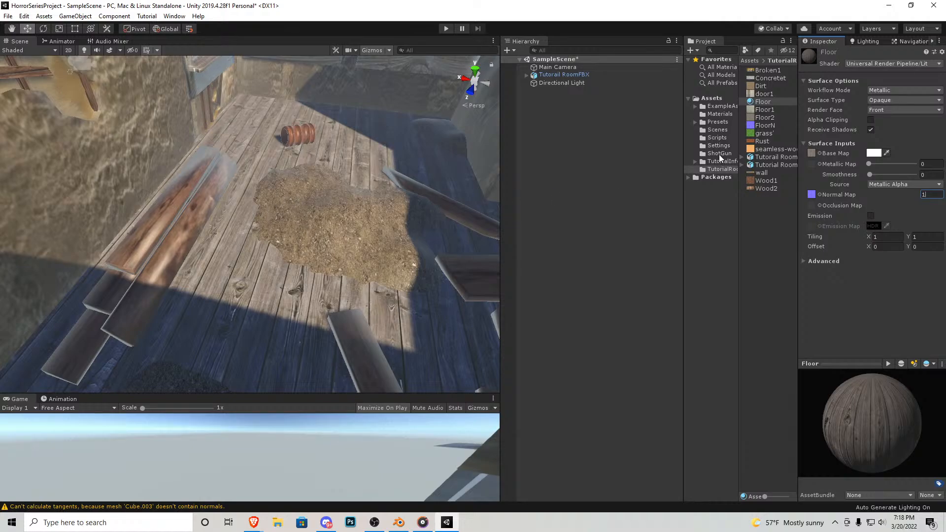
pyautogui.rightClick(756, 202)
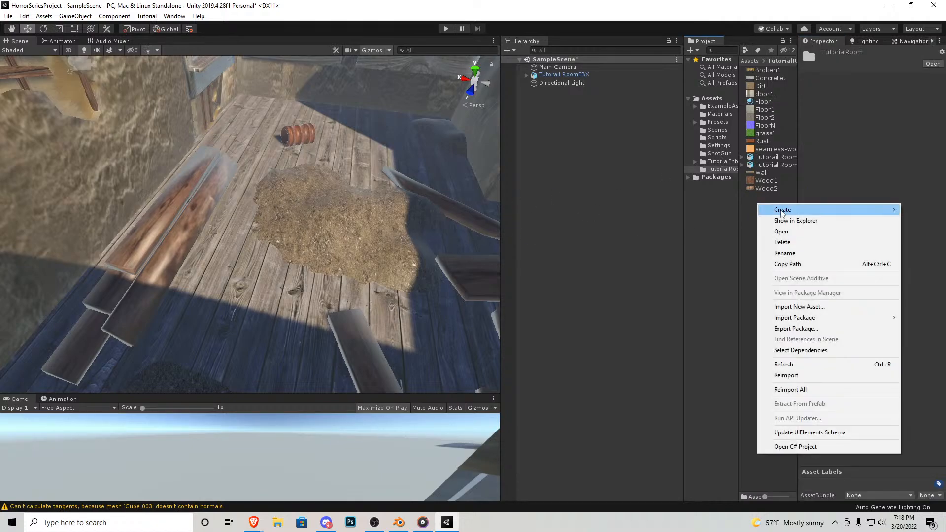
pyautogui.moveTo(782, 210)
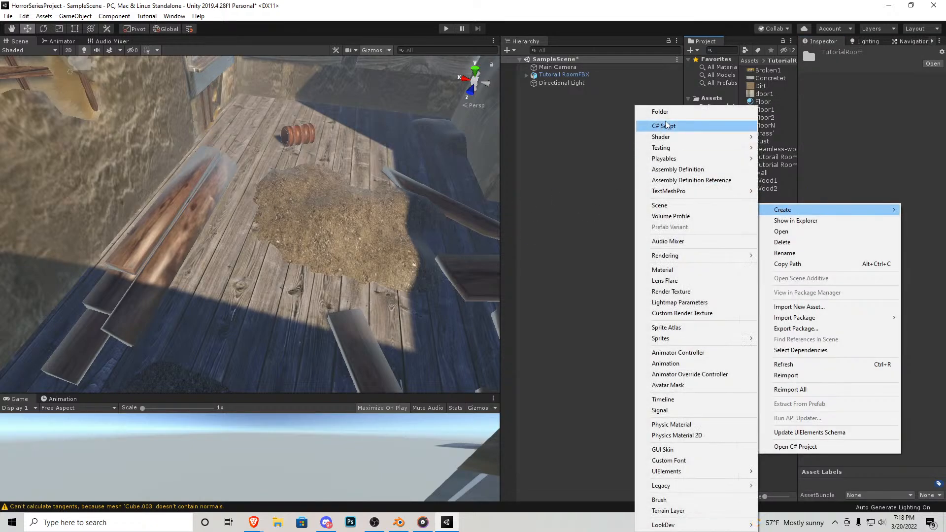
pyautogui.click(685, 270)
pyautogui.write('Wood')
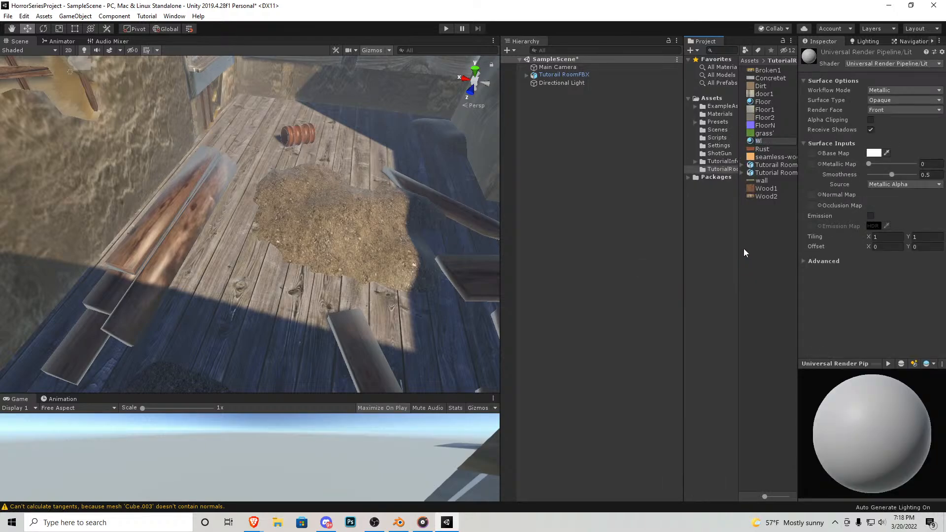
pyautogui.press('Return')
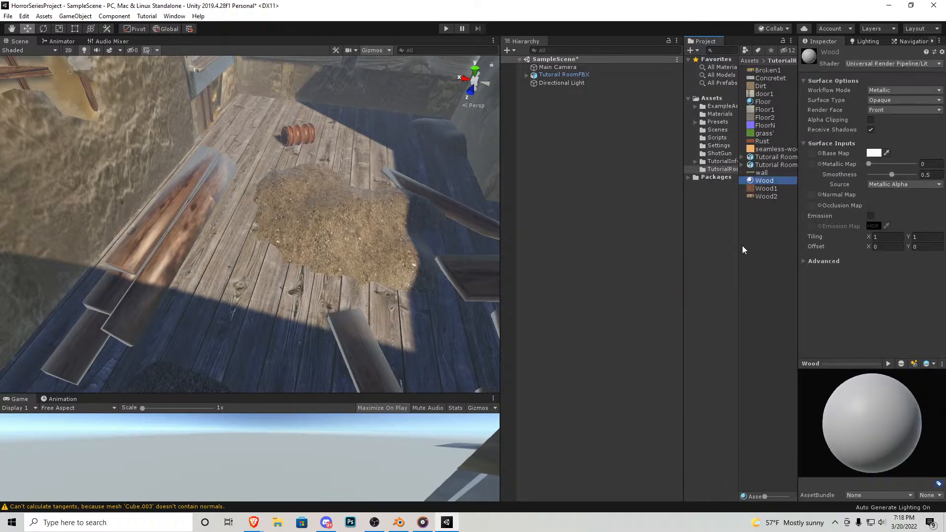
# Step: Assign the Wood1 texture as the Wood material's base map and set its smoothness to 0
pyautogui.click(772, 189)
pyautogui.click(765, 181)
pyautogui.moveTo(766, 188); pyautogui.dragTo(820, 156)
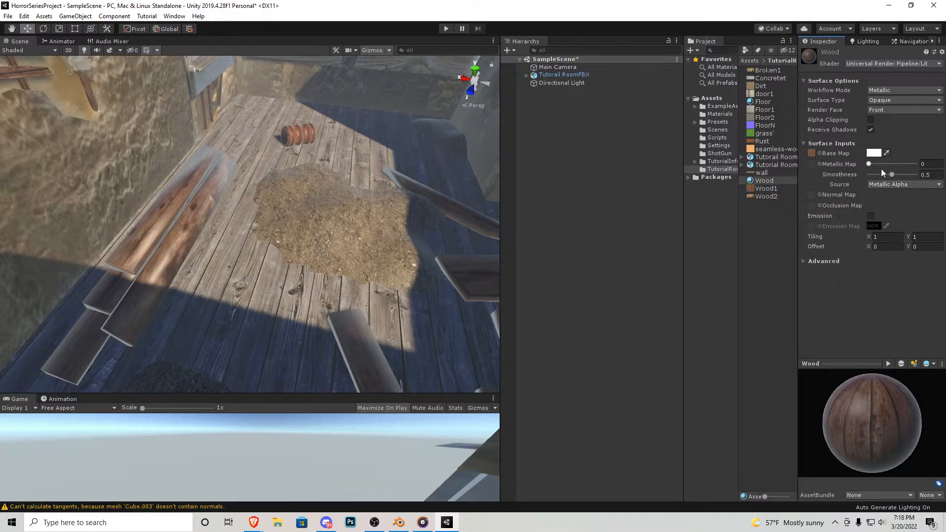
pyautogui.moveTo(890, 176); pyautogui.dragTo(857, 176)
# Step: Apply the Wood material to the loose planks and the wooden shelf in the room, and set its metallic value to 0.04
pyautogui.moveTo(765, 180); pyautogui.dragTo(191, 215)
pyautogui.moveTo(211, 216); pyautogui.dragTo(449, 221, button='right')
pyautogui.moveTo(754, 180); pyautogui.dragTo(336, 231)
pyautogui.moveTo(335, 232)
pyautogui.mouseDown(button='right')
pyautogui.moveTo(383, 235)
pyautogui.moveTo(331, 229)
pyautogui.mouseUp(button='right')
pyautogui.press('w')
pyautogui.moveTo(266, 217); pyautogui.dragTo(354, 254, button='right')
pyautogui.moveTo(766, 180); pyautogui.dragTo(427, 181)
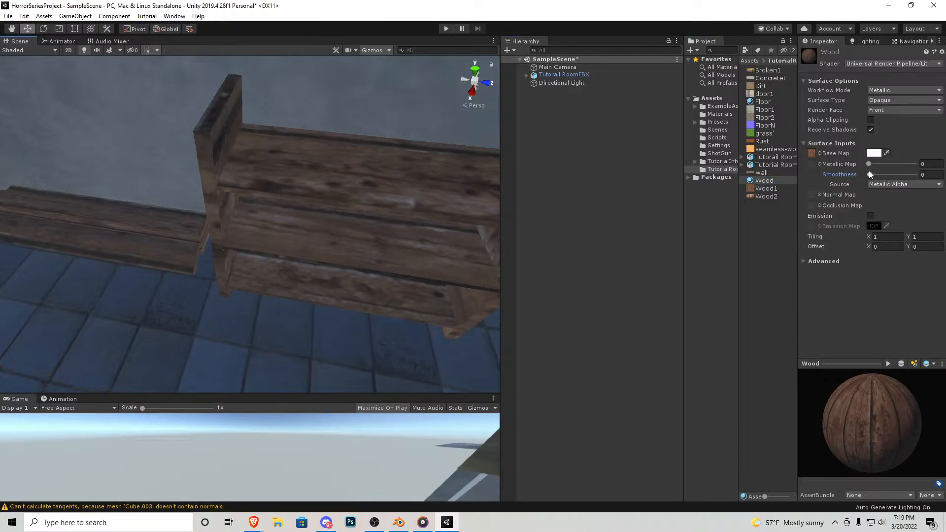
pyautogui.moveTo(870, 175); pyautogui.dragTo(870, 164)
pyautogui.moveTo(482, 192); pyautogui.dragTo(81, 199, button='right')
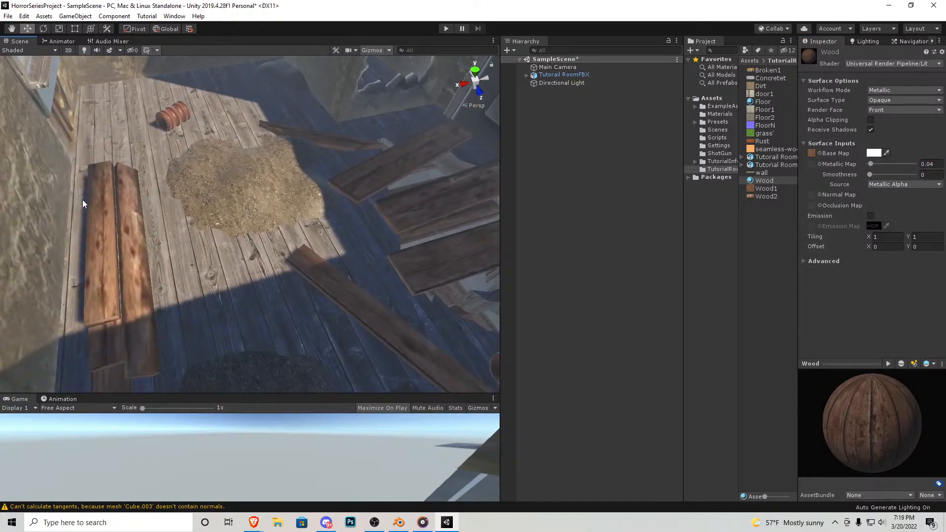
# Step: Create a new material named Rust in the TutorialRoom folder
pyautogui.moveTo(191, 191); pyautogui.dragTo(266, 140, button='right')
pyautogui.click(770, 241)
pyautogui.rightClick(770, 242)
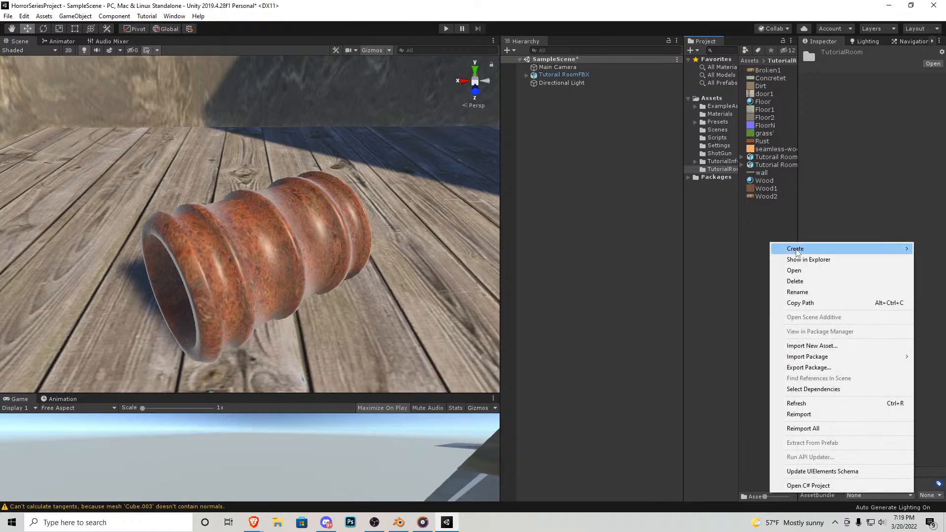
pyautogui.moveTo(795, 251)
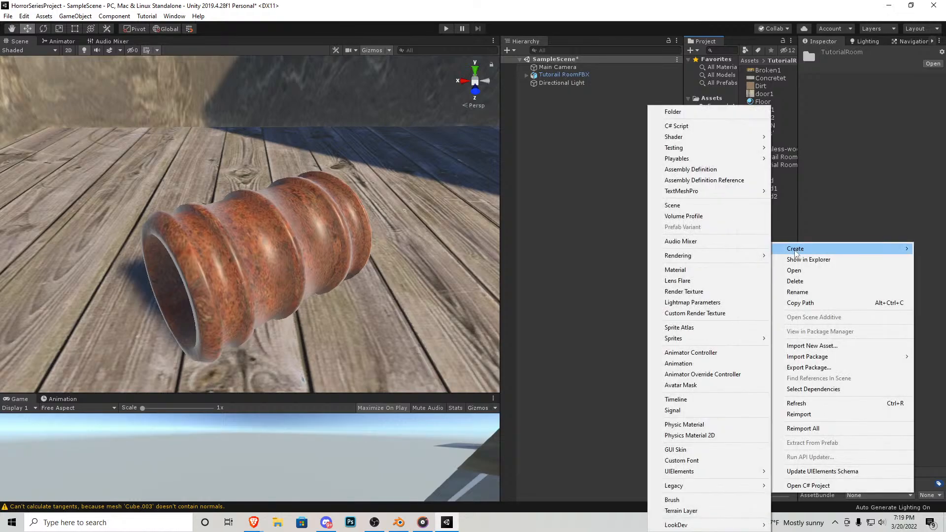
pyautogui.click(695, 270)
pyautogui.write('Rust')
pyautogui.press('Return')
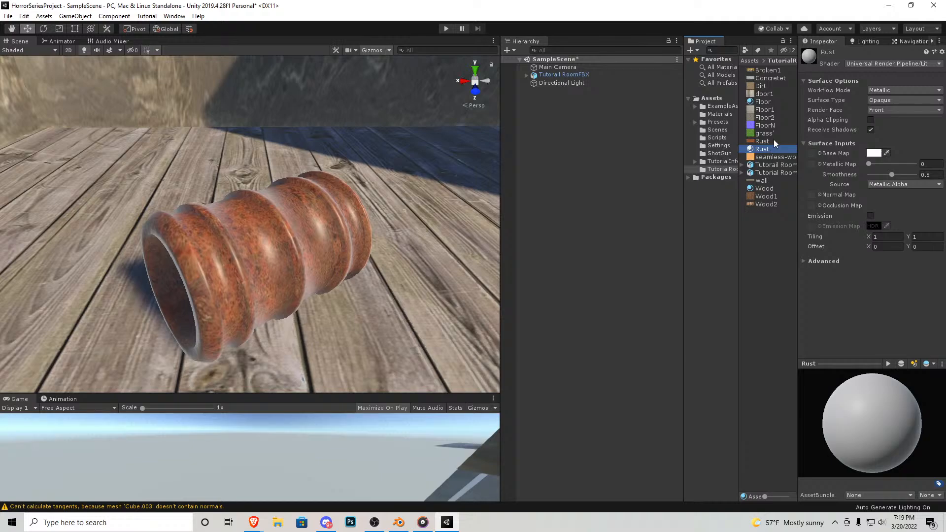
# Step: Apply the Rust texture to the ribbed barrel on the floor, and set the Rust material's smoothness to 0 and metallic to 0.41
pyautogui.moveTo(767, 145); pyautogui.dragTo(293, 240)
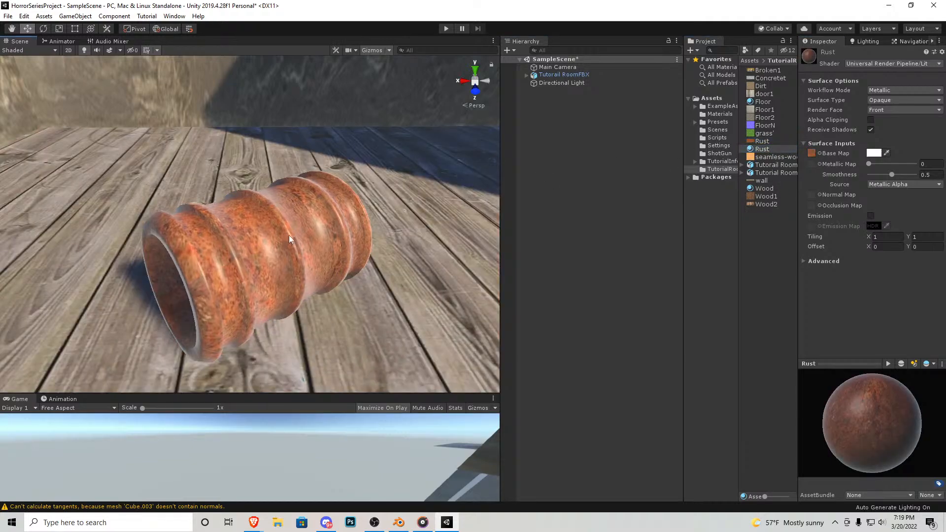
pyautogui.moveTo(878, 175)
pyautogui.mouseDown()
pyautogui.moveTo(858, 176)
pyautogui.moveTo(875, 165)
pyautogui.moveTo(912, 165)
pyautogui.moveTo(888, 165)
pyautogui.mouseUp()
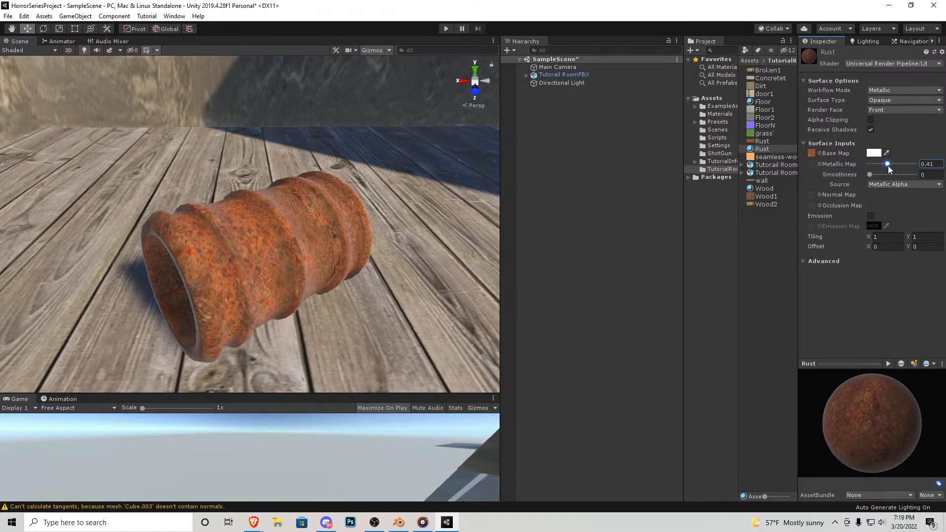
pyautogui.scroll(-10, 290, 241)
# Step: Create a new material named Glass in the TutorialRoom folder for the room's windows
pyautogui.moveTo(289, 247); pyautogui.dragTo(266, 169, button='right')
pyautogui.press('w')
pyautogui.press('s')
pyautogui.rightClick(766, 244)
pyautogui.moveTo(784, 247)
pyautogui.click(685, 273)
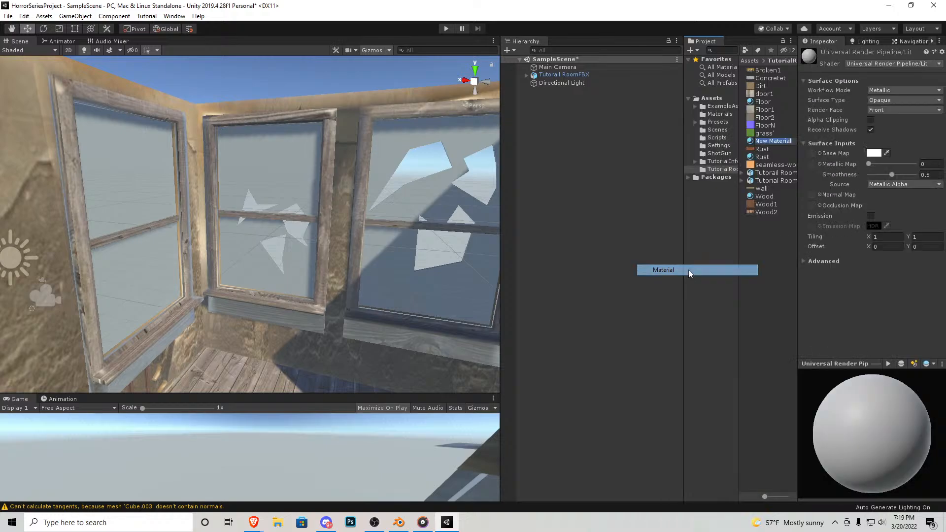
pyautogui.write('Glass')
pyautogui.press('Return')
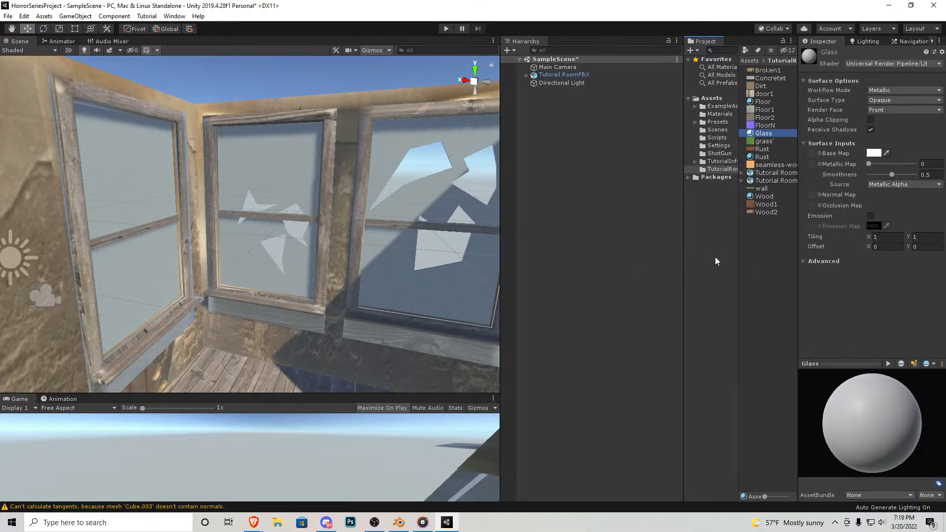
# Step: Set the Glass material's base colour to light blue, D3F3FF
pyautogui.click(874, 153)
pyautogui.moveTo(21, 97); pyautogui.dragTo(16, 106)
pyautogui.click(45, 69)
pyautogui.moveTo(45, 69); pyautogui.dragTo(44, 67)
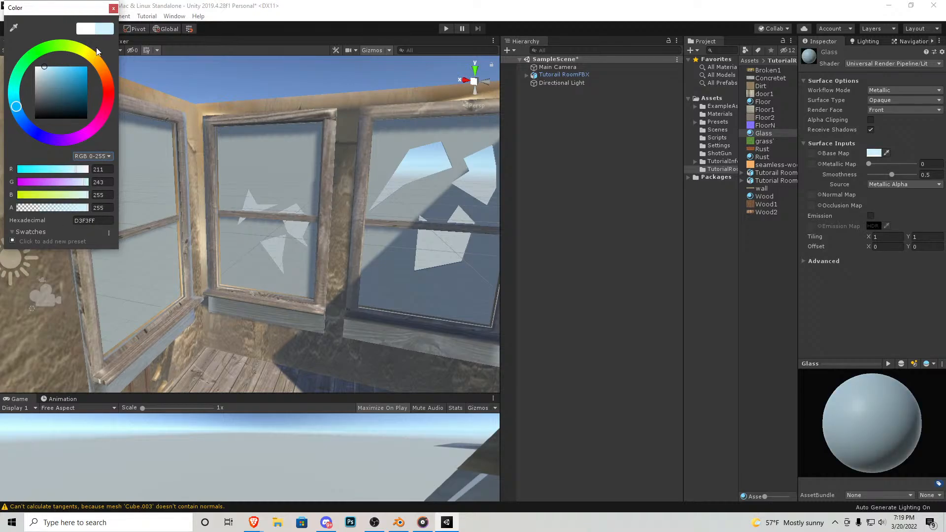
pyautogui.click(113, 8)
# Step: Set the Glass material's surface type to Transparent
pyautogui.click(894, 61)
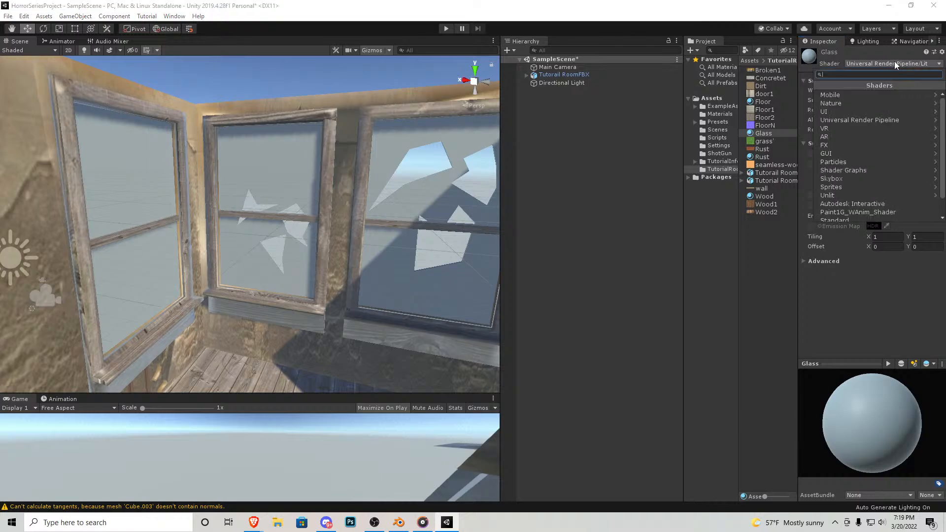
pyautogui.click(862, 50)
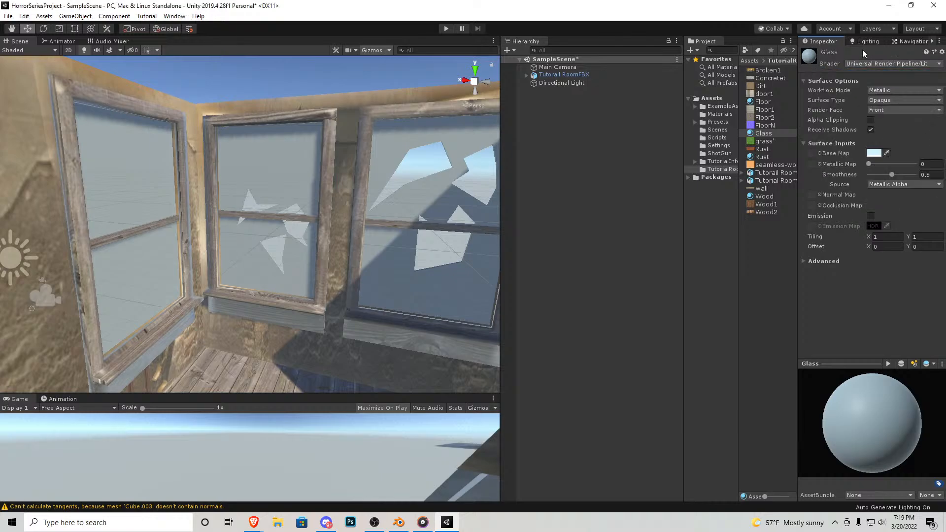
pyautogui.click(893, 91)
pyautogui.click(895, 92)
pyautogui.click(877, 102)
pyautogui.click(886, 110)
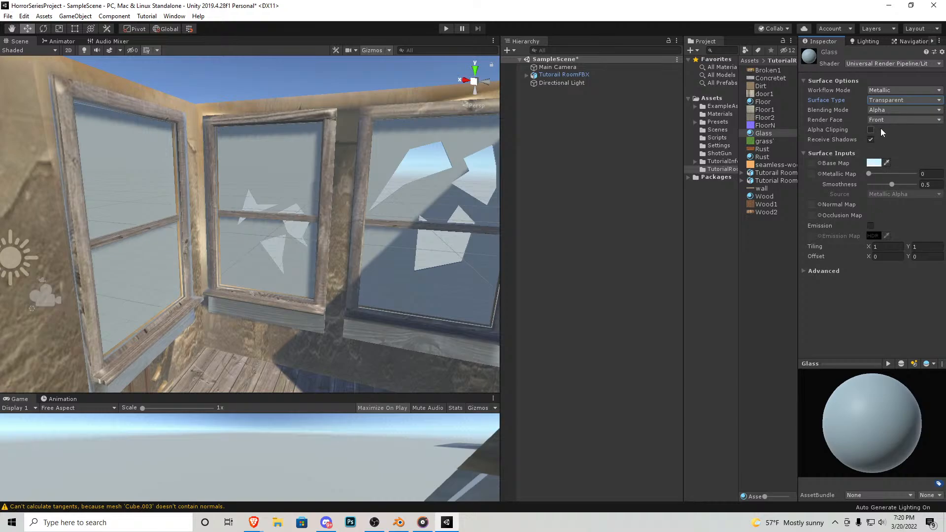
pyautogui.click(886, 110)
pyautogui.click(875, 313)
# Step: Apply the Glass material to the window panes and set its smoothness to 0
pyautogui.moveTo(763, 133); pyautogui.dragTo(452, 143)
pyautogui.moveTo(374, 172); pyautogui.dragTo(445, 188, button='right')
pyautogui.press('w')
pyautogui.press('s')
pyautogui.moveTo(888, 184); pyautogui.dragTo(859, 186)
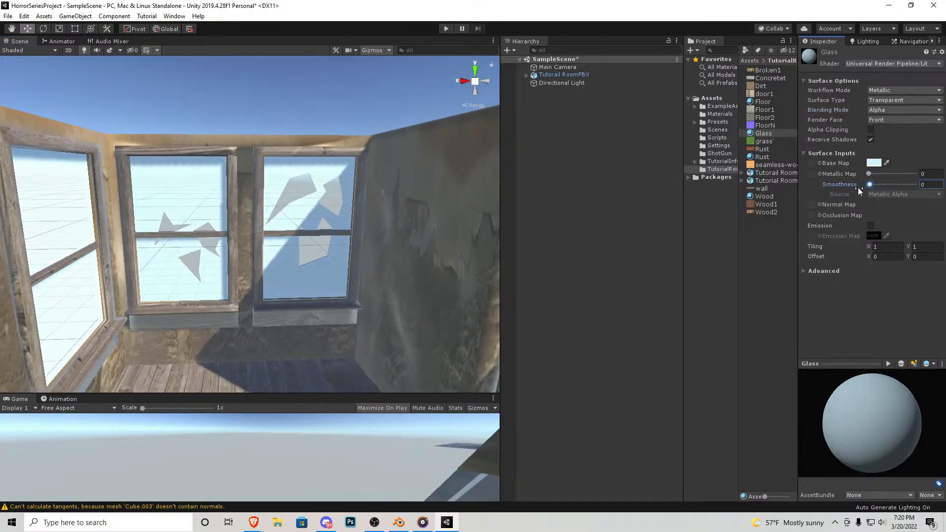
# Step: Try the Glass material's blending modes, including Additive, and set it to Multiply
pyautogui.click(882, 111)
pyautogui.click(886, 118)
pyautogui.click(887, 111)
pyautogui.click(895, 142)
pyautogui.click(888, 111)
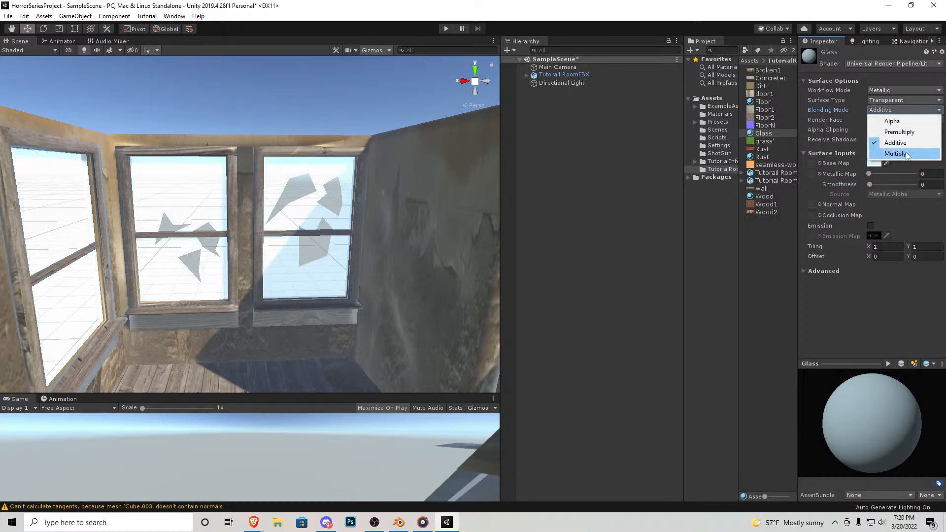
pyautogui.click(908, 154)
pyautogui.scroll(5, 409, 189)
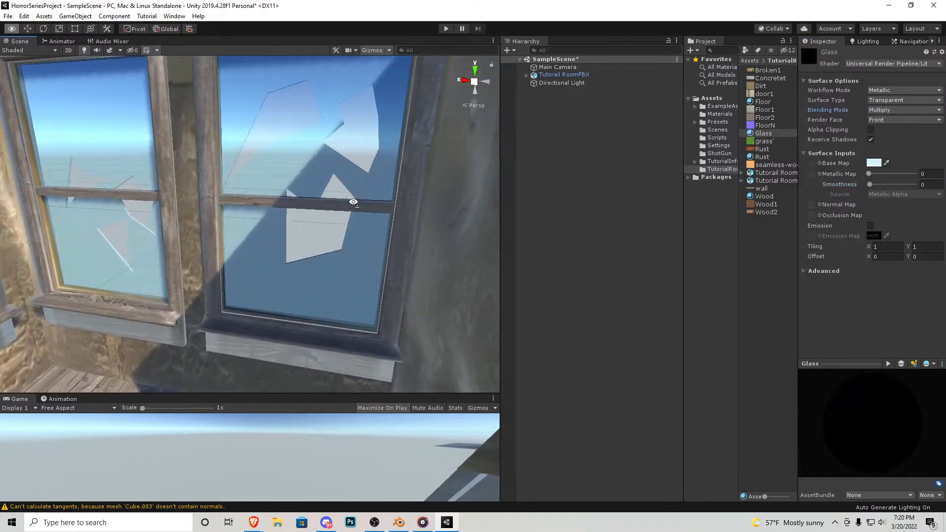
# Step: Lighten the Glass material's base colour to F0FBFF with an alpha of 120, and check the windows from inside the room
pyautogui.click(873, 163)
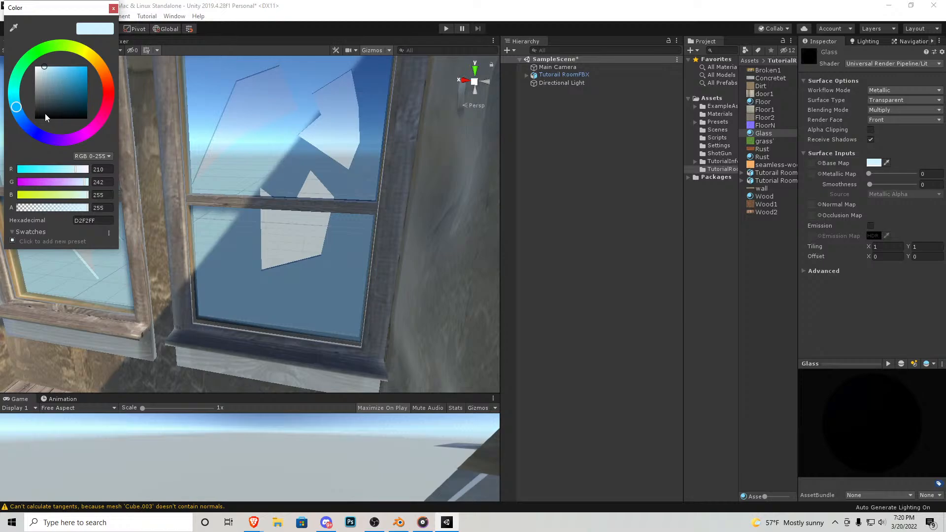
pyautogui.moveTo(62, 208); pyautogui.dragTo(56, 209)
pyautogui.moveTo(48, 84); pyautogui.dragTo(40, 69)
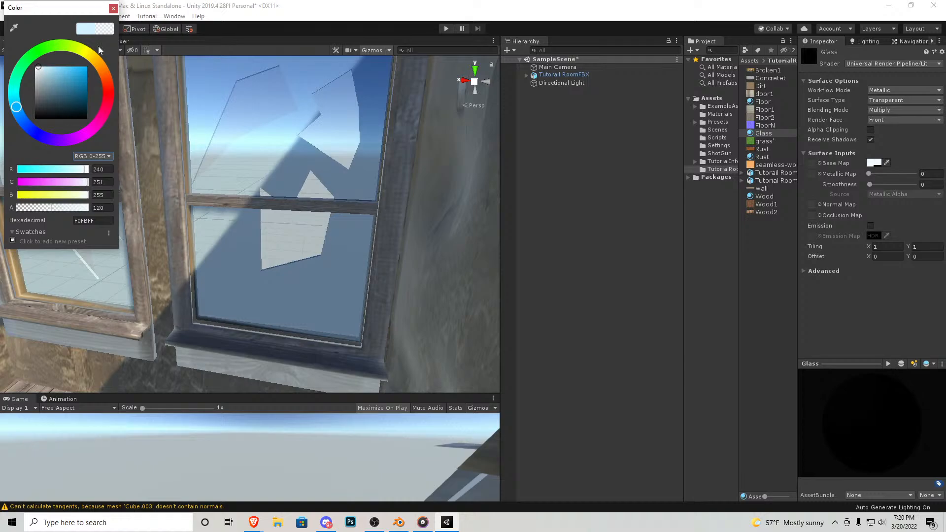
pyautogui.click(114, 8)
pyautogui.press('s')
pyautogui.moveTo(266, 189); pyautogui.dragTo(394, 188, button='right')
pyautogui.press('s')
pyautogui.moveTo(345, 209); pyautogui.dragTo(177, 174, button='right')
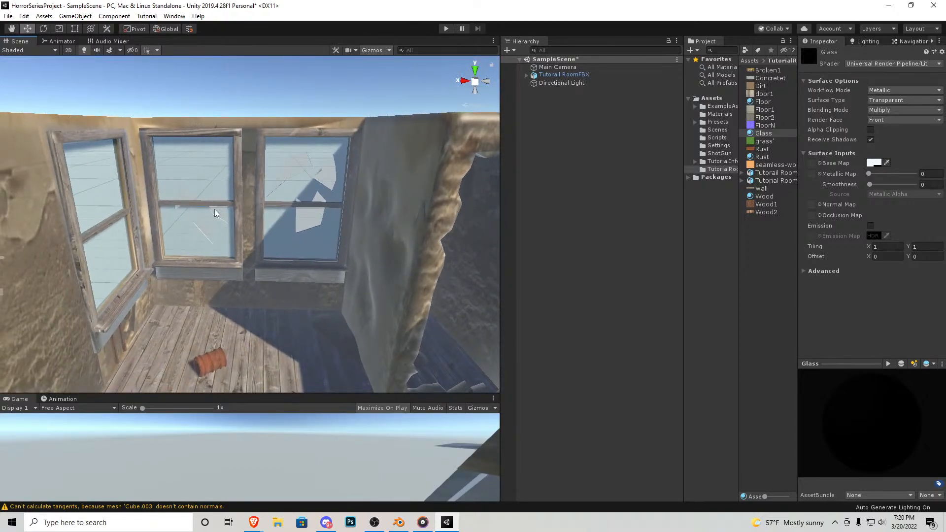
# Step: Create a new material named Dirt in the TutorialRoom folder
pyautogui.moveTo(277, 225); pyautogui.dragTo(353, 326, button='right')
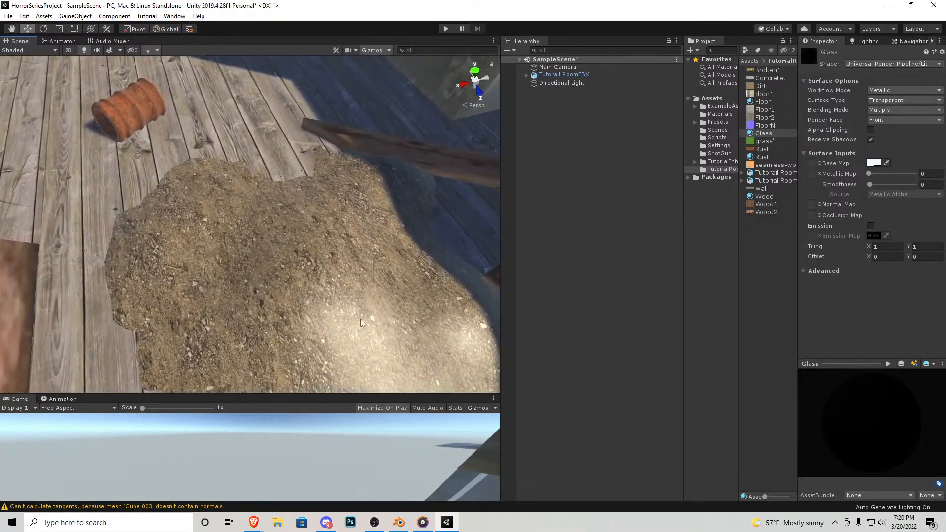
pyautogui.rightClick(757, 261)
pyautogui.moveTo(785, 268)
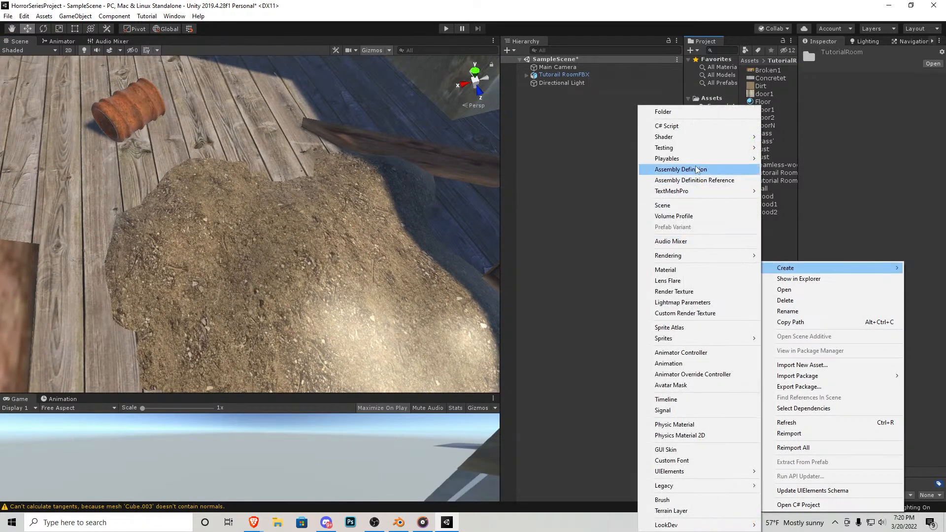
pyautogui.click(685, 269)
pyautogui.write('Dirt')
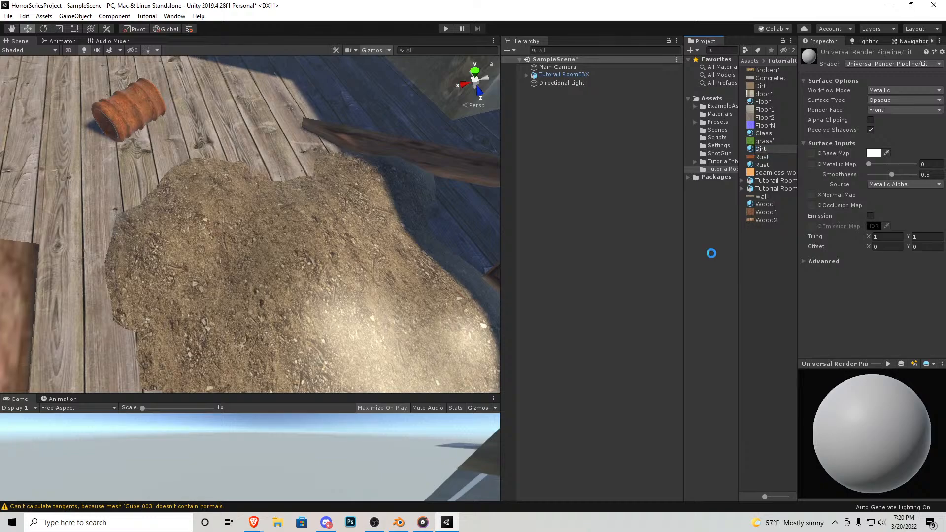
pyautogui.press('Return')
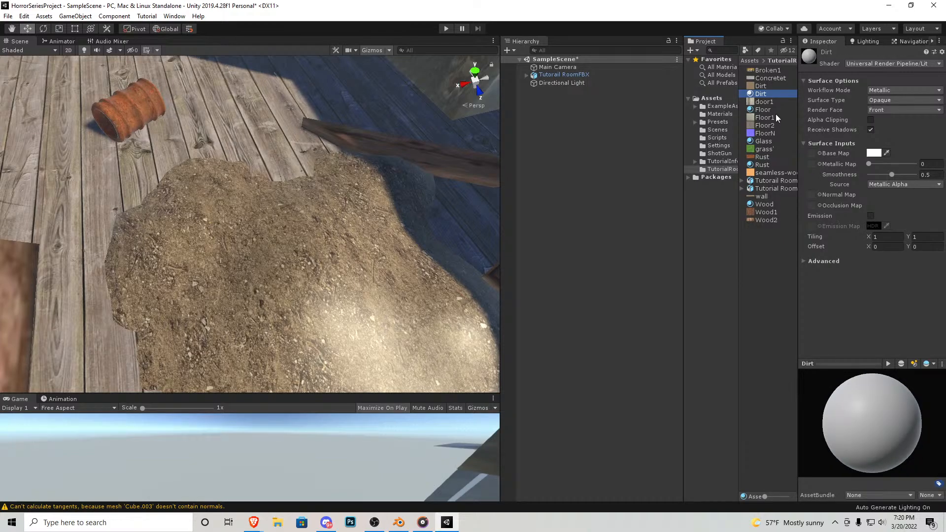
# Step: Use the Dirt texture as the Dirt material's base map, lower its smoothness to the minimum and apply it to the dirt pile
pyautogui.moveTo(762, 87); pyautogui.dragTo(812, 152)
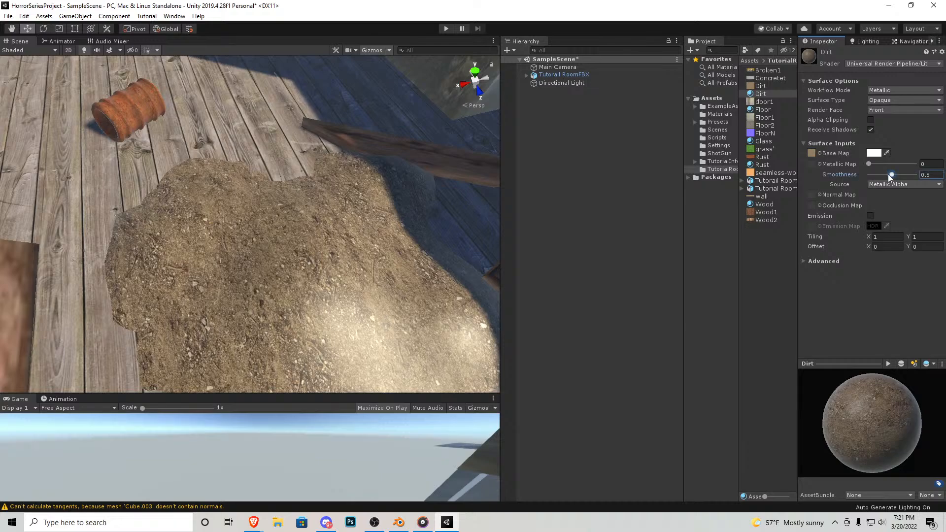
pyautogui.moveTo(892, 175); pyautogui.dragTo(827, 157)
pyautogui.moveTo(760, 95); pyautogui.dragTo(375, 241)
pyautogui.moveTo(375, 241); pyautogui.dragTo(404, 141, button='right')
pyautogui.press('s')
# Step: Create a new material named Walls in the TutorialRoom folder
pyautogui.rightClick(767, 258)
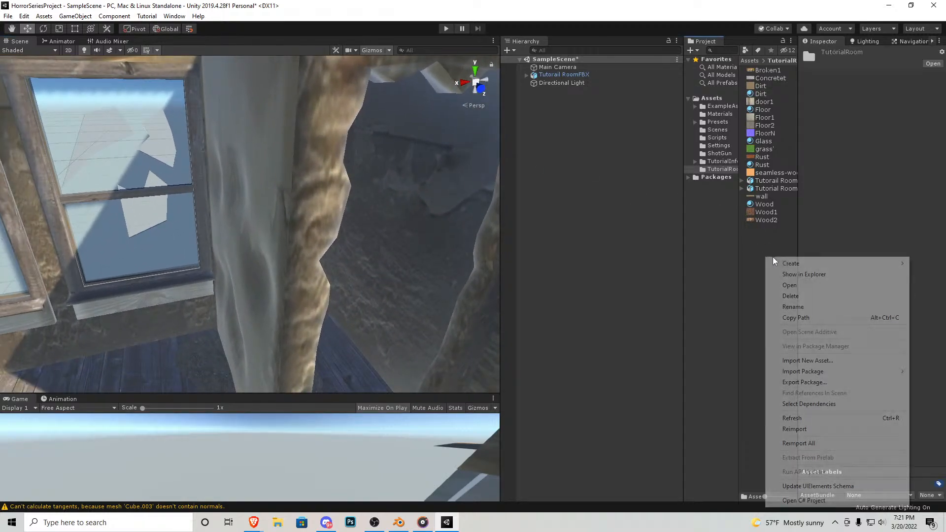
pyautogui.moveTo(791, 264)
pyautogui.click(682, 270)
pyautogui.write('Walls')
pyautogui.press('Return')
# Step: Use the wall texture as the Walls material's base map and set its smoothness to 0
pyautogui.moveTo(763, 196); pyautogui.dragTo(815, 157)
pyautogui.moveTo(891, 175); pyautogui.dragTo(855, 176)
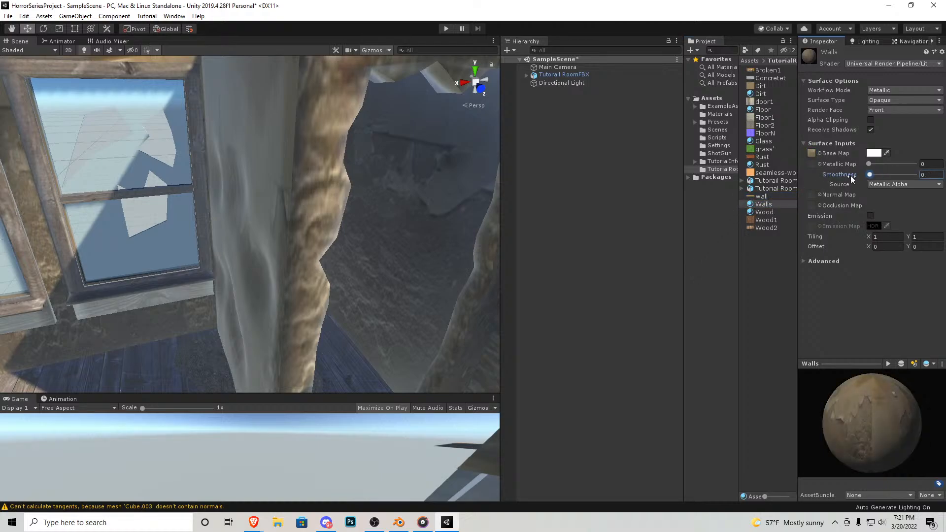
pyautogui.moveTo(330, 185); pyautogui.dragTo(225, 214, button='right')
pyautogui.press('s')
pyautogui.press('w')
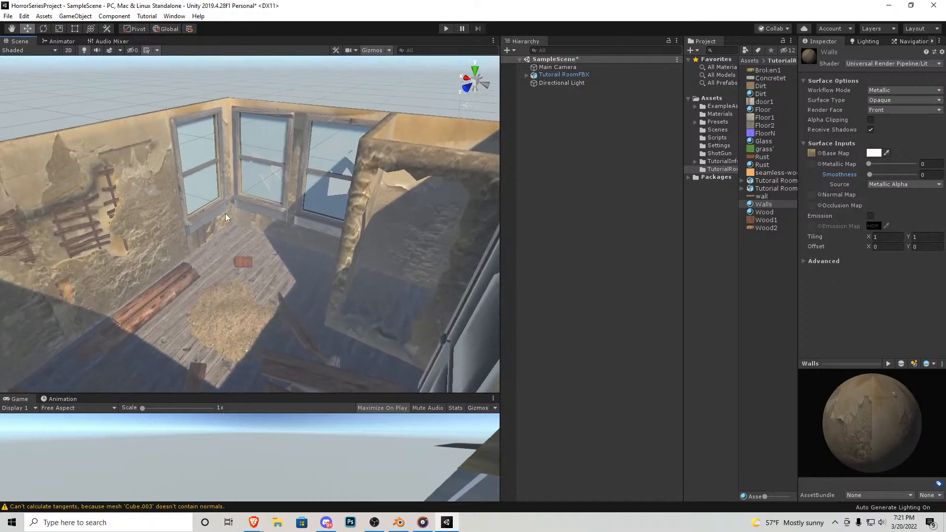
# Step: Add a reflection probe to the scene and move it inside the room to about X -5.07, Y 2.64, Z 6.51
pyautogui.rightClick(552, 161)
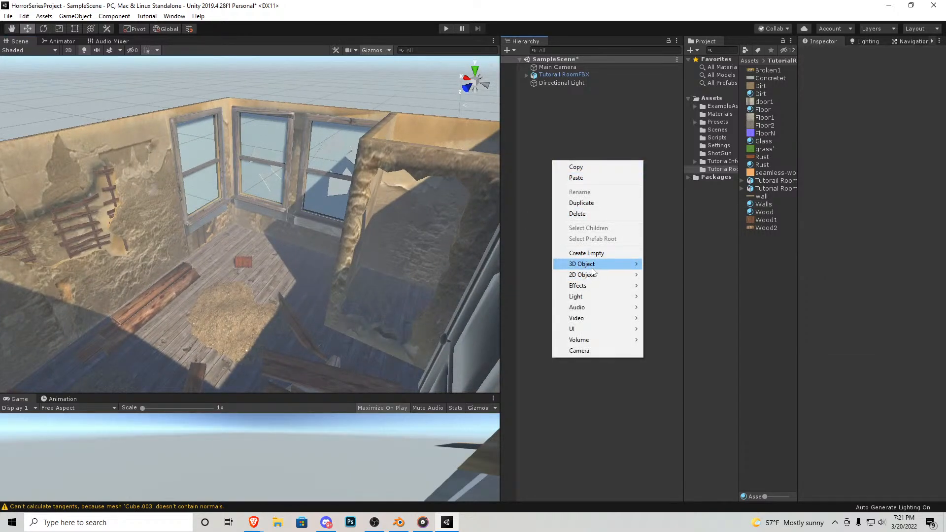
pyautogui.moveTo(596, 286)
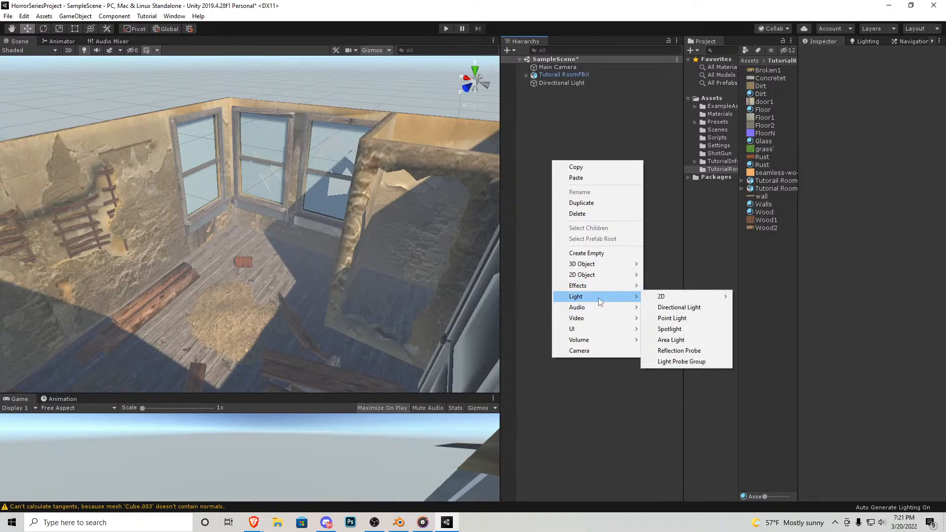
pyautogui.click(684, 351)
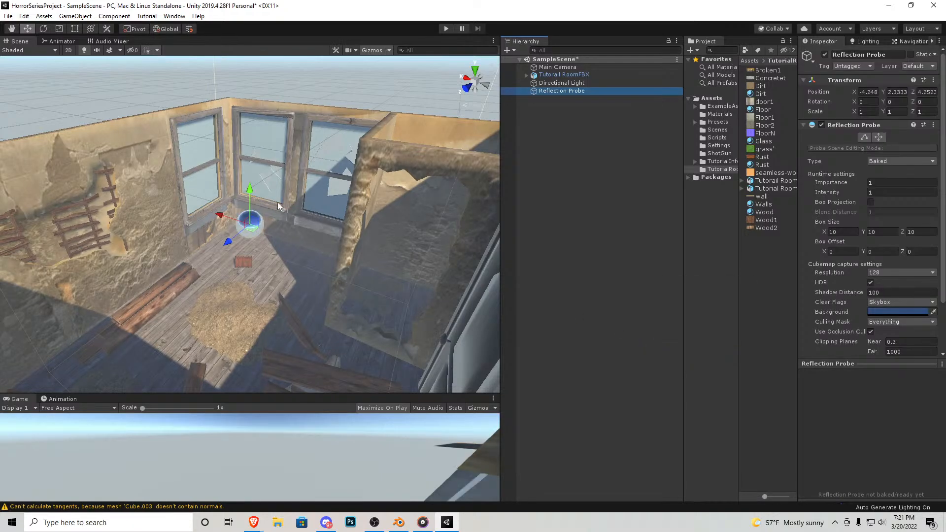
pyautogui.moveTo(250, 197); pyautogui.dragTo(226, 235)
pyautogui.moveTo(257, 242); pyautogui.dragTo(249, 248, button='right')
pyautogui.press('w')
pyautogui.moveTo(264, 263); pyautogui.dragTo(203, 215, button='right')
pyautogui.press('s')
pyautogui.press('w')
pyautogui.press('s')
pyautogui.press('w')
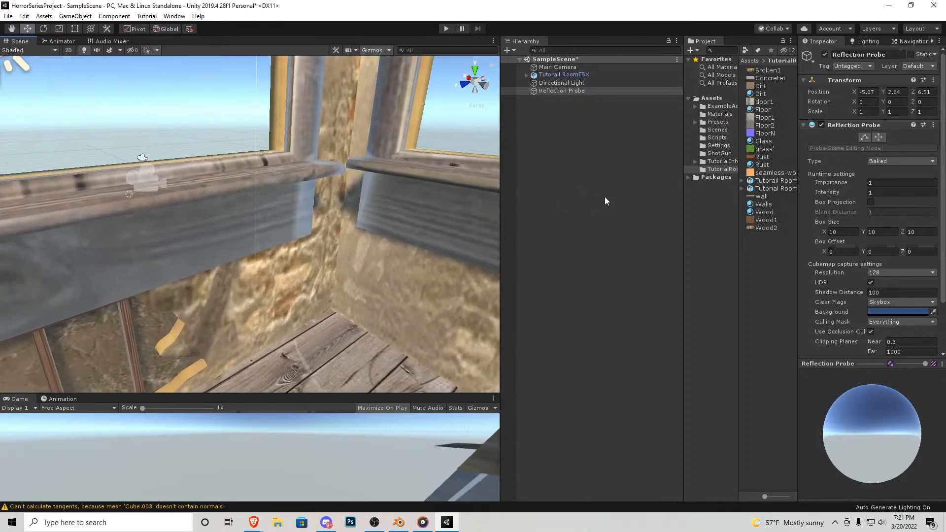
# Step: Create a new material named Wood 1 in the TutorialRoom folder
pyautogui.rightClick(745, 260)
pyautogui.moveTo(800, 18)
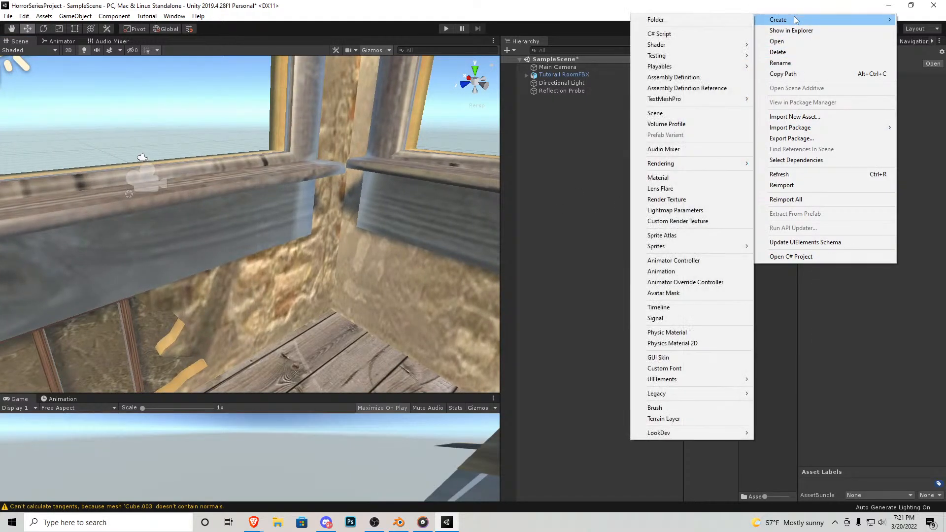
pyautogui.click(658, 177)
pyautogui.write('Wood 1')
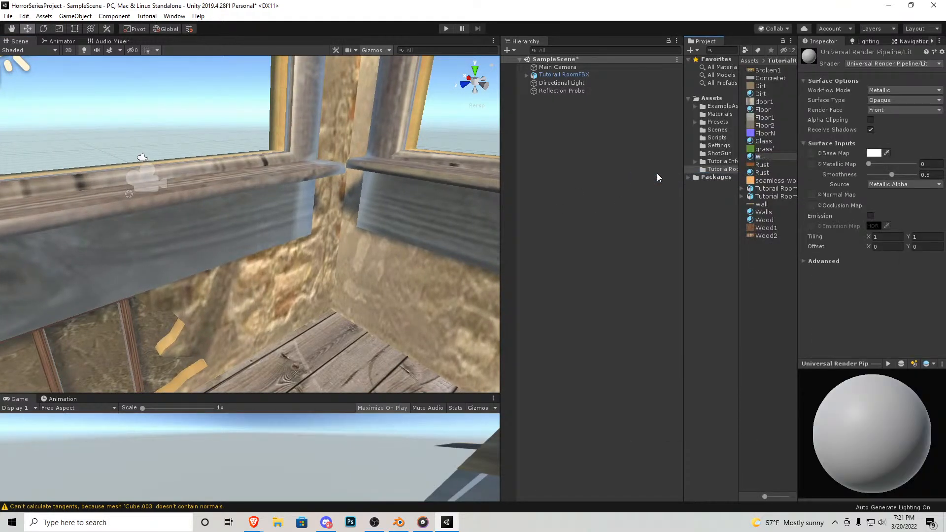
pyautogui.press('Return')
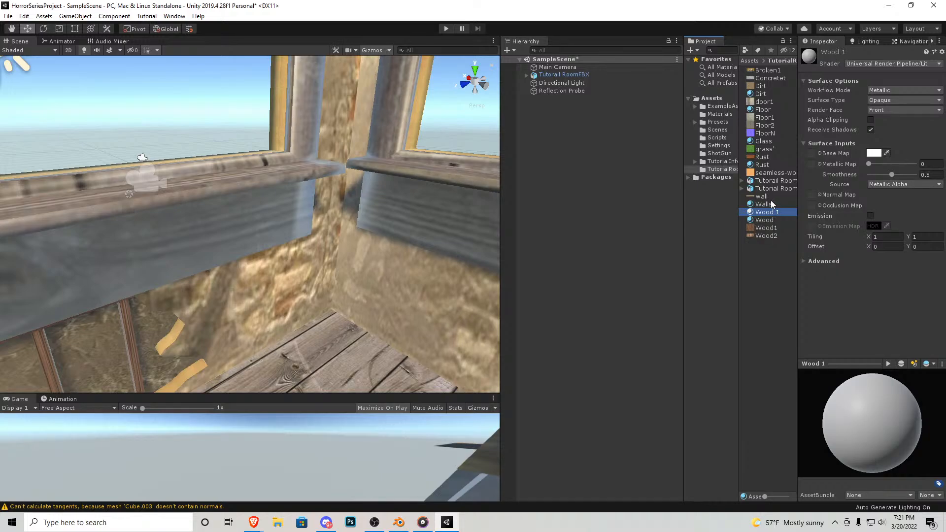
# Step: Apply the Floor material to the wooden trim beneath the window
pyautogui.moveTo(765, 111); pyautogui.dragTo(241, 207)
pyautogui.moveTo(242, 208); pyautogui.dragTo(313, 183, button='right')
pyautogui.press('w')
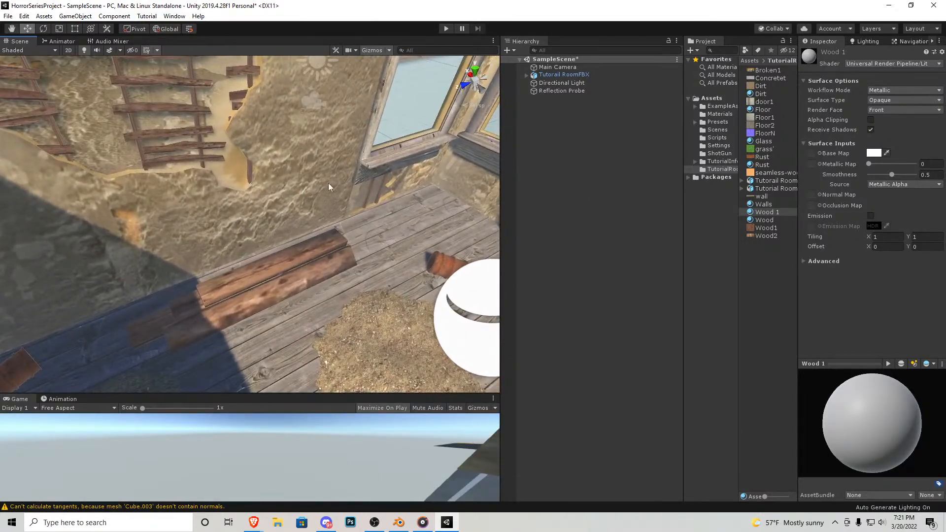
pyautogui.scroll(-8, 329, 249)
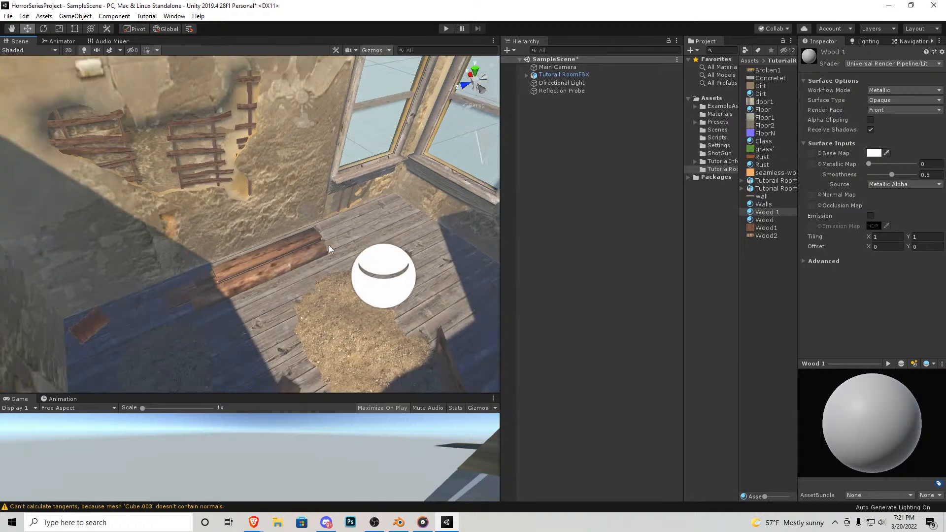
pyautogui.scroll(6, 330, 246)
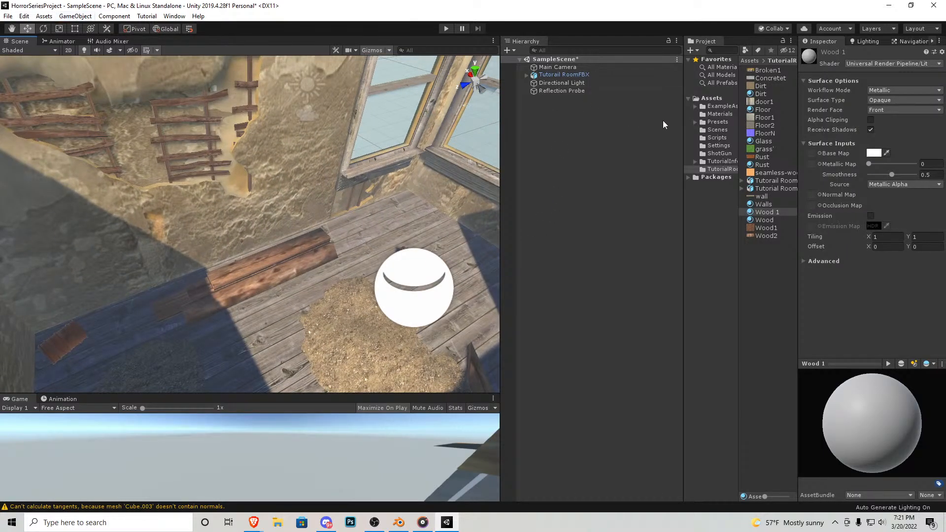
# Step: Look through the project's asset folders for a player controller and search the assets for "player"
pyautogui.click(727, 114)
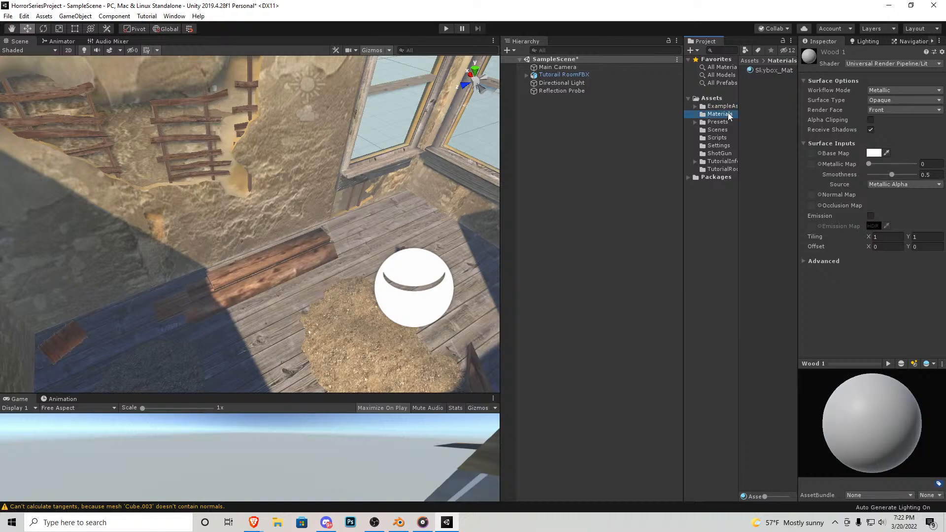
pyautogui.click(729, 122)
pyautogui.click(730, 130)
pyautogui.click(729, 169)
pyautogui.click(729, 162)
pyautogui.click(729, 154)
pyautogui.click(730, 50)
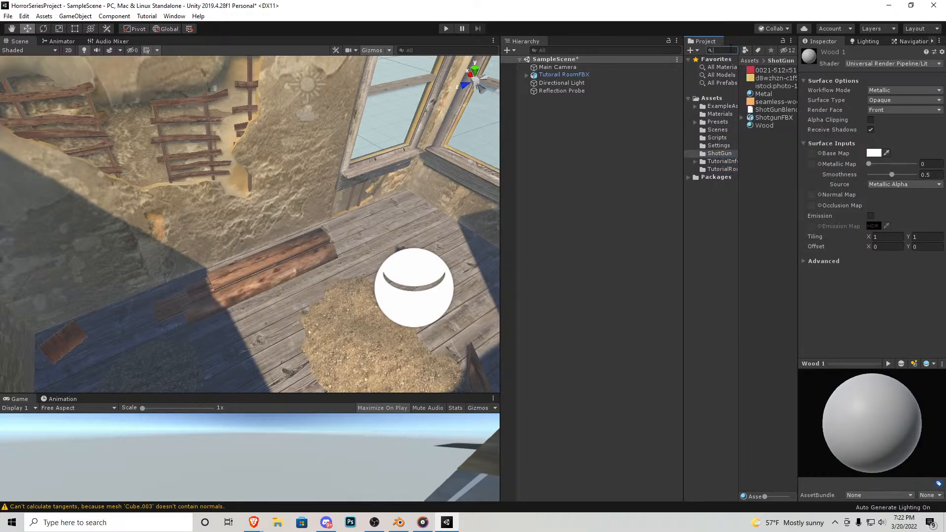
pyautogui.write('player')
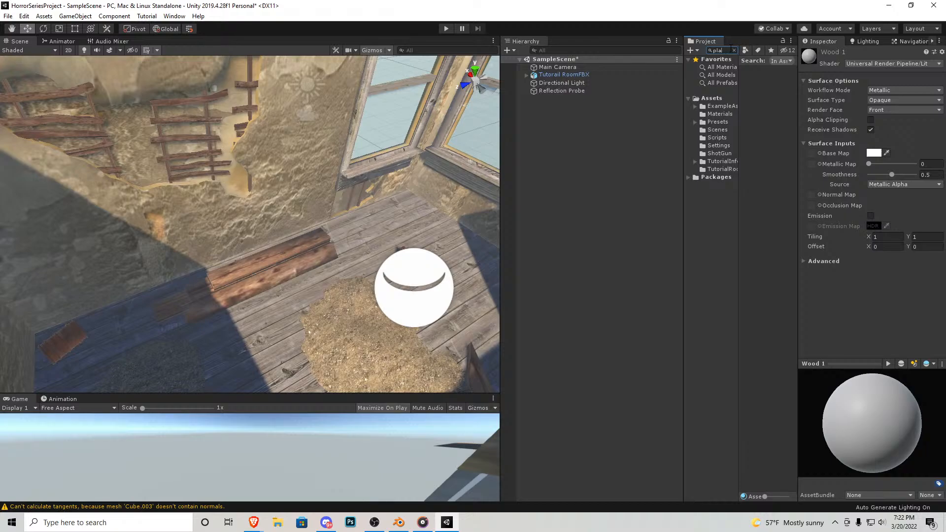
pyautogui.press('BackSpace')
pyautogui.press('BackSpace')
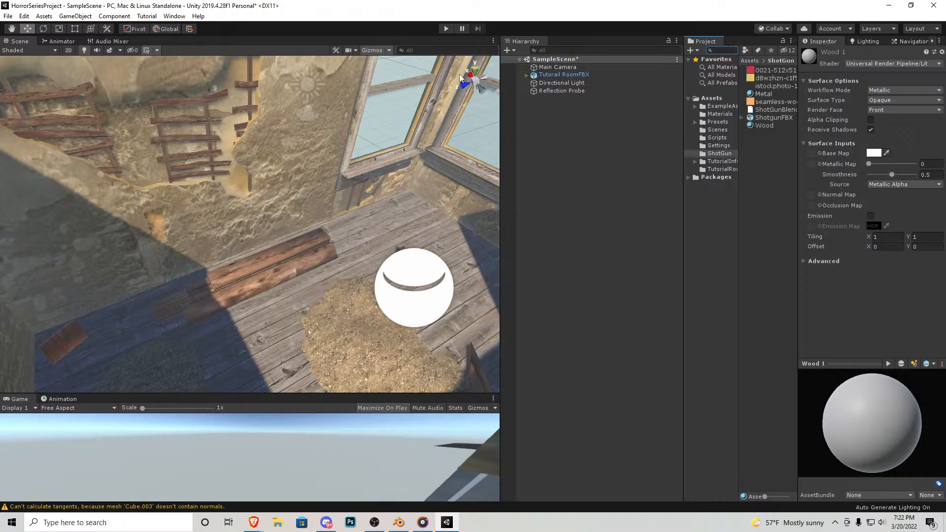
# Step: Open the Asset Store in an enlarged window and search it for "standard"
pyautogui.click(174, 16)
pyautogui.moveTo(224, 106)
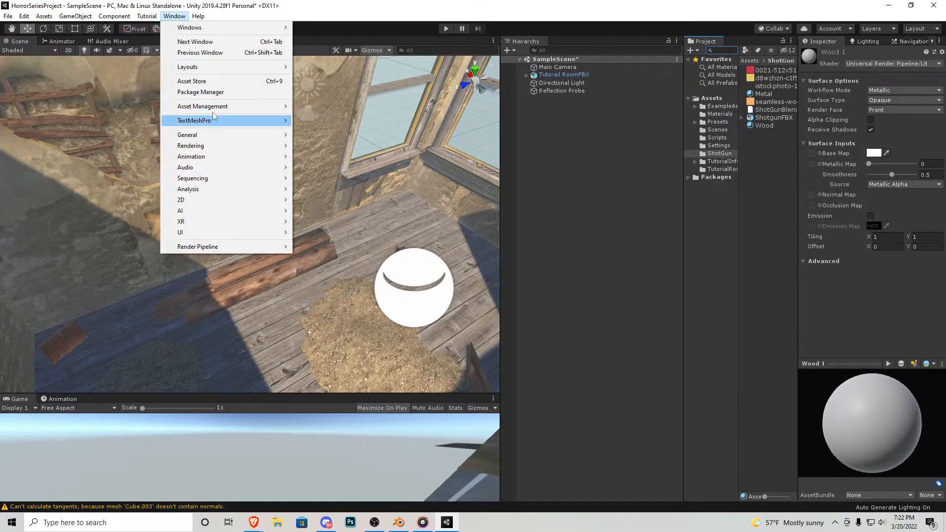
pyautogui.click(223, 81)
pyautogui.moveTo(173, 42); pyautogui.dragTo(378, 112)
pyautogui.click(487, 20)
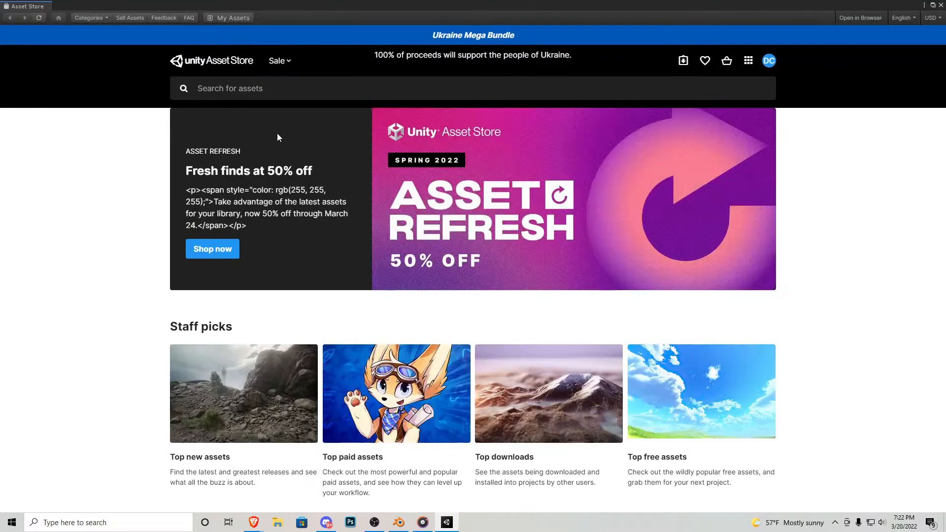
pyautogui.click(268, 90)
pyautogui.write('standard')
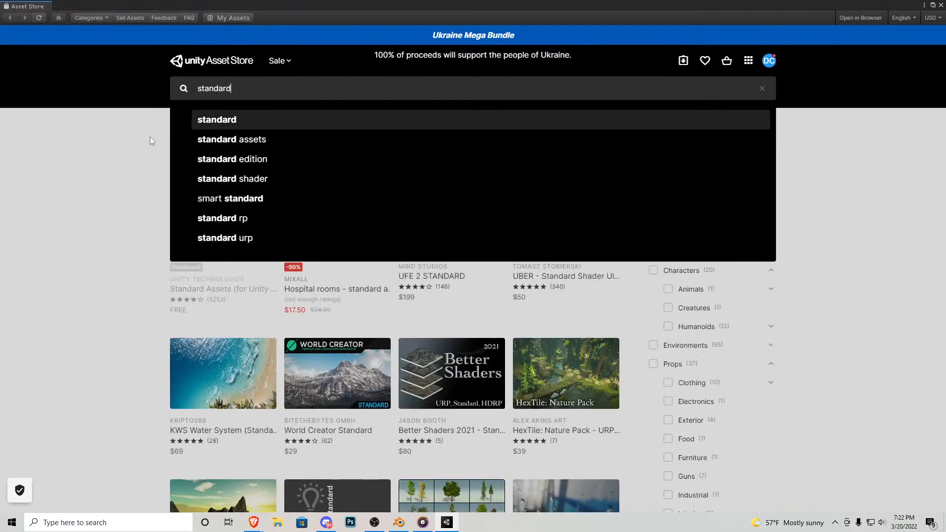
pyautogui.press('Return')
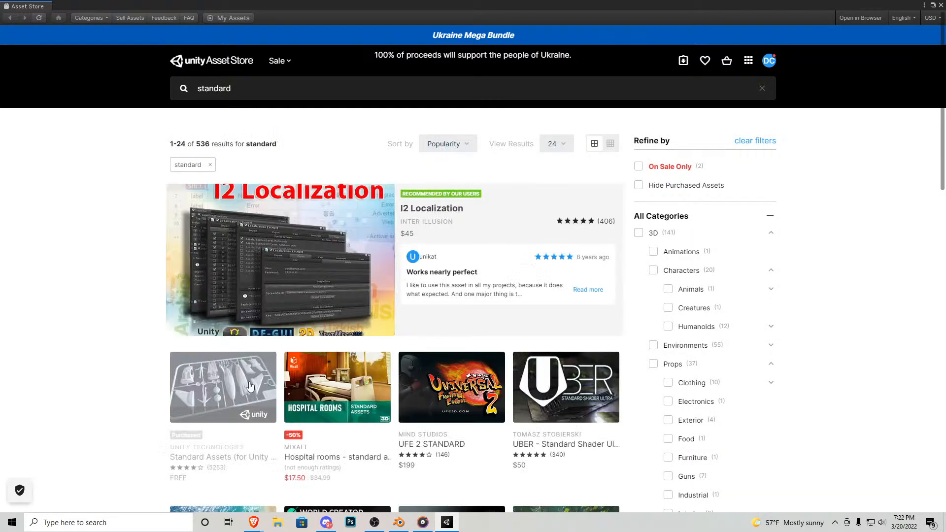
# Step: Import the full Standard Assets (for Unity 2018.4) package into the project and close the Asset Store
pyautogui.click(205, 416)
pyautogui.click(569, 370)
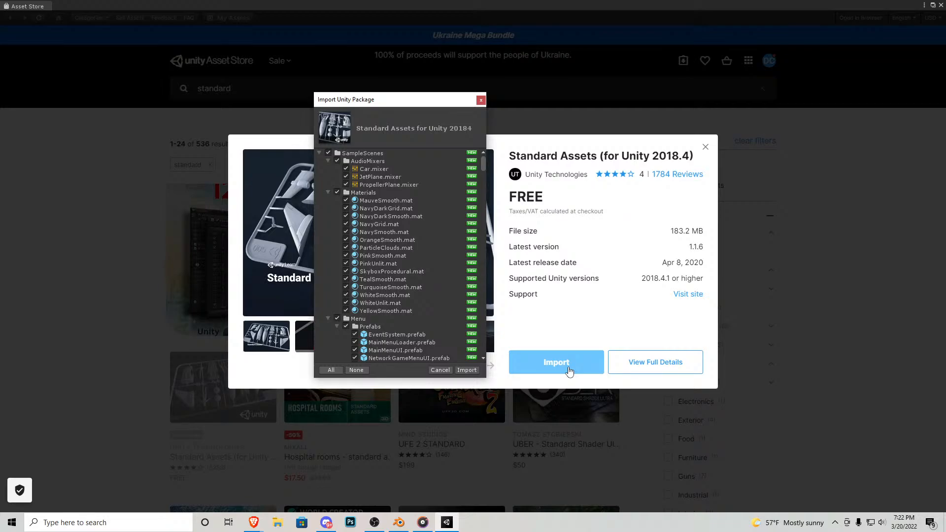
pyautogui.click(467, 370)
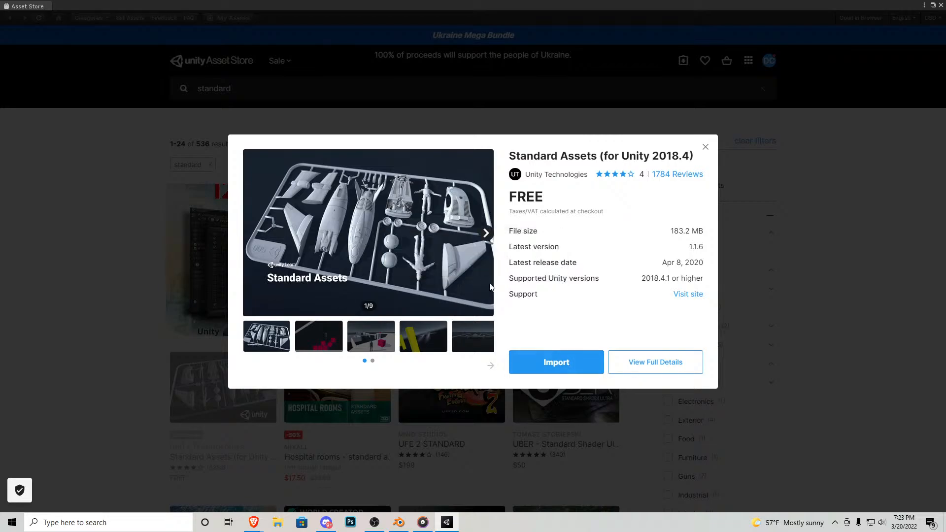
pyautogui.click(705, 147)
pyautogui.click(941, 5)
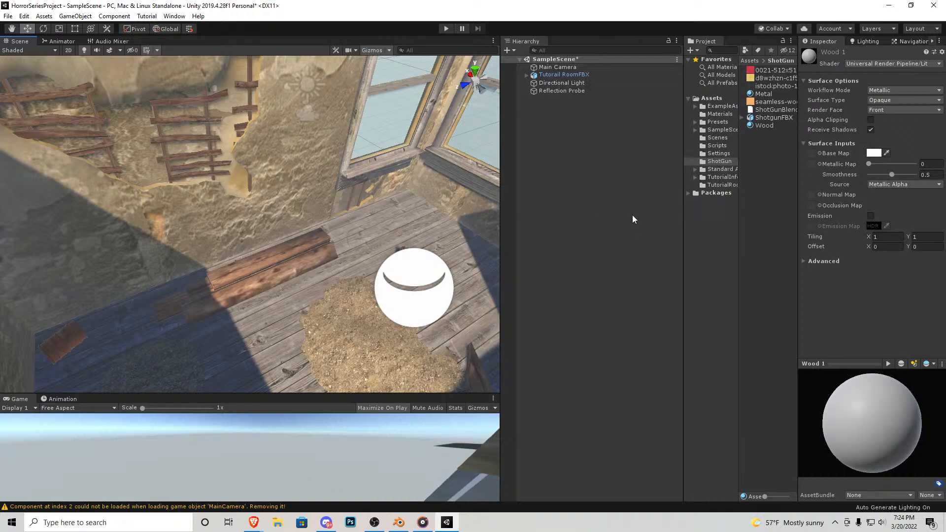
# Step: Widen the project's folder list so the full folder names can be read
pyautogui.moveTo(295, 241); pyautogui.dragTo(595, 202, button='right')
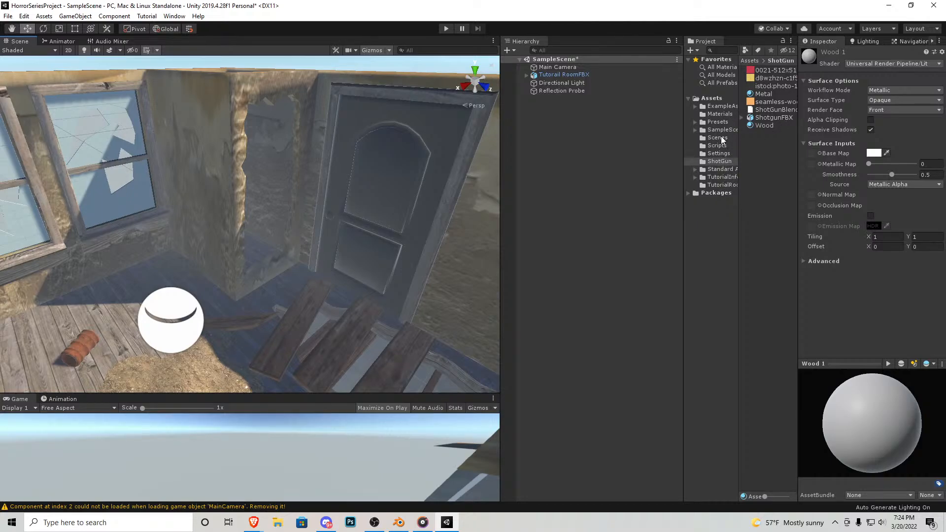
pyautogui.rightClick(578, 132)
pyautogui.click(554, 158)
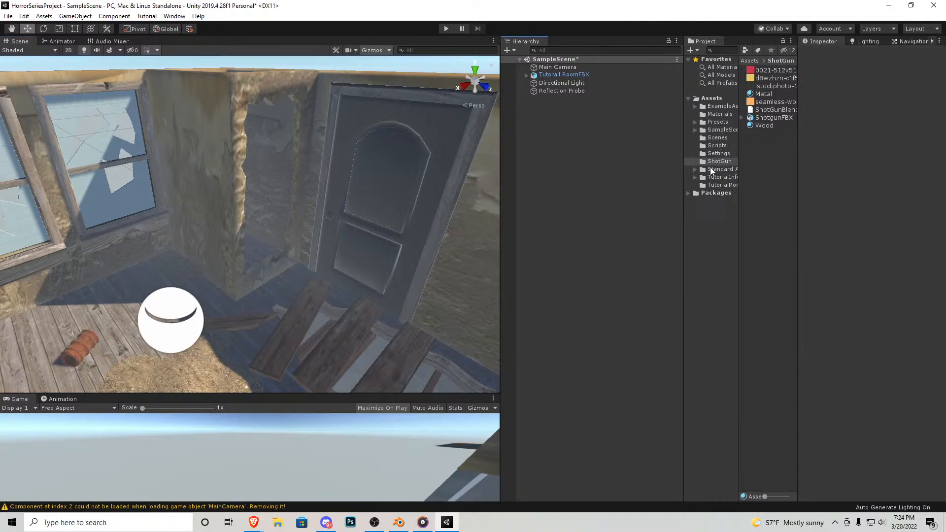
pyautogui.click(723, 106)
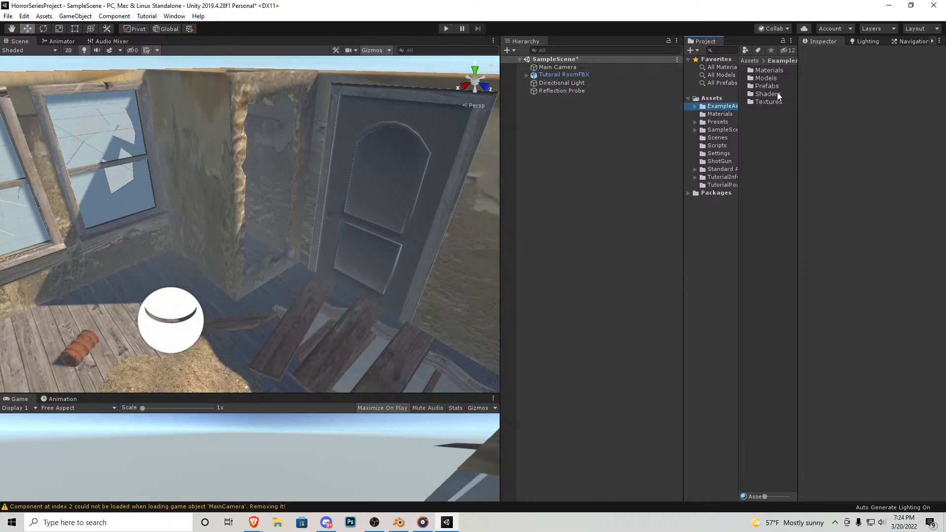
pyautogui.click(746, 120)
pyautogui.moveTo(682, 132); pyautogui.dragTo(652, 132)
# Step: Place the FPSController prefab from the Standard Assets first-person character prefabs on the room's floor
pyautogui.click(702, 171)
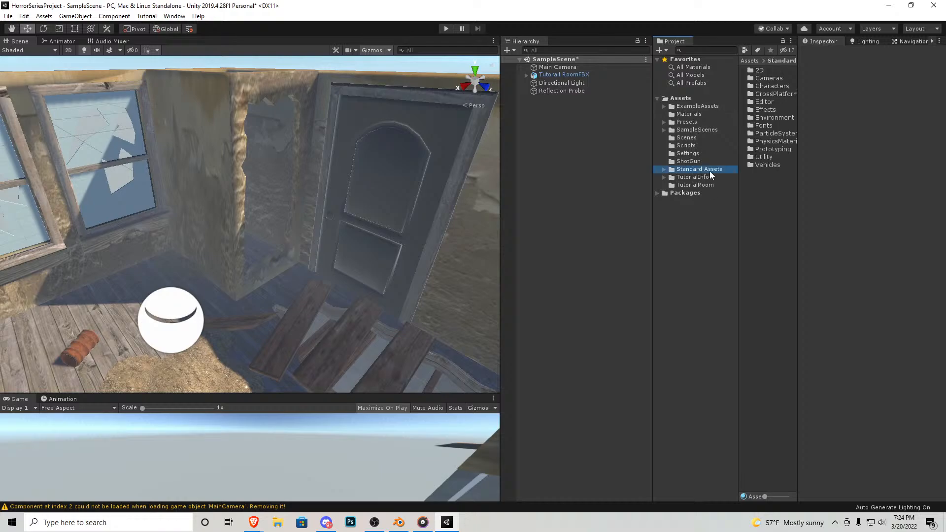
pyautogui.doubleClick(787, 86)
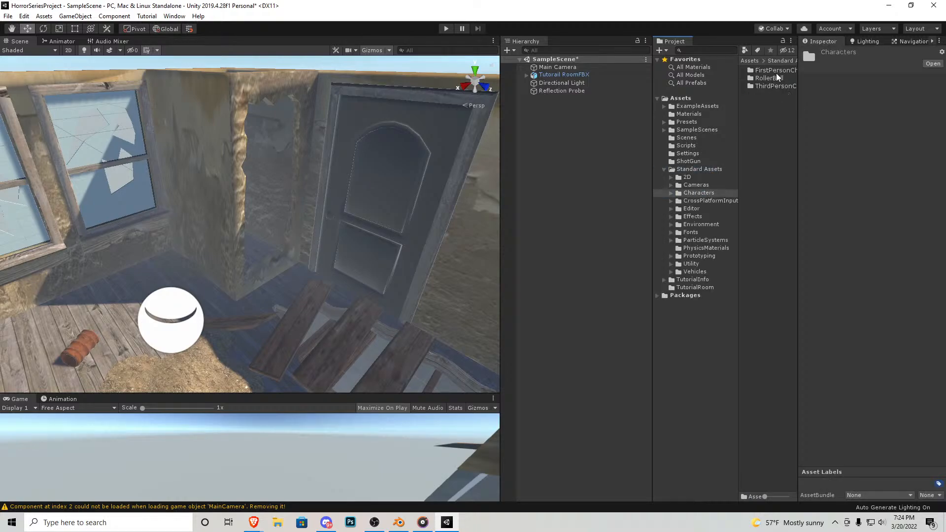
pyautogui.doubleClick(775, 72)
pyautogui.doubleClick(768, 78)
pyautogui.moveTo(775, 70); pyautogui.dragTo(122, 327)
pyautogui.moveTo(227, 293); pyautogui.dragTo(172, 313, button='right')
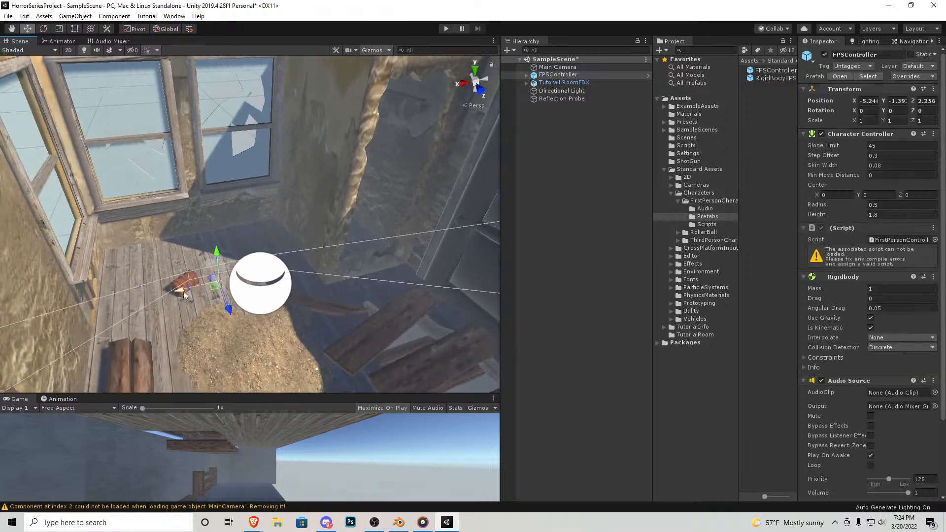
# Step: Lift the FPSController inside the room to about Y 2.36 and raise its FirstPersonCharacter camera to about Y 1.655
pyautogui.moveTo(216, 255); pyautogui.dragTo(267, 284)
pyautogui.click(526, 75)
pyautogui.click(574, 82)
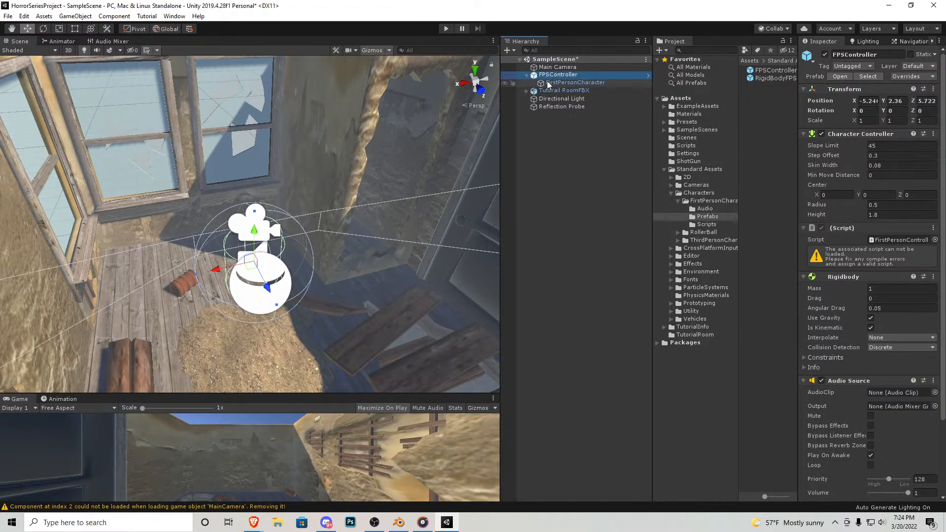
pyautogui.moveTo(262, 182); pyautogui.dragTo(259, 148)
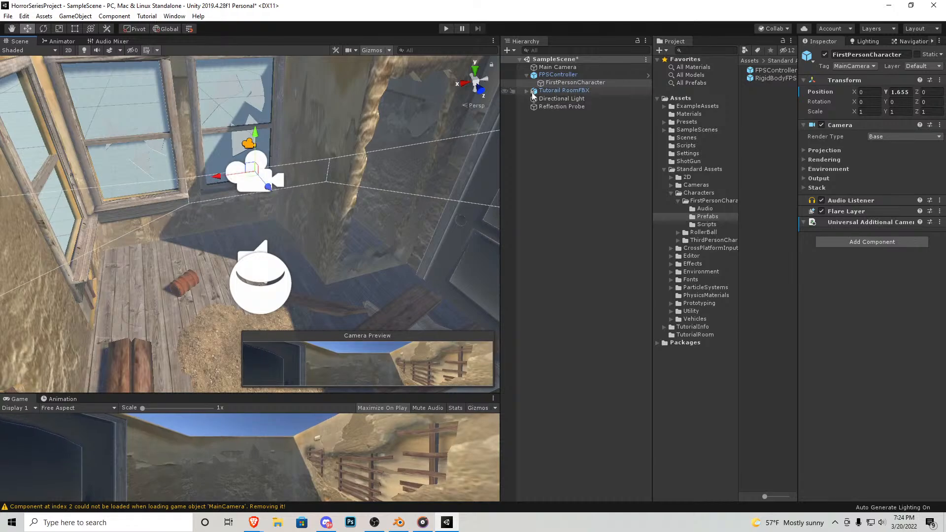
# Step: Lower the FPSController to about Y 1.747 and raise its FirstPersonCharacter camera to about Y 2.062
pyautogui.click(542, 76)
pyautogui.moveTo(313, 148); pyautogui.dragTo(293, 142, button='right')
pyautogui.press('w')
pyautogui.press('s')
pyautogui.moveTo(290, 157); pyautogui.dragTo(291, 209)
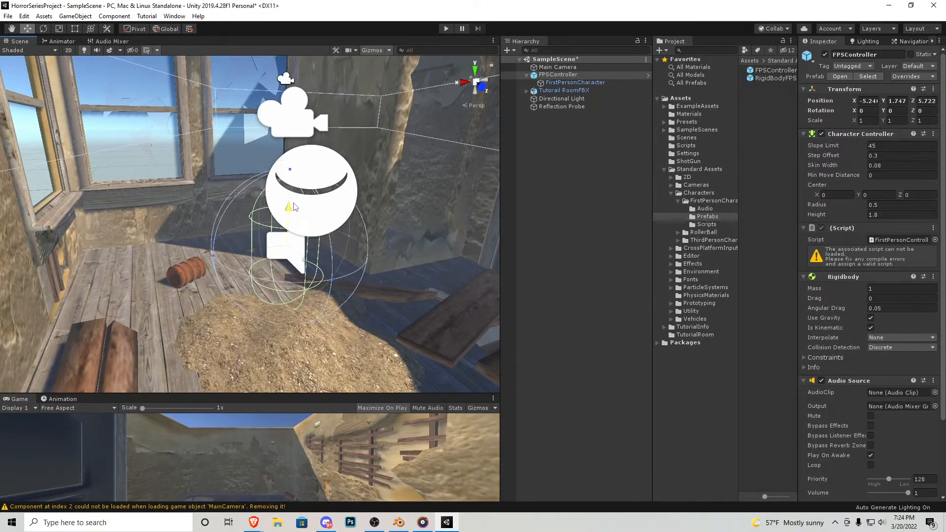
pyautogui.click(276, 129)
pyautogui.moveTo(251, 77); pyautogui.dragTo(251, 45)
# Step: Add a Mesh Collider to all the room model's child objects, from Cube through Walls
pyautogui.moveTo(279, 149); pyautogui.dragTo(277, 186, button='right')
pyautogui.press('w')
pyautogui.press('s')
pyautogui.click(525, 91)
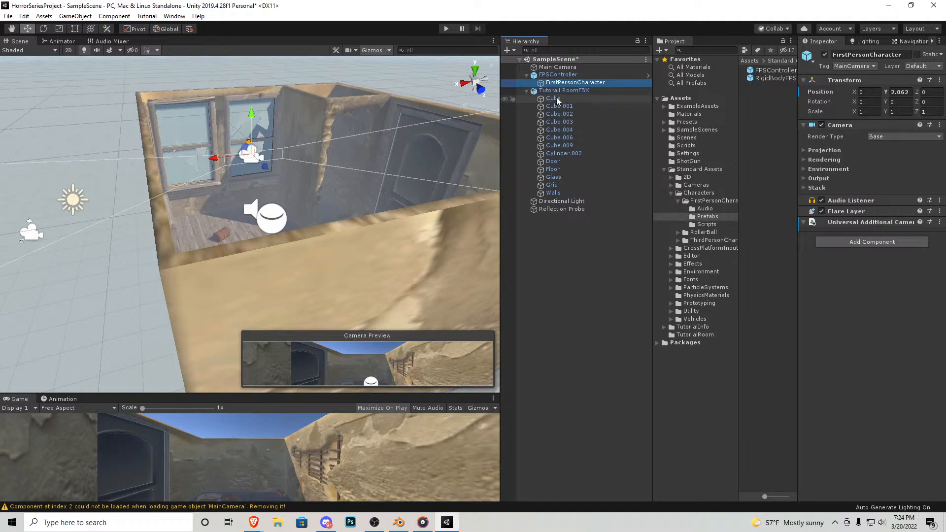
pyautogui.click(553, 98)
pyautogui.keyDown('shift'); pyautogui.click(560, 193); pyautogui.keyUp('shift')
pyautogui.moveTo(378, 142); pyautogui.dragTo(339, 173, button='middle')
pyautogui.click(850, 228)
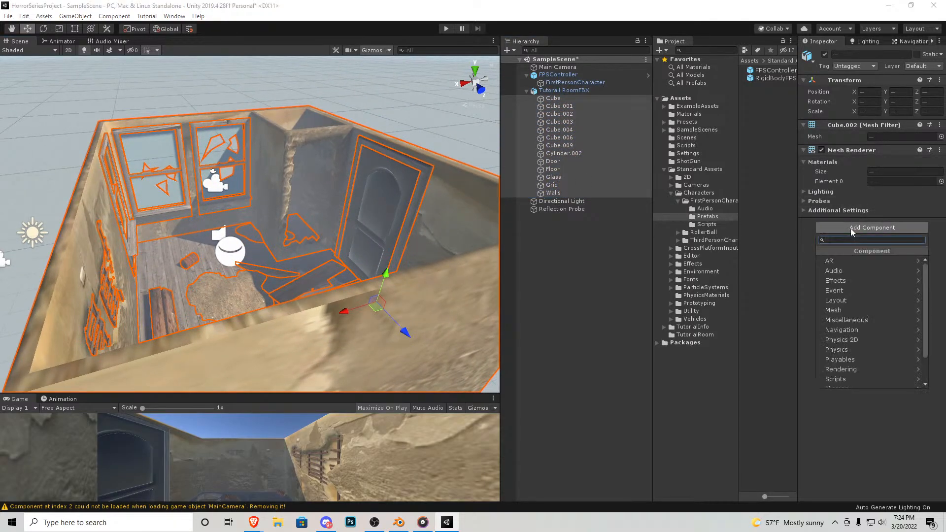
pyautogui.write('mesh')
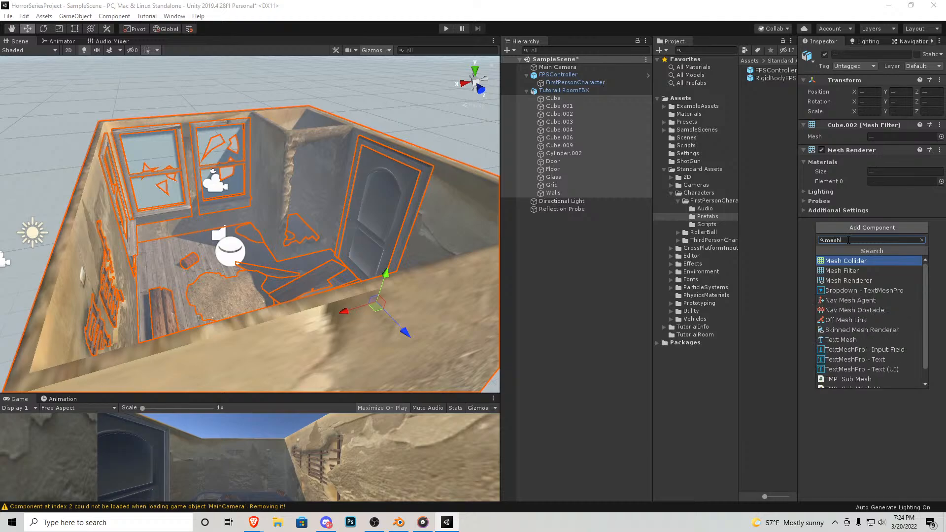
pyautogui.click(846, 263)
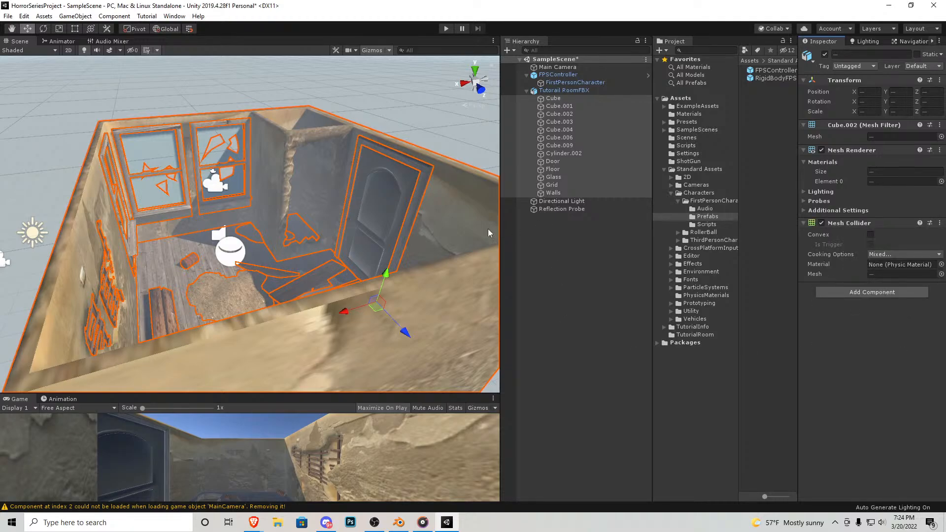
# Step: Clear the Console, examine the remaining compile error and open its source script, and close the Console
pyautogui.click(259, 506)
pyautogui.click(86, 96)
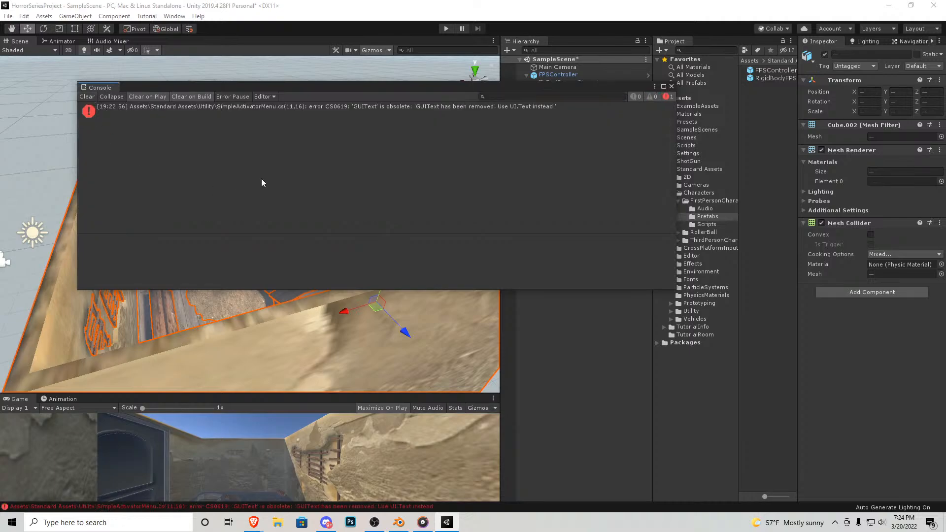
pyautogui.click(278, 108)
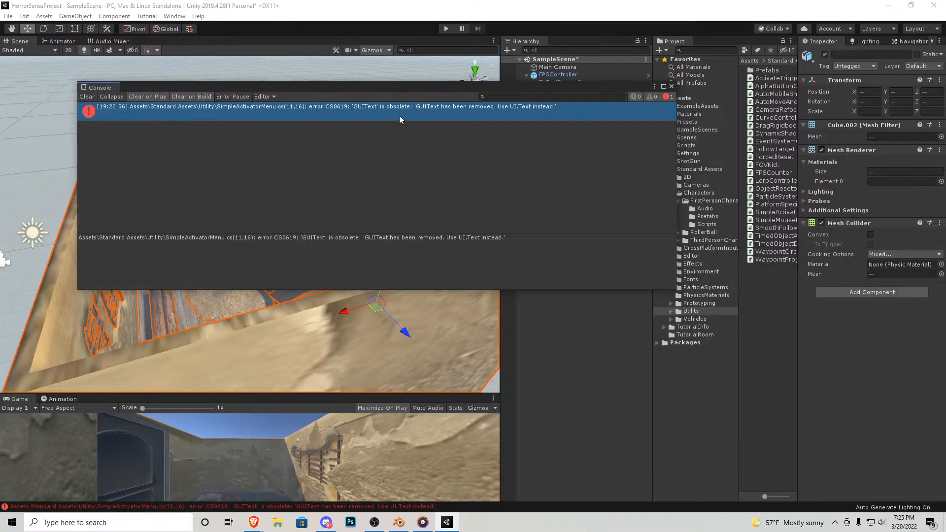
pyautogui.click(763, 205)
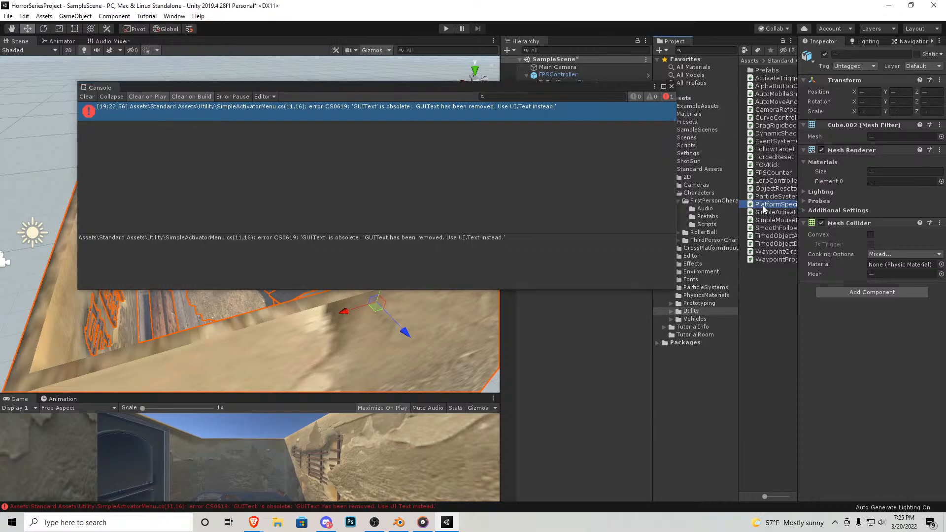
pyautogui.click(709, 241)
pyautogui.click(563, 109)
pyautogui.doubleClick(555, 116)
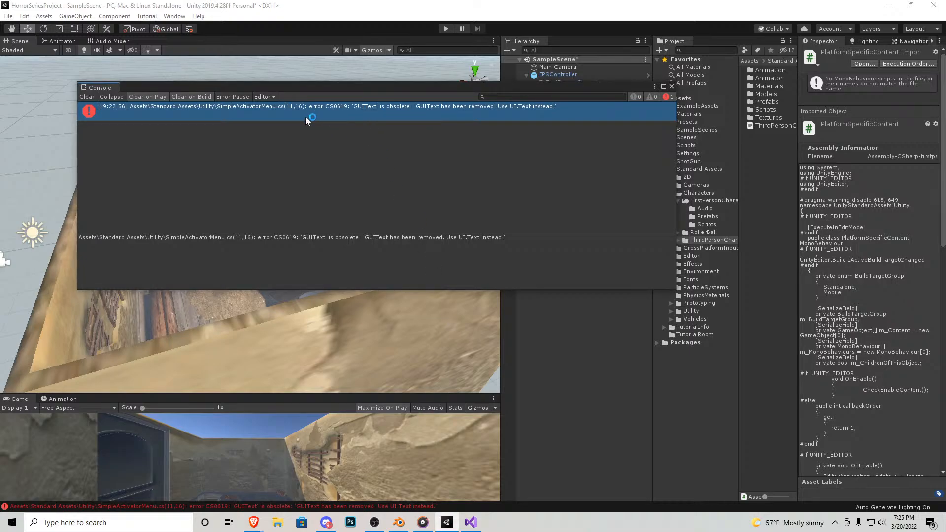
pyautogui.click(671, 87)
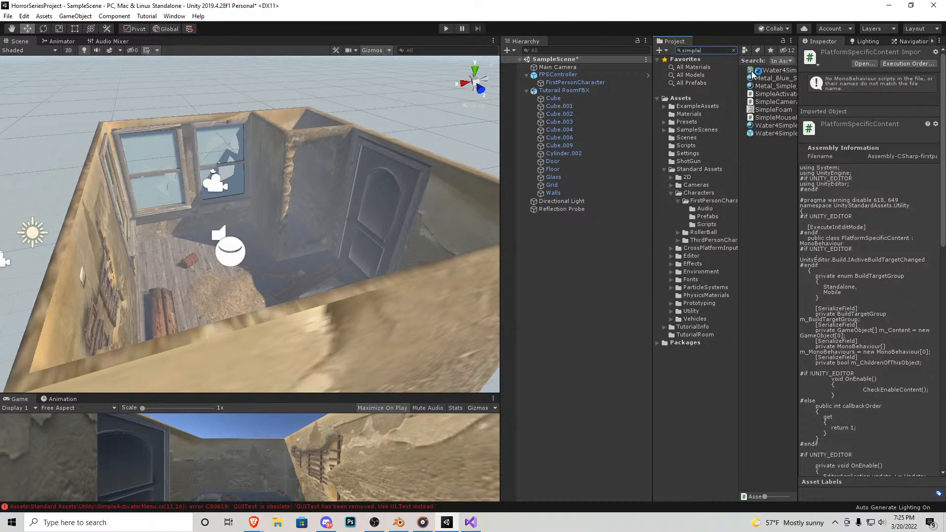
# Step: Search the project for "simple" and delete the SimpleActivatorMenu script from the Standard Assets Utility folder
pyautogui.click(773, 94)
pyautogui.press('Delete')
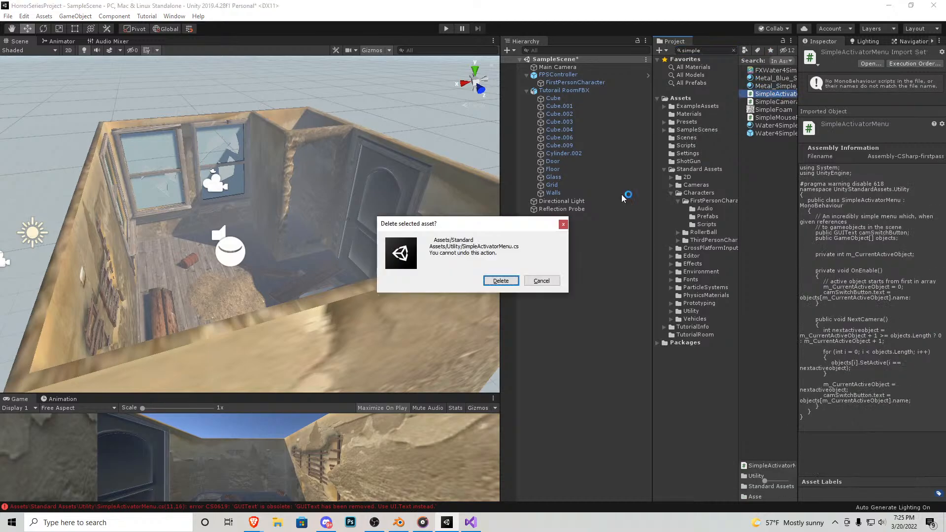
pyautogui.click(503, 280)
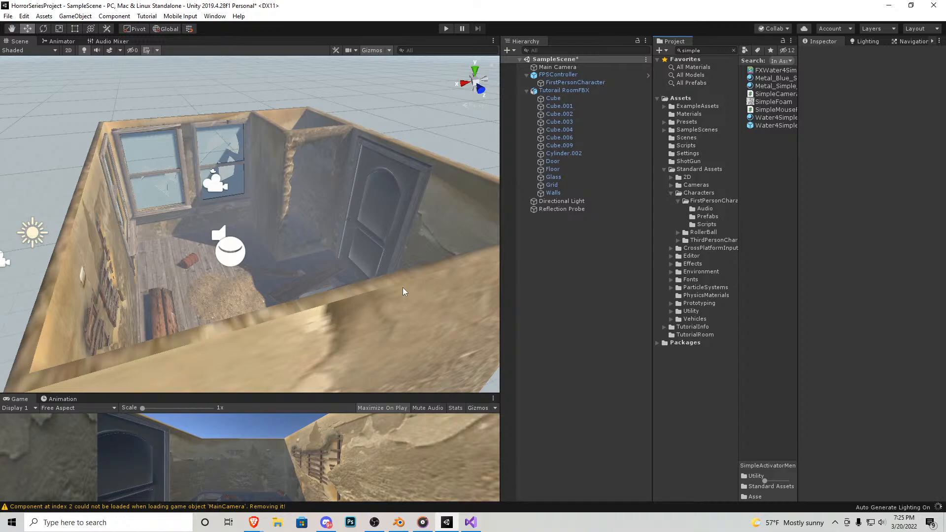
# Step: Examine the component settings of the FPSController and its FirstPersonCharacter camera
pyautogui.scroll(3, 428, 188)
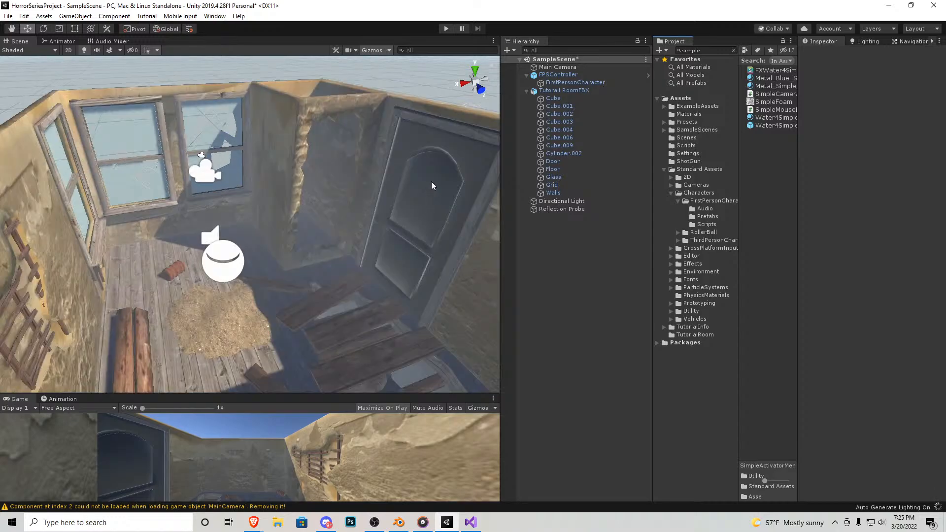
pyautogui.click(567, 75)
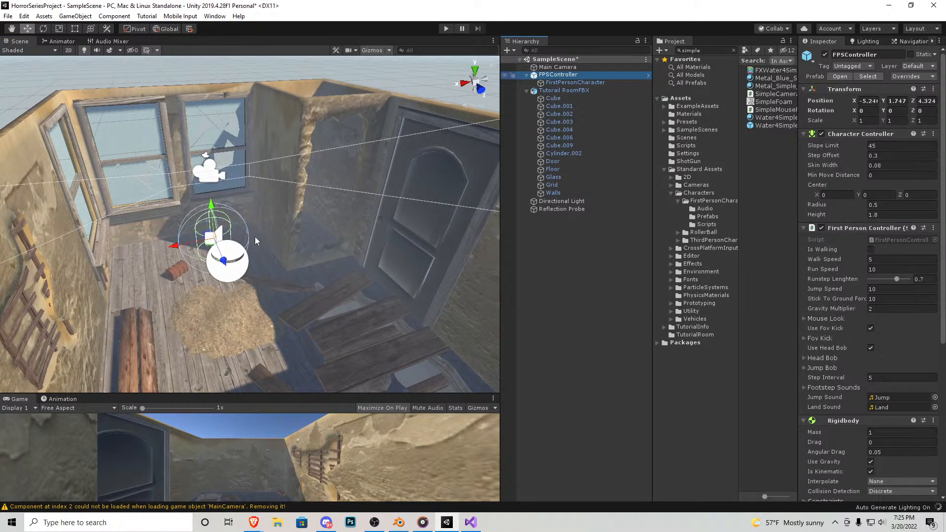
pyautogui.moveTo(252, 248); pyautogui.dragTo(286, 234, button='right')
pyautogui.press('w')
pyautogui.scroll(-5, 861, 276)
pyautogui.scroll(5, 849, 360)
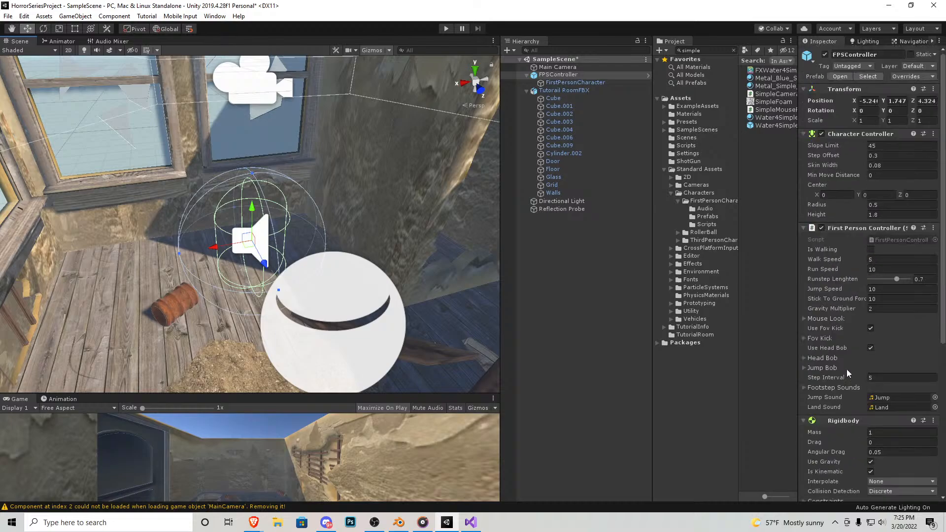
pyautogui.click(574, 83)
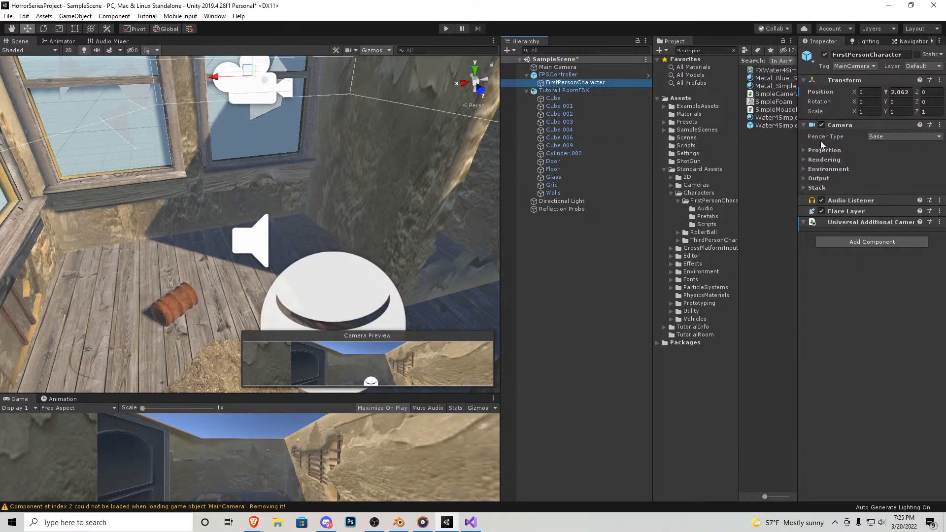
pyautogui.click(564, 75)
pyautogui.scroll(-5, 866, 361)
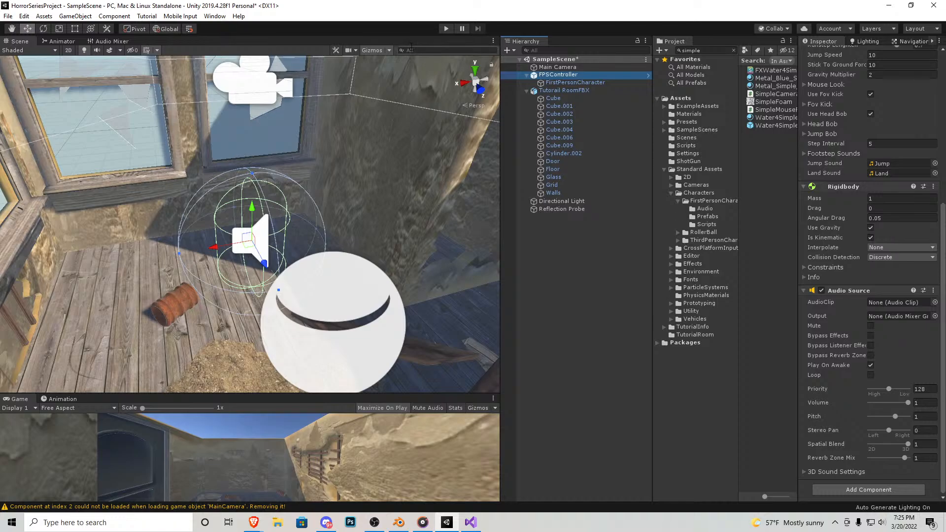
# Step: Play-test the scene by walking and looking around the room in first person, and stop the game
pyautogui.click(446, 28)
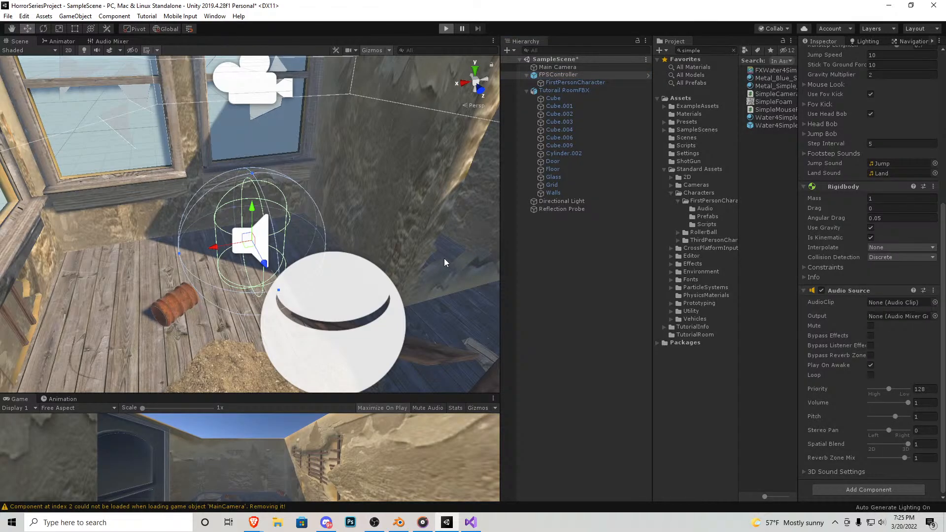
pyautogui.press('w')
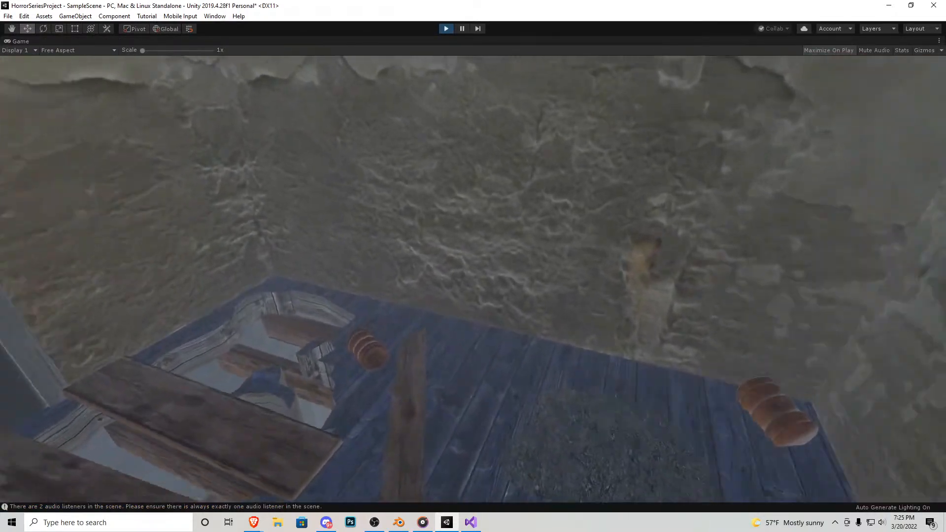
pyautogui.press('s')
pyautogui.press('s')
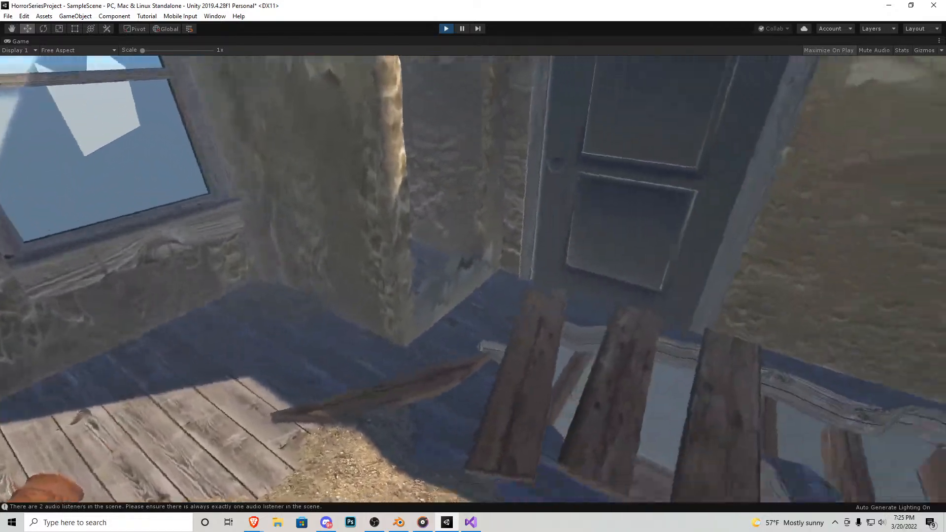
pyautogui.press('w')
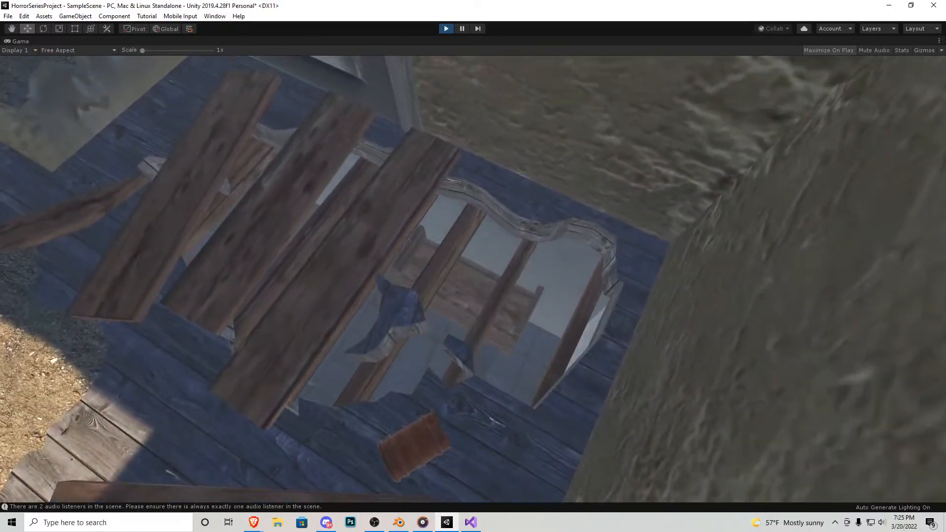
pyautogui.press('a')
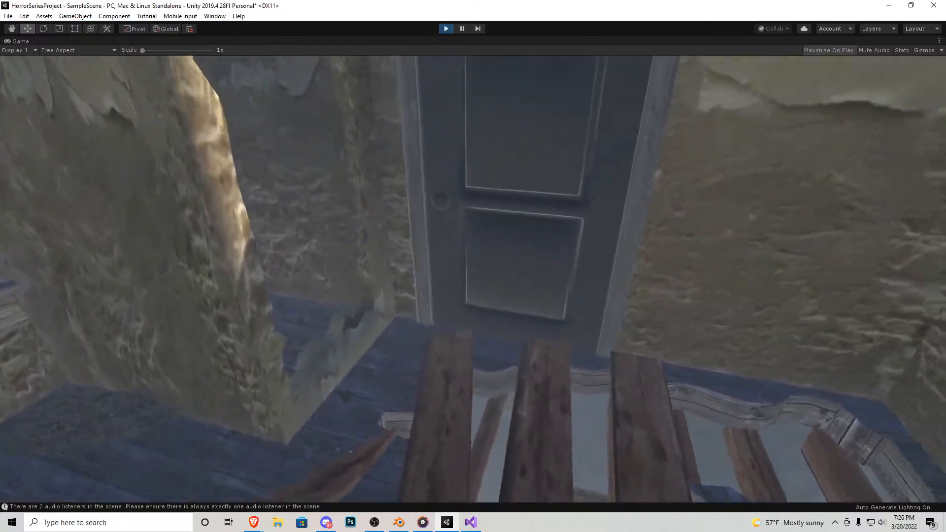
pyautogui.press('w')
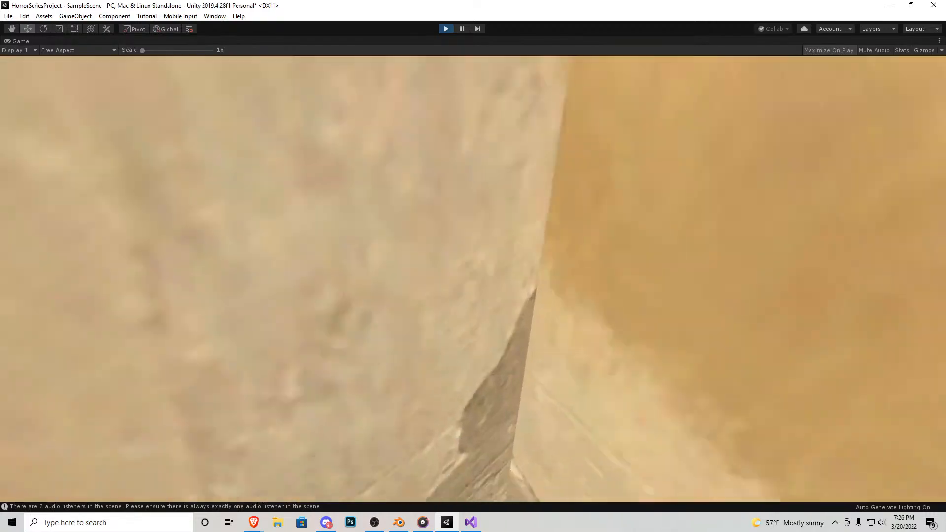
pyautogui.press('w')
pyautogui.press('w')
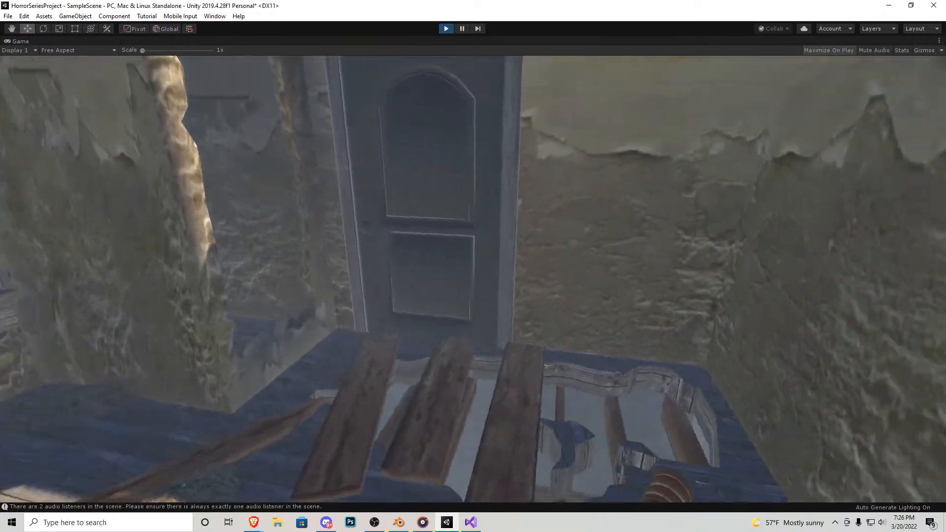
pyautogui.press('a')
pyautogui.press('d')
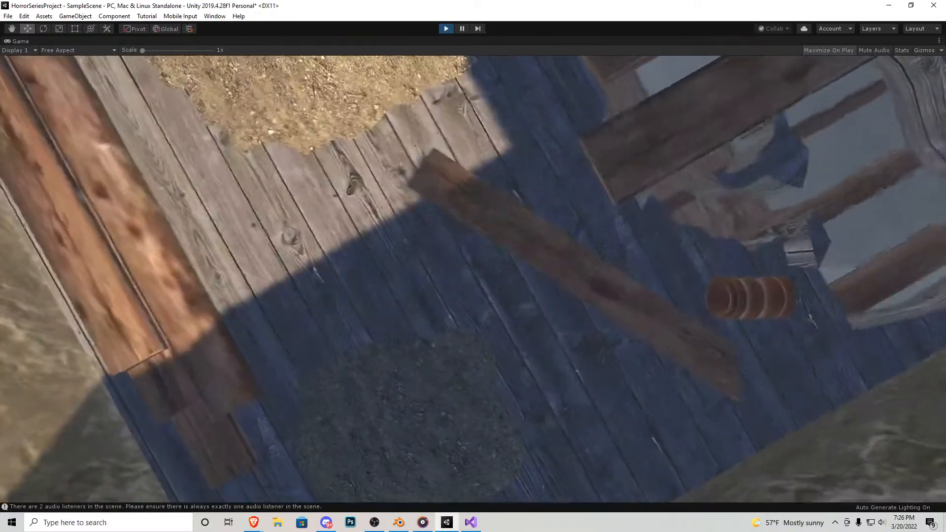
pyautogui.press('Escape')
pyautogui.click(445, 28)
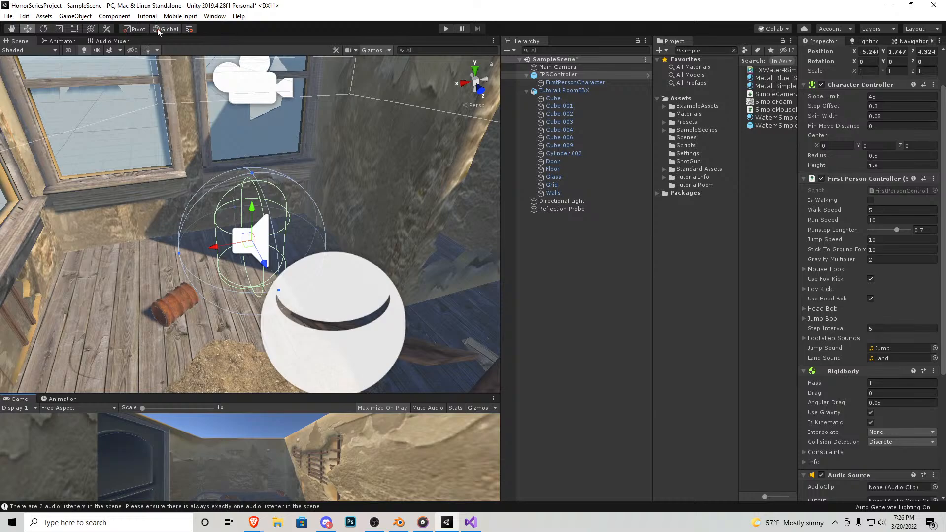
# Step: Open the Asset Store in a maximized window and search it for "male"
pyautogui.click(215, 16)
pyautogui.click(249, 81)
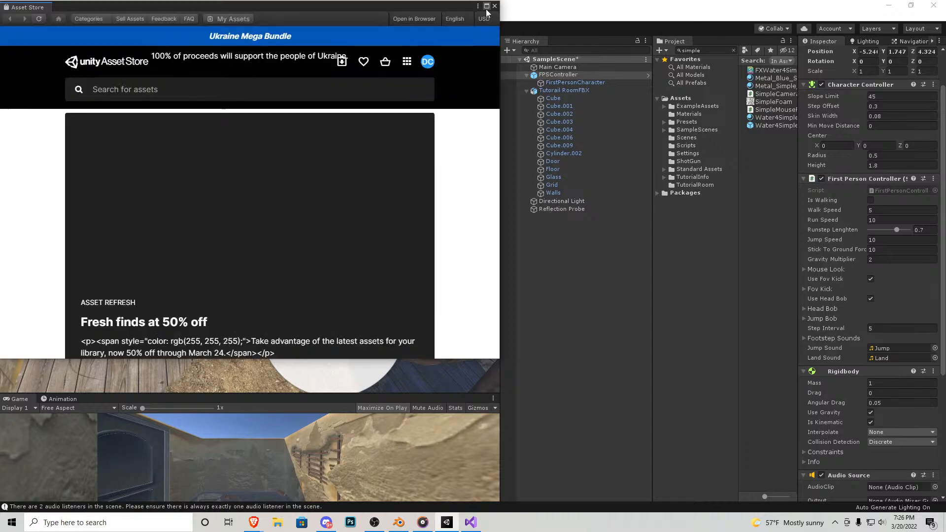
pyautogui.click(487, 6)
pyautogui.click(351, 87)
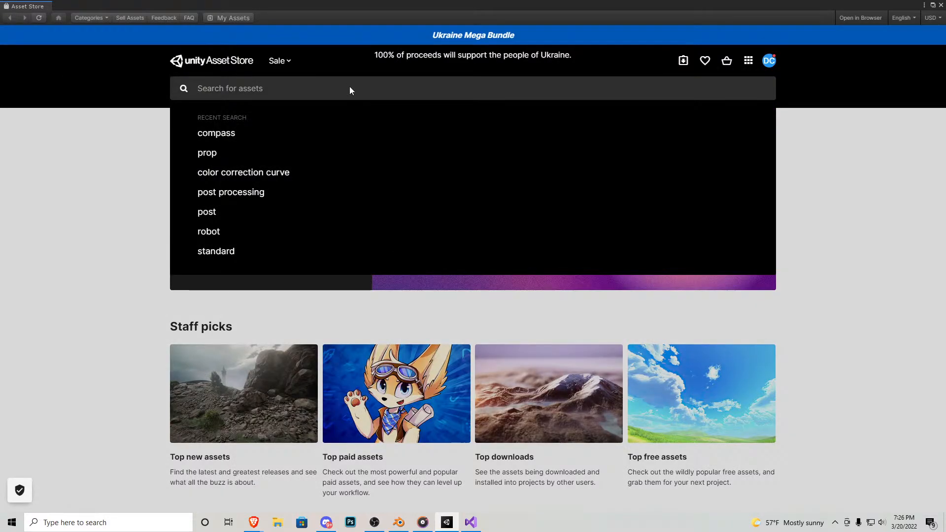
pyautogui.write('m')
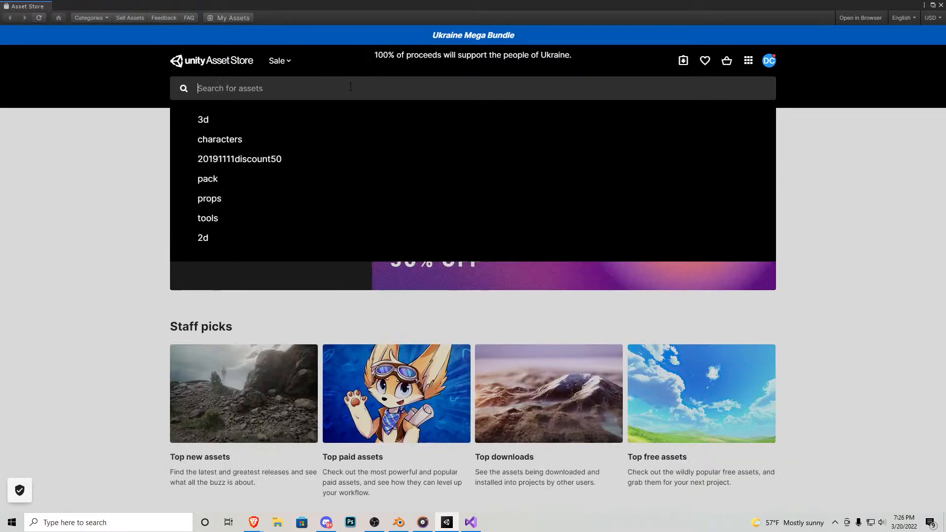
pyautogui.write('ale')
pyautogui.press('Return')
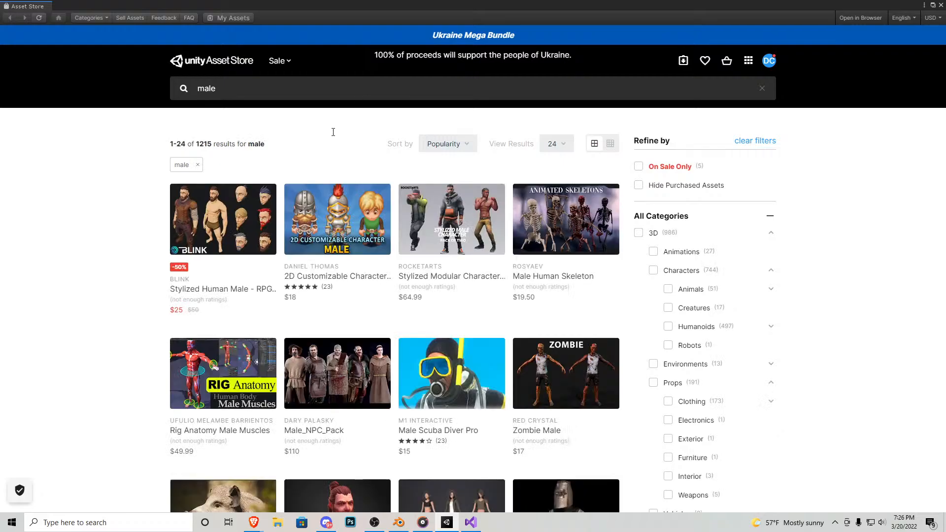
# Step: Clear the current search filter and search the Asset Store for "male" again
pyautogui.click(455, 147)
pyautogui.click(460, 151)
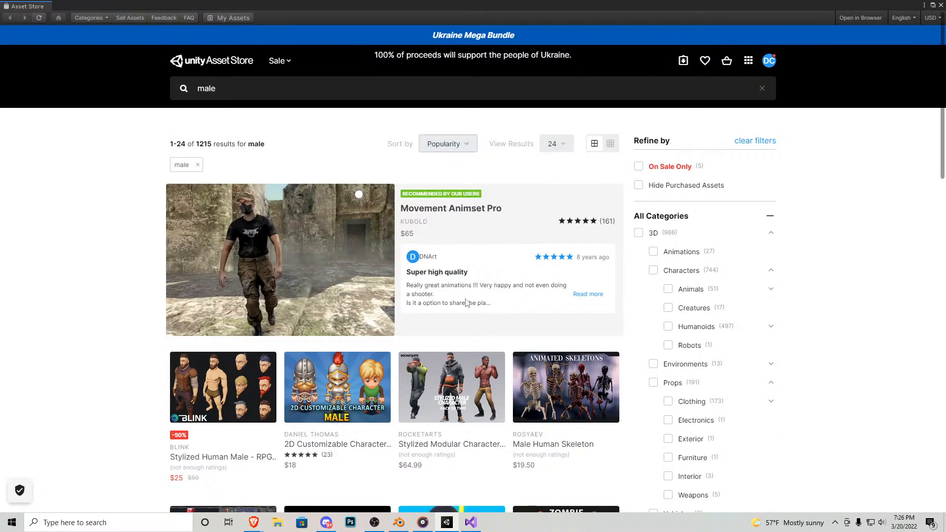
pyautogui.scroll(-2, 476, 209)
pyautogui.scroll(2, 331, 176)
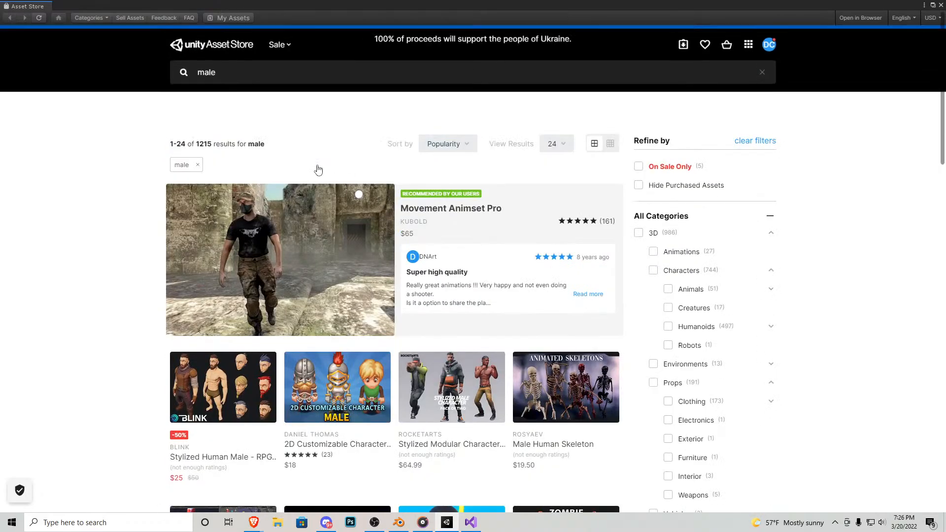
pyautogui.click(197, 166)
pyautogui.click(257, 88)
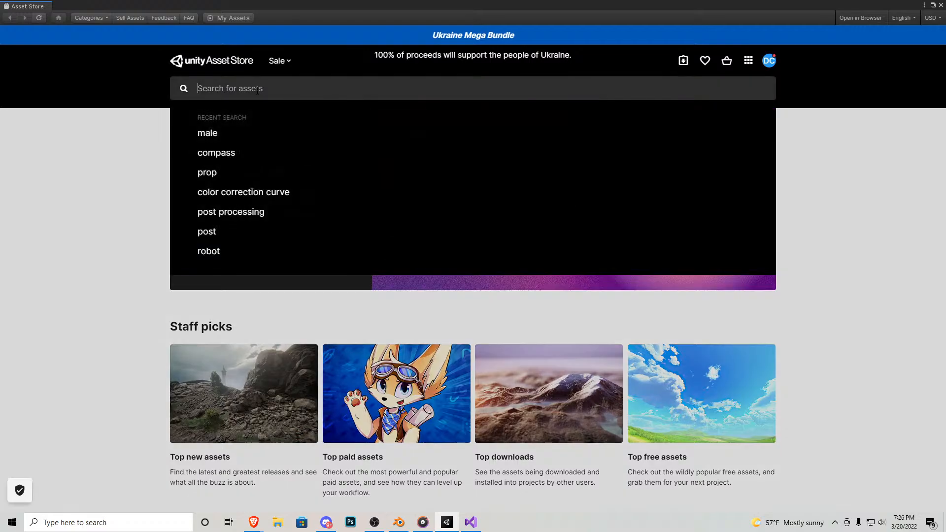
pyautogui.write('male')
pyautogui.press('Return')
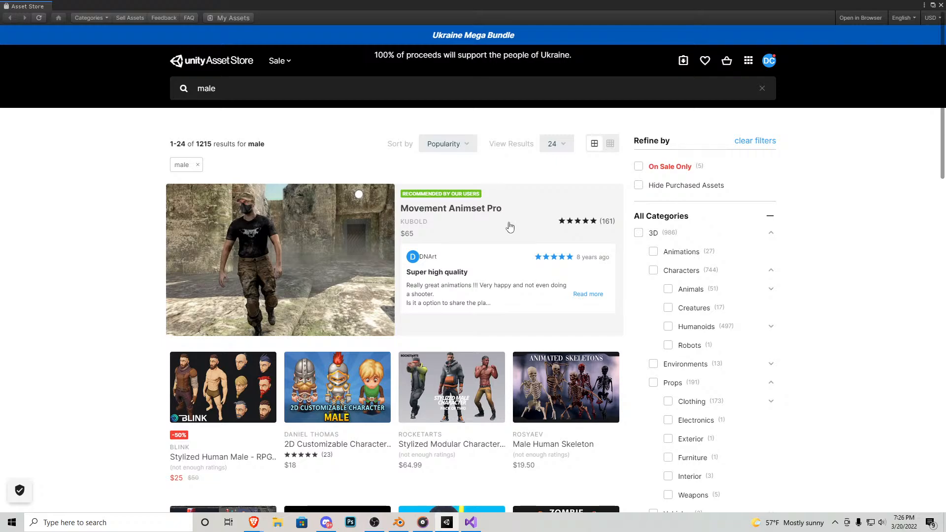
# Step: Sort the male results by Price (Low to High) and browse the free assets through the second results page
pyautogui.click(461, 146)
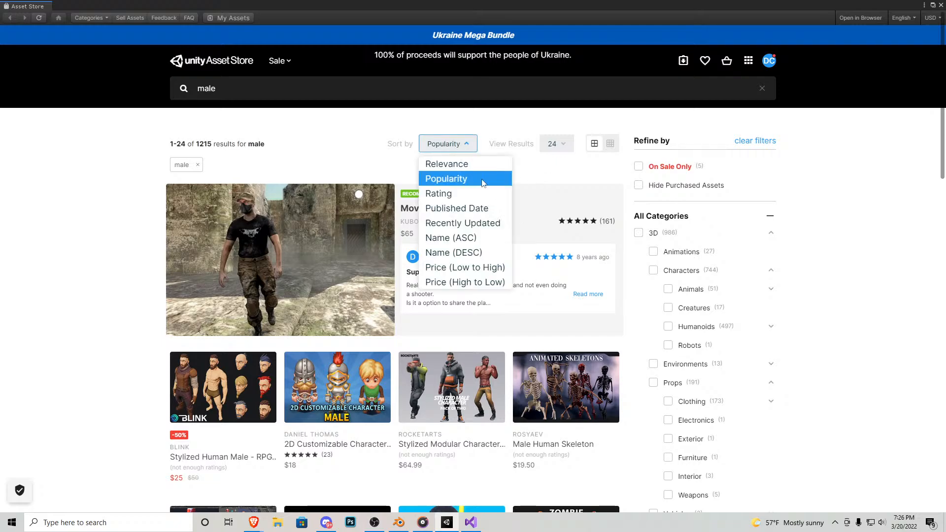
pyautogui.click(486, 268)
pyautogui.scroll(-4, 497, 270)
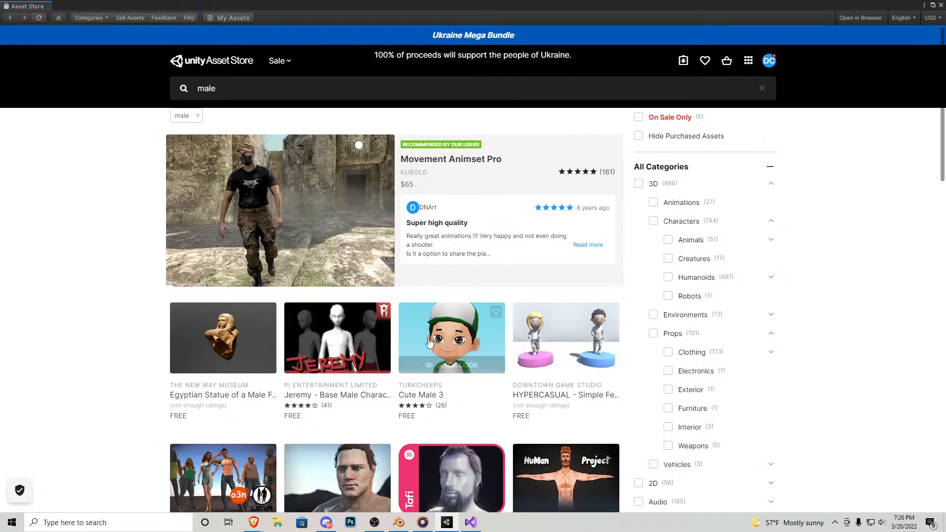
pyautogui.scroll(-7, 324, 335)
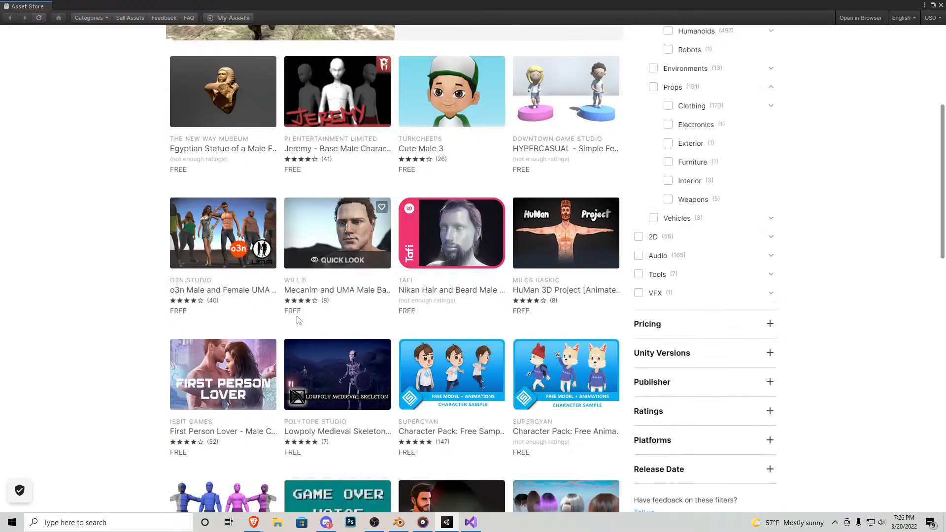
pyautogui.scroll(-6, 266, 383)
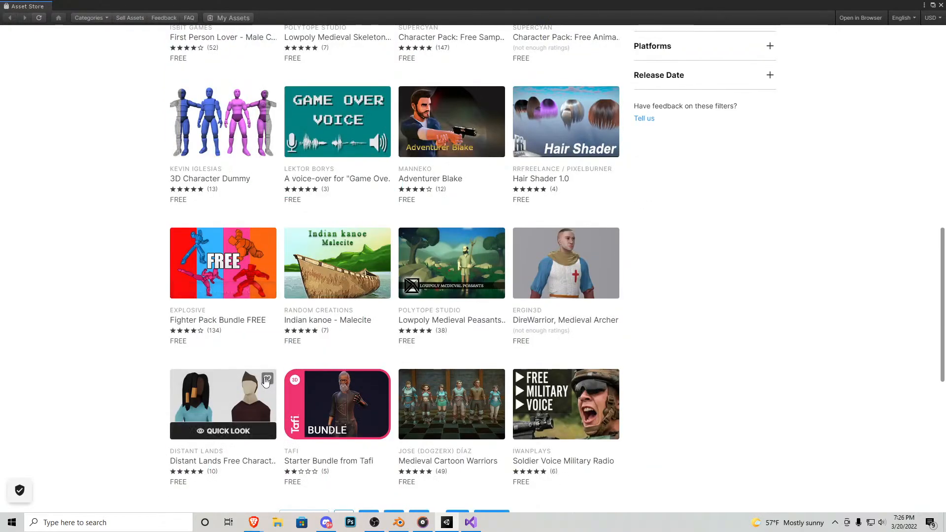
pyautogui.click(367, 373)
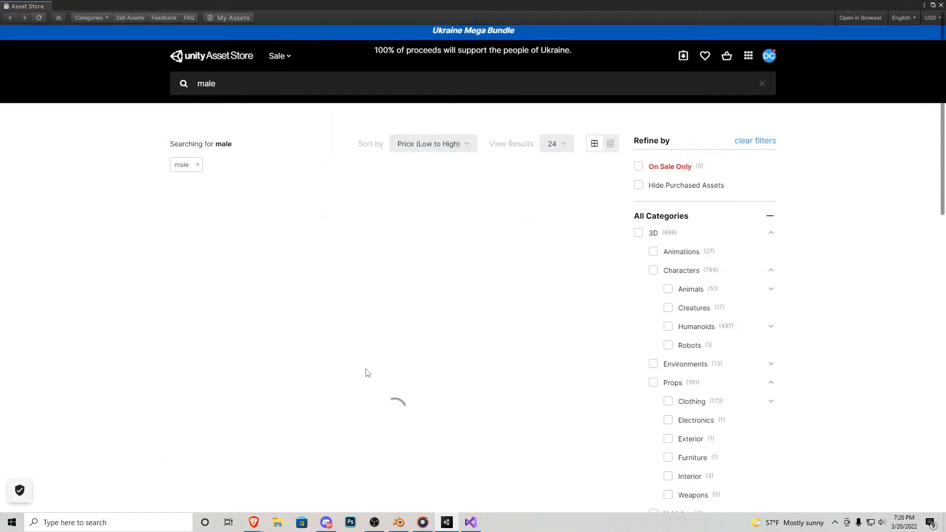
pyautogui.scroll(-4, 224, 311)
pyautogui.scroll(-12, 225, 311)
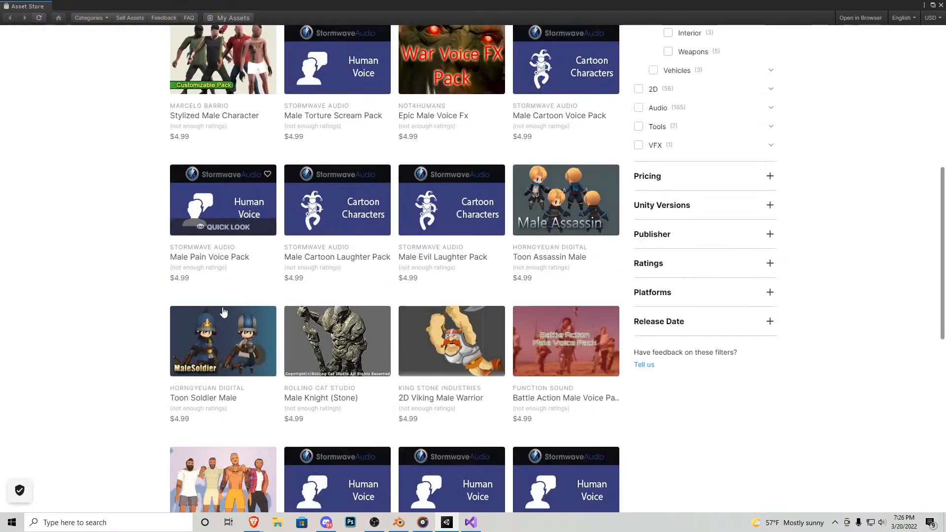
pyautogui.scroll(9, 217, 198)
pyautogui.scroll(4, 218, 198)
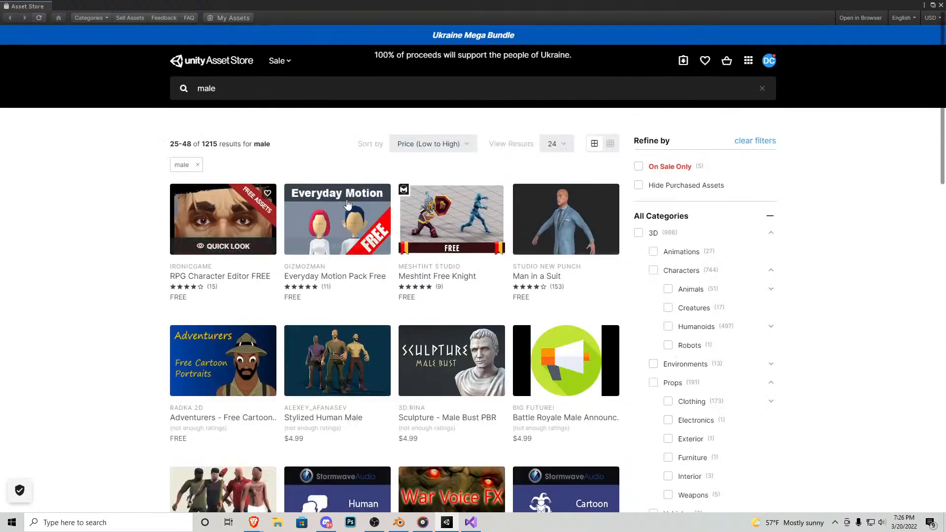
# Step: Download the free Man in a Suit asset, import it into the project, and close the Asset Store
pyautogui.click(542, 249)
pyautogui.click(548, 362)
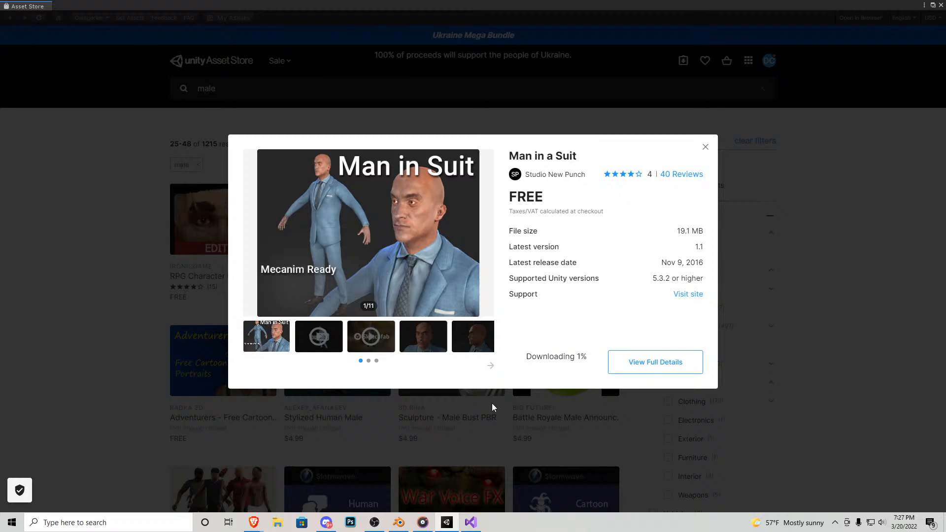
pyautogui.click(538, 360)
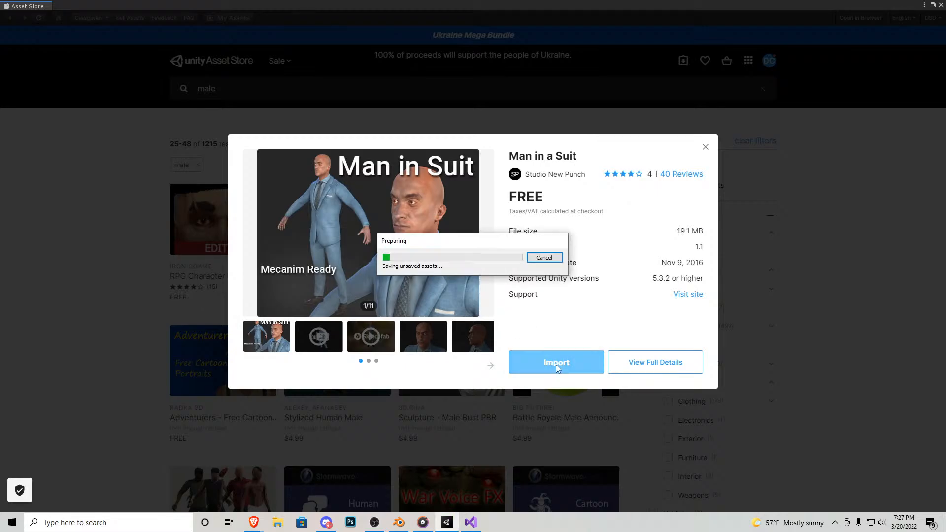
pyautogui.click(459, 370)
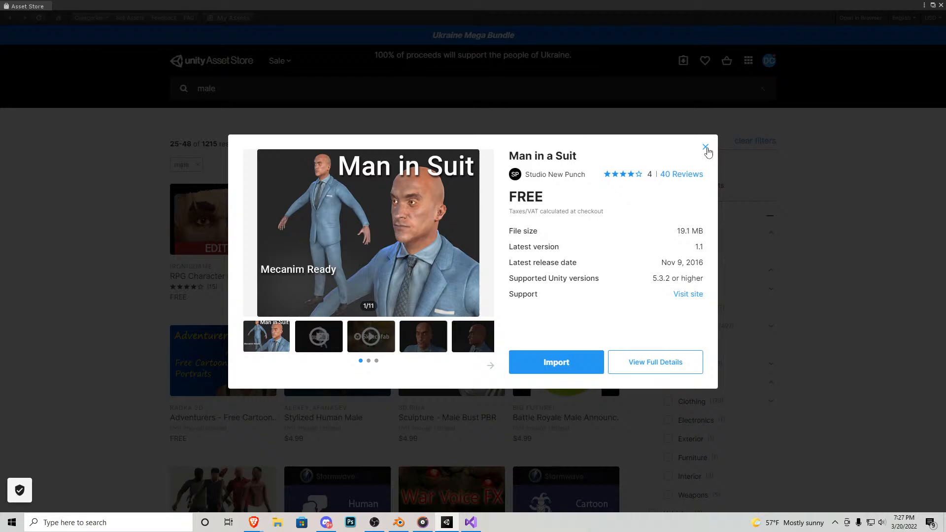
pyautogui.click(705, 149)
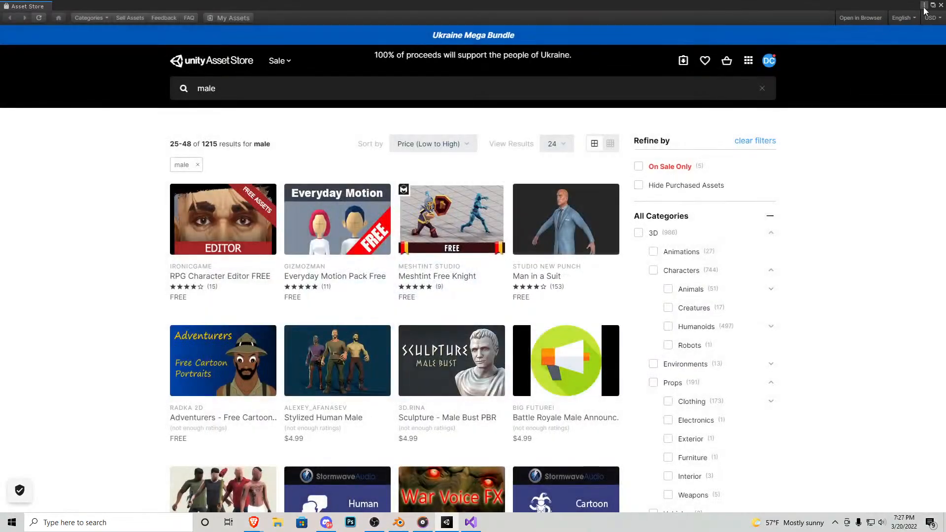
pyautogui.click(941, 6)
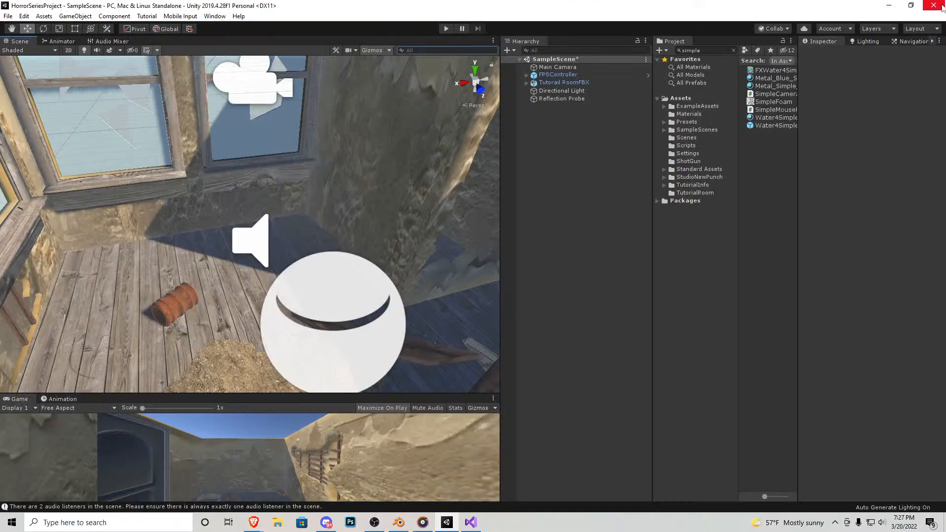
# Step: Clear the project search and inspect the BlueSuitFree01 prefab in the StudioNewPunch SuitedMan Prefabs folder
pyautogui.click(733, 50)
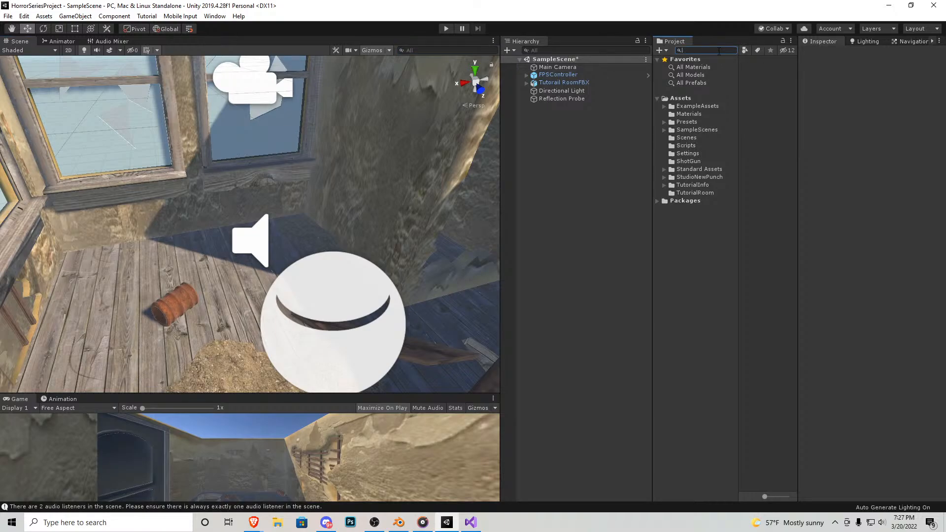
pyautogui.click(702, 180)
pyautogui.doubleClick(771, 70)
pyautogui.click(772, 72)
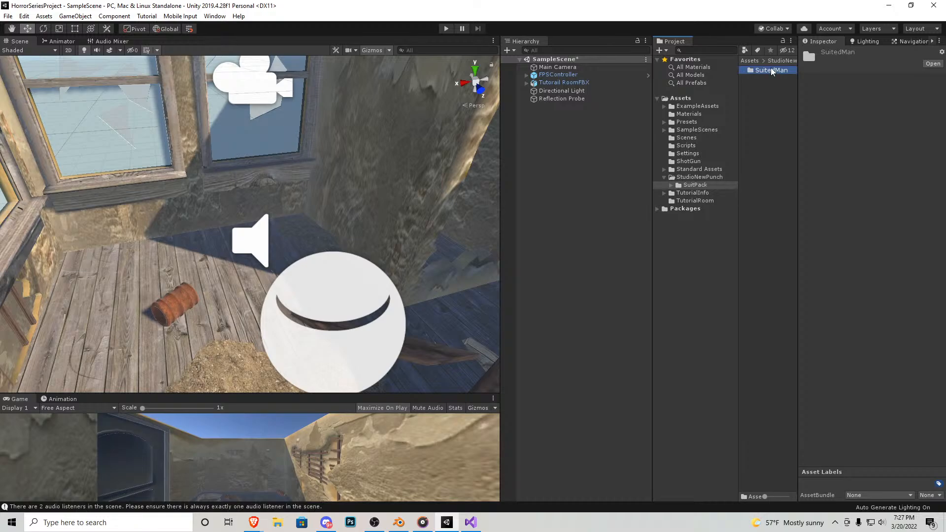
pyautogui.doubleClick(771, 71)
pyautogui.doubleClick(773, 79)
pyautogui.click(778, 72)
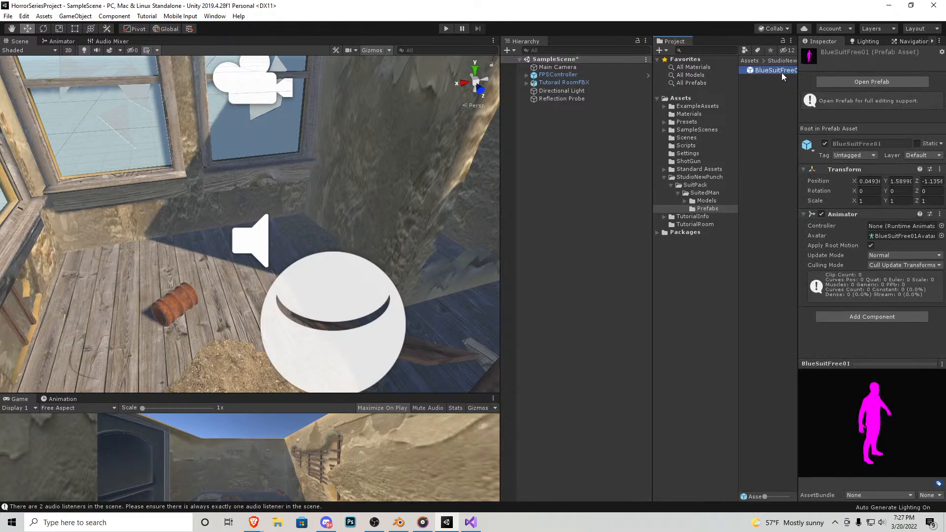
# Step: Place the suit_F01 model from the SuitedMan Models folder on the room floor beside the barrel
pyautogui.click(707, 200)
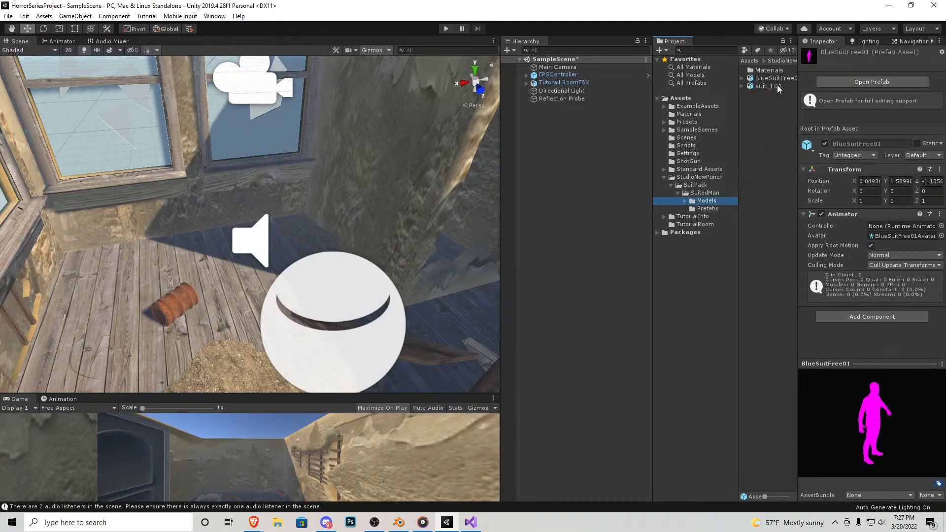
pyautogui.click(769, 86)
pyautogui.moveTo(771, 89); pyautogui.dragTo(214, 303)
pyautogui.press('f')
# Step: Open the Materials folder of the SuitedMan models and inspect the head's albedo texture
pyautogui.click(705, 193)
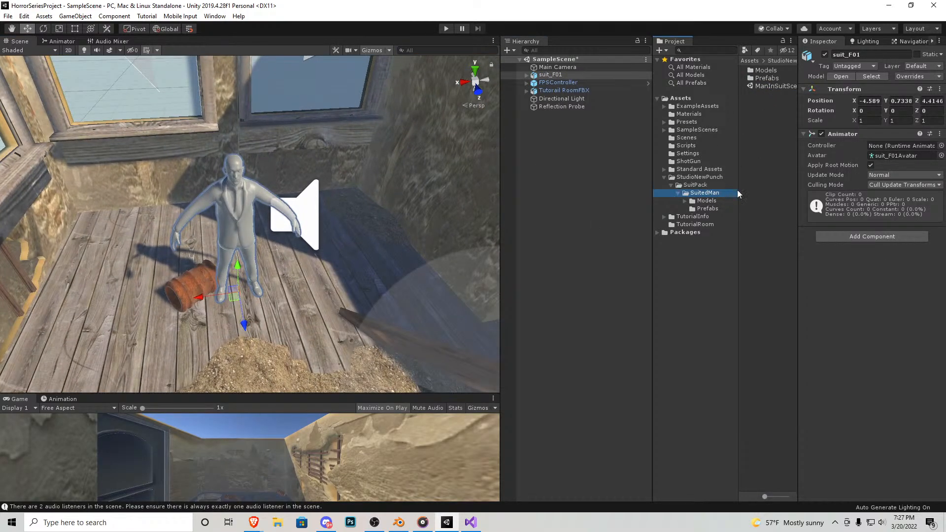
pyautogui.click(718, 204)
pyautogui.doubleClick(769, 70)
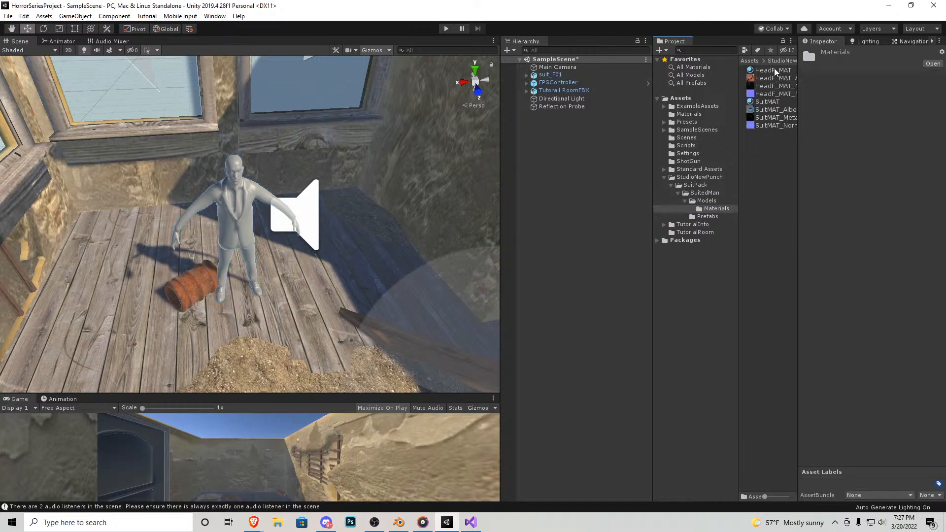
pyautogui.click(776, 72)
pyautogui.click(780, 80)
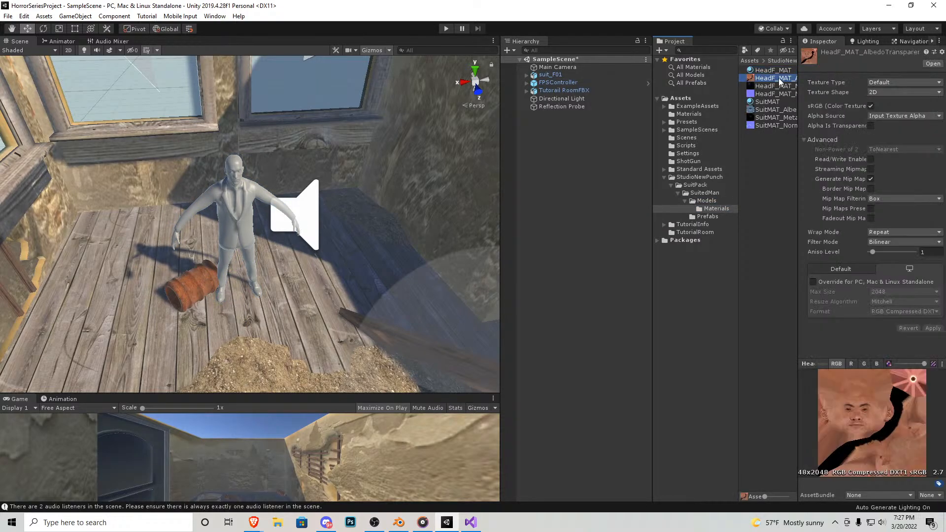
# Step: Switch HeadF_MAT to the Universal Render Pipeline Unlit shader and assign the head albedo texture as its Base Map
pyautogui.click(773, 70)
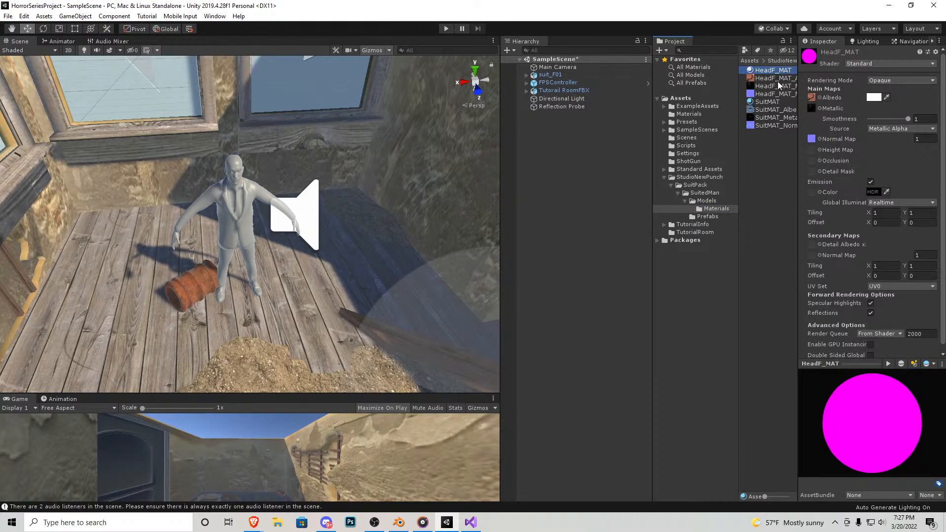
pyautogui.click(851, 64)
pyautogui.click(867, 130)
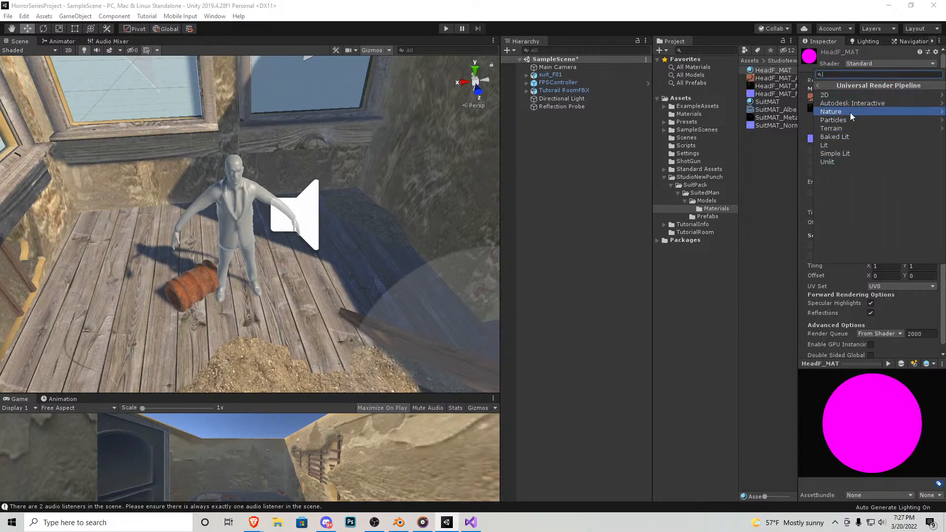
pyautogui.click(843, 160)
pyautogui.click(883, 91)
pyautogui.click(873, 67)
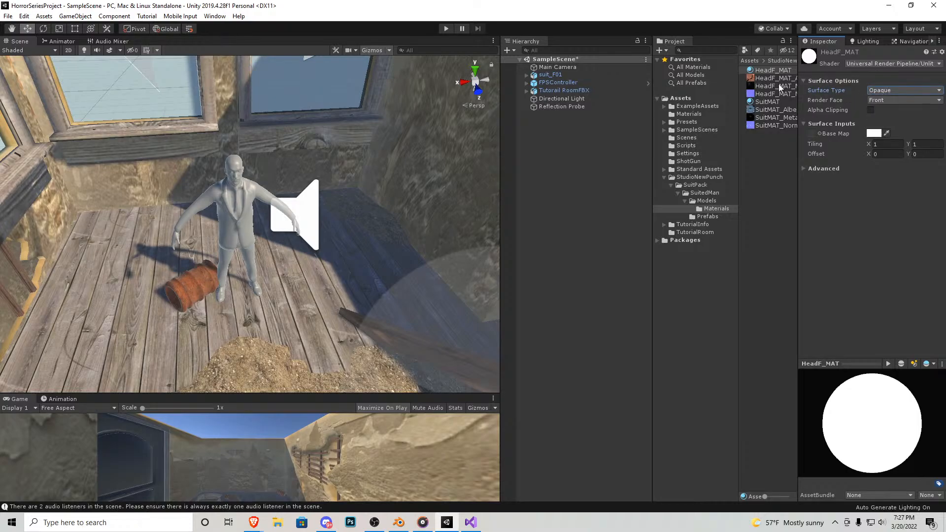
pyautogui.moveTo(773, 78); pyautogui.dragTo(813, 135)
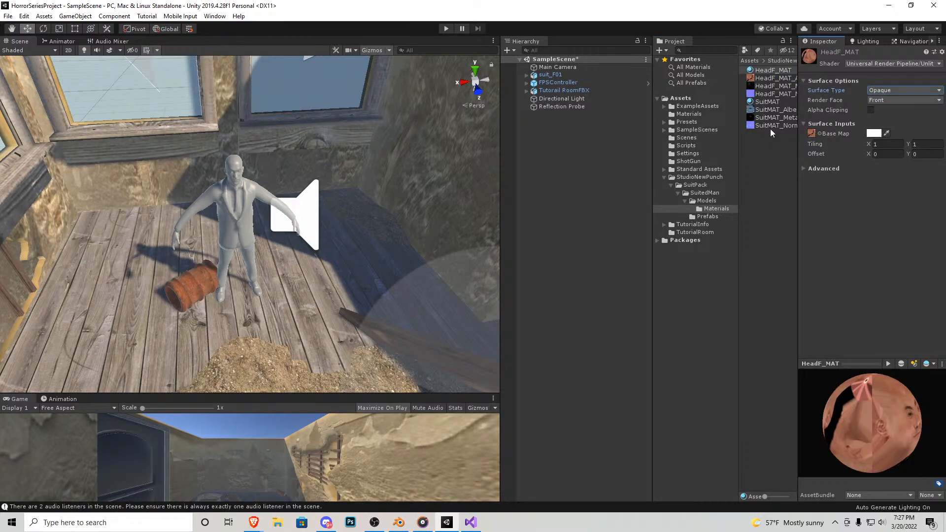
# Step: Switch SuitMAT to the Universal Render Pipeline Simple Lit shader and assign the SuitMAT albedo texture as its Base Map
pyautogui.click(773, 111)
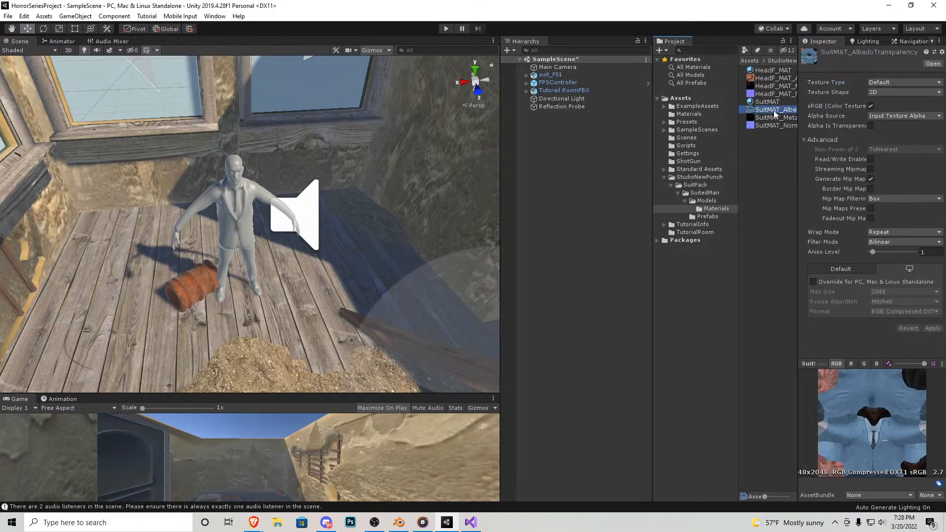
pyautogui.click(885, 83)
pyautogui.click(886, 82)
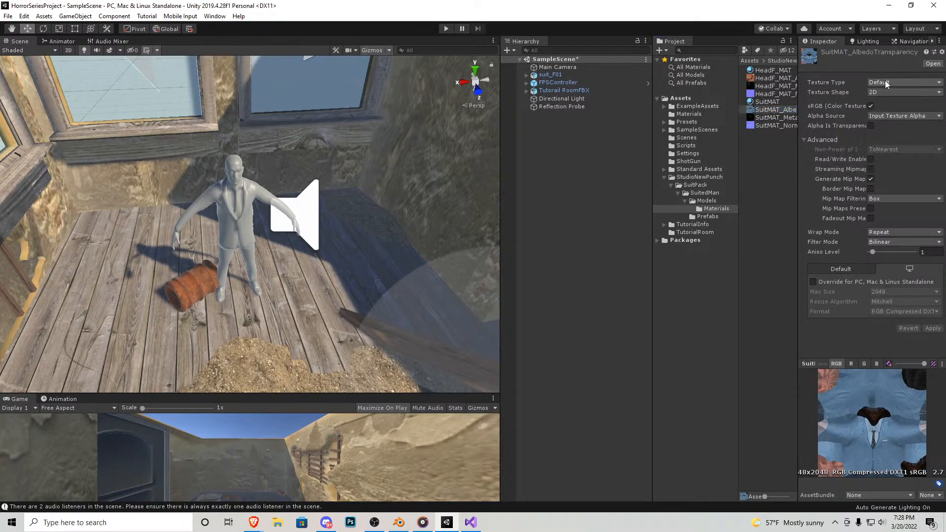
pyautogui.click(771, 104)
pyautogui.click(876, 64)
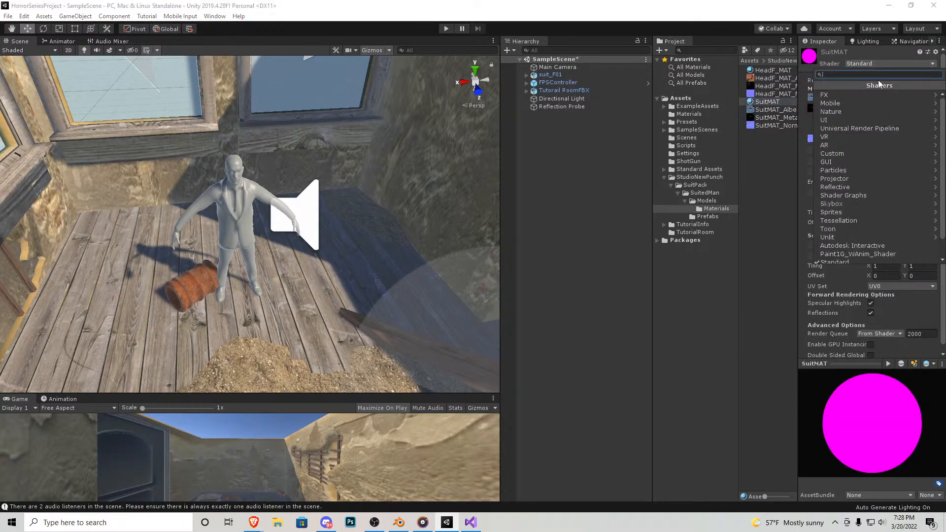
pyautogui.click(891, 128)
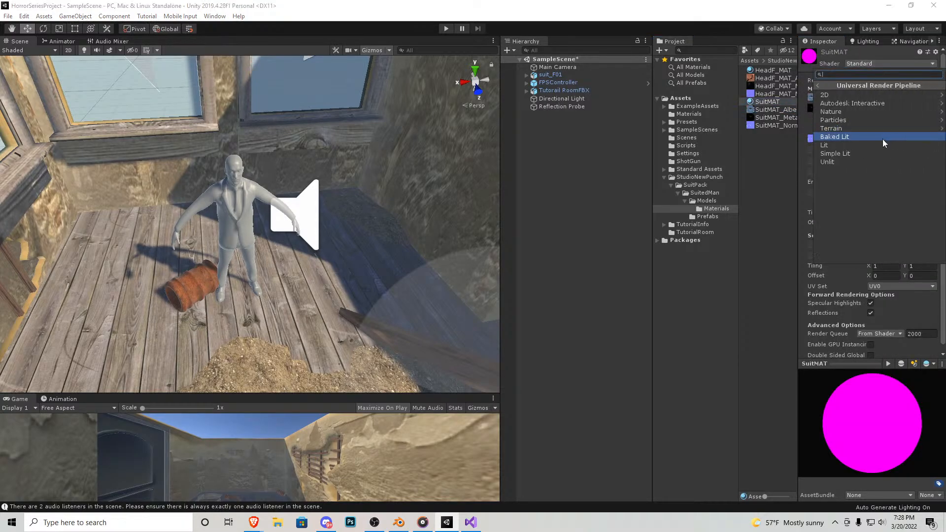
pyautogui.click(841, 154)
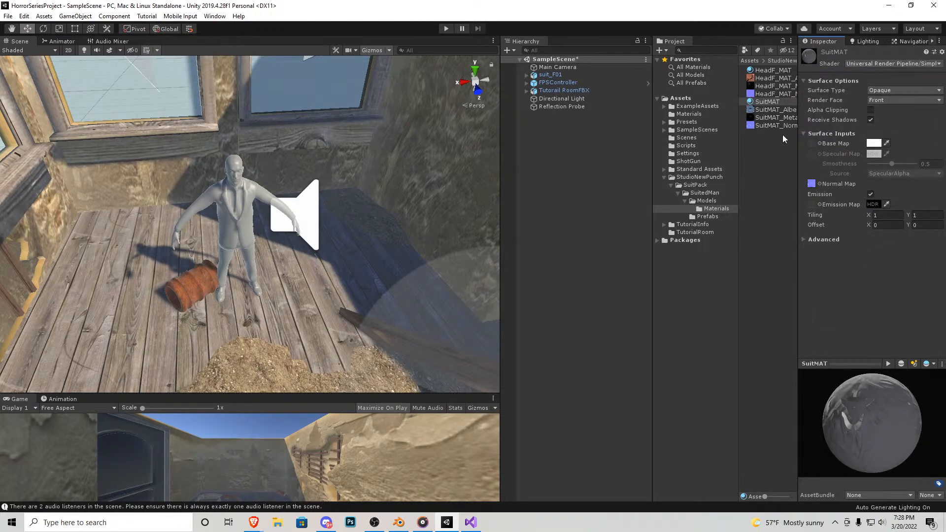
pyautogui.moveTo(814, 137); pyautogui.dragTo(812, 144)
# Step: Apply SuitMAT to the character's suit and HeadF_MAT to his head in the scene
pyautogui.moveTo(765, 105); pyautogui.dragTo(243, 210)
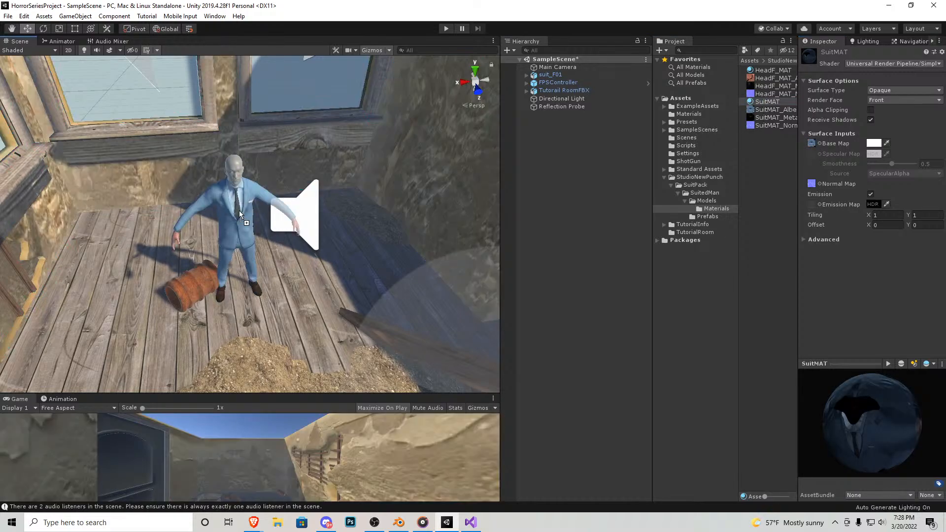
pyautogui.moveTo(772, 78); pyautogui.dragTo(242, 222)
pyautogui.click(762, 72)
pyautogui.moveTo(762, 72); pyautogui.dragTo(235, 167)
pyautogui.moveTo(235, 167); pyautogui.dragTo(210, 169, button='right')
pyautogui.press('w')
pyautogui.press('s')
# Step: Try to shrink the Heads object of suit_F01 to about 0.56 scale around its center
pyautogui.click(548, 75)
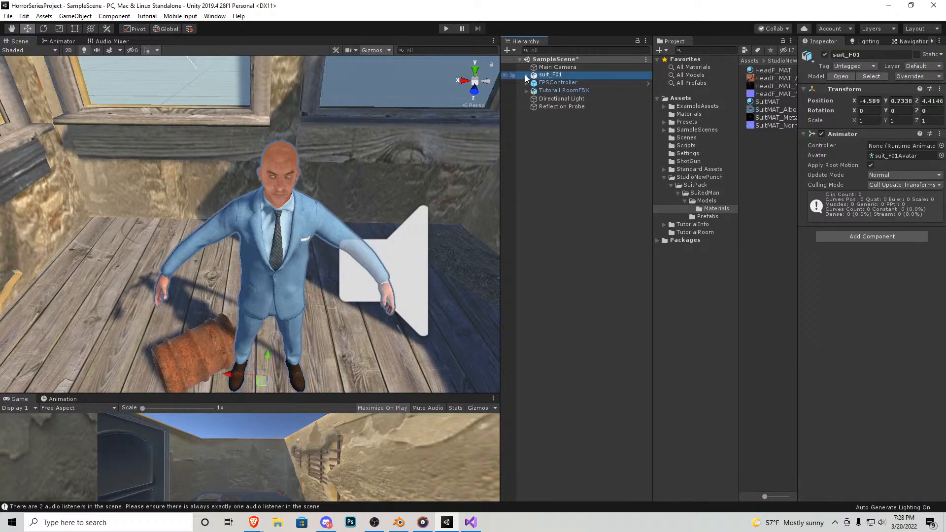
pyautogui.click(527, 75)
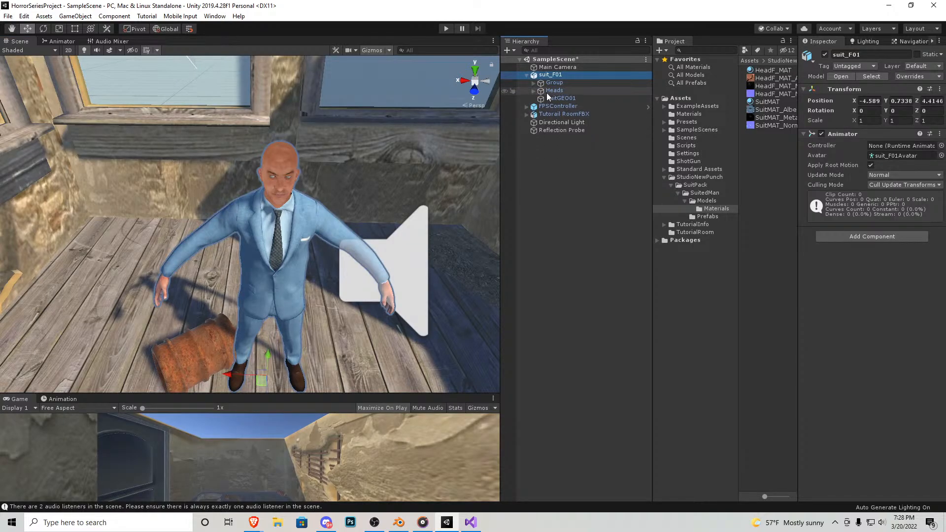
pyautogui.click(544, 92)
pyautogui.click(60, 29)
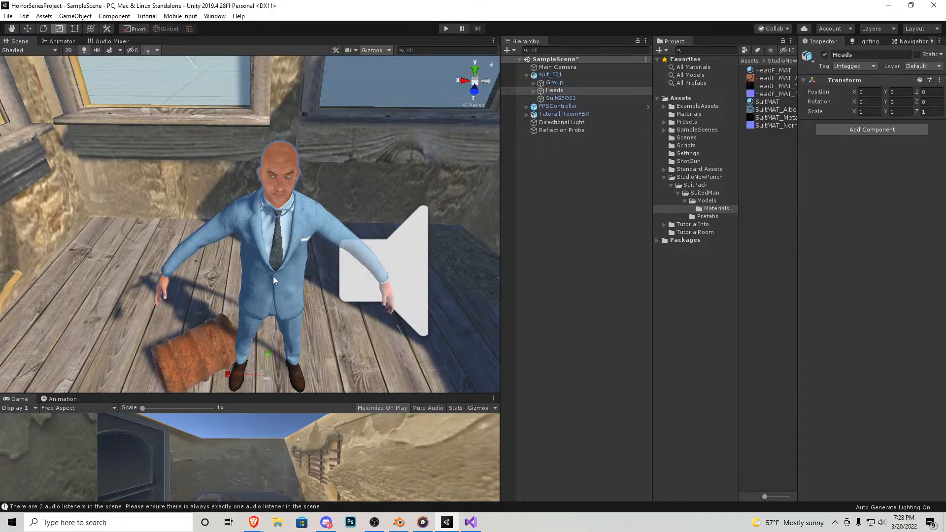
pyautogui.click(135, 28)
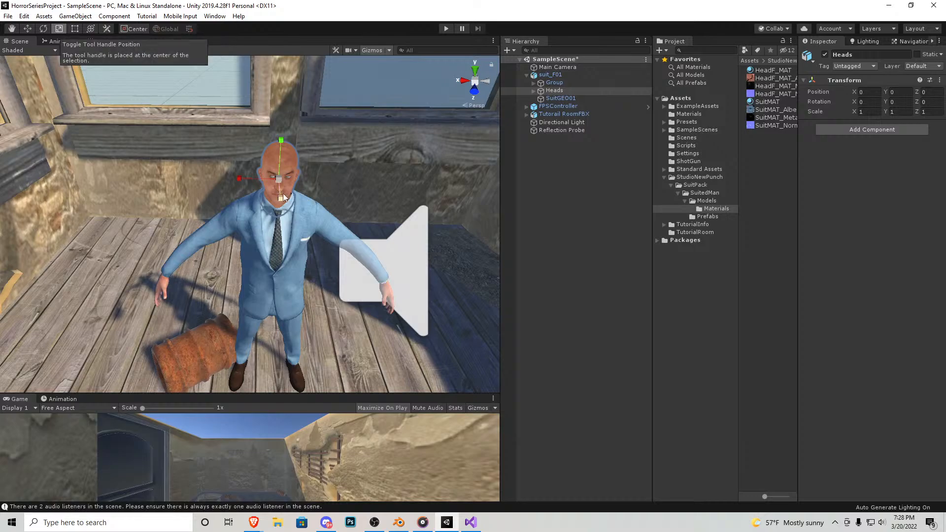
pyautogui.click(534, 91)
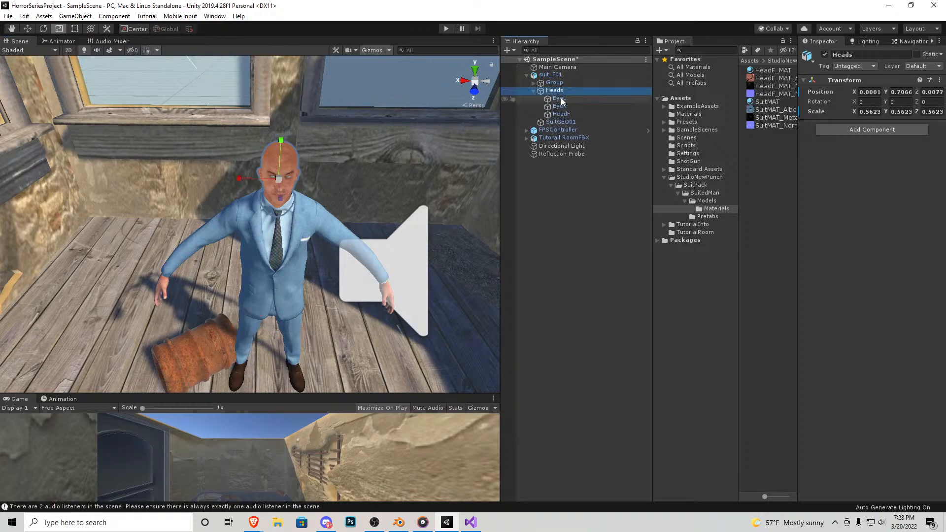
# Step: Try to scale down the EyeL, EyeR and HeadF meshes inside Heads
pyautogui.click(559, 98)
pyautogui.keyDown('shift'); pyautogui.click(569, 113); pyautogui.keyUp('shift')
pyautogui.click(562, 99)
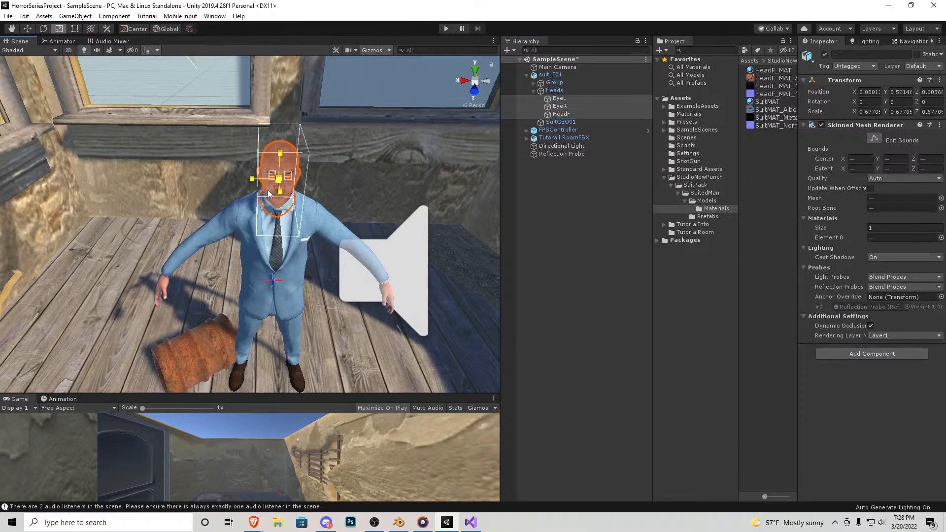
pyautogui.moveTo(289, 176); pyautogui.dragTo(275, 178)
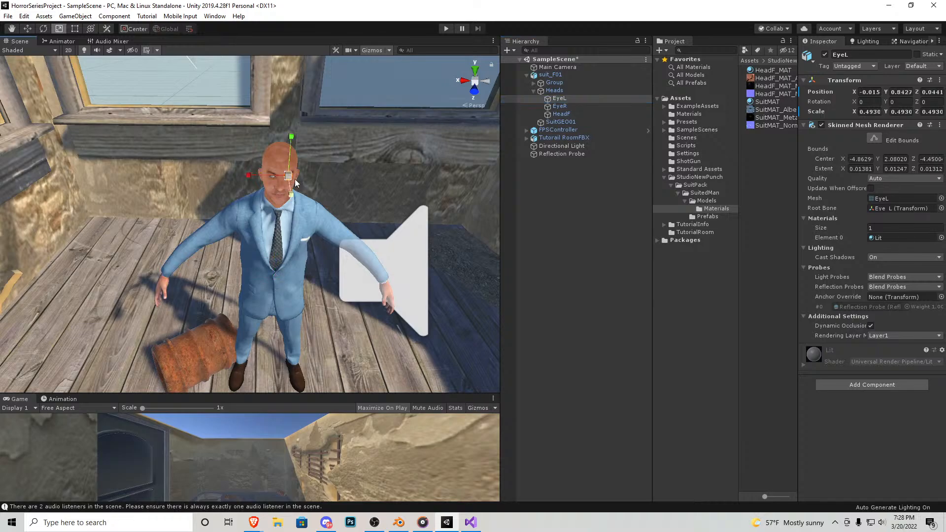
# Step: Shrink the Hip_L and Hip_R bones under Root_M to about 0.21 scale and move them up into the torso
pyautogui.click(534, 91)
pyautogui.click(535, 82)
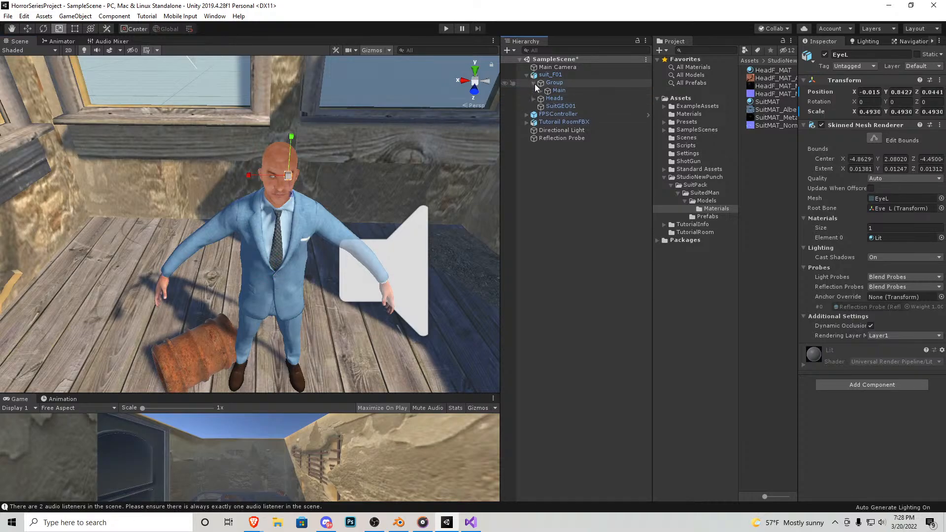
pyautogui.click(540, 91)
pyautogui.click(548, 99)
pyautogui.click(554, 106)
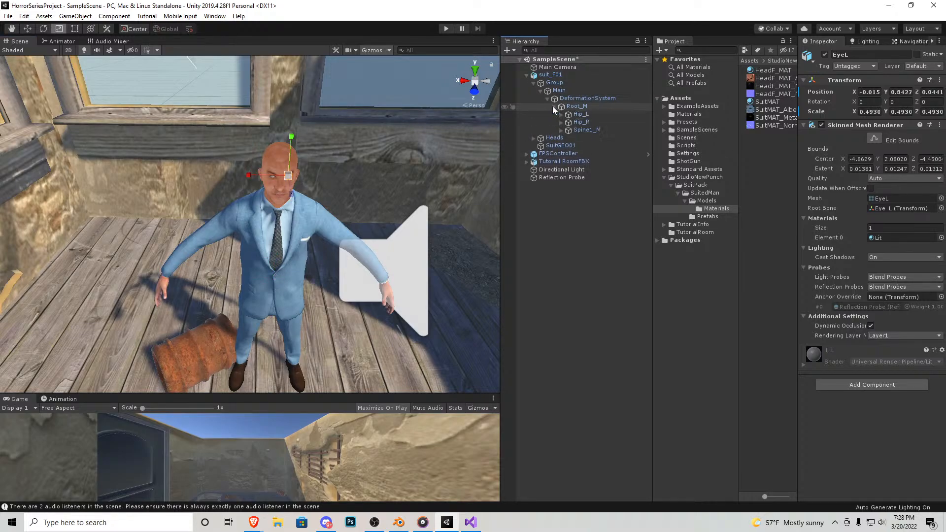
pyautogui.click(561, 130)
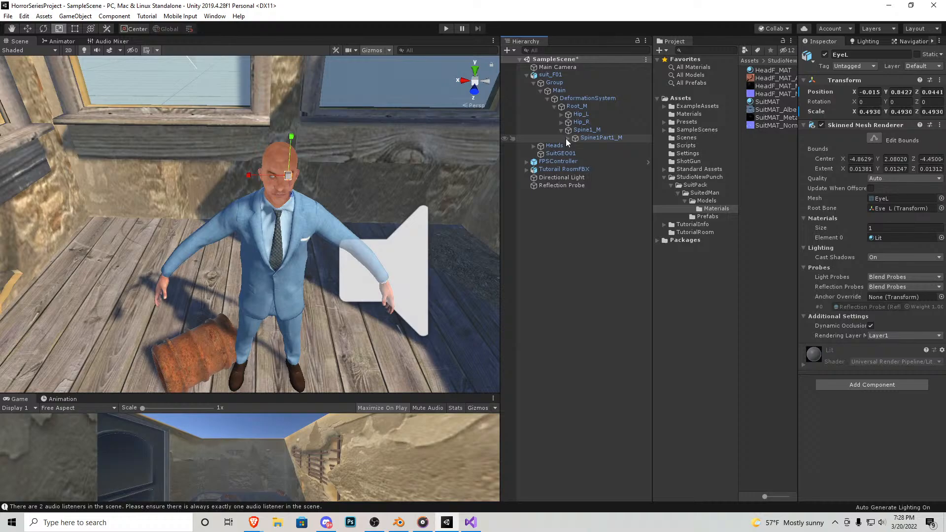
pyautogui.click(568, 138)
pyautogui.click(582, 123)
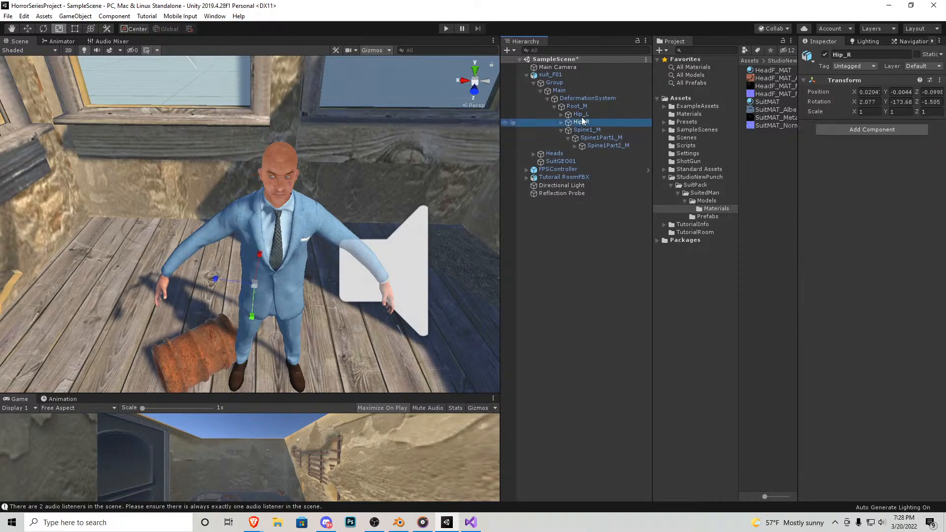
pyautogui.keyDown('ctrl'); pyautogui.click(581, 114); pyautogui.keyUp('ctrl')
pyautogui.moveTo(272, 285); pyautogui.dragTo(276, 216)
pyautogui.click(28, 29)
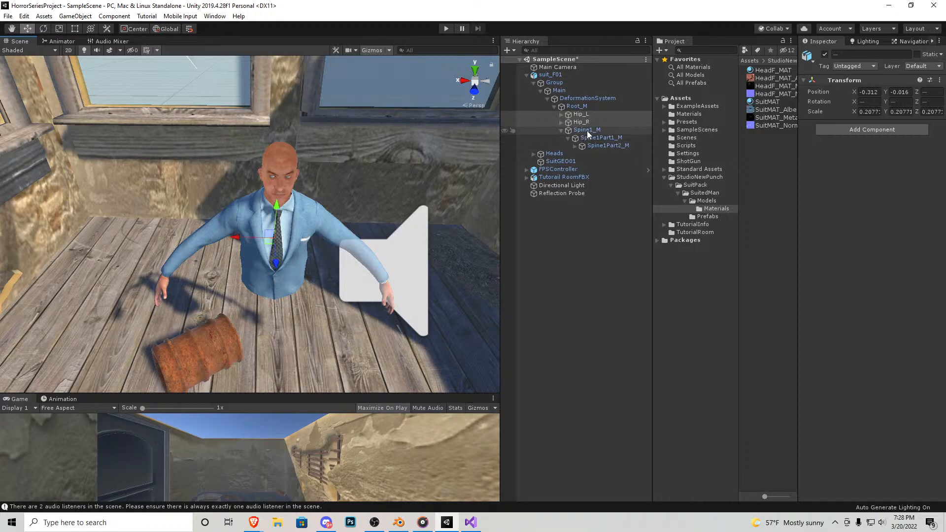
# Step: Shrink the Neck_M bone under Chest_M to about 0.3 scale and move it down into the torso
pyautogui.click(574, 146)
pyautogui.click(582, 153)
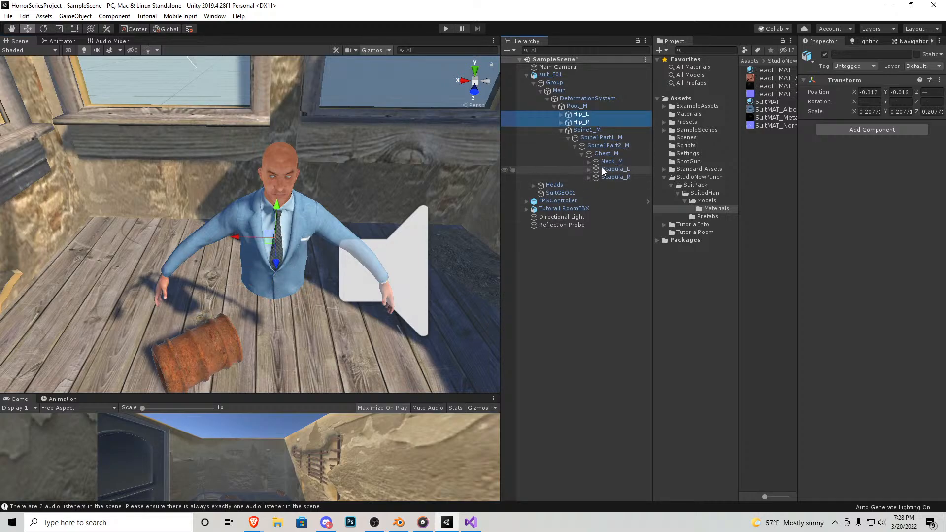
pyautogui.click(607, 162)
pyautogui.click(58, 29)
pyautogui.moveTo(265, 204); pyautogui.dragTo(256, 218)
pyautogui.click(28, 28)
pyautogui.moveTo(278, 166); pyautogui.dragTo(278, 206)
pyautogui.moveTo(280, 206); pyautogui.dragTo(270, 253, button='right')
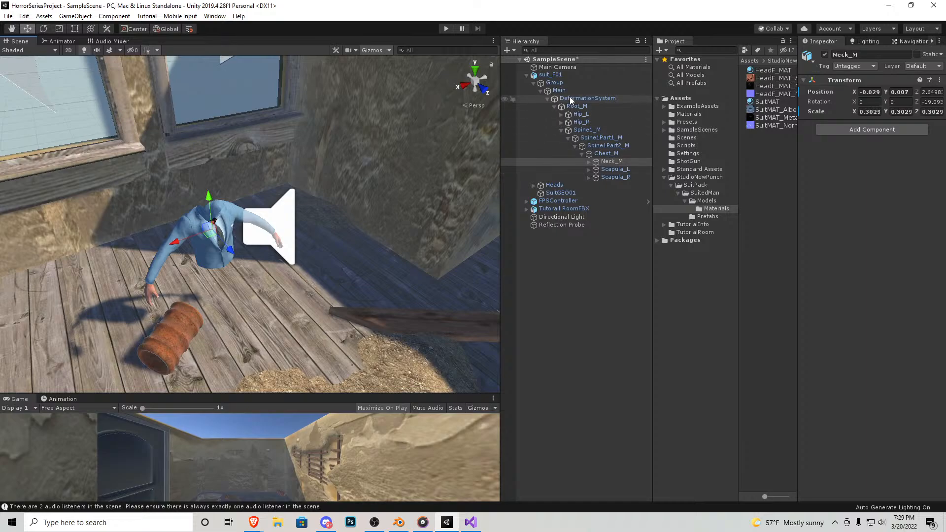
# Step: Move suit_F01 up to the first-person camera and enlarge the game preview to check the placement
pyautogui.doubleClick(552, 75)
pyautogui.moveTo(253, 261); pyautogui.dragTo(247, 172)
pyautogui.moveTo(247, 172); pyautogui.dragTo(239, 224, button='right')
pyautogui.moveTo(239, 223); pyautogui.dragTo(207, 241)
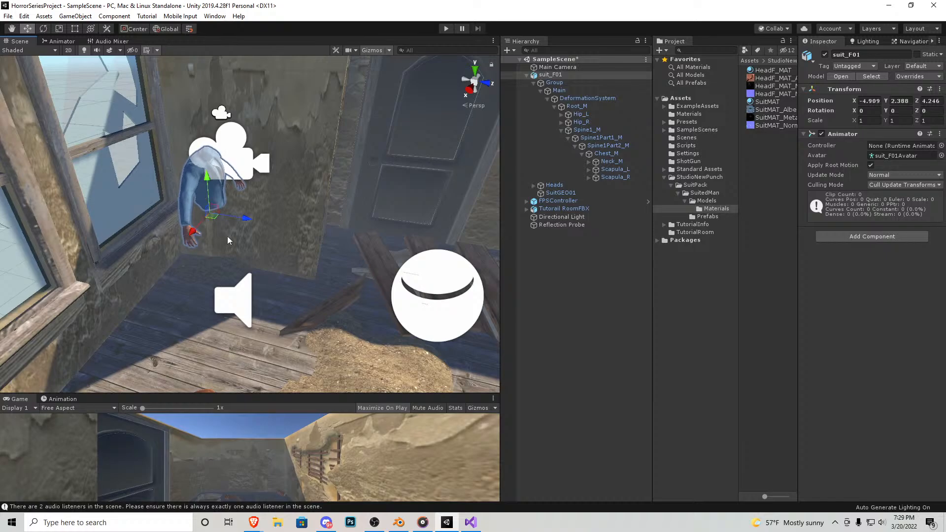
pyautogui.moveTo(306, 393); pyautogui.dragTo(304, 167)
pyautogui.moveTo(391, 141); pyautogui.dragTo(160, 73, button='right')
pyautogui.moveTo(179, 120); pyautogui.dragTo(194, 119)
# Step: Nest suit_F01 under FirstPersonCharacter in the FPSController
pyautogui.moveTo(549, 79); pyautogui.dragTo(566, 202)
pyautogui.moveTo(575, 142); pyautogui.dragTo(567, 83)
pyautogui.click(565, 220)
pyautogui.click(564, 221)
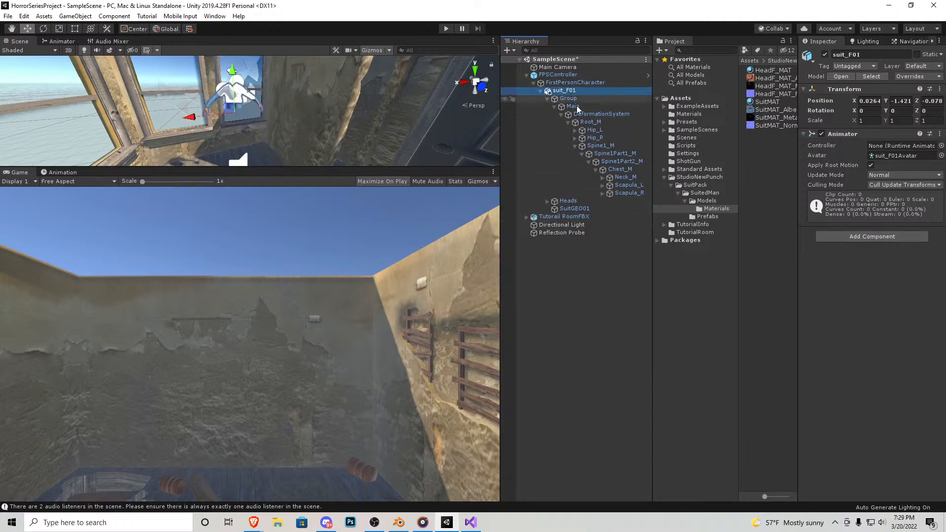
# Step: Try to rotate the Scapula_R bone so the right arm reaches forward, and shift it into place
pyautogui.click(616, 193)
pyautogui.press('e')
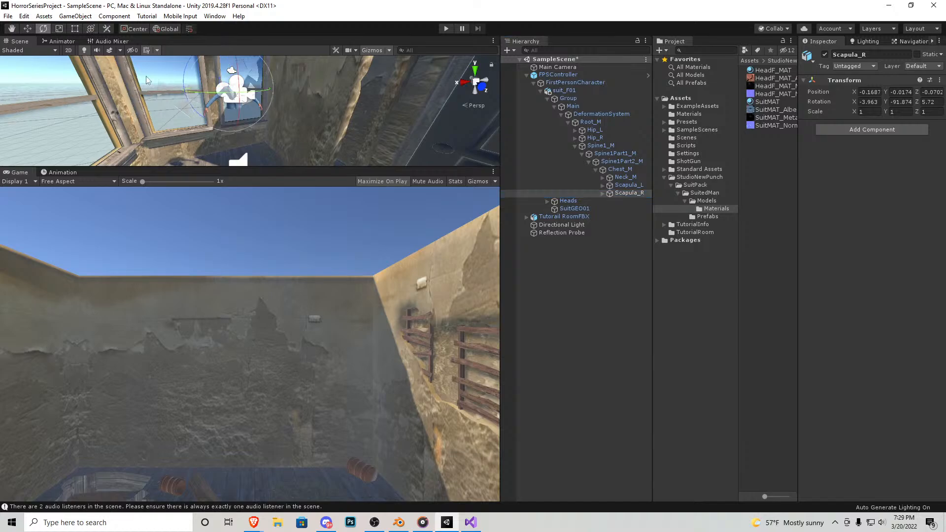
pyautogui.moveTo(210, 97); pyautogui.dragTo(326, 421)
pyautogui.keyDown('alt'); pyautogui.moveTo(281, 105); pyautogui.dragTo(444, 129); pyautogui.keyUp('alt')
pyautogui.click(28, 29)
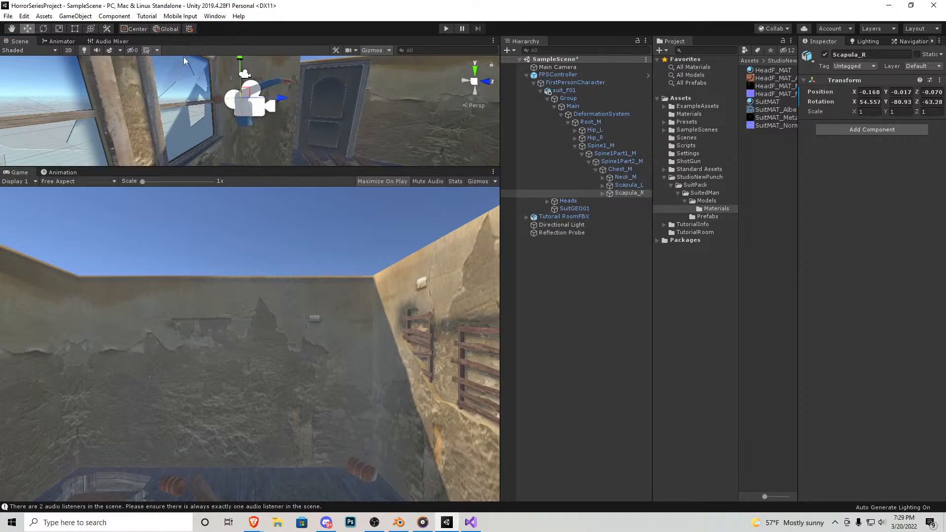
pyautogui.moveTo(279, 100); pyautogui.dragTo(302, 102)
pyautogui.moveTo(265, 60); pyautogui.dragTo(237, 98)
pyautogui.scroll(5, 342, 129)
# Step: Undo the rotation and movement of the Scapula_R bone
pyautogui.hotkey('ctrl', 'z')
pyautogui.hotkey('ctrl', 'z')
pyautogui.hotkey('ctrl', 'z')
pyautogui.hotkey('ctrl', 'z')
pyautogui.hotkey('ctrl', 'z')
pyautogui.scroll(-5, 236, 98)
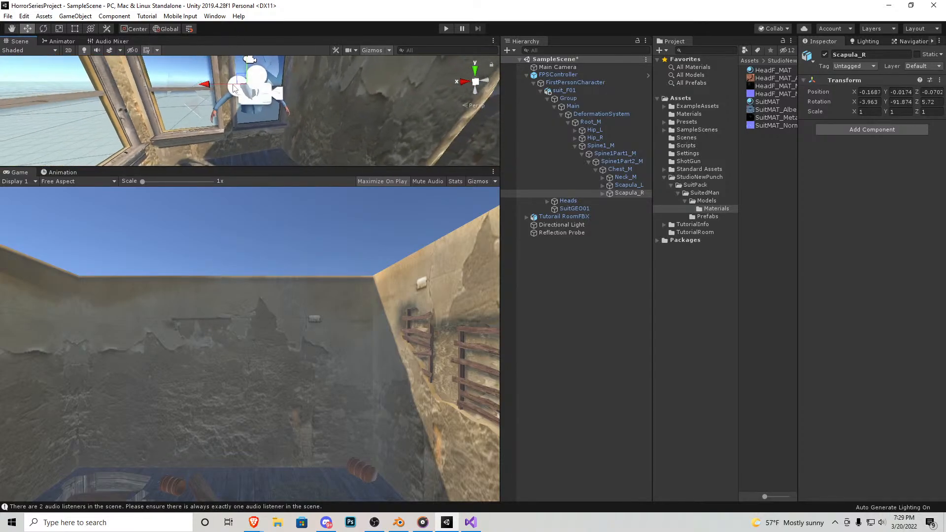
# Step: Scale suit_F01 up to about 1.55 and lower it to about Y -2.2 beneath the camera
pyautogui.click(571, 91)
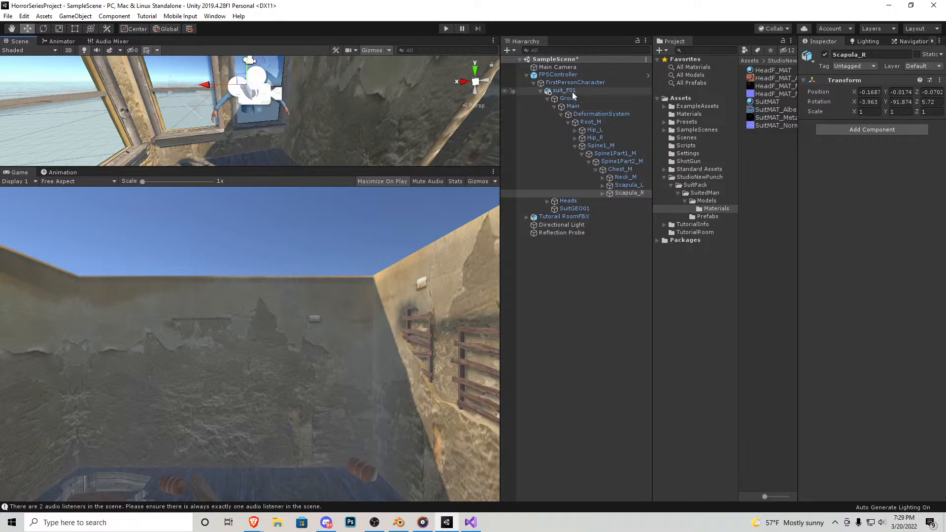
pyautogui.click(60, 29)
pyautogui.moveTo(262, 120); pyautogui.dragTo(280, 114)
pyautogui.click(28, 29)
pyautogui.moveTo(252, 76); pyautogui.dragTo(249, 155)
# Step: Try to rotate the Scapula_L bone to raise the left arm forward, and move it toward the camera's view
pyautogui.click(44, 29)
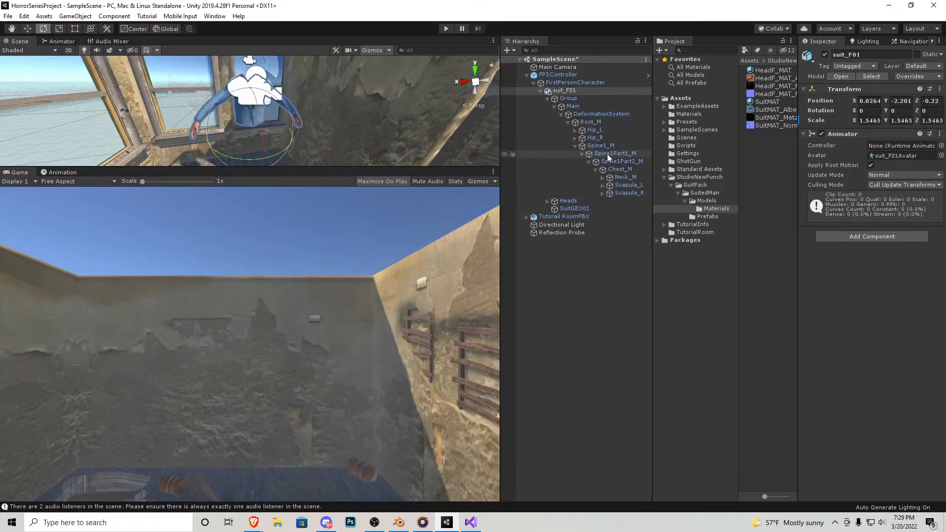
pyautogui.click(635, 187)
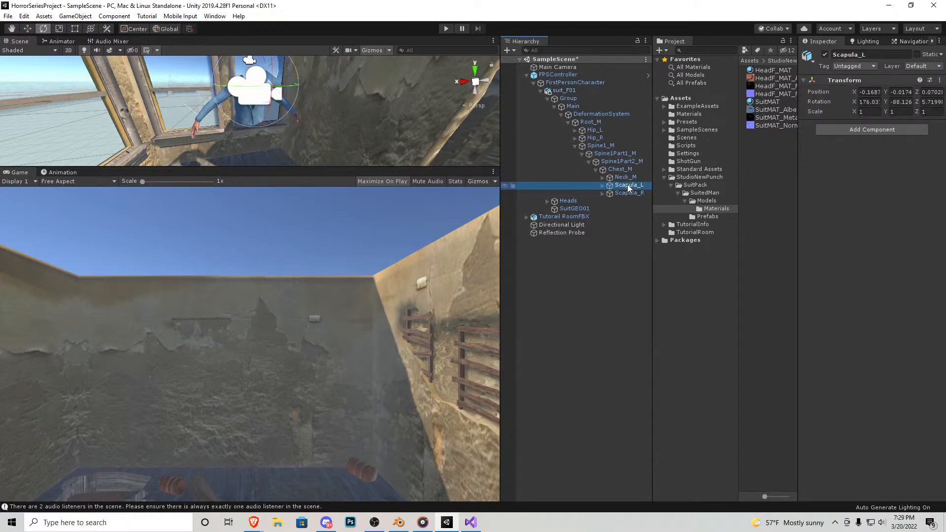
pyautogui.moveTo(241, 93); pyautogui.dragTo(265, 502)
pyautogui.keyDown('alt'); pyautogui.moveTo(254, 88); pyautogui.dragTo(380, 99); pyautogui.keyUp('alt')
pyautogui.press('w')
pyautogui.moveTo(203, 81); pyautogui.dragTo(680, 128)
pyautogui.moveTo(294, 83); pyautogui.dragTo(258, 87)
# Step: Undo the last position changes of the Scapula_L bone
pyautogui.hotkey('ctrl', 'z')
pyautogui.hotkey('ctrl', 'z')
pyautogui.hotkey('ctrl', 'z')
pyautogui.hotkey('ctrl', 'z')
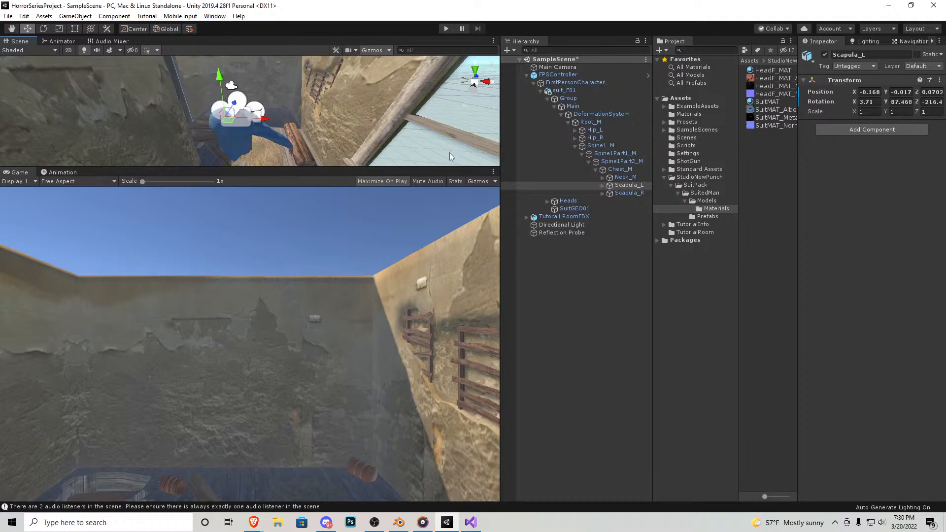
# Step: Delete suit_F01 from FirstPersonCharacter and enlarge the scene view again
pyautogui.click(580, 90)
pyautogui.press('Delete')
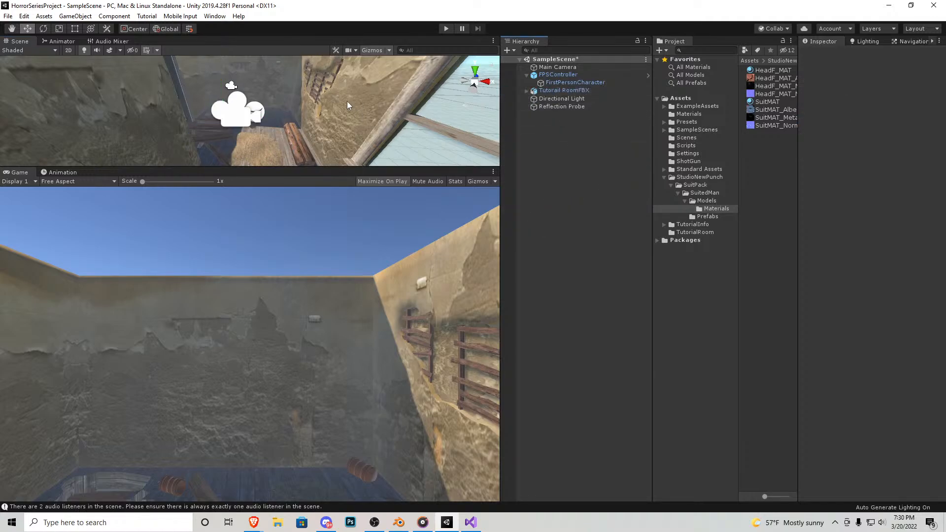
pyautogui.moveTo(348, 168); pyautogui.dragTo(351, 395)
pyautogui.moveTo(372, 321); pyautogui.dragTo(34, 288, button='right')
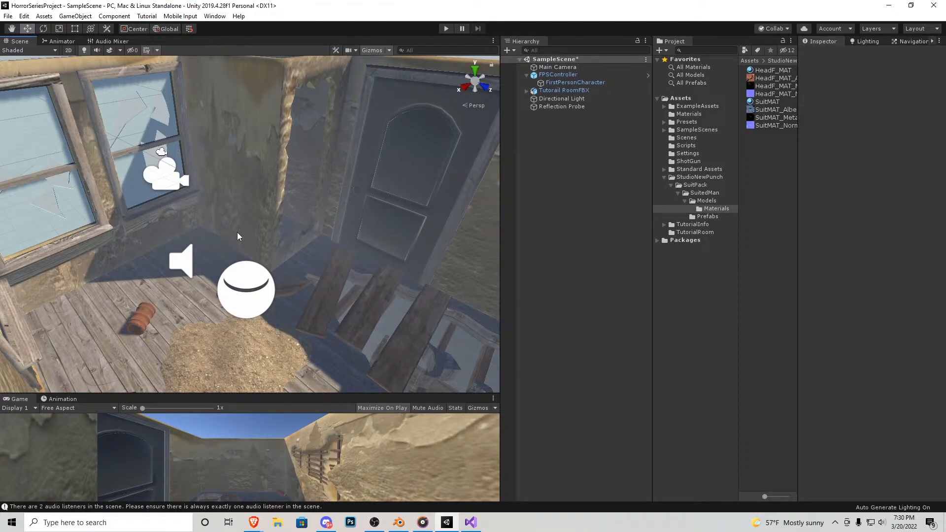
# Step: Select the FirstPersonCharacter camera and look through the project's Settings and SampleScenes folders
pyautogui.click(569, 83)
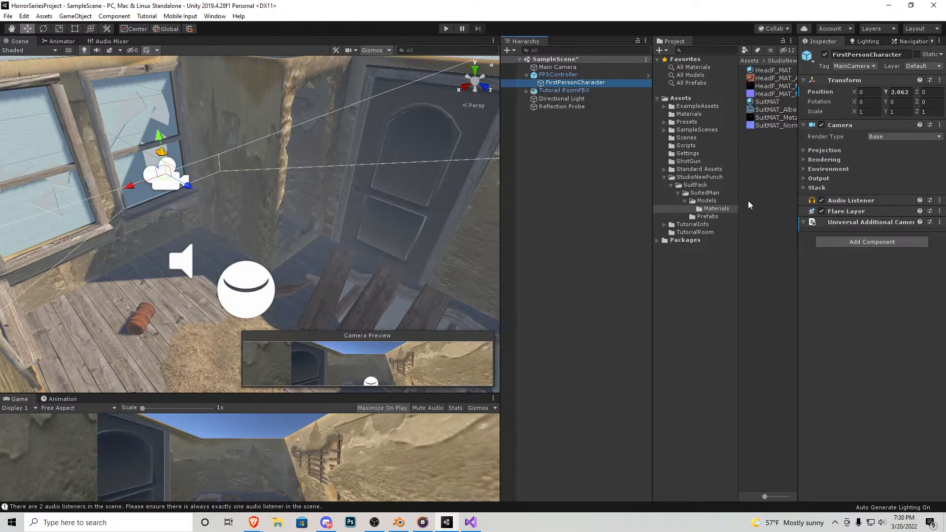
pyautogui.click(688, 154)
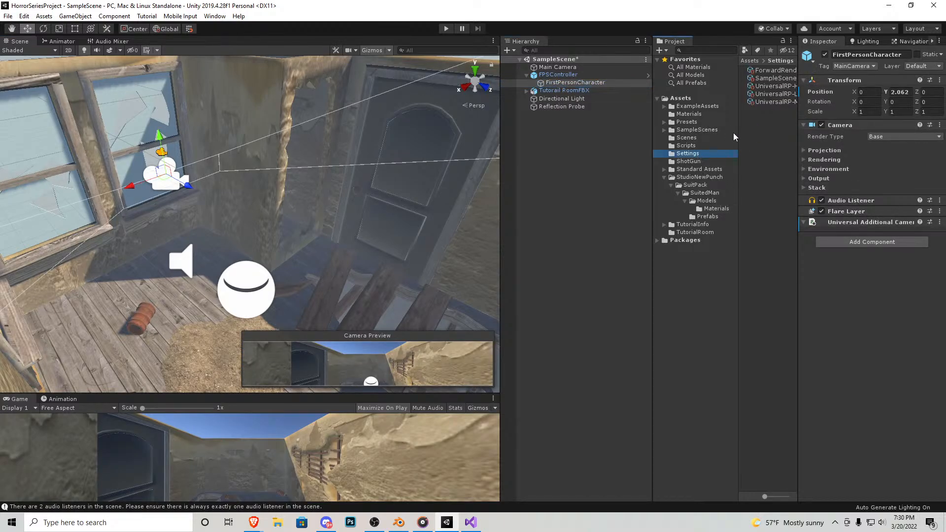
pyautogui.click(703, 124)
pyautogui.click(709, 131)
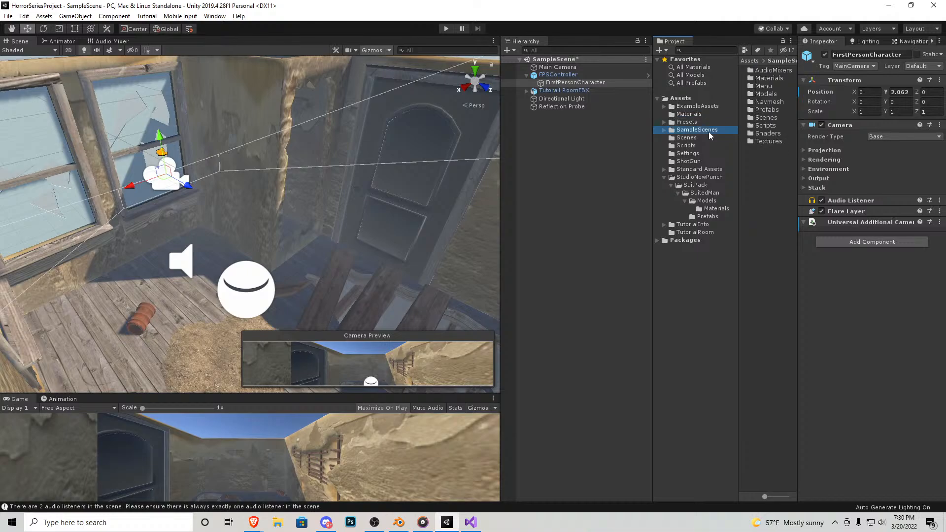
# Step: Search the components available for FirstPersonCharacter for "post" and close the search without adding anything
pyautogui.click(851, 242)
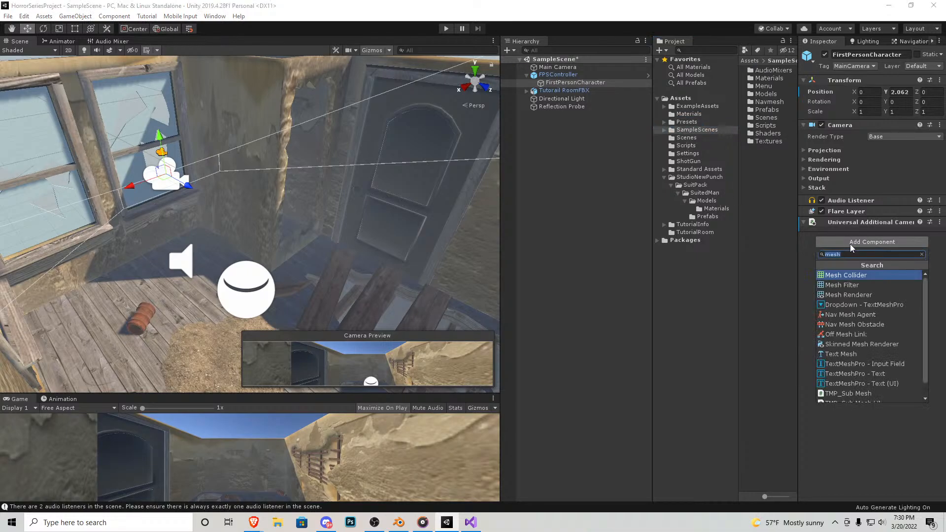
pyautogui.write('post')
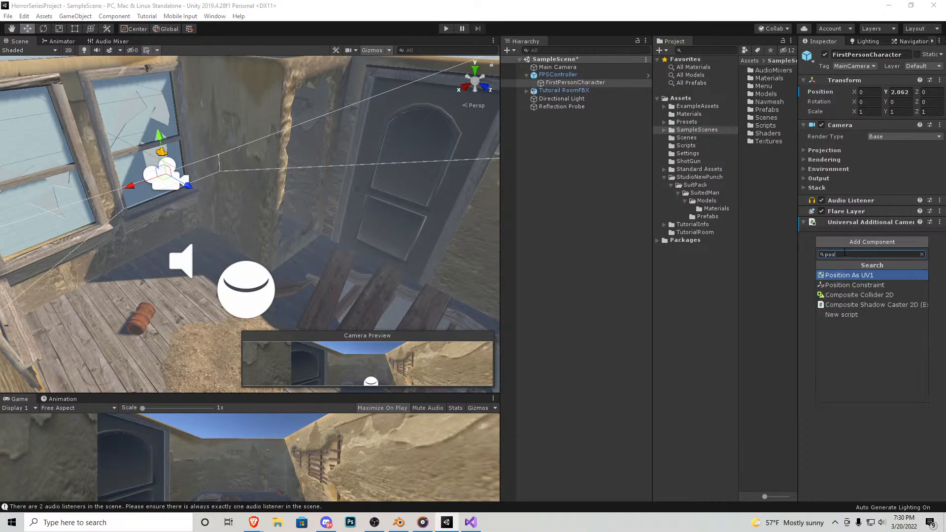
pyautogui.press('BackSpace')
pyautogui.press('BackSpace')
pyautogui.press('BackSpace')
pyautogui.press('BackSpace')
pyautogui.click(840, 443)
# Step: Collapse the StudioNewPunch folder and reopen SampleScene from the Scenes folder
pyautogui.click(665, 176)
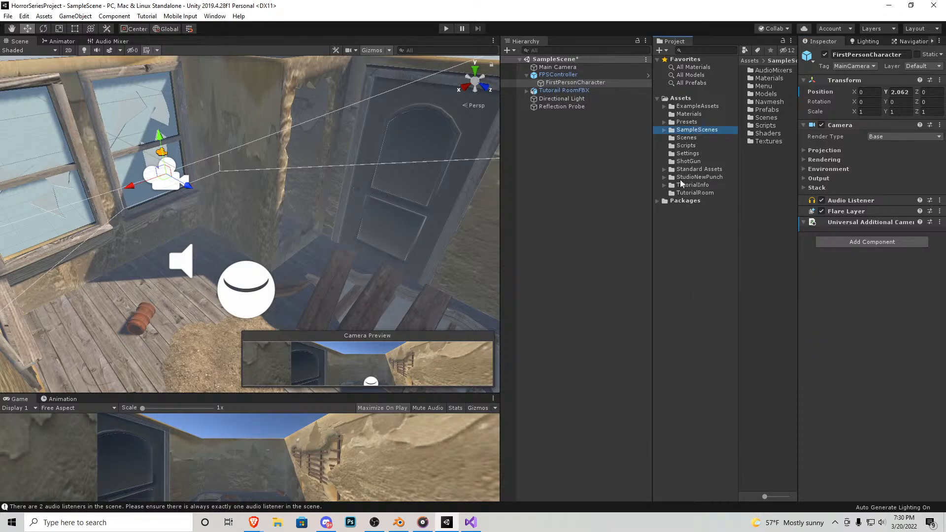
pyautogui.click(695, 138)
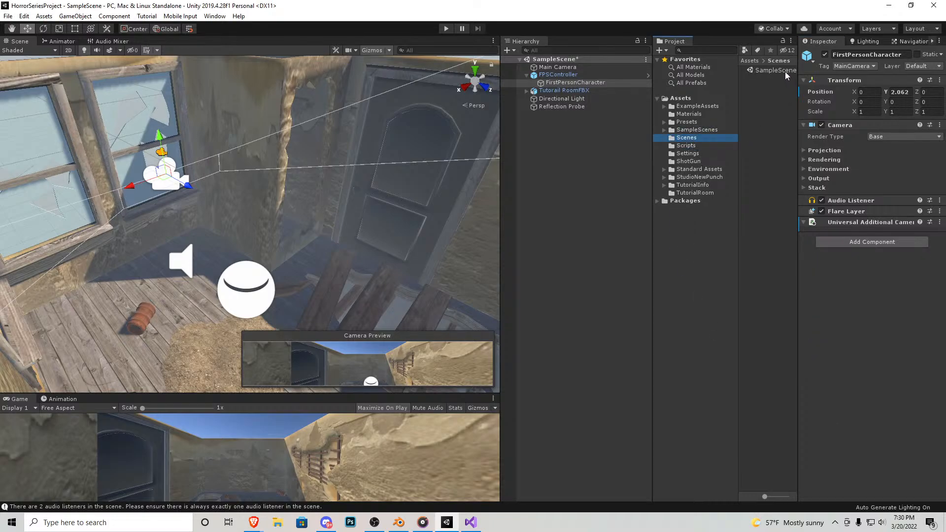
pyautogui.doubleClick(784, 72)
pyautogui.click(461, 279)
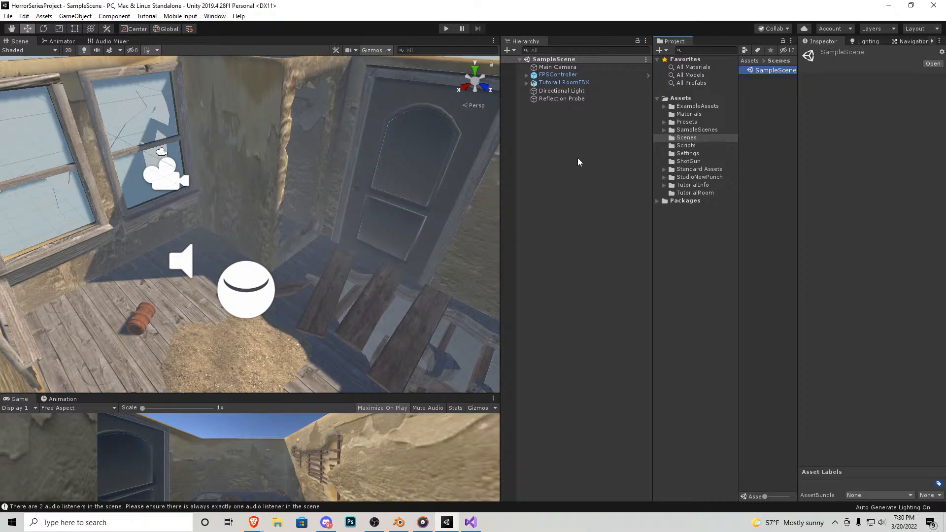
# Step: Look through the Scripts, SampleScenes, Presets, Materials and ExampleAssets folders of the project
pyautogui.click(685, 146)
pyautogui.click(710, 130)
pyautogui.click(703, 122)
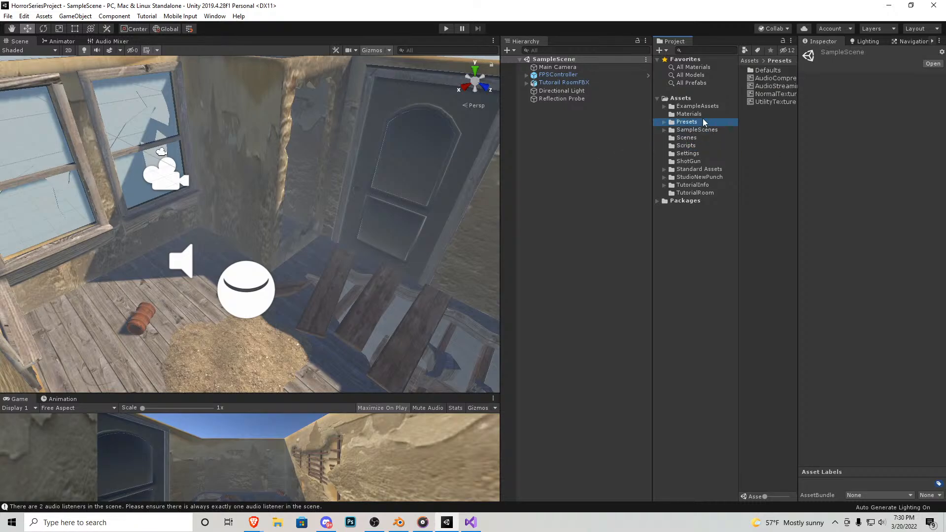
pyautogui.click(700, 115)
pyautogui.click(710, 109)
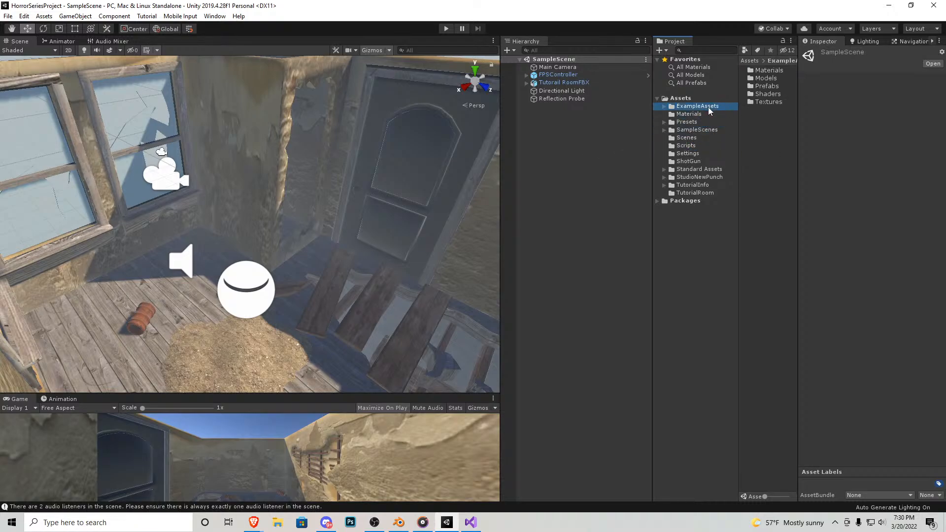
# Step: Look through the project's asset folders, from Standard Assets and TutorialRoom to Settings, Scenes, Presets and SampleScenes
pyautogui.click(702, 170)
pyautogui.click(705, 178)
pyautogui.click(708, 193)
pyautogui.click(710, 186)
pyautogui.click(708, 178)
pyautogui.click(706, 170)
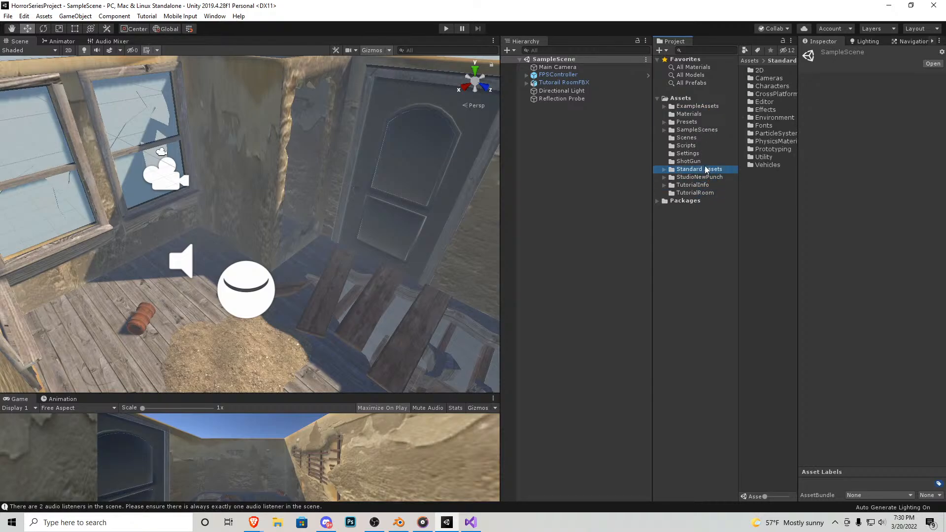
pyautogui.click(702, 162)
pyautogui.click(699, 155)
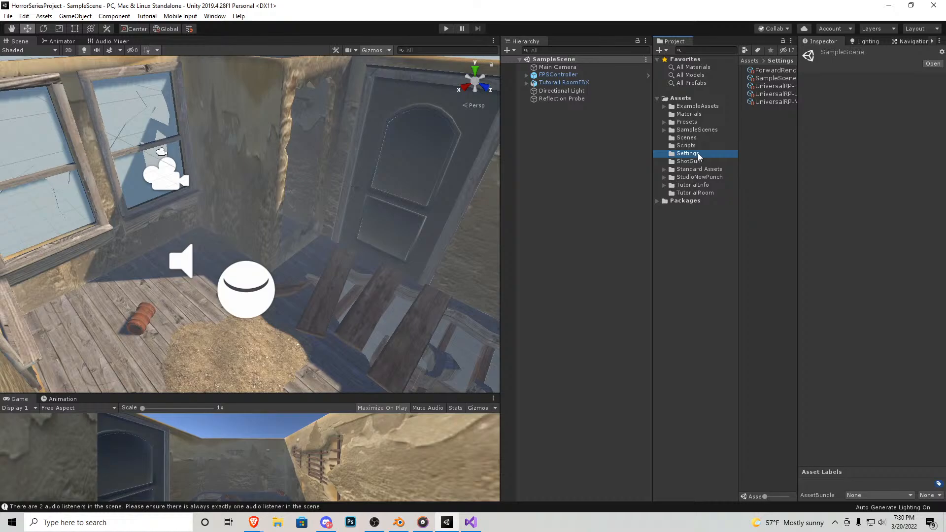
pyautogui.click(706, 144)
pyautogui.click(699, 138)
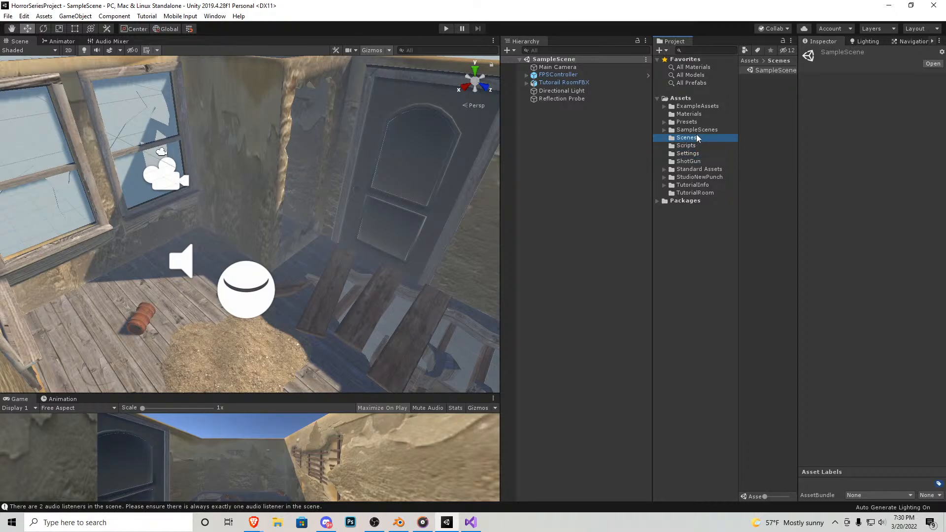
pyautogui.click(698, 131)
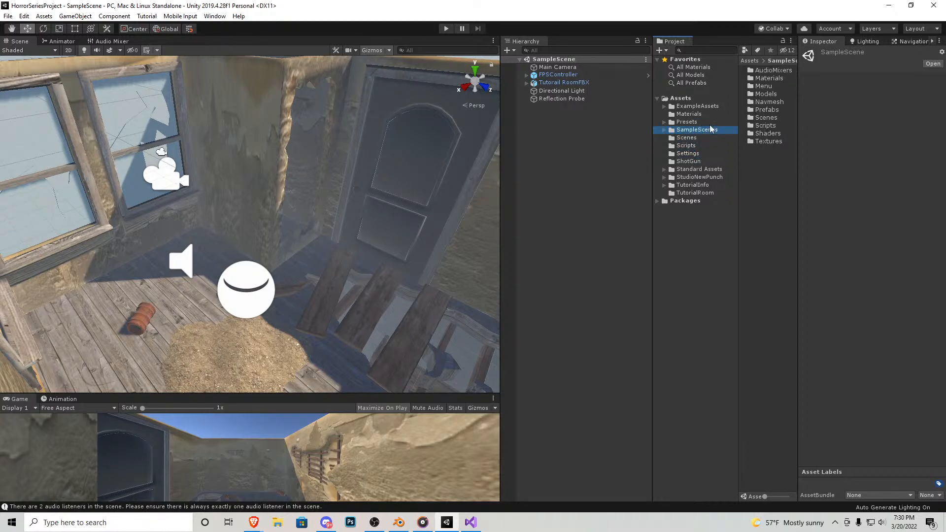
pyautogui.click(703, 123)
pyautogui.click(702, 131)
# Step: Inspect the prefabs in the SampleScenes Prefabs folder, including CameraSwitchUI, and collapse SampleScenes again
pyautogui.doubleClick(764, 112)
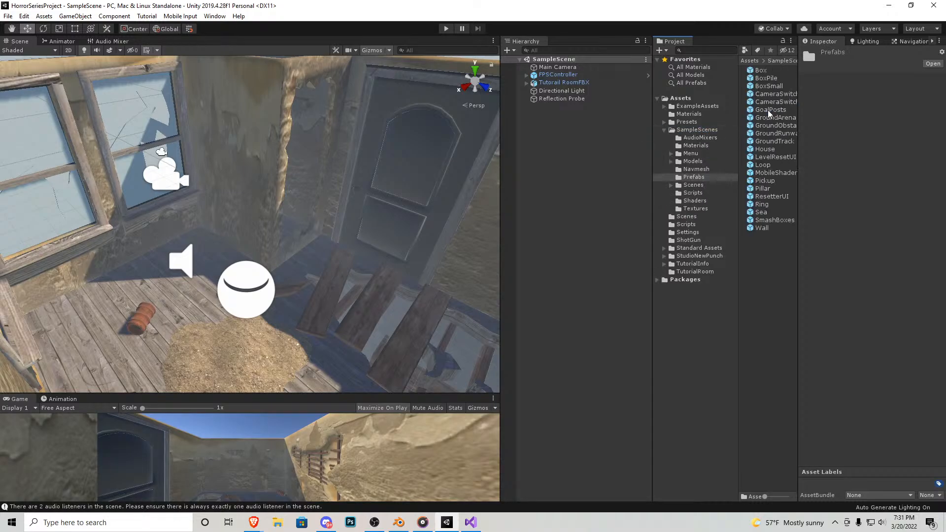
pyautogui.click(766, 227)
pyautogui.click(771, 221)
pyautogui.click(772, 196)
pyautogui.click(771, 165)
pyautogui.click(774, 127)
pyautogui.click(775, 102)
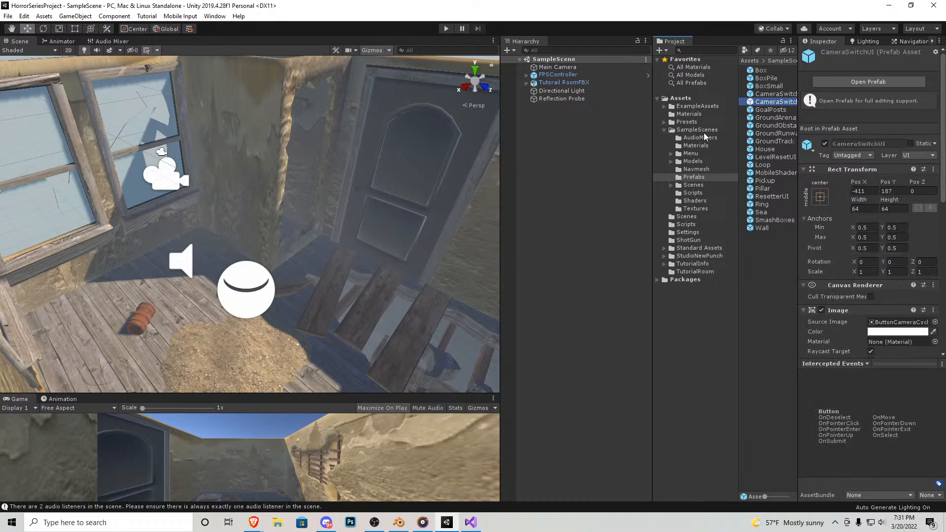
pyautogui.click(695, 130)
pyautogui.click(666, 131)
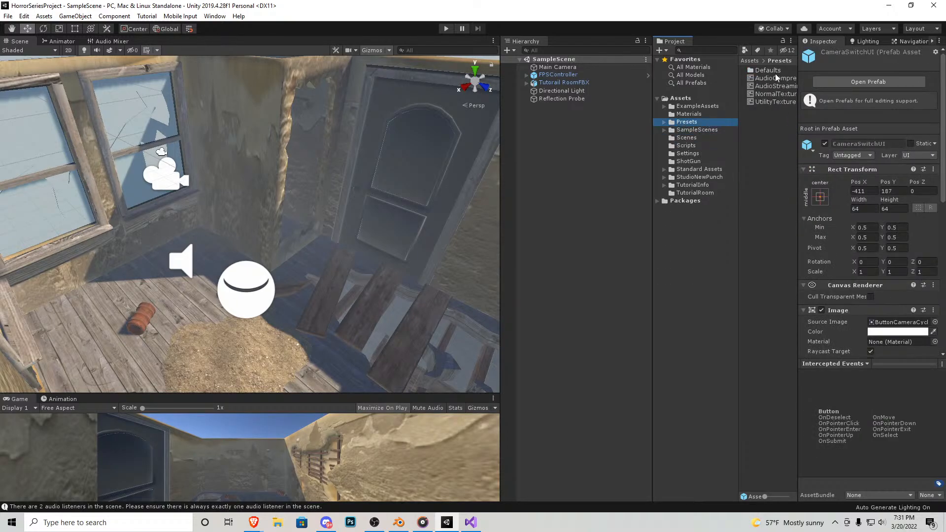
# Step: Check the Materials, ExampleAssets, TutorialInfo and StudioNewPunch folders, and search the project assets for "post", clearing the search again
pyautogui.click(692, 114)
pyautogui.click(766, 74)
pyautogui.click(696, 106)
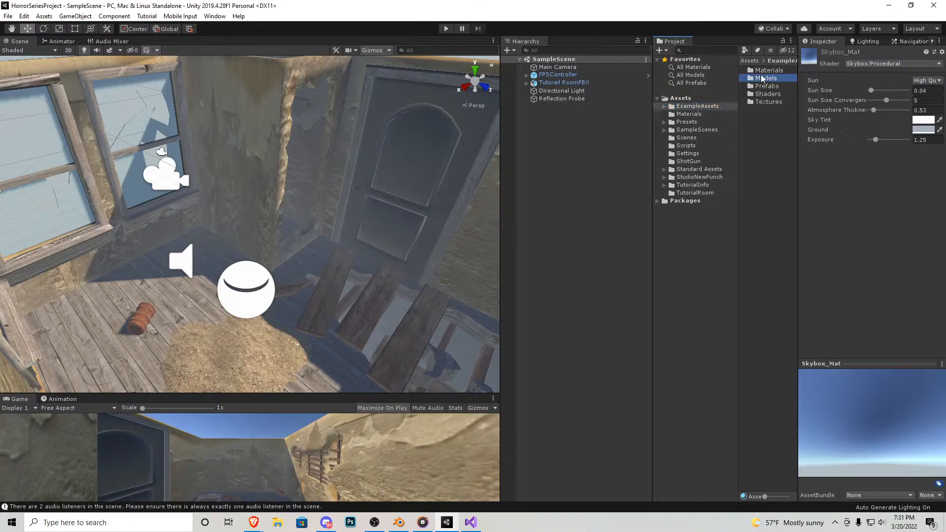
pyautogui.click(694, 188)
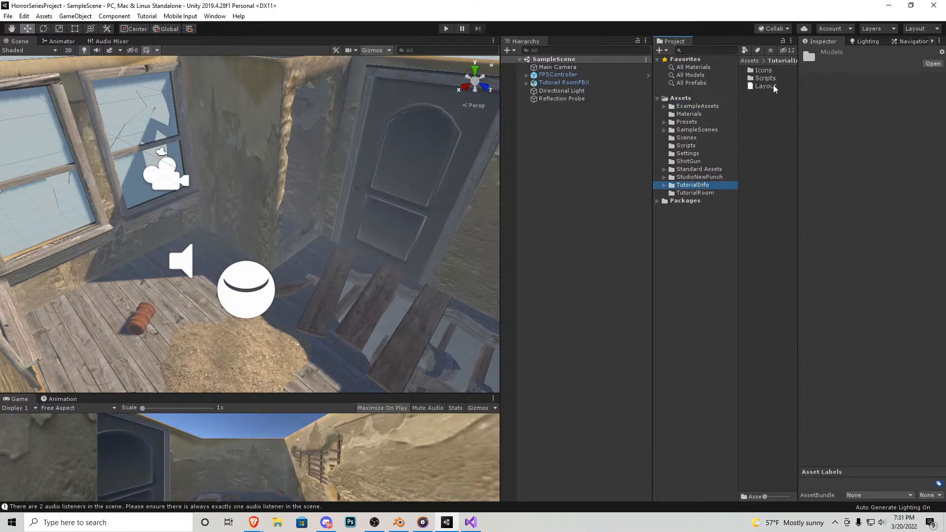
pyautogui.click(725, 198)
pyautogui.click(712, 178)
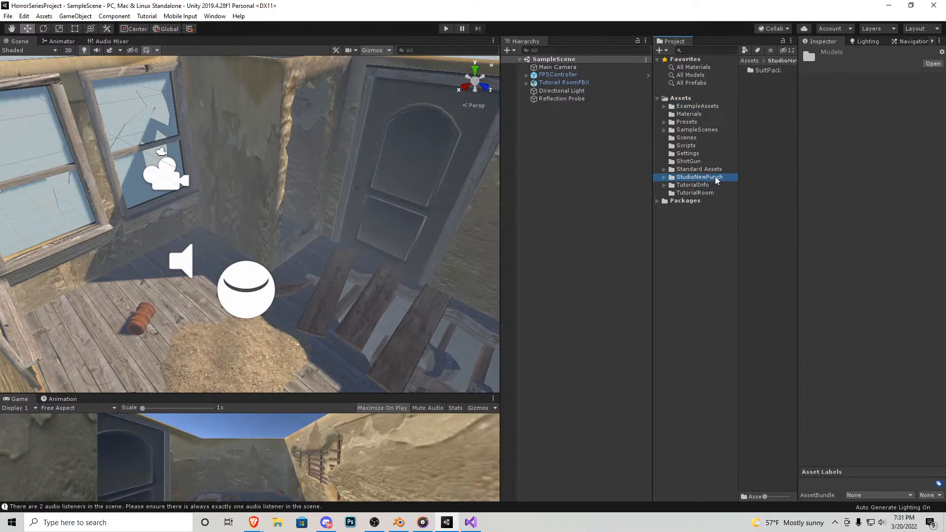
pyautogui.click(718, 170)
pyautogui.click(692, 49)
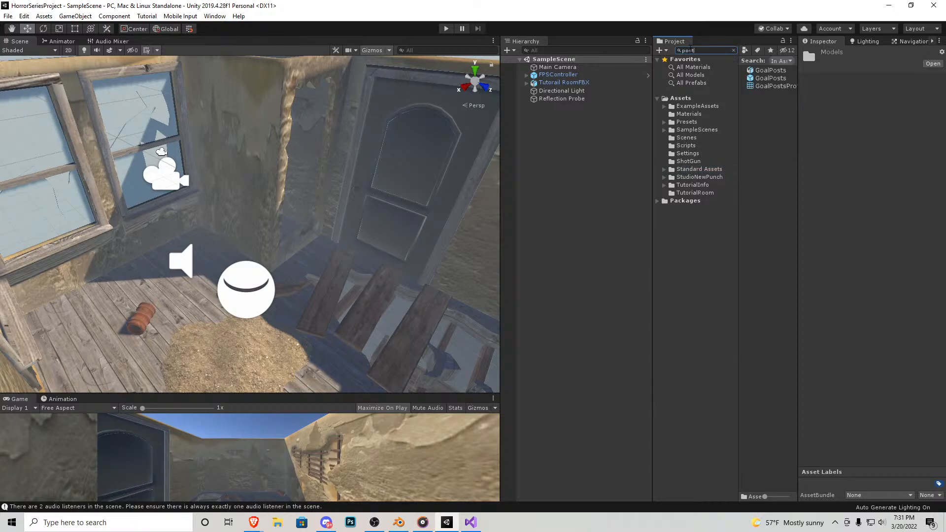
pyautogui.press('BackSpace')
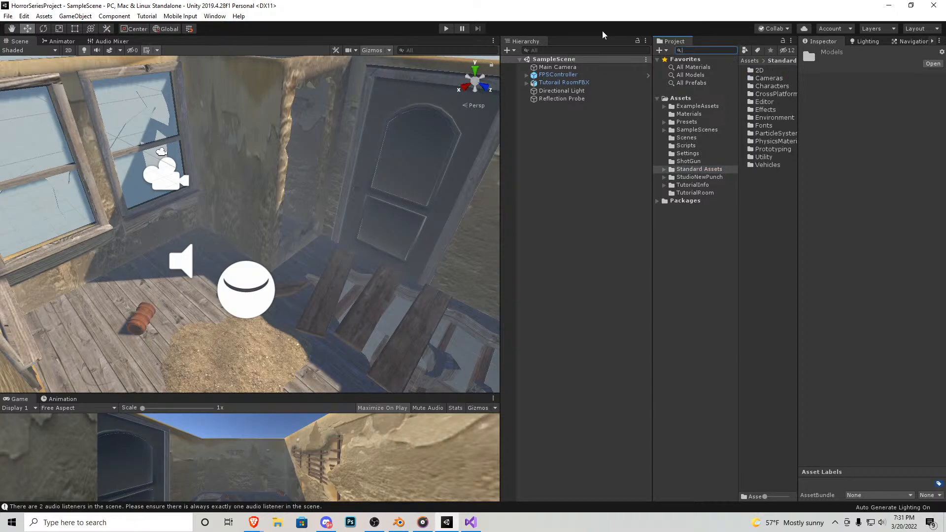
# Step: View the whole room from above and briefly run the game to check the player's view
pyautogui.click(589, 175)
pyautogui.moveTo(314, 183); pyautogui.dragTo(256, 223, button='right')
pyautogui.press('s')
pyautogui.press('w')
pyautogui.press('a')
pyautogui.click(442, 28)
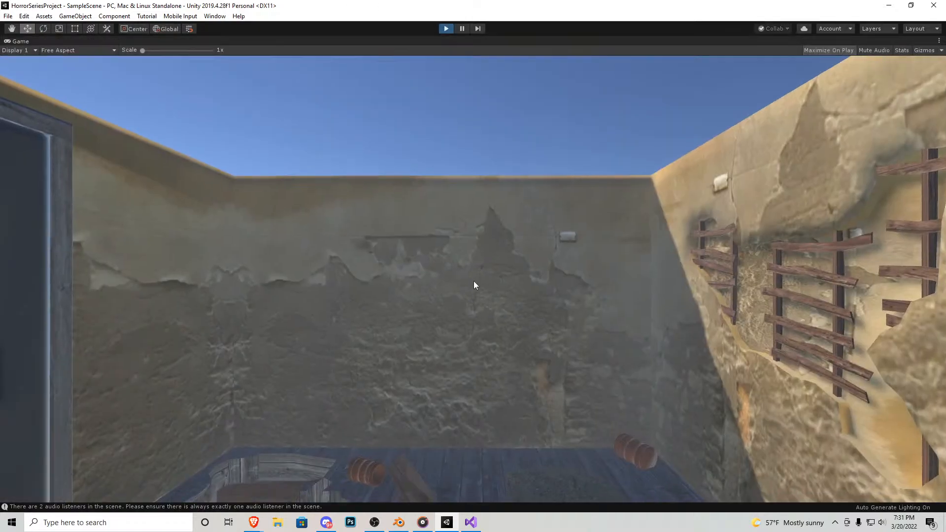
pyautogui.click(443, 28)
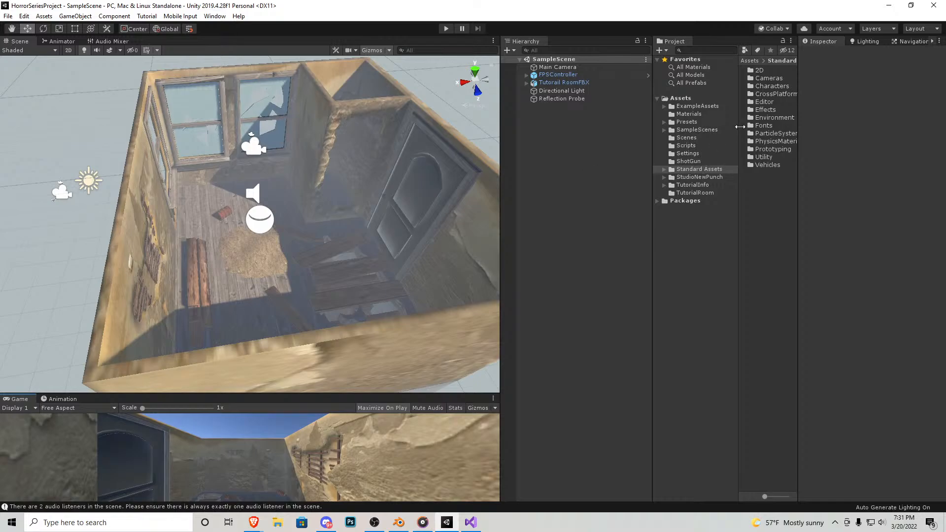
# Step: Examine the First Person Controller settings of FPSController, including its Fov Kick group
pyautogui.click(574, 75)
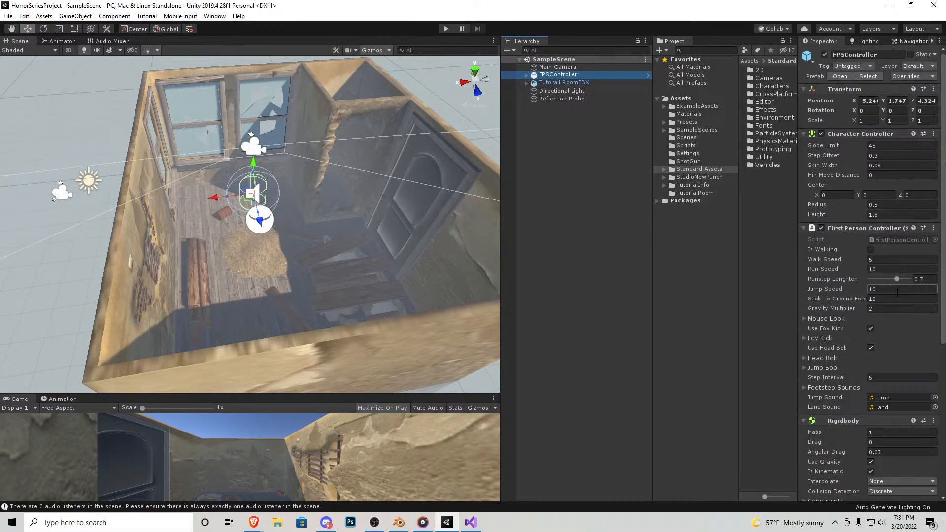
pyautogui.scroll(-3, 913, 362)
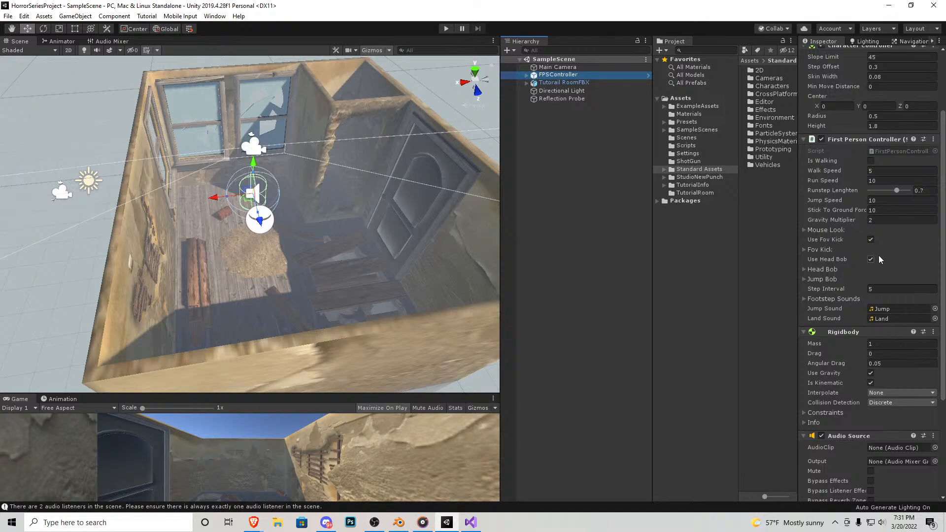
pyautogui.click(803, 250)
pyautogui.click(803, 250)
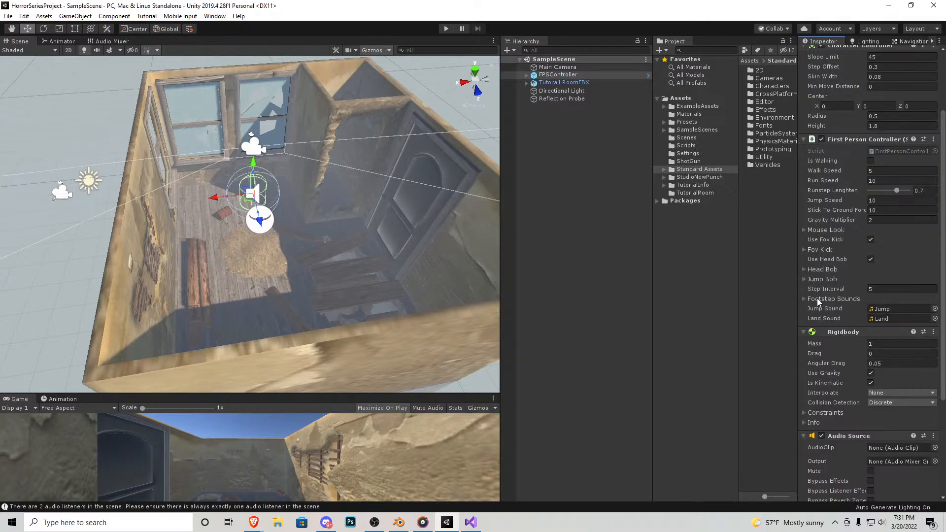
# Step: Set the field of view of the FirstPersonCharacter camera under FPSController to 80
pyautogui.click(526, 75)
pyautogui.click(575, 82)
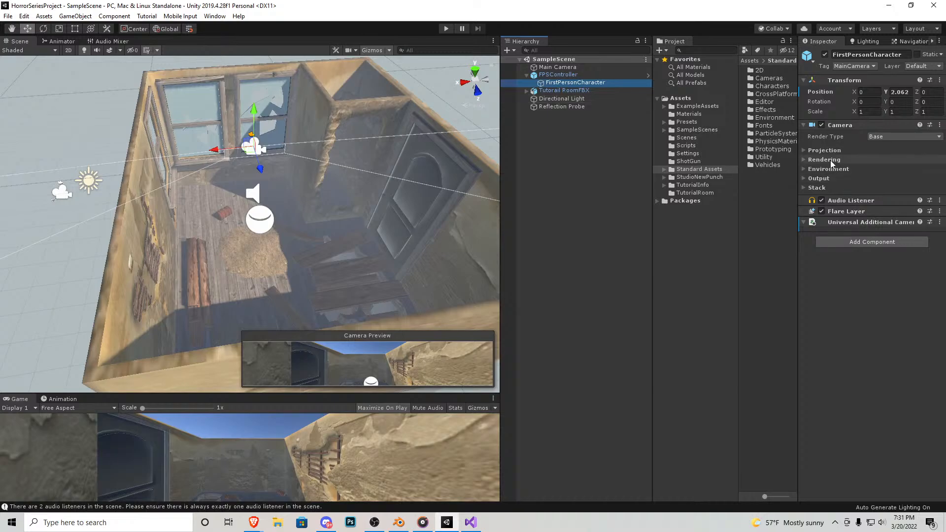
pyautogui.click(803, 150)
pyautogui.click(803, 150)
pyautogui.click(803, 149)
pyautogui.click(930, 180)
pyautogui.write('80')
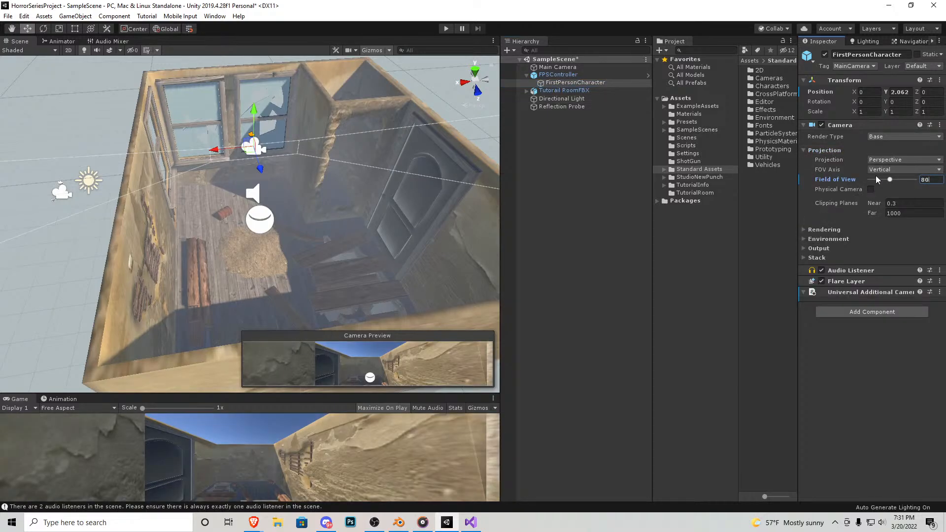
# Step: Play-test the scene by walking around the room and jumping with the wider field of view, and stop the game
pyautogui.click(450, 33)
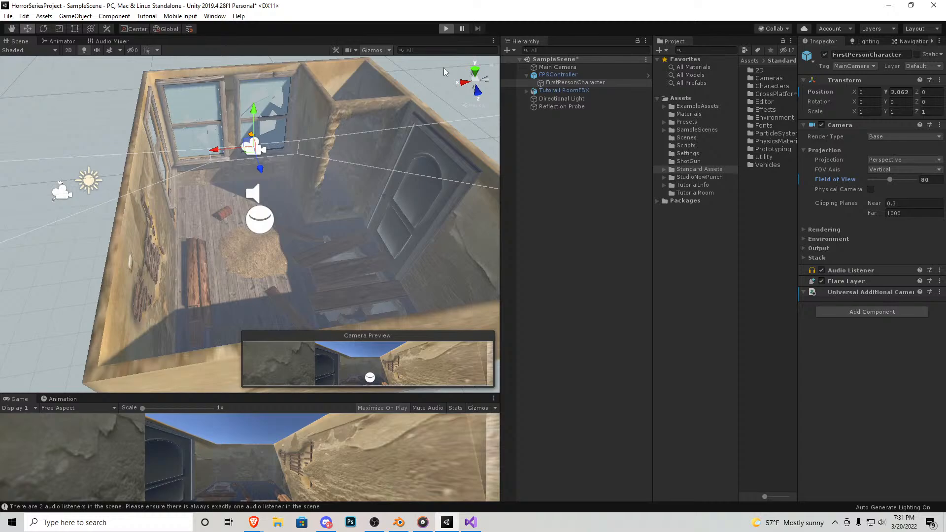
pyautogui.press('s')
pyautogui.press('w')
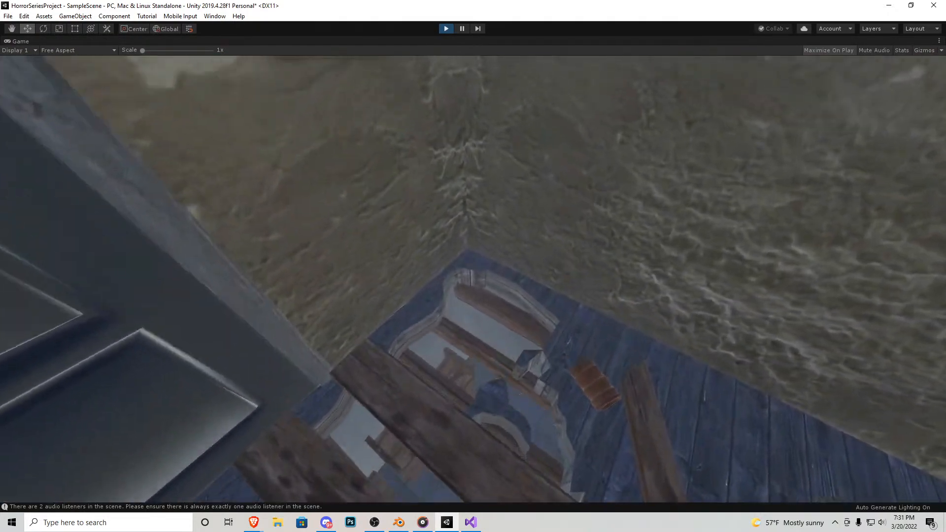
pyautogui.press('w')
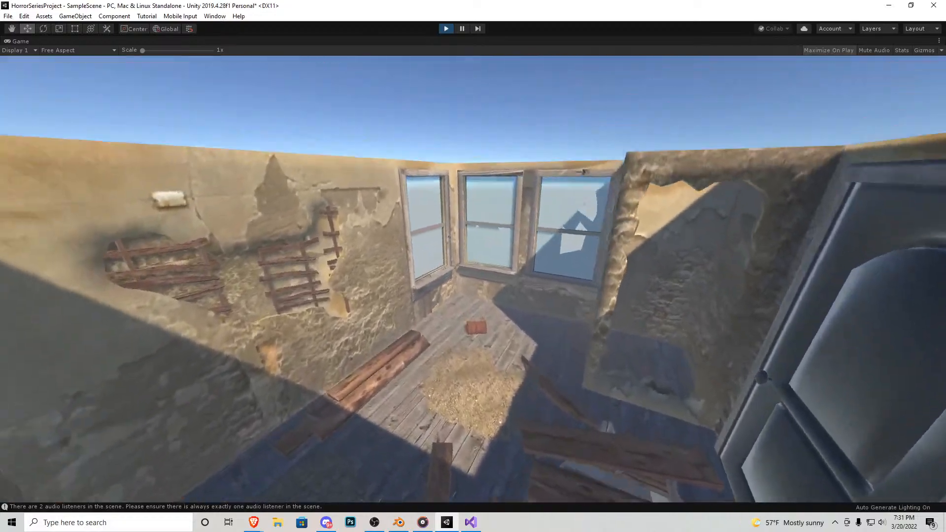
pyautogui.press('s')
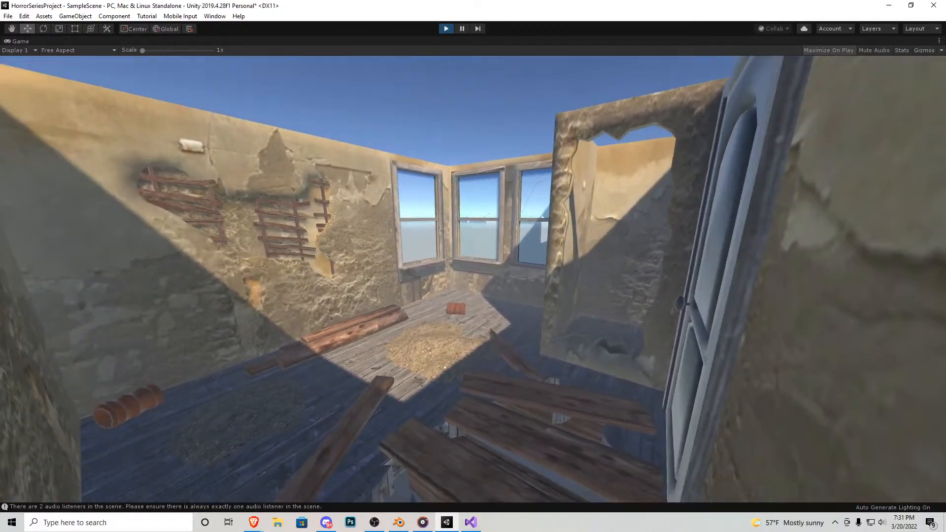
pyautogui.press('s')
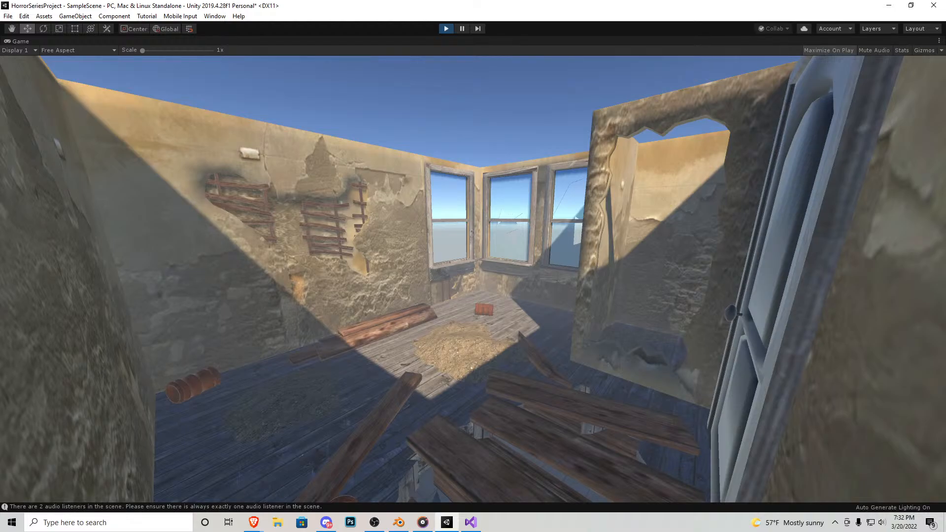
pyautogui.press('w')
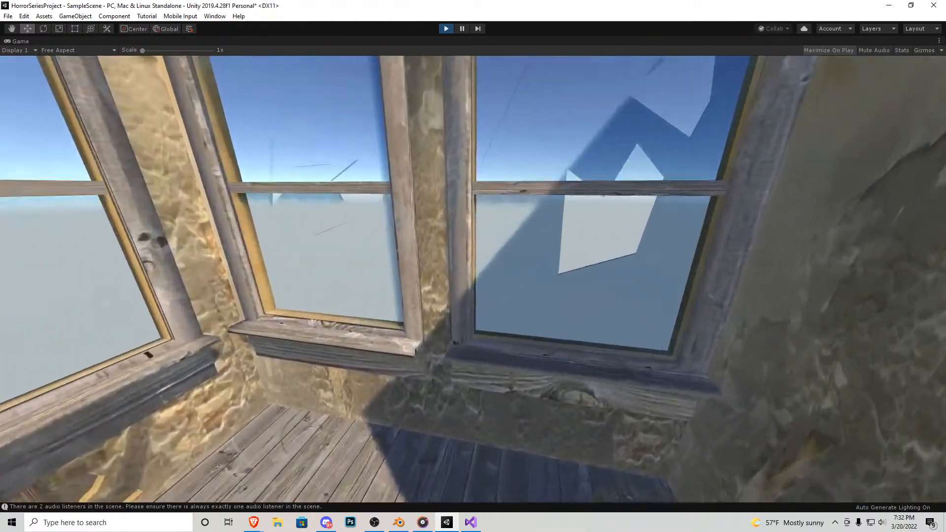
pyautogui.press('w')
pyautogui.press('s')
pyautogui.press('w')
pyautogui.press('w')
pyautogui.press('space')
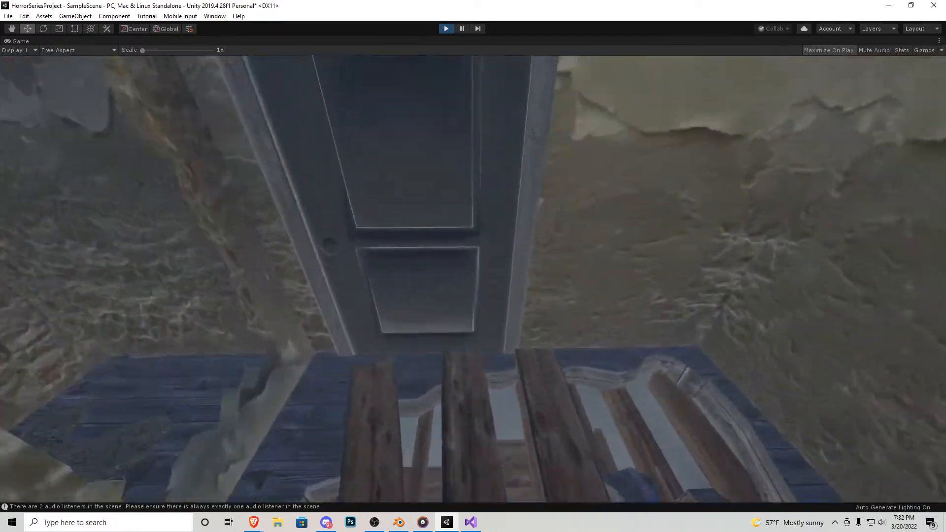
pyautogui.press('space')
pyautogui.press('space')
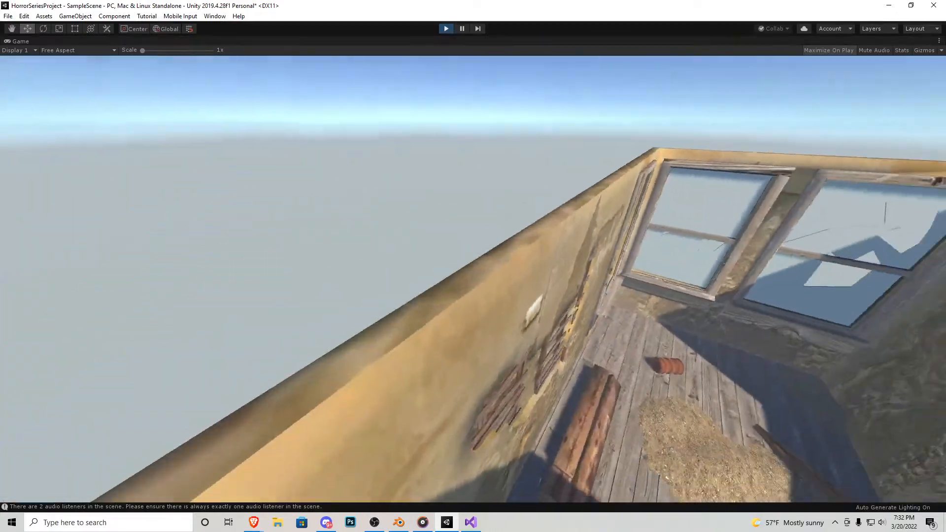
pyautogui.hotkey('ctrl', 'p')
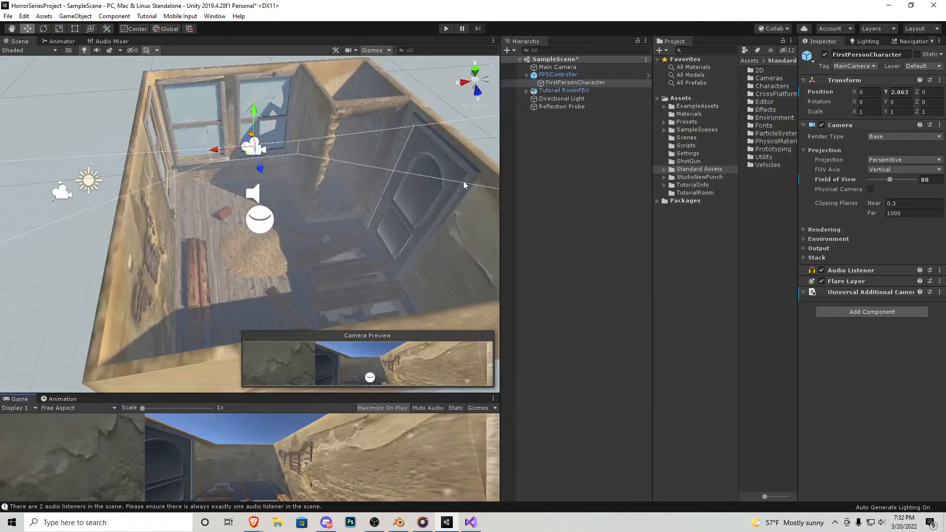
# Step: Switch to Blender and open the recent file 1911.blend
pyautogui.hotkey('alt', 'Tab')
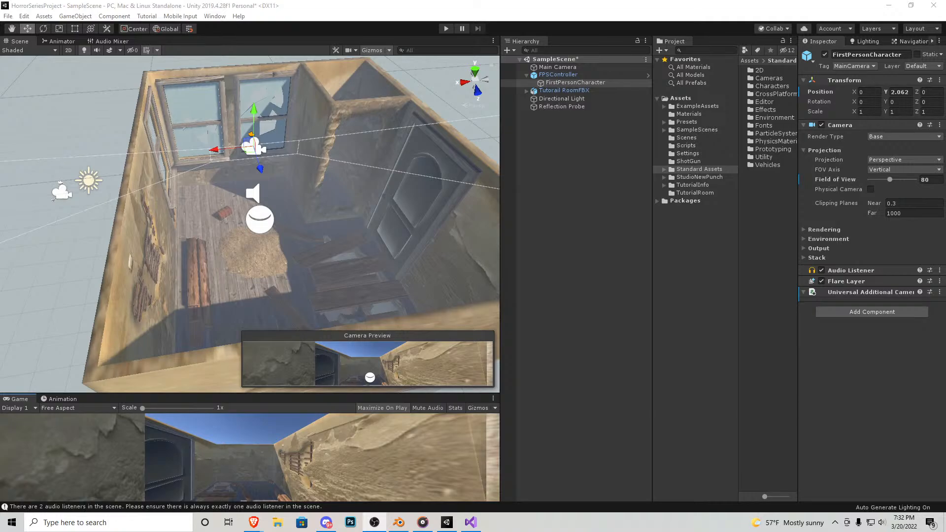
pyautogui.click(398, 522)
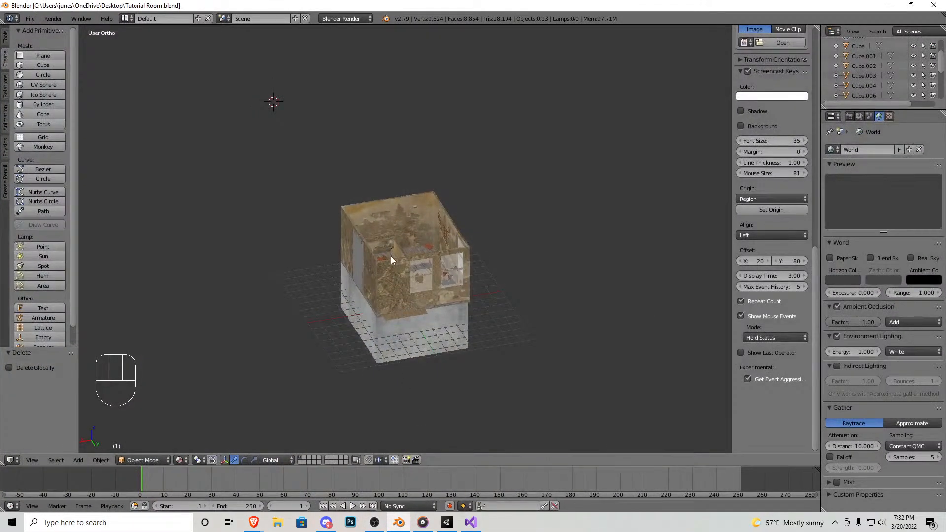
pyautogui.click(30, 19)
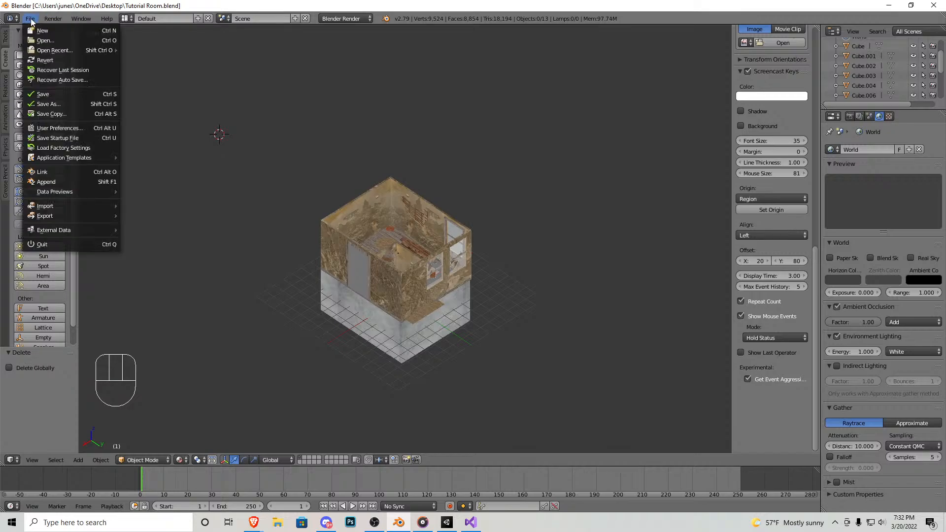
pyautogui.click(30, 18)
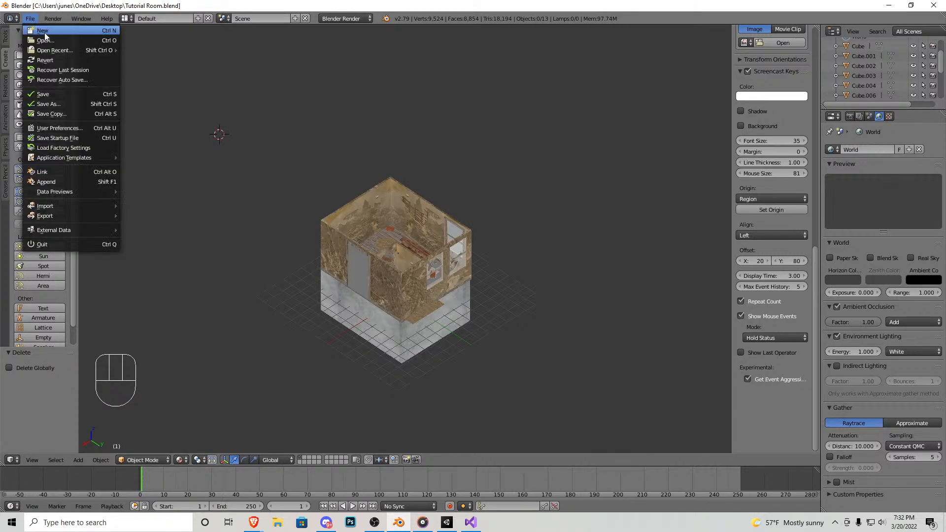
pyautogui.moveTo(51, 51)
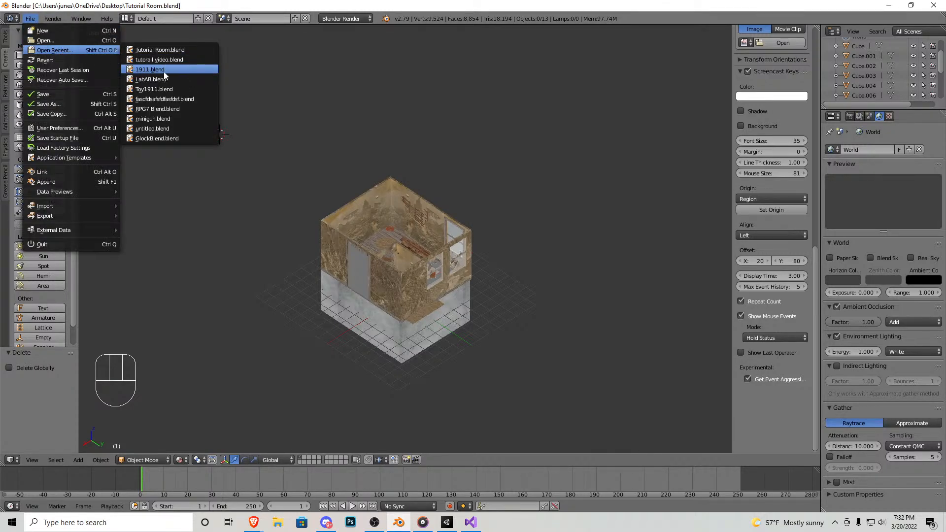
pyautogui.click(163, 69)
# Step: Render an image of the pistol scene, close the render and return to Unity
pyautogui.click(53, 19)
pyautogui.click(60, 28)
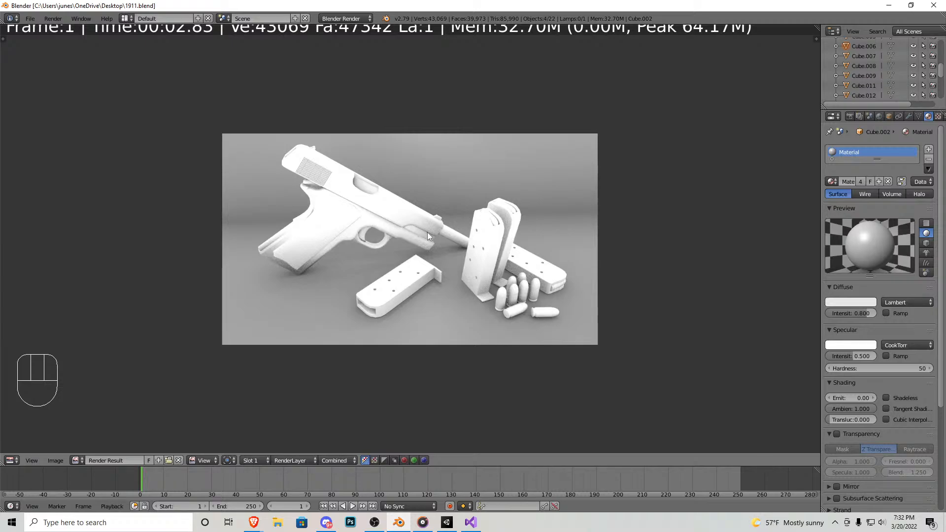
pyautogui.press('Escape')
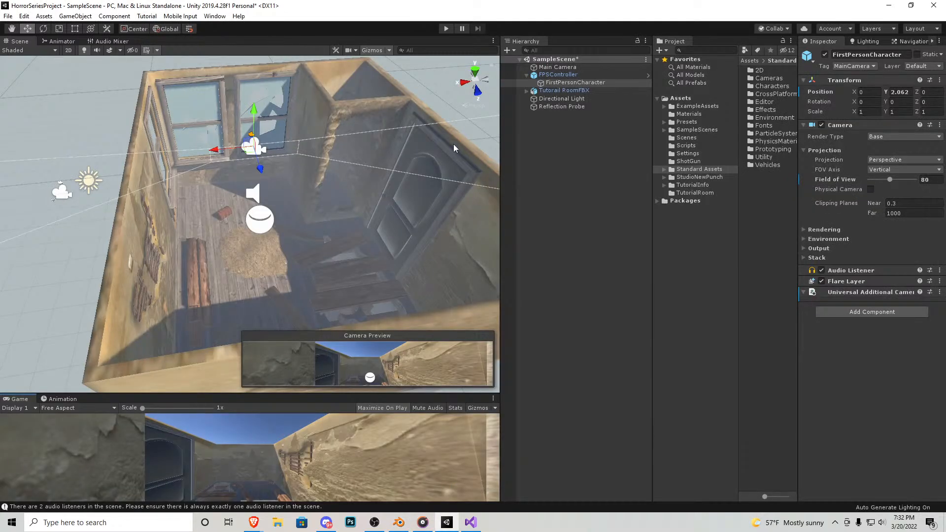
# Step: Set the FPSController's jump speed to 0 in its First Person Controller script
pyautogui.click(557, 75)
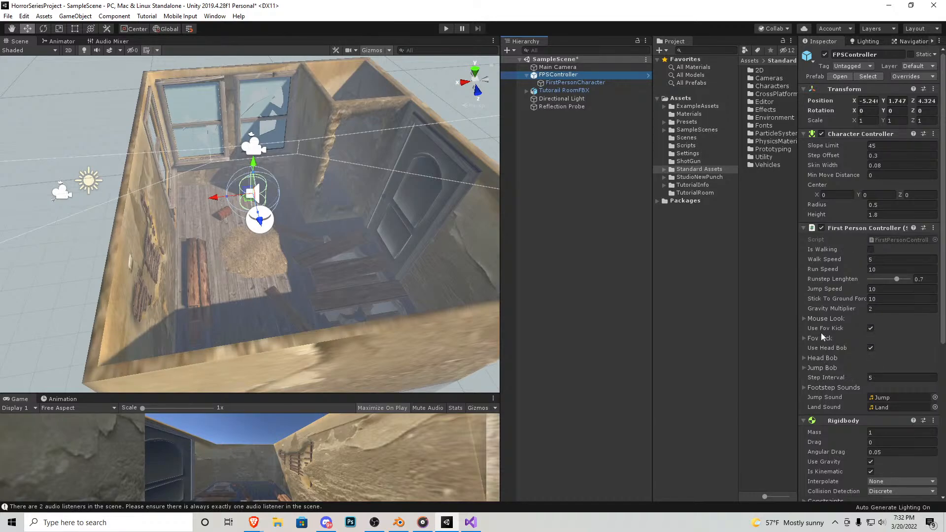
pyautogui.click(885, 291)
pyautogui.write('0')
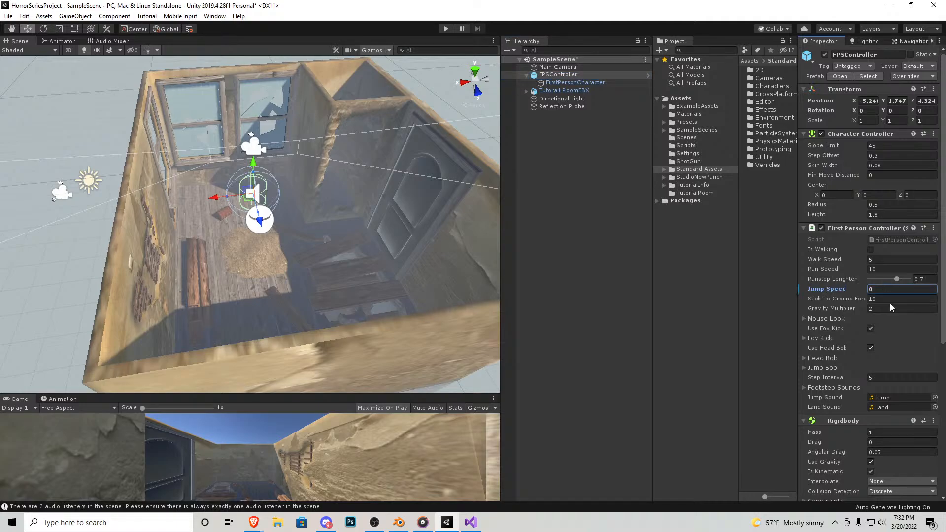
# Step: Play-test the scene with jumping disabled, looking around the room, and stop the game
pyautogui.click(446, 28)
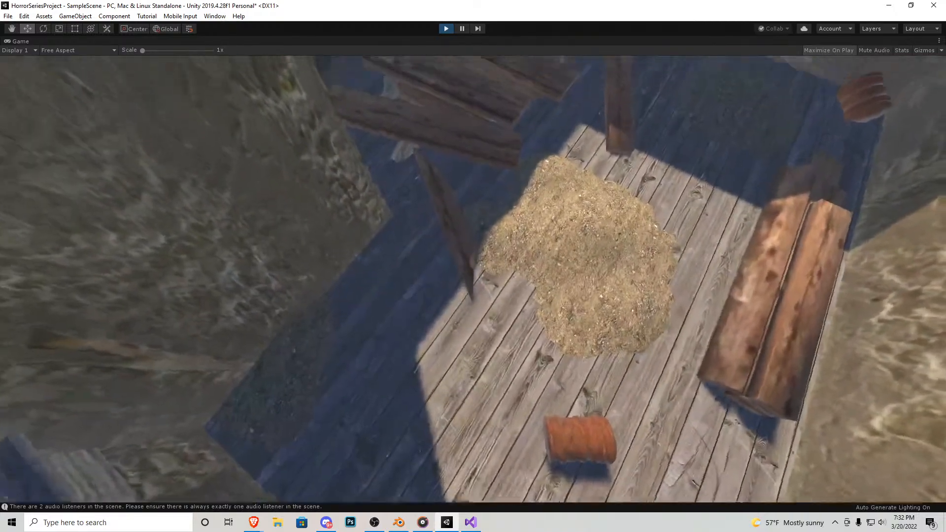
pyautogui.click(446, 28)
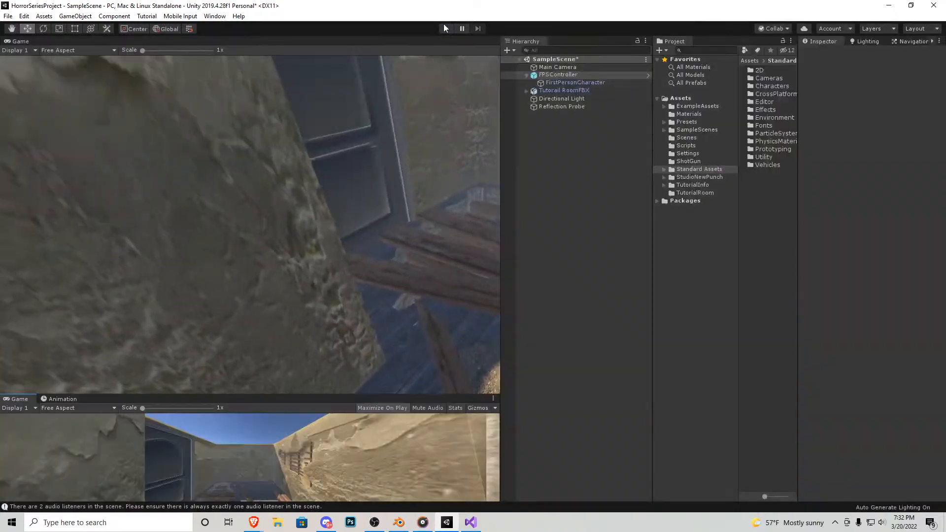
pyautogui.hotkey('ctrl', 'p')
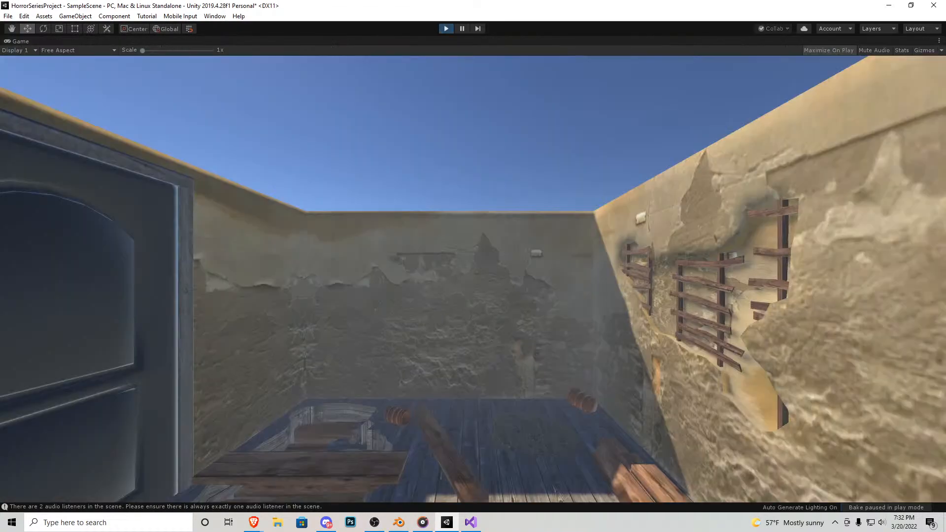
pyautogui.click(446, 29)
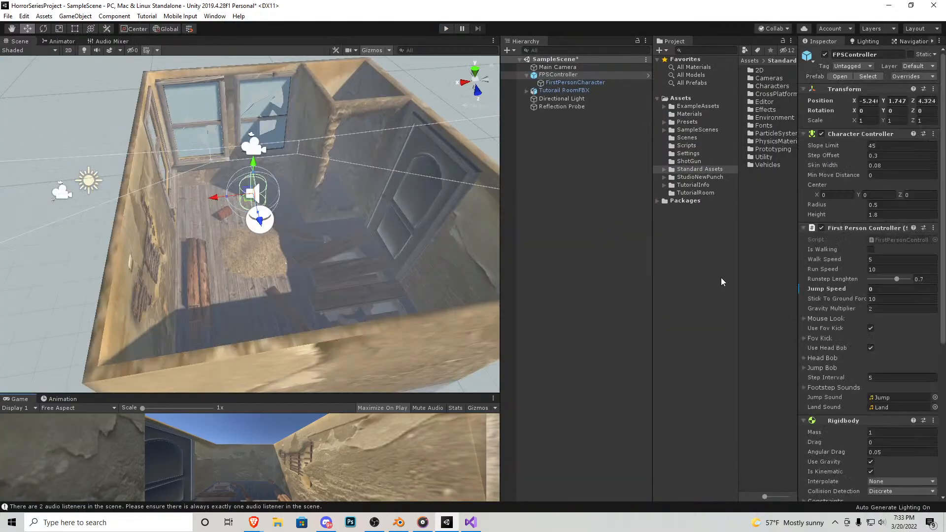
# Step: Set the FPSController's gravity multiplier to 0
pyautogui.click(870, 289)
pyautogui.click(882, 308)
pyautogui.click(882, 308)
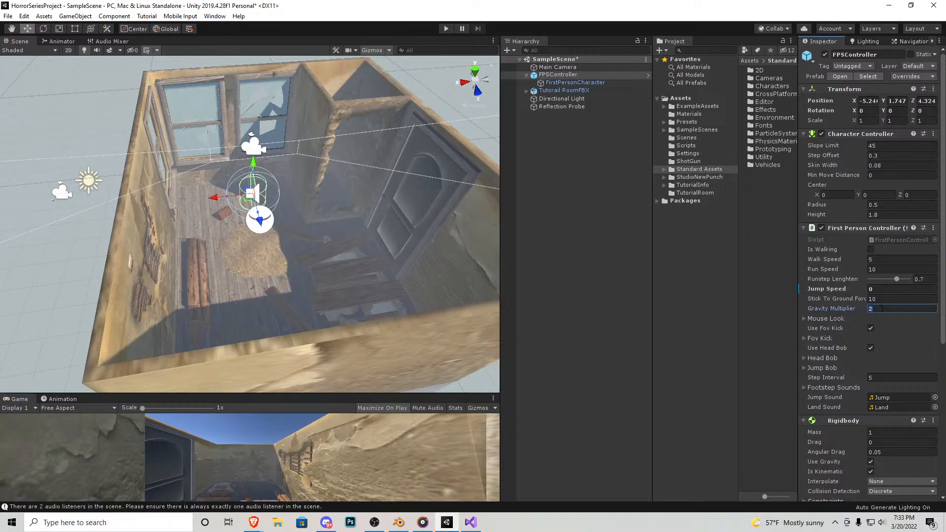
pyautogui.write('0')
# Step: Play-test the room by walking forward with the zero gravity multiplier, and stop the game
pyautogui.click(446, 28)
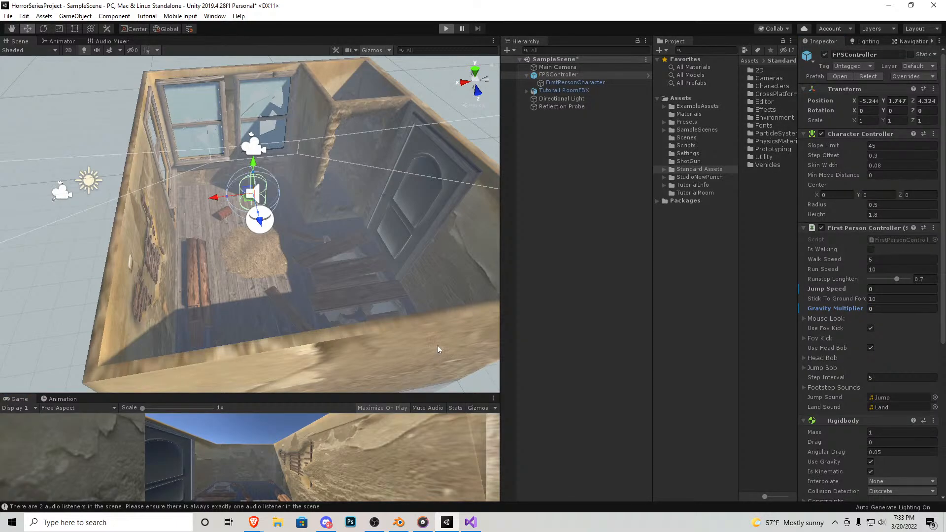
pyautogui.press('w')
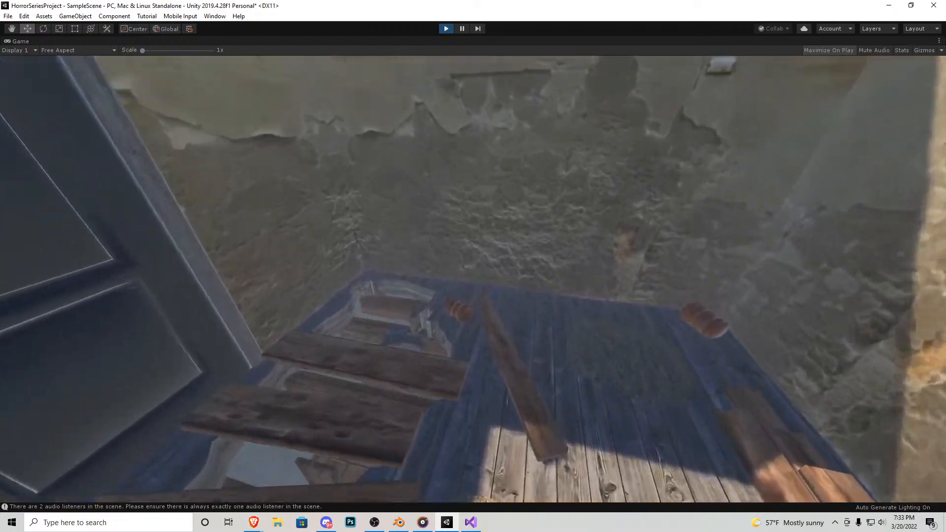
pyautogui.press('w')
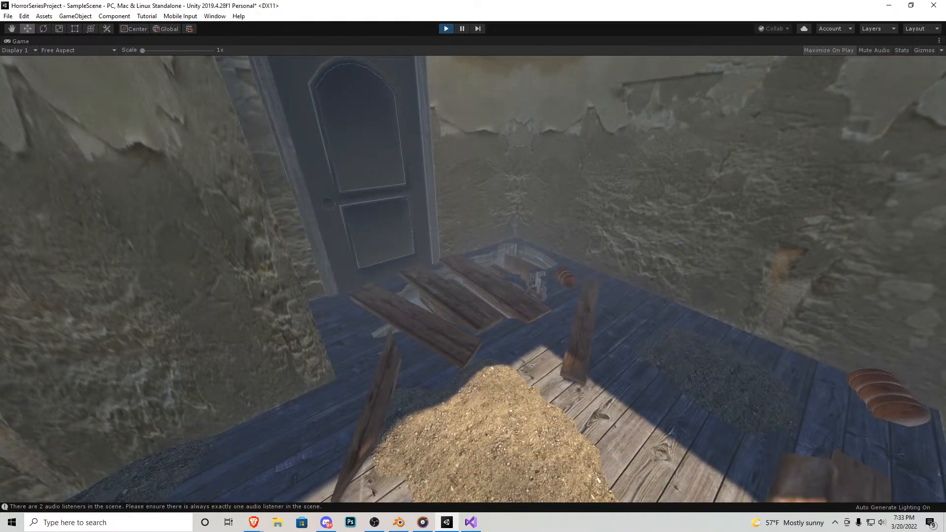
pyautogui.press('Escape')
pyautogui.click(446, 29)
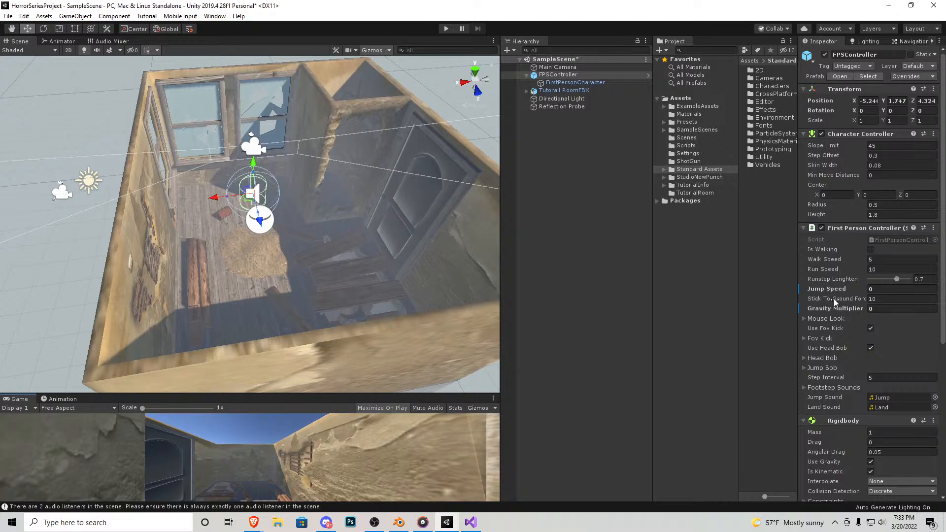
# Step: Run the game again to test jumping in the room with the current controller settings, and stop it
pyautogui.click(446, 29)
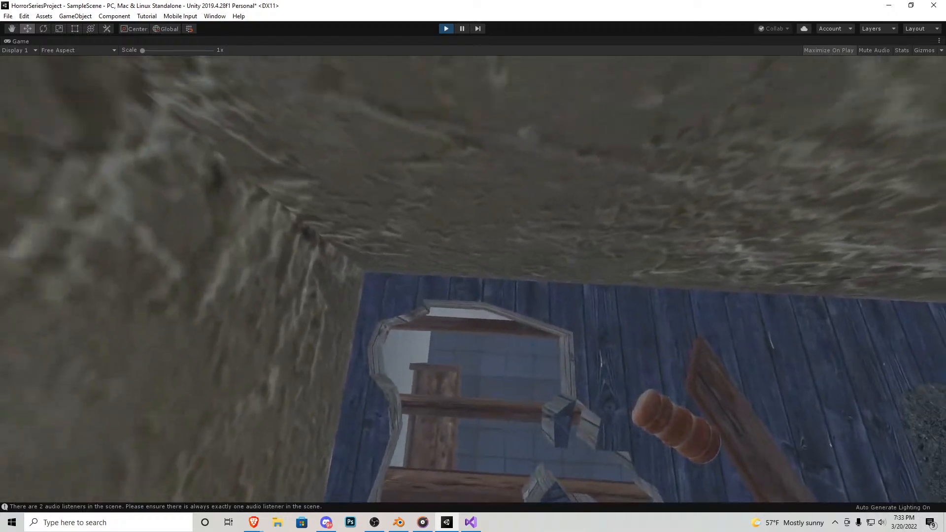
pyautogui.press('space')
pyautogui.press('space')
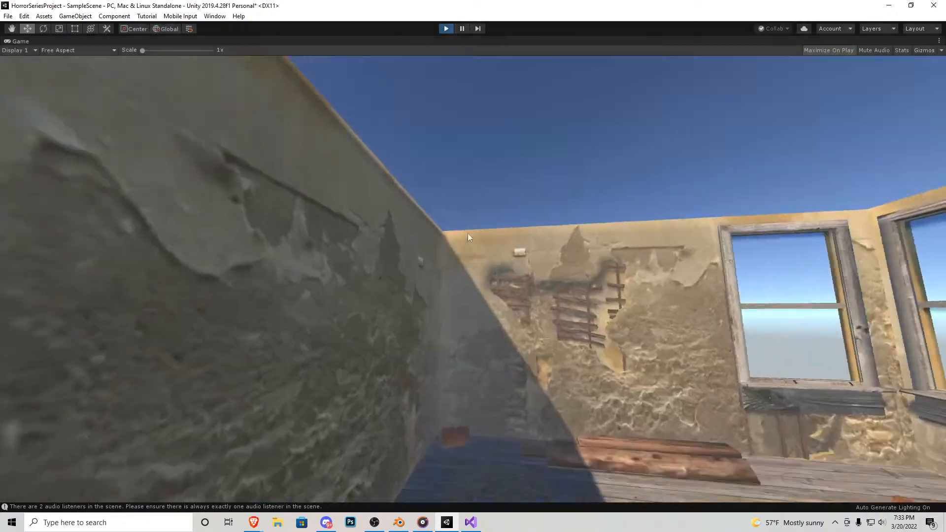
pyautogui.hotkey('ctrl', 'p')
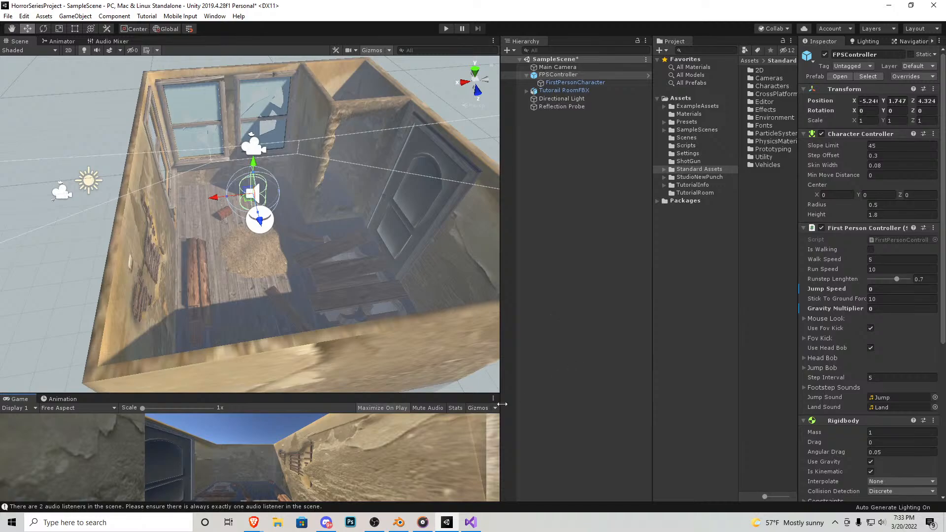
# Step: Switch to Blender, open the recent file Toy1911.blend, render an image of the toy pistol and close the render
pyautogui.click(404, 523)
pyautogui.click(30, 18)
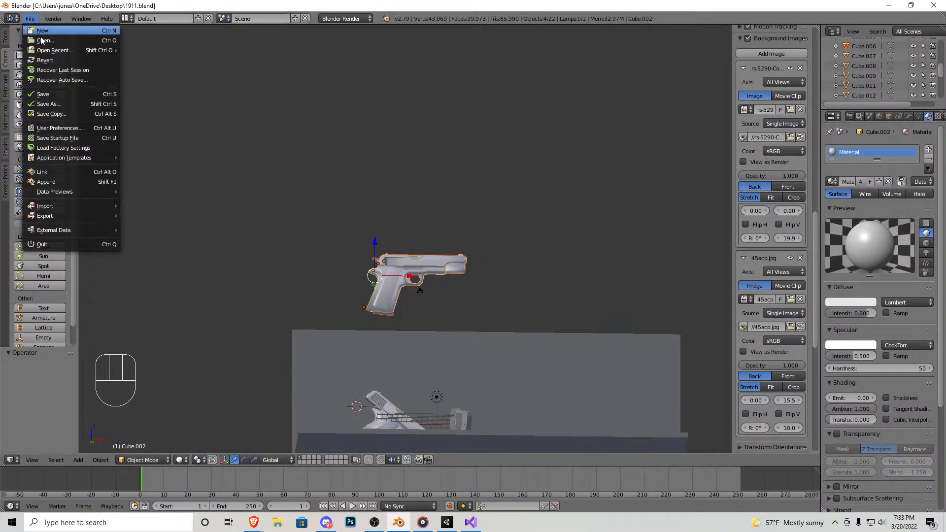
pyautogui.moveTo(46, 51)
pyautogui.click(153, 90)
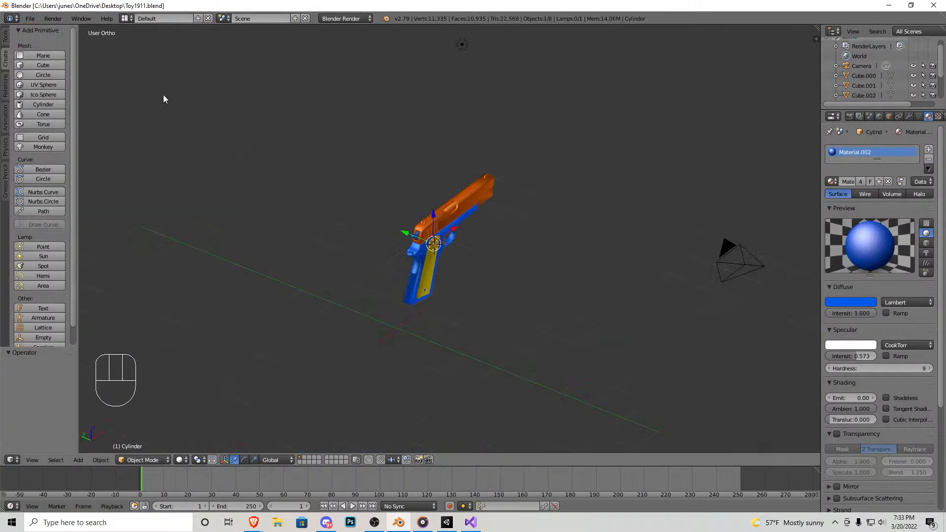
pyautogui.click(53, 18)
pyautogui.click(63, 32)
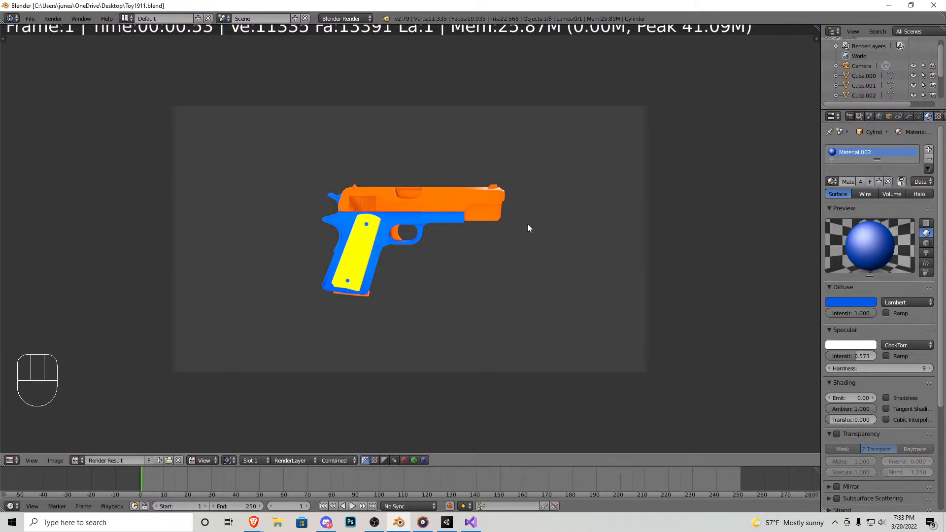
pyautogui.press('Escape')
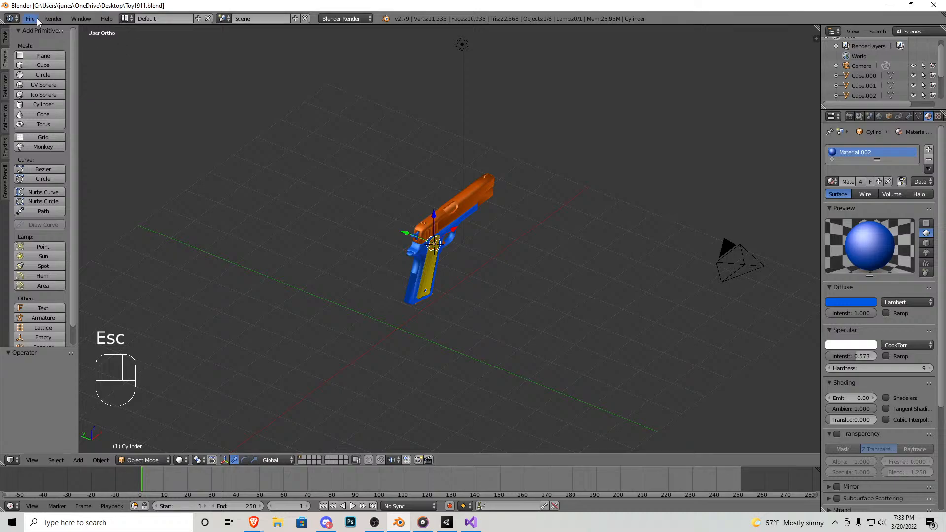
# Step: Open the recent file RPG7 Blend.blend, render an image of the rocket launcher and close the render
pyautogui.click(30, 19)
pyautogui.moveTo(46, 49)
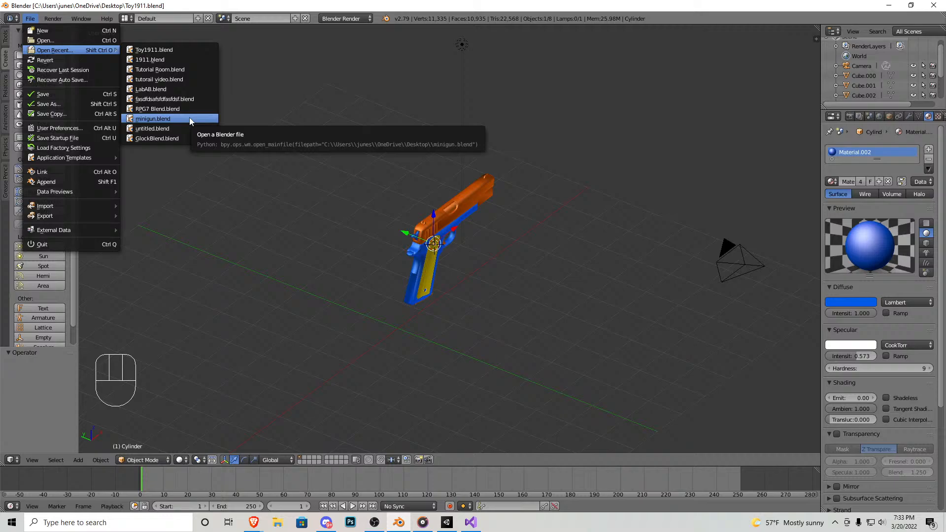
pyautogui.click(168, 109)
pyautogui.click(55, 20)
pyautogui.click(63, 31)
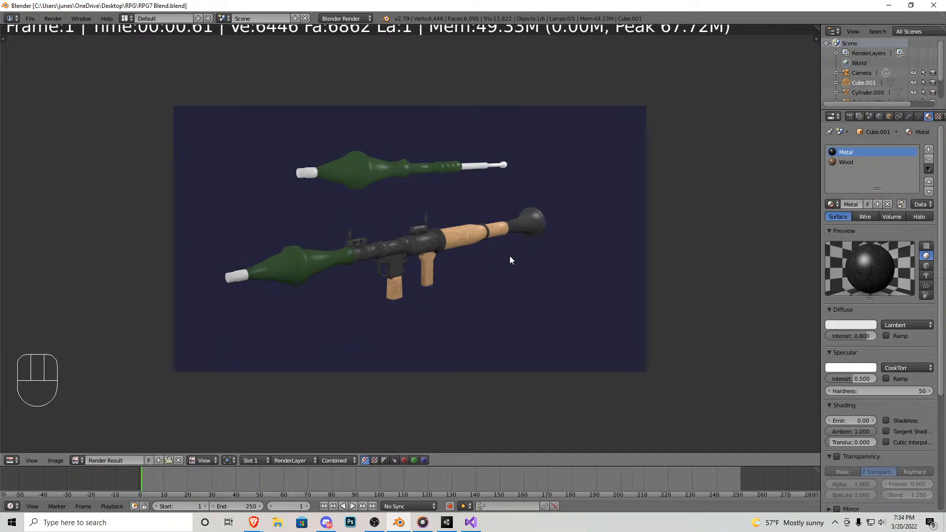
pyautogui.press('Escape')
# Step: Open the recent file untitled.blend to view its character models, and browse the Desktop's Blender files as thumbnails without opening one
pyautogui.click(30, 18)
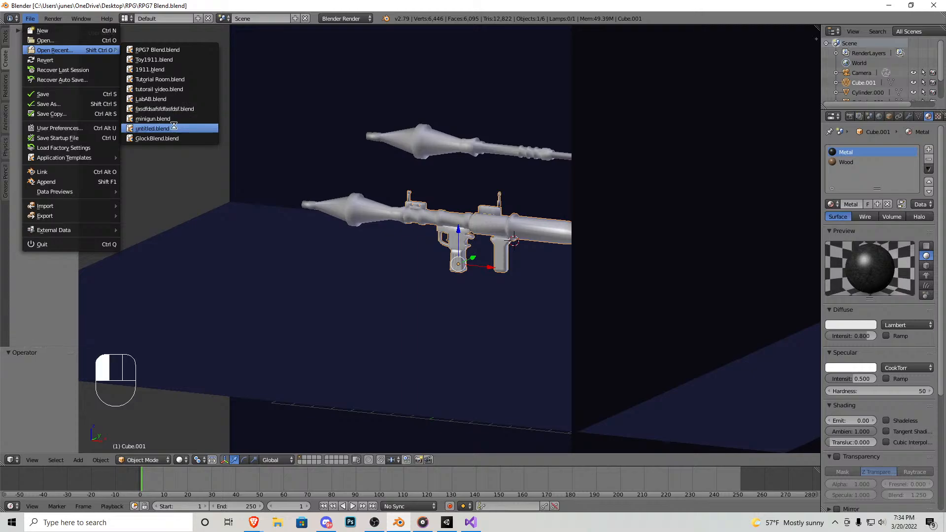
pyautogui.click(157, 128)
pyautogui.click(30, 18)
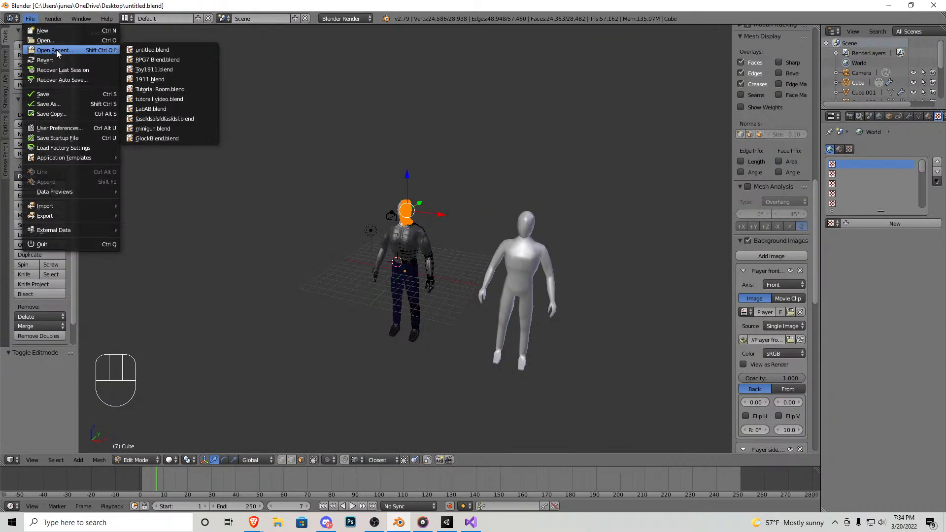
pyautogui.click(46, 41)
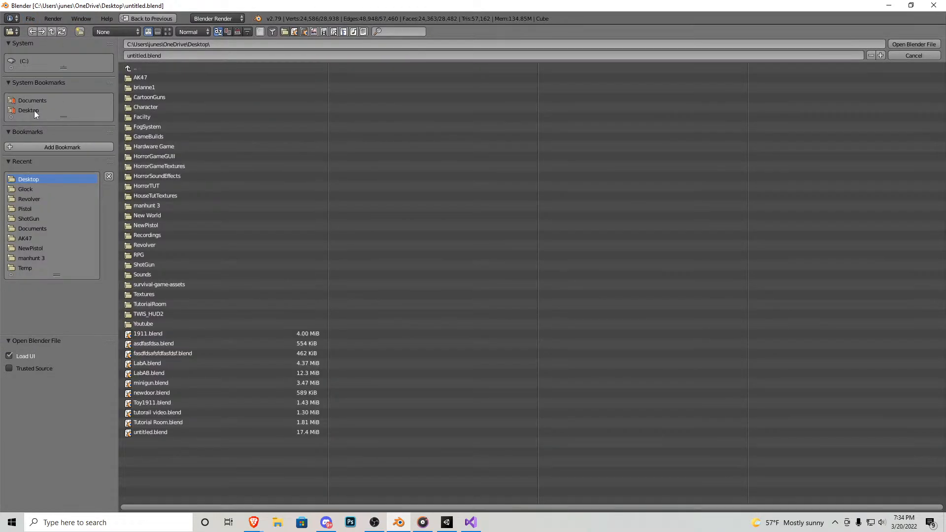
pyautogui.click(167, 32)
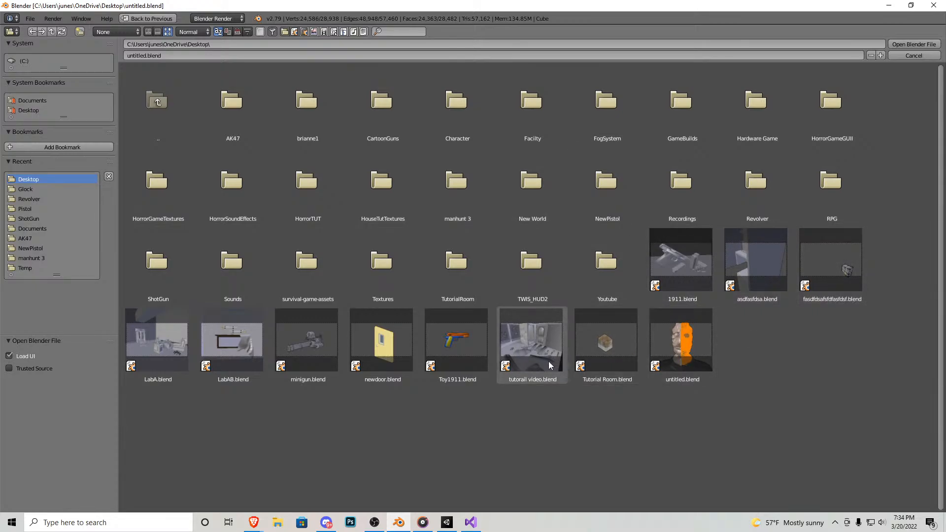
pyautogui.press('Escape')
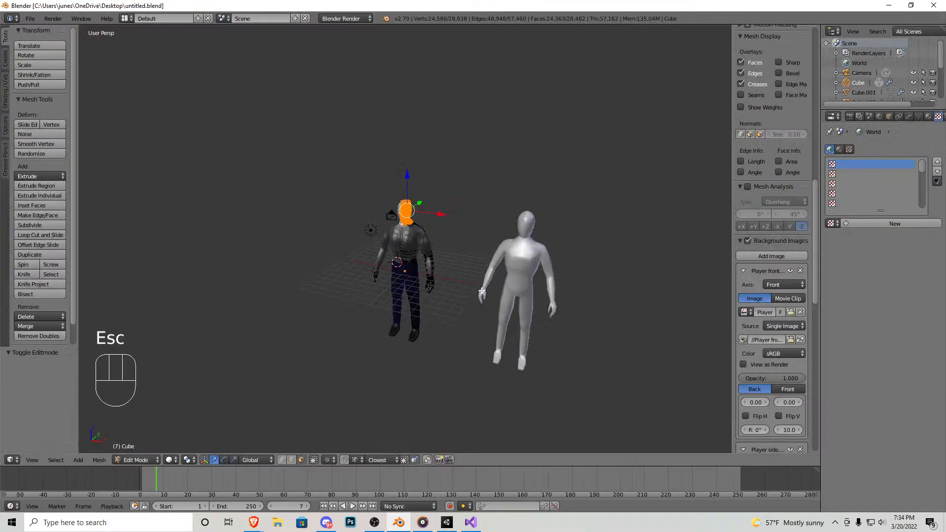
pyautogui.moveTo(472, 261); pyautogui.dragTo(540, 266, button='middle')
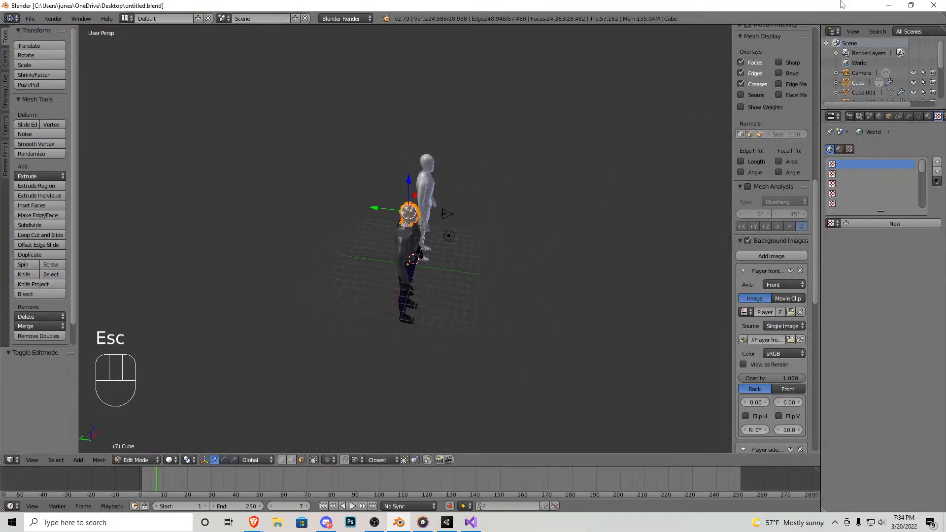
# Step: Return to Unity from Blender and save SampleScene
pyautogui.click(888, 5)
pyautogui.moveTo(359, 207); pyautogui.dragTo(247, 109, button='right')
pyautogui.press('w')
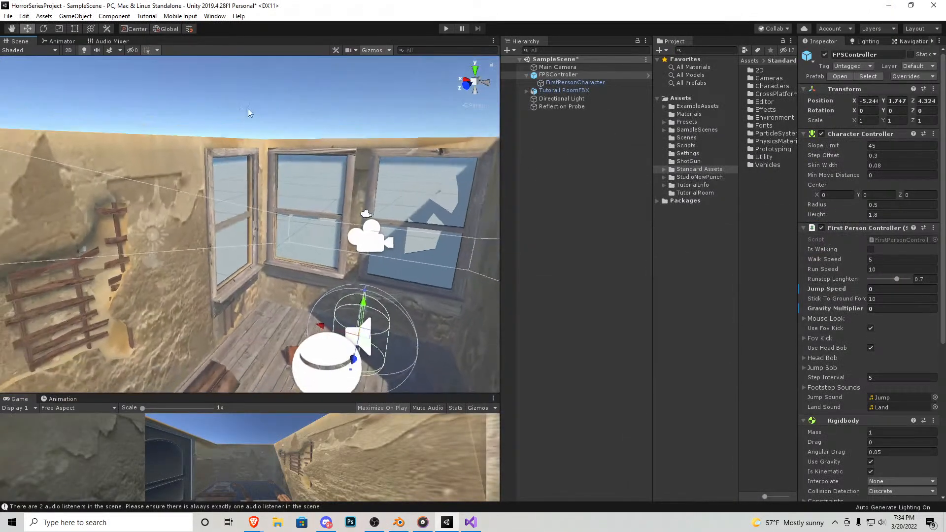
pyautogui.click(8, 16)
pyautogui.click(25, 55)
pyautogui.moveTo(220, 176); pyautogui.dragTo(328, 273, button='right')
pyautogui.press('s')
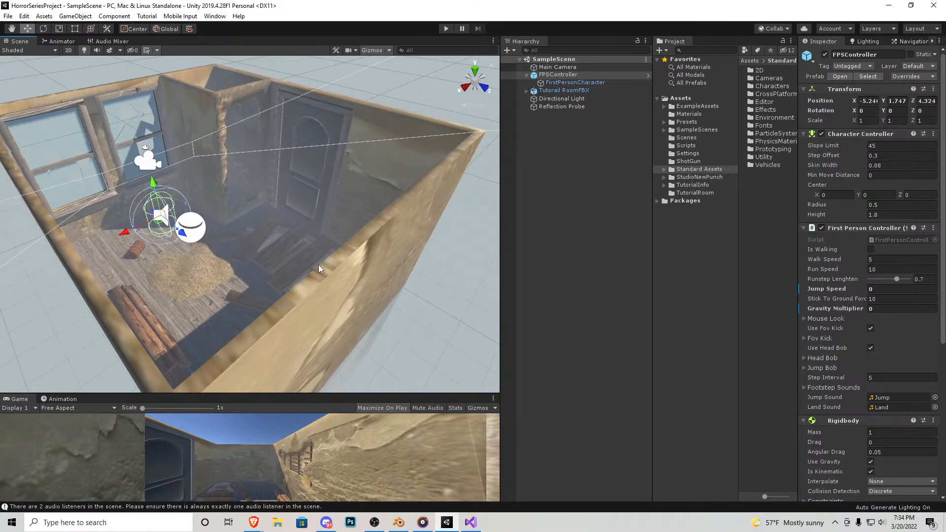